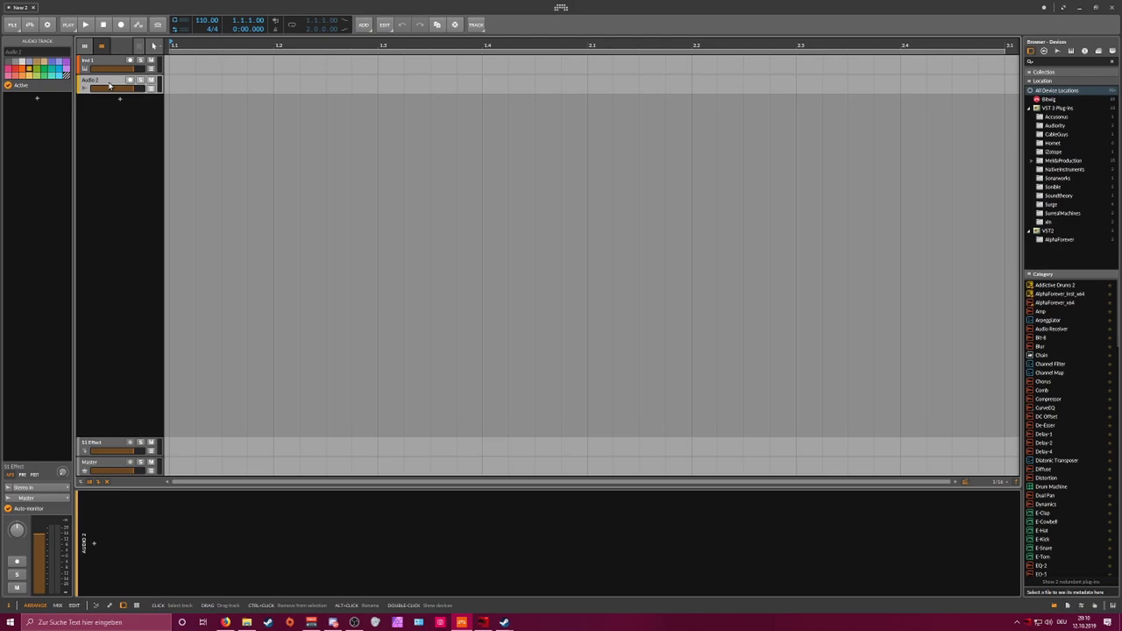
Step: Delete the Audio 2 track and increase the GUI scaling by two steps
key(Delete)
click(152, 21)
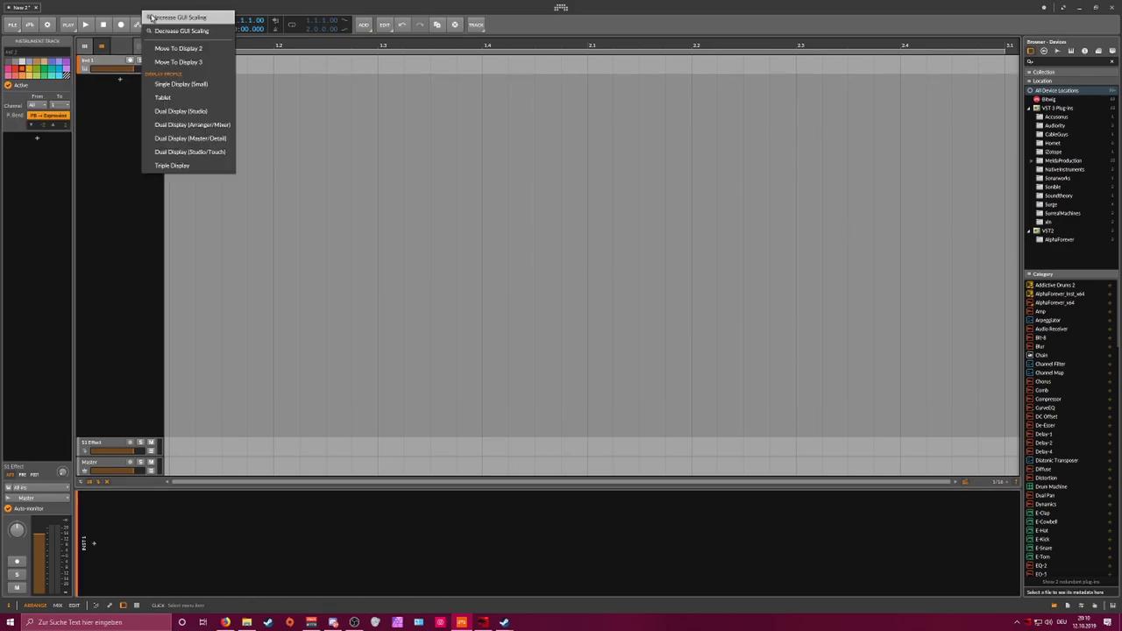
click(153, 18)
right_click(149, 10)
click(162, 16)
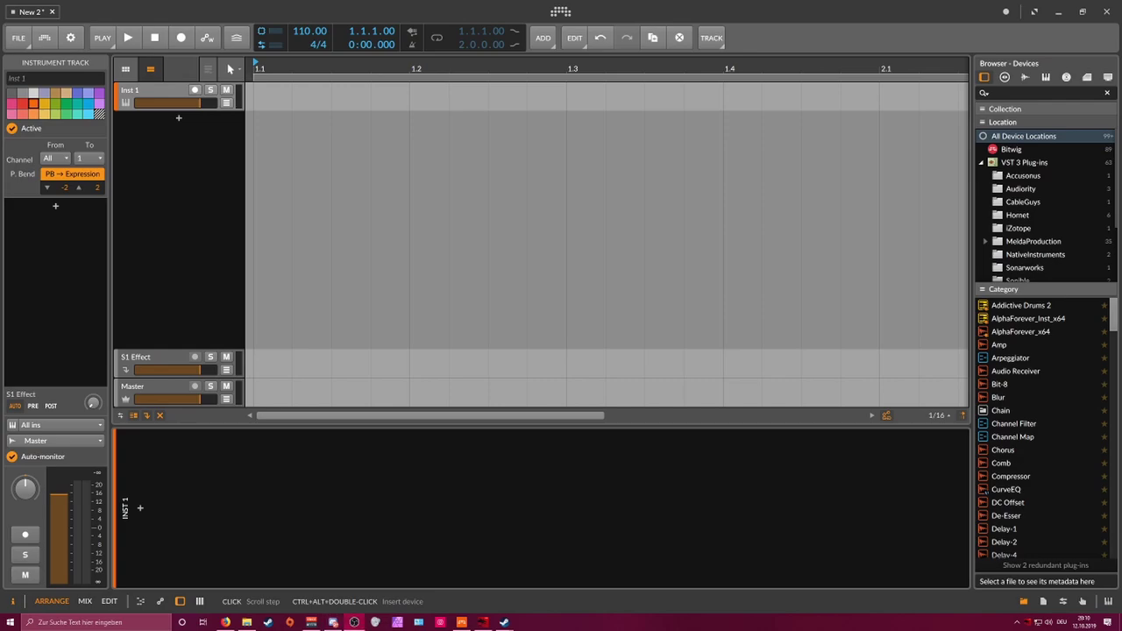
Step: Insert a Phase-4 synth on the Inst 1 track and arm the track for recording
click(448, 326)
click(172, 98)
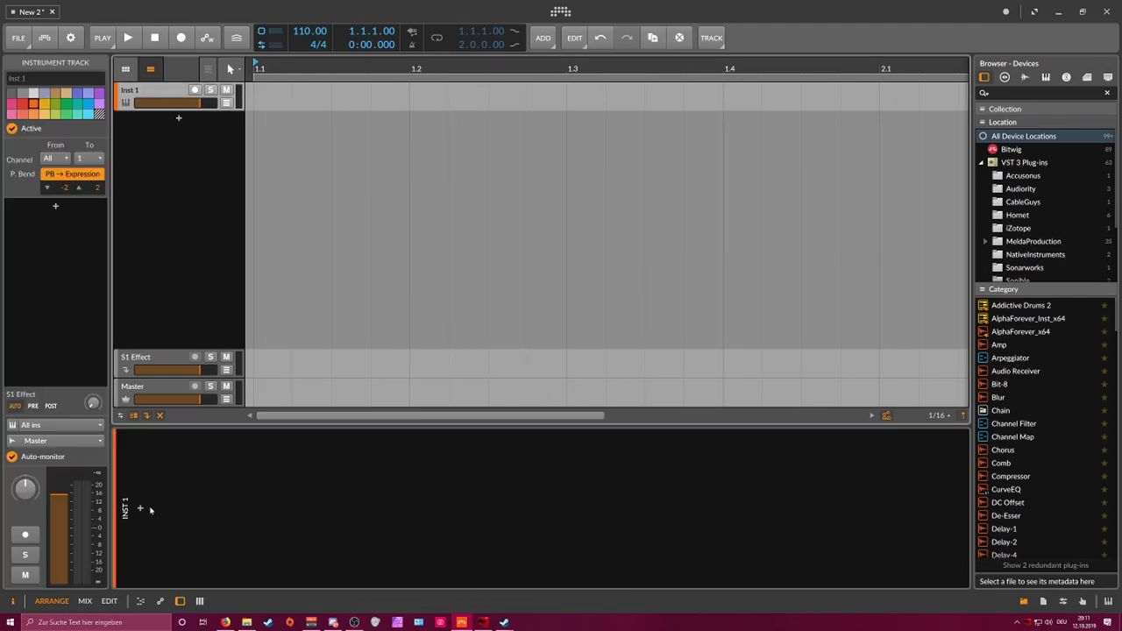
click(140, 509)
text(phase)
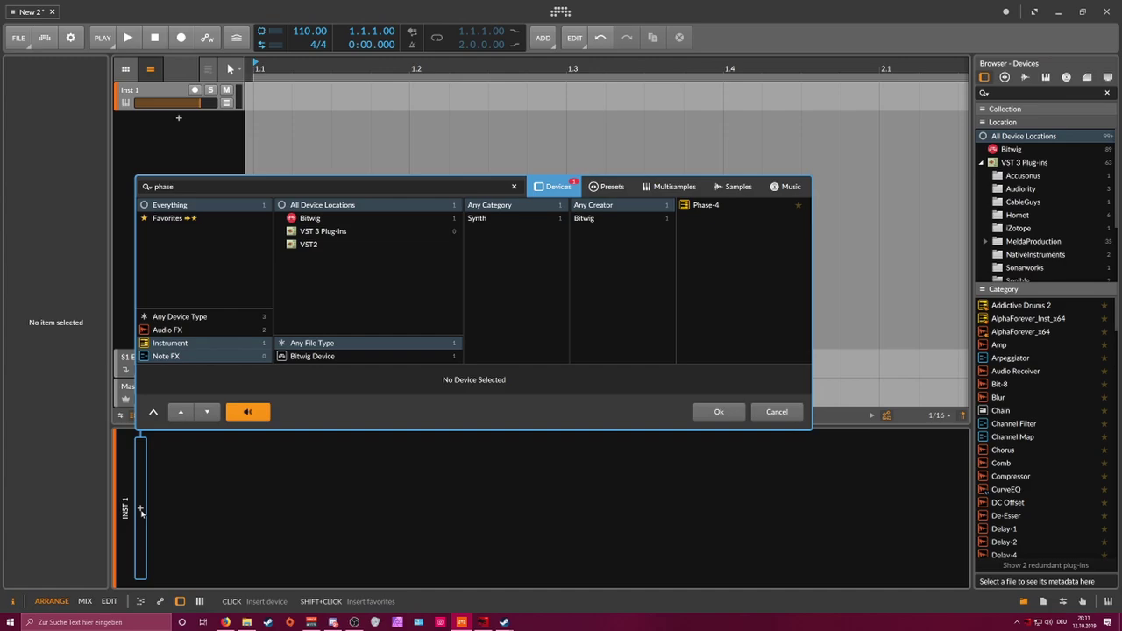
key(Down)
key(Return)
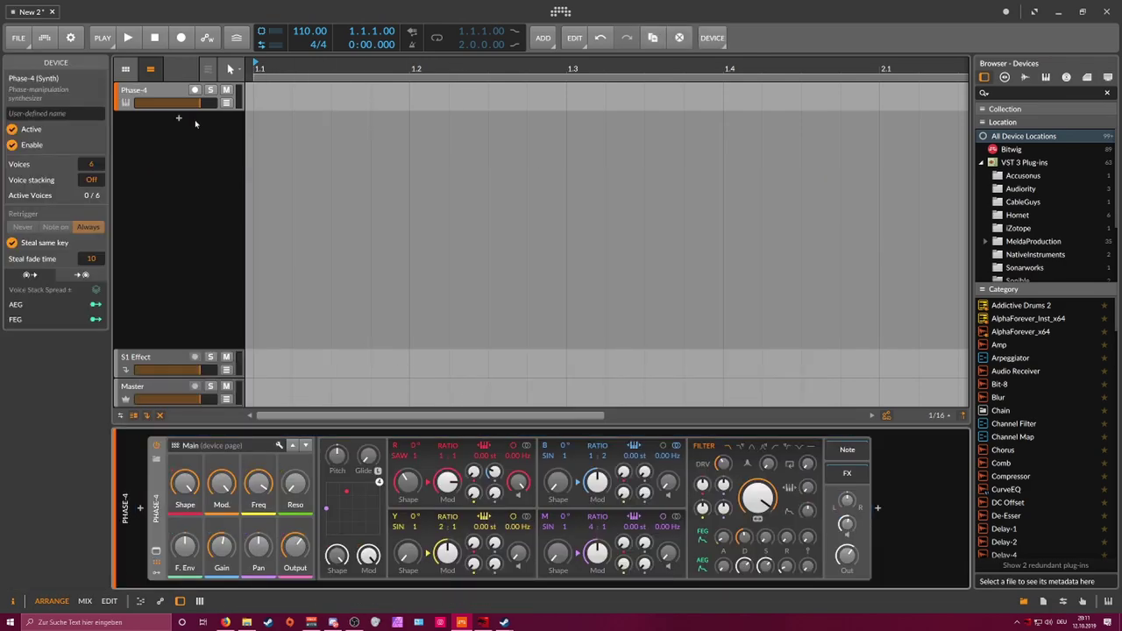
click(194, 90)
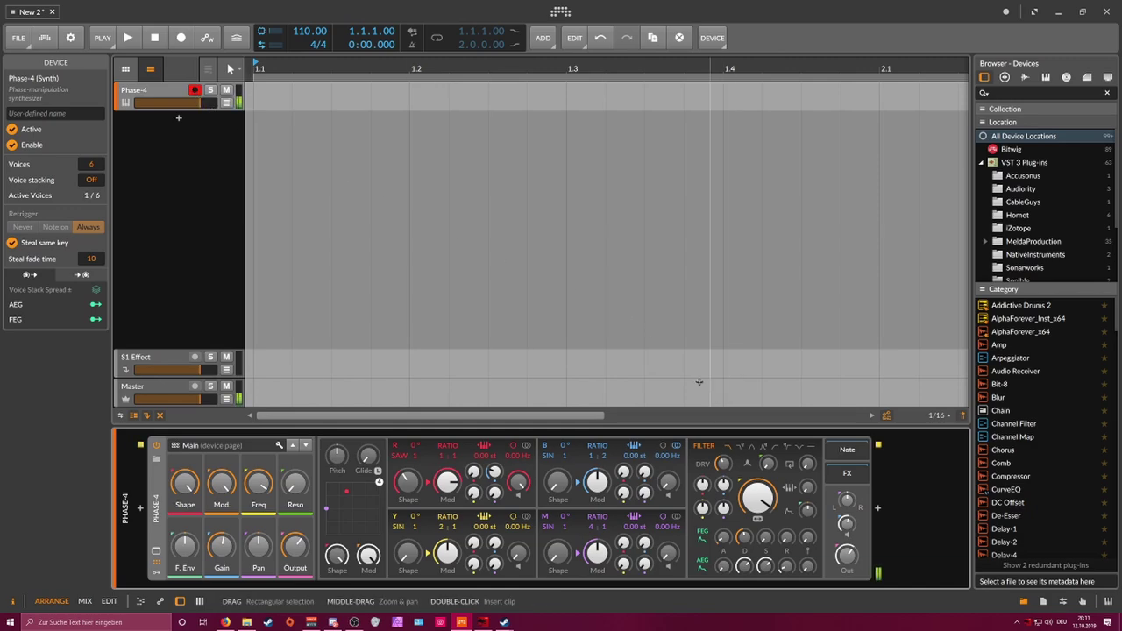
Step: Adjust the Phase-4 synth's output level
key(alt+Tab)
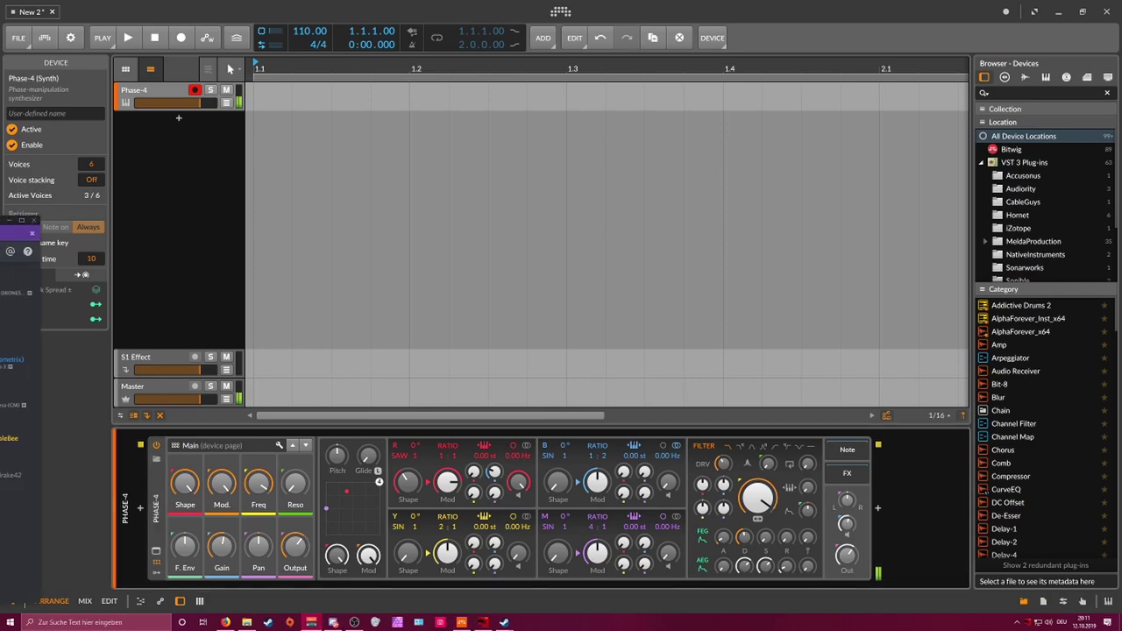
click(844, 526)
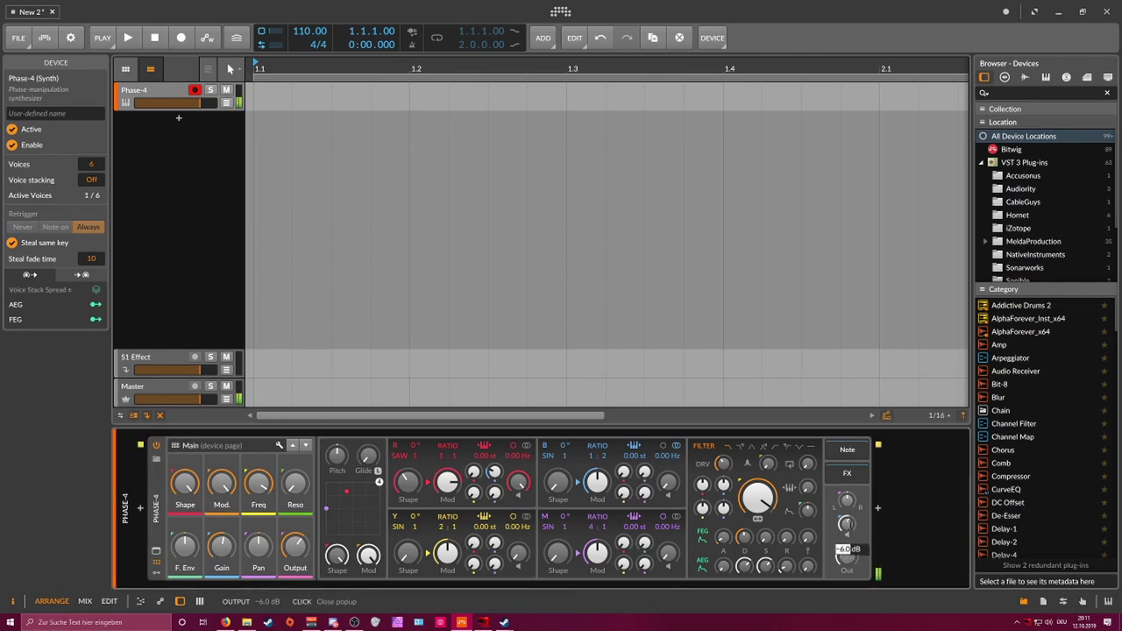
click(855, 532)
double_click(849, 554)
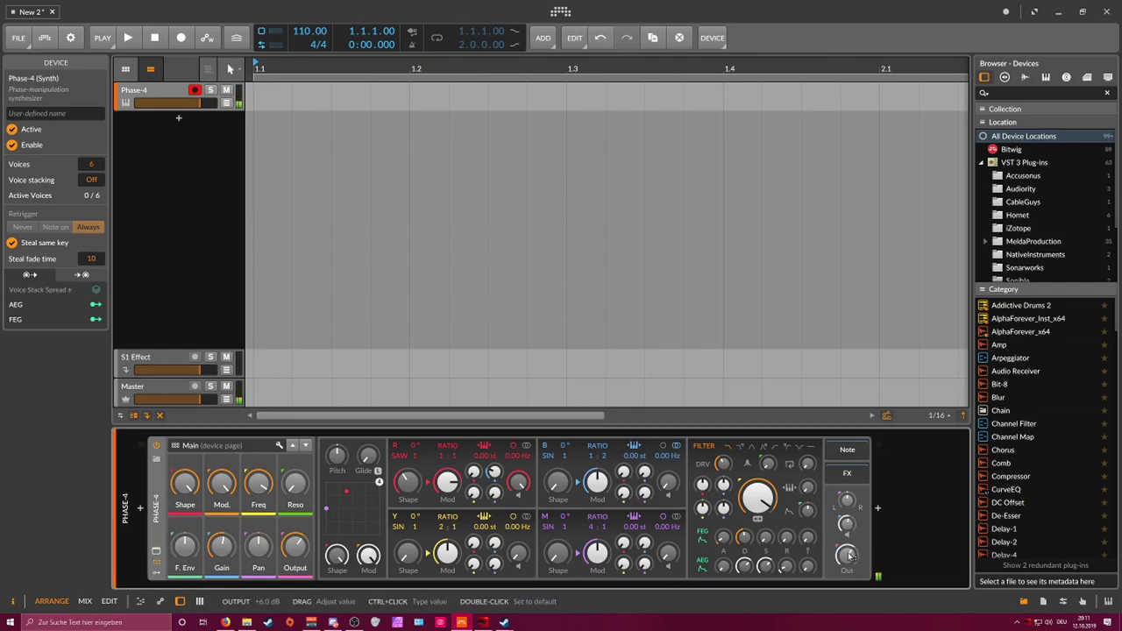
drag(847, 525, 847, 522)
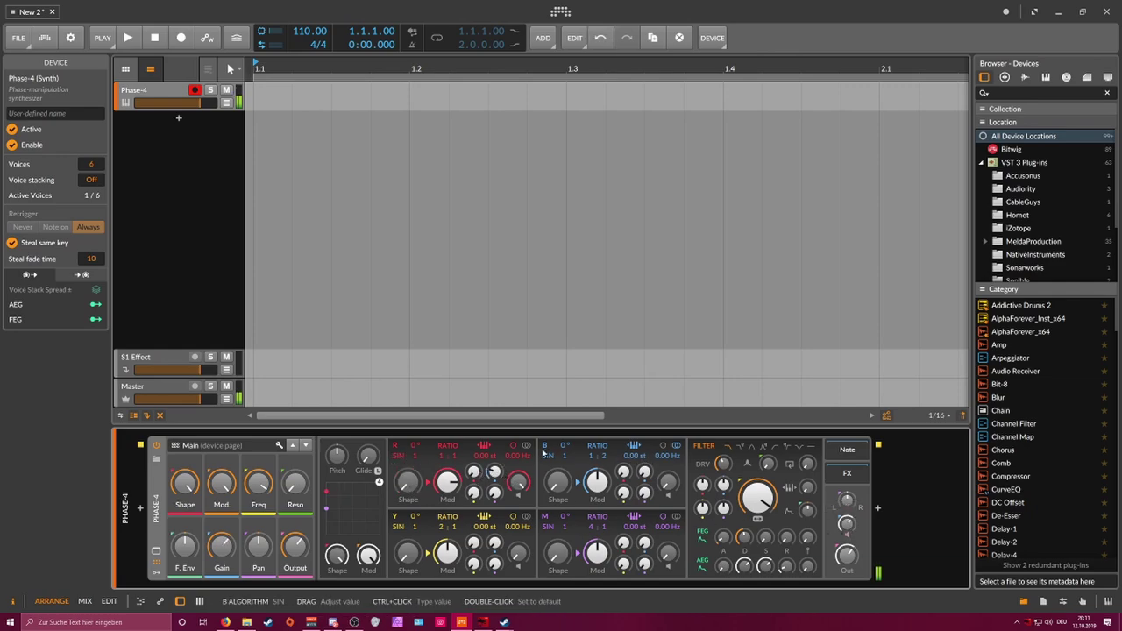
Step: Detune oscillator R by 0.64 Hz, and set oscillator B to a 1:1 ratio with +0.13 st pitch and 0.05 Hz detune
drag(524, 449, 524, 445)
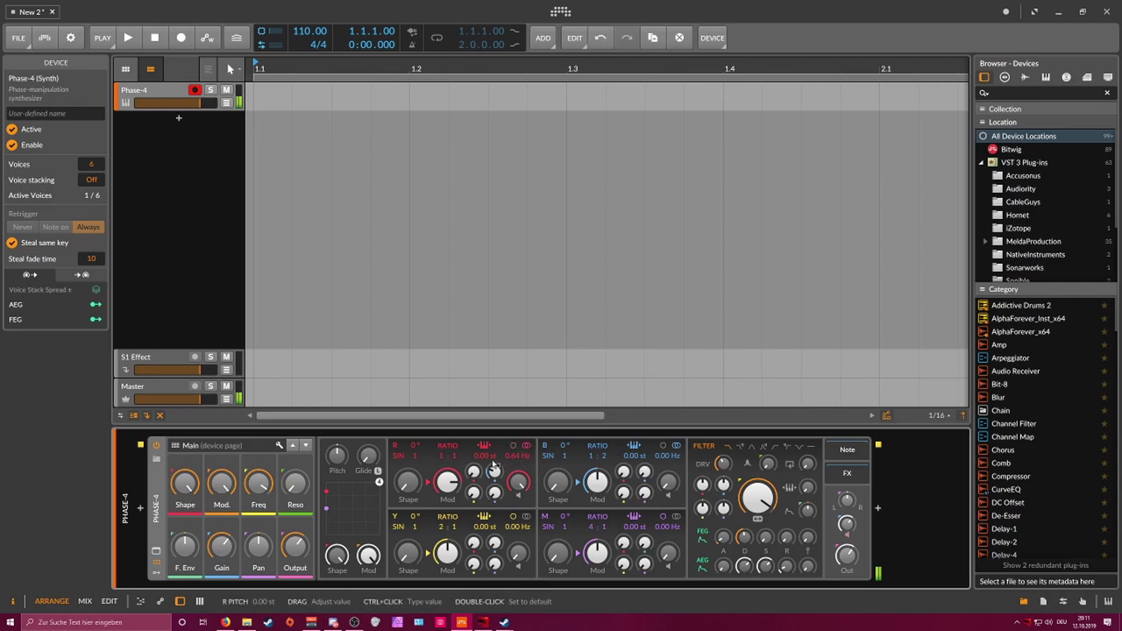
click(784, 568)
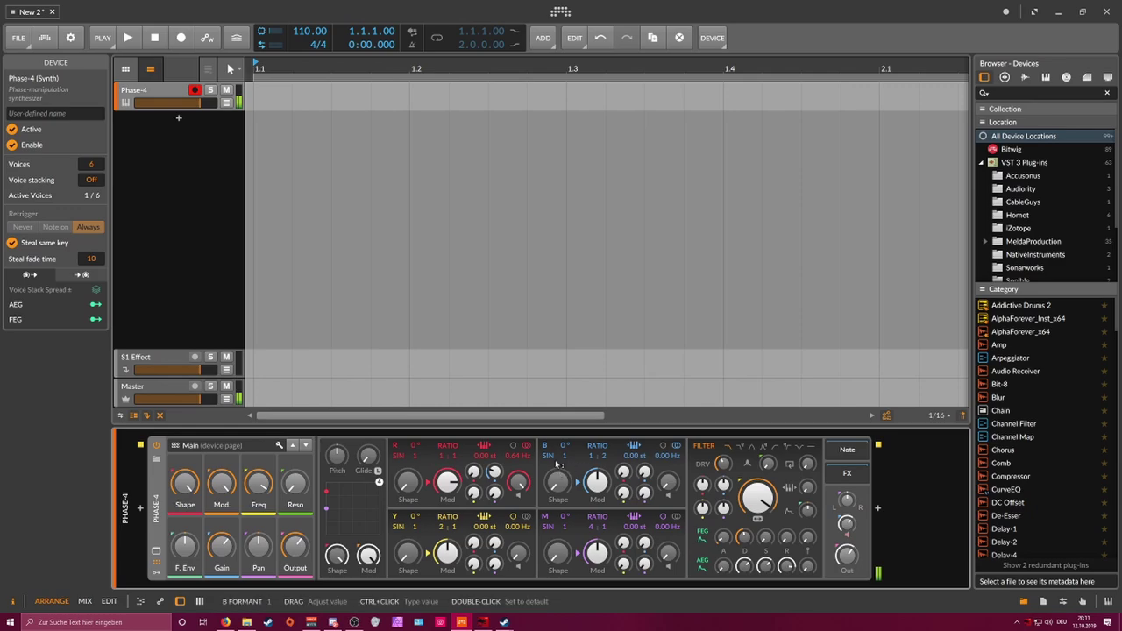
drag(592, 456, 665, 455)
double_click(486, 456)
key(Escape)
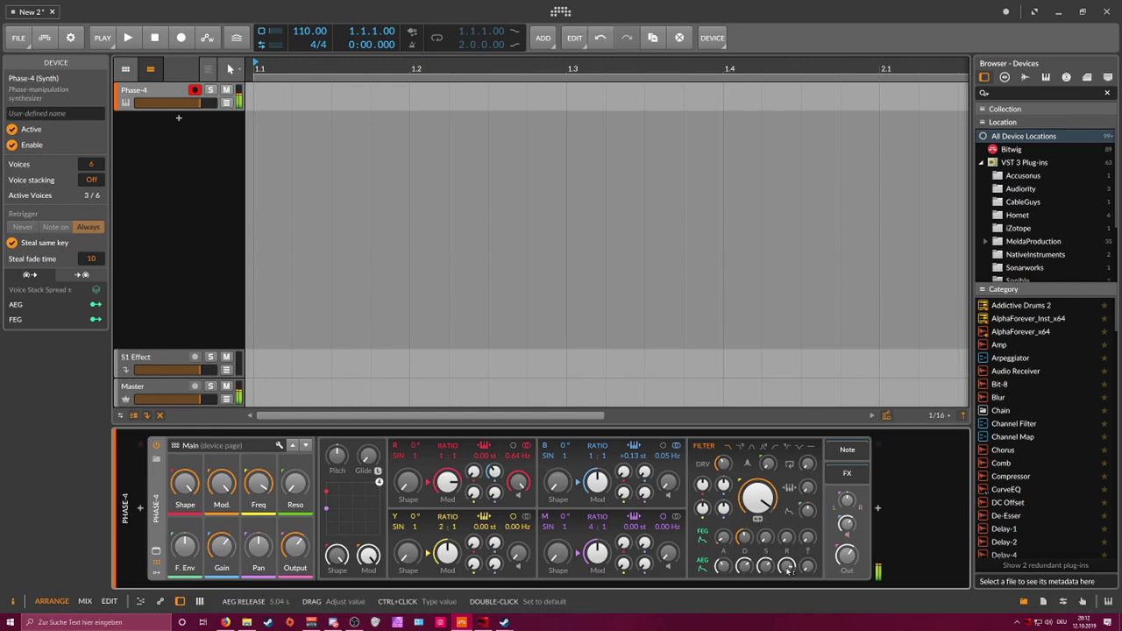
Step: Adjust the amplitude envelope's release and set the Phase-4 output to about -8.0 dB
drag(789, 569, 788, 563)
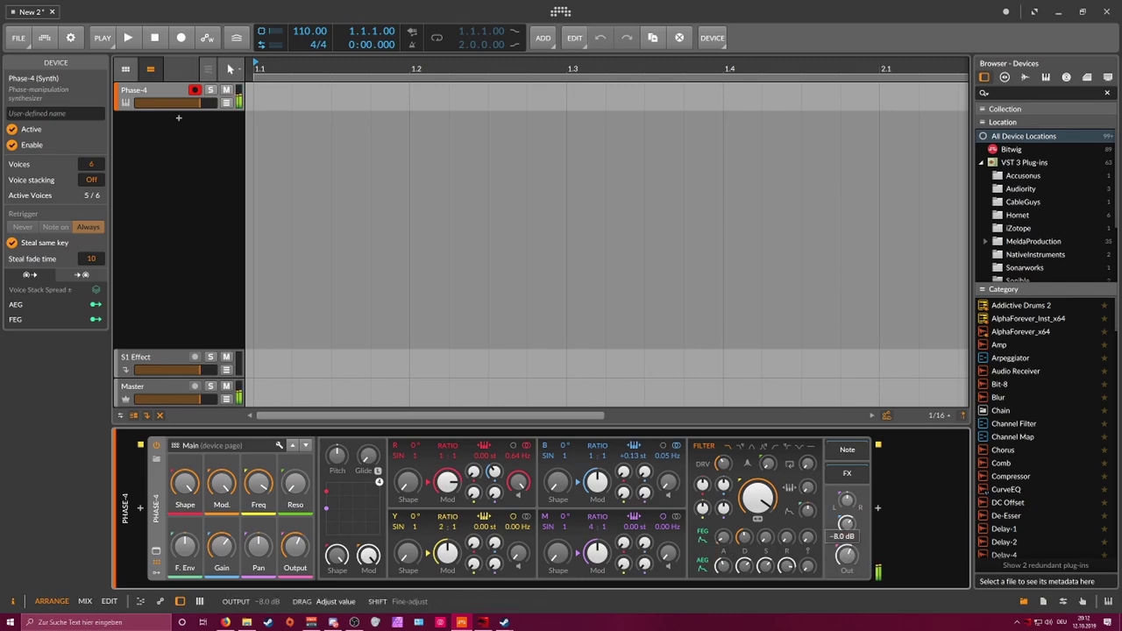
drag(847, 556, 847, 555)
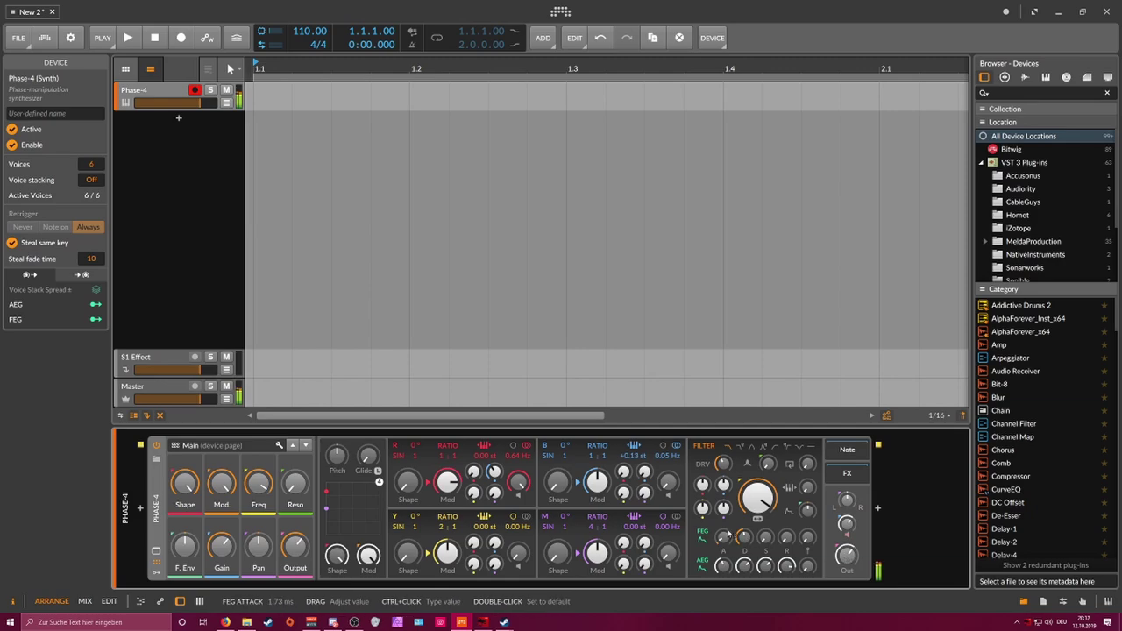
Step: Adjust how much oscillator B modulates oscillator R, and set the Phase-4 voice count to 18 with the modulator slots shown
drag(494, 472, 494, 476)
click(157, 572)
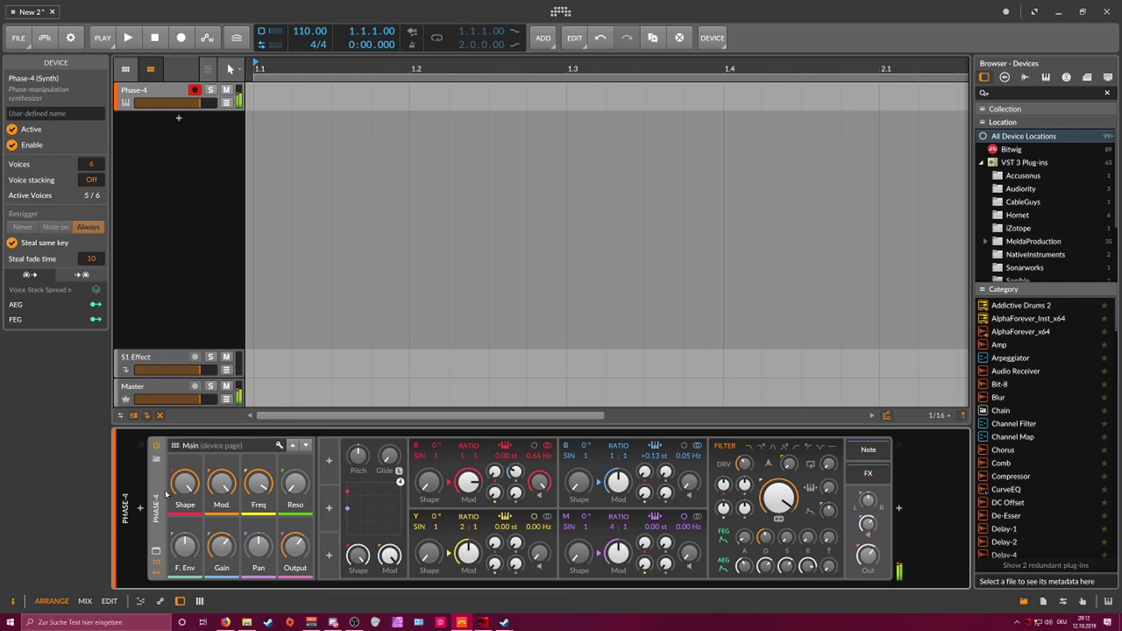
drag(92, 166, 92, 144)
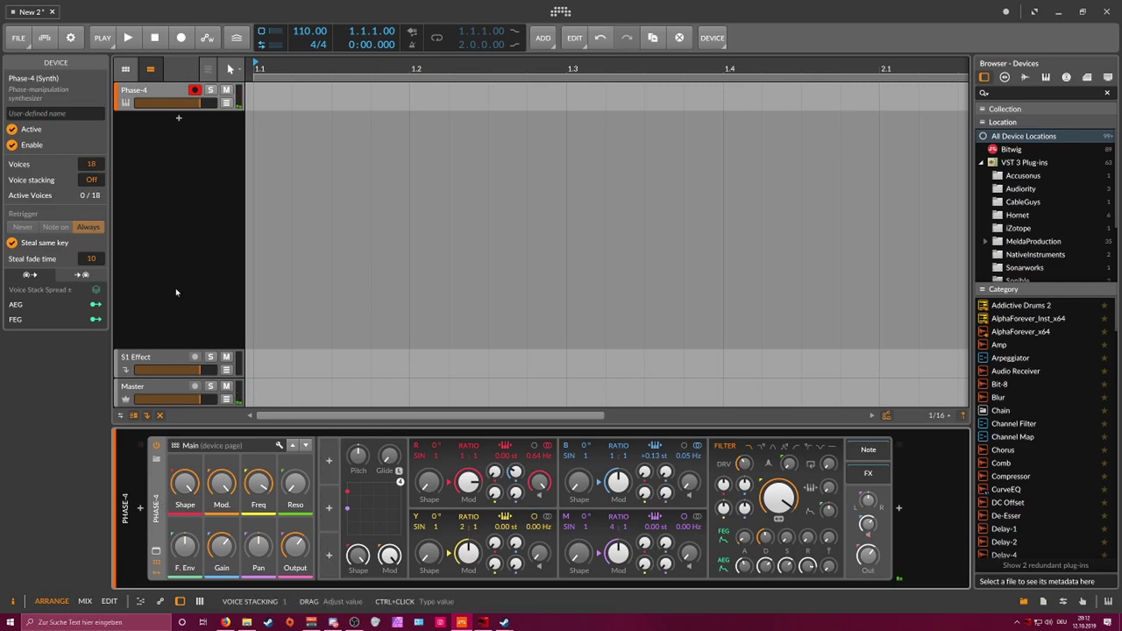
Step: Add a Random modulator to Phase-4 and map it to the B→R modulation with an amount of 0.157
click(329, 461)
text(ra)
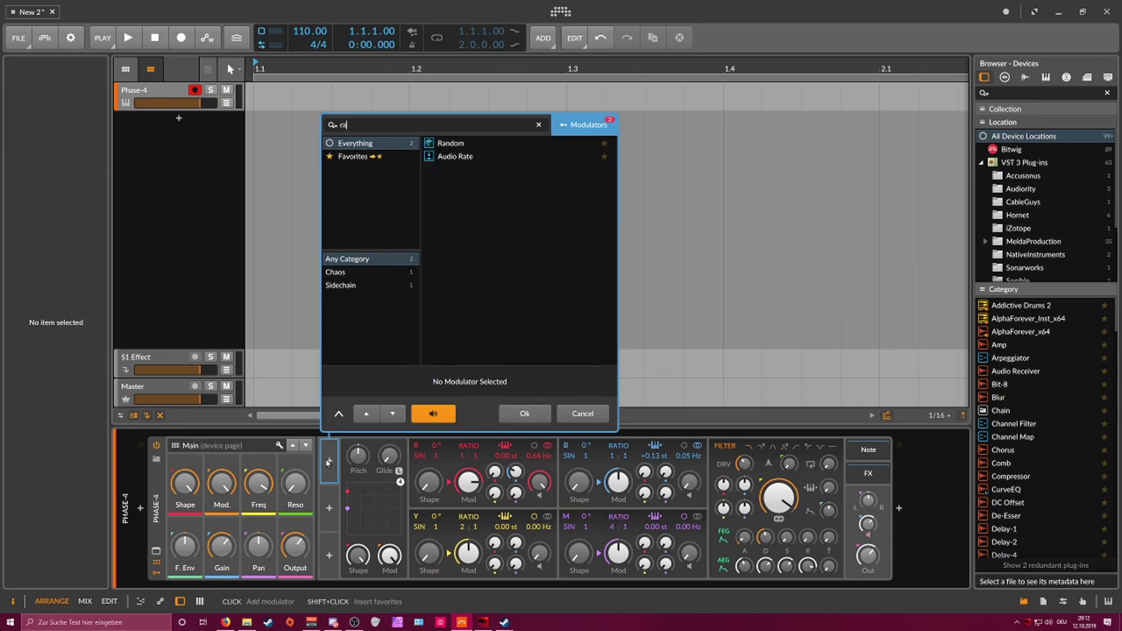
text(nd)
key(Return)
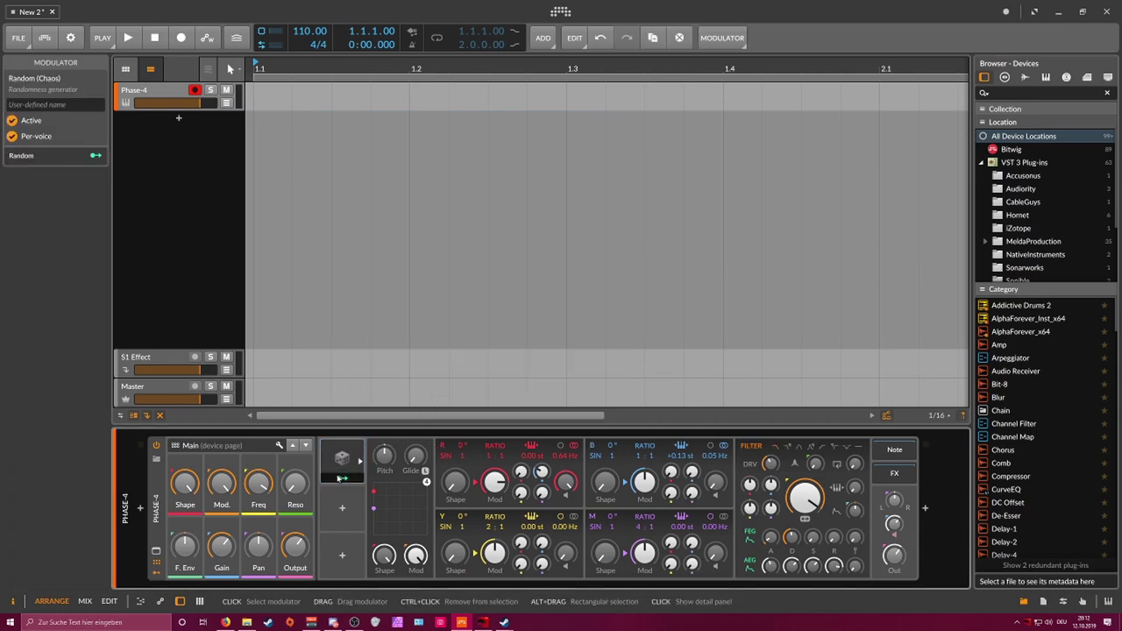
click(341, 473)
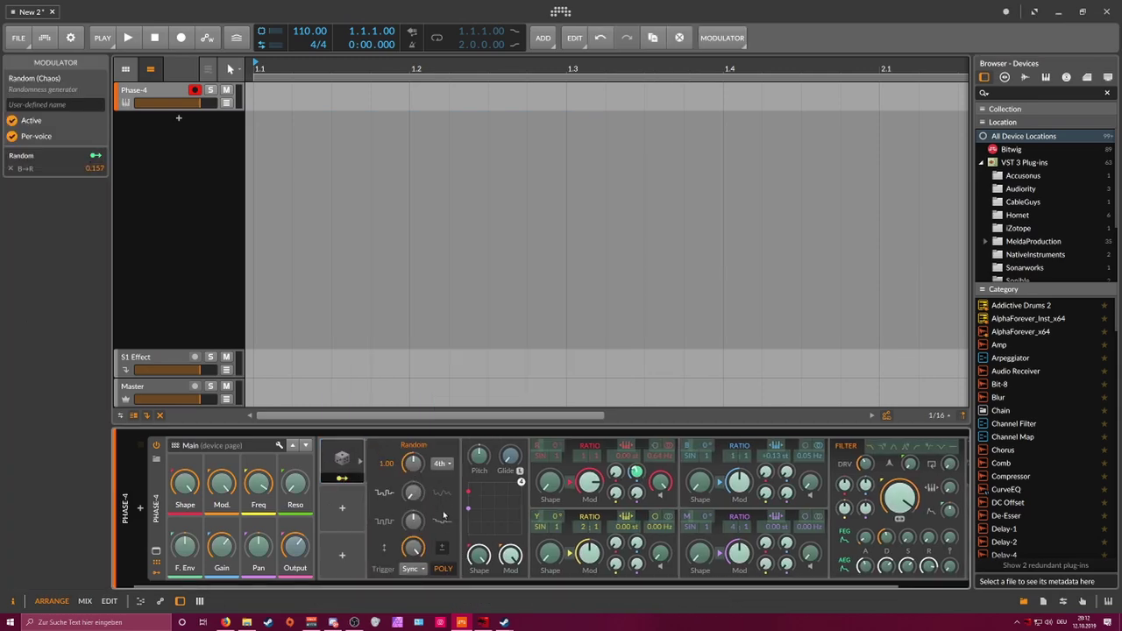
Step: Set the Random modulator's rate unit to Hz and raise its smoothing
click(442, 463)
click(445, 479)
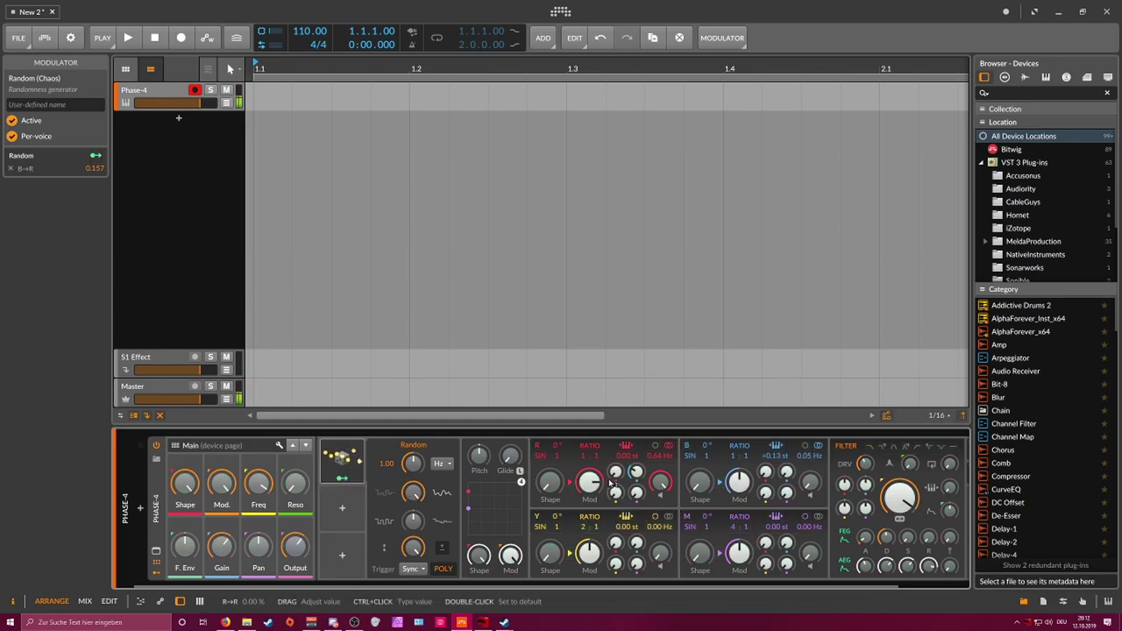
key(Delete)
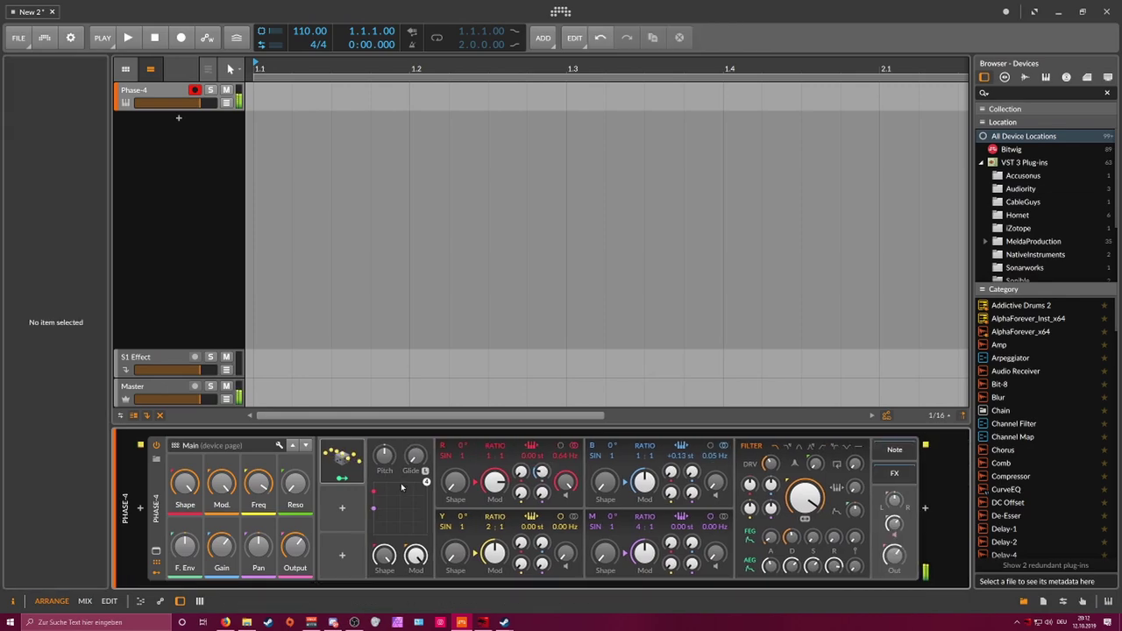
key(ctrl+z)
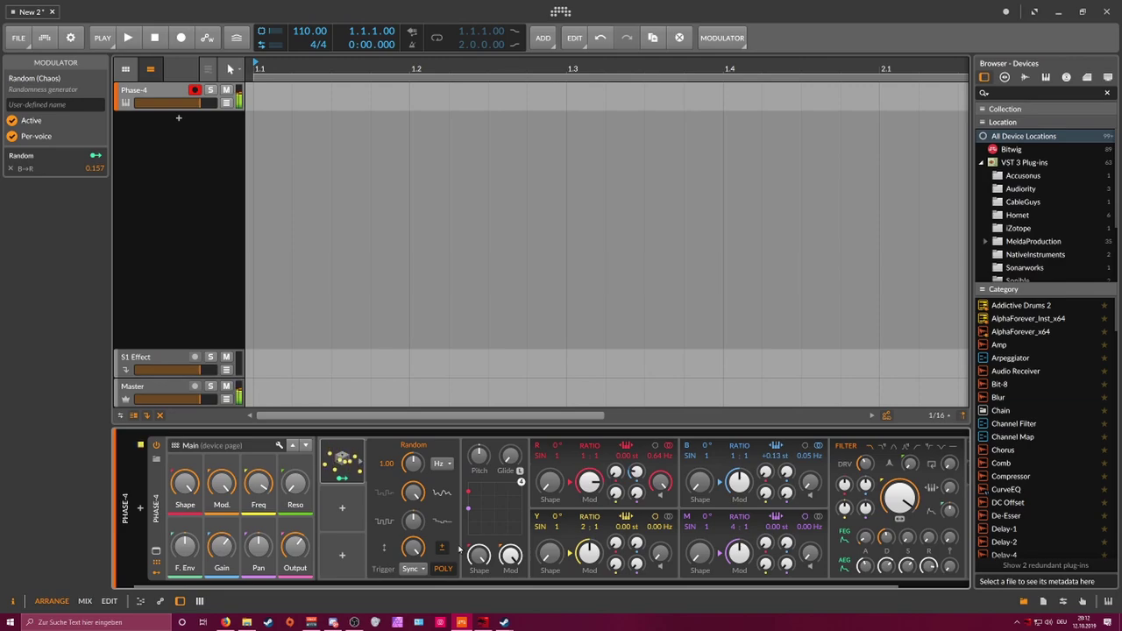
Step: Set oscillator M's pitch to -0.09 st with -0.10 Hz detune, and adjust its modulation of oscillator R
scroll(526, 561, right, 3)
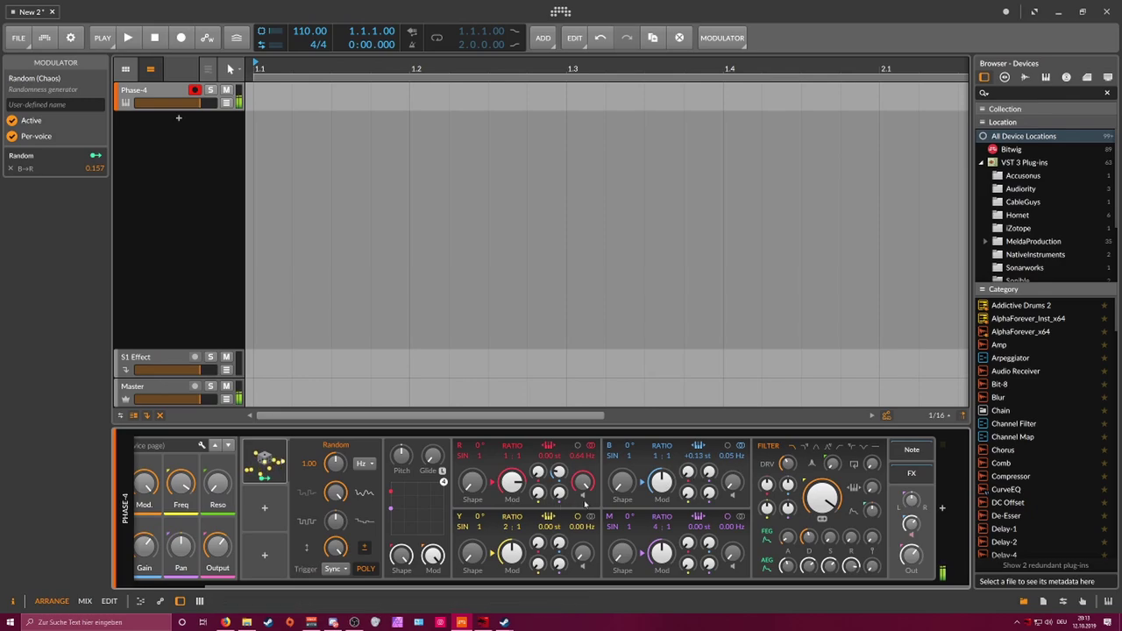
drag(559, 493, 559, 468)
drag(729, 529, 730, 535)
drag(559, 495, 559, 491)
Step: Duplicate the Random modulator and place the copy in the second modulator slot
right_click(263, 459)
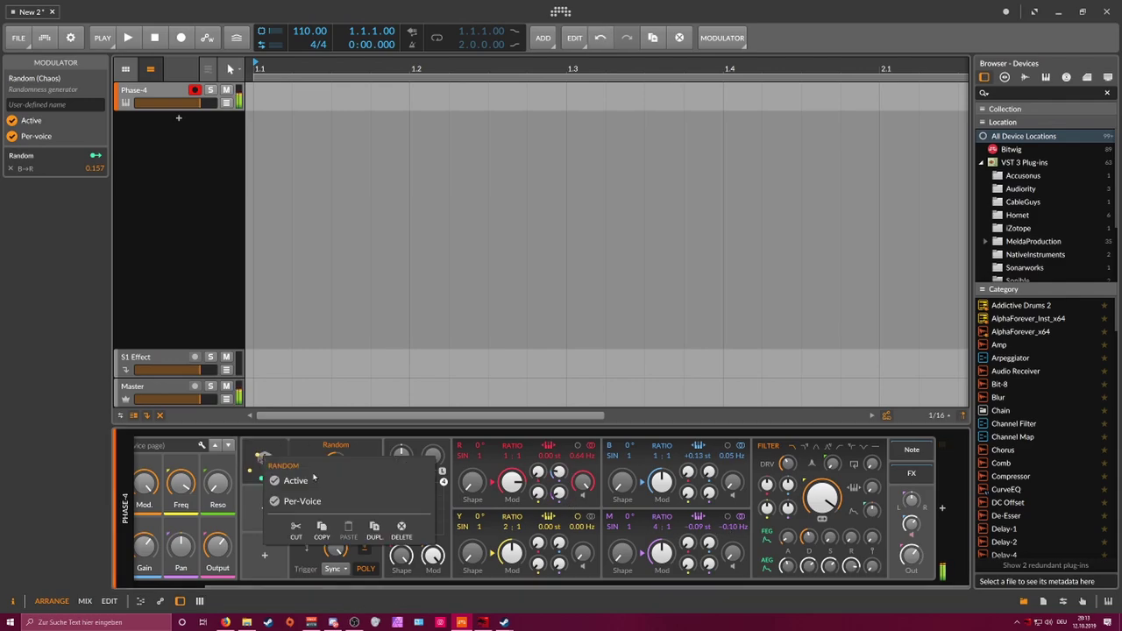
click(375, 531)
drag(404, 466, 287, 508)
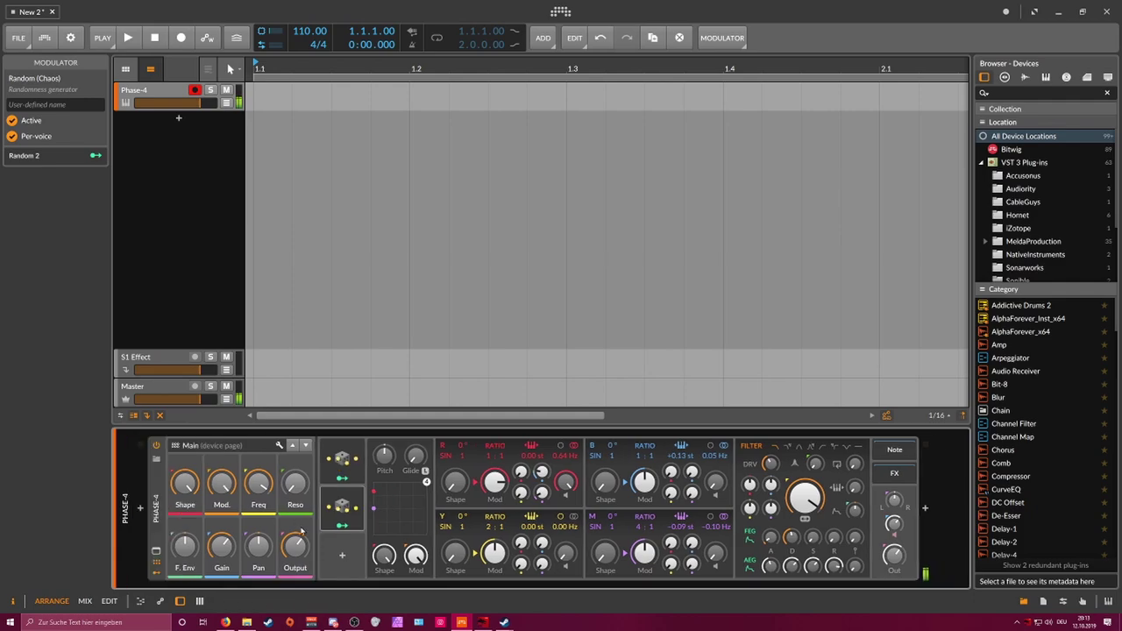
Step: Map Random 2 to the M→R modulation with an amount of 0.120 and lower its rate to about 0.27 Hz
click(338, 526)
drag(542, 492, 541, 496)
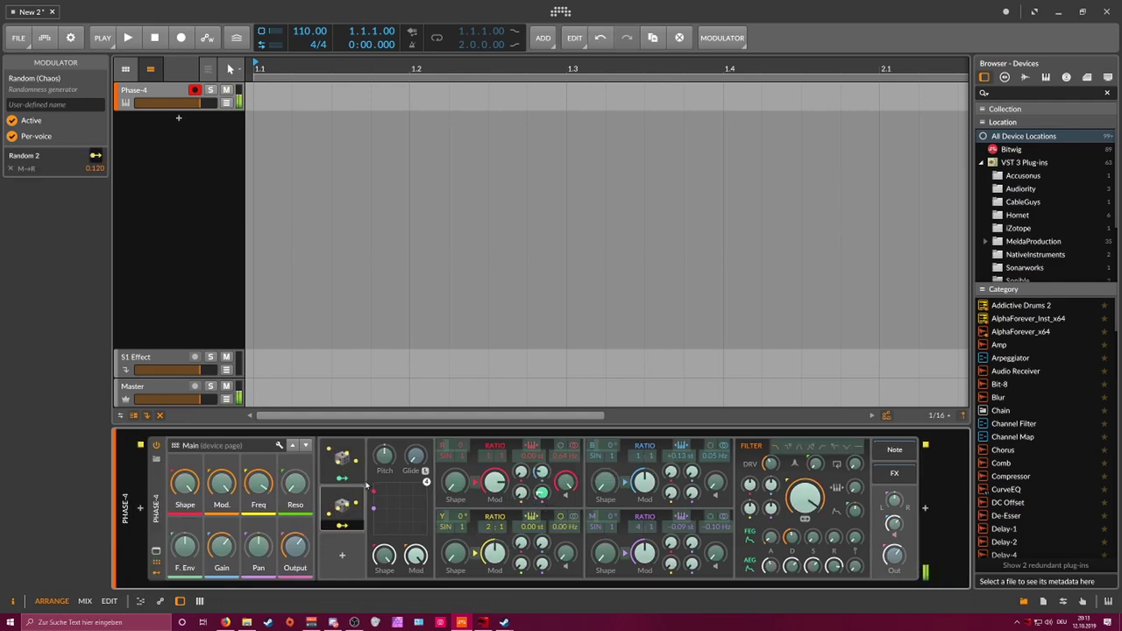
click(343, 504)
drag(412, 462, 411, 473)
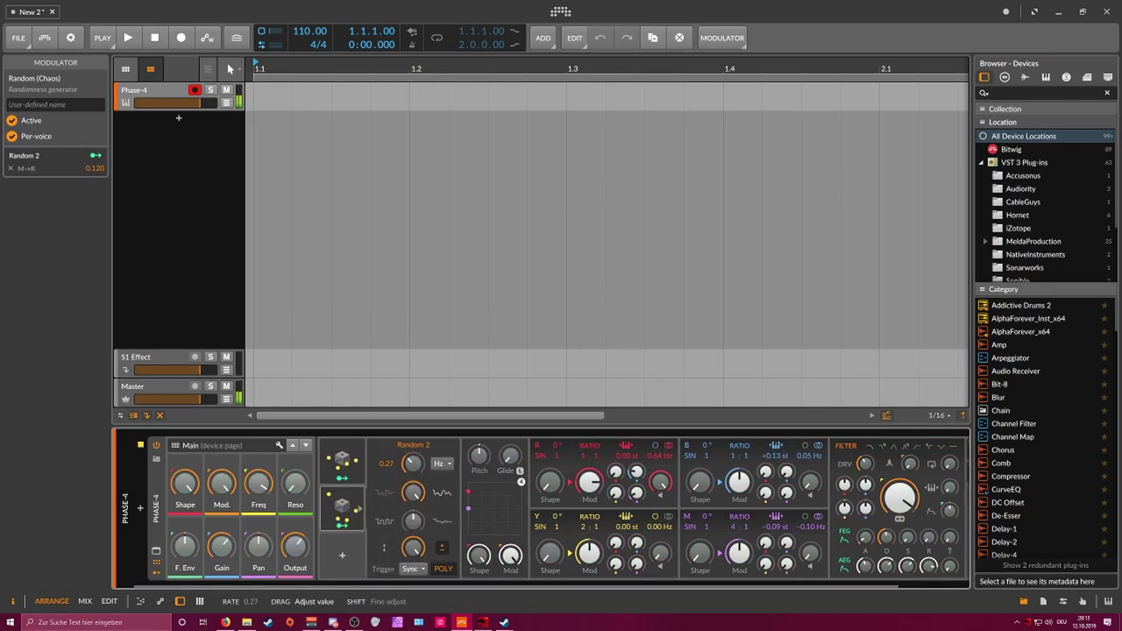
Step: Lower the Random 1 modulator's rate to about 0.18 Hz
click(350, 460)
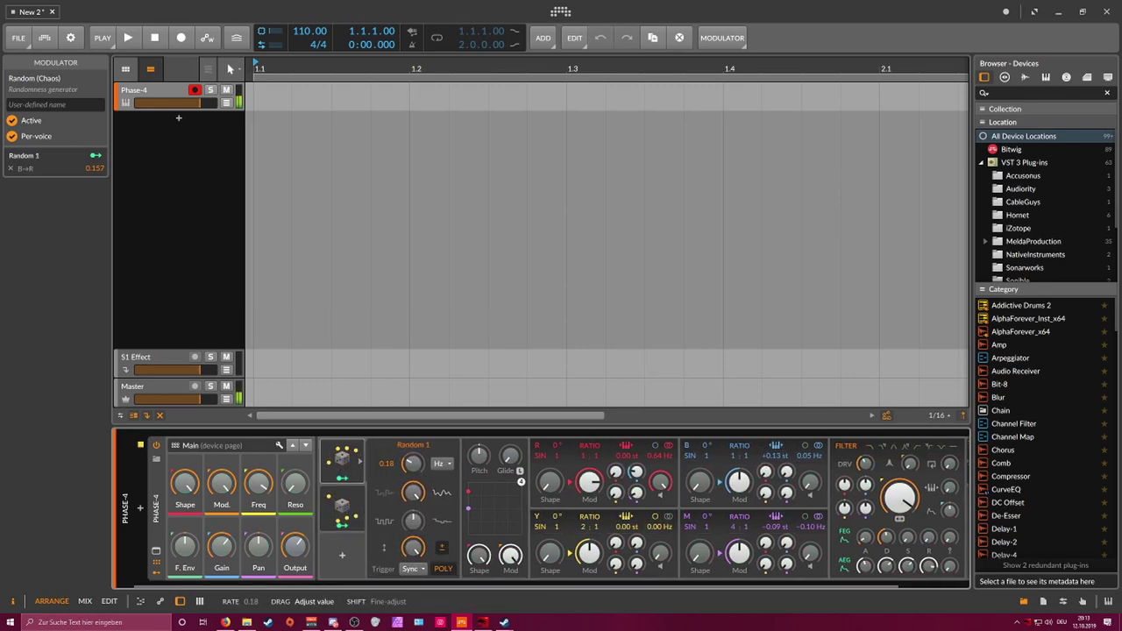
drag(411, 463, 412, 474)
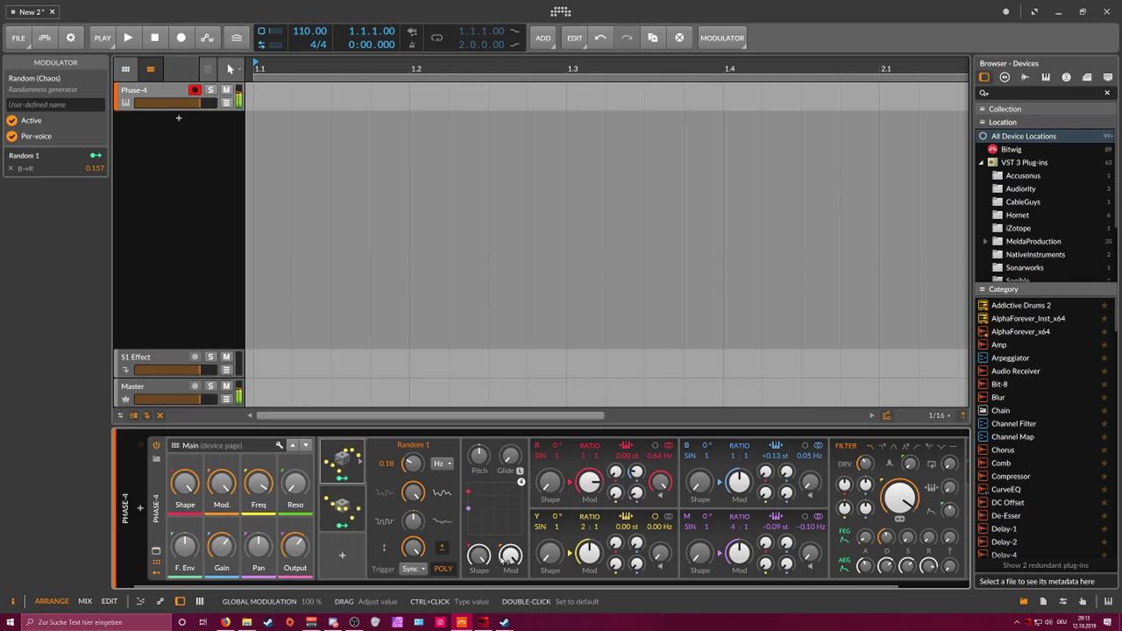
key(alt+Tab)
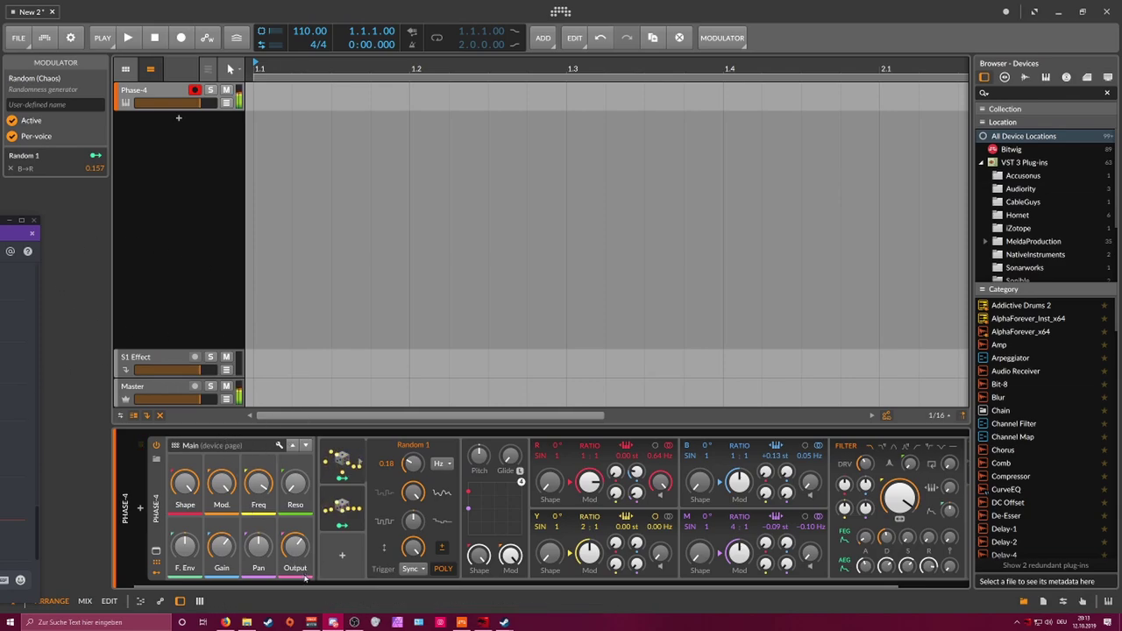
Step: Insert a Reverb device after Phase-4 in the track's device chain
scroll(501, 576, right, 2)
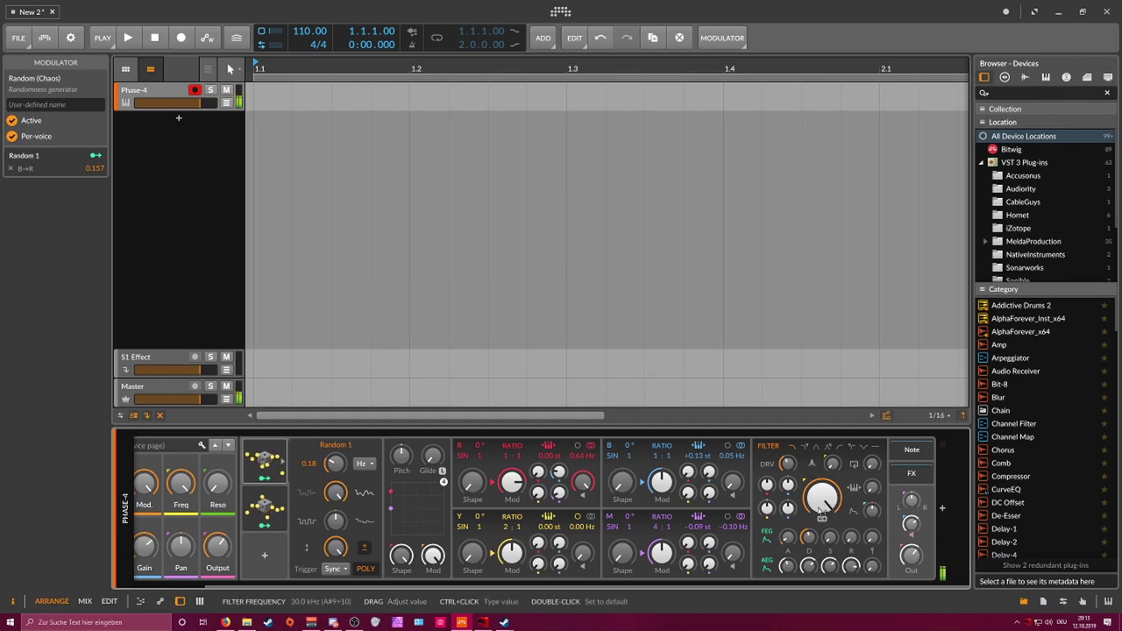
click(942, 507)
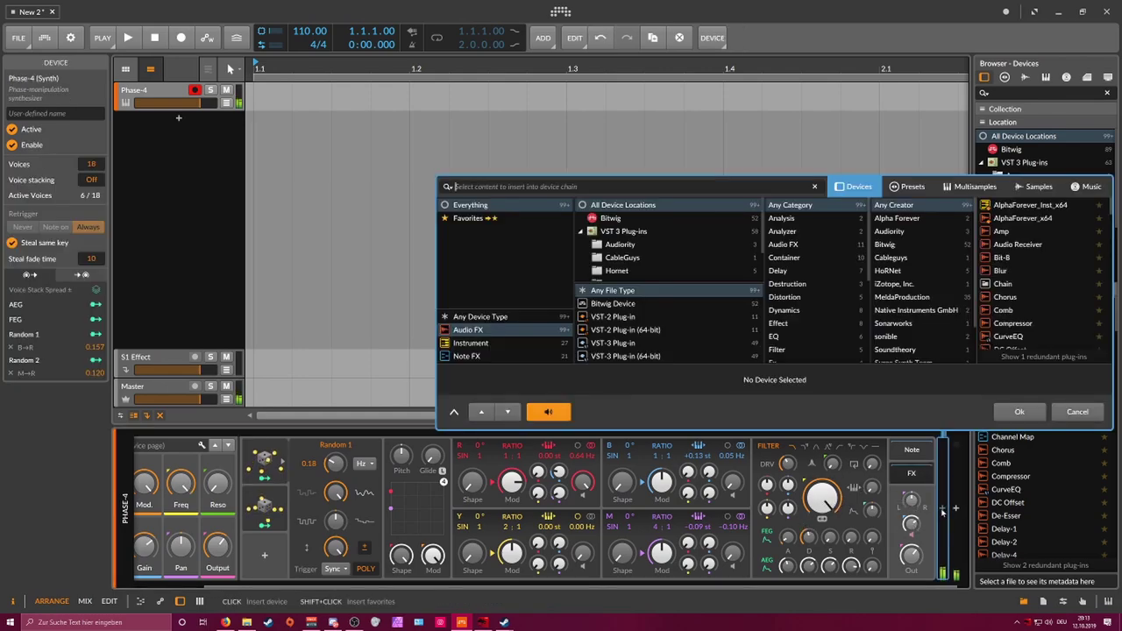
text(reverb)
key(Return)
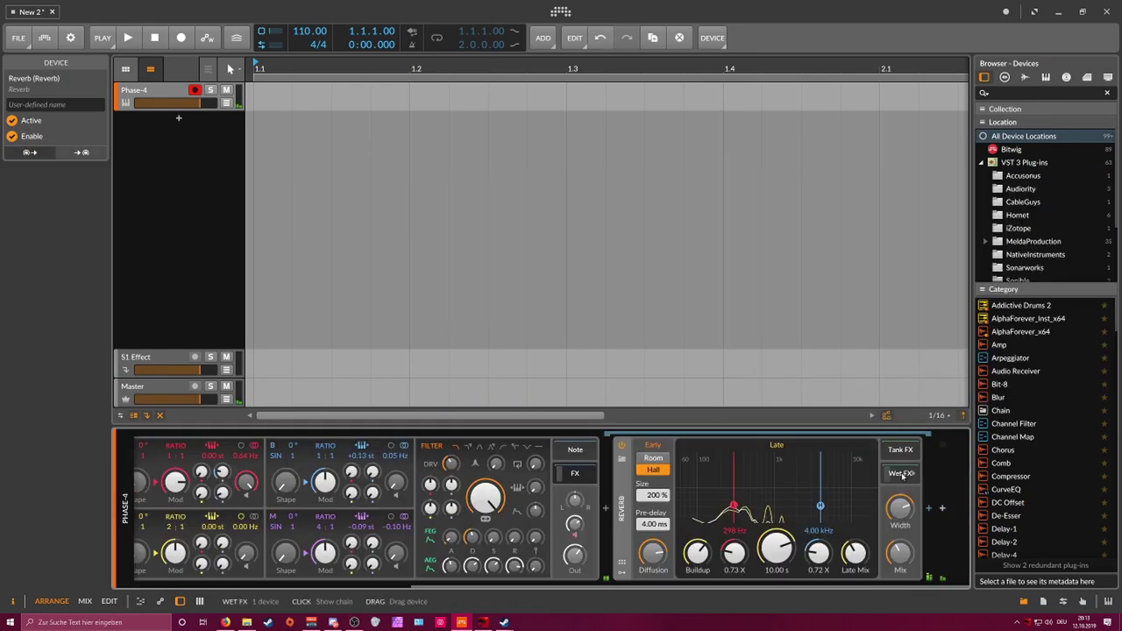
Step: Open the Phase-4 track's note editor and place the edit position at 2.1.1
key(e)
click(605, 507)
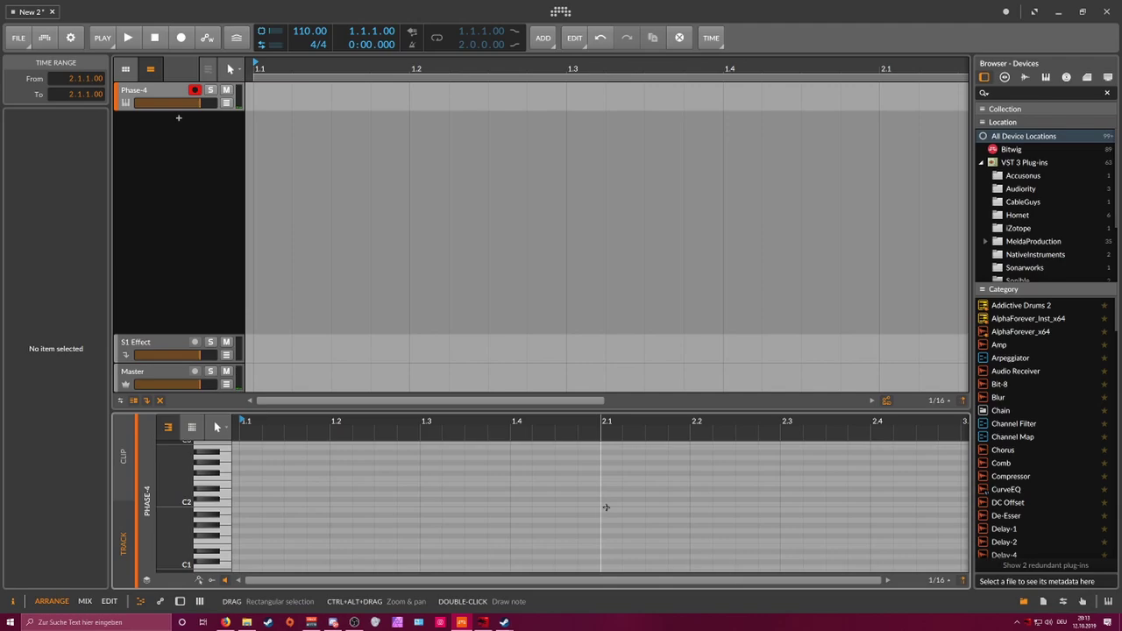
Step: Show the Phase-4 track's device chain again and insert an EQ-2 between Phase-4 and the Reverb
key(e)
key(e)
double_click(167, 92)
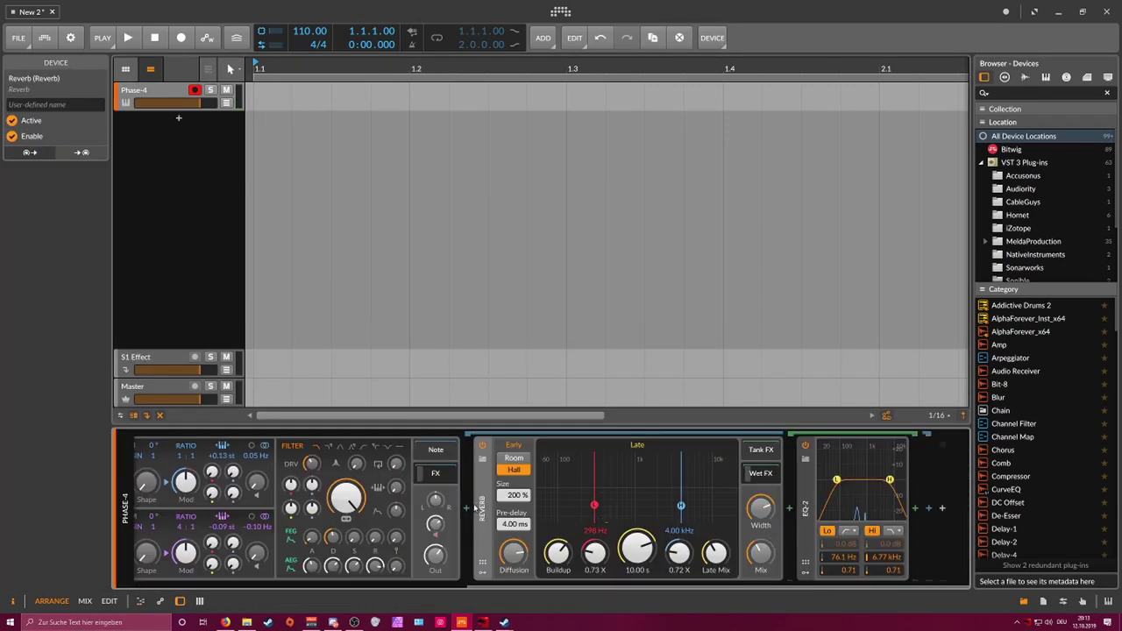
click(469, 507)
text(eq)
key(Return)
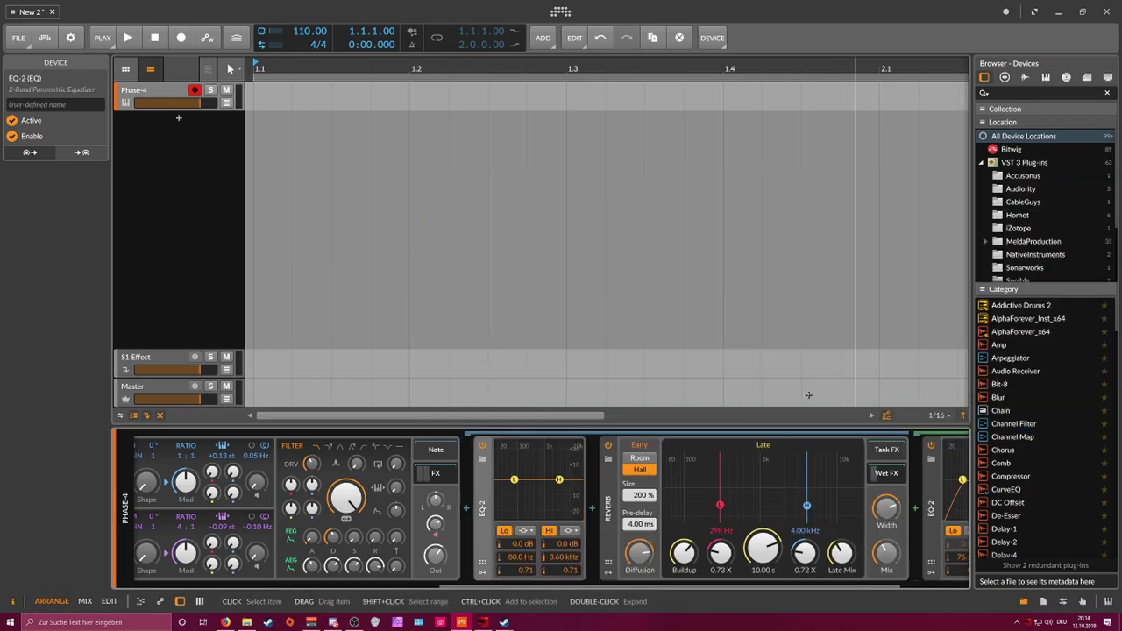
Step: Switch the low band of the new EQ-2 to a low-cut filter and raise its frequency to 117 Hz
click(524, 530)
click(529, 558)
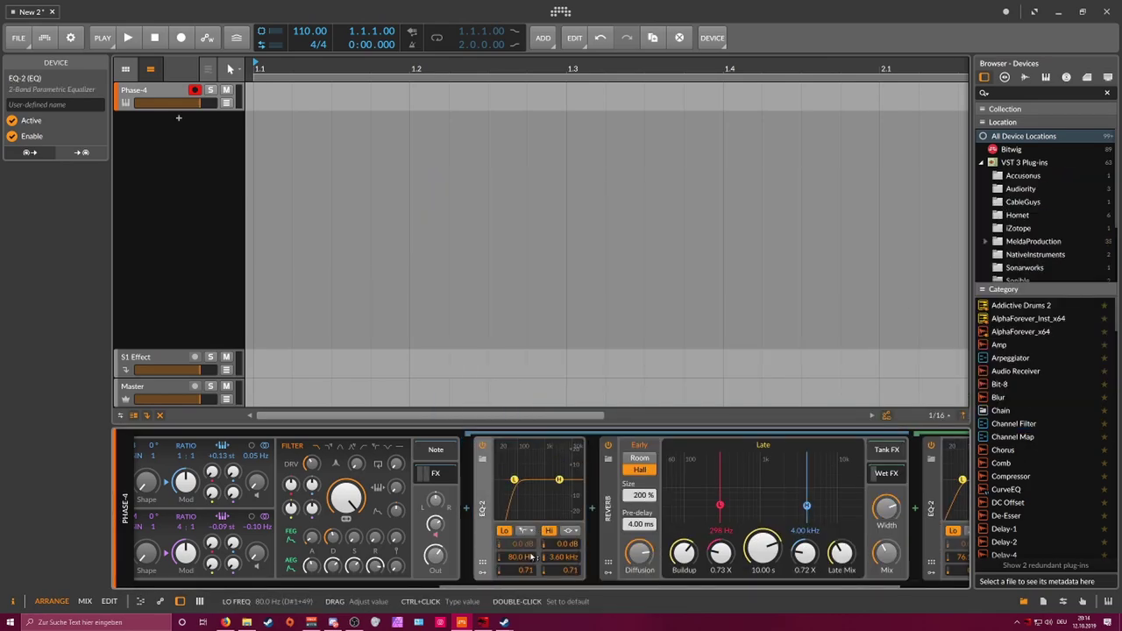
drag(519, 557, 519, 544)
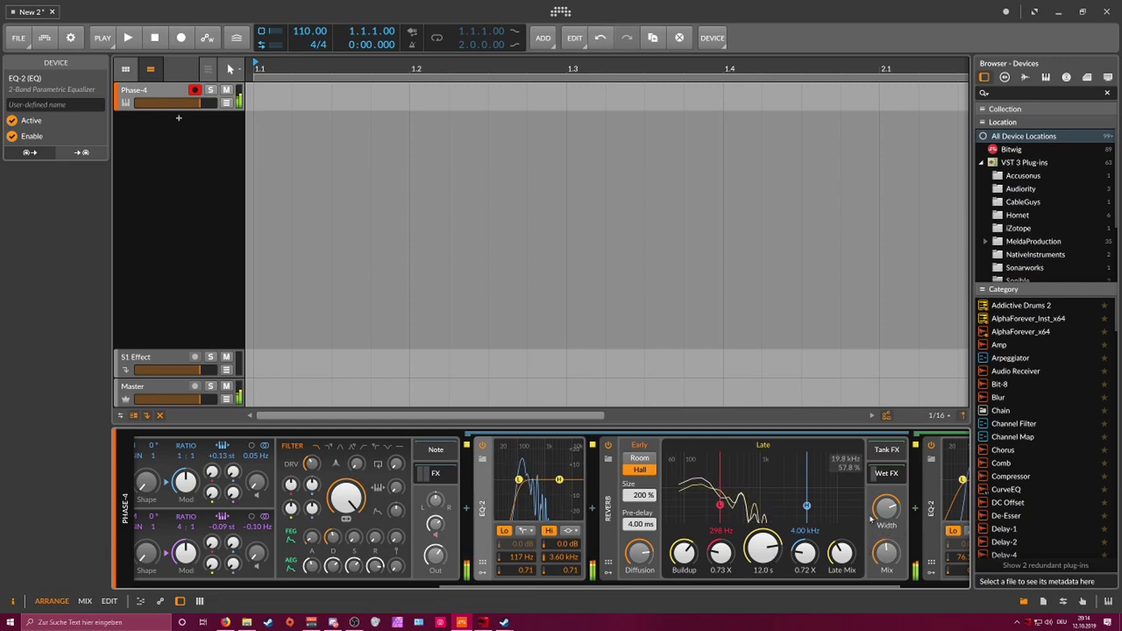
Step: Set the reverb time to 12.0 s and the EQ-2 in the Reverb's wet path to 154 Hz low and 7.14 kHz high
drag(778, 554, 753, 550)
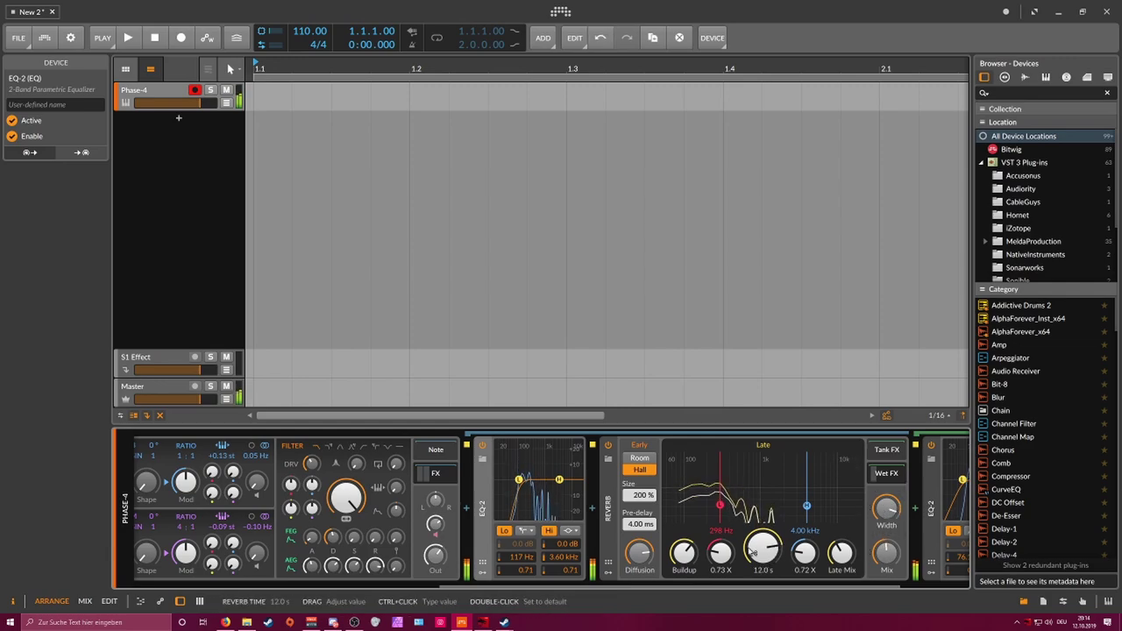
drag(701, 585, 882, 559)
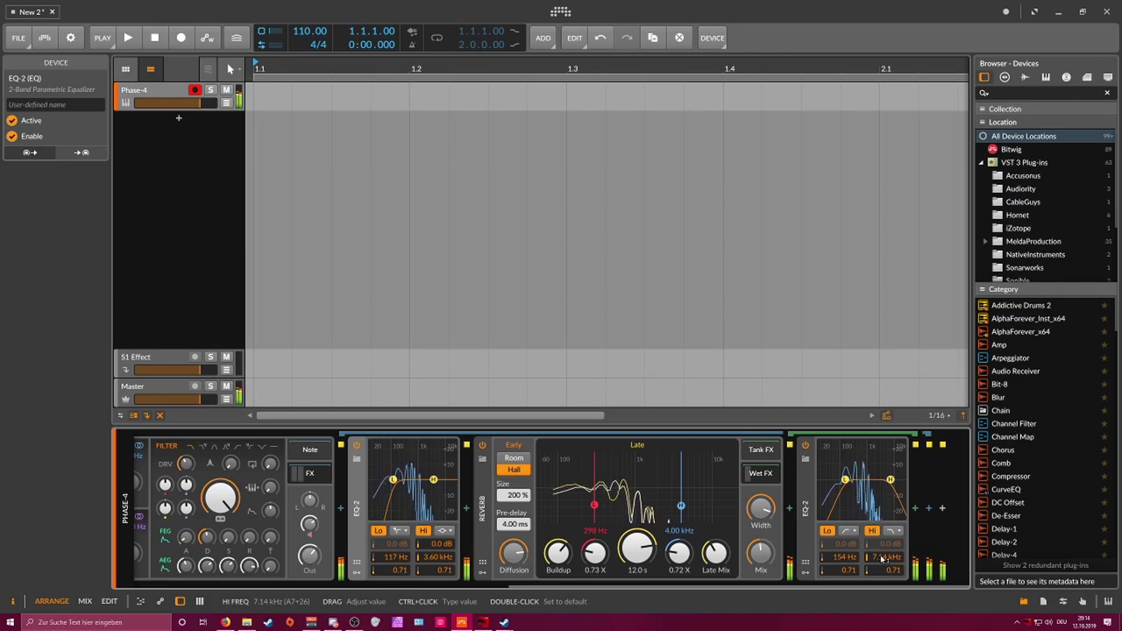
Step: Try the Shape of Phase-4's oscillator B at about 62% and switch that oscillator's waveform to SAW
click(394, 587)
scroll(396, 570, right, 5)
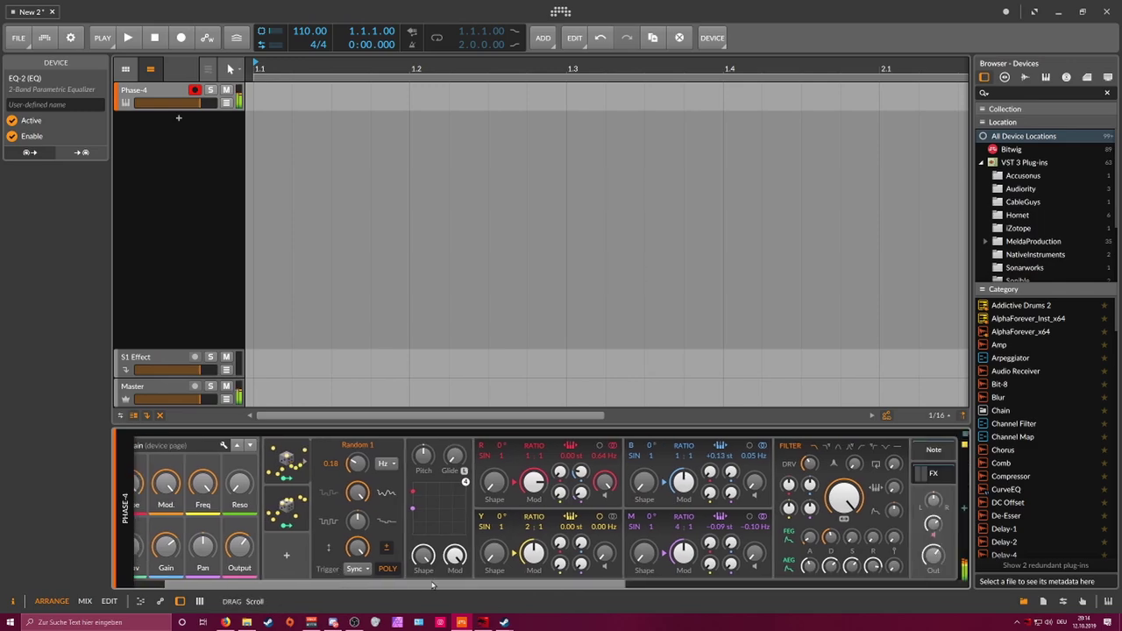
drag(431, 483, 431, 487)
drag(328, 472, 327, 465)
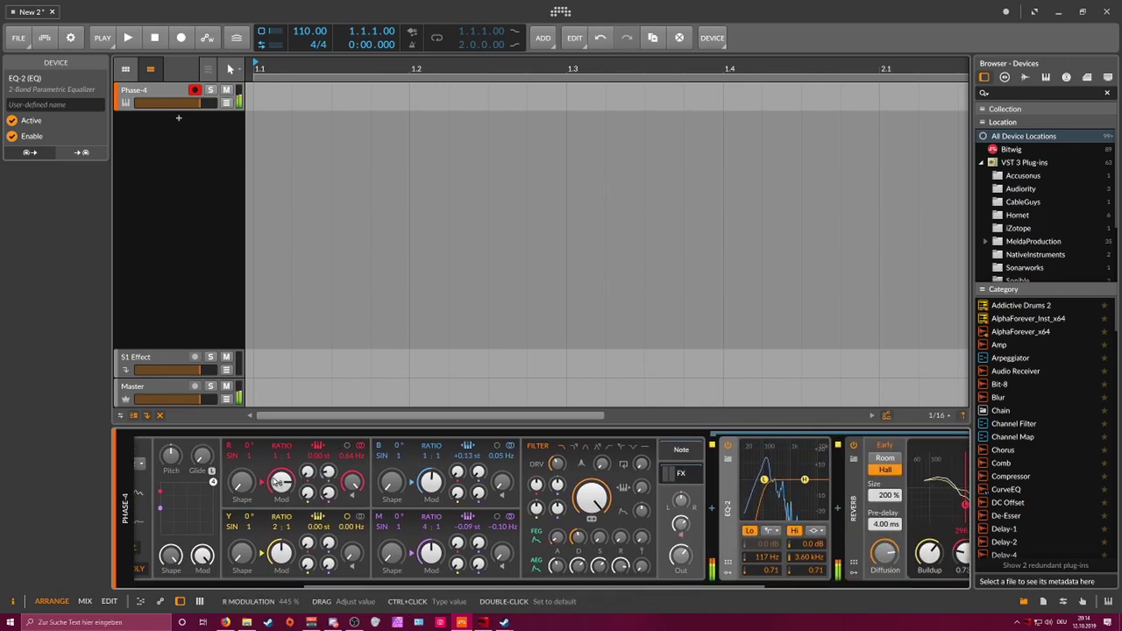
drag(403, 456, 392, 479)
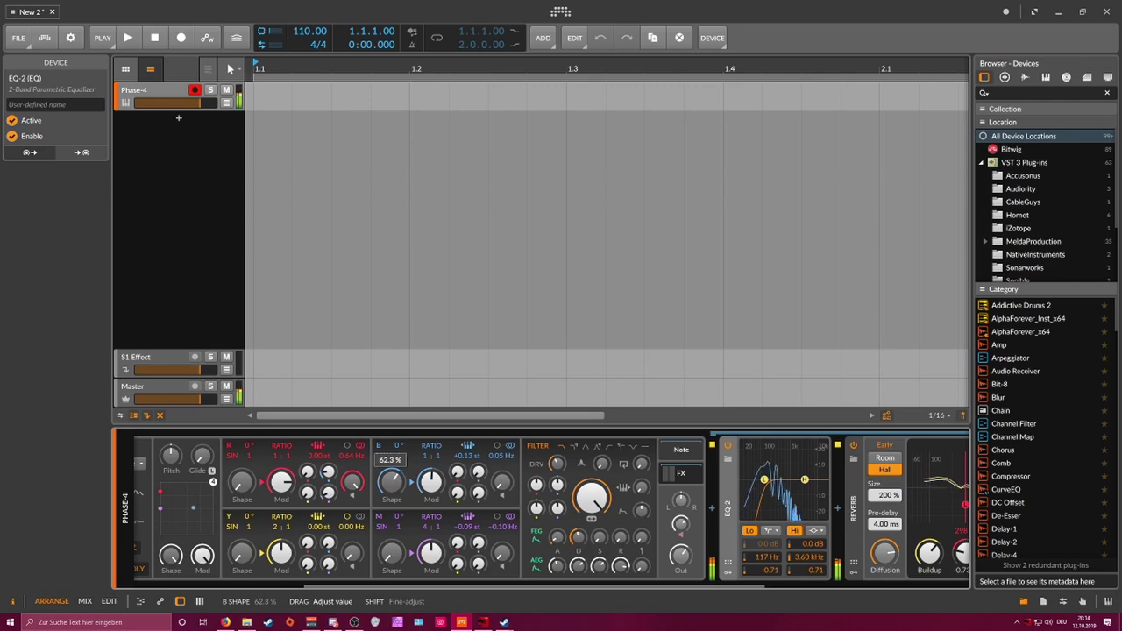
drag(392, 478, 391, 477)
Step: Duplicate the second Random modulator of Phase-4 and place the copy in the free slot below it
drag(393, 586, 237, 584)
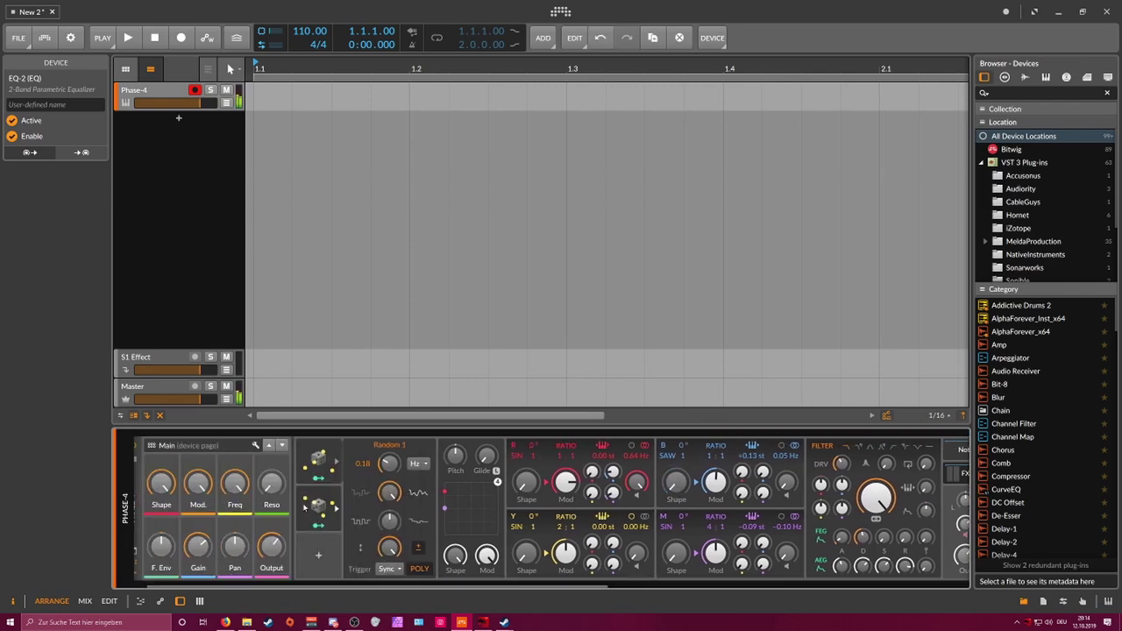
right_click(316, 507)
click(425, 578)
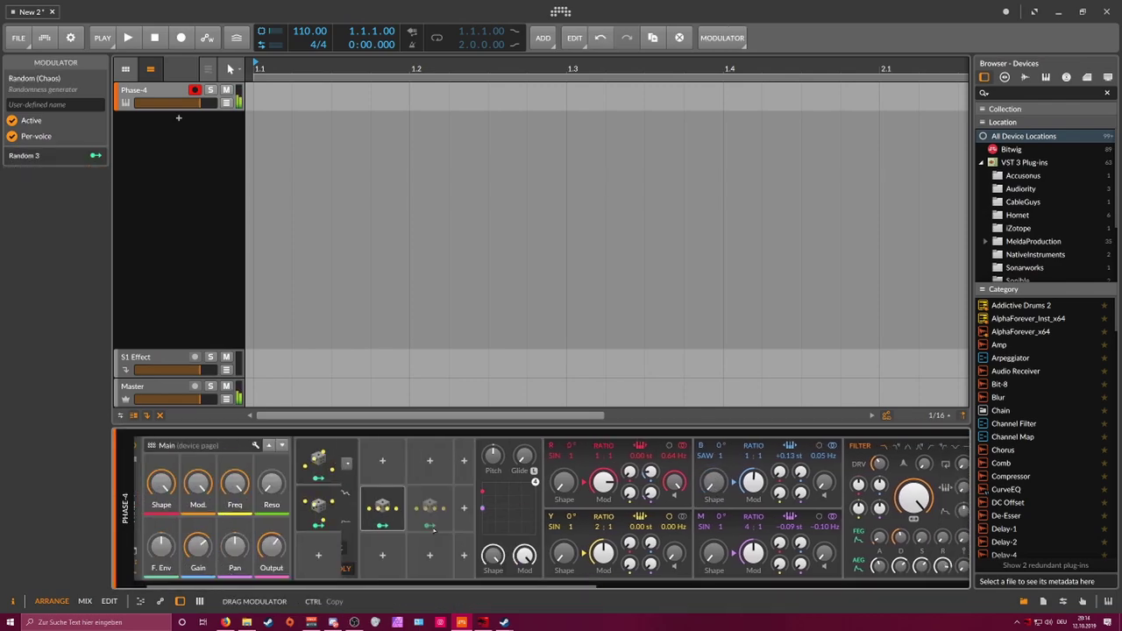
drag(329, 557, 327, 559)
Step: Map Random 3 to B Shape with an amount of 0.730 and turn off its bipolar mode
click(319, 572)
drag(602, 483, 602, 419)
click(336, 556)
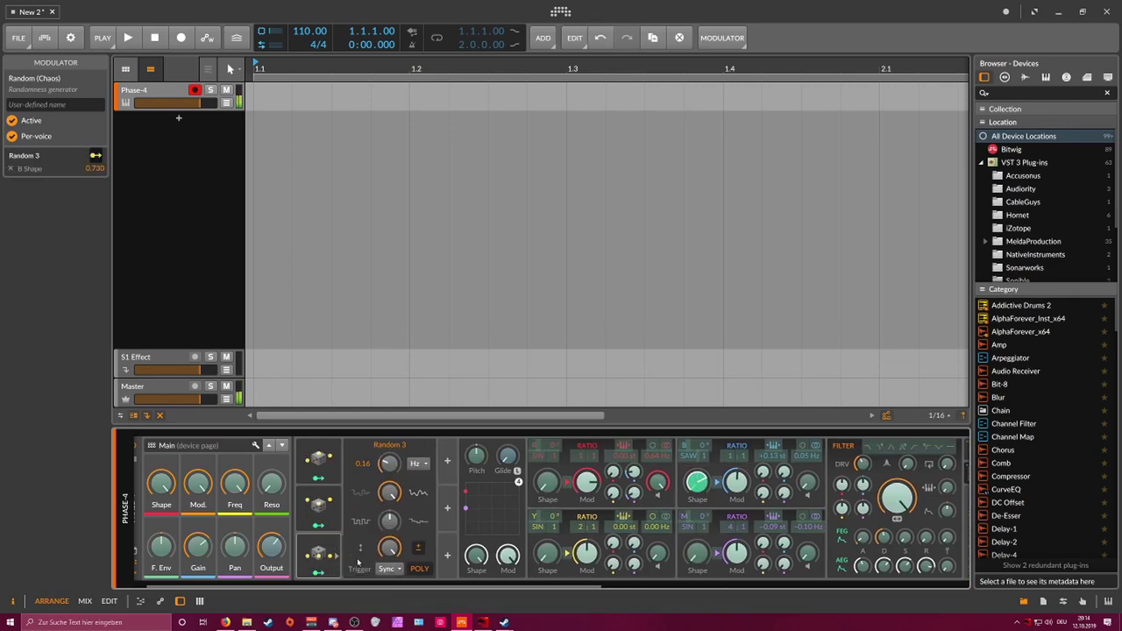
click(420, 549)
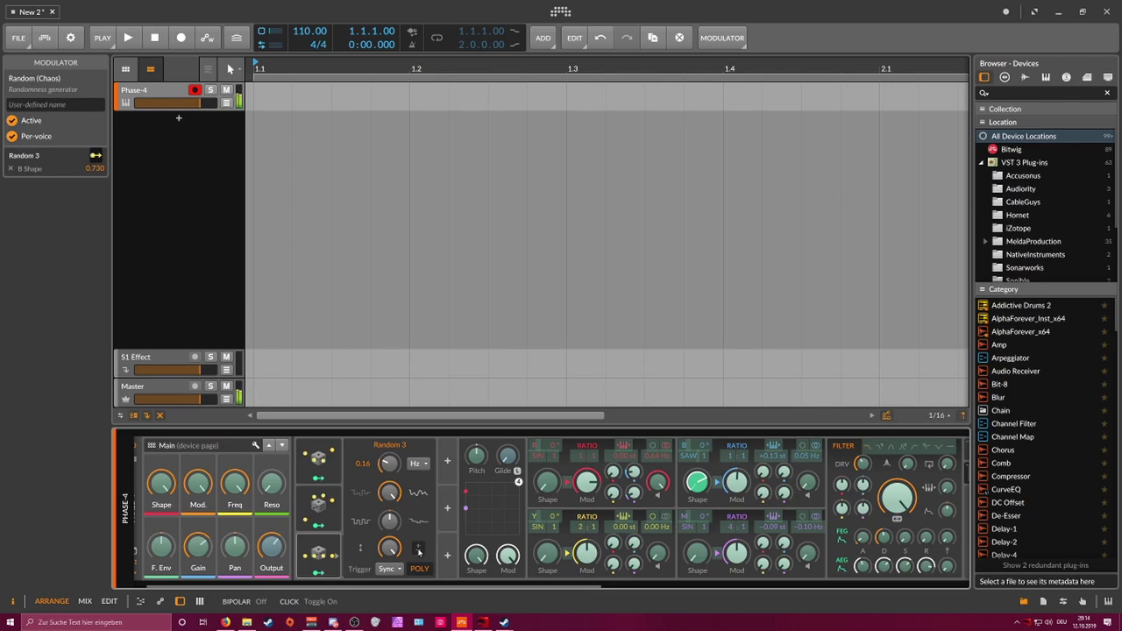
Step: Fold away the Reverb's Wet FX chain, then set the reverb time to 8.98 s and adjust its mix
drag(321, 585, 701, 579)
click(761, 474)
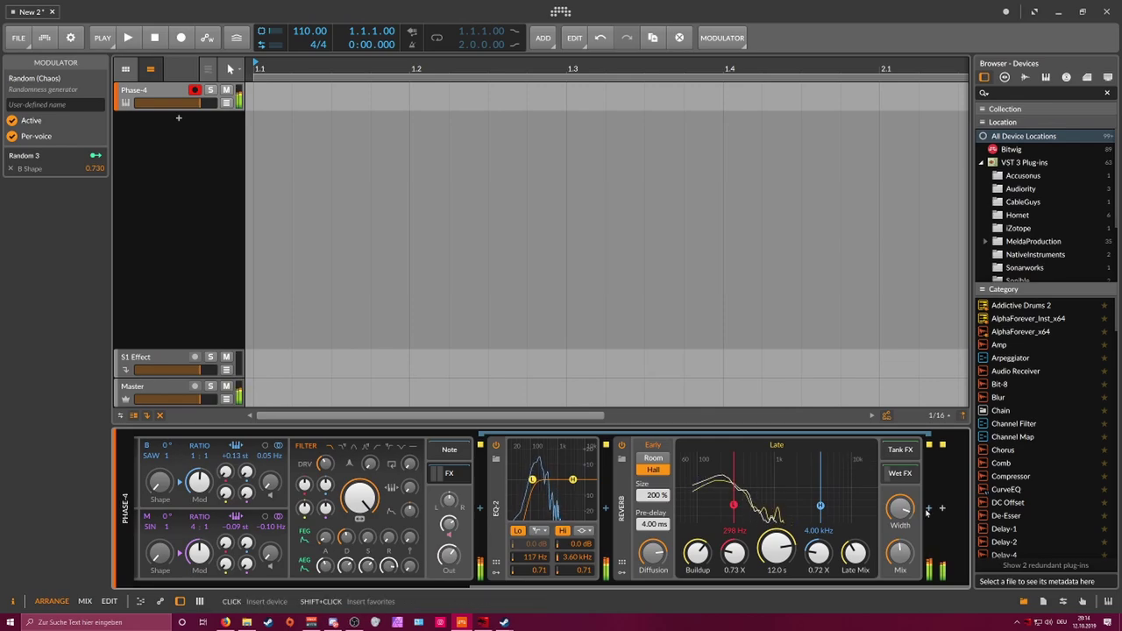
drag(776, 549, 775, 561)
drag(899, 552, 900, 562)
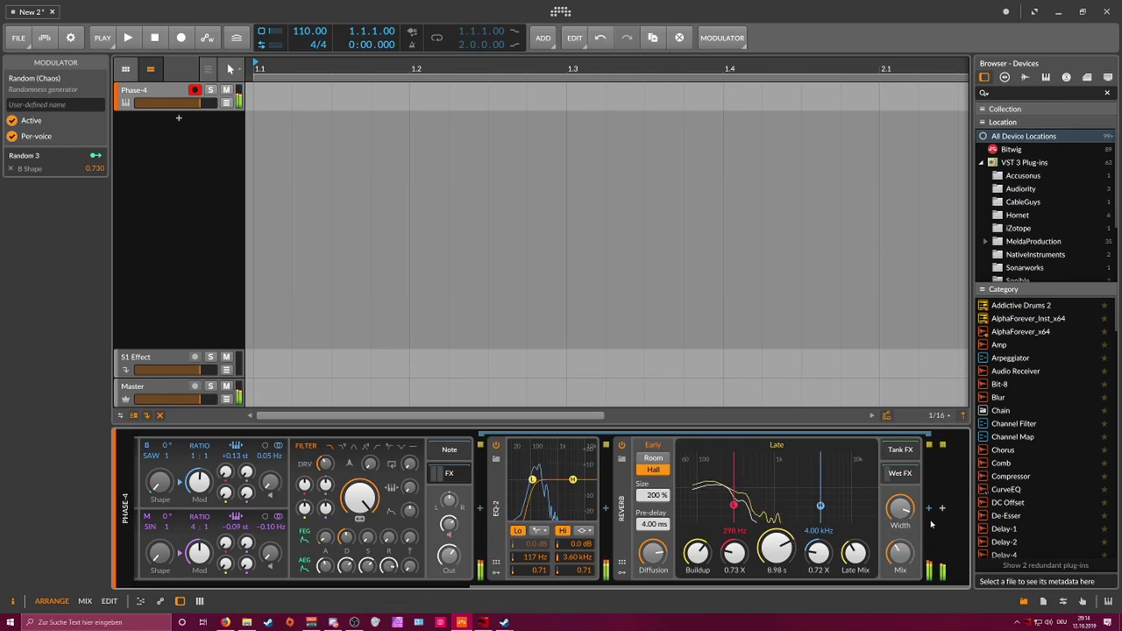
Step: Insert a Delay-2 after the Reverb, set its right delay time to 7, and adjust its mix and cut filters
click(930, 511)
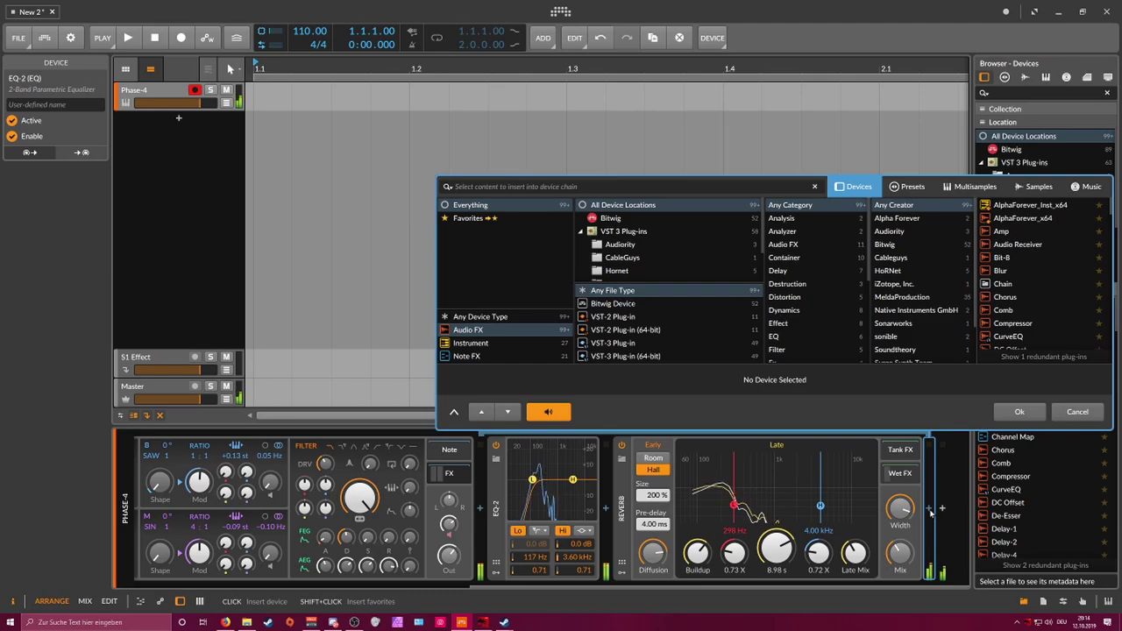
text(delay)
key(Down)
key(Down)
key(Return)
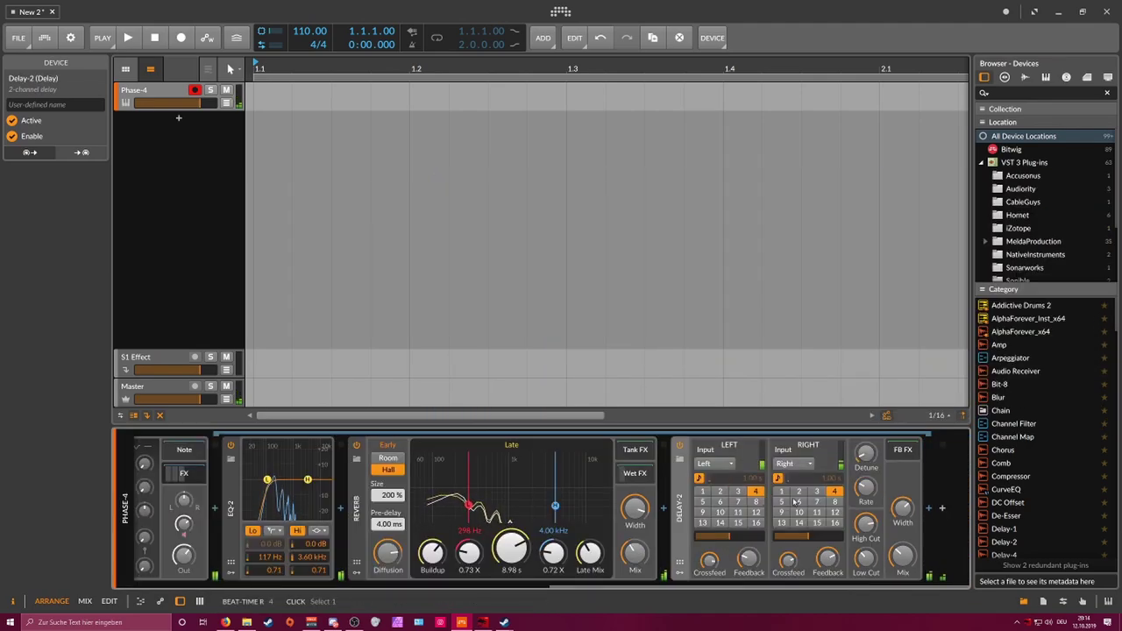
click(814, 506)
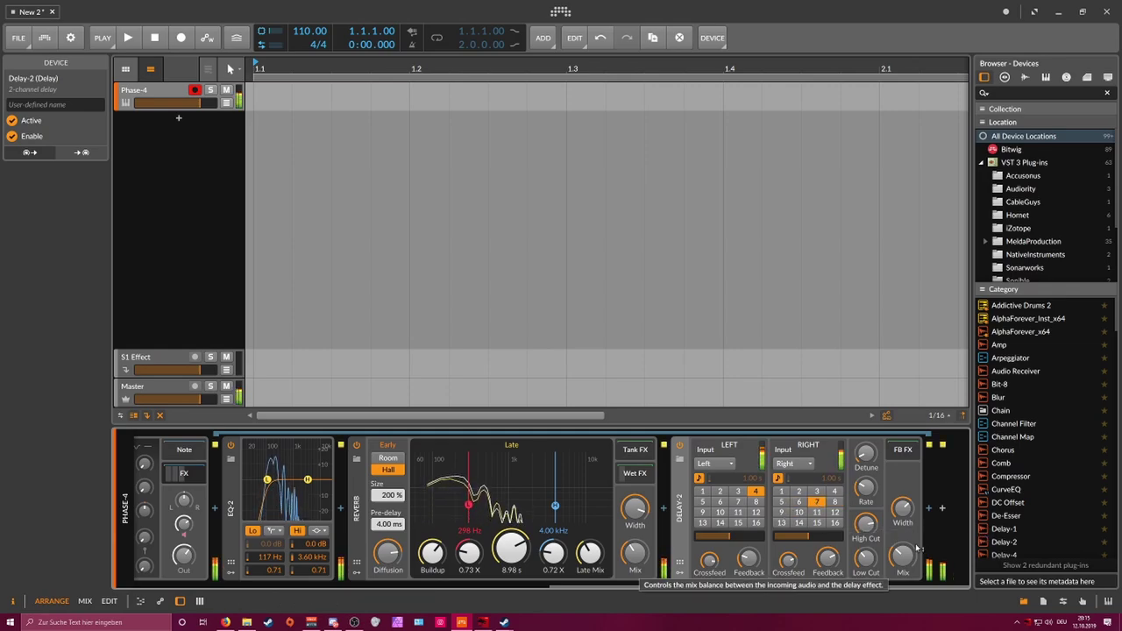
drag(904, 557, 866, 530)
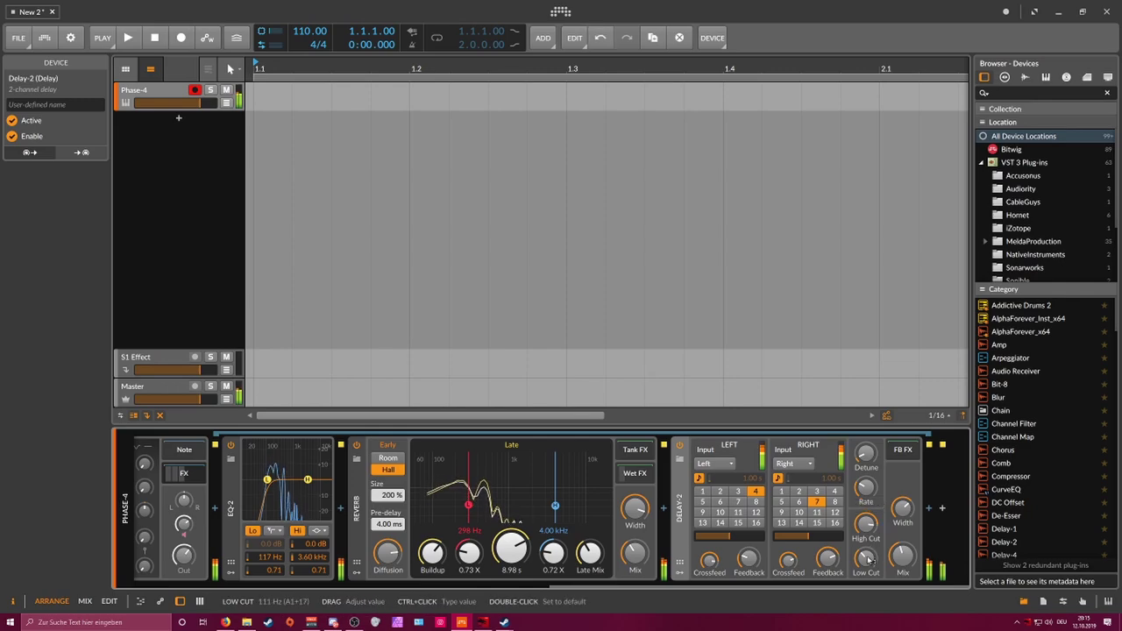
Step: Search the insertable devices and presets for "pitch" across all device types
click(930, 514)
text(pitch)
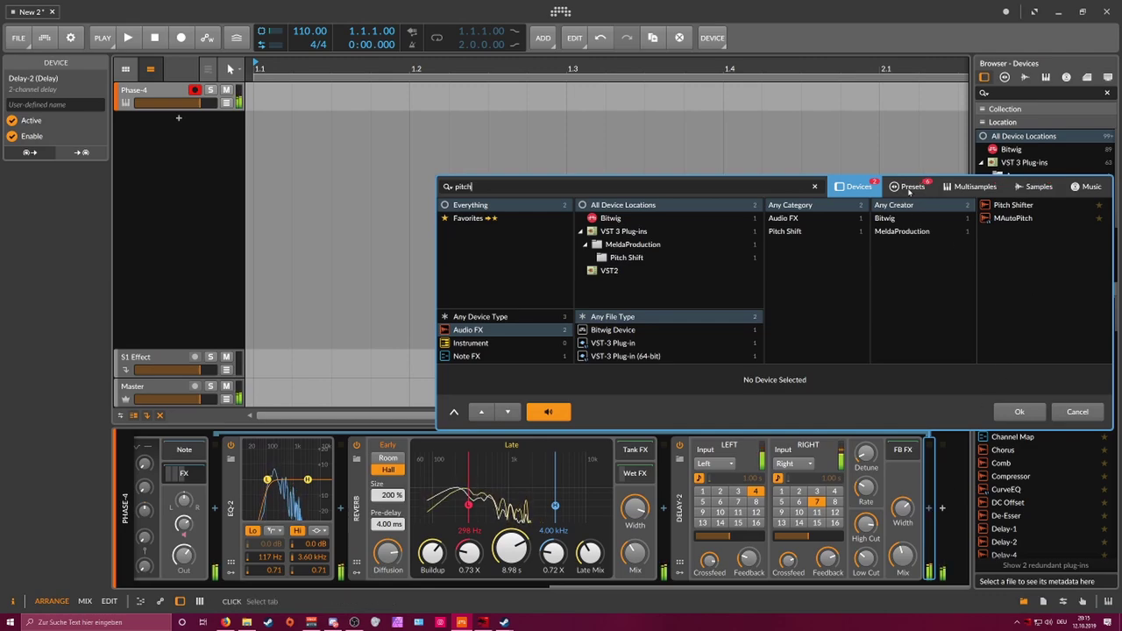
key(Tab)
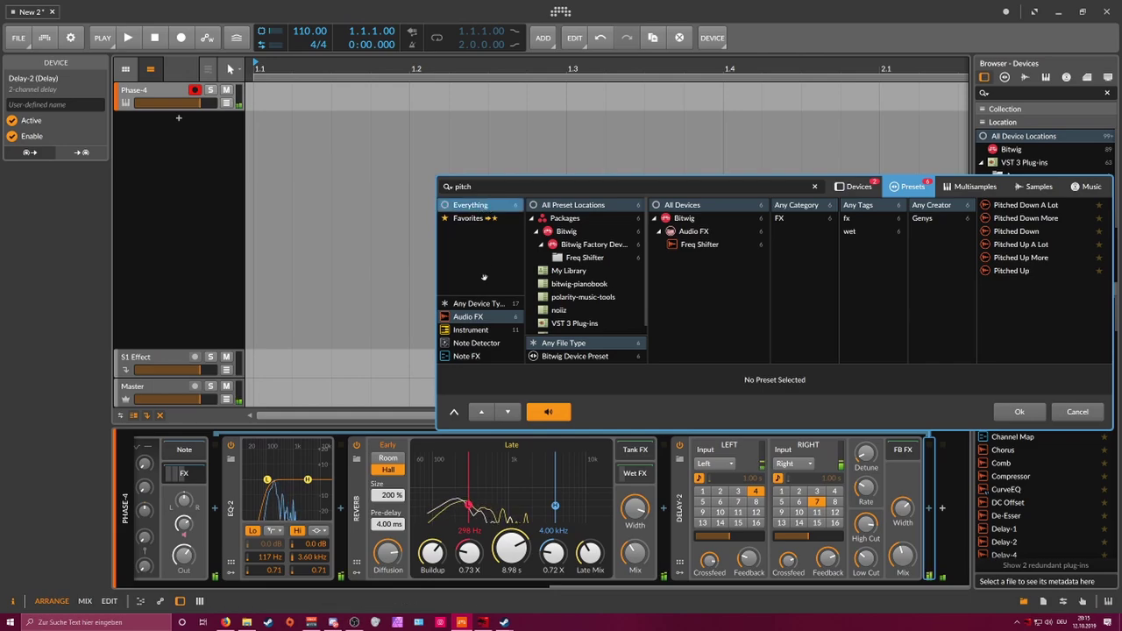
click(479, 304)
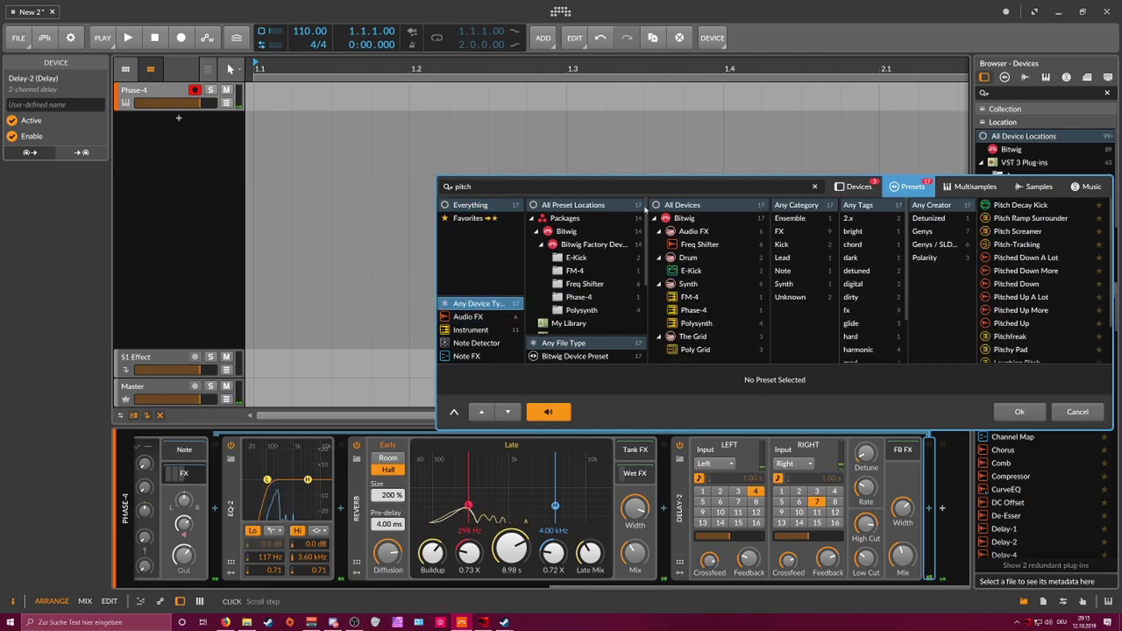
drag(499, 187, 415, 186)
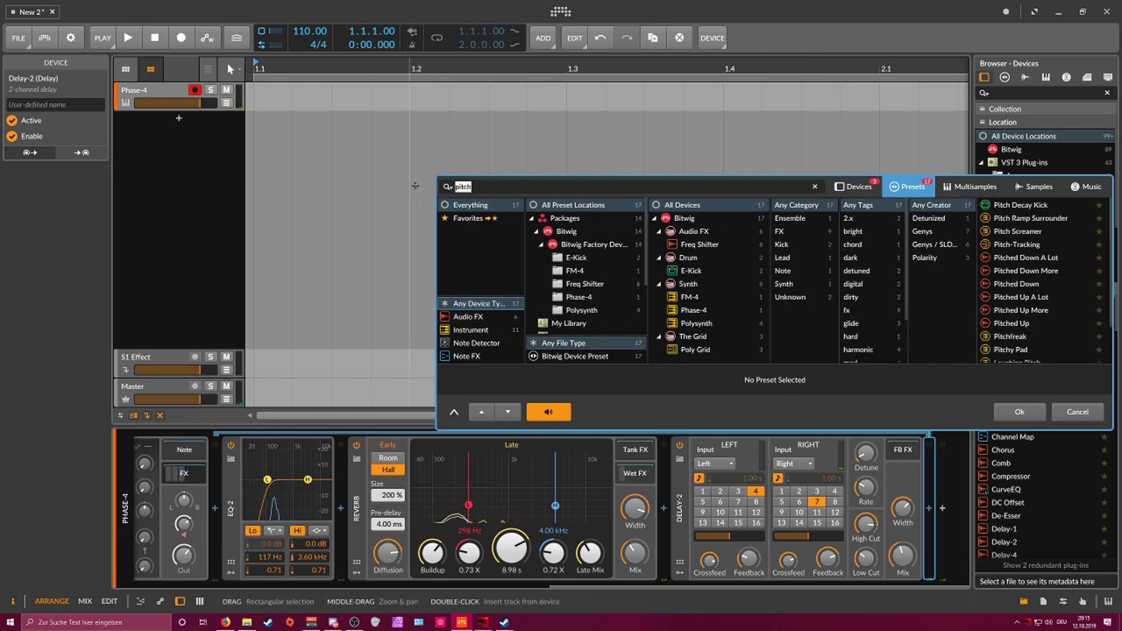
Step: Clear the search, filter the presets to Audio FX by creator Polarity, and insert the Tape-Machine preset after Delay-2
key(BackSpace)
scroll(942, 263, down, 6)
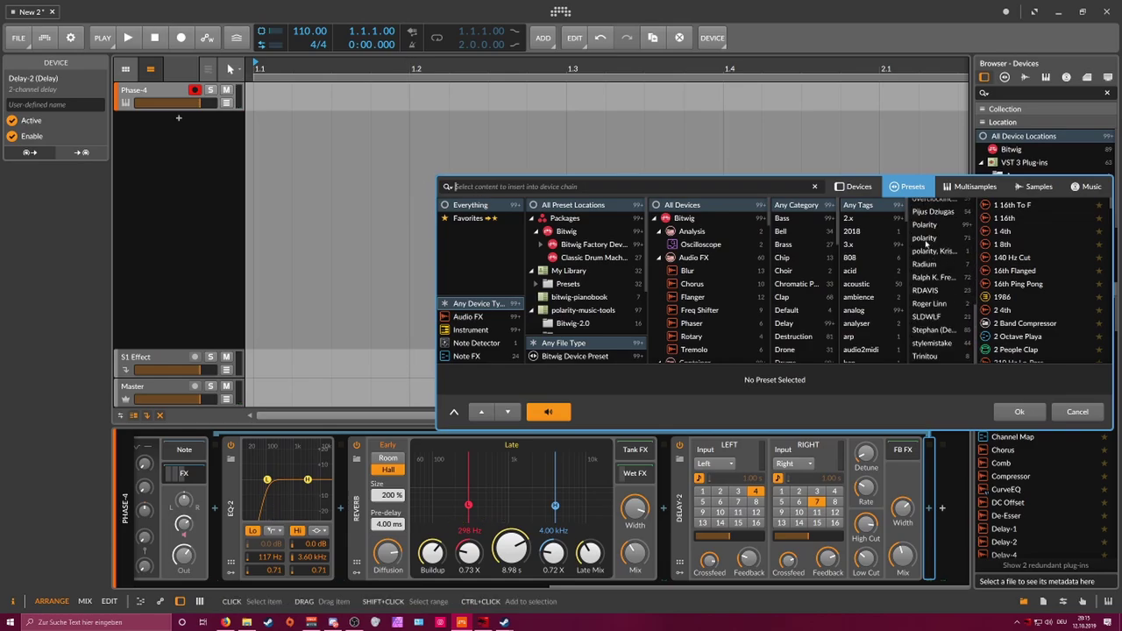
click(926, 225)
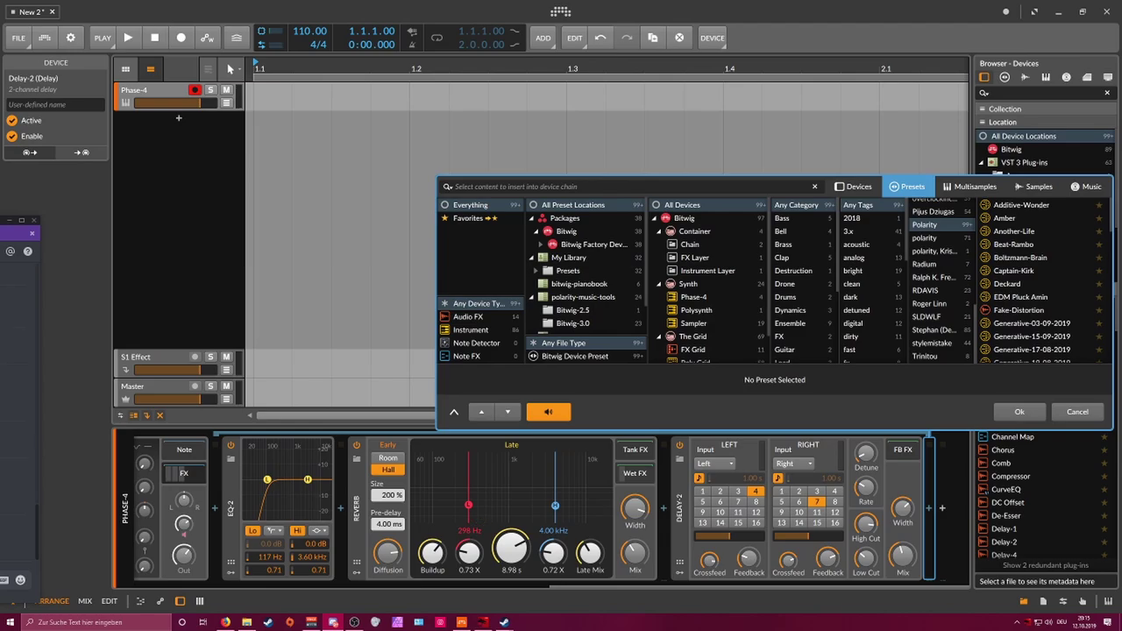
scroll(1015, 247, down, 5)
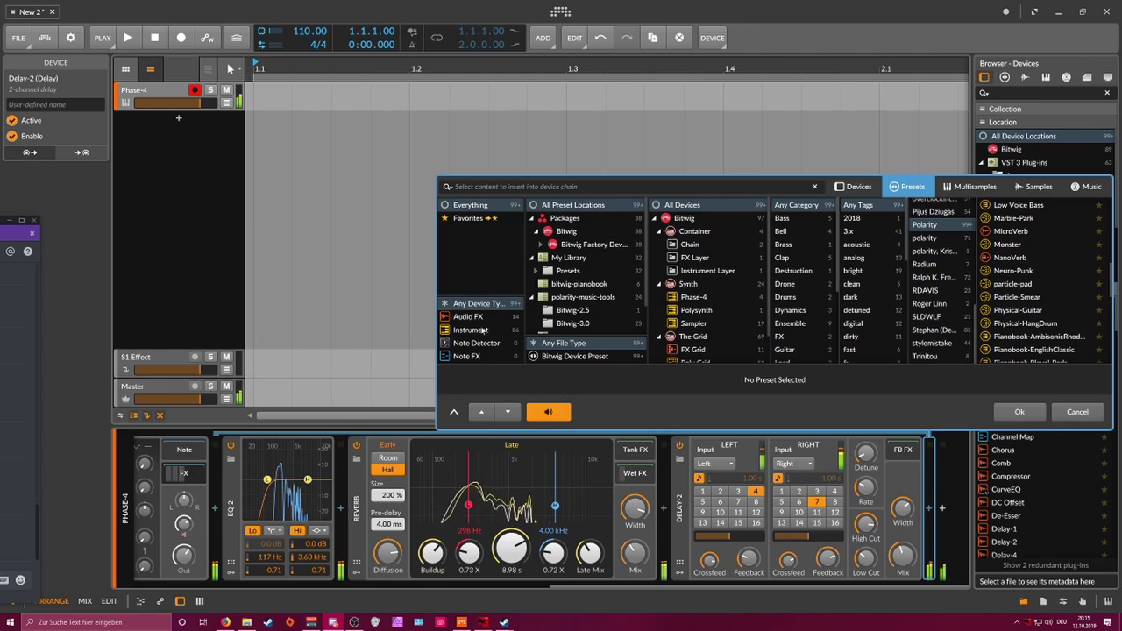
click(474, 317)
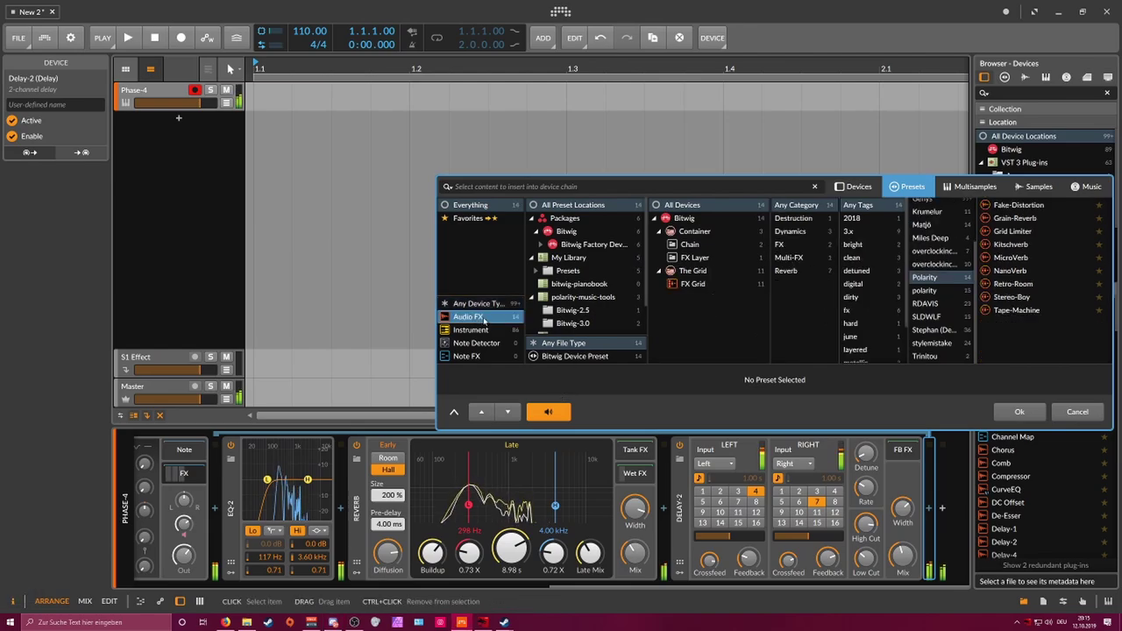
double_click(1012, 309)
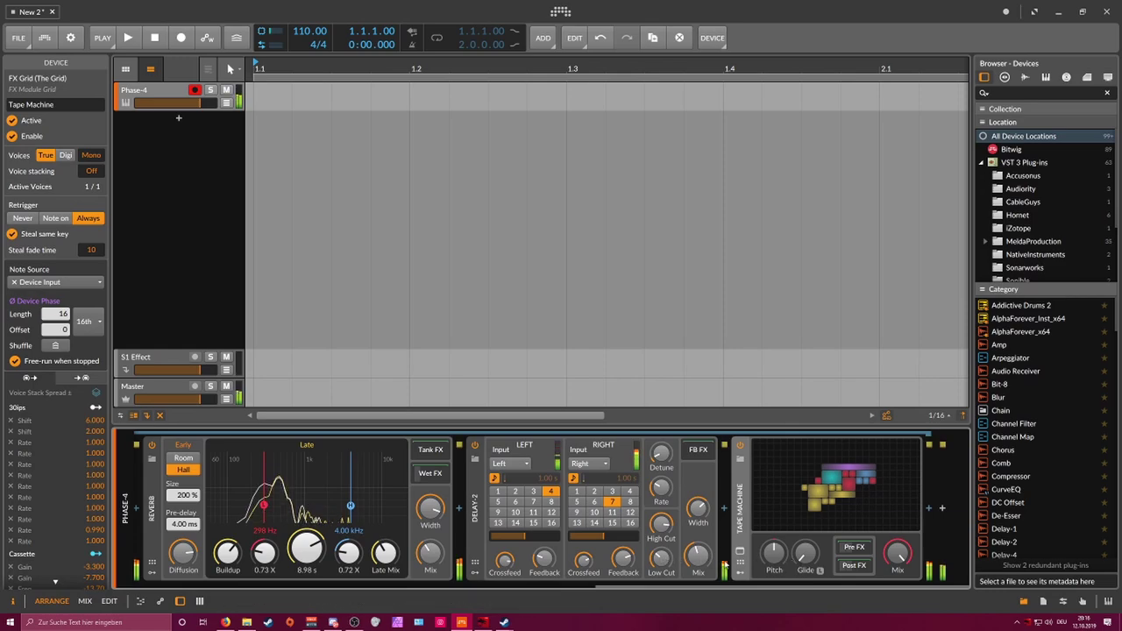
Step: Set the Tape Machine's Noise Gain to about 8.67% and its Flutter to about 24.8%
click(774, 554)
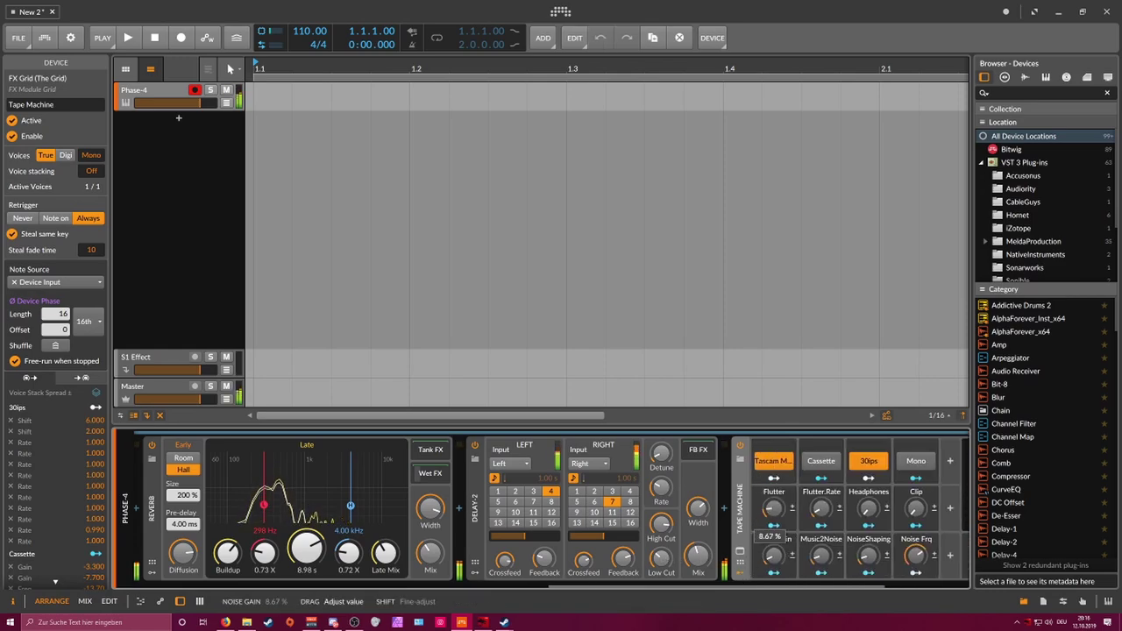
click(774, 509)
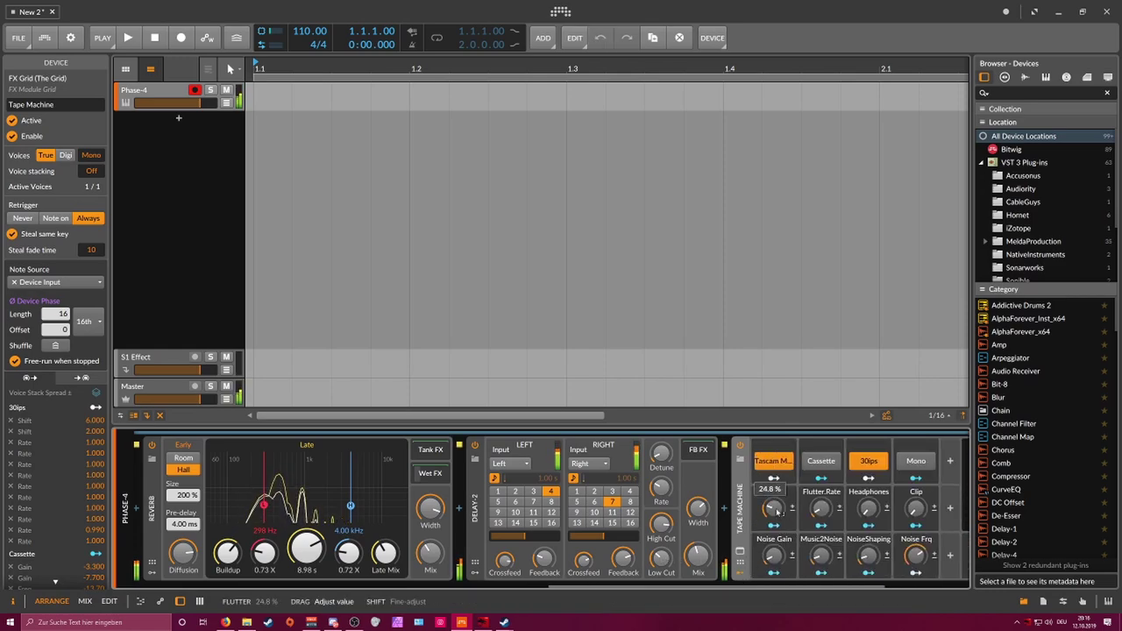
drag(776, 513, 776, 515)
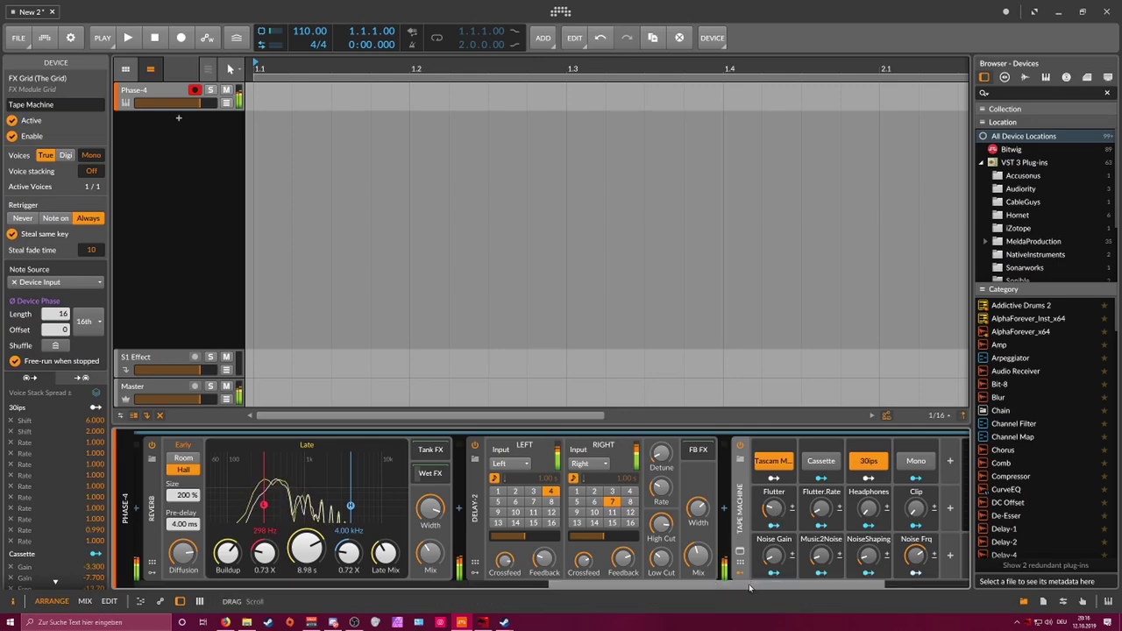
Step: Insert the Grain-Reverb audio effect preset by Polarity after the Tape Machine
drag(749, 587, 833, 578)
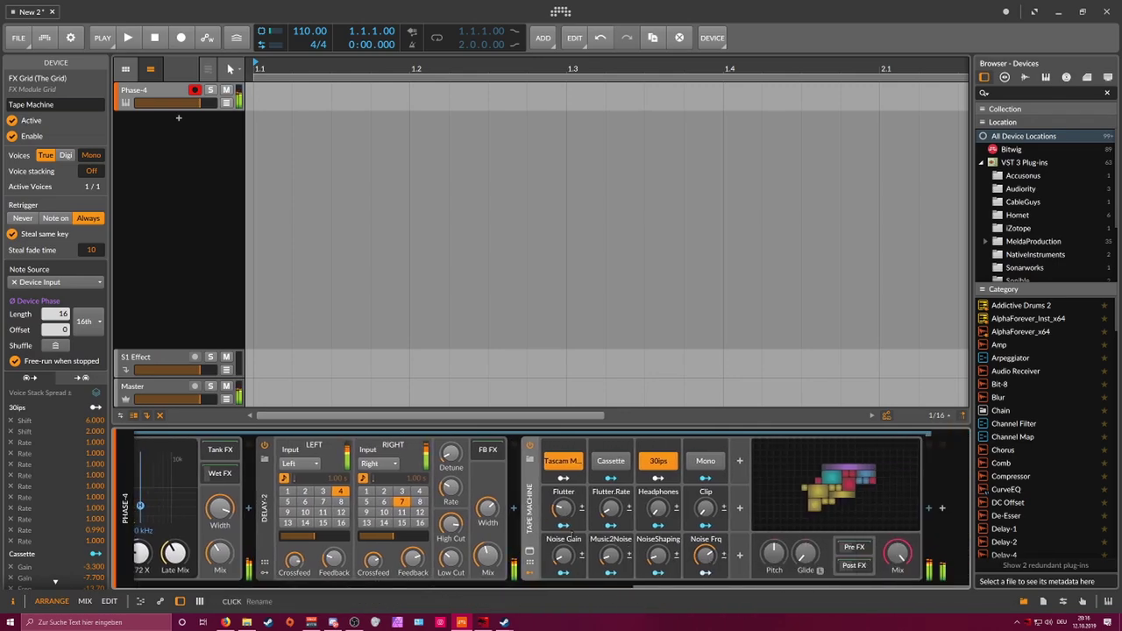
click(941, 508)
click(907, 186)
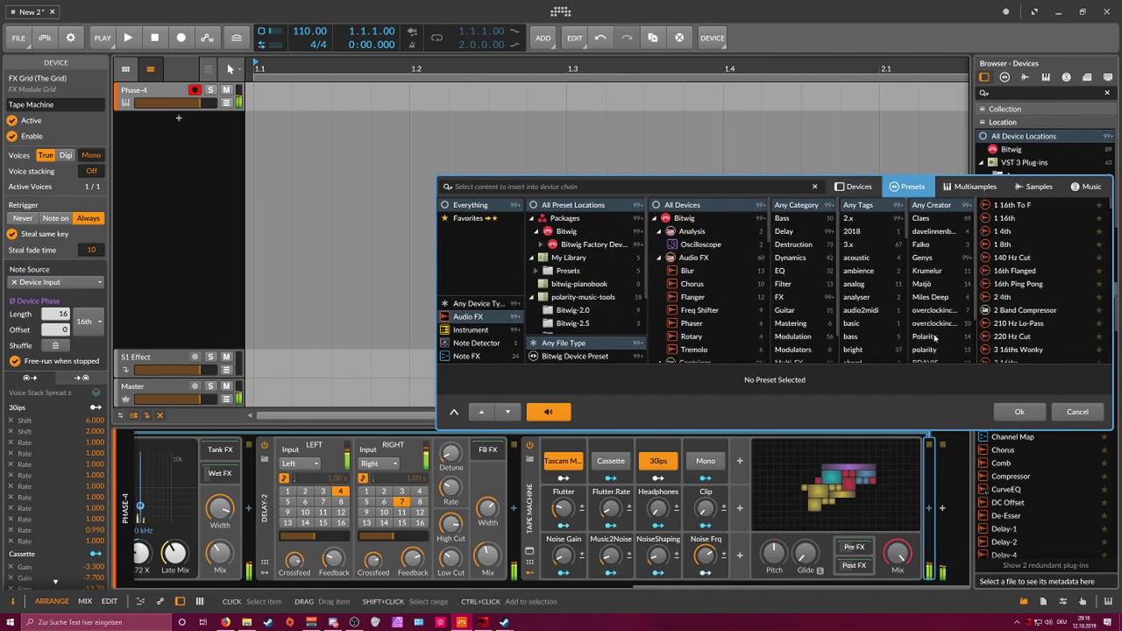
click(933, 336)
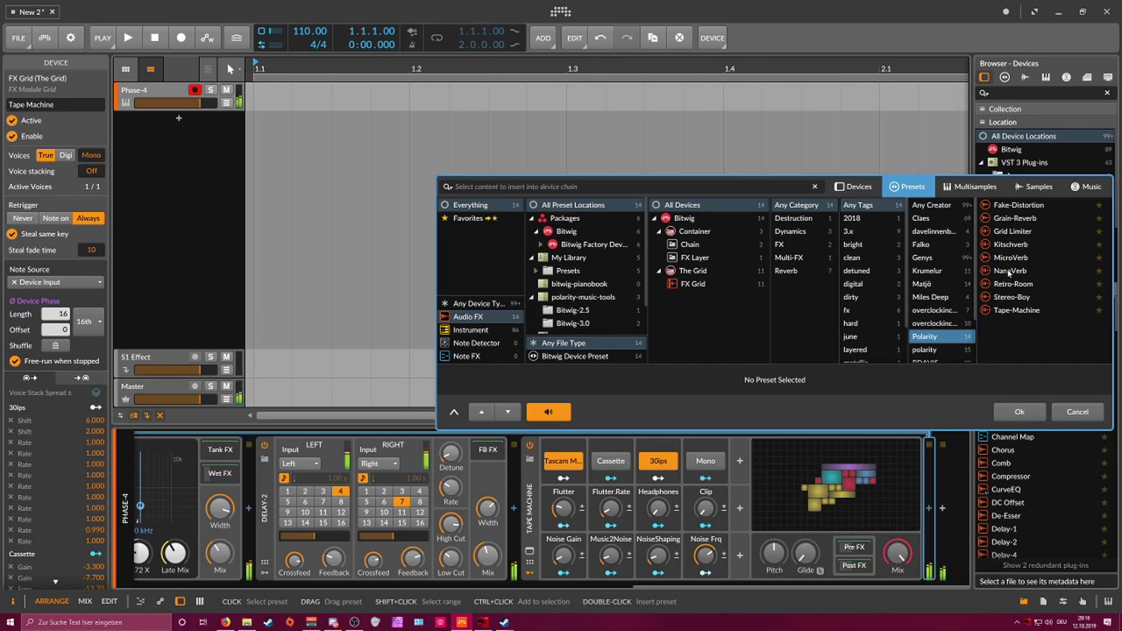
double_click(1014, 218)
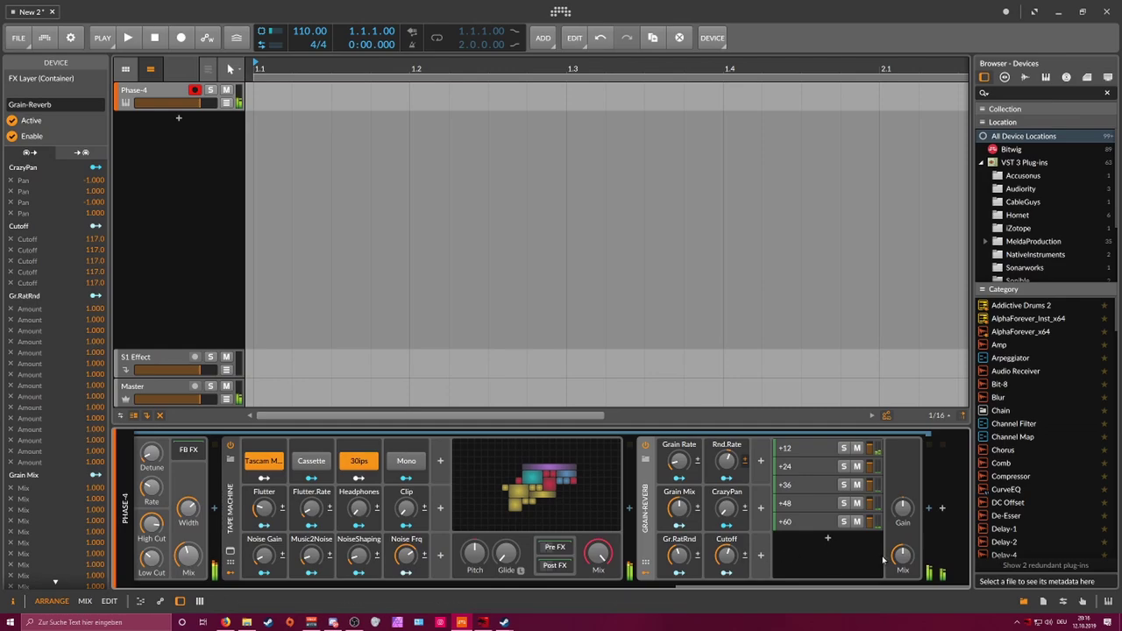
Step: Fine-tune the Grain-Reverb's Mix and move the device ahead of the Tape Machine, directly after Delay-2
drag(903, 556, 902, 559)
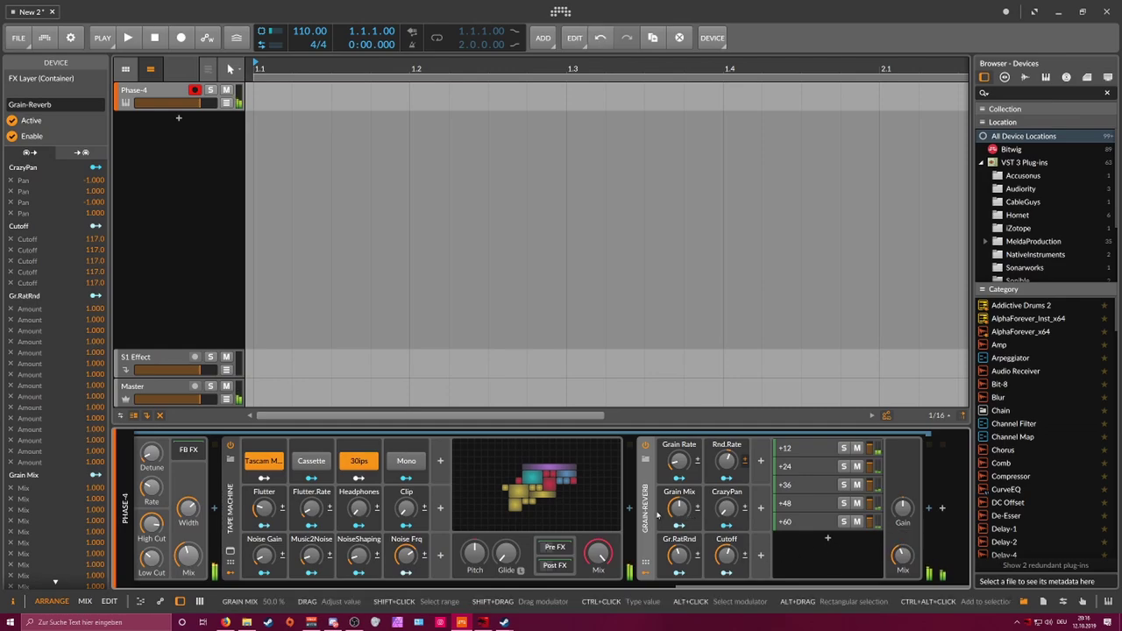
drag(646, 519, 333, 530)
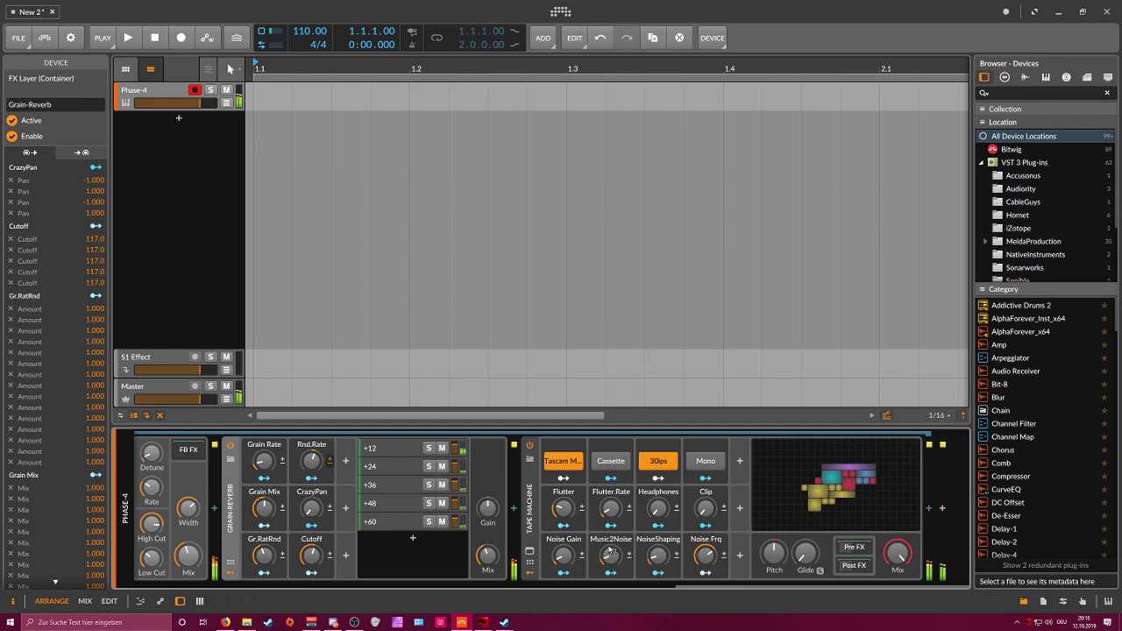
Step: Set the Phase-4 synth's output level to about -1.1 dB
drag(700, 586, 349, 586)
drag(468, 556, 468, 547)
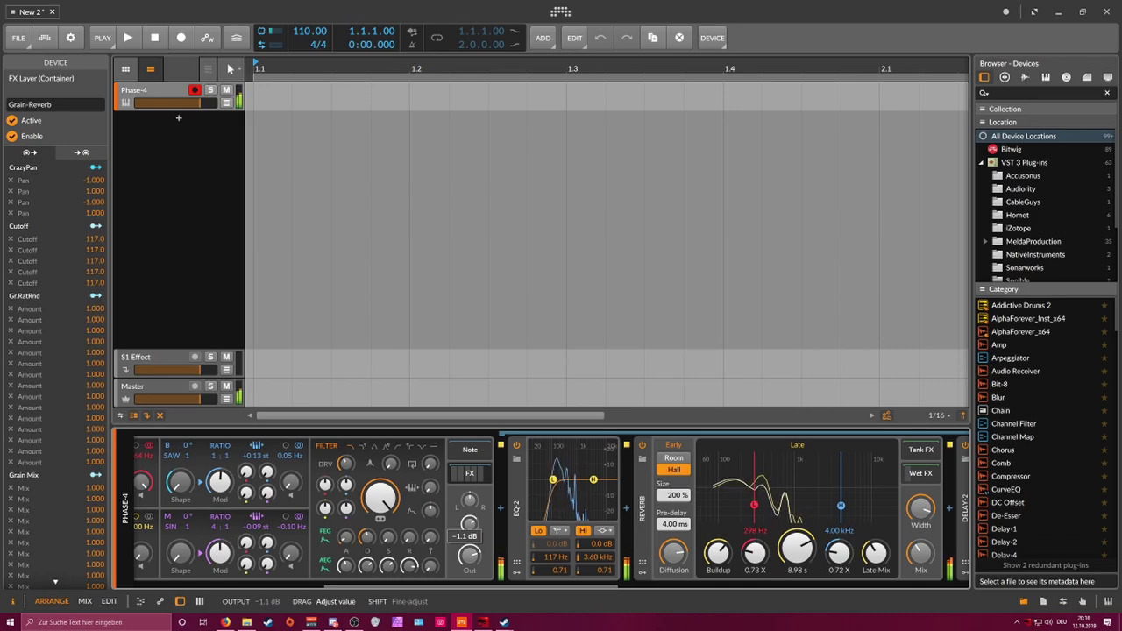
drag(469, 547, 468, 545)
drag(410, 586, 376, 586)
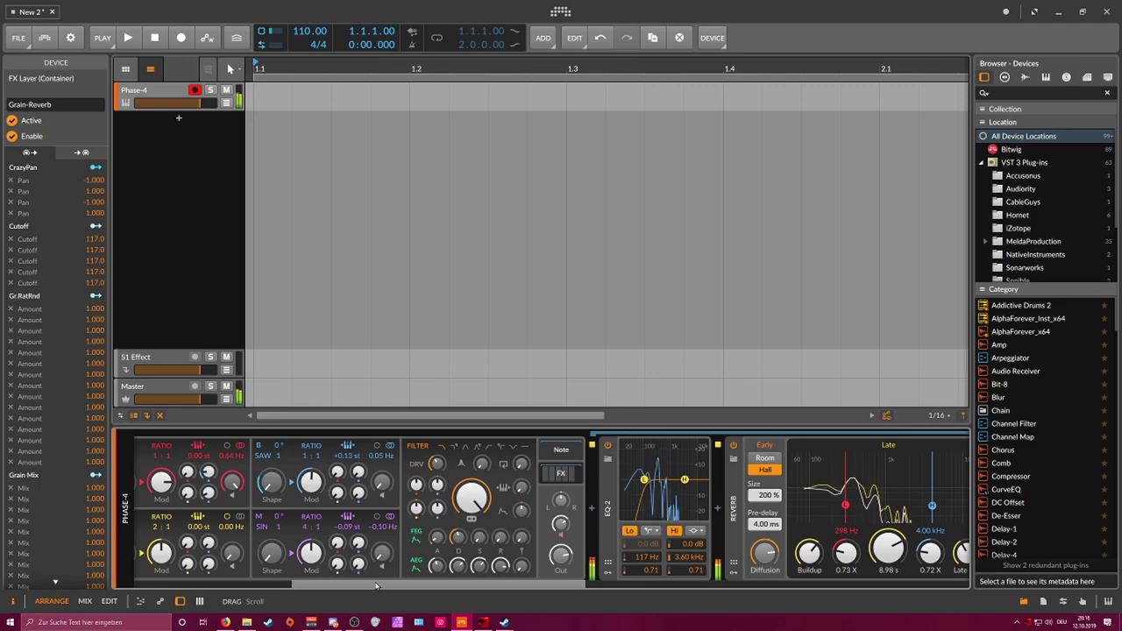
Step: Set the project tempo to 85 BPM and the arranger loop region to 16 bars starting at bar 1
drag(273, 70, 271, 87)
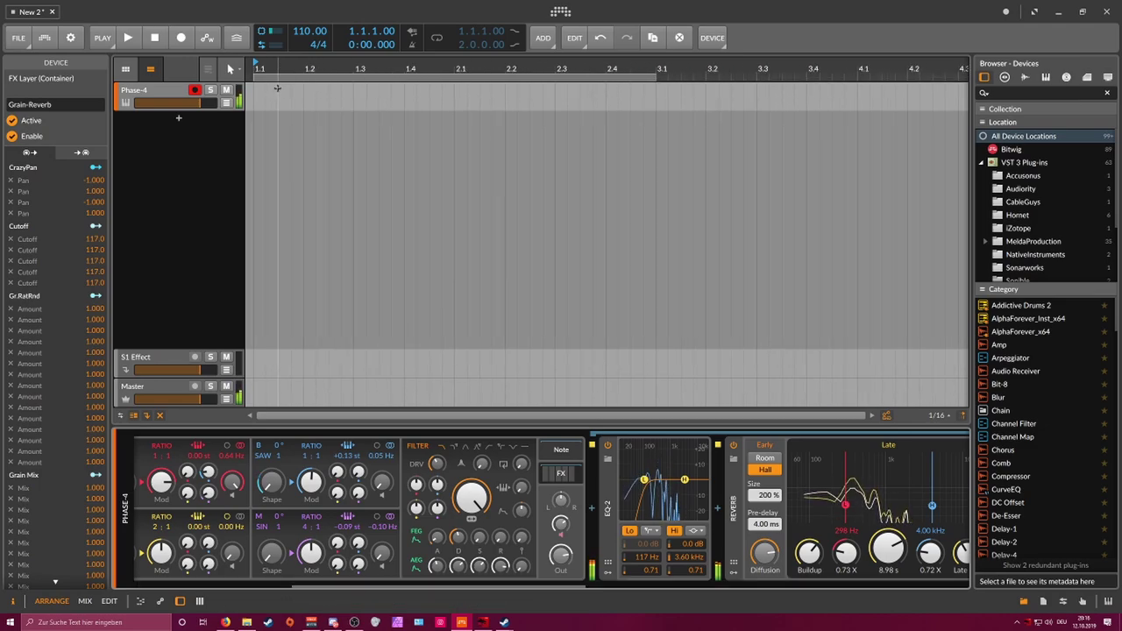
drag(309, 31, 310, 48)
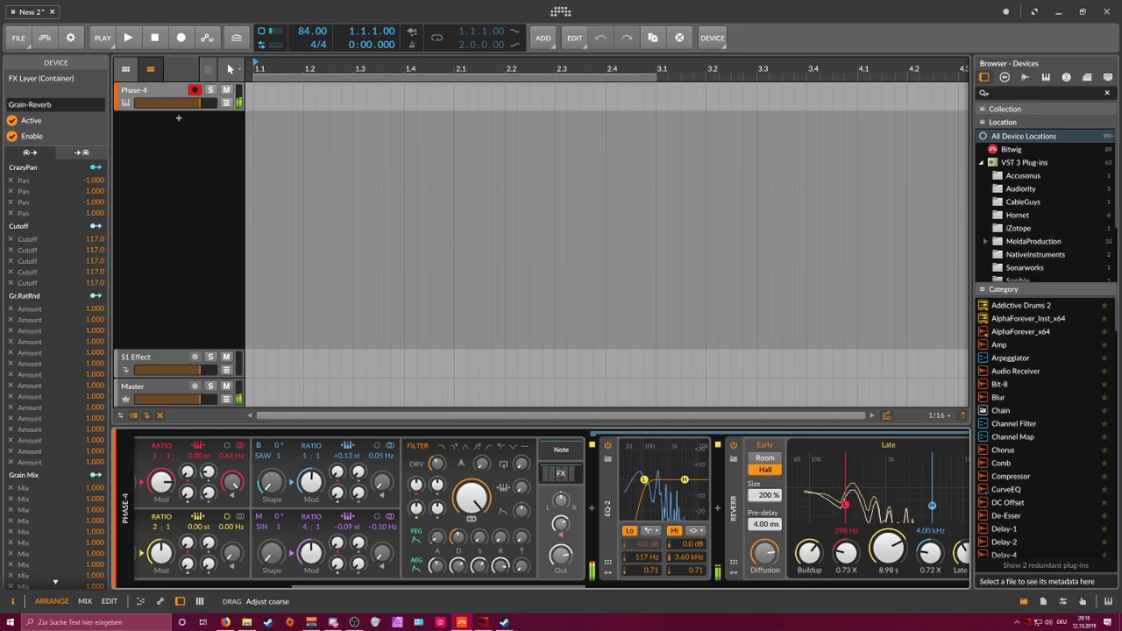
drag(291, 69, 487, 98)
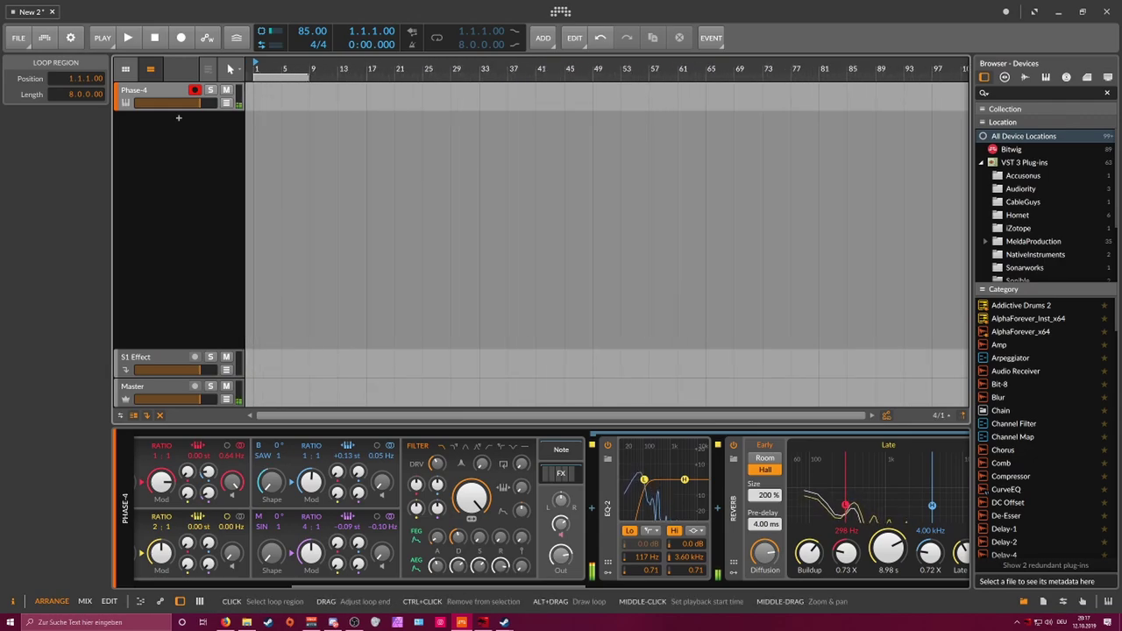
drag(308, 78, 366, 78)
Step: Record a played note clip on the Phase-4 track from bar 1 to just past bar 17
click(181, 38)
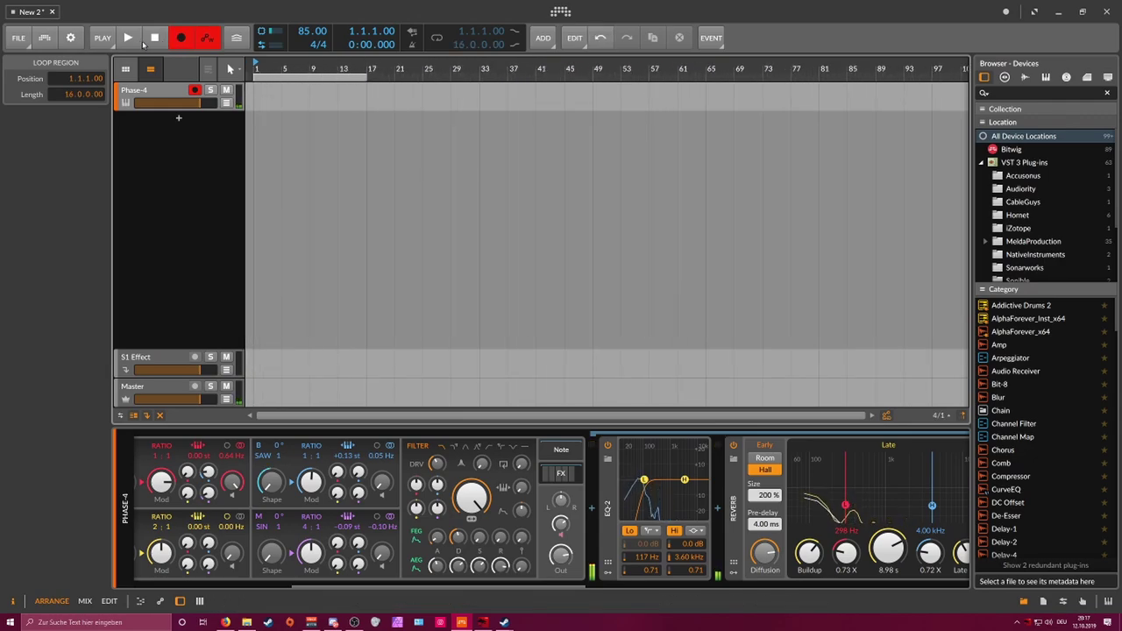
click(129, 39)
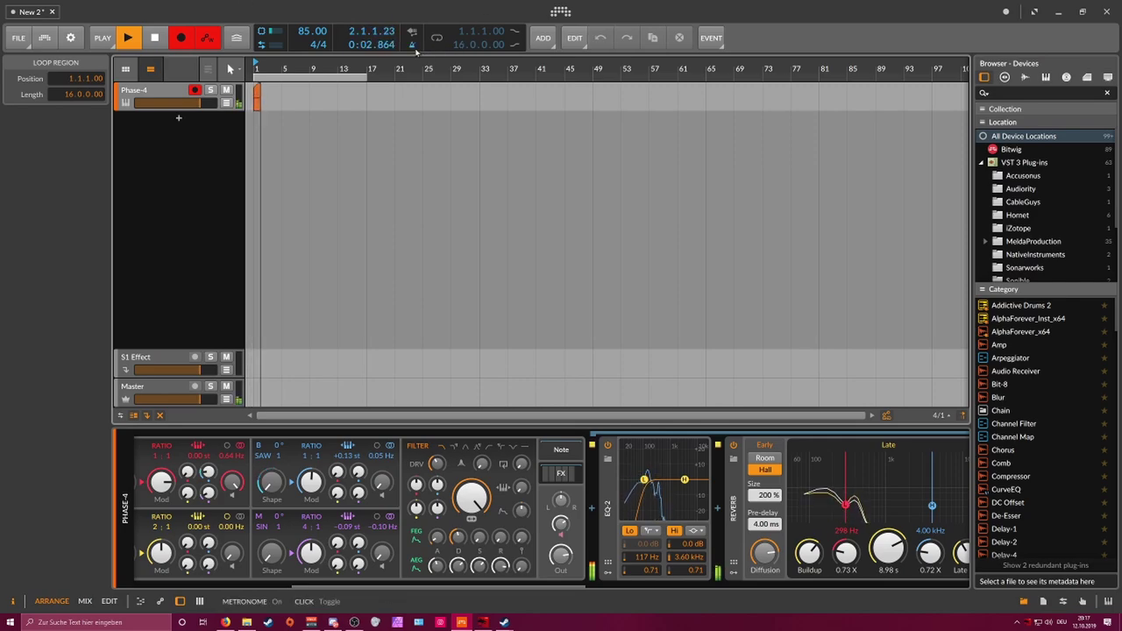
drag(332, 63, 411, 121)
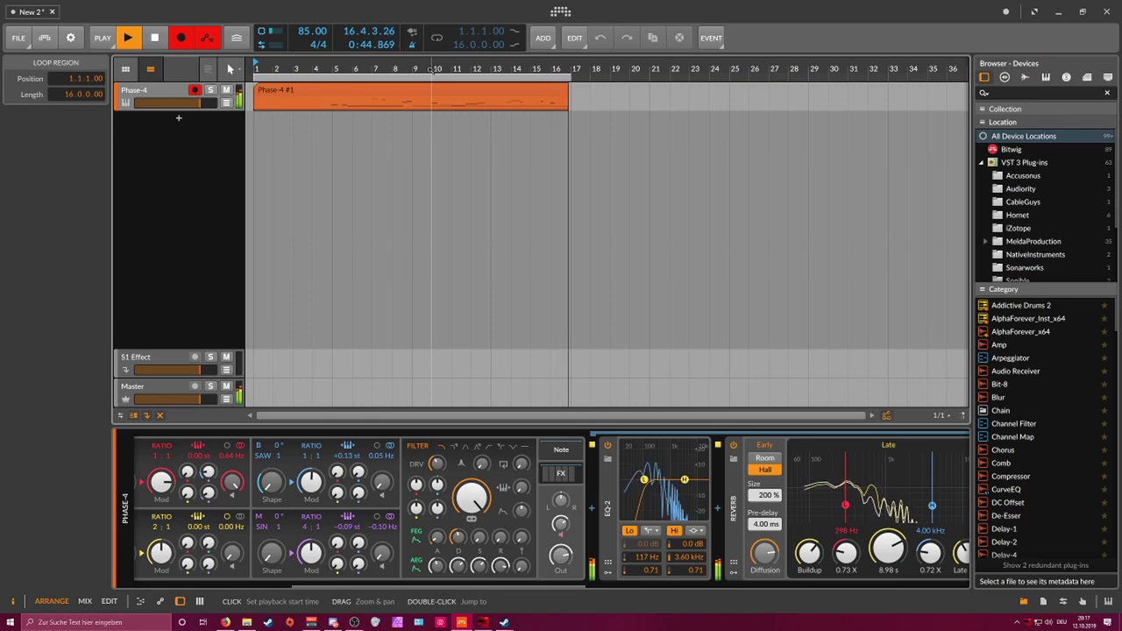
key(space)
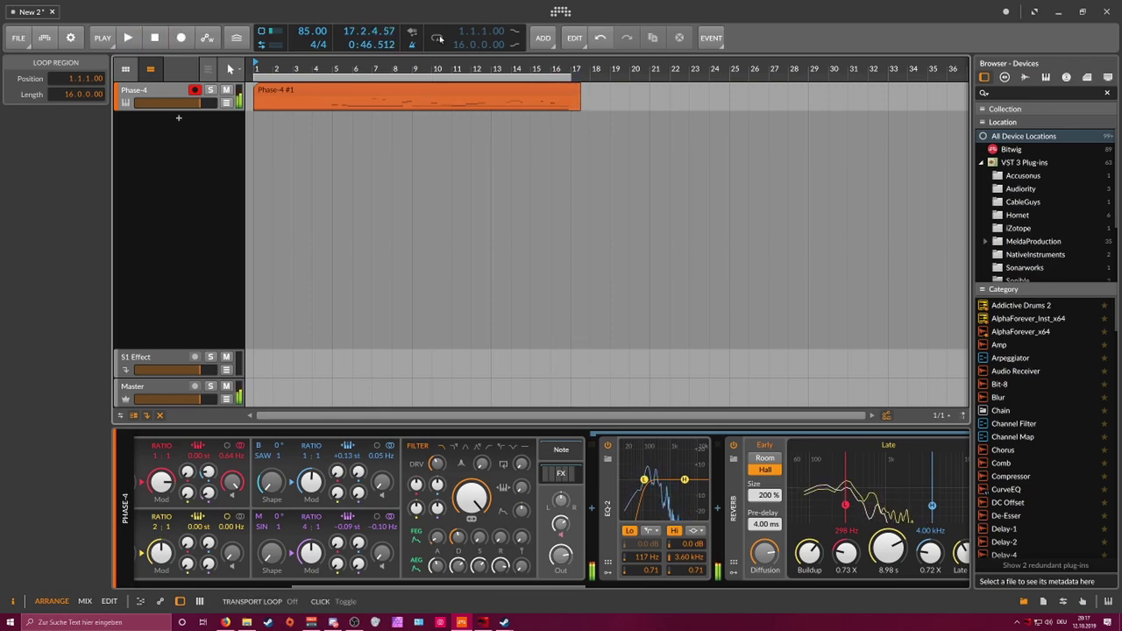
Step: Turn on transport looping, shorten the recorded Phase-4 clip to 16 bars and play it from the start
key(space)
click(576, 89)
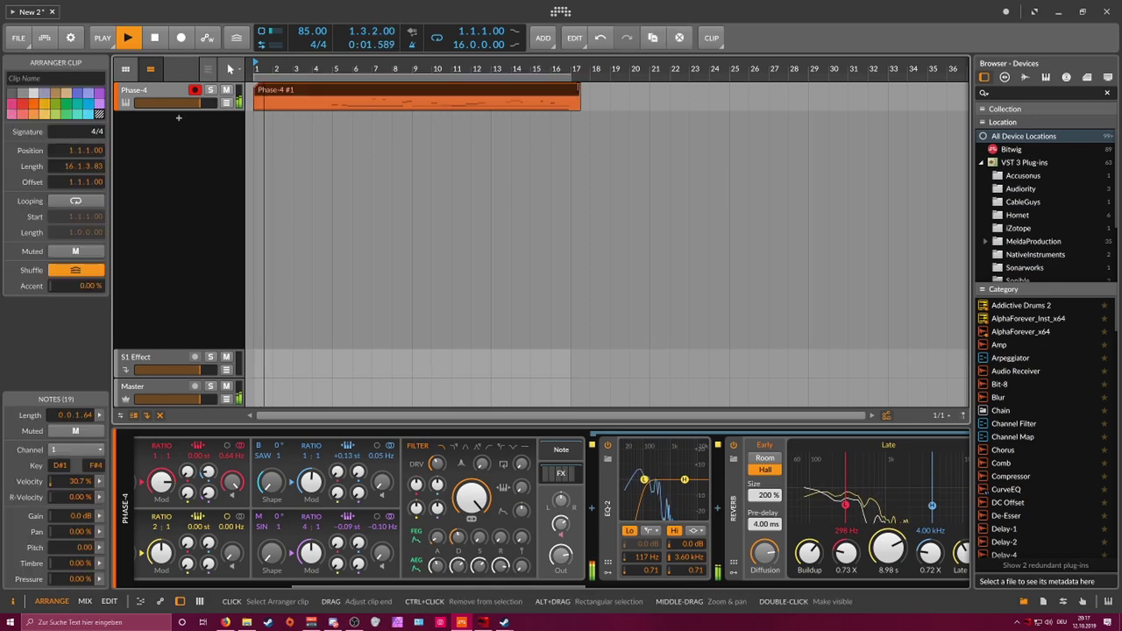
key(space)
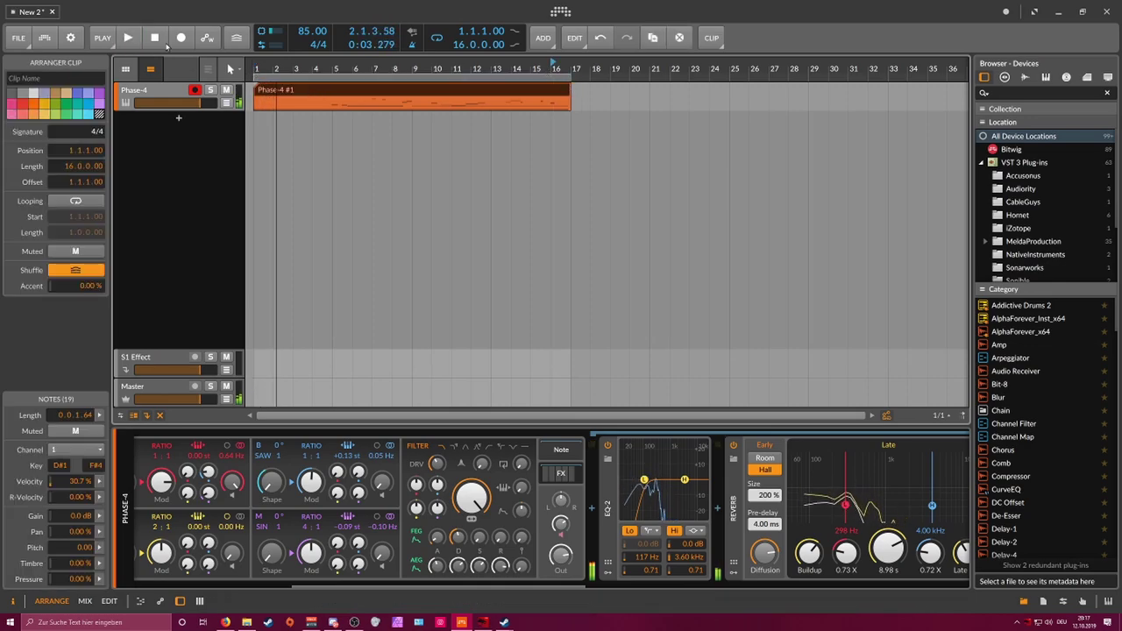
click(127, 37)
Step: Add an instrument track and insert the Pianobook-WinterPiano-Prototype preset, found by searching the presets for "piano"
key(ctrl+t)
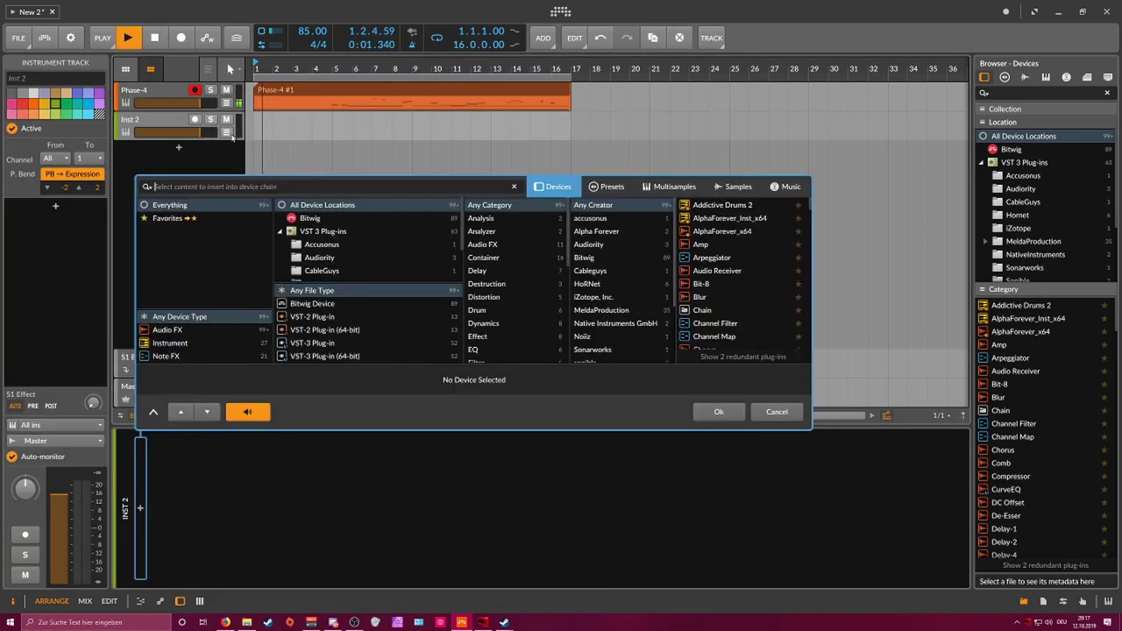
click(584, 186)
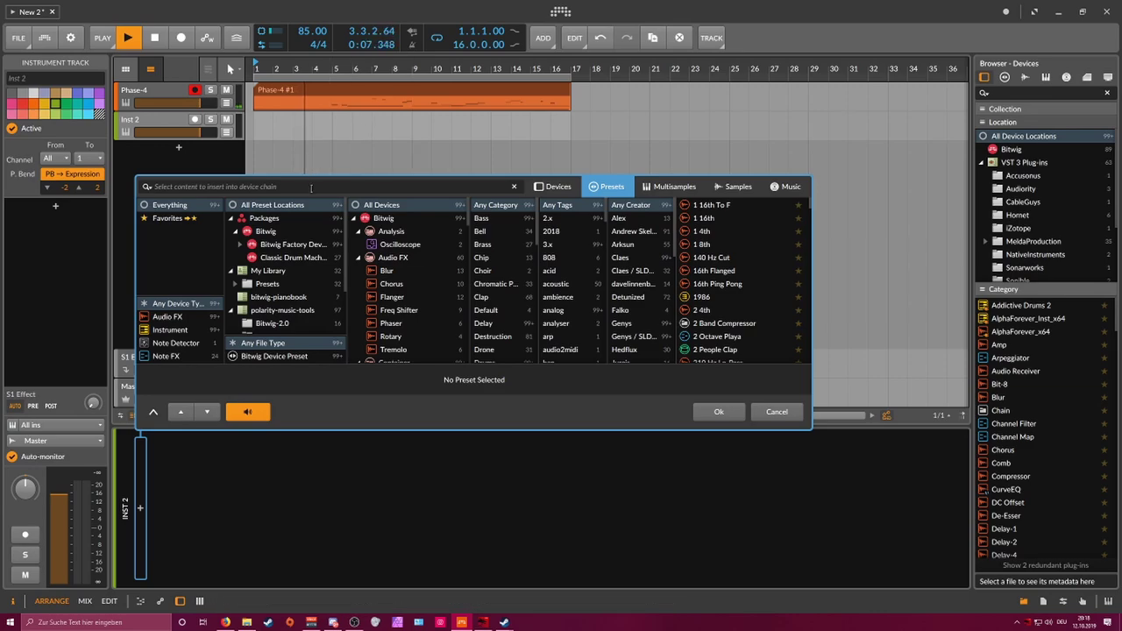
text(piano)
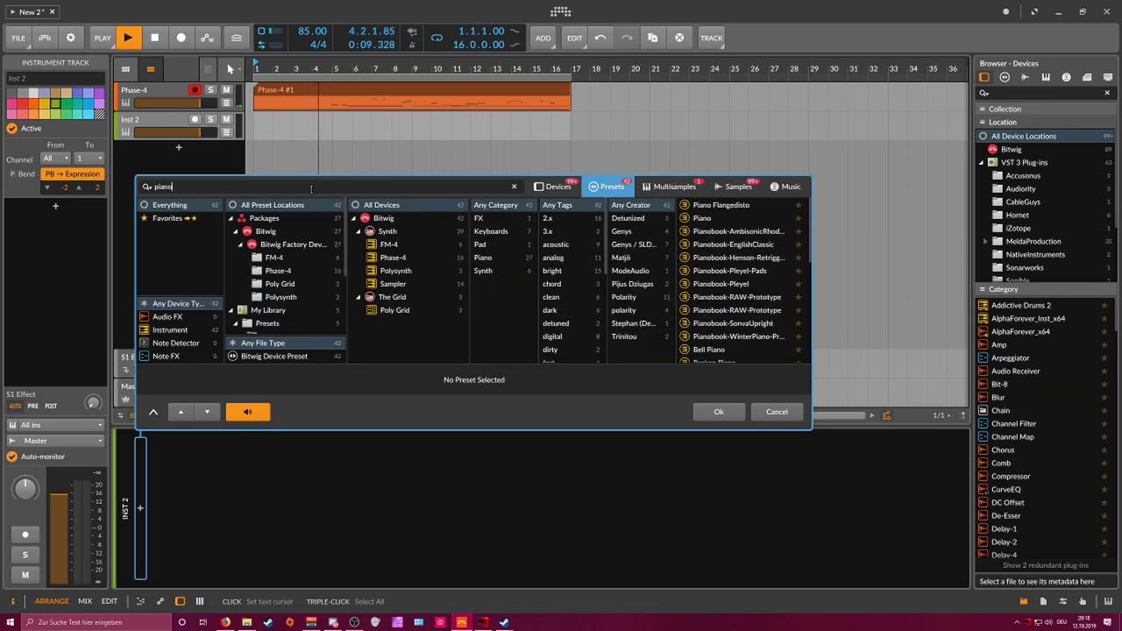
scroll(772, 260, down, 1)
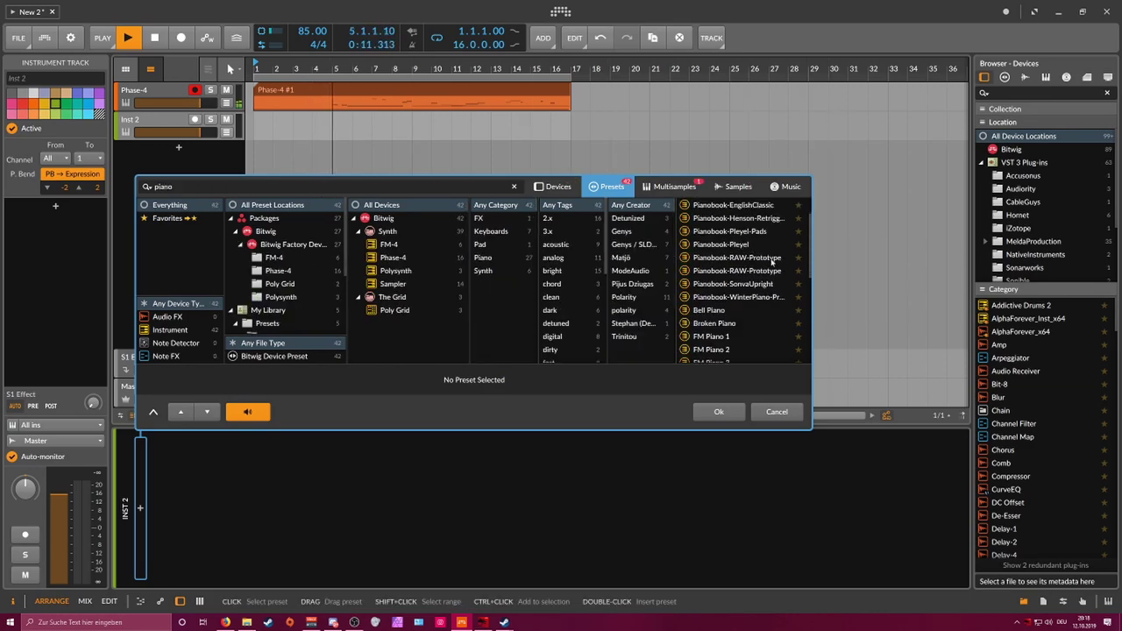
double_click(741, 300)
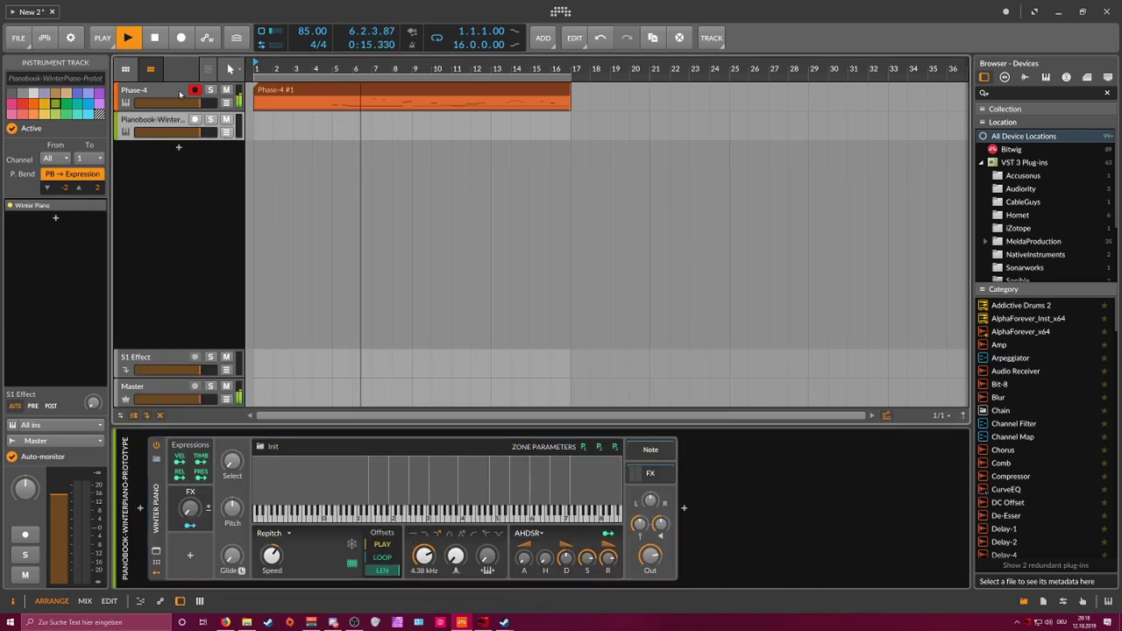
Step: Open the Phase-4 clip in an enlarged note editor and examine its recorded notes across all 16 bars
click(181, 95)
double_click(265, 92)
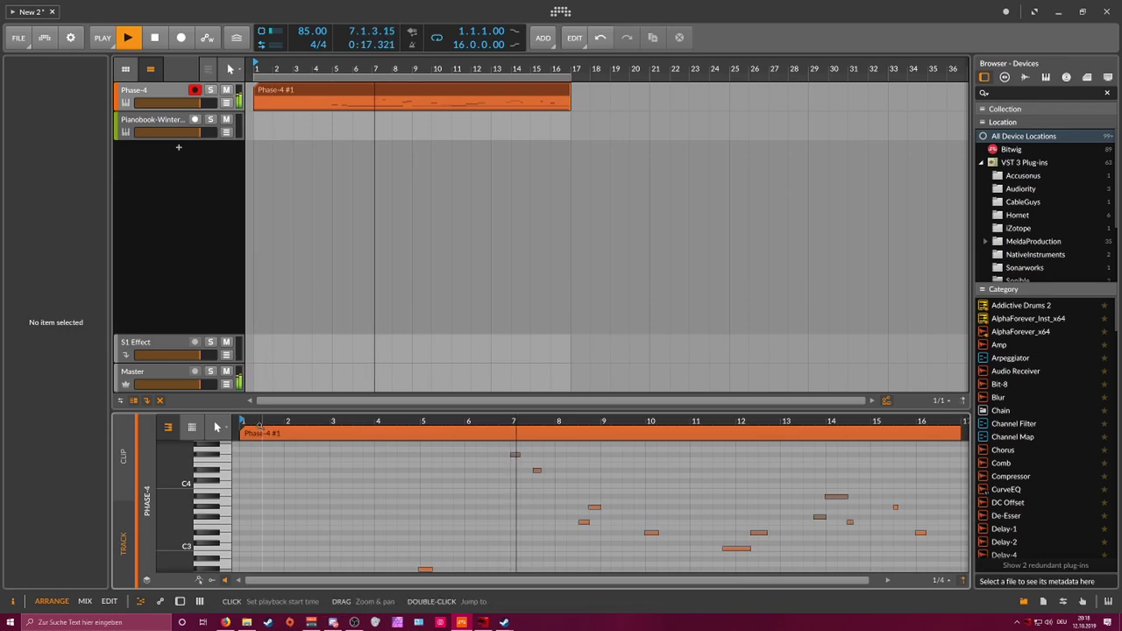
drag(262, 413, 262, 220)
click(261, 484)
Step: Record-arm the Pianobook-WinterPiano track in place of Phase-4 and show its Winter Piano sampler
click(178, 91)
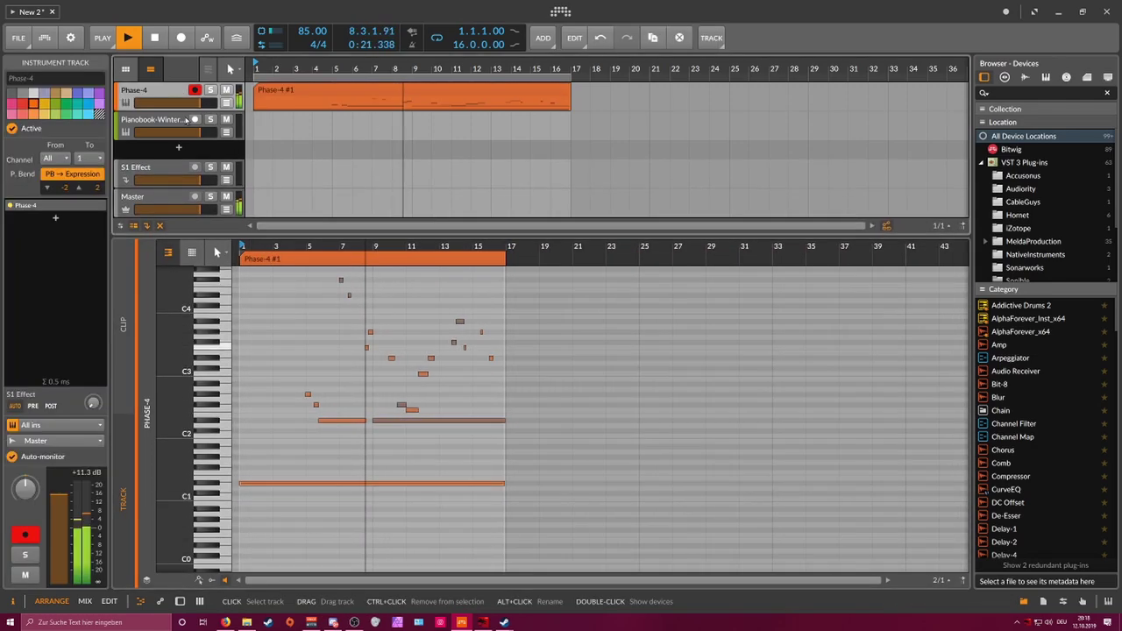
click(185, 120)
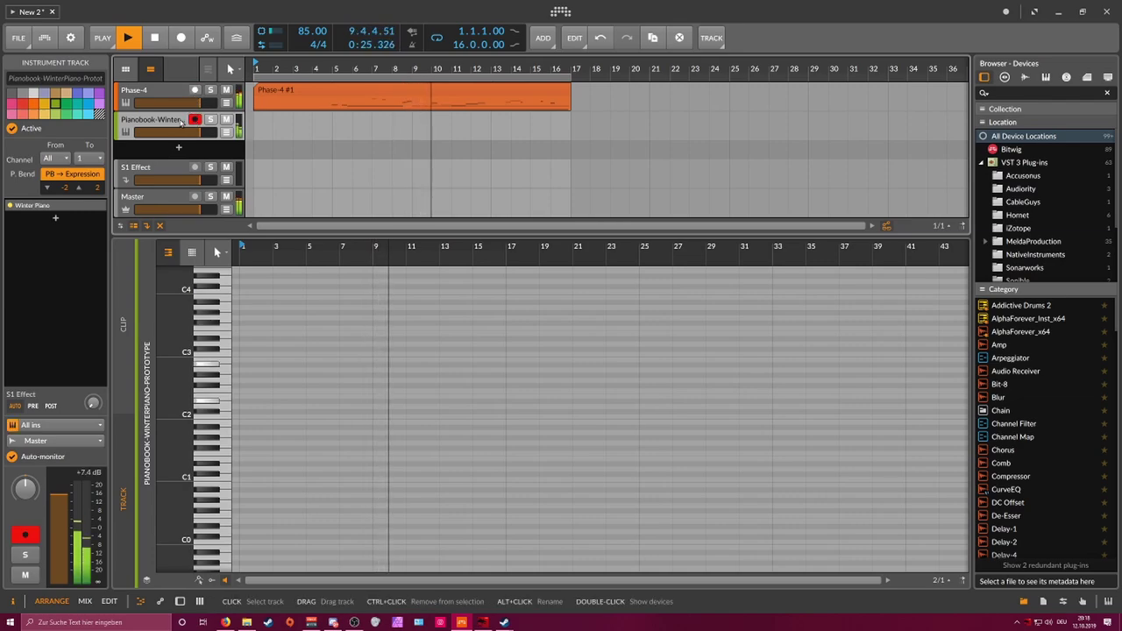
double_click(182, 123)
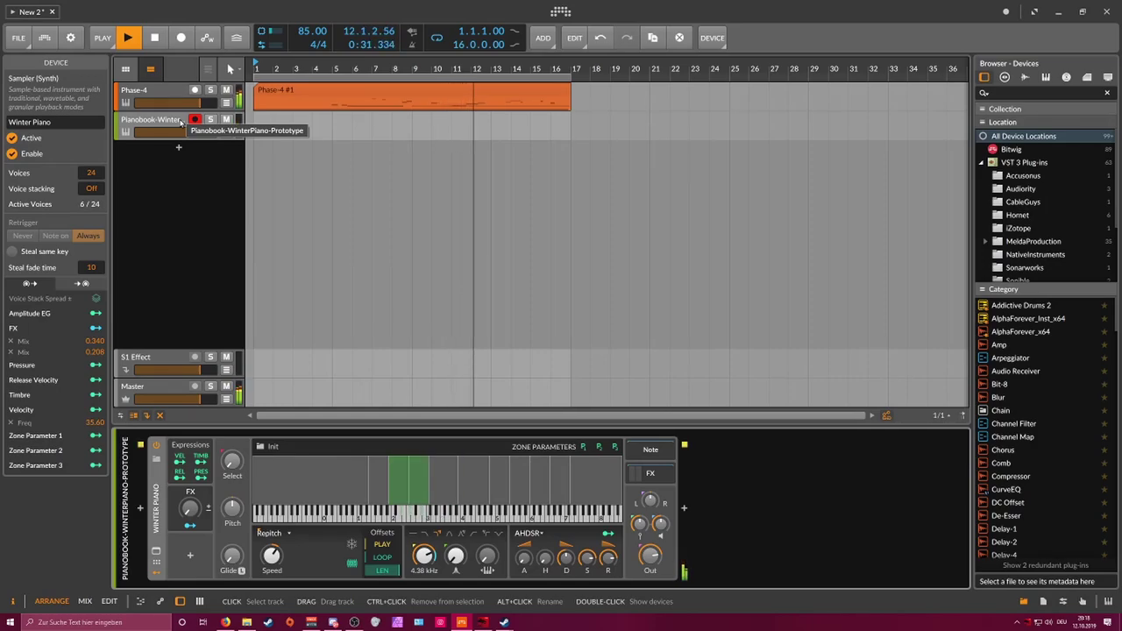
Step: Show the Phase-4 track's devices and look through its effects chain
click(167, 92)
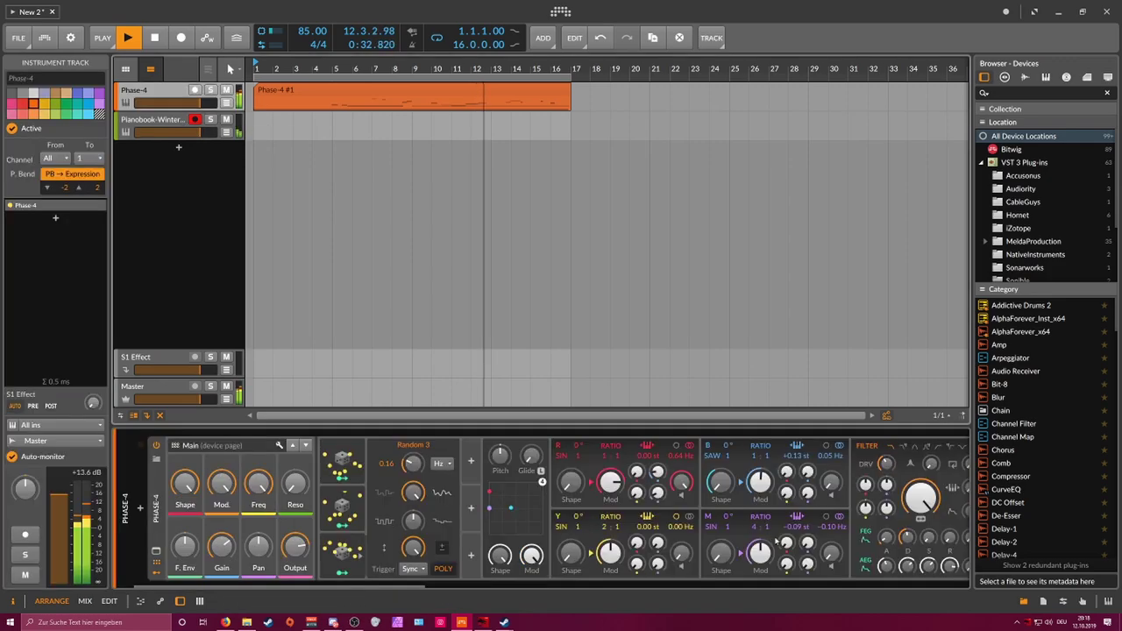
click(785, 586)
click(562, 583)
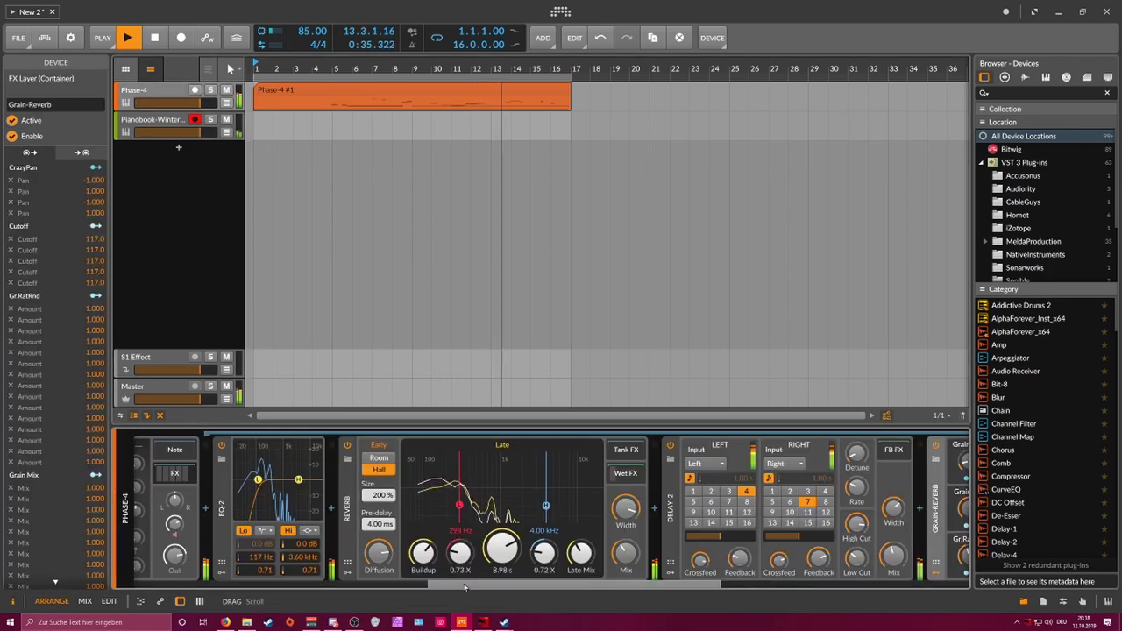
drag(564, 587, 467, 569)
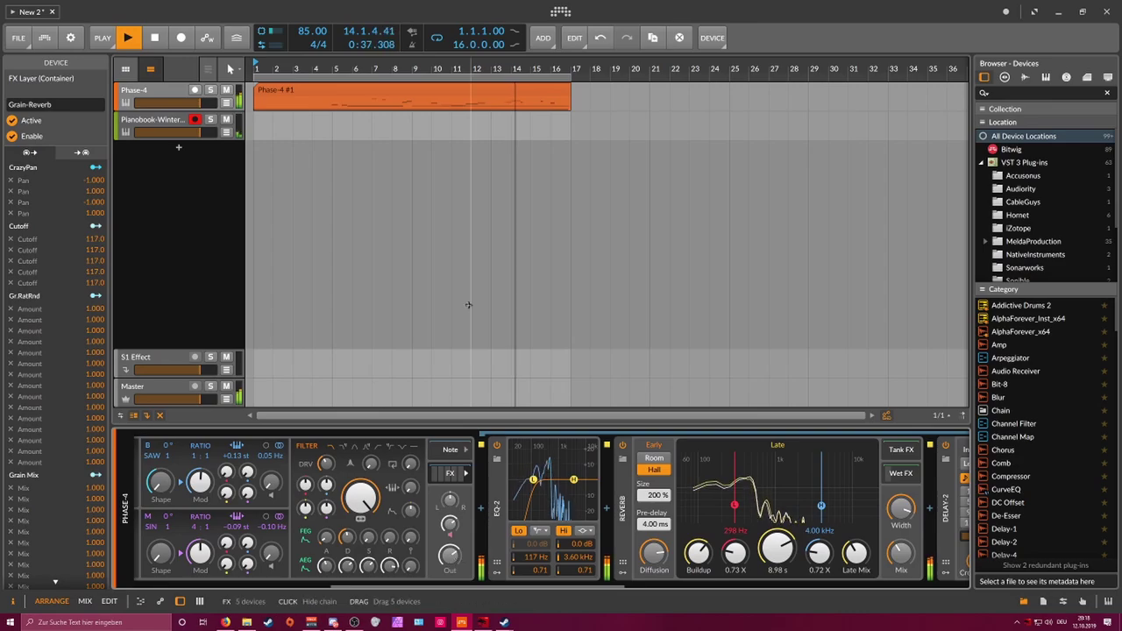
Step: Decrease the GUI scaling by two levels to fit more of the arrangement and device chain
right_click(430, 20)
click(445, 49)
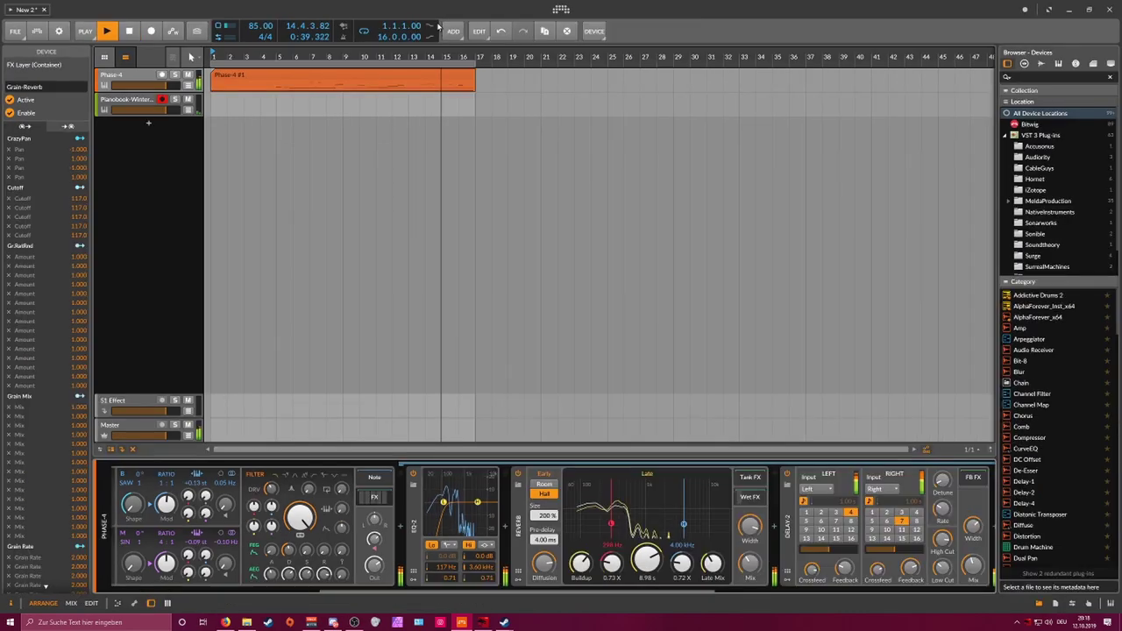
right_click(437, 20)
key(Escape)
right_click(449, 10)
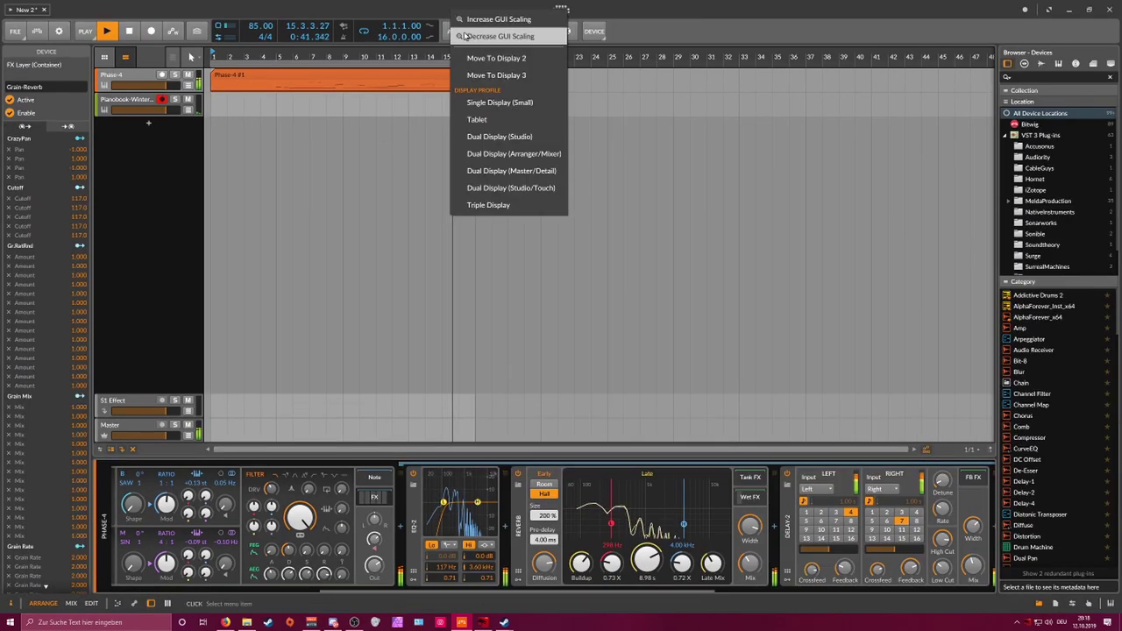
click(464, 35)
drag(197, 45, 318, 86)
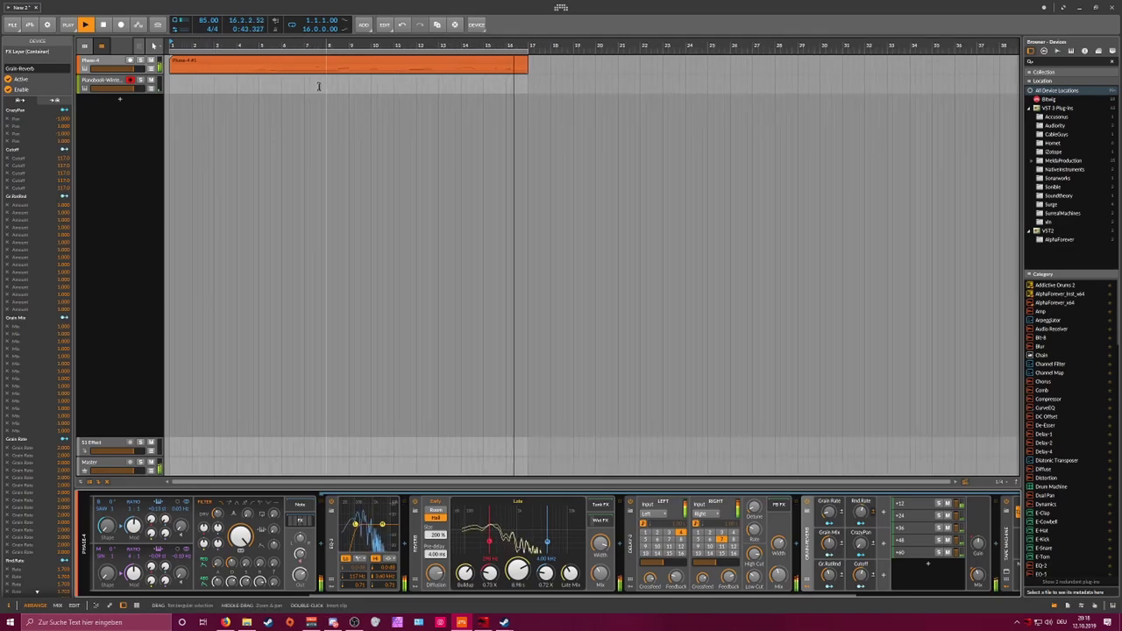
Step: Record a piano chord clip on the Pianobook-WinterPiano track from bar 1, alongside the Phase-4 clip
click(107, 81)
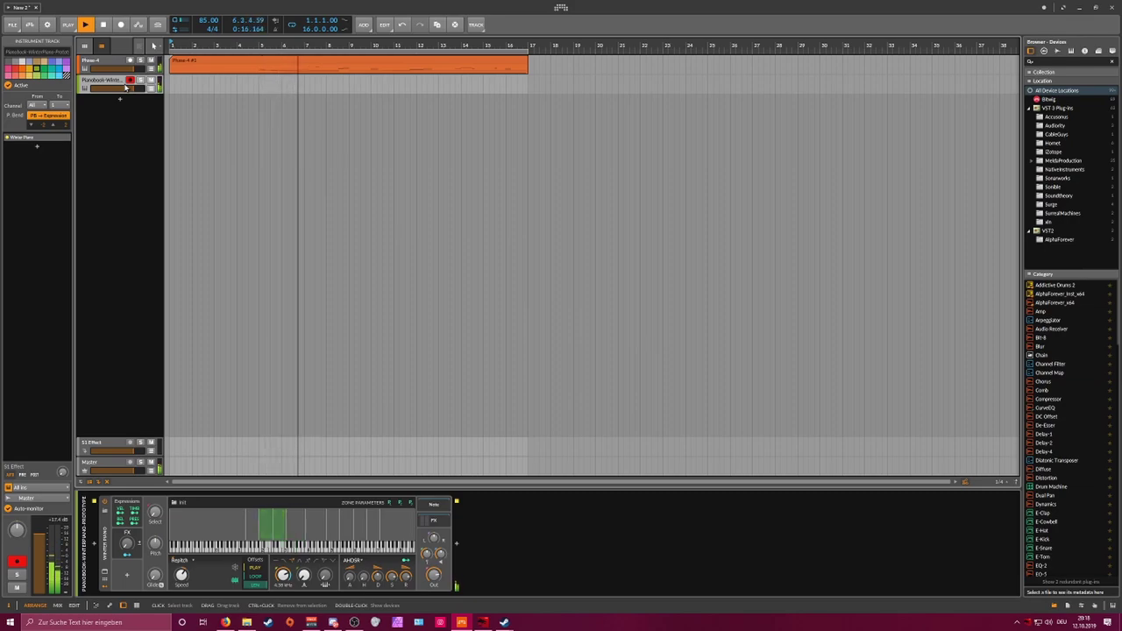
click(103, 26)
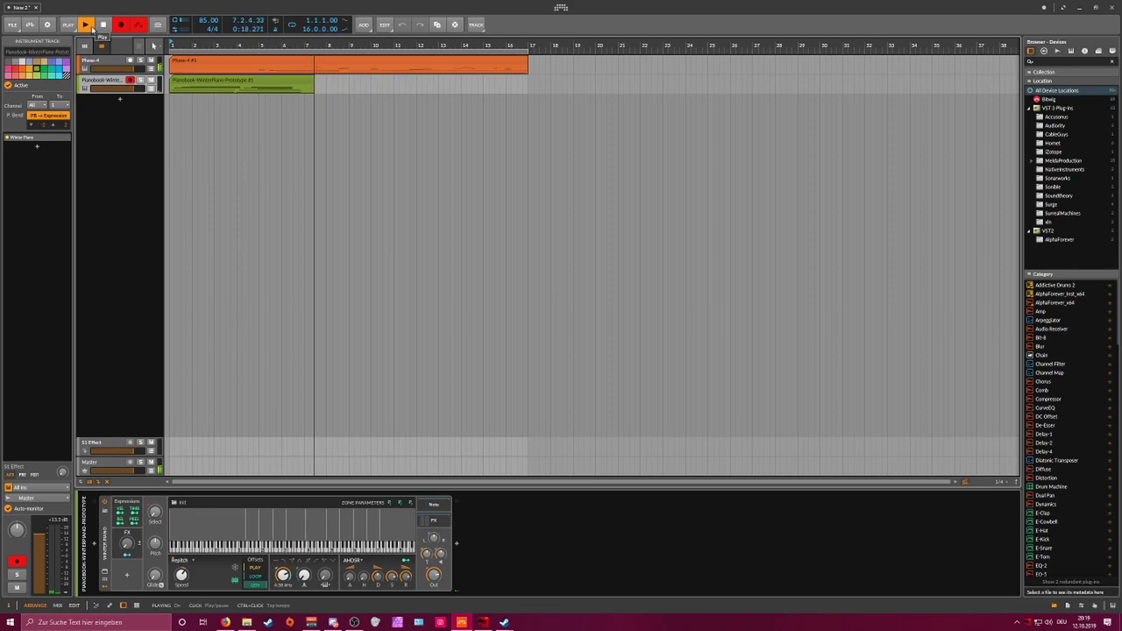
key(space)
Step: Loop the piano clip with an 8-bar loop length, extend it to 16 bars and start playback
mouse_move(243, 46)
mouse_down()
mouse_move(242, 114)
mouse_move(242, 46)
mouse_move(260, 63)
mouse_move(250, 84)
mouse_move(309, 86)
mouse_up()
click(257, 80)
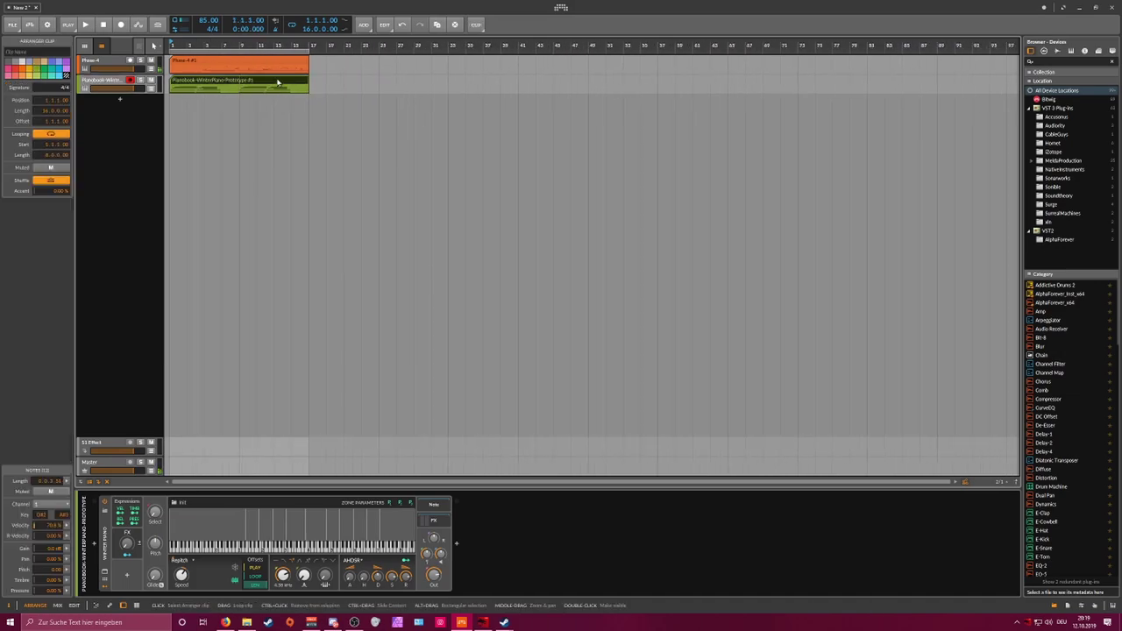
key(space)
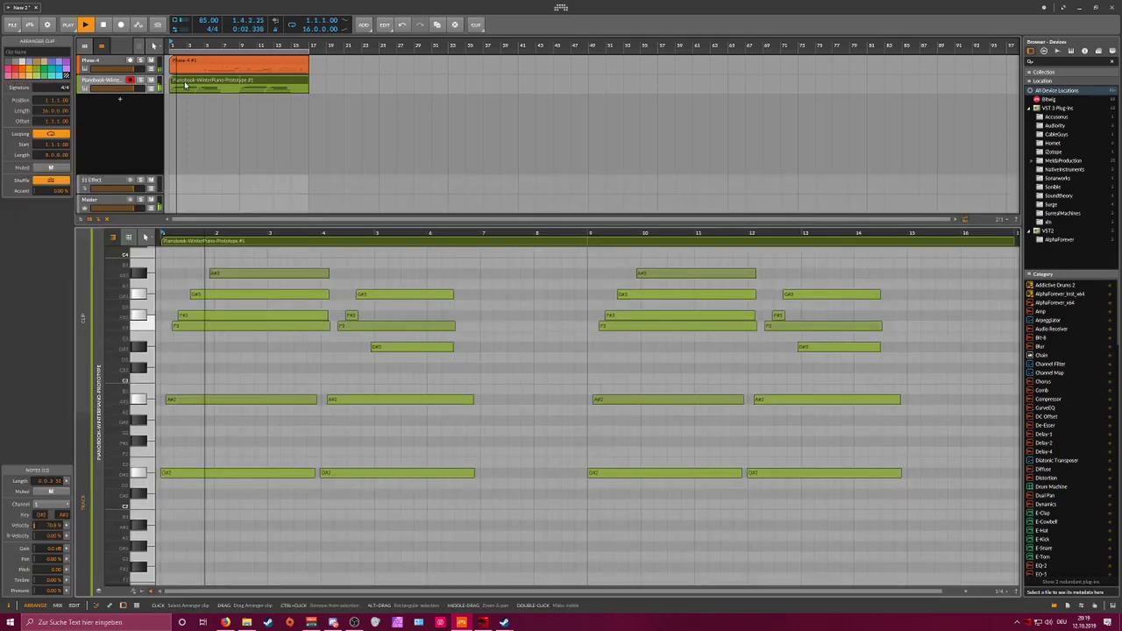
Step: Check the piano clip's notes, return to the piano track's devices and disarm its recording
double_click(192, 88)
double_click(115, 81)
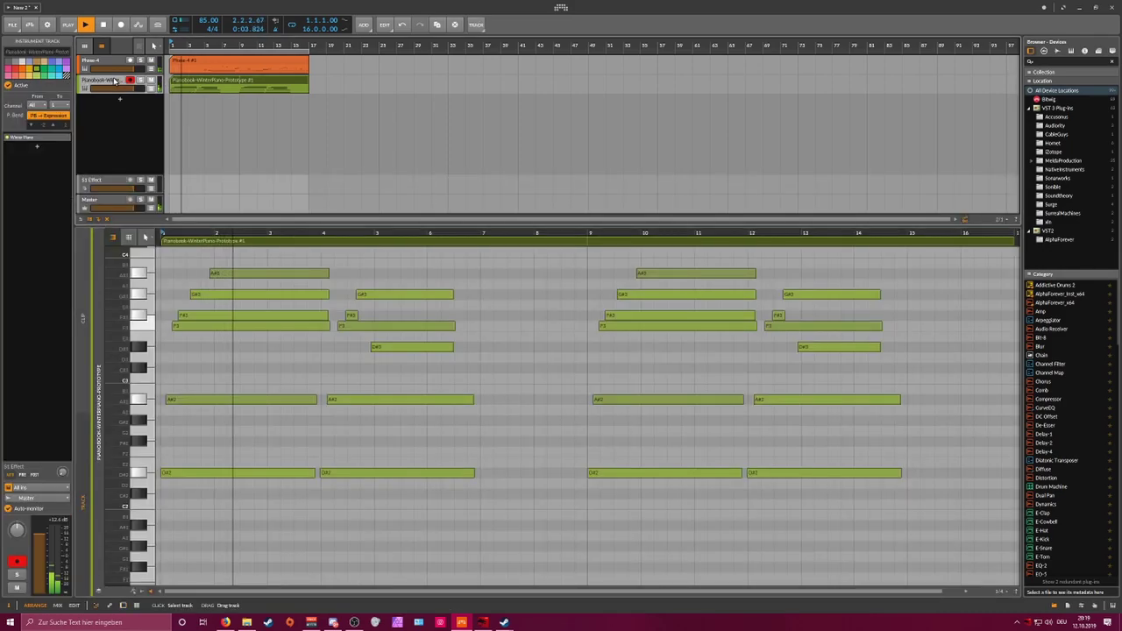
click(130, 81)
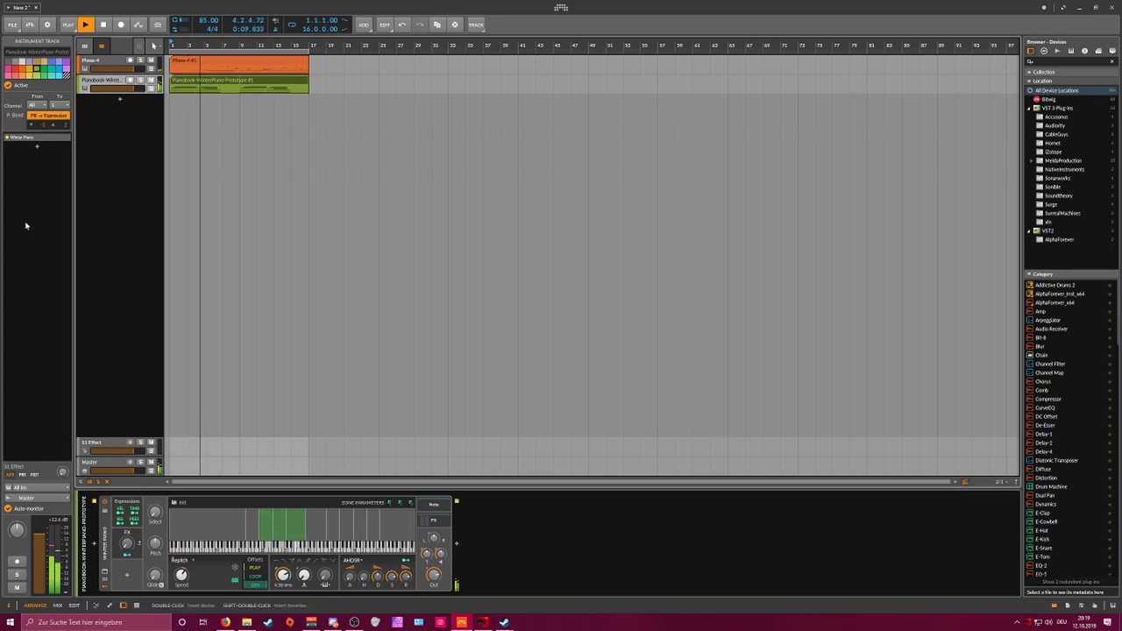
Step: Create a new instrument track with Polysynth below the piano track and arm it for recording
click(112, 65)
scroll(176, 63, up, 5)
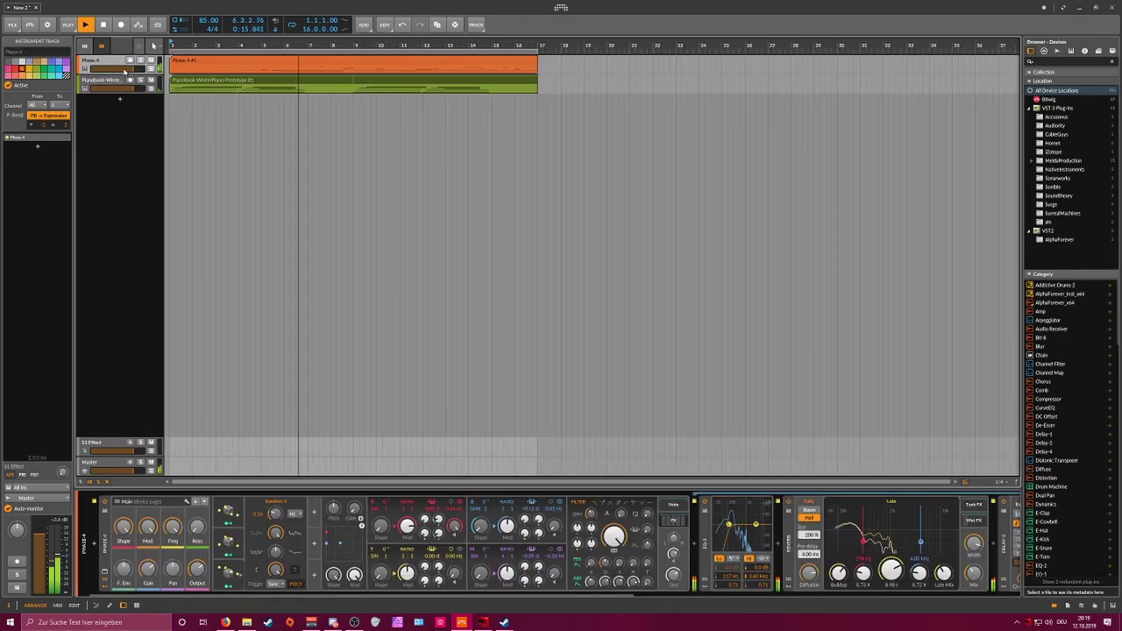
click(122, 80)
click(119, 98)
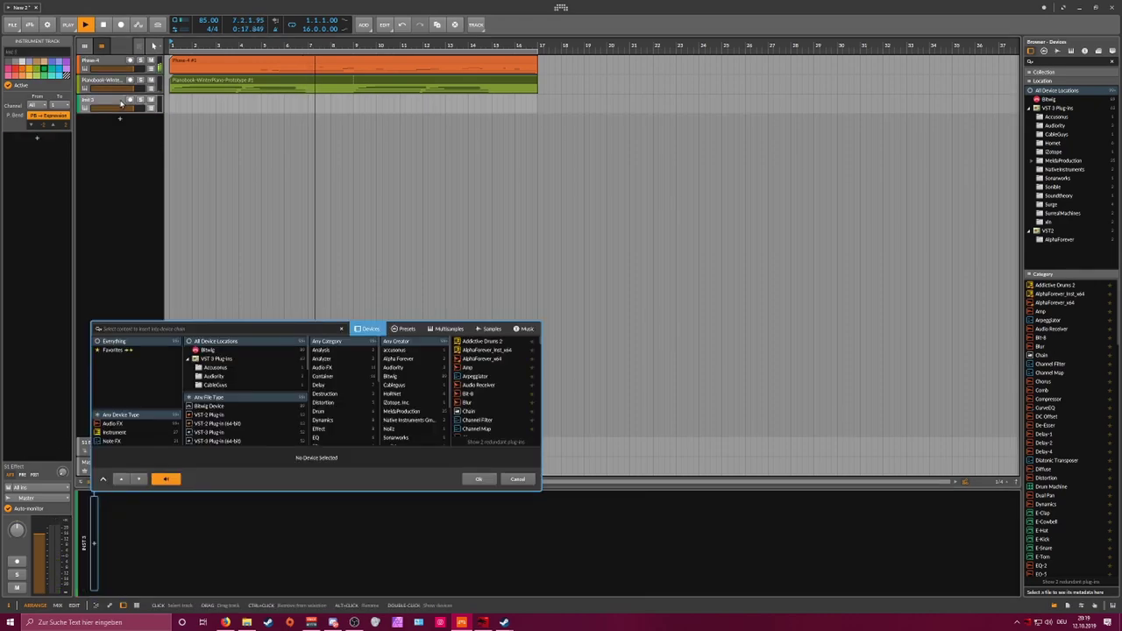
text(poly)
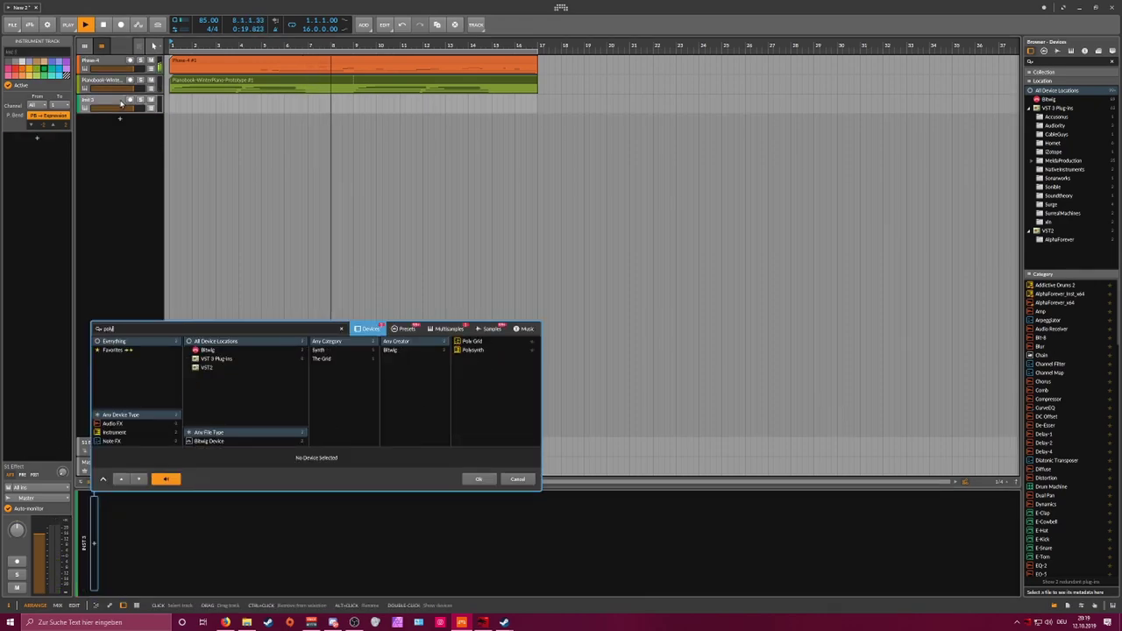
key(Down)
key(Down)
key(Return)
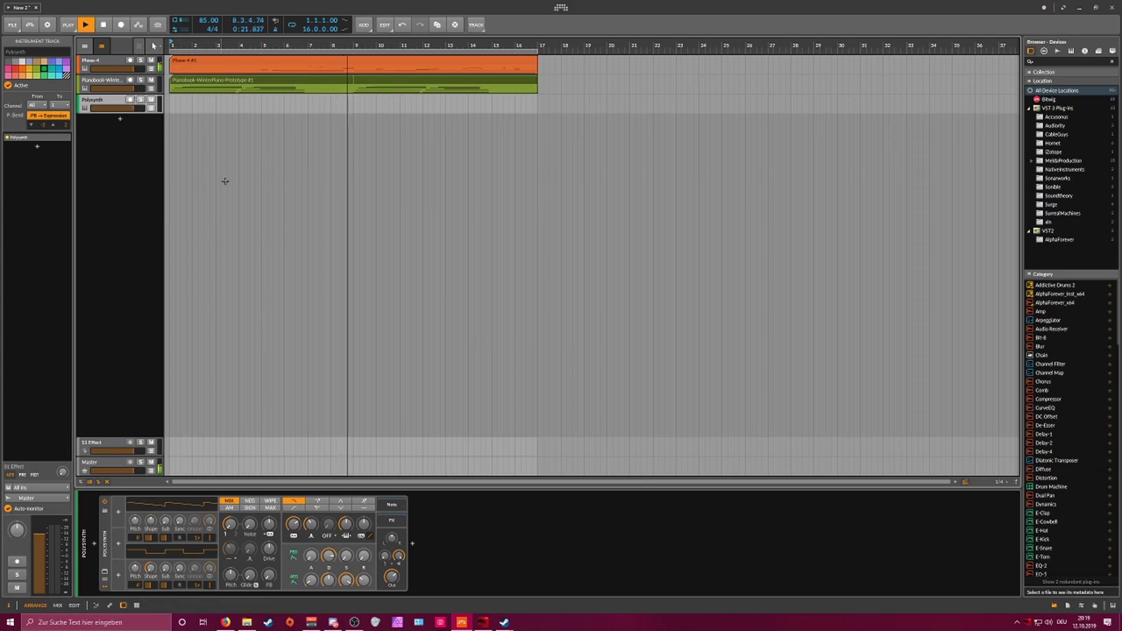
click(127, 100)
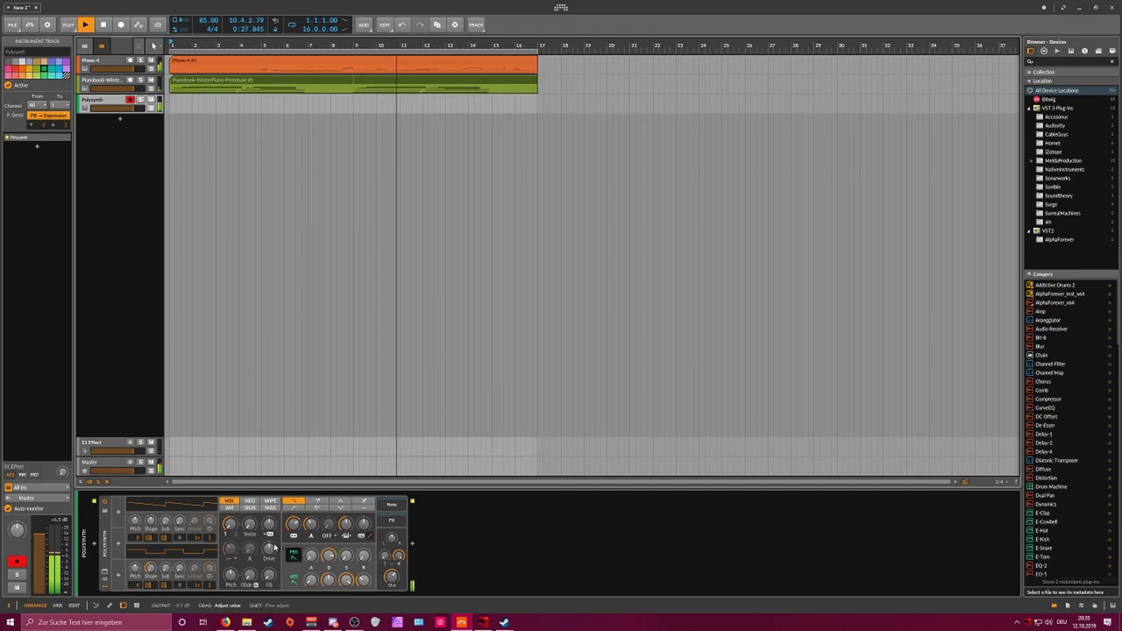
Step: Set Polysynth's oscillator 1 unison spread to 14 cents and turn down the synth's output level
drag(195, 538, 195, 523)
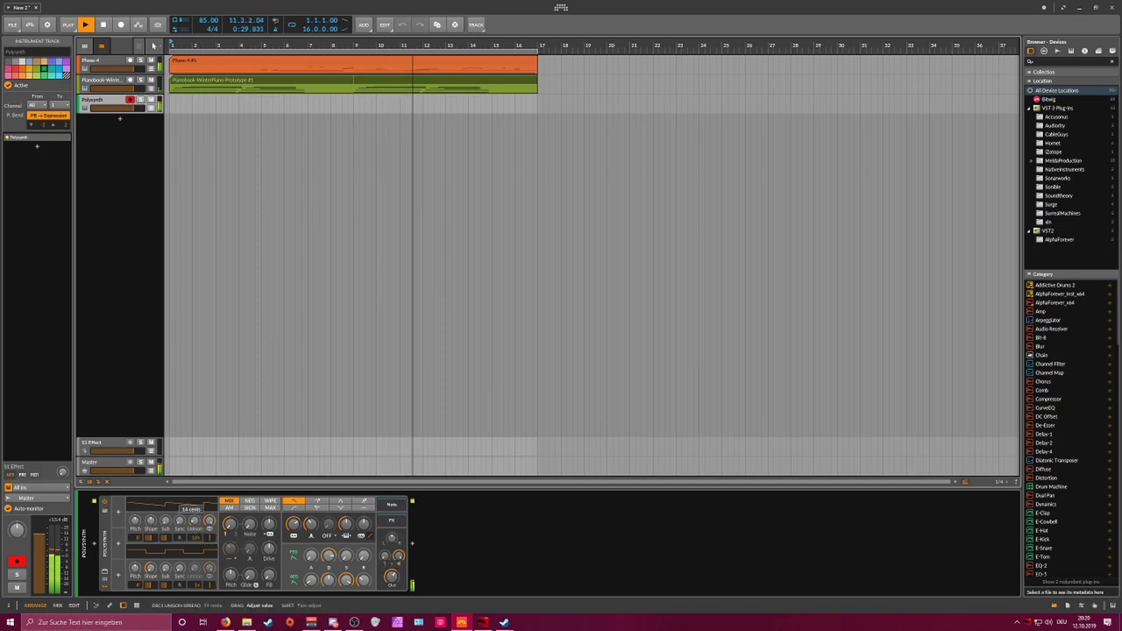
click(393, 589)
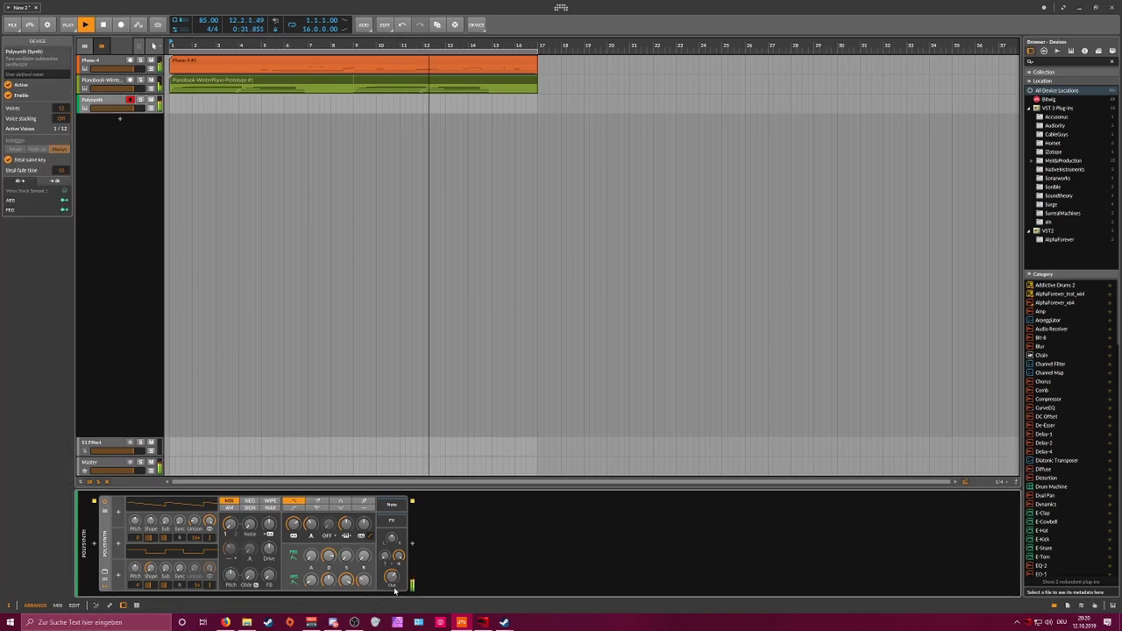
drag(391, 577, 392, 583)
Step: Lower Polysynth's filter frequency to about 136 Hz, switch to the second filter type with more resonance, and reduce the output
drag(294, 525, 293, 545)
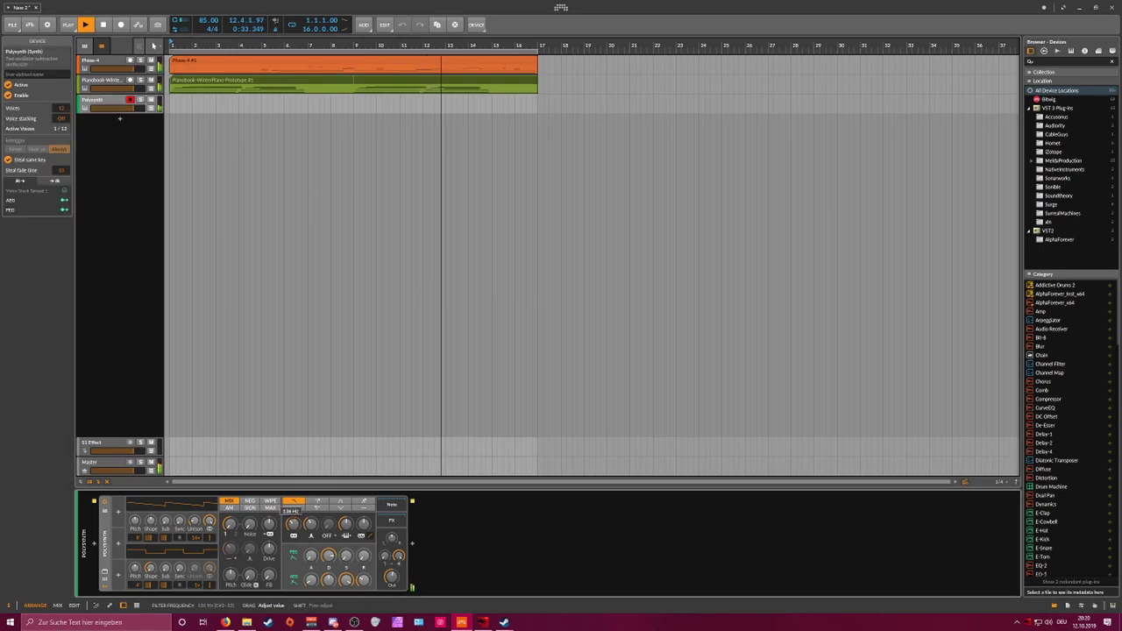
click(317, 501)
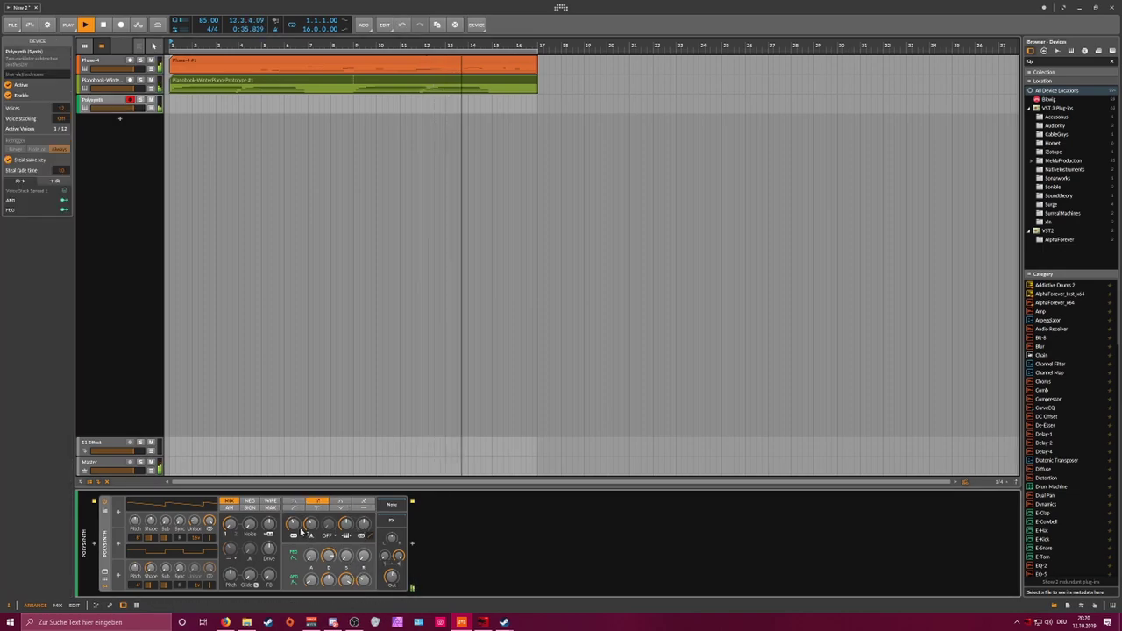
drag(311, 525, 311, 506)
drag(392, 576, 392, 582)
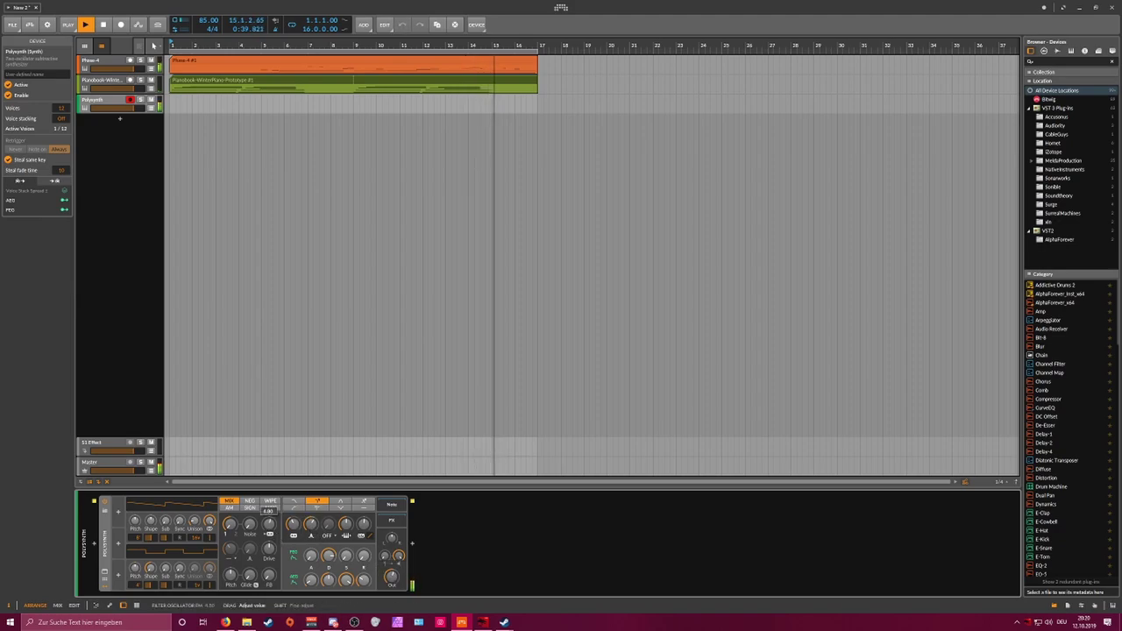
Step: Insert Diffuse in Polysynth's FX chain with a reduced mix, and lengthen the synth's amplitude envelope attack
click(413, 548)
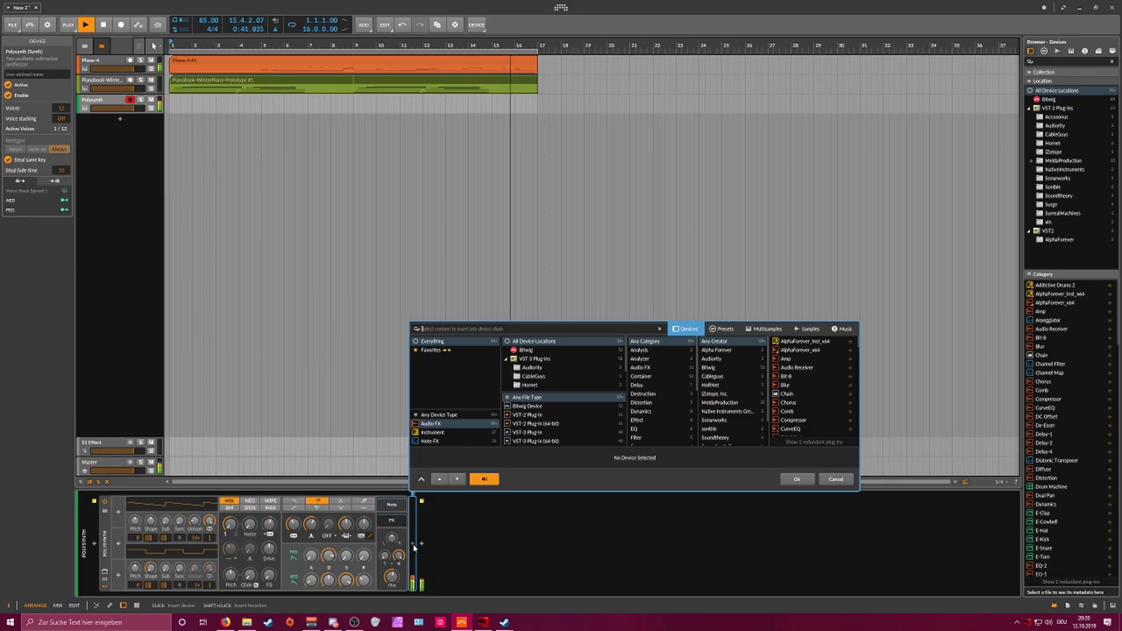
text(diff)
key(Return)
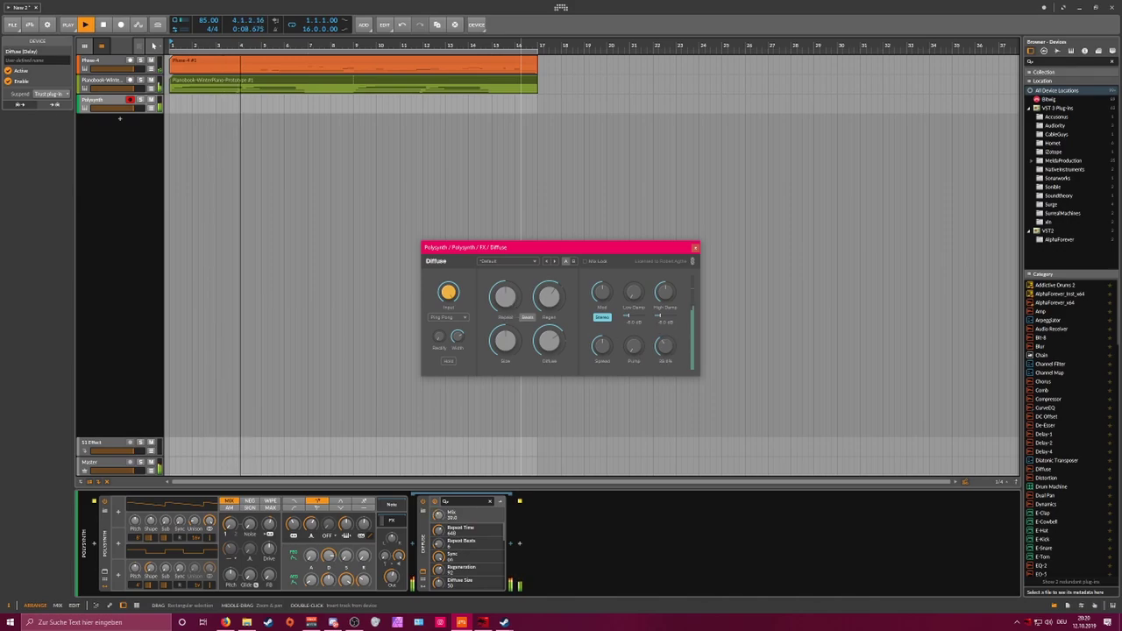
drag(665, 346, 666, 351)
drag(312, 579, 311, 568)
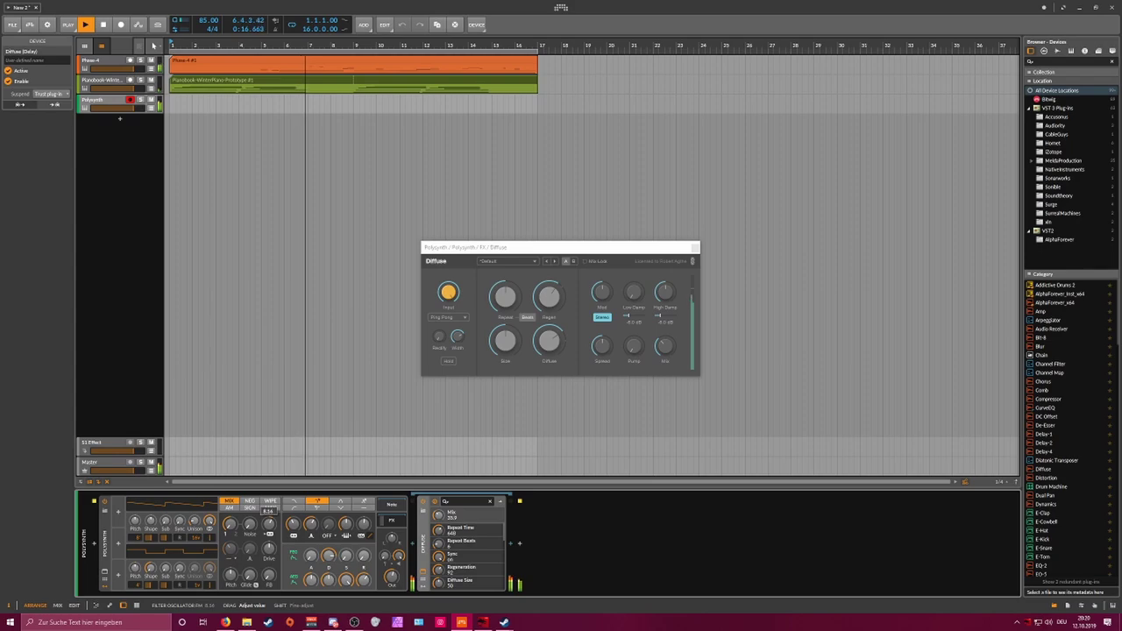
Step: Add a Random modulator to Polysynth, map it to the filter's oscillator FM amount and adjust its smoothing
click(119, 516)
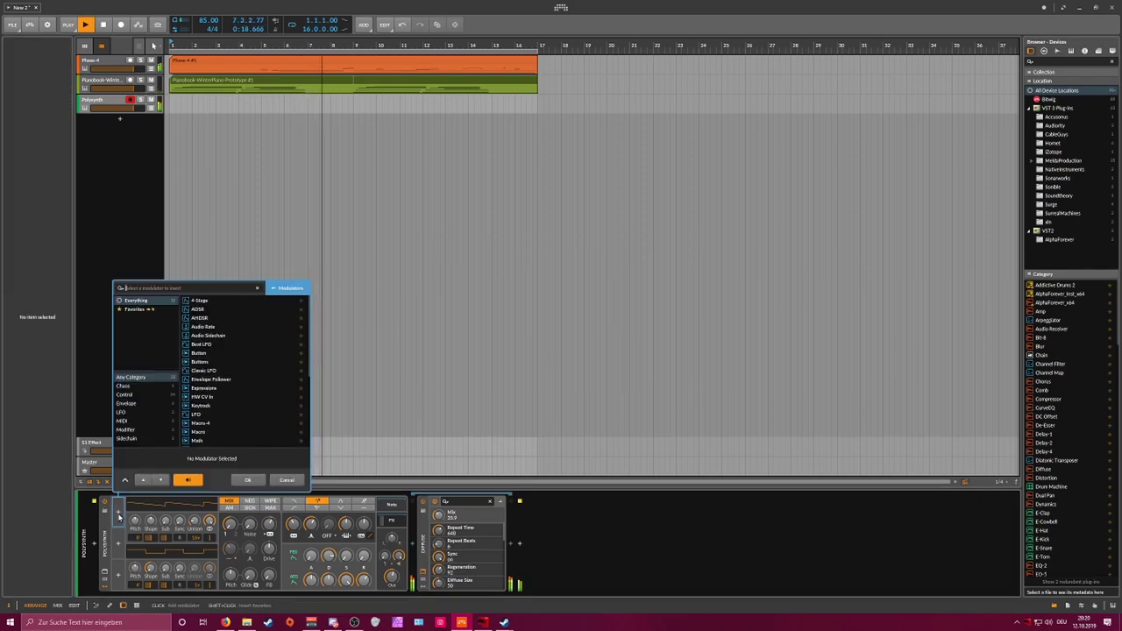
text(rand)
key(Return)
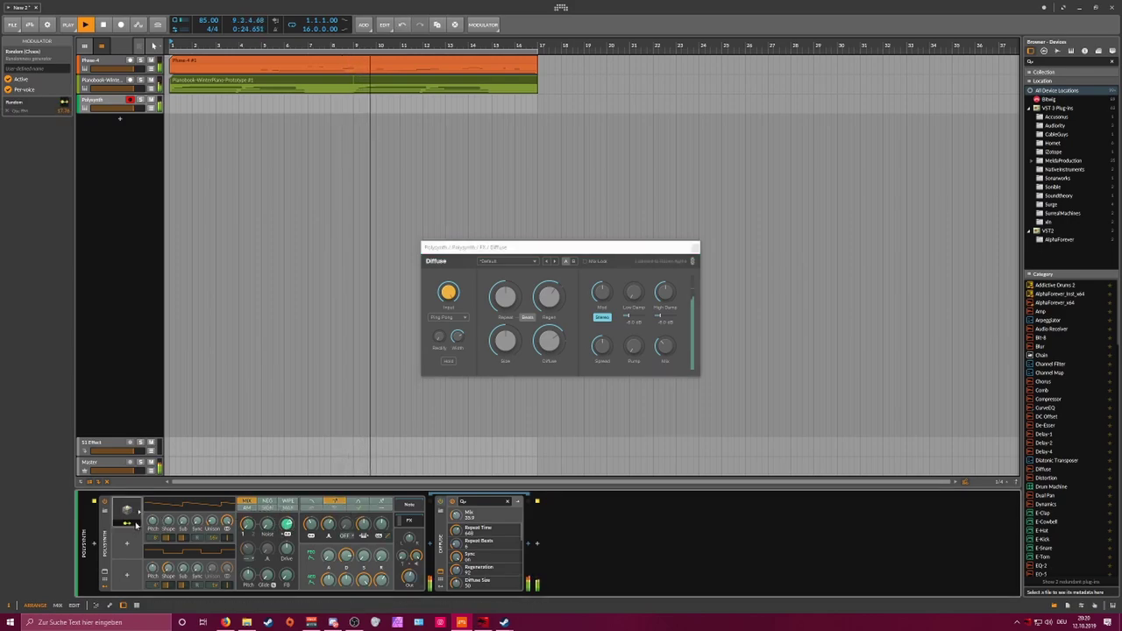
click(127, 511)
drag(174, 533, 174, 529)
click(194, 571)
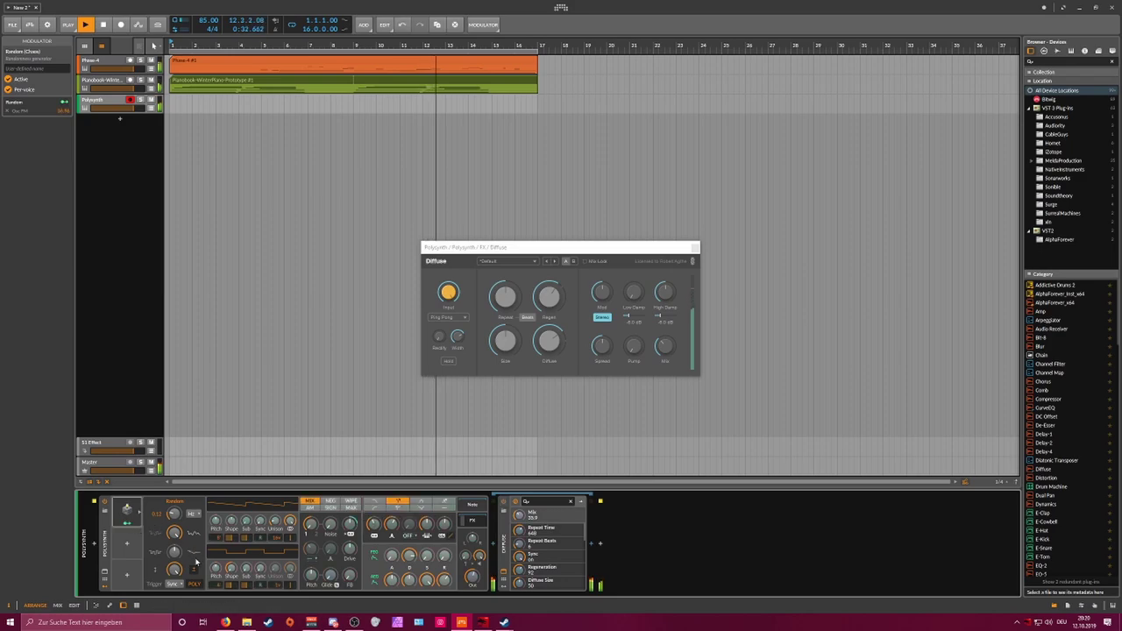
Step: Add a second Random modulator to Polysynth and map it to Pan with an amount of 1.000
click(128, 544)
text(rand)
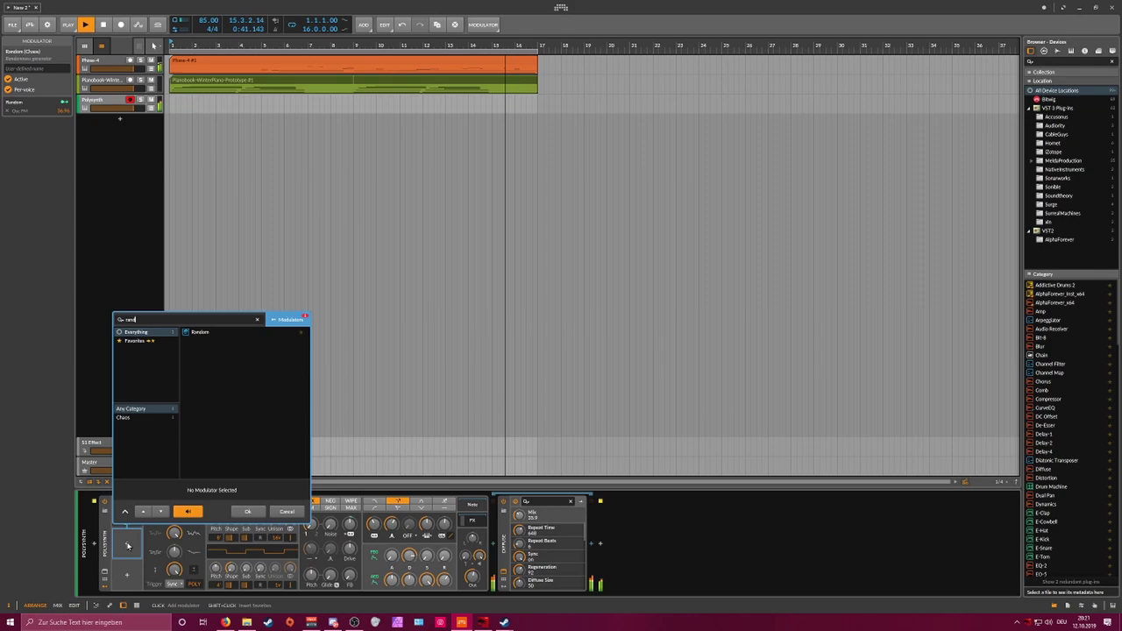
key(Return)
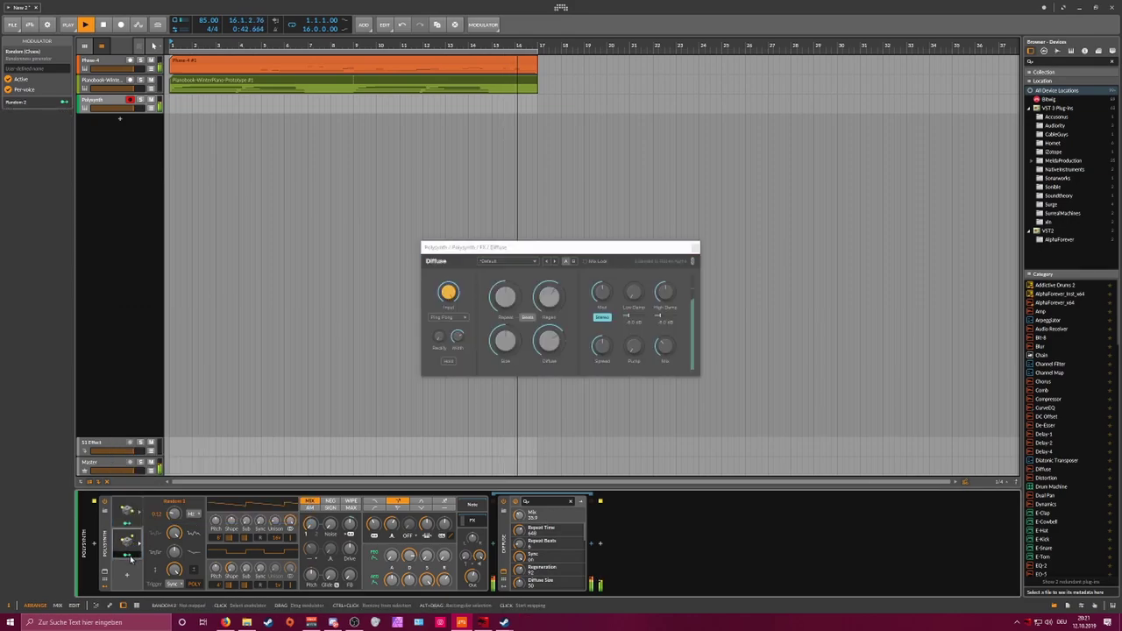
click(131, 557)
drag(472, 538, 472, 486)
click(131, 553)
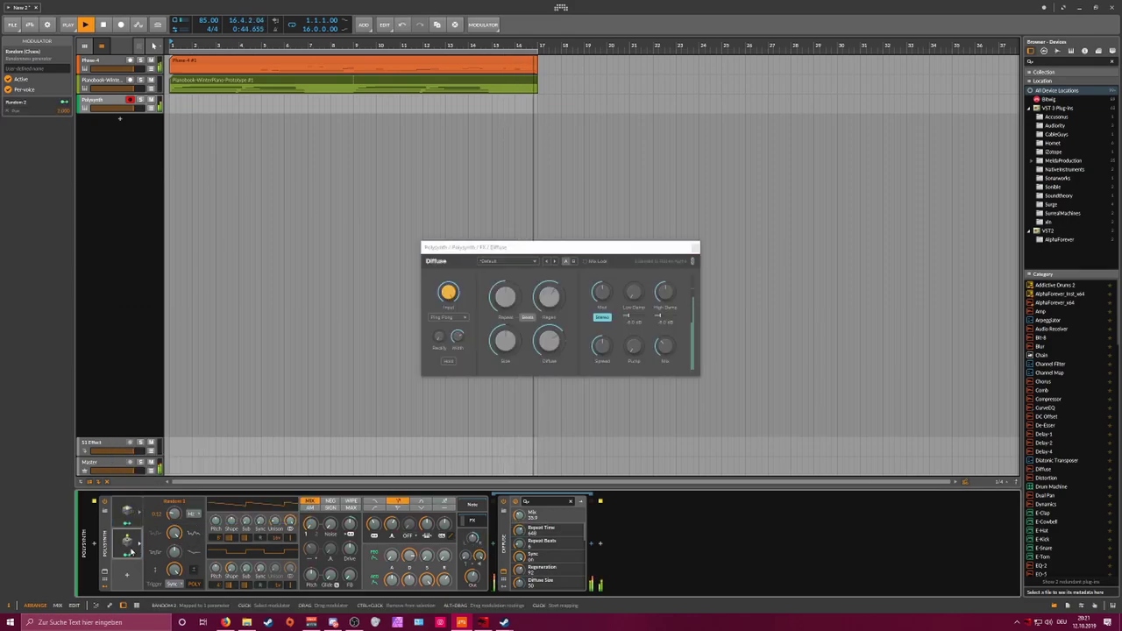
Step: Reduce Random 2's Pan modulation to +0.42 and set its rate timebase to 8th
click(194, 533)
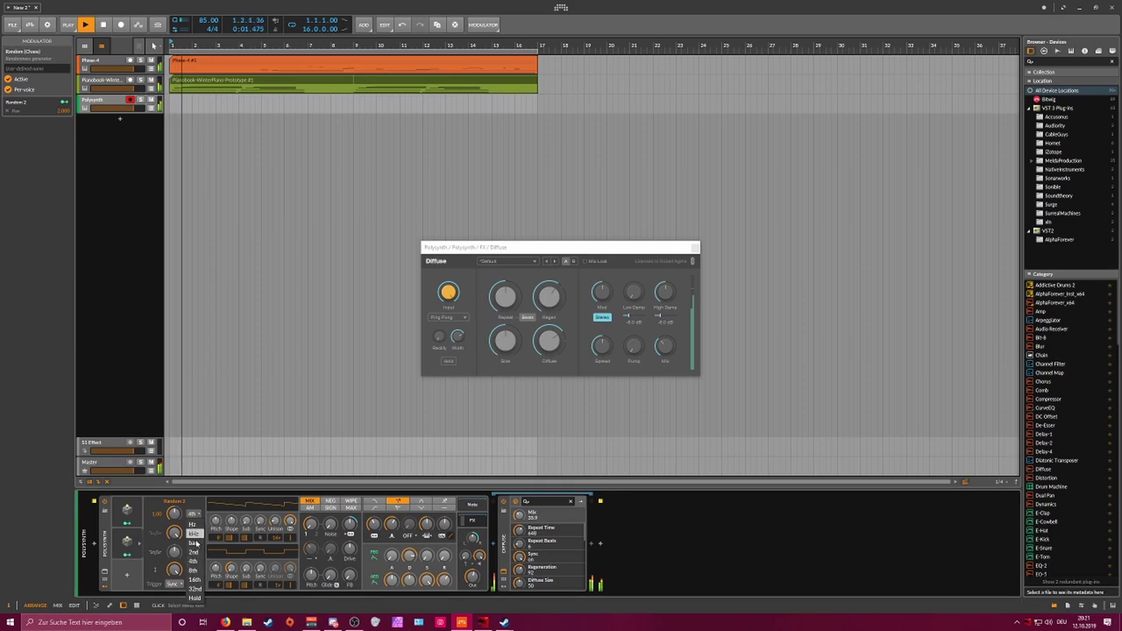
click(192, 543)
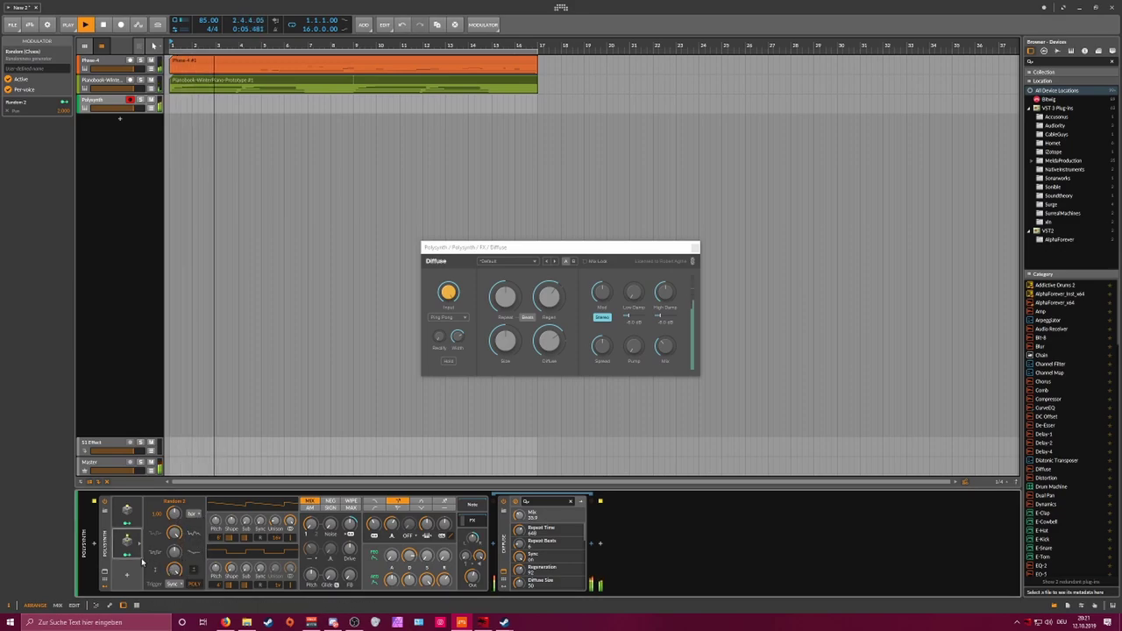
click(127, 554)
drag(471, 537, 471, 539)
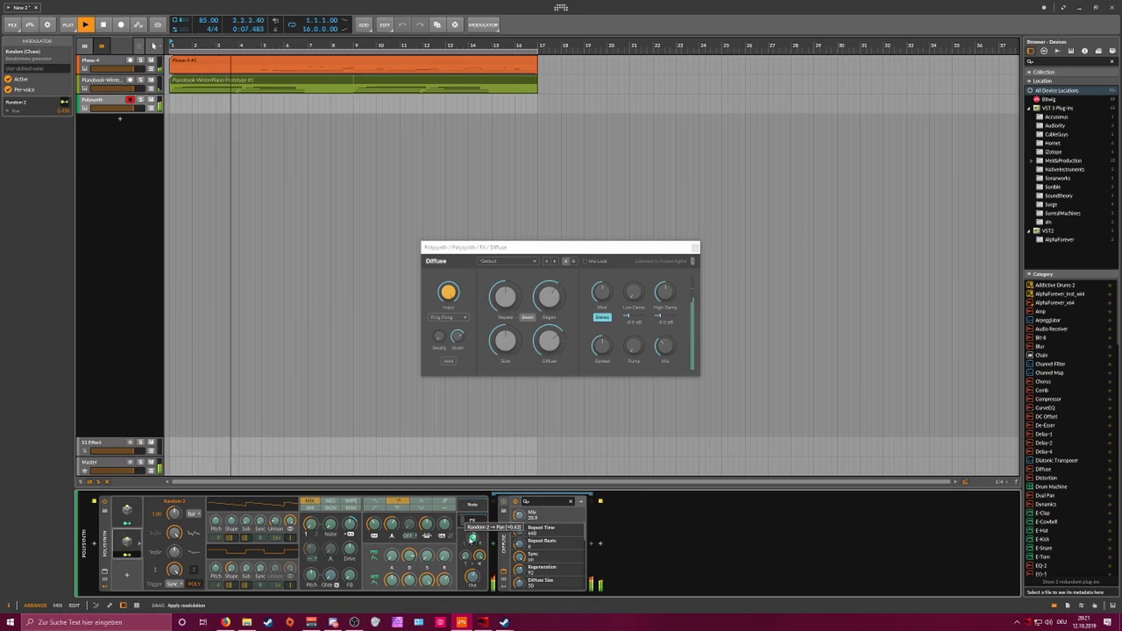
click(194, 569)
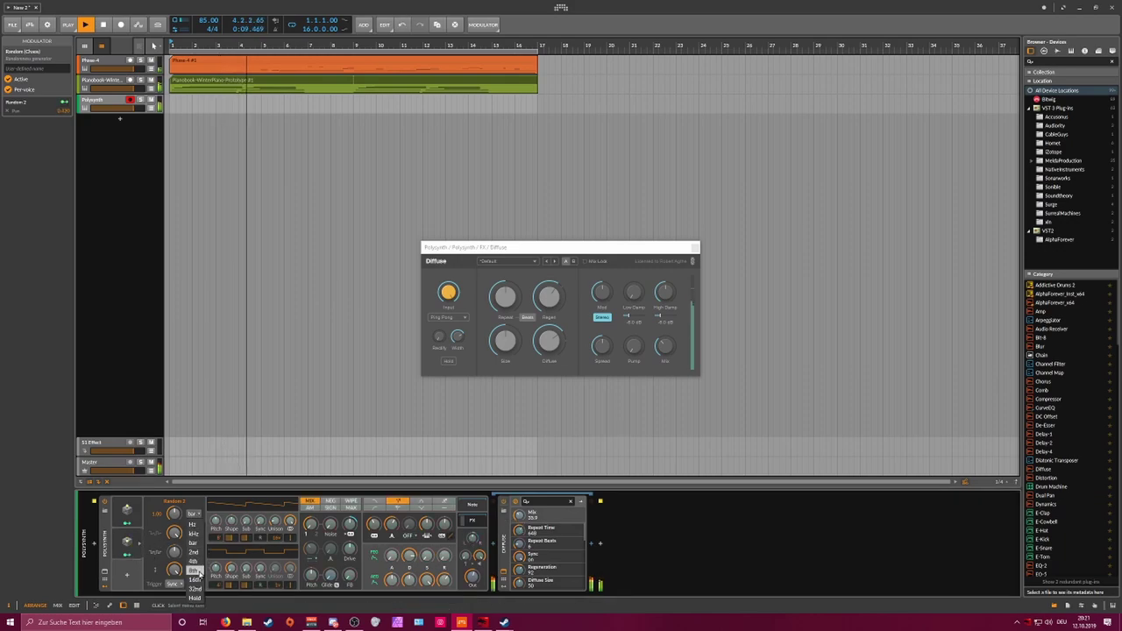
click(195, 571)
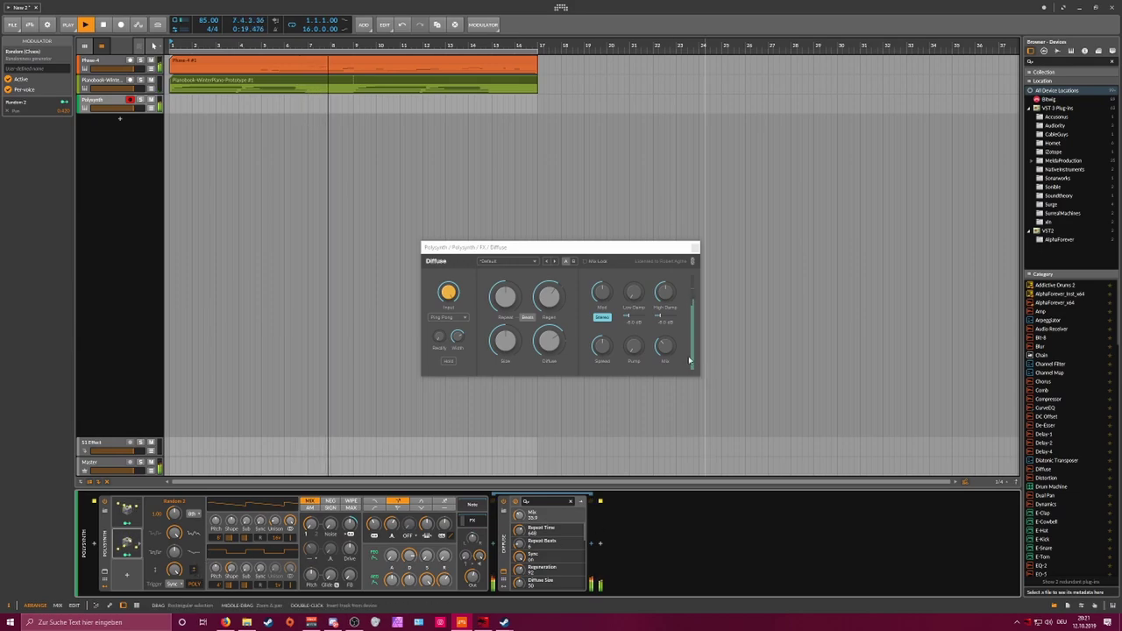
Step: Raise Diffuse's mix to about 49 and lower Polysynth's output level
drag(666, 347, 665, 306)
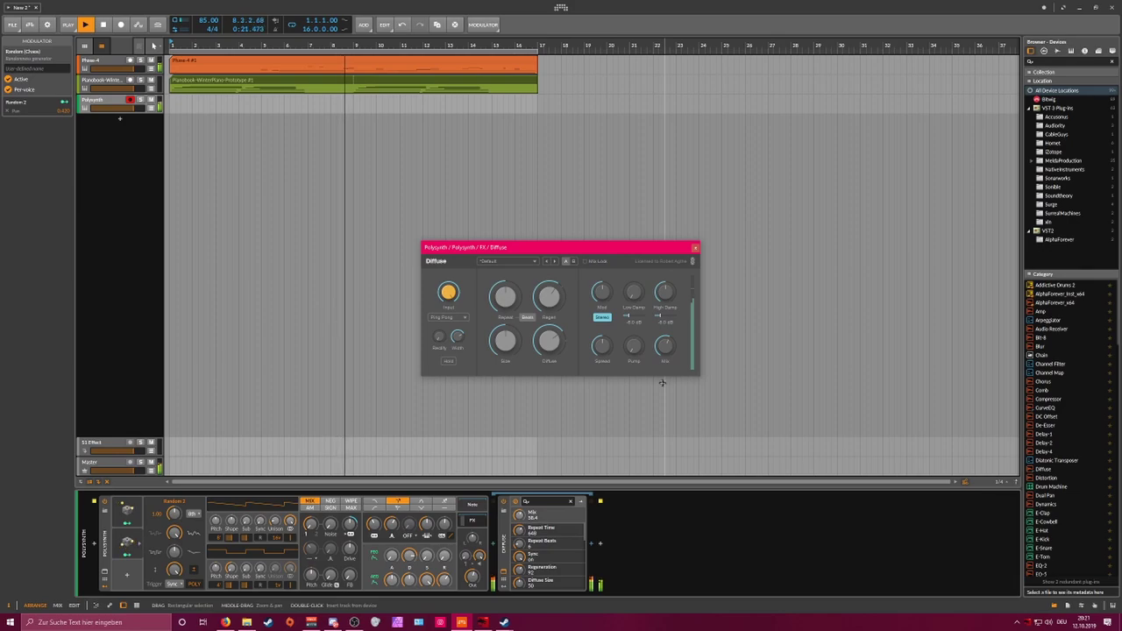
drag(473, 575, 472, 582)
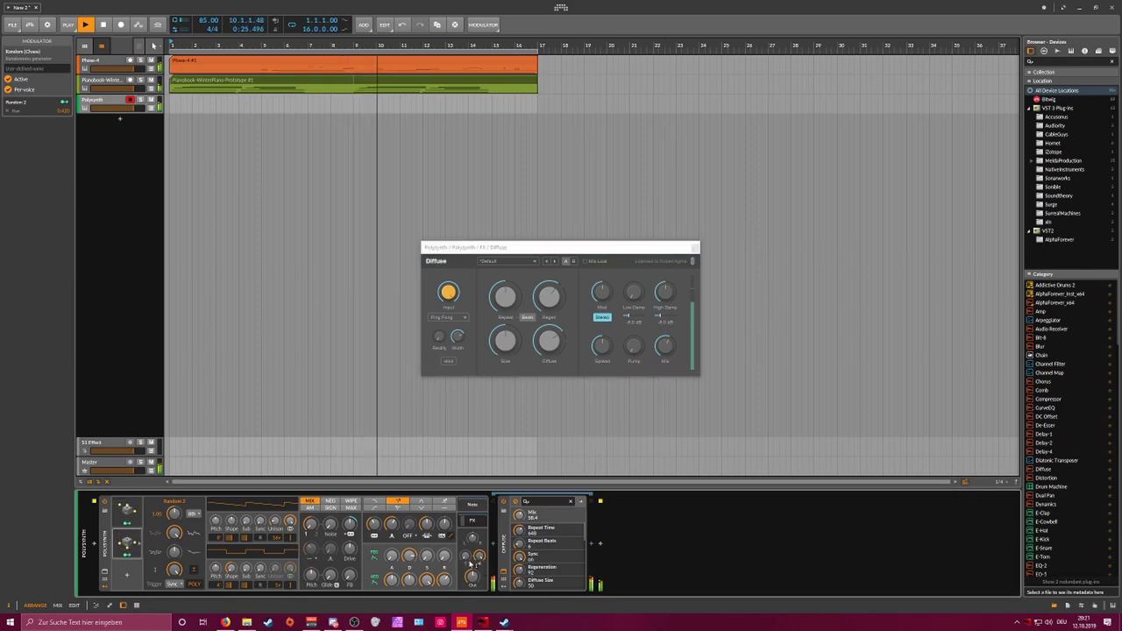
click(334, 623)
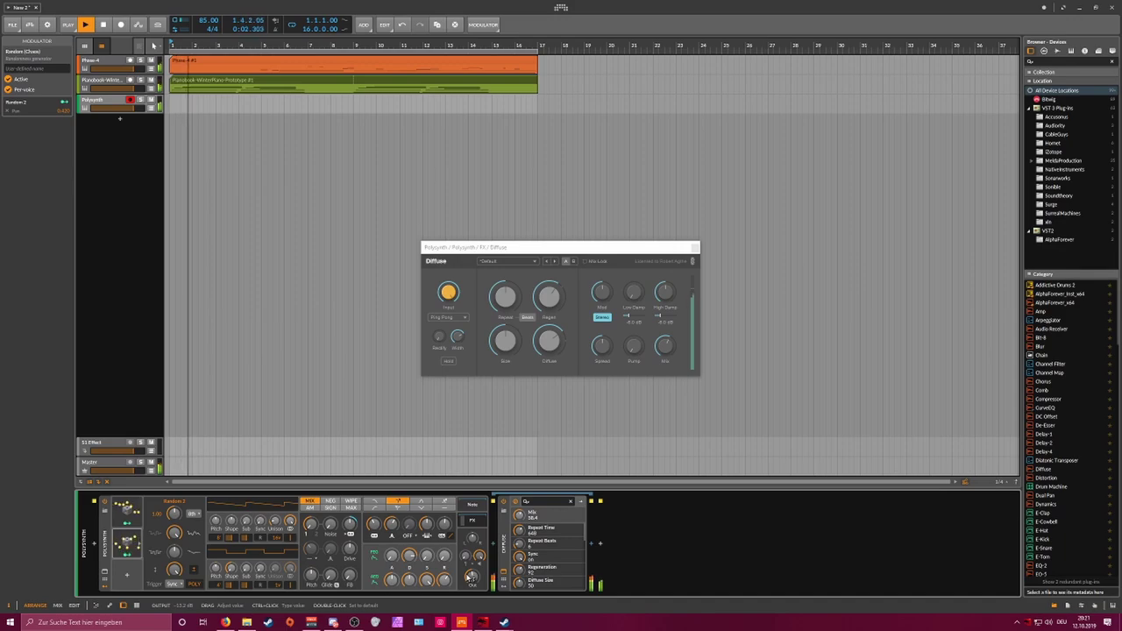
click(658, 351)
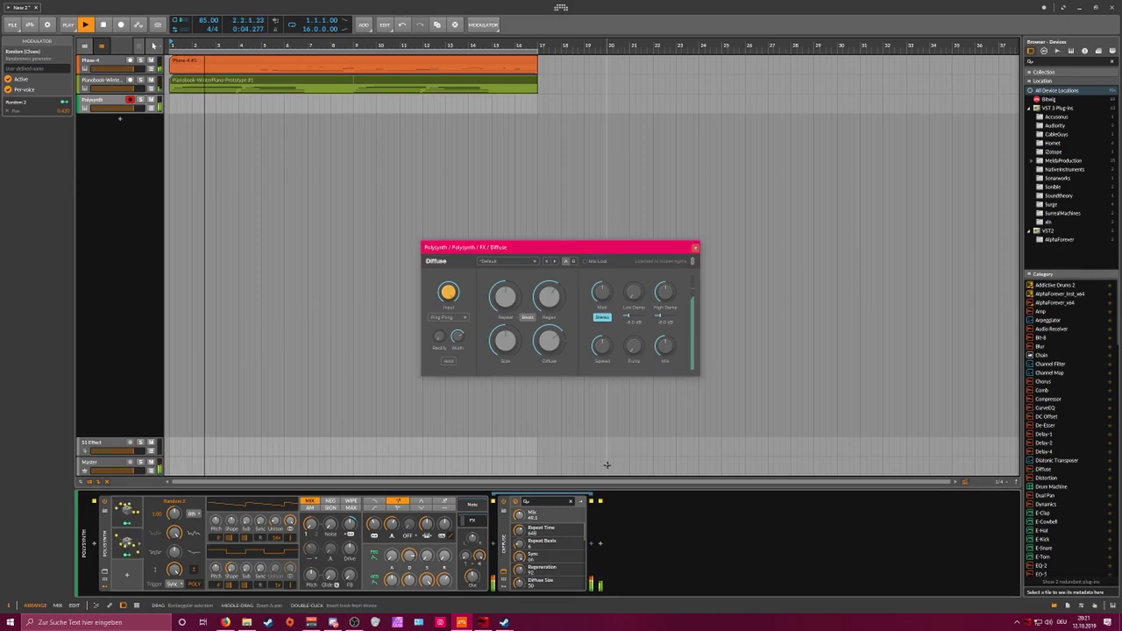
Step: Insert RC-20 Retro Color after Diffuse, set its noise amount to 36 % and switch to the next vinyl noise type
click(591, 546)
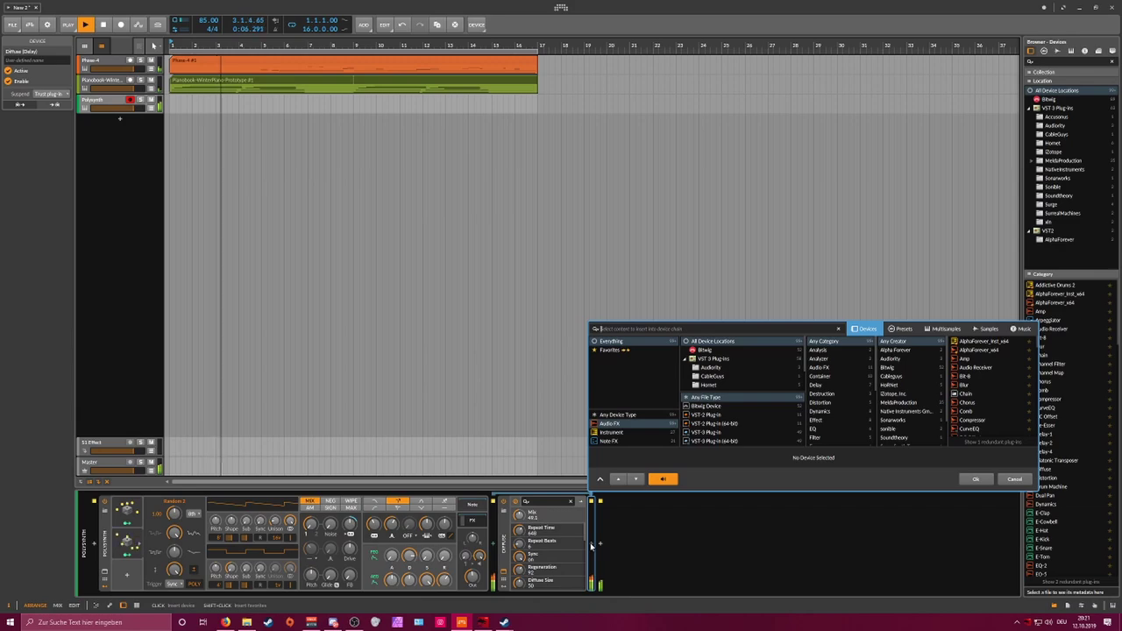
text(retr)
key(Return)
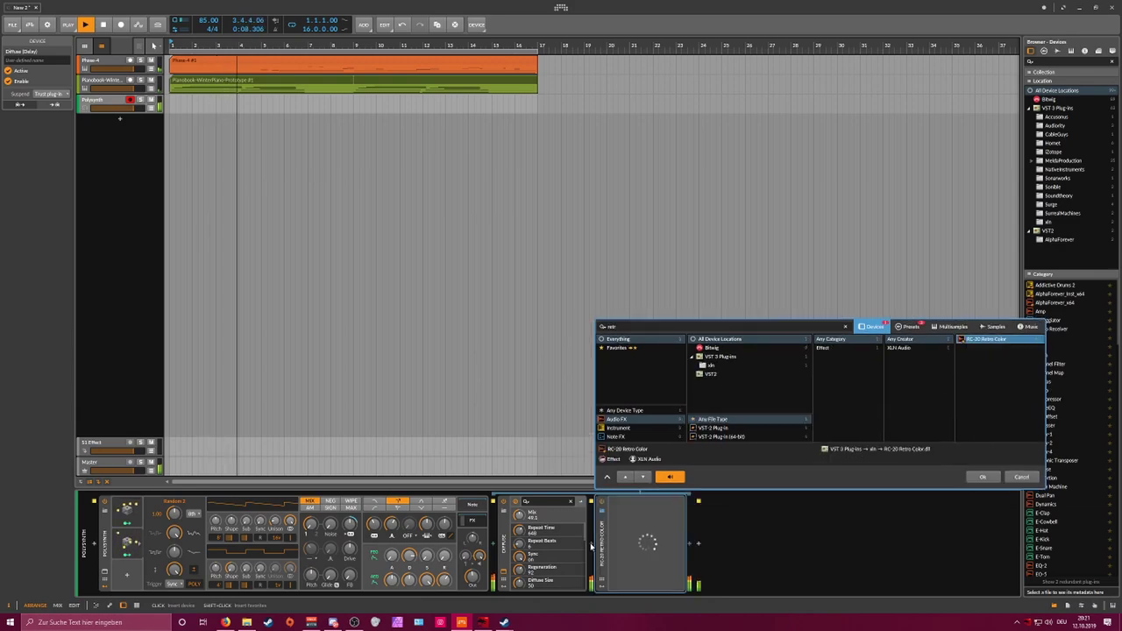
drag(425, 376, 430, 329)
click(438, 262)
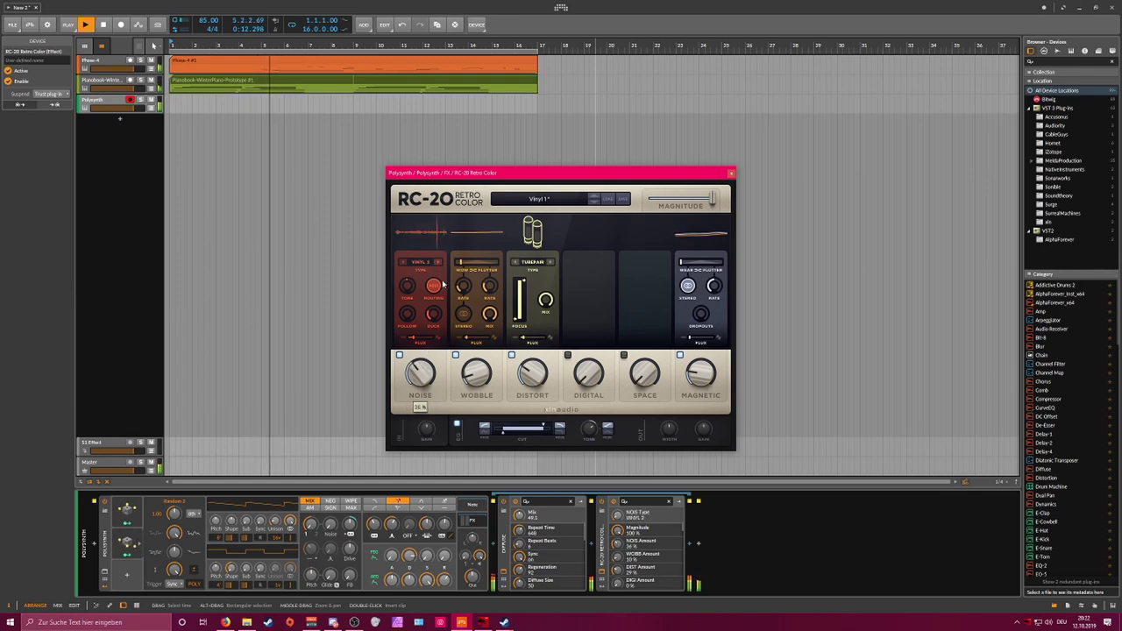
Step: Set RC-20's noise to 57 %, wobble to 35 %, distort to 17 % and output width to 119 %
drag(424, 386, 430, 348)
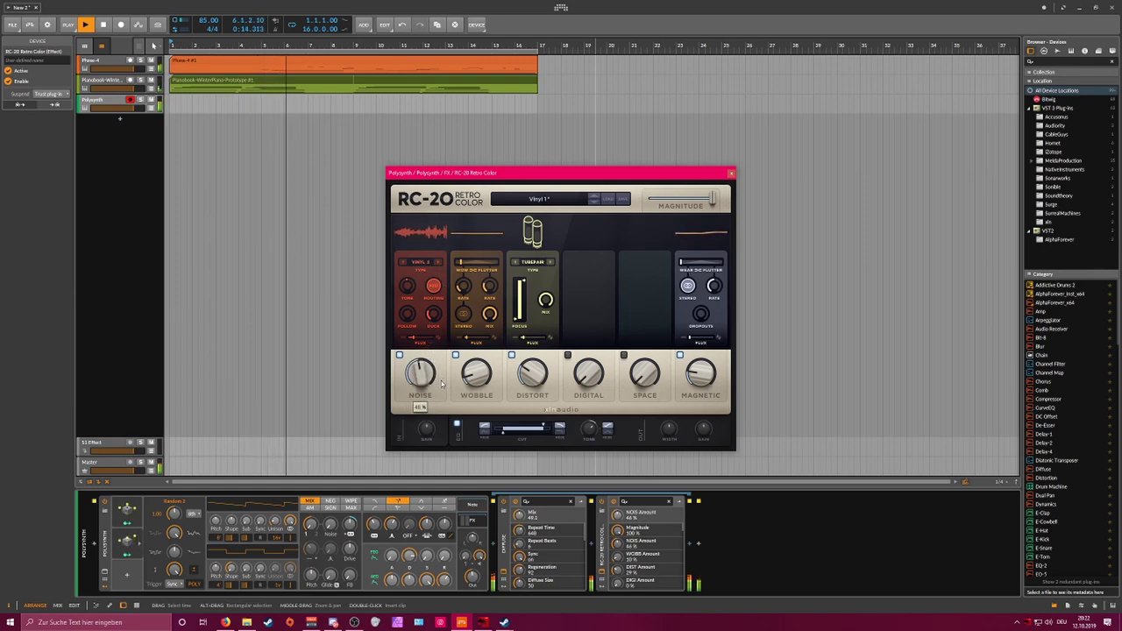
drag(480, 380, 486, 437)
drag(670, 430, 673, 416)
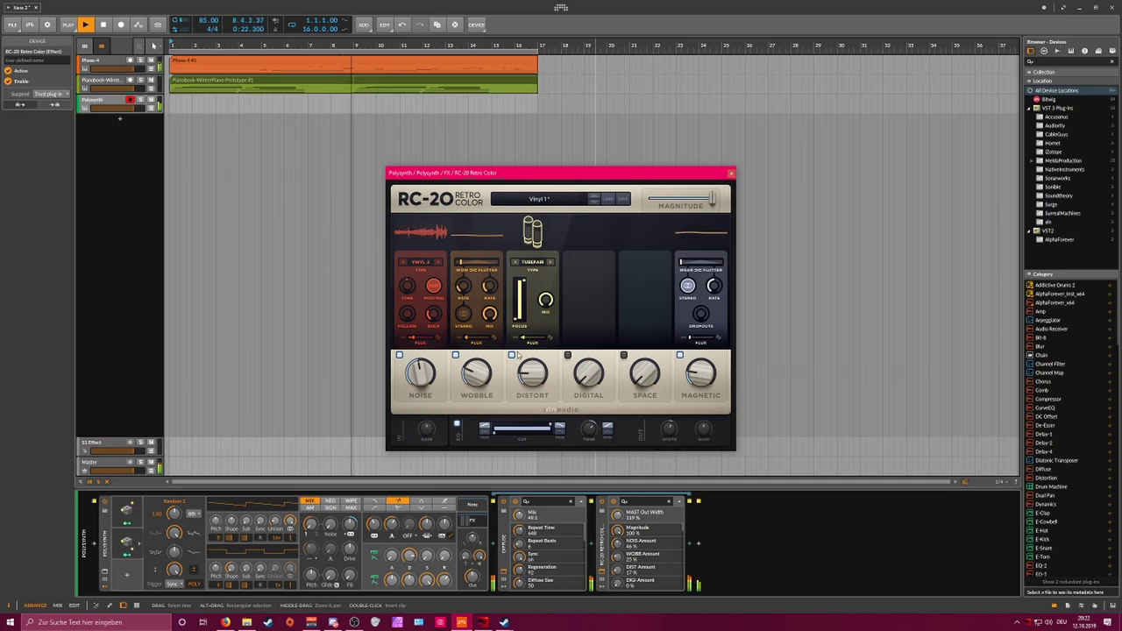
drag(420, 375, 478, 360)
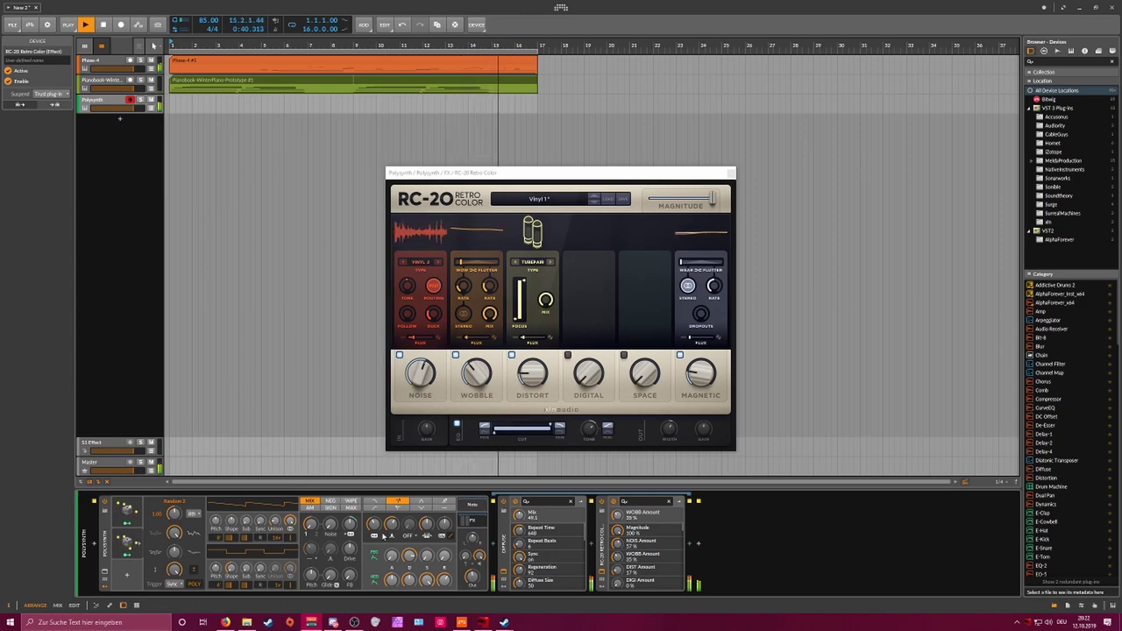
Step: Close the RC-20 window and record a Polysynth part across the 16-bar loop
click(290, 554)
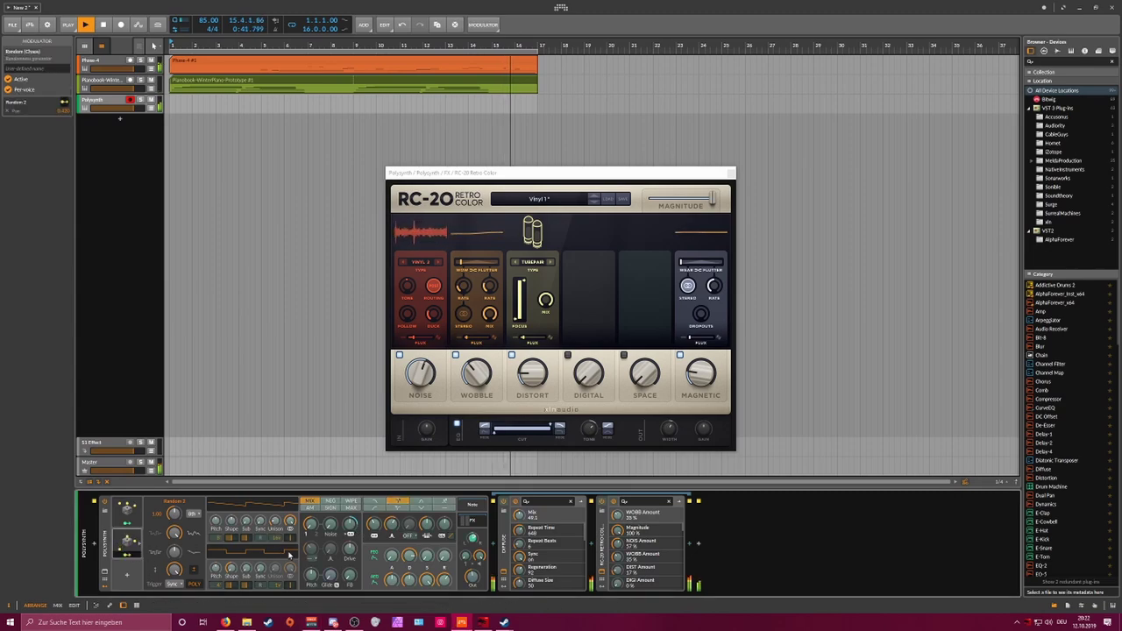
click(129, 524)
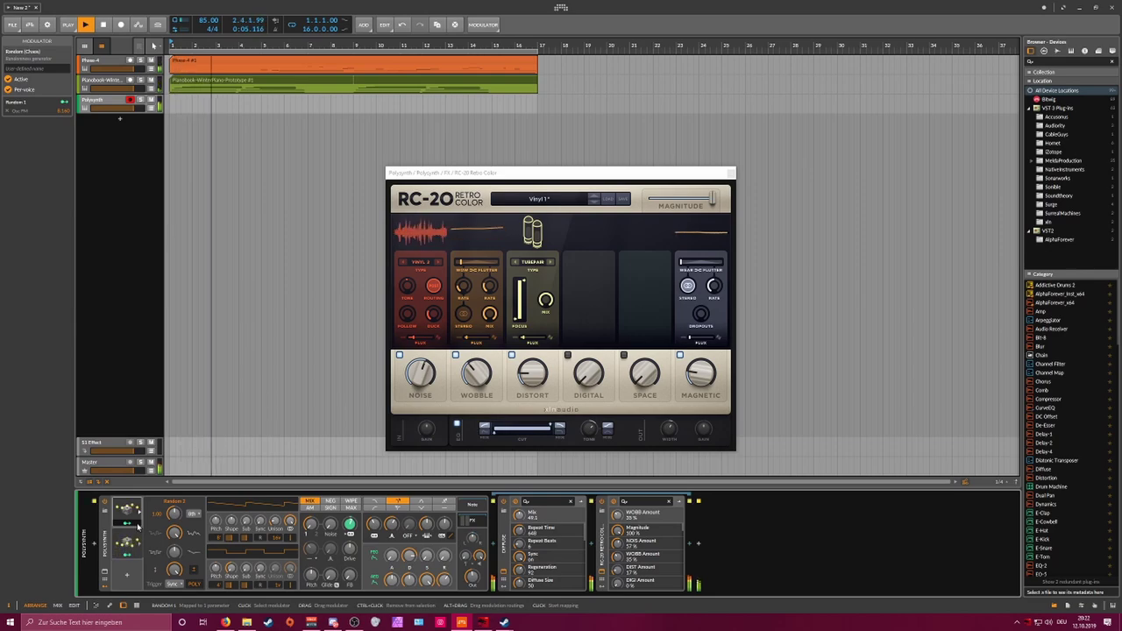
click(729, 173)
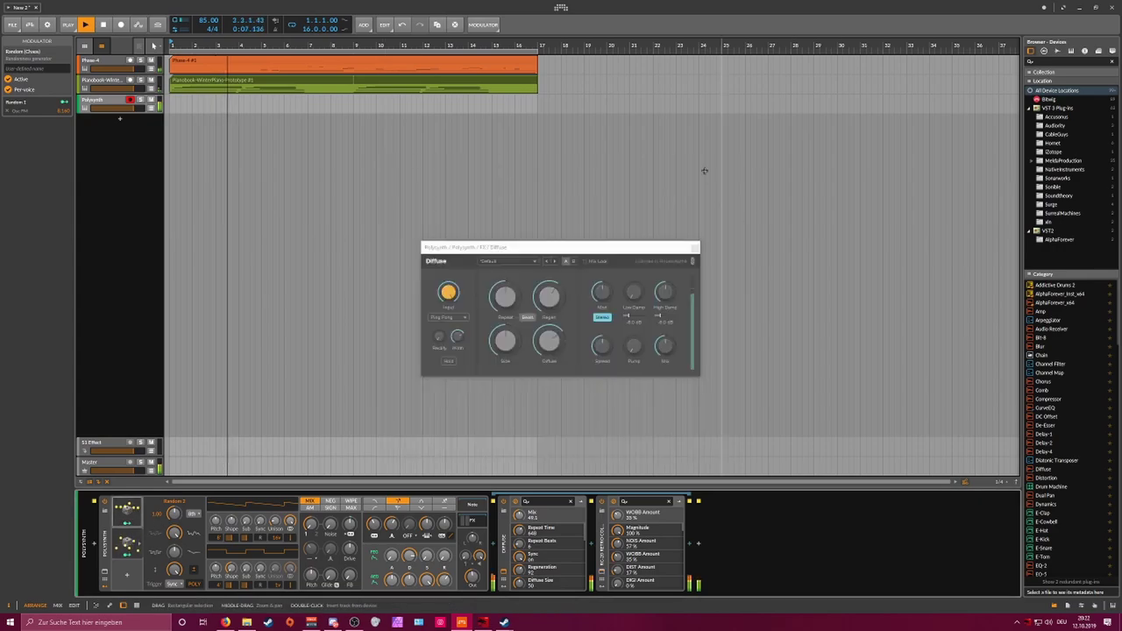
click(120, 25)
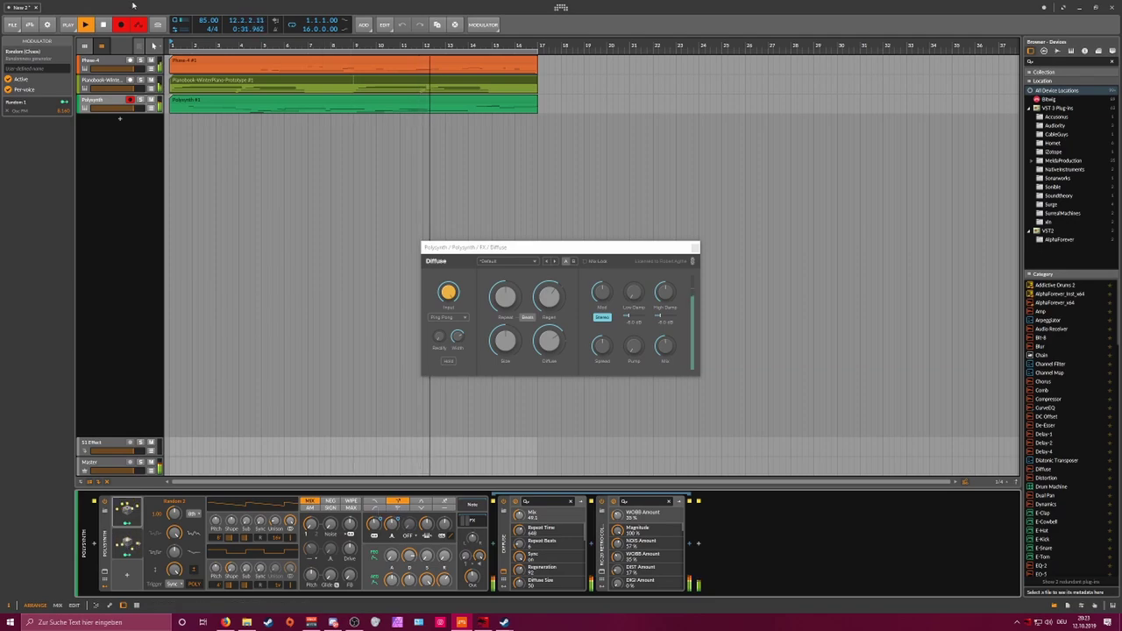
click(213, 190)
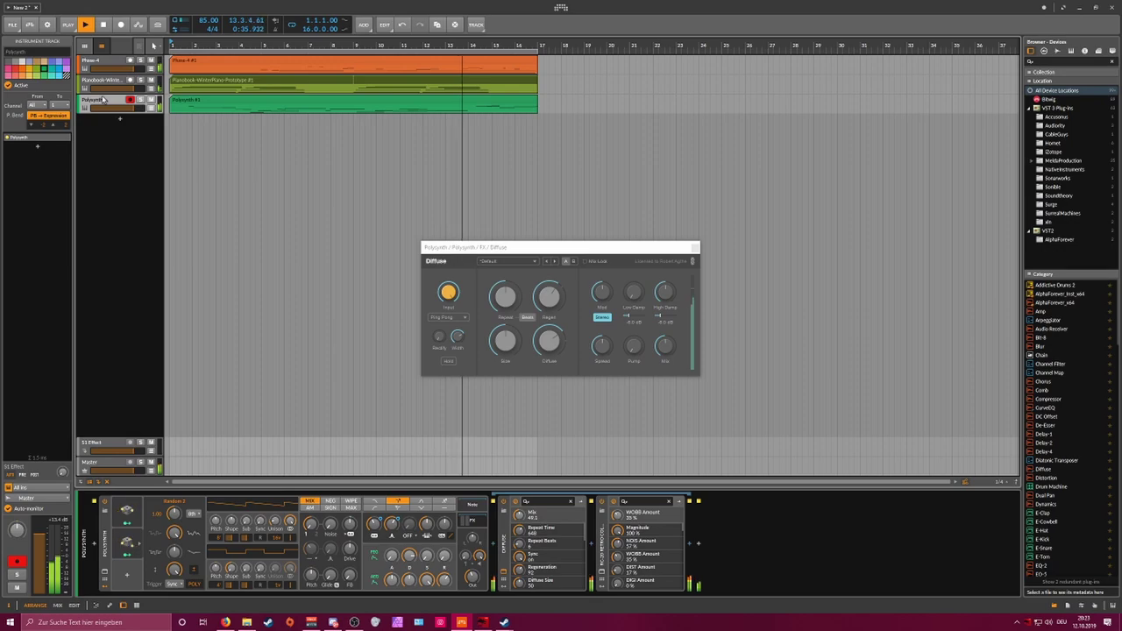
Step: Adjust the piano sampler's output settings and show its effects chain
click(107, 83)
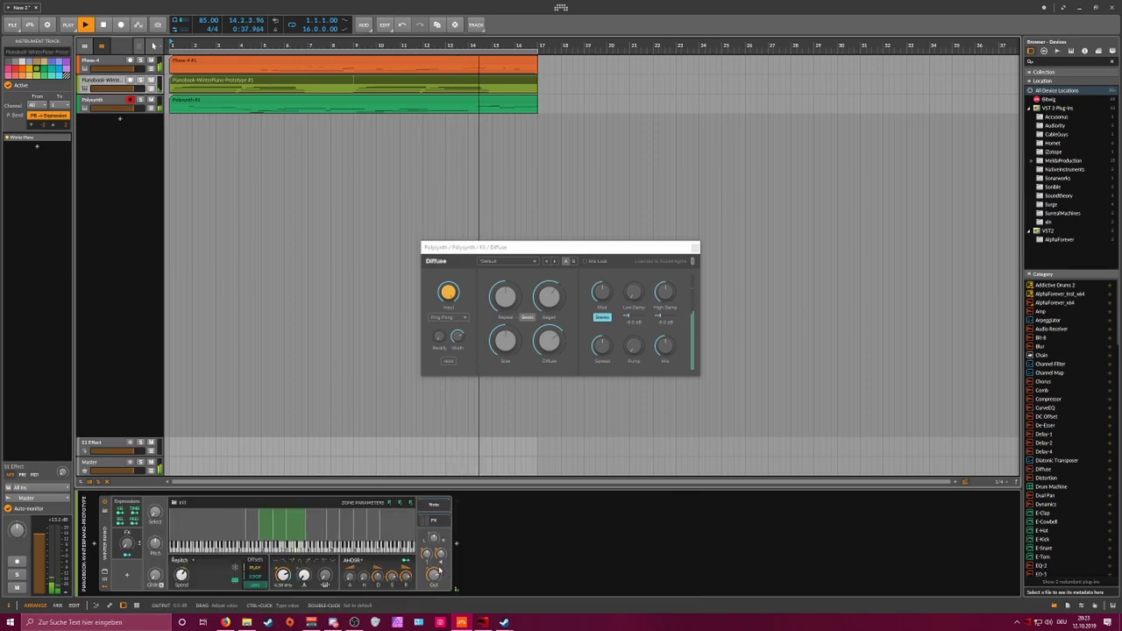
drag(440, 554, 441, 547)
click(434, 521)
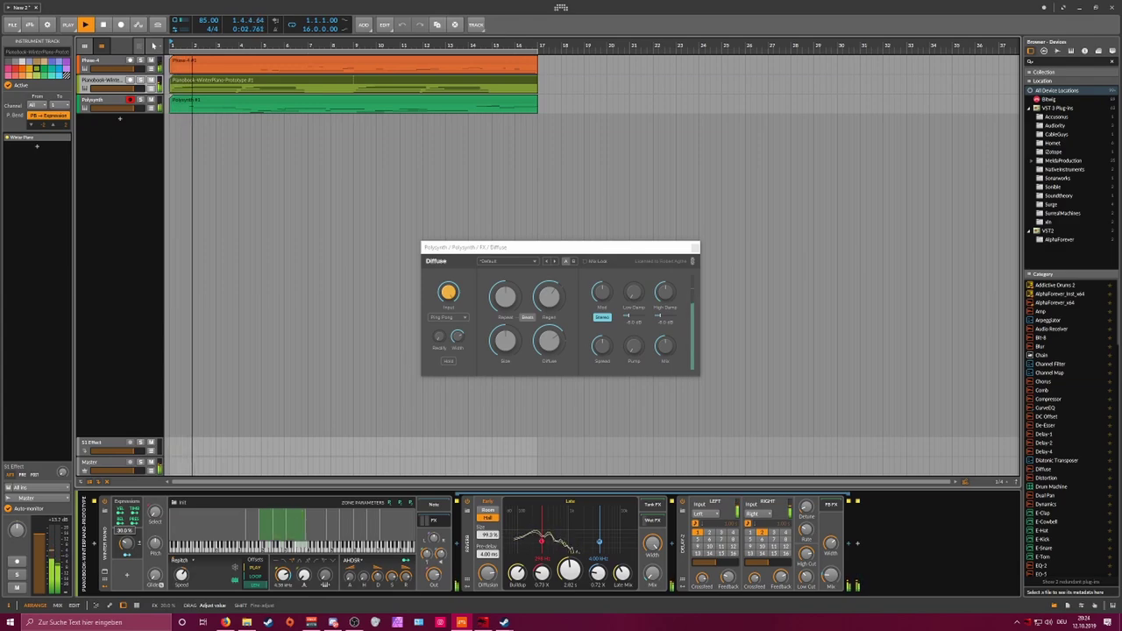
Step: Set Diffuse's mod spread to 100 and mix to 66.7 on the Polysynth track and close its window
click(127, 112)
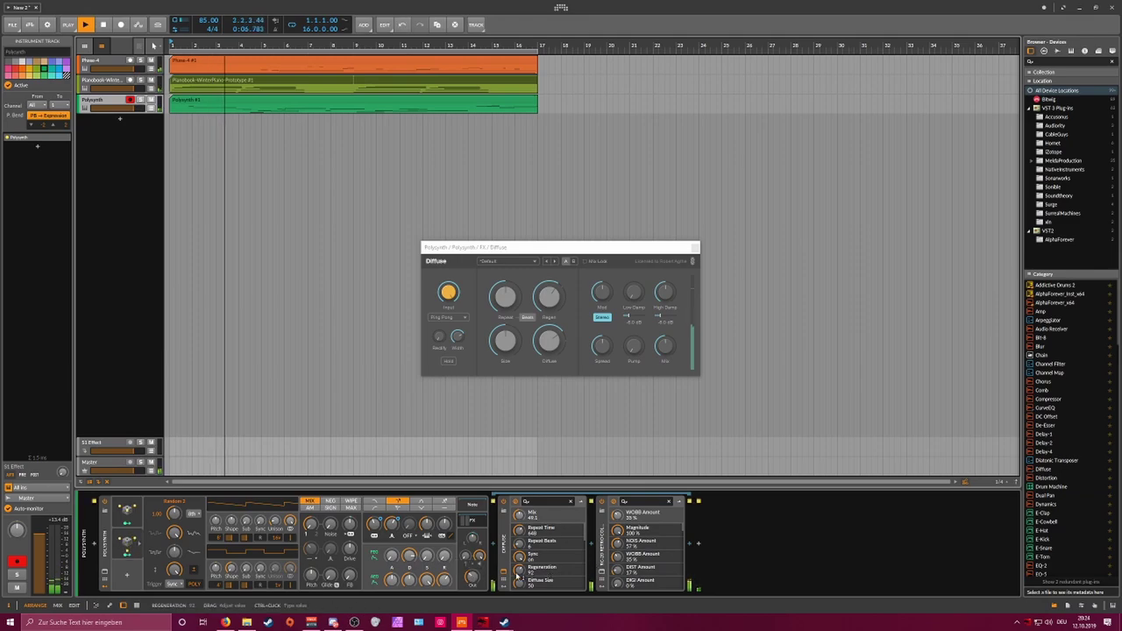
drag(666, 347, 666, 328)
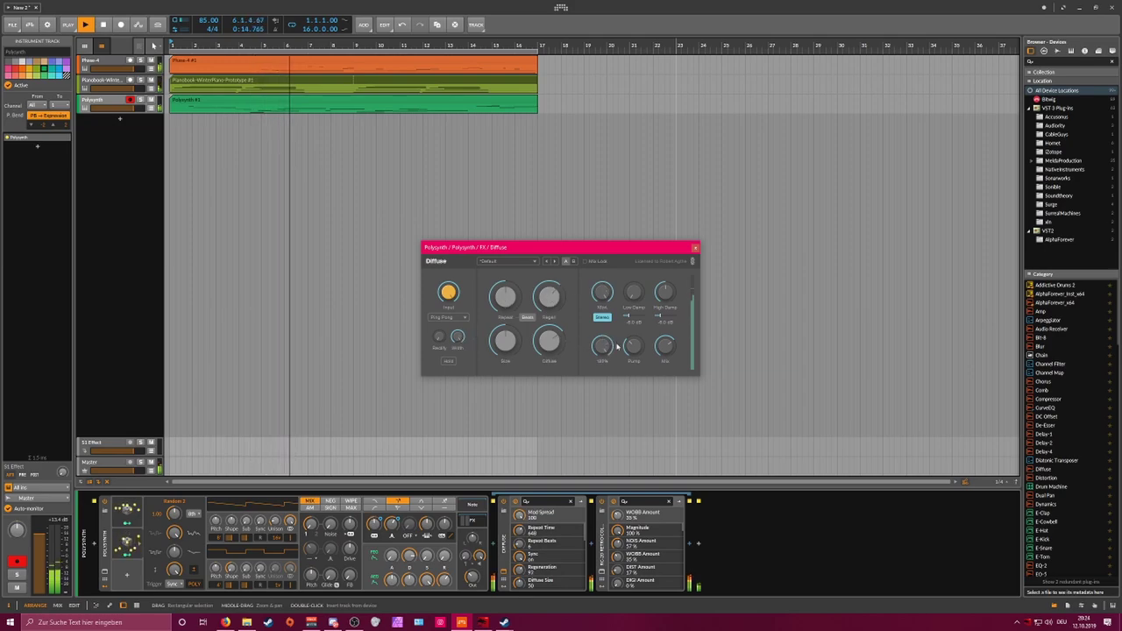
click(468, 592)
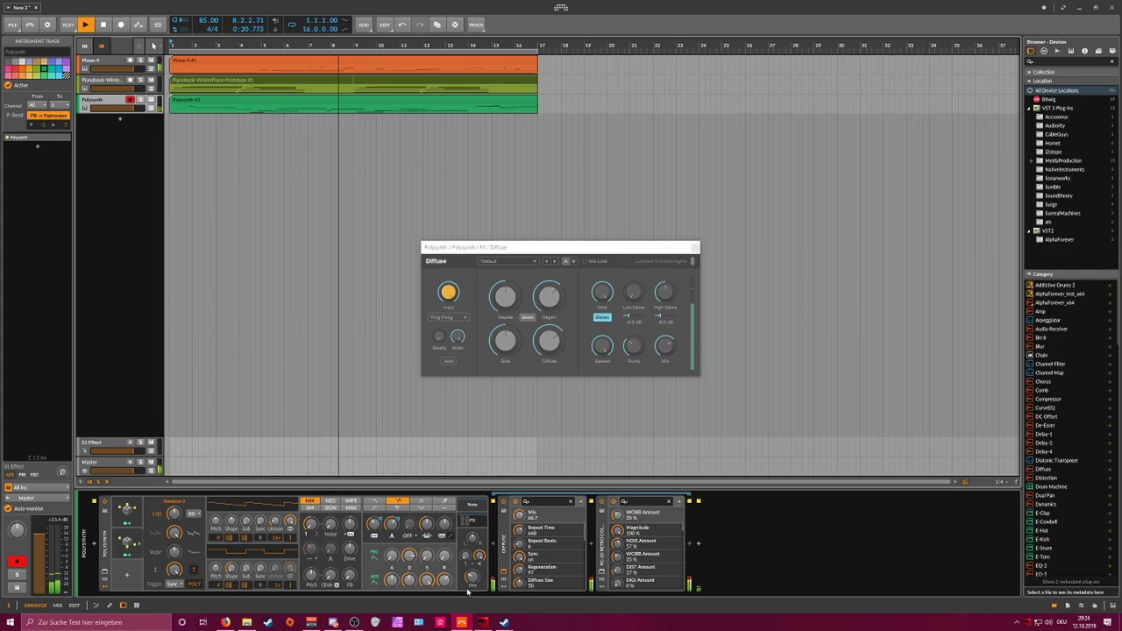
click(693, 247)
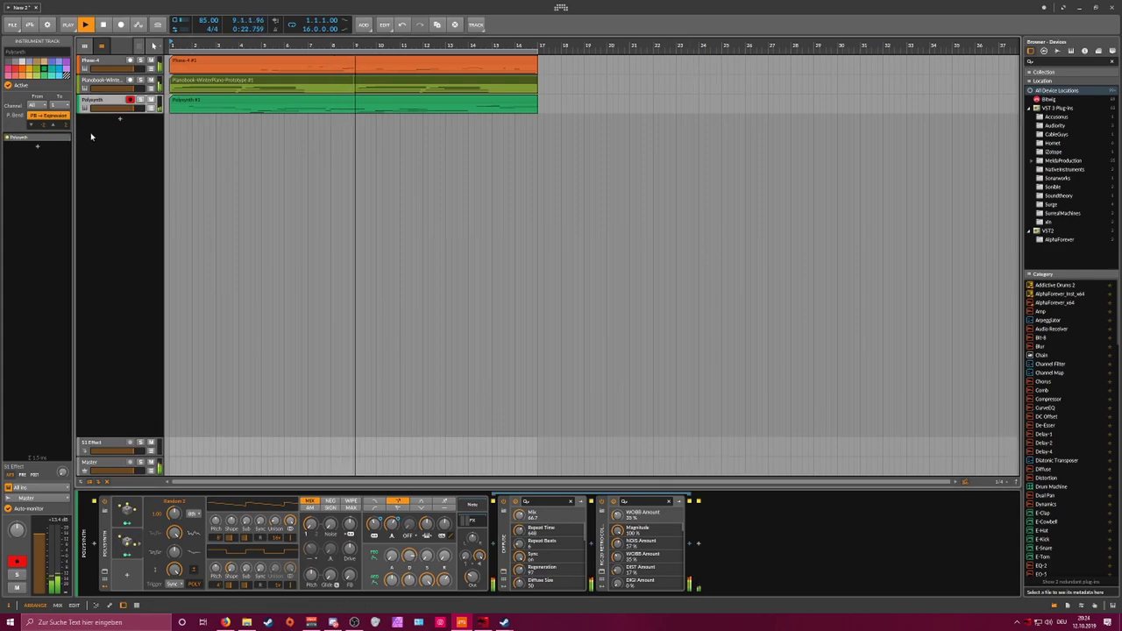
Step: Add an instrument track loaded with Reaktor Monark and turn Monark's master level down to 0
click(120, 119)
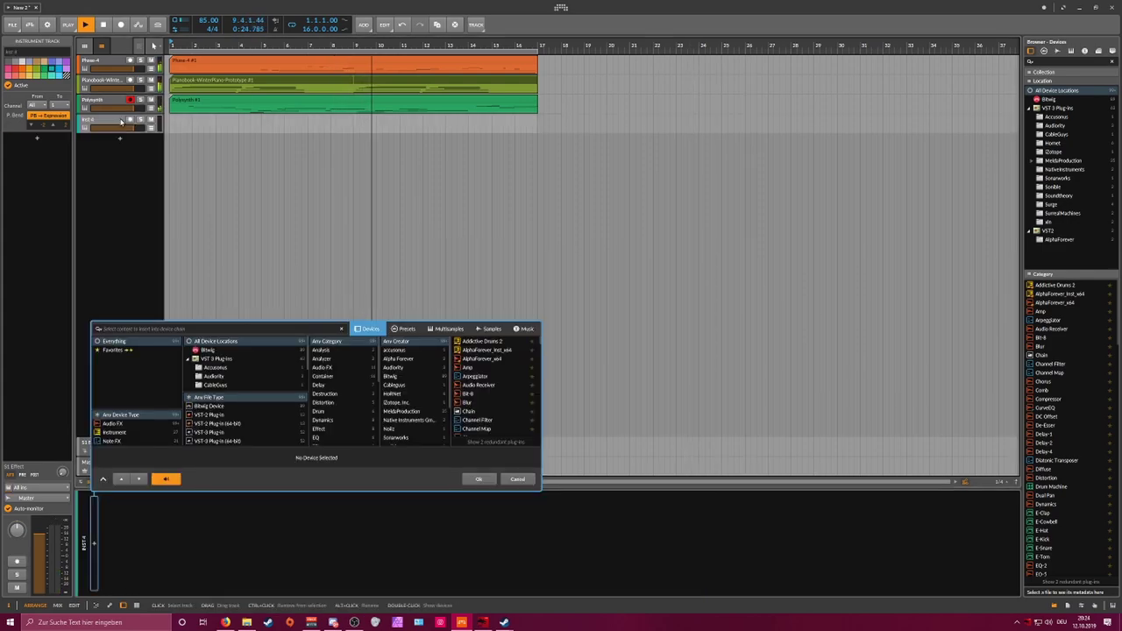
text(monofl)
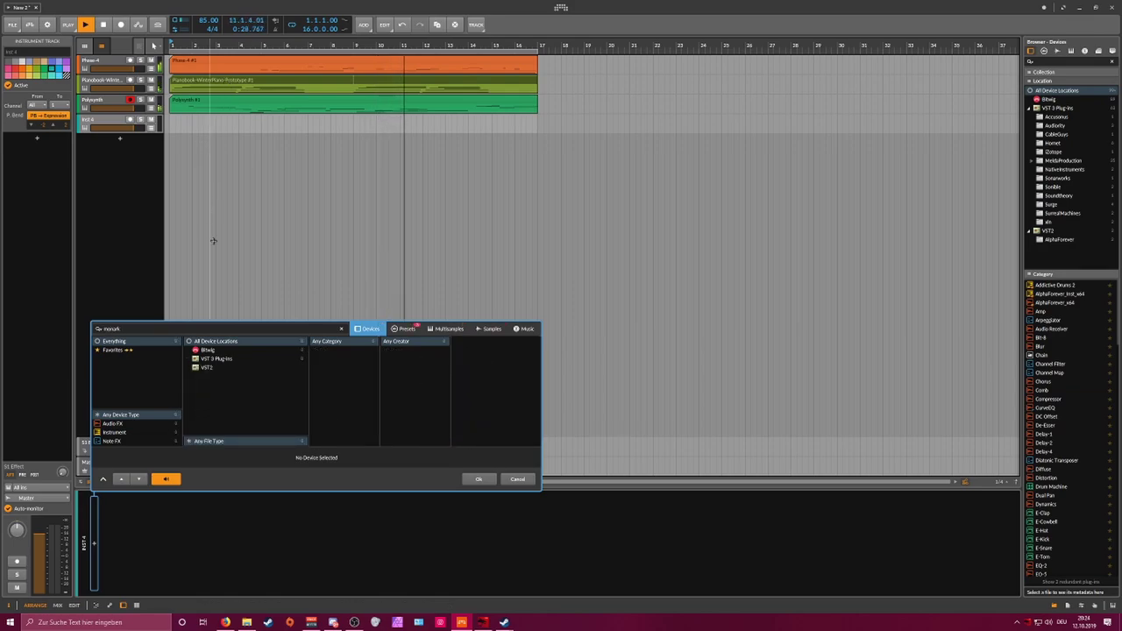
key(Return)
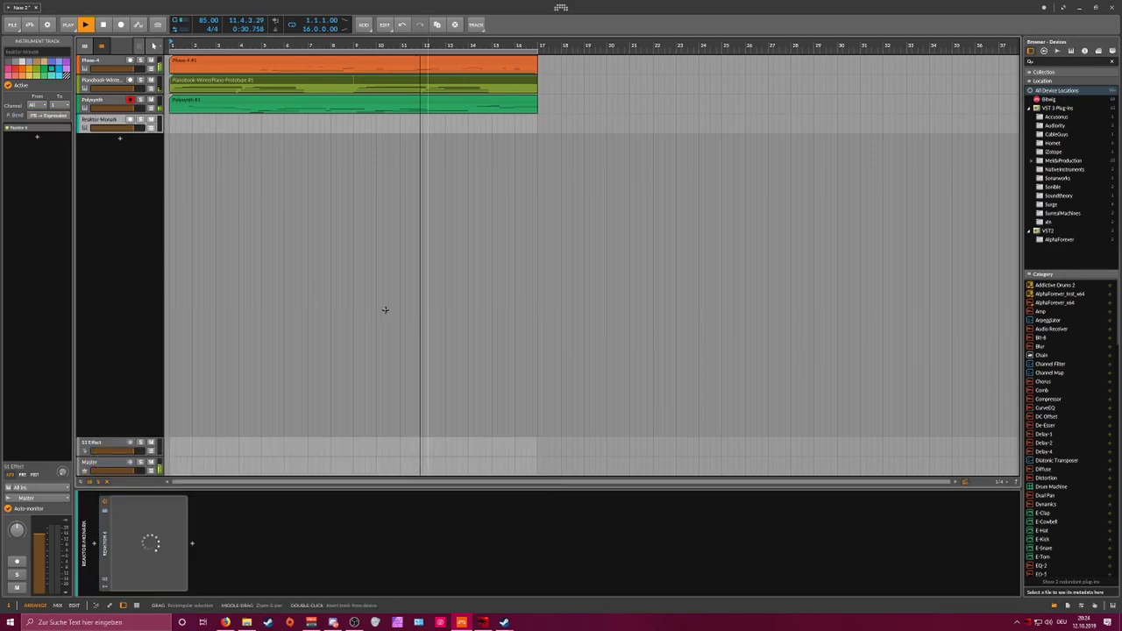
click(121, 120)
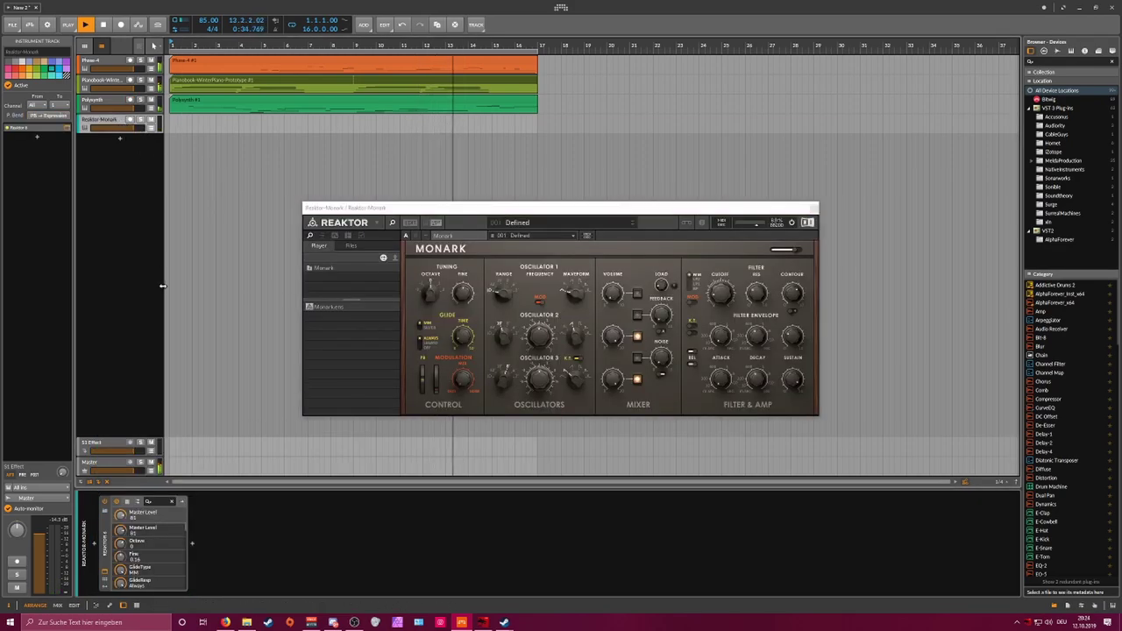
click(790, 251)
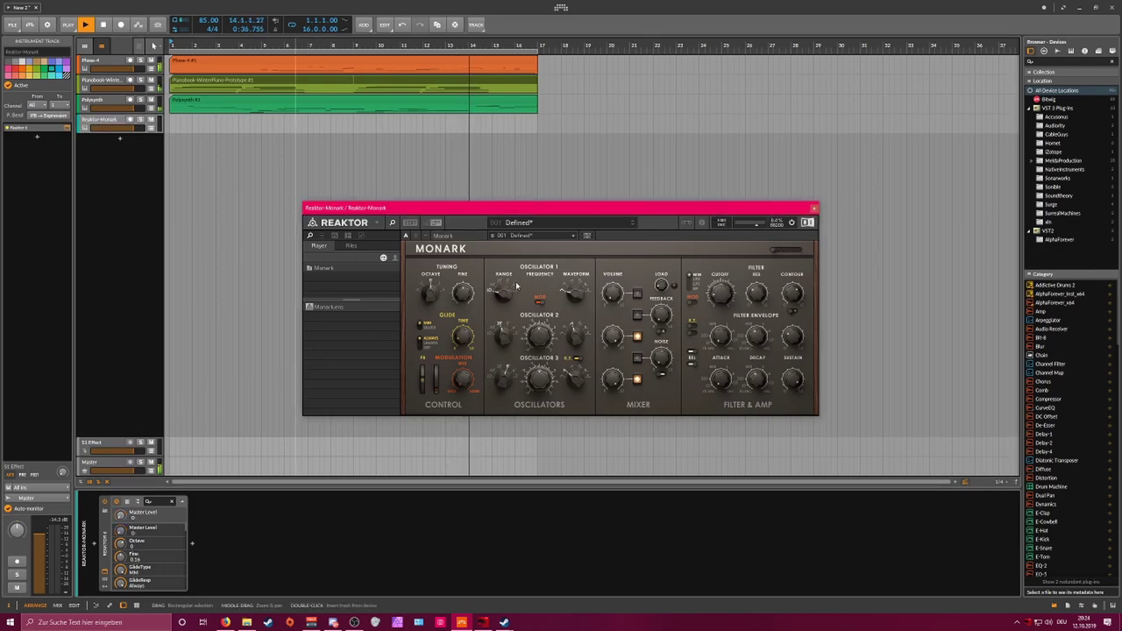
Step: Create a one-bar Monark clip looped across 16 bars and add a short D#2 note at its start
double_click(180, 122)
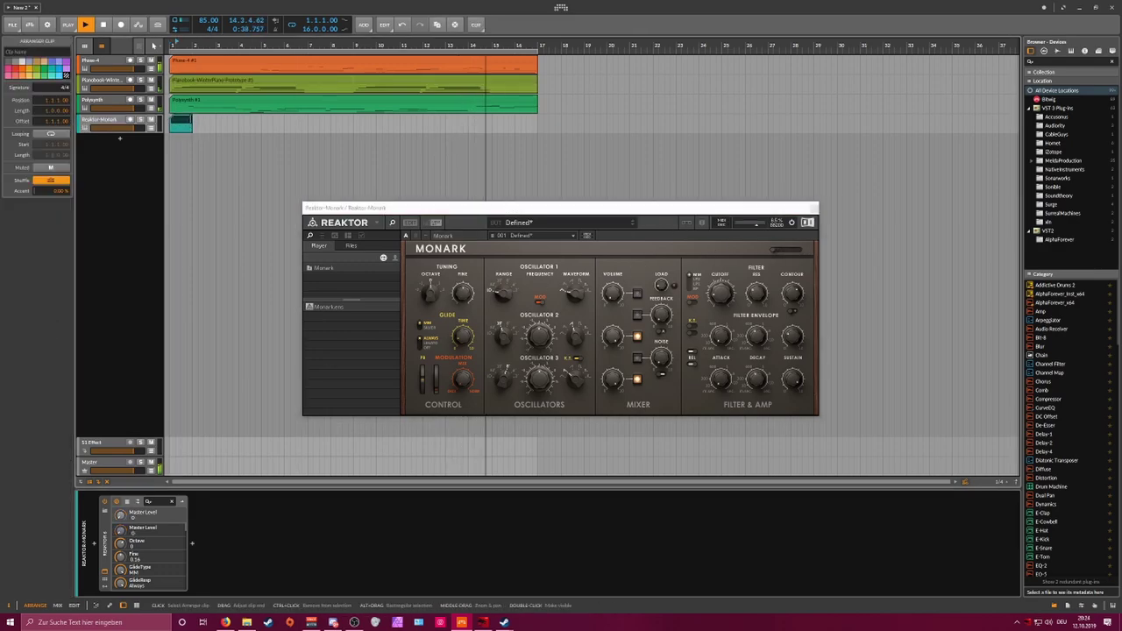
drag(190, 122, 537, 124)
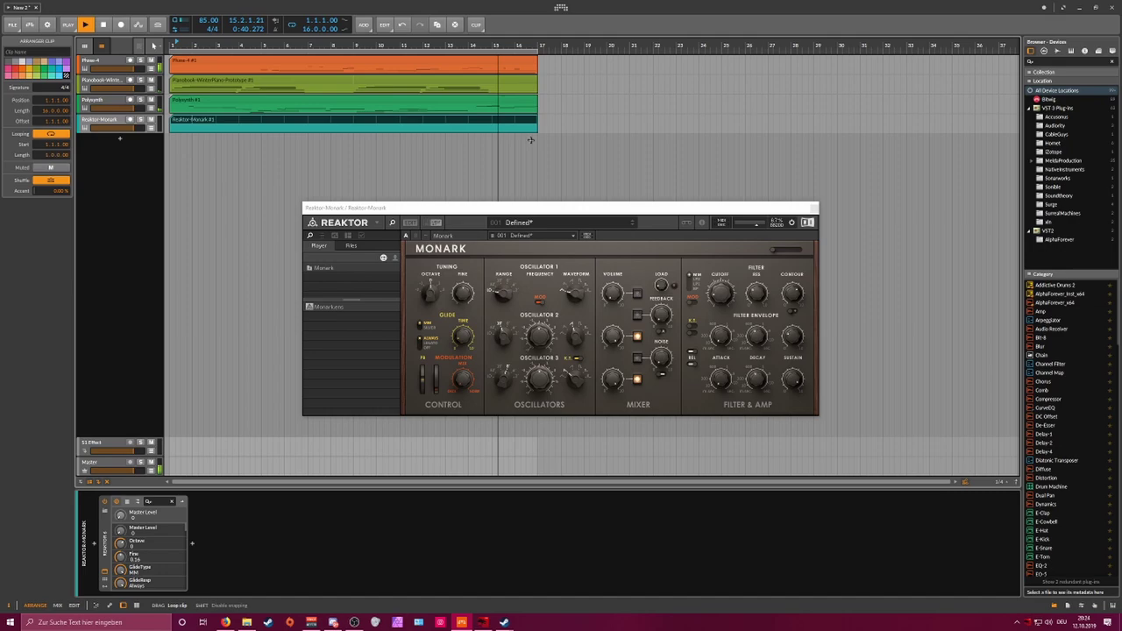
double_click(210, 123)
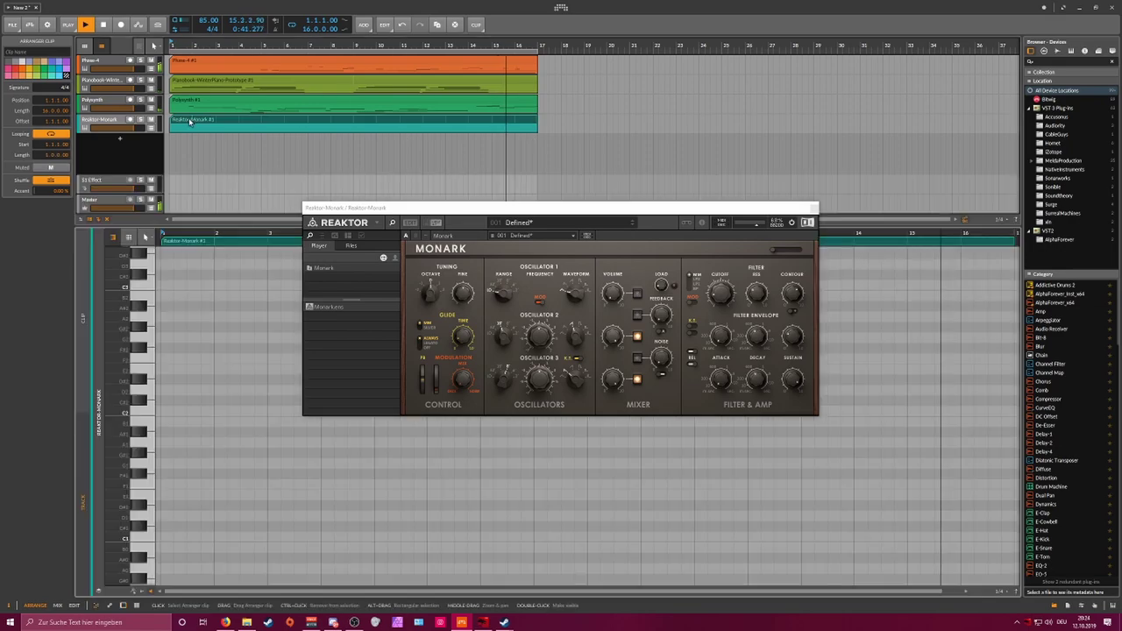
double_click(167, 379)
scroll(186, 359, up, 2)
click(185, 358)
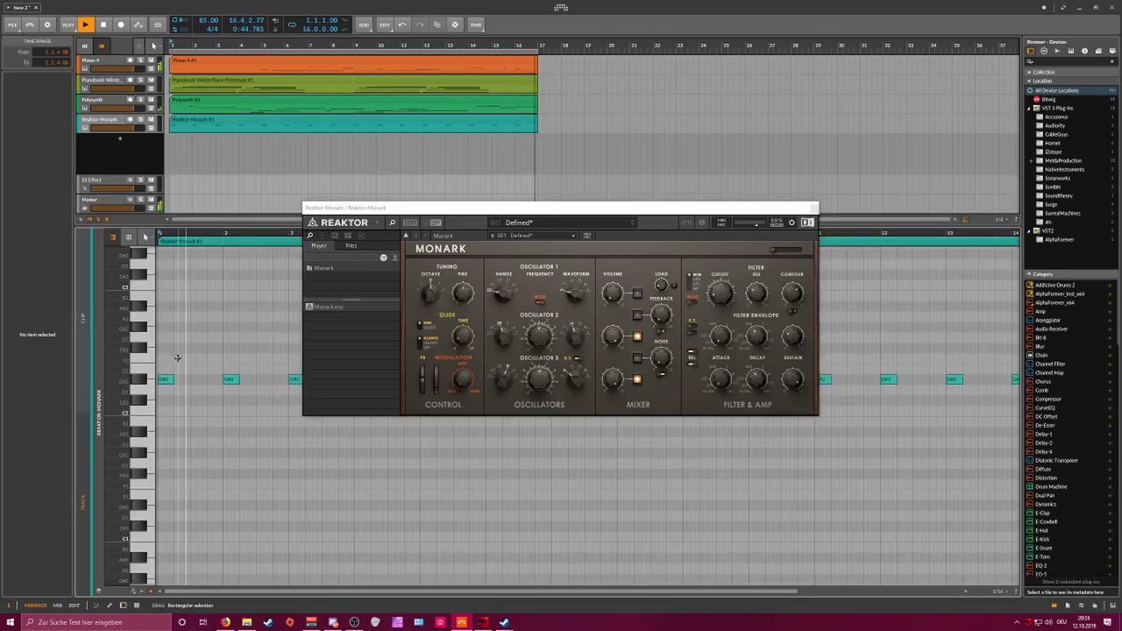
Step: Lengthen the Monark note to the full bar and transpose it down an octave to D#1
key(ctrl+a)
drag(173, 380, 222, 381)
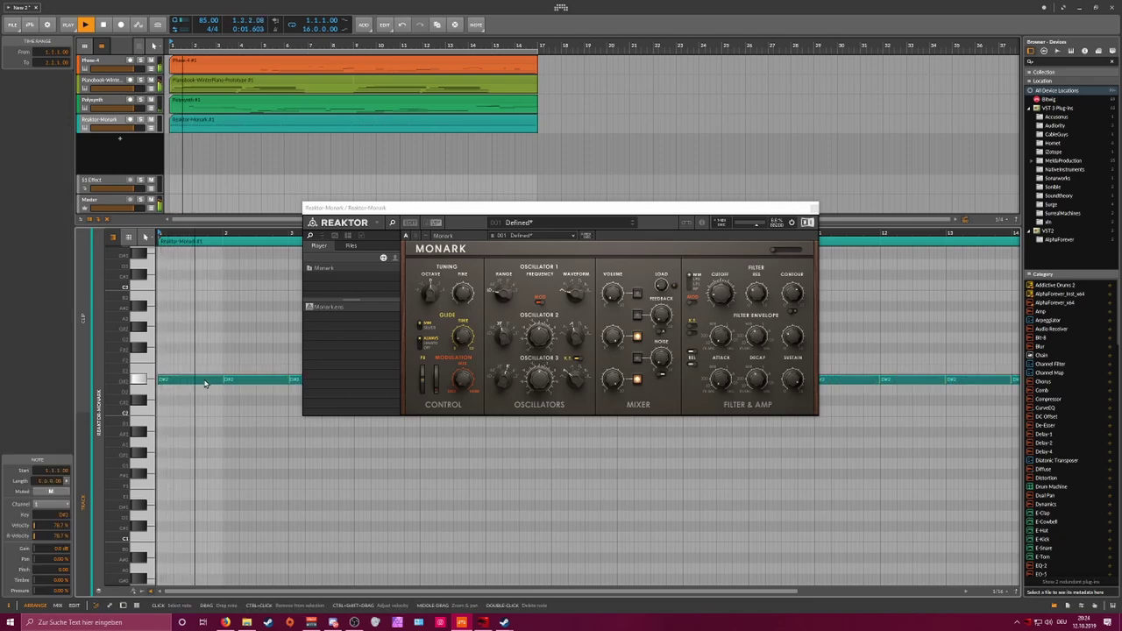
key(shift+Down)
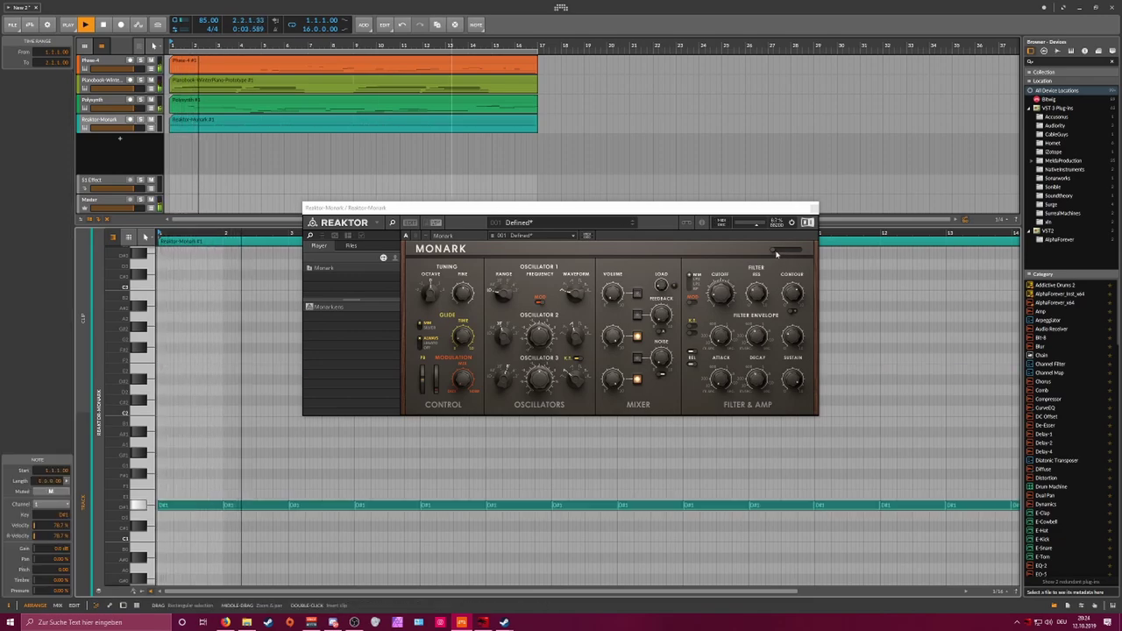
Step: Raise Monark's master level to 13 and insert an Arpeggiator in front of it
click(776, 253)
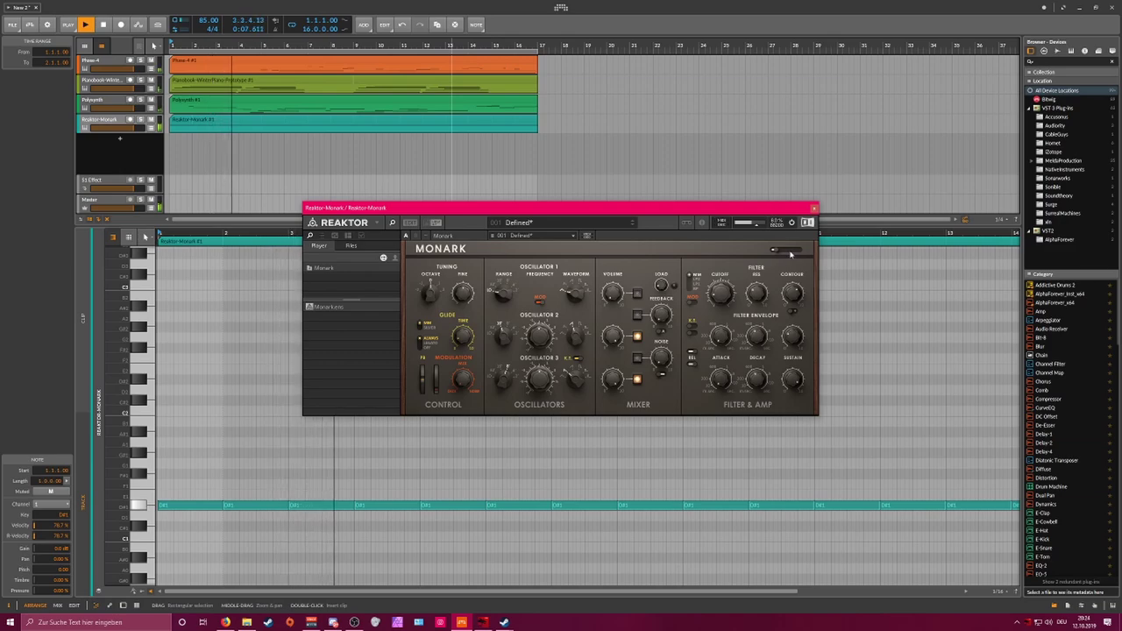
double_click(107, 120)
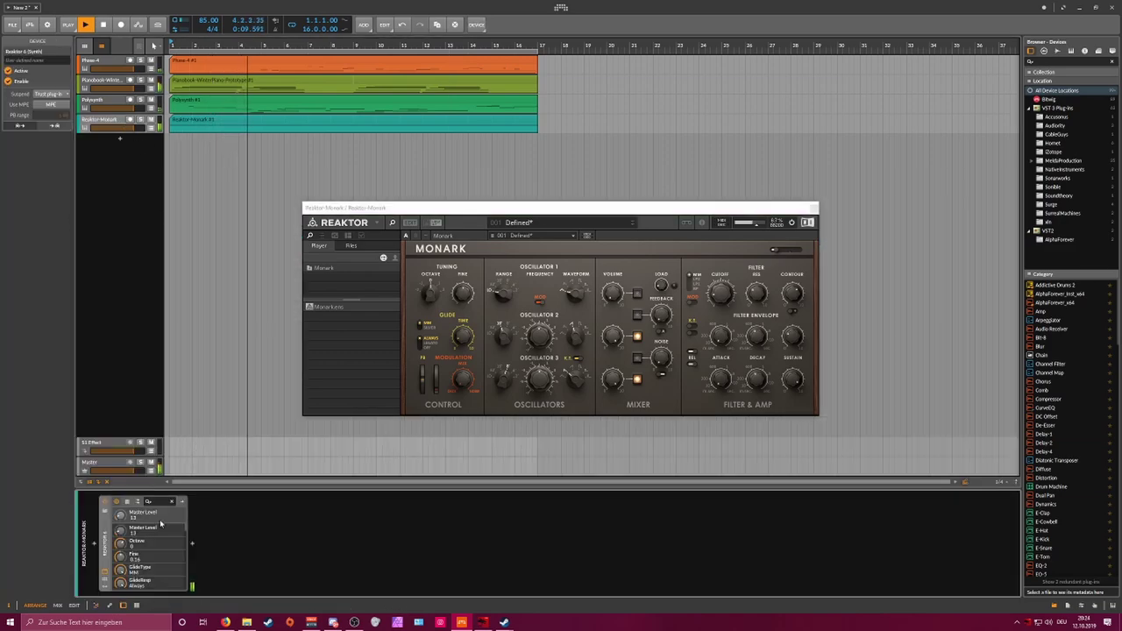
click(95, 546)
text(aro)
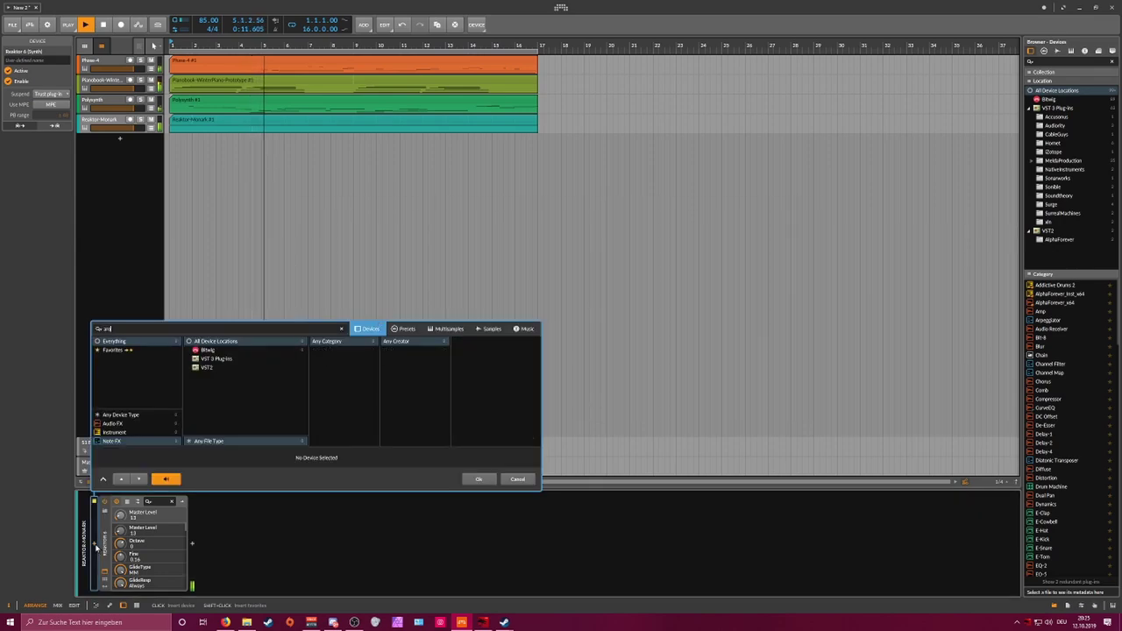
key(BackSpace)
text(p)
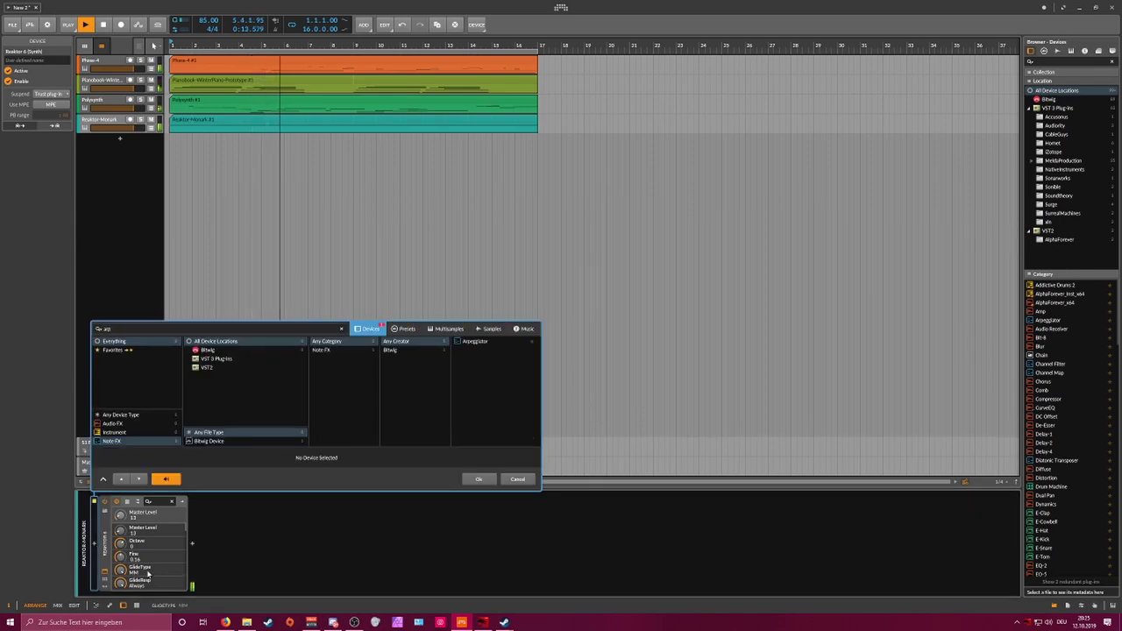
key(Down)
key(Return)
Step: Restart playback and tune Monark's filter, adjusting the cutoff and setting the contour to about 4.4
key(space)
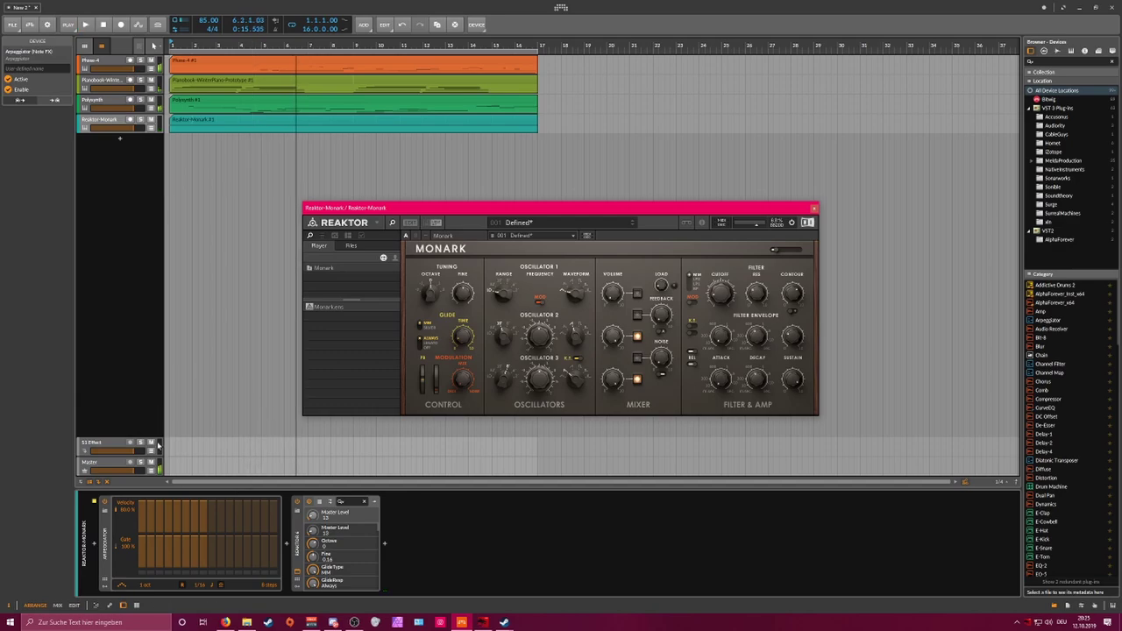
key(space)
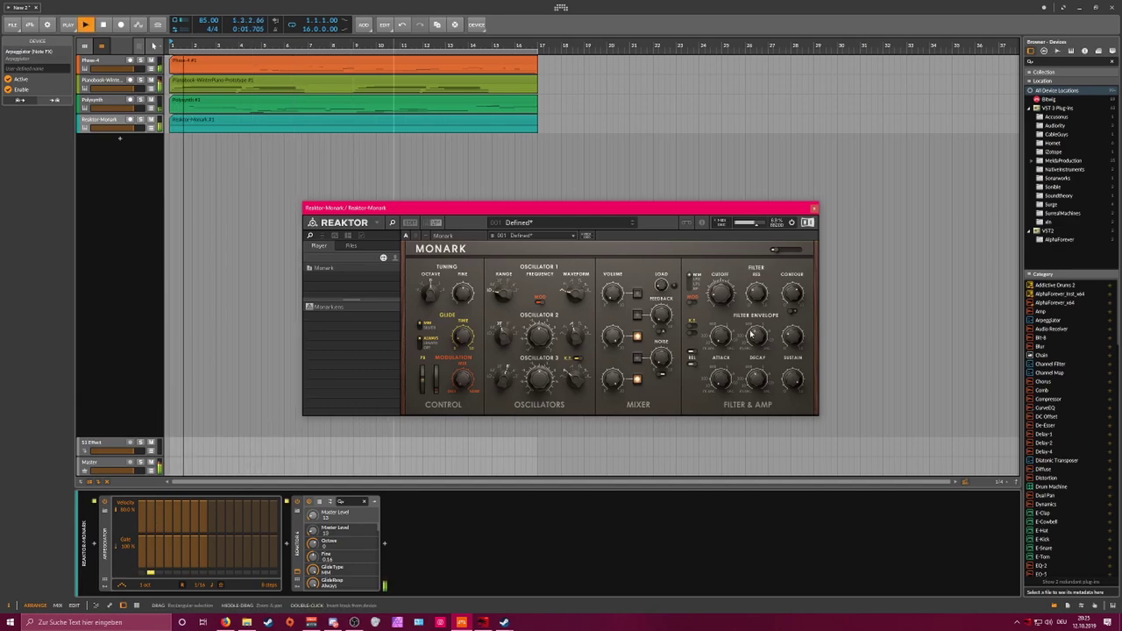
drag(793, 294, 791, 328)
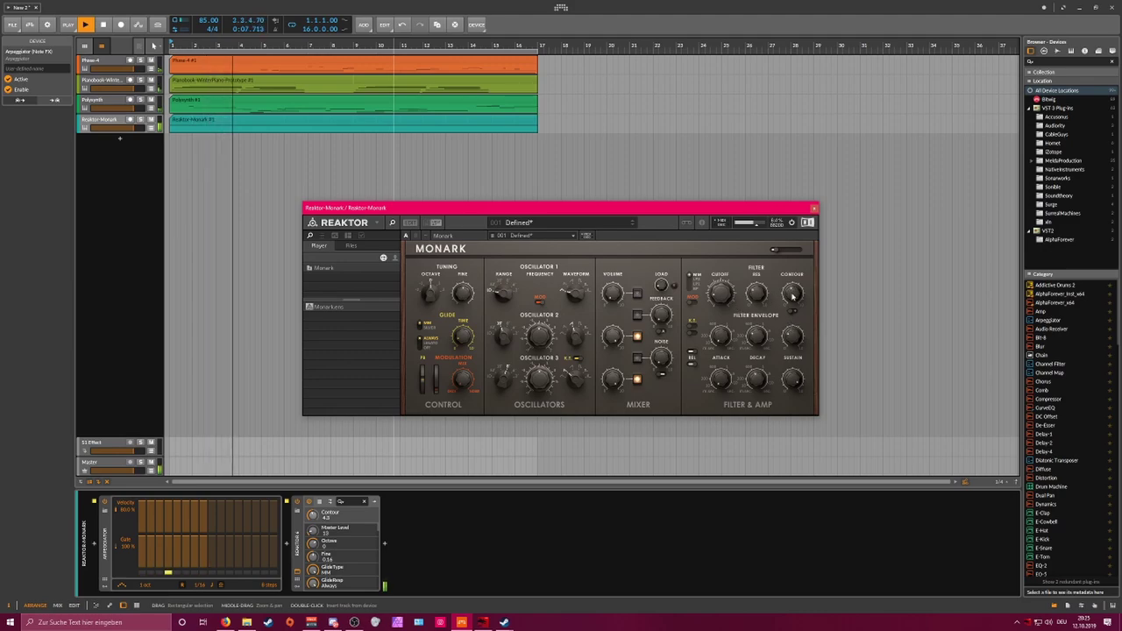
click(775, 252)
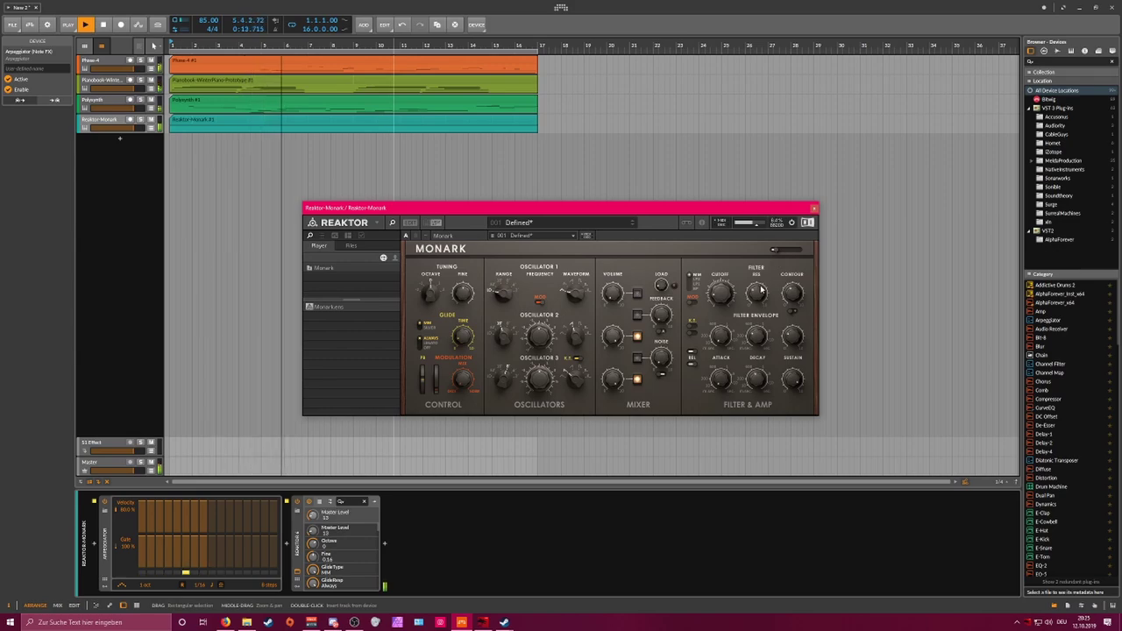
drag(728, 298, 729, 266)
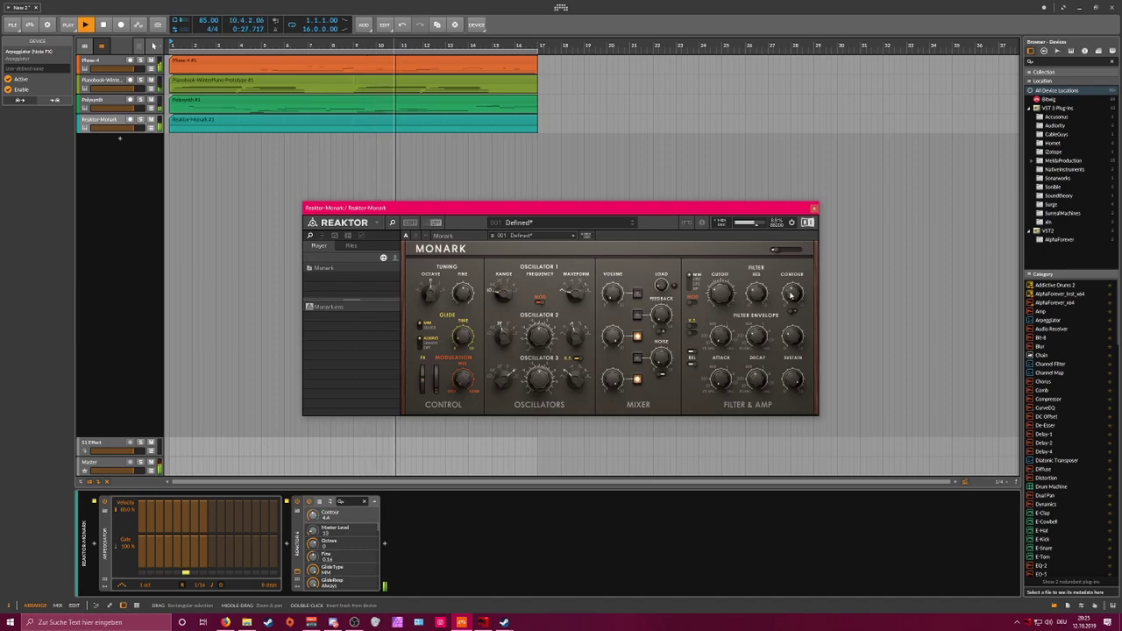
Step: Record automation of Monark's filter contour over the 16-bar loop and close the Monark window
click(136, 25)
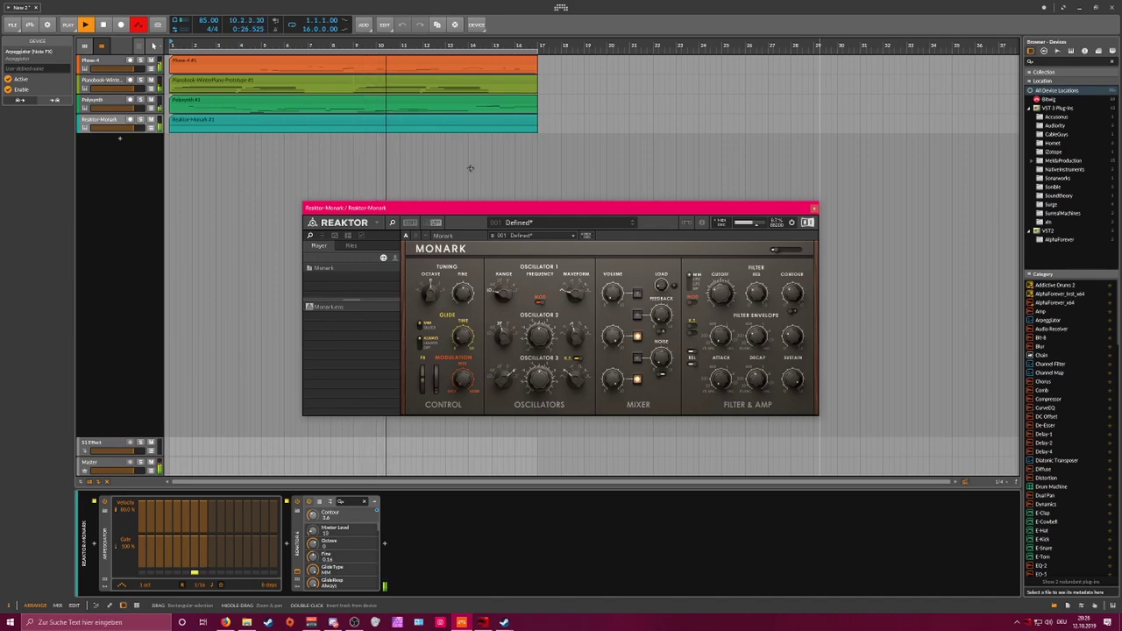
click(139, 25)
click(813, 208)
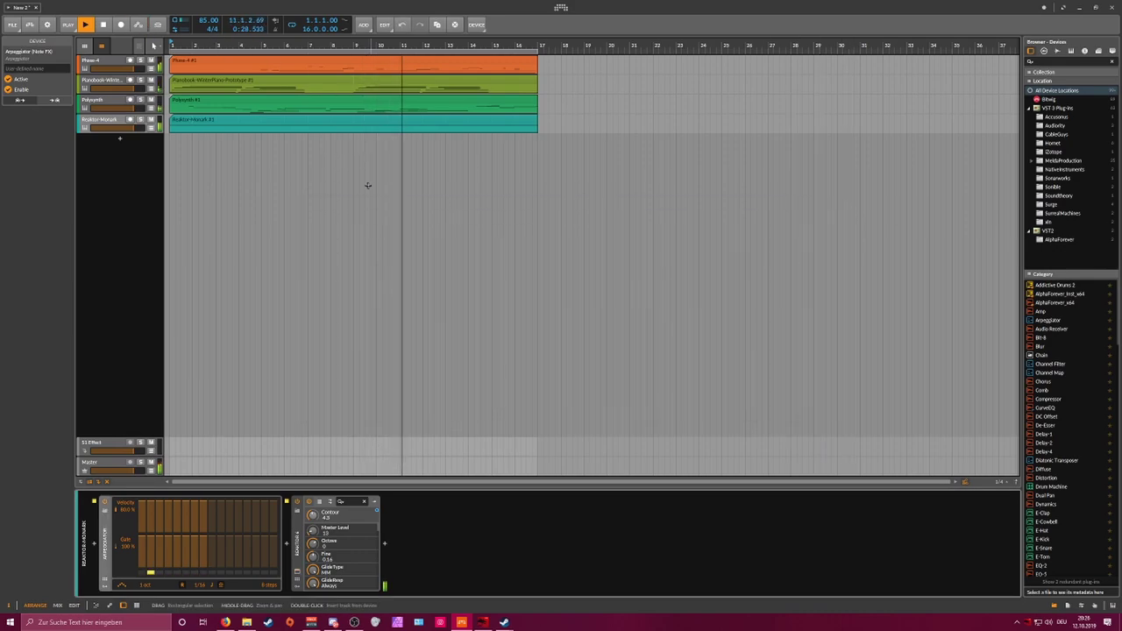
Step: Examine the contour automation recorded for the Reaktor-Monark track, then collapse its automation lane
click(151, 108)
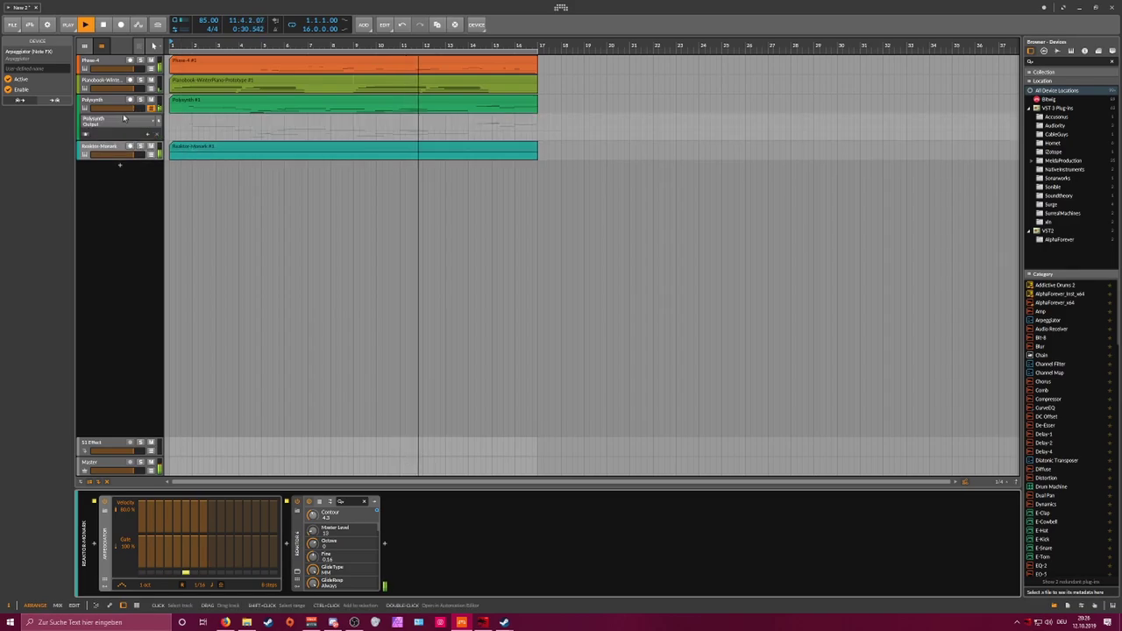
click(151, 108)
click(151, 127)
click(129, 143)
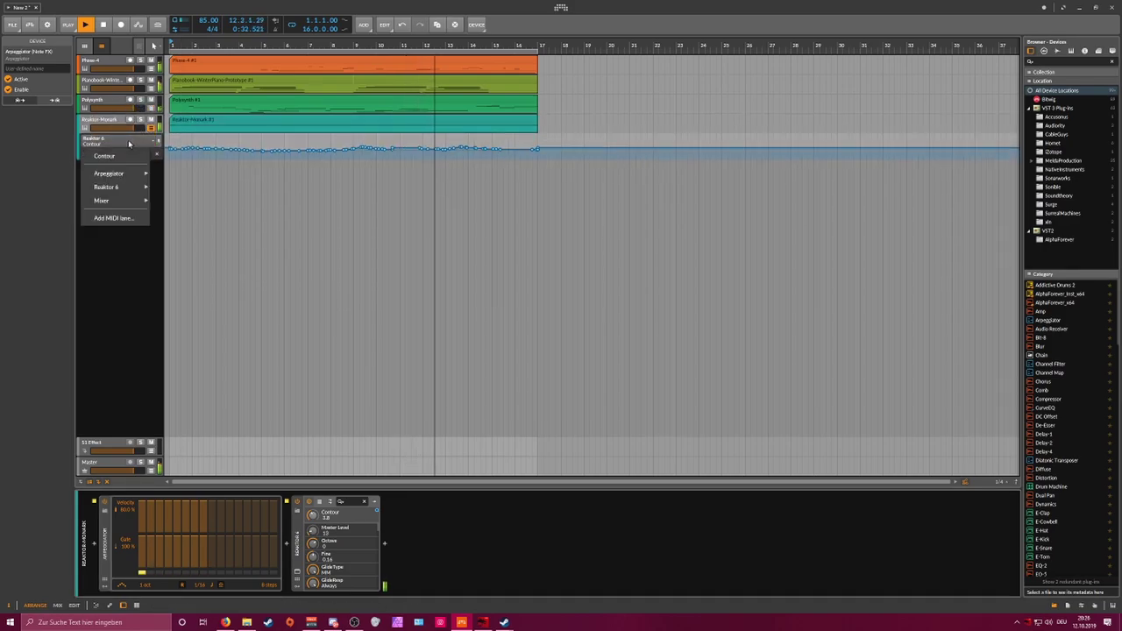
click(105, 155)
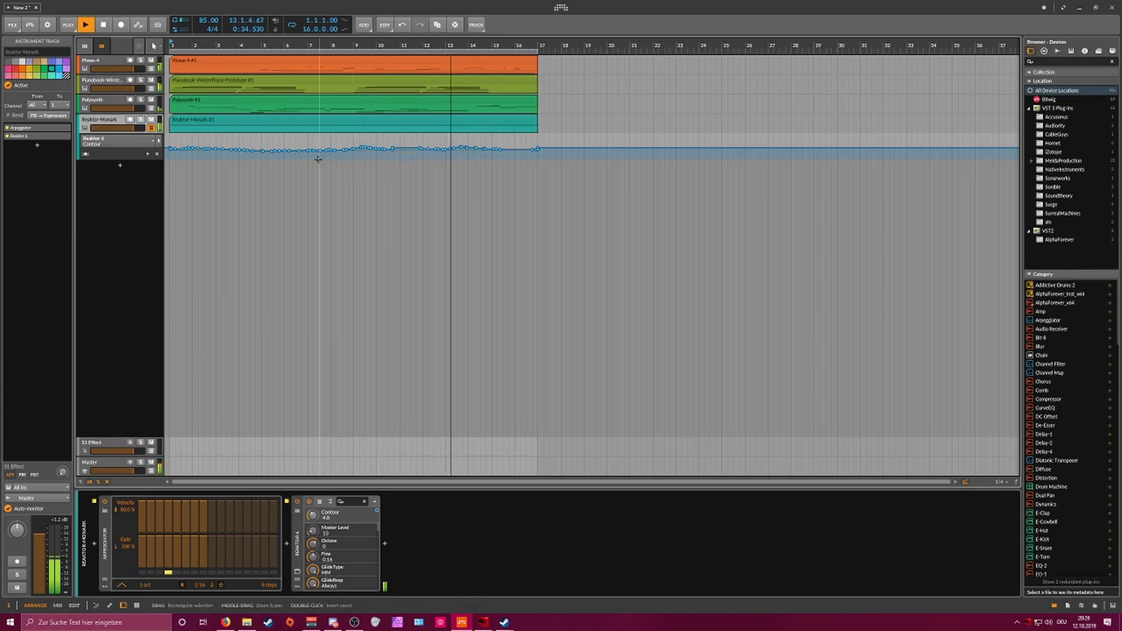
click(150, 127)
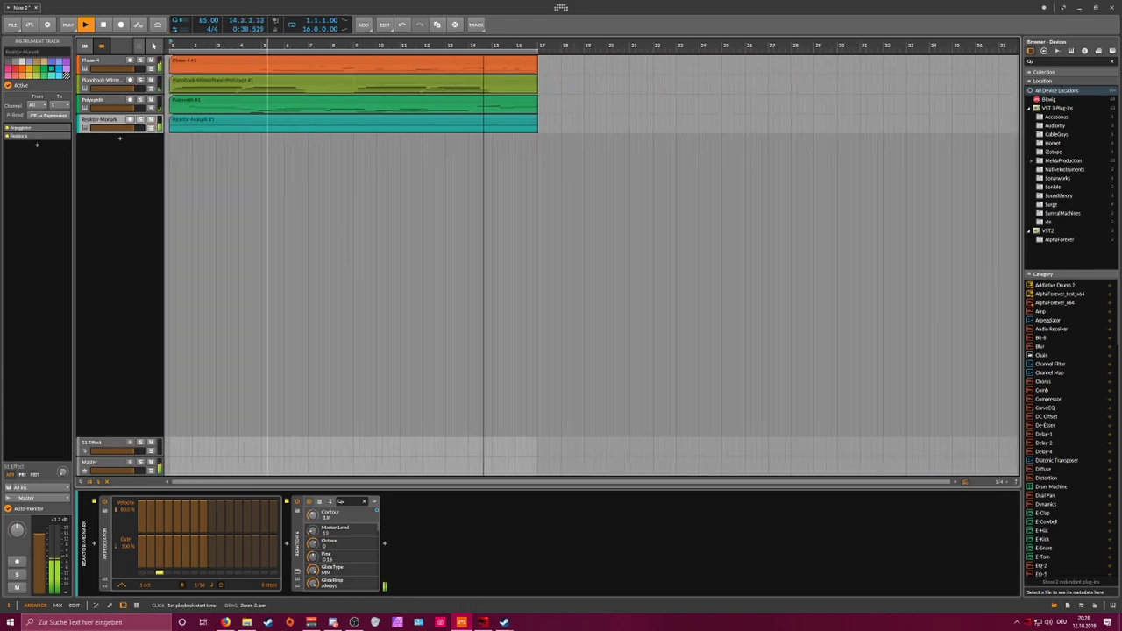
Step: Increase the GUI scaling by two levels
right_click(377, 10)
click(386, 19)
right_click(384, 14)
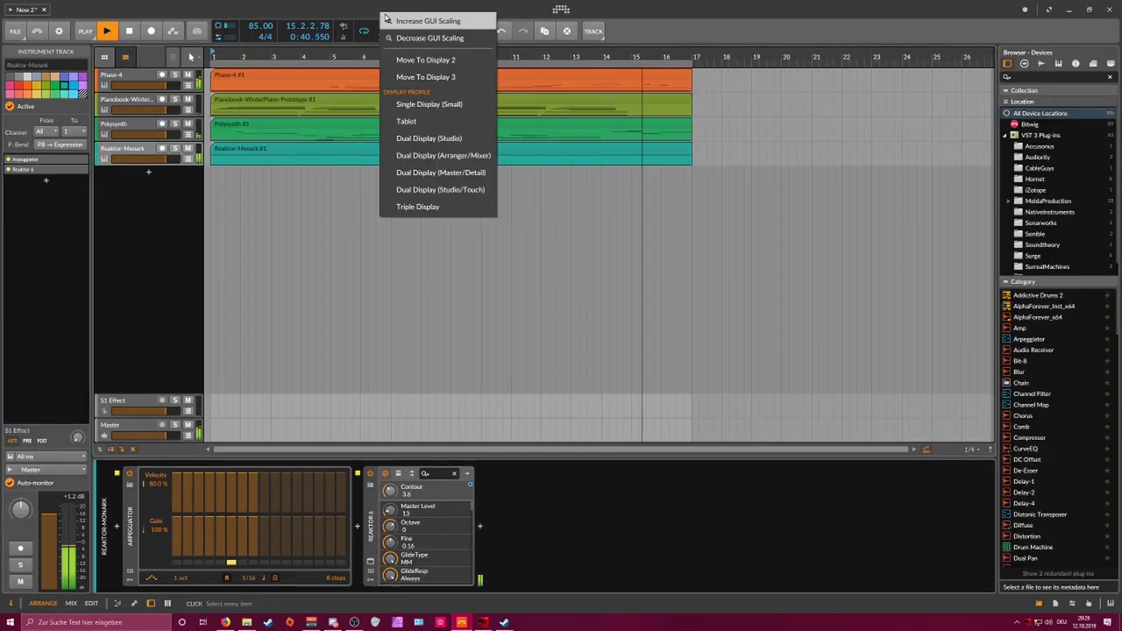
click(385, 20)
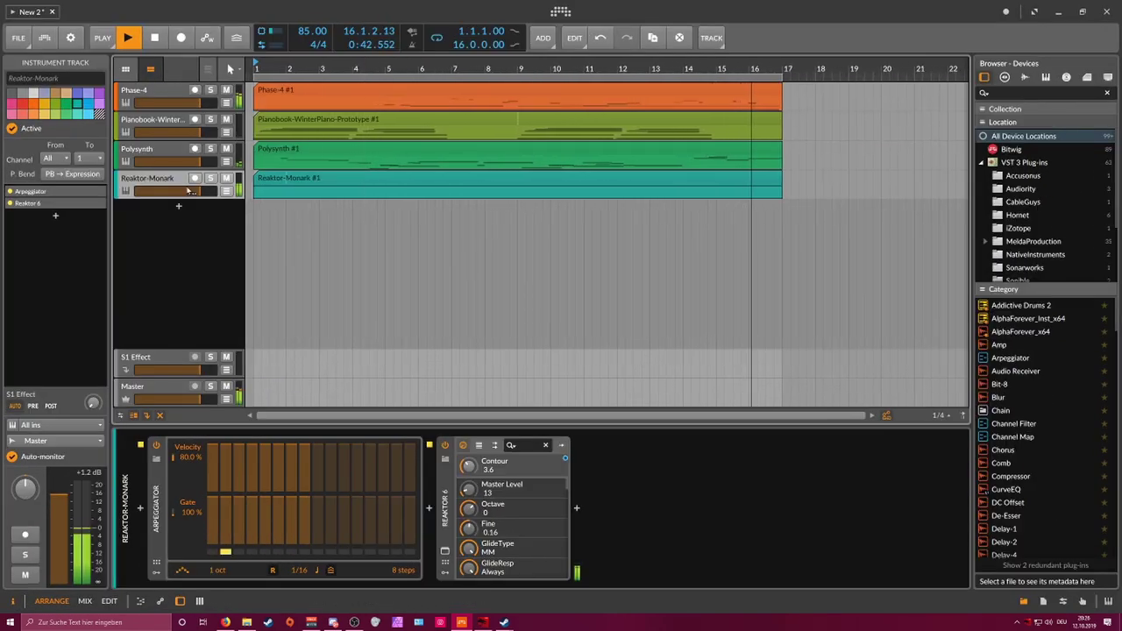
Step: Review the device chains of the Polysynth, Pianobook and Phase-4 tracks in turn
click(164, 151)
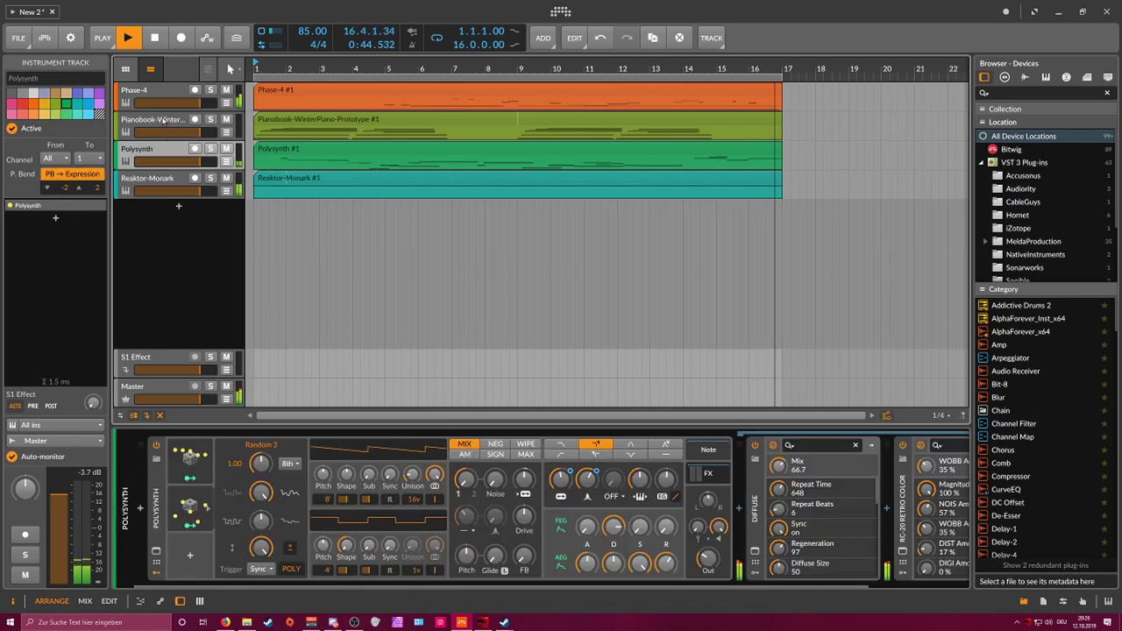
click(163, 121)
click(163, 92)
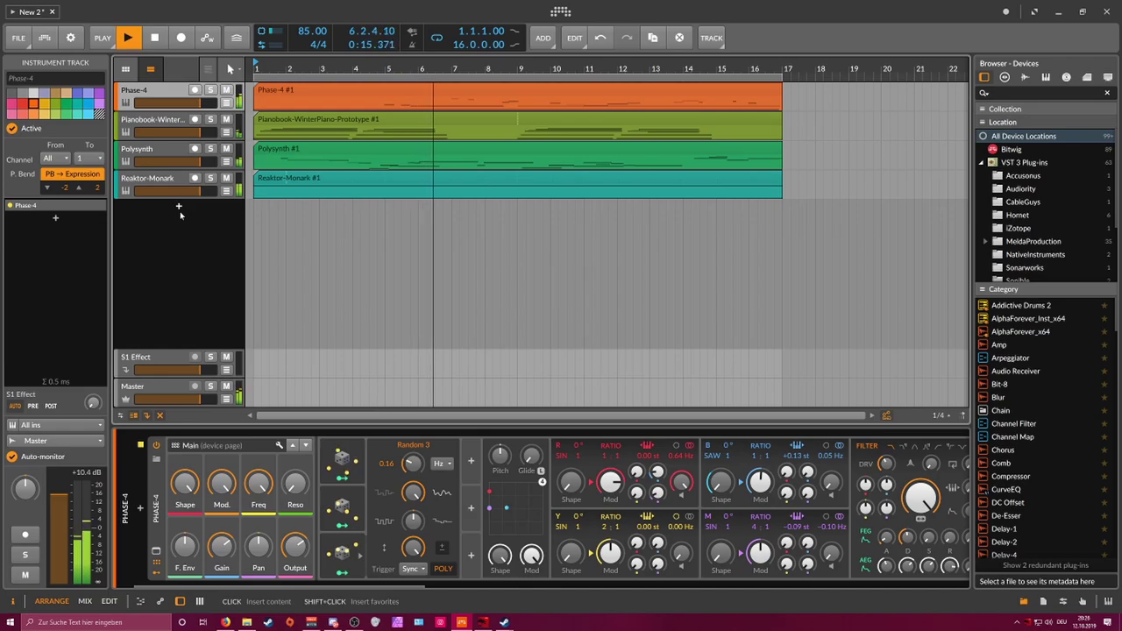
Step: Add a new instrument track below Reaktor-Monark with a Poly Grid device
click(179, 211)
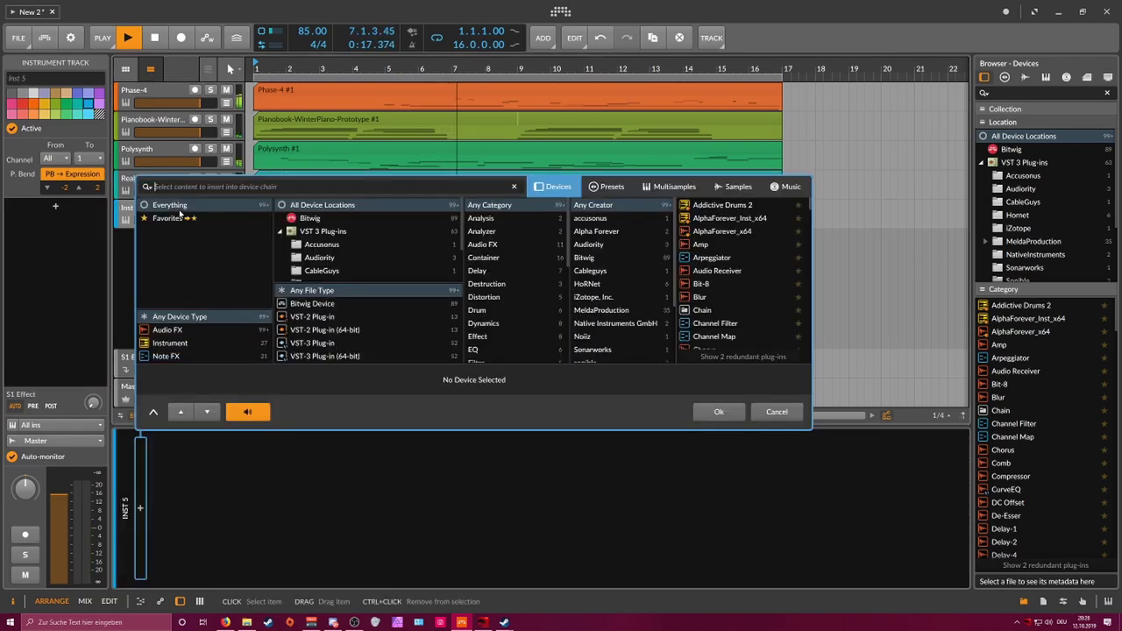
text(grti)
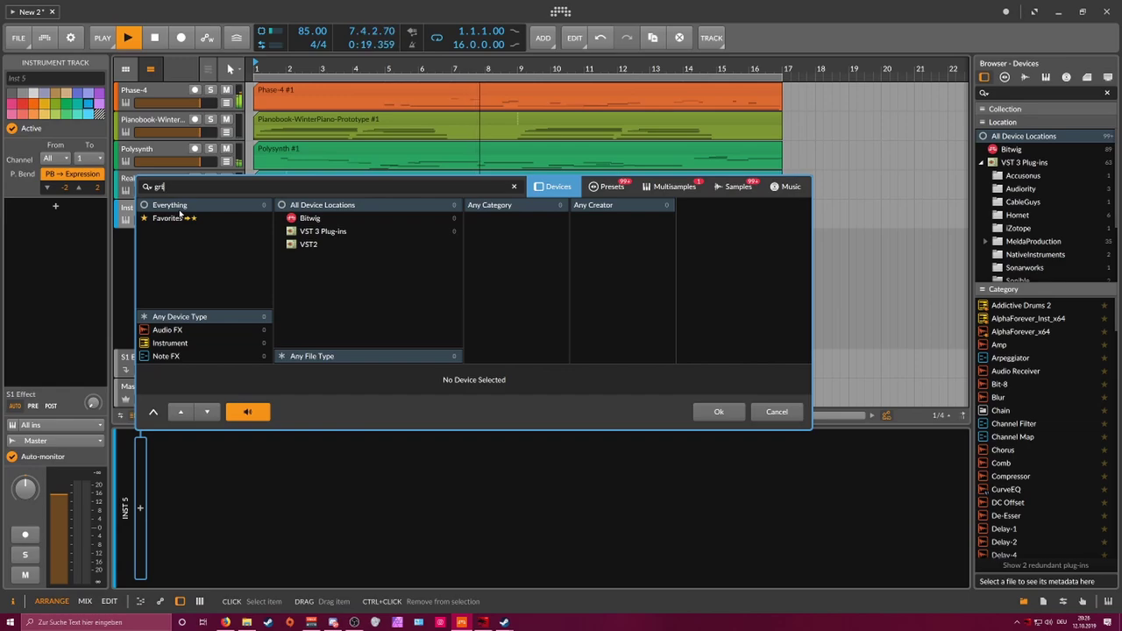
key(BackSpace)
key(Down)
key(Down)
key(Down)
key(Return)
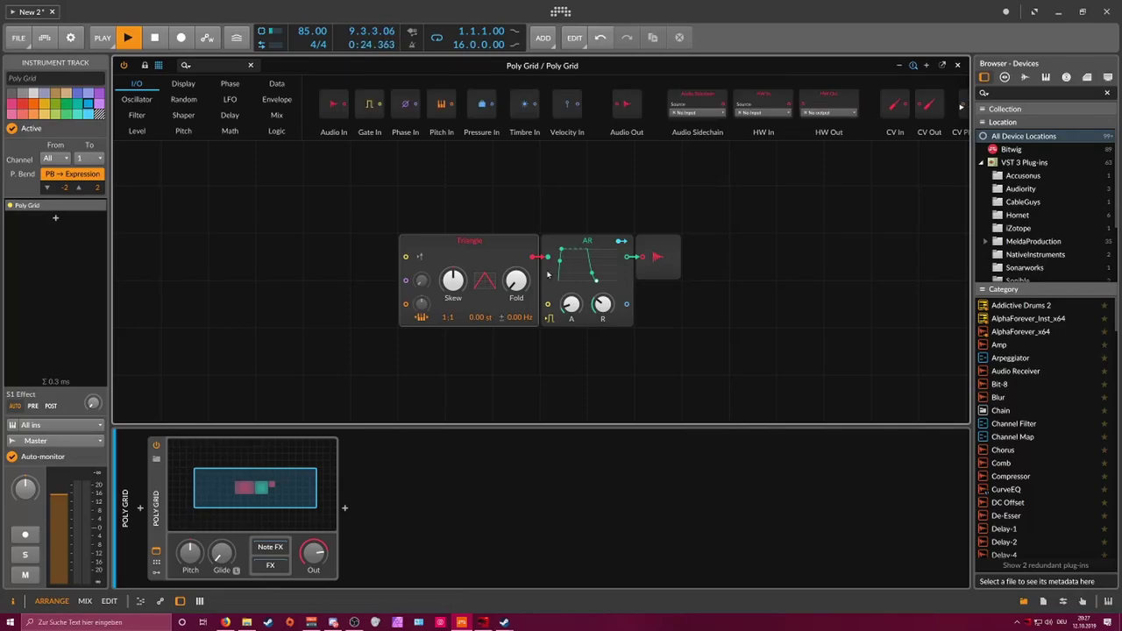
Step: Replace the Triangle oscillator in the Poly Grid patch with a Sine oscillator
click(503, 256)
right_click(503, 256)
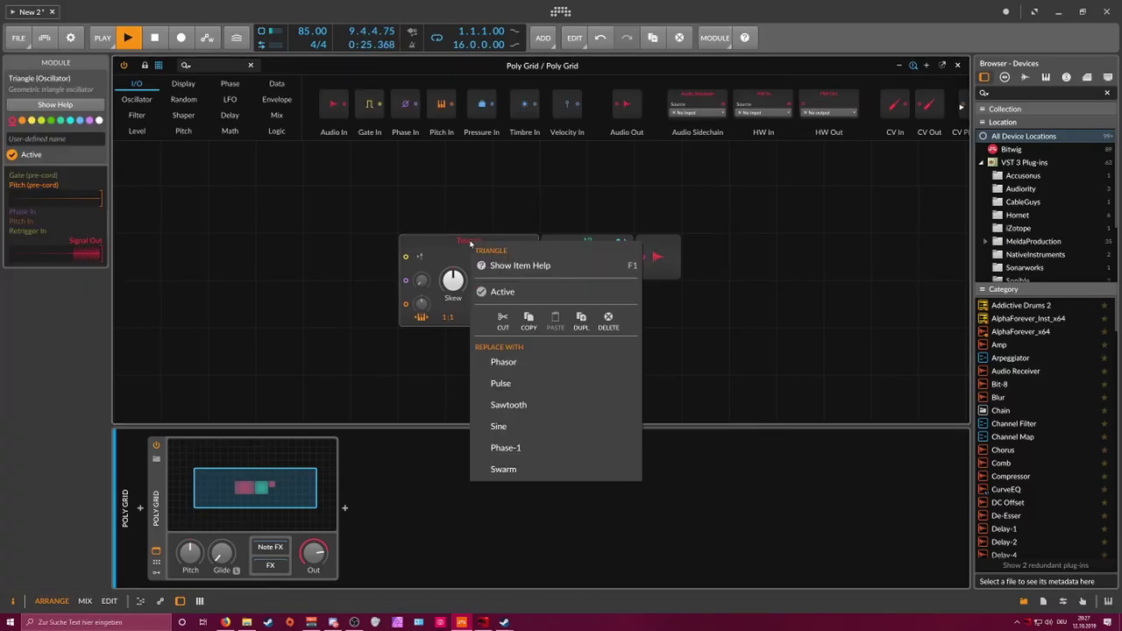
click(517, 426)
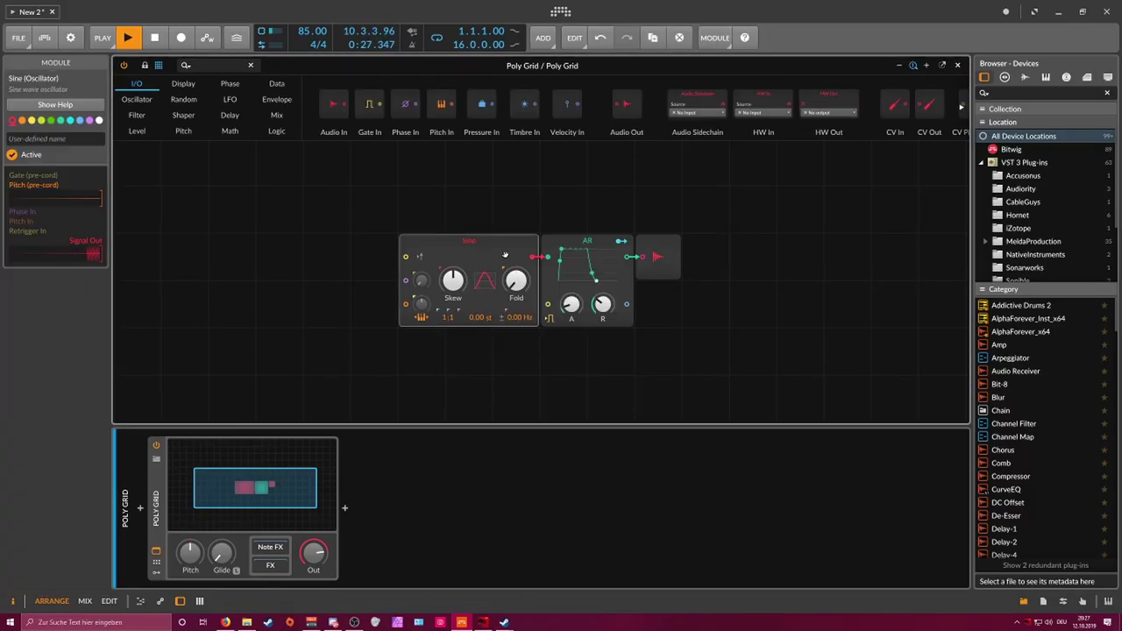
Step: Replace the AR envelope with an ADSR and shape it into a short pluck with no sustain
click(587, 245)
right_click(575, 242)
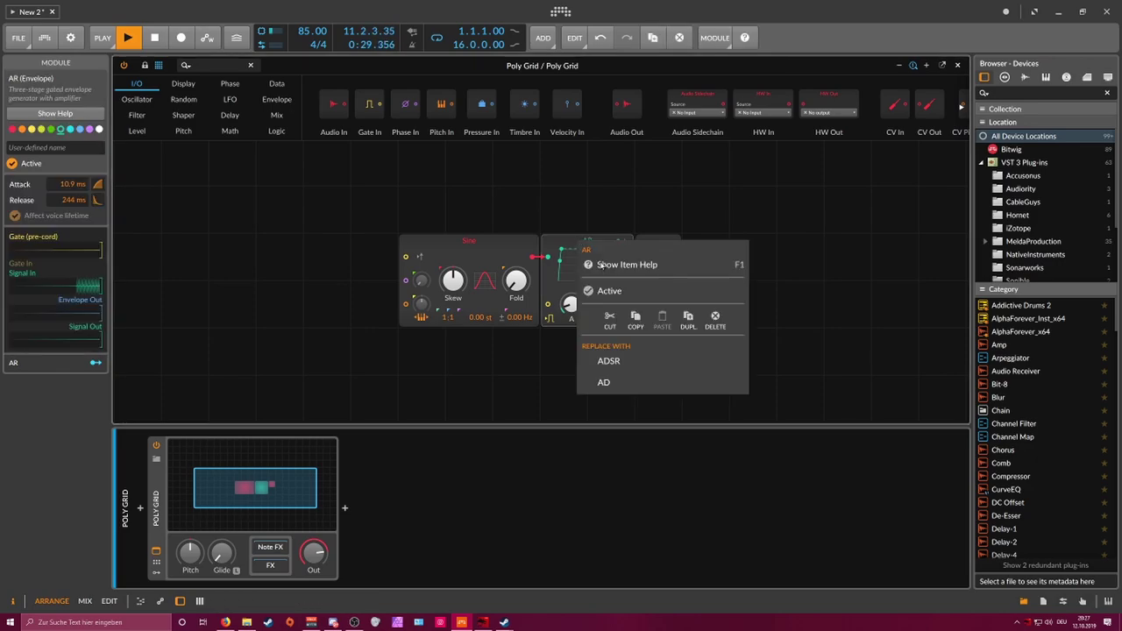
click(606, 359)
drag(571, 304, 650, 328)
click(490, 246)
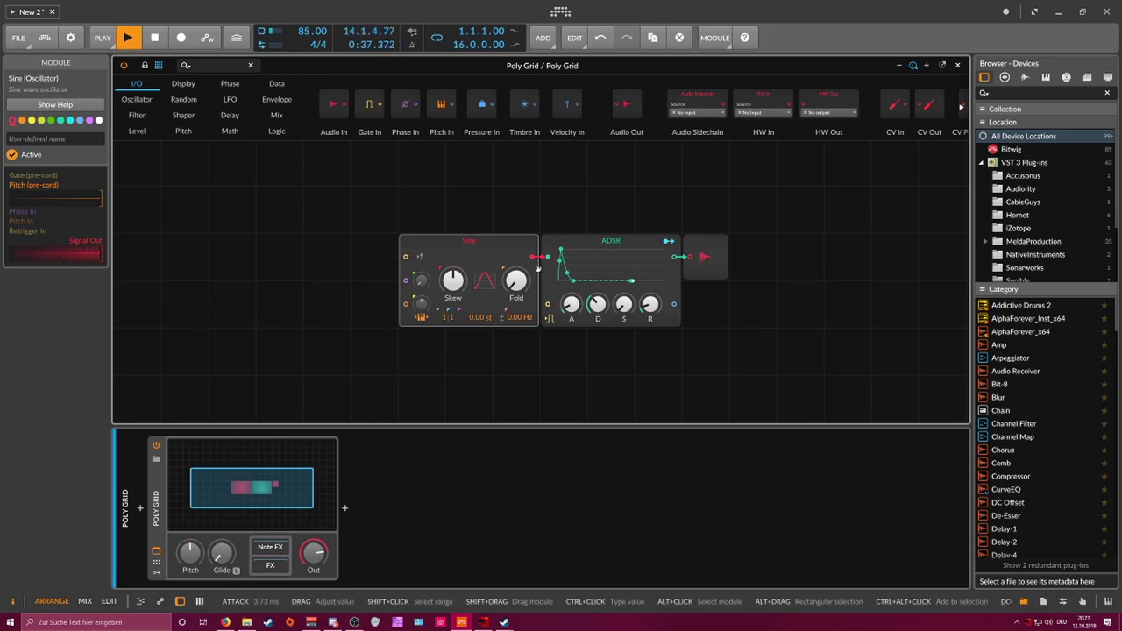
Step: Insert an Arpeggiator in front of Poly Grid
click(139, 508)
text(arp)
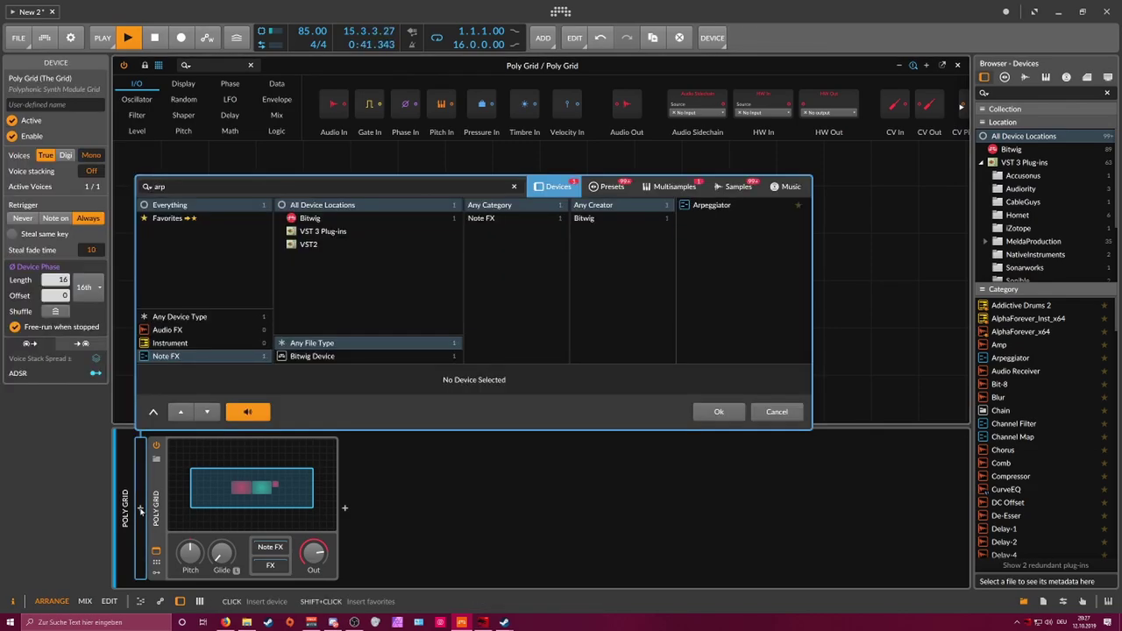
key(Down)
key(Return)
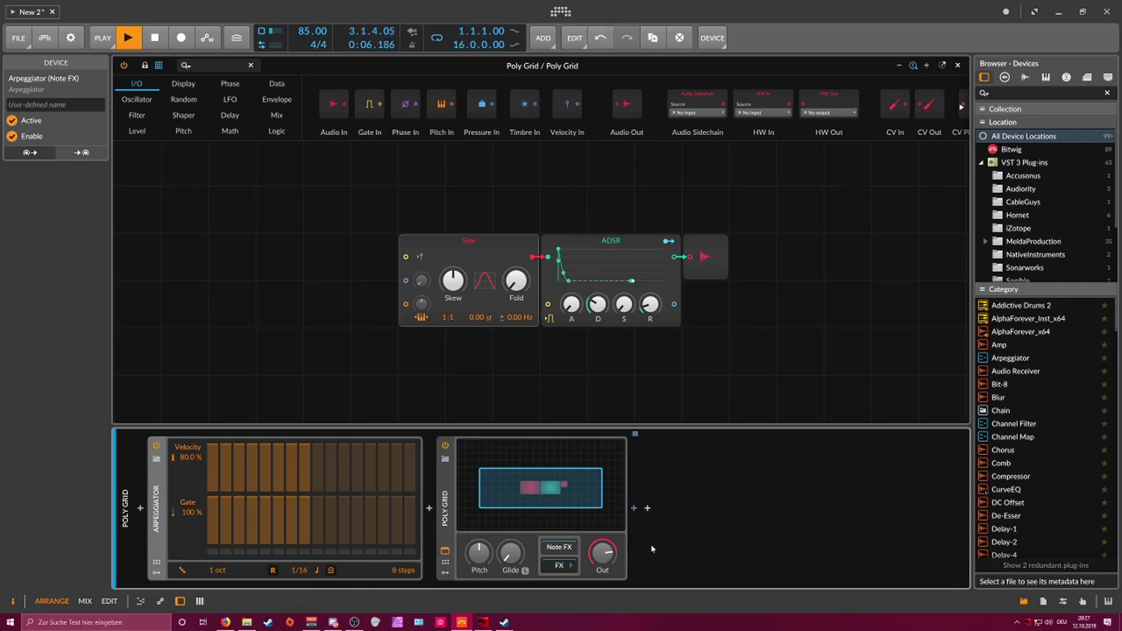
Step: Insert a Delay-2 after Poly Grid and close the Grid editor
click(633, 512)
text(delay)
key(Down)
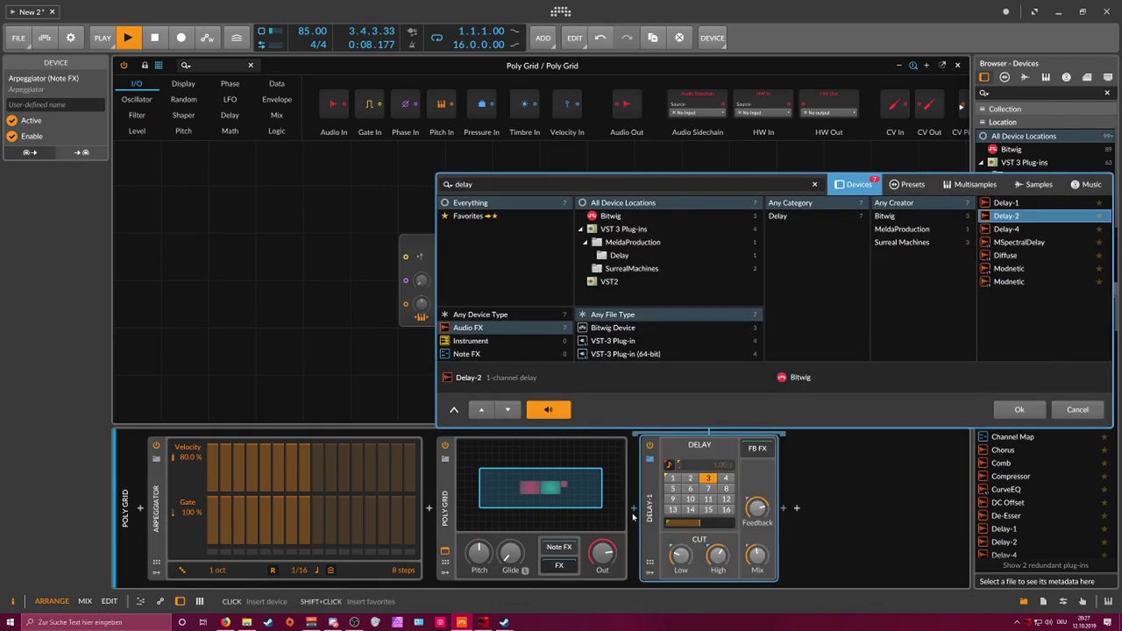
key(Return)
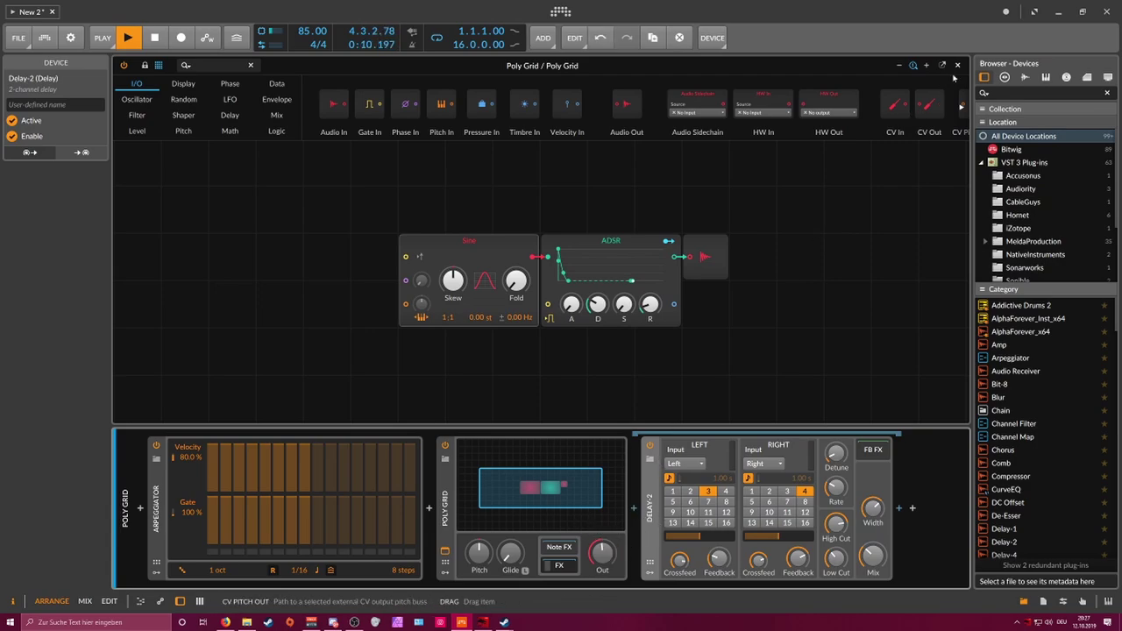
click(957, 66)
Step: Create a one-bar clip at bar 1 on the Poly Grid track, loop it out to 16 bars and open it for note editing
double_click(261, 214)
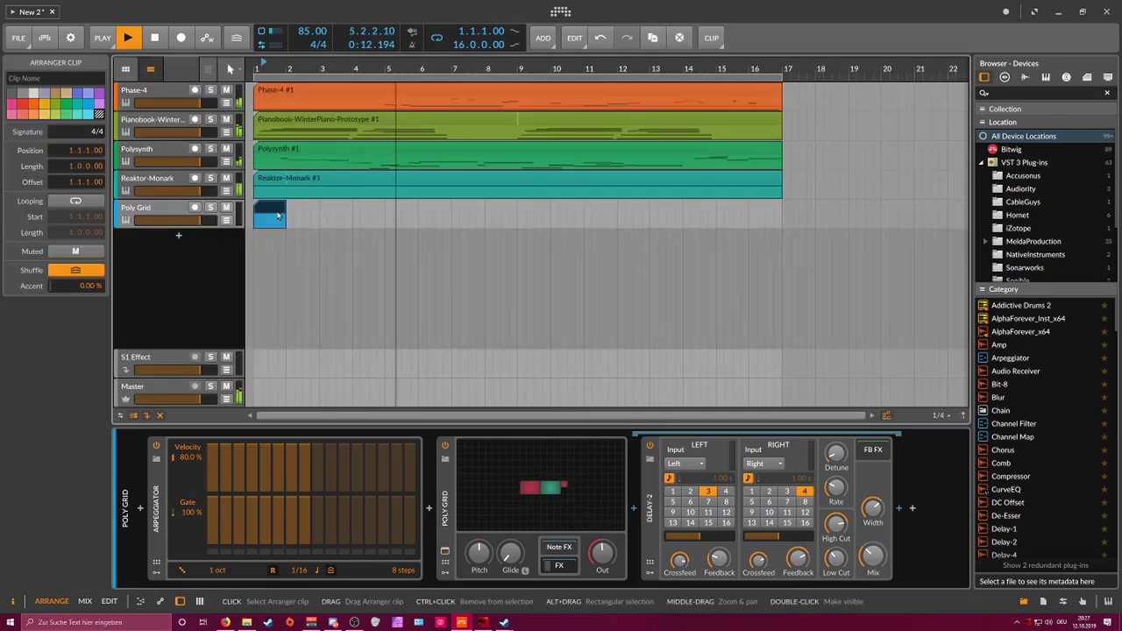
drag(284, 222, 782, 230)
double_click(279, 214)
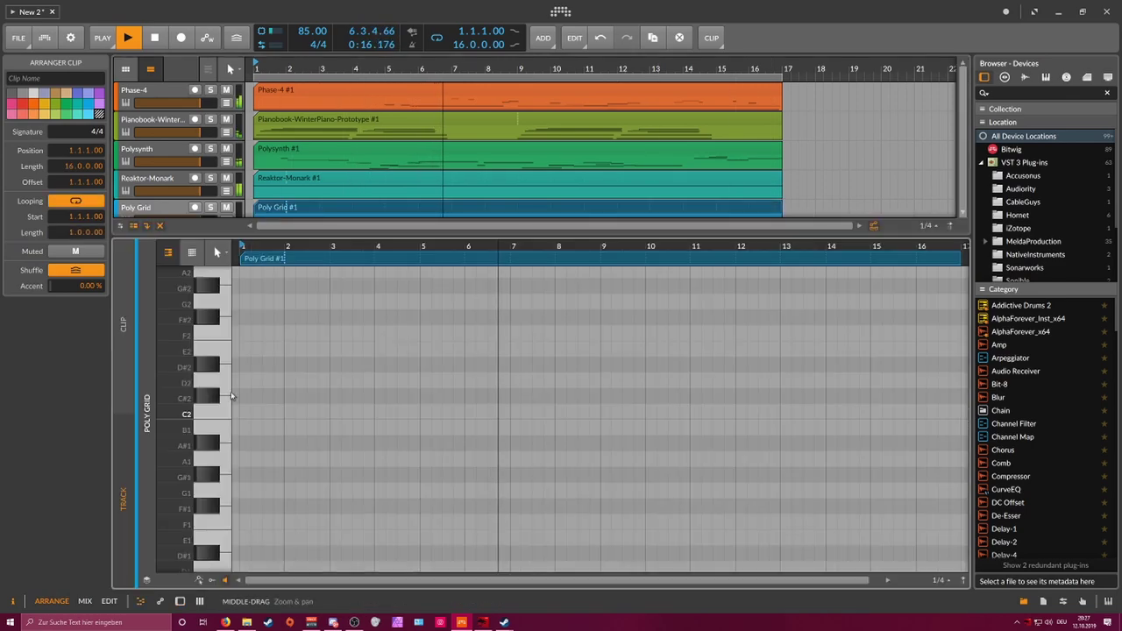
Step: Draw a D#2 note at the start of the Poly Grid clip and lengthen it to the full bar
click(215, 372)
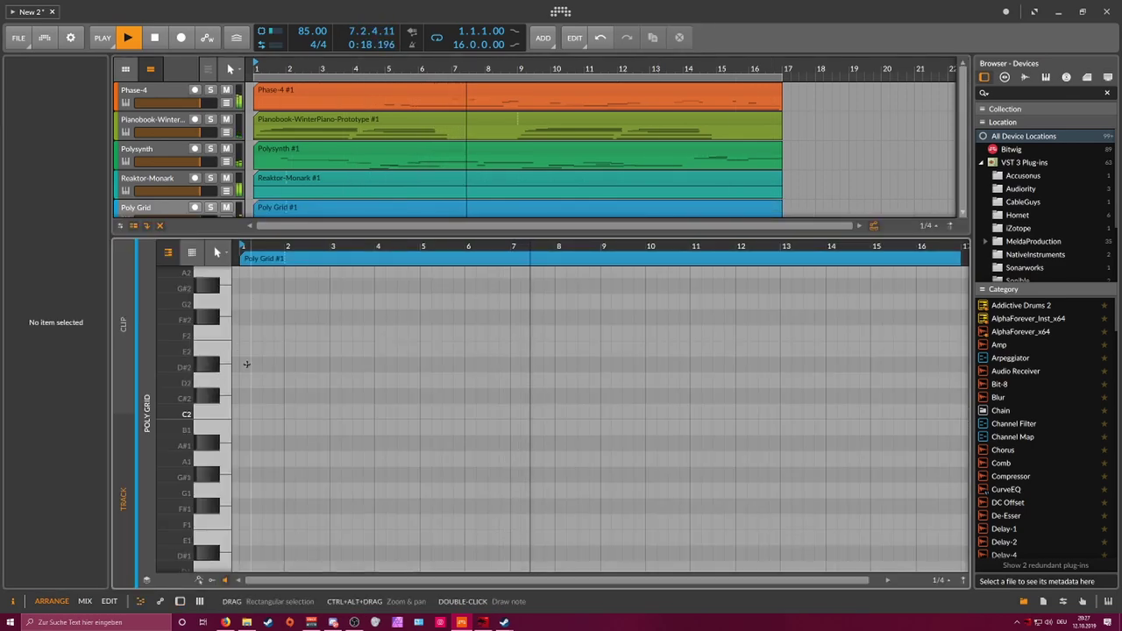
click(248, 364)
double_click(246, 363)
scroll(263, 342, up, 2)
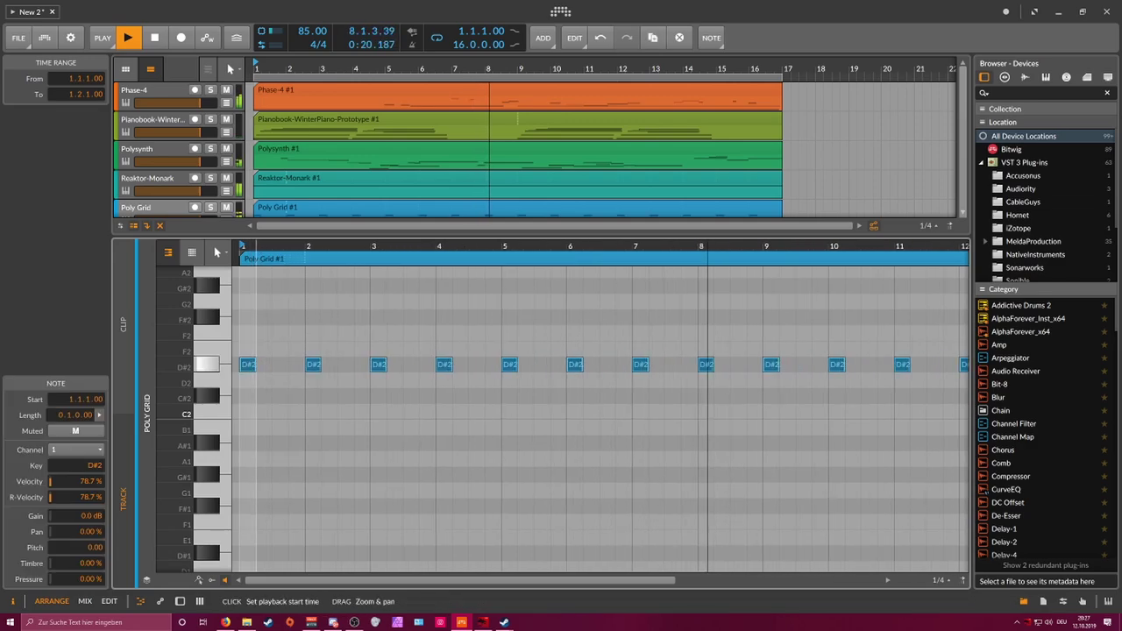
drag(256, 365, 316, 364)
Step: Stack full-bar A#2 and F3 notes above the D#2 note
scroll(255, 361, up, 3)
double_click(259, 350)
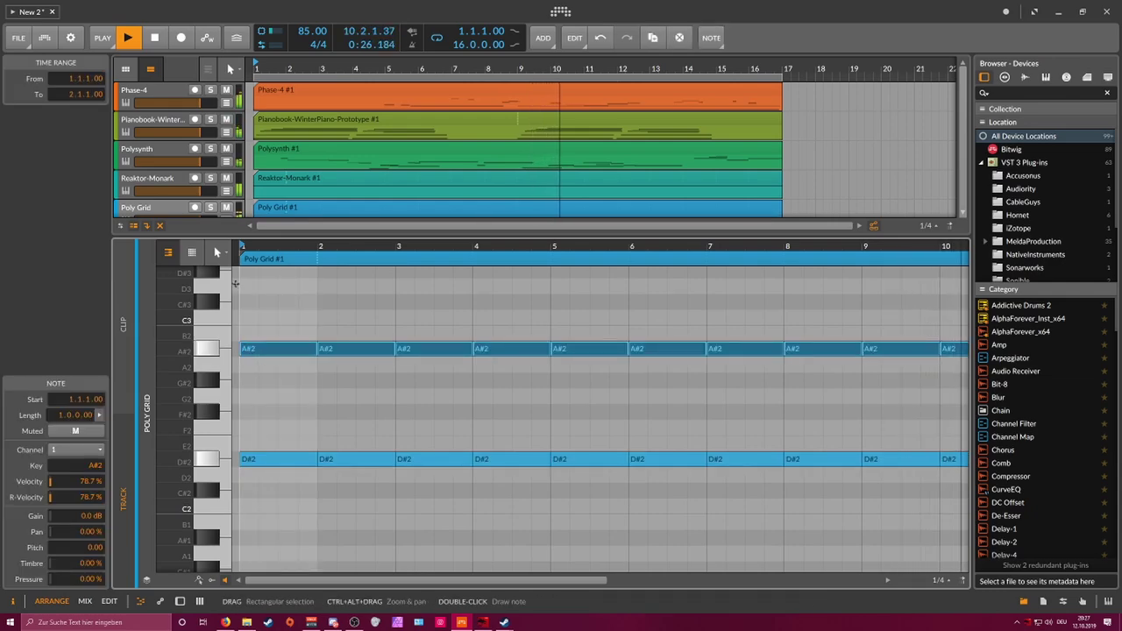
scroll(250, 345, up, 3)
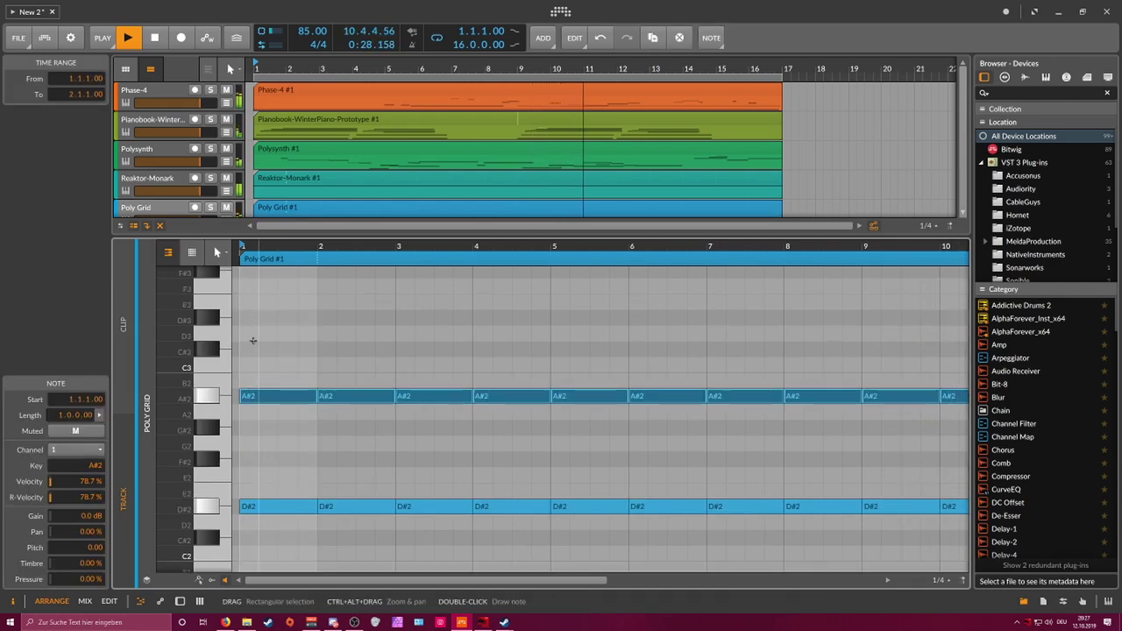
double_click(245, 334)
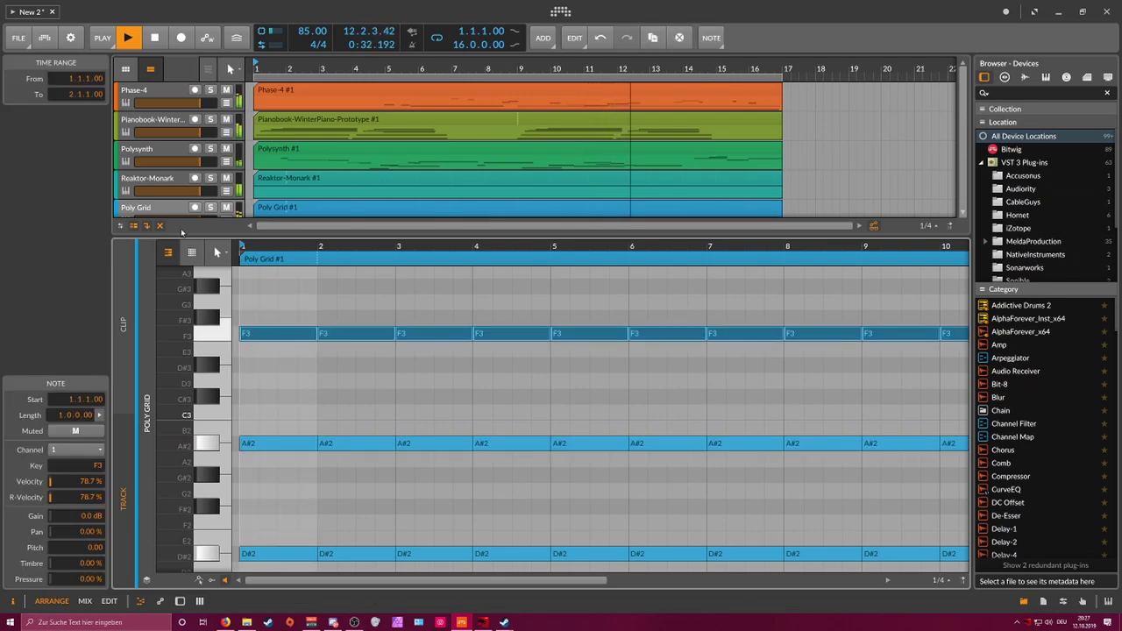
Step: Reopen the Poly Grid patch and fine-tune the ADSR's decay and attack times
key(d)
click(568, 520)
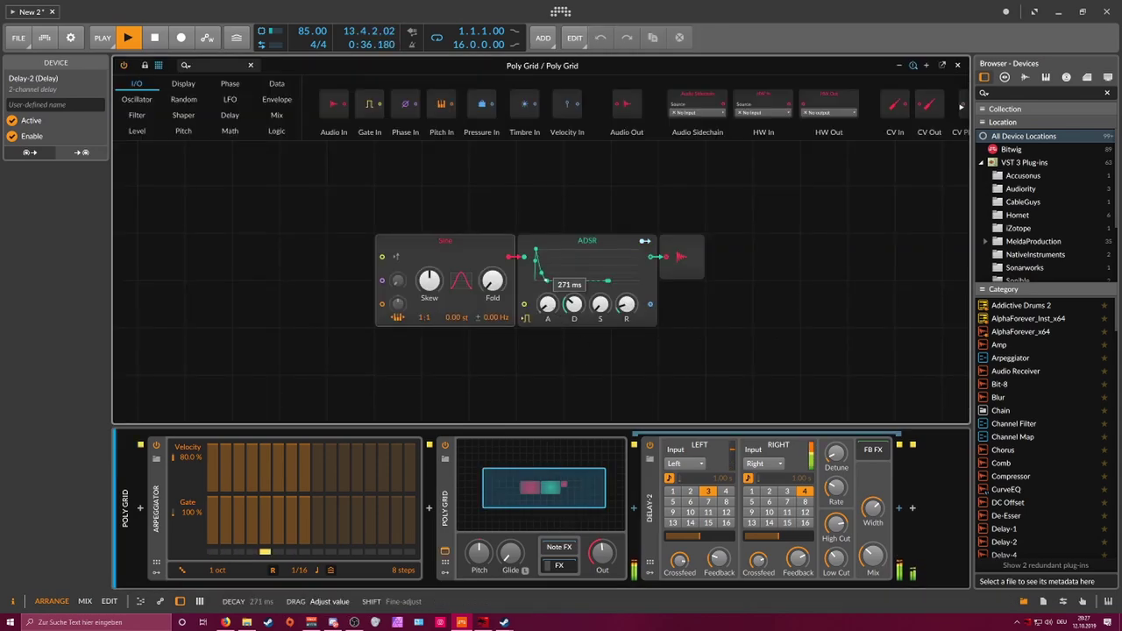
drag(574, 307, 574, 300)
drag(574, 304, 574, 302)
drag(548, 304, 548, 302)
drag(574, 304, 574, 301)
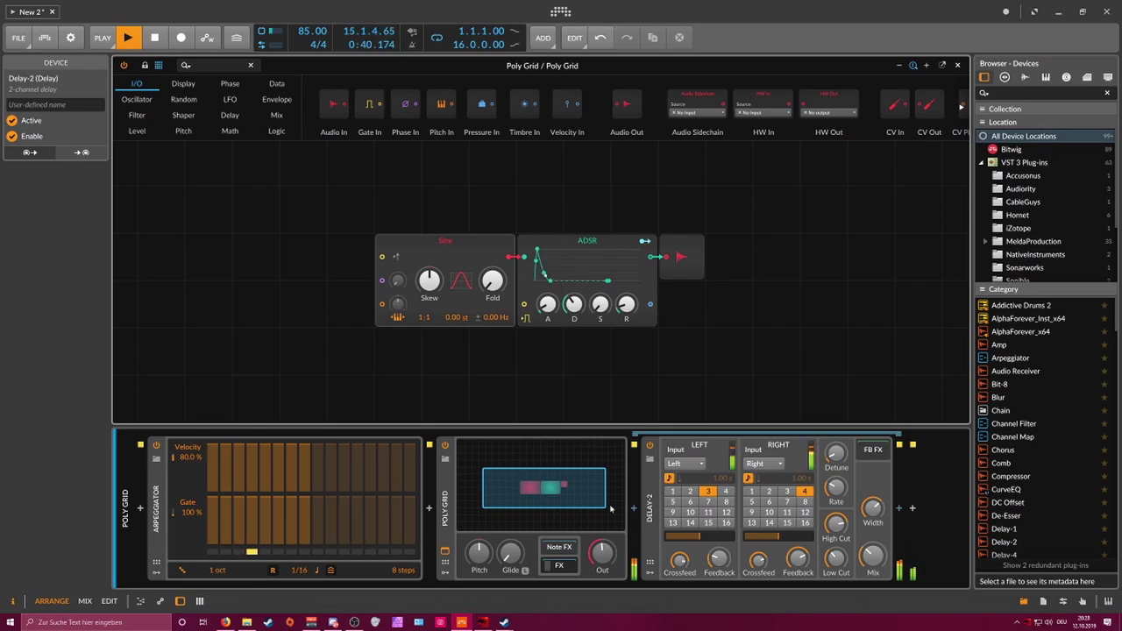
Step: Adjust Poly Grid's output level and try a higher skew on the Sine oscillator before closing the patch
drag(601, 551, 609, 547)
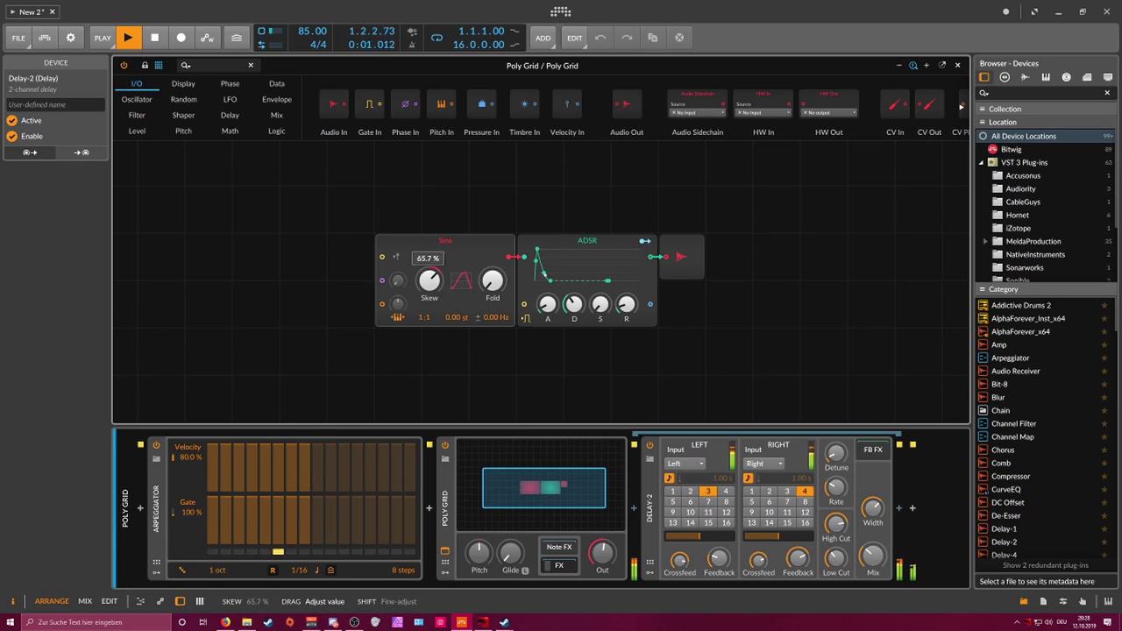
drag(429, 279, 429, 289)
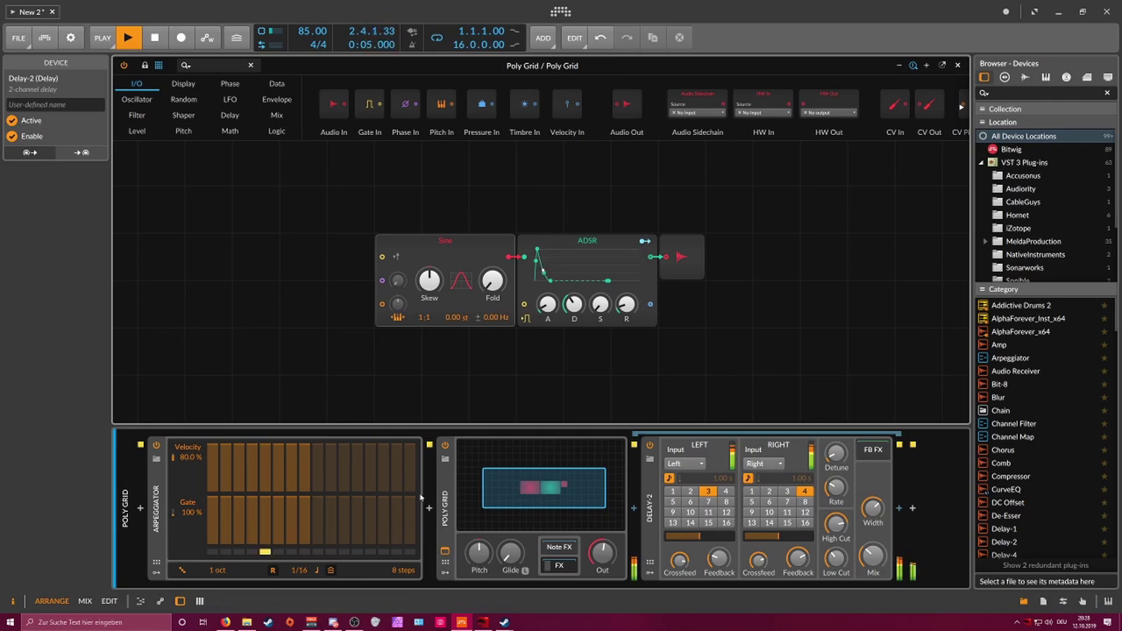
click(957, 64)
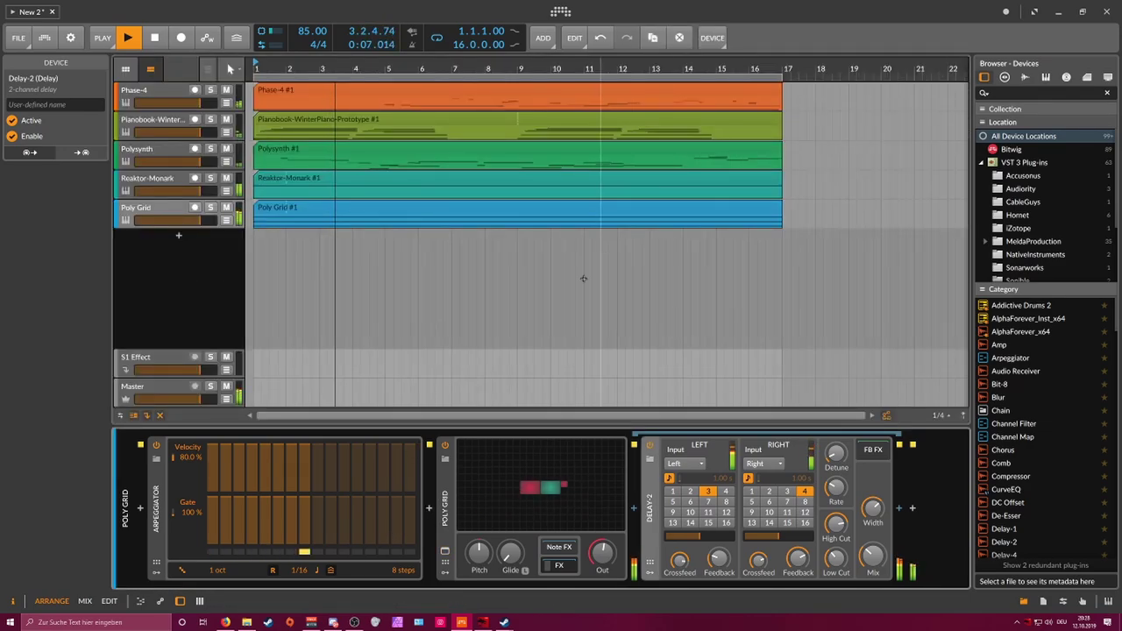
Step: Scale the Poly Grid clip by 200% twice so its chord notes last four bars each
double_click(261, 209)
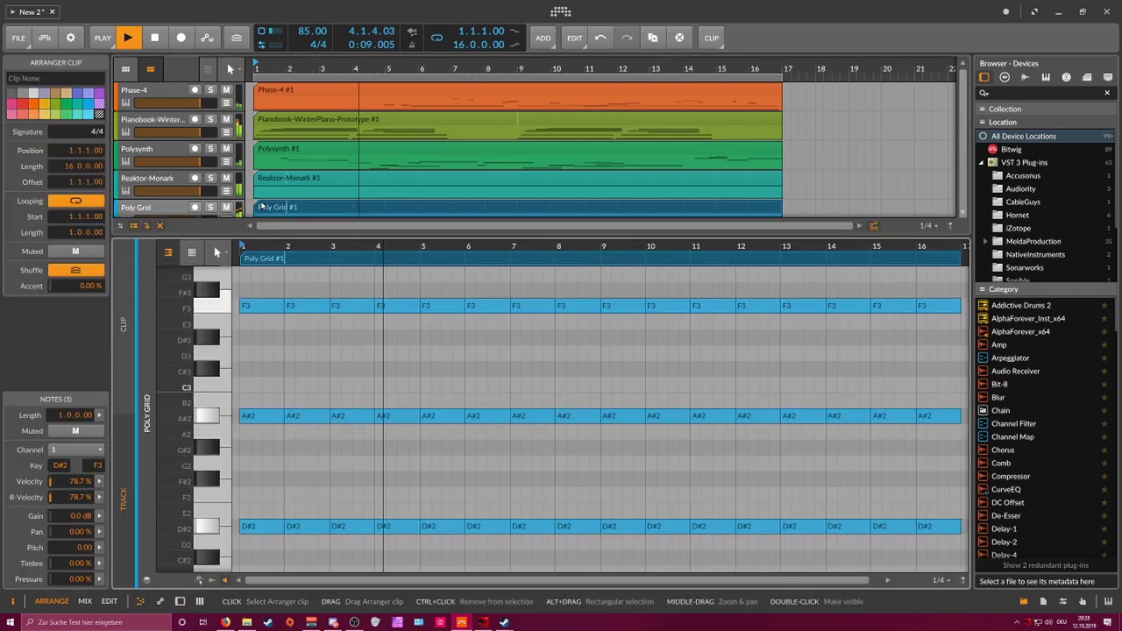
click(273, 208)
right_click(273, 209)
click(308, 404)
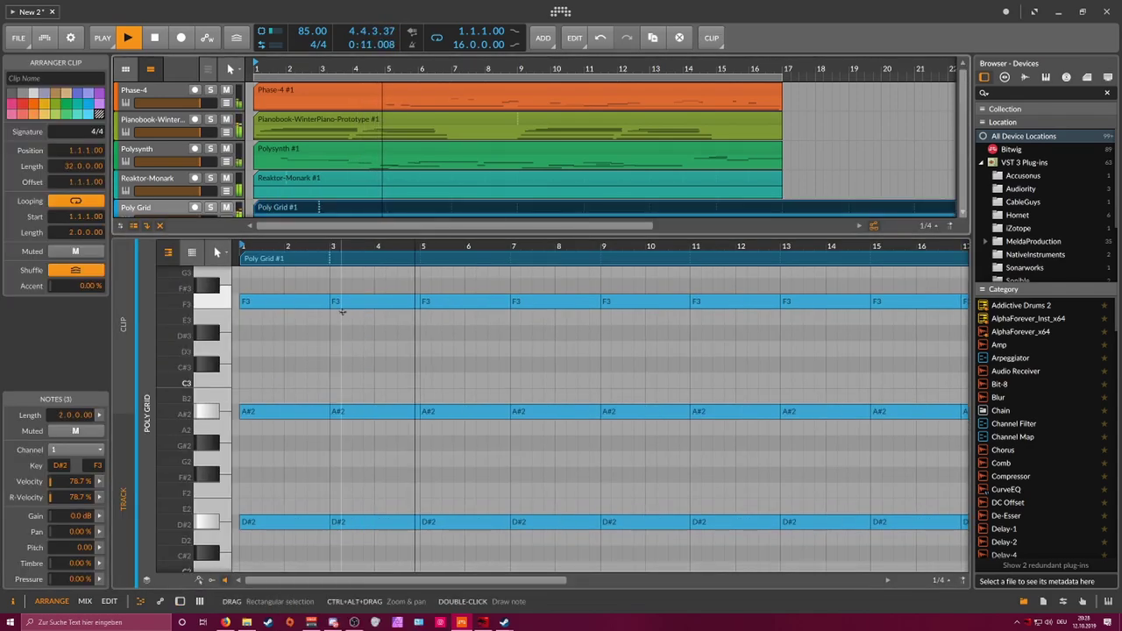
scroll(286, 196, down, 2)
right_click(306, 124)
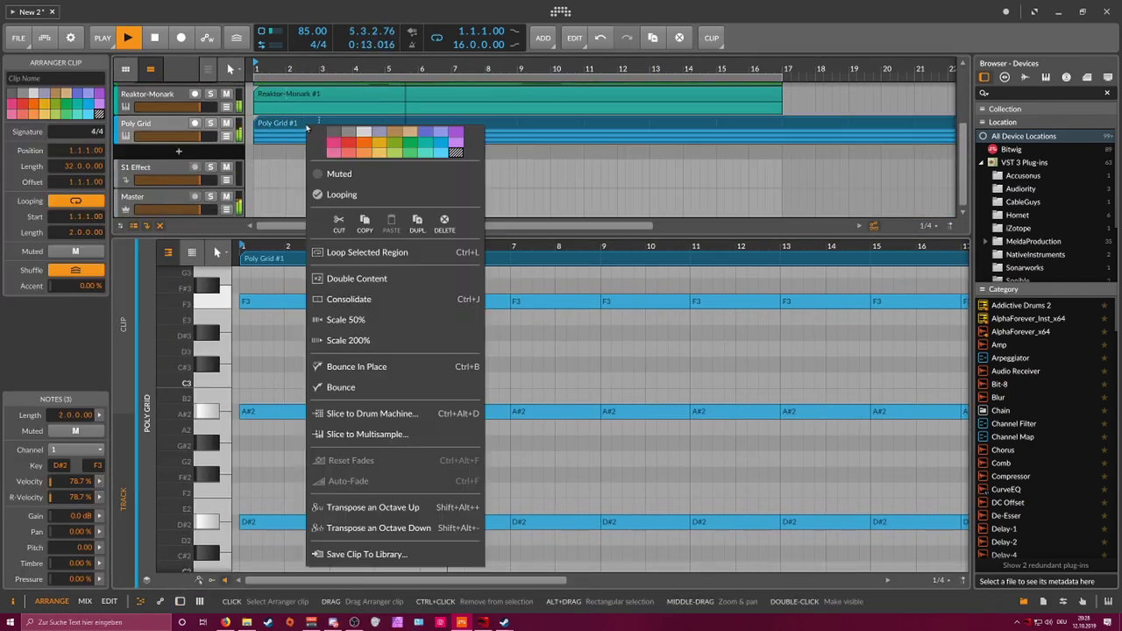
click(348, 340)
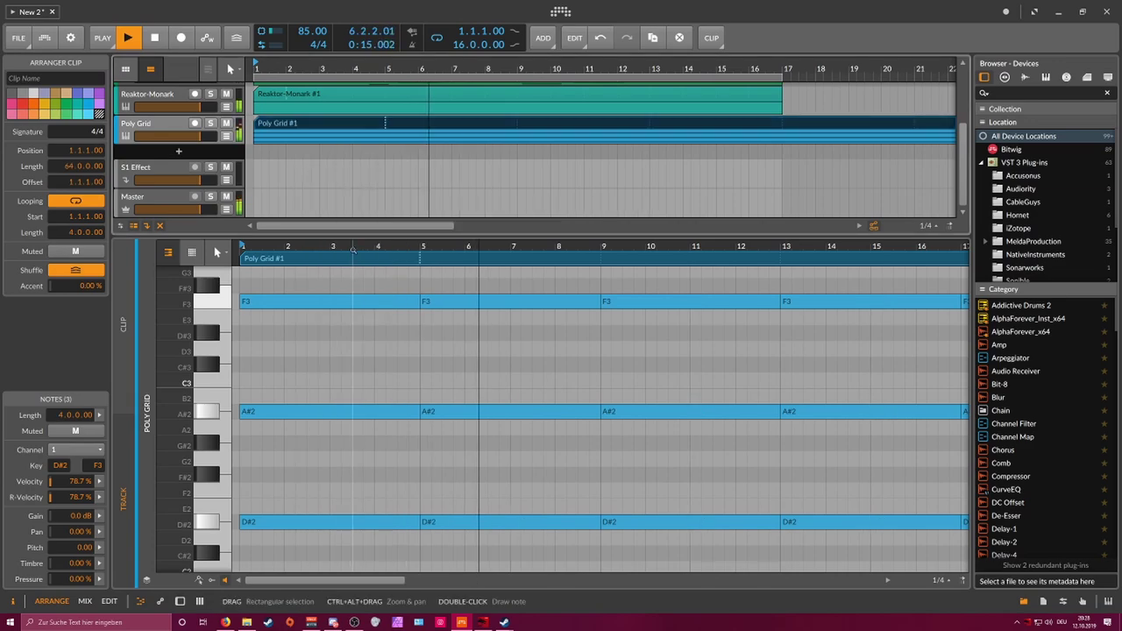
Step: Move the Poly Grid chord's A#2 note to G#2, add a four-bar A#3 on top, and restart playback
drag(278, 235, 289, 146)
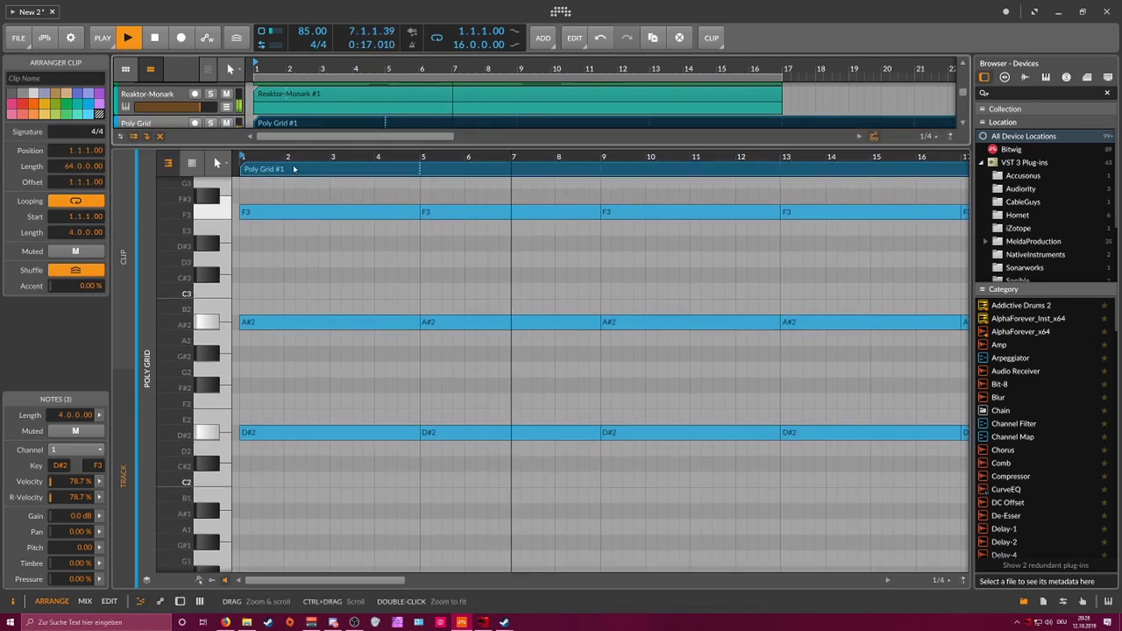
scroll(277, 255, up, 2)
drag(261, 416, 264, 448)
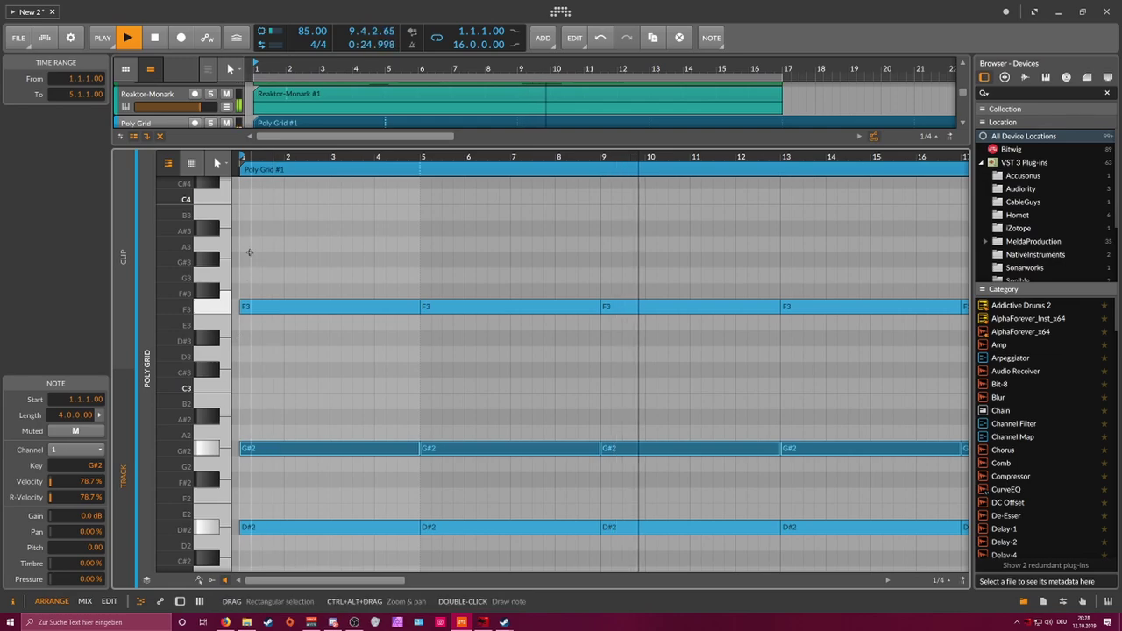
double_click(249, 229)
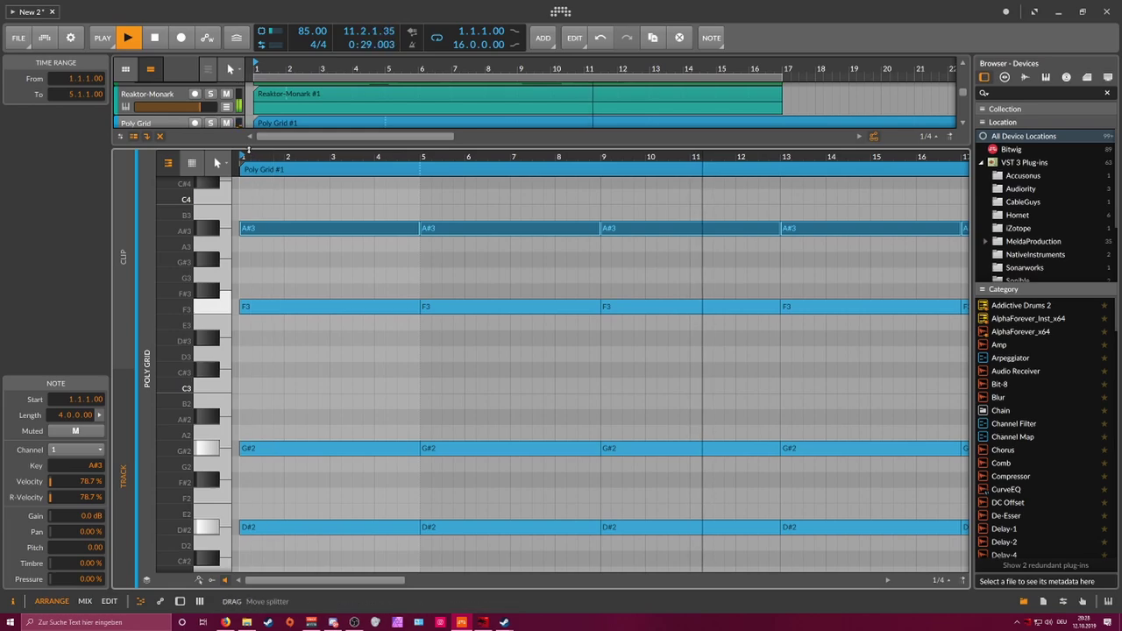
drag(263, 146, 262, 359)
key(space)
key(space)
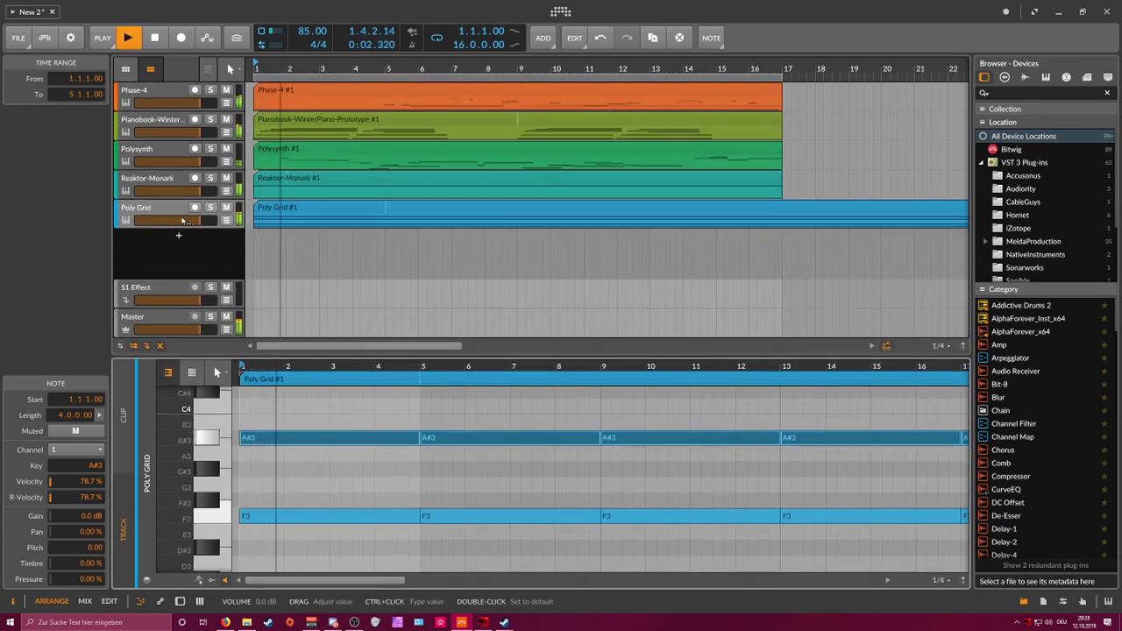
Step: Lower the G#2 note of the Poly Grid chord to F#2 and raise the F3 note to F#3
double_click(178, 211)
click(265, 212)
double_click(264, 213)
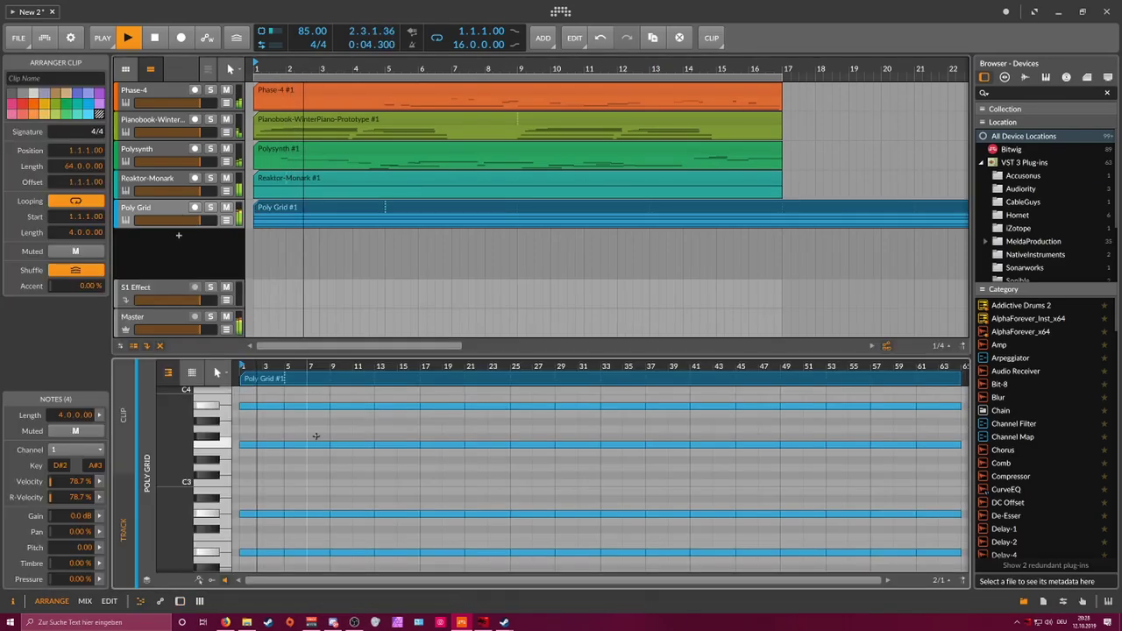
click(257, 470)
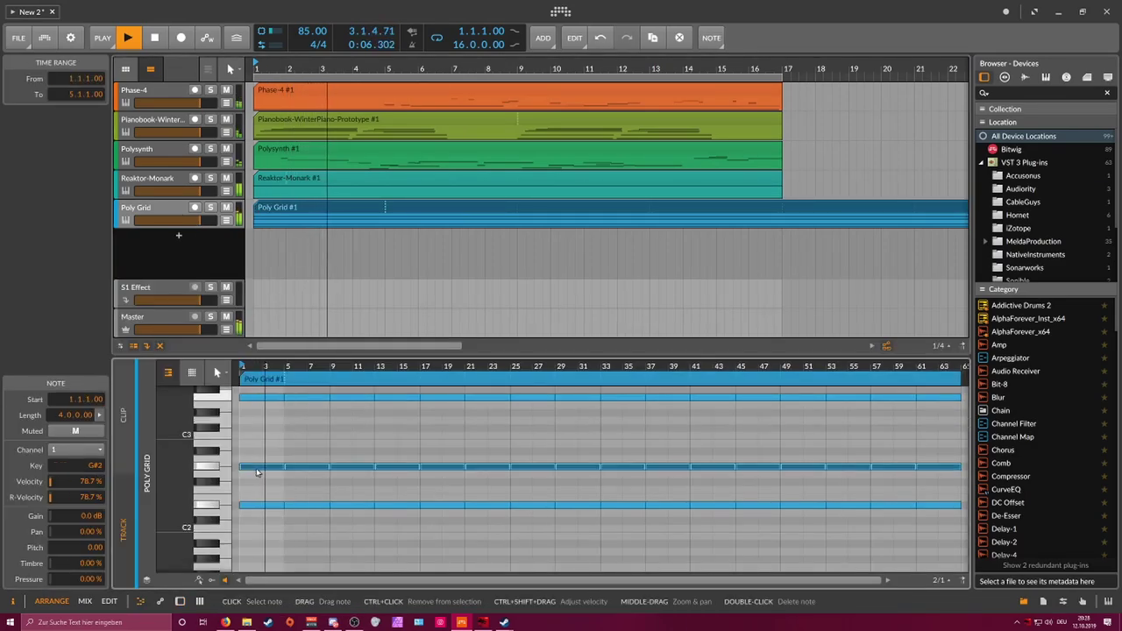
key(Down)
key(Down)
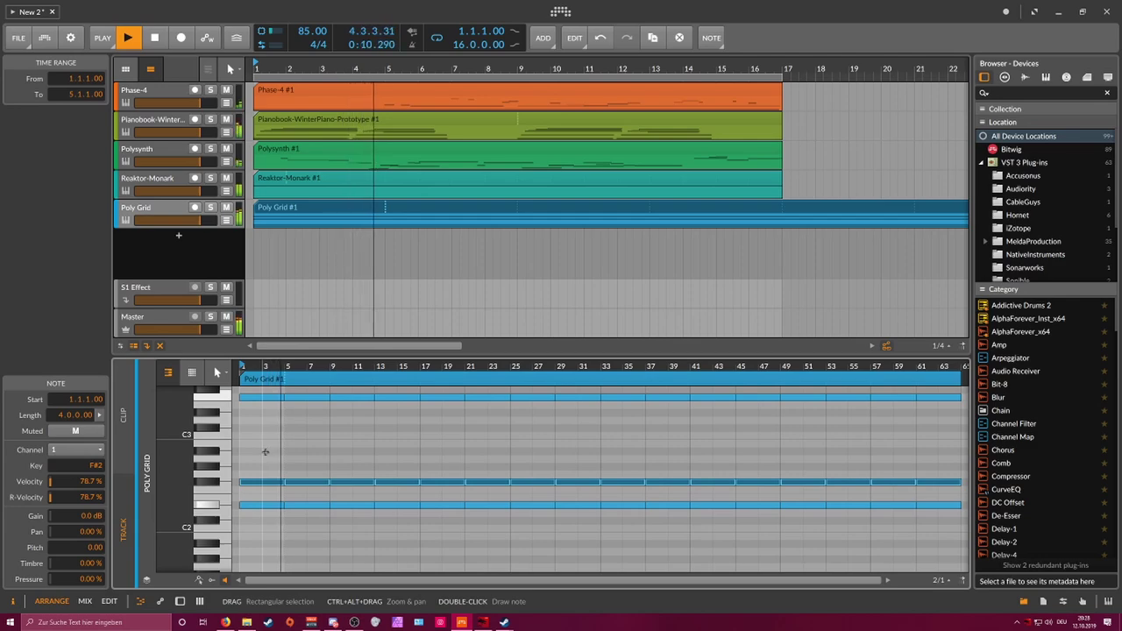
scroll(264, 451, up, 2)
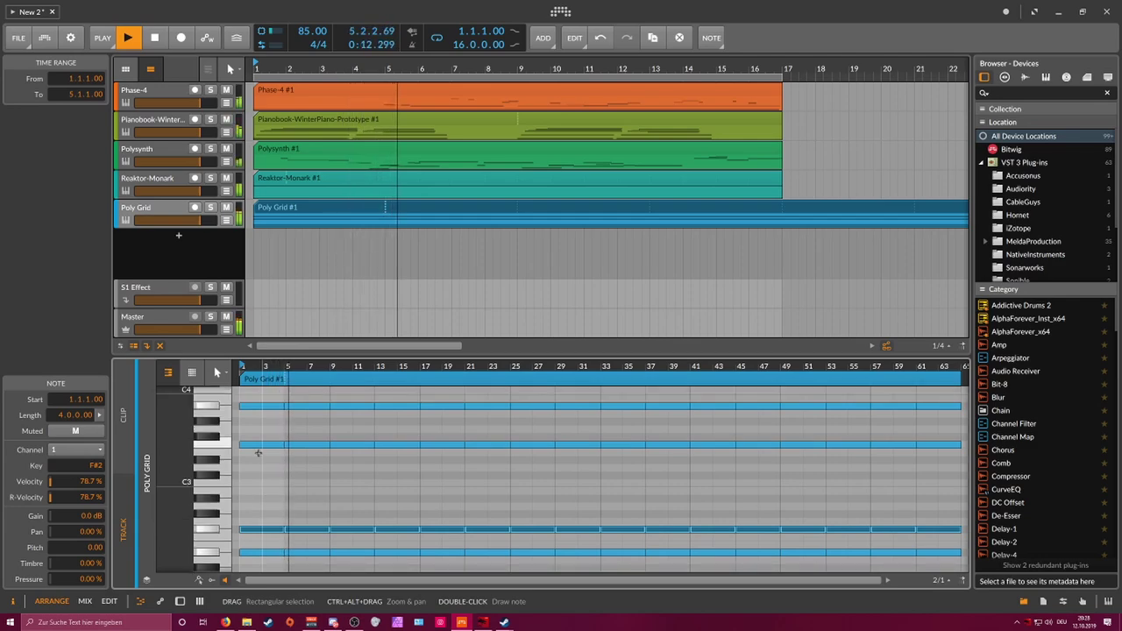
click(256, 446)
key(Up)
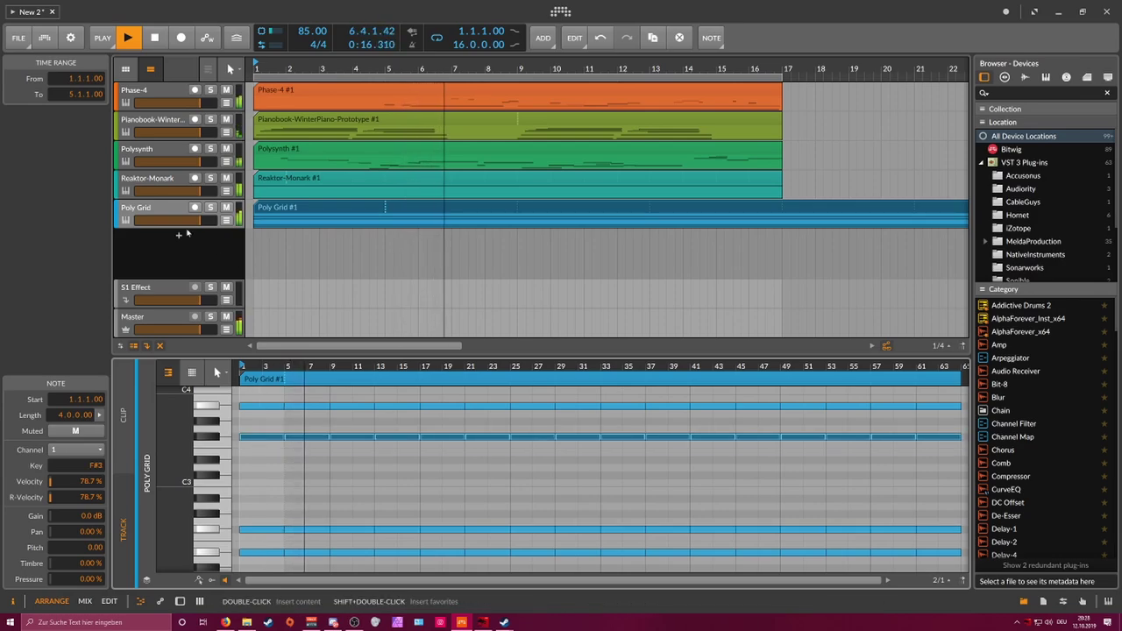
Step: Insert a Reverb between Poly Grid and Delay-2 and shorten its reverb time to 1.28 s
key(d)
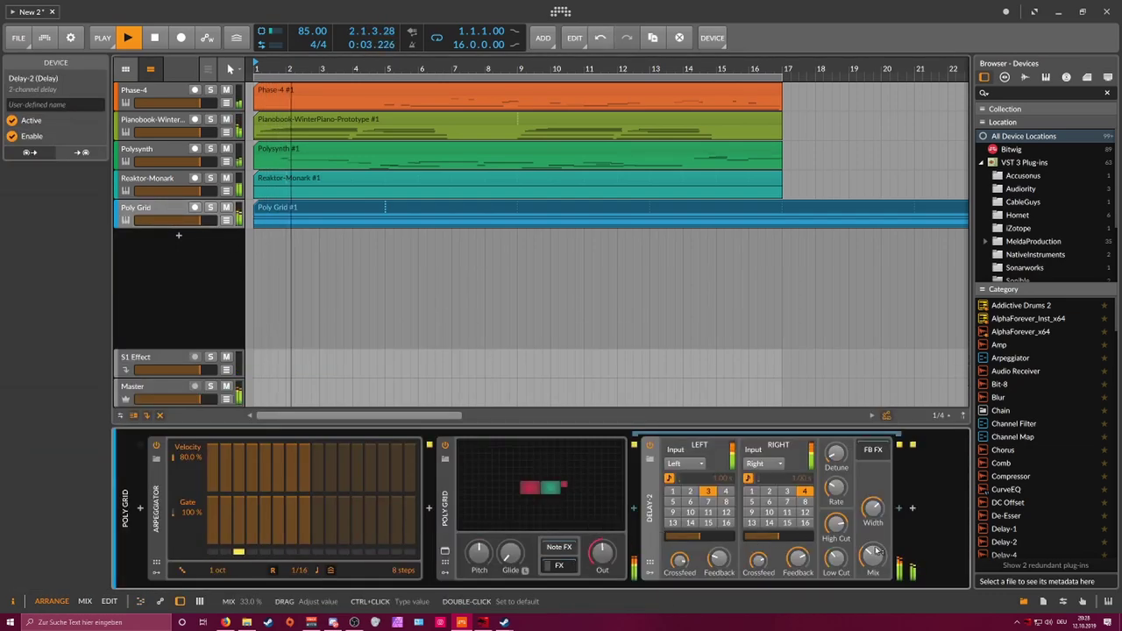
click(633, 508)
text(rever)
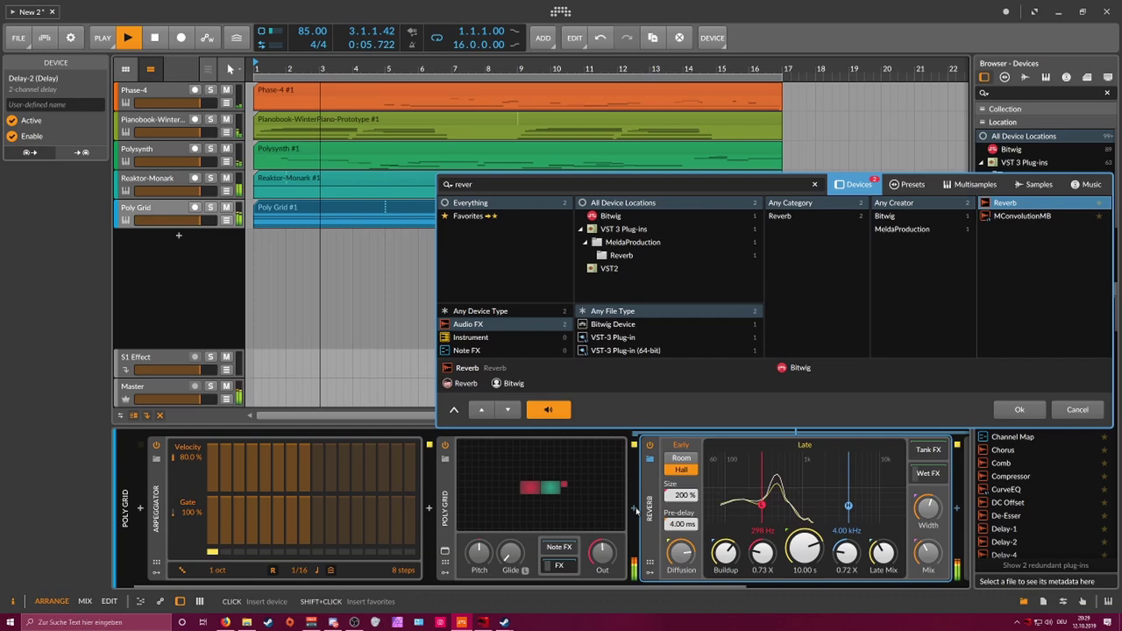
key(Return)
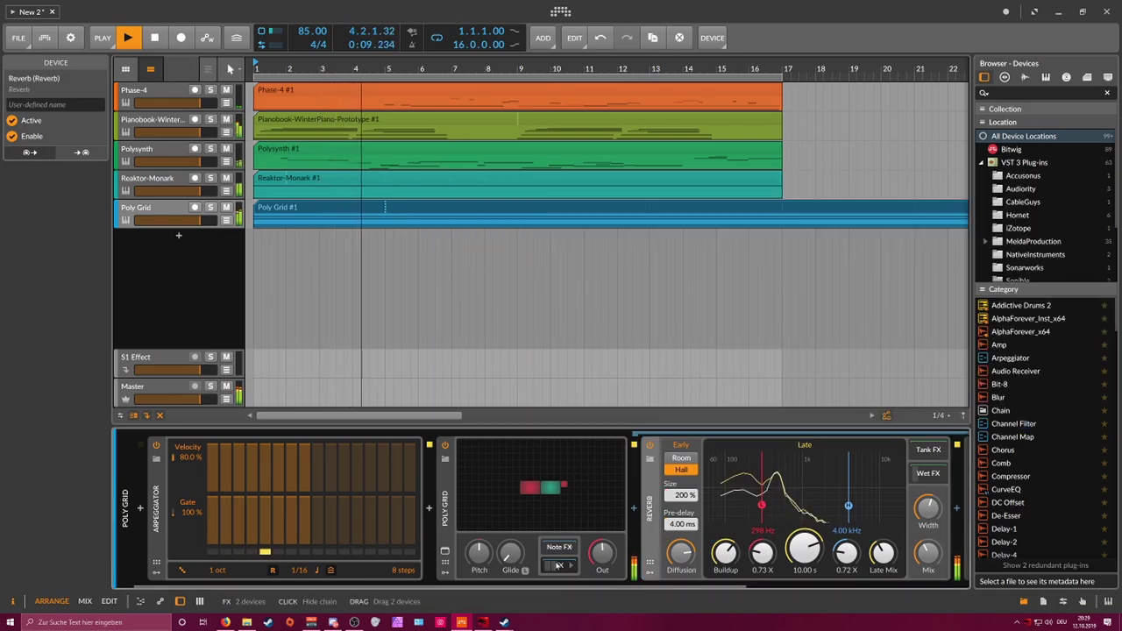
key(Delete)
Step: Reopen the Poly Grid patch to set the Sine skew to about 67% and fine-tune the ADSR's decay and its attack to 2.74 ms
click(538, 479)
key(ctrl+z)
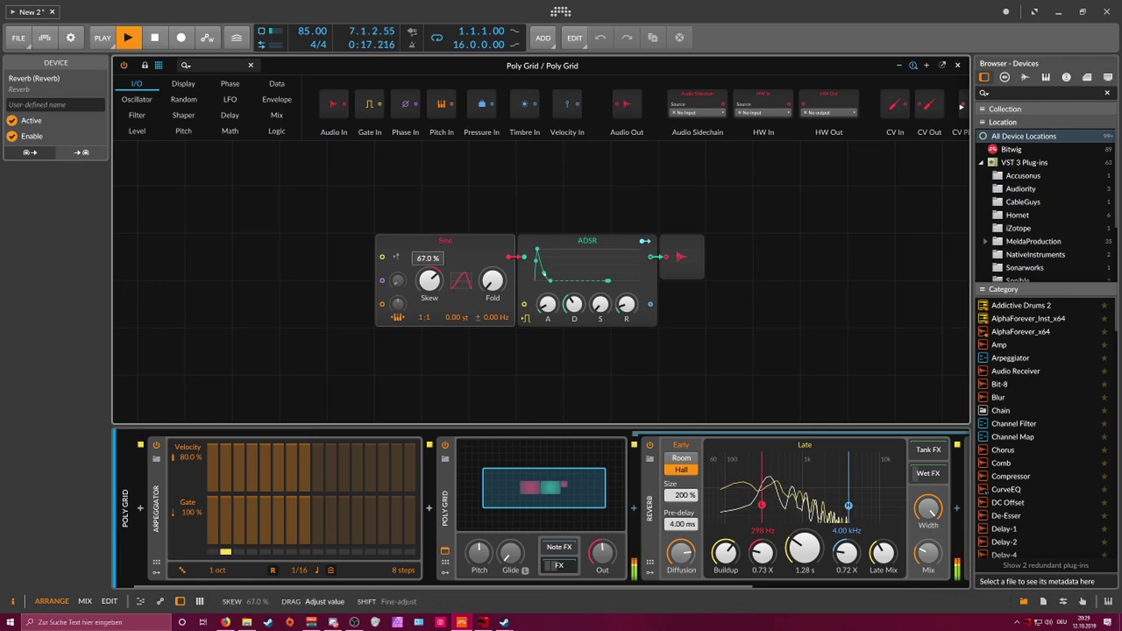
drag(574, 304, 574, 293)
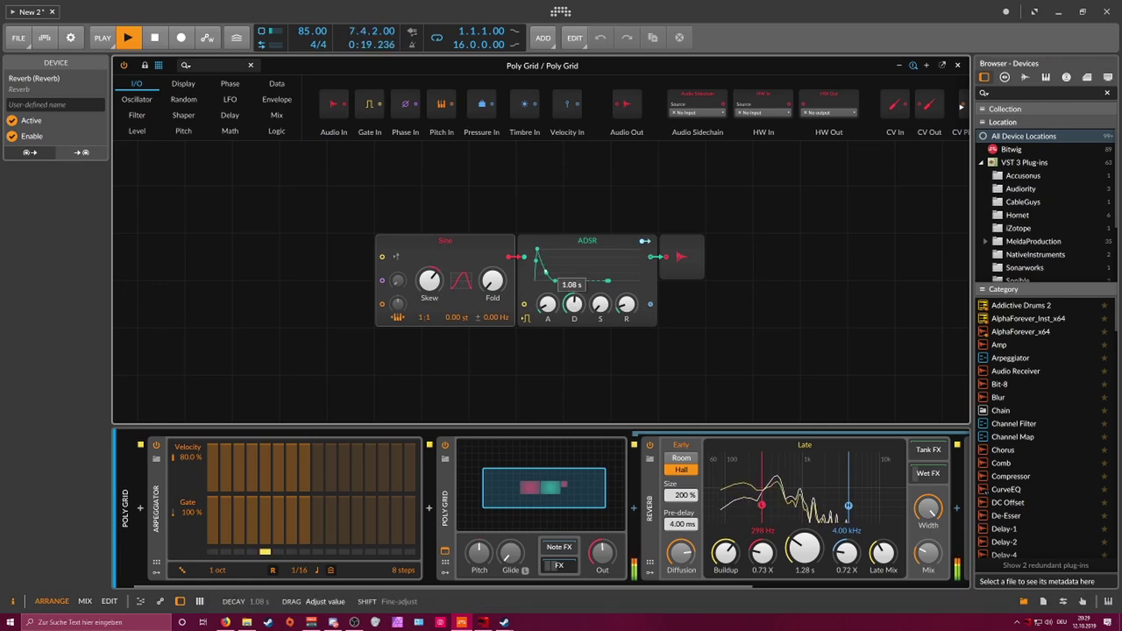
click(548, 307)
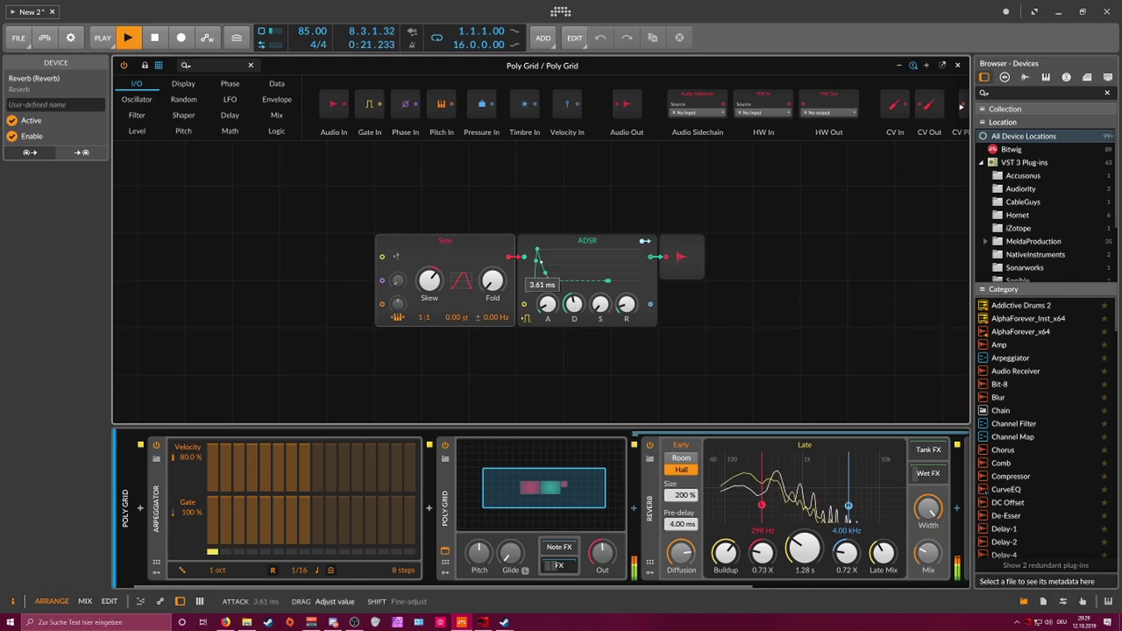
click(548, 307)
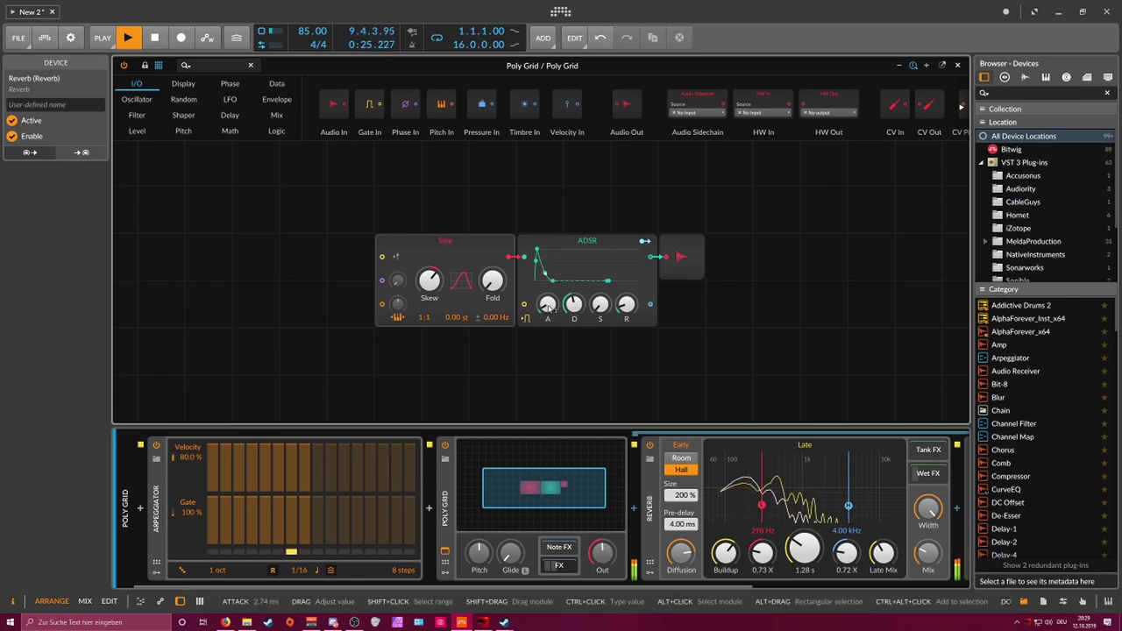
click(957, 66)
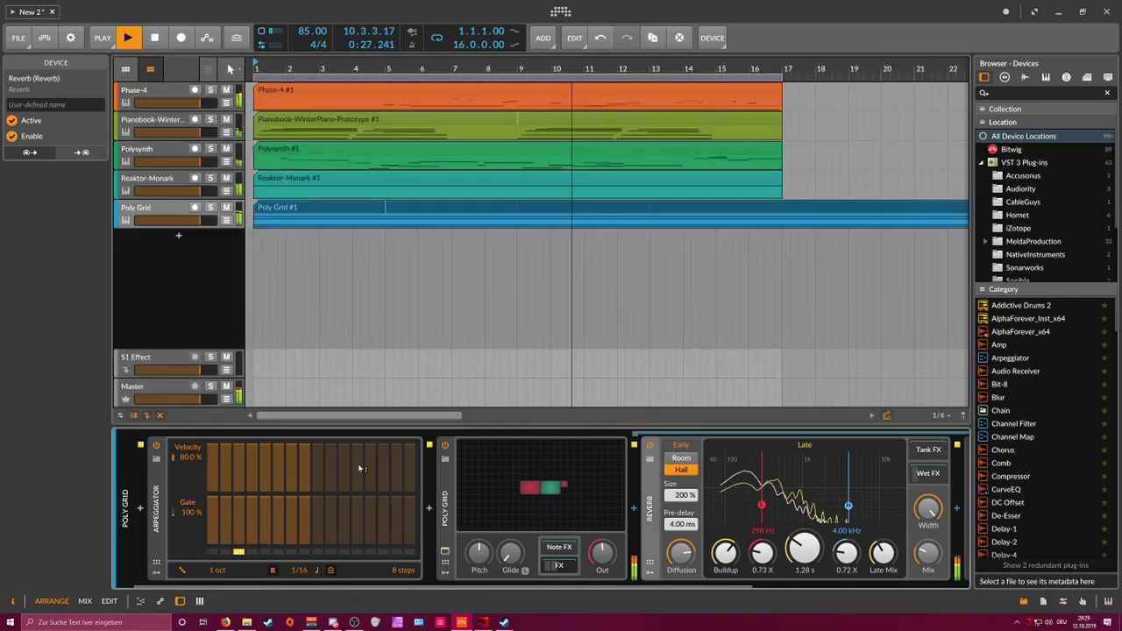
Step: Add a Diatonic Transposer before the Arpeggiator, set it to D# Minor, and restart playback
click(146, 512)
text(dia)
key(Down)
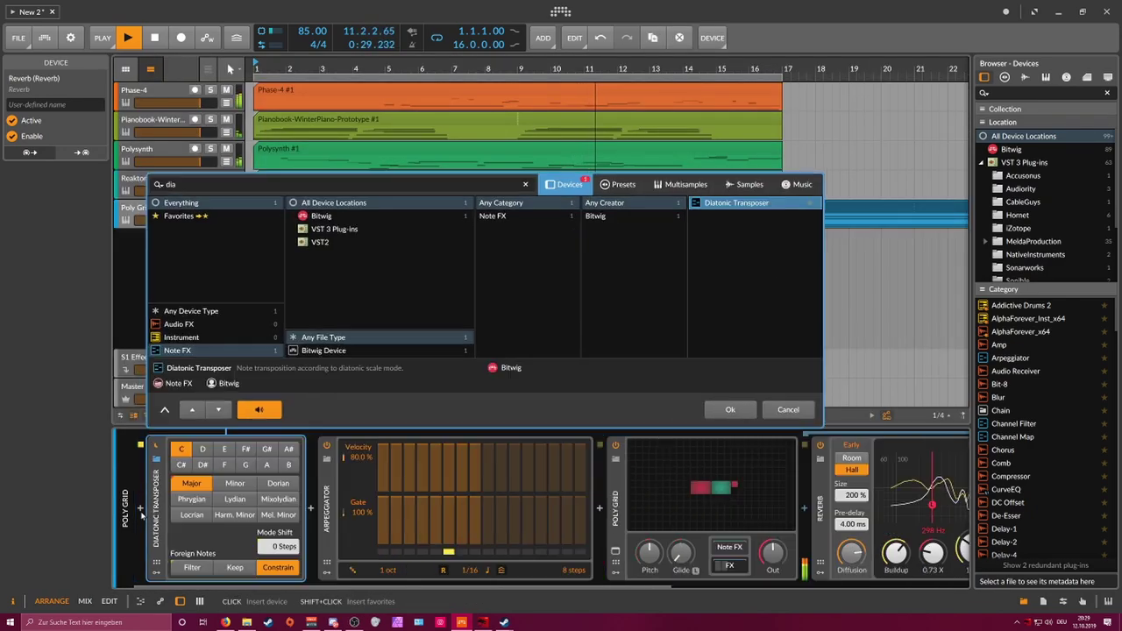
key(Return)
click(235, 483)
click(202, 465)
key(space)
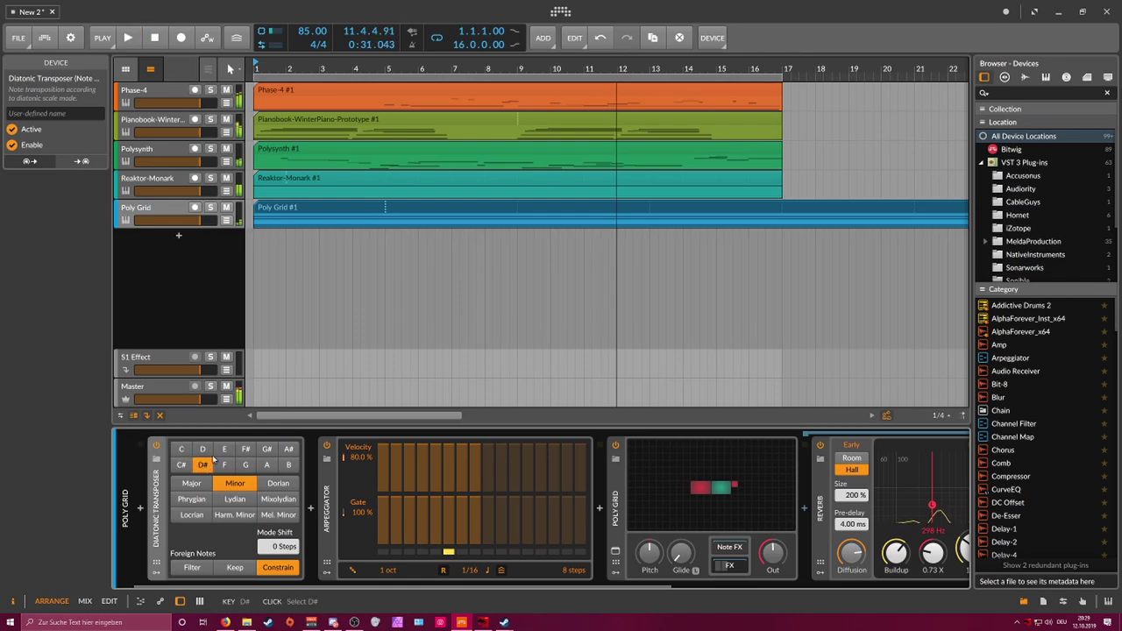
key(space)
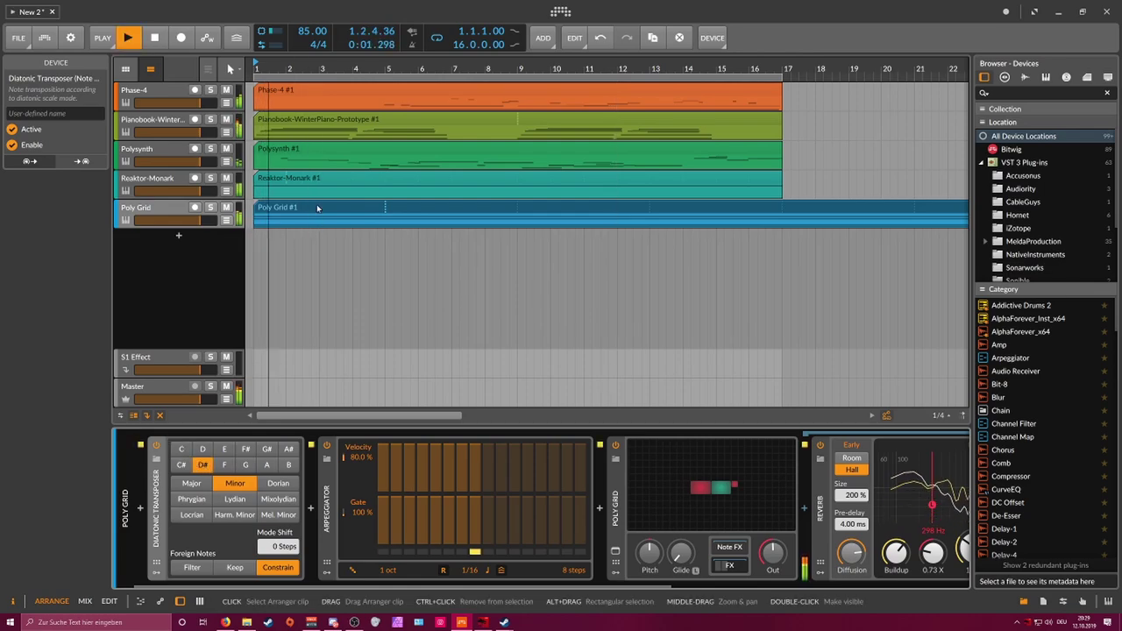
Step: Split the Poly Grid clip at bars 3 and 5 and delete everything after bar 5
click(317, 216)
key(ctrl+e)
double_click(386, 208)
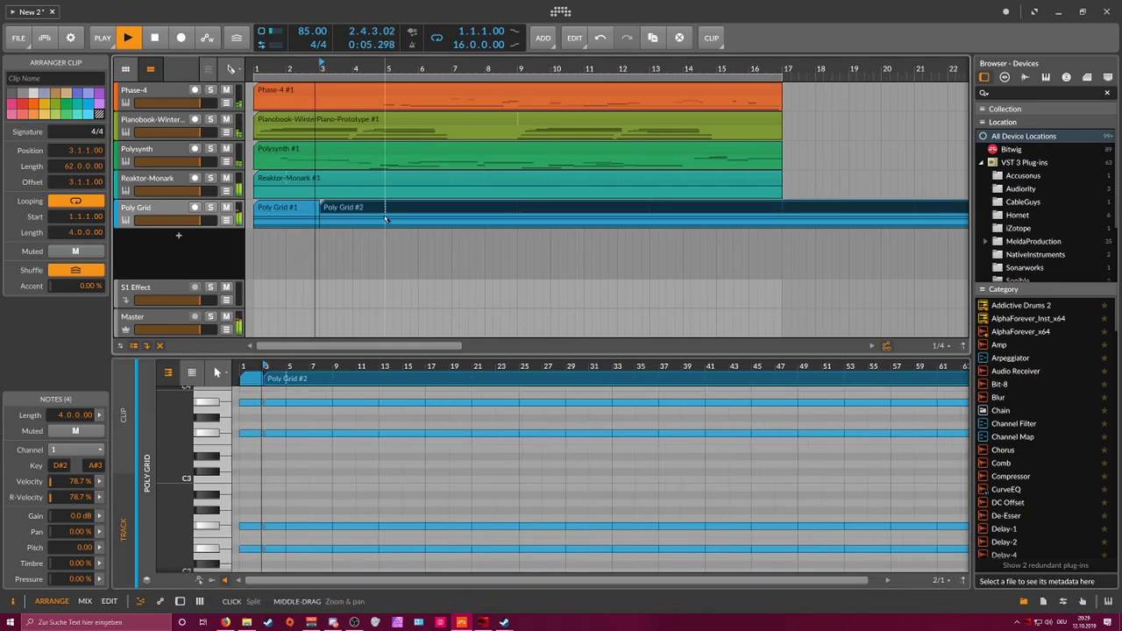
click(388, 219)
key(ctrl+e)
key(Delete)
Step: Try transposing the second Poly Grid clip's notes down two semitones, then undo the transposition
click(350, 215)
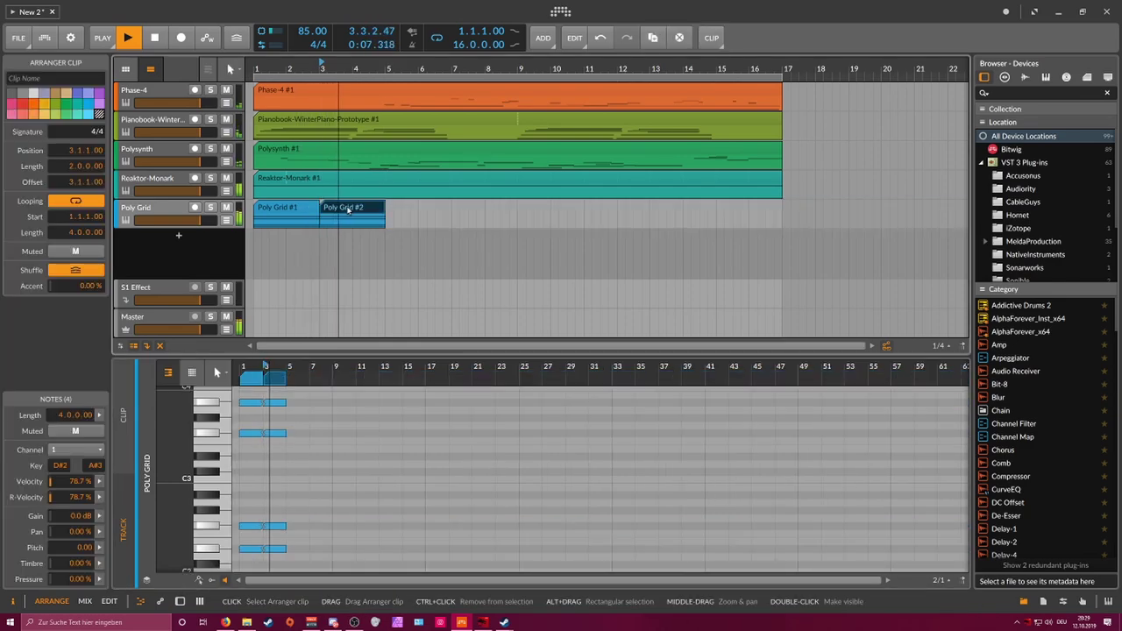
drag(321, 557, 274, 392)
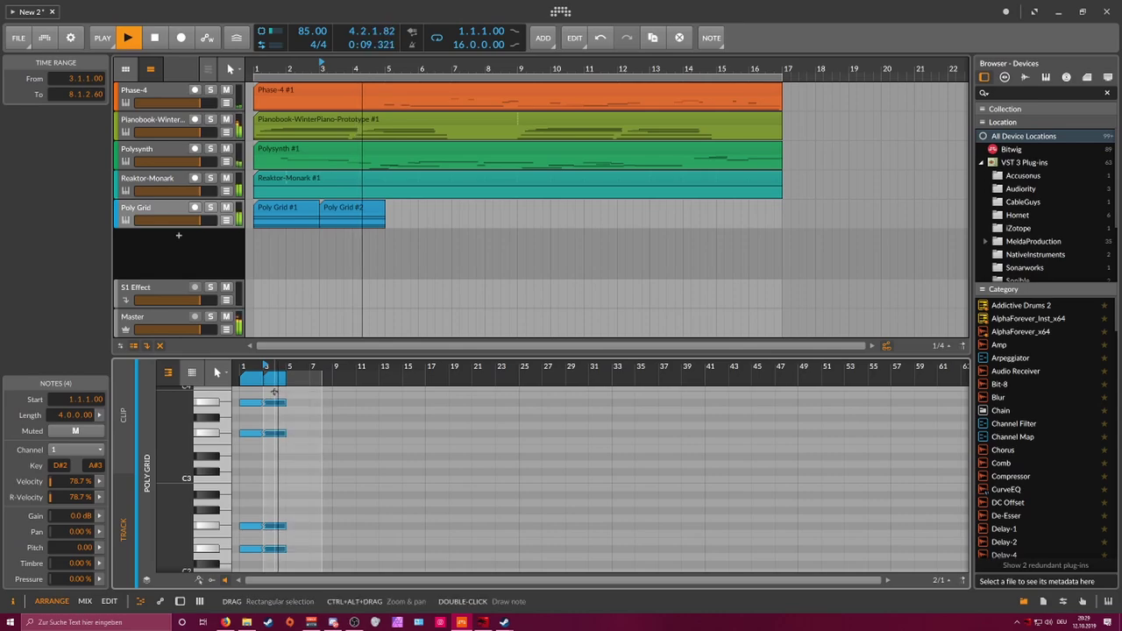
key(Down)
key(Down)
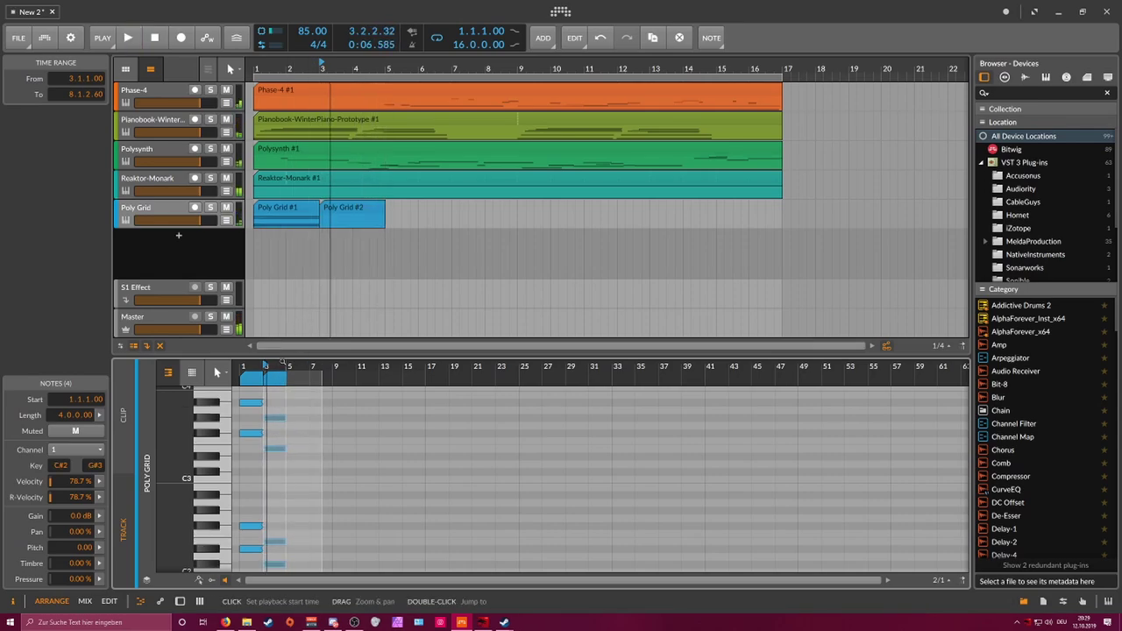
key(ctrl+z)
key(ctrl+z)
Step: Try adding a B3 note at bar 3 in the second Poly Grid clip, then undo it
drag(282, 365, 391, 409)
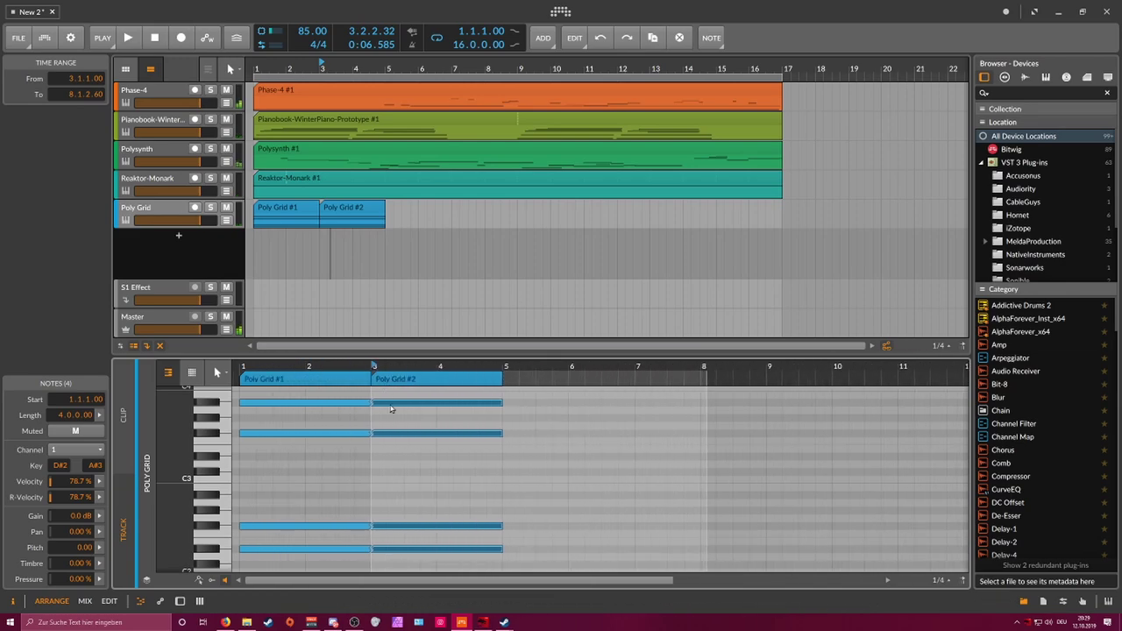
double_click(383, 393)
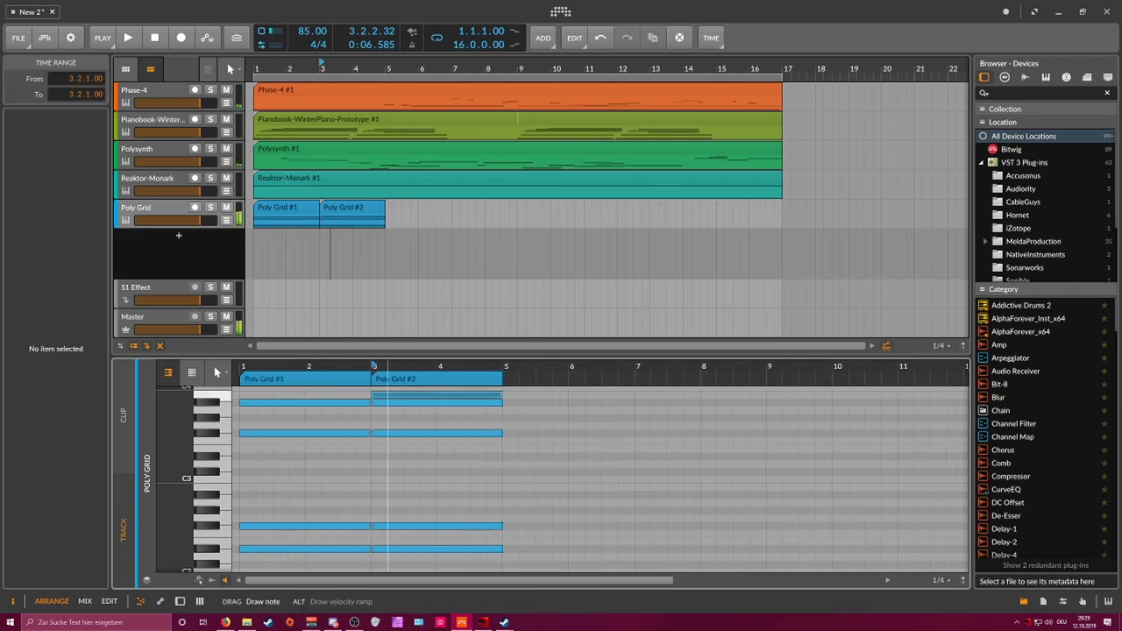
drag(391, 354, 391, 191)
scroll(419, 318, up, 3)
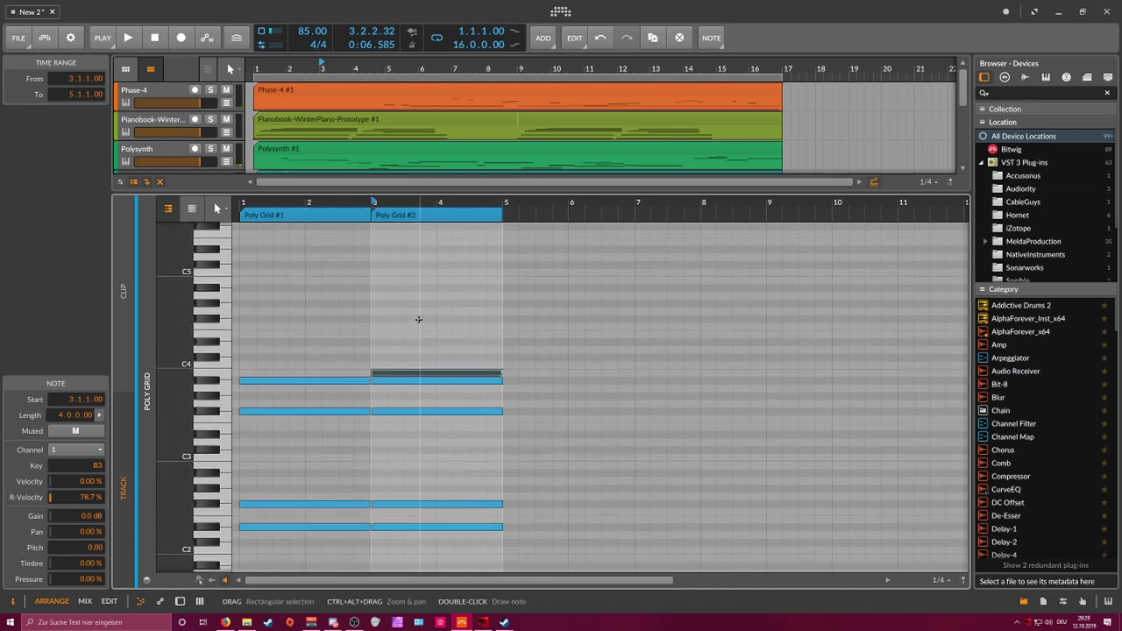
scroll(418, 318, down, 2)
key(ctrl+z)
Step: Trim the chord notes at the bar 3 boundary so both Poly Grid clips hold separate two-bar notes
drag(404, 265, 371, 433)
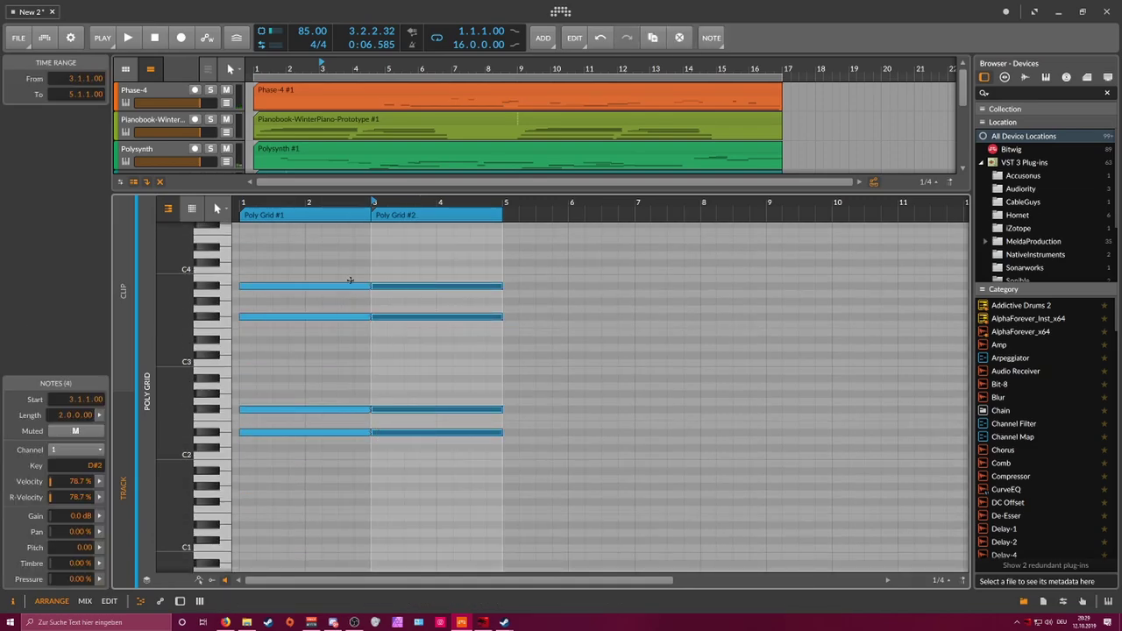
drag(351, 263, 352, 451)
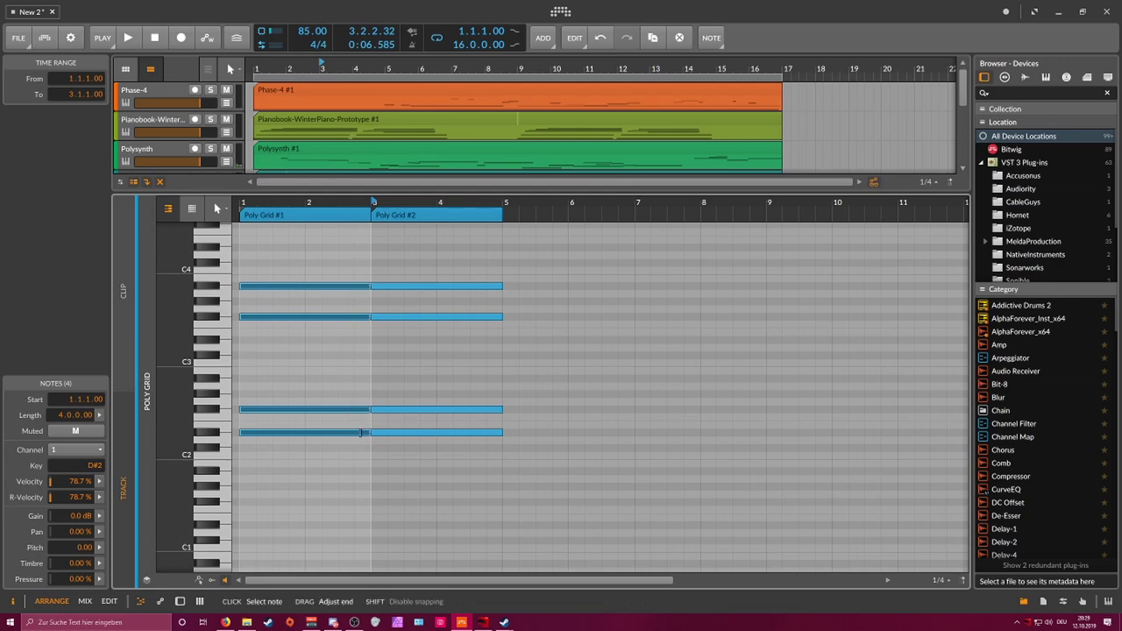
drag(342, 435, 296, 431)
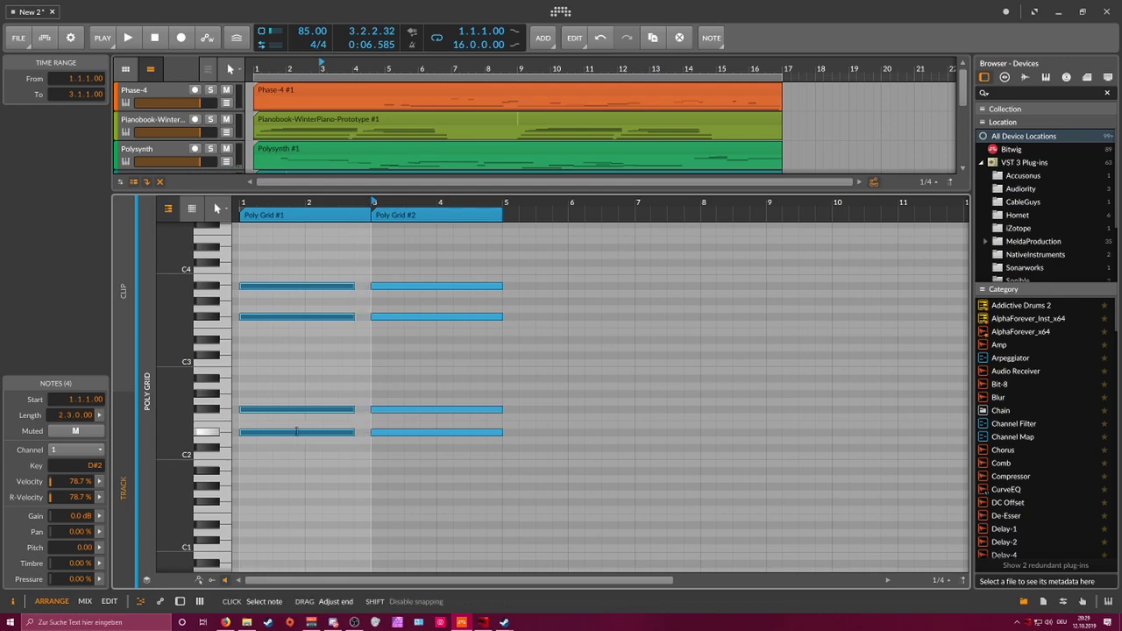
click(404, 269)
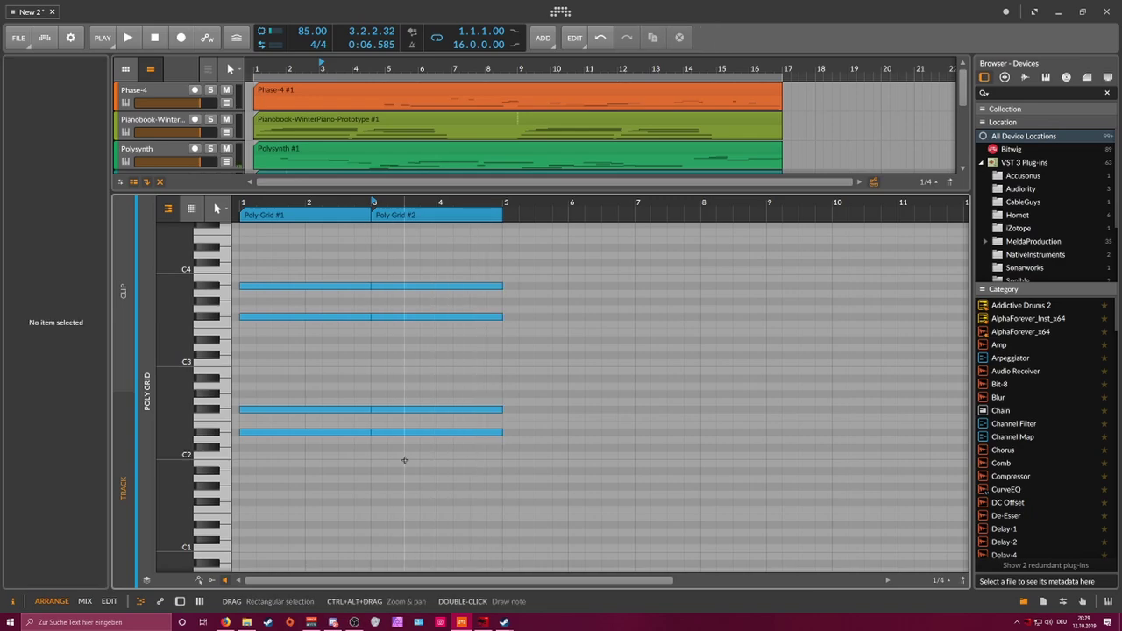
Step: Transpose all four chord notes in the second Poly Grid clip down two semitones and start playback
drag(422, 467, 411, 255)
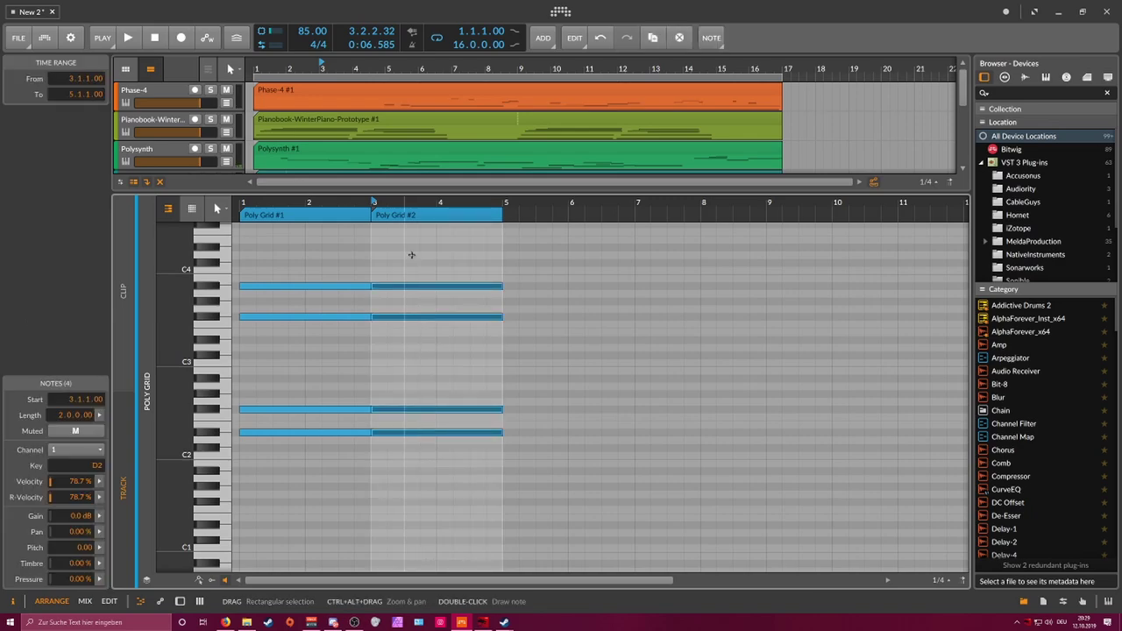
key(Down)
key(Down)
key(space)
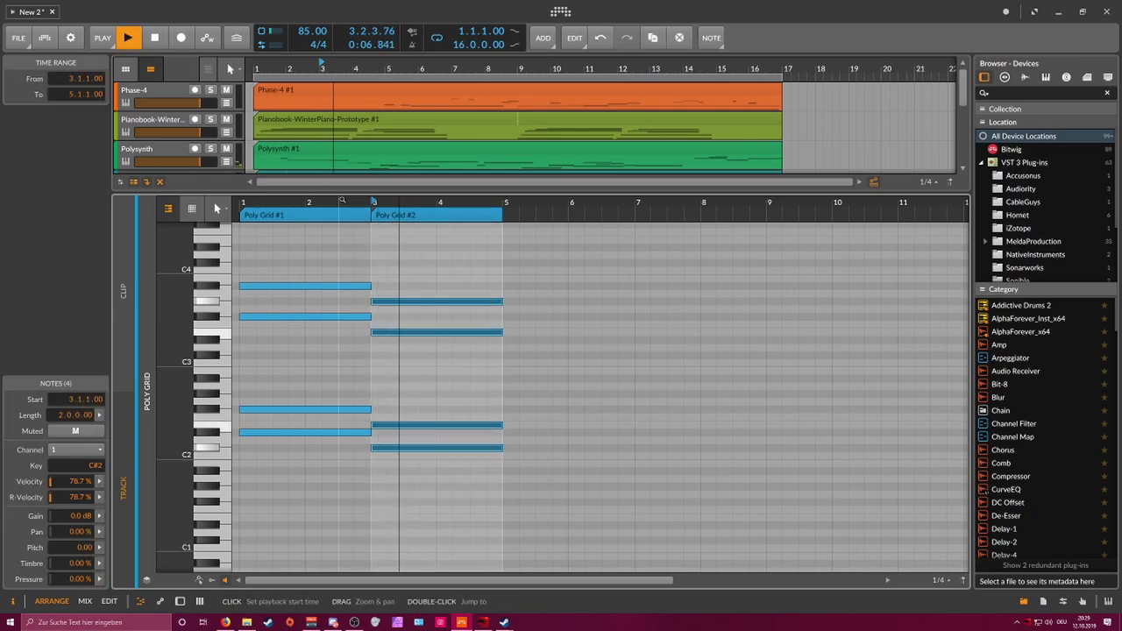
Step: Consolidate the two Poly Grid clips into a single four-bar clip
drag(339, 191, 353, 325)
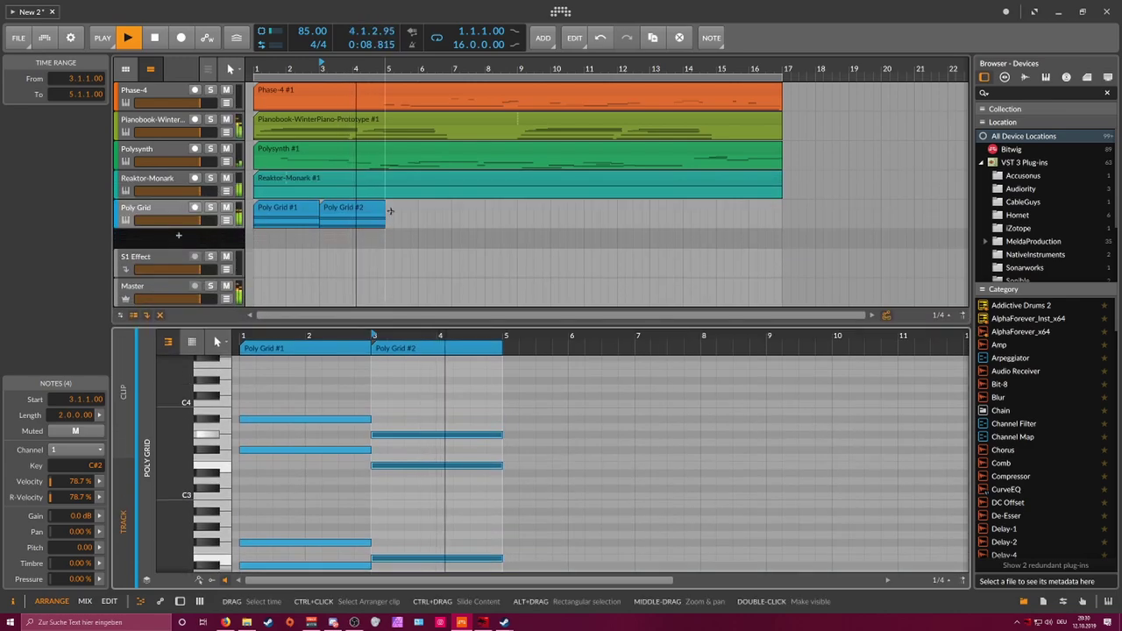
click(360, 208)
shift+click(293, 208)
key(ctrl+j)
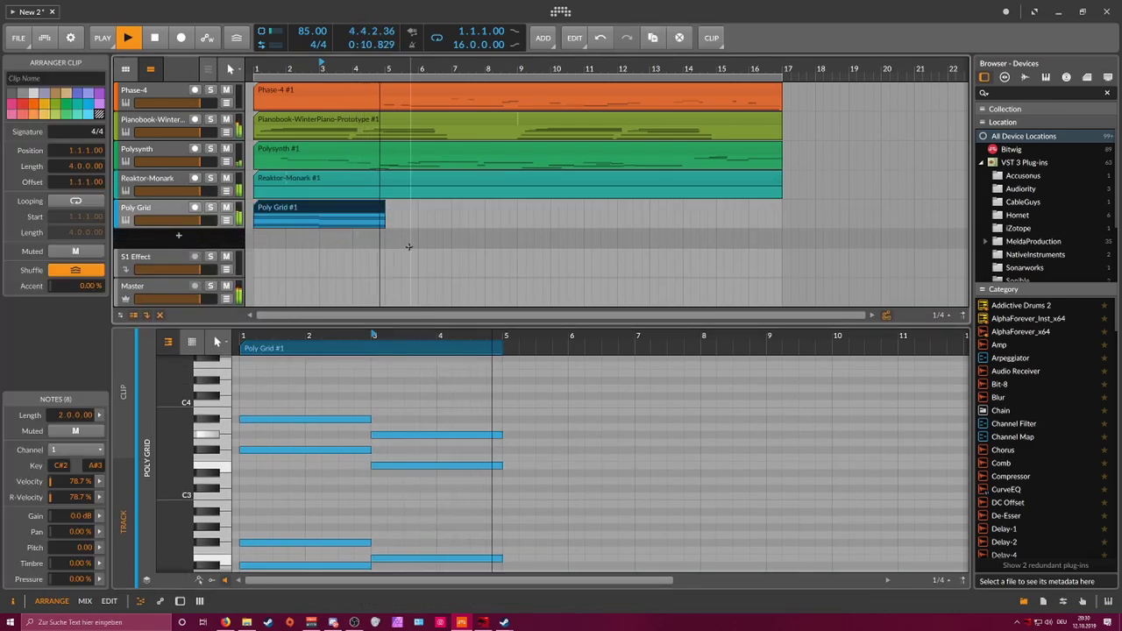
Step: Loop the four-bar Poly Grid clip out to bar 17 and play the arrangement from the beginning
key(space)
drag(383, 224, 785, 229)
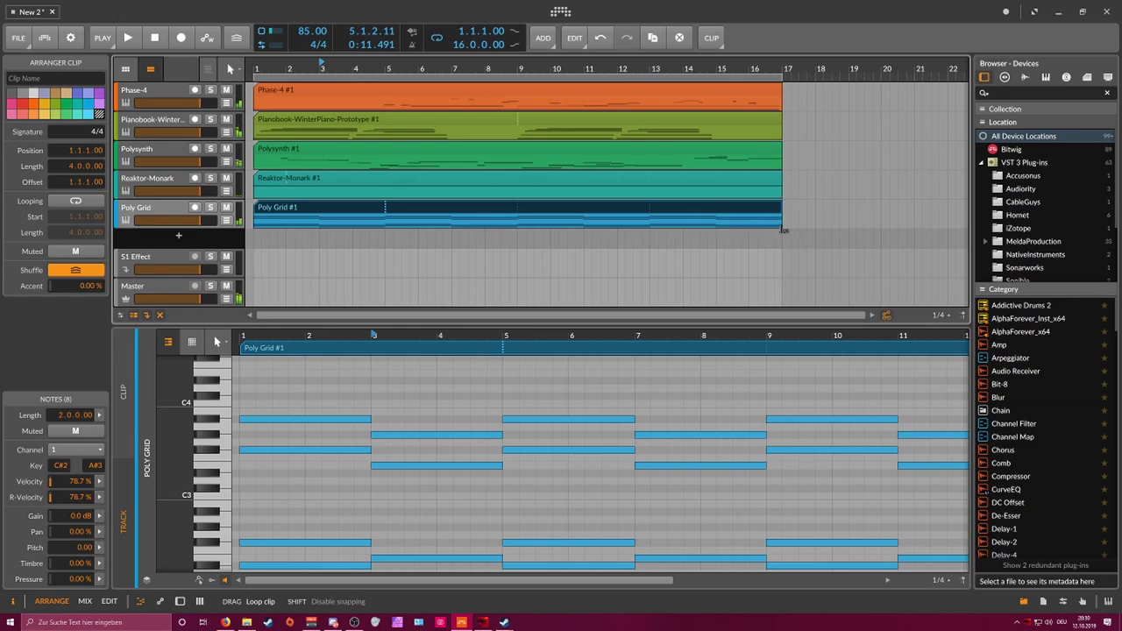
key(space)
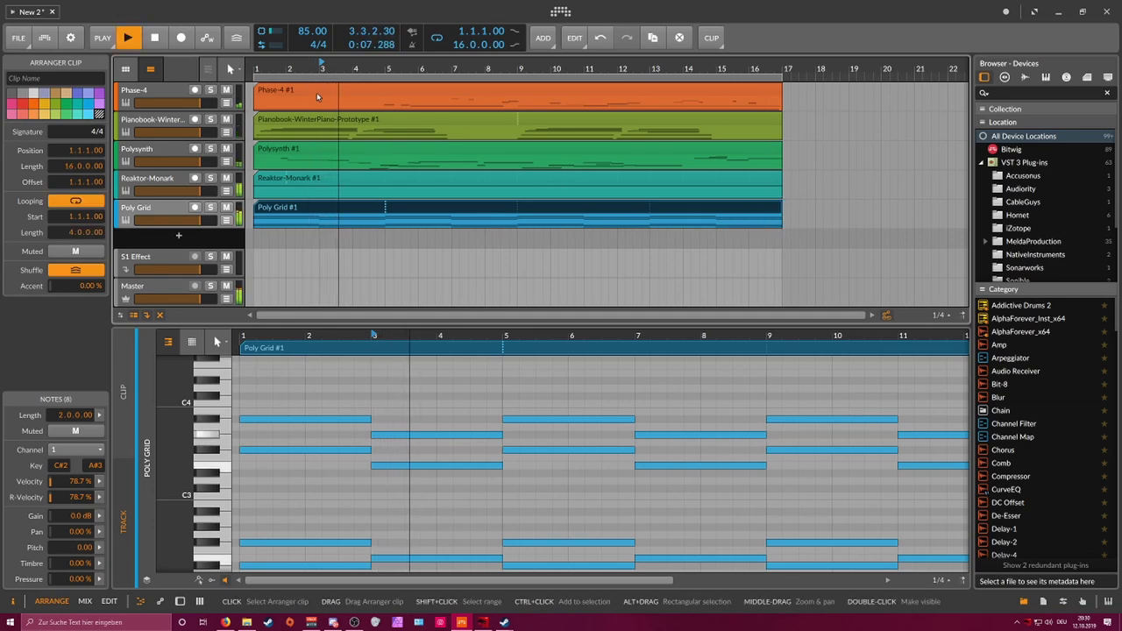
key(space)
key(space)
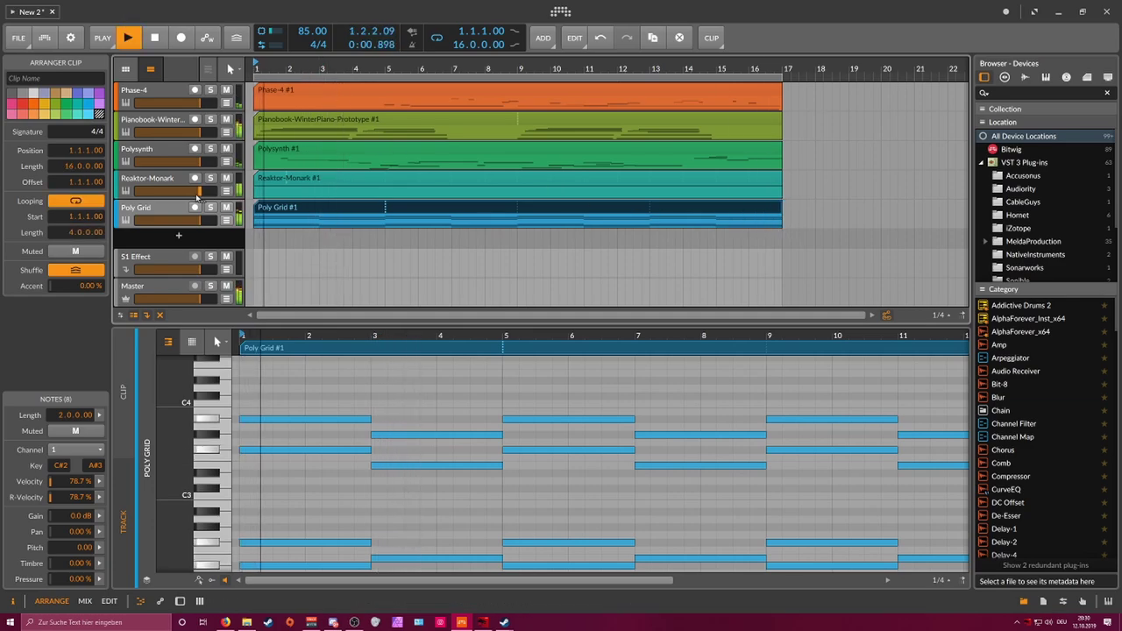
Step: Insert a Note Pitch Shifter at the start of the Poly Grid track's device chain, set it to +1 octave and restart playback
key(d)
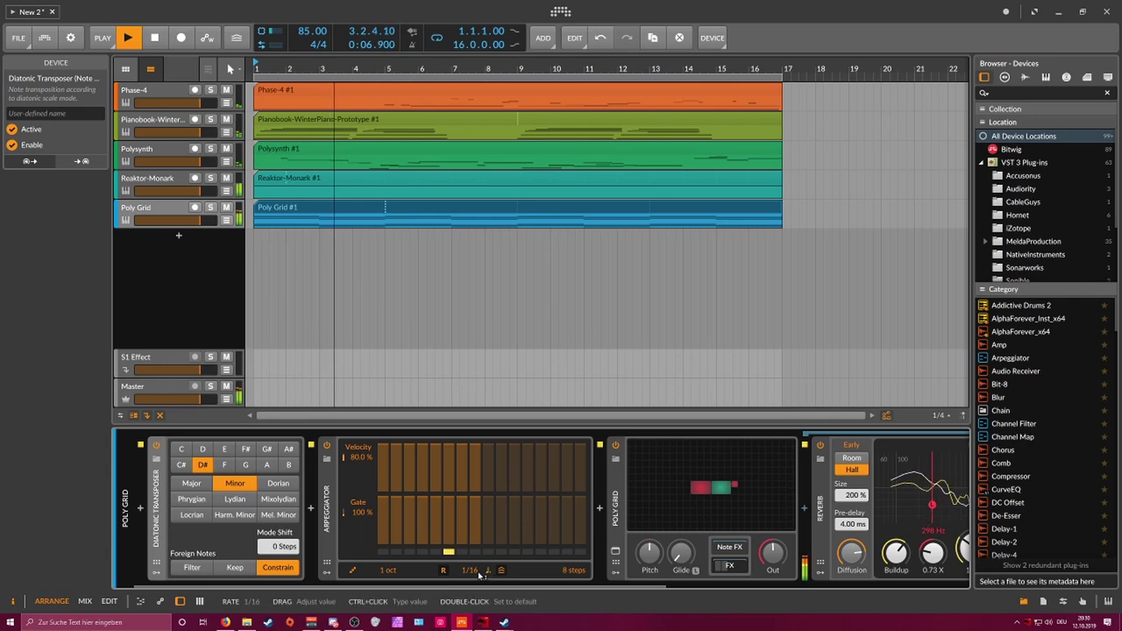
mouse_move(772, 553)
mouse_down()
mouse_move(773, 564)
mouse_move(773, 553)
mouse_up()
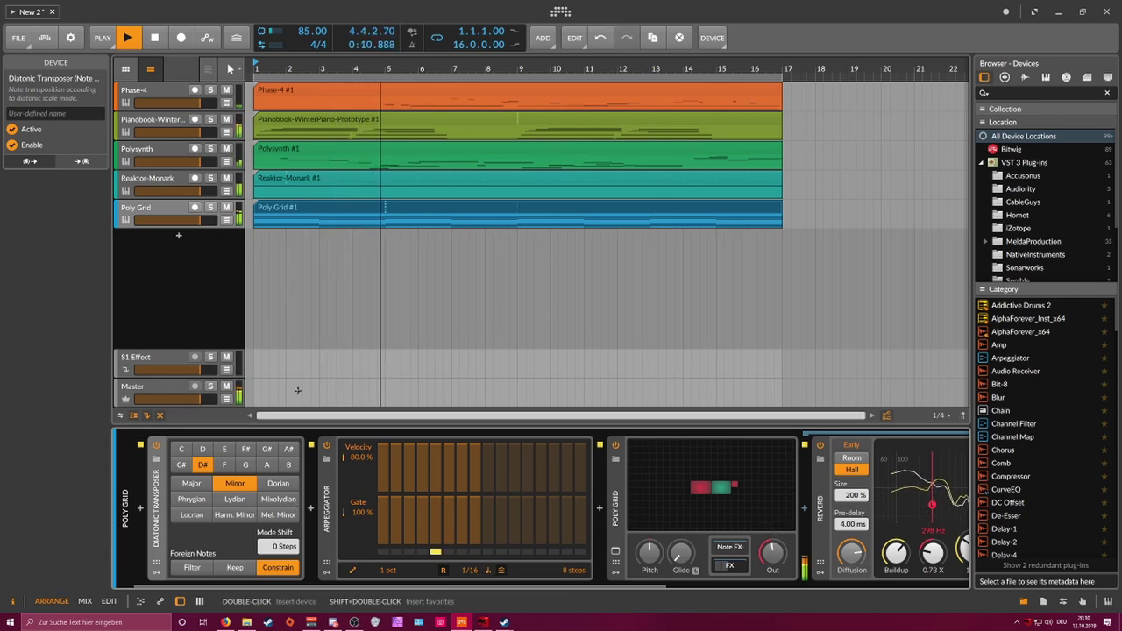
click(140, 509)
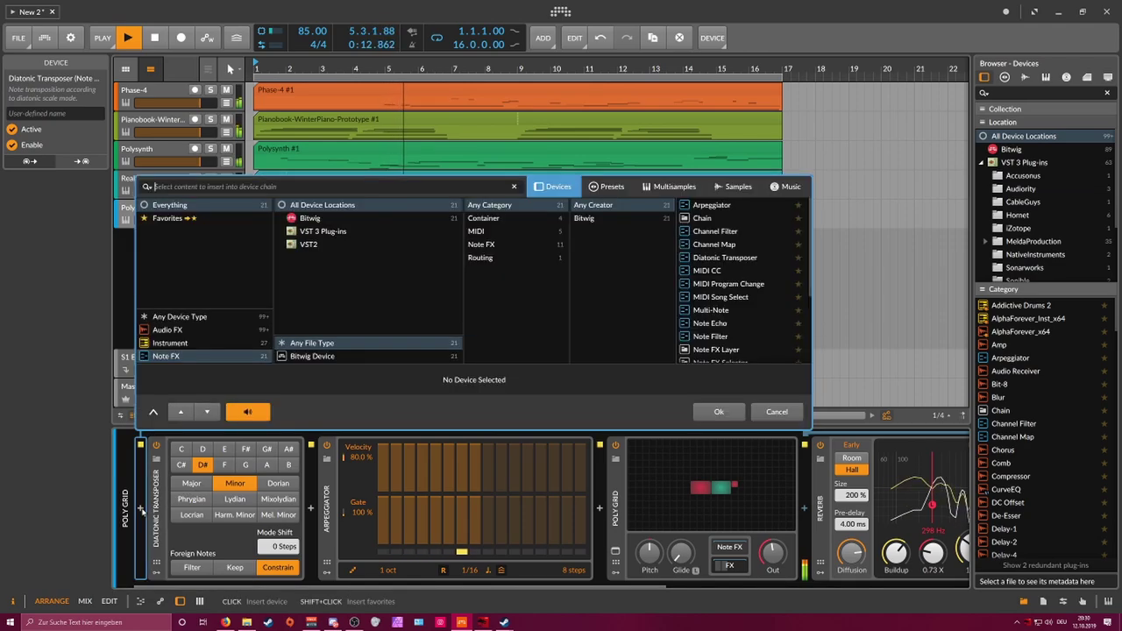
key(Escape)
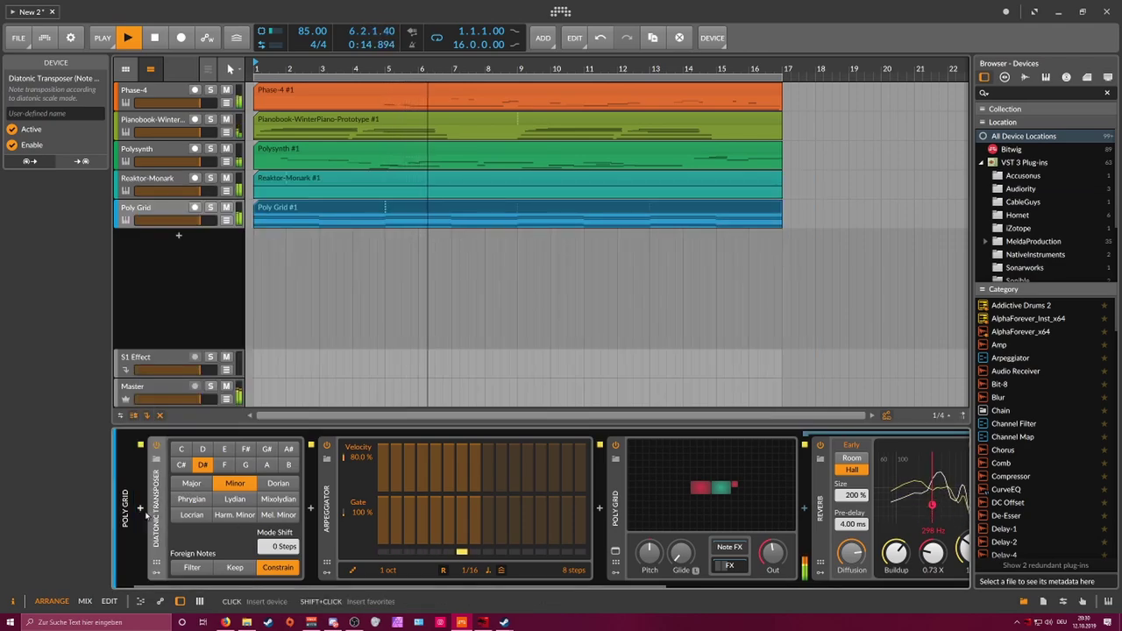
click(141, 510)
text(pitch)
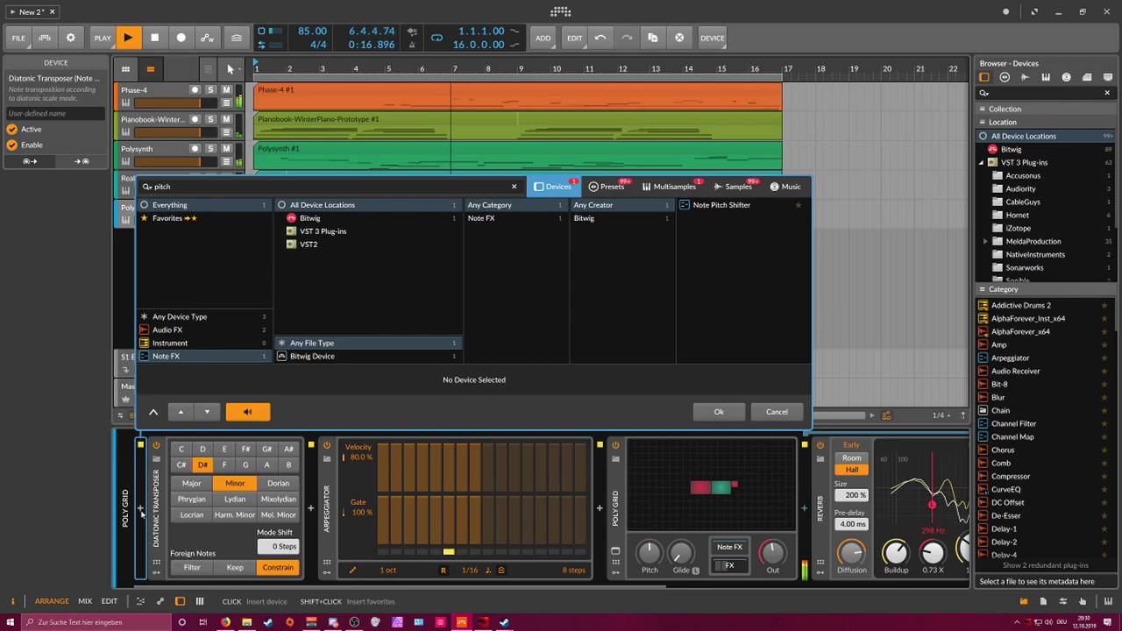
key(Down)
key(Return)
click(203, 472)
key(space)
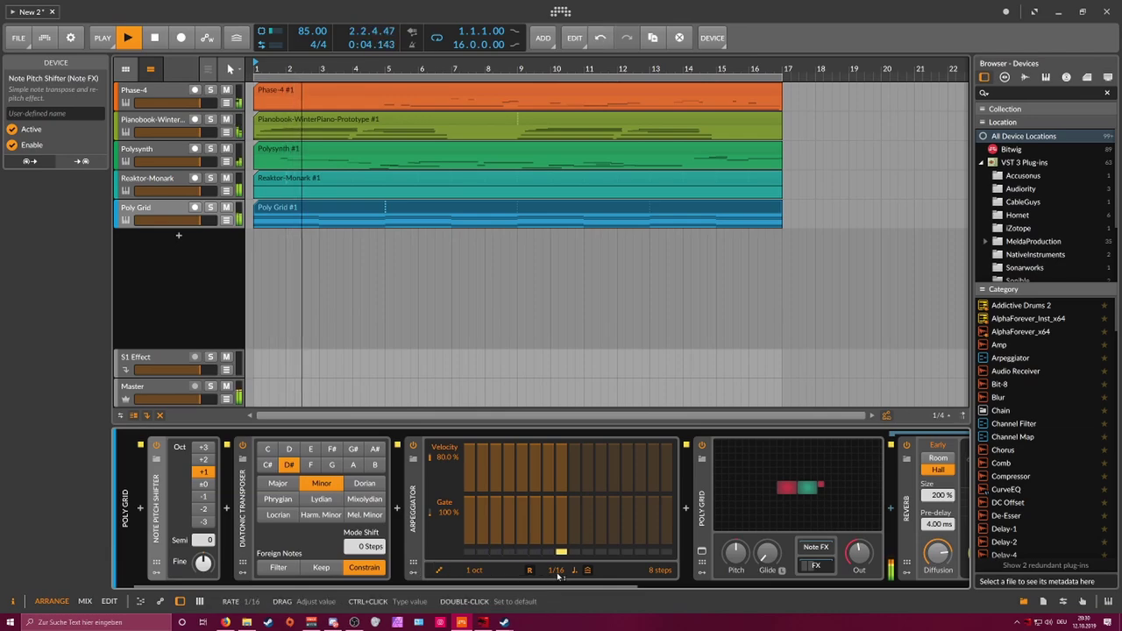
Step: Adjust Poly Grid's output level and set the decay of its ADSR module to about 623 ms
scroll(587, 574, right, 5)
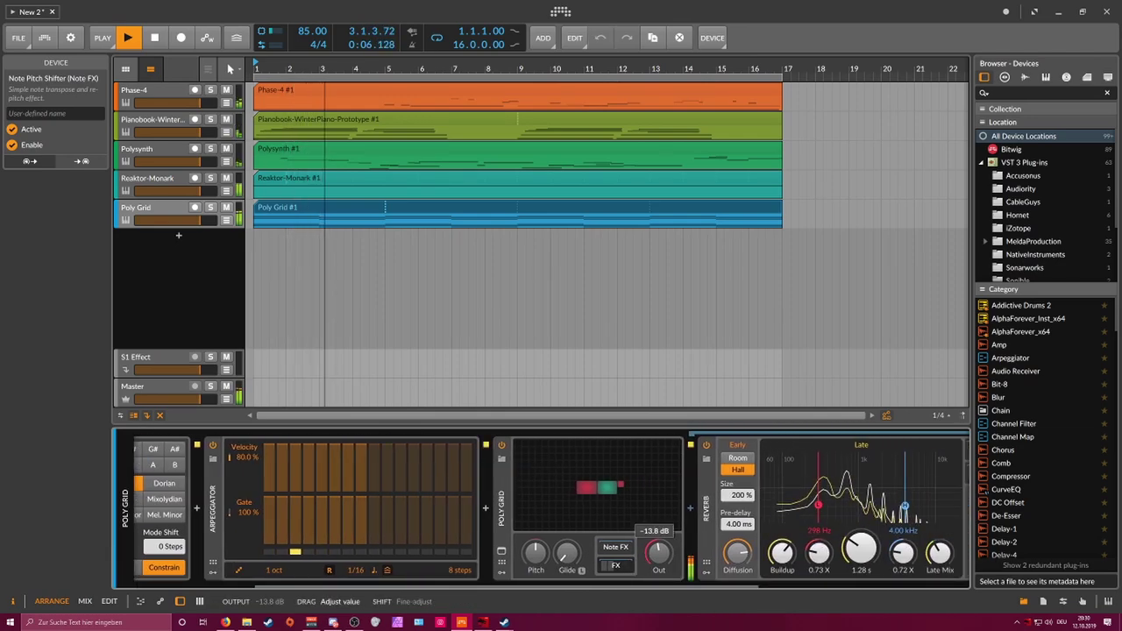
drag(658, 553, 658, 557)
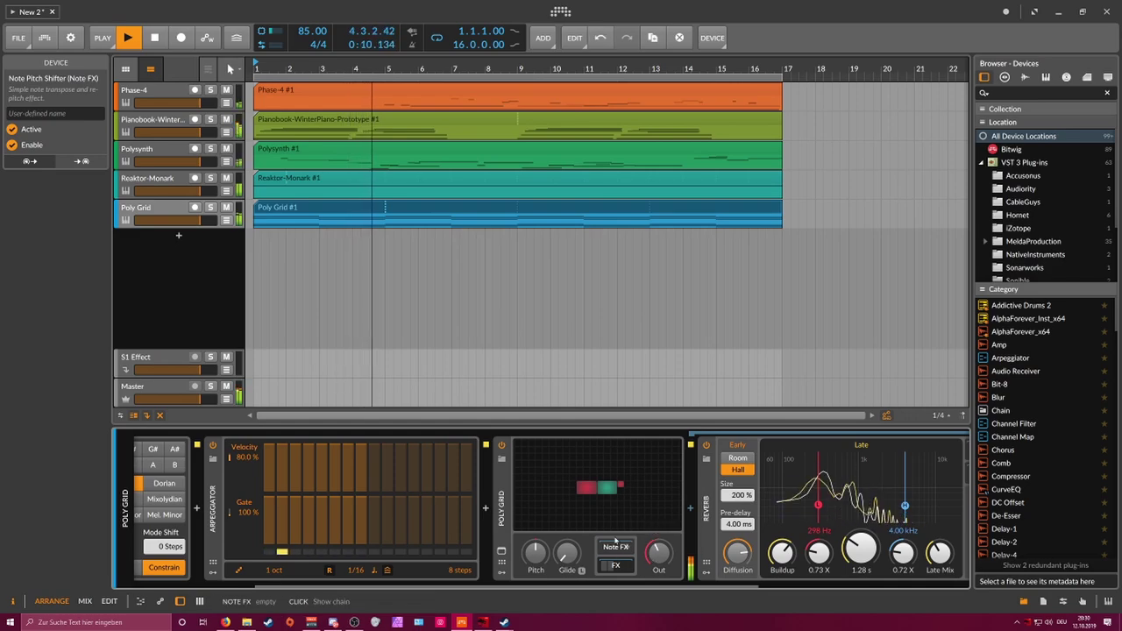
double_click(601, 489)
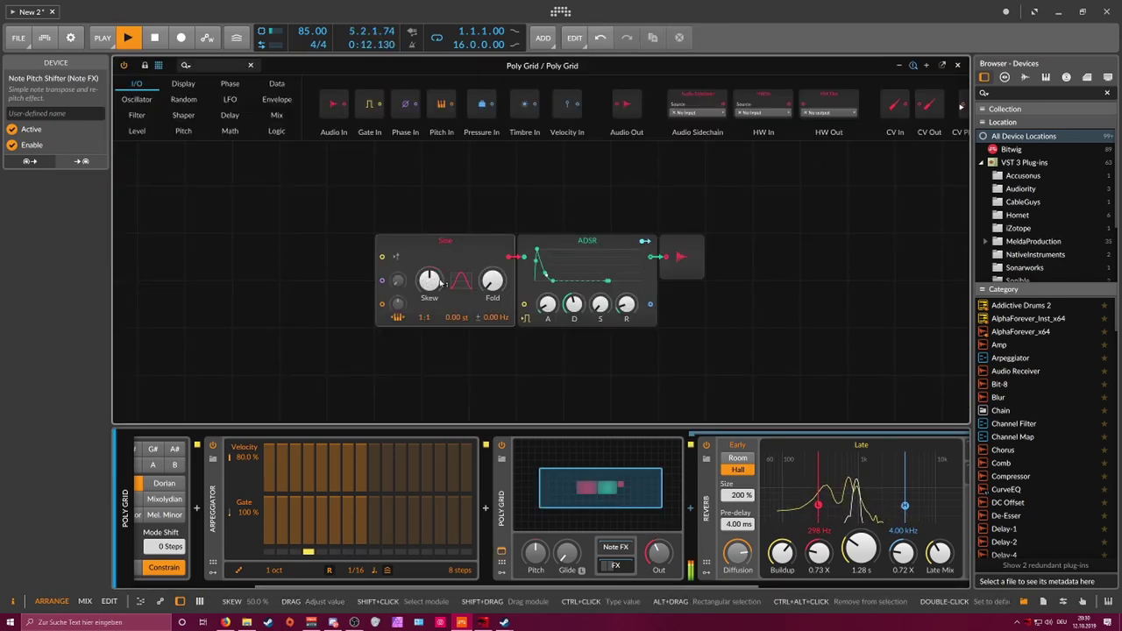
drag(572, 304, 573, 301)
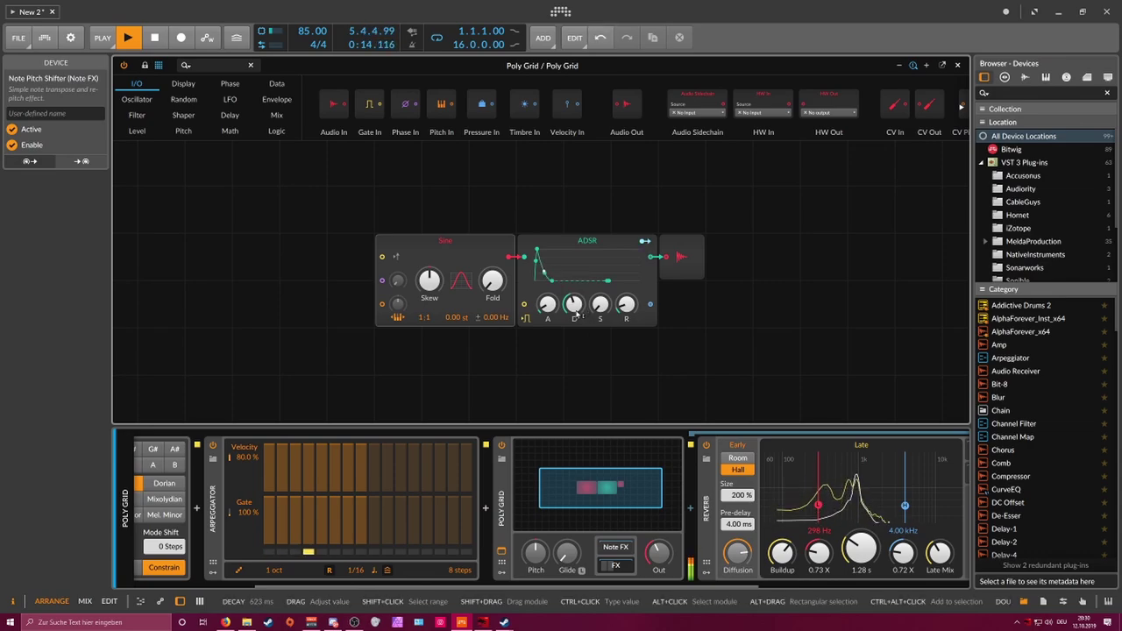
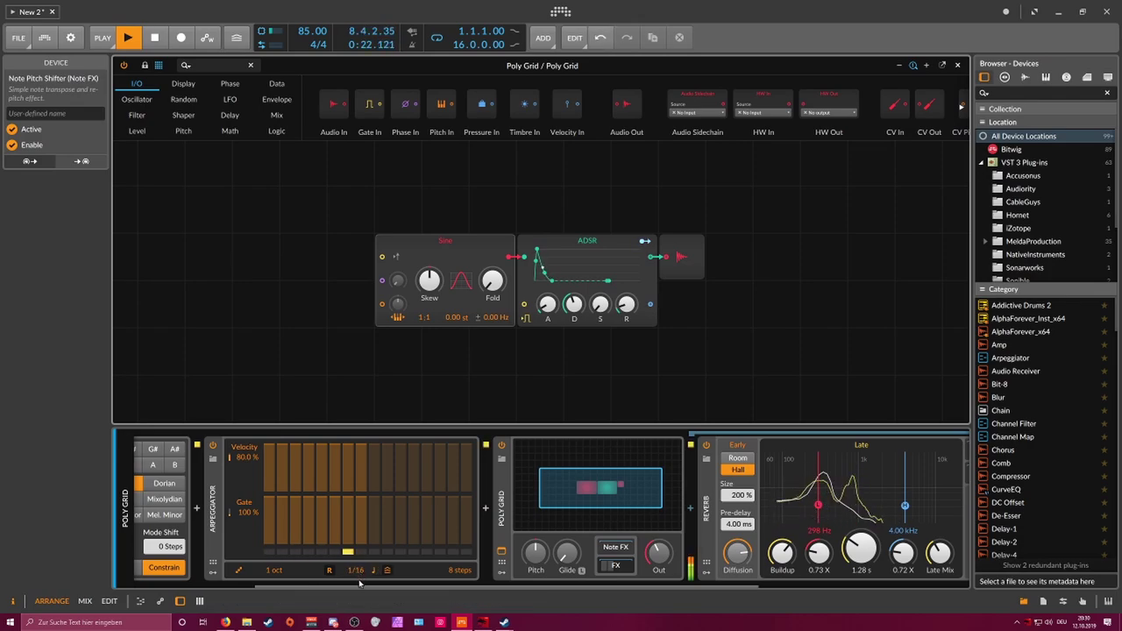
Step: Add a Random modulator to the Arpeggiator, map it to Octaves with an amount of 1.000 and show its detail settings
drag(358, 587, 234, 586)
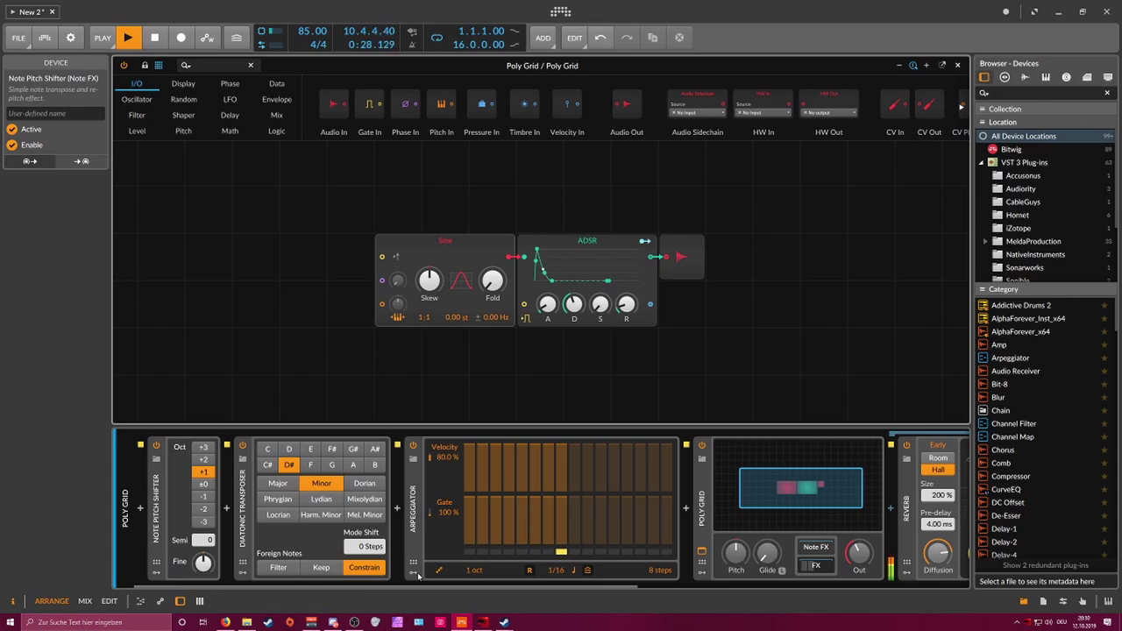
click(413, 571)
click(446, 460)
text(ra)
key(Return)
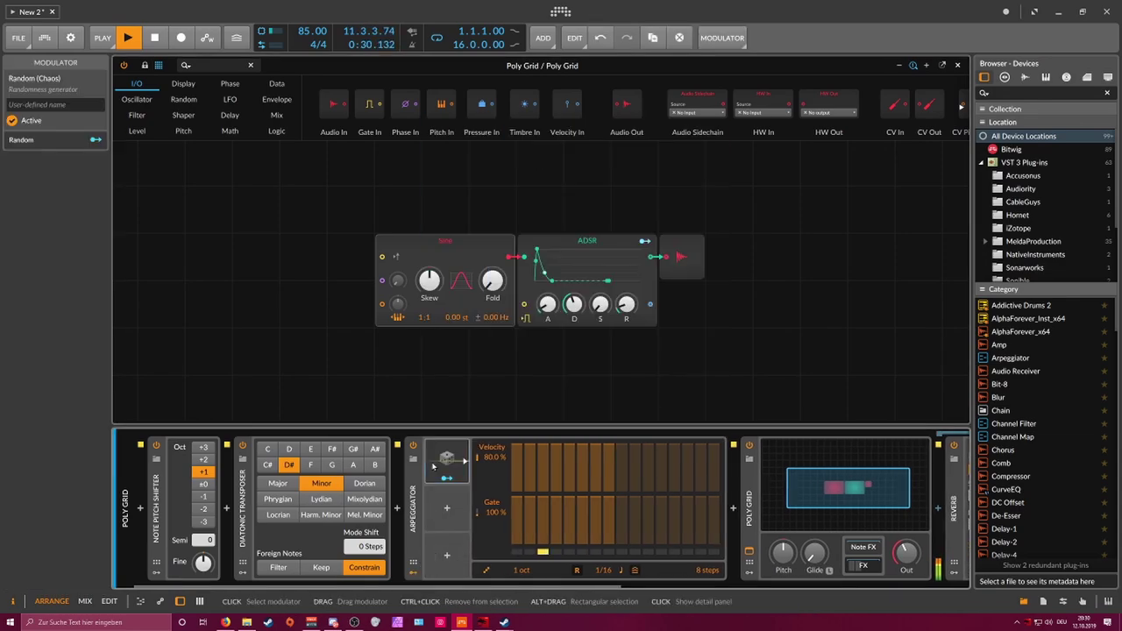
click(446, 478)
drag(526, 571, 520, 563)
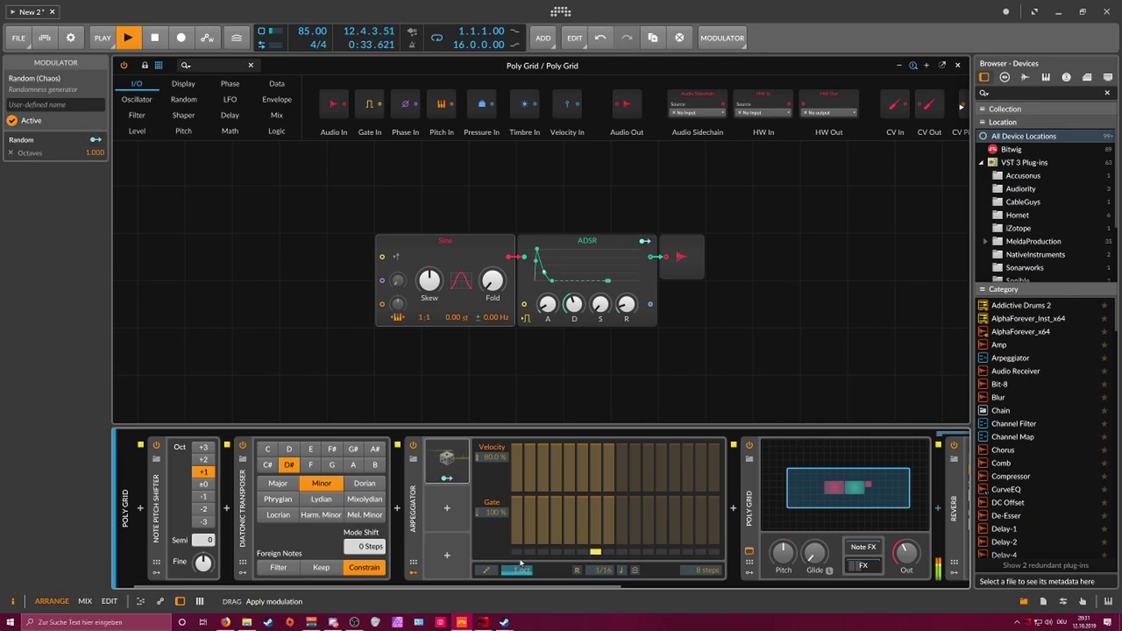
click(465, 461)
Step: Try an ADSR decay of 1.43 s and different Sine skew amounts in the Poly Grid patch, and close its editor
drag(456, 585, 653, 585)
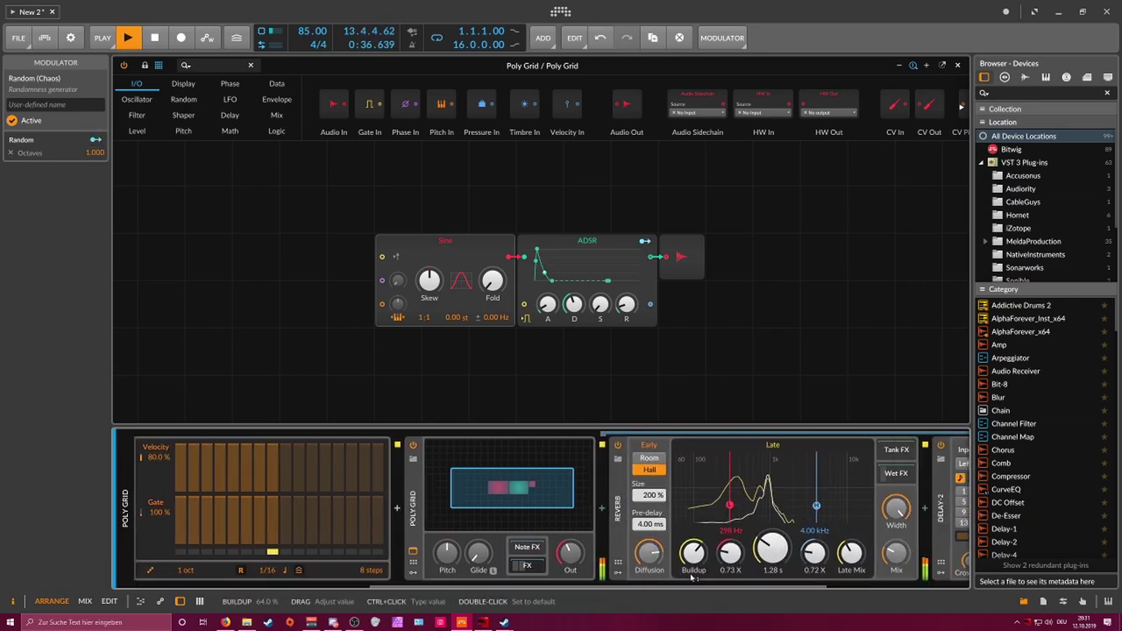
click(531, 517)
mouse_move(455, 233)
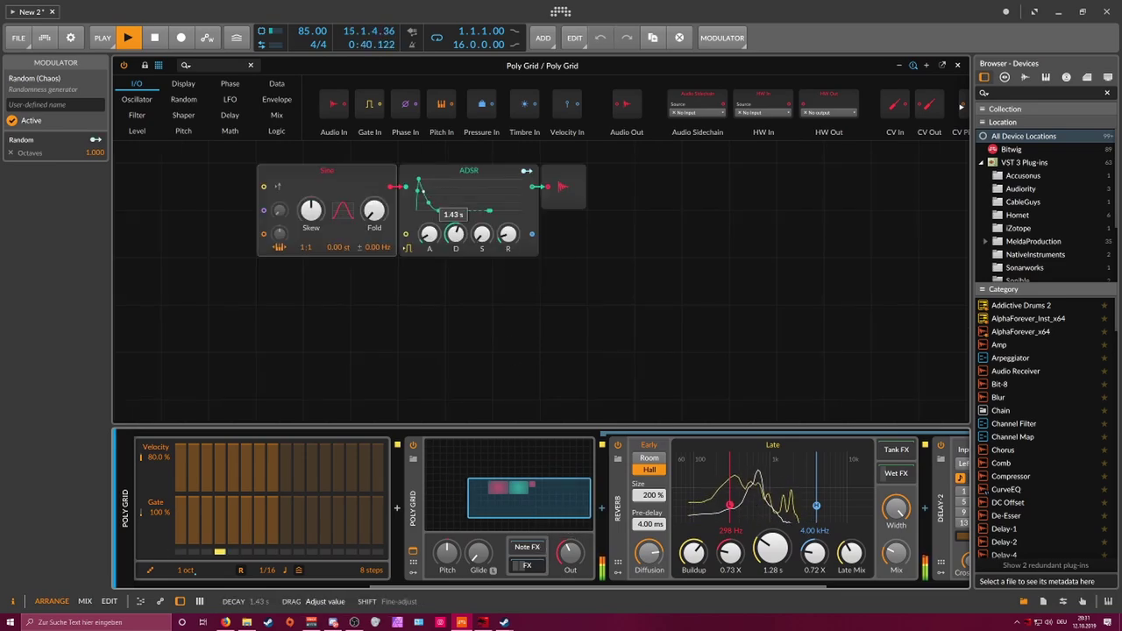
mouse_move(311, 210)
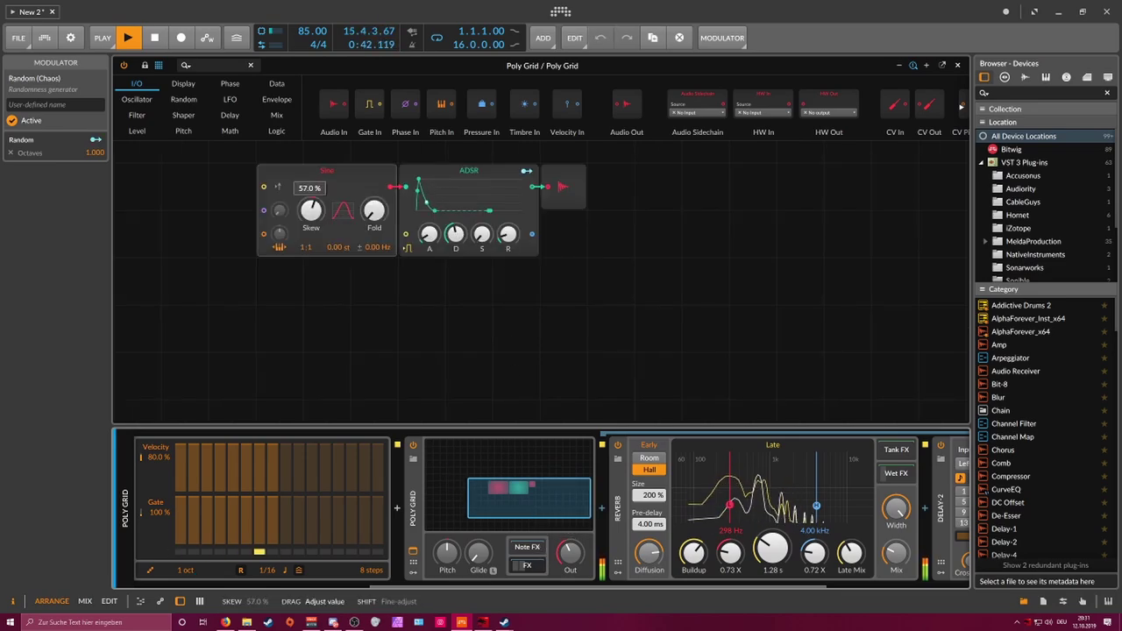
drag(312, 213, 313, 236)
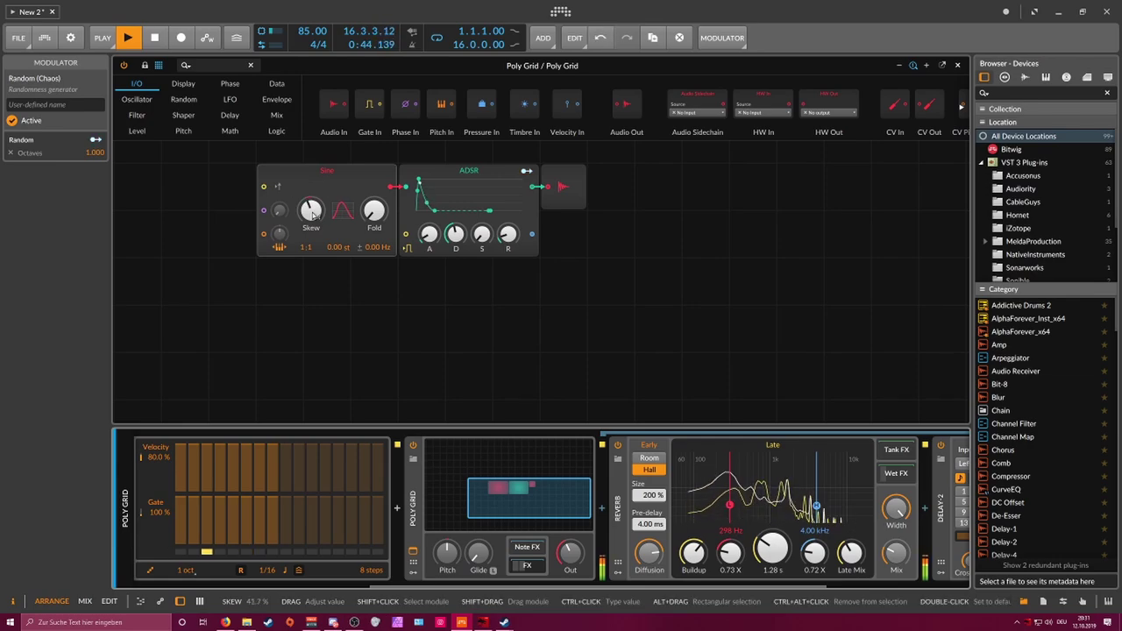
scroll(325, 581, left, 5)
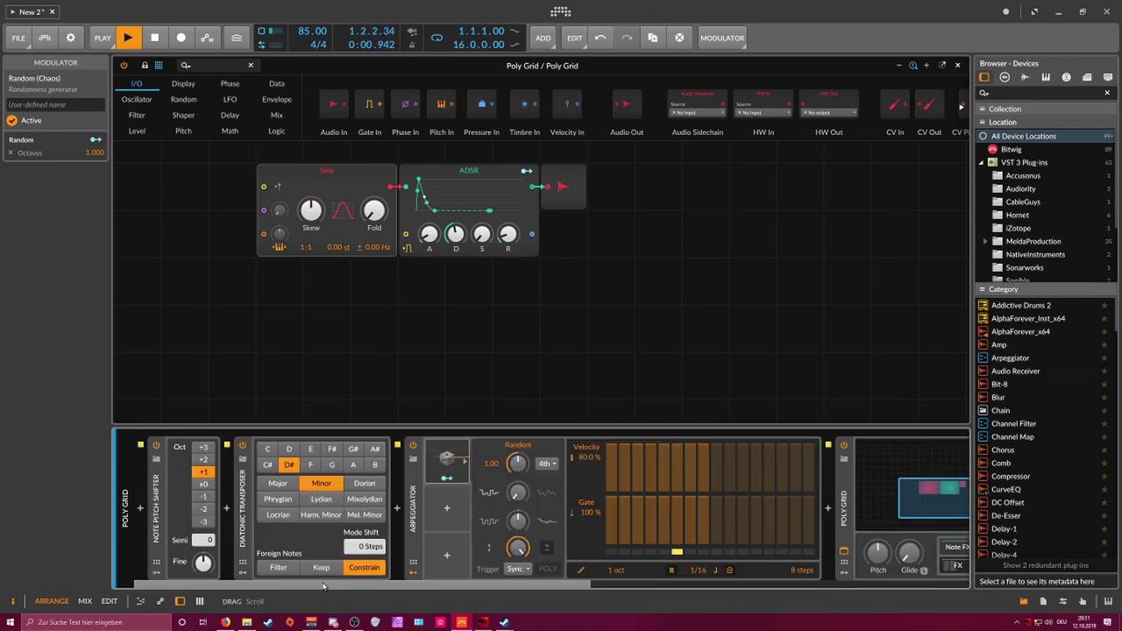
click(958, 66)
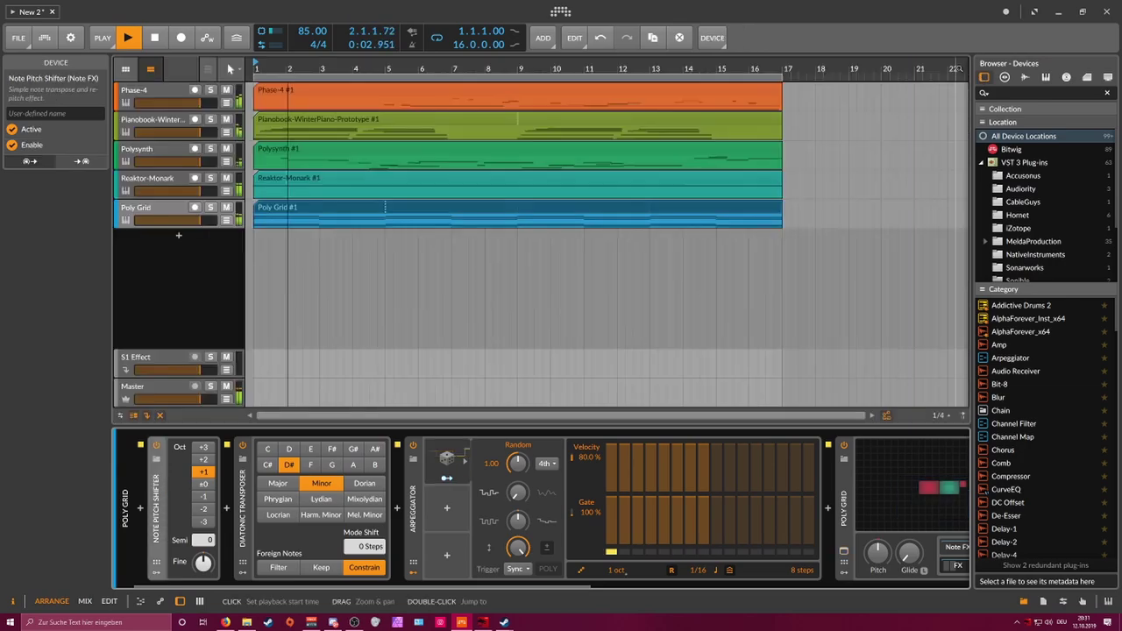
Step: Examine the Poly Grid clip's chord notes in the note editor, resize the editor and return to the track's devices
click(348, 207)
double_click(348, 207)
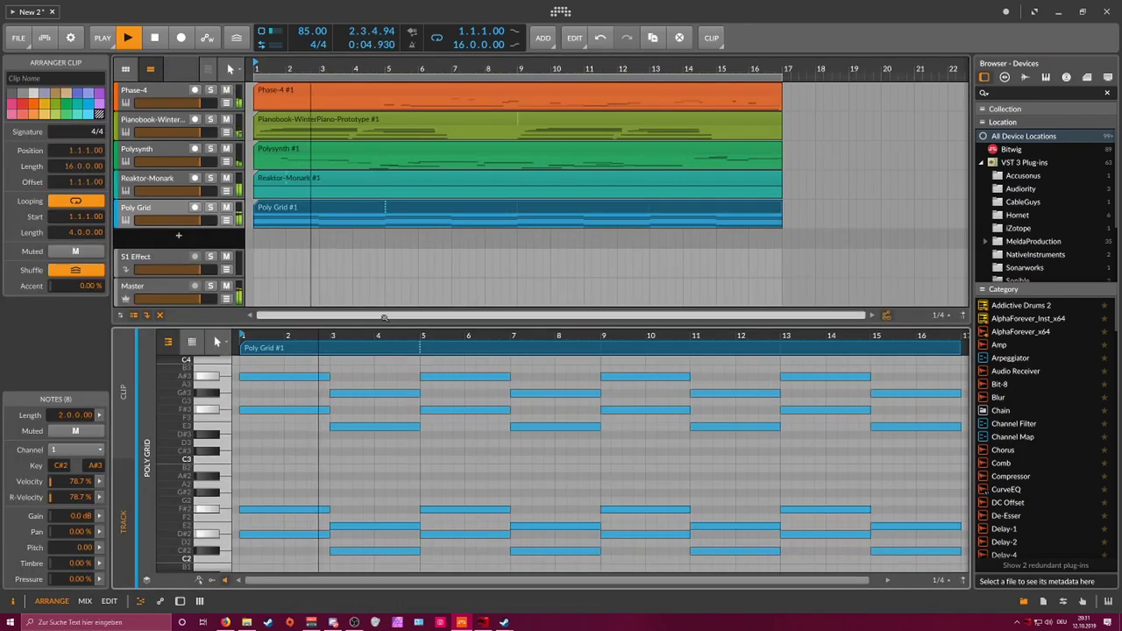
drag(400, 324, 386, 202)
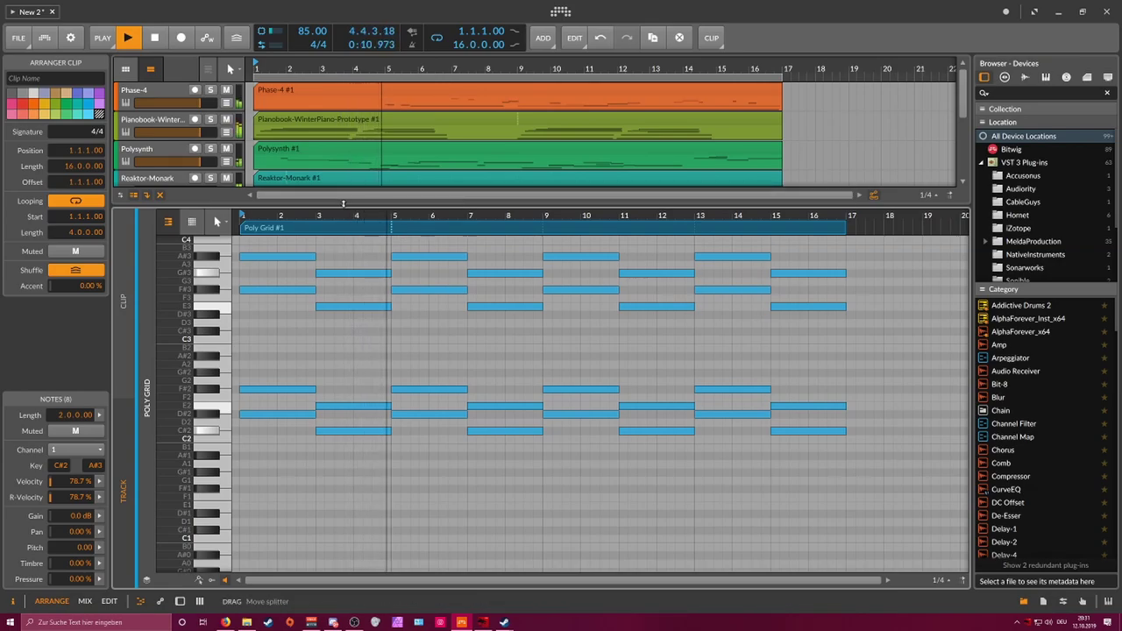
drag(348, 205, 348, 253)
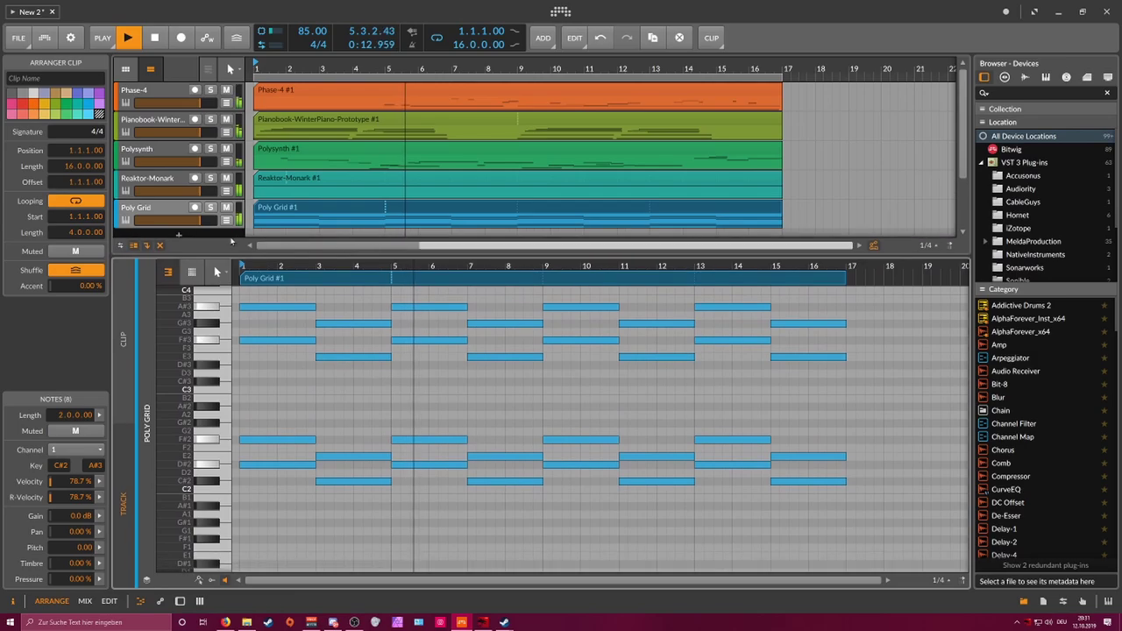
click(176, 213)
double_click(175, 213)
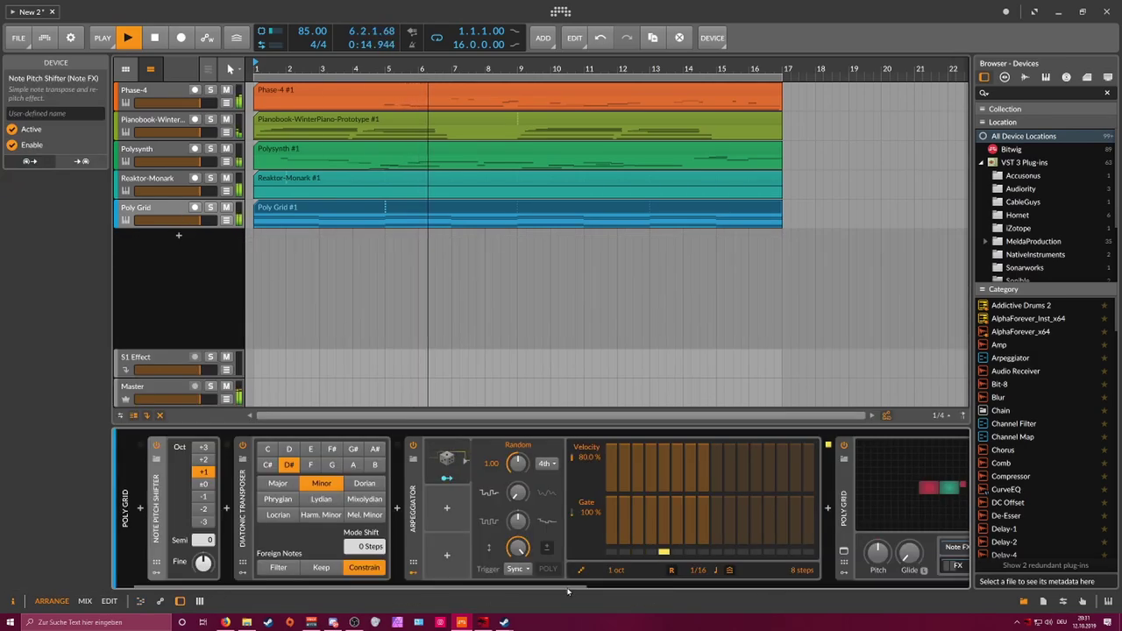
Step: Readjust the ADSR decay in the Poly Grid patch and lower the device's output to about -29.4 dB
click(597, 587)
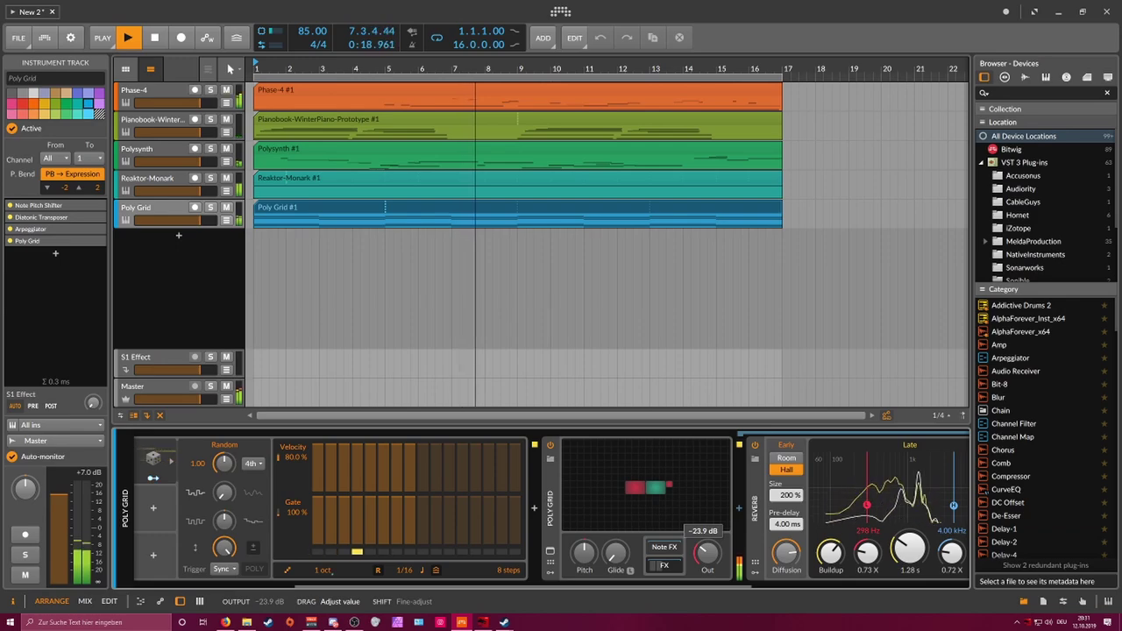
drag(706, 552, 706, 554)
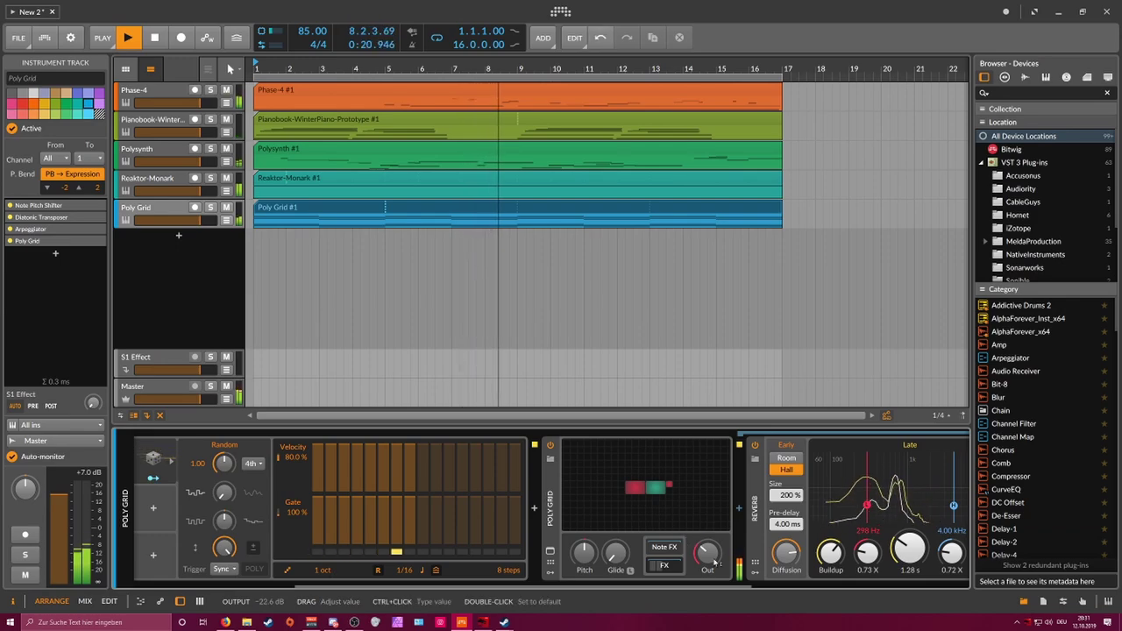
click(671, 503)
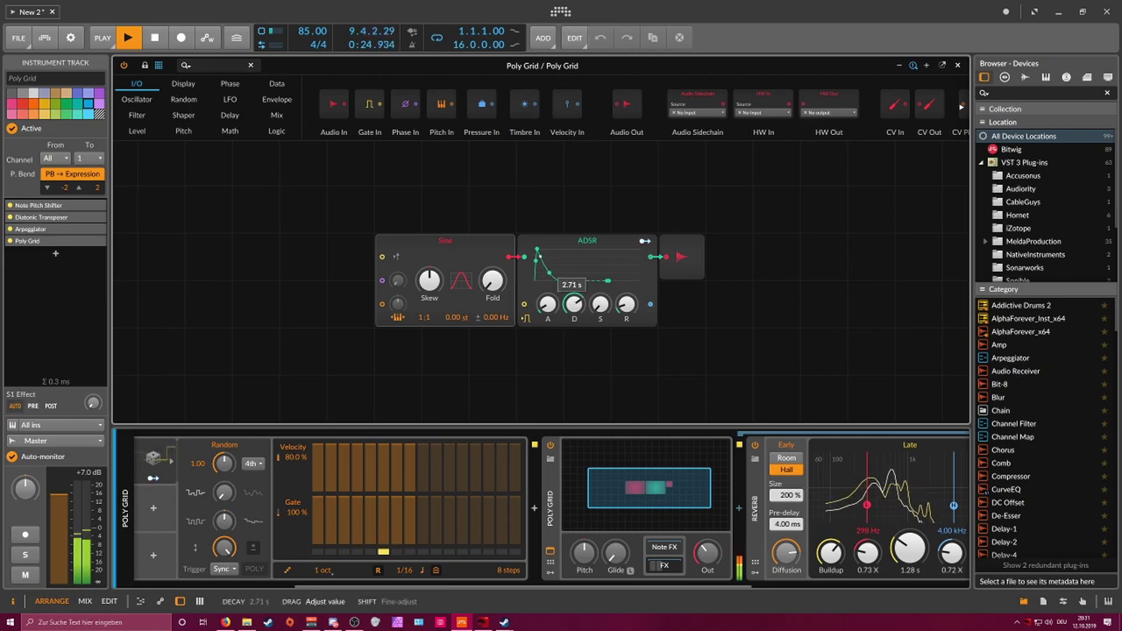
click(547, 307)
click(574, 306)
drag(706, 552, 710, 555)
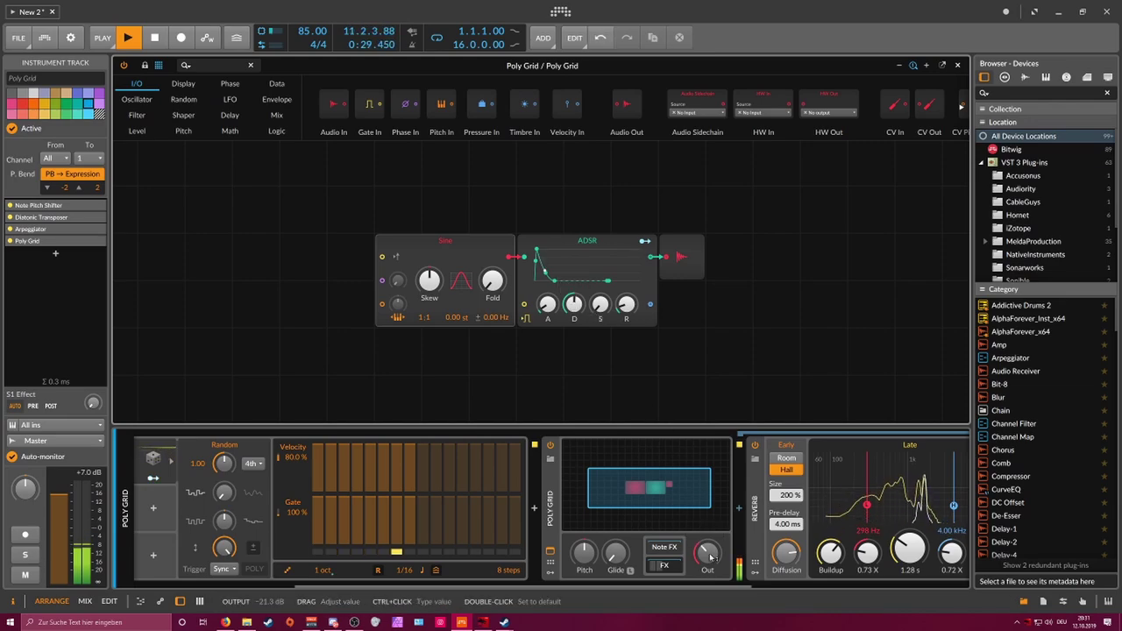
click(957, 66)
mouse_move(707, 552)
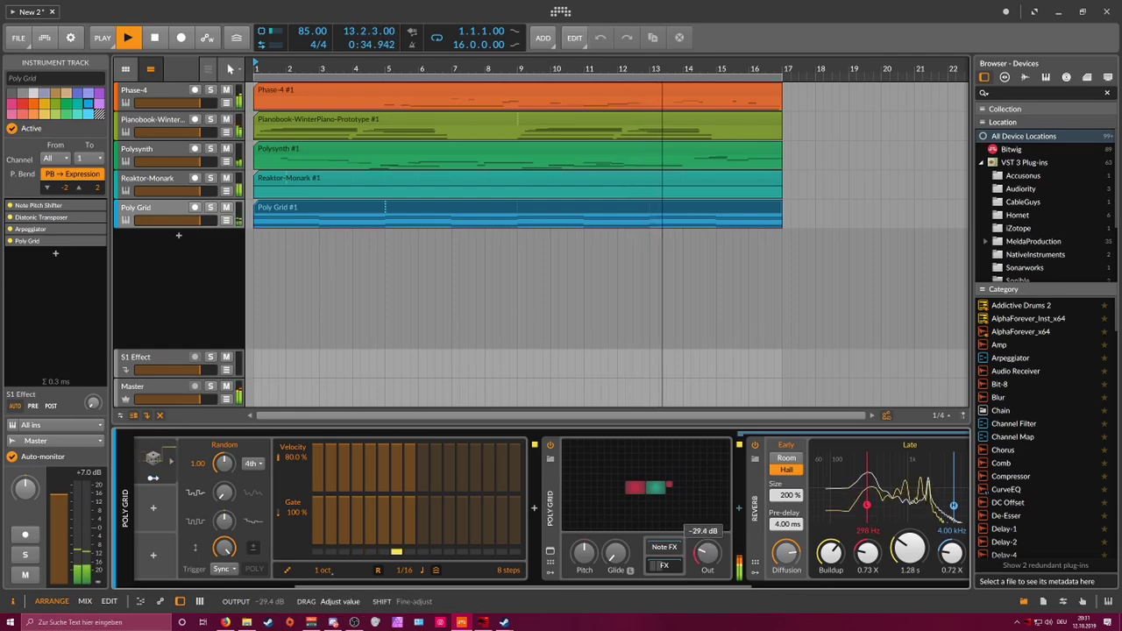
Step: Delete the upper chord notes in the Poly Grid clip, keeping only the D#2 and C#2 notes, and play from the start
key(space)
double_click(307, 210)
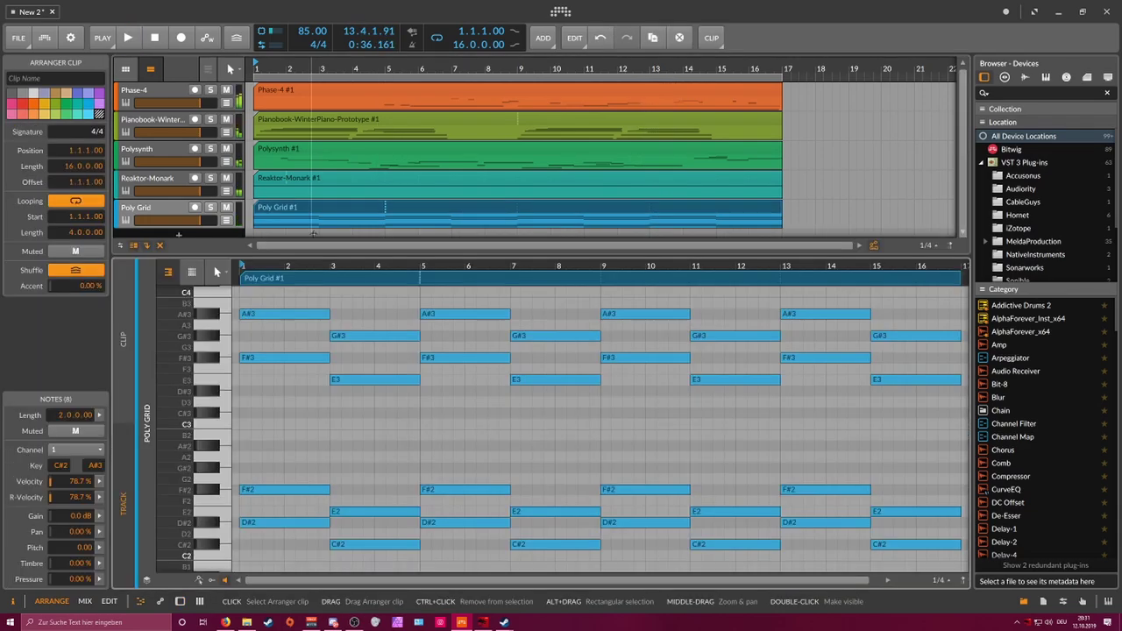
drag(278, 297, 354, 431)
key(Delete)
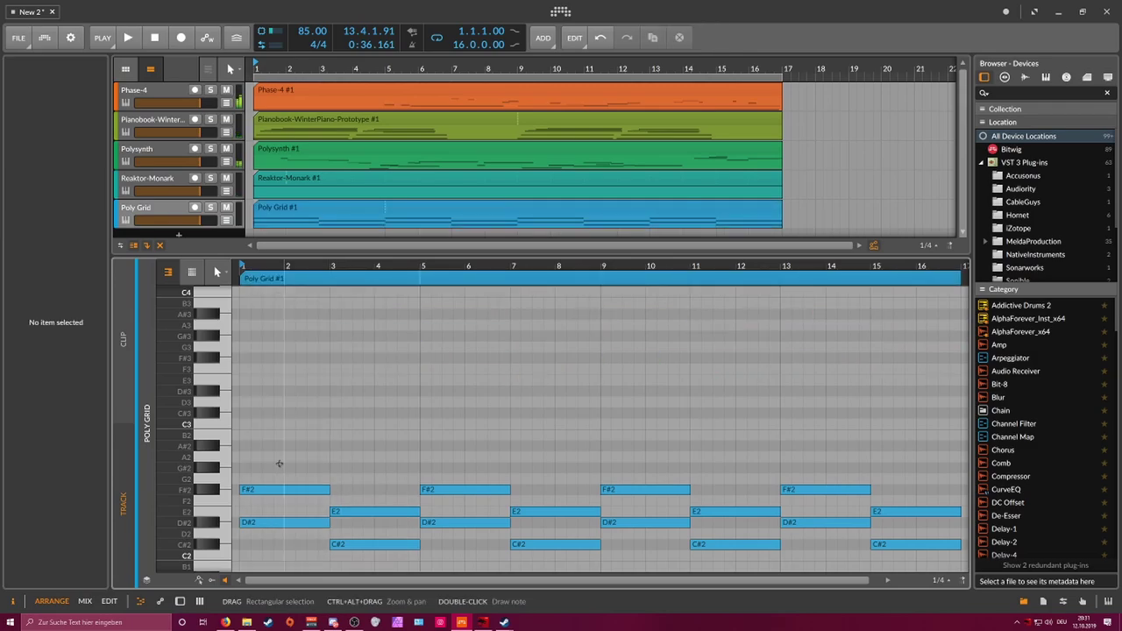
drag(279, 465, 379, 517)
key(Delete)
click(342, 496)
key(space)
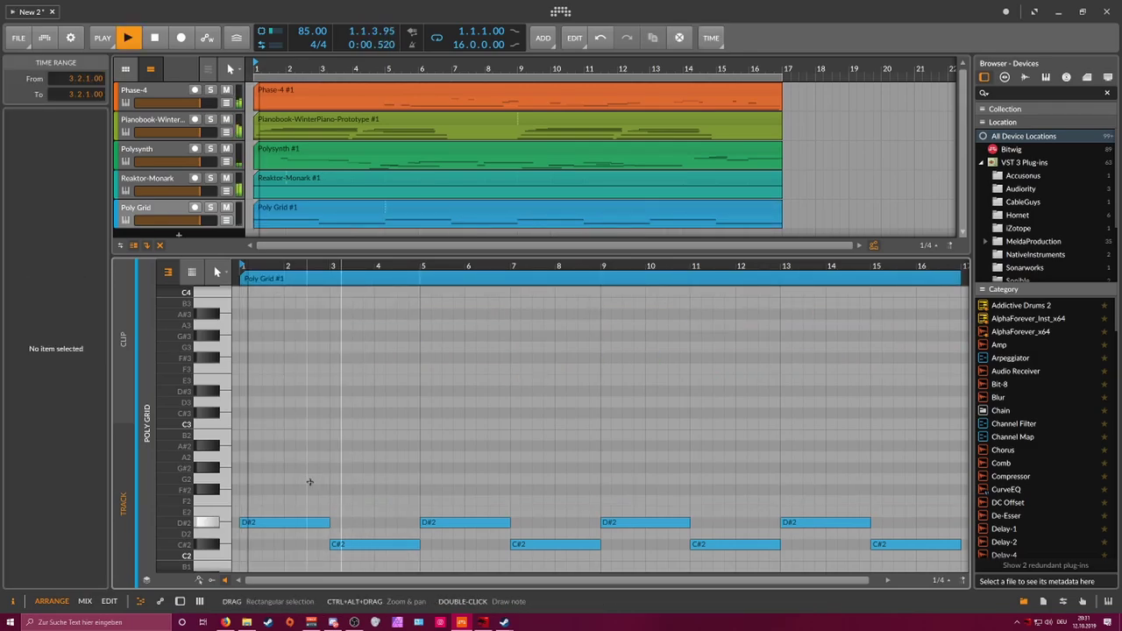
Step: Raise the Poly Grid device's output to about -18.1 dB
key(d)
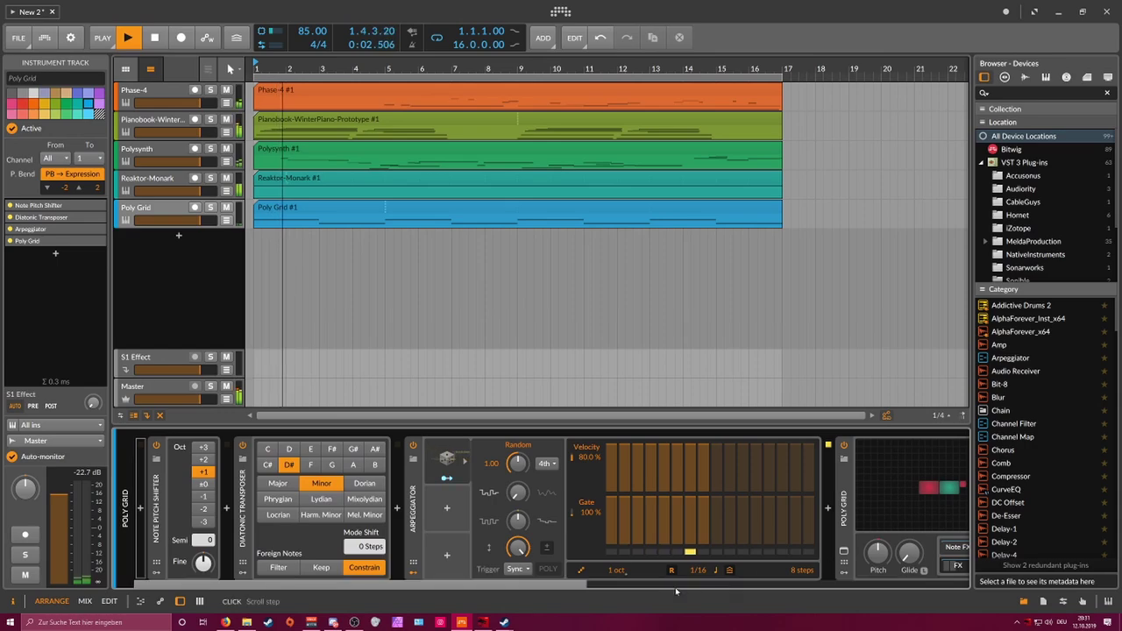
drag(584, 584, 744, 570)
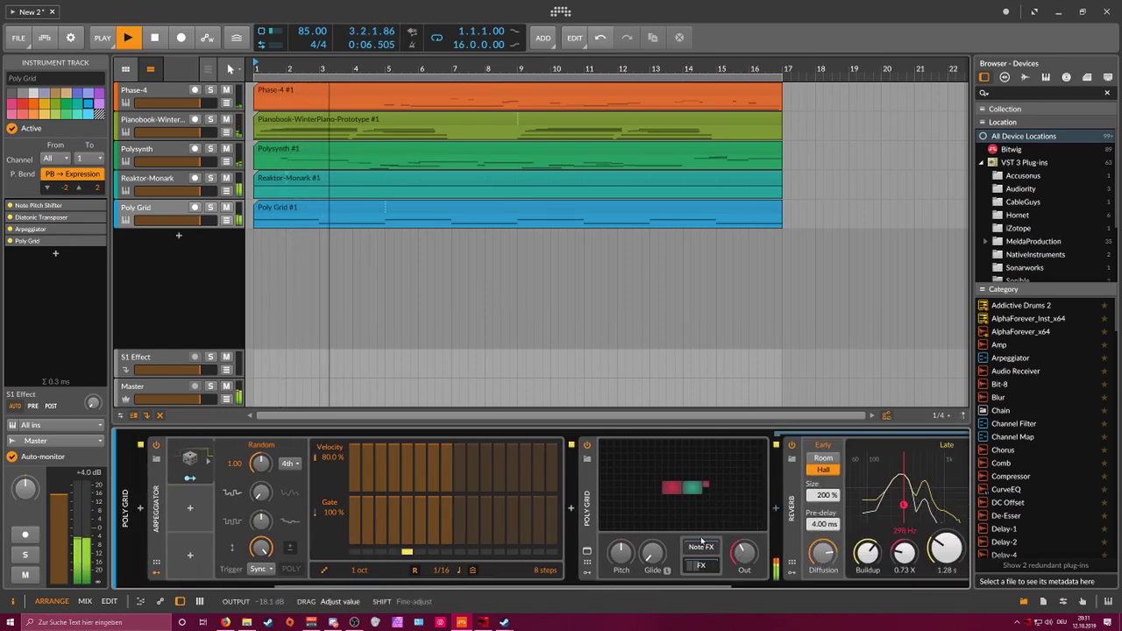
Step: Add a two-bar note above D#2 at the start of the Poly Grid clip and move it up to A#2
double_click(265, 208)
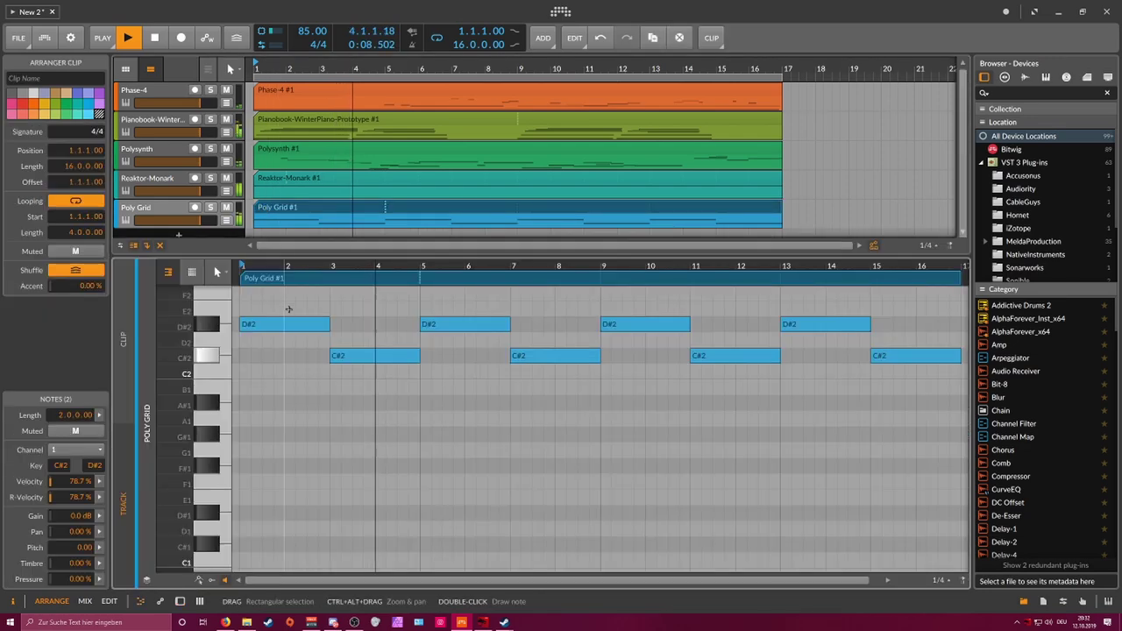
scroll(288, 308, up, 2)
click(248, 400)
drag(248, 400, 335, 398)
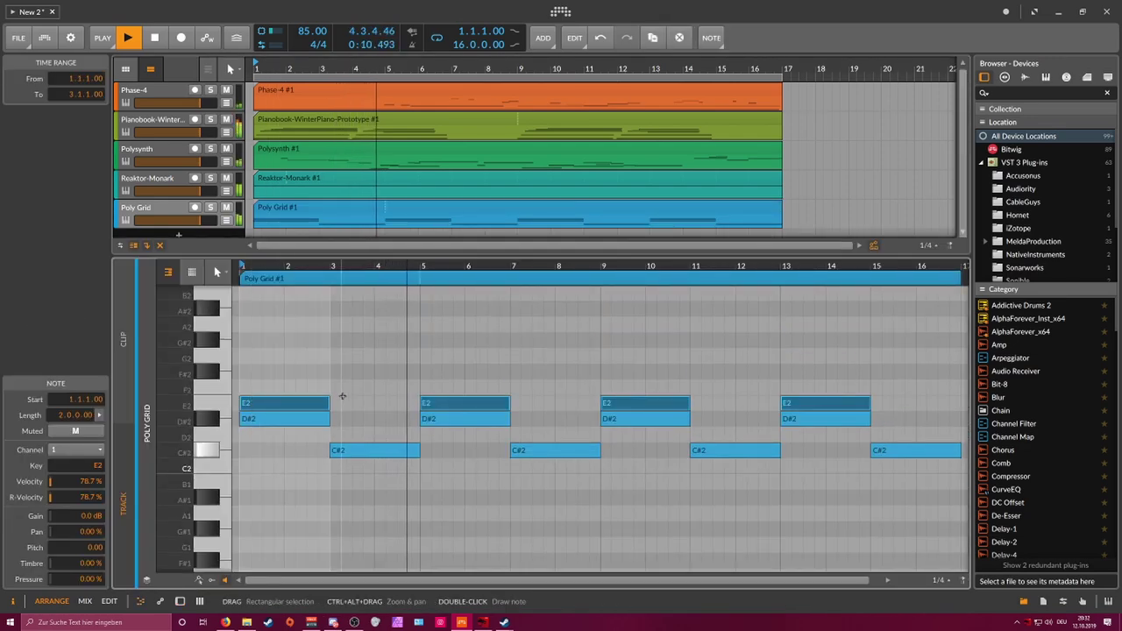
key(Up)
key(Up)
key(Up)
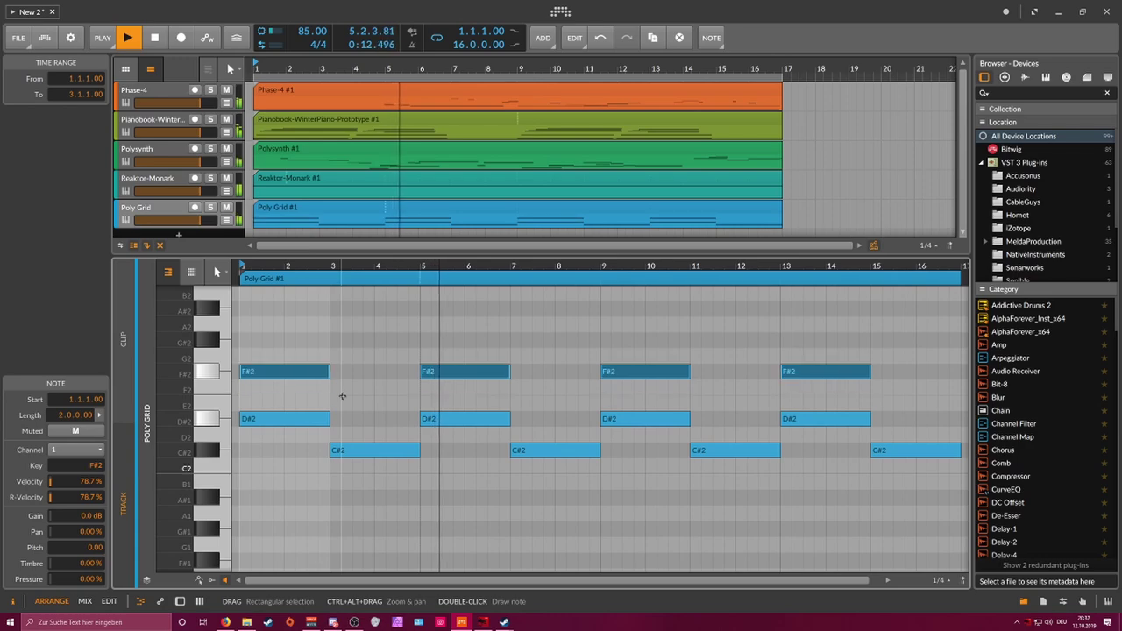
key(Up)
key(Up)
key(Up)
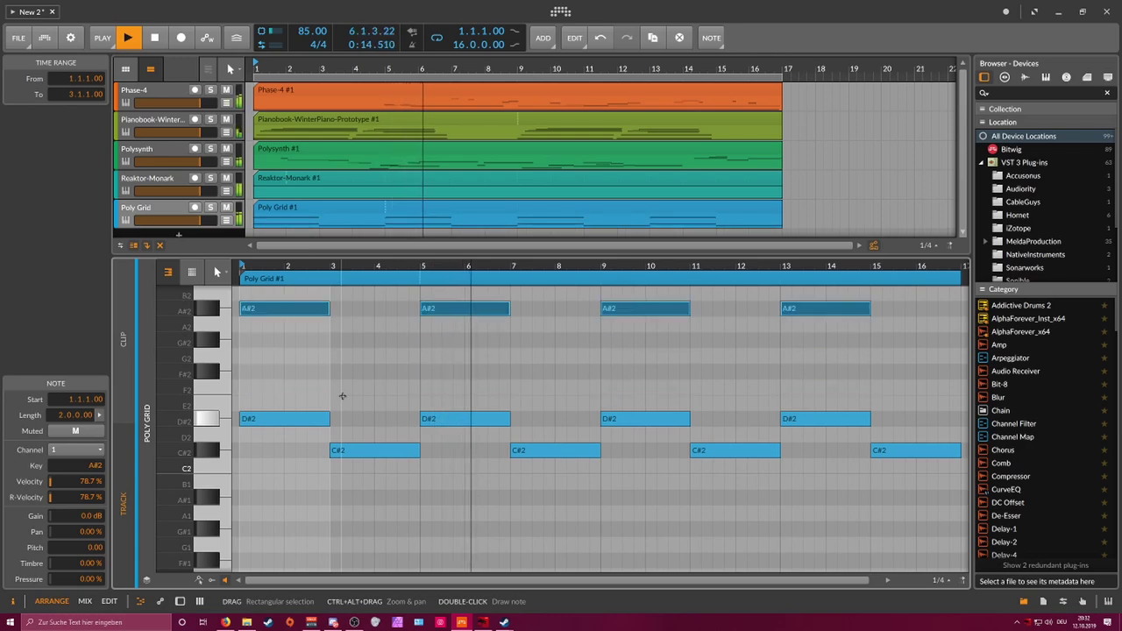
Step: Add a two-bar note above C#2 at bar 3 of the Poly Grid clip and move it to G#2
double_click(349, 311)
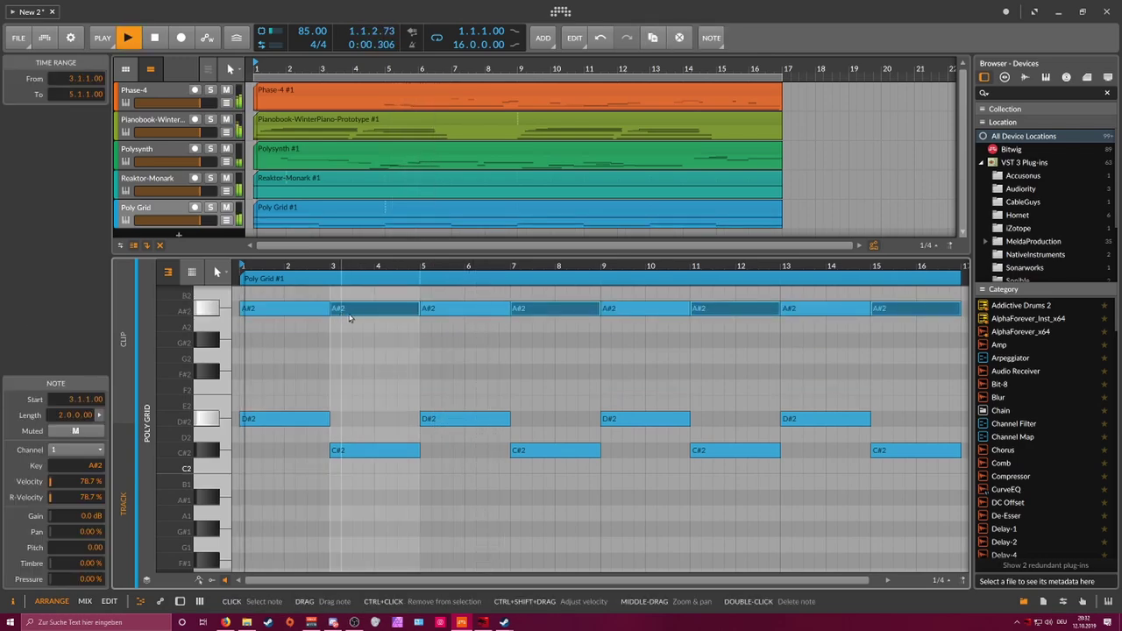
click(180, 217)
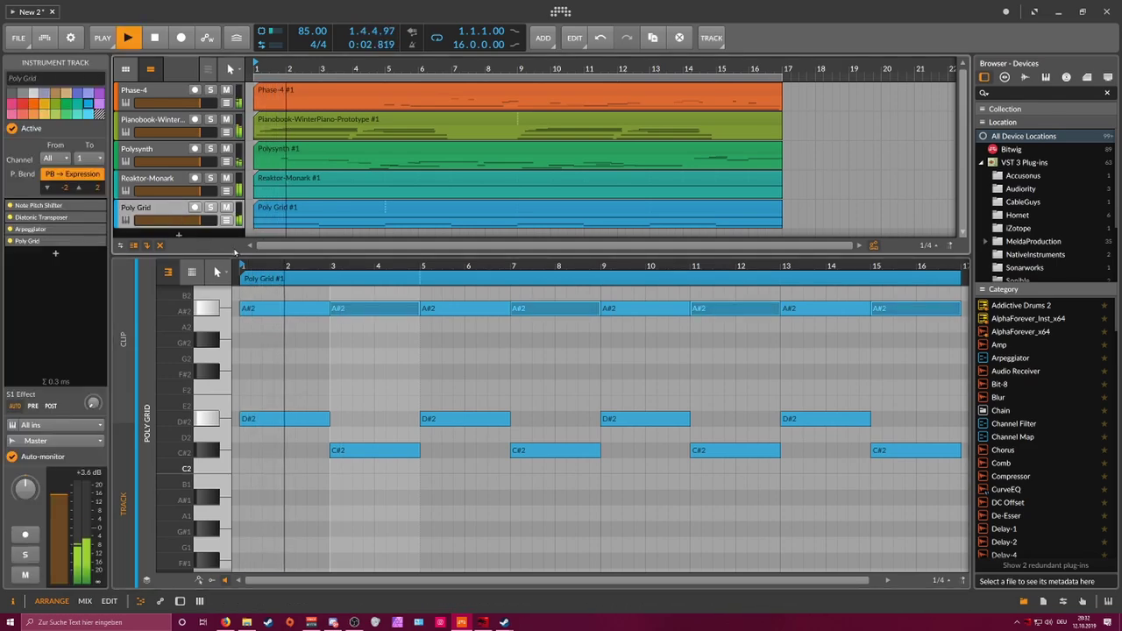
scroll(275, 323, up, 1)
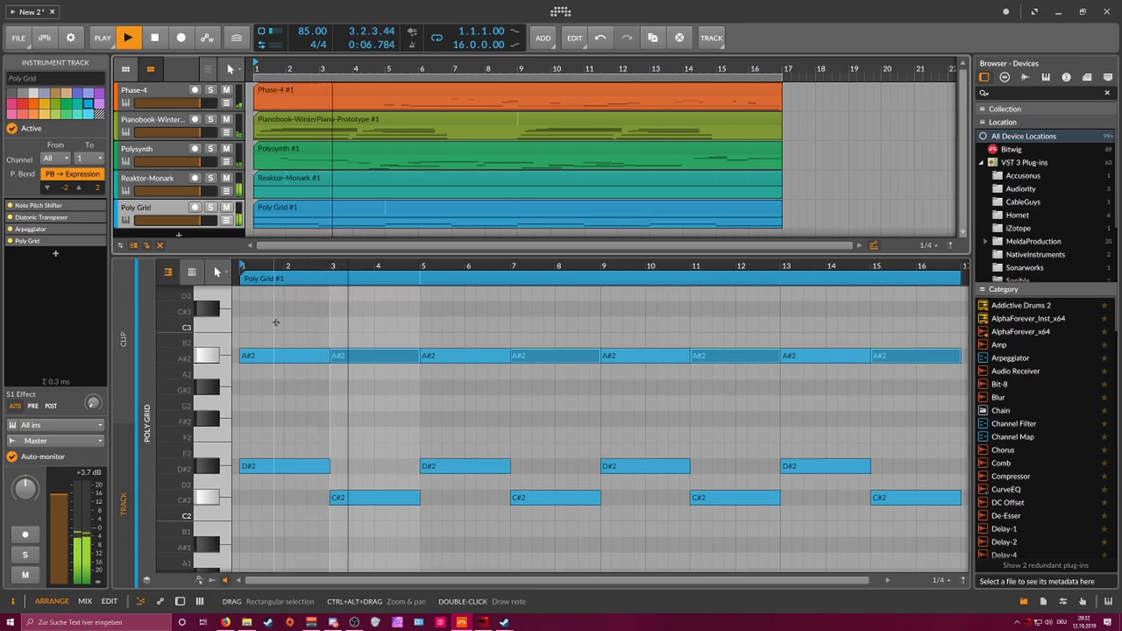
double_click(346, 387)
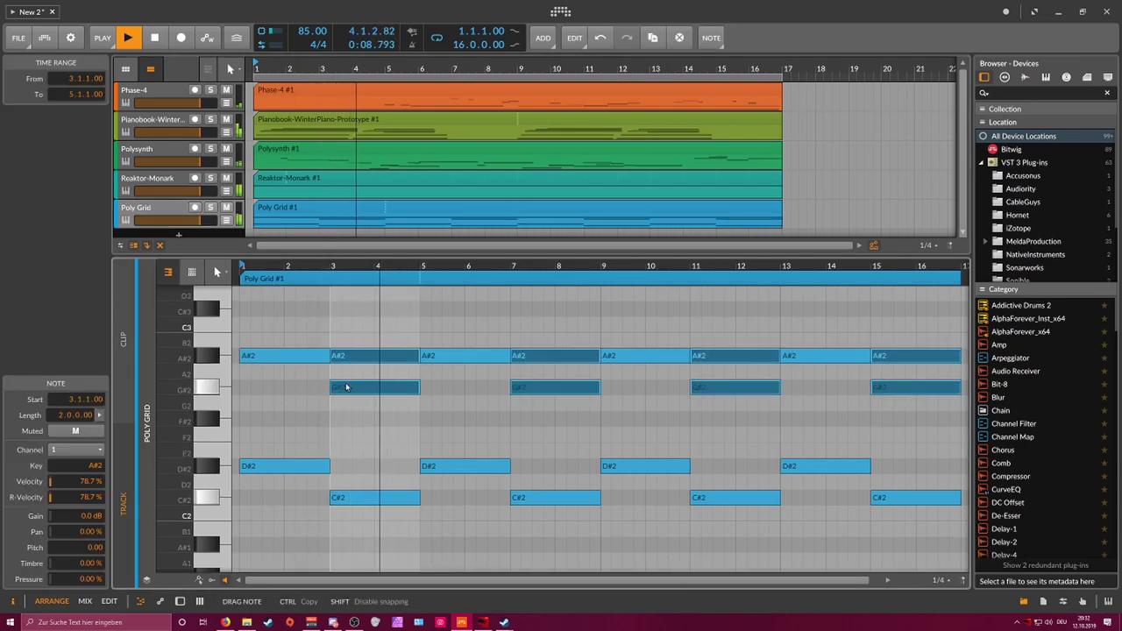
drag(346, 386, 347, 387)
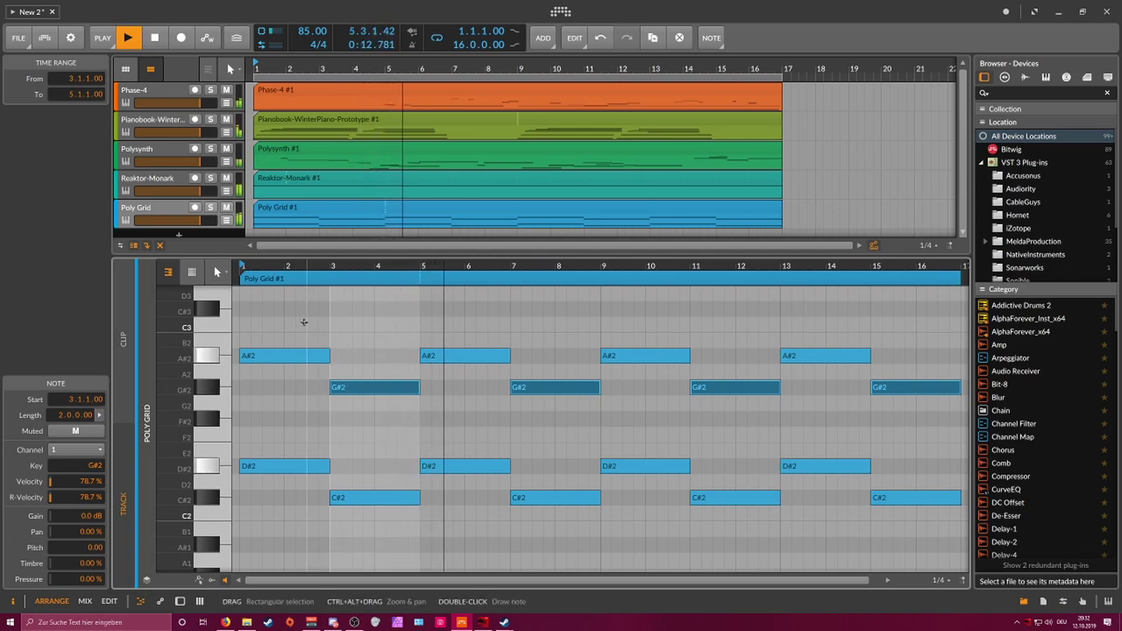
Step: Set the Poly Grid track's Arpeggiator to 3 octaves and remove the Random modulation from its Octaves parameter
double_click(178, 217)
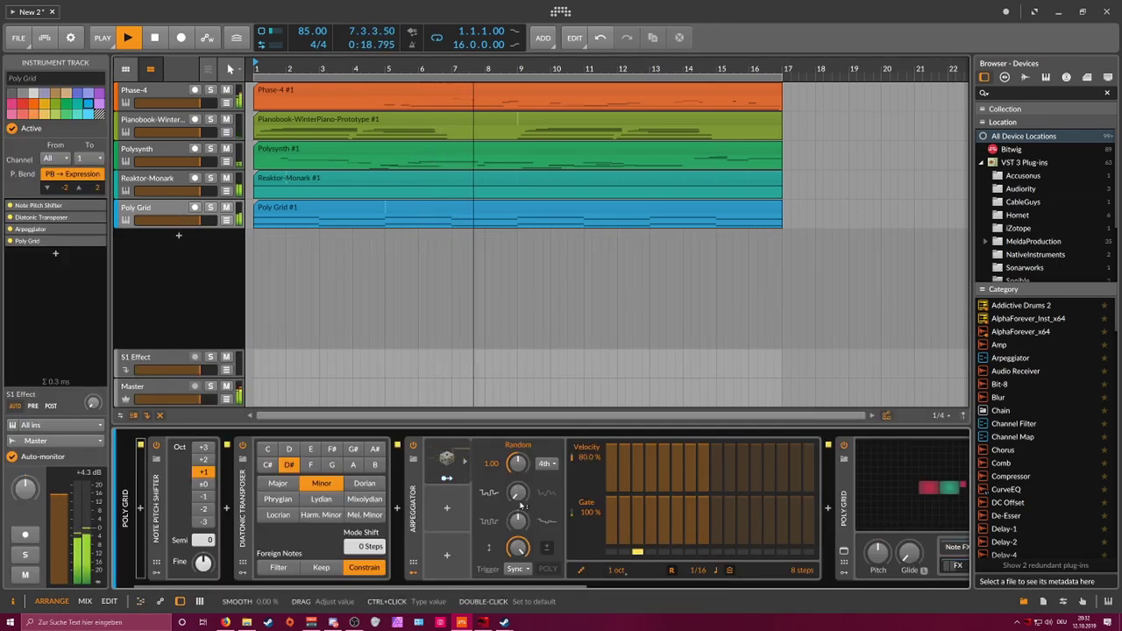
click(446, 480)
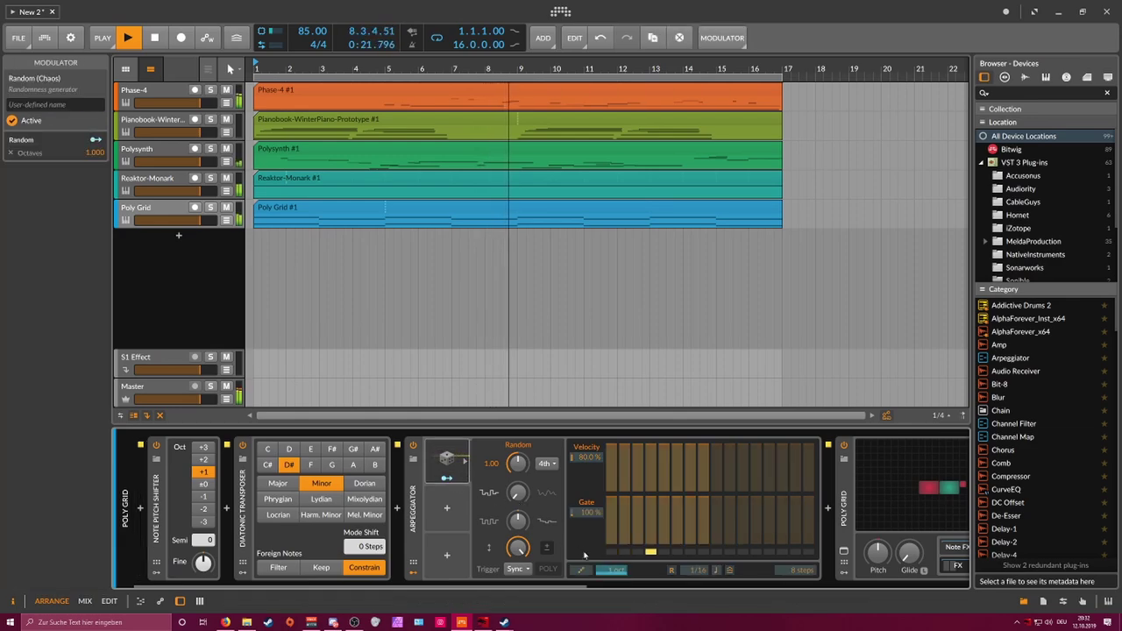
click(452, 480)
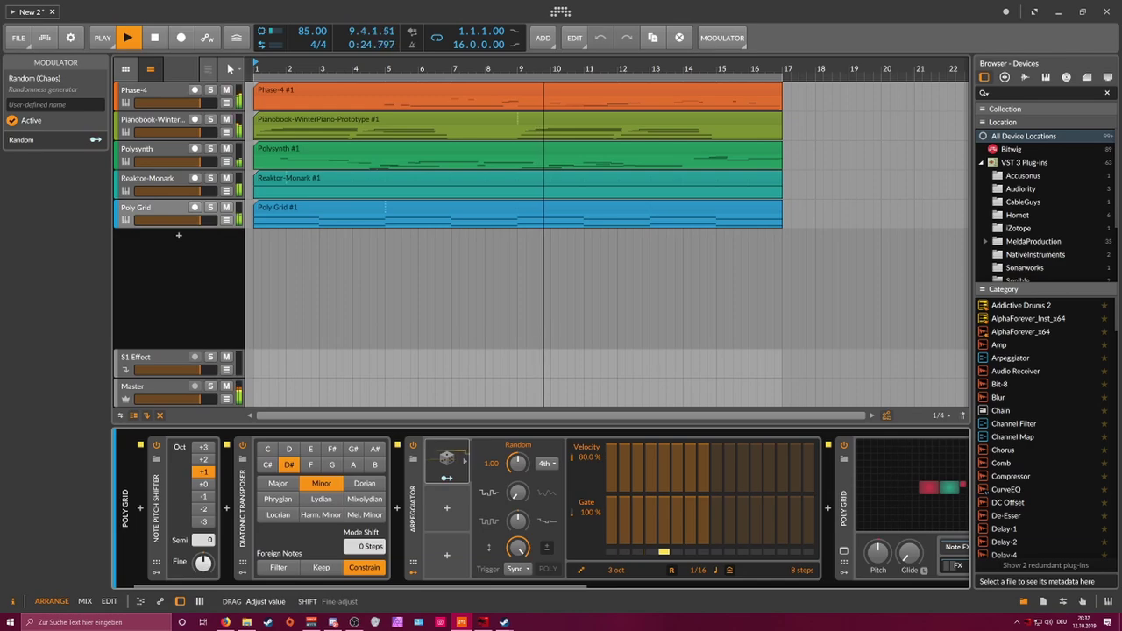
Step: Transpose all notes in the Poly Grid clip down one octave and restart playback
double_click(309, 207)
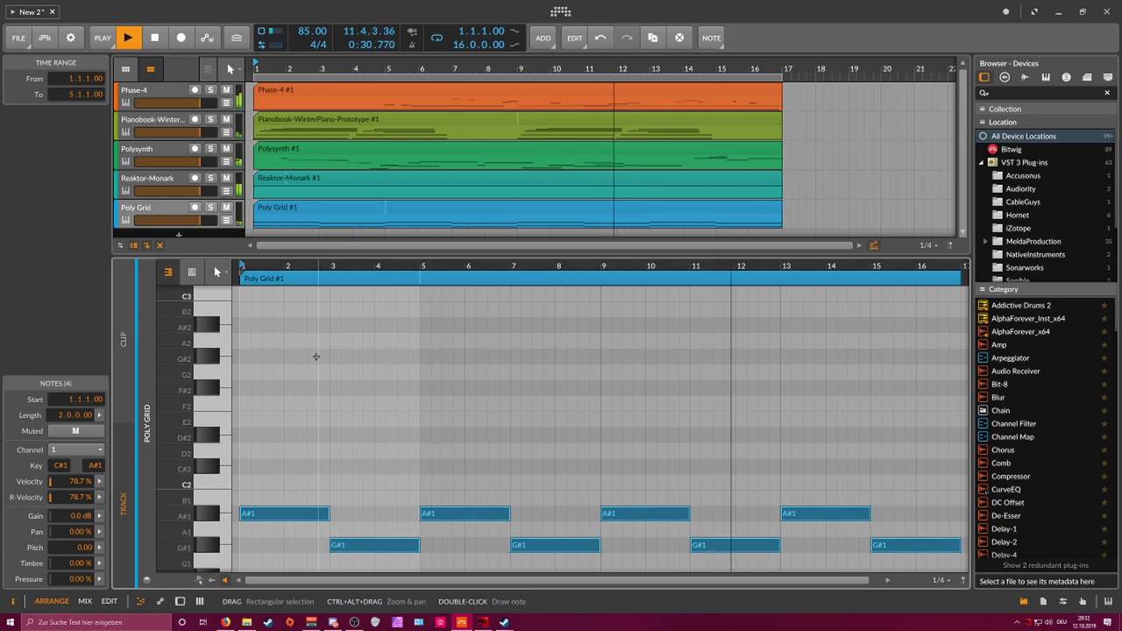
key(space)
key(space)
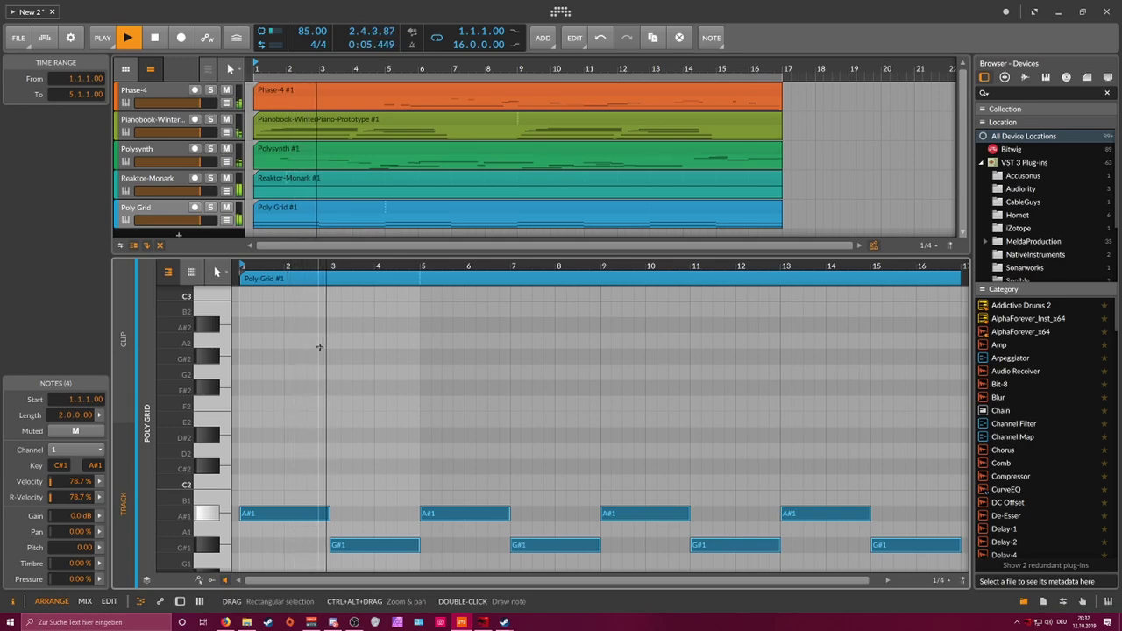
Step: Check the notes in the Poly Grid clip and the output setting of the Poly Grid device
click(274, 209)
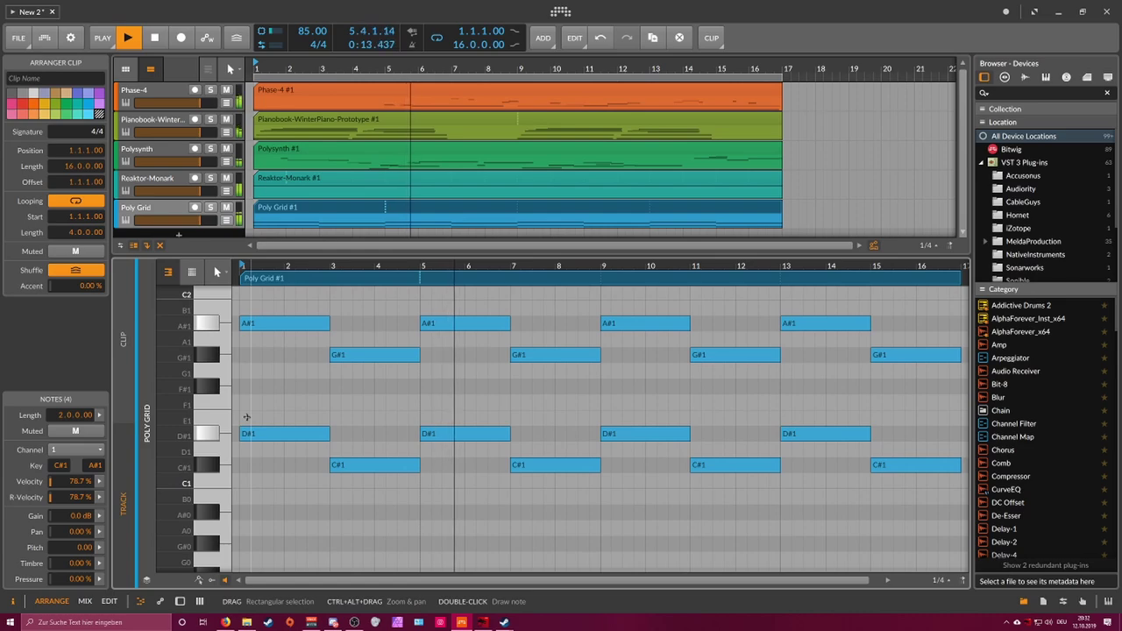
key(d)
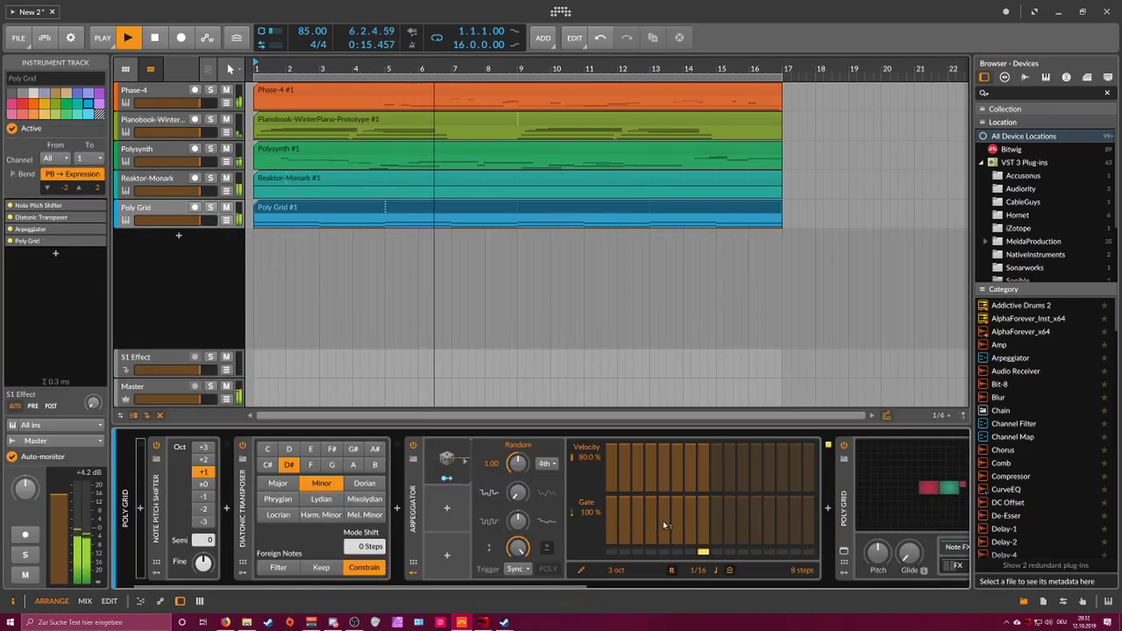
scroll(591, 574, right, 5)
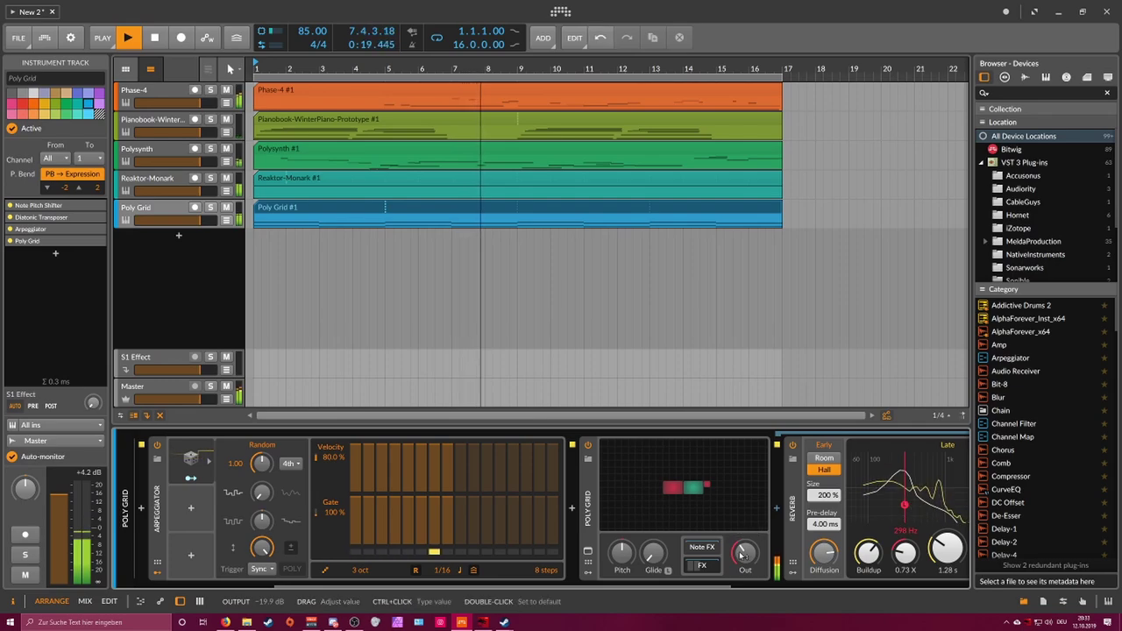
Step: Add an instrument track with the E-Kick device and create a looped clip on it spanning bars 1 to 16
click(179, 236)
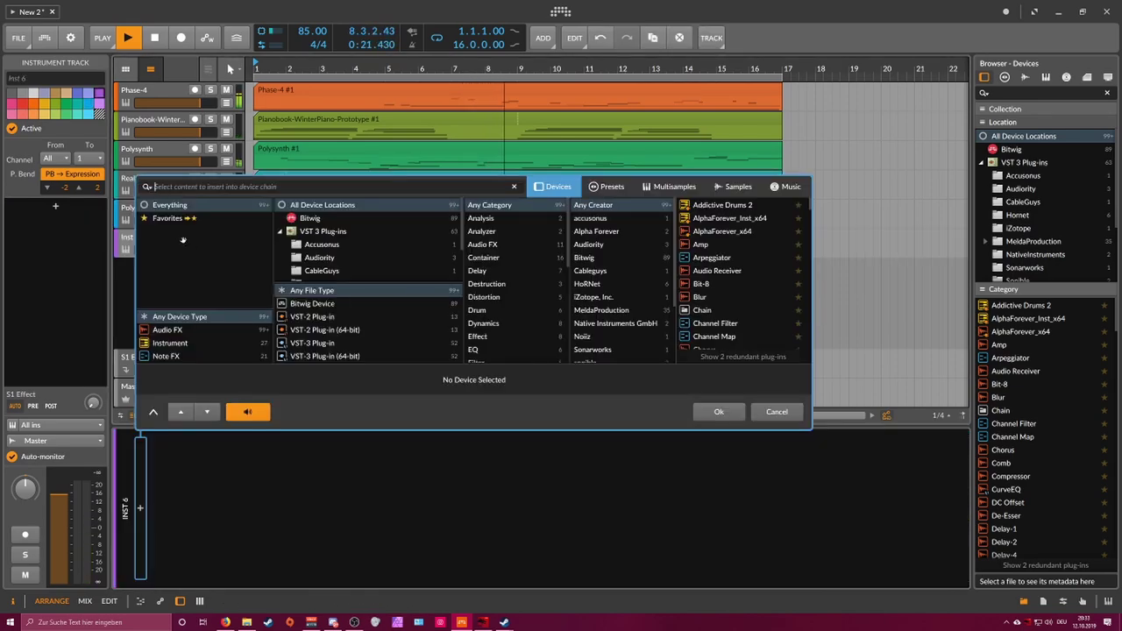
text(kick)
key(Down)
key(Return)
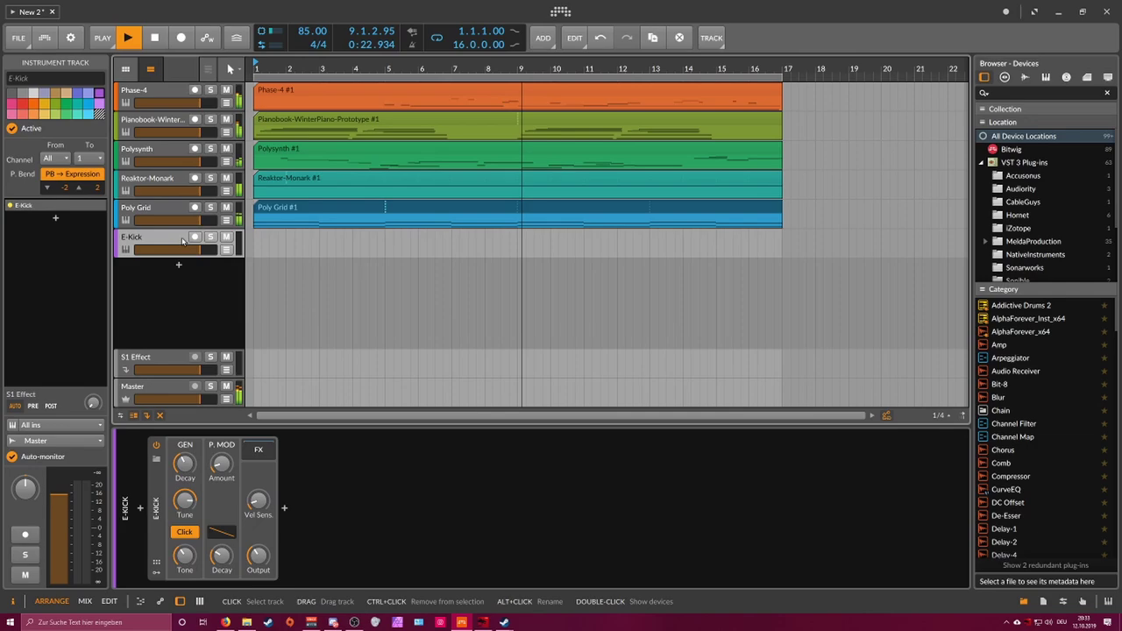
double_click(264, 235)
drag(289, 251, 783, 250)
Step: Tune the E-Kick to D#1, retune it to a lower D#, and lengthen its decay
click(256, 549)
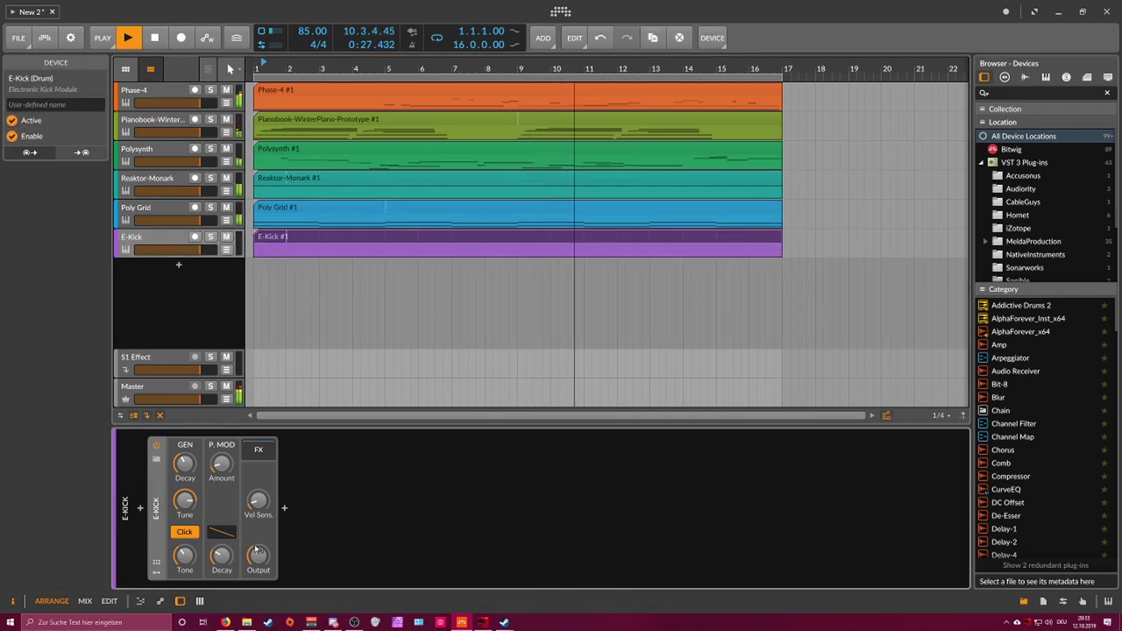
ctrl+click(191, 505)
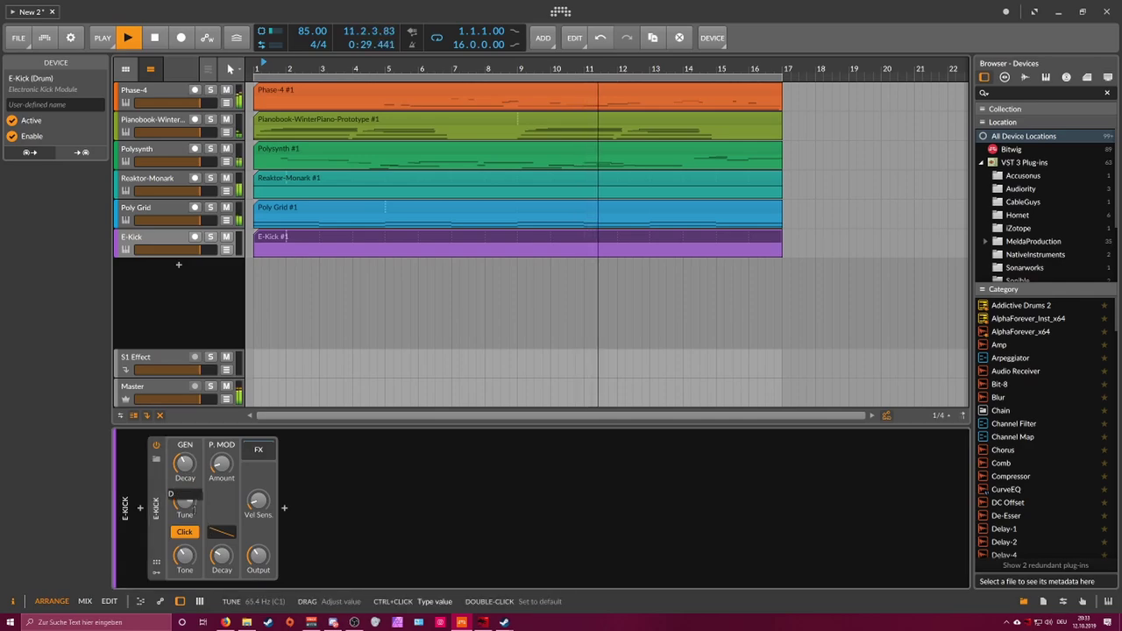
key(Return)
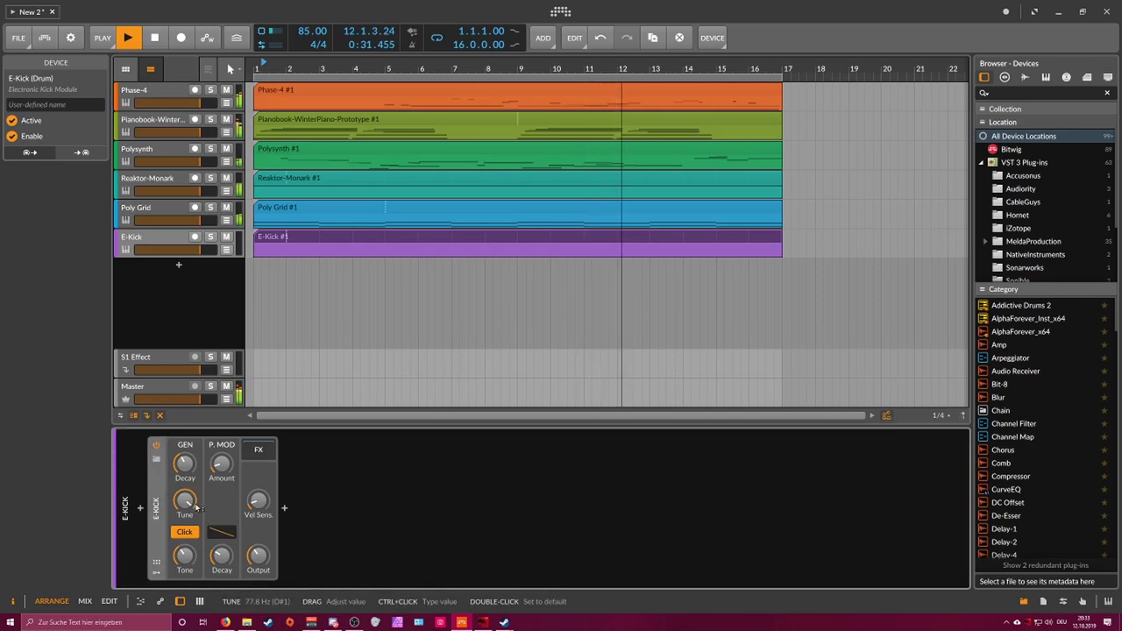
ctrl+click(191, 505)
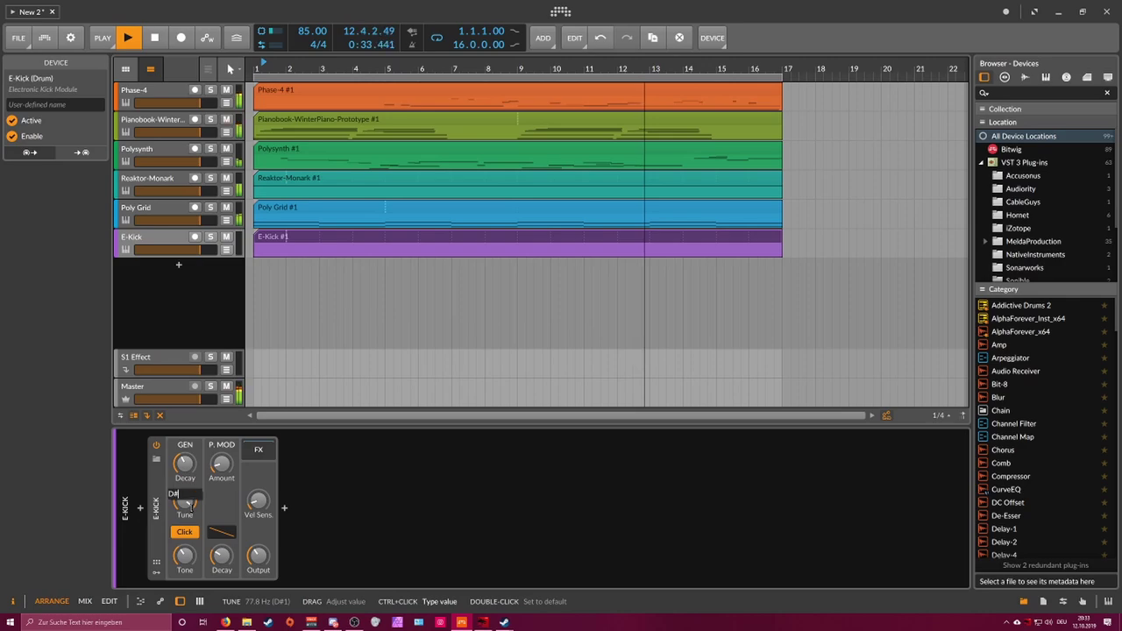
key(Return)
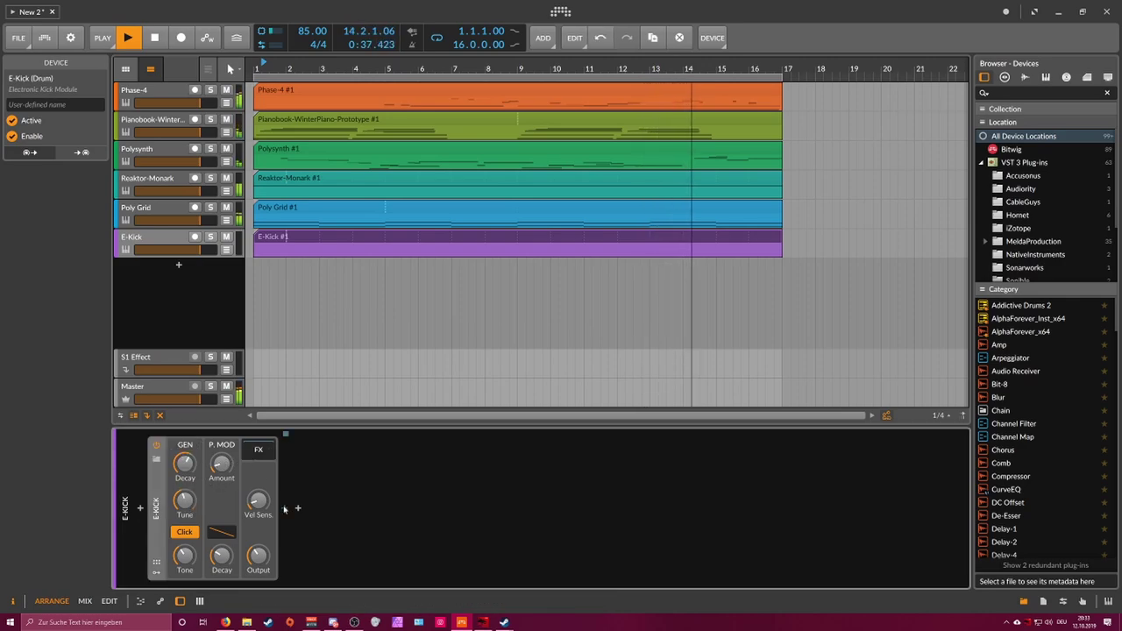
Step: Insert an EQ-2 after the E-Kick and boost its high band to about +10.5 dB at 2.75 kHz
click(284, 508)
text(eq)
key(Return)
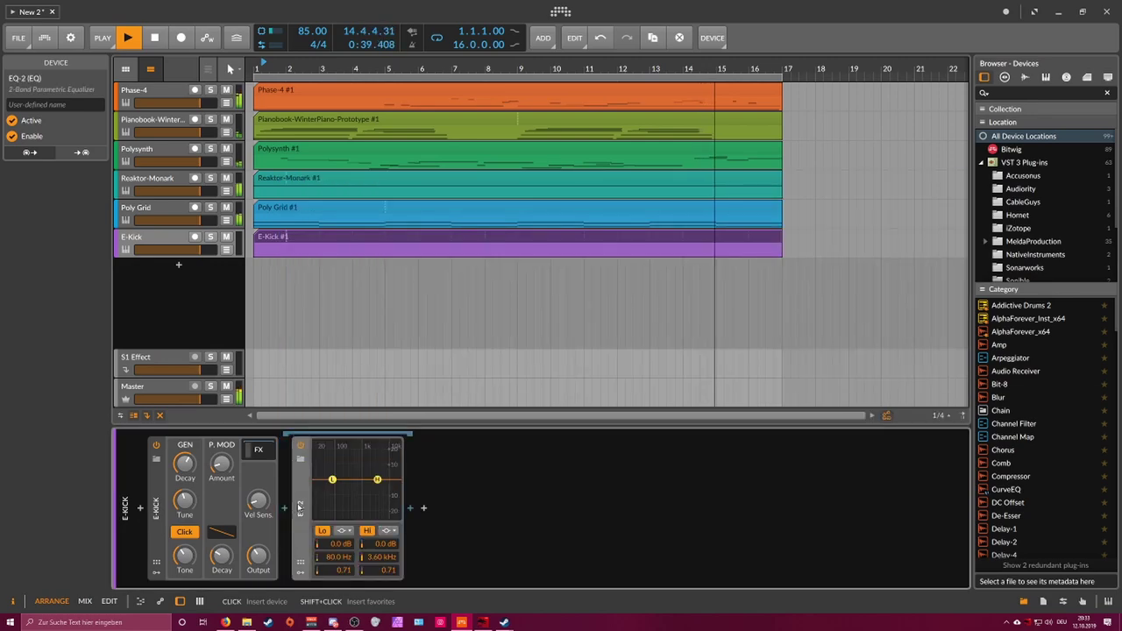
drag(377, 479, 374, 463)
Step: Insert a Reverb after the kick's EQ-2 and wrap it in an FX Layer
click(410, 511)
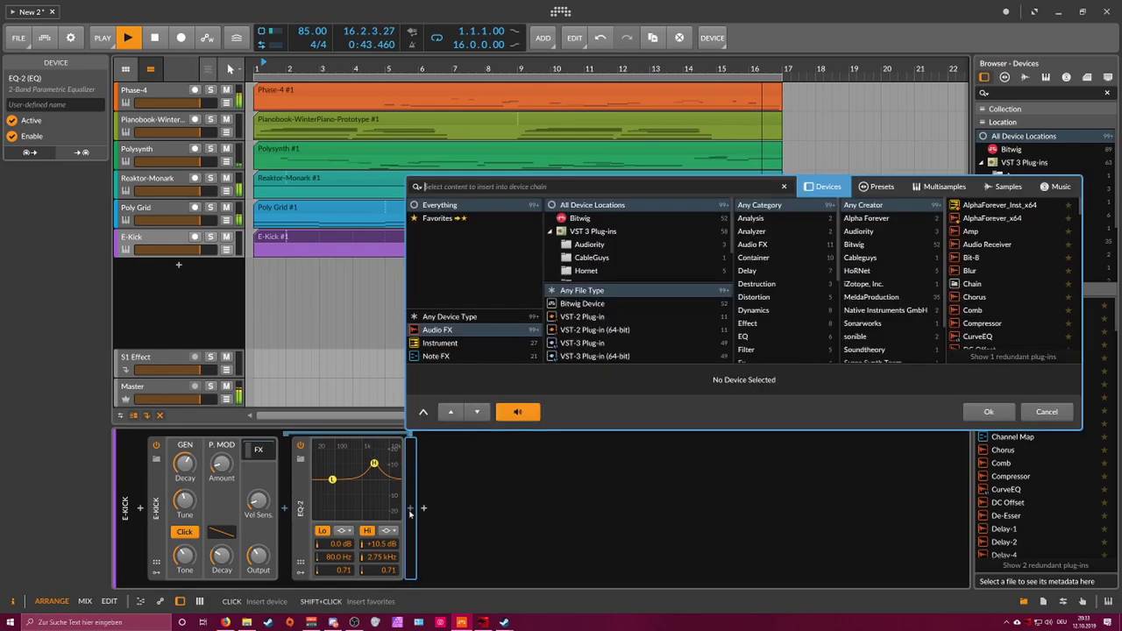
text(reverb)
key(Return)
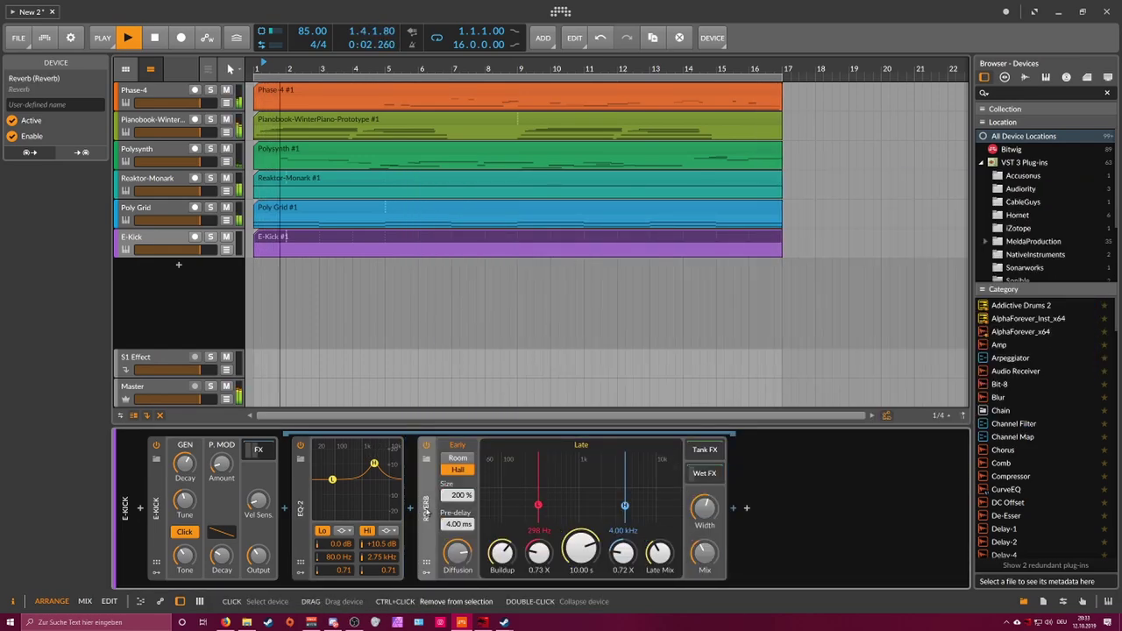
key(ctrl+g)
Step: Insert an EQ-2 before the layered Reverb with a high-pass at about 282 Hz, and set the FX Layer's mix to 40%
click(594, 508)
text(eq)
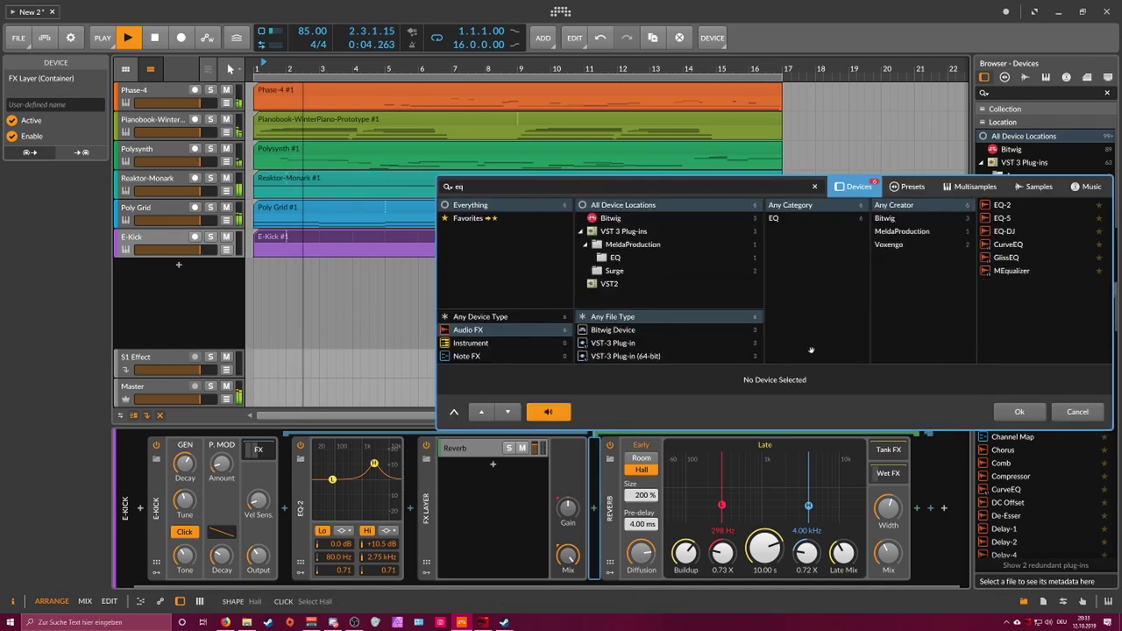
double_click(1000, 205)
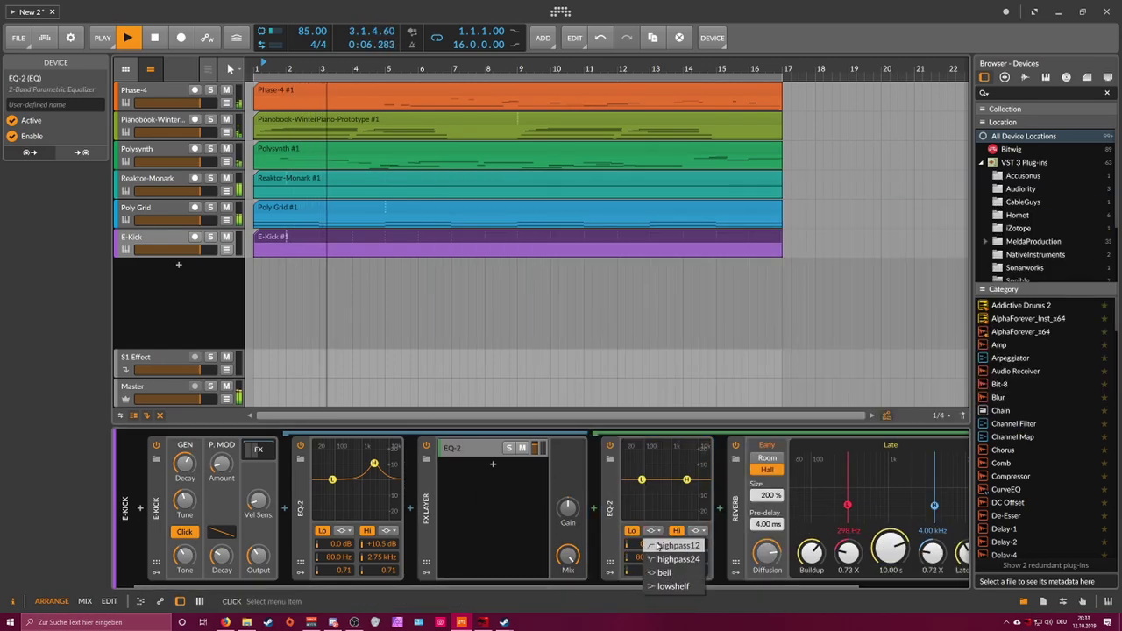
drag(654, 558, 654, 537)
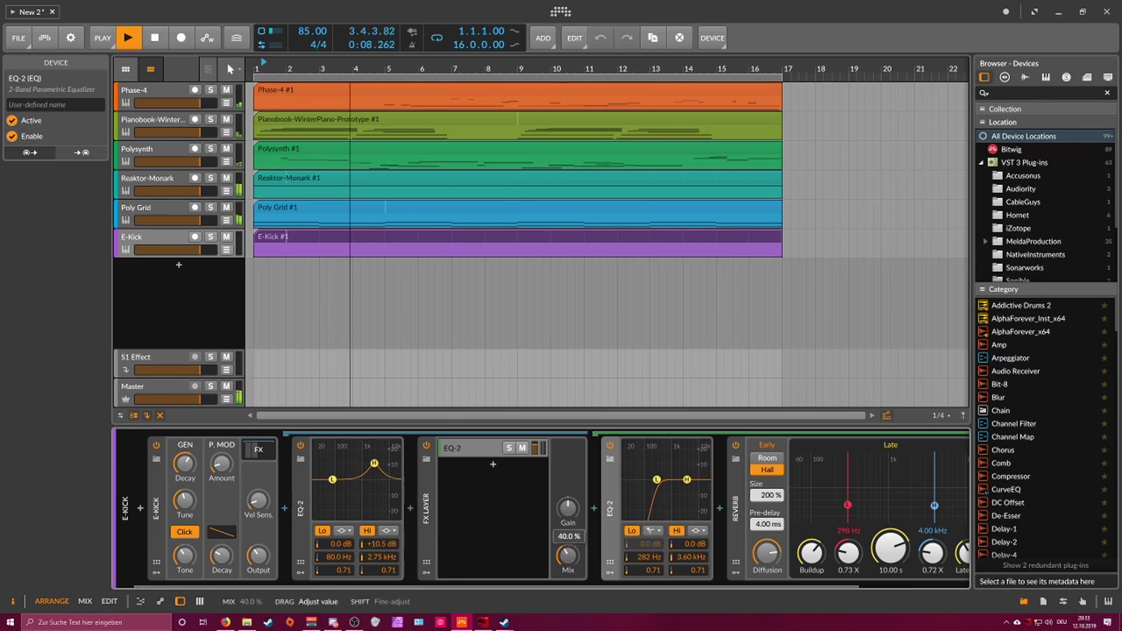
Step: Set the high band of the kick's first EQ-2 to about +8.0 dB at 1.77 kHz
drag(413, 587, 428, 586)
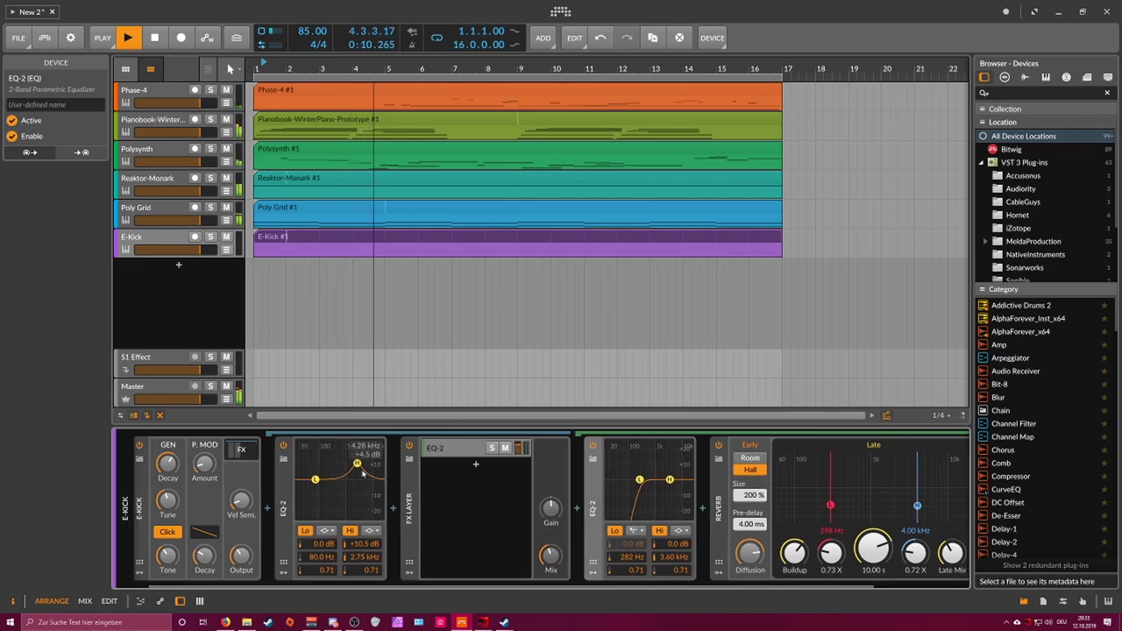
drag(356, 465, 352, 471)
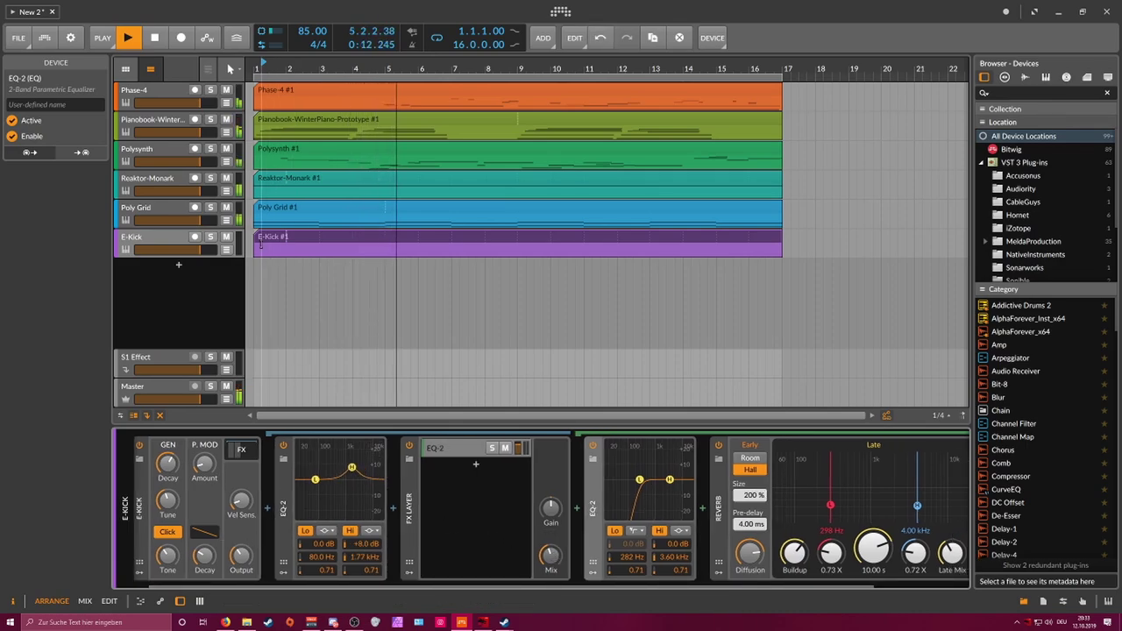
Step: Draw a C2 kick note on the first beat of the looped E-Kick clip
double_click(261, 245)
double_click(244, 421)
double_click(255, 422)
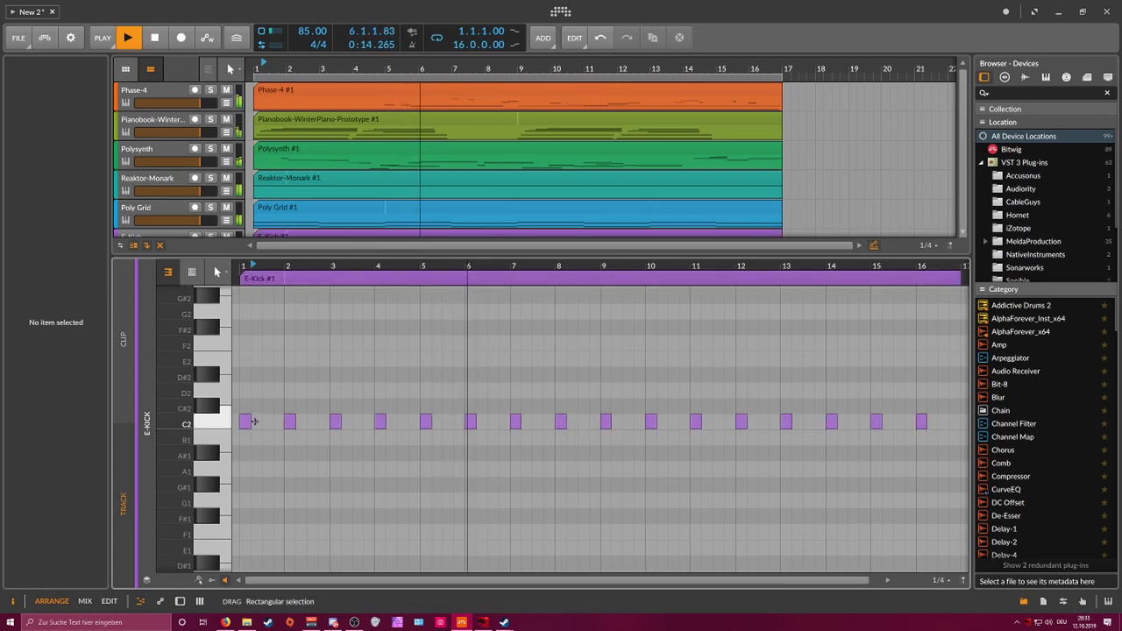
Step: Shorten the first E-Kick note to a sixteenth, add a second sixteenth C2 right after it, and delete the beat-two note
drag(259, 266, 254, 297)
double_click(243, 267)
key(space)
click(295, 409)
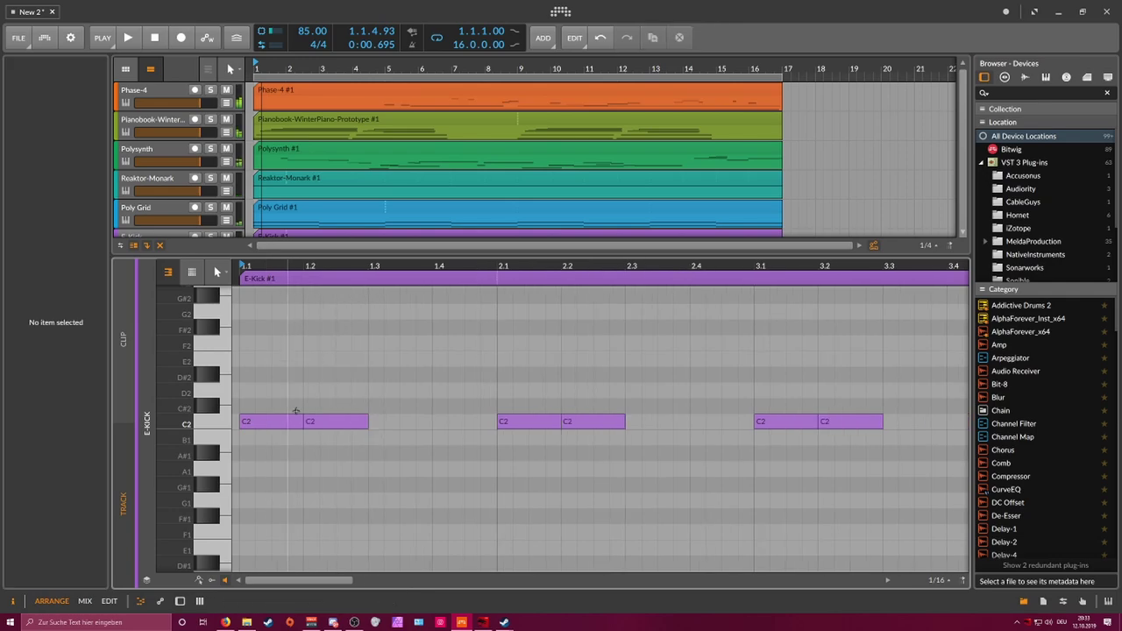
drag(302, 422, 258, 422)
click(277, 421)
double_click(265, 422)
click(317, 425)
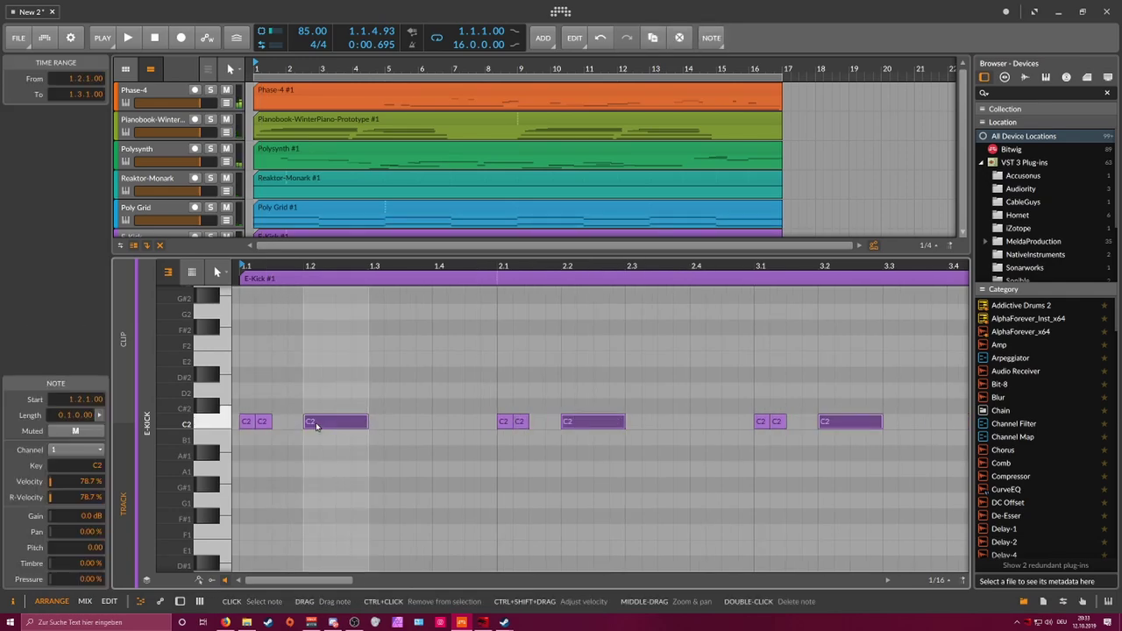
double_click(317, 425)
Step: During playback, set the E-Kick's output to about -6.4 dB and its first EQ-2's high band to about +10.5 dB at 1.49 kHz
scroll(180, 217, down, 3)
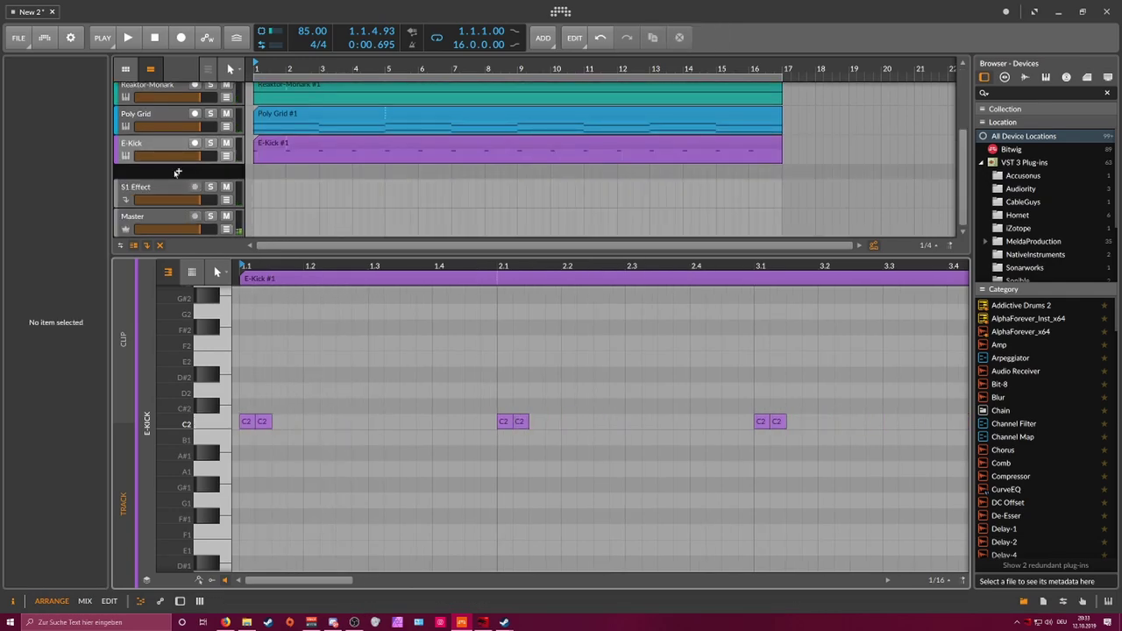
double_click(168, 147)
key(space)
drag(257, 555, 257, 538)
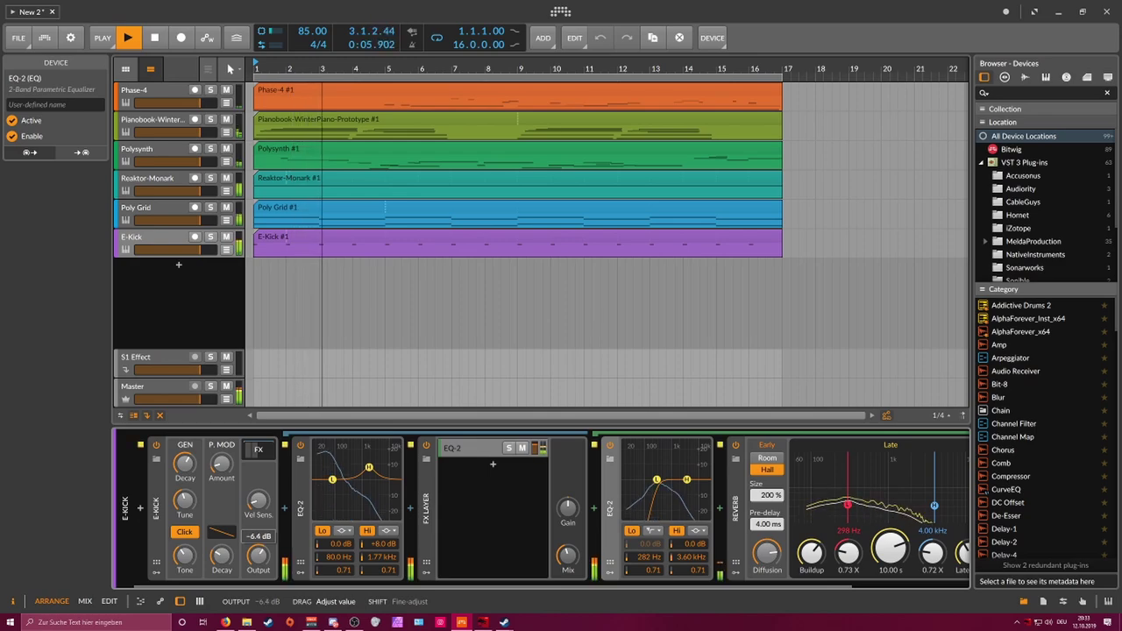
drag(369, 468, 366, 463)
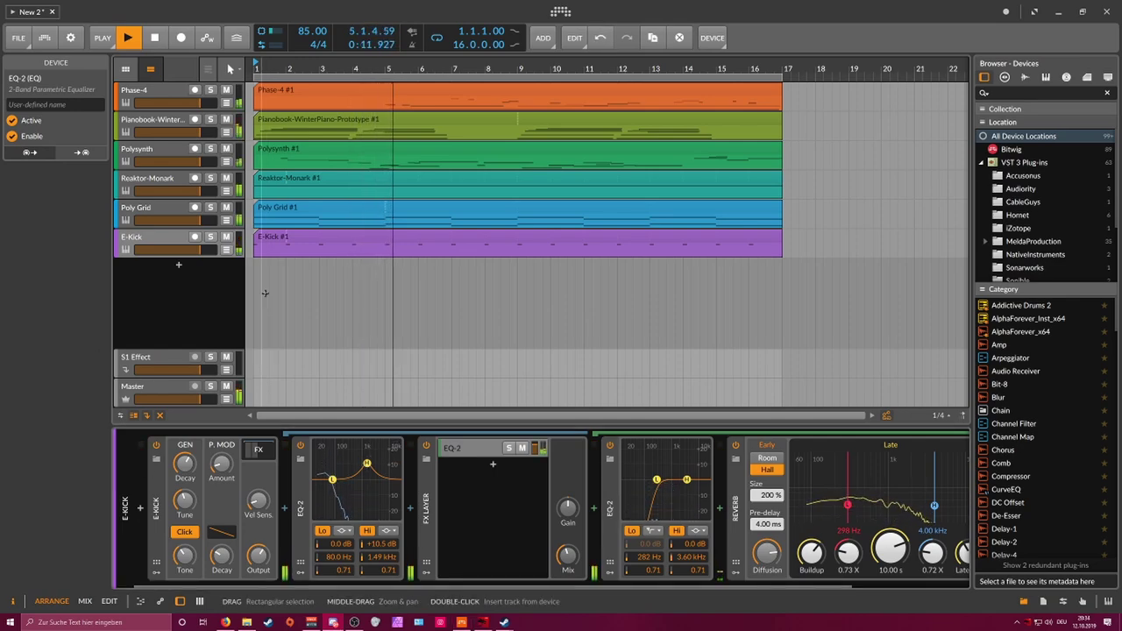
Step: Set the output of the Winter Piano sampler to about -3.4 dB
click(186, 125)
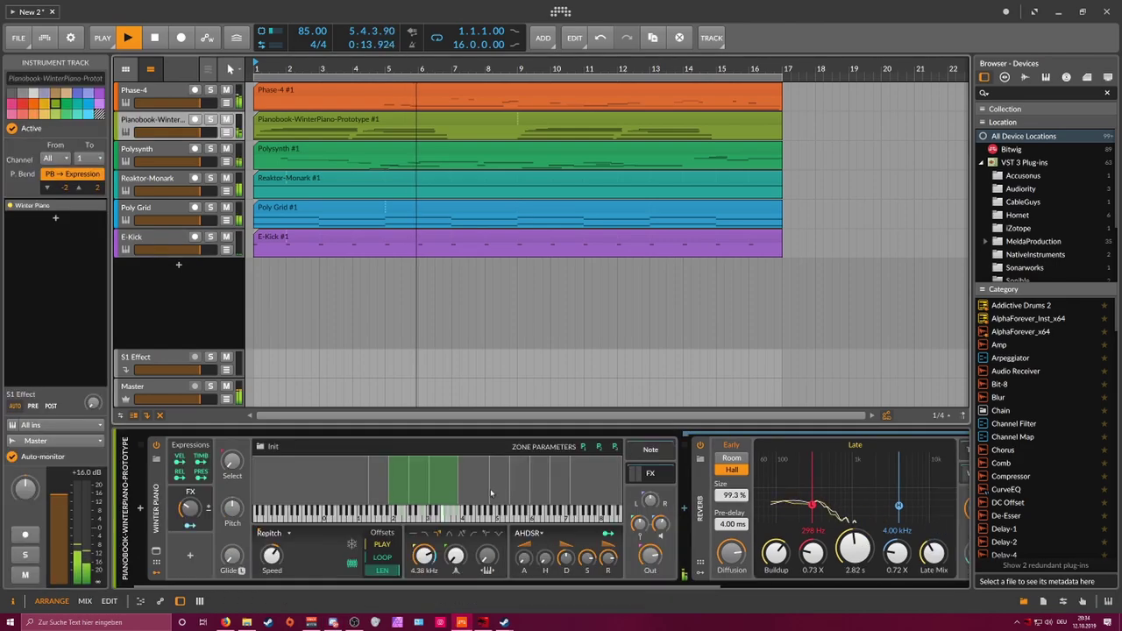
drag(650, 554, 650, 558)
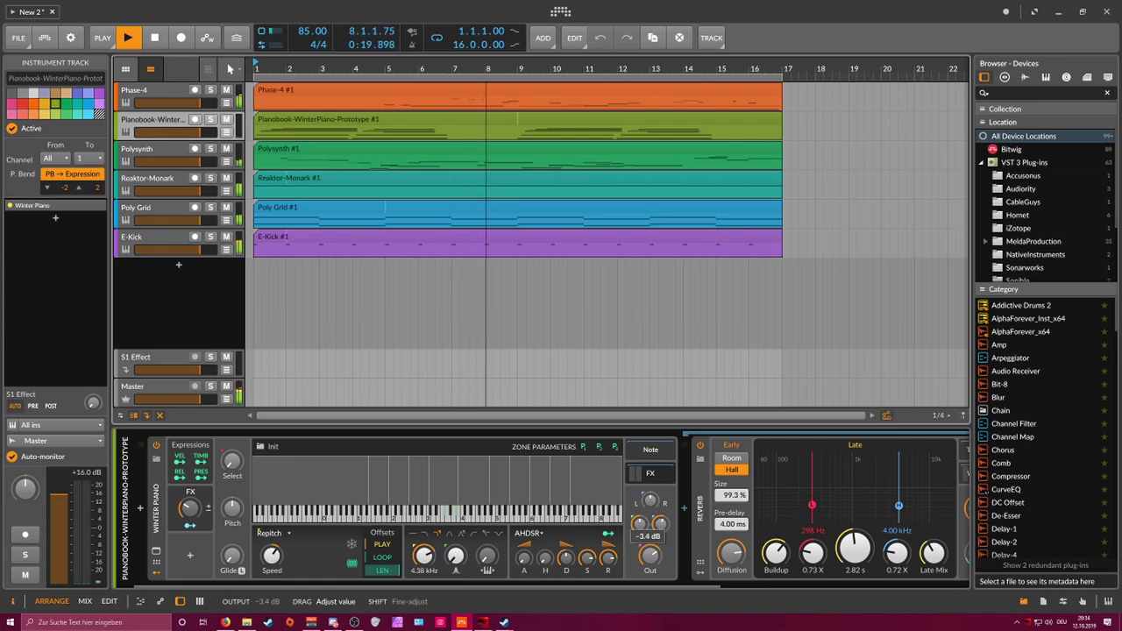
Step: Set the high band of the E-Kick's first EQ-2 to about +11.0 dB at D#6 with a Q of about 0.54
click(150, 237)
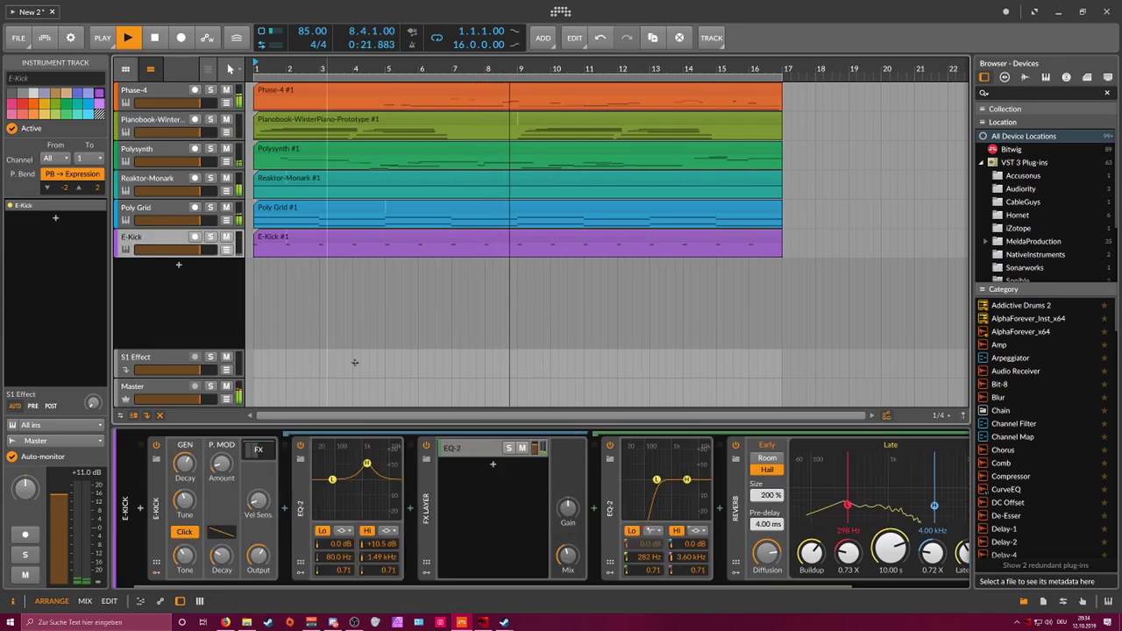
drag(366, 463, 366, 462)
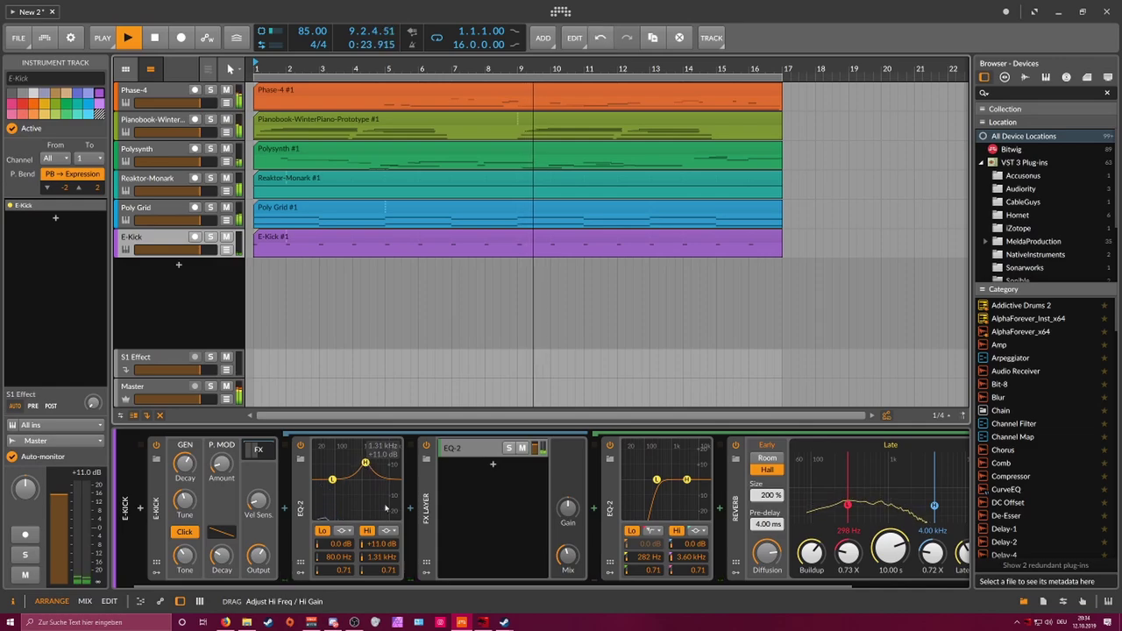
double_click(385, 557)
text(156)
key(Return)
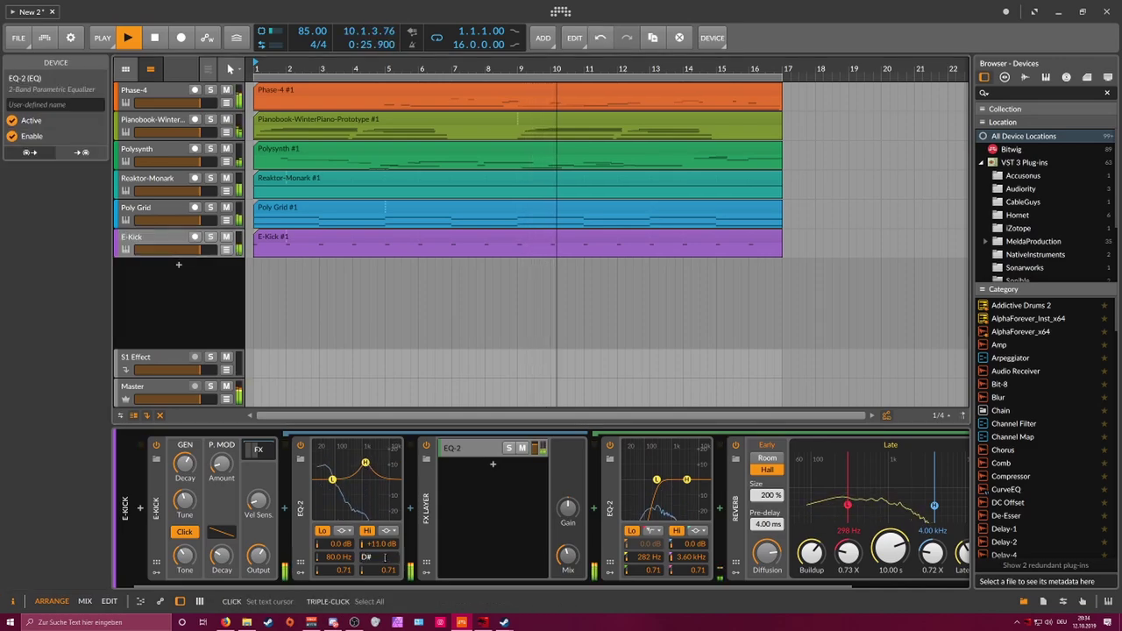
double_click(385, 557)
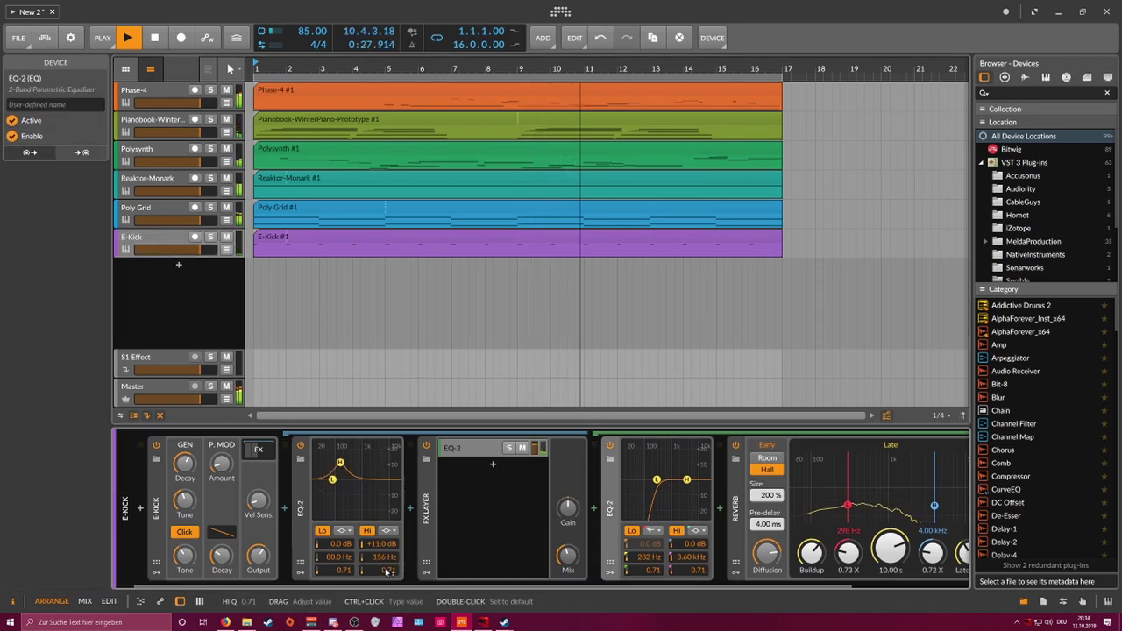
text(D)
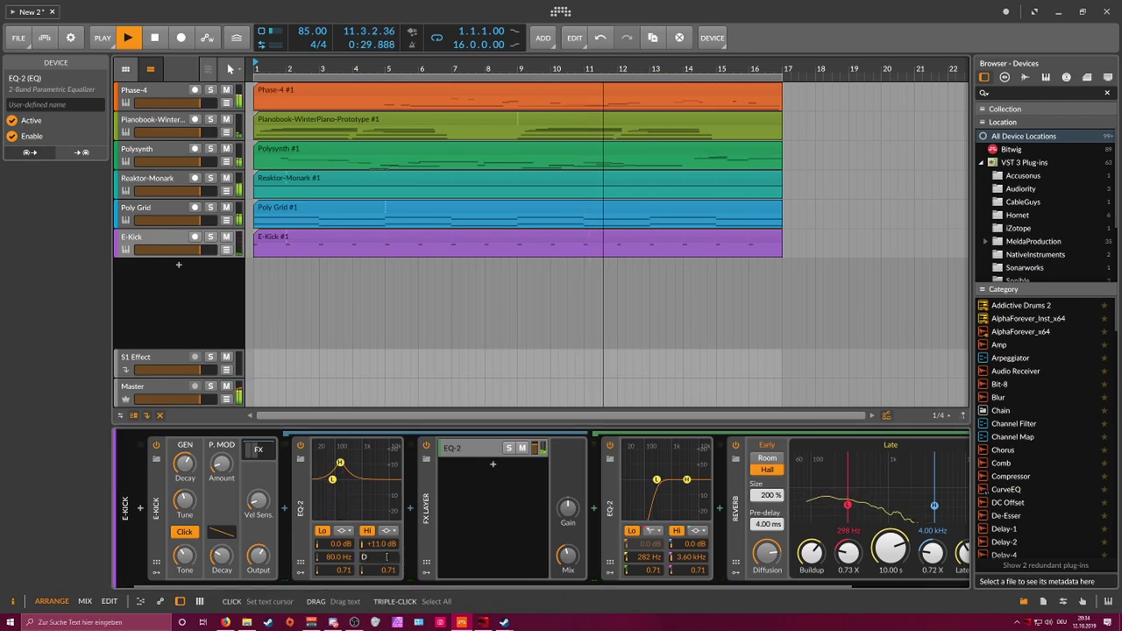
text(#6)
key(Return)
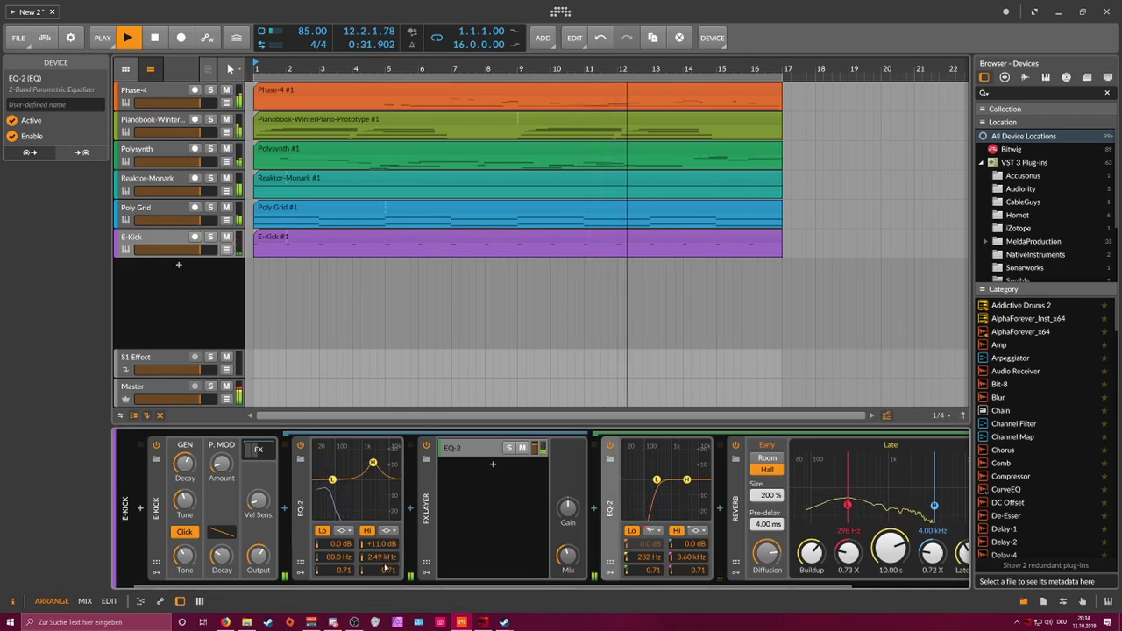
drag(391, 569, 401, 566)
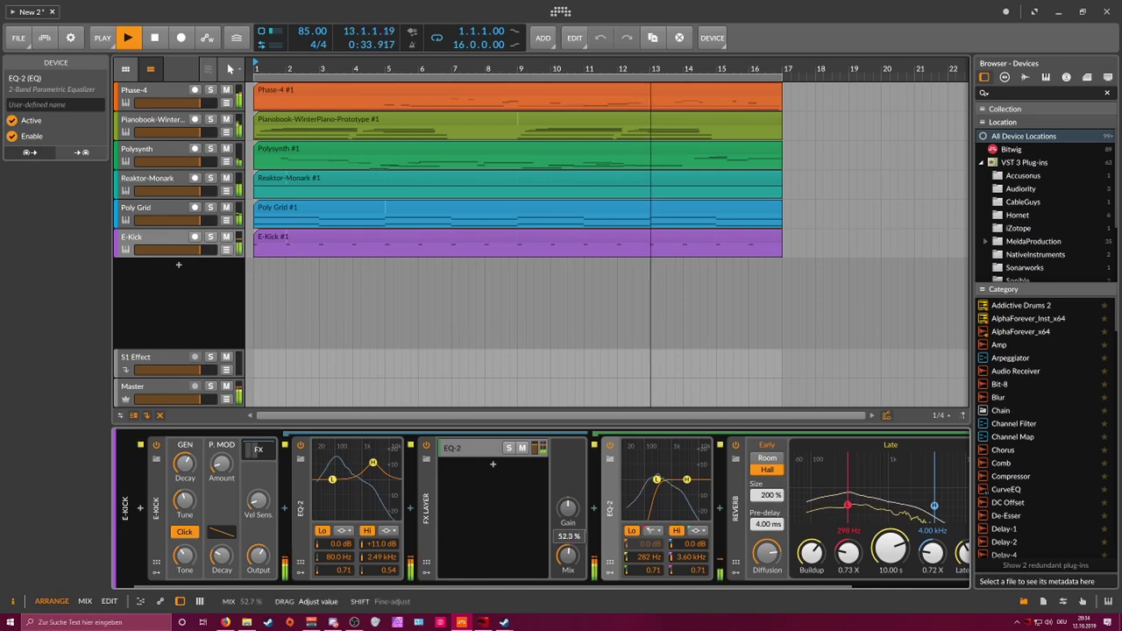
Step: Set the kick's layered EQ-2 to about +17.2 dB at 2.17 kHz with a 215 Hz high-pass, and the FX Layer mix to about 21%
drag(686, 479, 679, 449)
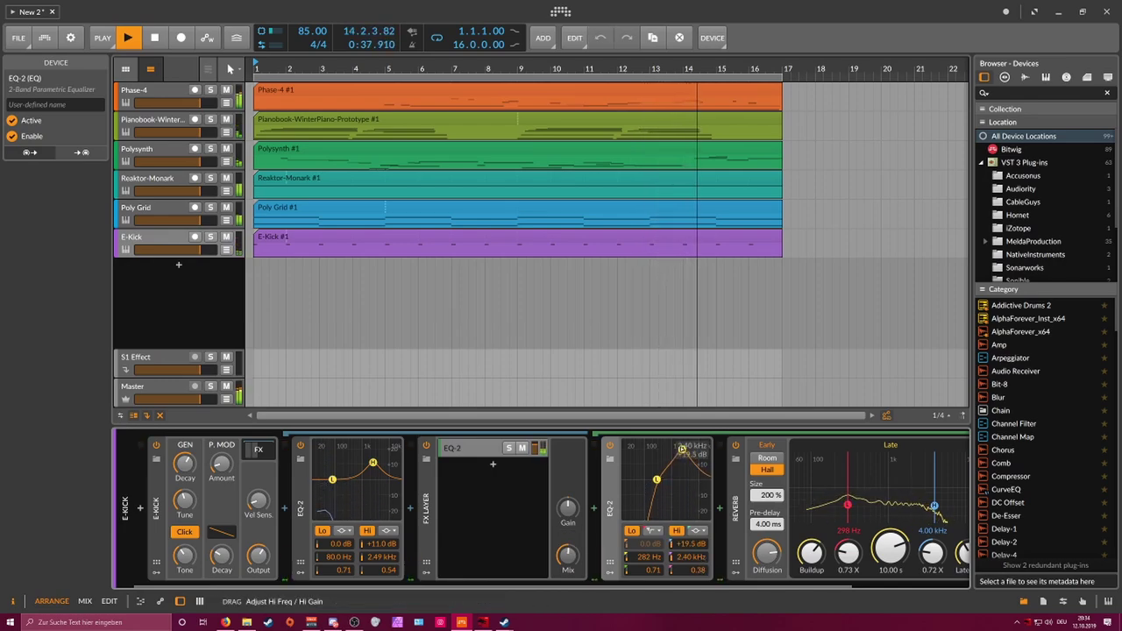
drag(637, 585, 745, 585)
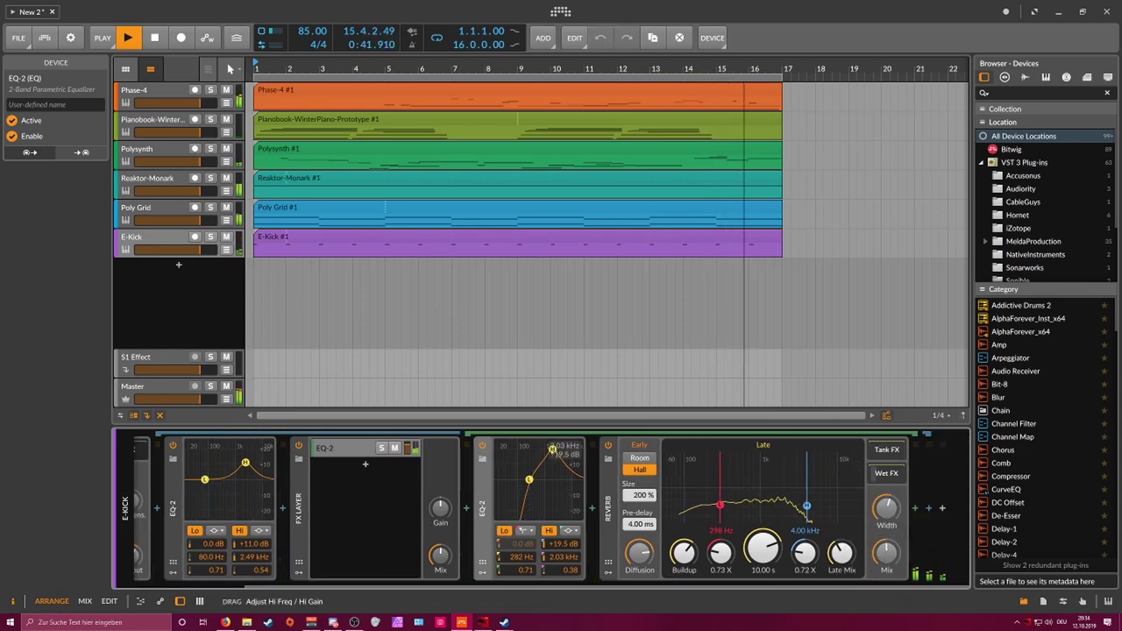
mouse_move(552, 450)
mouse_down()
mouse_move(539, 449)
mouse_move(526, 479)
mouse_move(535, 449)
mouse_up()
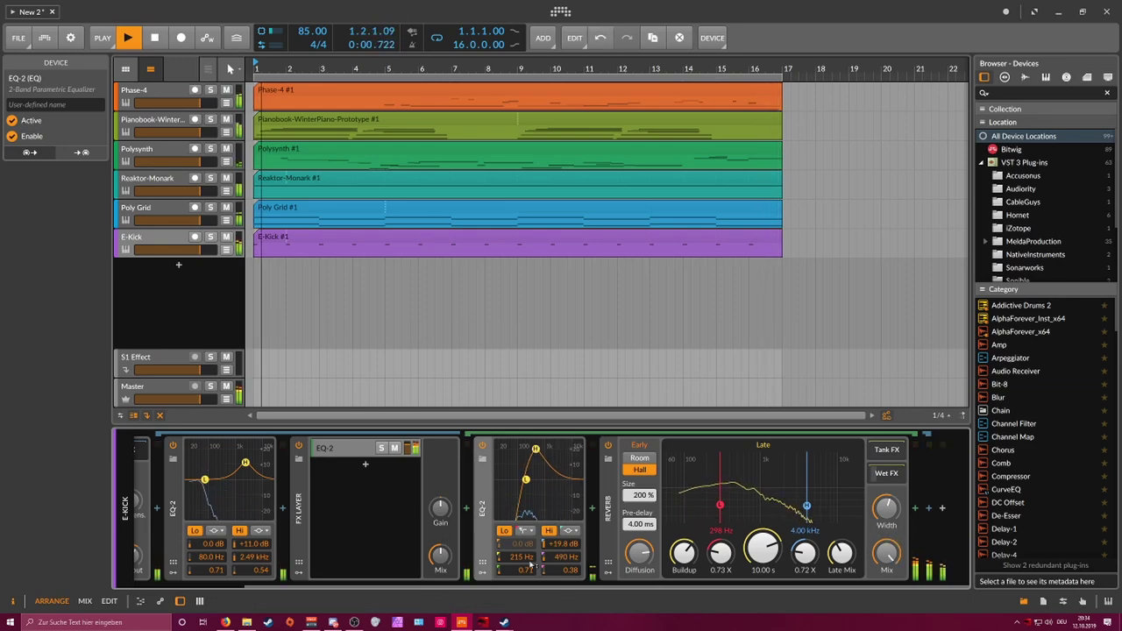
drag(441, 555, 441, 571)
drag(531, 455, 532, 445)
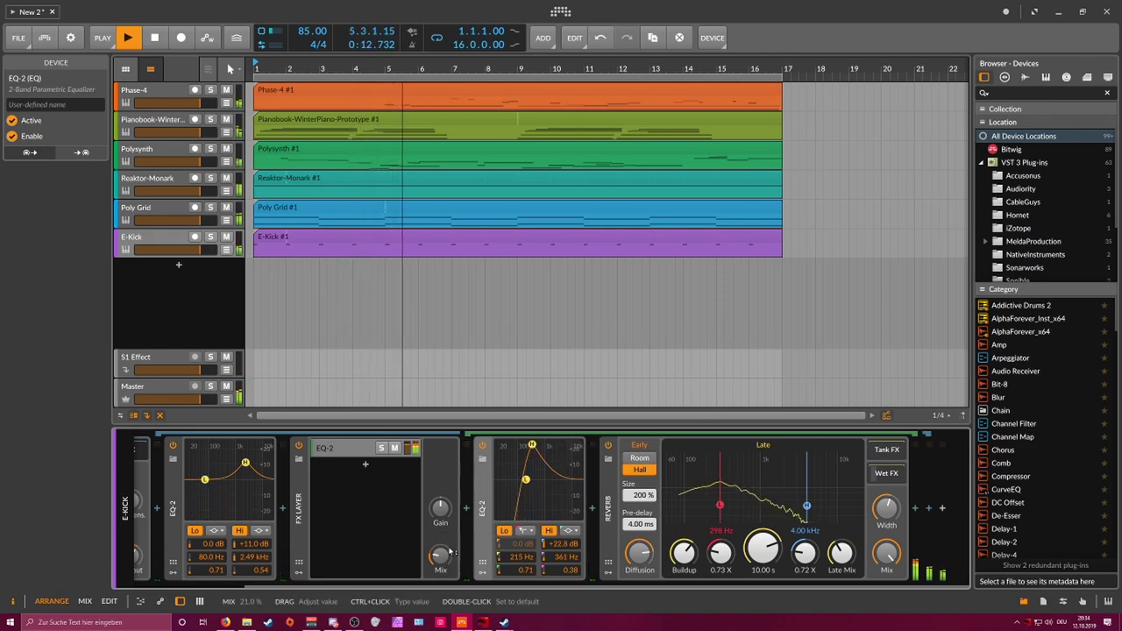
drag(532, 445, 551, 464)
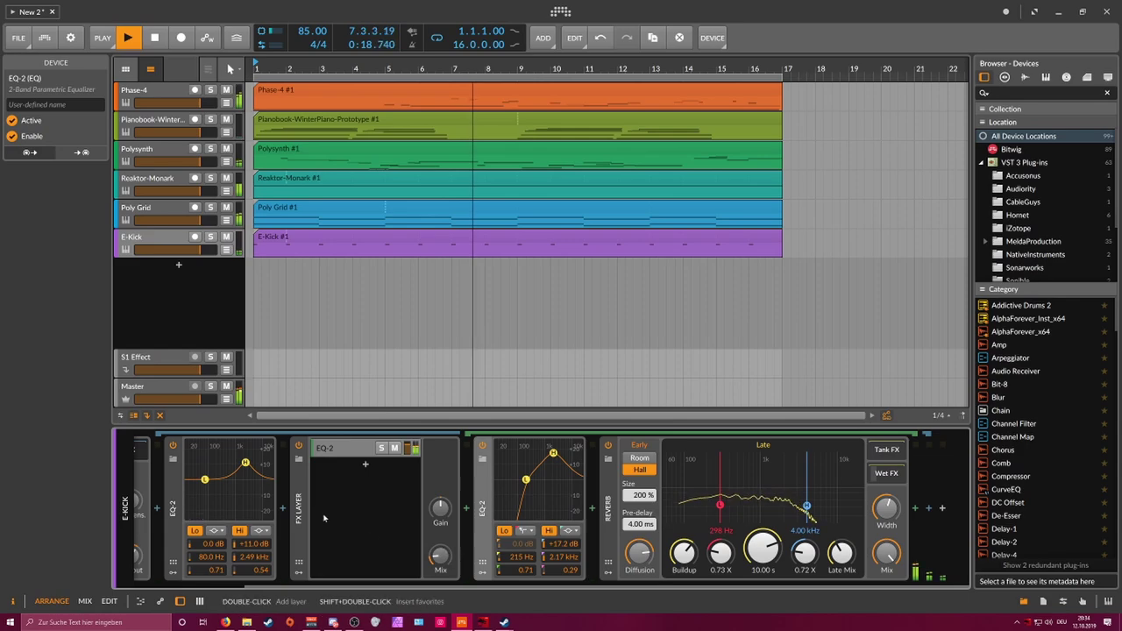
drag(244, 586, 128, 584)
click(265, 449)
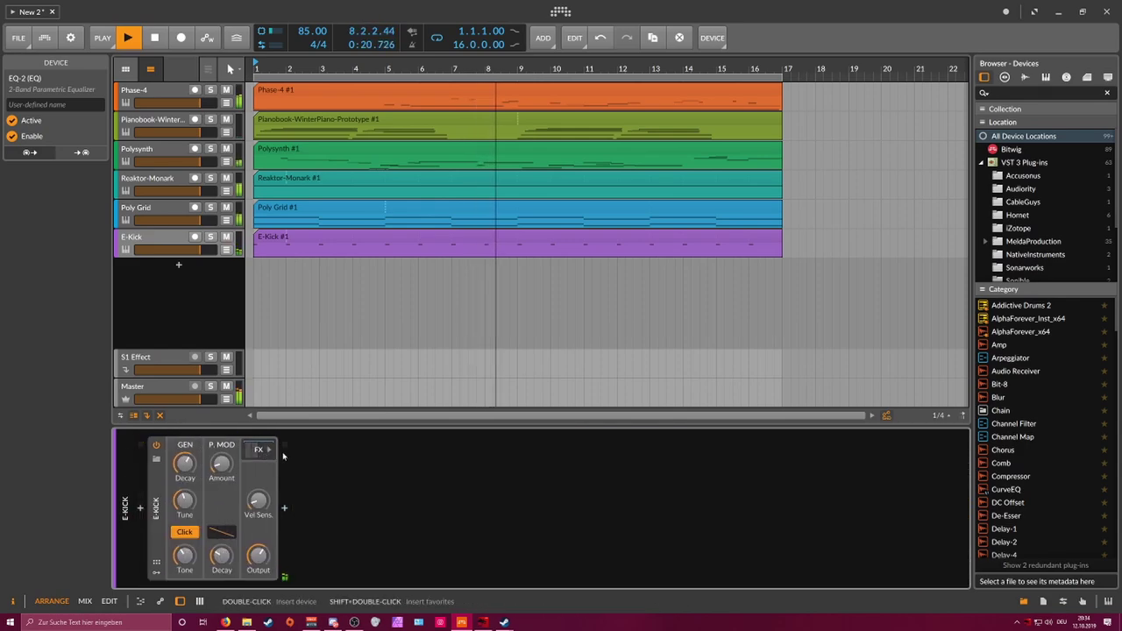
Step: Add a new instrument track below E-Kick with the HatefishRhyGenerator plug-in
click(179, 264)
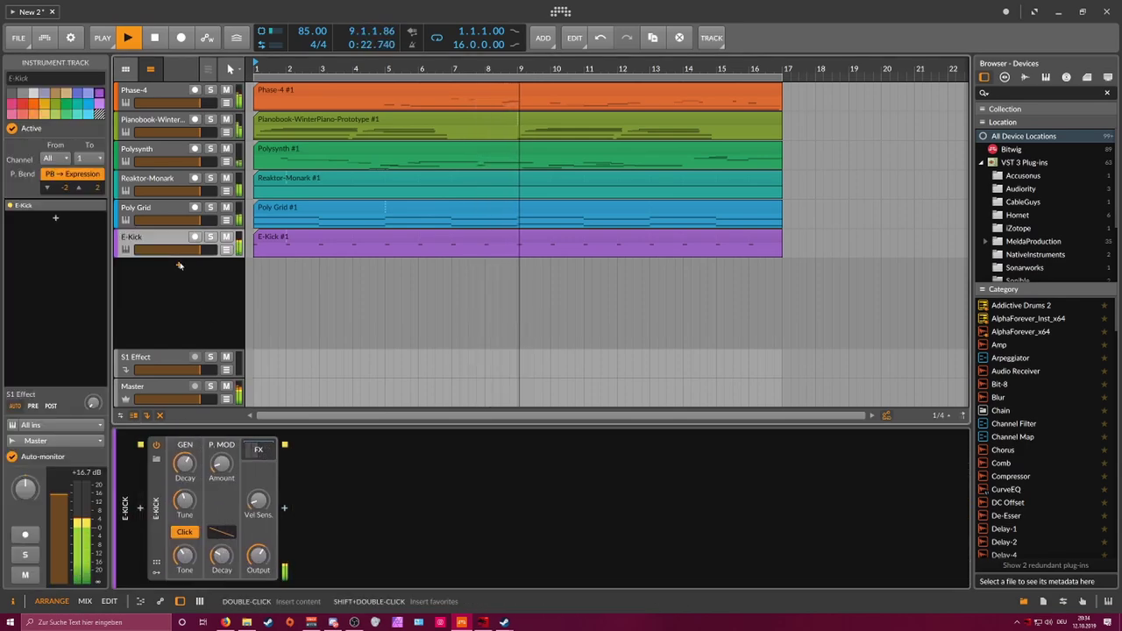
text(hat)
key(Return)
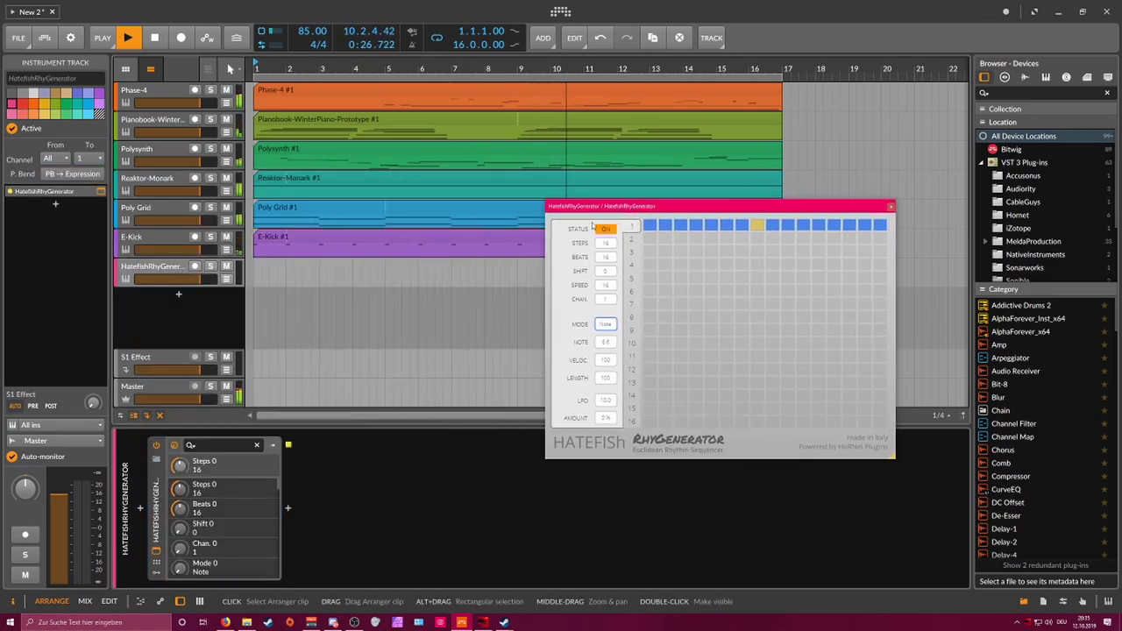
Step: Insert an E-Clap after the HatefishRhyGenerator and set the track volume to about -17 dB
click(181, 274)
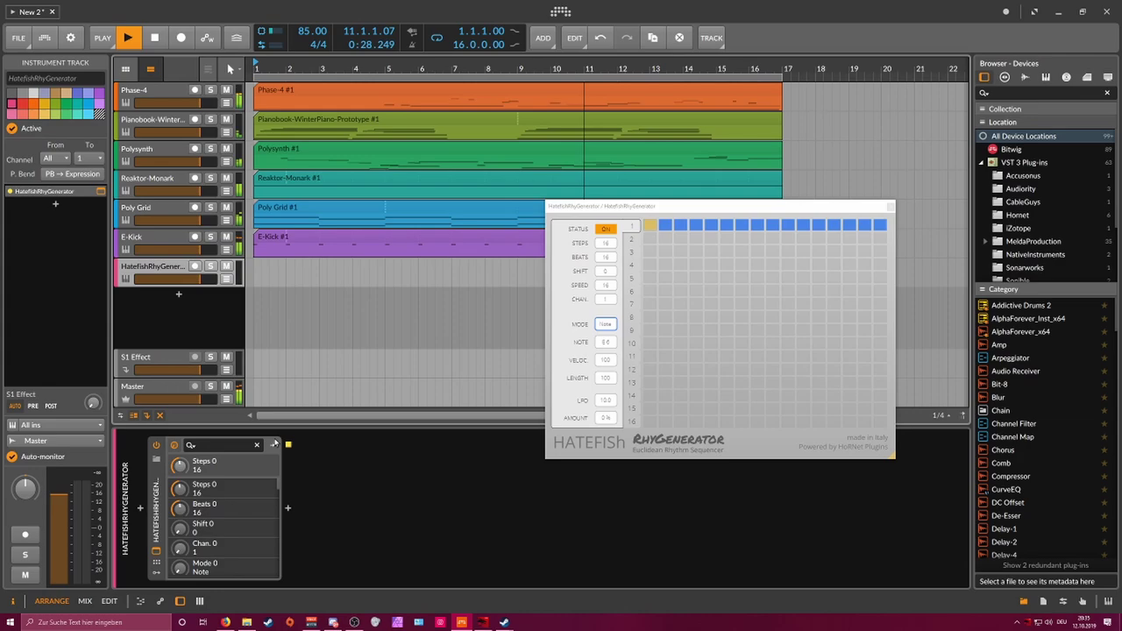
click(289, 510)
key(Escape)
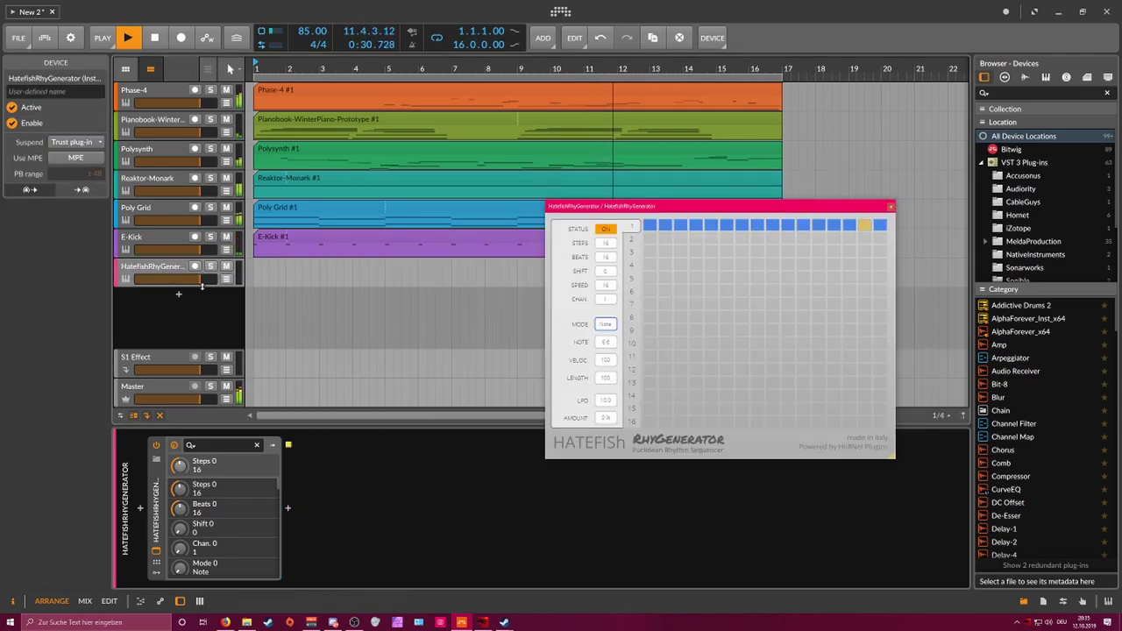
click(289, 509)
text(c)
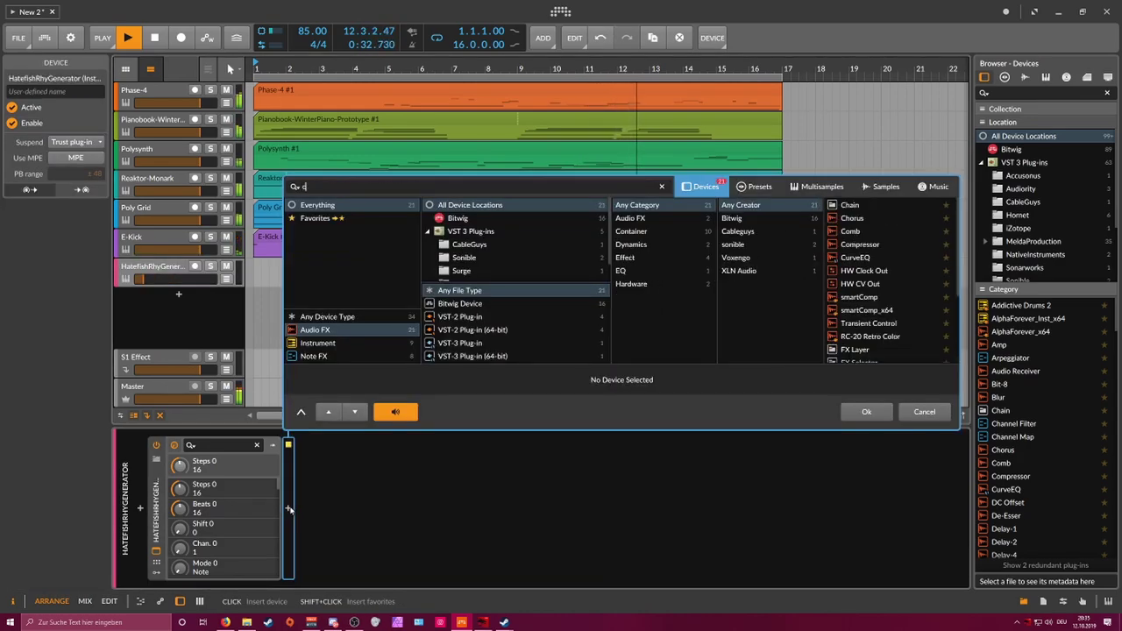
text(lap)
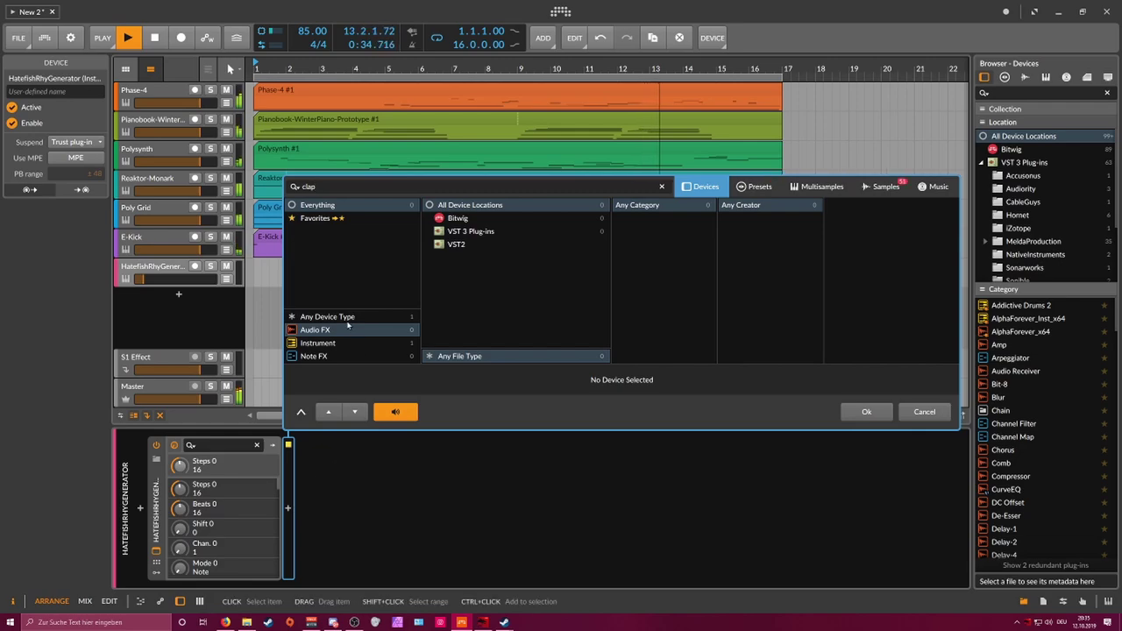
click(333, 317)
double_click(846, 207)
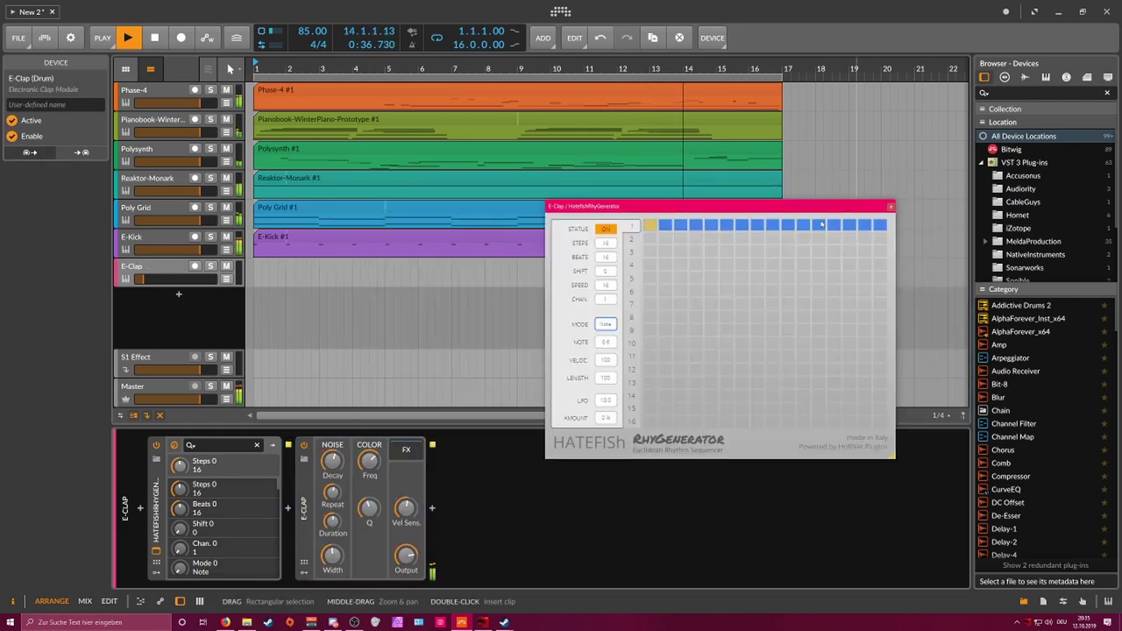
drag(139, 278, 160, 279)
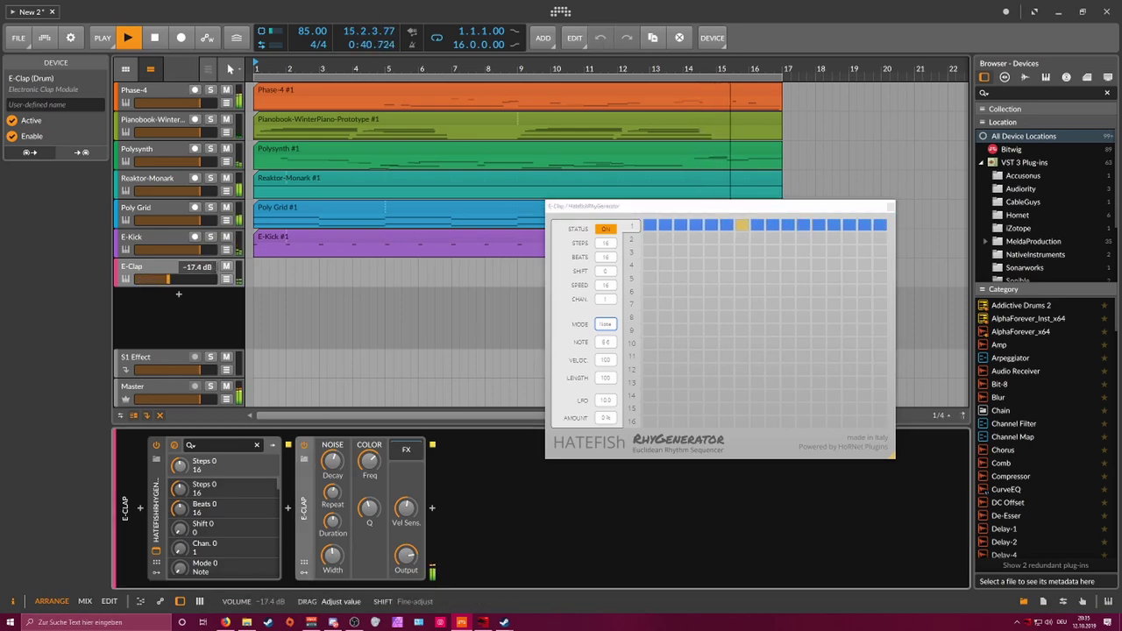
drag(168, 279, 169, 278)
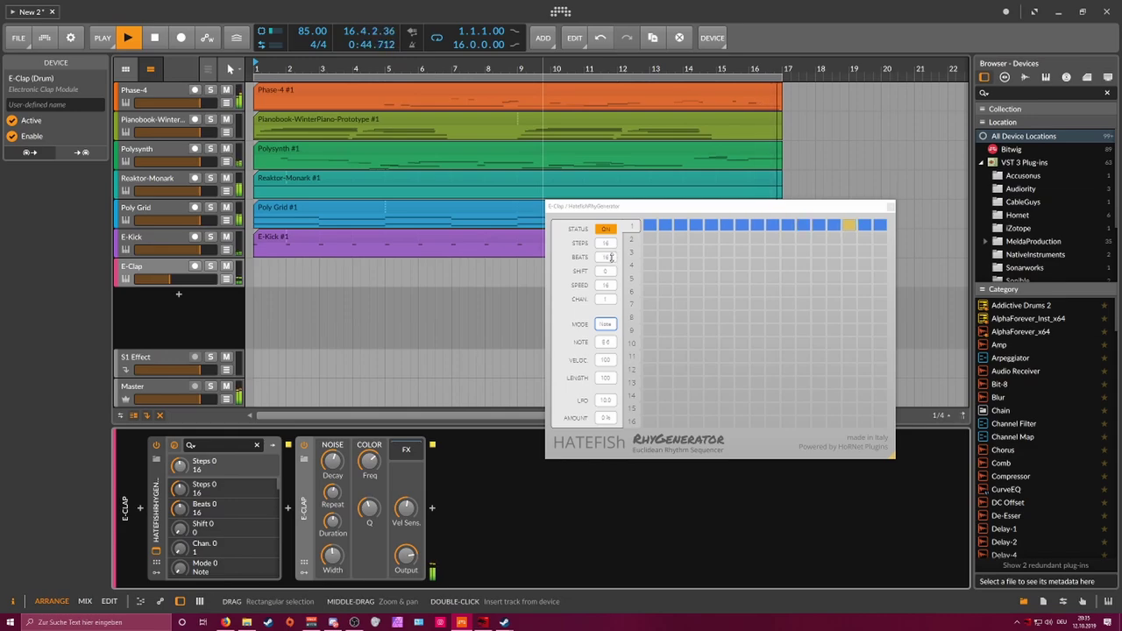
Step: Set the rhythm generator's first row to 5 beats with a shift of 6, and close the plug-in window
drag(611, 256, 605, 279)
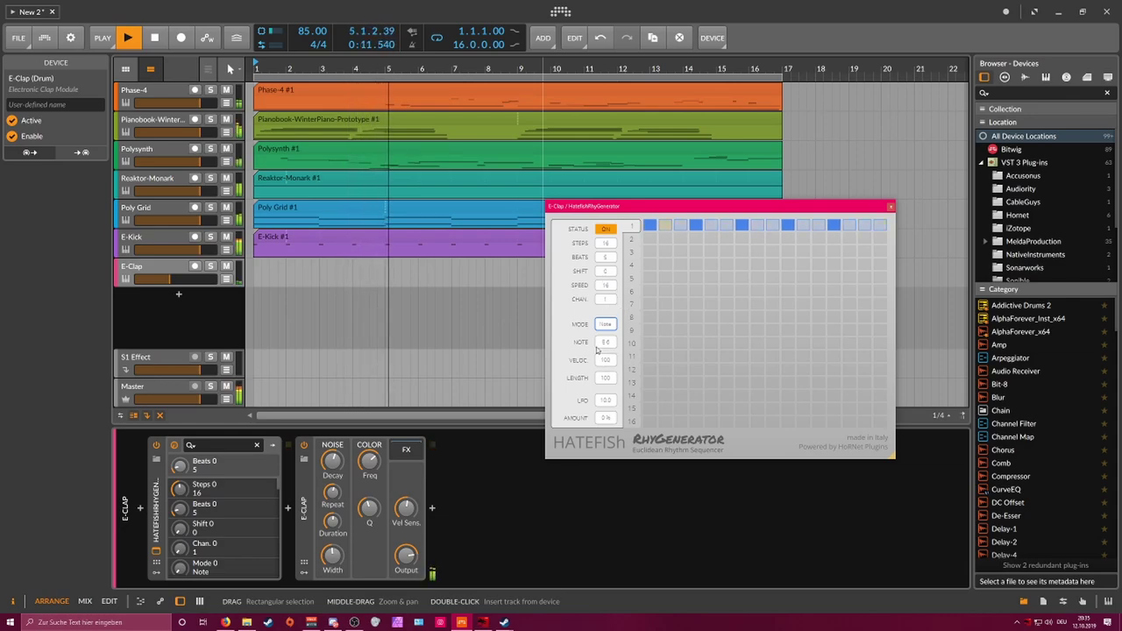
drag(606, 275, 610, 264)
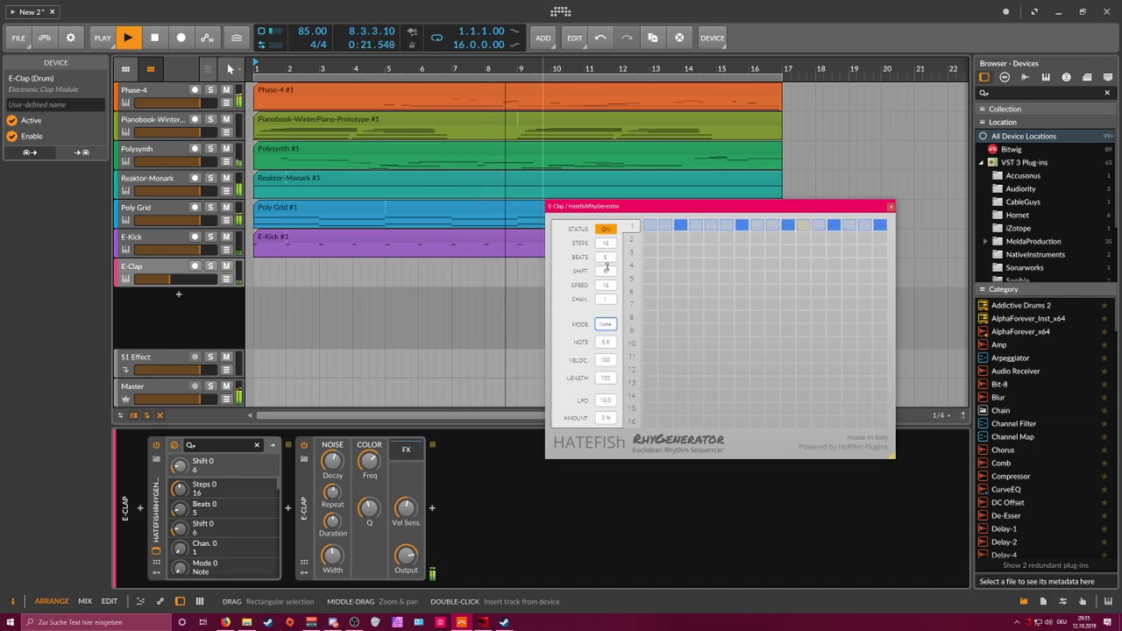
click(890, 208)
Step: Tune the E-Clap's color frequency to D#5 and adjust its Q
mouse_move(374, 465)
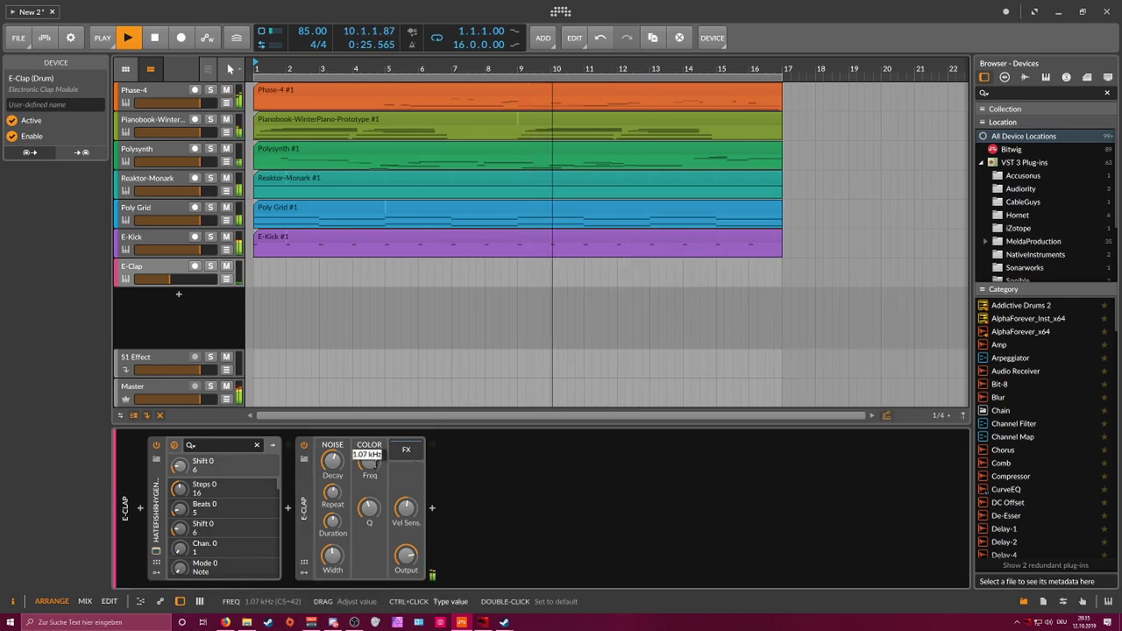
ctrl+click(376, 464)
text(D#5)
key(Return)
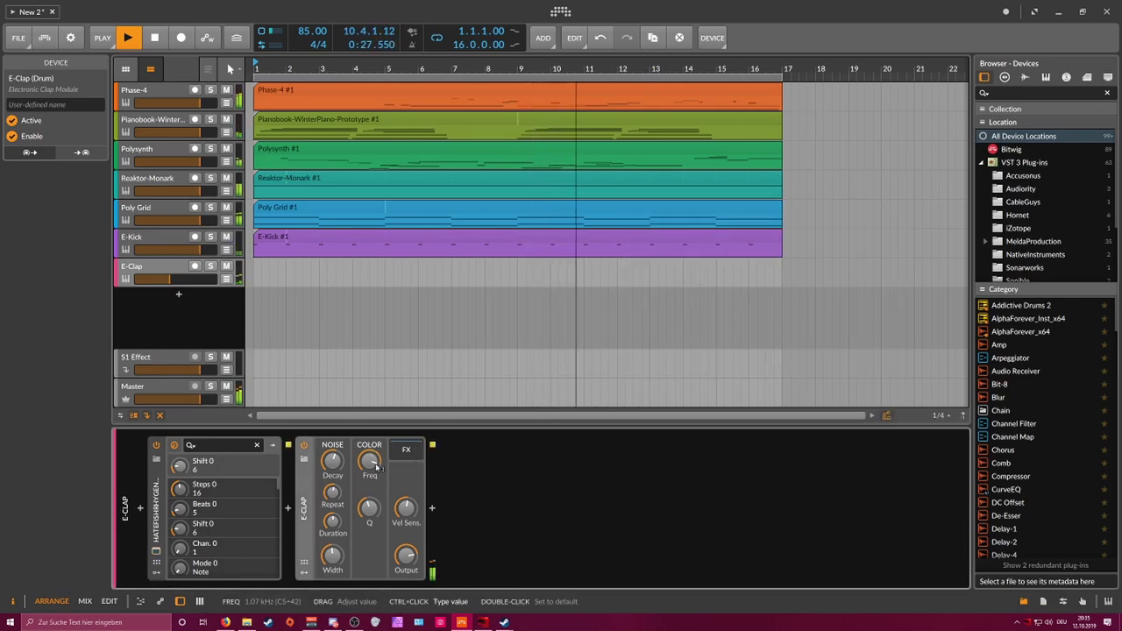
drag(370, 509, 337, 513)
Step: Insert a Reverb after the E-Clap
click(432, 513)
text(r)
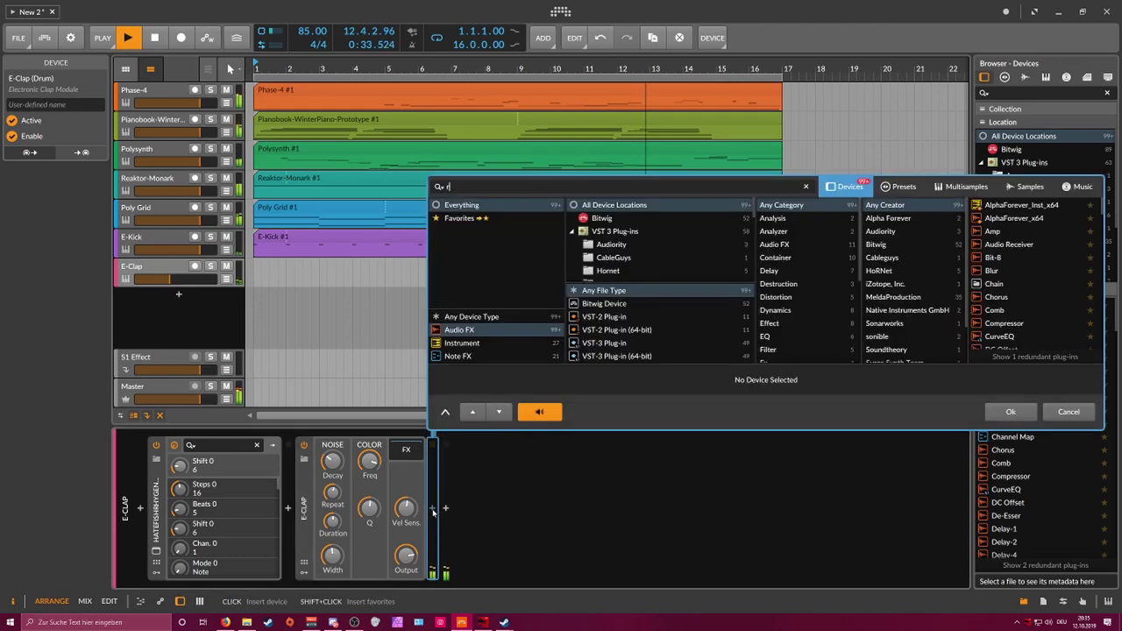
text(ev)
key(Return)
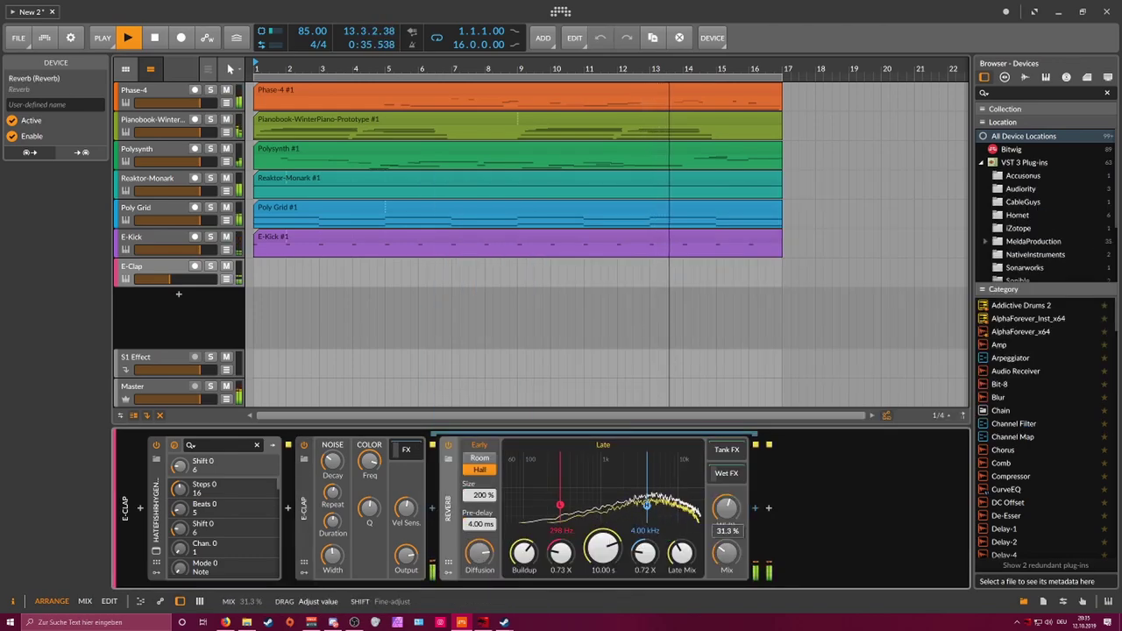
Step: Set the E-Clap's Reverb to a 1.20 s decay and about 25.7 % mix, and adjust the E-Clap's color frequency
drag(603, 548, 603, 596)
drag(725, 552, 726, 561)
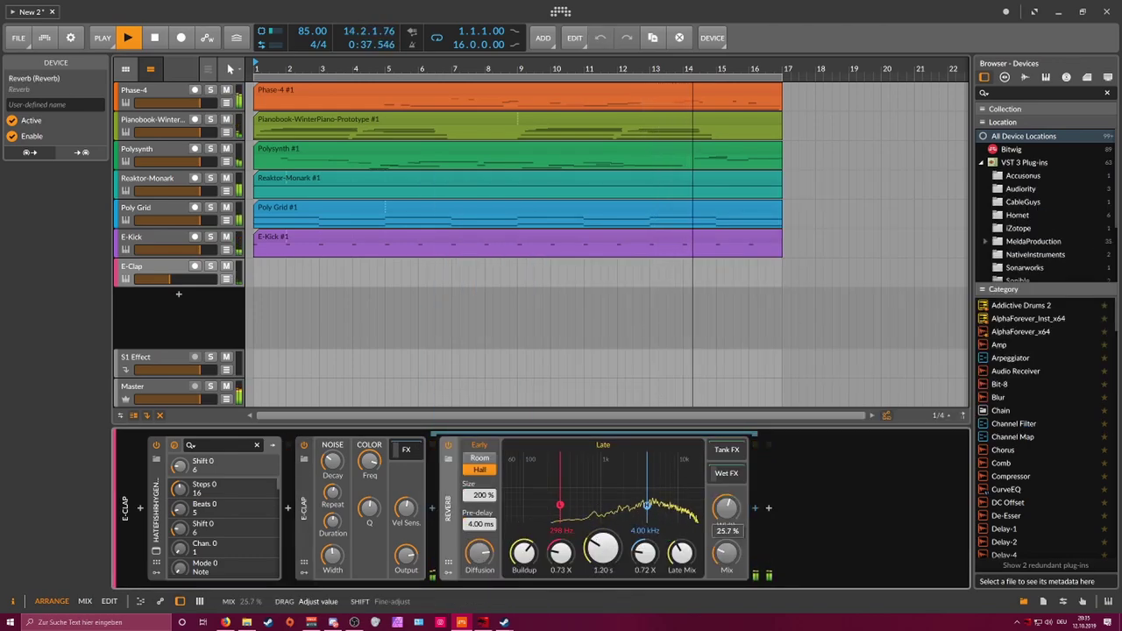
drag(332, 461, 369, 484)
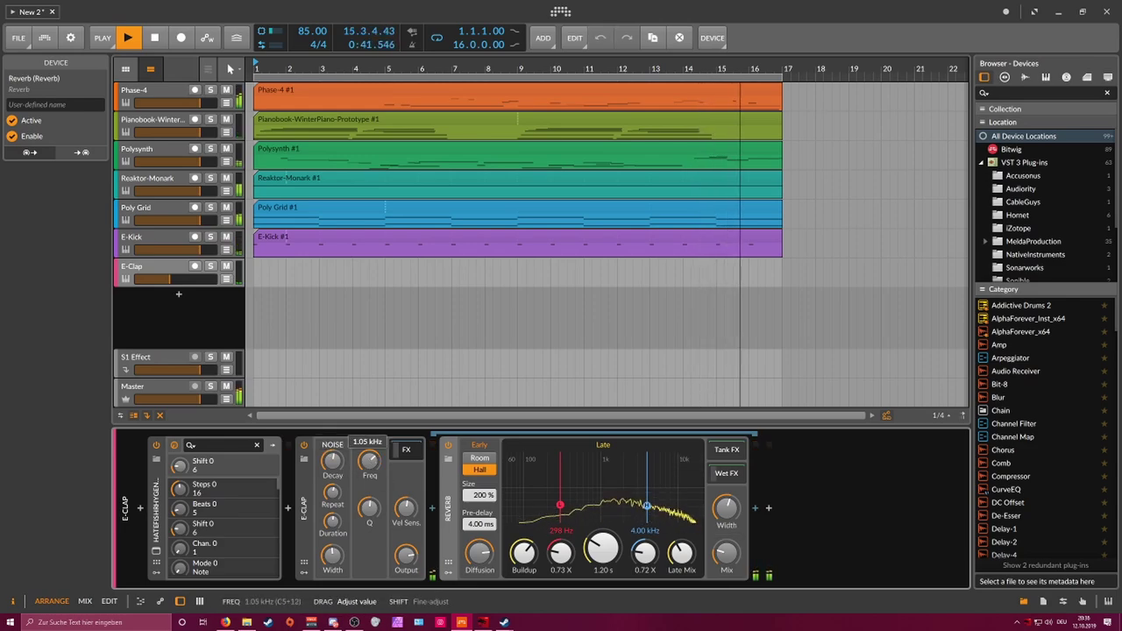
Step: Add a Random modulator to the E-Clap and map it to the color frequency with an amount of 11.76
click(304, 571)
click(324, 463)
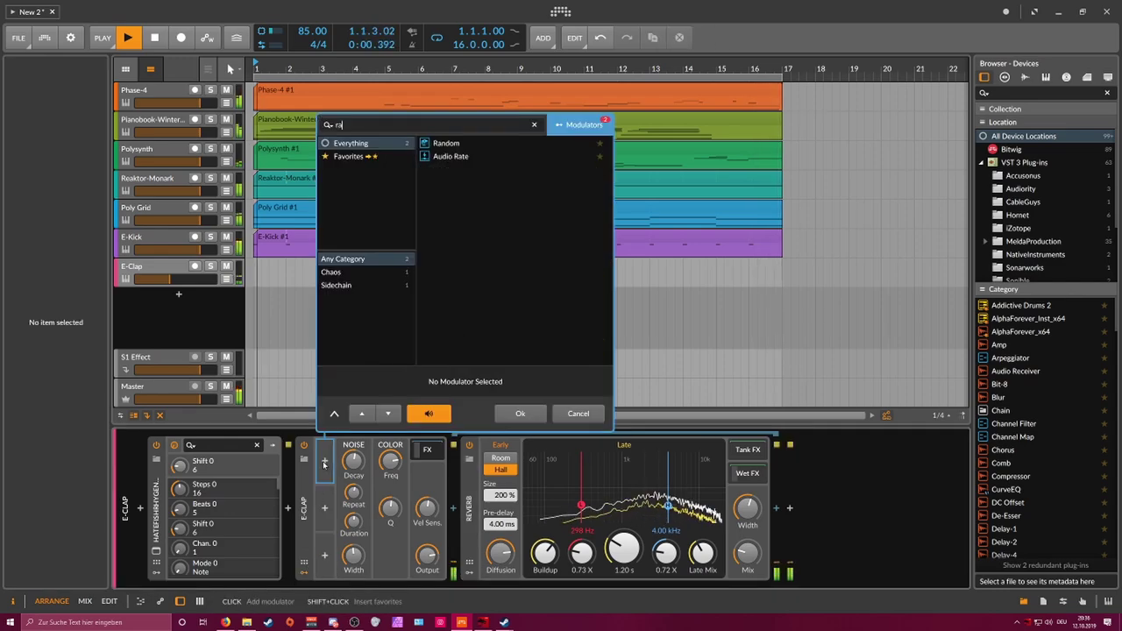
key(Return)
click(339, 478)
drag(415, 461, 415, 478)
click(339, 477)
click(338, 459)
drag(511, 461, 511, 435)
click(338, 478)
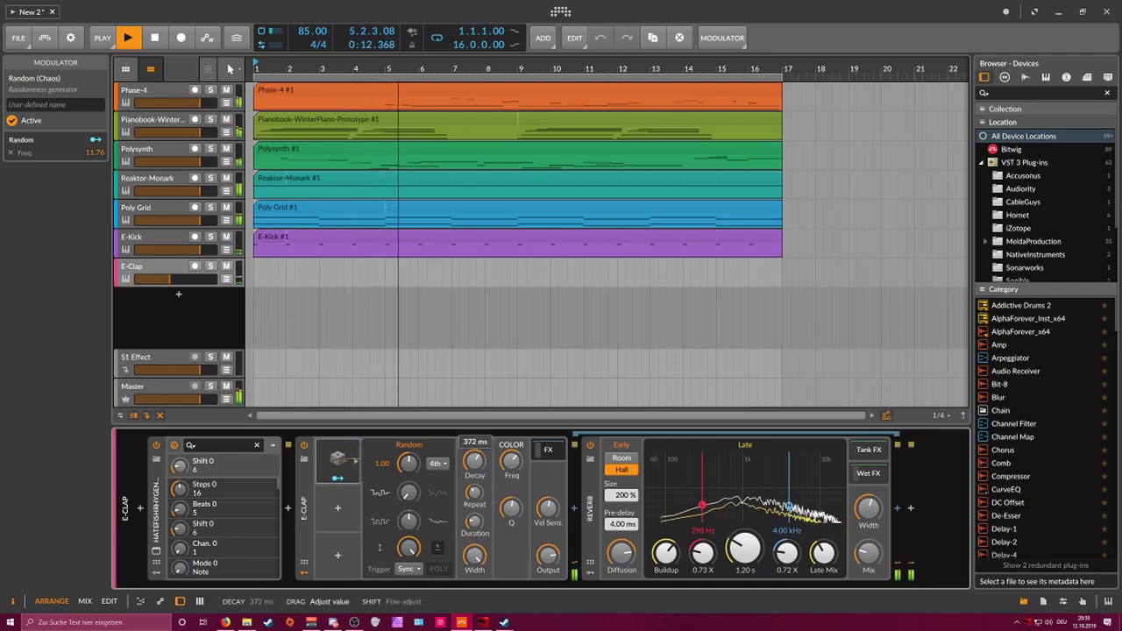
Step: Duplicate the E-Clap's Random modulator and map the copy to the noise decay with an amount of 0.563
drag(338, 459, 338, 508)
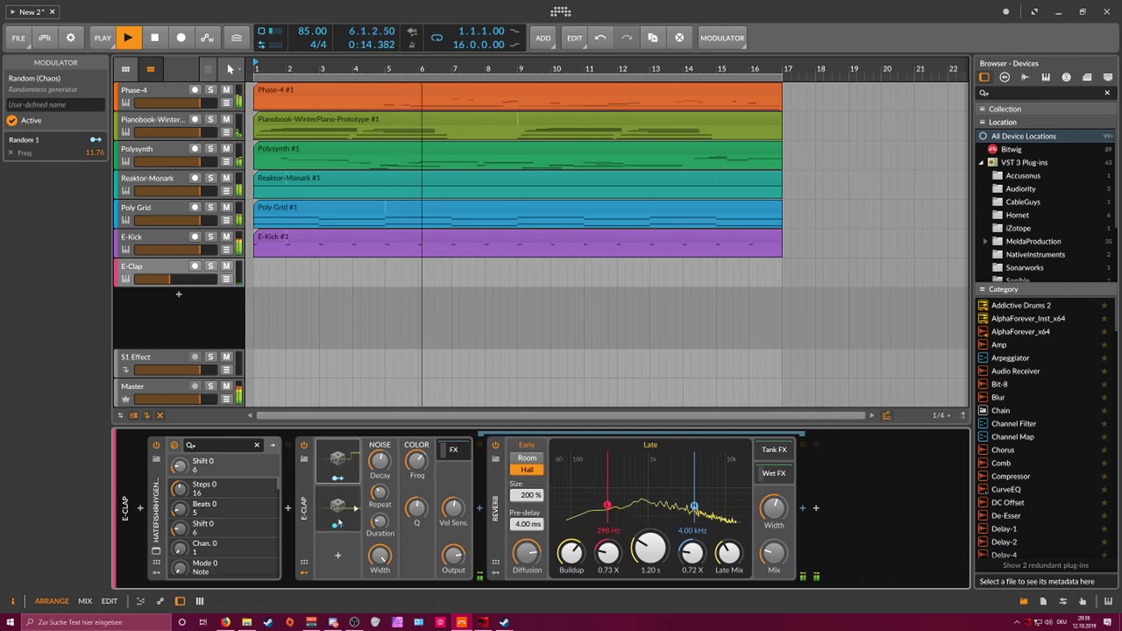
click(337, 526)
drag(383, 459, 383, 372)
click(355, 508)
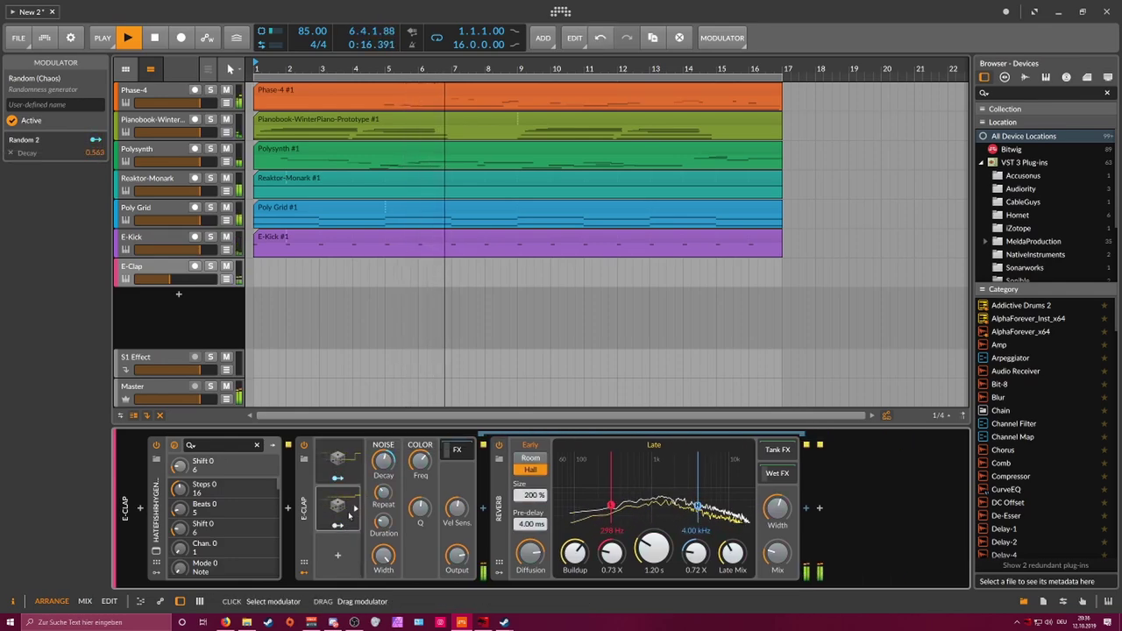
drag(409, 492, 409, 488)
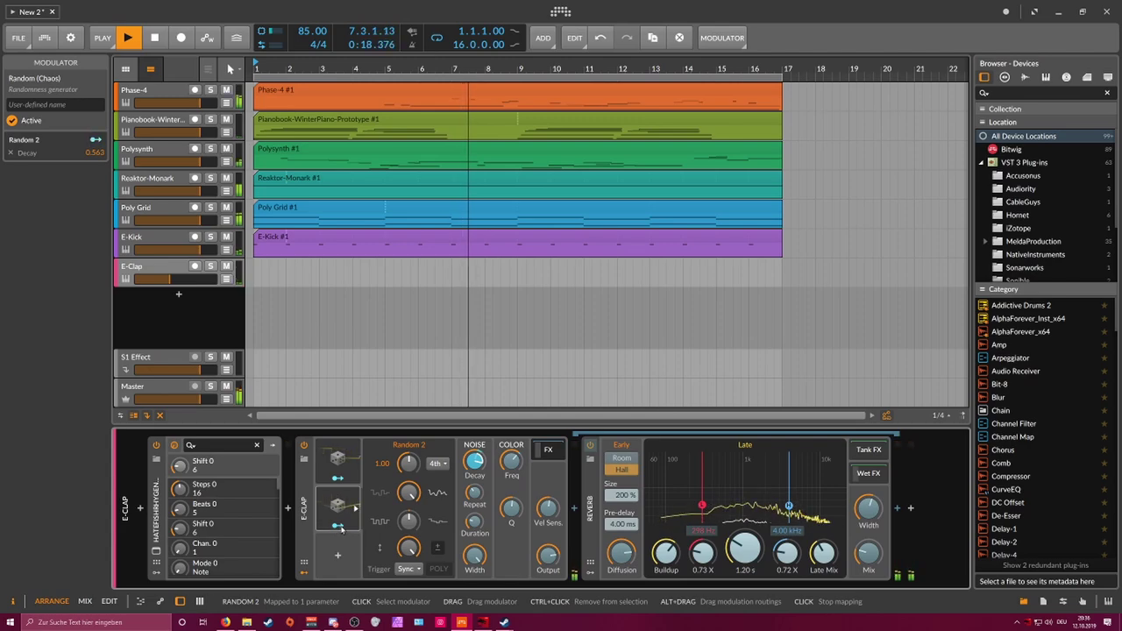
drag(474, 461, 474, 451)
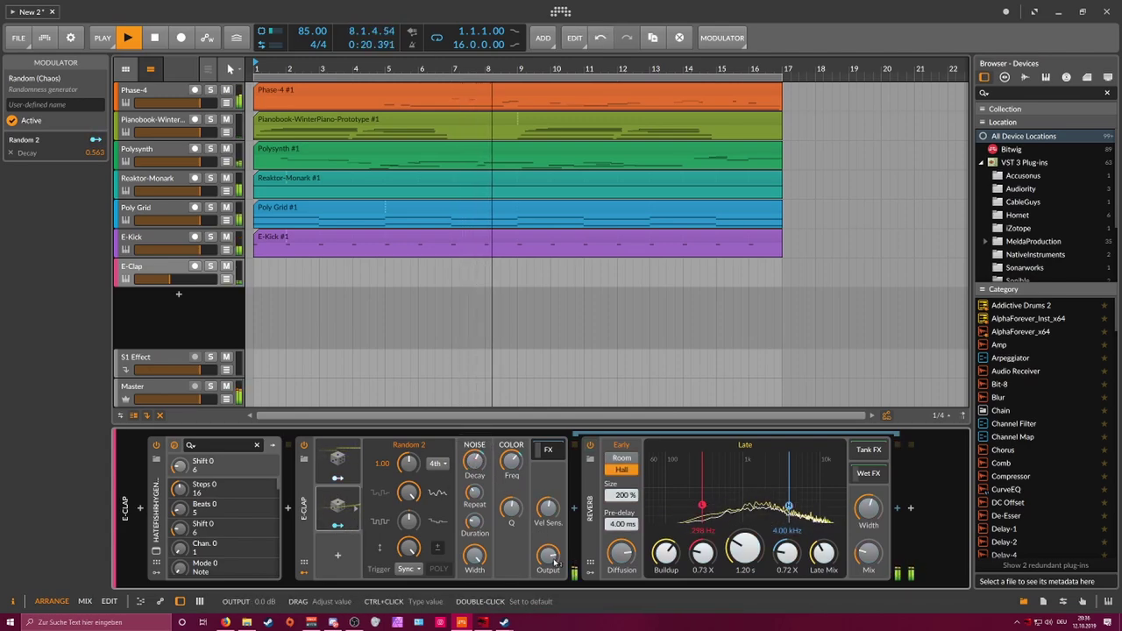
Step: Lengthen the E-Clap Reverb's decay to 3.16 s and reduce its mix
drag(548, 555, 548, 557)
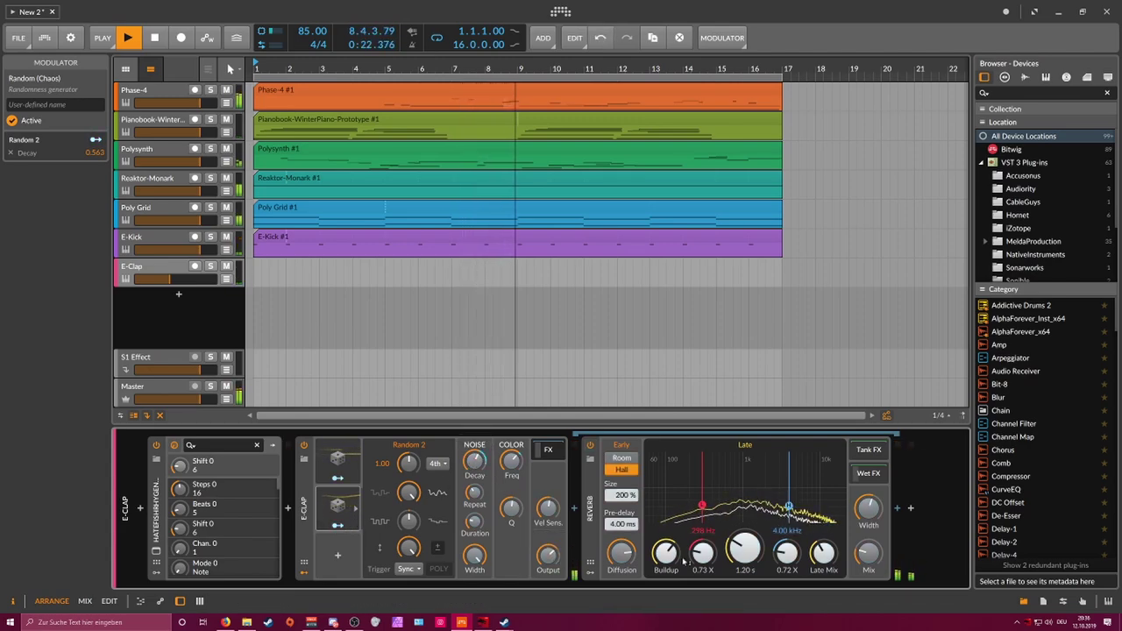
drag(744, 549, 745, 504)
mouse_move(868, 552)
mouse_down()
mouse_move(869, 536)
mouse_move(869, 569)
mouse_up()
drag(745, 548, 744, 565)
Step: Reset the E-Clap track's volume to 0 dB and lower the E-Clap device's output level instead
drag(550, 554, 549, 564)
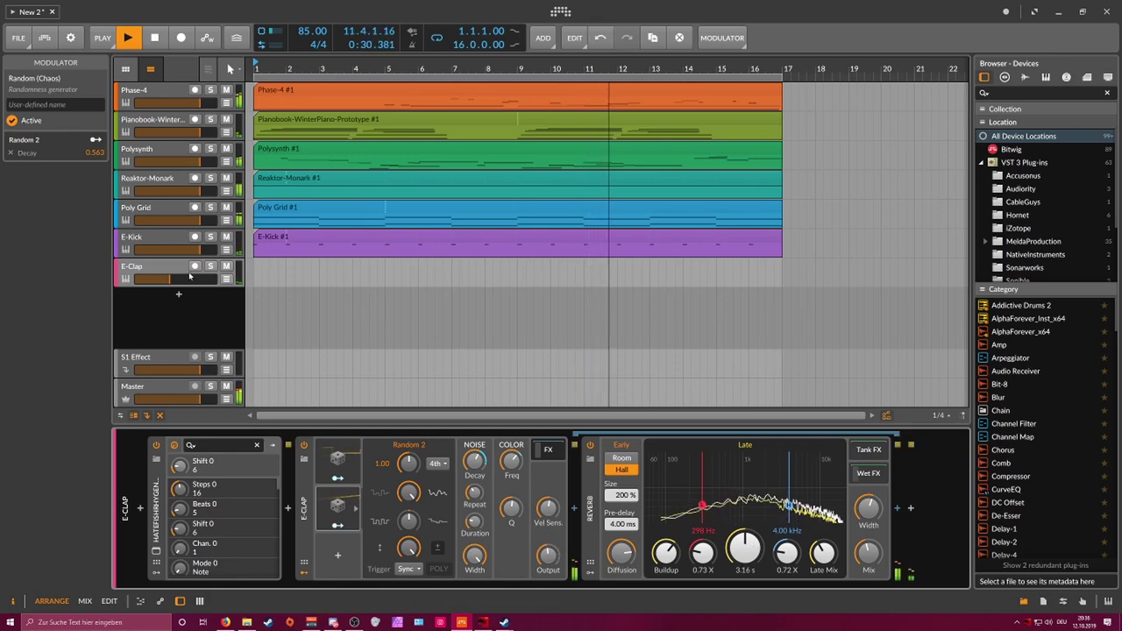
click(190, 277)
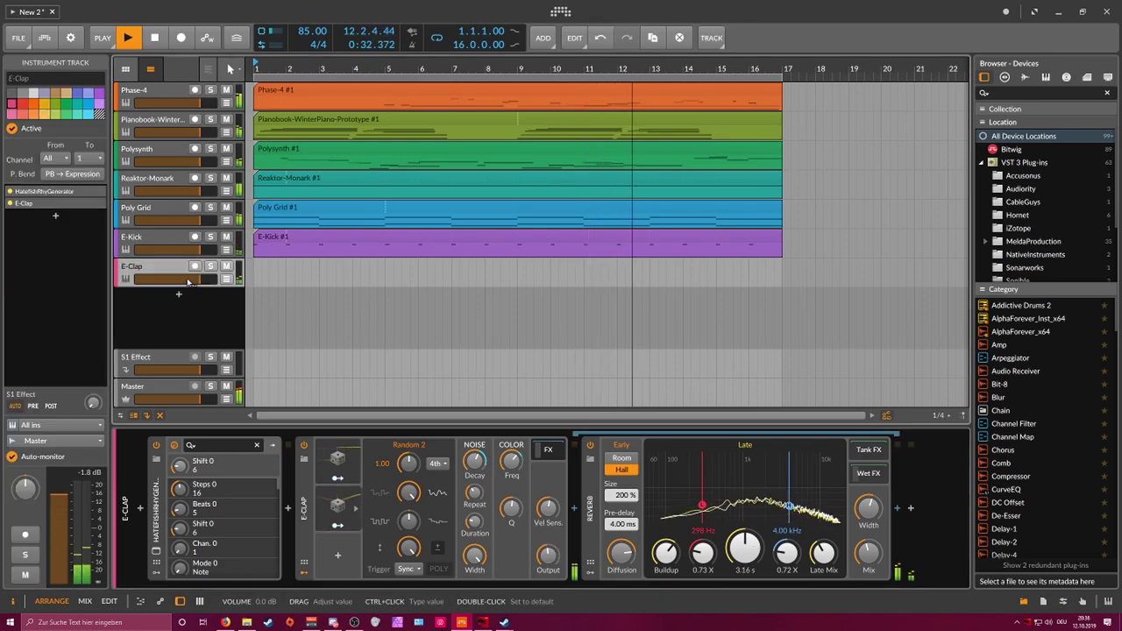
drag(544, 556, 544, 559)
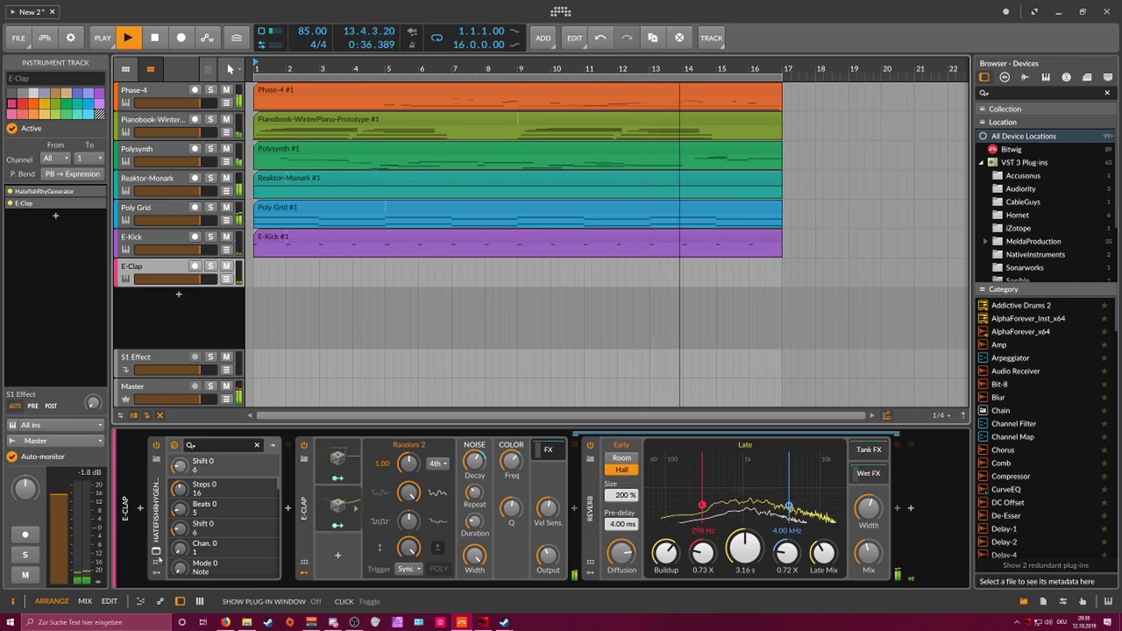
Step: Set the LFO speed of the HatefishRhyGenerator's first row to 11.8 and close the plug-in window
click(156, 554)
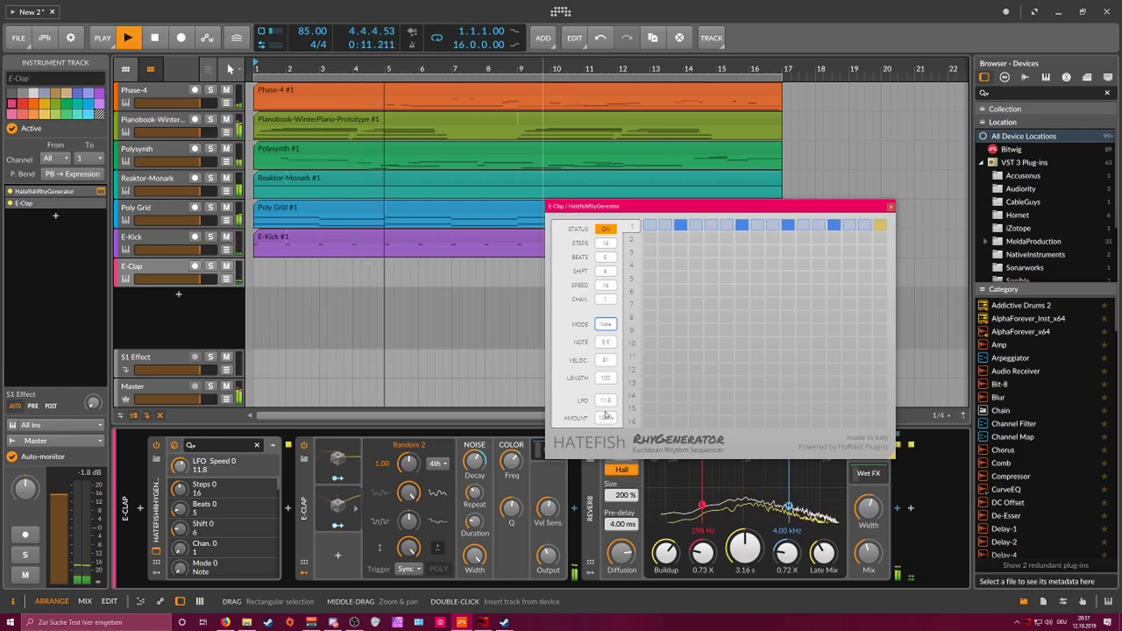
click(890, 209)
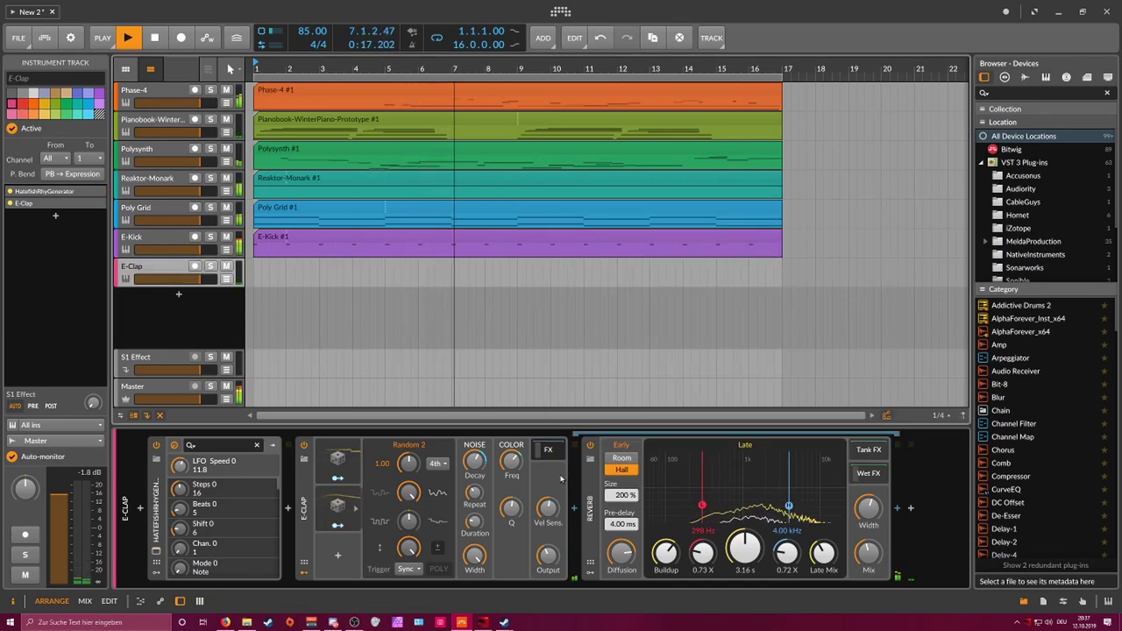
Step: Insert a Delay-2 between the E-Clap and its Reverb, and set the E-Clap's output to -15.5 dB
click(574, 510)
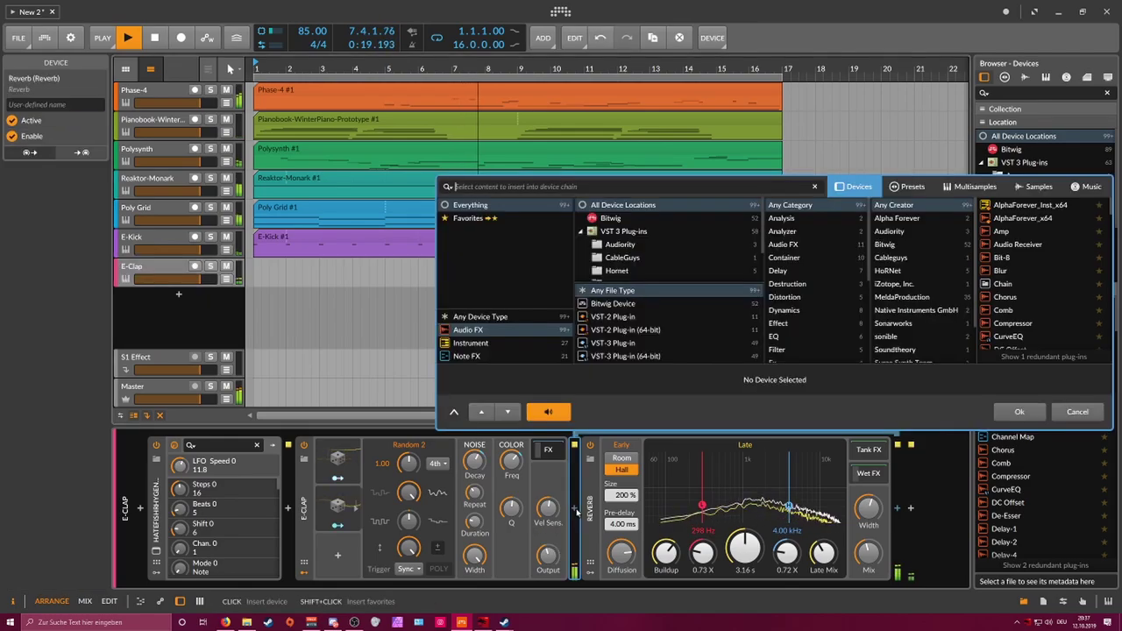
text(delay)
key(Down)
key(Down)
key(Return)
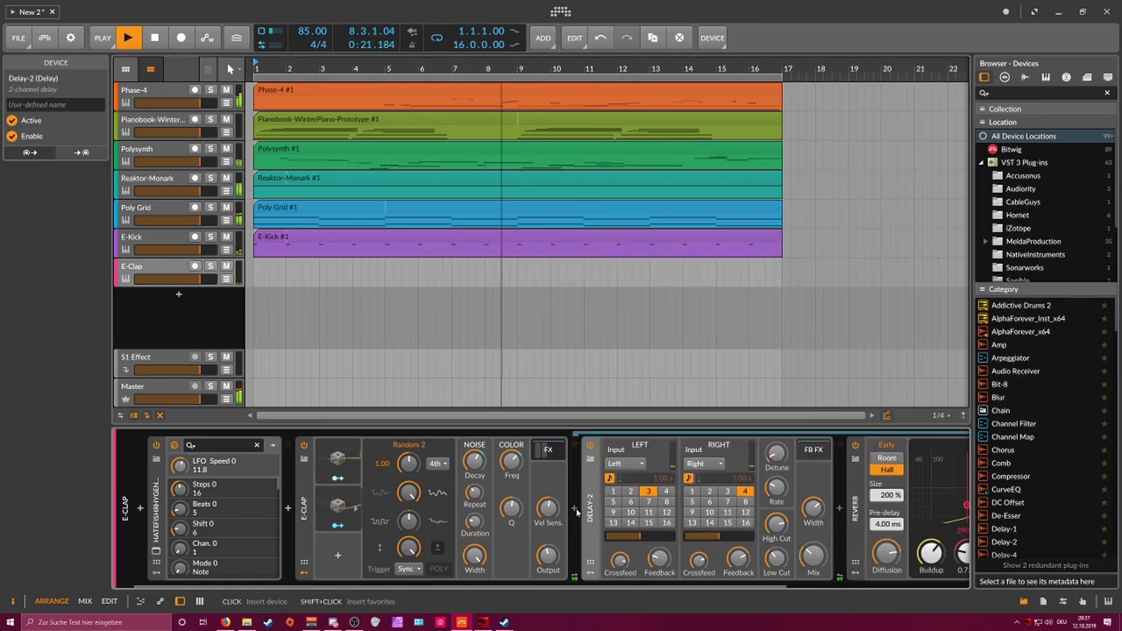
drag(474, 491, 474, 478)
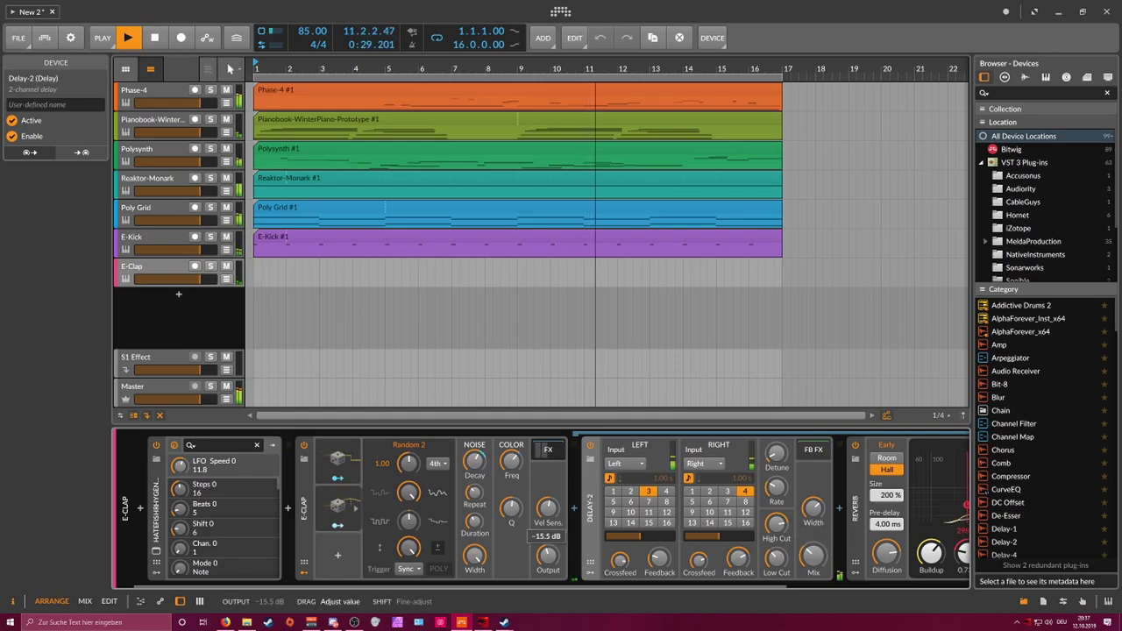
Step: Add a Random modulator to the Poly Grid device on the Poly Grid track and show its settings
click(161, 209)
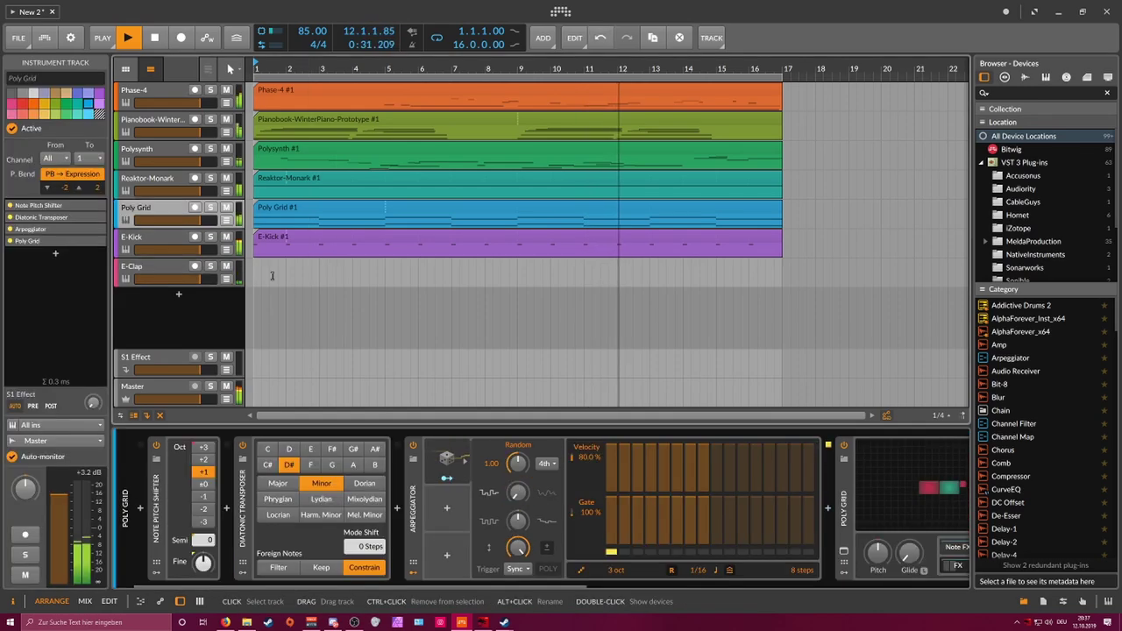
scroll(765, 577, right, 3)
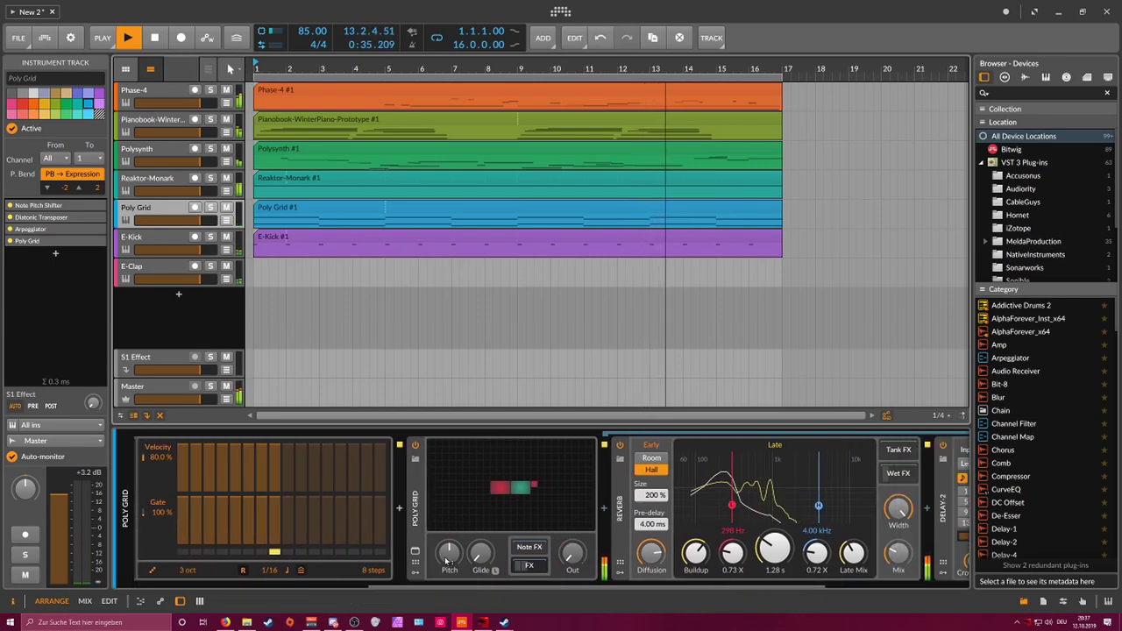
click(414, 458)
click(435, 462)
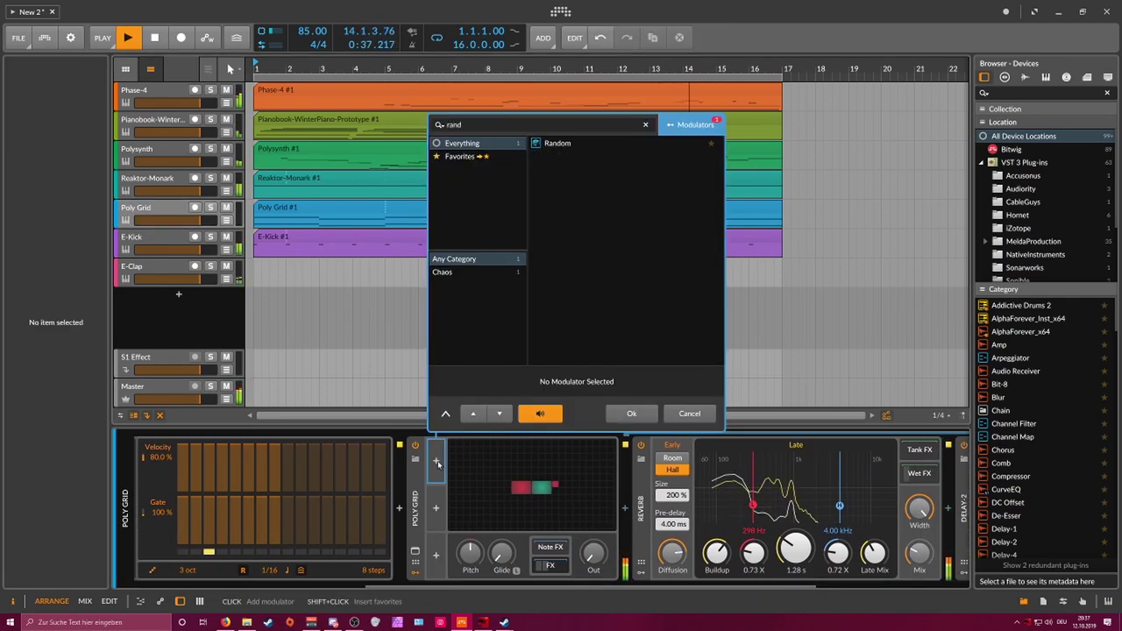
key(Down)
key(Return)
click(466, 461)
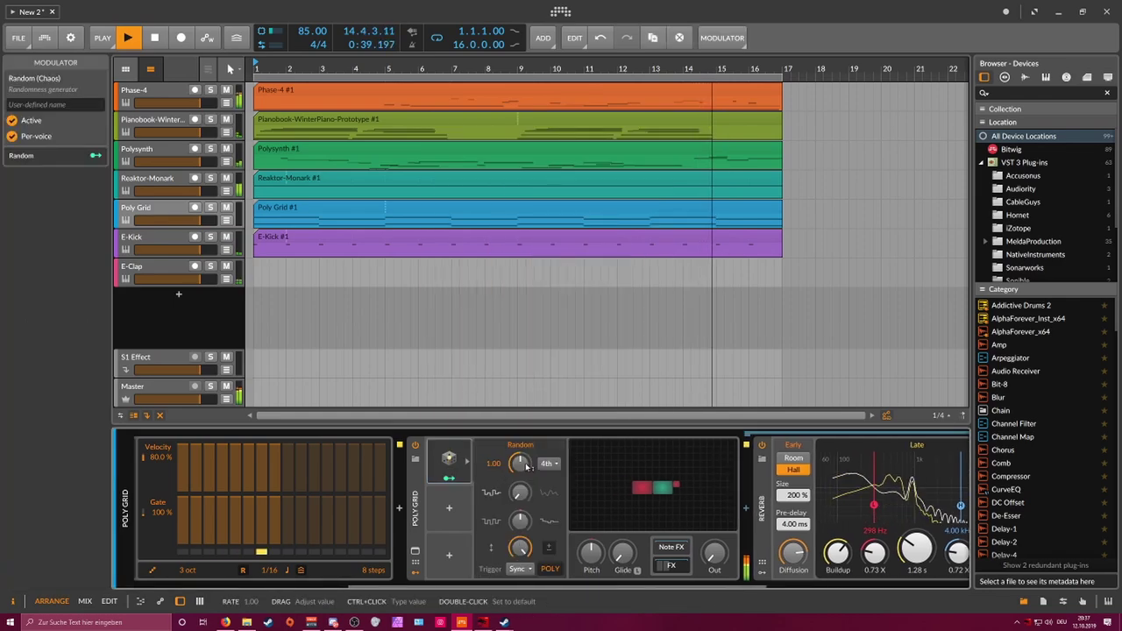
Step: Set the Poly Grid's Random modulator to a 0.03 Hz rate, 100 % smoothing and the Free trigger mode
click(548, 463)
click(547, 478)
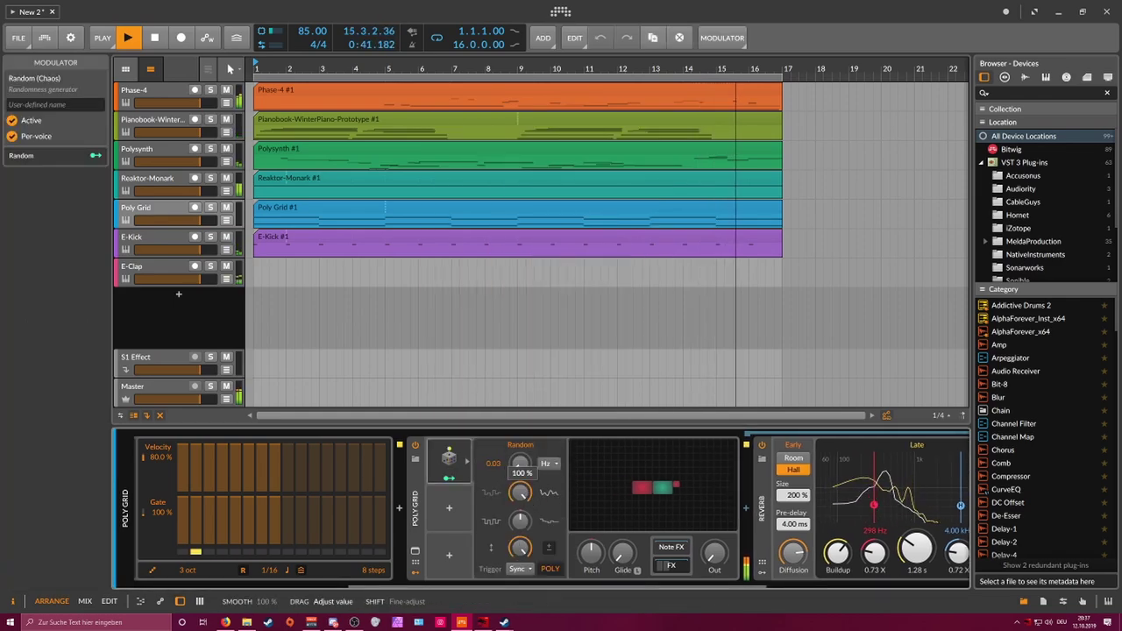
click(517, 569)
click(515, 585)
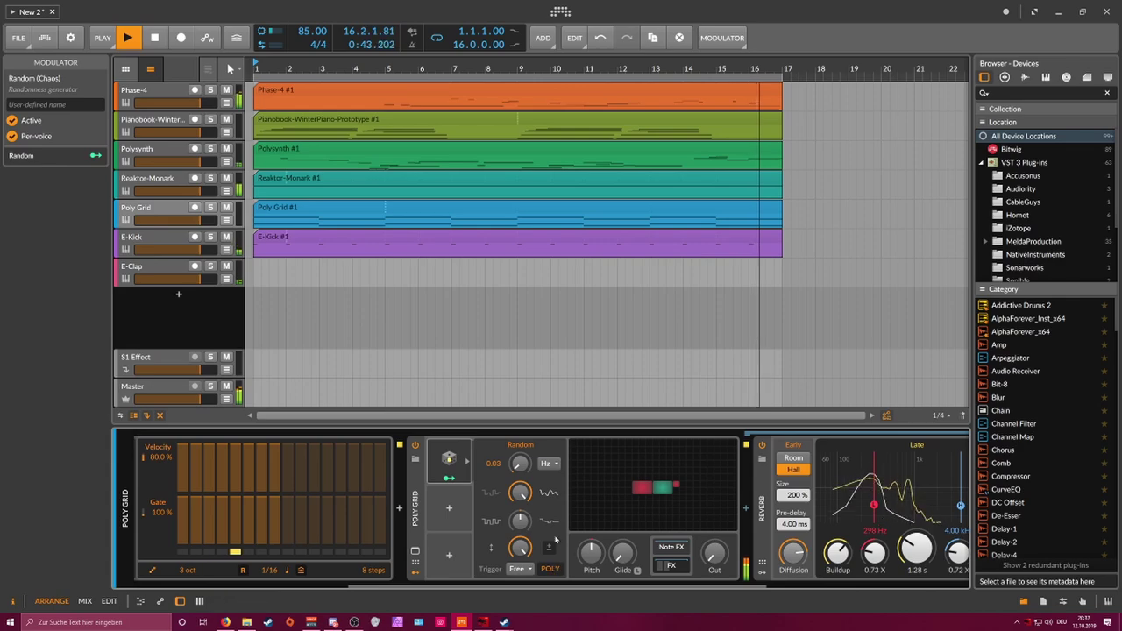
Step: Map the Random modulator to the Poly Grid's output with an amount of 0.415 and raise its rate to 0.10 Hz
click(550, 545)
drag(715, 565, 715, 550)
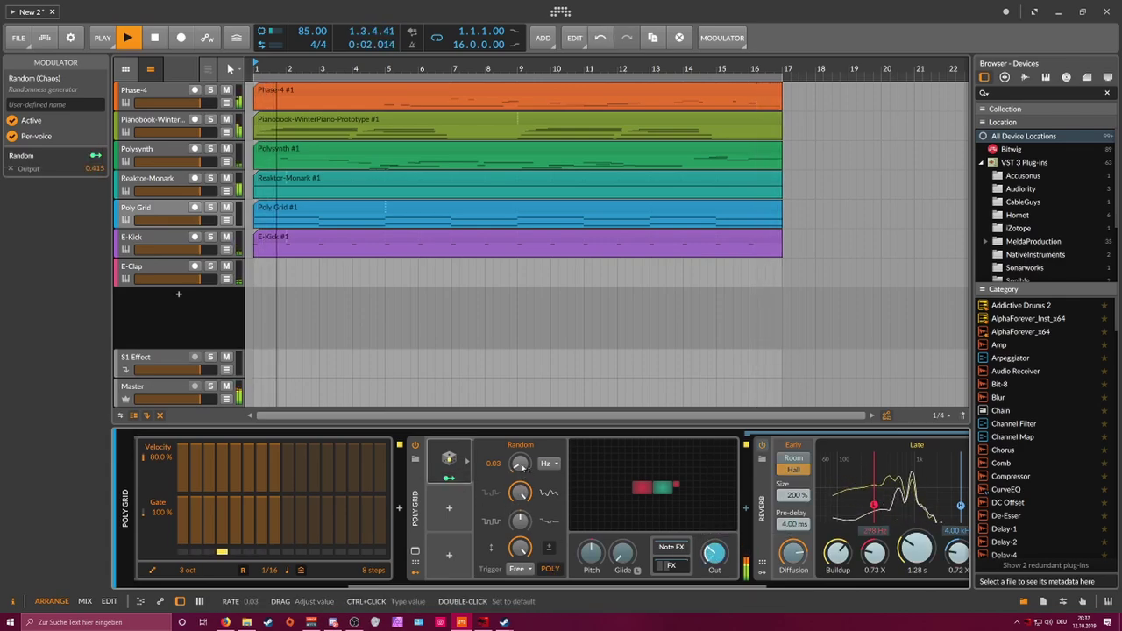
mouse_move(520, 466)
mouse_down()
mouse_move(520, 436)
mouse_move(519, 475)
mouse_up()
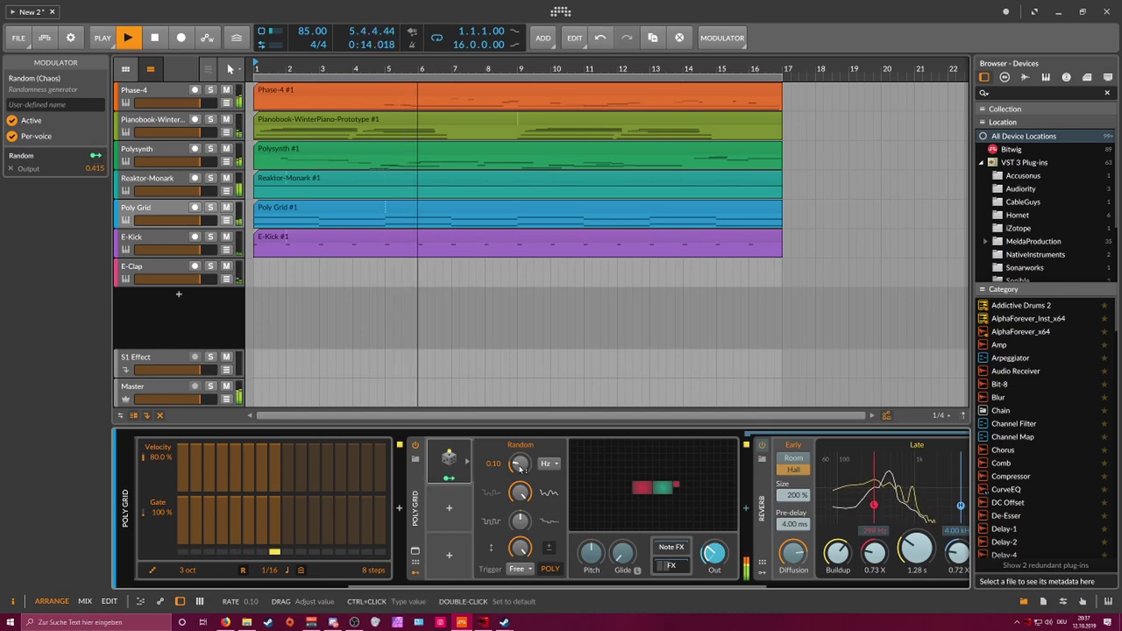
Step: Add a Random modulator to the Winter Piano sampler on the Pianobook track and switch off its per-voice mode
click(454, 462)
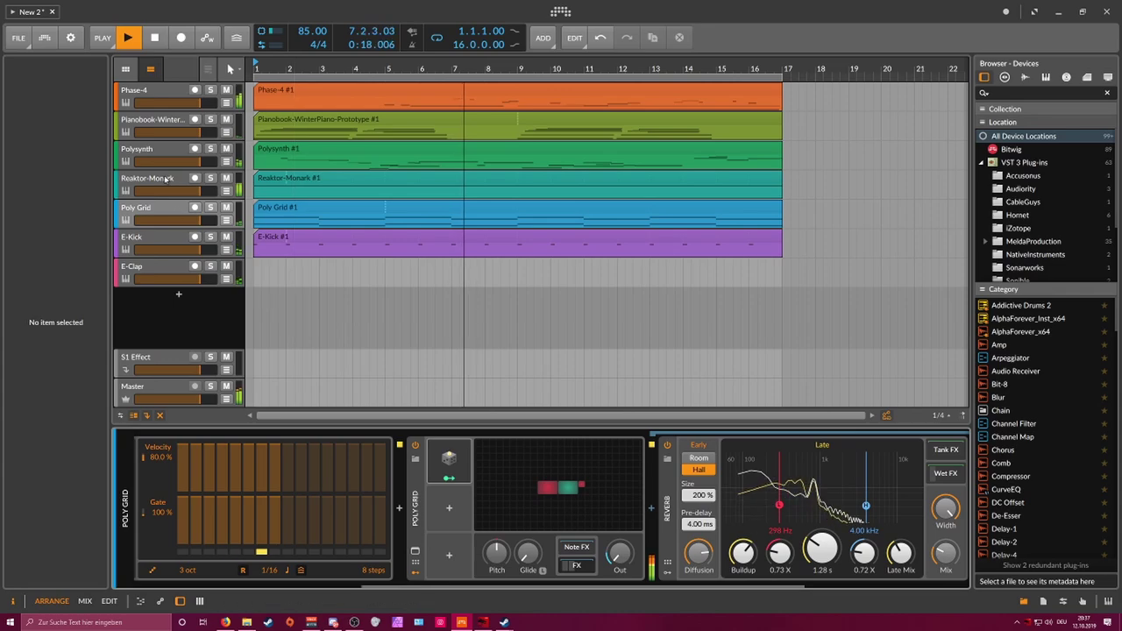
click(154, 150)
click(156, 121)
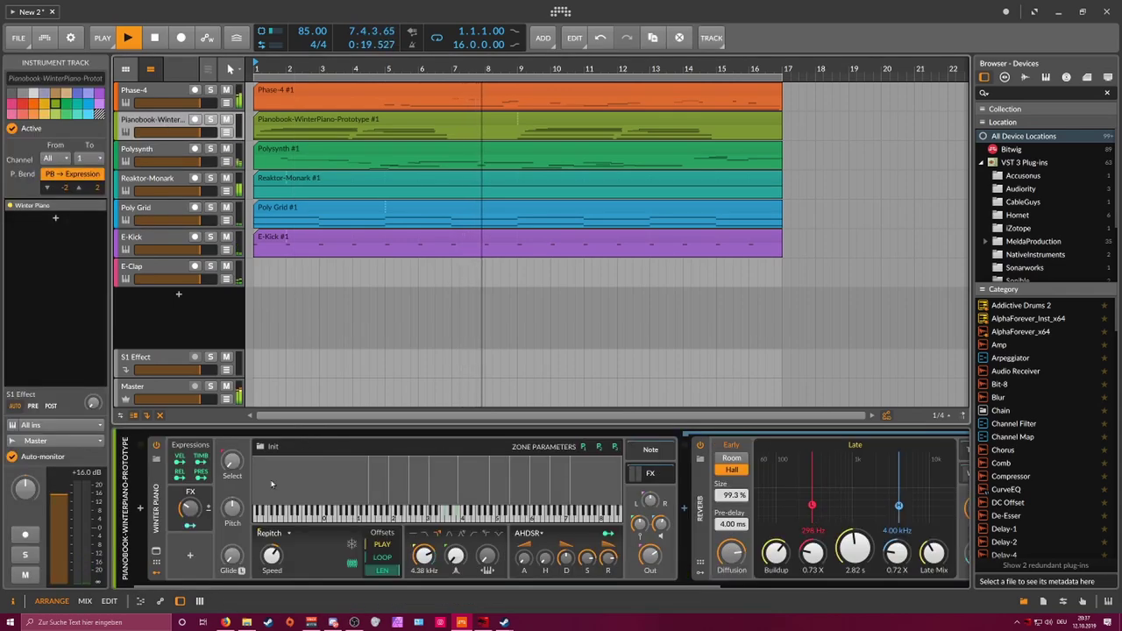
click(177, 549)
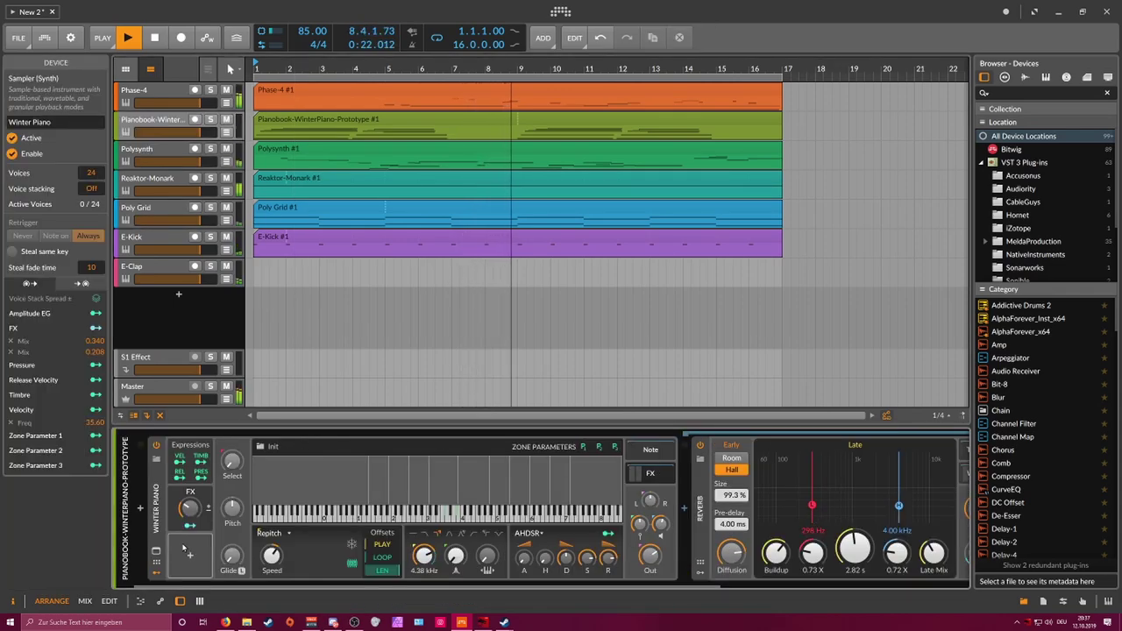
click(189, 554)
text(rand)
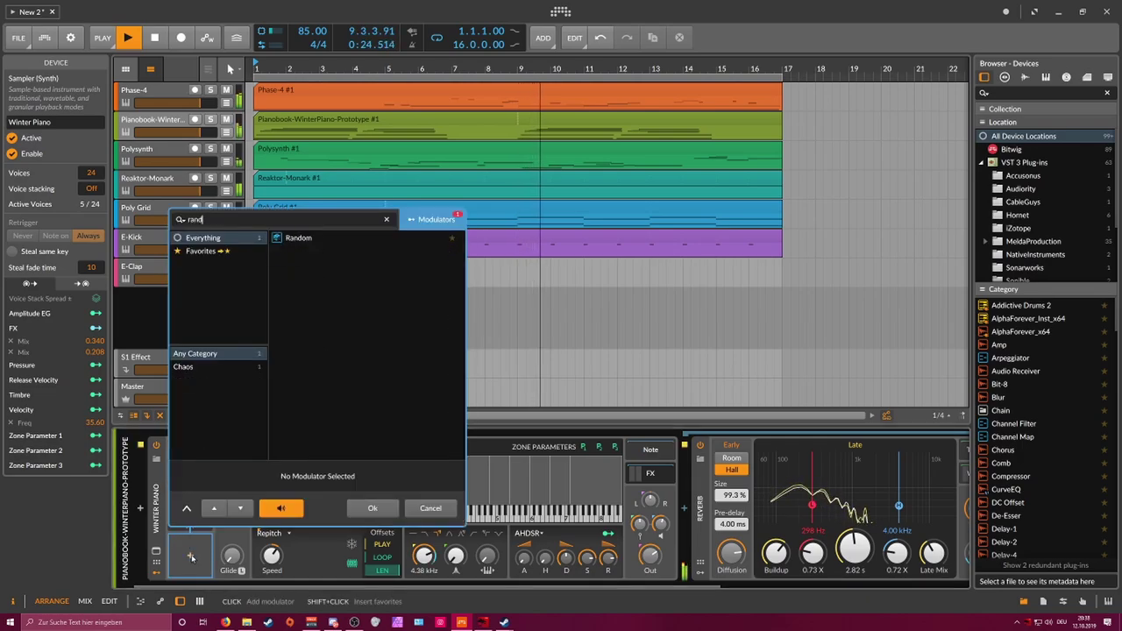
key(Return)
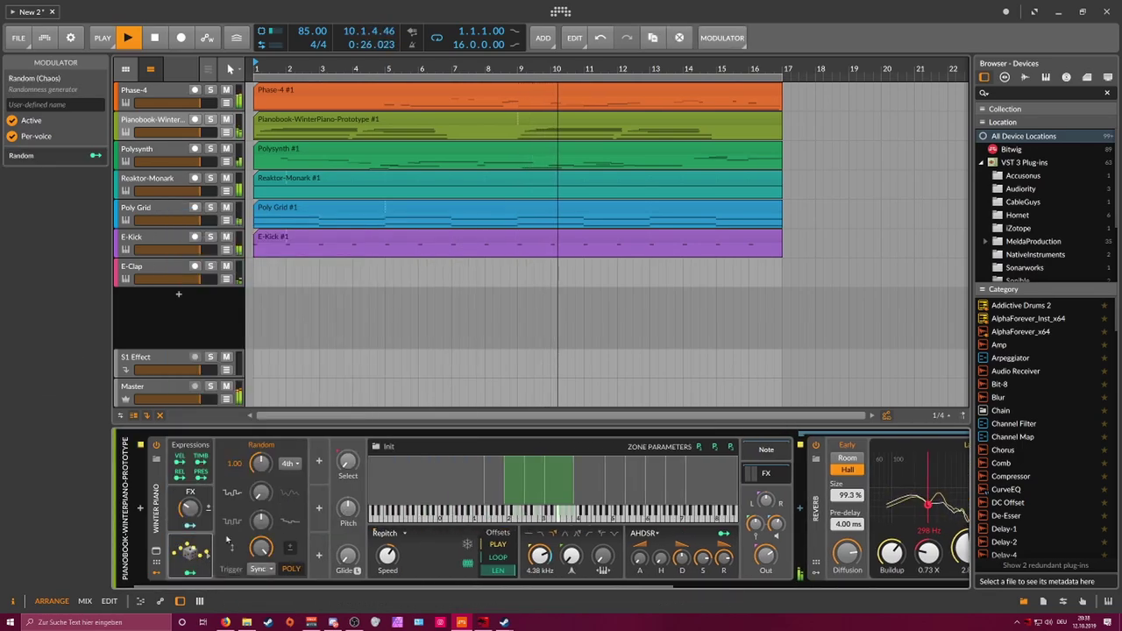
click(292, 568)
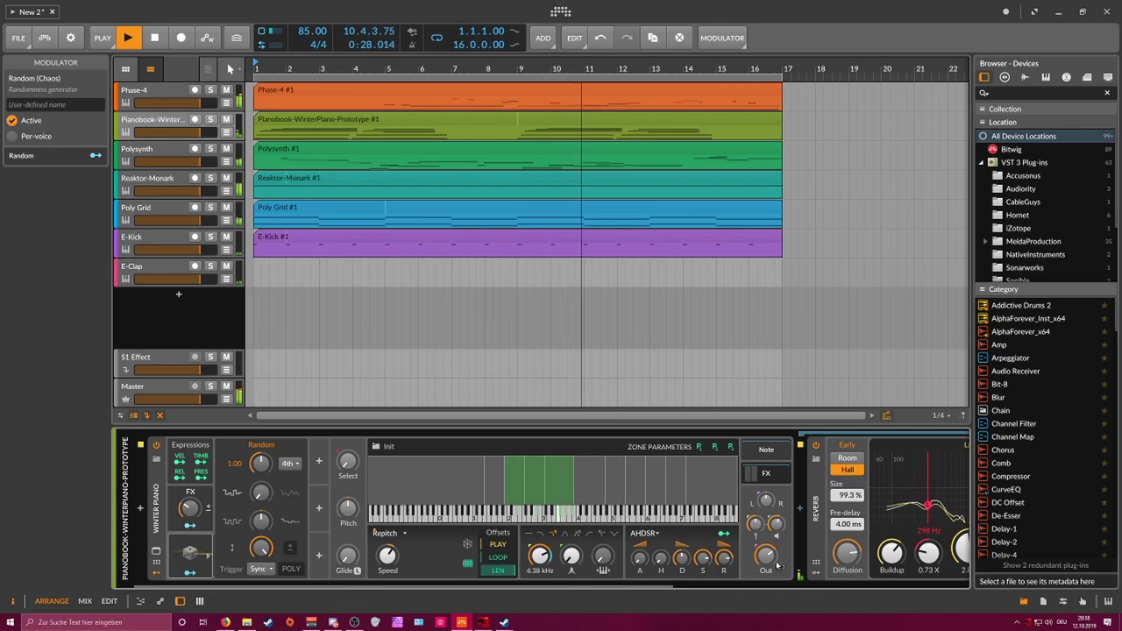
Step: Lower the sampler's output to -4.0 dB and set the smoothed Random modulator to 0.10 Hz with free triggering
drag(769, 562, 768, 545)
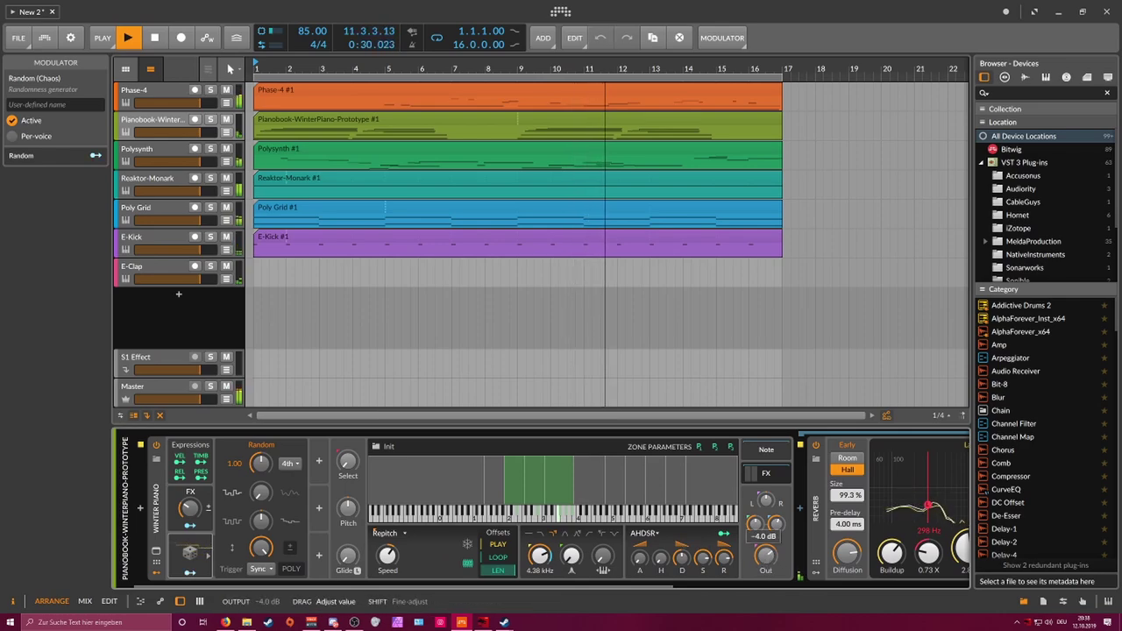
mouse_move(262, 494)
mouse_down()
mouse_move(261, 438)
mouse_move(261, 506)
mouse_up()
click(290, 463)
click(290, 478)
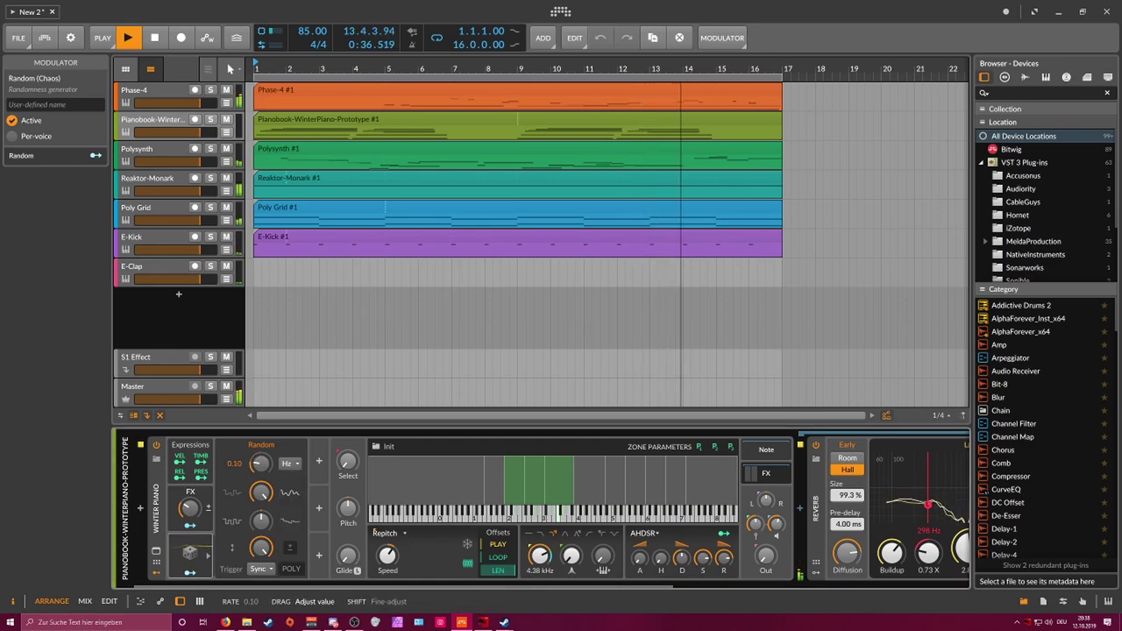
click(259, 569)
click(254, 560)
Step: Map the Random modulator to the Winter Piano sampler's output with an amount of 0.692 and fine-tune its rate
click(191, 573)
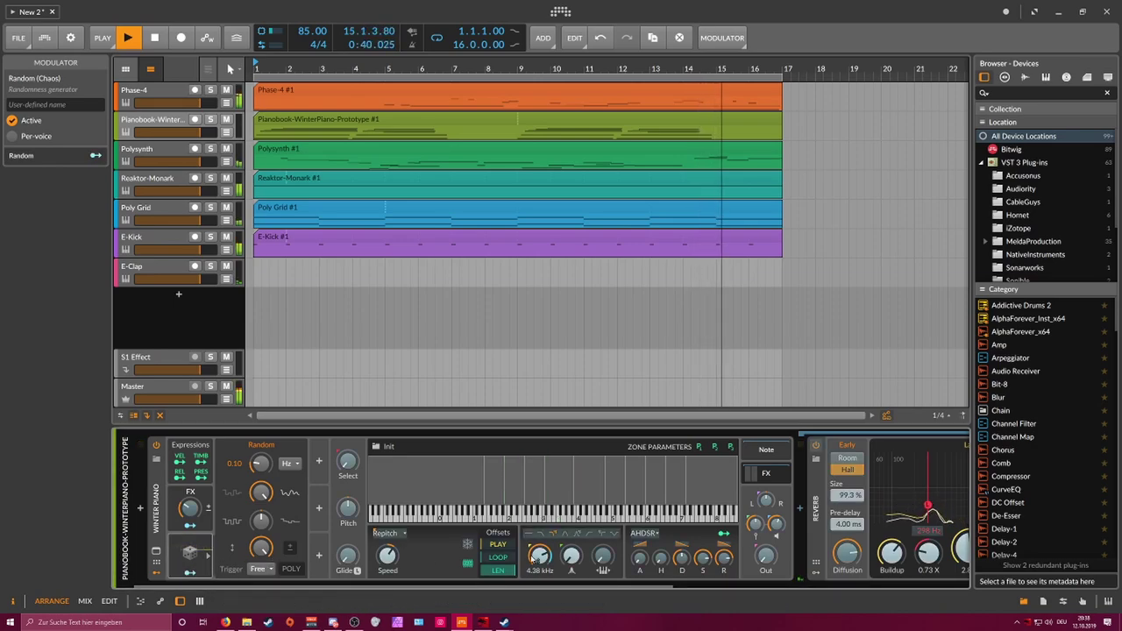
drag(765, 556, 765, 527)
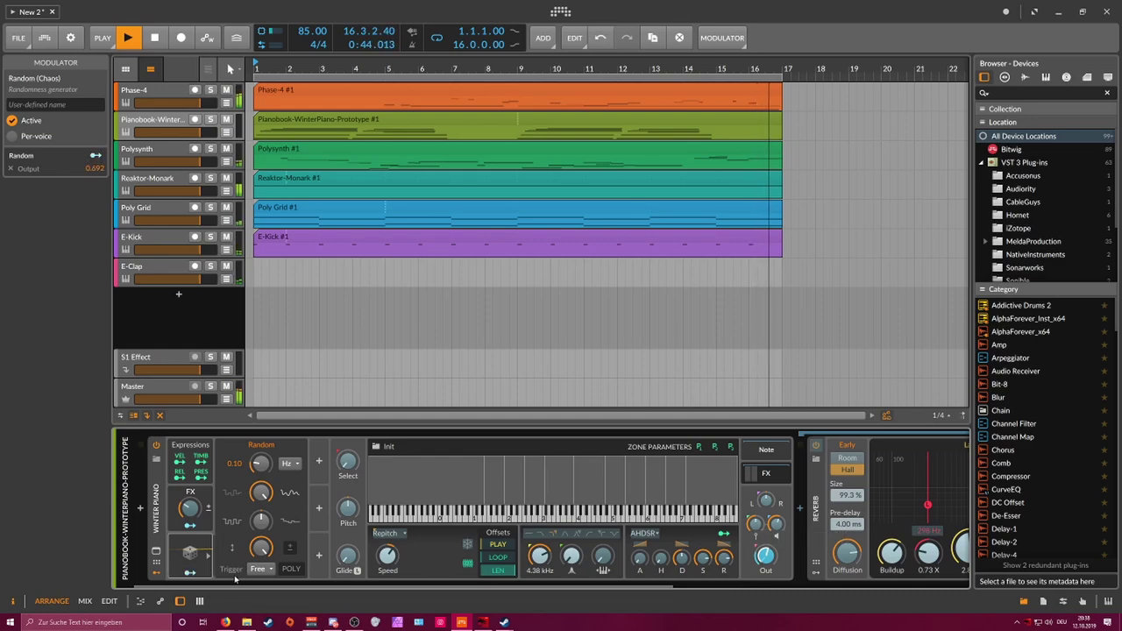
click(191, 573)
drag(260, 464, 260, 451)
drag(441, 585, 683, 582)
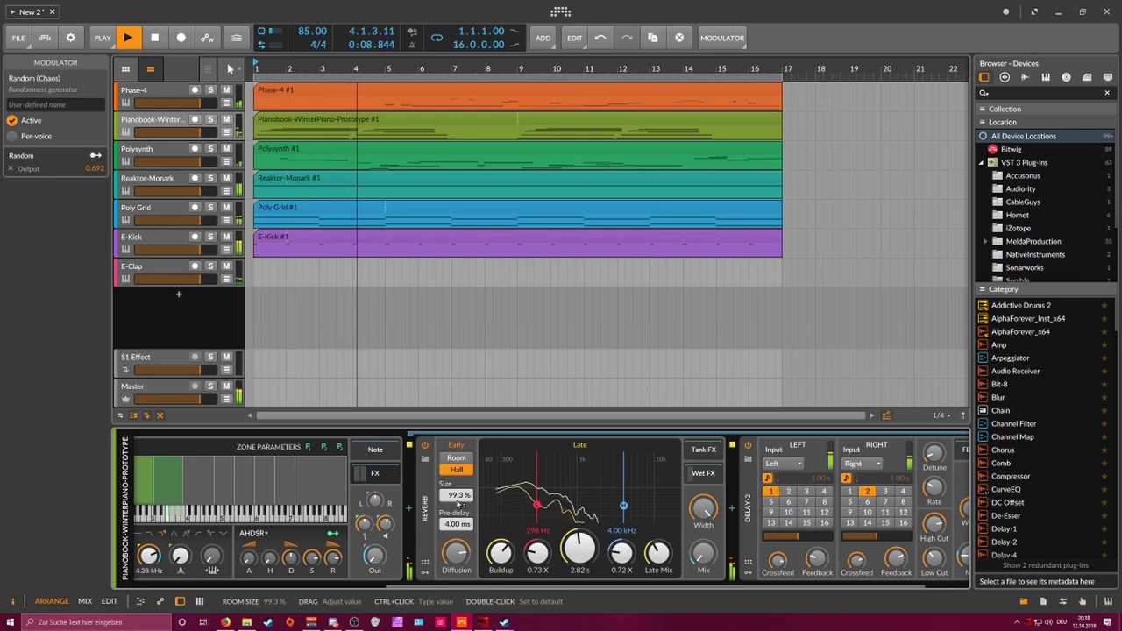
click(204, 319)
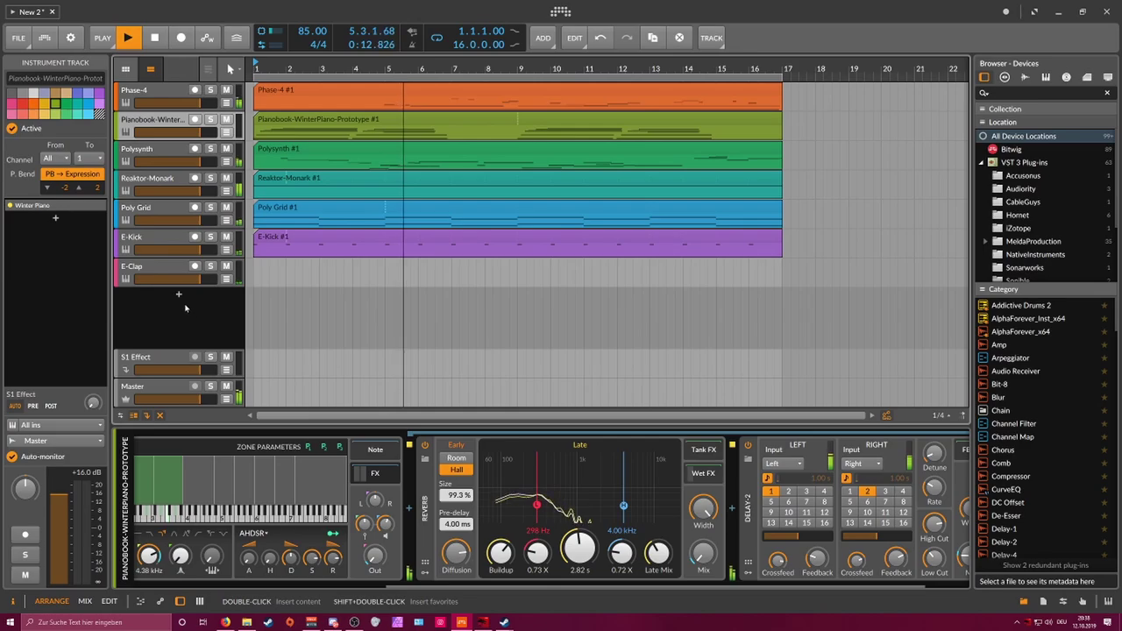
Step: Create an instrument track with the Phase-4 synth below E-Clap and arm it for recording
click(179, 296)
text(phas)
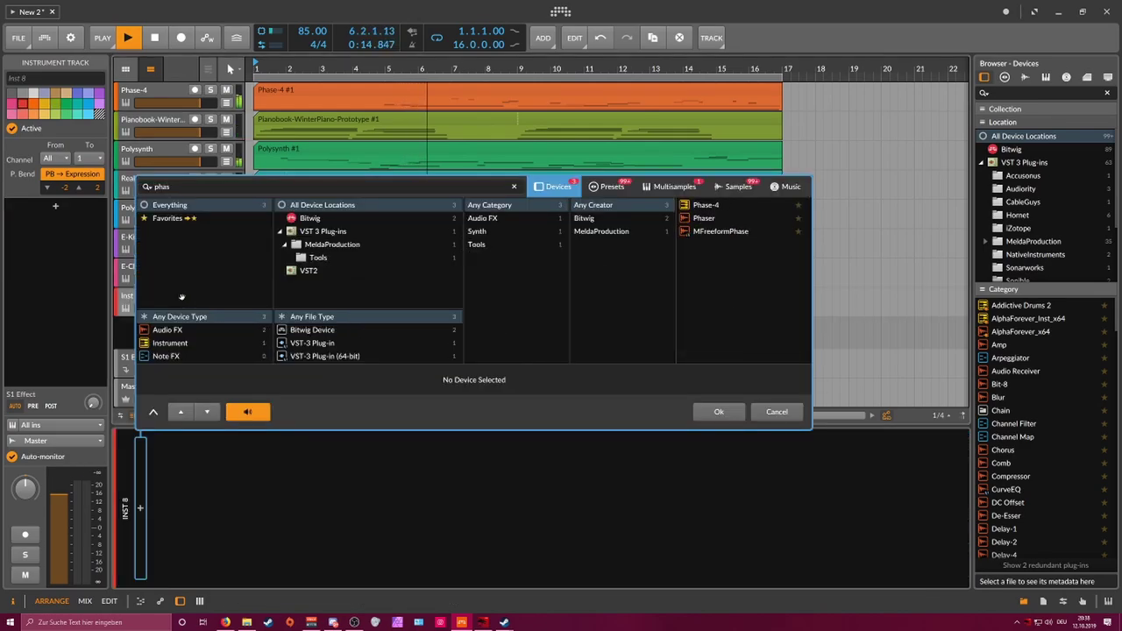
text(e)
key(Down)
key(Return)
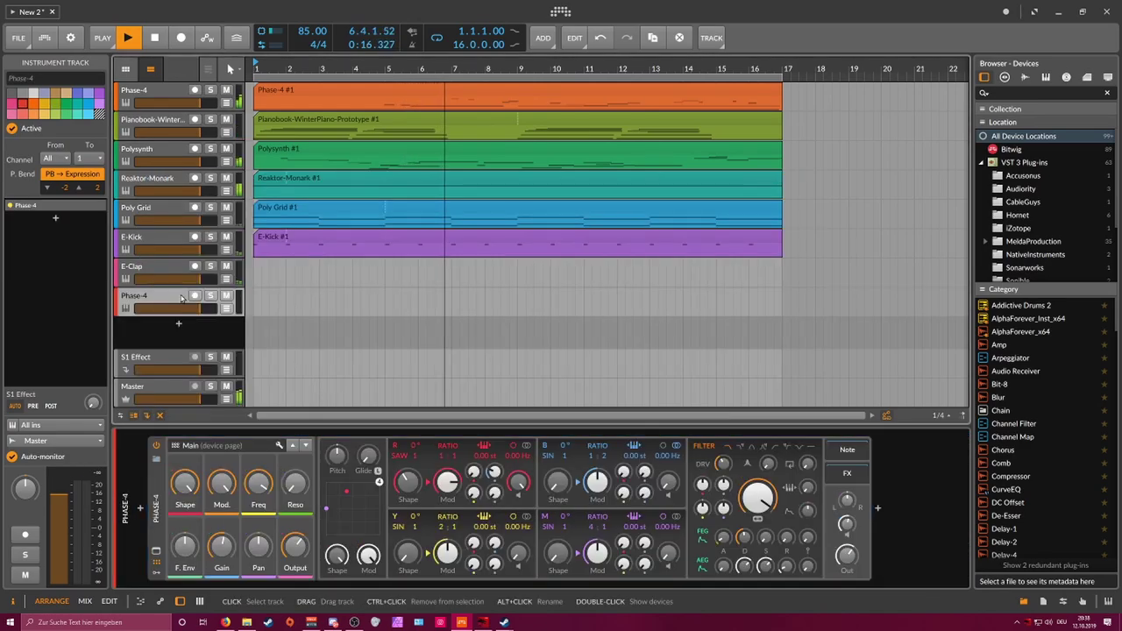
click(194, 296)
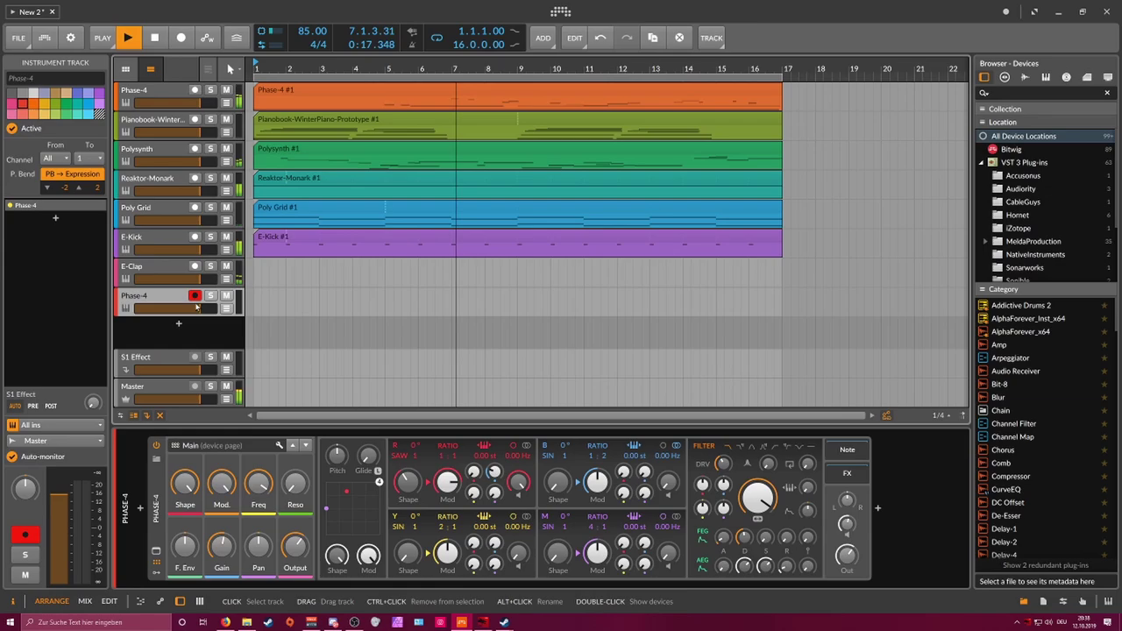
Step: Switch Phase-4's red oscillator to the PW waveform and set the blue oscillator's ratio to 1:1
click(402, 456)
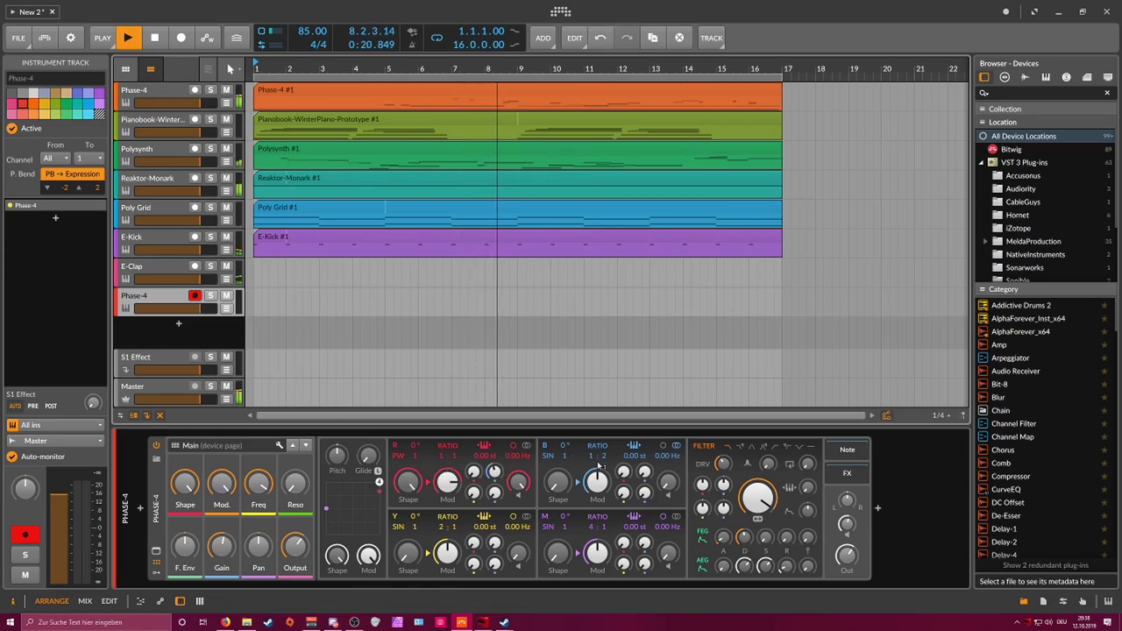
drag(603, 456, 604, 472)
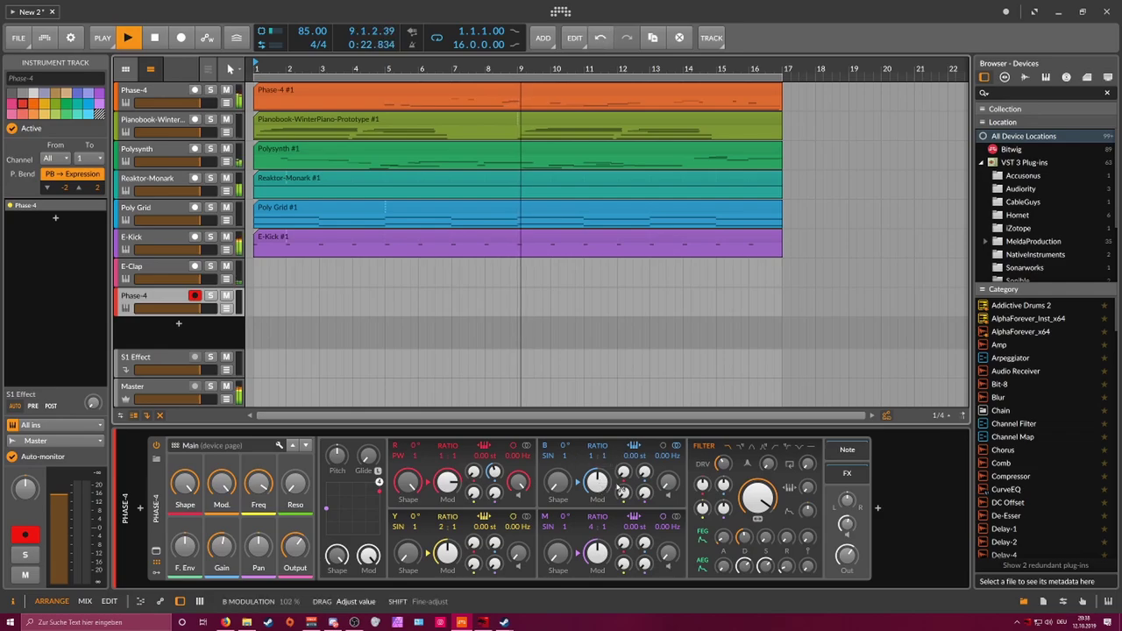
Step: Insert a Reverb device after the new Phase-4 synth
click(878, 508)
text(reverb)
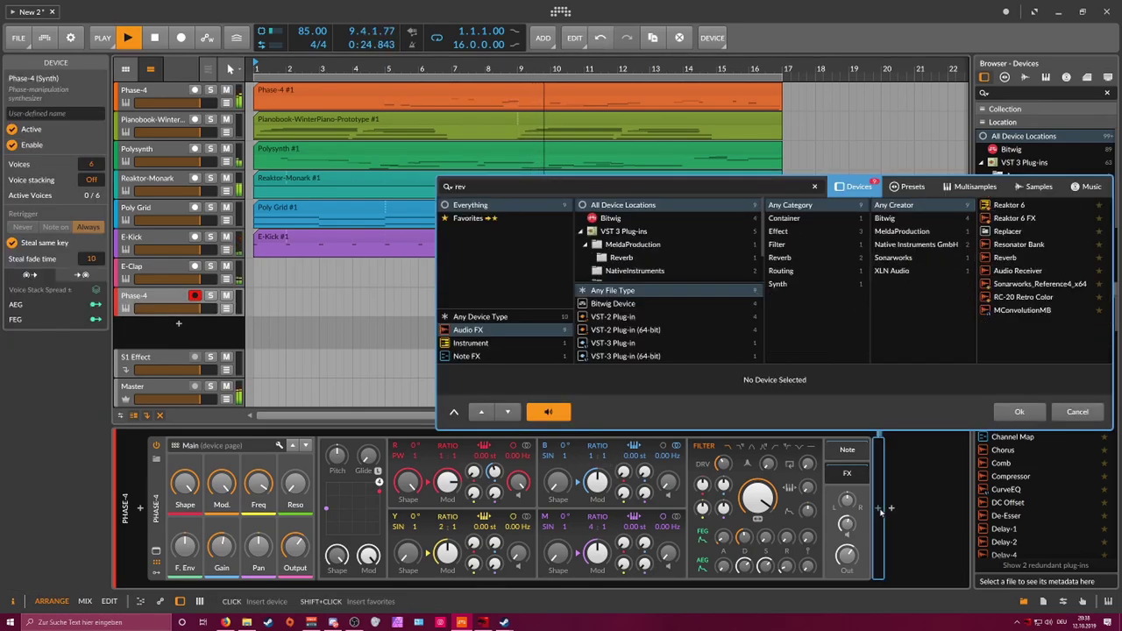
key(Return)
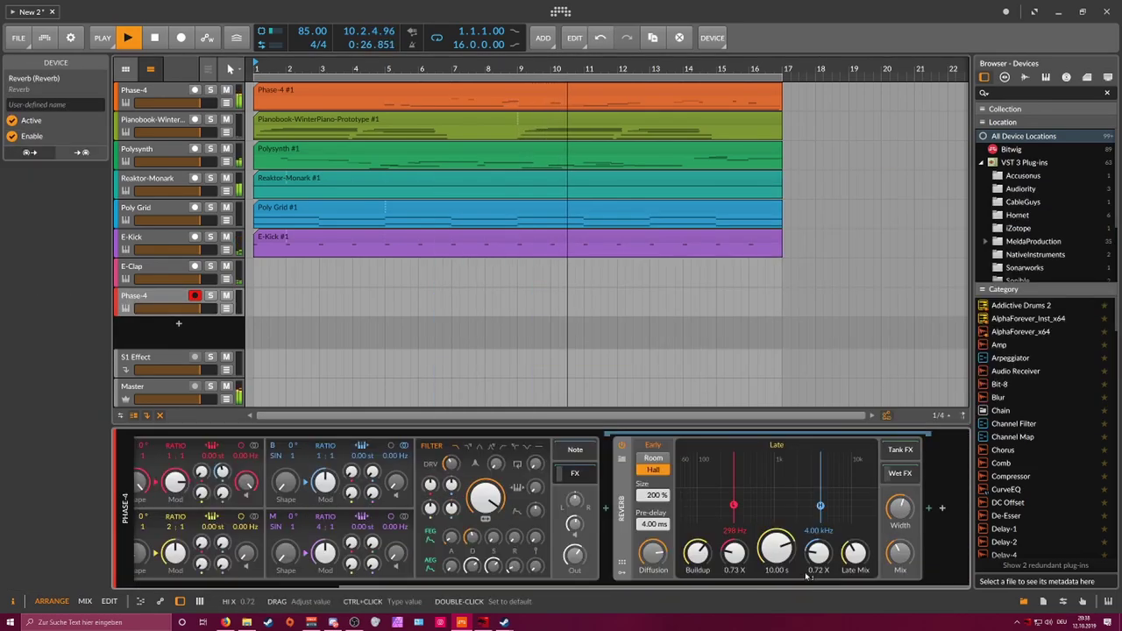
Step: Detune the blue oscillator of Phase-4, settling its pitch at +0.01 st
drag(543, 586, 338, 584)
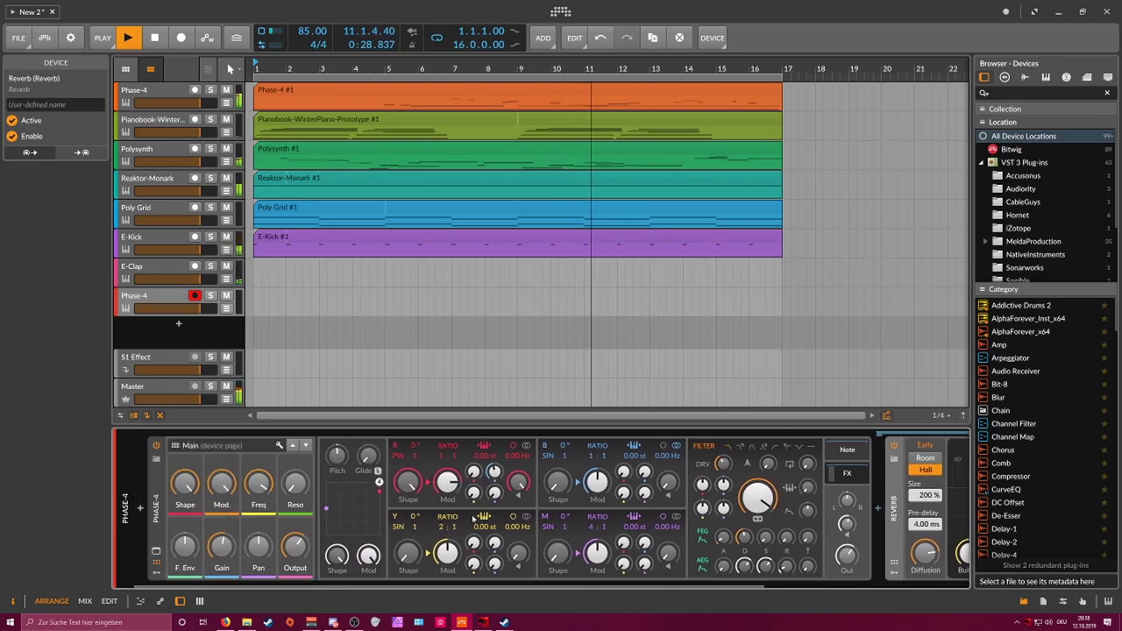
drag(639, 463, 639, 457)
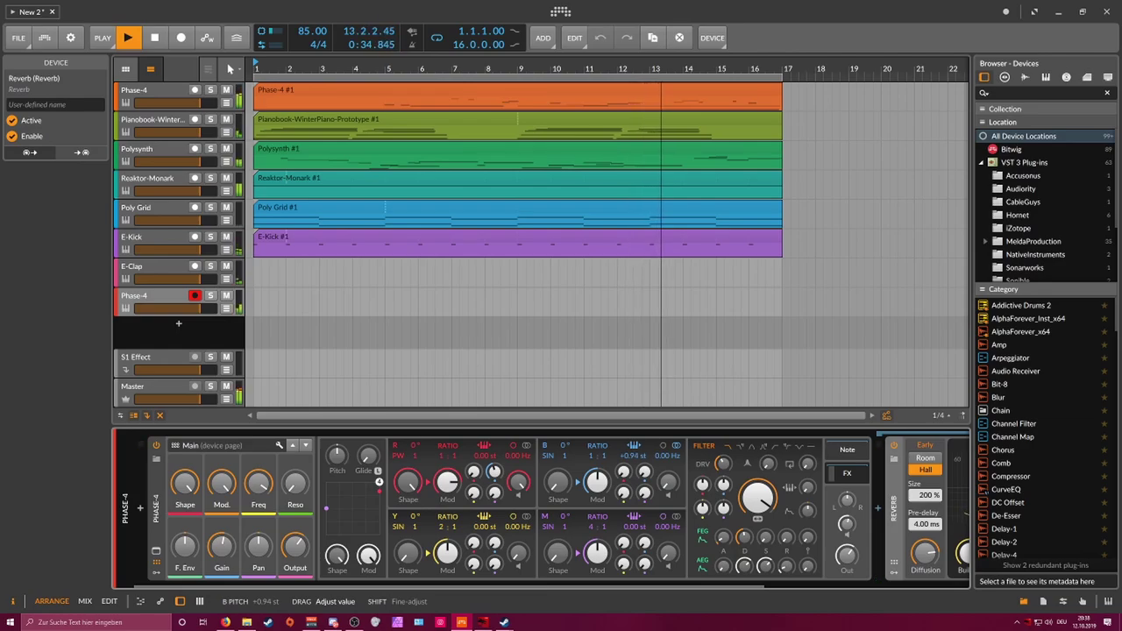
drag(639, 457, 638, 463)
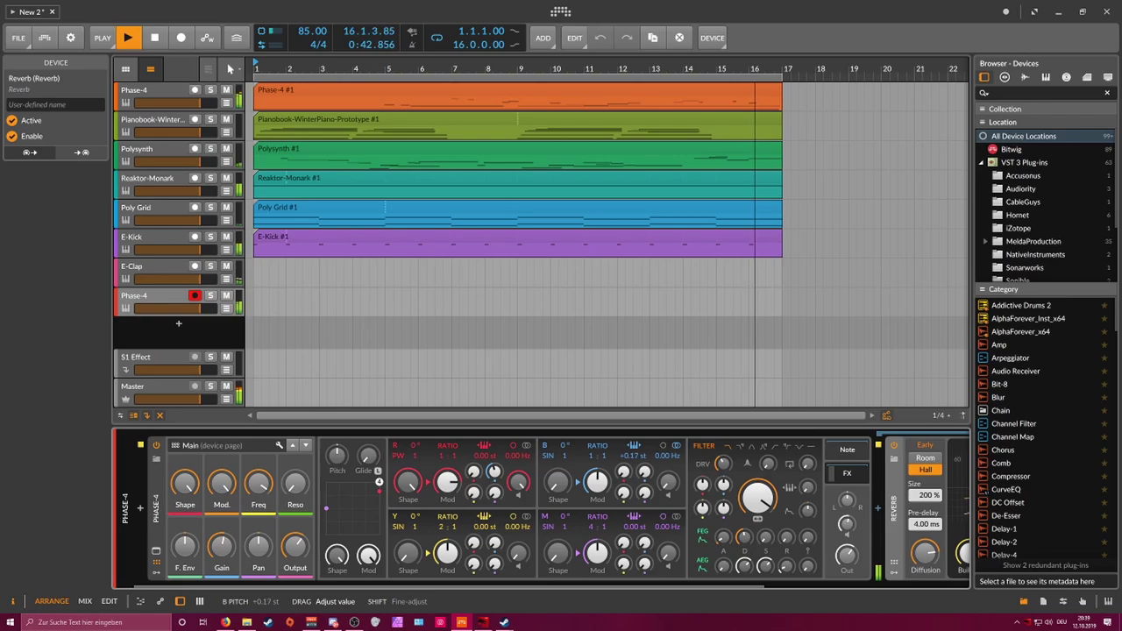
drag(639, 456, 639, 460)
Step: Set the red oscillator's ratio to 1:2 and the blue one's to 2:1, and tune the blue-to-red modulation amount
mouse_move(442, 457)
mouse_down()
mouse_move(397, 468)
mouse_move(494, 473)
mouse_move(444, 458)
mouse_up()
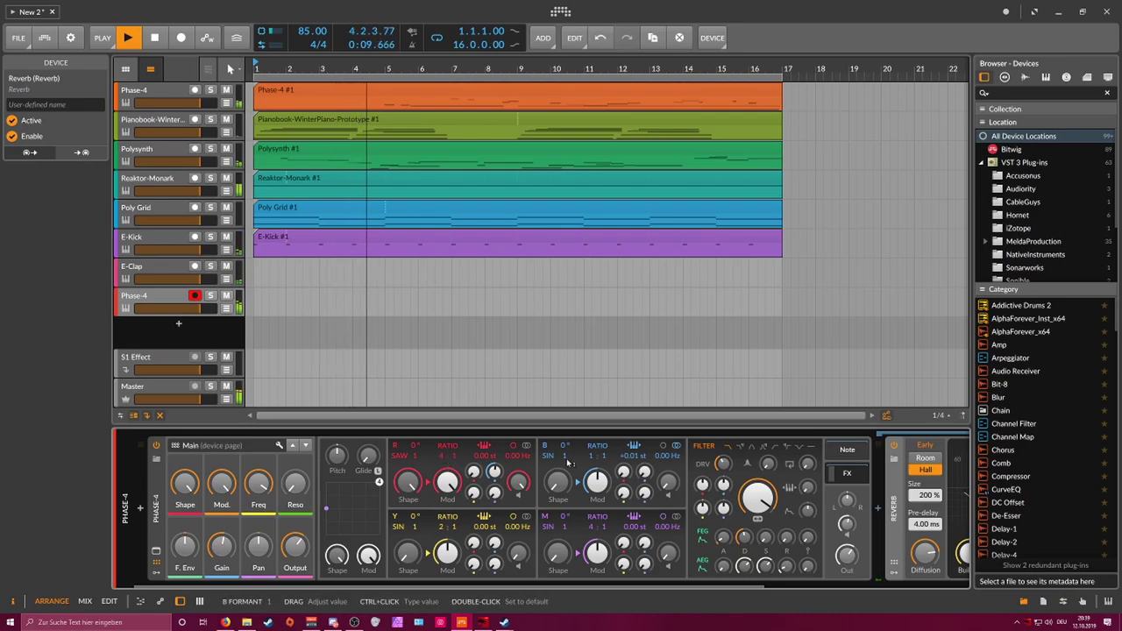
drag(593, 458, 593, 454)
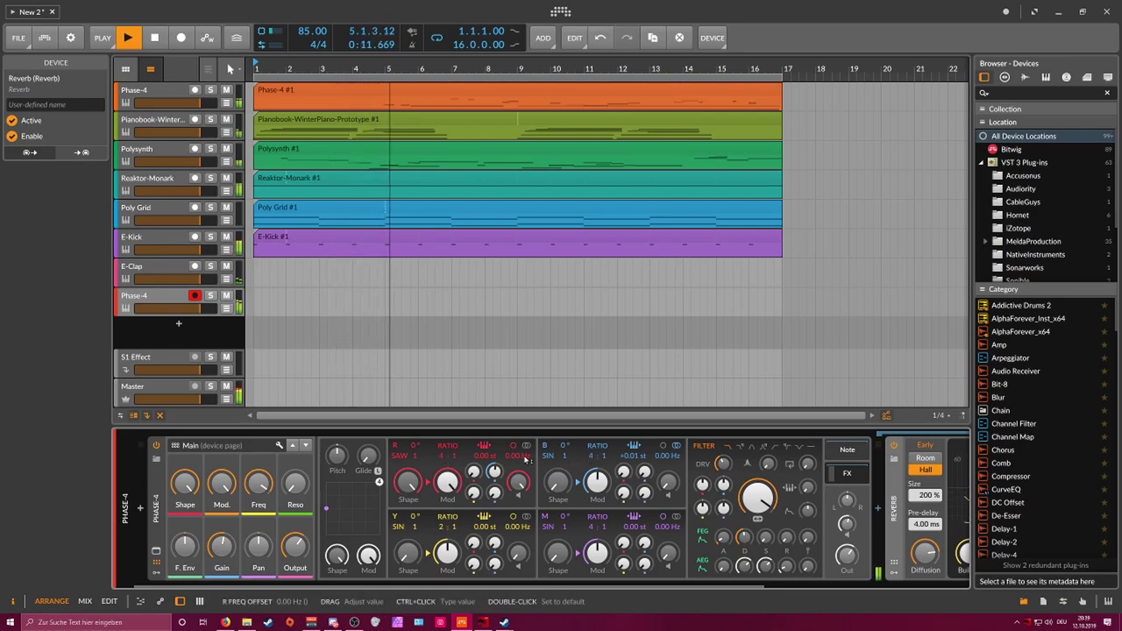
drag(493, 471, 454, 452)
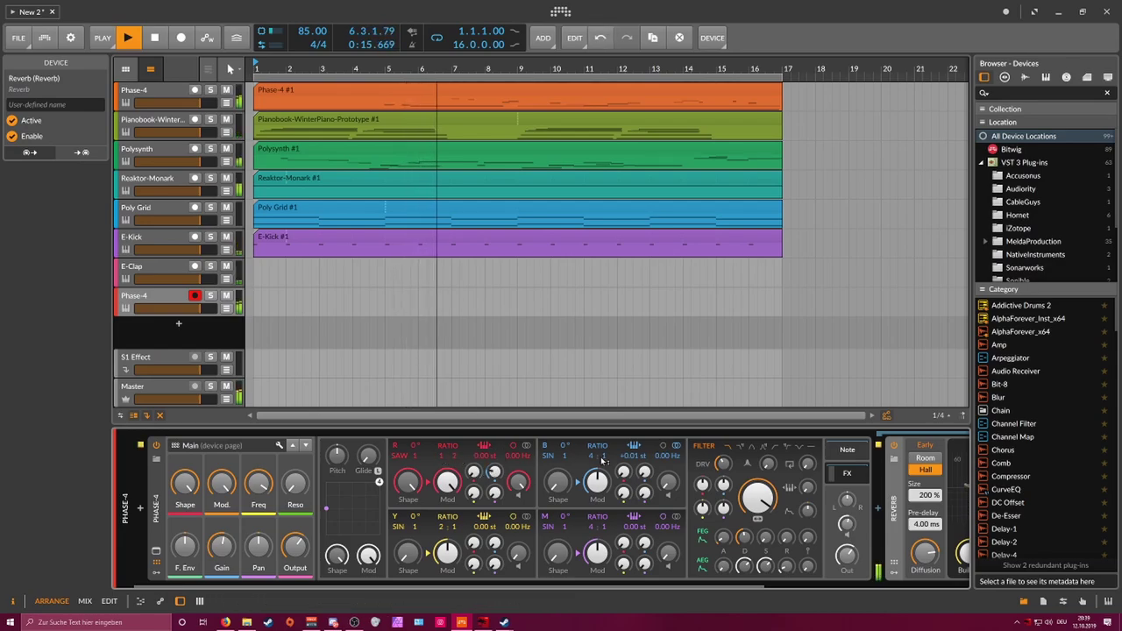
drag(593, 457, 593, 462)
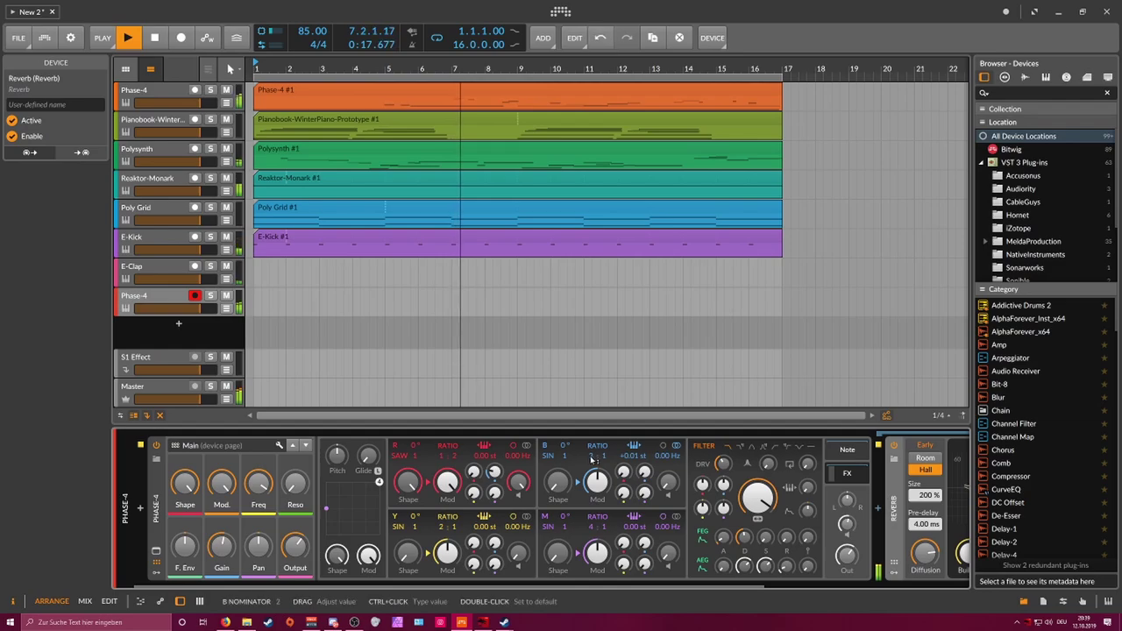
drag(493, 472, 493, 470)
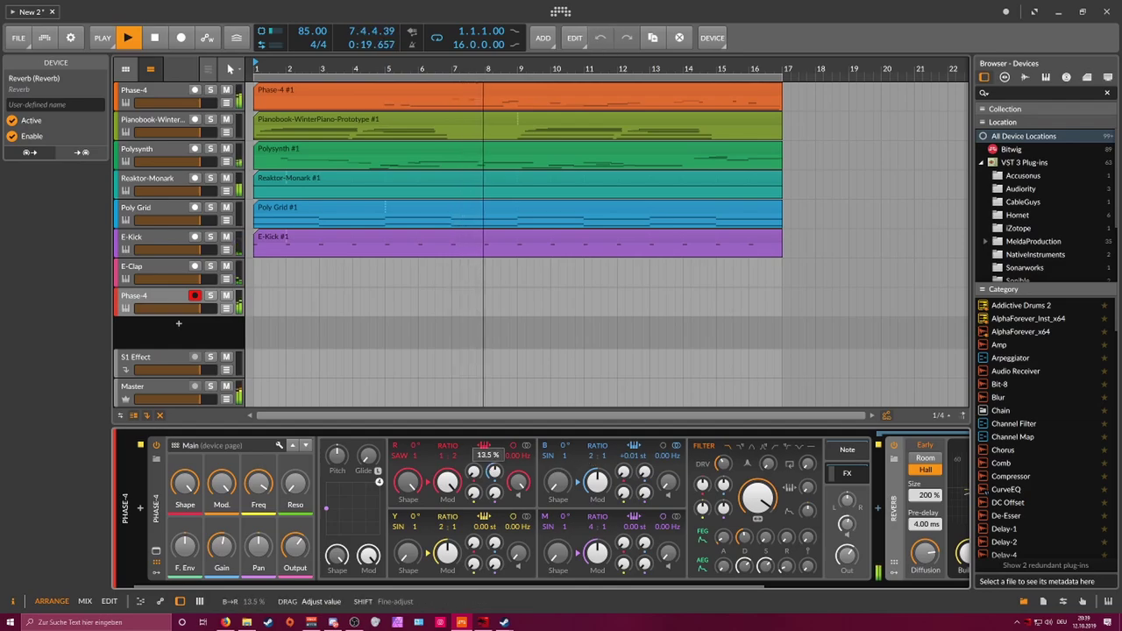
drag(494, 470, 494, 475)
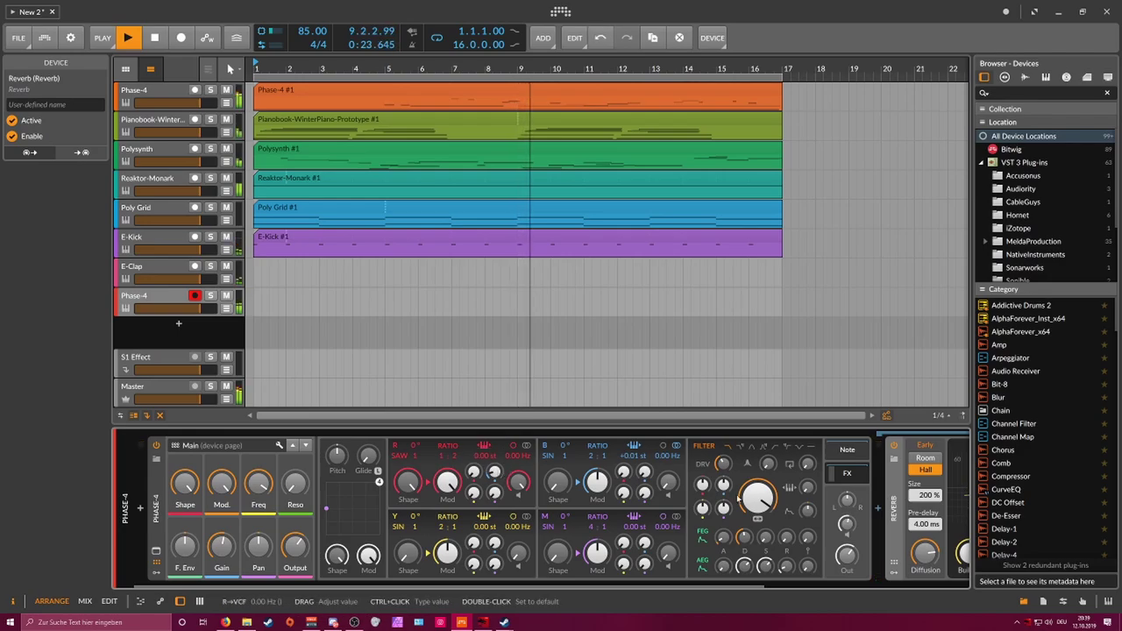
Step: Set the EQ-2 in the reverb's effect chain to a low frequency of 182 Hz and a high frequency of 7.87 kHz
drag(741, 586, 927, 586)
drag(926, 552, 926, 549)
drag(854, 585, 959, 586)
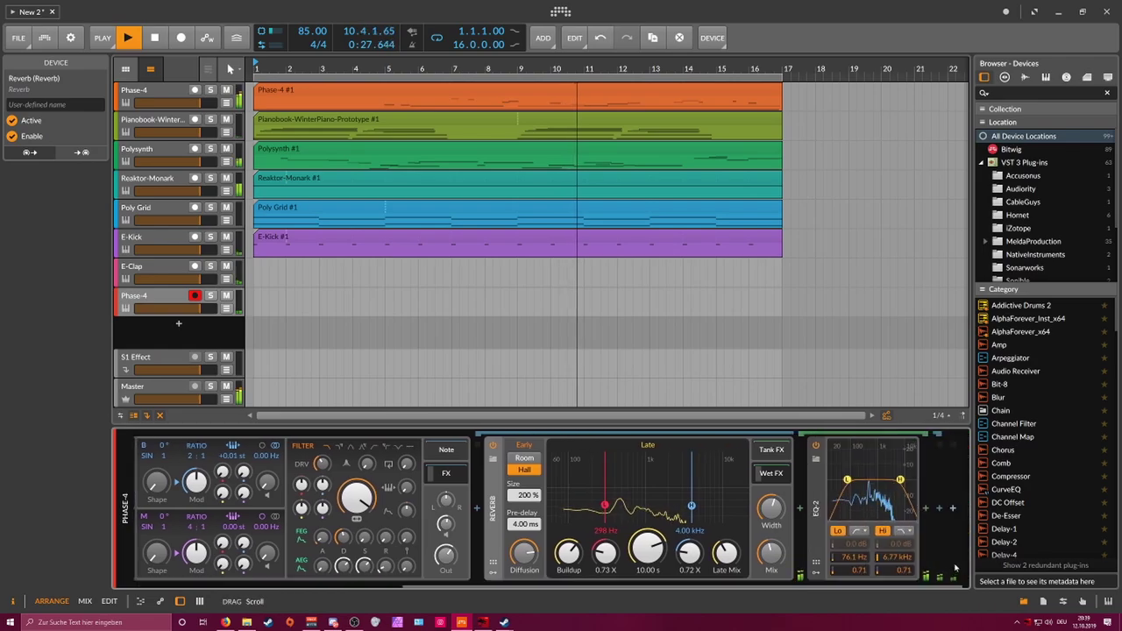
click(859, 557)
drag(898, 557, 898, 557)
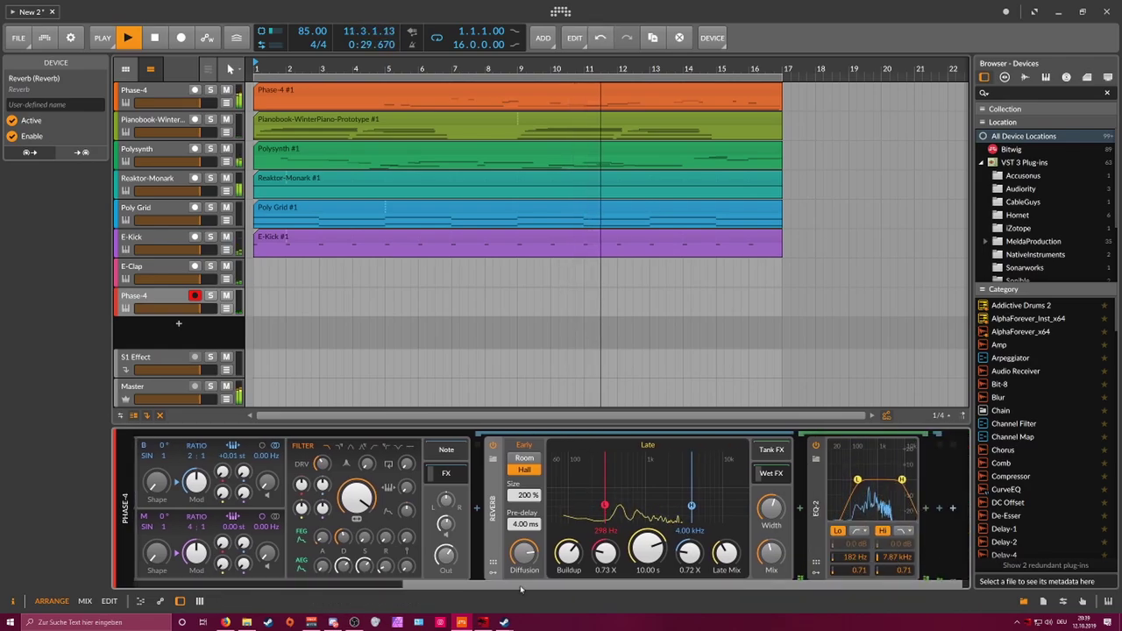
Step: Readjust how strongly Phase-4's blue oscillator modulates the red one
drag(526, 586, 277, 586)
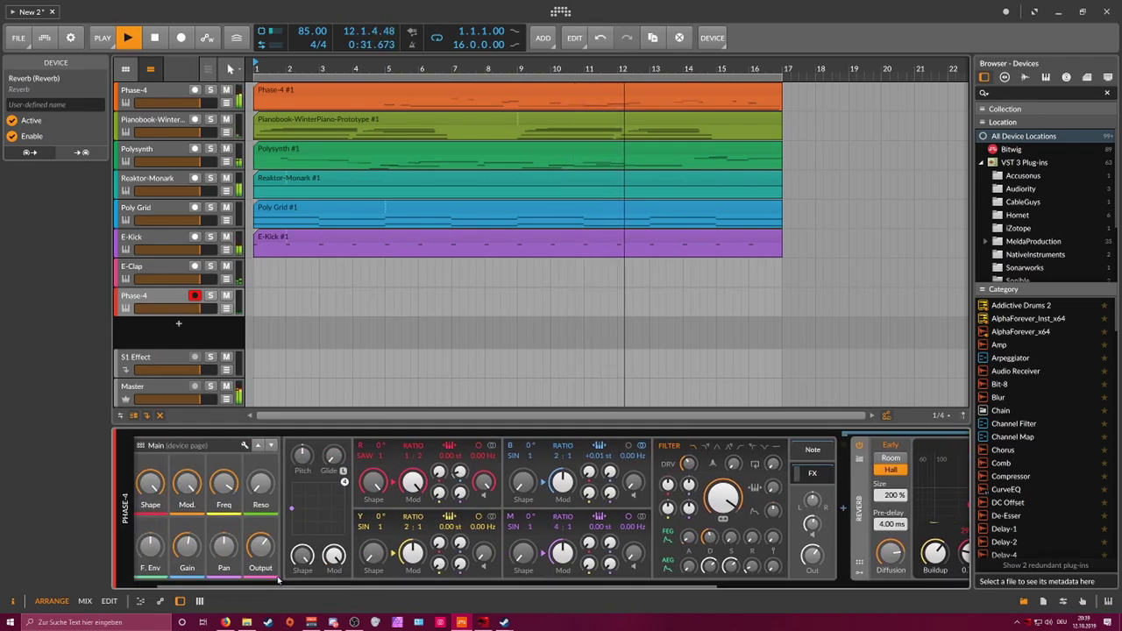
drag(460, 472, 460, 463)
Step: Insert a Delay-2 device between the Phase-4 synth and its reverb
scroll(653, 515, down, 3)
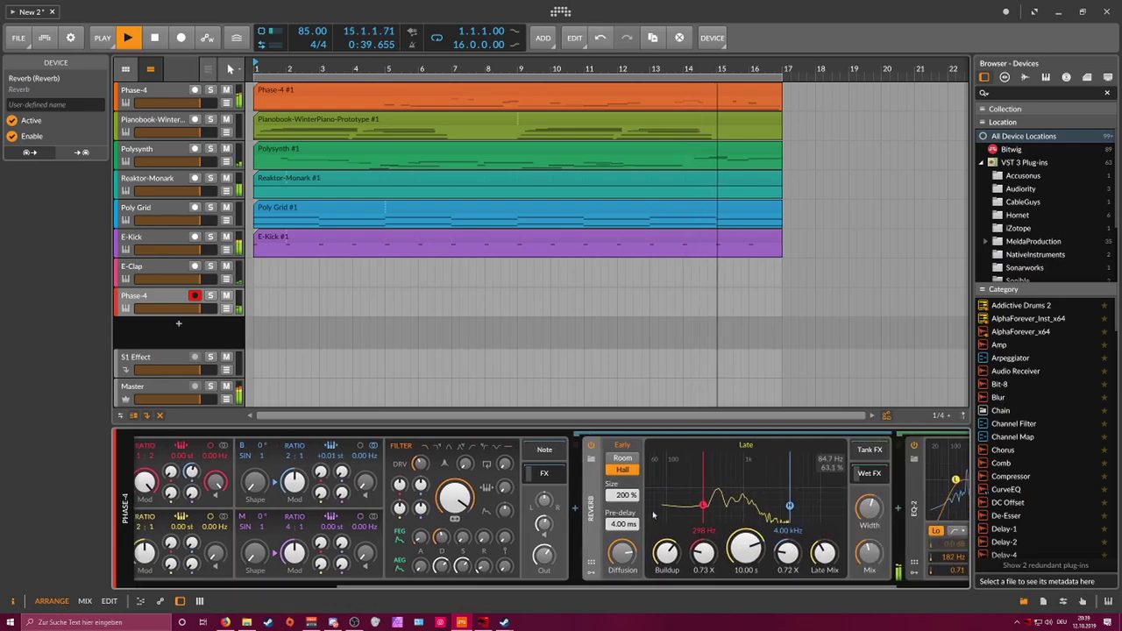
click(576, 508)
text(delay)
key(Down)
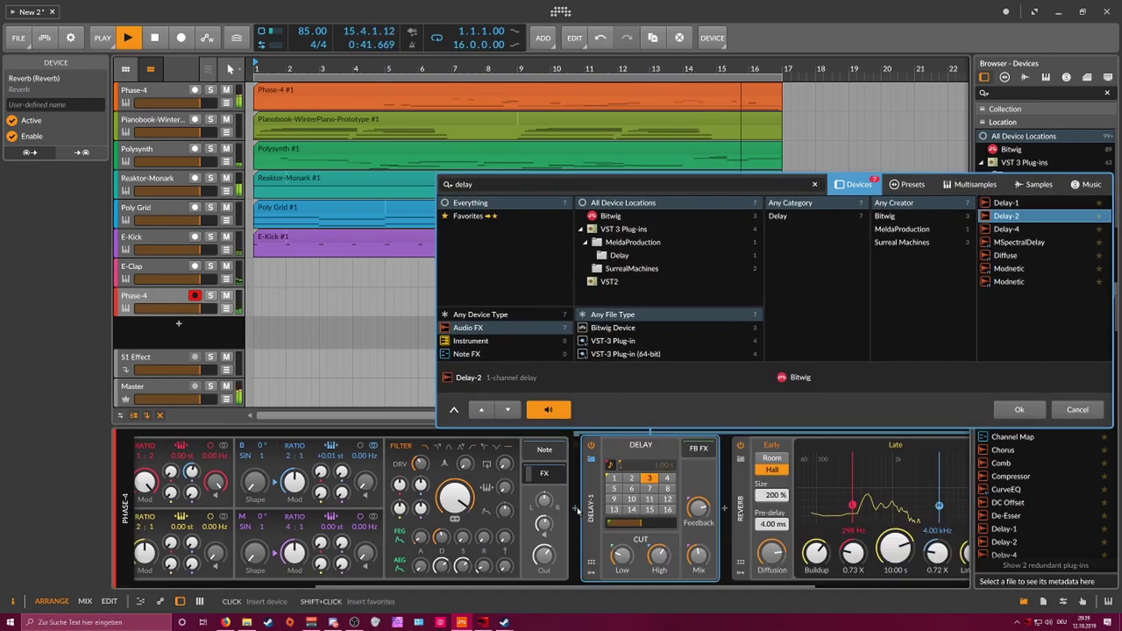
key(Return)
scroll(753, 557, down, 3)
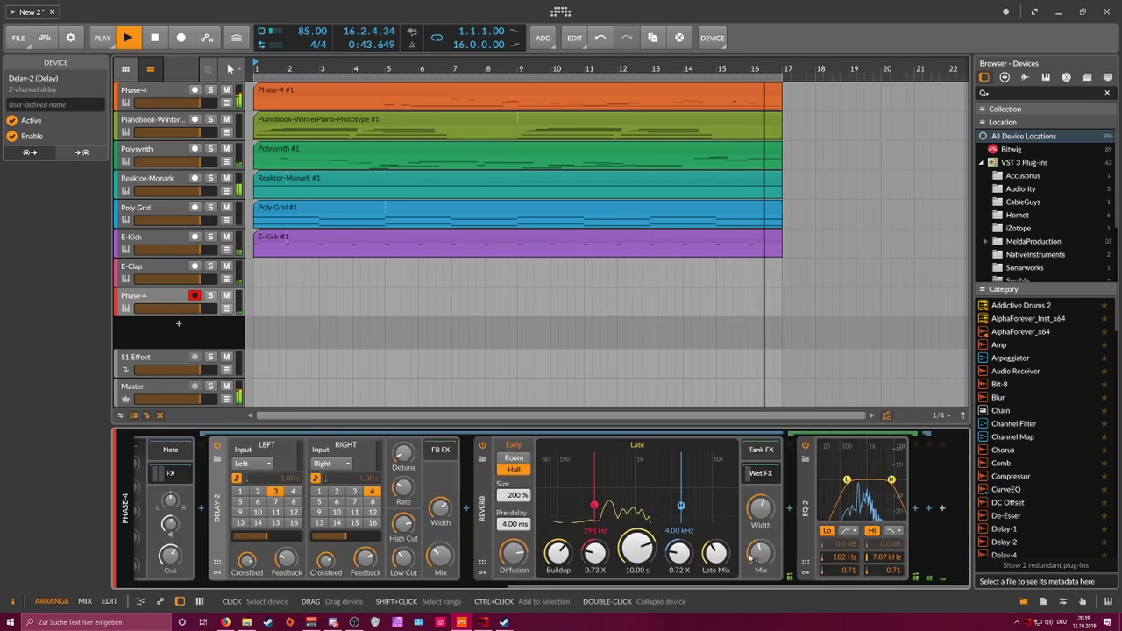
drag(713, 586, 329, 594)
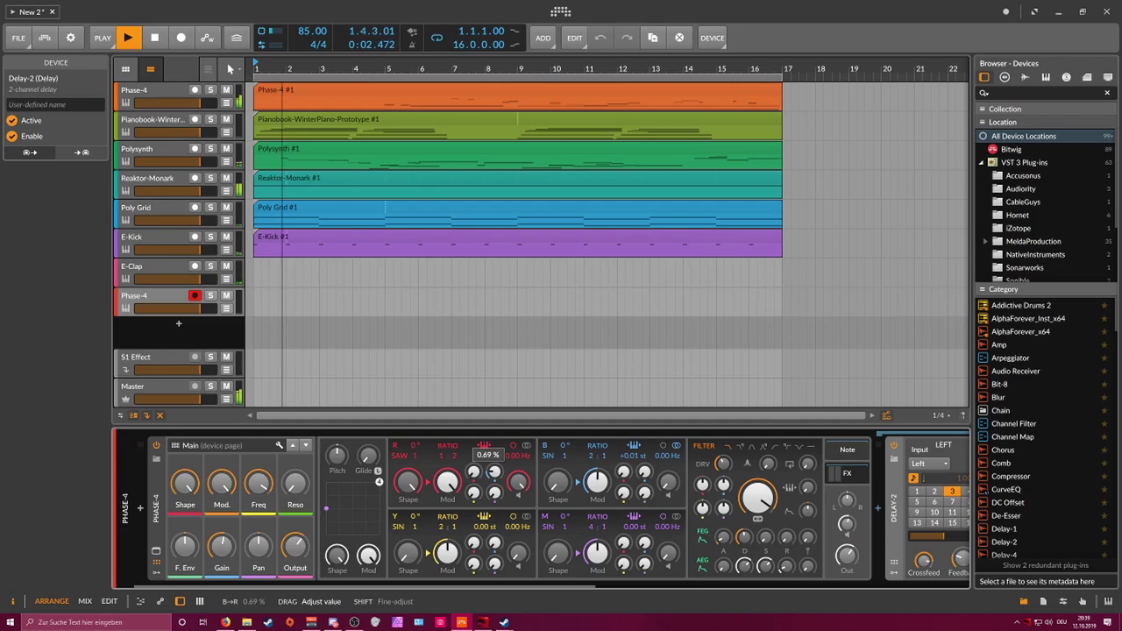
Step: Change Phase-4's blue oscillator to a saw with a 1:2 ratio and 0.06 Hz offset, and readjust its modulation of the red oscillator
drag(493, 474, 492, 479)
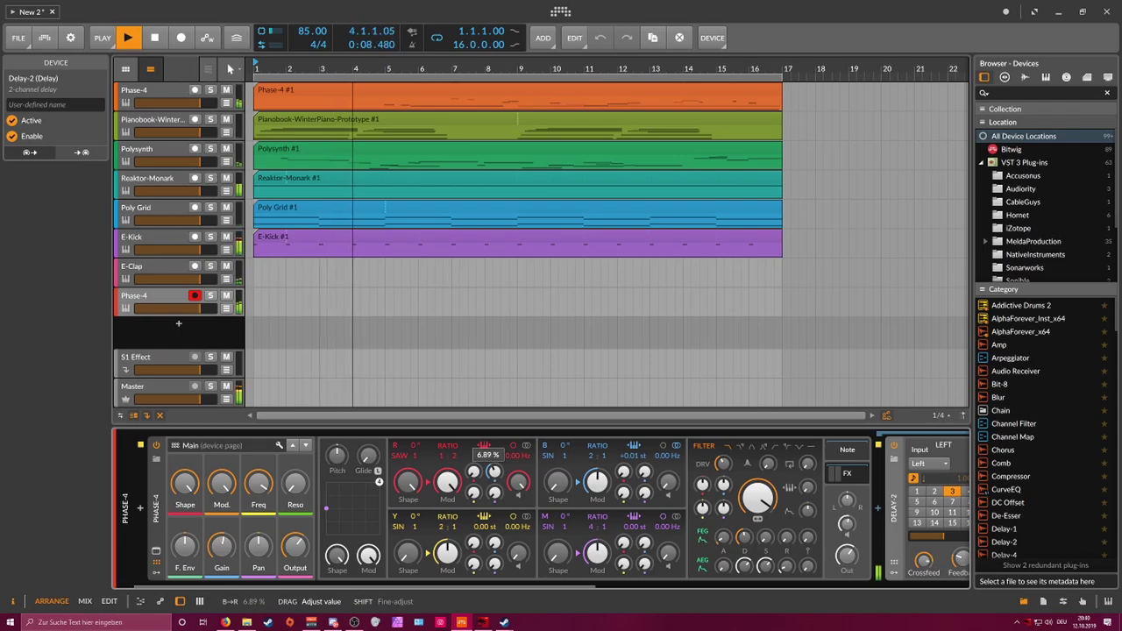
drag(493, 474, 496, 471)
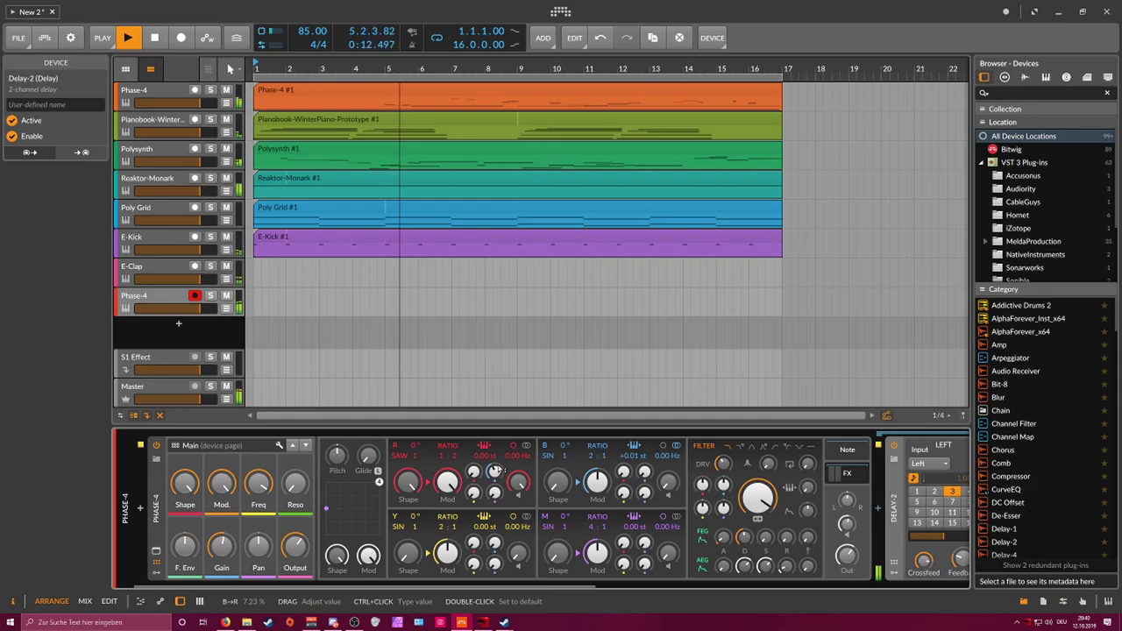
drag(496, 472, 494, 473)
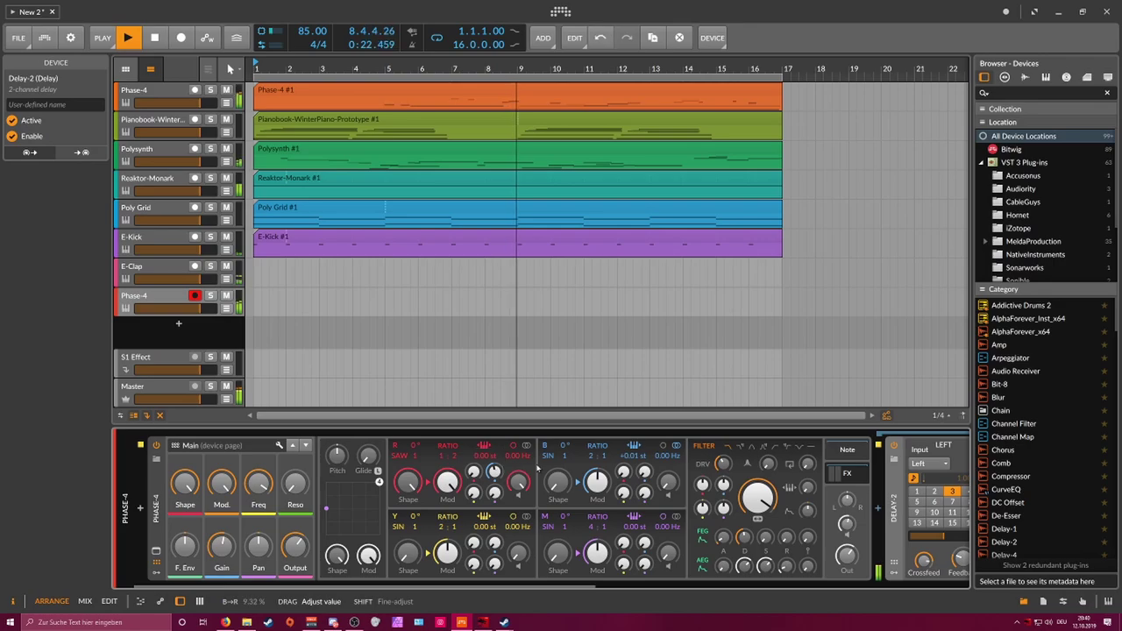
drag(593, 456, 602, 451)
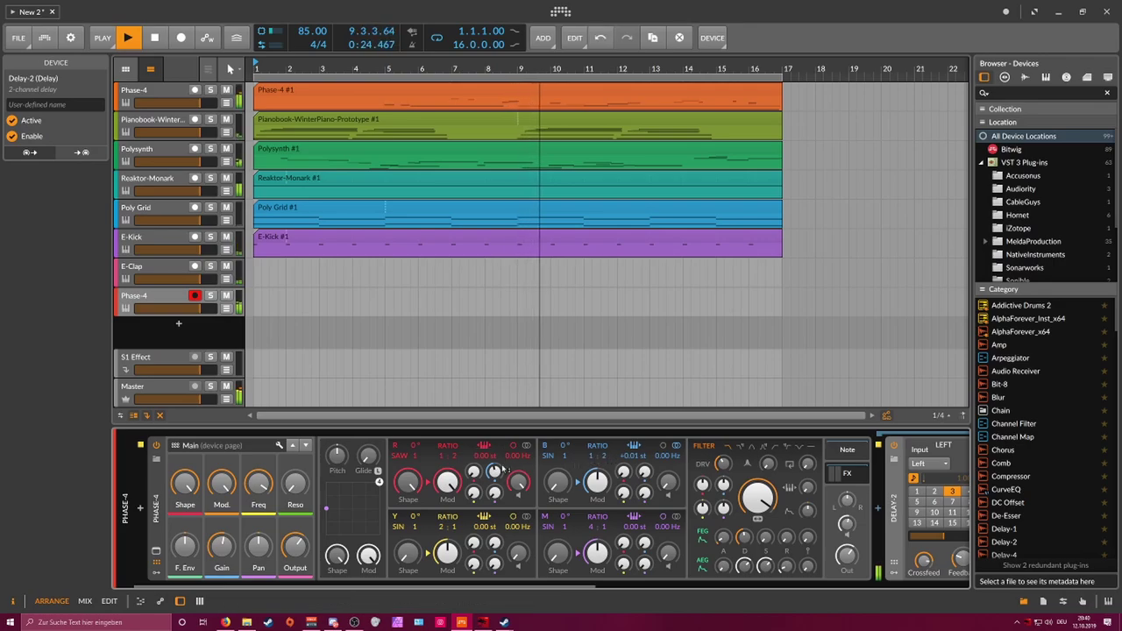
drag(494, 472, 495, 474)
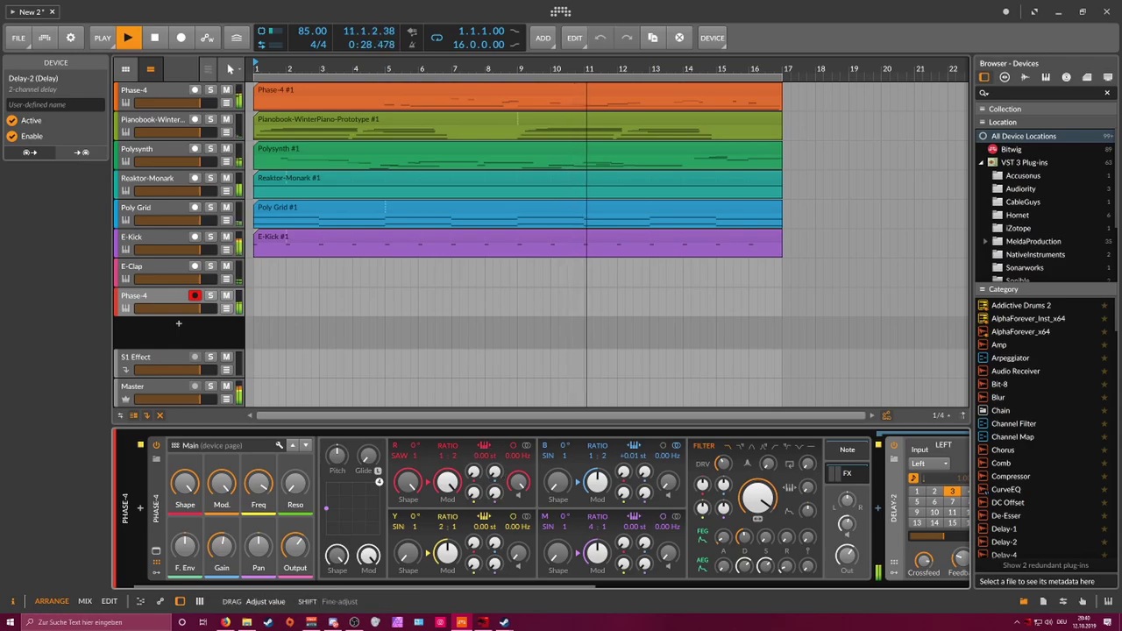
drag(494, 471, 494, 474)
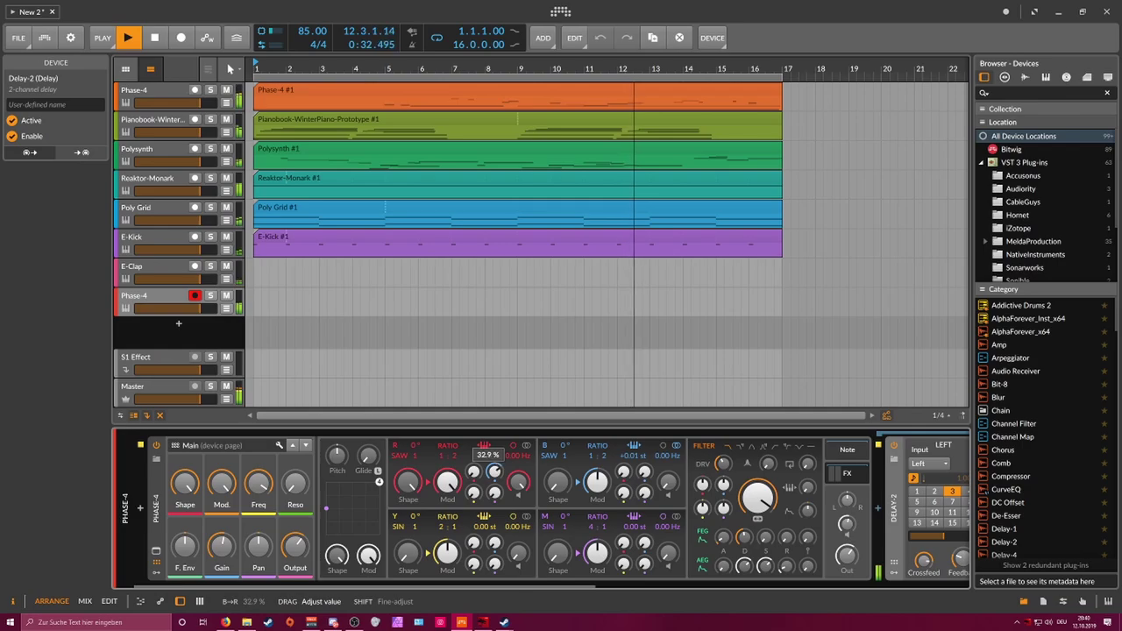
drag(669, 456, 669, 453)
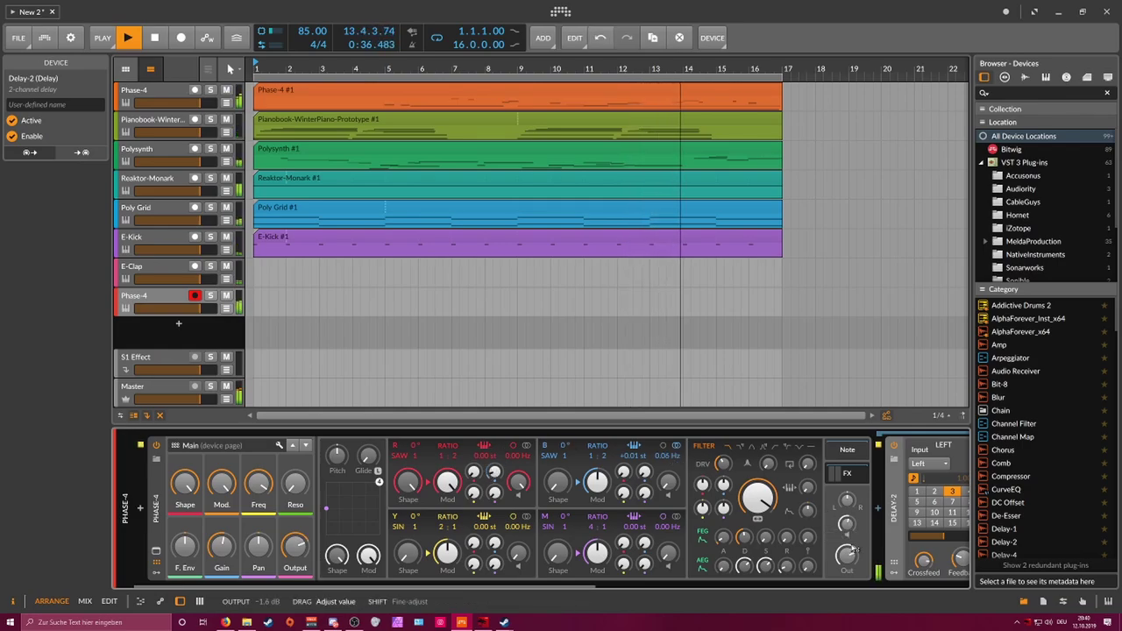
Step: Insert an EQ-2 between the Phase-4 synth and the Delay-2 and set its low frequency to 32.7 Hz
click(610, 585)
click(624, 510)
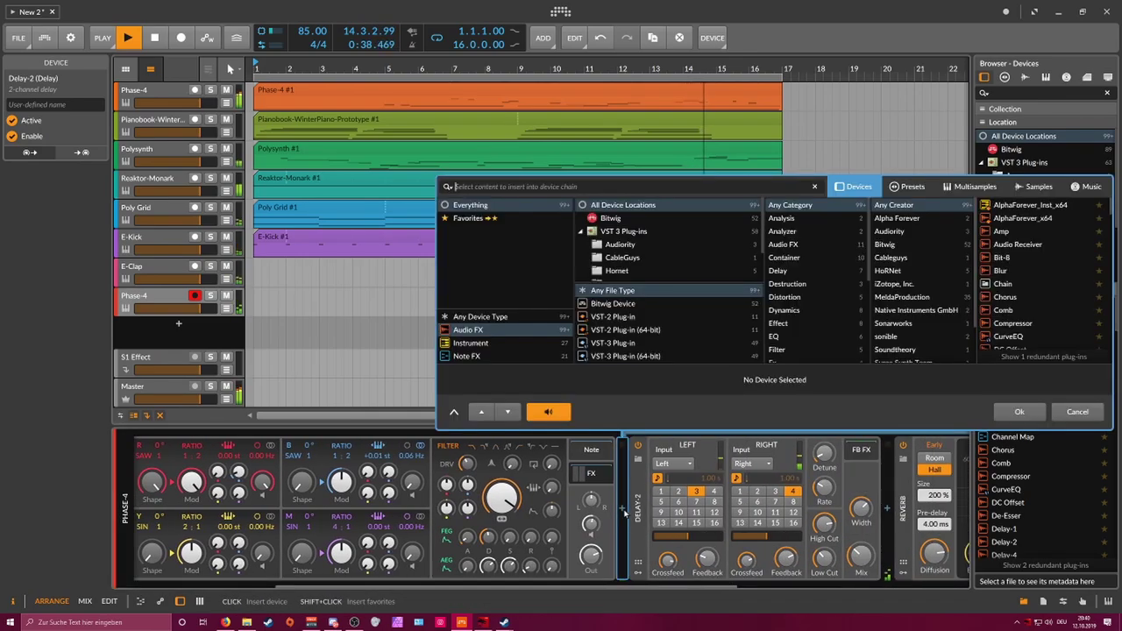
text(eq)
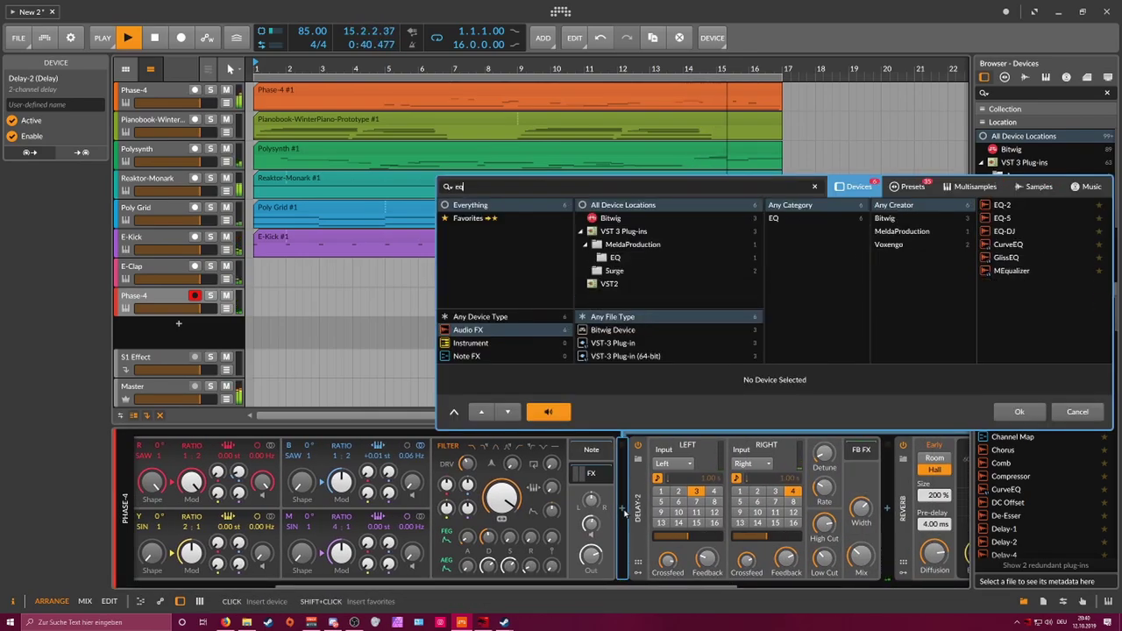
key(Return)
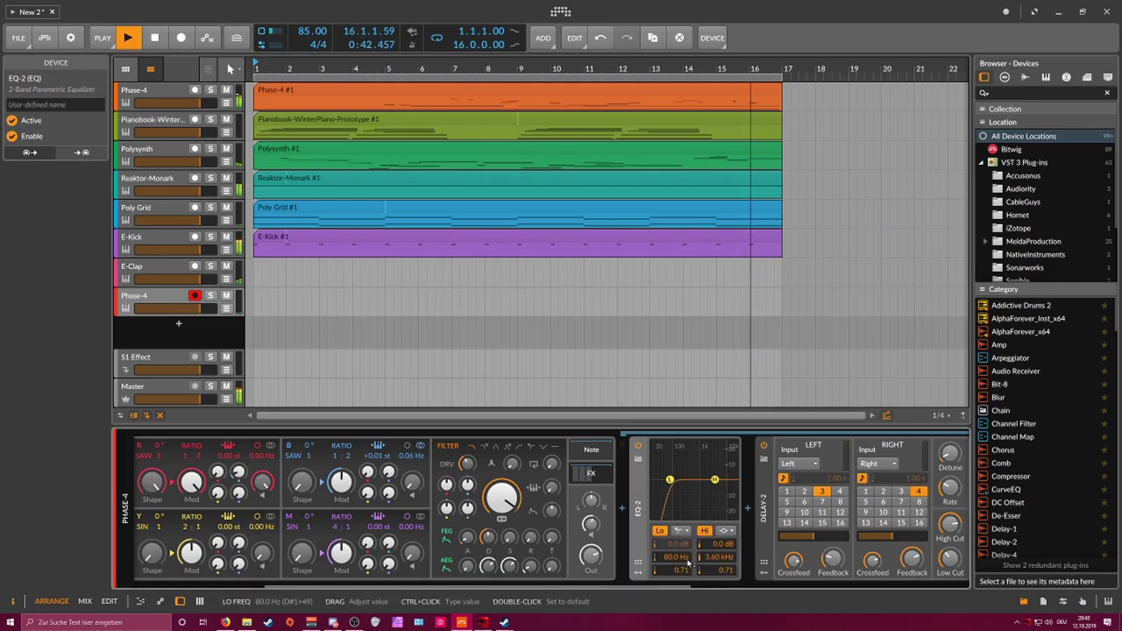
drag(676, 558, 675, 575)
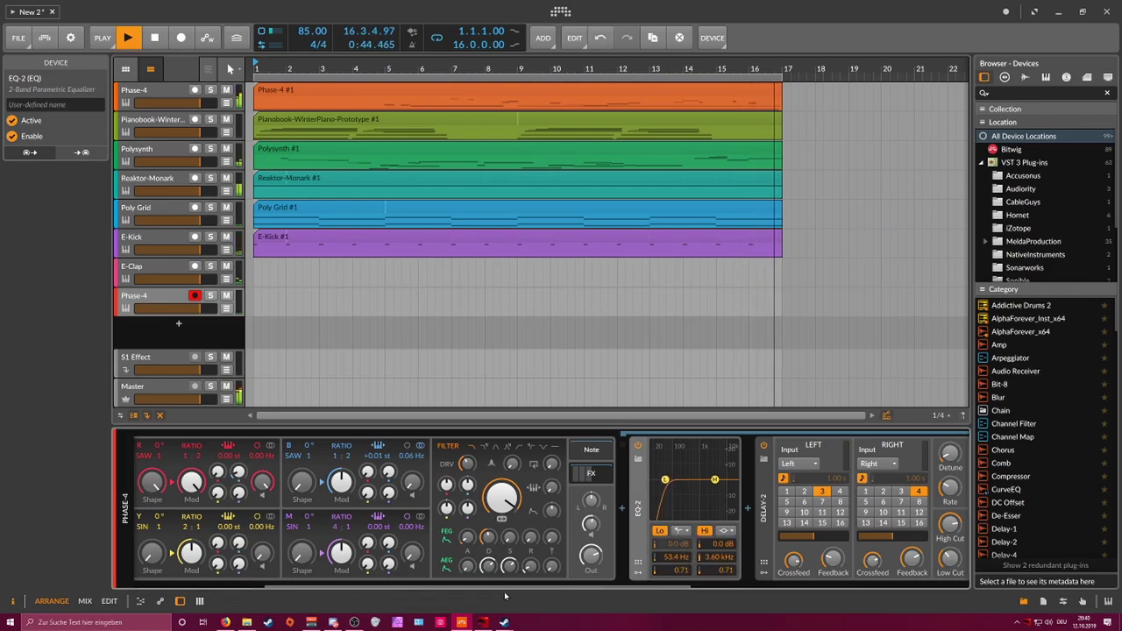
double_click(676, 557)
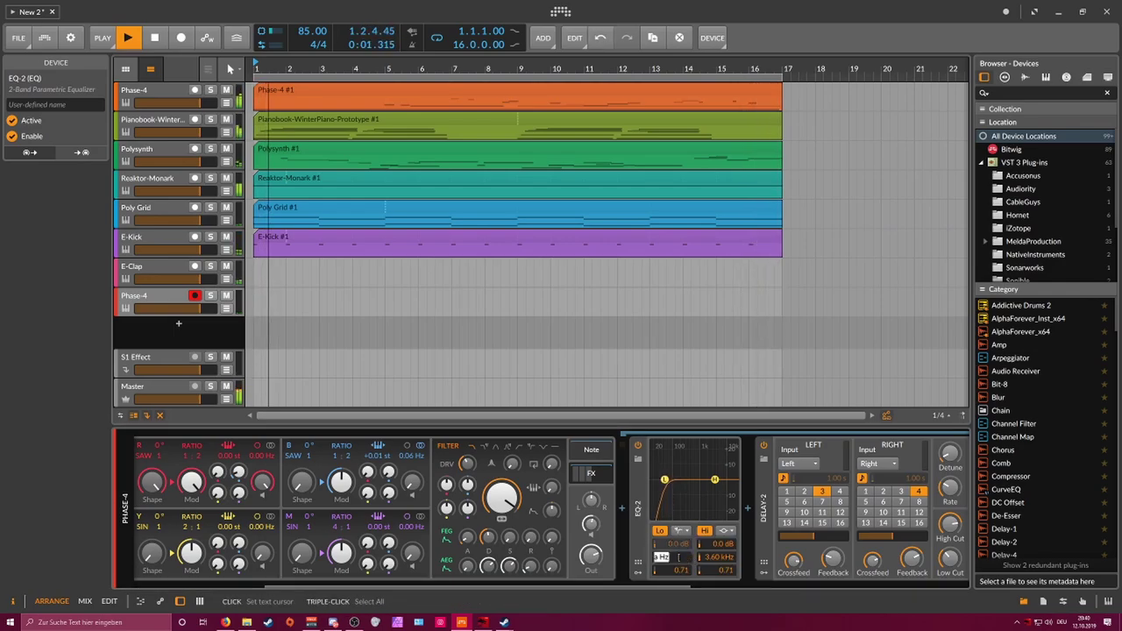
key(Return)
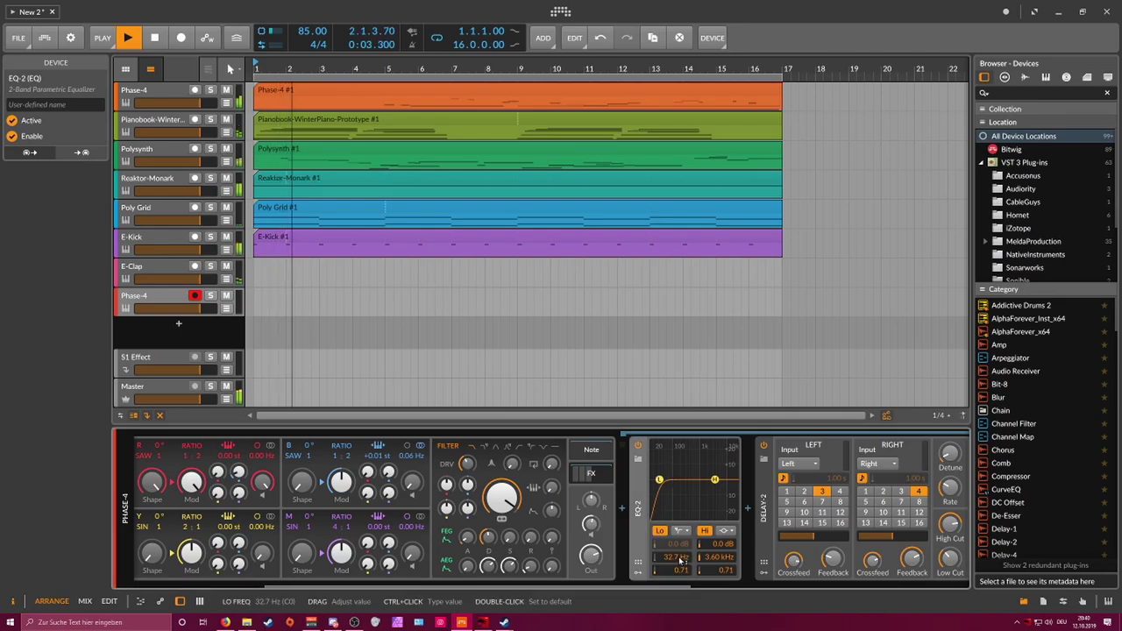
Step: Set Phase-4's filter frequency to 7.14 kHz and adjust its amplitude envelope attack and blue-to-red modulation amount
drag(604, 586, 290, 588)
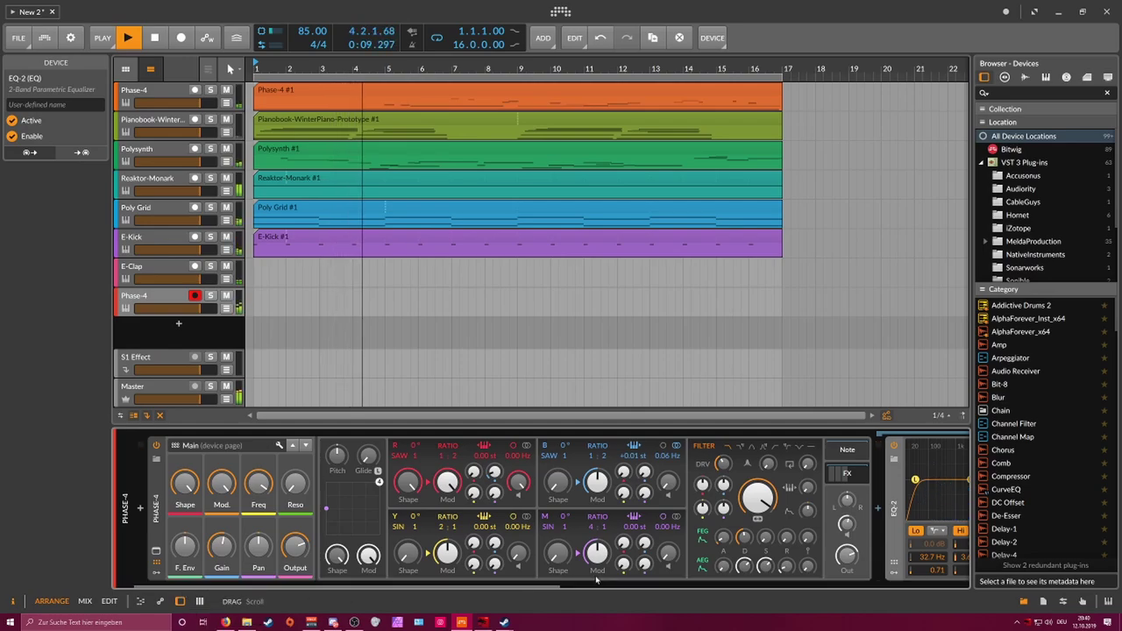
drag(726, 565, 723, 562)
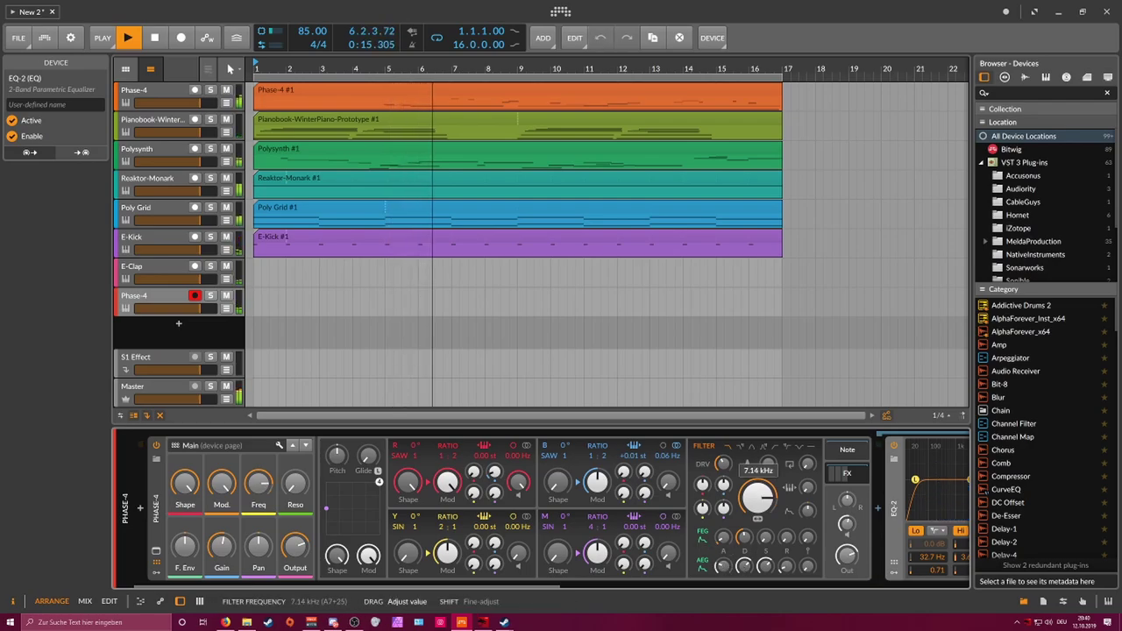
drag(495, 474, 494, 473)
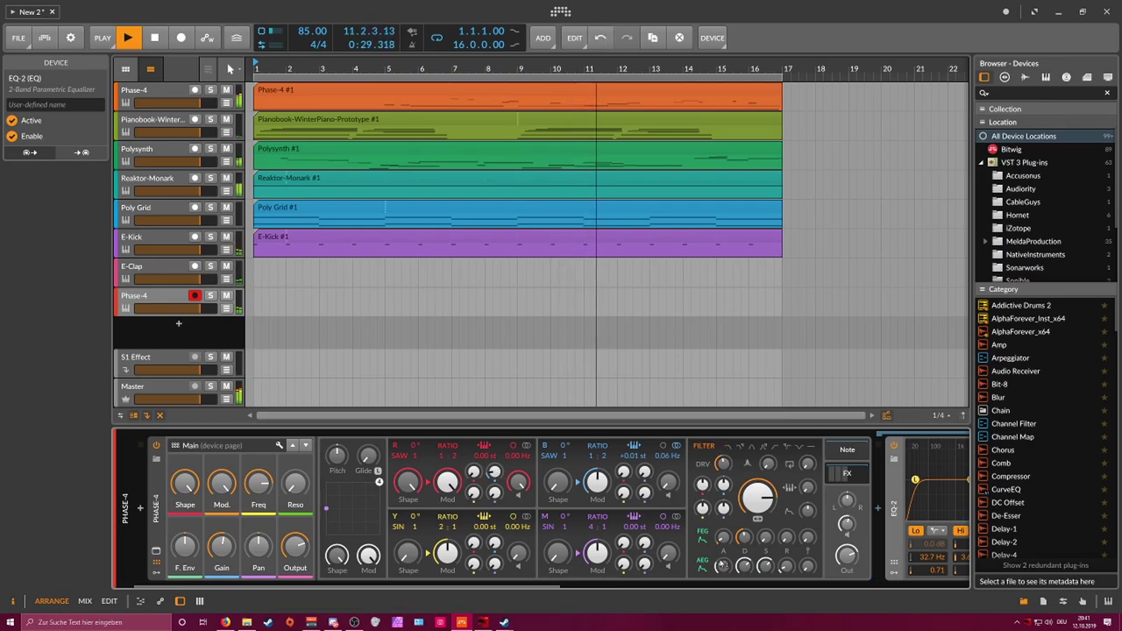
drag(494, 473, 495, 452)
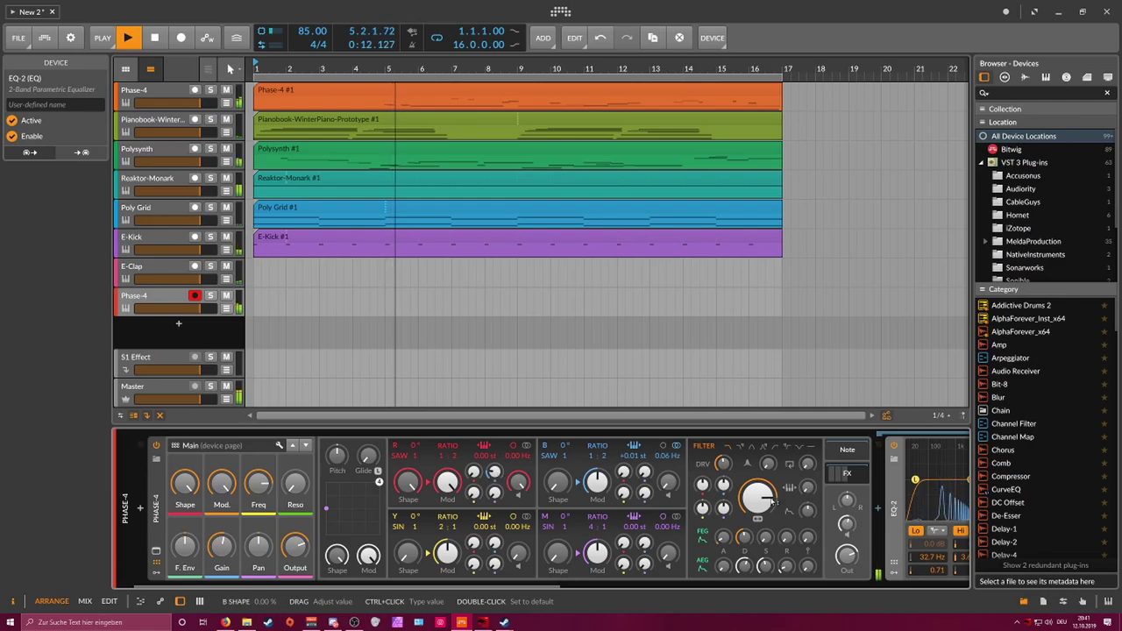
Step: Insert the RC-20 Retro Color effect after the reverb in Phase-4's effect chain
scroll(761, 577, right, 6)
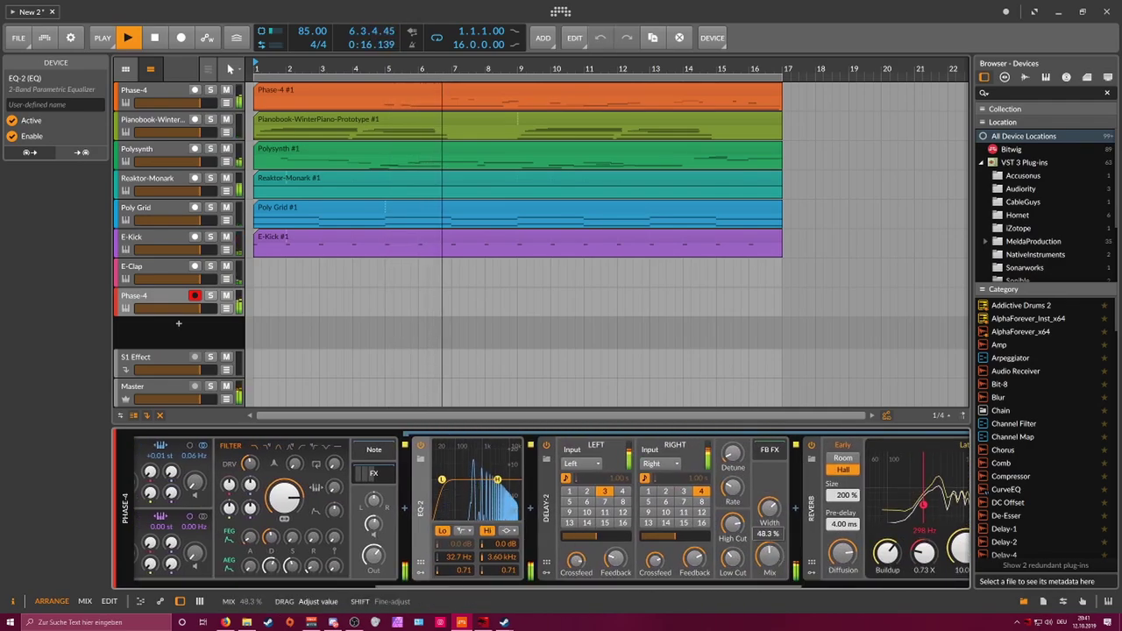
scroll(877, 574, right, 5)
scroll(877, 568, right, 2)
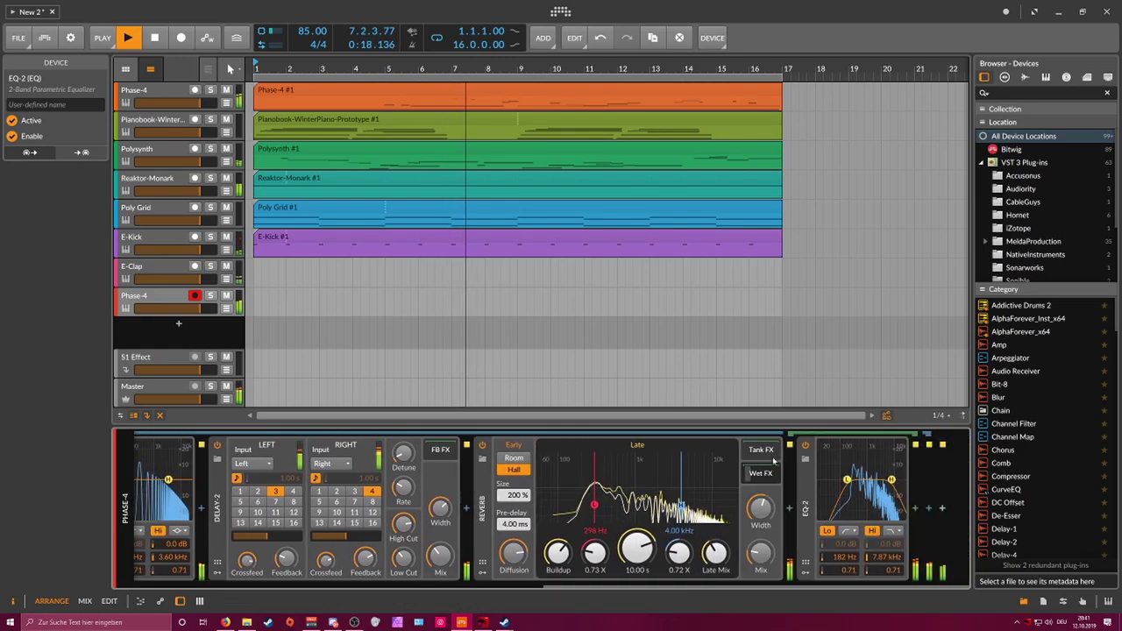
scroll(911, 534, left, 4)
click(930, 510)
text(retro)
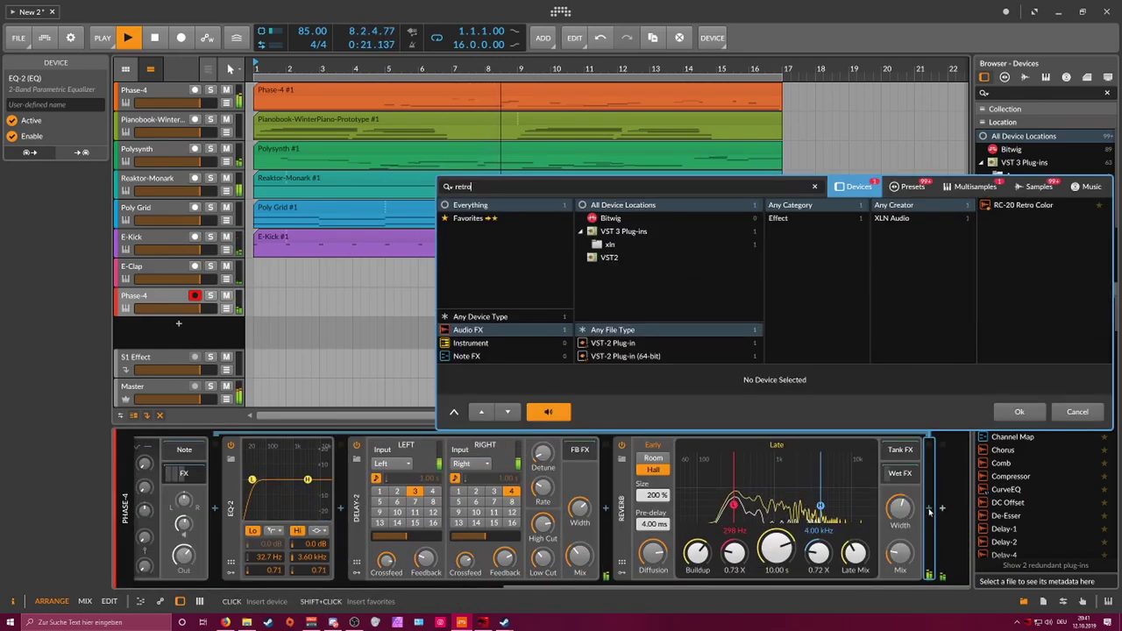
key(Return)
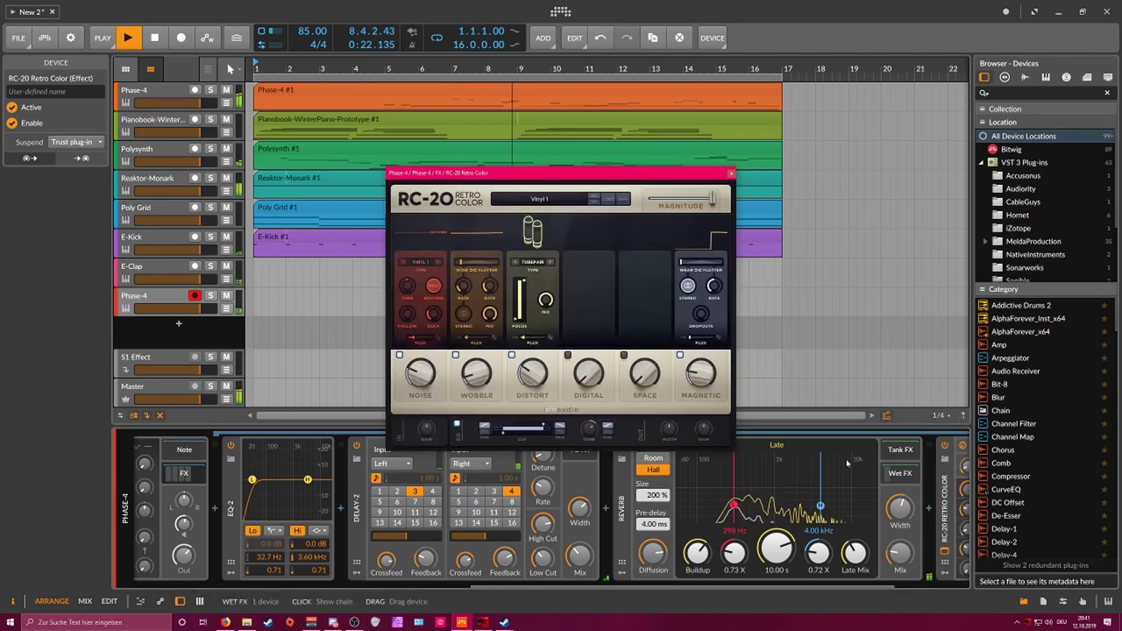
Step: In RC-20 Retro Color, enable Space, set Magnetic to 35%, raise Wobble with a rate of 0.1 Hz, and close the plug-in window
drag(493, 321, 494, 319)
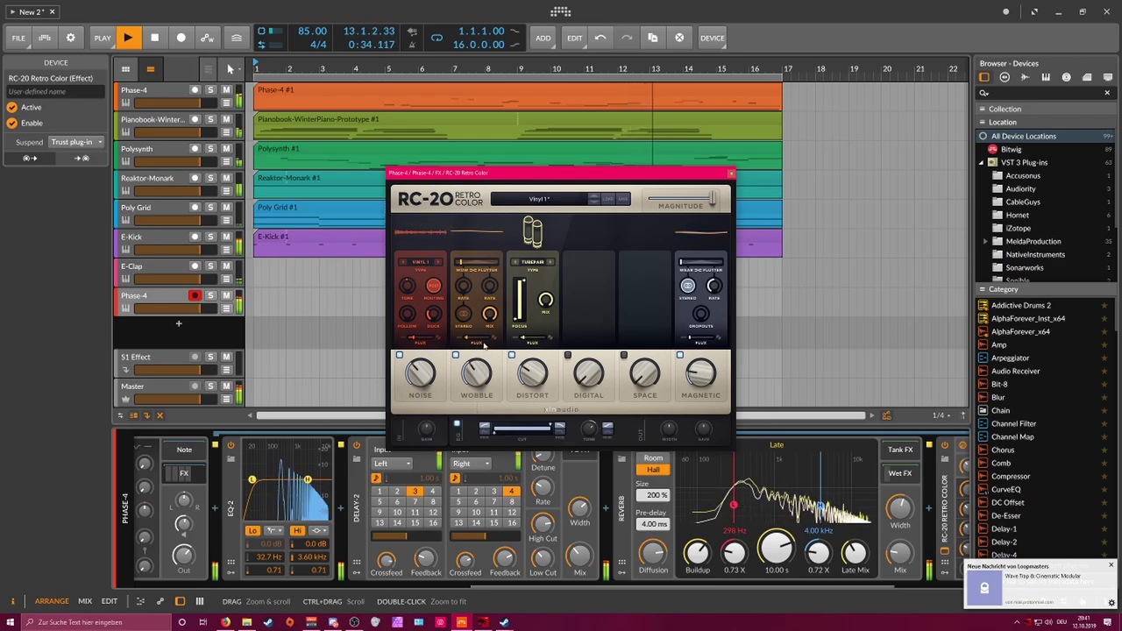
click(623, 355)
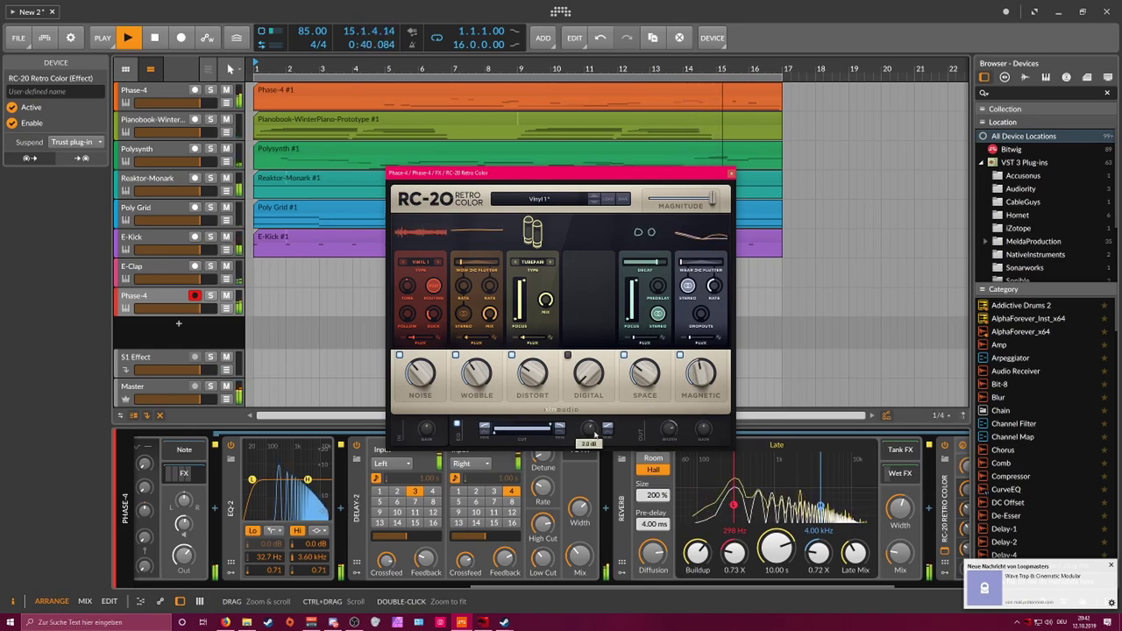
drag(696, 380, 692, 396)
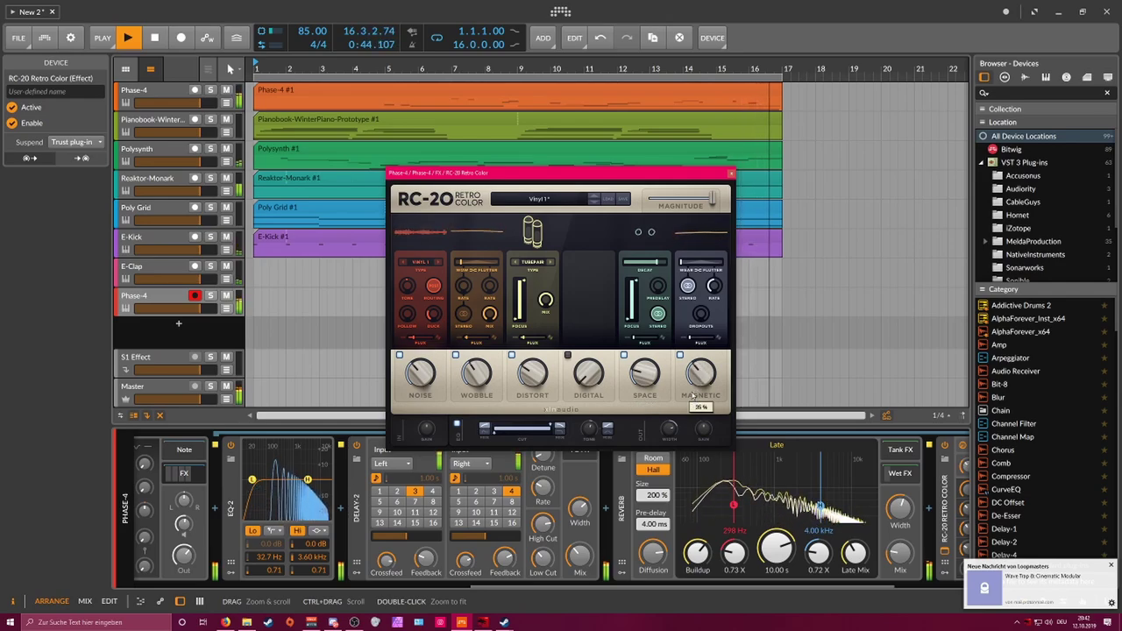
drag(477, 381, 484, 355)
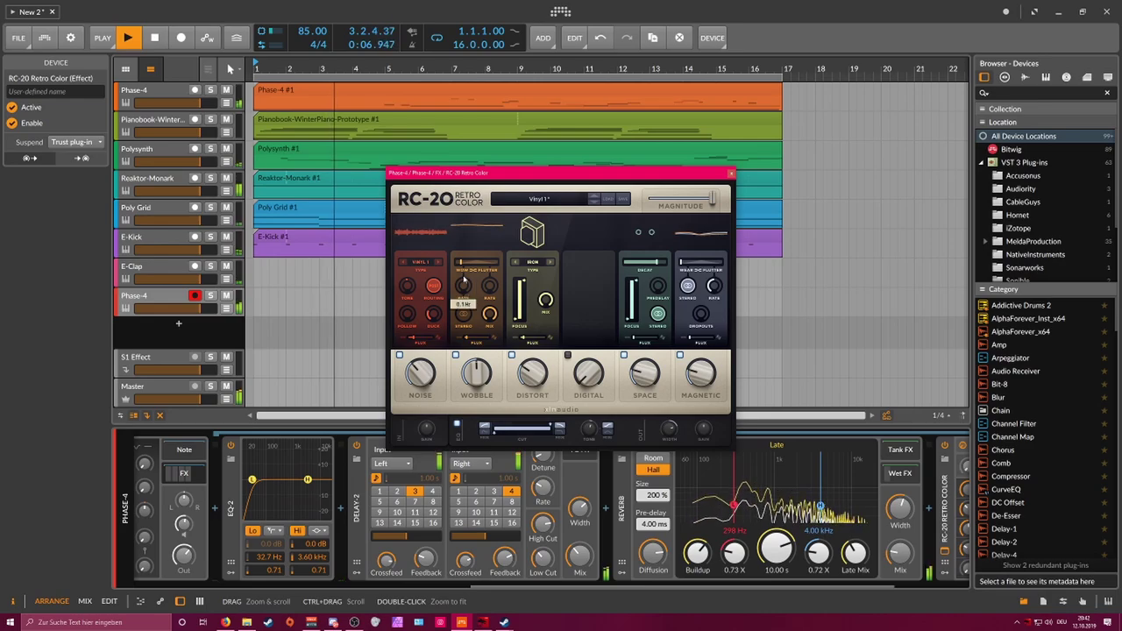
mouse_move(465, 263)
mouse_down()
mouse_move(497, 265)
mouse_move(454, 274)
mouse_up()
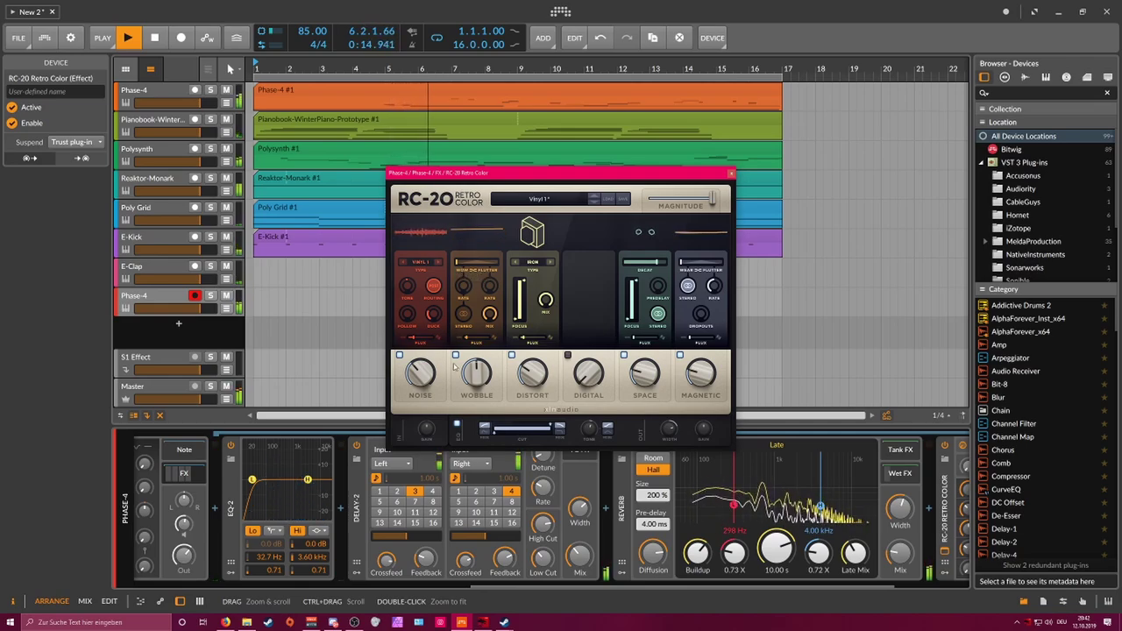
click(729, 173)
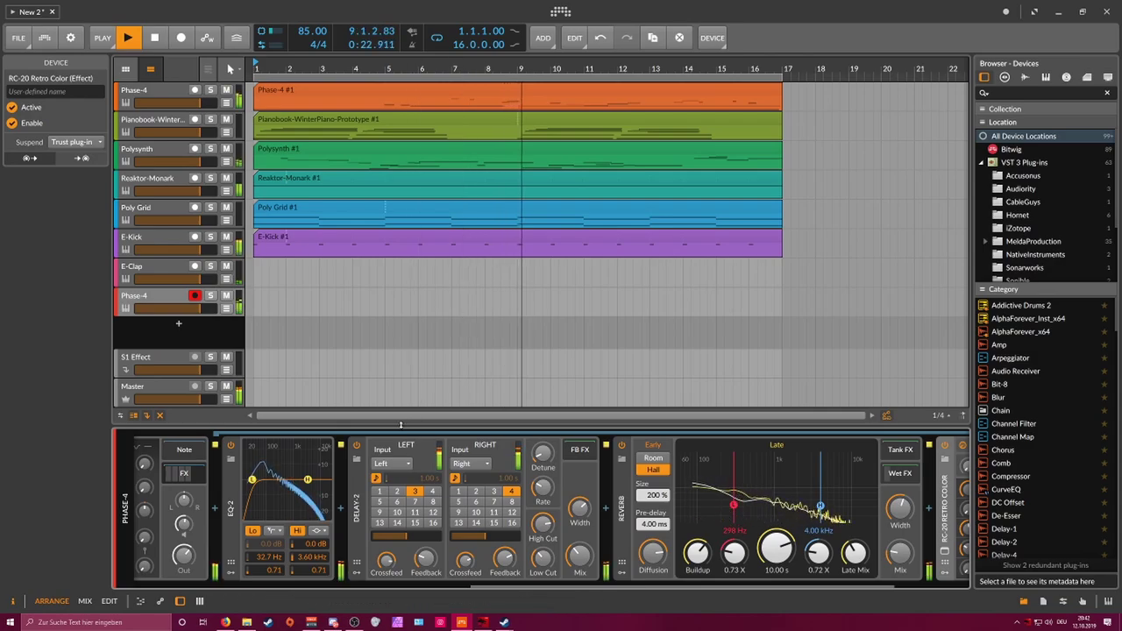
Step: Record a Phase-4 clip with automation while sweeping the blue-to-red modulation, and shorten the clip to a length of 4.2.0.00
click(236, 585)
mouse_move(494, 473)
mouse_down()
mouse_move(494, 458)
mouse_move(494, 468)
mouse_up()
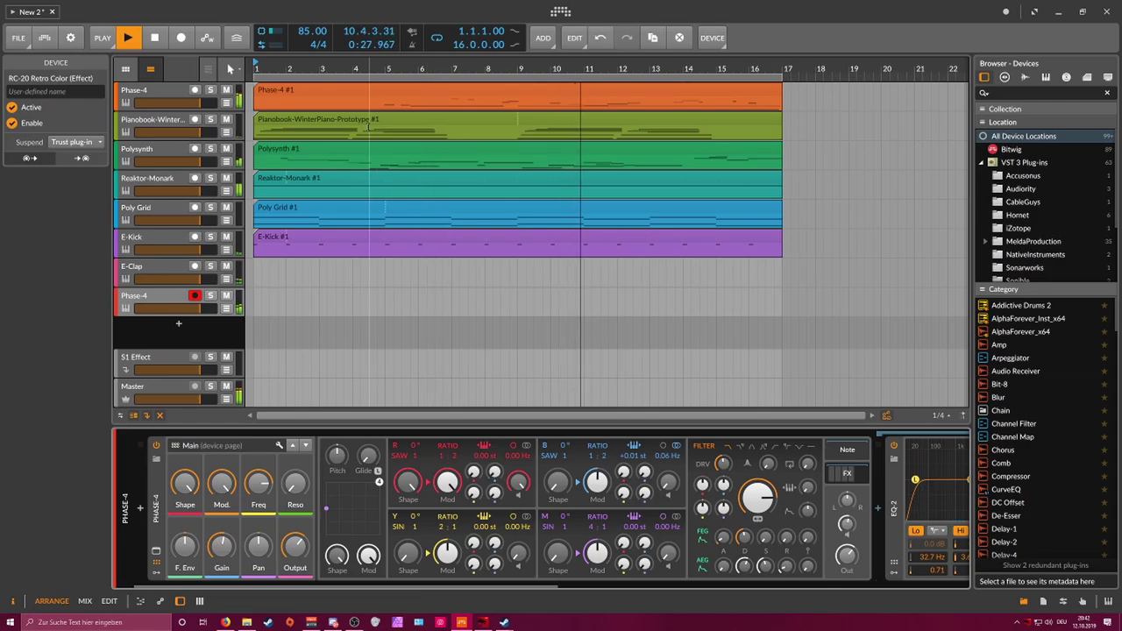
click(175, 43)
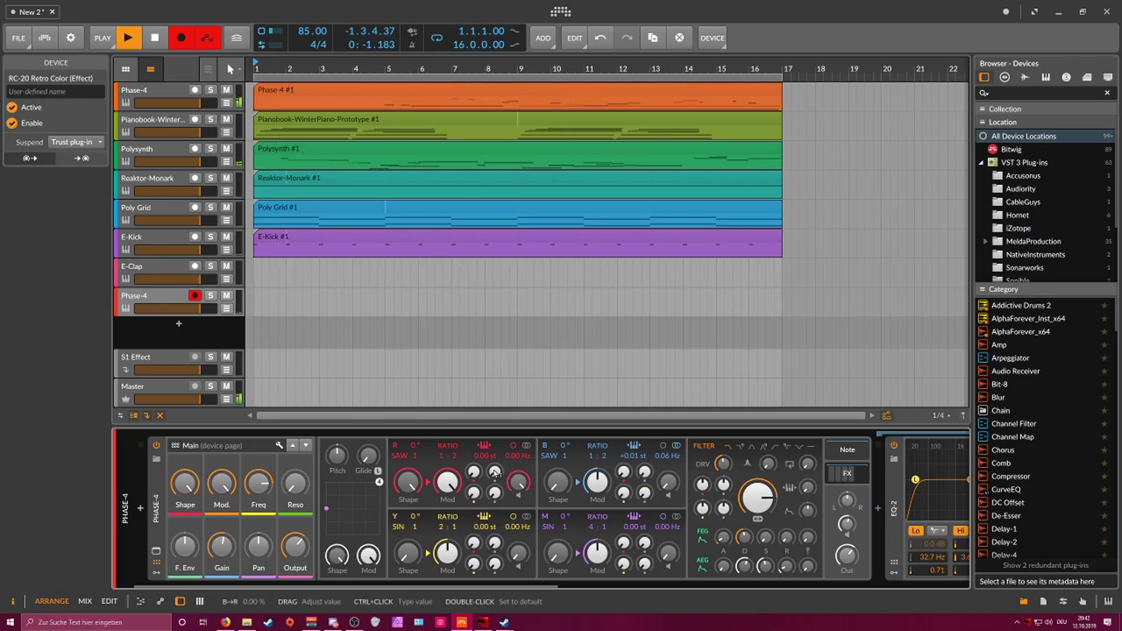
drag(495, 475, 495, 472)
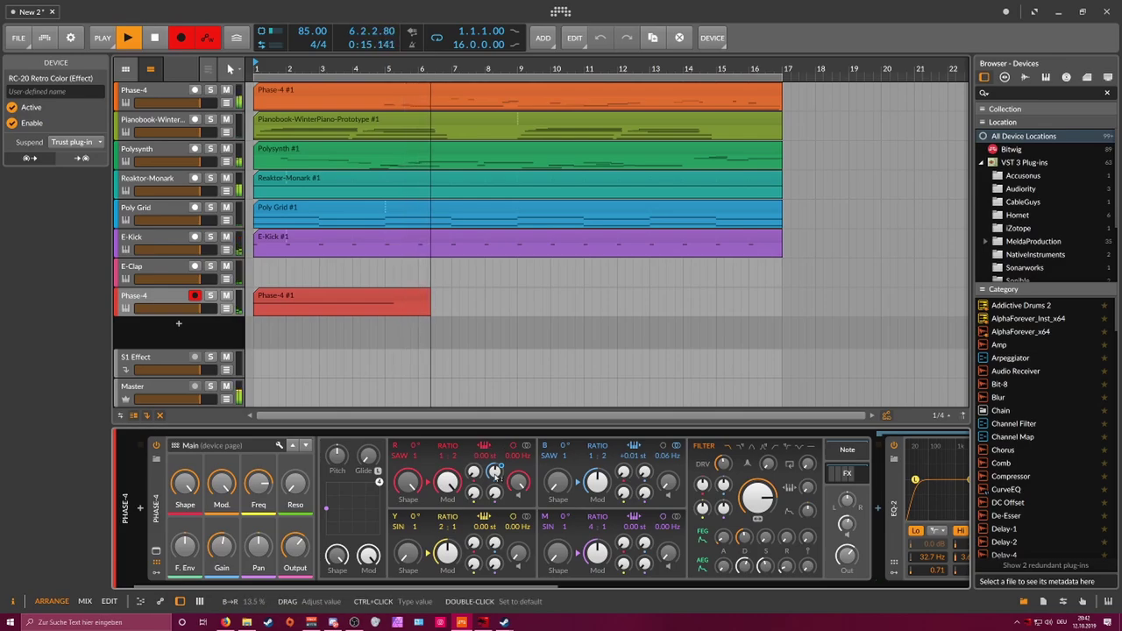
click(208, 47)
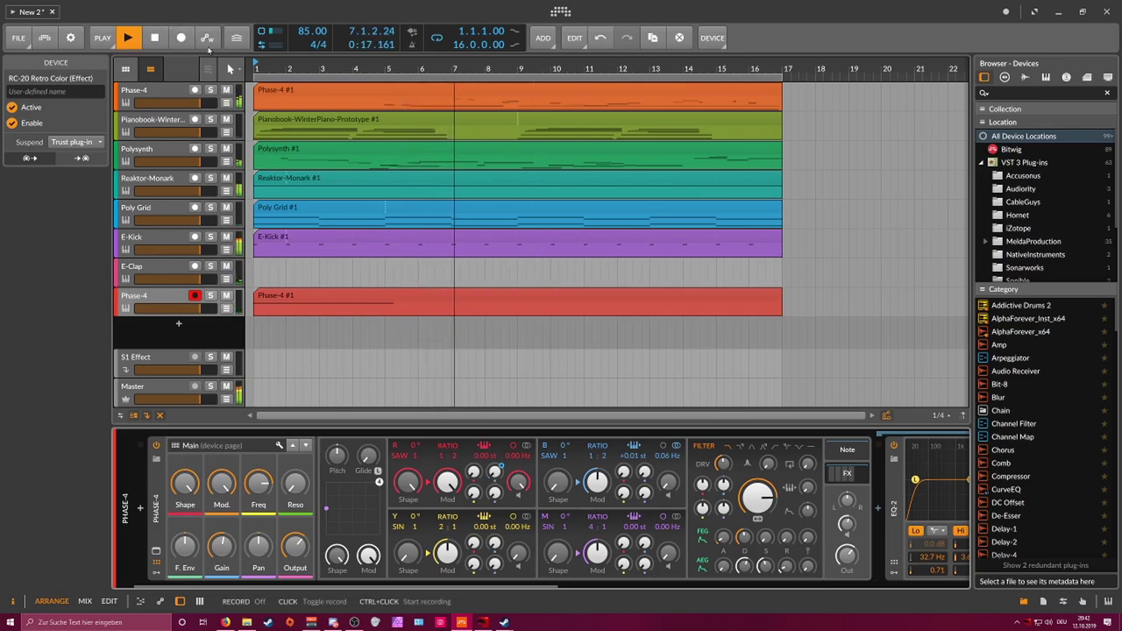
click(440, 300)
drag(780, 299, 401, 300)
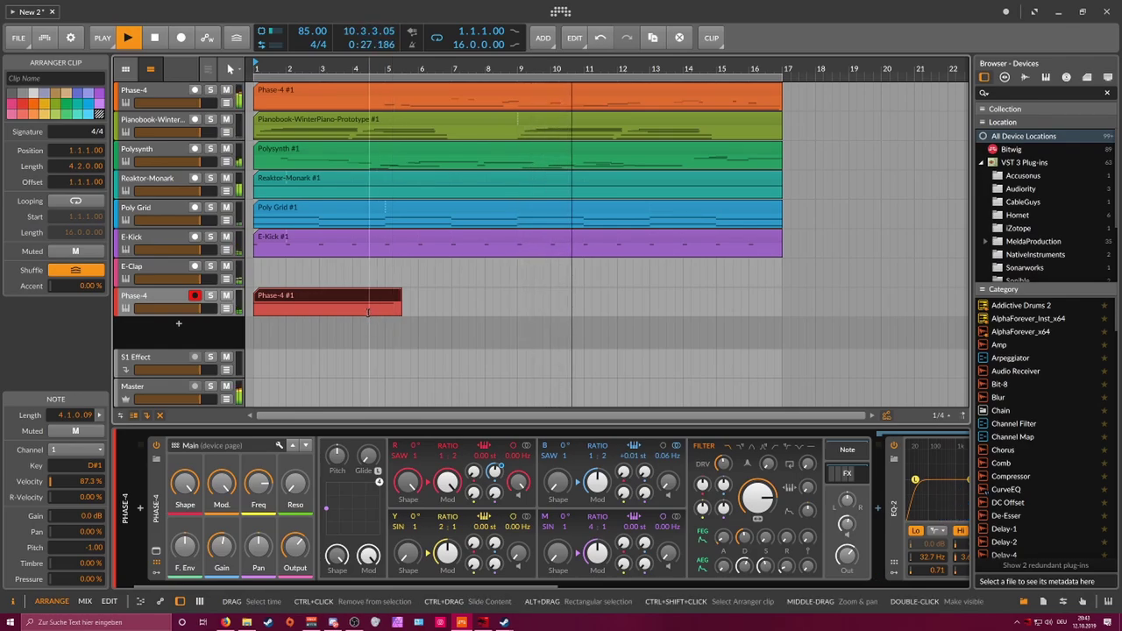
Step: Add a new instrument track at the end of the track list with Addictive Drums 2 loaded
click(176, 273)
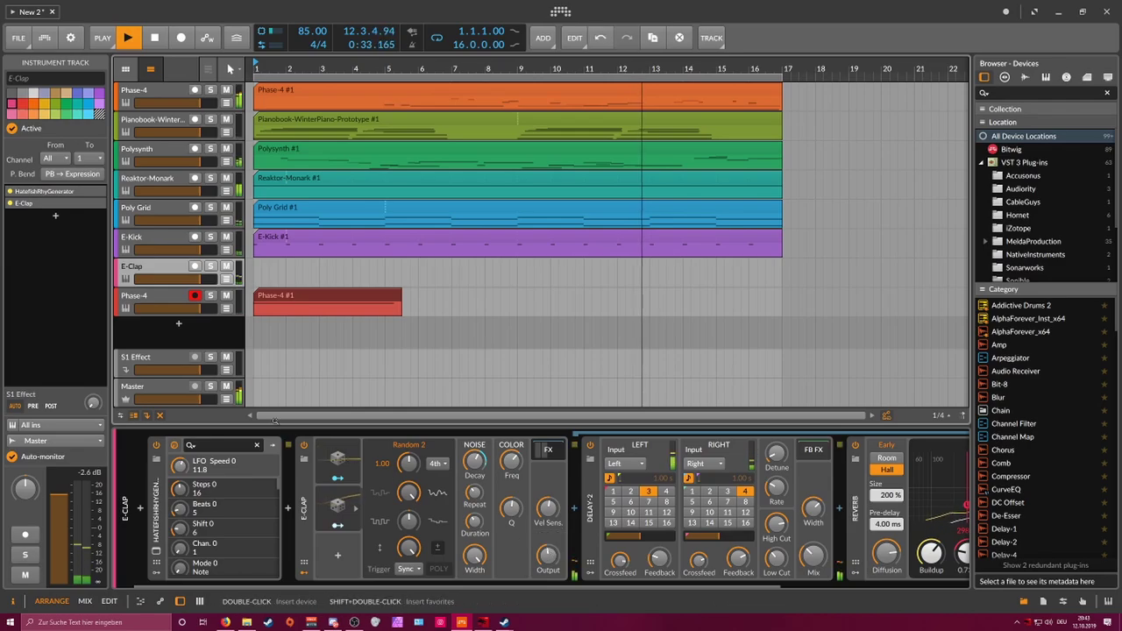
click(178, 326)
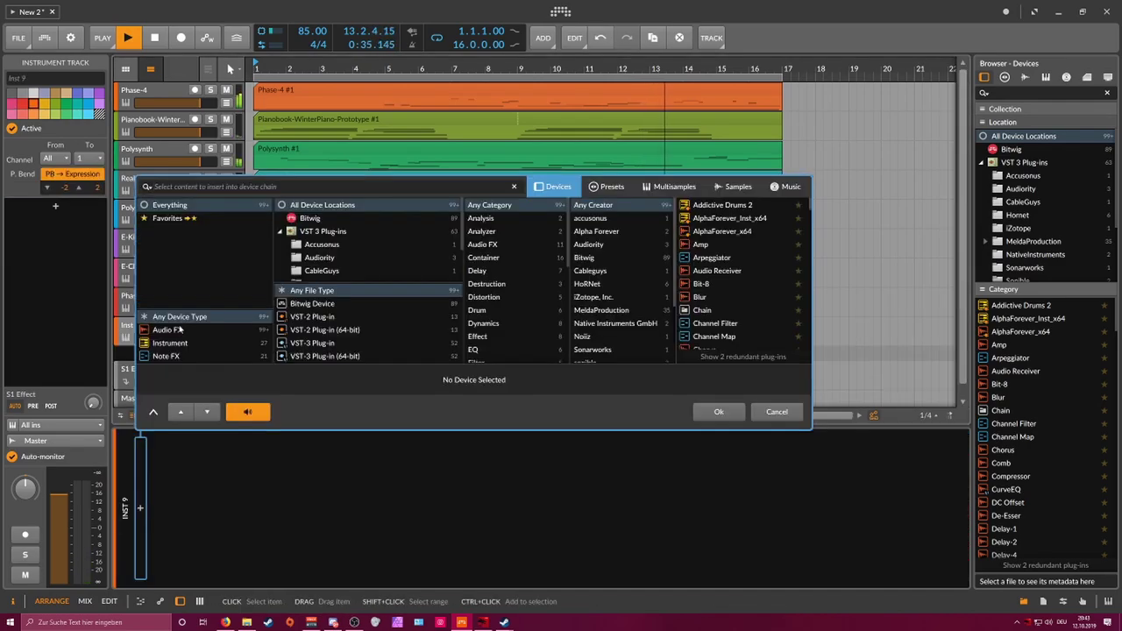
text(addi)
key(Return)
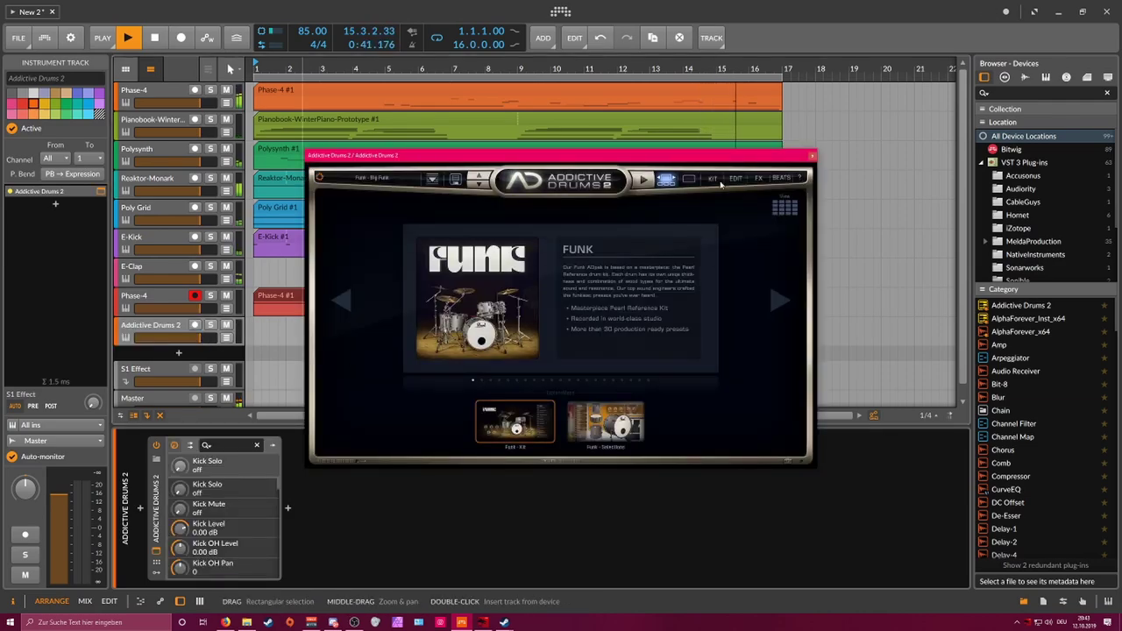
Step: Open the kit page of Addictive Drums 2, audition the kick drum, and close the plug-in window
click(710, 179)
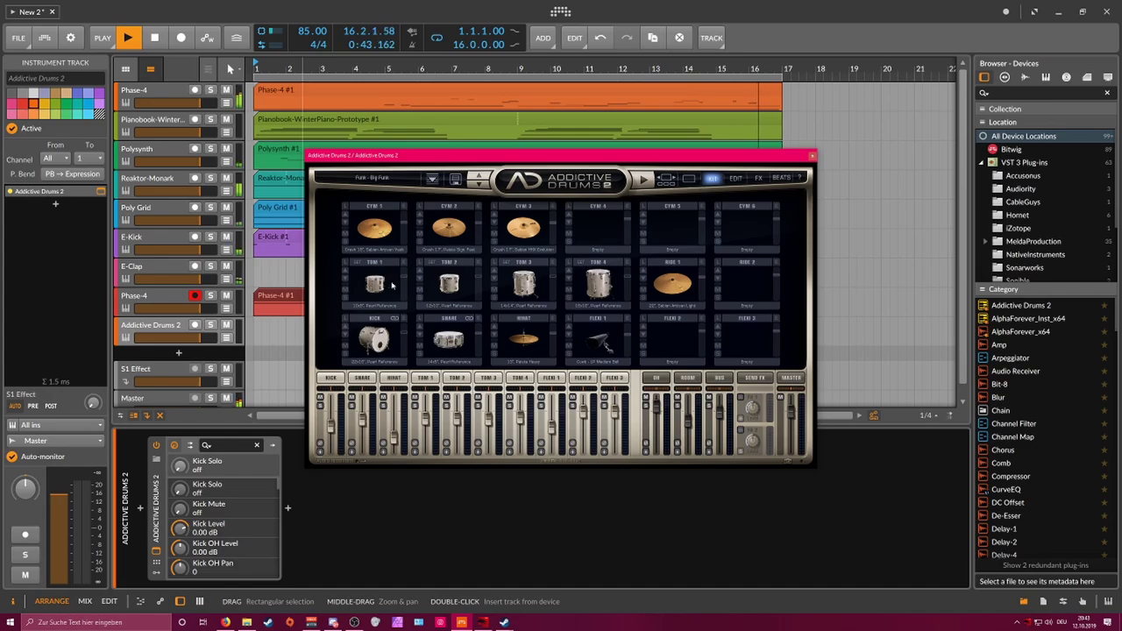
click(381, 351)
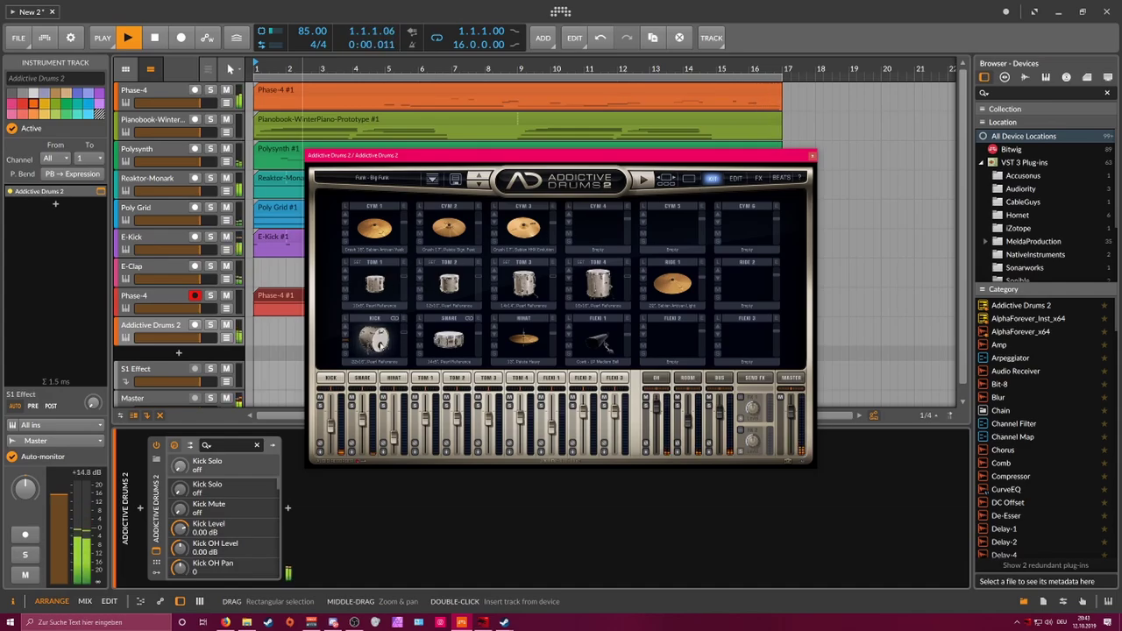
click(812, 155)
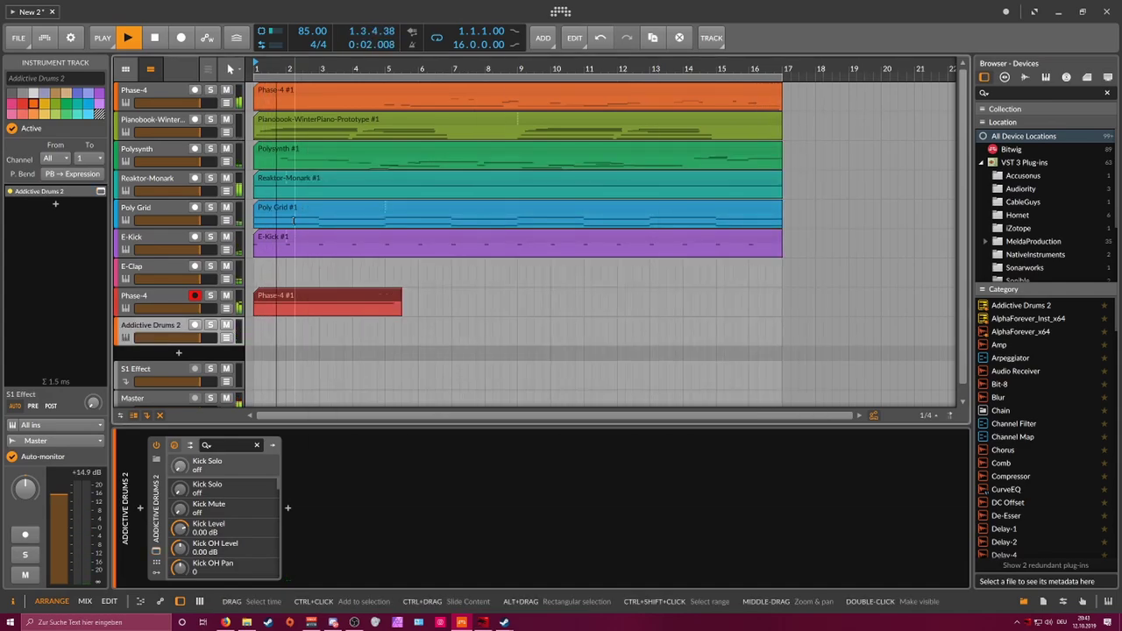
Step: Copy the E-Kick clip onto the Addictive Drums 2 track and transpose its notes down an octave to C1
click(251, 237)
drag(251, 237, 240, 321)
double_click(263, 328)
click(244, 323)
key(shift+Down)
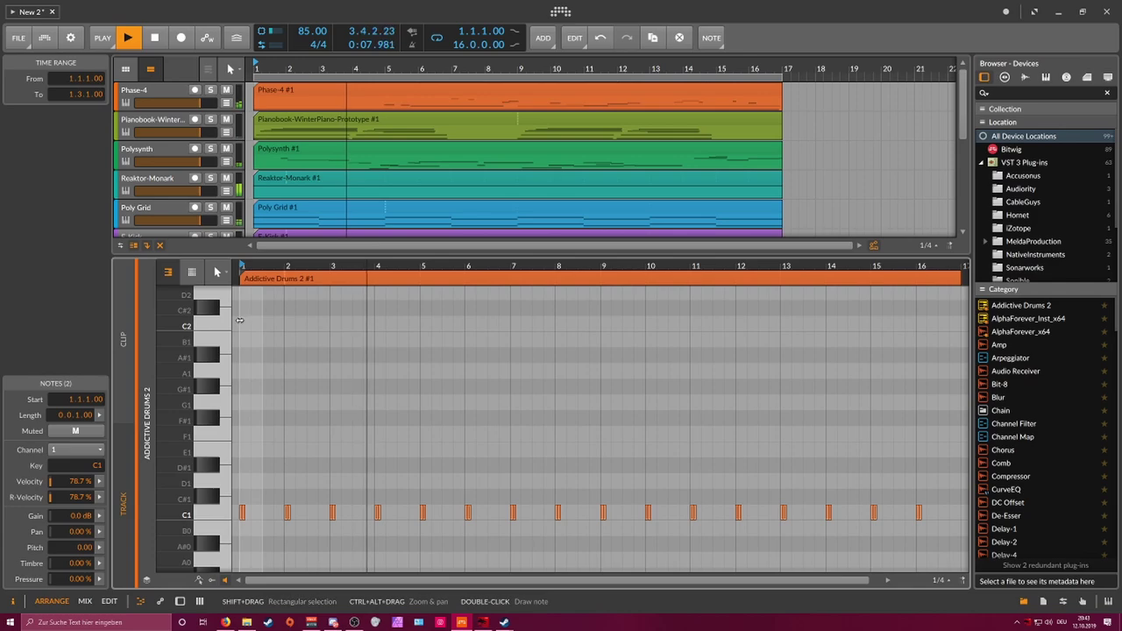
Step: Open the kick's edit page in Addictive Drums 2 and set its low EQ band to 36 Hz at 0.74 dB
scroll(255, 208, down, 5)
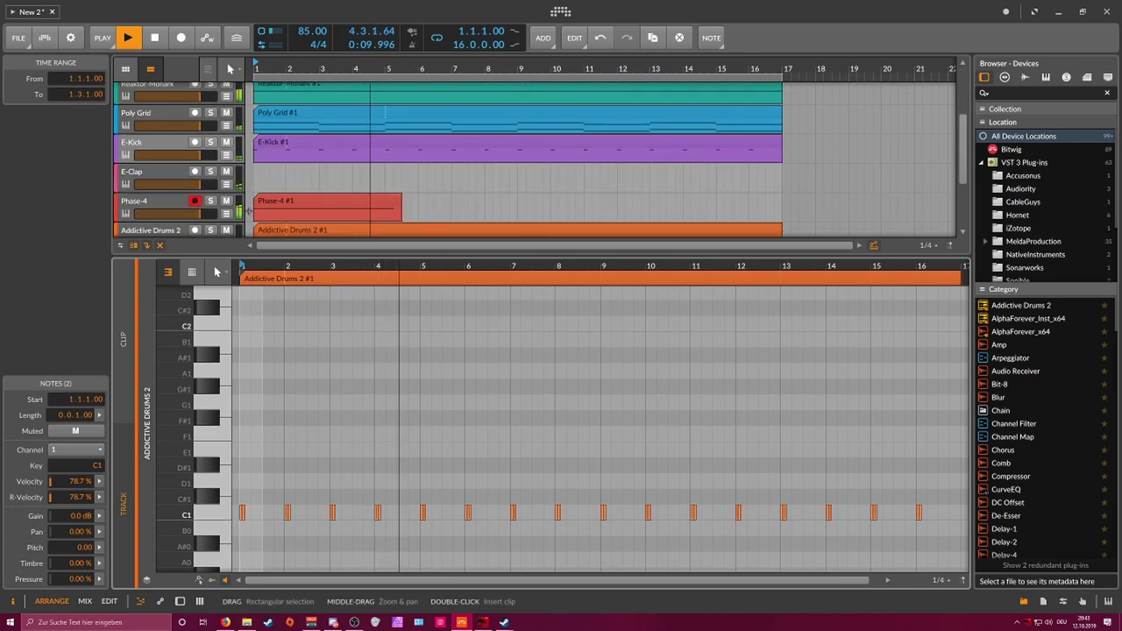
drag(293, 266, 290, 381)
double_click(167, 184)
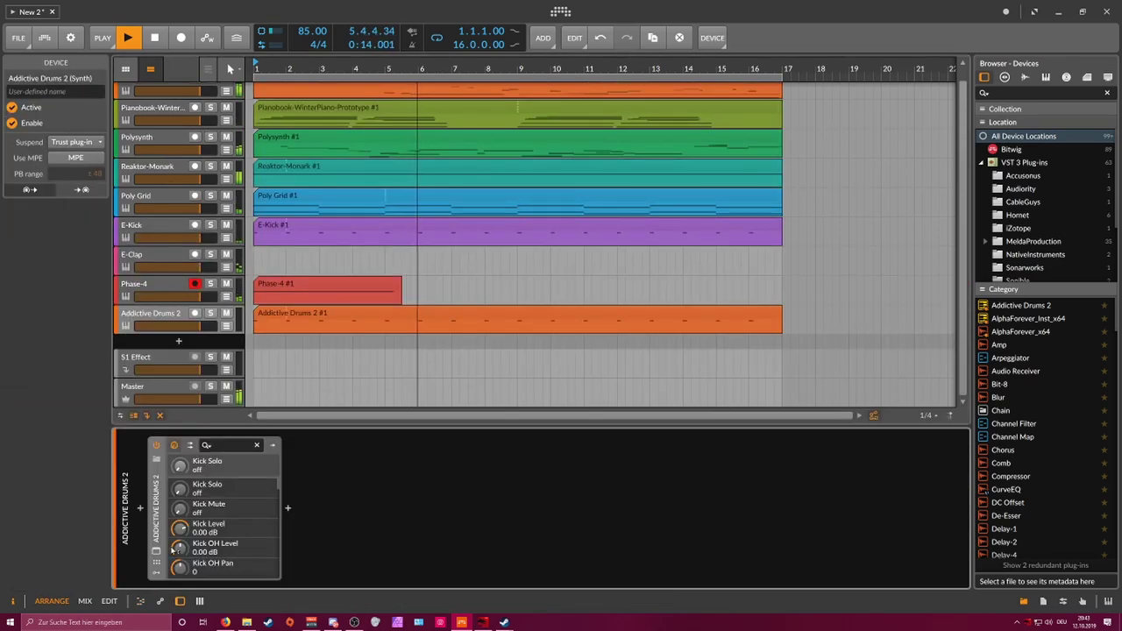
click(157, 550)
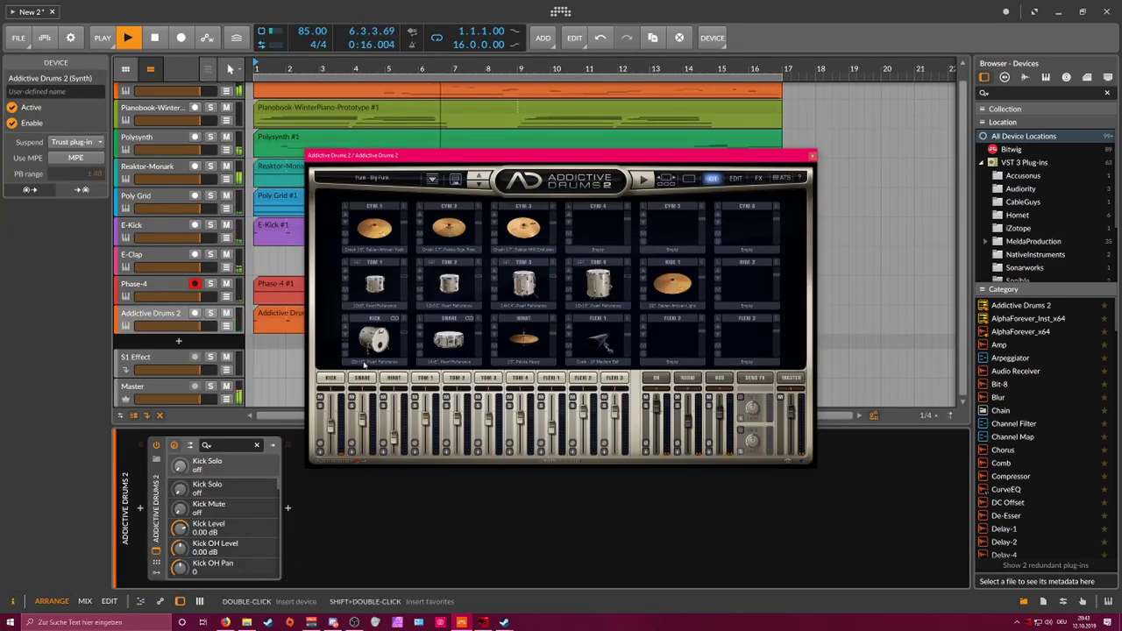
click(364, 364)
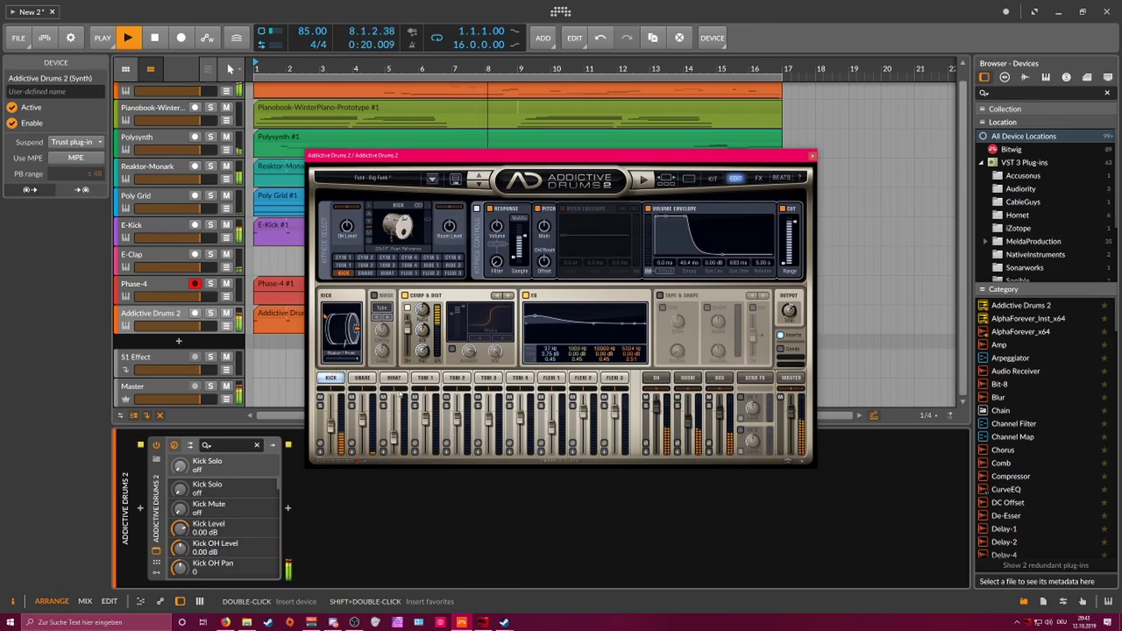
drag(419, 157, 614, 129)
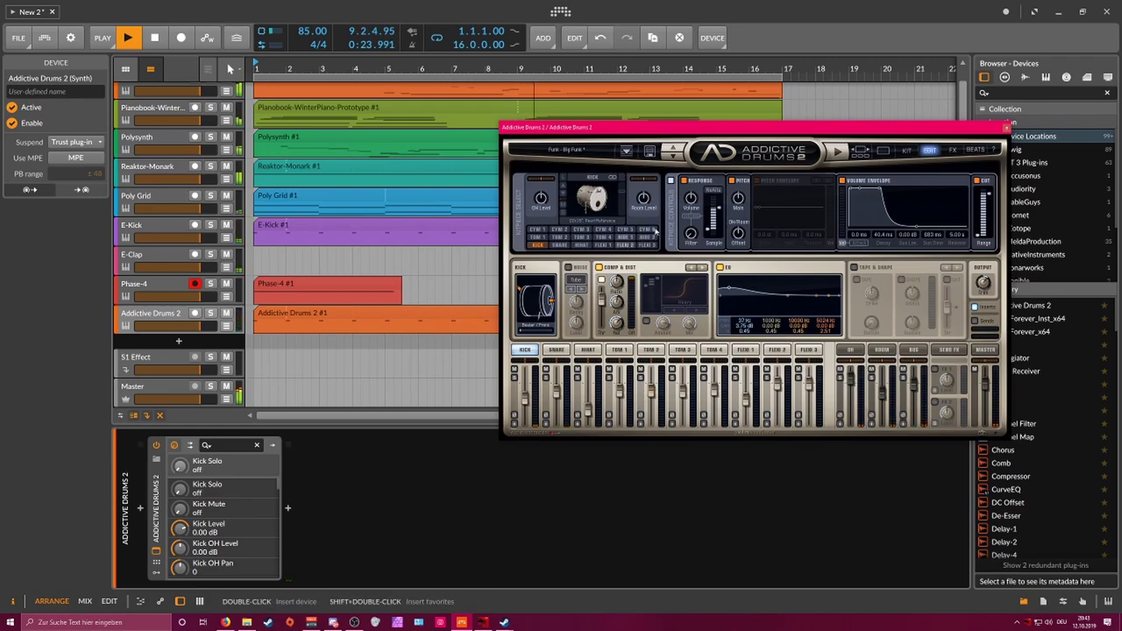
drag(730, 288, 729, 293)
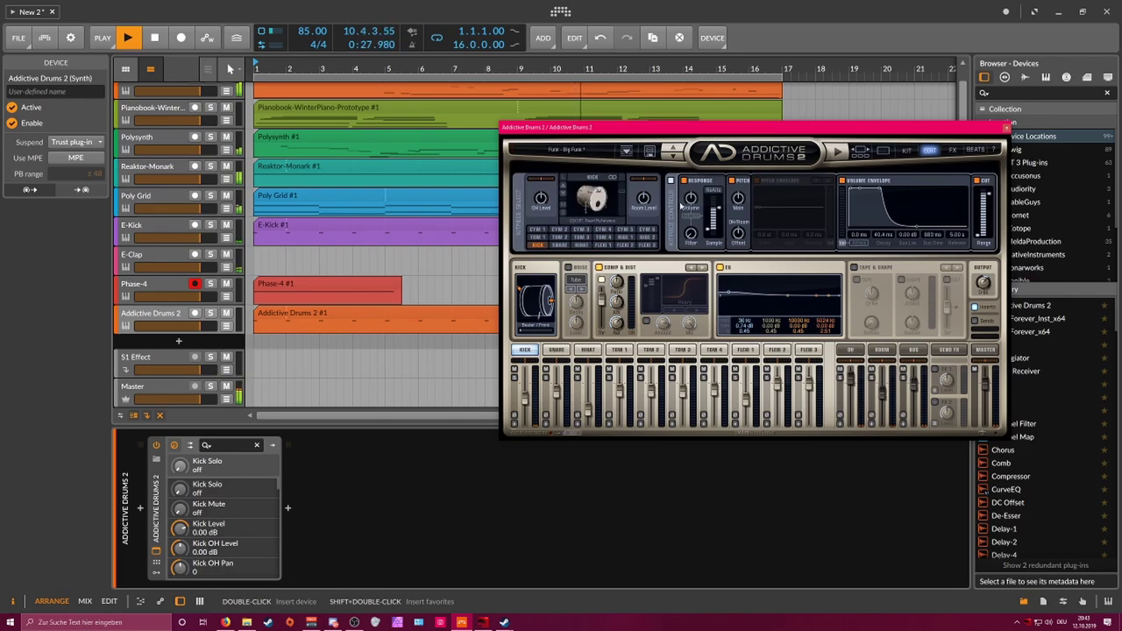
Step: Show the velocity lane for the Addictive Drums 2 clip and lower its C1 kick notes to 33.5% velocity
double_click(349, 317)
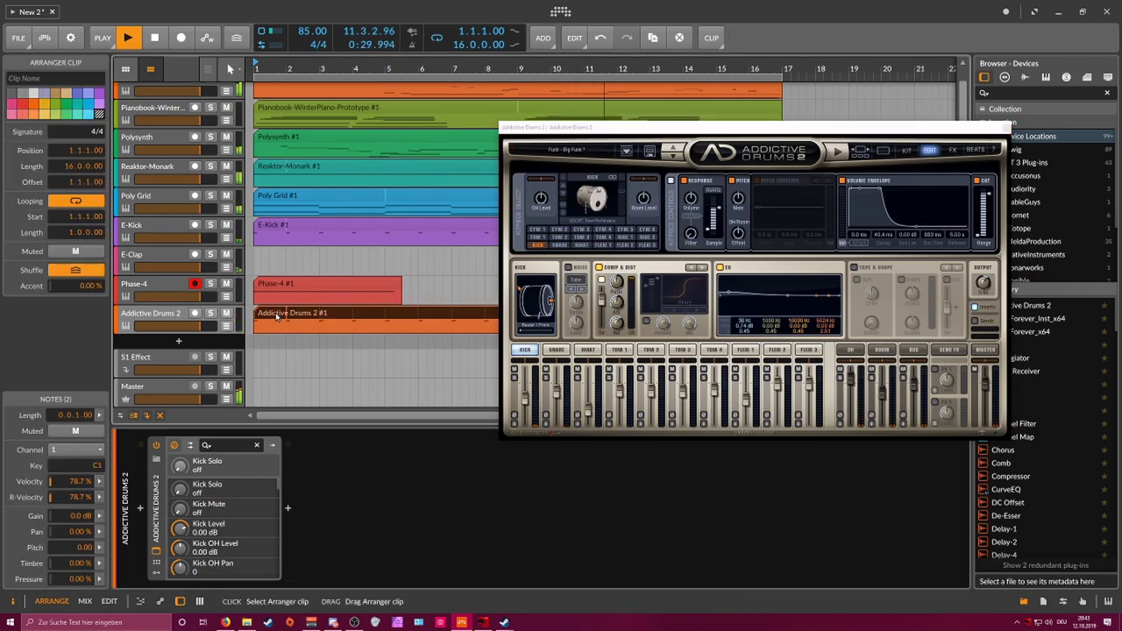
click(211, 581)
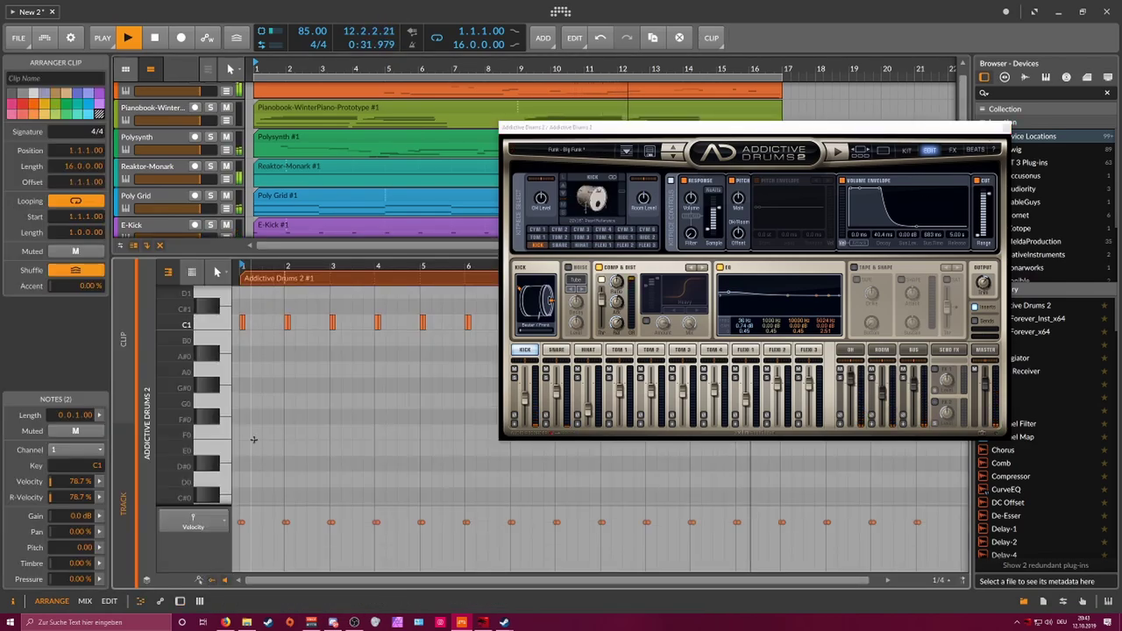
mouse_move(252, 542)
mouse_down()
mouse_move(241, 526)
mouse_move(242, 549)
mouse_up()
Step: Add a 1/16 note at 1.3.1.00 in the Addictive Drums 2 clip and place it on F1
drag(256, 266, 259, 324)
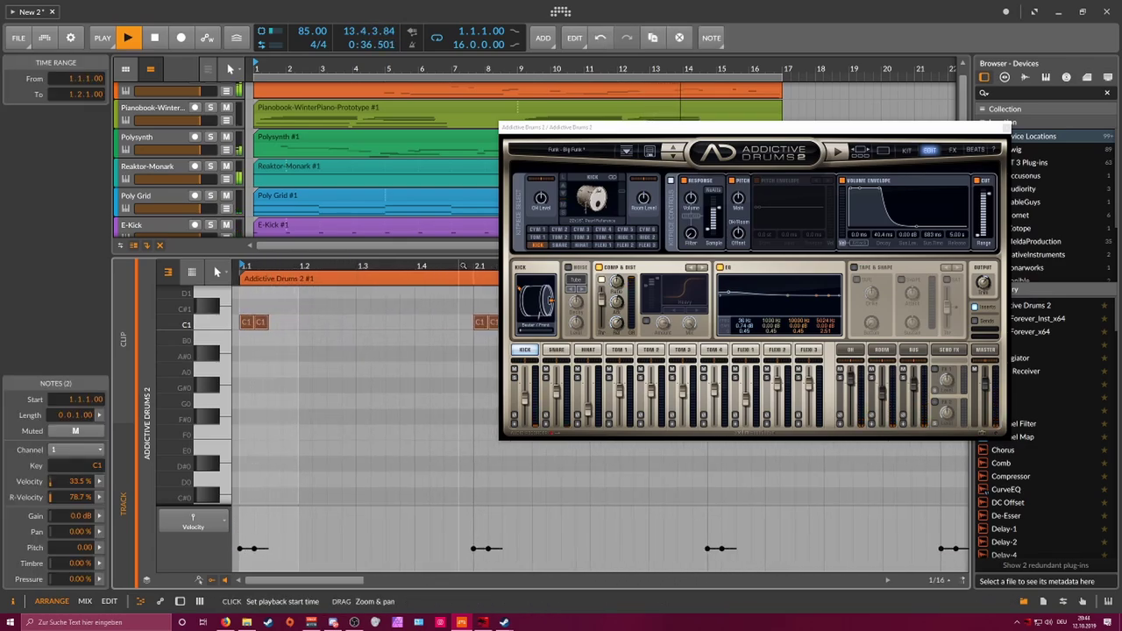
double_click(363, 308)
mouse_move(367, 308)
mouse_down()
mouse_move(367, 297)
mouse_move(365, 317)
mouse_up()
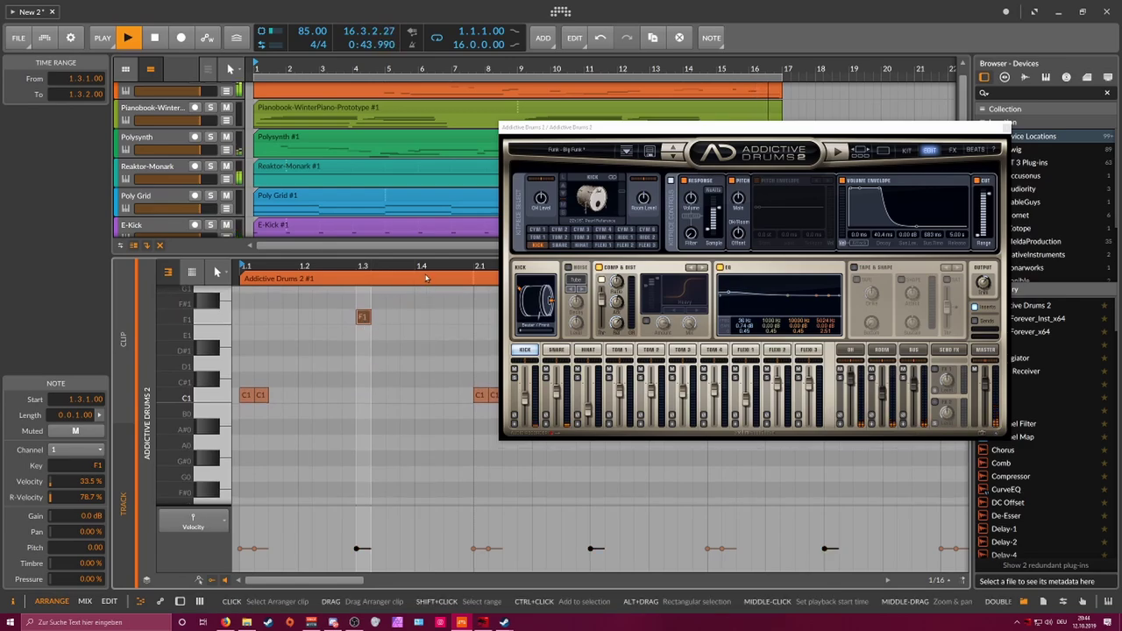
Step: Double the looped content of the Addictive Drums 2 clip to two bars
mouse_move(429, 267)
mouse_down()
mouse_move(410, 267)
mouse_move(444, 267)
mouse_up()
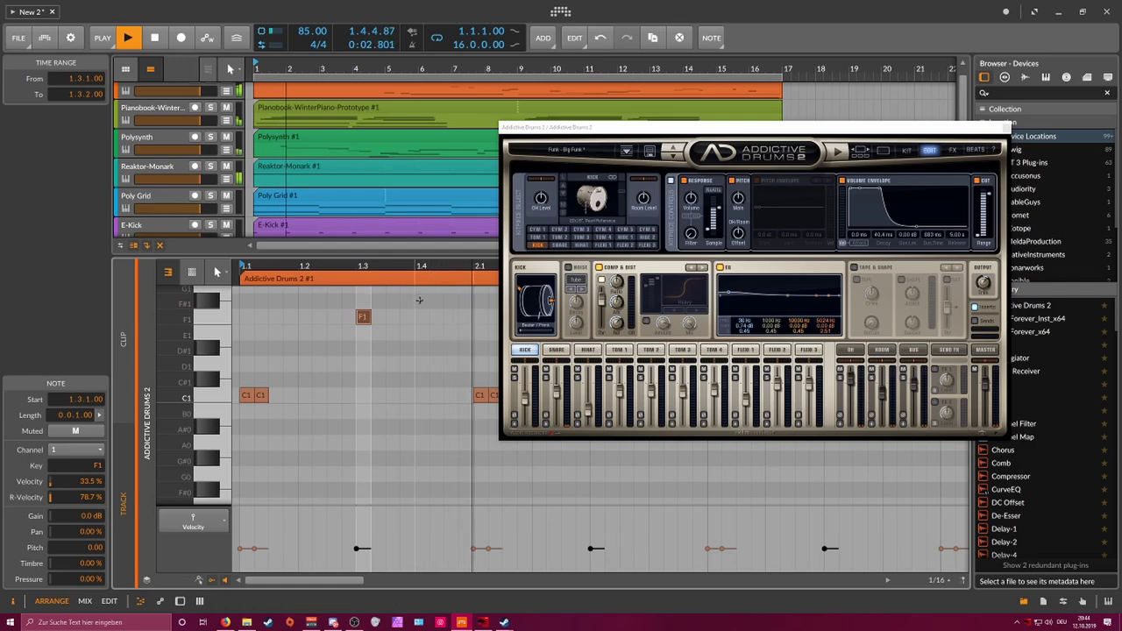
scroll(307, 321, up, 3)
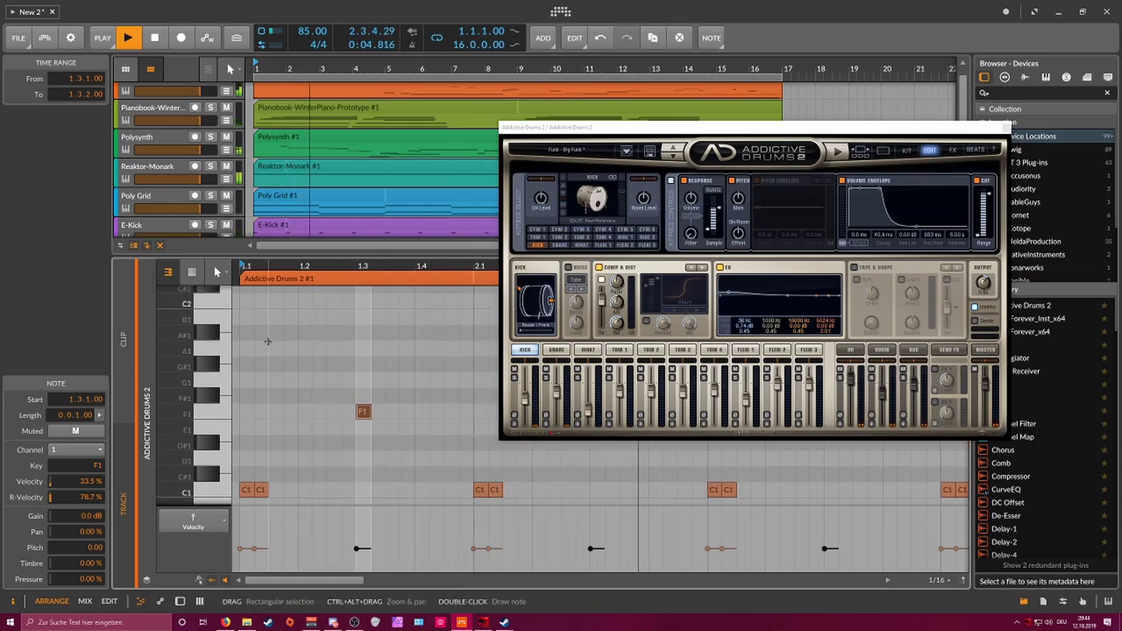
scroll(259, 342, up, 2)
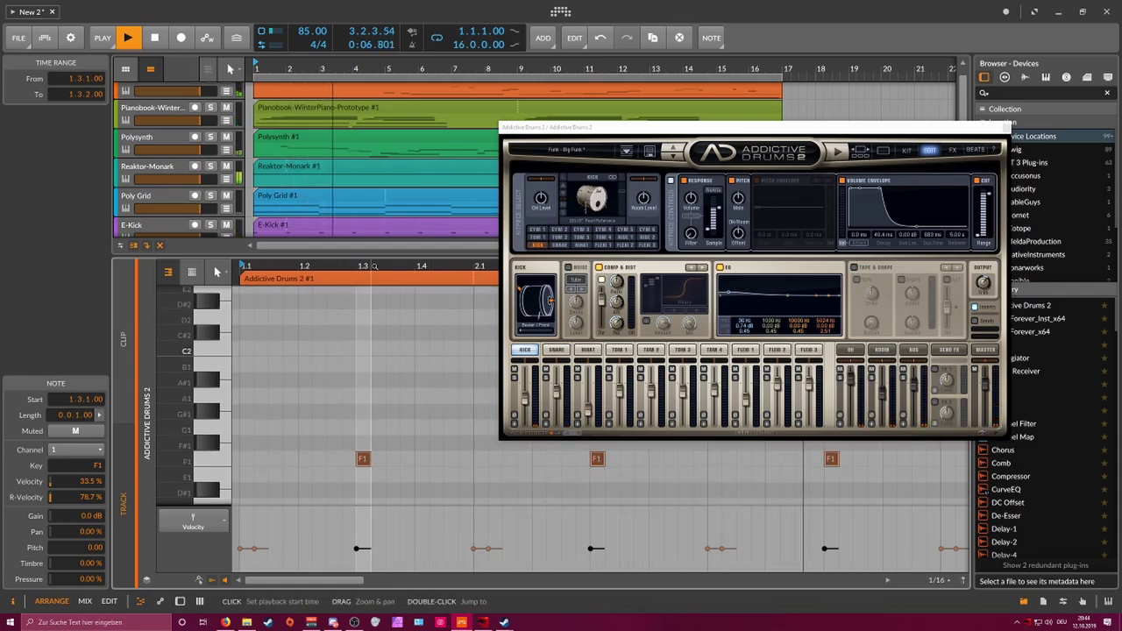
drag(372, 267, 359, 266)
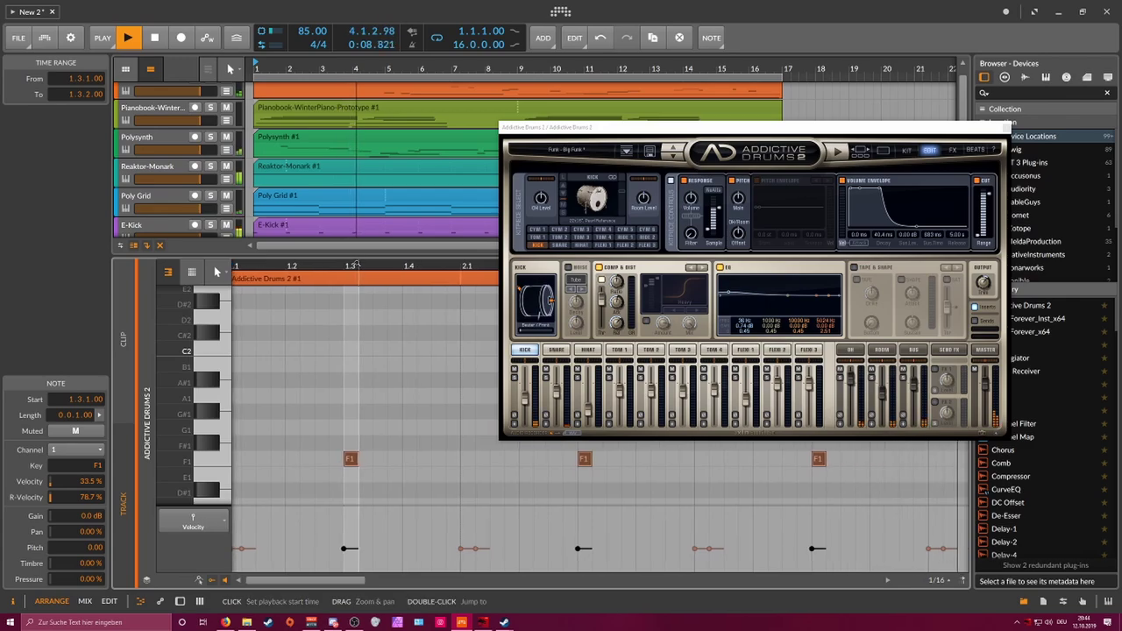
scroll(324, 215, down, 5)
click(280, 175)
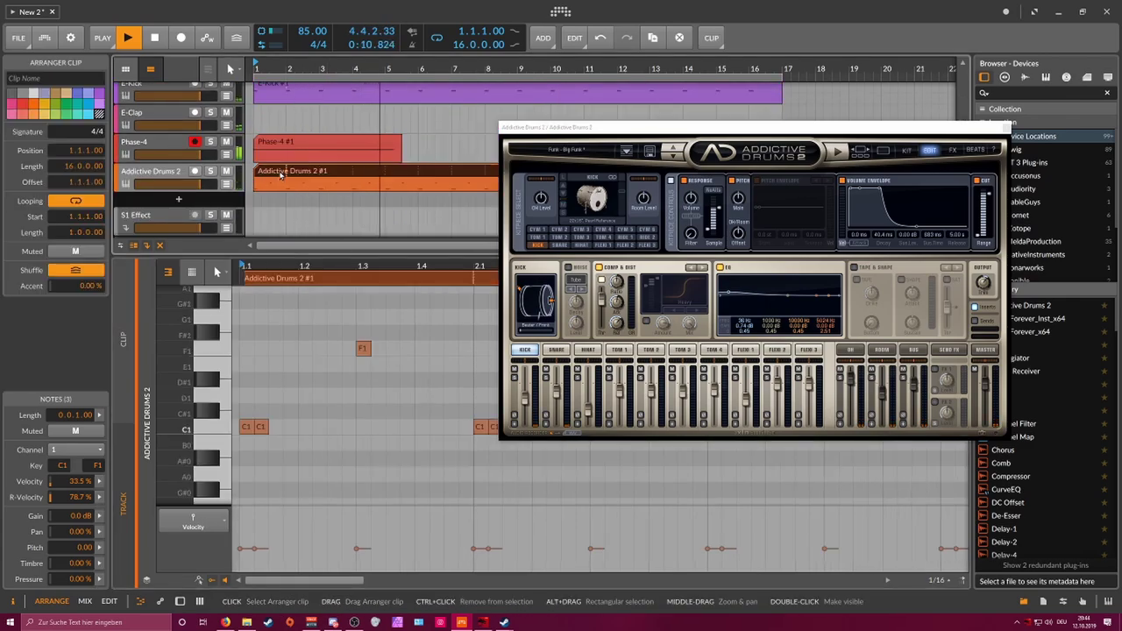
right_click(281, 175)
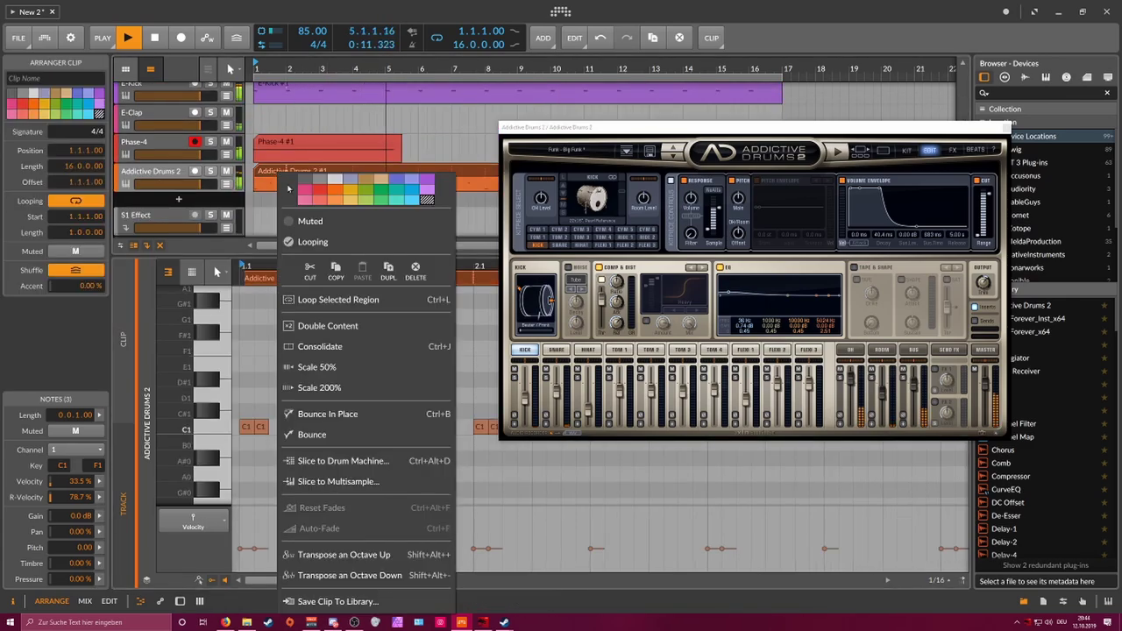
click(341, 326)
Step: Insert Ozone 8 Elements on the master track, run Learn Threshold in its Maximizer, and close the plug-in window
scroll(195, 215, down, 1)
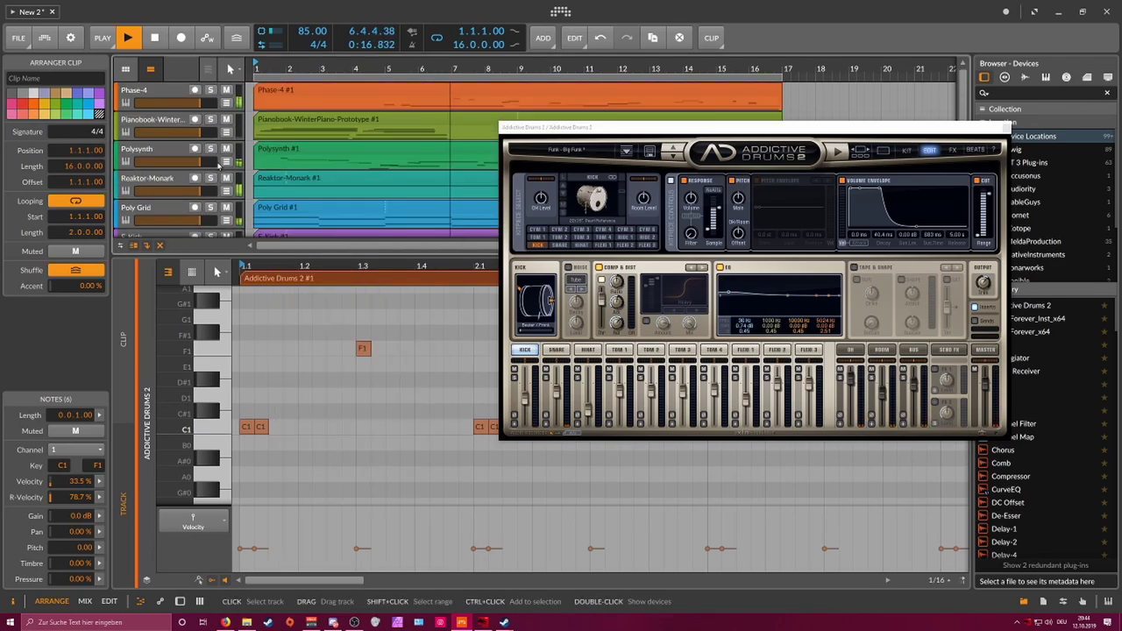
click(185, 217)
double_click(183, 217)
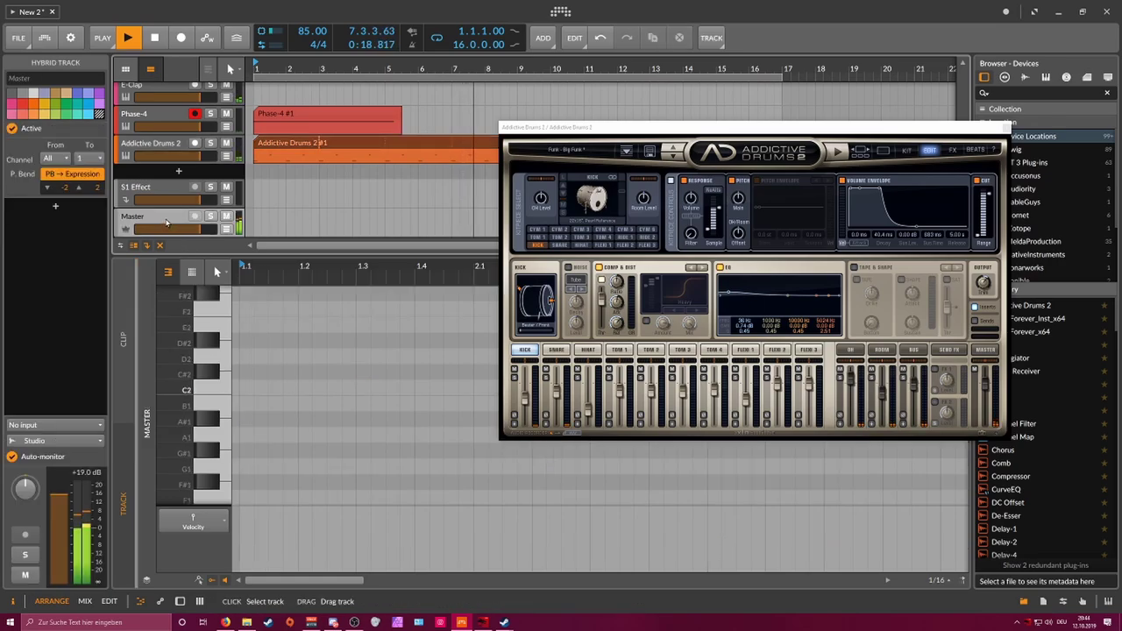
click(140, 509)
text(ozo)
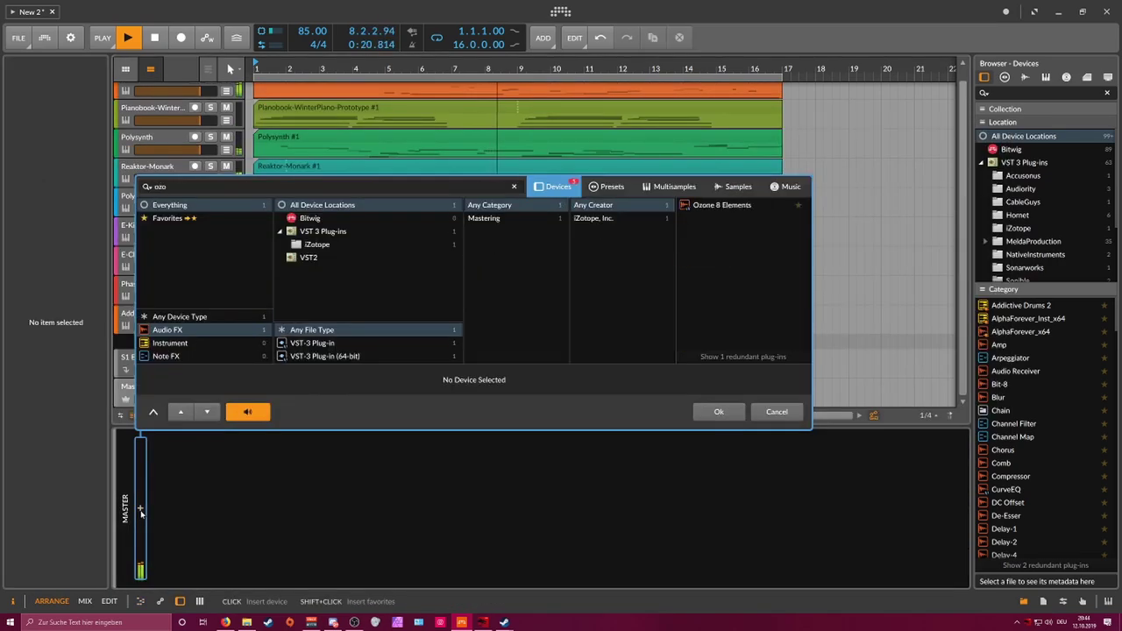
key(Return)
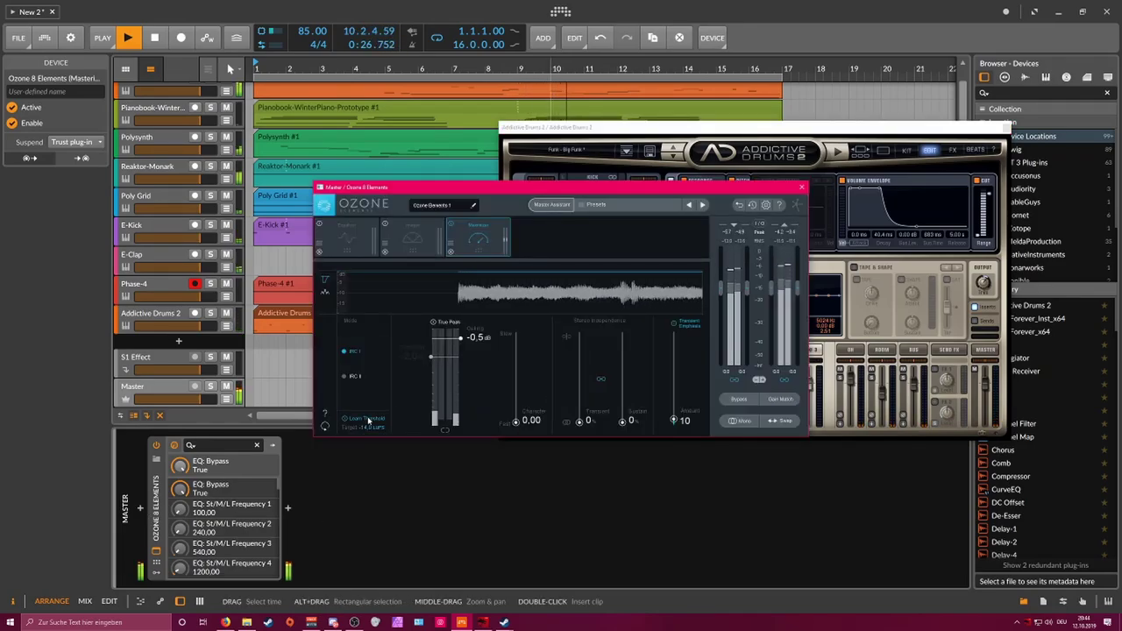
click(368, 420)
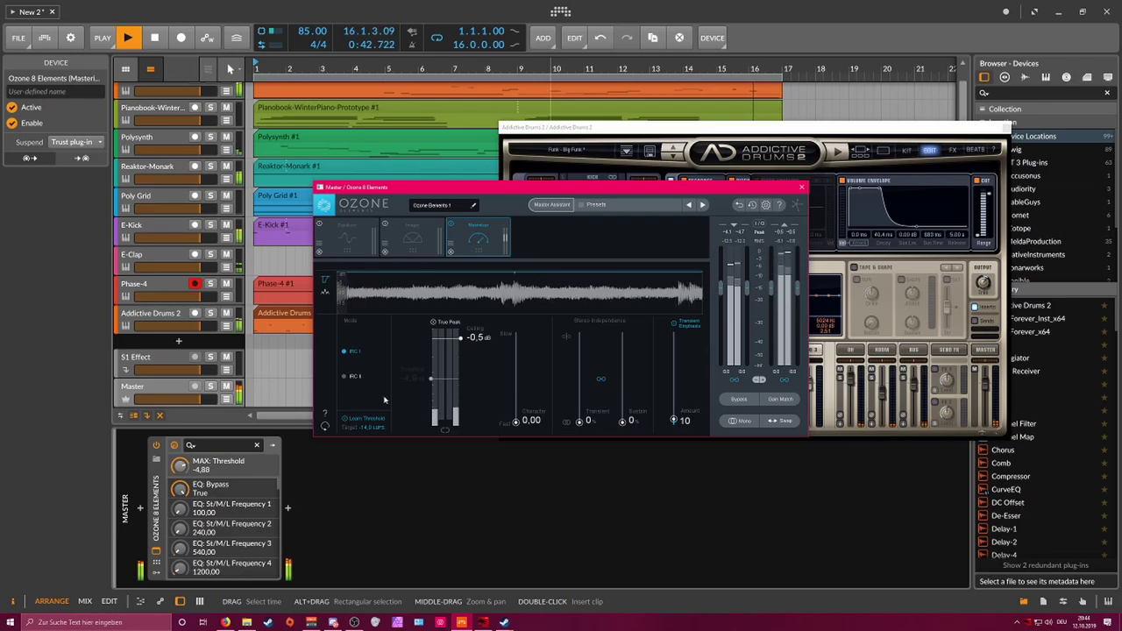
click(801, 187)
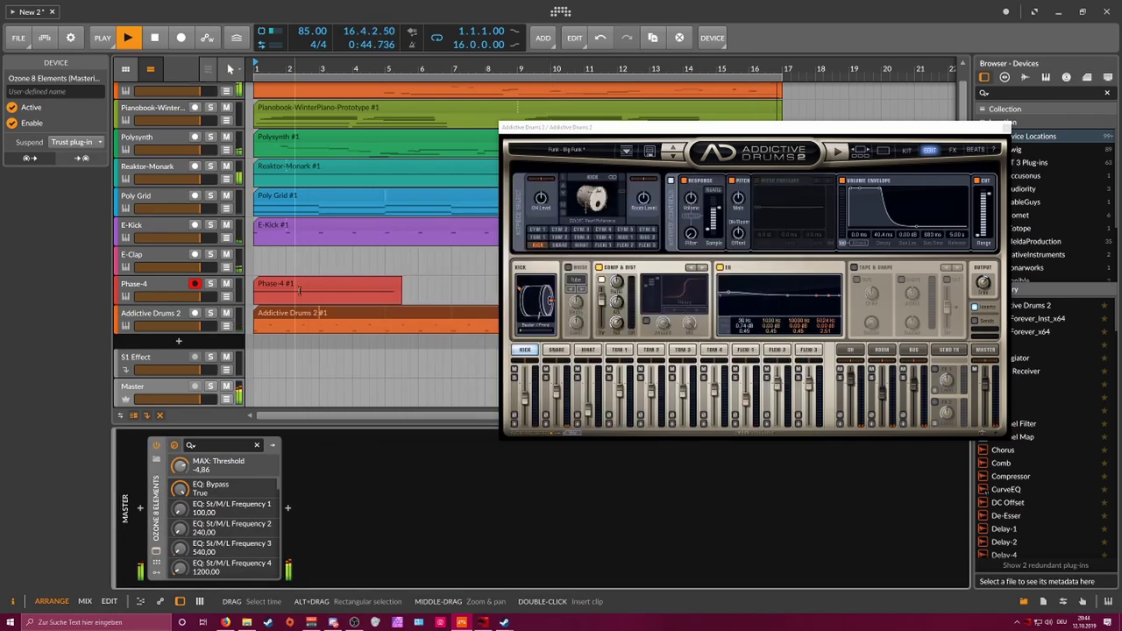
Step: Draw two consecutive 1/32 notes on F1 at 2.4.4.00 and 2.4.4.50 in the Addictive Drums 2 clip
double_click(282, 313)
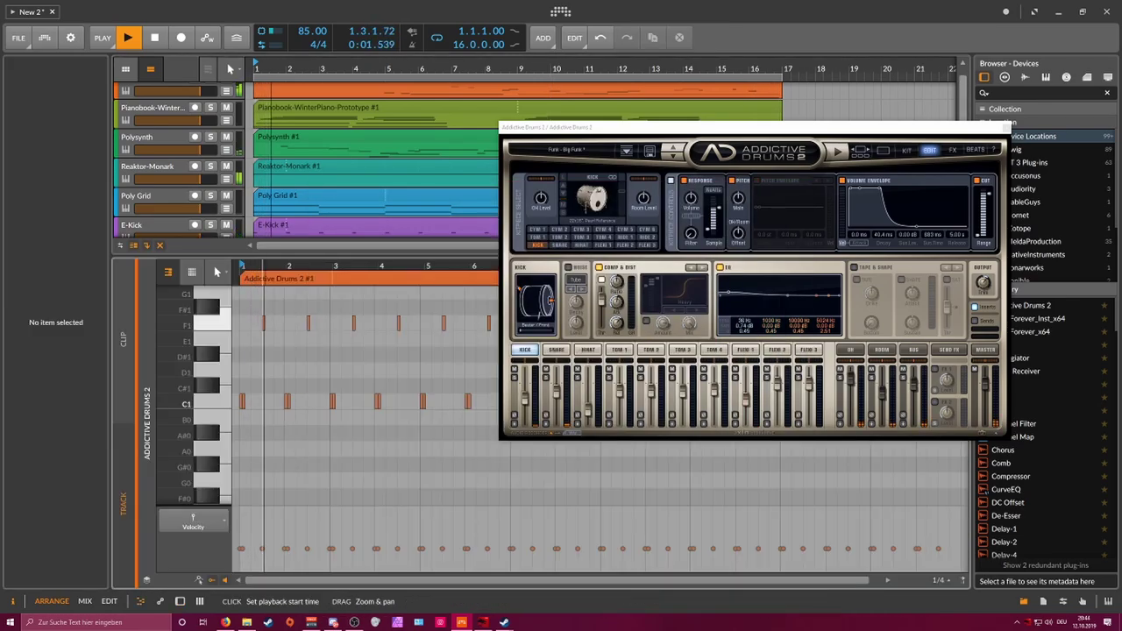
mouse_move(249, 266)
mouse_down()
mouse_move(342, 294)
mouse_move(429, 275)
mouse_move(402, 269)
mouse_move(379, 282)
mouse_up()
double_click(453, 323)
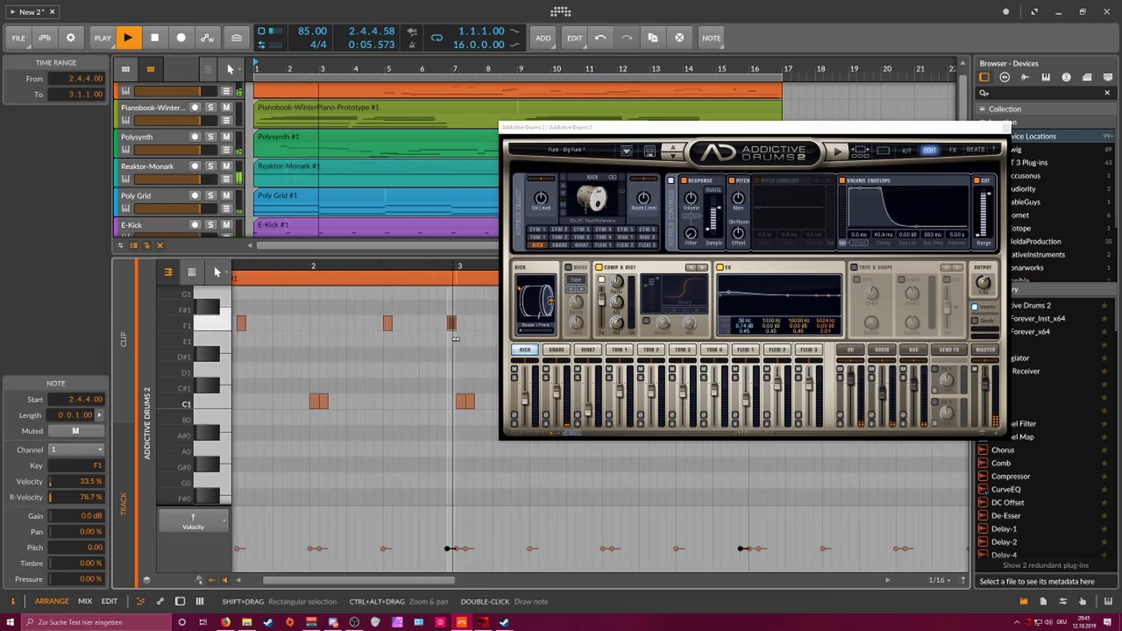
drag(459, 267, 453, 309)
click(445, 308)
double_click(473, 325)
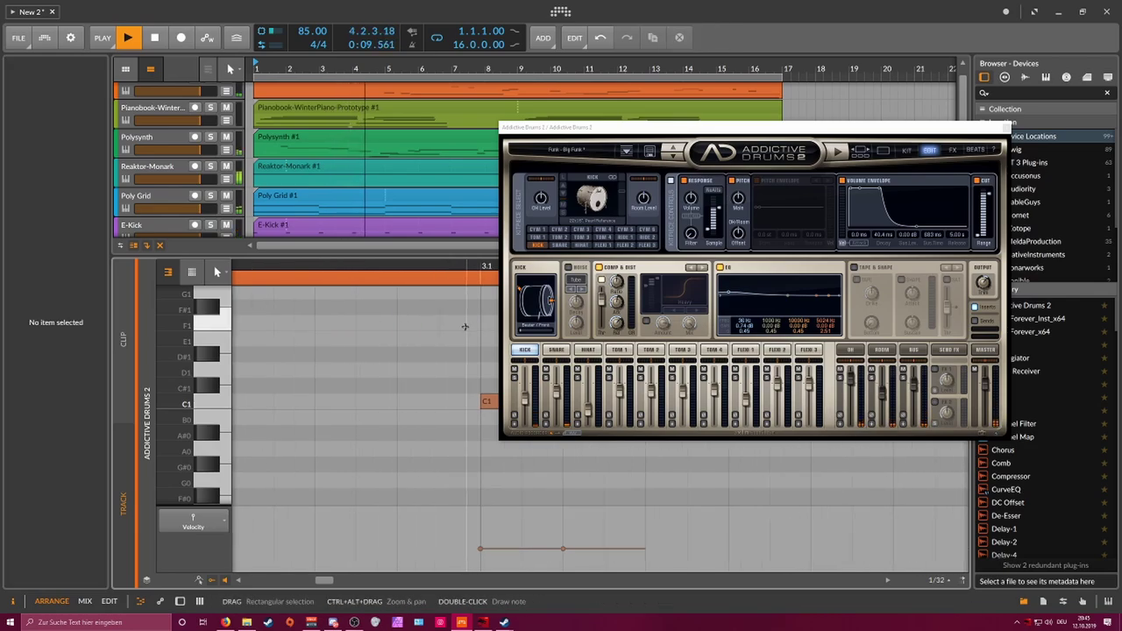
double_click(415, 323)
drag(440, 325, 438, 325)
double_click(452, 325)
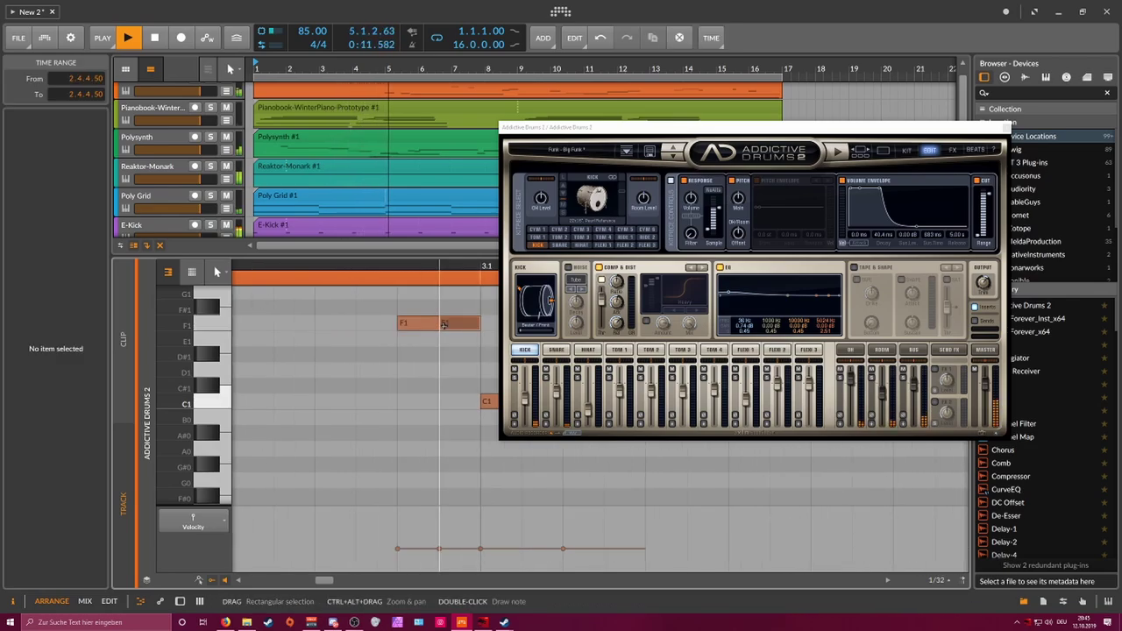
Step: Adjust the velocities of the two short F1 notes, with the first at 28.7% and the second slightly lower
drag(397, 549, 397, 555)
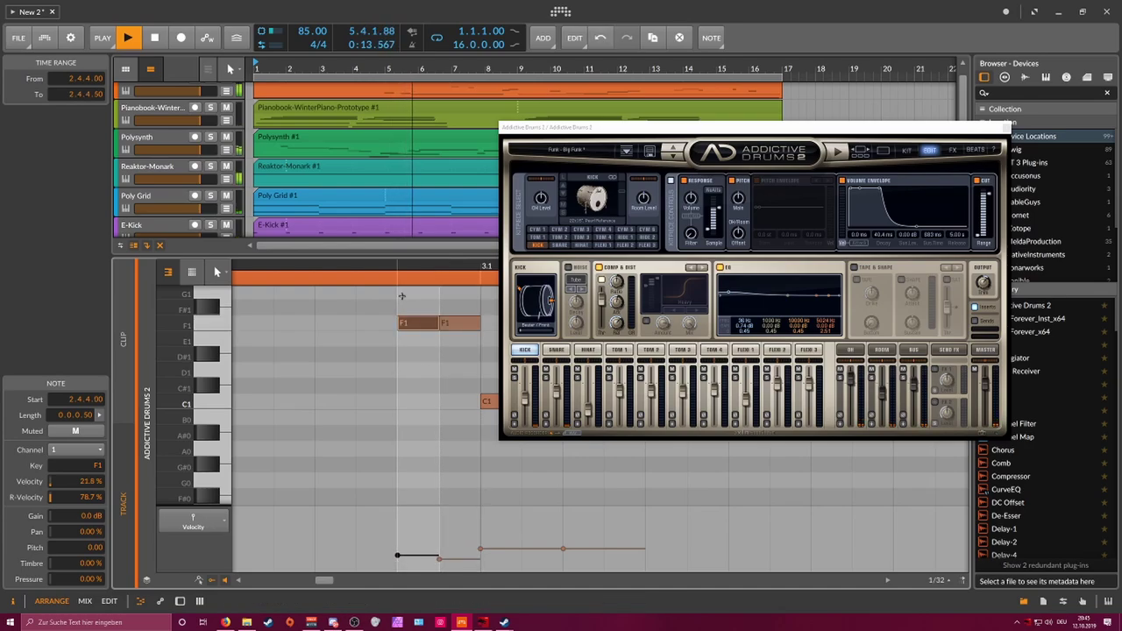
drag(404, 267, 421, 342)
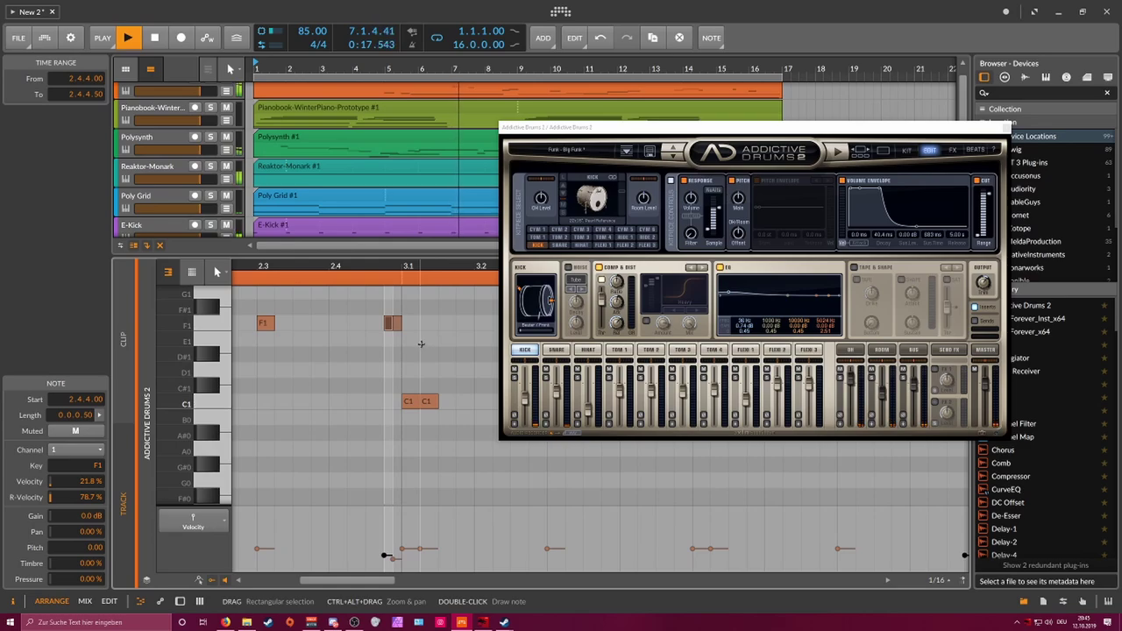
mouse_move(395, 268)
mouse_down()
mouse_move(479, 249)
mouse_move(485, 267)
mouse_move(466, 268)
mouse_up()
mouse_move(438, 536)
mouse_down()
mouse_move(474, 569)
mouse_move(460, 550)
mouse_up()
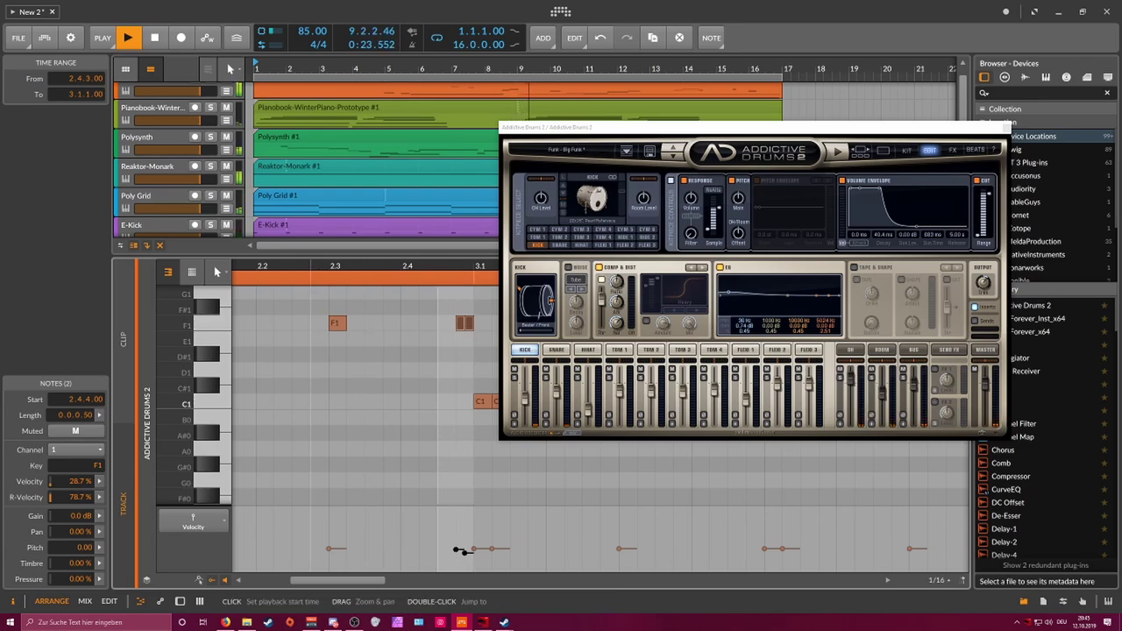
Step: Draw short C2 notes at 1.1.1.00 and 1.1.2.00 in the Addictive Drums 2 clip and set the second one's velocity to 6.48%
drag(458, 267, 447, 293)
scroll(336, 308, up, 3)
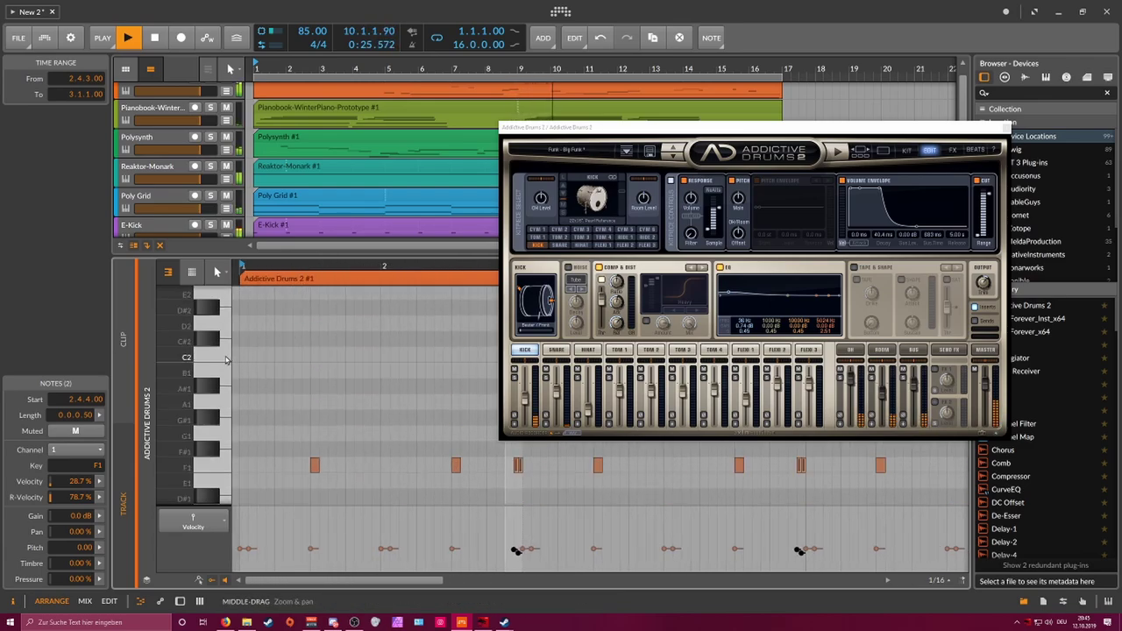
click(227, 360)
drag(262, 265, 288, 348)
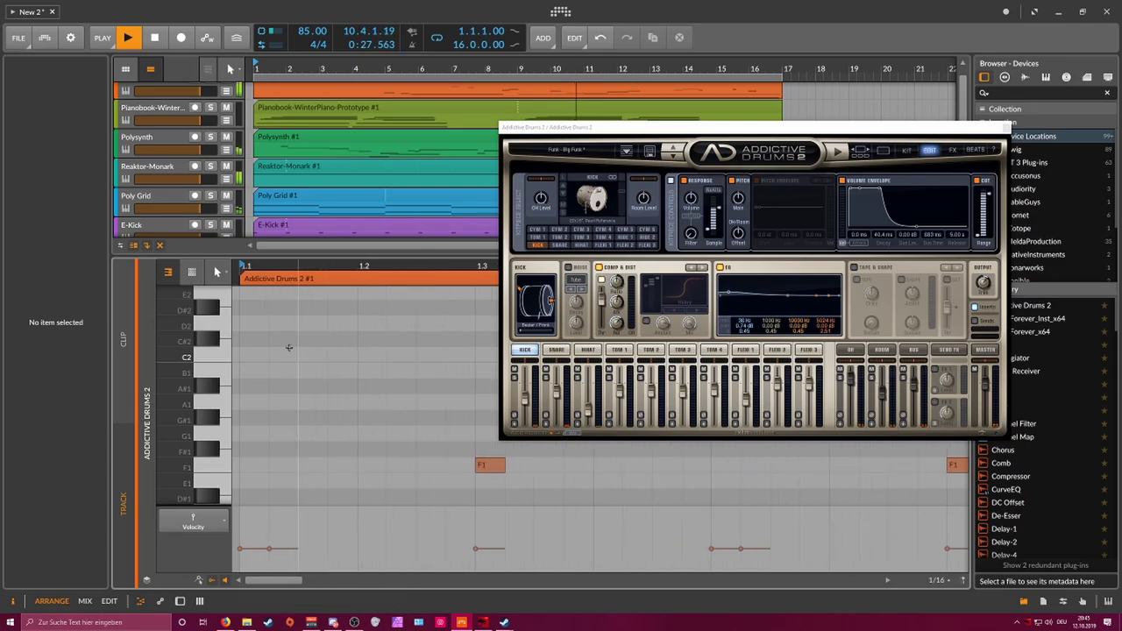
double_click(252, 352)
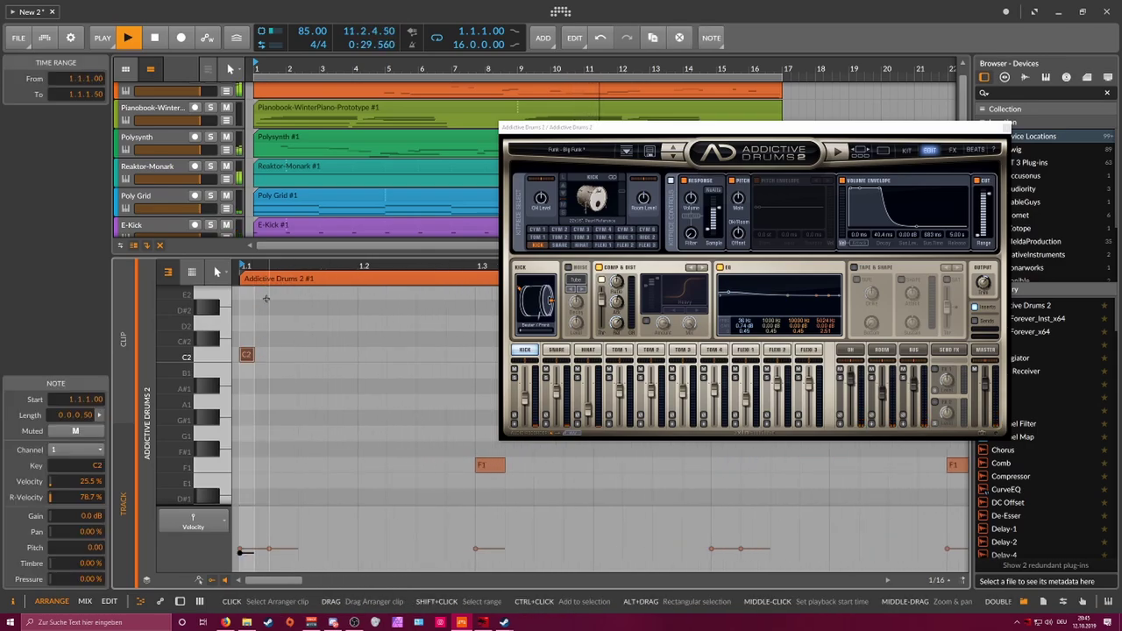
click(274, 351)
double_click(274, 353)
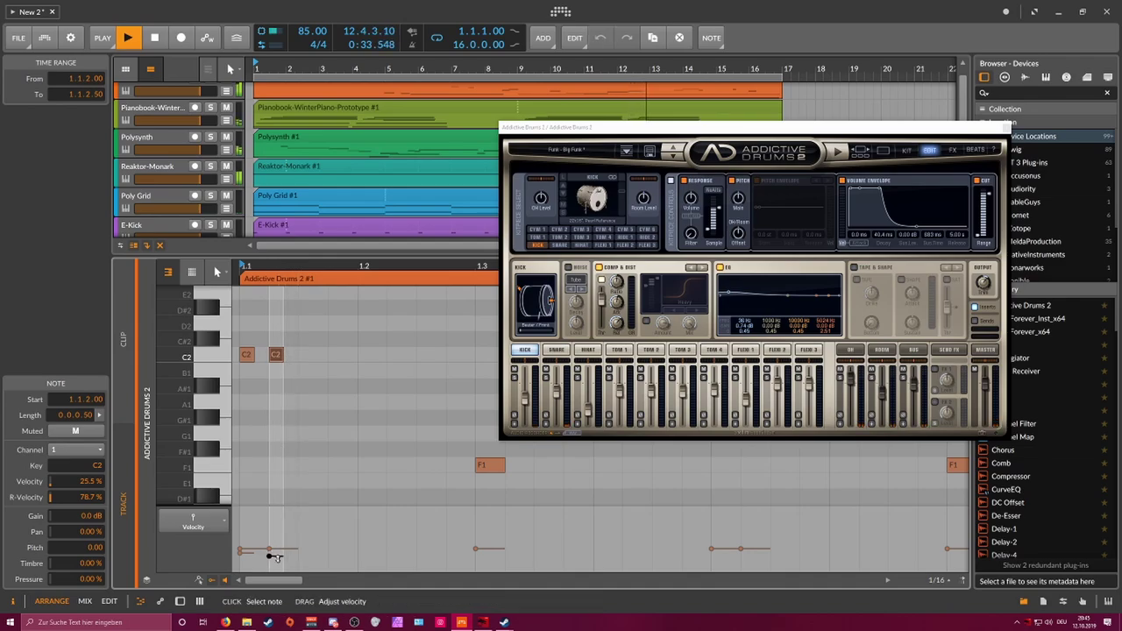
drag(269, 552, 274, 564)
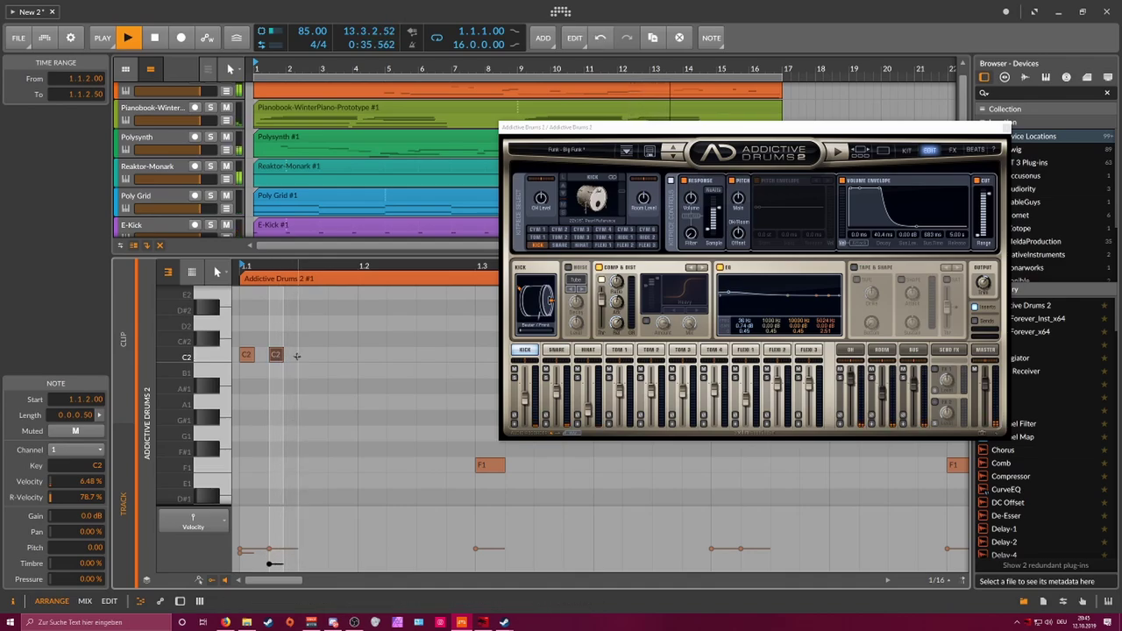
Step: Add C2 notes at 1.1.3.00 and 1.1.4.00 with velocities of 13.8% and about 2%
drag(285, 271, 305, 296)
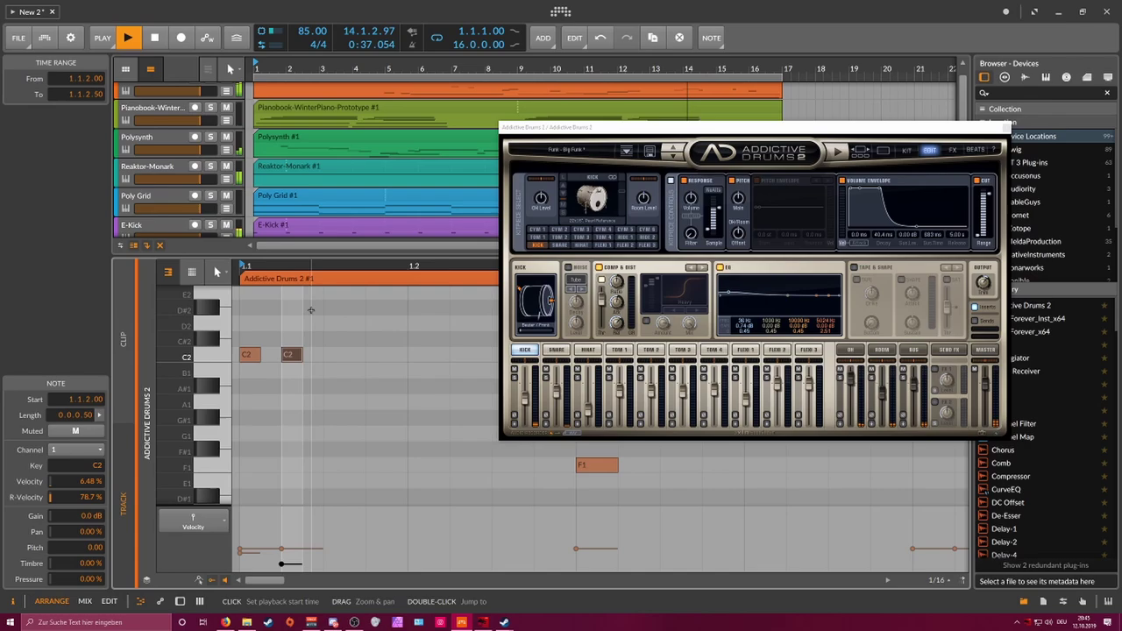
double_click(329, 355)
drag(330, 561, 368, 564)
double_click(381, 358)
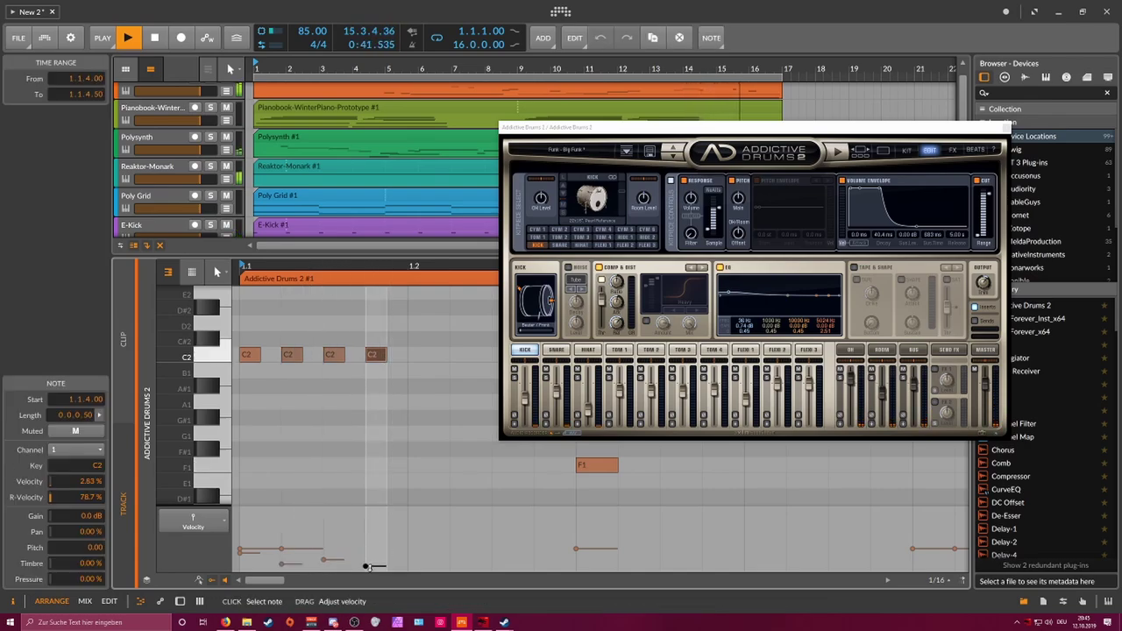
Step: Duplicate the group of four C2 notes three times to fill the first bar
drag(390, 425, 256, 354)
drag(291, 270, 308, 298)
key(ctrl+d)
key(ctrl+d)
key(ctrl+d)
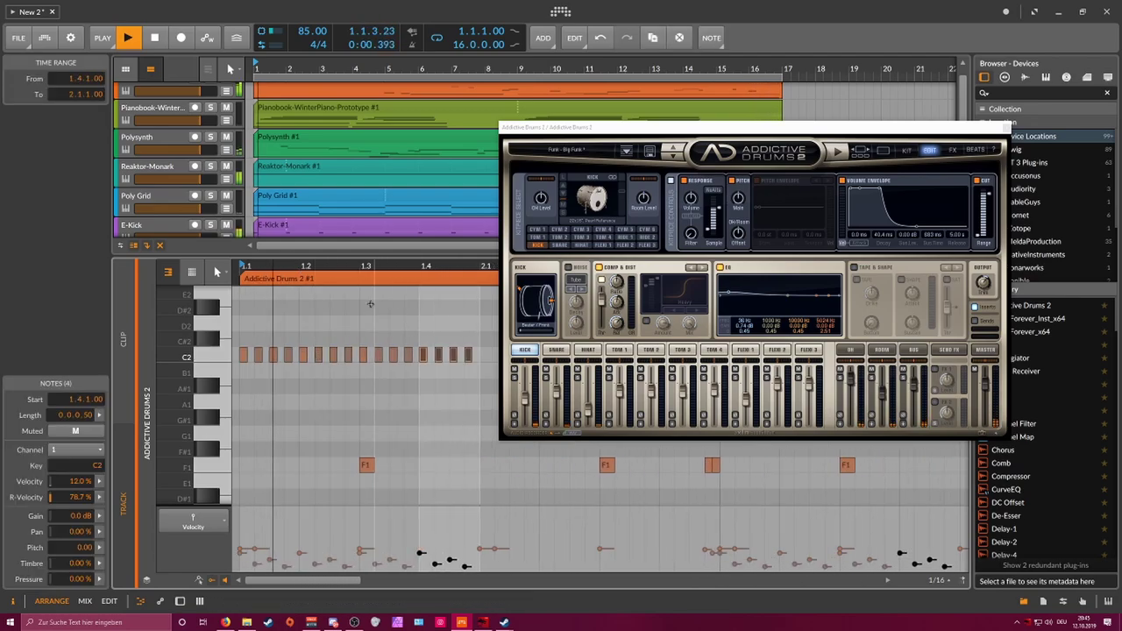
Step: Continue duplicating the C2 group through bar 2, ending at 3.1.1.00, and restart playback from the beginning
key(ctrl+d)
drag(383, 268, 377, 313)
drag(393, 358, 365, 358)
key(space)
key(ctrl+d)
key(ctrl+d)
key(ctrl+d)
key(space)
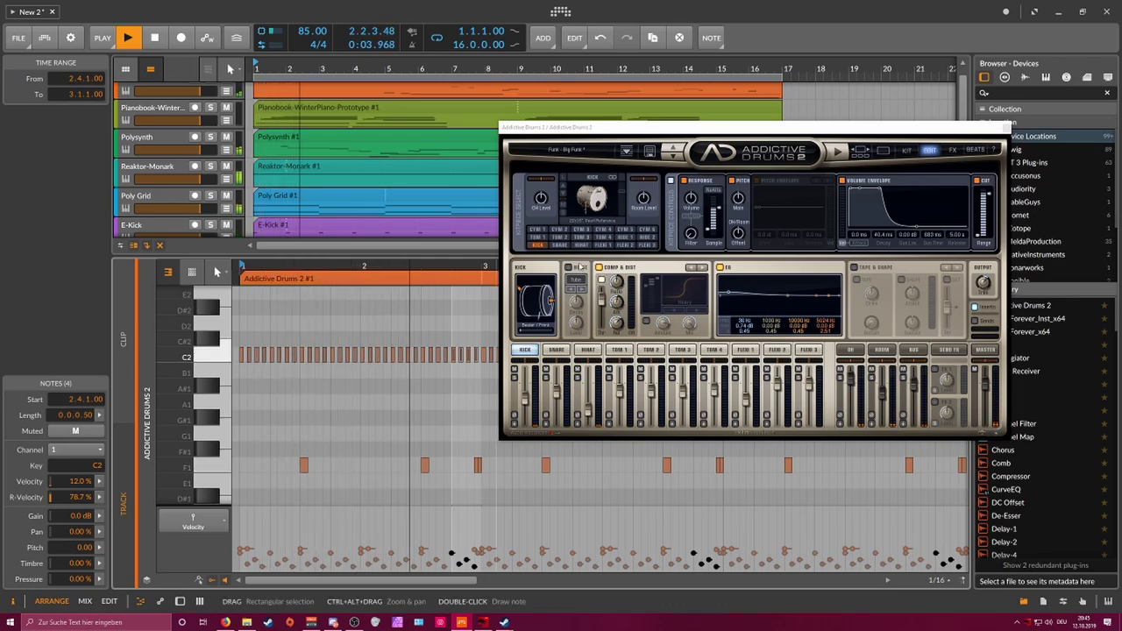
Step: Adjust the hi-hat's level and pitch in Addictive Drums 2 and raise its EQ mid band at 2748 Hz
click(581, 245)
mouse_move(622, 197)
scroll(622, 197, up, 2)
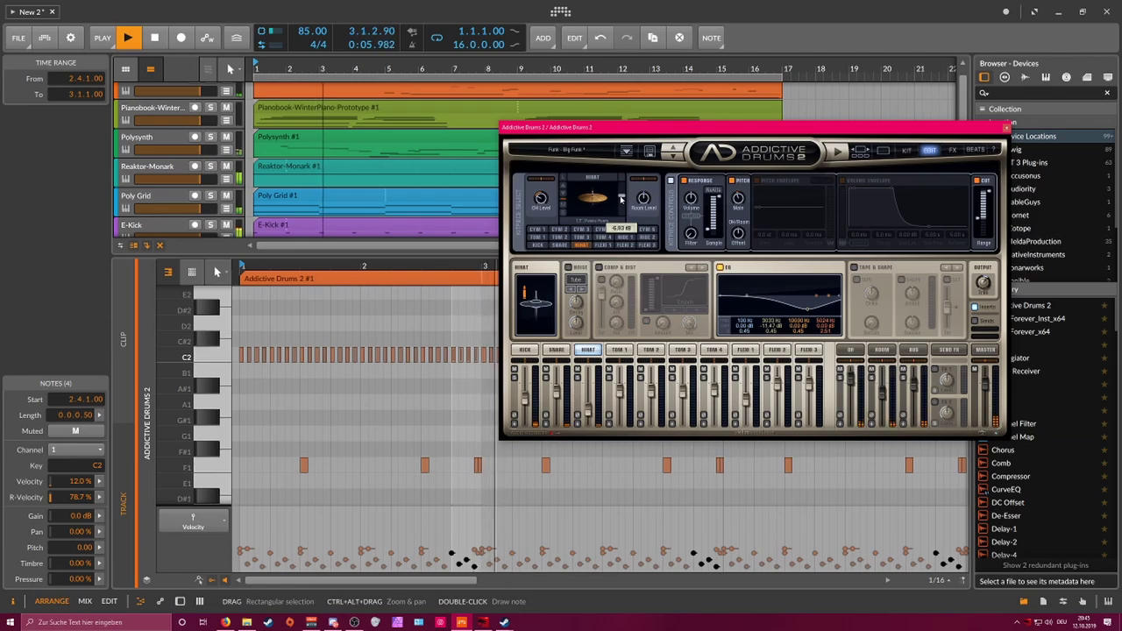
mouse_move(739, 200)
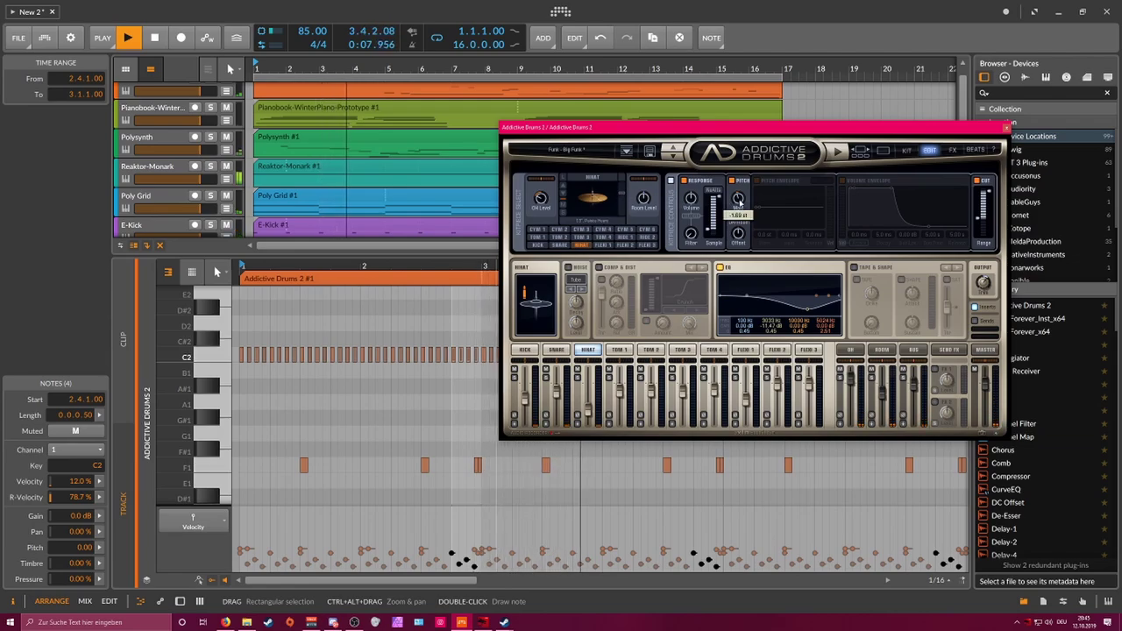
scroll(742, 179, up, 3)
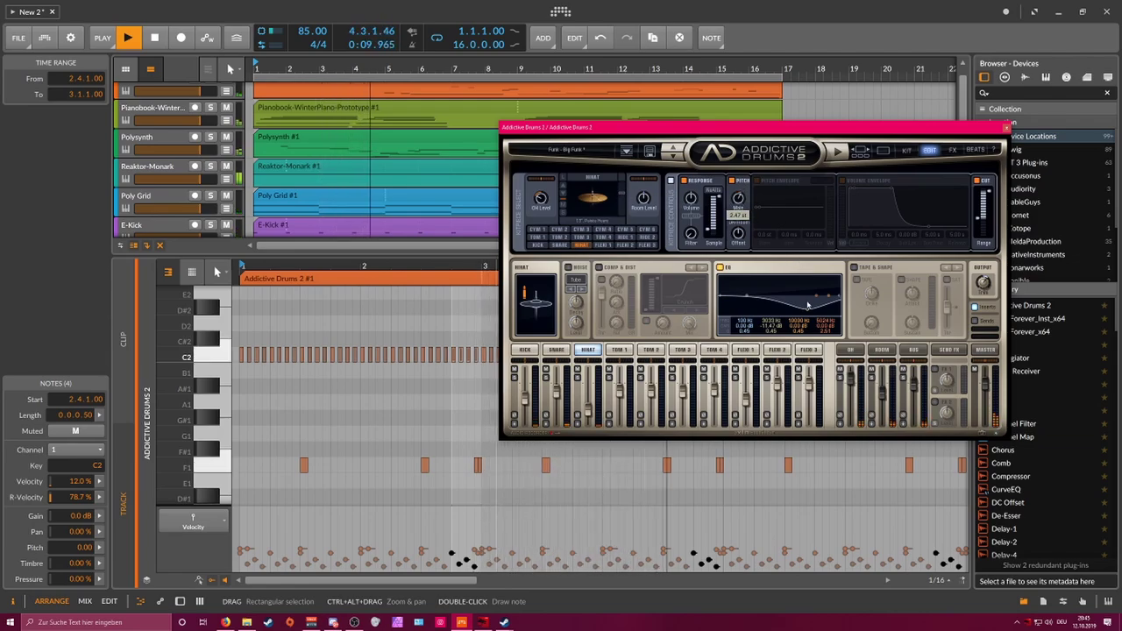
drag(808, 307, 805, 291)
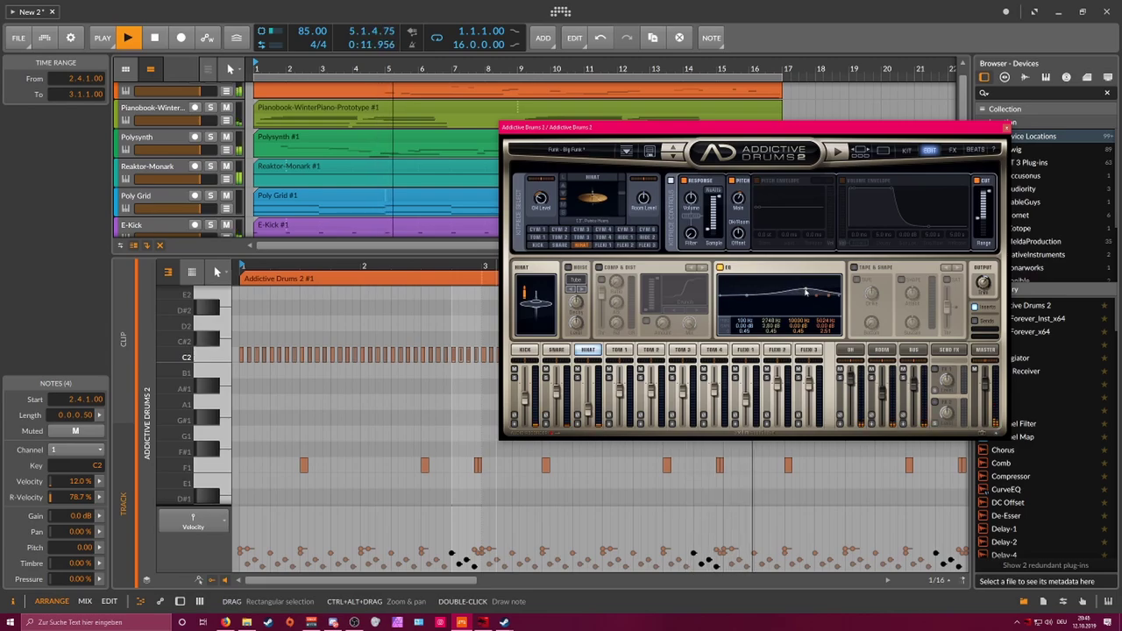
Step: Show the snare channel, set the room fader to -1.27 dB, and close the Addictive Drums 2 window
click(560, 348)
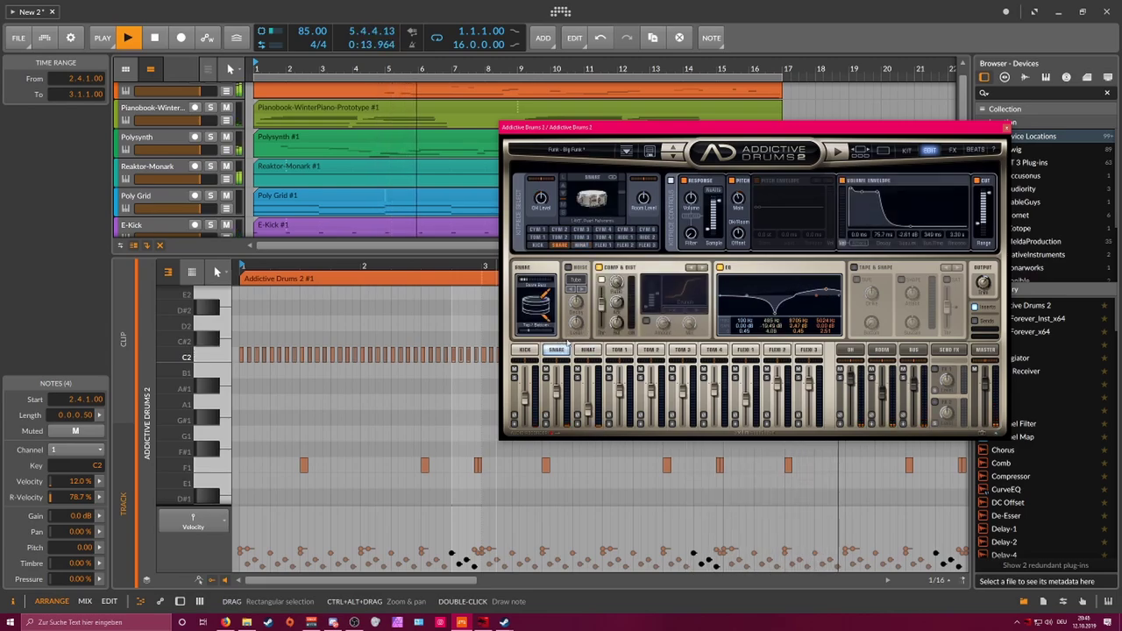
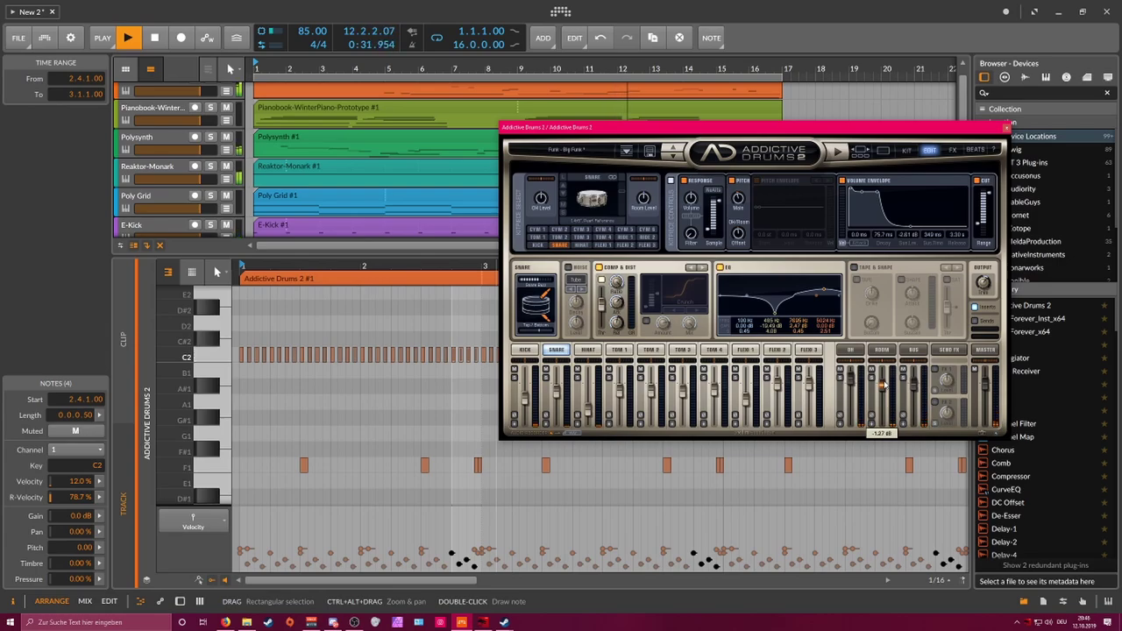
click(1007, 128)
click(371, 325)
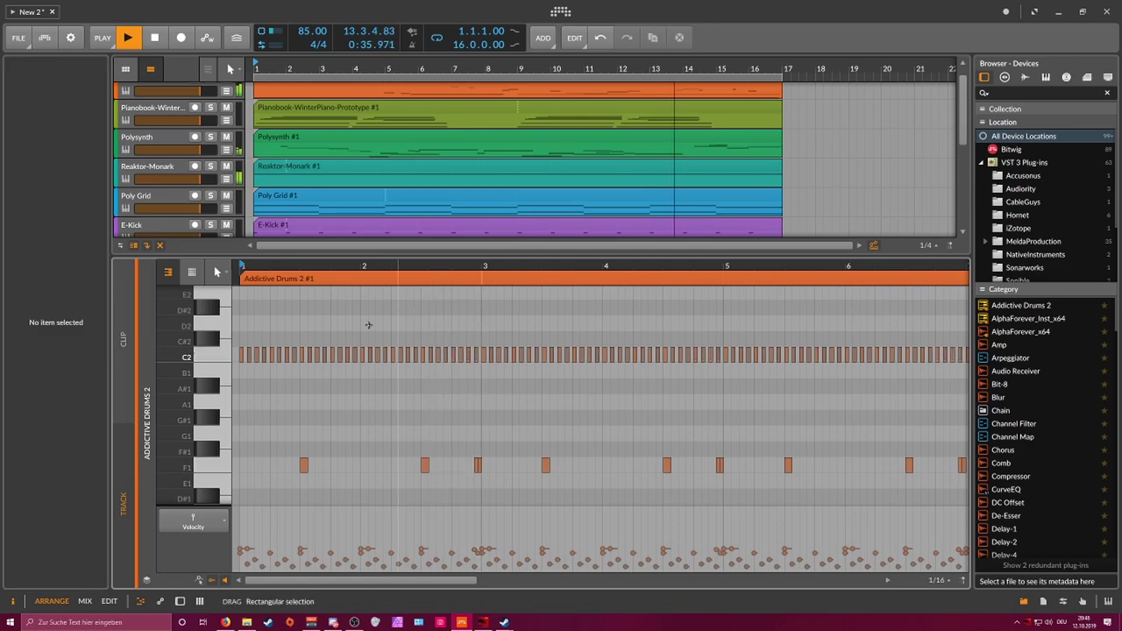
Step: Quantize all C2 notes in the two bars to a custom straight 1/16 grid with 9% shuffle and 3% humanize
drag(240, 341, 476, 368)
key(q)
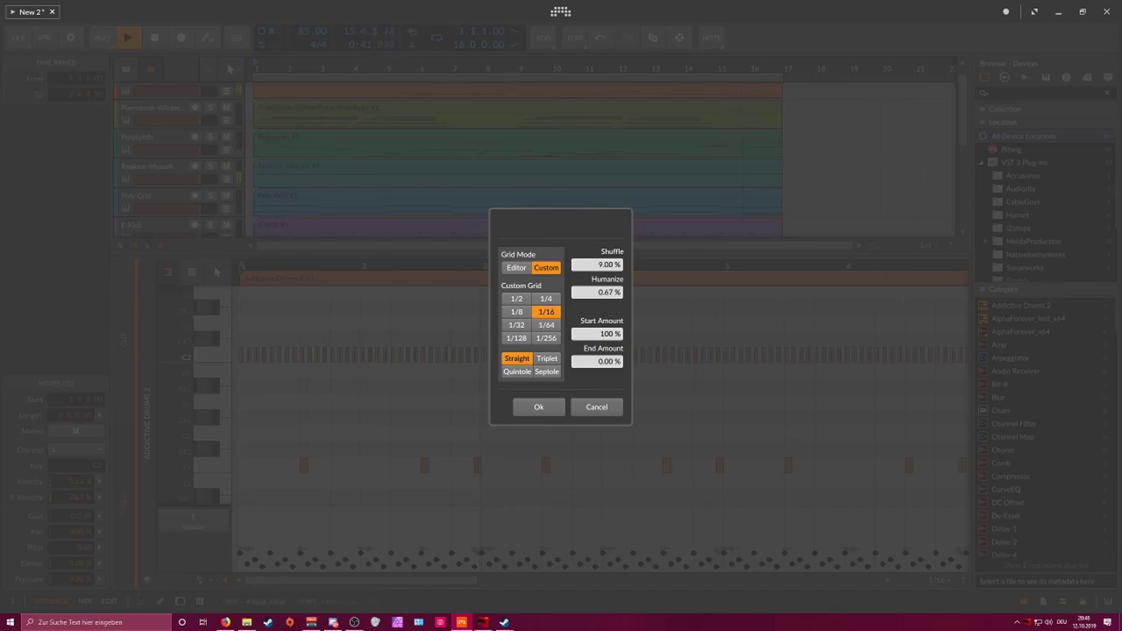
click(562, 406)
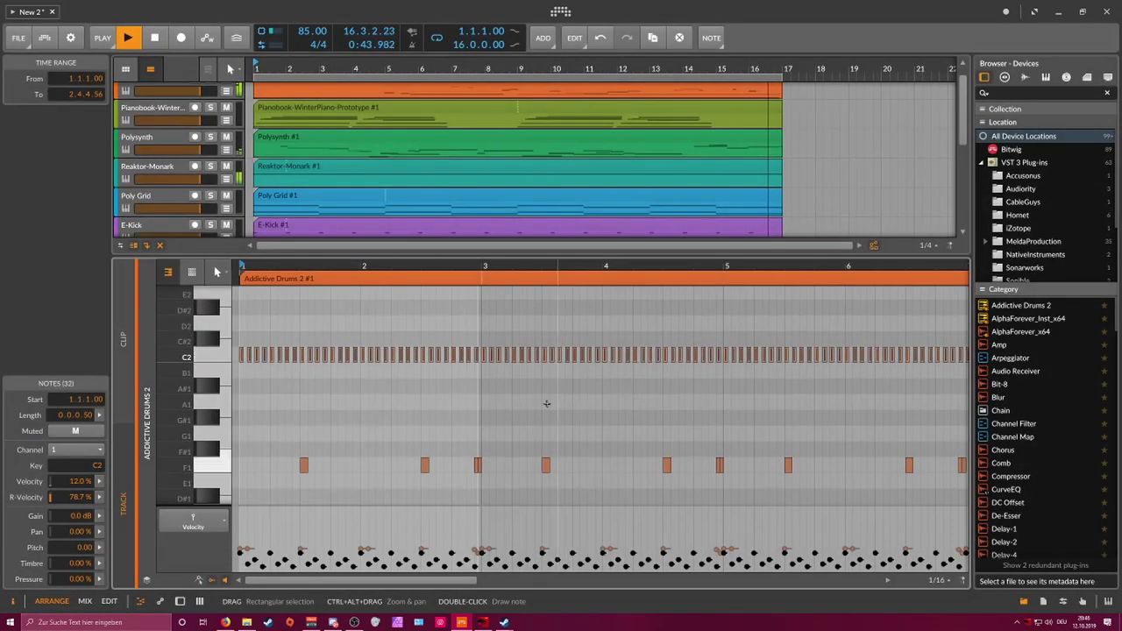
drag(272, 267, 272, 306)
key(q)
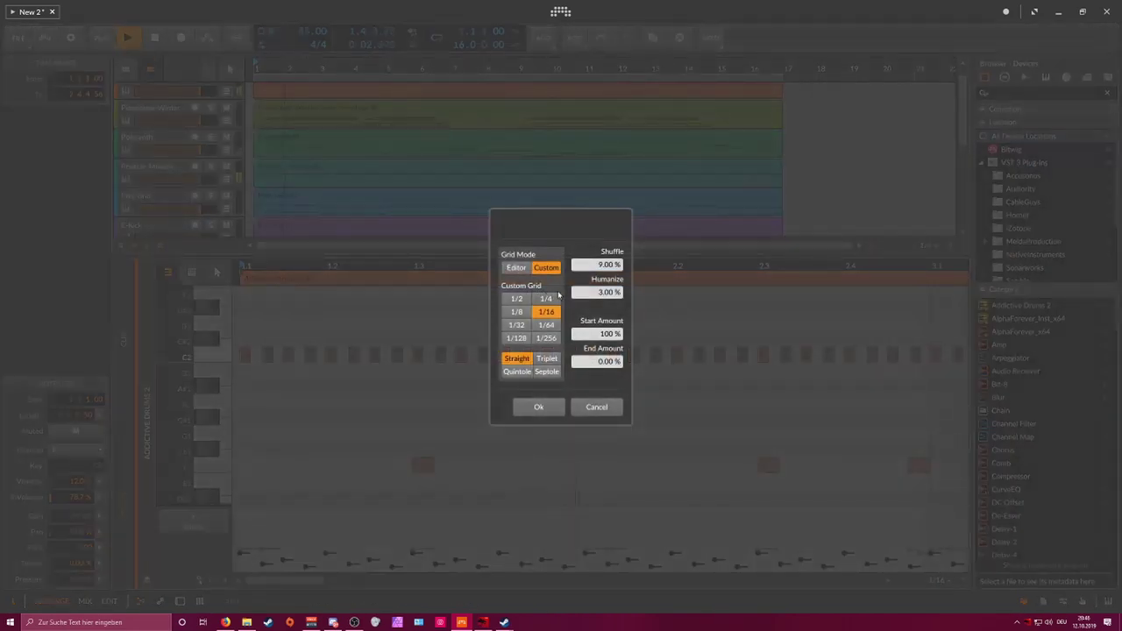
click(555, 405)
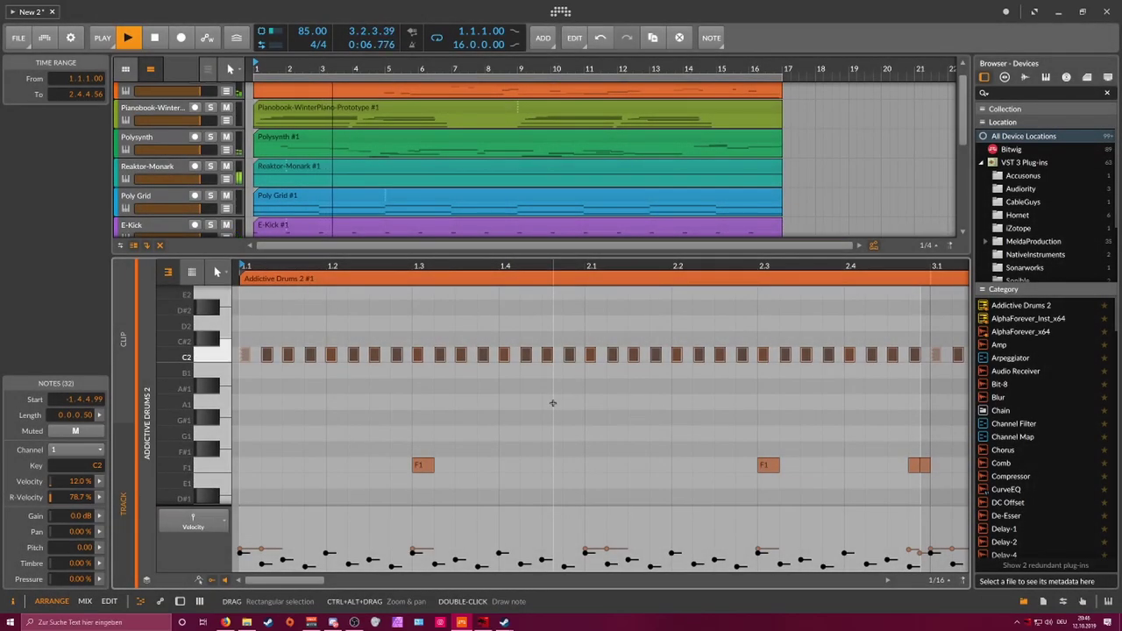
Step: Requantize only the first C2 note so that it starts exactly at 1.1.1.00
click(246, 357)
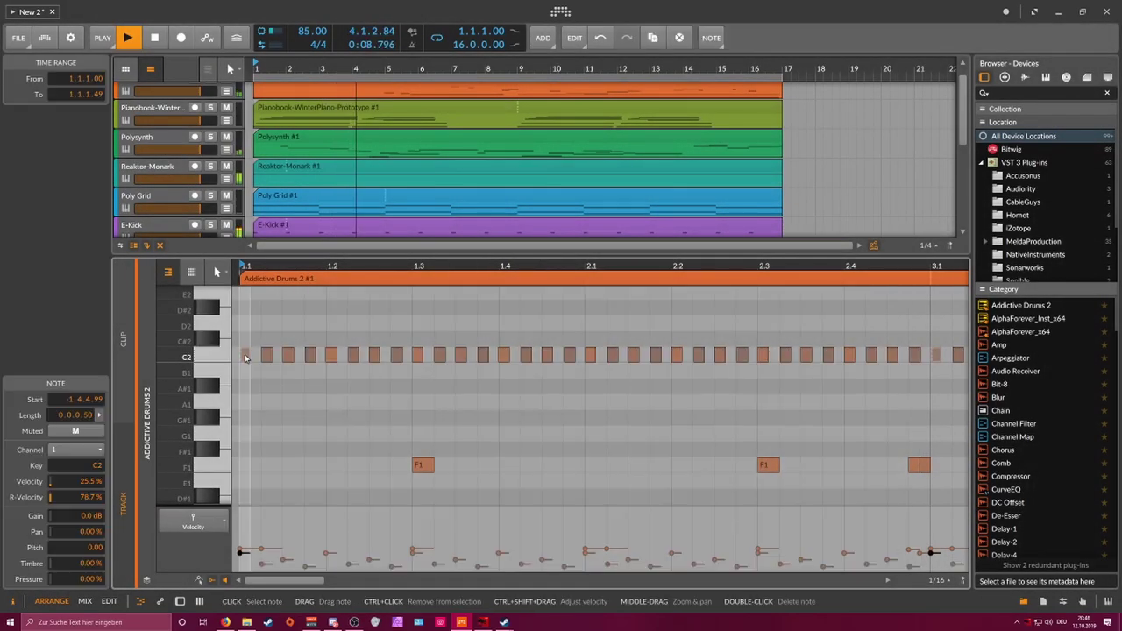
drag(252, 267, 252, 298)
click(268, 322)
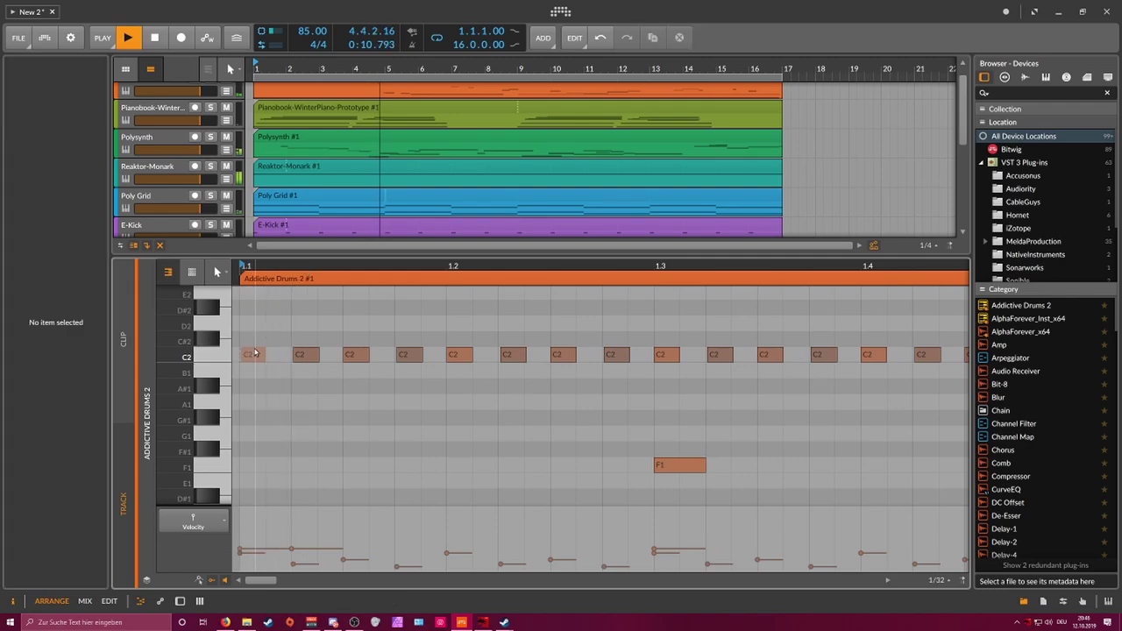
click(255, 355)
key(q)
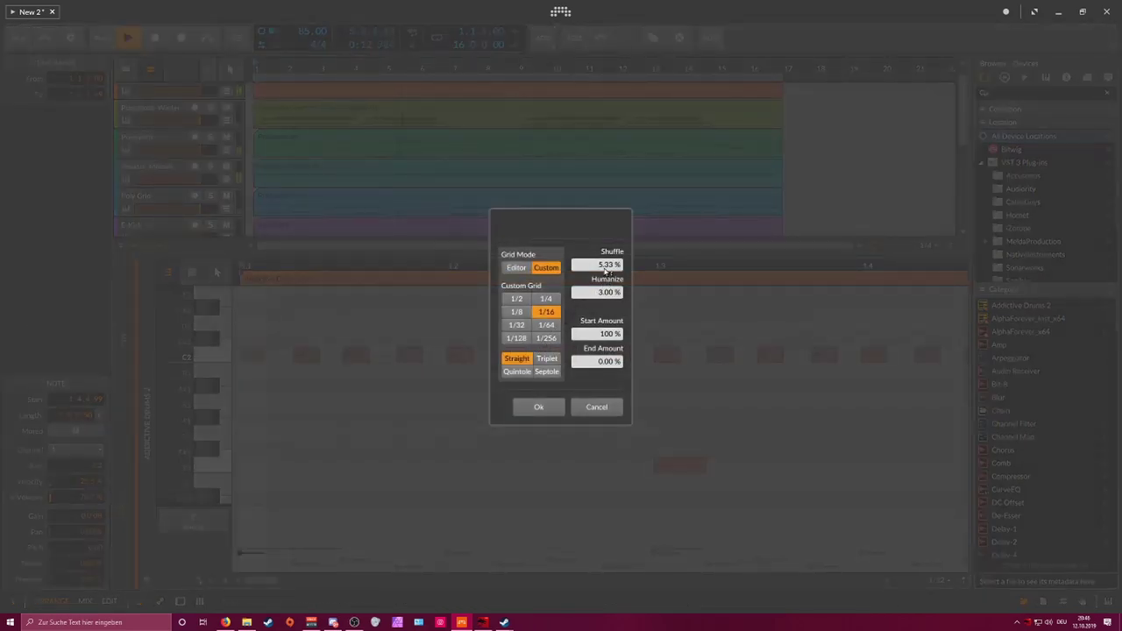
click(562, 405)
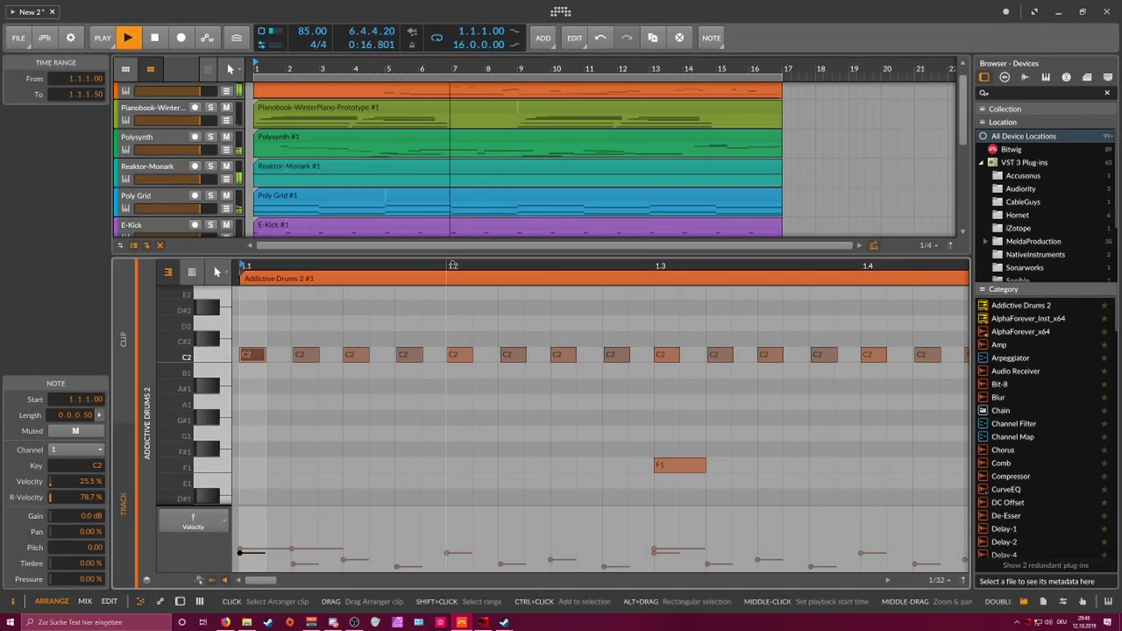
drag(312, 266, 447, 264)
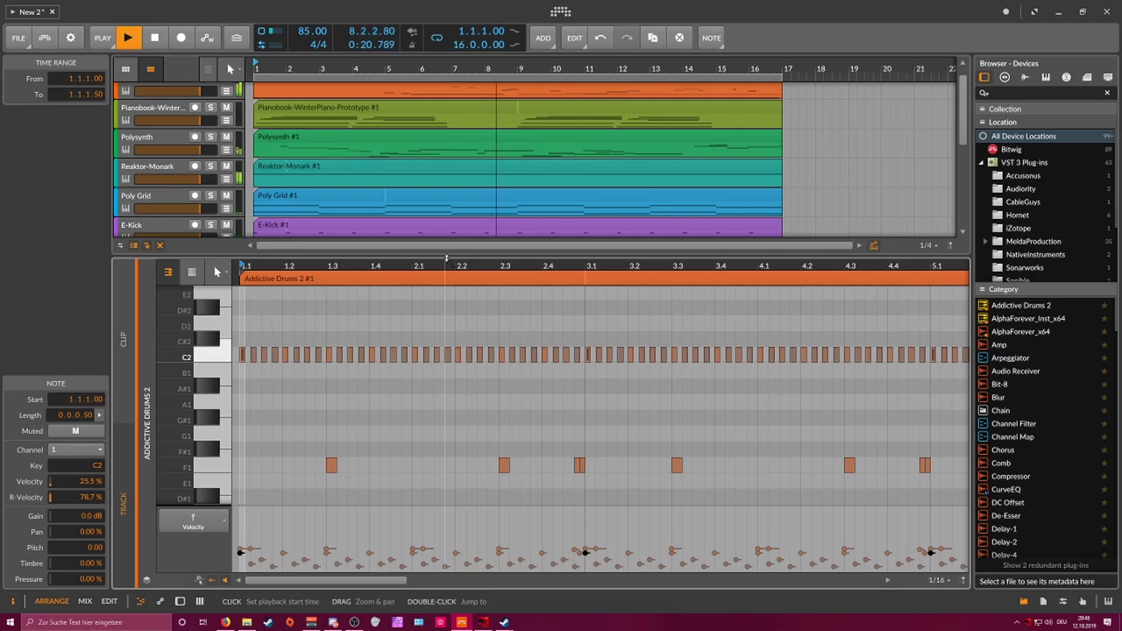
scroll(420, 219, down, 3)
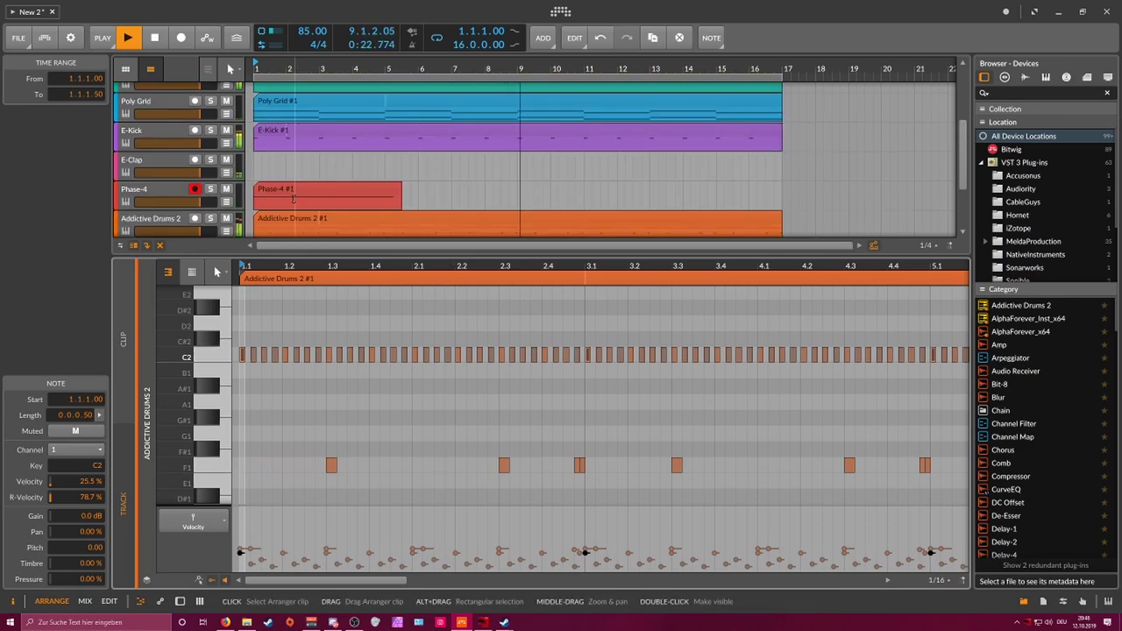
drag(252, 266, 274, 265)
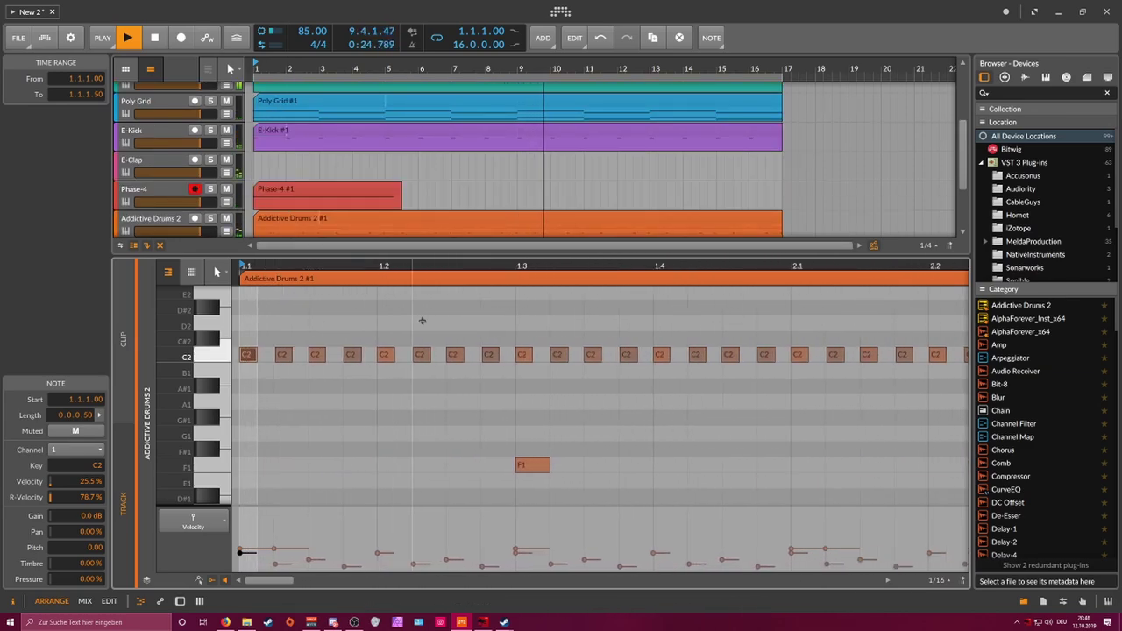
click(462, 364)
scroll(461, 364, down, 3)
scroll(461, 364, up, 2)
scroll(460, 364, up, 1)
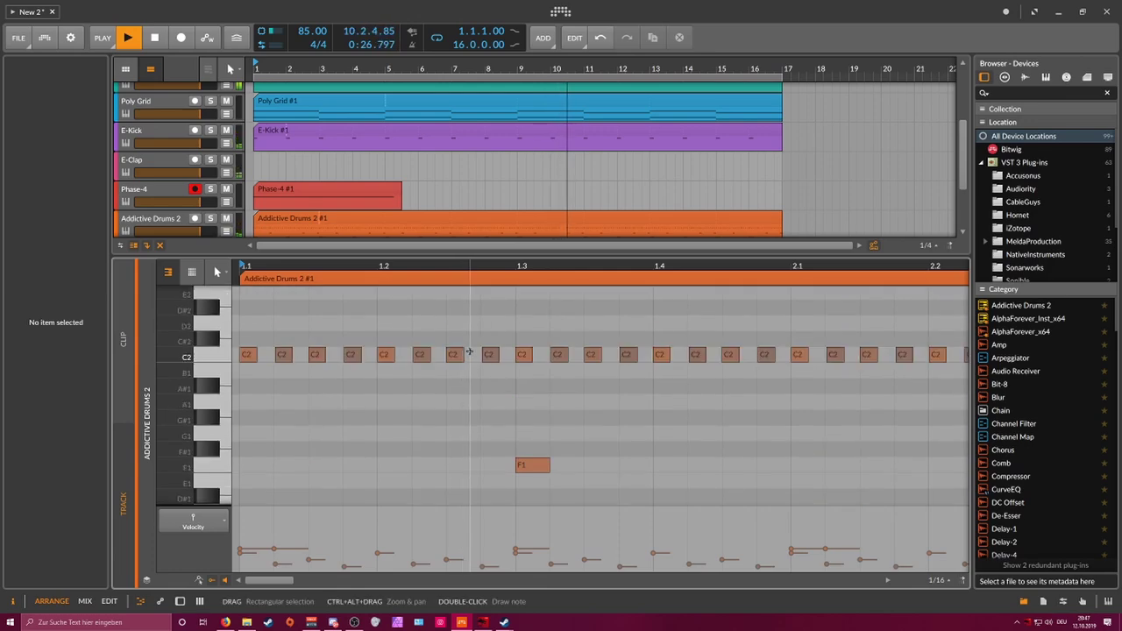
Step: Transpose the C2 note at 1.2.3.00 up to F#2
click(453, 354)
key(Up)
key(Up)
key(Up)
key(Up)
key(Up)
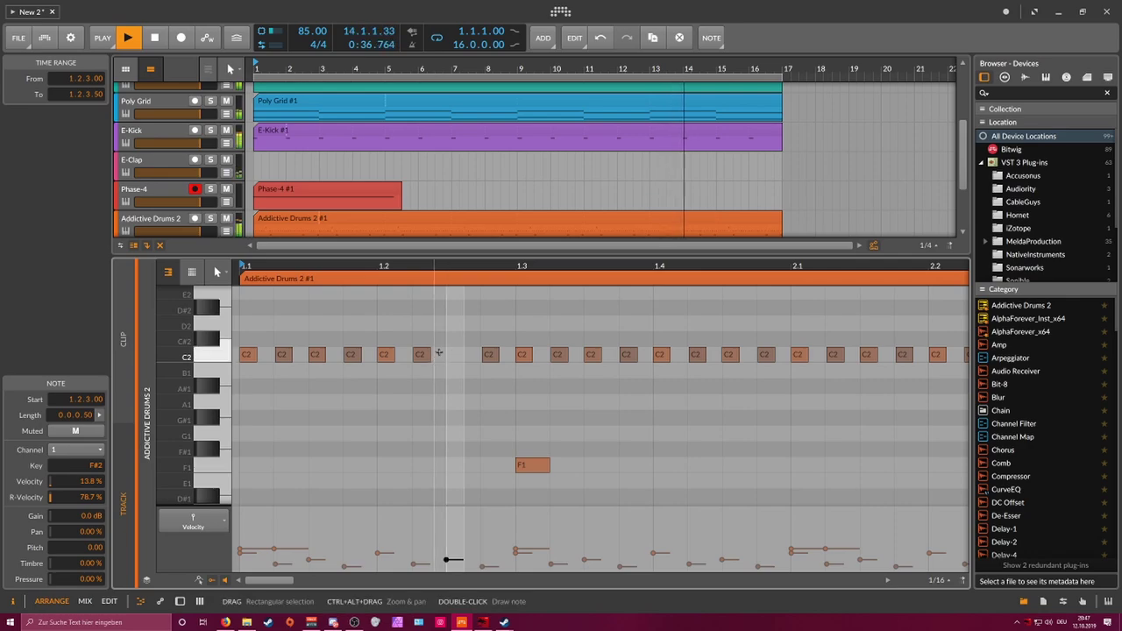
scroll(463, 350, up, 2)
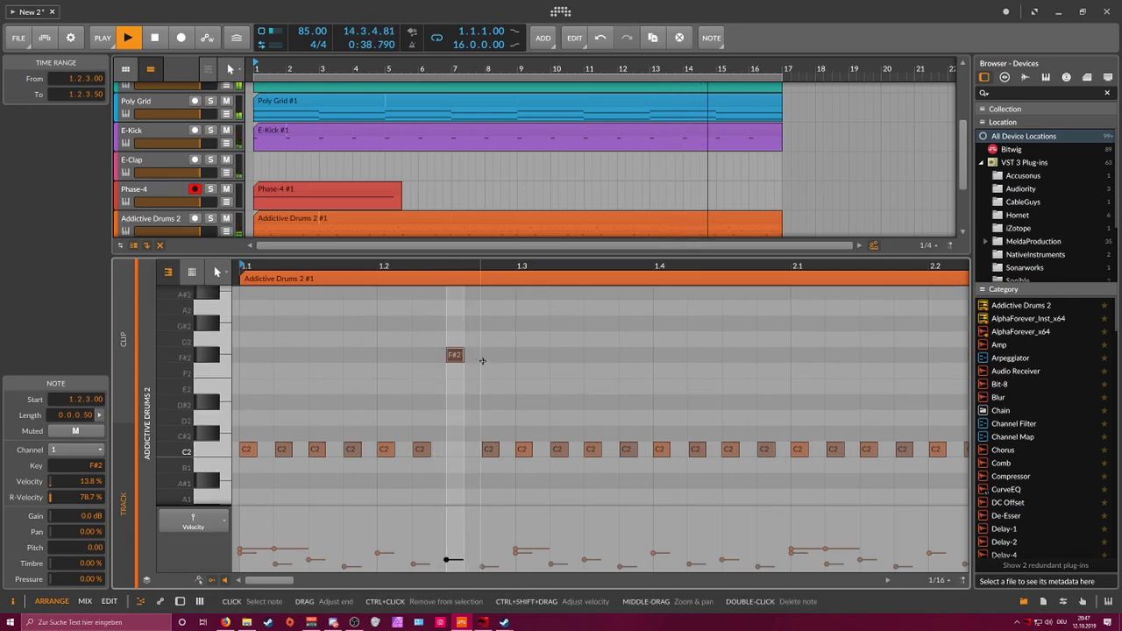
Step: Shift the F#2 note one sixteenth later and the C2 note beside it one sixteenth earlier, to 1.2.3.03
key(Right)
key(Right)
key(Left)
click(492, 450)
key(Left)
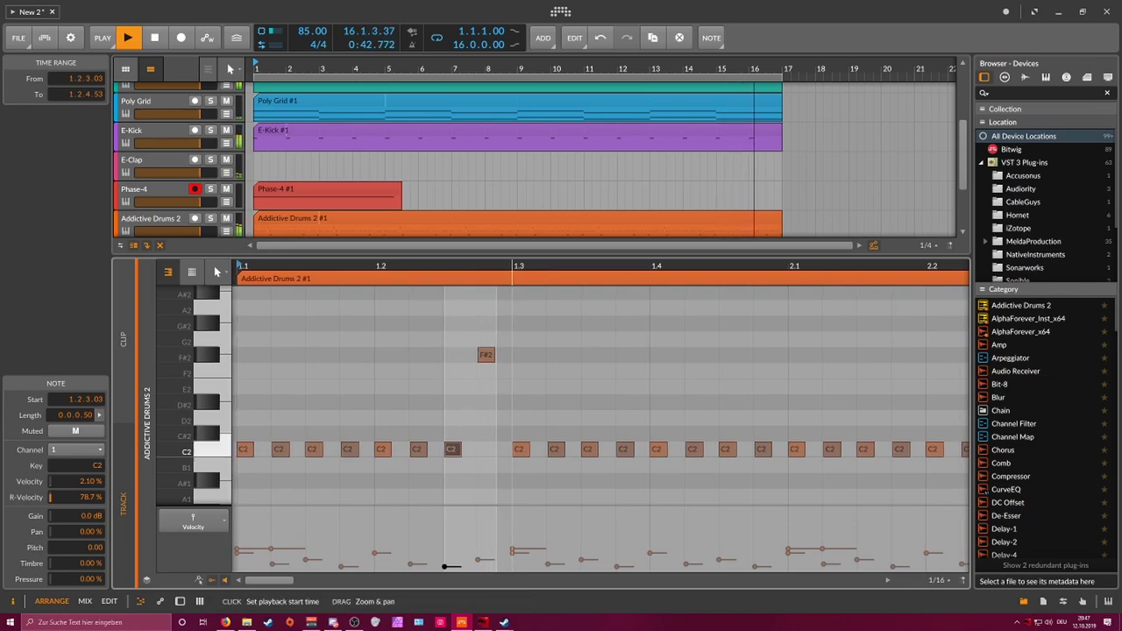
click(366, 406)
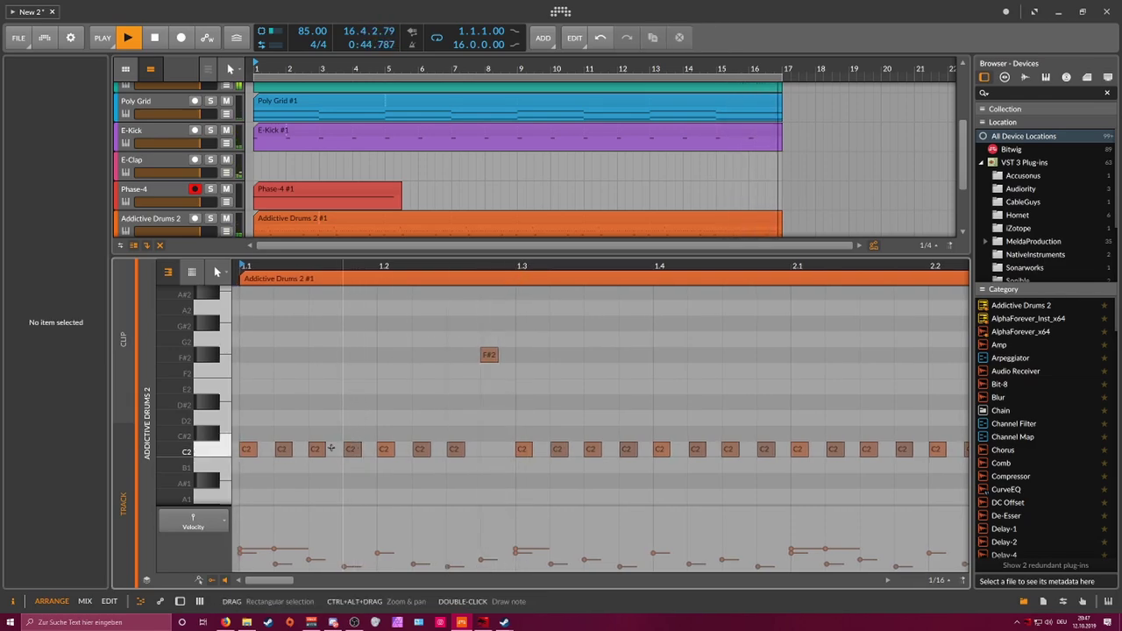
Step: Transpose every second C2 hi-hat note in bar 1 up to C#2, leaving the C2 note at 1.2.3.03 as it is
click(317, 449)
drag(281, 449, 283, 434)
drag(351, 449, 352, 434)
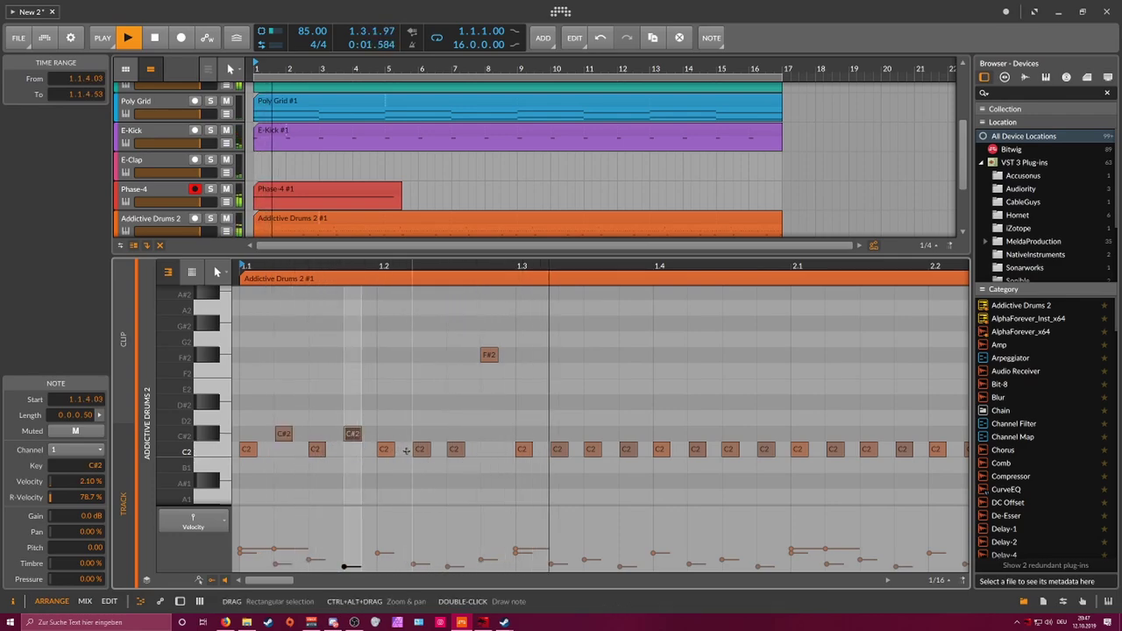
drag(421, 449, 422, 434)
drag(558, 448, 559, 433)
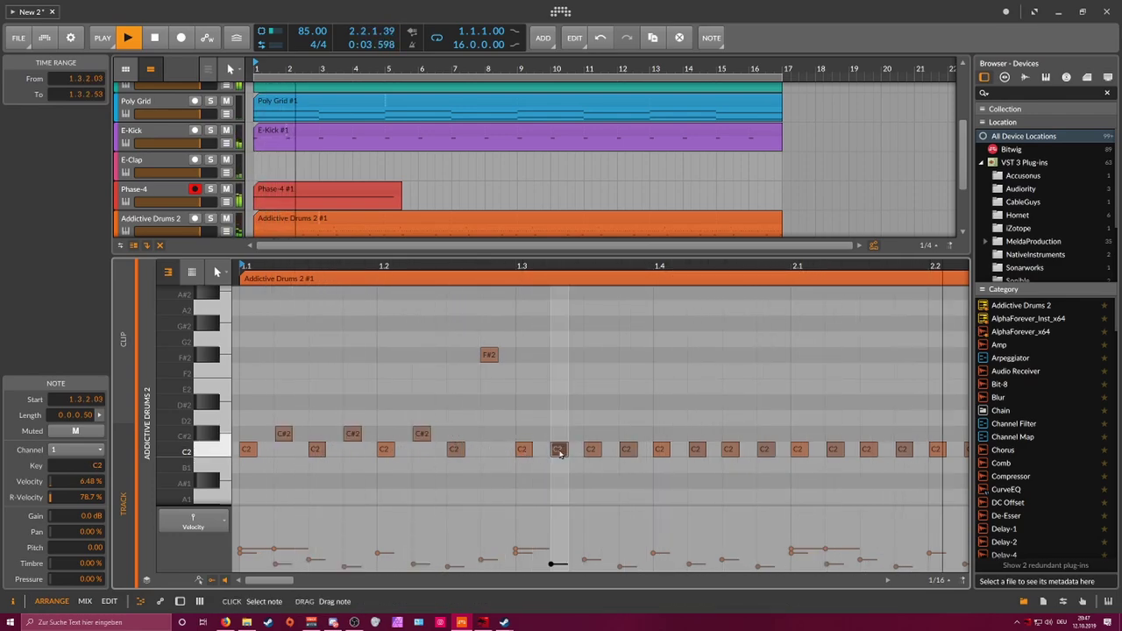
click(626, 449)
key(ctrl+d)
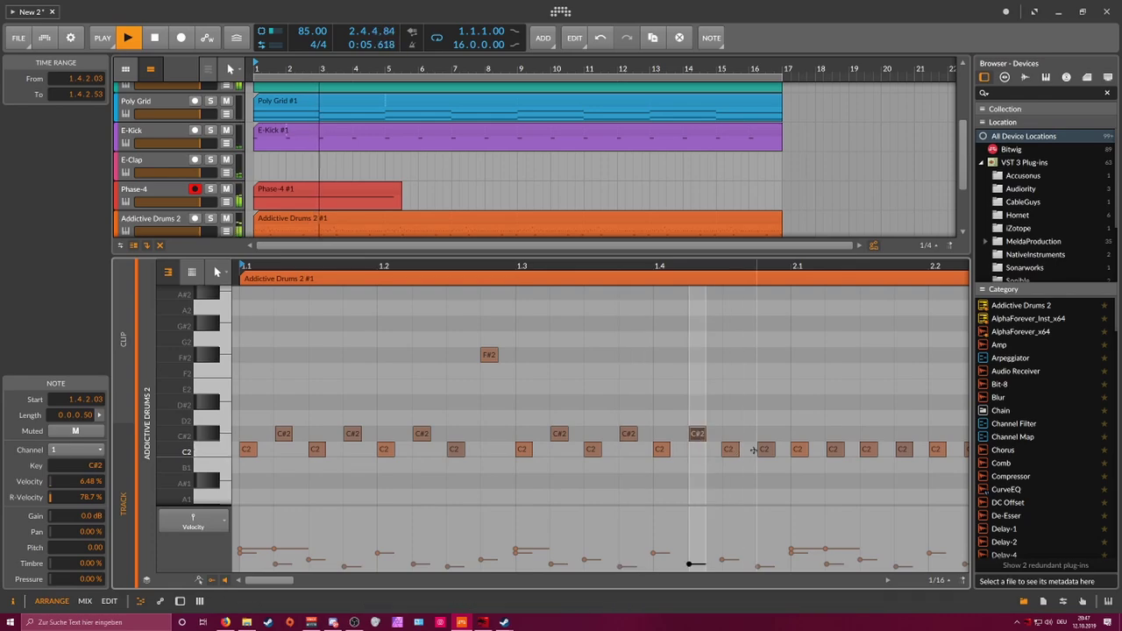
key(ctrl+d)
Step: Transpose every second C2 note in bar 2 up to C#2, and raise the hi-hat notes' velocity to 21.7% without the first note
drag(724, 265, 614, 296)
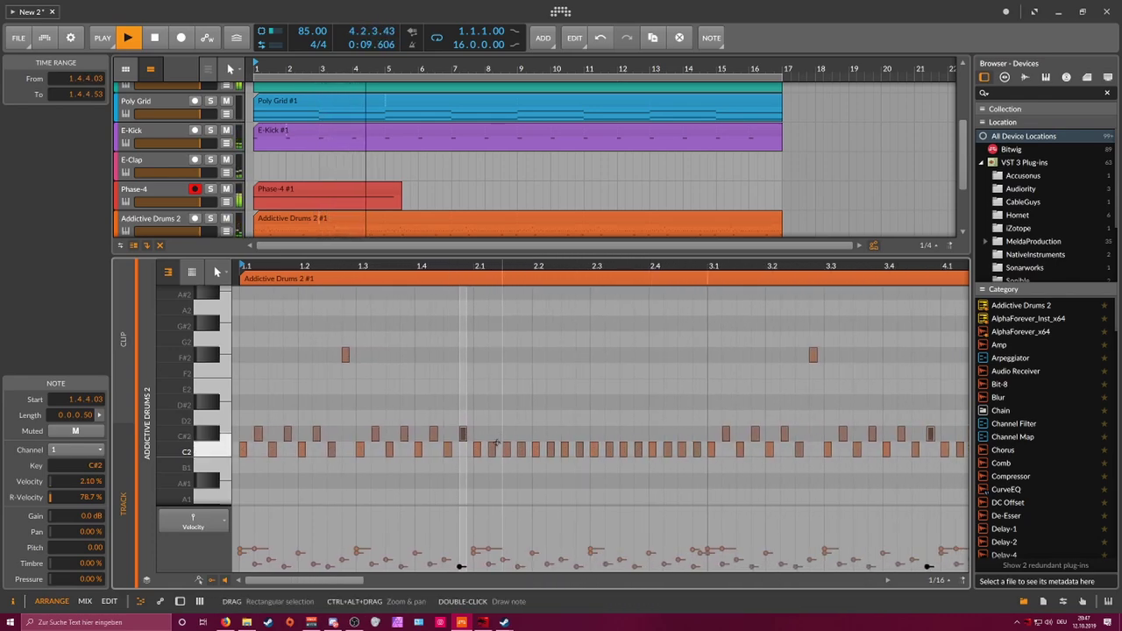
drag(497, 445, 694, 449)
key(Up)
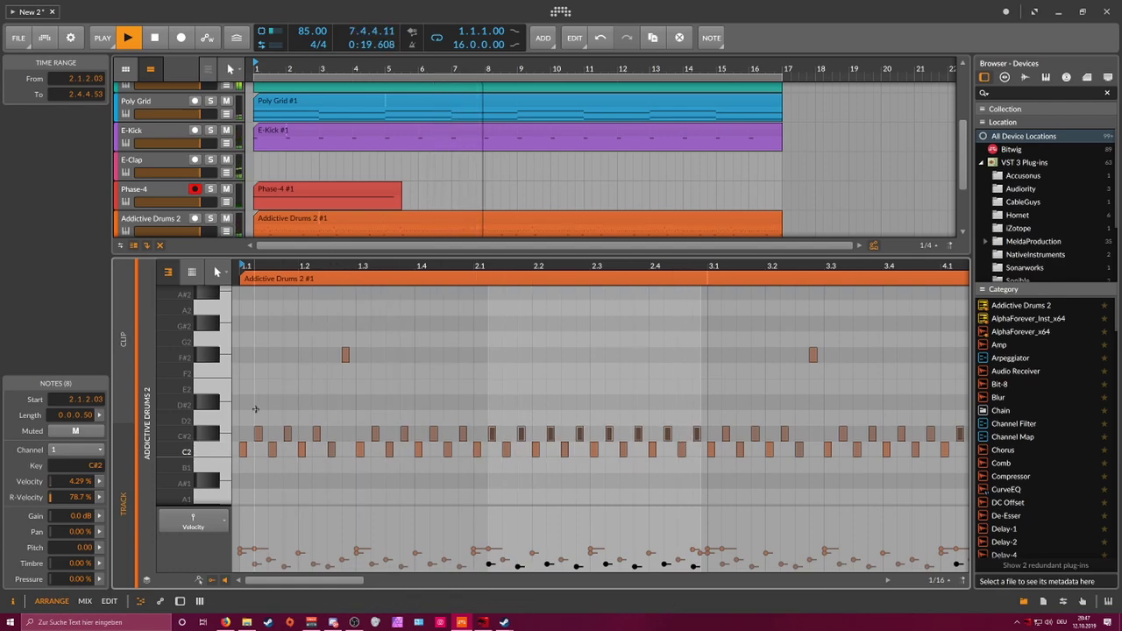
drag(242, 410, 697, 477)
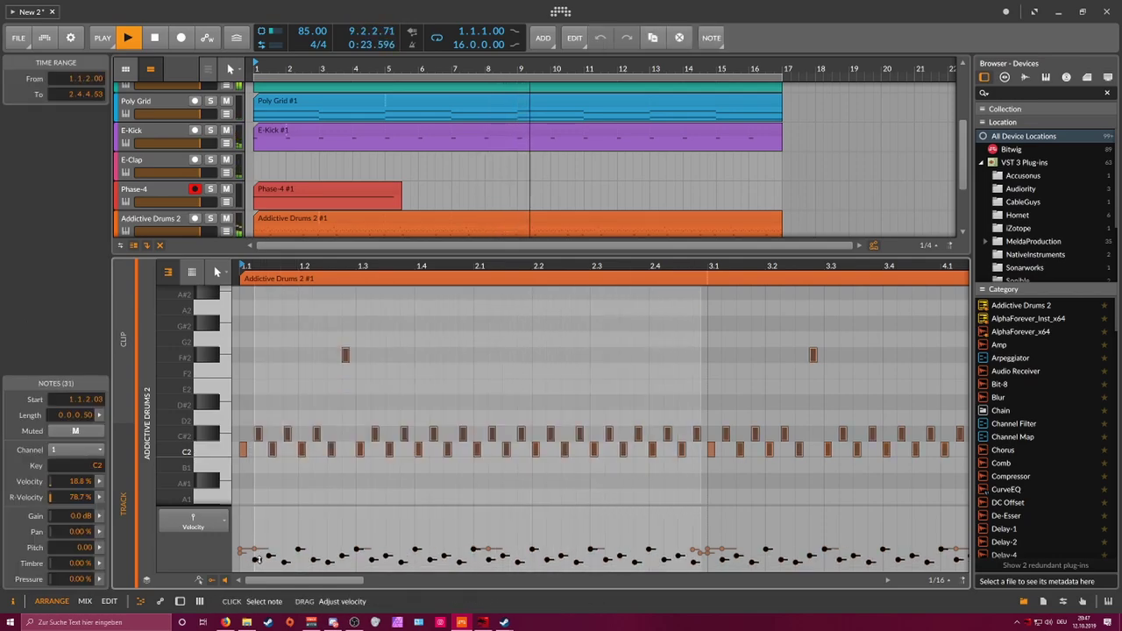
drag(255, 564, 258, 557)
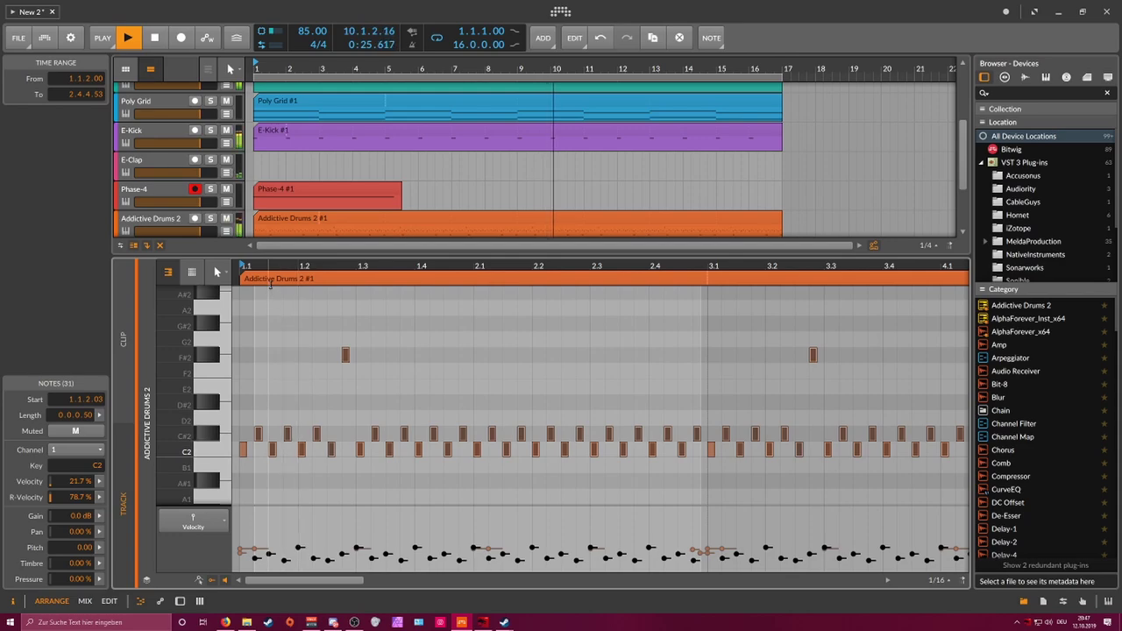
Step: Open the Addictive Drums 2 plug-in window and reset the hi-hat channel's level to its default
scroll(245, 200, down, 3)
double_click(178, 148)
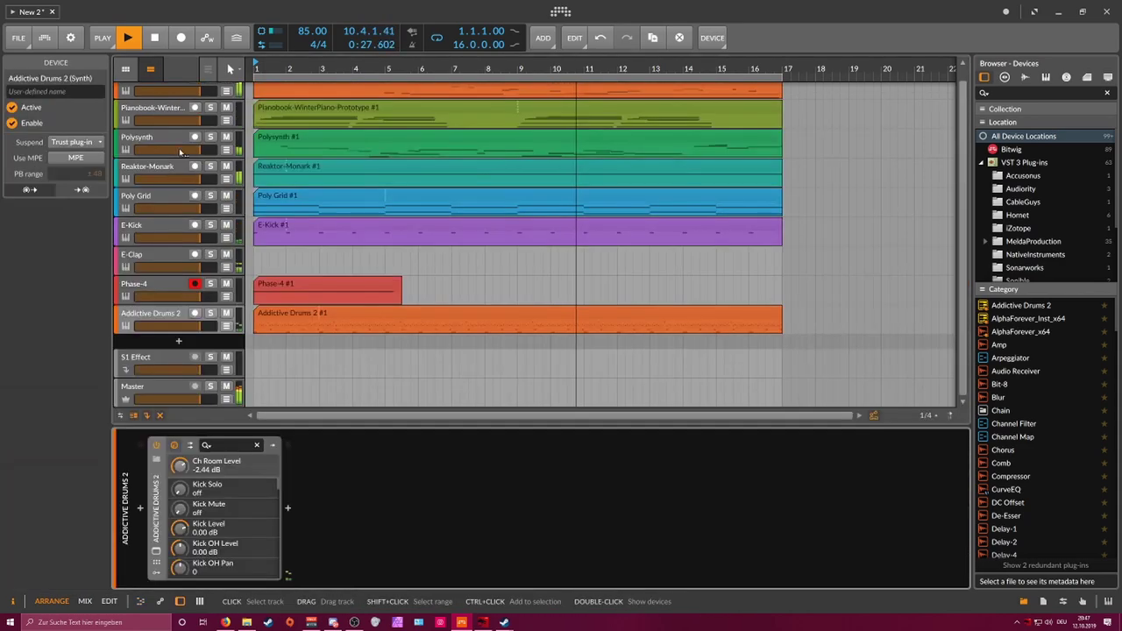
click(156, 552)
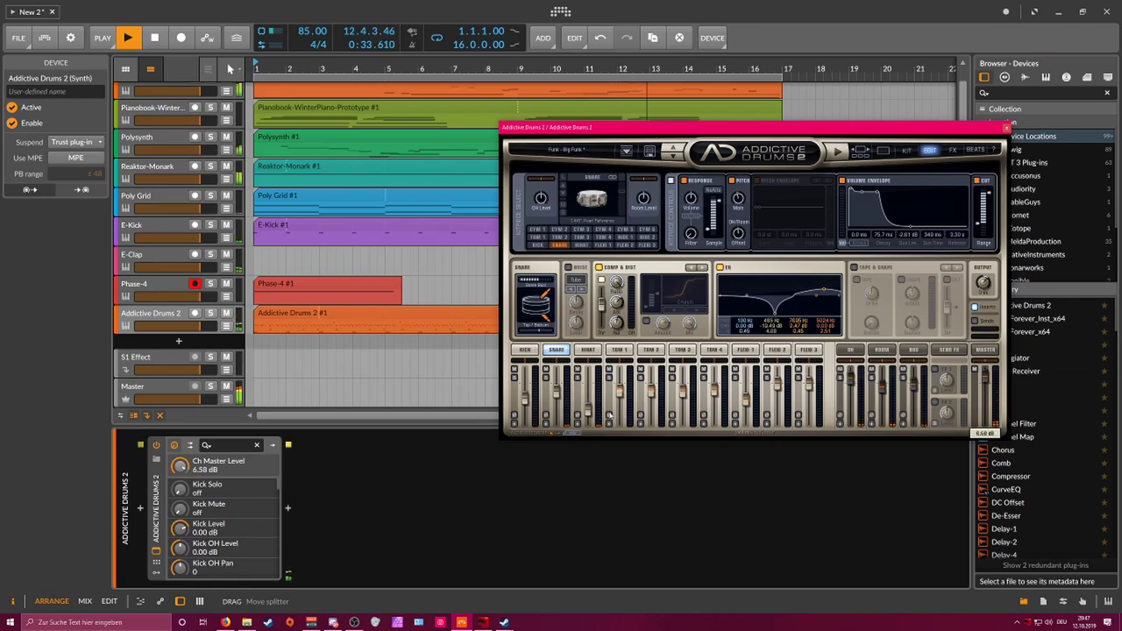
drag(587, 408, 587, 412)
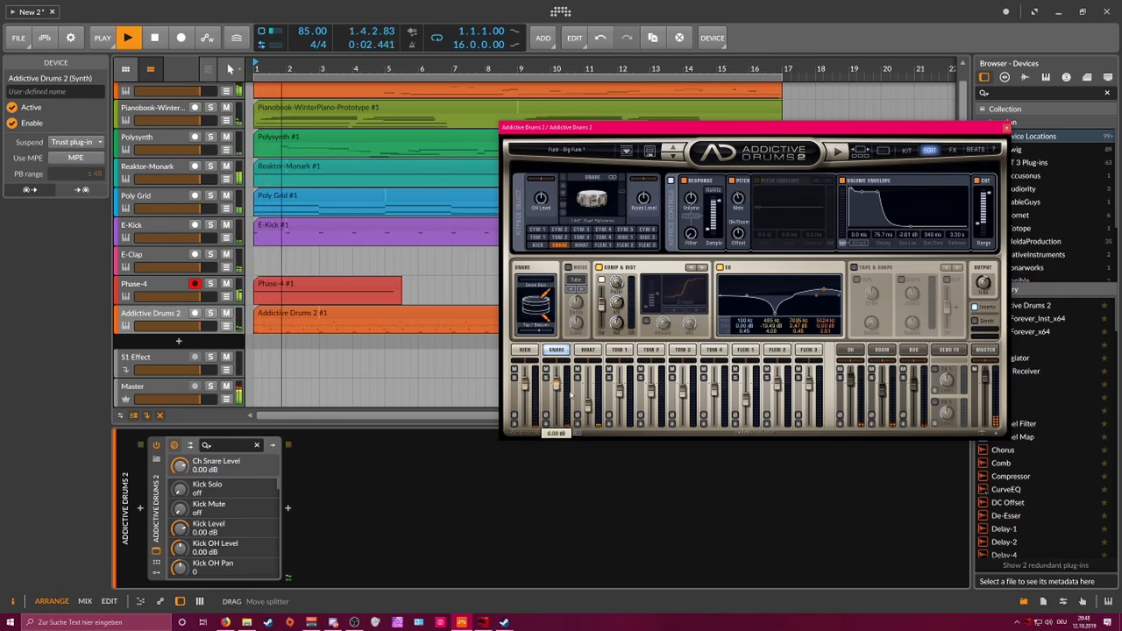
double_click(588, 402)
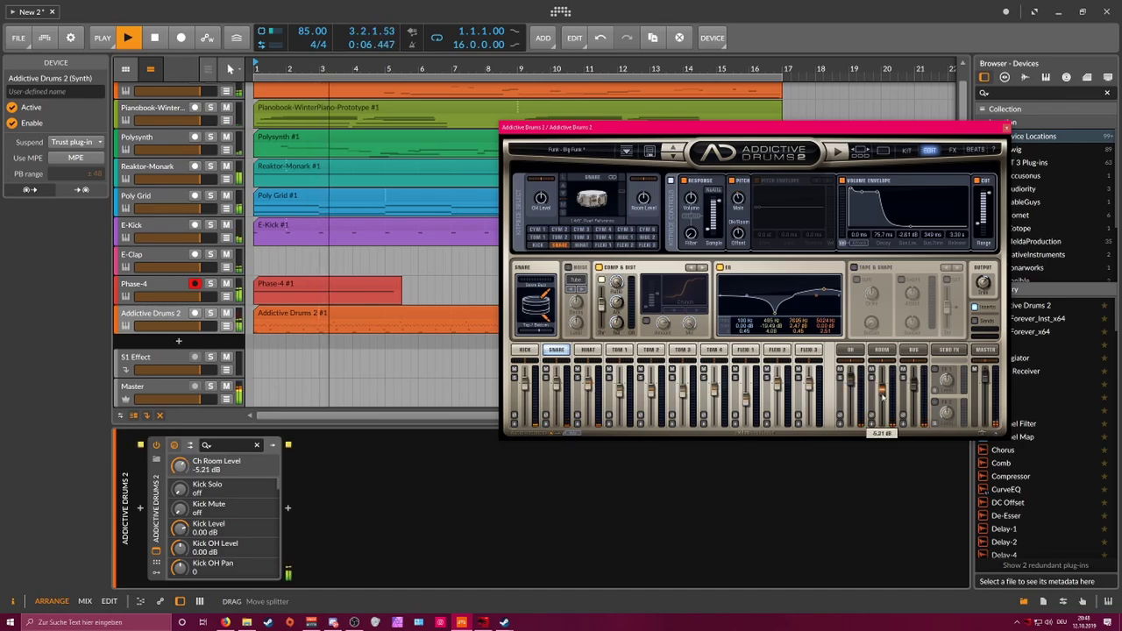
Step: Lower the drum kit's room channel level to -8.01 dB
scroll(882, 397, down, 2)
scroll(883, 396, up, 2)
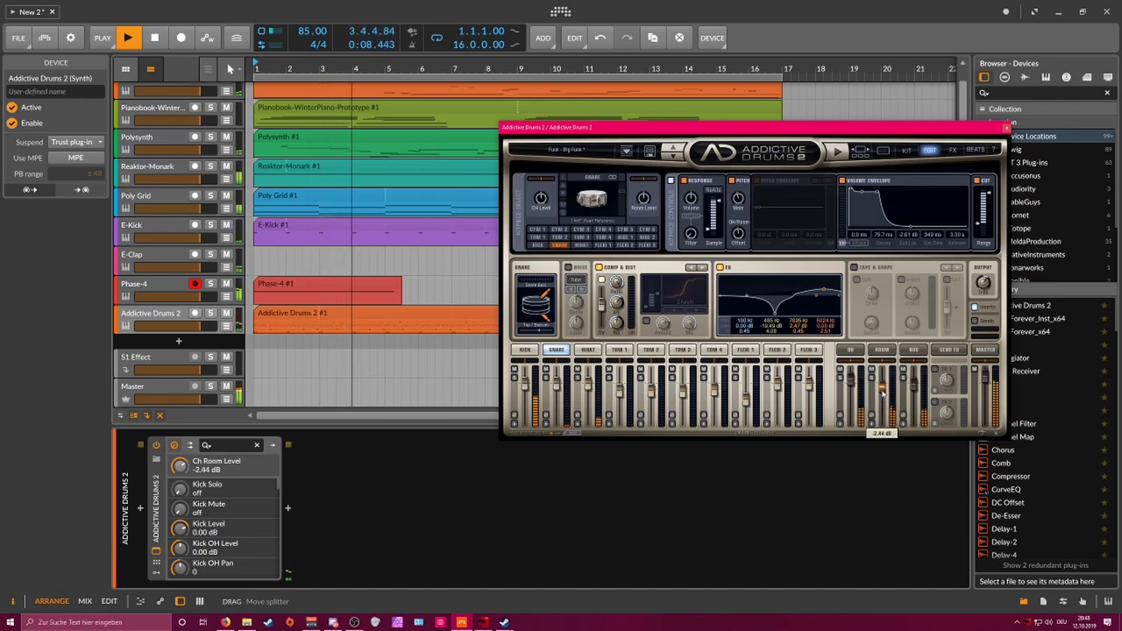
scroll(883, 396, down, 2)
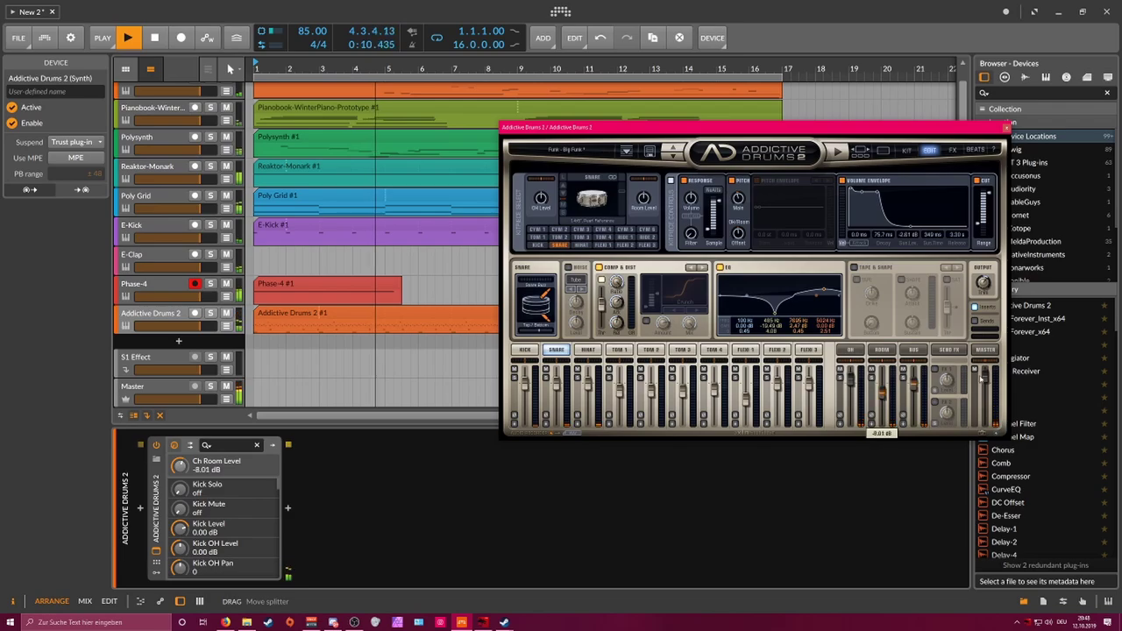
Step: Set the drum kit's master channel level to 3.88 dB and close the plug-in window
click(985, 380)
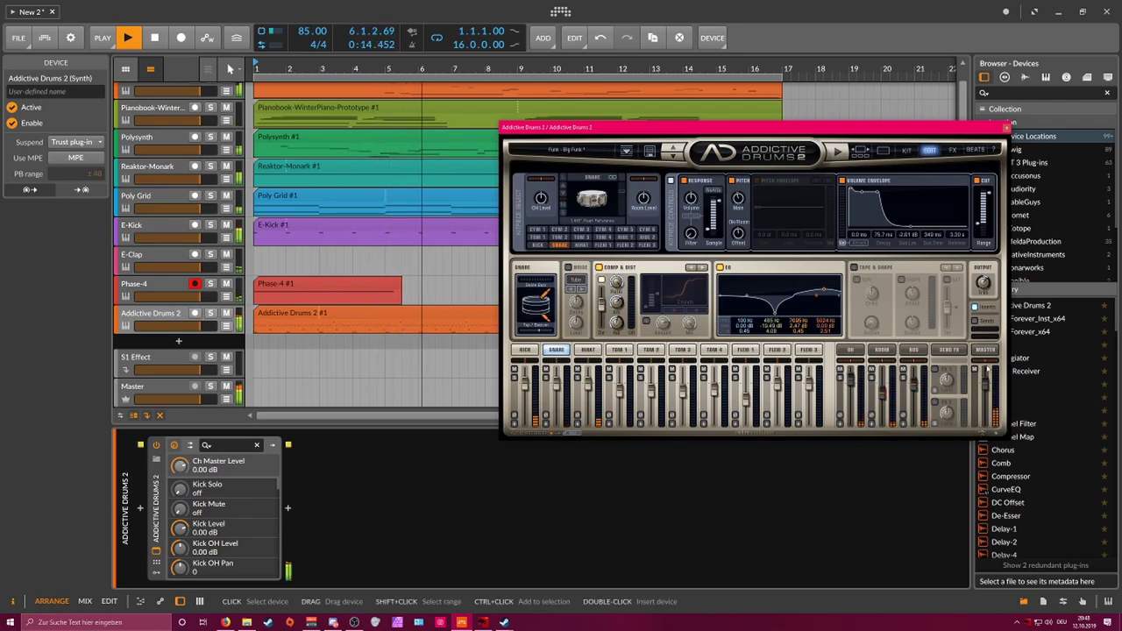
drag(985, 384, 985, 374)
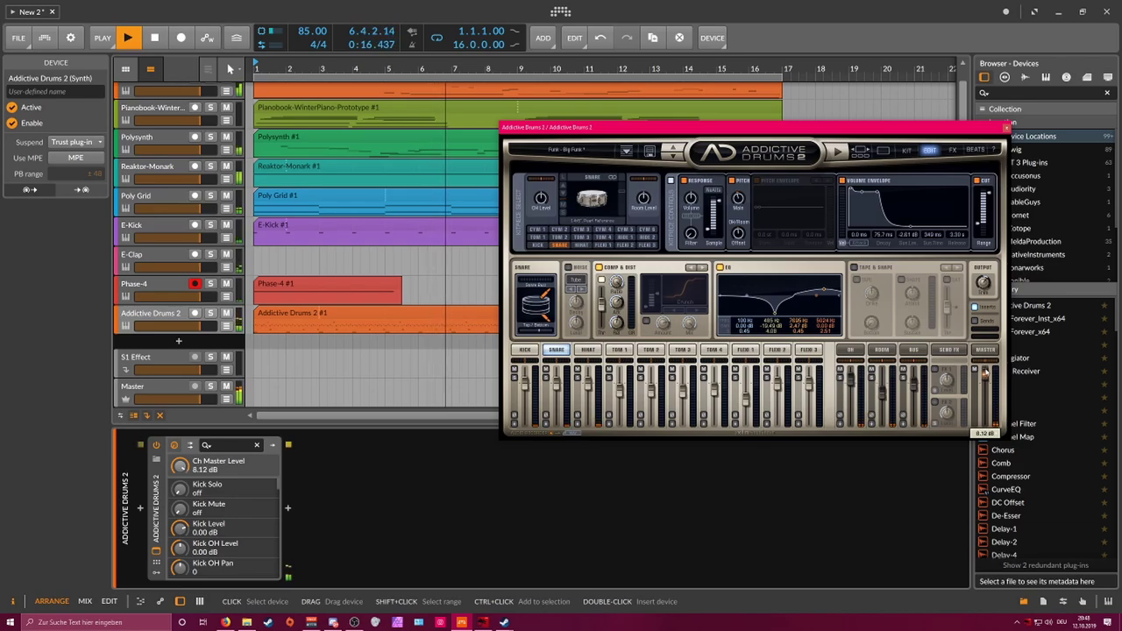
drag(985, 372, 986, 379)
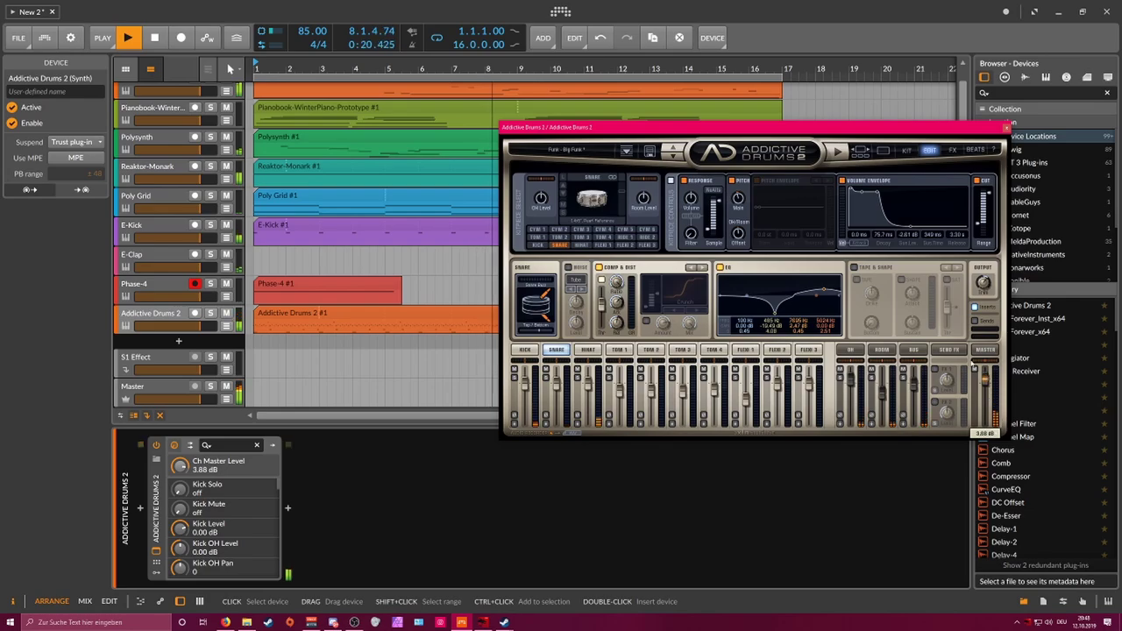
click(1005, 127)
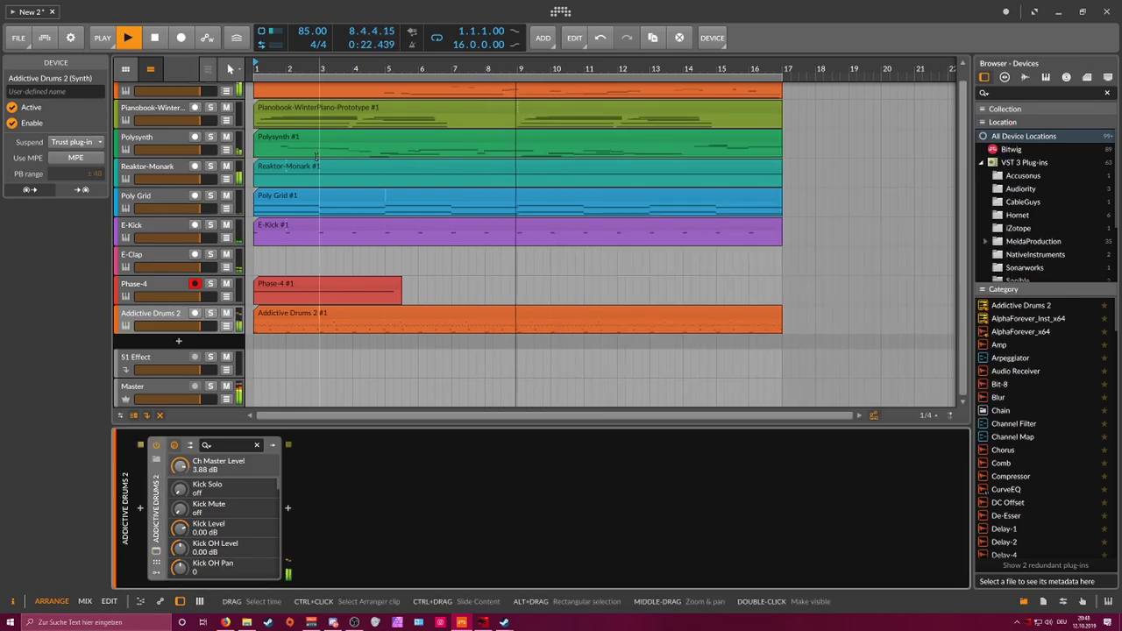
Step: Open the Addictive Drums 2 clip's notes and move the first of the two short F1 notes ending bar 4 to 4.4.3.00
drag(281, 69, 280, 114)
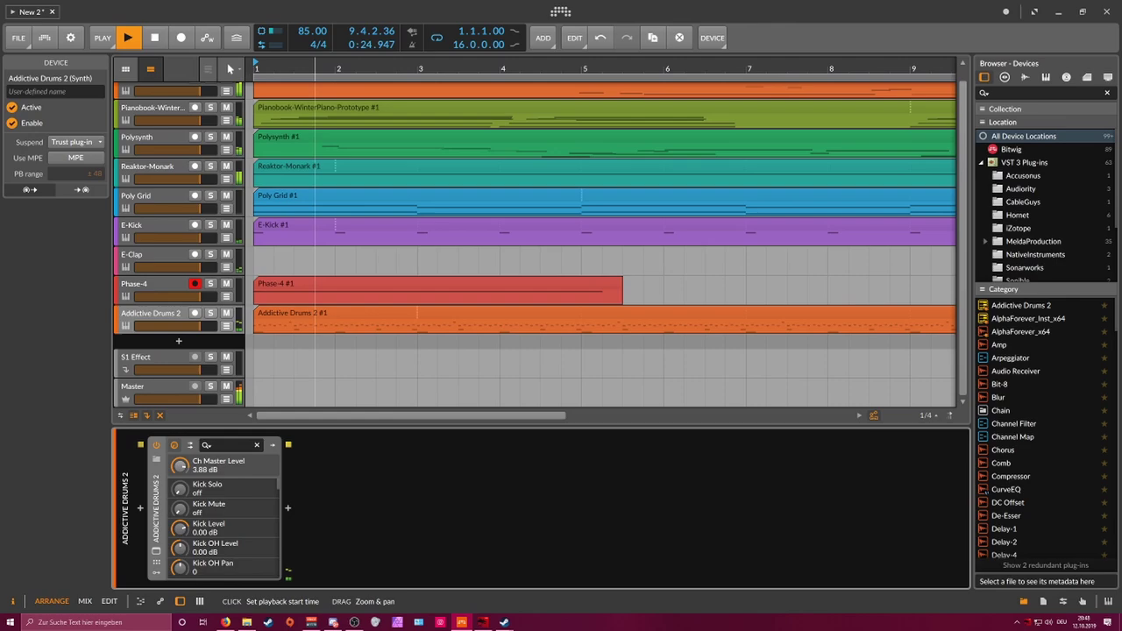
double_click(322, 314)
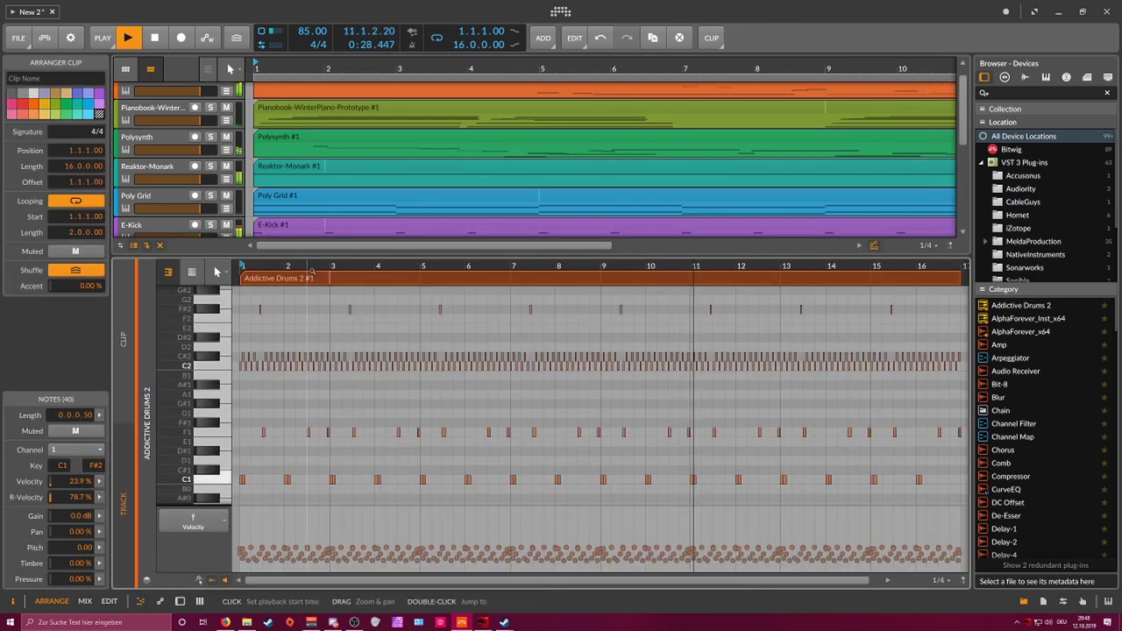
drag(389, 266, 447, 323)
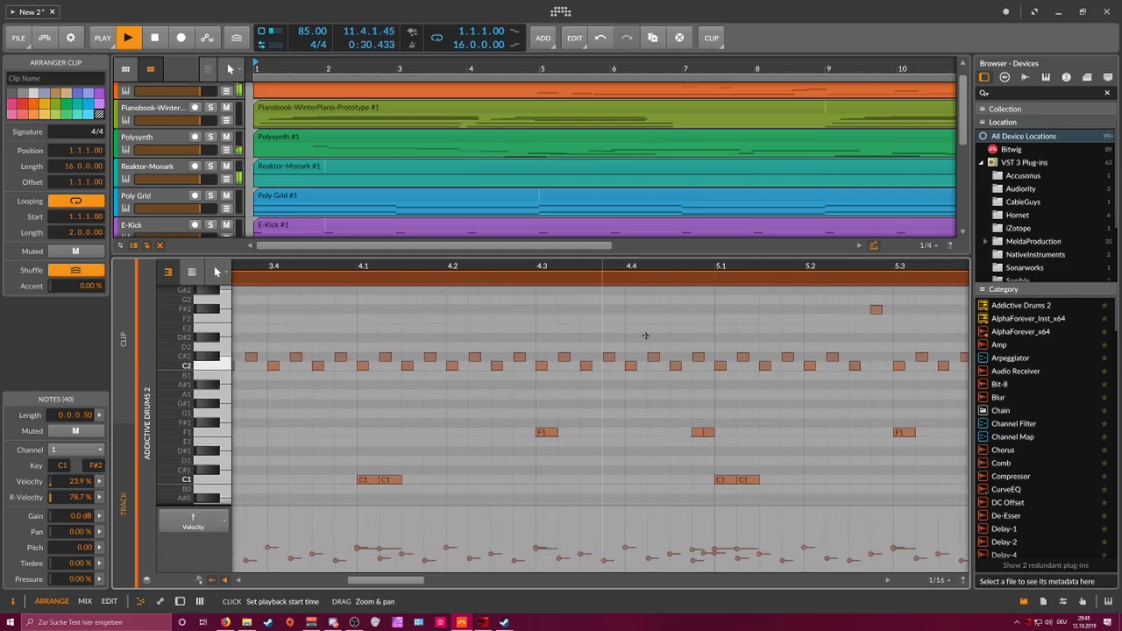
click(697, 435)
key(Left)
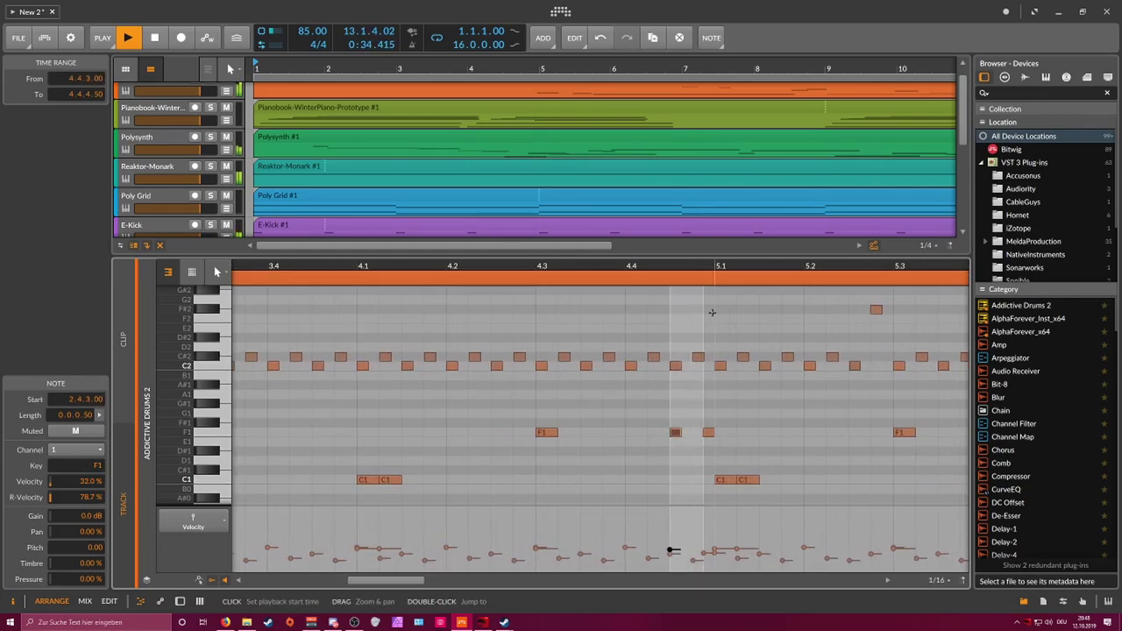
Step: Move the second short F1 note at the end of bar 4 to 4.4.4.00
drag(715, 267, 711, 301)
click(701, 432)
key(Left)
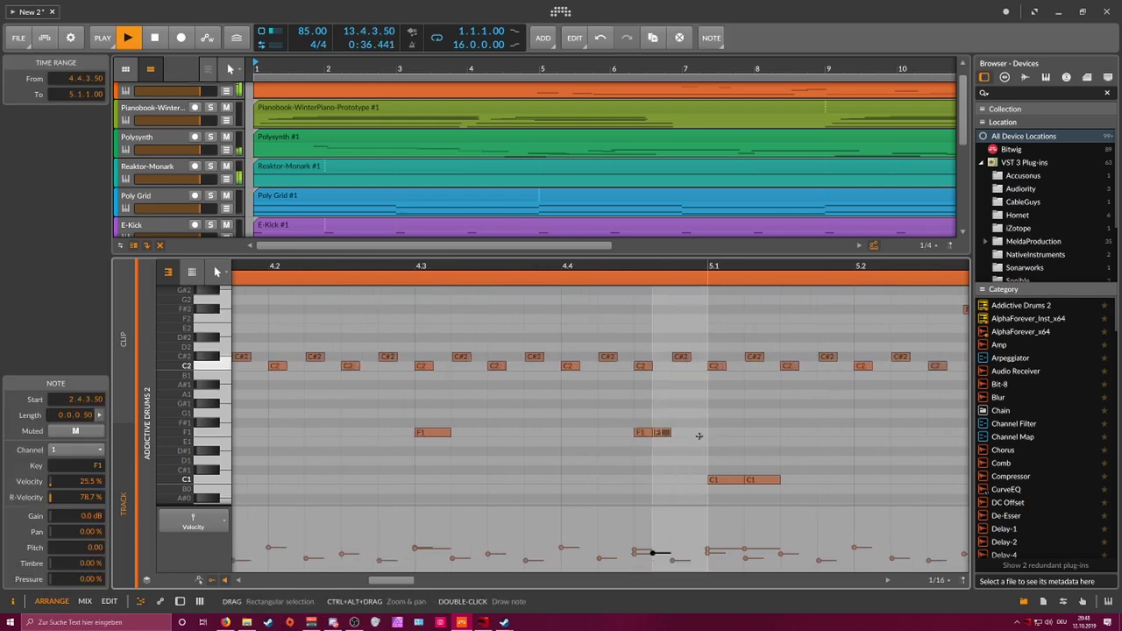
click(683, 433)
click(666, 432)
drag(681, 270, 691, 270)
key(Right)
key(Right)
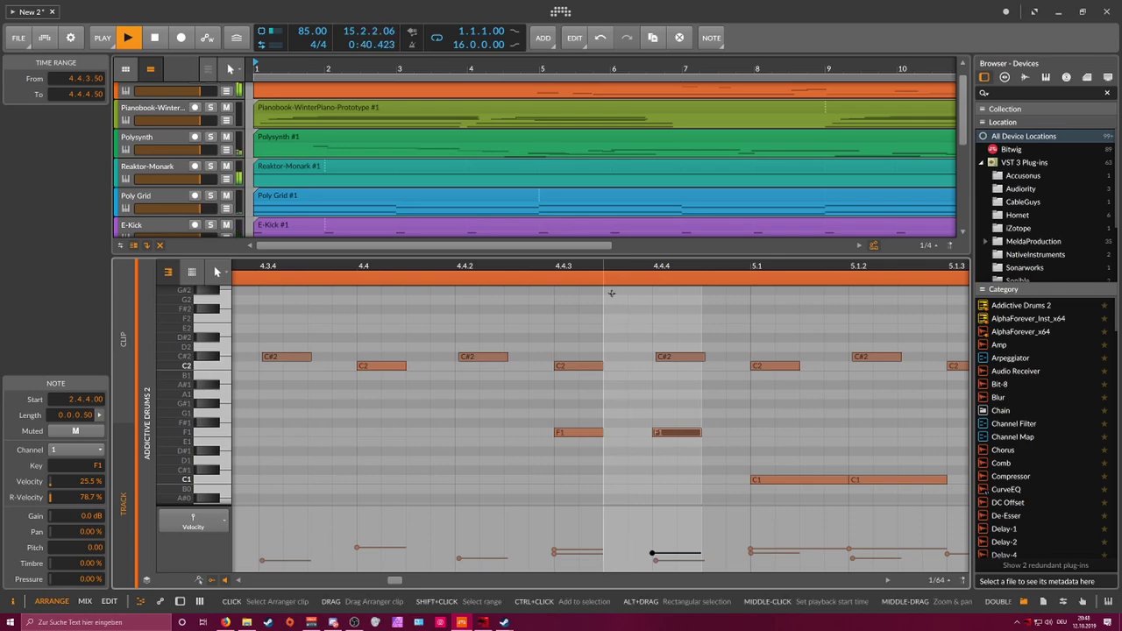
Step: Try a short F#1 note at 2.4.3.50 between the two F1 notes, and delete it again
click(640, 401)
double_click(627, 422)
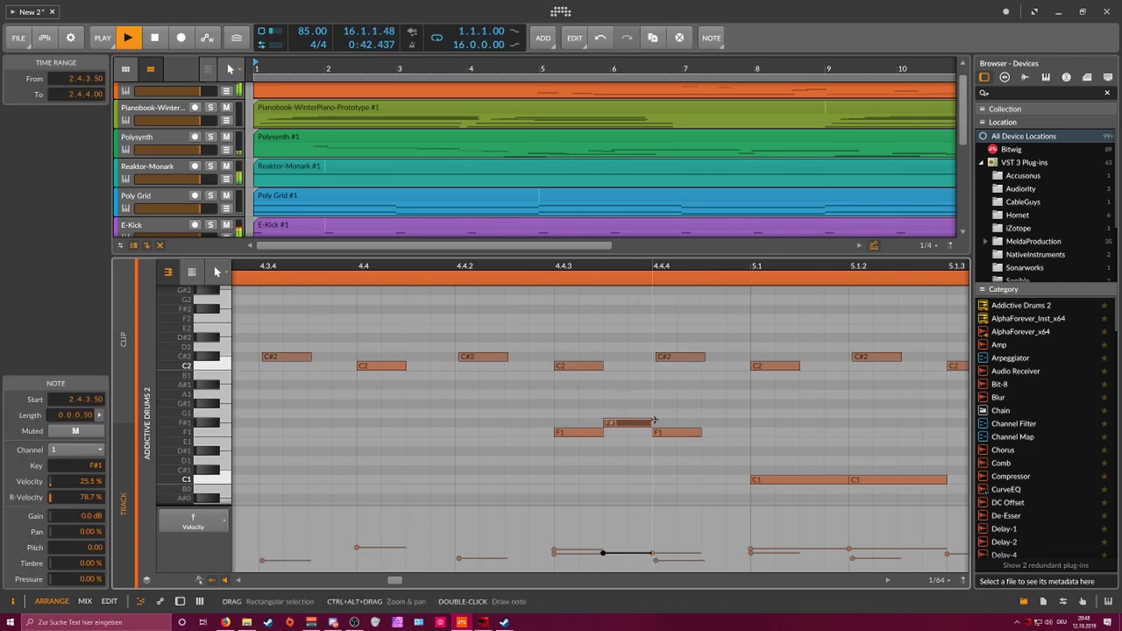
double_click(650, 422)
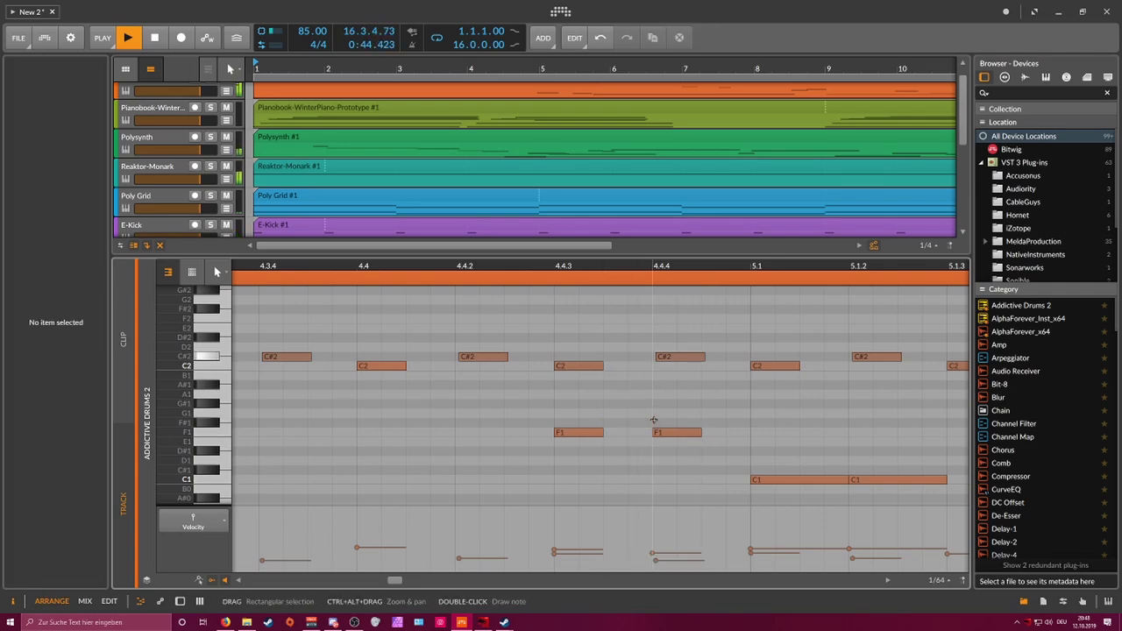
Step: Enlarge the arranger above the note editor so that the tracks from Polysynth down to Master fit
drag(565, 266, 565, 178)
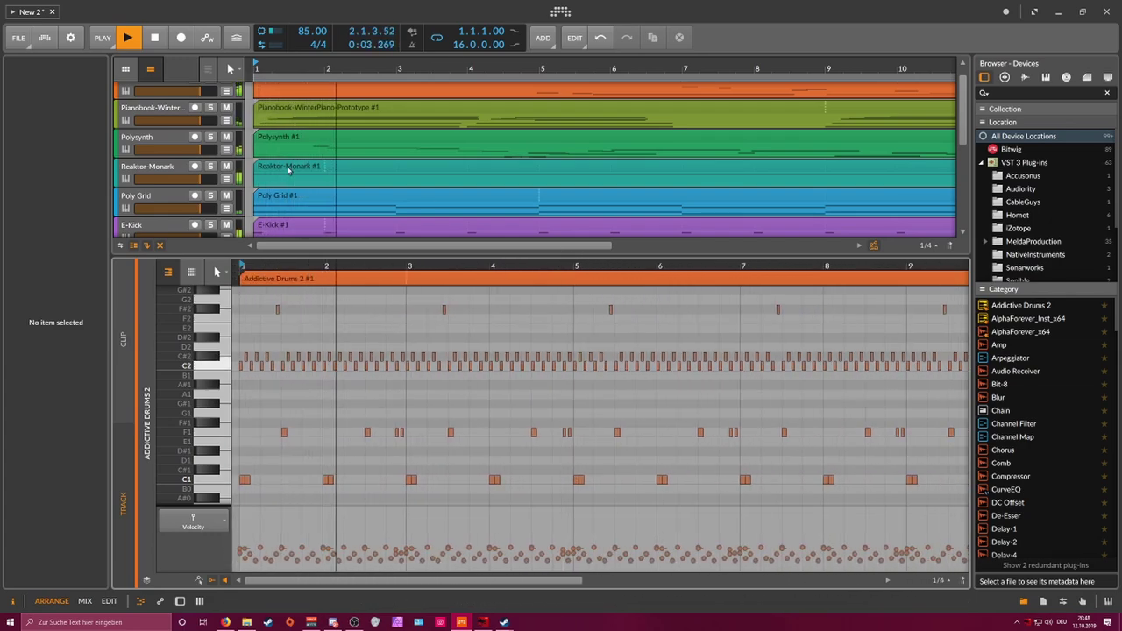
scroll(287, 168, down, 5)
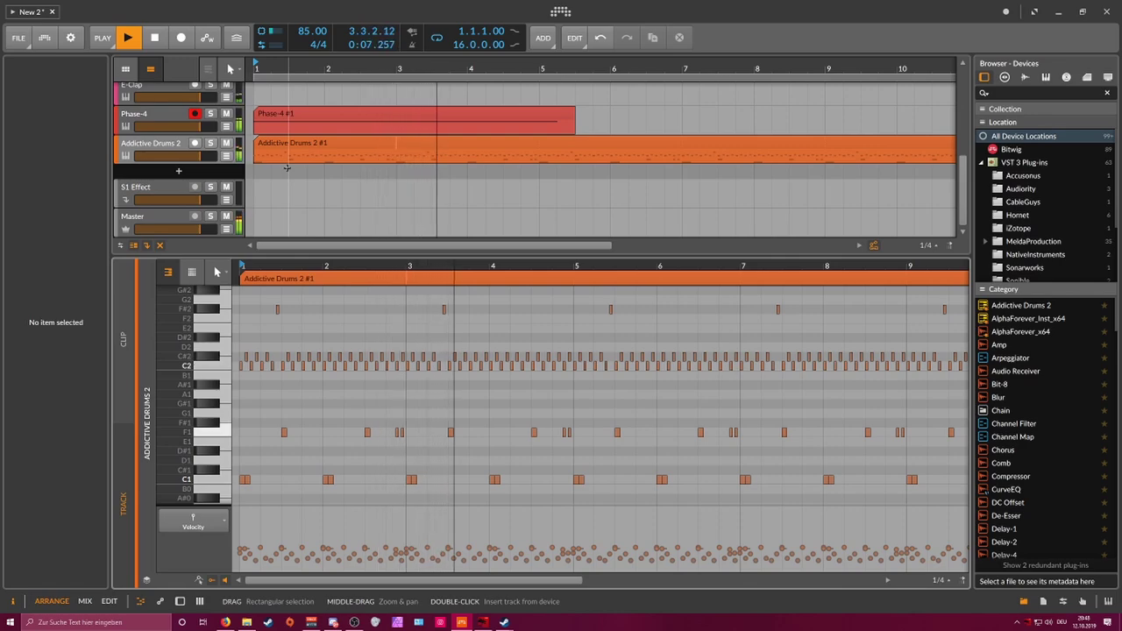
scroll(298, 158, up, 5)
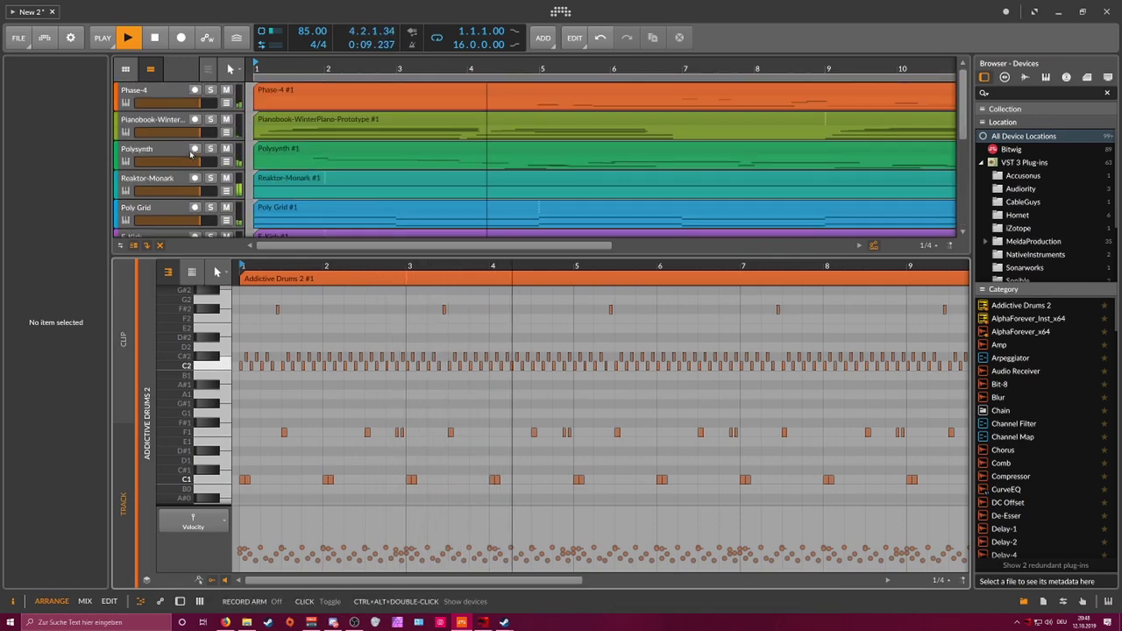
scroll(280, 175, down, 3)
drag(249, 252, 247, 399)
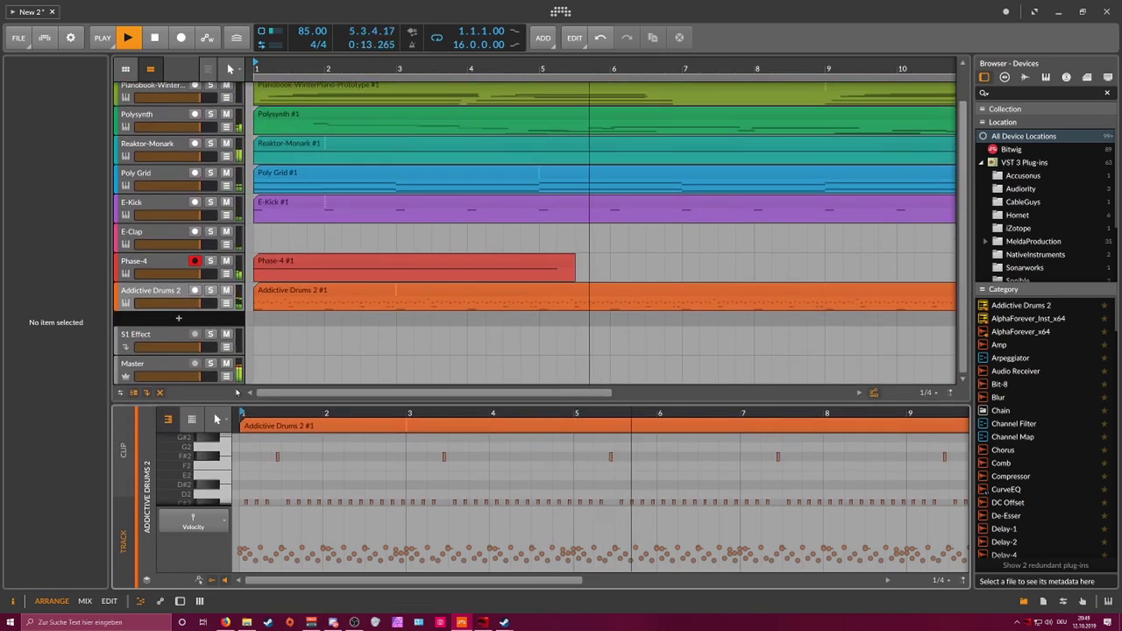
Step: Select the first C2 note in the drum clip and nudge it later and back to 1.1.1.00
click(267, 468)
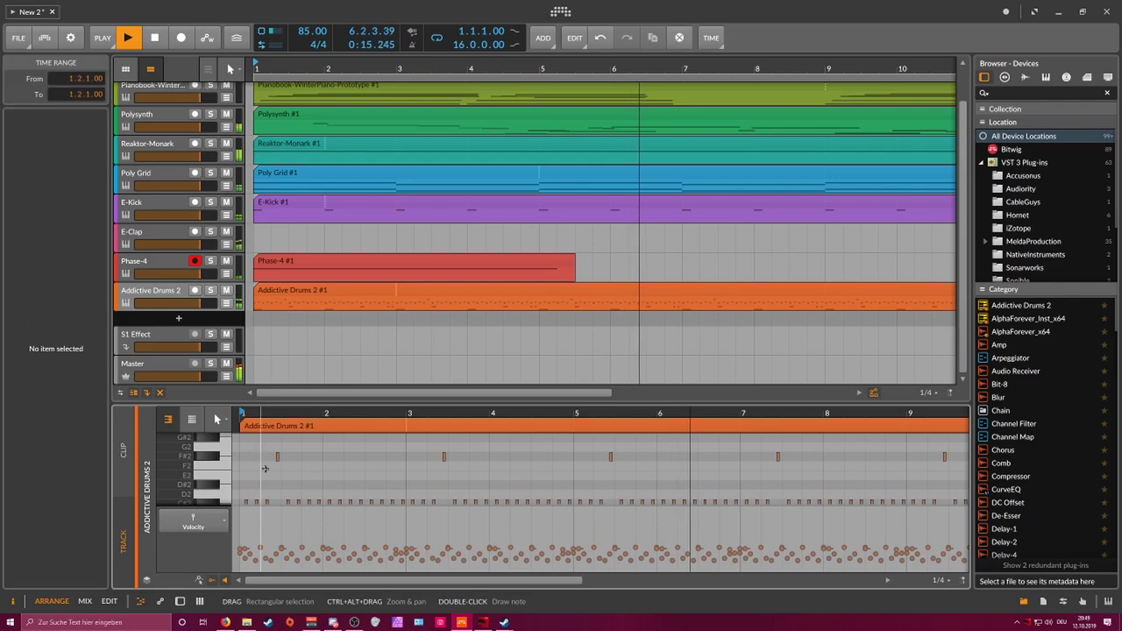
key(ctrl+a)
scroll(267, 463, up, 2)
scroll(267, 459, down, 3)
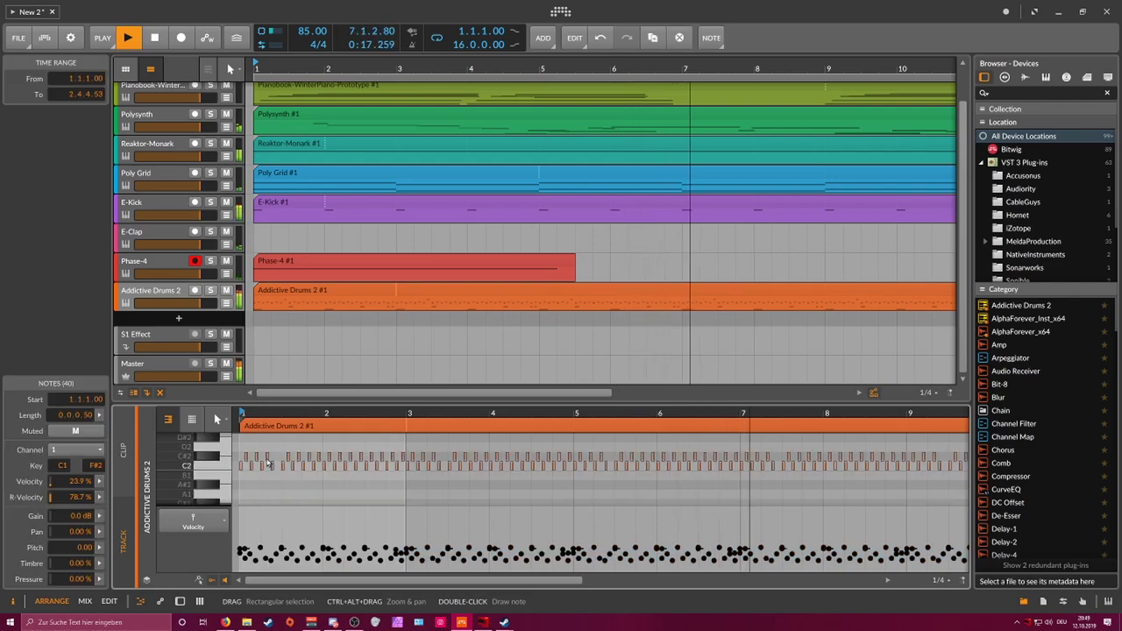
drag(244, 416, 247, 520)
click(275, 468)
key(Right)
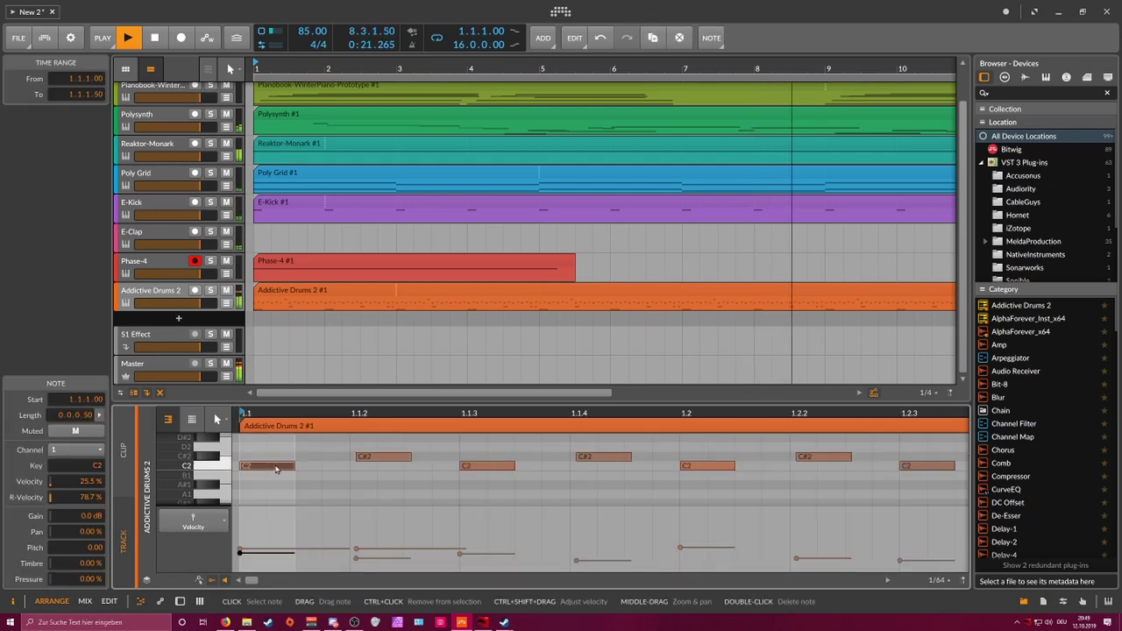
key(Right)
key(Left)
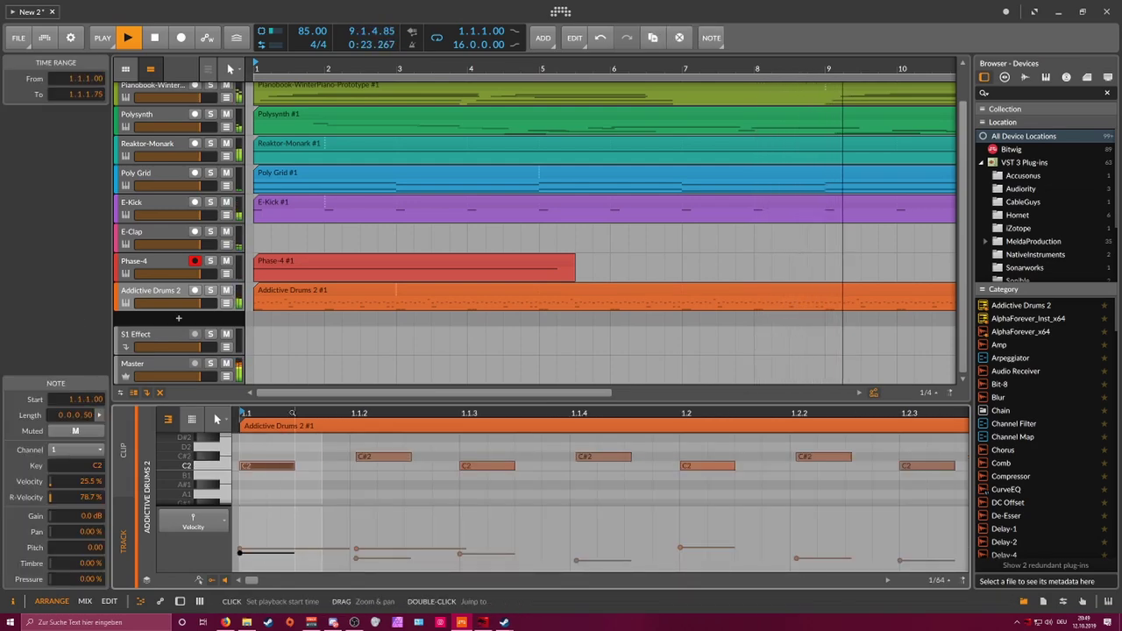
scroll(285, 417, down, 3)
scroll(298, 418, down, 2)
scroll(370, 488, up, 3)
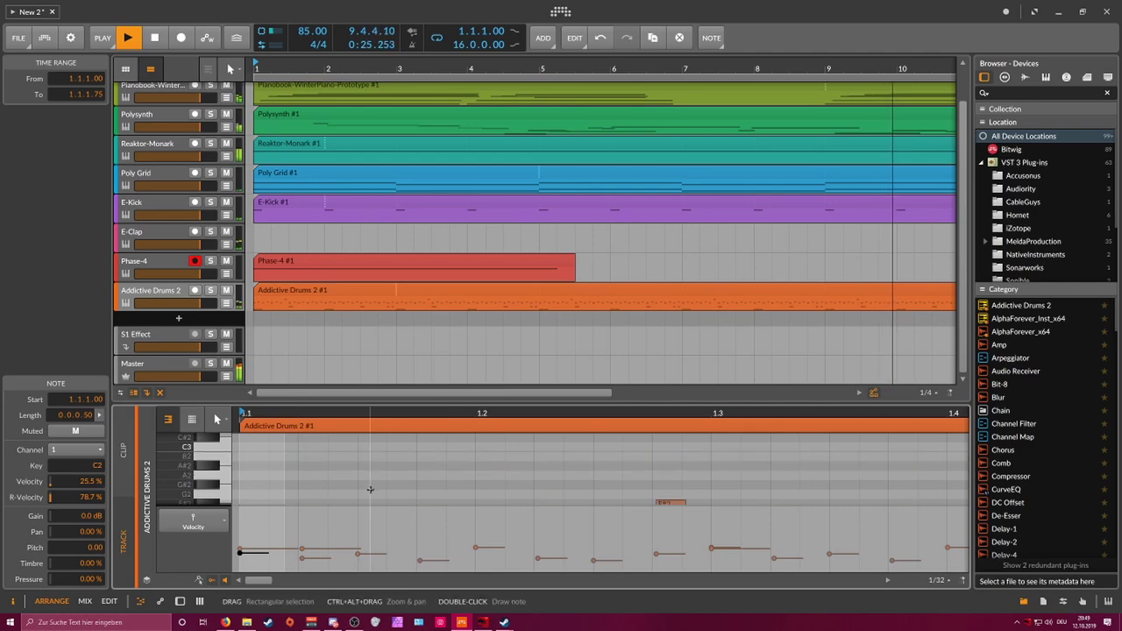
scroll(371, 488, down, 4)
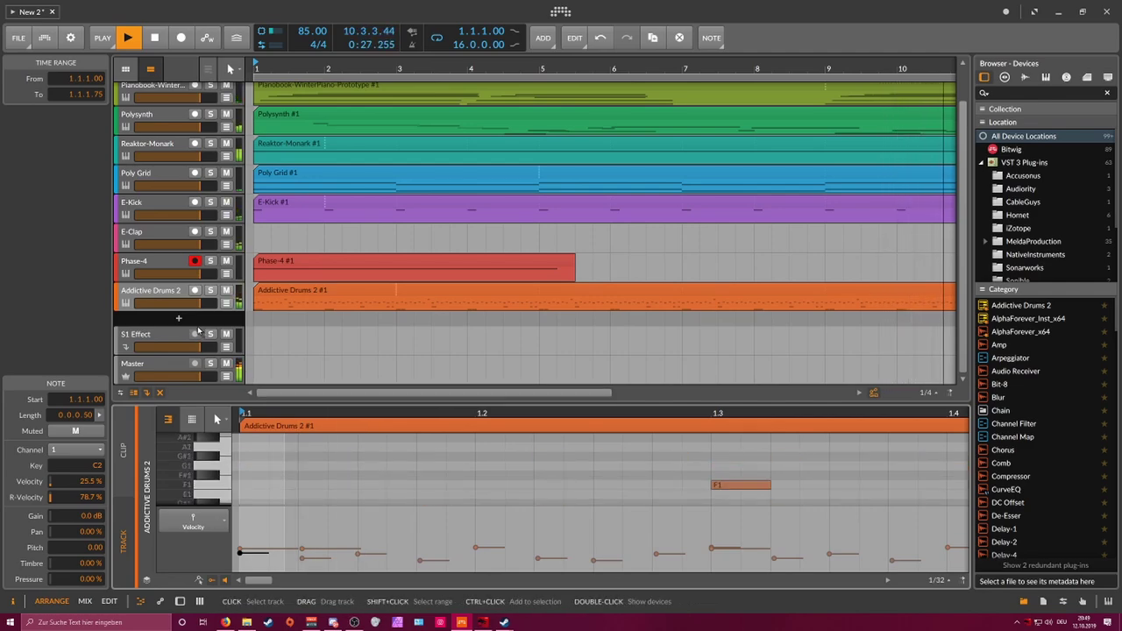
Step: Set the low frequency of the EQ-2 in the red Phase-4 track's FX chain to C1
click(170, 266)
key(d)
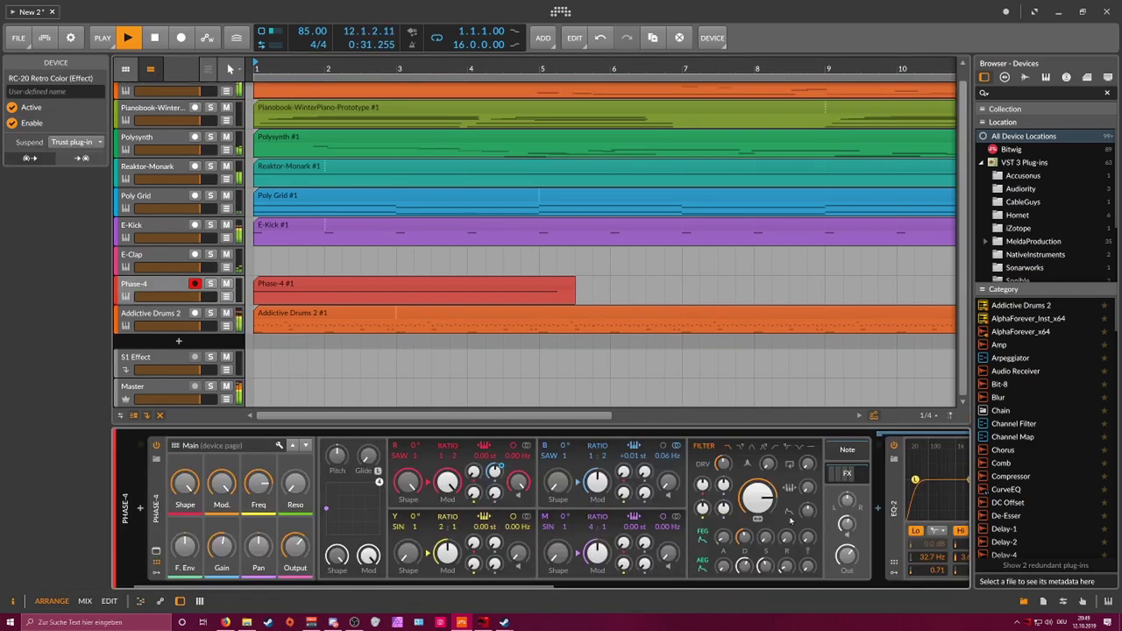
double_click(934, 558)
text(C)
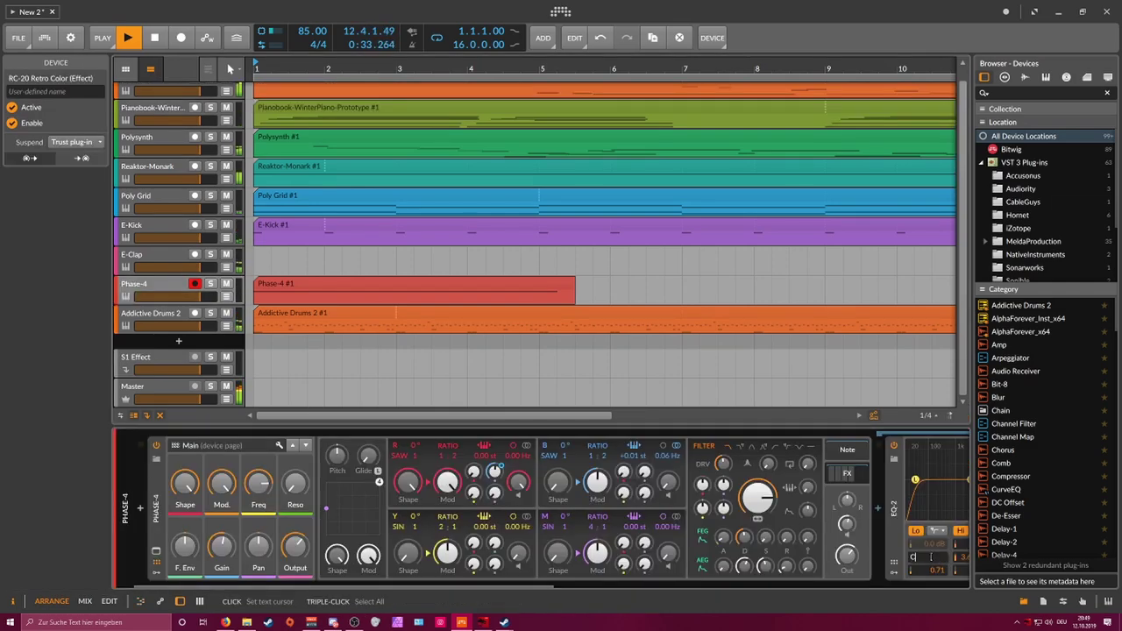
text(1)
key(Return)
click(852, 477)
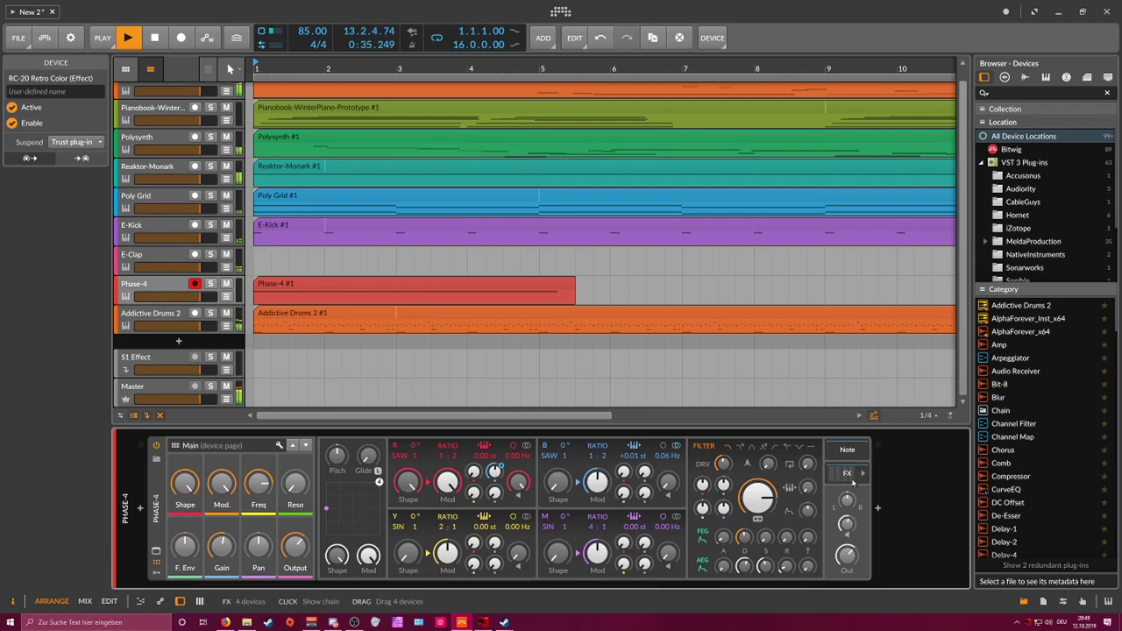
Step: Fine-tune the E-Clap's output level and its color frequency and Q
click(179, 294)
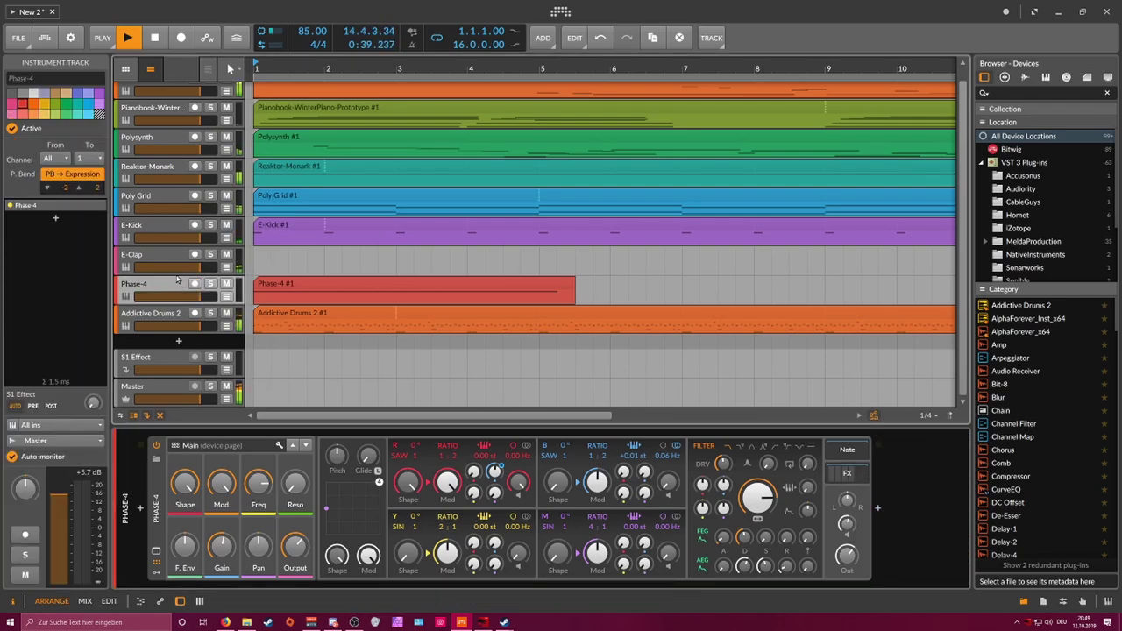
click(171, 261)
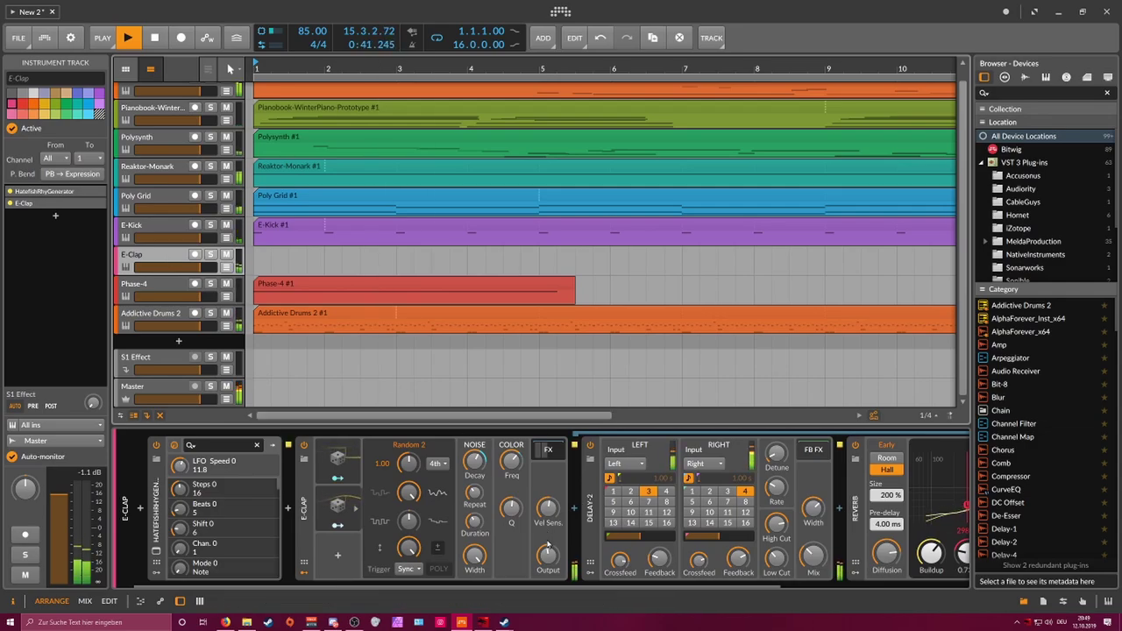
drag(548, 553, 549, 552)
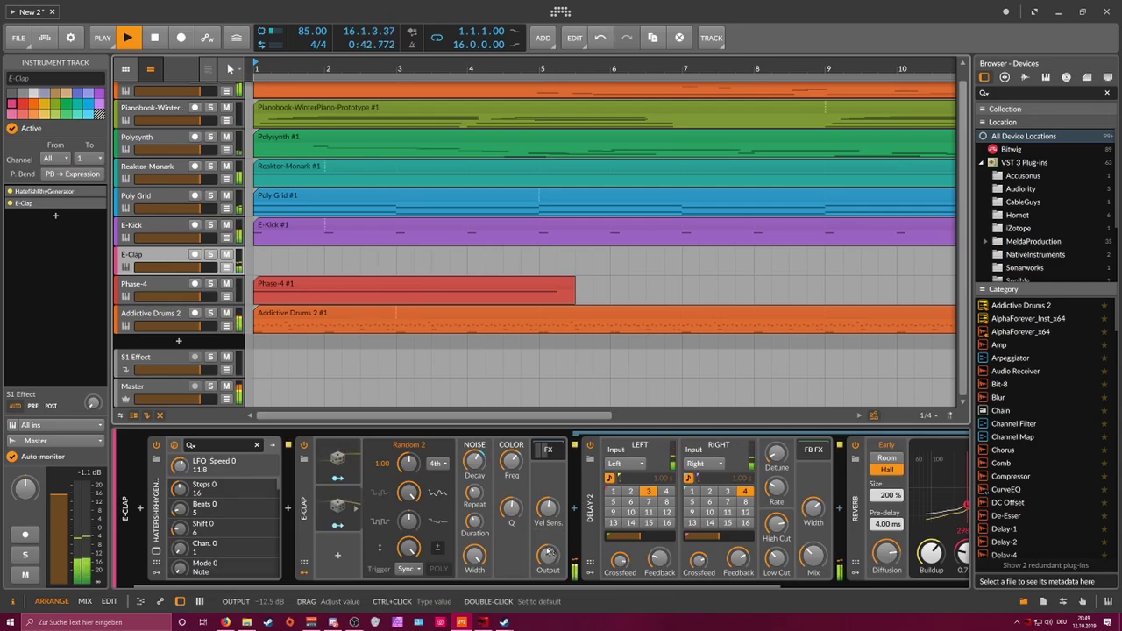
click(513, 462)
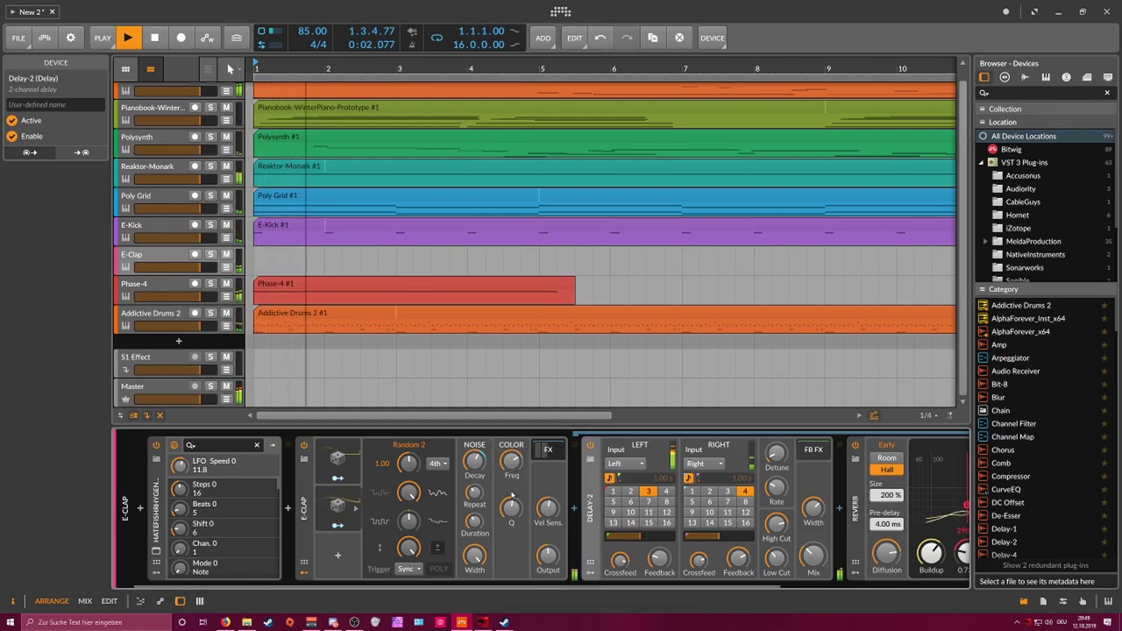
drag(512, 508, 512, 495)
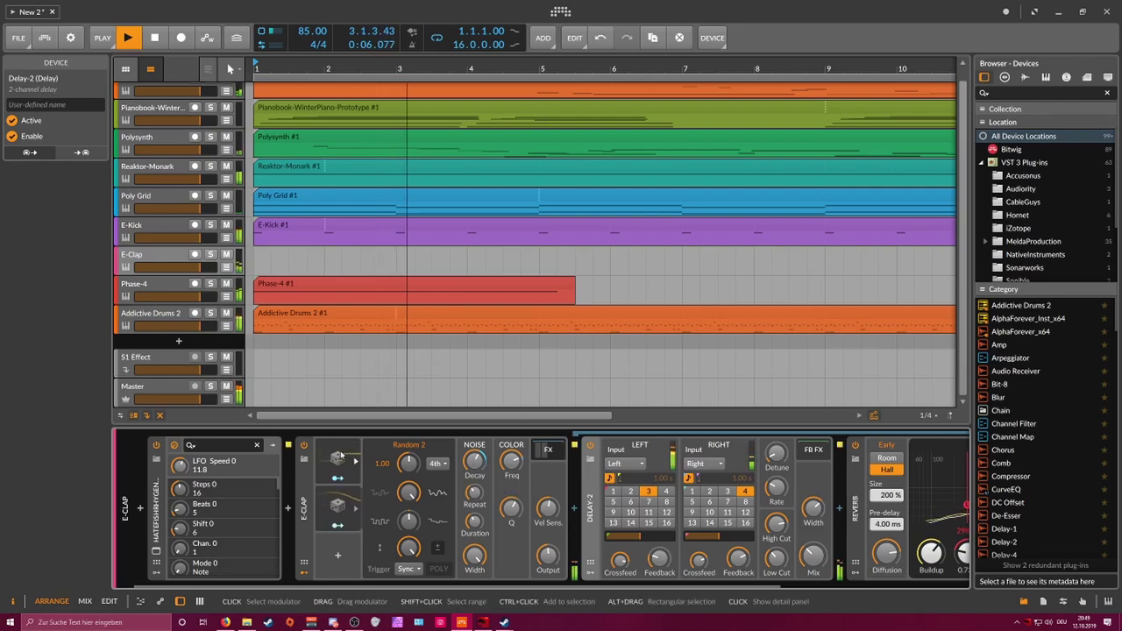
click(181, 113)
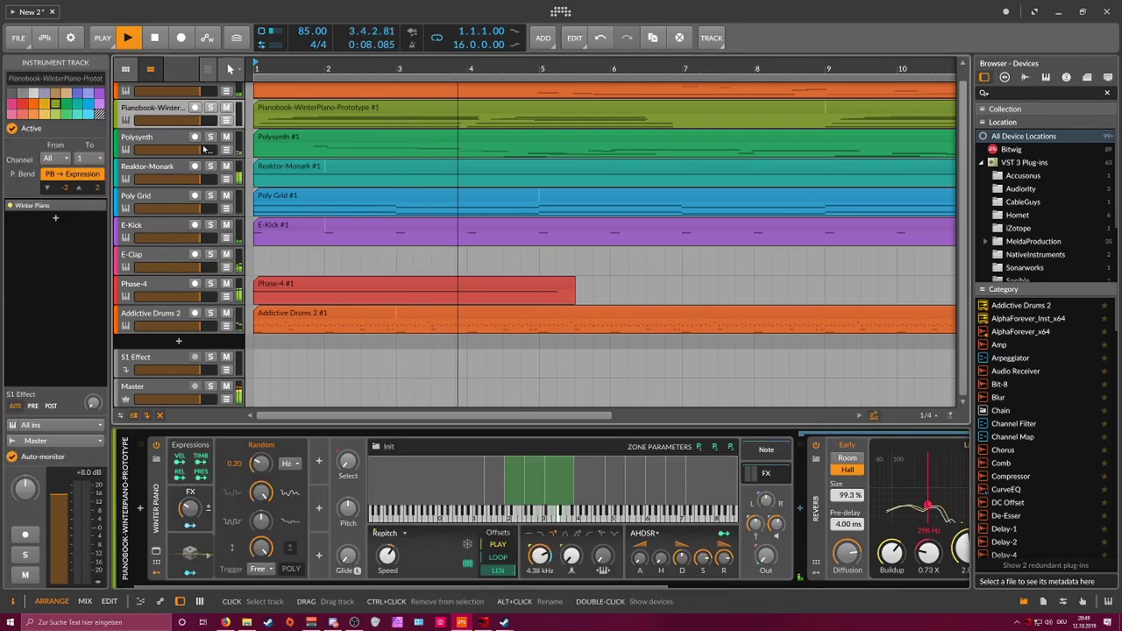
click(176, 257)
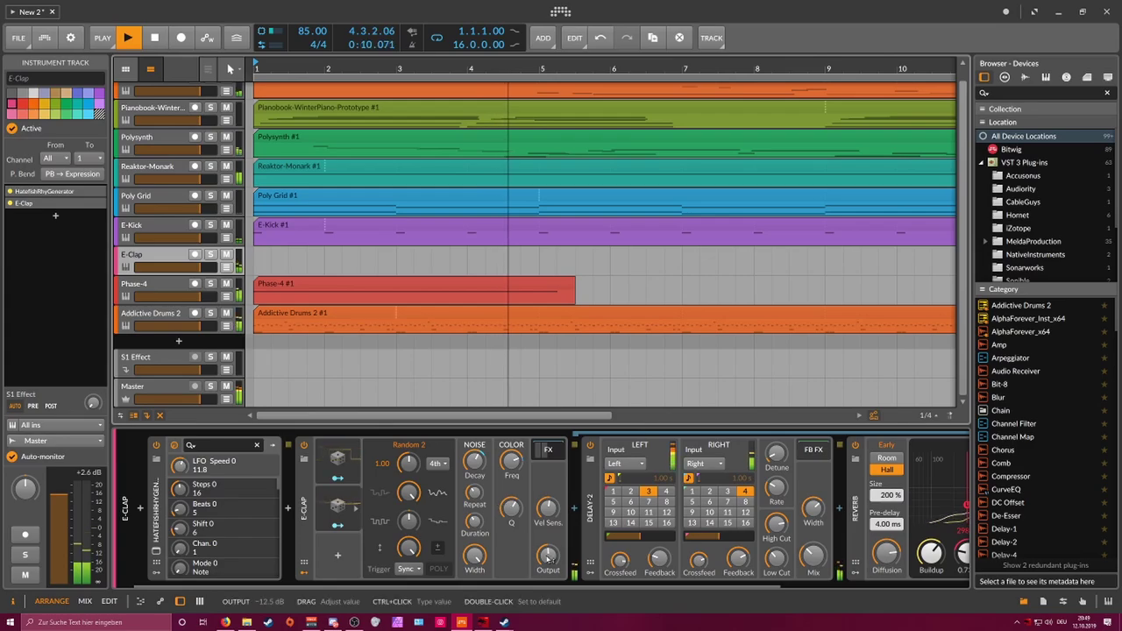
drag(547, 557, 548, 556)
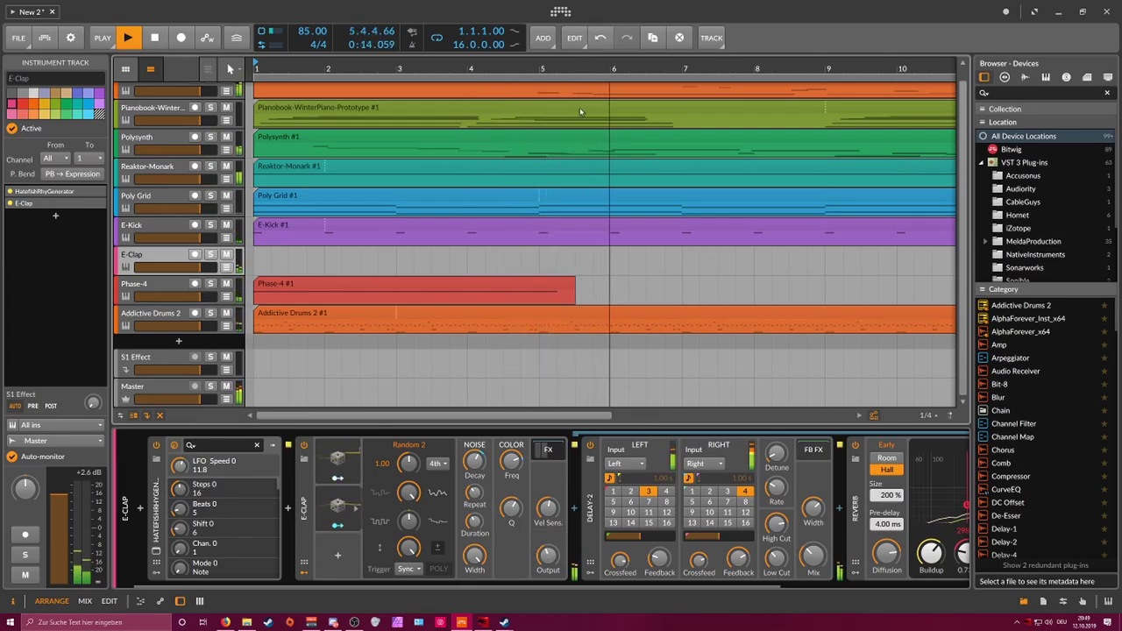
Step: Open the Addictive Drums 2 plug-in and try pitch adjustments on the snare and kick
scroll(579, 67, down, 5)
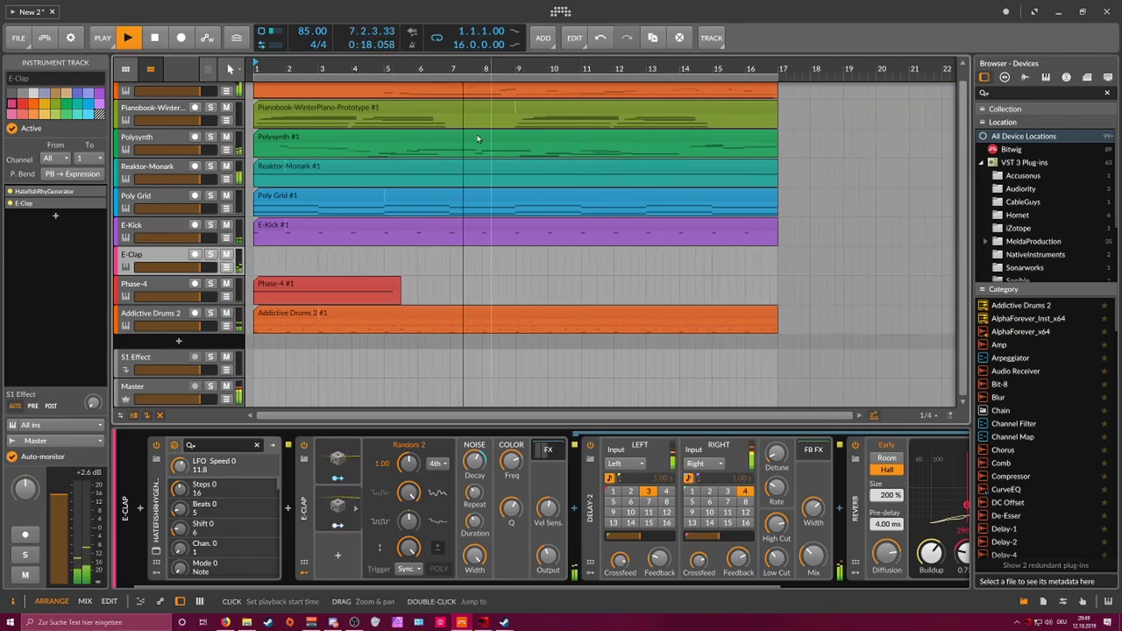
click(165, 316)
click(156, 551)
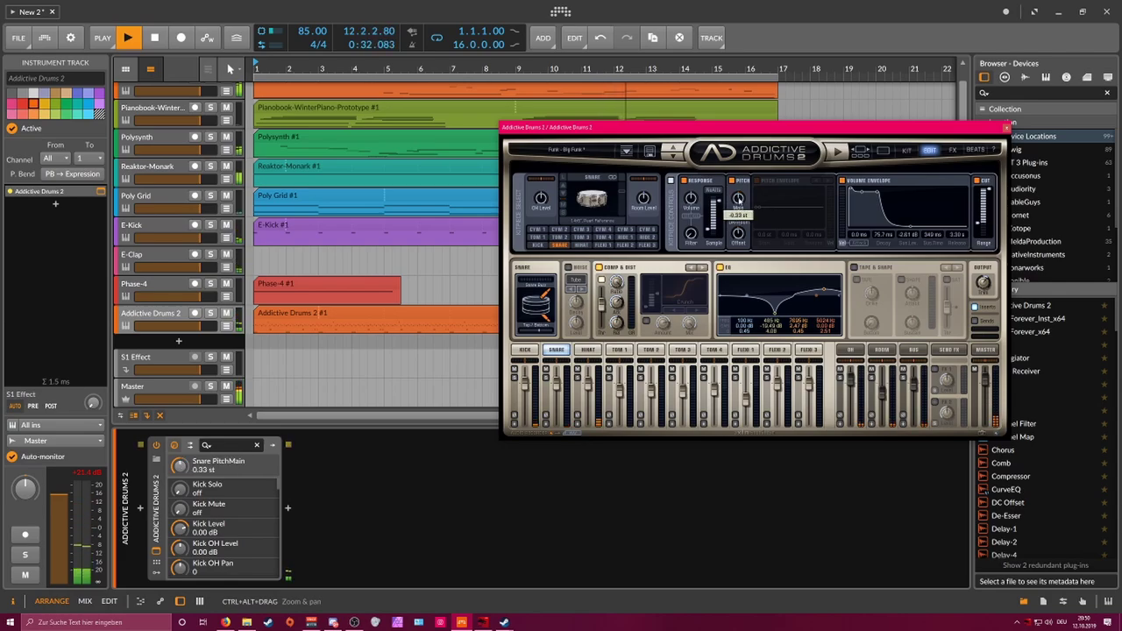
click(527, 348)
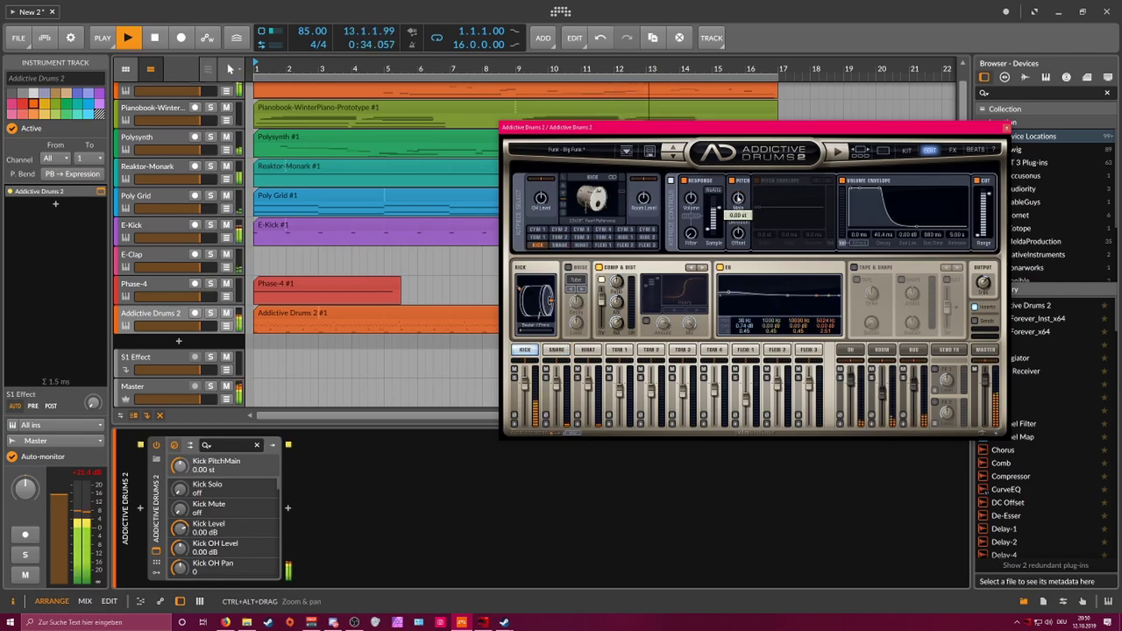
Step: Set the hi-hat level in Addictive Drums 2 to -1.64 dB and close the plug-in window
click(596, 349)
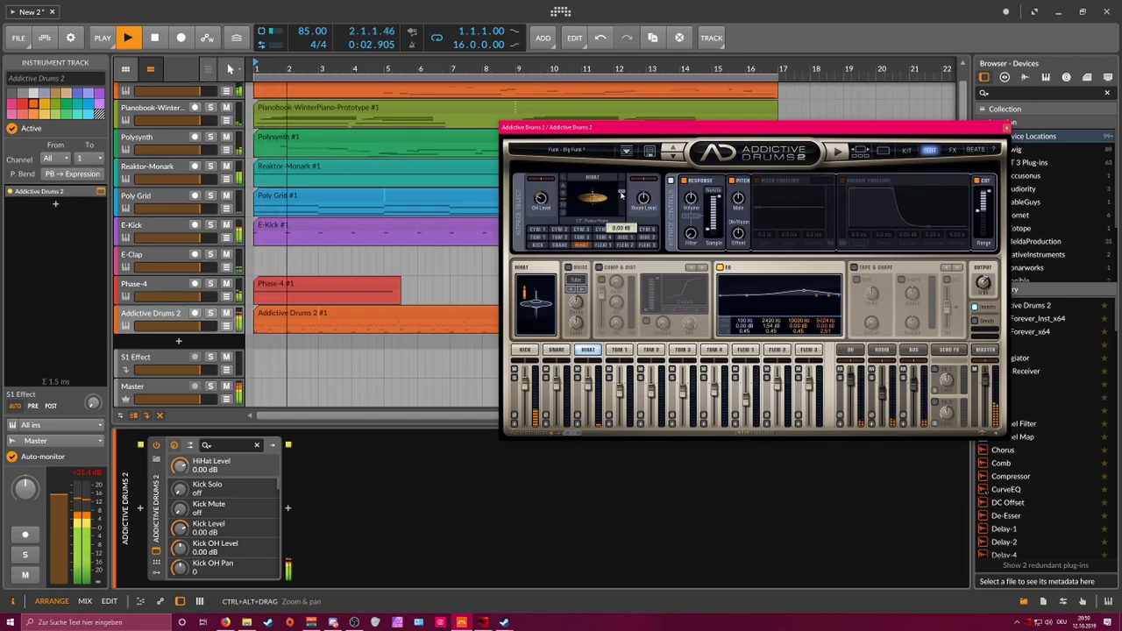
drag(621, 194, 621, 195)
click(1006, 126)
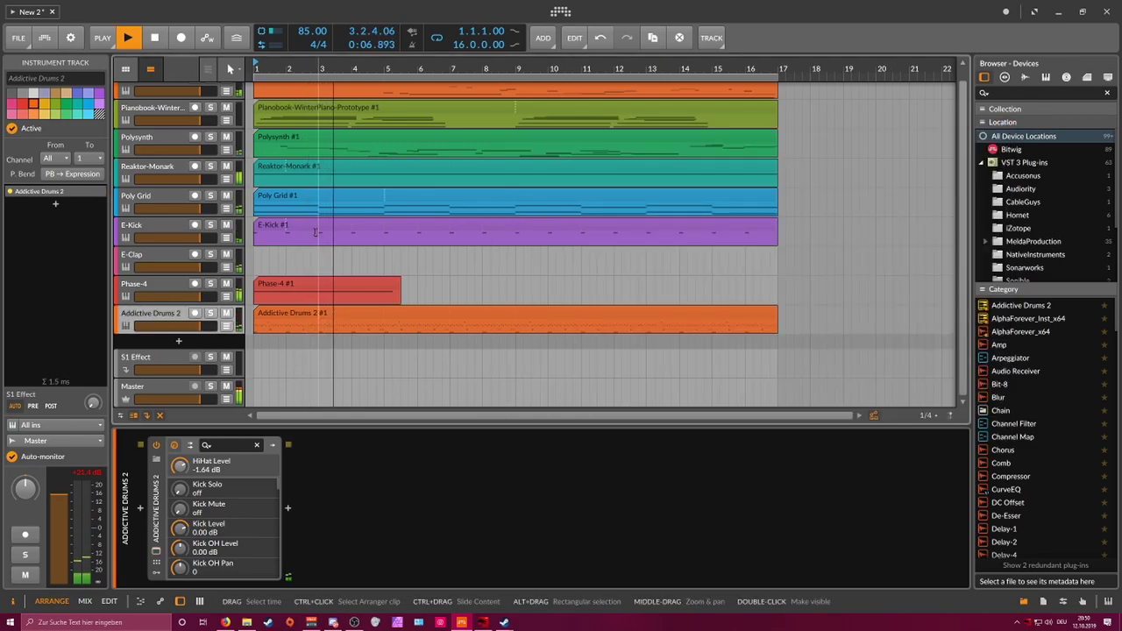
Step: Set the red Phase-4's output to -6.6 dB and the low frequency of the orange Phase-4's EQ-2 to 117 Hz
click(182, 284)
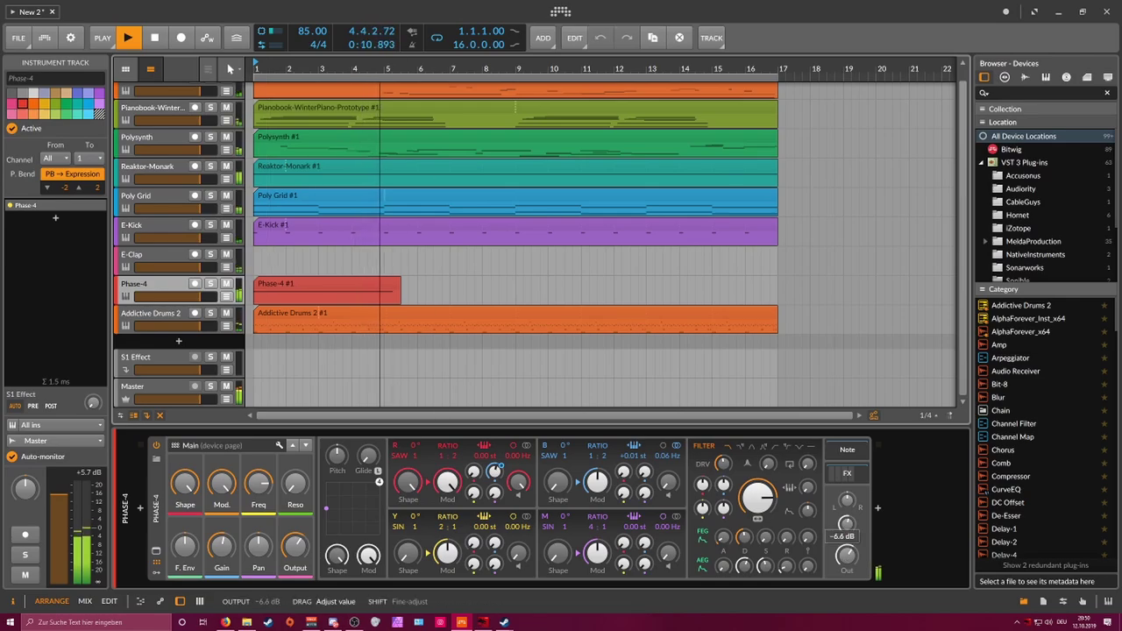
scroll(451, 275, up, 1)
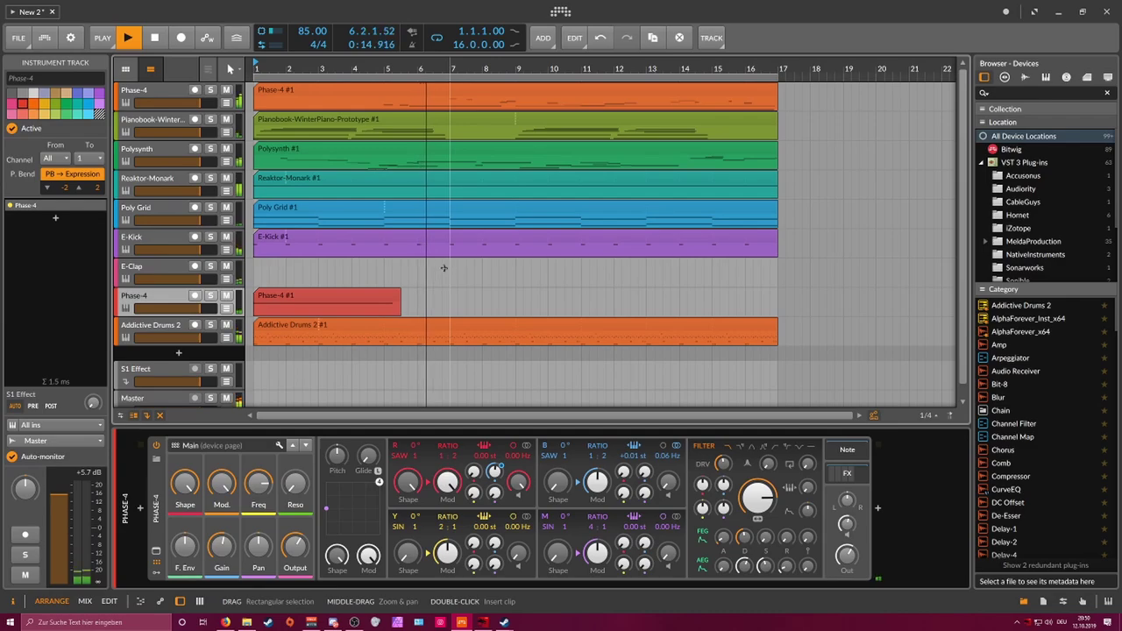
click(159, 91)
click(672, 585)
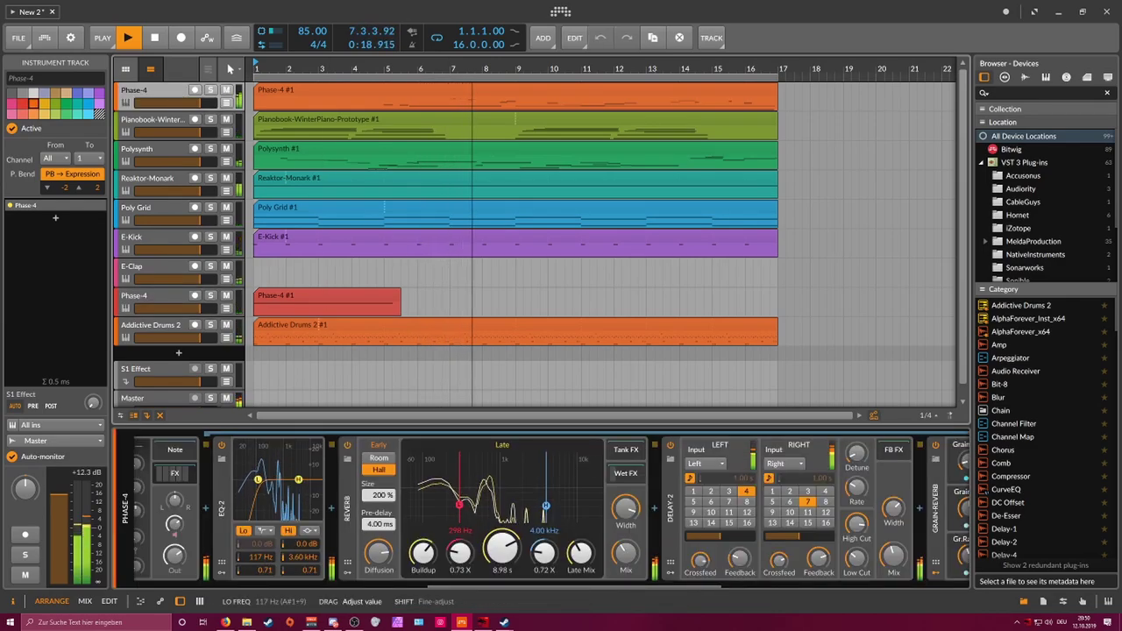
drag(440, 584, 134, 585)
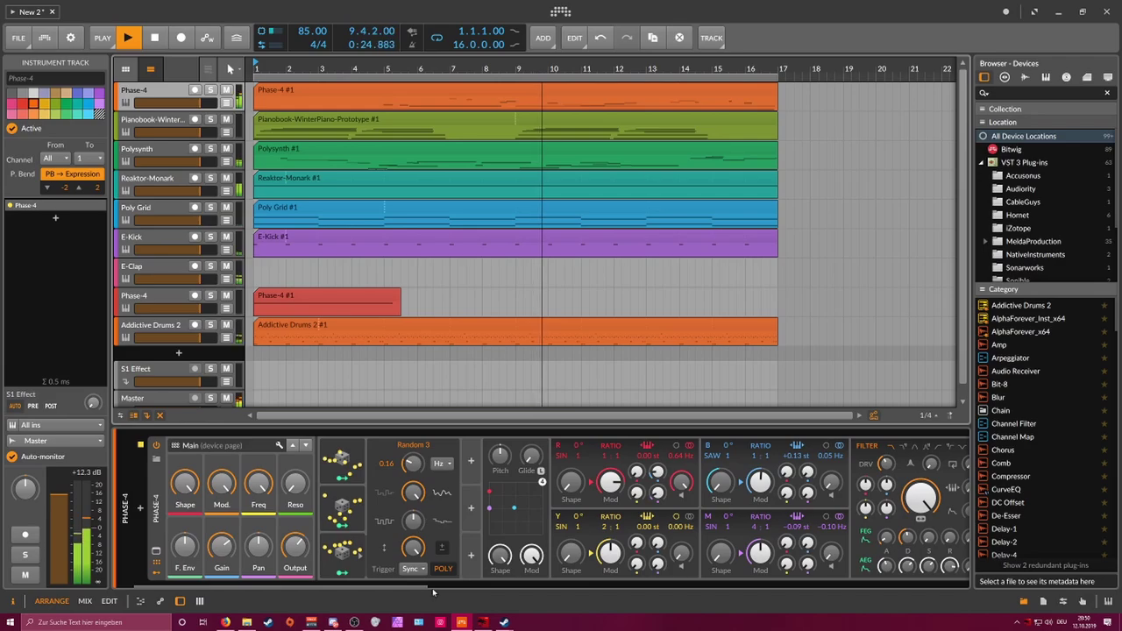
drag(432, 586, 569, 583)
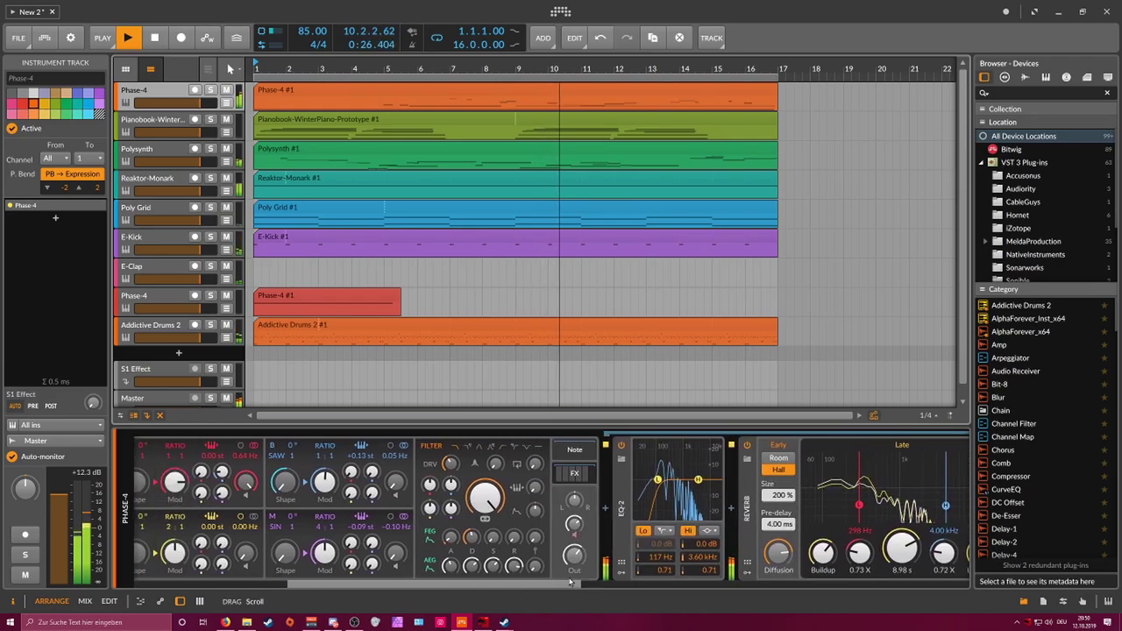
click(574, 474)
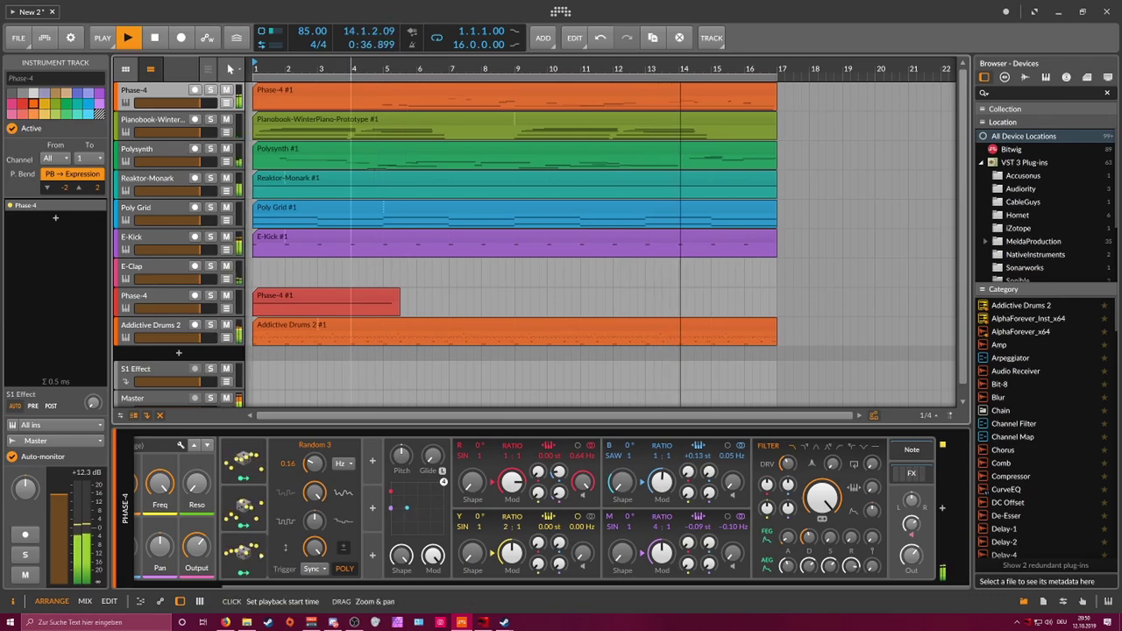
Step: Open Monark on the Reaktor-Monark track and set its amp decay to 36, contour to 3.7 and master level to 18
drag(276, 70, 276, 117)
click(149, 179)
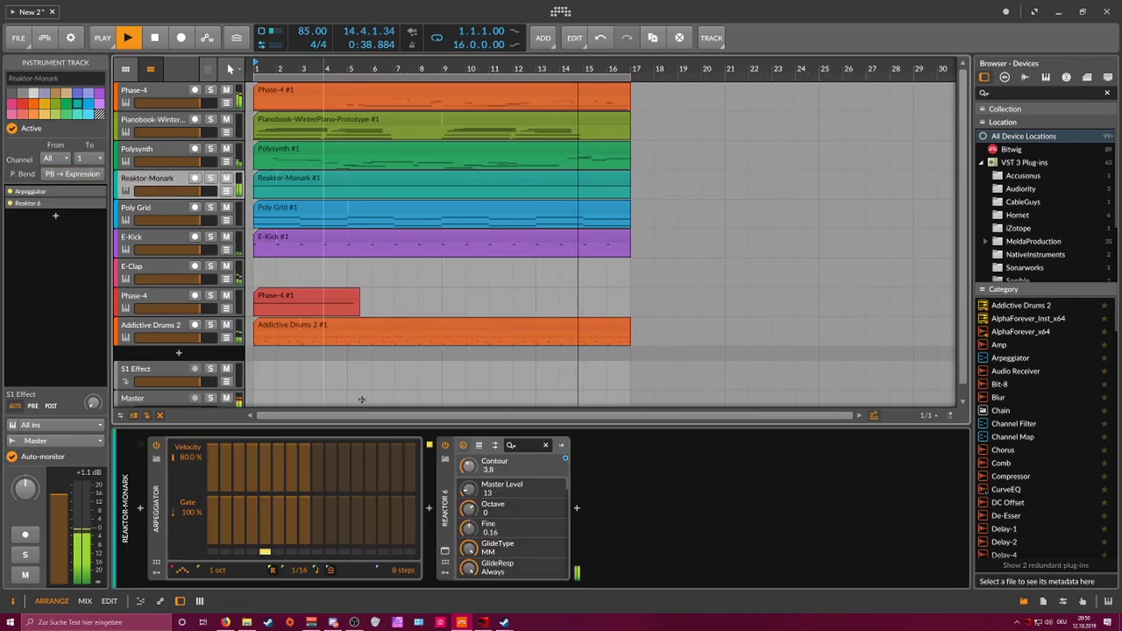
click(445, 551)
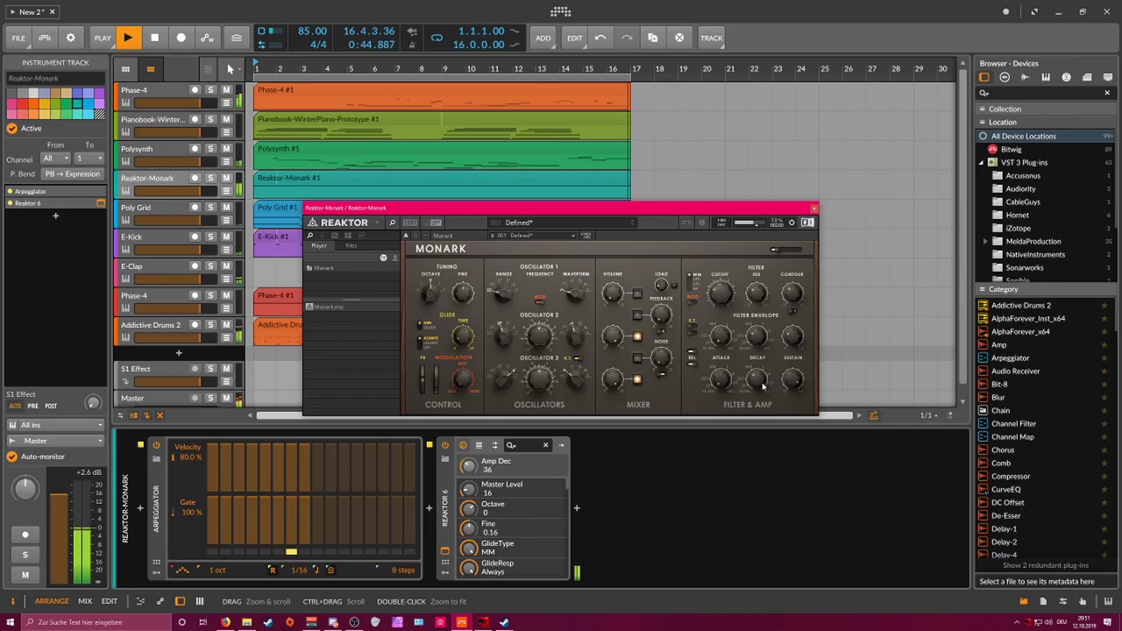
drag(792, 295, 794, 318)
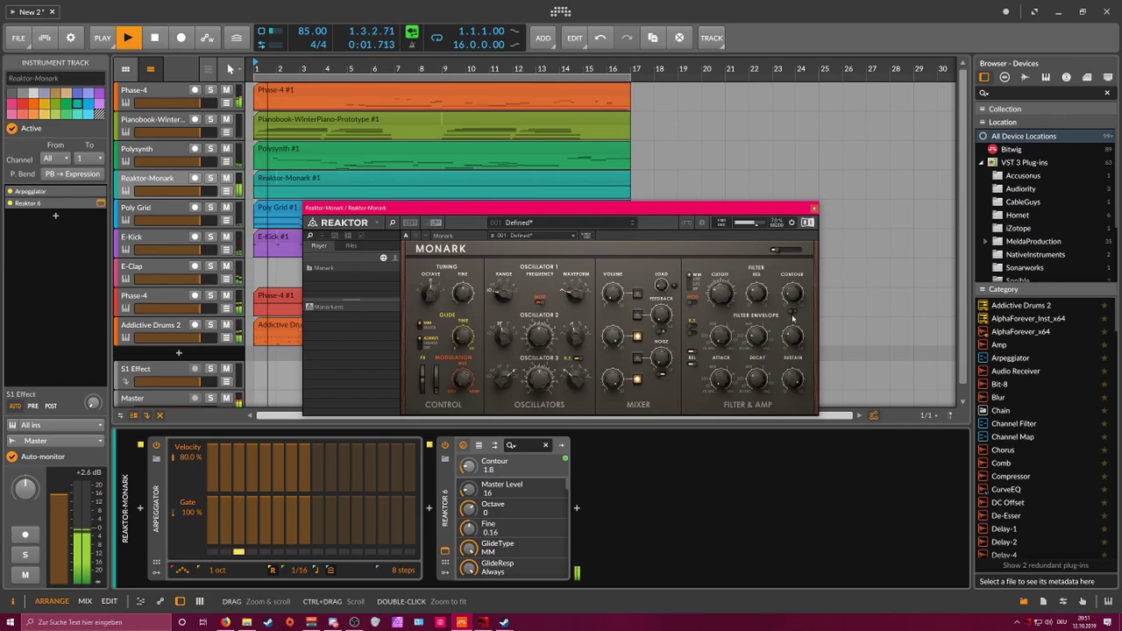
drag(773, 251, 777, 251)
drag(759, 334, 763, 319)
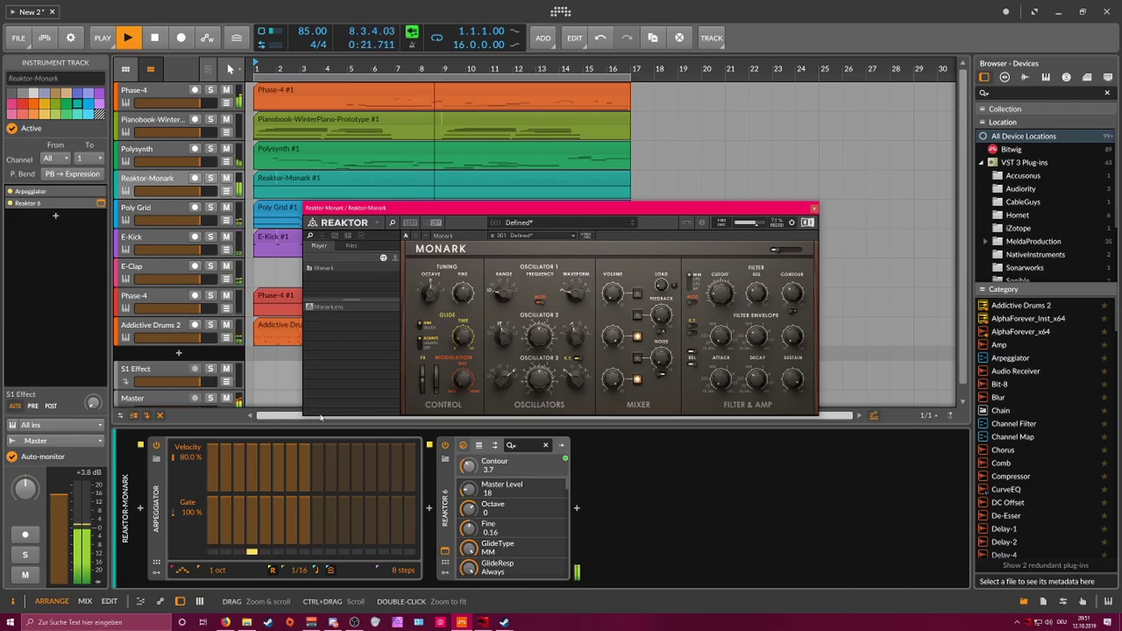
Step: Switch the Reaktor-Monark arpeggiator to a descending pattern over 3 octaves and set Monark's master level to 20
drag(217, 569, 216, 557)
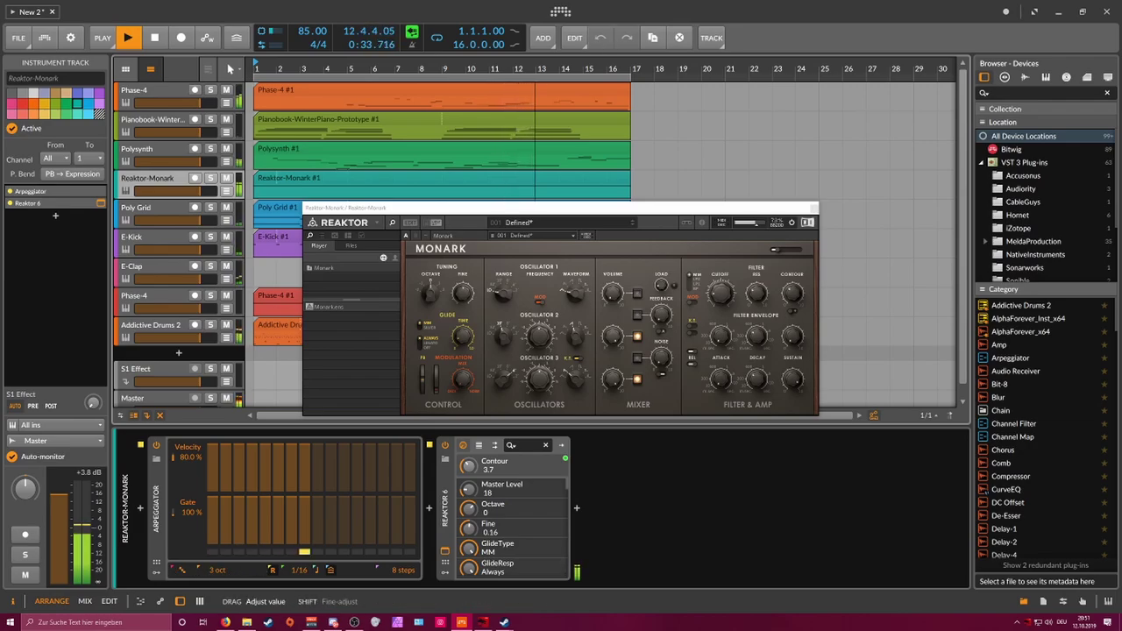
drag(217, 570, 217, 561)
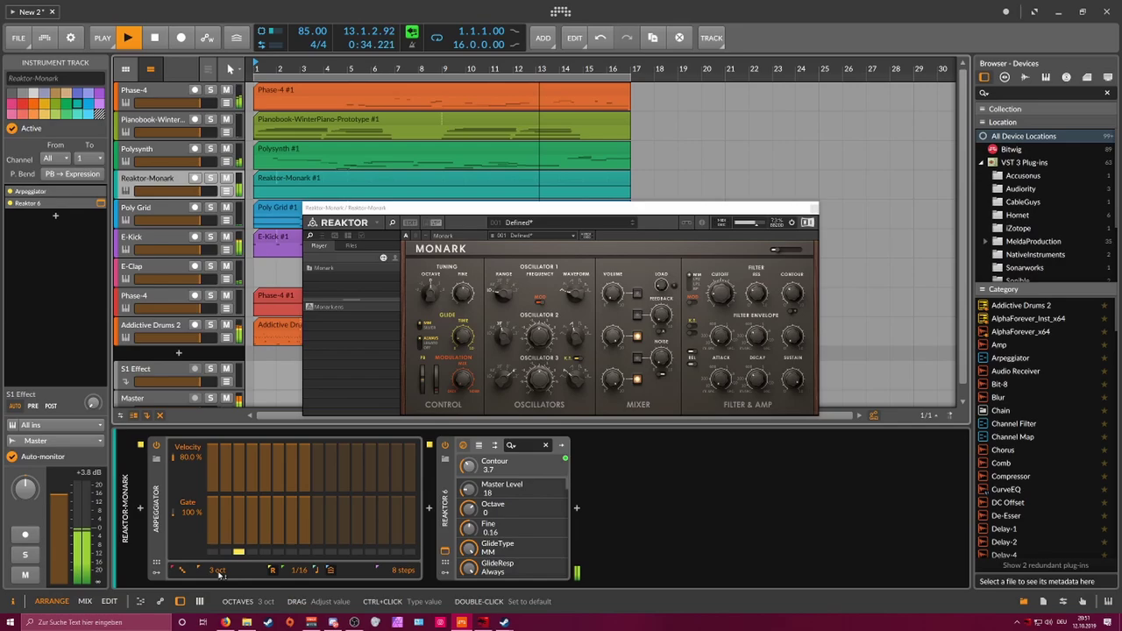
click(777, 252)
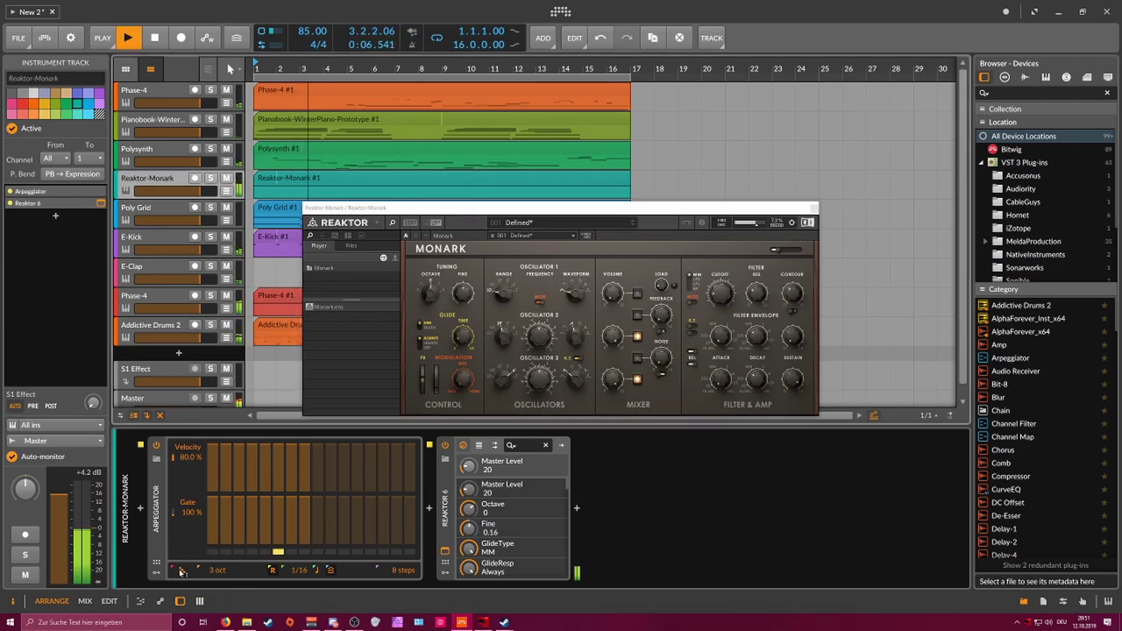
Step: Try arpeggiator ranges of 1 and 2 octaves with Monark's window closed, briefly soloing the Reaktor-Monark track
drag(182, 572, 182, 575)
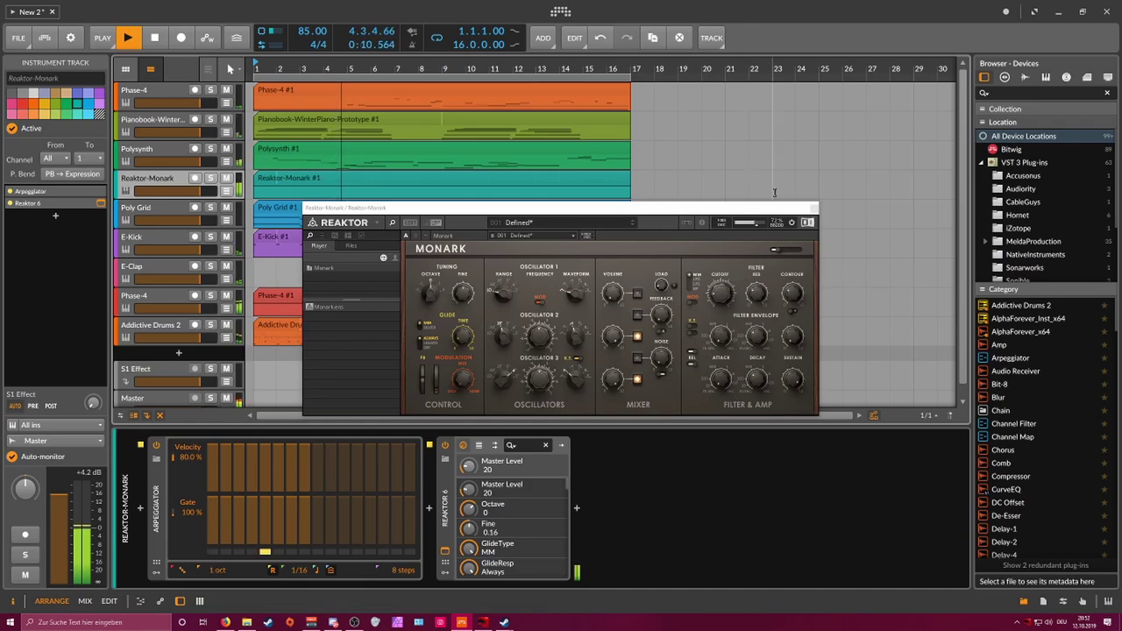
click(813, 209)
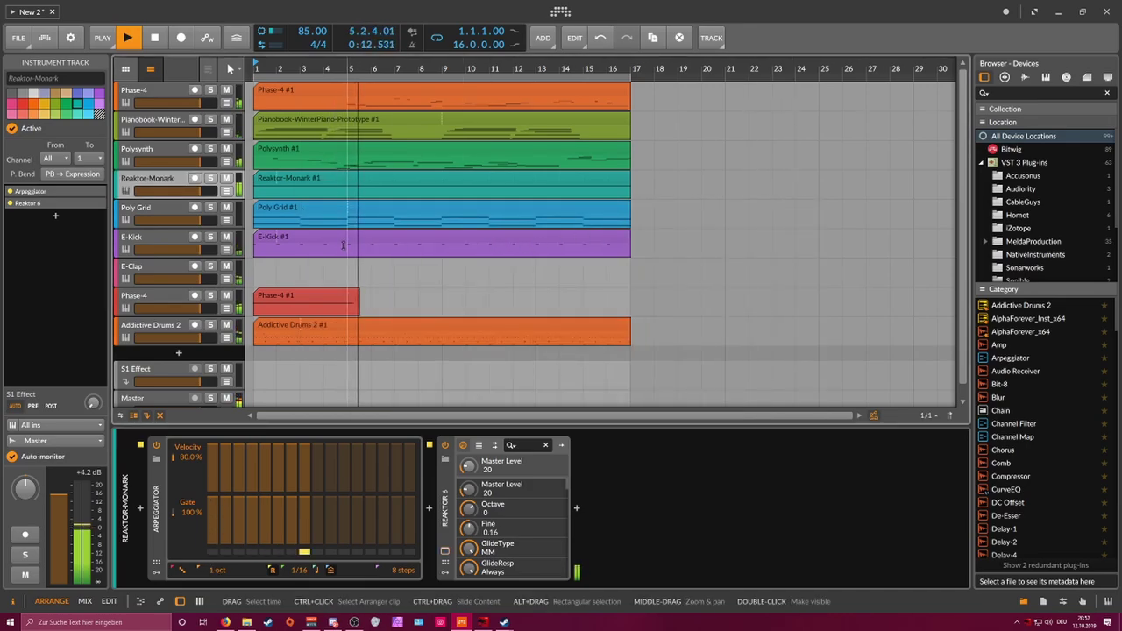
click(210, 178)
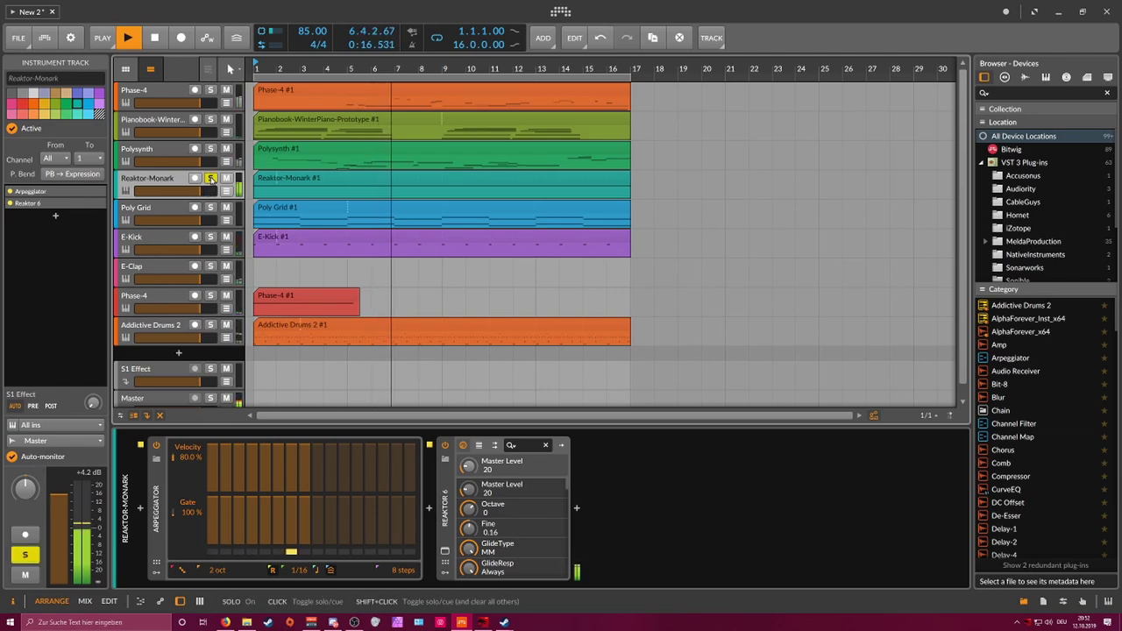
click(210, 178)
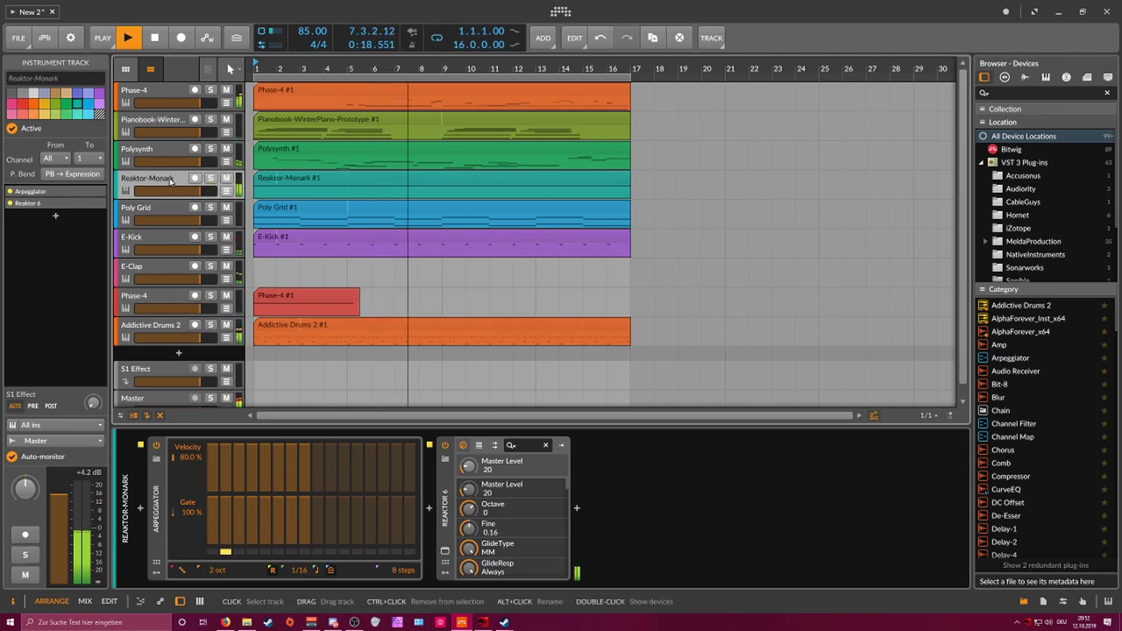
Step: Rename the Reaktor-Monark track to Bass and set its arpeggiator range to 3 octaves
double_click(170, 178)
text(Bass)
key(Return)
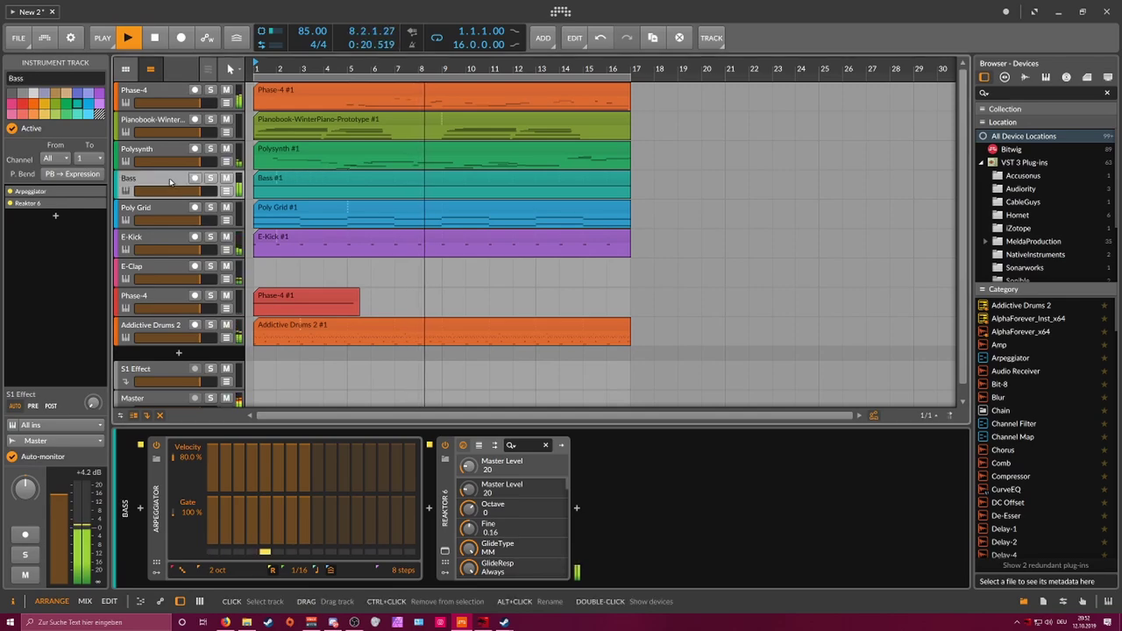
drag(214, 572, 215, 561)
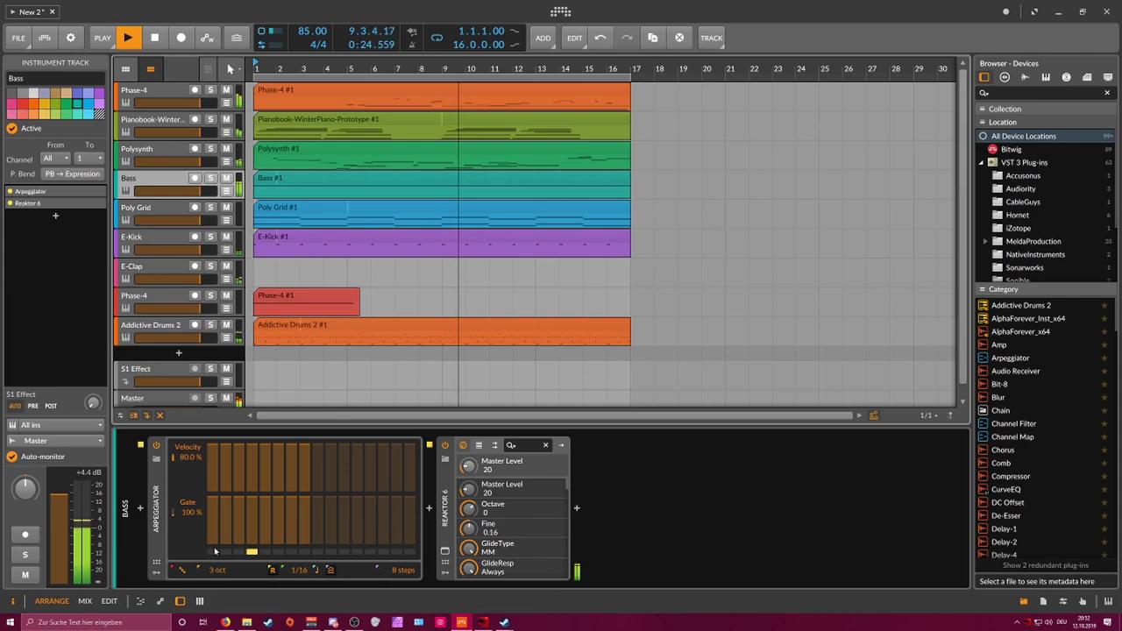
Step: Briefly solo the Bass track to check its sound, and look over its Monark settings
click(211, 178)
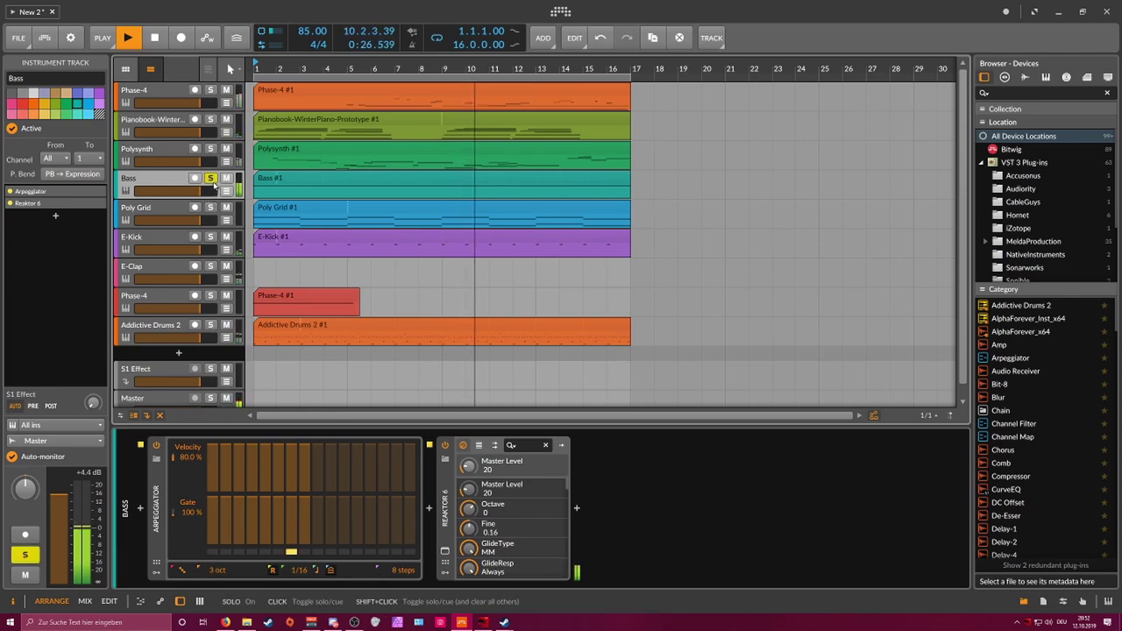
click(211, 180)
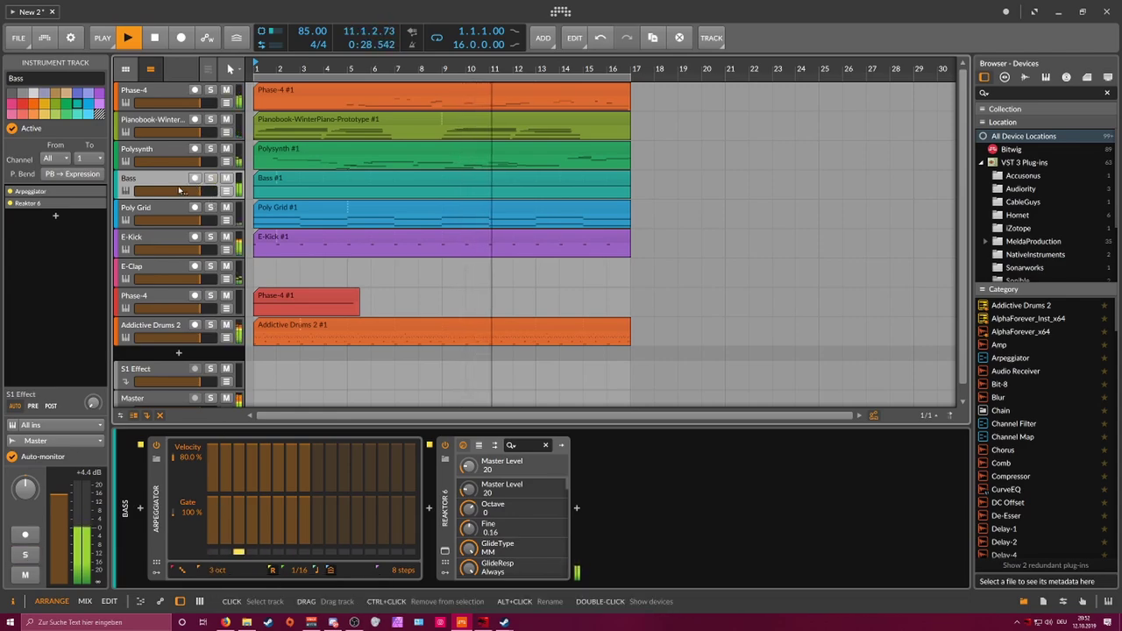
click(445, 550)
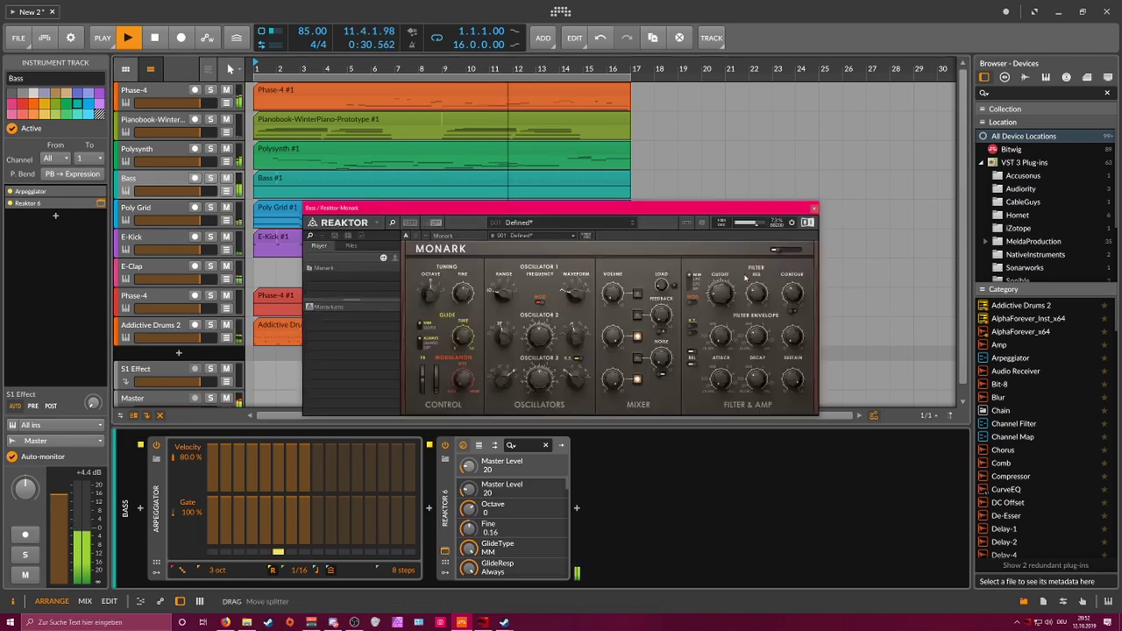
click(813, 210)
Step: Adjust the kick's Cut filter range in Addictive Drums 2 and look at the snare's settings
click(151, 331)
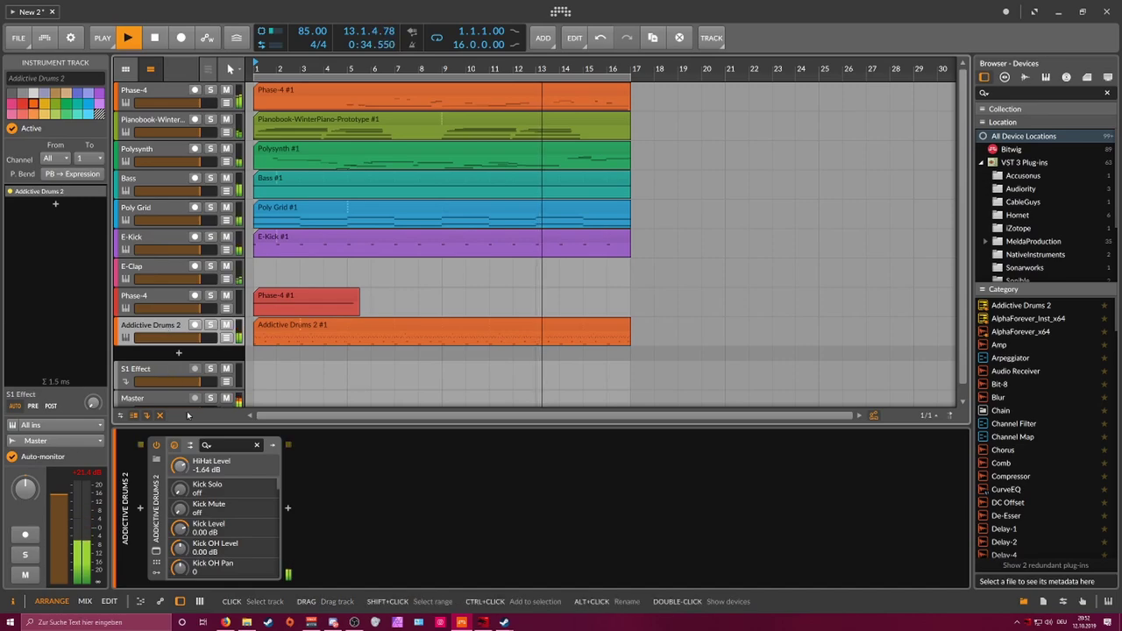
click(157, 551)
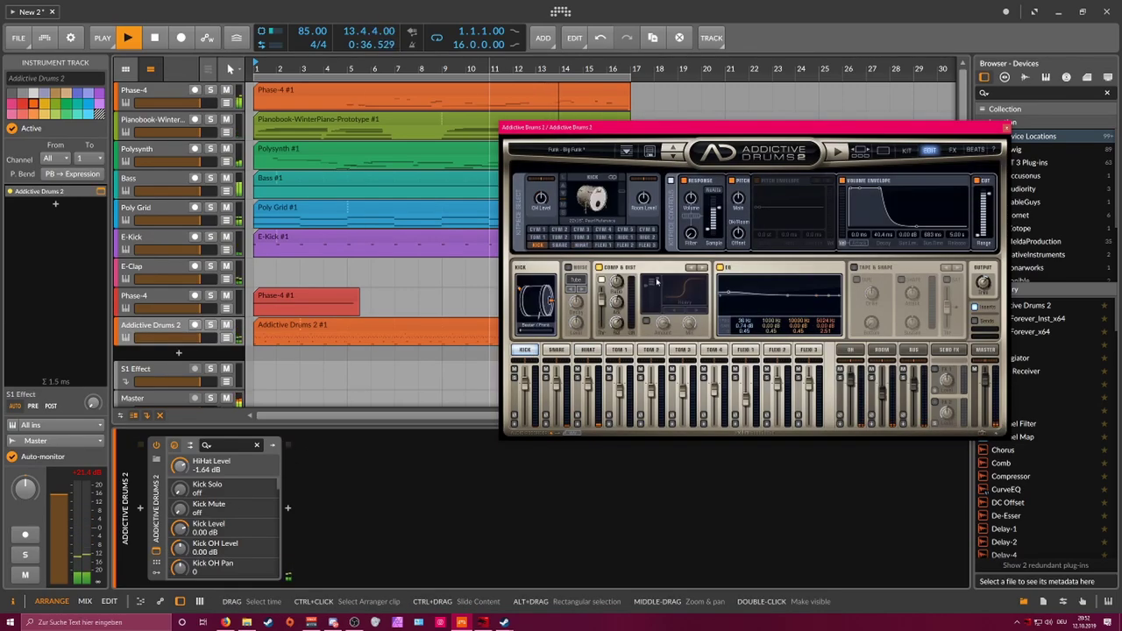
drag(990, 195, 989, 214)
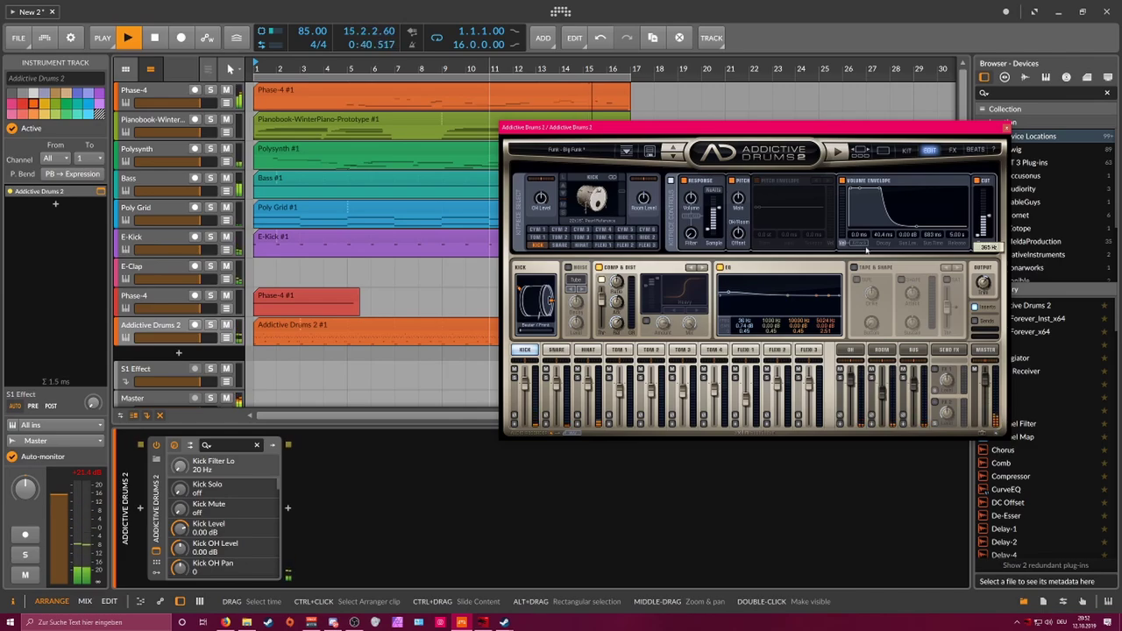
click(559, 350)
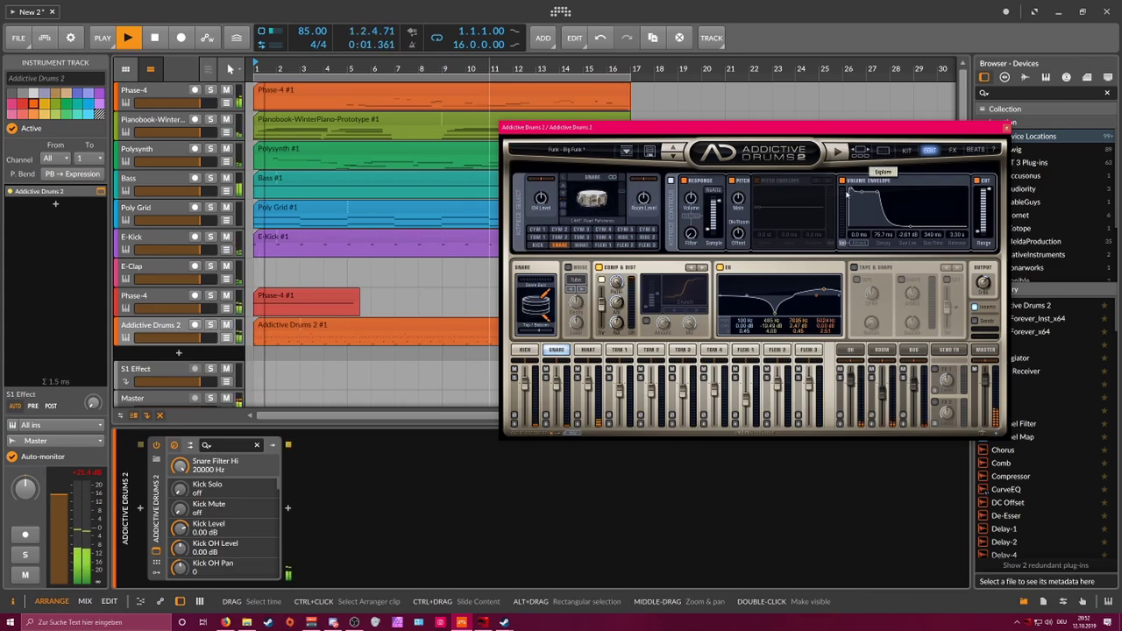
click(1006, 128)
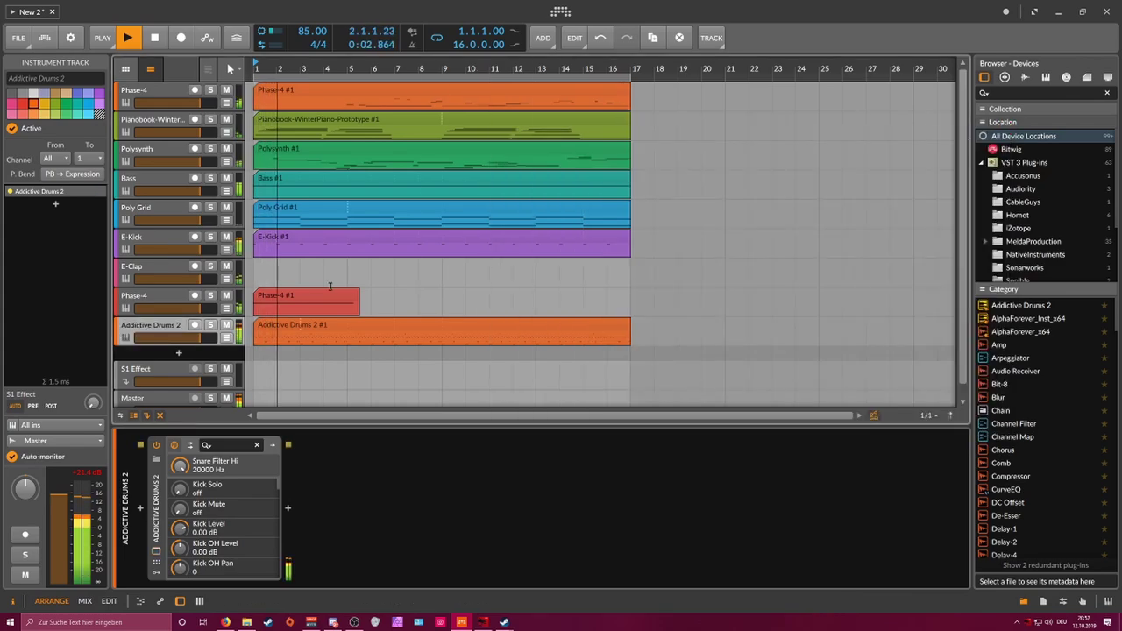
Step: Select all F#1 notes in the Addictive Drums 2 clip and set their mean velocity to 56.4 %
double_click(272, 325)
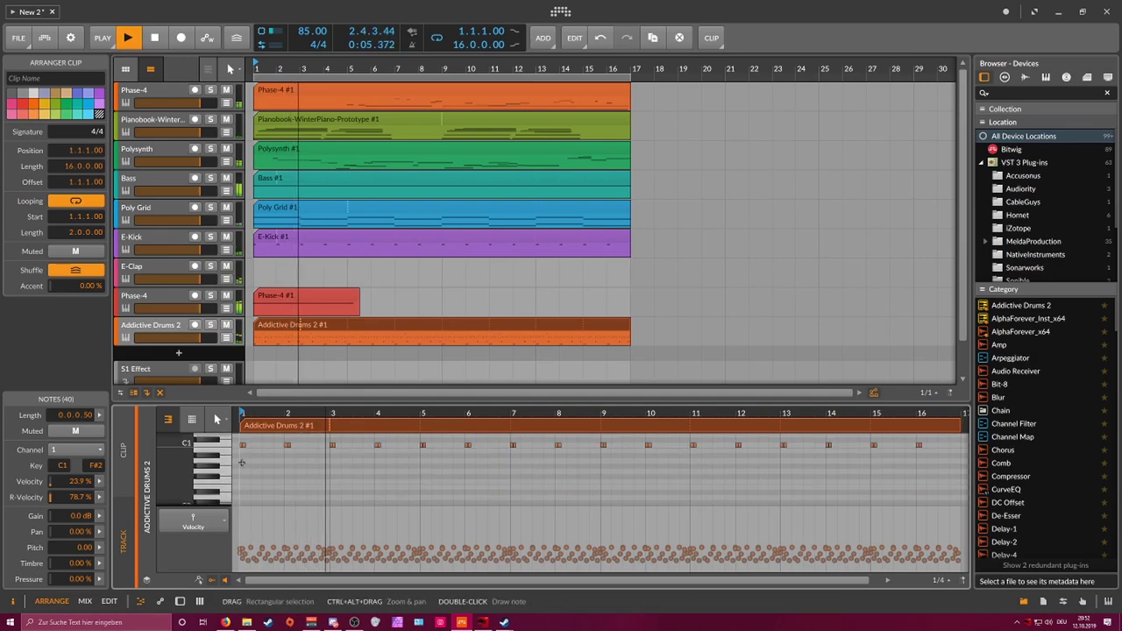
scroll(242, 463, up, 2)
click(218, 468)
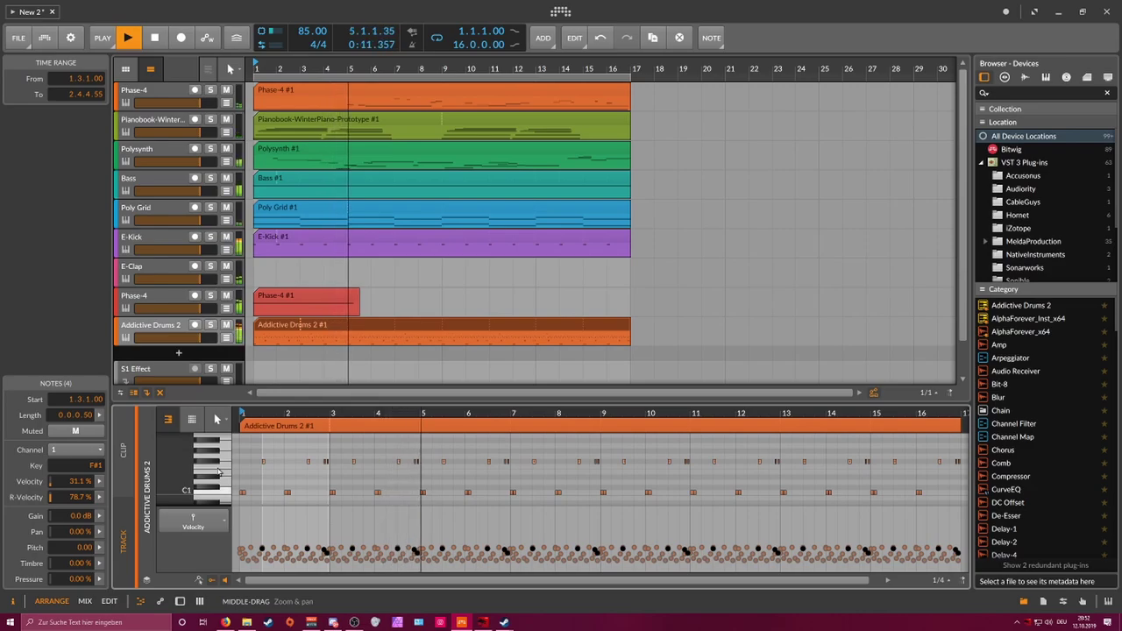
click(98, 481)
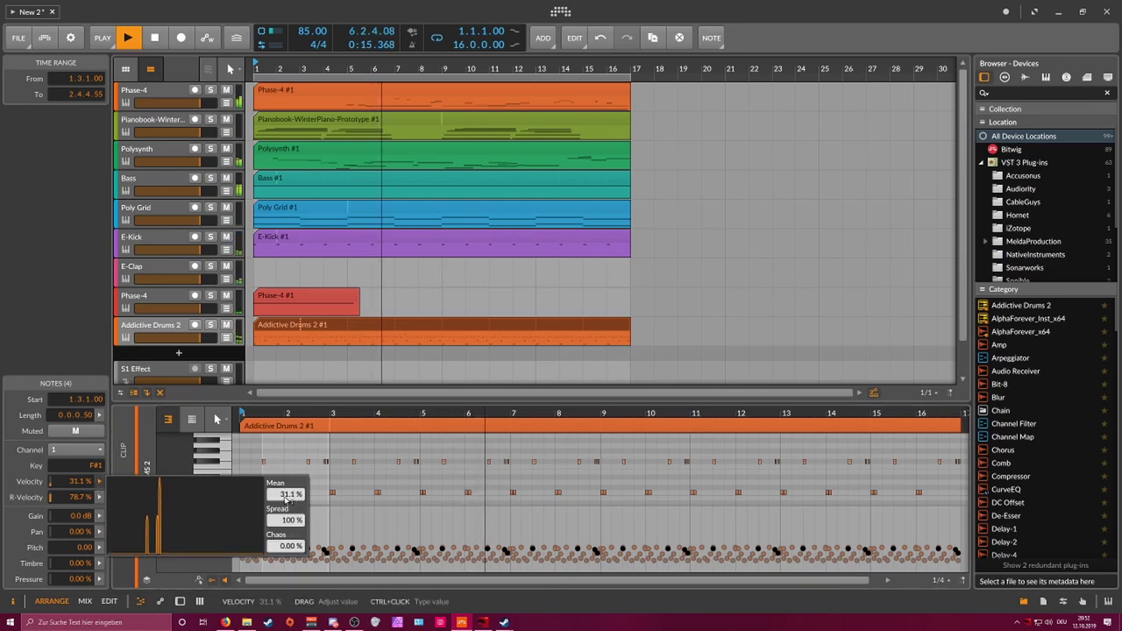
drag(288, 497, 288, 438)
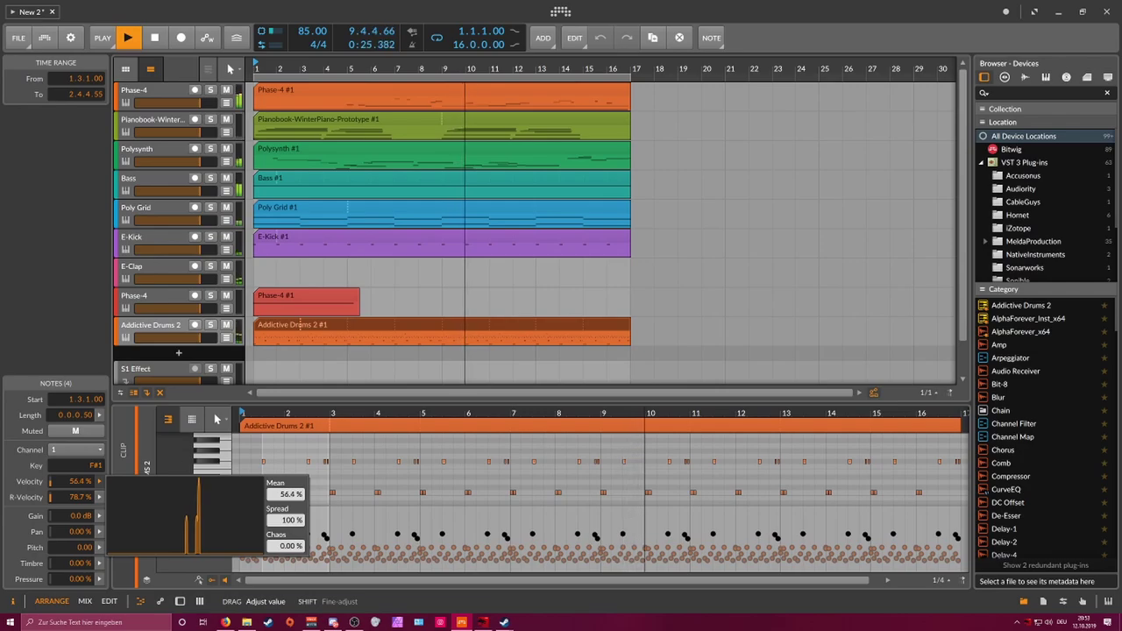
Step: Transpose the paired F#1 notes closing the two-bar drum pattern down to F1 and lower their velocity to 17.4 %
drag(287, 437, 331, 468)
click(285, 467)
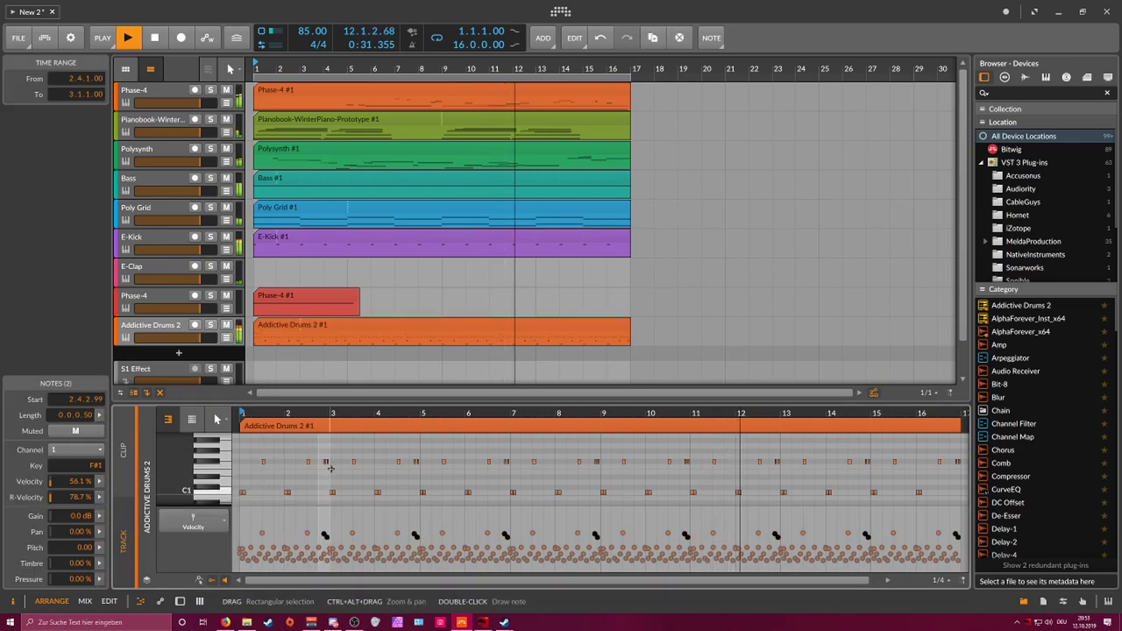
key(Down)
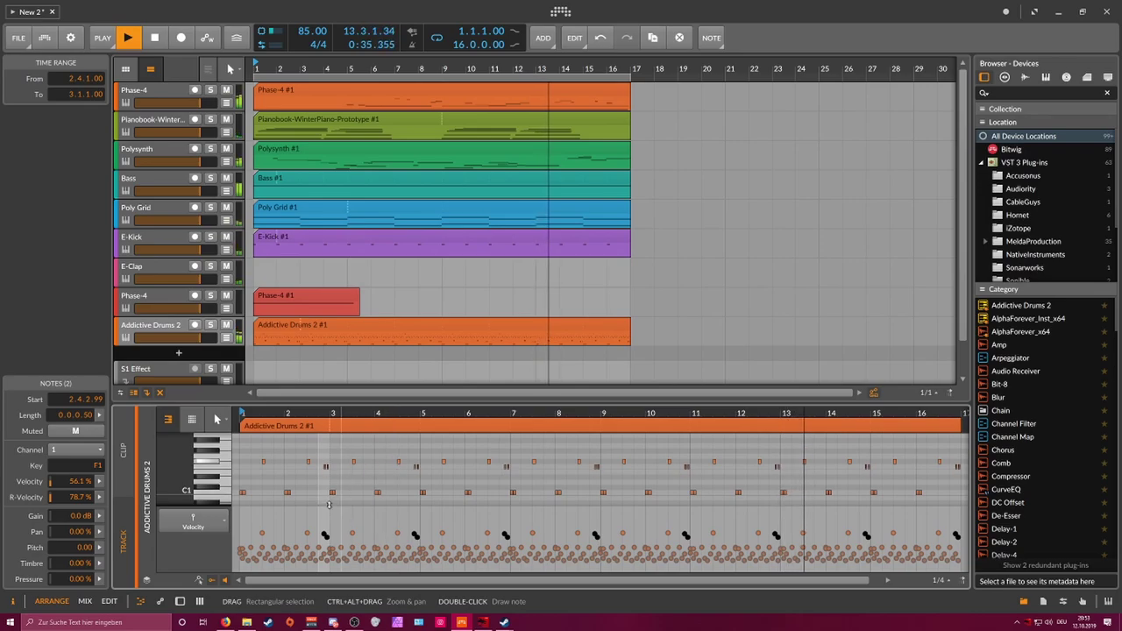
drag(324, 535, 323, 556)
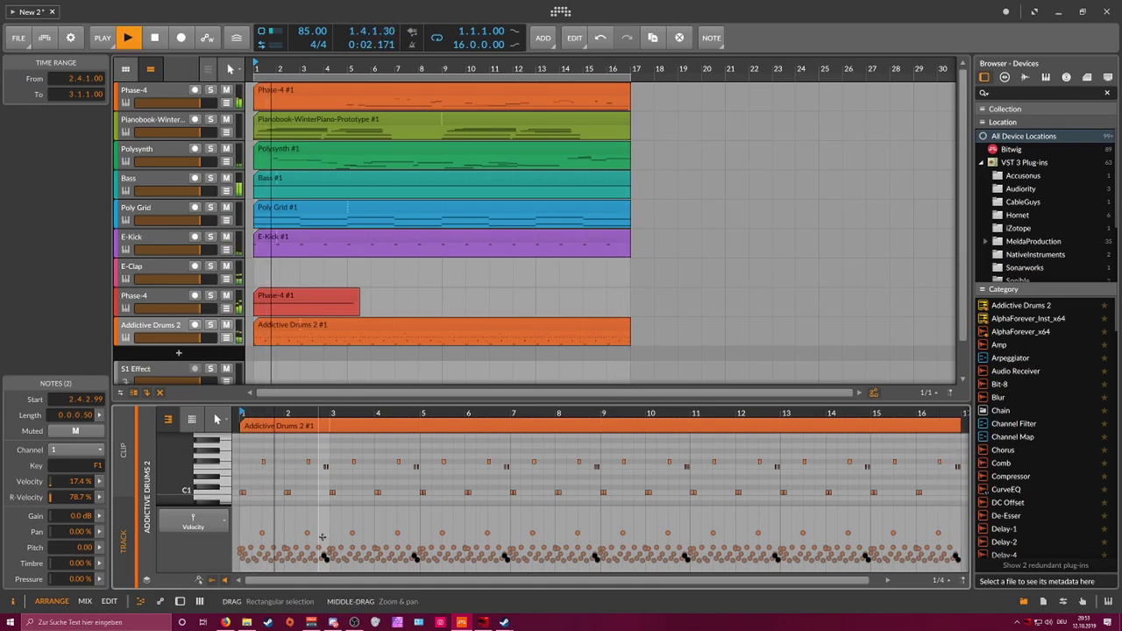
key(d)
click(287, 510)
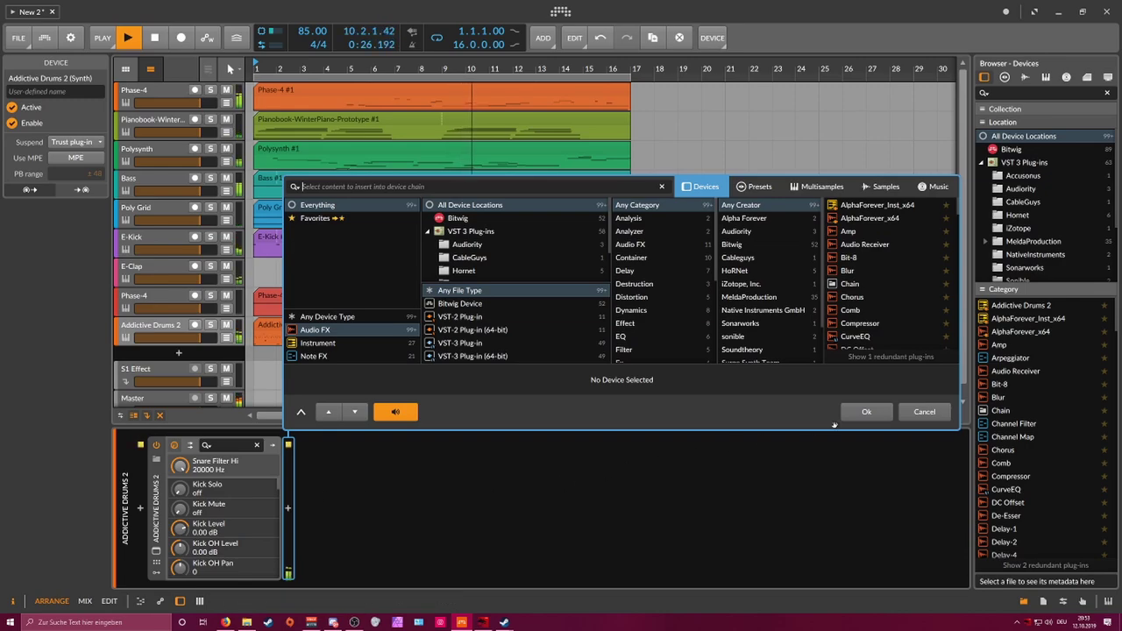
click(922, 412)
Step: Add an audio track below Addictive Drums 2 and switch its Stereo In input to constant monitoring, leaving recording disarmed
scroll(219, 339, down, 1)
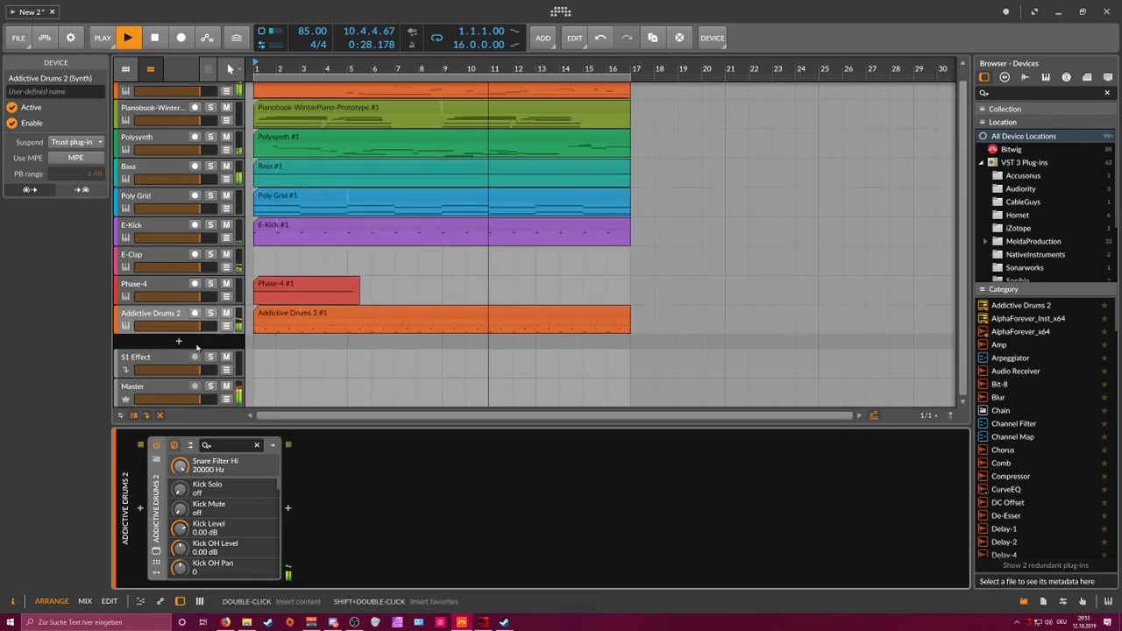
right_click(200, 343)
click(200, 343)
right_click(200, 342)
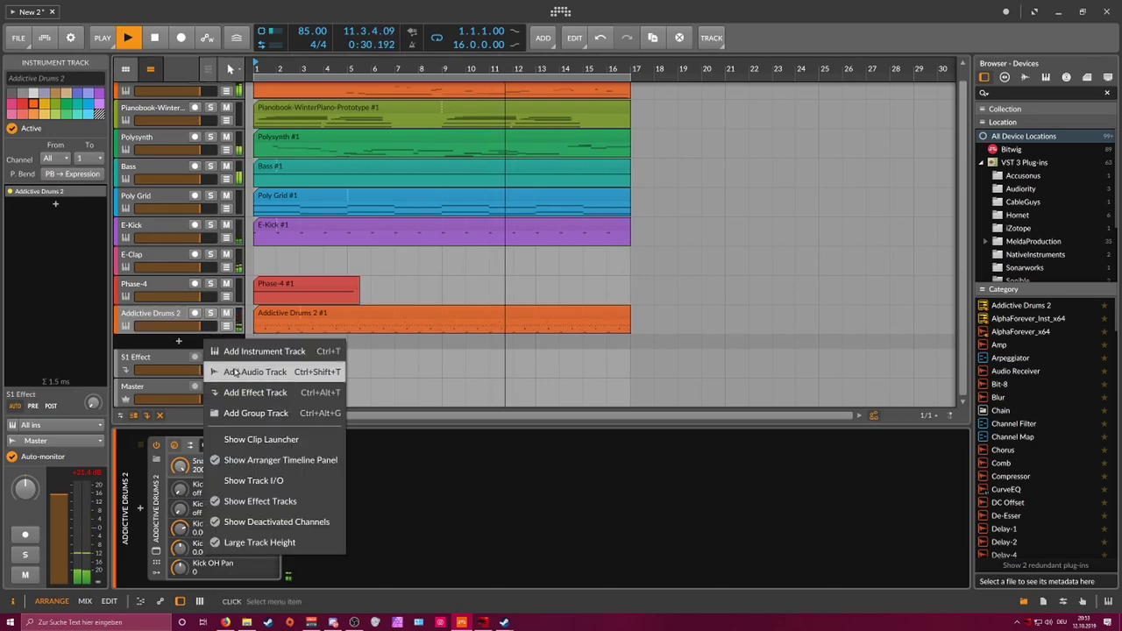
click(235, 372)
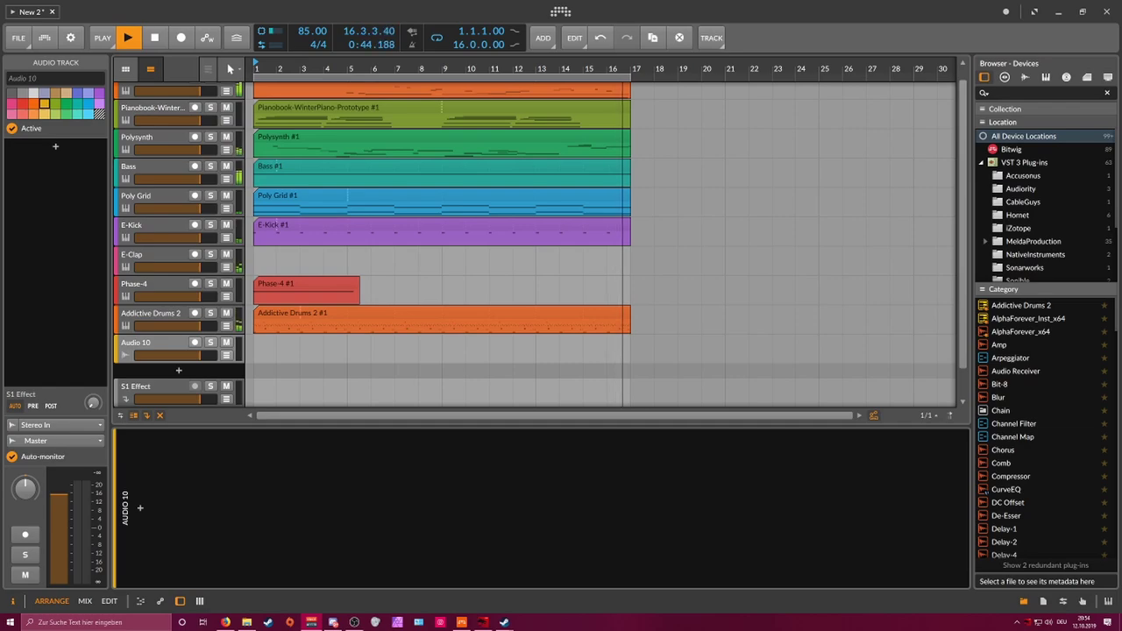
click(194, 343)
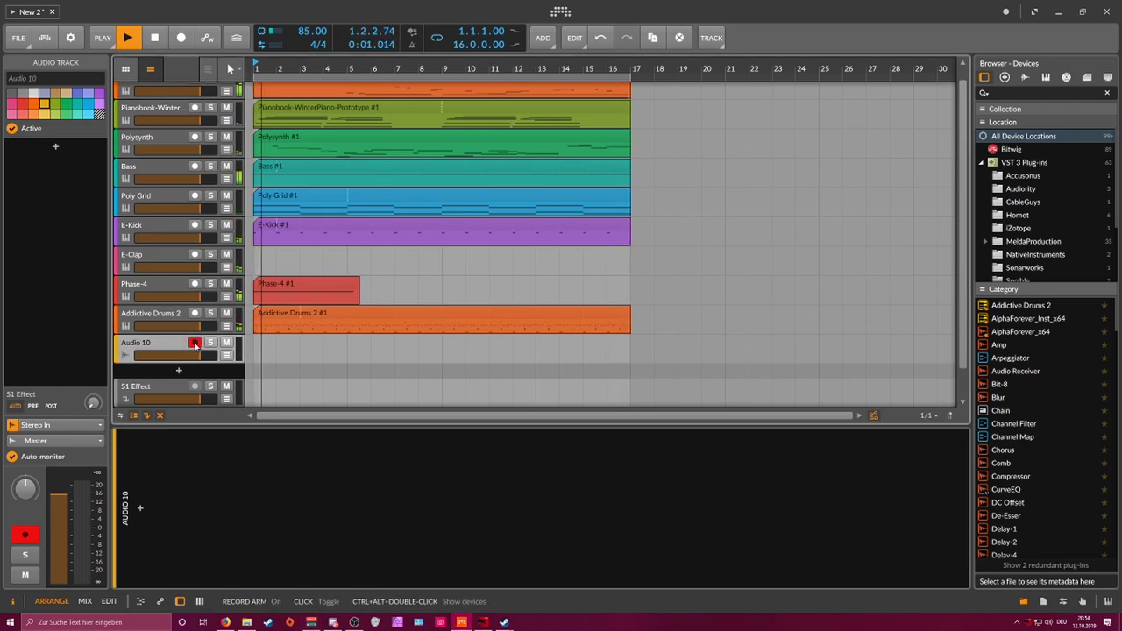
click(195, 343)
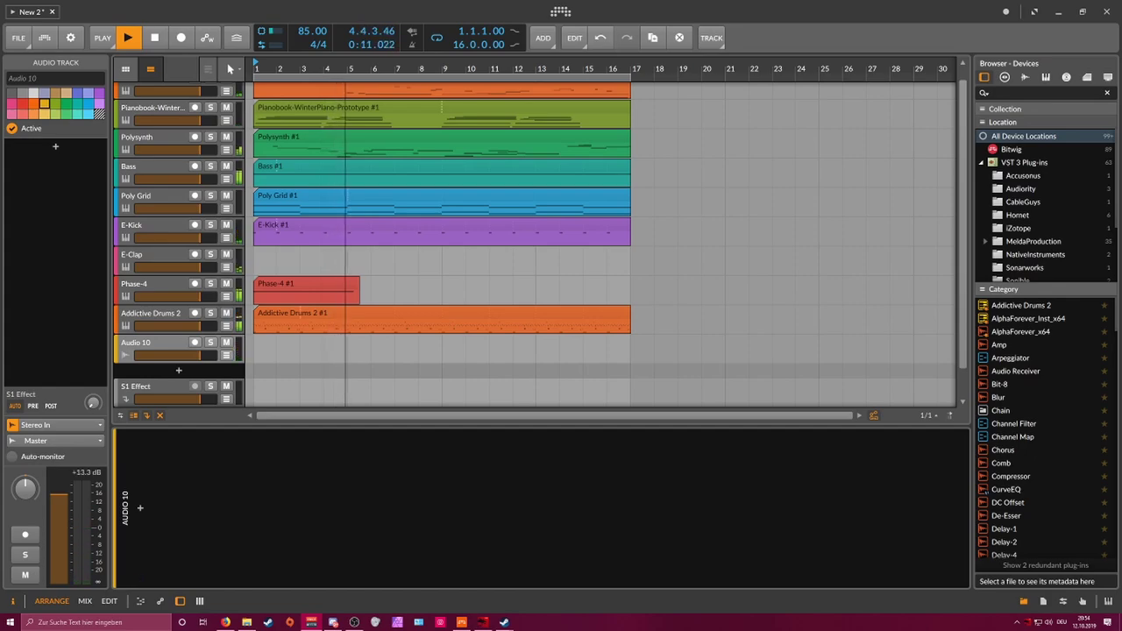
Step: Find the MAutoPitch plug-in and insert it on the new audio track
double_click(148, 507)
text(pitch)
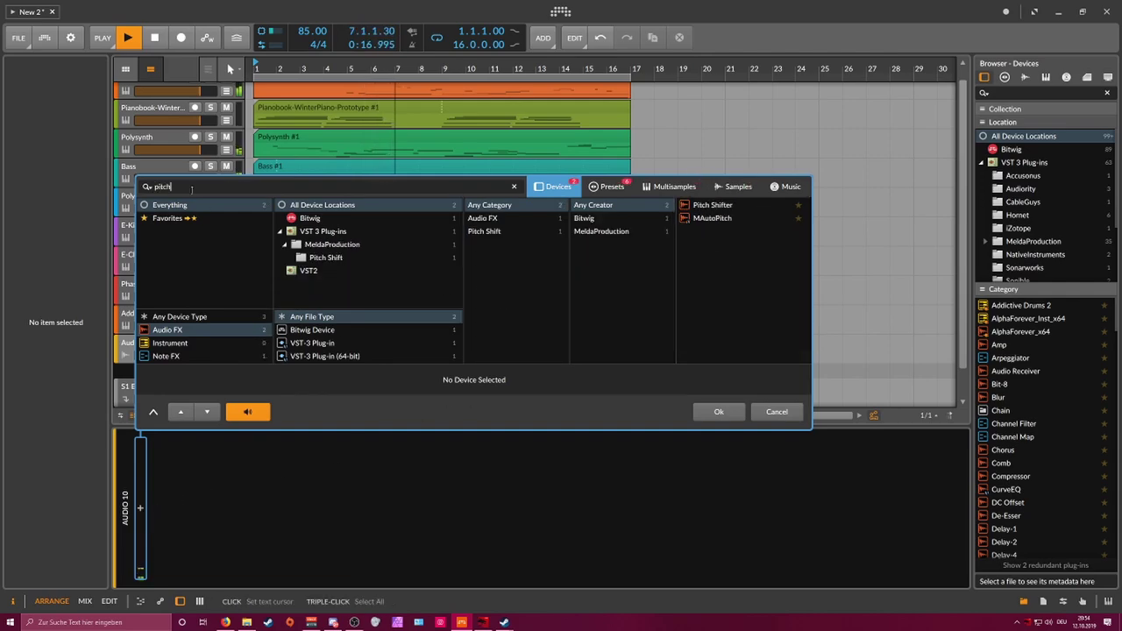
text(maut)
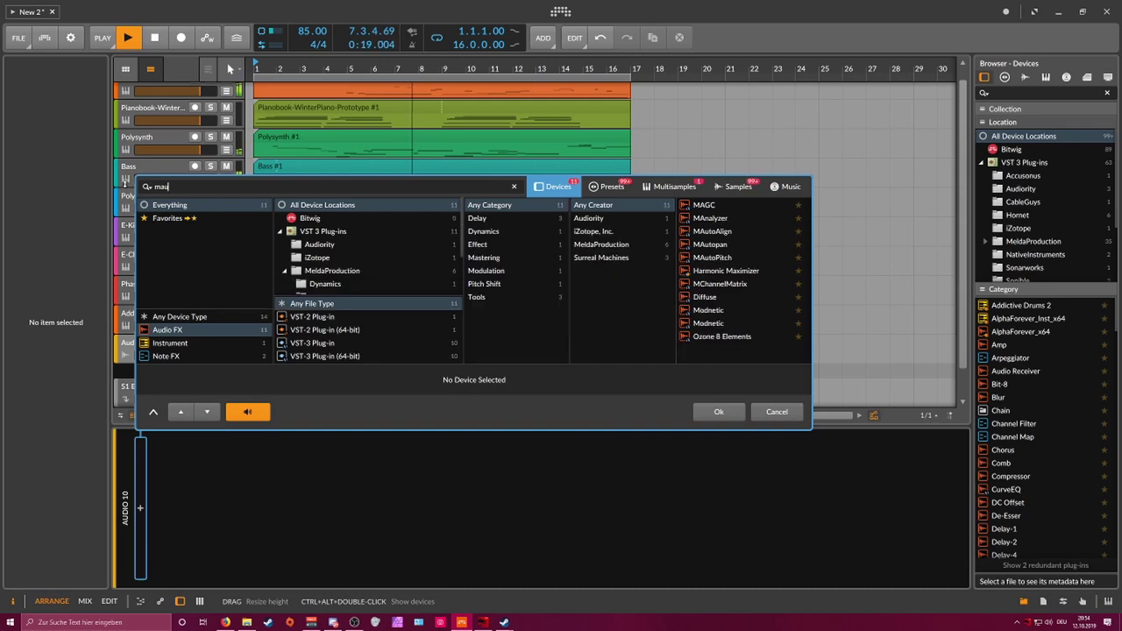
key(Down)
key(Down)
key(Down)
key(Return)
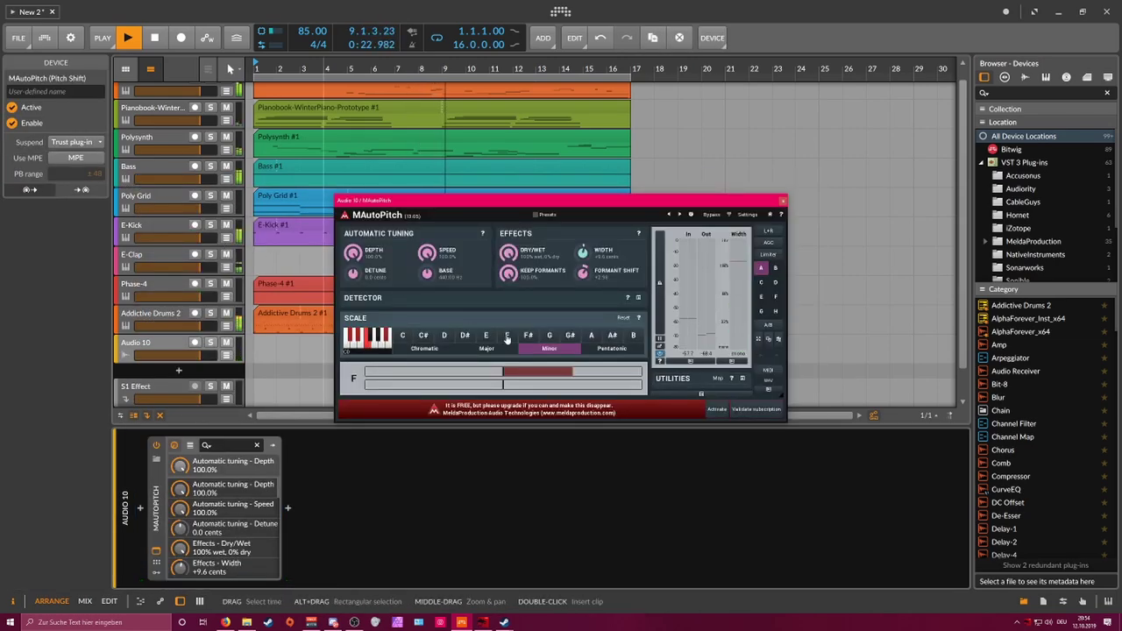
Step: Adjust MAutoPitch's Minor scale and set its width to +7.2 cents and formant shift to -2.11
click(461, 341)
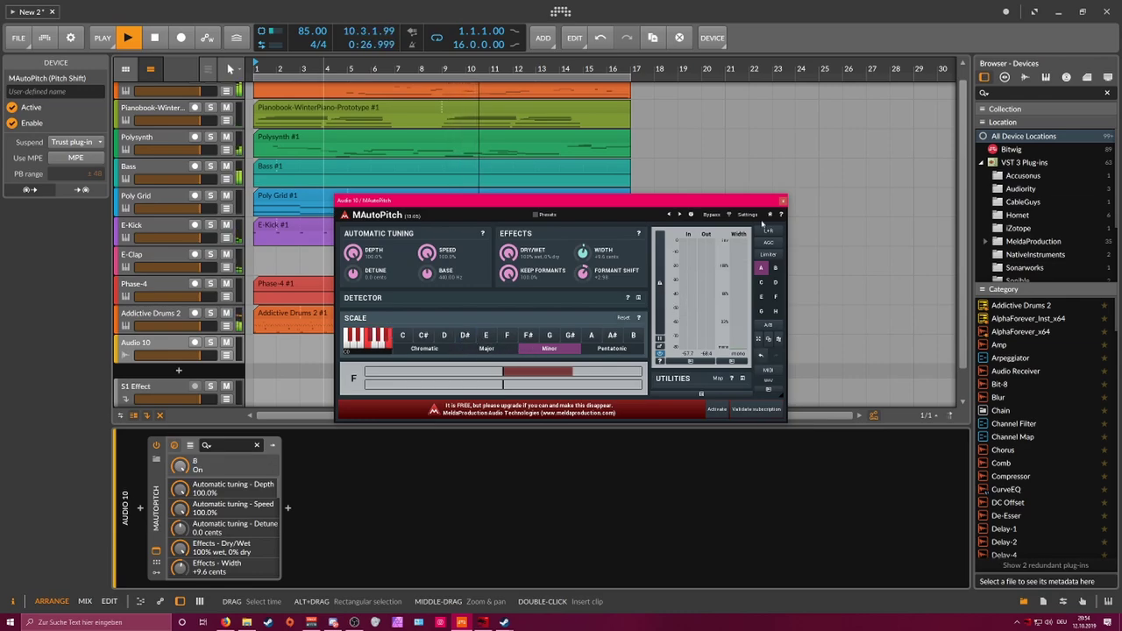
click(782, 203)
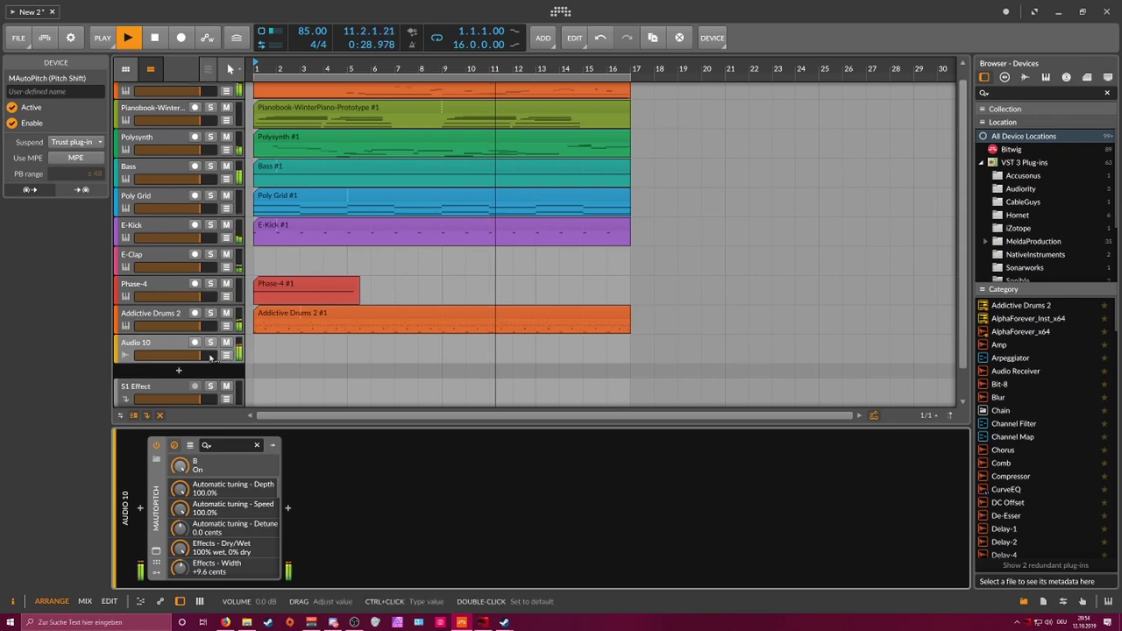
click(156, 550)
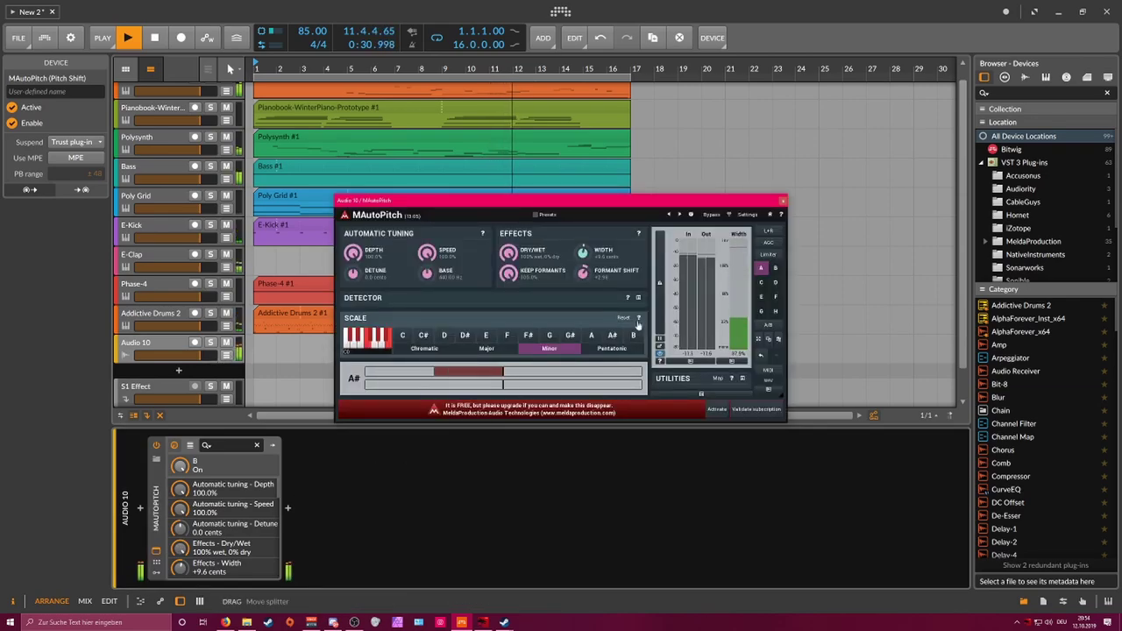
drag(604, 259, 585, 267)
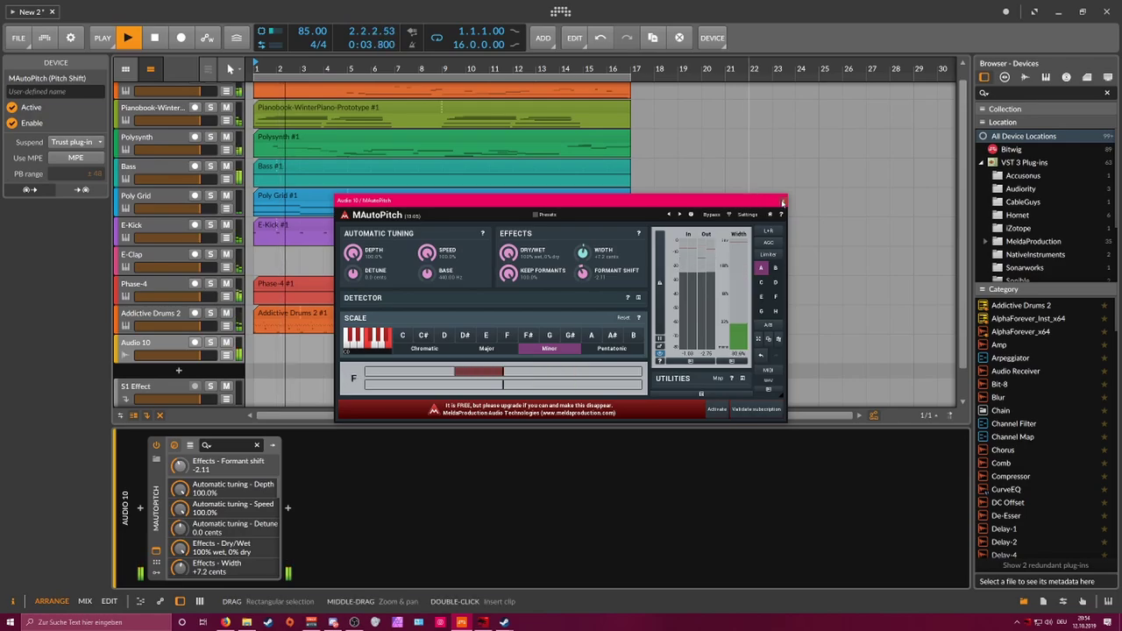
Step: Insert a Reverb device after MAutoPitch on the audio track
click(287, 508)
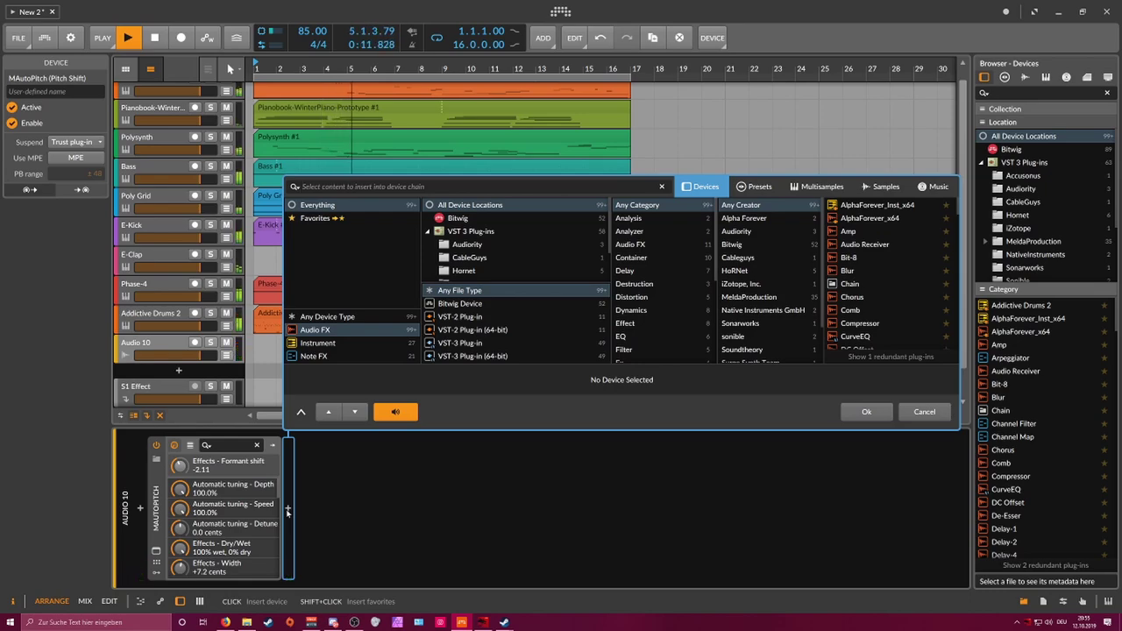
text(reverb)
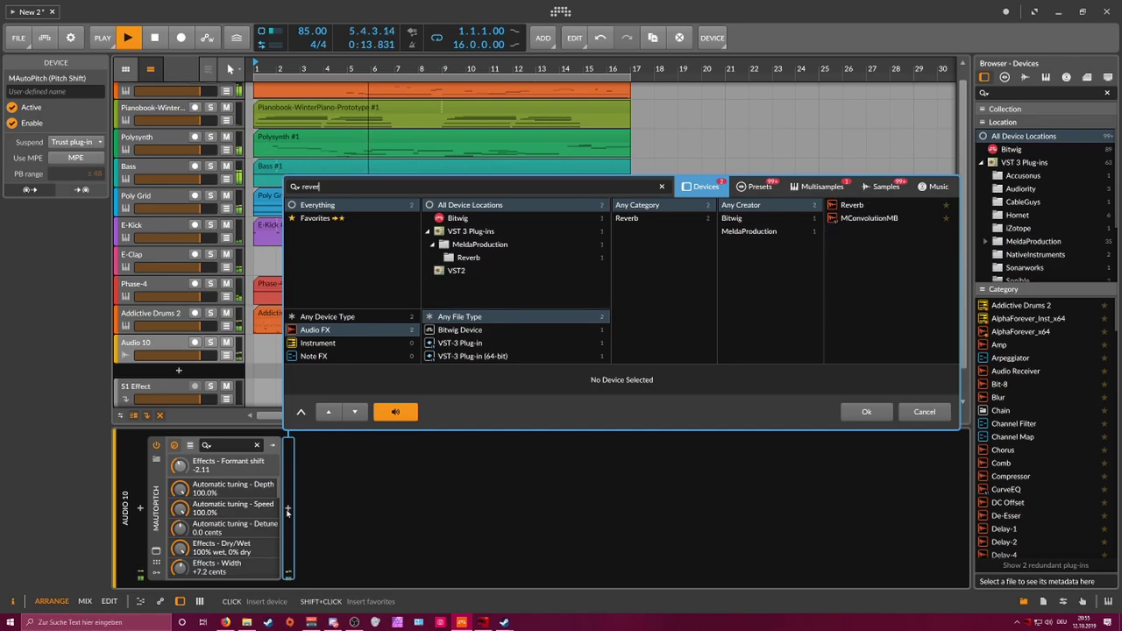
key(Return)
click(126, 512)
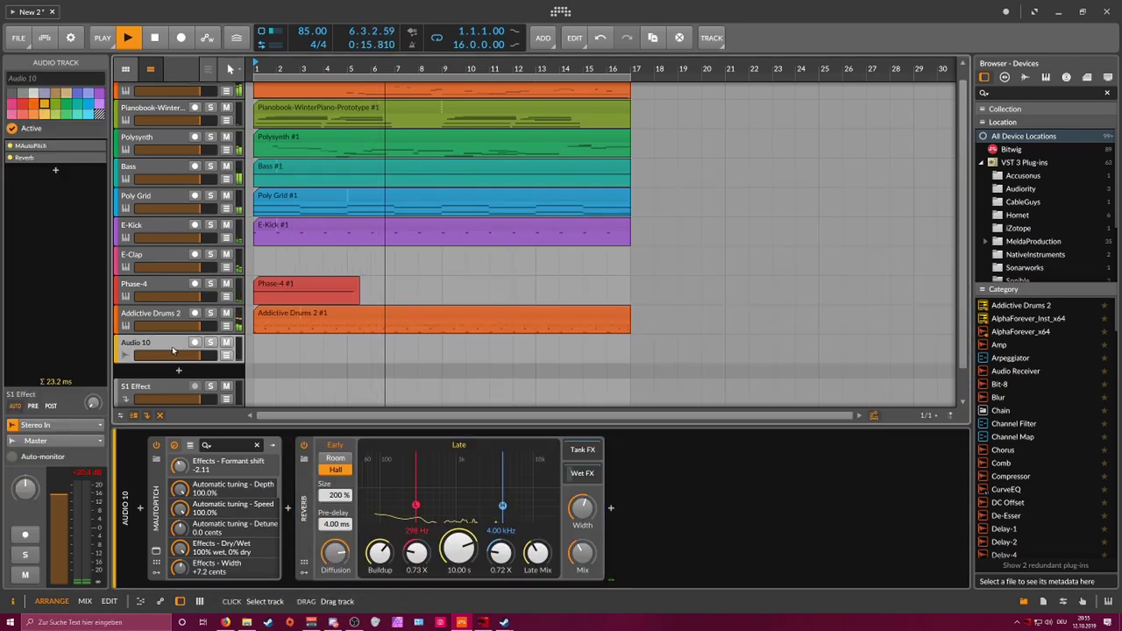
Step: Insert a Tool device ahead of MAutoPitch on the audio track and lower its amplitude
click(141, 509)
text(tgo)
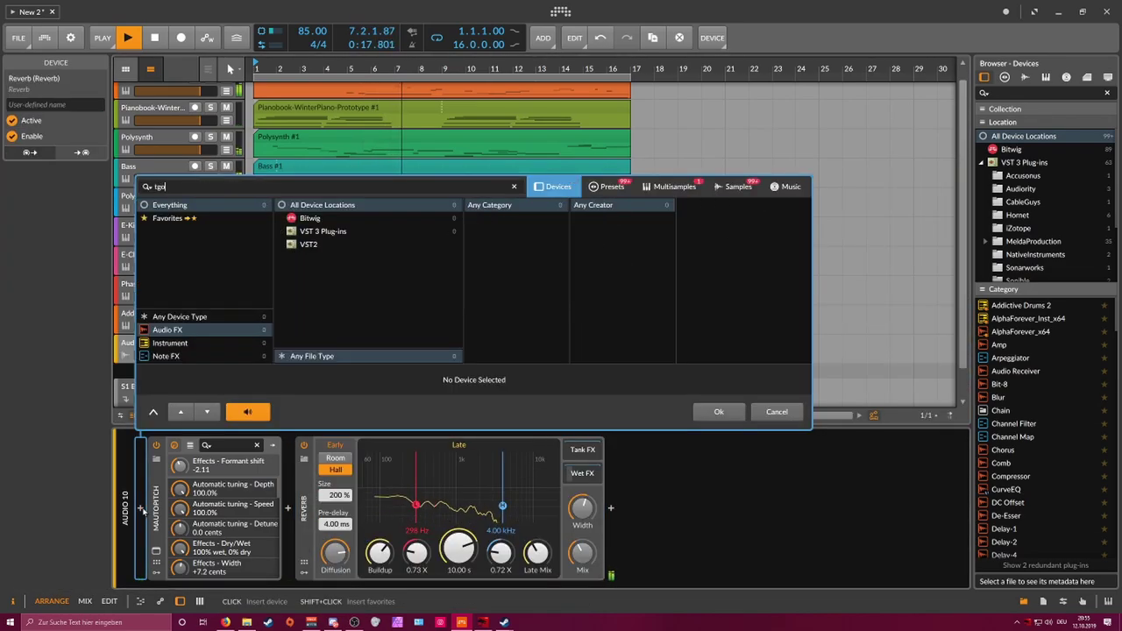
text(o)
key(BackSpace)
key(BackSpace)
key(BackSpace)
text(oo)
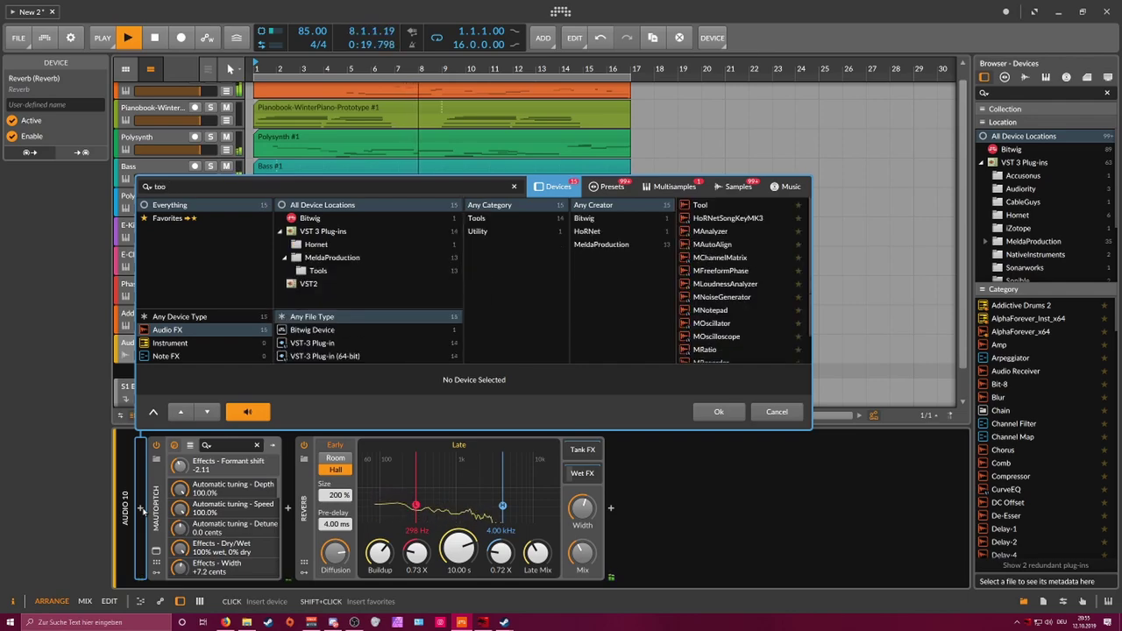
key(Return)
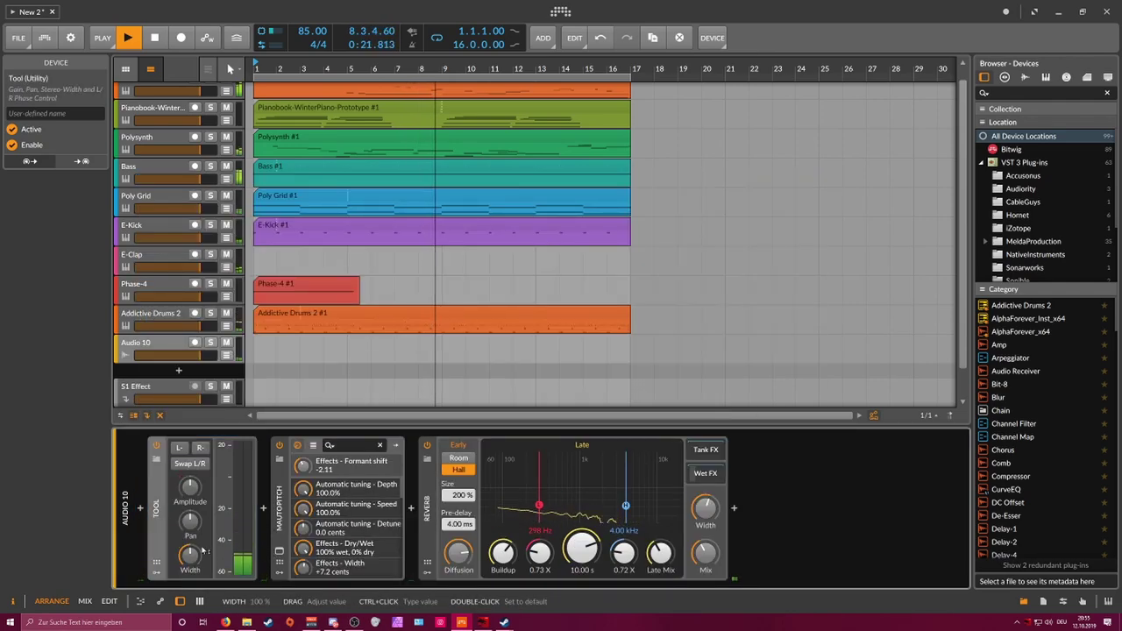
drag(190, 487, 190, 507)
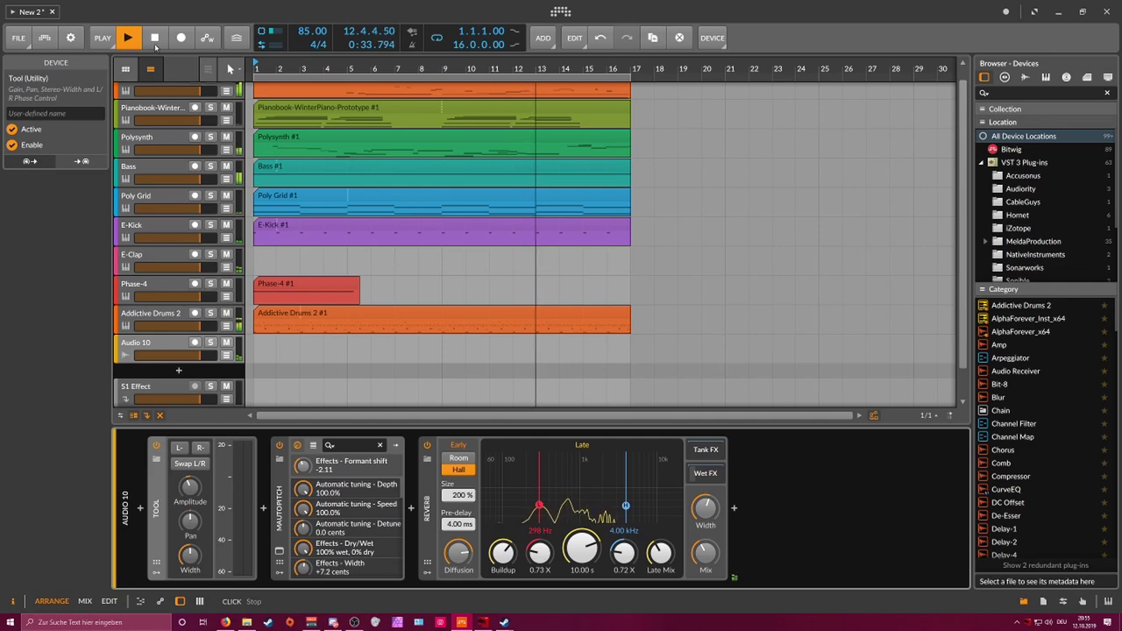
click(180, 38)
click(128, 38)
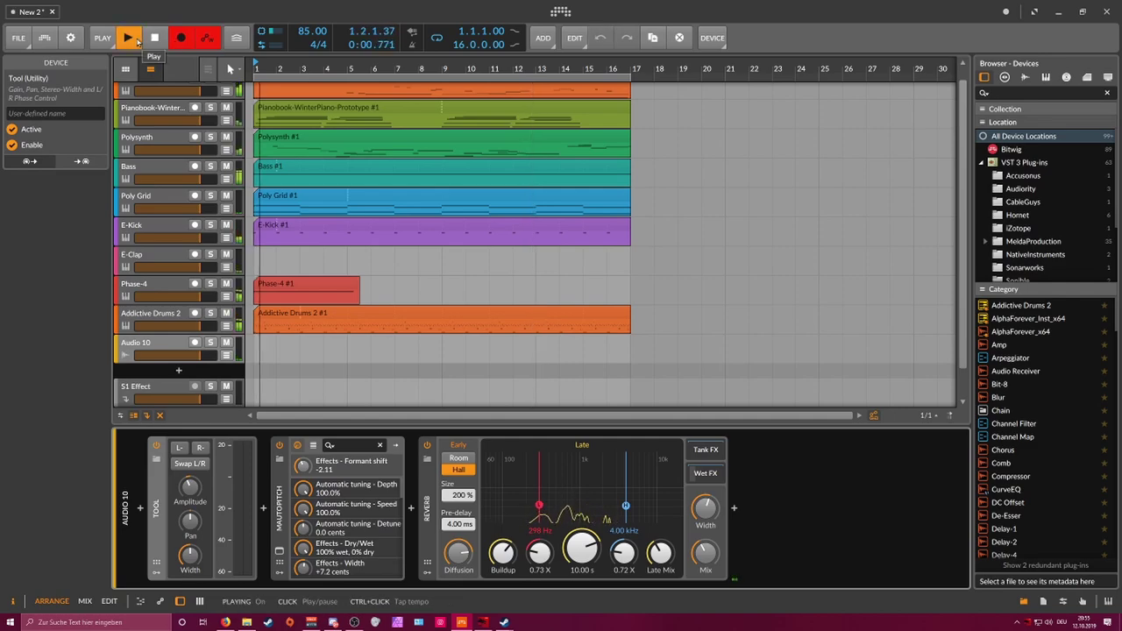
click(153, 39)
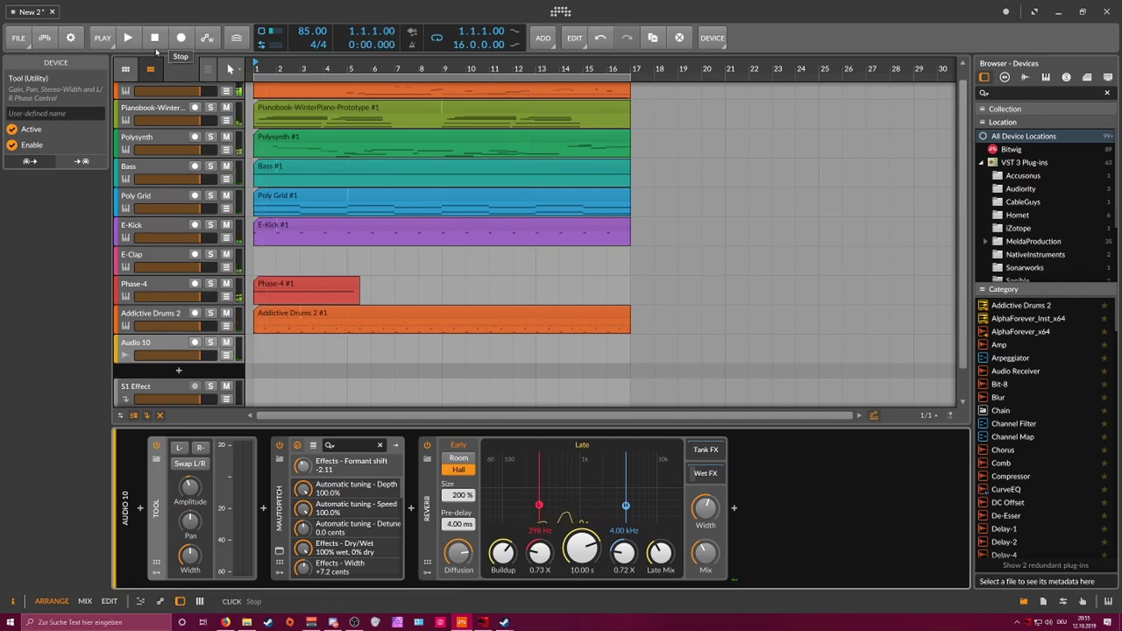
Step: Start an arrangement recording, arm the Audio 10 track, record the audio take on it and turn recording off
click(181, 37)
click(128, 38)
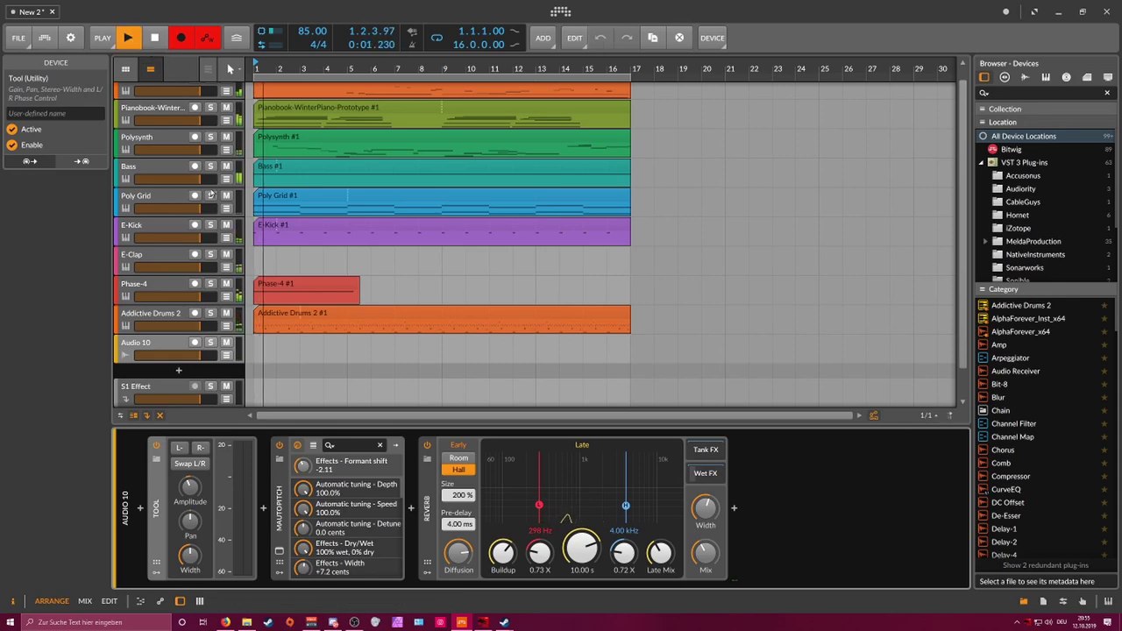
click(194, 342)
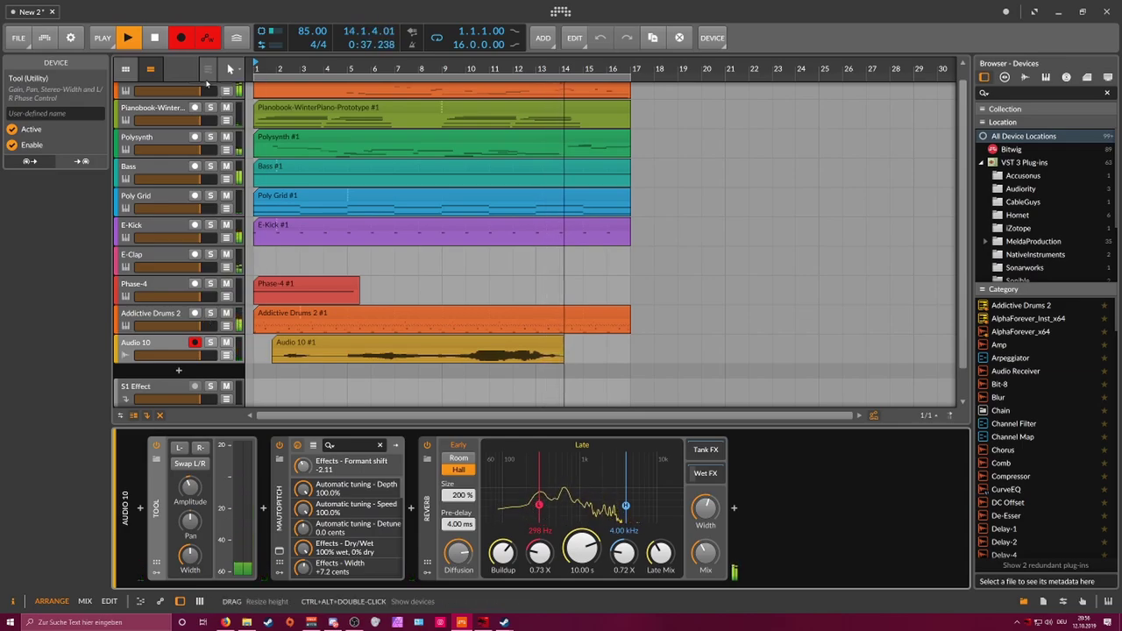
click(181, 38)
click(181, 344)
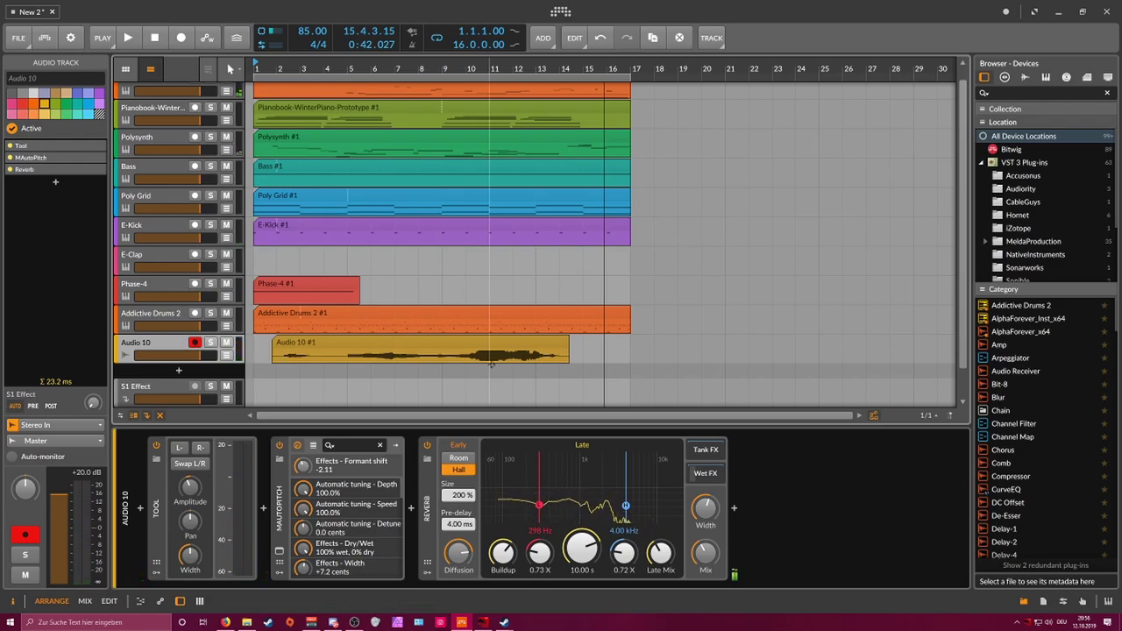
Step: Play back the recorded Audio 10 clip and adjust the Tool device's amplitude on that track
click(296, 343)
click(189, 487)
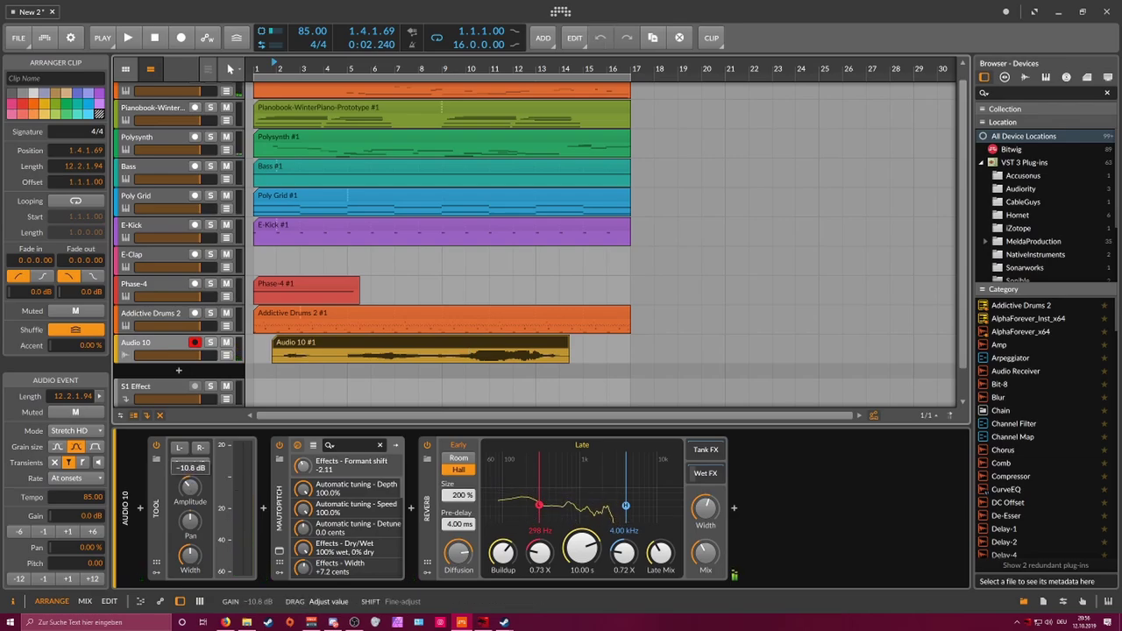
drag(189, 486, 192, 484)
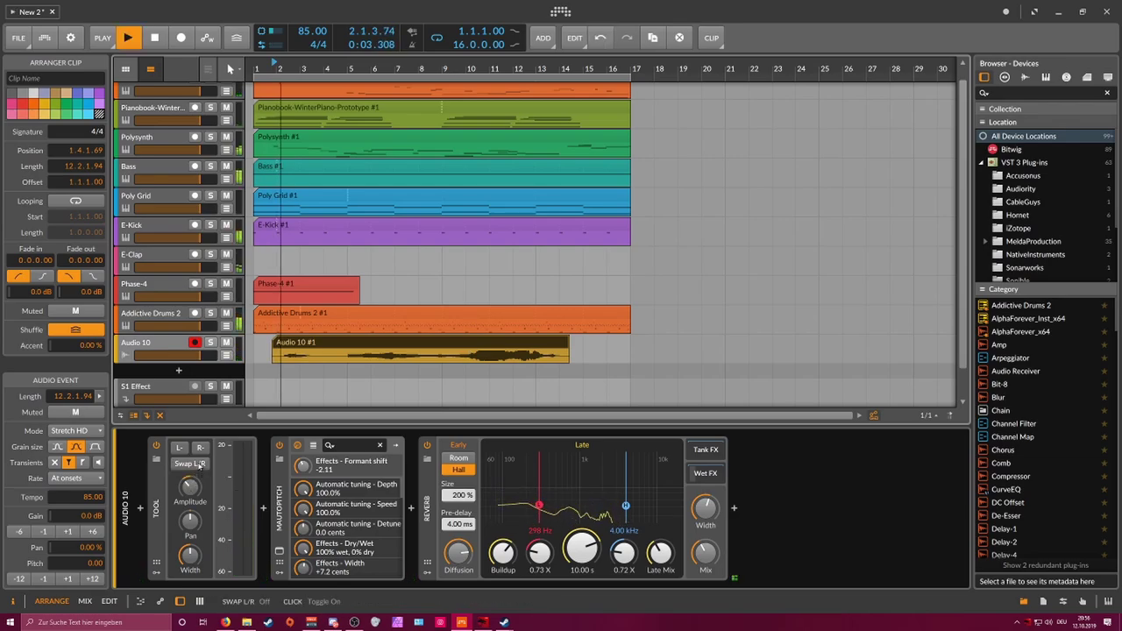
Step: Rename the Audio 10 track as Errrrr
click(169, 361)
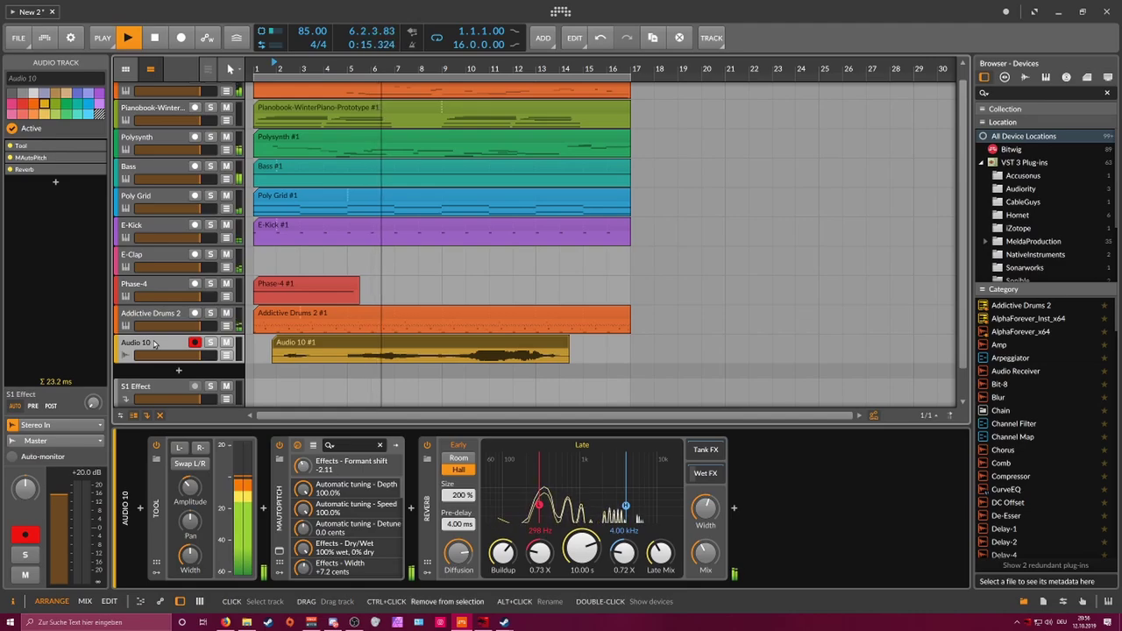
alt+click(154, 343)
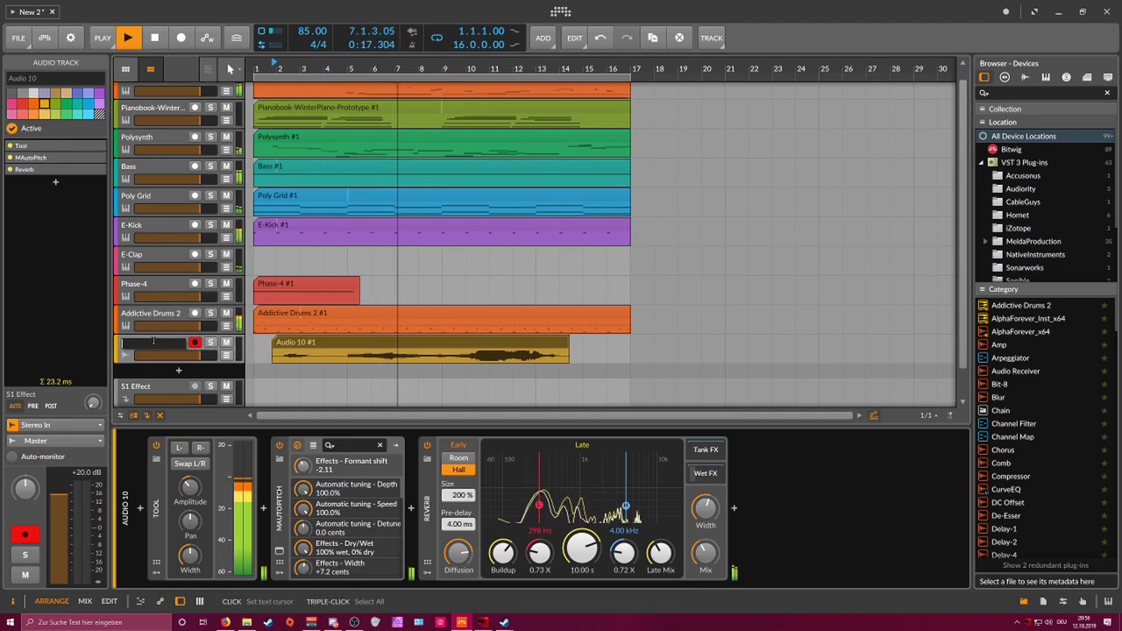
text(Errrrr)
key(Return)
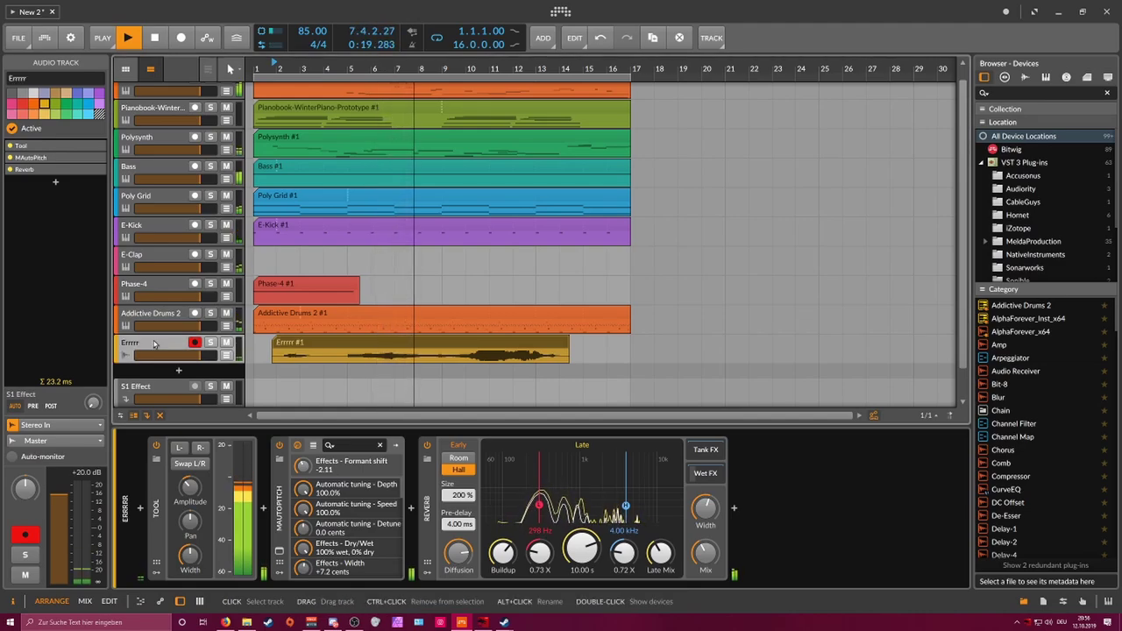
Step: Lower the Monark filter contour on the Bass track to 3.8 and close the synth's window
drag(366, 70, 388, 80)
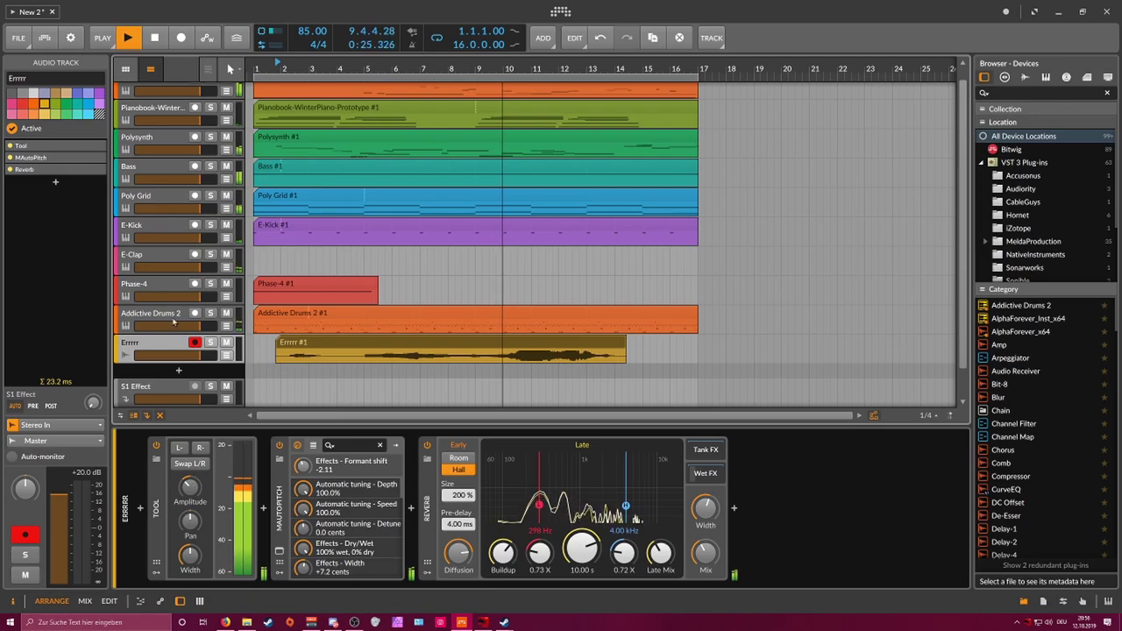
click(149, 169)
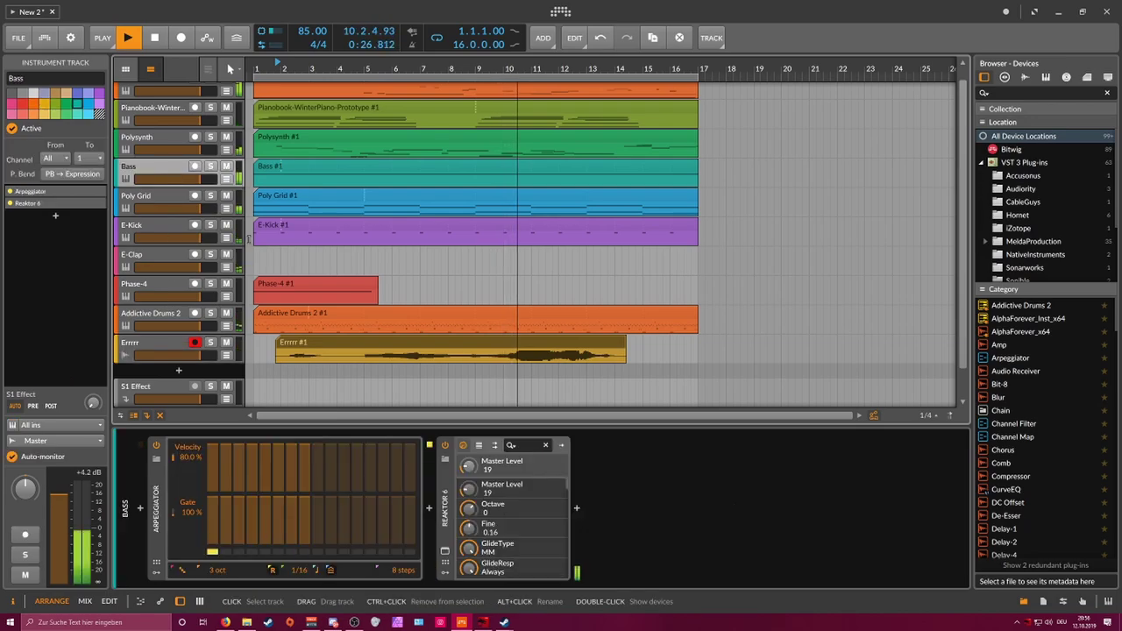
click(445, 552)
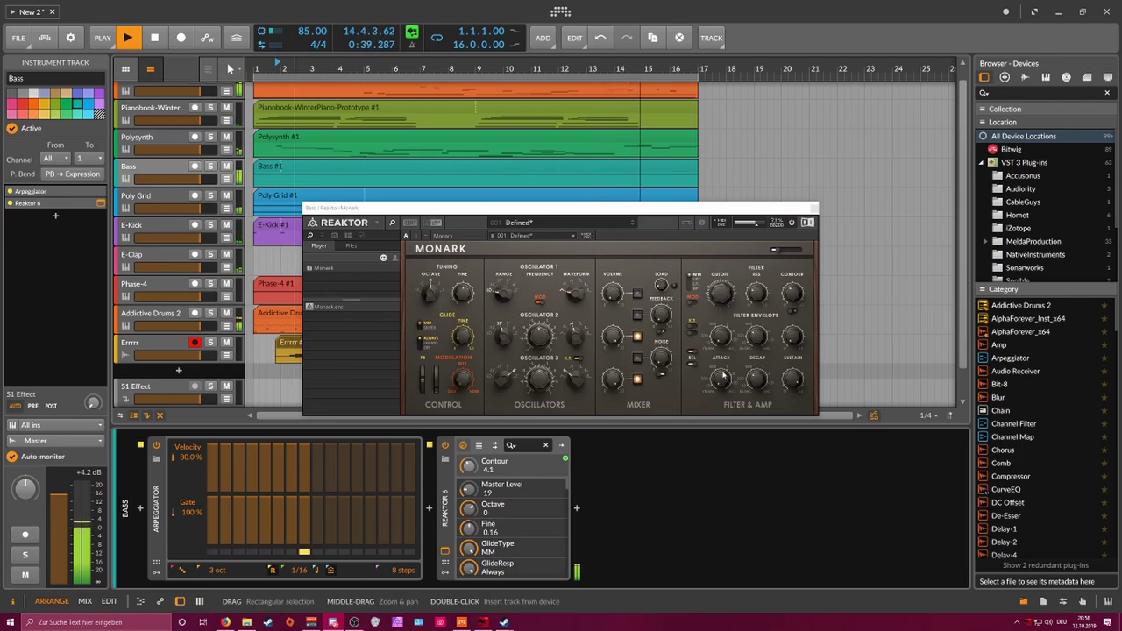
drag(787, 298, 791, 298)
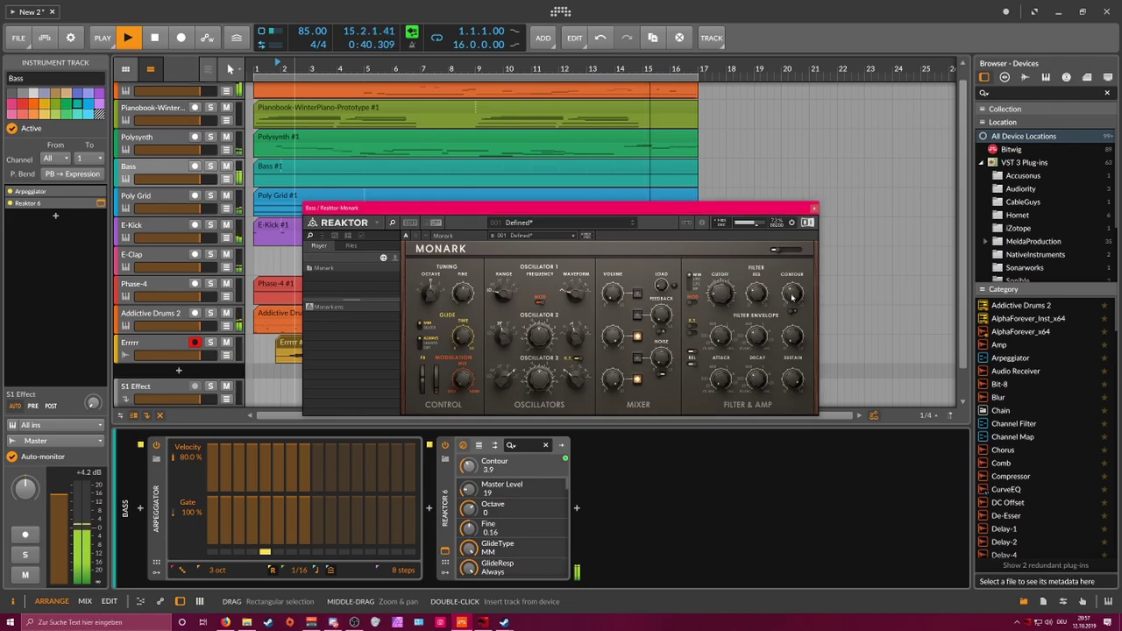
click(813, 209)
Step: Remove the recorded Errrrr clip's audio from 8.4.1.00 onward and give the remaining clip a 0.2.0.00 fade-out
click(485, 354)
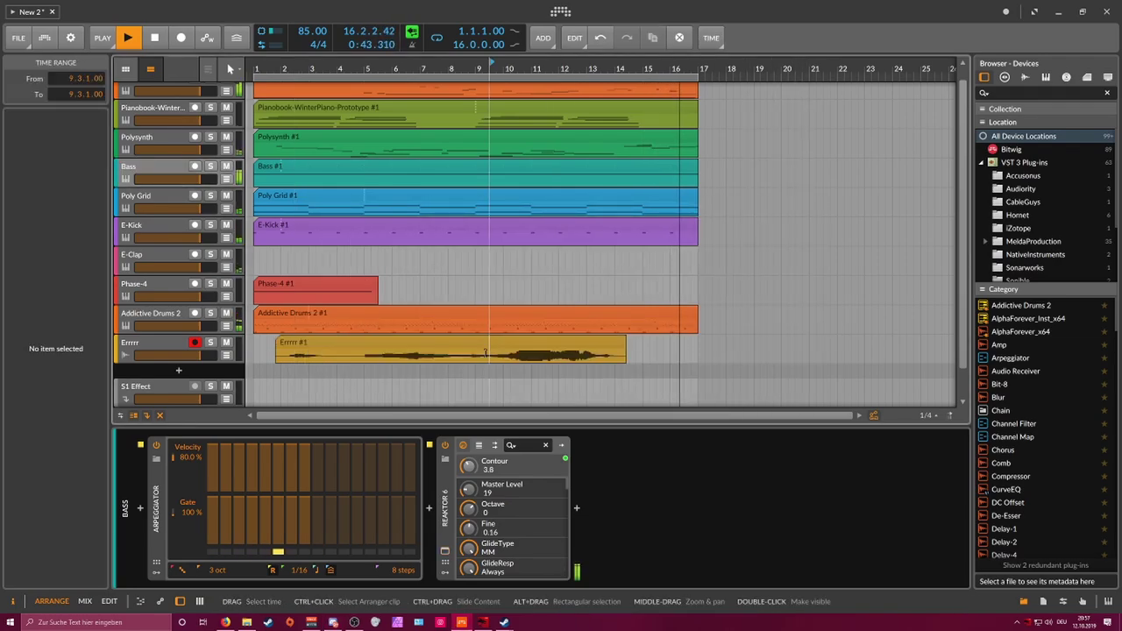
drag(485, 353, 676, 366)
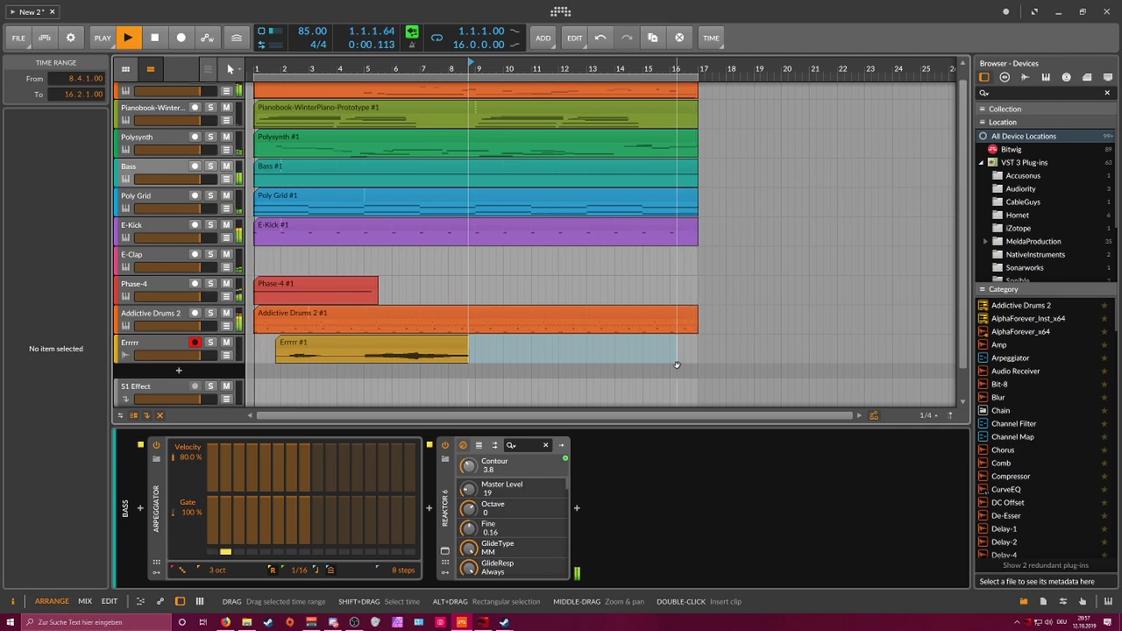
click(452, 353)
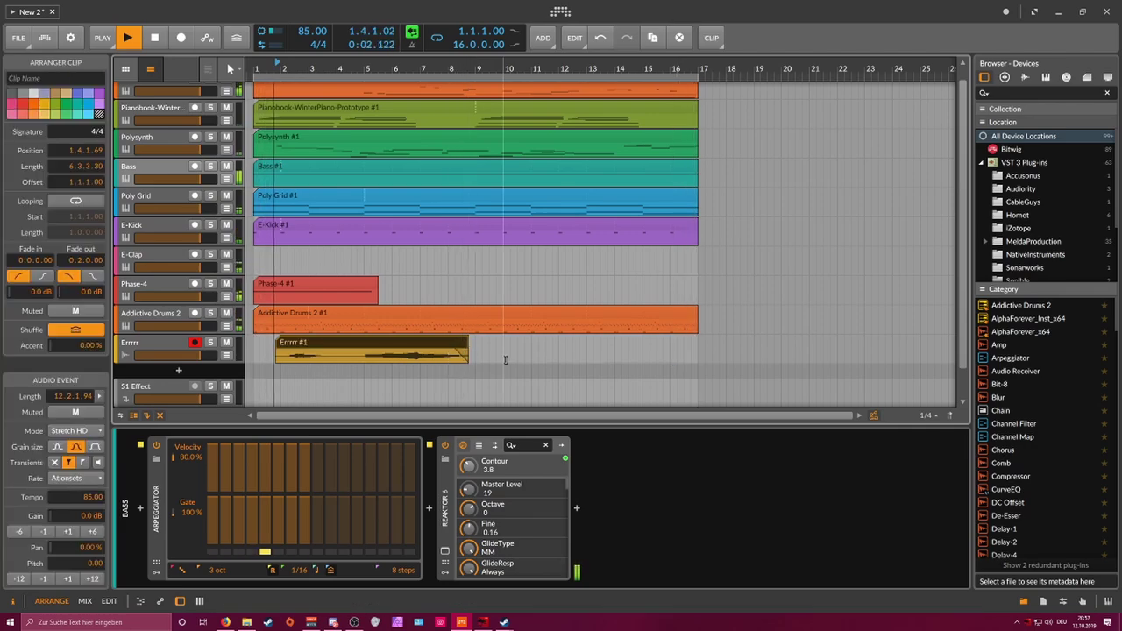
click(505, 359)
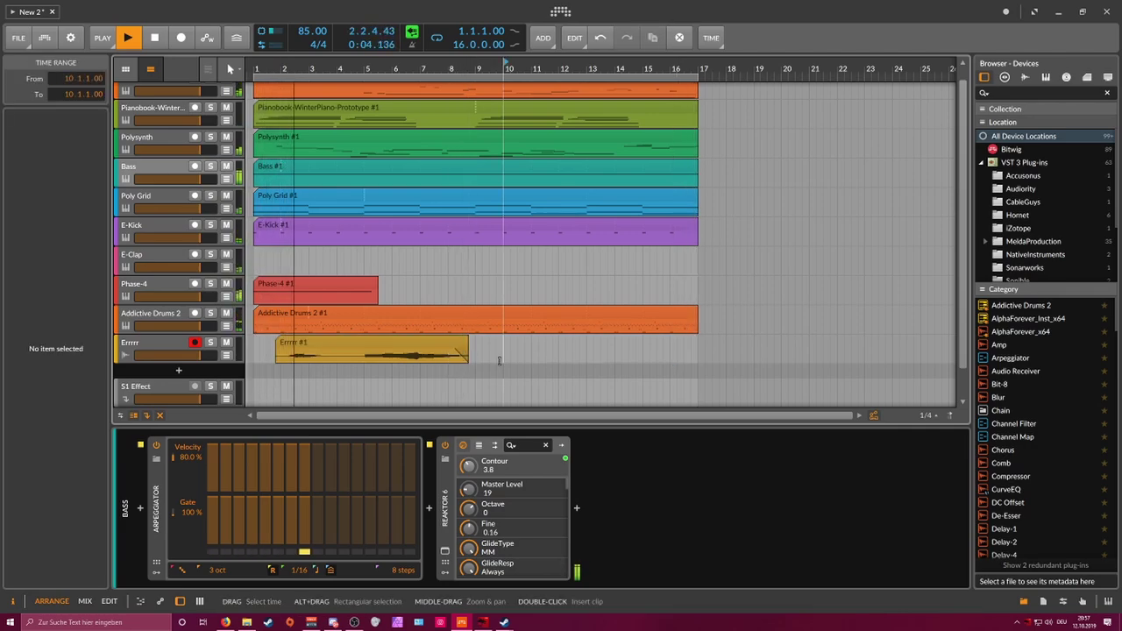
Step: Readjust the Tool device's amplitude on the Errrrr track and check the MAutoPitch settings
click(162, 351)
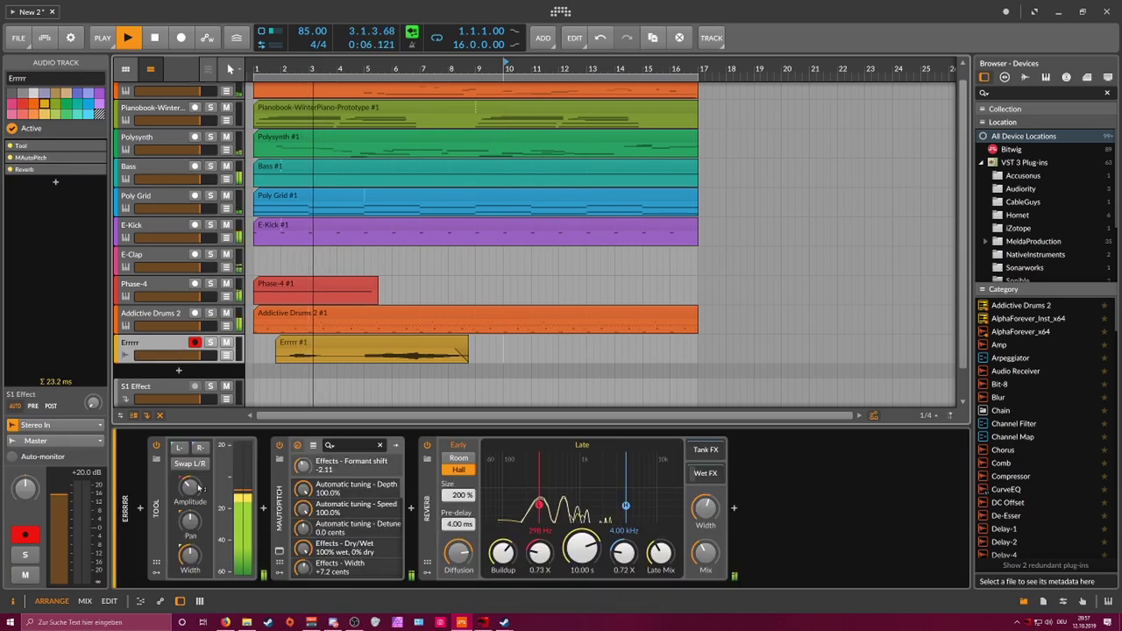
drag(200, 488, 199, 524)
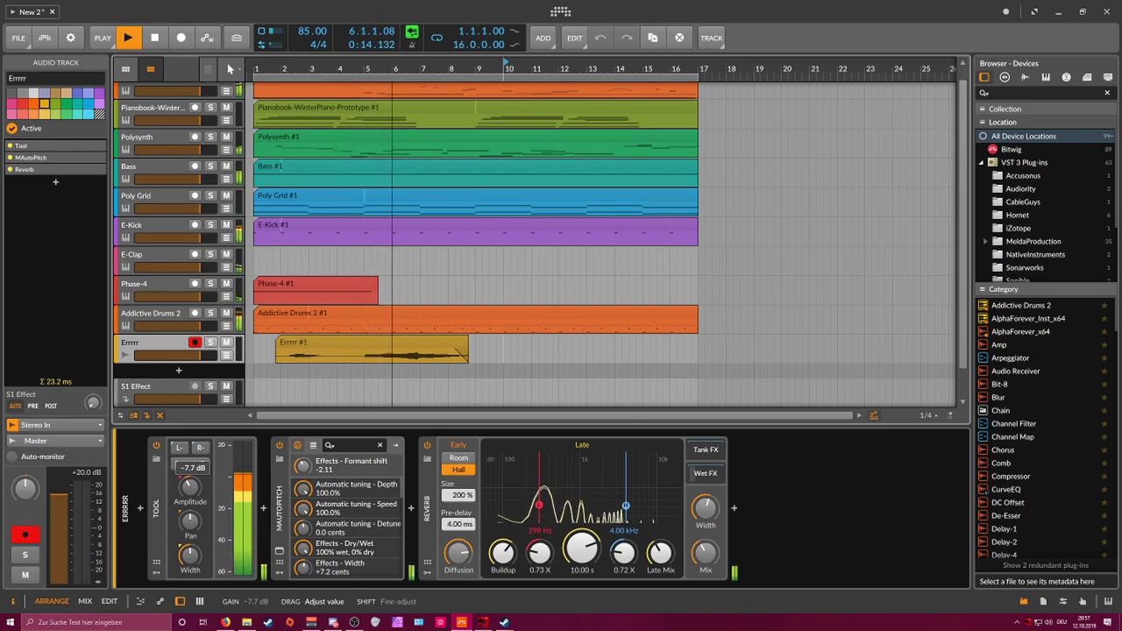
drag(190, 487, 190, 494)
click(279, 550)
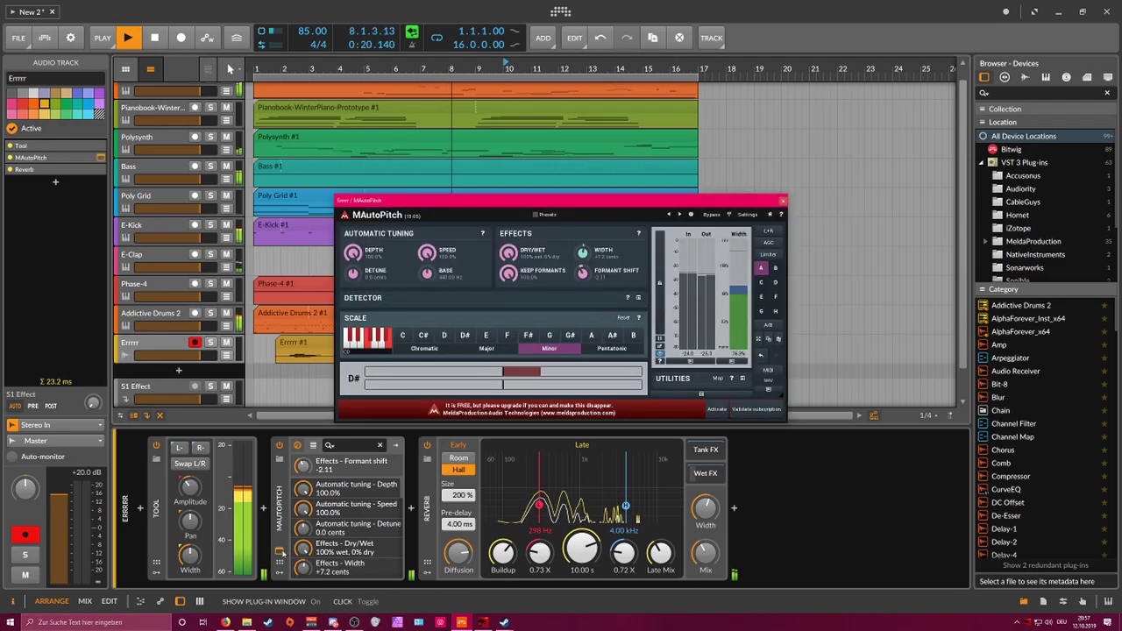
click(279, 550)
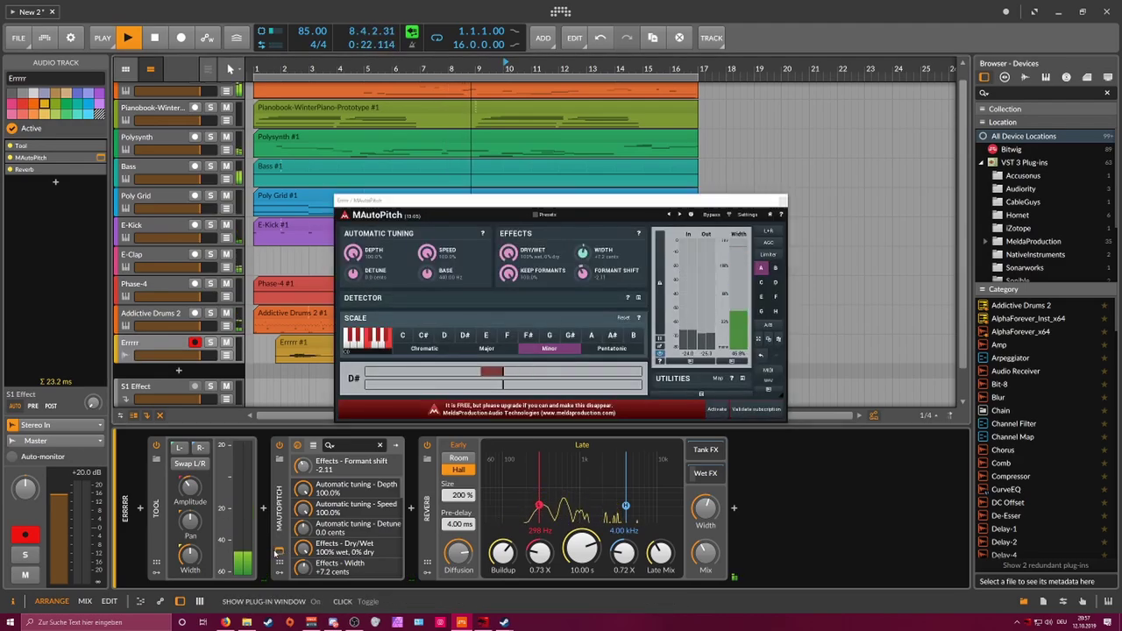
Step: Insert an EQ-2 device between MAutoPitch and Reverb, with its low band as a low cut at 81.2 Hz
click(410, 507)
text(eq)
key(Return)
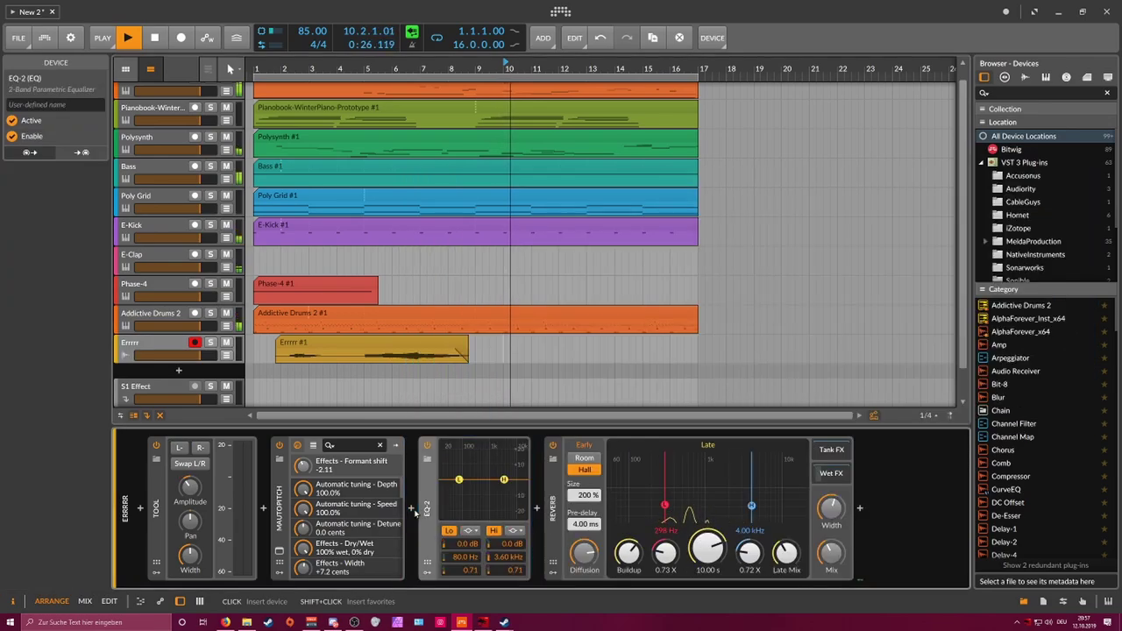
click(470, 530)
click(462, 558)
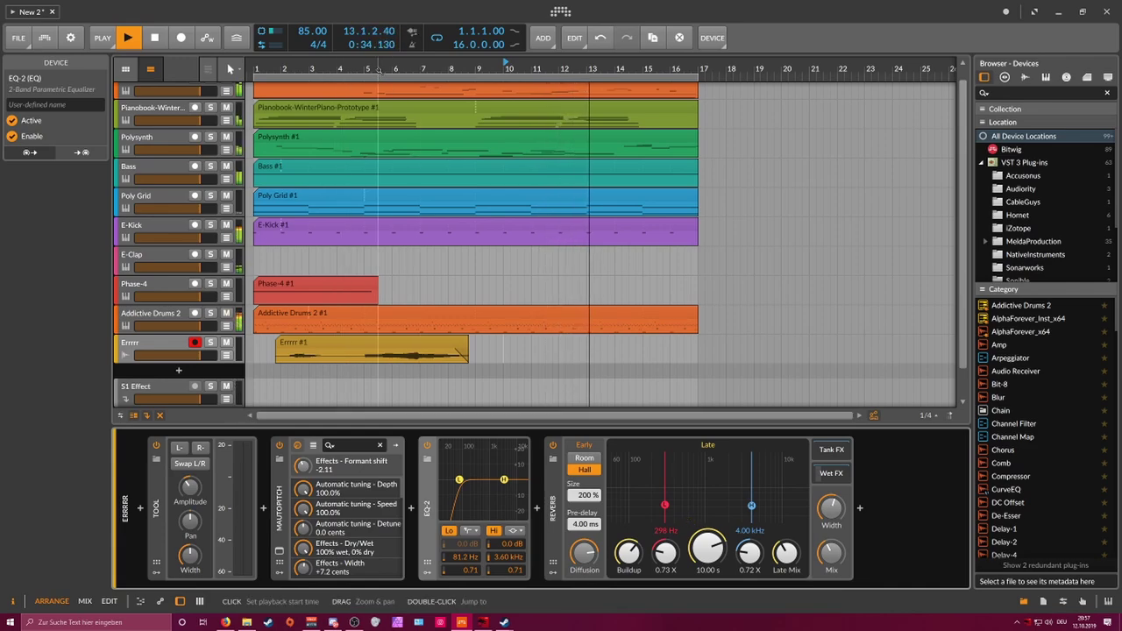
Step: Stop playback and bounce the Errrrr track's range from 1.4.1.00 to 9.1.1.00 to a new audio track
drag(379, 71, 369, 61)
click(302, 342)
key(space)
drag(273, 357, 449, 357)
right_click(432, 360)
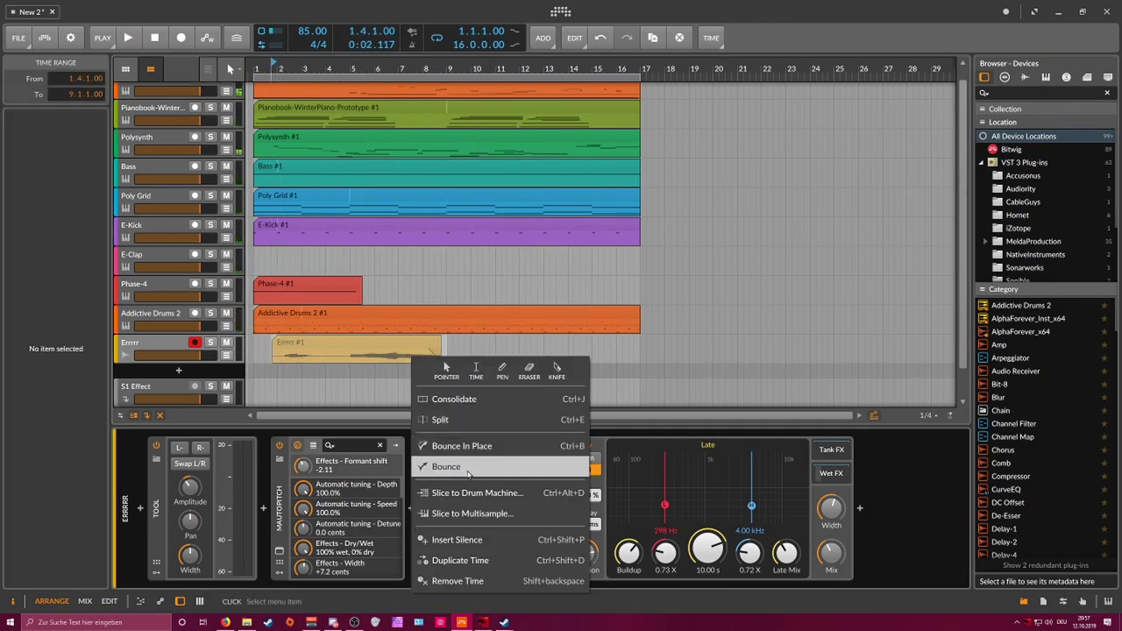
click(464, 470)
click(613, 450)
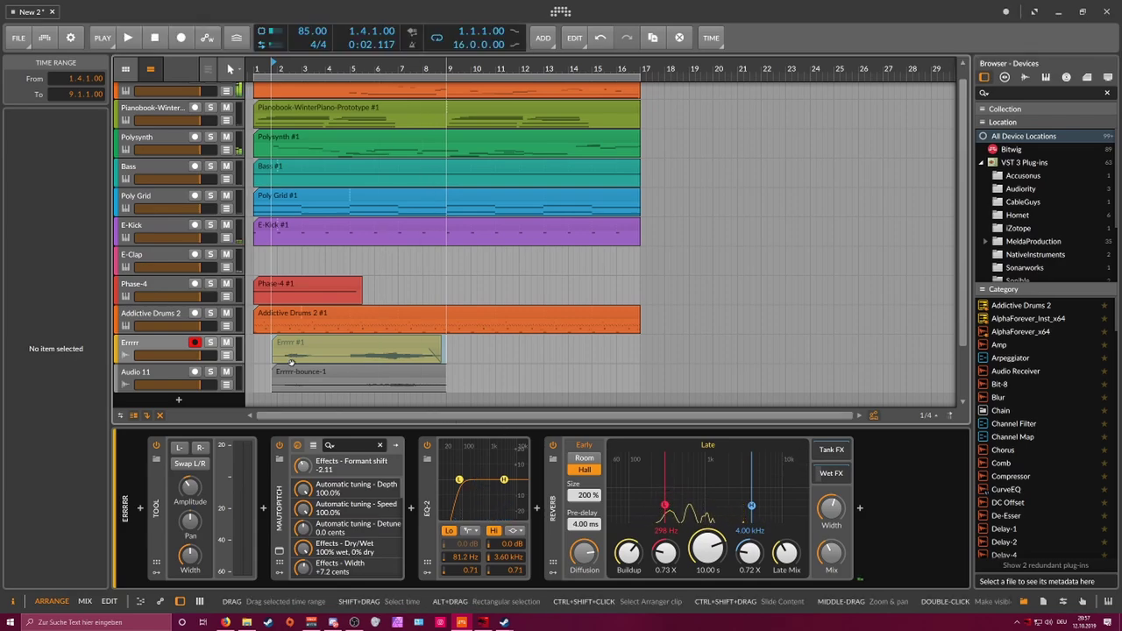
Step: Delete the original clip from the Errrrr track, keeping the bounced clip on Audio 11
click(180, 349)
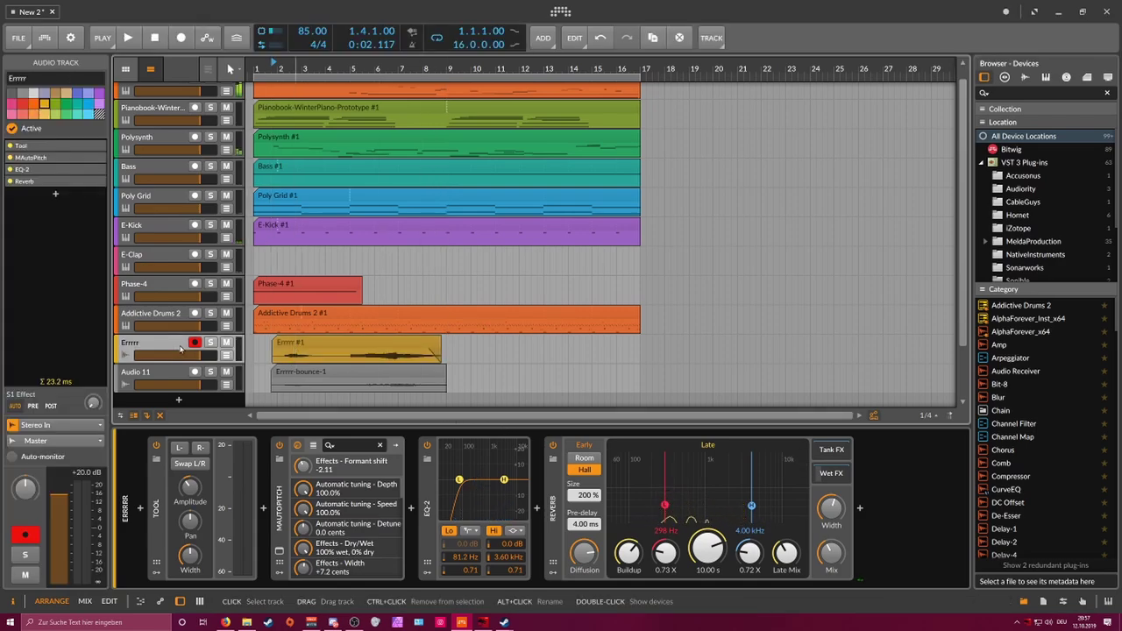
click(314, 343)
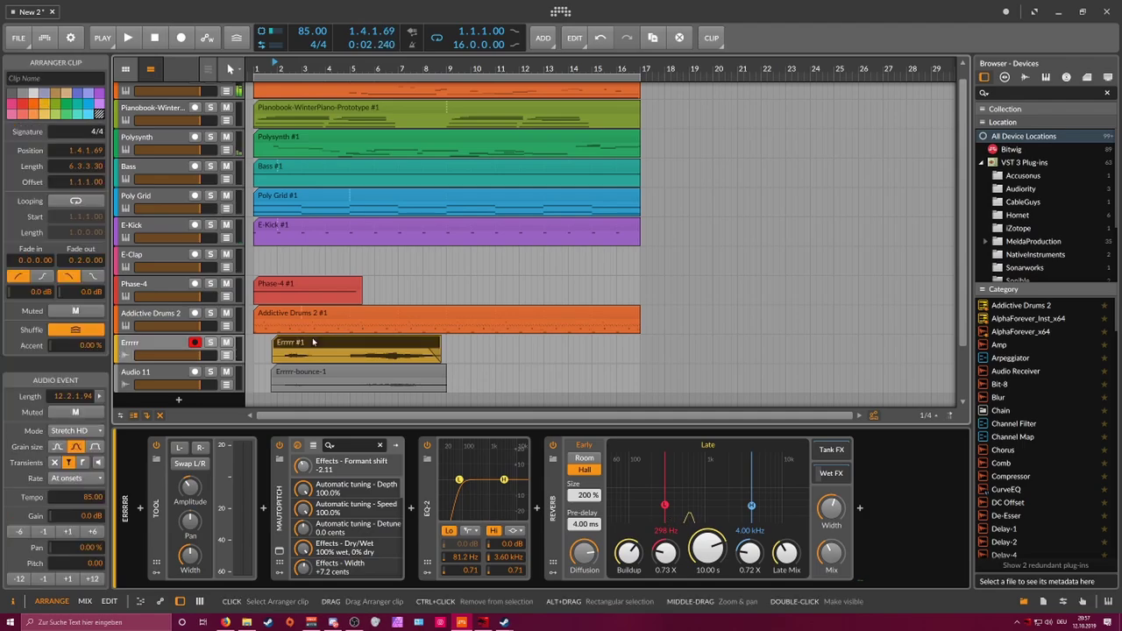
key(Delete)
click(173, 344)
click(335, 375)
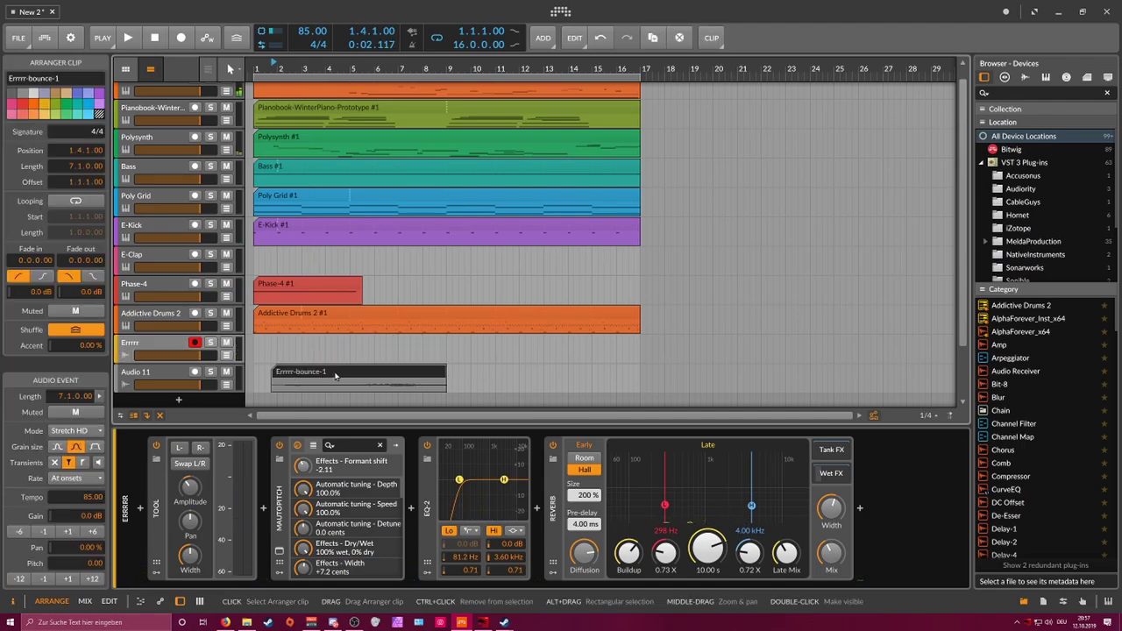
Step: During playback, set MAutoPitch's formant shift to +2.40 and width to +5.6 cents on the Errrrr track
click(180, 348)
key(space)
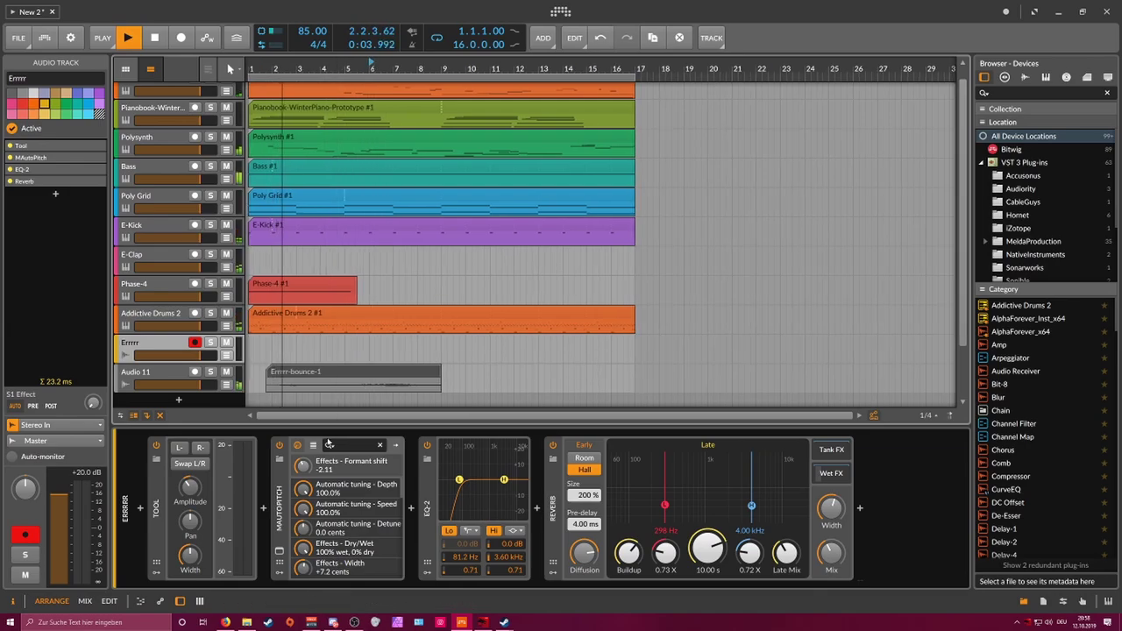
click(280, 508)
click(394, 446)
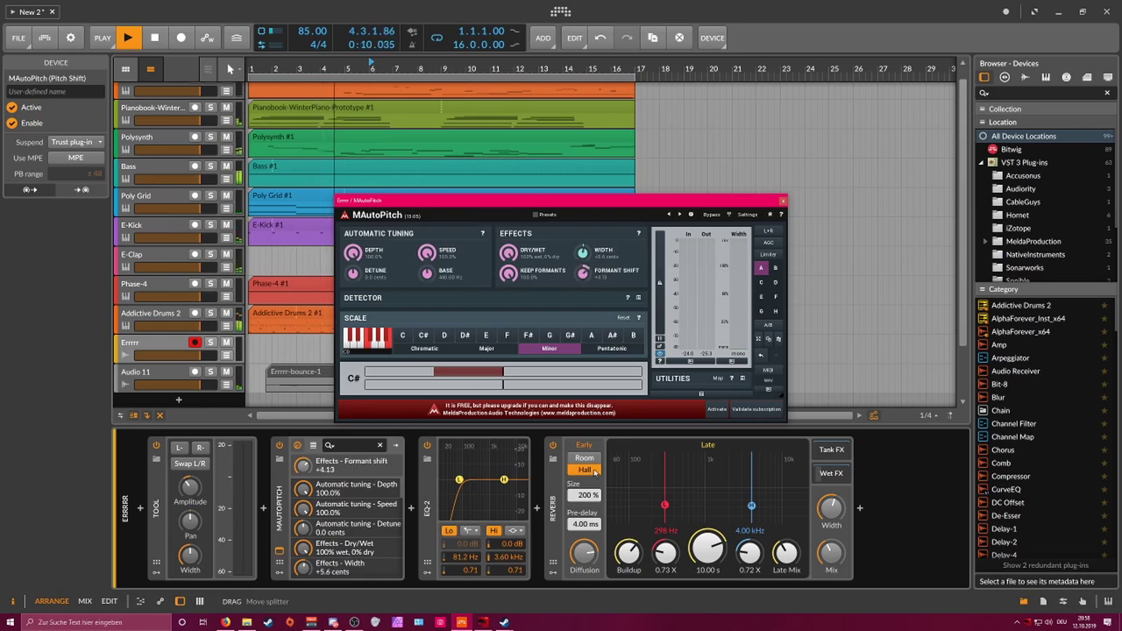
drag(526, 207, 696, 191)
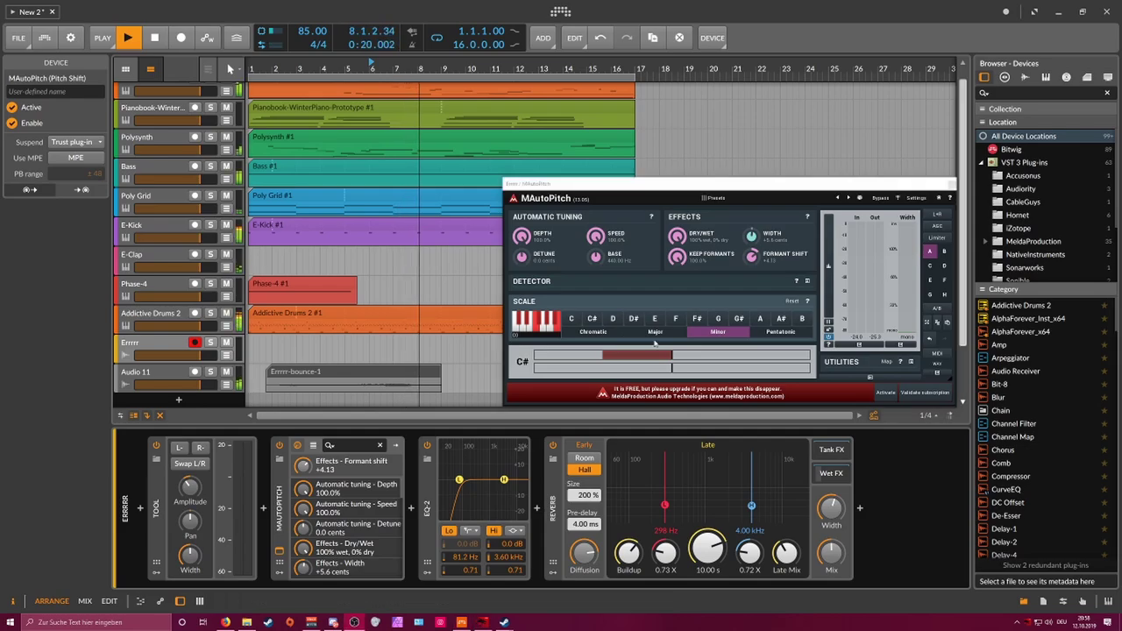
click(158, 346)
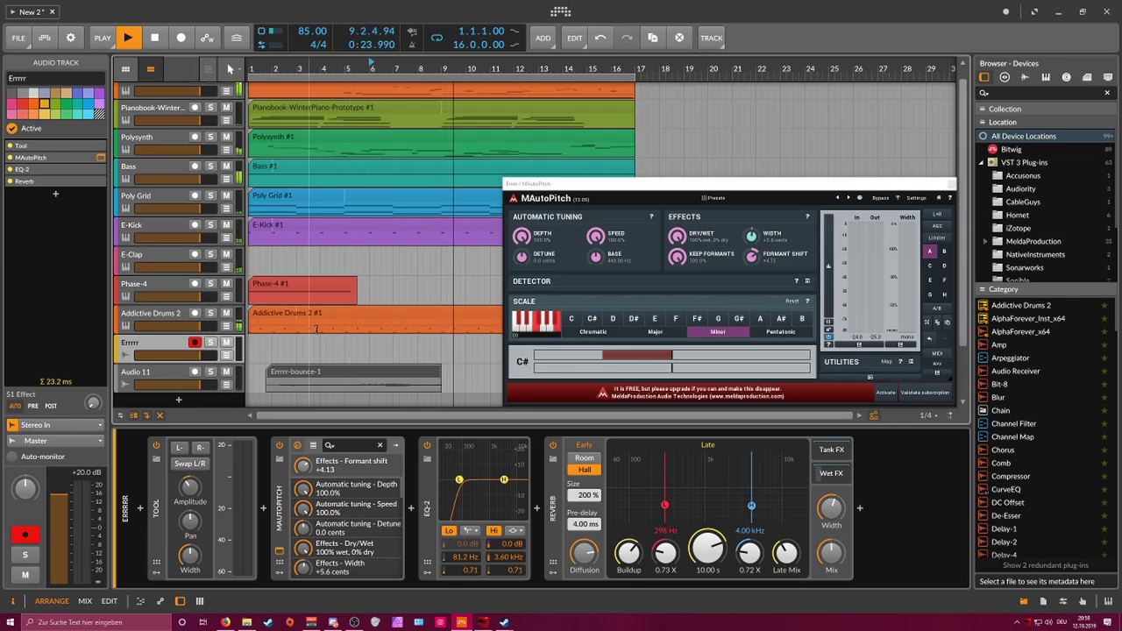
drag(569, 186, 632, 192)
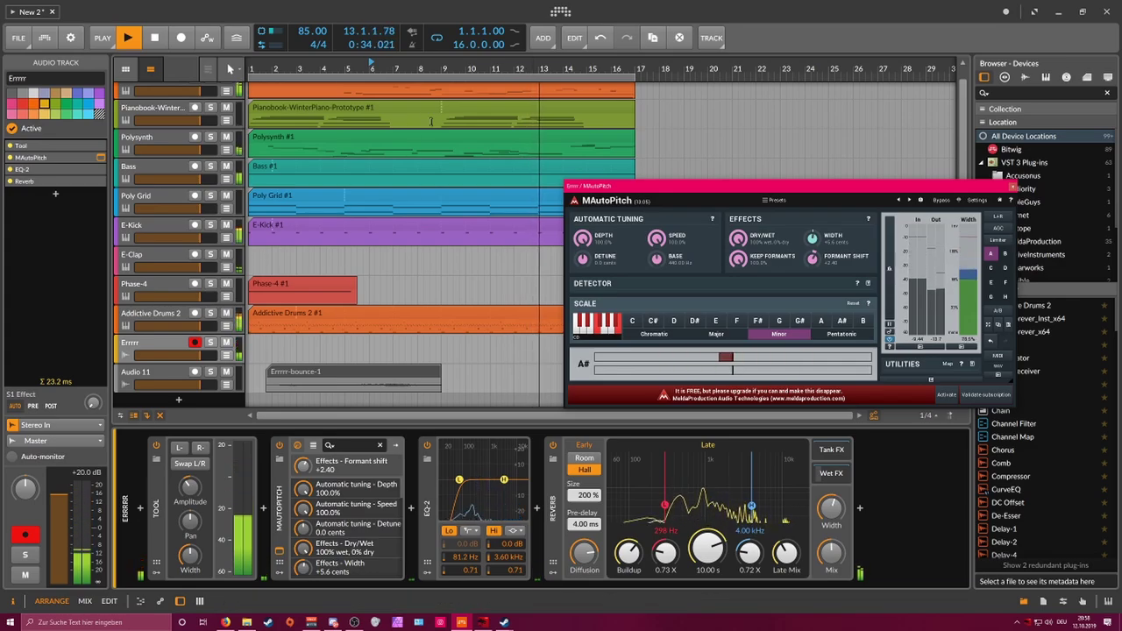
Step: Set the playback start to bar 9 and start recording a second take on the Errrrr track
click(441, 70)
key(space)
key(space)
click(182, 37)
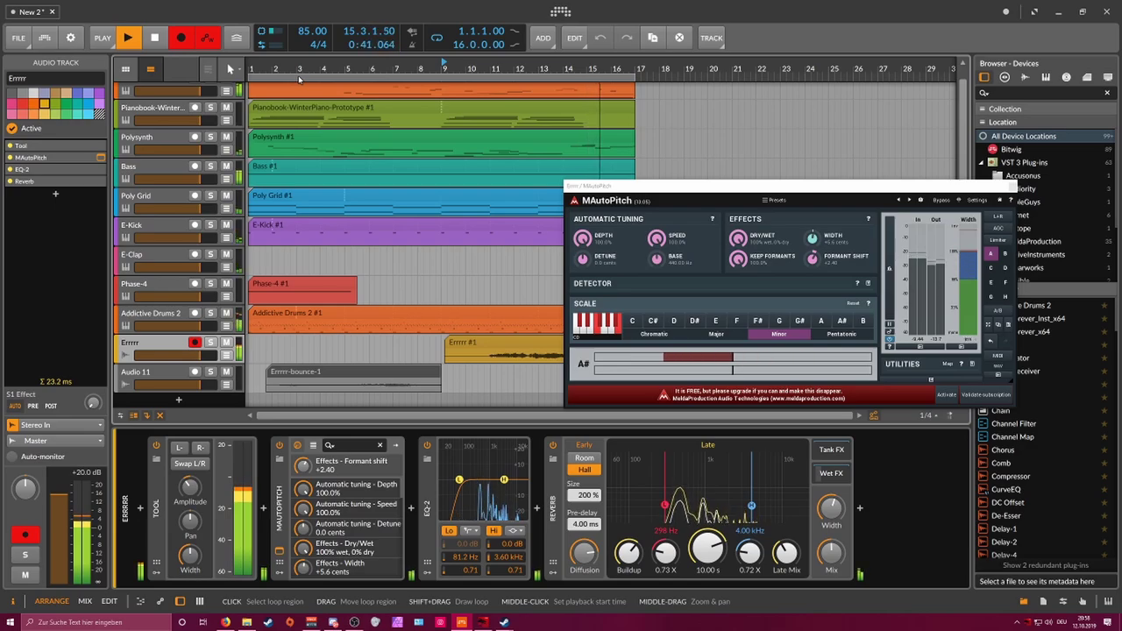
Step: Stop recording on the Errrrr track, close MAutoPitch and add a fade-out of about 0.2.2.83 to the end of the new take
click(194, 36)
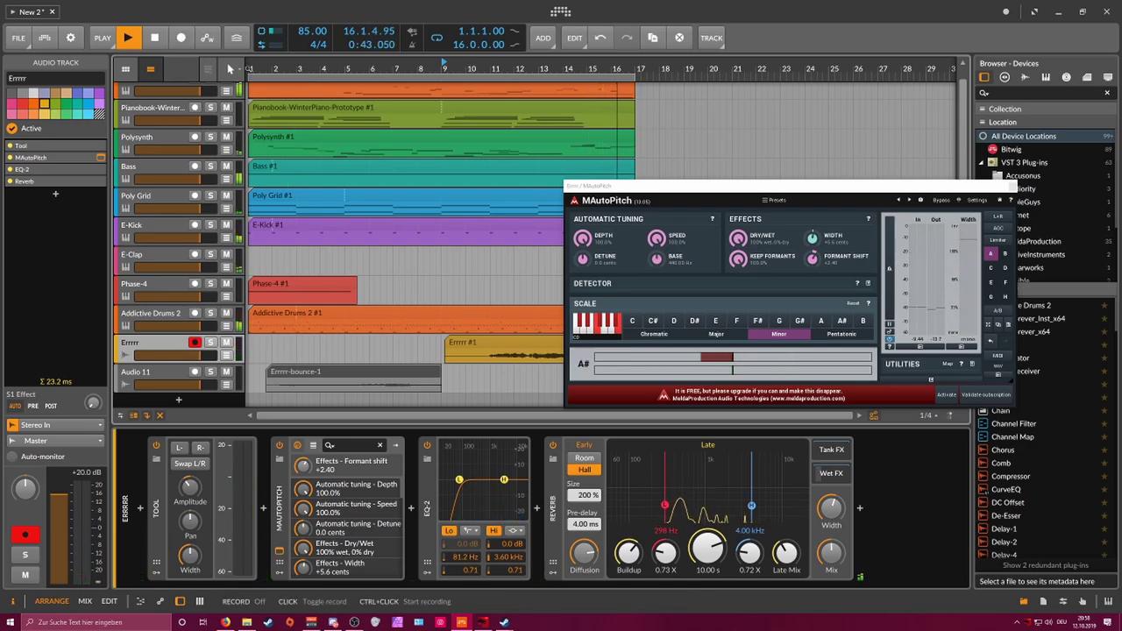
click(1013, 187)
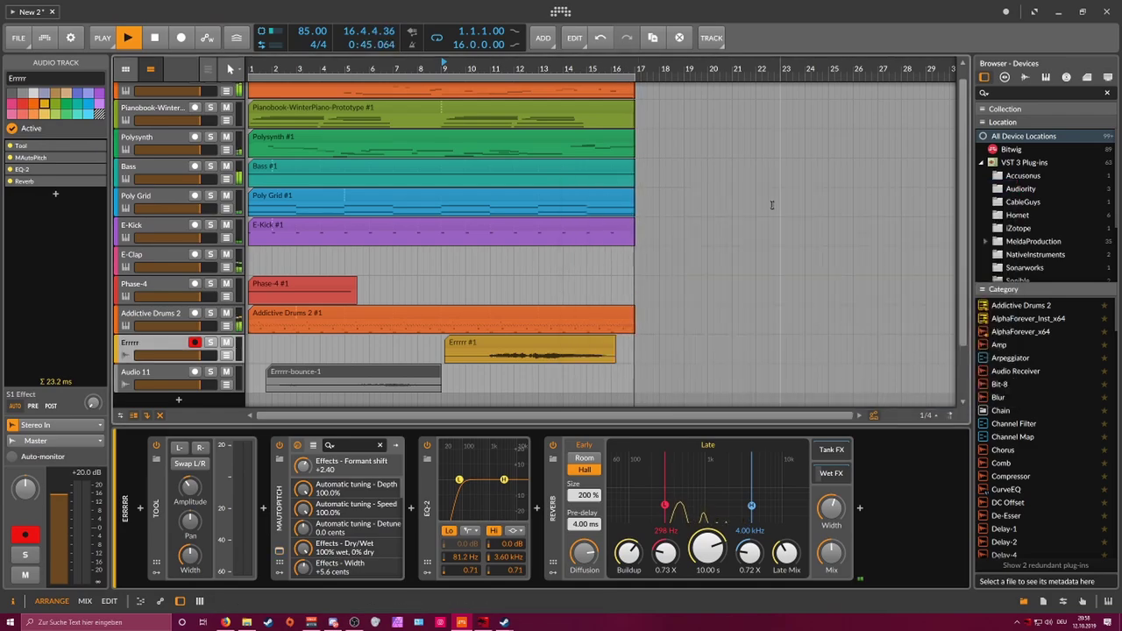
click(604, 355)
drag(602, 354, 596, 354)
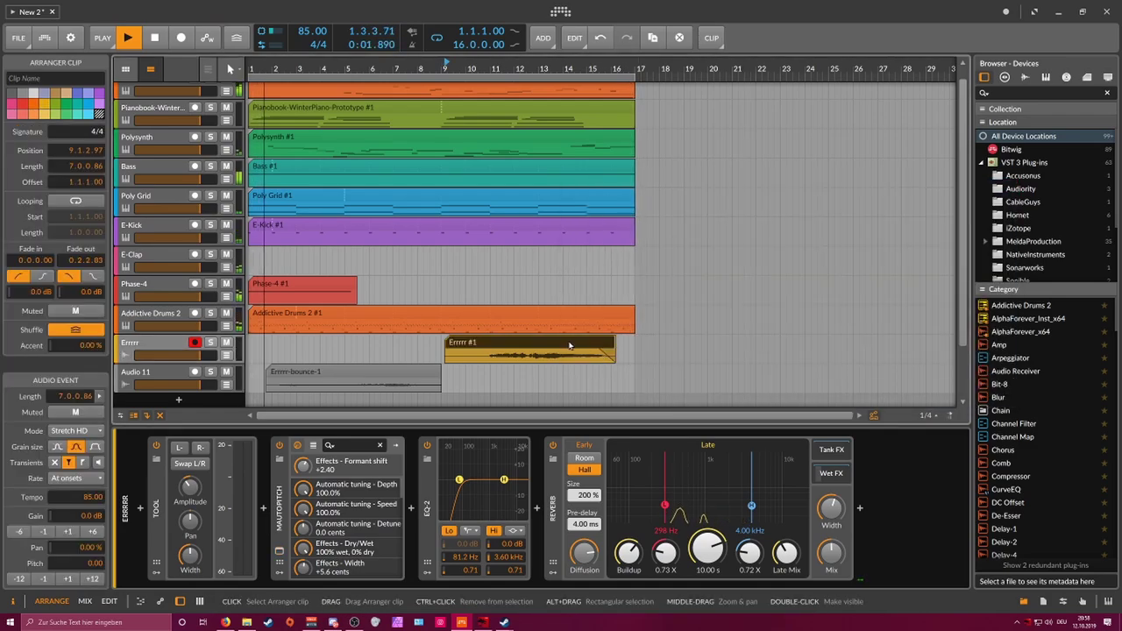
Step: Stop playback and bounce the Errrrr track's range from 9.1.1.00 to 17.1.1.00 post-fader in 32-bit floating-point to a new audio track
key(space)
drag(442, 352, 635, 350)
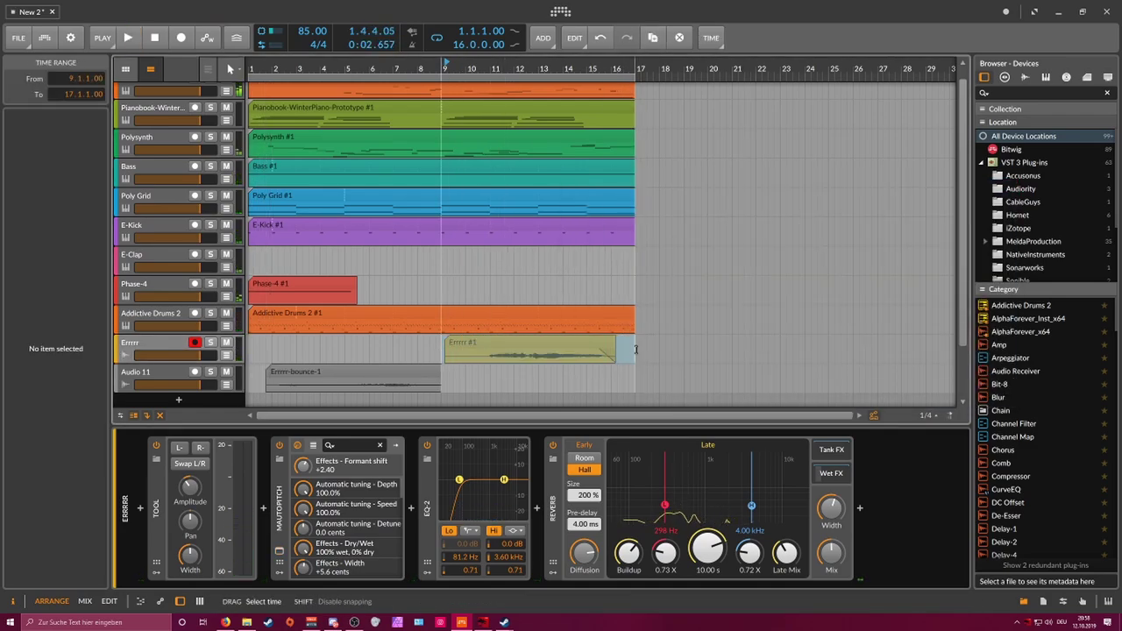
drag(523, 69, 502, 174)
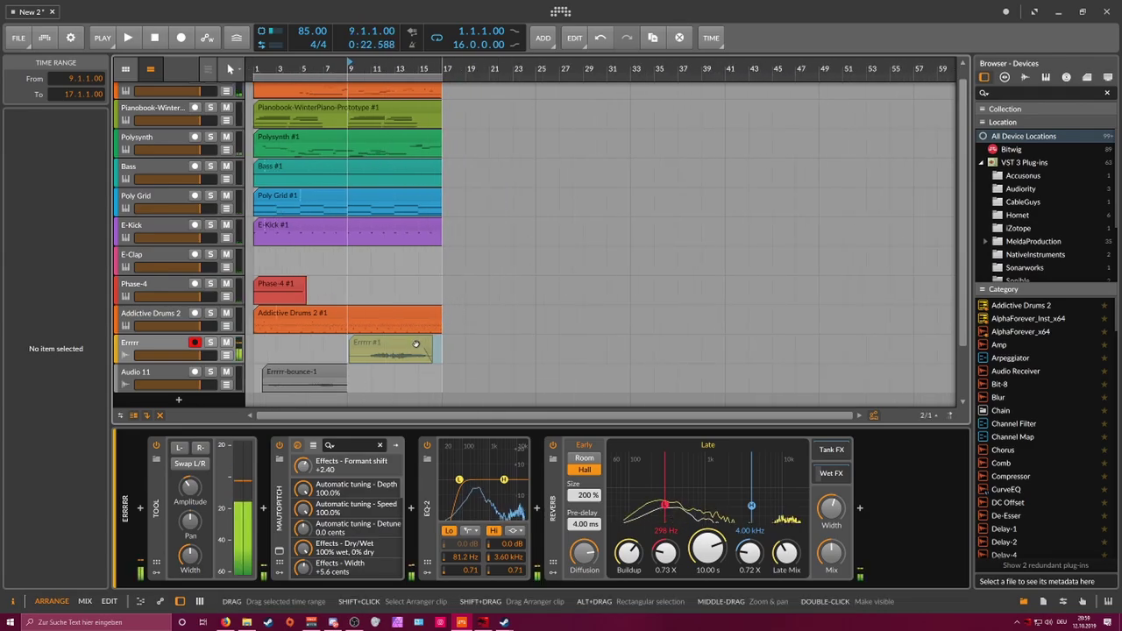
right_click(410, 353)
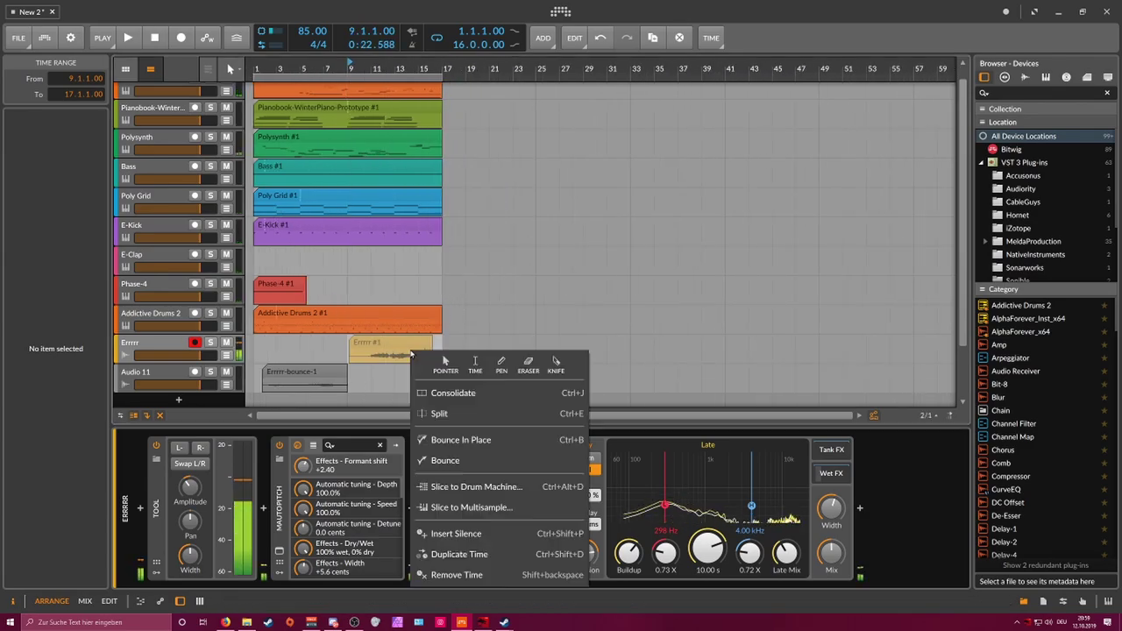
click(445, 460)
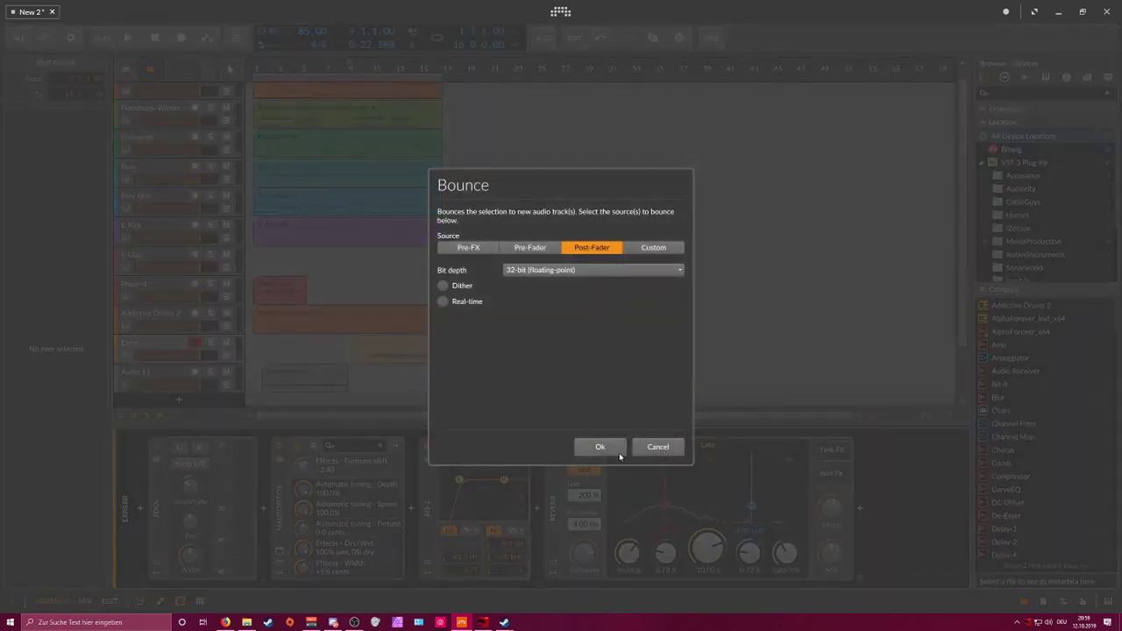
click(619, 452)
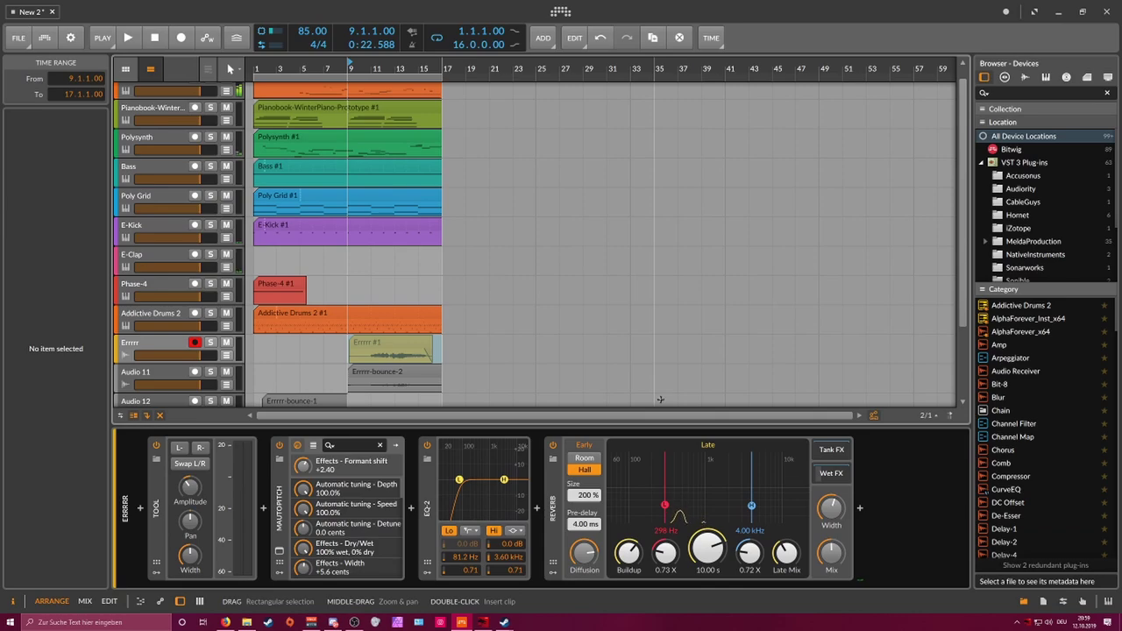
Step: Mute the Errrrr track and start playback from bar 9
scroll(660, 399, down, 3)
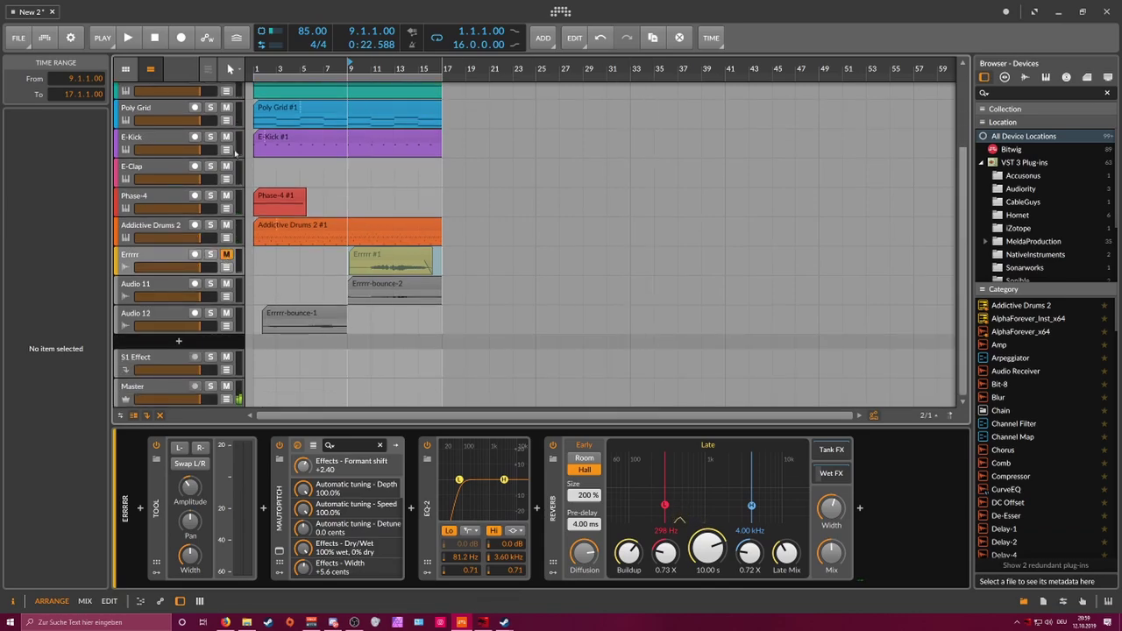
key(space)
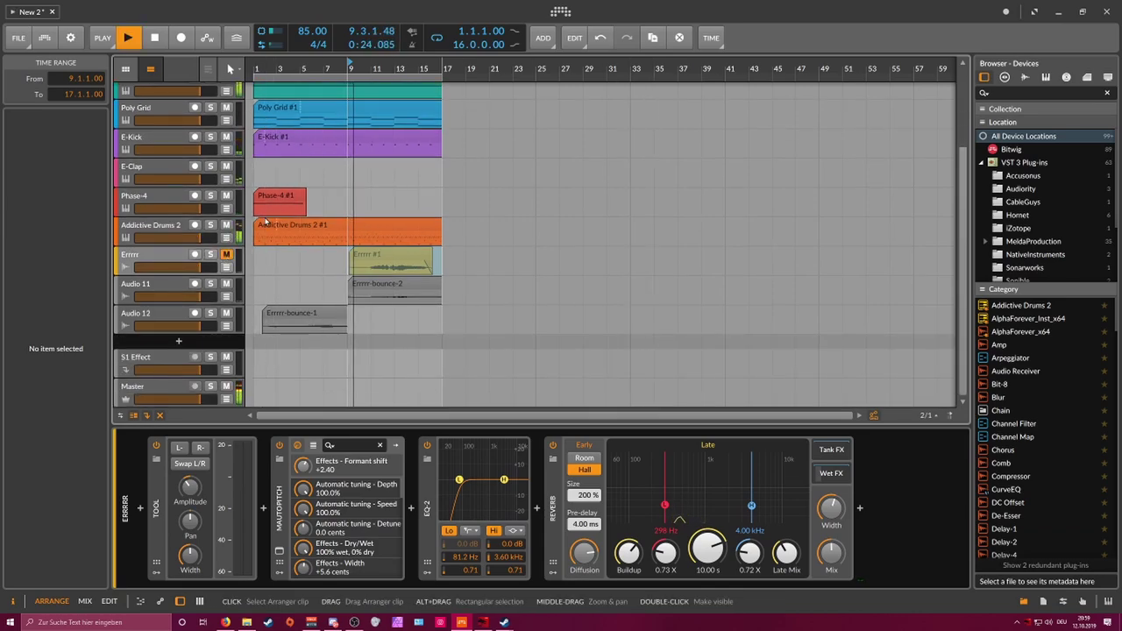
Step: Add a Filter after Reaktor 6 on the Bass track and lower its cutoff to 134 Hz
scroll(224, 209, up, 3)
click(173, 149)
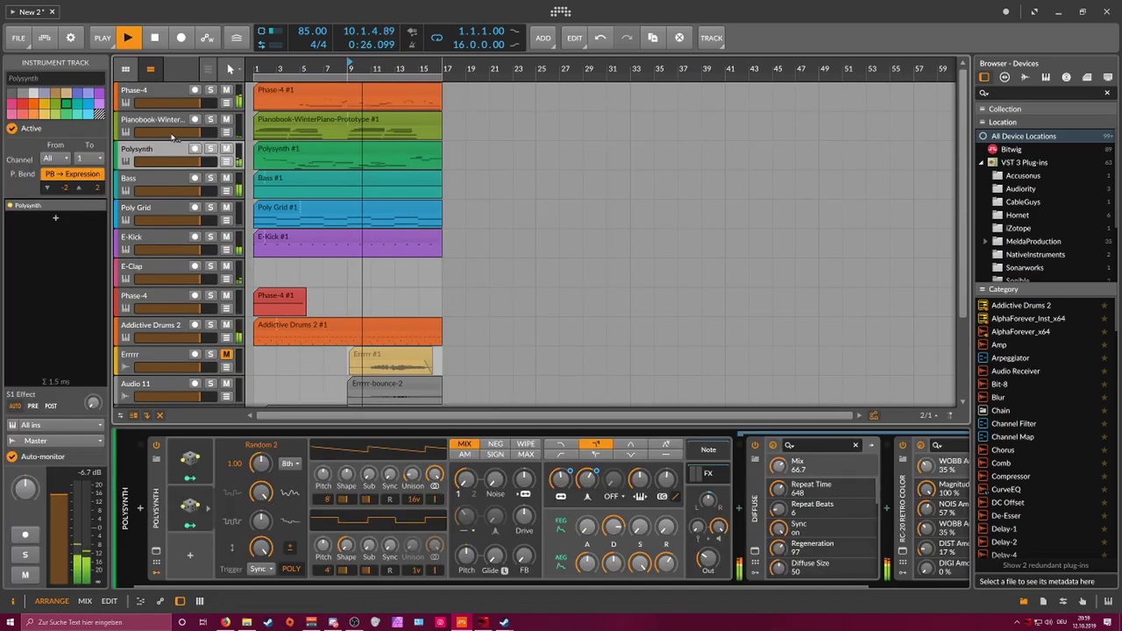
click(142, 189)
click(577, 508)
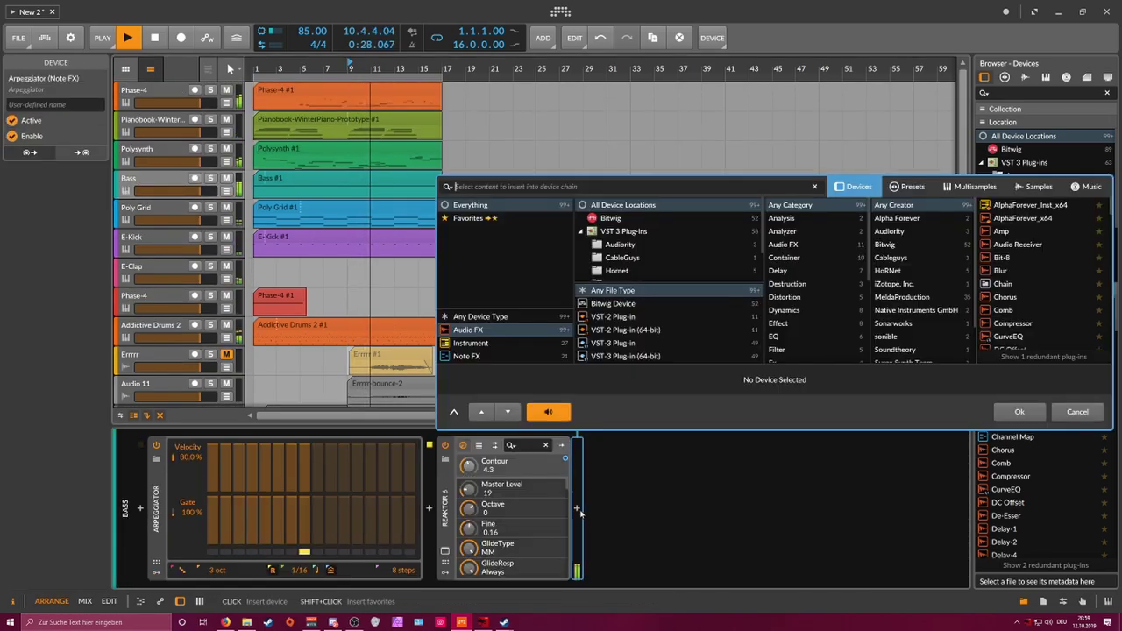
text(filter)
key(Return)
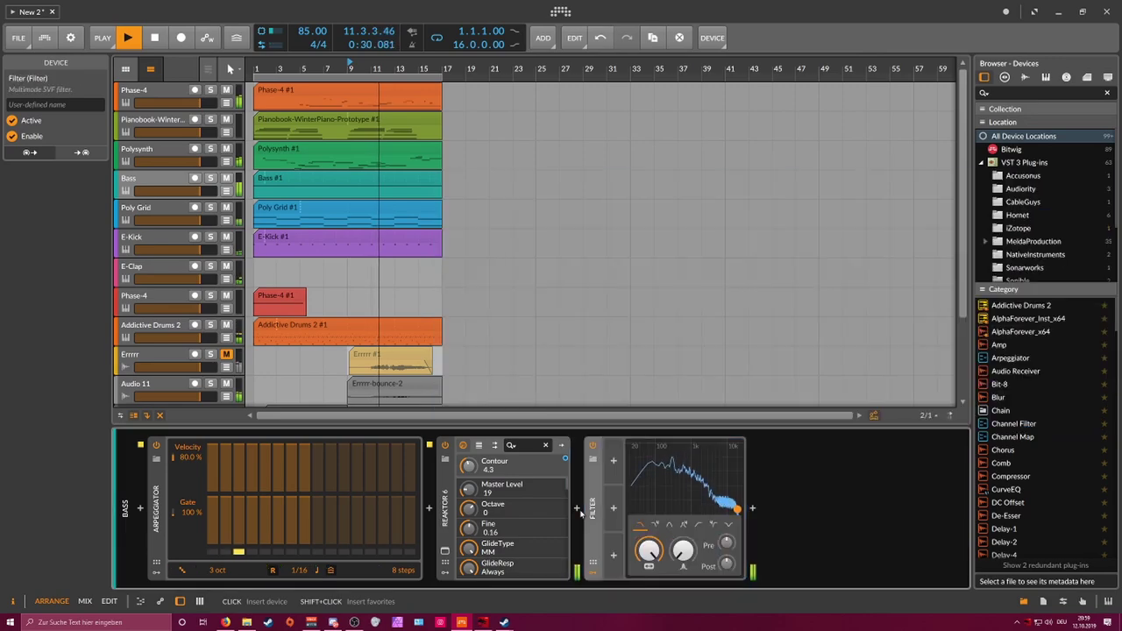
drag(650, 551, 650, 590)
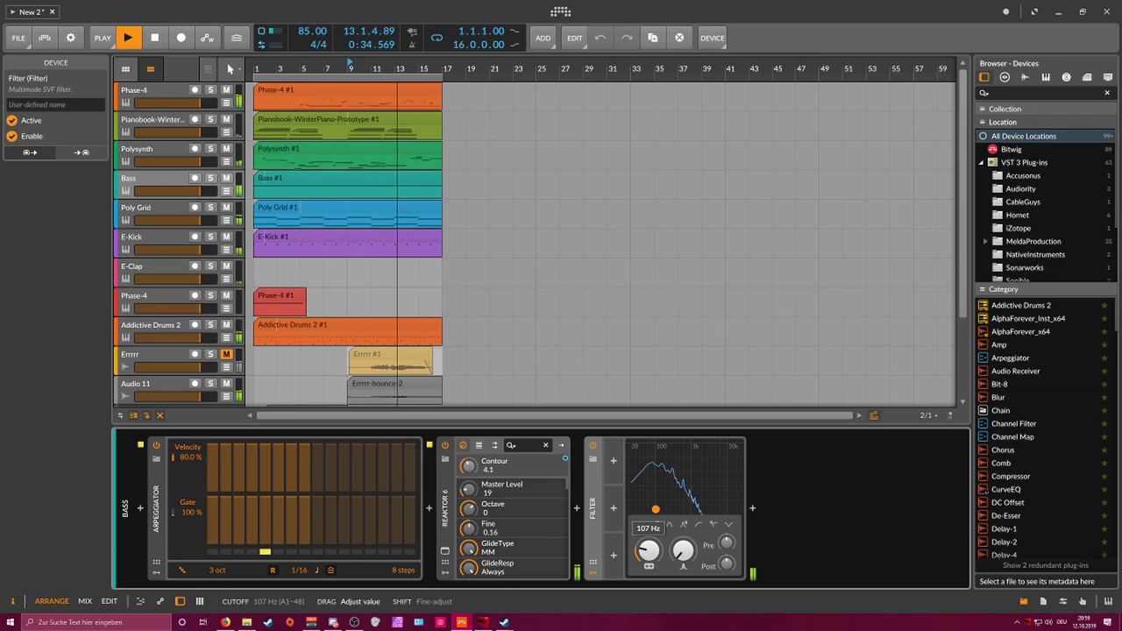
Step: Automate the Bass track's Filter cutoff with a curved rise from 134 Hz at bar 1 to 19.9 kHz at 17.1.1.00
click(226, 191)
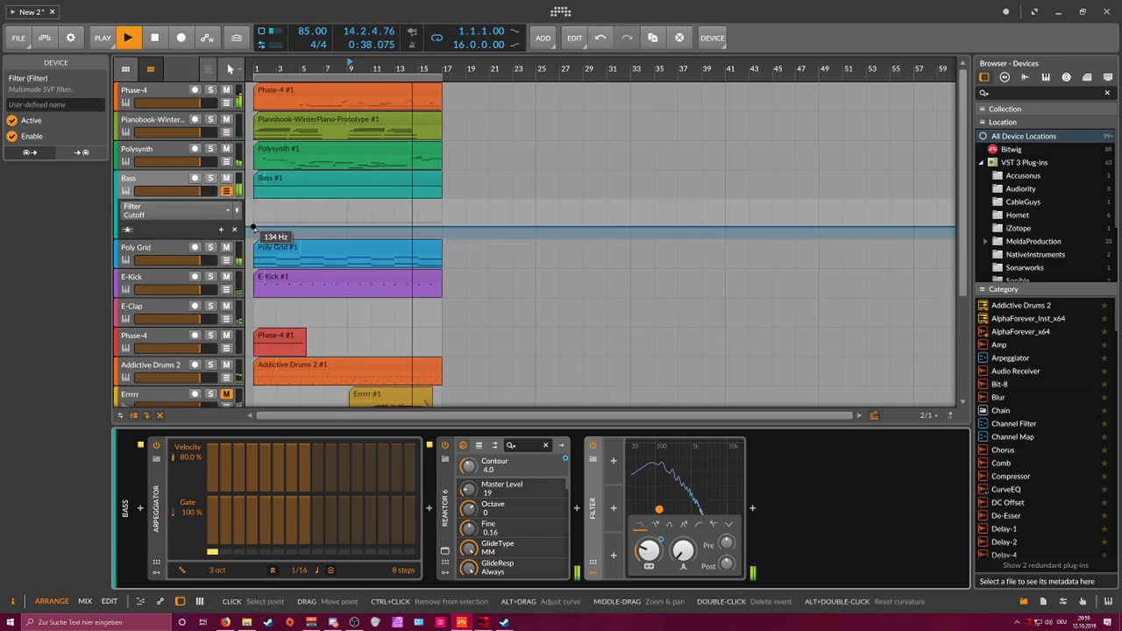
click(261, 228)
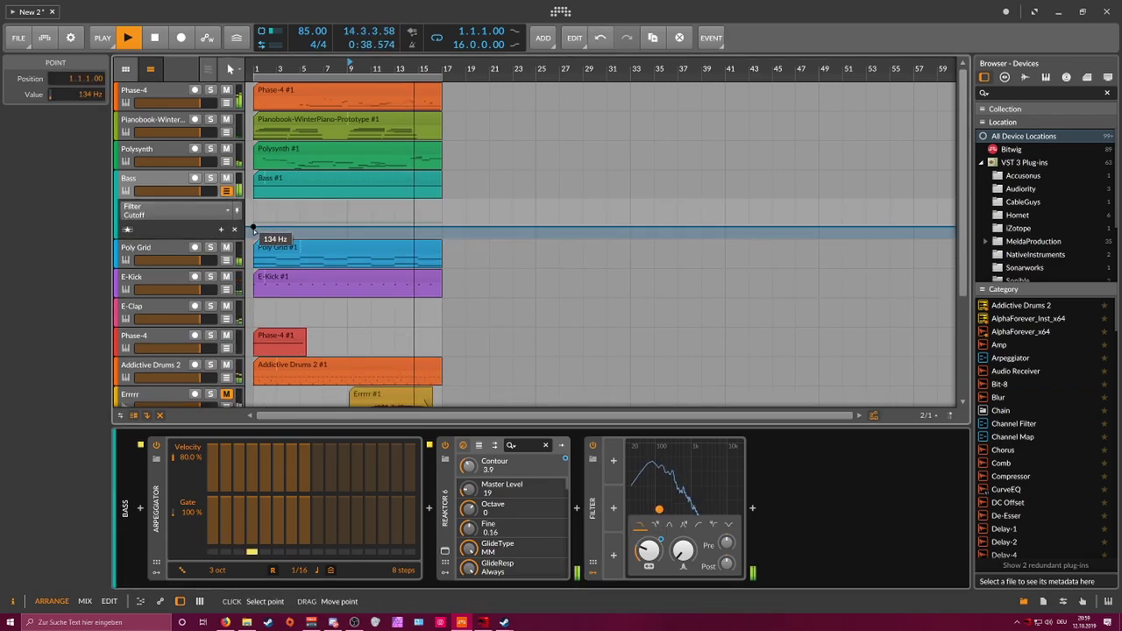
click(441, 203)
drag(394, 210, 394, 237)
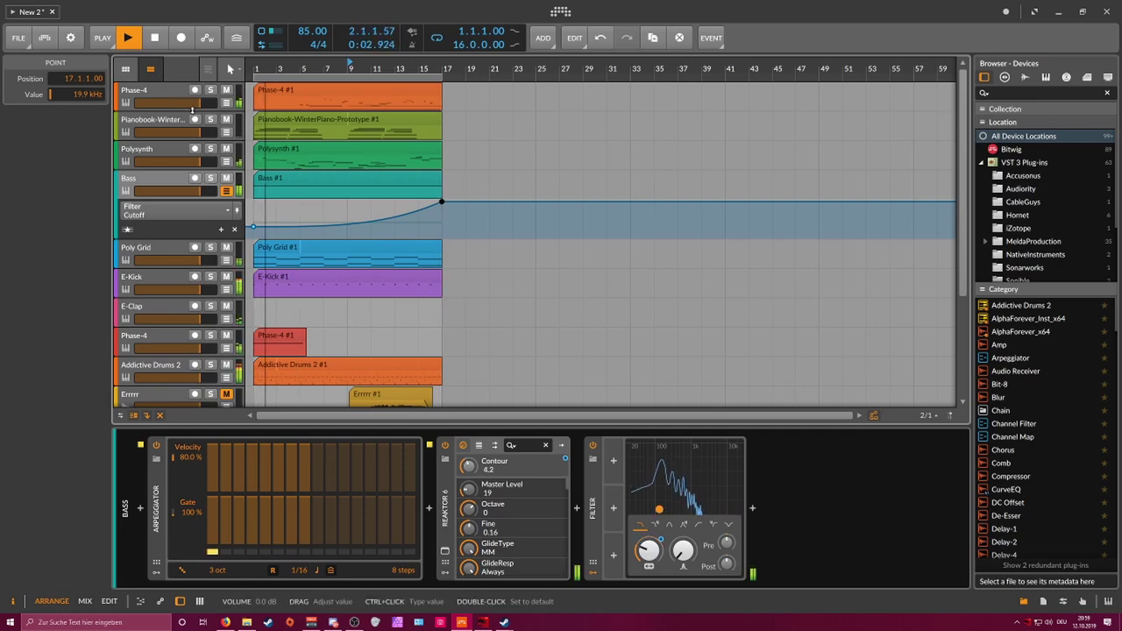
Step: Check individual tracks during playback, soloing Phase-4 and Polysynth briefly to hear each one alone
click(175, 149)
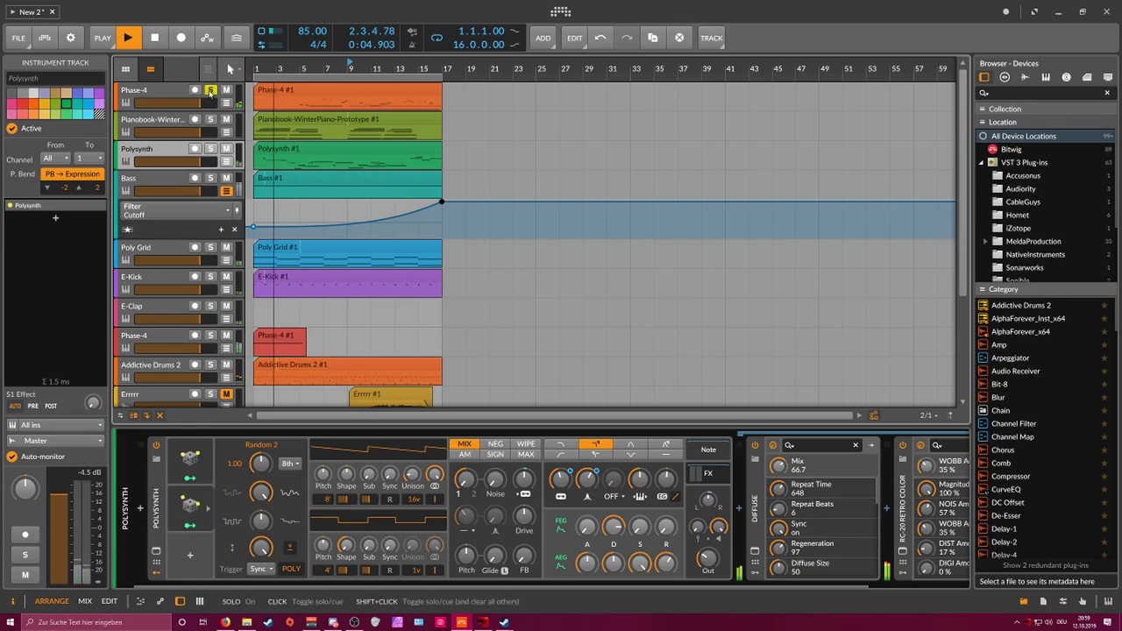
scroll(233, 277, down, 3)
scroll(233, 277, down, 2)
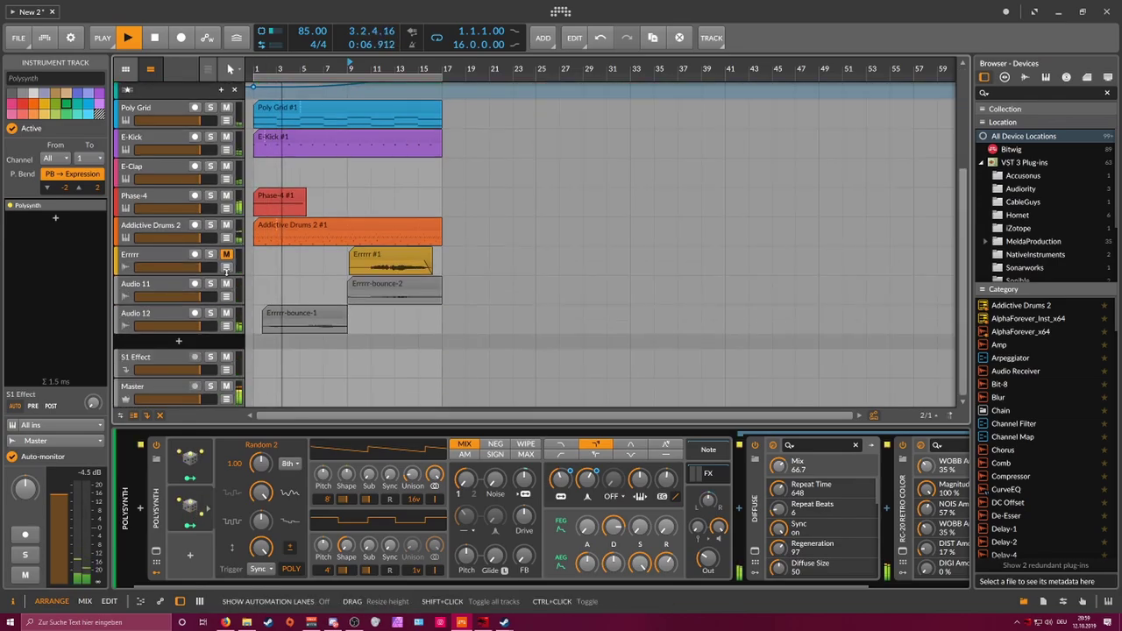
click(182, 307)
scroll(182, 304, up, 5)
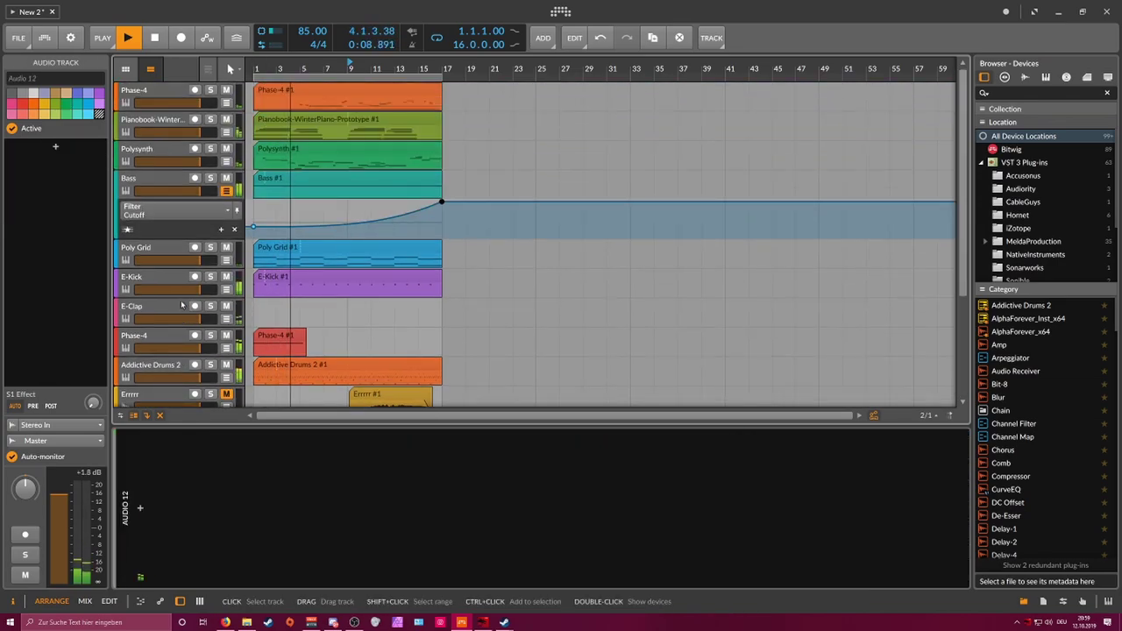
click(209, 150)
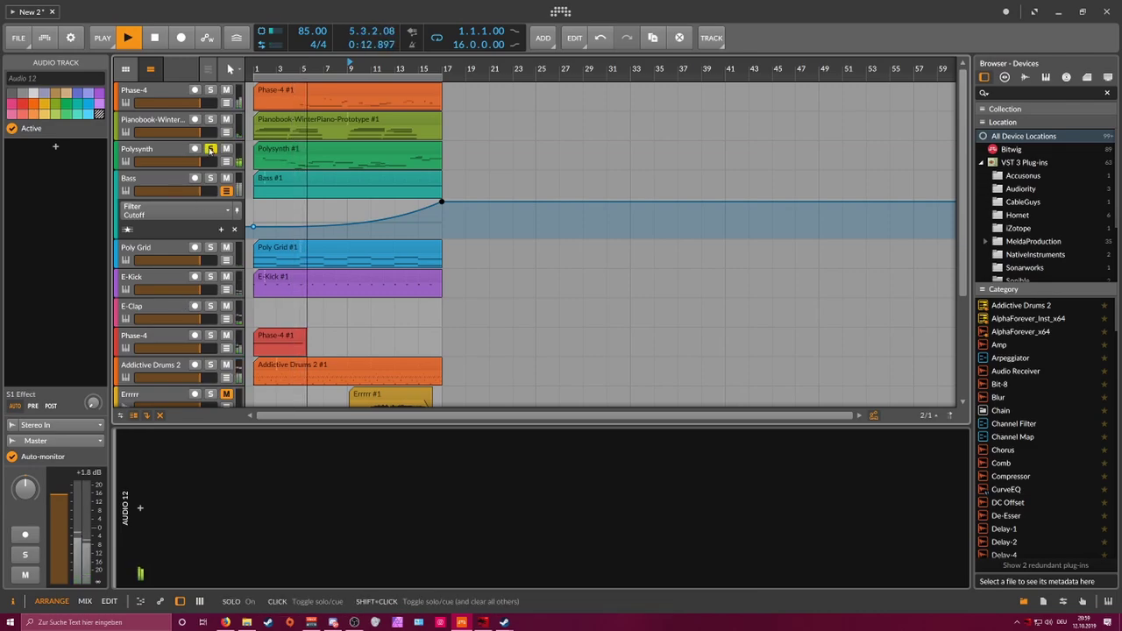
click(211, 150)
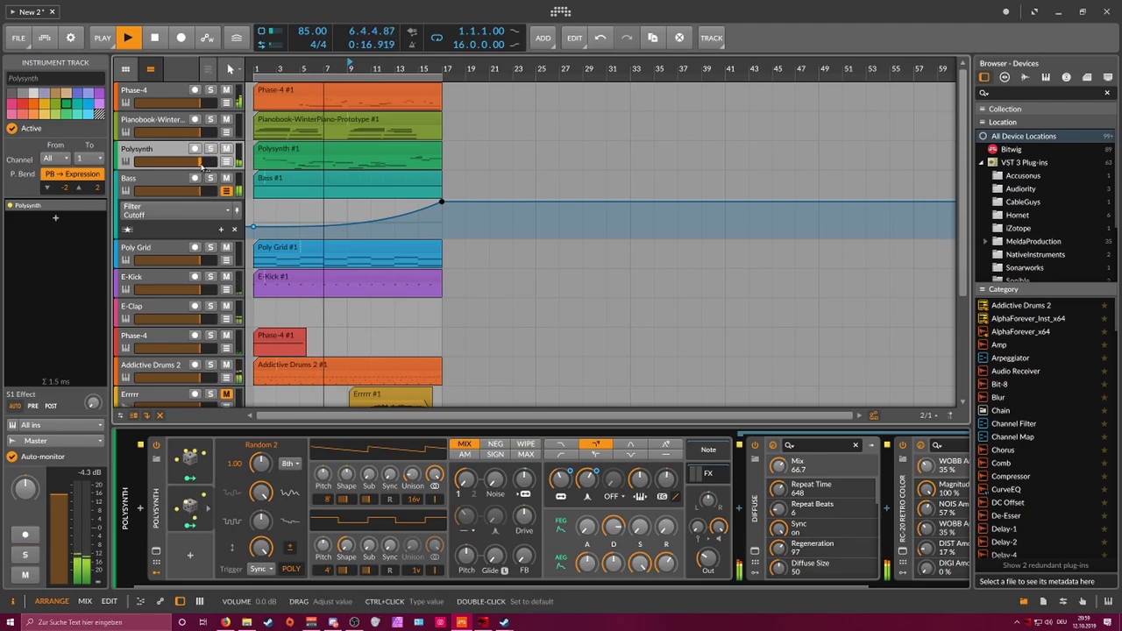
Step: Delete the muted Errrrr track, keeping the two bounced audio tracks
scroll(282, 211, down, 4)
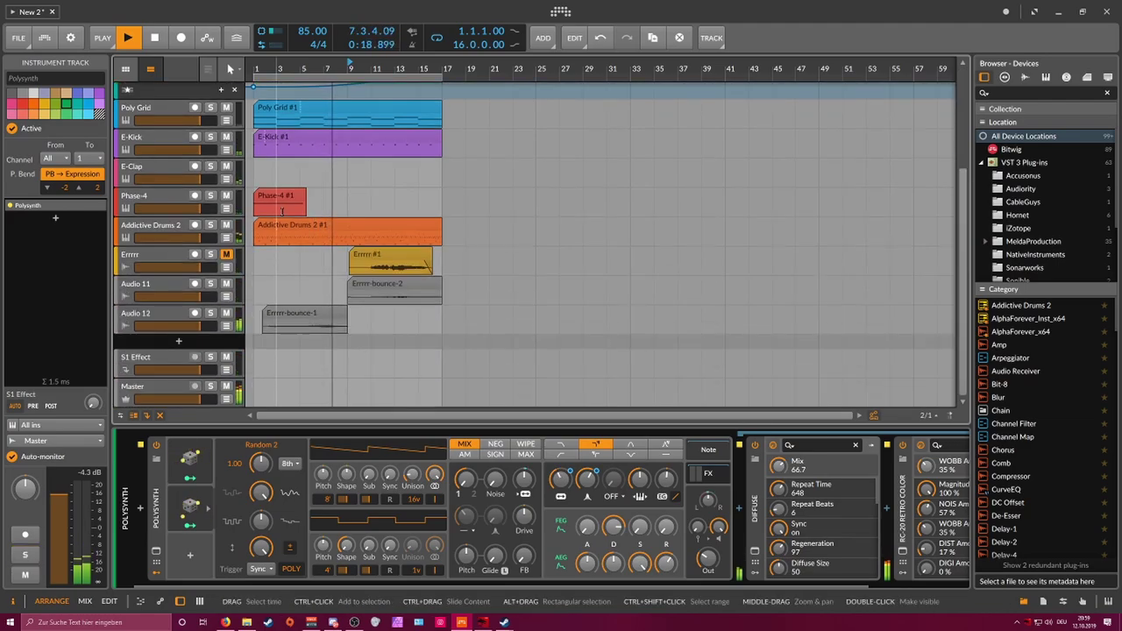
click(166, 257)
key(Delete)
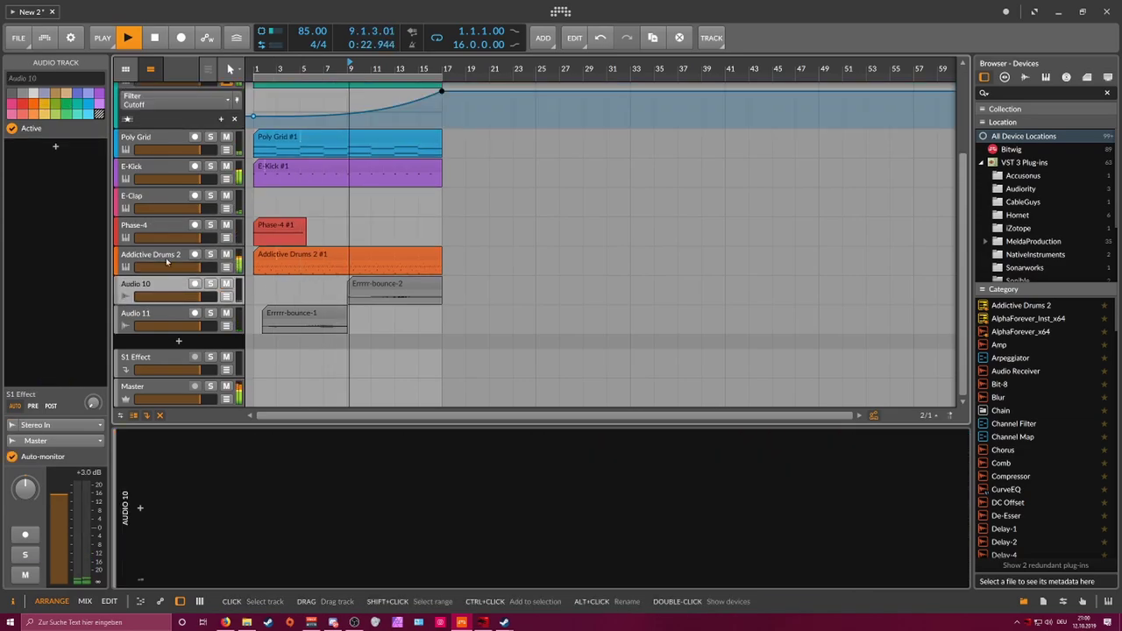
Step: Review the whole arrangement during playback, briefly soloing the Audio 10 track to hear its bounced clip
scroll(392, 176, up, 3)
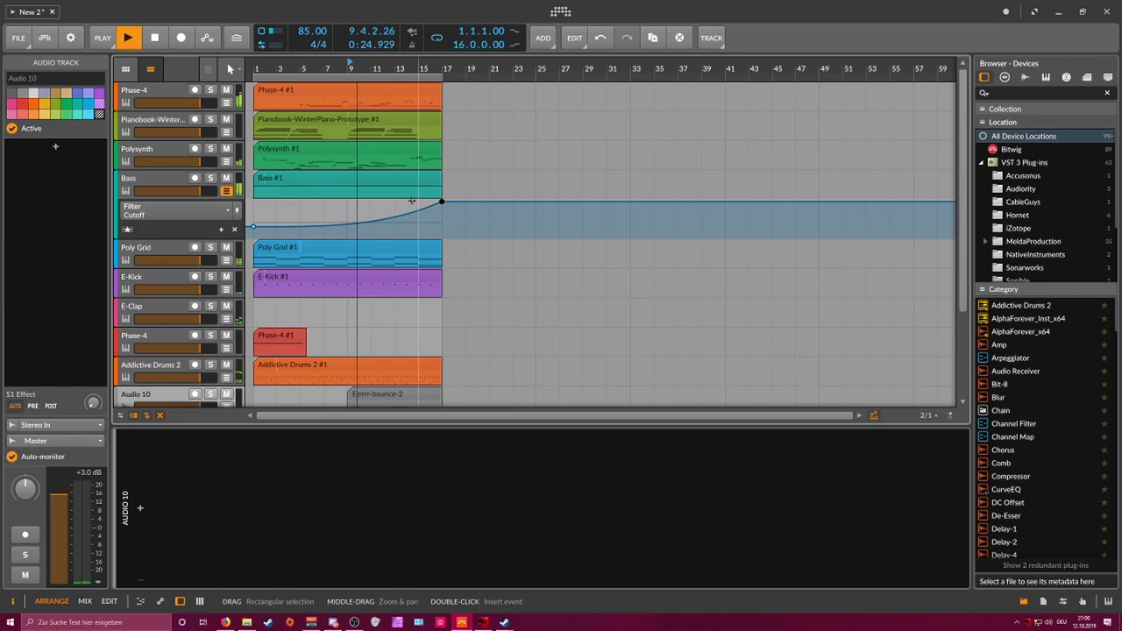
drag(316, 67, 404, 75)
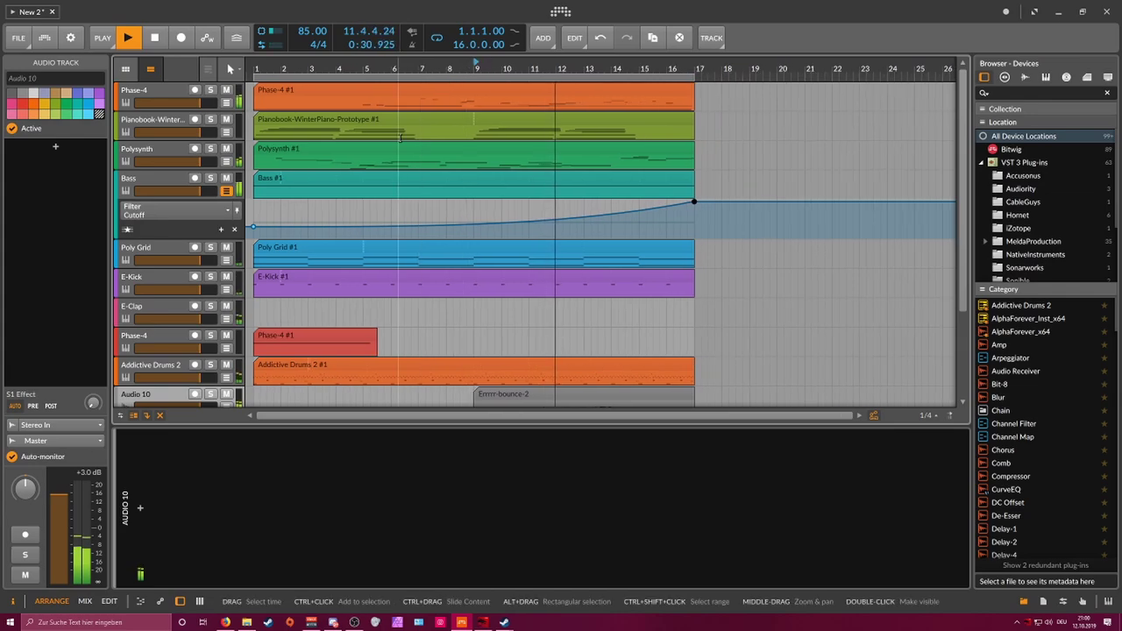
scroll(400, 137, down, 3)
scroll(400, 137, up, 3)
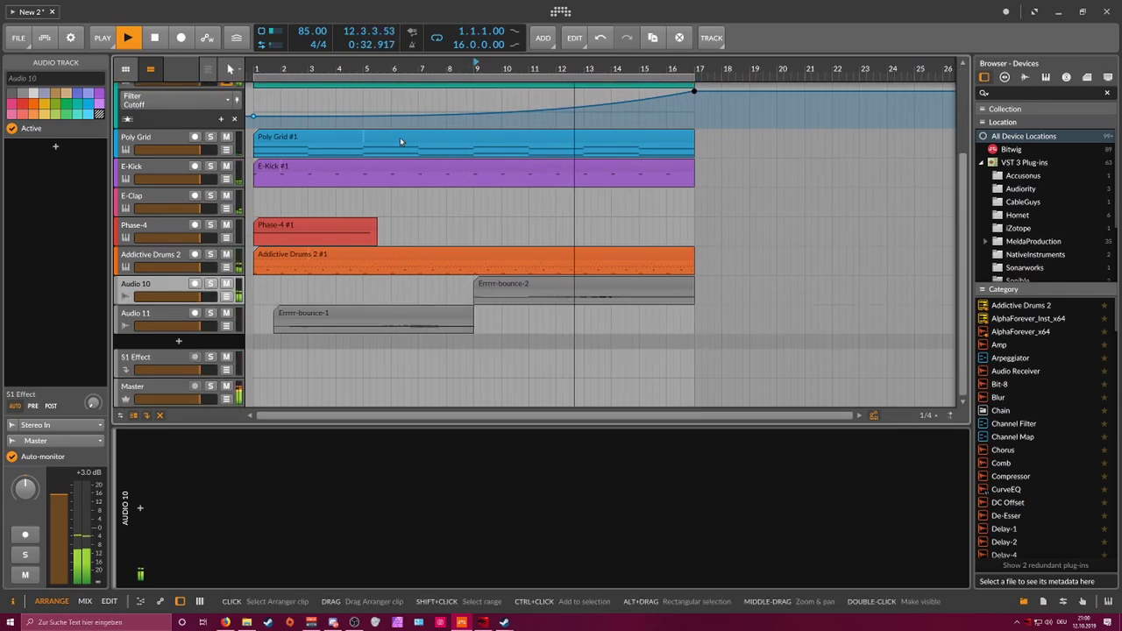
scroll(399, 138, down, 3)
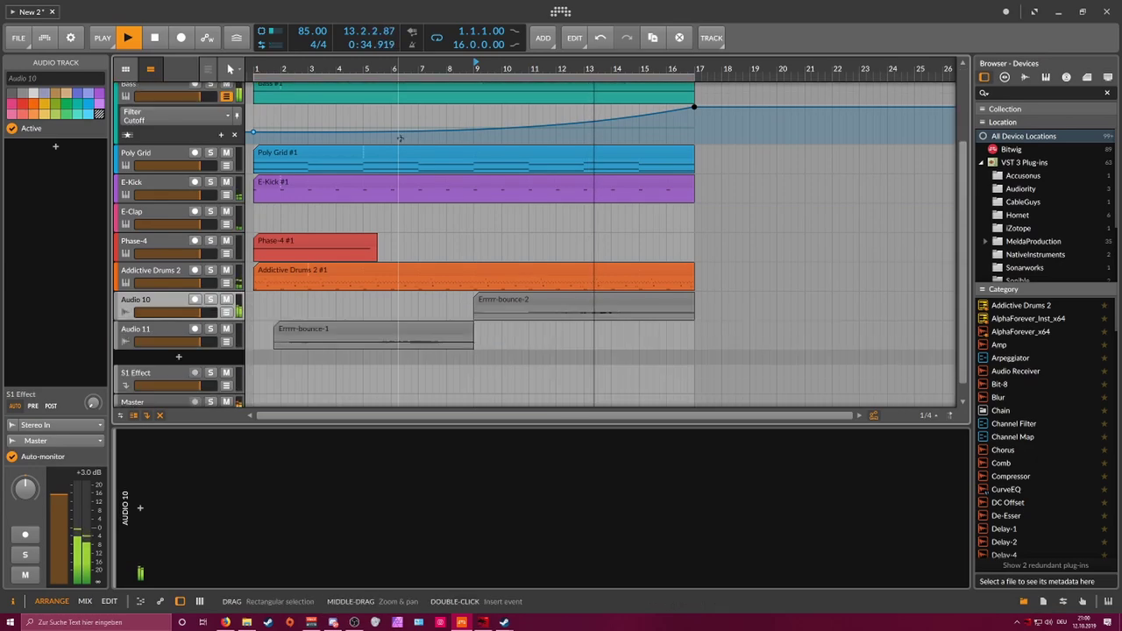
click(210, 300)
click(211, 300)
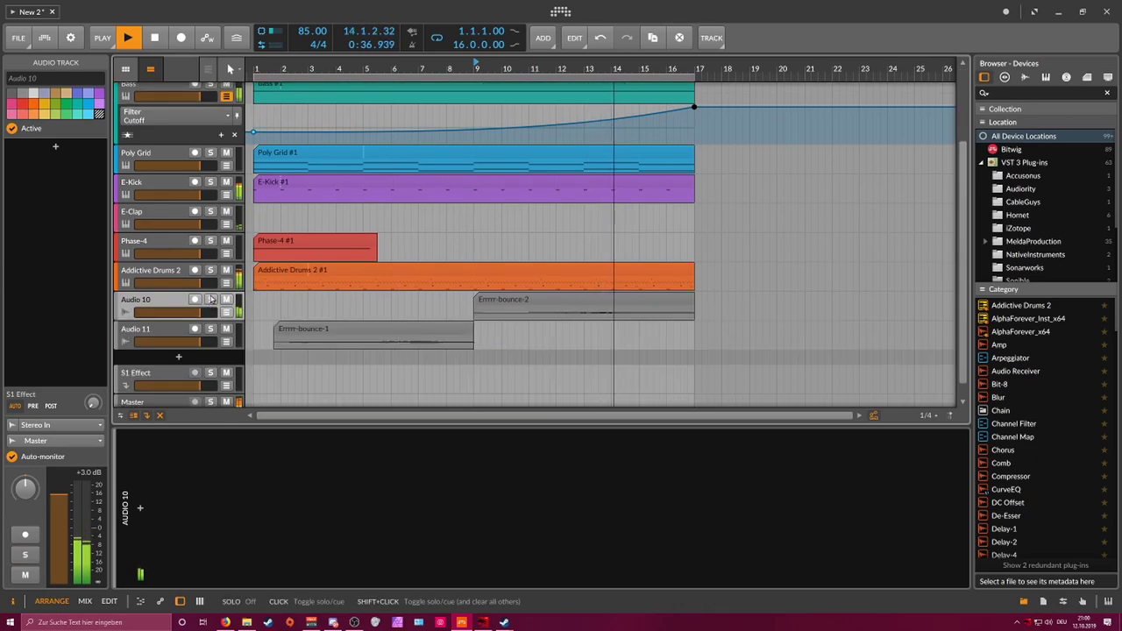
scroll(152, 295, up, 3)
scroll(152, 296, down, 4)
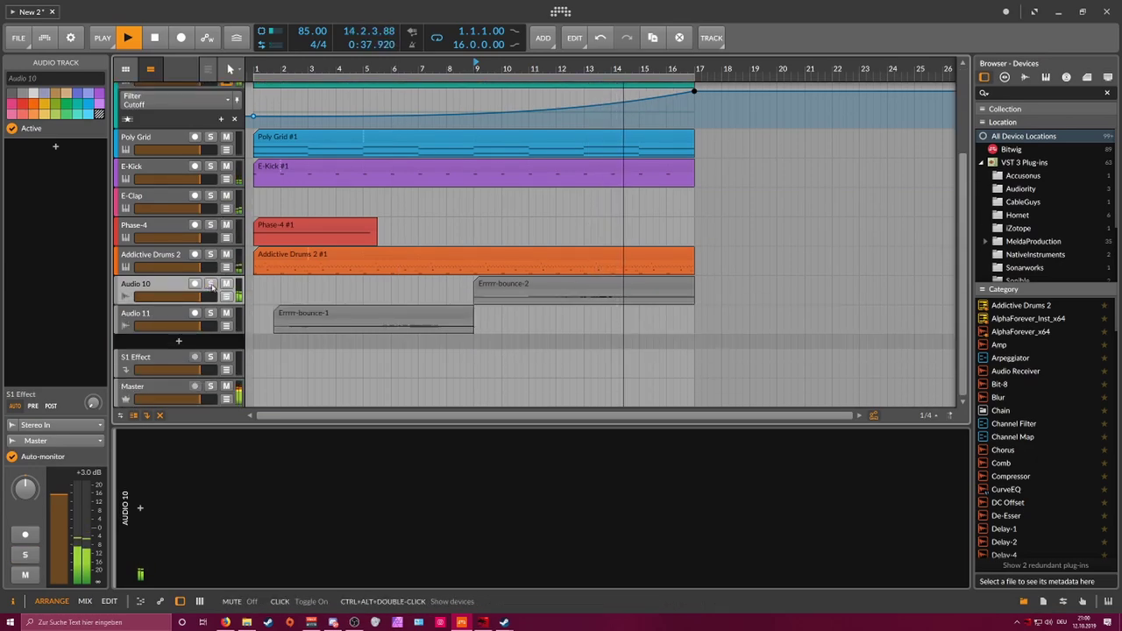
Step: Try to rename the Audio 10 track as RobVoc1
double_click(151, 285)
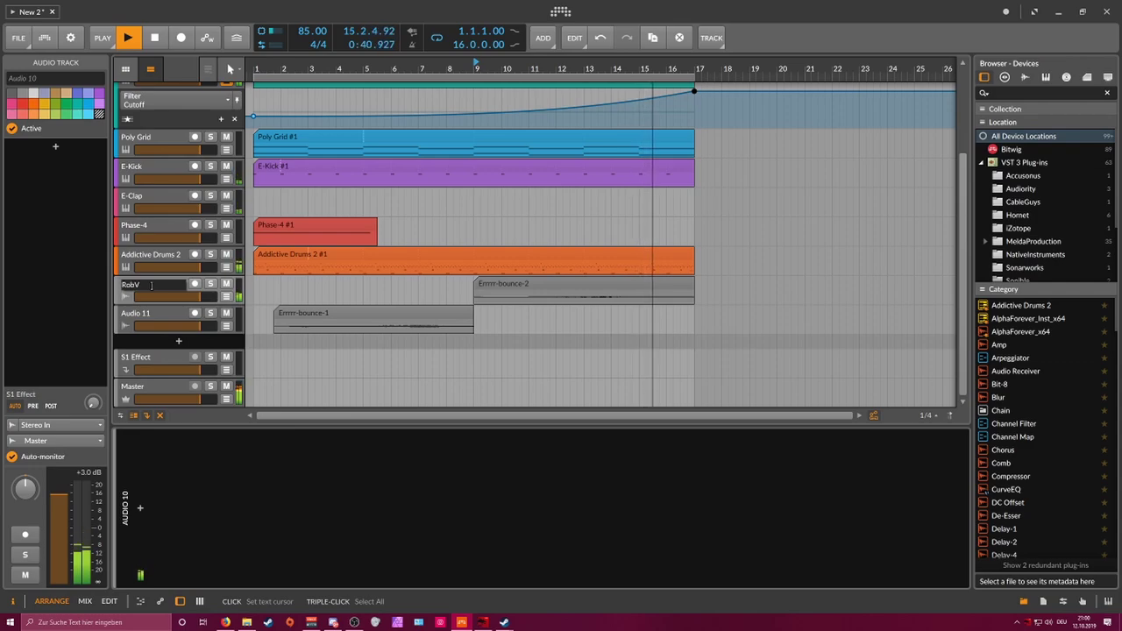
text(RobVoc1)
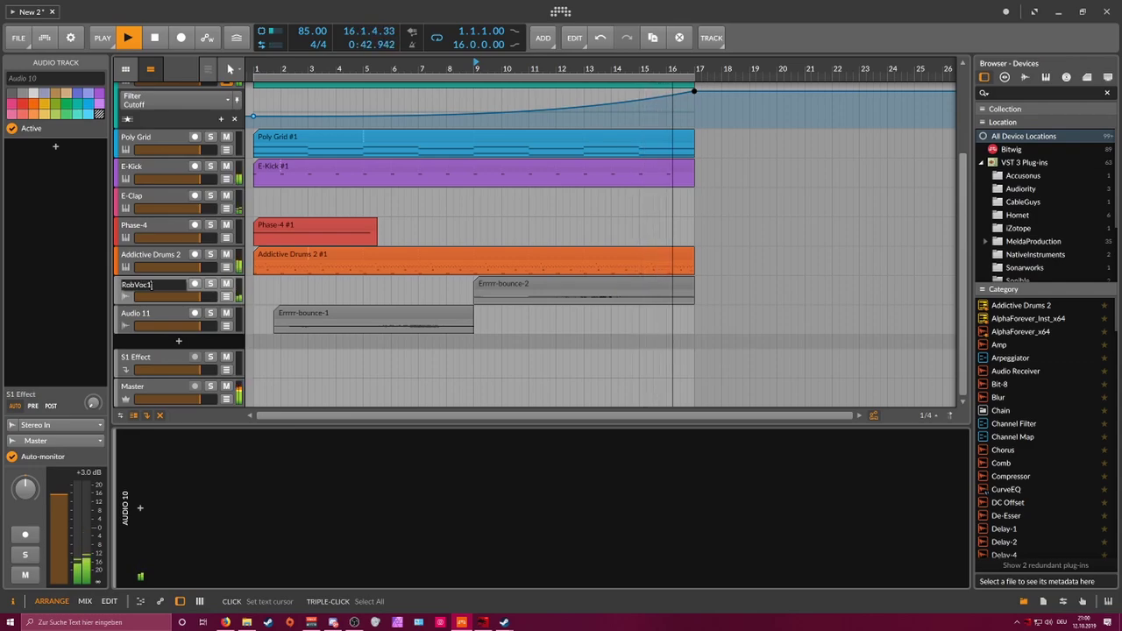
double_click(151, 285)
text(C)
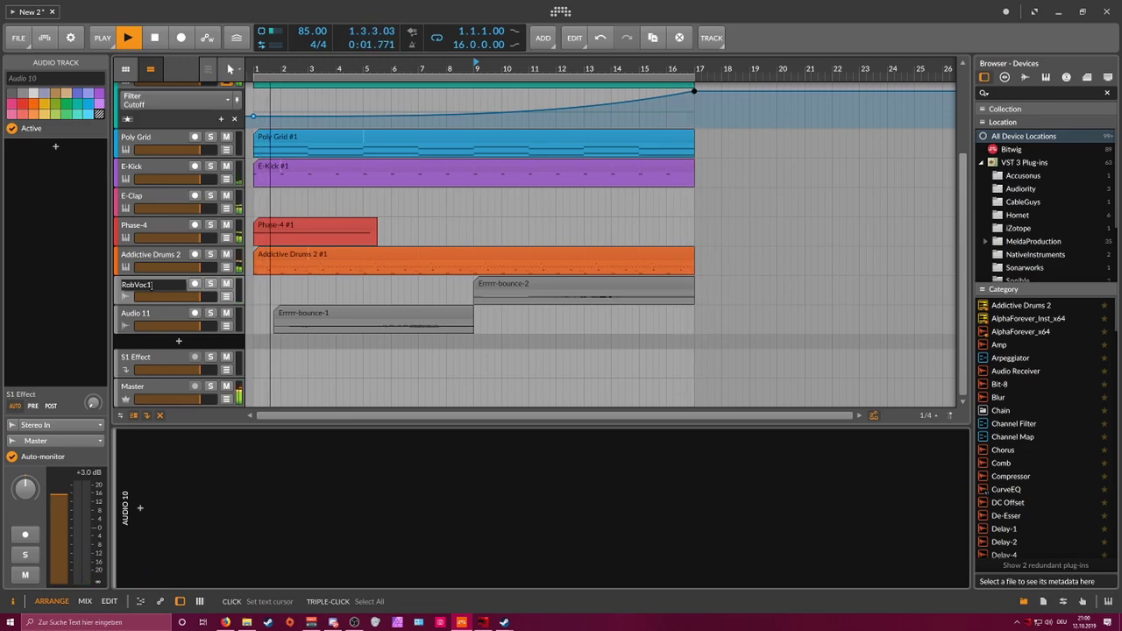
key(Escape)
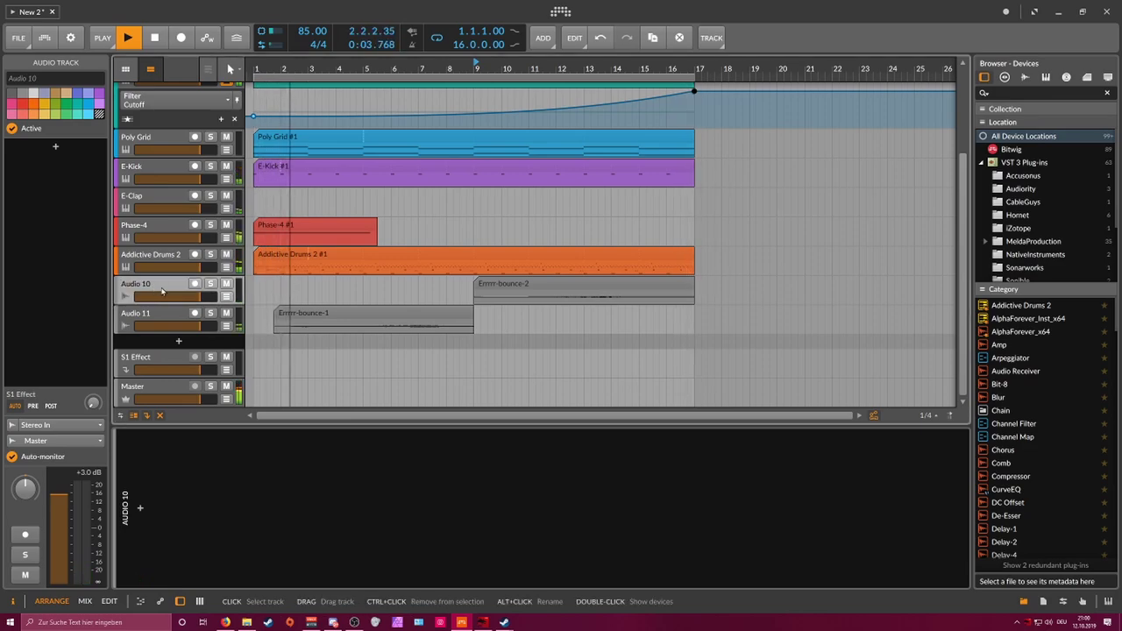
Step: Rename the Audio 10 track as RobVoc1 and the Audio 11 track as RobVoc2
double_click(153, 285)
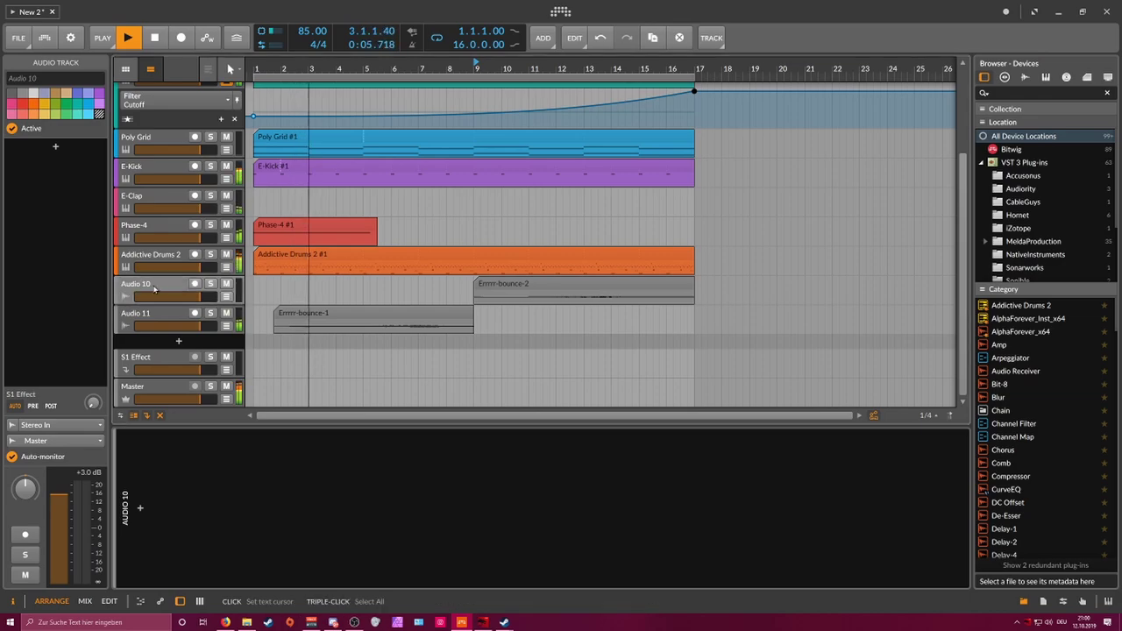
key(Return)
double_click(144, 313)
text(RobVoc2)
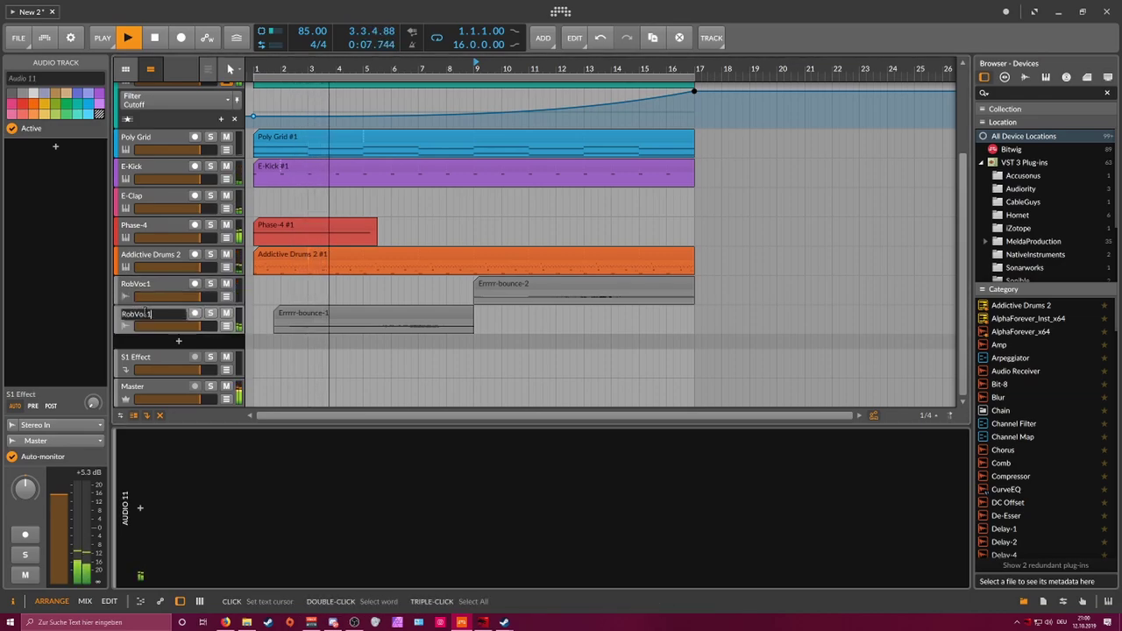
key(Return)
Step: Add an instrument track below RobVoc2 and load the Pianobook-WinterPiano-Prototype preset, searching the presets for piano
click(172, 288)
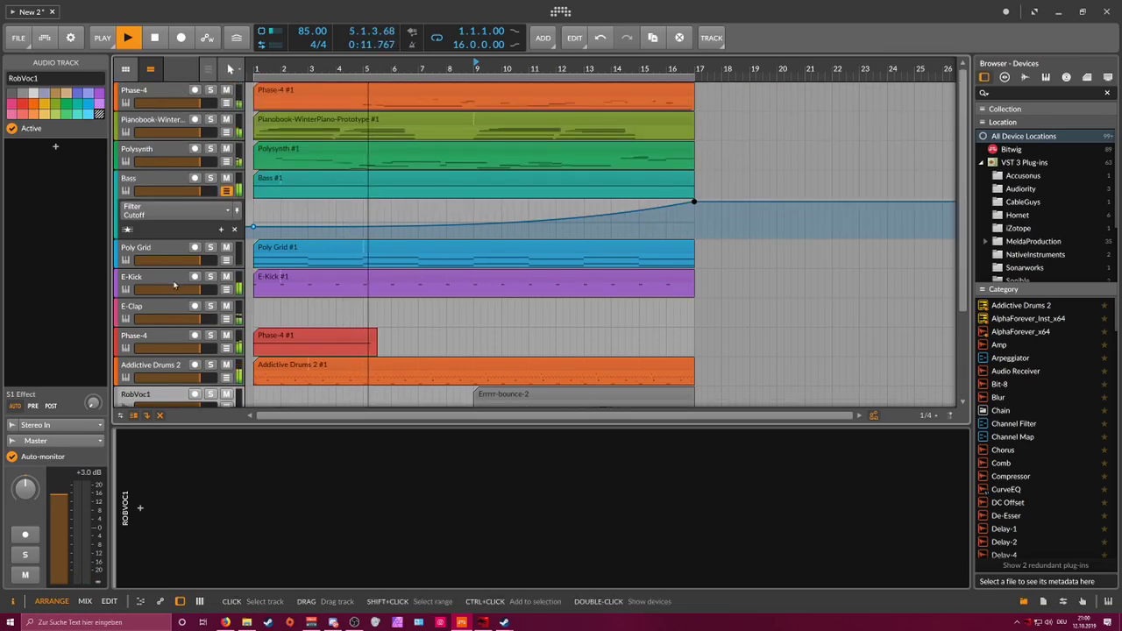
scroll(172, 287, up, 3)
click(178, 120)
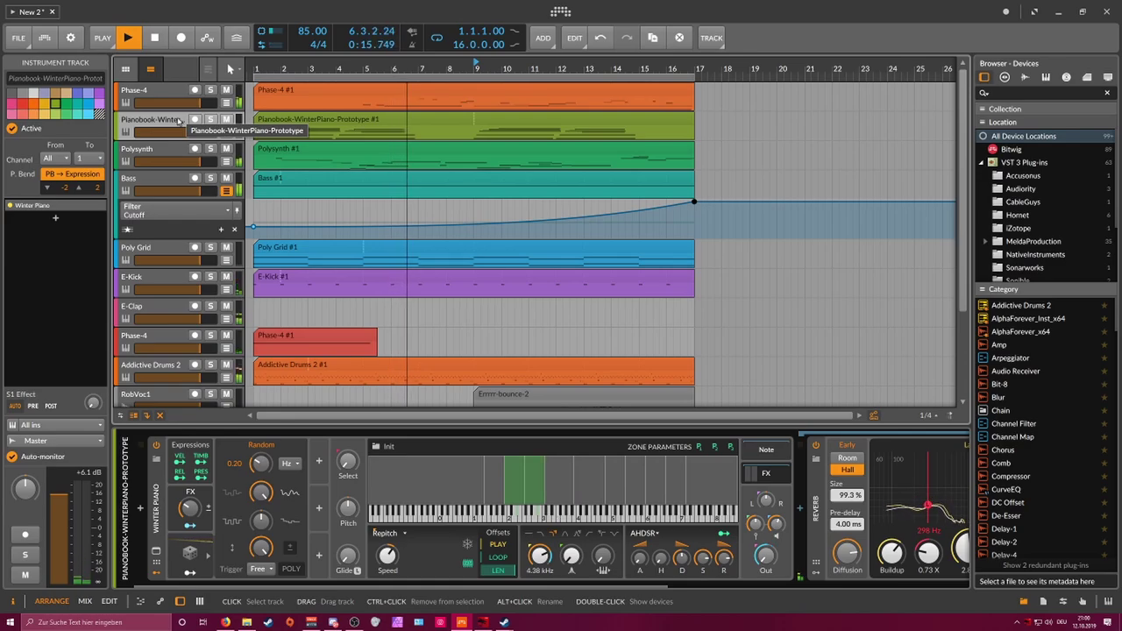
scroll(193, 344, down, 4)
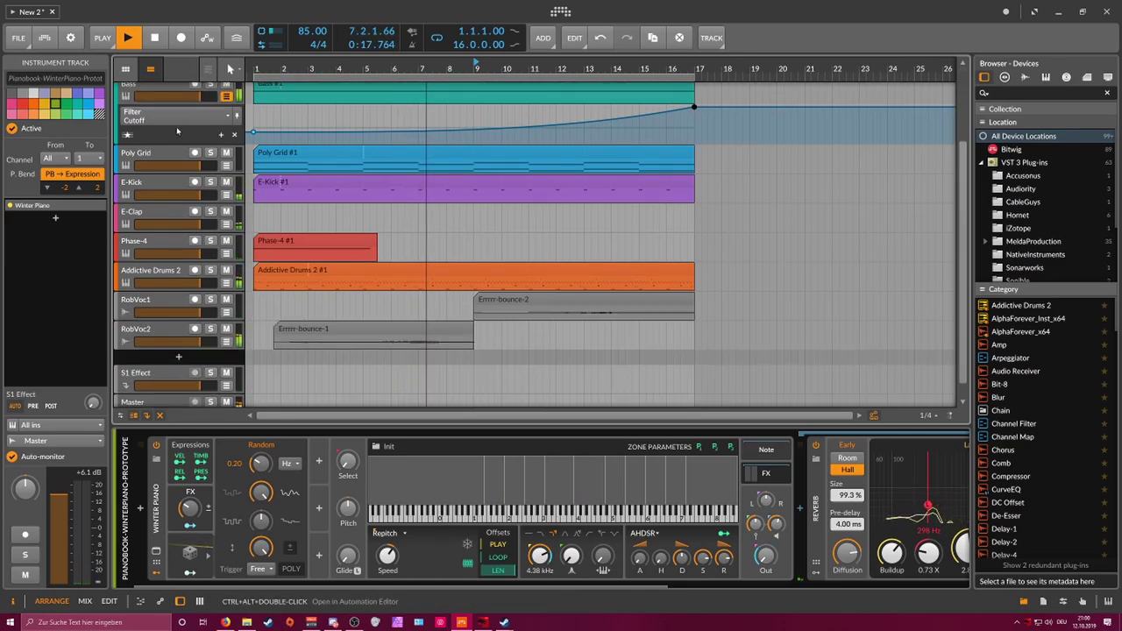
double_click(186, 345)
text(iano)
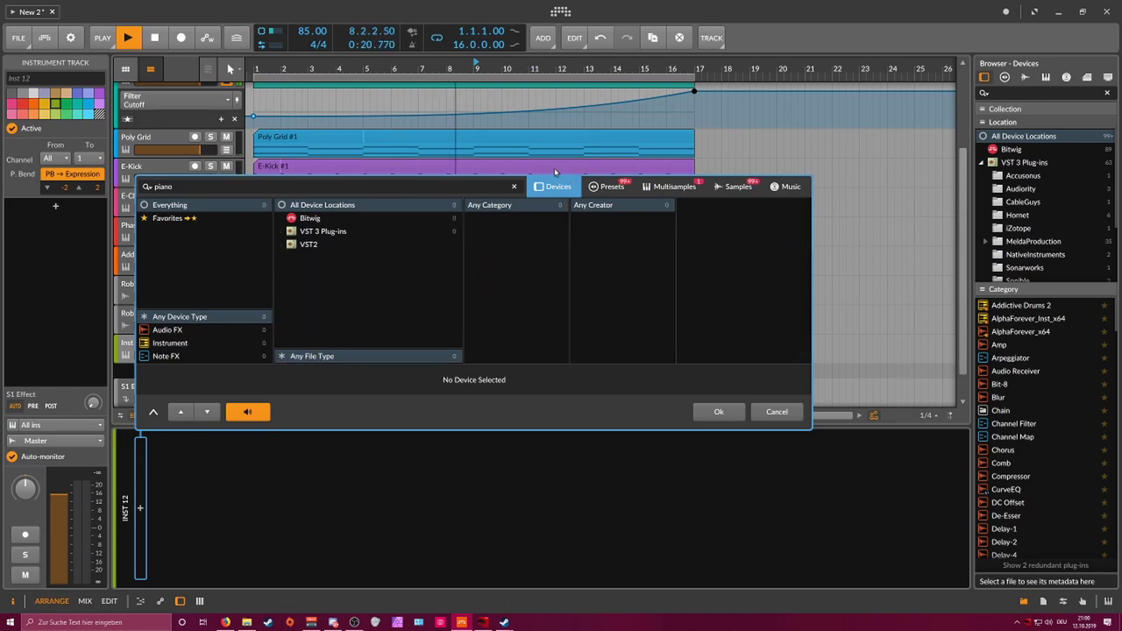
click(611, 185)
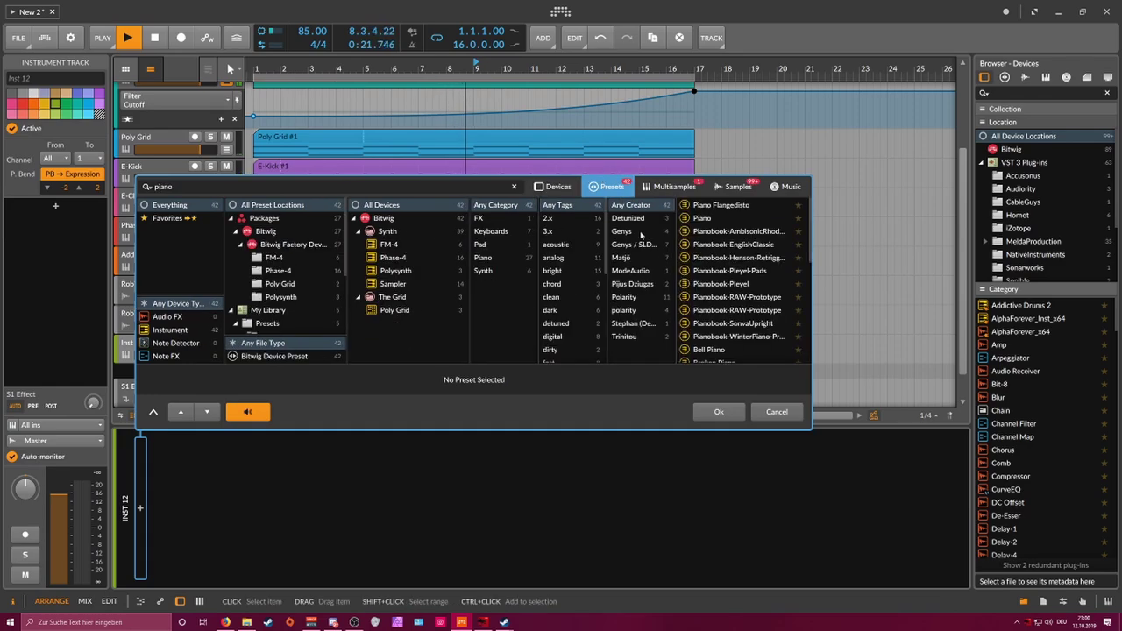
scroll(727, 302, up, 4)
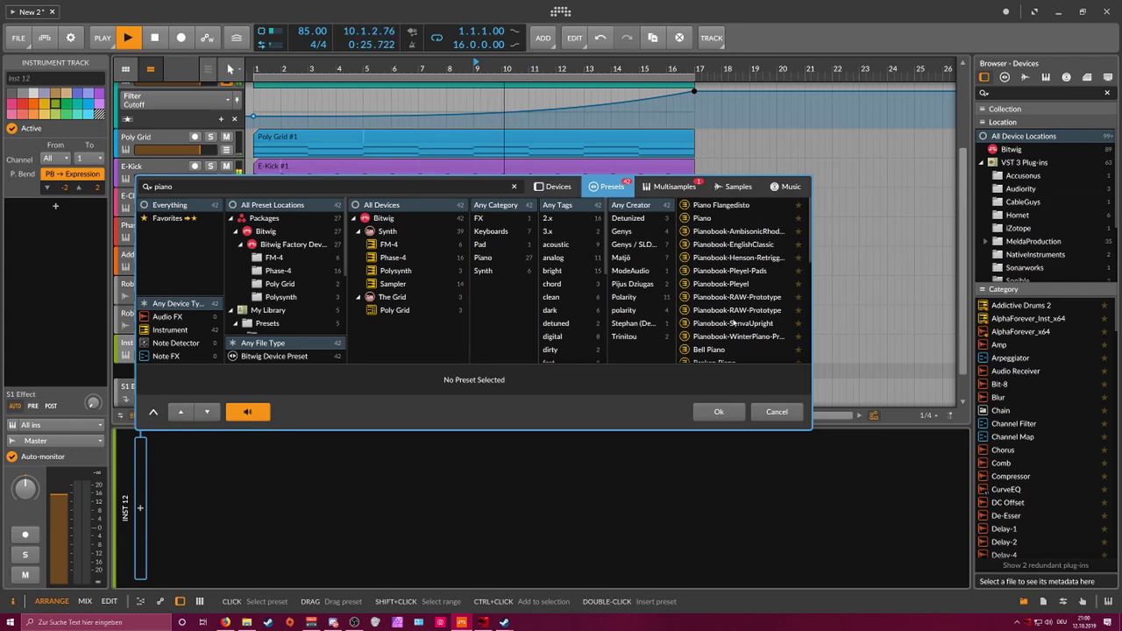
double_click(732, 337)
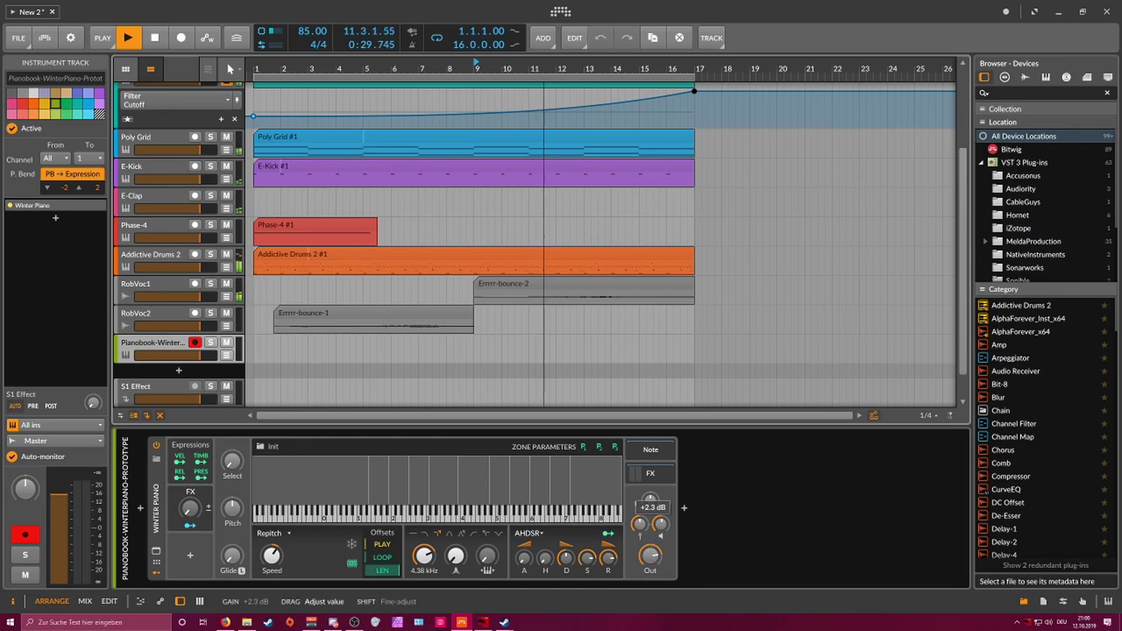
Step: Adjust the new Winter Piano sampler's gain and lower its output level to about +1.8 dB during playback
click(653, 474)
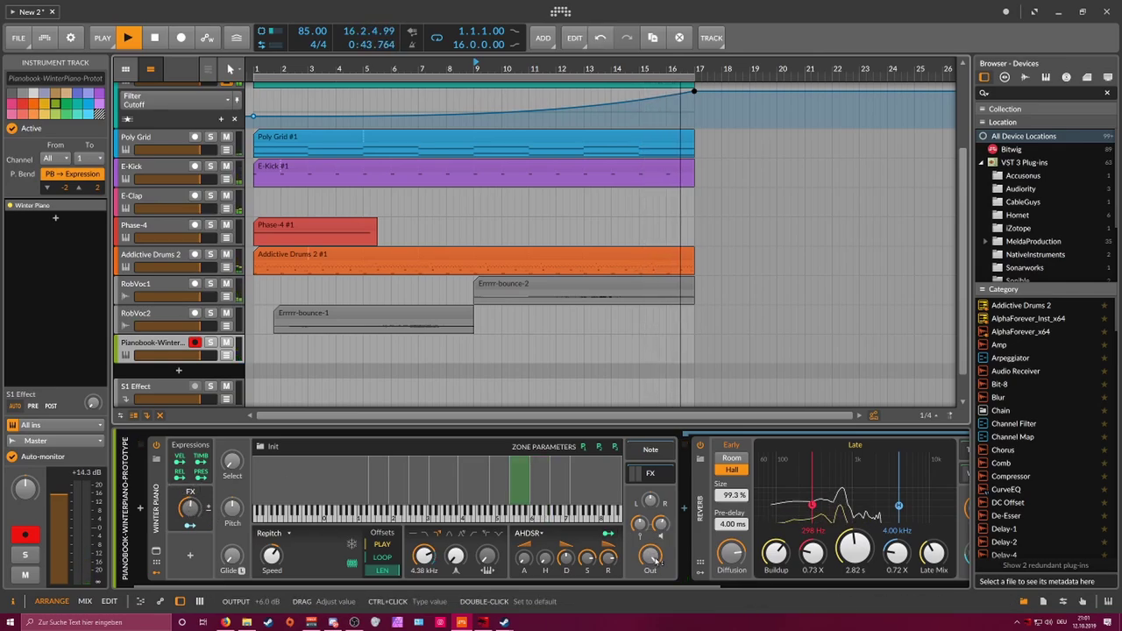
drag(655, 557, 655, 580)
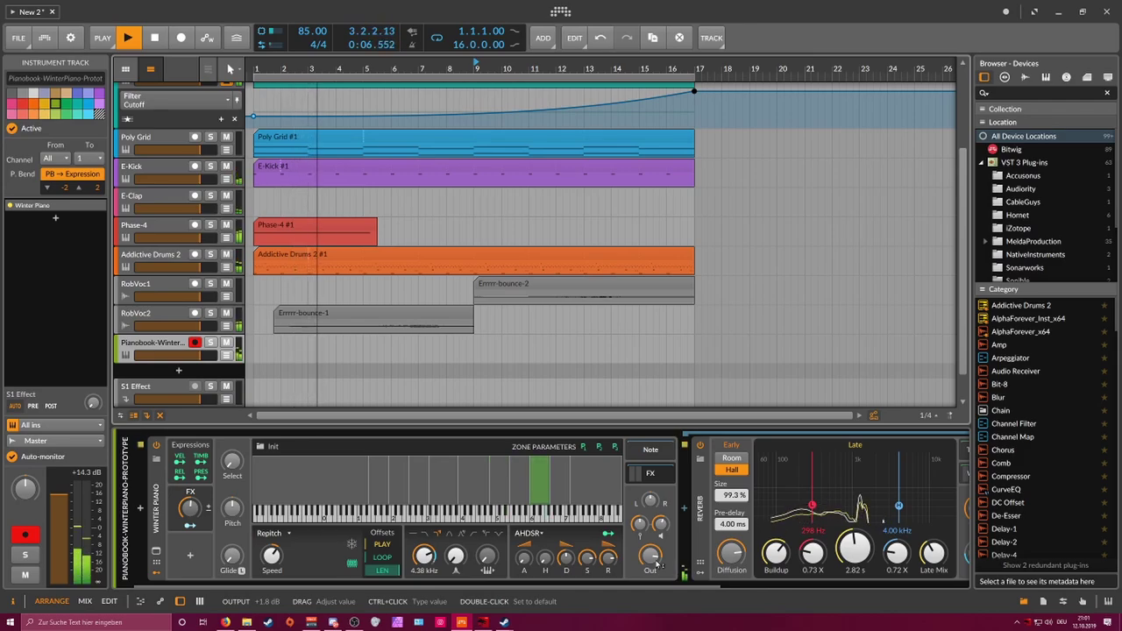
drag(655, 565, 655, 555)
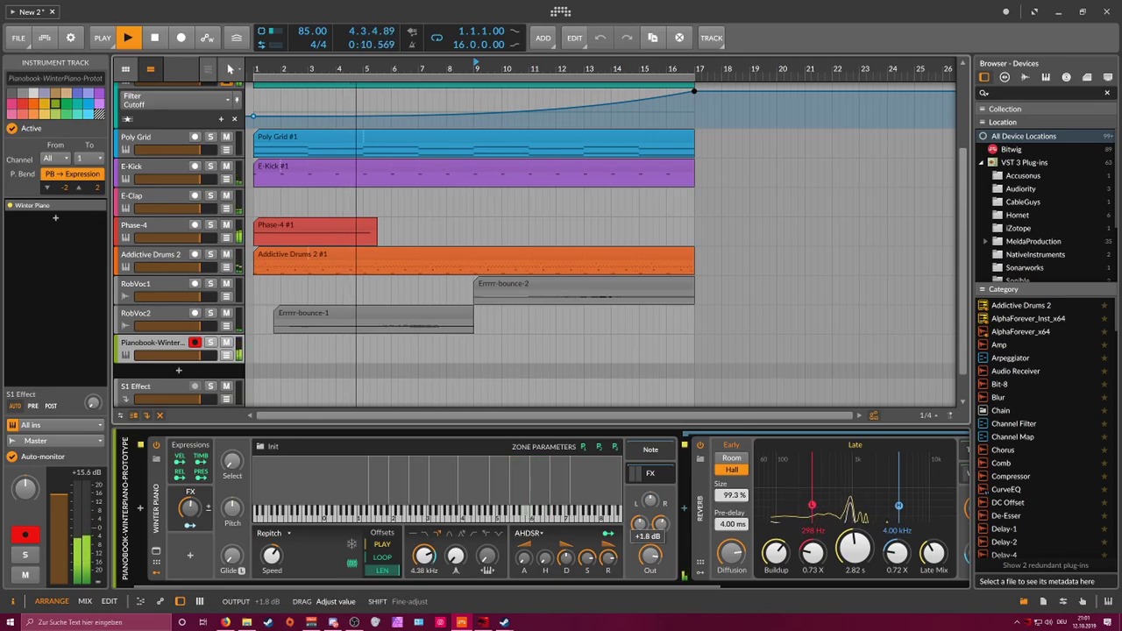
drag(650, 556, 656, 563)
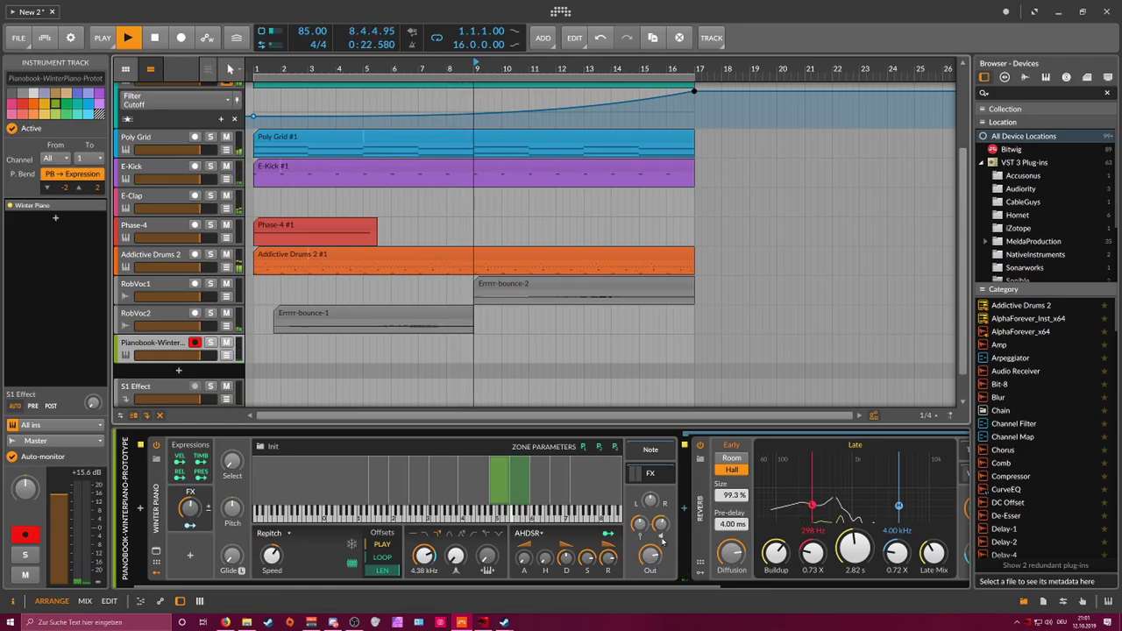
Step: Solo the new piano track and replace its Reverb with the GrainSpace effect
click(211, 344)
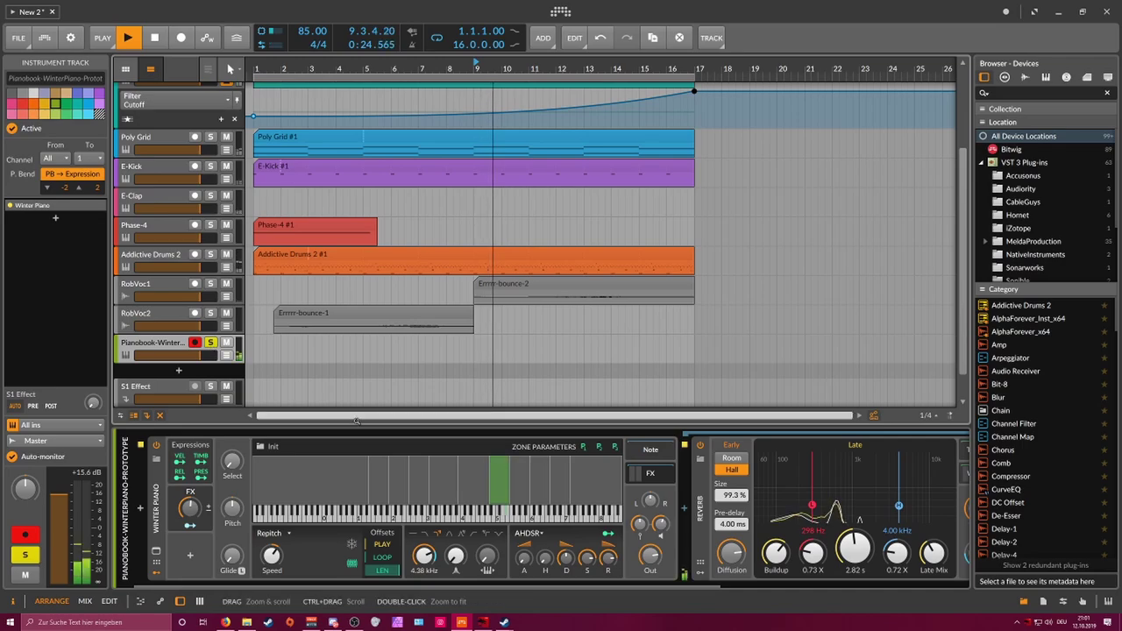
drag(500, 587, 745, 586)
click(308, 473)
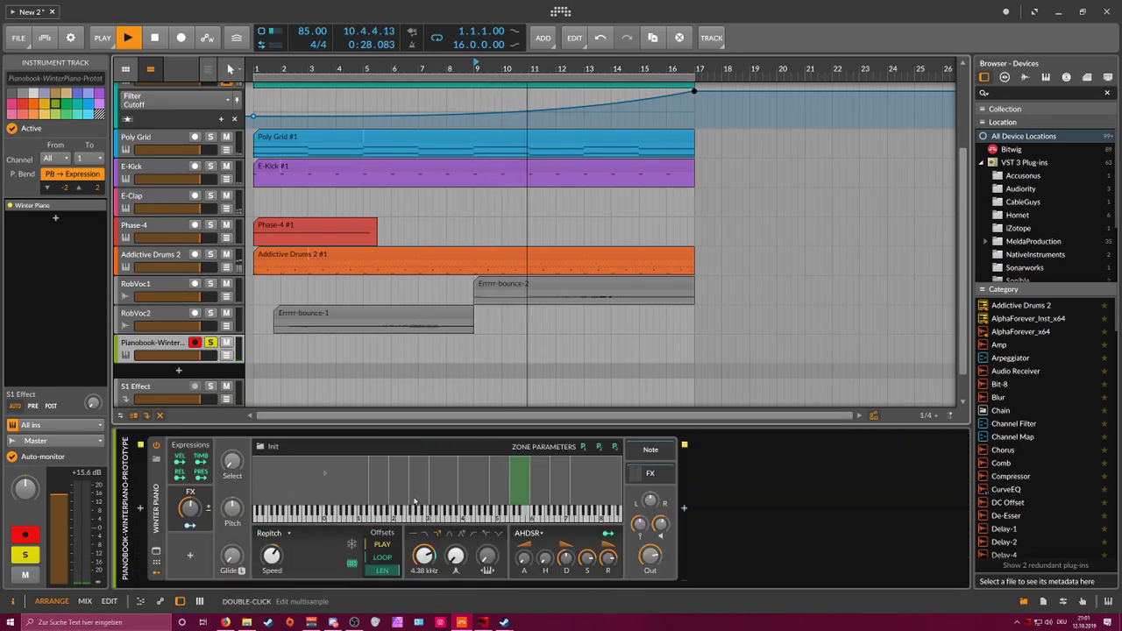
click(685, 510)
text(grain)
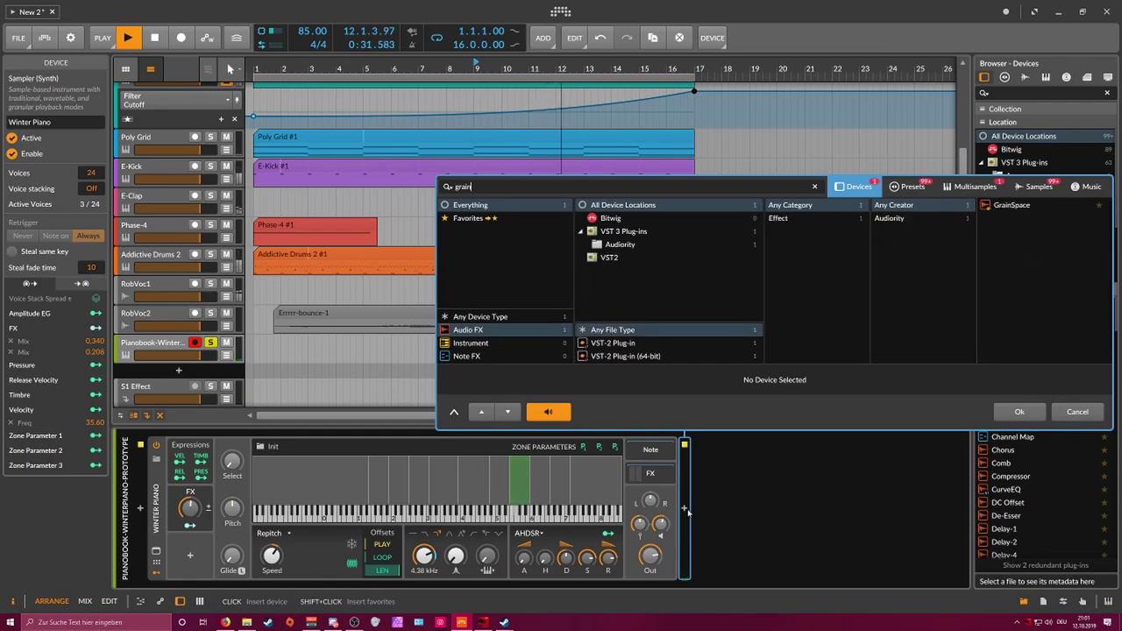
key(Return)
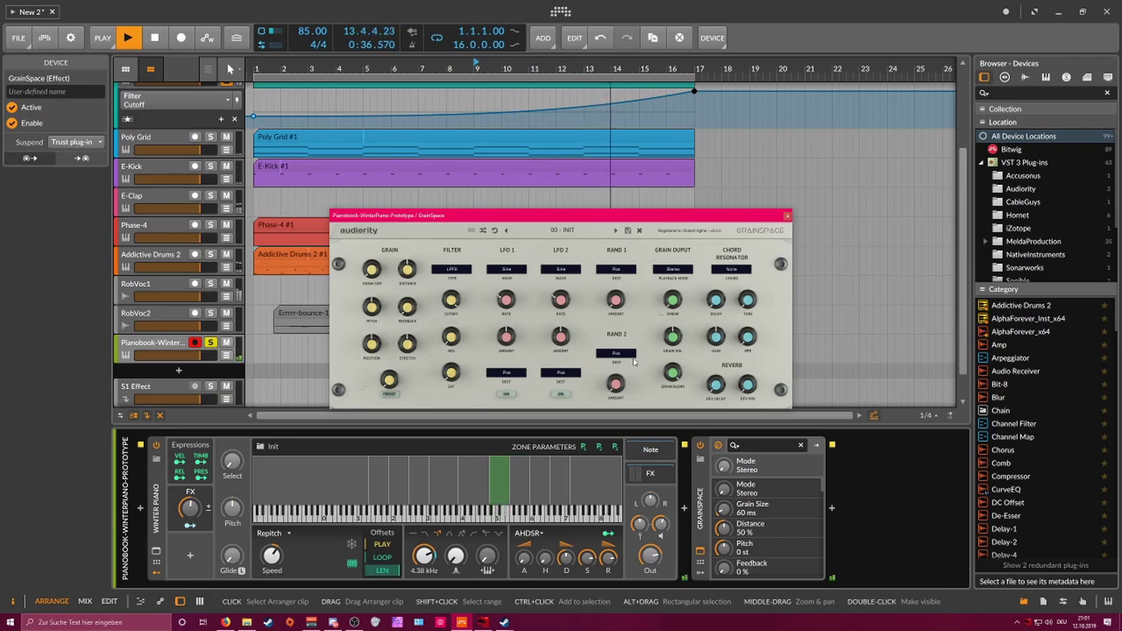
Step: Set GrainSpace's grain size to 160 ms, stretch to 7% and pitch to 12 st
drag(372, 271, 372, 263)
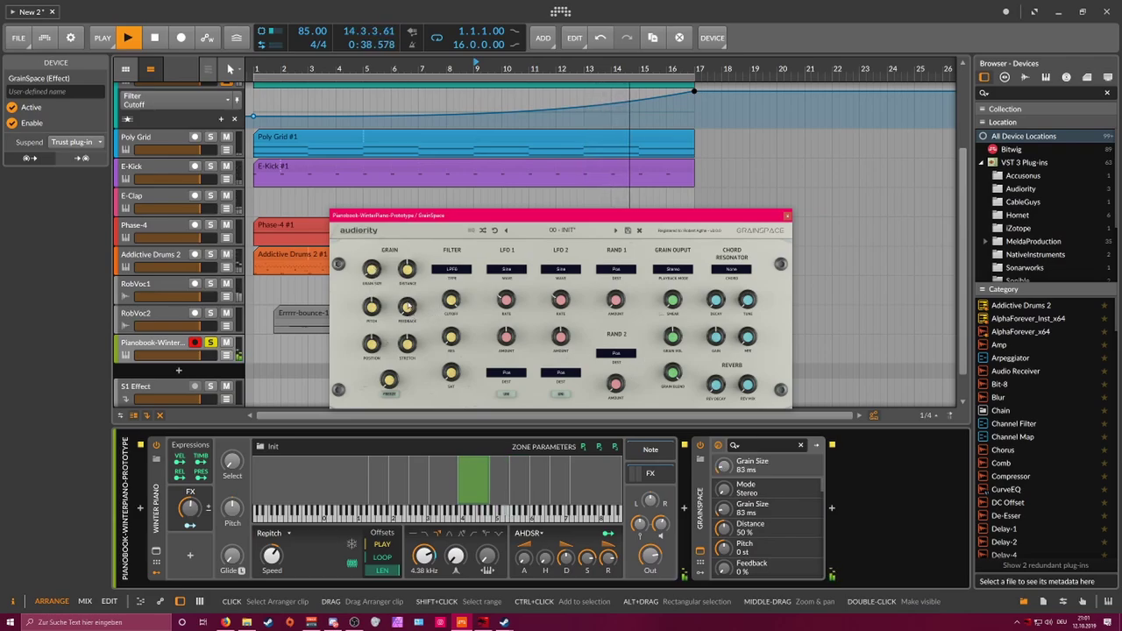
drag(407, 344, 412, 340)
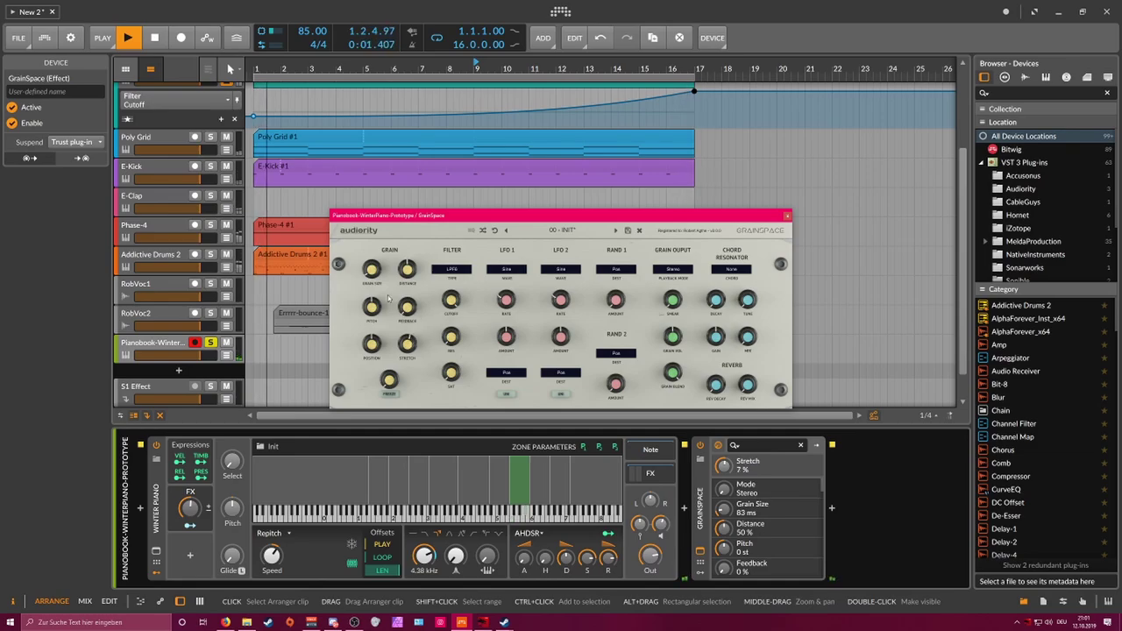
drag(373, 272, 376, 257)
drag(372, 307, 386, 279)
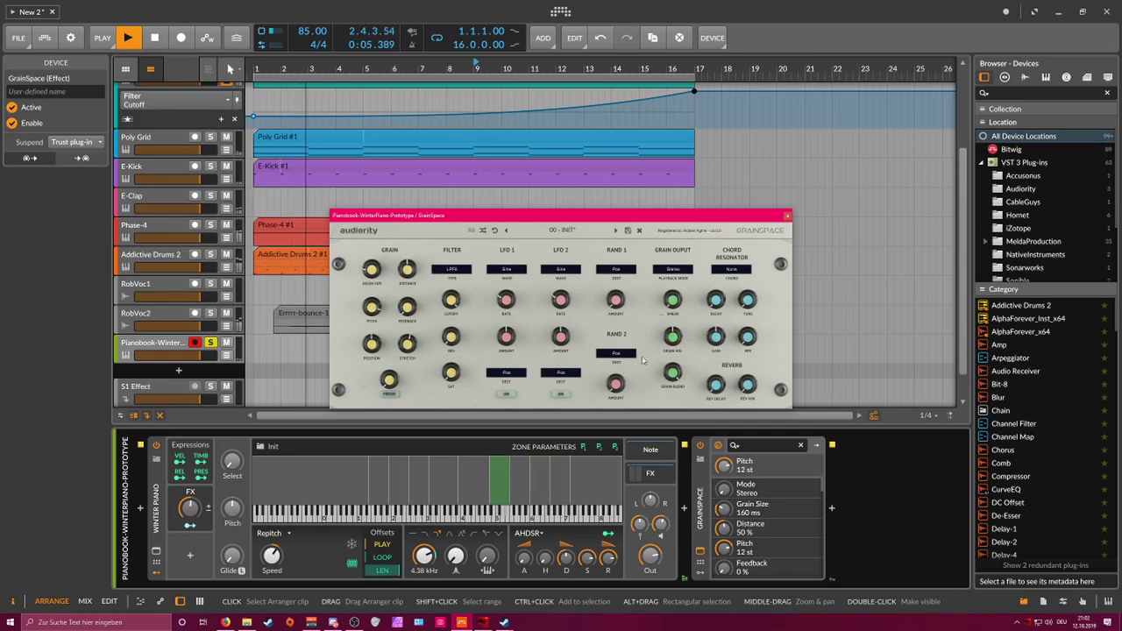
Step: Set GrainSpace's blend to 61%, chord mix to 33% and smear to 58%
drag(672, 337, 674, 411)
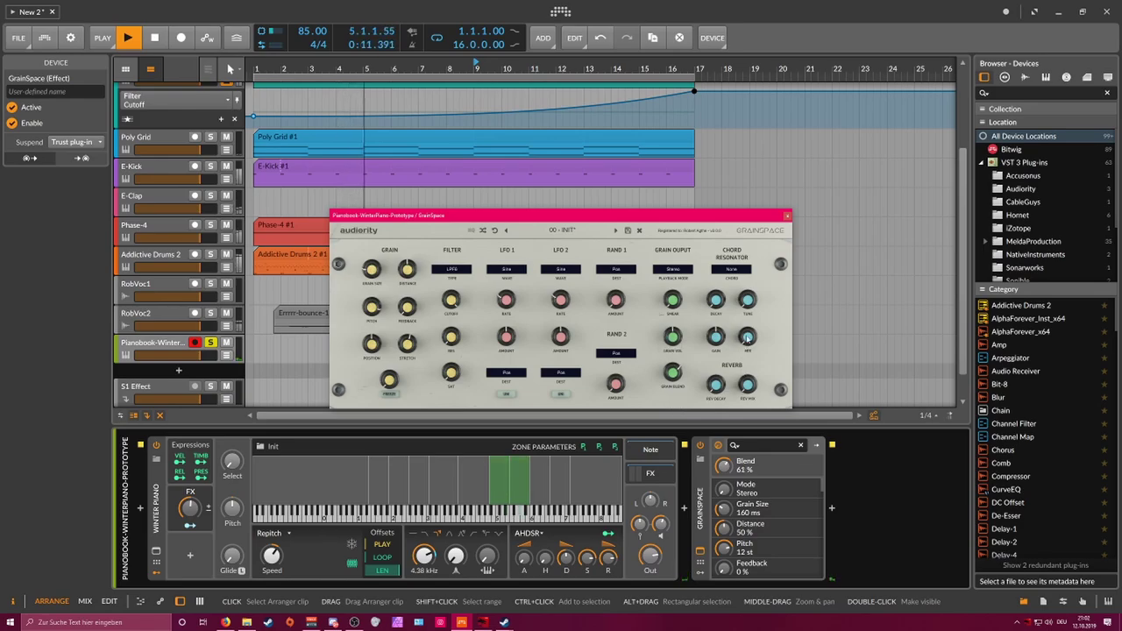
click(734, 269)
click(732, 277)
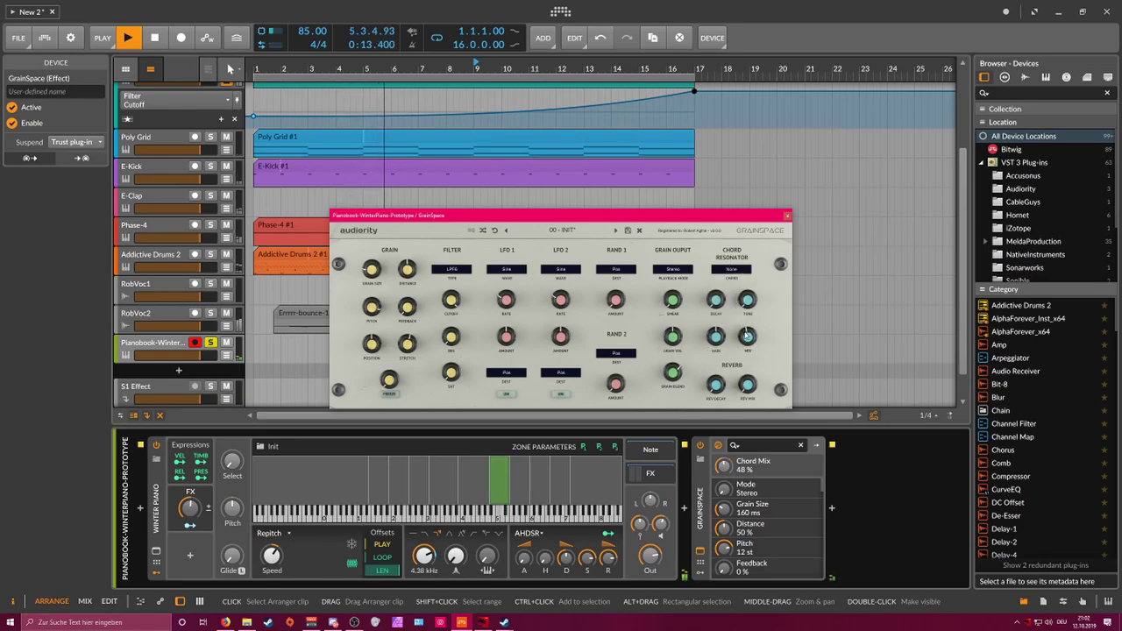
drag(738, 340, 739, 336)
drag(721, 258, 725, 239)
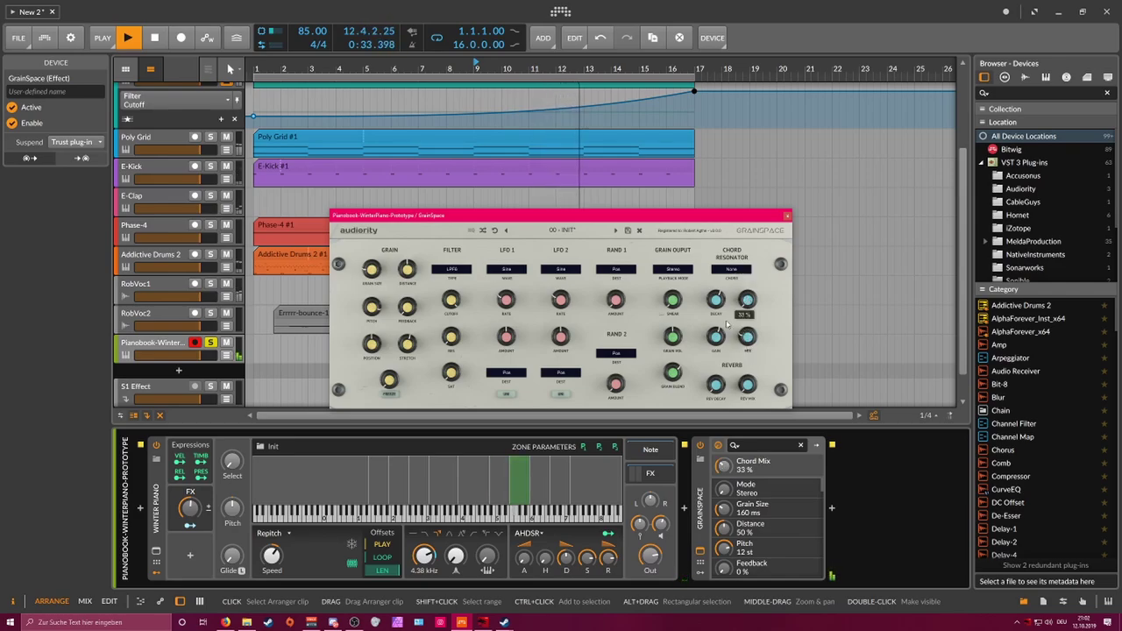
drag(716, 299, 716, 282)
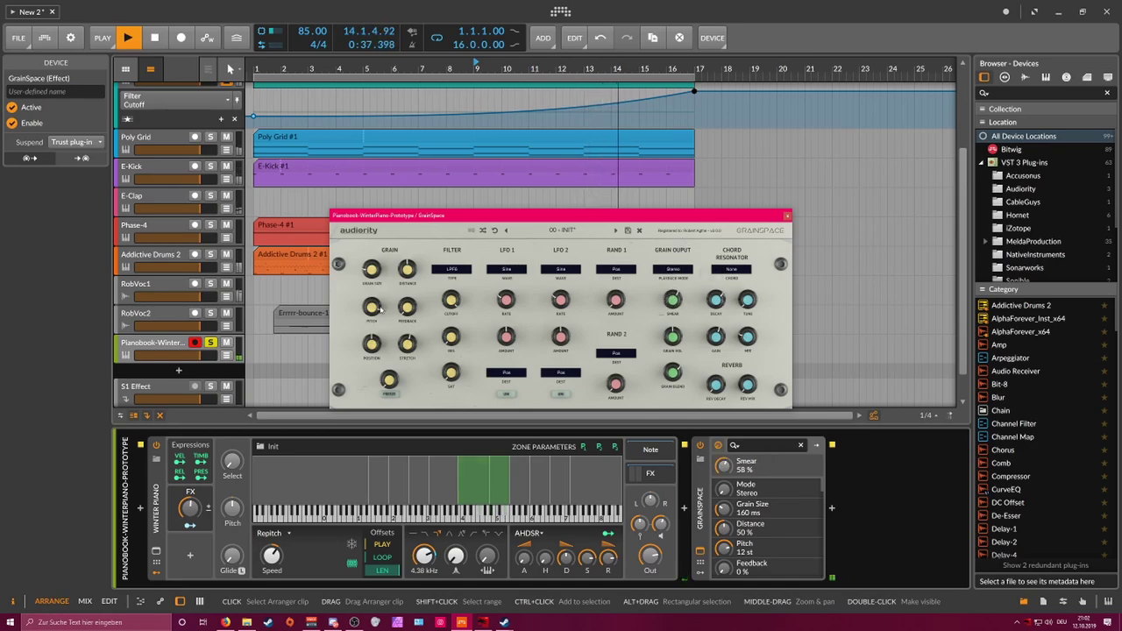
Step: Raise GrainSpace's stretch to about 51%, set grain size to 257 ms, chord mix to 13% and position to 1%, and close the plug-in window
drag(414, 324, 417, 319)
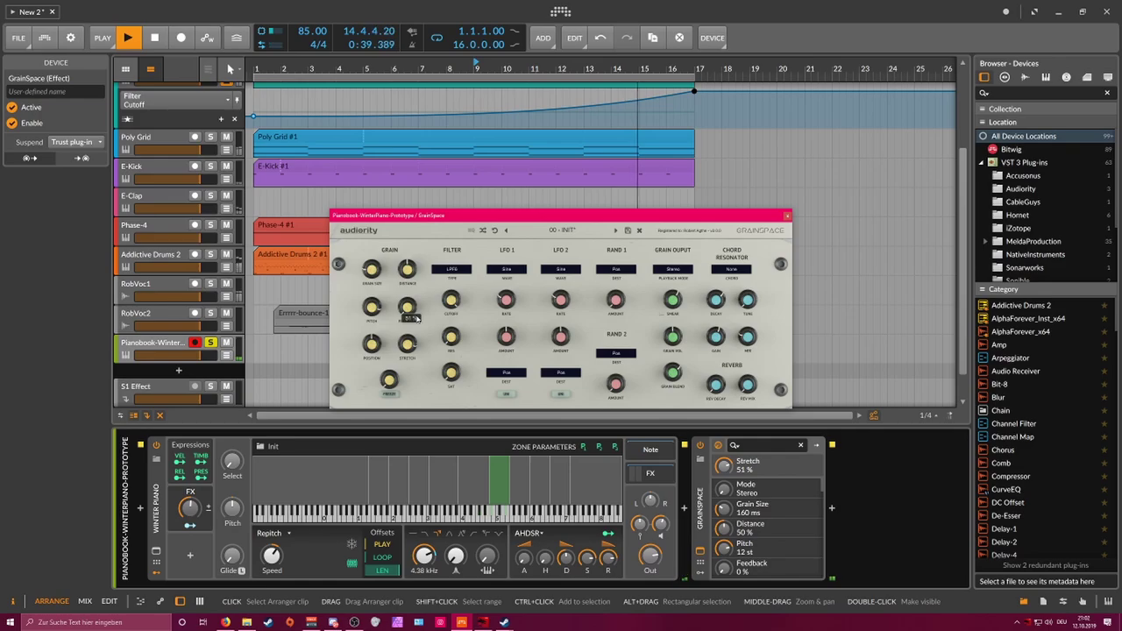
drag(372, 269, 393, 254)
drag(412, 347, 414, 349)
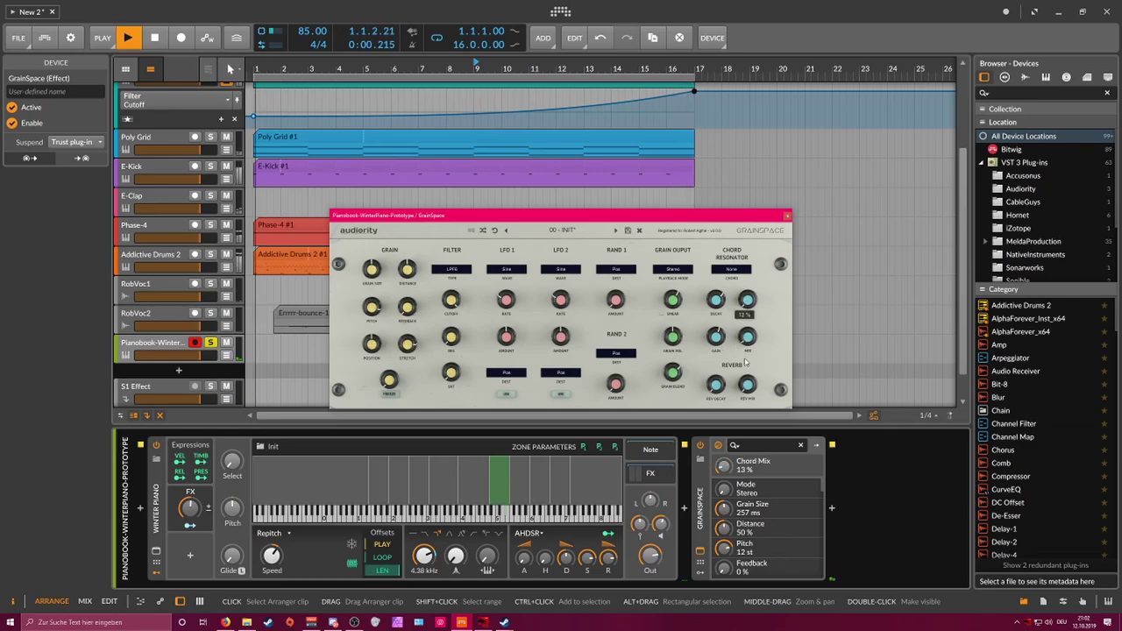
click(675, 387)
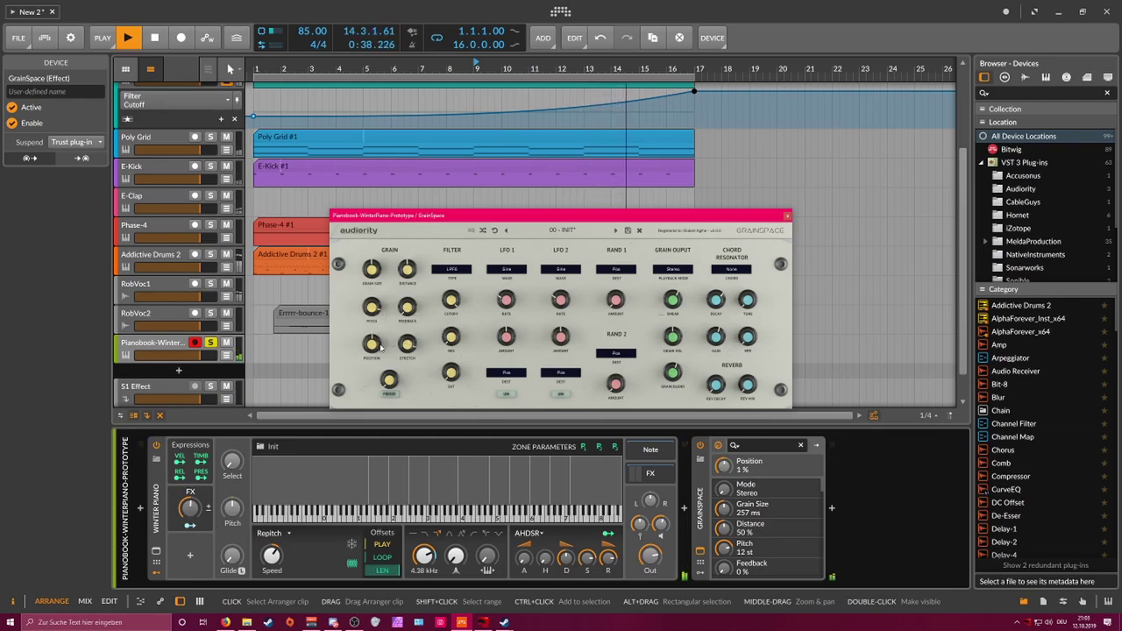
click(787, 216)
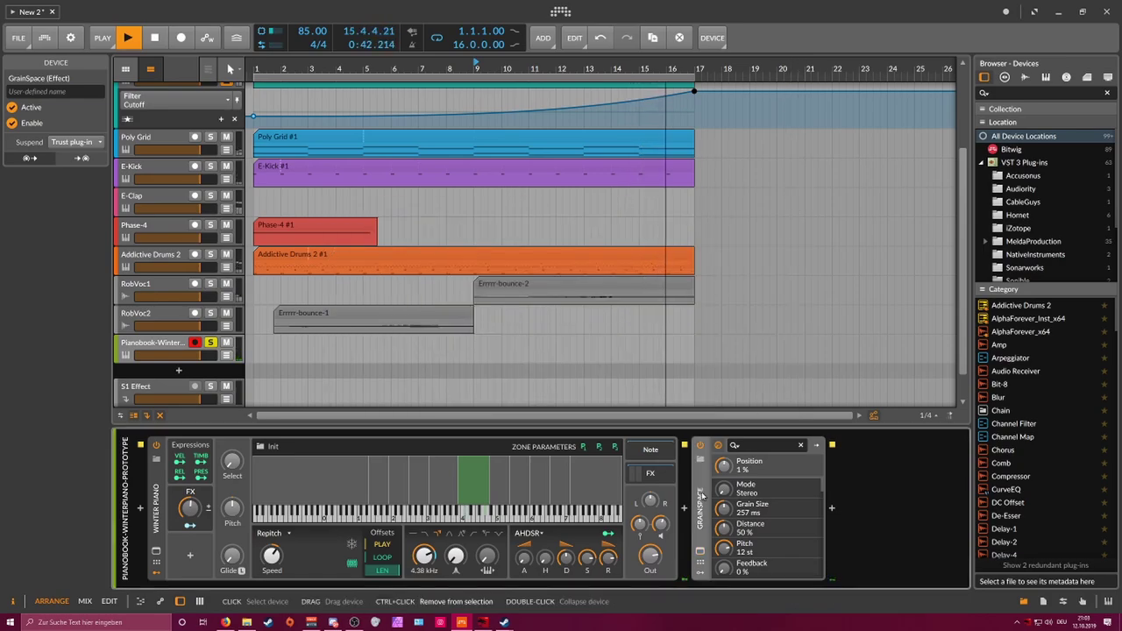
Step: Duplicate the GrainSpace effect and set the copy's pitch to -12 st, smear to 52% and blend to 63%, with a lower stretch
key(ctrl+d)
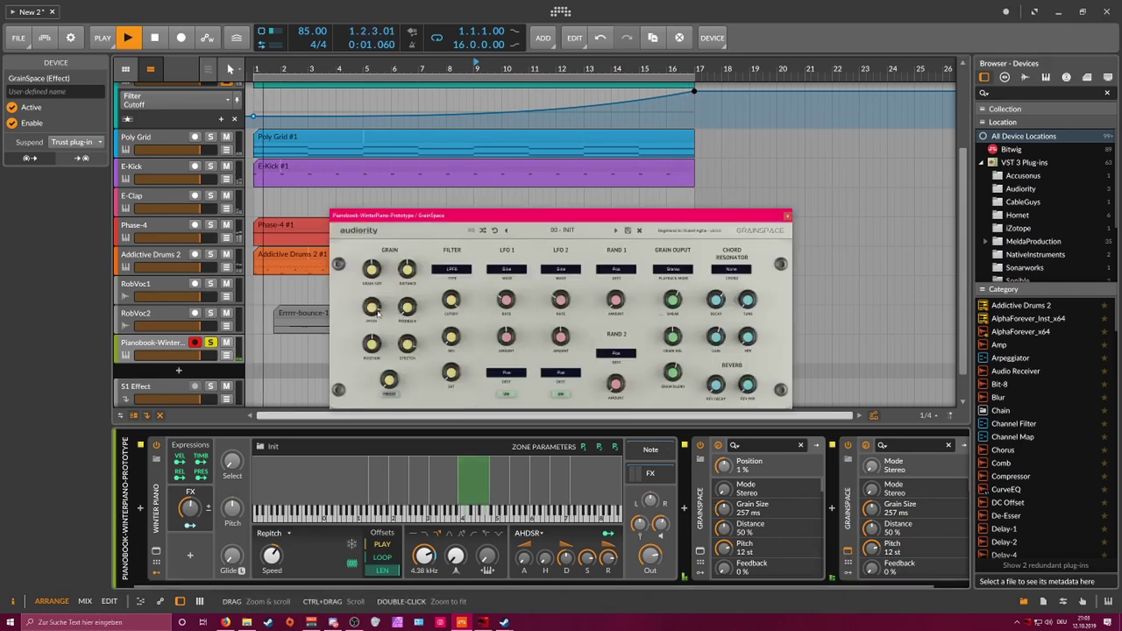
drag(375, 310, 382, 372)
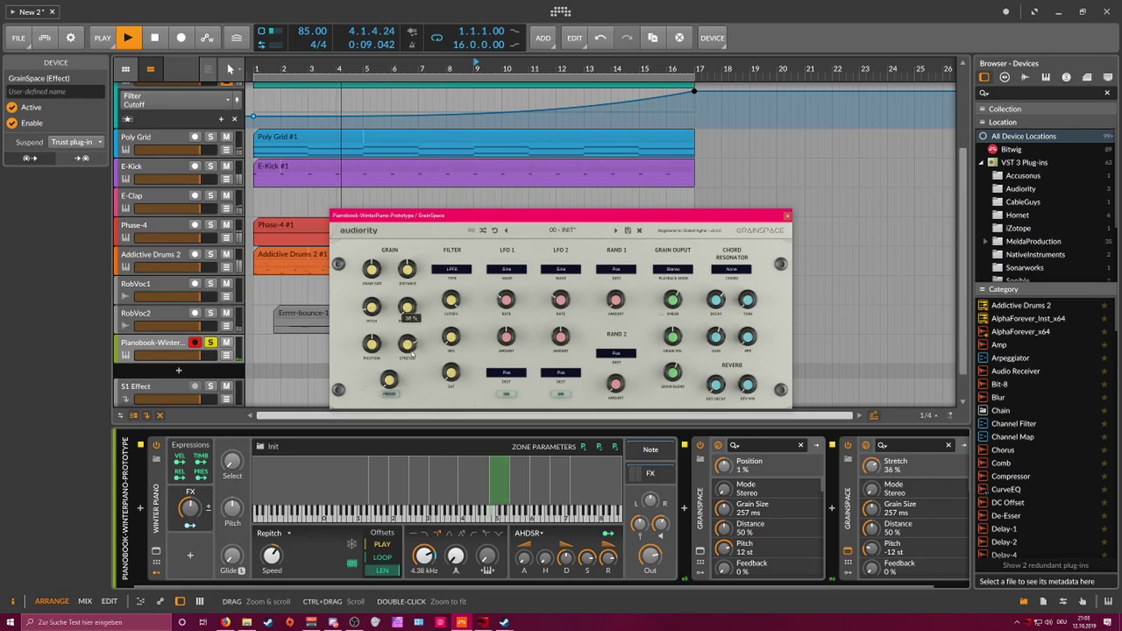
drag(412, 354, 412, 364)
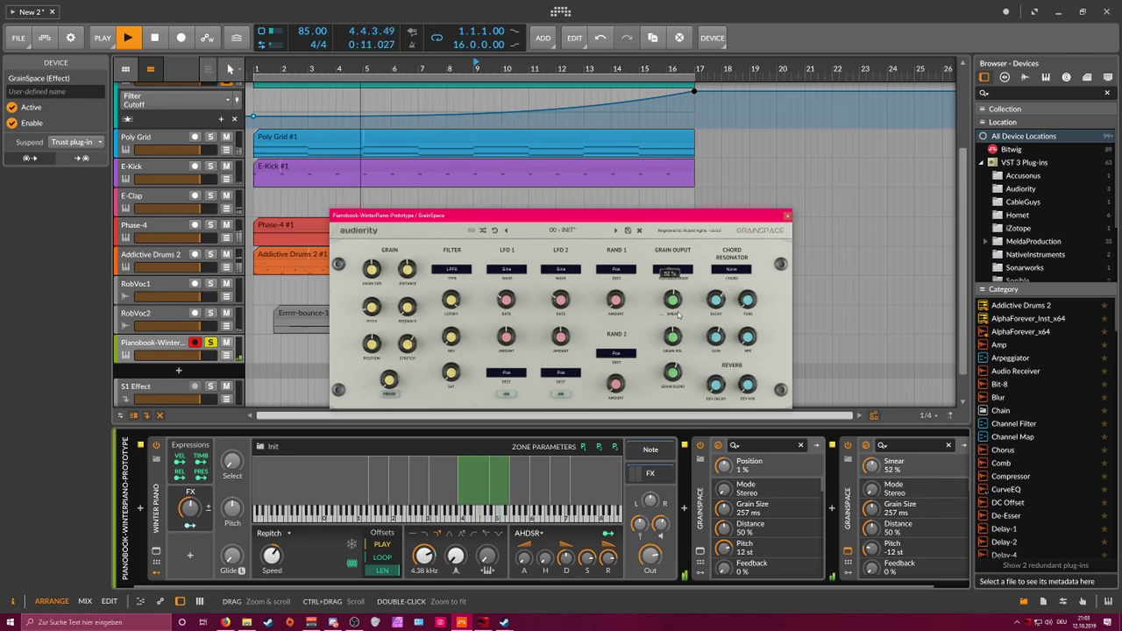
drag(673, 373, 676, 366)
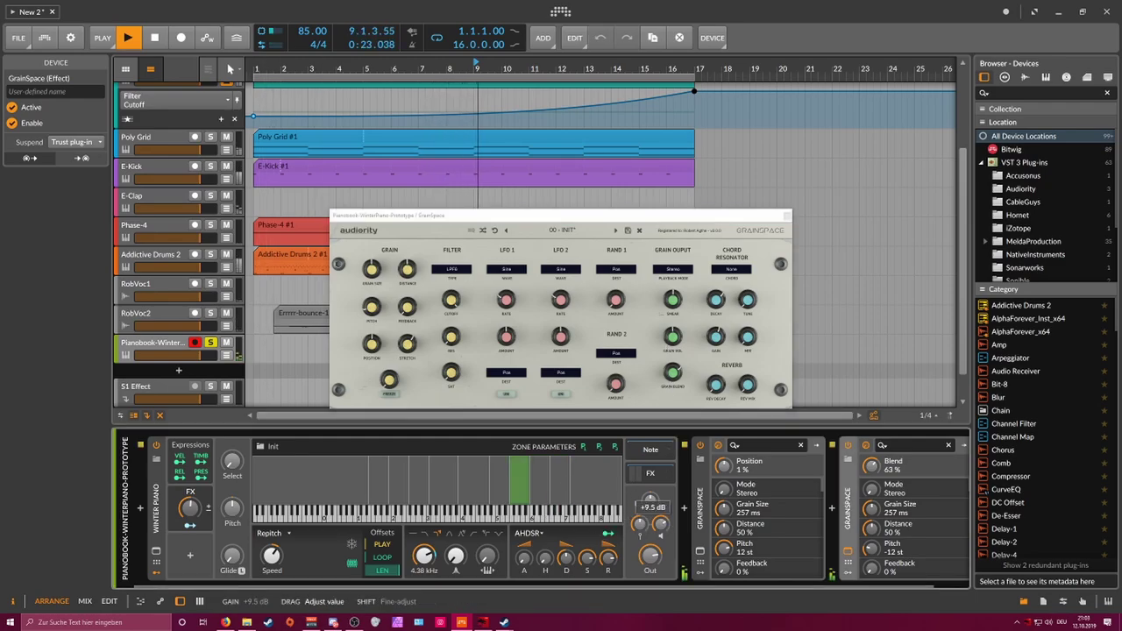
Step: Raise the Winter Piano sampler's gain to +11.5 dB and unsolo the piano track
click(649, 502)
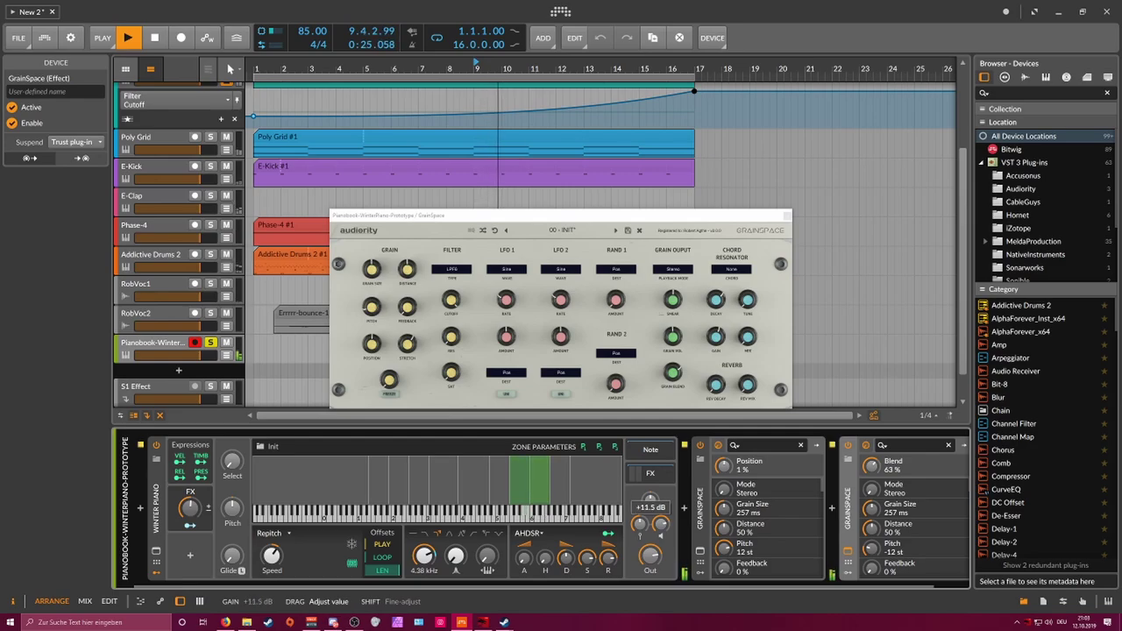
click(211, 342)
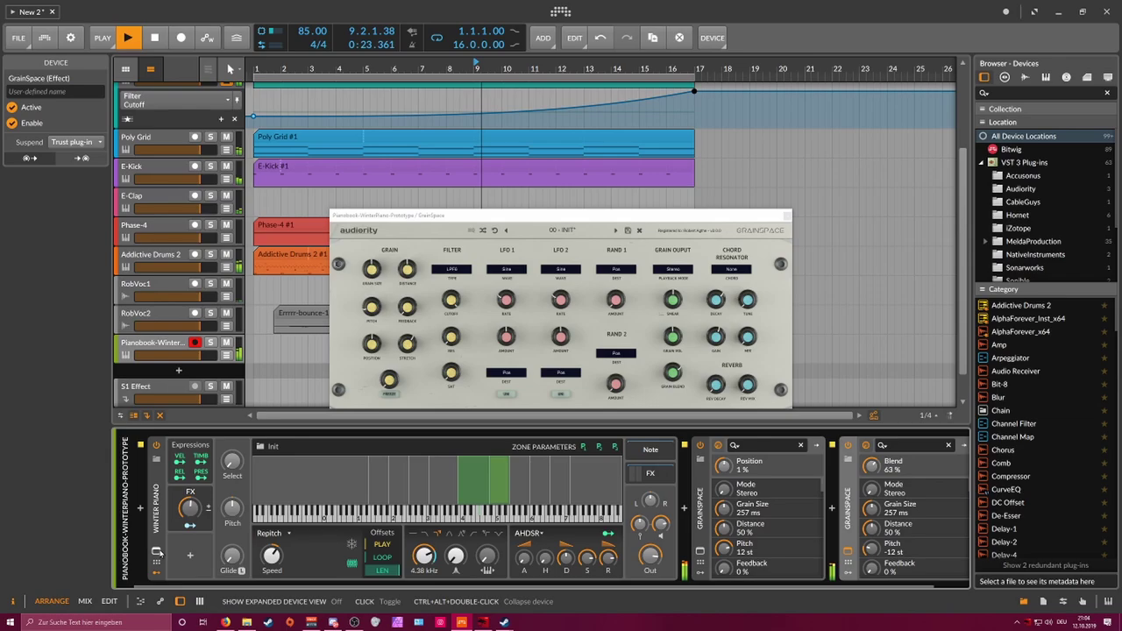
Step: Replace the Winter Piano sampler preset with Pianobook-EnglishClassic and raise the sampler's output level
click(157, 460)
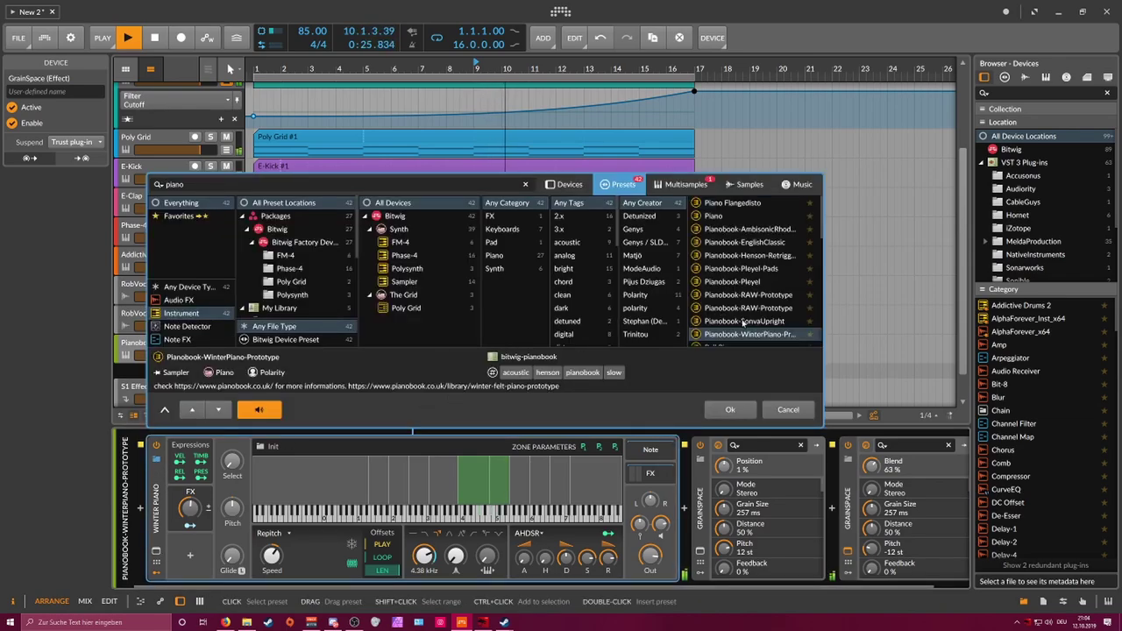
double_click(755, 244)
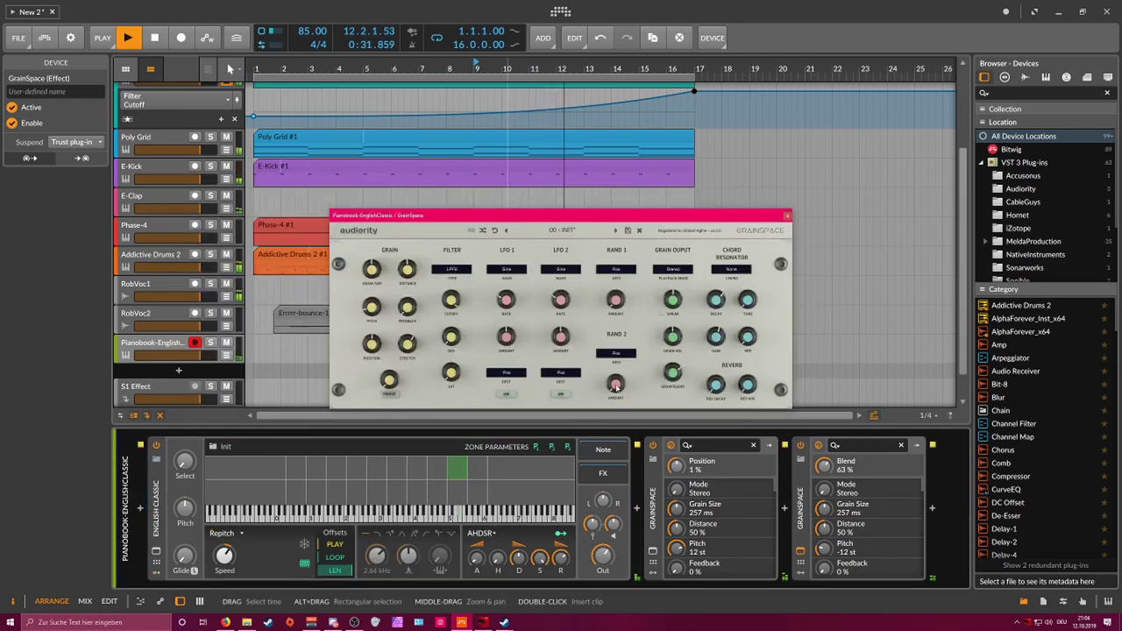
drag(602, 556, 602, 531)
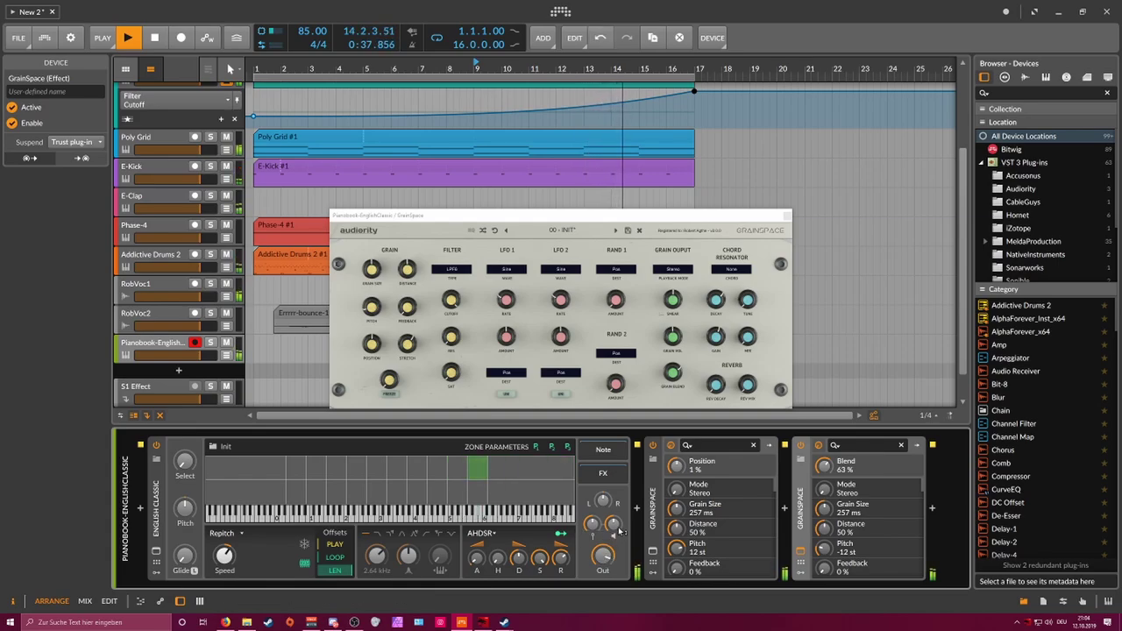
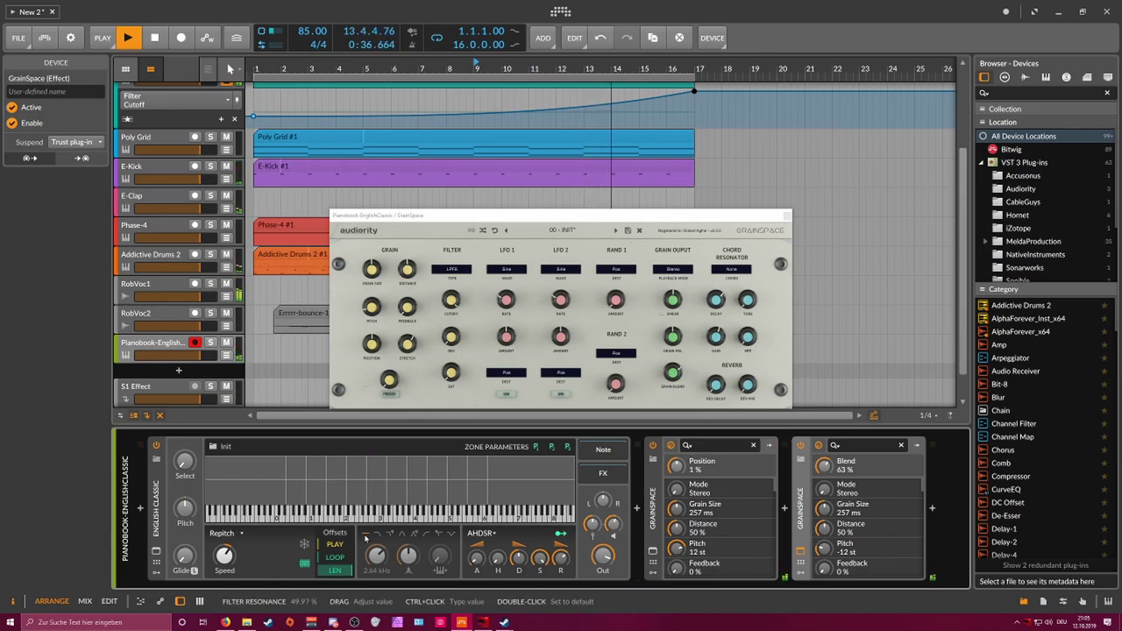
Step: Insert a Multi-Note device before the English Classic sampler
click(140, 507)
text(mu)
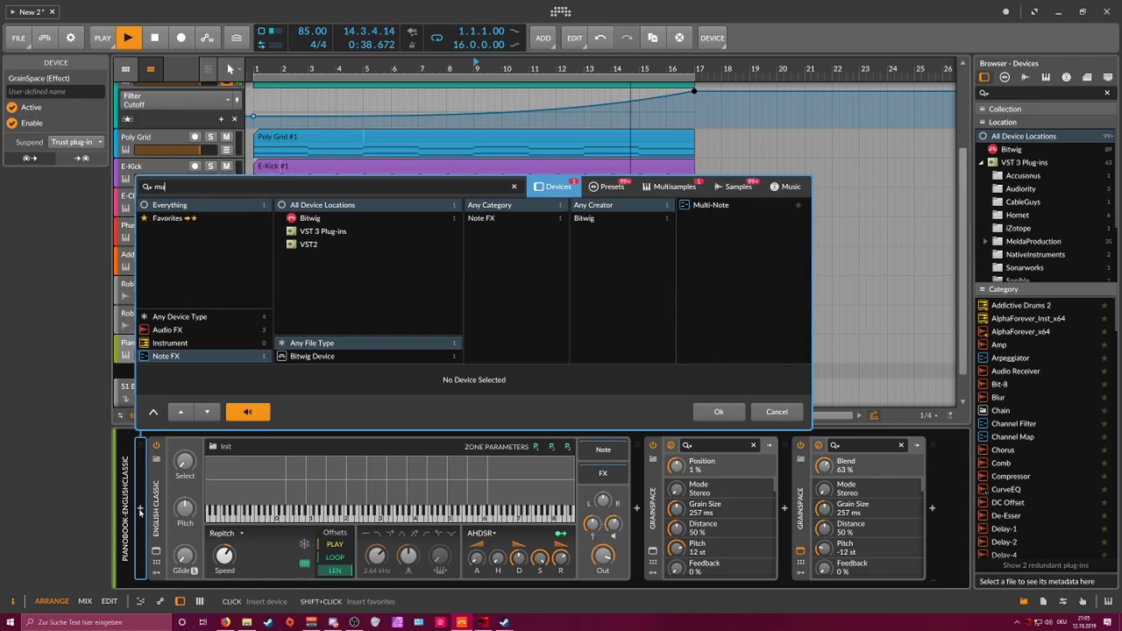
text(lti)
key(Down)
key(Return)
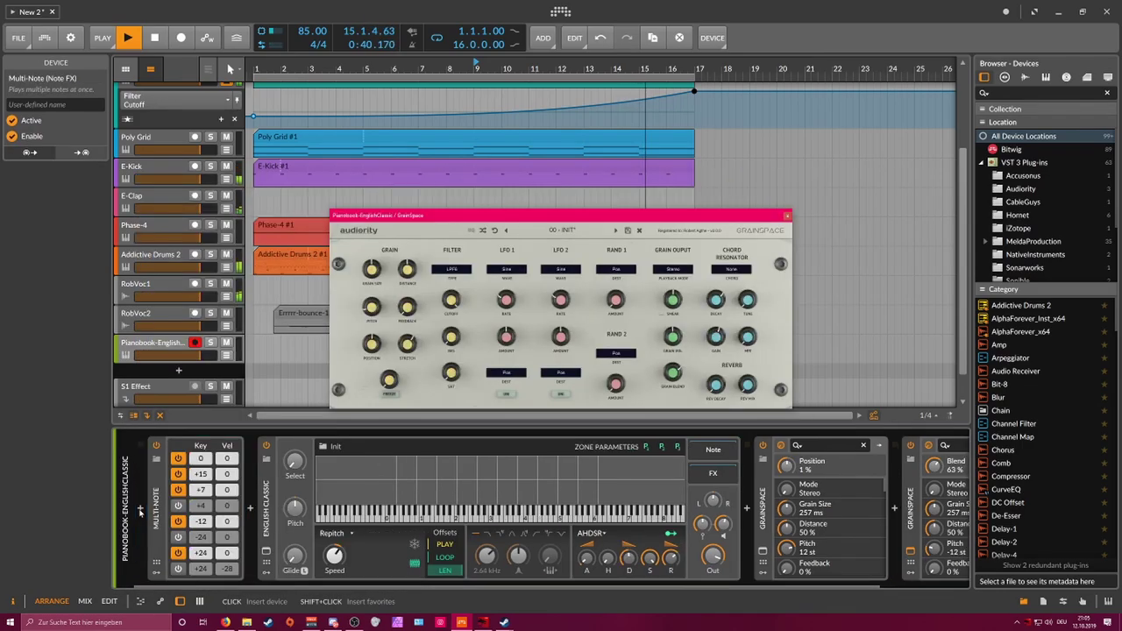
Step: Add a Diatonic Transposer between Multi-Note and the sampler and set its scale to D# Minor
click(251, 508)
text(dia)
key(Return)
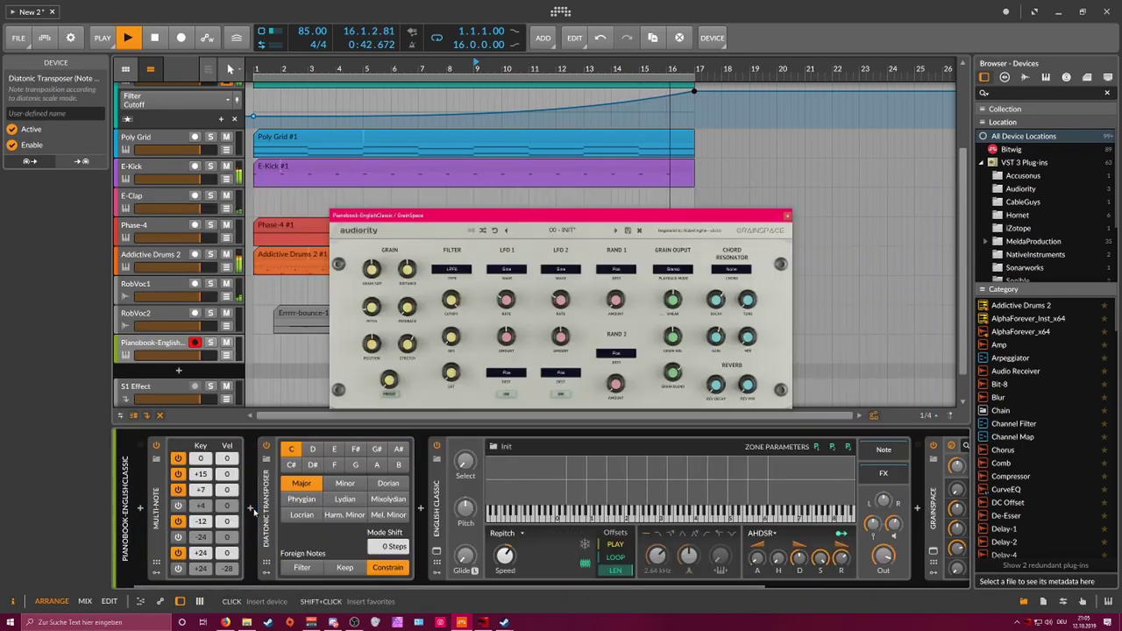
click(341, 484)
click(312, 464)
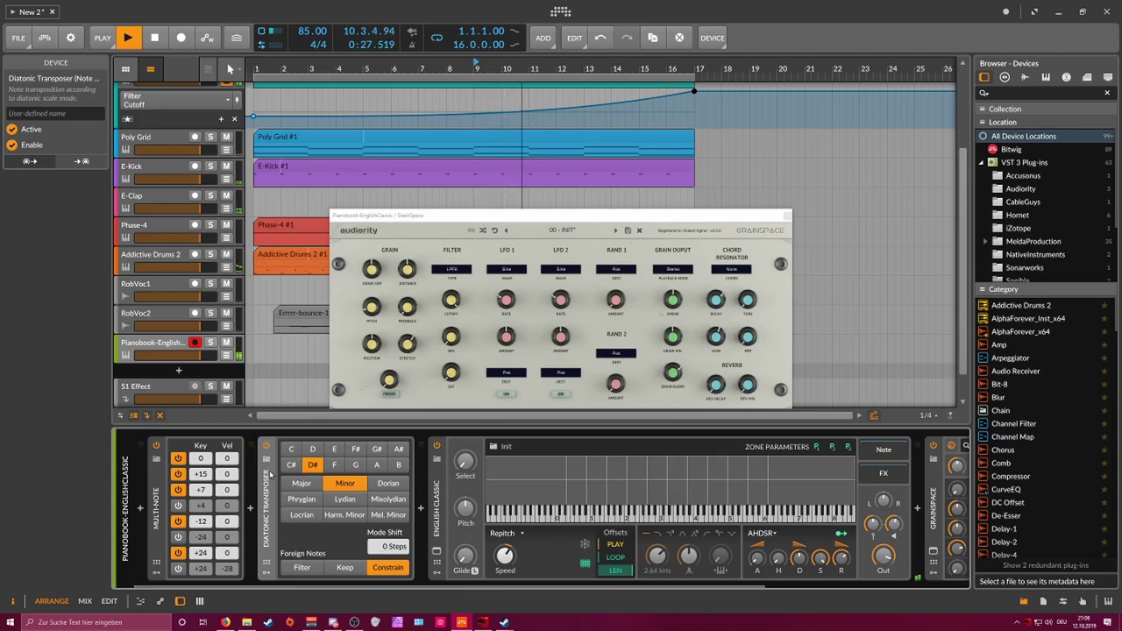
Step: Turn off Multi-Note's active -12 and +24 voices and raise the second GrainSpace's blend to 67%
click(178, 521)
click(178, 552)
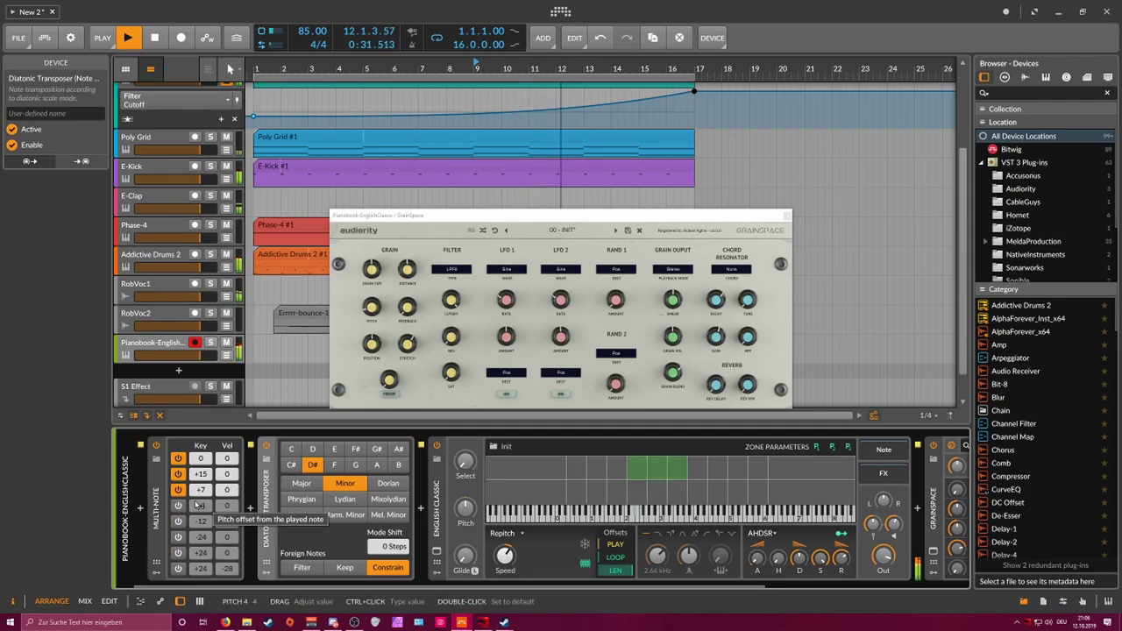
scroll(474, 583, down, 8)
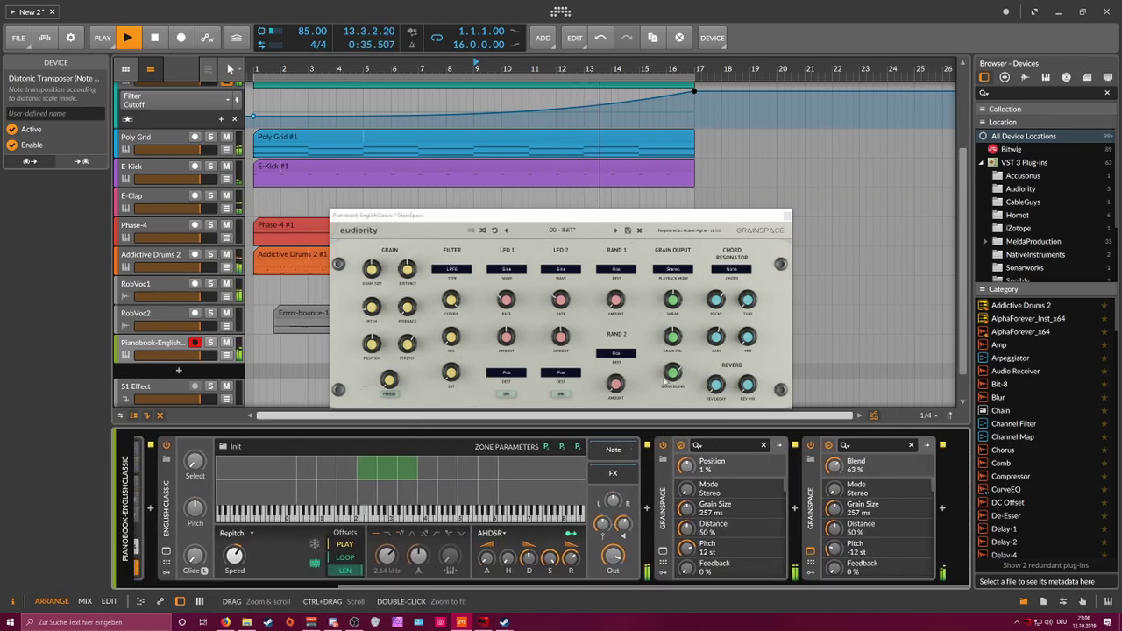
drag(675, 378, 677, 375)
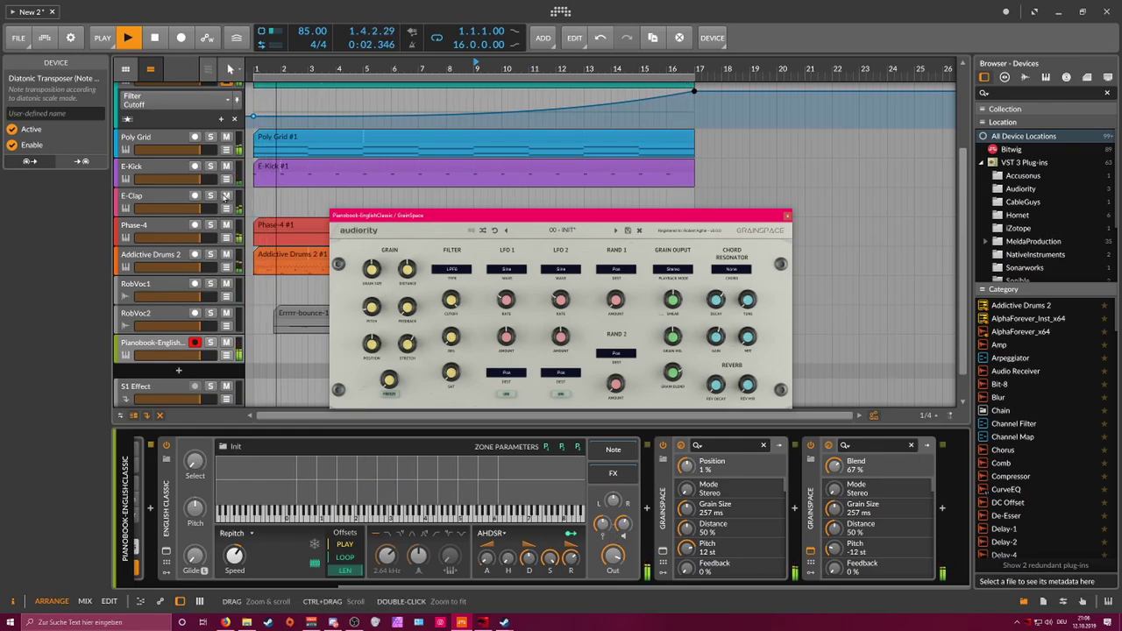
Step: Add a Reverb at the end of the English Classic piano track's device chain
click(181, 350)
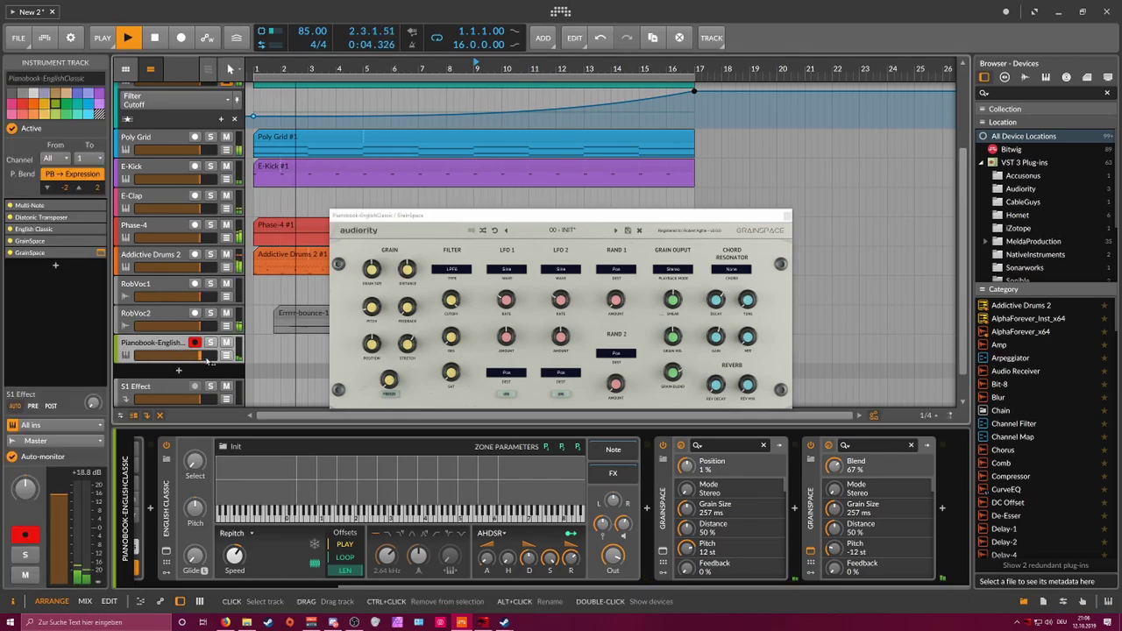
click(942, 510)
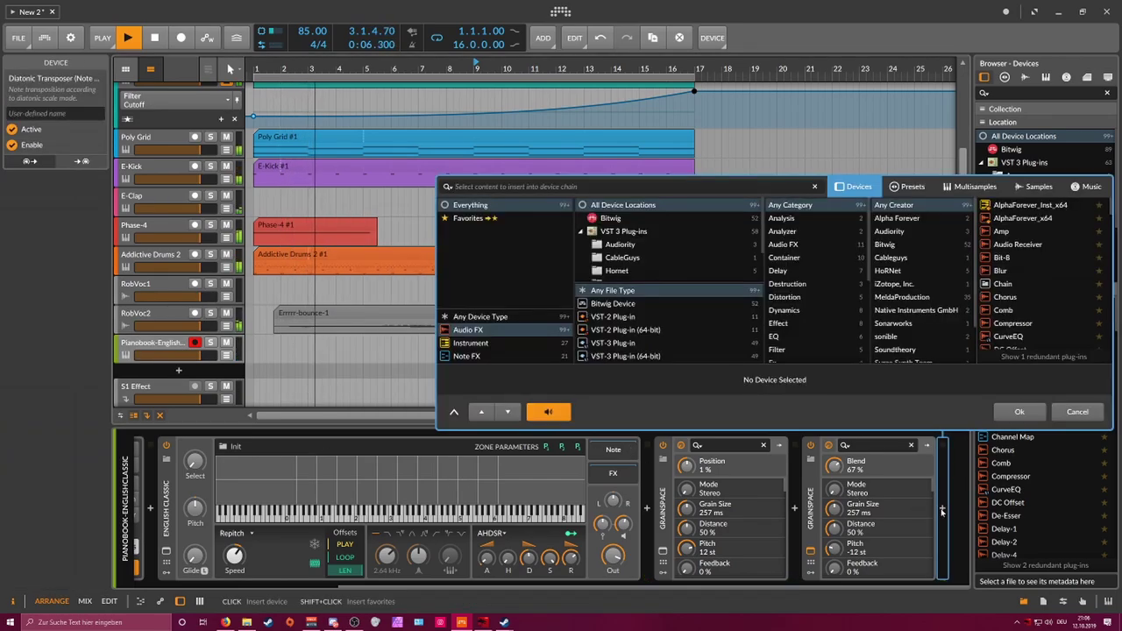
text(reverb)
key(Return)
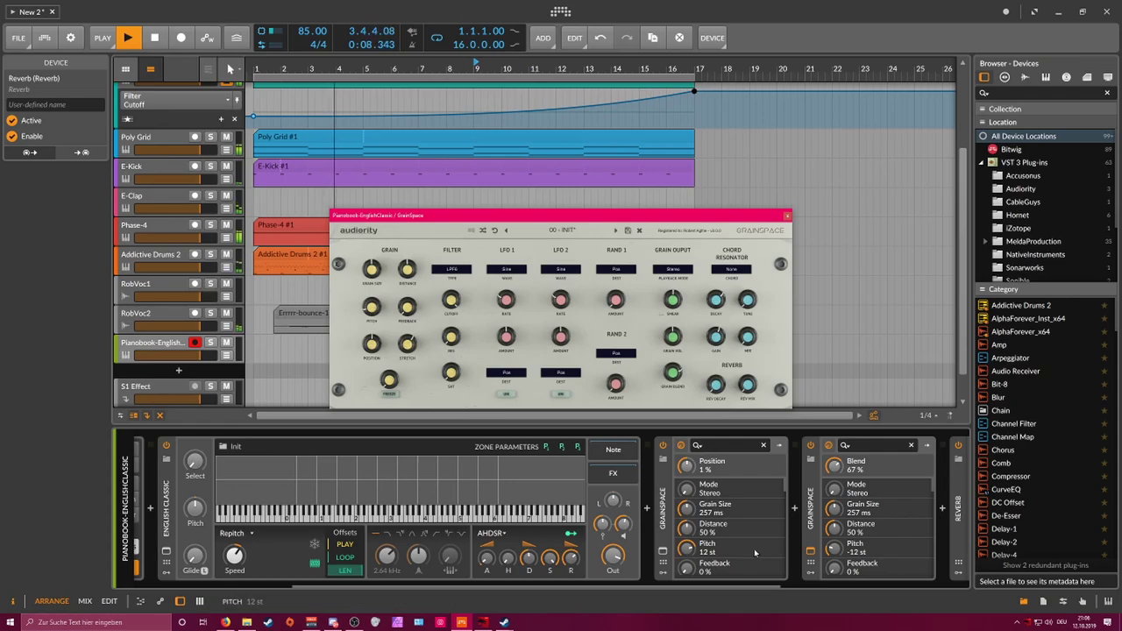
Step: Insert the Gullfoss effect between the English Classic sampler and the first GrainSpace
click(647, 508)
text(gull)
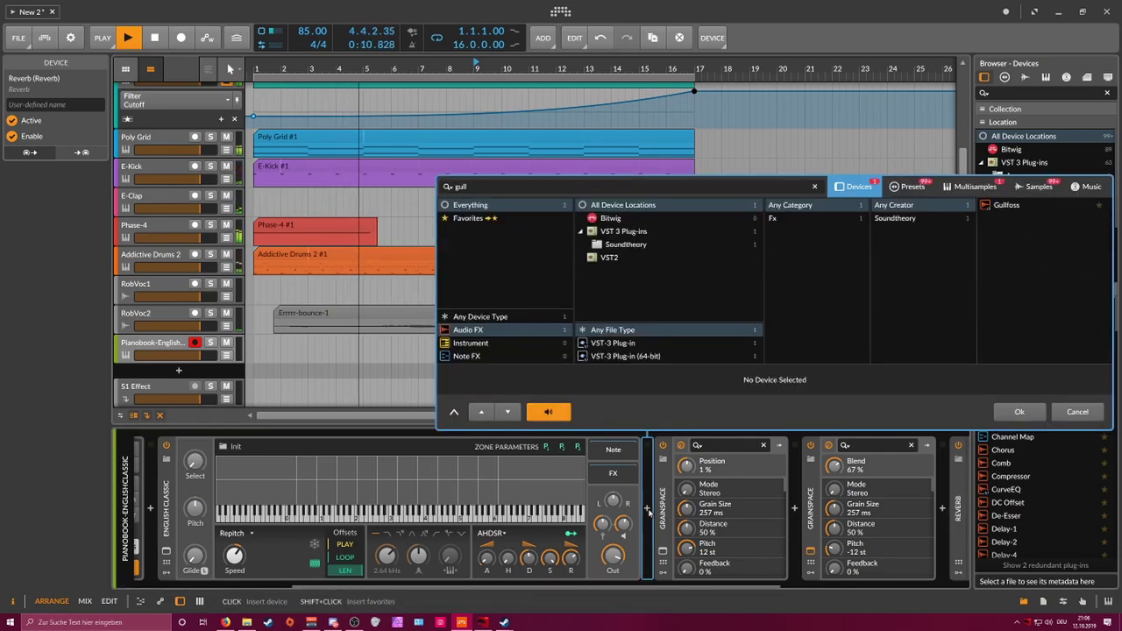
key(Return)
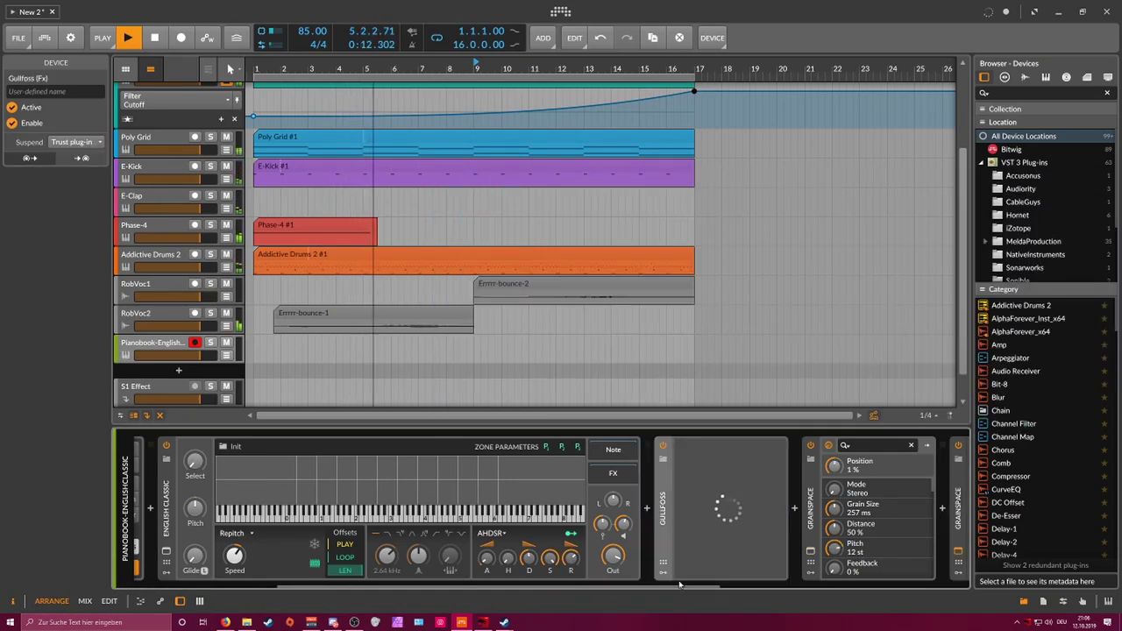
drag(681, 586, 783, 586)
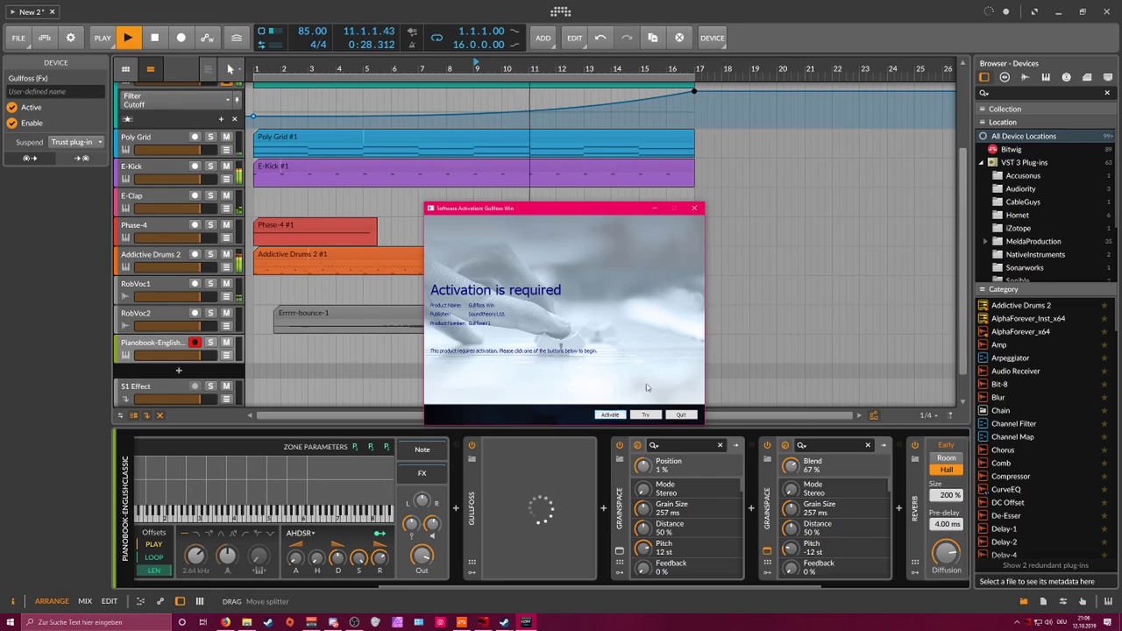
Step: Activate Gullfoss without an activation code by signing in to the license account with the saved credentials
click(611, 416)
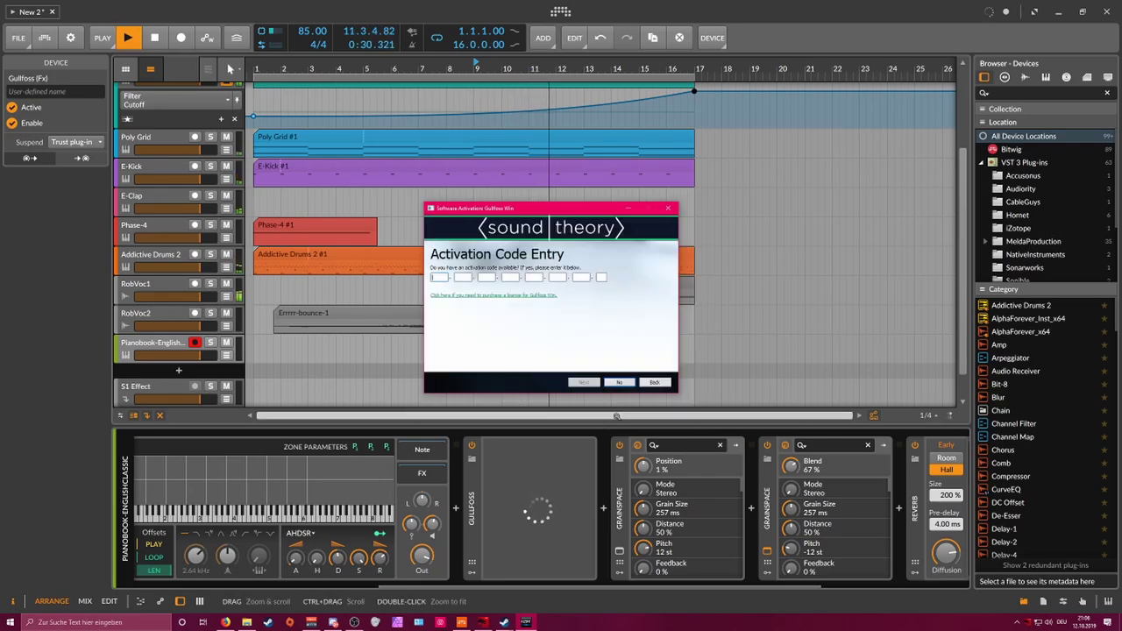
click(619, 383)
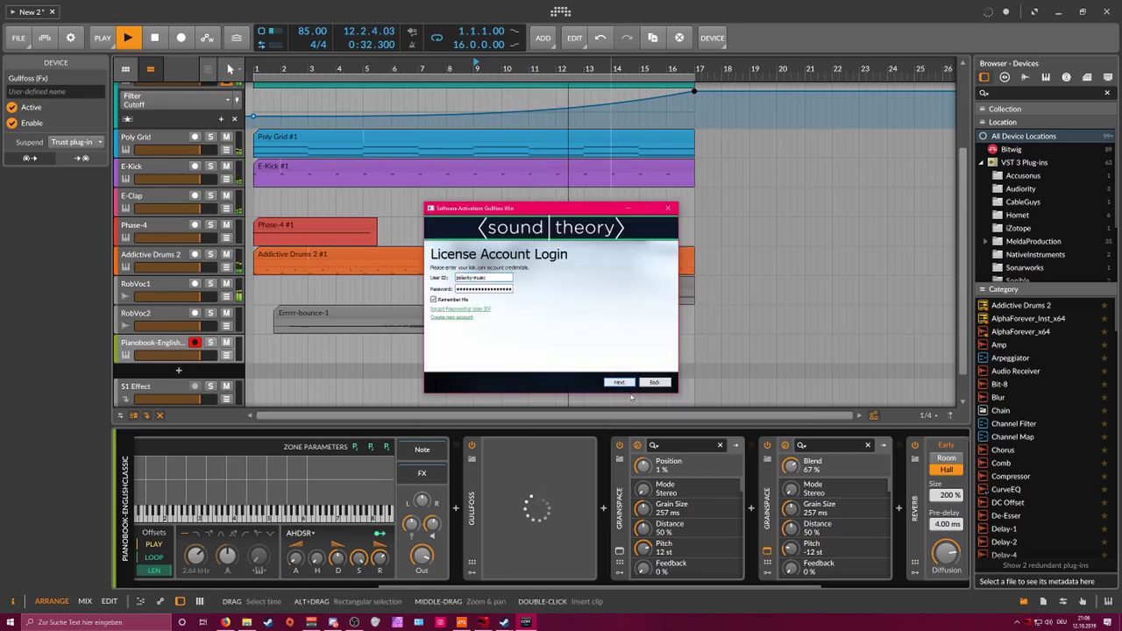
click(618, 382)
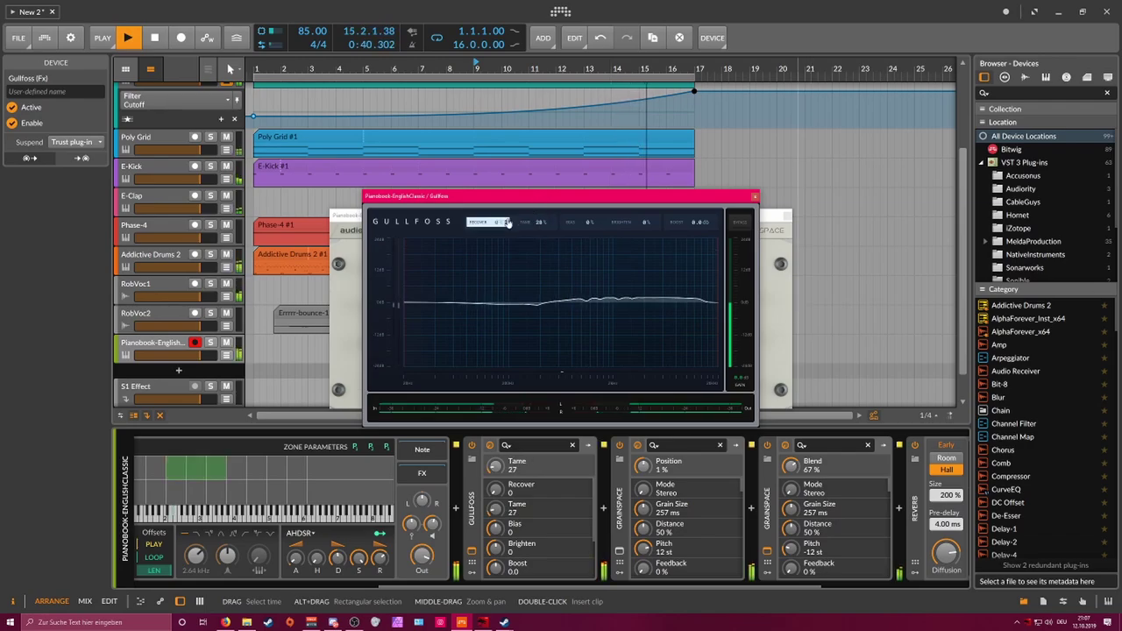
Step: Set Gullfoss to recover 13, tame 11 and brighten 17, and close its plug-in window
drag(508, 222, 552, 205)
drag(653, 226, 640, 214)
drag(545, 224, 505, 235)
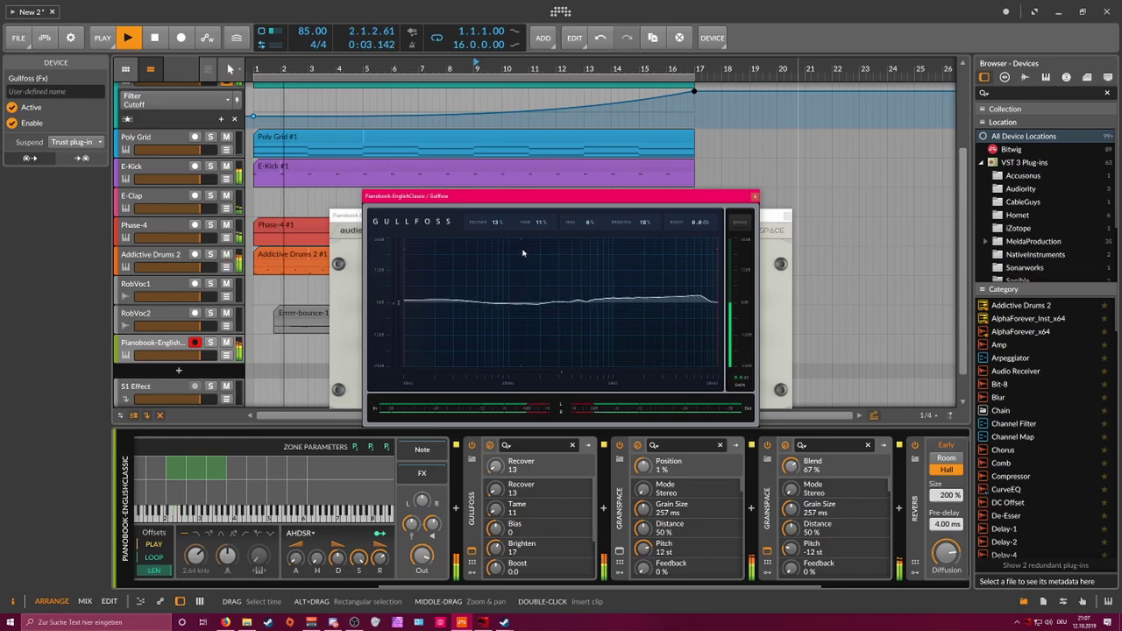
click(751, 200)
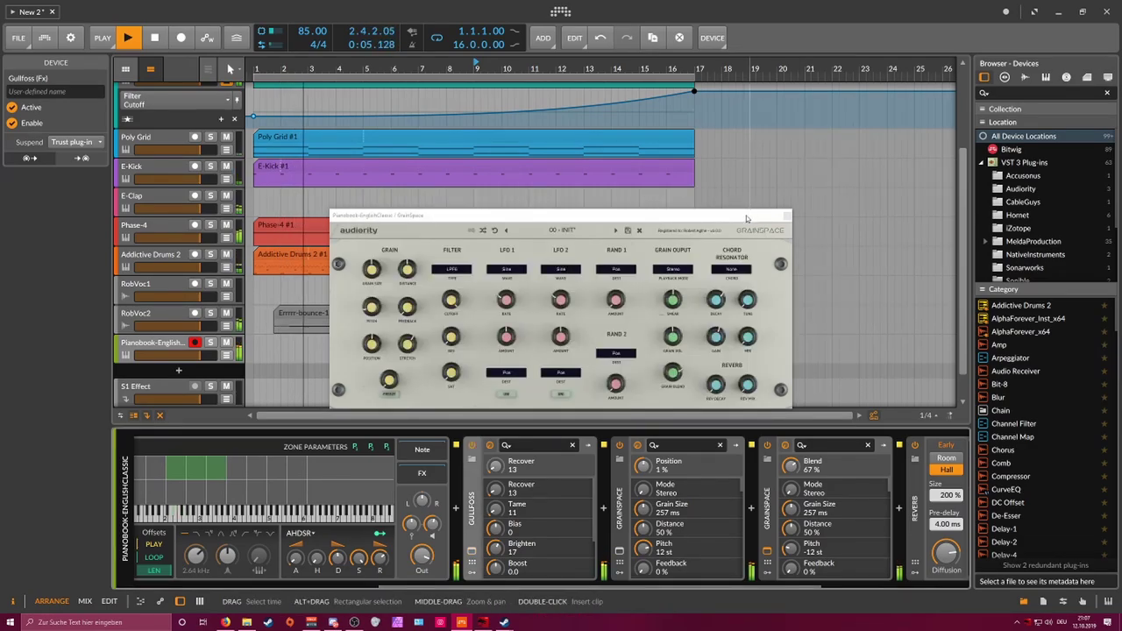
Step: Close the GrainSpace window and set the piano track's Reverb time to 5.67 s
click(783, 217)
drag(511, 588, 667, 585)
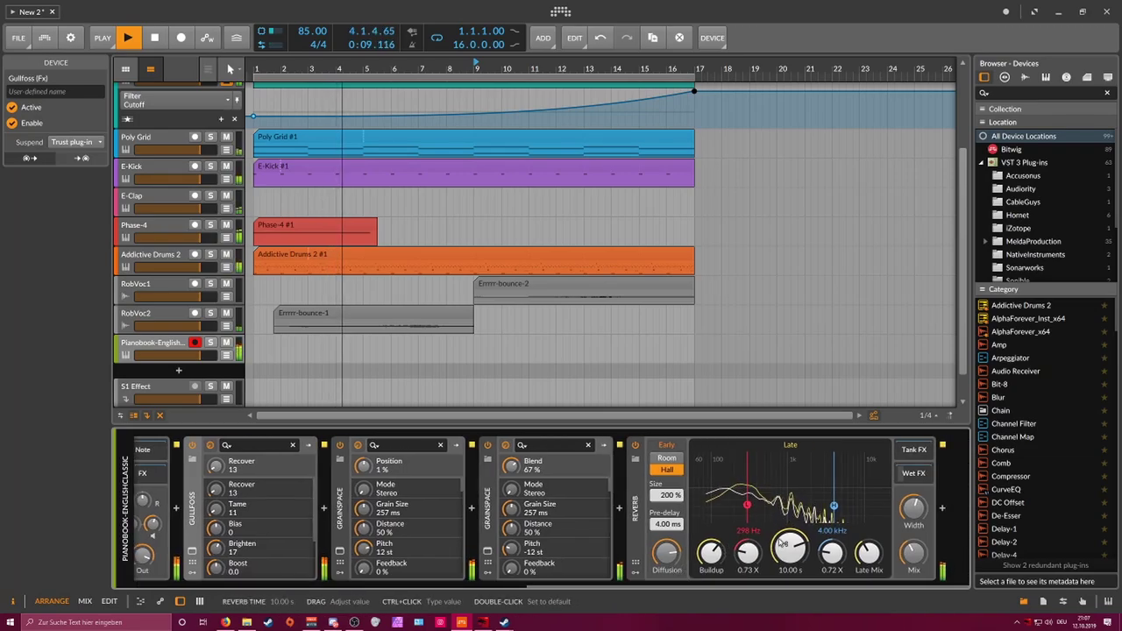
drag(793, 550, 793, 582)
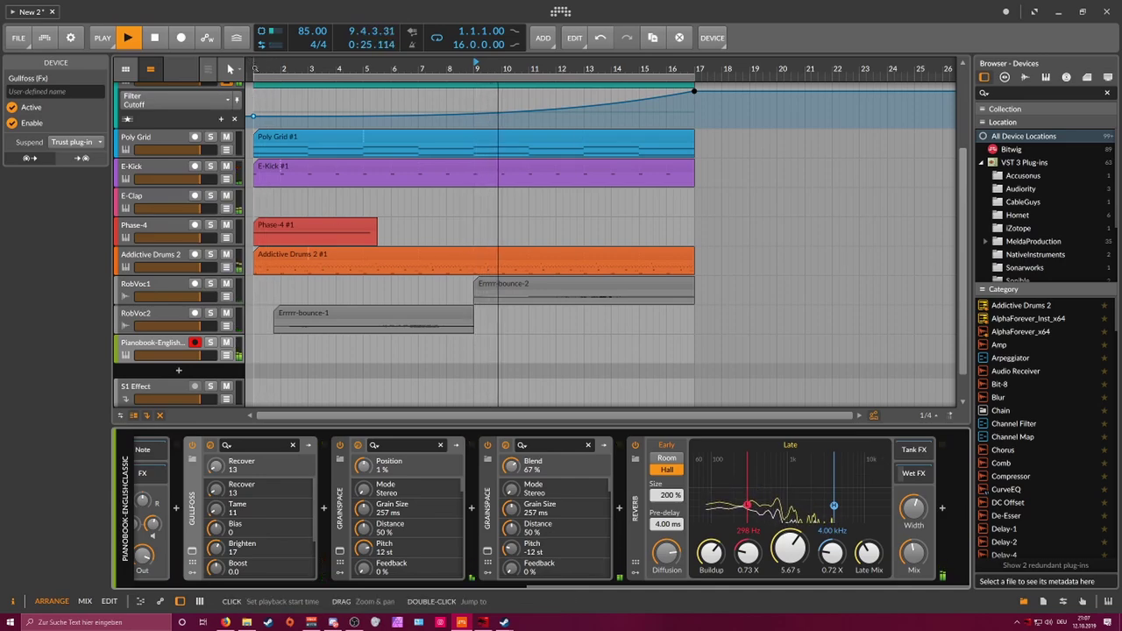
Step: Record a new piano take from bar 1 on the English Classic track for just over eight bars
click(154, 37)
click(180, 39)
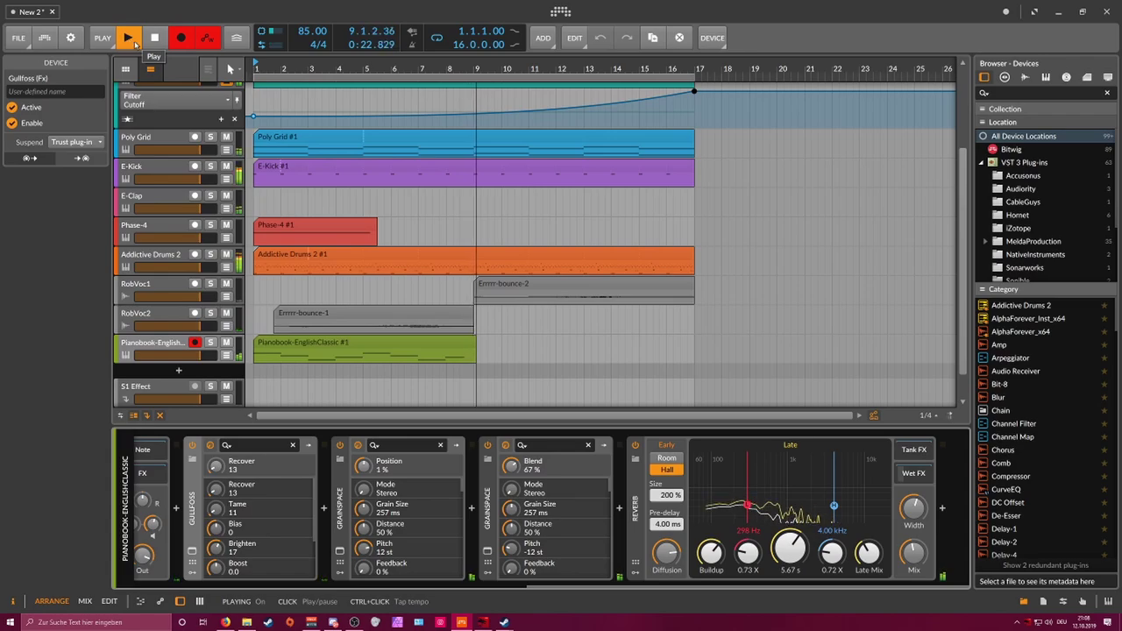
click(132, 40)
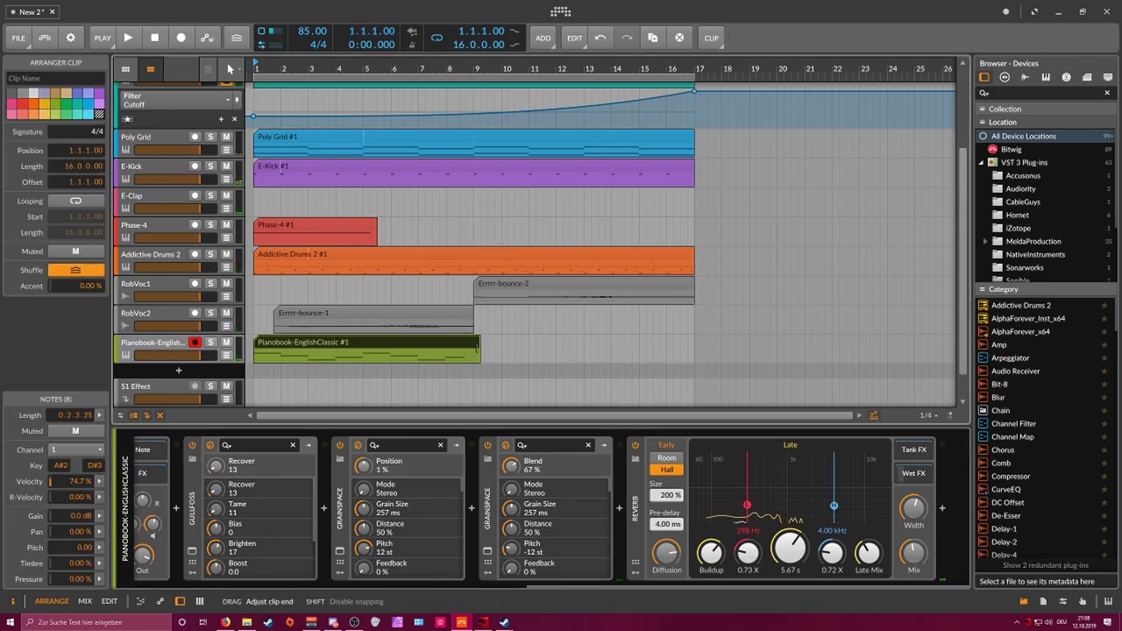
Step: Trim the recorded English Classic piano clip to 8 bars and open it in the note editor
drag(476, 348, 471, 347)
double_click(459, 347)
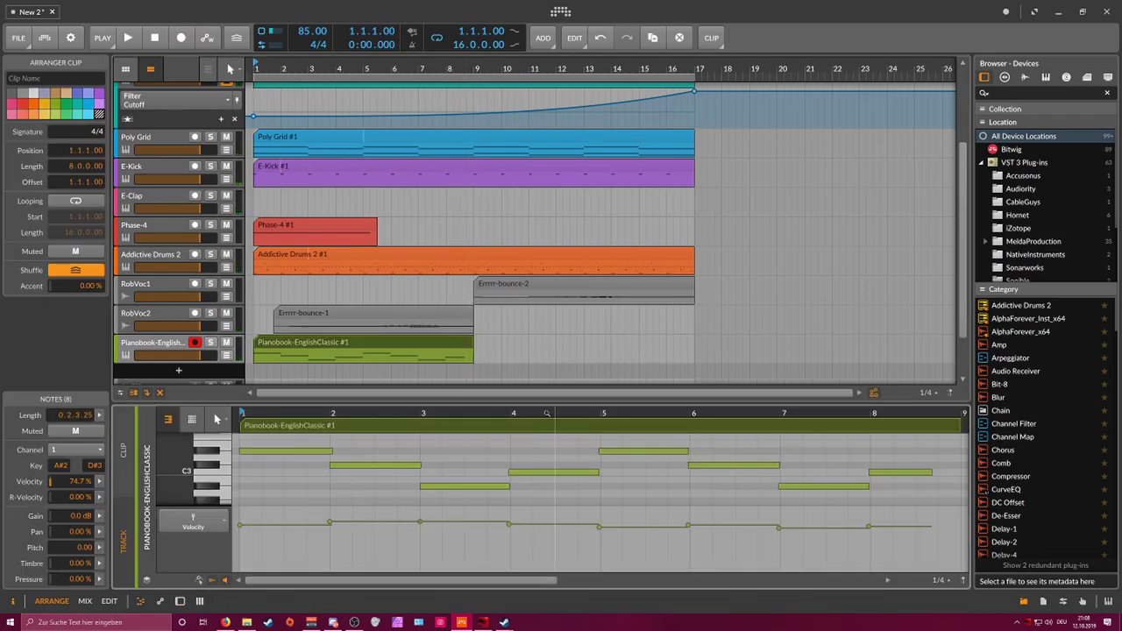
Step: Lengthen the final C3 note to the clip's end at bar 9 and select all notes in the clip
drag(547, 413, 496, 385)
drag(600, 442, 624, 475)
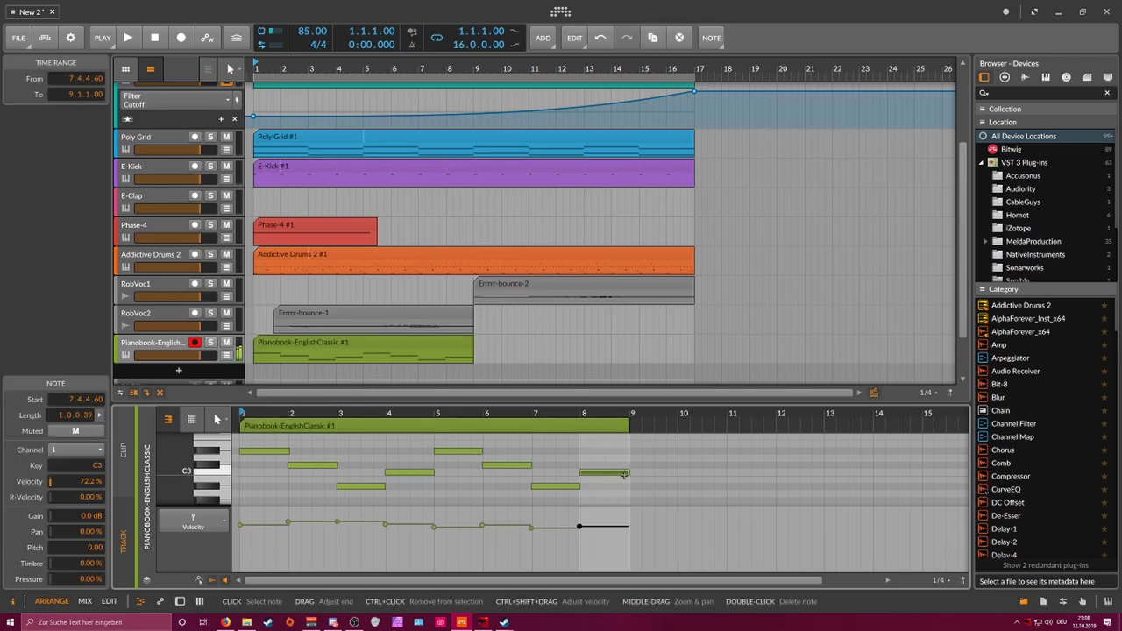
click(618, 457)
click(386, 450)
key(ctrl+a)
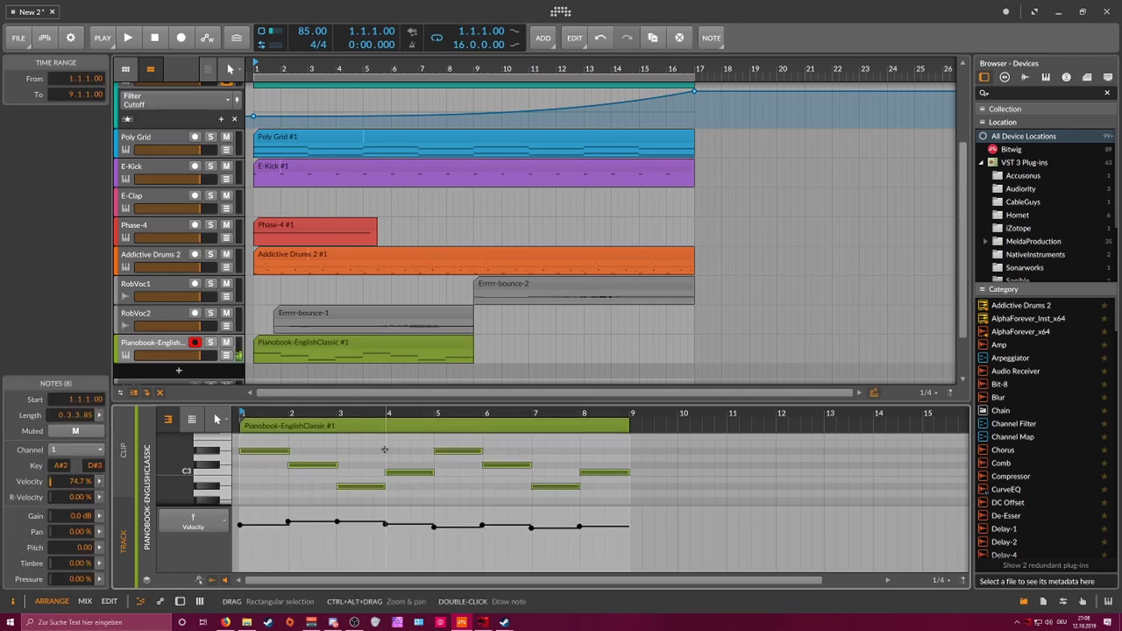
Step: Select the first D#3 note and play the arrangement from bar 1 to audition the piano clip
key(space)
key(space)
click(263, 452)
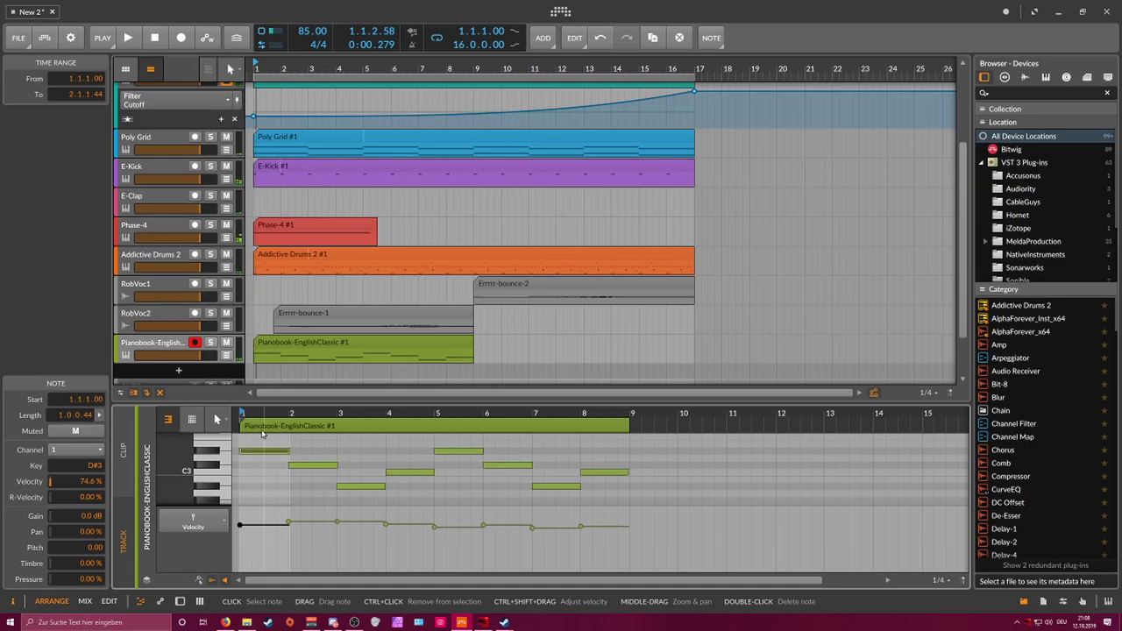
key(space)
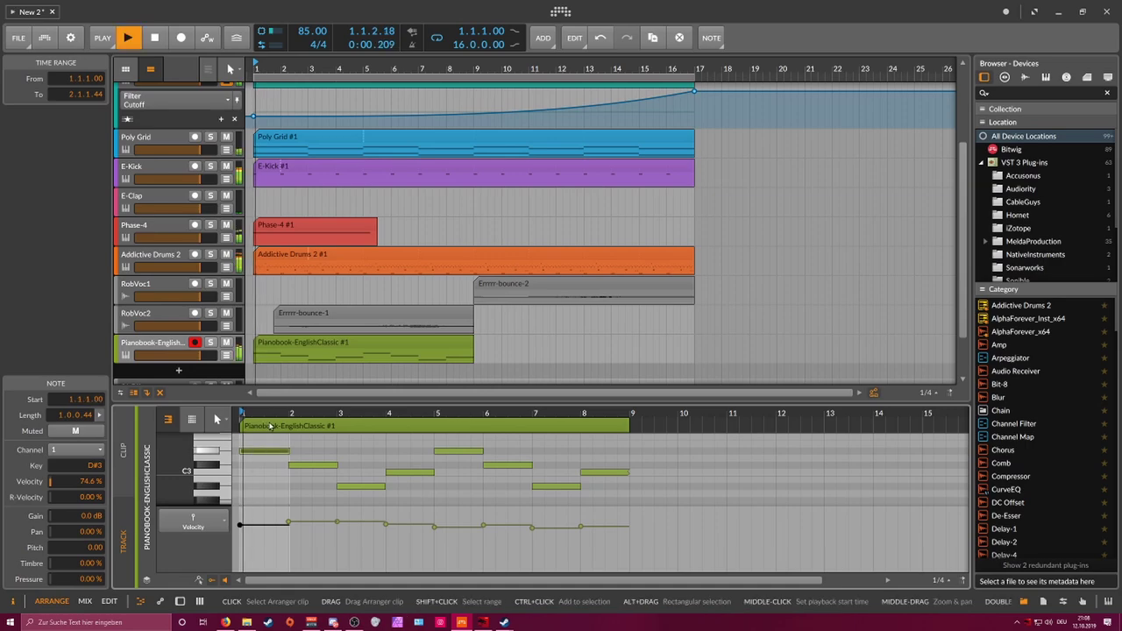
Step: Show the Pianobook-EnglishClassic track's devices, open the Gullfoss plug-in window and set Tame to 29
double_click(178, 346)
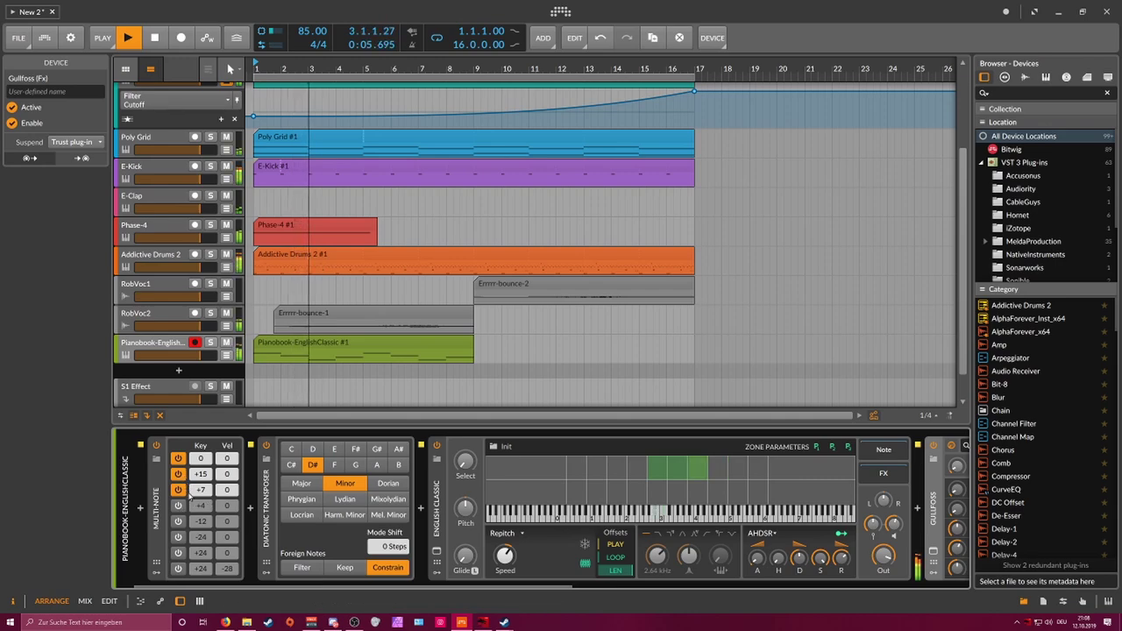
drag(486, 585, 702, 585)
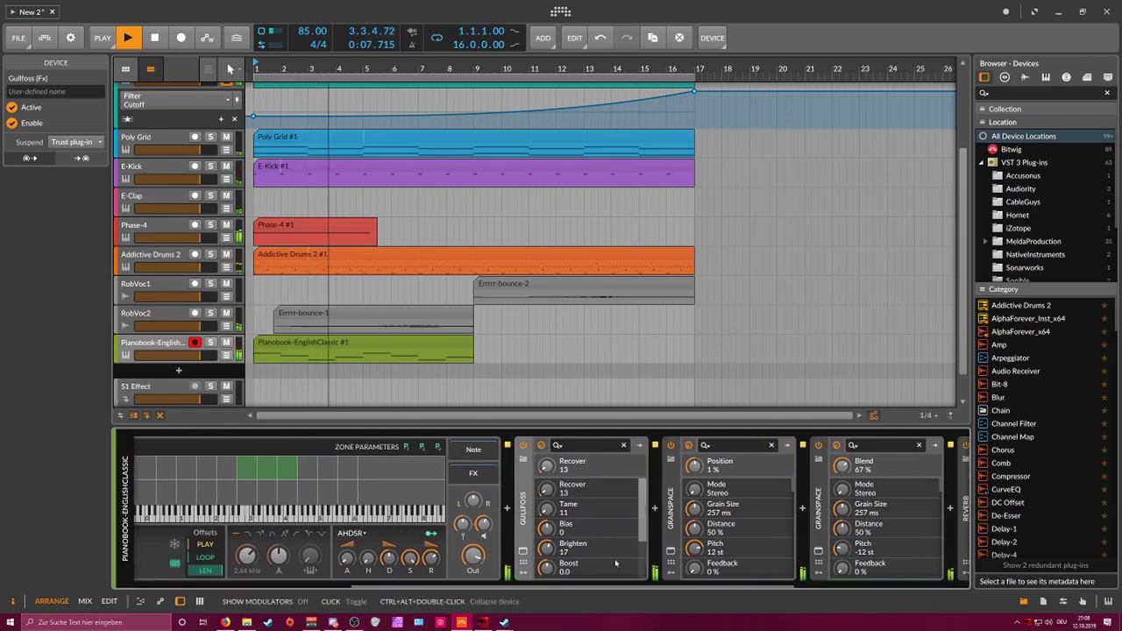
click(524, 549)
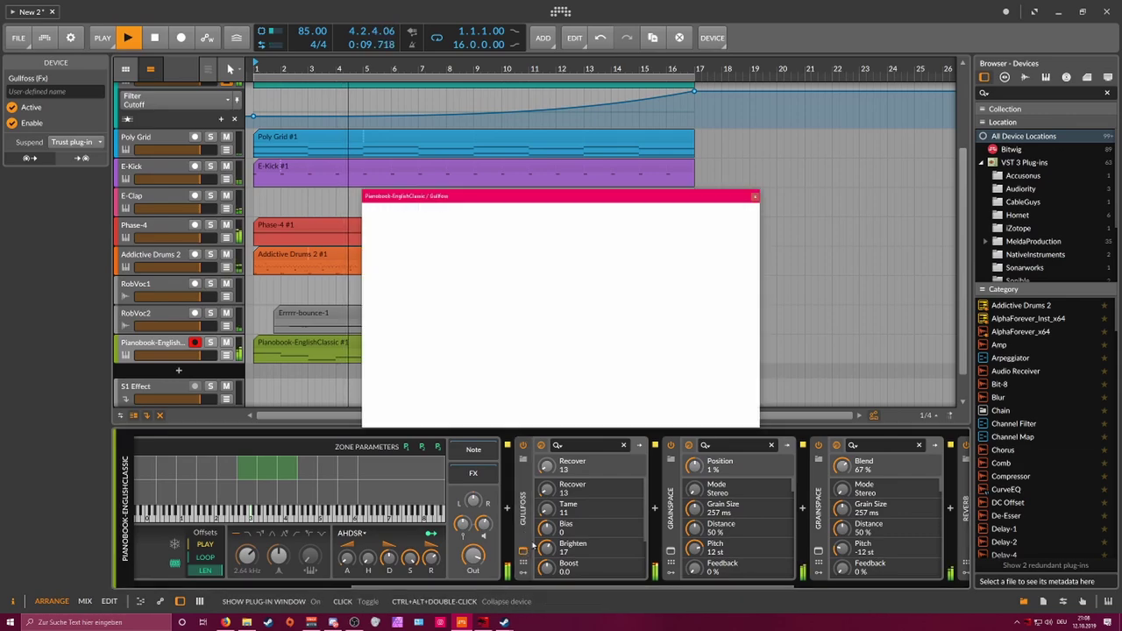
drag(540, 225, 541, 211)
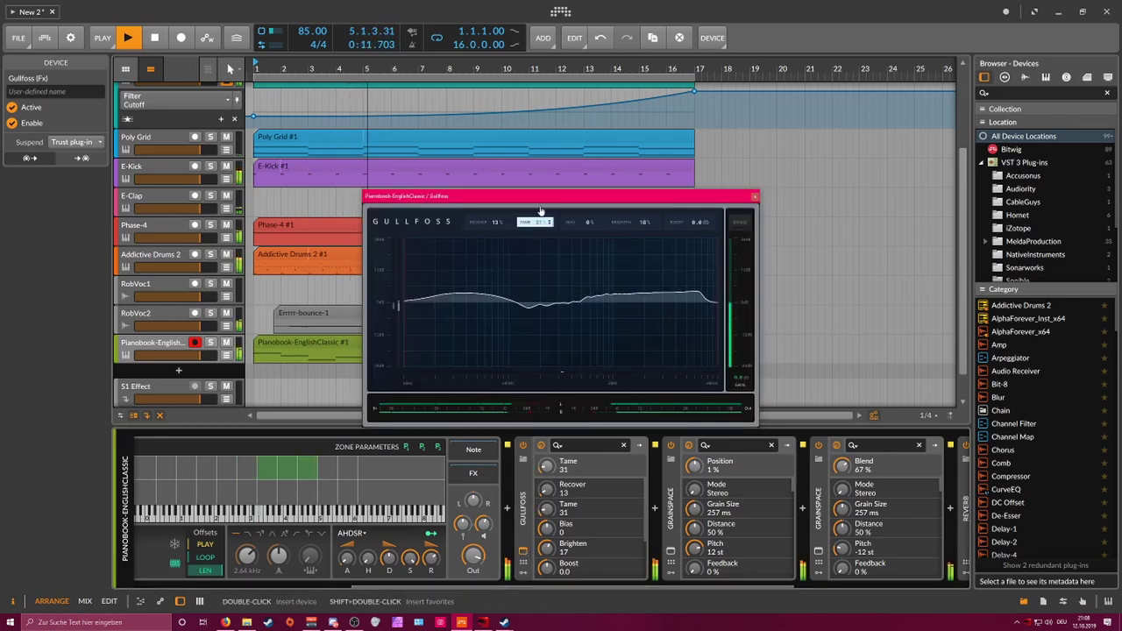
Step: Raise the English Classic sampler's gain to about +6.4 dB and close the Gullfoss window
click(472, 501)
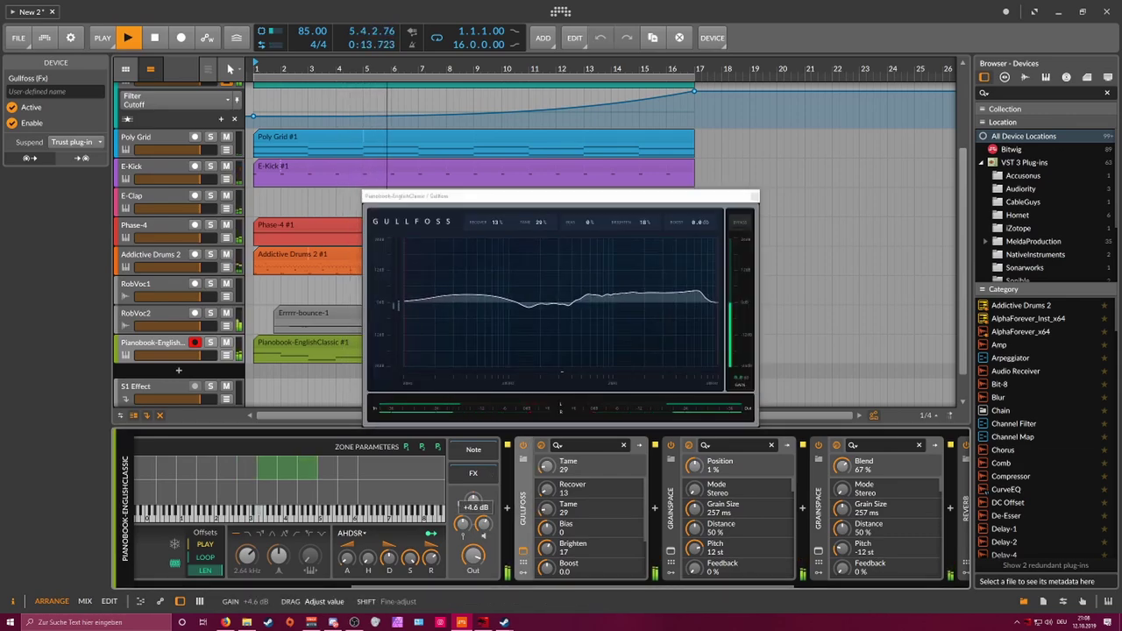
drag(473, 501, 472, 498)
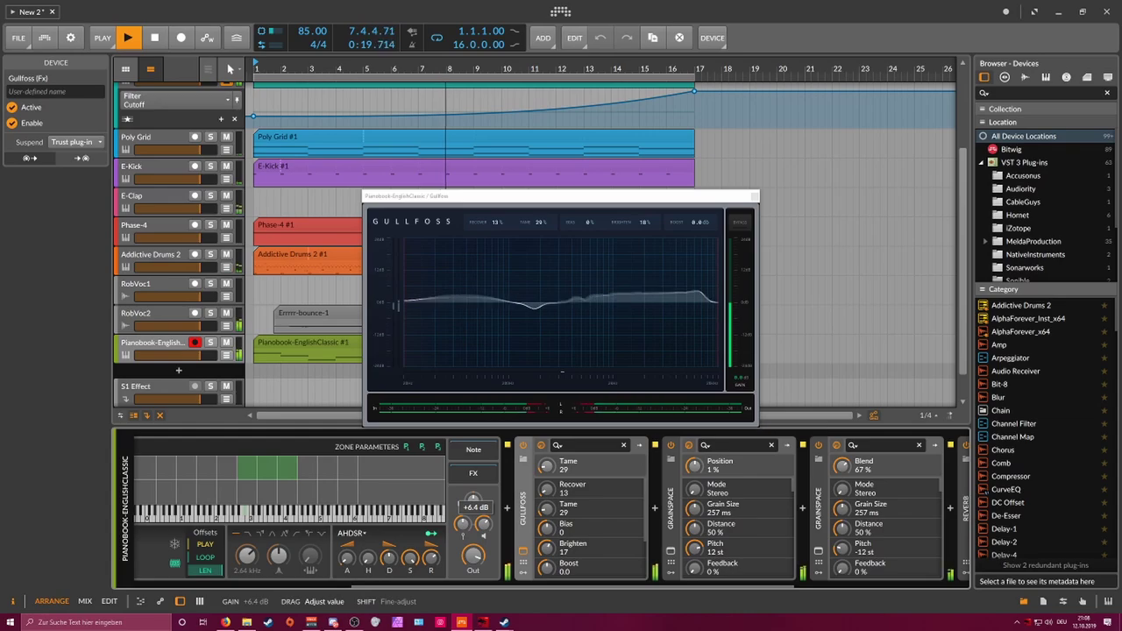
drag(472, 501, 472, 500)
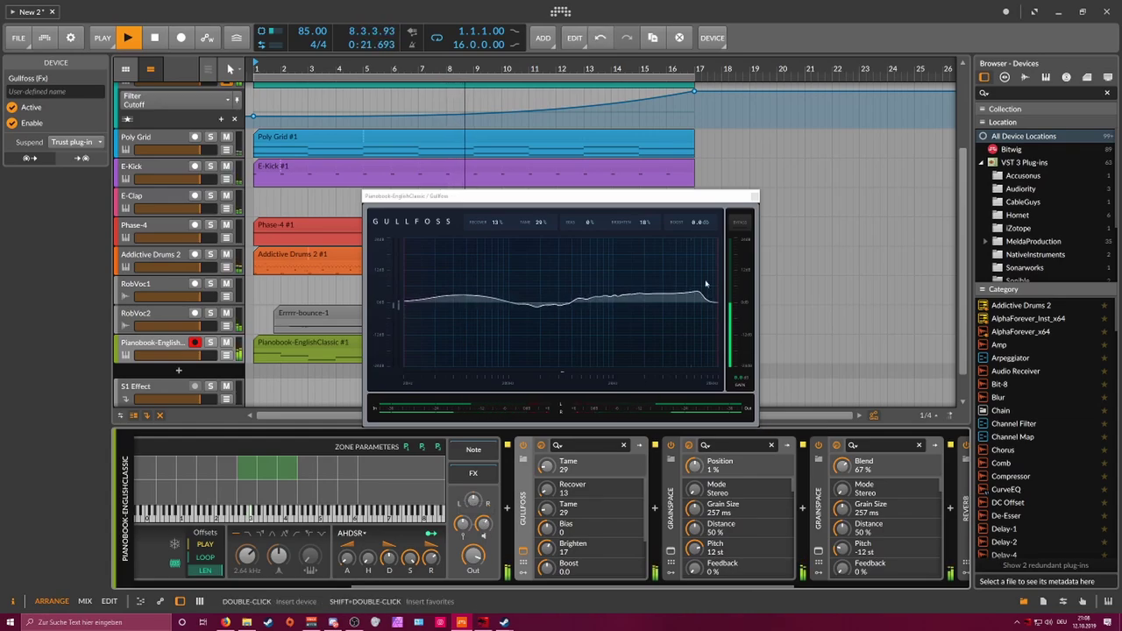
click(753, 199)
Step: Decrease the GUI scaling by one level to fit more tracks in the arranger
click(438, 346)
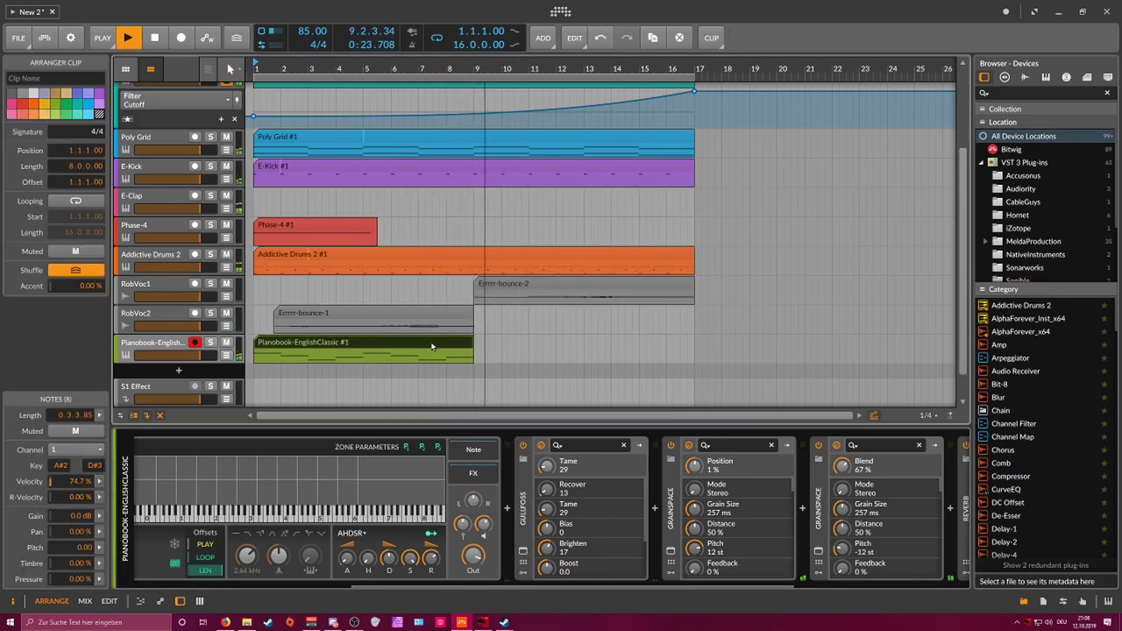
scroll(489, 251, down, 3)
scroll(477, 233, up, 3)
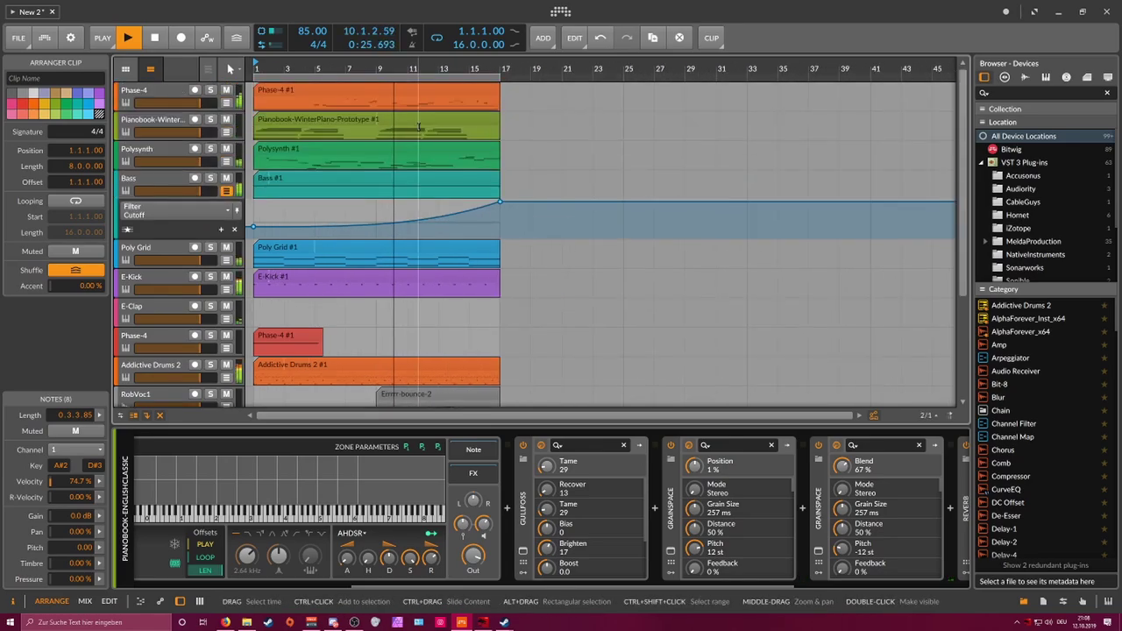
right_click(291, 16)
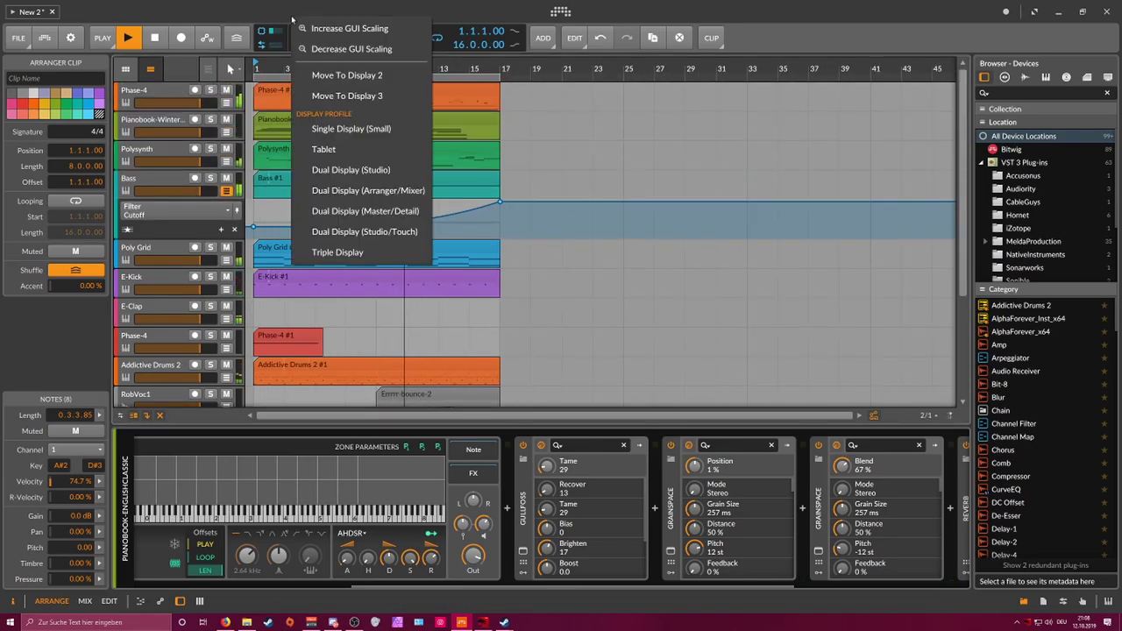
click(351, 48)
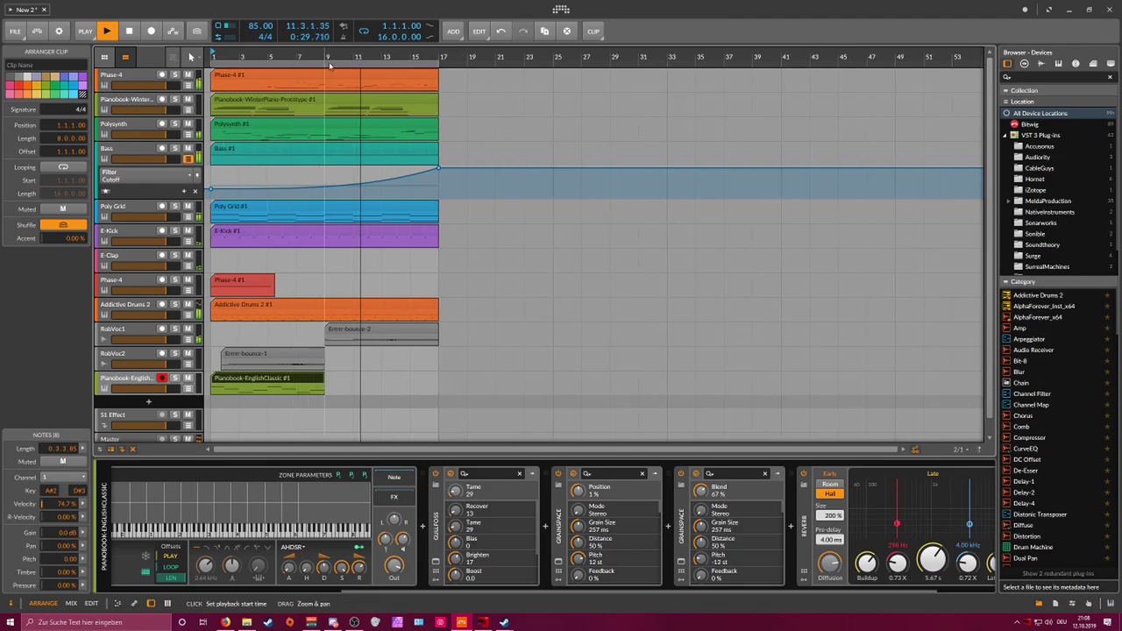
Step: Duplicate the first 16 bars of clips from the upper Phase-4 track down to RobVoc2, starting at bar 17
drag(443, 72, 209, 359)
key(ctrl+d)
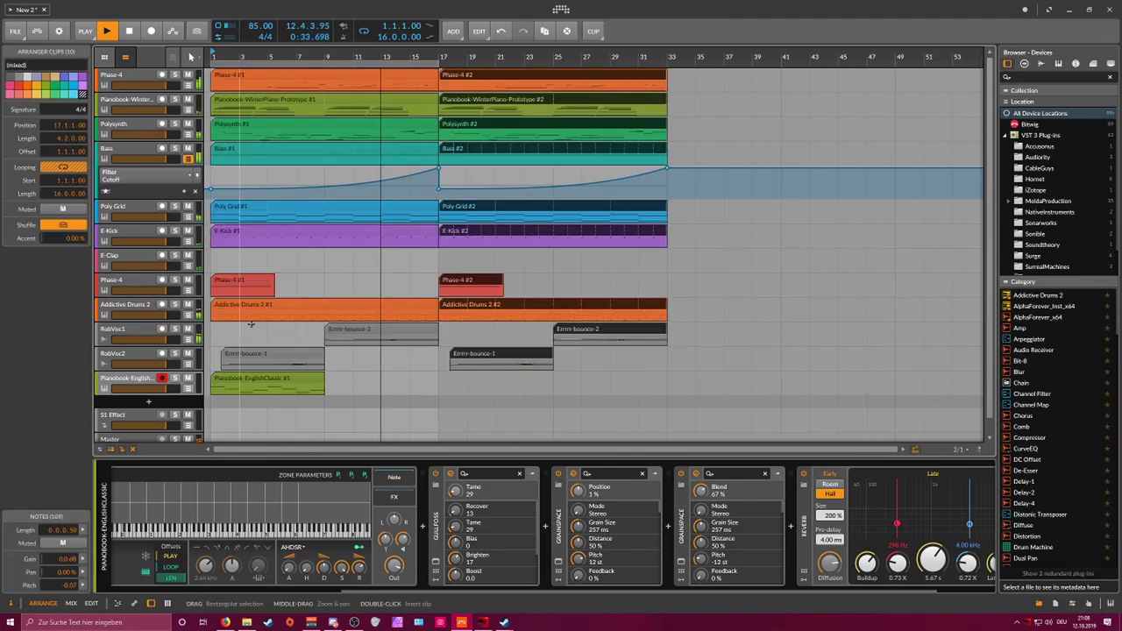
Step: Move the Pianobook-EnglishClassic clip to bar 17 and duplicate it at bar 25, with the arranger loop extended to 32 bars
drag(260, 381, 489, 379)
drag(437, 51, 663, 86)
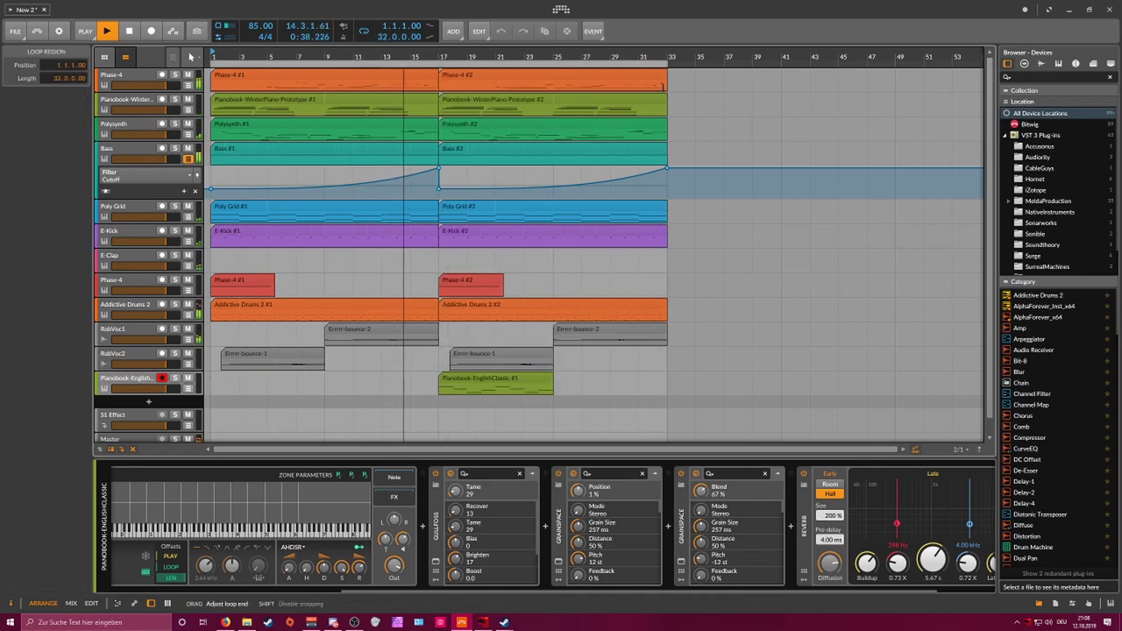
click(502, 377)
key(ctrl+d)
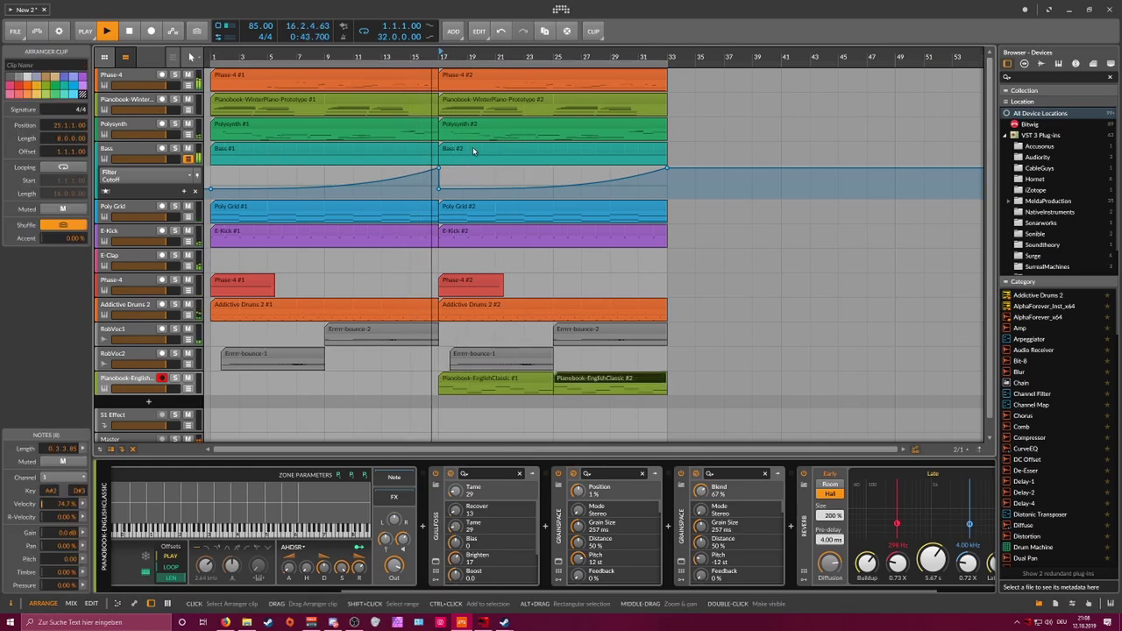
Step: Delete the duplicated Pianobook-WinterPiano-Prototype and Polysynth clips starting at bar 17
click(459, 104)
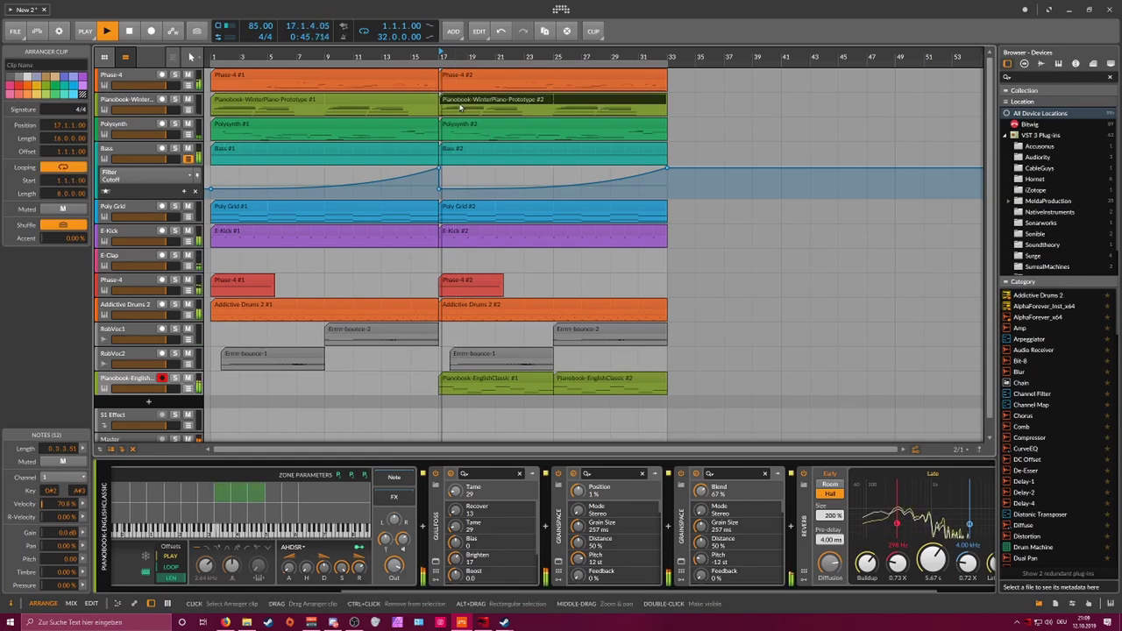
key(Delete)
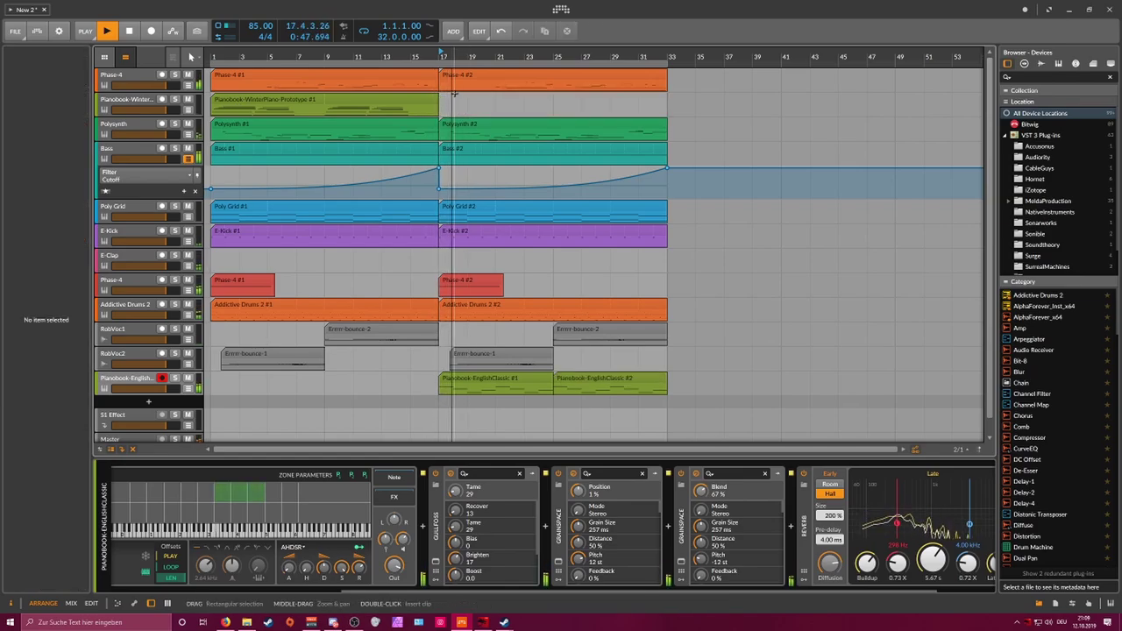
click(457, 125)
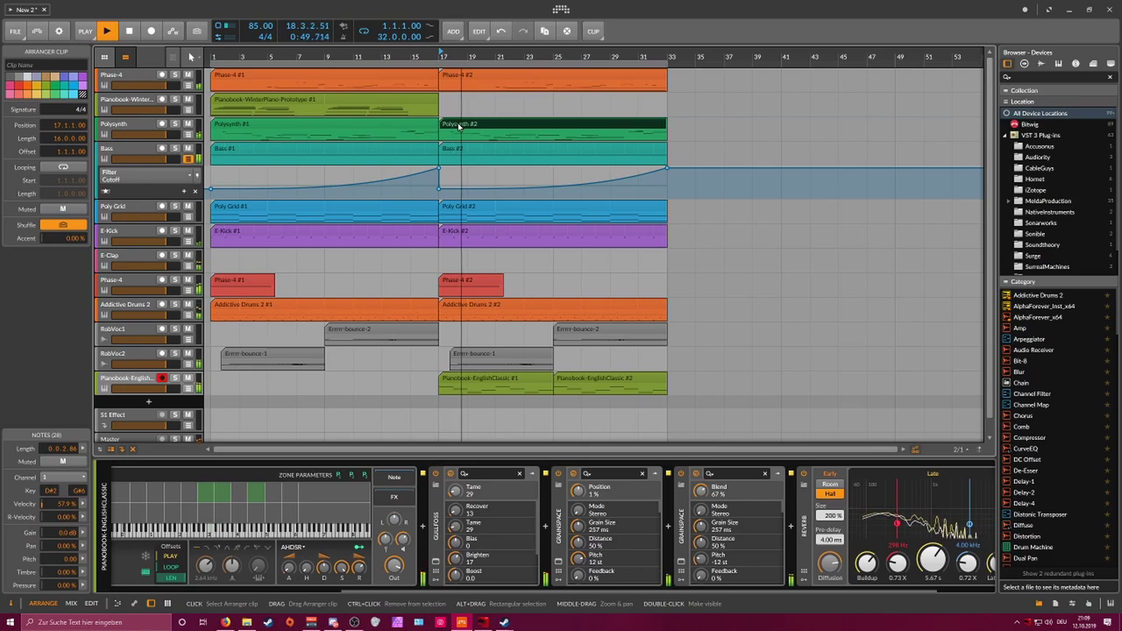
key(Delete)
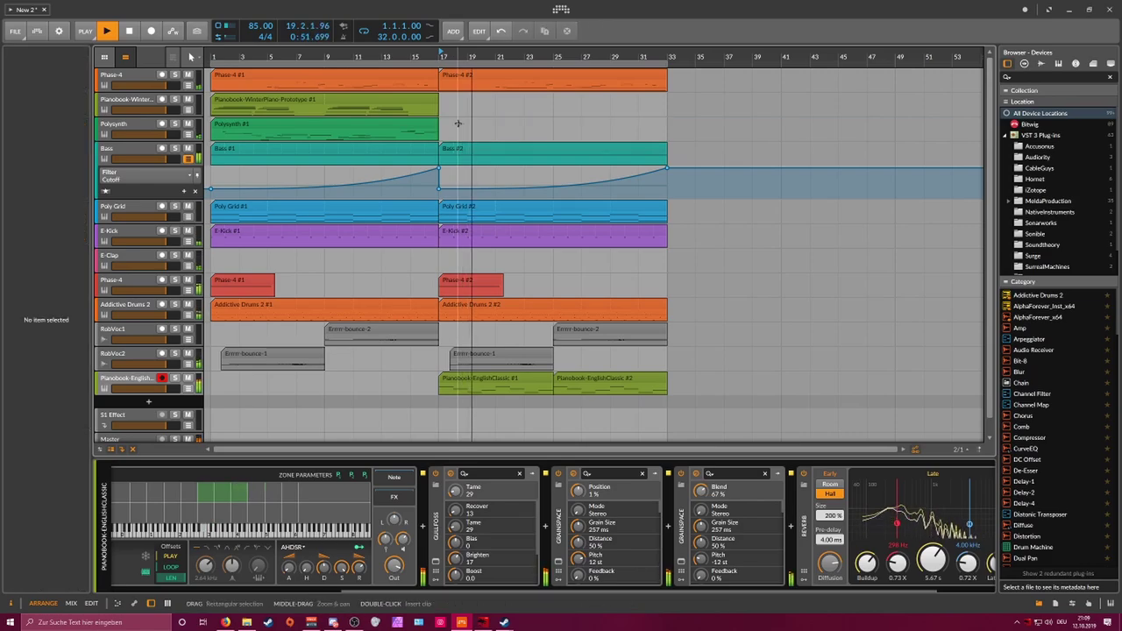
Step: Set the English Classic sampler's output to about +1.9 dB and disarm the Pianobook-EnglishClassic track
click(144, 384)
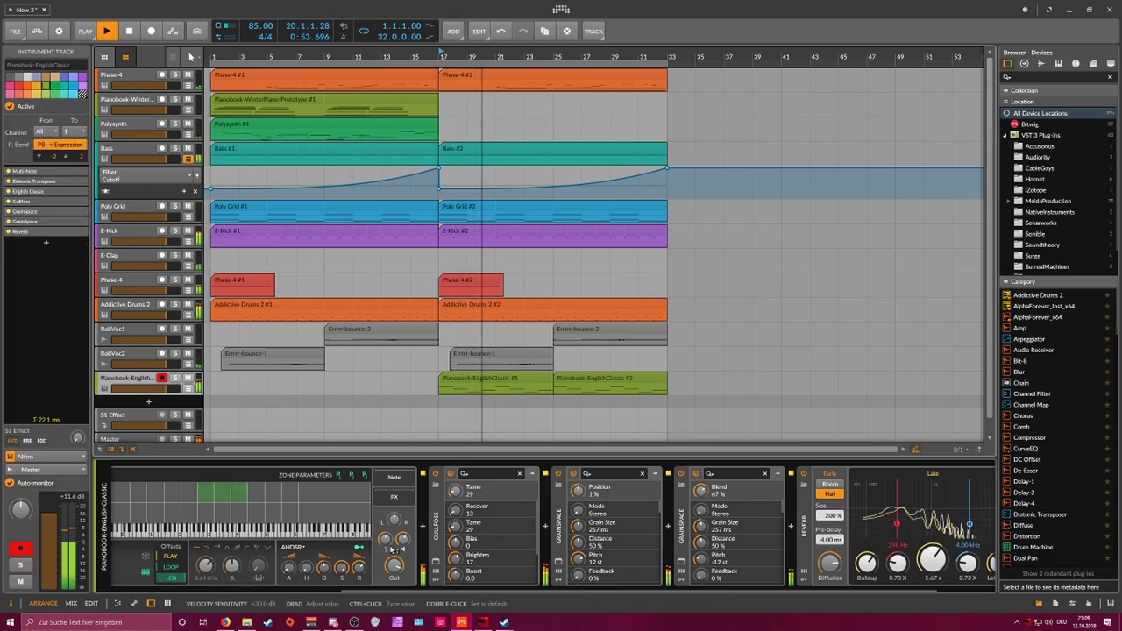
drag(396, 567, 398, 569)
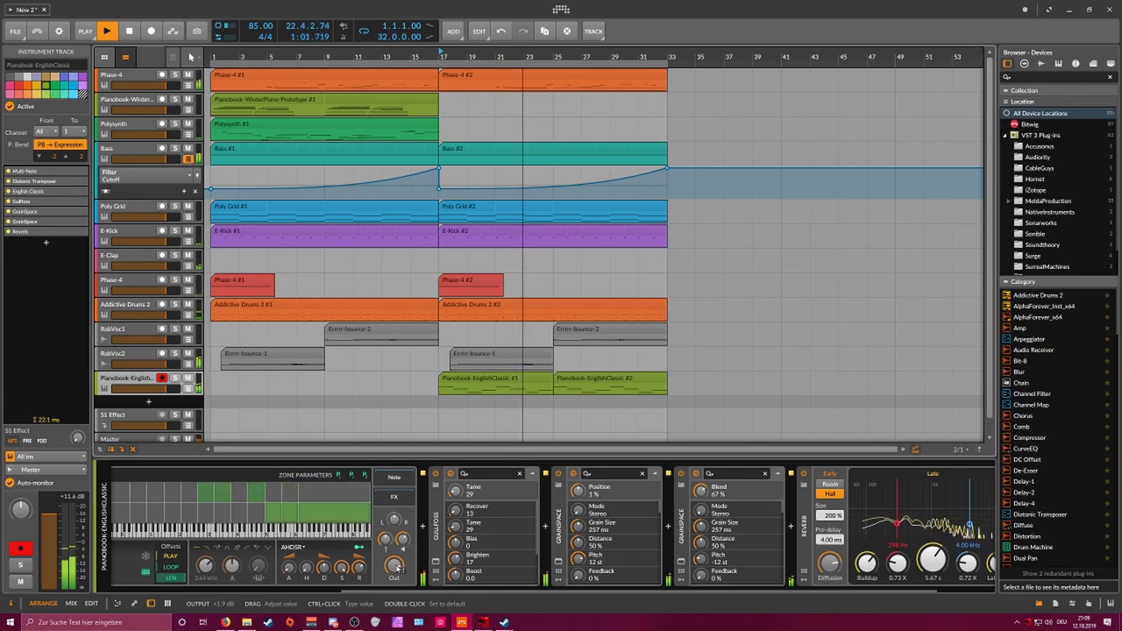
click(162, 378)
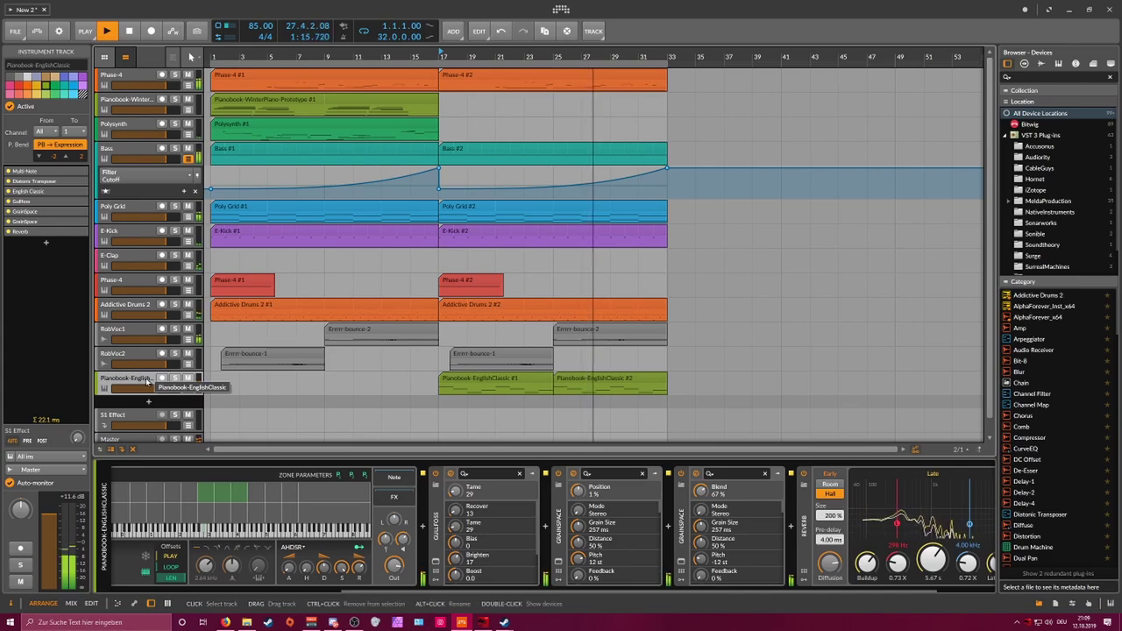
Step: Duplicate the Pianobook-EnglishClassic track and delete both clips on the copy
key(ctrl+d)
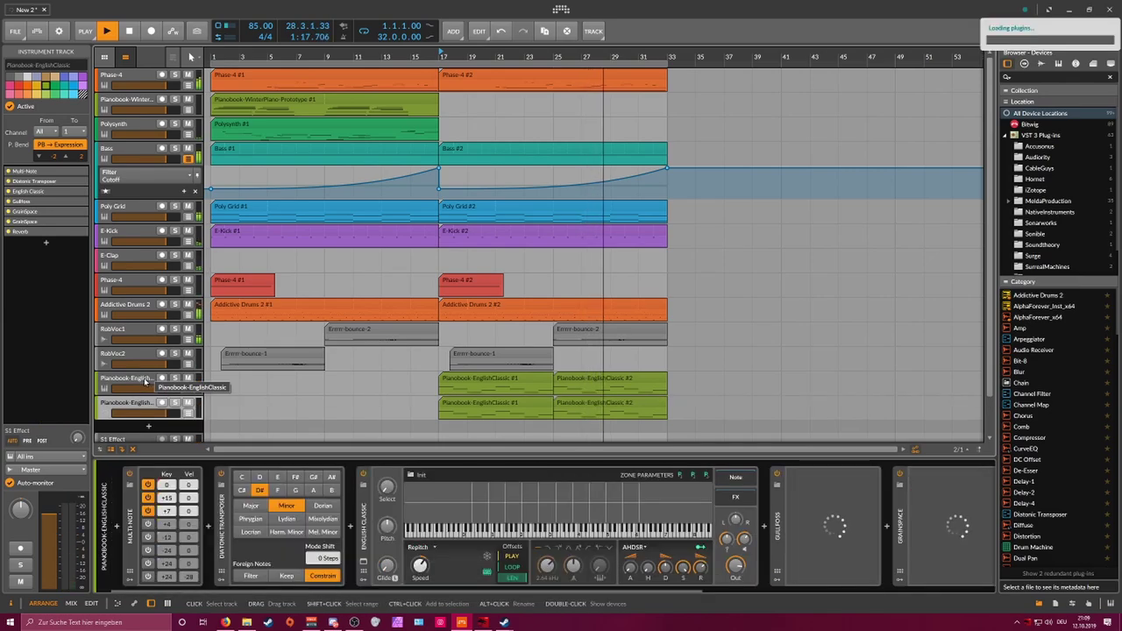
click(495, 408)
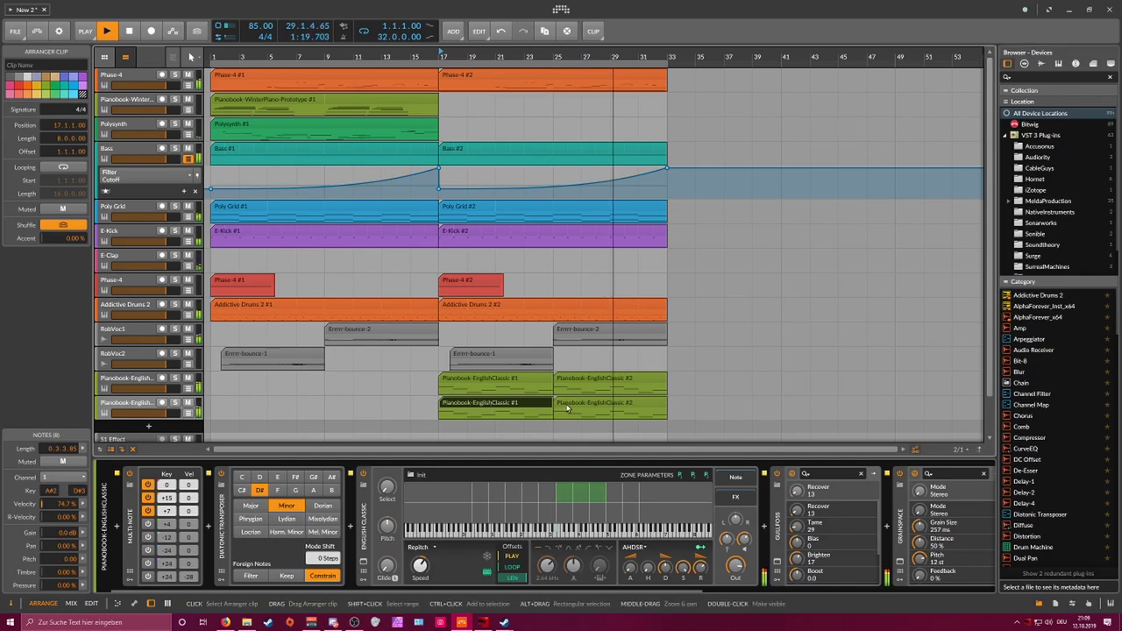
key(Delete)
click(566, 409)
key(Delete)
Step: Disable the Multi-Note device on the duplicated Pianobook-EnglishClassic track and arm the track for recording
click(147, 408)
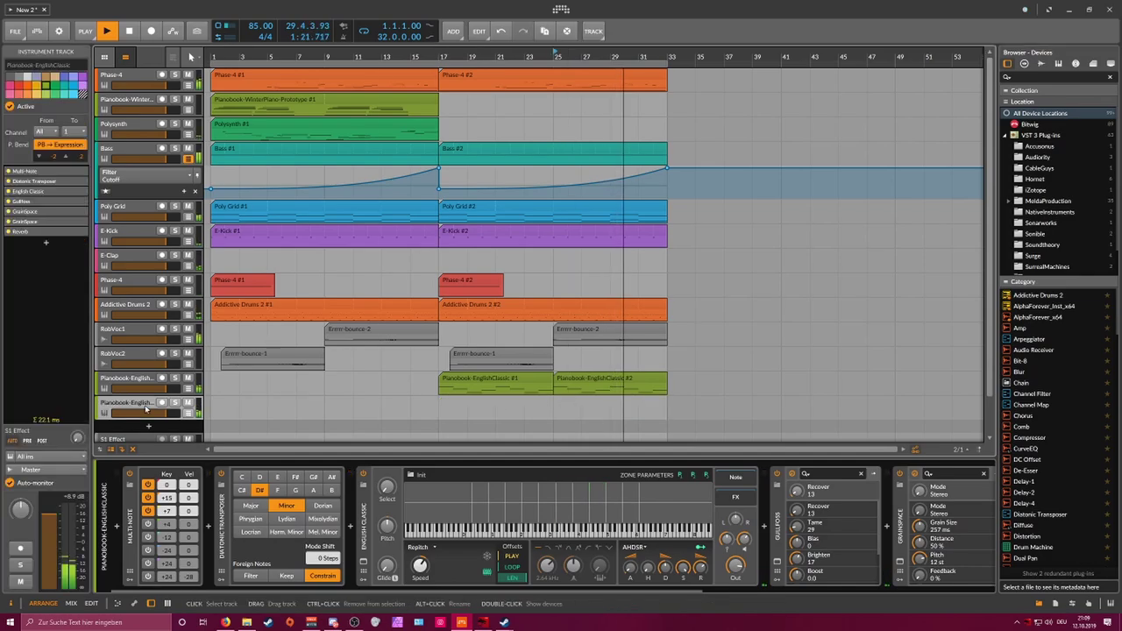
double_click(146, 408)
click(130, 474)
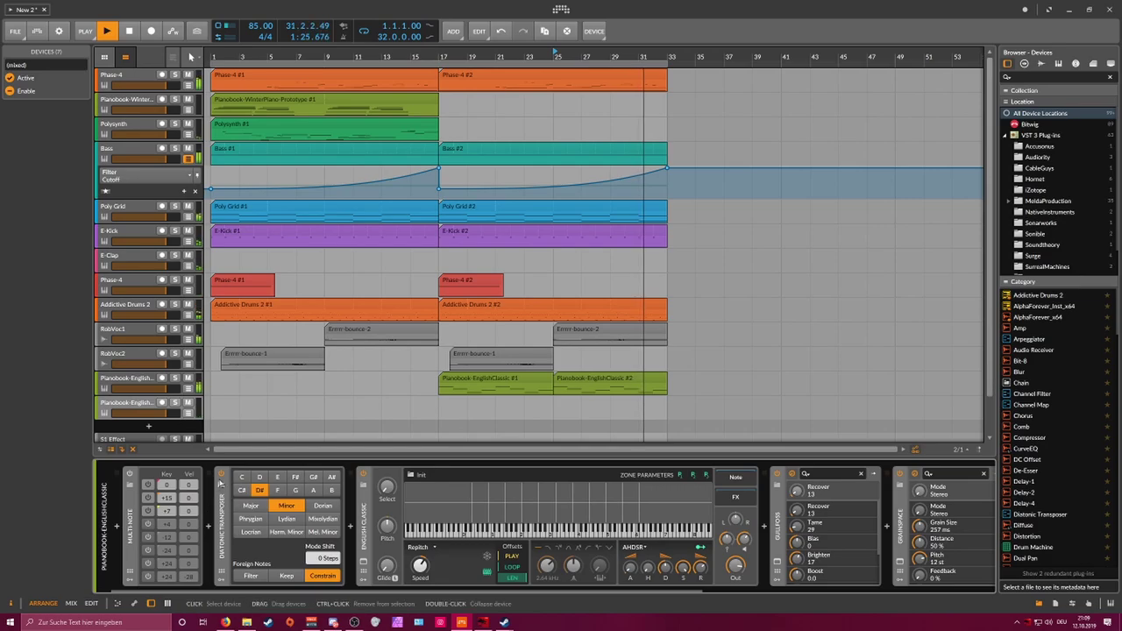
click(162, 403)
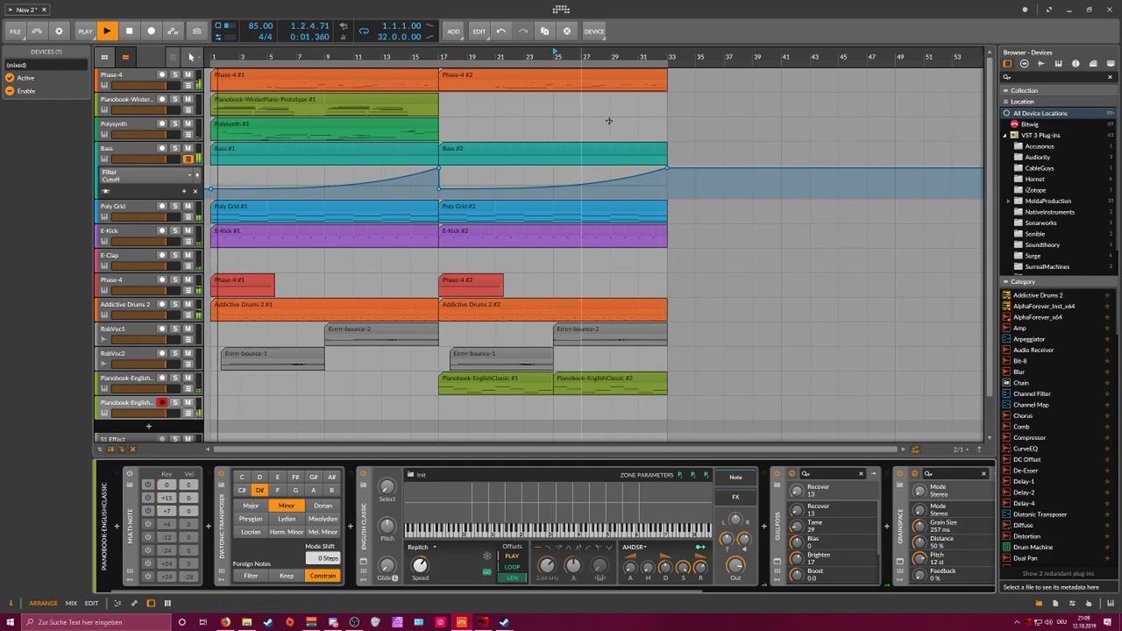
Step: Record a new piano melody on the duplicated track from bar 17 to bar 25
click(446, 55)
key(space)
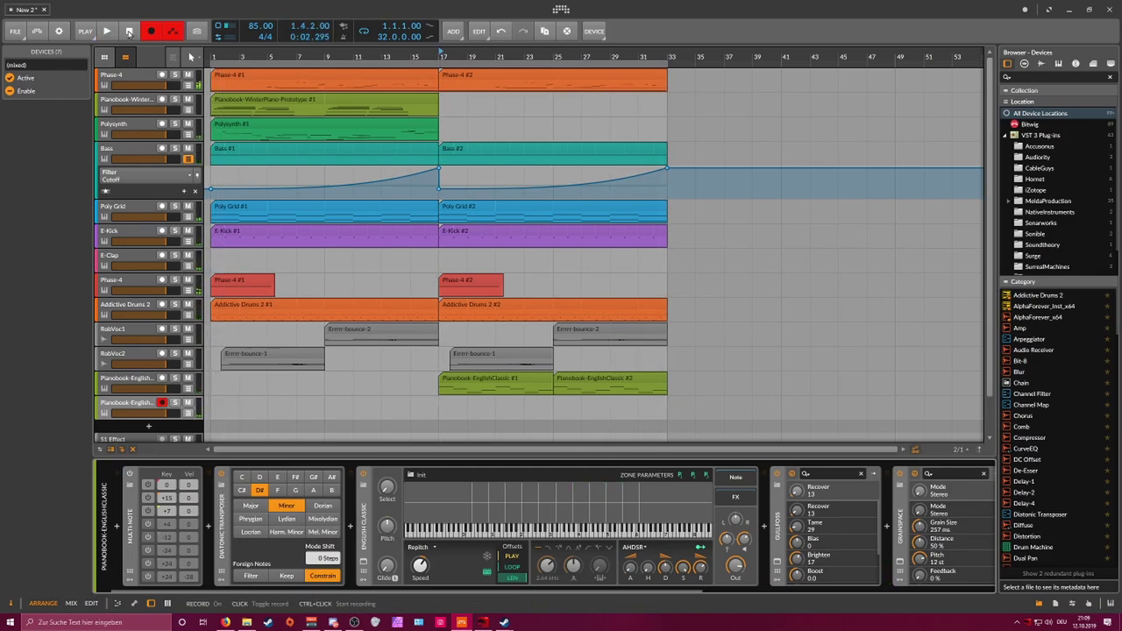
key(space)
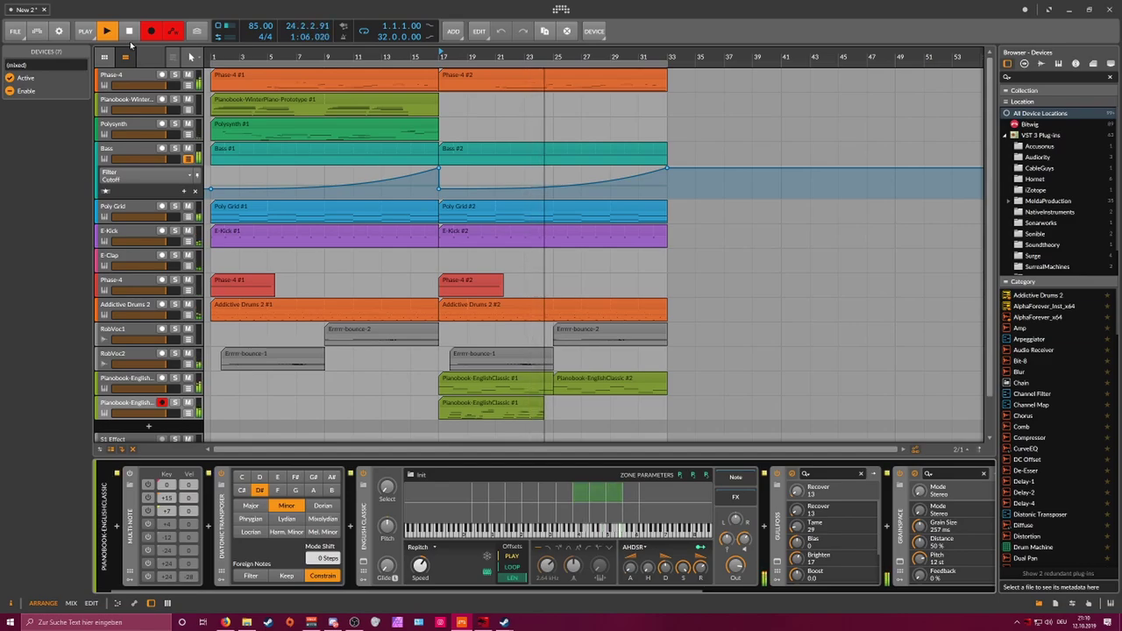
click(129, 34)
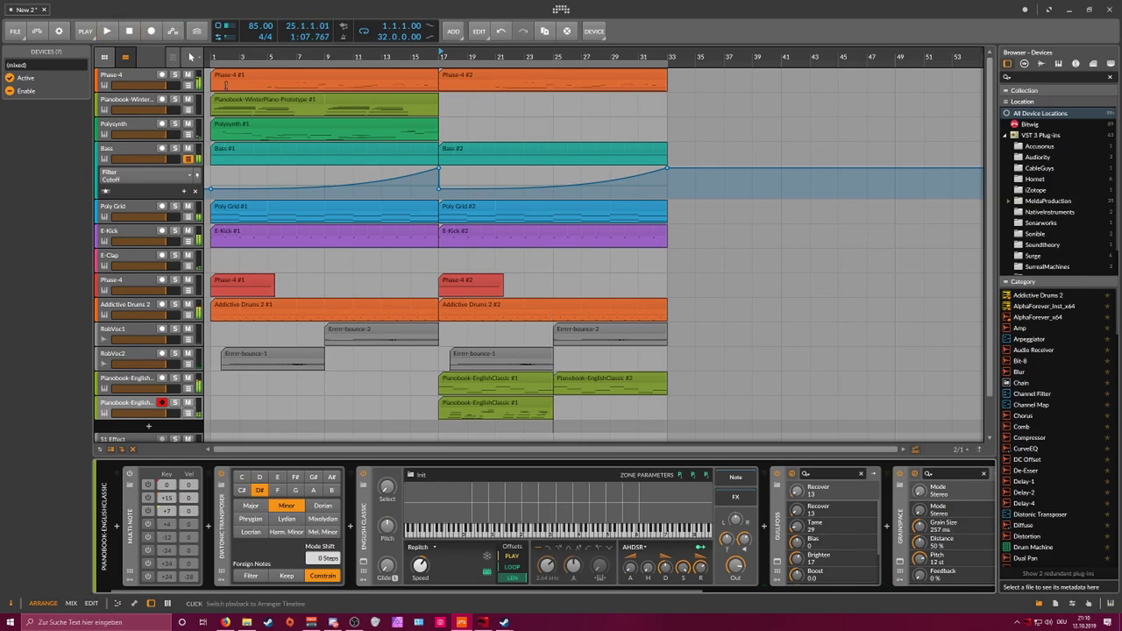
Step: Play back from bar 17, open the recorded melody clip's notes and move the clip to bar 25
key(space)
double_click(548, 405)
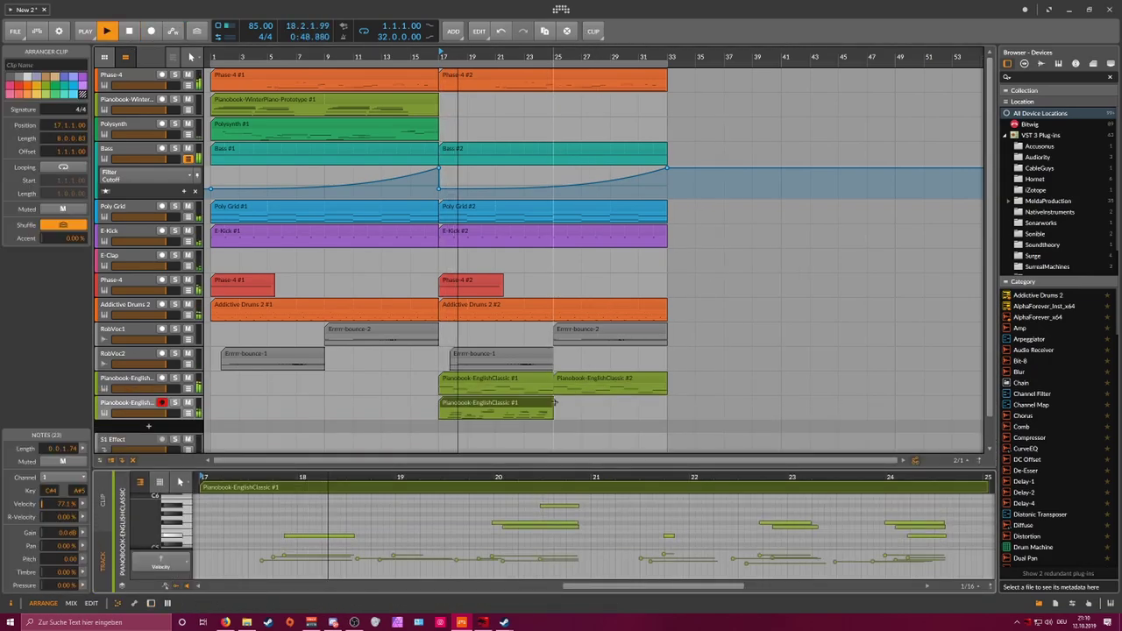
drag(513, 403, 610, 406)
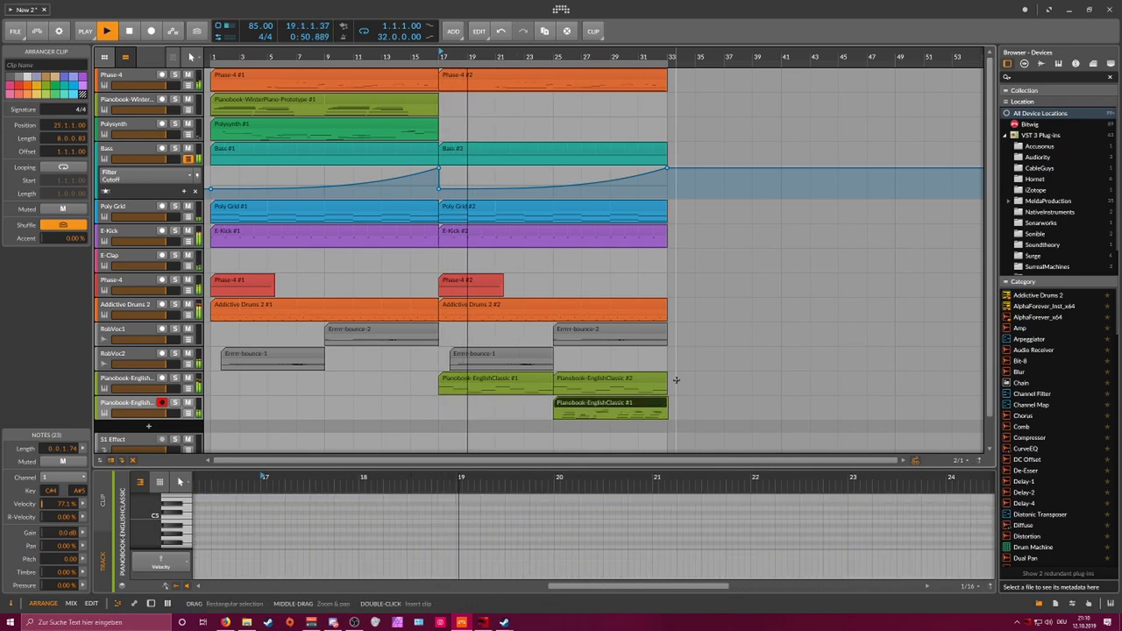
Step: Audition the section from bar 17 with a brief solo of the Poly Grid track, and disarm the piano melody track
drag(451, 54, 447, 72)
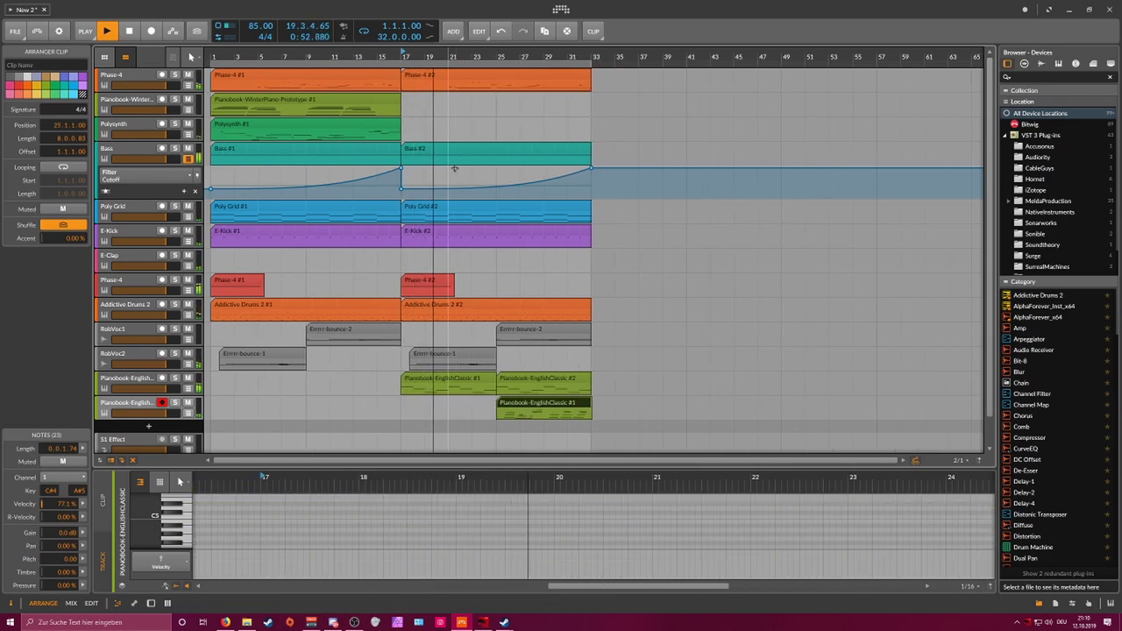
click(429, 280)
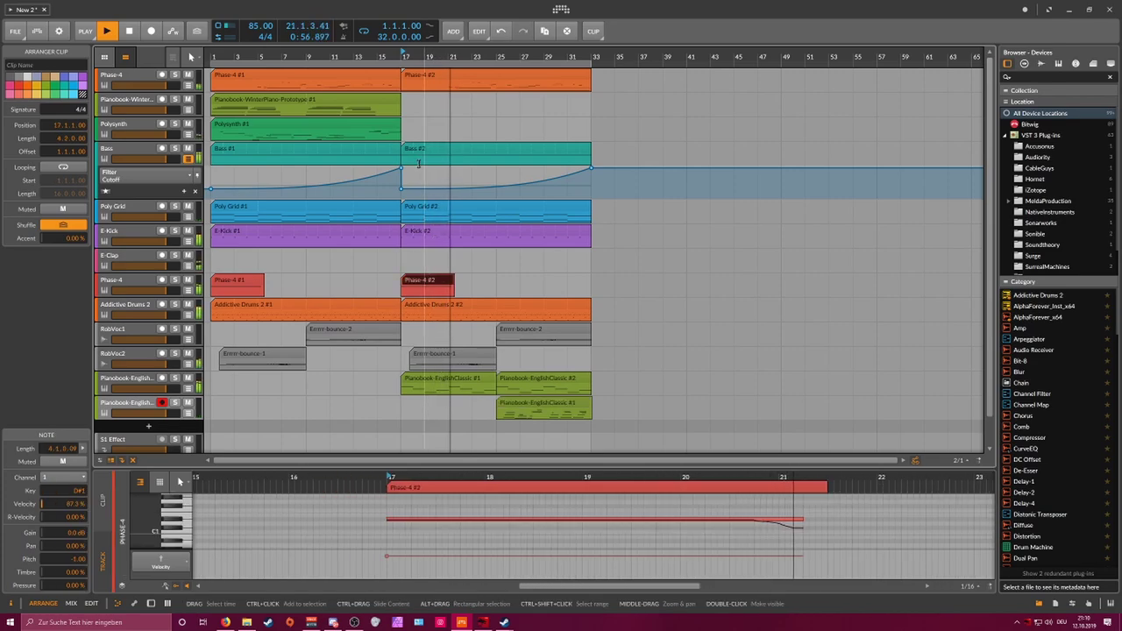
click(176, 77)
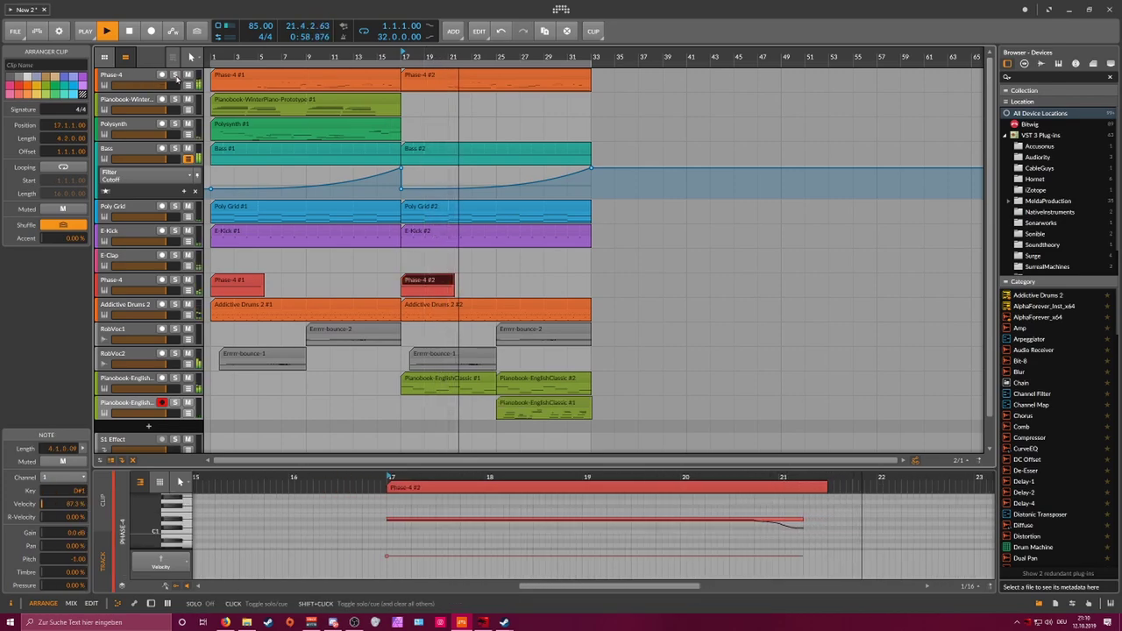
click(175, 206)
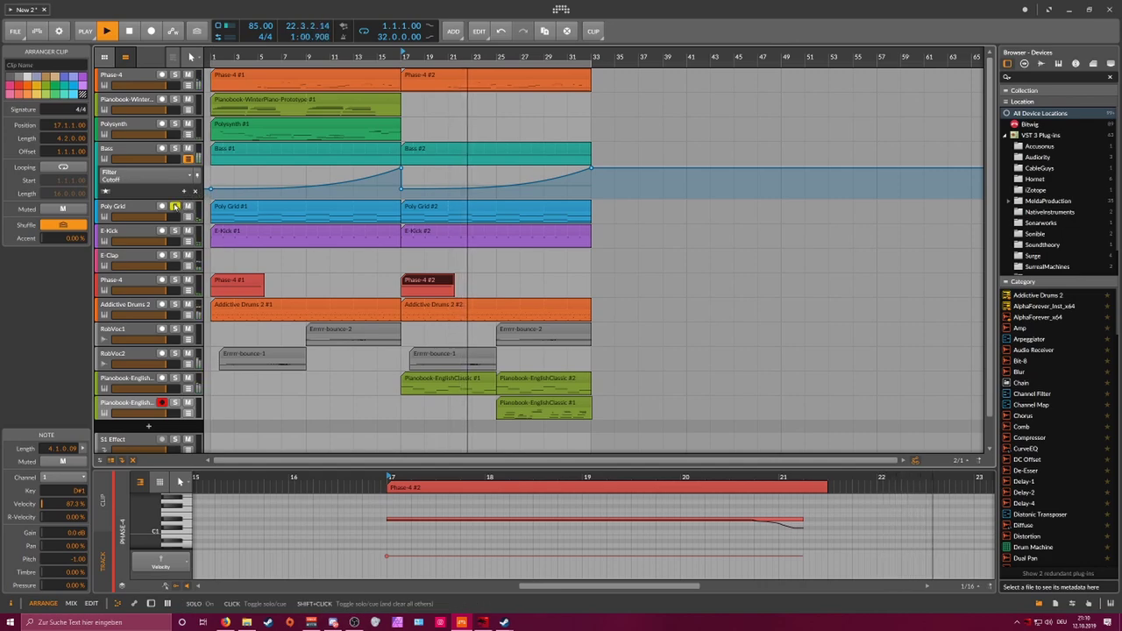
click(154, 208)
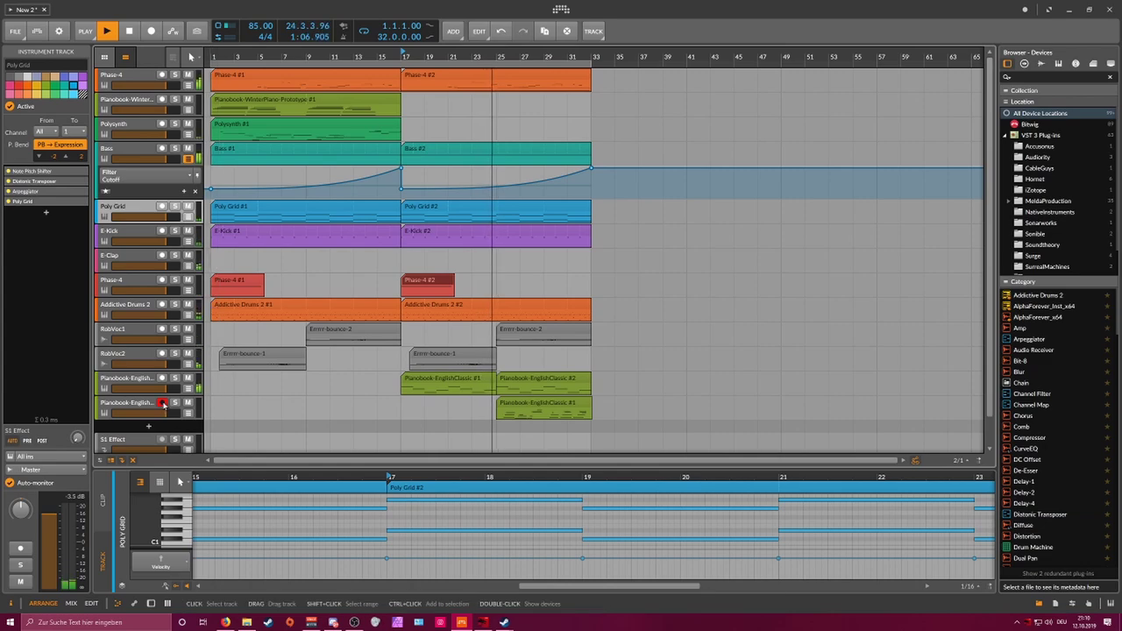
click(151, 380)
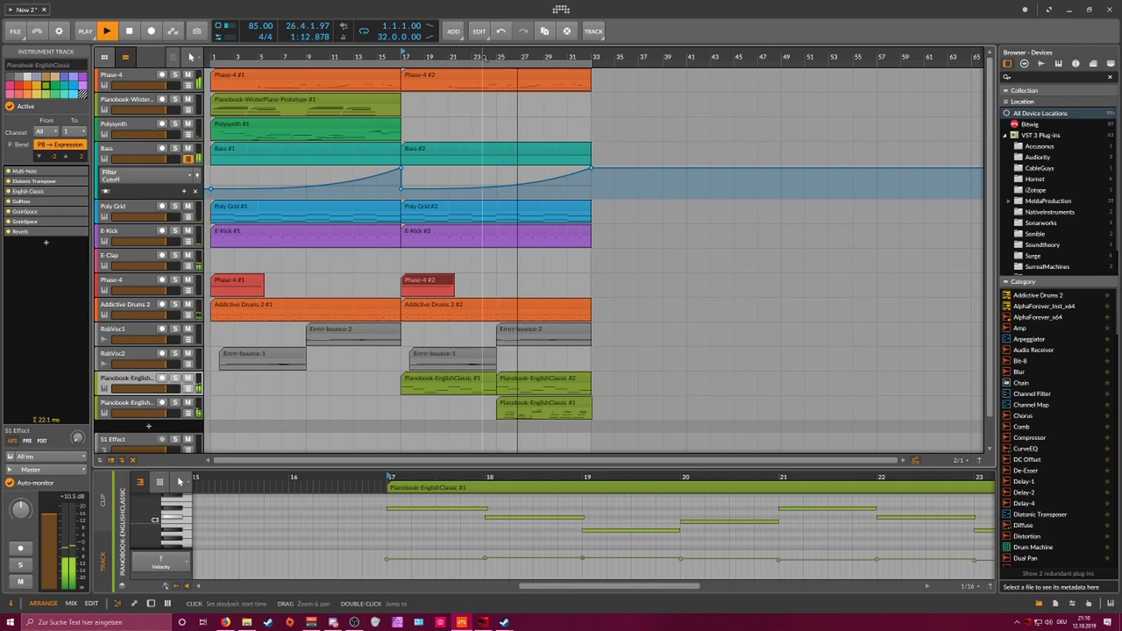
Step: Duplicate the second English Classic chord clip so the copy starts at bar 33
scroll(480, 68, down, 2)
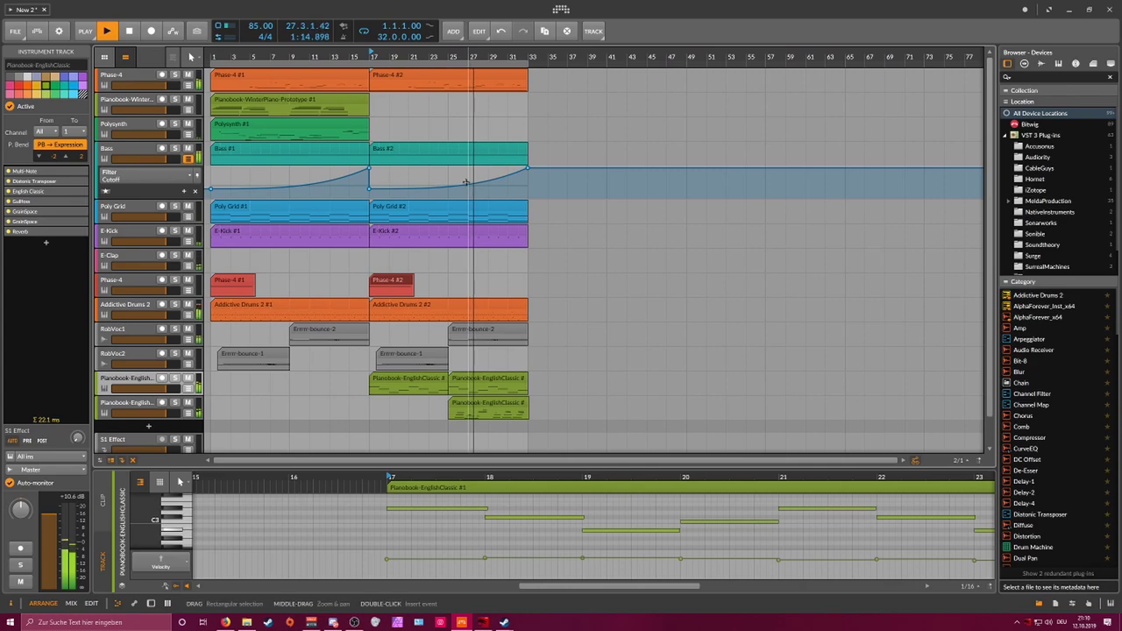
click(476, 379)
key(ctrl+d)
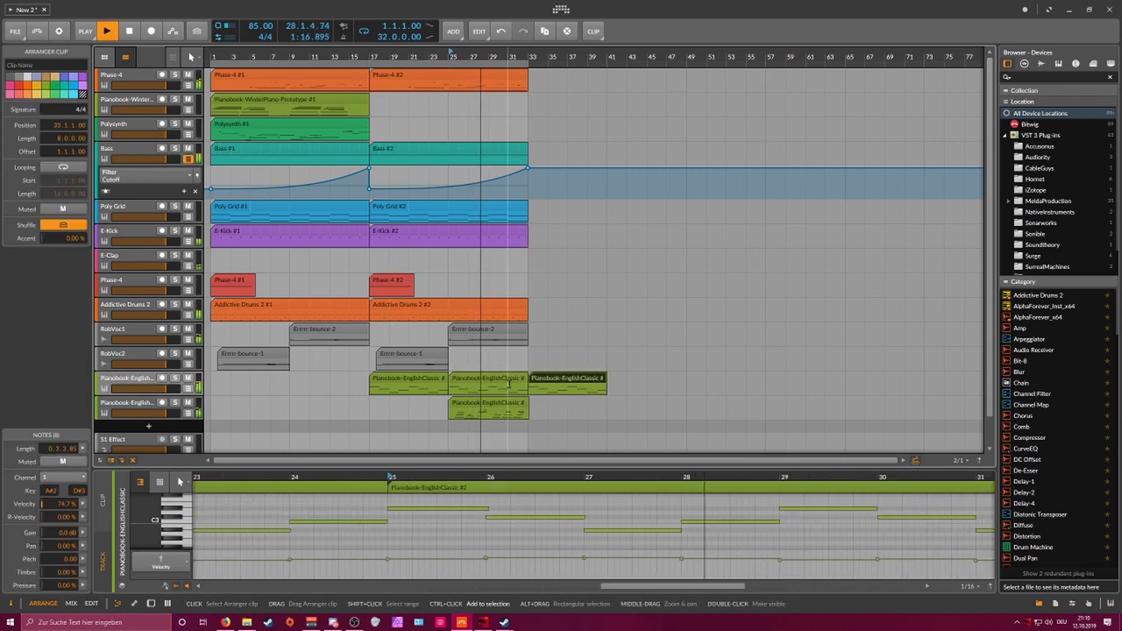
Step: Transpose the notes from bar 33 up to bar 40 in the new chord clip down two octaves
click(430, 510)
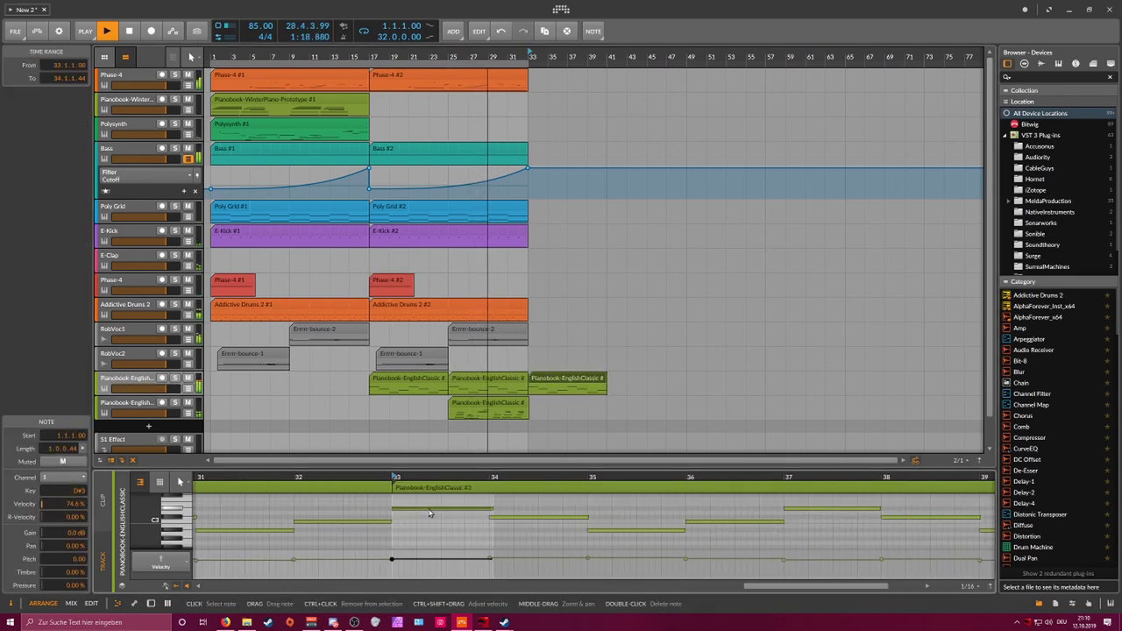
key(shift+Down)
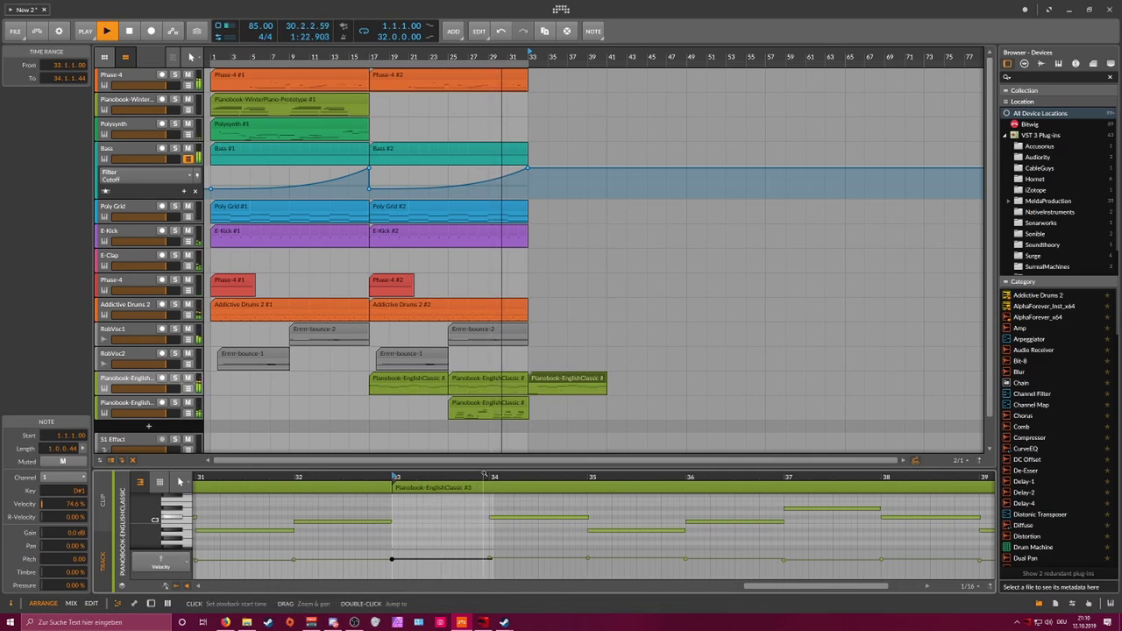
drag(486, 469, 984, 284)
key(shift+Down)
key(shift+Down)
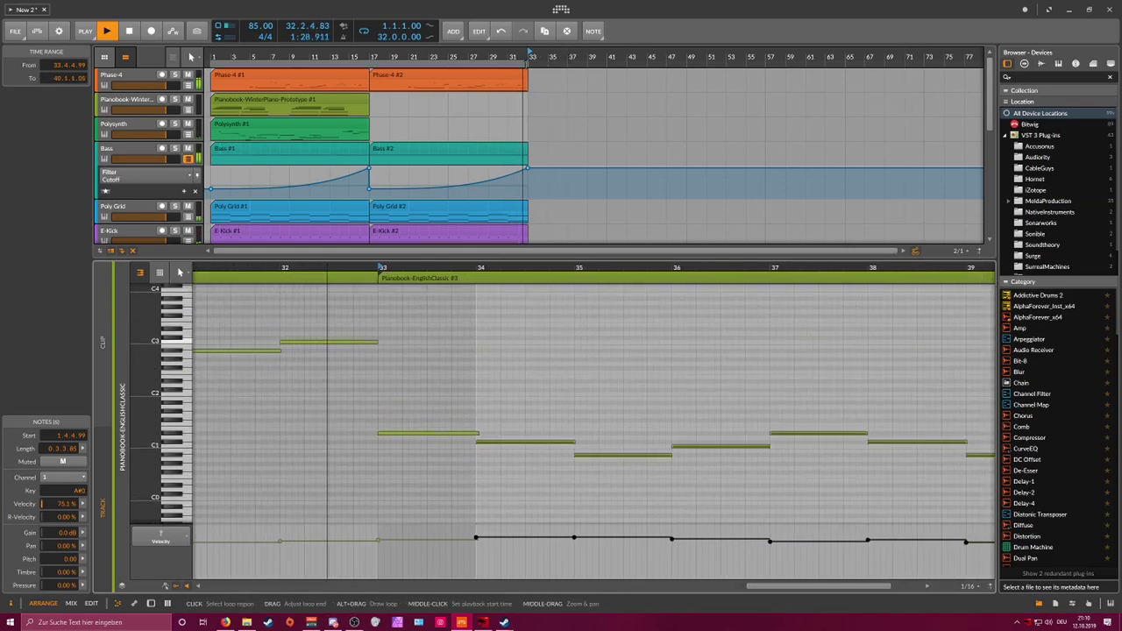
Step: Extend the arranger loop region to 40 bars so it covers the new chord clip
drag(527, 64, 587, 64)
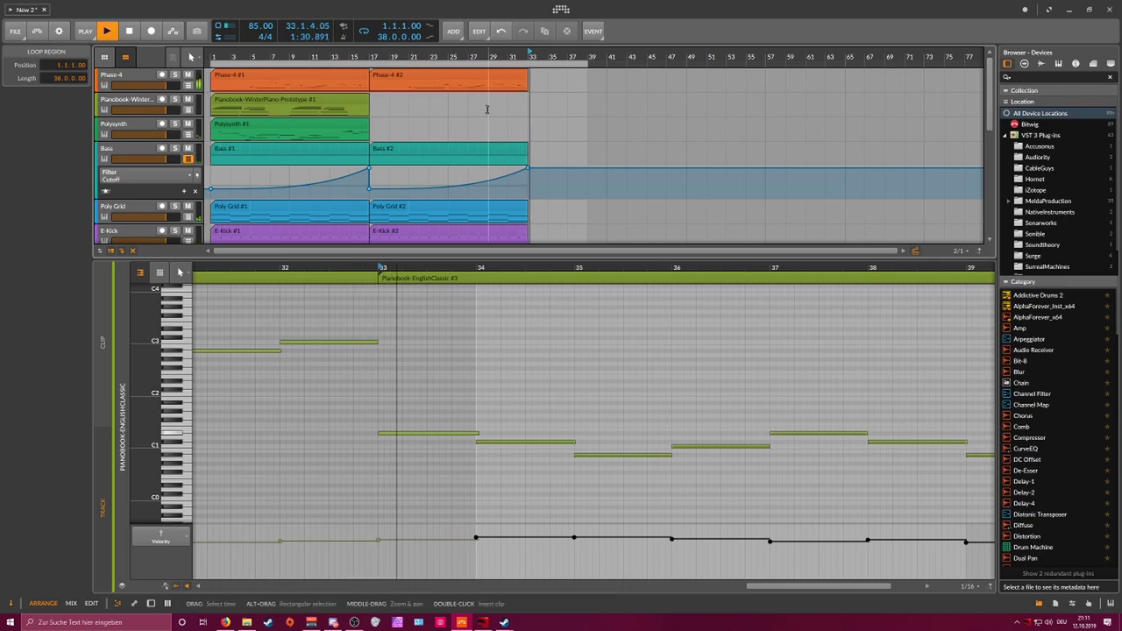
drag(461, 267, 456, 294)
scroll(449, 208, down, 4)
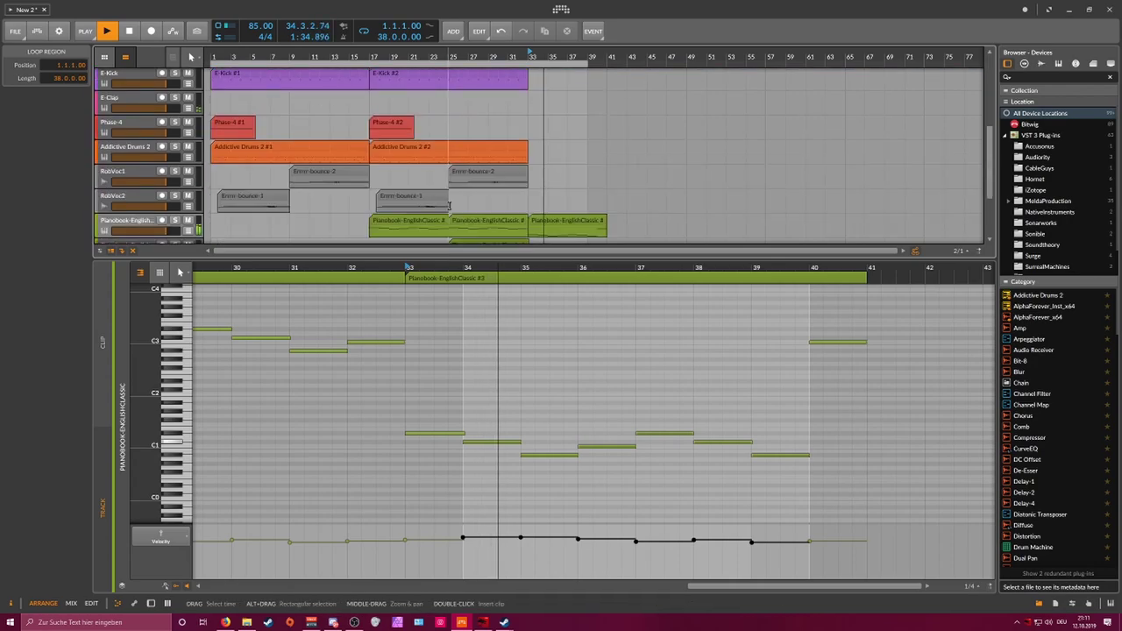
scroll(450, 206, down, 2)
scroll(449, 207, up, 5)
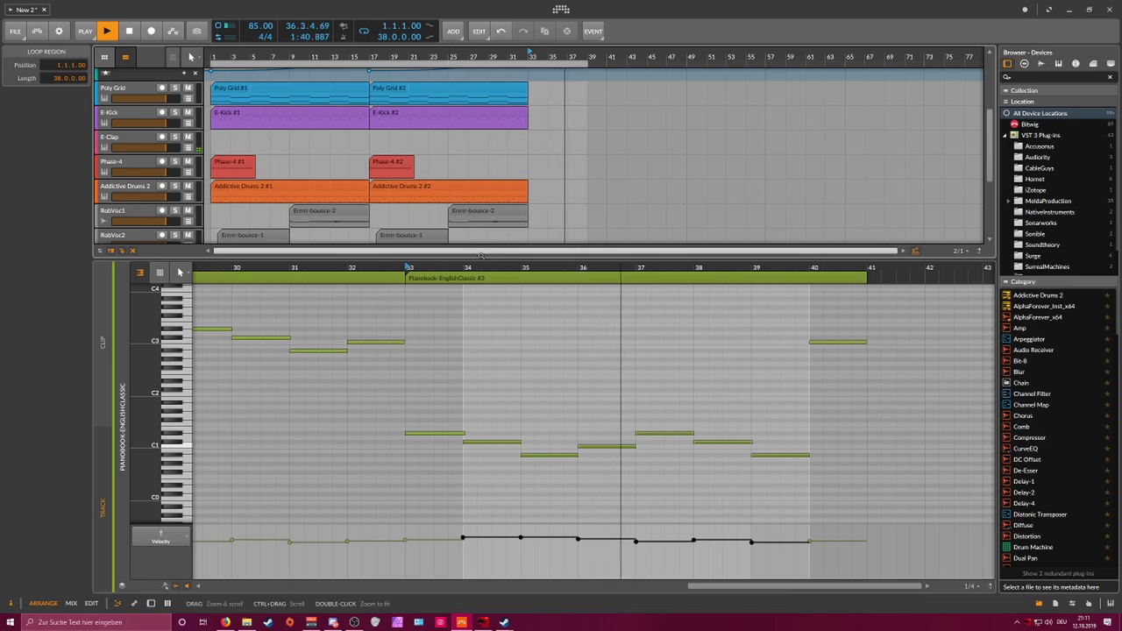
scroll(555, 251, down, 1)
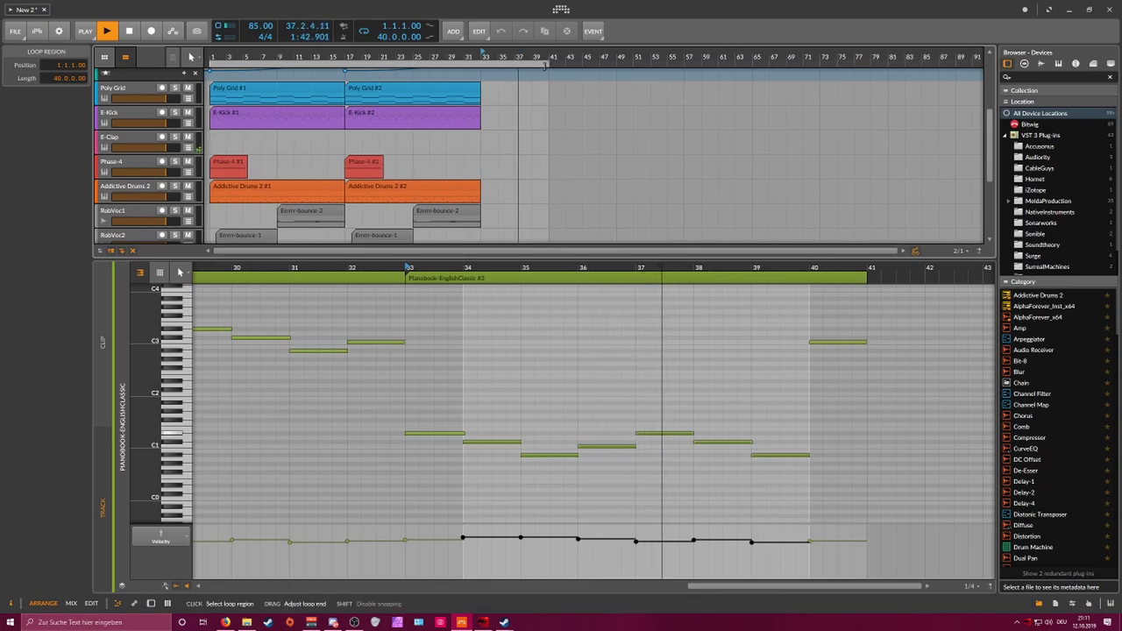
scroll(528, 157, down, 3)
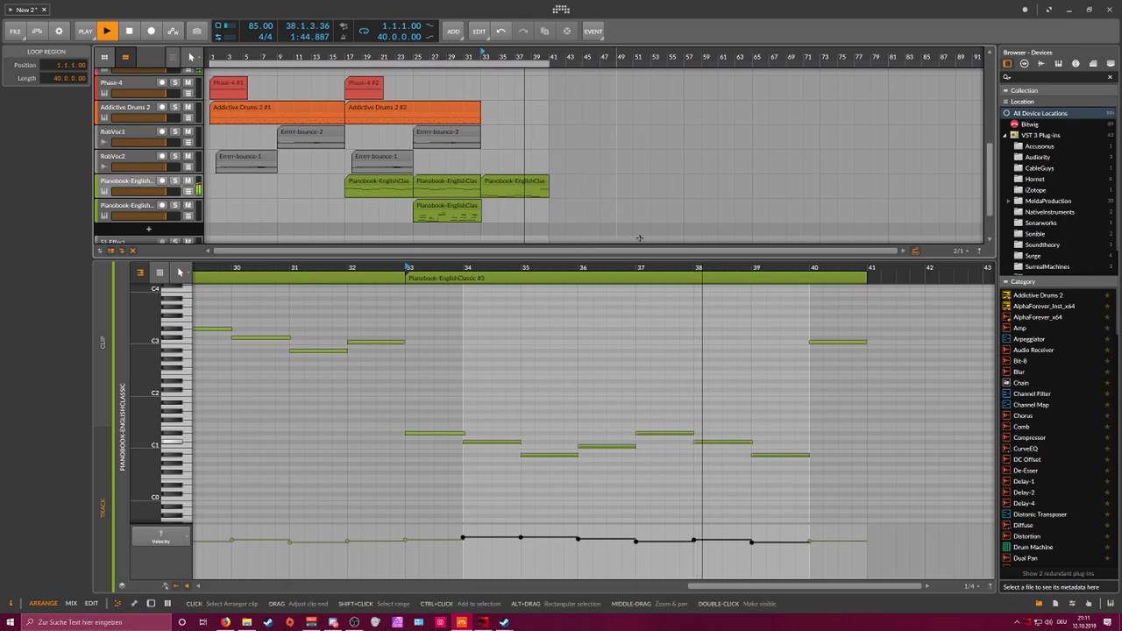
Step: Transpose the new chord clip's last note at bar 40 down two octaves to C1
click(833, 342)
key(shift+Down)
key(shift+Down)
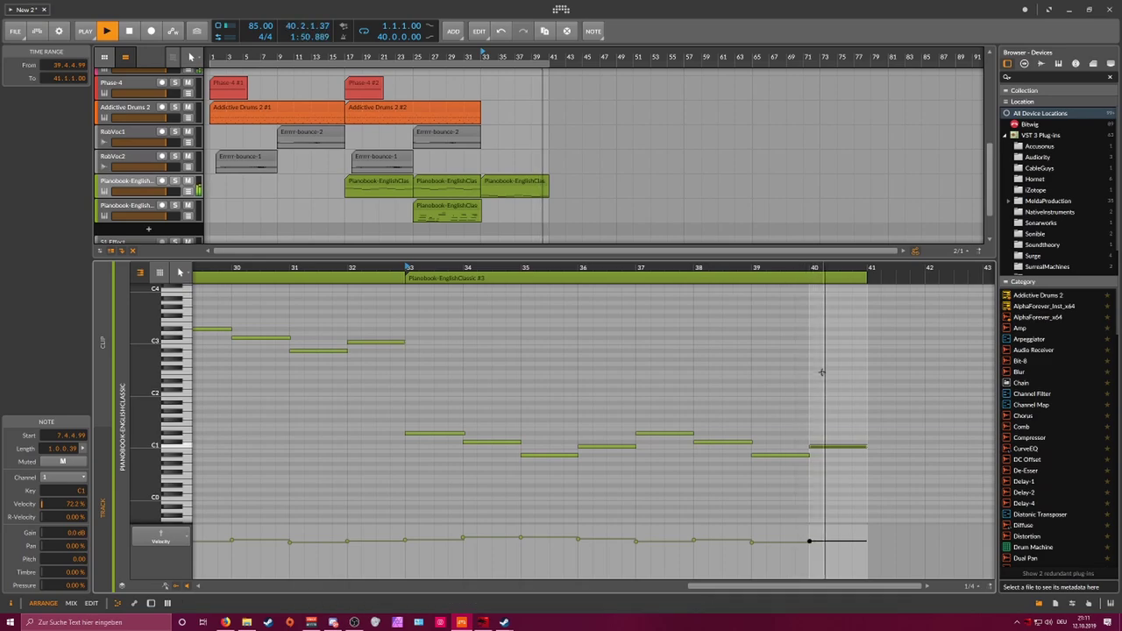
Step: Stop playback and extend the arranger loop region to 50 bars
key(space)
drag(554, 79, 622, 77)
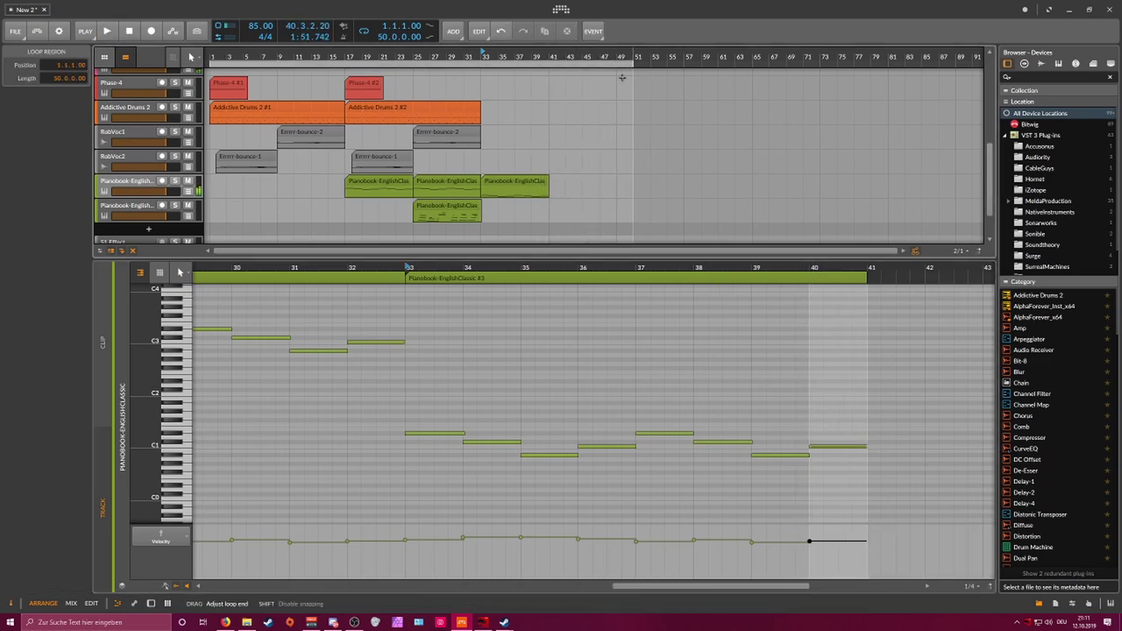
scroll(530, 140, up, 3)
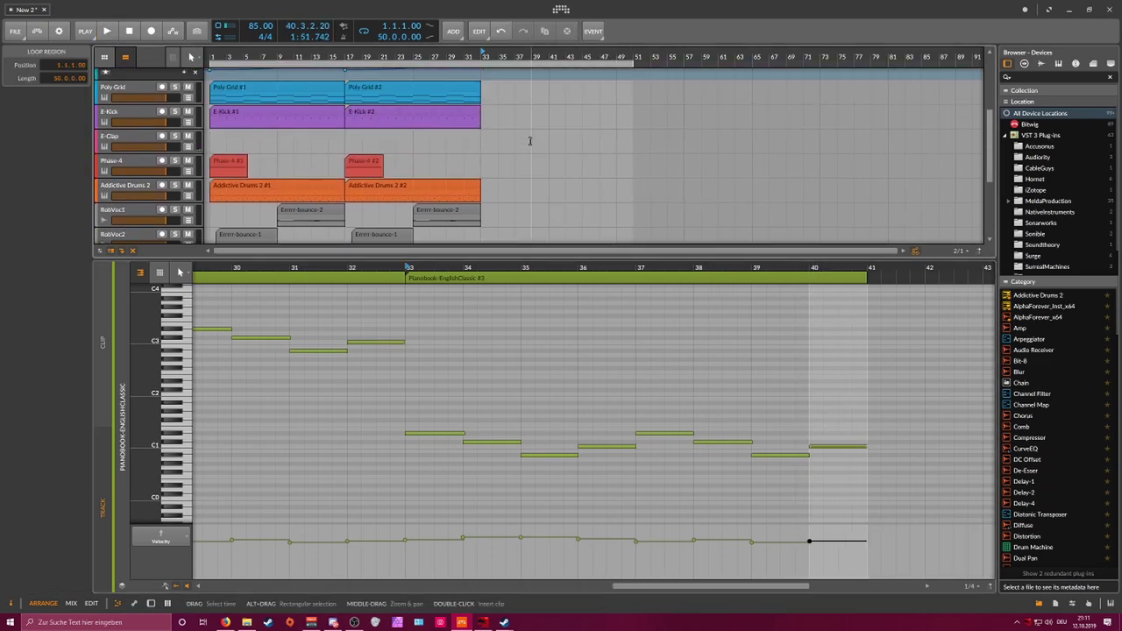
Step: Automate the E-Clap output with points at -16.5 dB on bars 1 and 33, fading to -inf dB at bar 41
click(138, 135)
key(d)
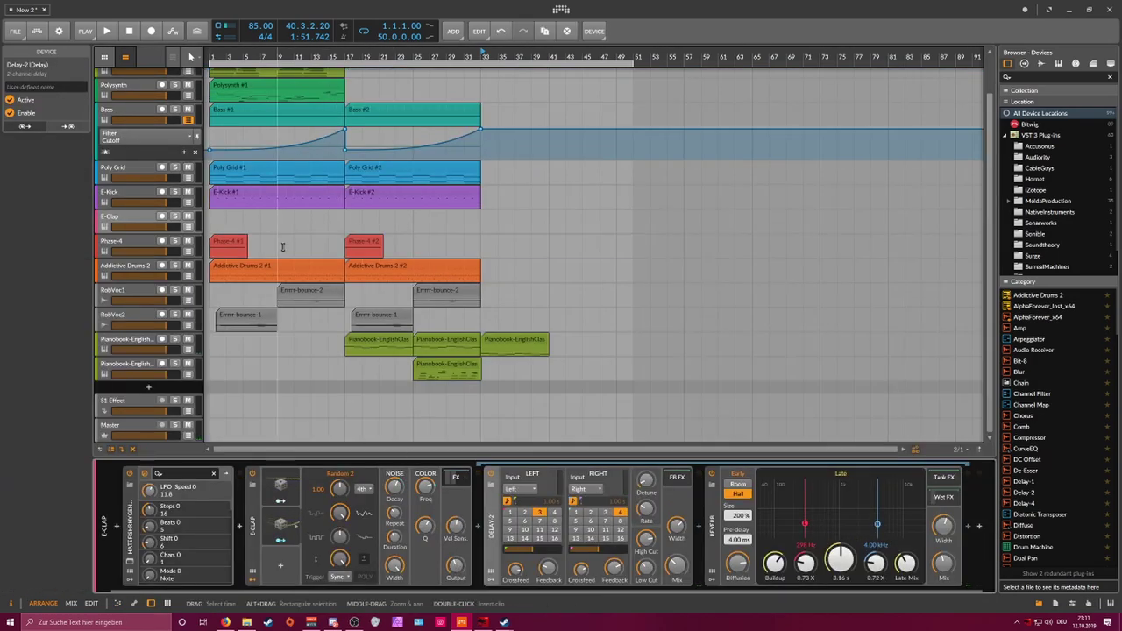
click(188, 227)
double_click(211, 253)
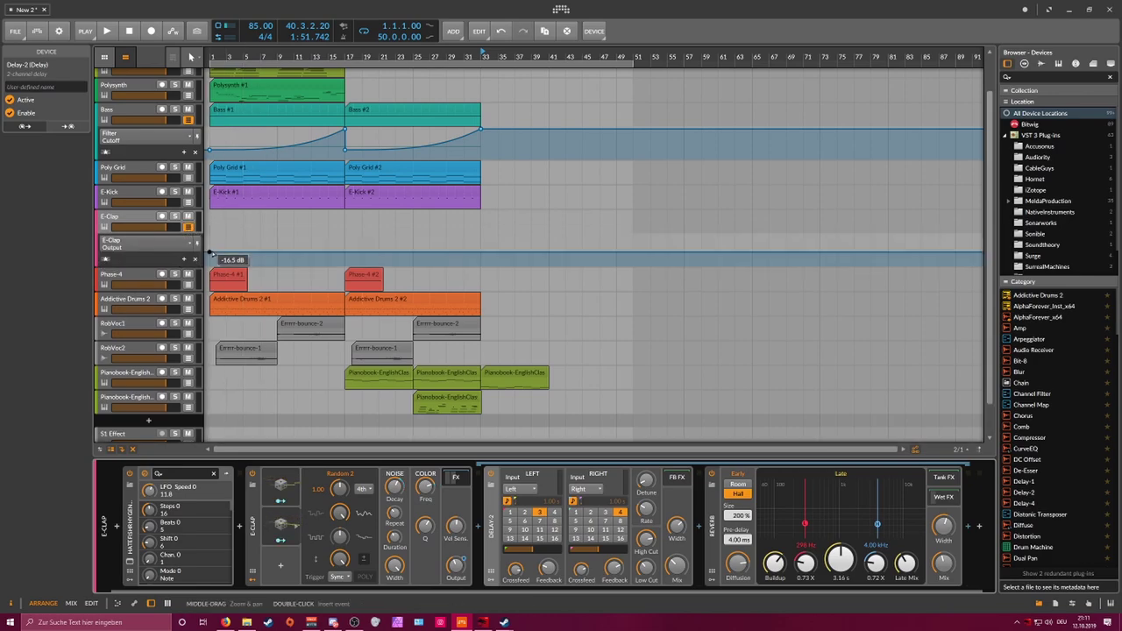
double_click(479, 253)
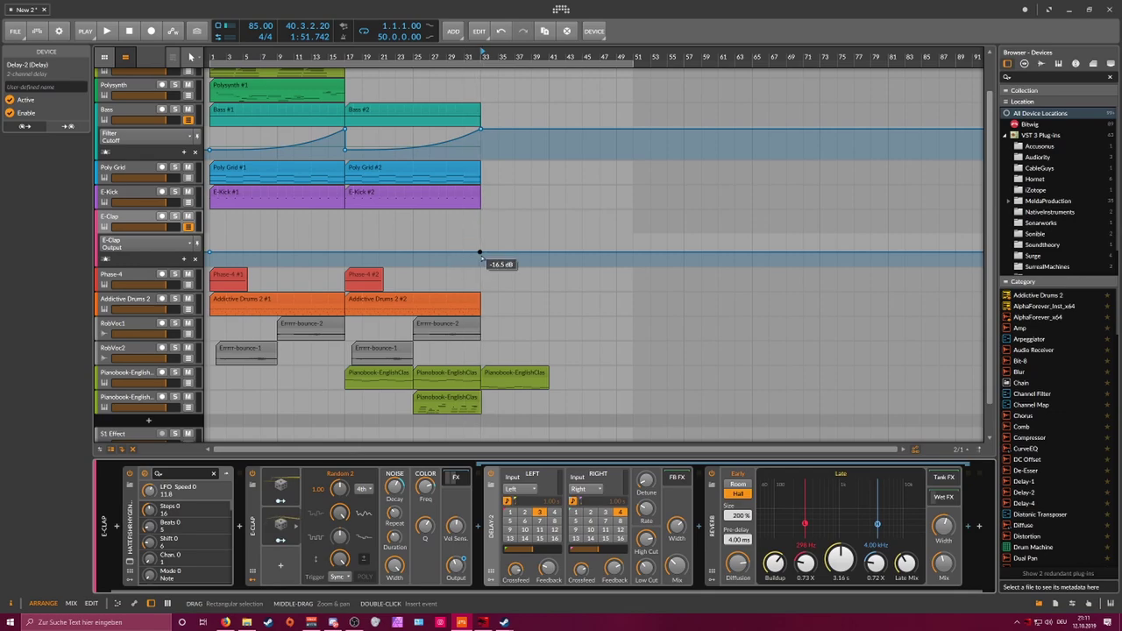
double_click(548, 264)
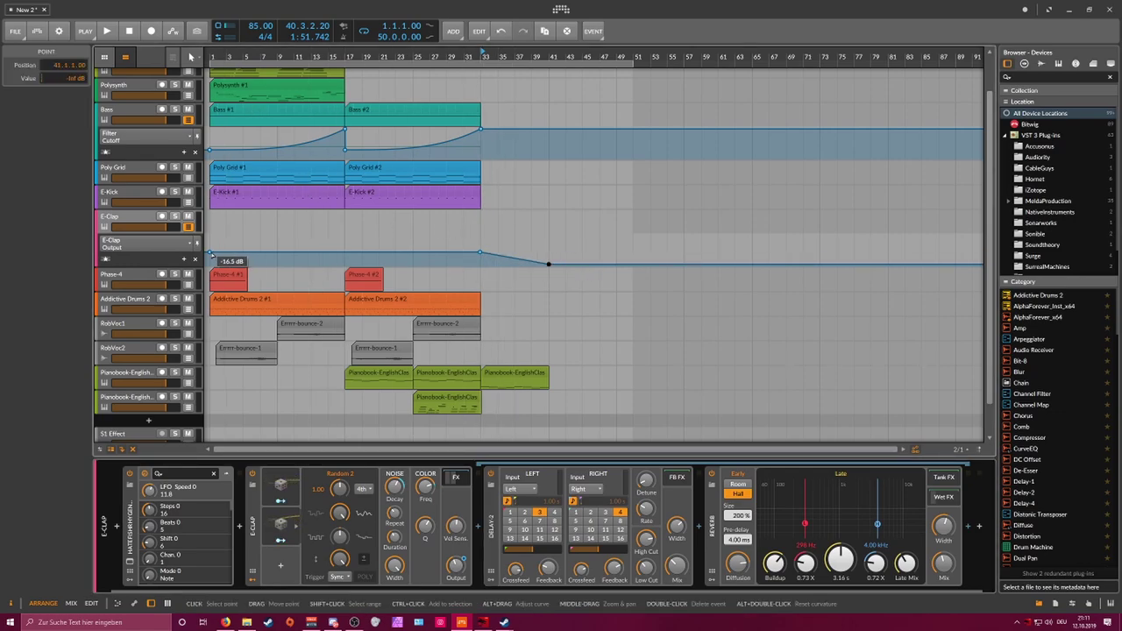
Step: Group all tracks from the first Phase-4 track through the piano melody track and name the group All
scroll(376, 175, up, 2)
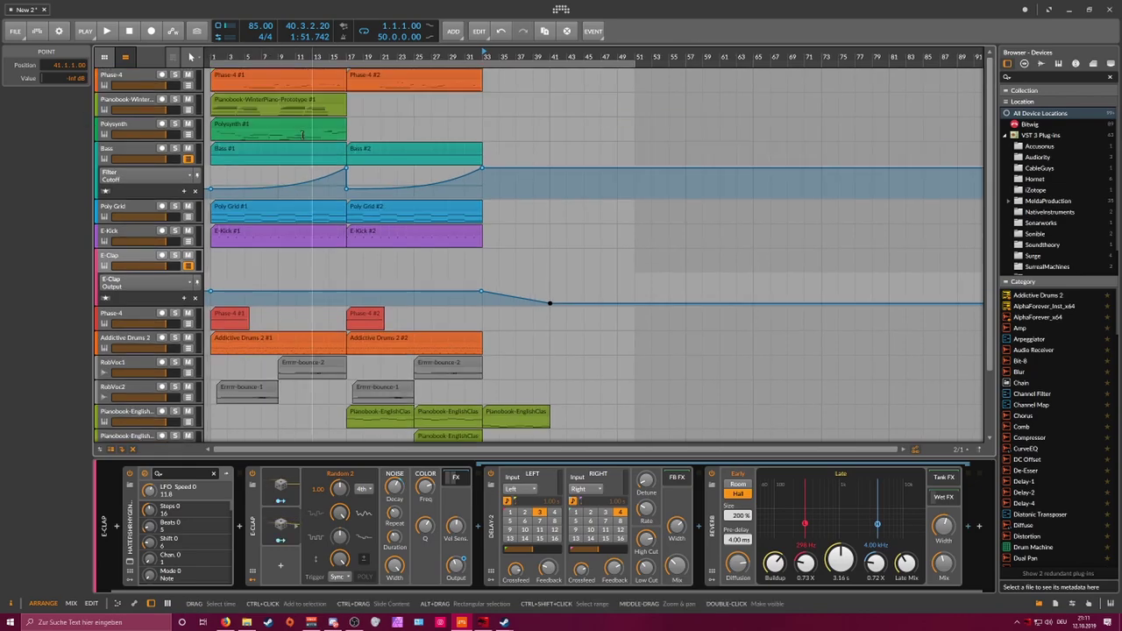
click(384, 98)
click(377, 81)
shift+click(272, 81)
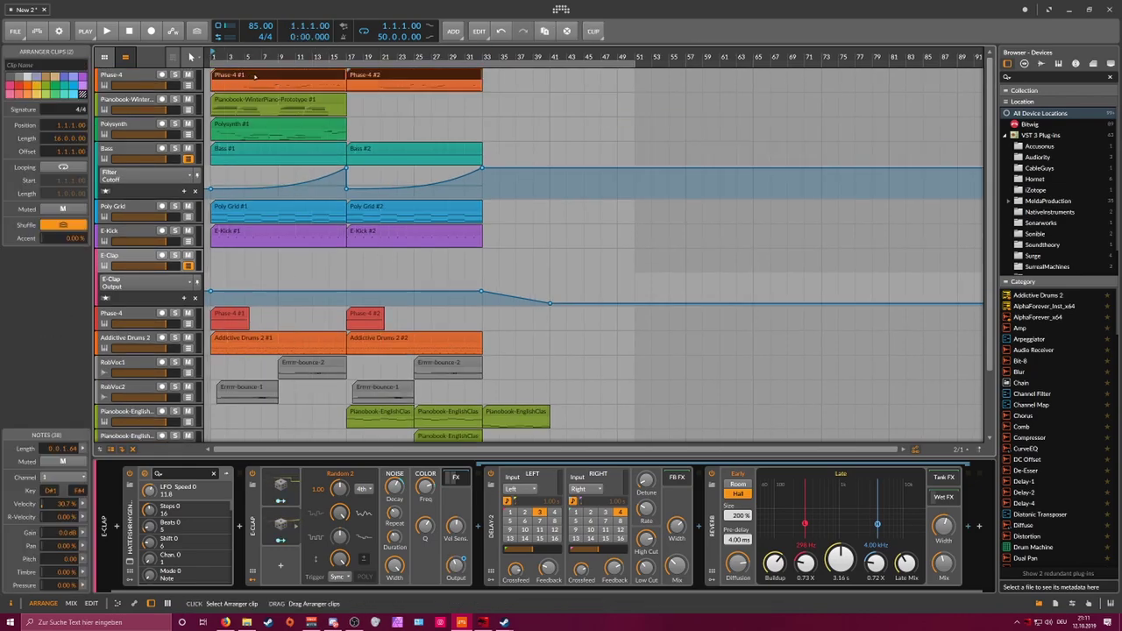
mouse_move(255, 76)
mouse_down()
mouse_move(357, 78)
mouse_move(252, 79)
mouse_up()
click(131, 76)
scroll(152, 226, down, 3)
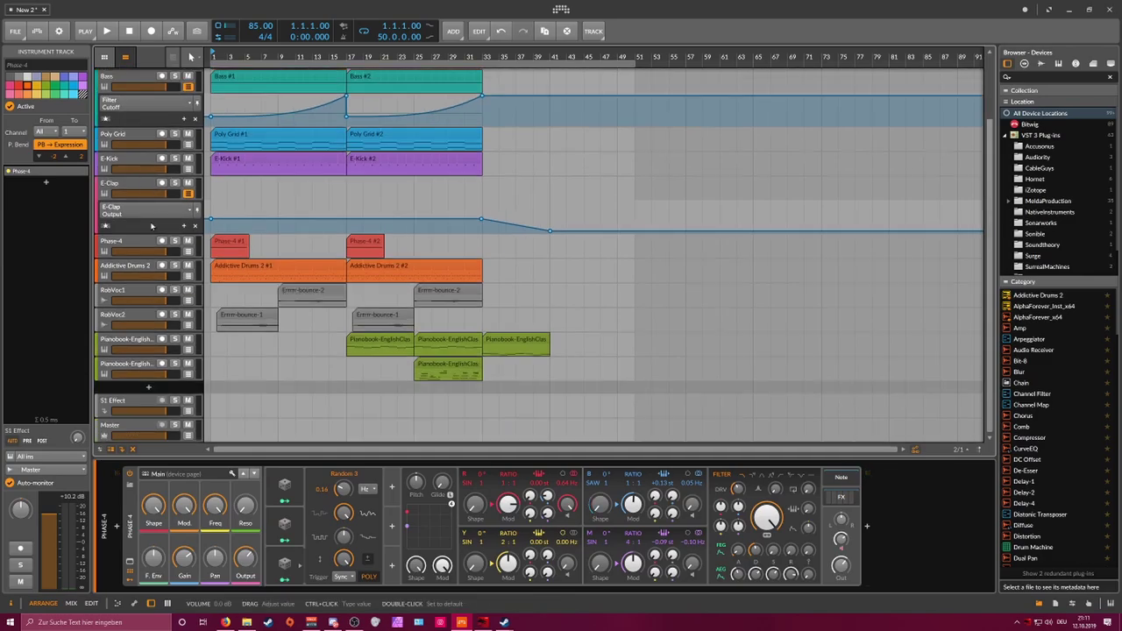
click(141, 360)
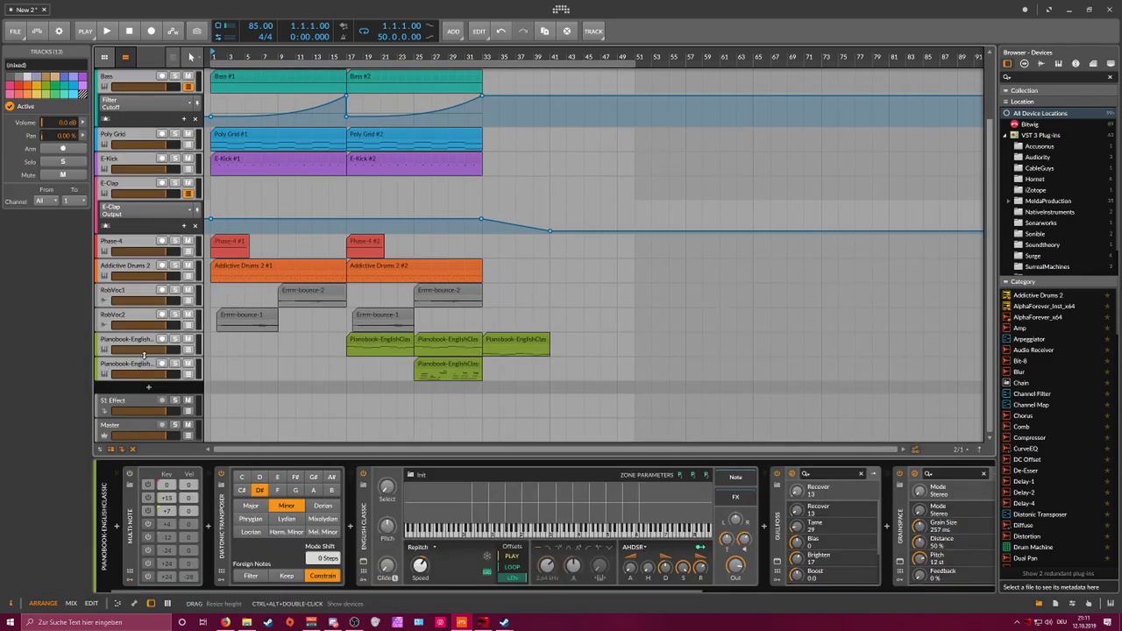
key(ctrl+g)
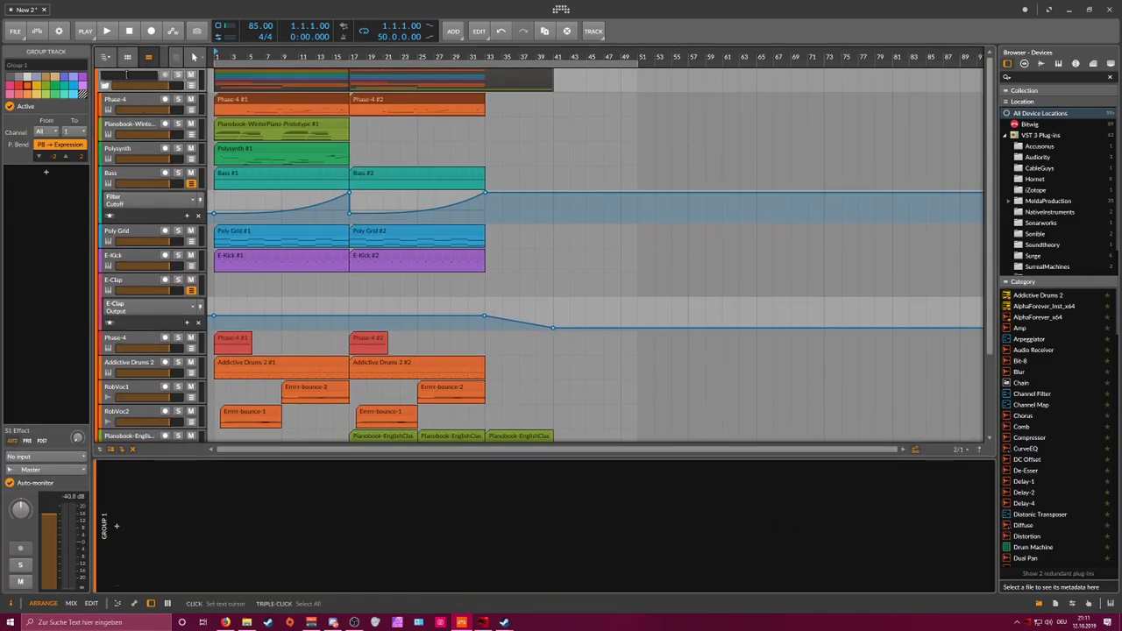
key(Return)
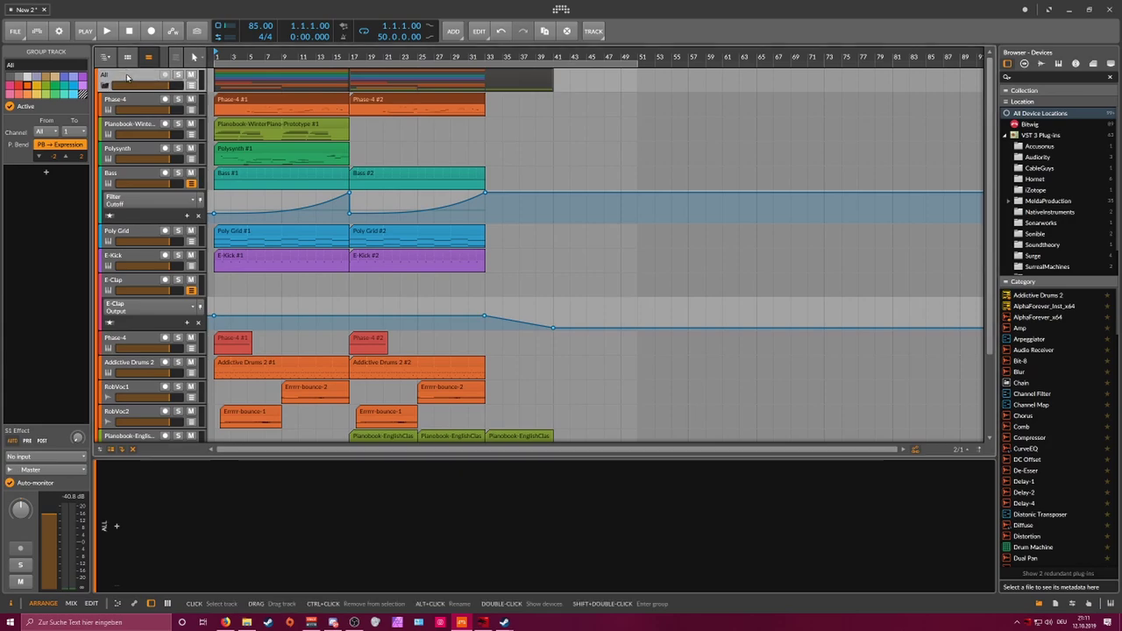
Step: Save the project in the Projects folder as DasWindEinHit
key(ctrl+s)
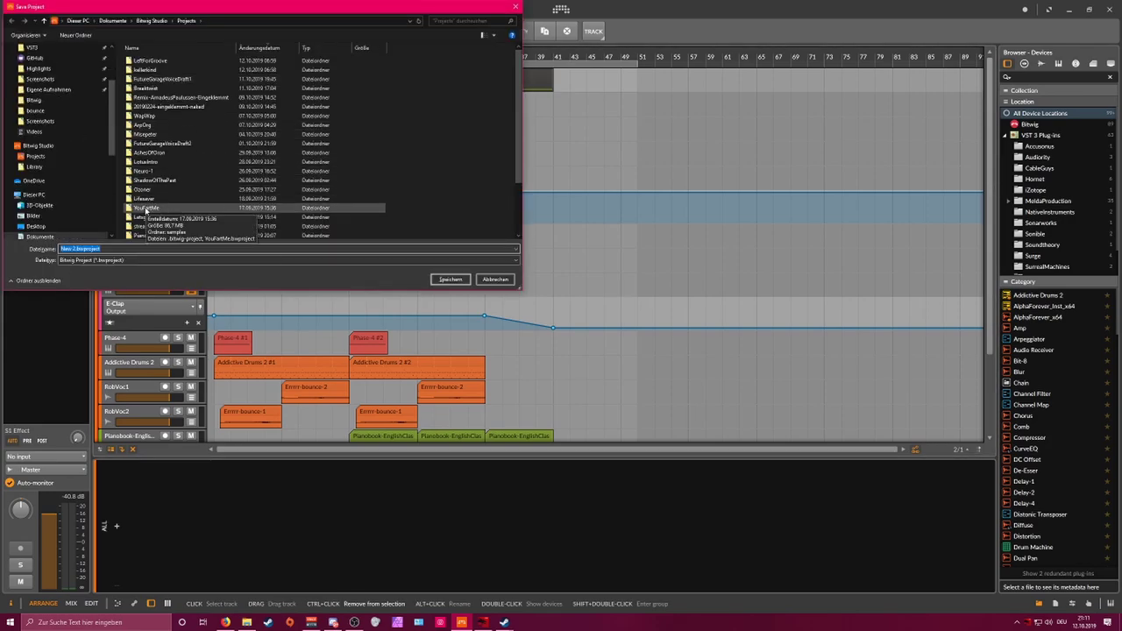
text(De)
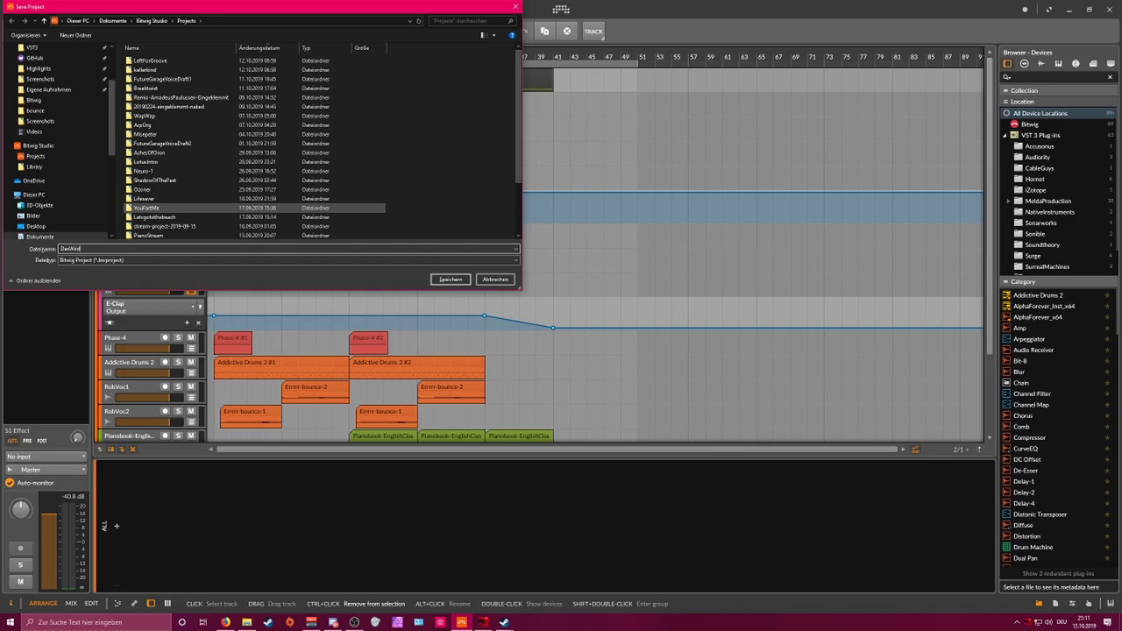
key(Return)
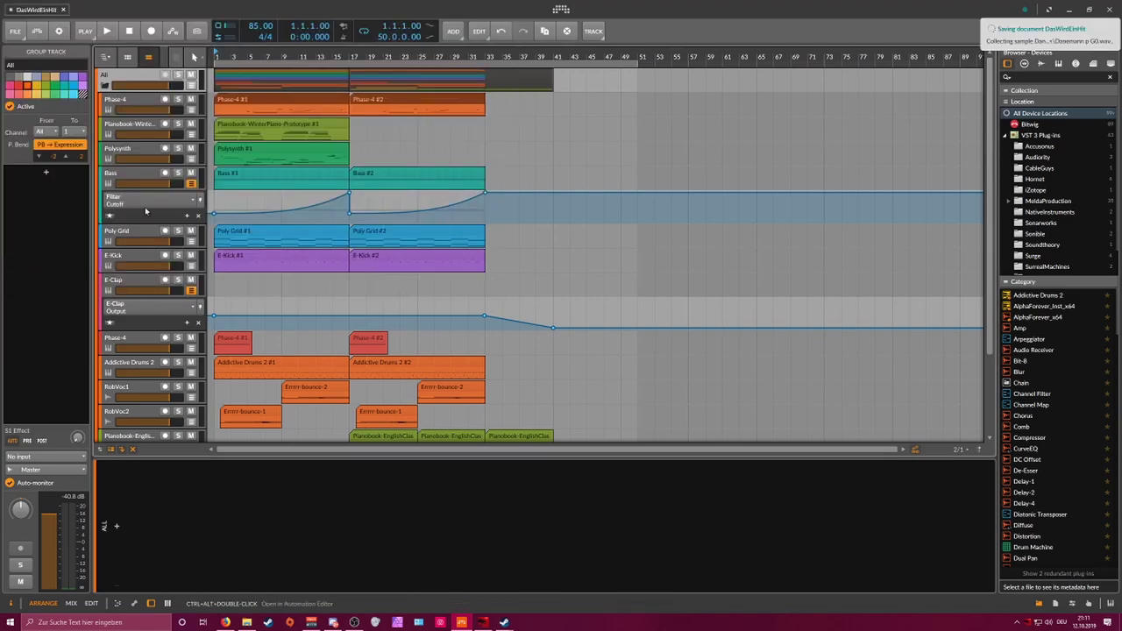
Step: Move all clips of the All group together so the arrangement starts at bar 17, and select the first Phase-4 clip there
click(281, 79)
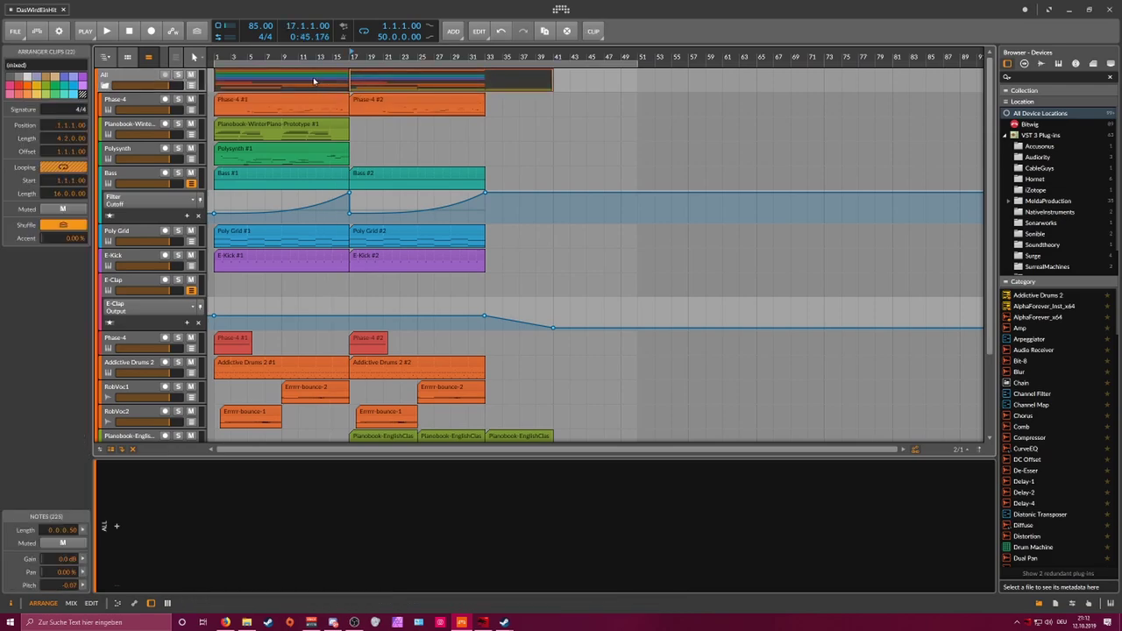
drag(263, 79, 400, 79)
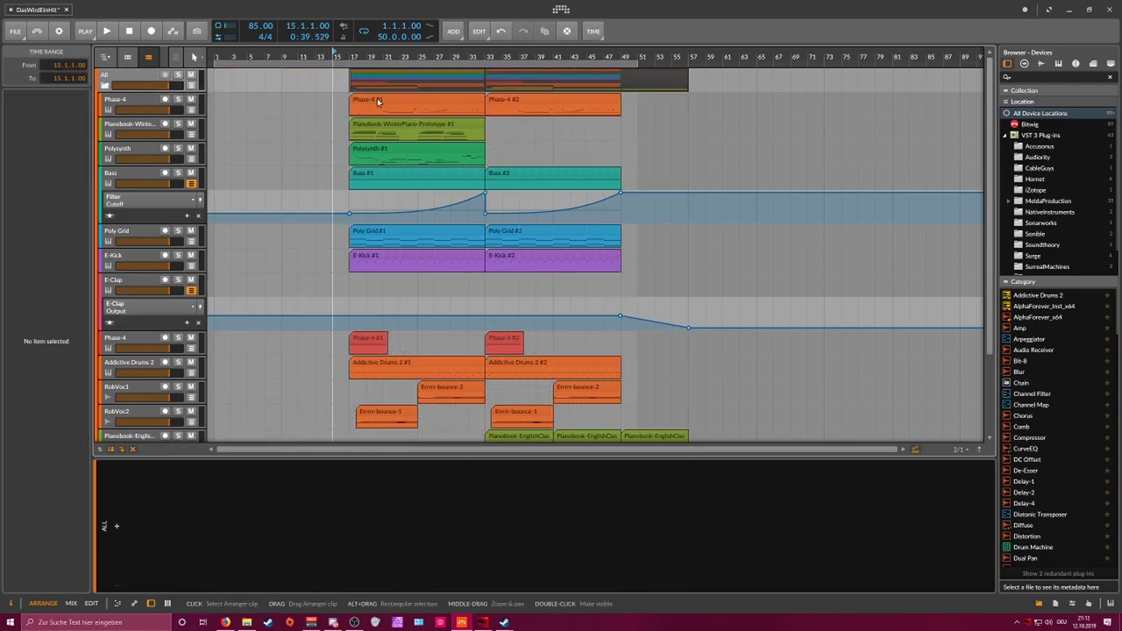
click(377, 101)
scroll(382, 163, down, 1)
scroll(382, 163, up, 1)
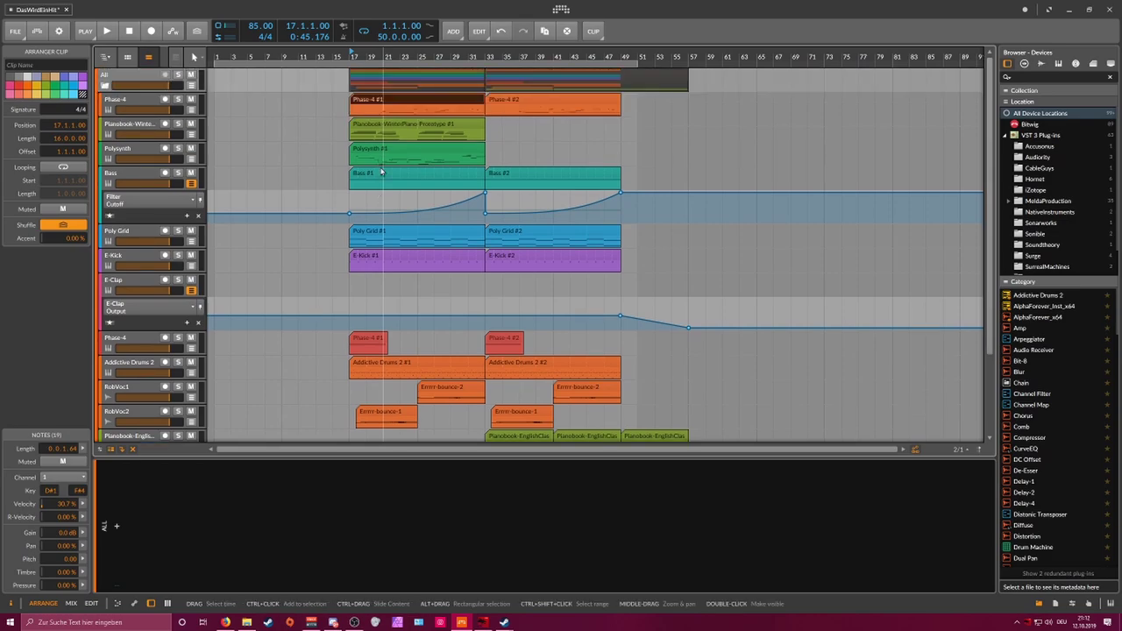
Step: Add an E-Clap output fade-in from -inf dB at bar 1 up to bar 17, and play from the start
drag(340, 319, 213, 328)
key(space)
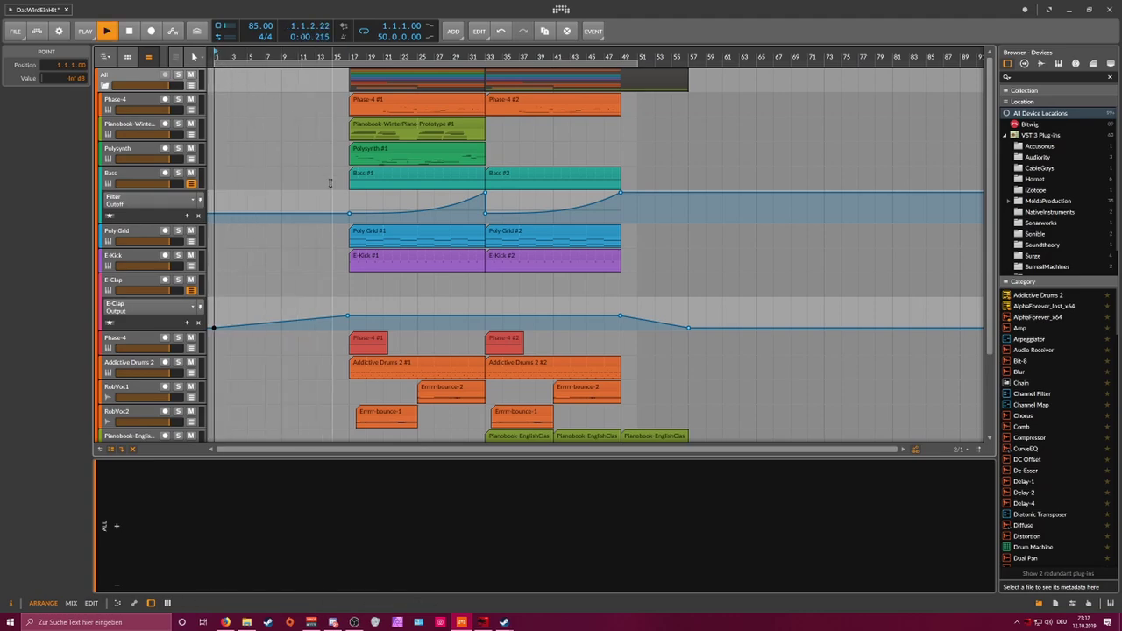
scroll(332, 188, down, 1)
scroll(333, 185, down, 2)
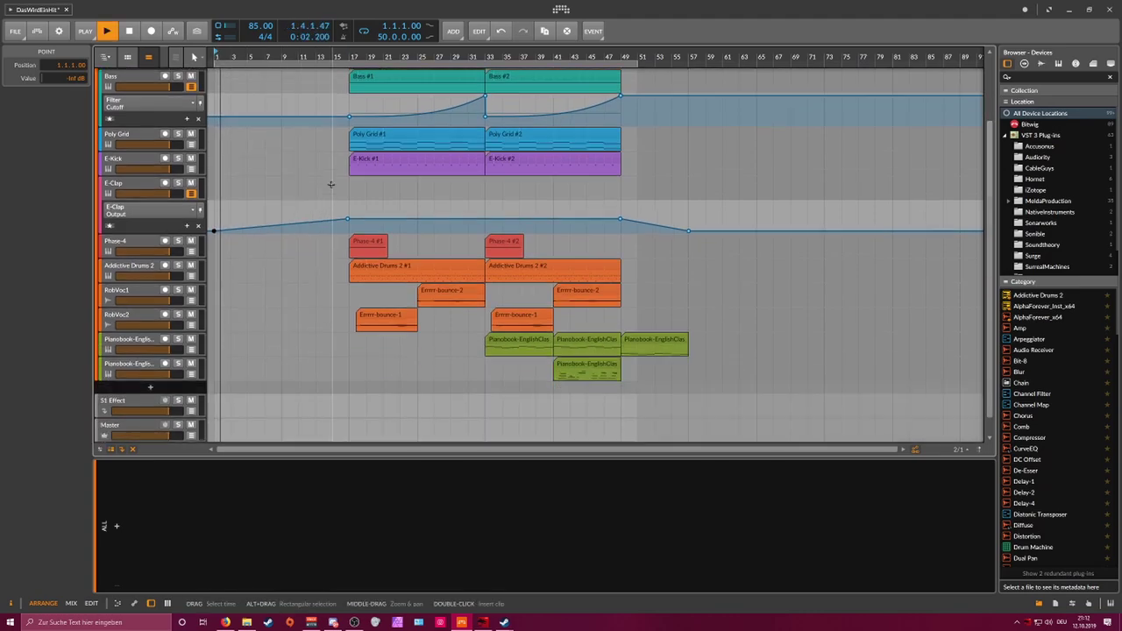
scroll(333, 185, up, 3)
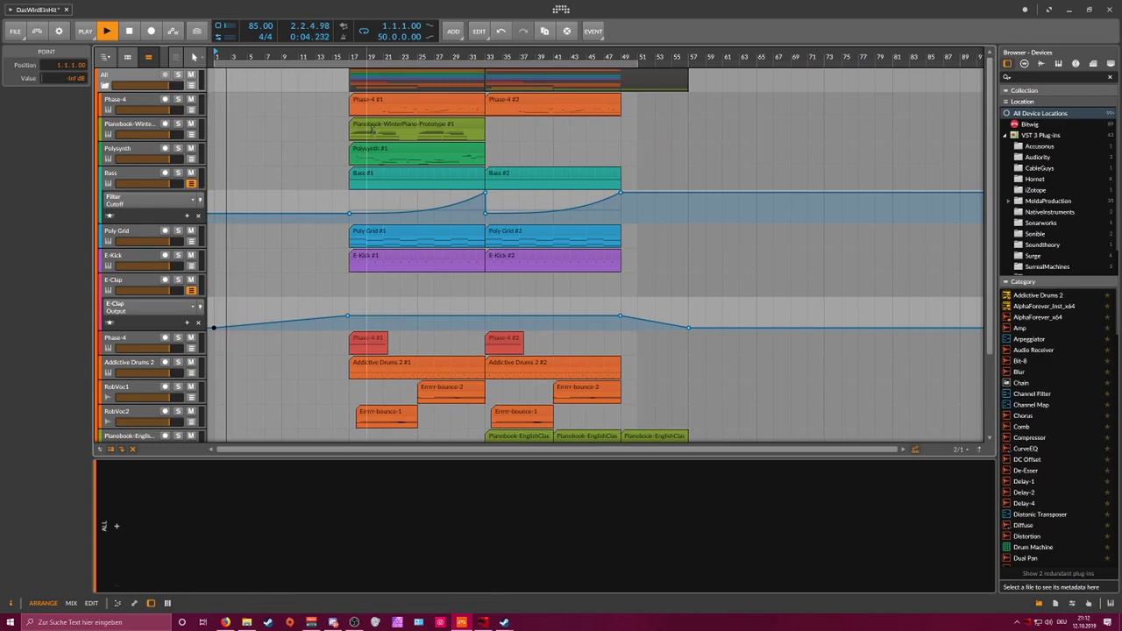
Step: Copy the WinterPiano clip from bar 17 to bar 1 and play the arrangement from the beginning
drag(382, 127, 248, 127)
key(space)
key(space)
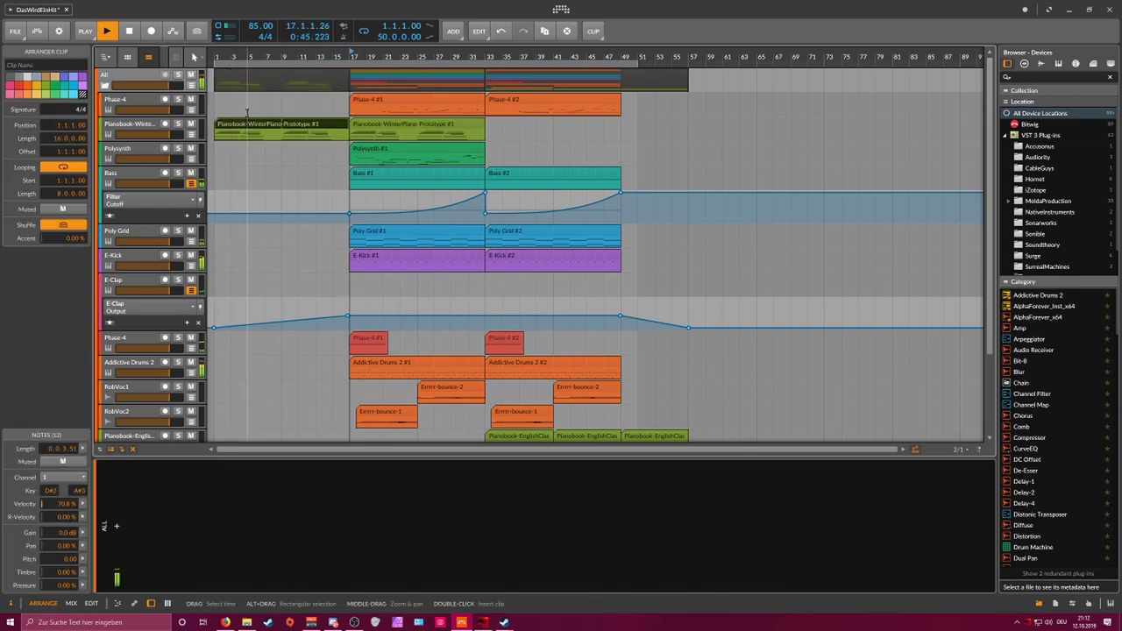
key(space)
click(219, 60)
key(space)
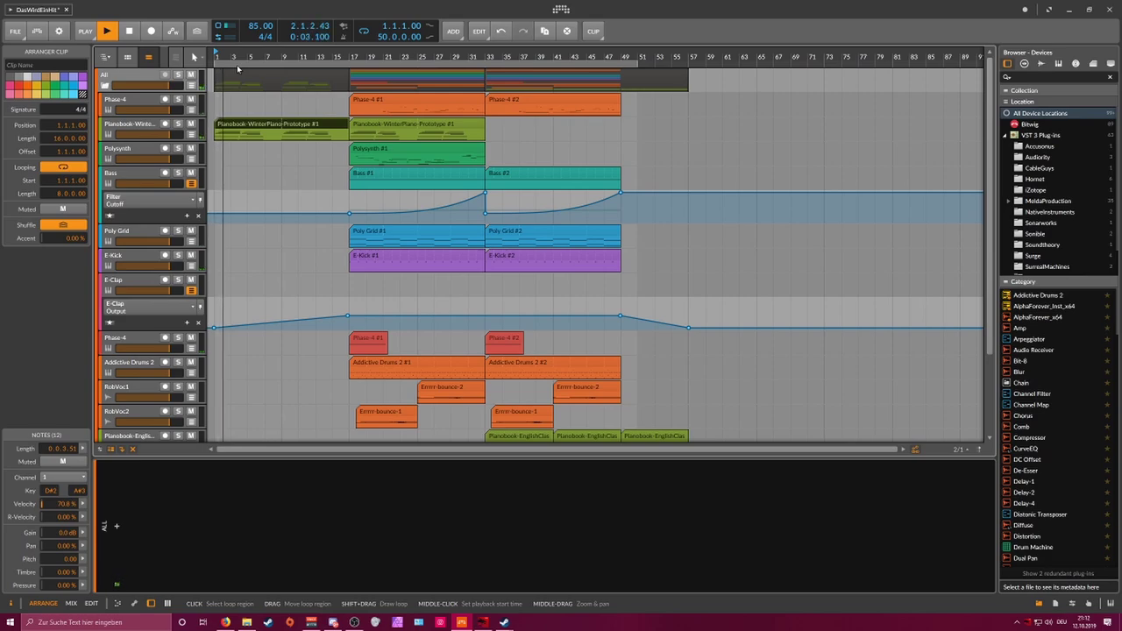
Step: Copy the first clip of the upper Phase-4 track to bar 1 and restart playback from bar 1
drag(363, 102, 226, 102)
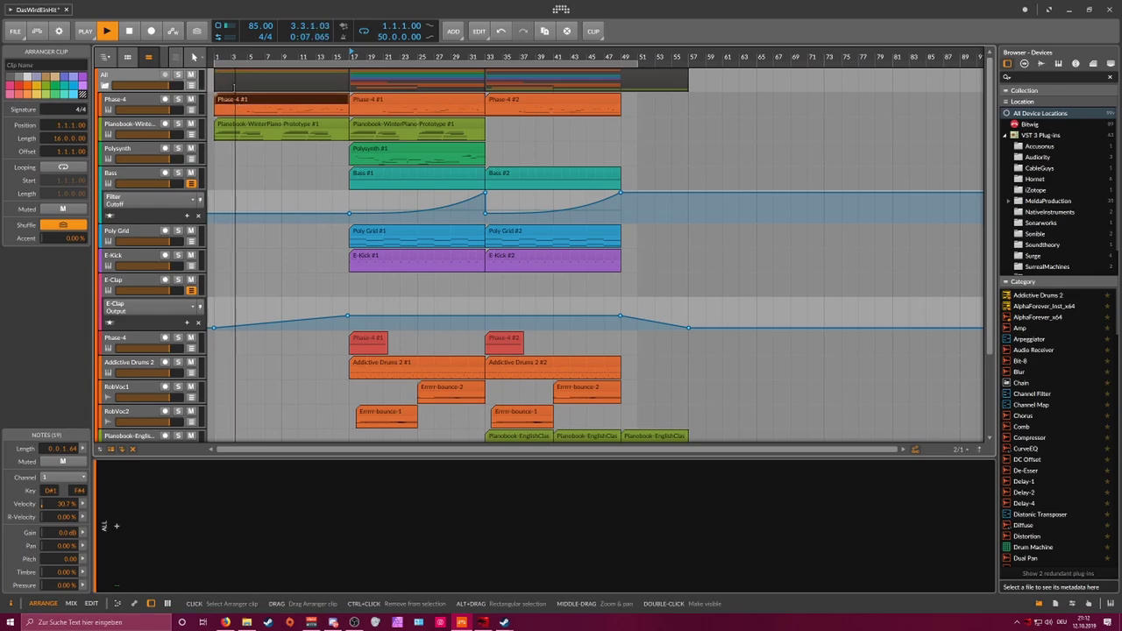
key(space)
key(space)
key(space)
click(221, 58)
key(space)
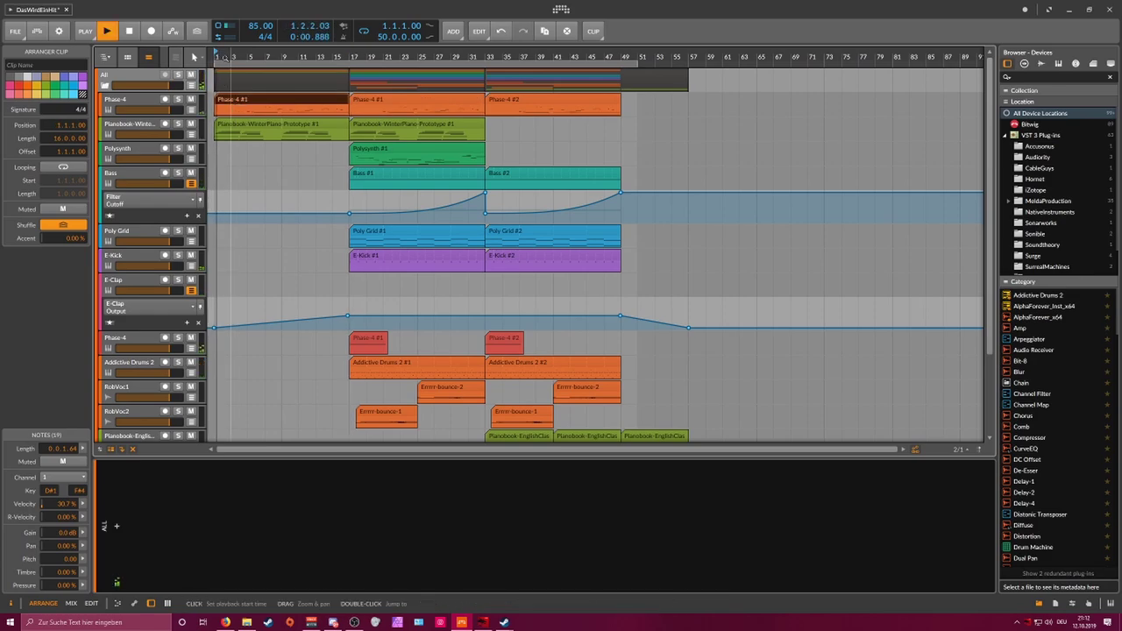
Step: Automate the upper Phase-4 track's filter frequency with a curved rise from 58.5 Hz at bar 1 to 30.0 kHz at bar 17
click(154, 102)
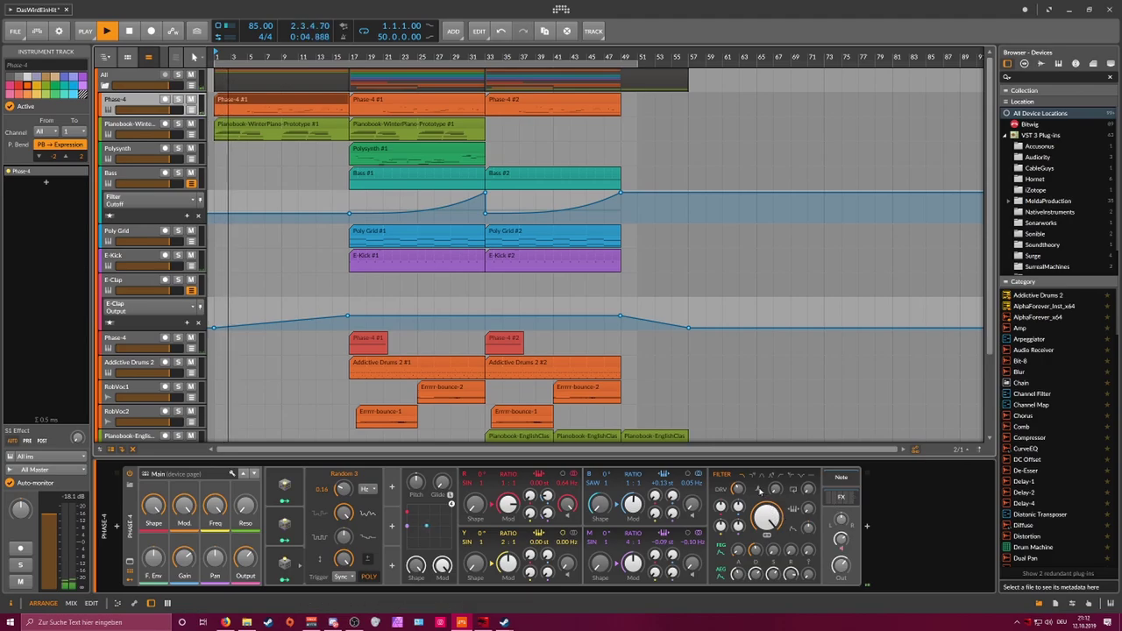
mouse_move(764, 514)
mouse_down()
mouse_move(763, 531)
mouse_move(763, 512)
mouse_up()
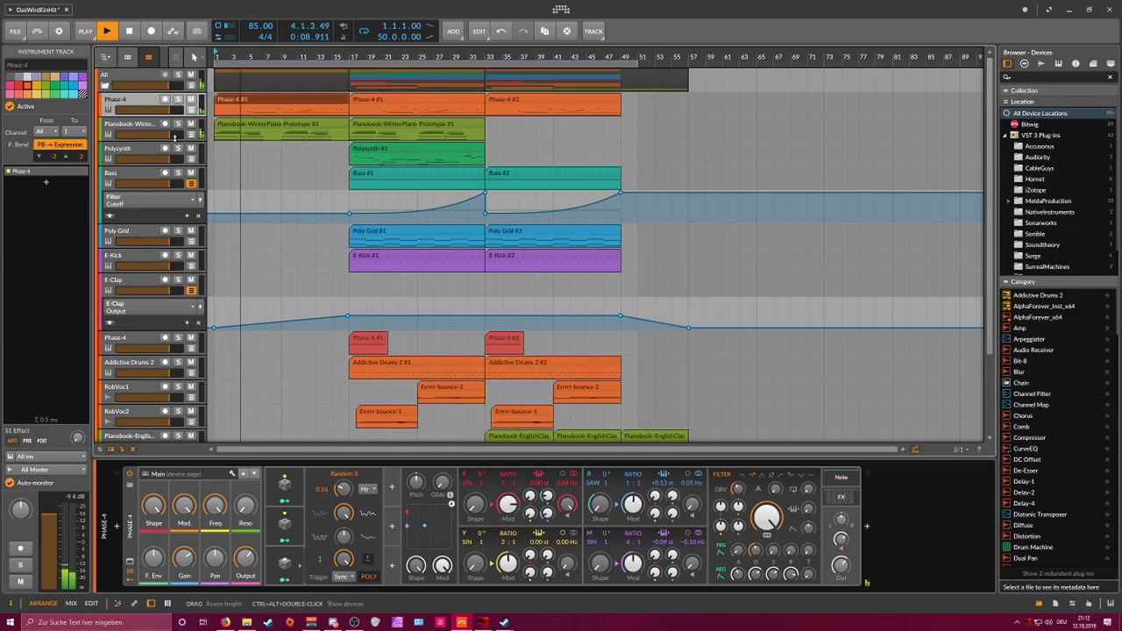
click(192, 110)
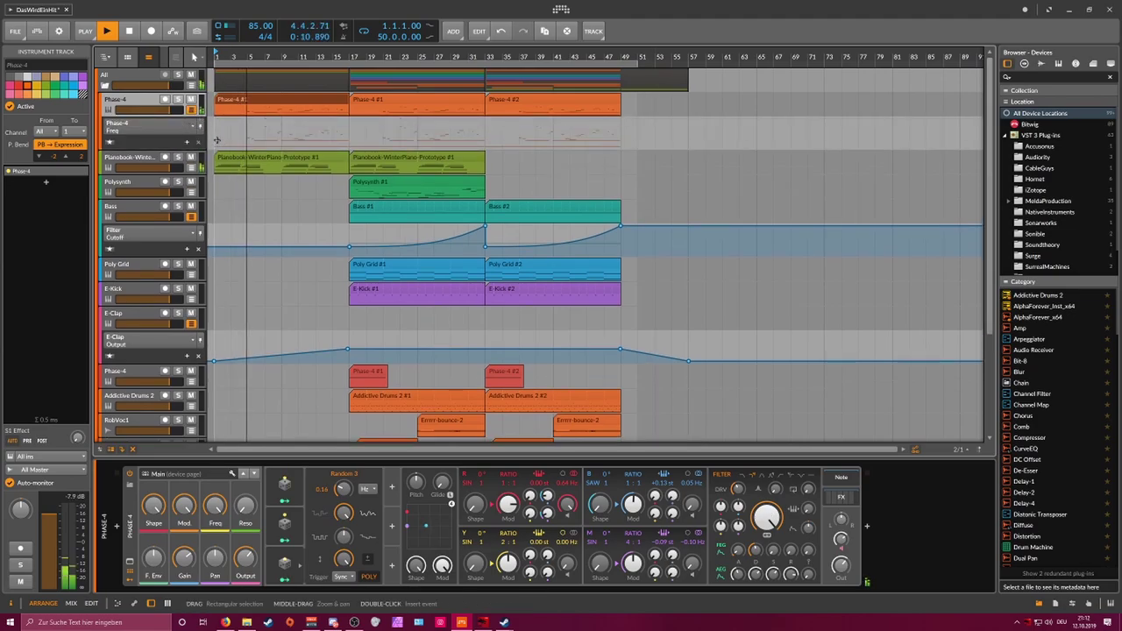
click(215, 119)
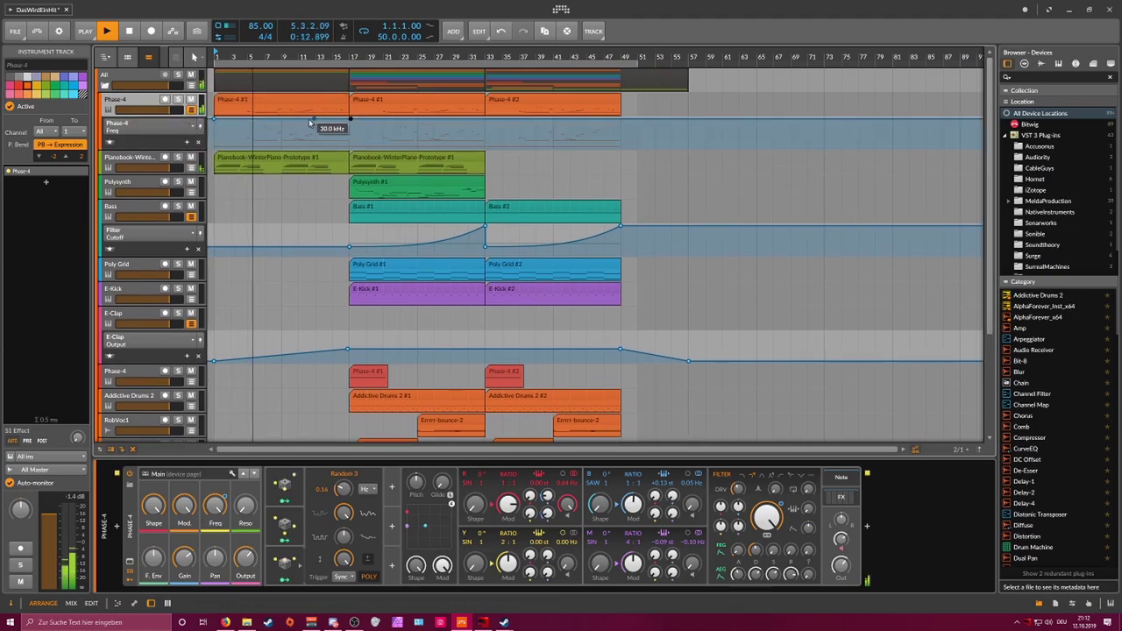
drag(213, 118, 215, 144)
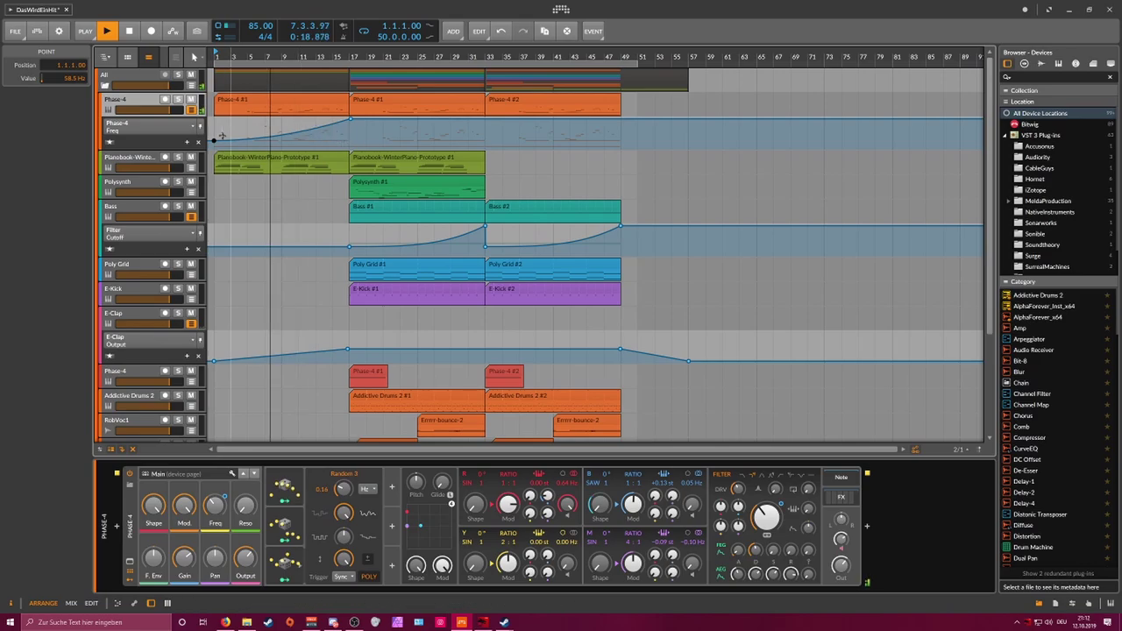
Step: Bend the E-Clap output fade-in between bars 1 and 17 into a slow-starting curve
scroll(299, 186, down, 3)
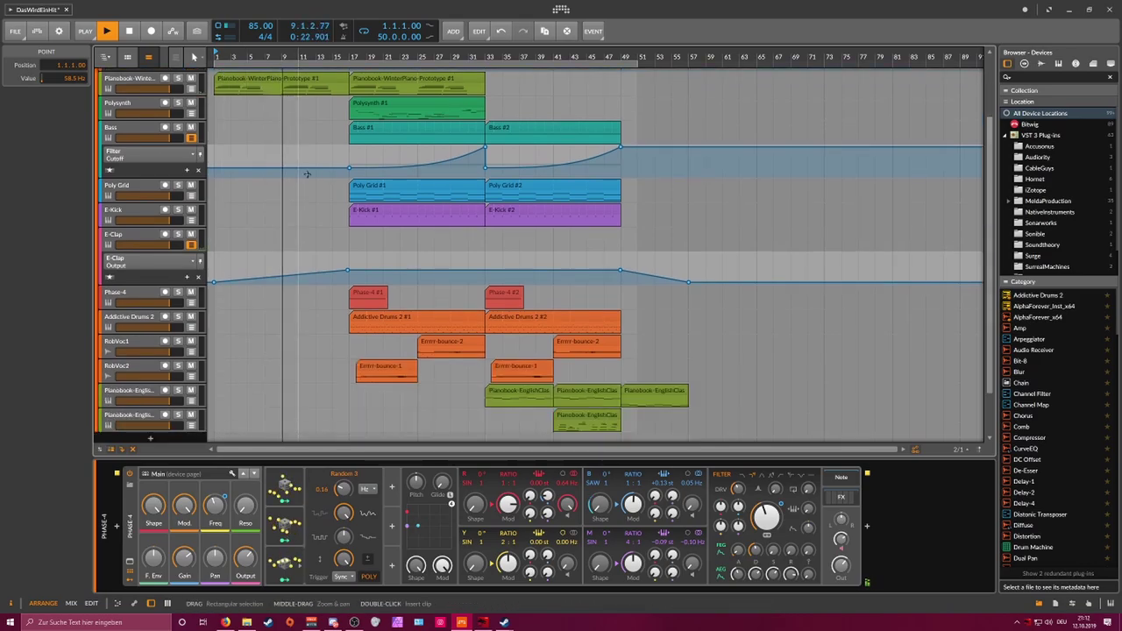
scroll(320, 142, up, 3)
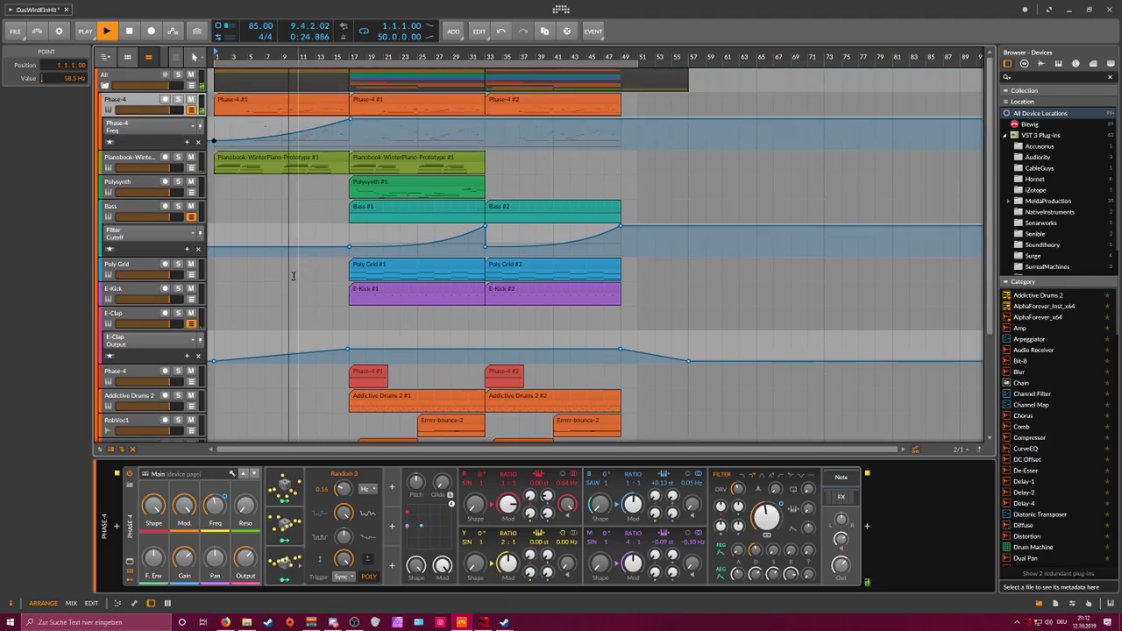
drag(317, 350, 313, 356)
scroll(315, 356, down, 3)
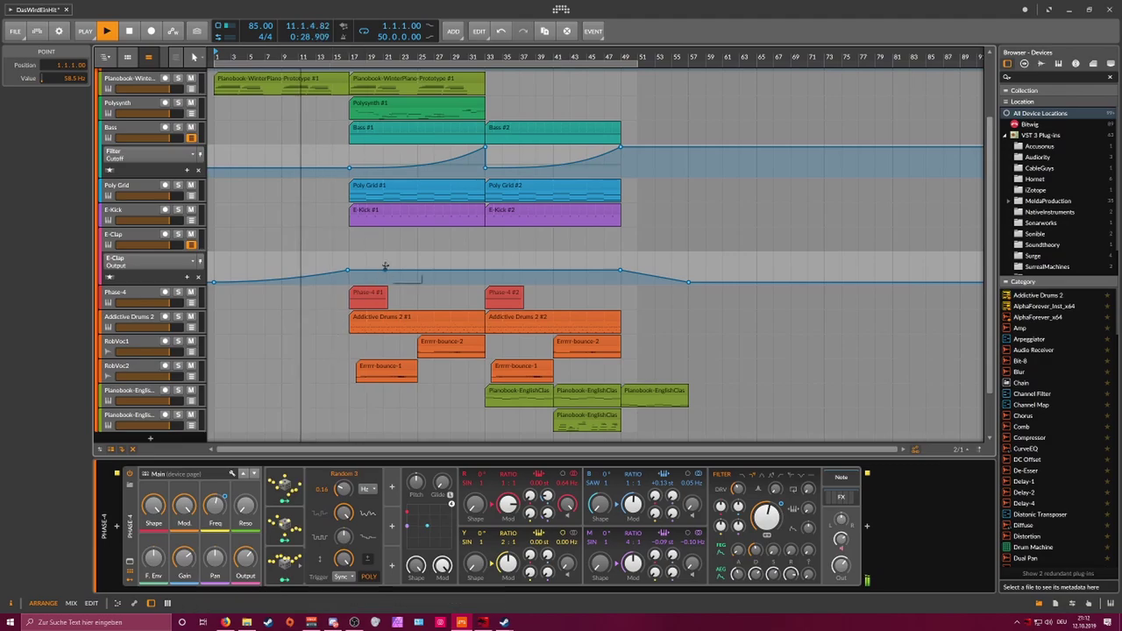
scroll(380, 263, up, 3)
Step: Copy the first Bass clip with its cutoff automation to bar 1 and play from the start
click(354, 210)
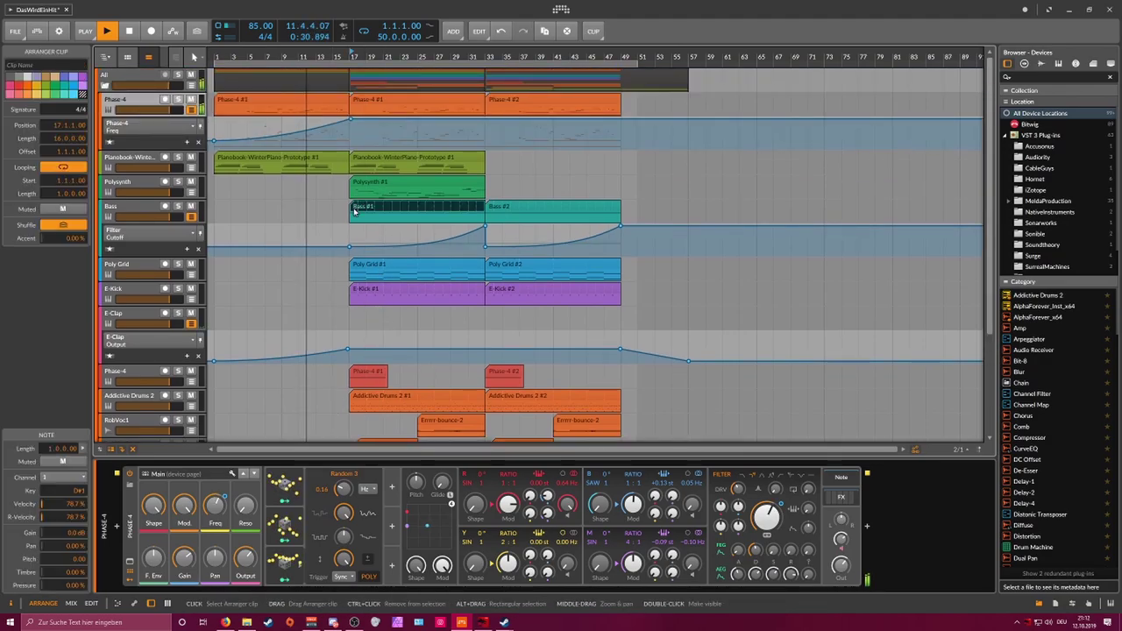
drag(354, 210, 219, 210)
key(space)
key(space)
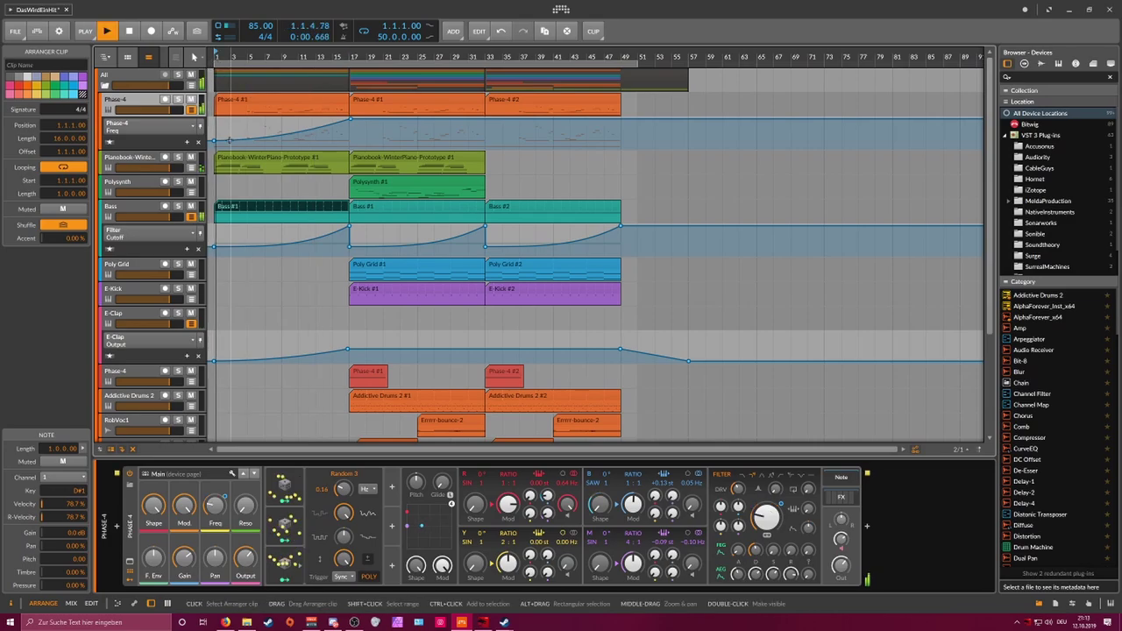
Step: Automate the Bass filter's Post gain with a curved rise from -24.0 dB at bar 1 to 0.0 dB at bar 17
click(159, 207)
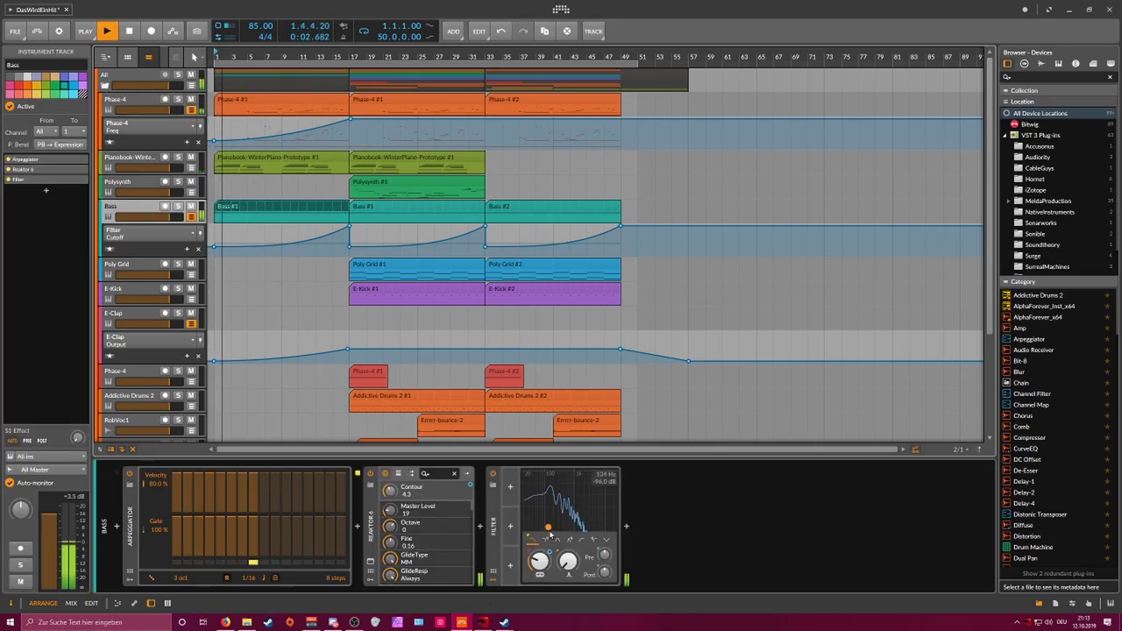
click(606, 574)
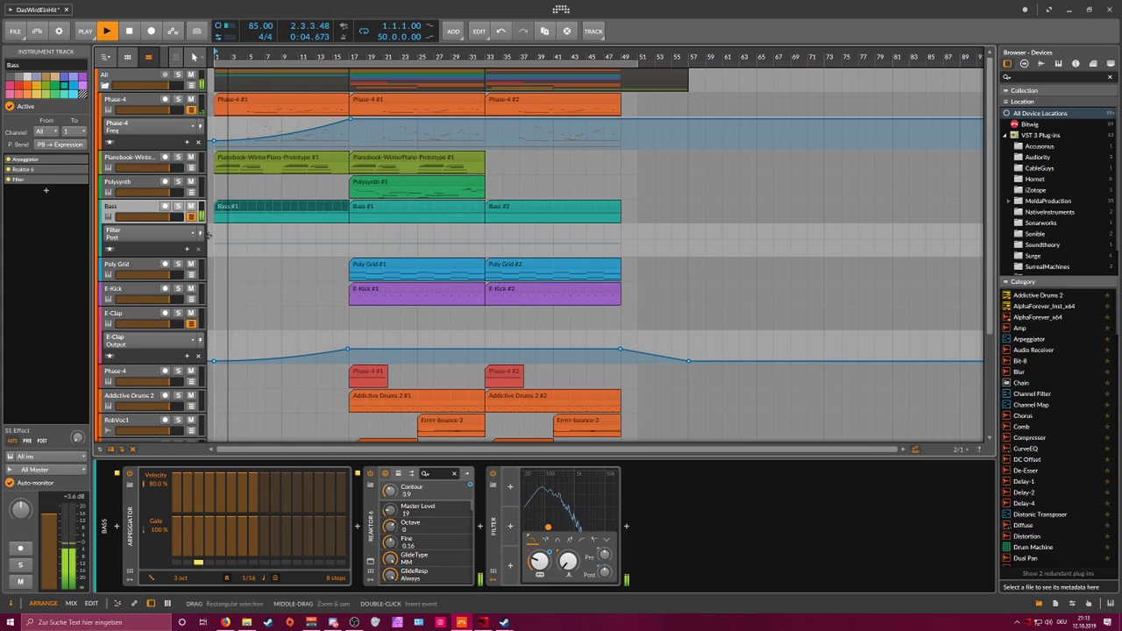
click(342, 239)
click(230, 246)
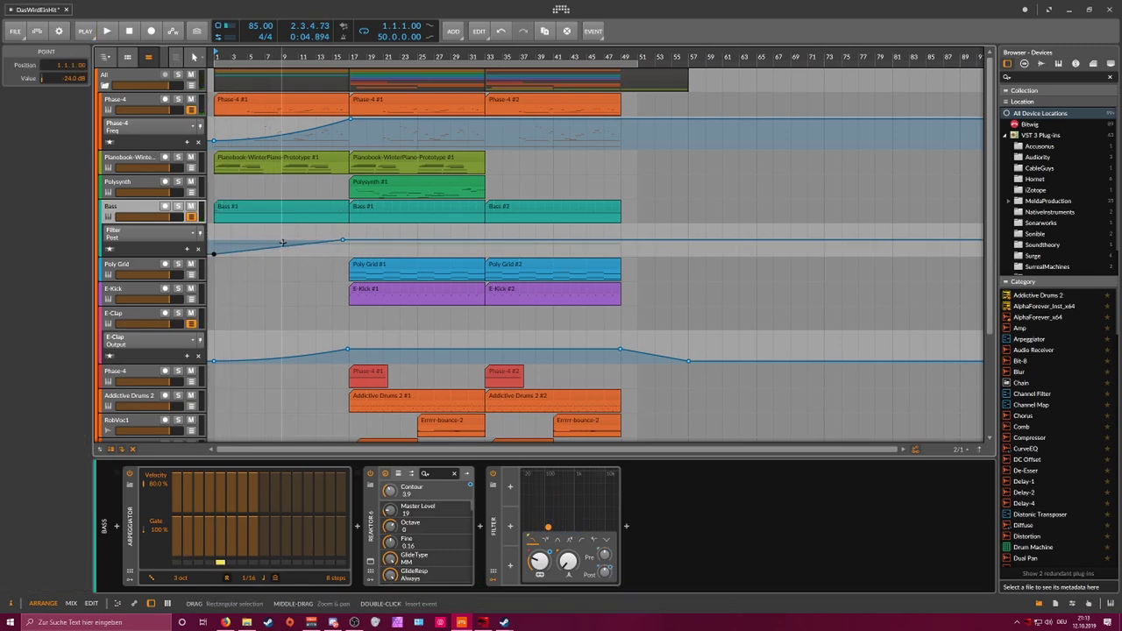
drag(342, 240, 348, 239)
key(space)
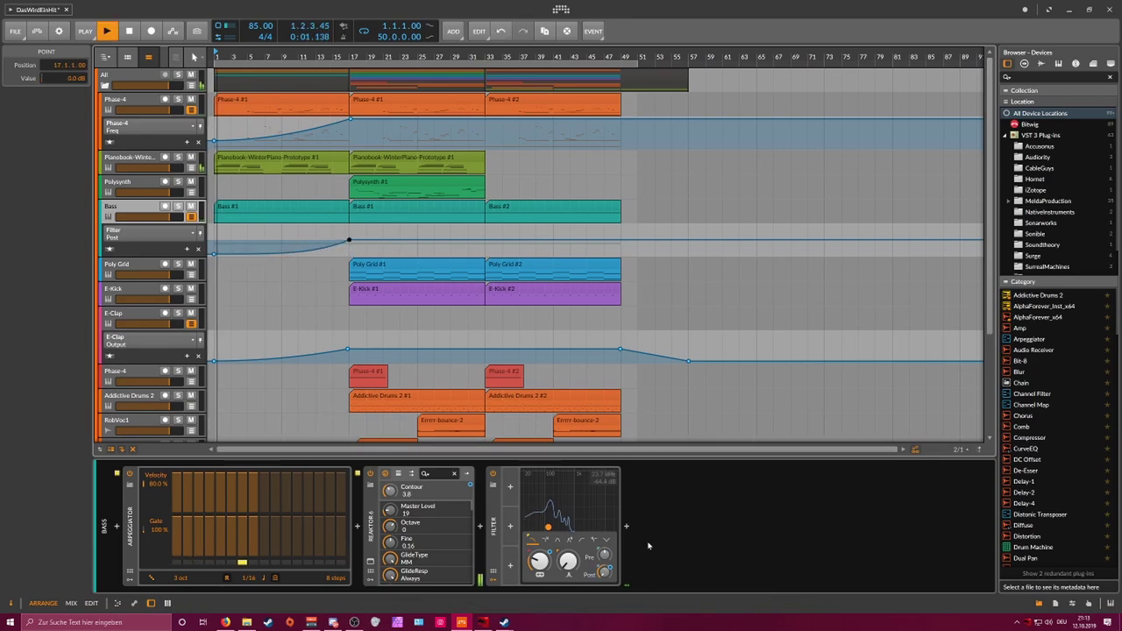
Step: Add a second Filter after the existing one on the Bass track, set it to high-pass and adjust its low cutoff by ear
click(627, 528)
text(filter)
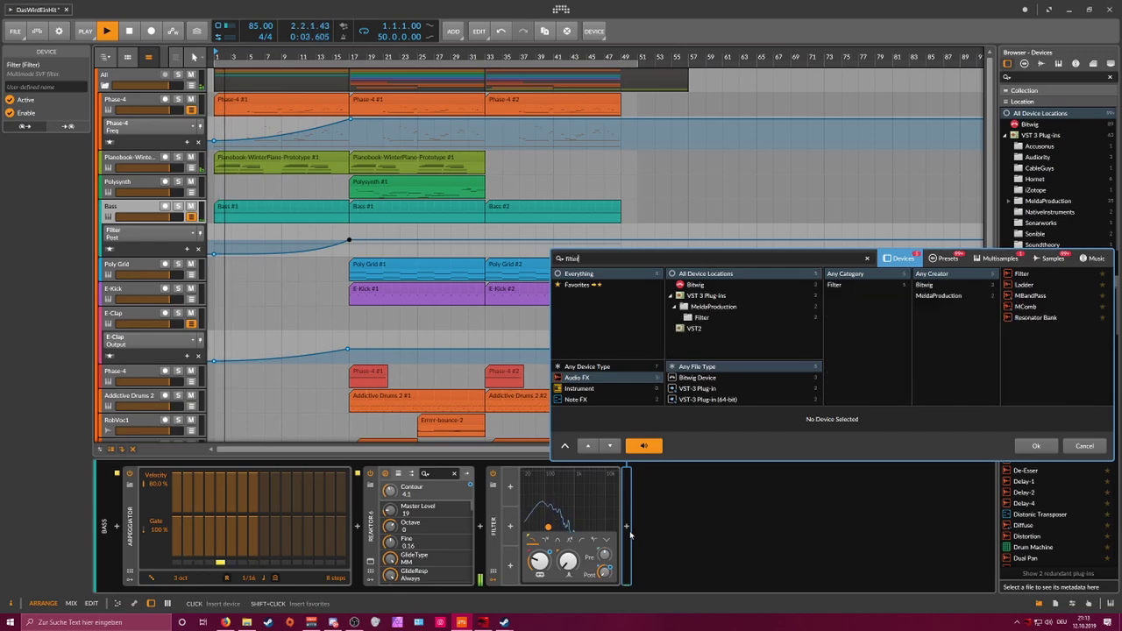
key(Return)
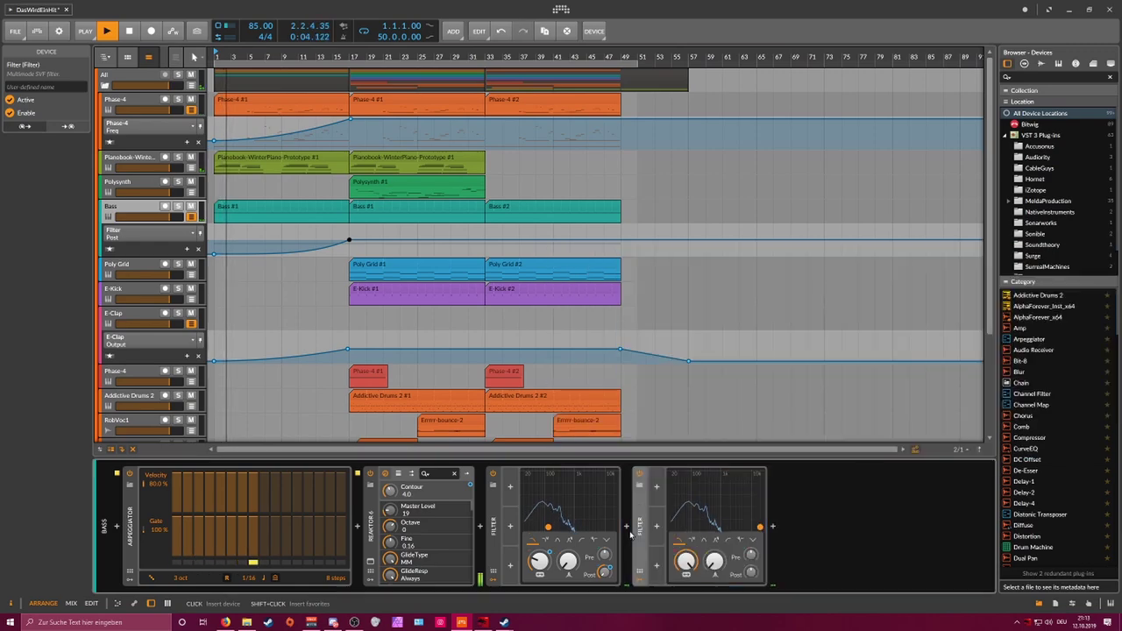
click(714, 561)
drag(686, 561, 686, 613)
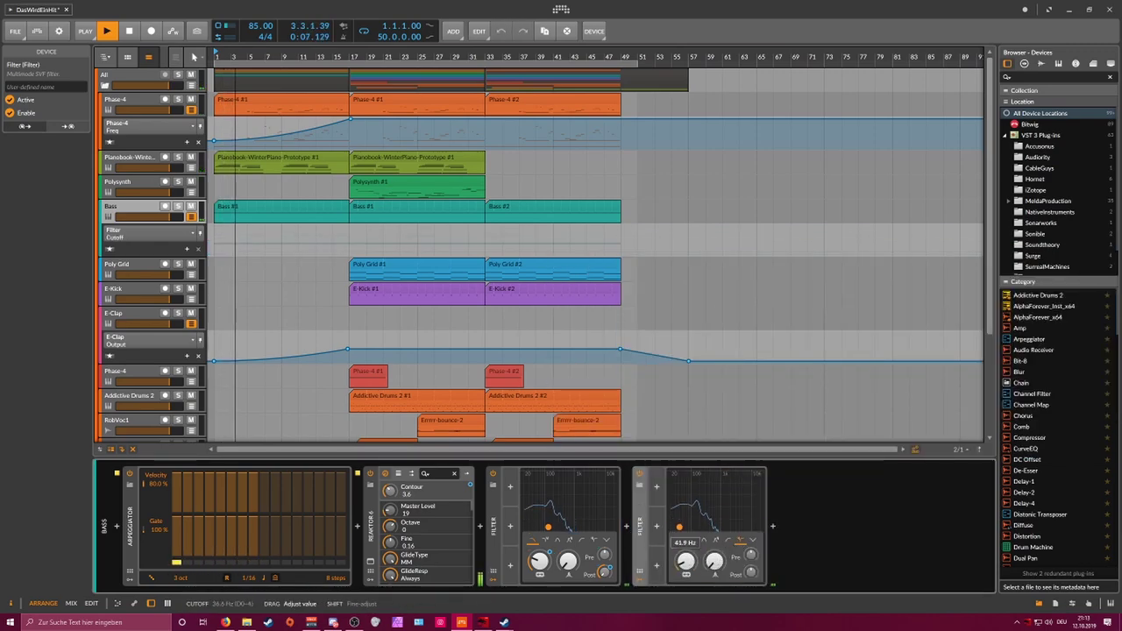
drag(686, 561, 686, 570)
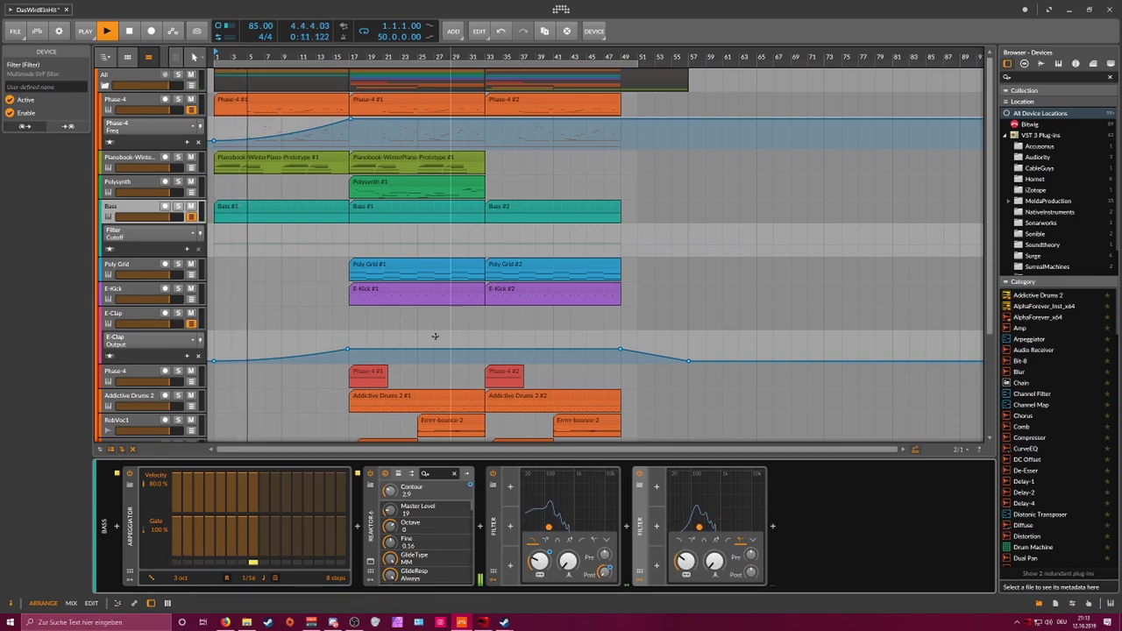
key(space)
Step: Show the automation lane of the WinterPiano track and display the track's devices
click(191, 168)
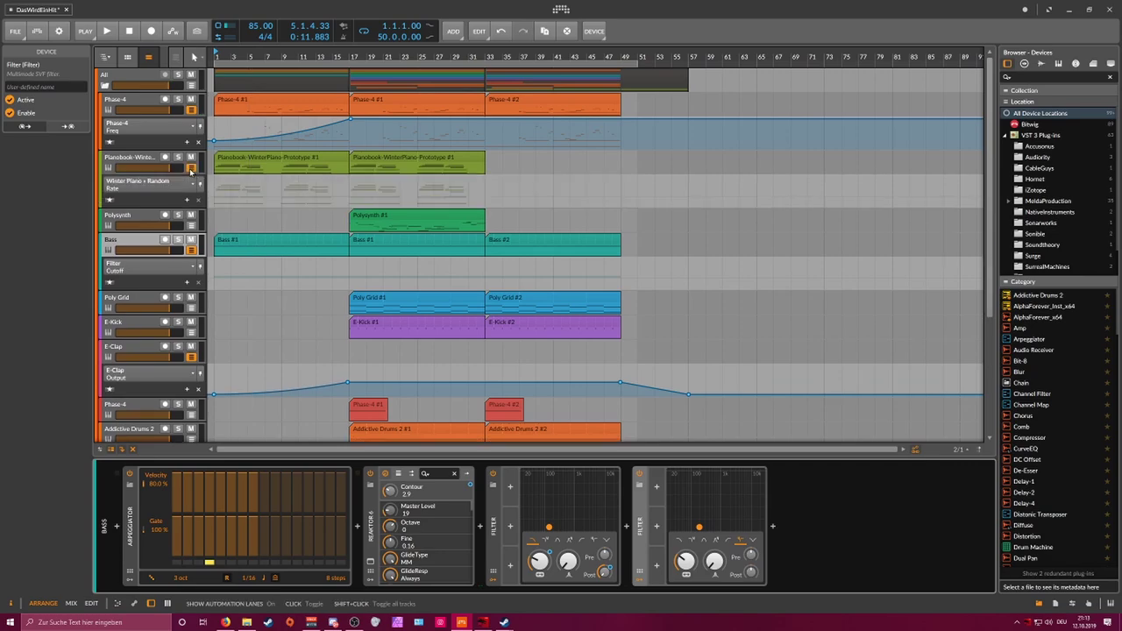
click(177, 184)
click(160, 161)
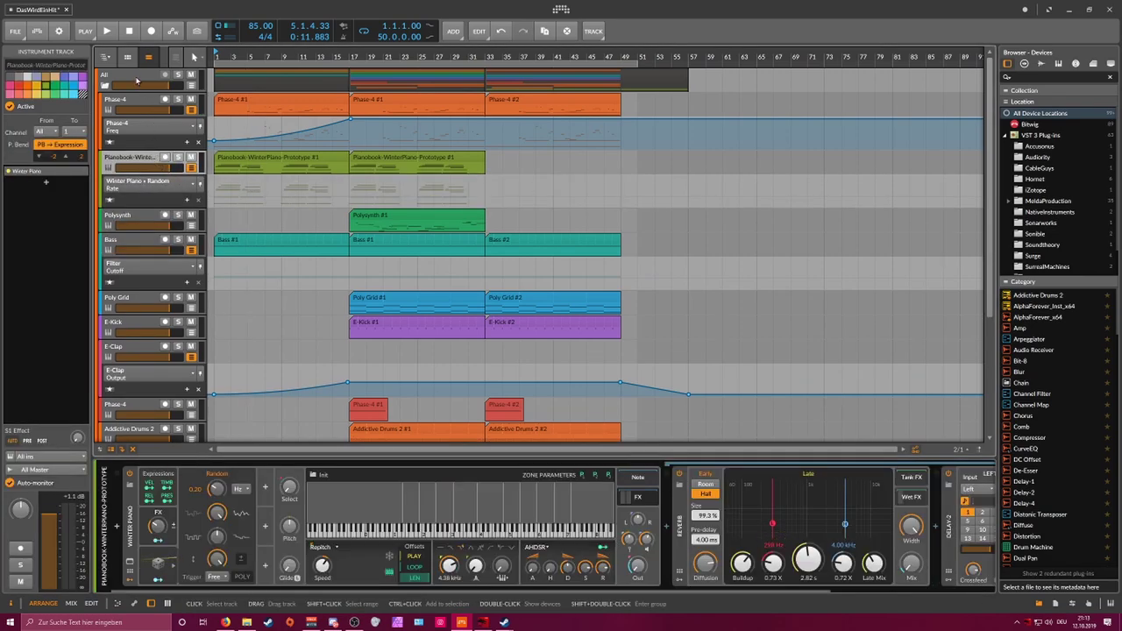
Step: Play the arrangement from the start while checking the All group and the Bass track's device chain
click(136, 80)
scroll(151, 228, down, 5)
key(space)
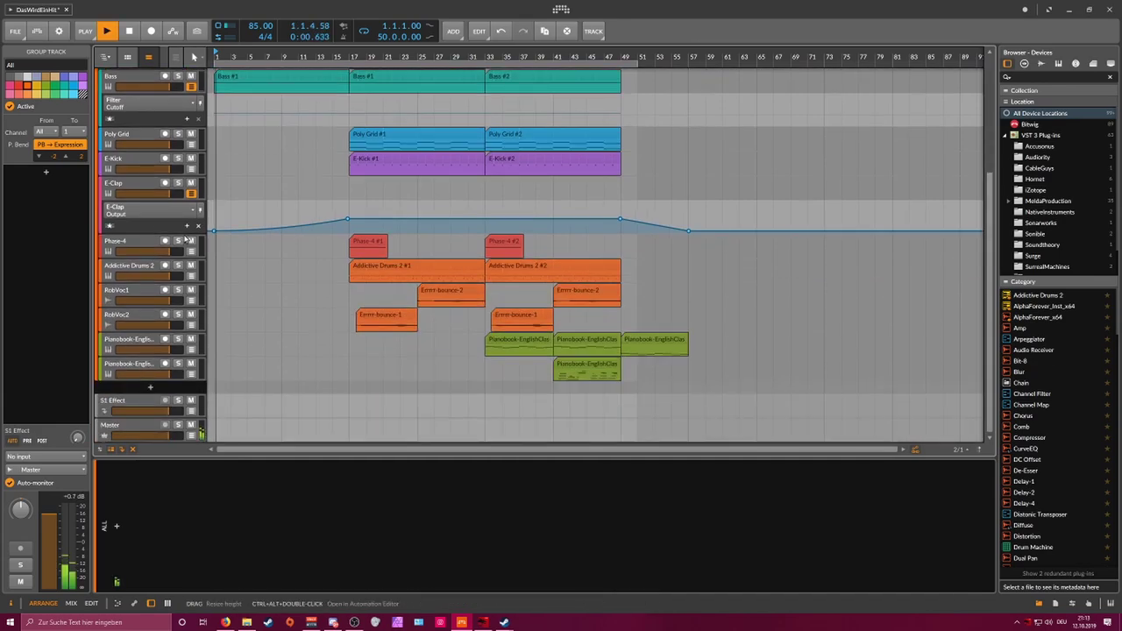
scroll(187, 238, up, 4)
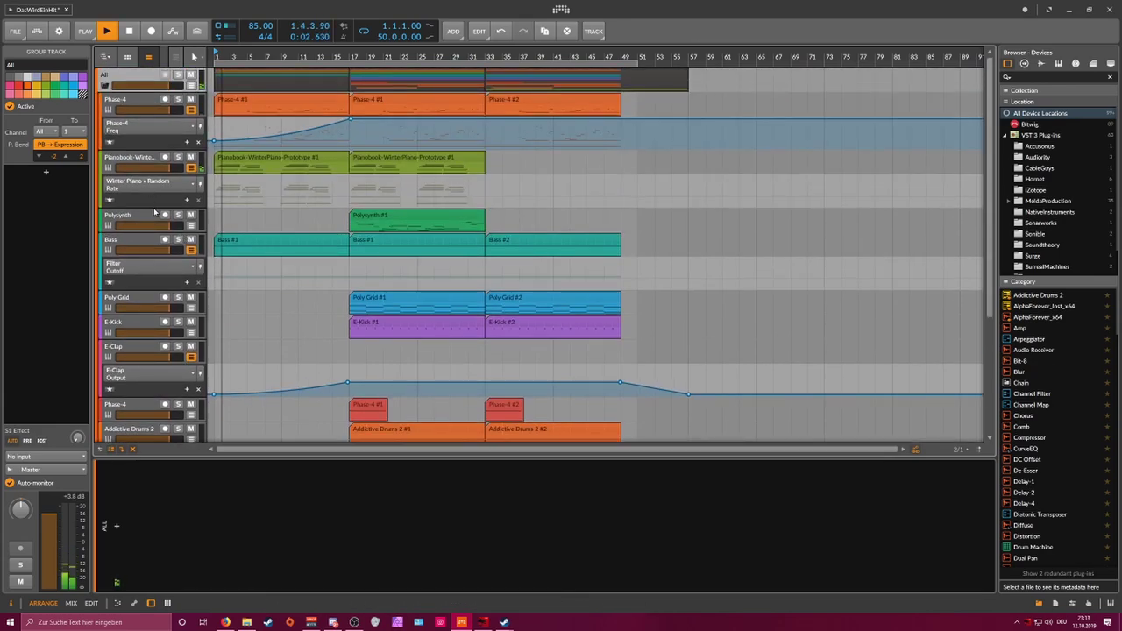
click(140, 242)
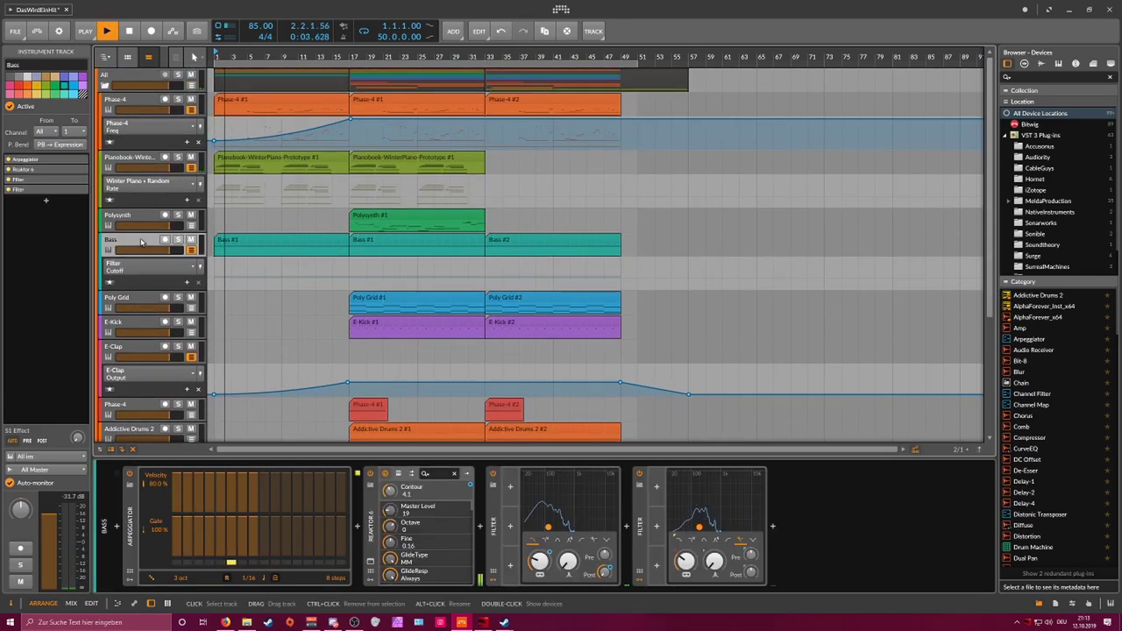
Step: Inspect the FX macro and the Random modulator of the Winter Piano device, including the parameters they modulate
click(147, 160)
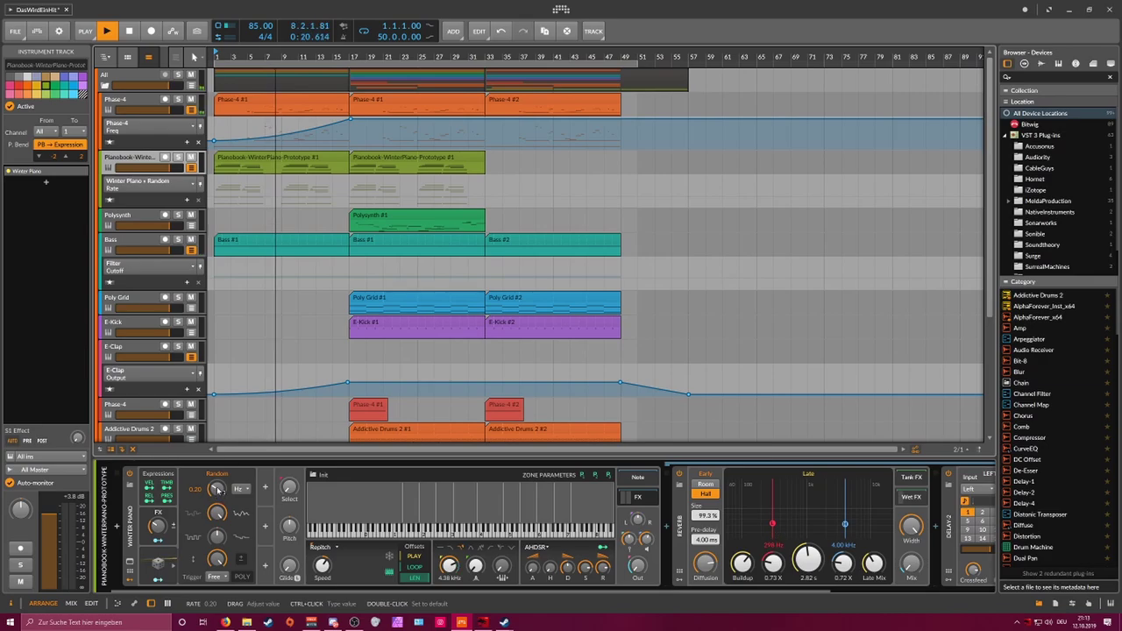
click(168, 541)
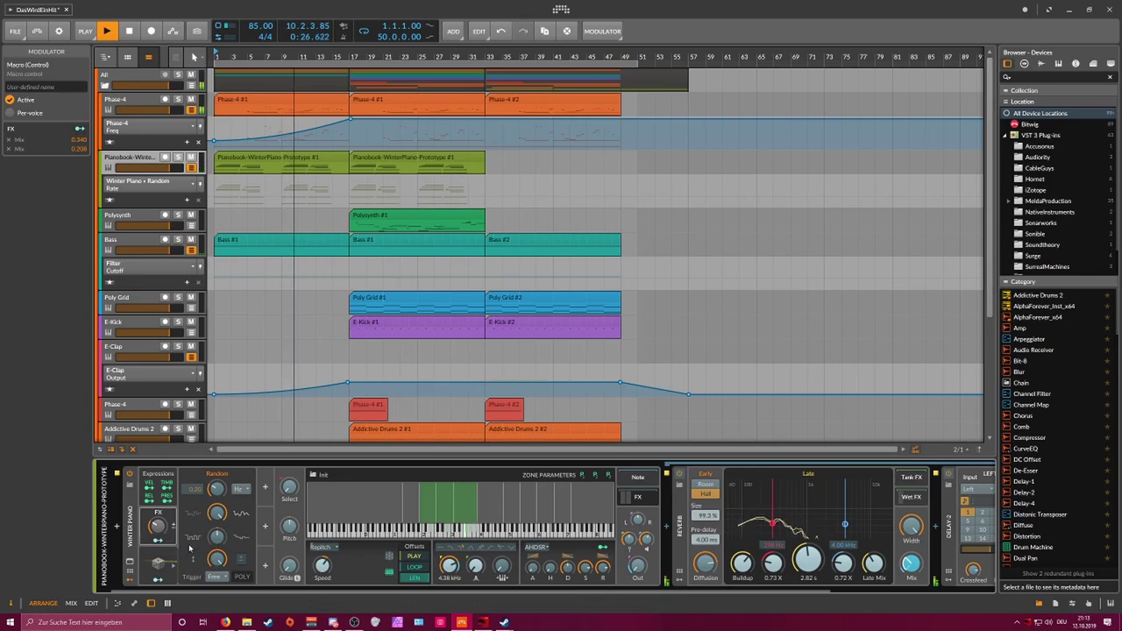
click(158, 561)
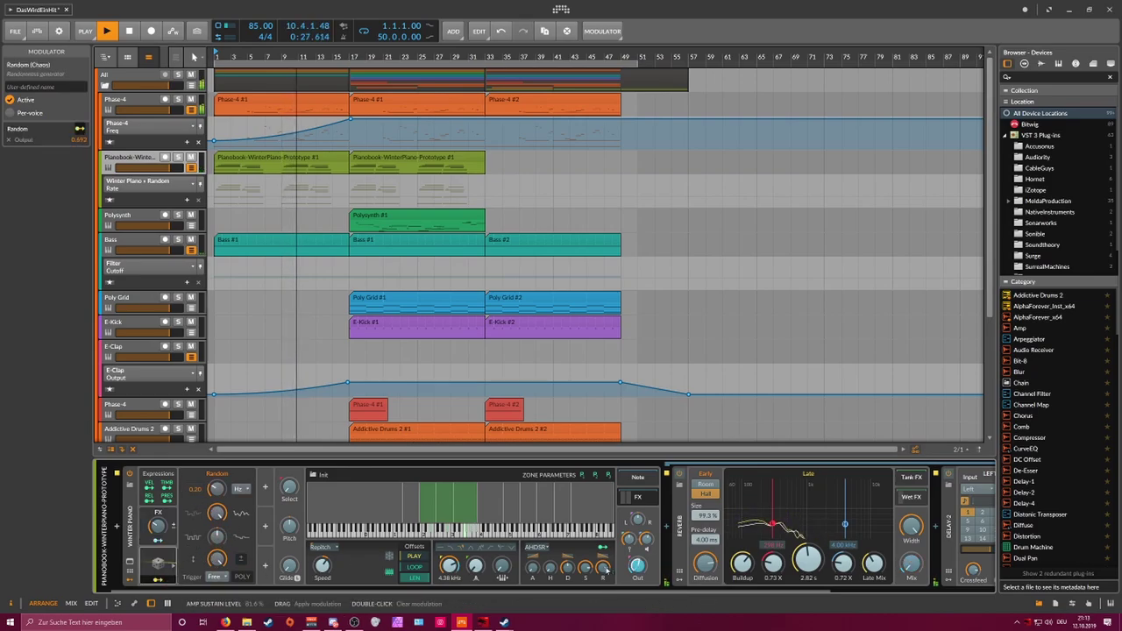
click(157, 564)
click(157, 564)
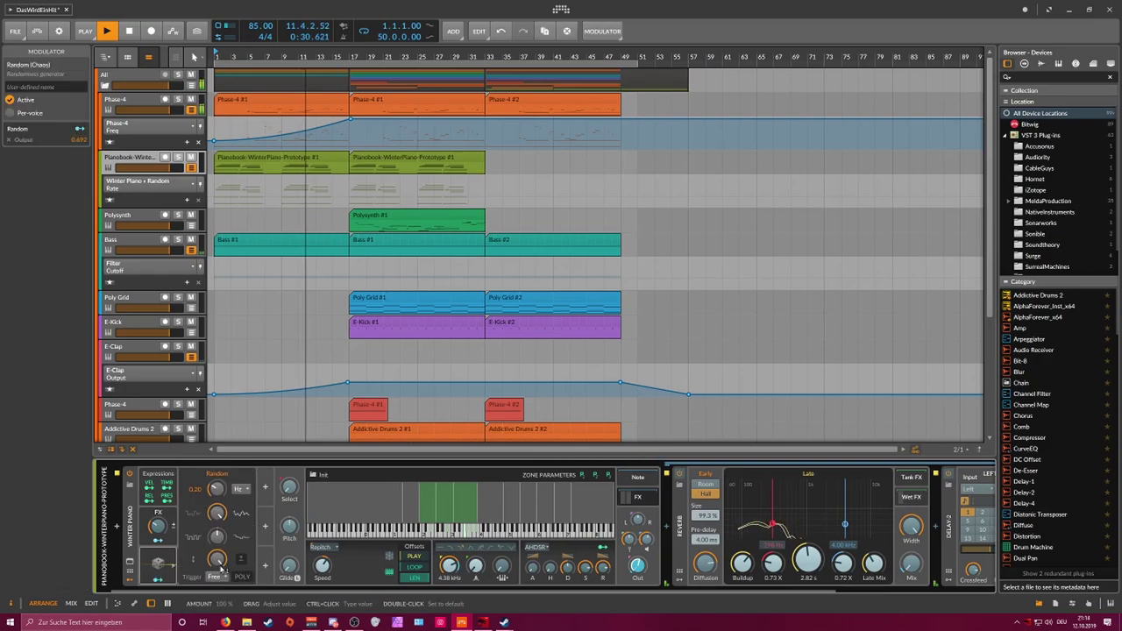
Step: Automate the Winter Piano's Random modulator Amount at 0 % up to bar 17, returning to 100 % there, and briefly audition the start
click(219, 564)
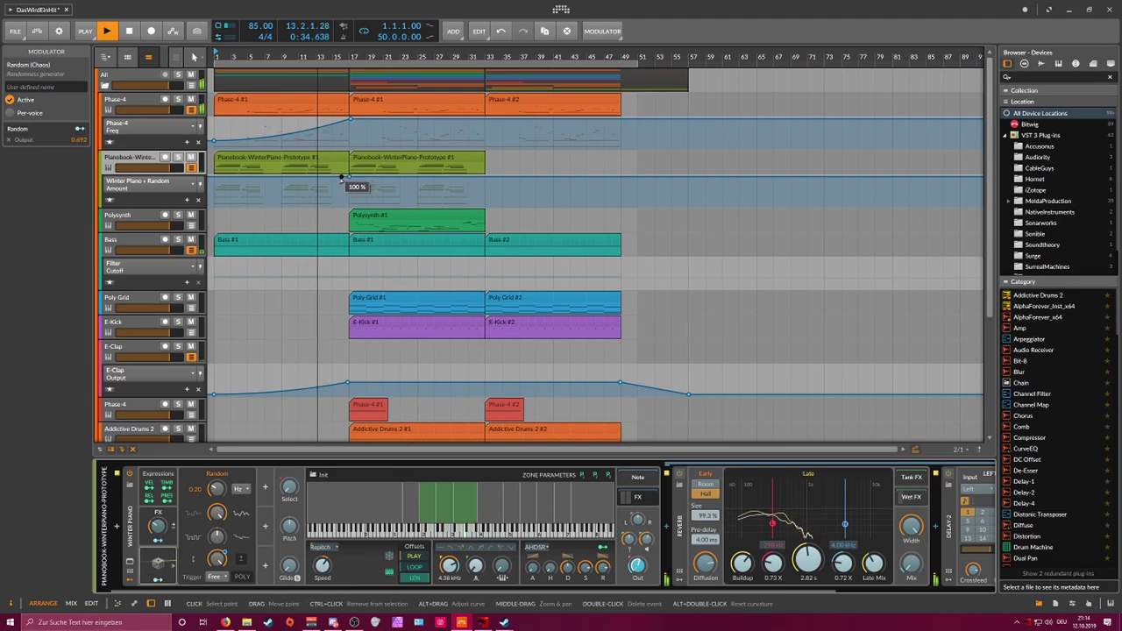
drag(348, 178, 348, 205)
key(space)
key(space)
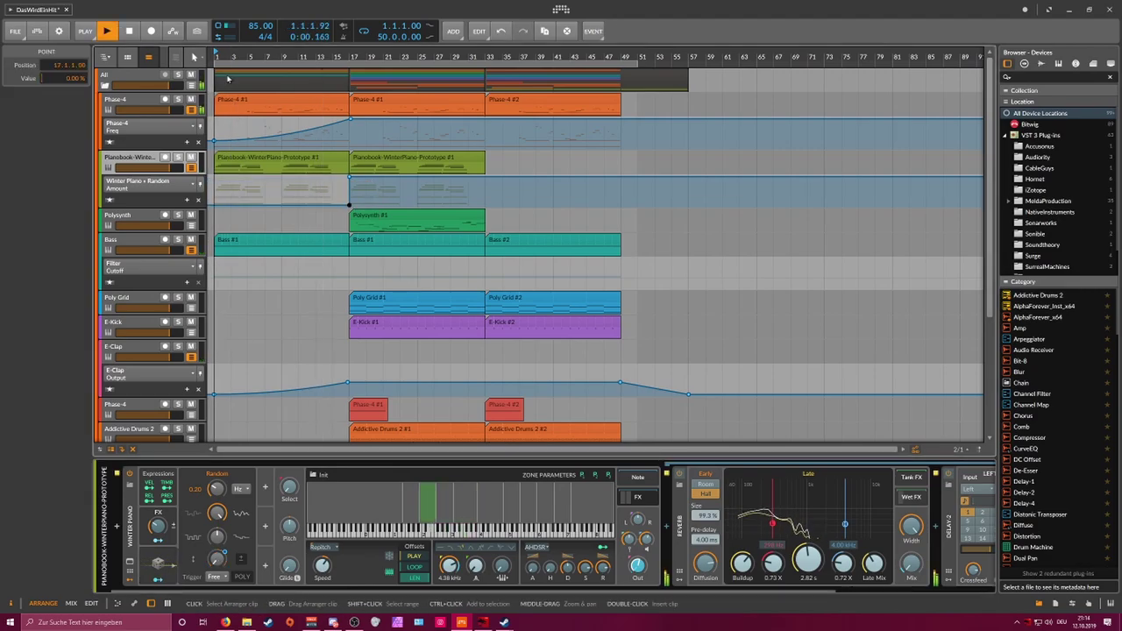
key(space)
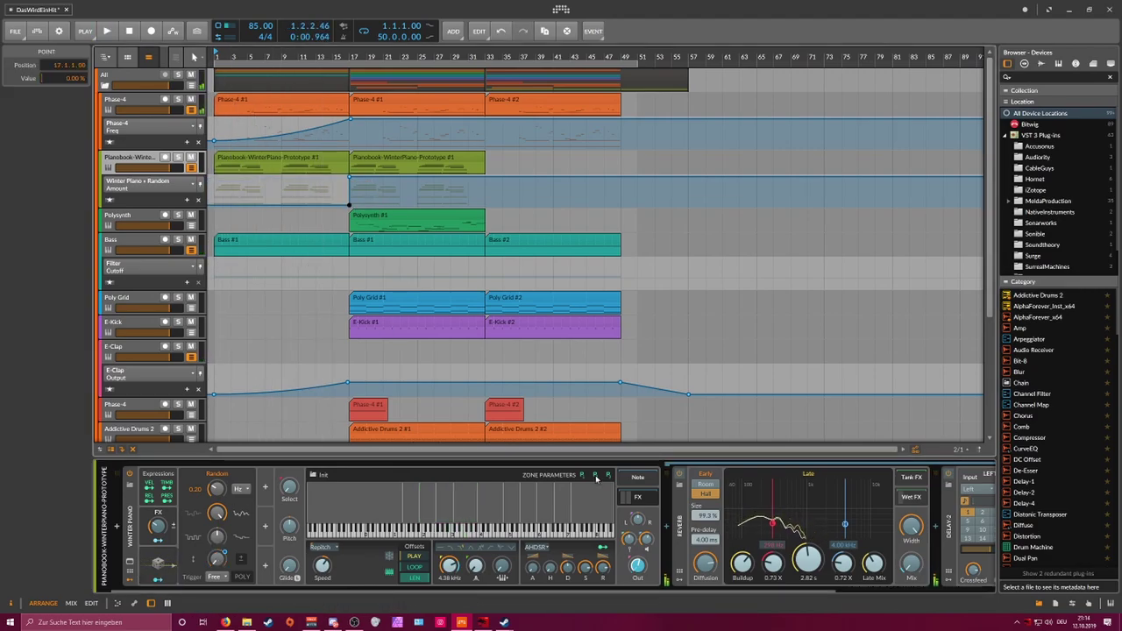
Step: Draw Output automation for the Winter Piano rising from bar 1 to bar 17 and dropping to -inf dB at bar 17
click(161, 578)
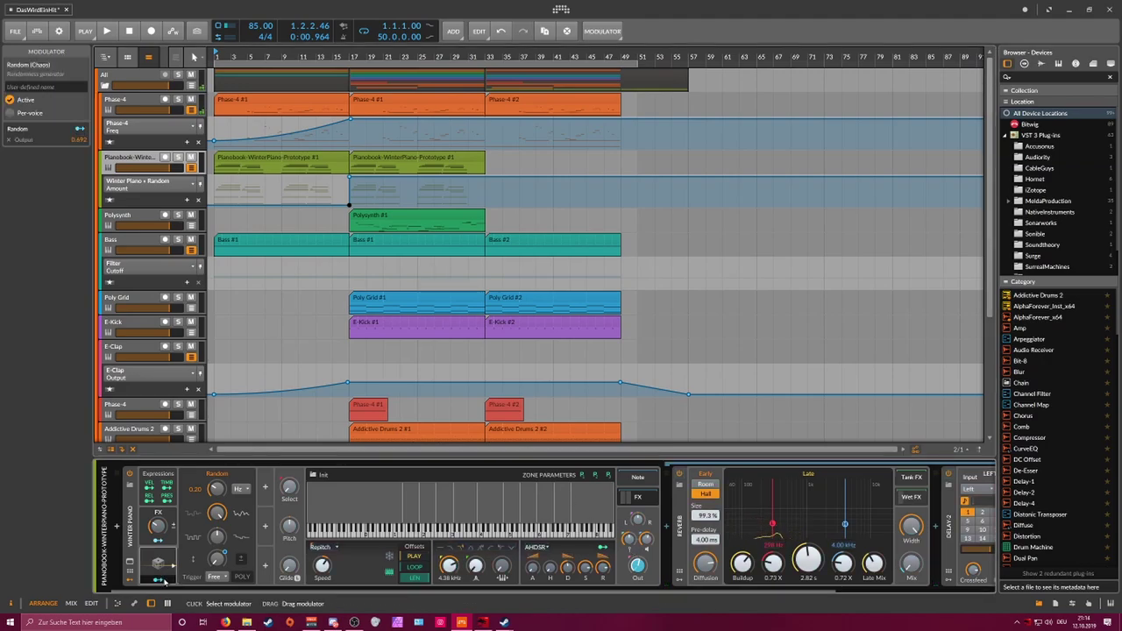
click(635, 569)
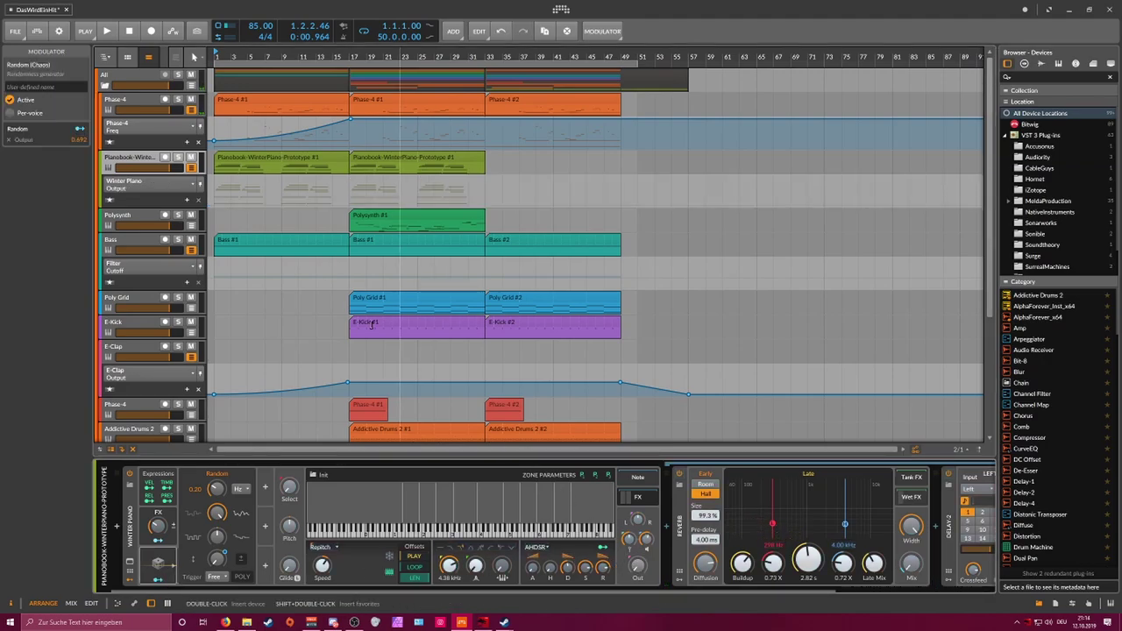
click(216, 206)
drag(244, 207, 358, 194)
click(349, 205)
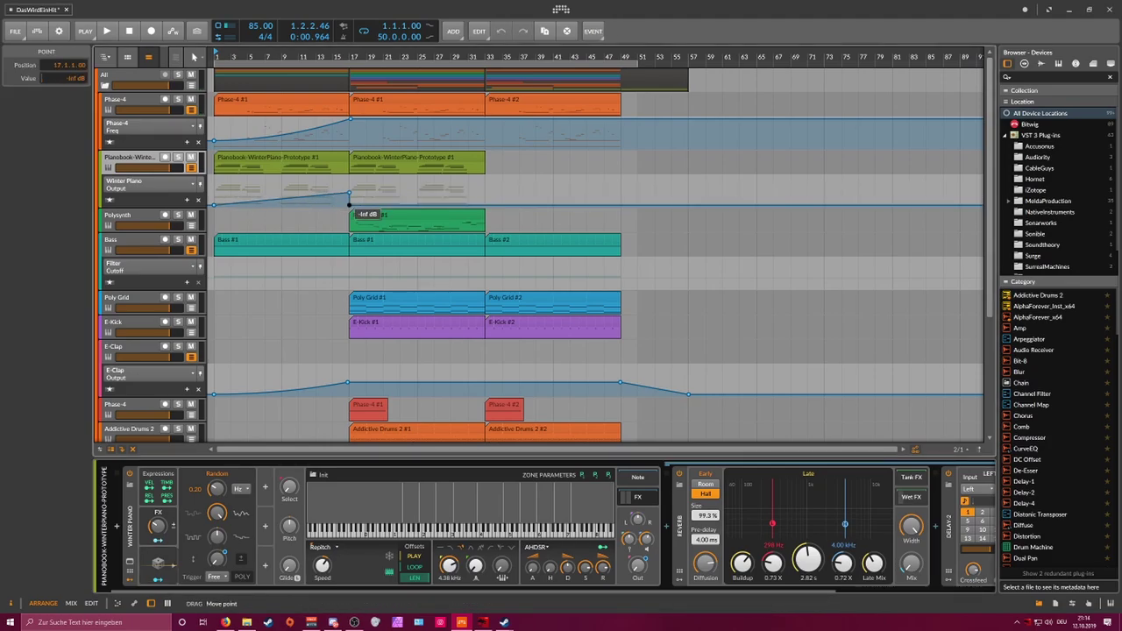
Step: During playback, set the Winter Piano's Output automation points to about -16.5 dB at bar 1 and -12.7 dB at bar 17
key(space)
drag(217, 206, 214, 192)
drag(350, 205, 349, 191)
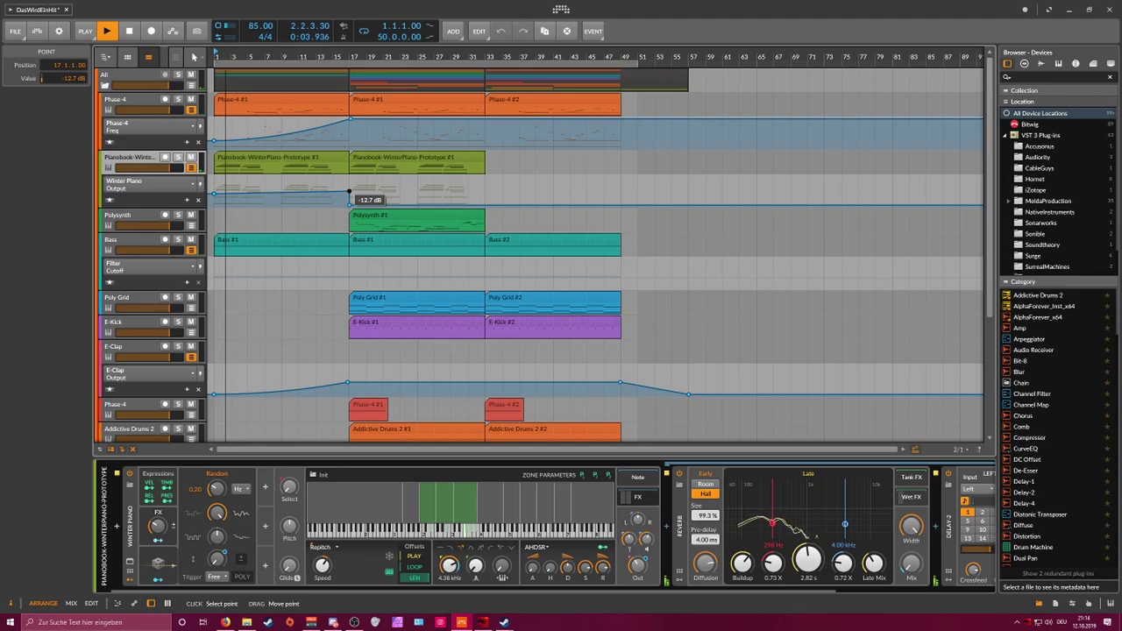
drag(213, 192, 213, 192)
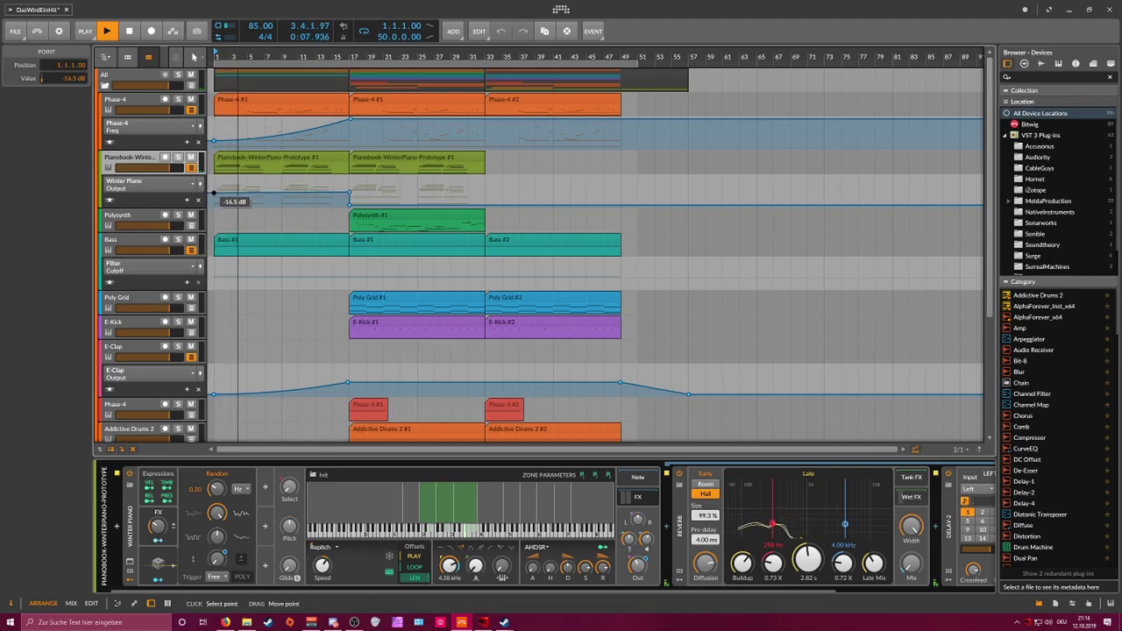
Step: Fine-tune the cutoff of the second filter on the Bass track by ear
click(147, 243)
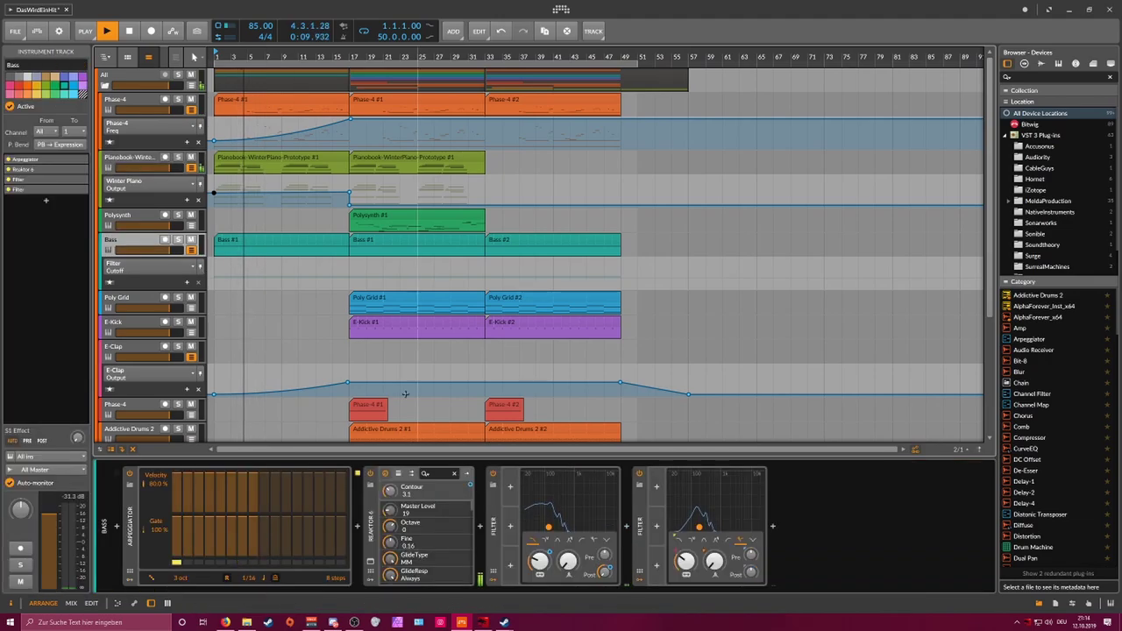
drag(685, 561, 685, 554)
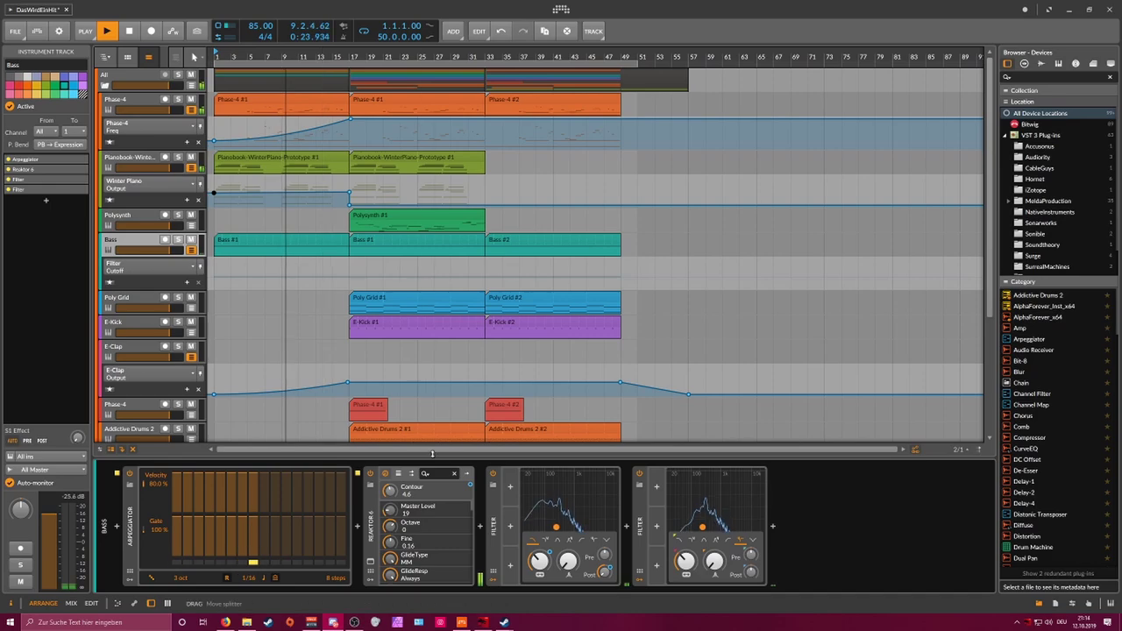
drag(686, 562, 687, 561)
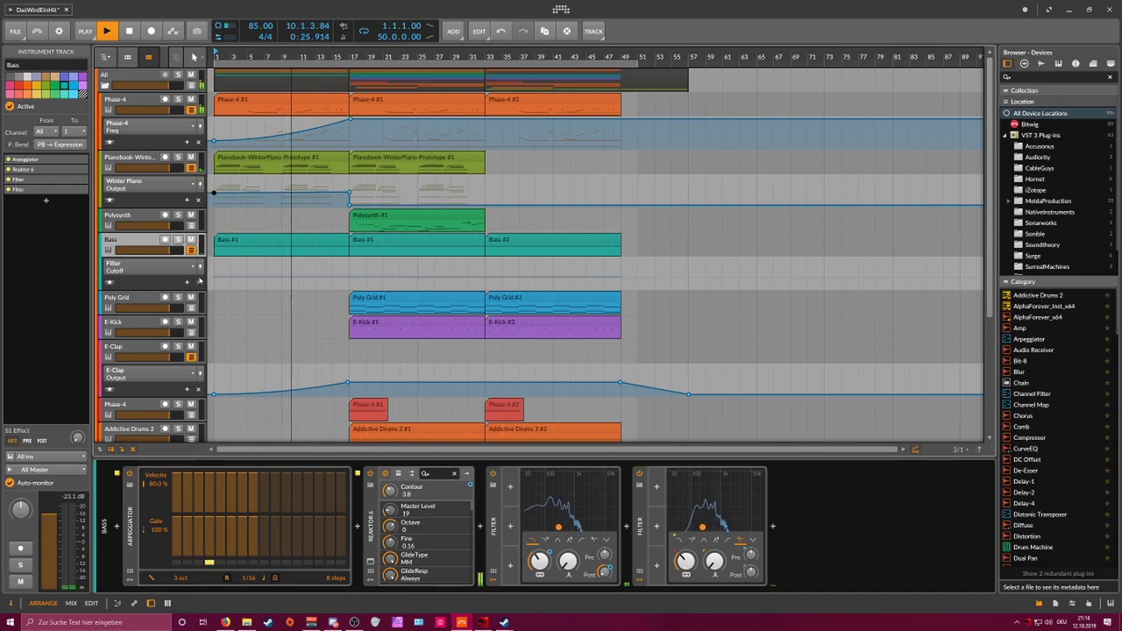
Step: Automate the second Bass filter's Cutoff, holding 295 Hz until bar 13 and curving down to bar 17
click(164, 267)
click(164, 268)
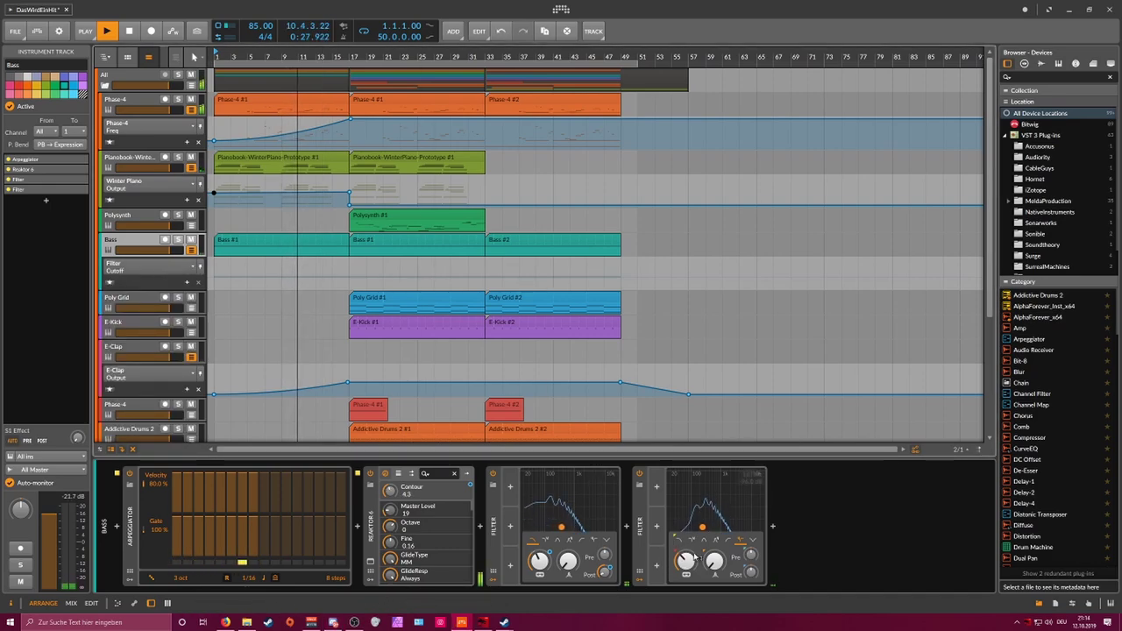
click(186, 274)
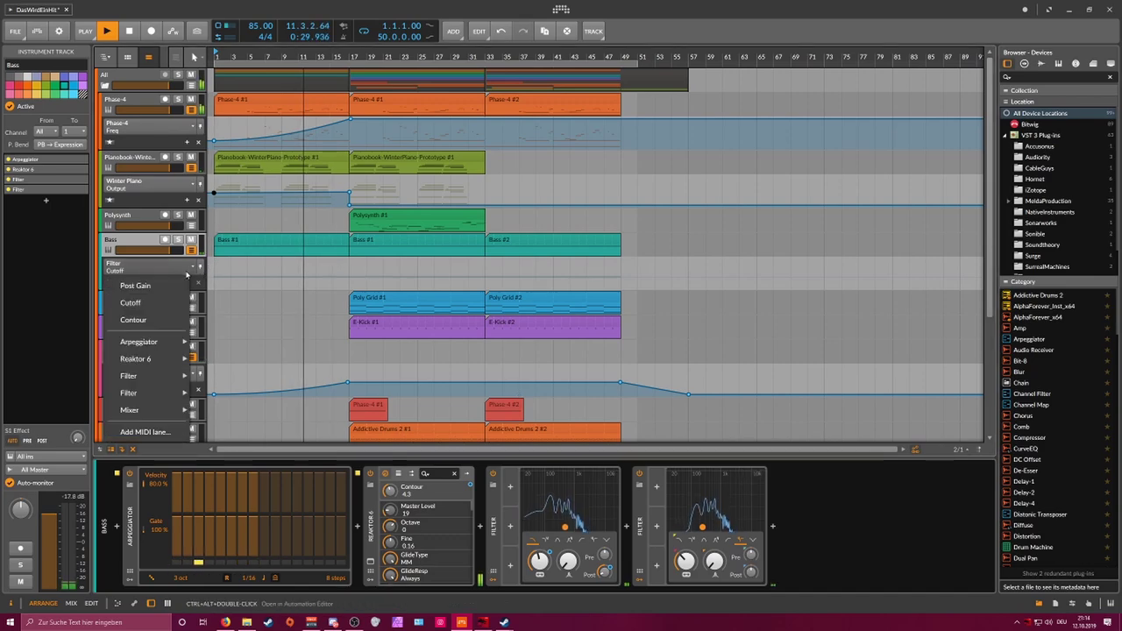
click(164, 269)
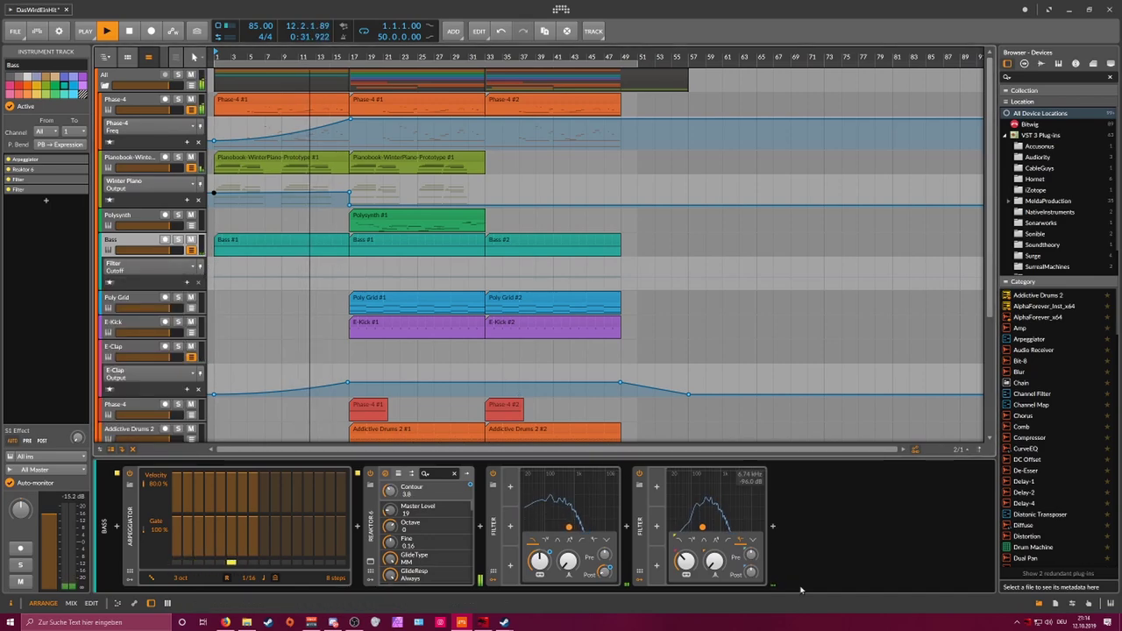
click(332, 276)
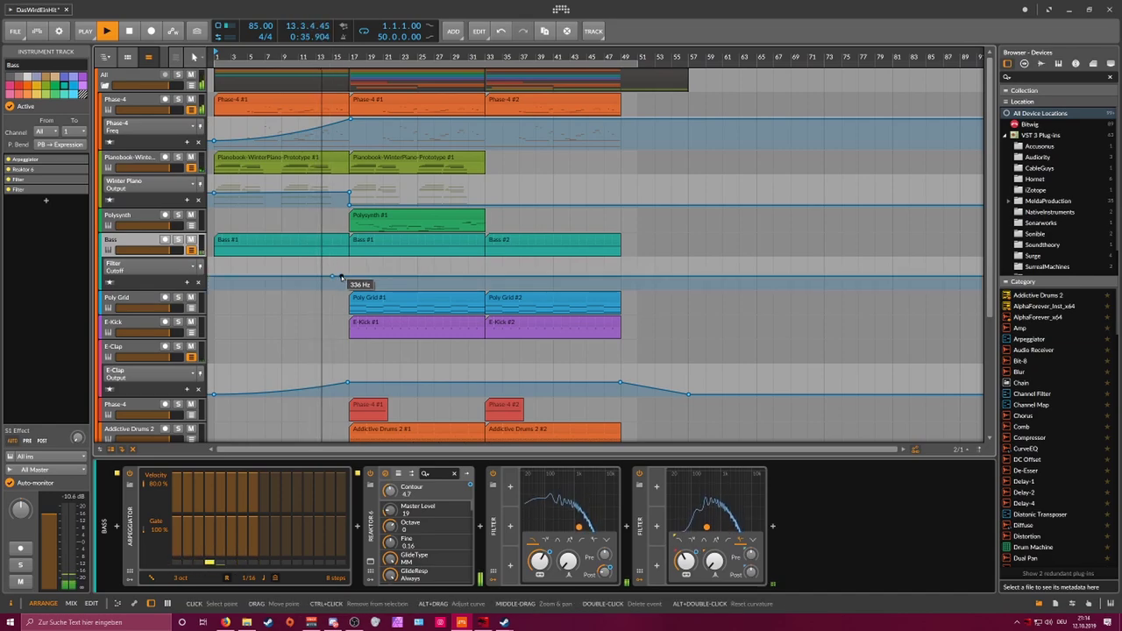
drag(344, 276, 314, 276)
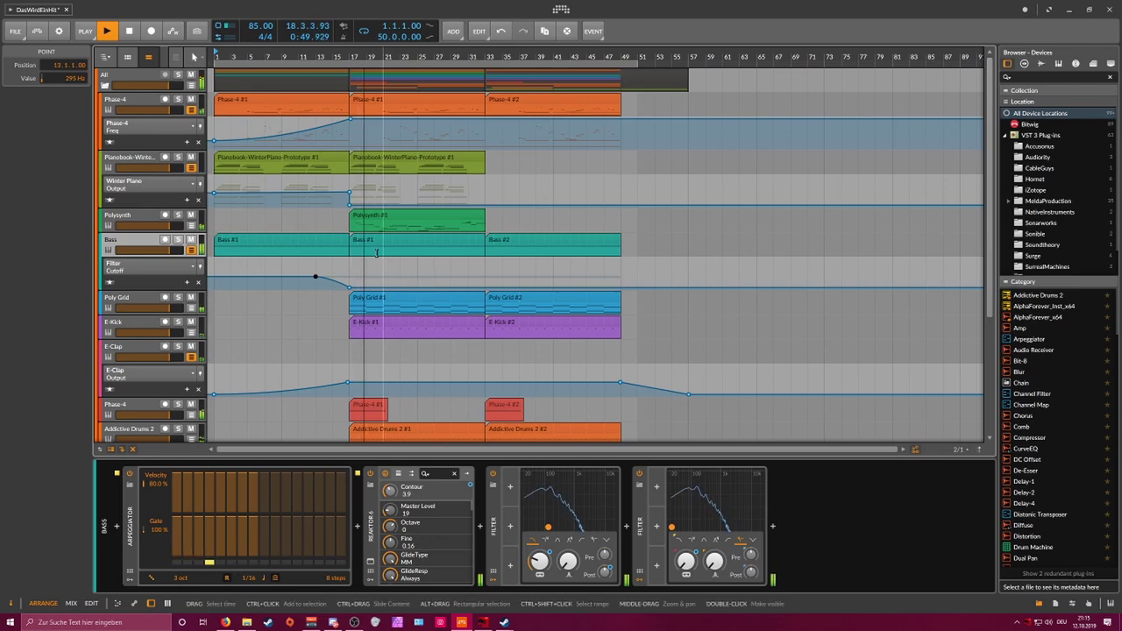
Step: Copy the first Errrr-bounce-1 clip on RobVoc2 to bar 9 and delete the original clip just after bar 17
scroll(376, 253, down, 5)
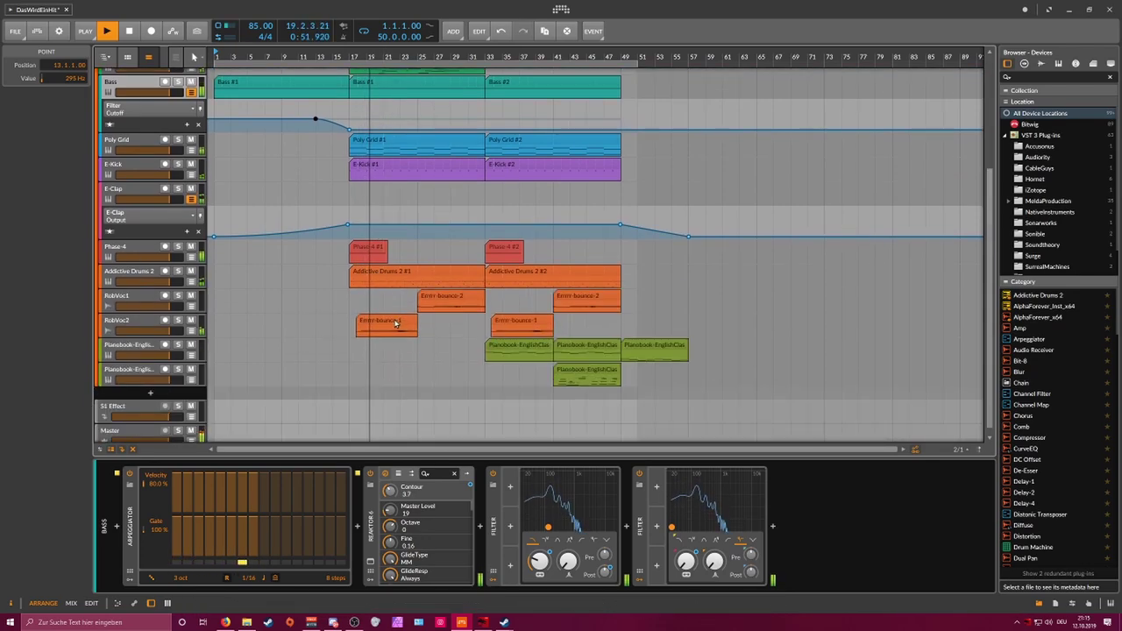
click(386, 321)
drag(392, 323, 318, 325)
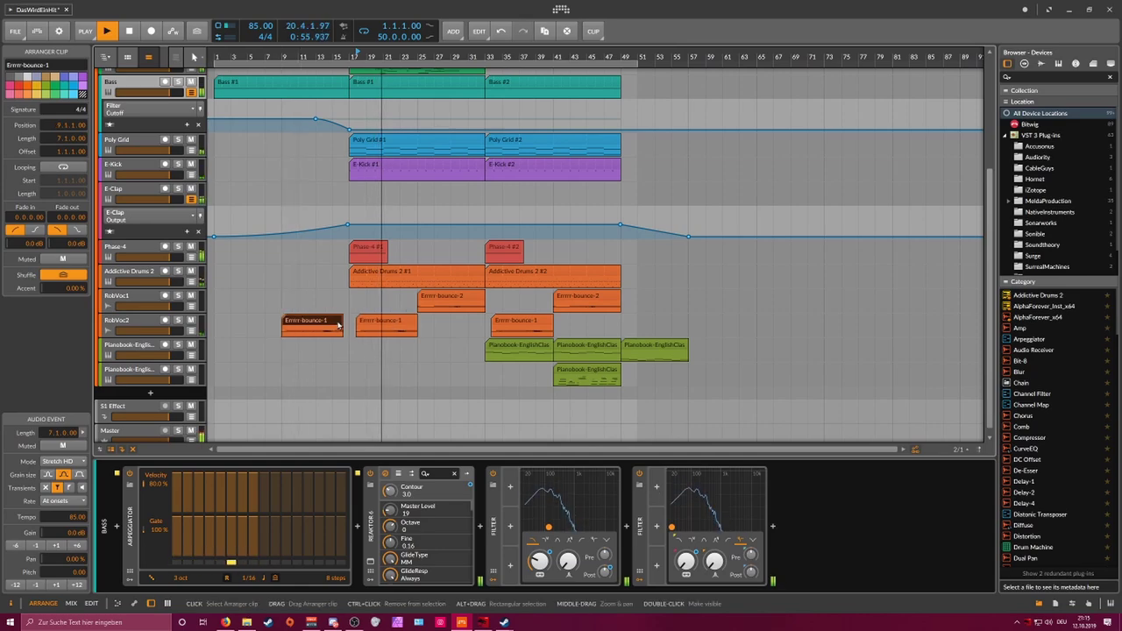
key(Delete)
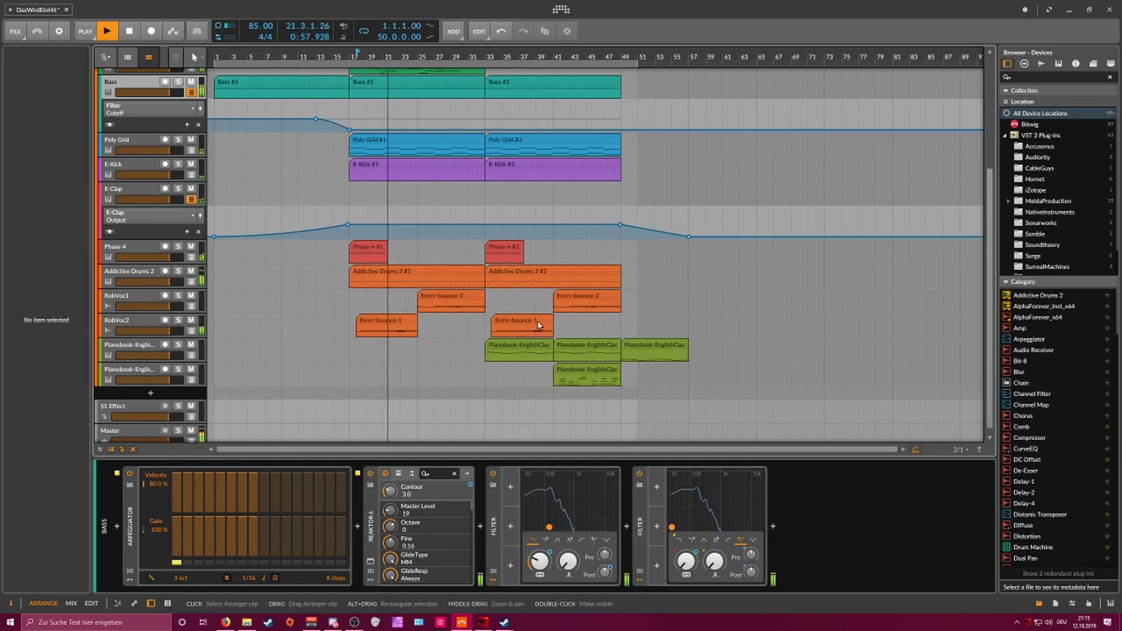
drag(508, 325, 394, 323)
key(Delete)
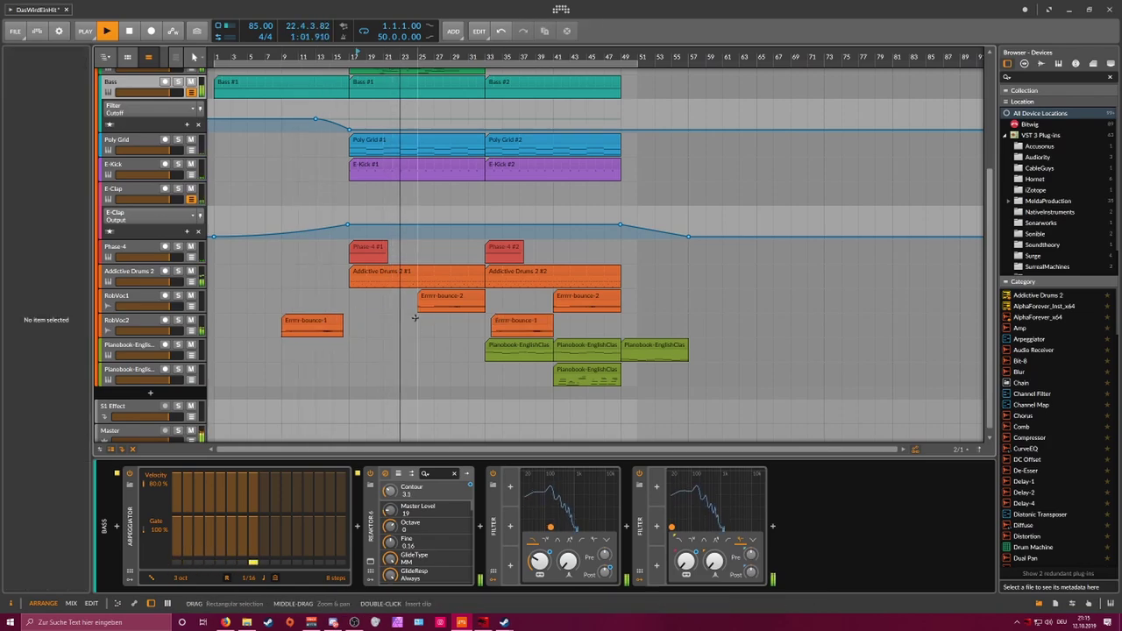
Step: Shorten the copied Errrr-bounce-1 clip to four bars from bar 13 to bar 17 and give it a four-bar fade-in
scroll(421, 307, up, 3)
scroll(439, 316, down, 2)
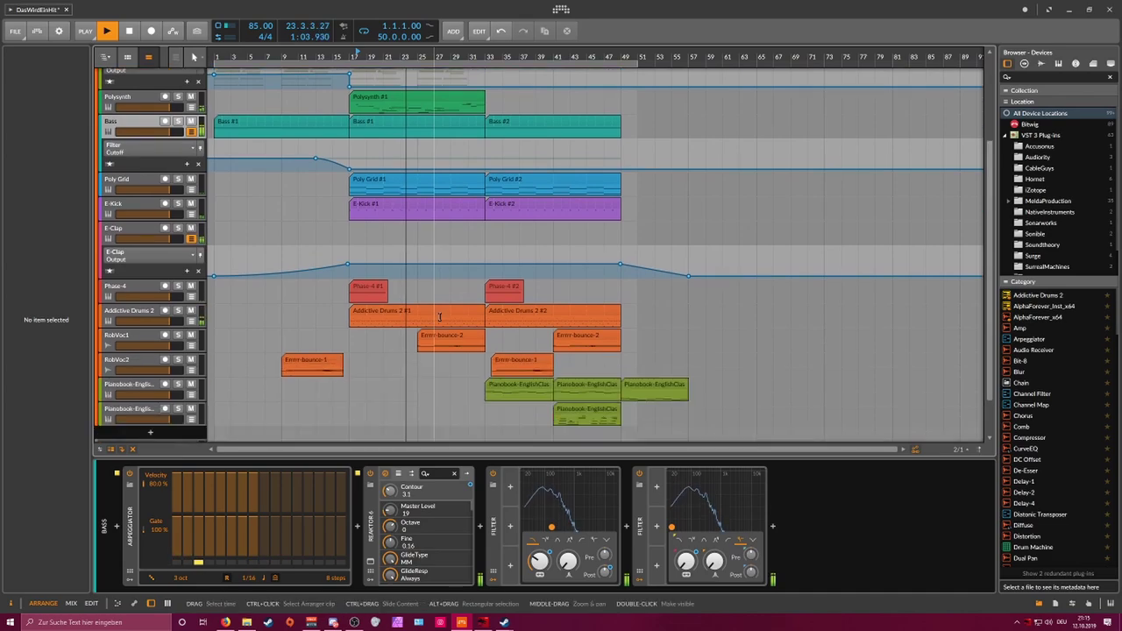
drag(307, 361, 349, 364)
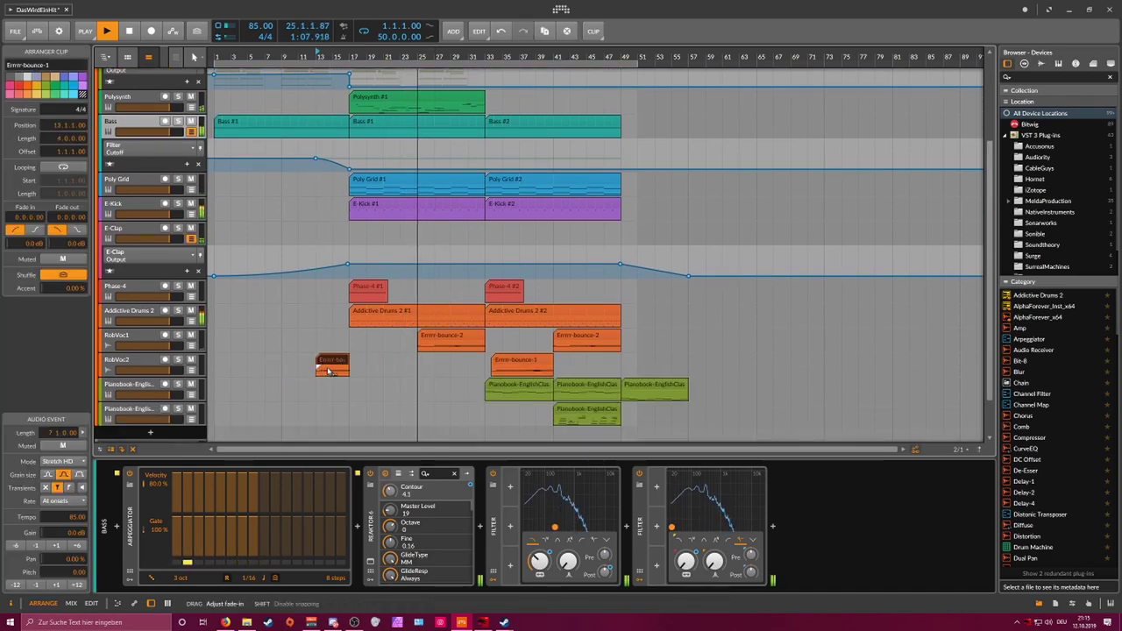
Step: Check the Poly Grid track's devices and delete its clip between bars 17 and 33
scroll(360, 174, up, 3)
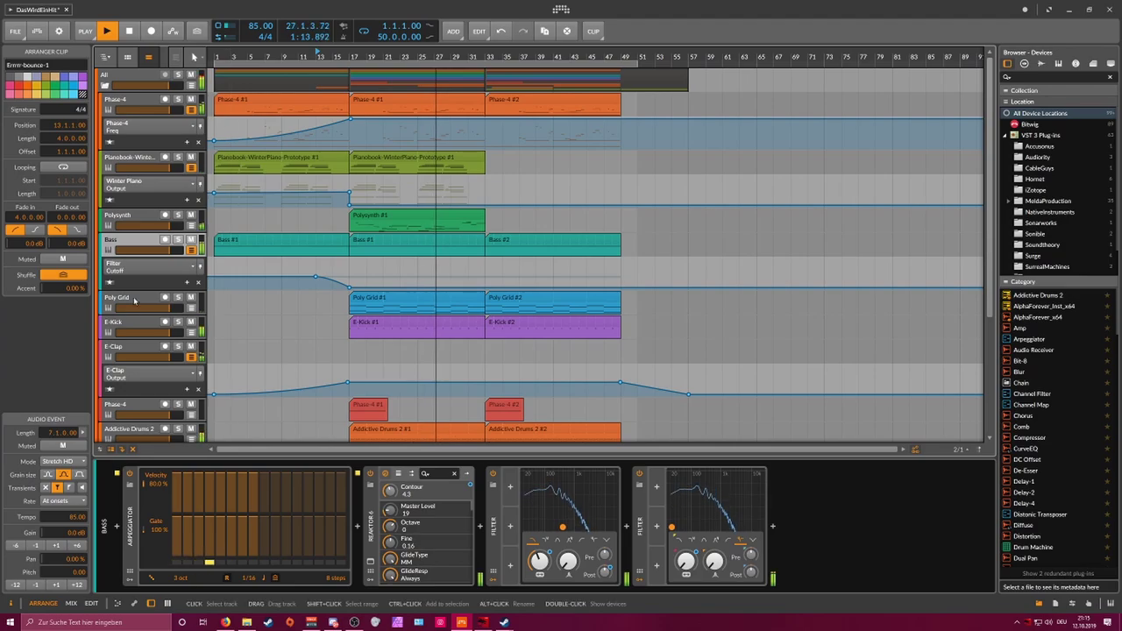
click(216, 308)
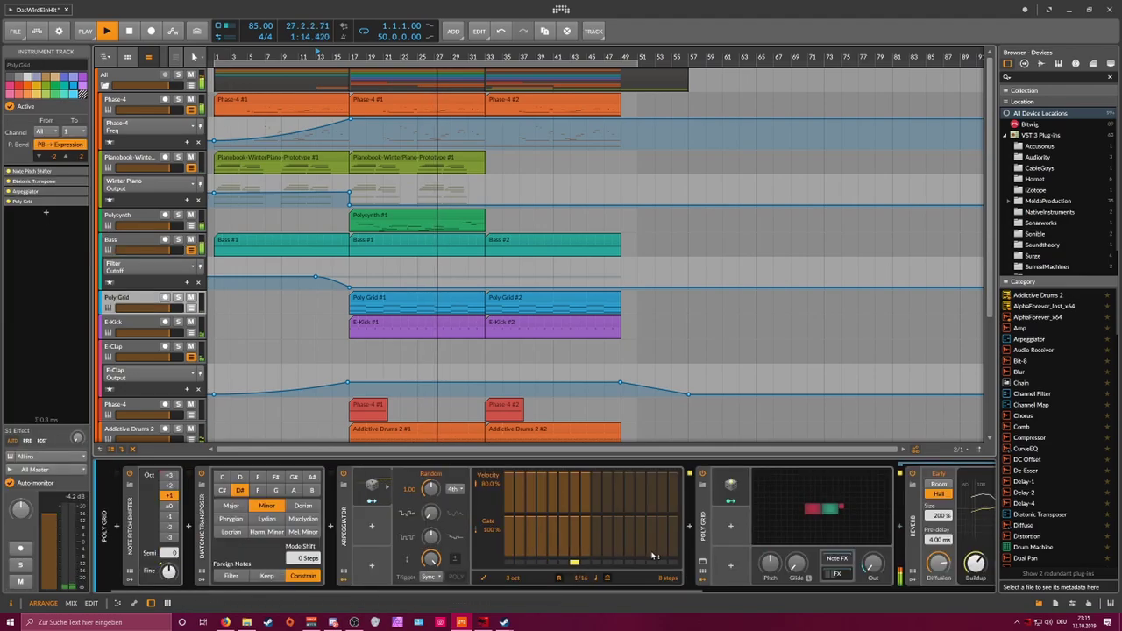
click(366, 298)
key(Delete)
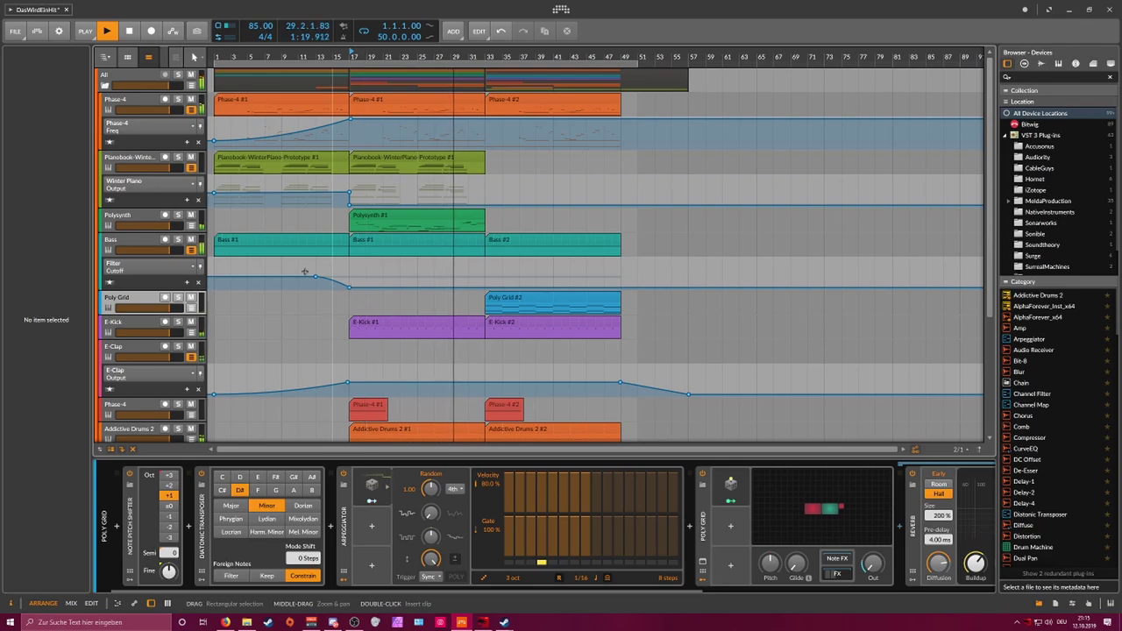
Step: Show the Cutoff automation of the first filter in the Bass track's lane
click(150, 241)
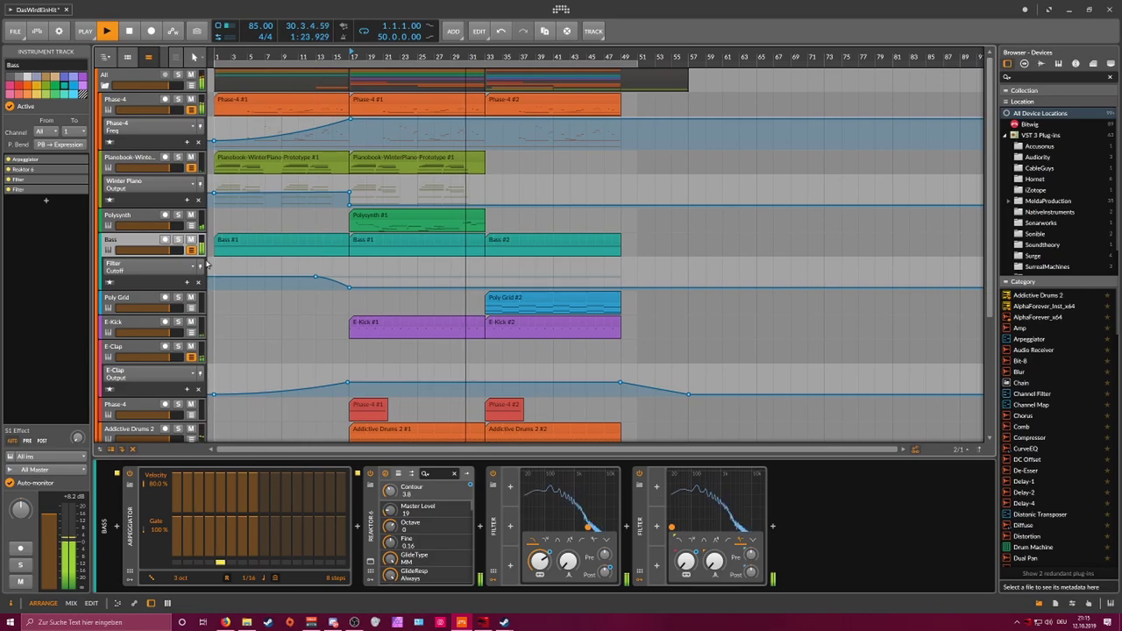
click(201, 263)
click(137, 302)
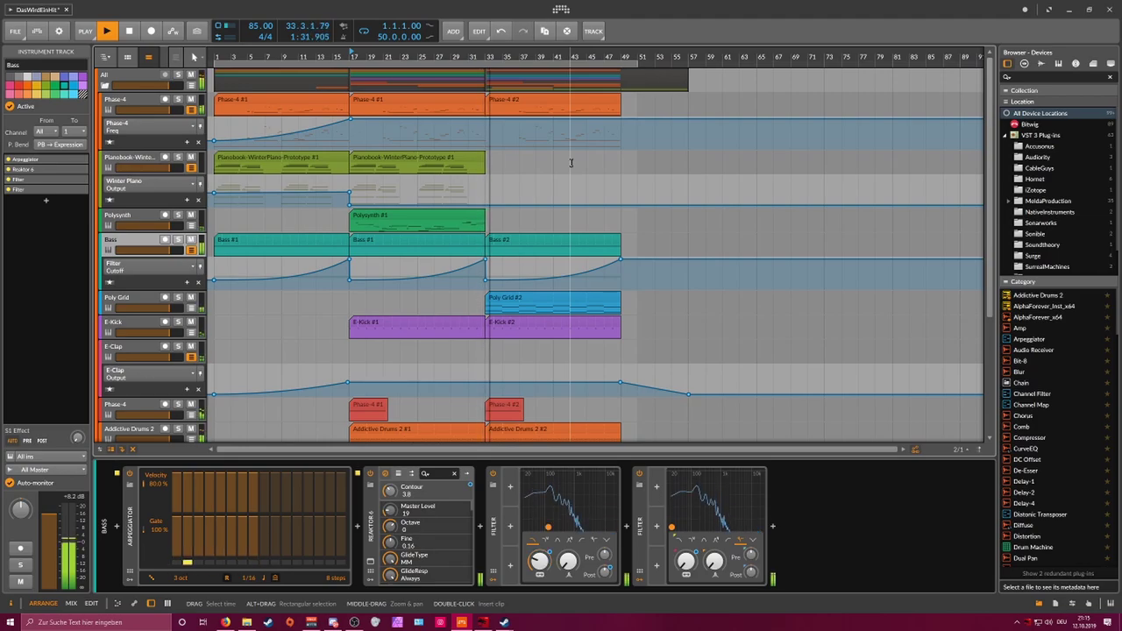
Step: Set the English Classic sampler's output to +0.1 dB on the upper Pianobook-EnglishClassic track
scroll(569, 193, down, 5)
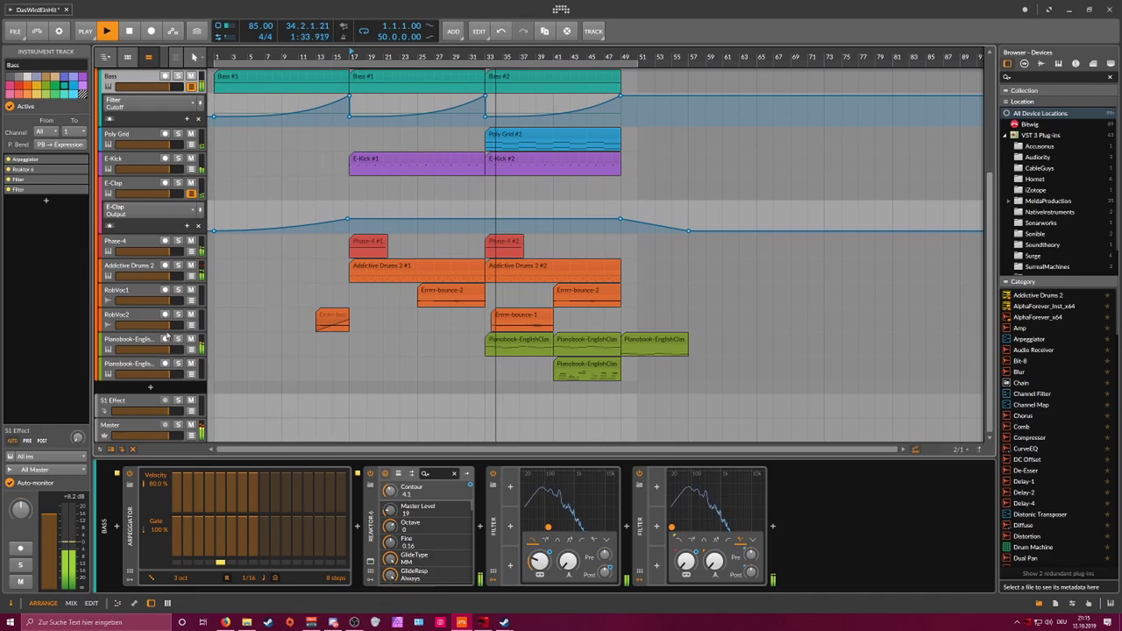
click(129, 340)
drag(736, 566, 735, 565)
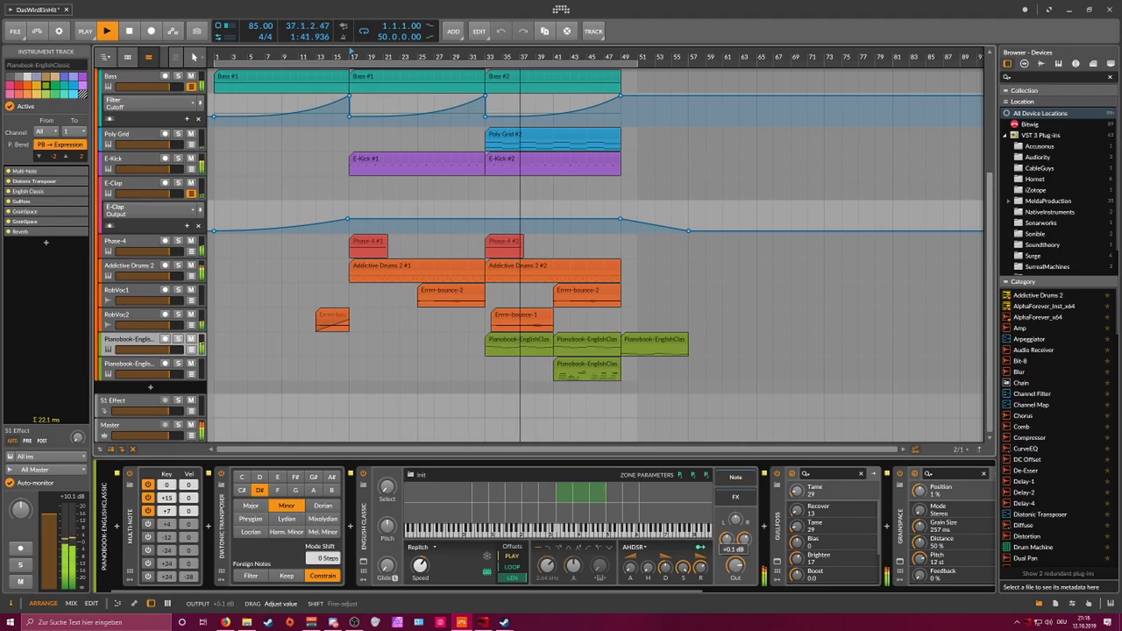
Step: Extend the loop region to 56 bars so it runs from bar 1 to bar 57
scroll(566, 332, up, 6)
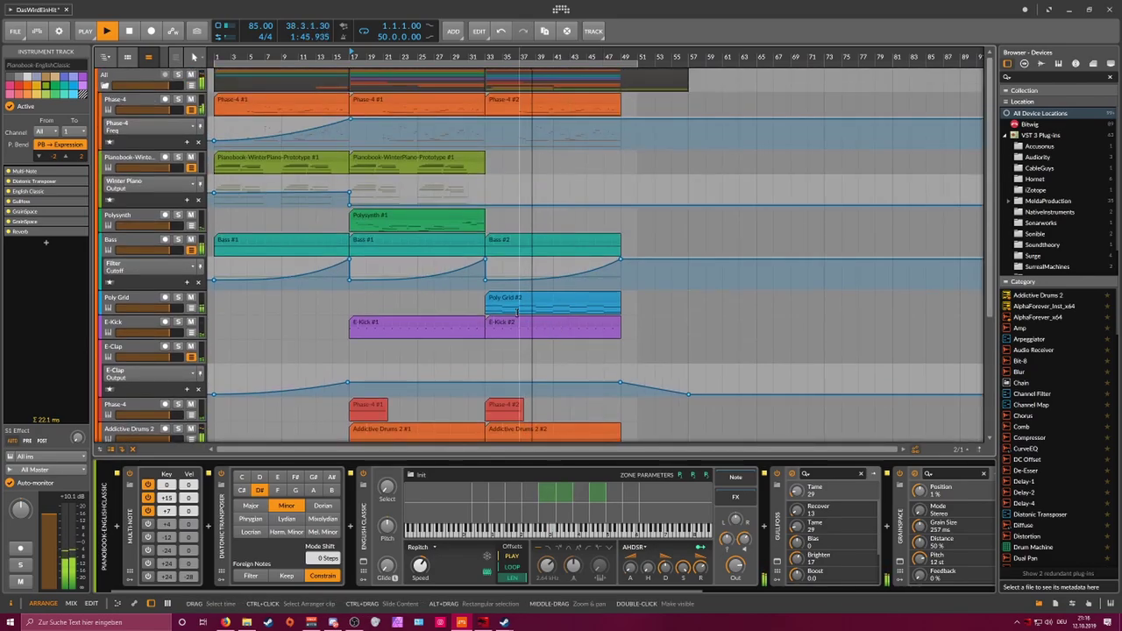
click(415, 218)
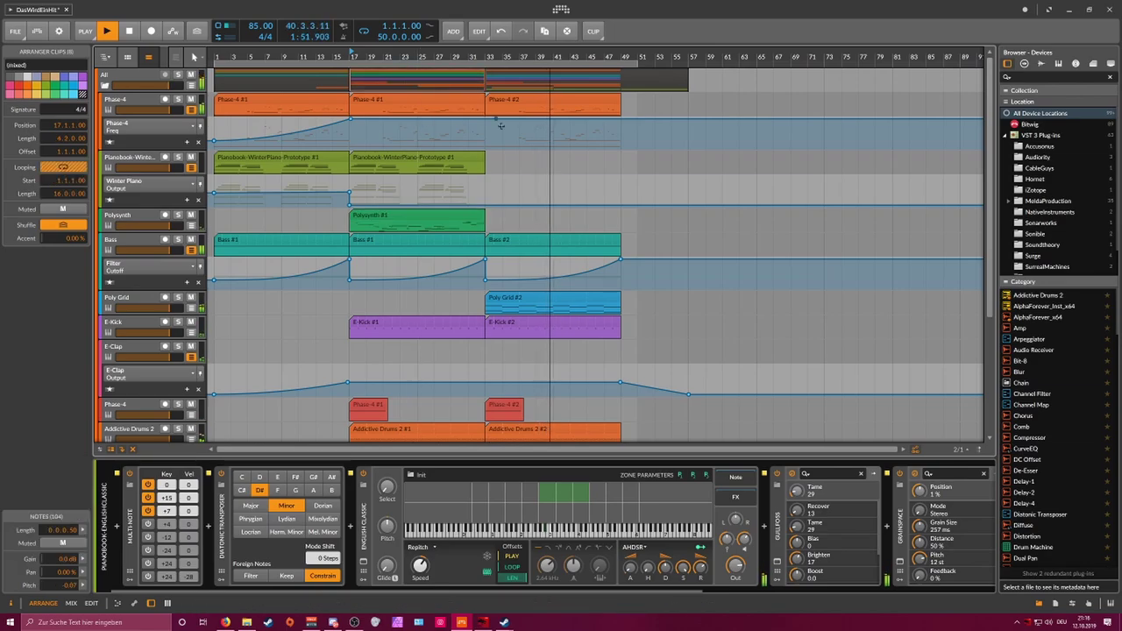
scroll(505, 158, down, 6)
scroll(517, 160, up, 6)
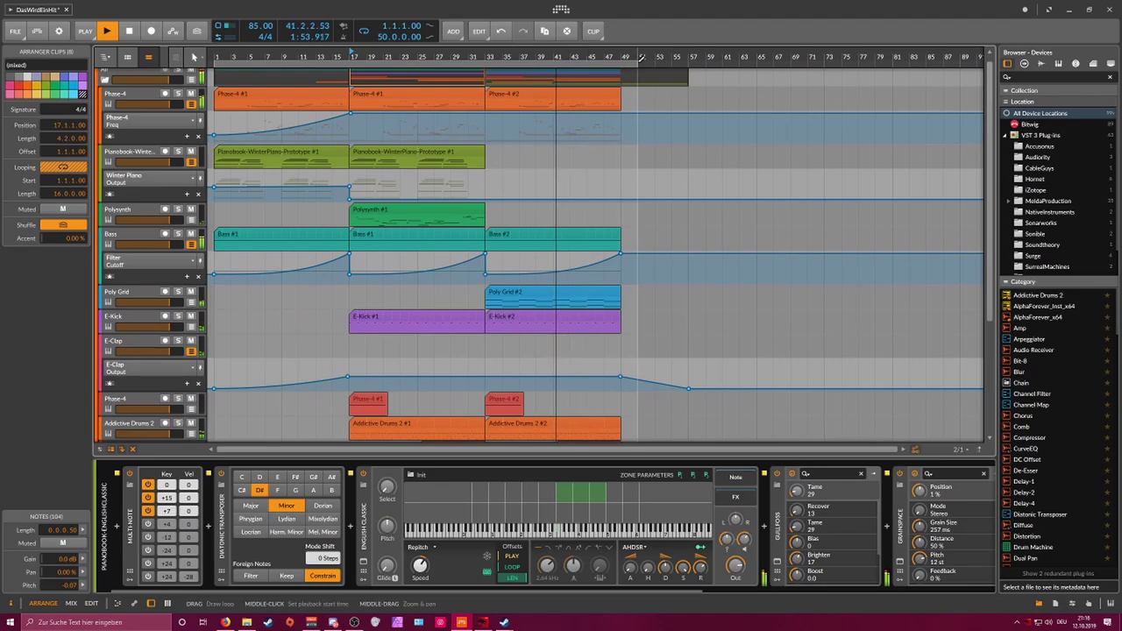
drag(625, 64, 688, 68)
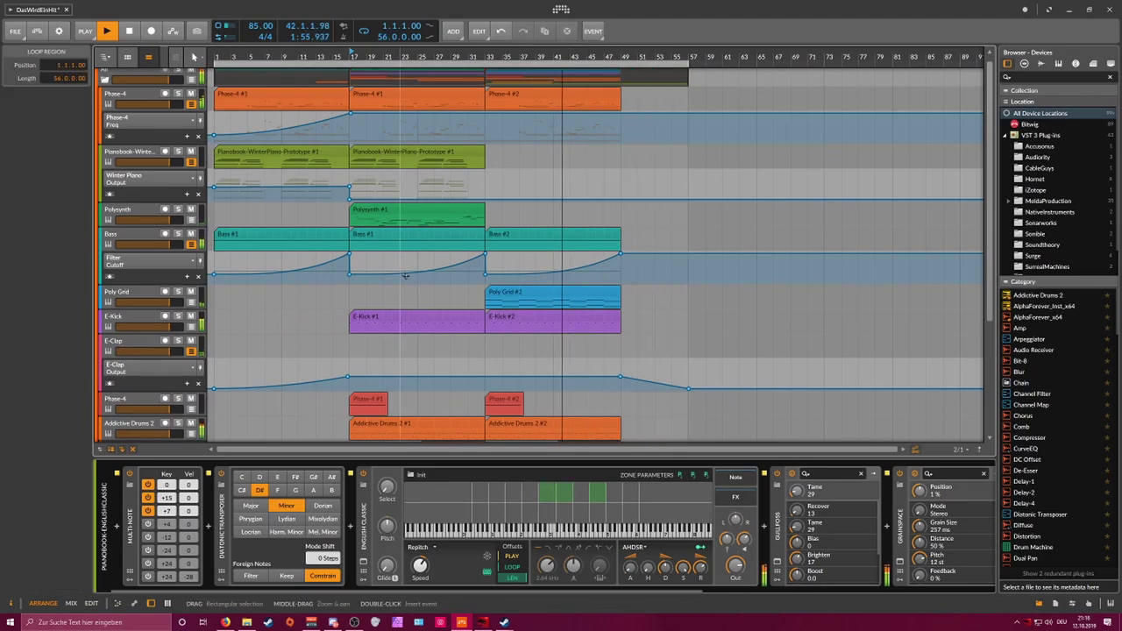
Step: Raise the Bass filter's Cutoff automation point at bar 33 to 496 Hz
click(485, 272)
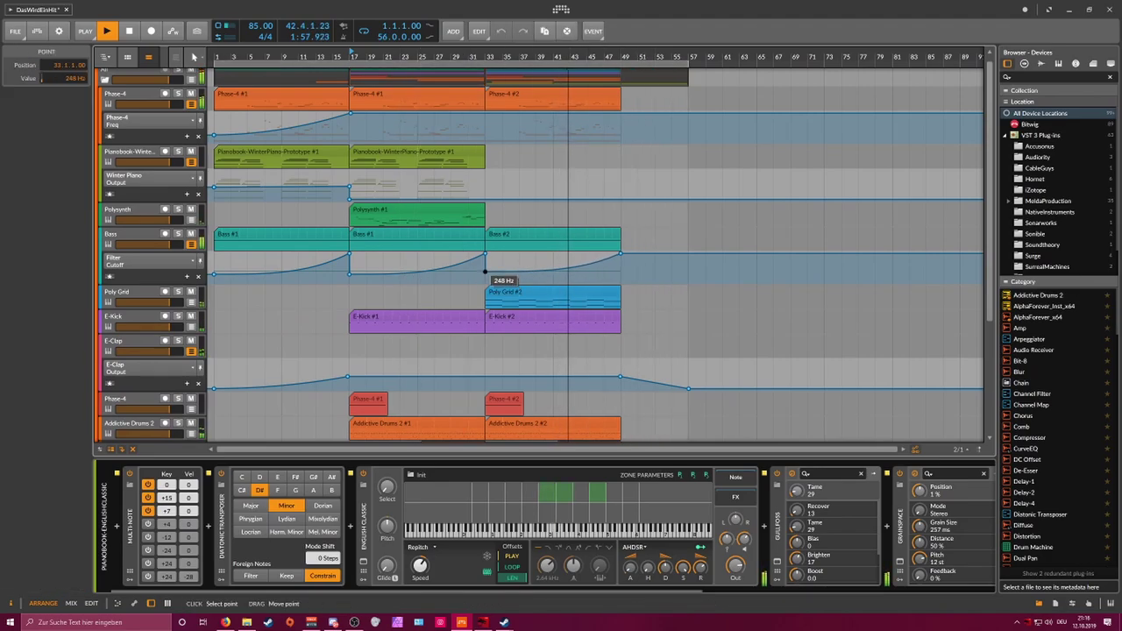
drag(484, 272, 484, 268)
Step: Set the English Classic sampler's output to -1.1 dB on the lower Pianobook-EnglishClassic track
scroll(490, 298, down, 6)
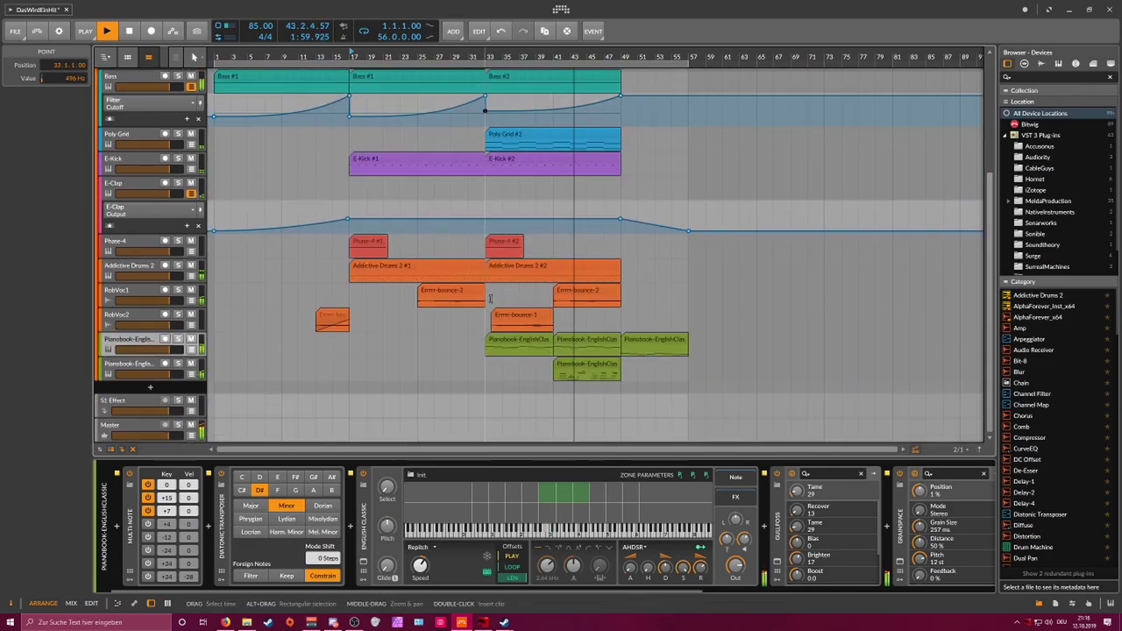
click(131, 365)
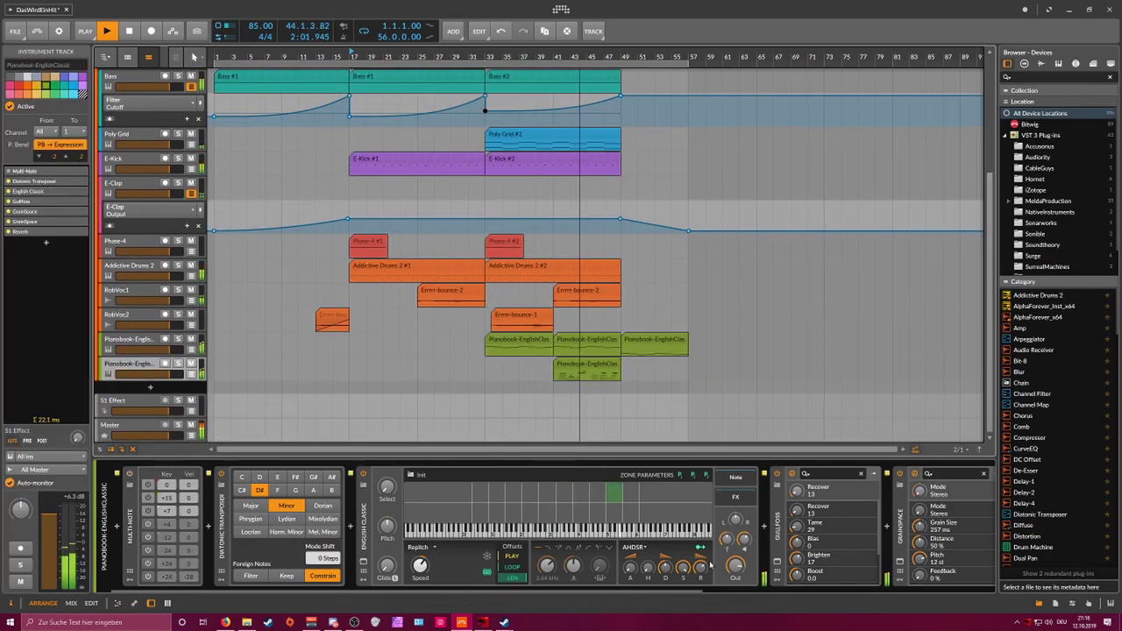
drag(736, 566, 736, 569)
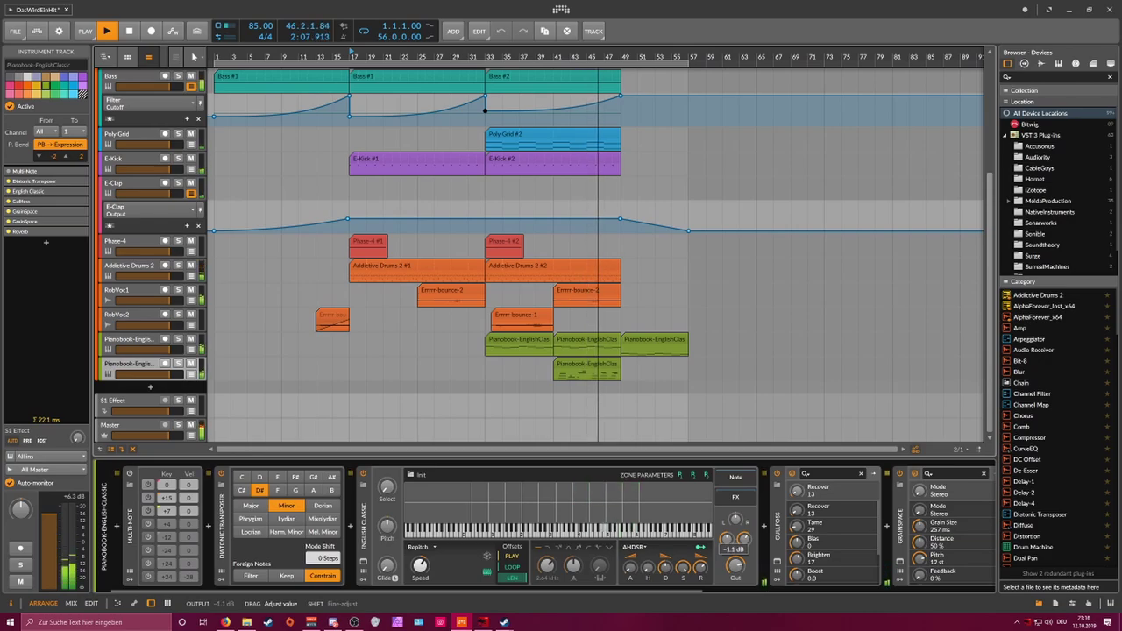
Step: Copy the All group's section from bars 17 to 33 to bar 57 and set a 16-bar loop region starting there
scroll(588, 329, up, 4)
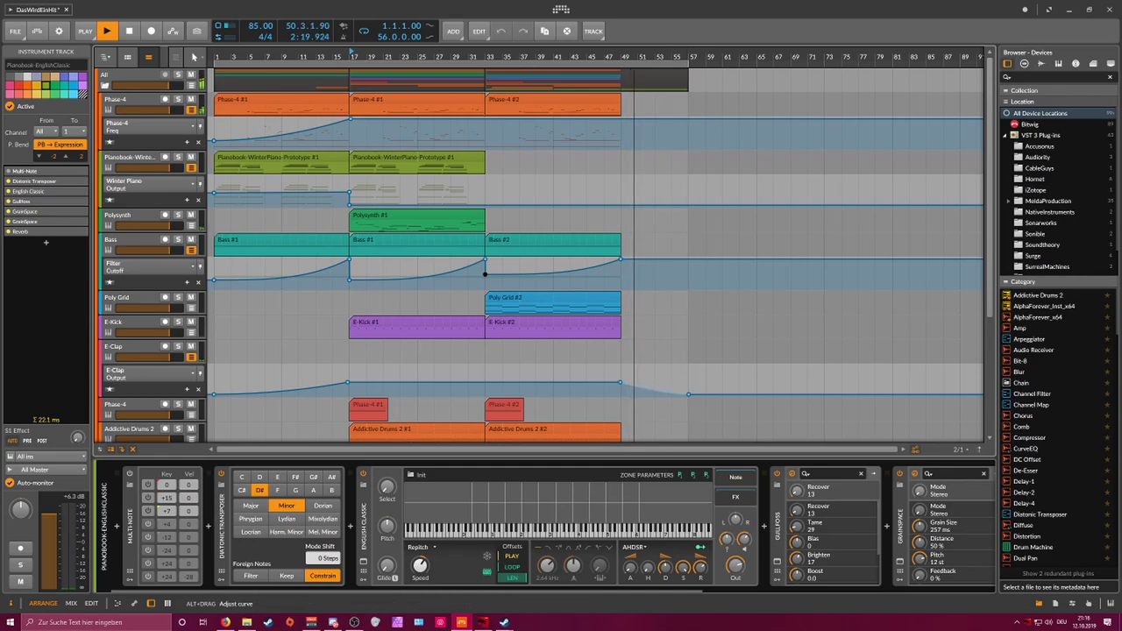
drag(604, 57, 600, 87)
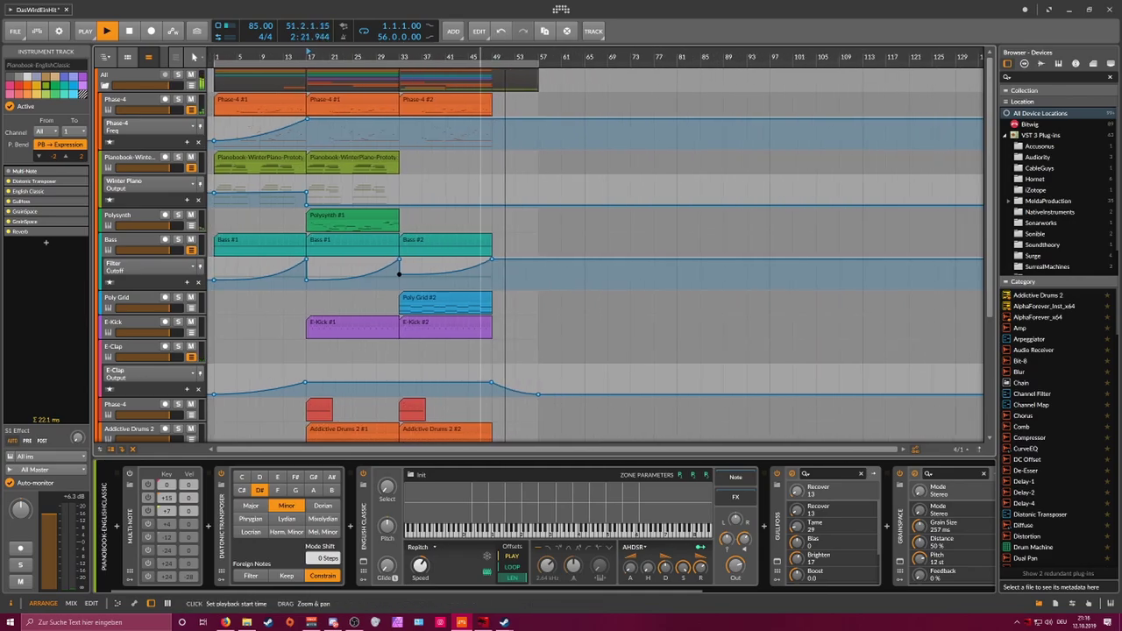
scroll(531, 184, down, 3)
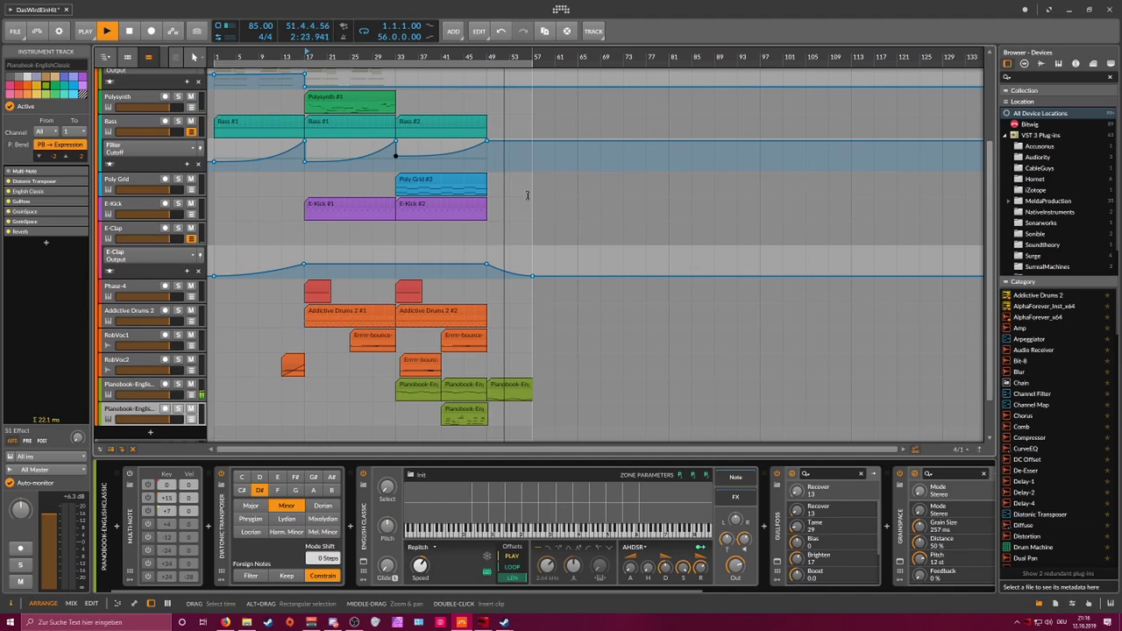
scroll(527, 194, up, 3)
click(336, 81)
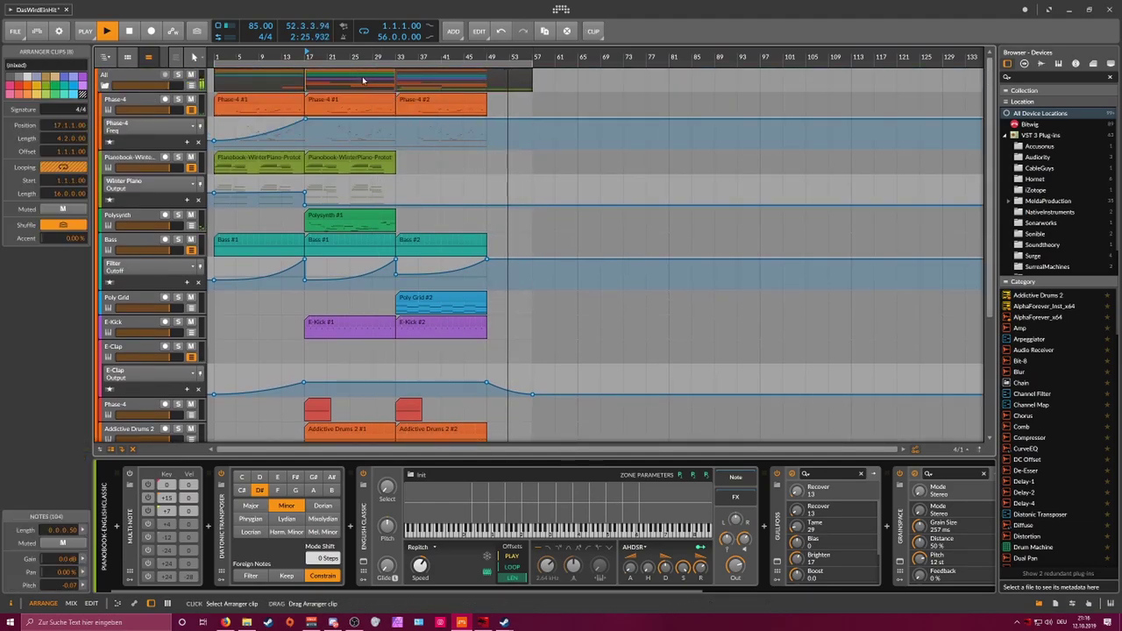
drag(331, 81, 622, 73)
drag(216, 61, 576, 89)
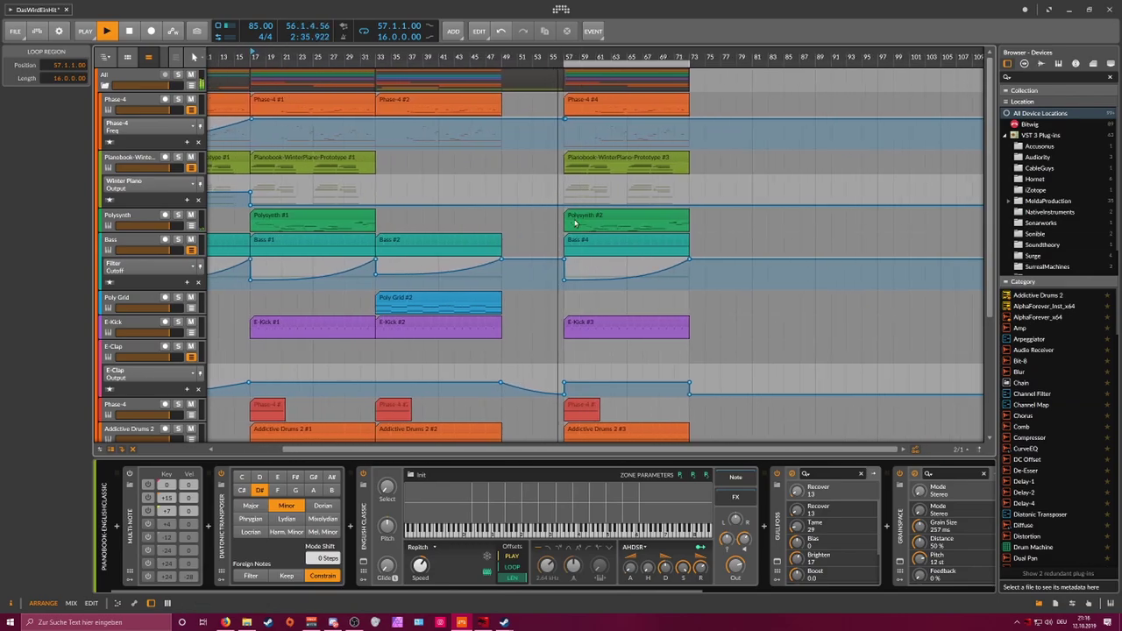
Step: Raise the Bass filter's Cutoff point at bar 57 to 19.9 kHz and show Reaktor 6's Cutoff automation in the Bass lane
drag(565, 280, 564, 259)
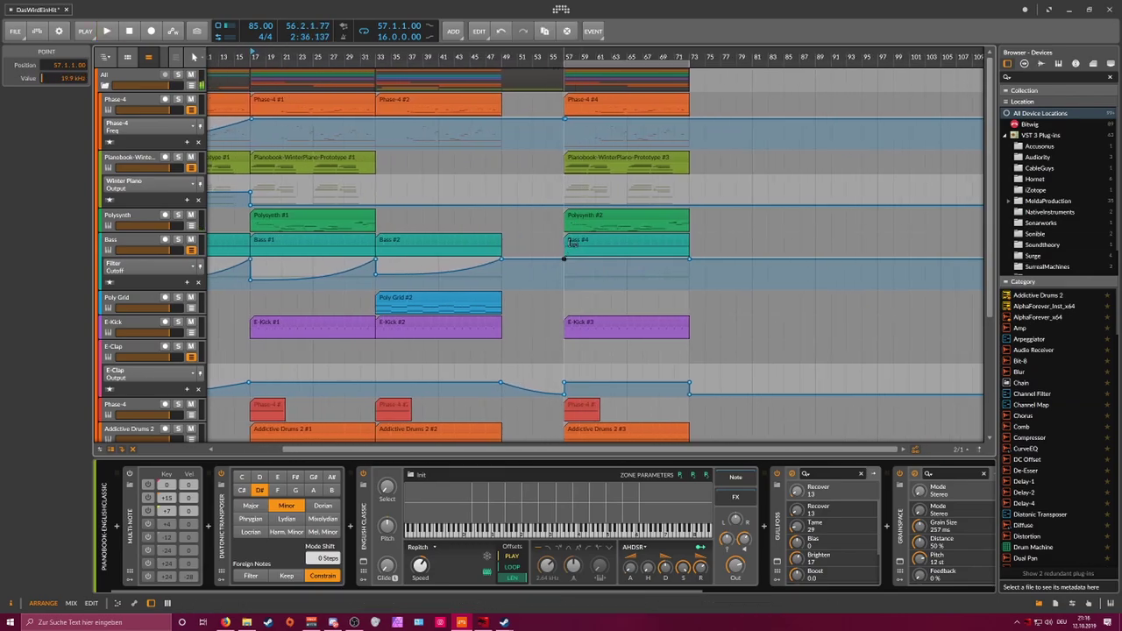
click(574, 243)
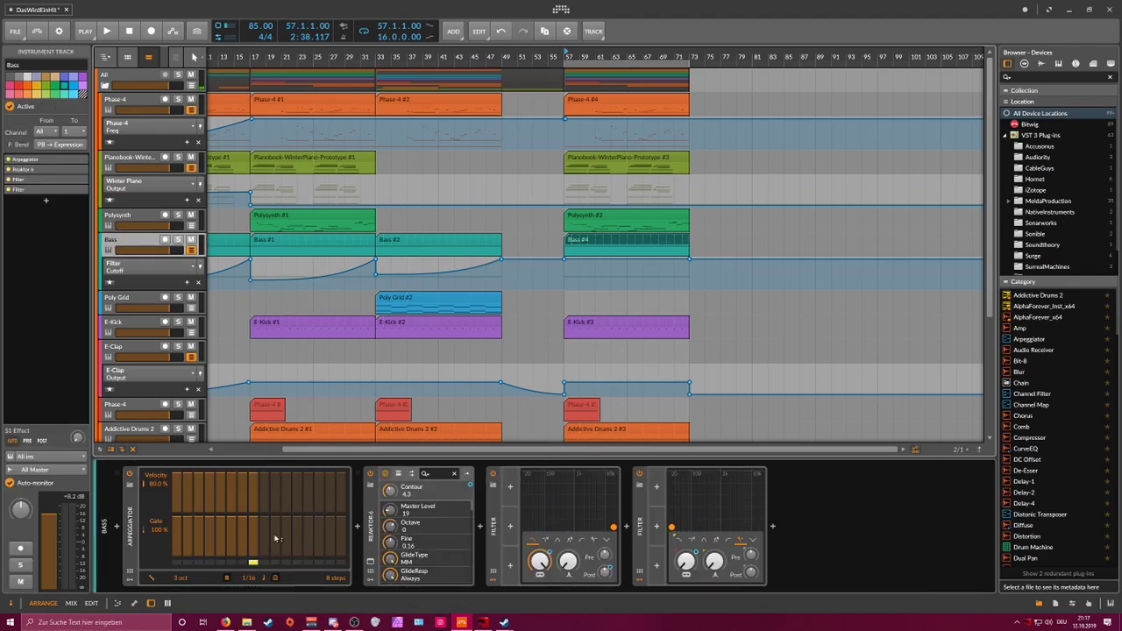
click(370, 563)
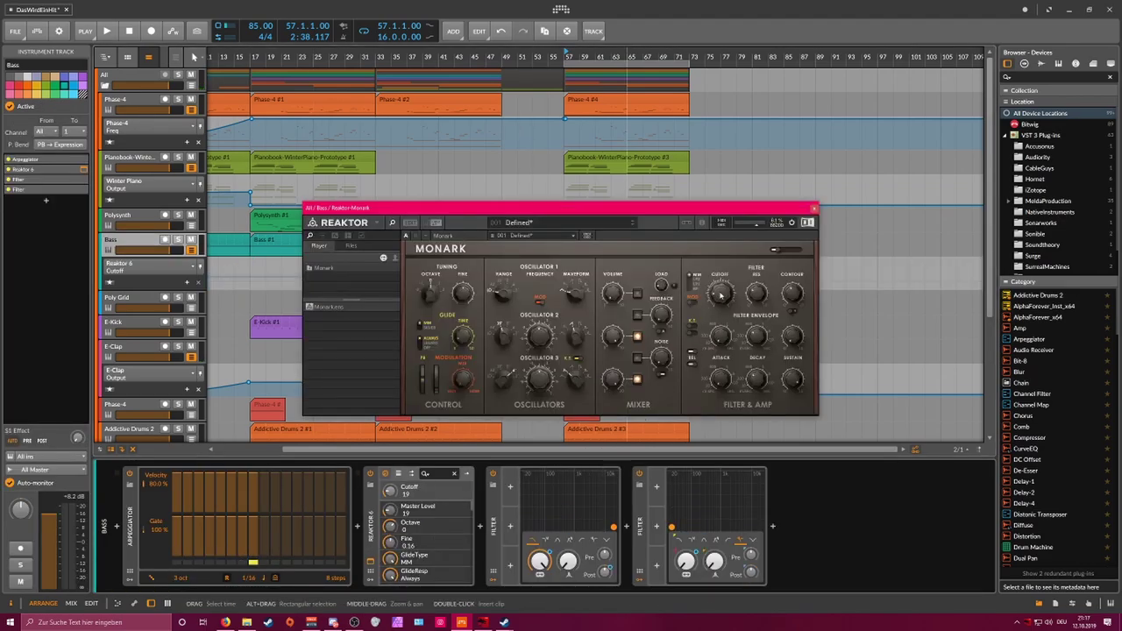
click(813, 209)
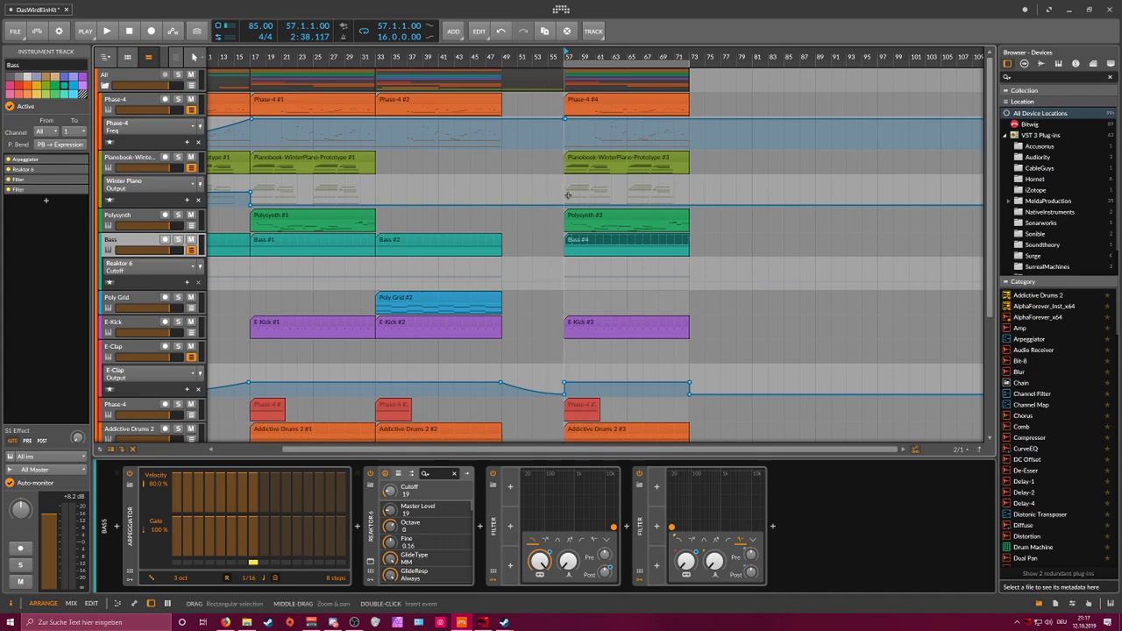
Step: Add Reaktor 6 Cutoff points just before and at bar 57, raise the bar 57 point to 34.2 %, and start playback
double_click(556, 281)
drag(563, 281, 563, 278)
key(space)
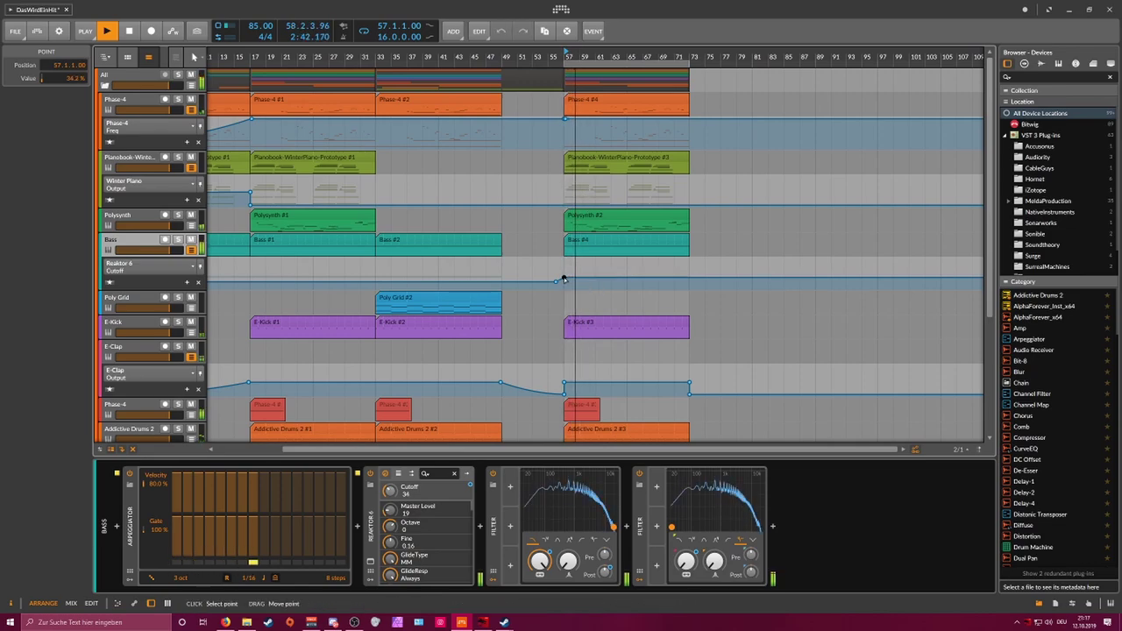
Step: Audition the copied section, add a Bass Reaktor 6 Cutoff point at bar 73 with 28.5 %, and stop playback
scroll(564, 280, down, 3)
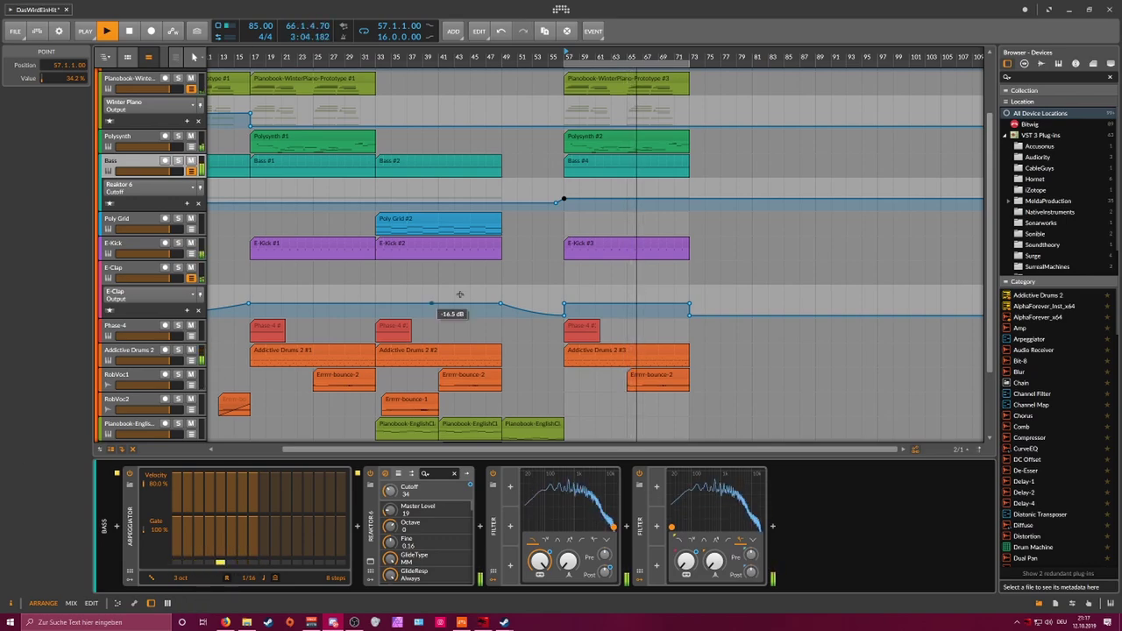
scroll(509, 285, down, 2)
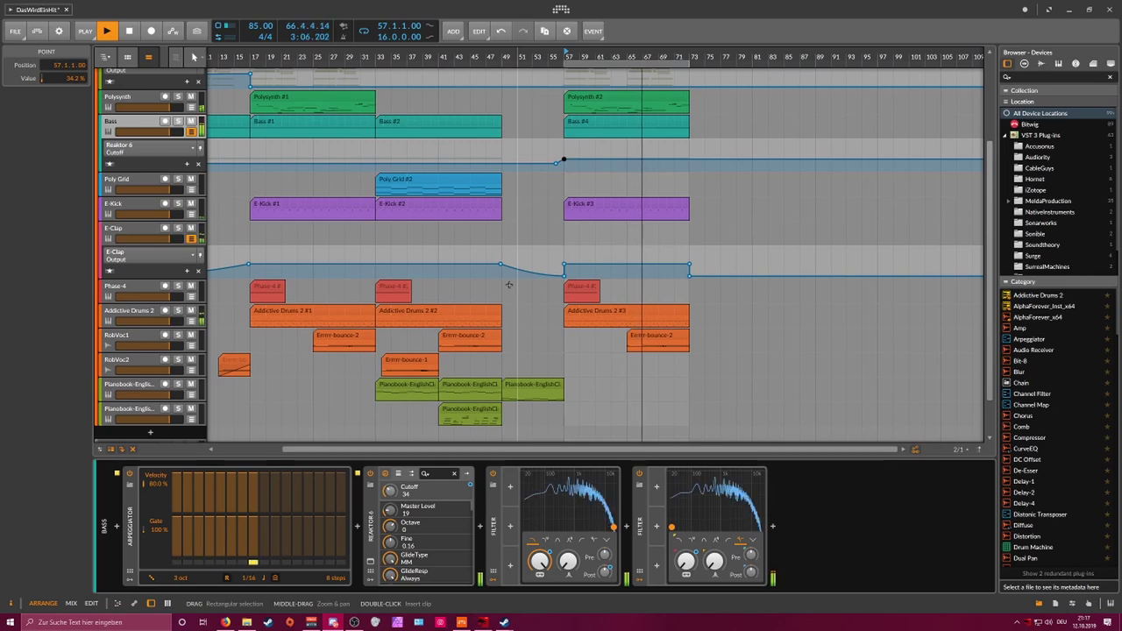
scroll(491, 271, up, 3)
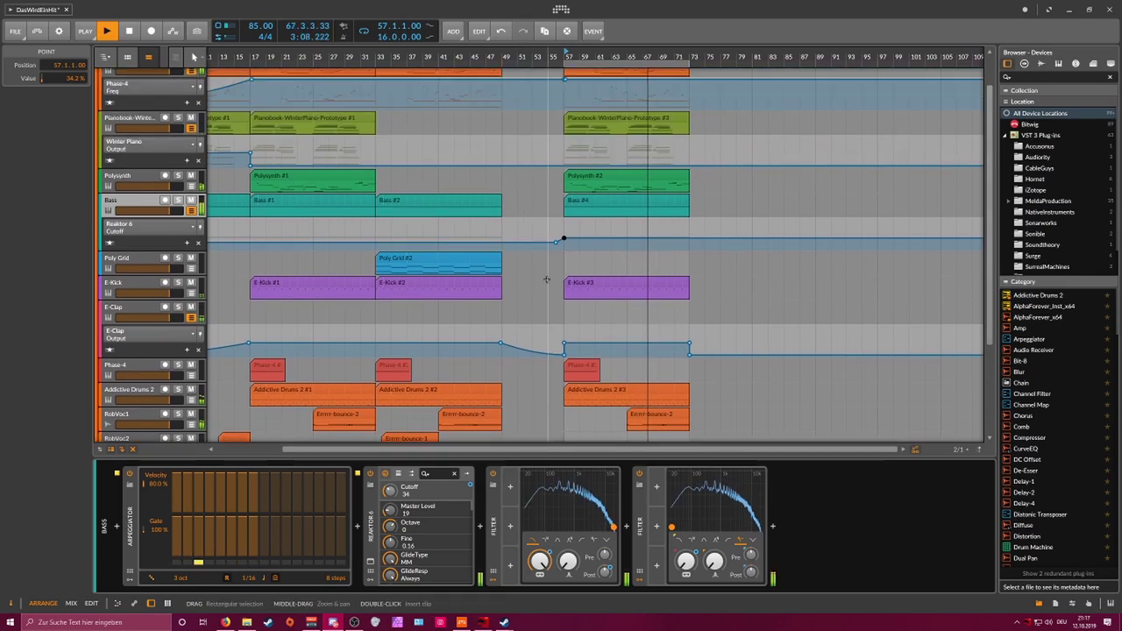
click(162, 191)
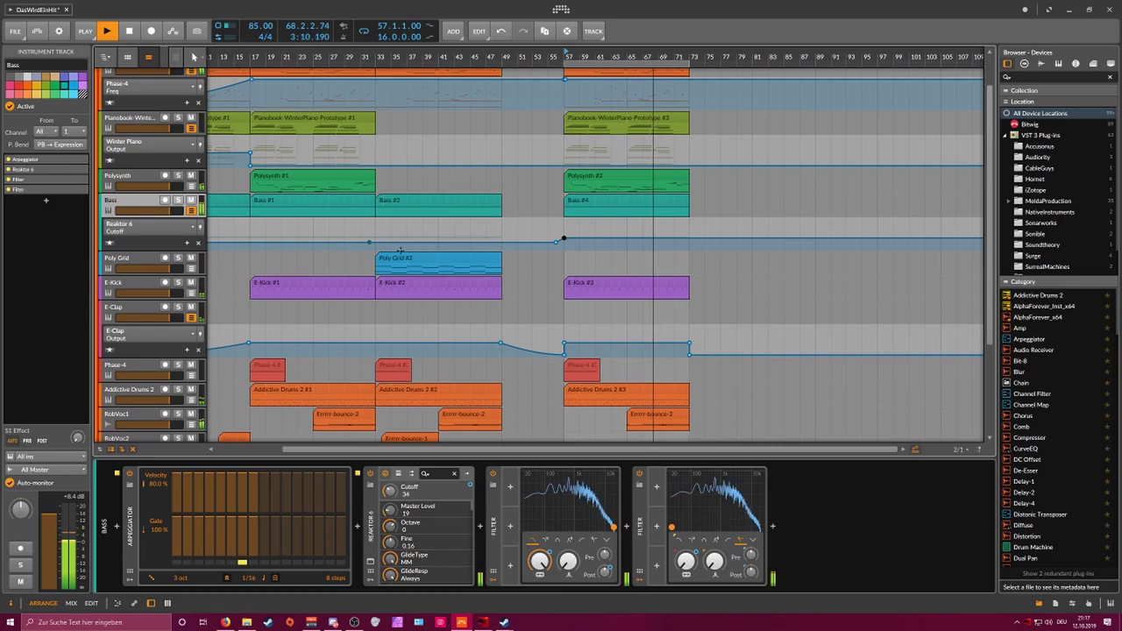
scroll(526, 314, down, 3)
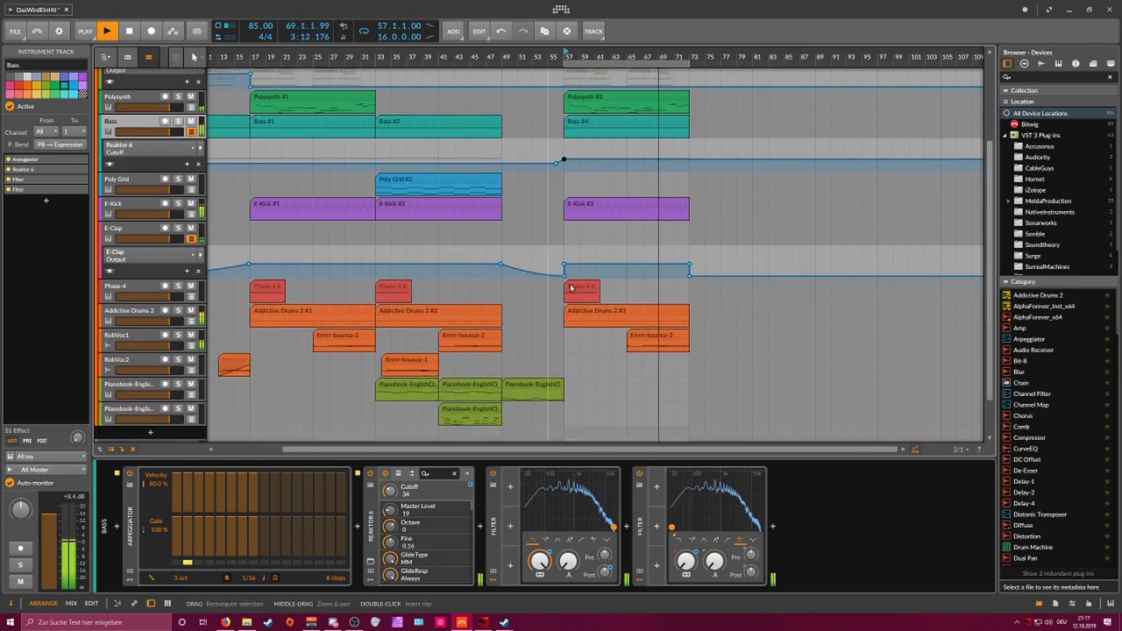
drag(609, 158, 689, 160)
scroll(689, 160, up, 3)
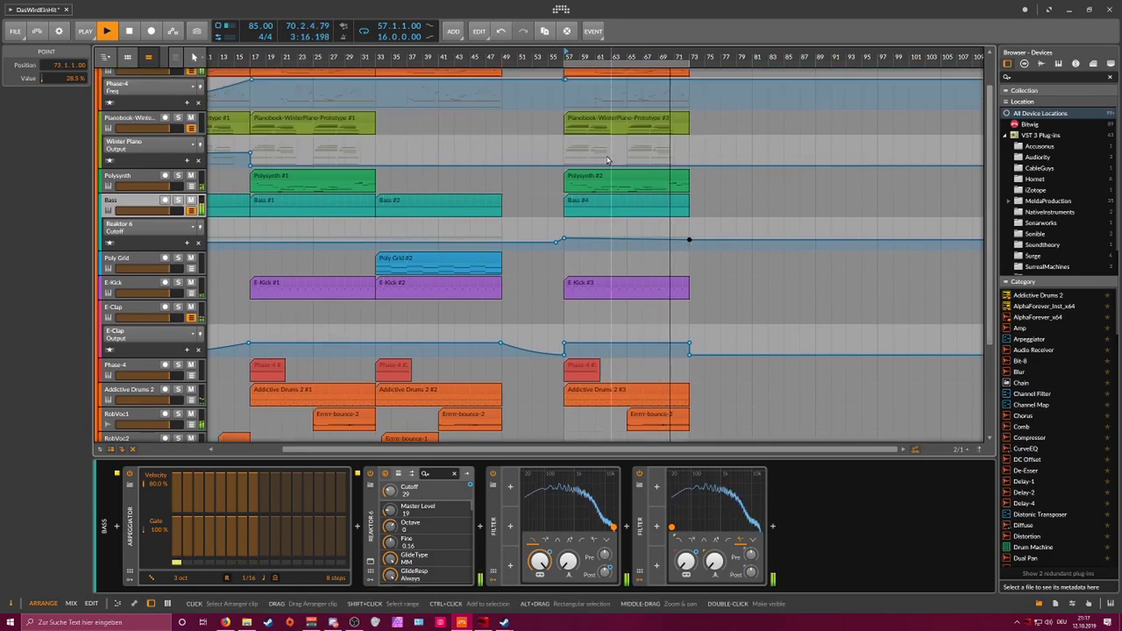
key(space)
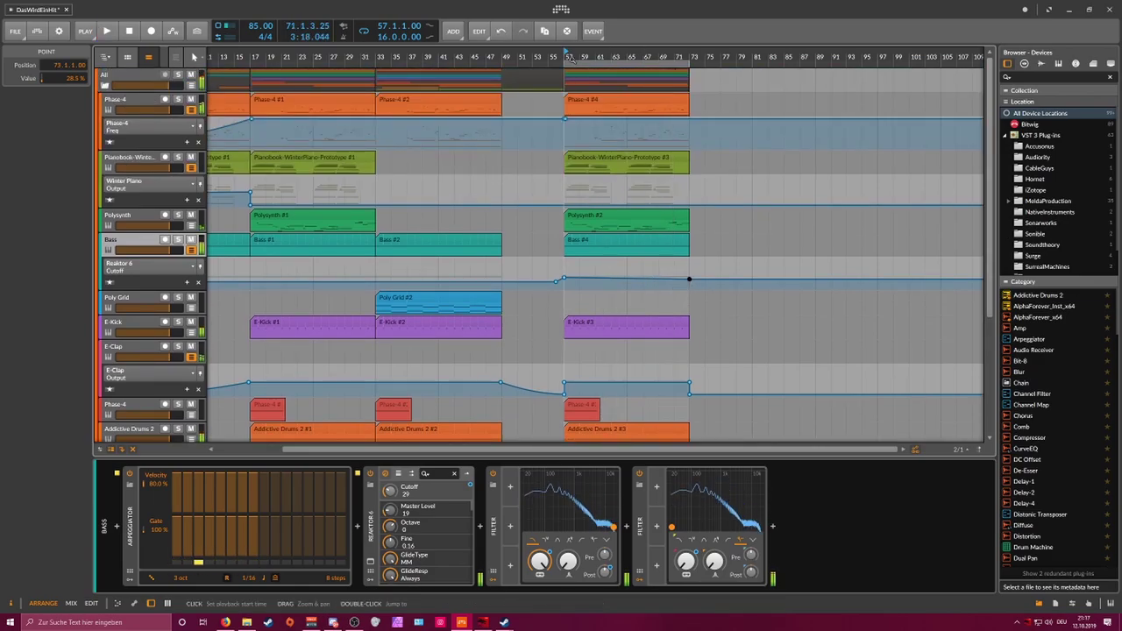
Step: Set the Noise amount of RC-20 Retro Color in the Polysynth track's FX chain to 42 %
scroll(573, 138, down, 4)
scroll(572, 138, down, 1)
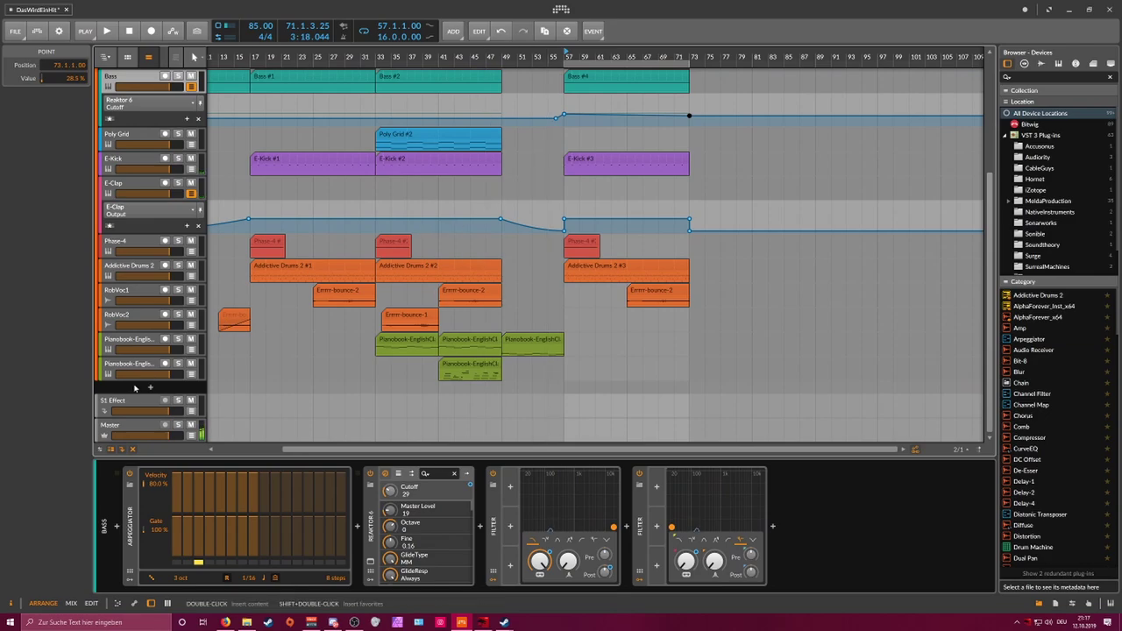
click(160, 389)
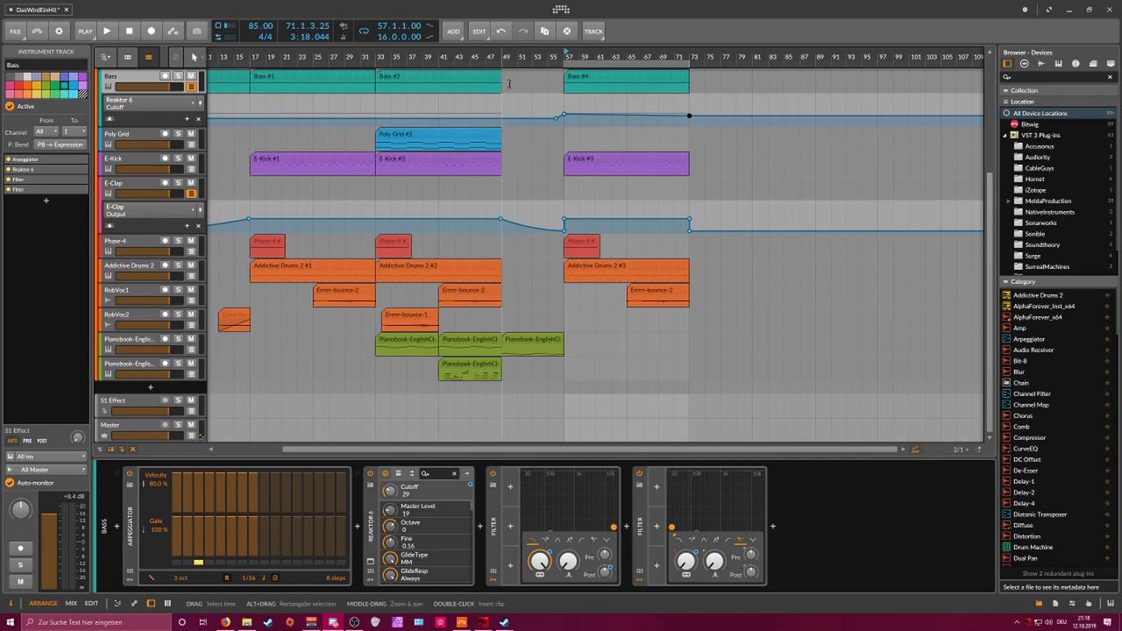
scroll(509, 105, up, 3)
click(138, 295)
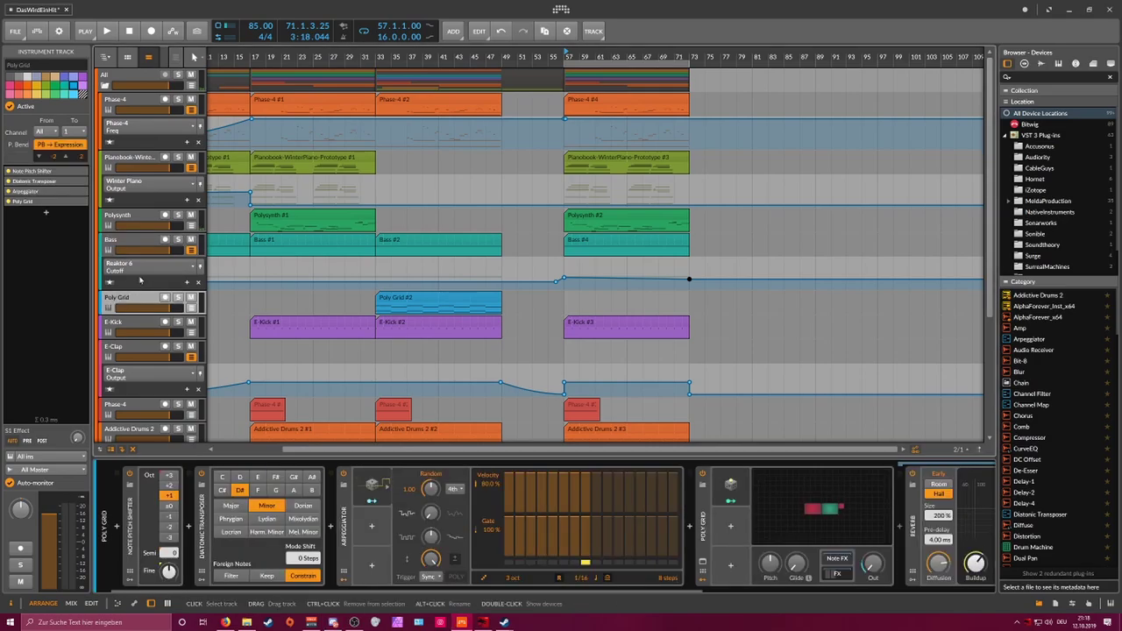
click(132, 219)
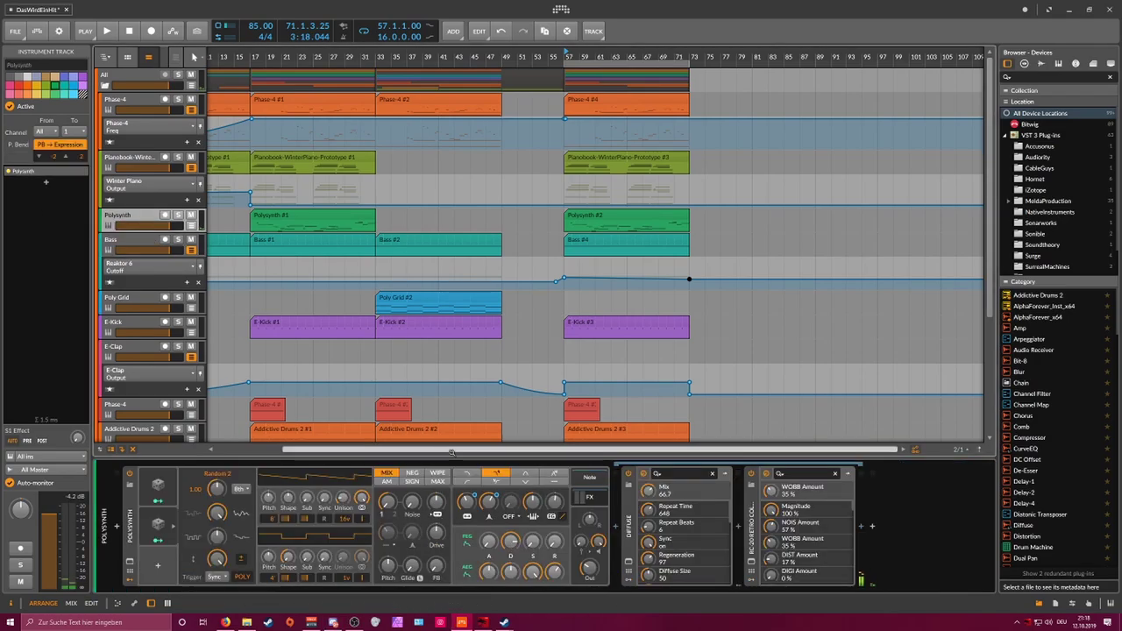
click(751, 558)
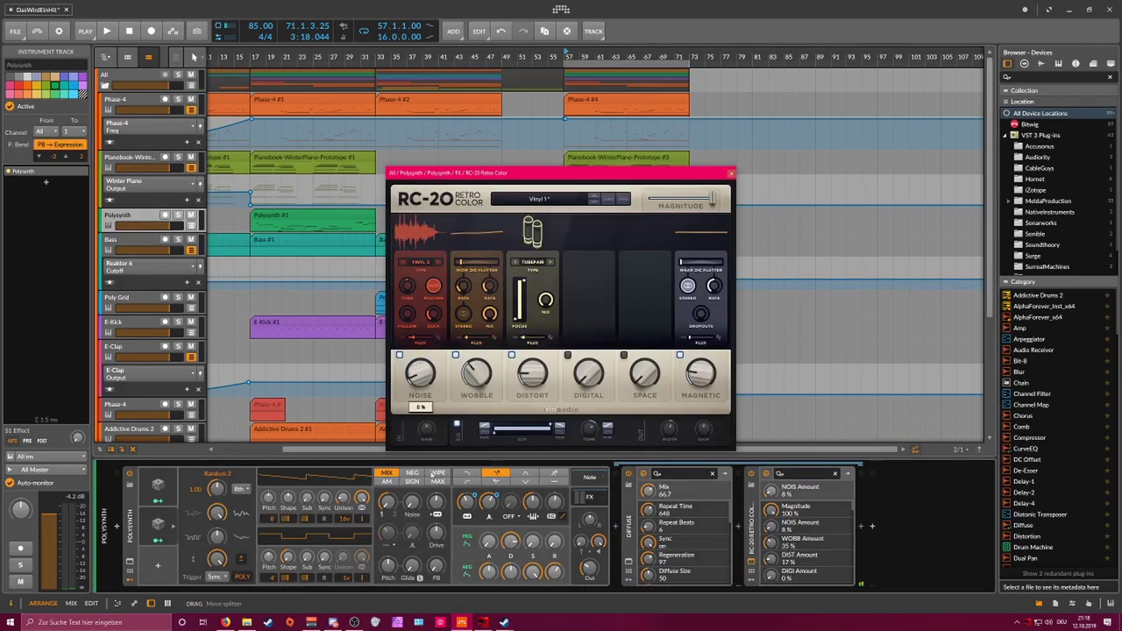
drag(431, 475, 433, 422)
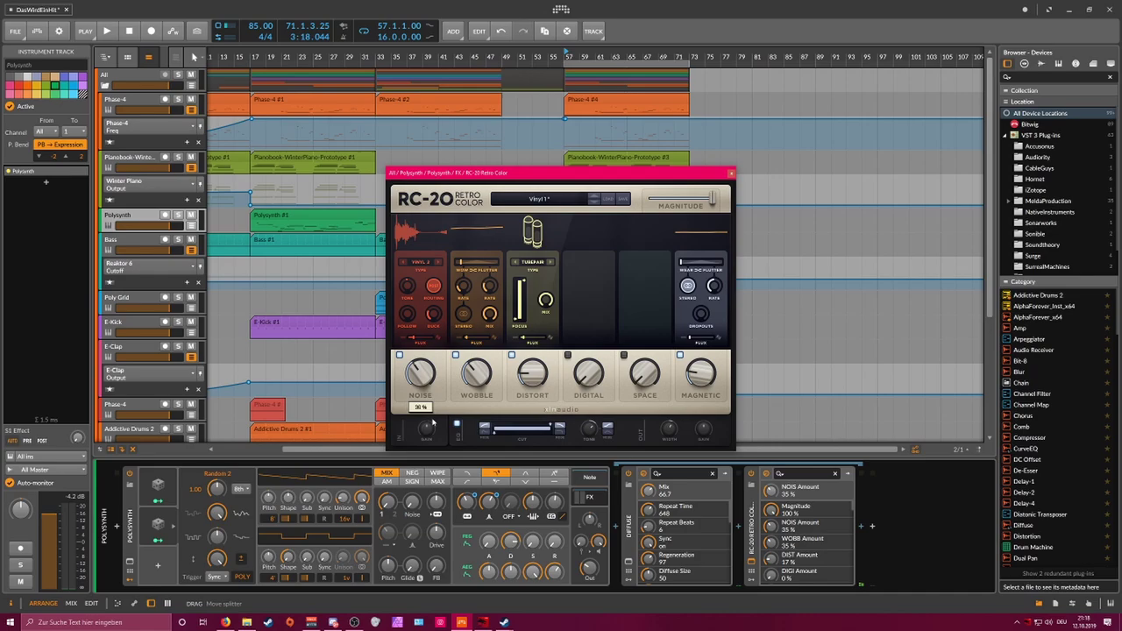
click(731, 173)
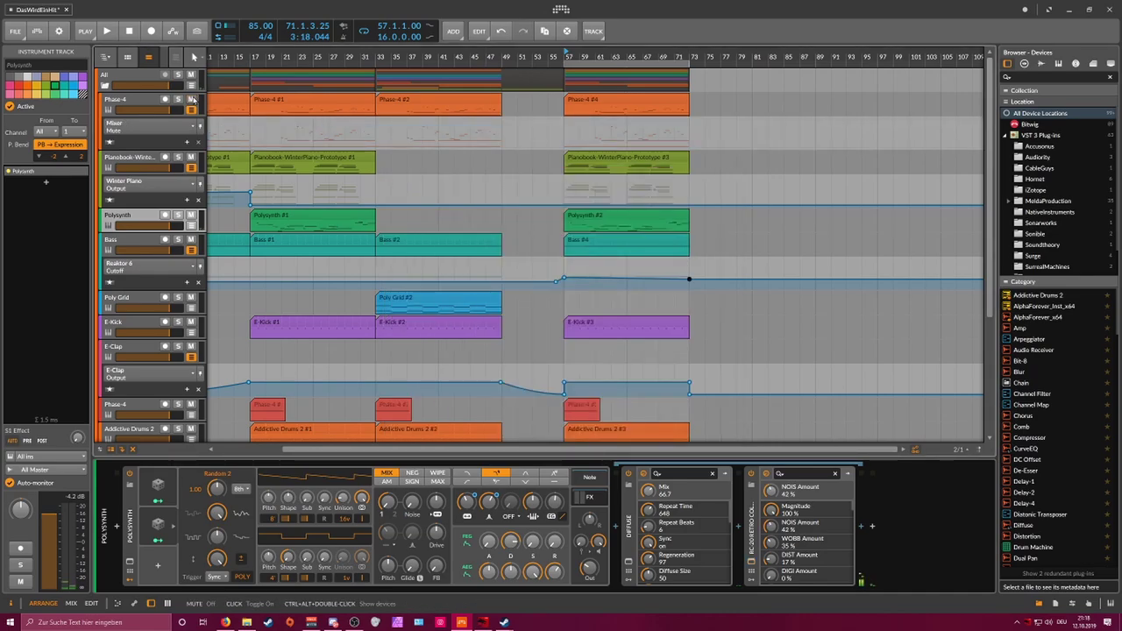
Step: Set the Noise Gain of the Tape Machine in the orange Phase-4 track's FX chain to 0 %
click(154, 106)
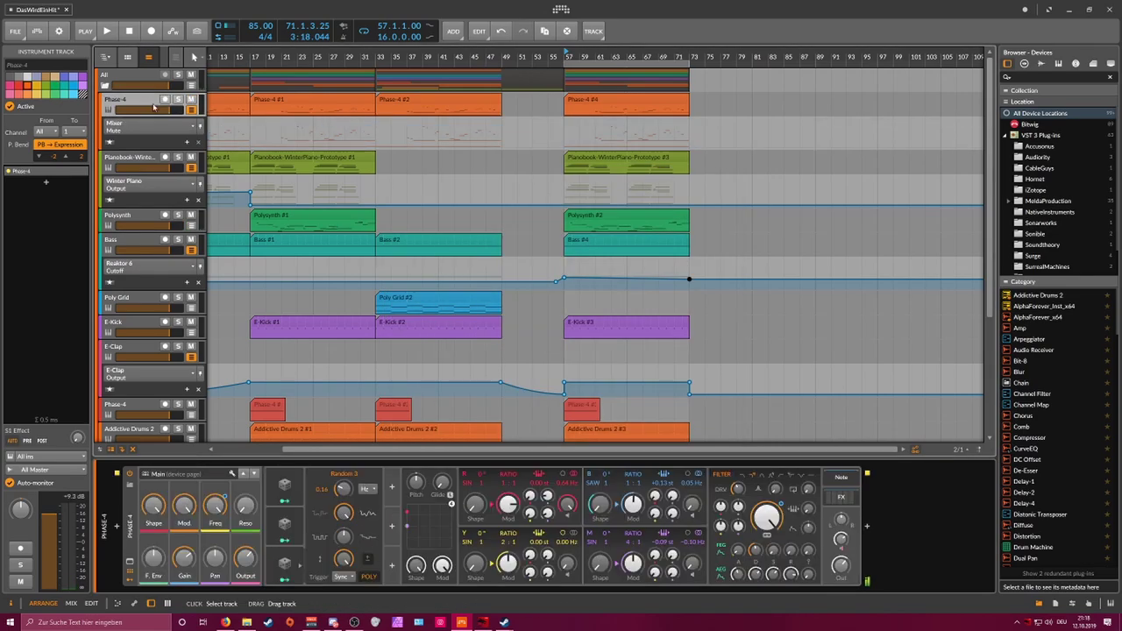
click(841, 498)
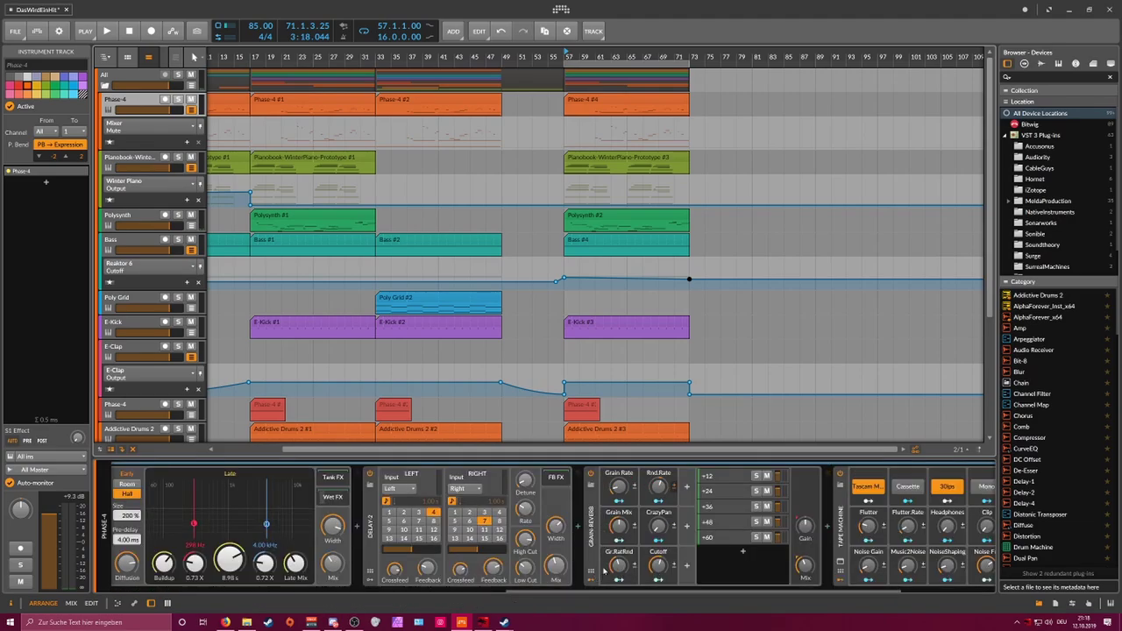
scroll(824, 592, down, 2)
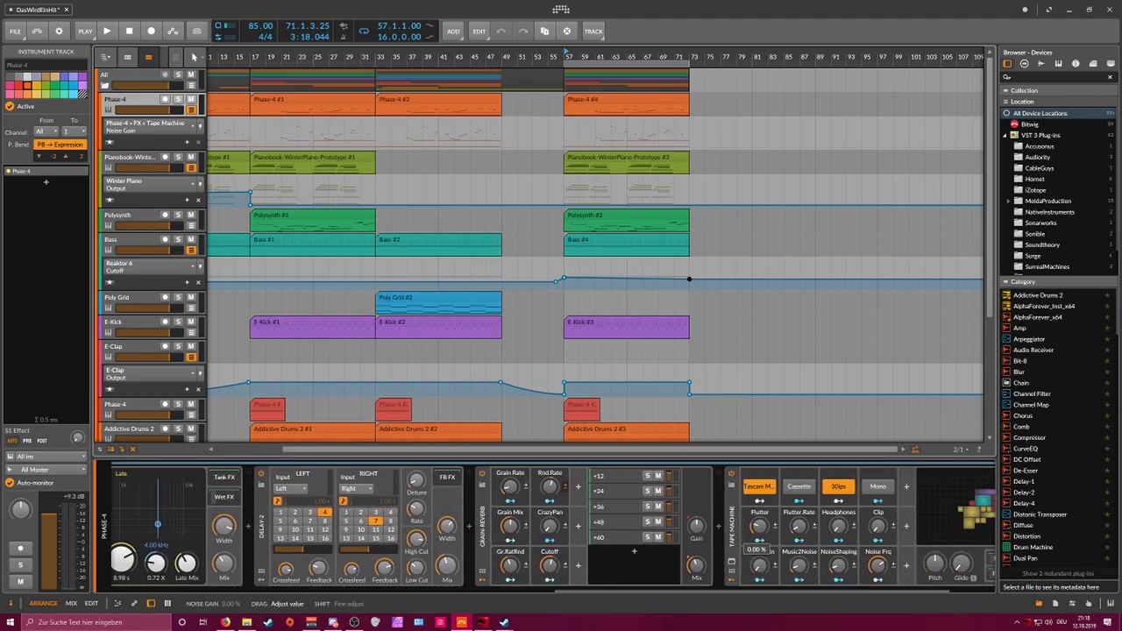
scroll(706, 581, up, 10)
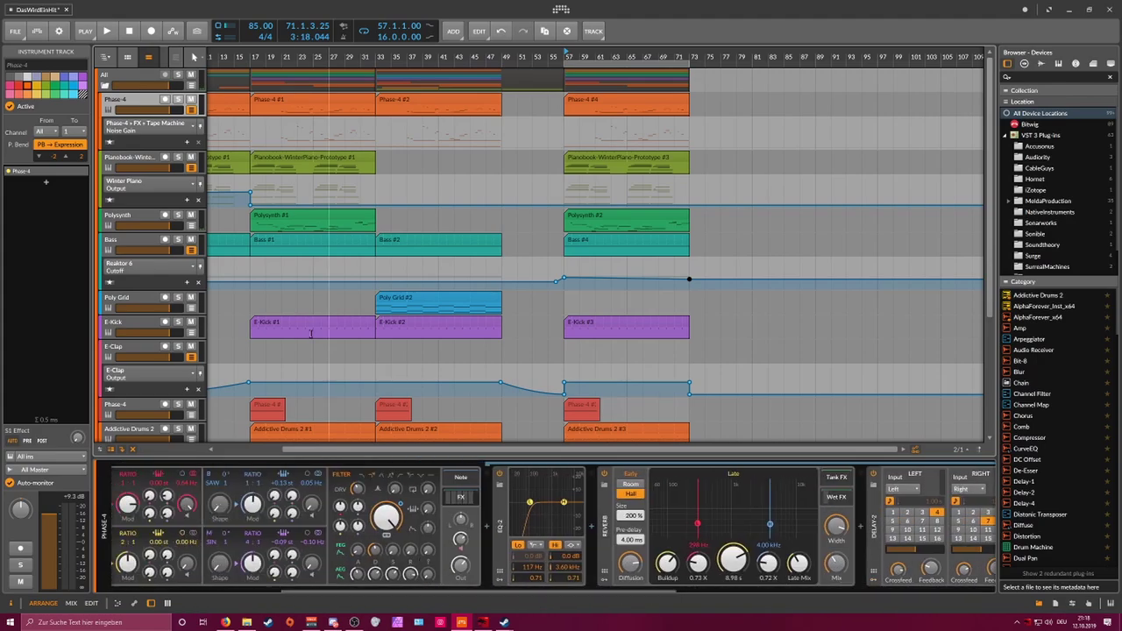
scroll(146, 269, down, 3)
scroll(147, 270, up, 3)
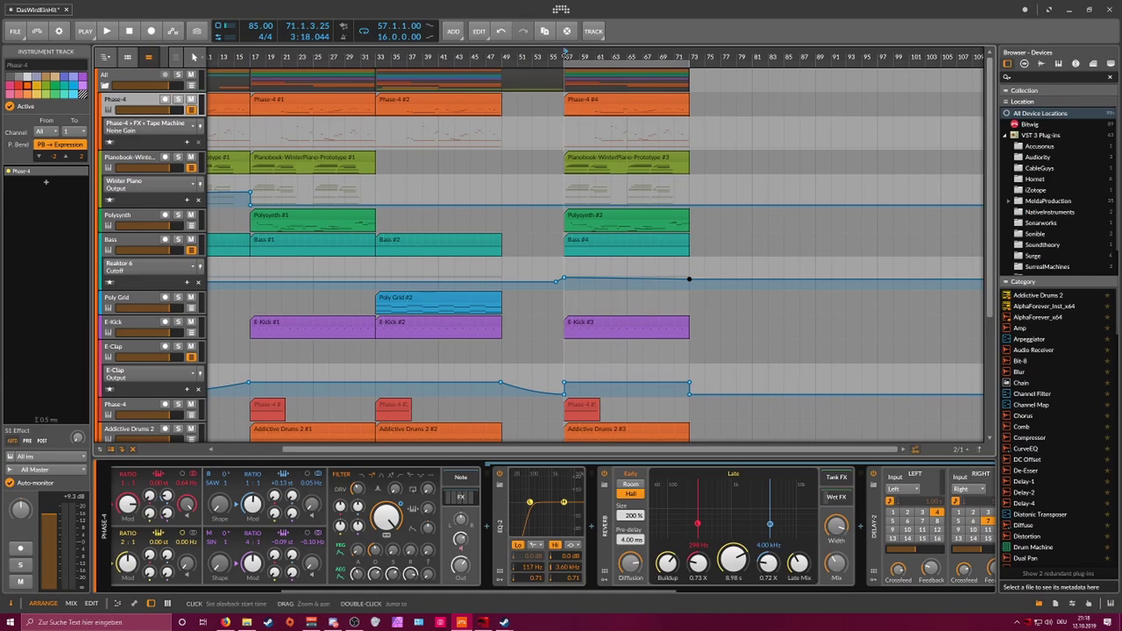
Step: Play the section from bar 57 and inspect the Polysynth track's devices during playback
key(space)
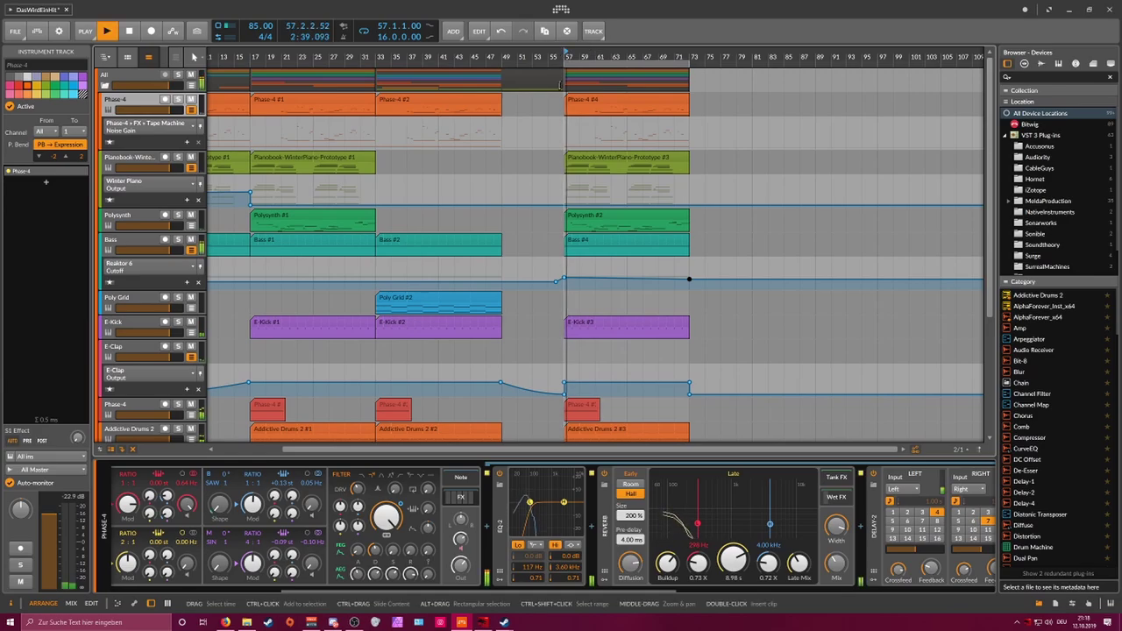
scroll(568, 184, down, 2)
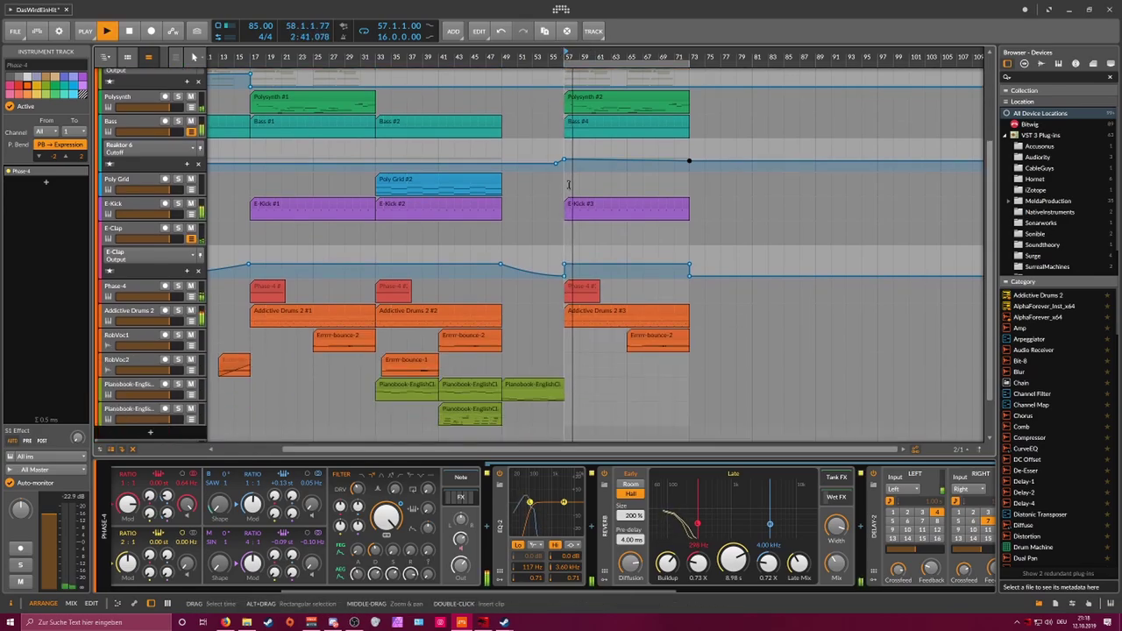
scroll(568, 184, up, 1)
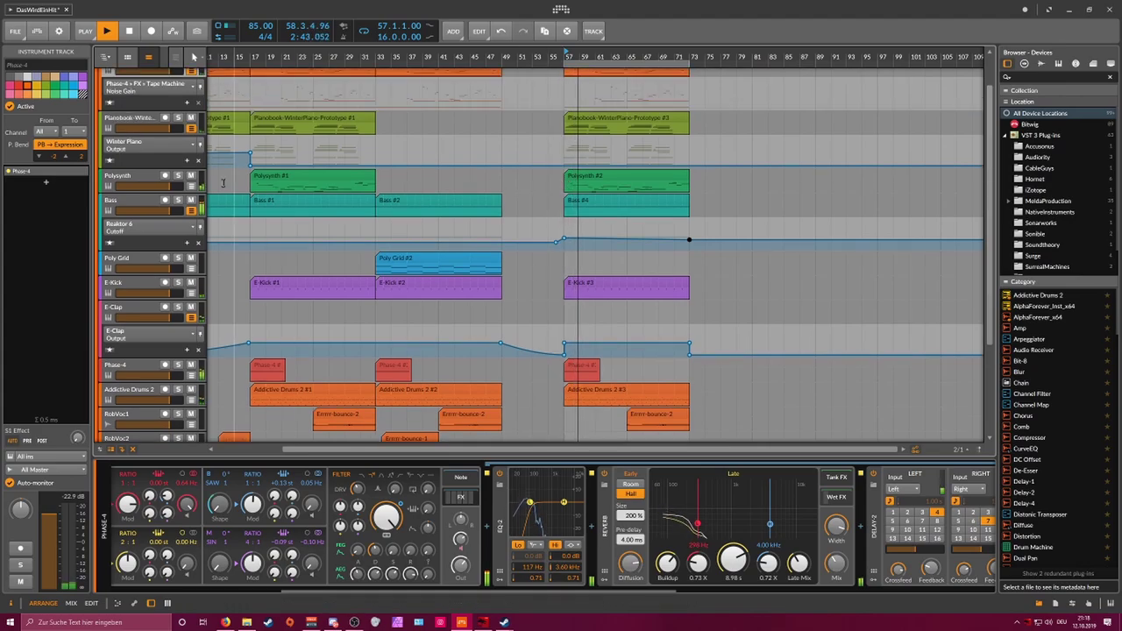
click(153, 181)
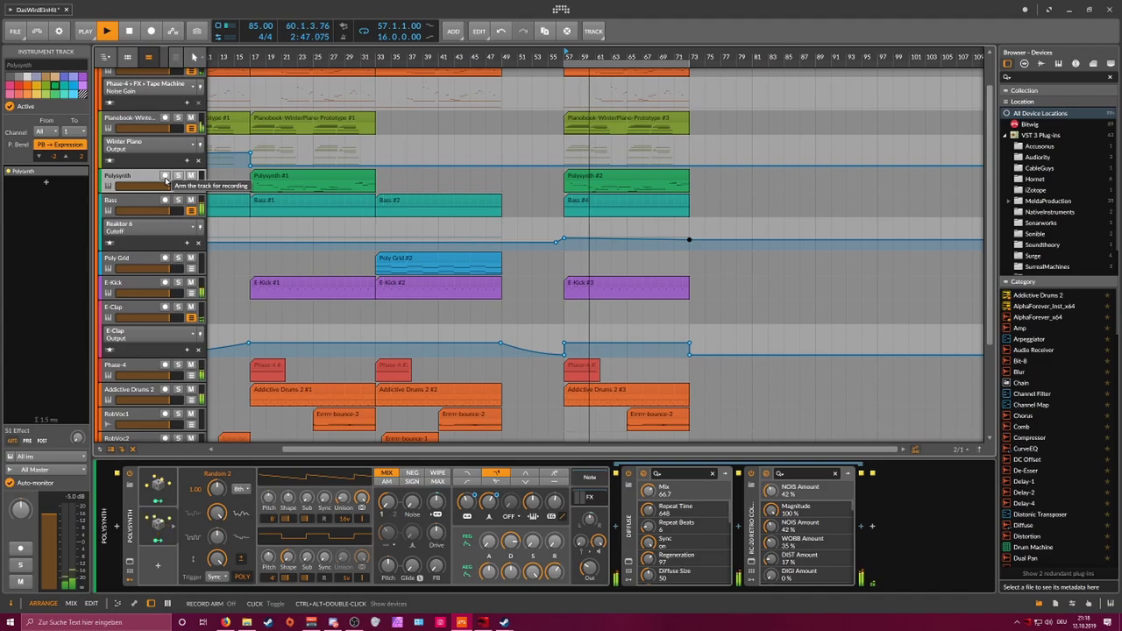
Step: Try out the Muted Trumpet preset on a new record-armed instrument track and delete that track
scroll(166, 181, down, 3)
double_click(153, 391)
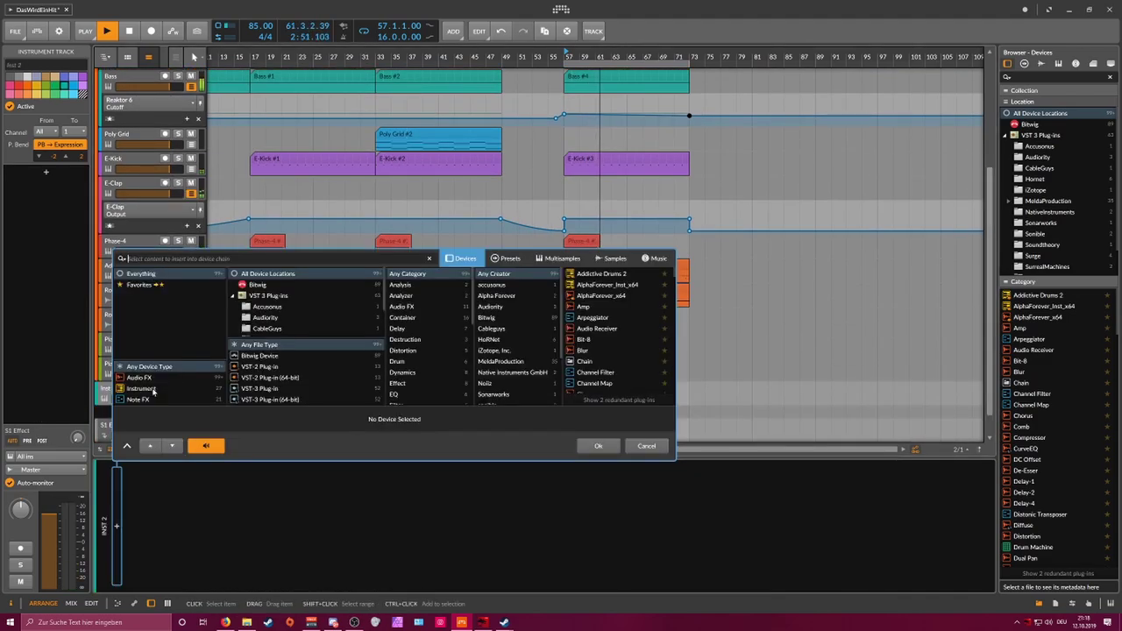
text(trum)
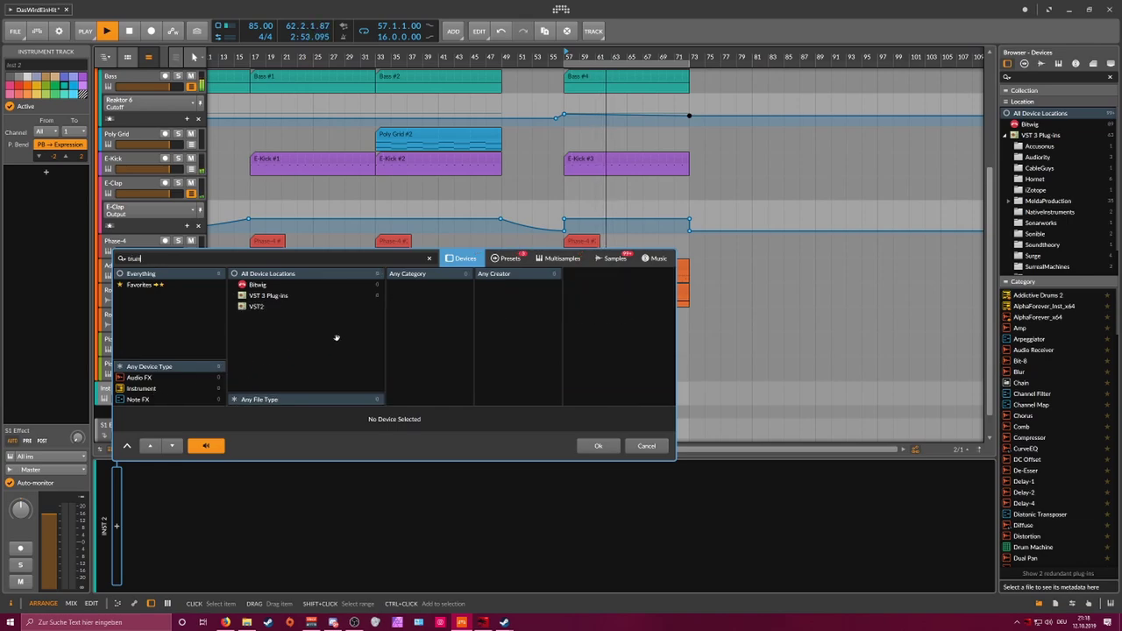
click(507, 259)
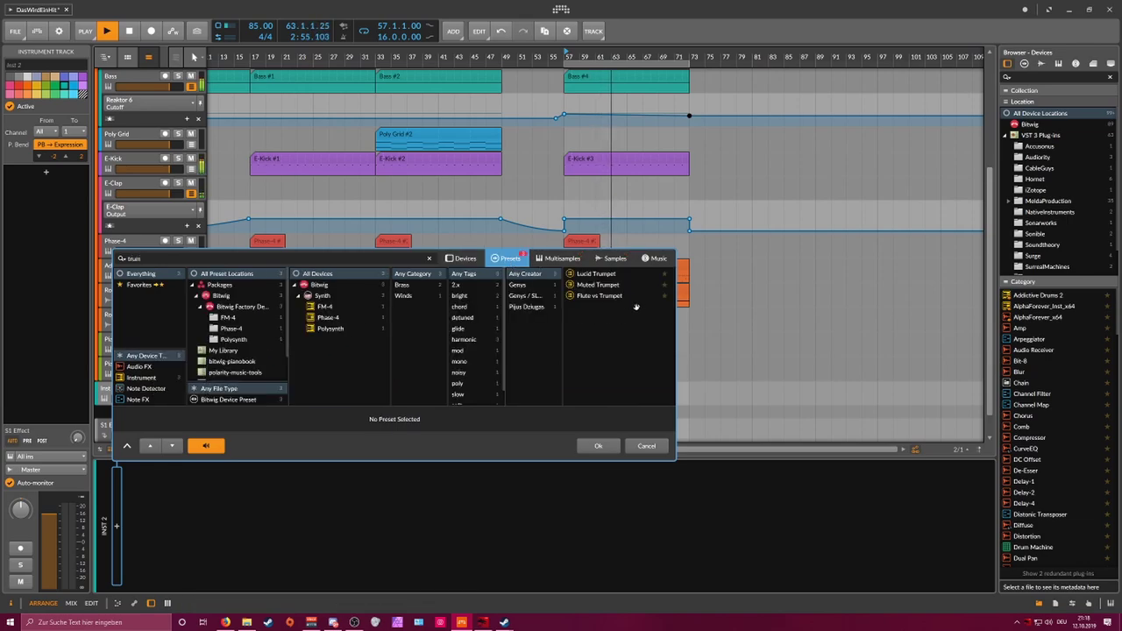
click(598, 286)
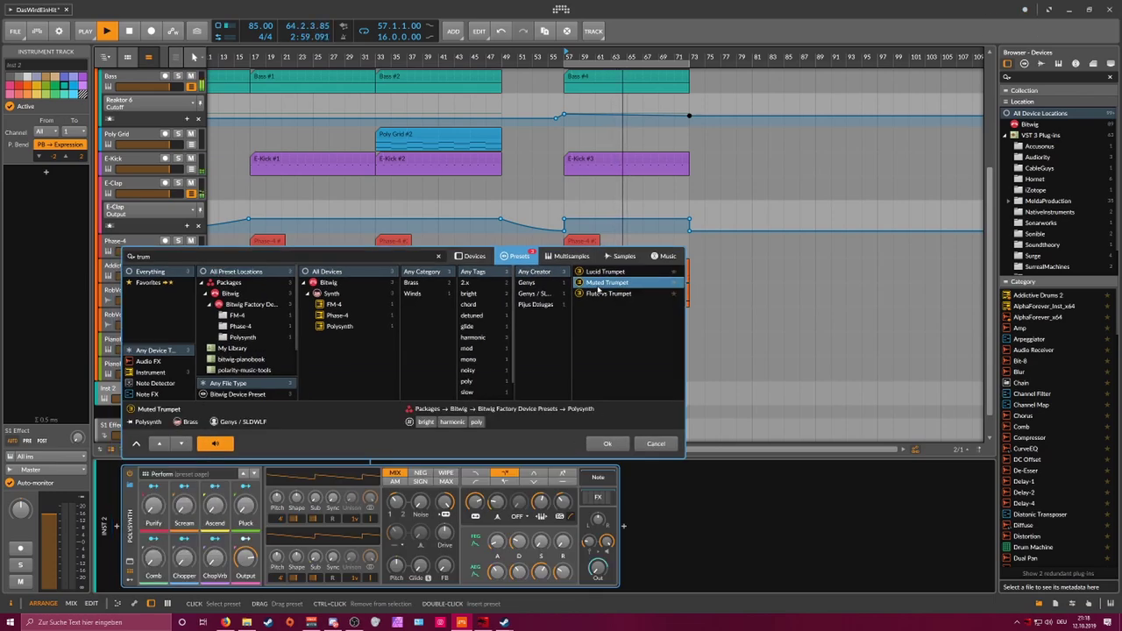
click(608, 444)
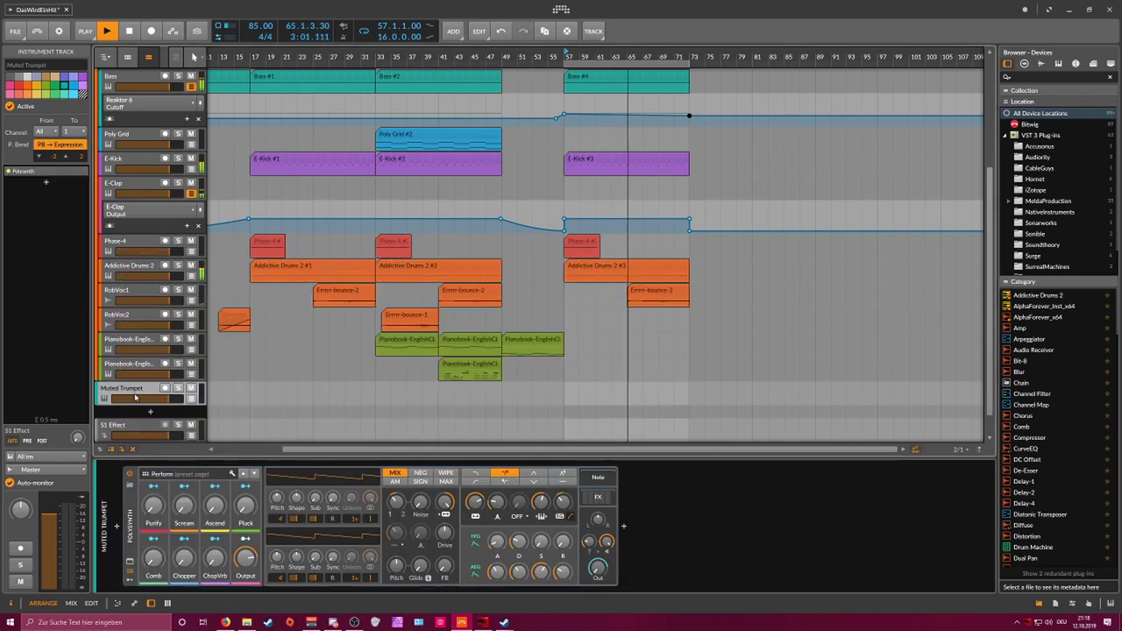
click(163, 389)
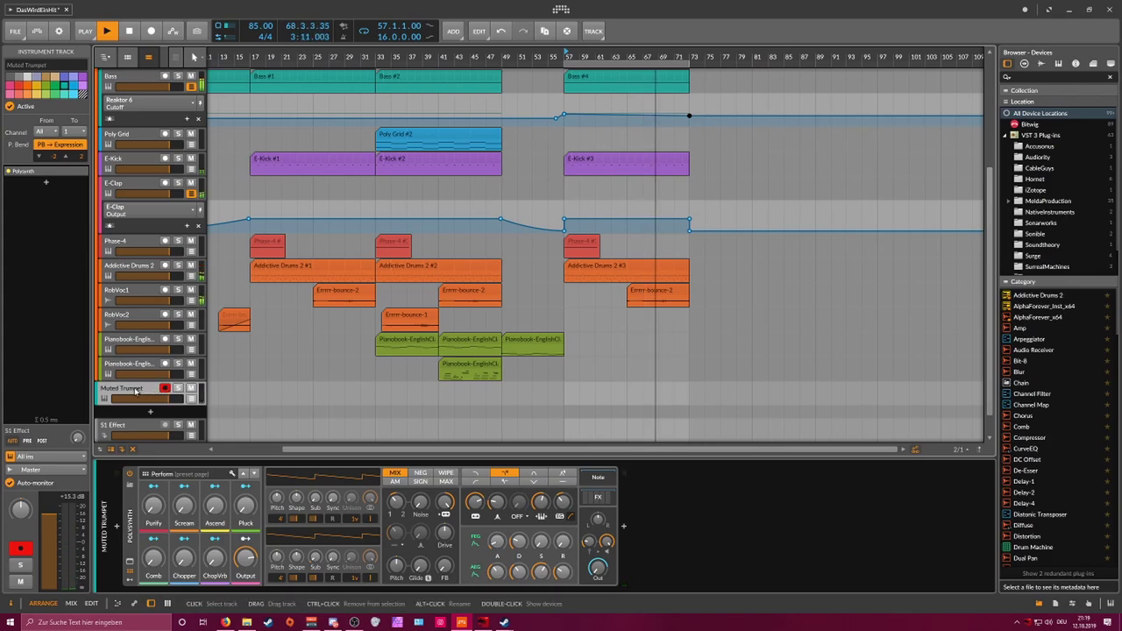
key(Delete)
Step: Add an instrument track with a default Polysynth, place it directly below RobVoc2 and arm it for recording
click(153, 391)
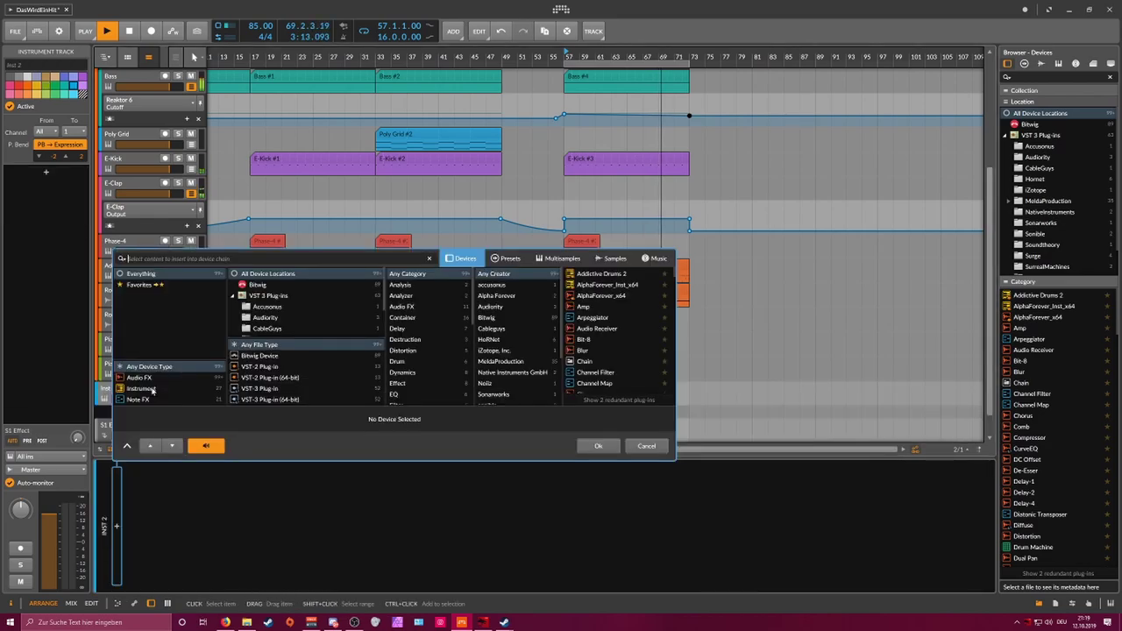
text(poly)
key(Down)
key(Down)
key(Return)
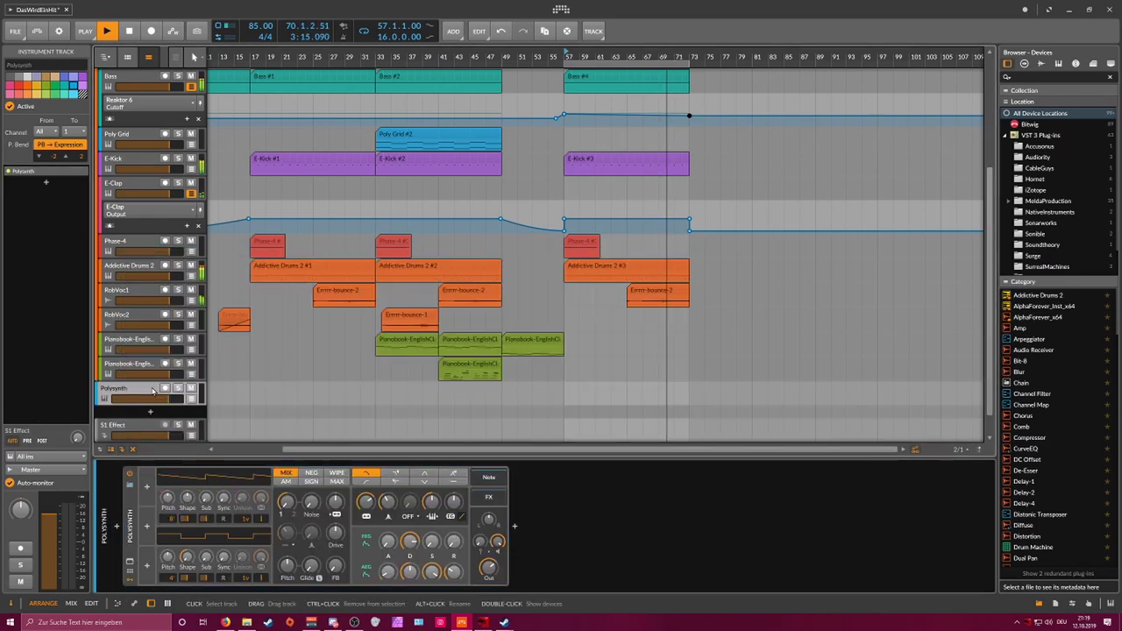
drag(153, 391, 160, 336)
click(164, 340)
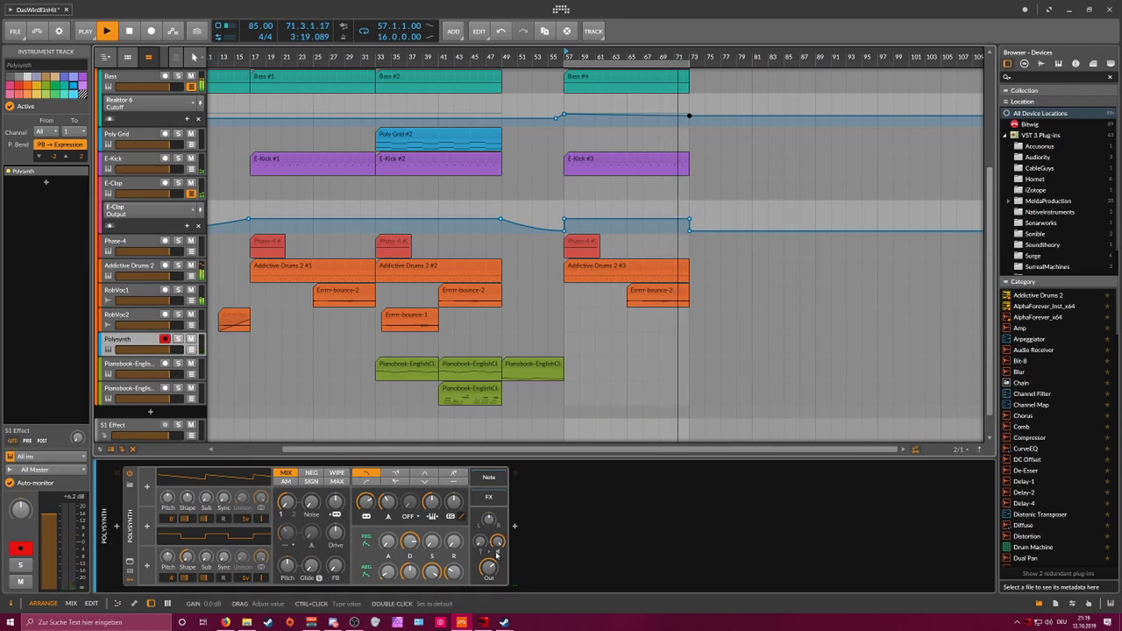
Step: Shape the new Polysynth's oscillator 1 unison and sub level, raise Drive, and set the filter FM to about 11.90
mouse_move(261, 498)
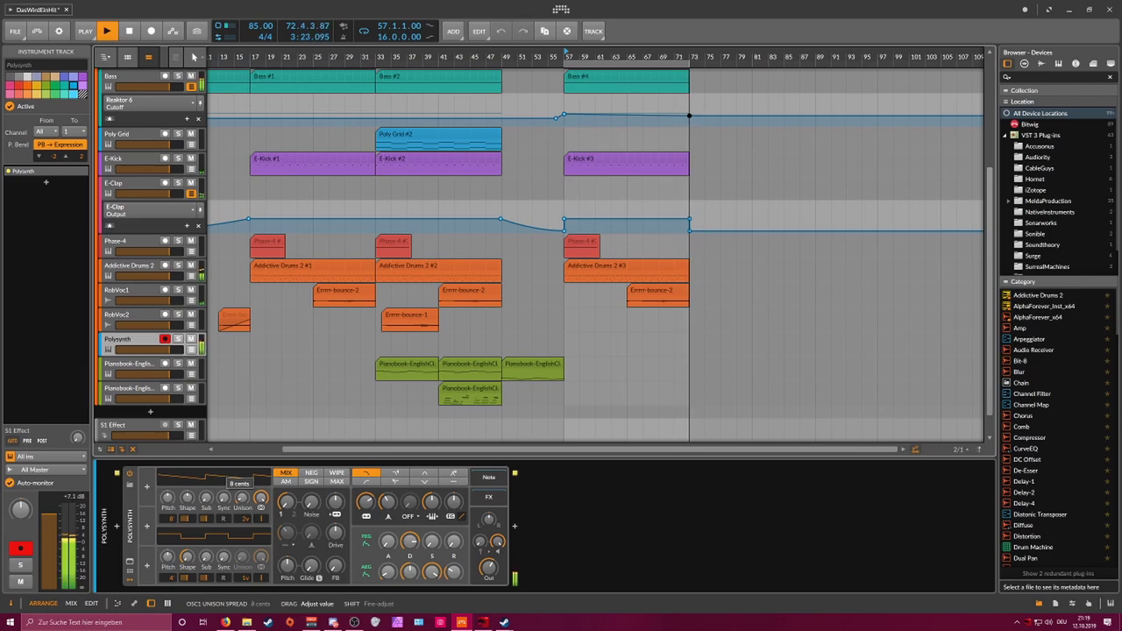
mouse_move(488, 565)
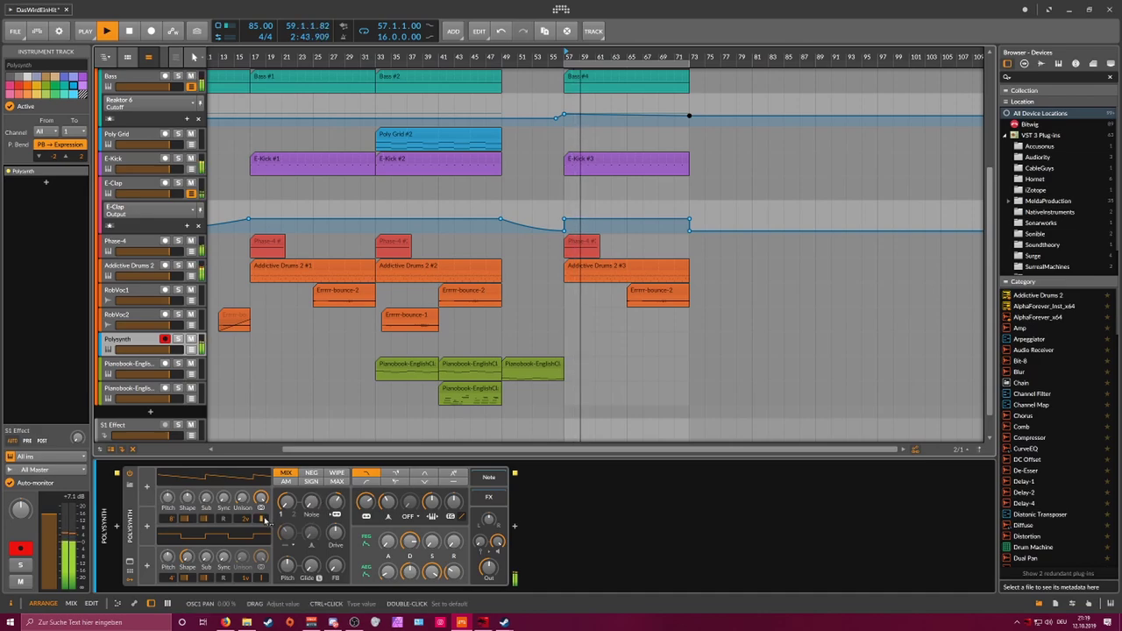
drag(337, 540, 337, 515)
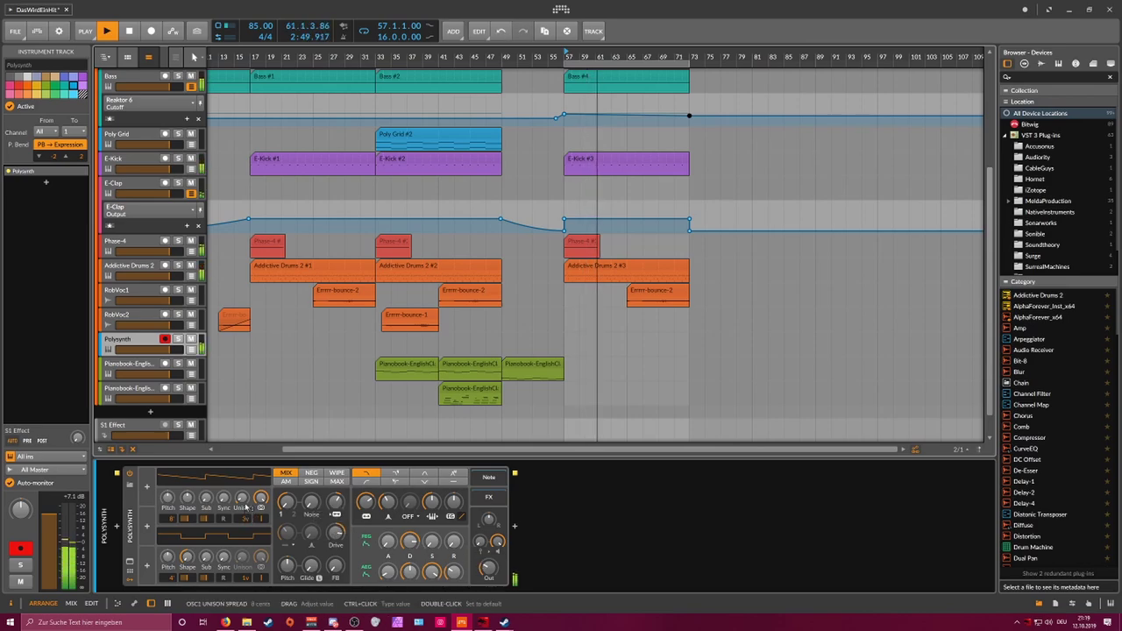
drag(246, 521, 206, 491)
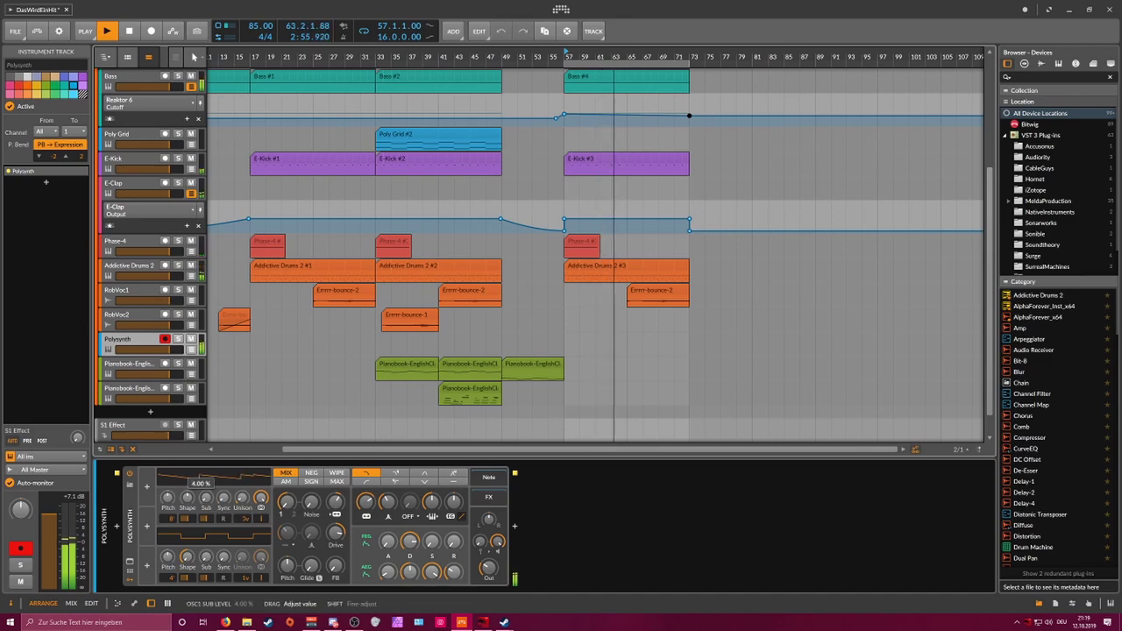
drag(336, 502, 335, 498)
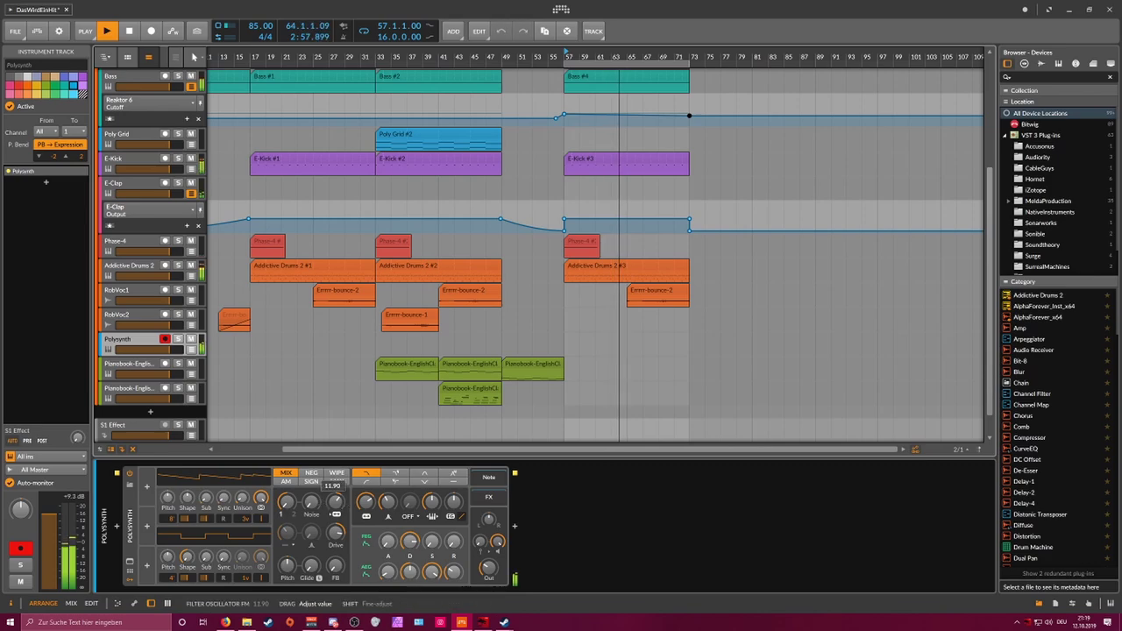
Step: Switch the new Polysynth to its second filter mode with a longer filter envelope attack, and set oscillator 2 to the 16' octave
drag(367, 503, 453, 494)
click(395, 474)
drag(388, 543, 388, 530)
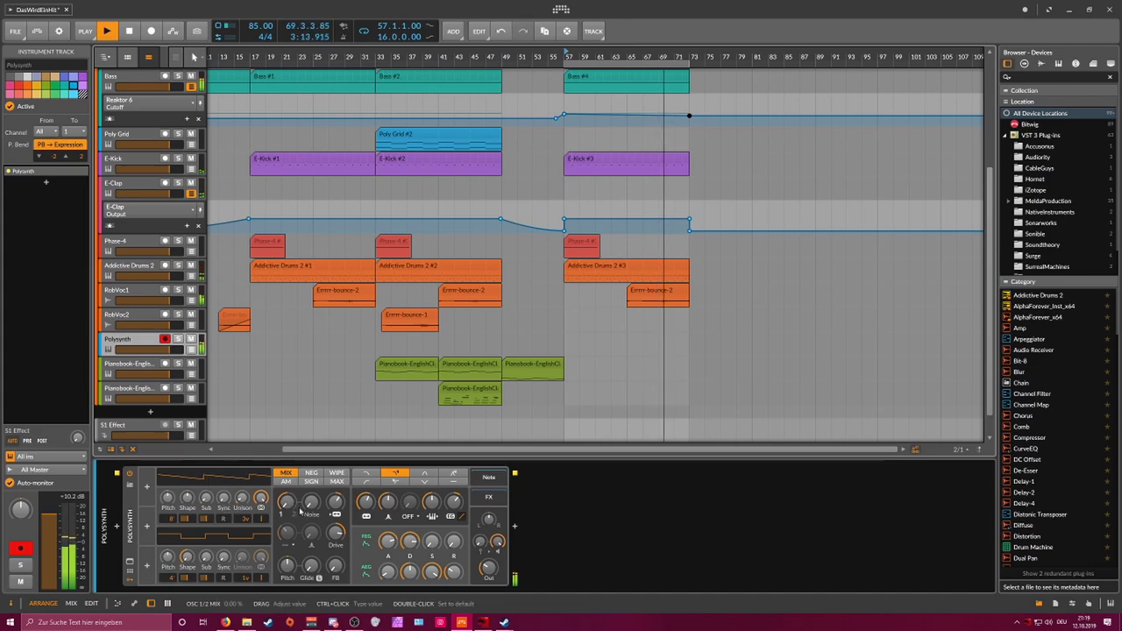
drag(172, 578, 172, 600)
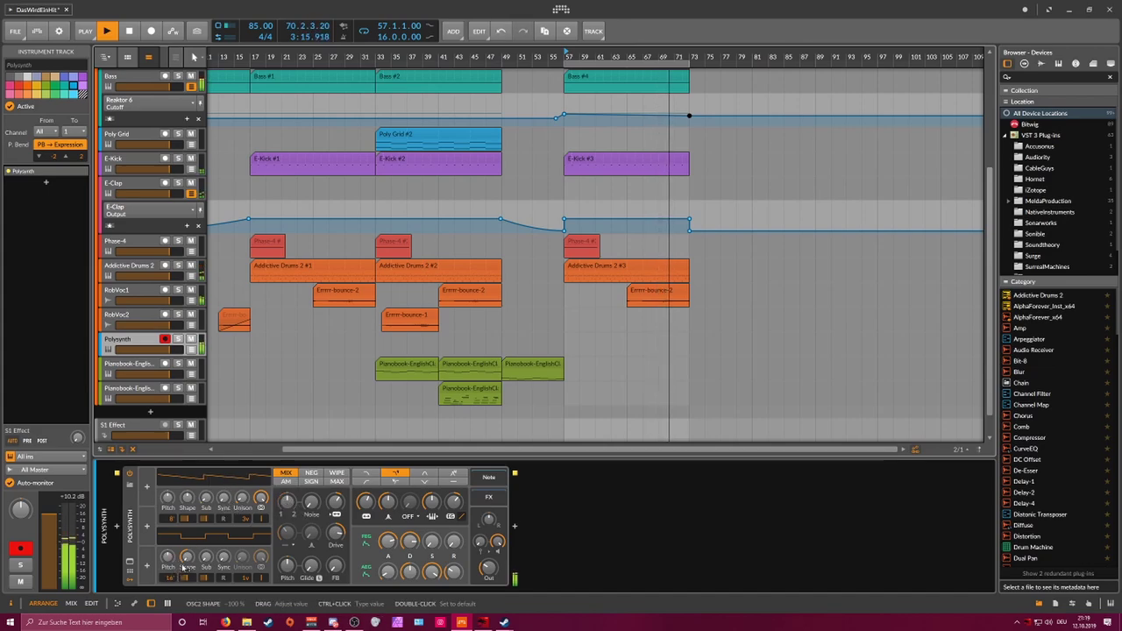
drag(296, 511, 281, 508)
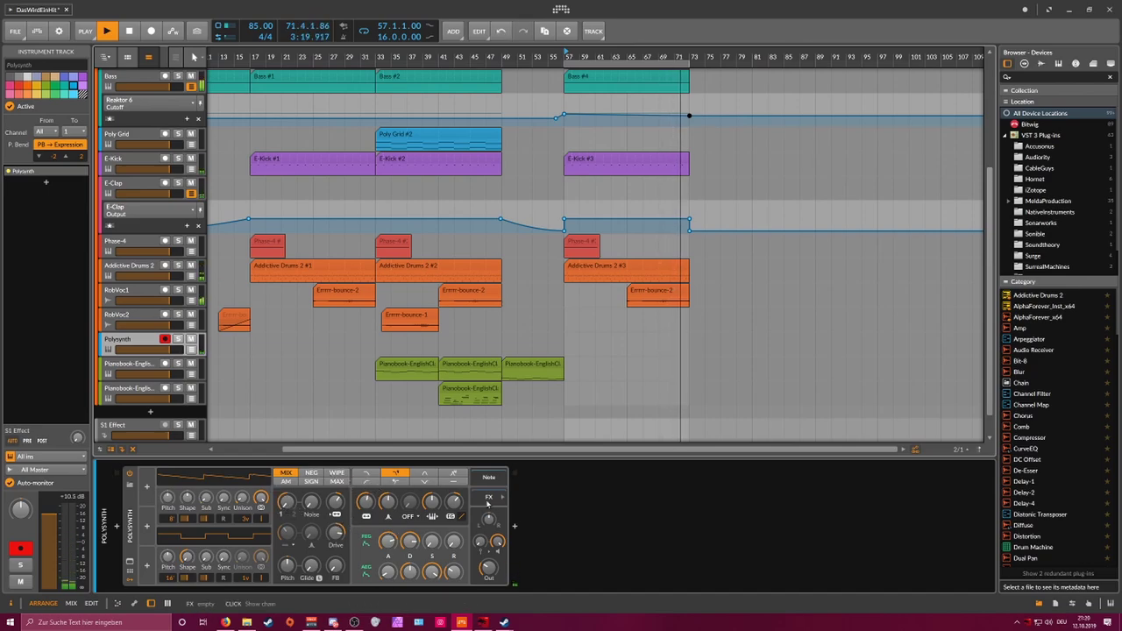
Step: Insert Bitwig's Reverb after the new Polysynth and adjust its Mix
click(514, 529)
text(reve)
key(Down)
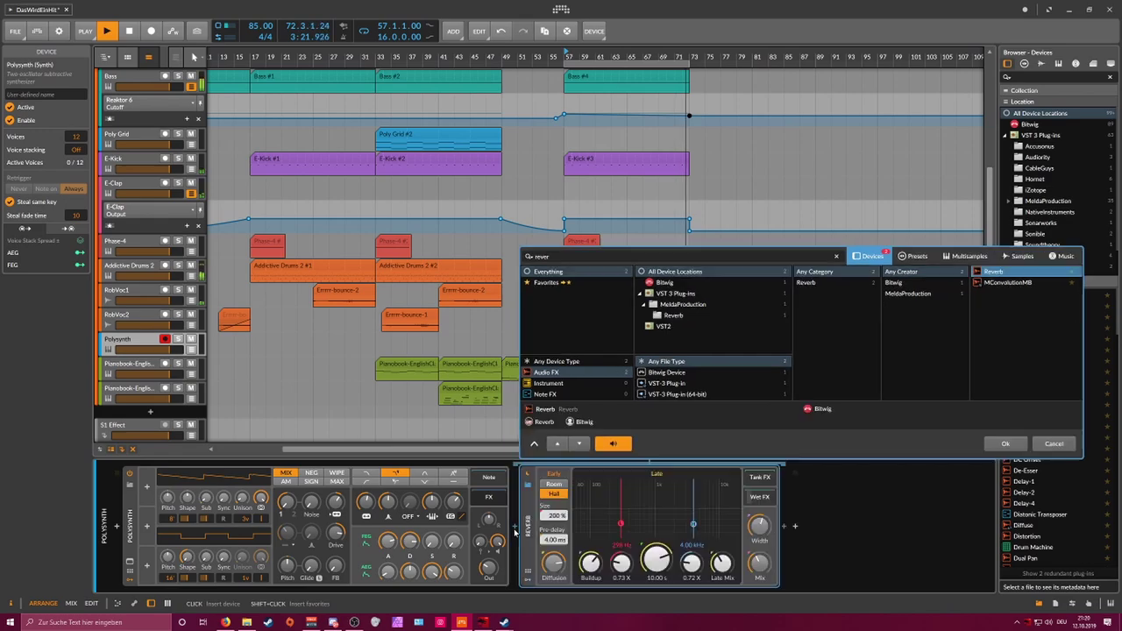
key(Return)
drag(759, 566, 759, 567)
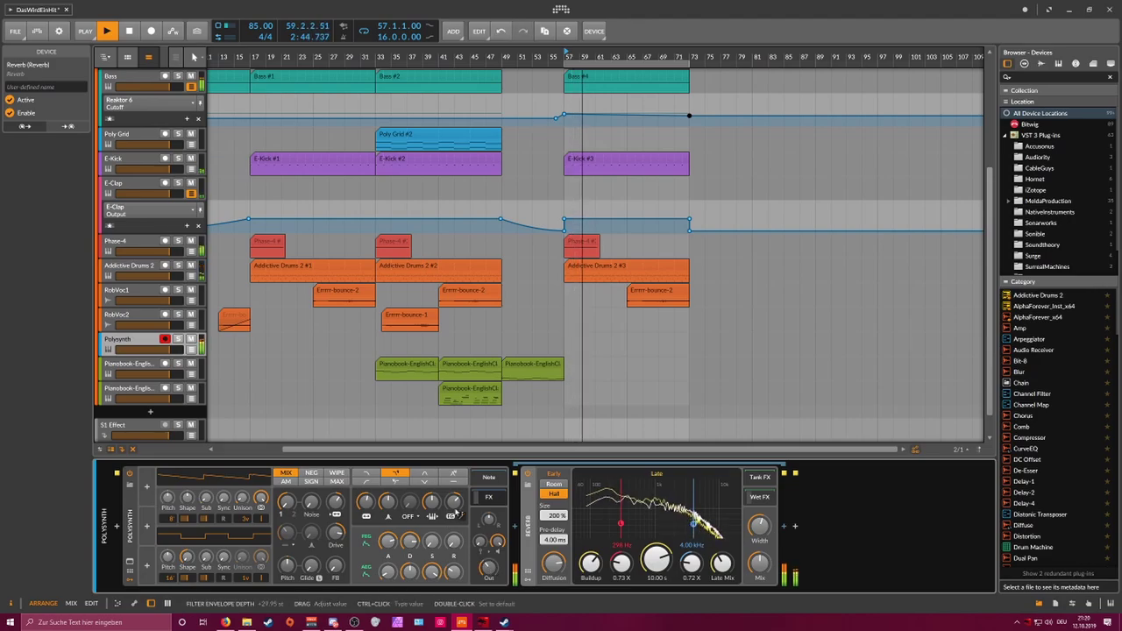
Step: Readjust the Polysynth's filter envelope and frequency, and shorten the reverb's decay time to 4.37 s
click(130, 526)
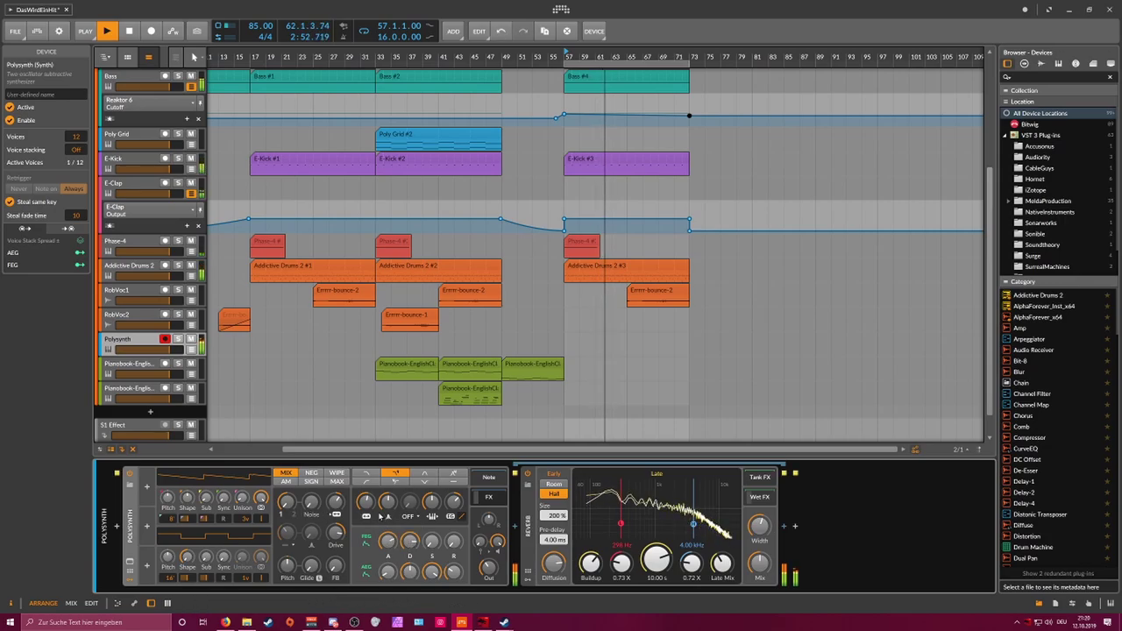
mouse_move(388, 542)
mouse_down()
mouse_move(387, 522)
mouse_move(387, 552)
mouse_move(409, 548)
mouse_up()
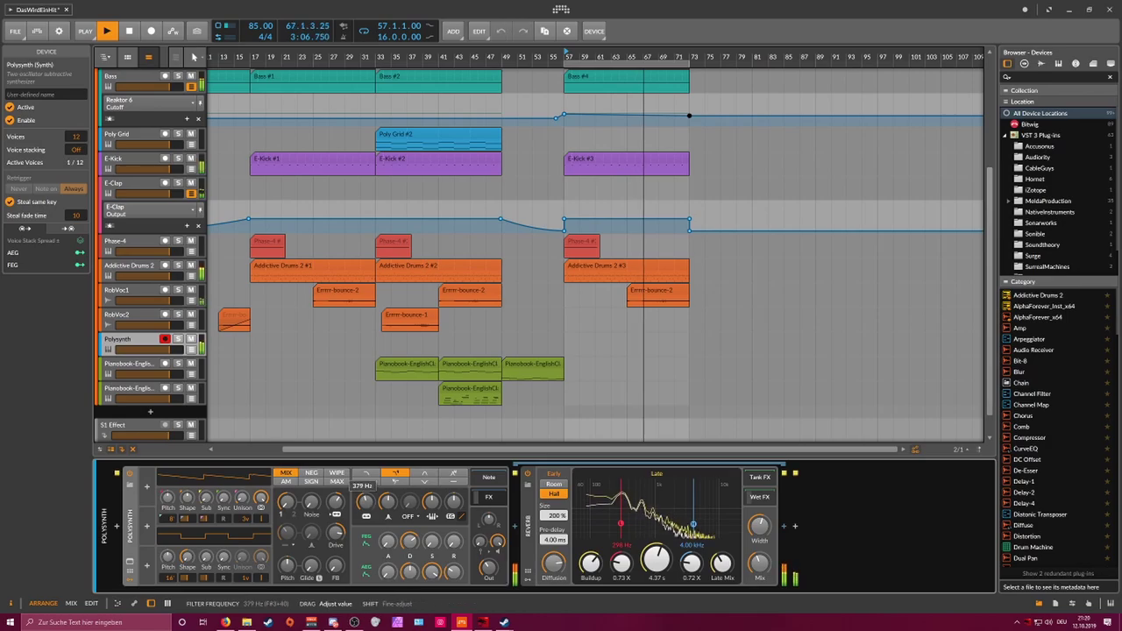
drag(365, 500, 369, 509)
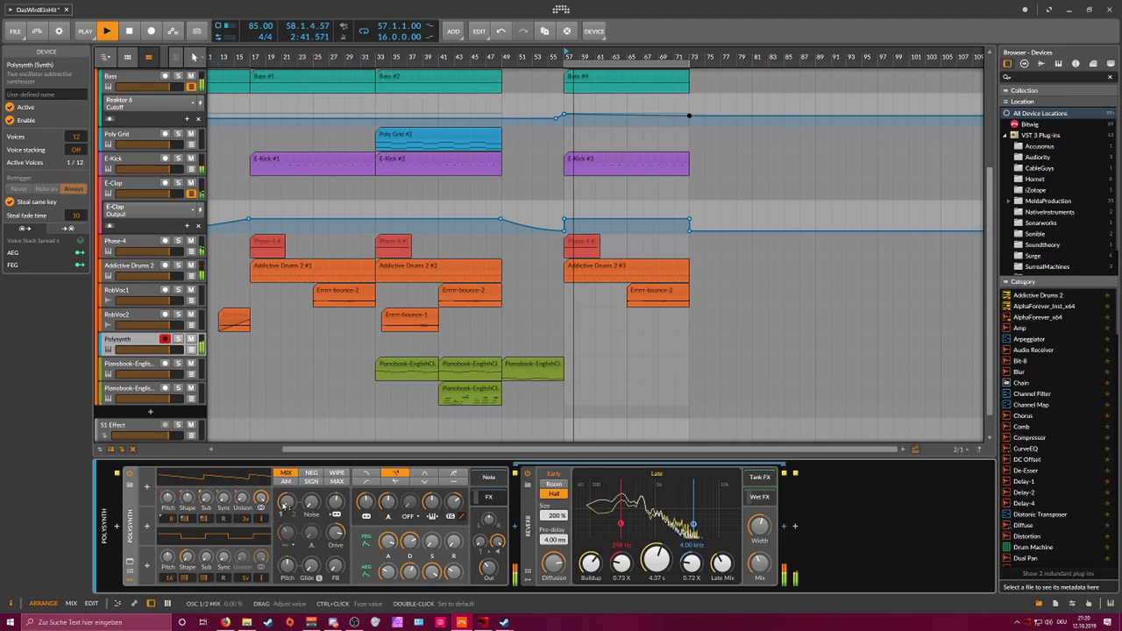
Step: Set the Polysynth's oscillator mixing to AM with a mix of about 34.8 % and fine-tune the filter envelope depth
drag(286, 502, 287, 473)
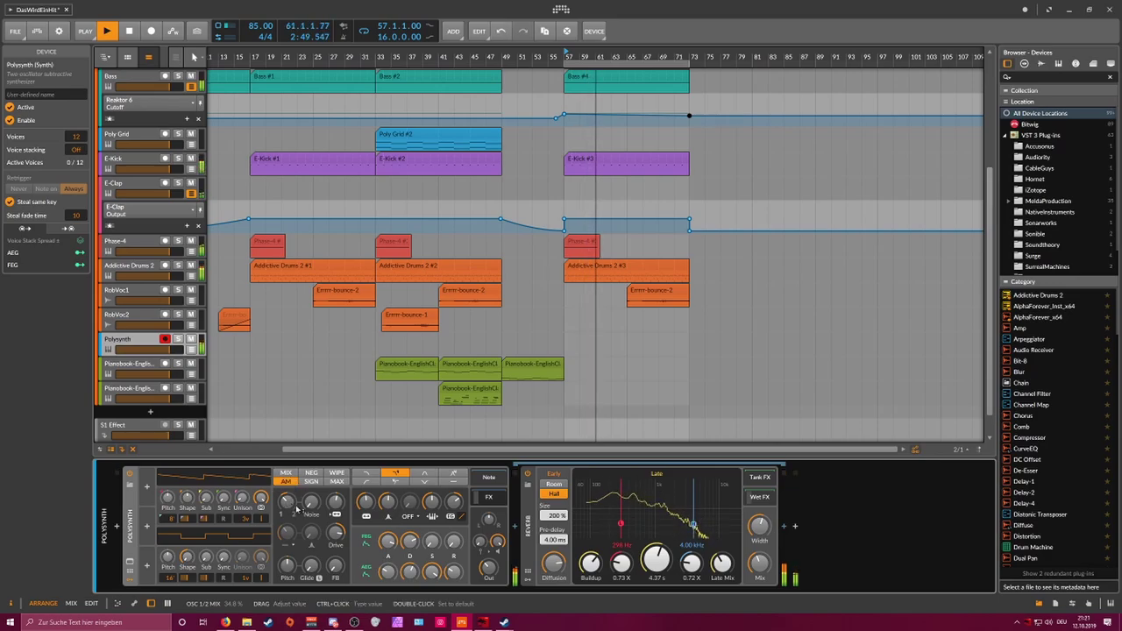
drag(454, 502, 454, 501)
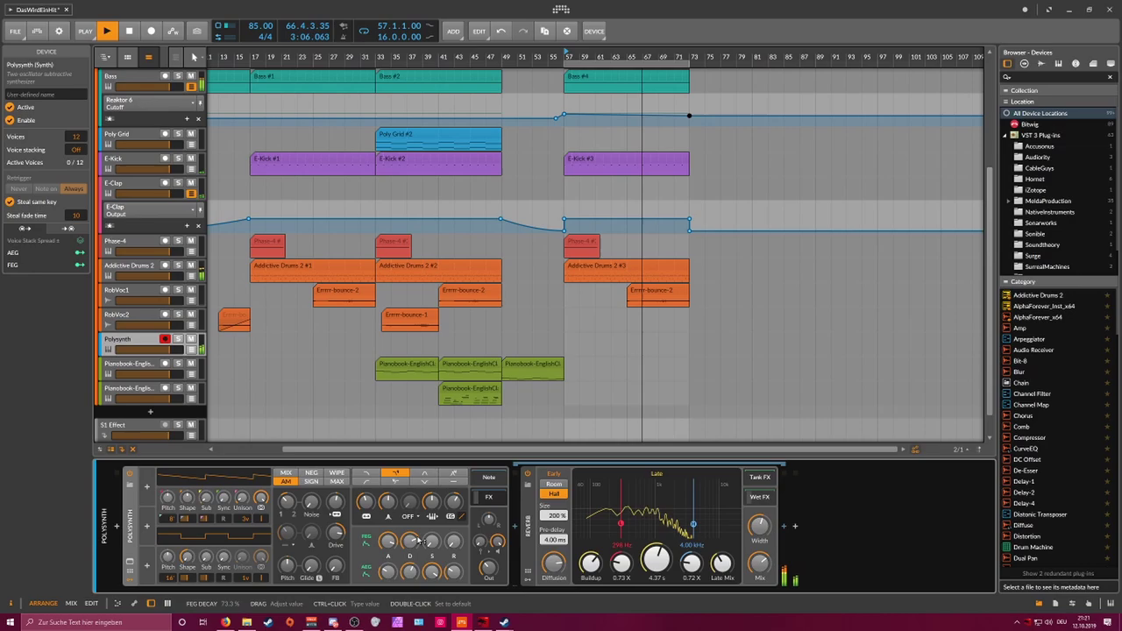
Step: Solo the new Polysynth track, lower the synth's output level, and adjust oscillator 1's unison
click(177, 340)
drag(490, 571, 490, 579)
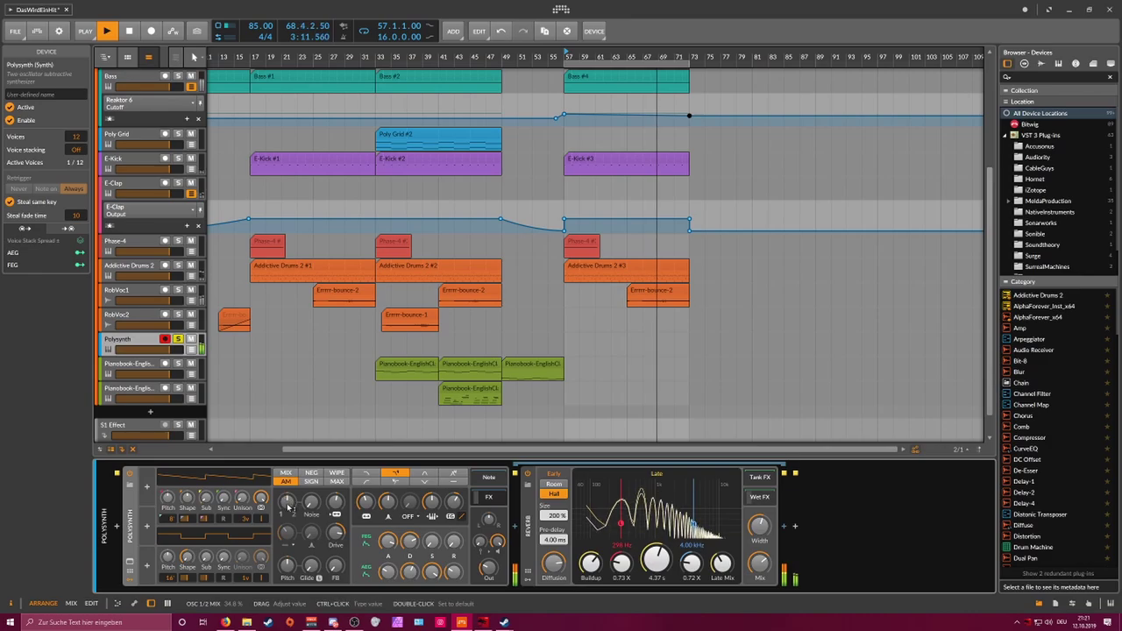
drag(242, 499, 246, 528)
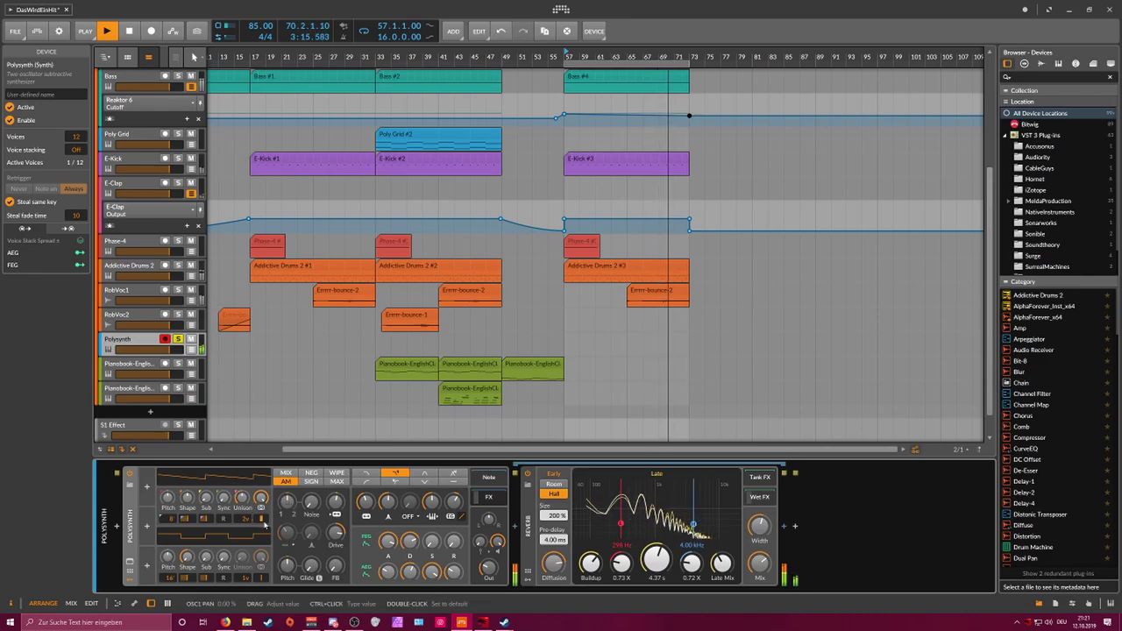
Step: Adjust the Polysynth's filter frequency and output level, readjust the reverb mix, and set oscillator 1's unison spread to about 13 cents
drag(365, 502, 366, 487)
drag(488, 568, 488, 572)
drag(242, 498, 242, 484)
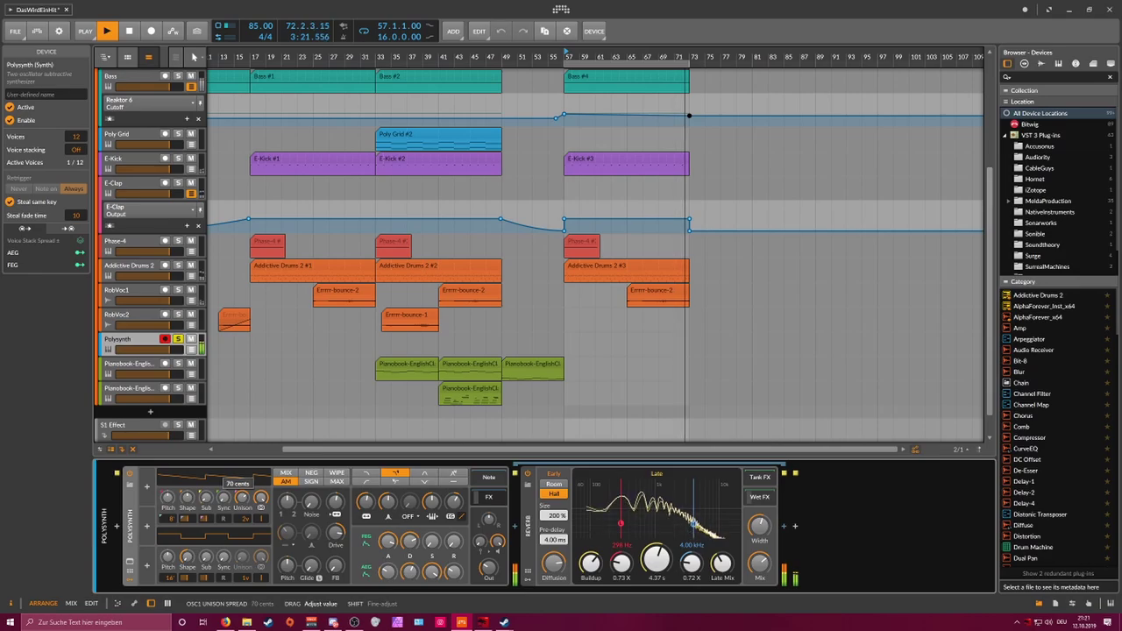
drag(760, 565, 760, 561)
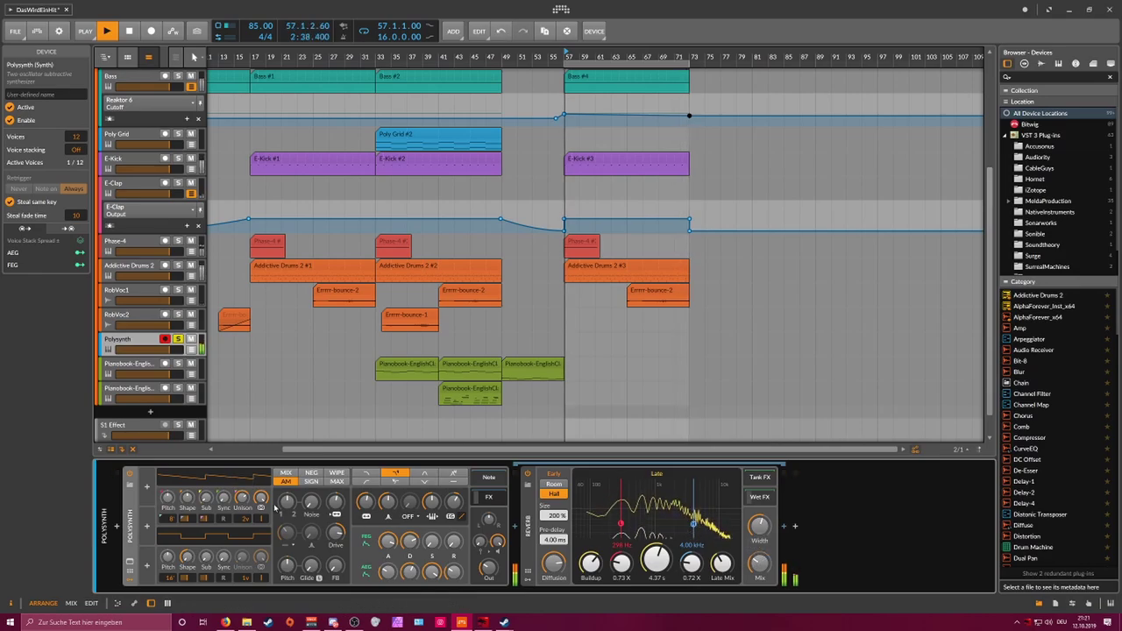
drag(242, 498, 242, 513)
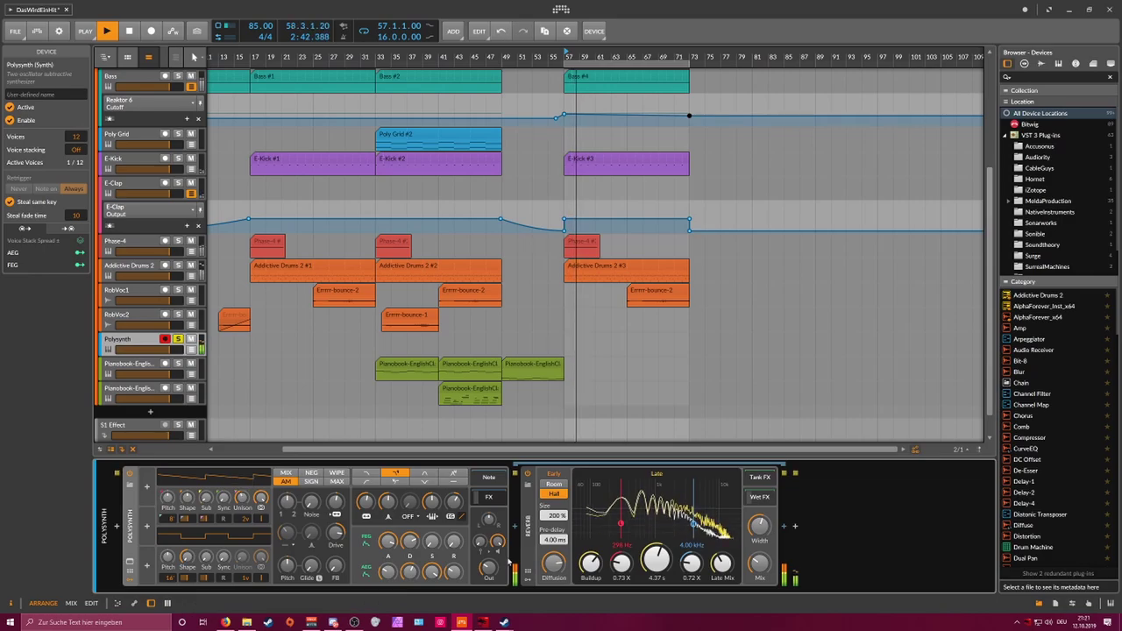
drag(496, 540, 488, 566)
drag(242, 497, 248, 501)
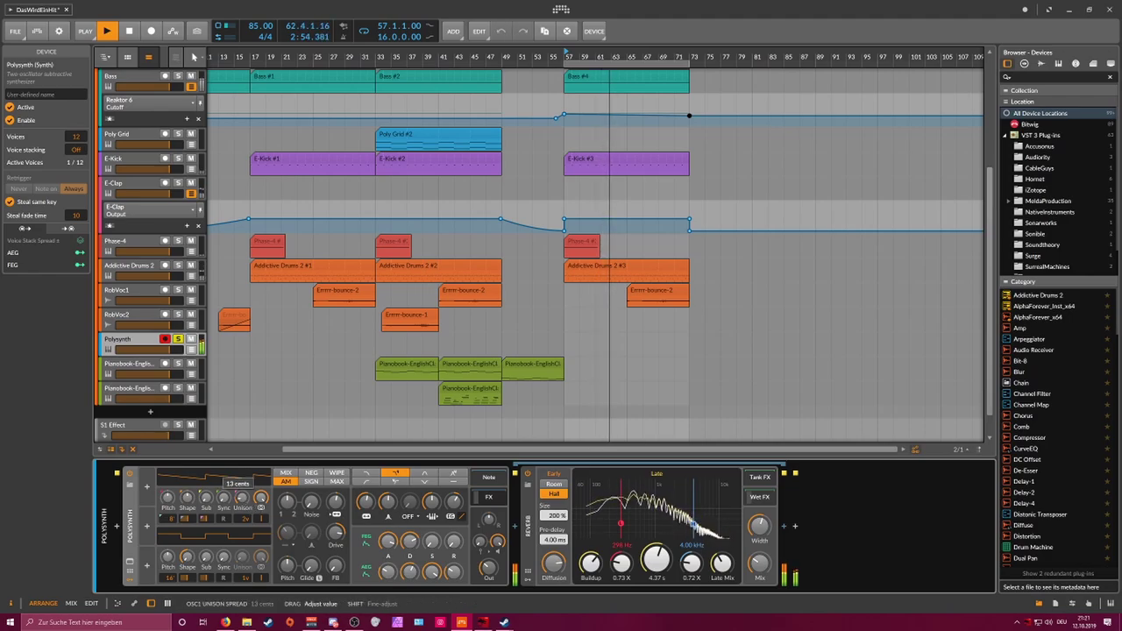
Step: Try the SIGN and WIPE oscillator mixing modes, settle on NEG, and fine-tune the Polysynth's filter
click(311, 482)
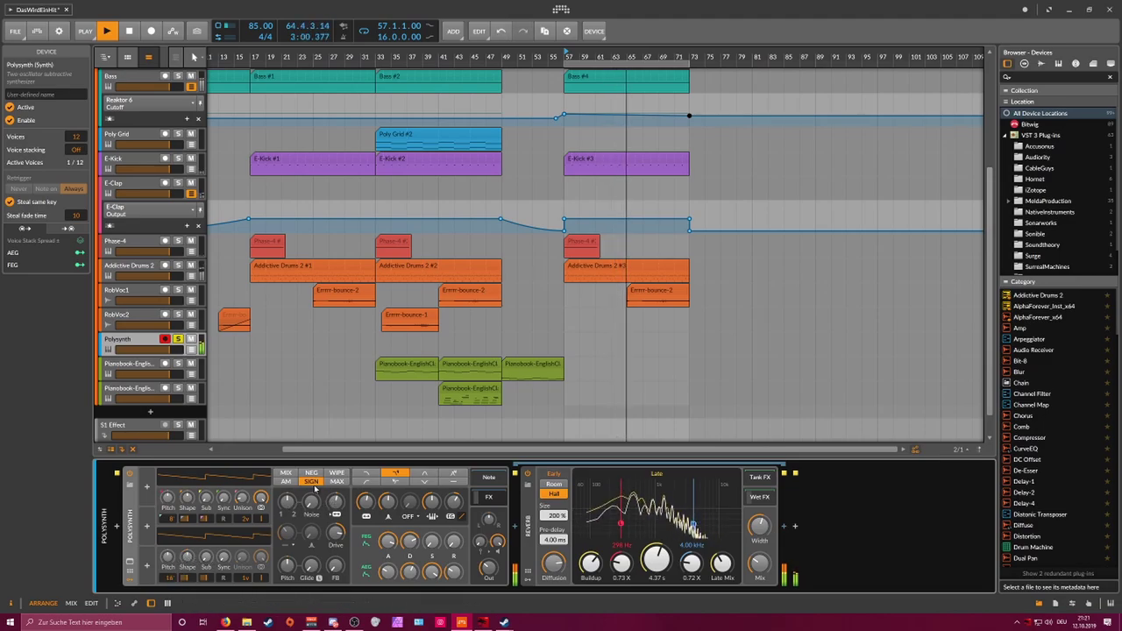
click(335, 473)
click(311, 473)
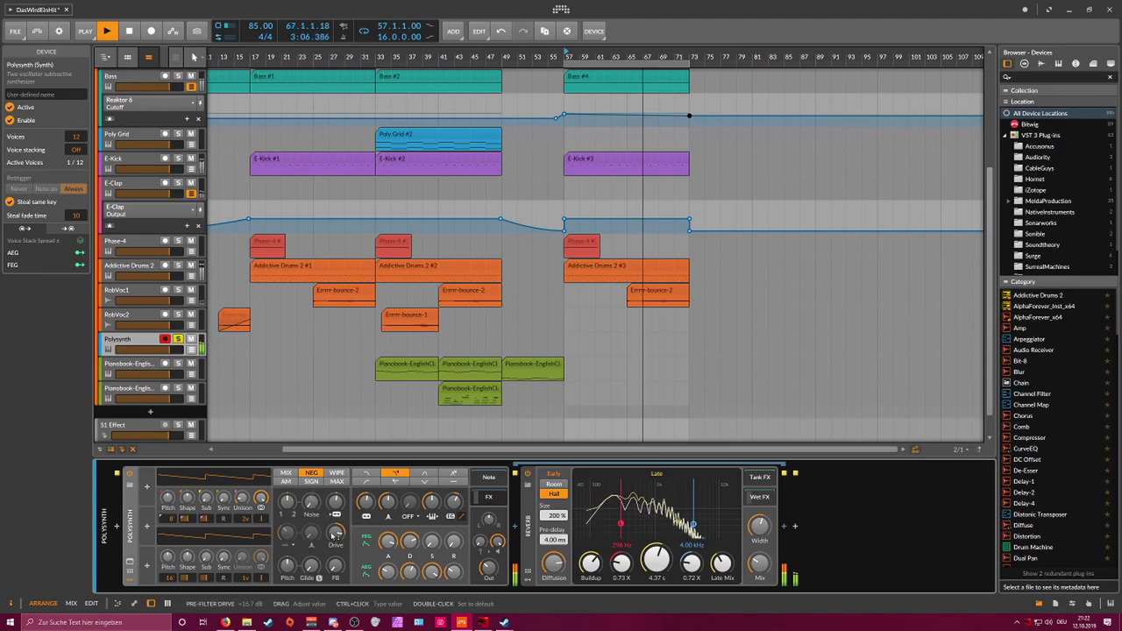
drag(366, 501, 365, 496)
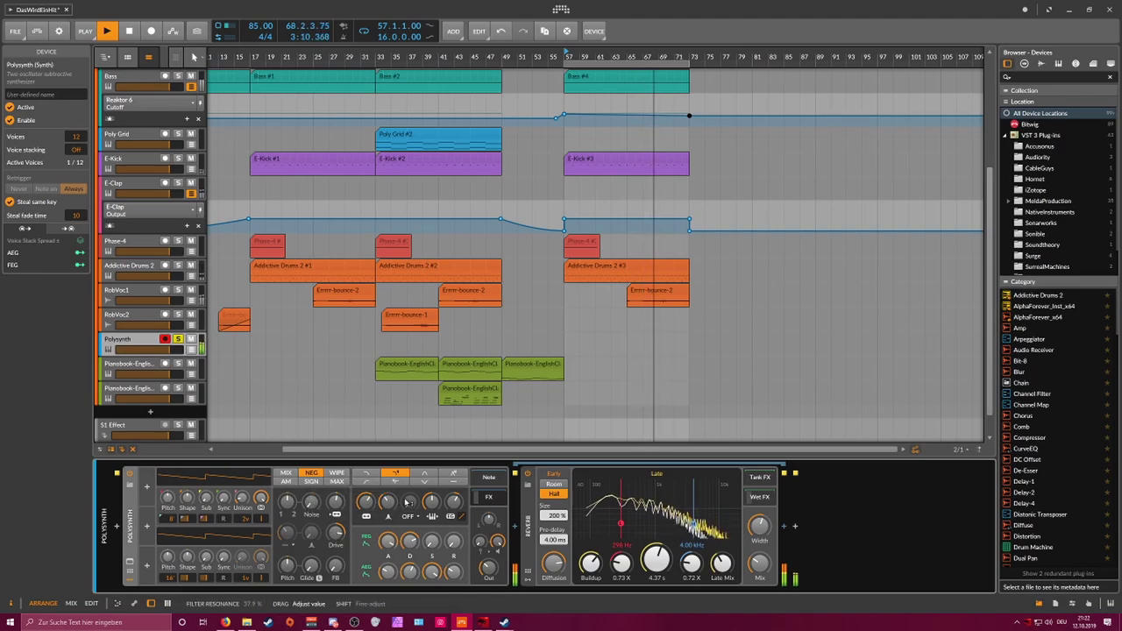
Step: Replace the Reverb after the Polysynth with the Modnetic delay plug-in
click(529, 526)
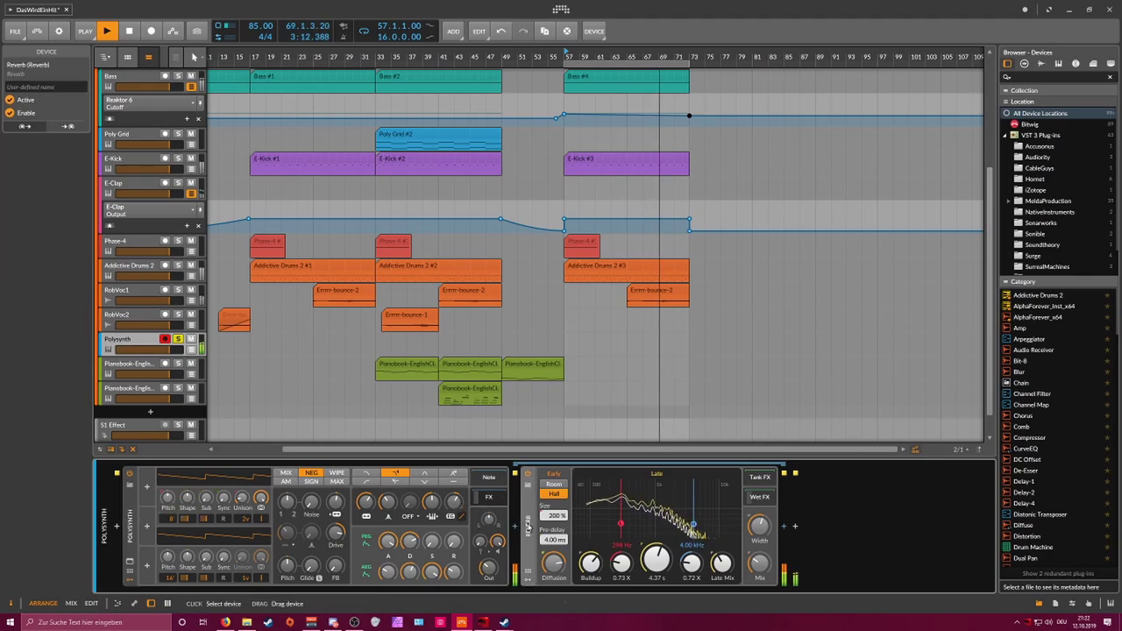
key(Delete)
click(521, 527)
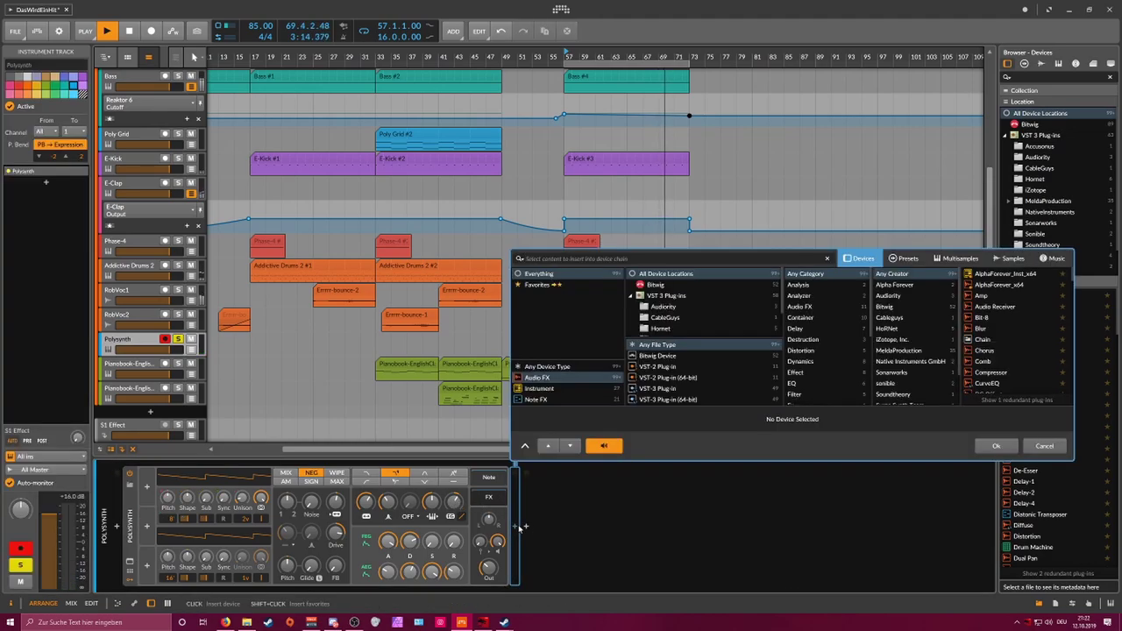
text(mod)
key(Down)
key(Down)
key(Return)
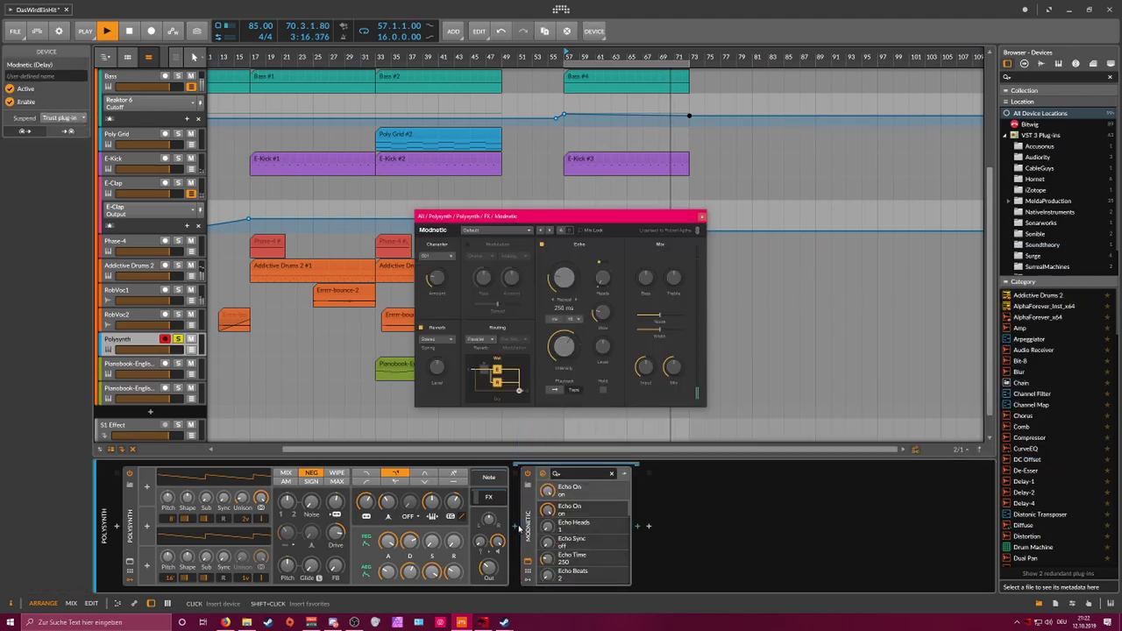
Step: Audition Modnetic presets up to Bright Synth and set the Polysynth's filter frequency to 1.10 kHz
click(548, 230)
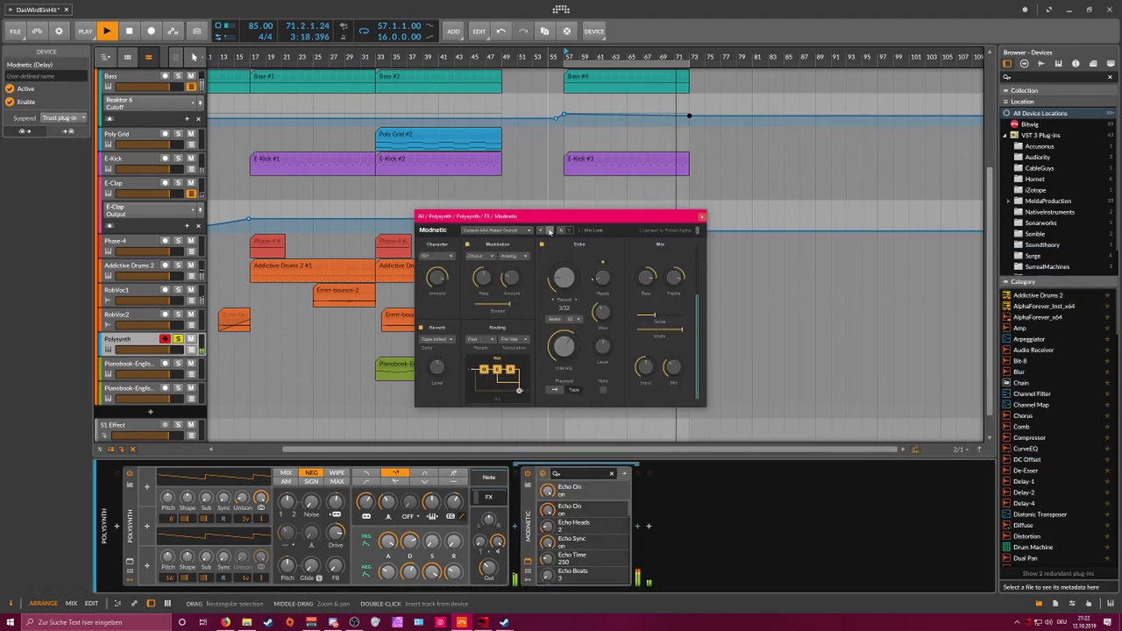
click(548, 230)
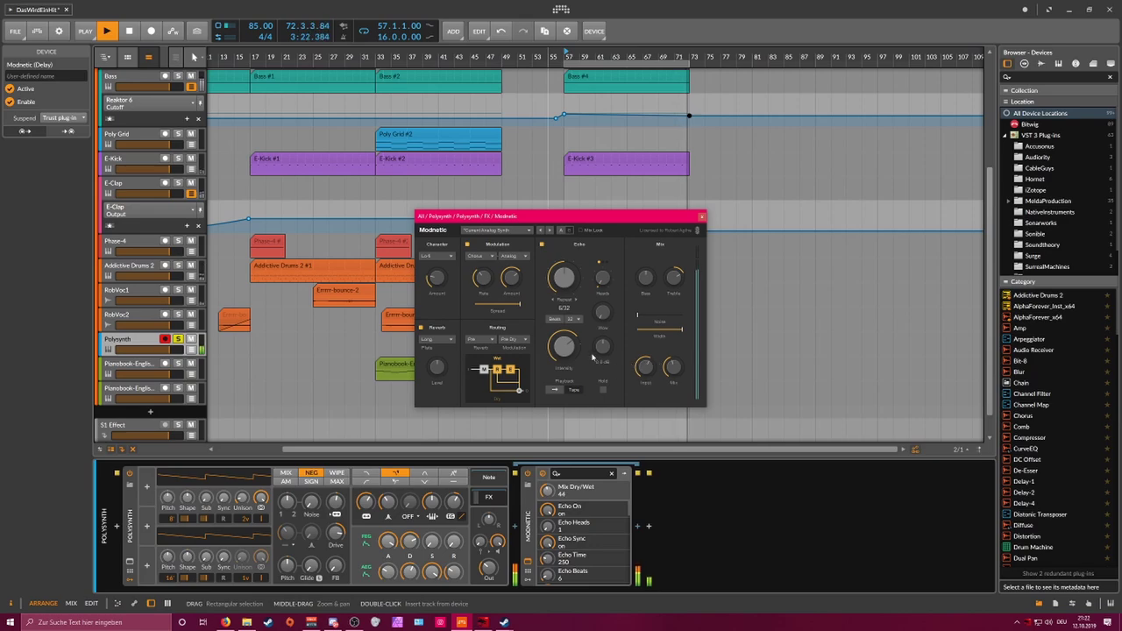
click(388, 542)
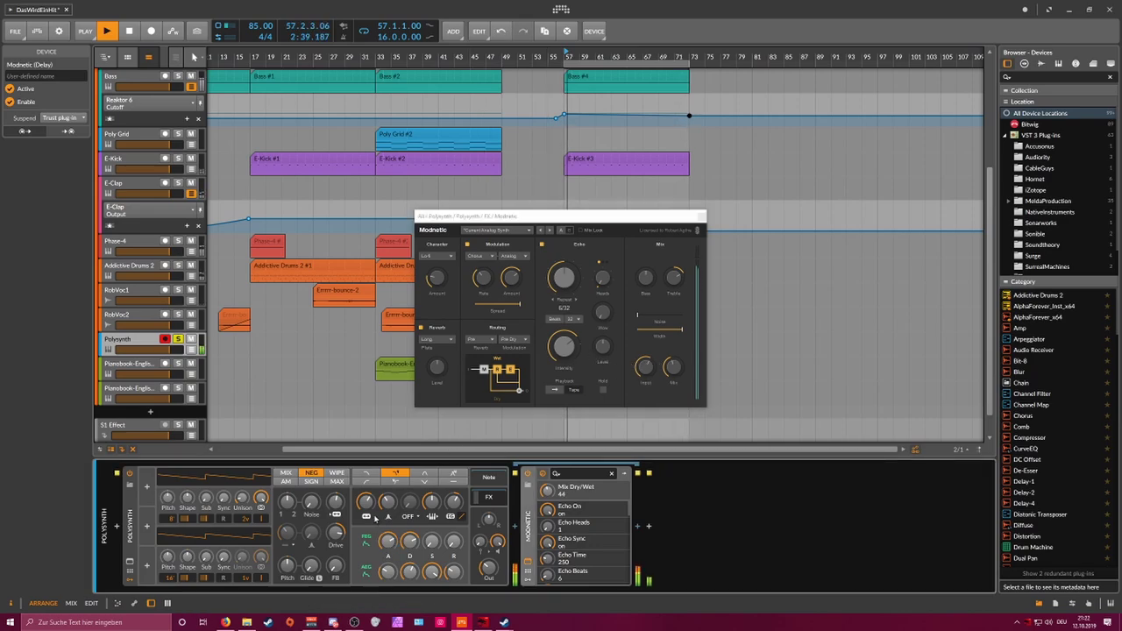
drag(367, 502, 369, 503)
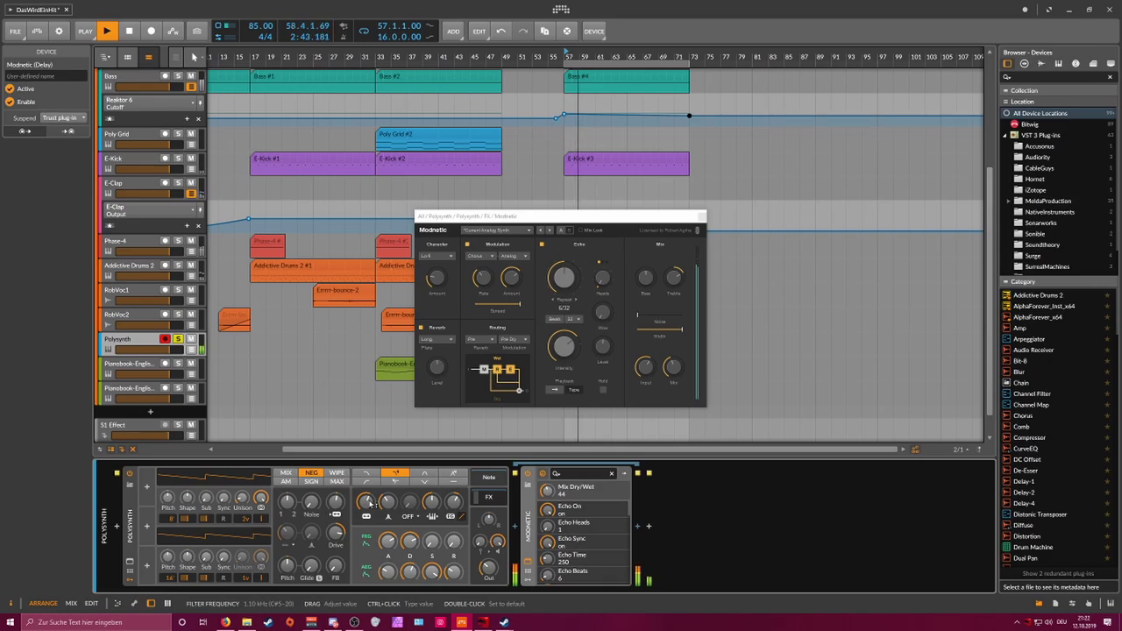
click(551, 230)
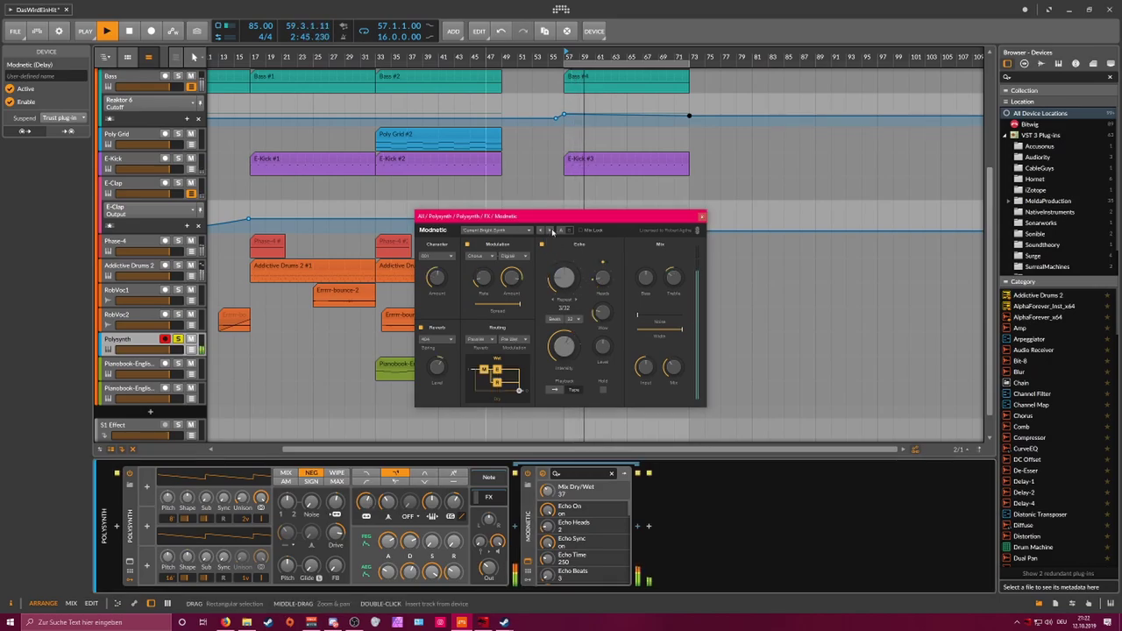
Step: Fine-tune the Polysynth's drive, set Modnetic's mix to 32 %, and close the plug-in window
drag(336, 533, 336, 534)
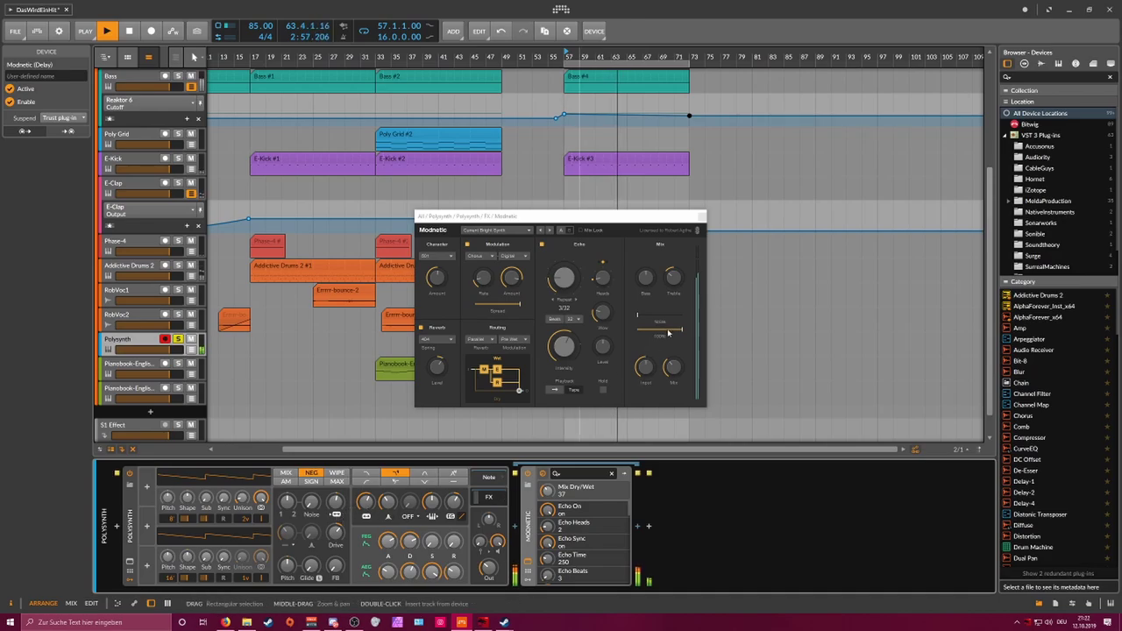
drag(680, 371, 680, 377)
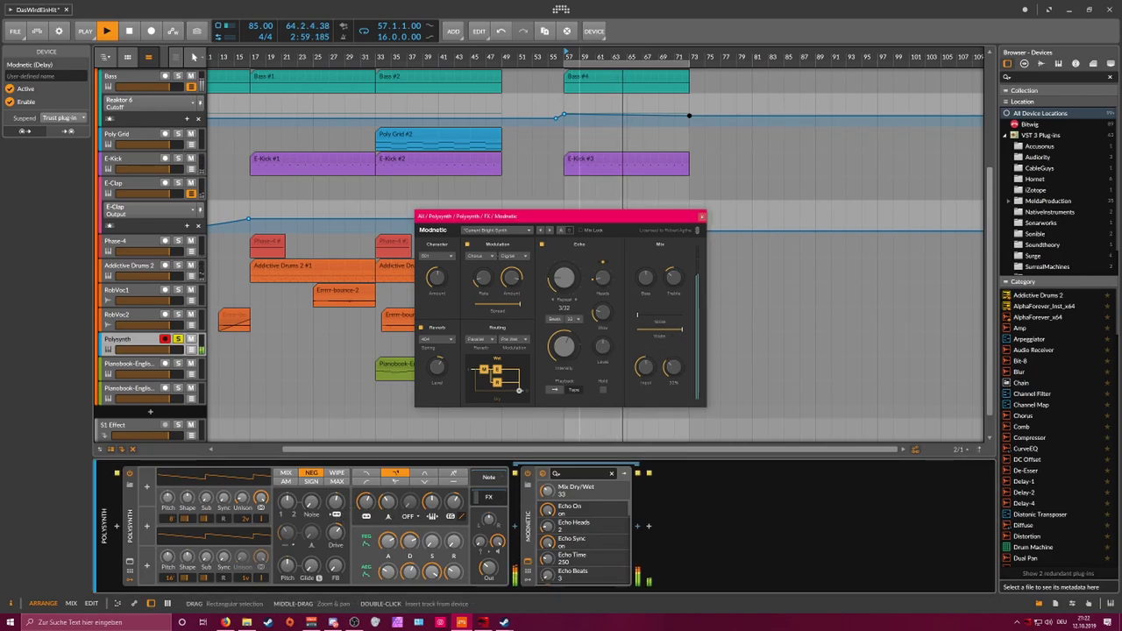
click(702, 218)
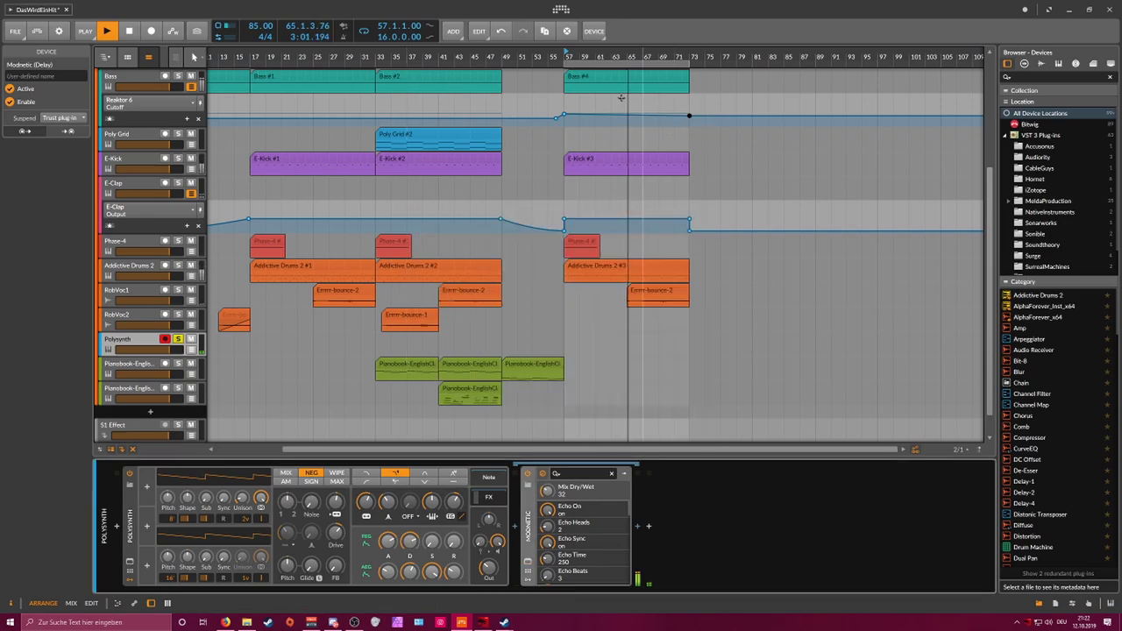
Step: Unsolo the Polysynth track and readjust the synth's output level while playing the full arrangement
key(space)
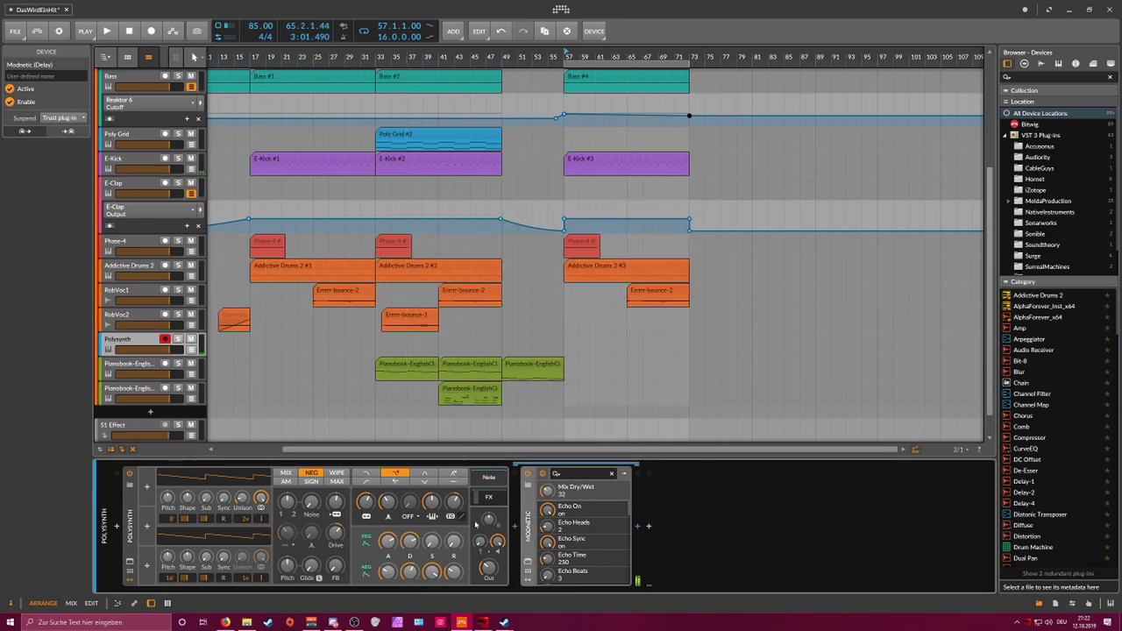
key(space)
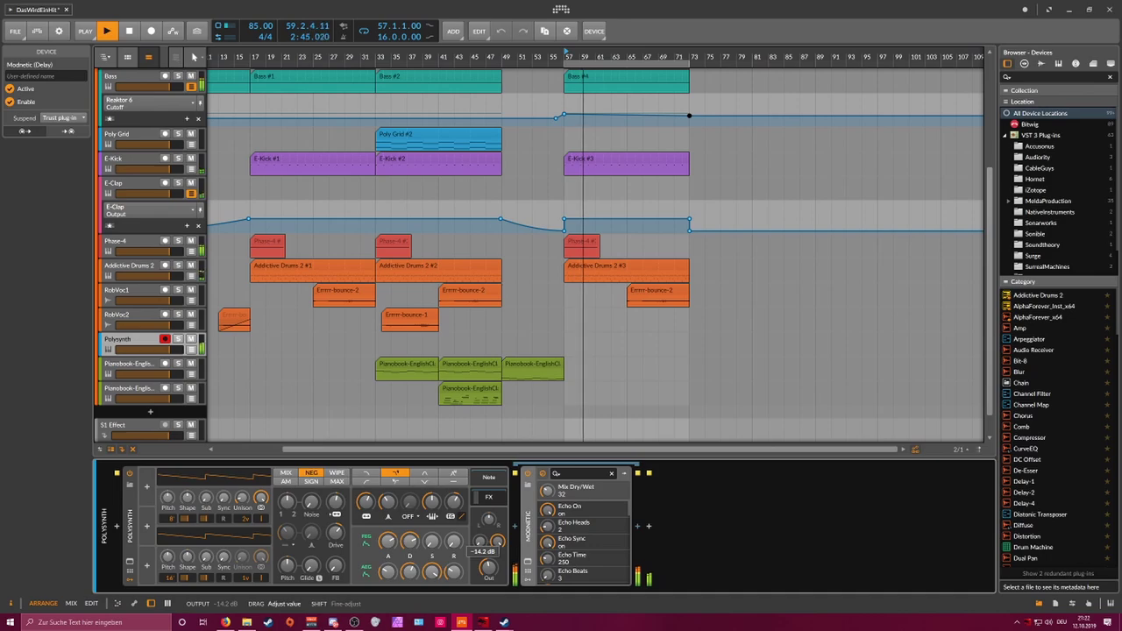
drag(488, 568, 488, 567)
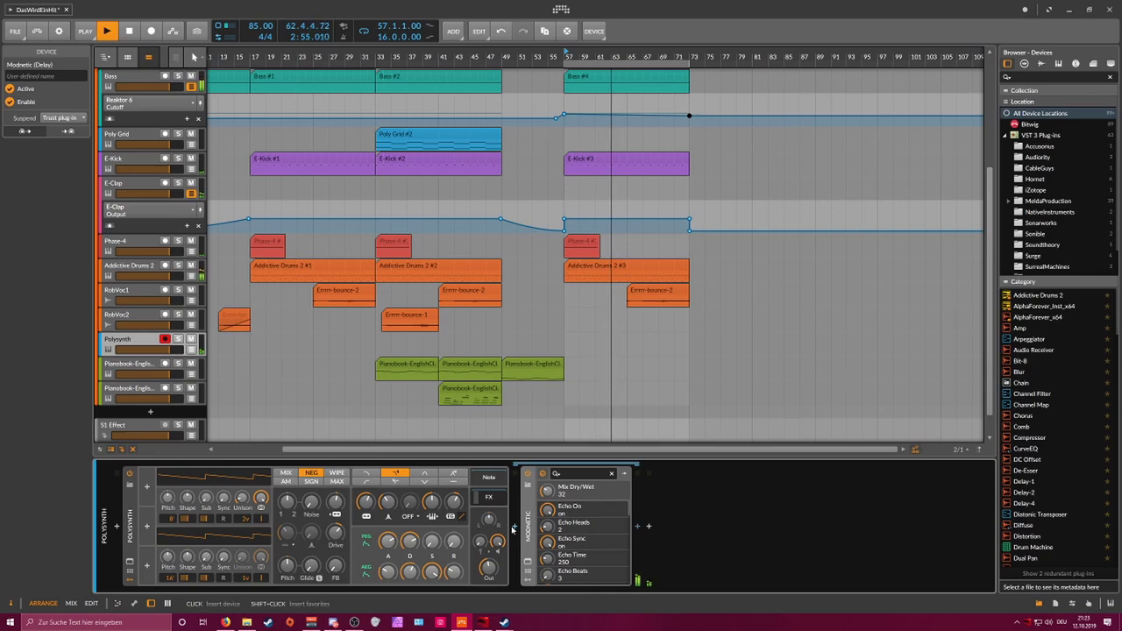
Step: Copy the upper Pianobook-EnglishClassic clip from bar 41 to the Polysynth track at bar 57 and audition it soloed
click(455, 366)
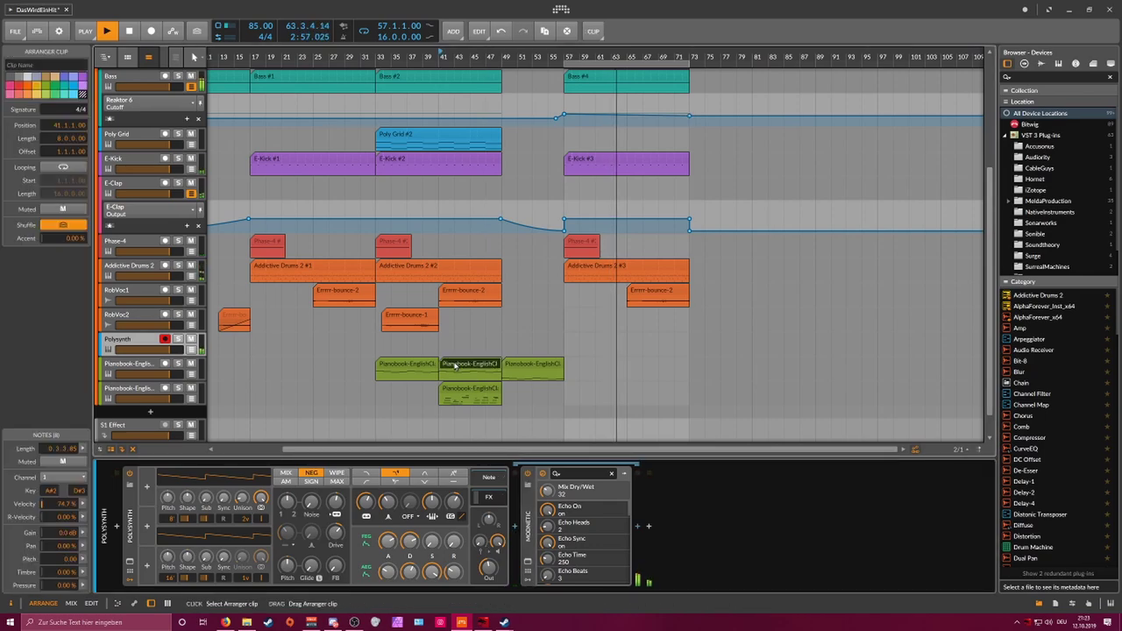
drag(454, 366, 586, 344)
key(space)
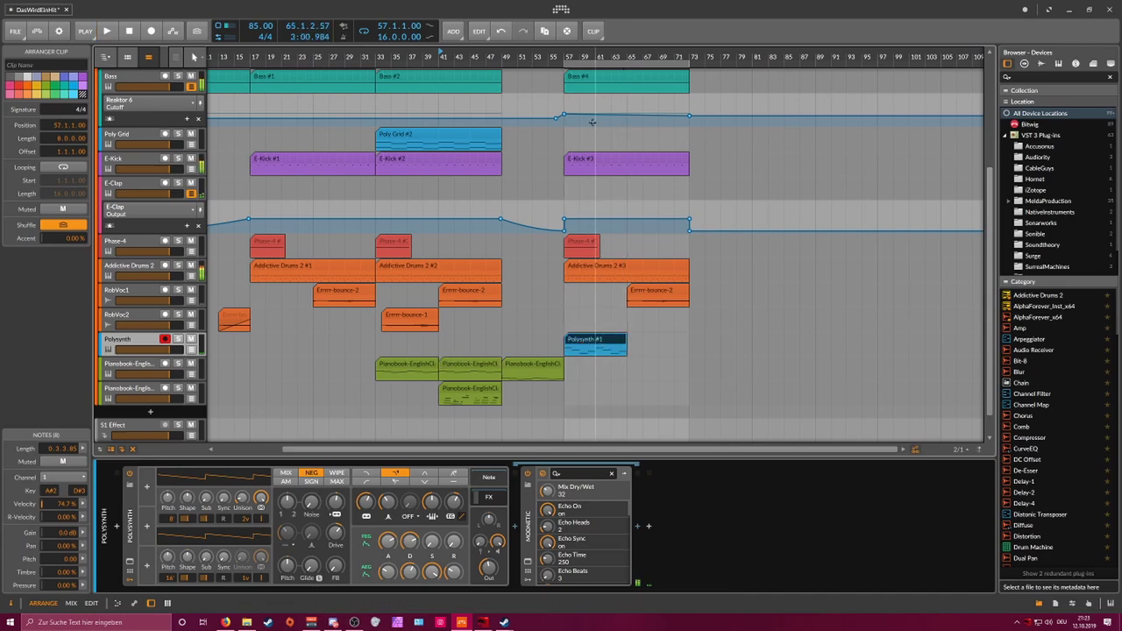
key(space)
key(space)
click(567, 60)
key(space)
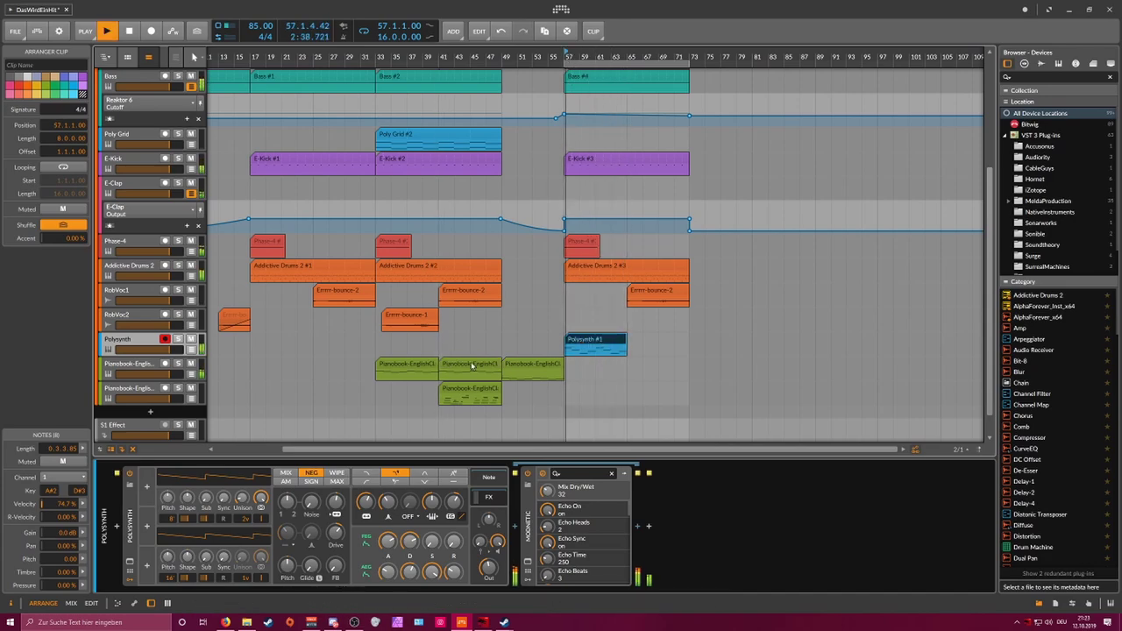
click(177, 342)
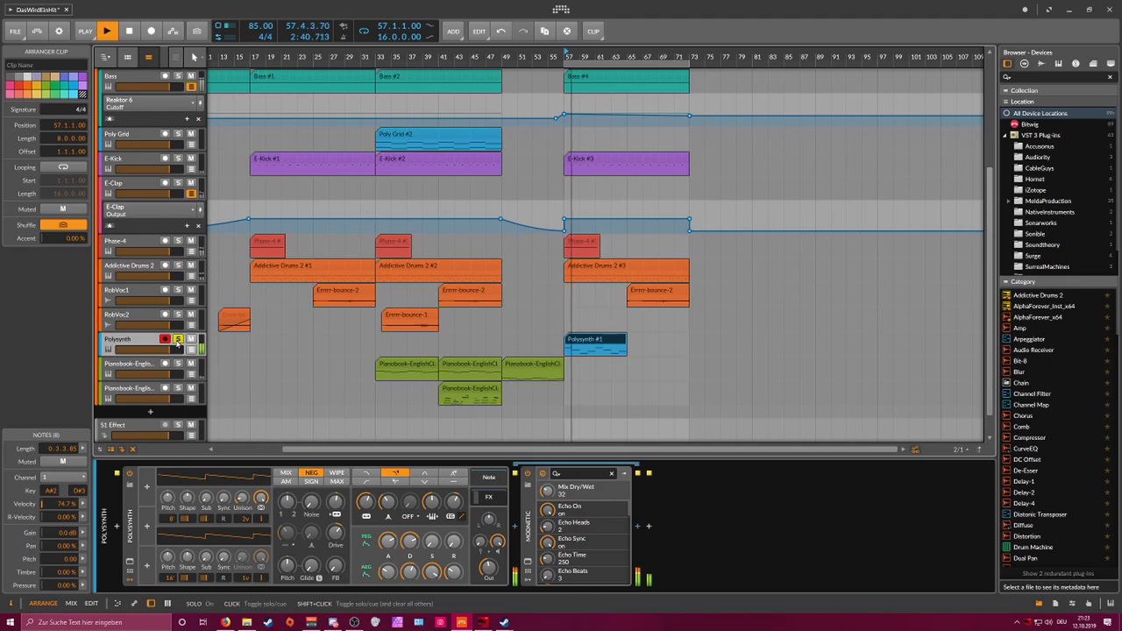
key(space)
Step: Copy Multi-Note and Diatonic Transposer from the upper Pianobook-EnglishClassic track to in front of the Polysynth and audition the result
click(140, 369)
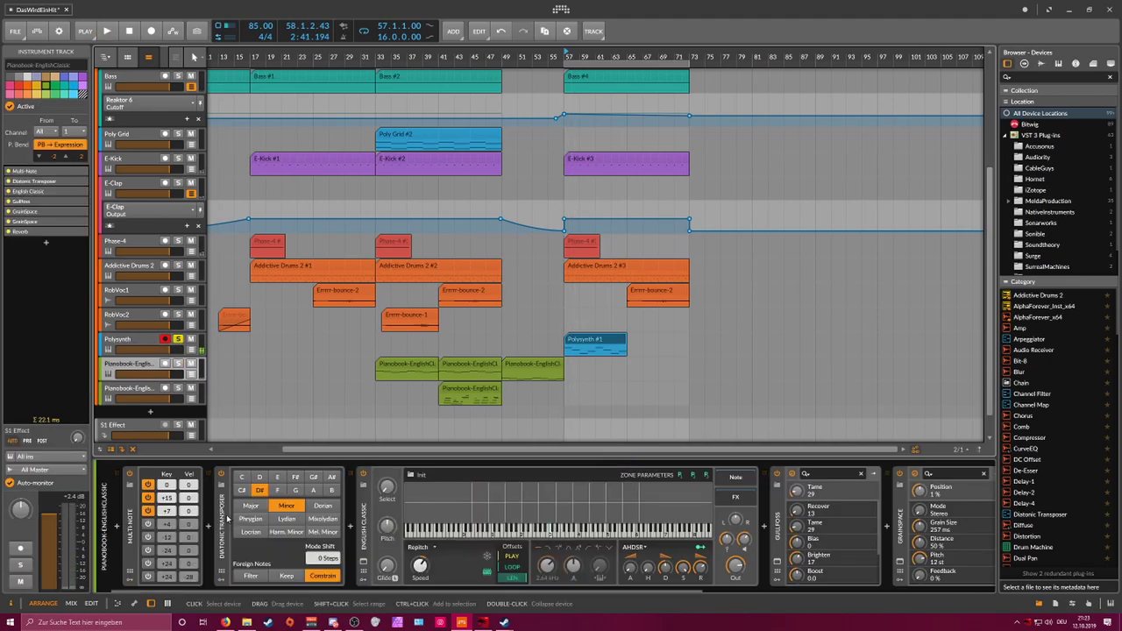
click(222, 530)
shift+double_click(130, 525)
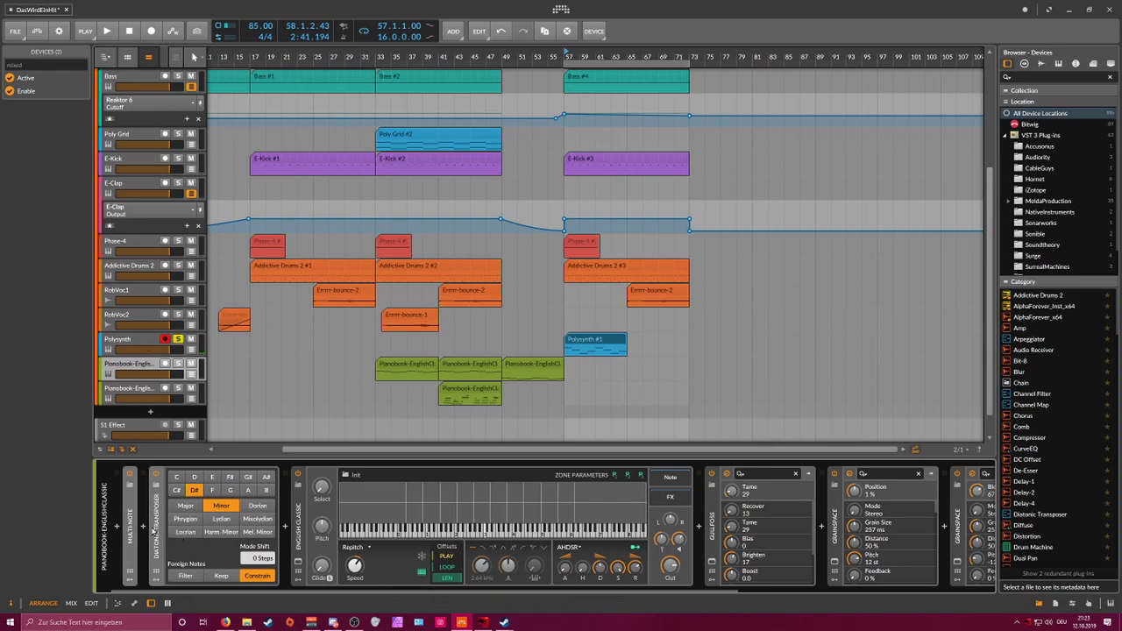
click(156, 530)
click(144, 345)
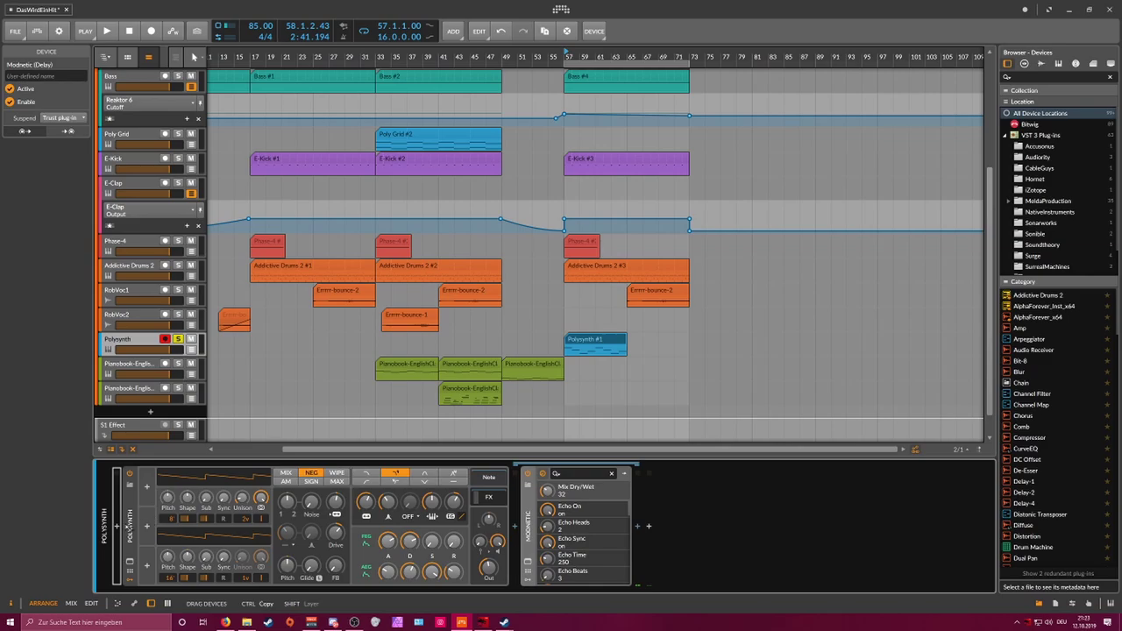
drag(129, 528, 128, 527)
key(space)
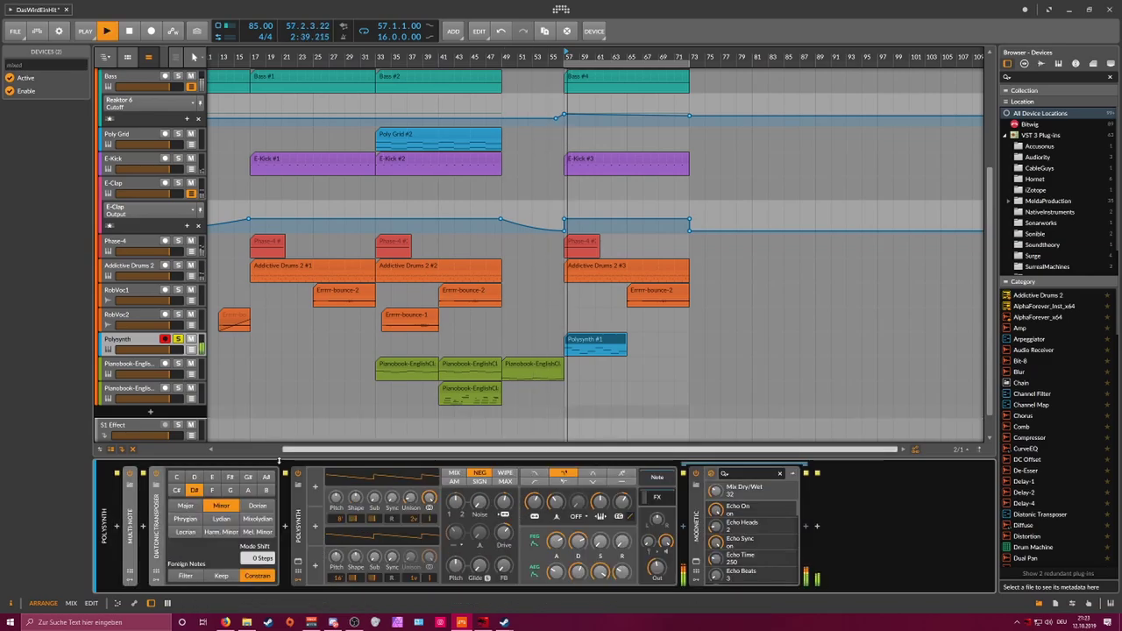
key(space)
Step: Enable the fourth note in the Polysynth track's Multi-Note, set its pitch offset to +16, and audition the chord
double_click(131, 525)
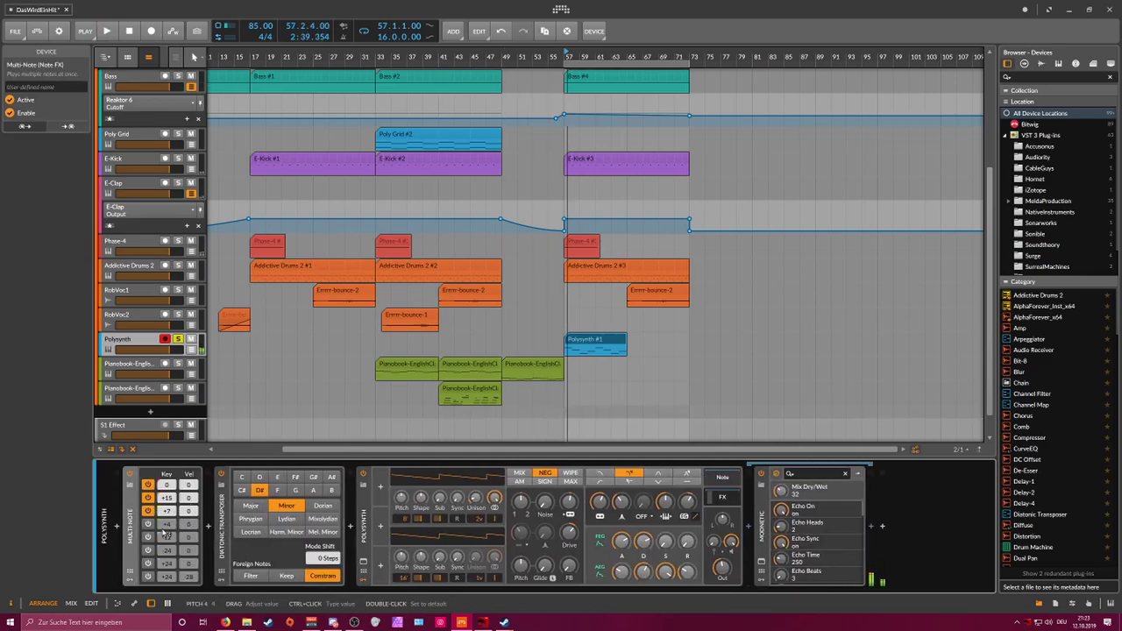
click(148, 523)
key(space)
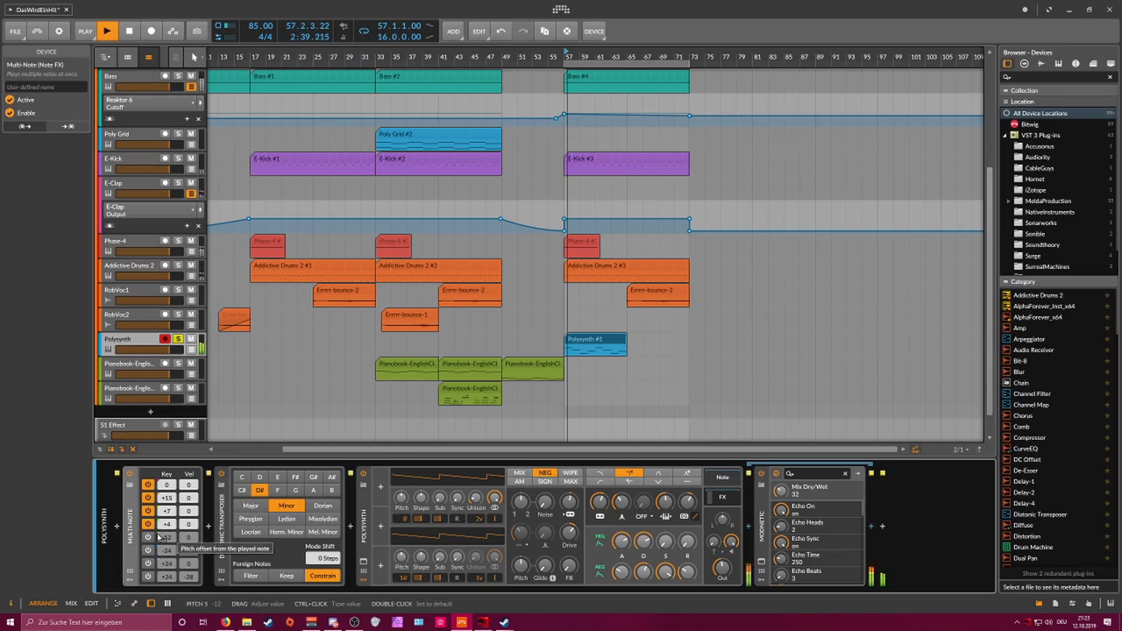
key(space)
mouse_move(168, 525)
mouse_down()
mouse_move(168, 507)
mouse_move(169, 521)
mouse_up()
key(space)
key(space)
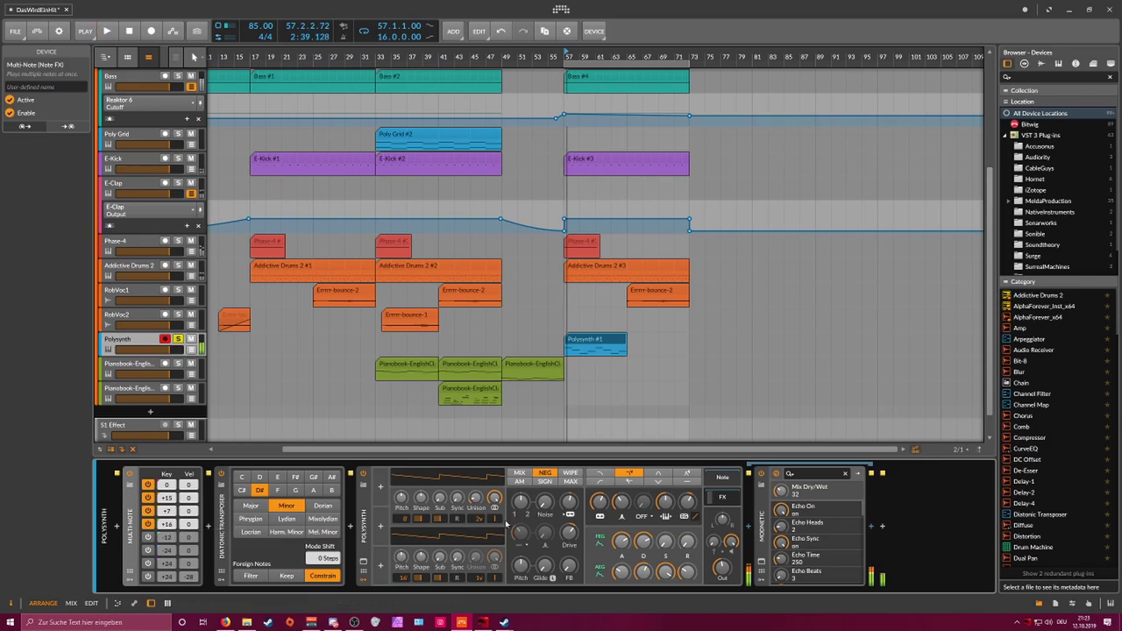
Step: Add noise to the Polysynth at about 10.4 % while replaying the clip from bar 57
key(space)
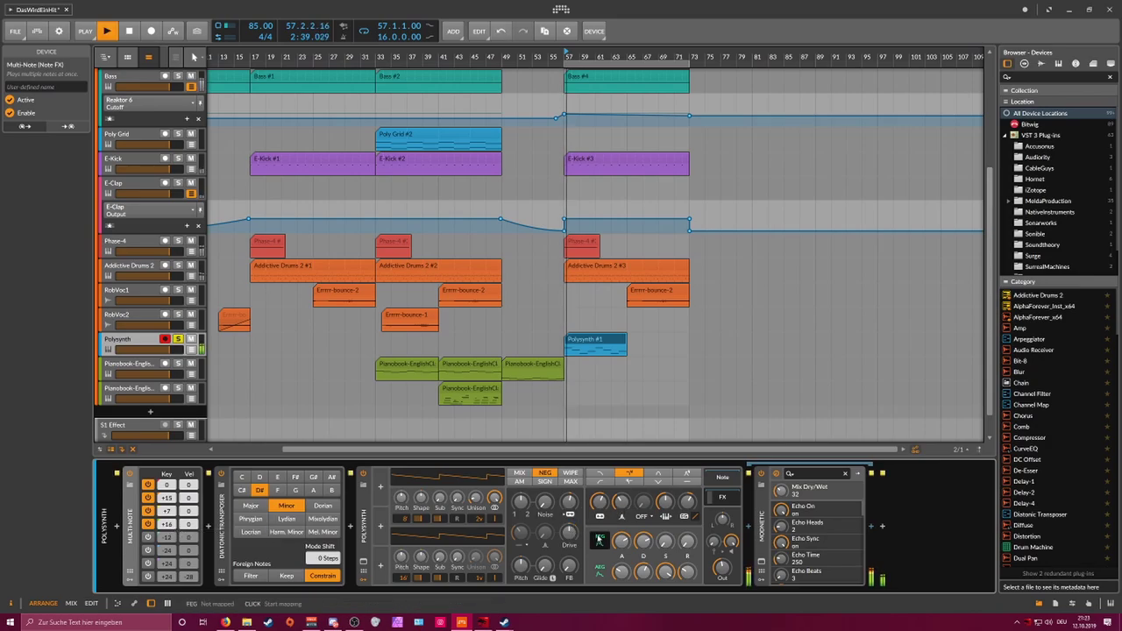
key(space)
drag(569, 533, 542, 500)
key(space)
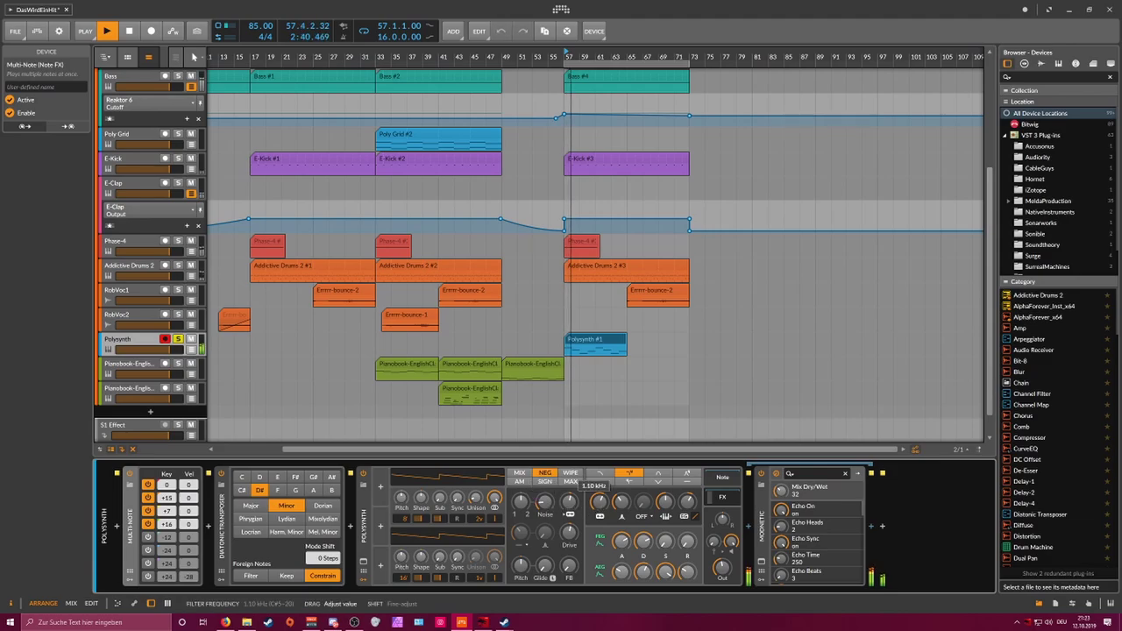
key(space)
drag(543, 502, 544, 508)
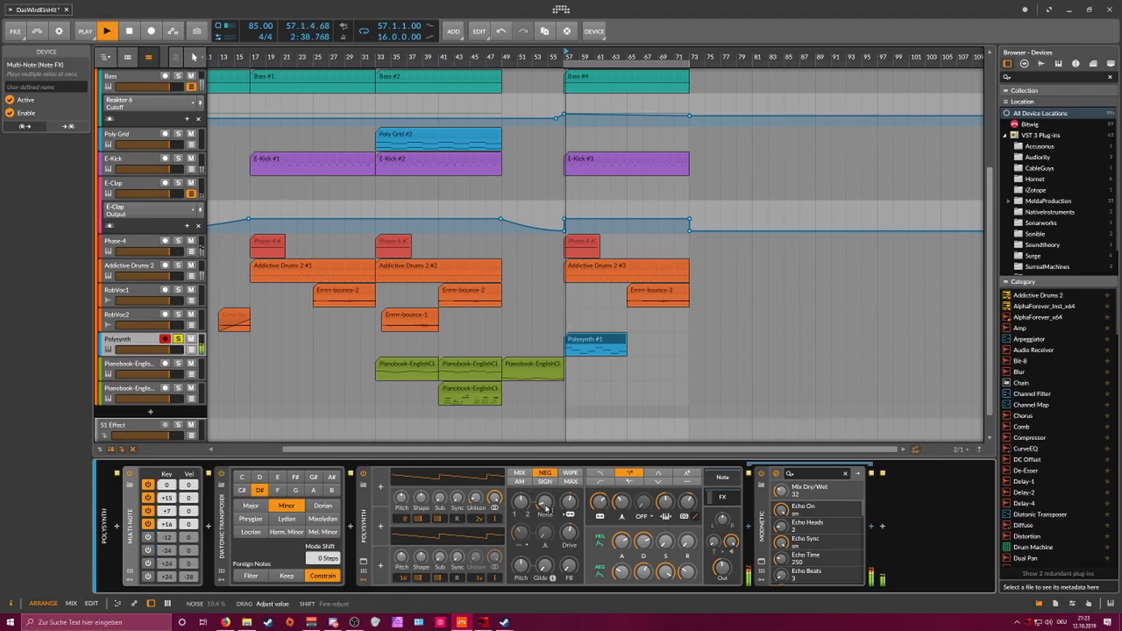
Step: Adjust the Polysynth's oscillator unison, noise amount and output level while replaying the clip from bar 57
key(space)
drag(476, 498, 475, 488)
key(space)
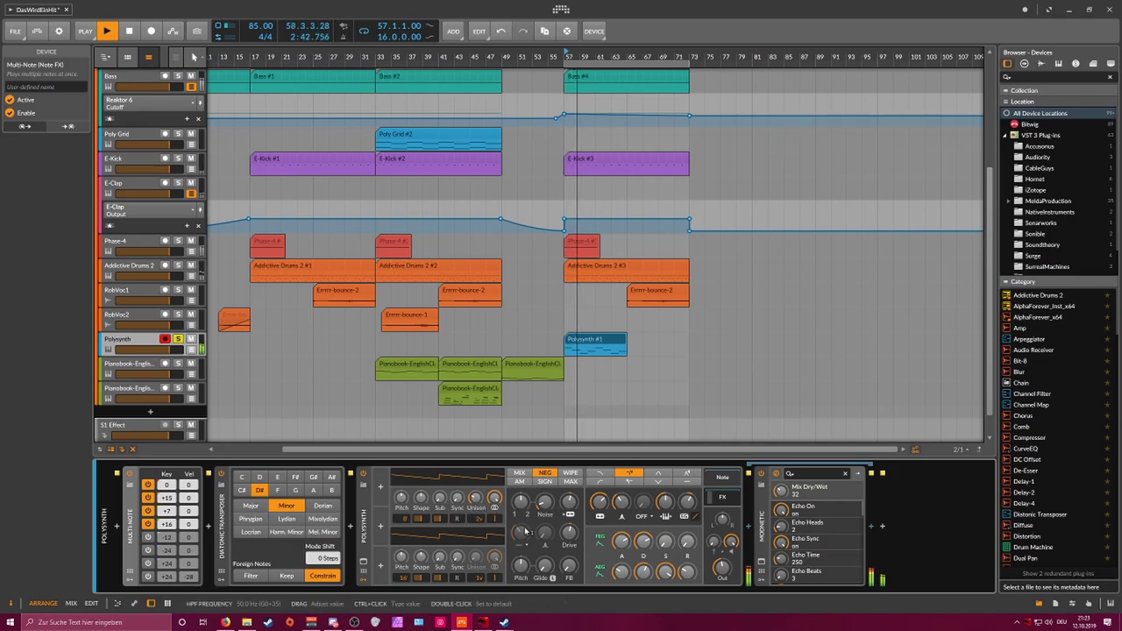
drag(544, 502, 545, 505)
drag(727, 566, 728, 564)
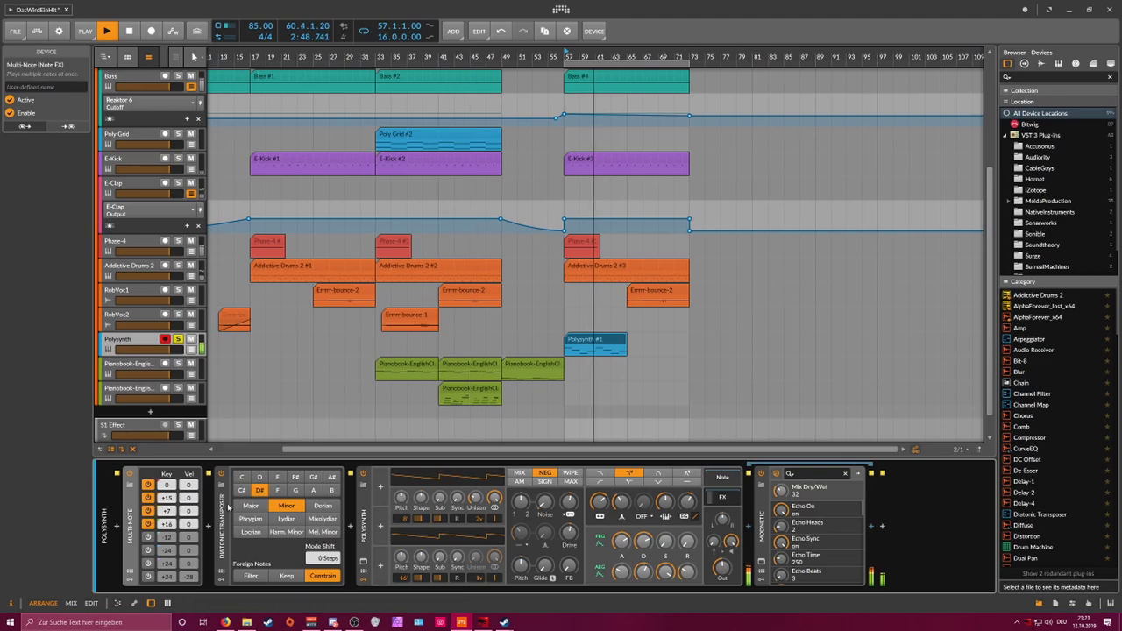
Step: Try +15 for the fourth note of the Polysynth track's Multi-Note, switch that note off and audition the chord in the full mix
key(space)
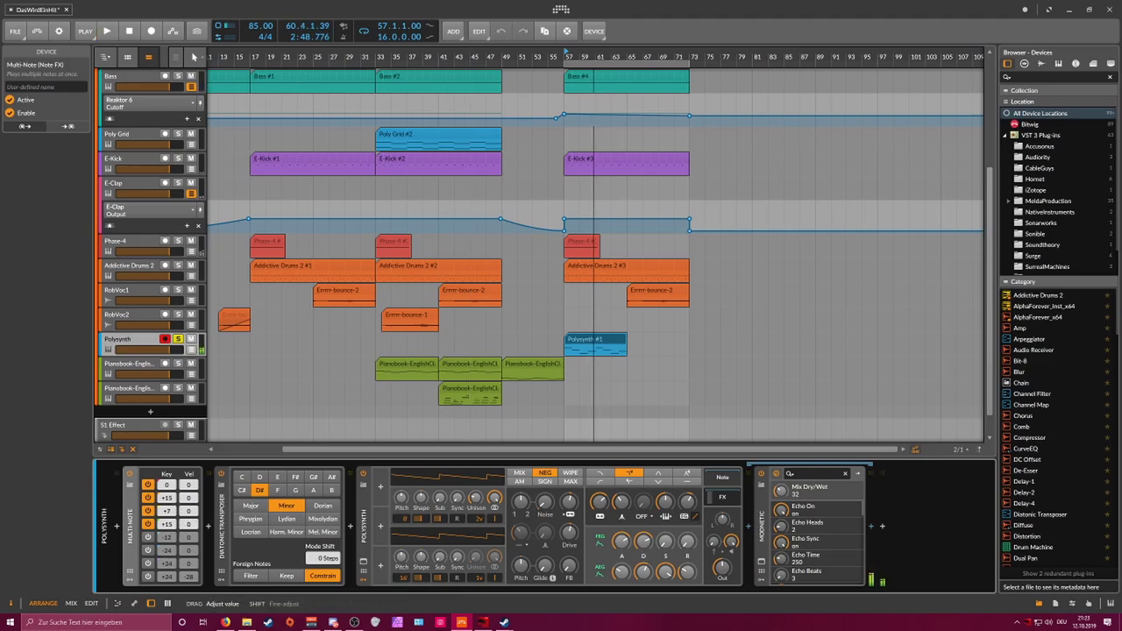
key(space)
drag(171, 523, 171, 517)
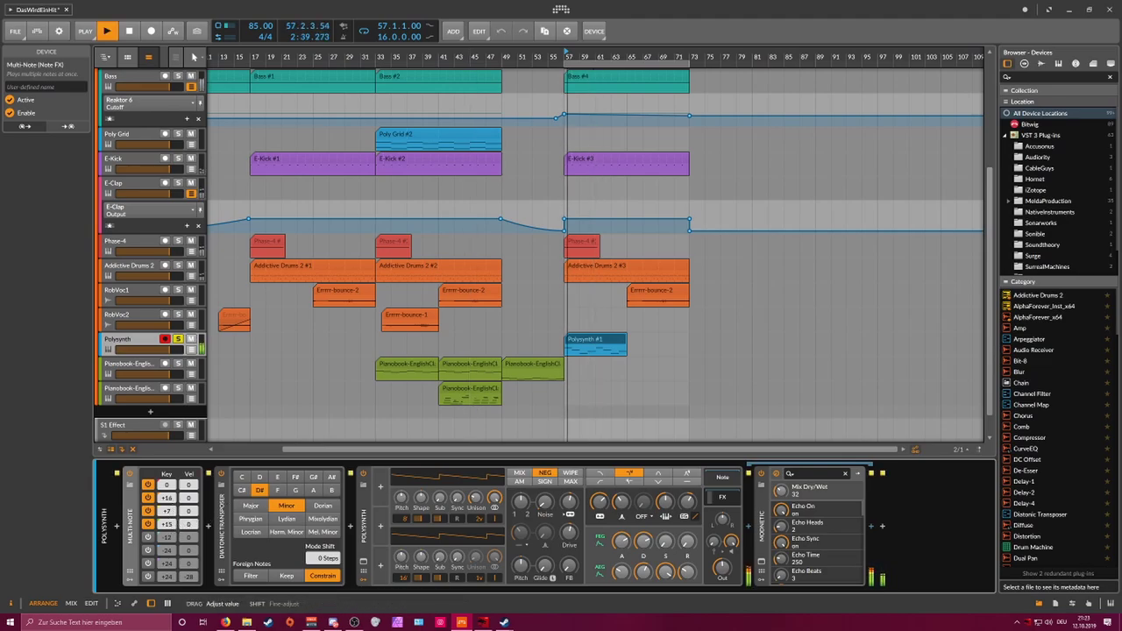
click(148, 524)
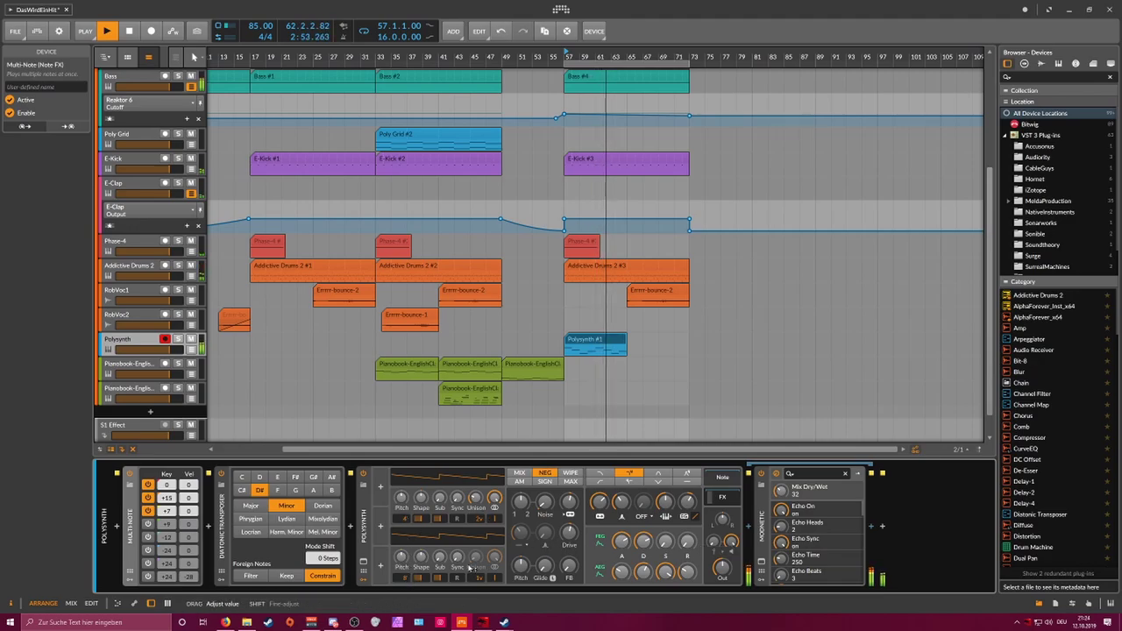
mouse_move(730, 541)
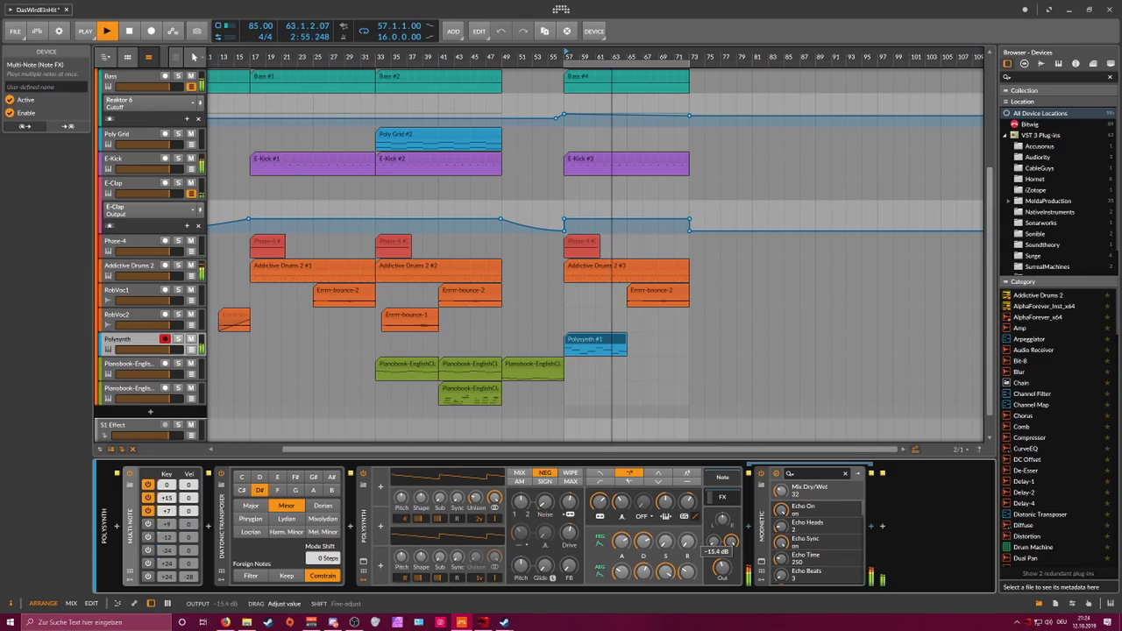
key(space)
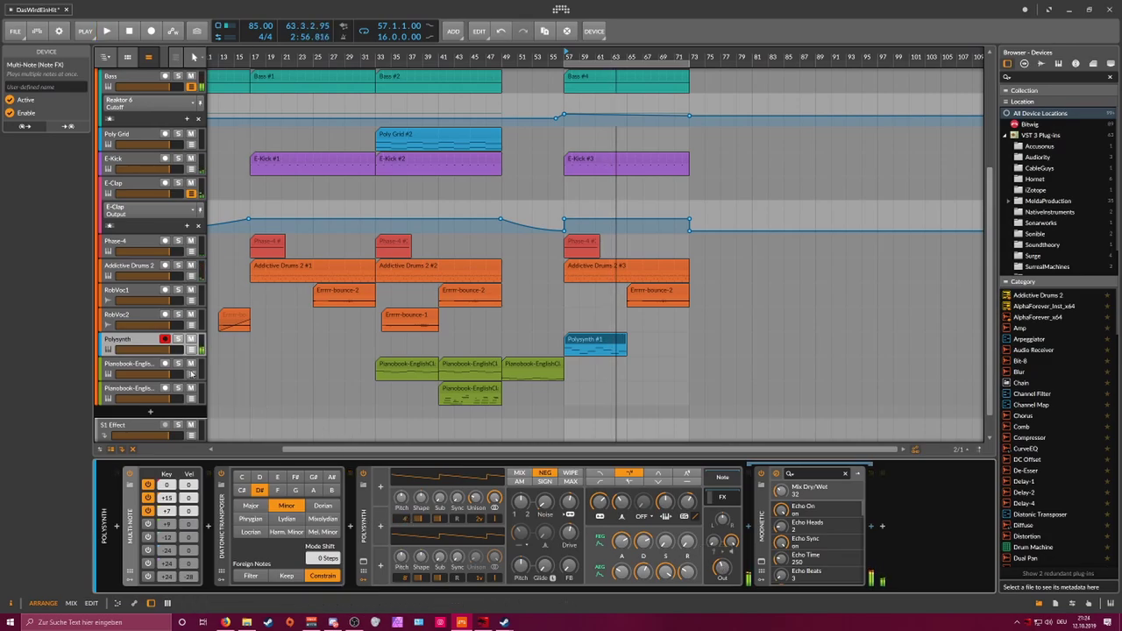
Step: Delete the Polysynth lead track above the Pianobook tracks, play the arrangement from bar 1 and save the project
click(133, 340)
key(Delete)
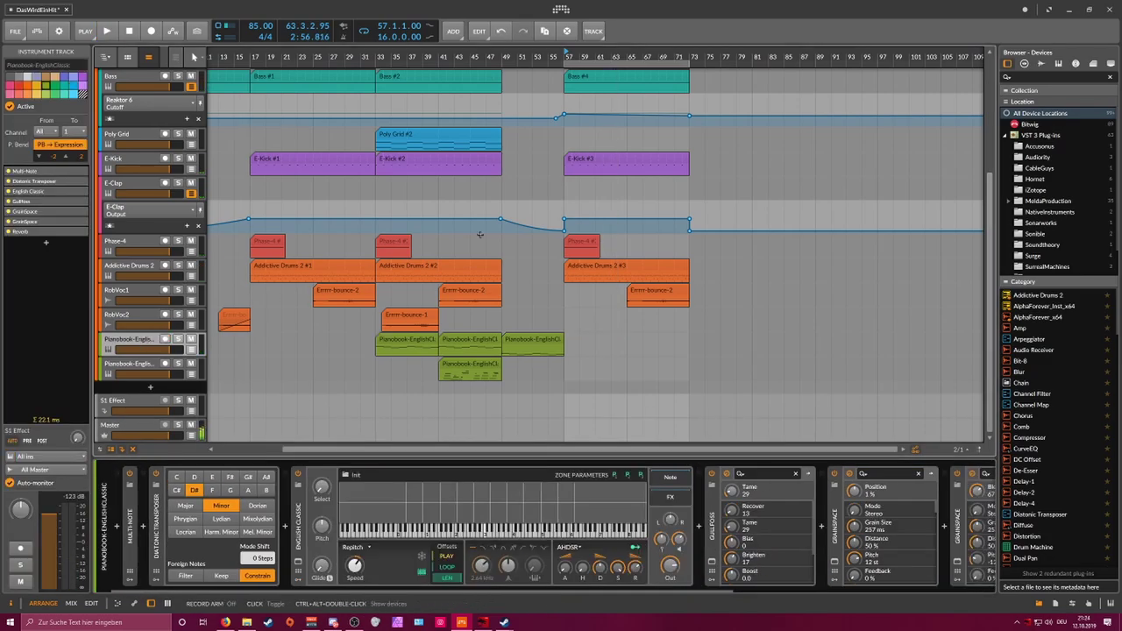
scroll(621, 70, down, 3)
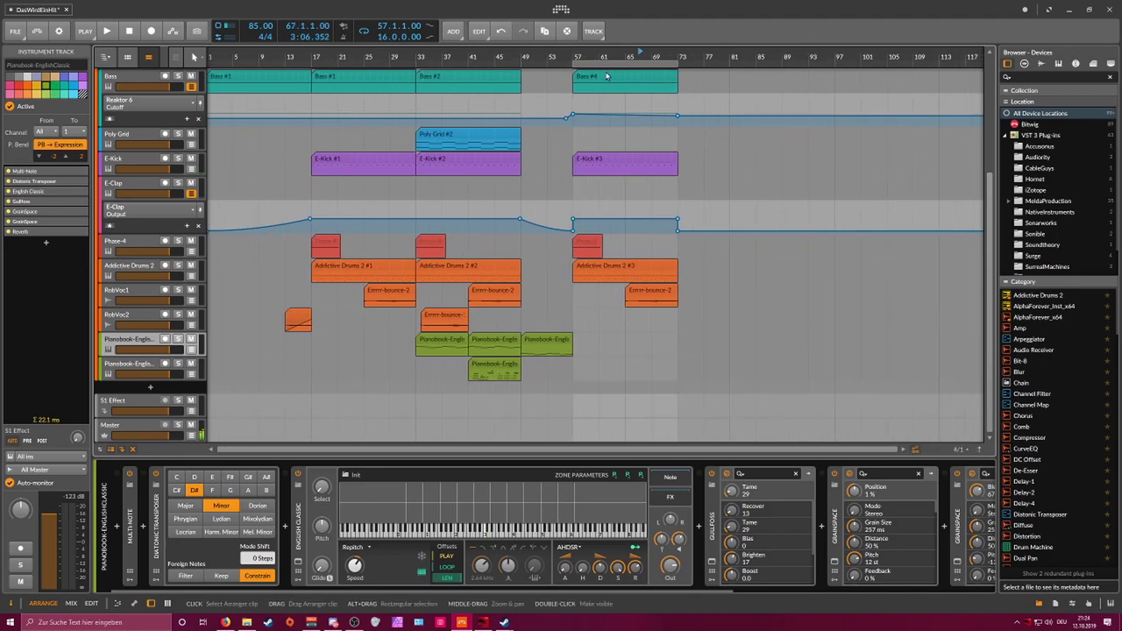
scroll(232, 56, down, 2)
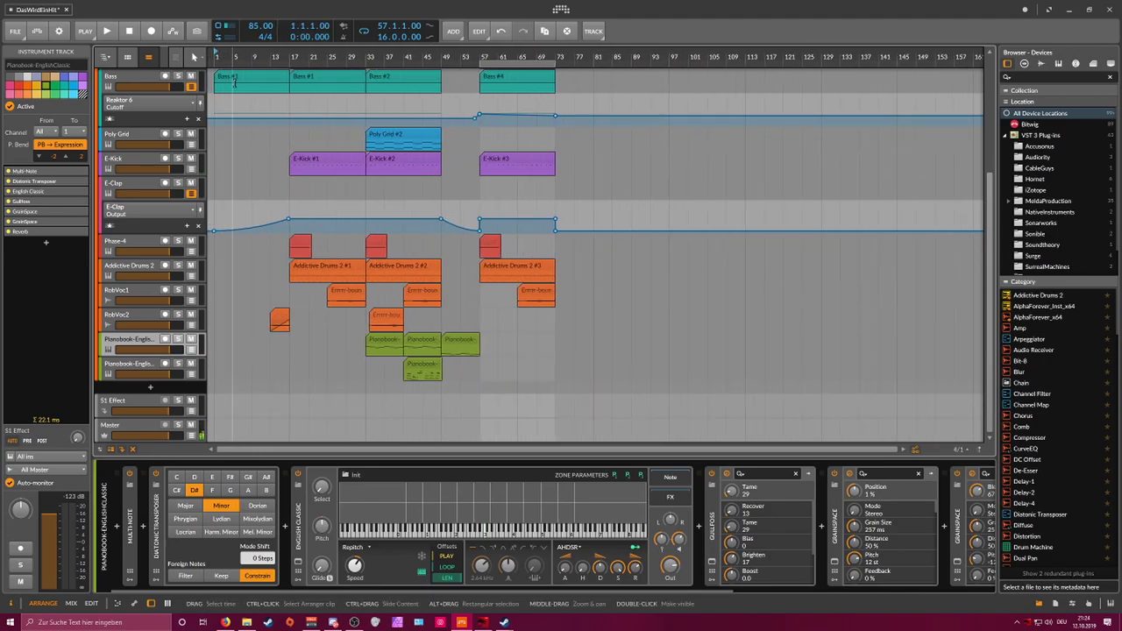
click(94, 32)
key(ctrl+s)
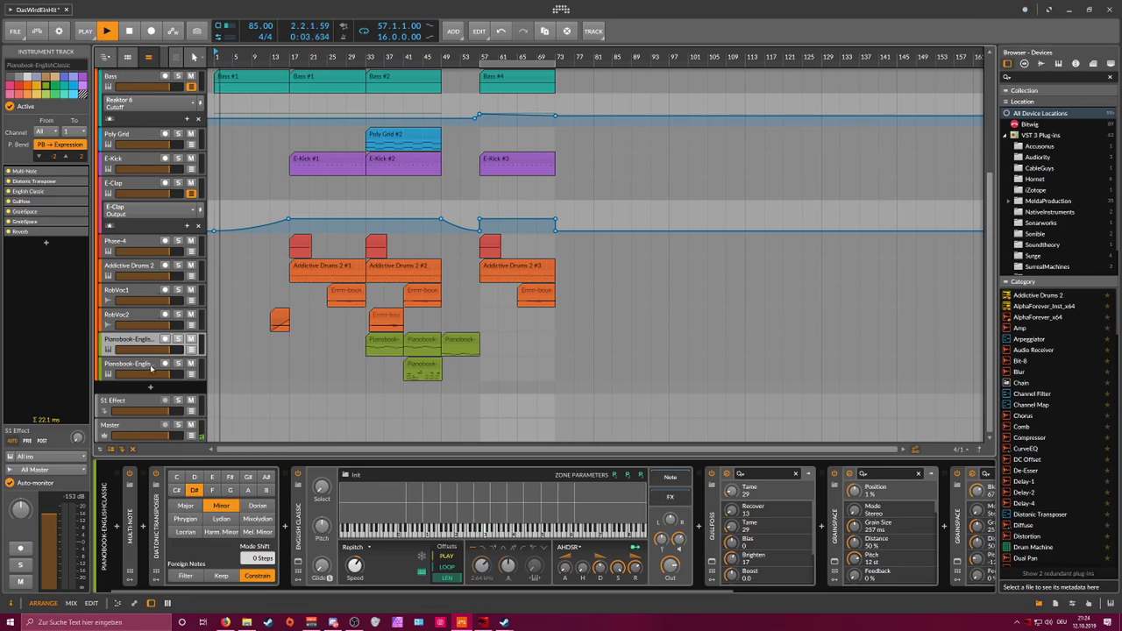
Step: Open Ozone 8 Elements on the master track and set the Maximizer threshold to -6.9 dB
click(150, 427)
scroll(144, 350, up, 3)
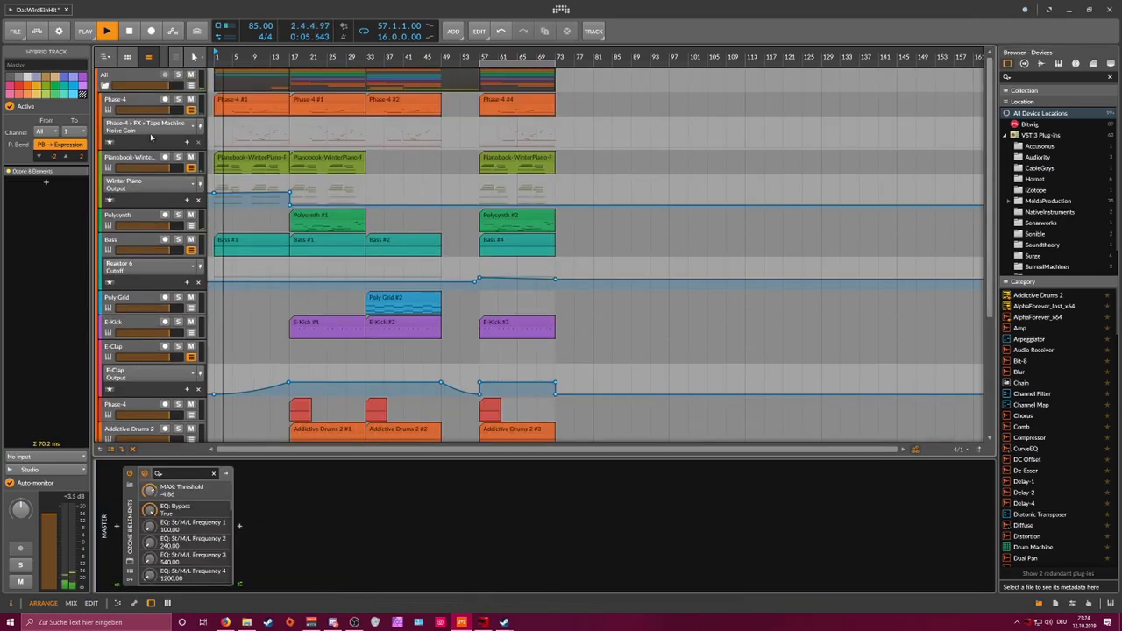
click(127, 76)
scroll(128, 413, down, 3)
click(132, 426)
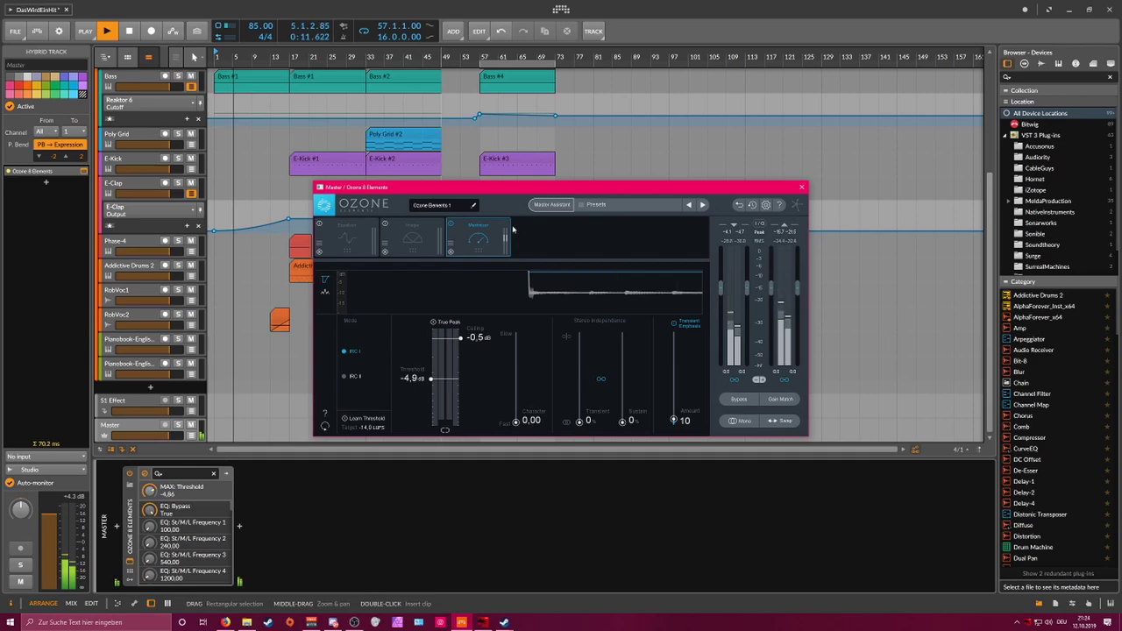
drag(502, 197, 733, 335)
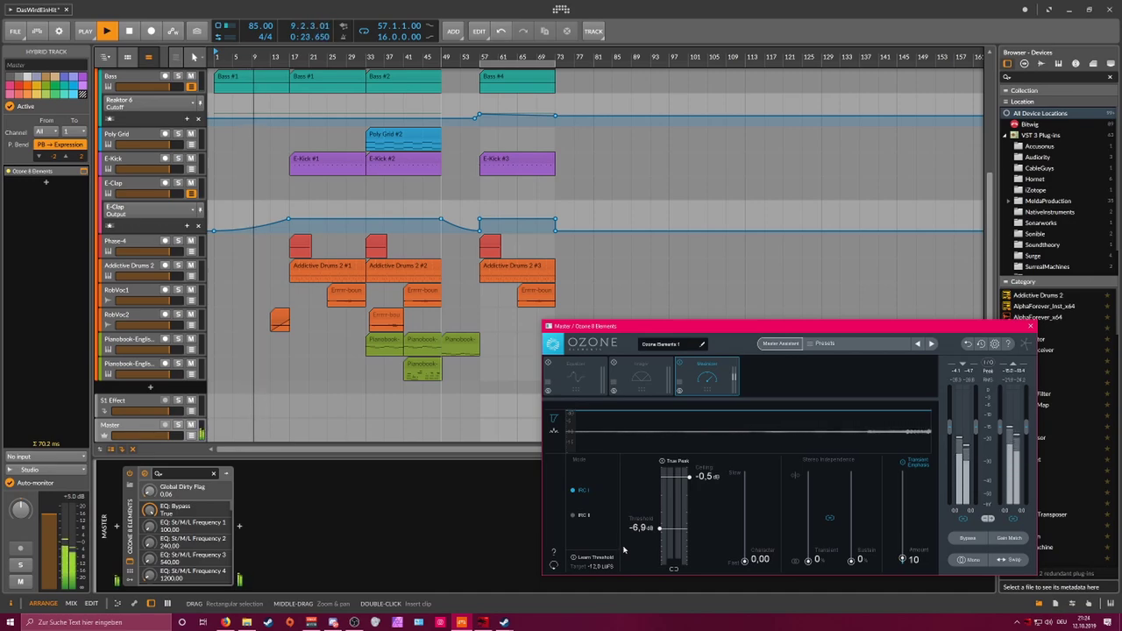
Step: Extend the loop region to start at bar 17 with a length of 56 bars and save the project
drag(481, 64, 295, 74)
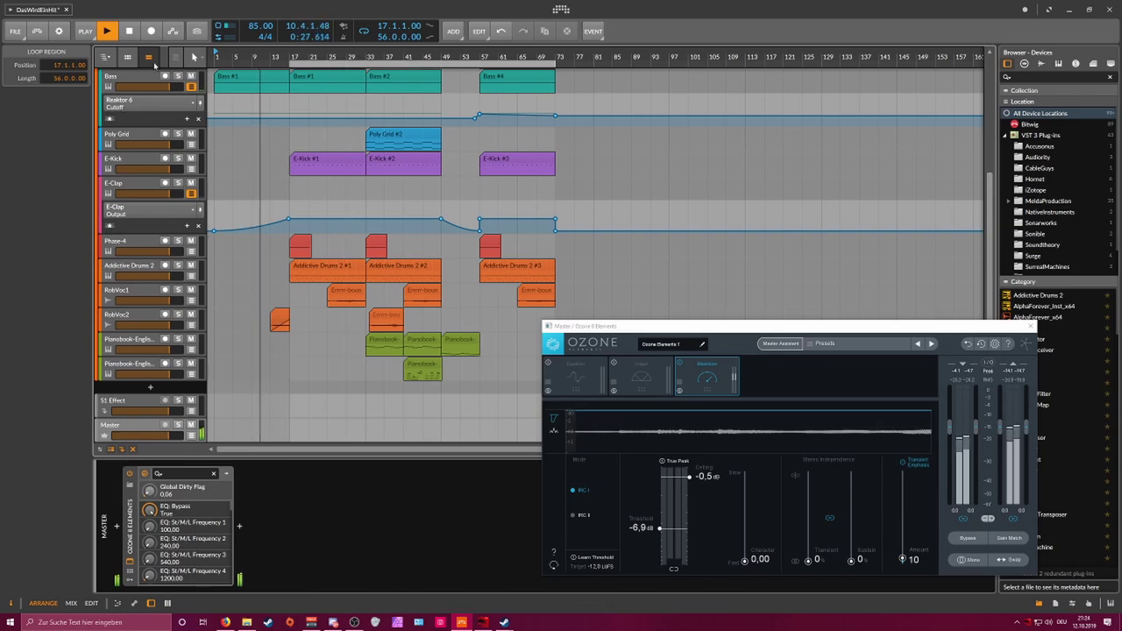
key(ctrl+s)
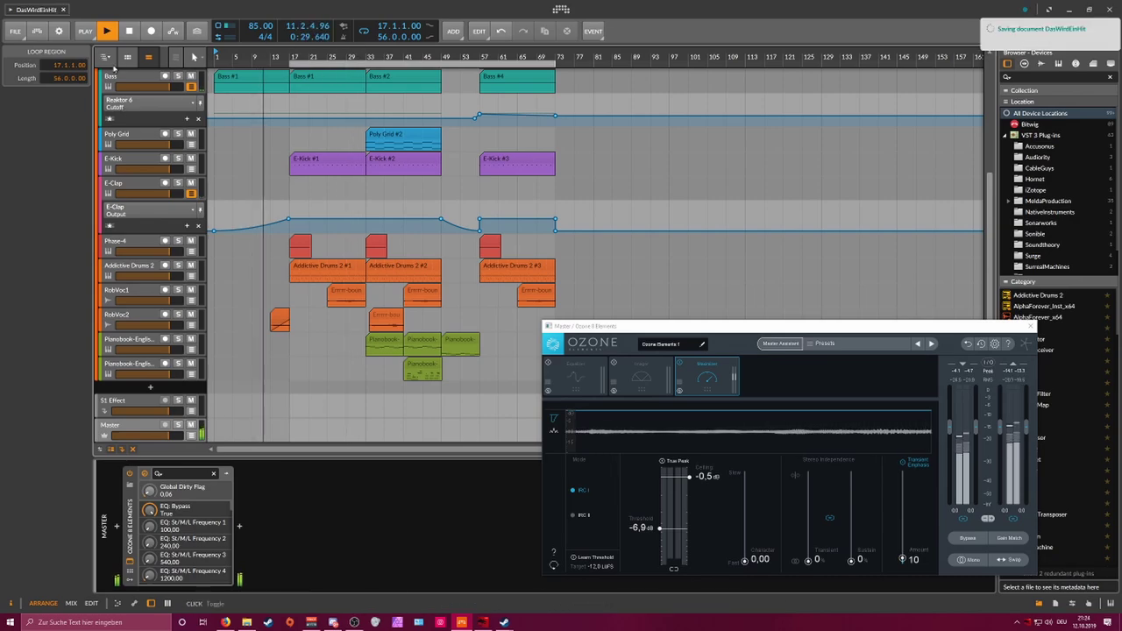
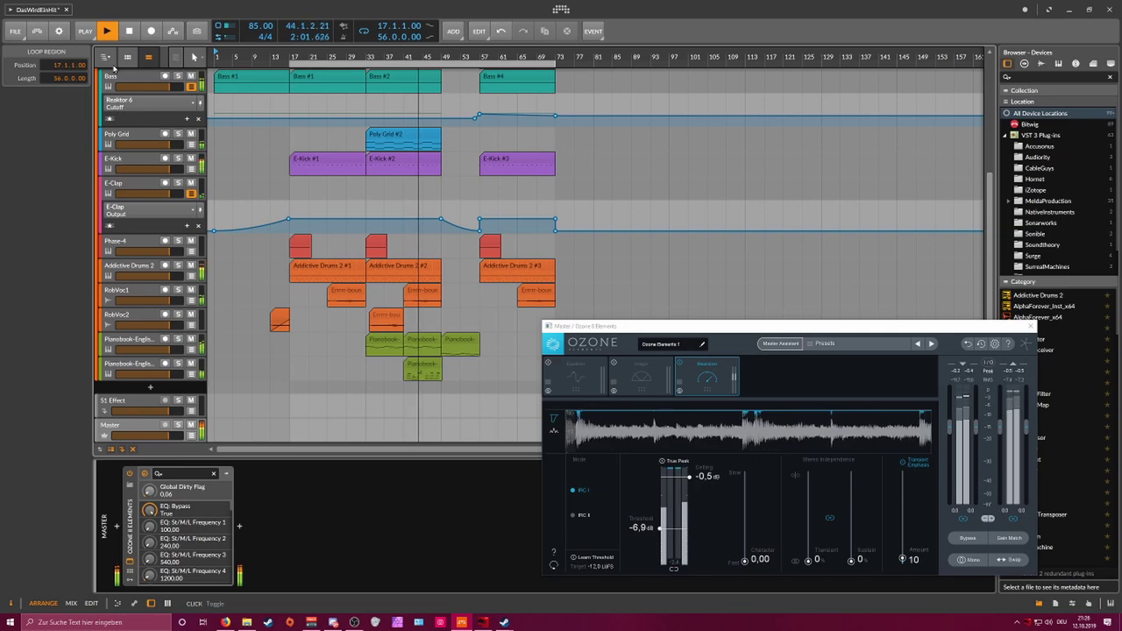
Step: Record-arm the upper Pianobook-EnglishClassic track and open its clip at bar 33 for note editing
click(148, 339)
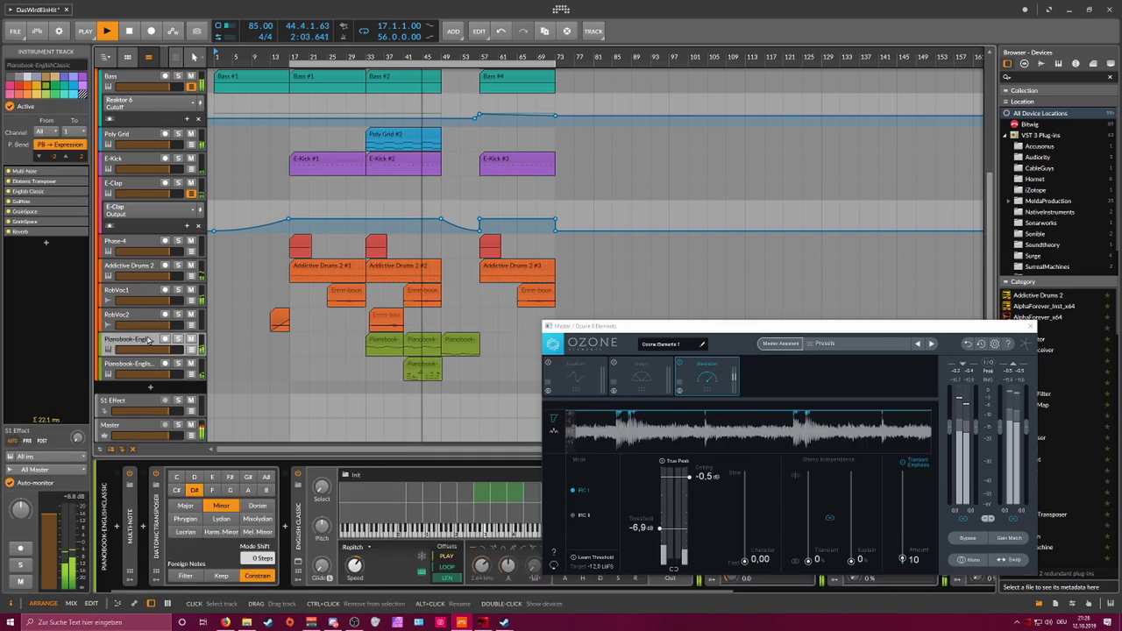
click(419, 339)
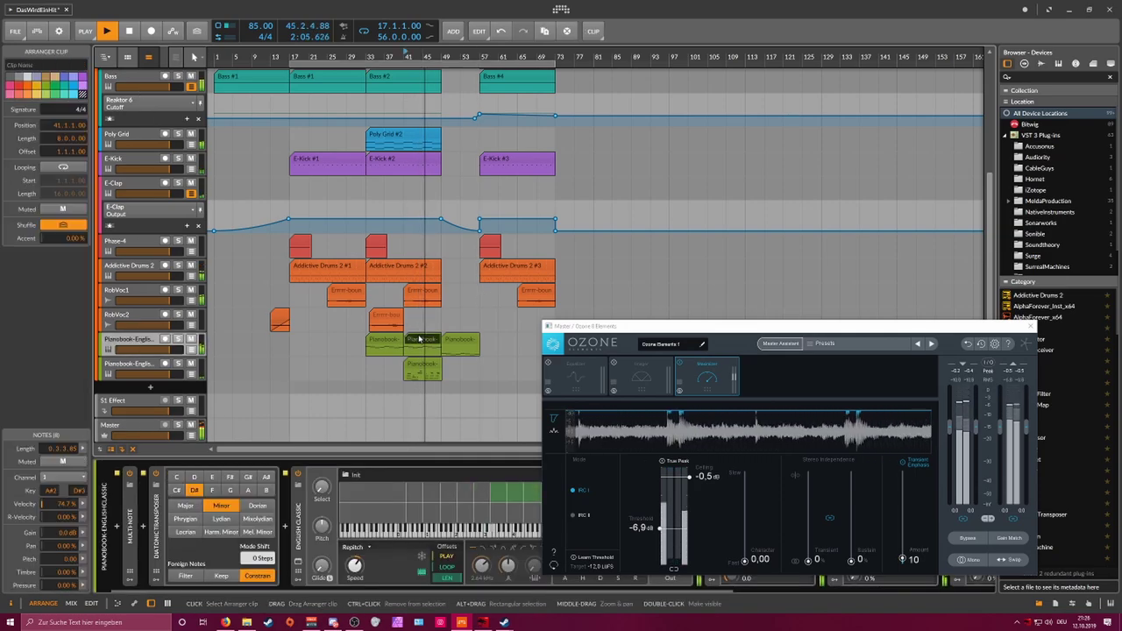
click(165, 340)
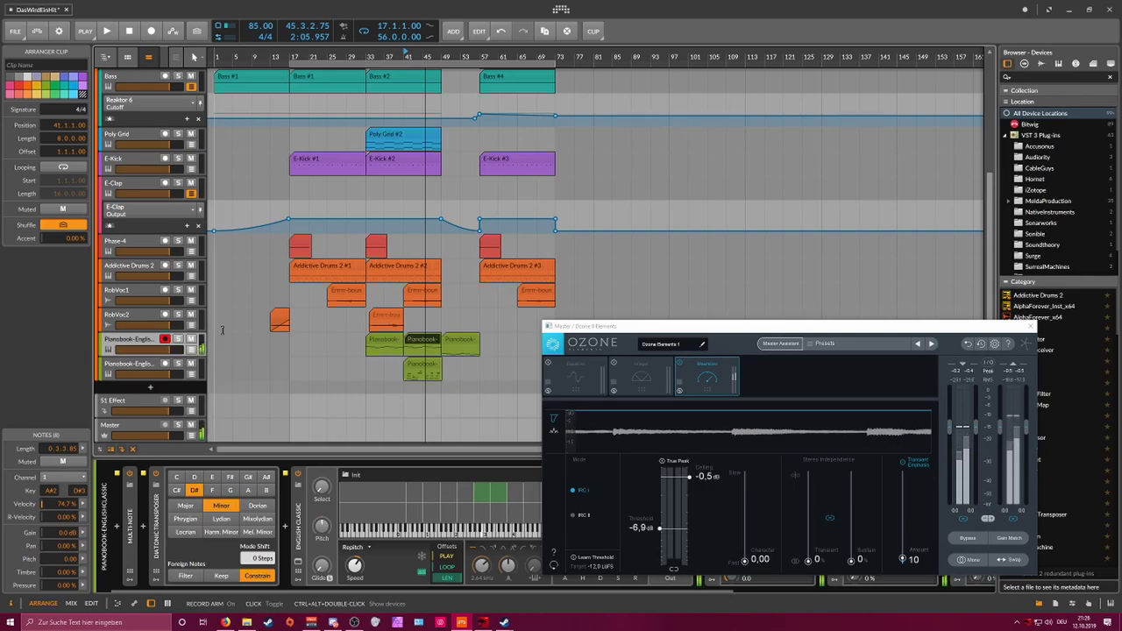
double_click(398, 339)
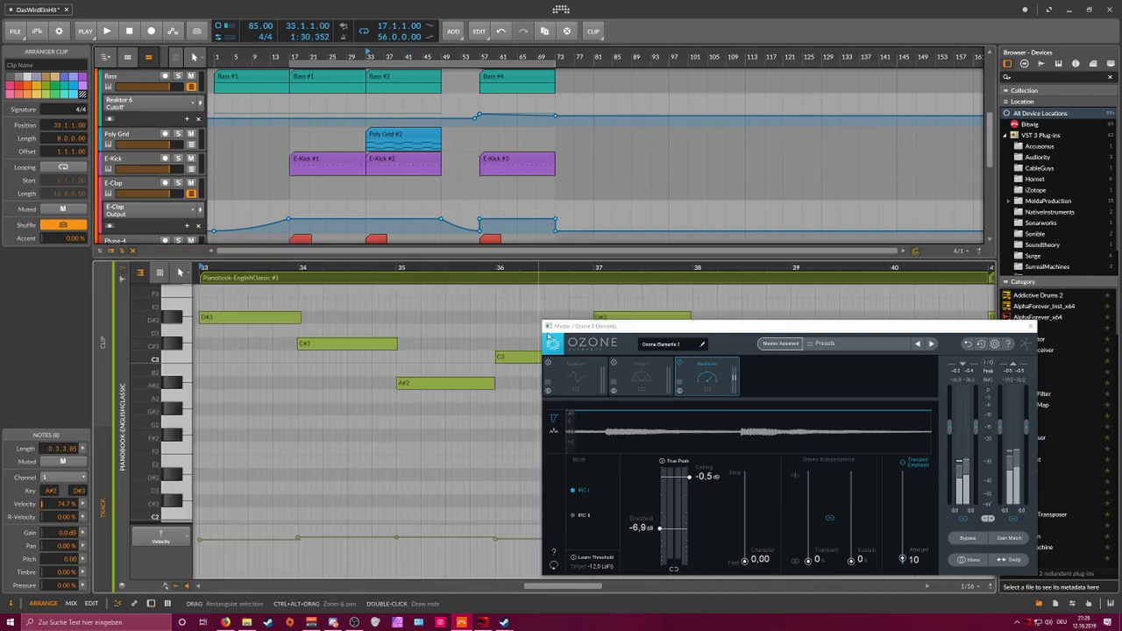
mouse_move(557, 269)
mouse_down()
mouse_move(399, 285)
mouse_move(387, 265)
mouse_move(301, 261)
mouse_move(339, 267)
mouse_up()
click(423, 315)
scroll(422, 314, up, 3)
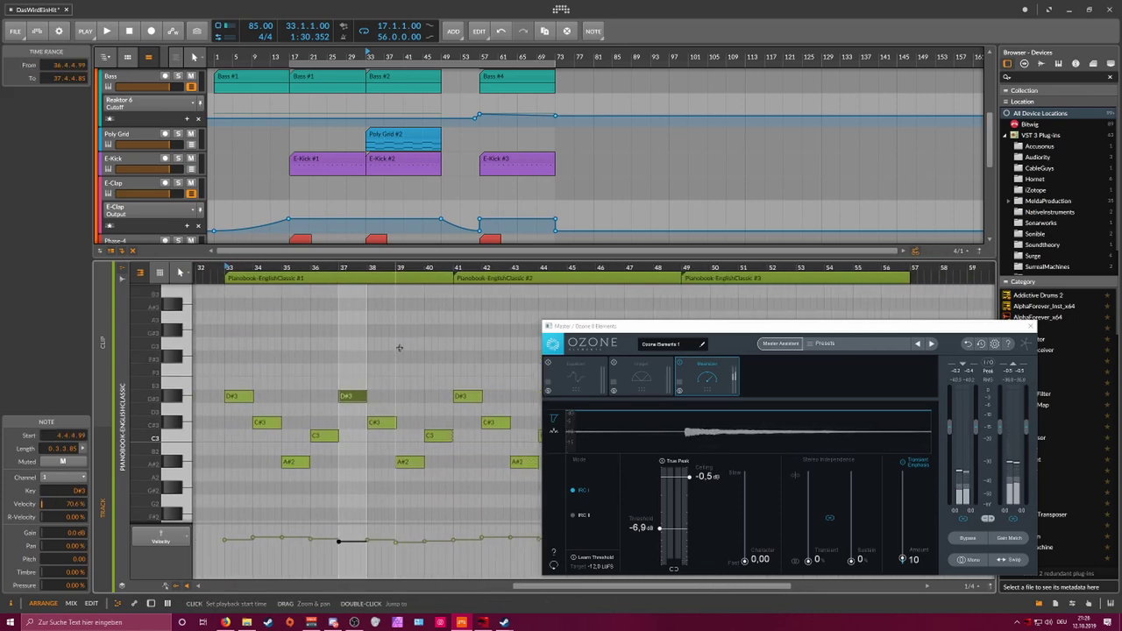
Step: Try lowering the C3 notes in bars 36 and 40 to B2, play from bar 33 and close the Ozone window
click(436, 434)
click(349, 445)
drag(300, 445, 454, 436)
key(Down)
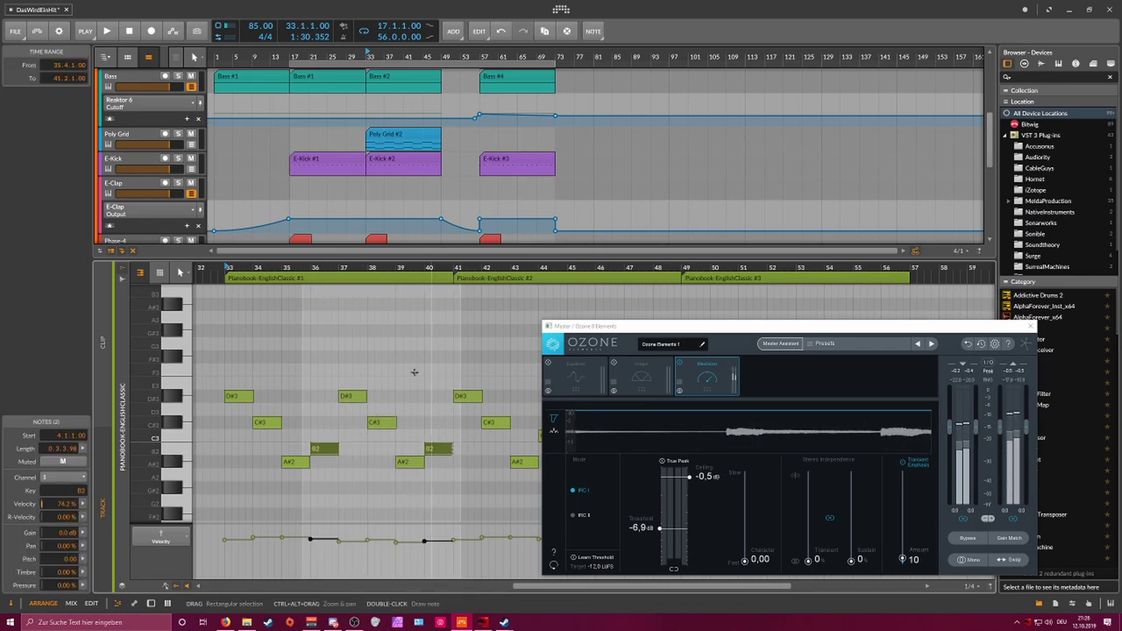
key(space)
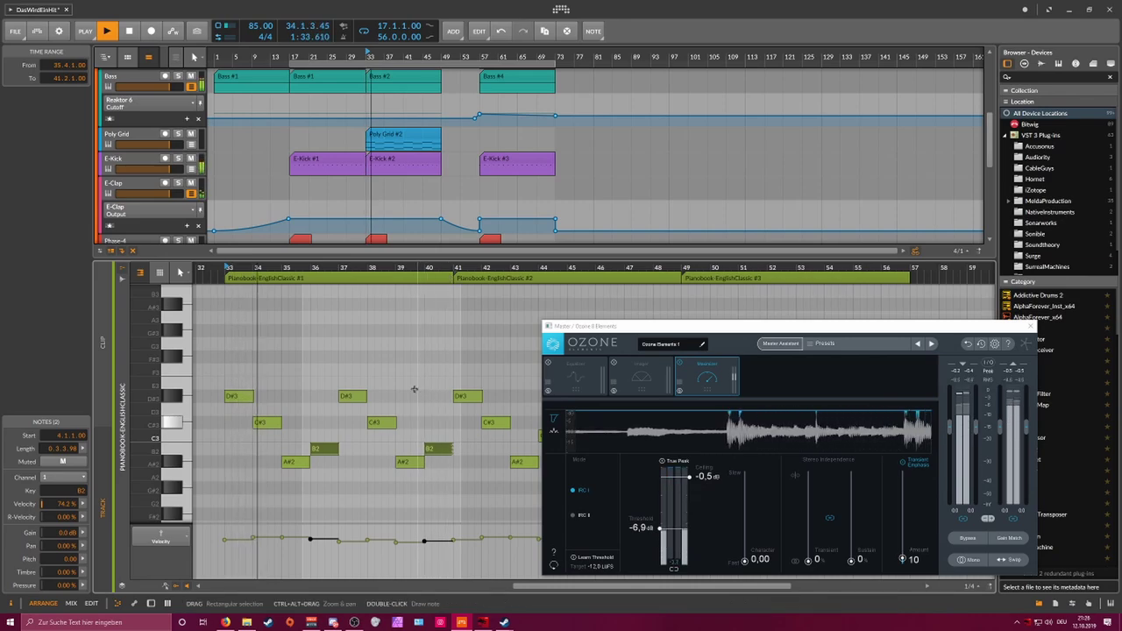
click(1030, 326)
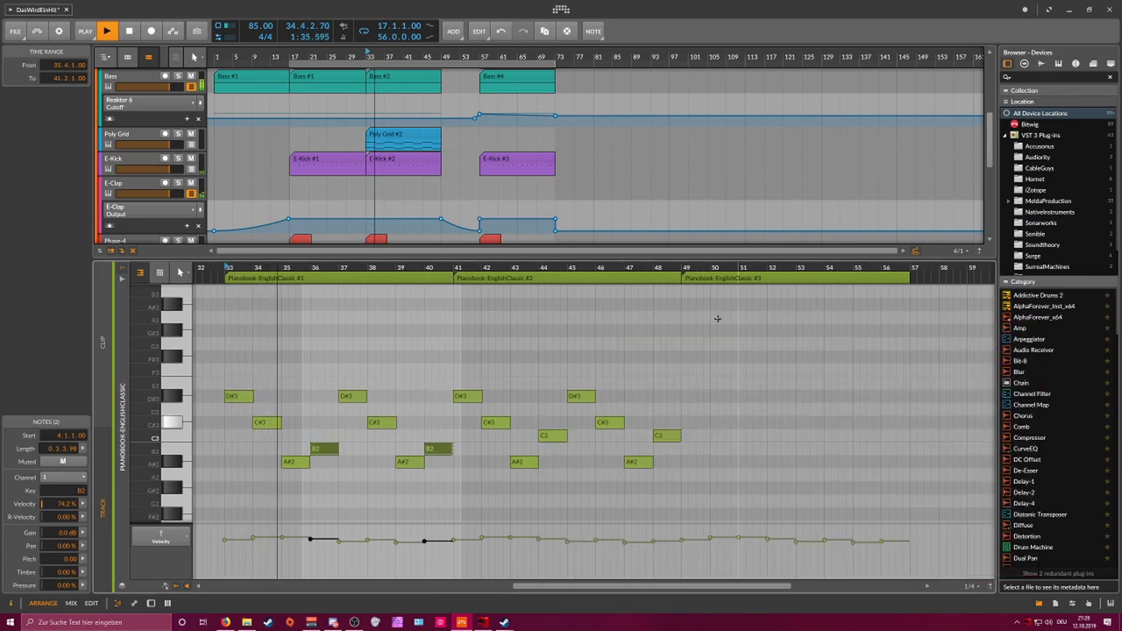
Step: Raise the two B2 notes in bars 36 and 40 back to C3
drag(707, 430, 538, 434)
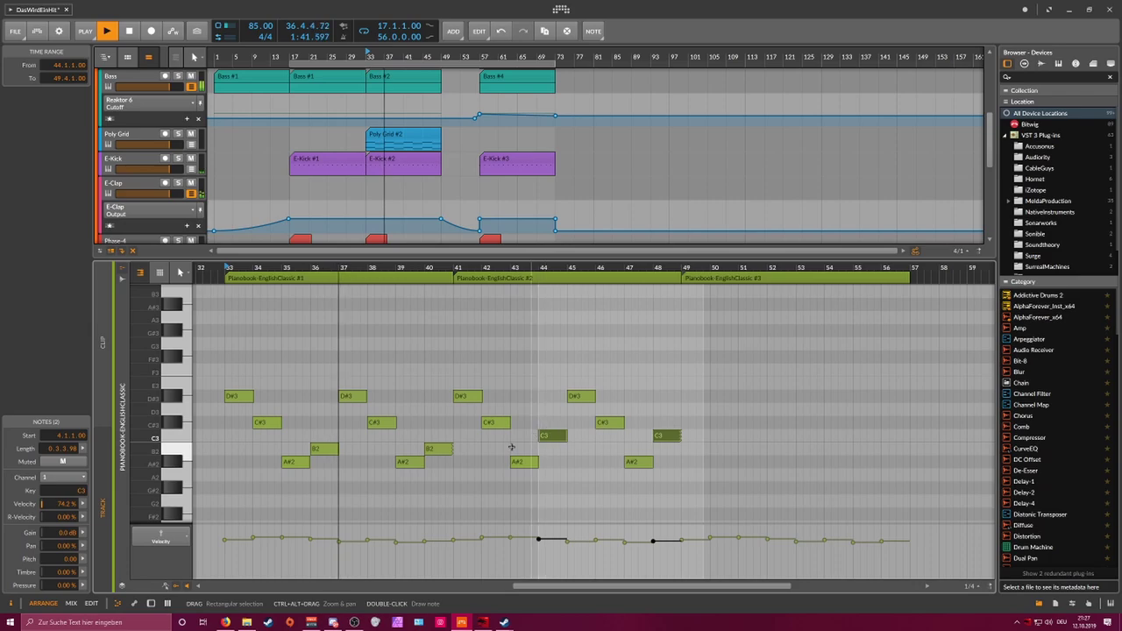
drag(300, 446, 440, 443)
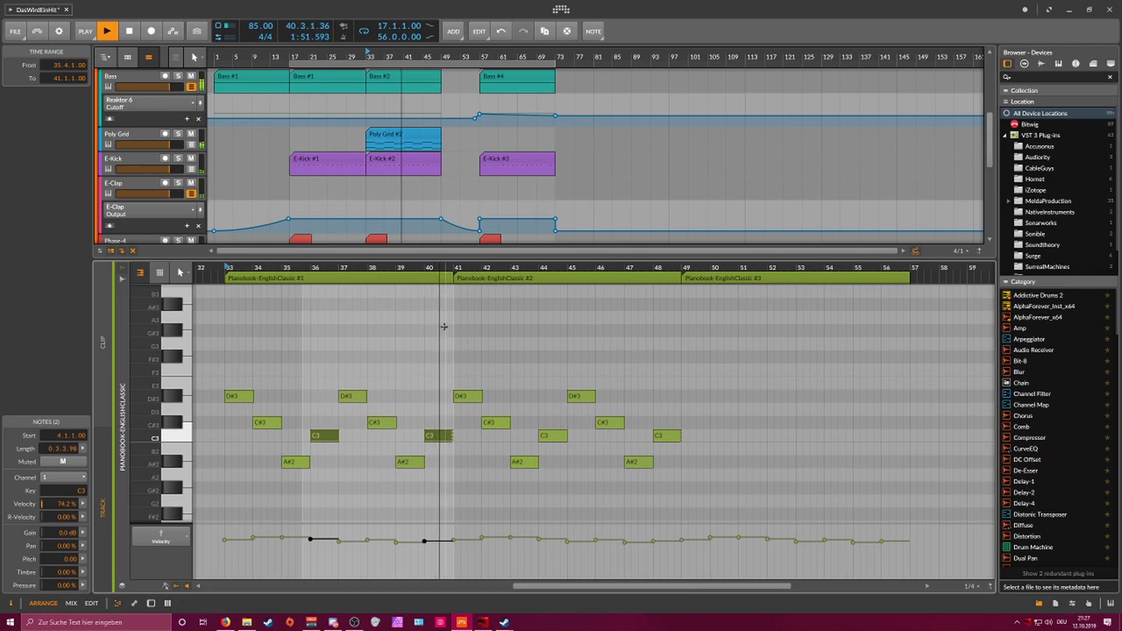
Step: Show the upper Pianobook-EnglishClassic track's devices and check the Diatonic Transposer's D# Minor scale while the arrangement plays
drag(441, 268, 443, 339)
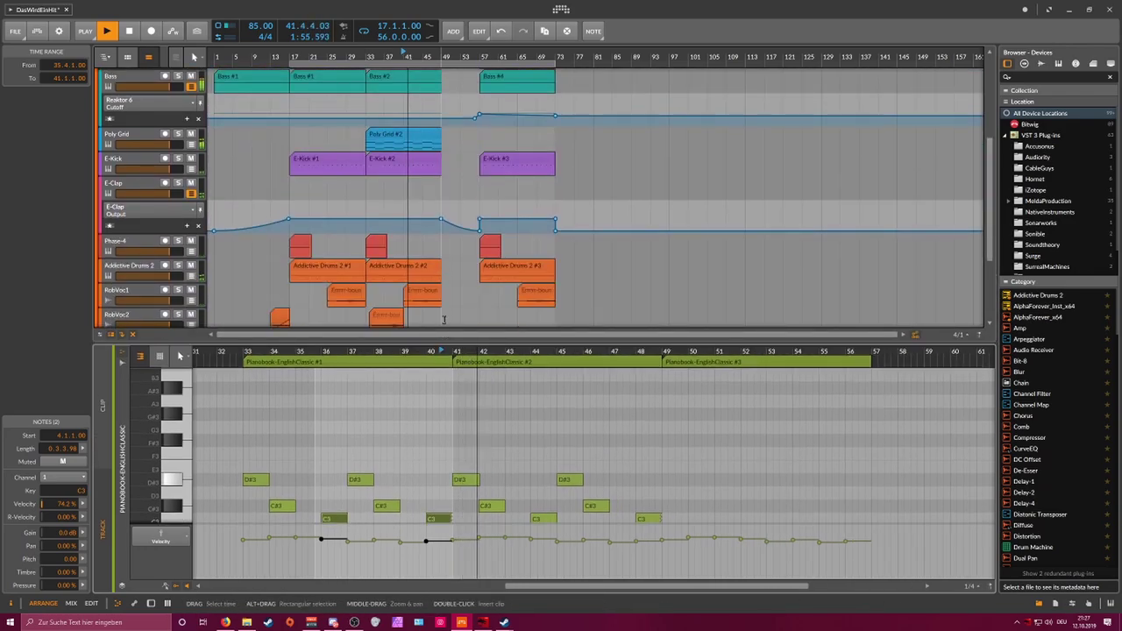
scroll(444, 320, down, 3)
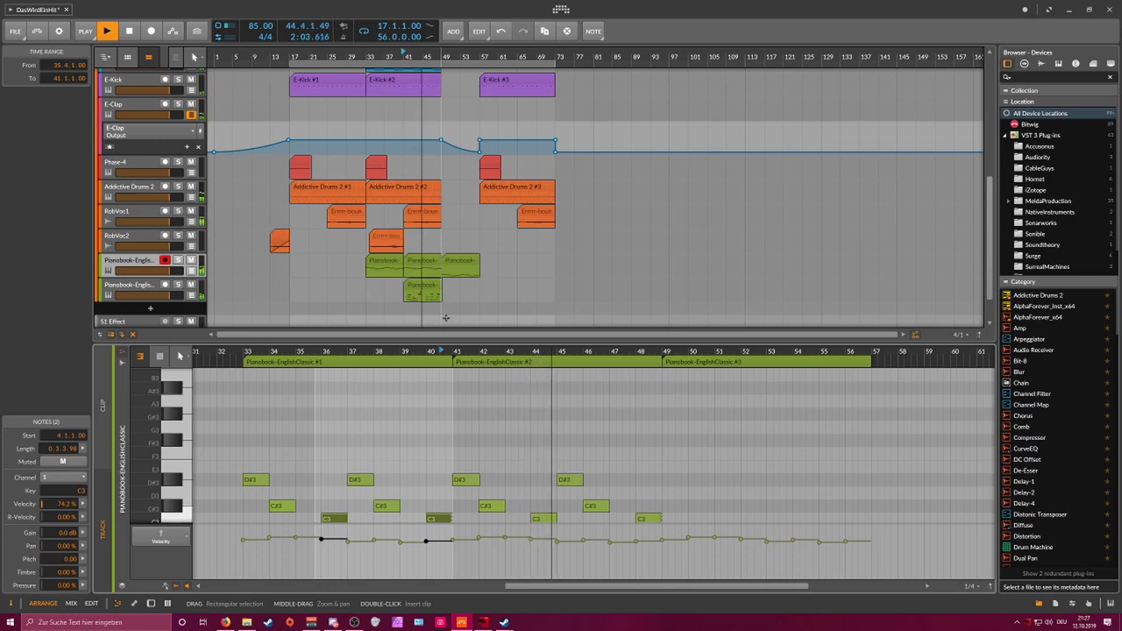
scroll(445, 318, down, 2)
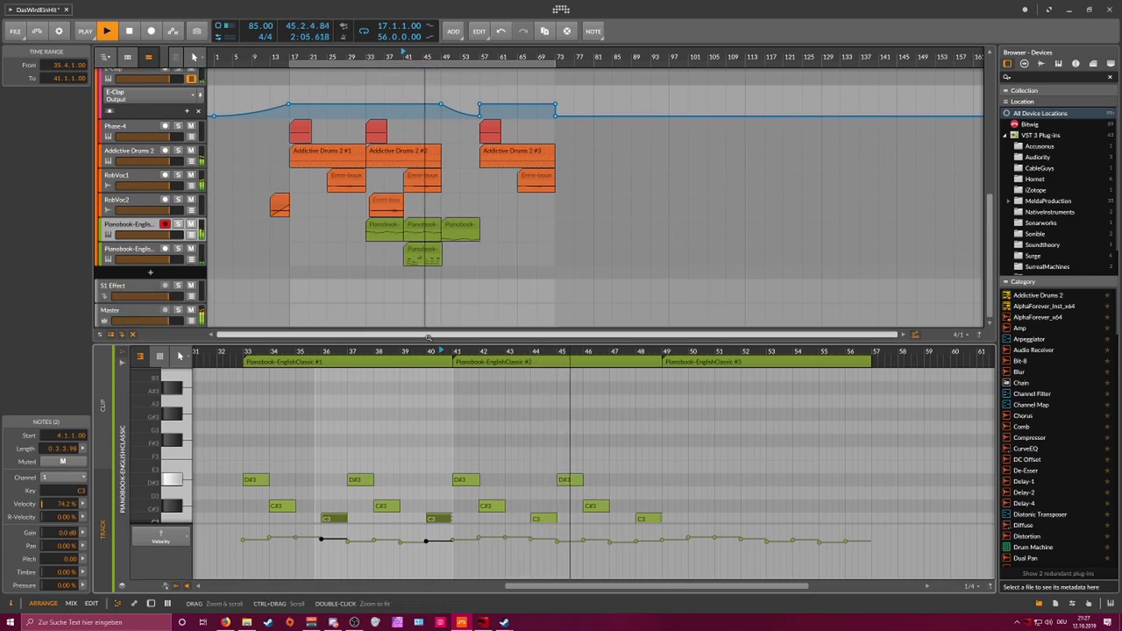
drag(429, 342, 427, 304)
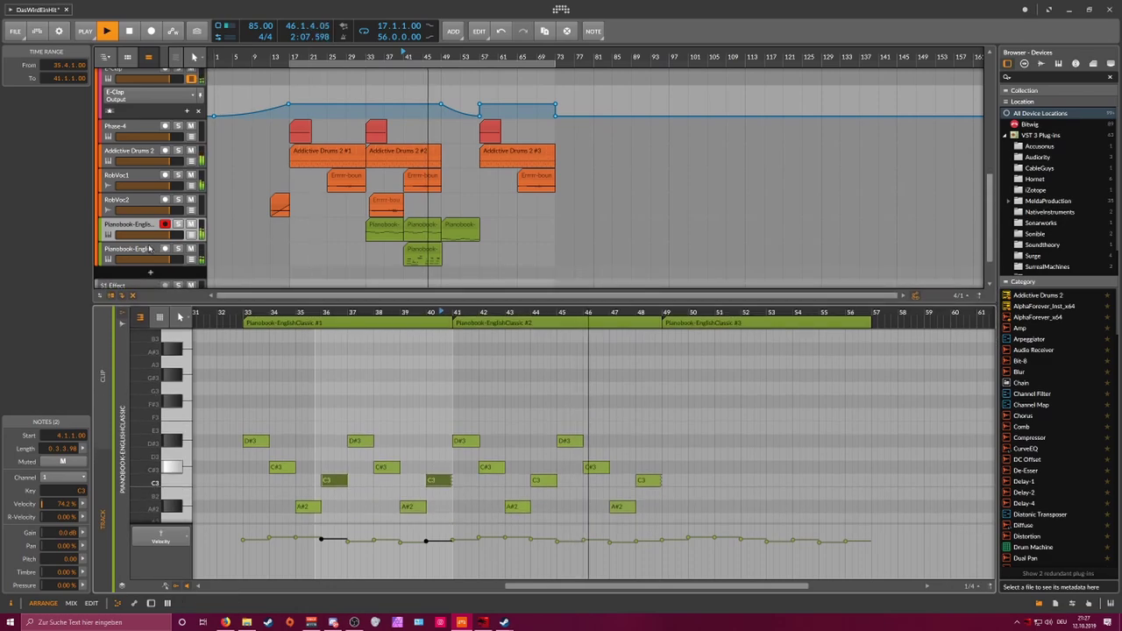
double_click(143, 226)
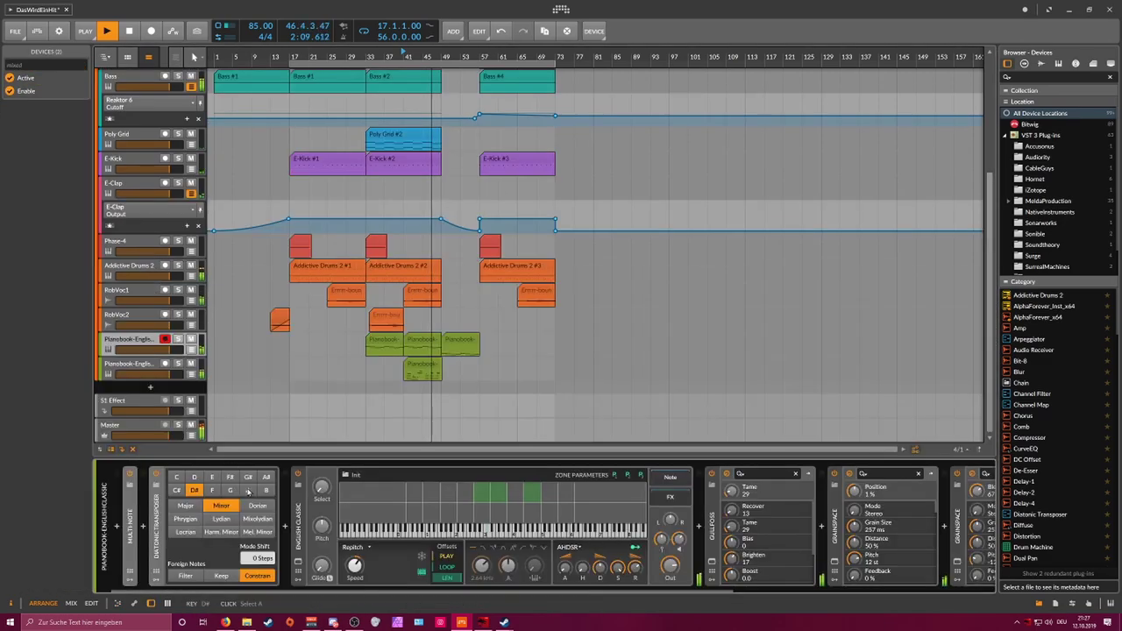
click(218, 507)
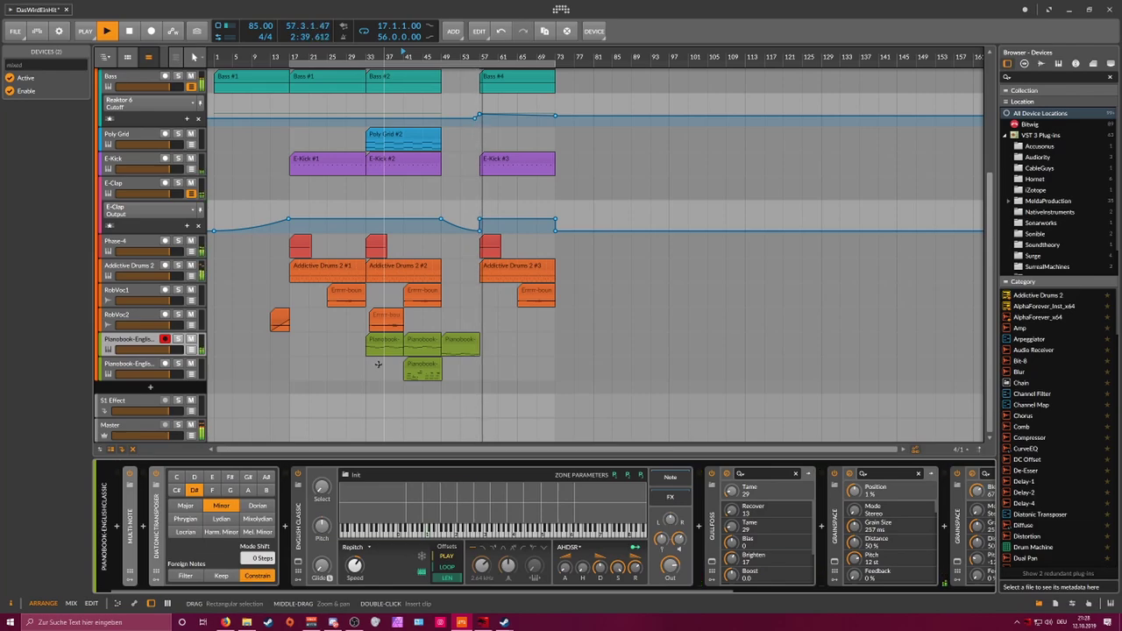
Step: Add an audio track below the Pianobook tracks and set the loop region to start at bar 73 with a length of 8 bars
click(557, 56)
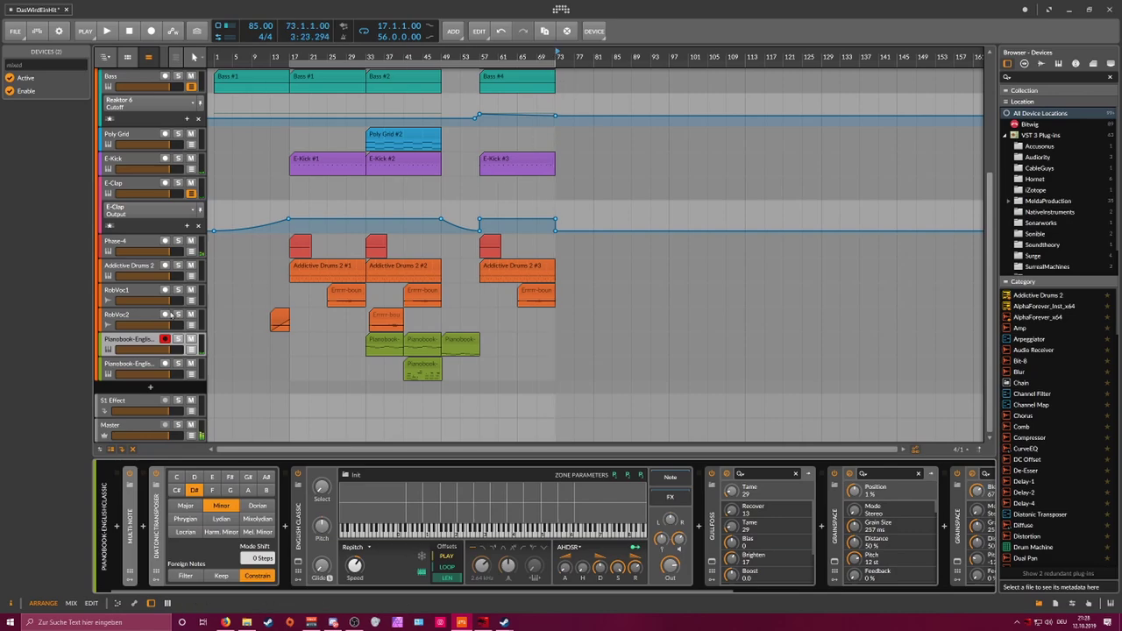
click(115, 342)
click(127, 365)
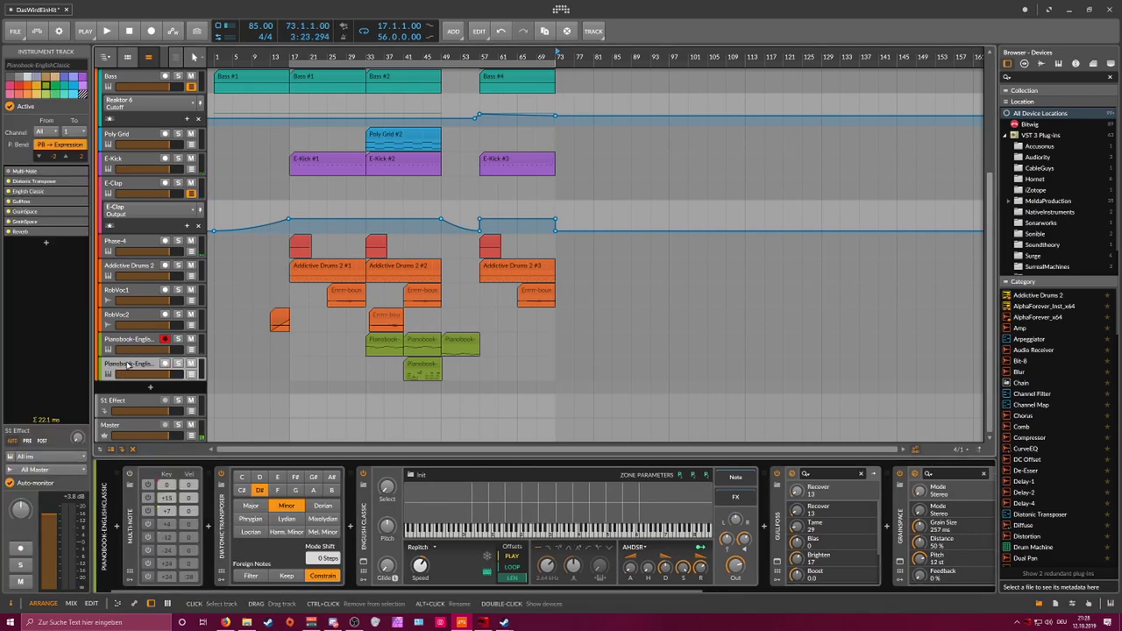
right_click(121, 387)
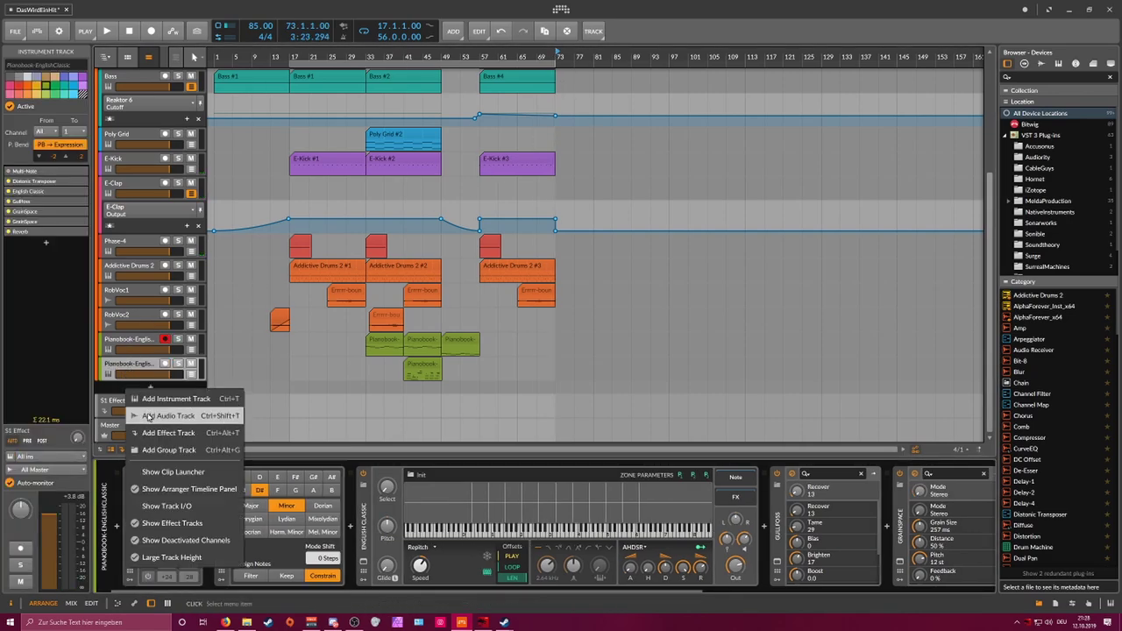
click(144, 407)
click(165, 387)
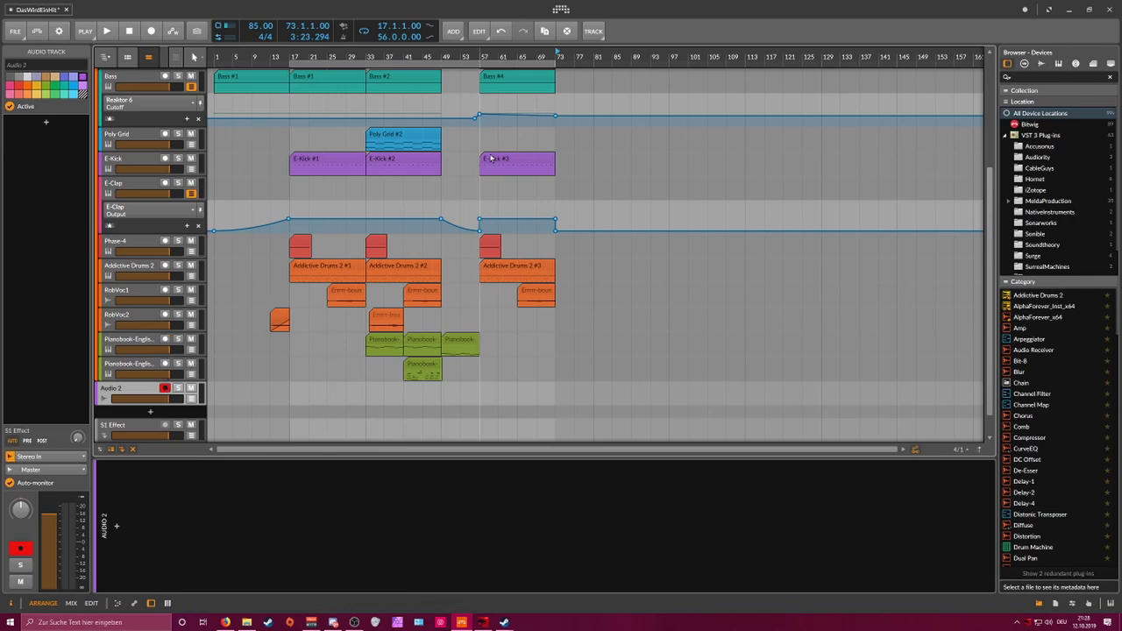
drag(556, 66, 594, 67)
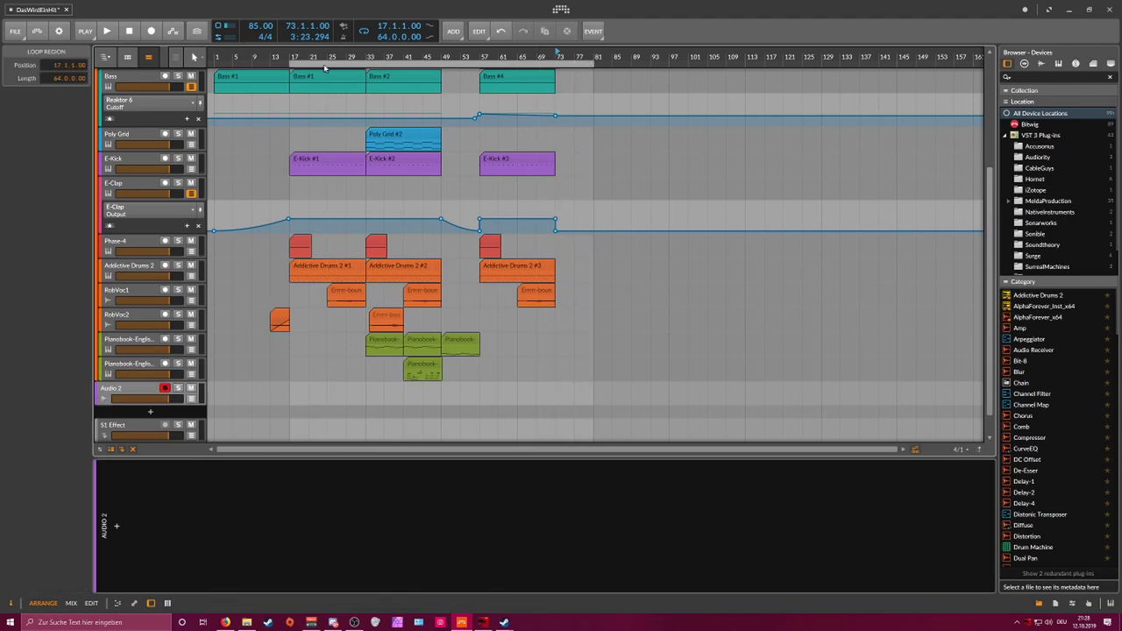
drag(294, 67, 556, 66)
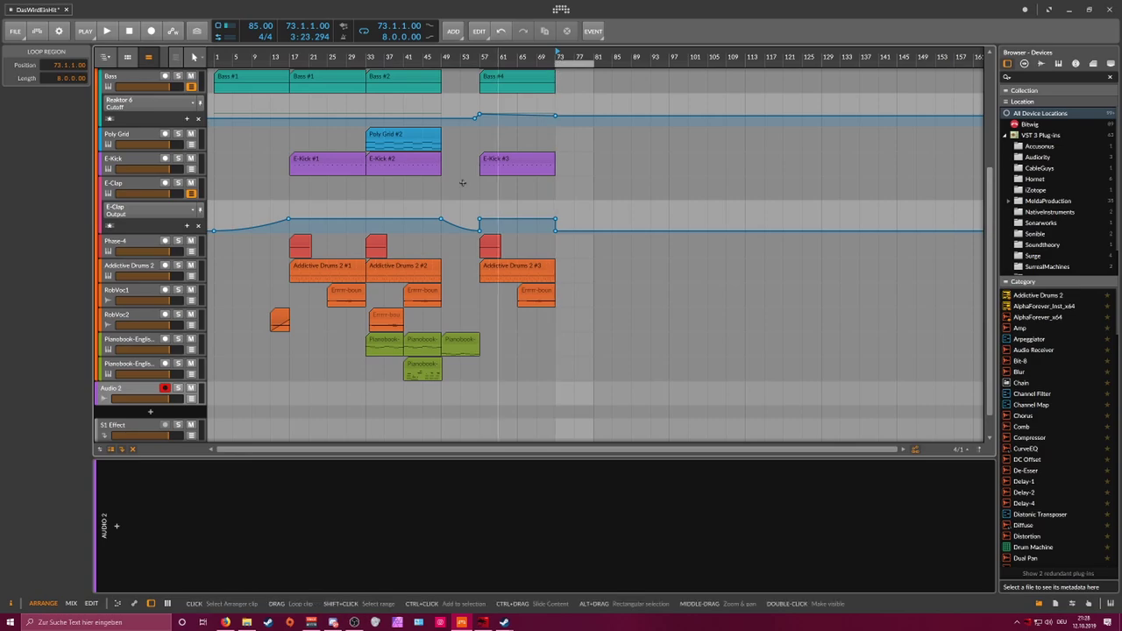
Step: Insert the Modnetic delay on Audio 2, load a Bright Synth preset and move the plug-in window clear of the arrangement
click(132, 397)
click(115, 527)
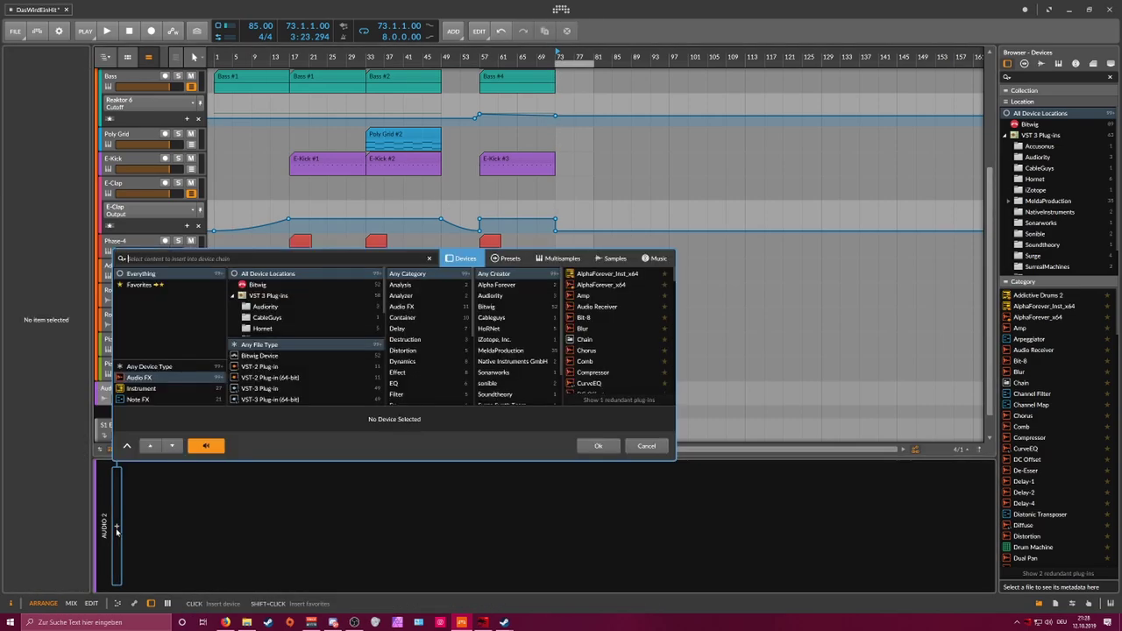
text(modn)
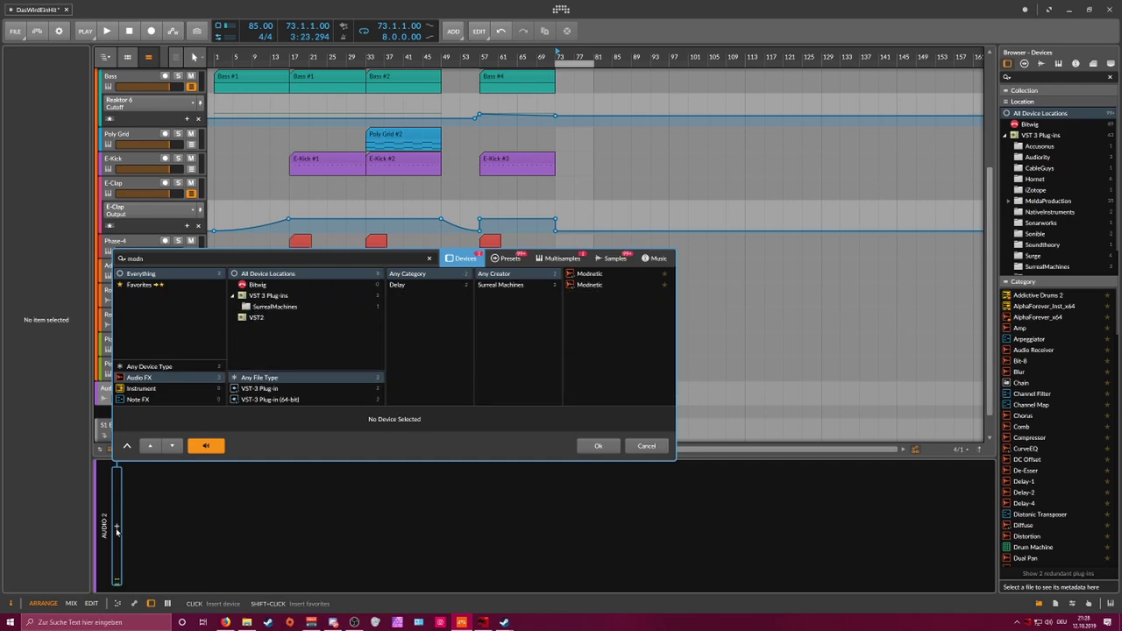
key(Down)
key(Return)
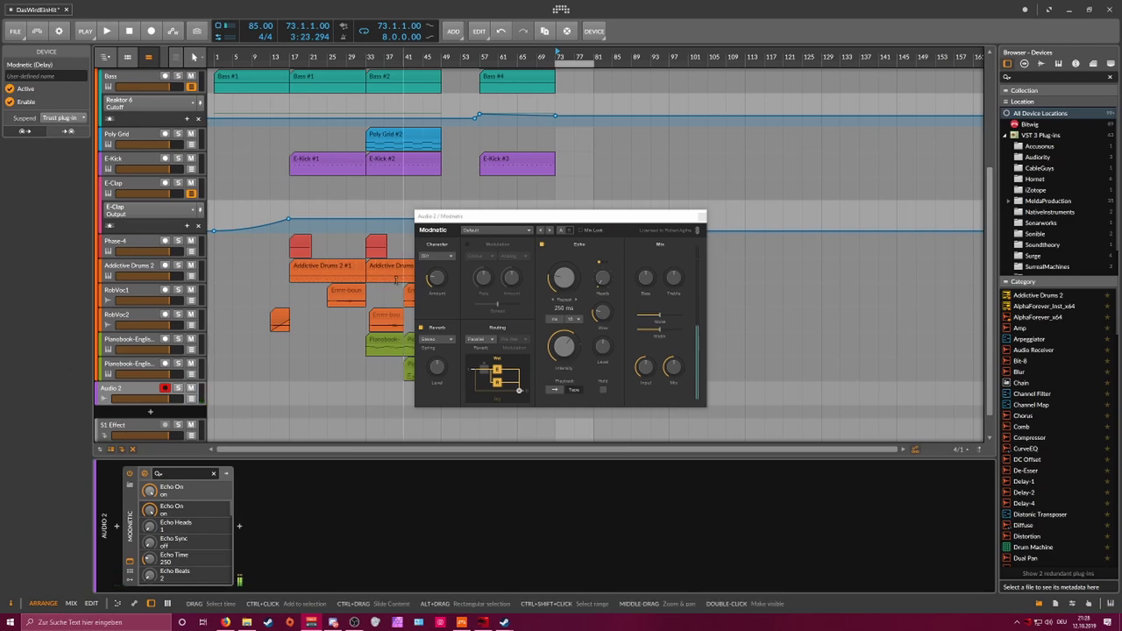
click(549, 230)
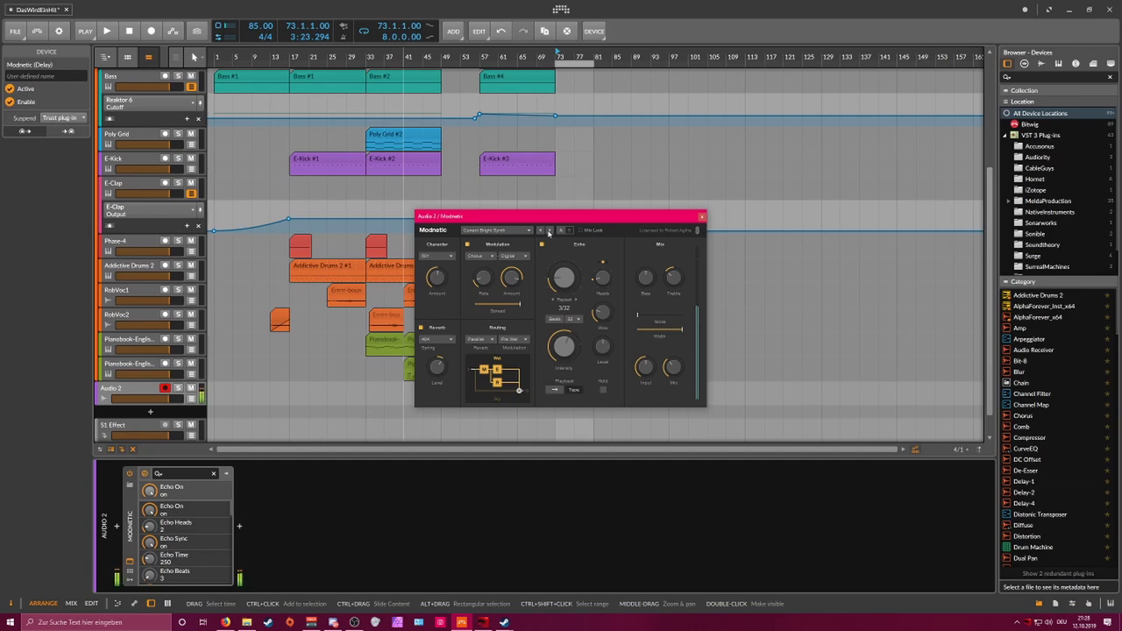
drag(548, 217, 735, 301)
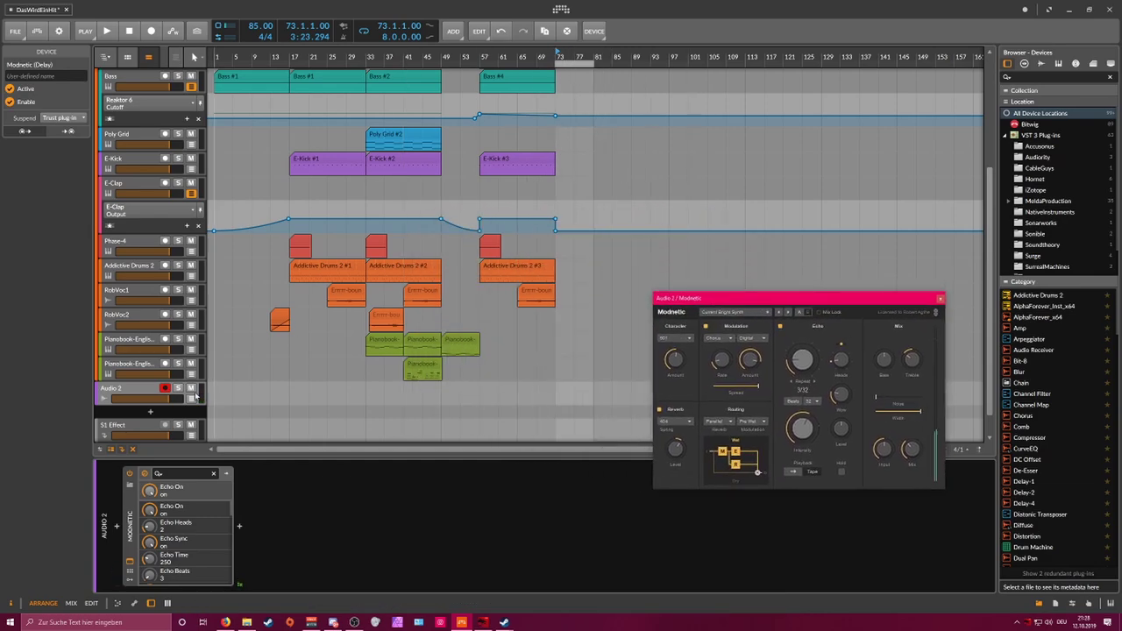
Step: Record a take of about 4.5 bars from the stereo input on Audio 2, starting at bar 73
click(142, 389)
click(151, 31)
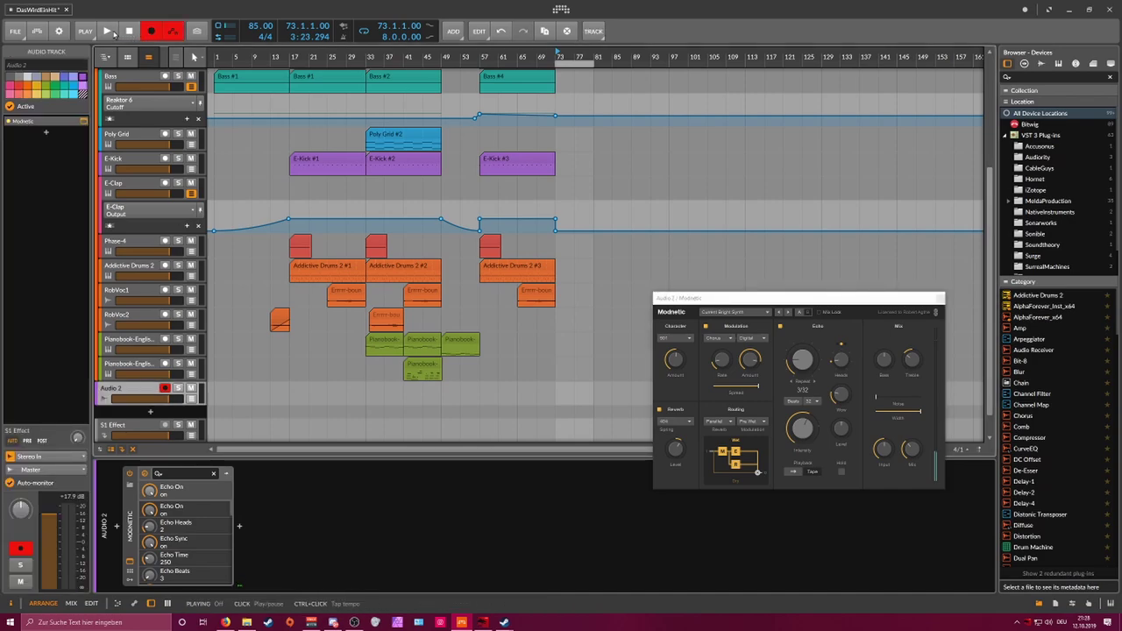
click(109, 32)
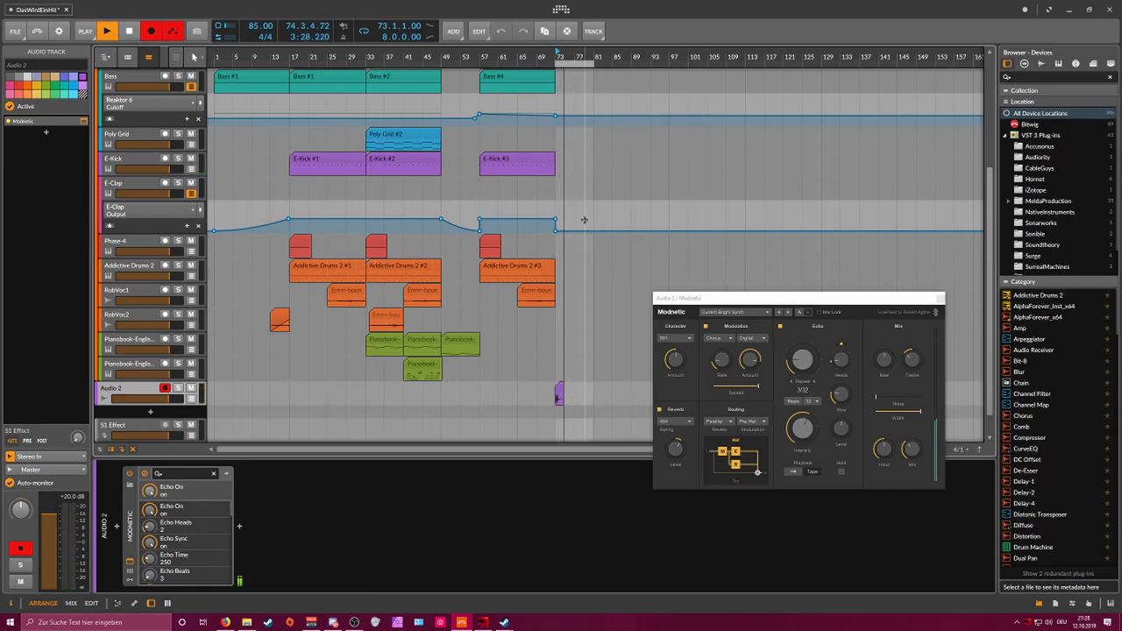
click(937, 301)
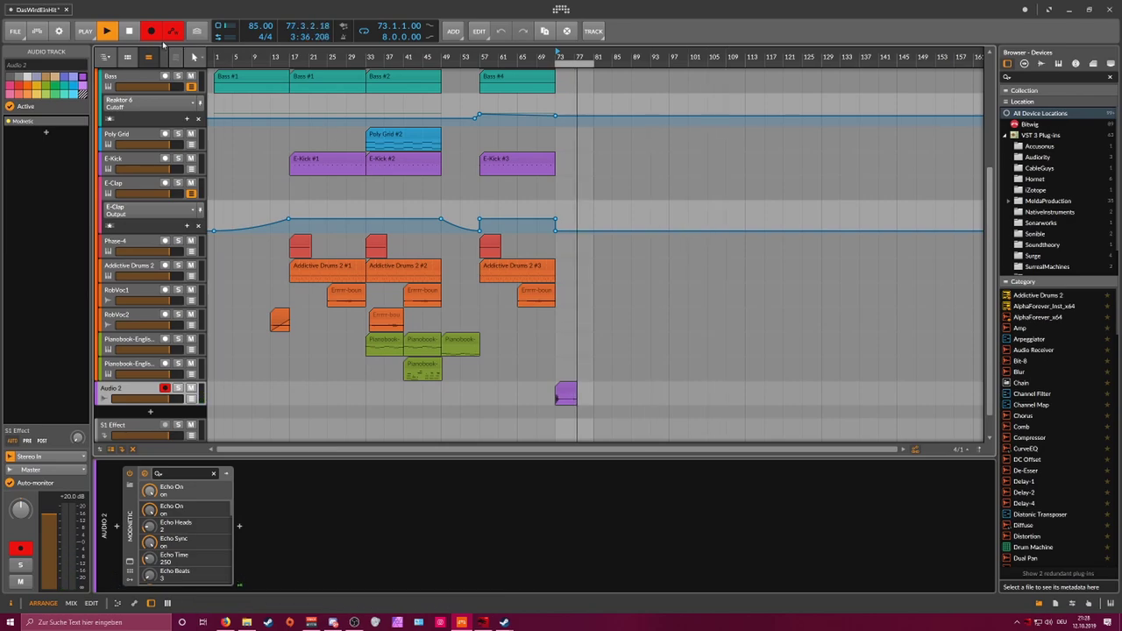
click(156, 35)
key(space)
Step: Split the recorded Audio 2 clip at bar 75 and delete the part after it
click(566, 388)
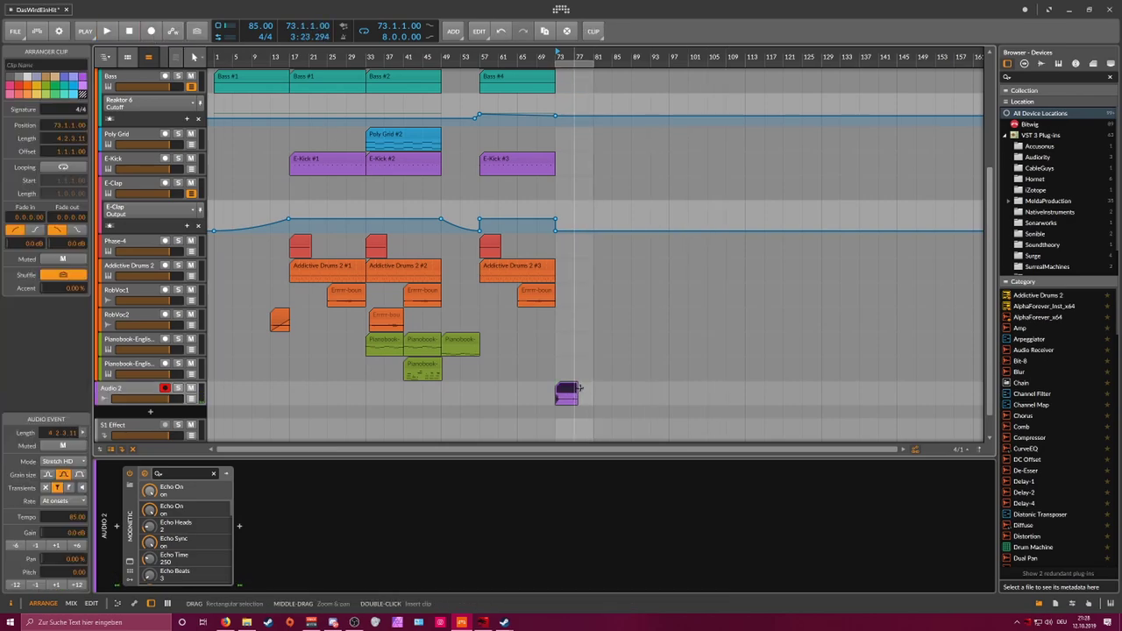
drag(572, 57, 586, 132)
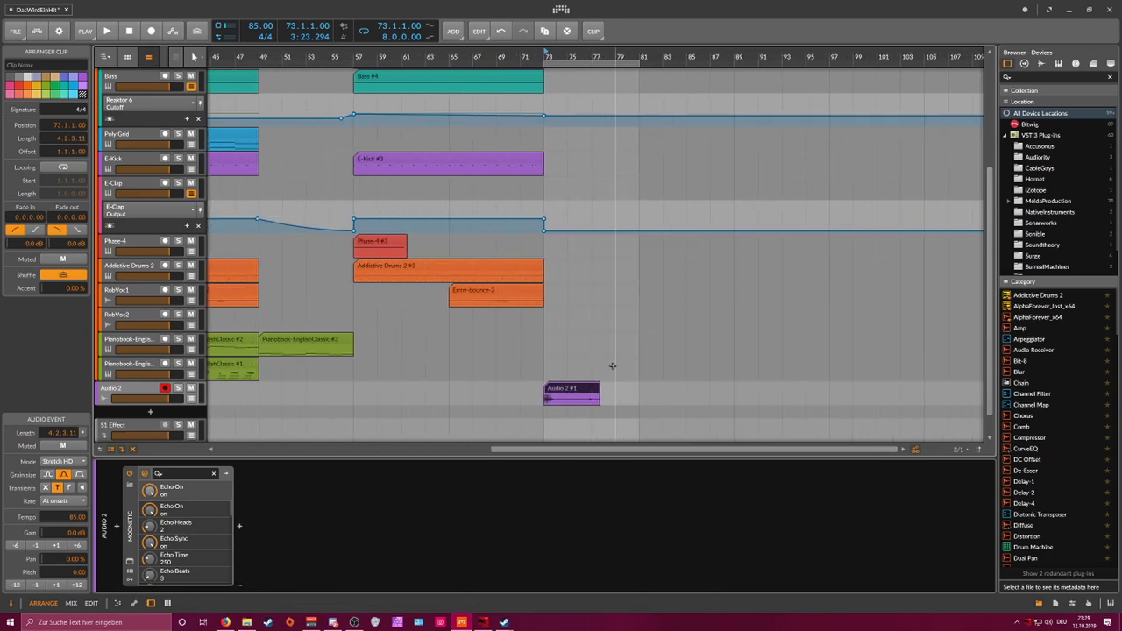
key(5)
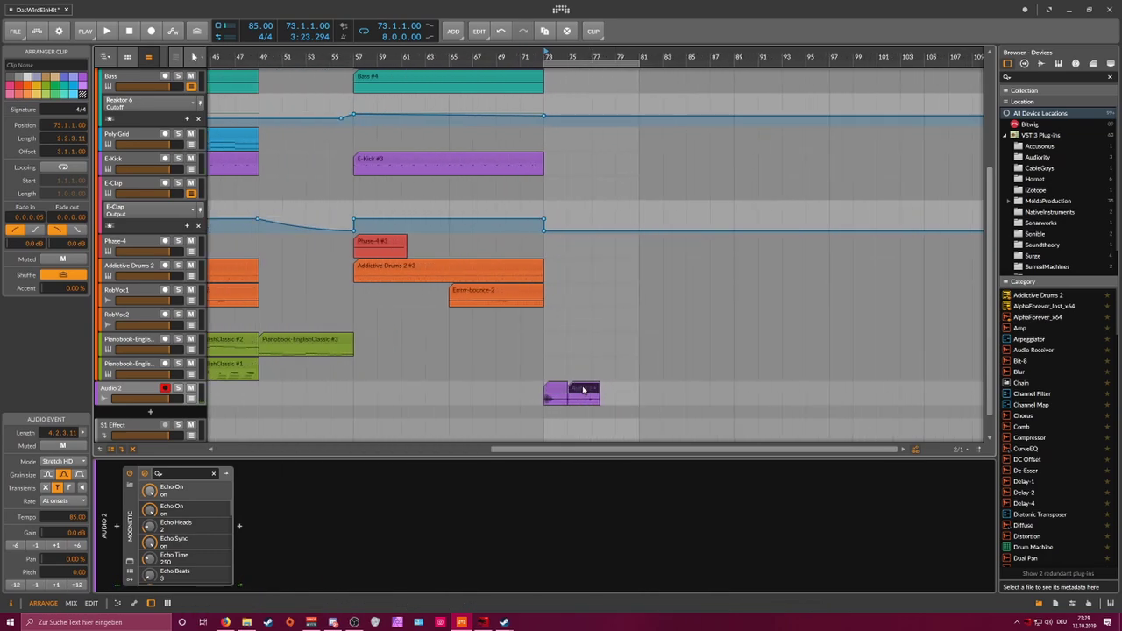
key(Delete)
drag(549, 399, 574, 400)
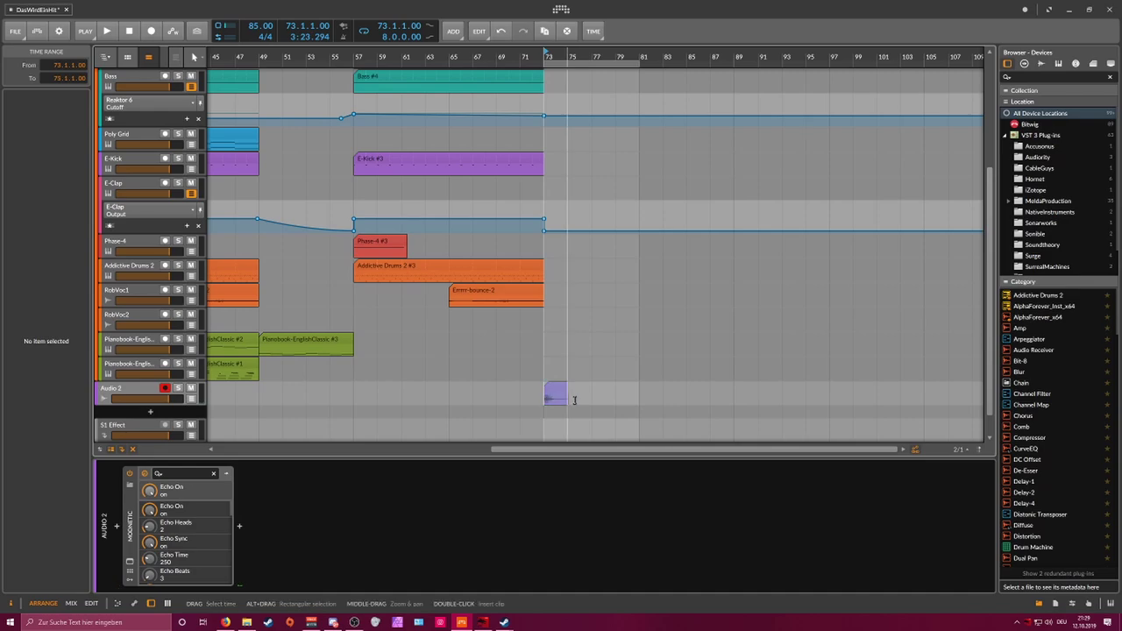
Step: Insert MAutoPitch before Modnetic on Audio 2, set its formant shift to -11.14 and play the clip
click(202, 396)
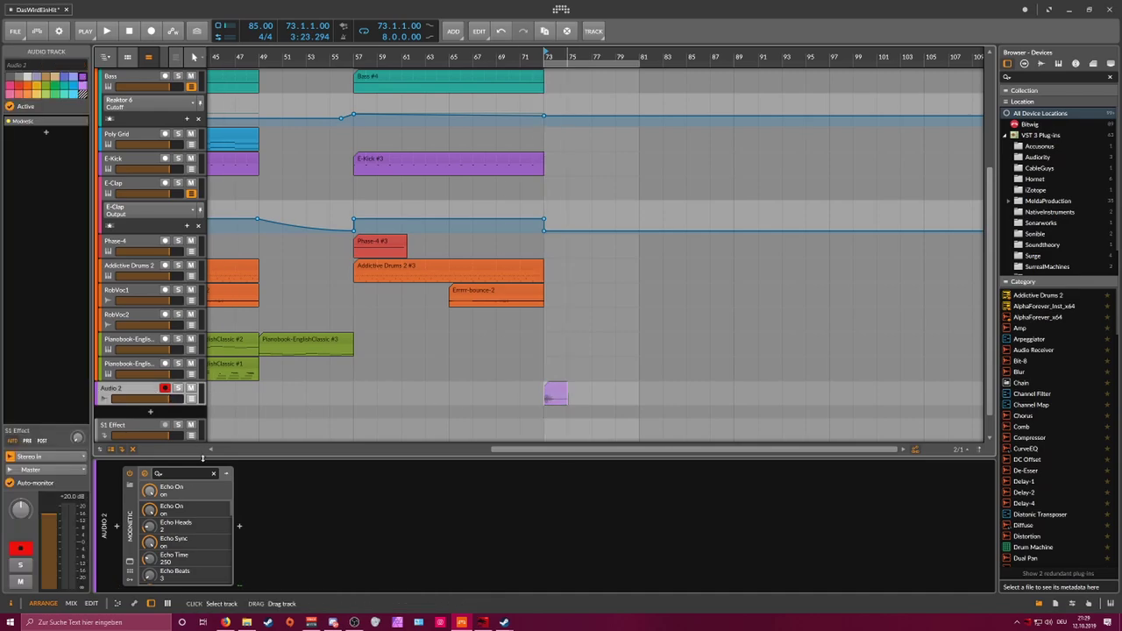
click(116, 528)
text(maut)
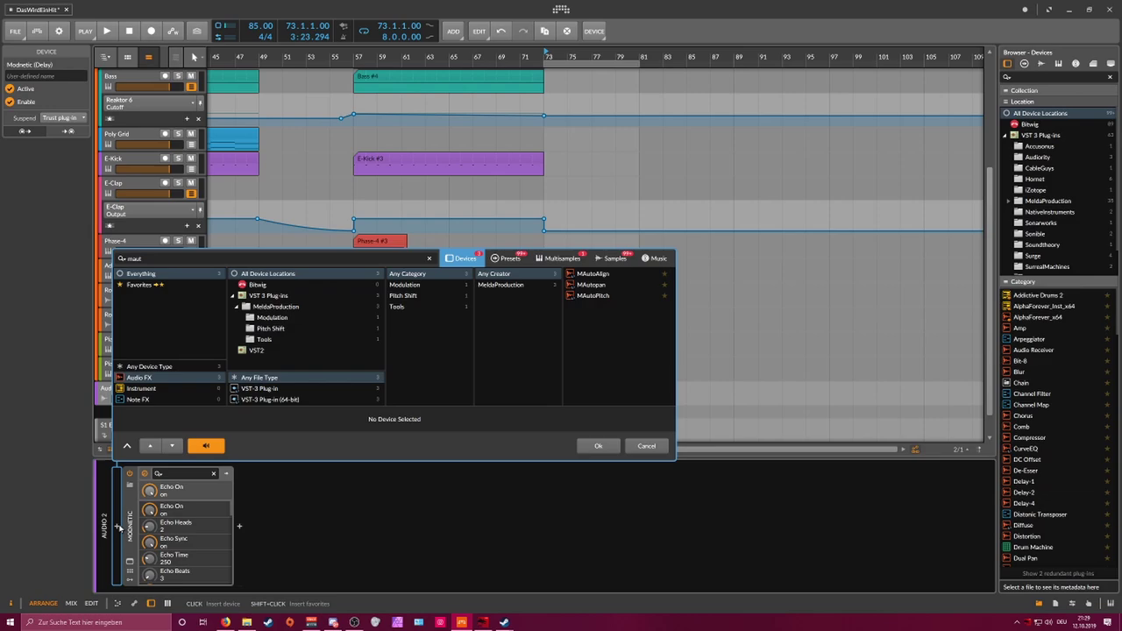
click(592, 295)
double_click(592, 295)
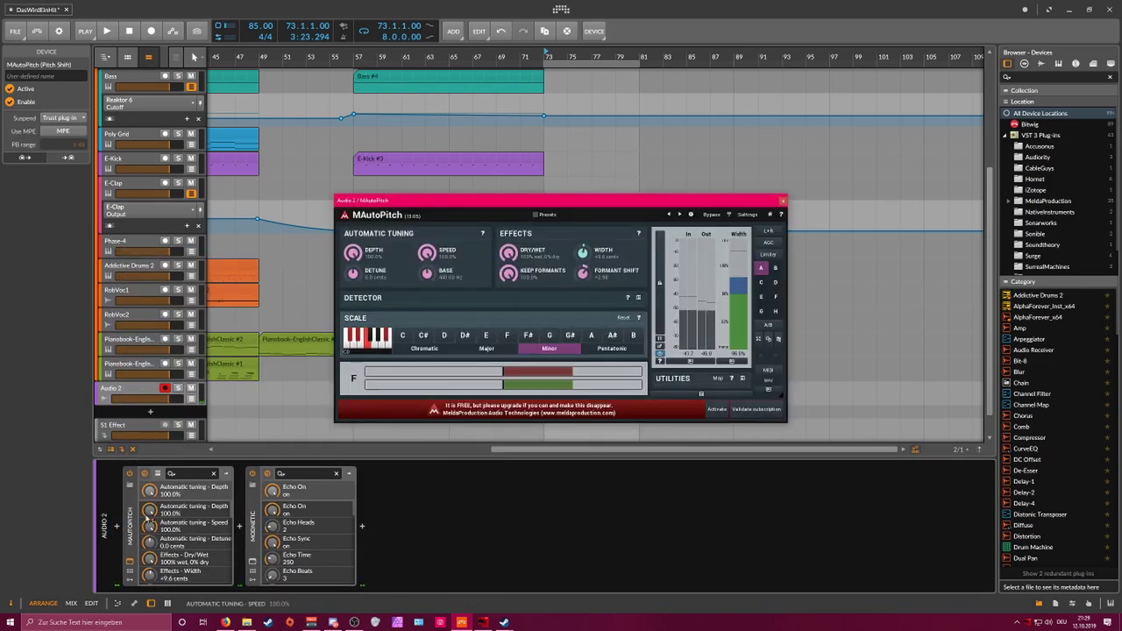
drag(497, 207, 670, 249)
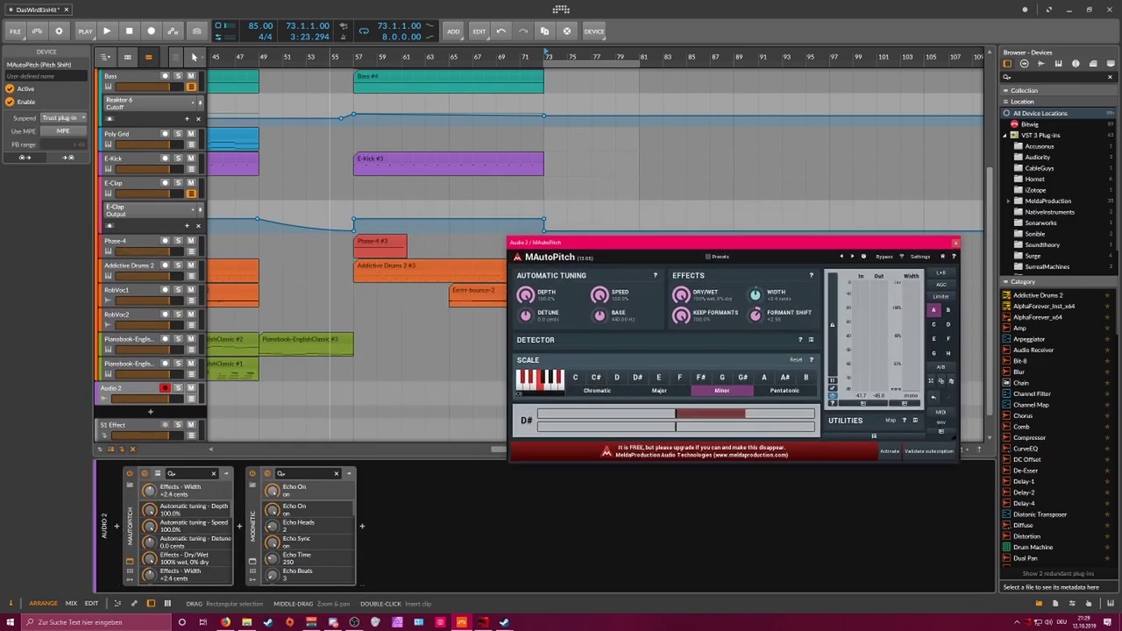
key(space)
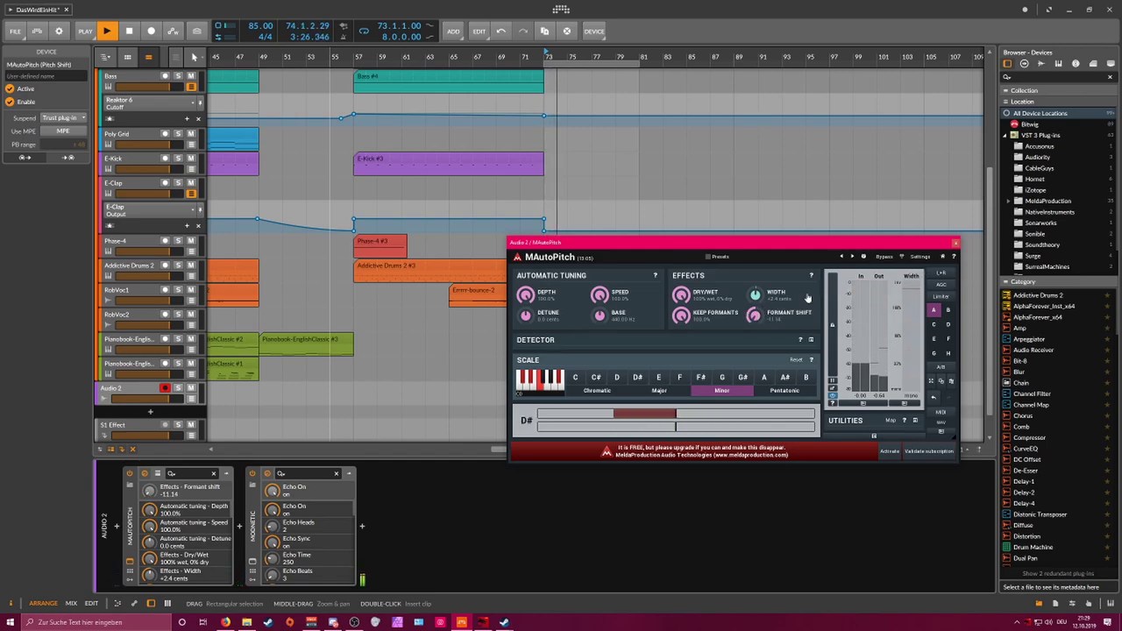
click(956, 244)
click(534, 390)
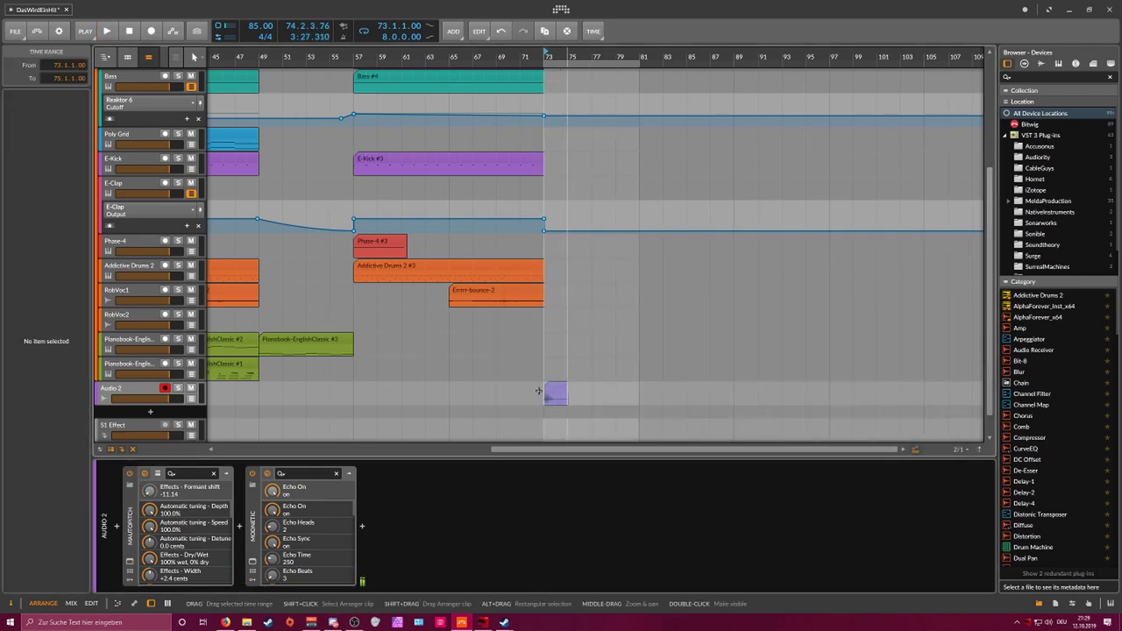
key(space)
Step: Bounce bars 73 to 75 of Audio 2 to a new track, post-fader at 32-bit floating point
drag(547, 399, 568, 397)
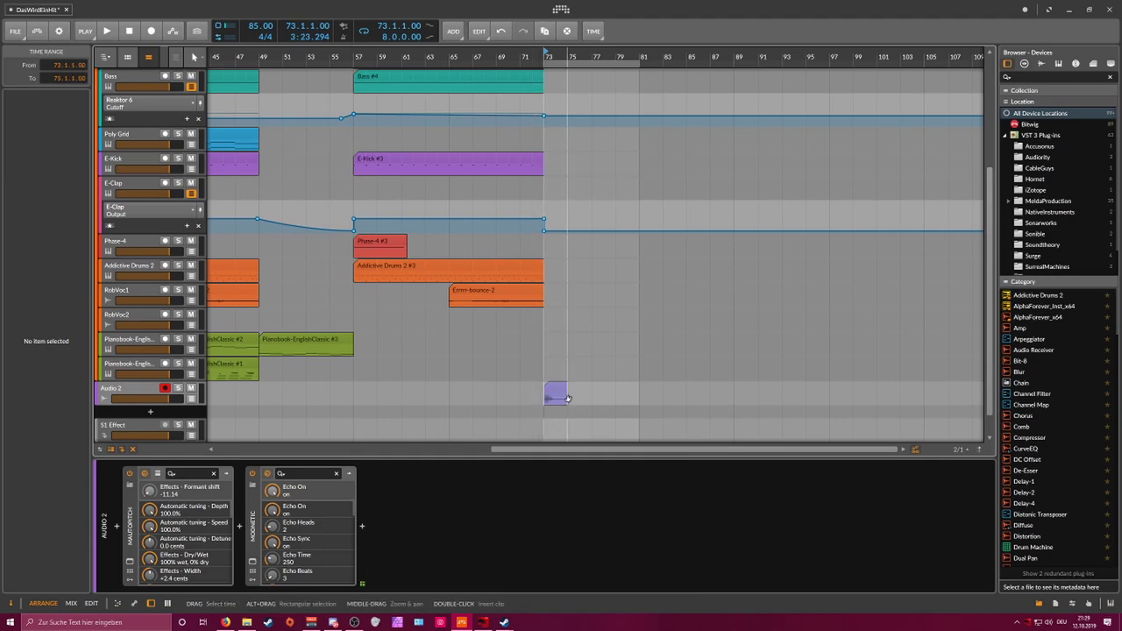
right_click(568, 398)
click(591, 483)
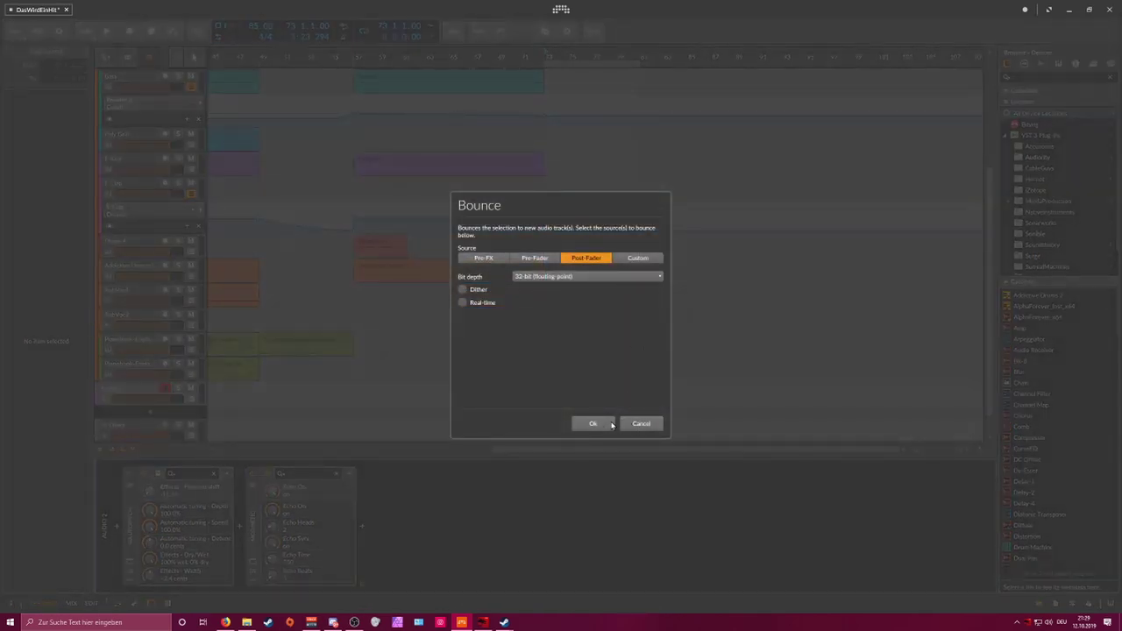
click(611, 424)
Step: Delete the original Audio 2 recording track, then select the bounced clip and play it
click(135, 389)
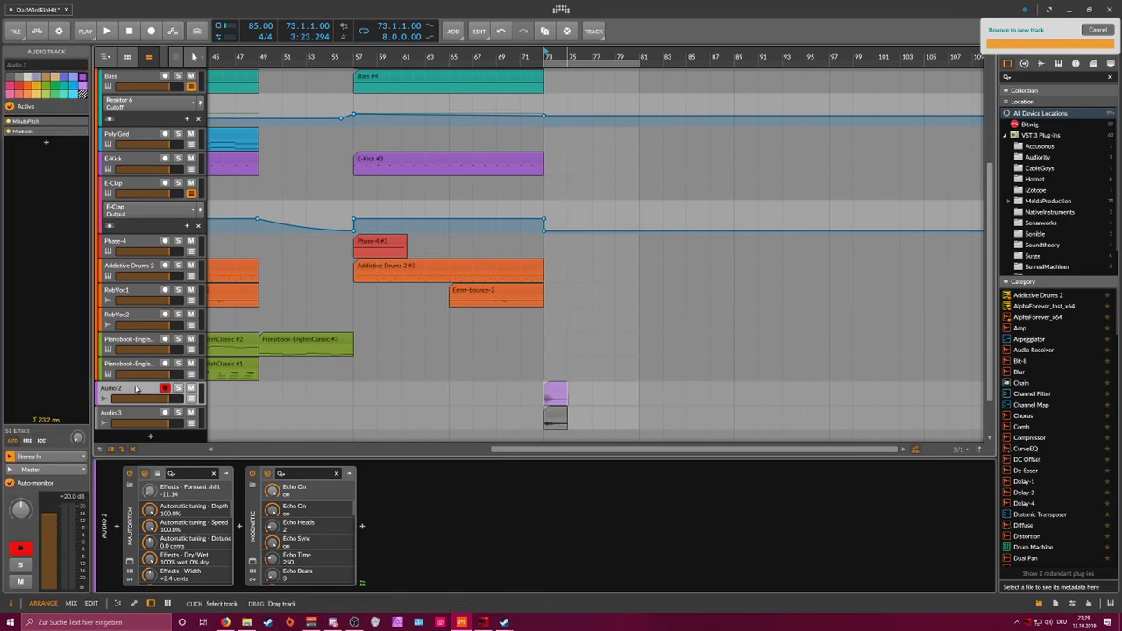
click(554, 393)
key(space)
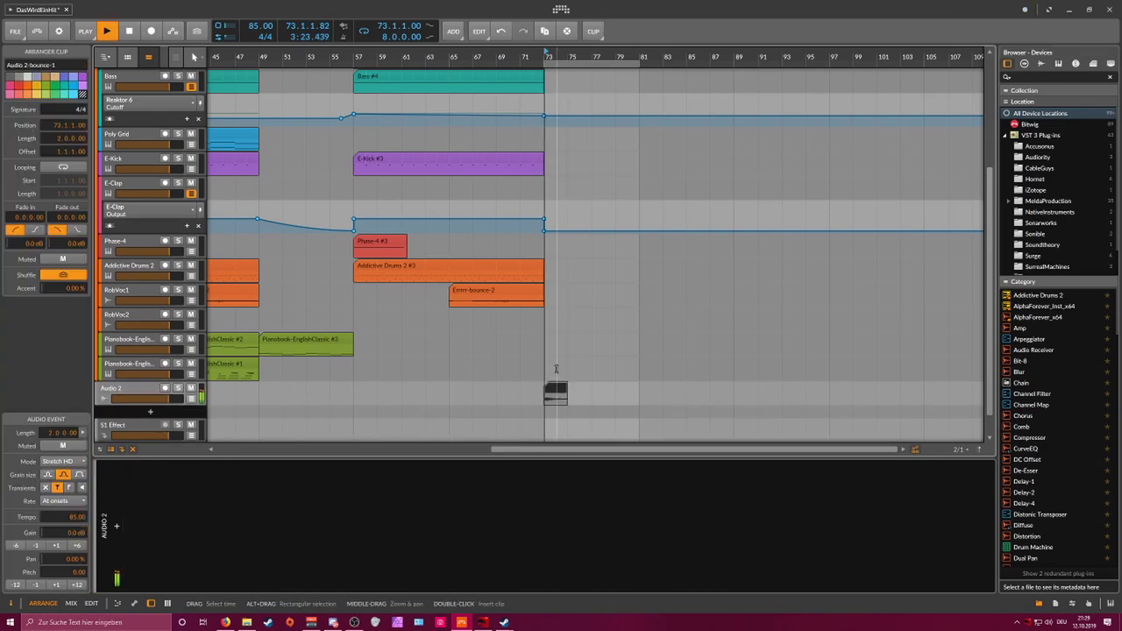
key(space)
Step: Move the bounced clip to bar 55, reverse it and play from there
drag(552, 392, 326, 387)
click(593, 30)
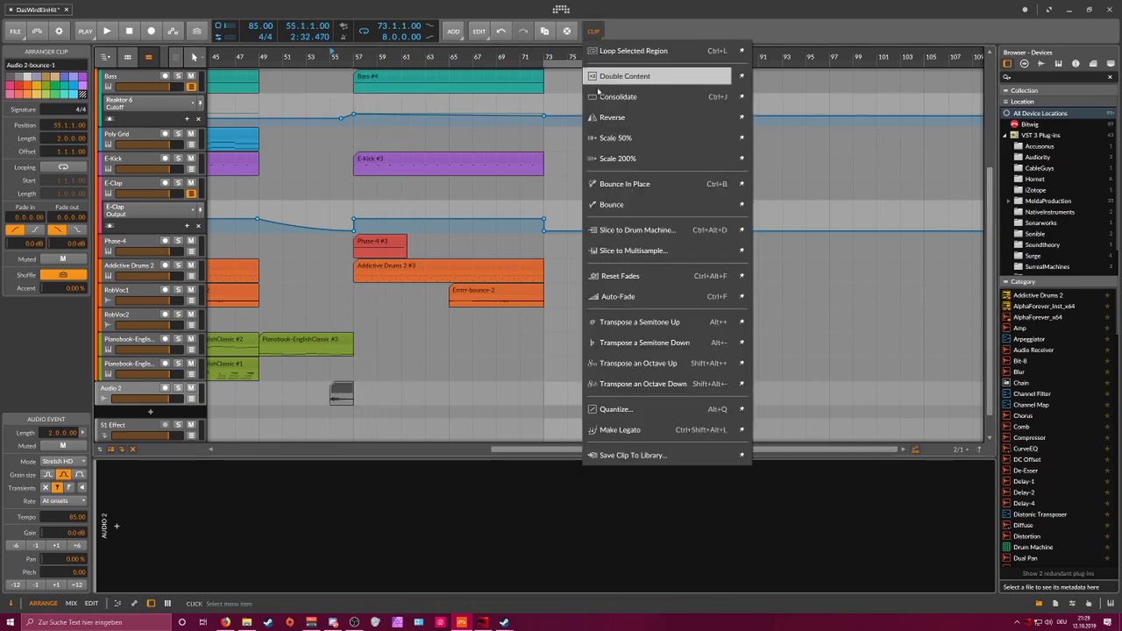
click(612, 116)
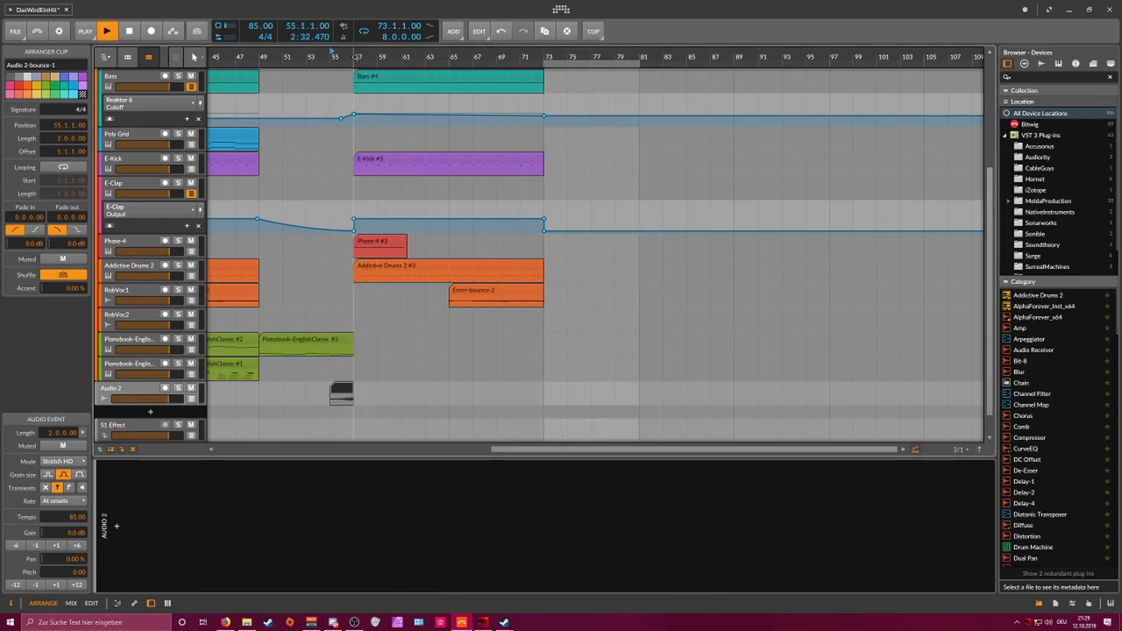
key(space)
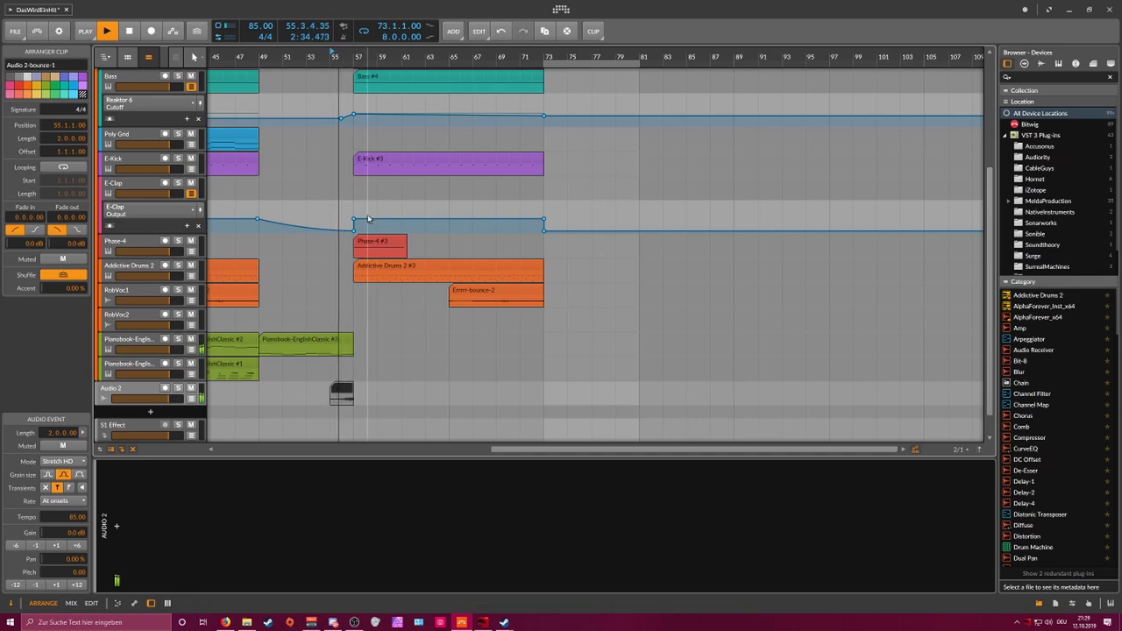
Step: Move the reversed clip's track between RobVoc2 and the upper Pianobook track and select its clip
drag(354, 57, 376, 145)
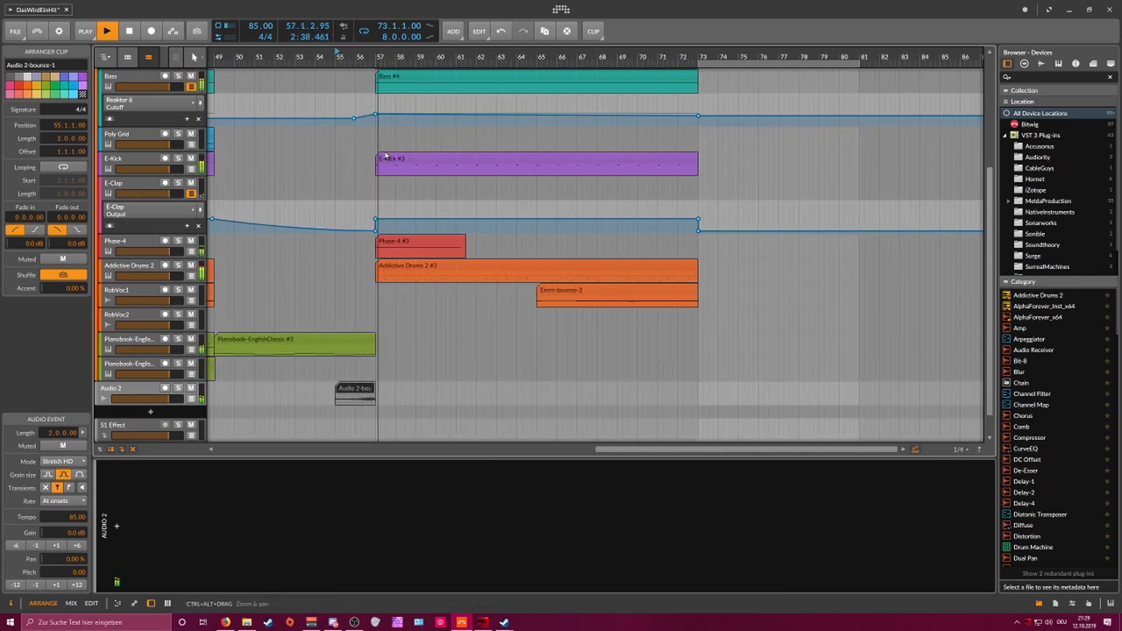
click(137, 395)
drag(138, 394, 146, 343)
click(352, 340)
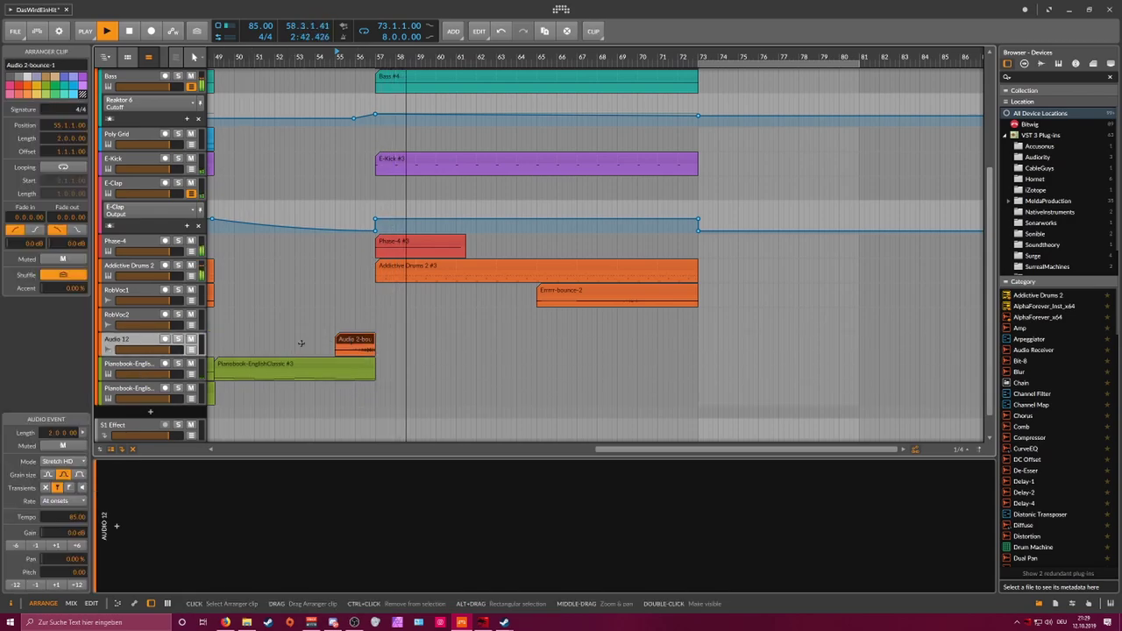
Step: Insert an EQ-2 device on the reversed clip's track
drag(65, 520, 74, 550)
click(116, 526)
text(eq)
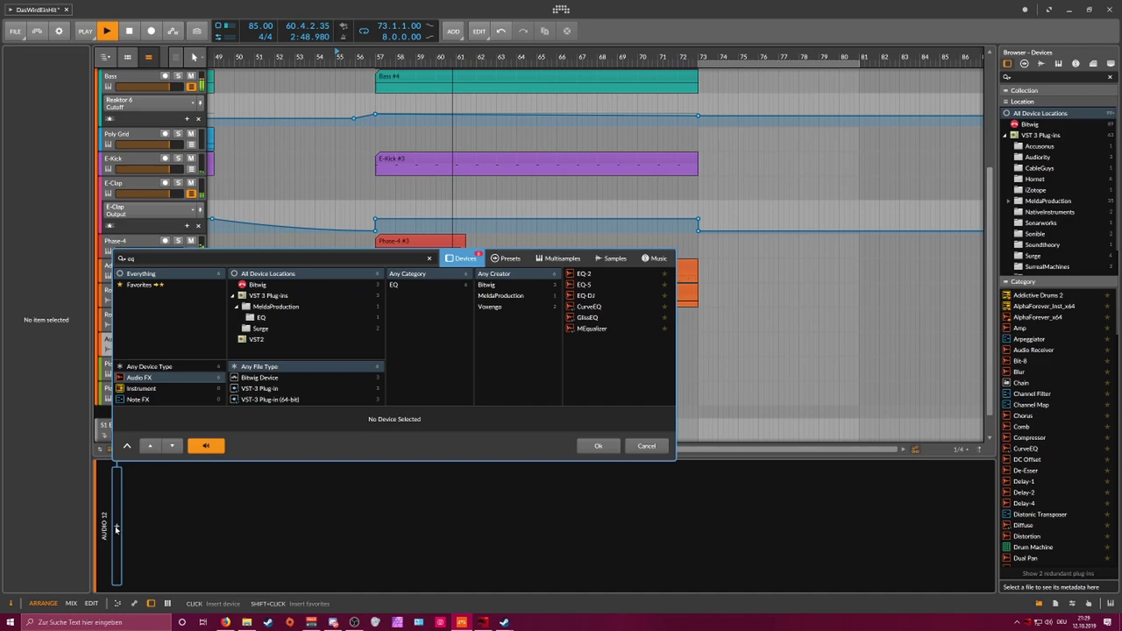
key(Return)
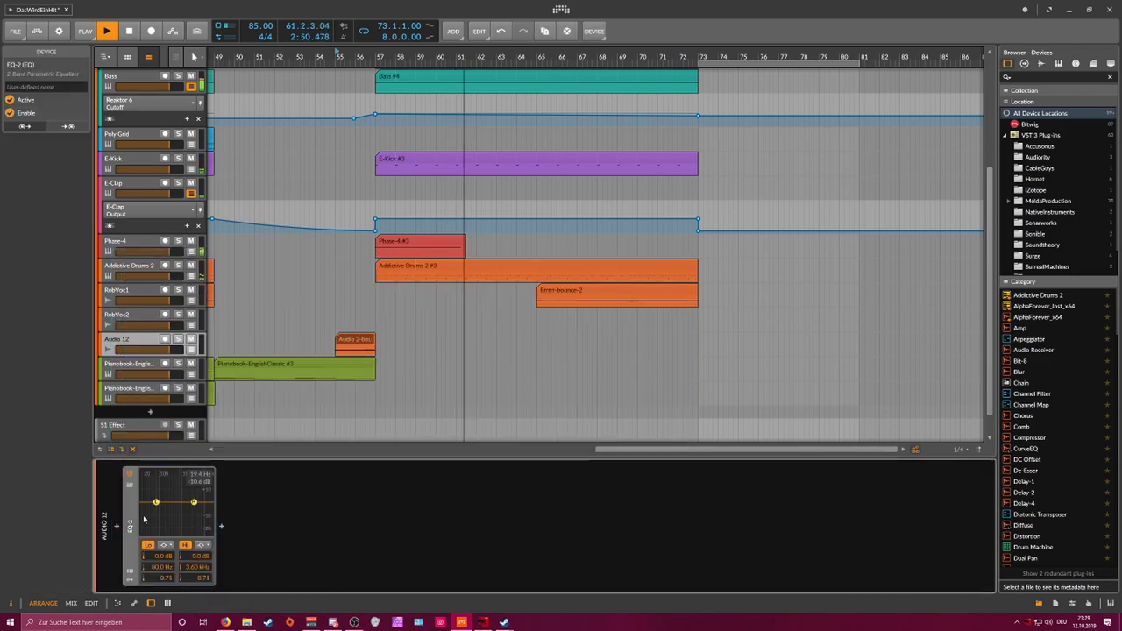
Step: Turn the EQ-2's low band into a low cut at about 96 Hz
click(163, 545)
click(184, 557)
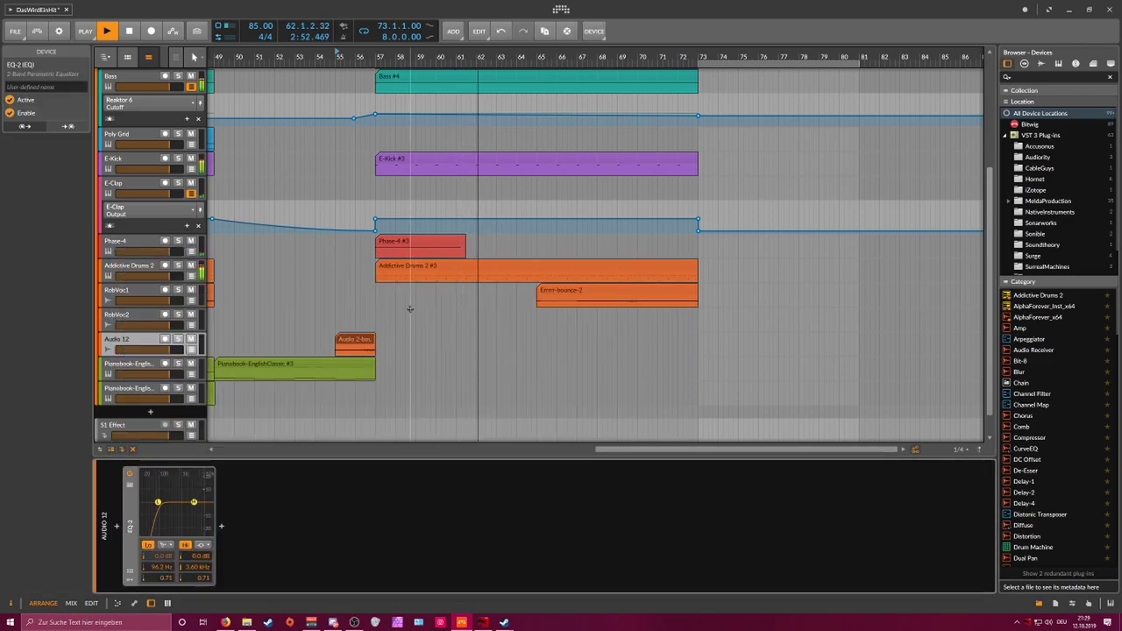
Step: Set the loop region to start at bar 49 and span 24 bars, ending at bar 73
drag(390, 57, 433, 57)
drag(667, 64, 519, 65)
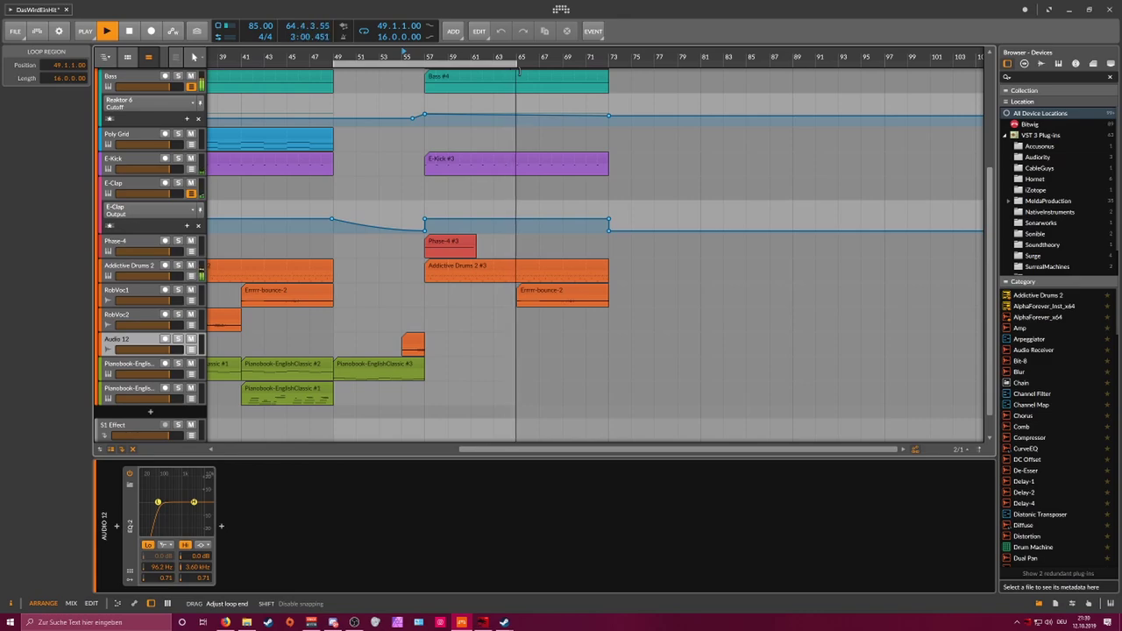
drag(519, 64, 609, 65)
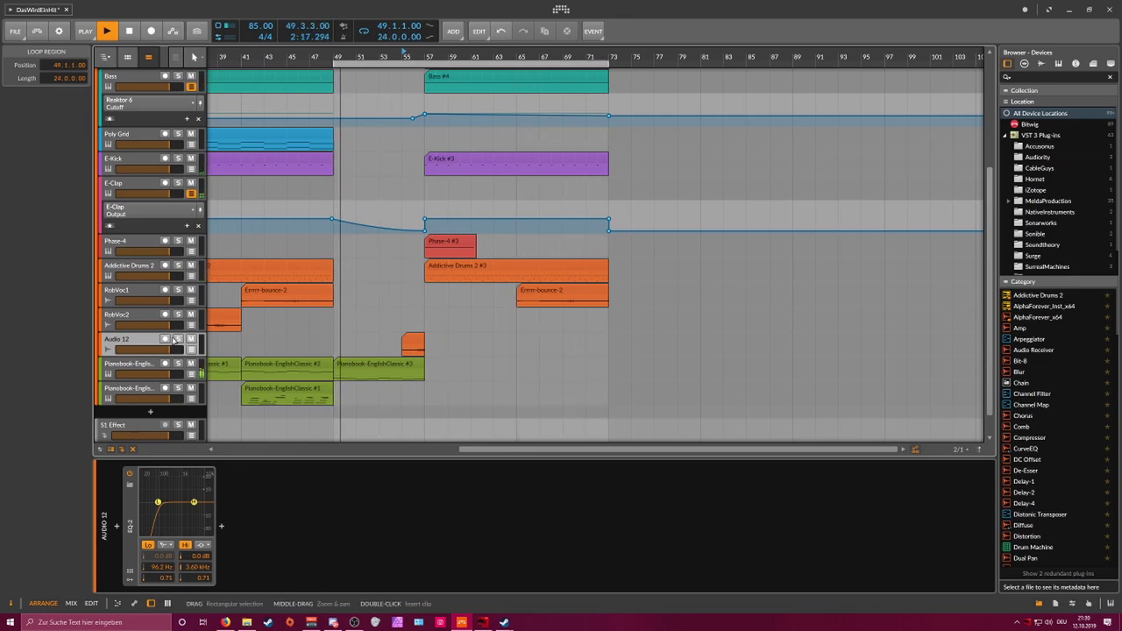
Step: Insert a Ring-Mod after the EQ-2 on the Audio 12 track and set its oscillator frequency to D#2
click(173, 338)
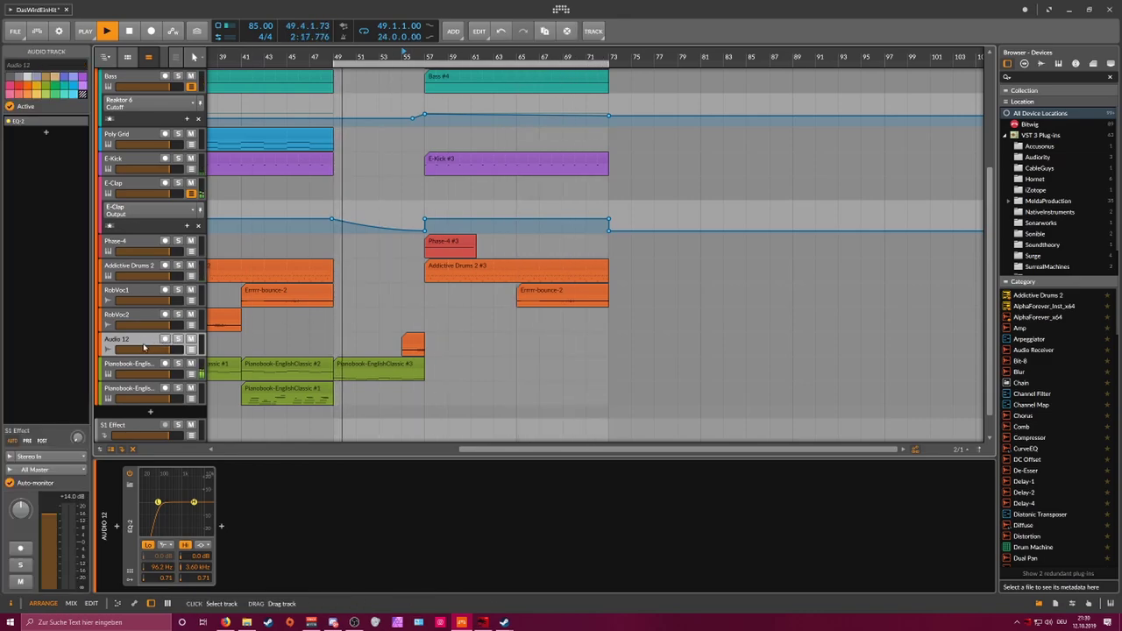
click(221, 527)
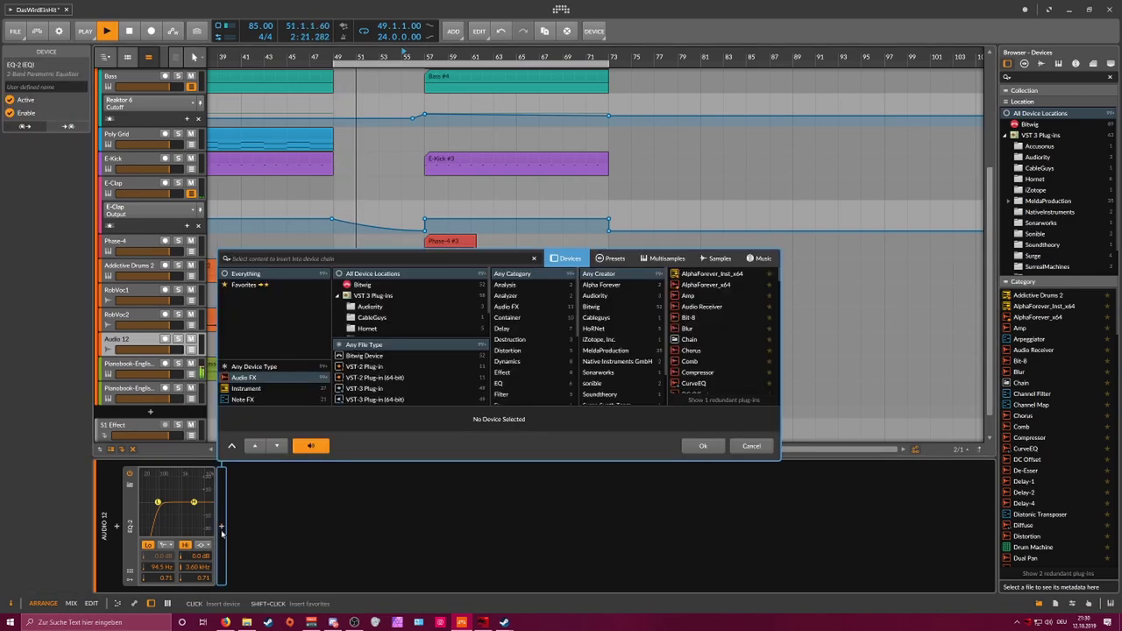
text(ri)
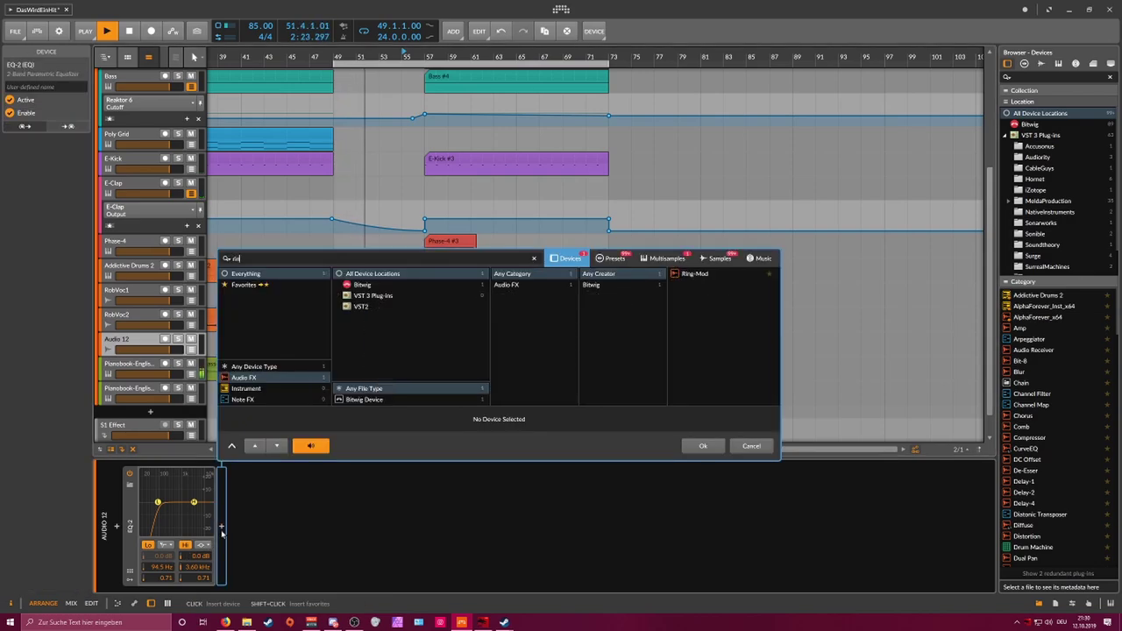
key(Return)
double_click(279, 497)
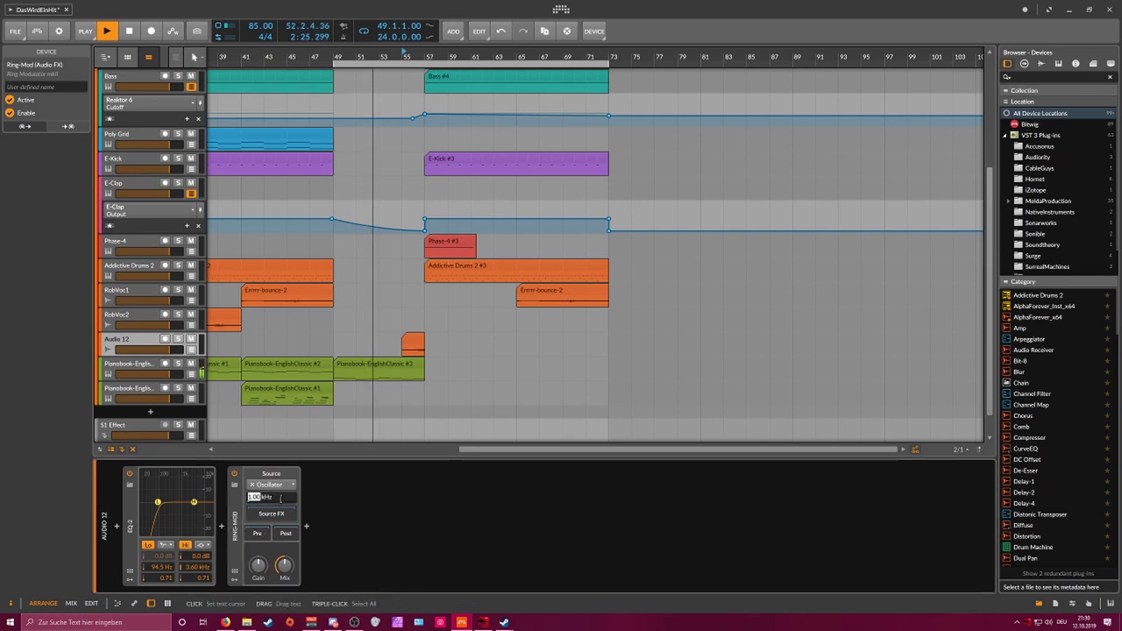
text(D#2)
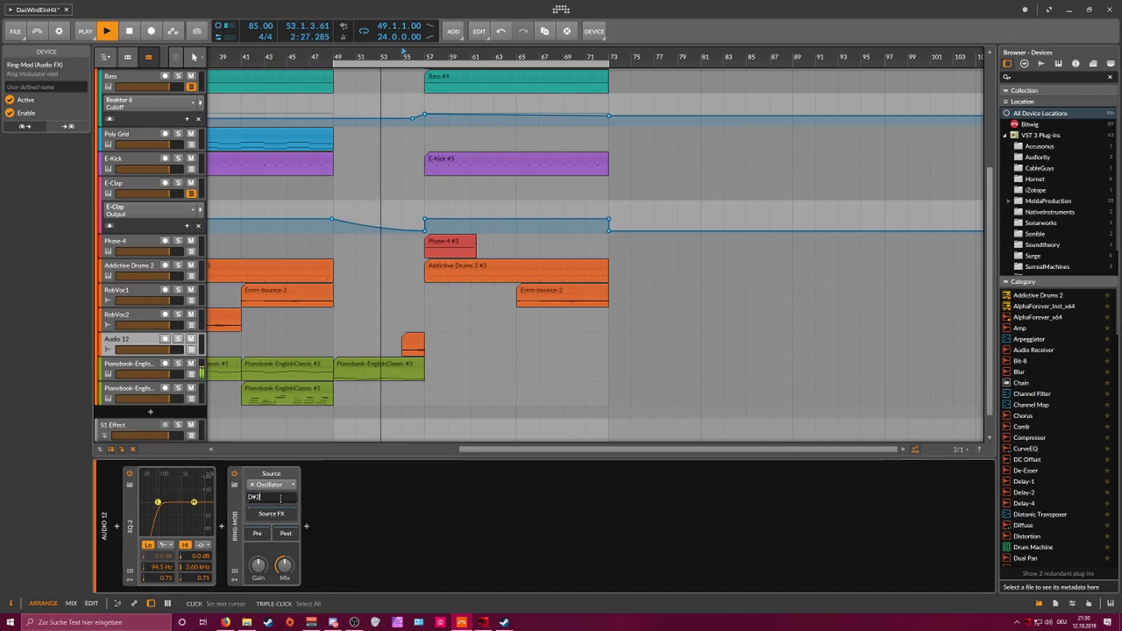
key(Return)
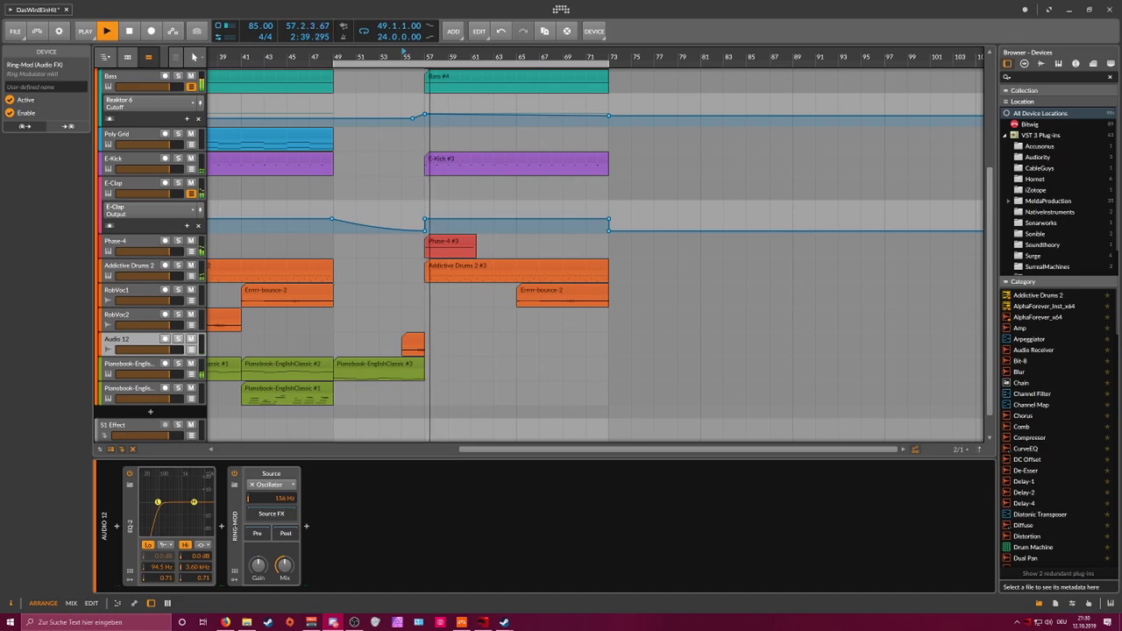
Step: Stop playback and add a Polysynth instrument track with its noise level raised, placed directly below Audio 12
click(141, 344)
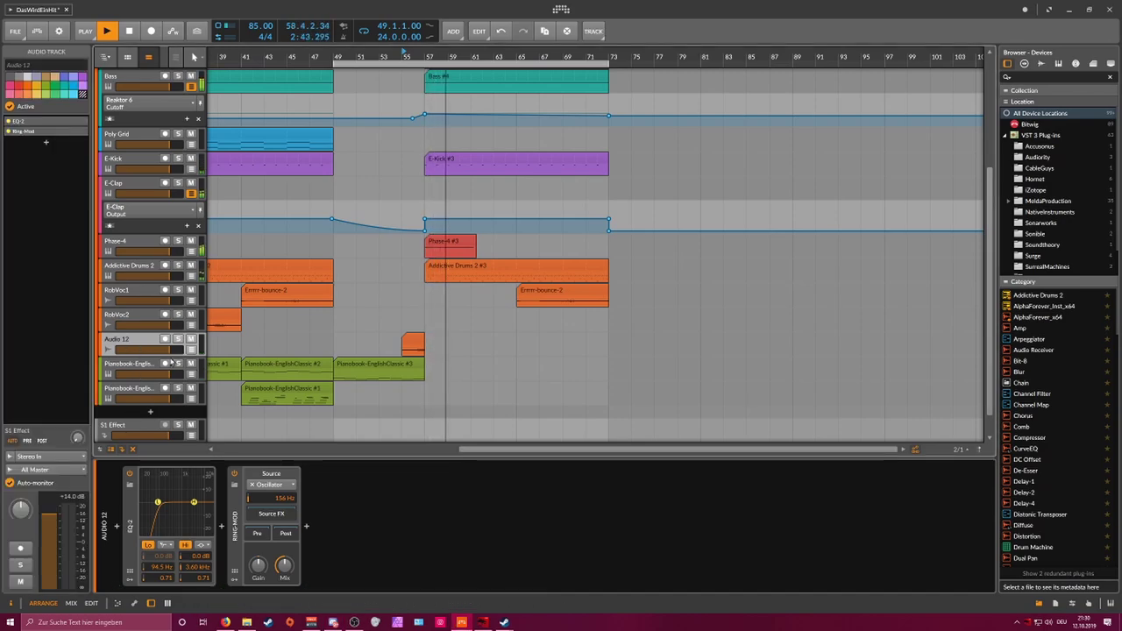
key(space)
click(151, 412)
text(pol)
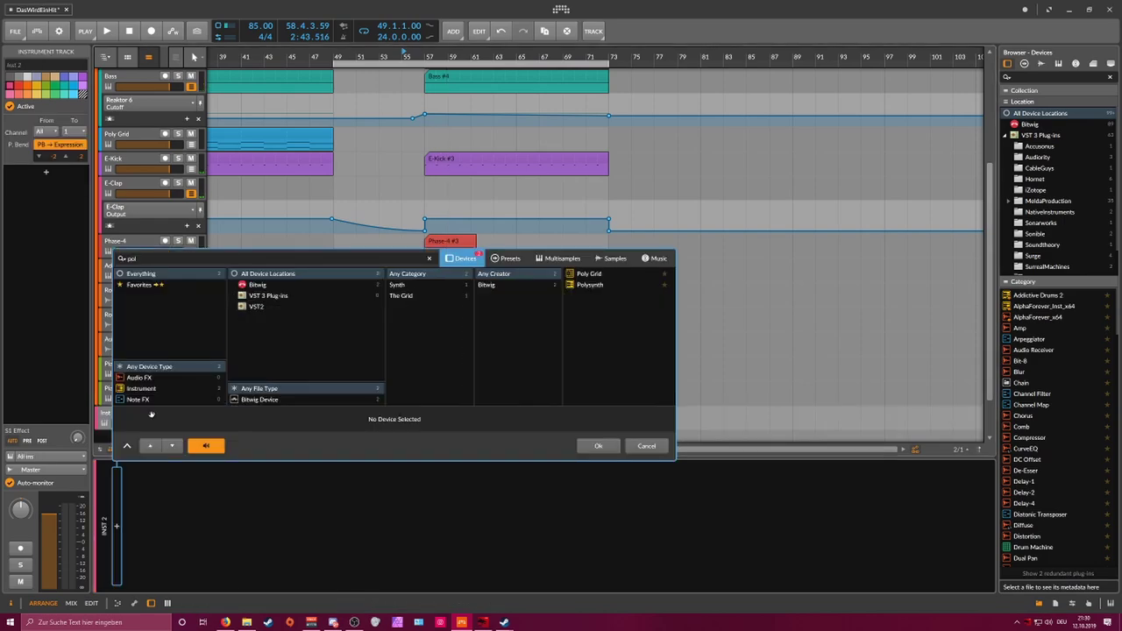
key(Down)
key(Down)
key(Return)
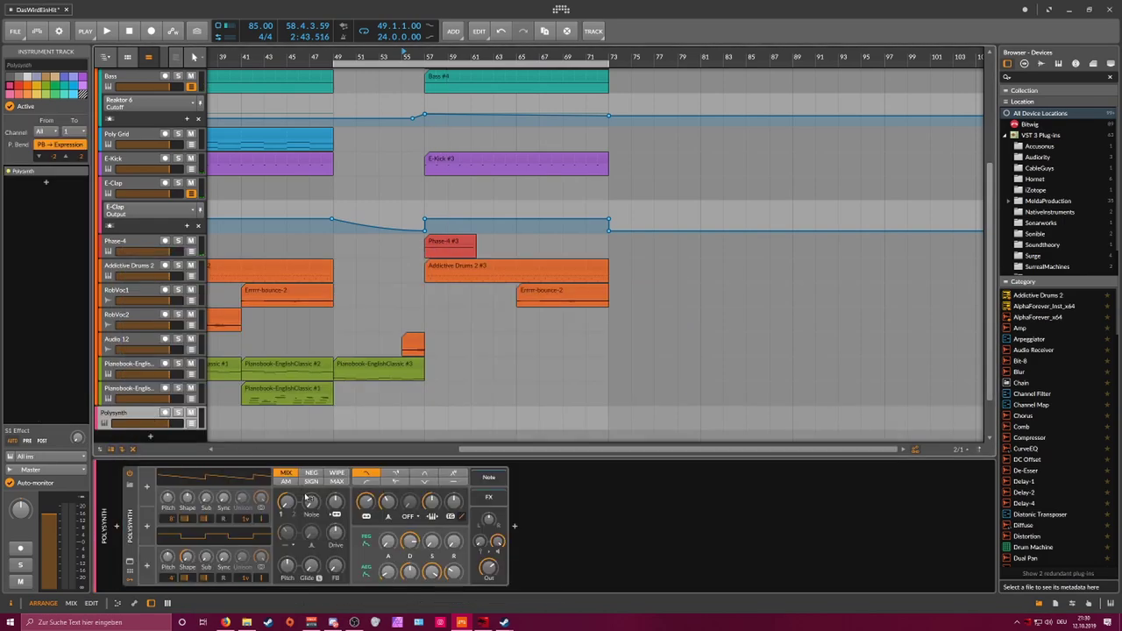
drag(311, 502, 311, 414)
drag(174, 427, 166, 357)
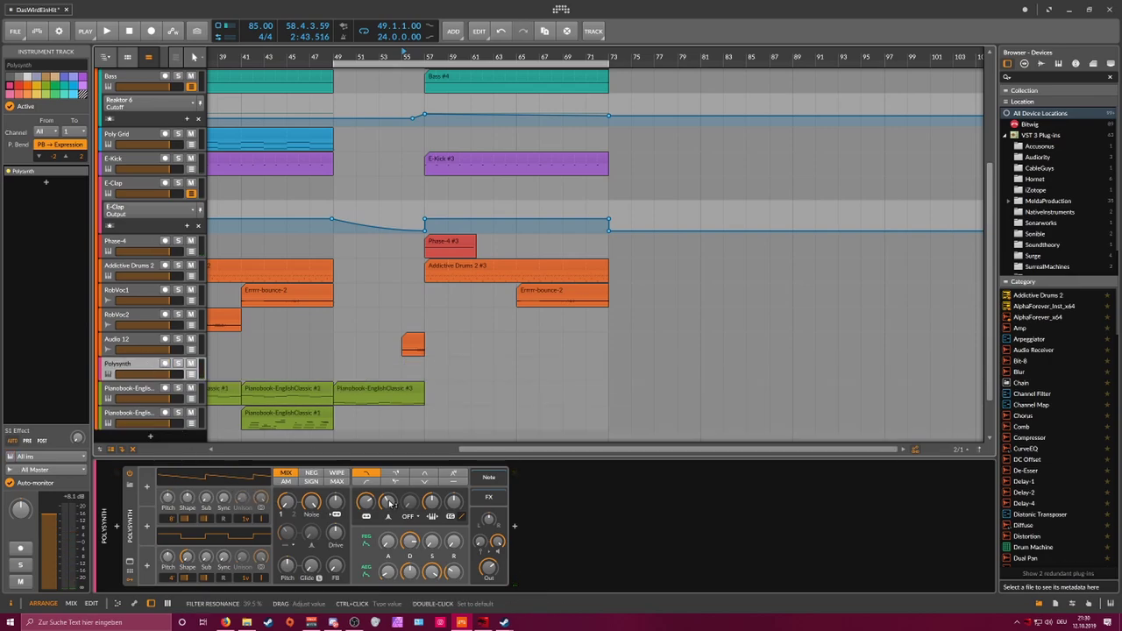
Step: Set the new Polysynth's filter to four-pole high-pass and arm the track to audition filter frequency sweeps
click(400, 482)
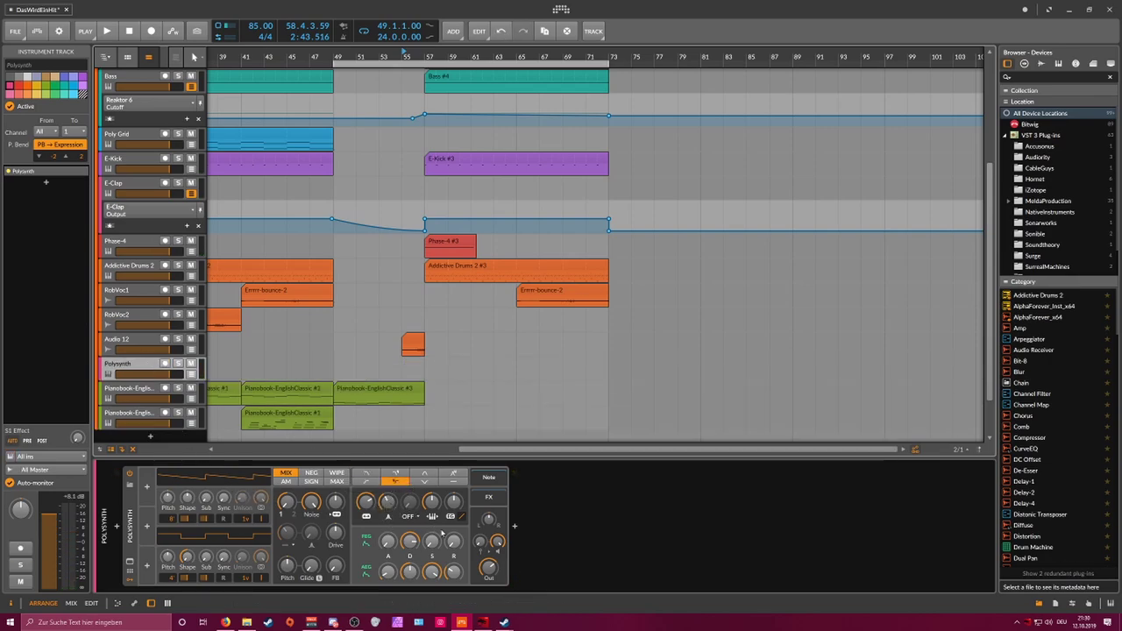
drag(488, 568, 488, 567)
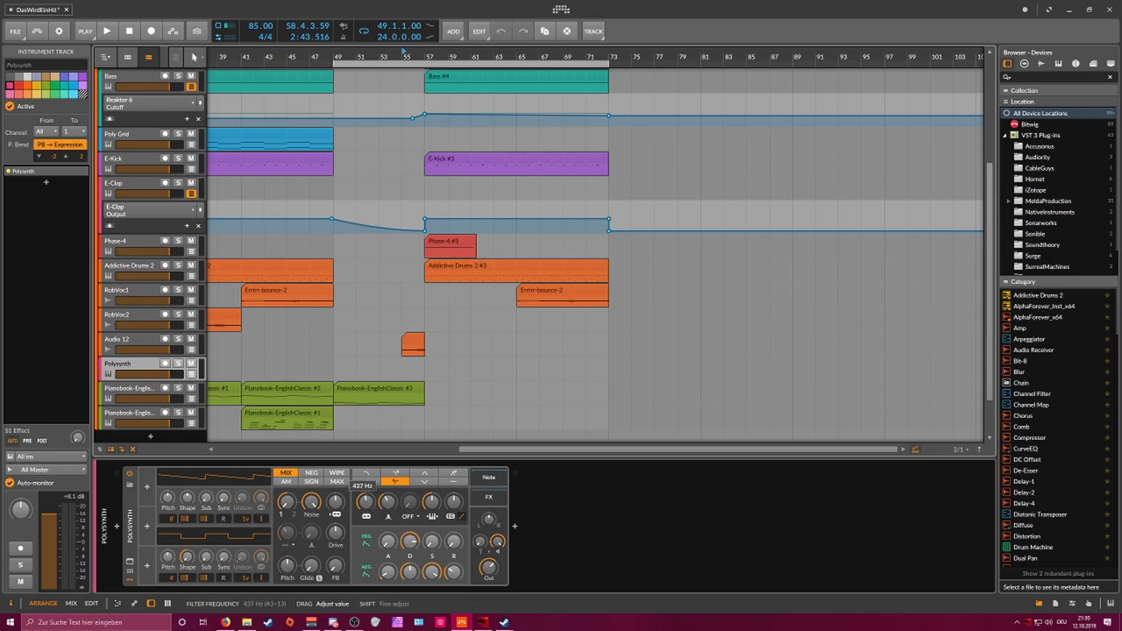
click(165, 363)
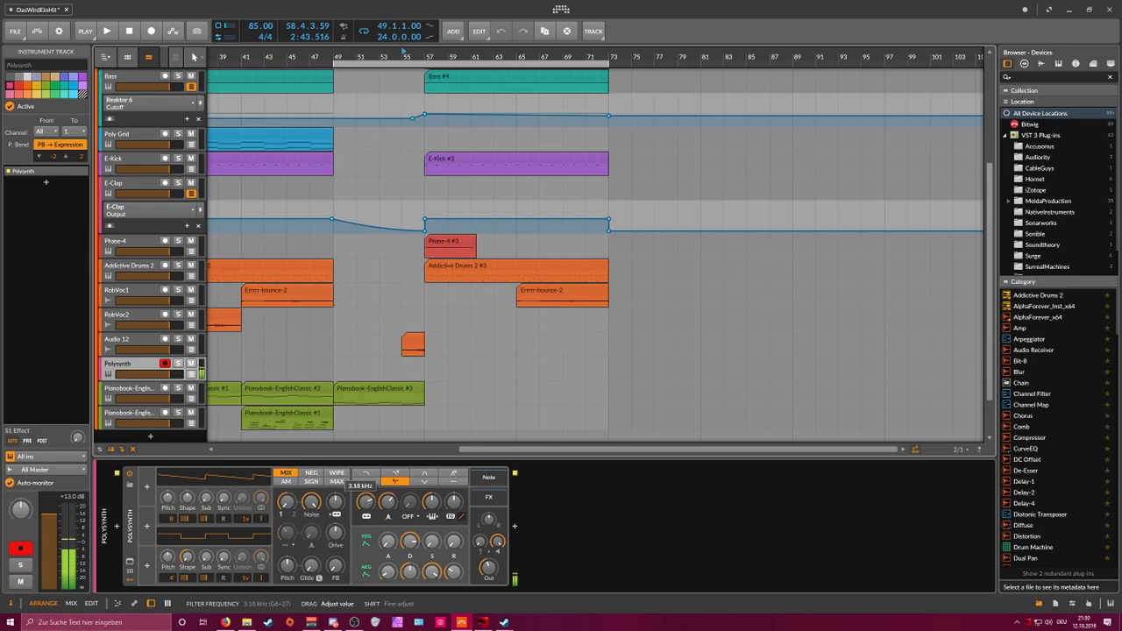
Step: Create a two-bar clip on the new Polysynth track from bar 55 to 57 and fill it with one C2 note
double_click(406, 367)
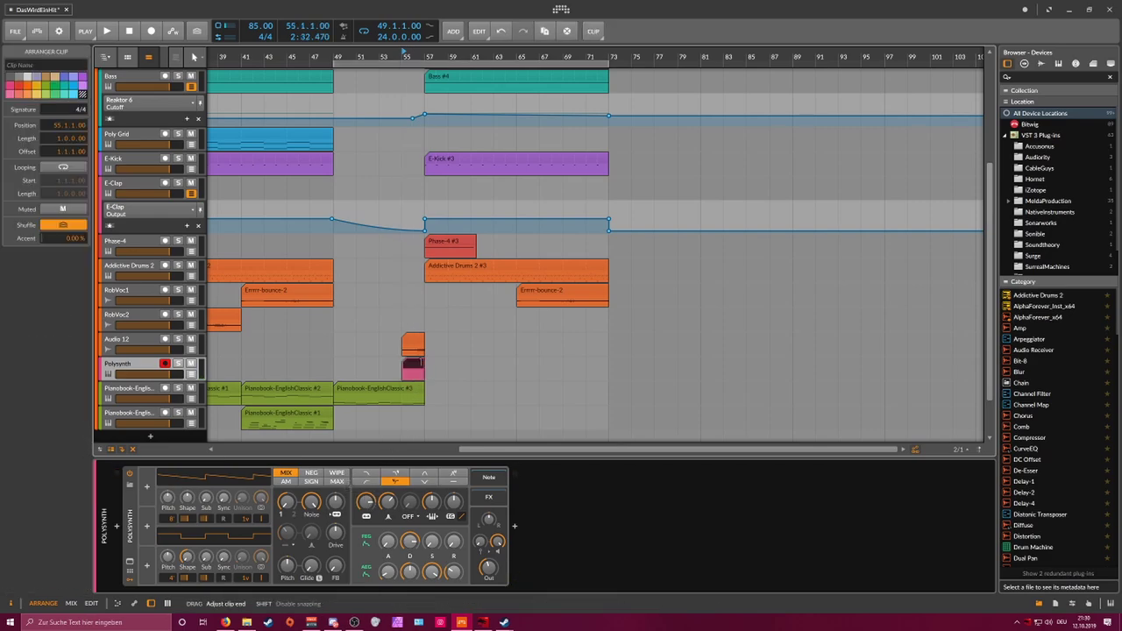
drag(420, 362, 421, 363)
double_click(410, 375)
double_click(202, 419)
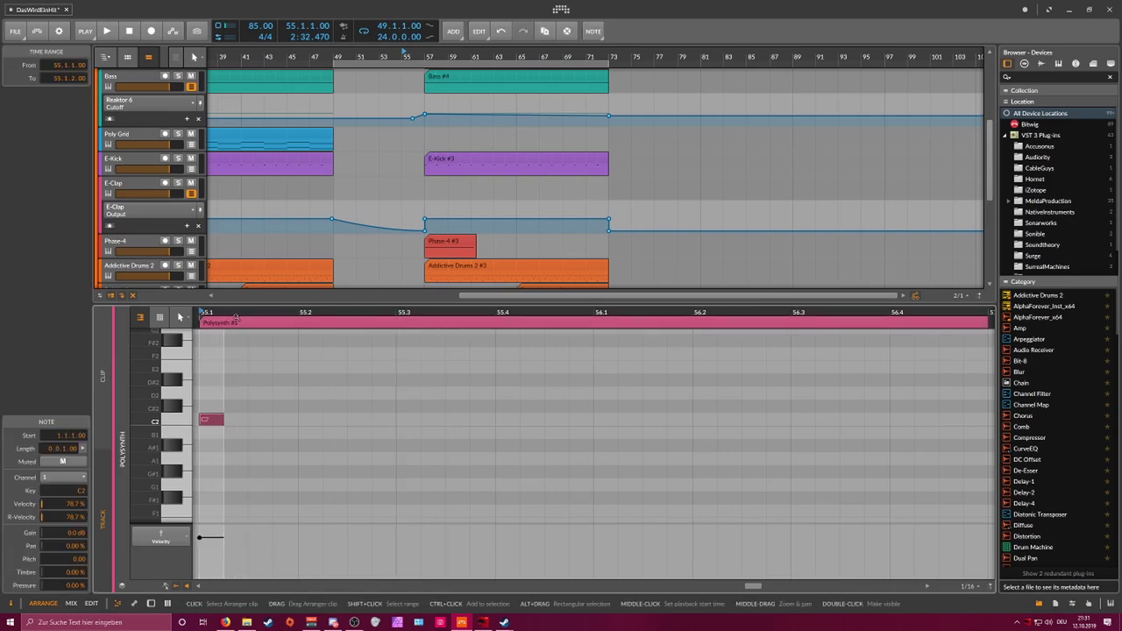
drag(237, 318, 243, 359)
click(241, 377)
drag(235, 419, 503, 423)
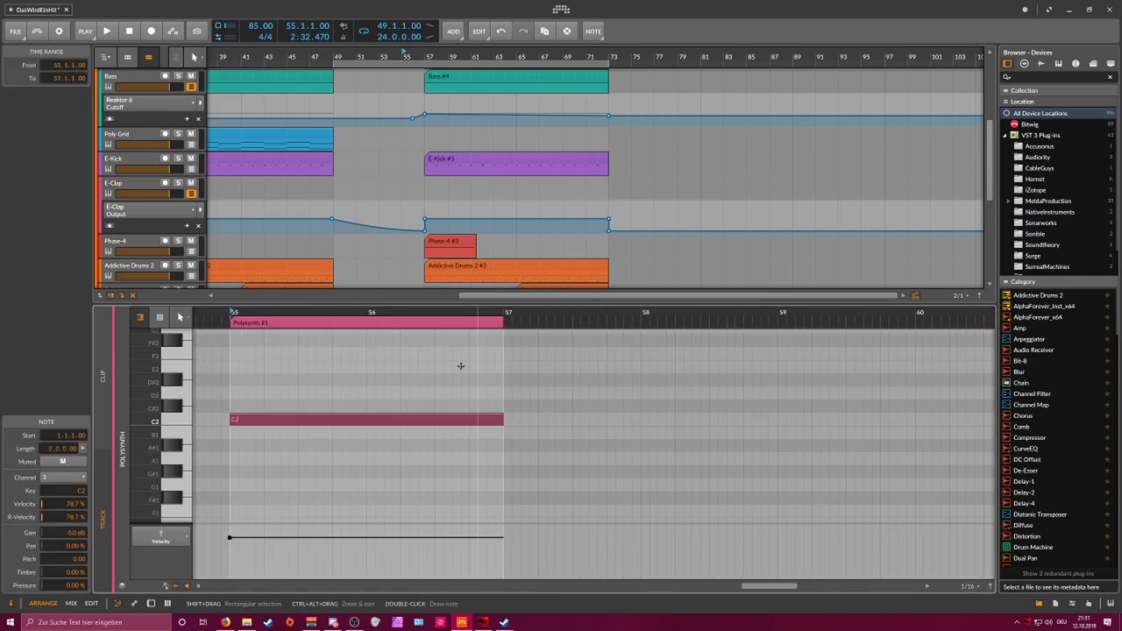
Step: Automate the Polysynth's filter frequency to fall in a curve from bar 55 to 123 Hz at bar 57, and play it
scroll(408, 134, down, 3)
key(space)
double_click(129, 209)
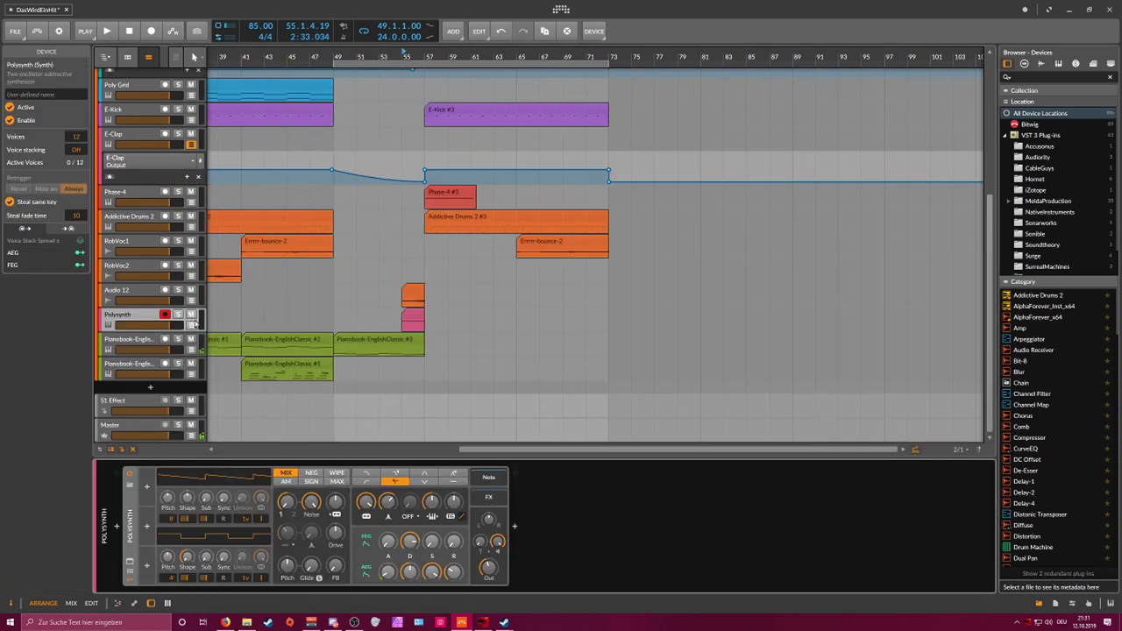
click(192, 323)
drag(400, 341, 424, 353)
key(space)
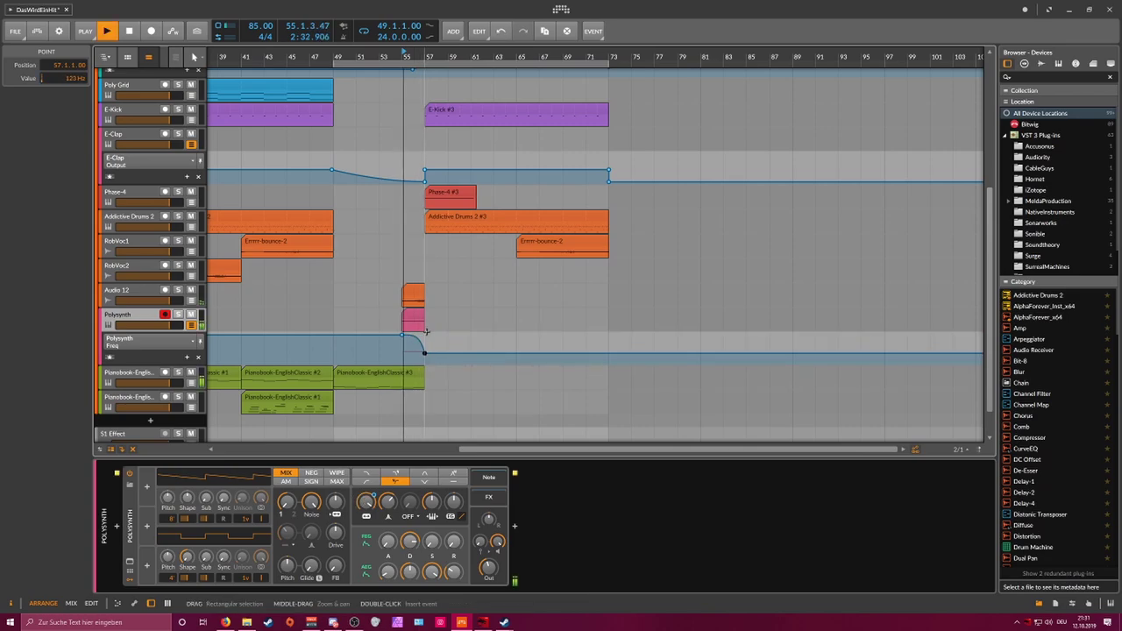
Step: Automate the Polysynth's output to rise from a low level at bar 55 to -15.4 dB just before bar 57, and play it
key(space)
key(Delete)
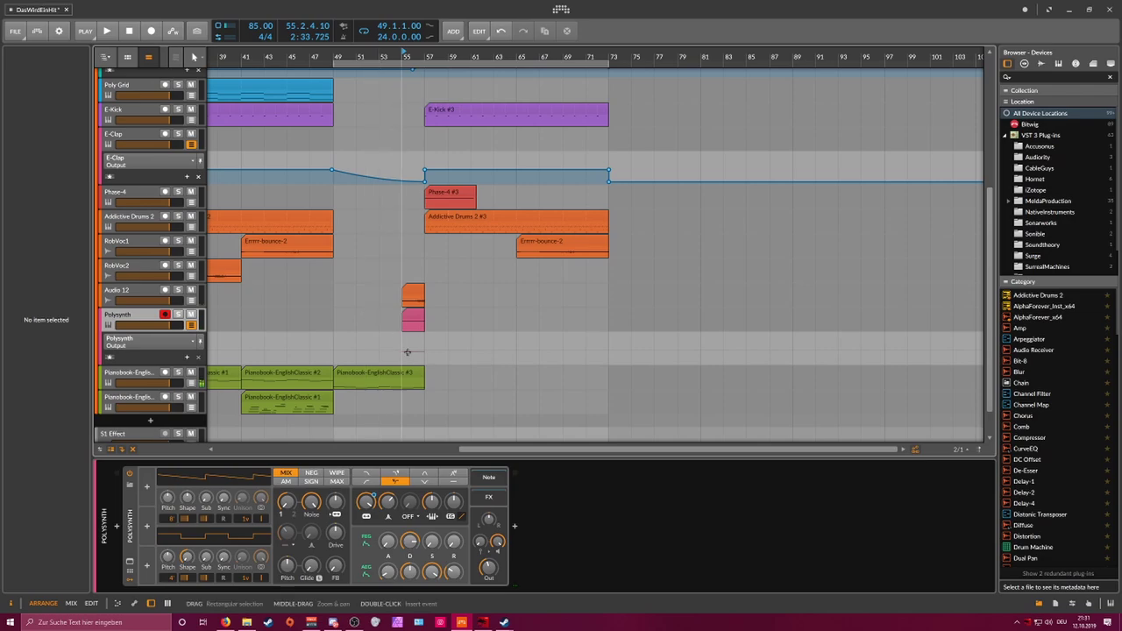
click(404, 353)
click(425, 351)
drag(402, 350, 403, 365)
click(426, 352)
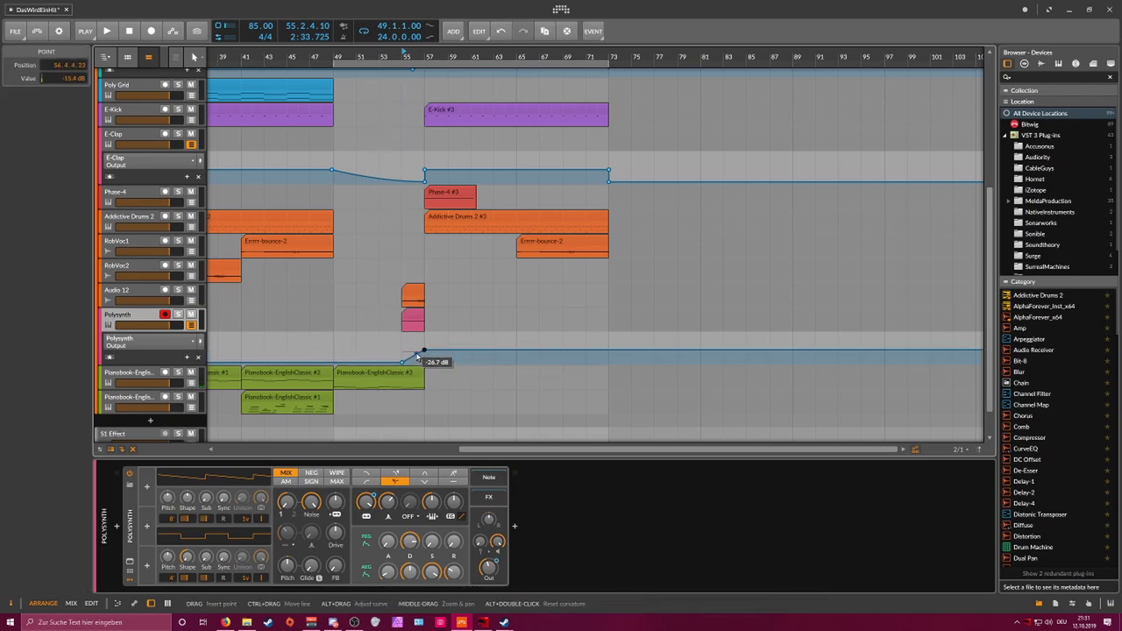
key(space)
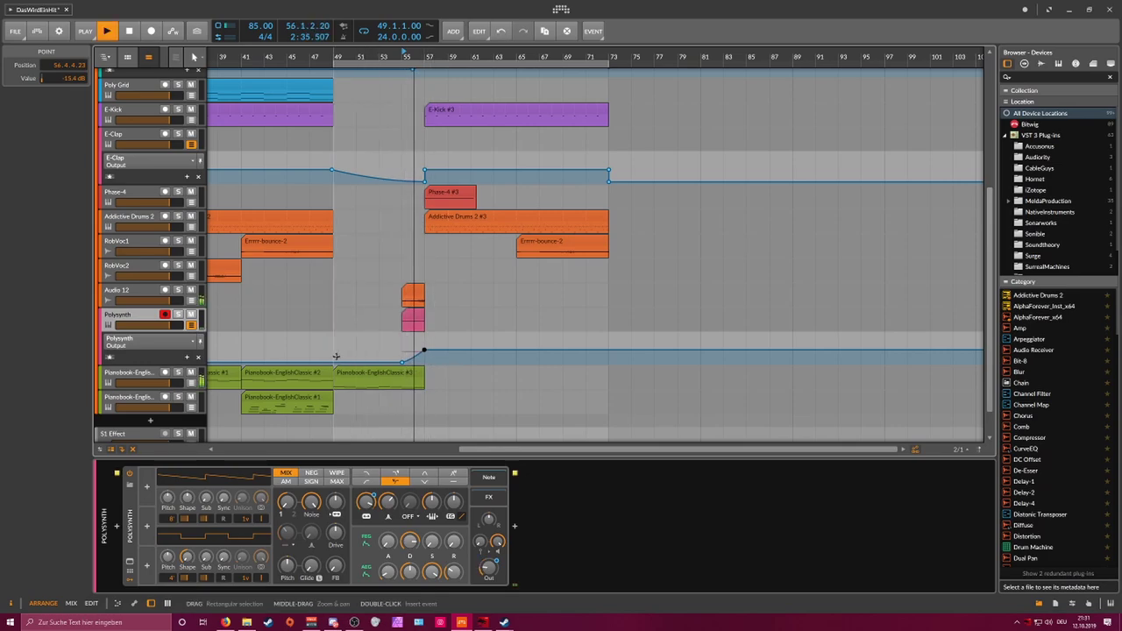
Step: Lower the gain of the new Polysynth and listen to the transition
key(space)
click(497, 541)
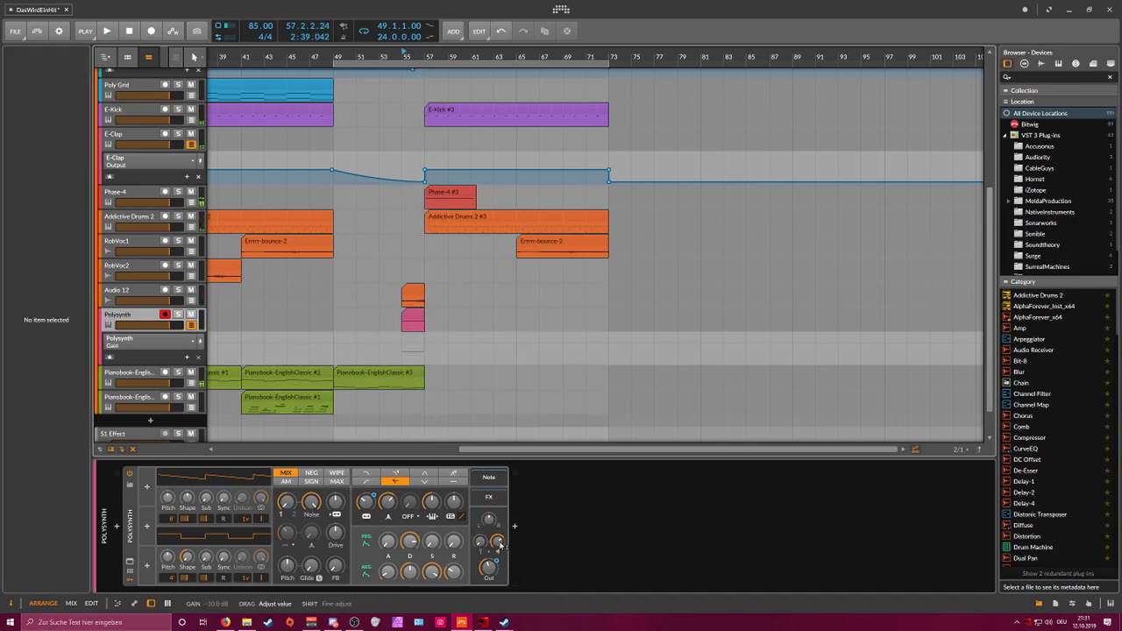
key(space)
drag(497, 541, 499, 558)
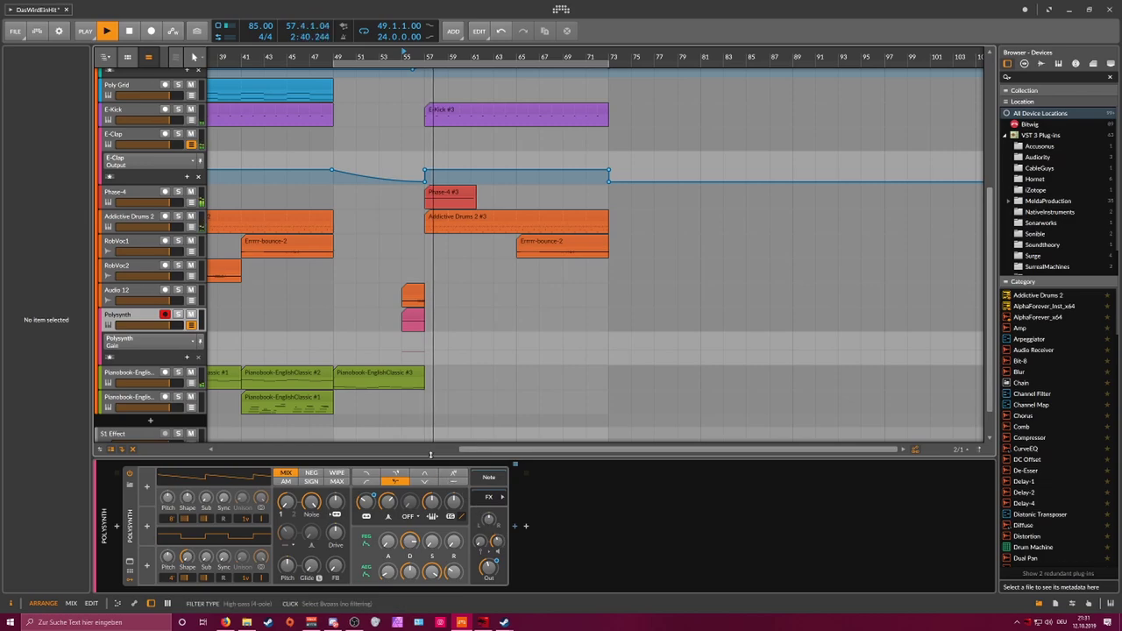
Step: Rename the new Polysynth track below Audio 12 as FadeIn
scroll(426, 123, up, 4)
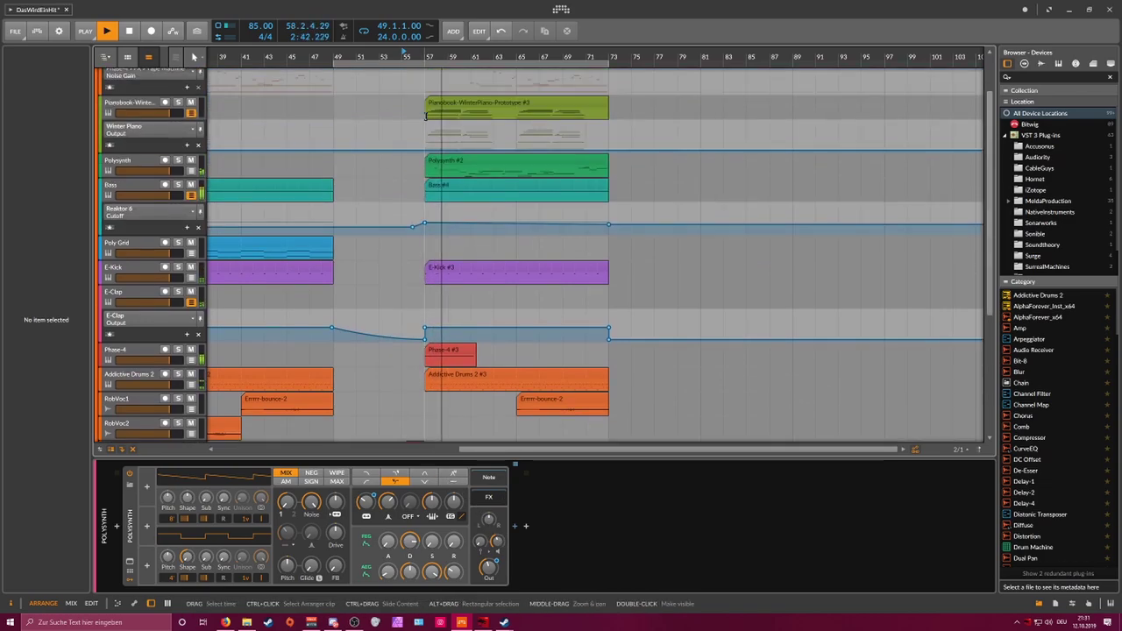
scroll(426, 120, down, 4)
scroll(426, 123, down, 2)
scroll(424, 129, up, 5)
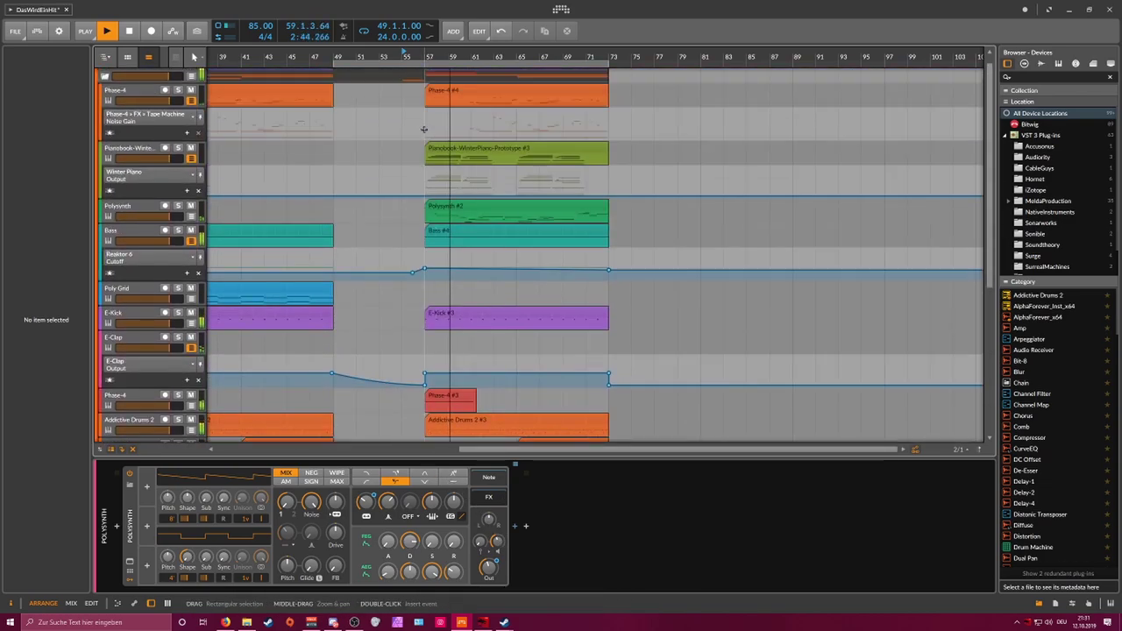
click(164, 207)
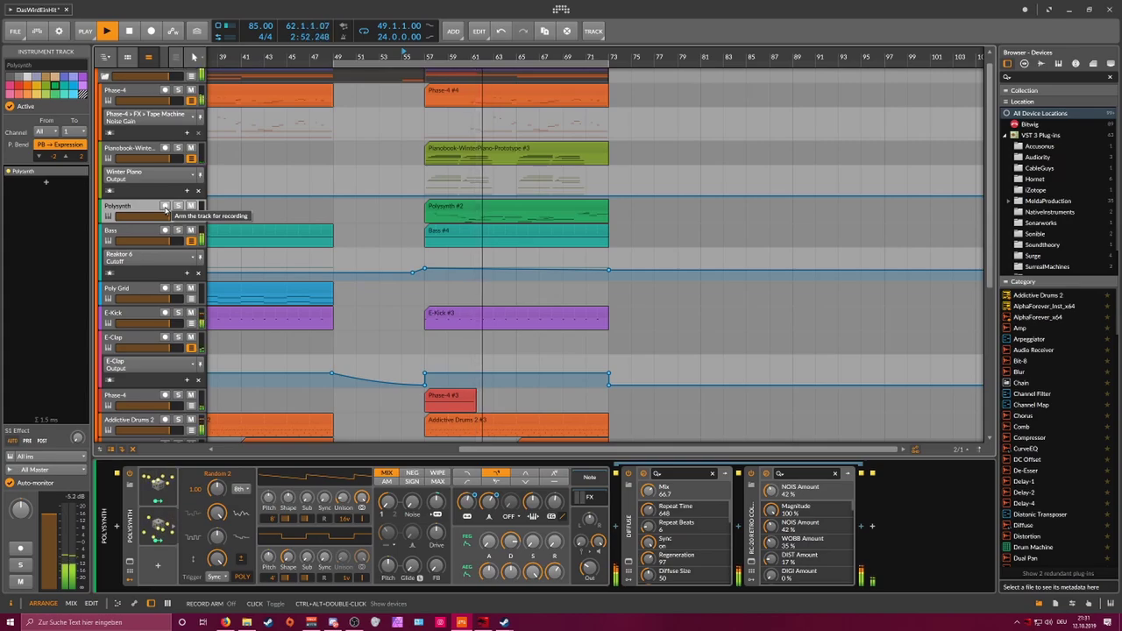
scroll(203, 367, down, 5)
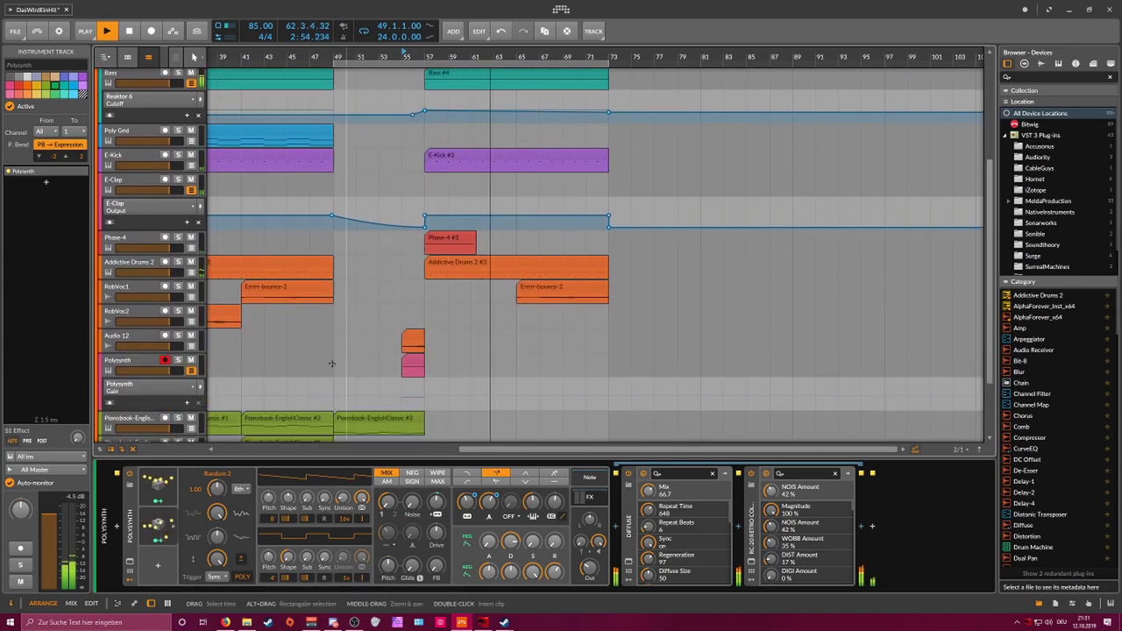
click(202, 366)
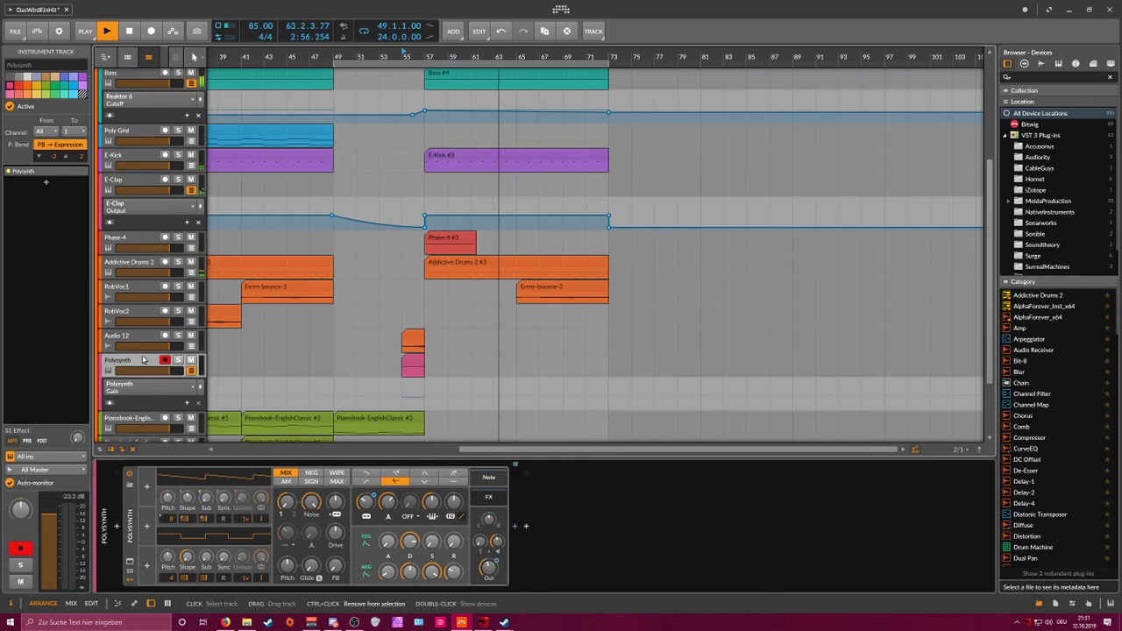
double_click(141, 358)
text(FadeIn)
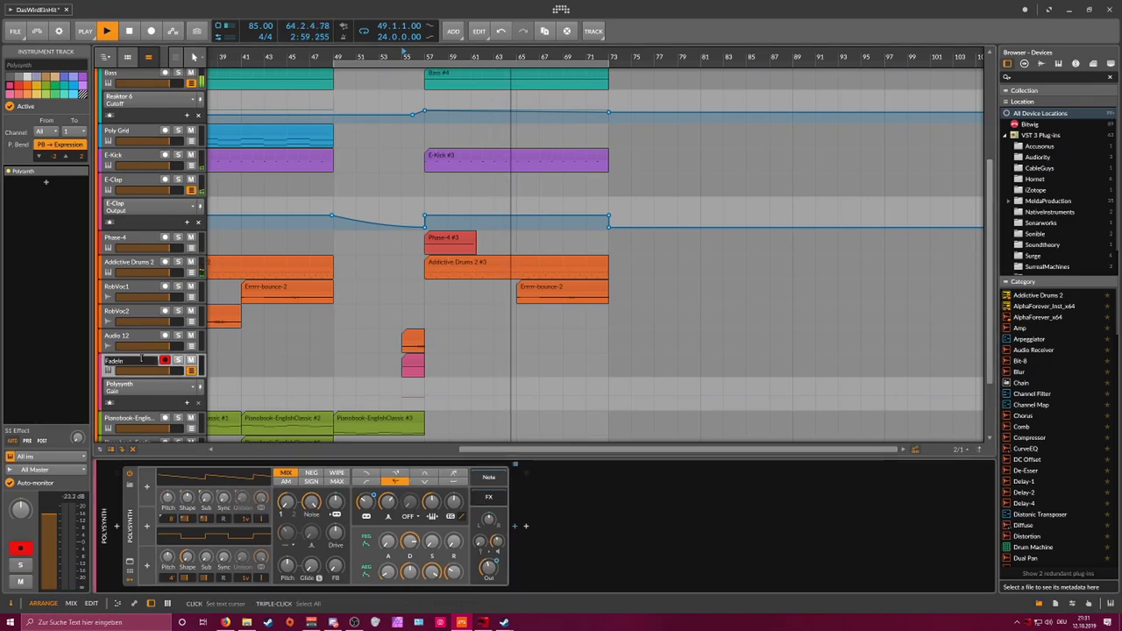
key(Return)
Step: Stop playback and bounce the FadeIn clip at bar 55 to a new audio track
key(space)
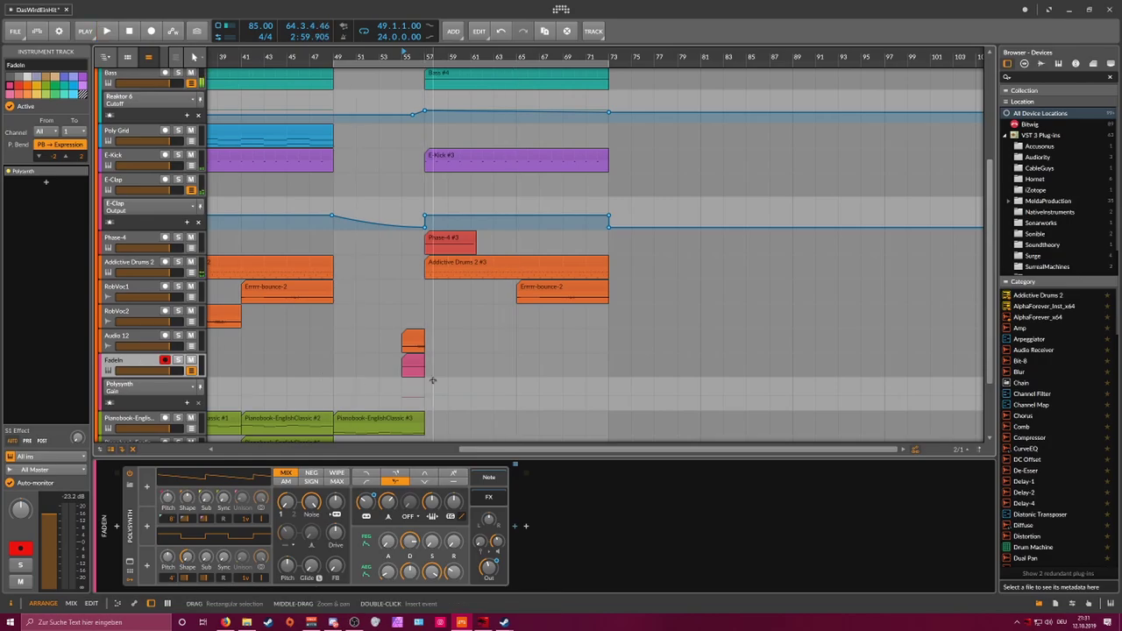
click(413, 360)
right_click(414, 360)
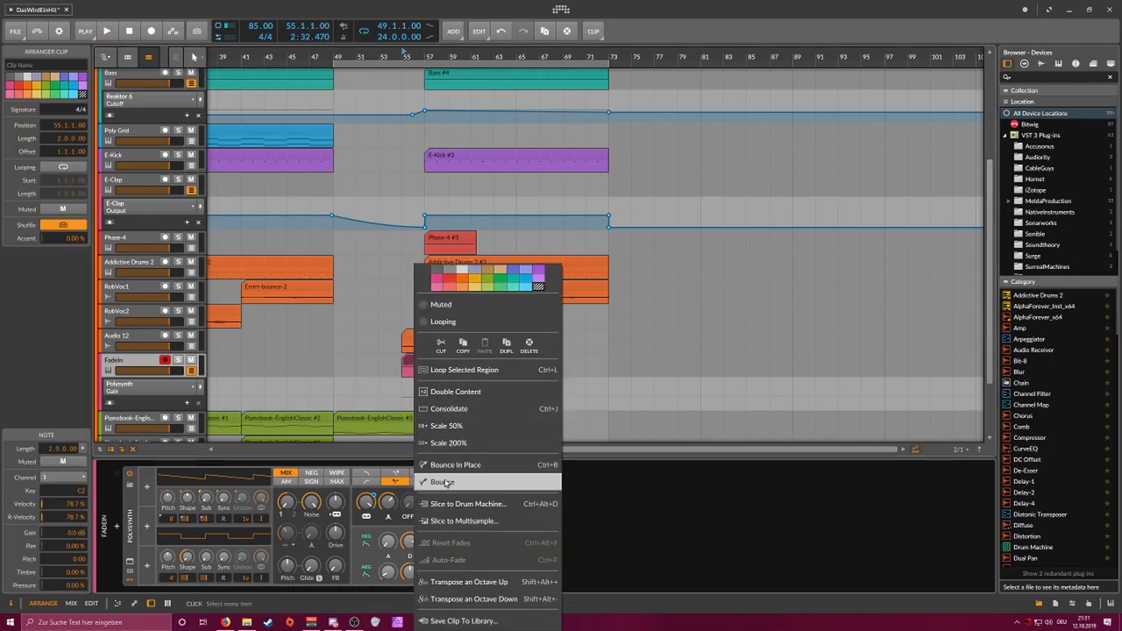
click(444, 482)
click(636, 427)
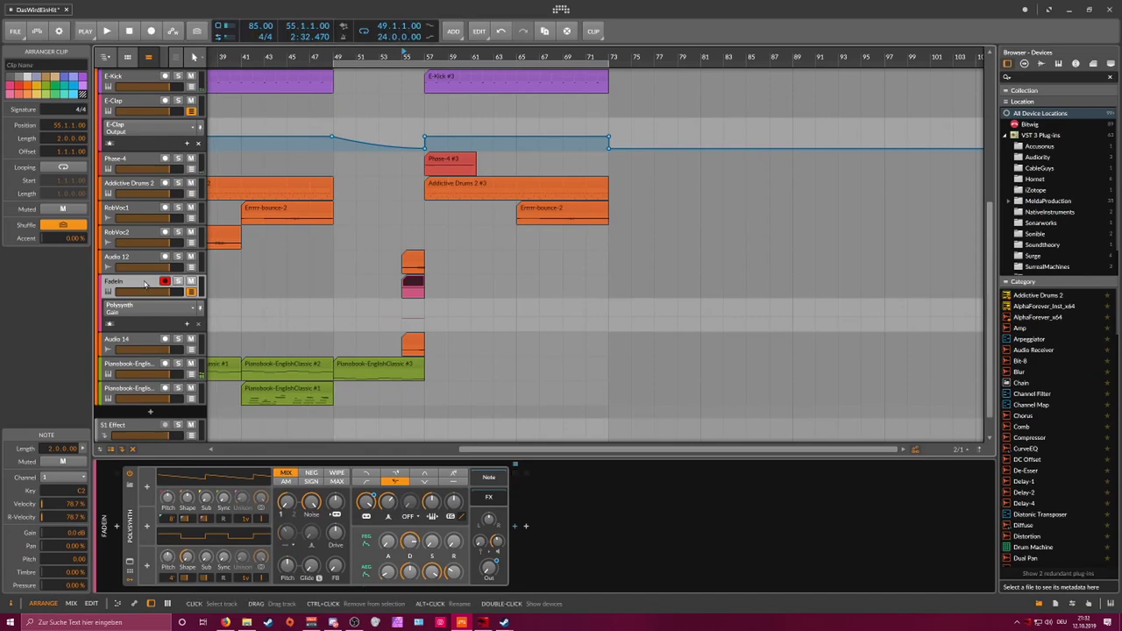
Step: Delete the FadeIn instrument track and copy its bounced audio clip from bar 55 to bar 15 on the same Audio 13 track
click(146, 280)
key(Delete)
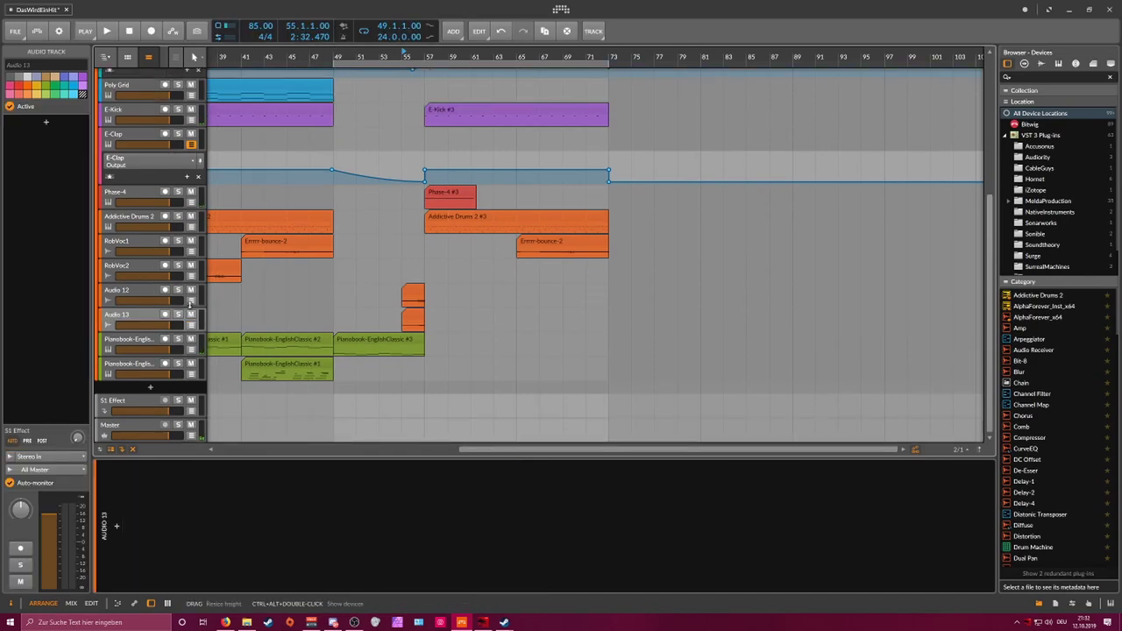
click(416, 318)
drag(359, 56, 608, 85)
click(652, 286)
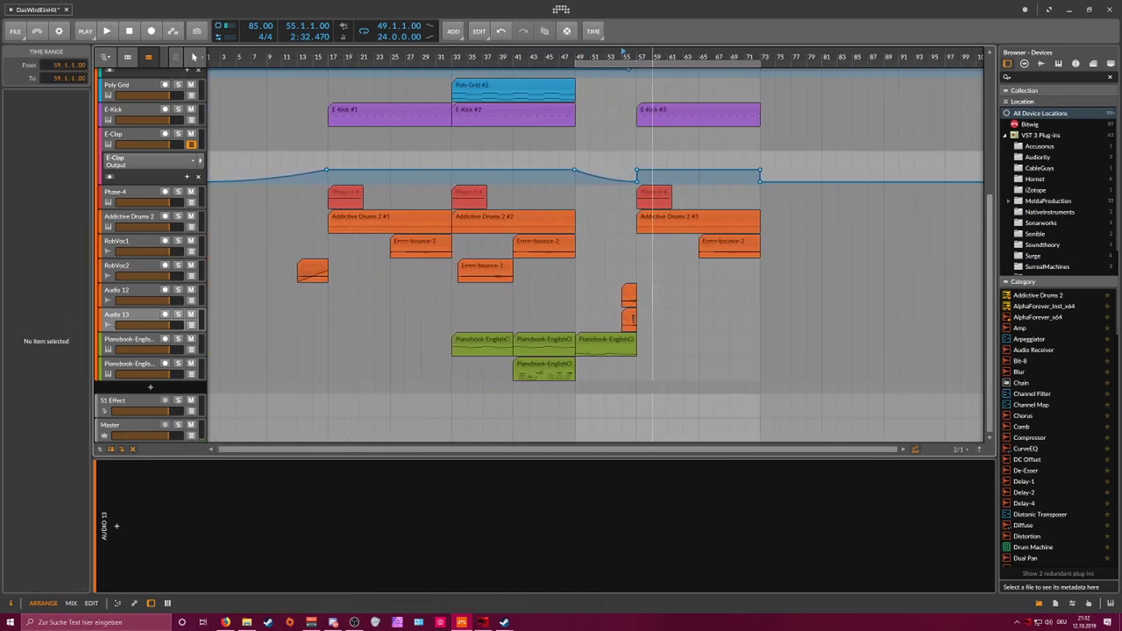
drag(630, 314, 327, 332)
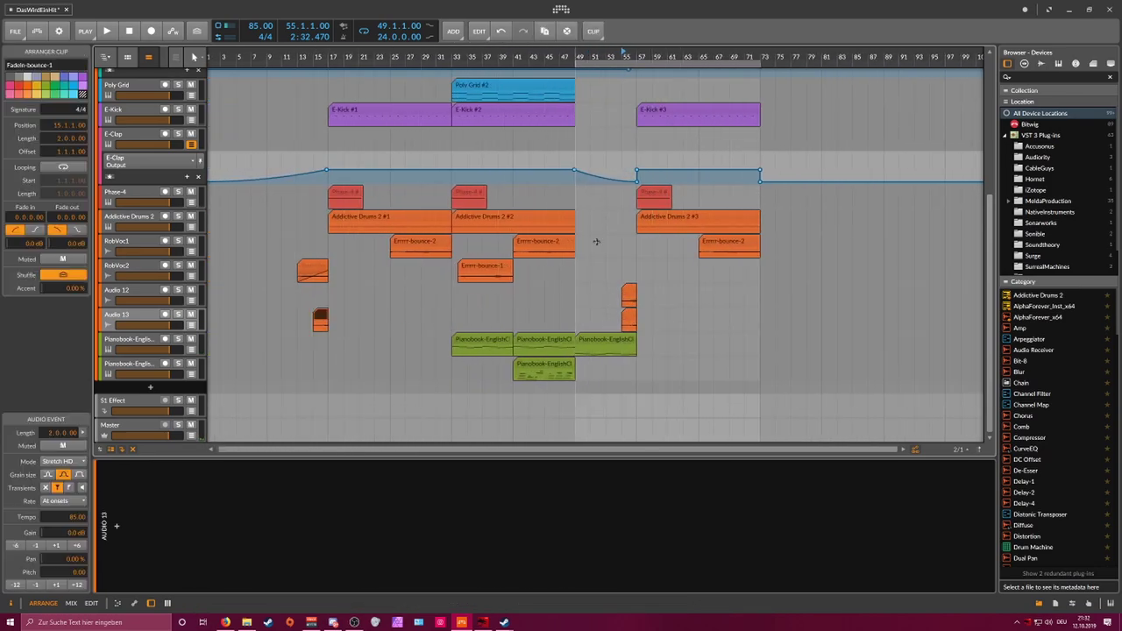
Step: Play the transition from bar 55 into bar 57 and check the clip on Audio 12
drag(624, 54, 629, 67)
key(space)
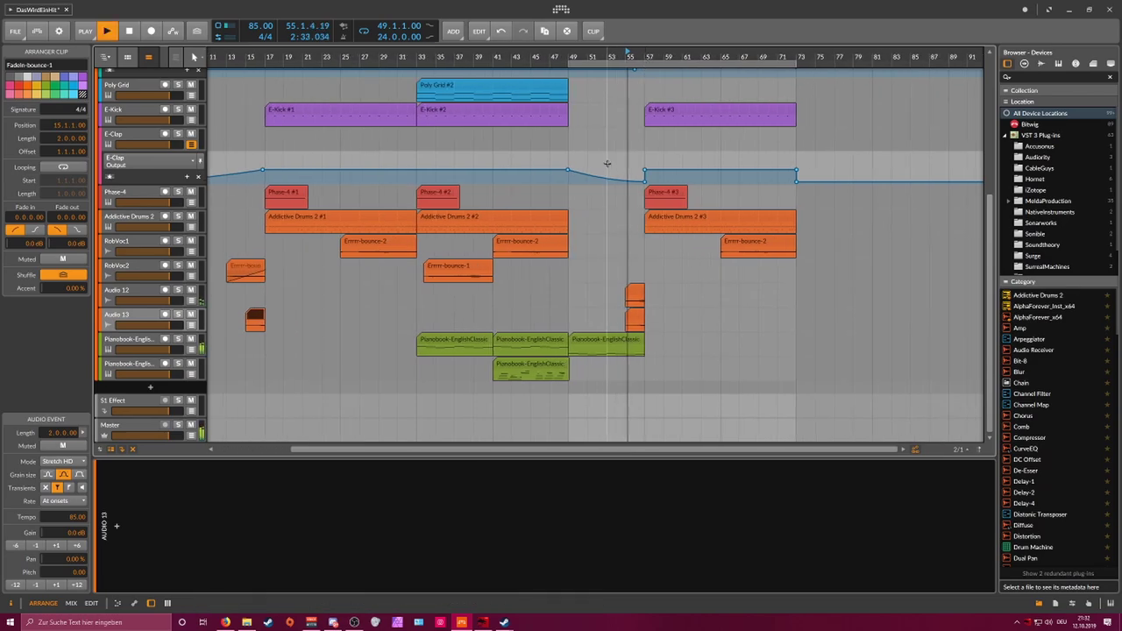
click(633, 294)
drag(649, 75, 515, 57)
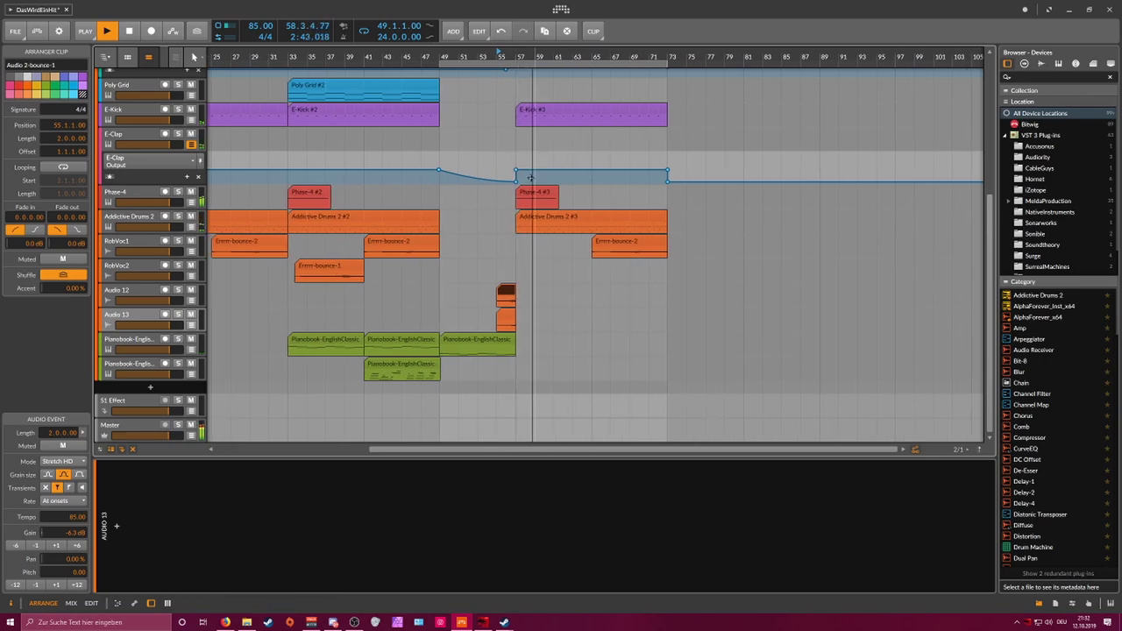
Step: Set the Bass track's Reaktor 6 Cutoff automation point at bar 57 to 23.8 %
scroll(530, 178, up, 3)
scroll(529, 172, up, 3)
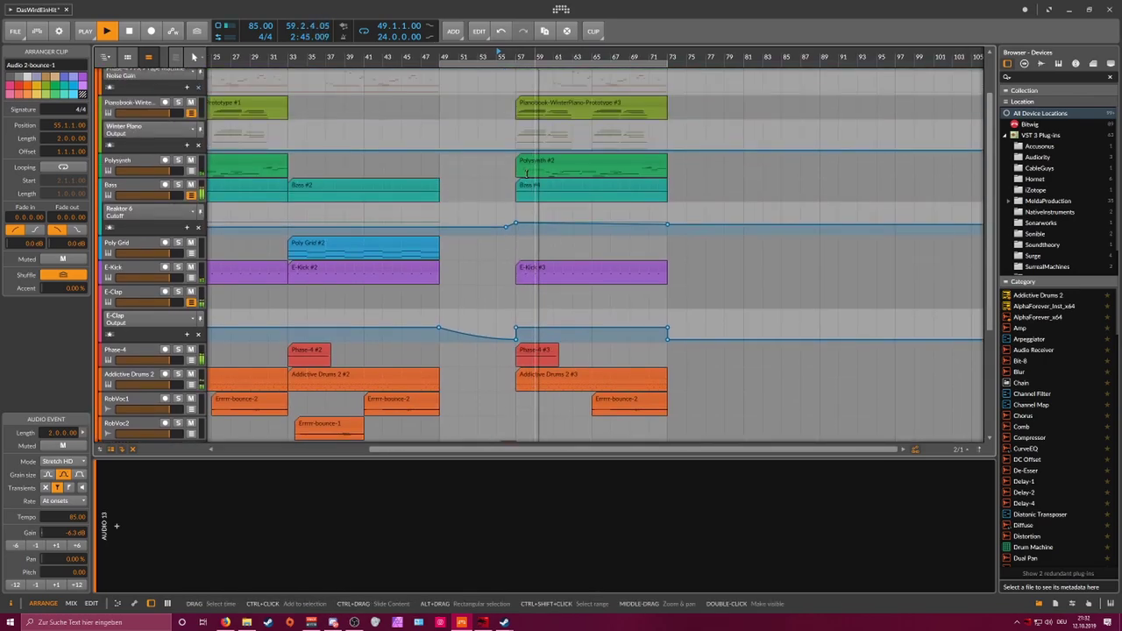
click(515, 227)
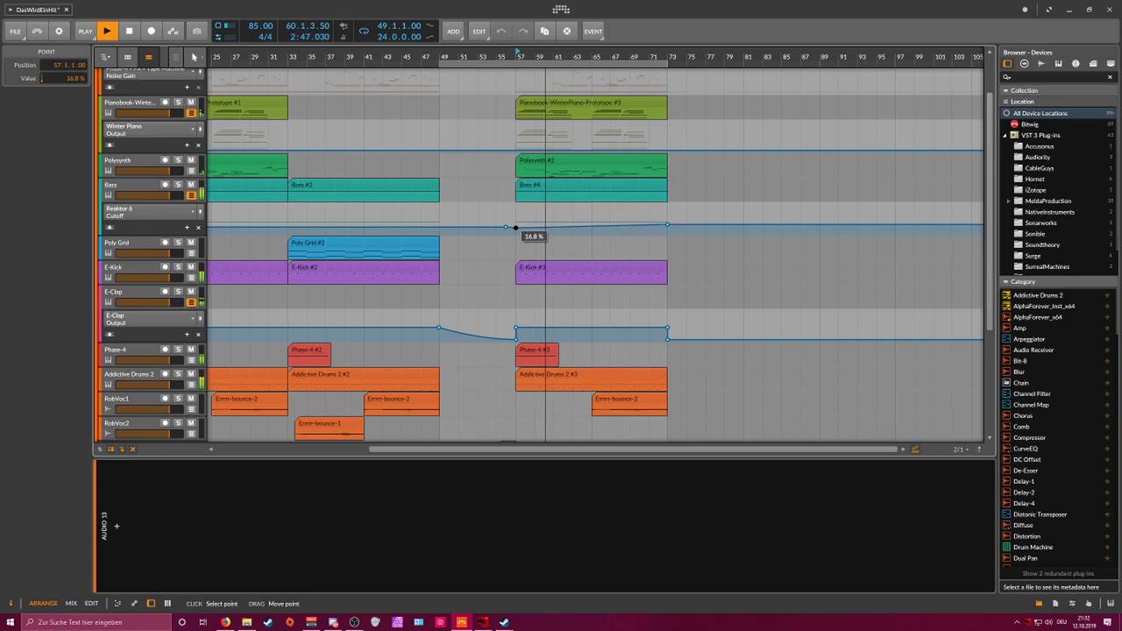
drag(515, 227, 516, 226)
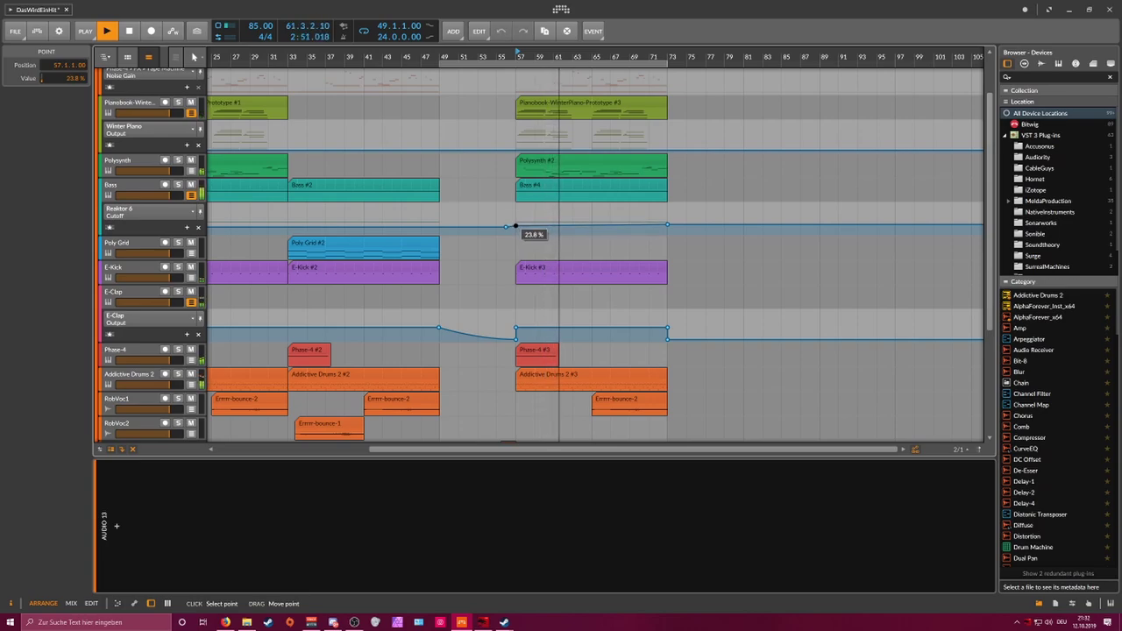
drag(515, 226, 516, 227)
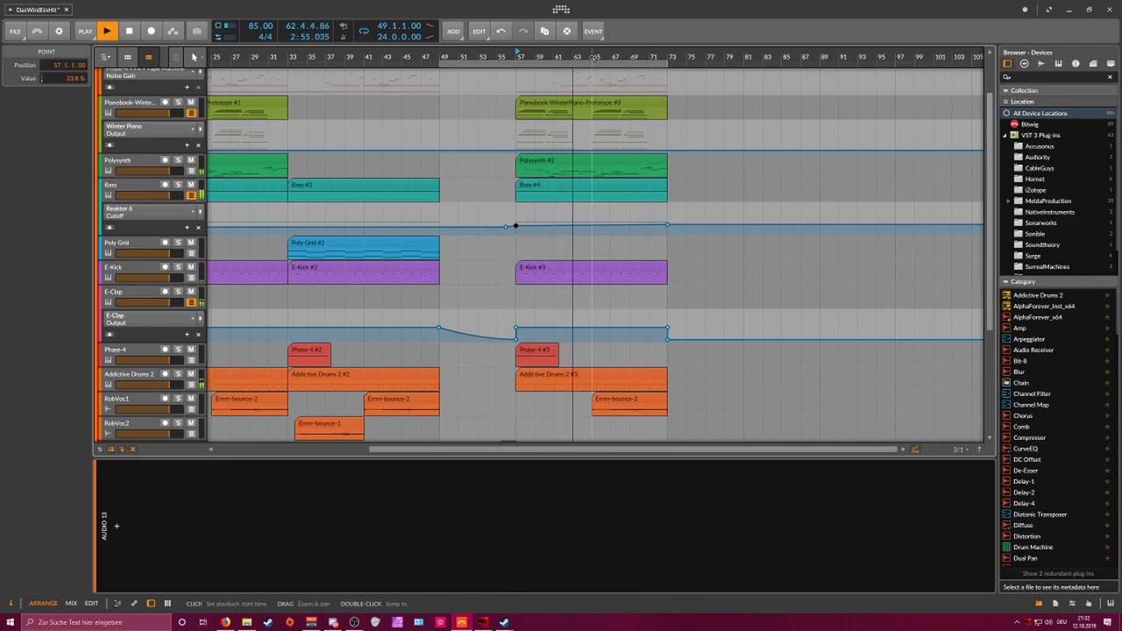
Step: Open the Addictive Drums 2 plug-in and set its master channel level to 5.04 dB, then close it
mouse_move(592, 57)
mouse_down()
mouse_move(579, 40)
mouse_move(569, 54)
mouse_up()
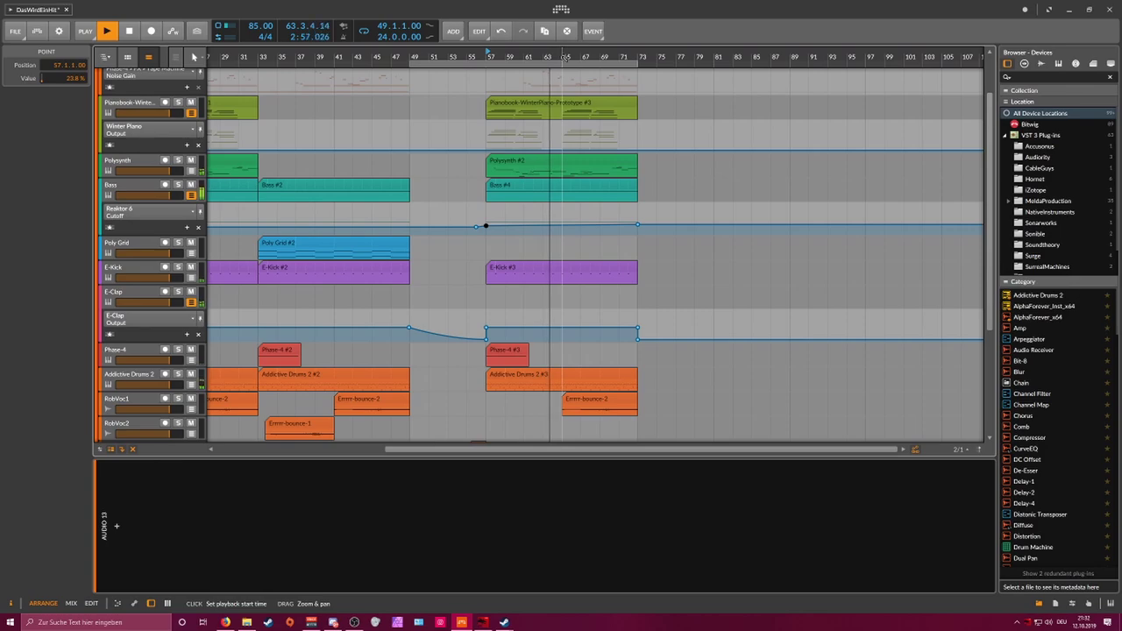
click(145, 382)
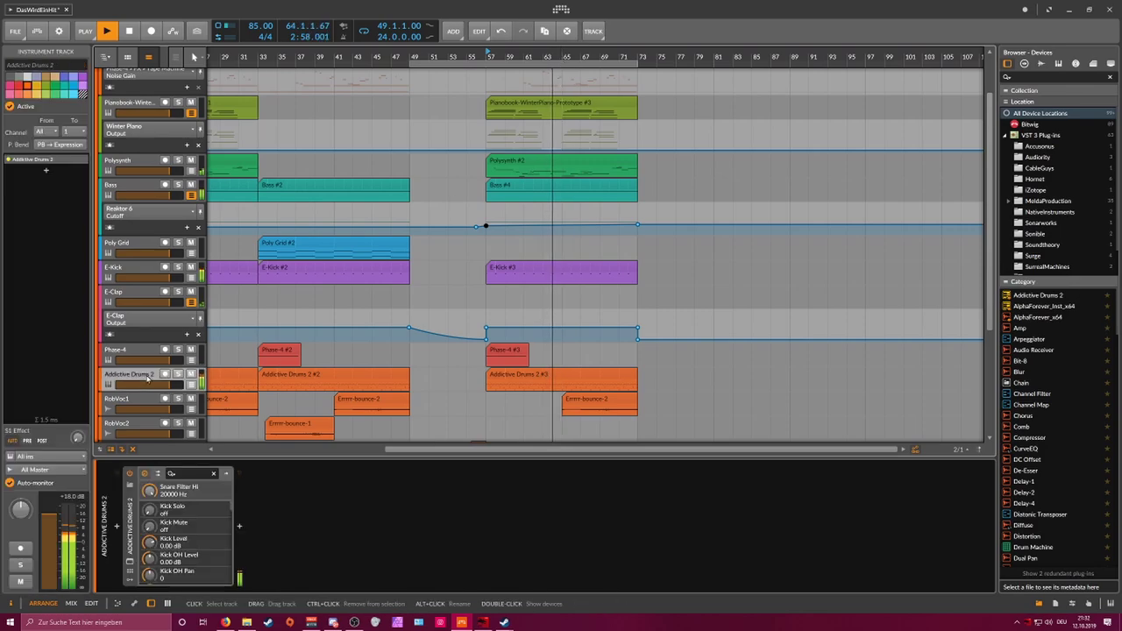
click(130, 568)
click(986, 371)
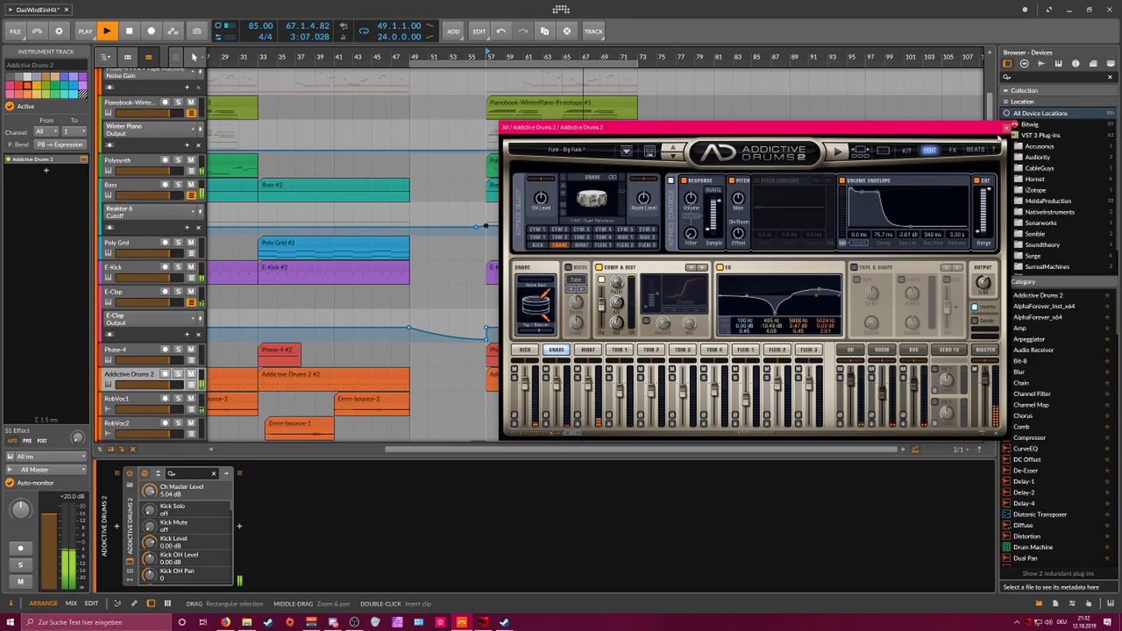
click(1005, 129)
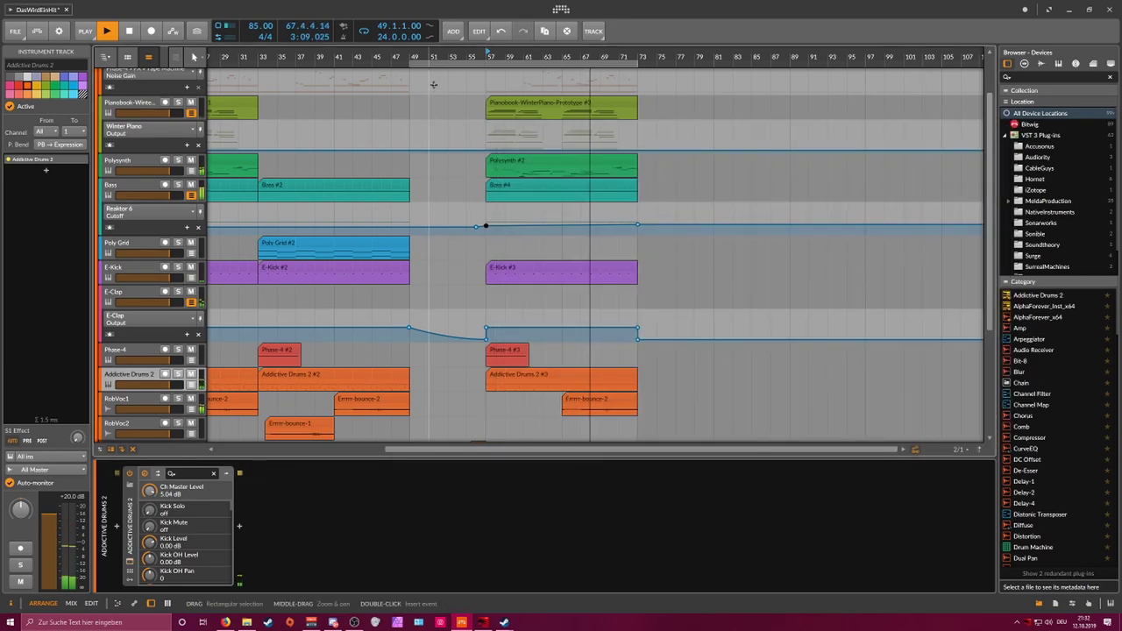
Step: Move the All group's whole section from bar 57 to bar 73
drag(419, 57, 541, 68)
scroll(528, 107, up, 2)
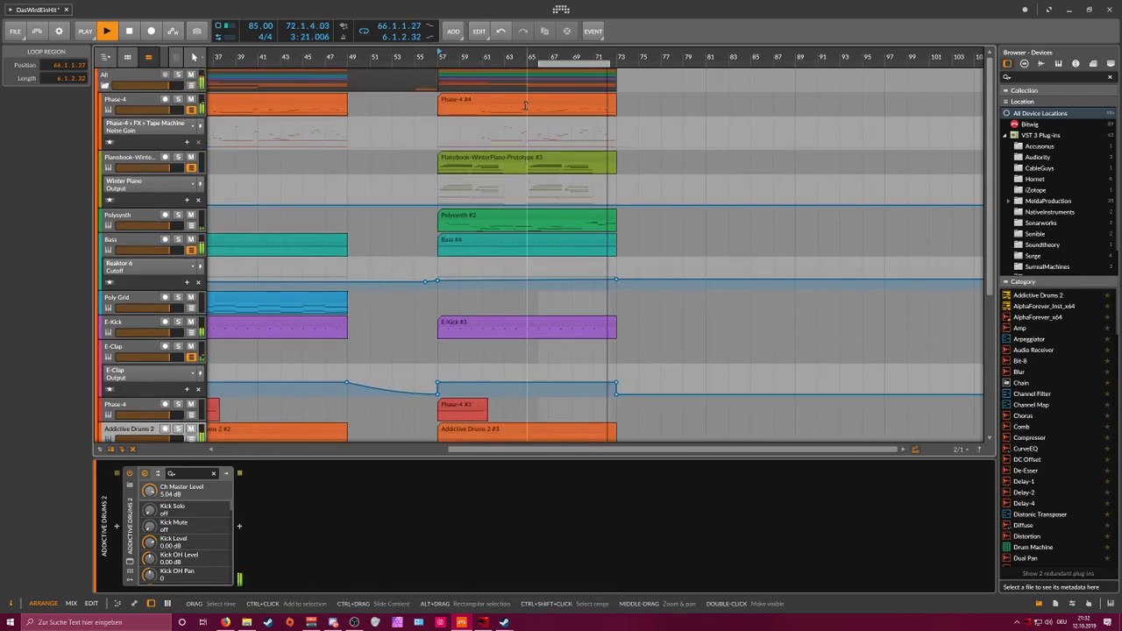
click(476, 81)
drag(477, 80, 628, 79)
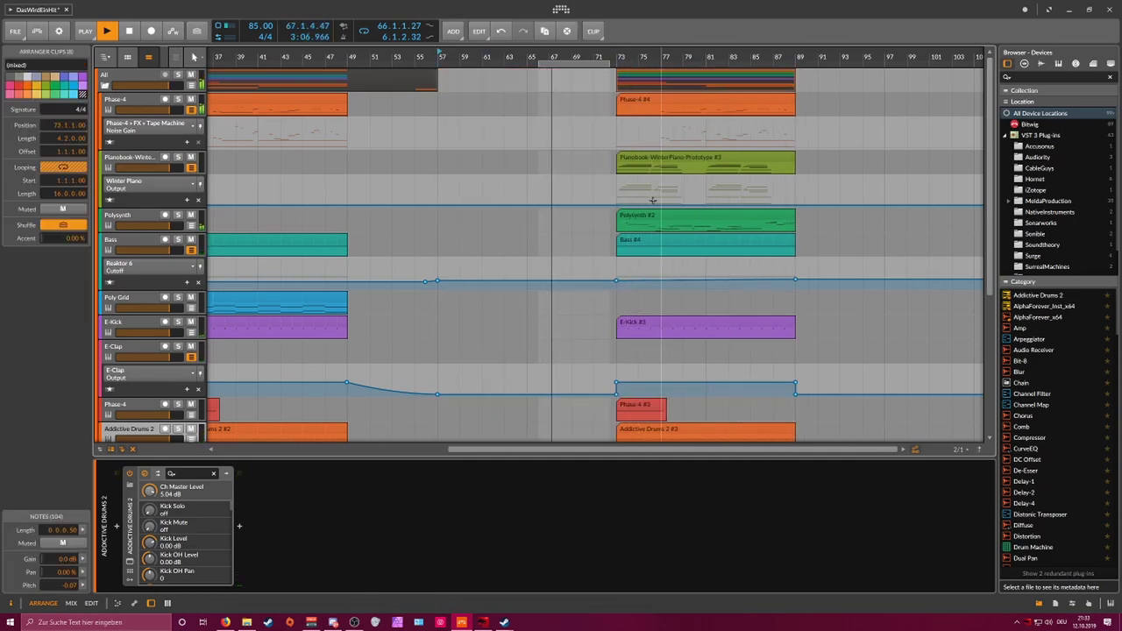
Step: Set the arranger loop region to start at bar 57 with a length of 16 bars
click(553, 68)
drag(539, 65, 438, 64)
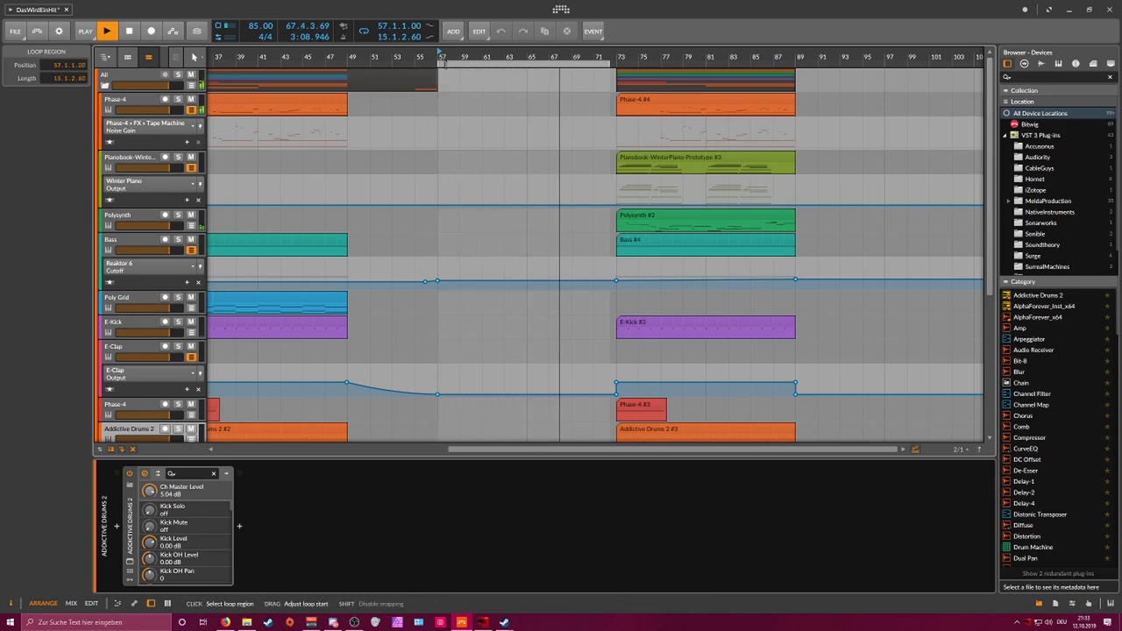
drag(609, 65, 616, 65)
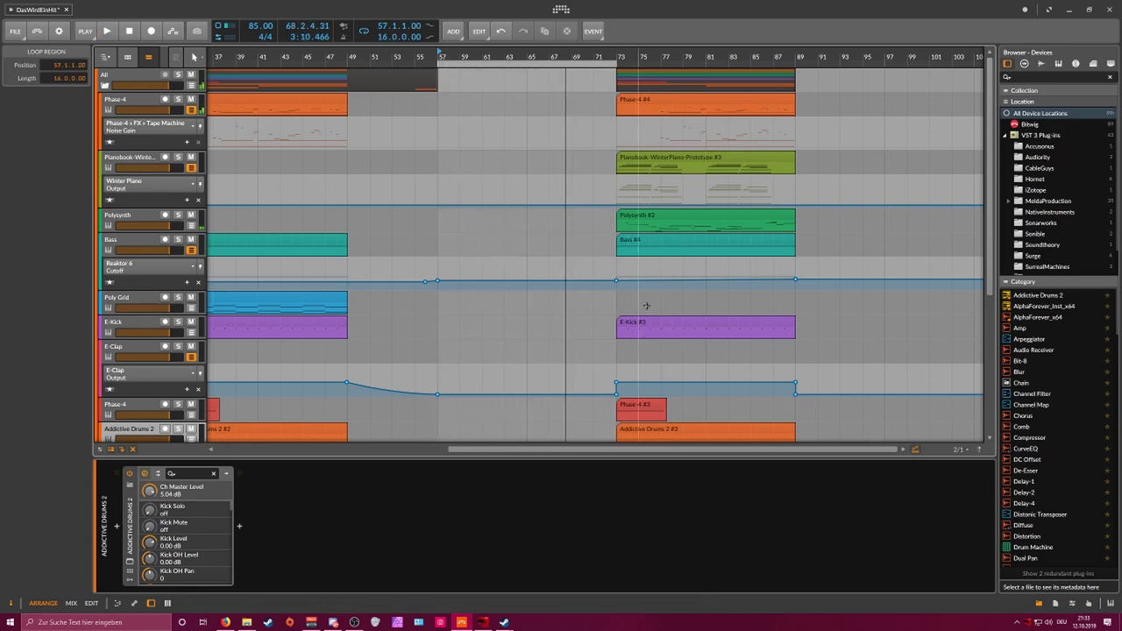
Step: Copy the Addictive Drums 2 and E-Kick clips from bar 73 to bar 57 and play the section
scroll(646, 305, down, 5)
drag(644, 220, 454, 220)
key(space)
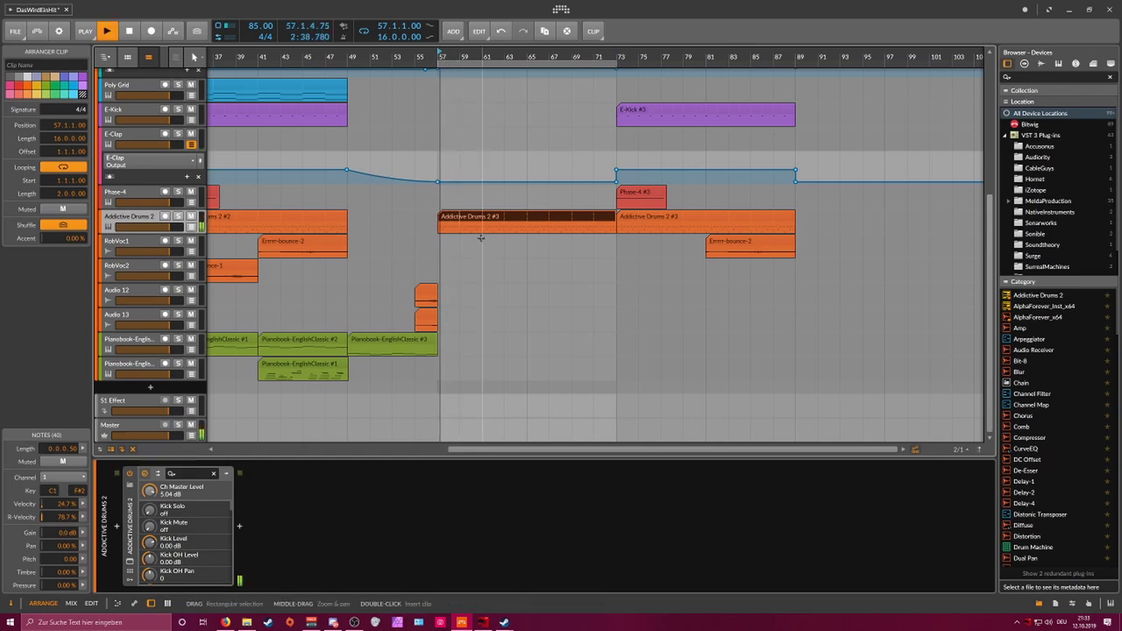
scroll(570, 184, up, 2)
click(622, 189)
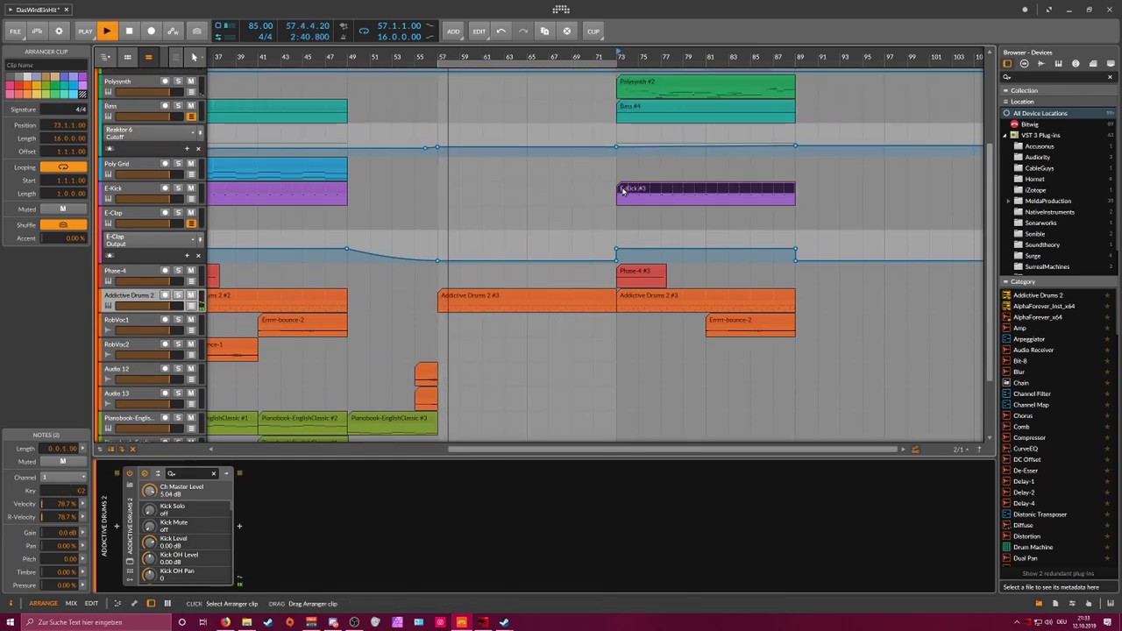
drag(623, 190, 446, 190)
Step: Add a C2 note at 1.2.4 to the new E-Kick clip at bar 57 and shorten it to a sixteenth
double_click(447, 190)
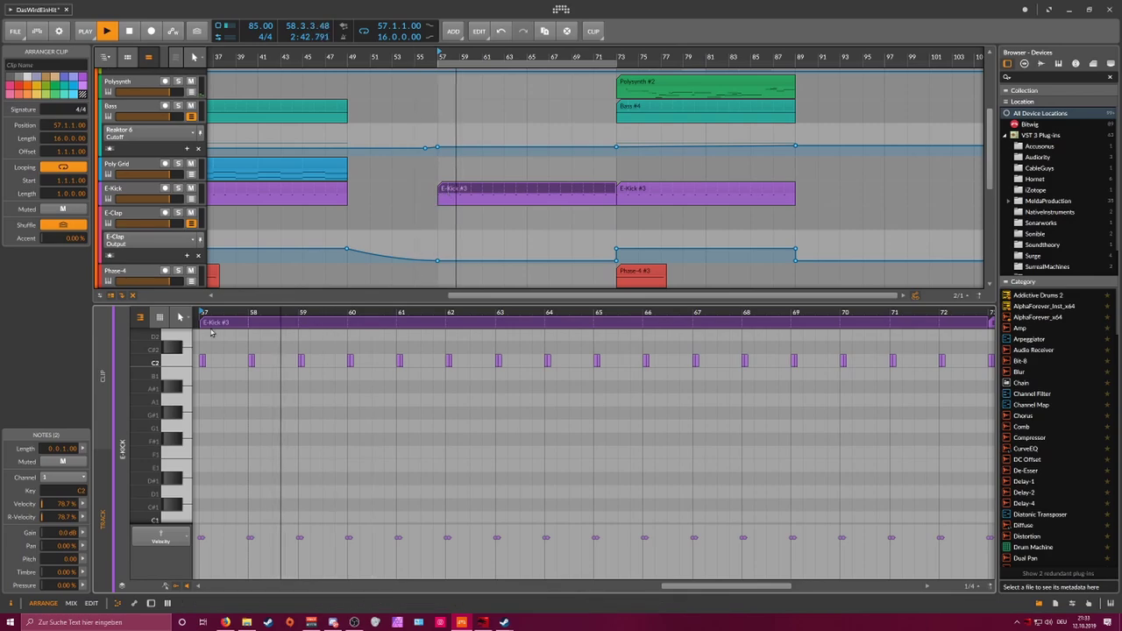
drag(213, 313, 289, 347)
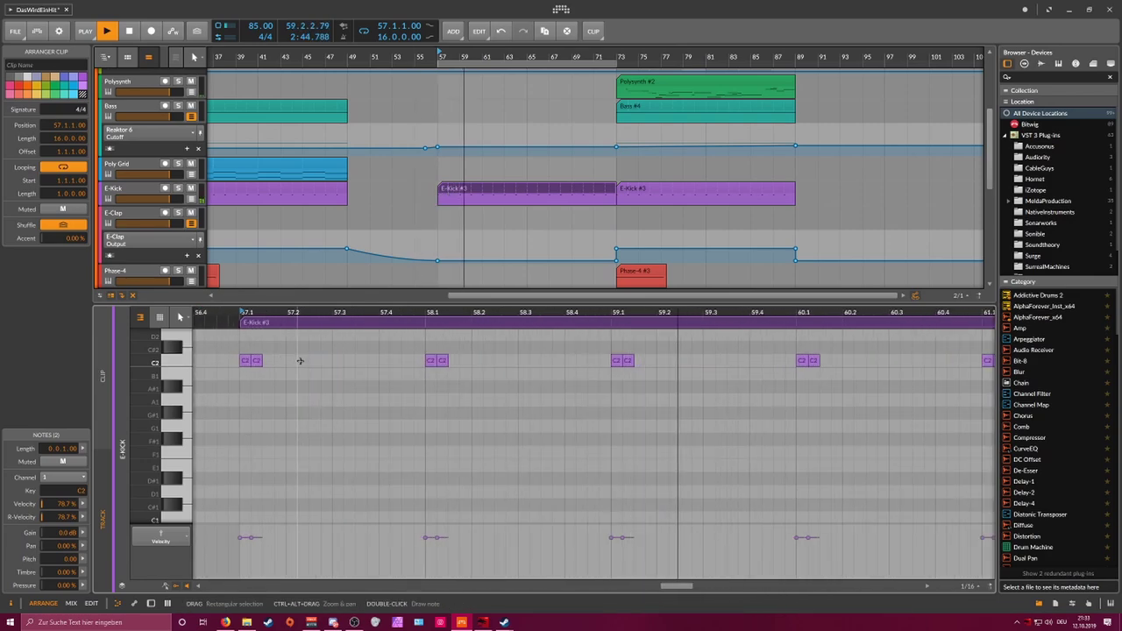
click(311, 360)
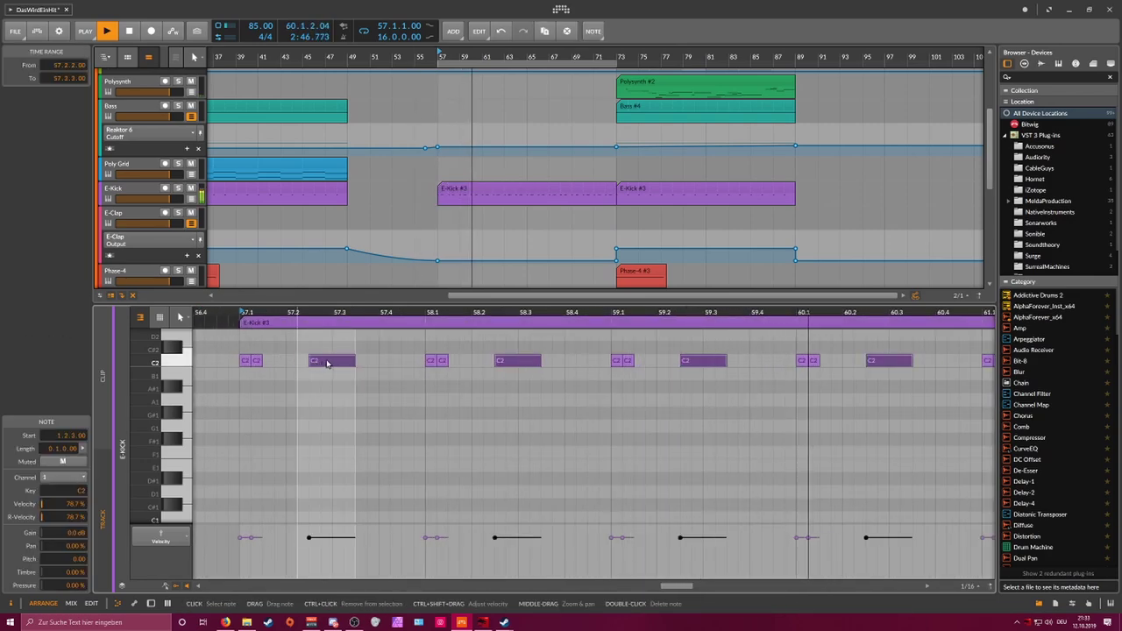
key(Right)
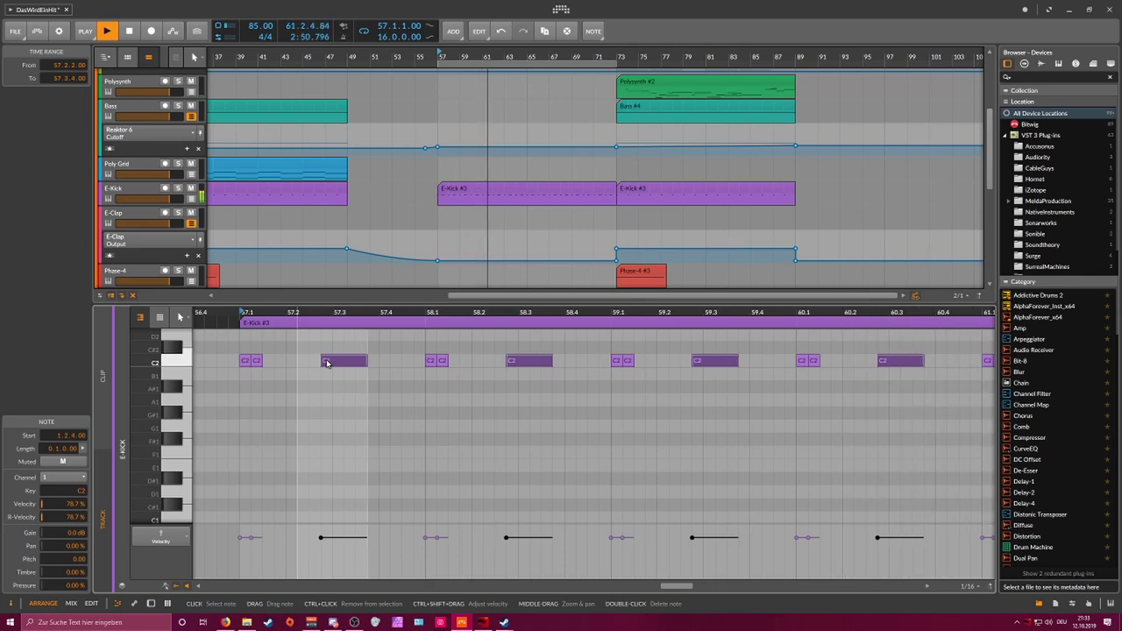
click(357, 348)
drag(366, 360, 331, 361)
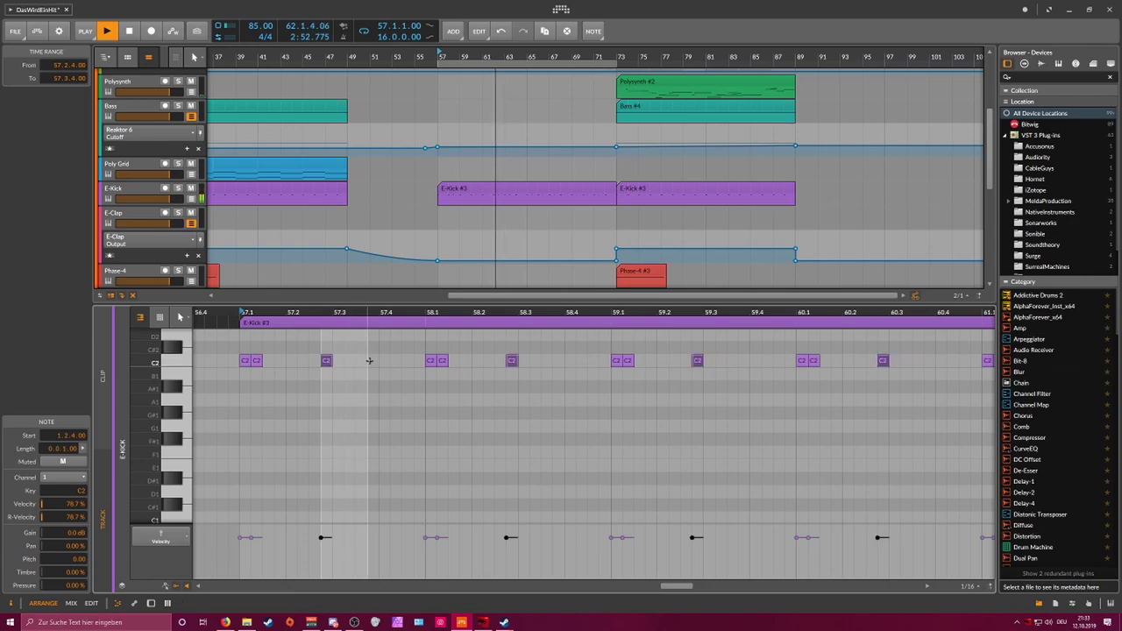
Step: Add another sixteenth-long C2 note to the E-Kick pattern, one sixteenth after beat 4
double_click(372, 360)
key(Right)
key(Right)
key(Right)
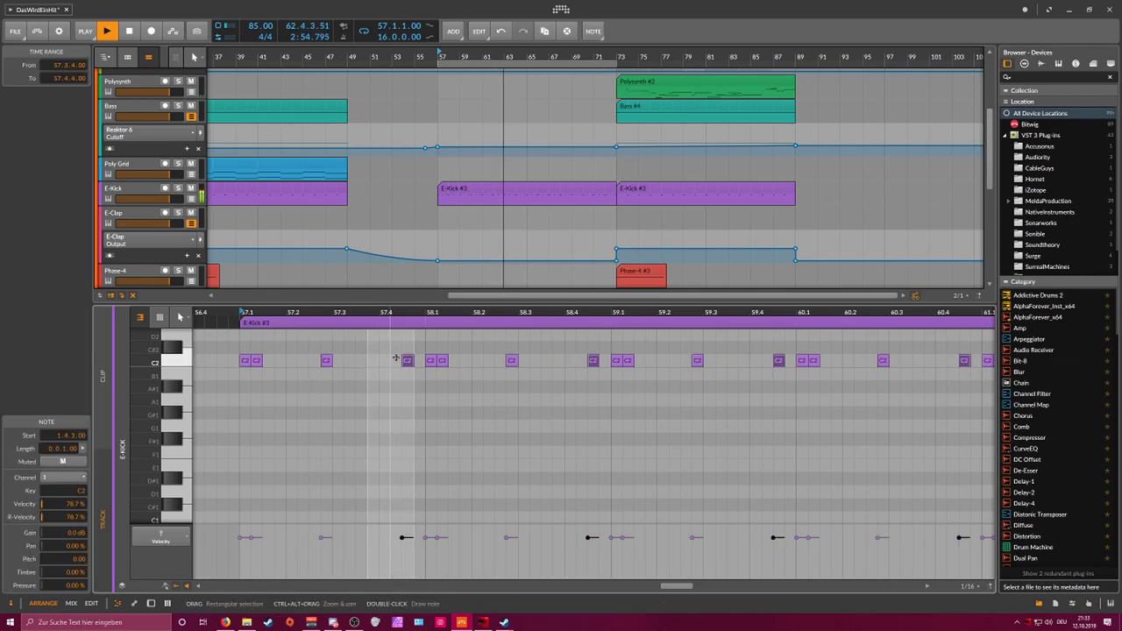
key(Left)
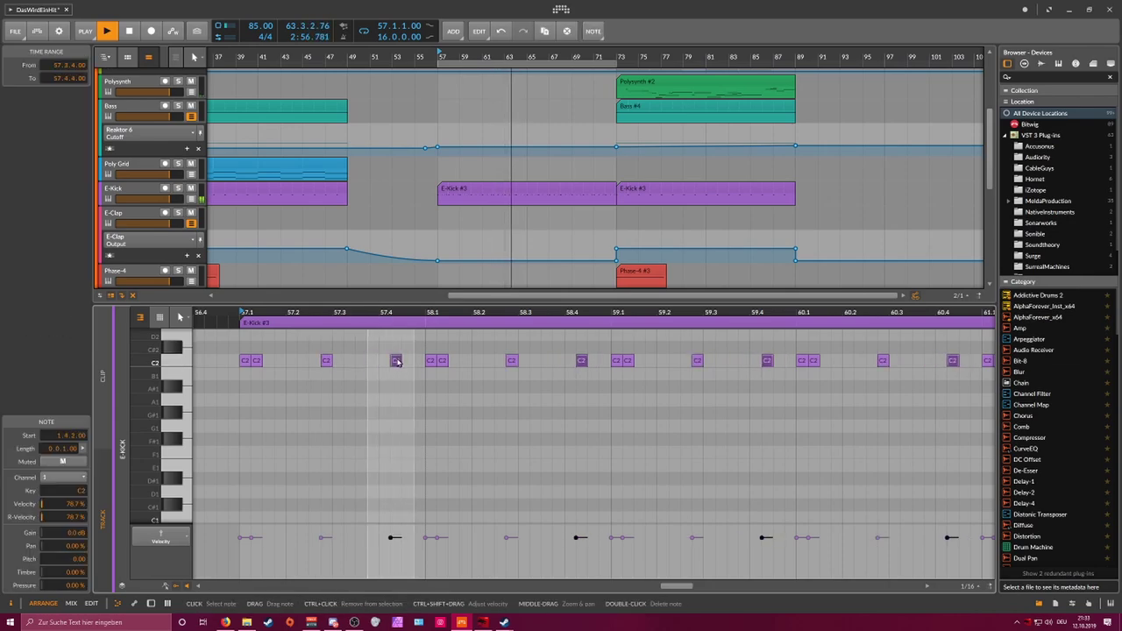
Step: Review the Addictive Drums 2 and E-Clap devices and deactivate the FX Layer in the E-Kick track's device chain
scroll(144, 176, down, 5)
scroll(144, 176, up, 2)
click(145, 146)
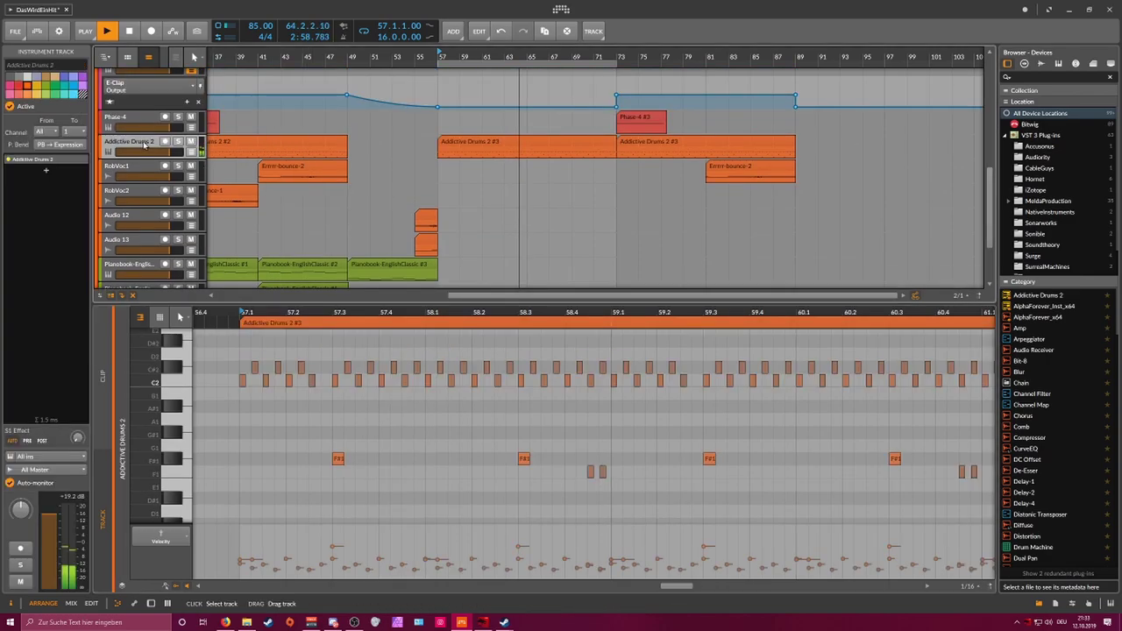
double_click(145, 147)
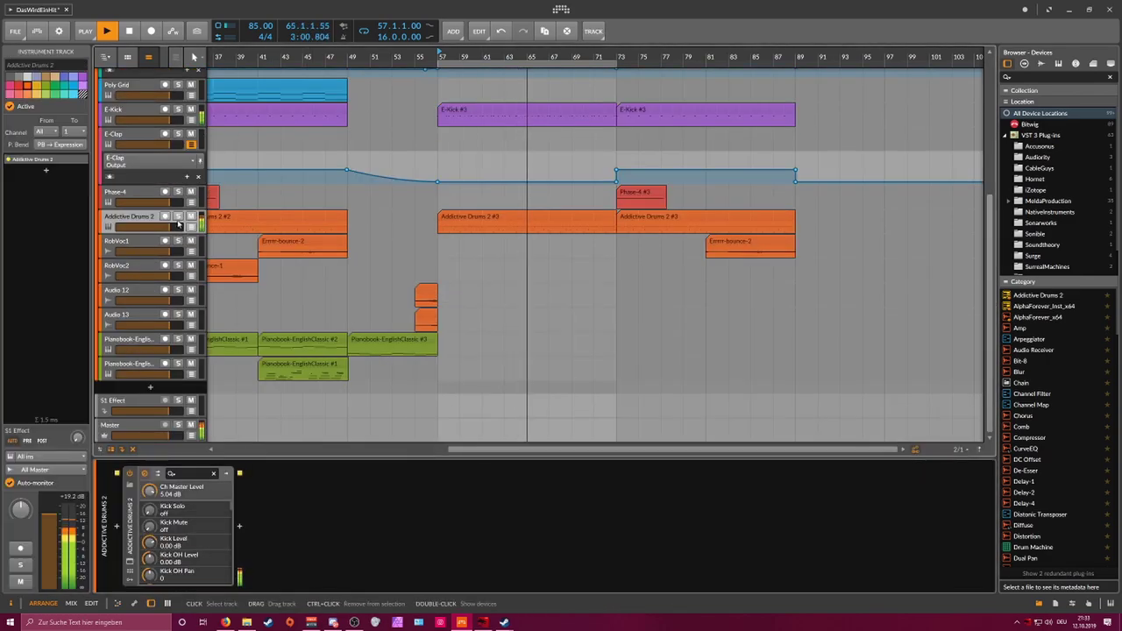
click(145, 140)
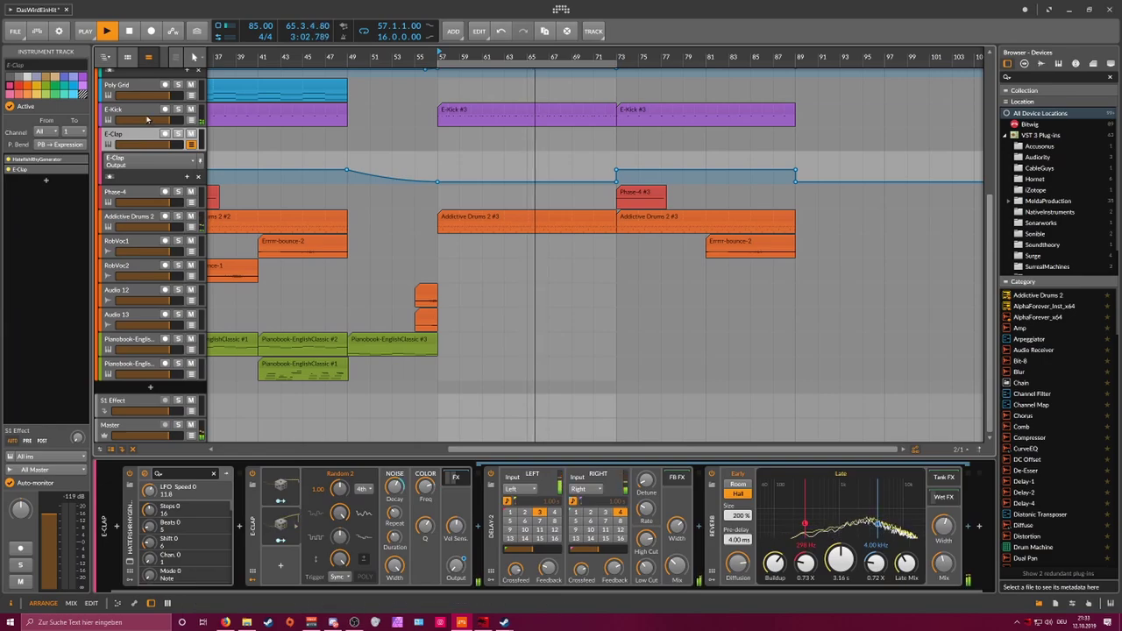
click(147, 119)
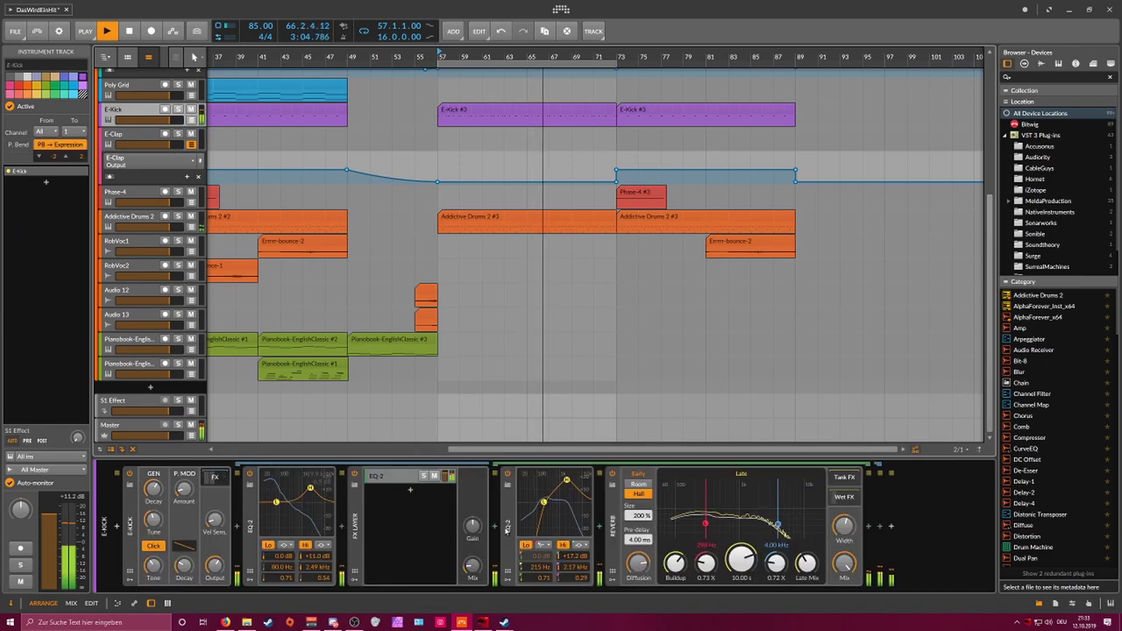
click(354, 474)
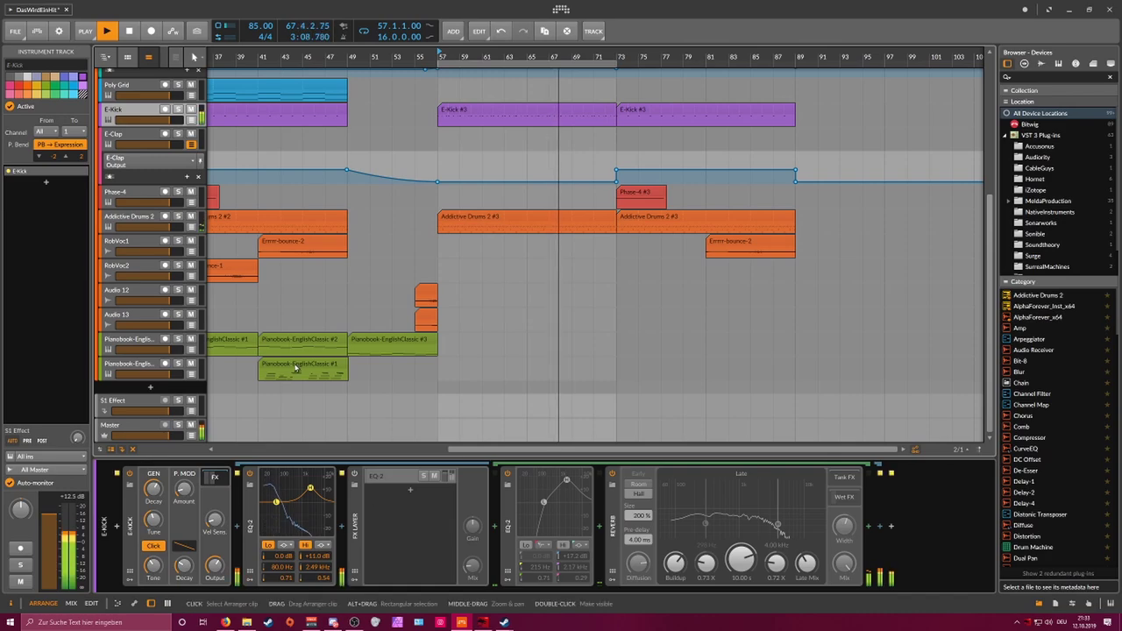
Step: Add a new instrument track with a Phase-4 synthesizer below the piano tracks
click(150, 386)
text(p)
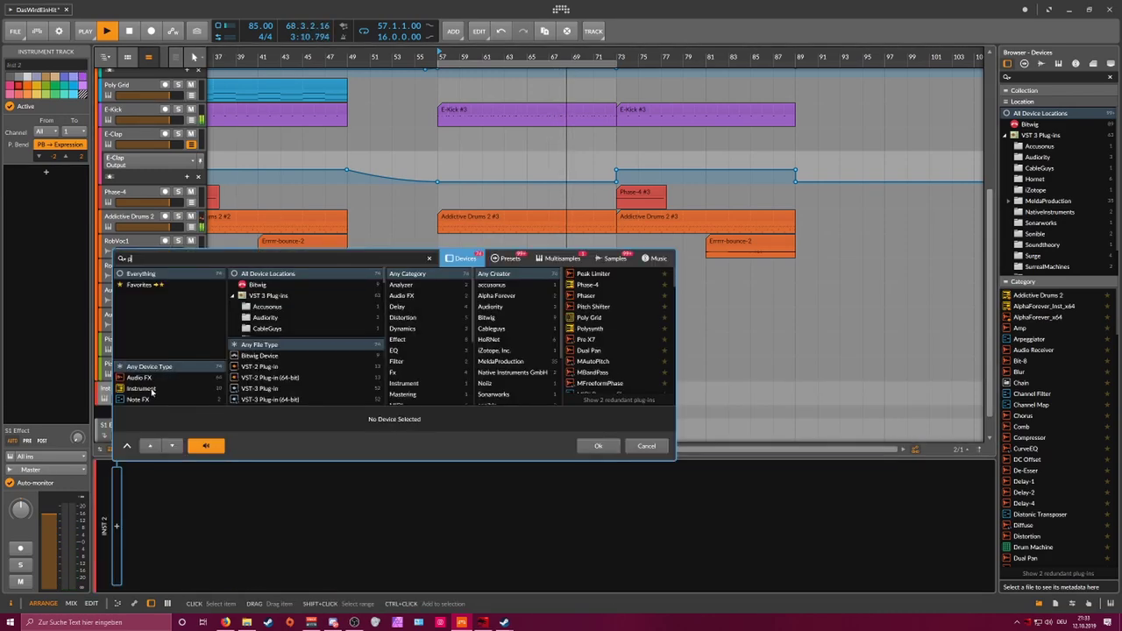
text(hase)
key(Return)
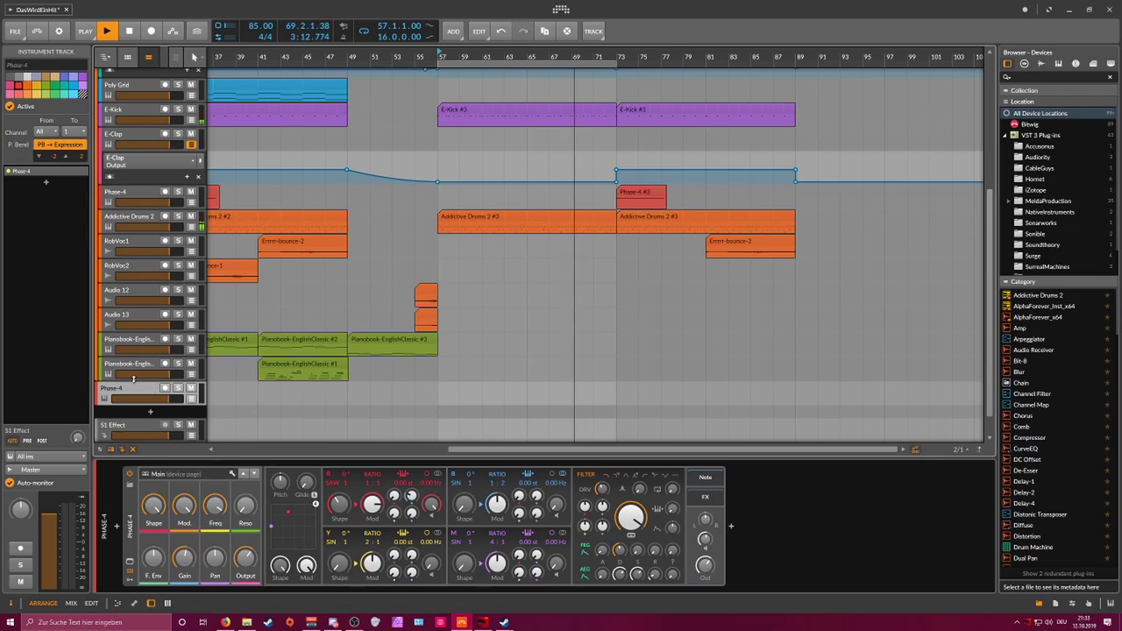
Step: Move the new Phase-4 track directly below the Bass track's automation lane and rename it Bass2
drag(134, 384, 134, 184)
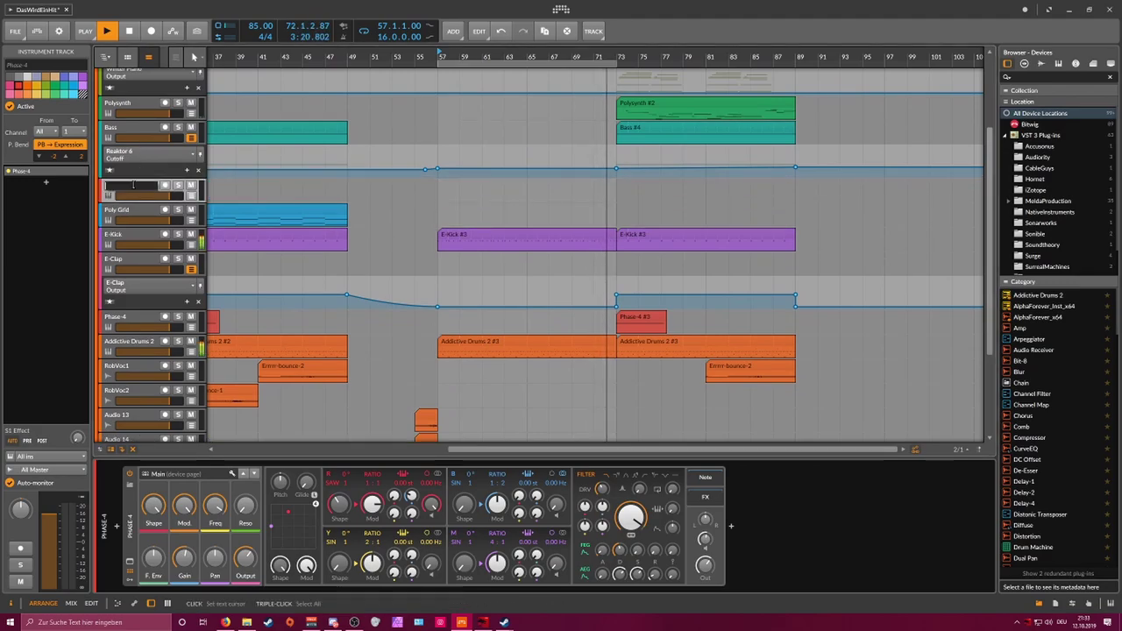
click(134, 185)
text(Bass2)
key(Return)
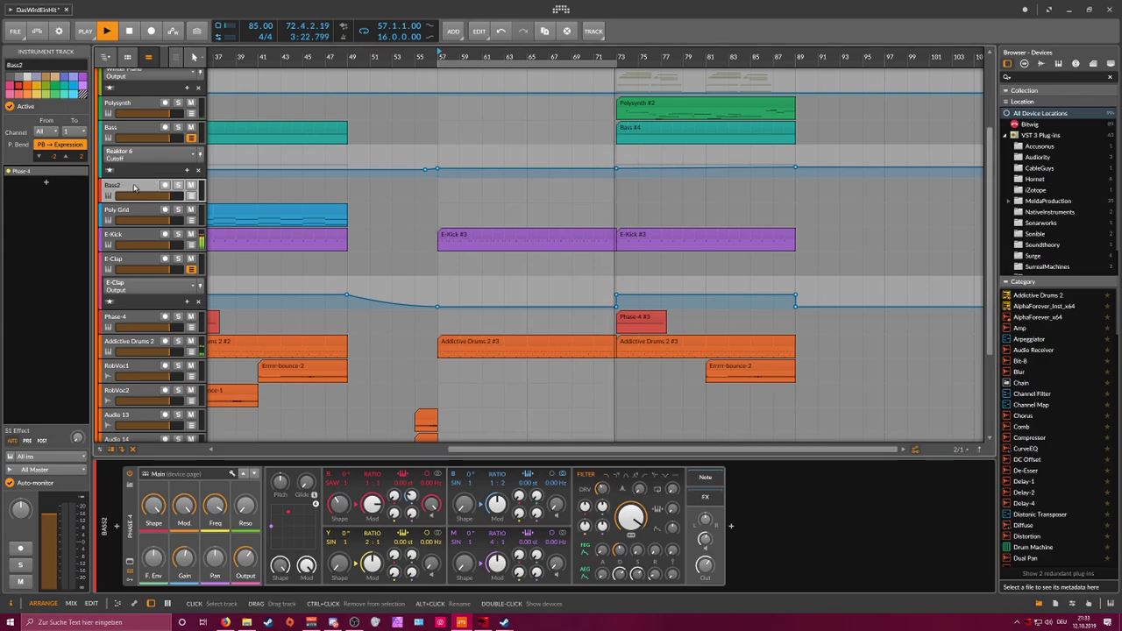
Step: Group the Bass and Bass2 tracks into a red group named Bass
click(120, 132)
key(ctrl+g)
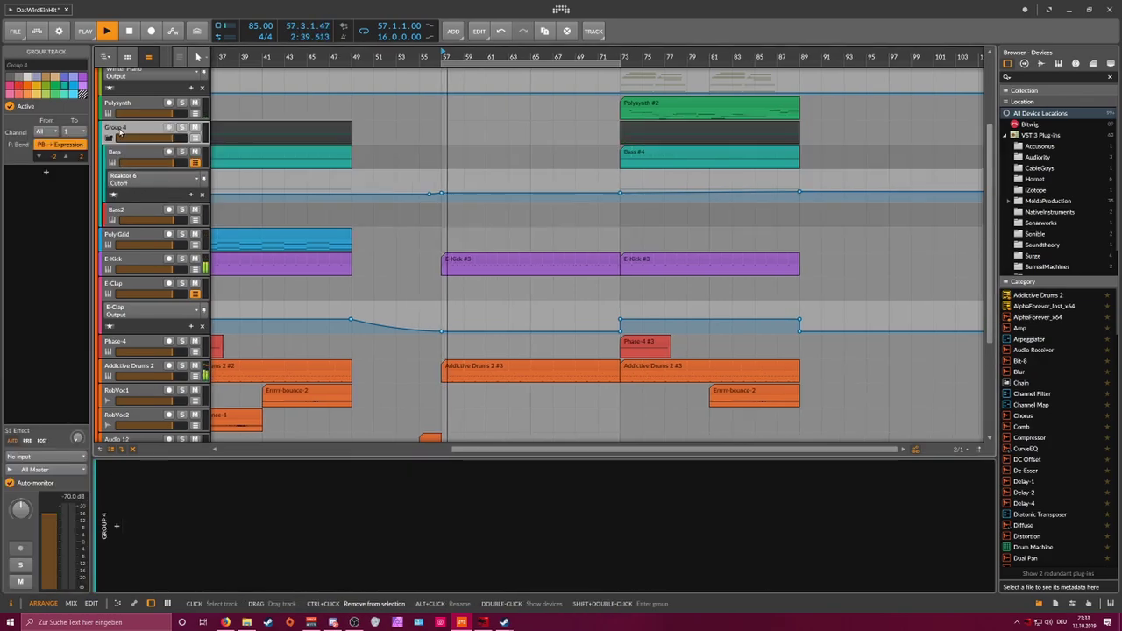
ctrl+click(126, 213)
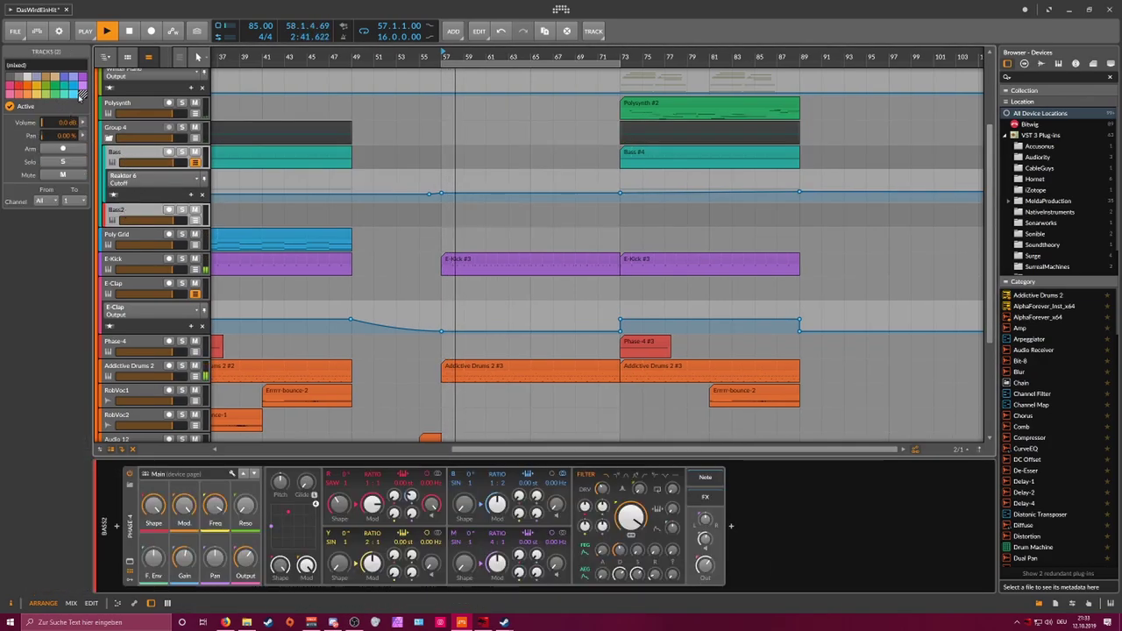
click(124, 130)
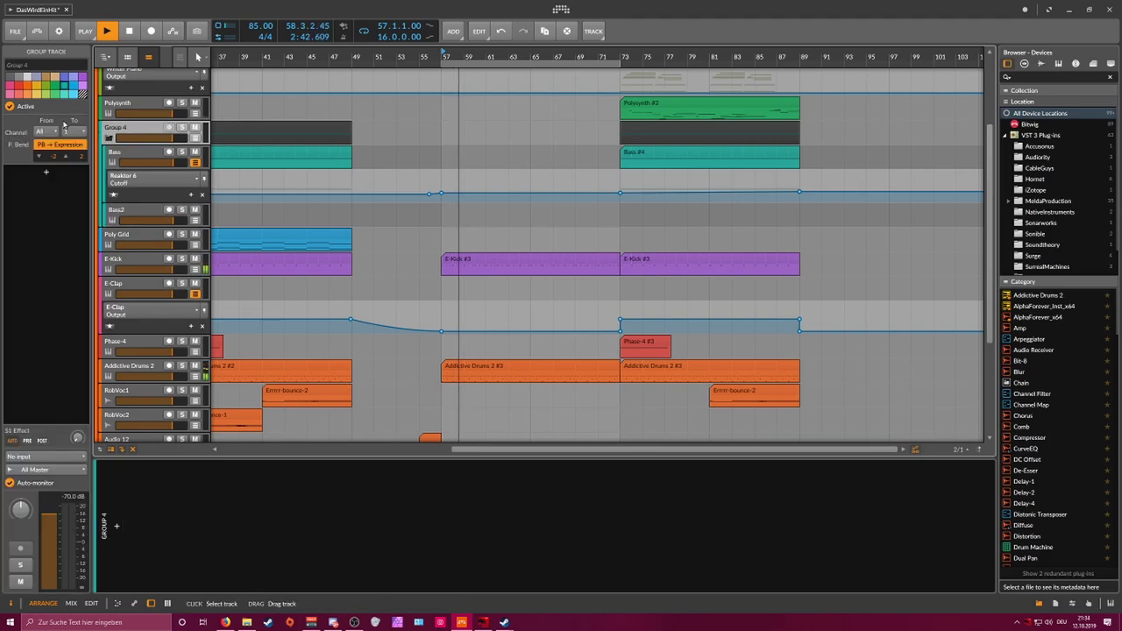
double_click(126, 127)
text(Bass)
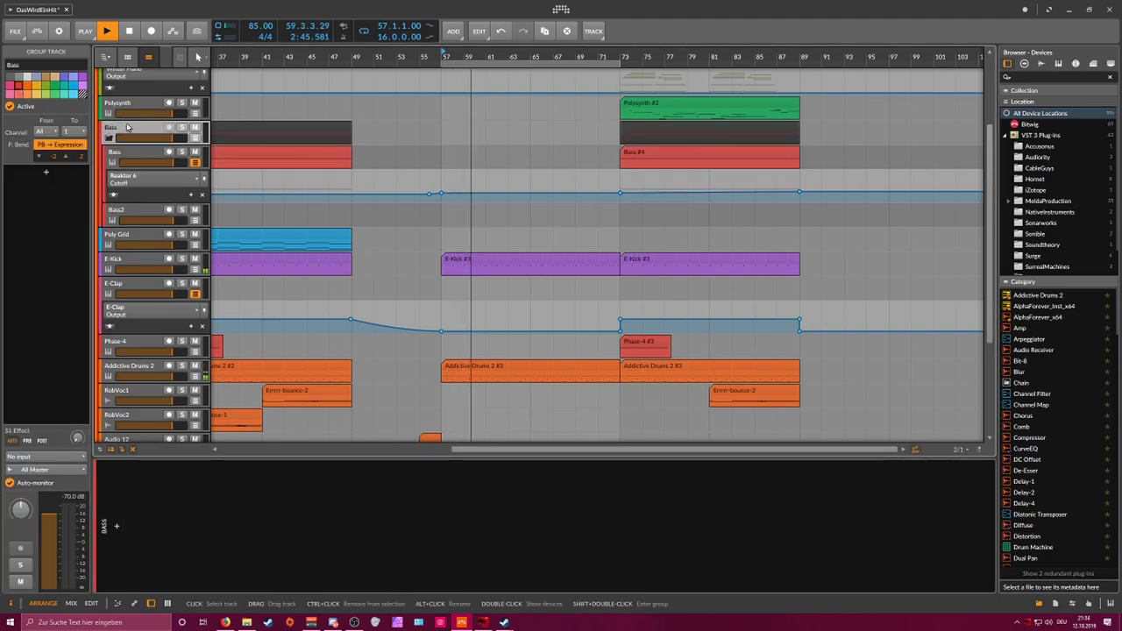
key(Return)
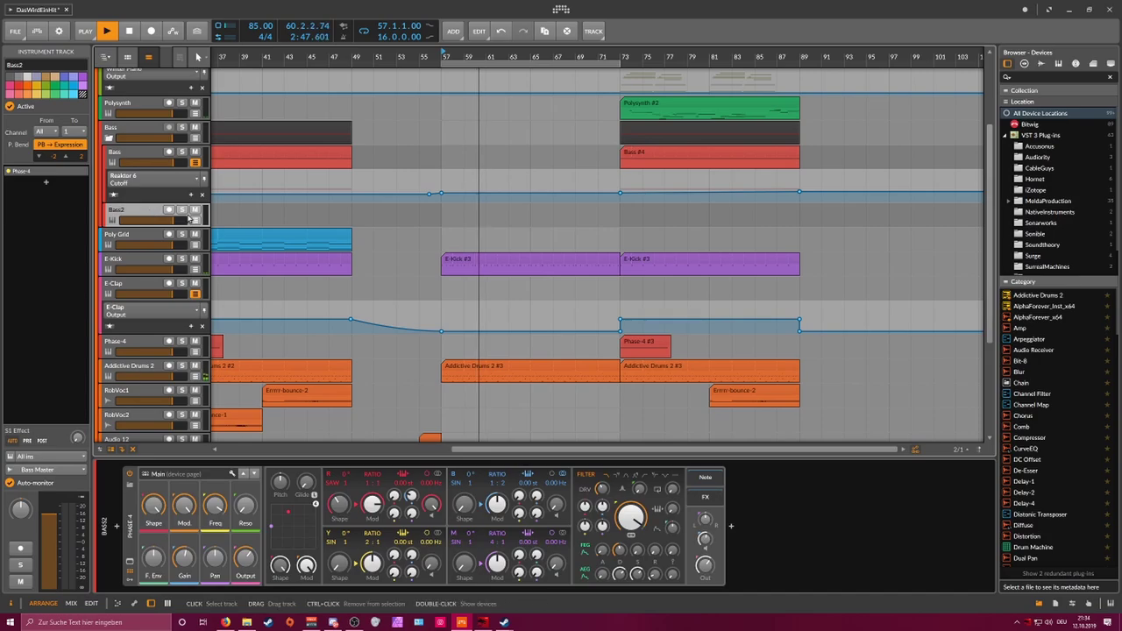
Step: Create a 16-bar clip with a 2-bar loop on Bass2 from bar 57 and add a D#2 note at its start
double_click(447, 214)
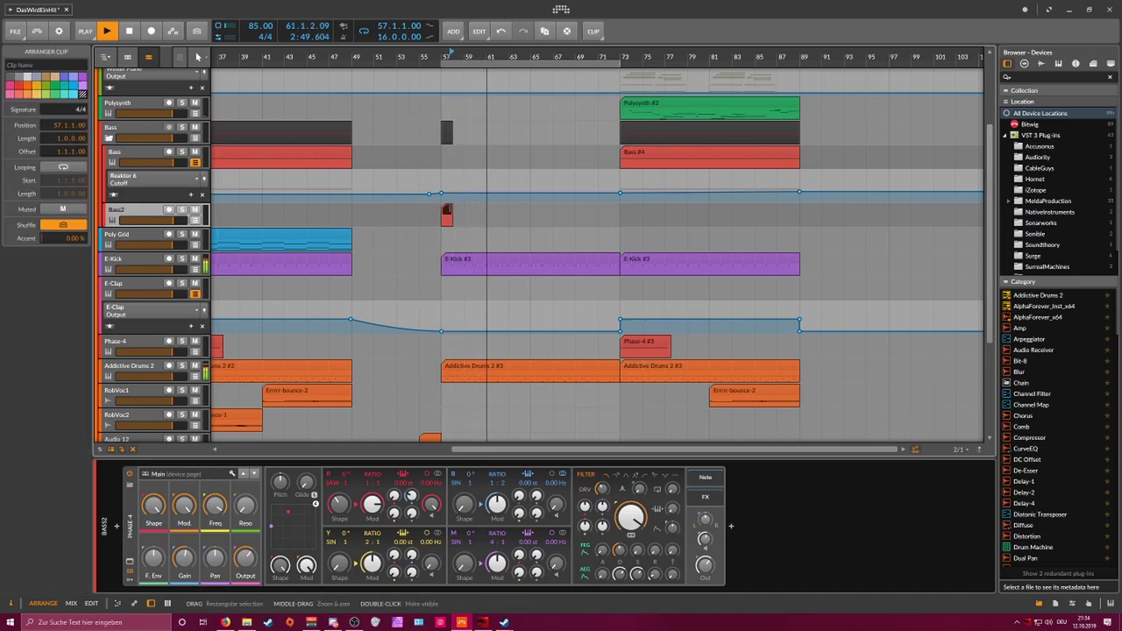
drag(452, 219, 624, 227)
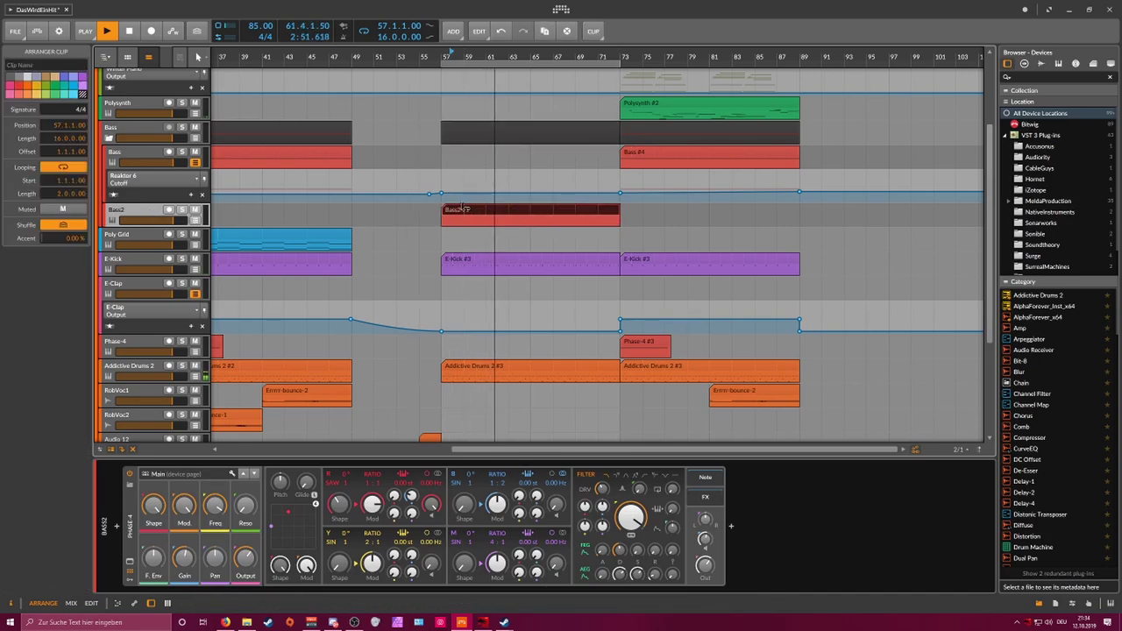
double_click(451, 218)
double_click(206, 382)
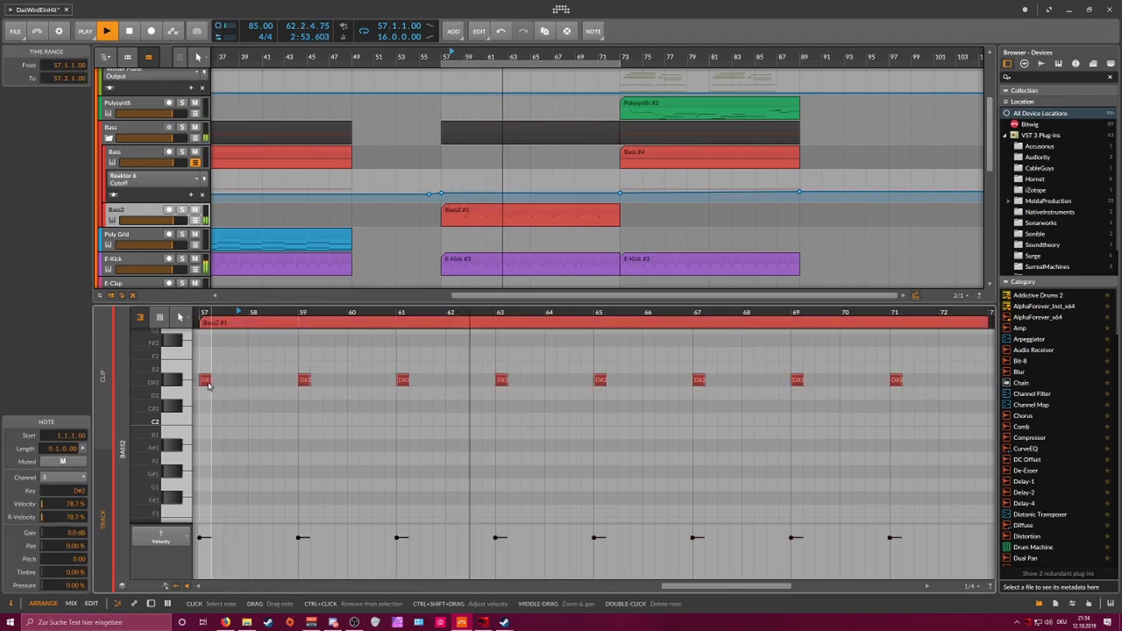
Step: Shorten the D#2 note to one sixteenth and duplicate it three times to form four consecutive notes
mouse_move(237, 312)
mouse_down()
mouse_move(276, 323)
mouse_move(272, 368)
mouse_up()
key(space)
click(355, 368)
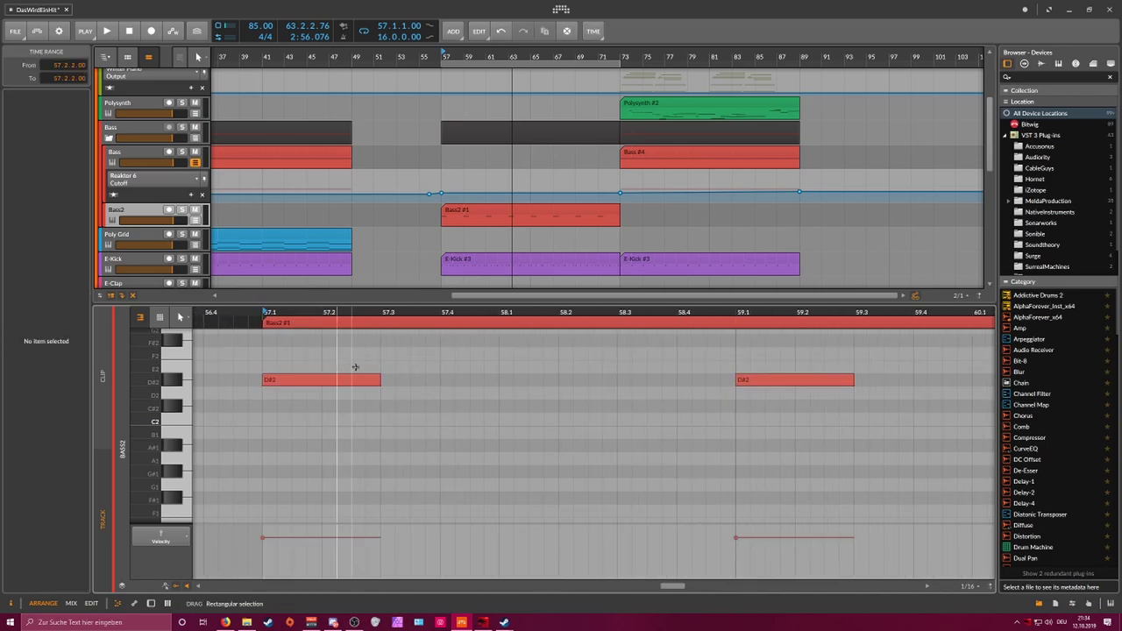
drag(375, 382, 283, 385)
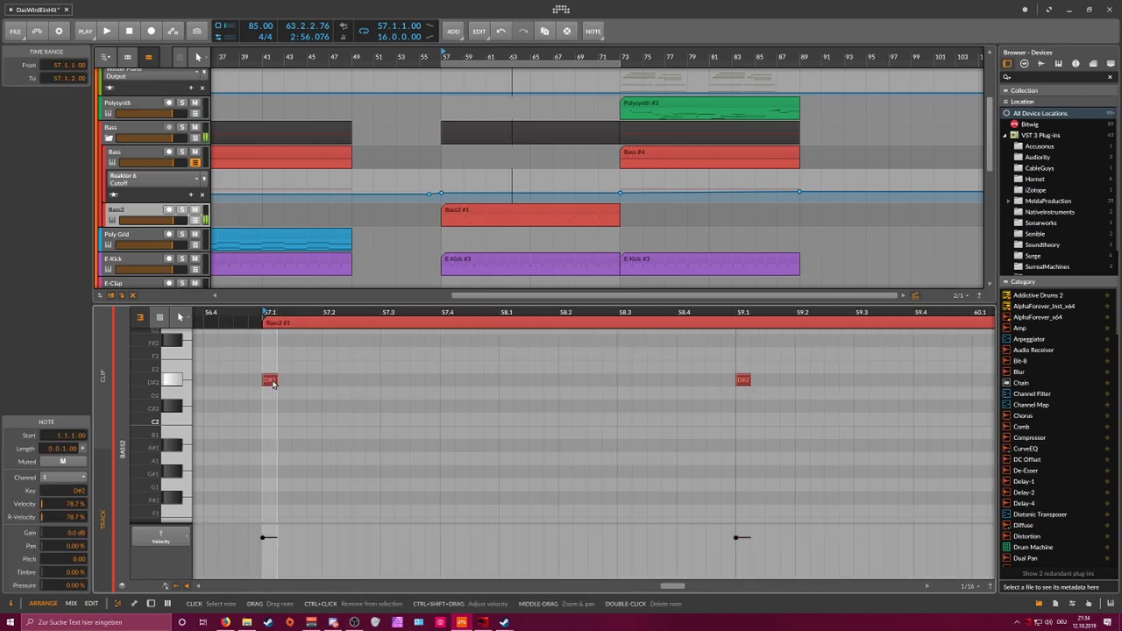
key(ctrl+d)
key(ctrl+d)
key(ctrl+d)
key(space)
key(space)
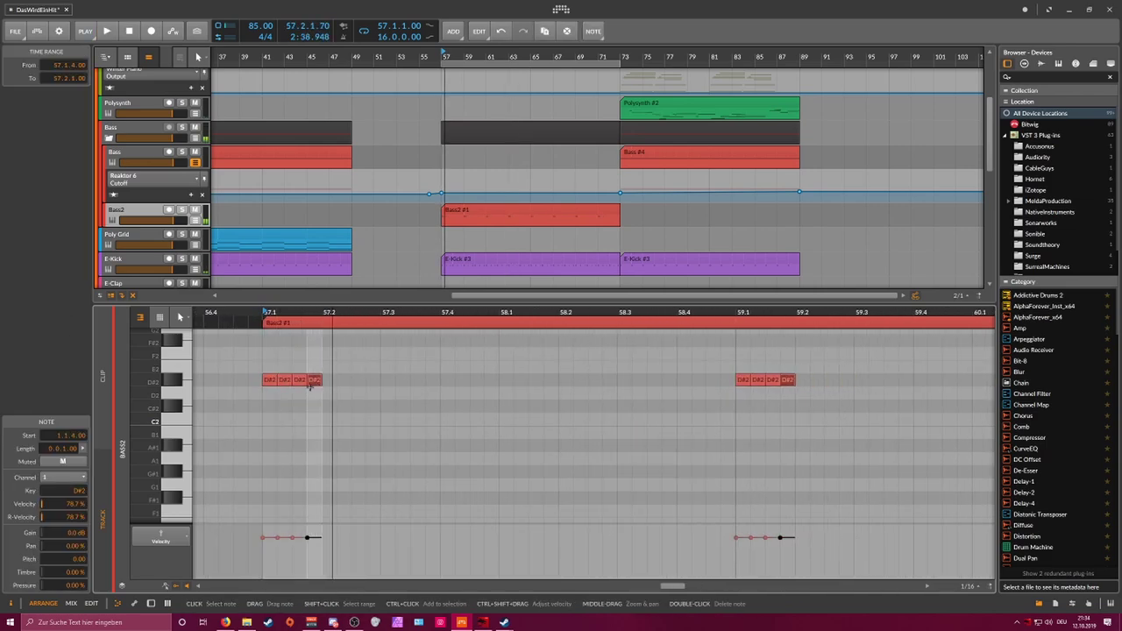
Step: Extend the fourth D#2 note so that it ends at 57.3
click(327, 383)
click(316, 382)
click(333, 382)
drag(323, 379, 380, 379)
Step: Shorten the arranger loop region to one bar starting at bar 57
drag(613, 63, 463, 74)
key(space)
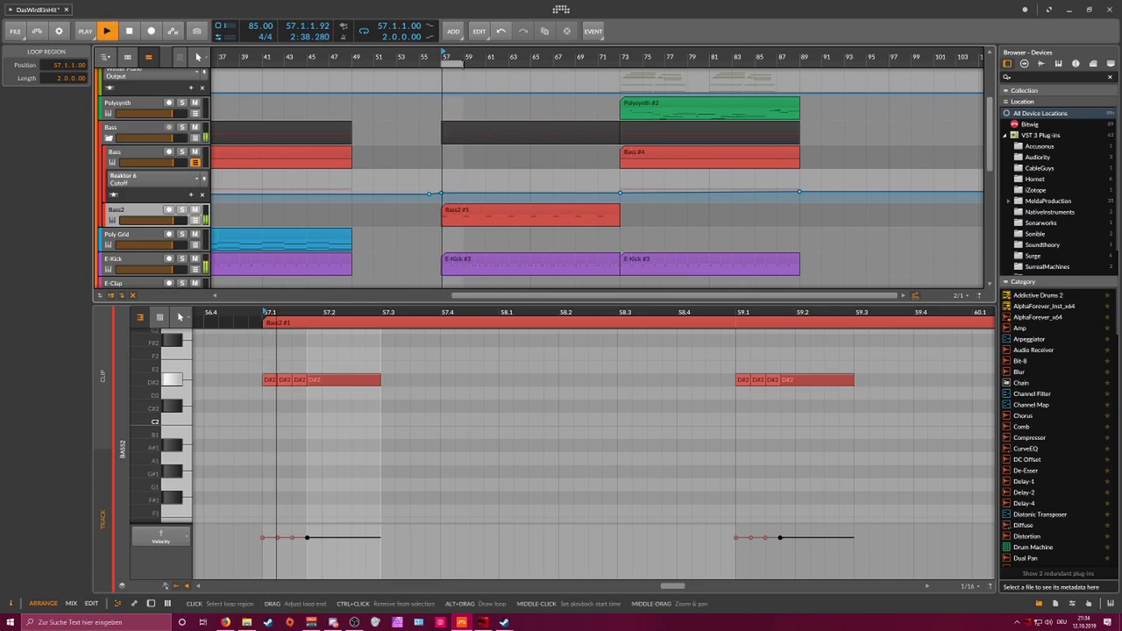
scroll(442, 57, up, 3)
drag(437, 56, 470, 64)
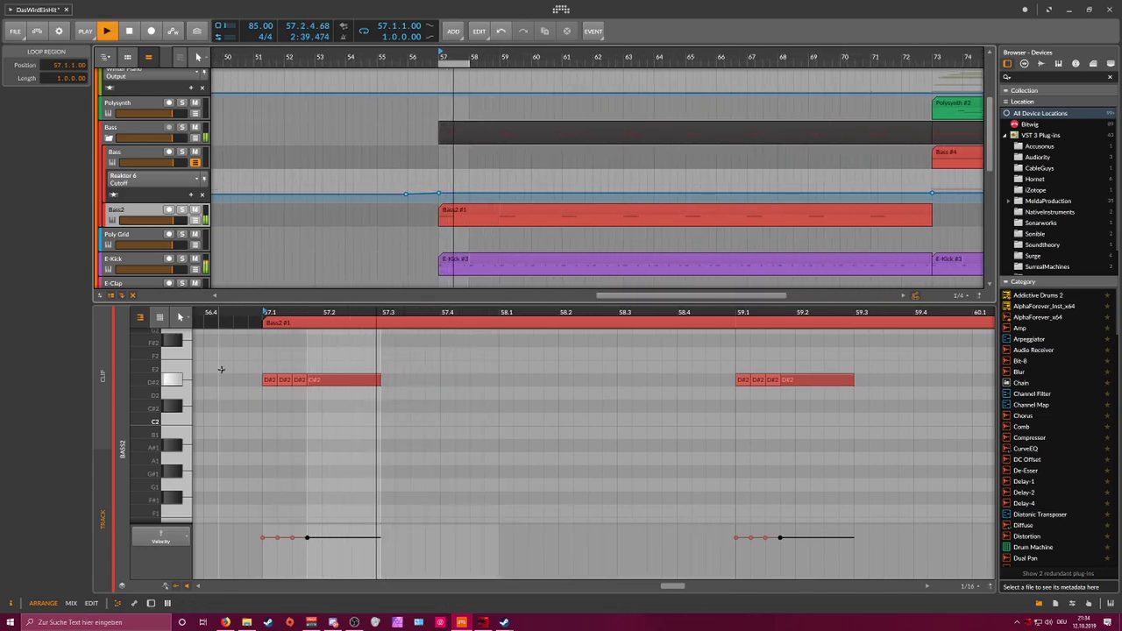
Step: Transpose the four D#2 notes in the Bass2 clip down one octave to D#1
key(space)
drag(255, 366, 366, 391)
key(space)
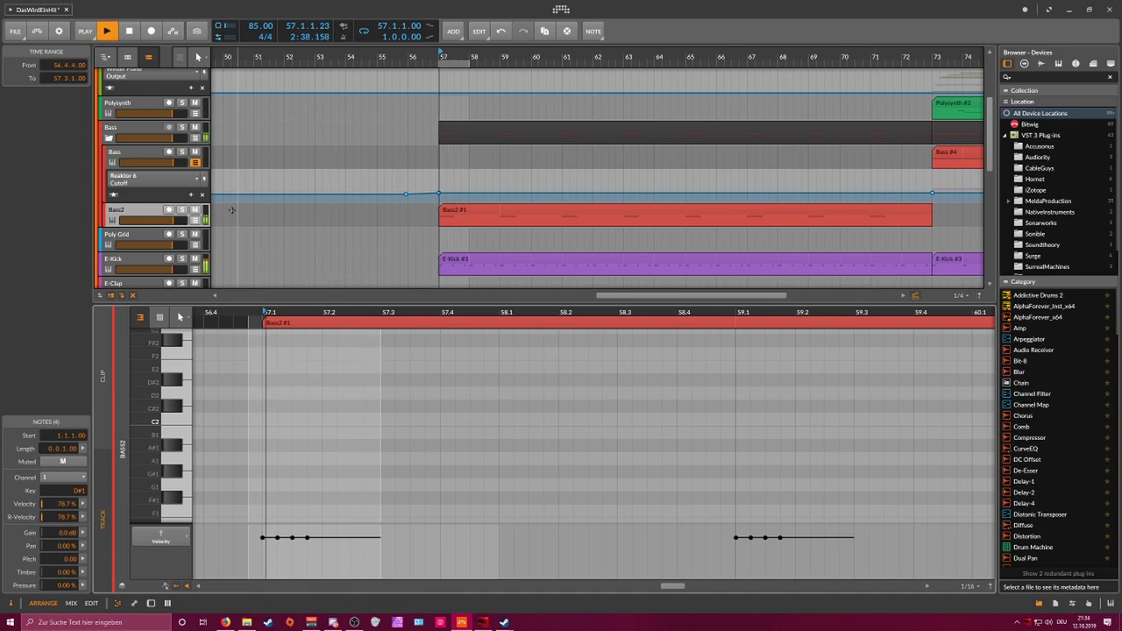
Step: Adjust the Bass2 Phase-4 synth's red oscillator modulation and lower the amplitude envelope's decay and sustain
key(d)
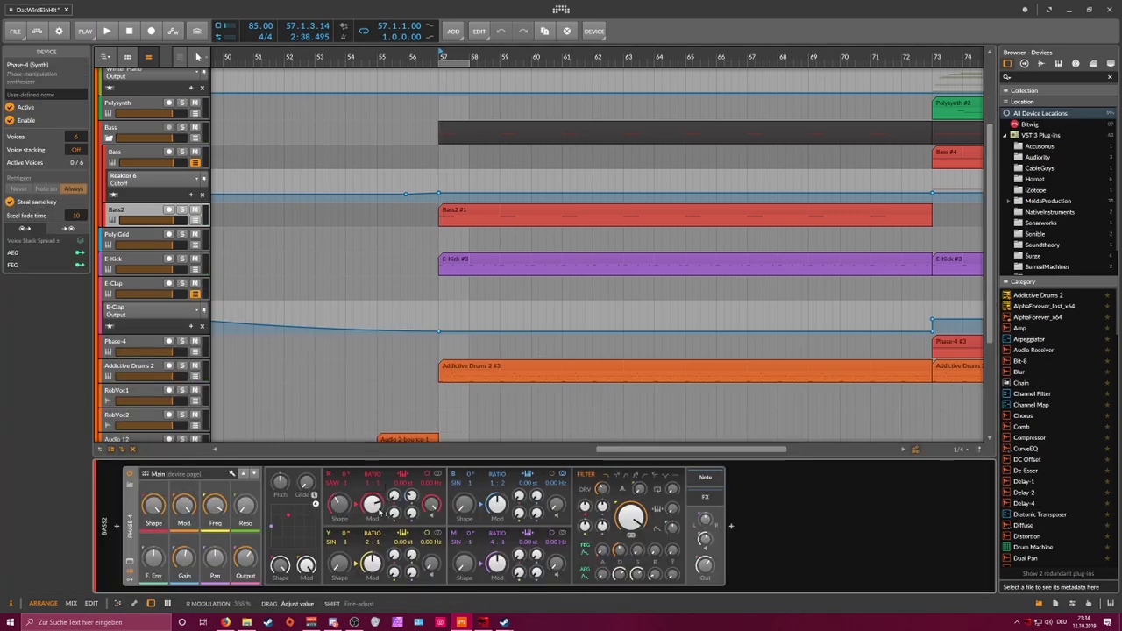
key(space)
drag(374, 504, 373, 526)
key(space)
key(space)
drag(620, 573, 620, 585)
drag(637, 574, 637, 585)
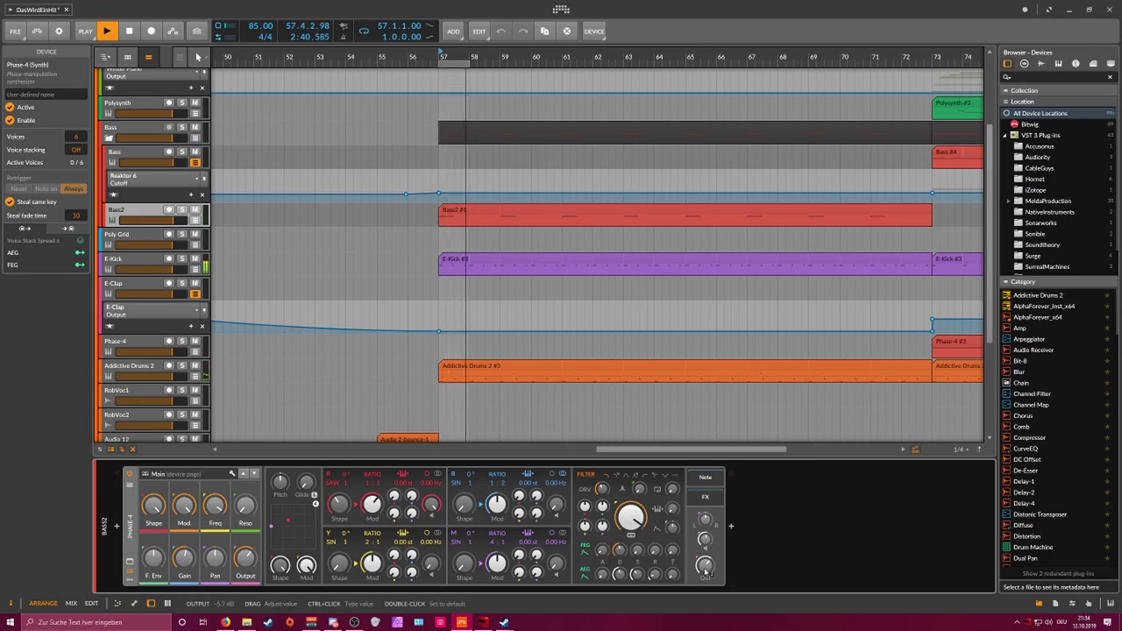
key(space)
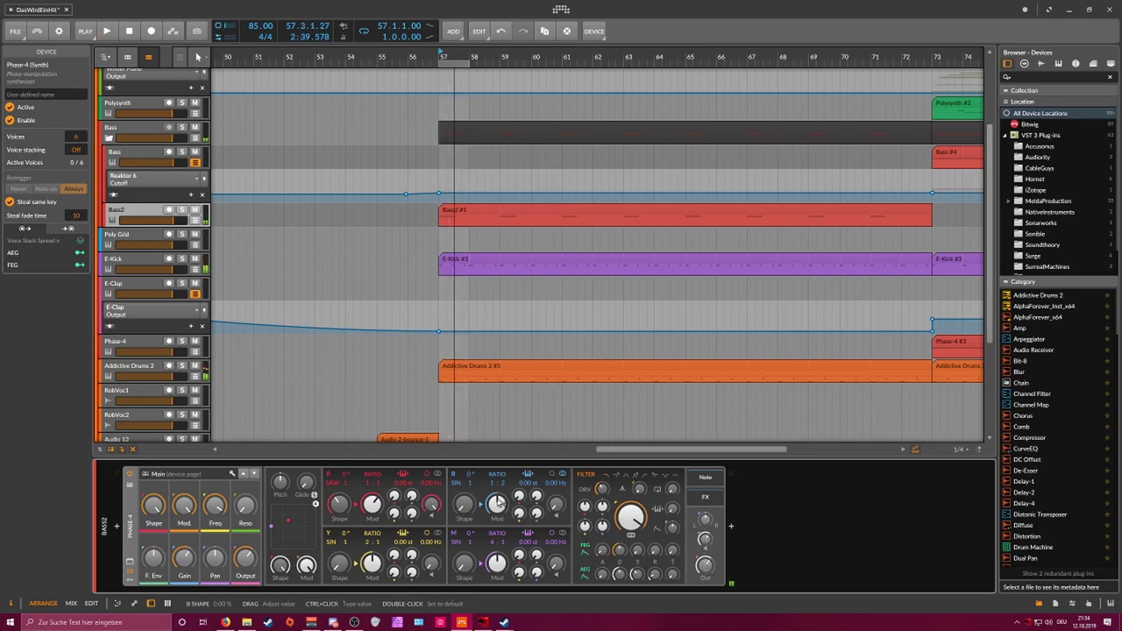
Step: Solo the Bass2 track and shorten the arranger loop to two beats from bar 57
click(180, 211)
scroll(499, 79, up, 4)
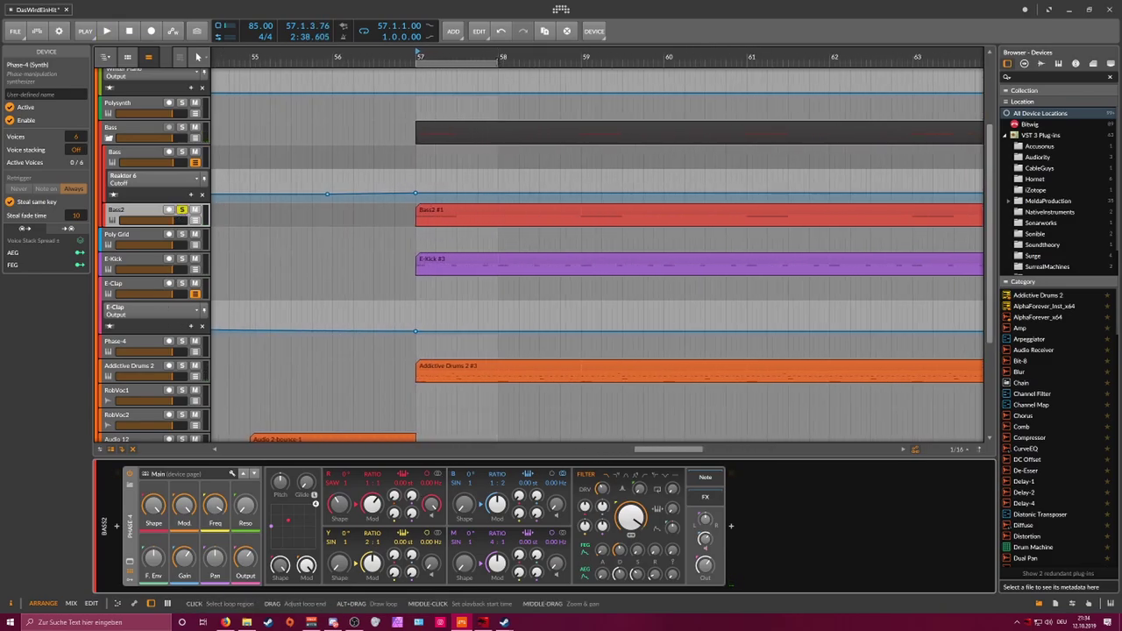
drag(499, 61, 454, 64)
key(space)
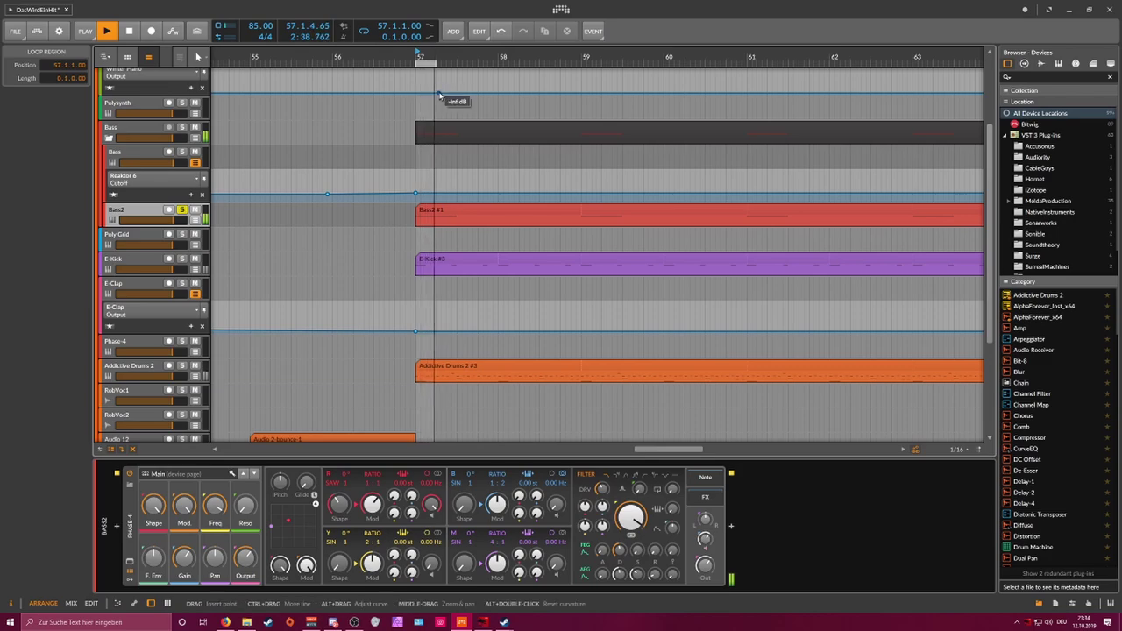
drag(438, 64, 454, 65)
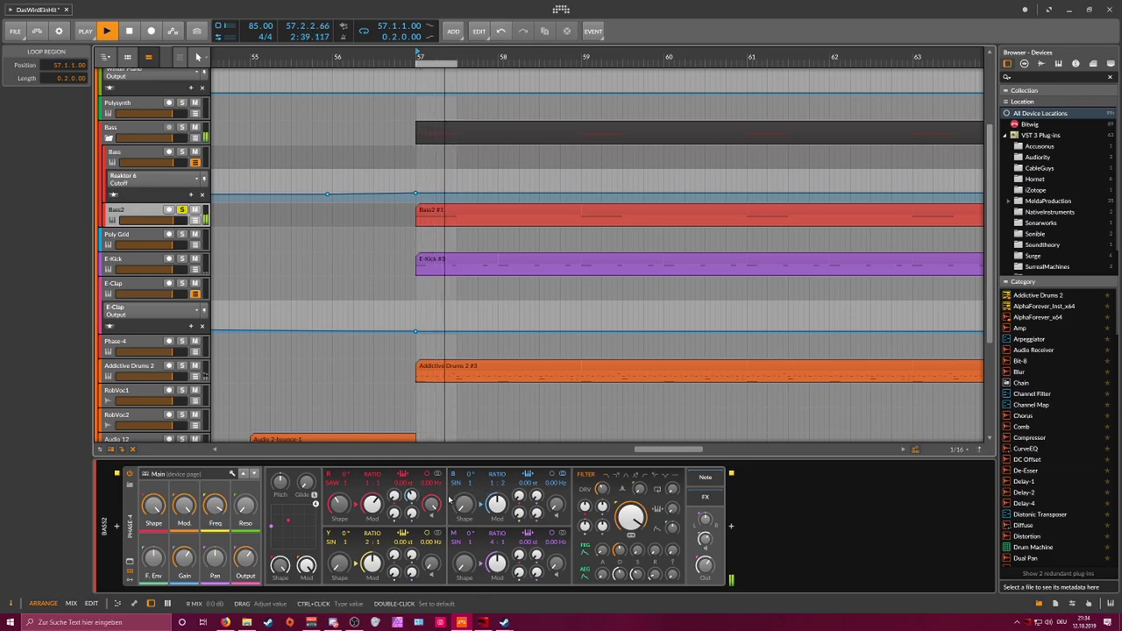
Step: Set the blue oscillator to ratio 2:1 with +0.59 st detune, and raise the red and yellow oscillators' modulation
click(510, 489)
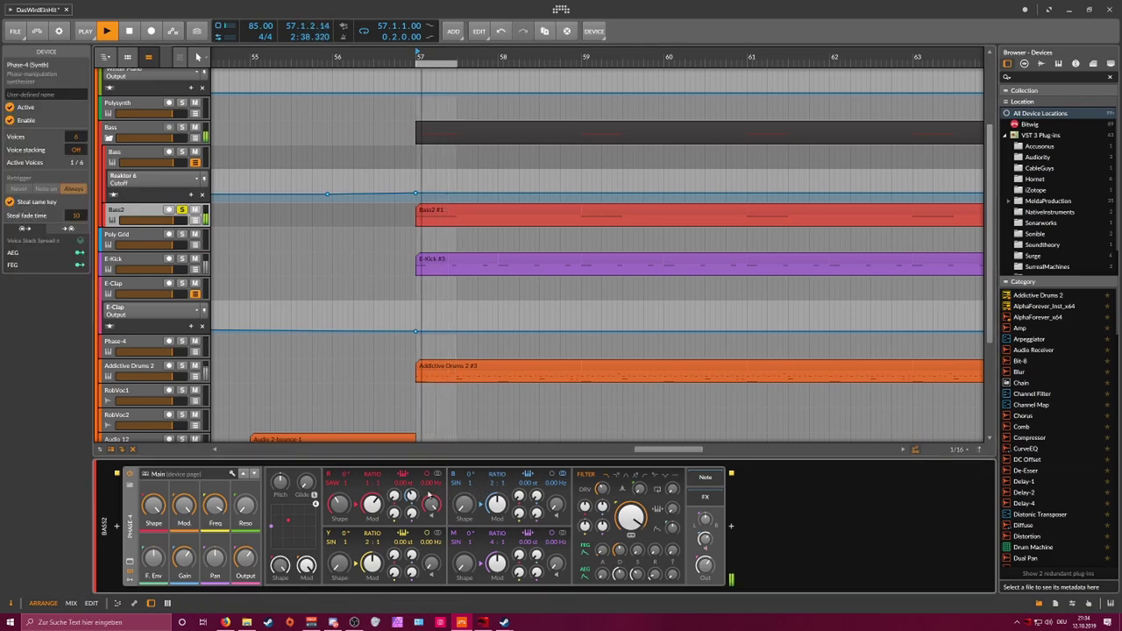
drag(532, 494, 532, 486)
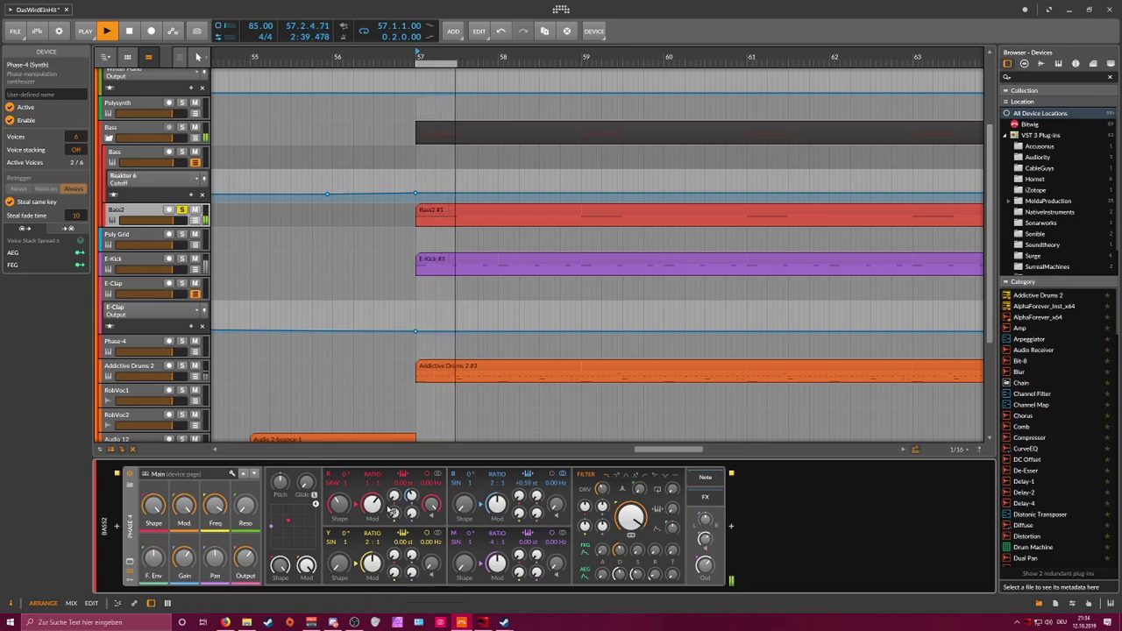
drag(373, 506, 374, 464)
drag(373, 563, 394, 545)
Step: Set the Y→B phase modulation to about 3.04 % and fine-tune the B→R modulation amount
drag(518, 512, 518, 511)
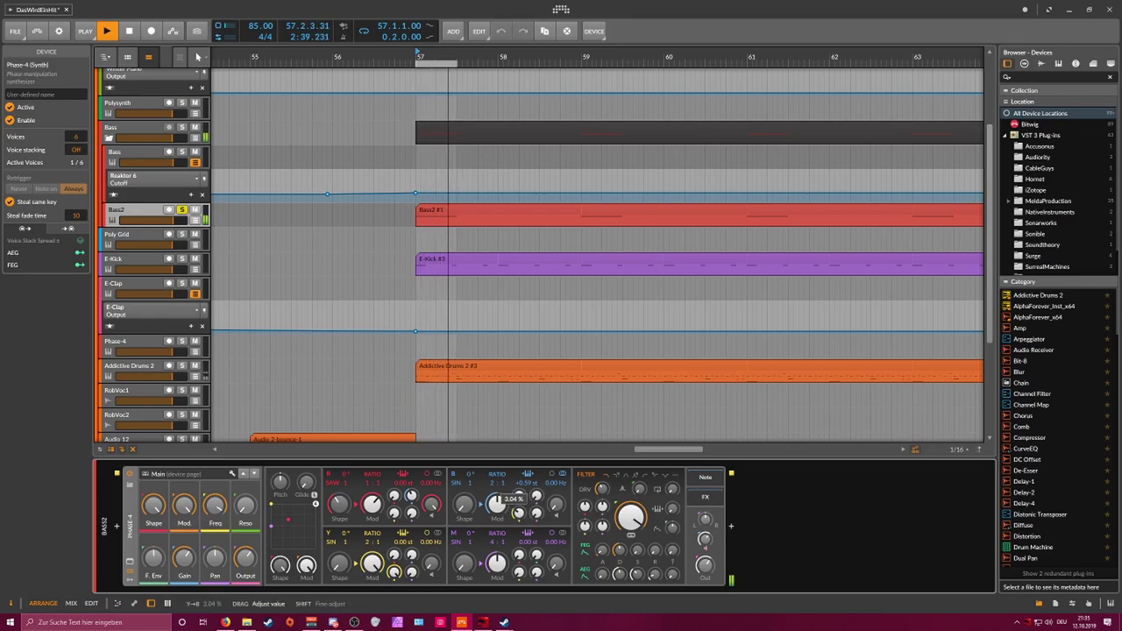
drag(410, 496, 410, 492)
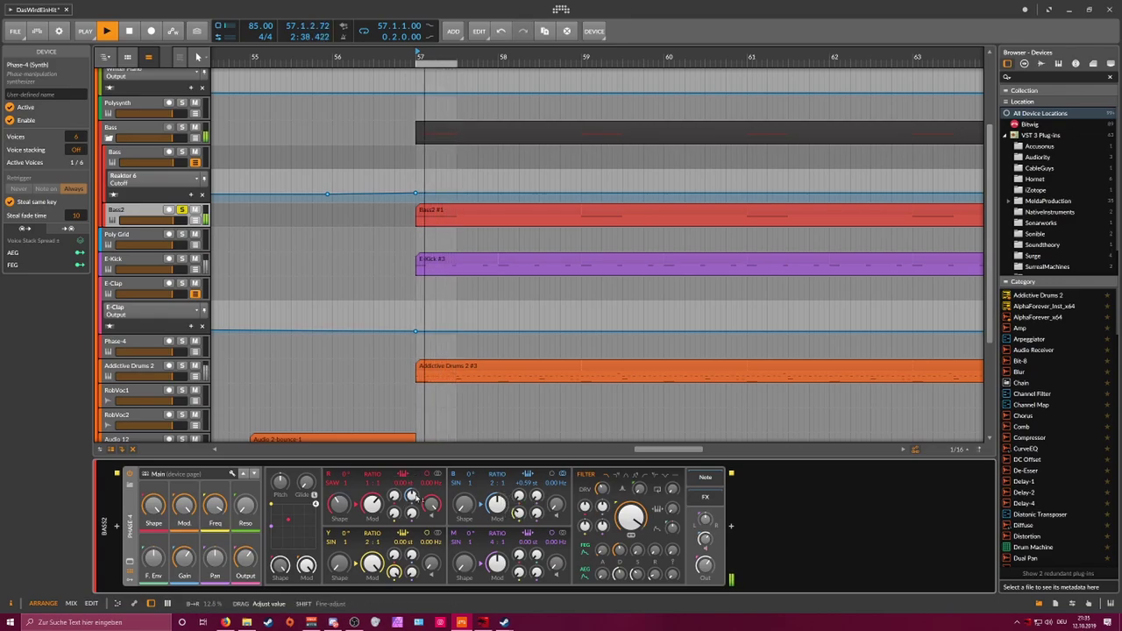
drag(497, 489, 497, 496)
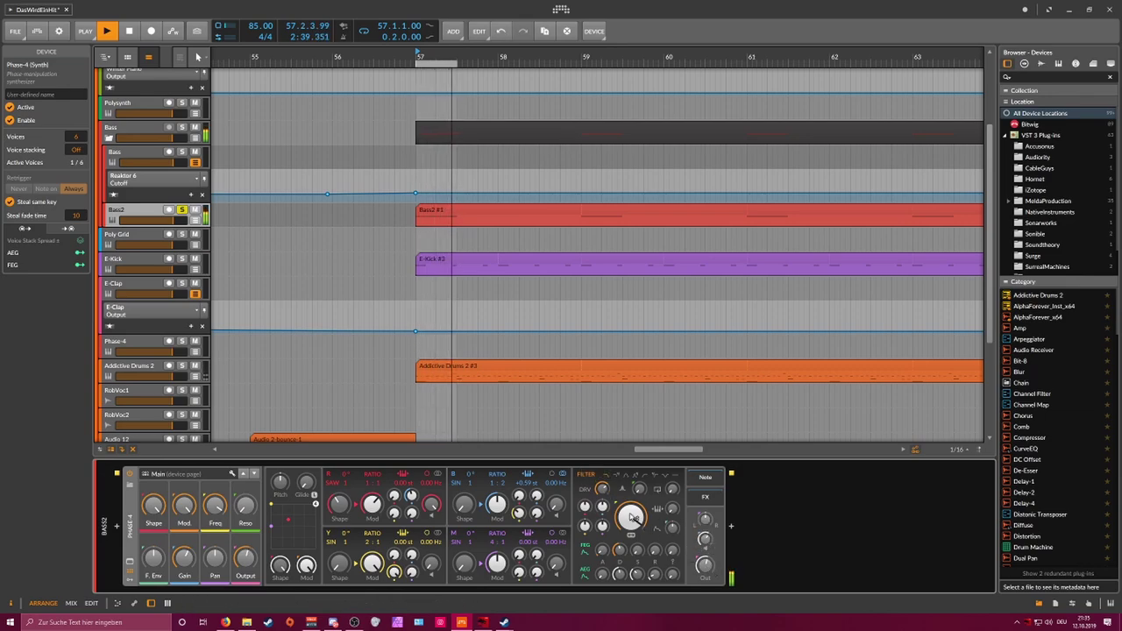
click(602, 489)
click(411, 496)
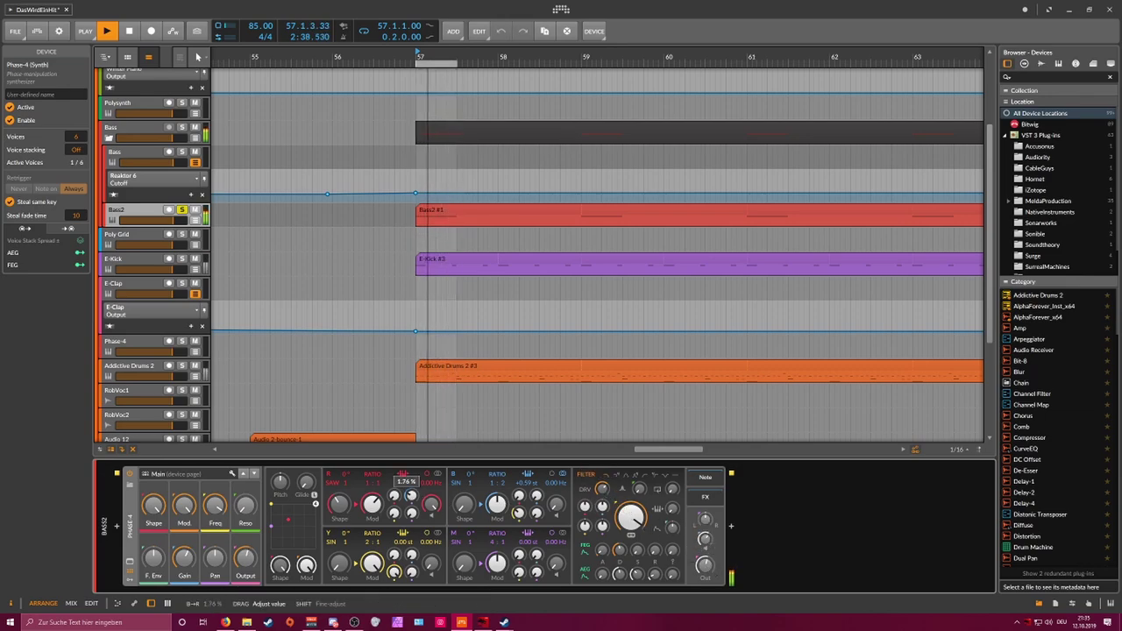
drag(411, 496, 411, 484)
Step: Map the filter envelope (FEG) to the B→R amount at -0.412 and set the FEG decay to about 75.6 ms
key(space)
click(586, 551)
click(603, 550)
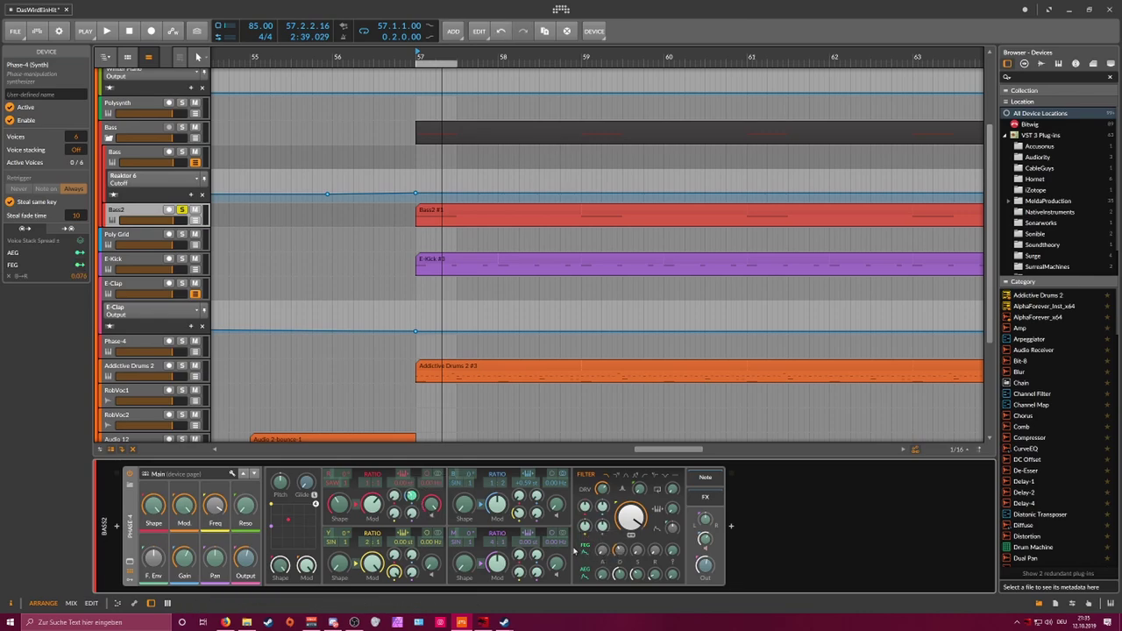
key(space)
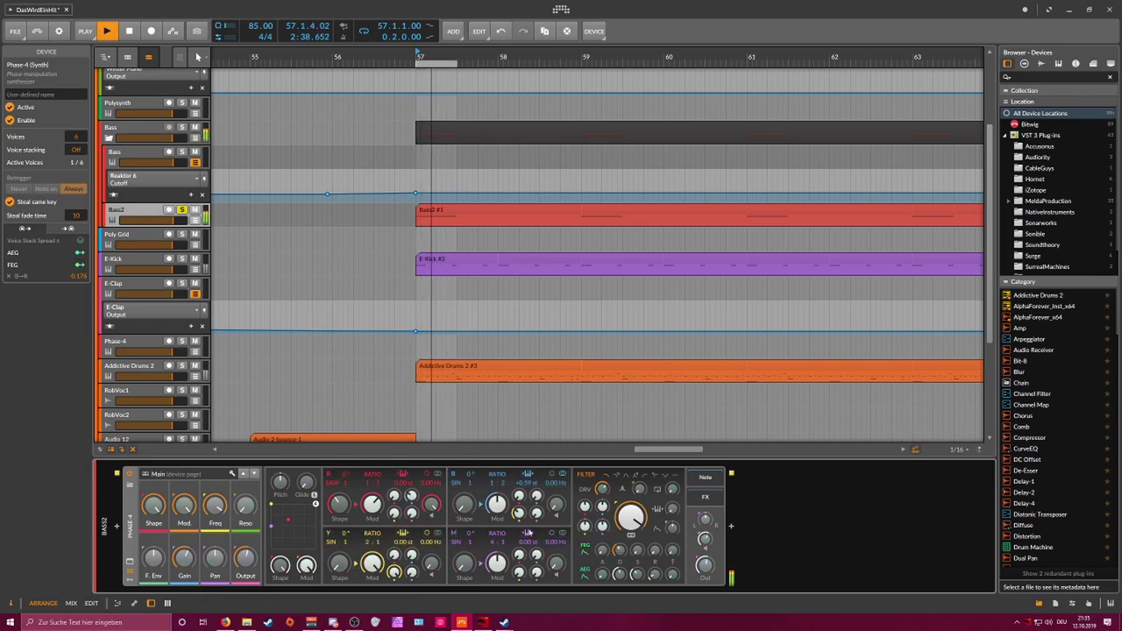
drag(411, 496, 411, 507)
click(585, 550)
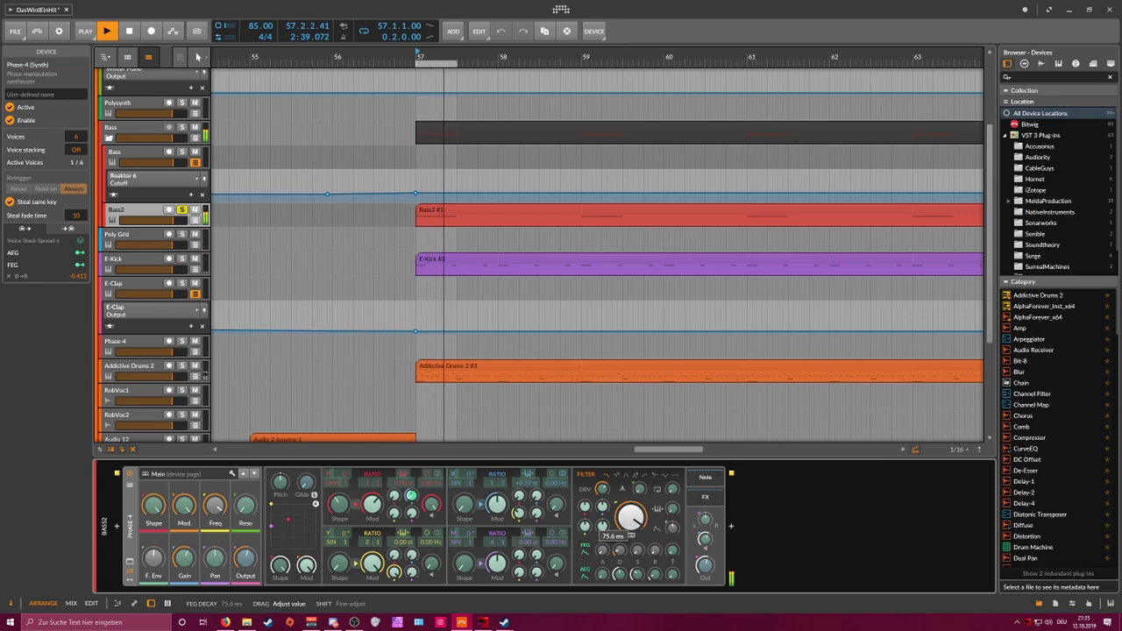
drag(619, 550, 620, 556)
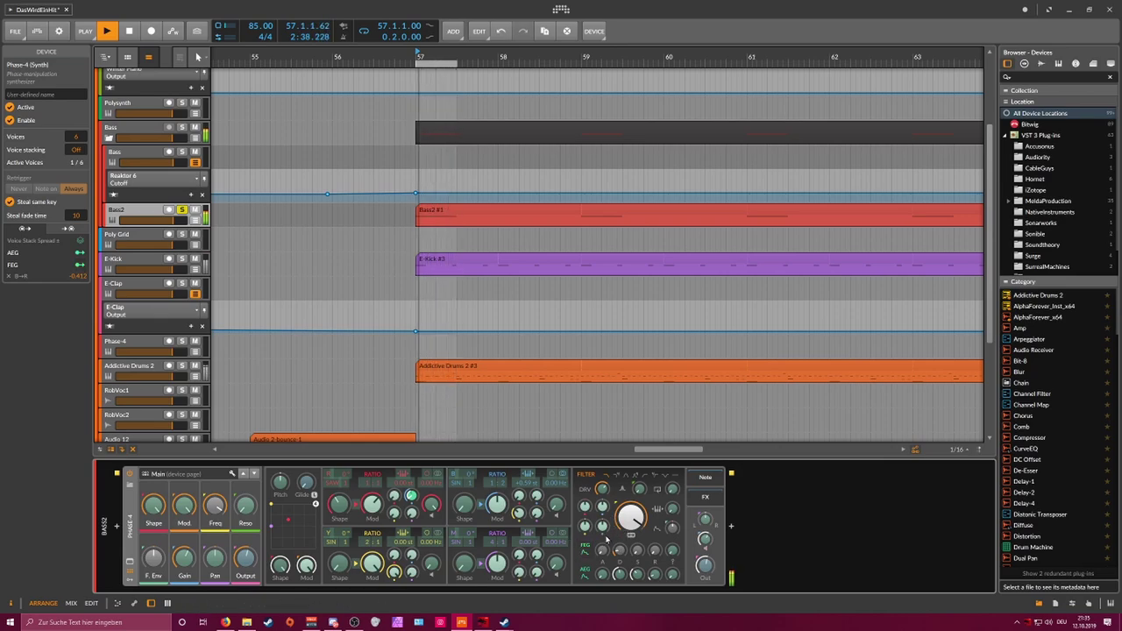
Step: Set the blue oscillator to +0.70 st detune and ratio 1:1, with the B→R modulation at about 6.59 %
drag(528, 483, 505, 488)
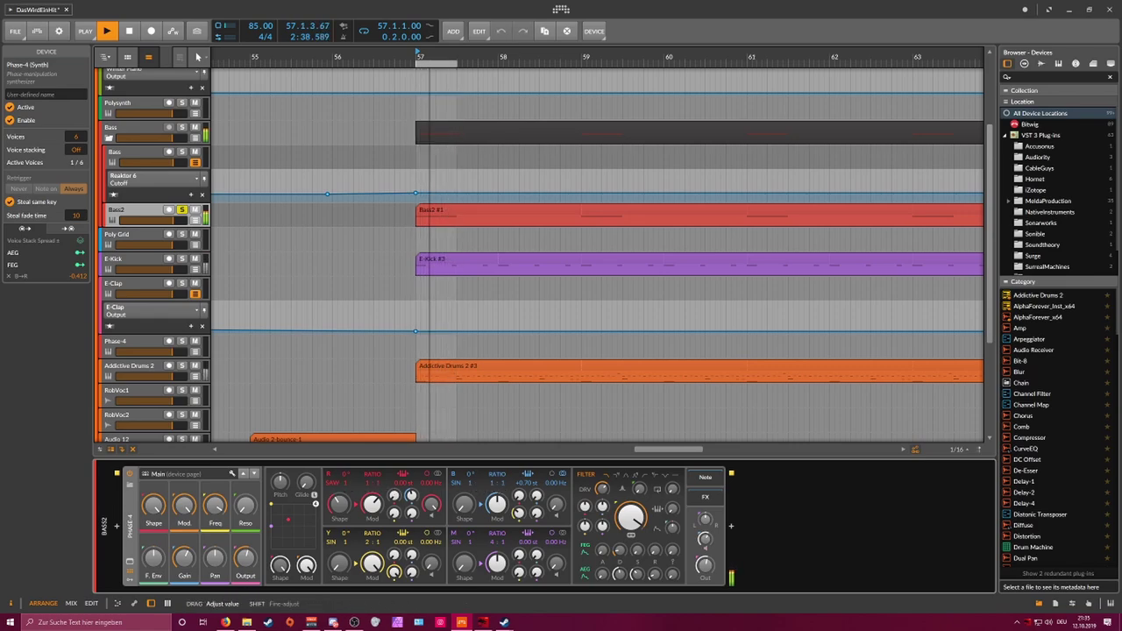
drag(332, 483, 331, 473)
drag(411, 496, 411, 485)
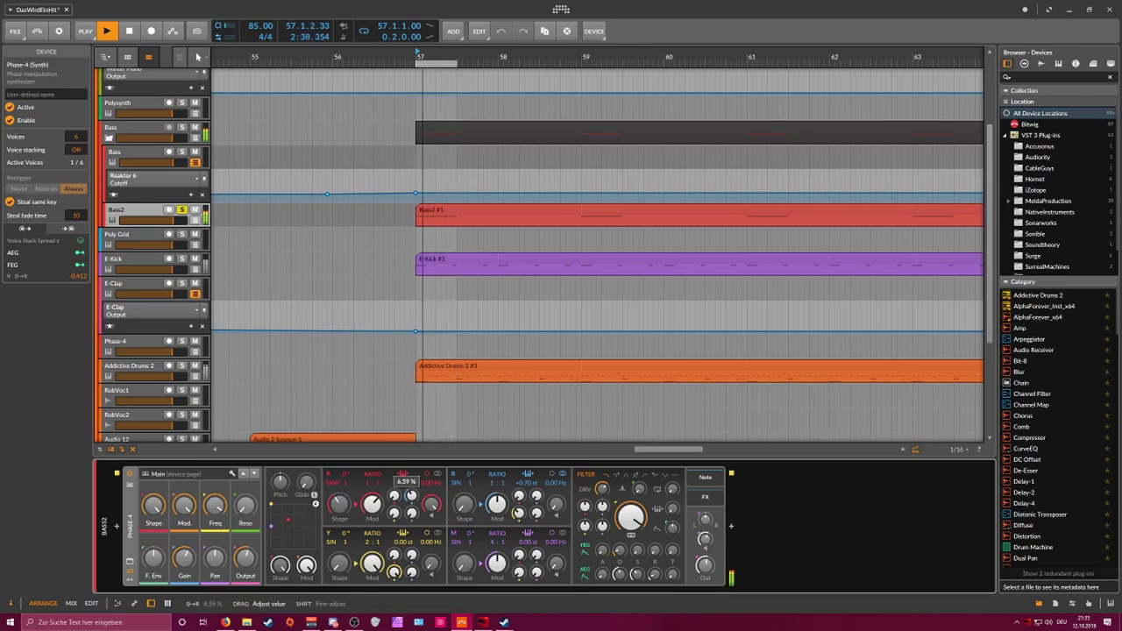
drag(502, 483, 502, 478)
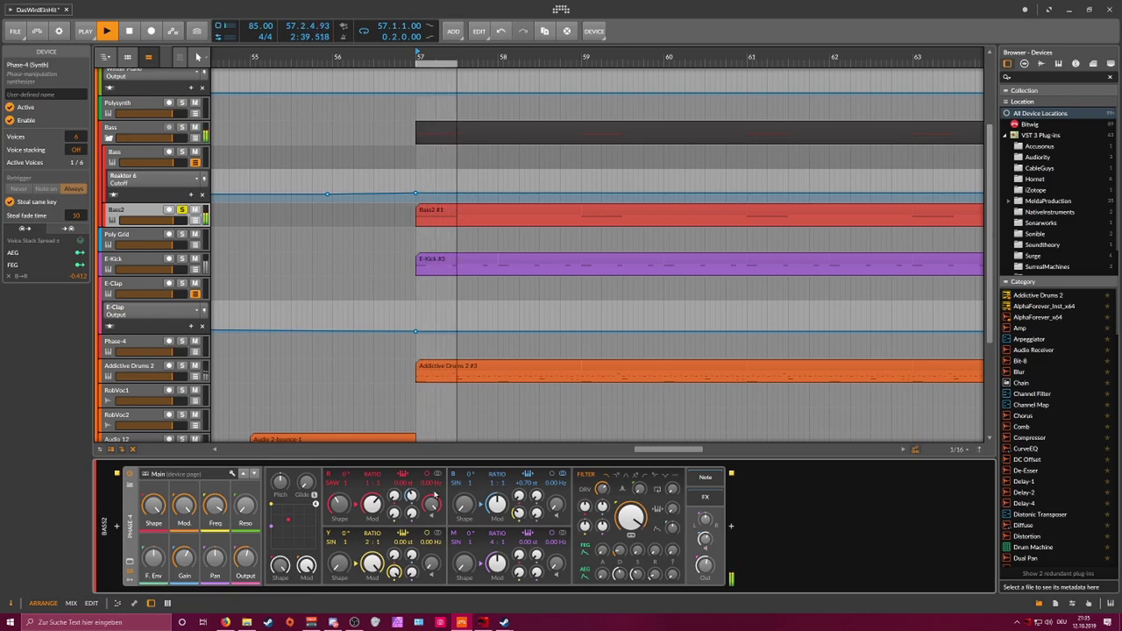
Step: Set the red oscillator's ratio to 1:2 and the blue oscillator's ratio to 2:1, and audition the bass loop
mouse_move(433, 496)
mouse_down()
mouse_move(433, 486)
mouse_move(412, 496)
mouse_up()
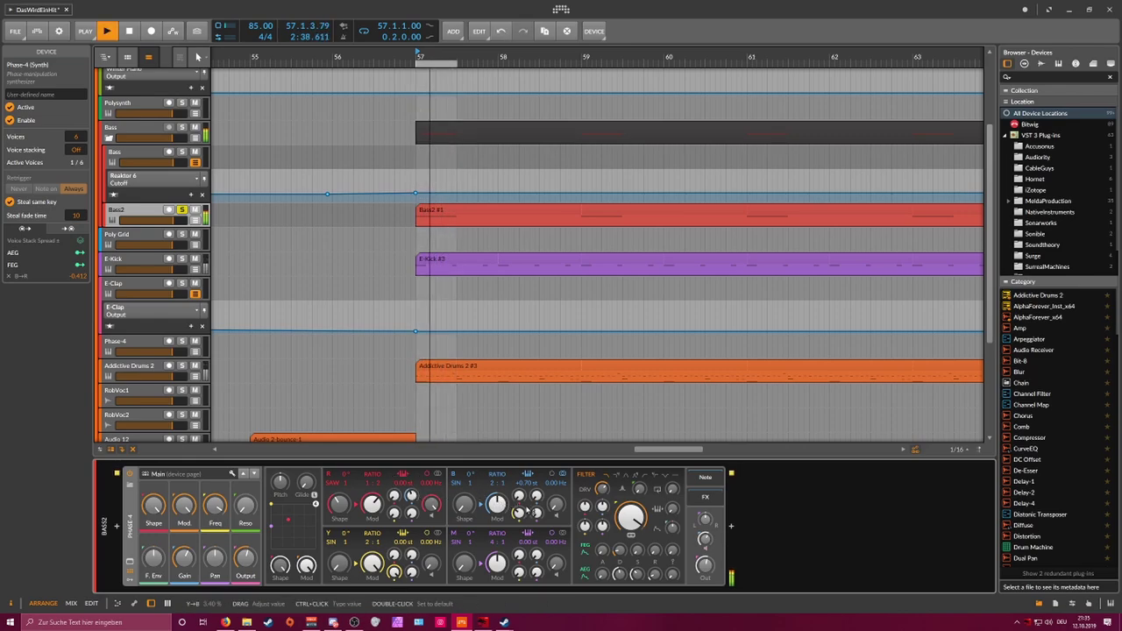
key(space)
key(space)
key(space)
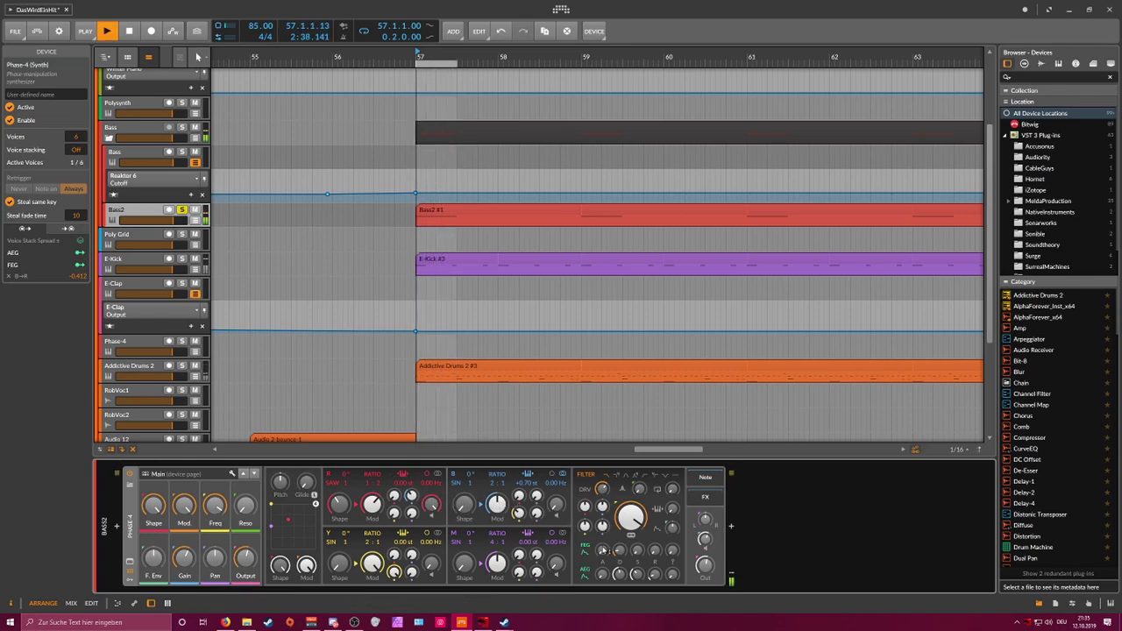
Step: Set the FEG modulation of the B→R amount to 0.272 and the blue oscillator's detune to +2.13 st
click(585, 550)
drag(411, 496, 411, 474)
click(429, 514)
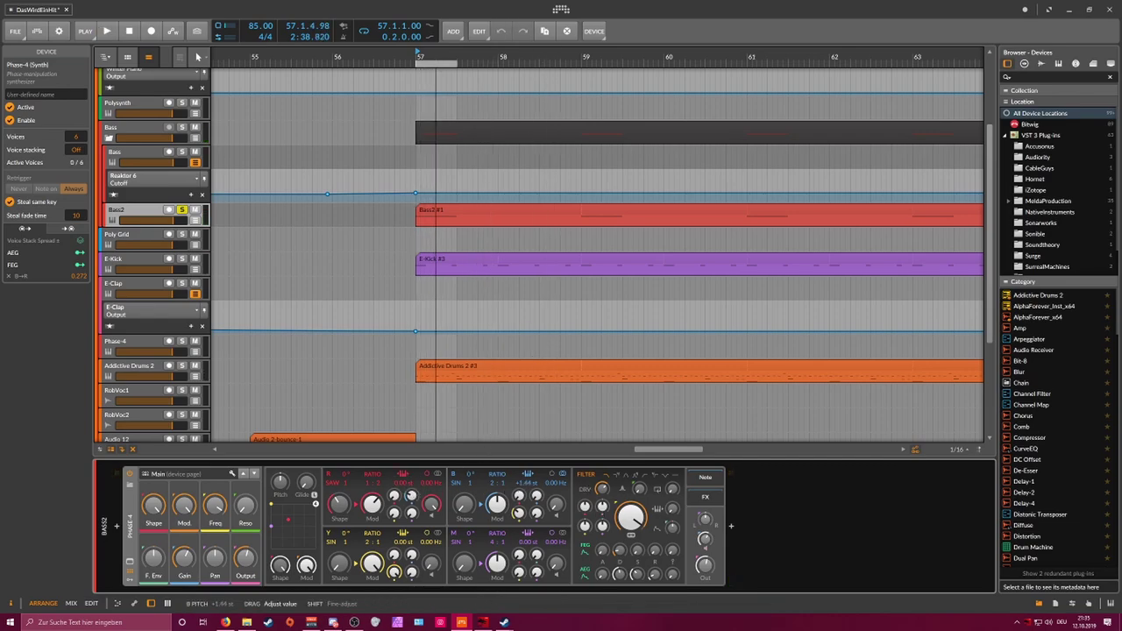
key(space)
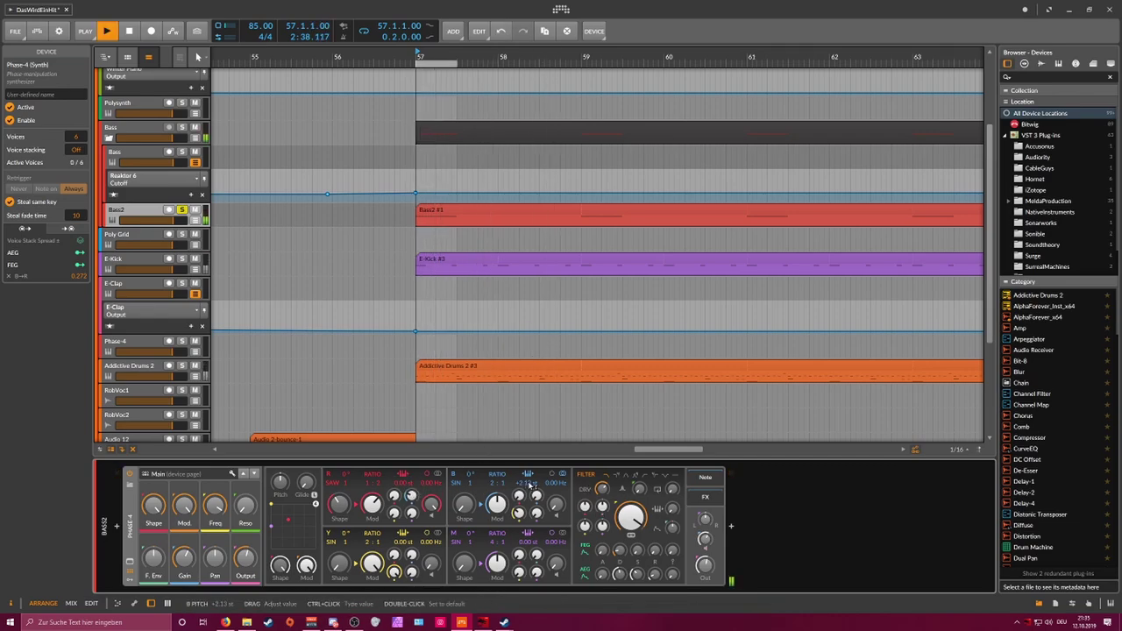
key(space)
Step: Audition the Bass2 clip in the note editor, duplicate the Bass2 track and solo the copy
double_click(447, 216)
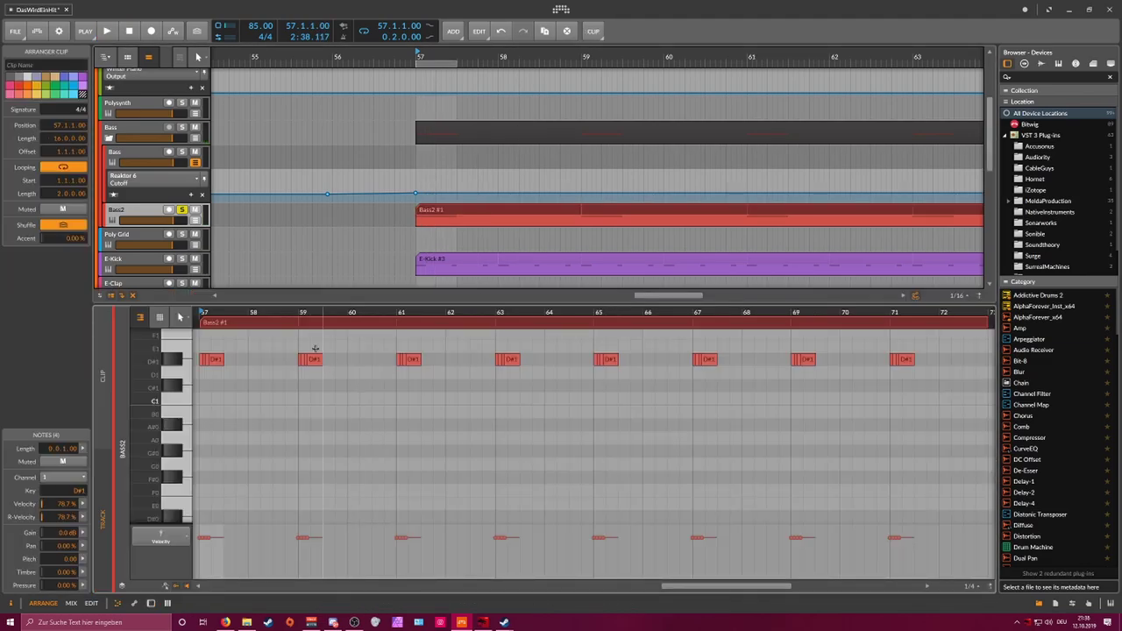
drag(228, 313, 283, 359)
key(space)
key(space)
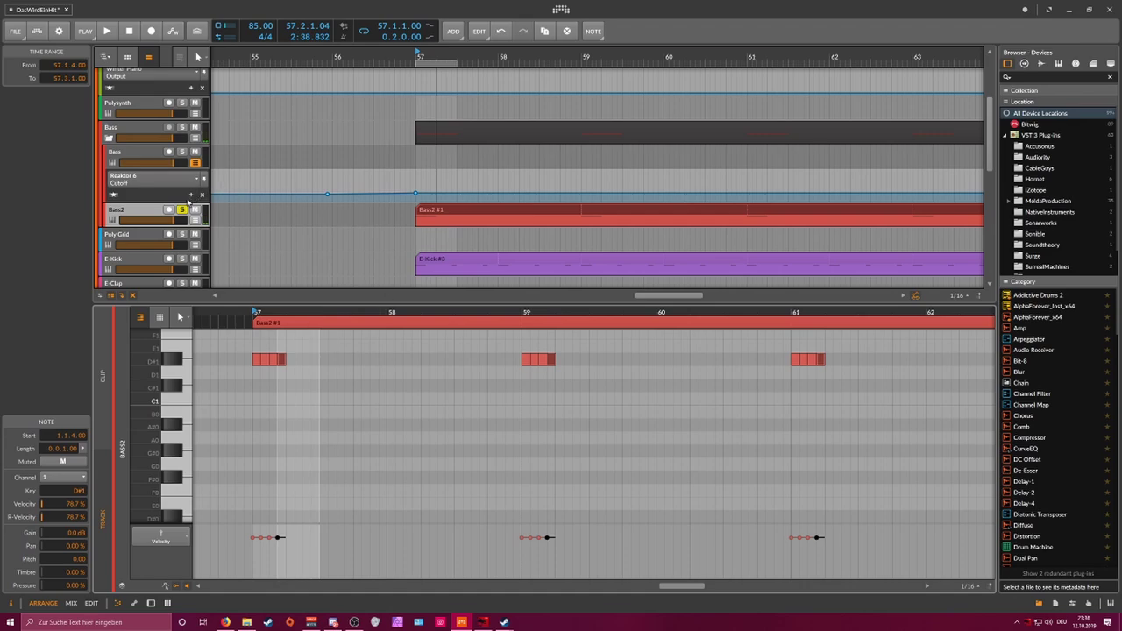
click(188, 211)
key(ctrl+d)
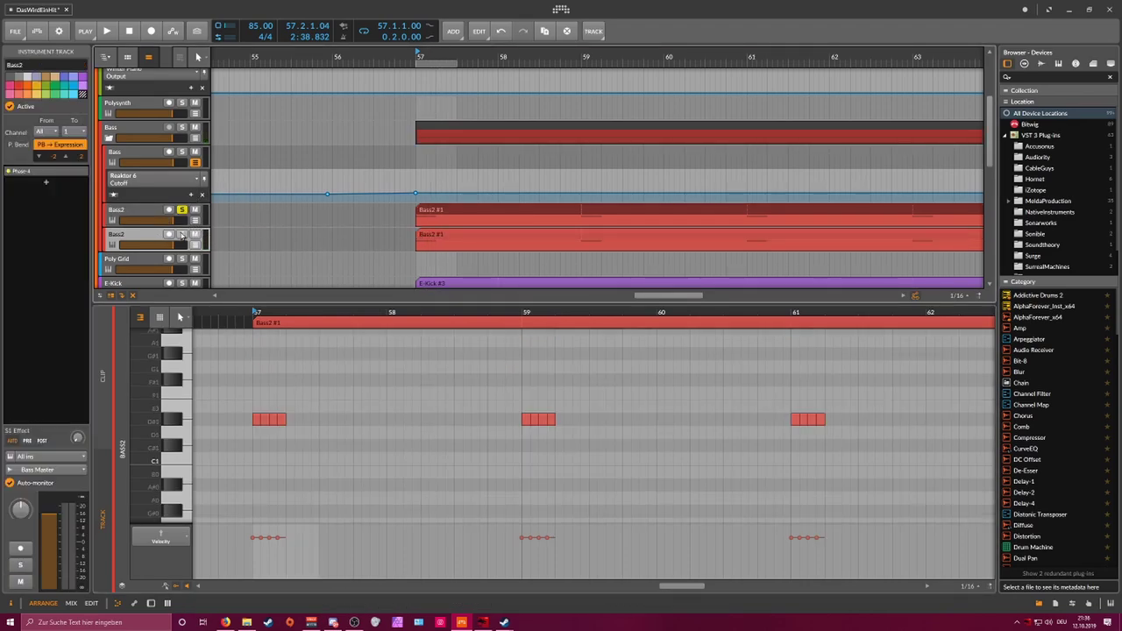
Step: Replace the short notes in the copied clip with a single D#1 note from 57.2.3 with length 0.1.2.00
click(427, 234)
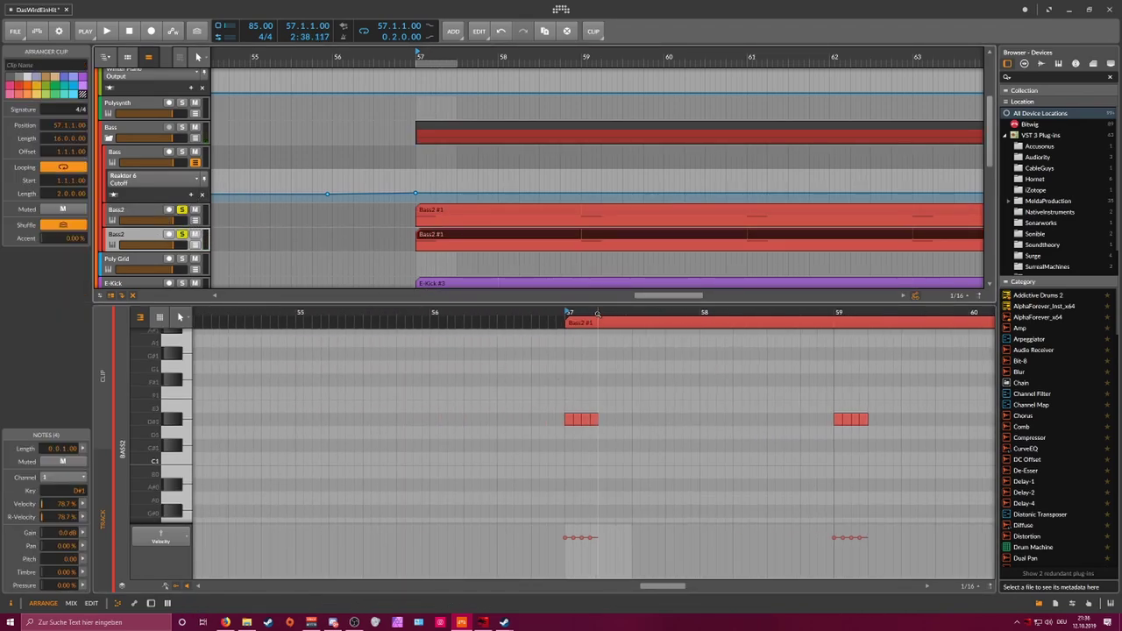
drag(598, 314, 587, 349)
drag(589, 437, 518, 408)
key(Delete)
double_click(627, 420)
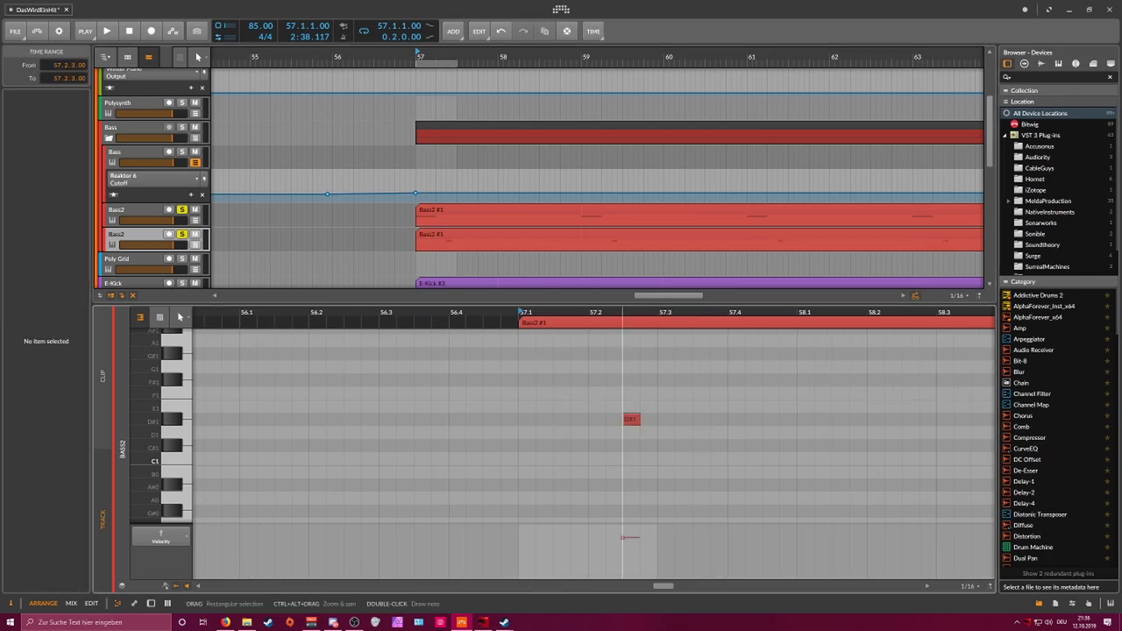
key(space)
key(space)
drag(640, 421, 727, 419)
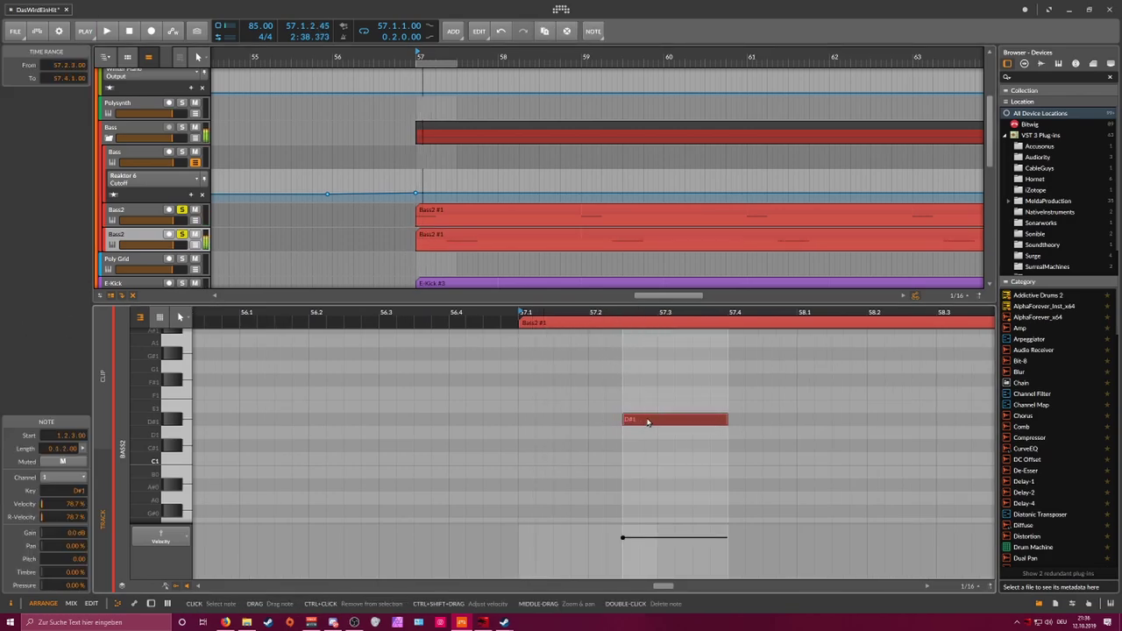
Step: Loop playback over the new D#1 note, from 57.2.3.00 for 0.1.2.00, and audition it
key(ctrl+l)
key(space)
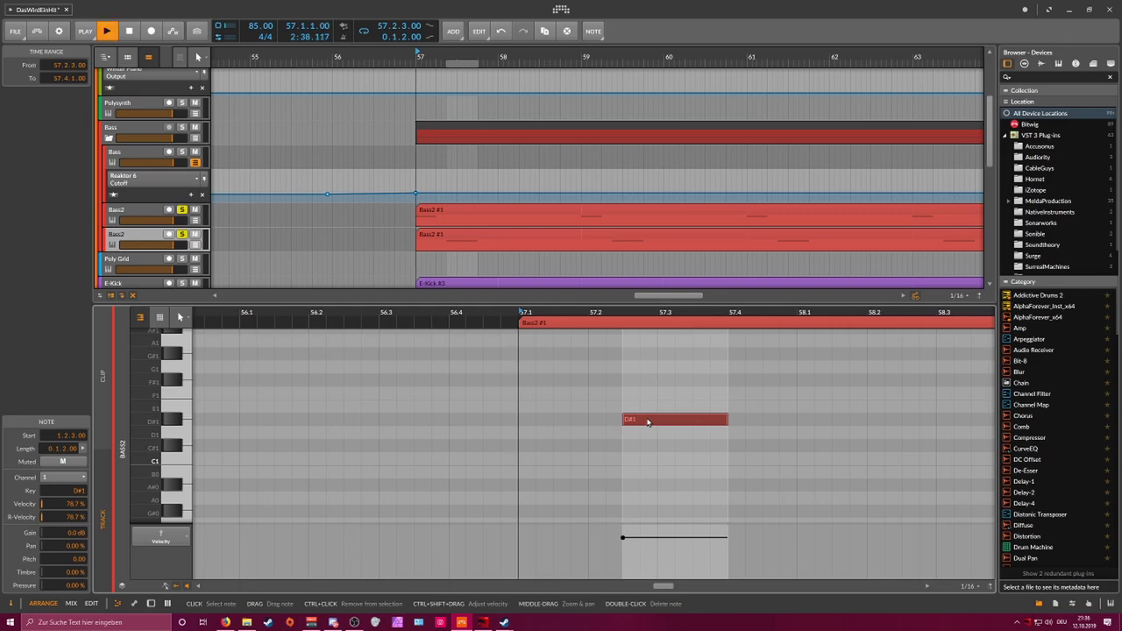
key(space)
key(space)
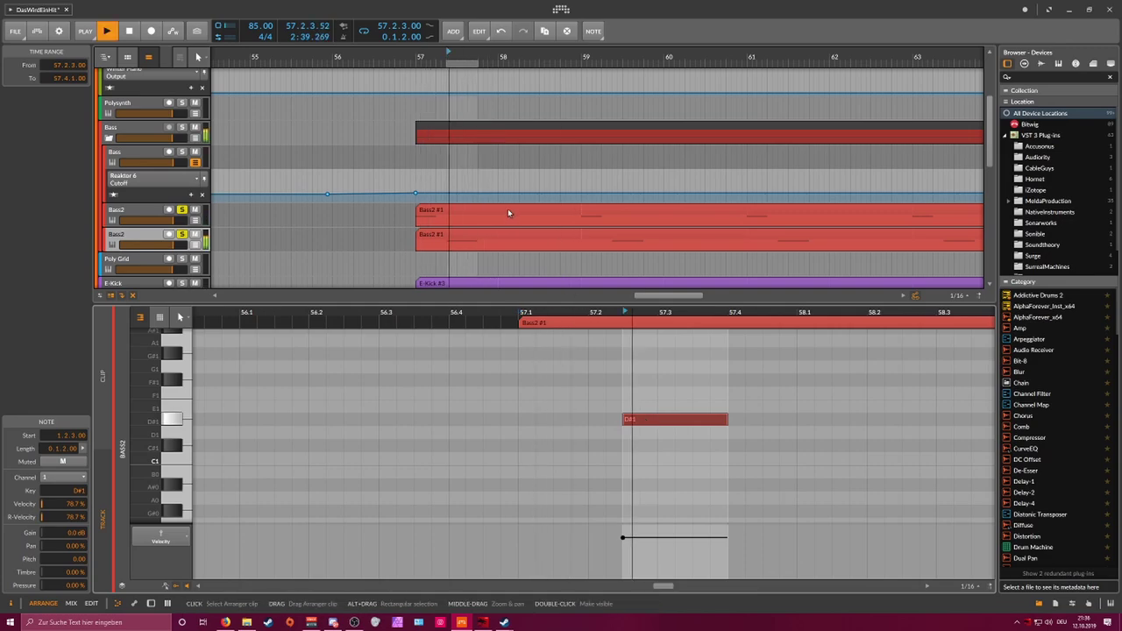
Step: Open the copied track's Phase-4 and set the blue detune to +1.35 st and the FEG attack to 930 ms
click(147, 239)
double_click(148, 240)
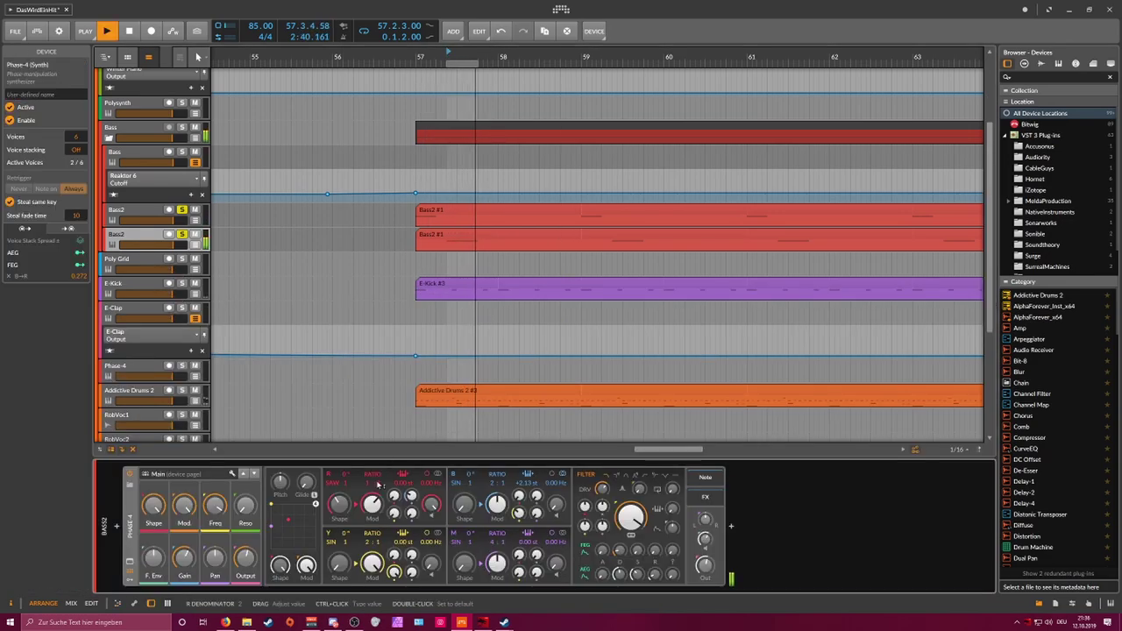
drag(527, 483, 527, 488)
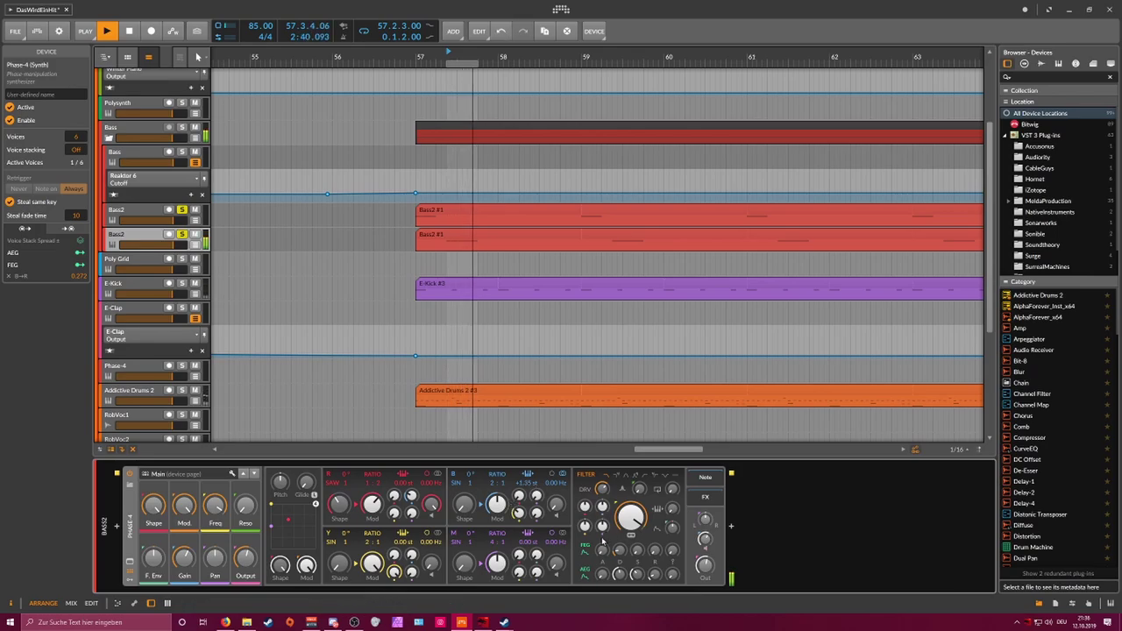
drag(602, 550, 602, 545)
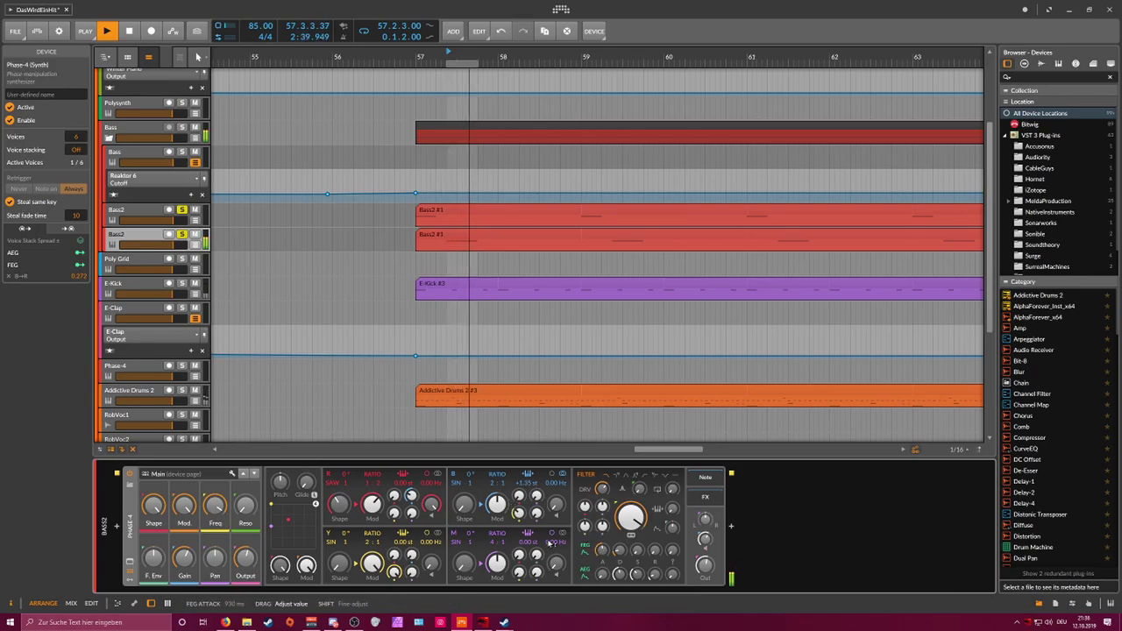
Step: Remove the FEG modulation of B→R, and set the blue oscillator's ratio to 1:1 with an FEG attack of 399 ms
click(585, 549)
click(584, 550)
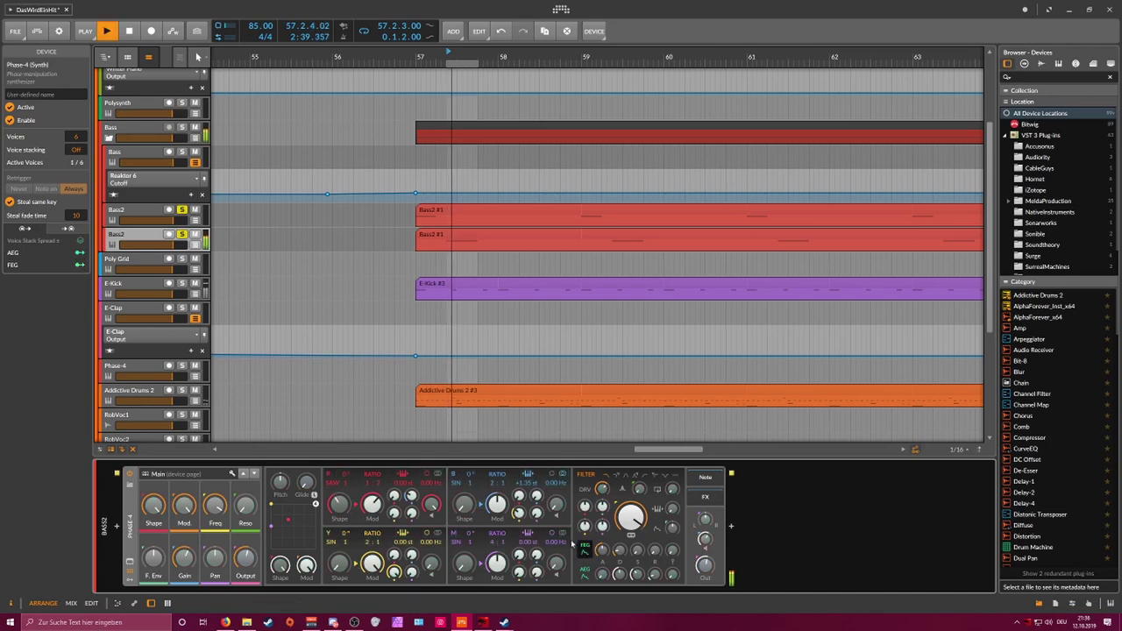
drag(495, 486, 494, 493)
drag(602, 550, 602, 545)
key(space)
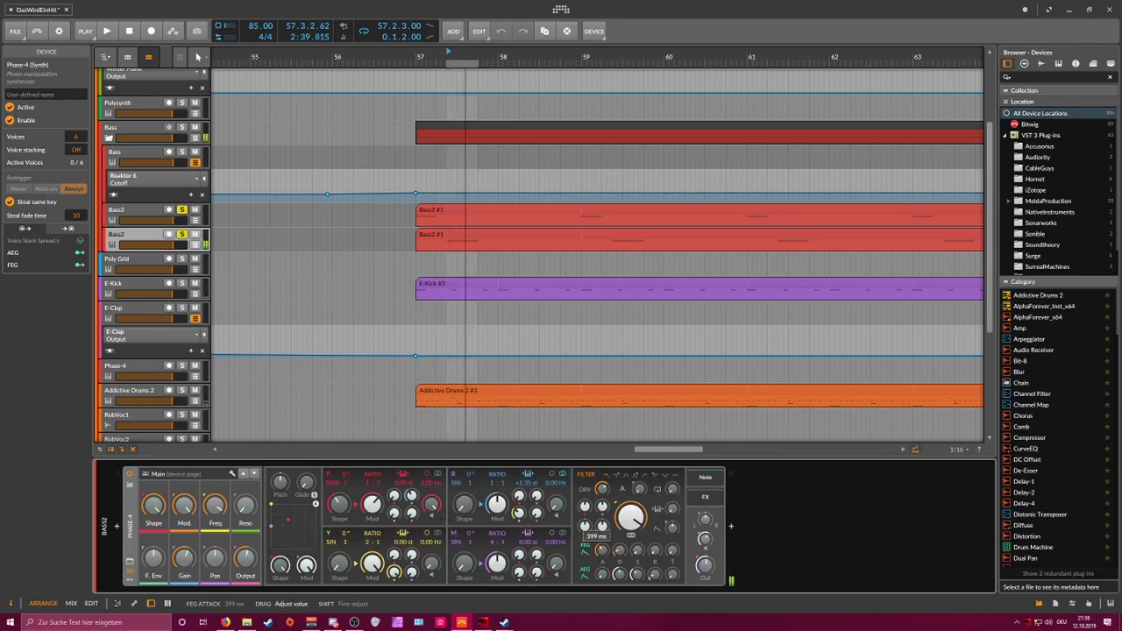
Step: Reset the B→R amount and map FEG to it at 0.588, with the blue oscillator at ratio 3:1 and +0.16 st
double_click(412, 499)
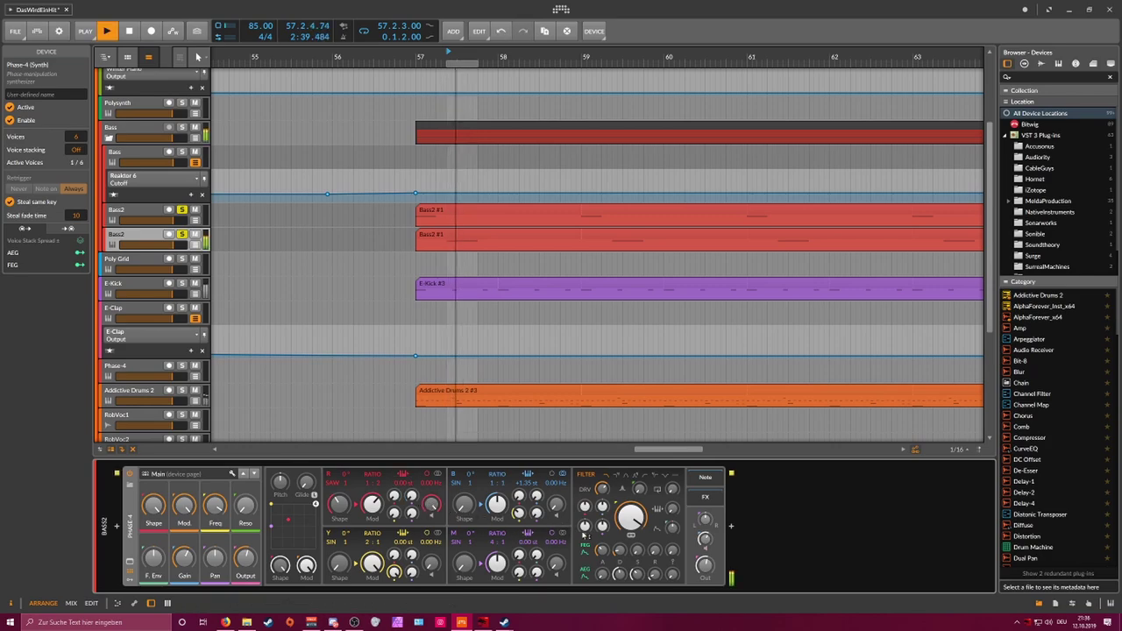
key(space)
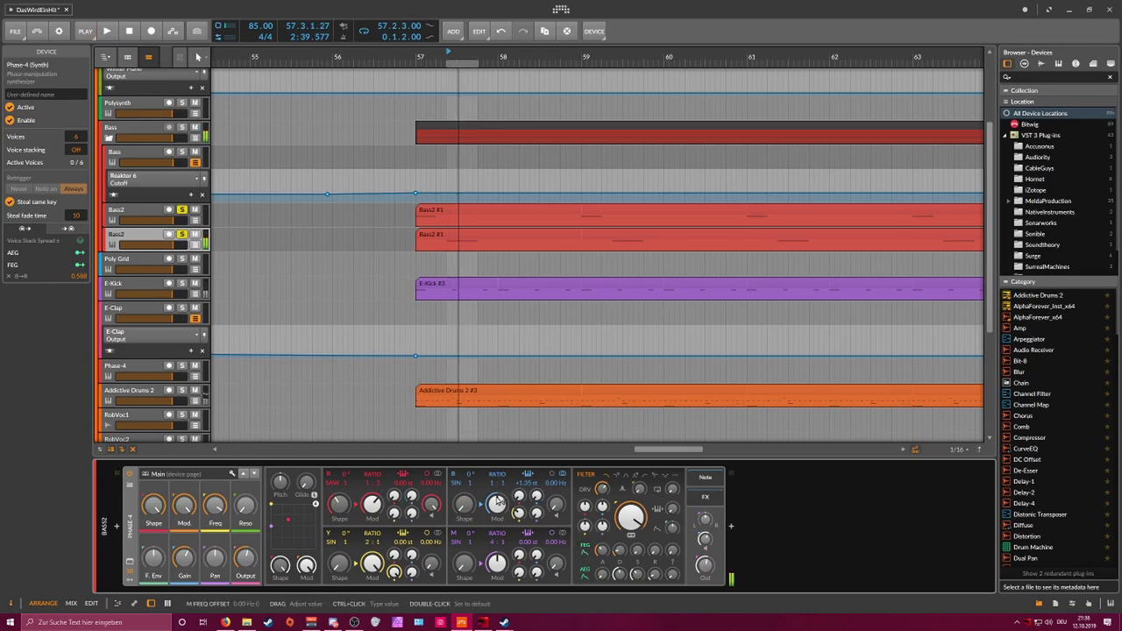
drag(525, 486, 492, 477)
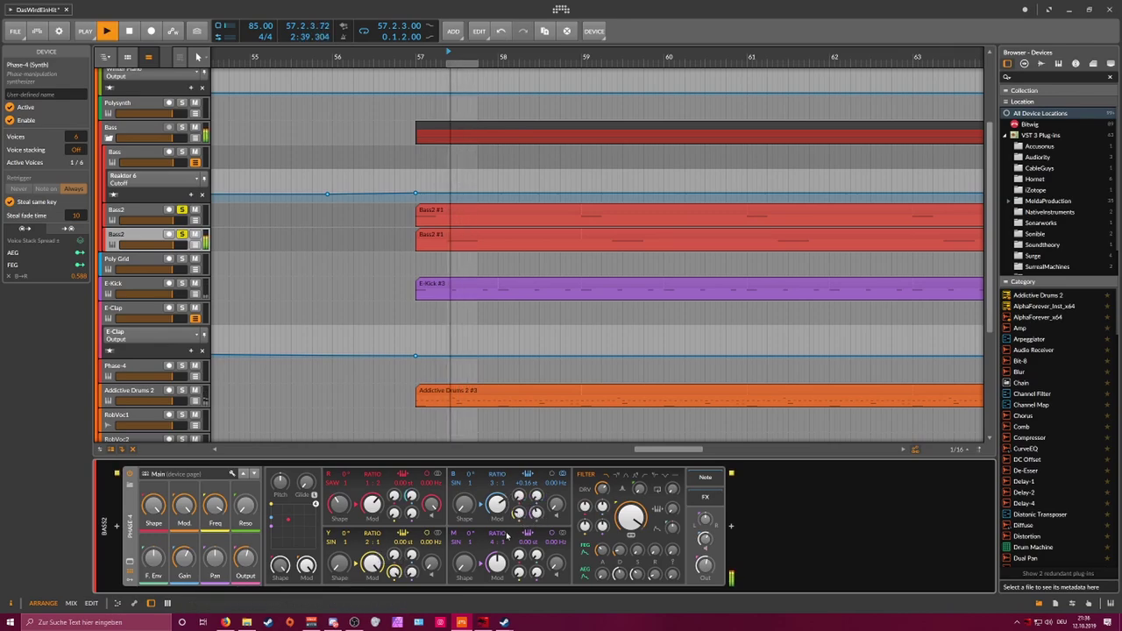
Step: Raise the magenta oscillator's shape to about 65.6 % and set the blue oscillator's detune to +0.90 st
drag(467, 560, 467, 505)
drag(469, 561, 469, 526)
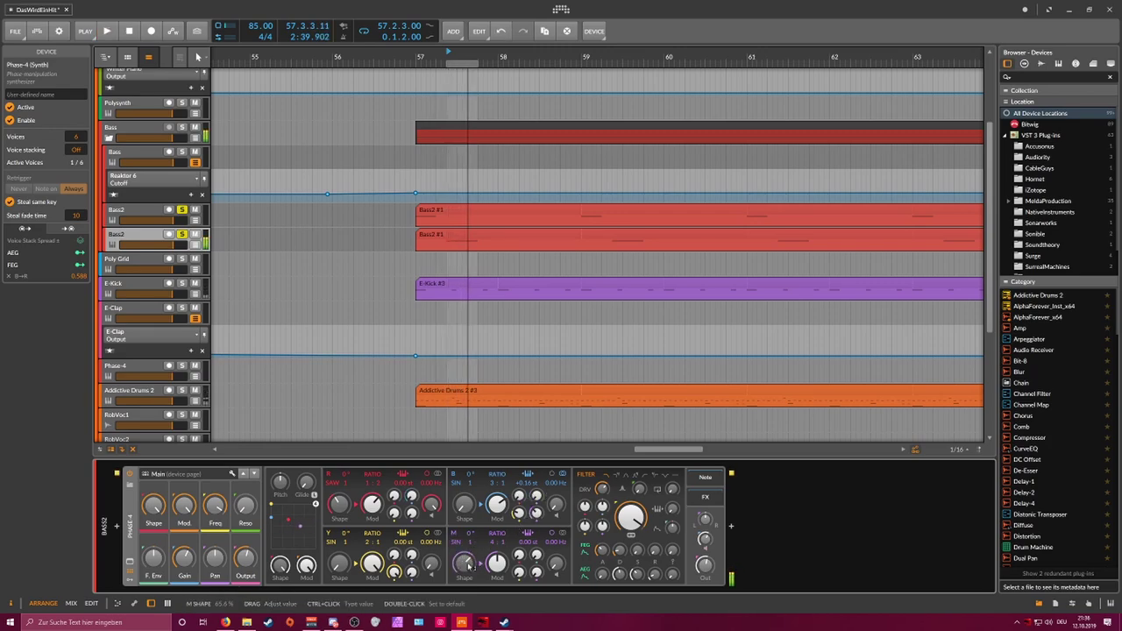
key(space)
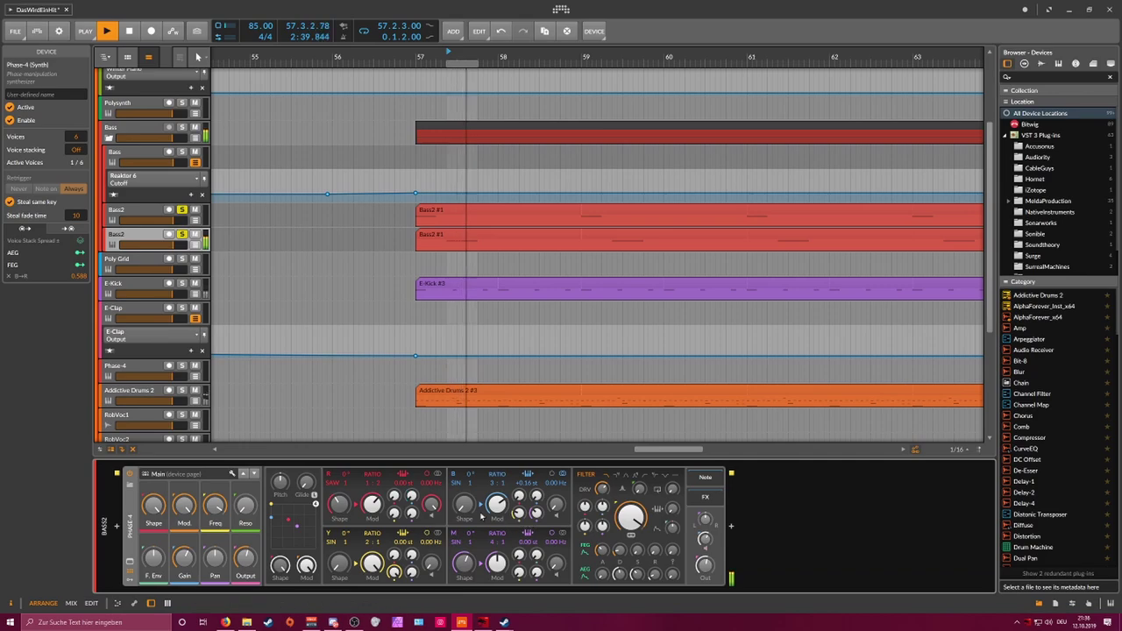
key(space)
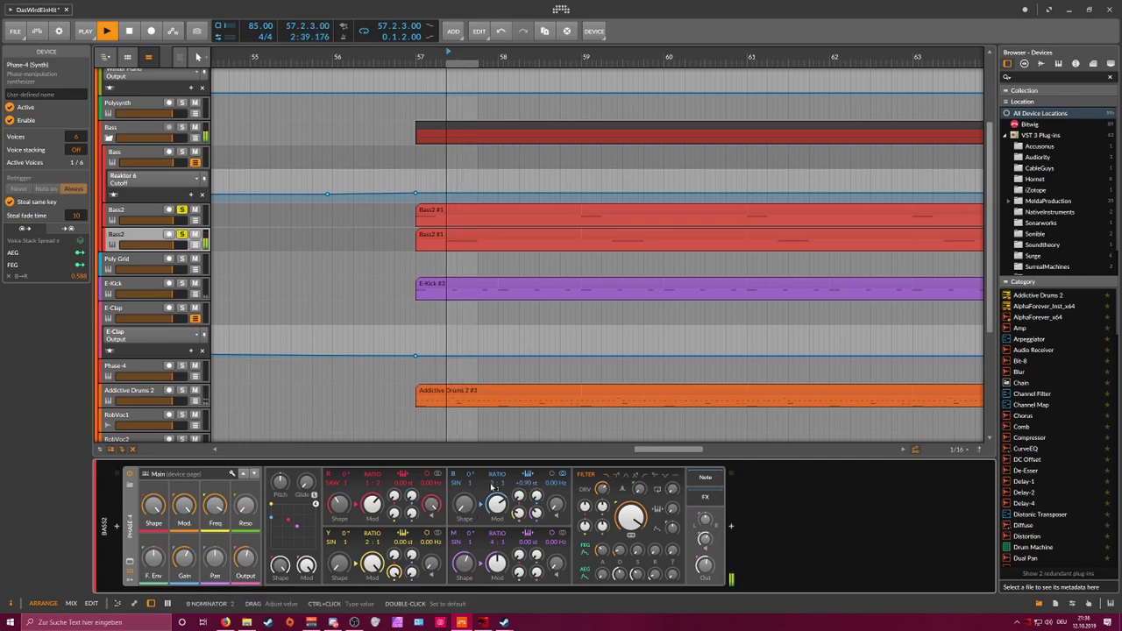
Step: Set the B→R modulation to about 0.04 % while auditioning the looped note
key(space)
key(space)
key(space)
key(space)
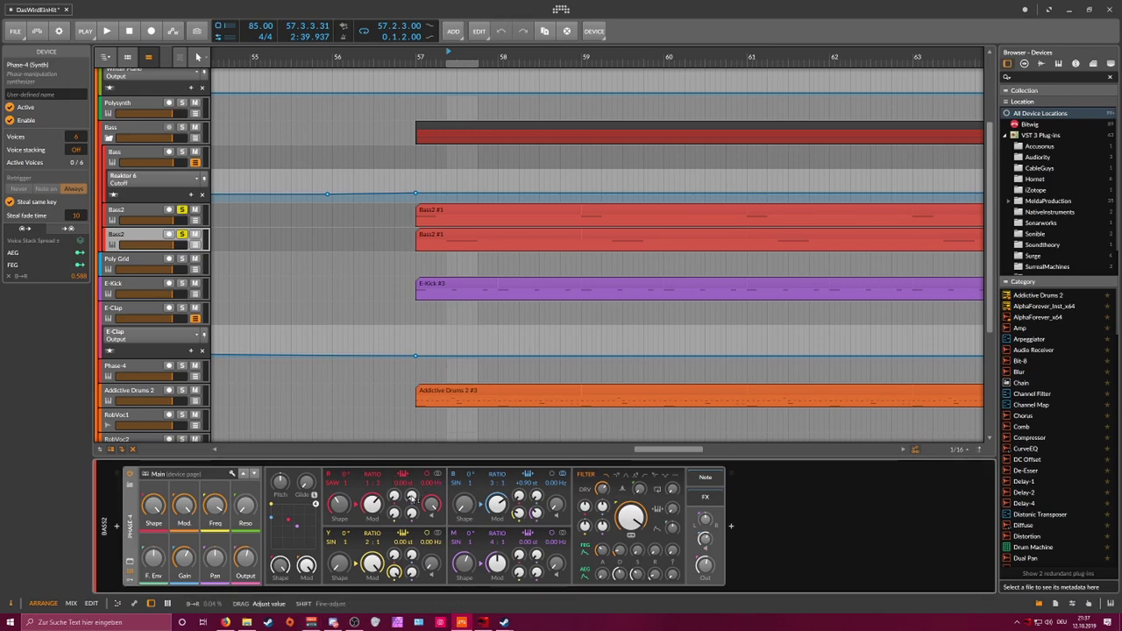
key(space)
key(space)
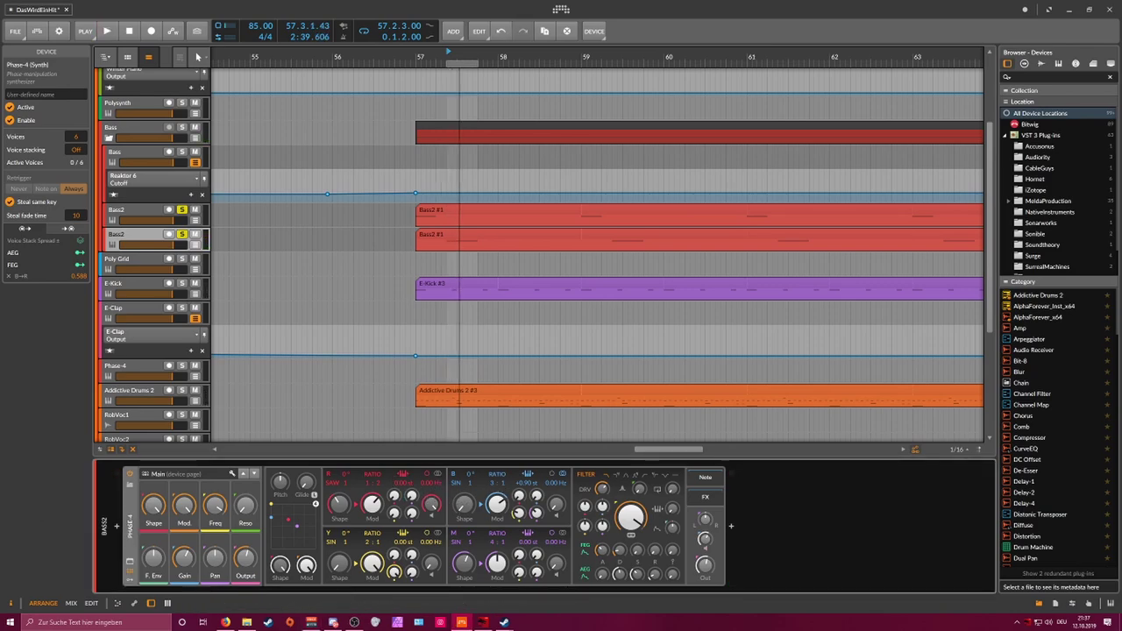
Step: Set the blue oscillator's ratio to 2:1 and raise its shape amount while auditioning the loop
drag(494, 487, 497, 512)
key(space)
key(space)
key(space)
key(space)
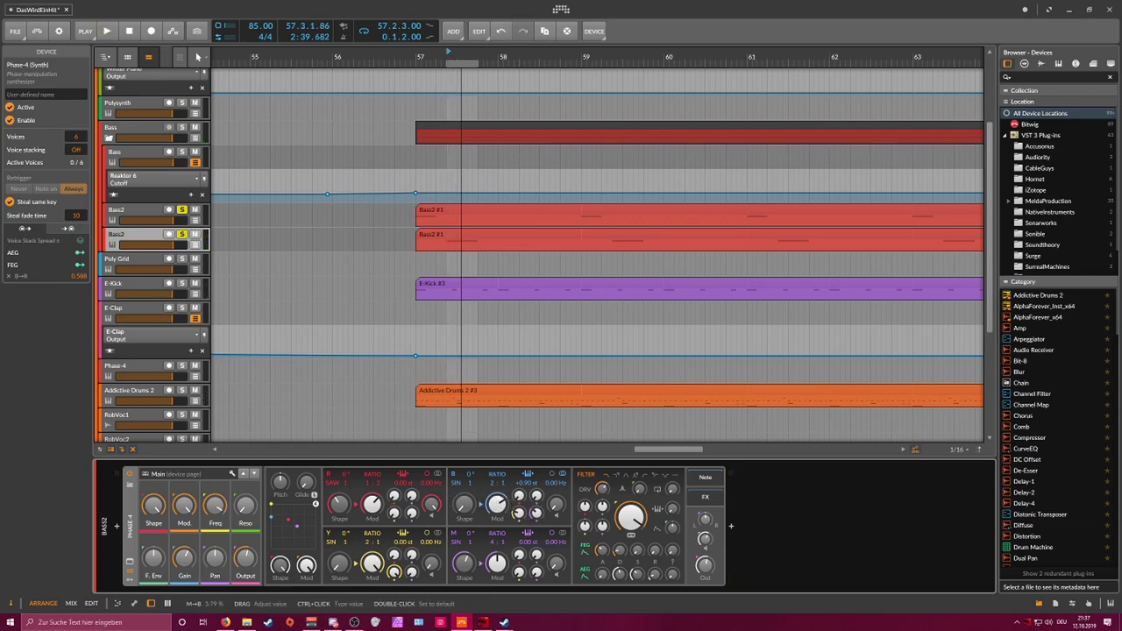
key(space)
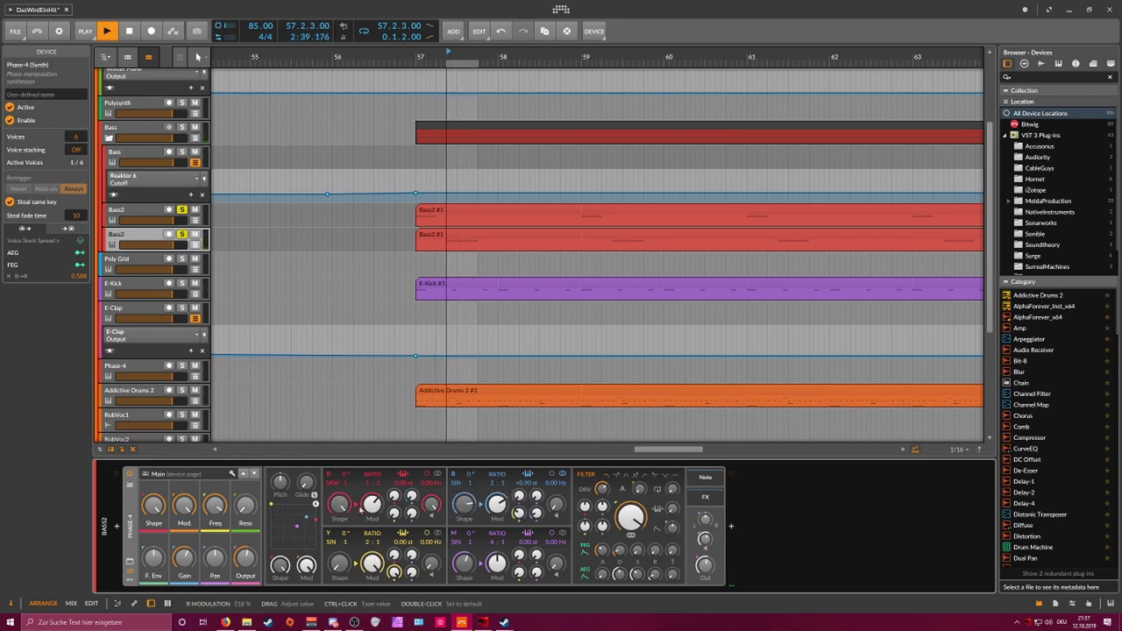
drag(461, 505, 466, 507)
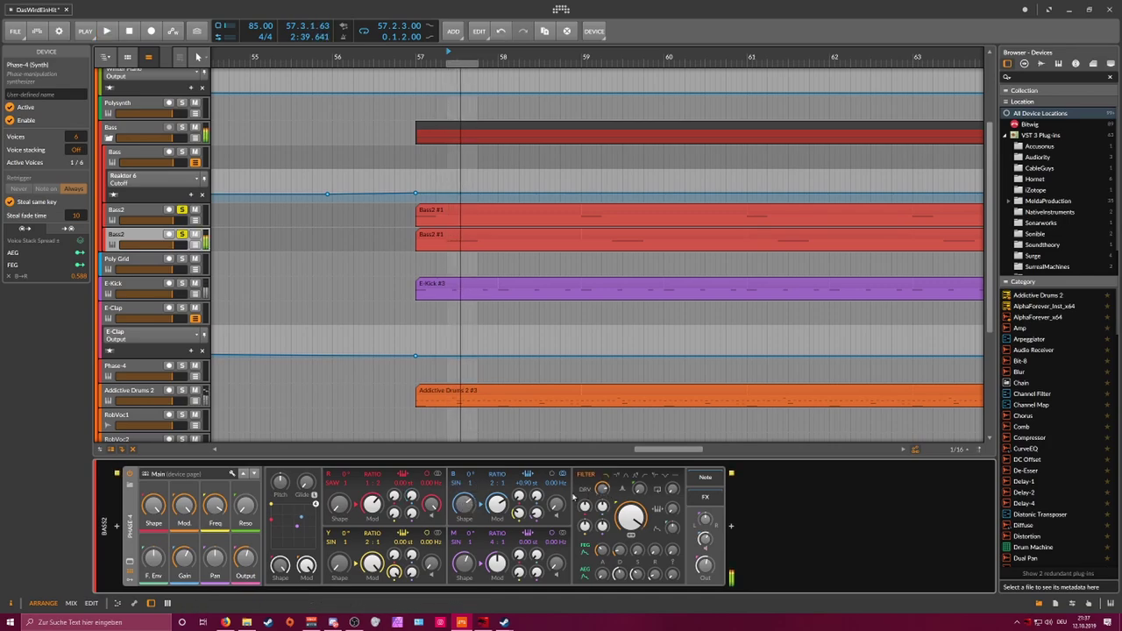
Step: Search the modulators for LFO and add a Classic LFO to the Phase-4
click(129, 578)
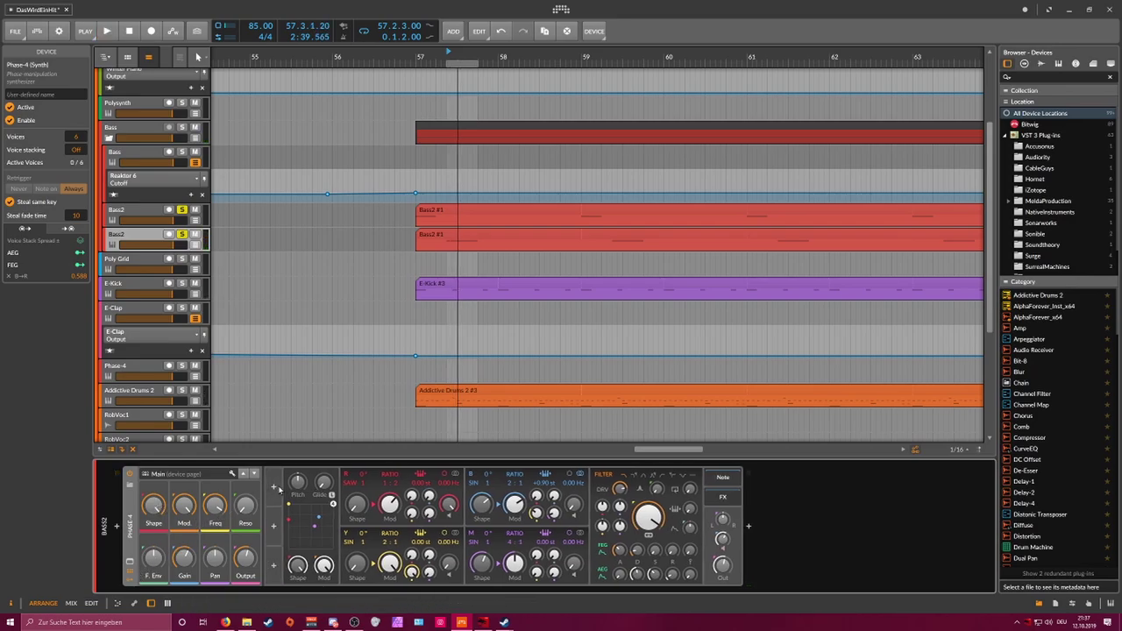
click(274, 488)
key(Down)
key(Down)
key(Down)
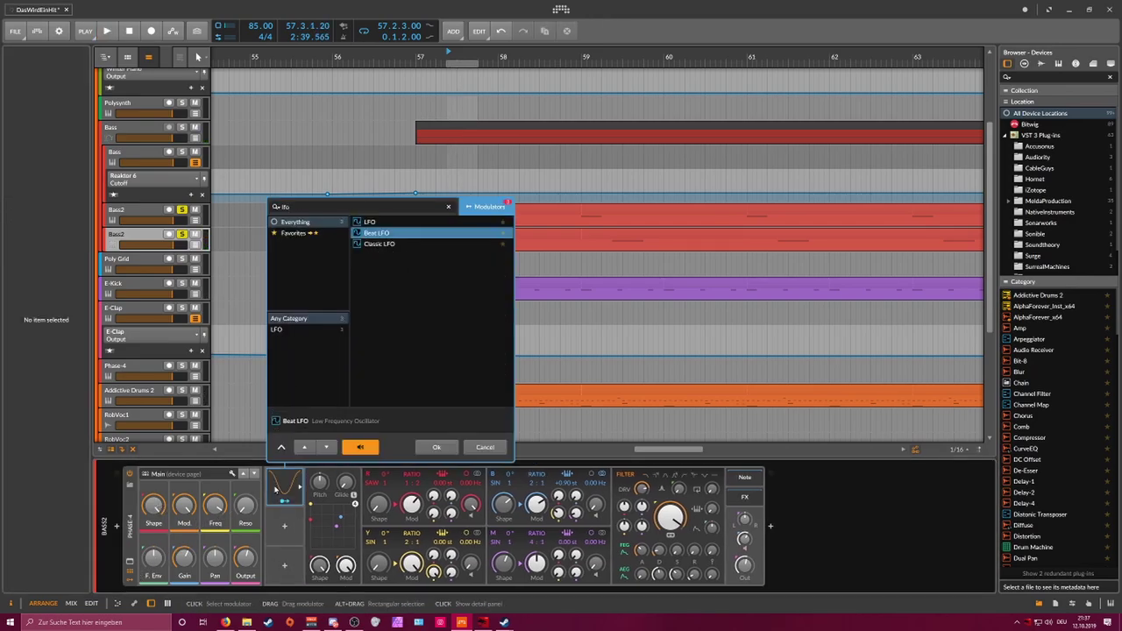
key(Return)
click(279, 491)
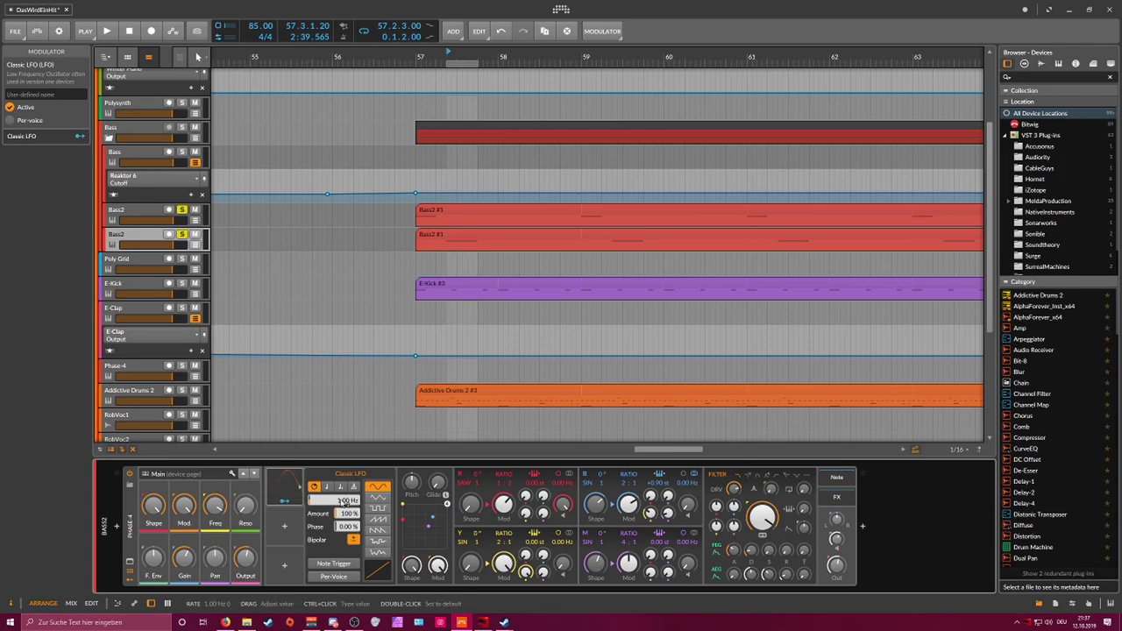
Step: Map the Classic LFO to the B→R amount at 0.128 and set its rate to 6.52 Hz
click(284, 501)
drag(544, 496, 543, 473)
key(space)
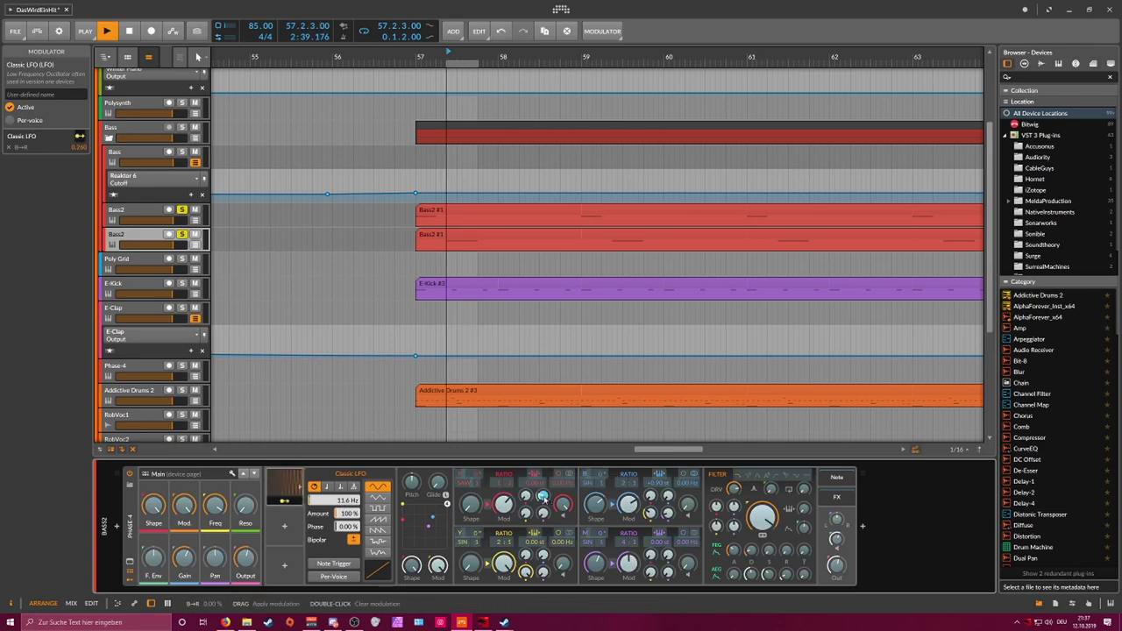
click(284, 501)
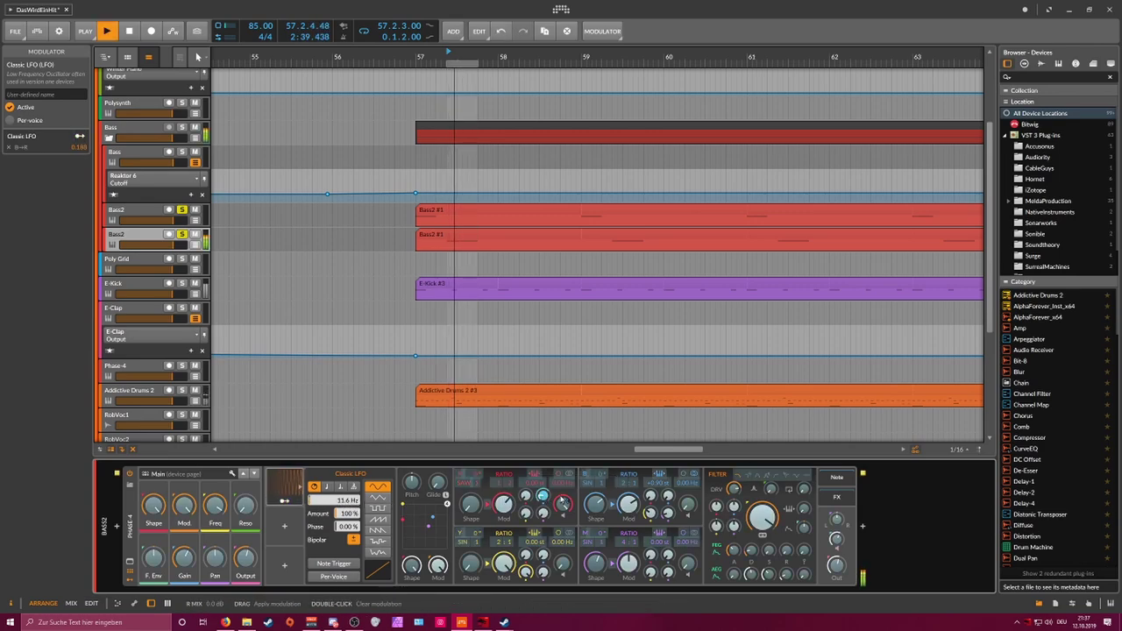
drag(341, 500, 341, 522)
key(space)
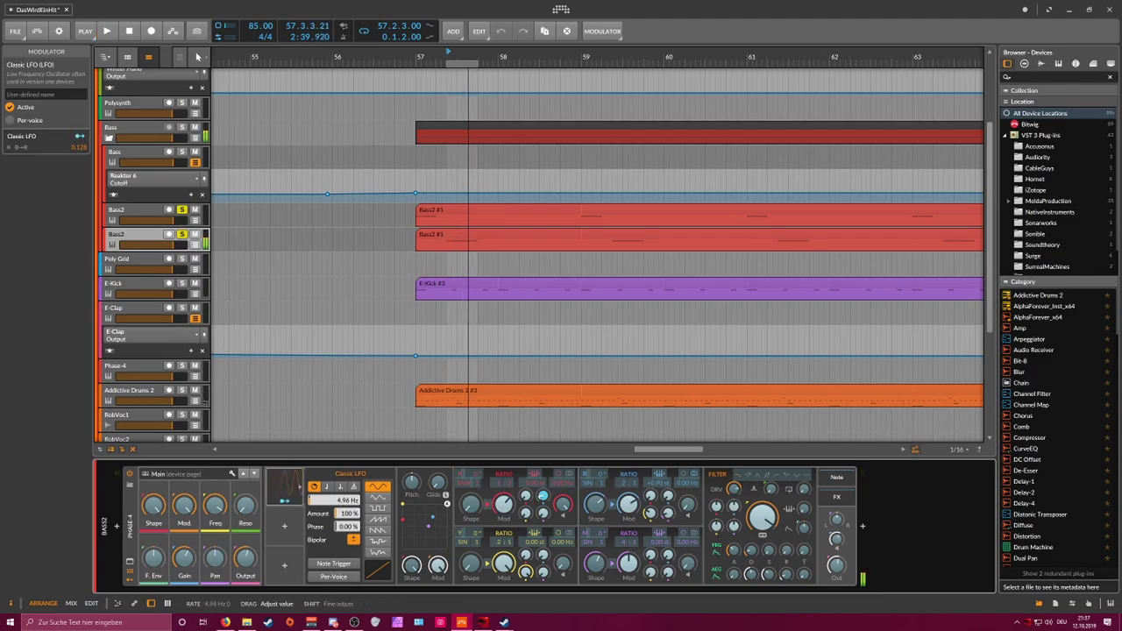
key(space)
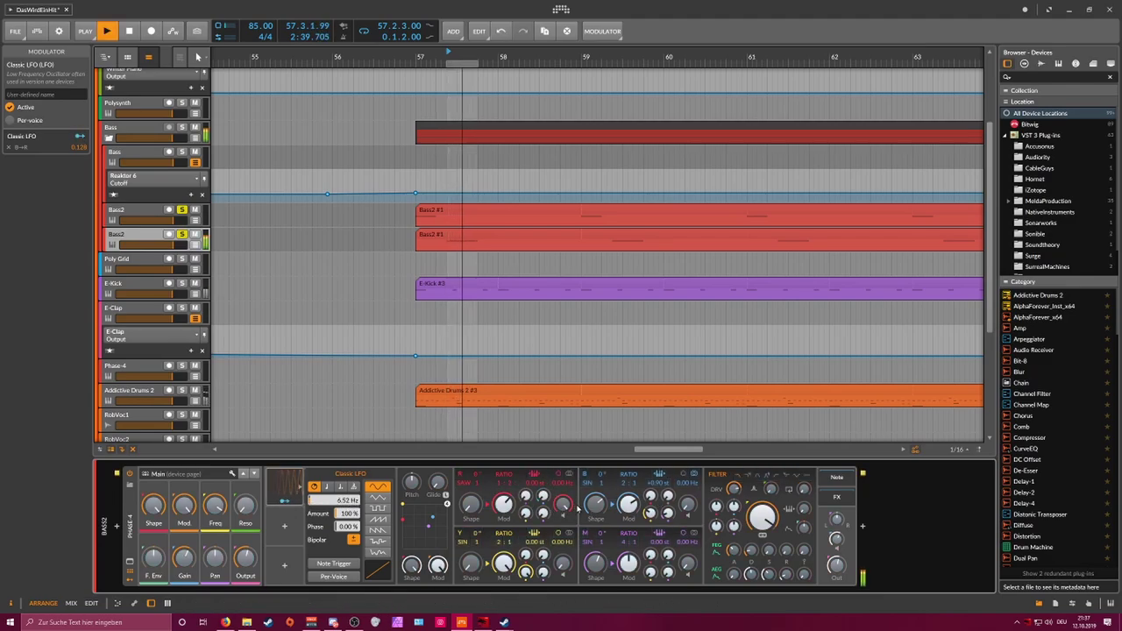
Step: Map the FEG envelope to the Phase-4's B→R amount with a modulation depth of 0.424
click(722, 549)
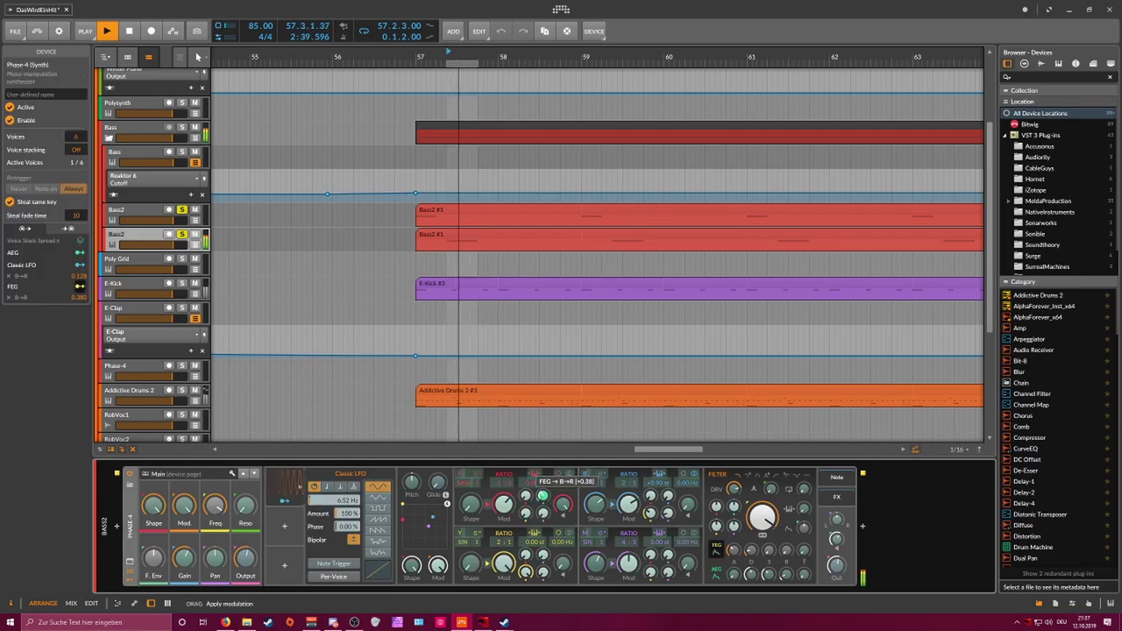
drag(542, 496, 543, 490)
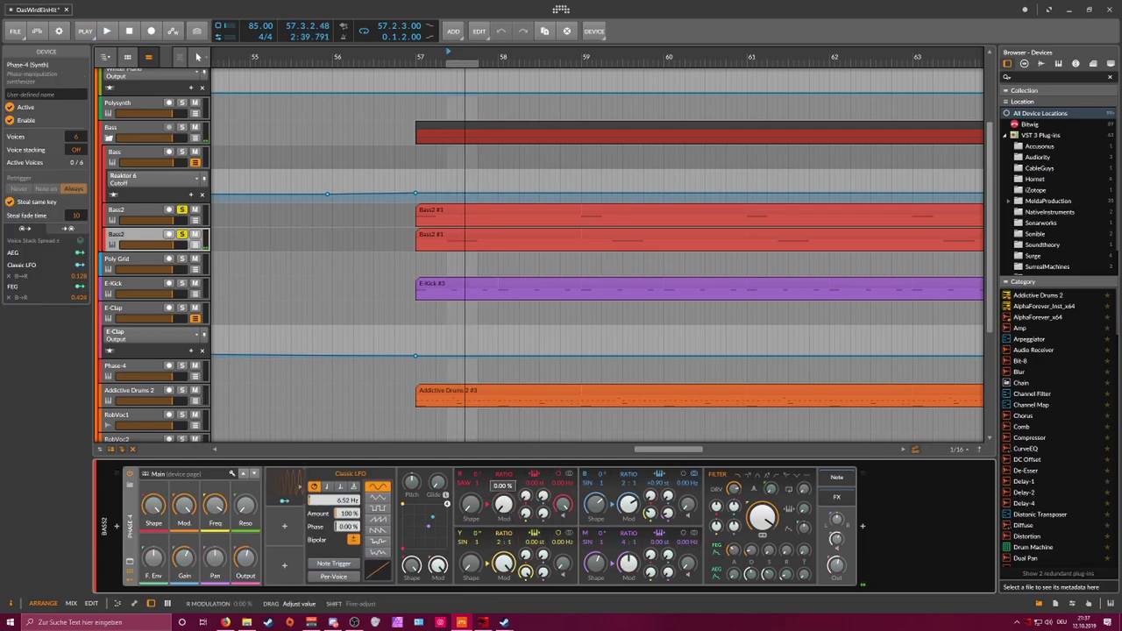
key(space)
Step: Reassign the Classic LFO from the B→R amount to R Modulation with a depth of 1.632
click(367, 511)
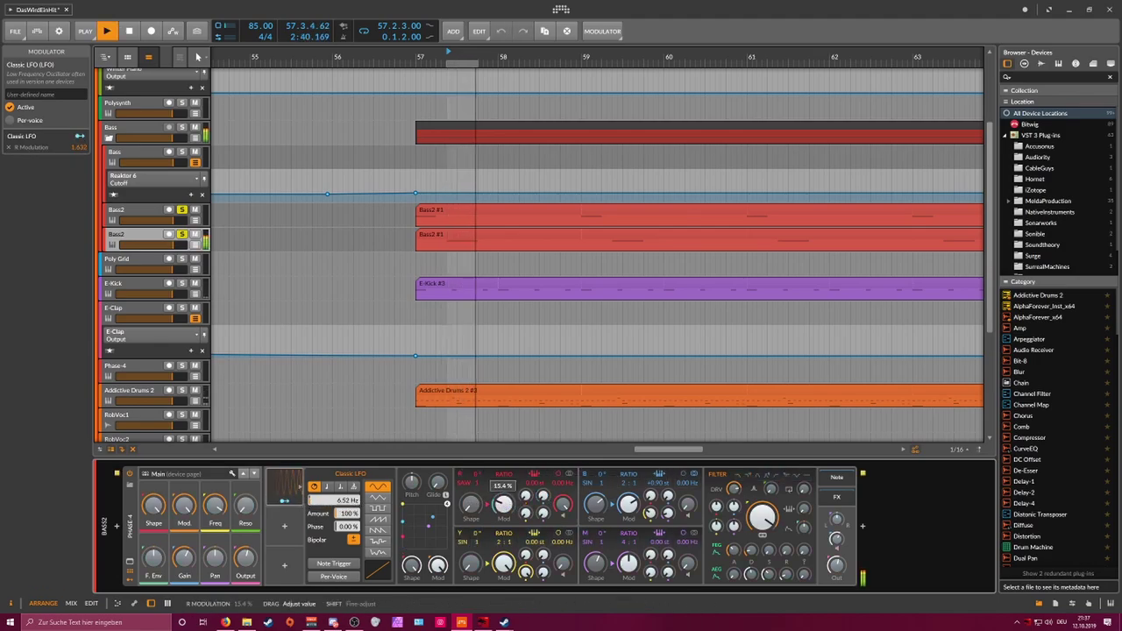
drag(504, 505, 504, 506)
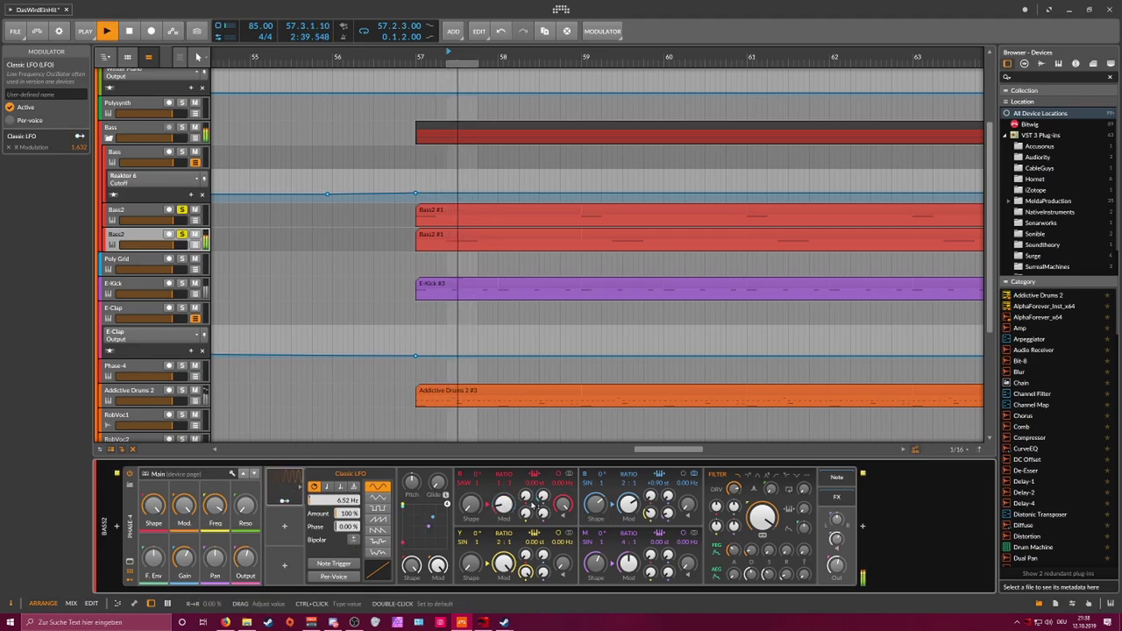
Step: Set the blue oscillator's ratio to 1:1 and its pitch offset to +0.66 st while auditioning the loop
drag(543, 497, 542, 492)
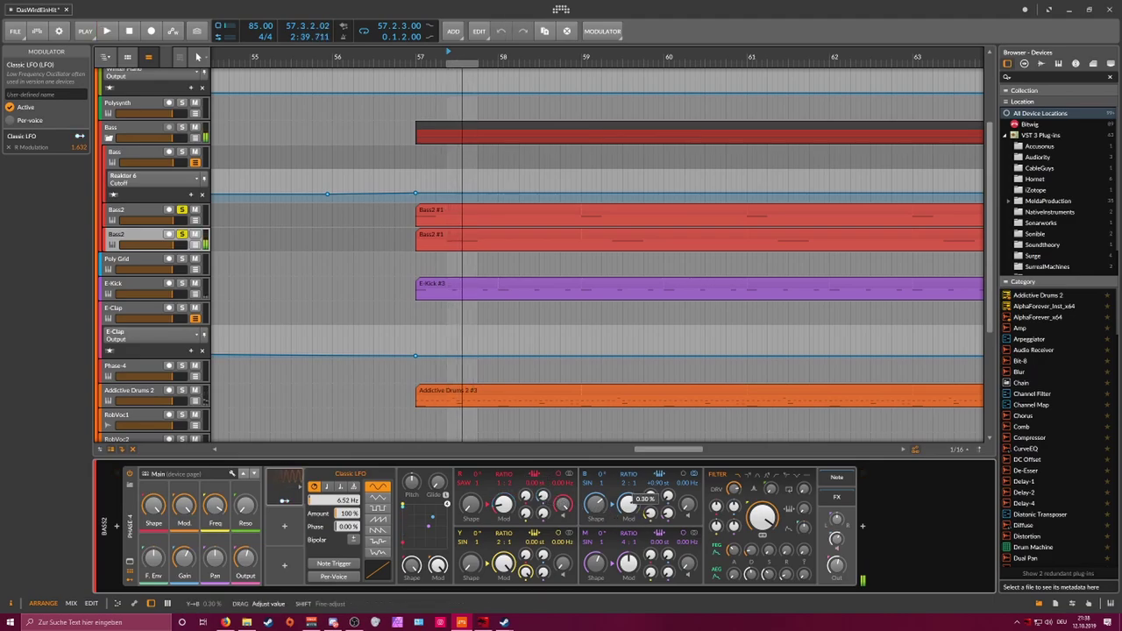
drag(624, 483, 657, 492)
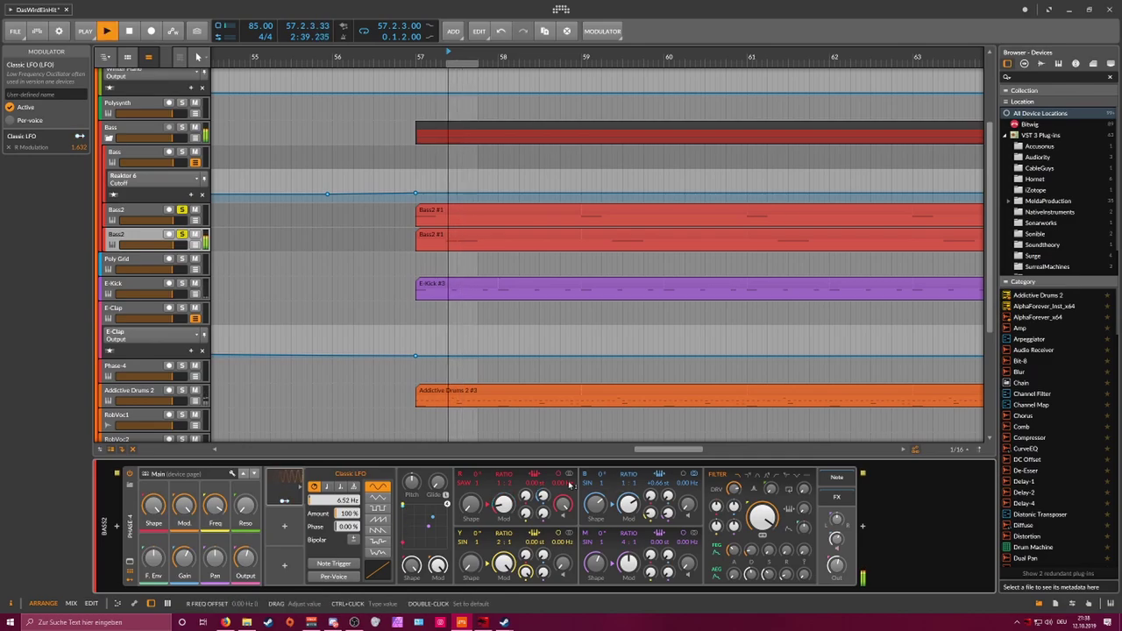
key(space)
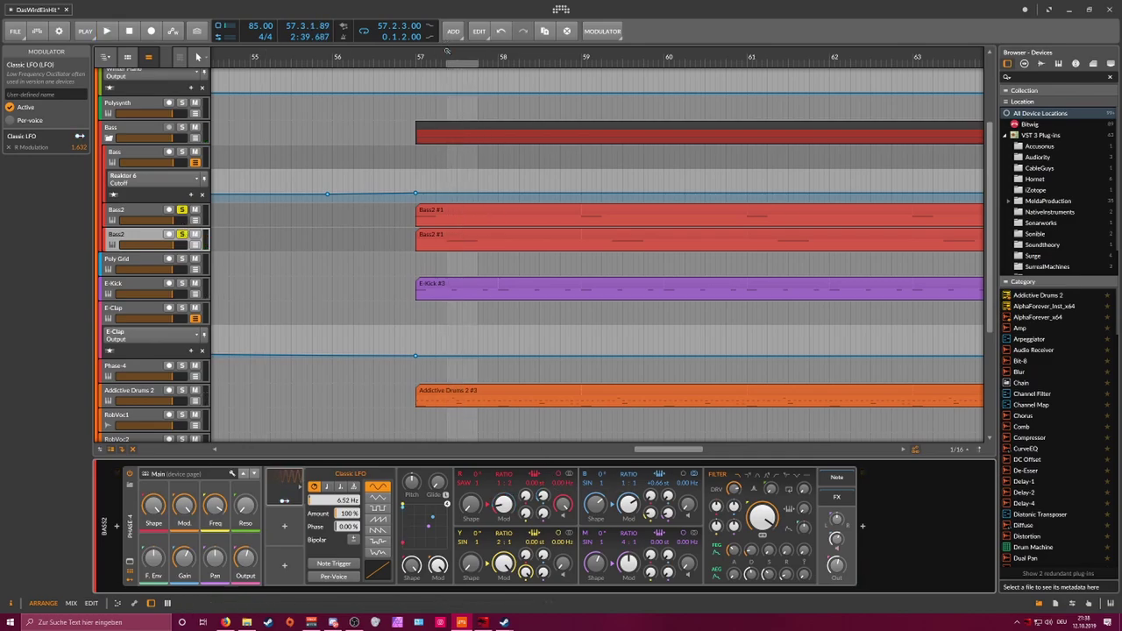
Step: Move the loop region to 57.1.1.00 with a length of 0.3.0.00, play it and select the lower Bass2 track
drag(448, 64, 476, 68)
key(space)
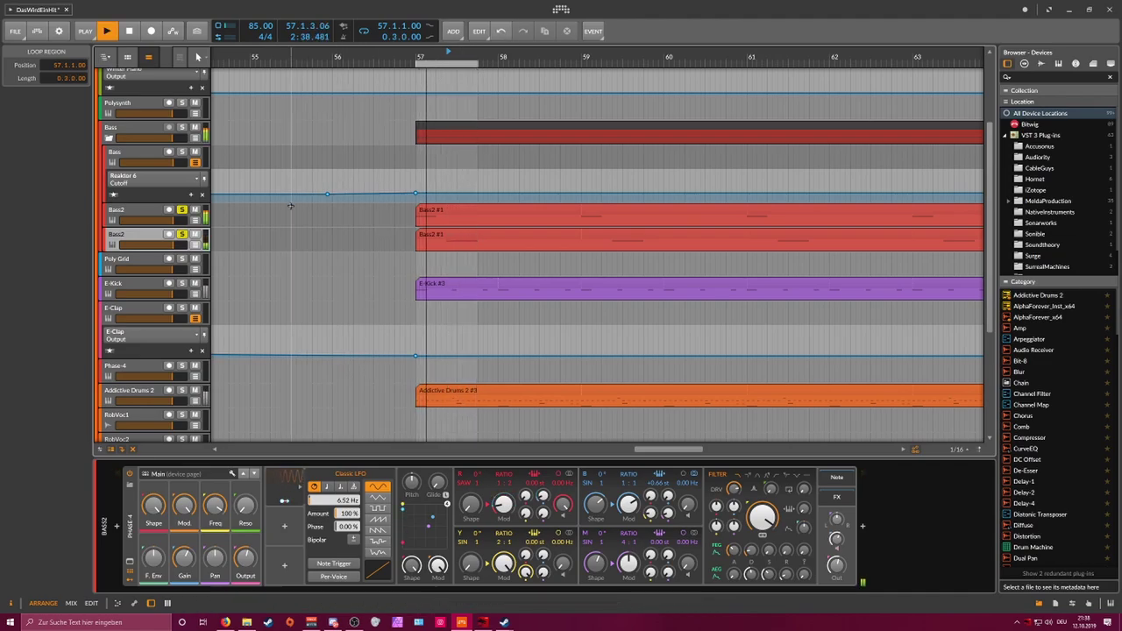
click(147, 235)
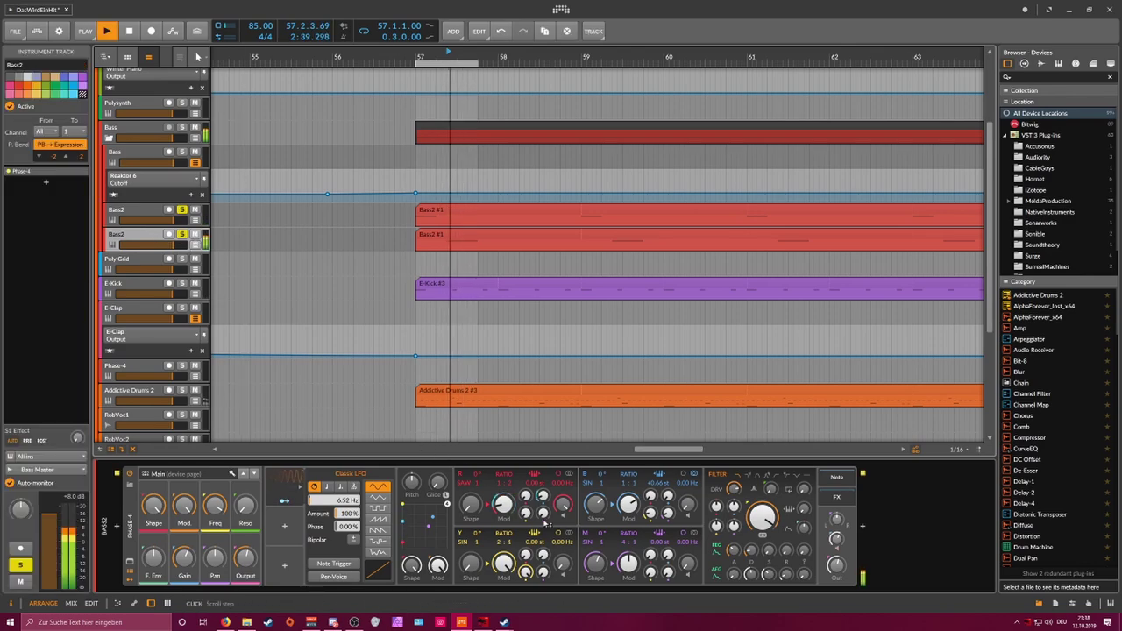
Step: Slow the Classic LFO to 3.30 Hz and reduce its depth on R Modulation to 1.304
drag(411, 481, 411, 499)
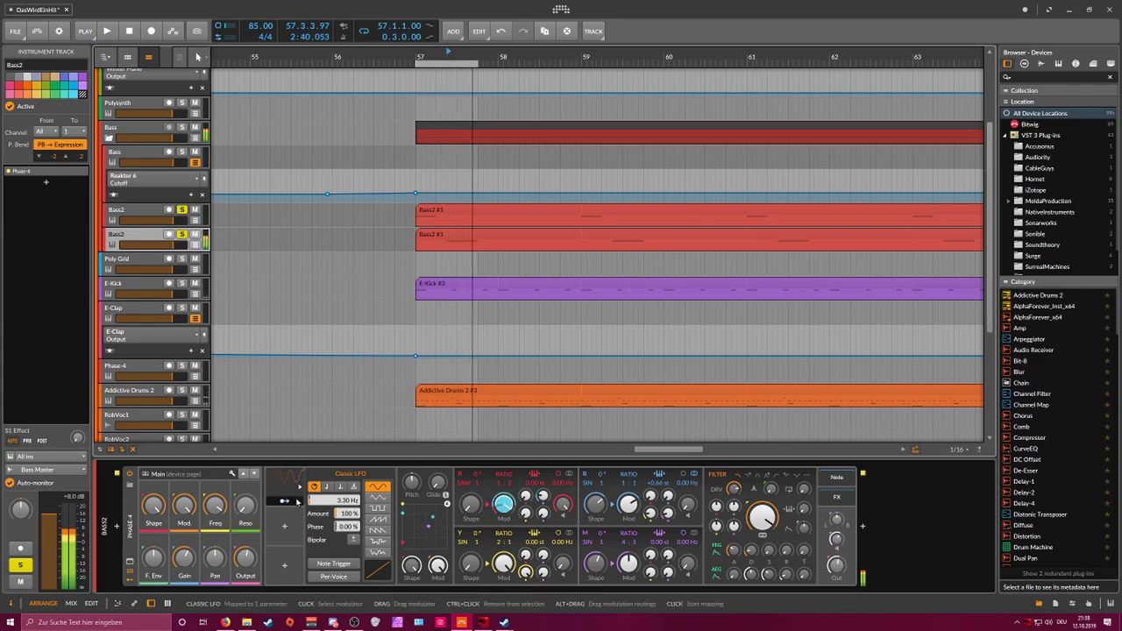
click(291, 502)
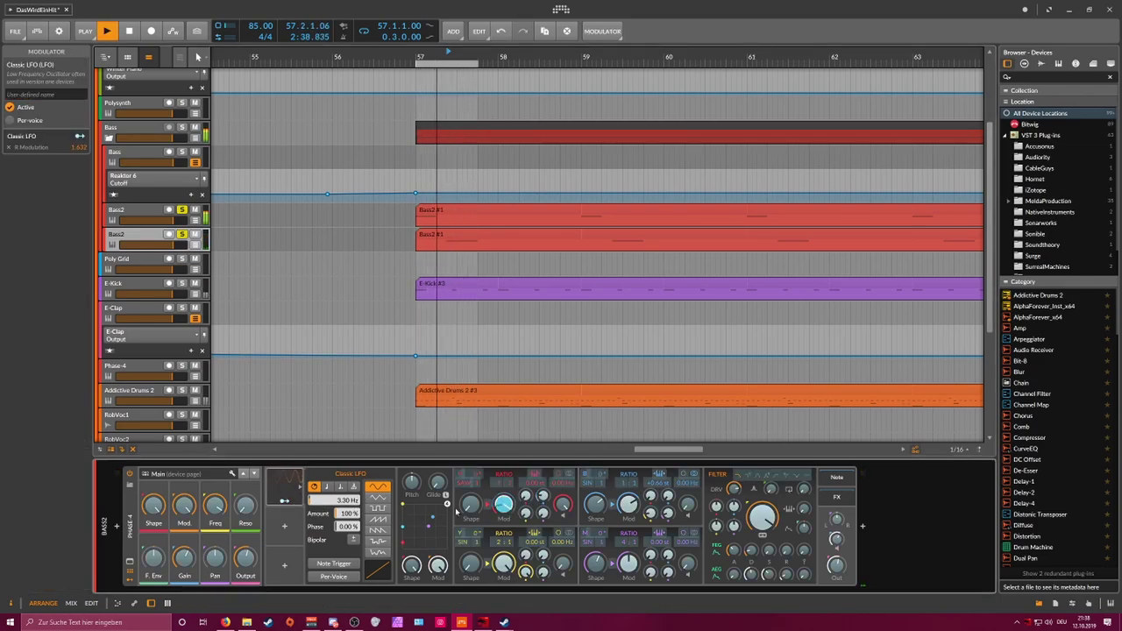
drag(503, 504, 542, 497)
click(284, 500)
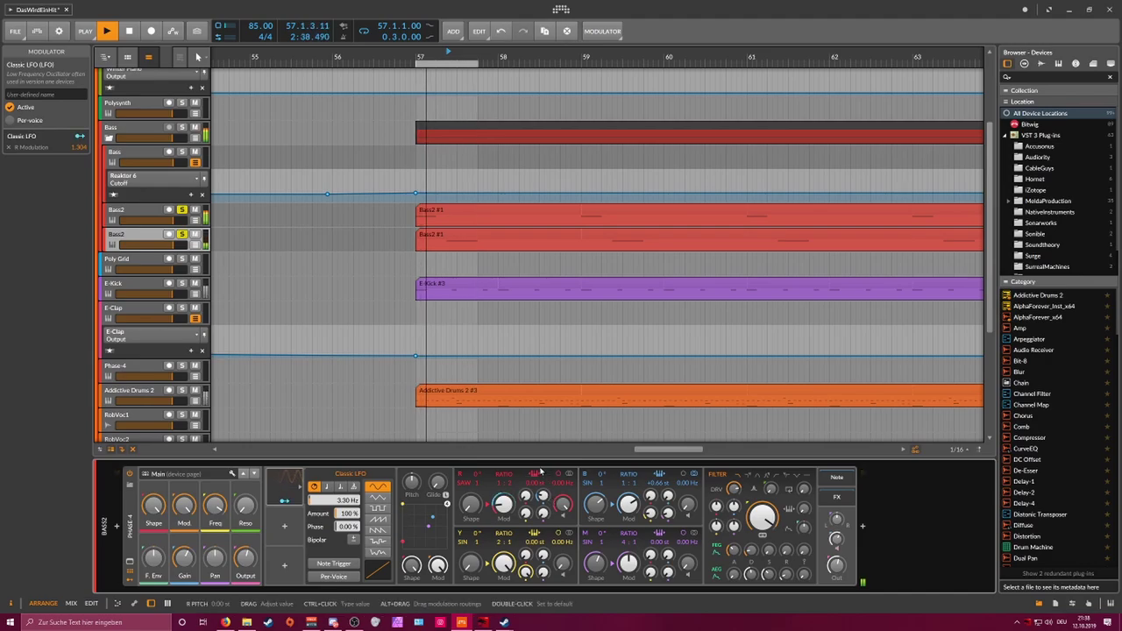
key(space)
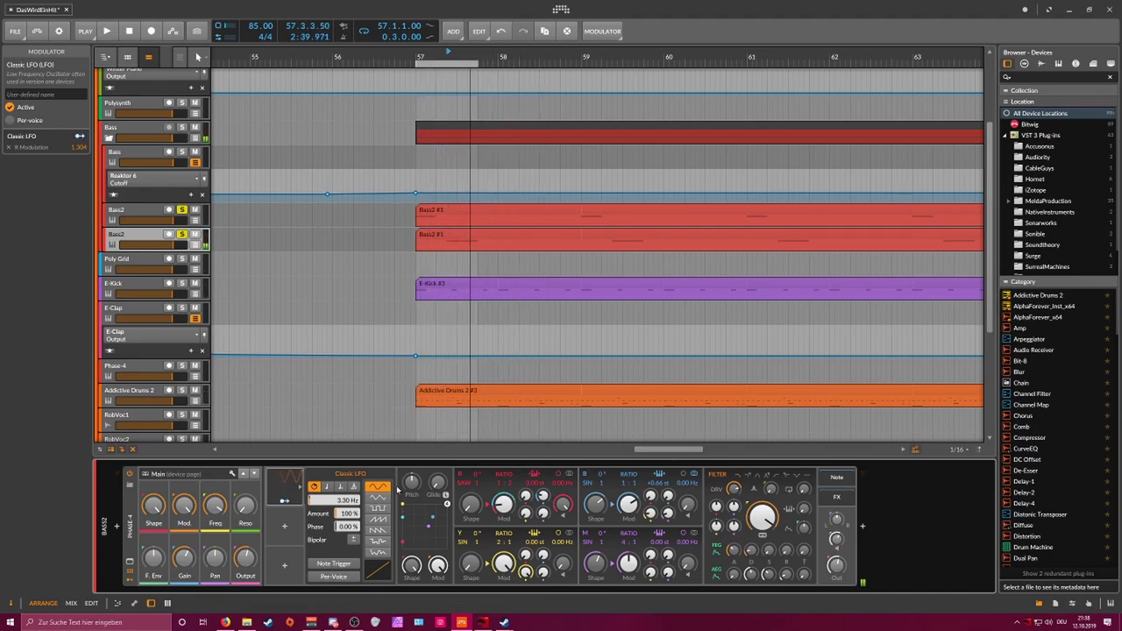
Step: Lower the Classic LFO rate to 0.66 Hz and adjust the R Modulation amount while playing the loop
key(space)
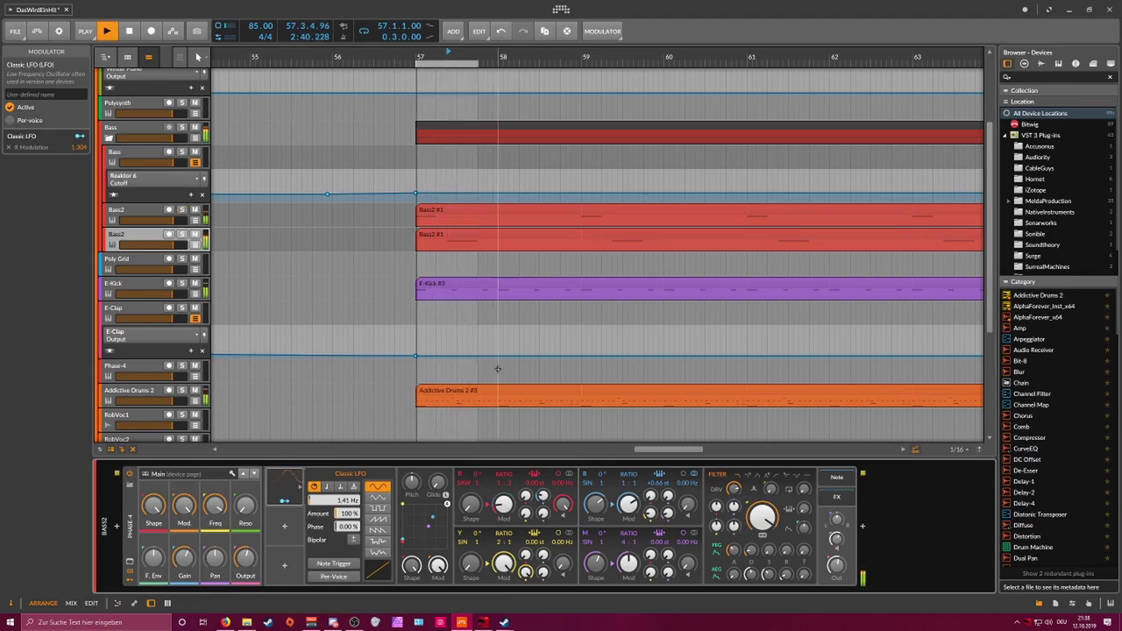
drag(334, 501, 334, 523)
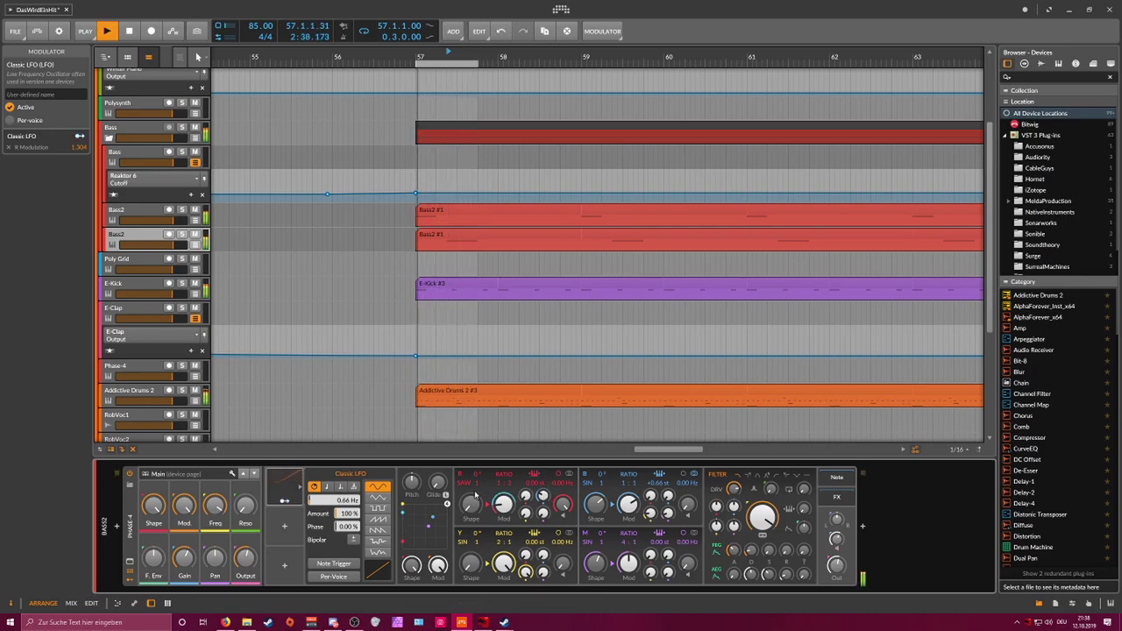
drag(503, 504, 504, 500)
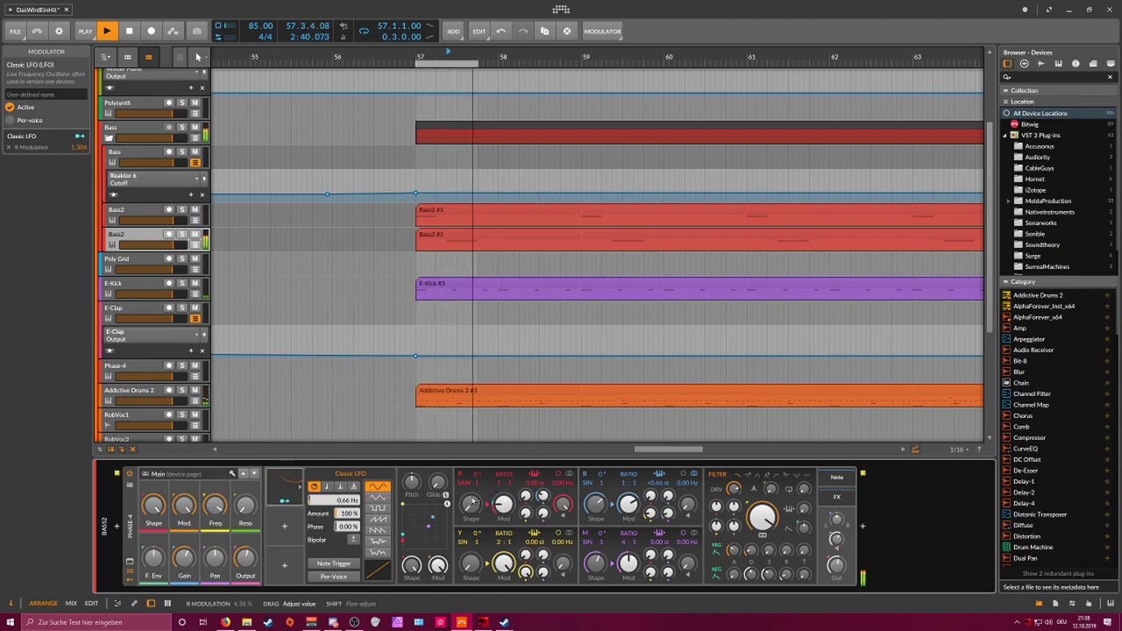
key(space)
Step: Automate the lower Bass2's Phase-4 Pitch from 0.00 at the first note's start to -5.00 at 57.4.1.00, trying -1 first
click(193, 245)
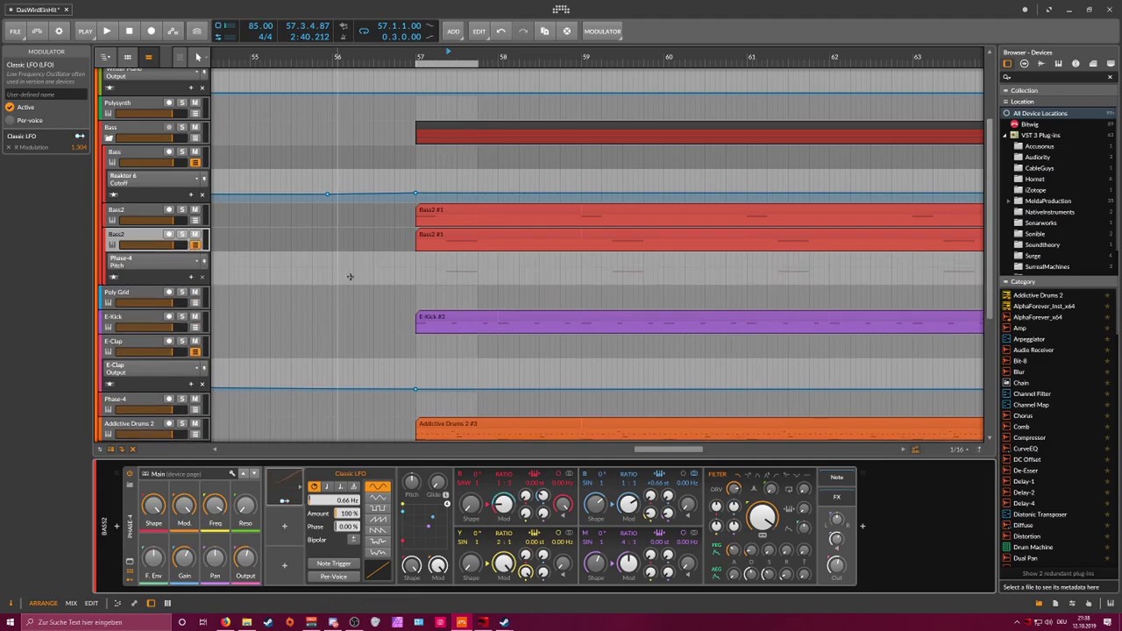
click(447, 269)
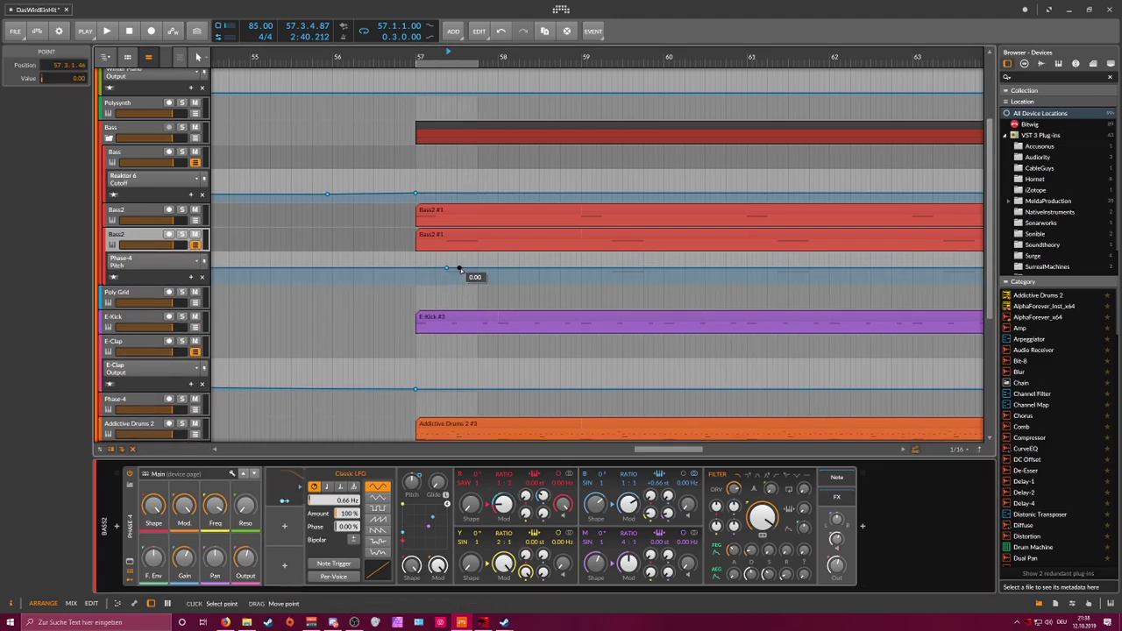
click(476, 268)
click(85, 79)
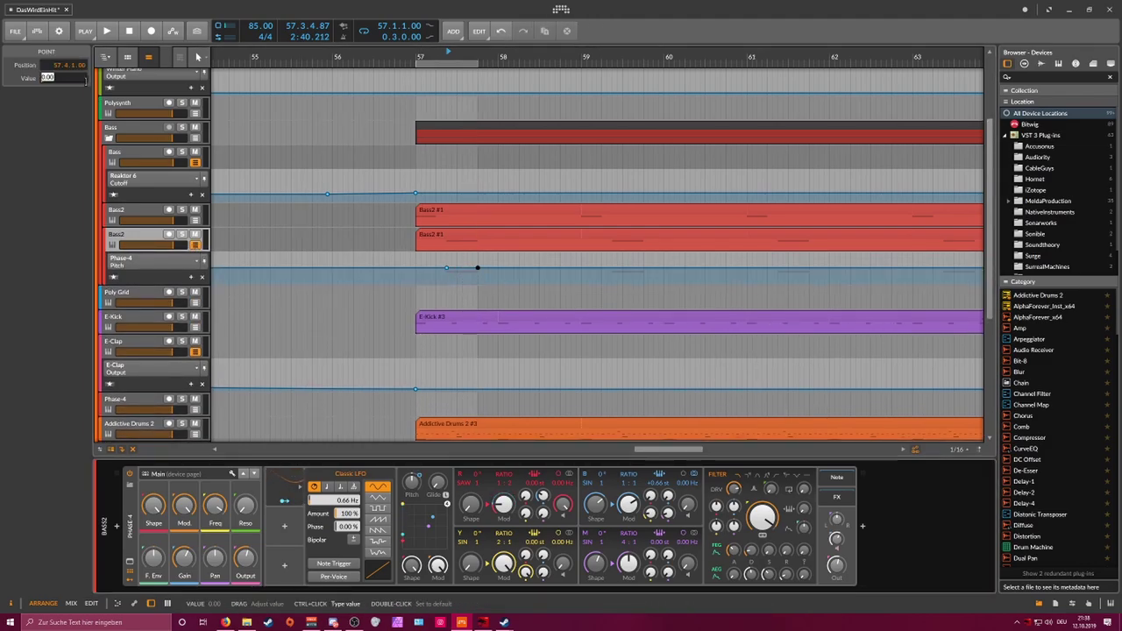
text(-1)
key(Return)
key(space)
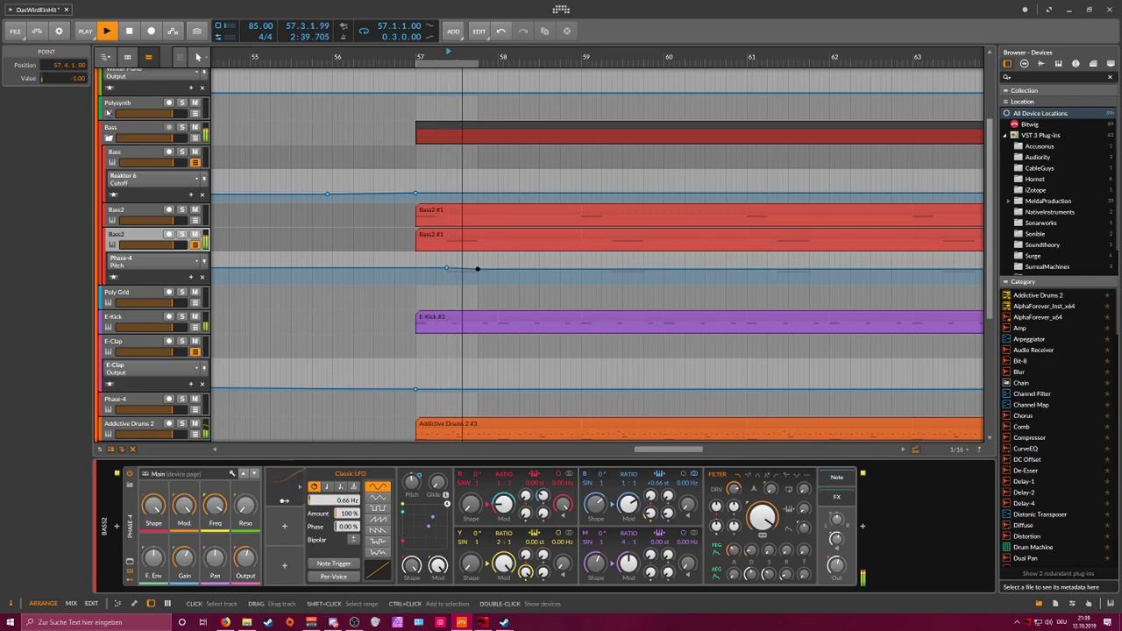
click(81, 79)
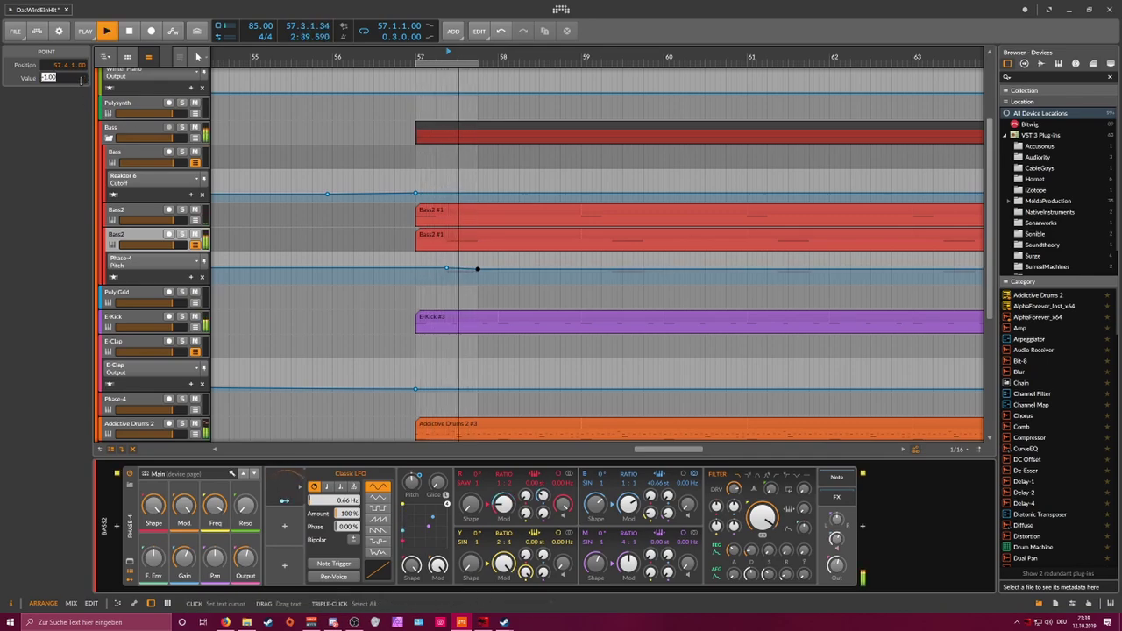
text(-5)
key(Return)
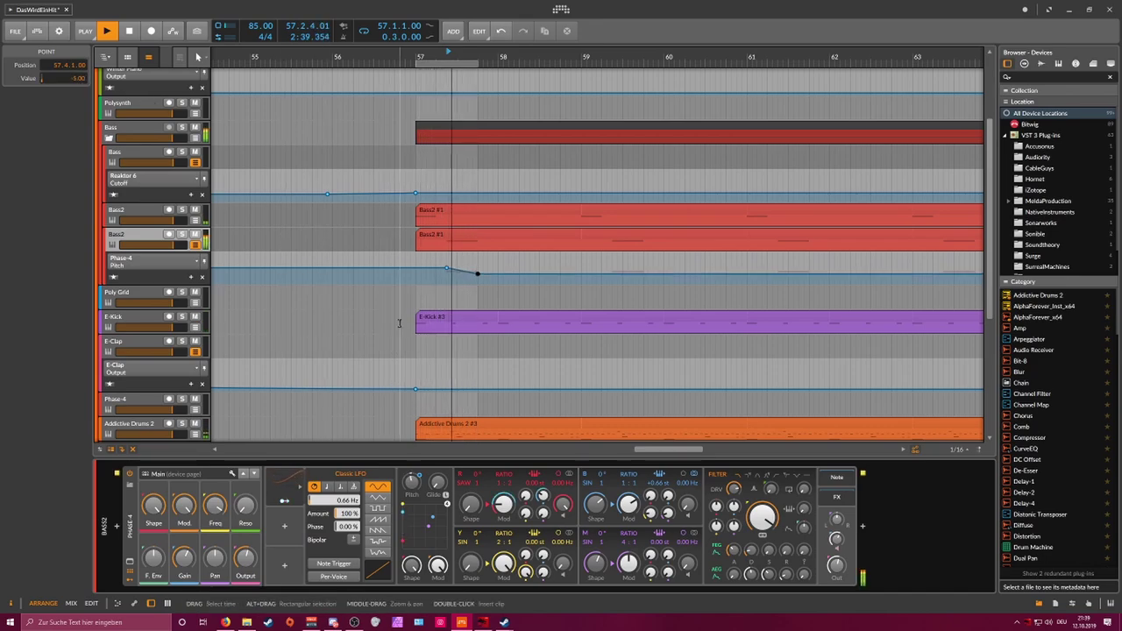
Step: Clear the Classic LFO's modulation of R Modulation and raise the R Modulation amount directly
click(502, 504)
click(322, 502)
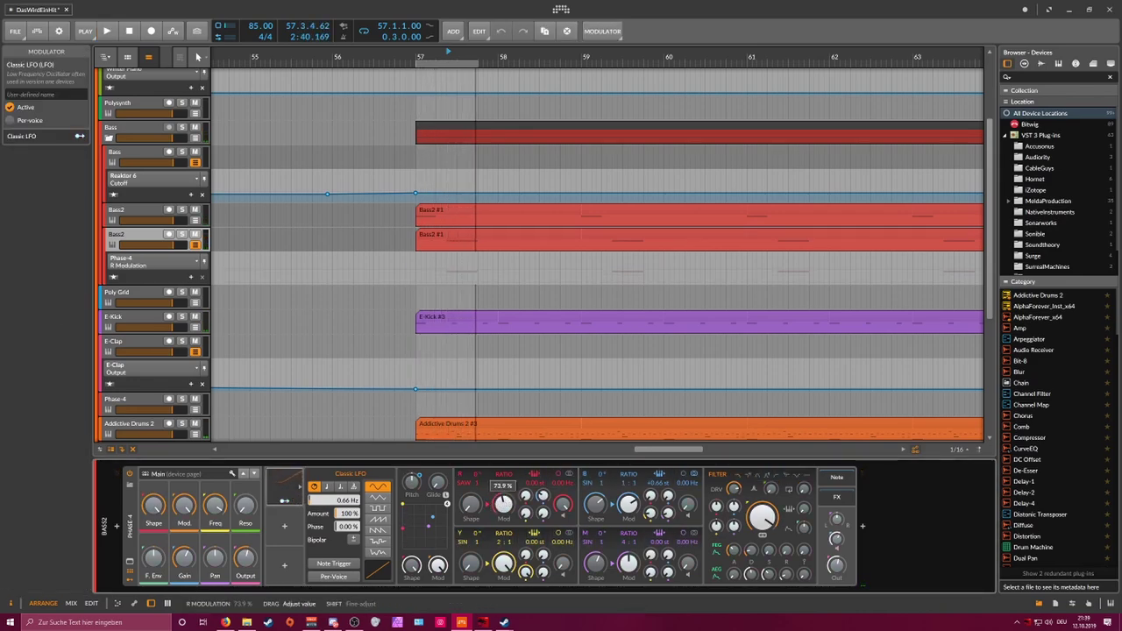
drag(504, 503, 436, 500)
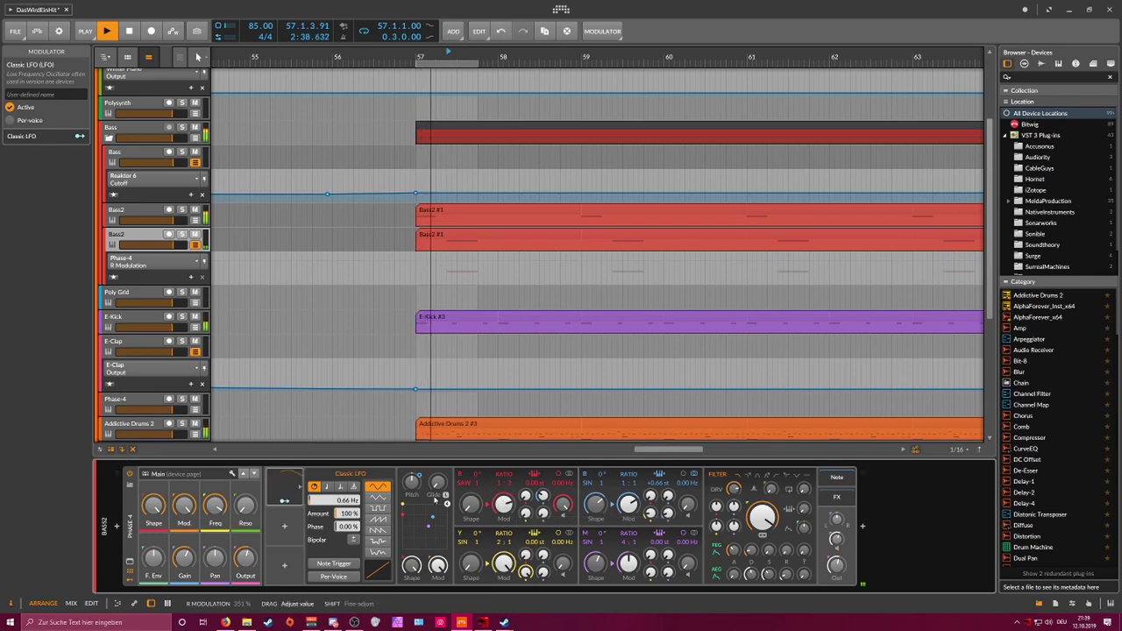
drag(533, 474, 534, 470)
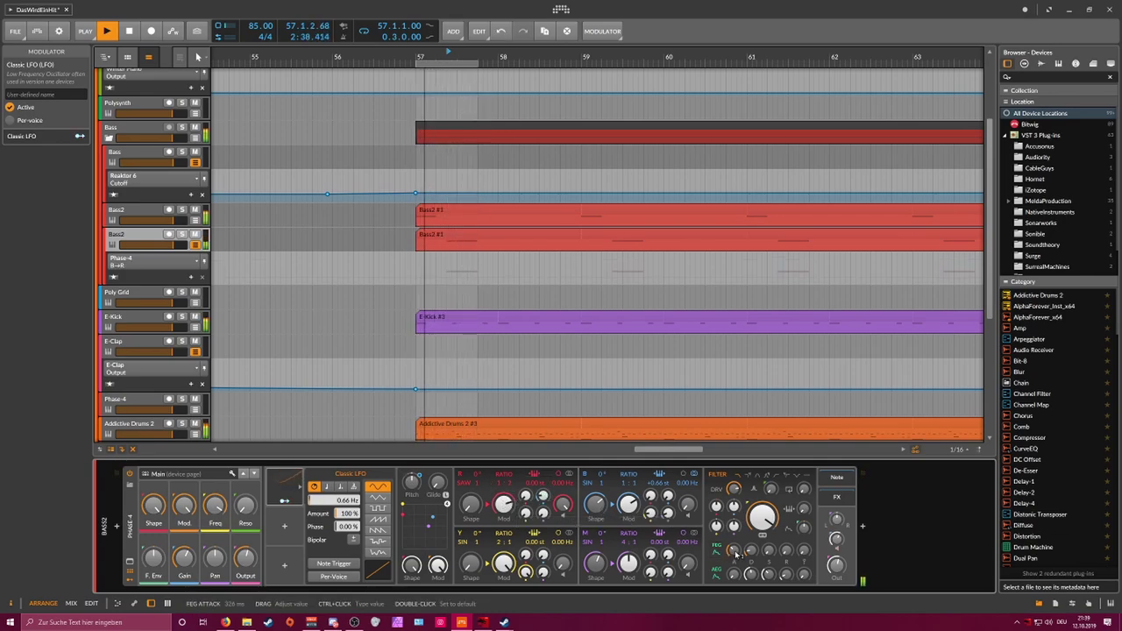
Step: Lengthen the FEG attack and set the B Shape amount to about 52.0 % while auditioning the loop
drag(734, 551, 733, 534)
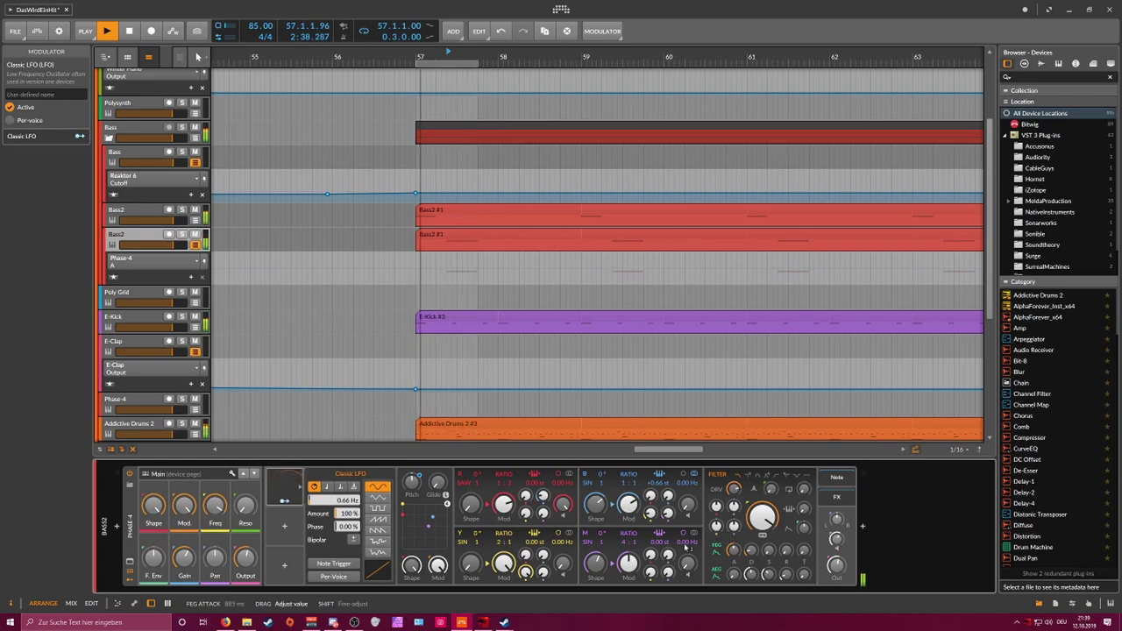
drag(533, 474, 470, 480)
drag(595, 503, 595, 484)
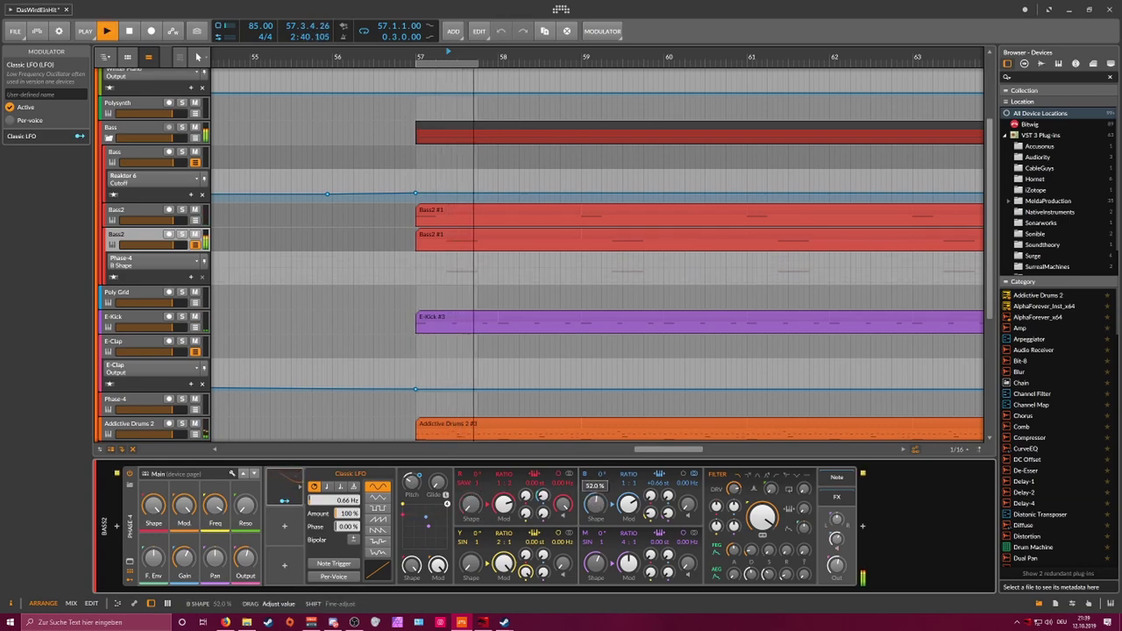
Step: Map the FEG envelope to B Shape at a depth of about 0.6 and audition the loop
key(space)
click(716, 553)
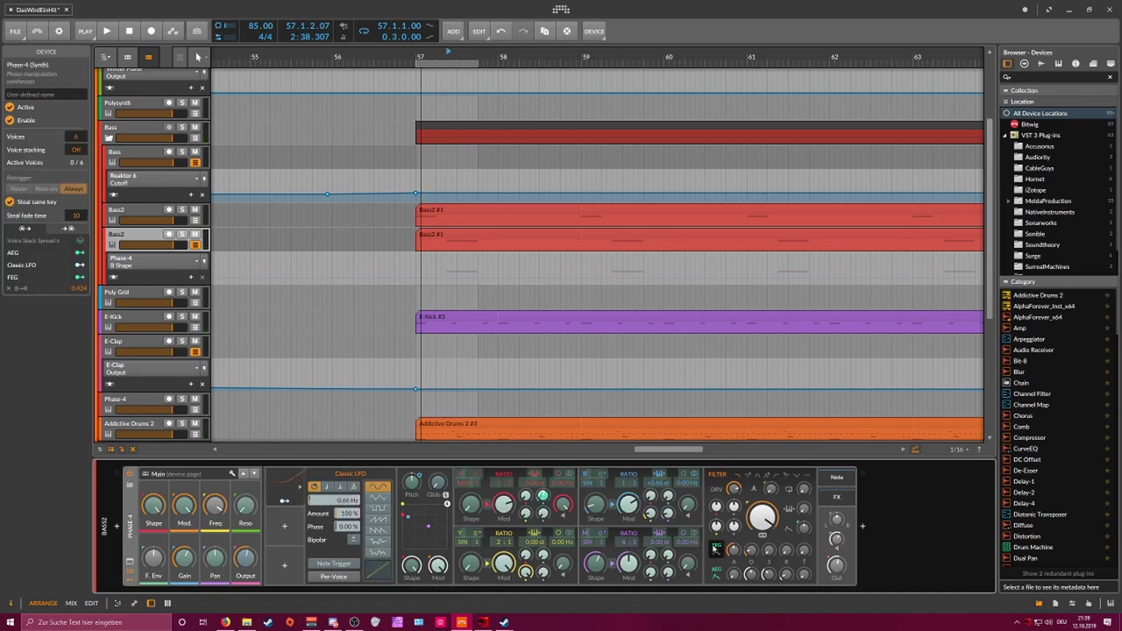
drag(598, 510, 598, 478)
key(space)
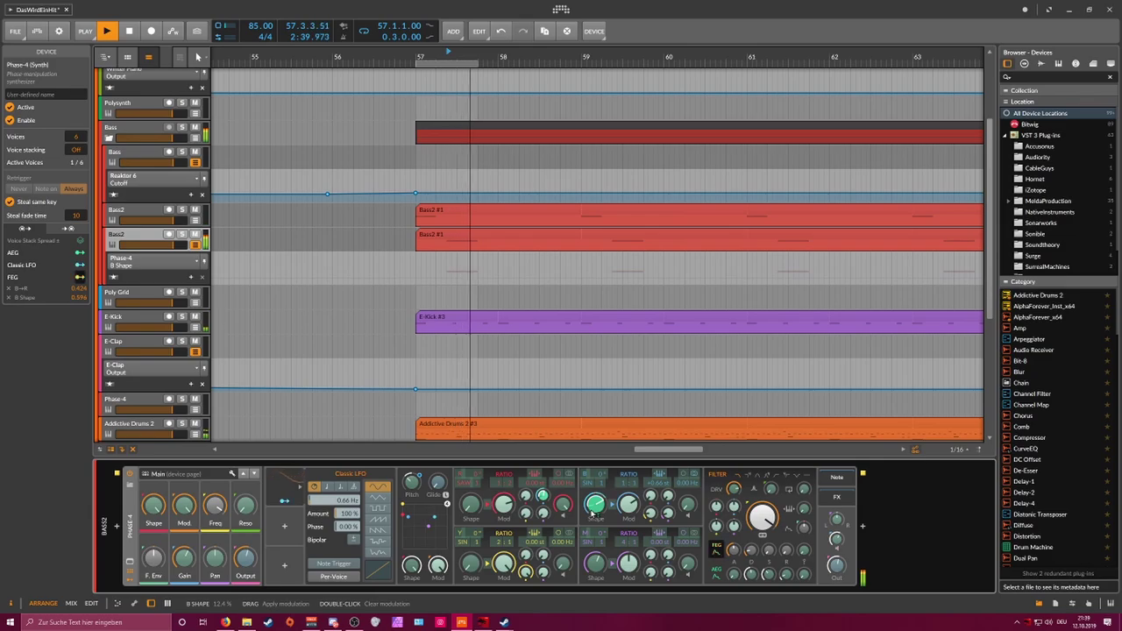
Step: Insert an EQ-2 in the Phase-4's FX chain and set its high band to about 1.07 kHz and +6.5 dB
click(867, 526)
text(eq)
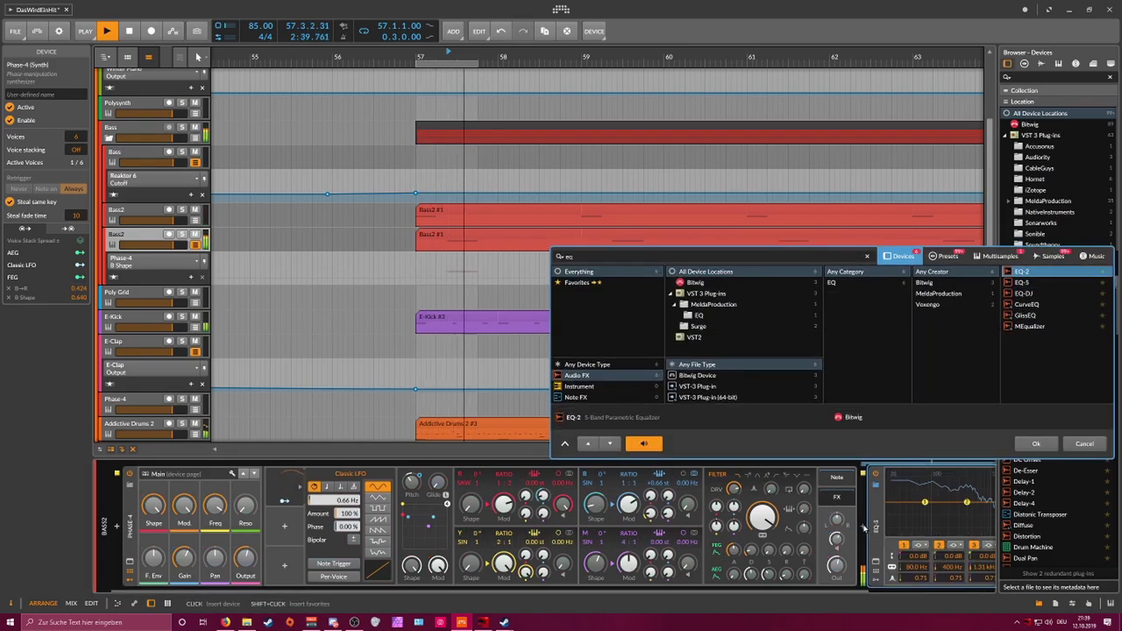
key(Return)
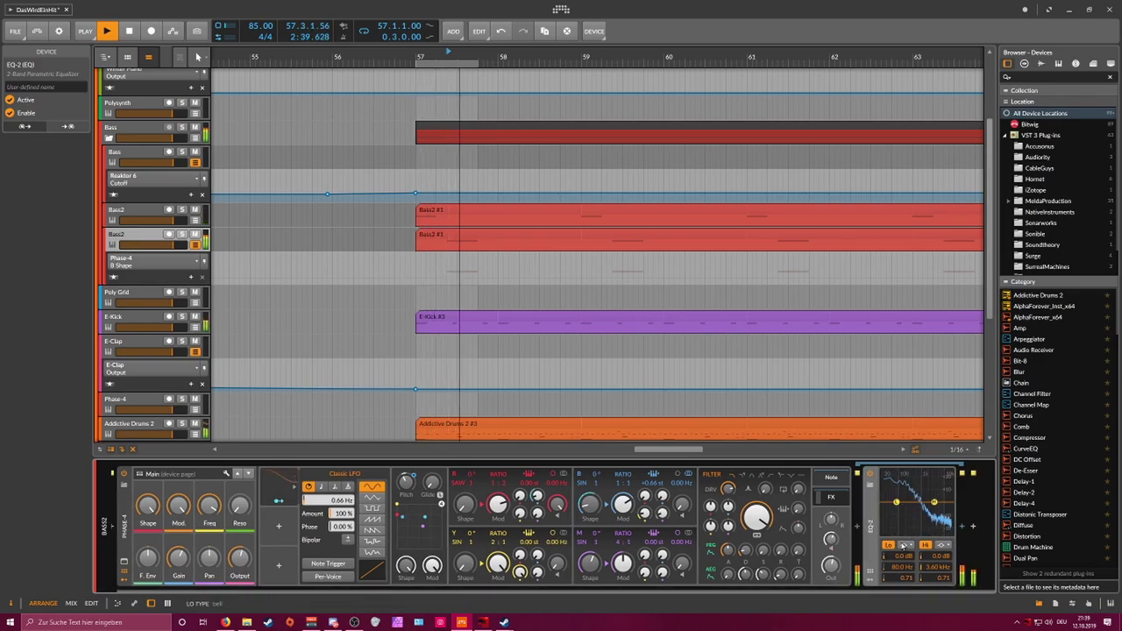
drag(935, 503, 928, 498)
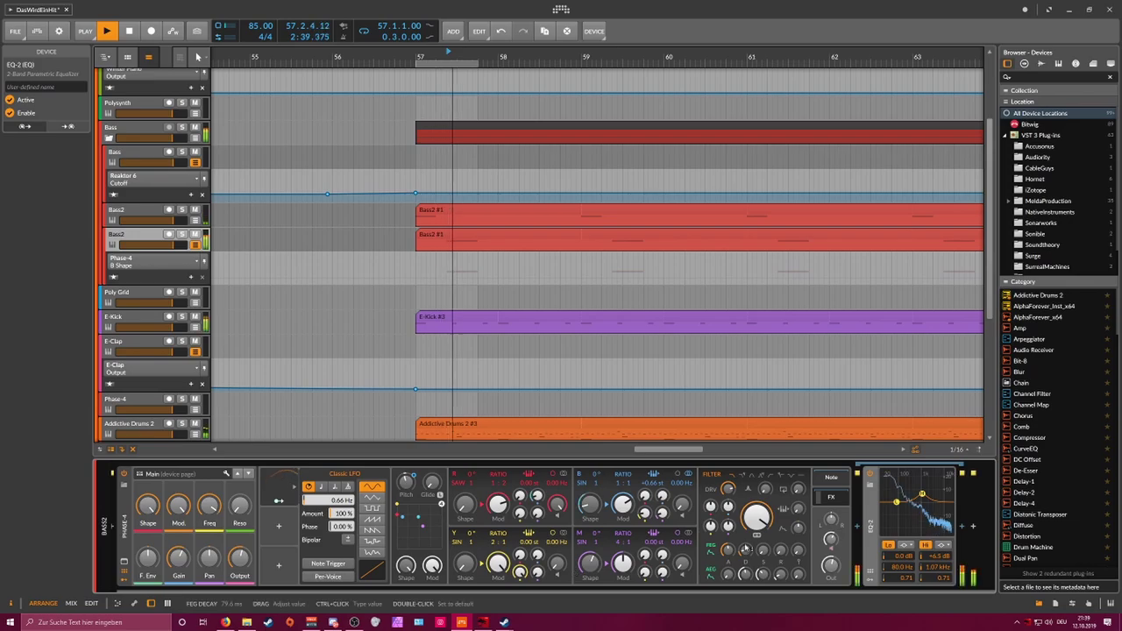
Step: Modulate the EQ-2's Hi Freq with the FEG, lower the band's base frequency and set its gain to about +6.2 dB
drag(935, 567, 936, 543)
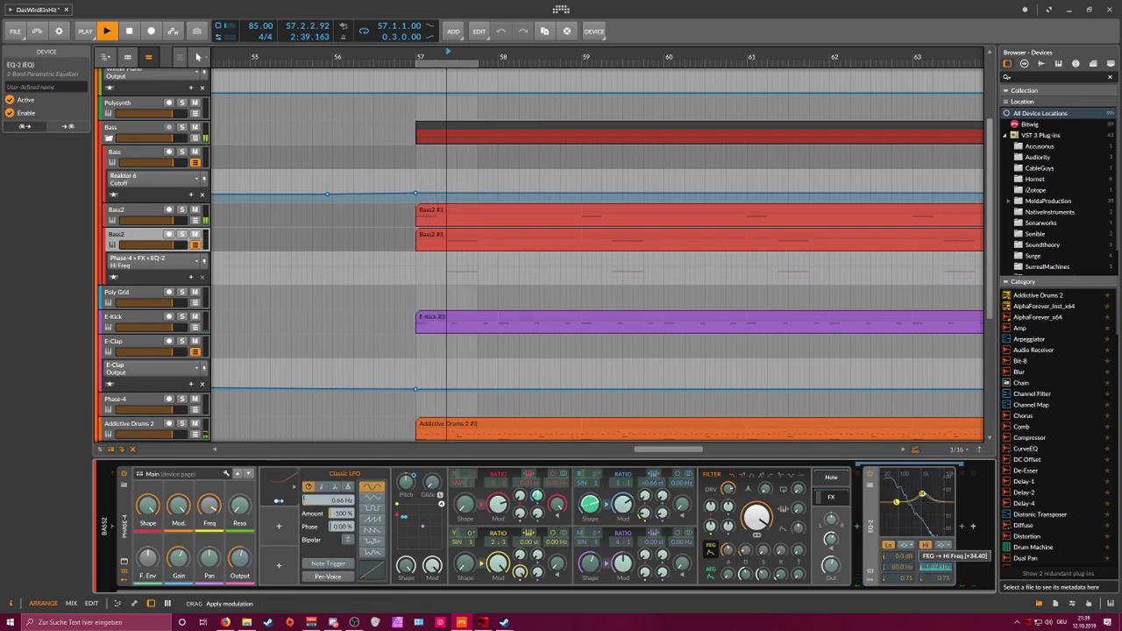
mouse_move(921, 495)
mouse_down()
mouse_move(911, 491)
mouse_move(913, 502)
mouse_up()
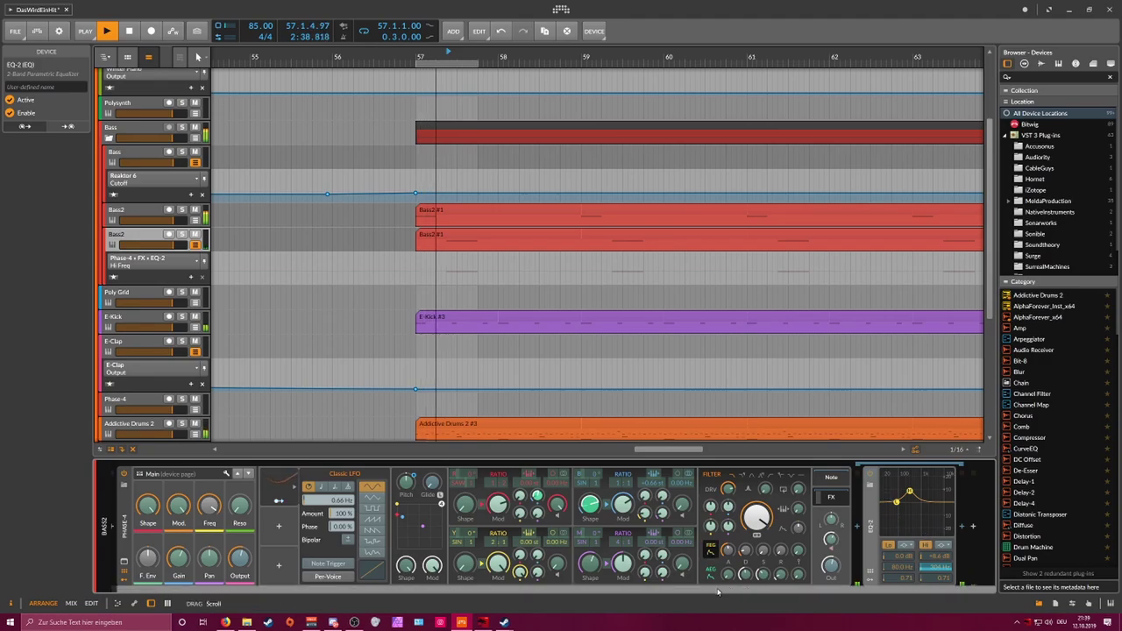
drag(909, 493, 912, 497)
key(space)
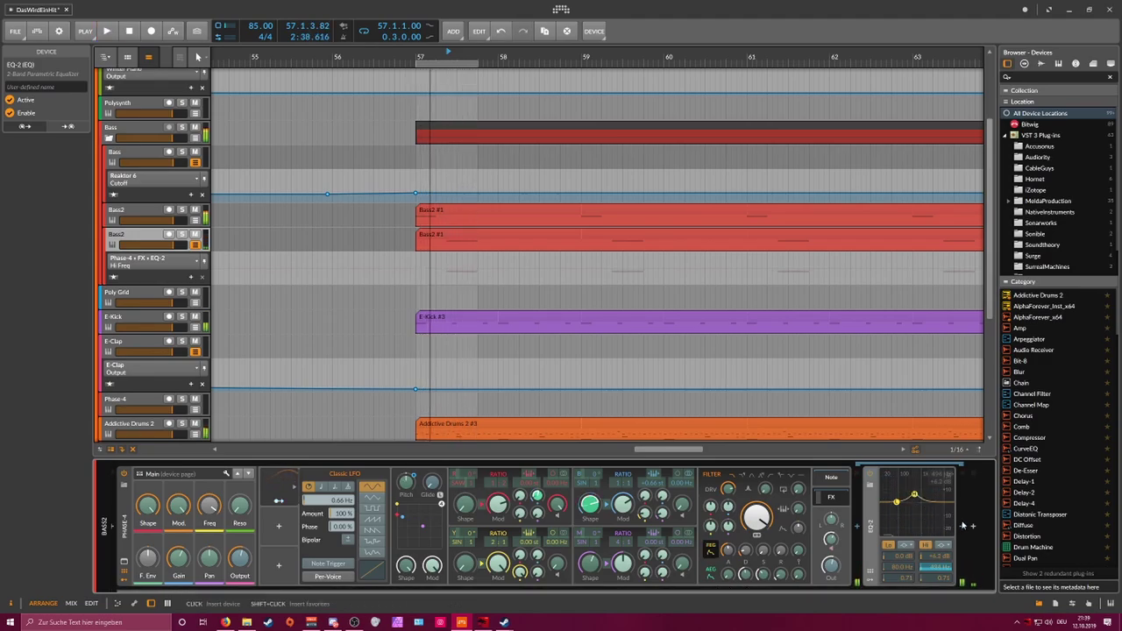
Step: Insert an Amp after the EQ-2 in the FX chain and boost its Pre mid band at about 669 Hz
click(966, 527)
text(amp)
key(Down)
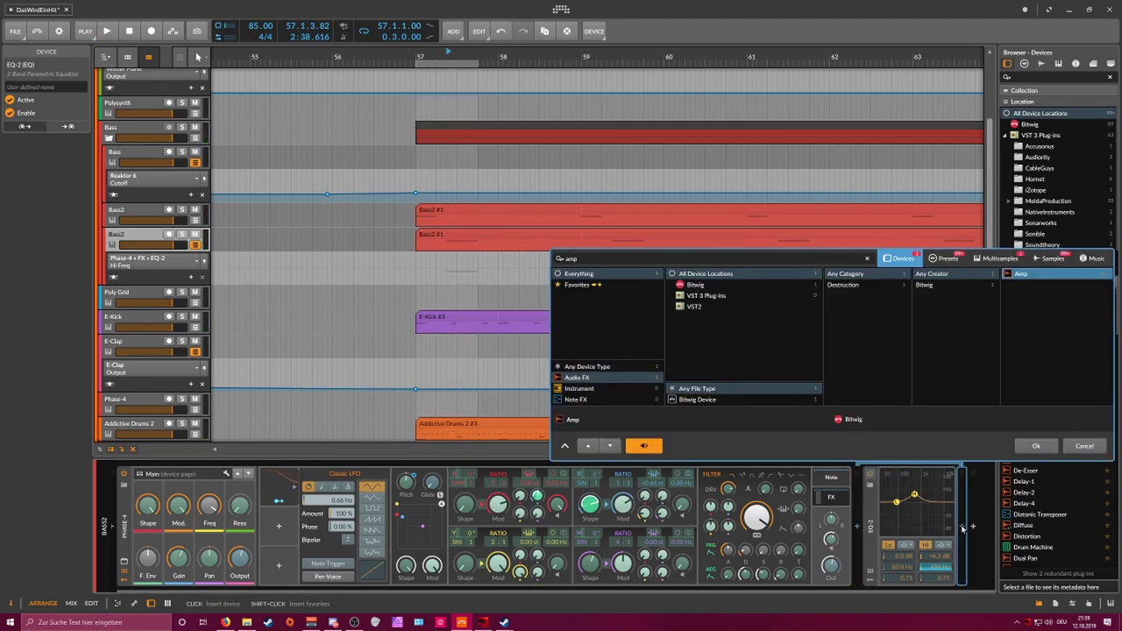
key(Return)
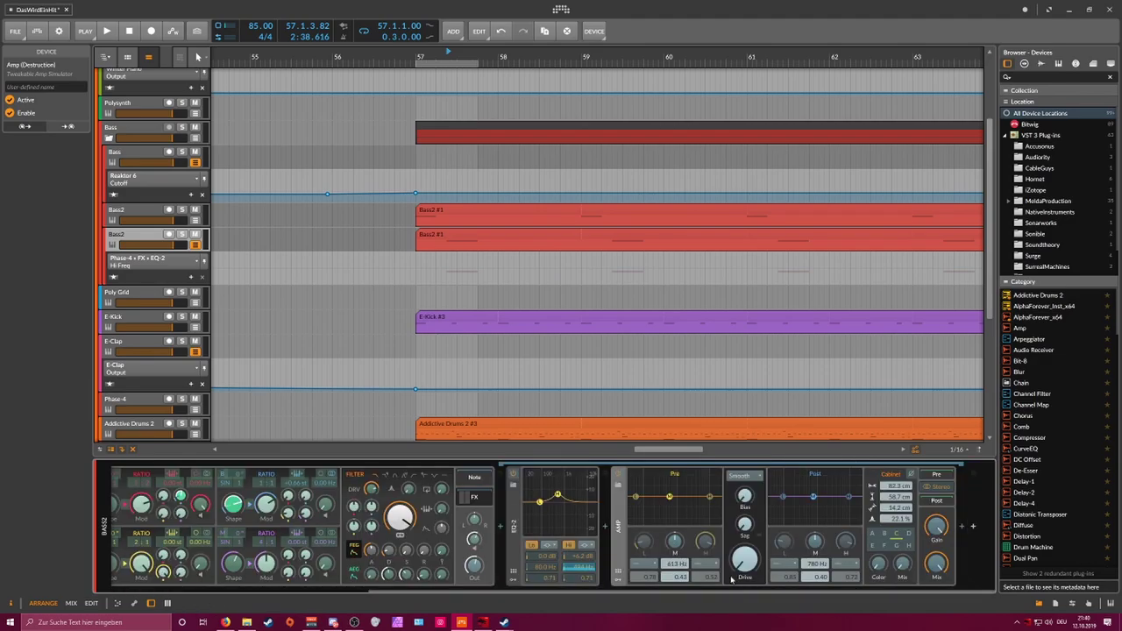
drag(669, 496, 670, 488)
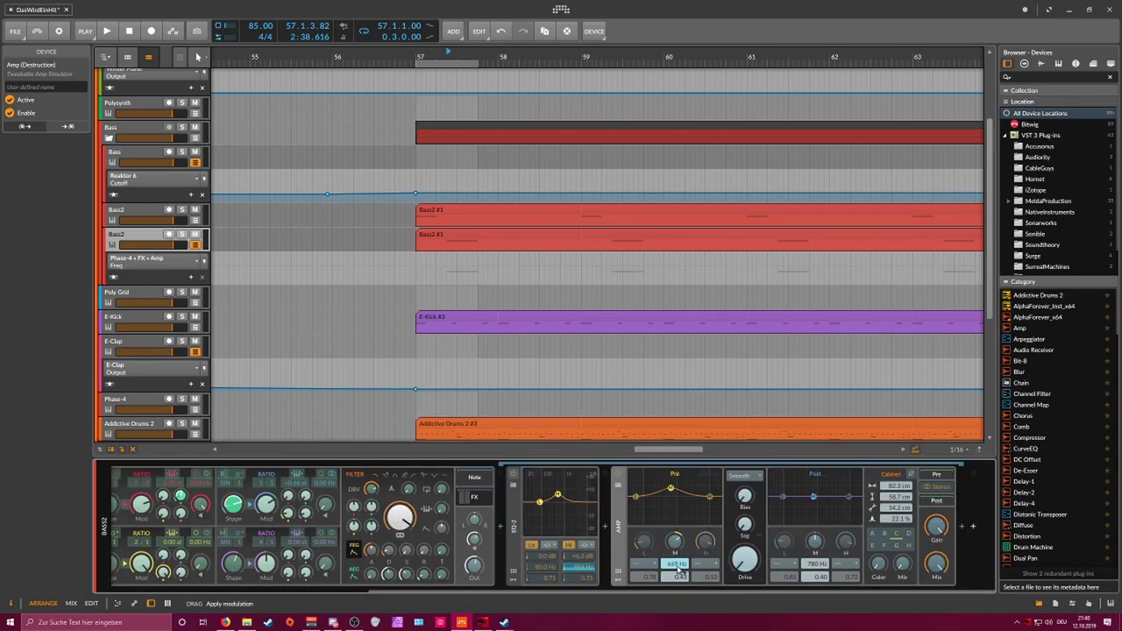
key(space)
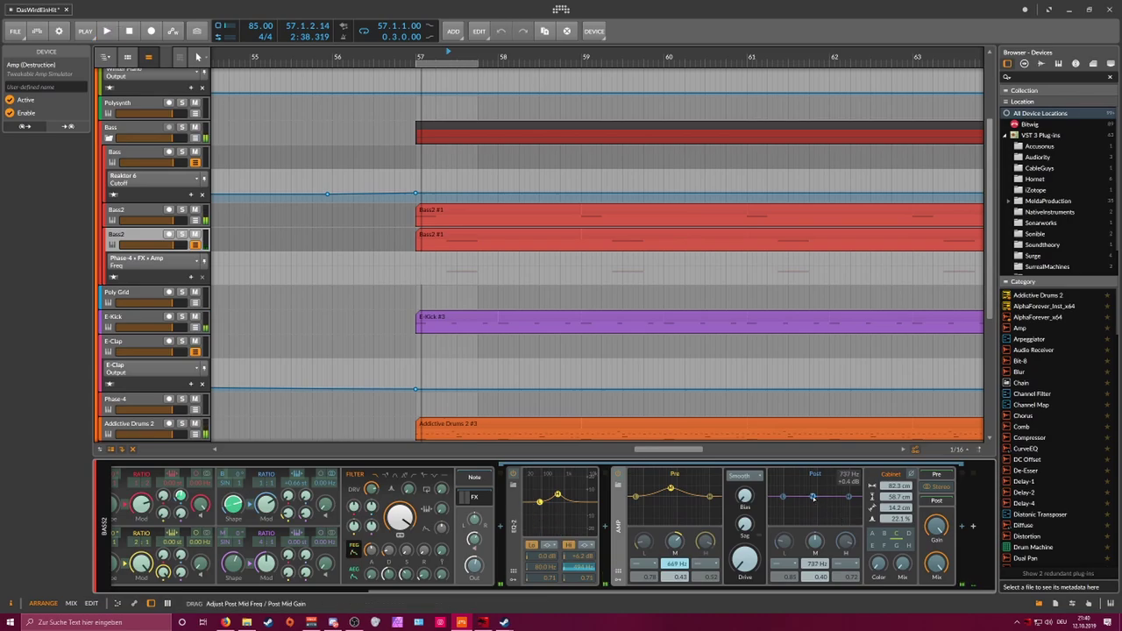
Step: Boost the Amp's Post mid band at about 338 Hz, set Drive to about +4.8 dB and adjust the gain while auditioning
drag(813, 497, 800, 489)
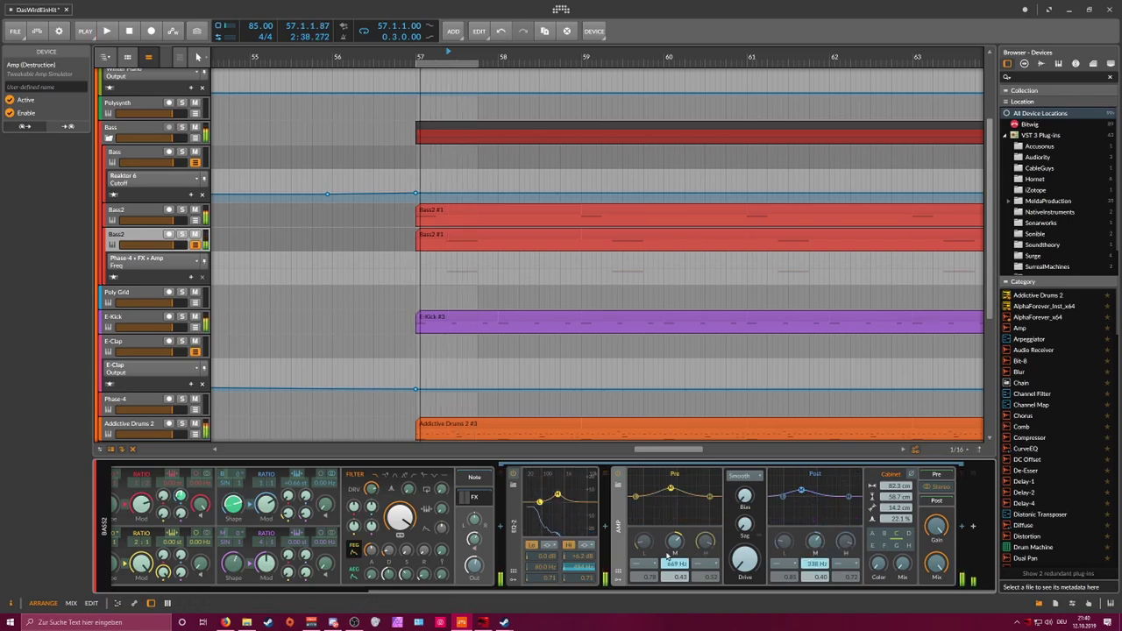
click(354, 549)
drag(743, 558, 744, 545)
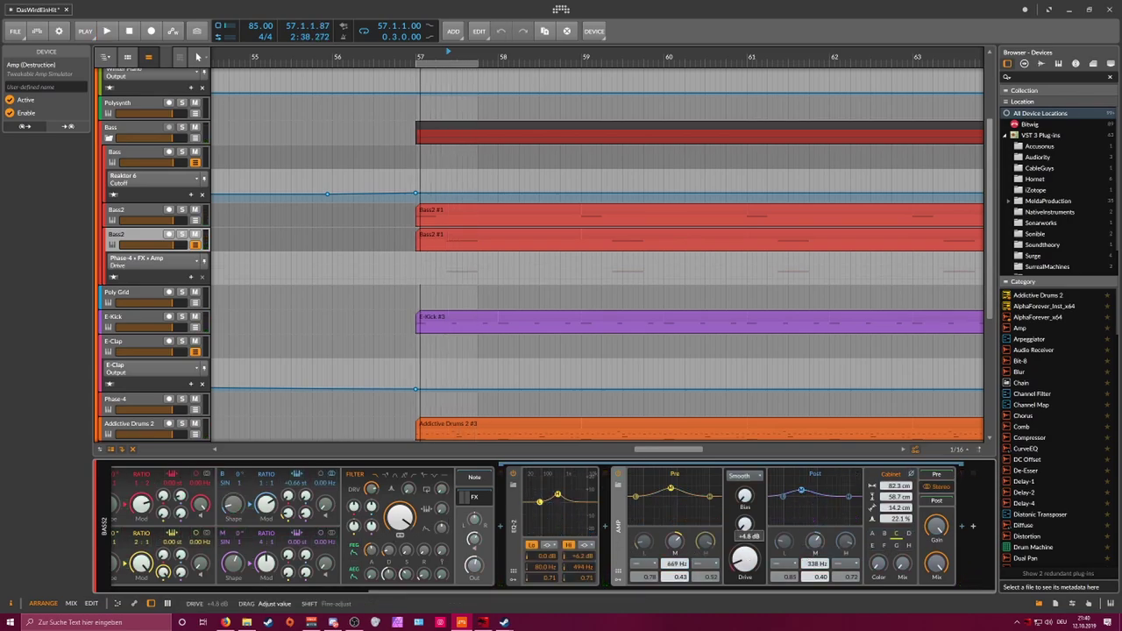
key(space)
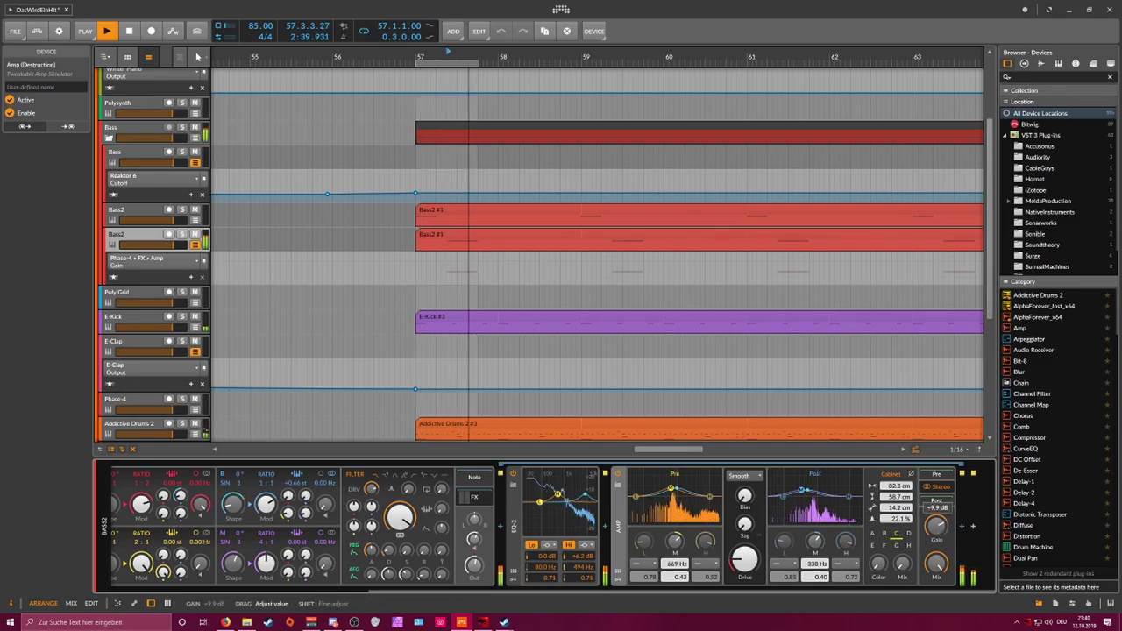
Step: Move the Amp's Post mid band to about 2.08 kHz and its Pre mid band to about 1.42 kHz, auditioning the loop
drag(801, 490, 828, 491)
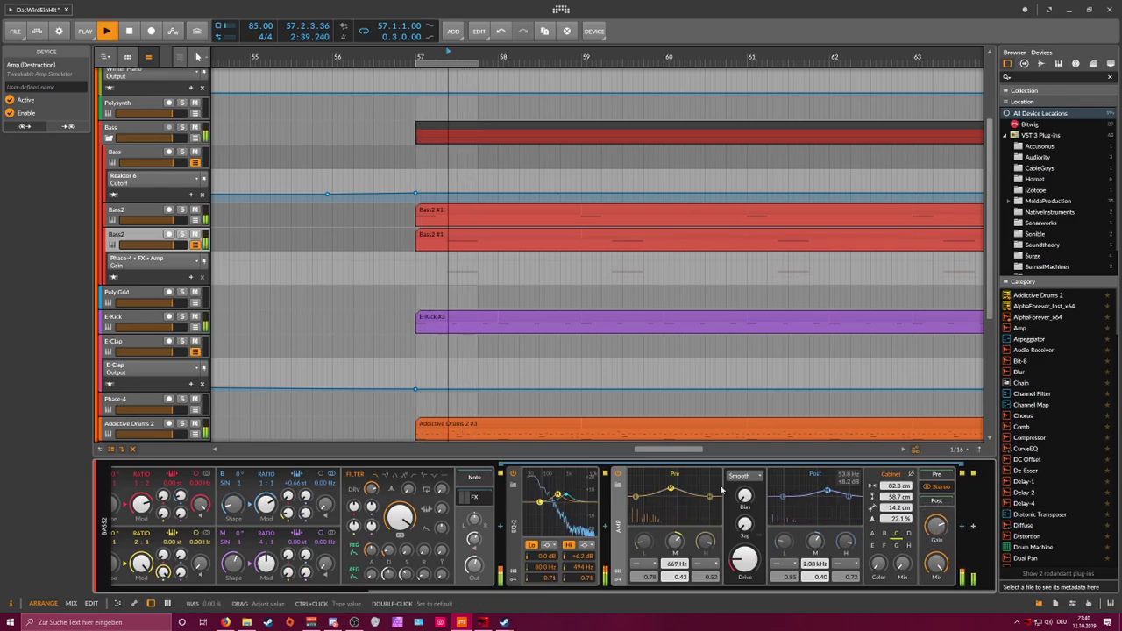
drag(671, 488, 681, 494)
key(space)
key(space)
key(space)
key(space)
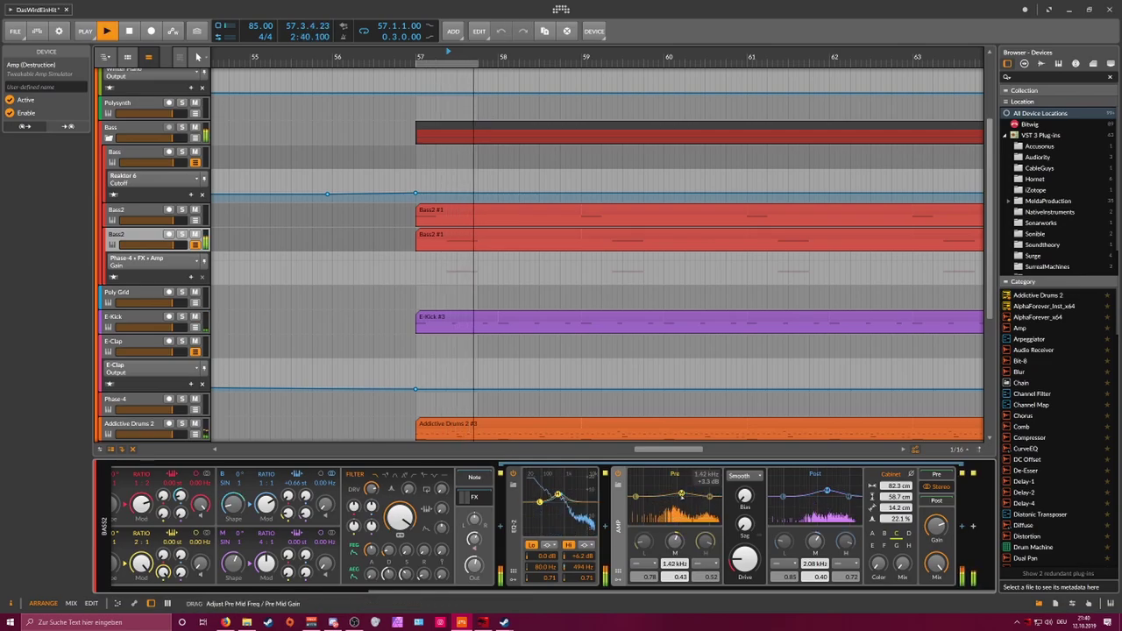
key(space)
Step: Insert a Multiband FX-2 between the EQ-2 and the Amp and add an EQ-2 to its High band
click(605, 527)
text(multi)
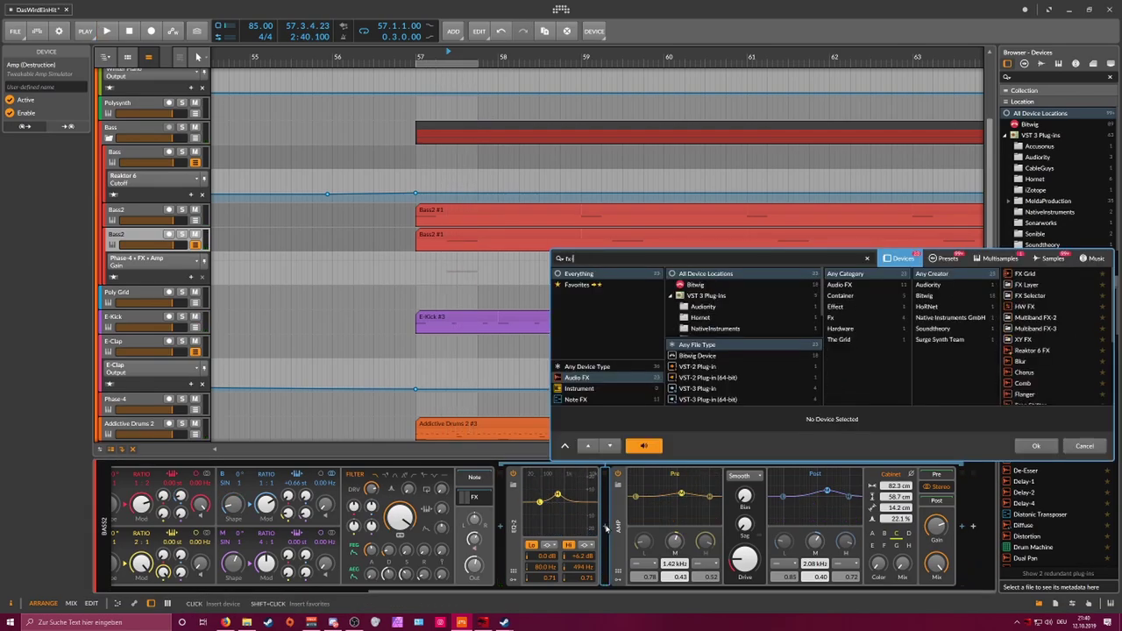
key(Return)
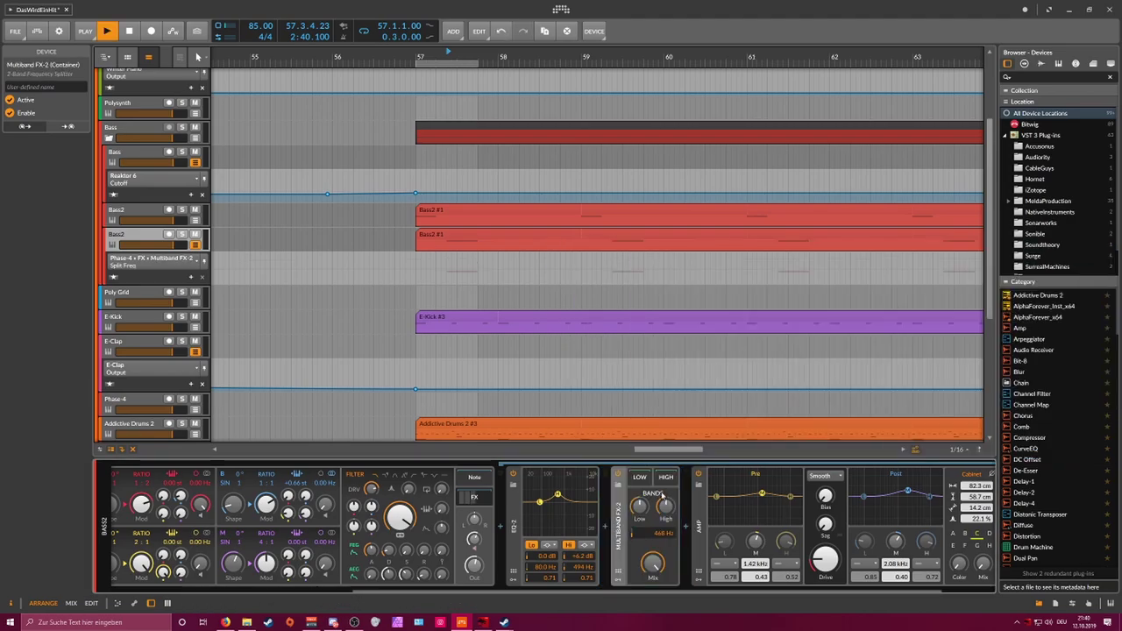
click(687, 530)
text(eq)
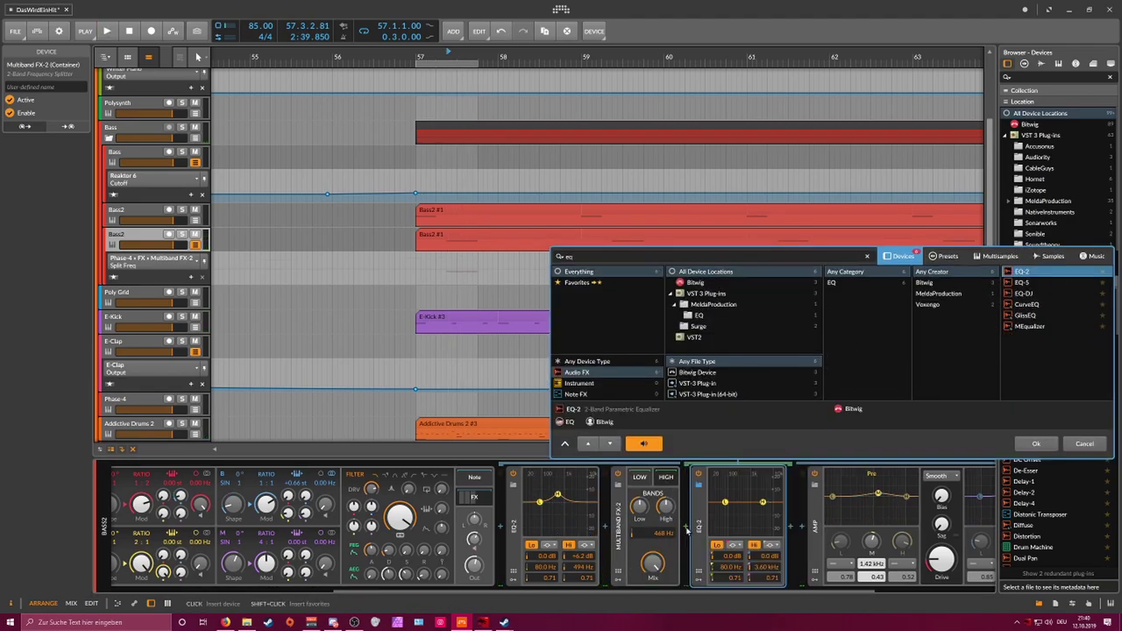
key(Return)
key(space)
Step: Make the new EQ-2's low band a low cut at about 784 Hz and set the Multiband FX-2 split to about 251 Hz
click(735, 545)
click(750, 568)
drag(730, 568, 730, 515)
drag(722, 571, 722, 563)
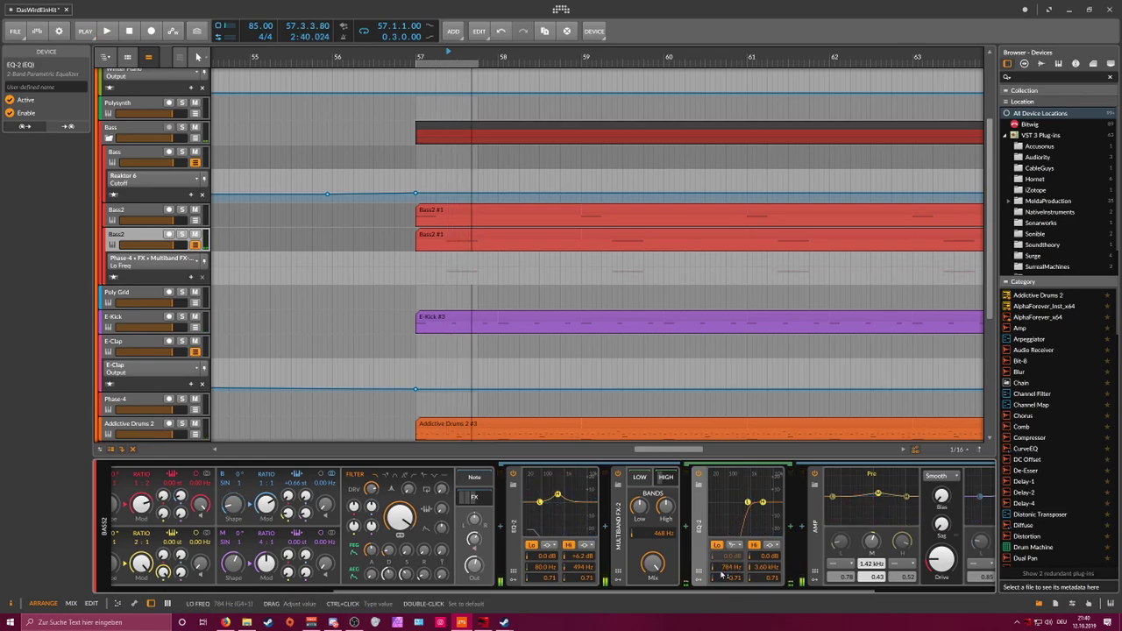
key(space)
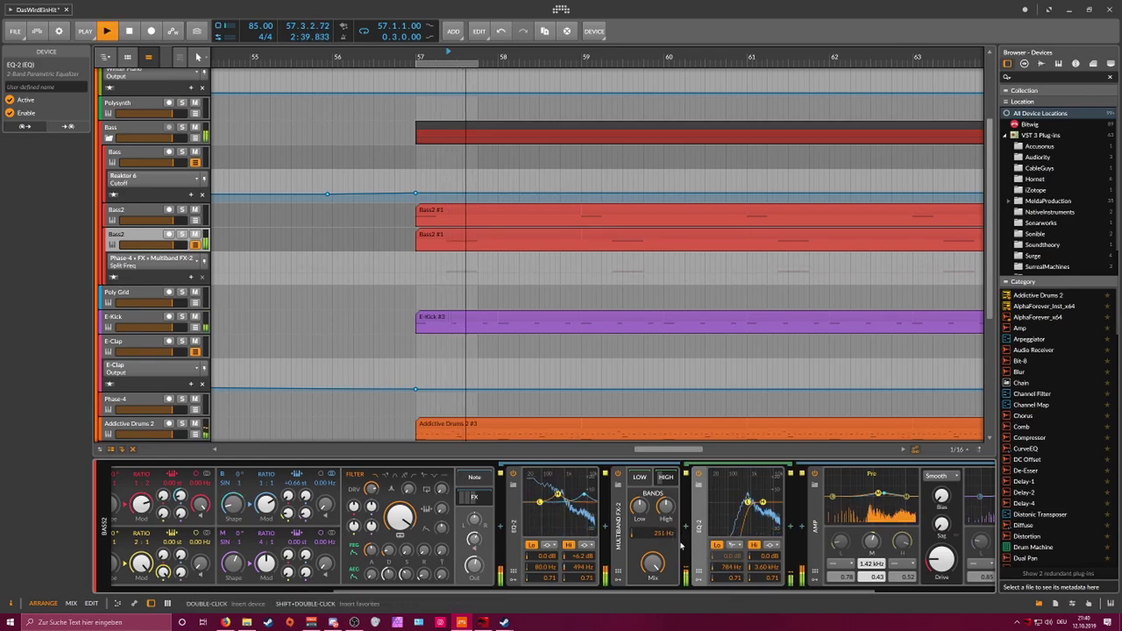
key(space)
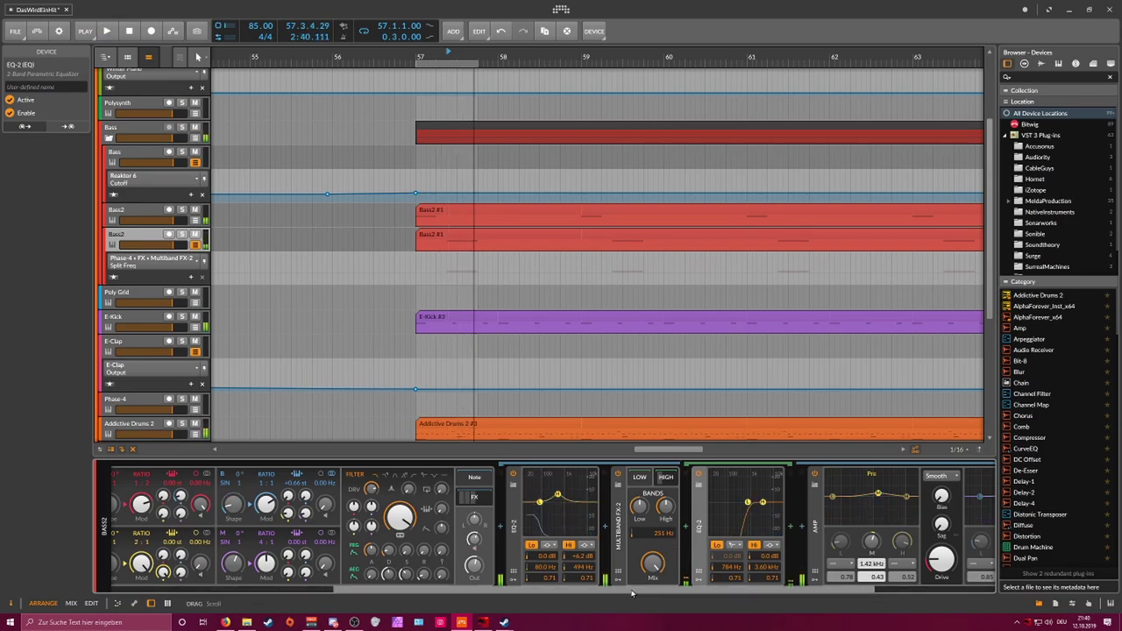
Step: Retune the Amp's Pre mid band to about 1.06 kHz and its Post mid band to about 656 Hz and +8.4 dB
scroll(770, 552, down, 3)
drag(687, 496, 682, 496)
key(space)
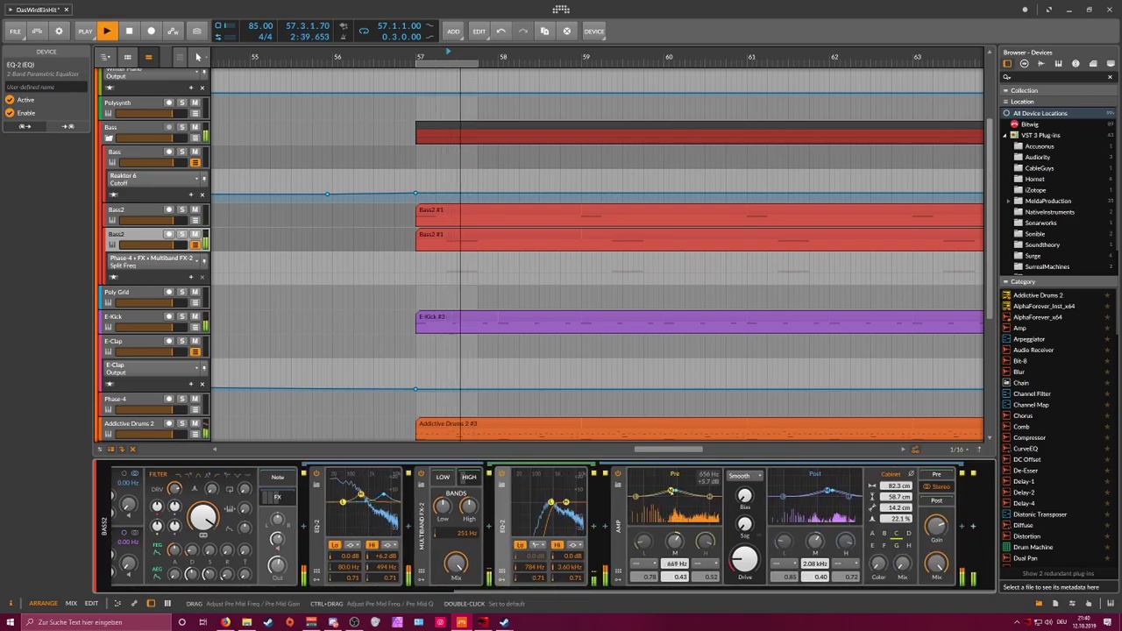
key(space)
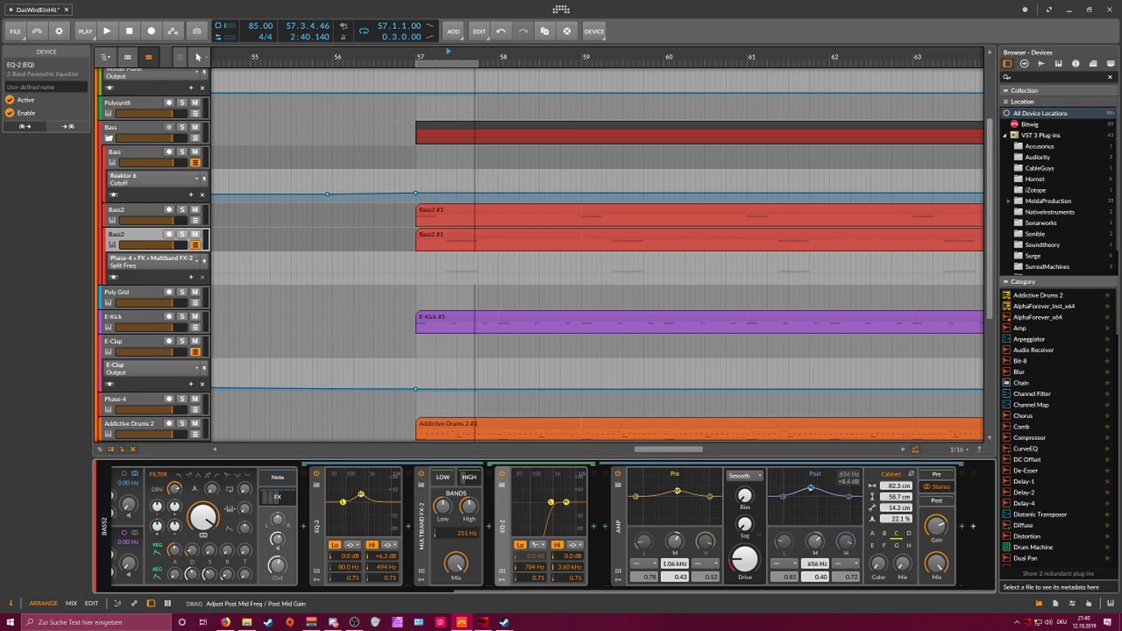
key(space)
key(space)
Step: Add a Reverb after the EQ-2 in the Multiband FX-2's High band and set its early reflections to Room
click(593, 527)
text(rb (Re)
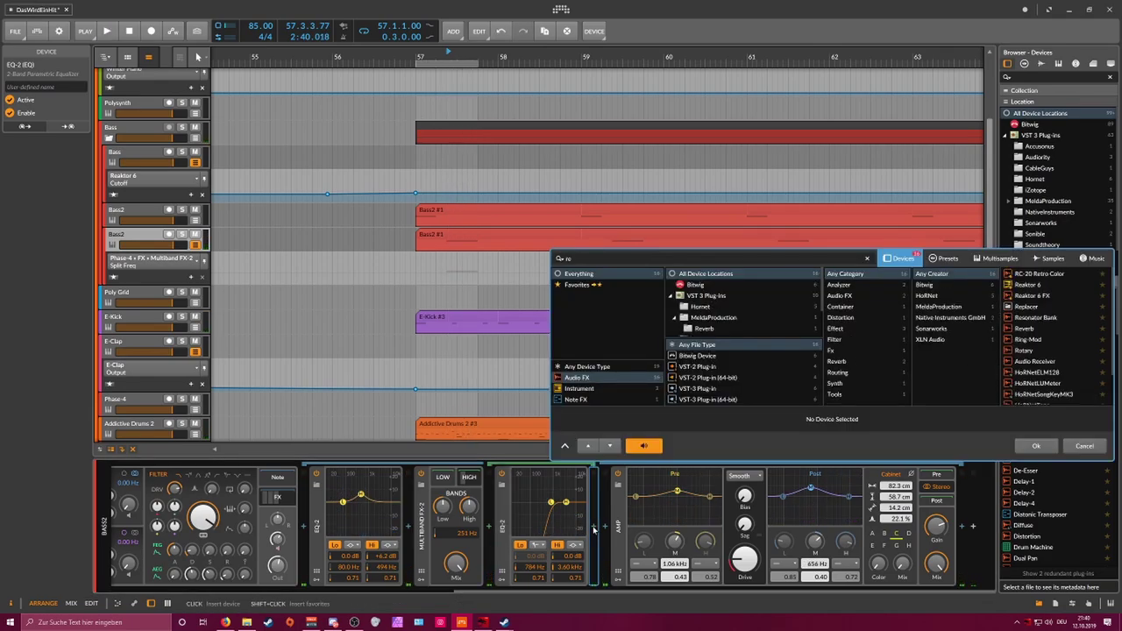
text(ve)
key(Down)
key(Return)
key(space)
key(space)
click(634, 488)
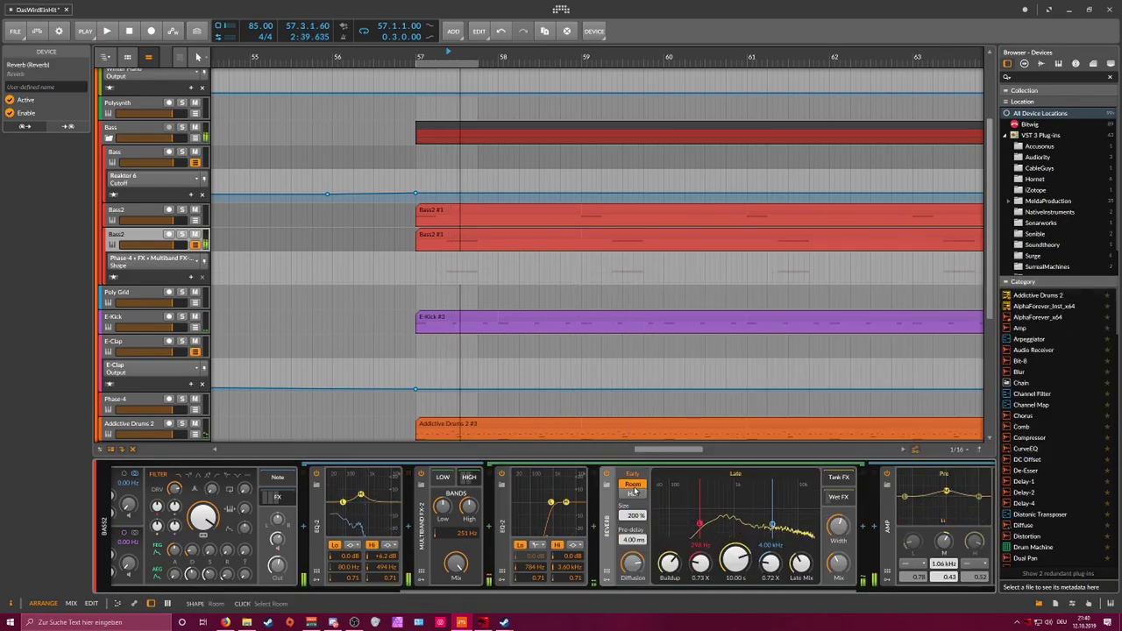
Step: Shorten the Reverb's decay to 316 ms, set its room size to about 50.1 % and adjust the mix while auditioning
key(space)
key(space)
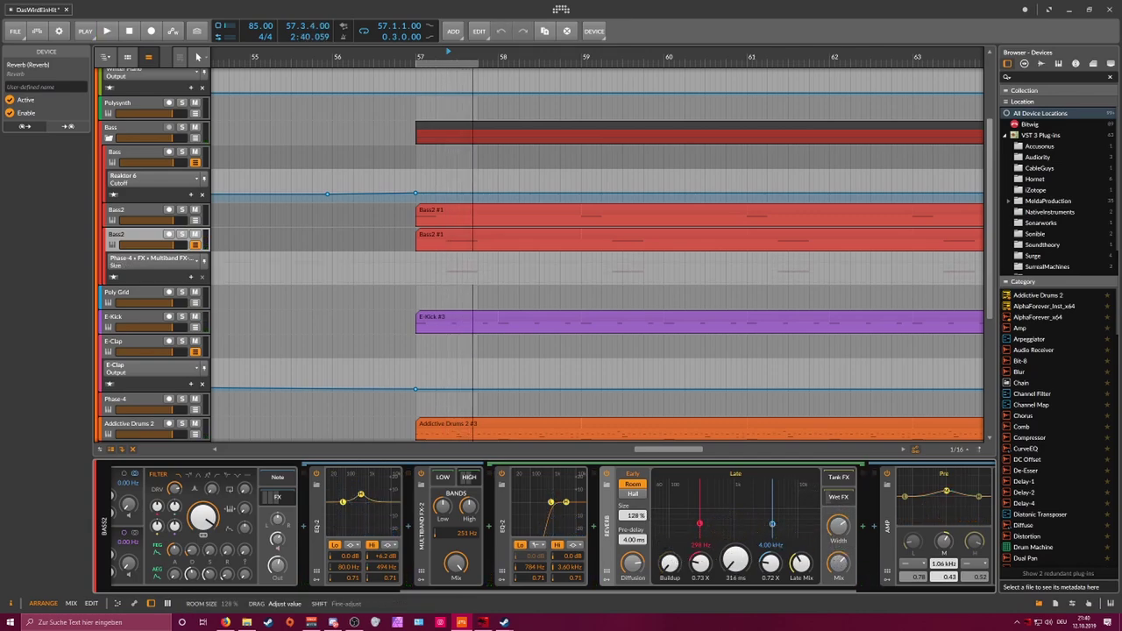
drag(632, 515, 632, 550)
key(space)
key(space)
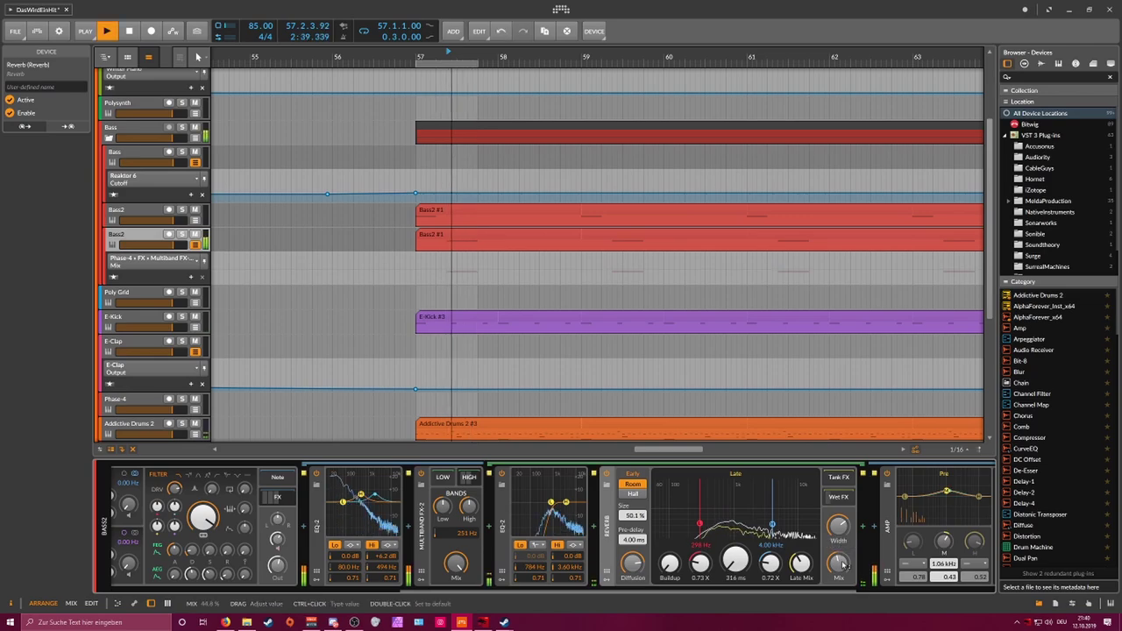
key(space)
key(space)
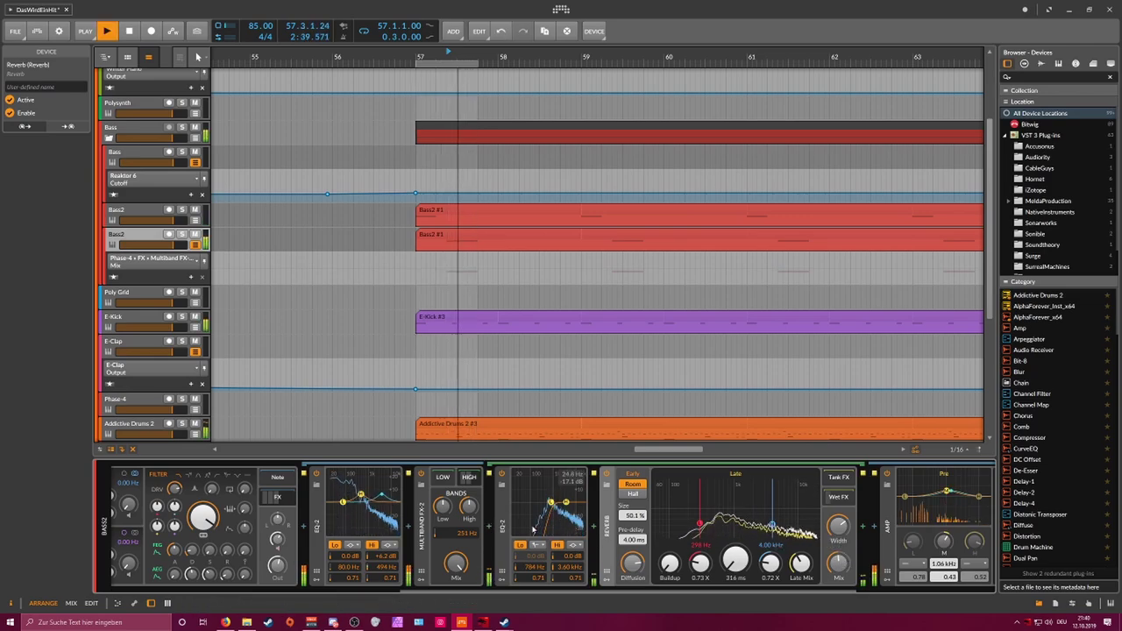
Step: Boost the High-band EQ-2's upper band at about 7.78 kHz by +8.6 dB with a Q of about 0.33
key(space)
drag(566, 502, 569, 491)
key(space)
drag(576, 577, 576, 600)
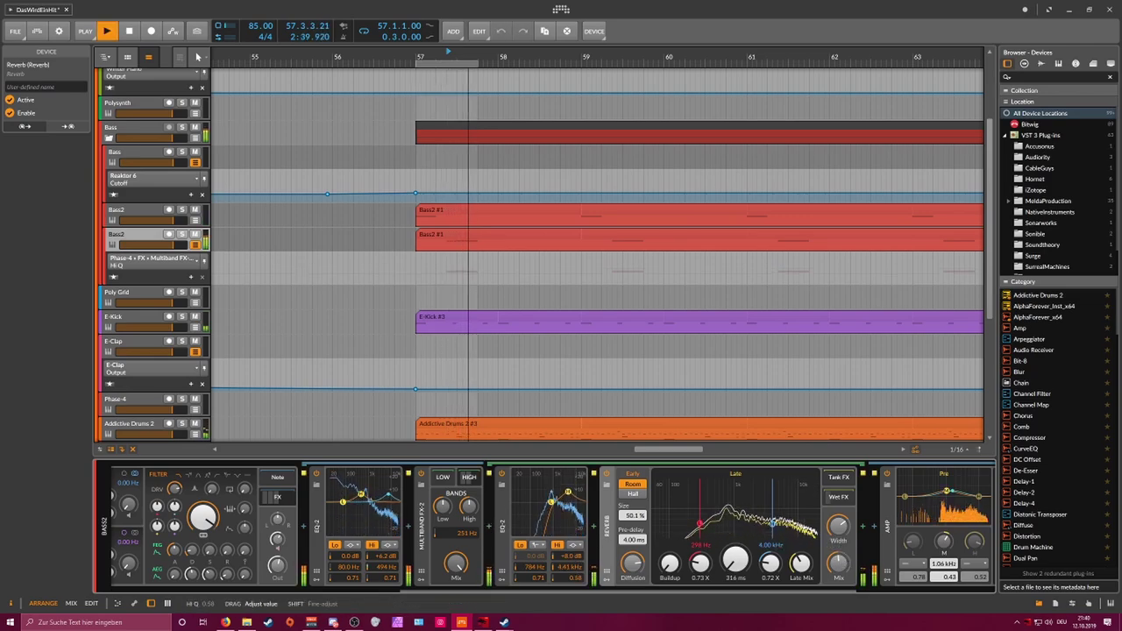
drag(568, 492, 574, 491)
key(space)
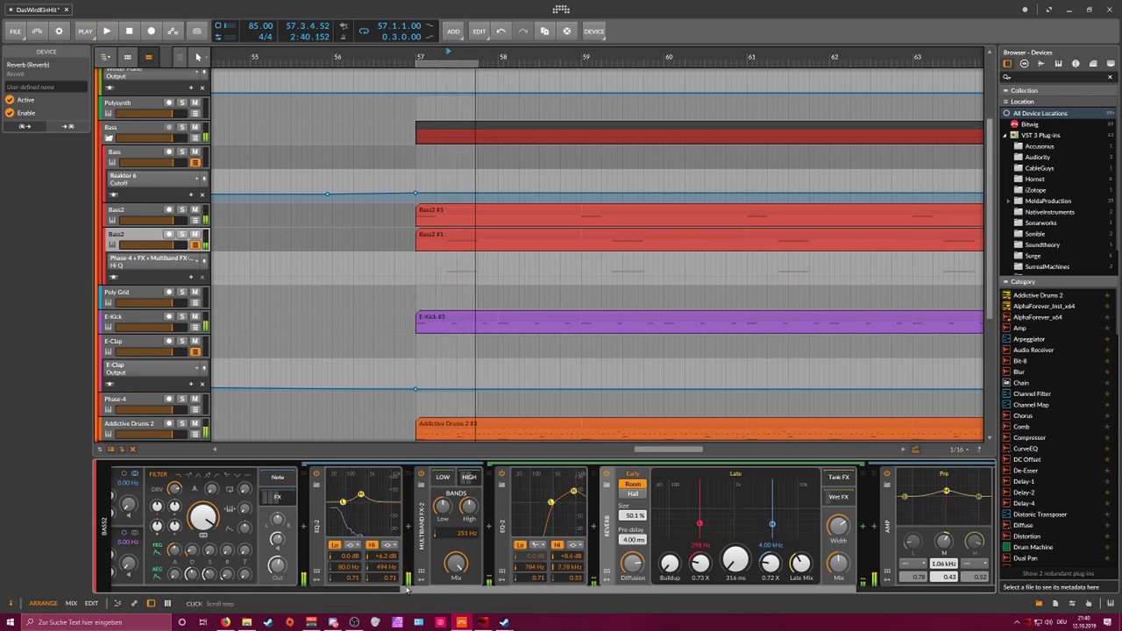
Step: Adjust the Phase-4's B Shape and R Modulation amounts while auditioning the loop
drag(413, 590, 293, 591)
drag(406, 489, 406, 484)
key(space)
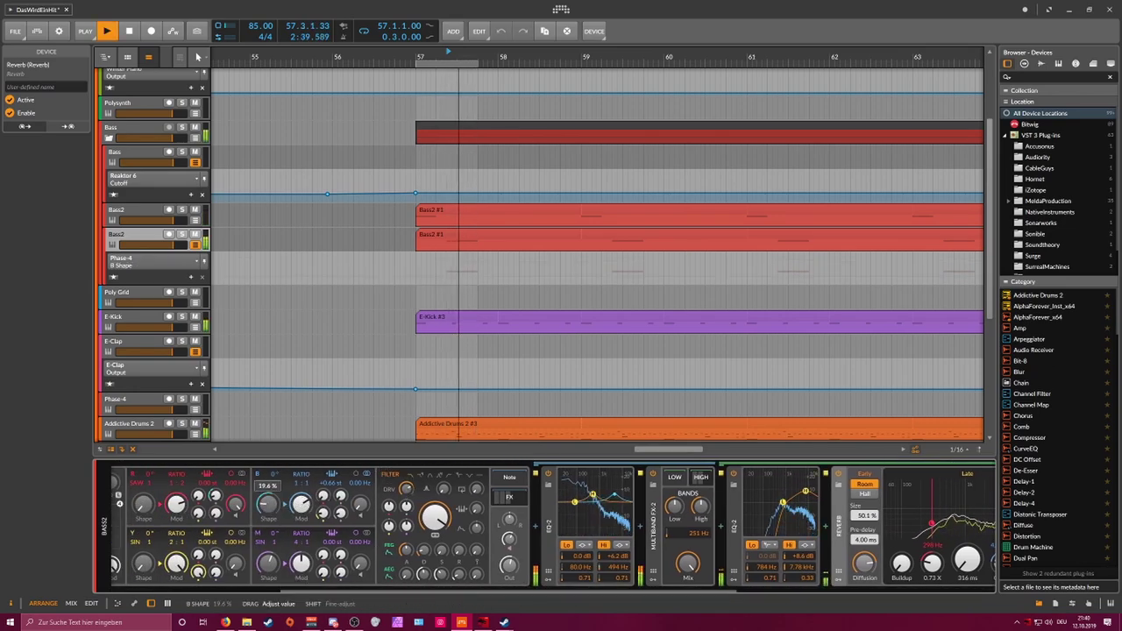
click(228, 506)
click(176, 505)
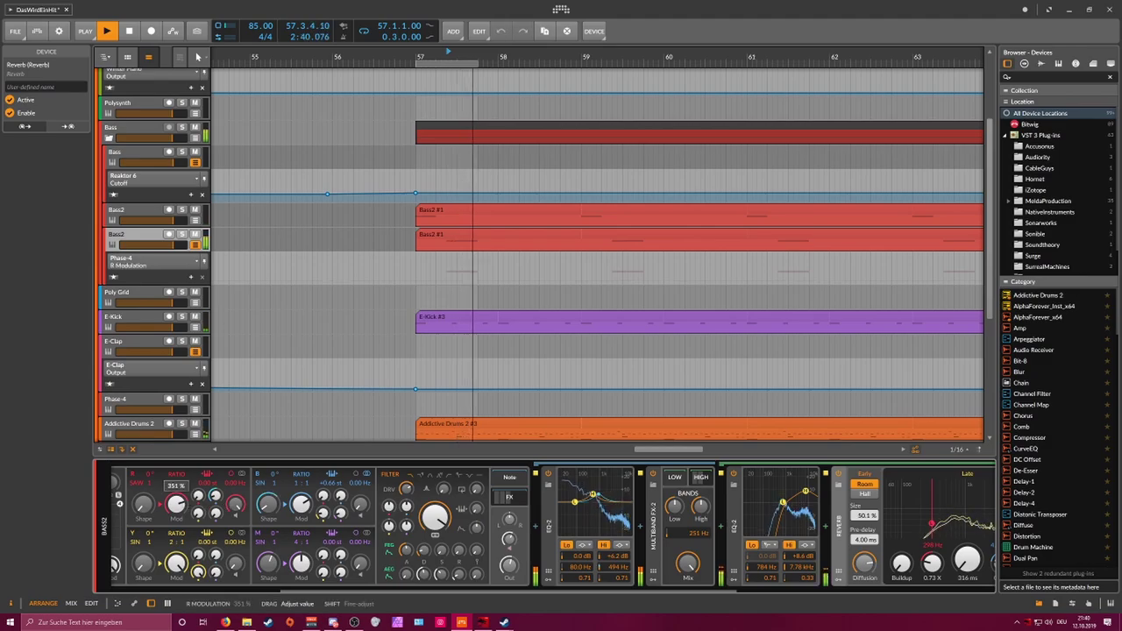
key(space)
drag(302, 591, 205, 591)
key(space)
key(space)
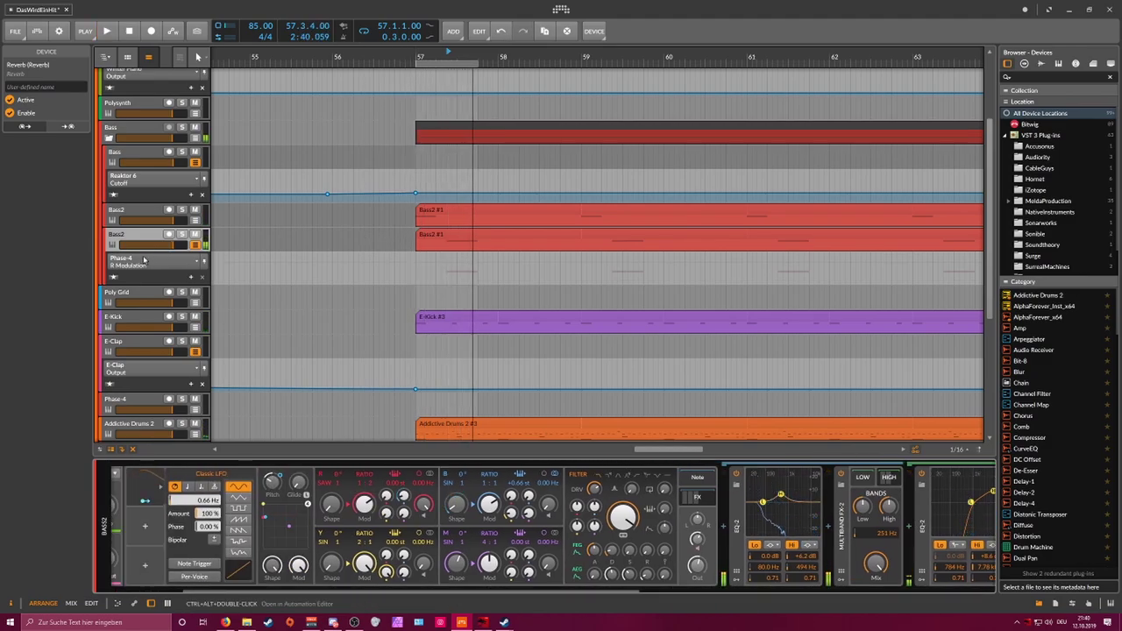
Step: Show the lower Bass2's Phase-4 Pitch automation, move its first point to 57.3 and add a point at the note's start
click(143, 264)
click(147, 281)
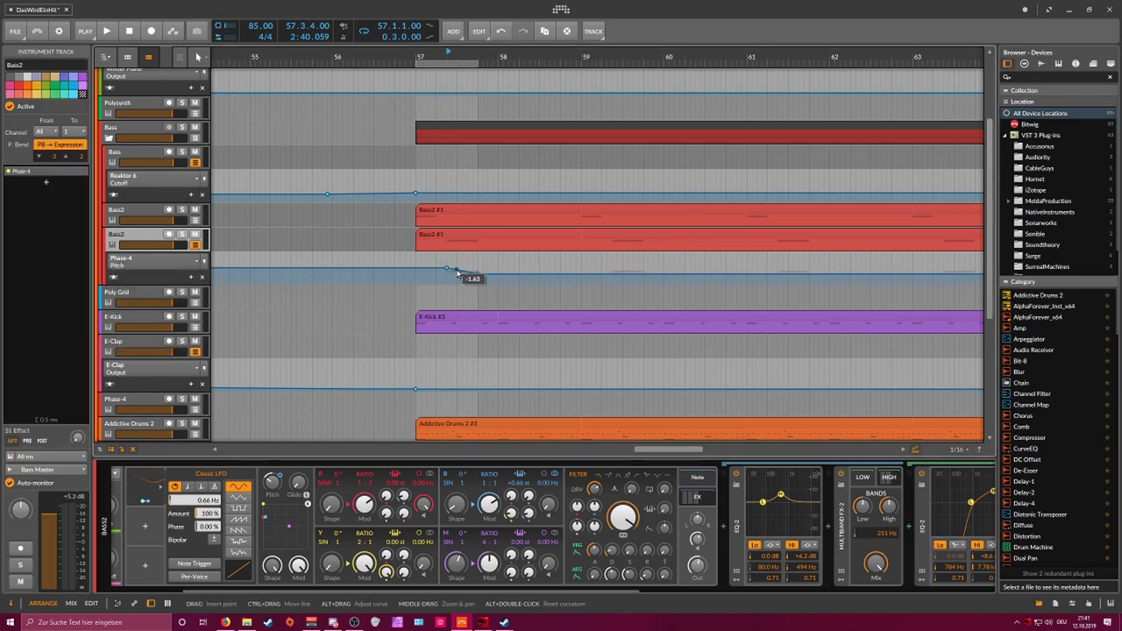
click(447, 268)
drag(468, 56, 486, 88)
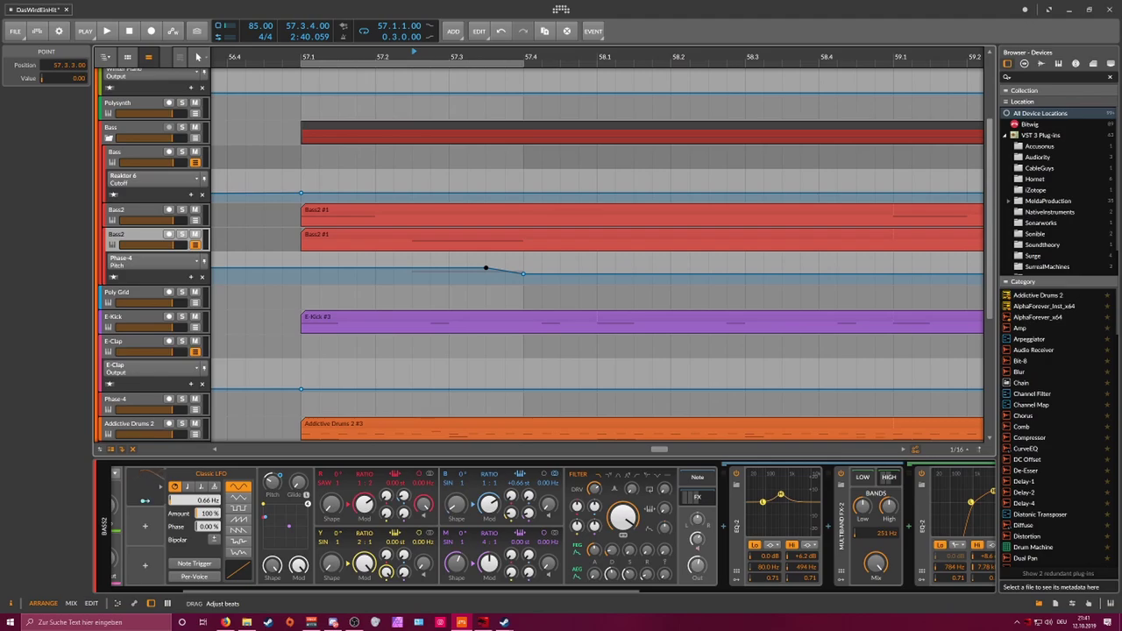
click(412, 269)
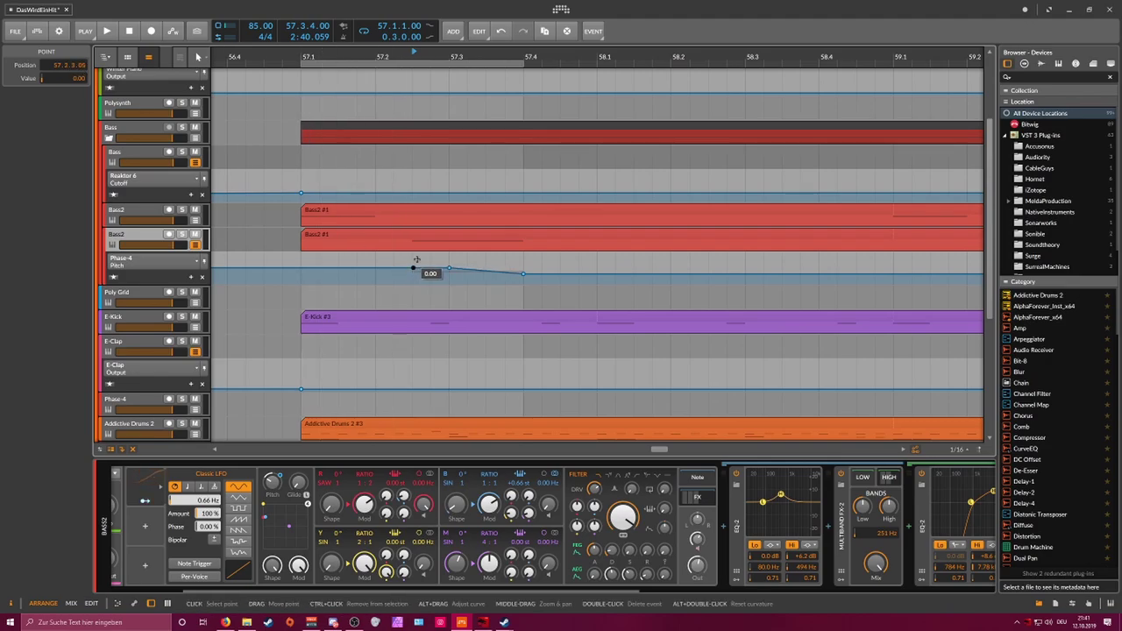
Step: Set the new pitch point's value to 7.00, curve the slope down to the next point and audition the loop
double_click(80, 77)
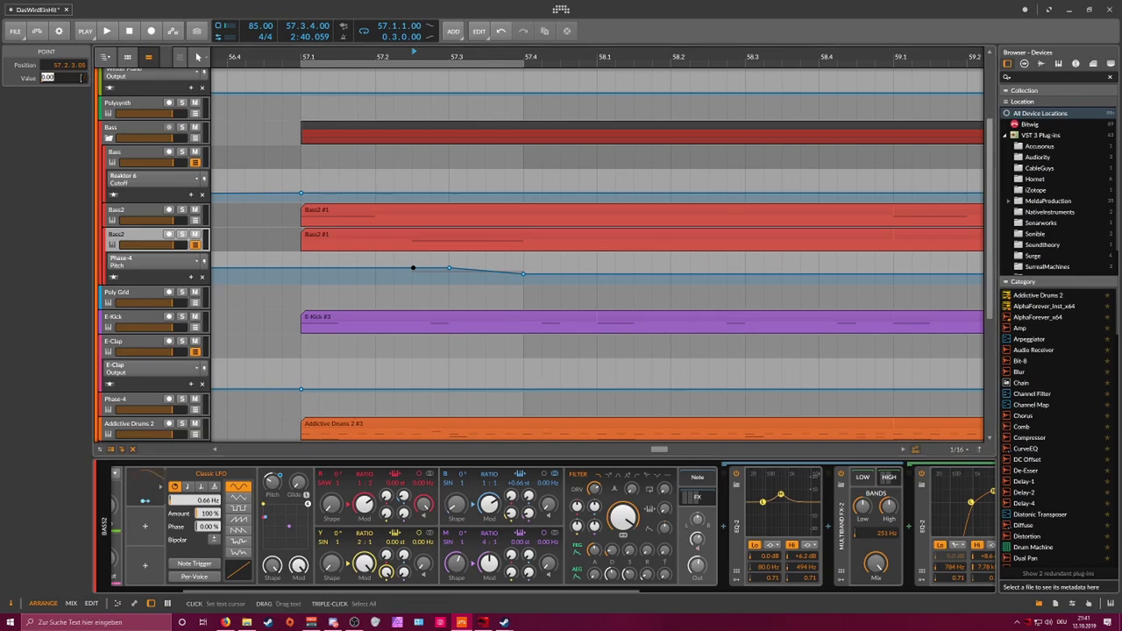
text(7)
key(Return)
key(space)
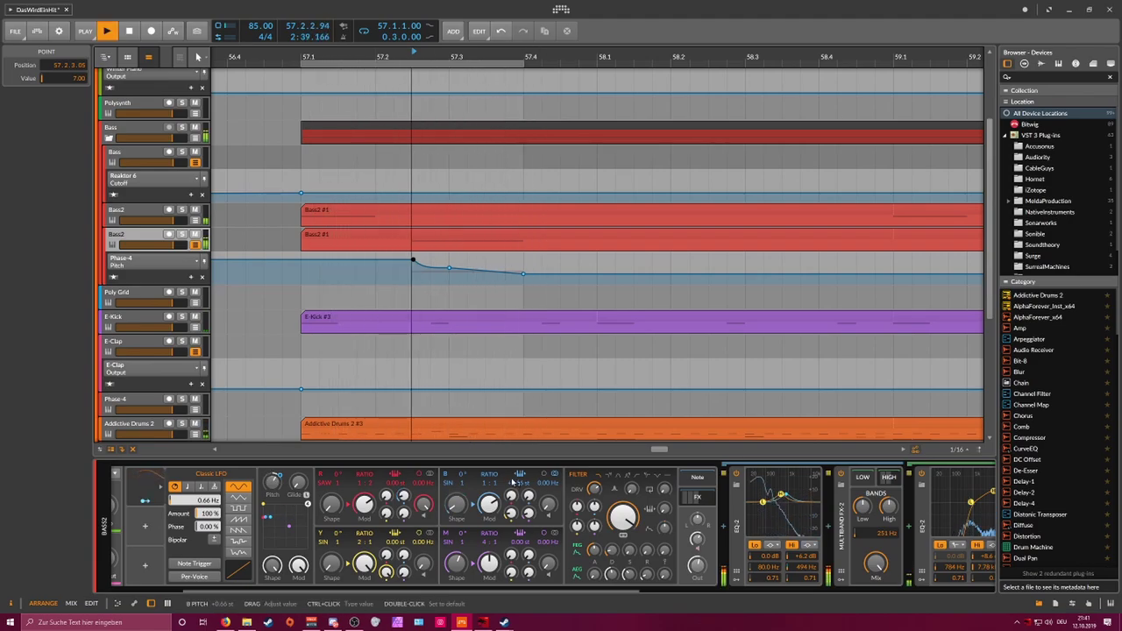
Step: Set the lower Bass2's Phase-4 filter drive to about +6.5 dB and adjust its filter frequency while auditioning
click(424, 503)
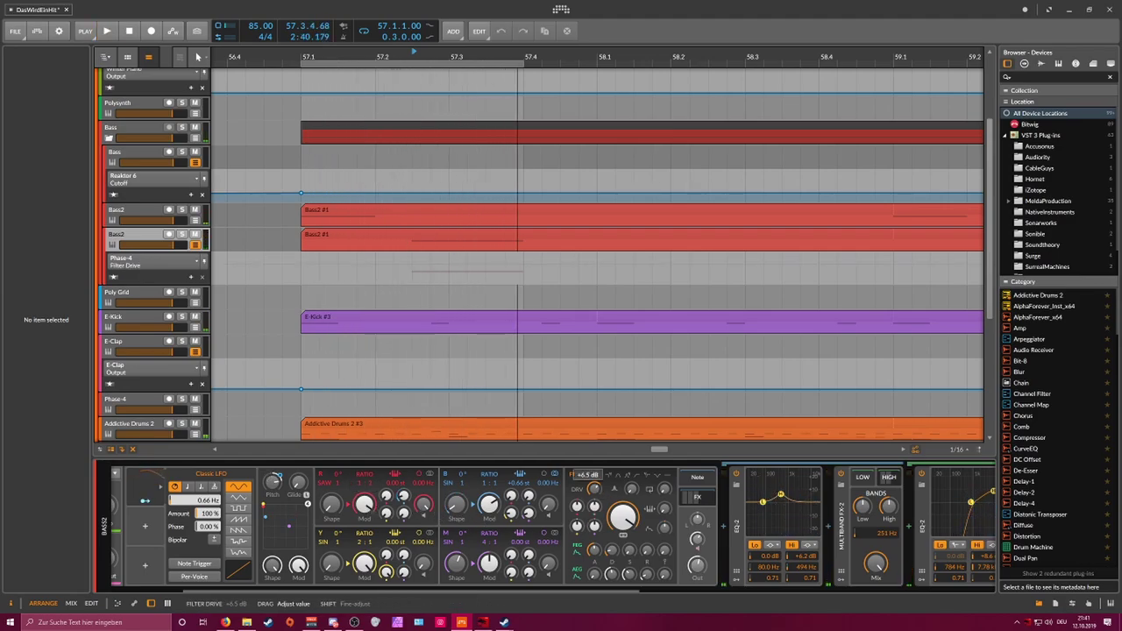
click(622, 517)
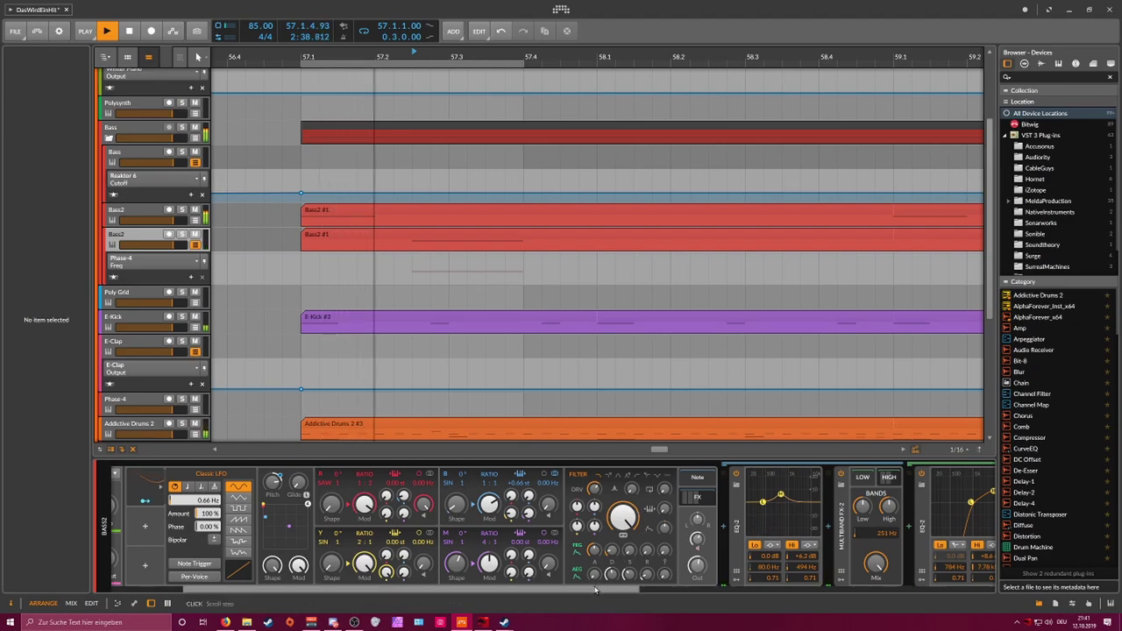
Step: Pull the FX EQ-2's Hi band to about 7.17 kHz and -14.8 dB, and modulate its frequency with the Phase-4's FEG
scroll(553, 495, right, 3)
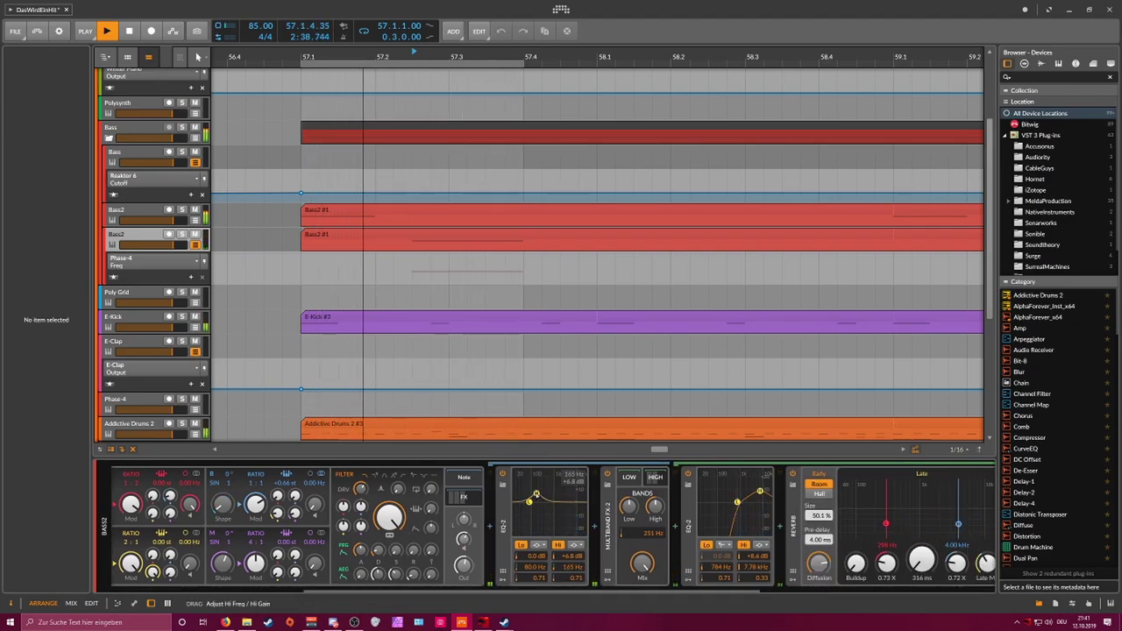
drag(549, 495, 574, 521)
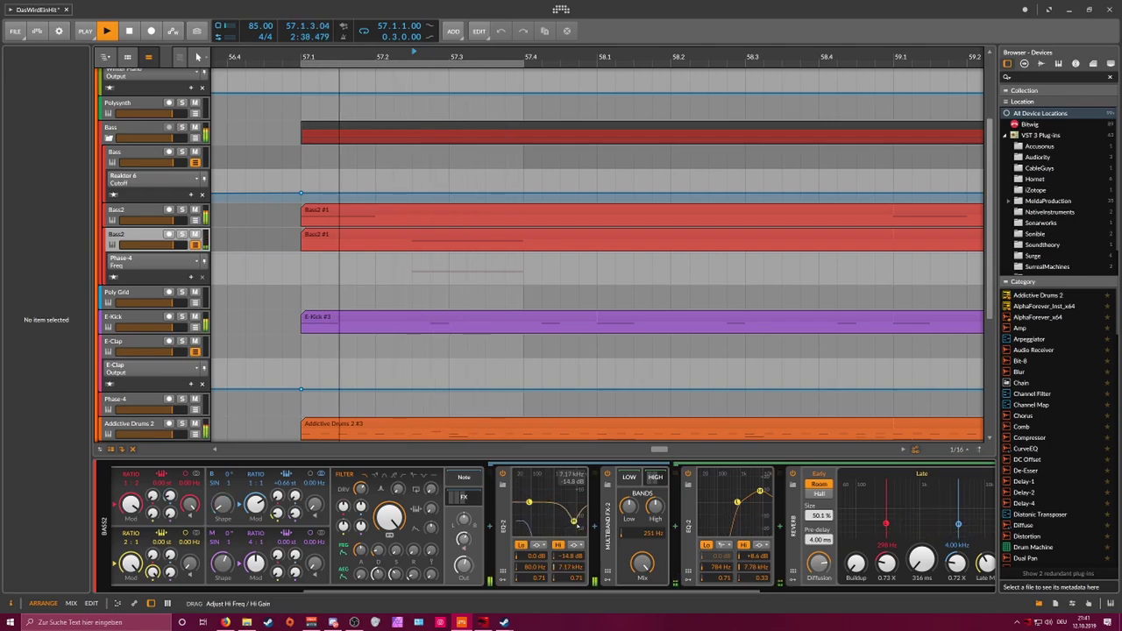
click(342, 549)
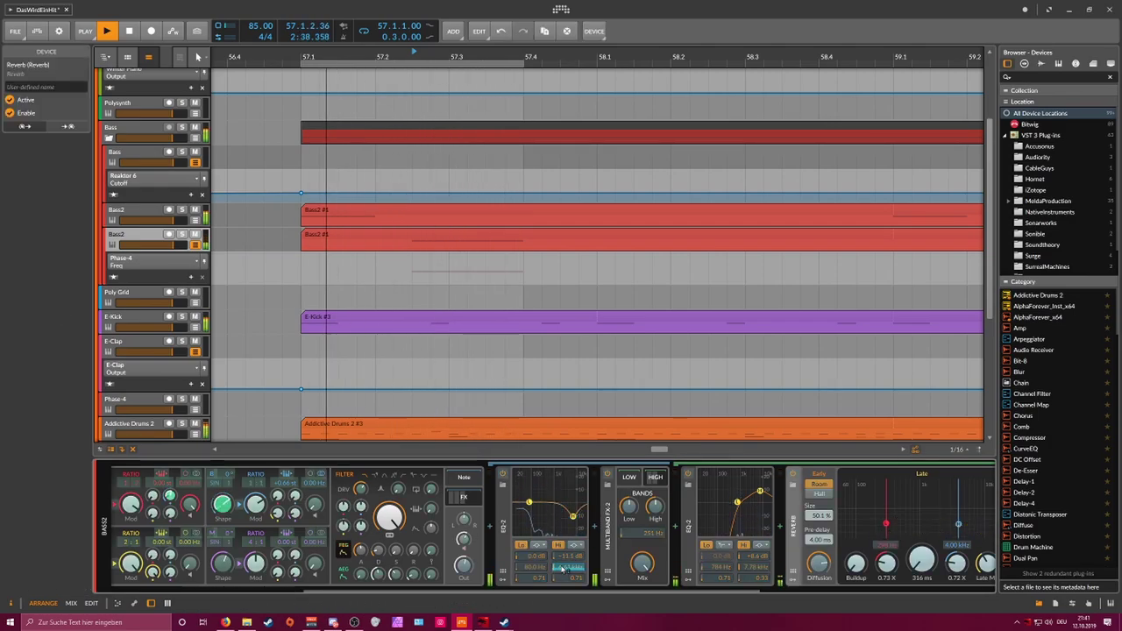
drag(568, 567, 568, 552)
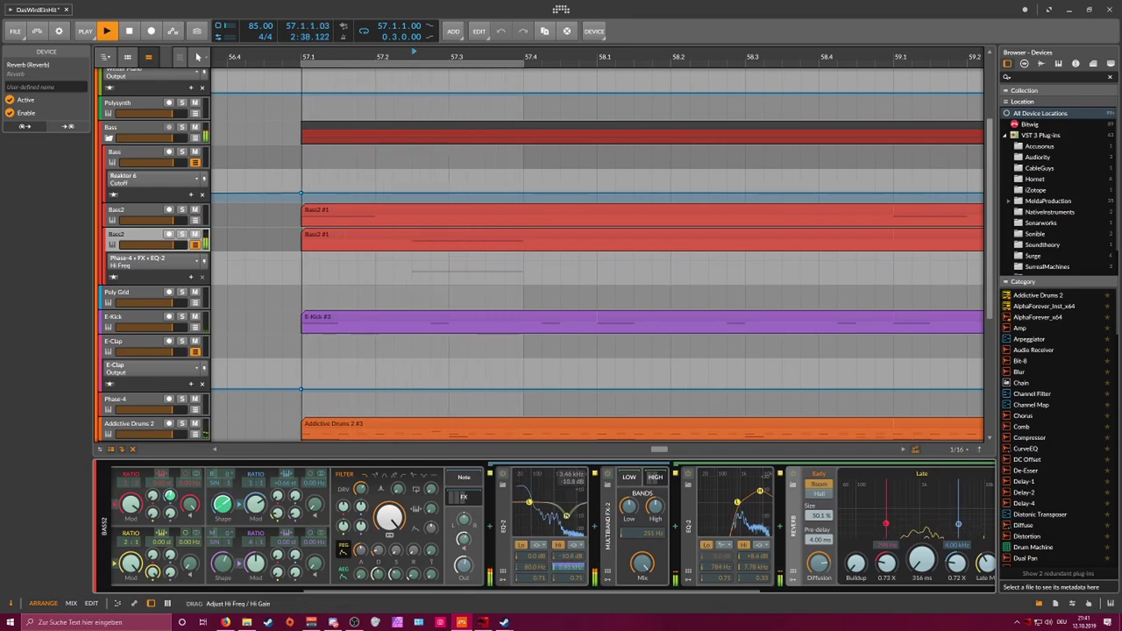
Step: Raise the EQ-2's Hi band to about +4.6 dB near 1.1 kHz and refine its FEG frequency modulation while auditioning
mouse_move(573, 517)
mouse_down()
mouse_move(556, 515)
mouse_move(571, 497)
mouse_up()
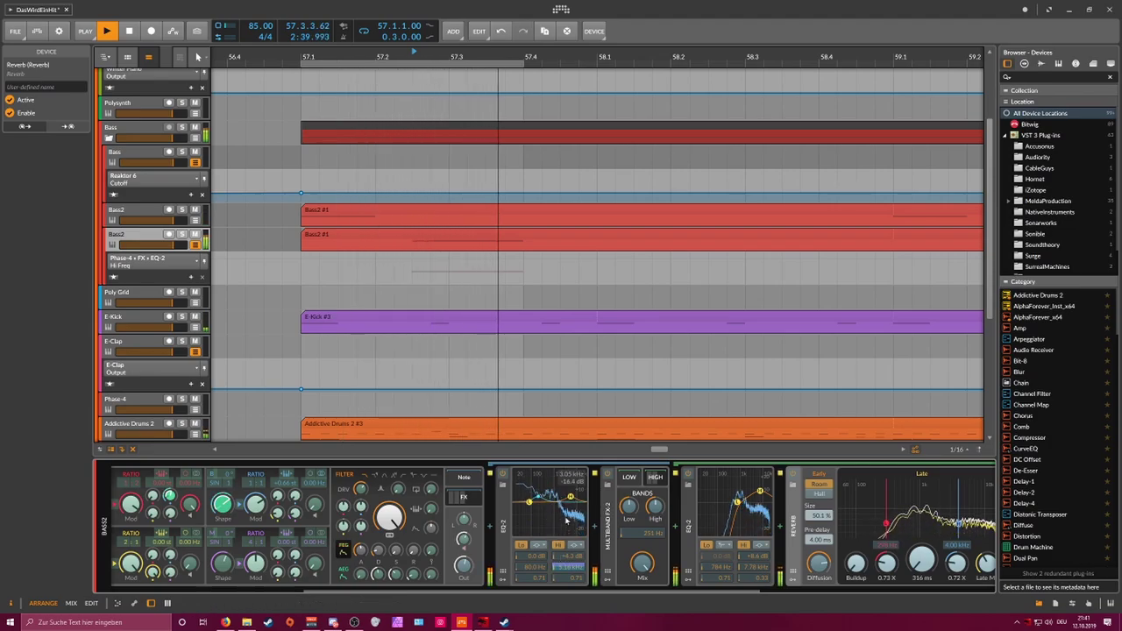
drag(571, 497, 544, 499)
key(space)
click(343, 550)
drag(571, 567, 572, 575)
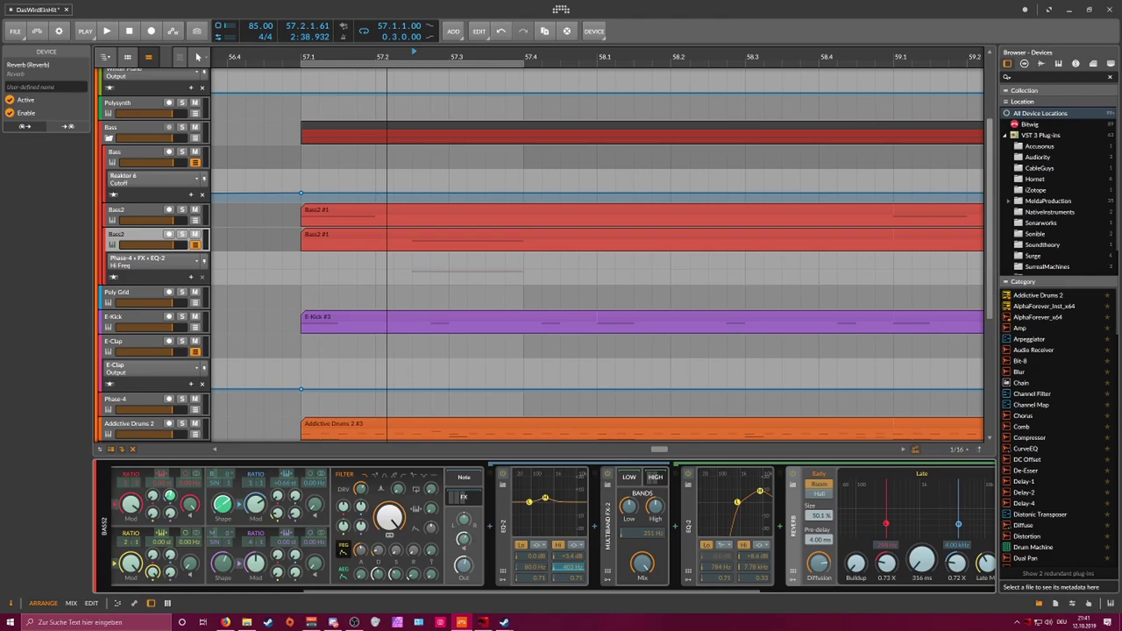
key(alt+Tab)
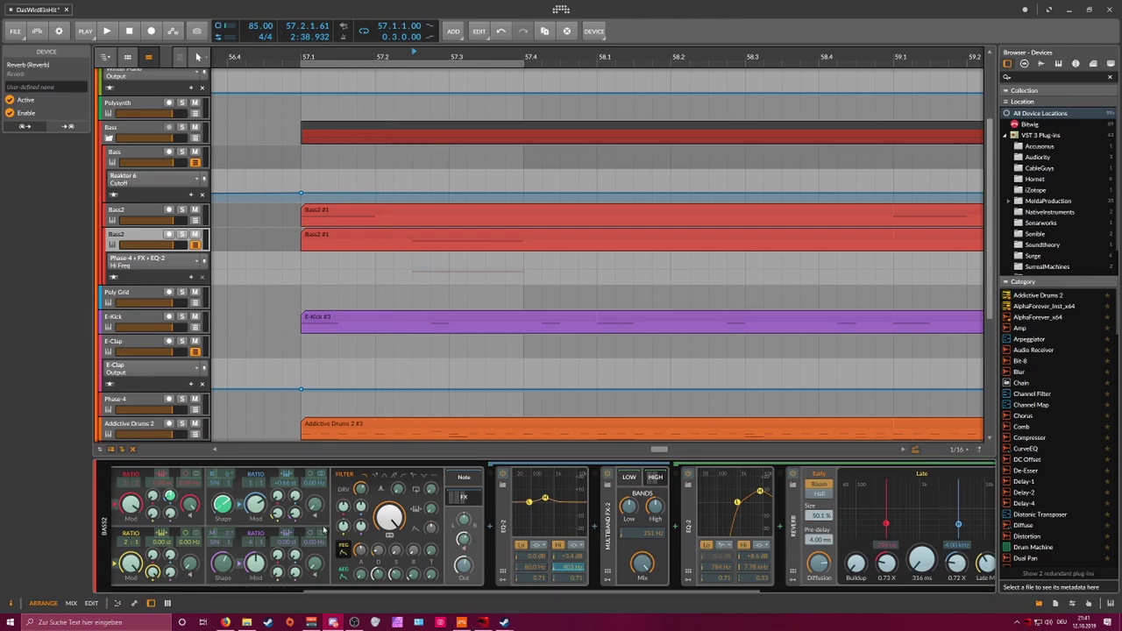
drag(568, 567, 568, 564)
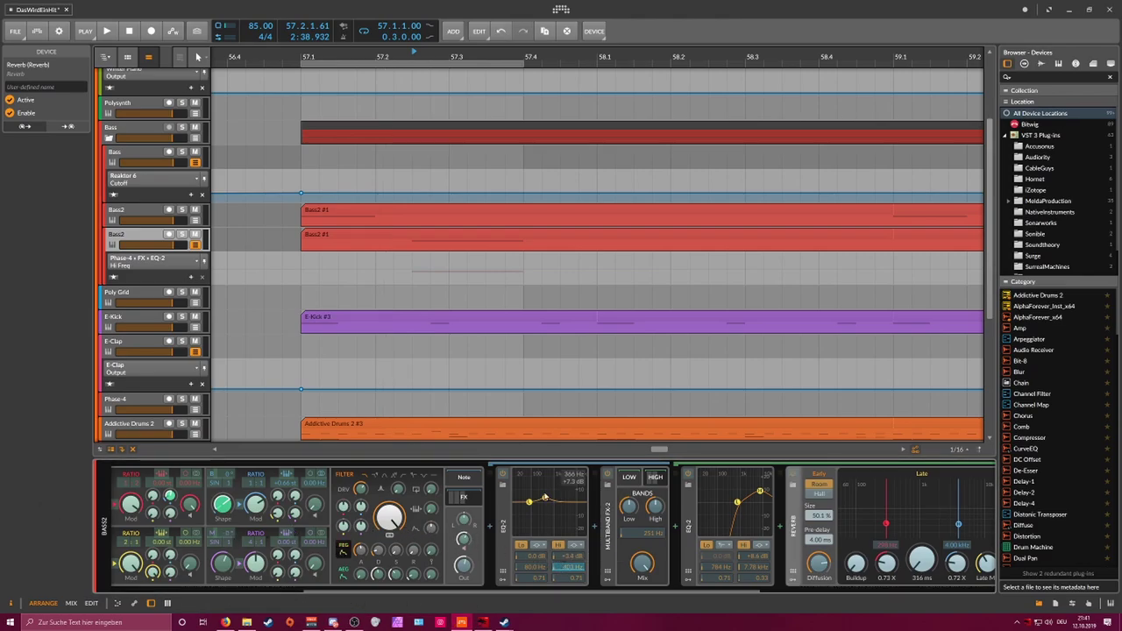
key(space)
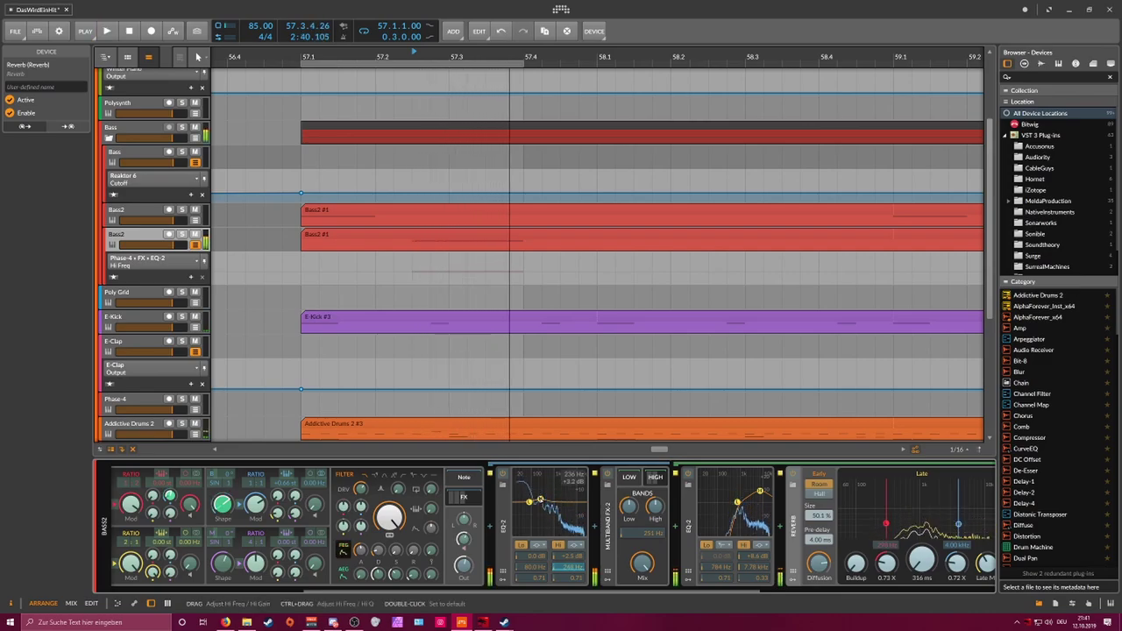
key(space)
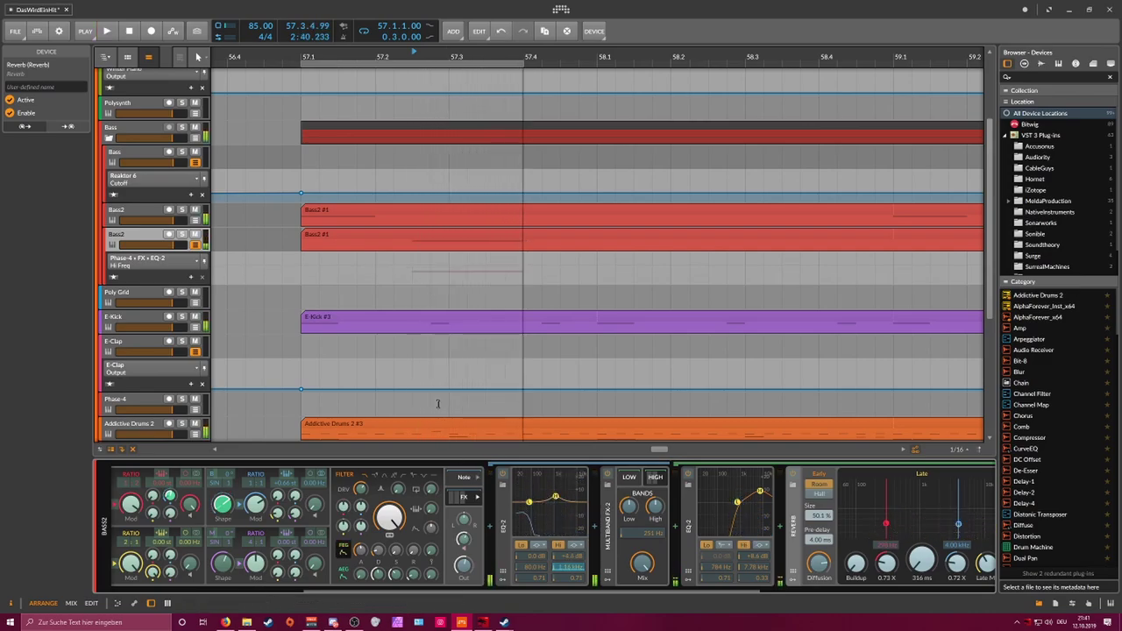
Step: Audition the loop from bar 57 and inspect the upper Bass2's Phase-4 settings
scroll(462, 56, down, 3)
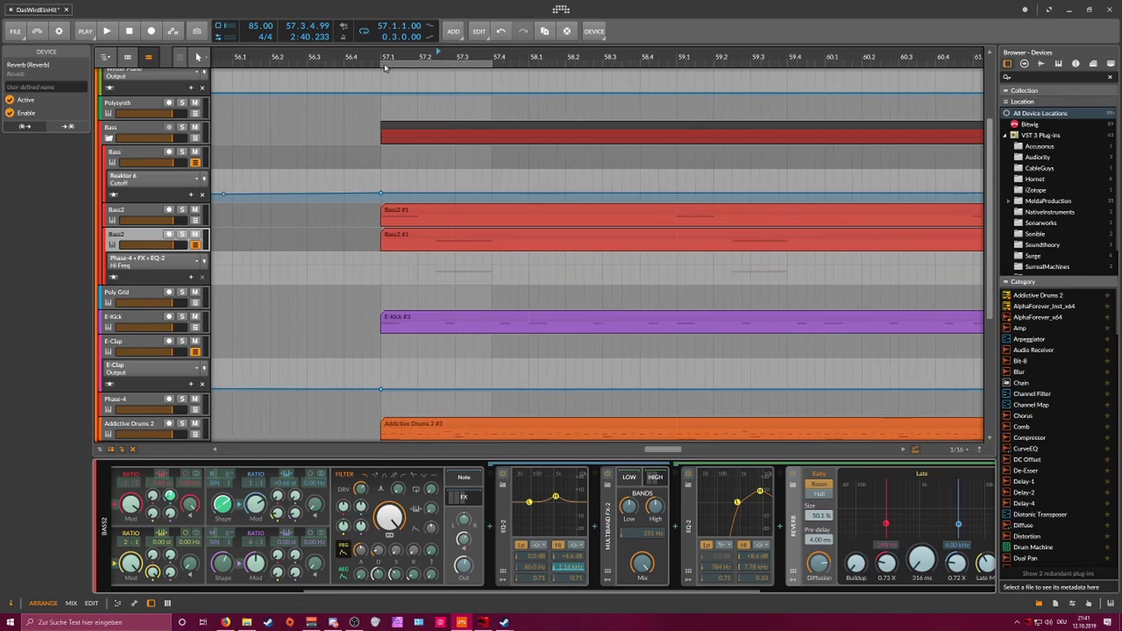
key(space)
click(170, 221)
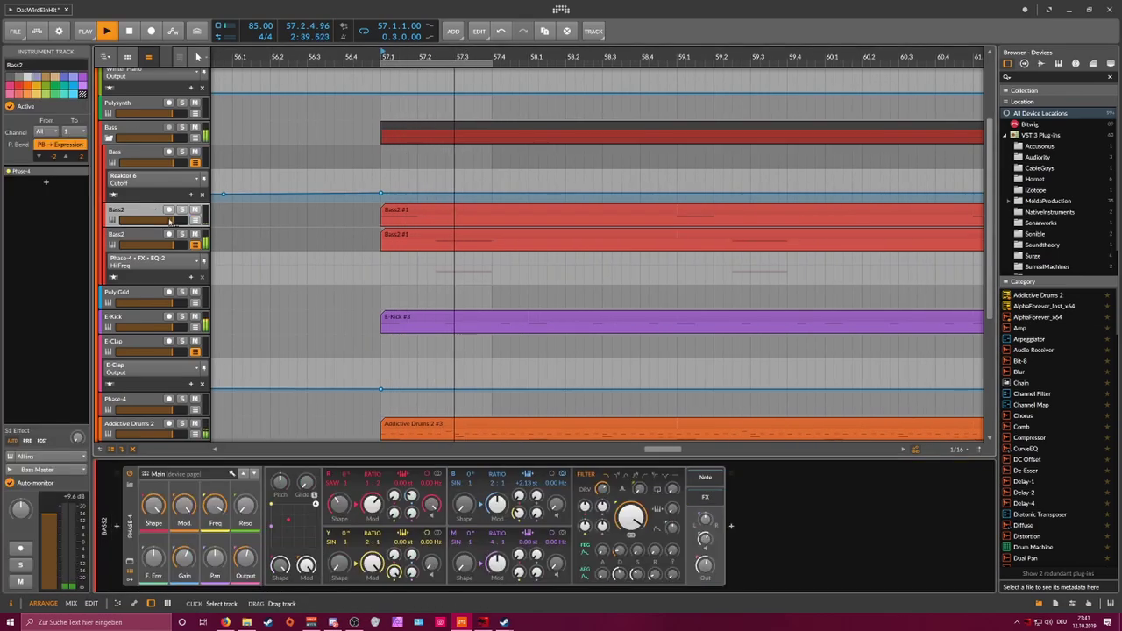
key(space)
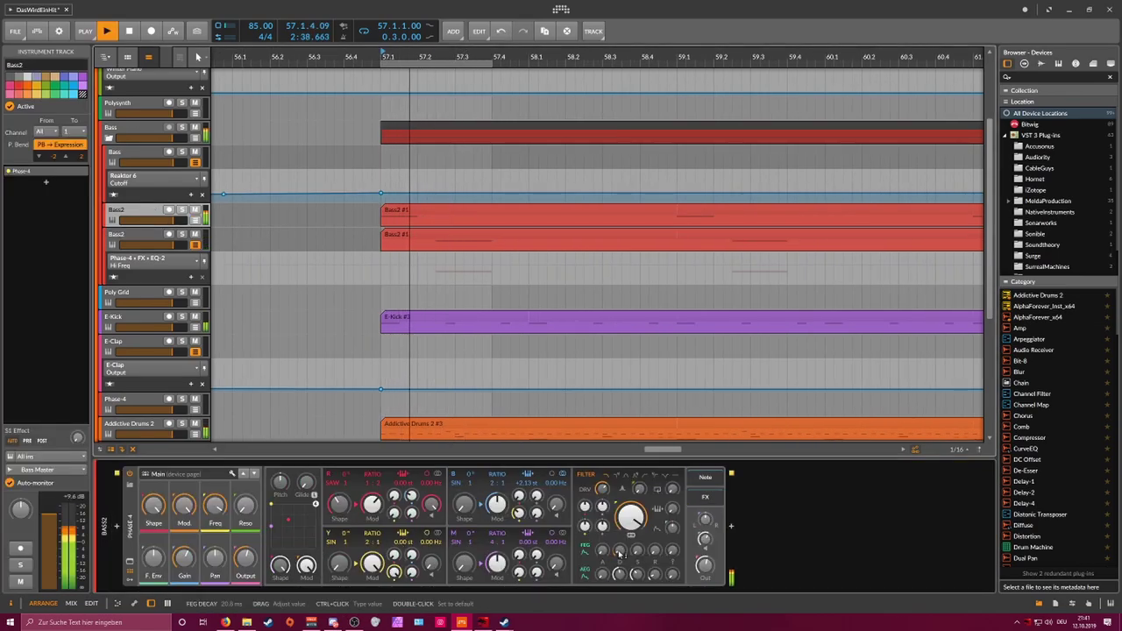
key(space)
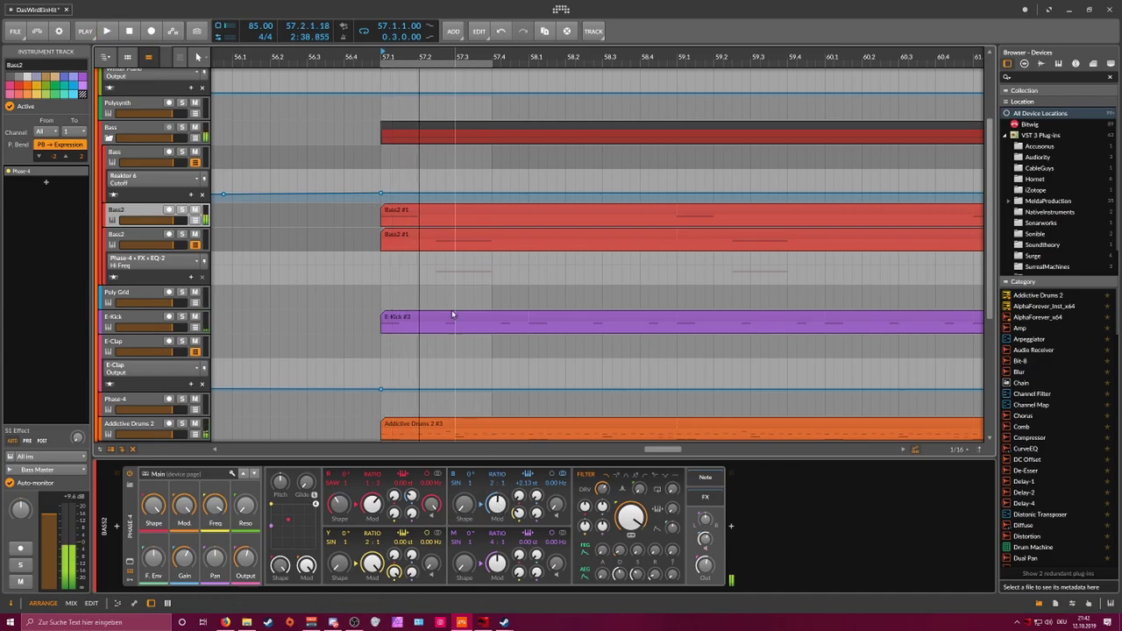
Step: Select the D#1 notes at bar 57 in the upper Bass2 clip, audition them and set the loop region's length to 1.0.0.0
double_click(402, 212)
drag(234, 369, 197, 351)
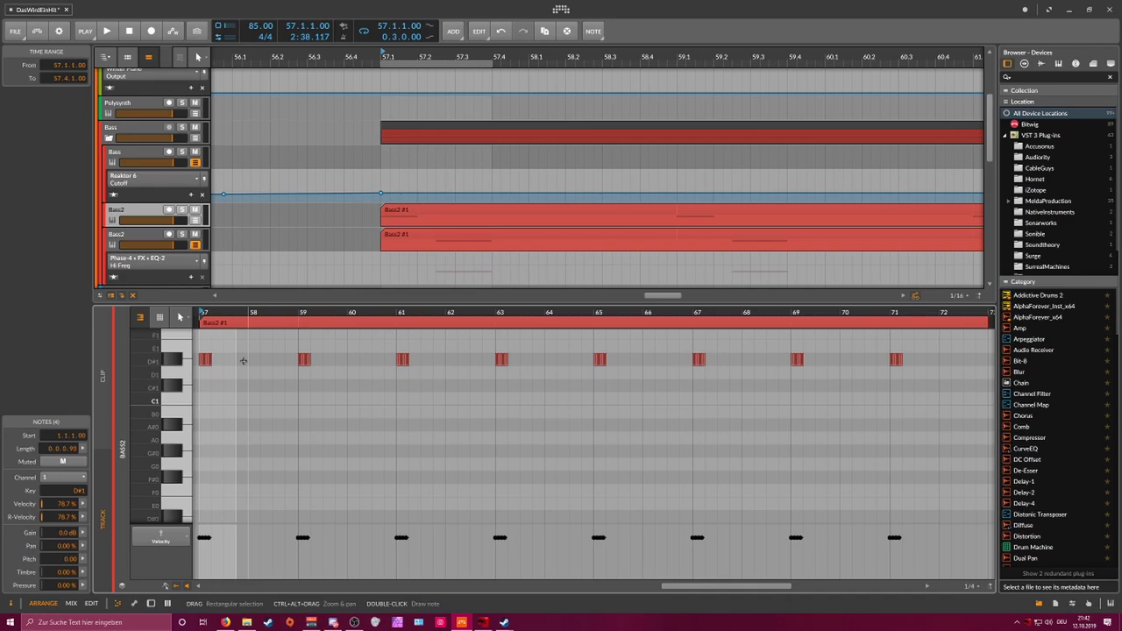
drag(212, 312, 342, 312)
key(space)
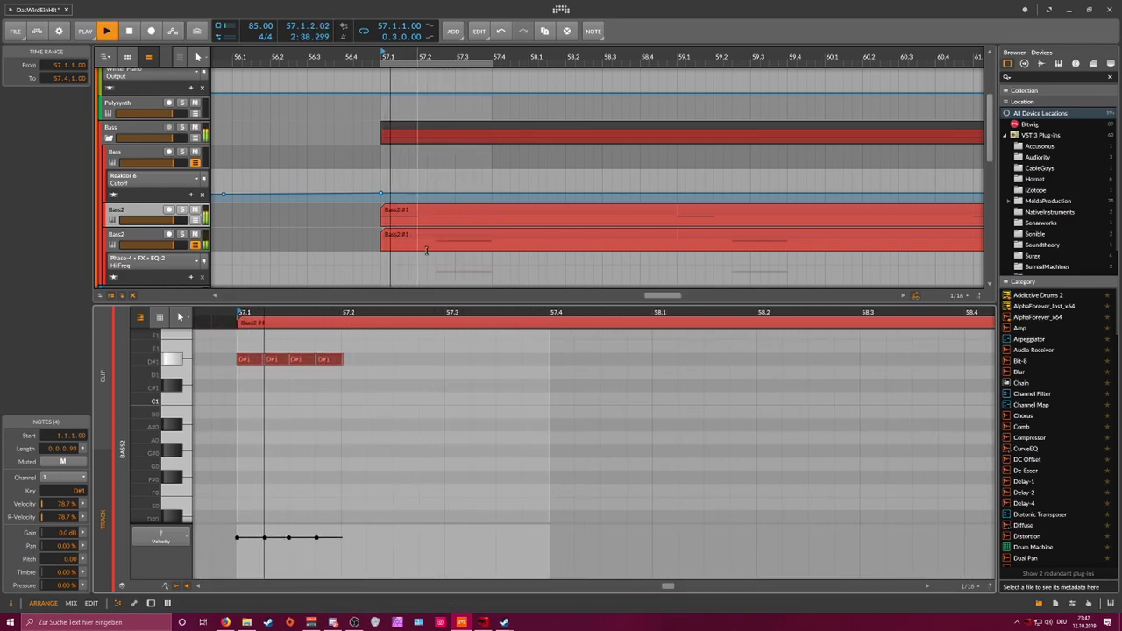
key(space)
mouse_move(482, 57)
mouse_down()
mouse_move(472, 57)
mouse_move(503, 62)
mouse_up()
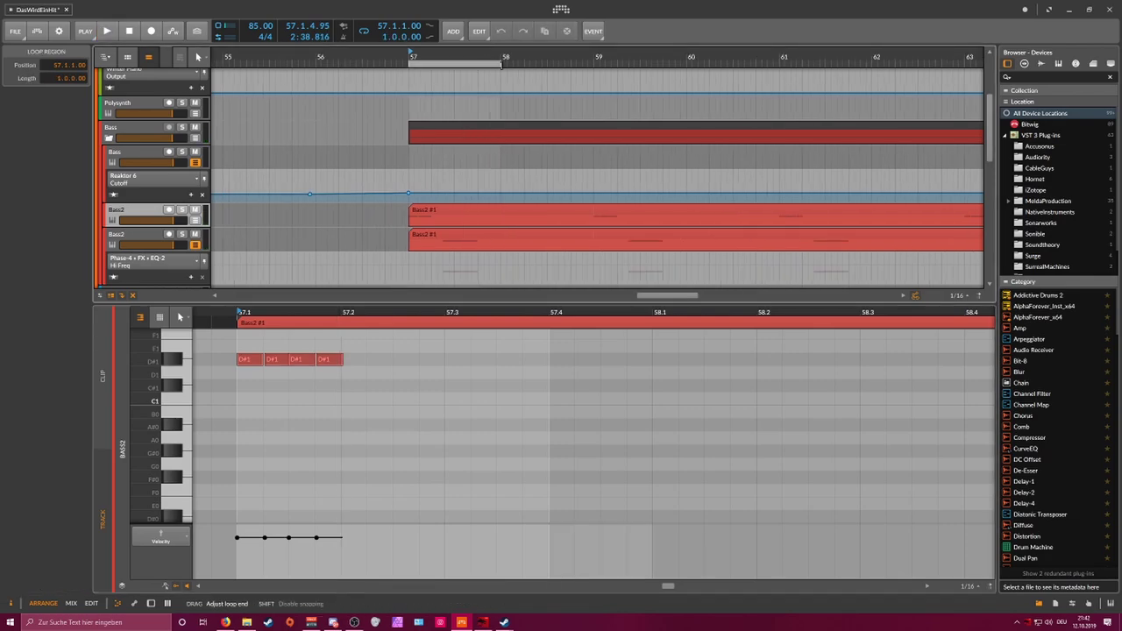
Step: Duplicate the lower Bass2 track with its clip during playback and hide the original's automation lane
click(463, 240)
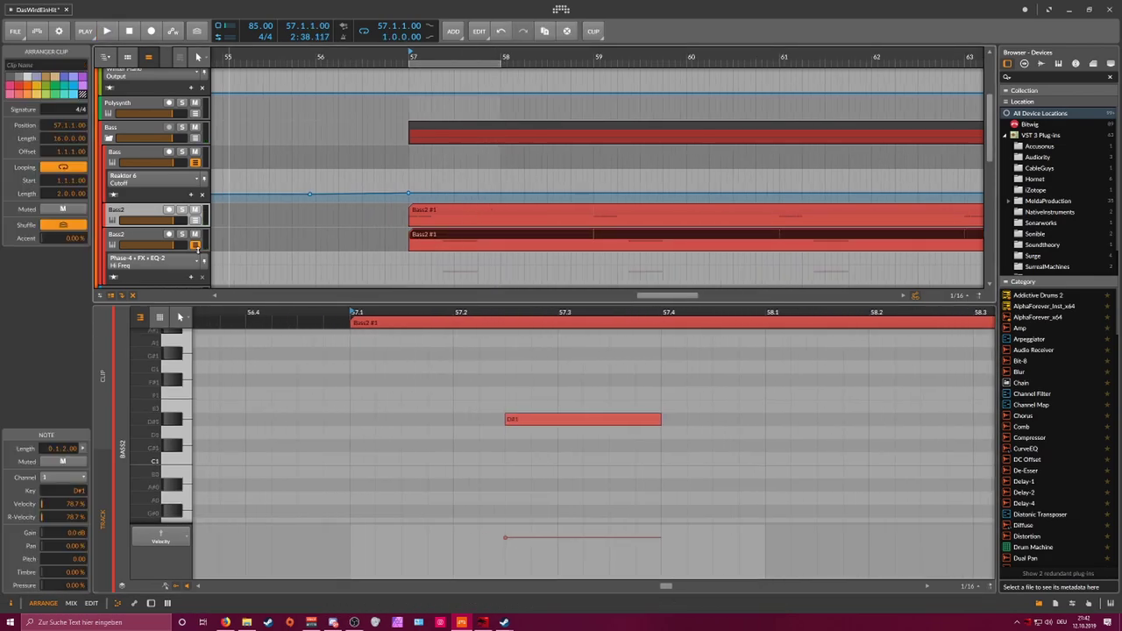
click(153, 236)
key(space)
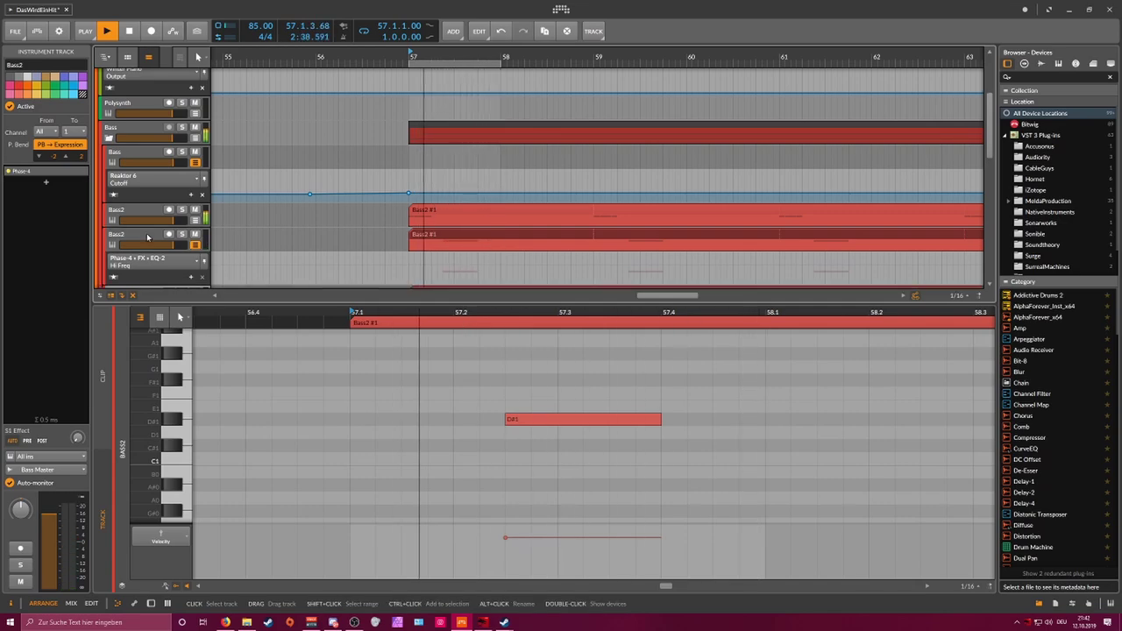
scroll(188, 215, down, 1)
click(195, 207)
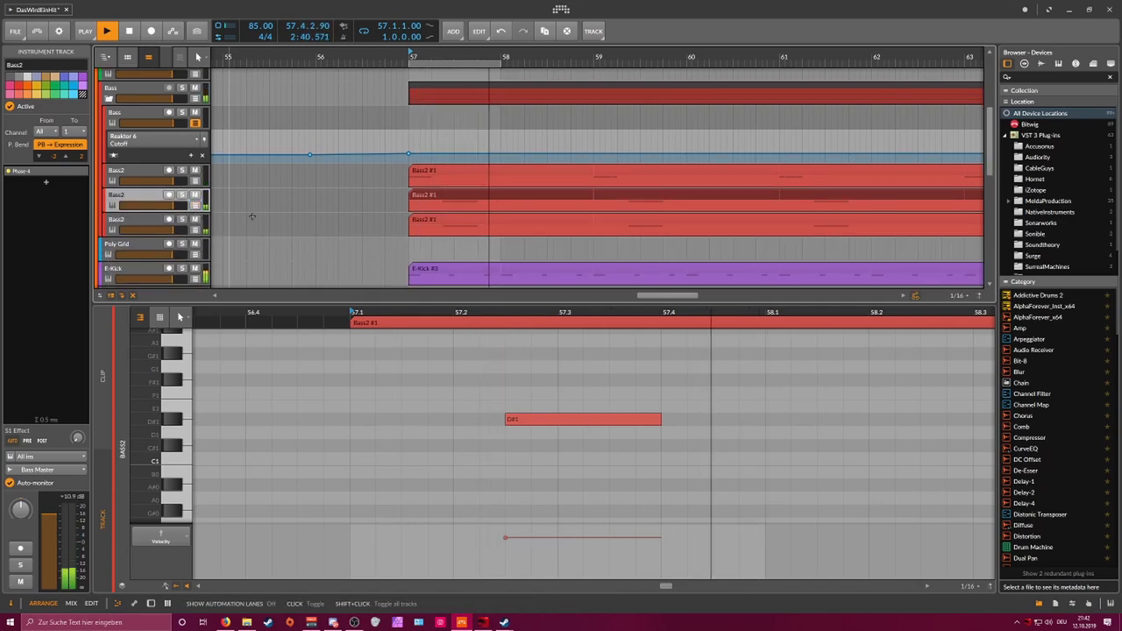
key(space)
Step: Move the D#1 notes in the new Bass2 clip so that the first one starts at 57.4
click(453, 219)
drag(596, 312, 538, 368)
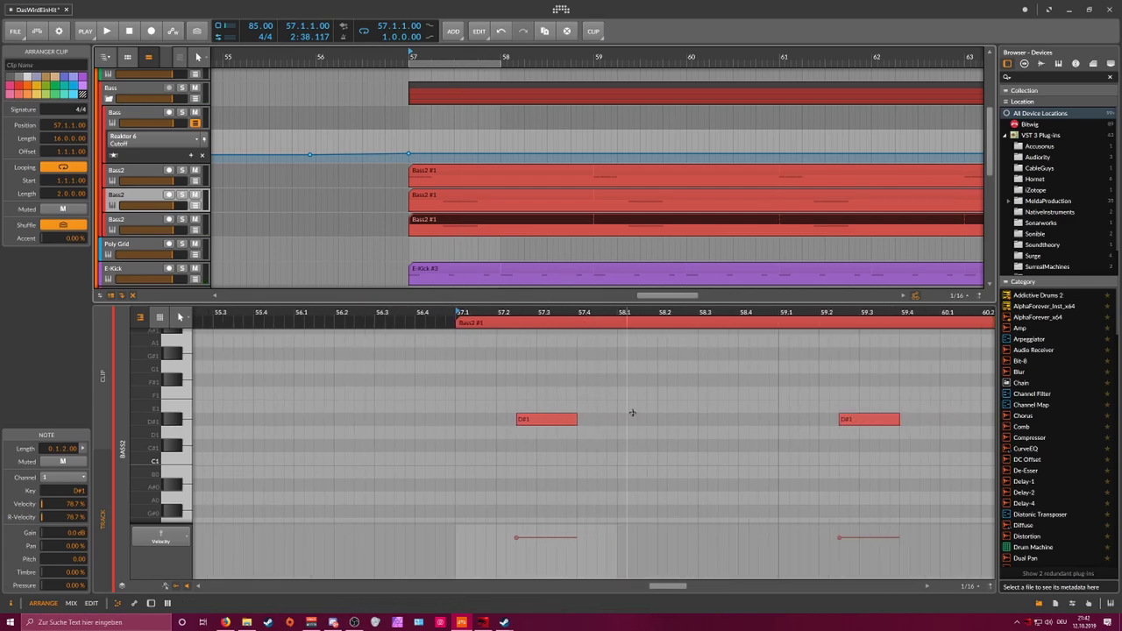
click(647, 416)
double_click(585, 420)
key(Left)
key(Delete)
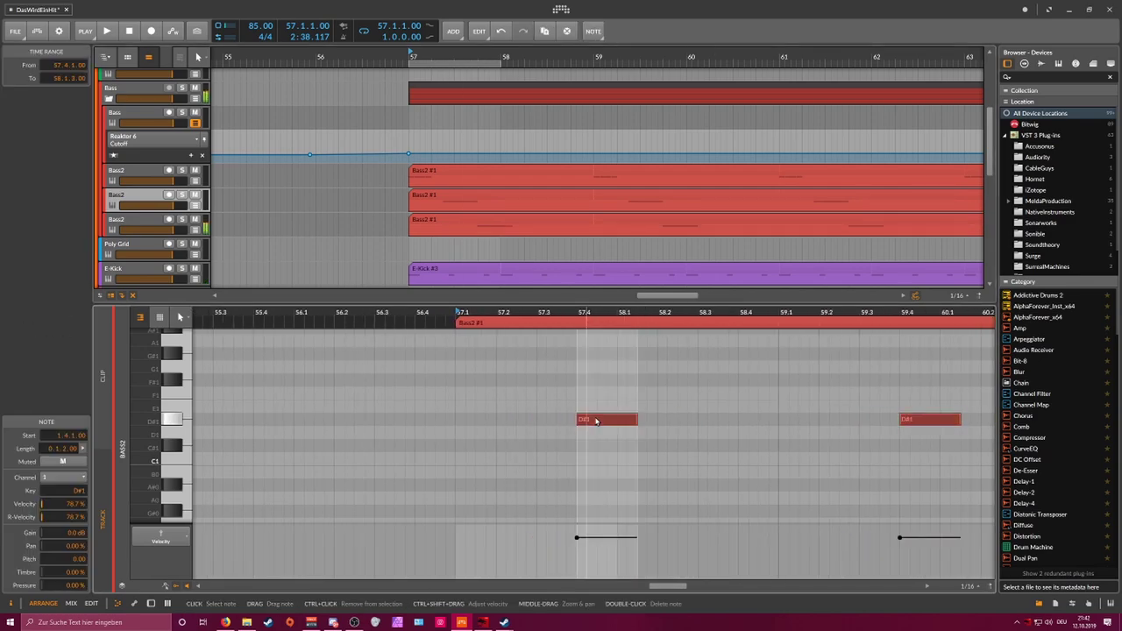
Step: Set the loop region to 57.4.1.00 with a length of 0.1.2.00 around the moved note and audition it
key(space)
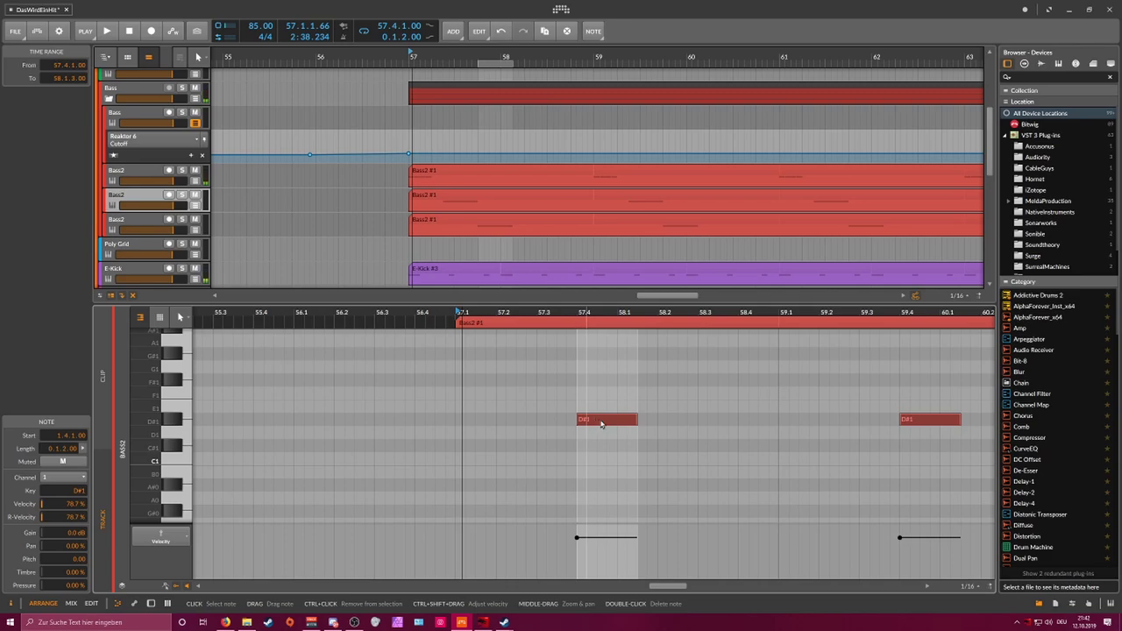
key(space)
key(space)
Step: Show the new Bass2 track's Phase-4 Pitch automation and clear its points
click(162, 223)
click(195, 229)
click(160, 251)
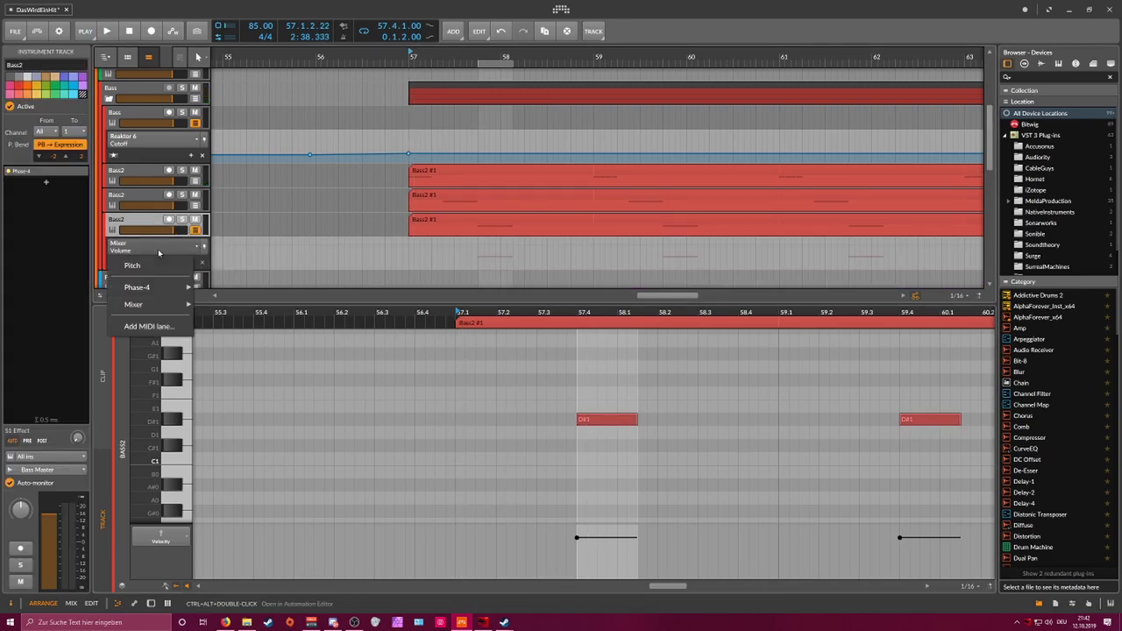
click(149, 265)
click(446, 254)
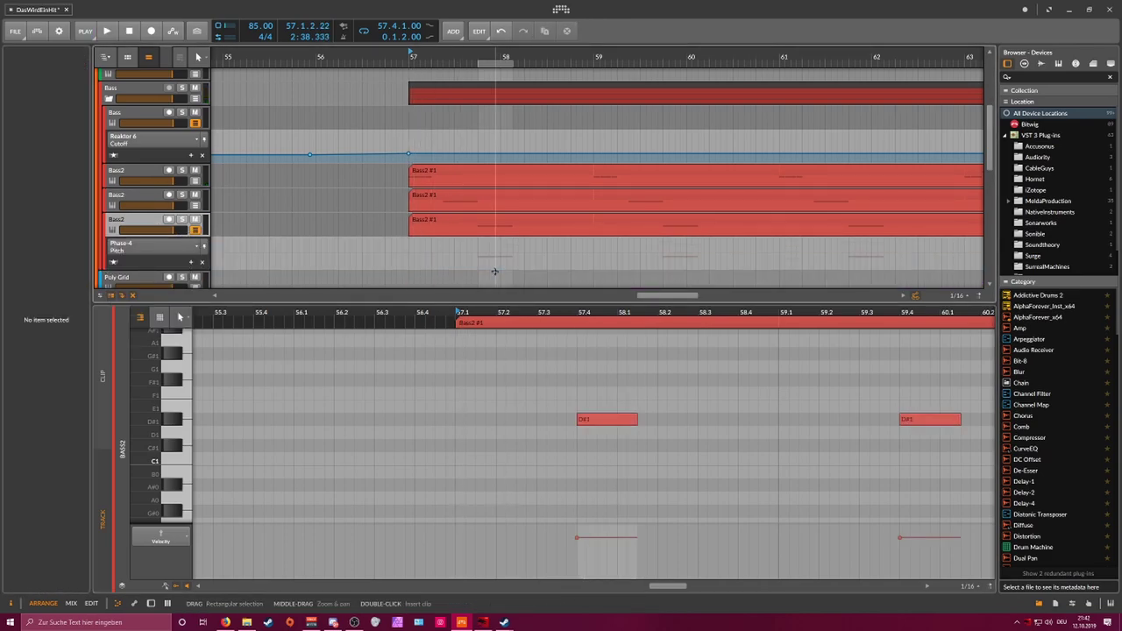
Step: Open the new Bass2's Phase-4 and lower its B→R amount to about 0.03 % while auditioning the loop
double_click(146, 228)
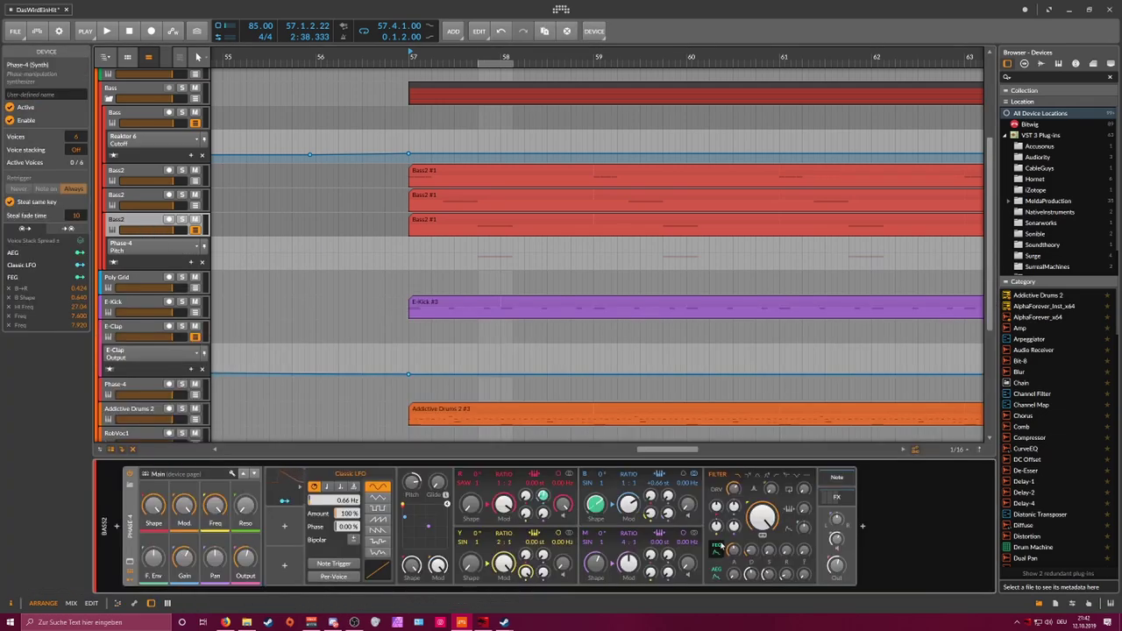
key(space)
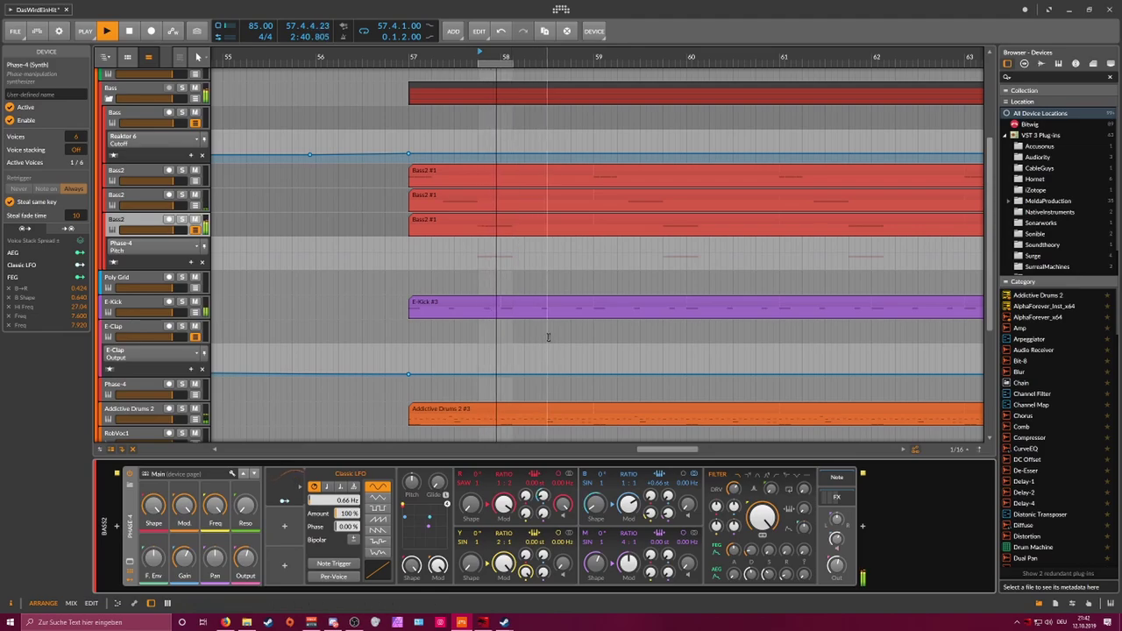
key(space)
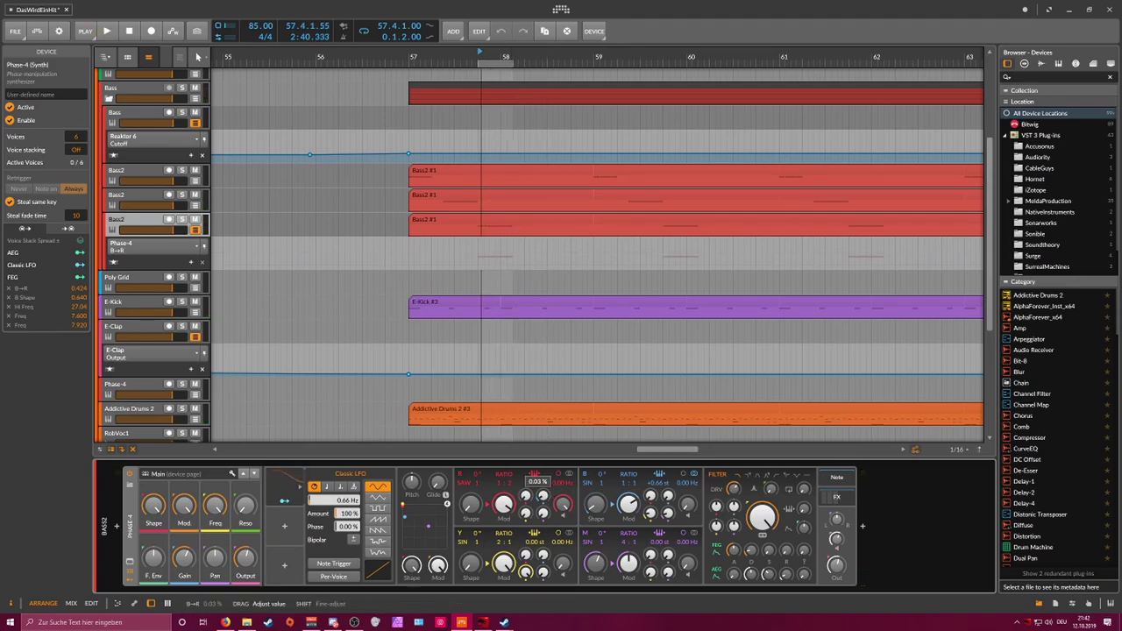
key(space)
key(space)
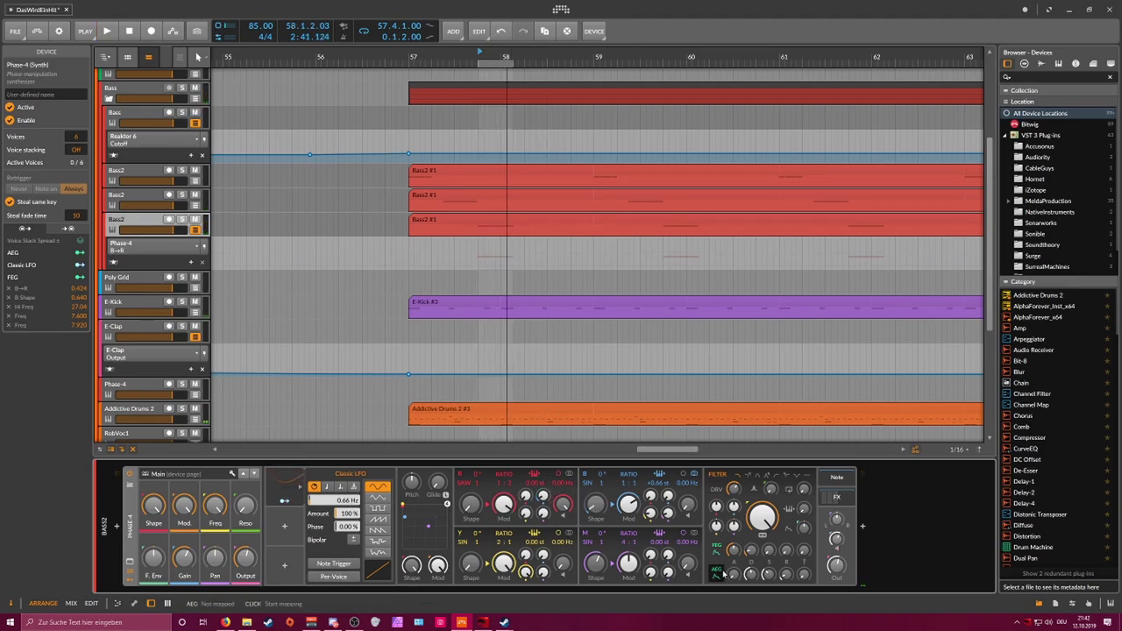
Step: Lower the Phase-4's filter frequency to about 16.4 Hz and modulate it with the Classic LFO by about 111.5
click(312, 501)
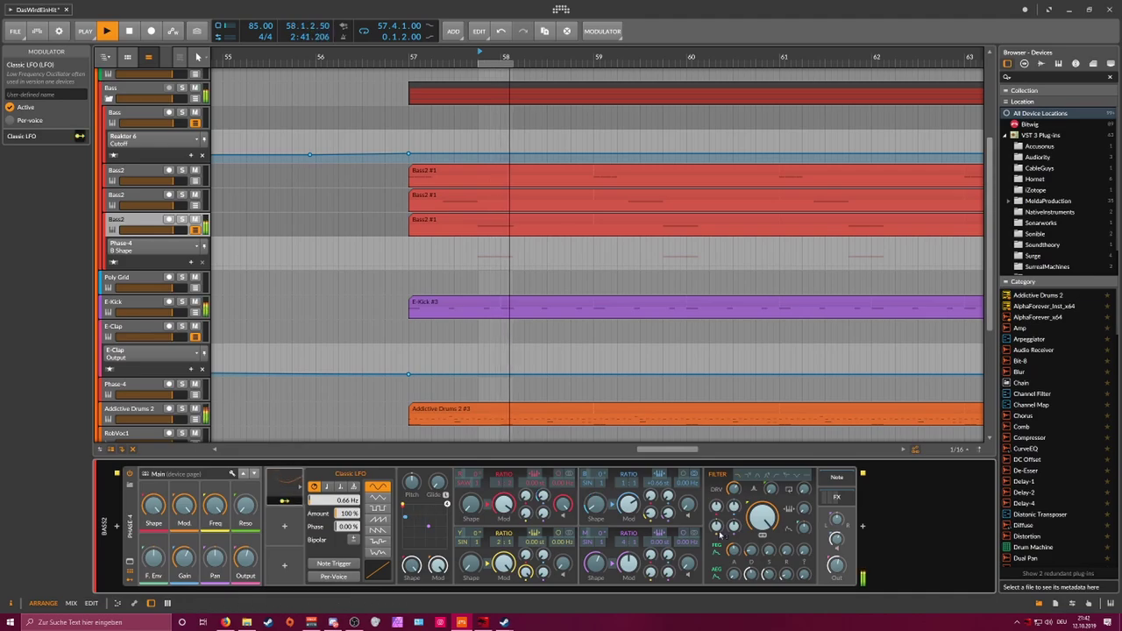
key(space)
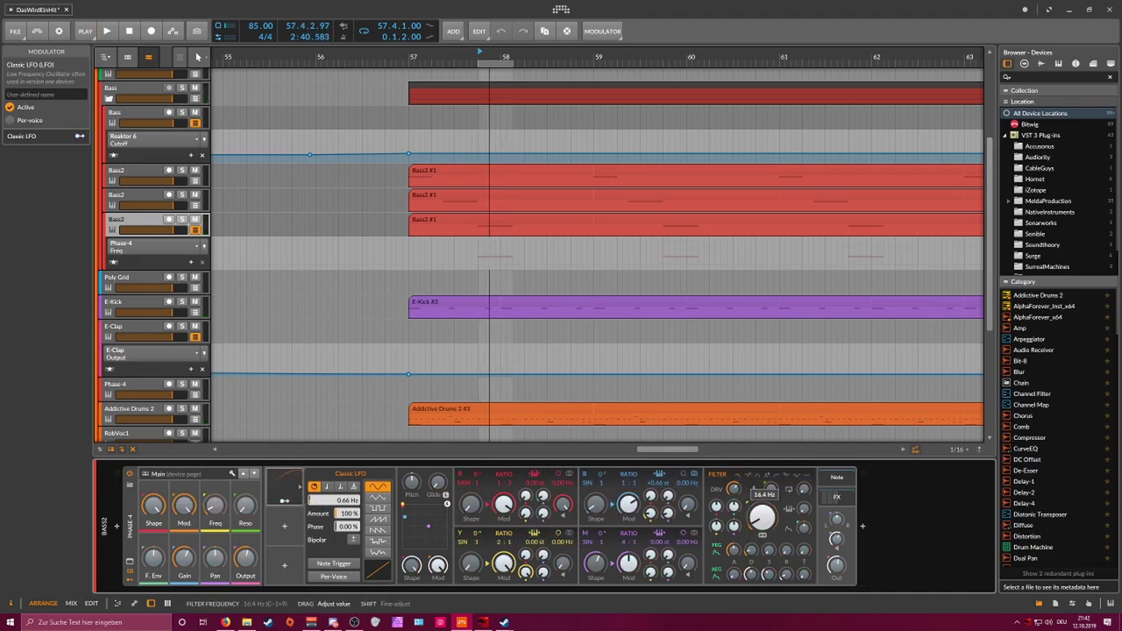
key(space)
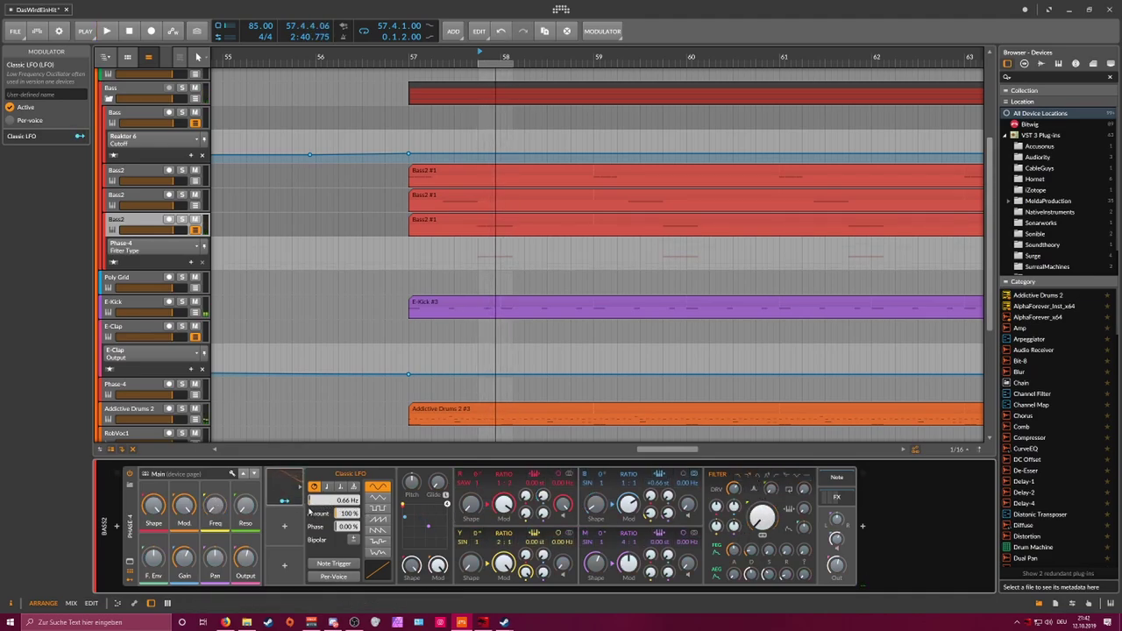
click(284, 501)
drag(764, 523, 764, 477)
key(space)
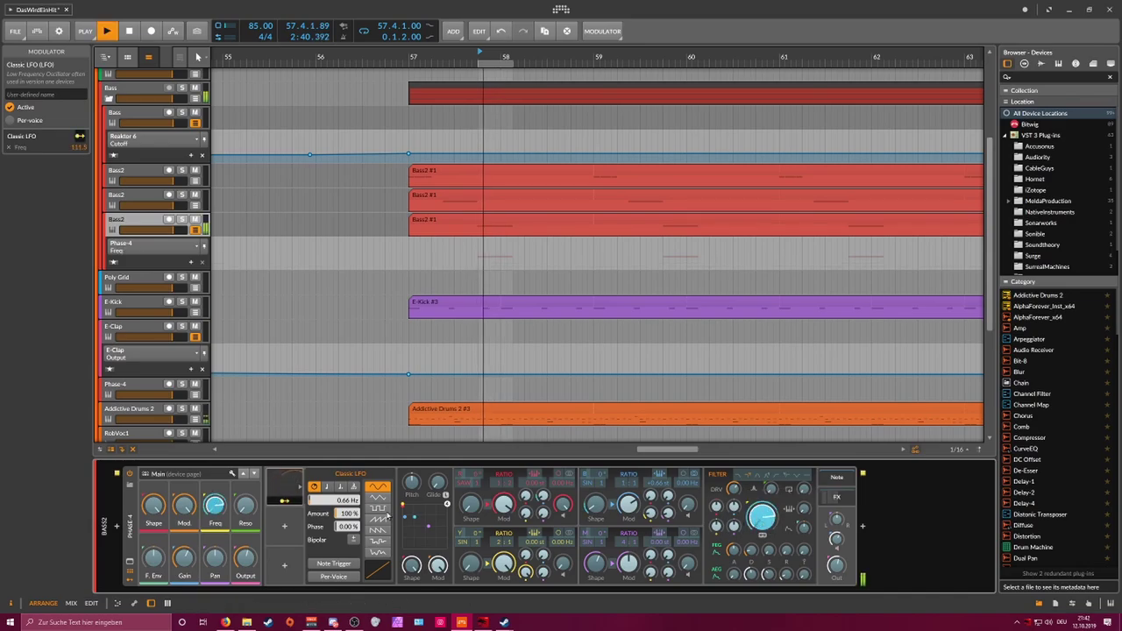
Step: Extend the loop region over all of bar 57 and set the third Bass2's Classic LFO to 2.88 Hz and 20 % phase with Note Trigger on
click(286, 502)
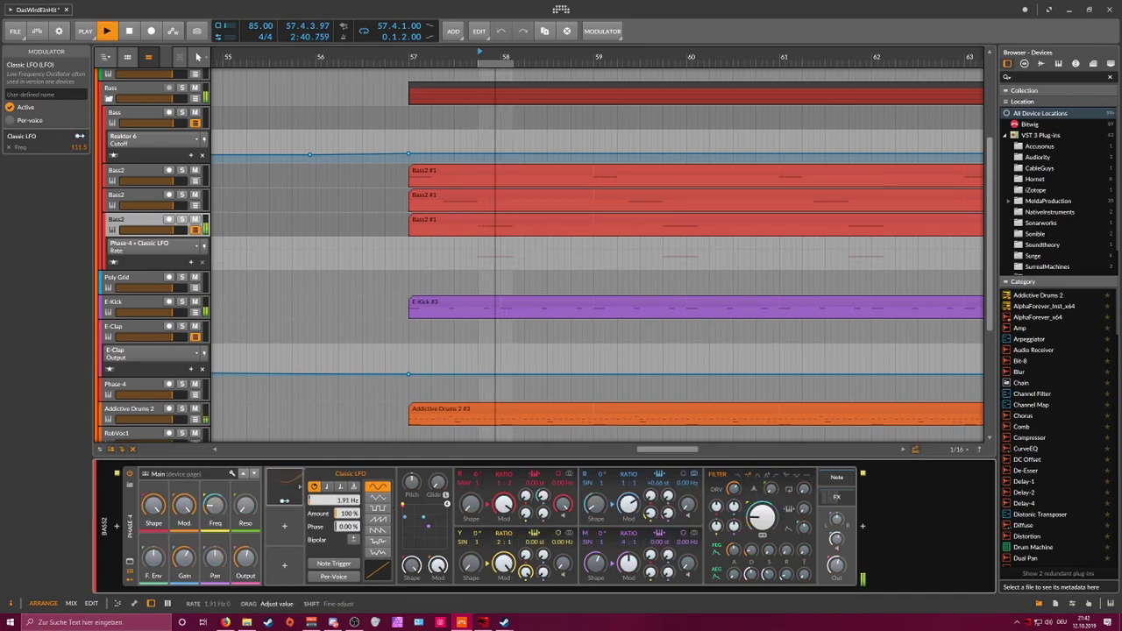
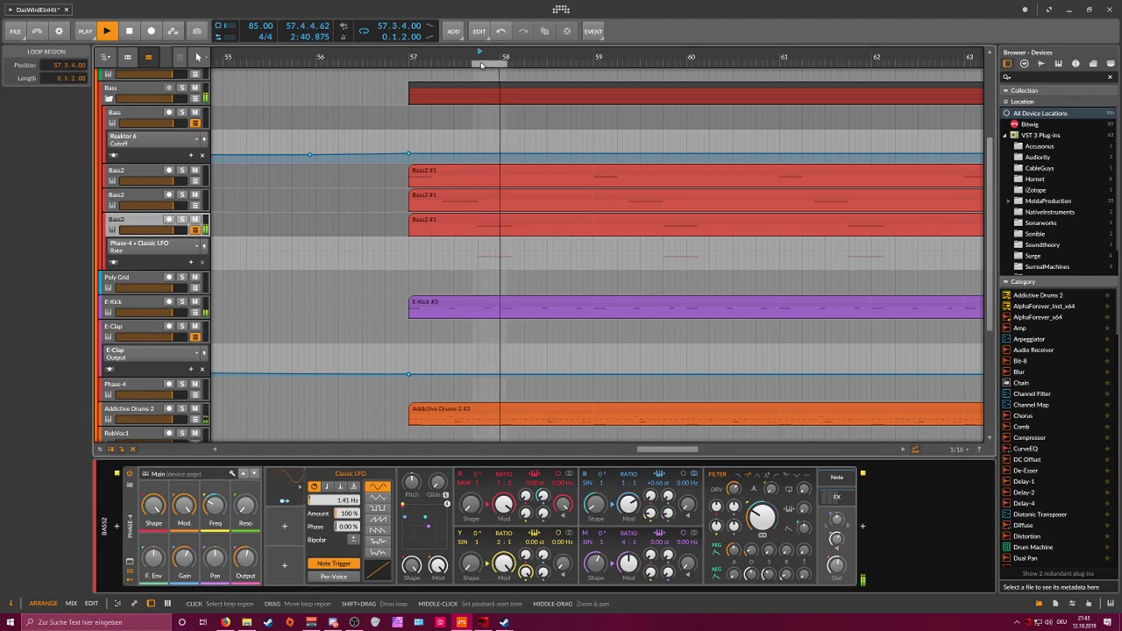
drag(479, 62, 412, 68)
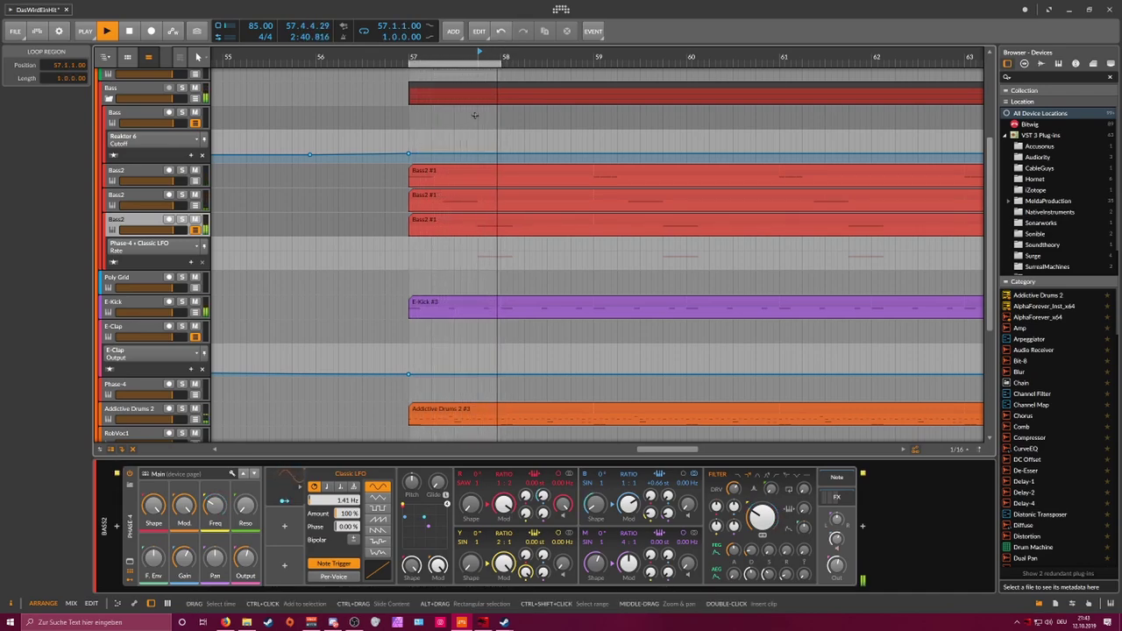
click(145, 220)
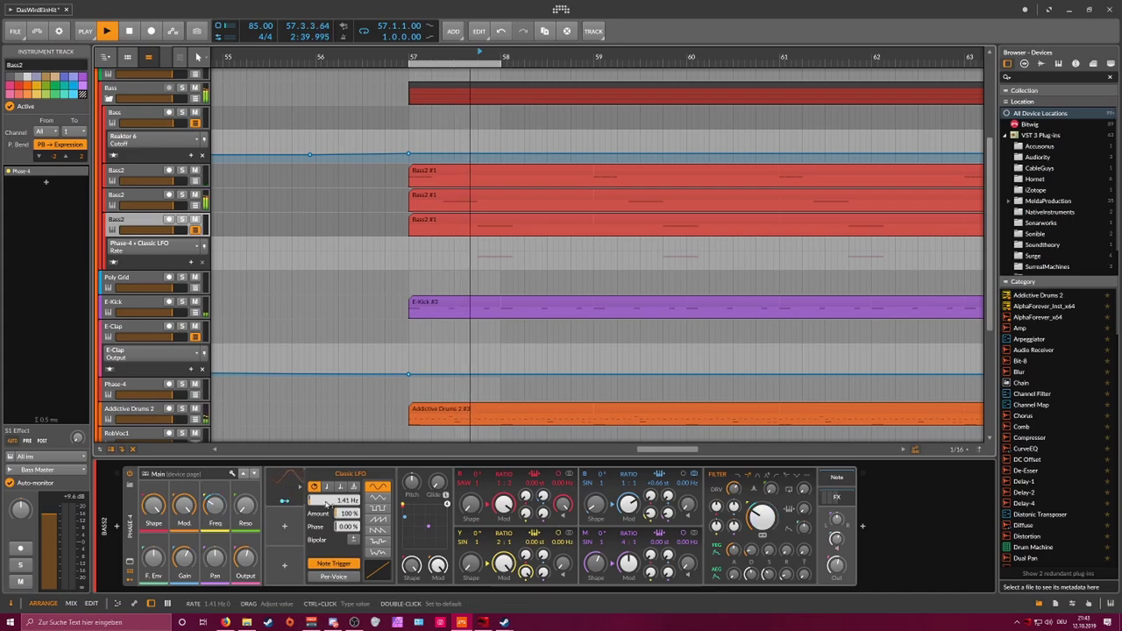
drag(326, 504, 326, 473)
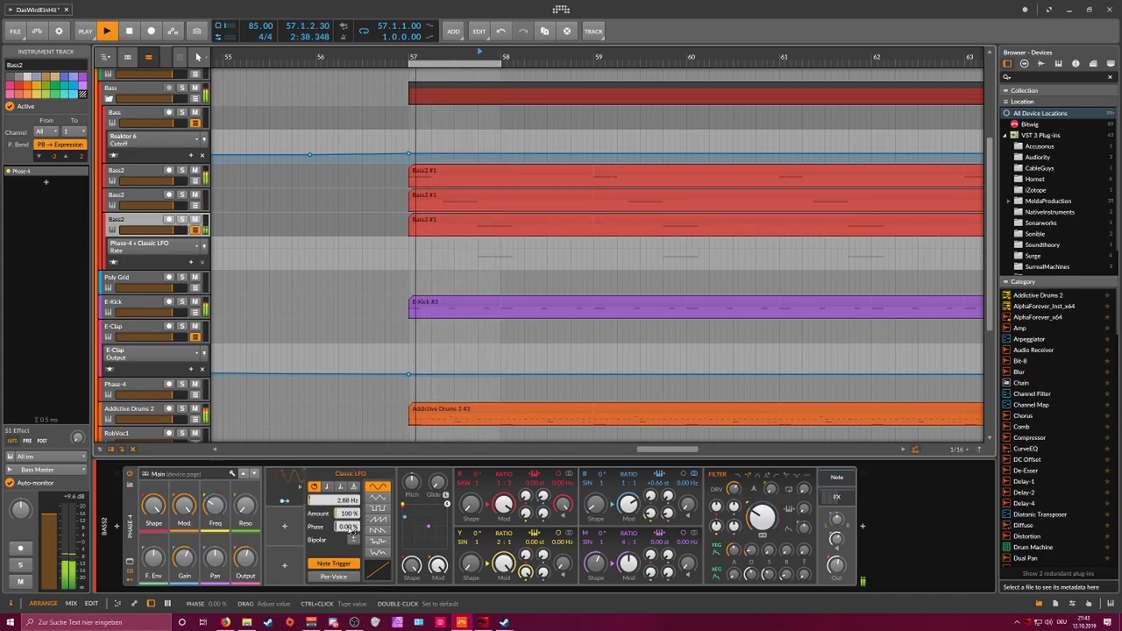
drag(348, 526, 348, 523)
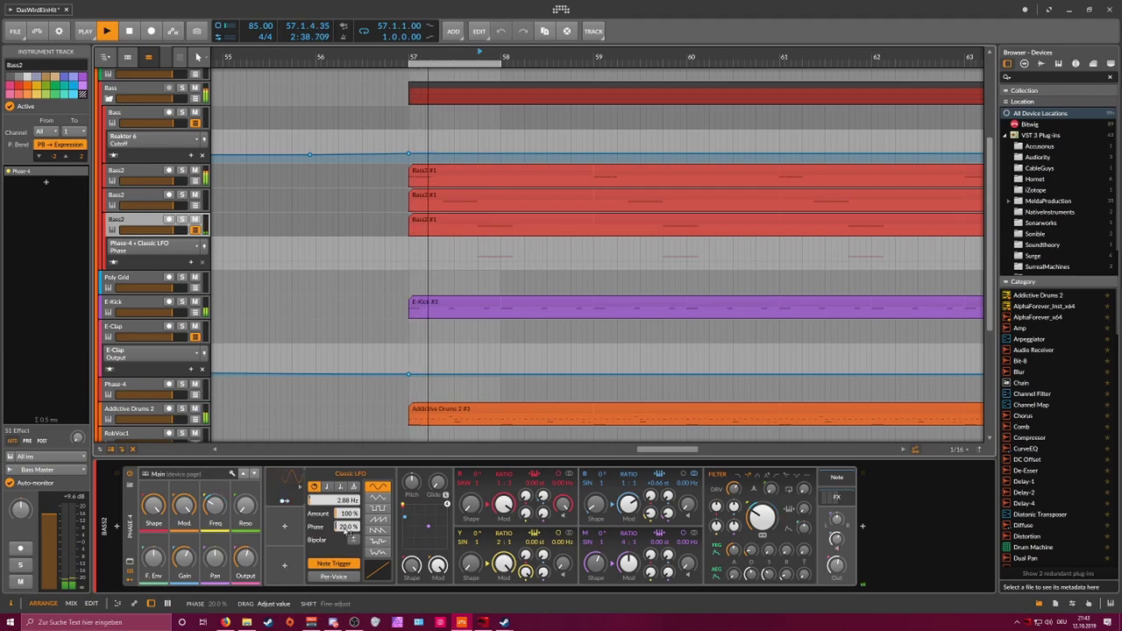
Step: Play the arrangement from bar 49 and try a two-bar loop region starting at bar 57
key(space)
drag(504, 56, 516, 148)
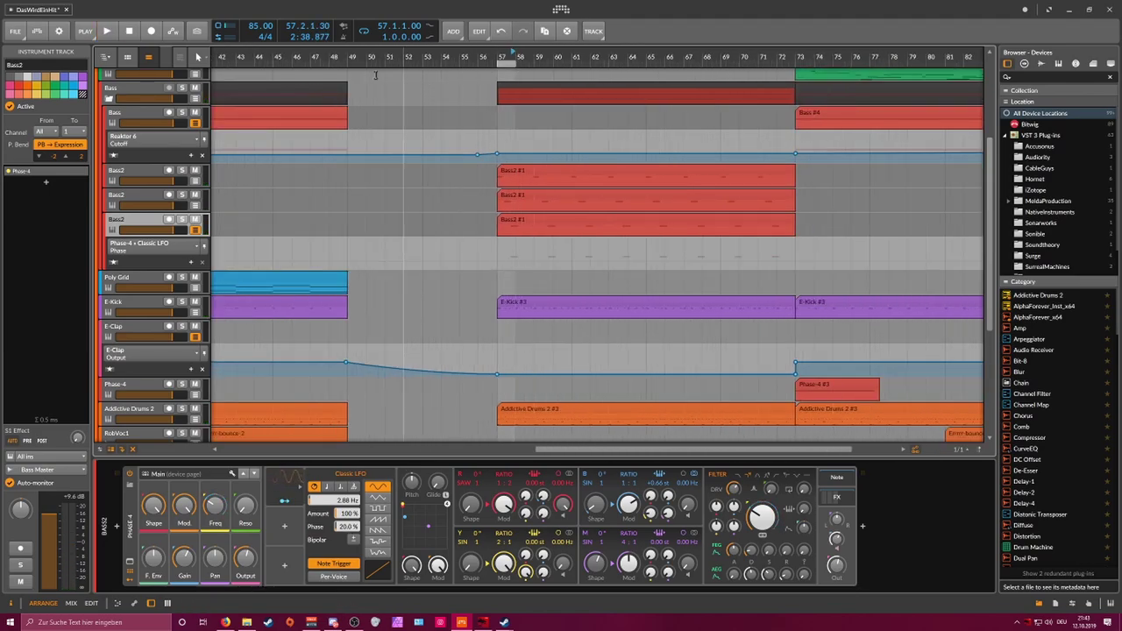
click(348, 57)
key(space)
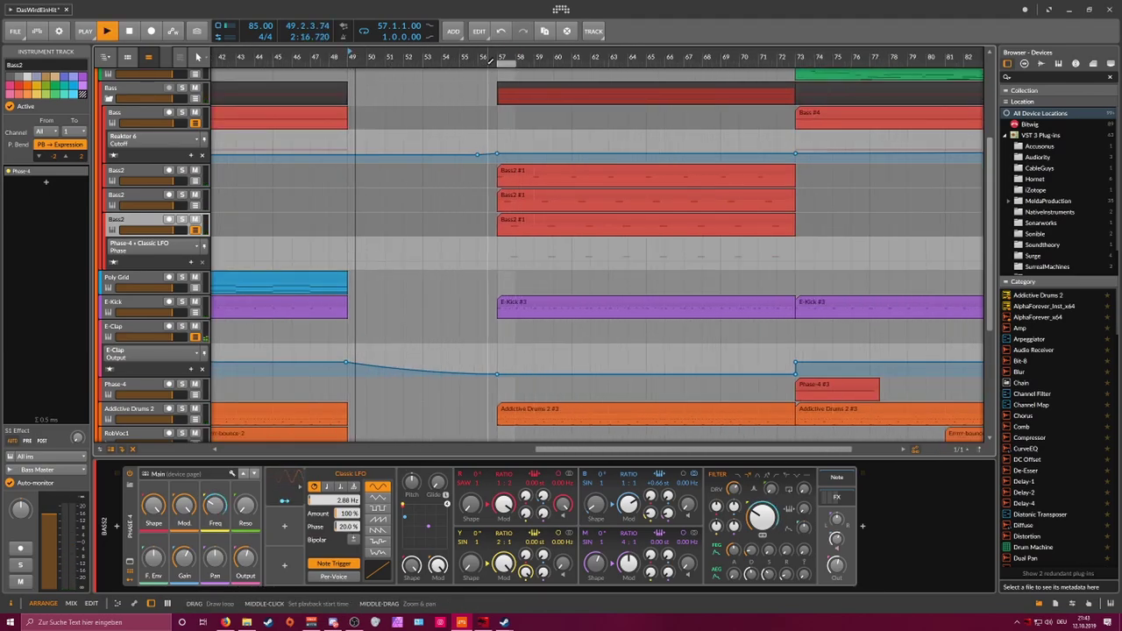
drag(516, 56, 524, 27)
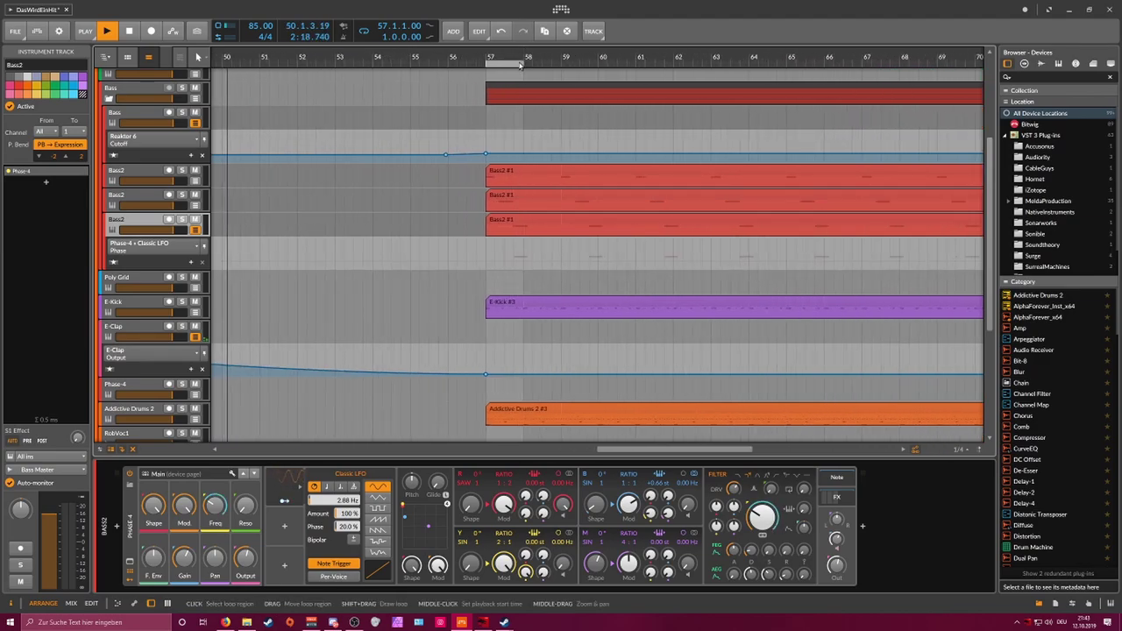
drag(523, 65, 561, 71)
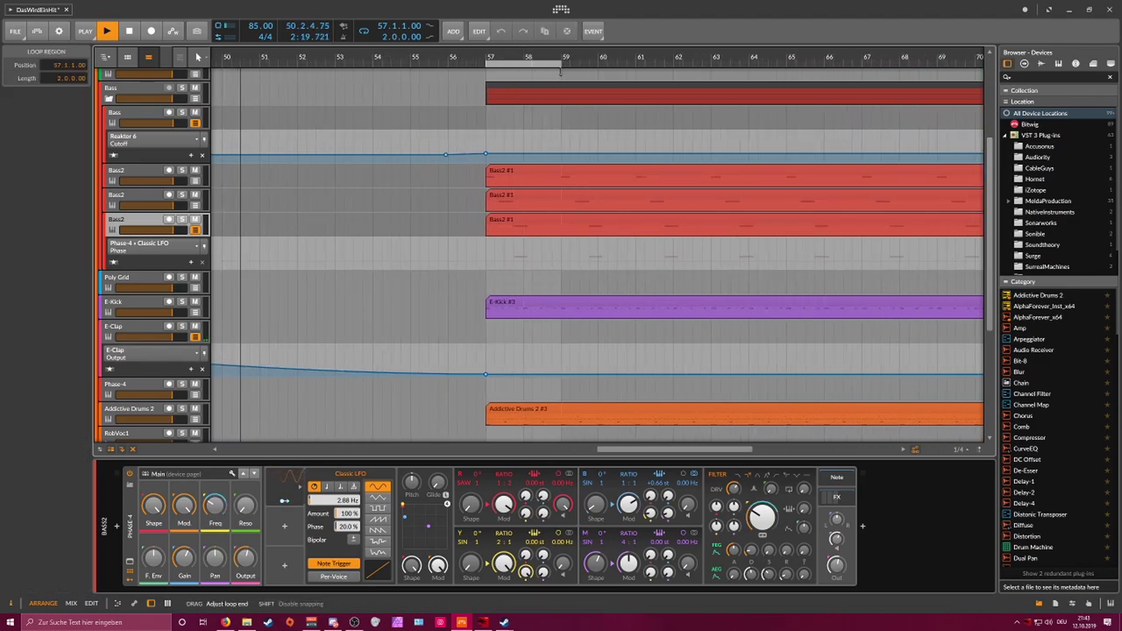
Step: Open the third Bass2's clip and shorten the end of its D#1 note at 57.4.1 to a length of 0.1.0.00
double_click(532, 220)
drag(249, 313, 333, 361)
click(350, 339)
drag(342, 318, 464, 328)
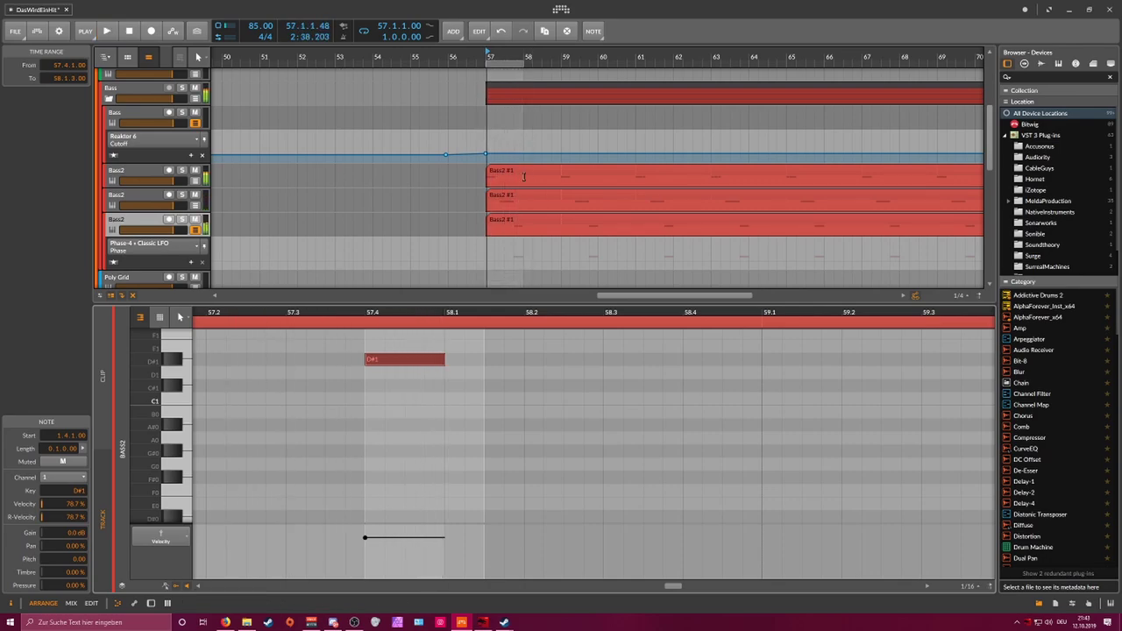
Step: Remove the Classic LFO's filter-frequency modulation from the third Bass2's Phase-4 and audition it with oscillator B's ratio set to 1 : 2
click(518, 220)
key(d)
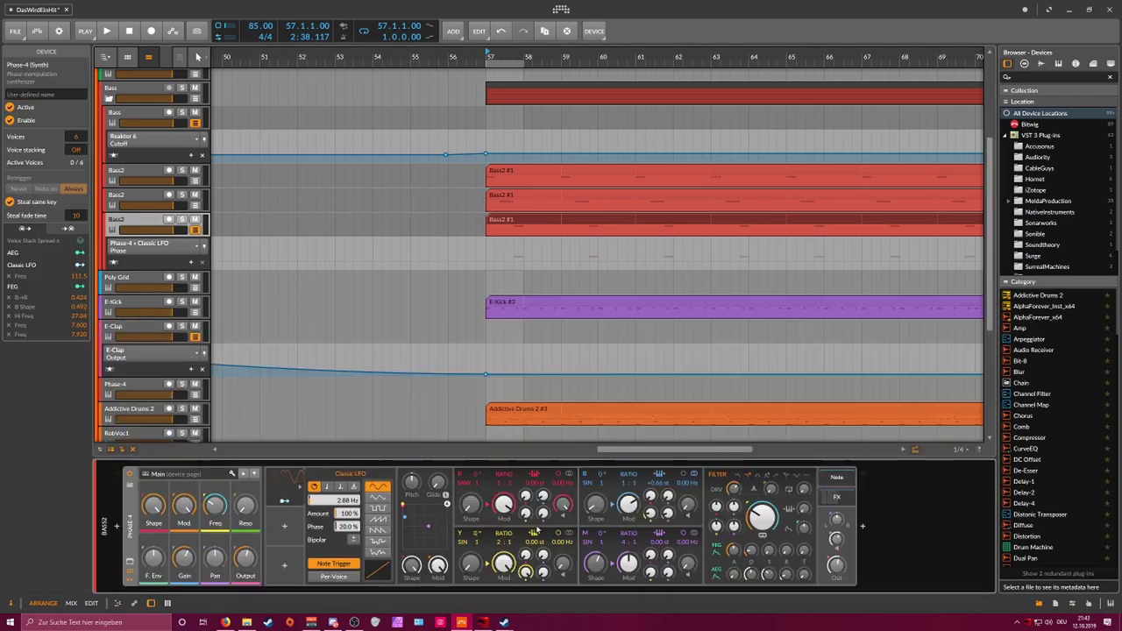
click(335, 496)
double_click(753, 525)
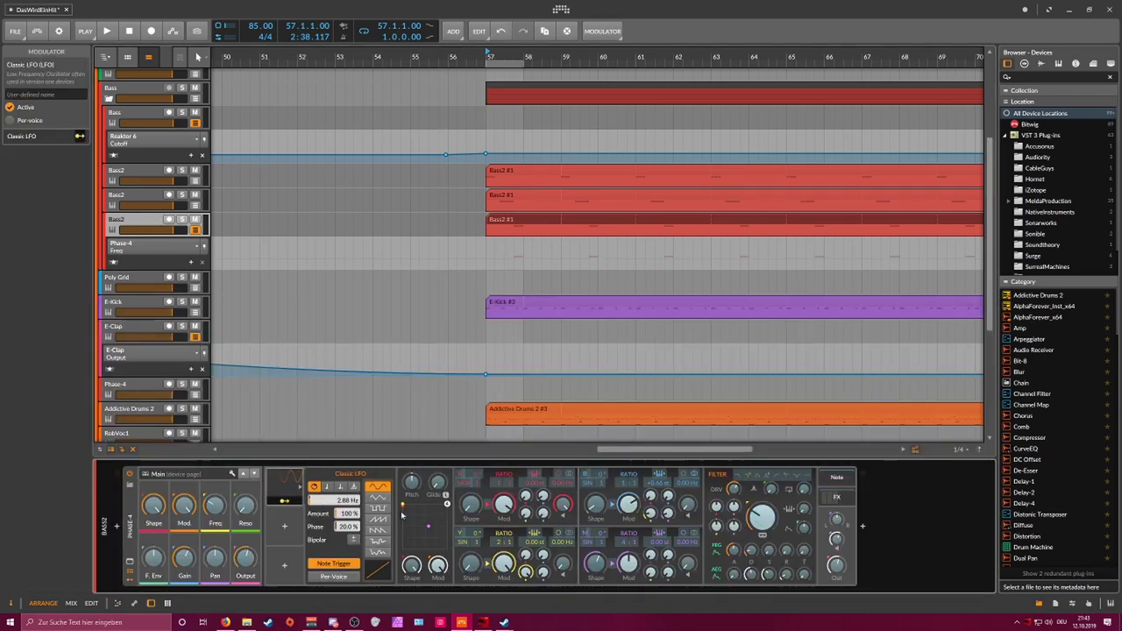
click(285, 501)
key(space)
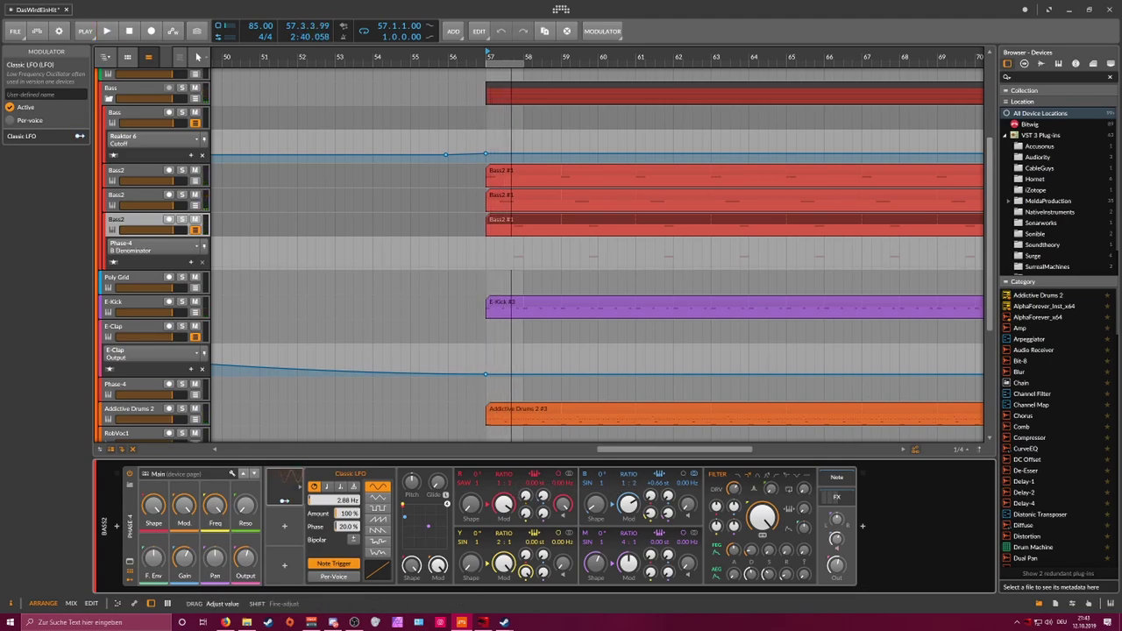
key(space)
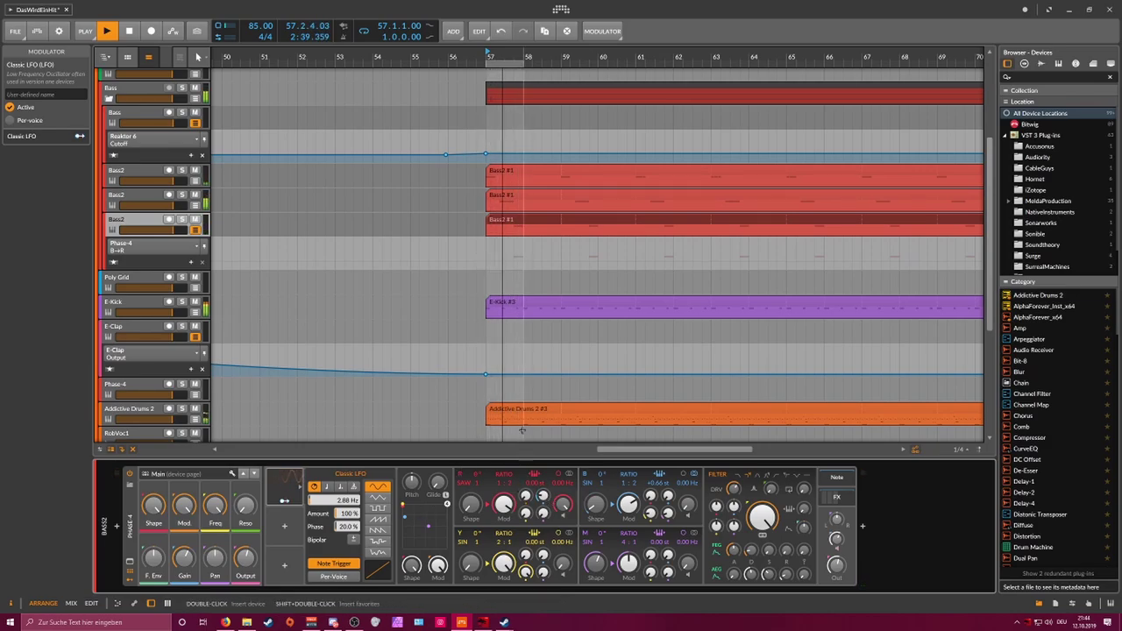
key(space)
Step: Start the third Bass2's D#1 note half a beat earlier at 57.3.3 and shorten the second Bass2's note at 57.2.3 to one beat
drag(515, 57, 559, 208)
double_click(558, 207)
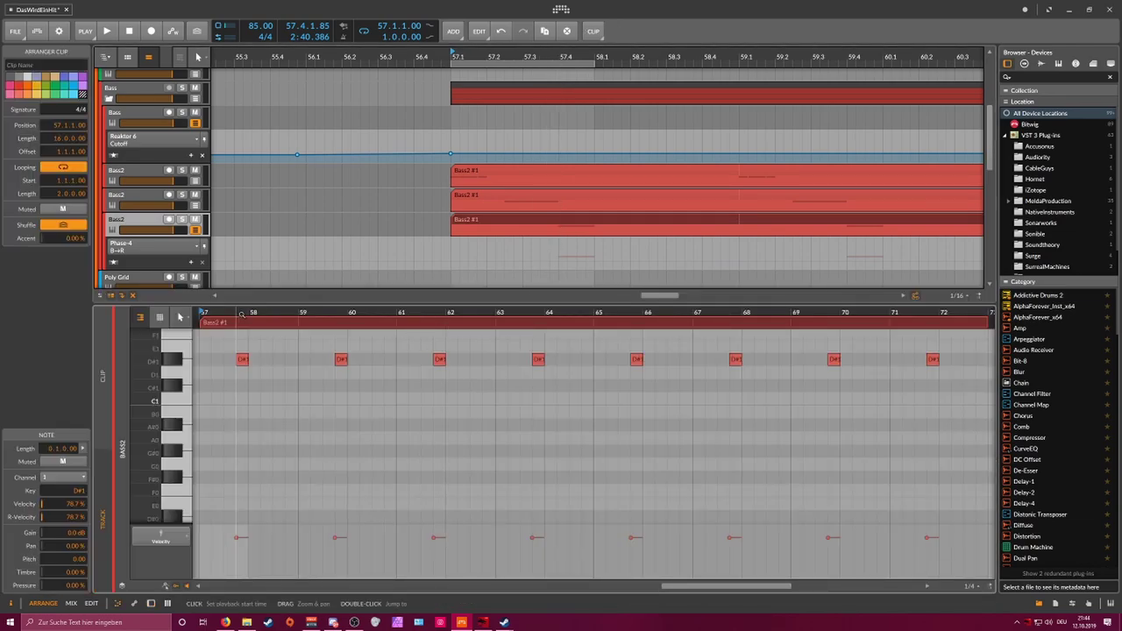
drag(242, 315, 373, 407)
drag(357, 361, 321, 362)
click(539, 198)
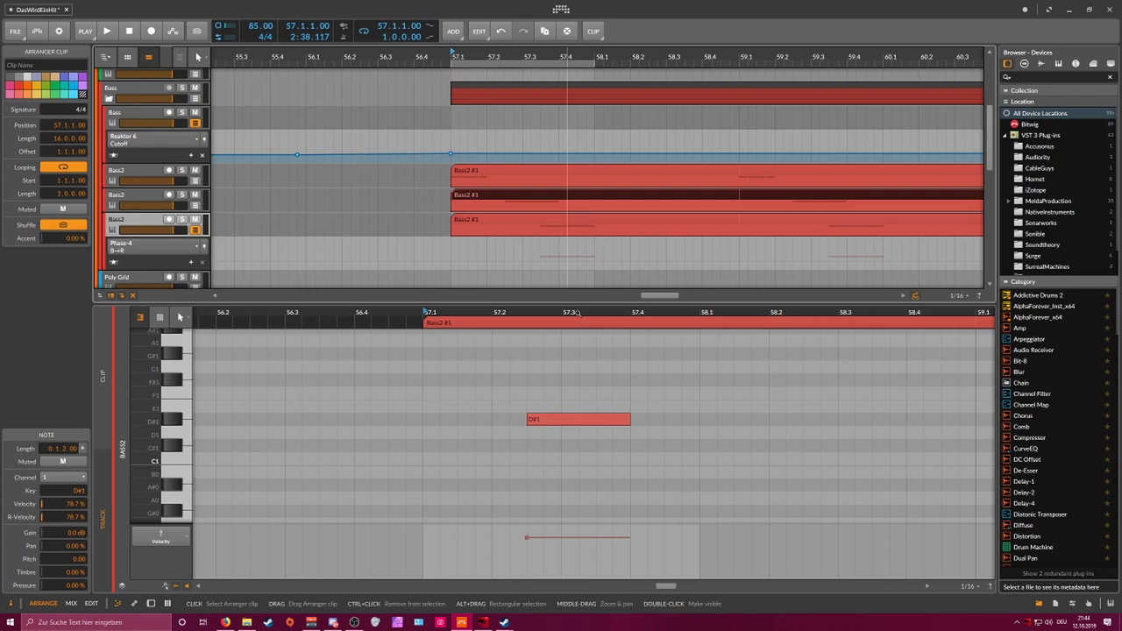
click(626, 418)
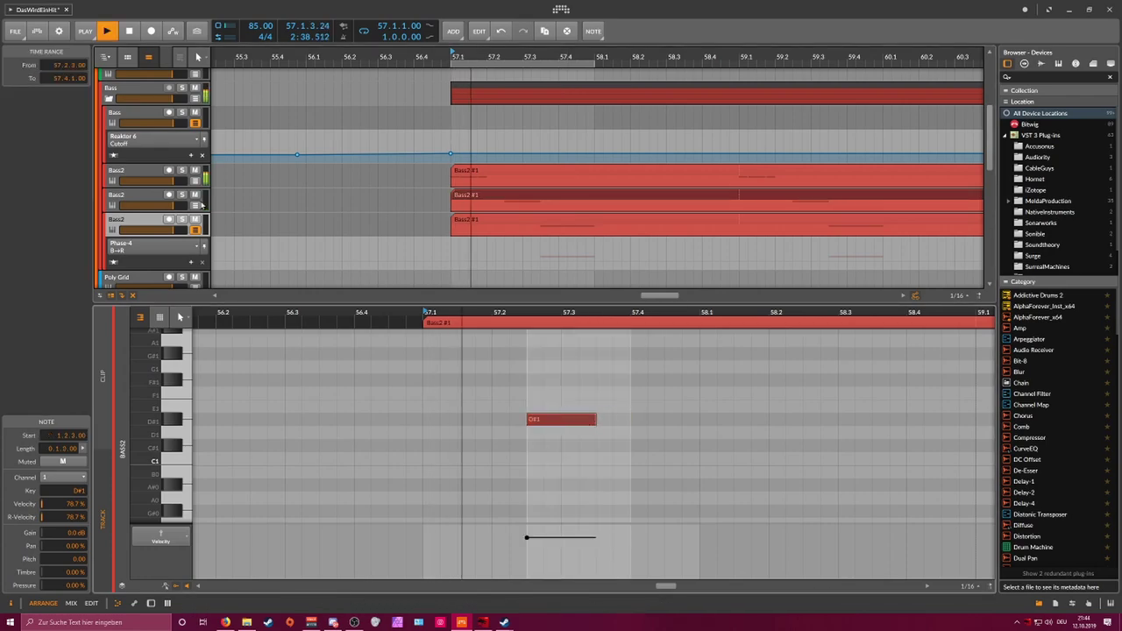
Step: Add Phase-4 Pitch automation points on the third Bass2 at 57.3.3 and 58.1.1, giving the second point a value of -1.00
double_click(161, 220)
click(169, 219)
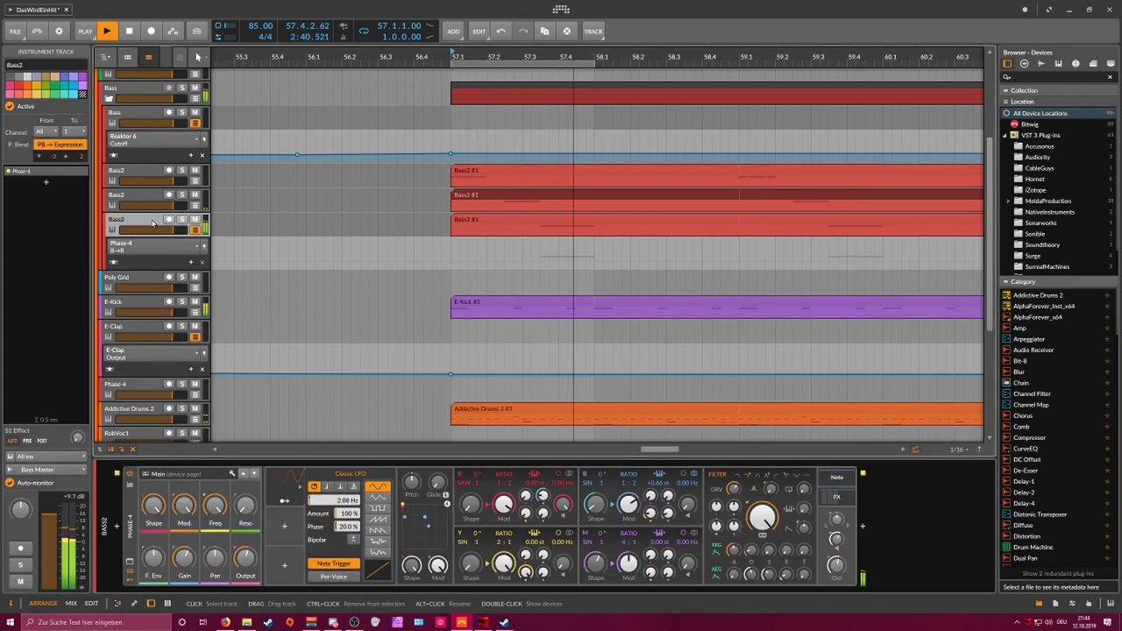
click(541, 257)
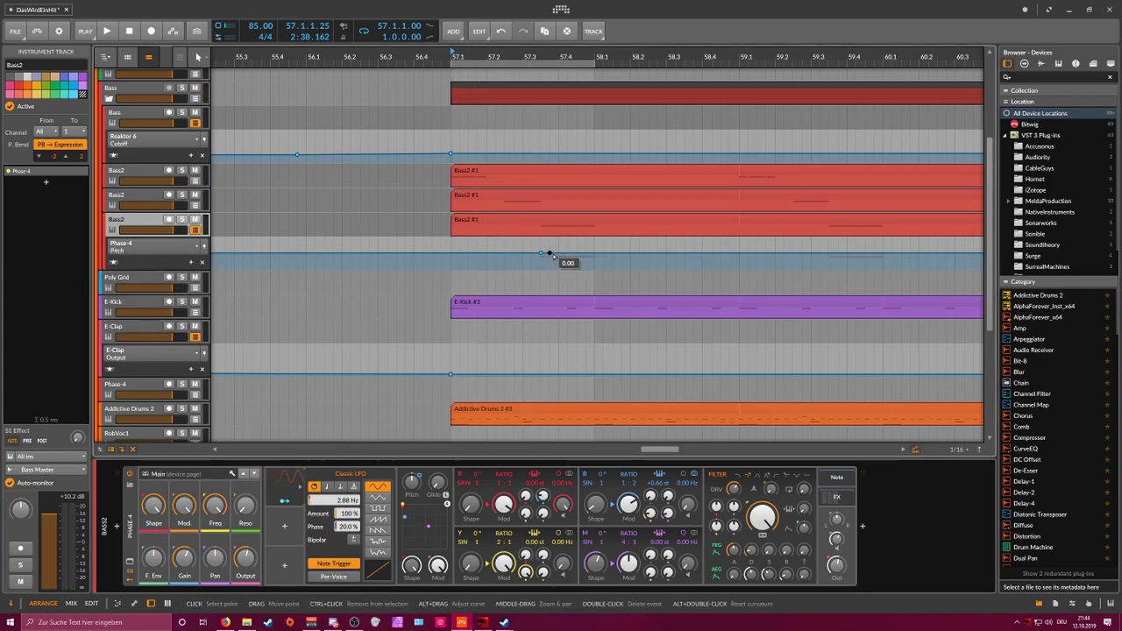
click(594, 254)
ctrl+click(82, 78)
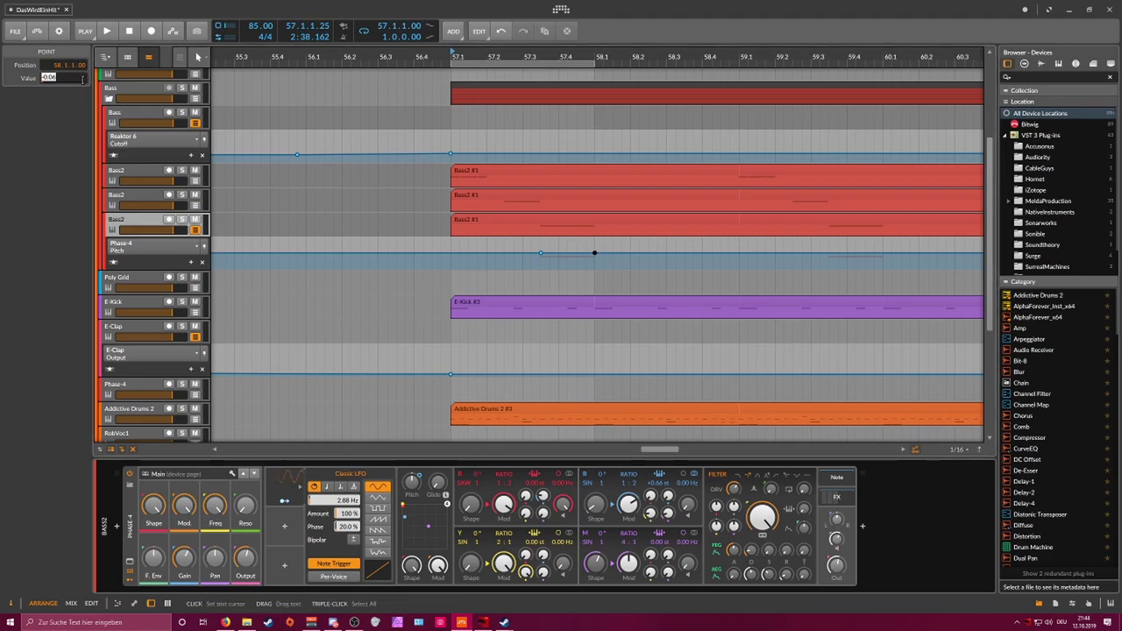
text(-1)
key(Return)
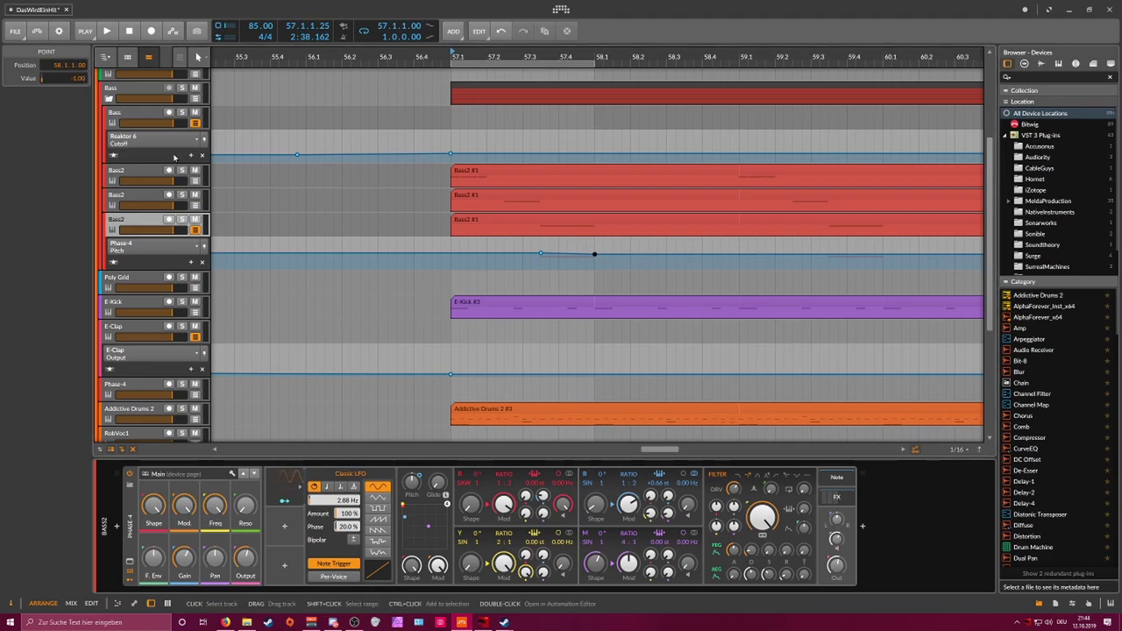
Step: Select both Pitch automation points on the third Bass2 and set their value to 0.00
shift+click(541, 253)
double_click(73, 78)
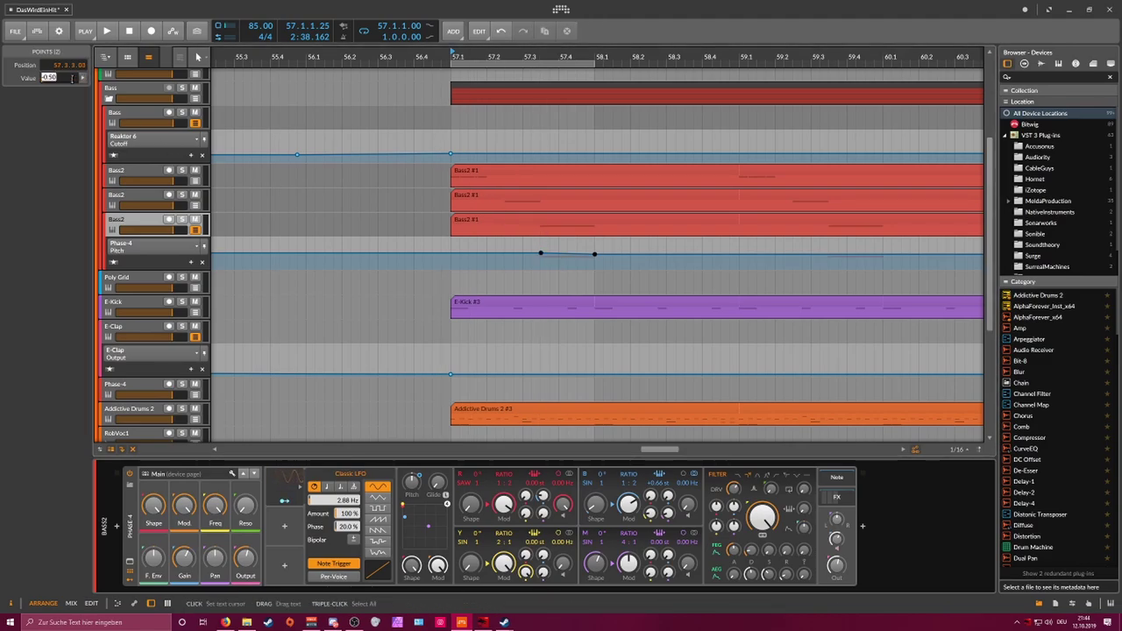
text(0)
key(Return)
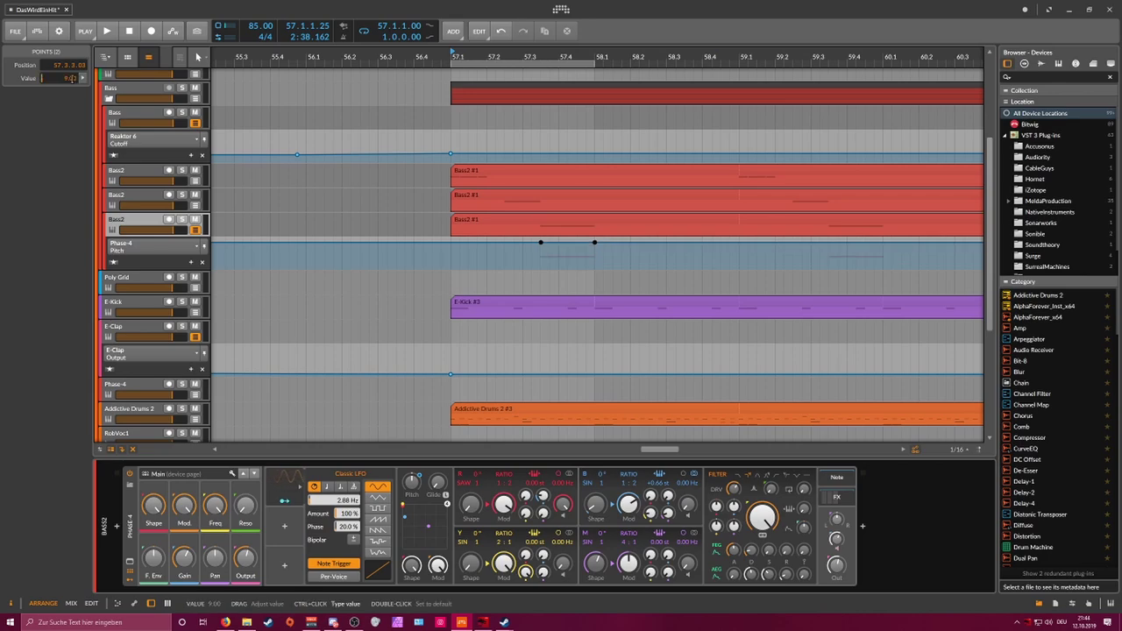
key(Return)
Step: Play the loop and lengthen the filter envelope attack of the second Bass2's Phase-4
key(space)
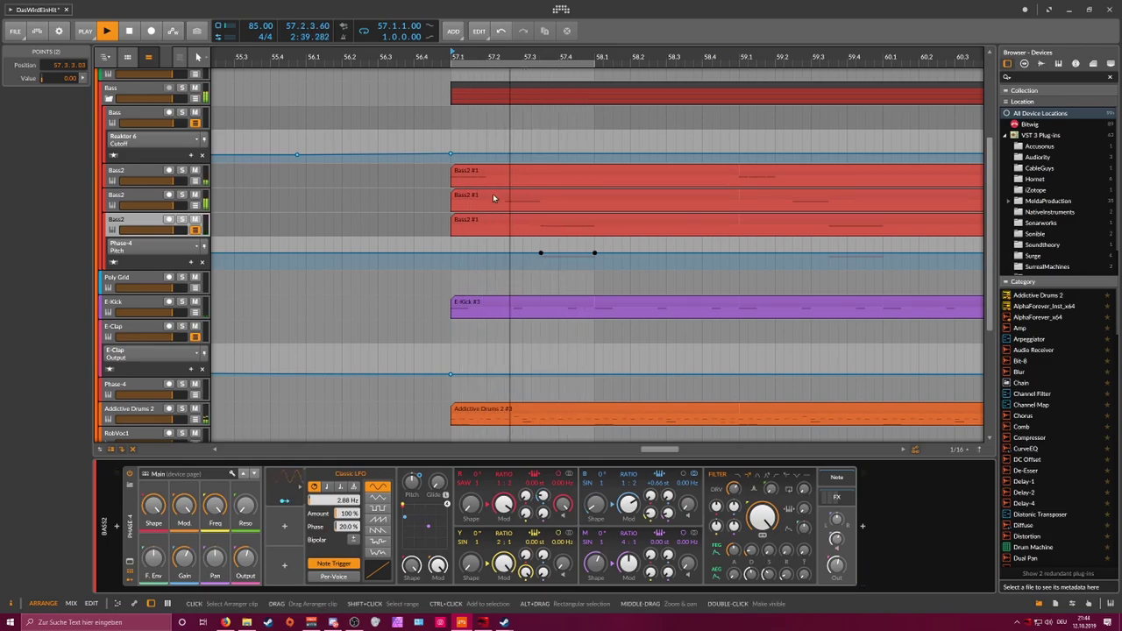
click(177, 194)
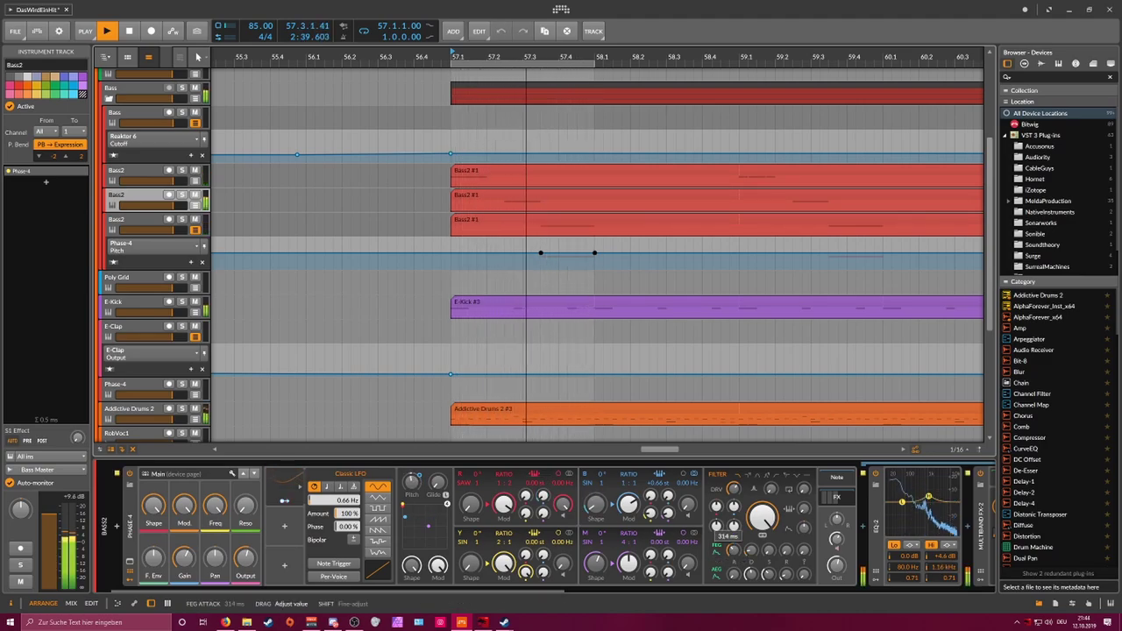
drag(732, 551, 732, 544)
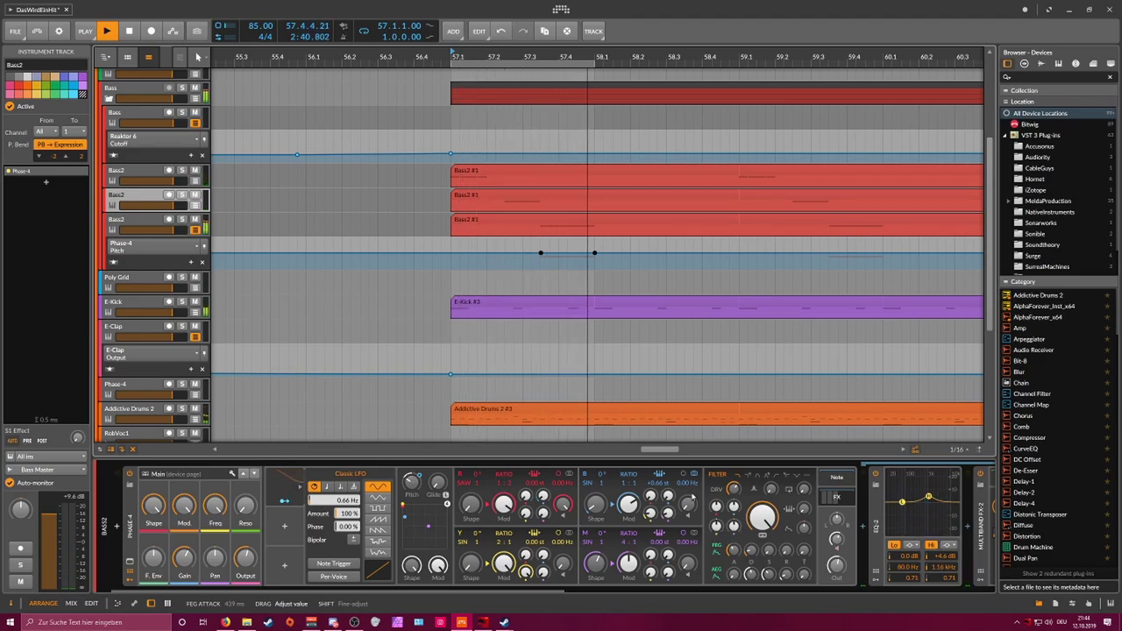
Step: Shorten the second Bass2's D#1 note to 0.0.2.00, duplicate it directly behind at 57.3.1, and play the loop
double_click(529, 195)
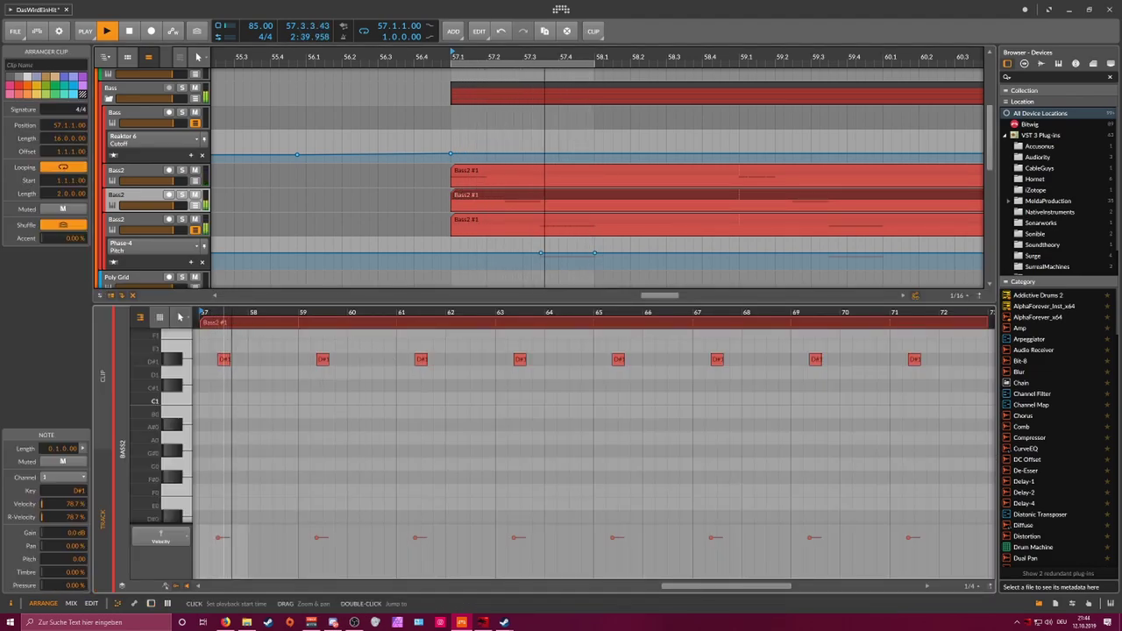
drag(243, 315, 345, 360)
click(342, 337)
drag(414, 361, 344, 364)
key(ctrl+d)
key(space)
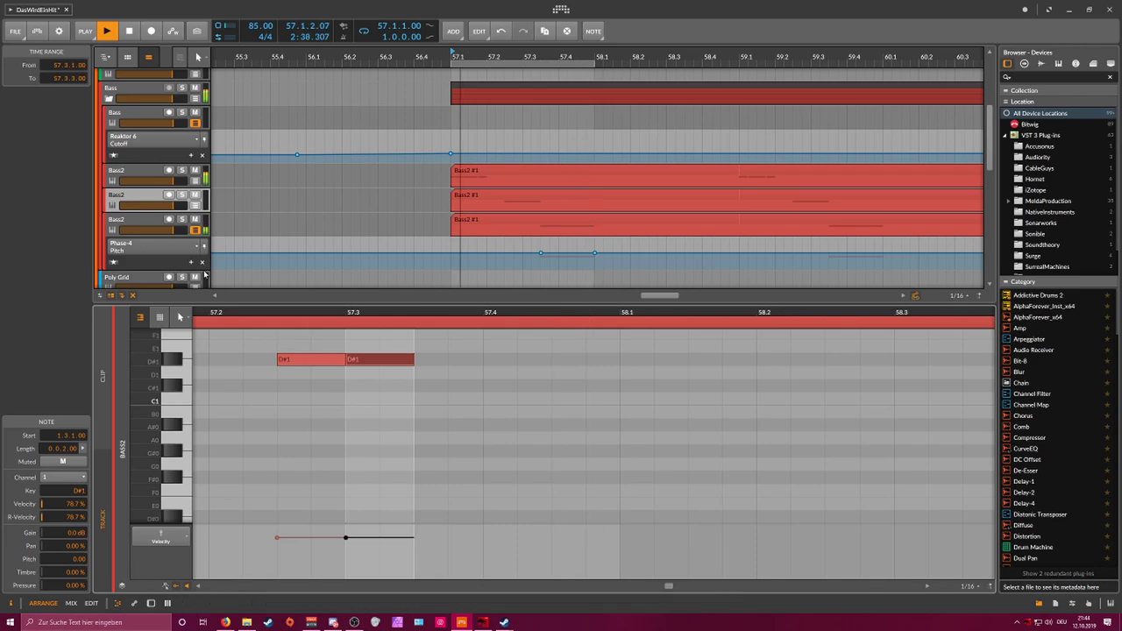
Step: Readjust the filter envelope attack of the second Bass2's Phase-4 while auditioning the loop
click(148, 199)
key(d)
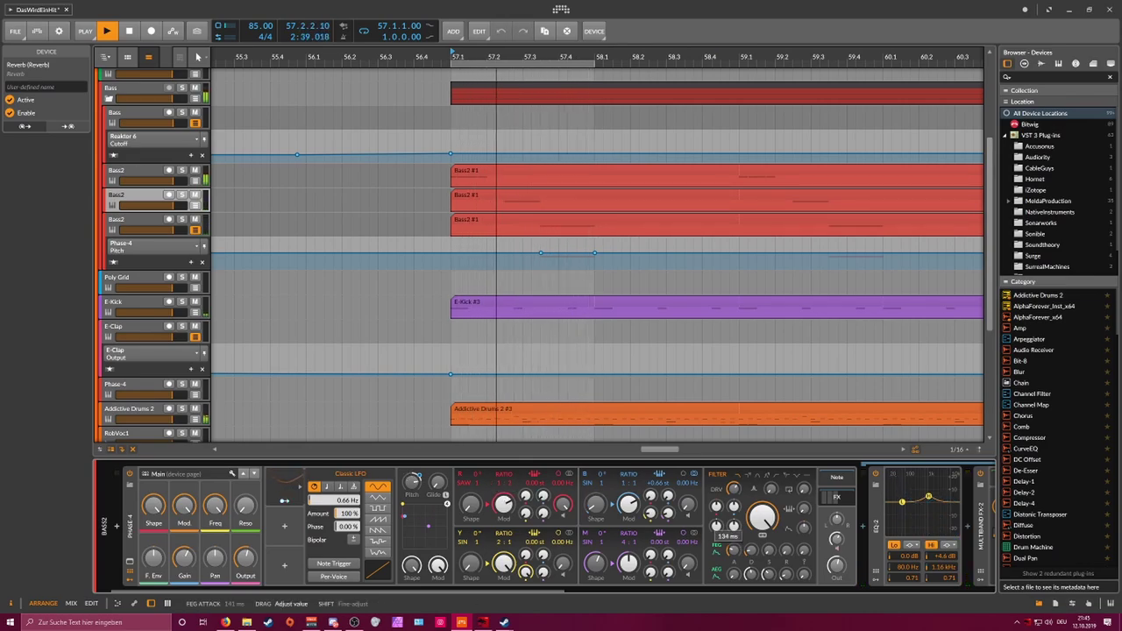
mouse_move(734, 550)
mouse_down()
mouse_move(733, 519)
mouse_move(734, 534)
mouse_up()
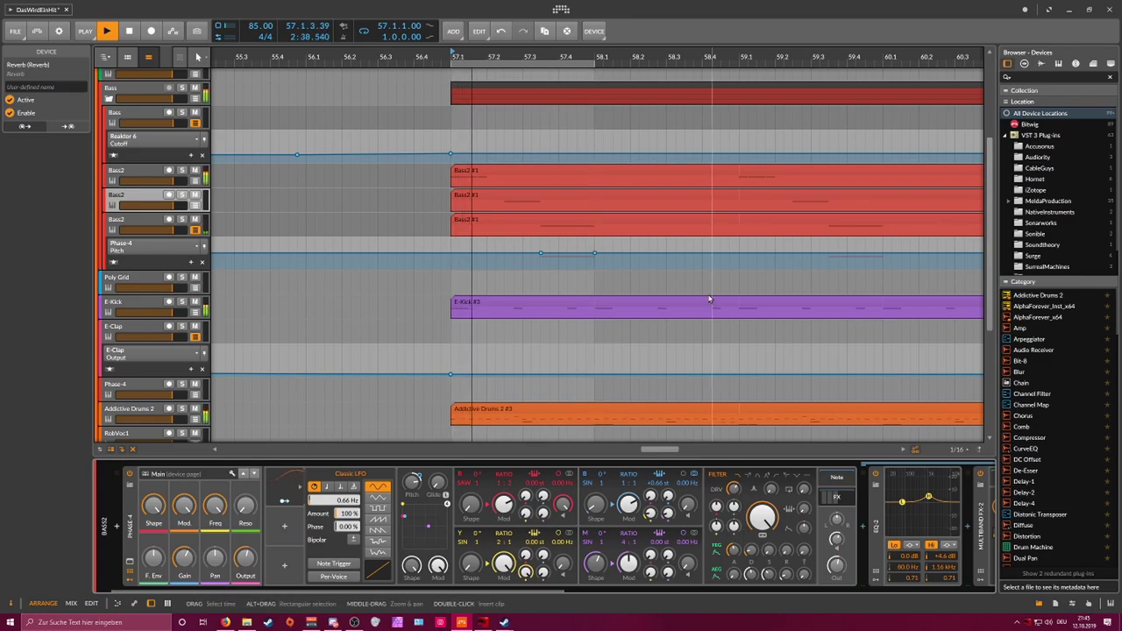
key(space)
Step: Split the clips on all three Bass2 tracks at 58.1
click(585, 173)
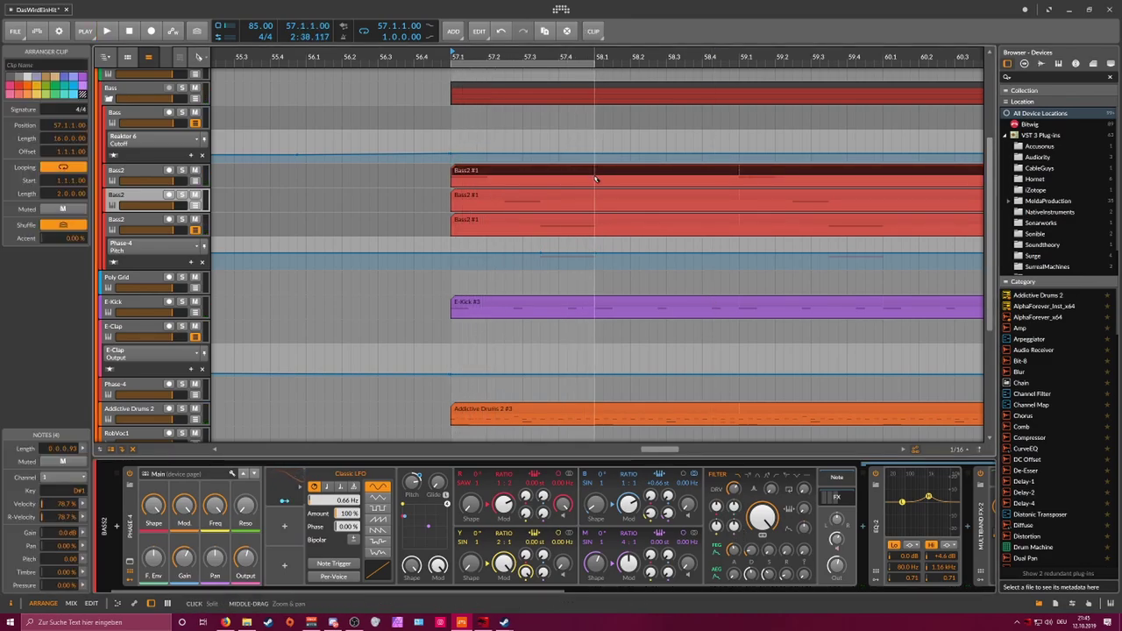
alt+click(595, 175)
alt+click(594, 223)
alt+click(593, 204)
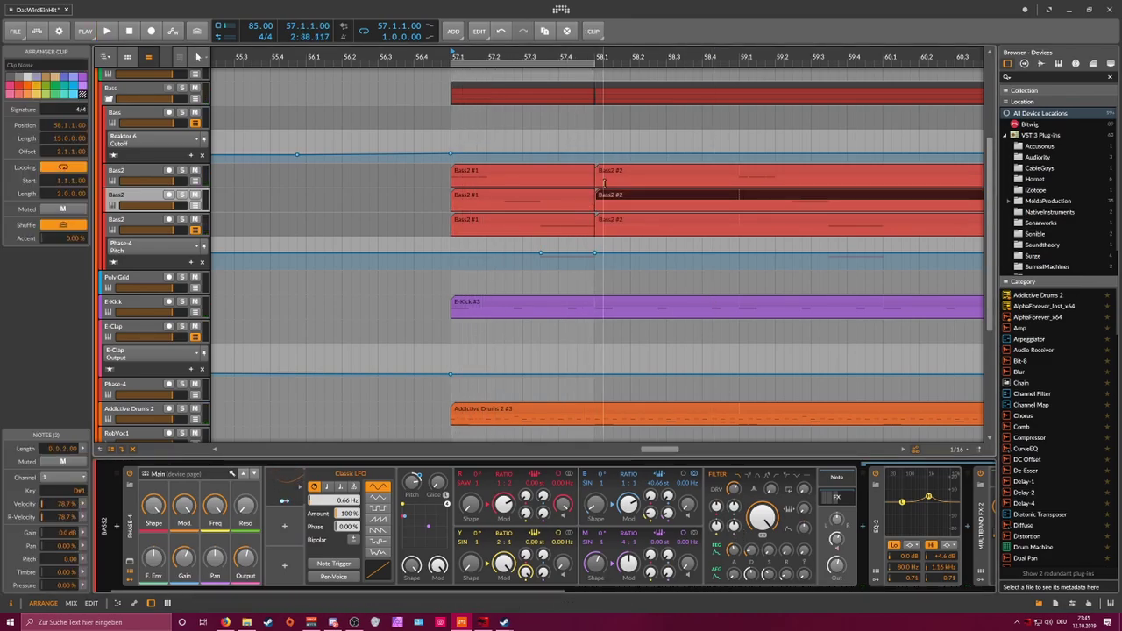
Step: Delete the clips from 58.1 onward on all three Bass2 tracks
click(605, 175)
click(621, 156)
drag(623, 210, 622, 250)
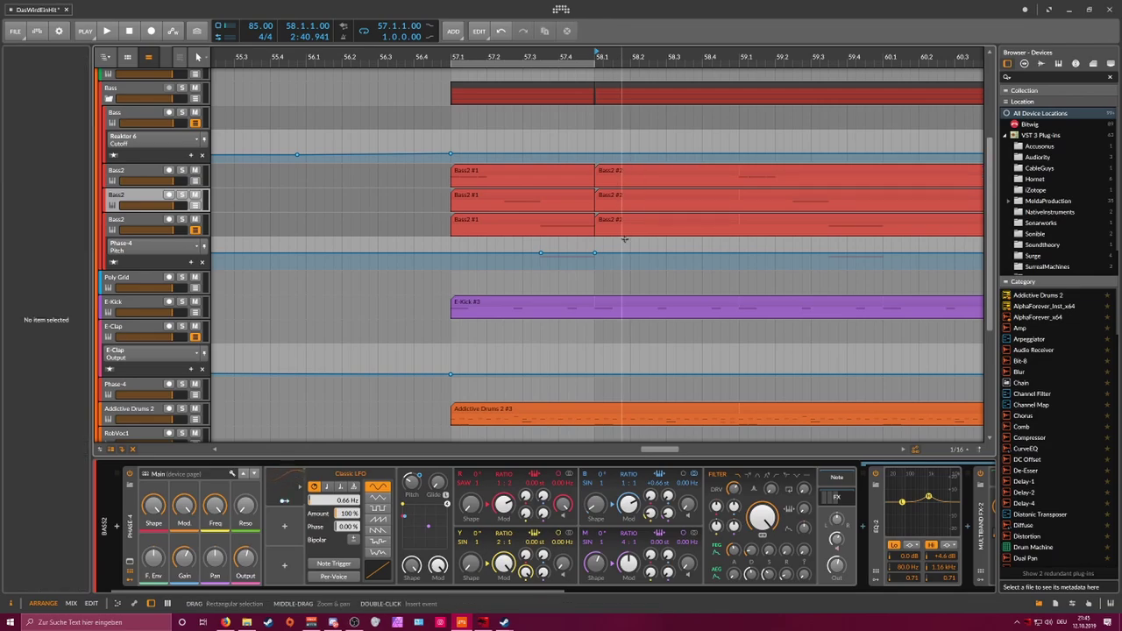
drag(627, 169, 625, 170)
click(617, 173)
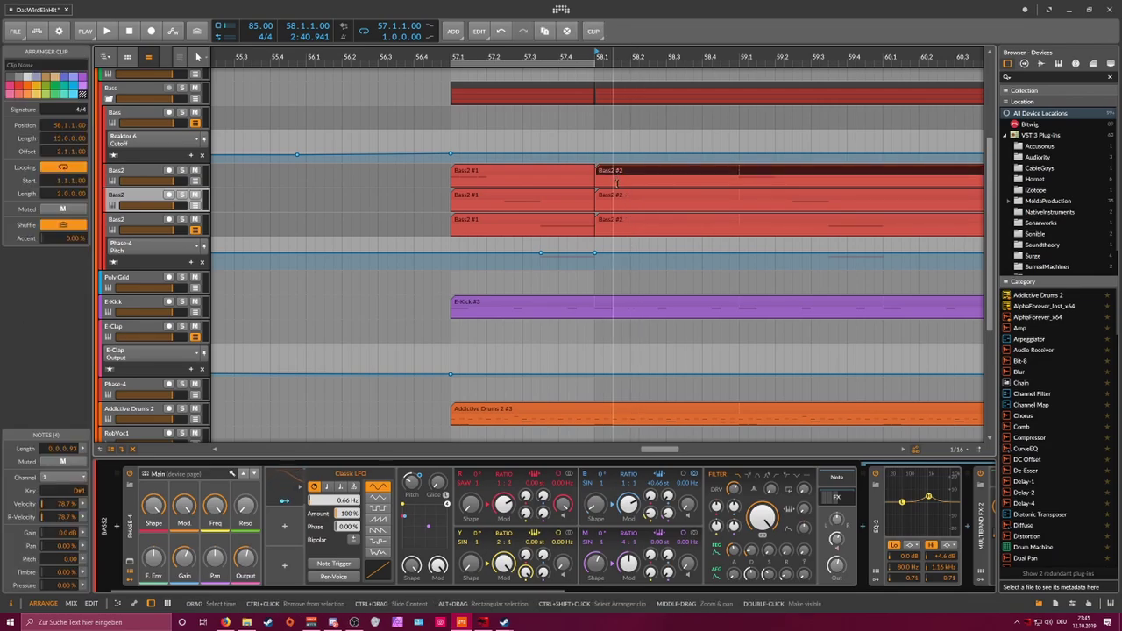
key(Delete)
click(616, 195)
key(Delete)
click(612, 220)
key(Delete)
drag(559, 55, 564, 88)
click(546, 89)
key(ctrl+d)
key(ctrl+d)
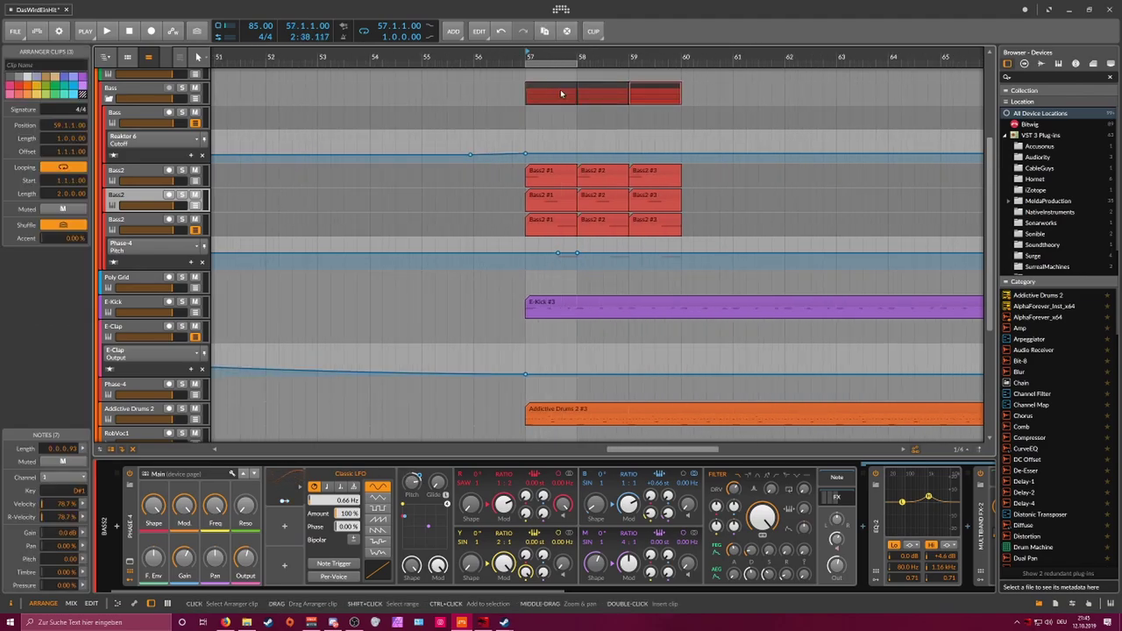
key(ctrl+z)
key(ctrl+z)
Step: Duplicate the bar 57 clips of all three Bass2 tracks three times to fill bars 57 through 60
drag(589, 165, 544, 223)
key(ctrl+d)
key(ctrl+d)
key(ctrl+d)
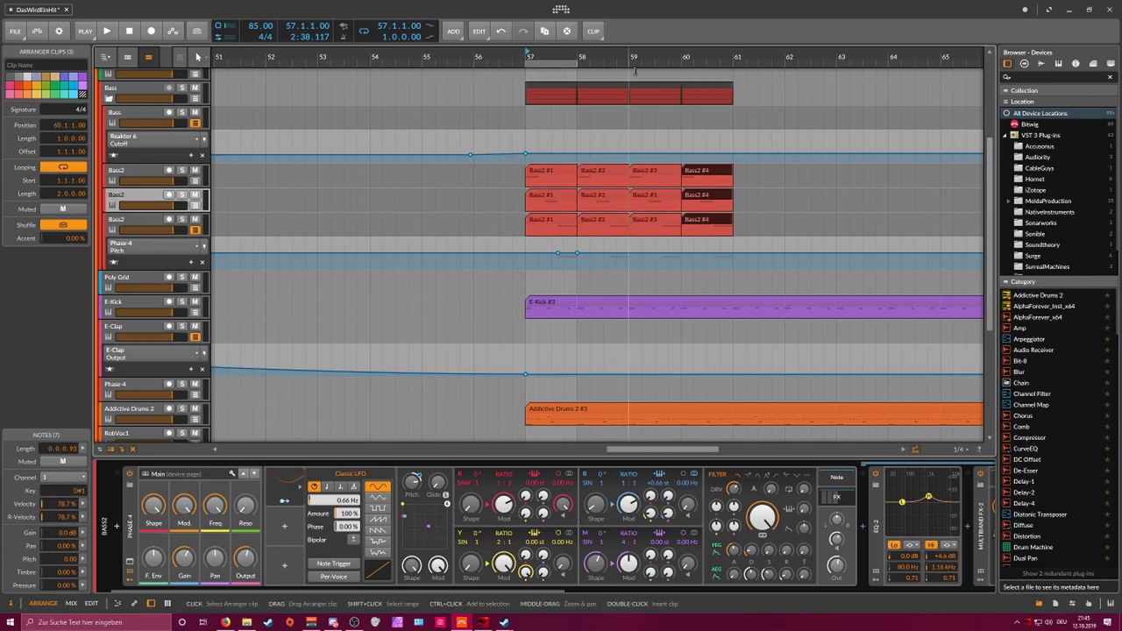
Step: Extend the loop region to 4 bars from 57.1, play it, and open the Addictive Drums 2 clip
drag(624, 57, 679, 67)
key(space)
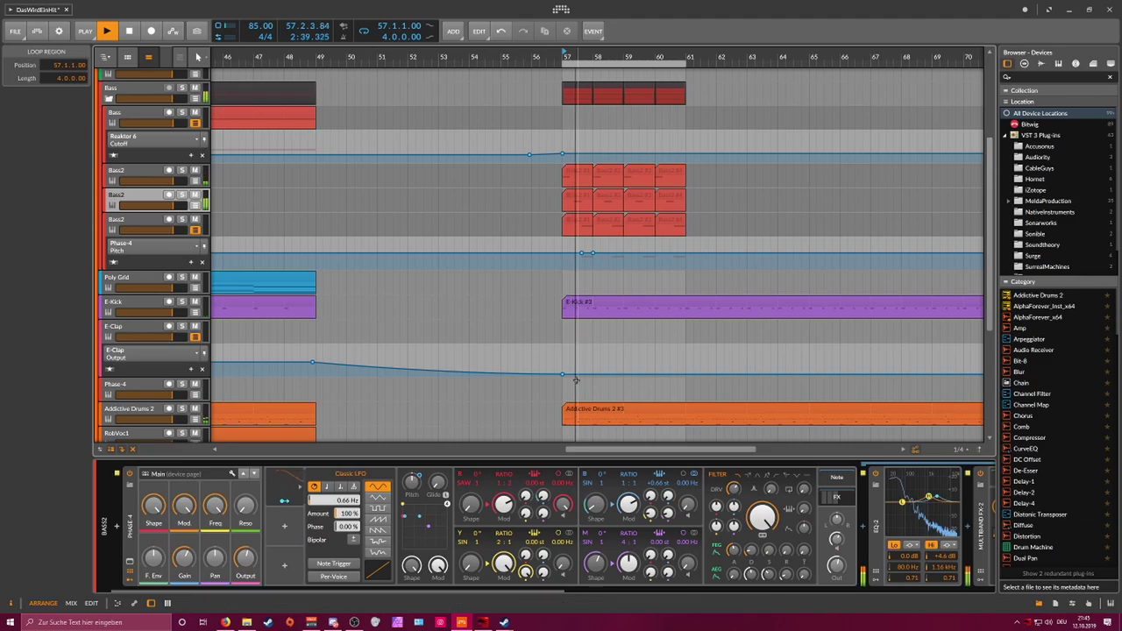
double_click(575, 410)
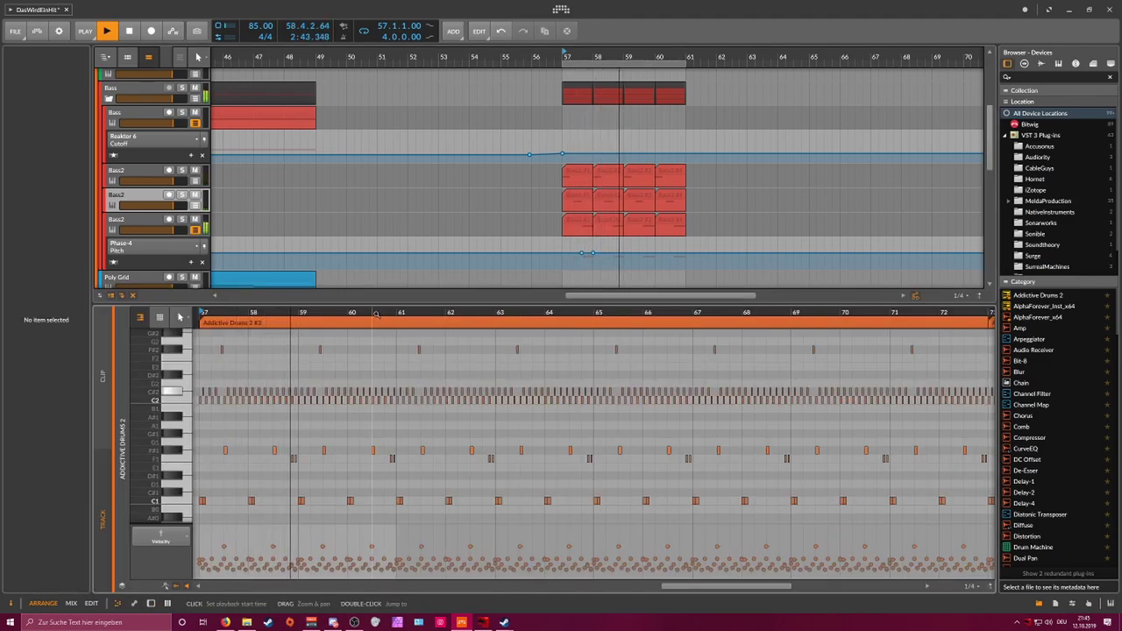
drag(663, 58, 669, 122)
Step: Stop playback, duplicate the third Bass2 track, and delete the original track's clip in bar 60
click(146, 220)
key(space)
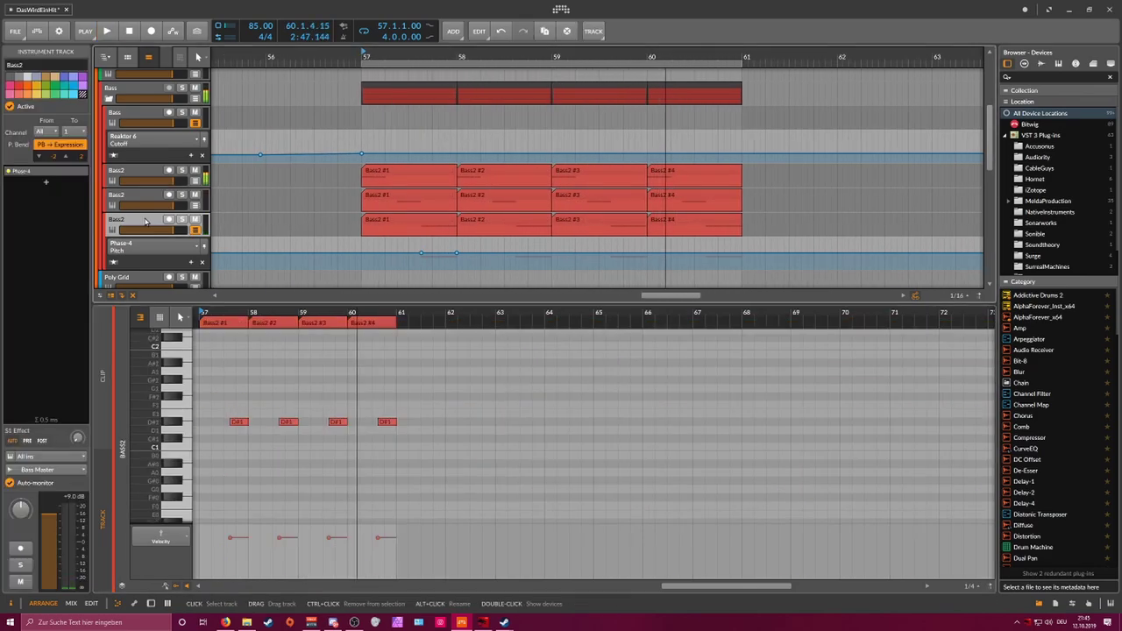
key(ctrl+d)
click(367, 222)
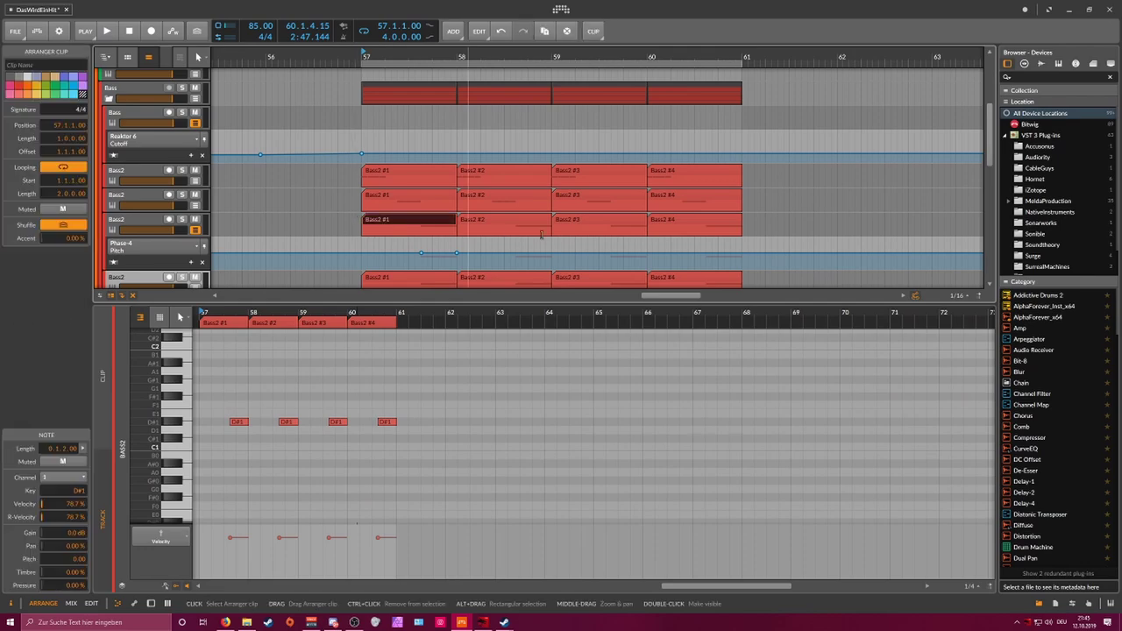
click(691, 228)
click(665, 220)
key(Delete)
Step: Delete the clips in bars 57 to 59 on the duplicated Bass2 track, leaving only the bar 60 clip
scroll(662, 237, down, 1)
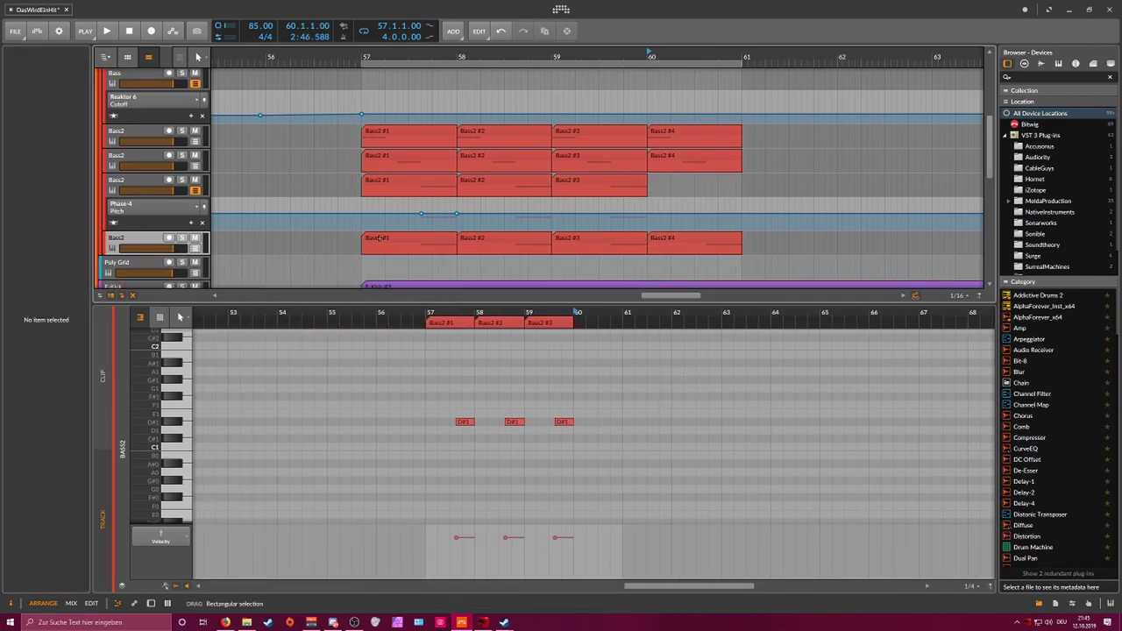
drag(352, 245, 592, 243)
key(Delete)
click(693, 235)
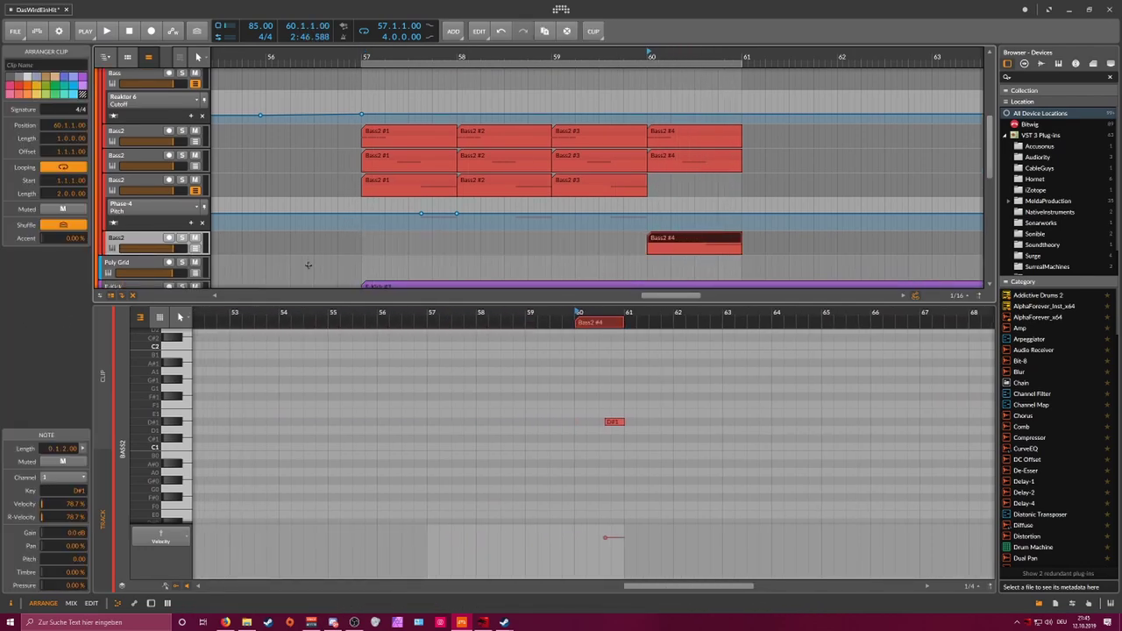
Step: Show the Phase-4 Pitch automation lane under the duplicated Bass2 track
click(195, 249)
click(159, 266)
click(149, 282)
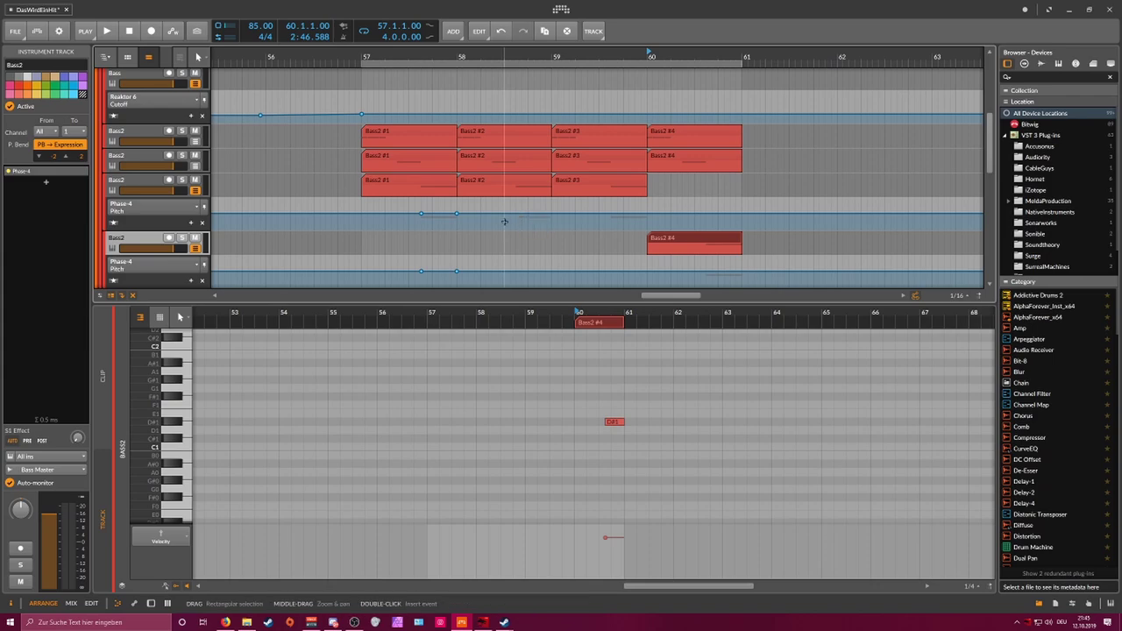
scroll(504, 221, down, 1)
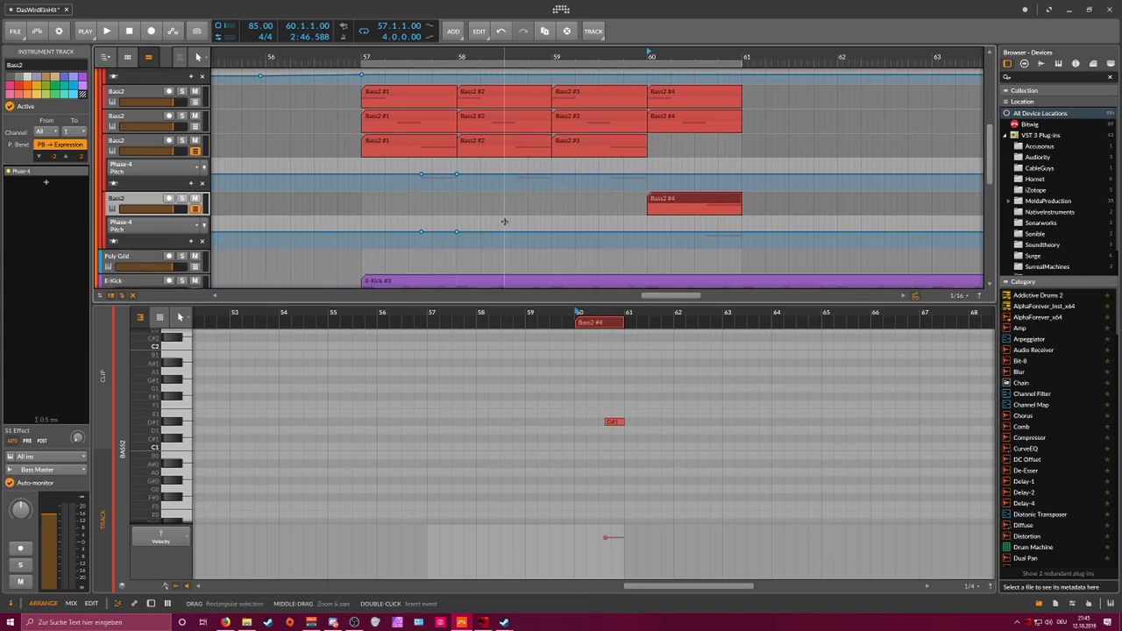
Step: Add Pitch automation points at the start and end of the third Bass2's bar 58 note, setting the end point to -1.00
click(420, 175)
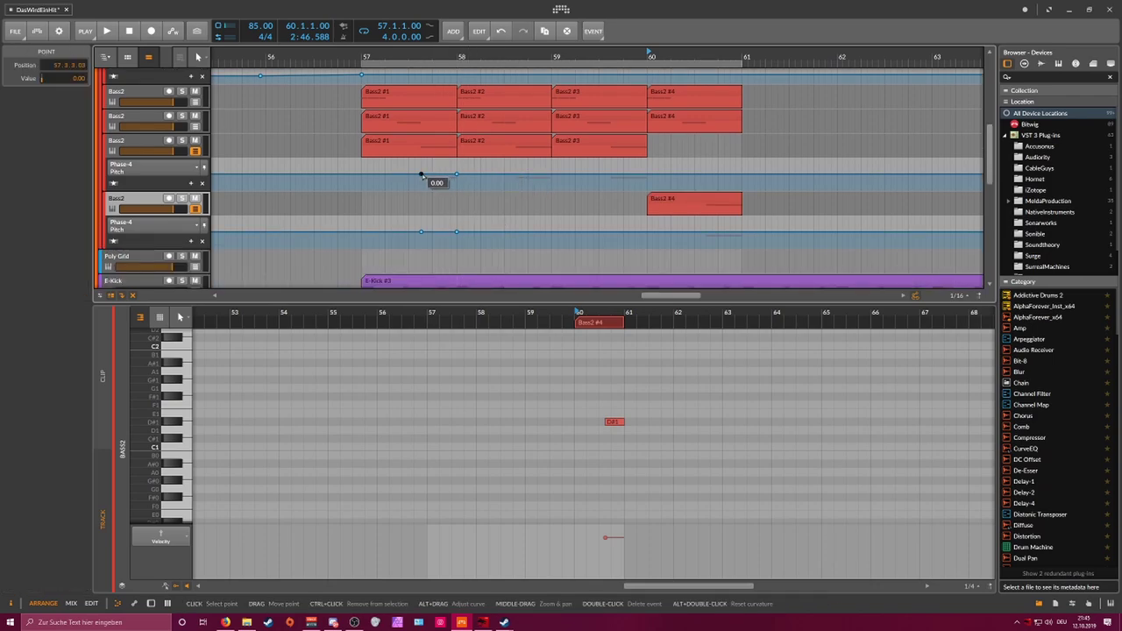
click(516, 173)
click(550, 173)
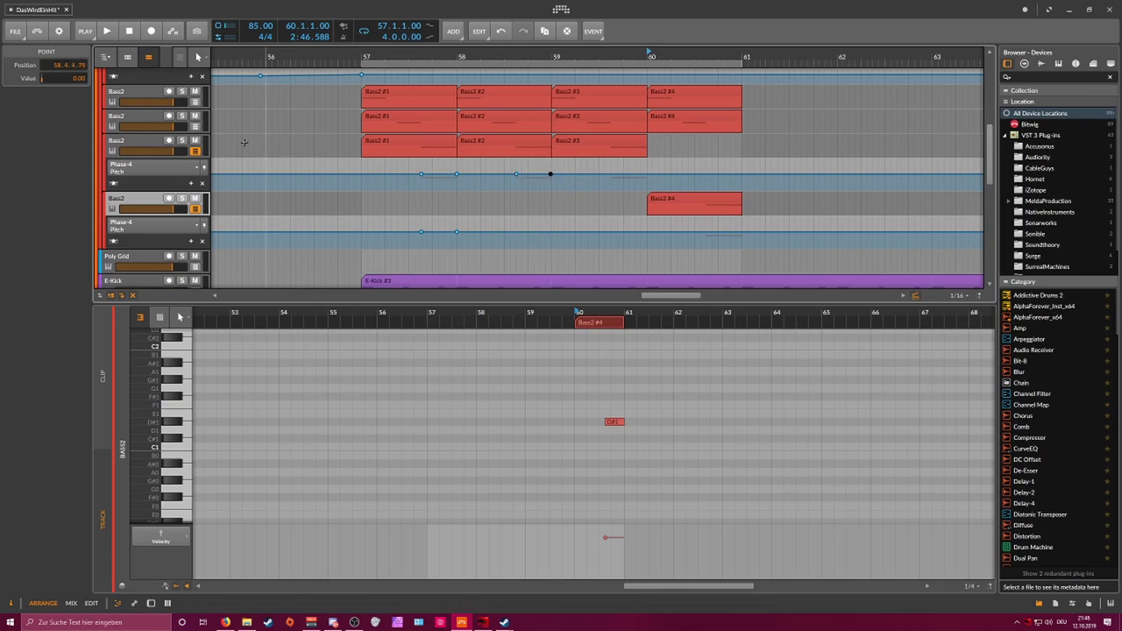
double_click(85, 78)
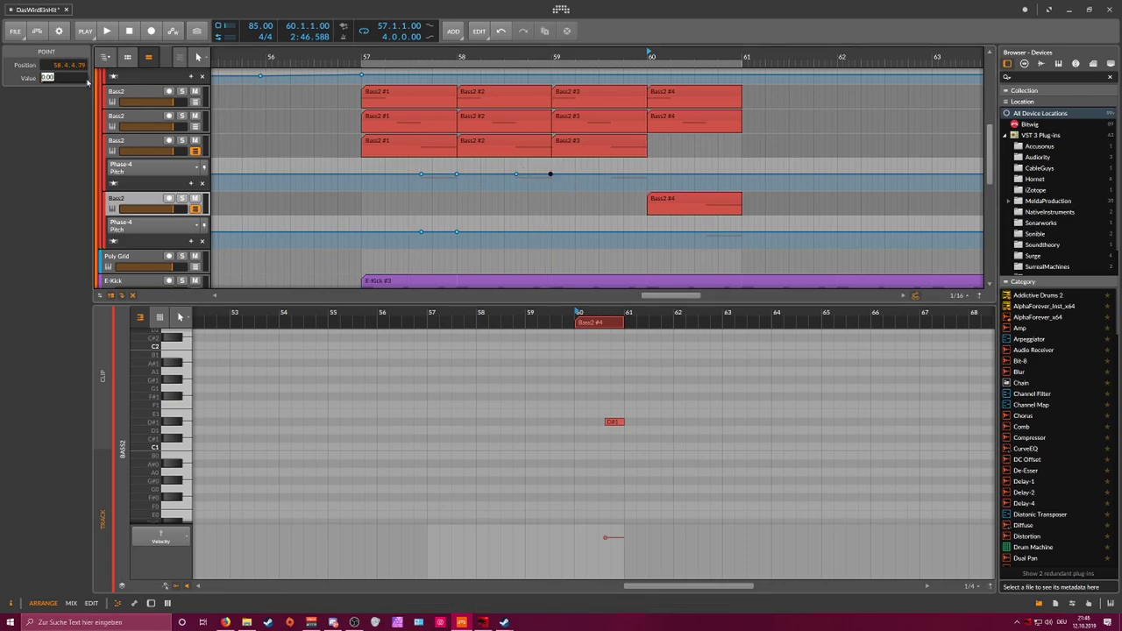
key(Return)
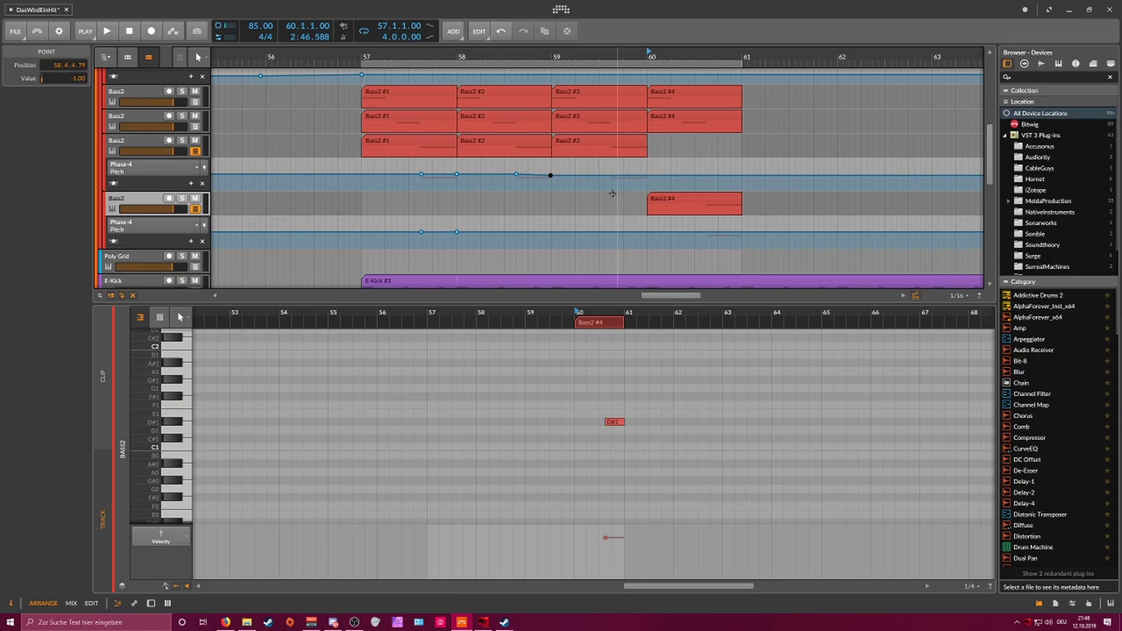
Step: Set the third Bass2's Pitch automation point at 58.1.1.00 to -1.00
click(456, 174)
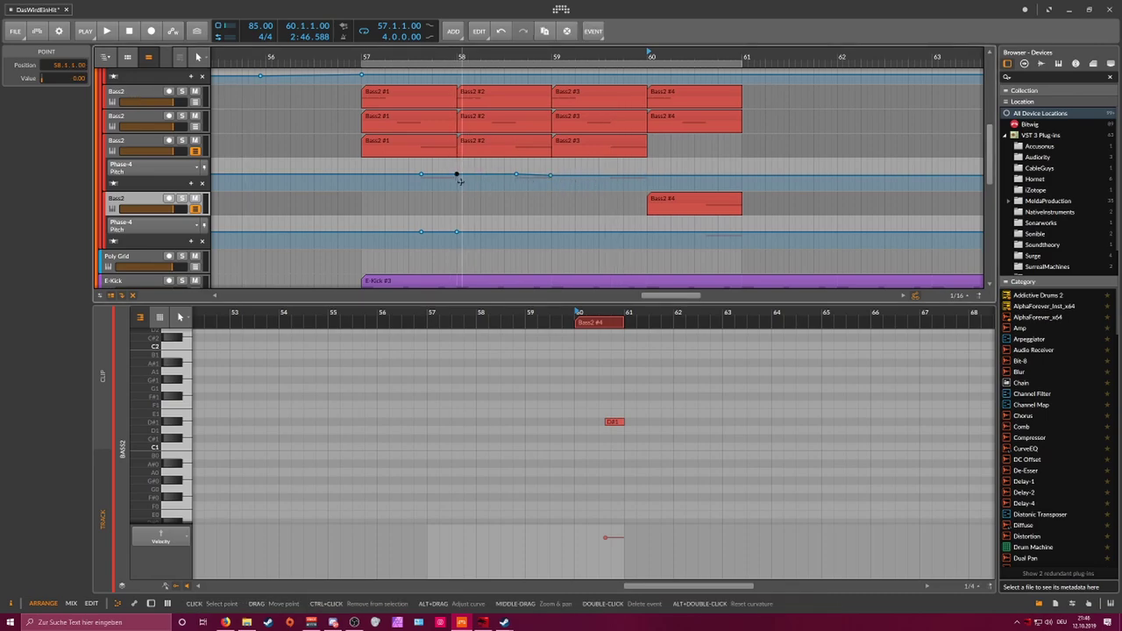
click(421, 175)
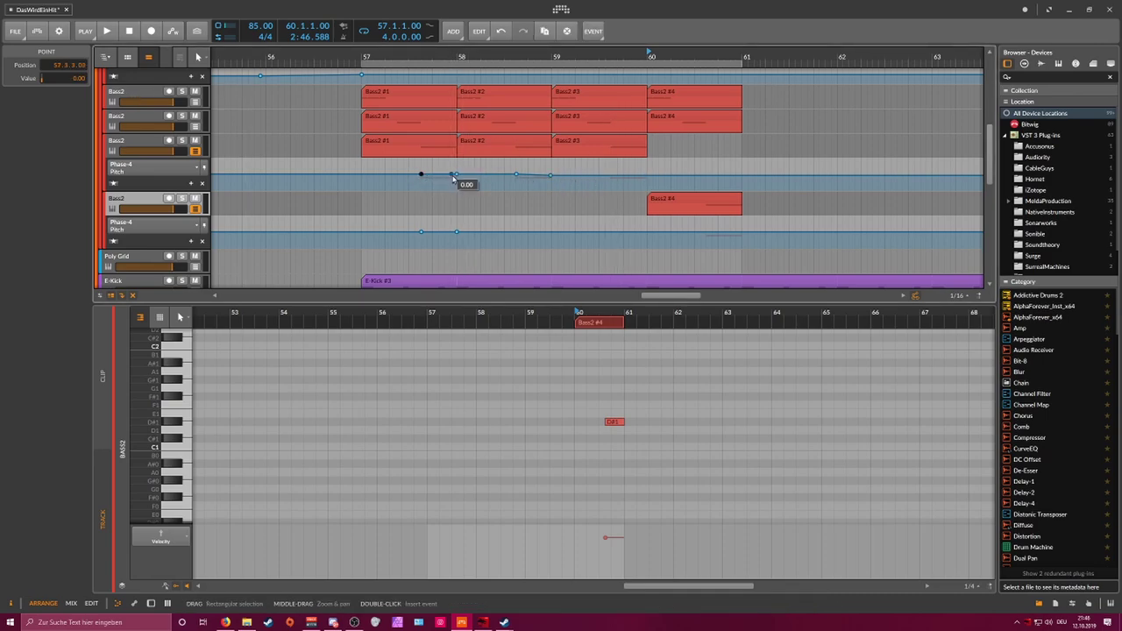
click(457, 175)
double_click(84, 78)
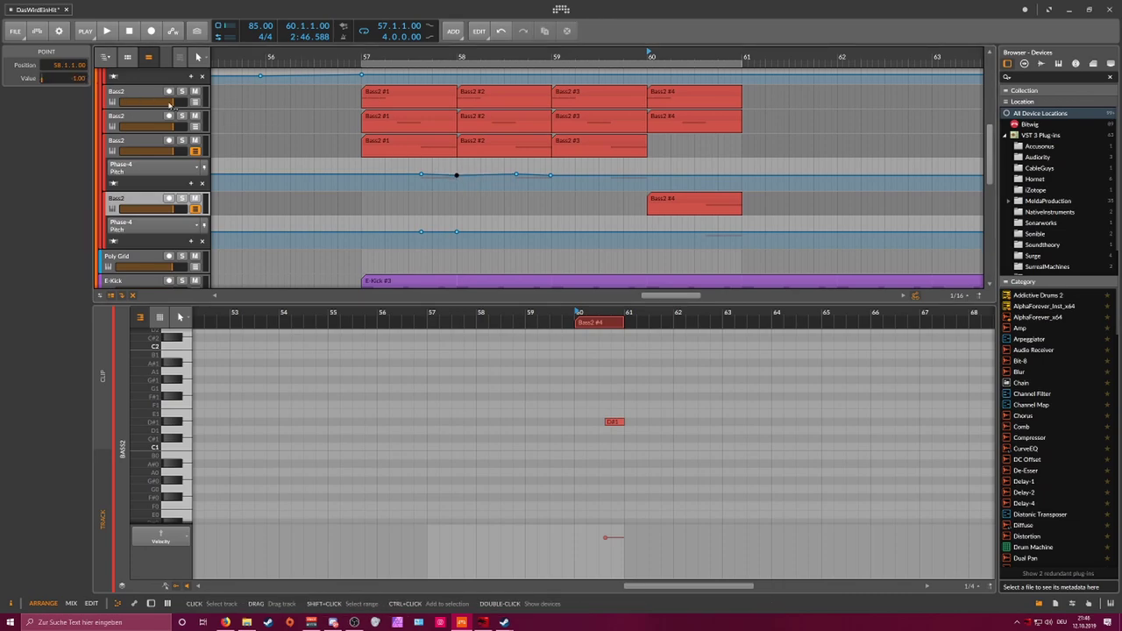
Step: Add Pitch automation points across the third Bass2's bar 59 note, setting the first to 0.00 and lowering the one at 60.1.1.00
click(612, 175)
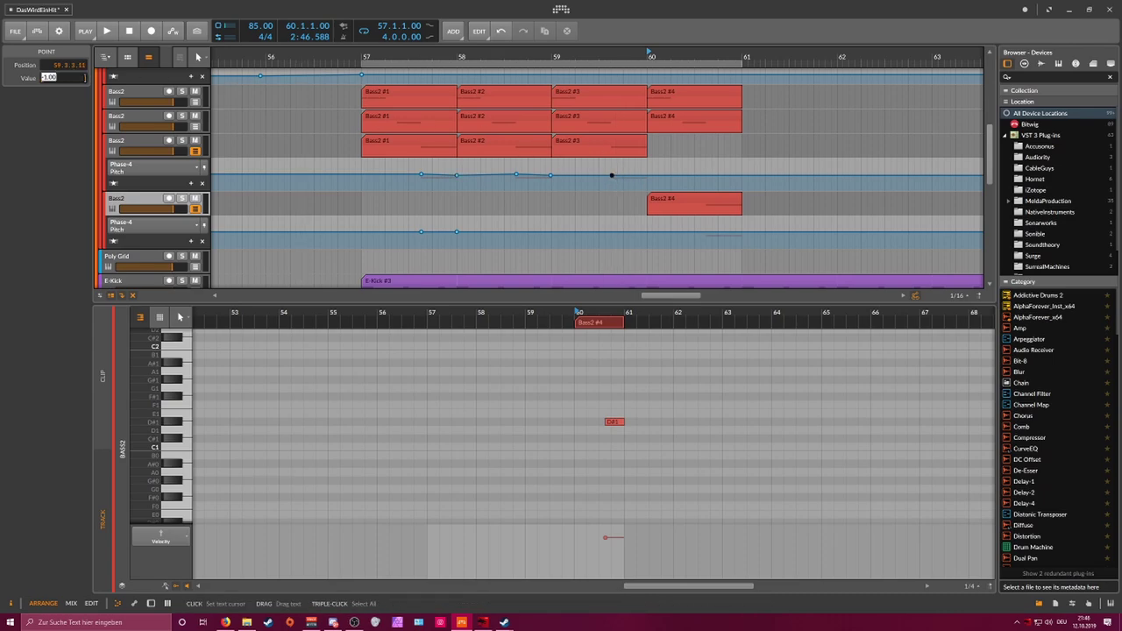
text(0)
key(Return)
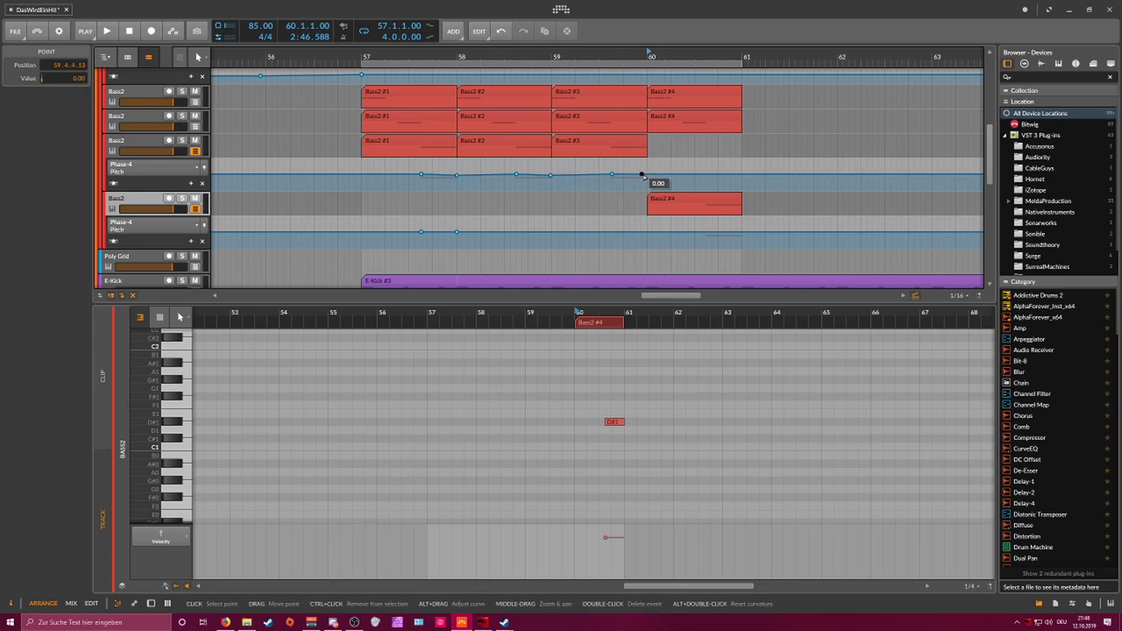
click(646, 175)
ctrl+click(41, 78)
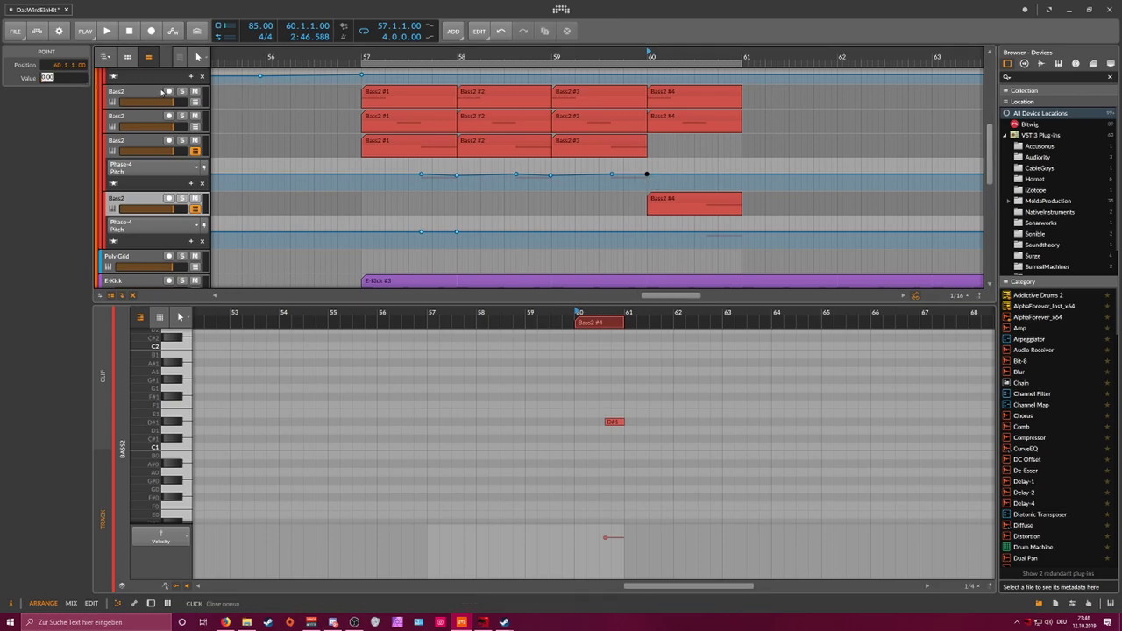
Step: Trim the start of the fourth Bass2's bar 60 clip to 60.3.2.00, loop the clip's range, and play it
click(722, 206)
drag(648, 202, 702, 201)
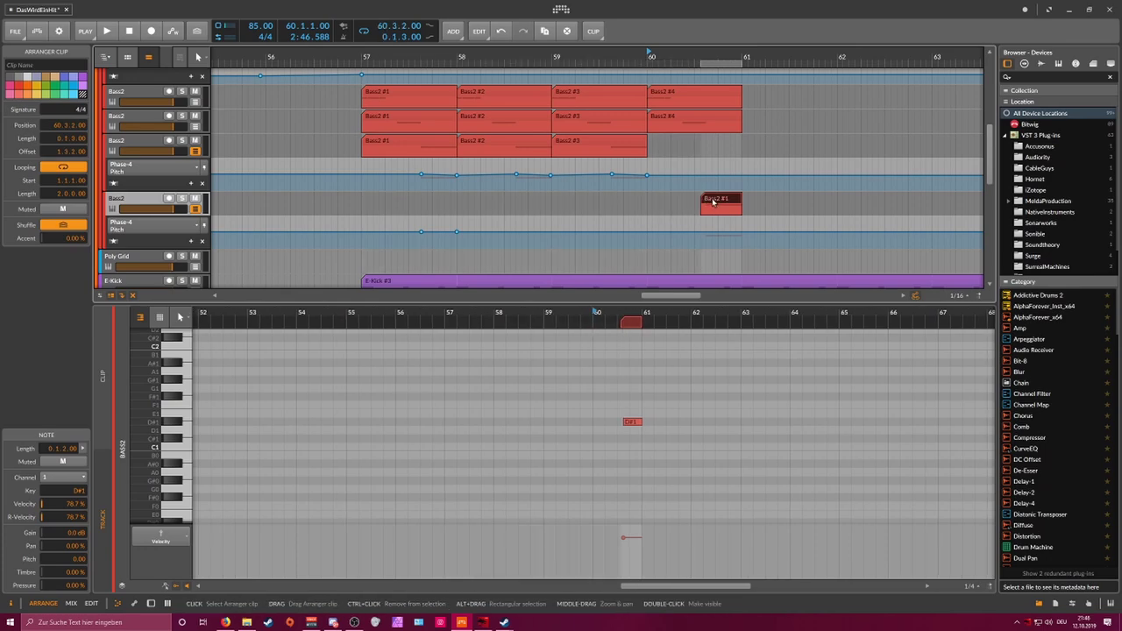
key(space)
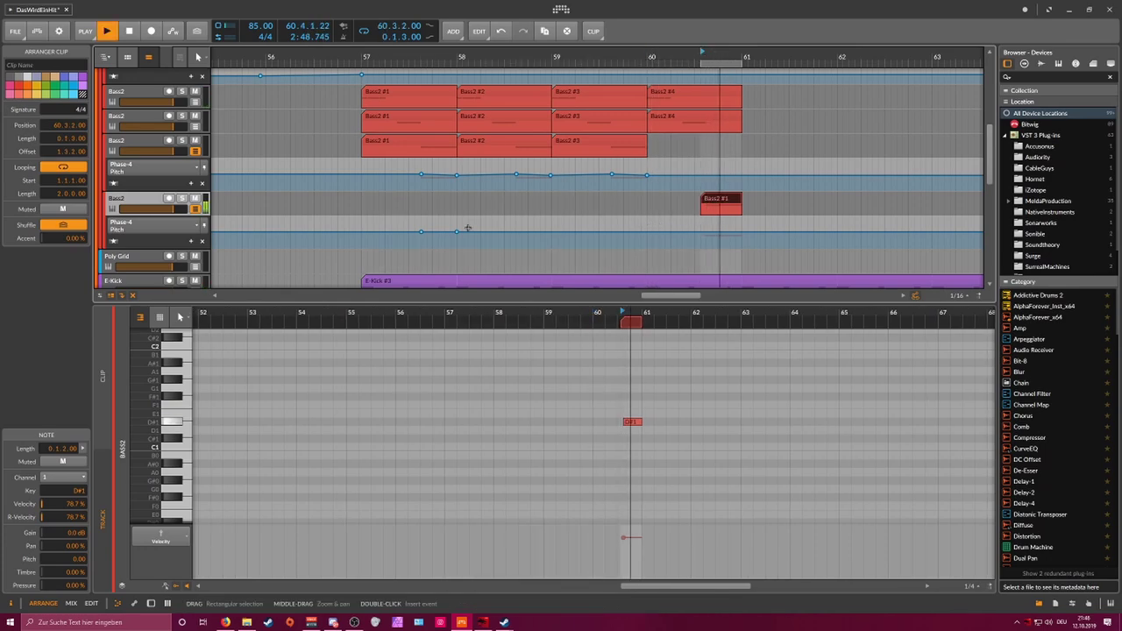
Step: Show the fourth Bass2's Phase-4 and adjust B Modulation to about 123 % and B→R to about 0.13 % while auditioning
click(151, 603)
key(space)
click(508, 485)
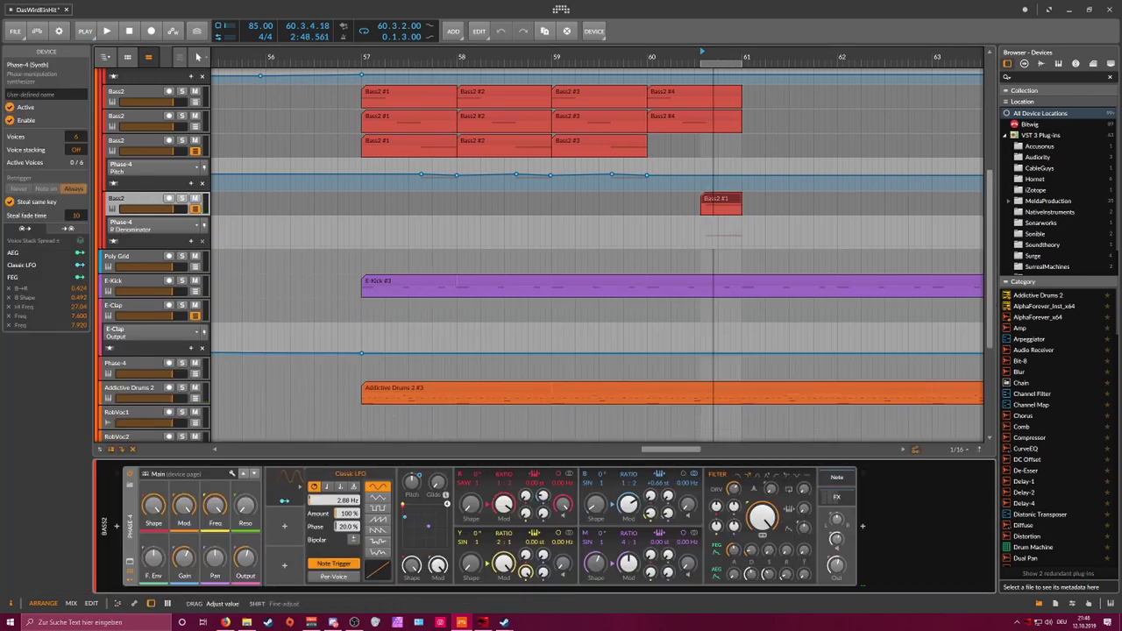
key(space)
click(631, 484)
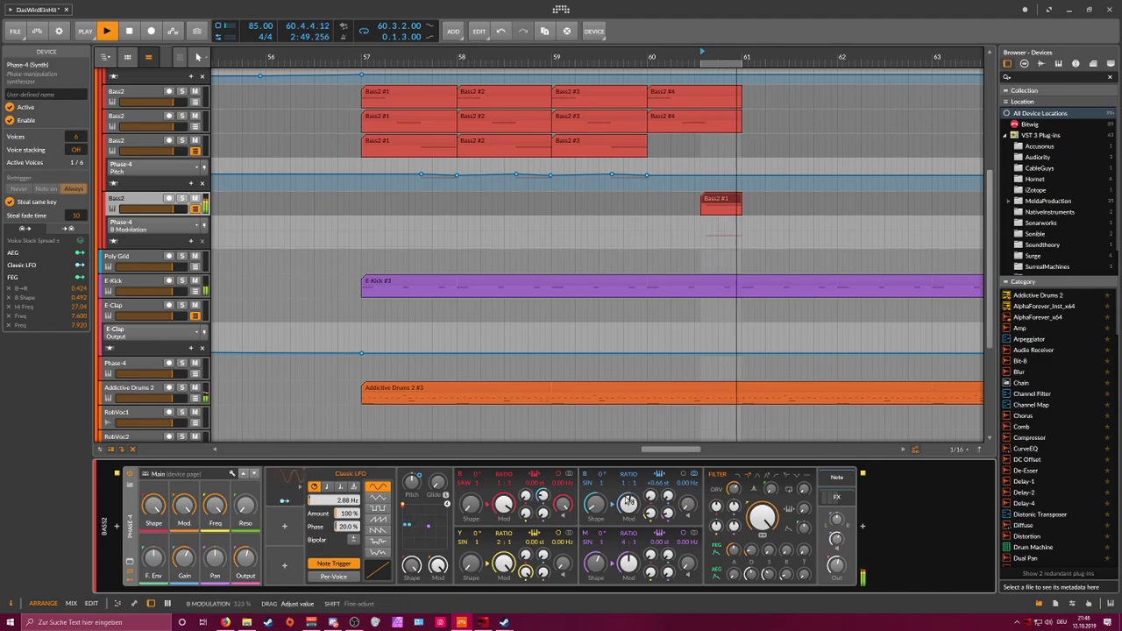
click(545, 497)
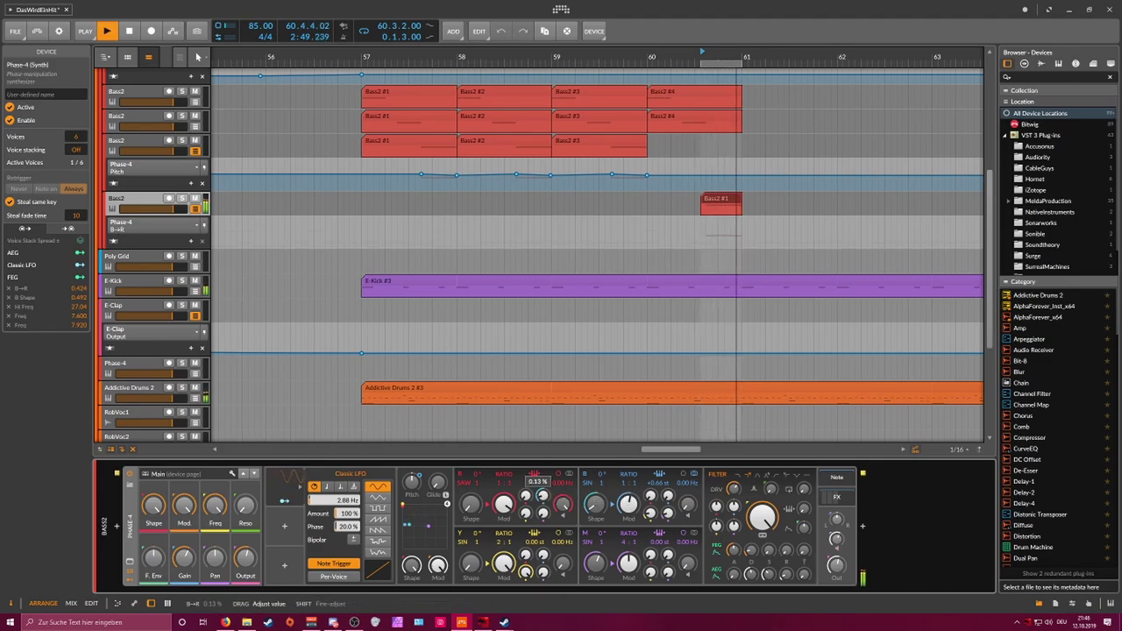
Step: Lower oscillator B's pitch in the fourth Bass2's Phase-4 to +0.06 st while auditioning the loop
key(space)
click(649, 493)
key(space)
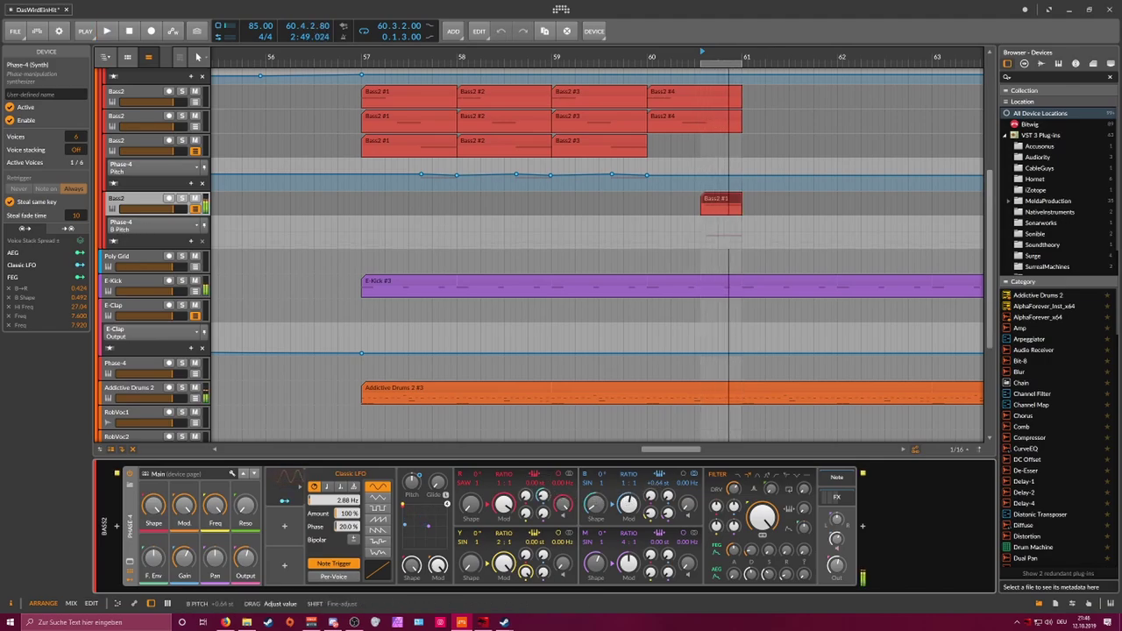
click(638, 488)
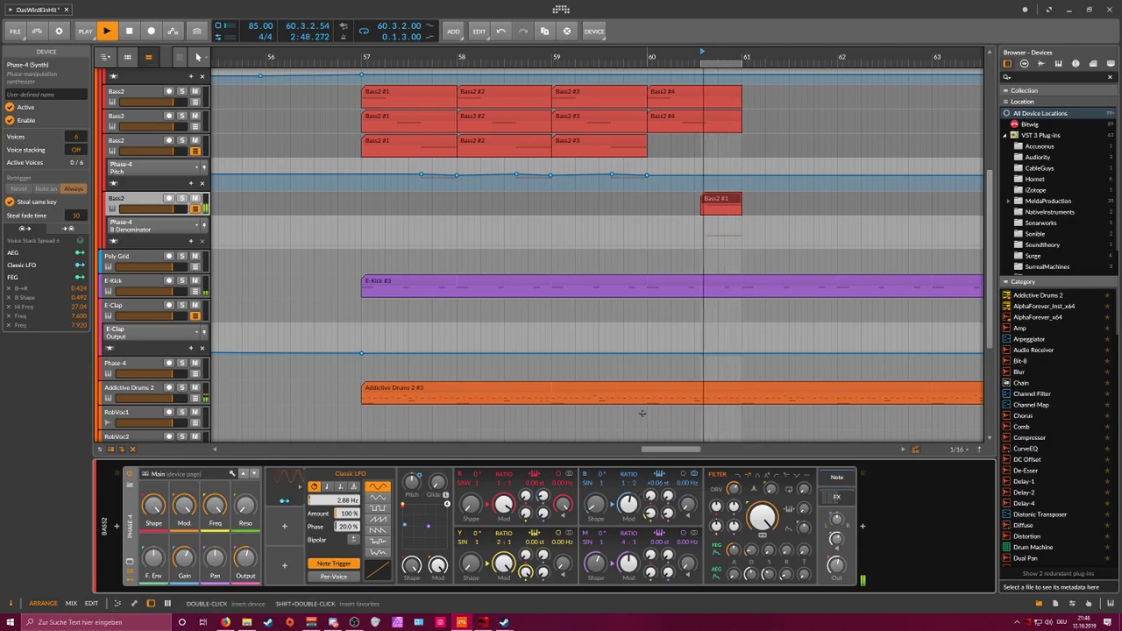
Step: Return the fourth Bass2's automation lane to Phase-4 Pitch and add points at the start and end of the bar 60 clip
click(184, 215)
click(162, 230)
click(153, 243)
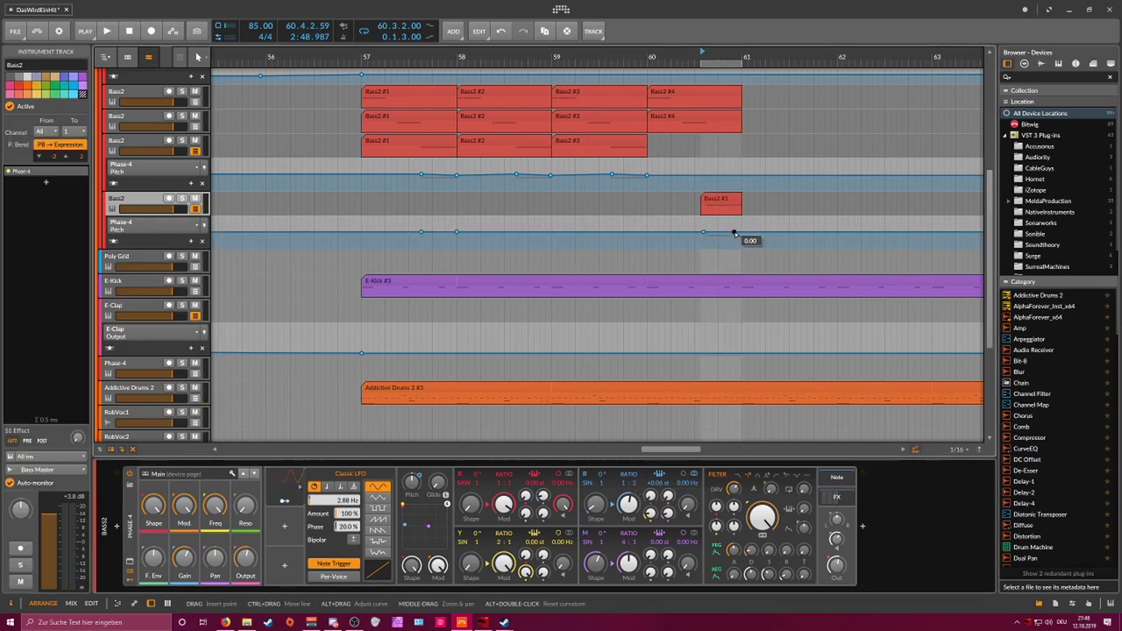
drag(734, 233, 742, 234)
Step: Set the Pitch point at 60.3.2.52 to 7.00 and bend its descent into a curve while auditioning the loop
click(703, 232)
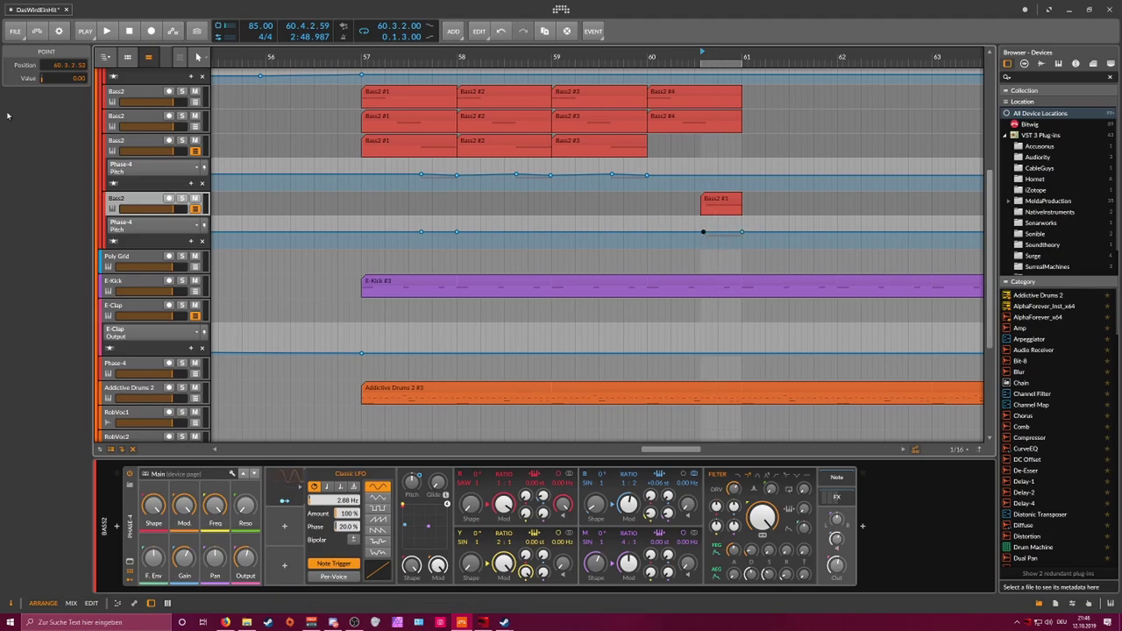
double_click(77, 78)
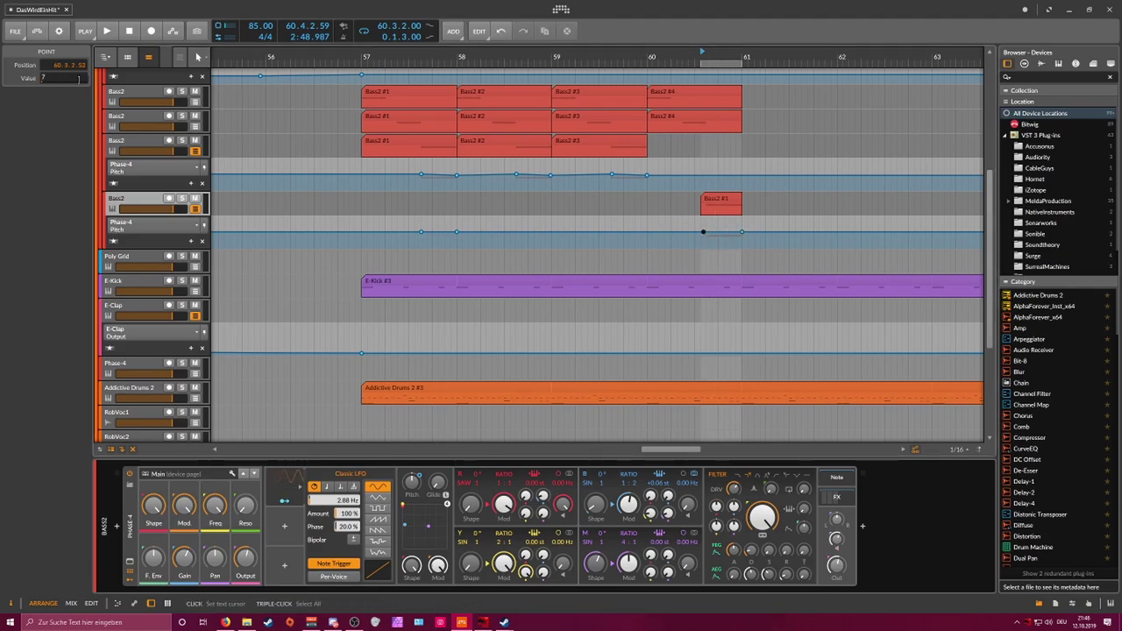
text(7)
key(Return)
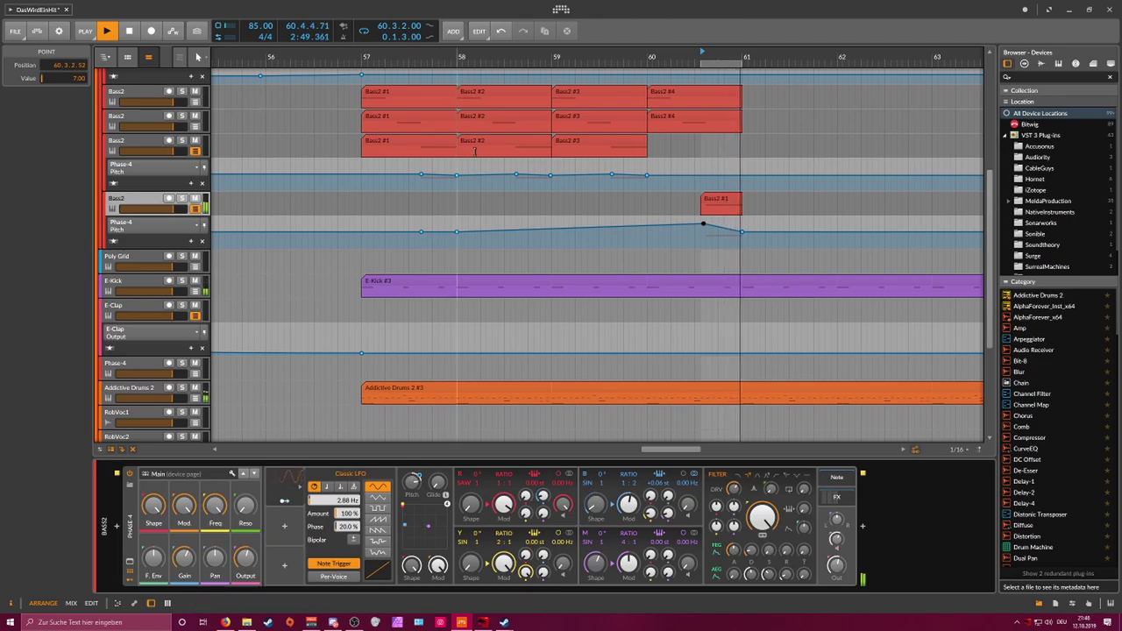
drag(717, 226, 717, 232)
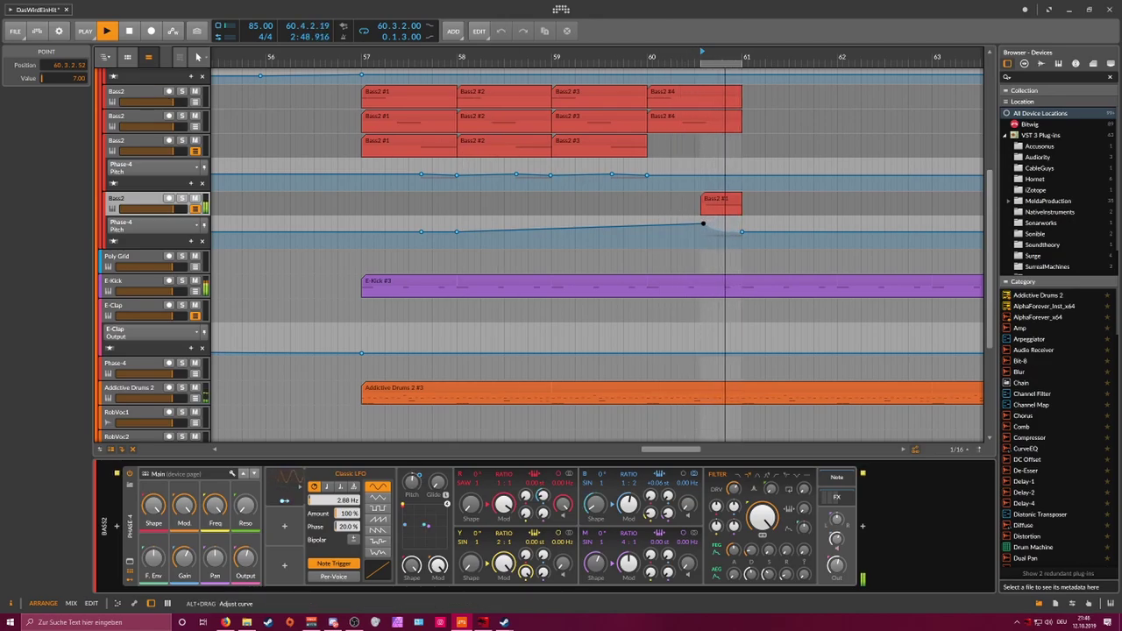
key(space)
Step: Map the fourth Bass2's Classic LFO to the Phase-4 filter frequency with an amount of about -114.9 while auditioning
click(283, 501)
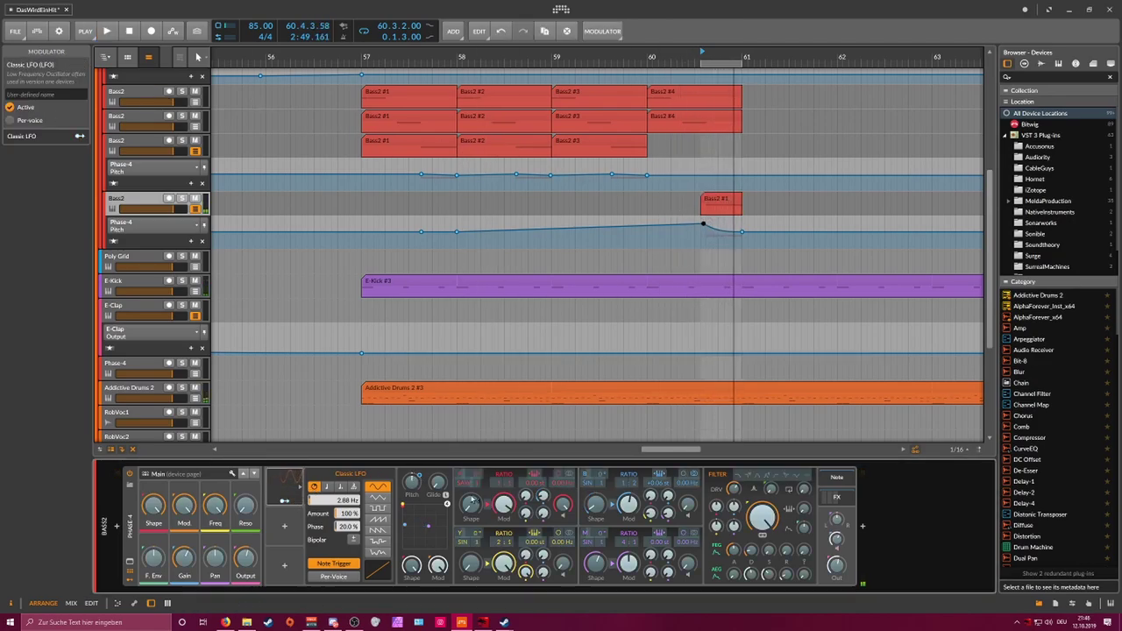
drag(762, 517, 762, 521)
key(space)
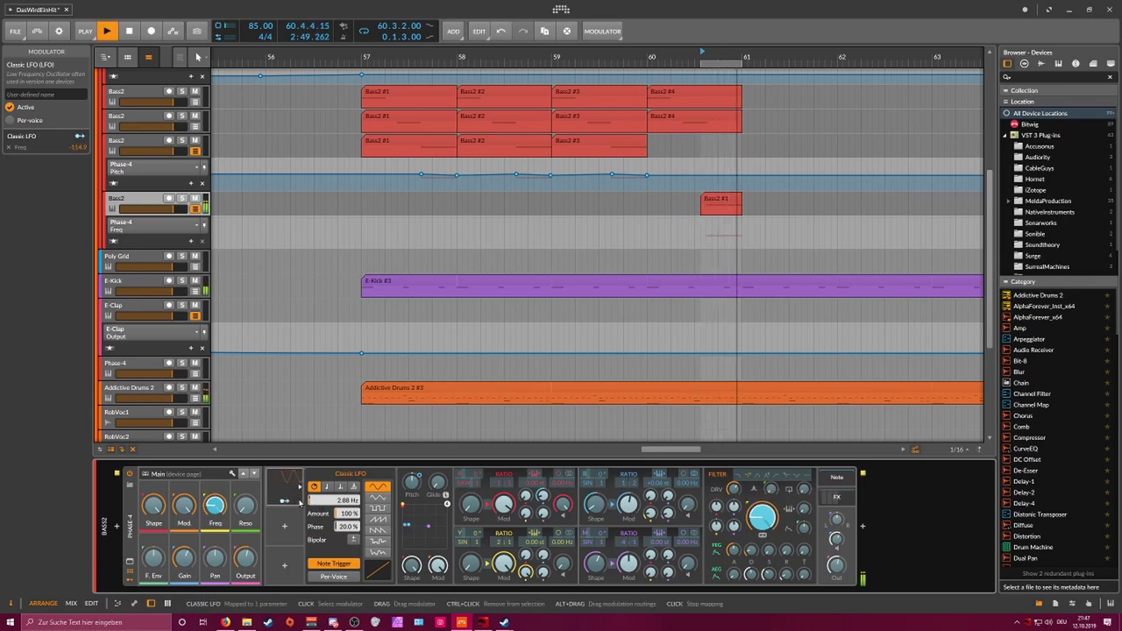
click(284, 501)
click(284, 501)
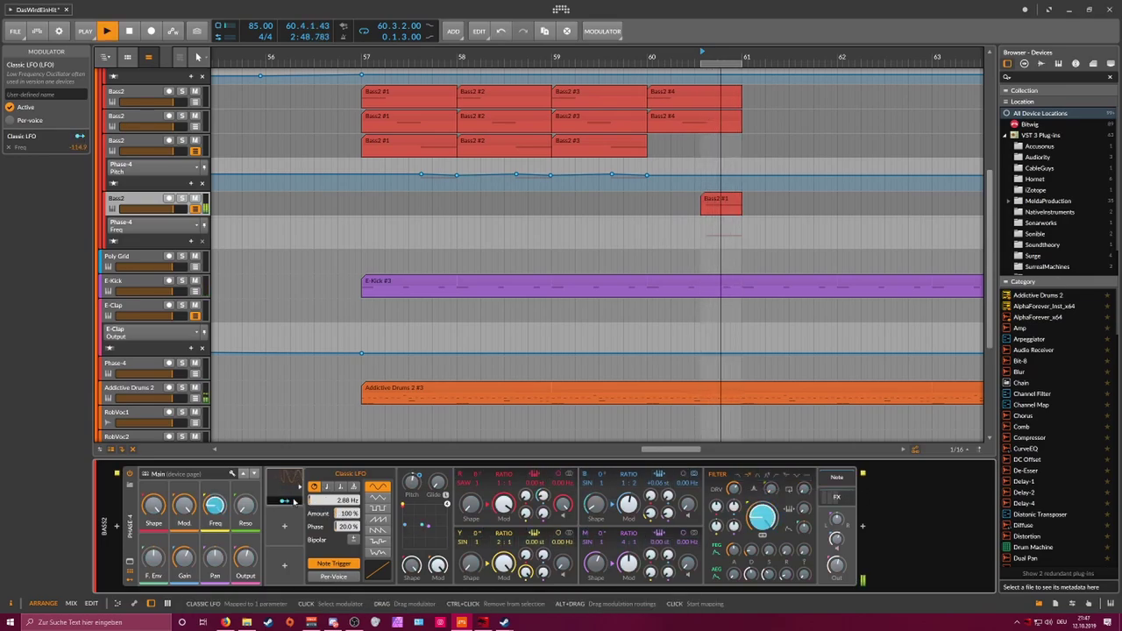
drag(763, 517, 763, 579)
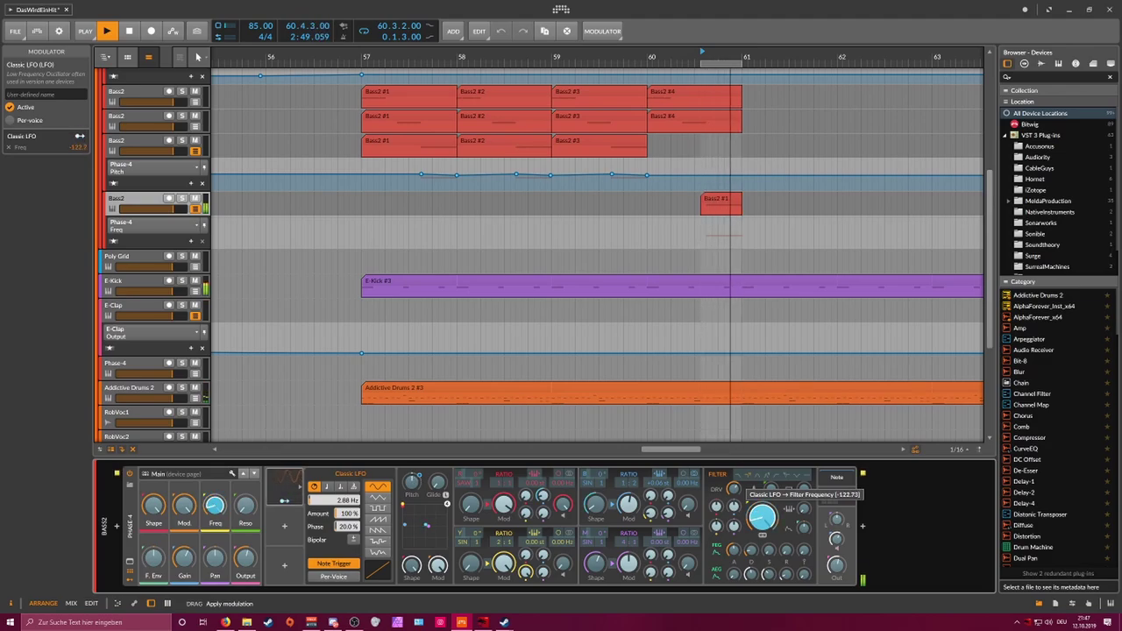
click(552, 498)
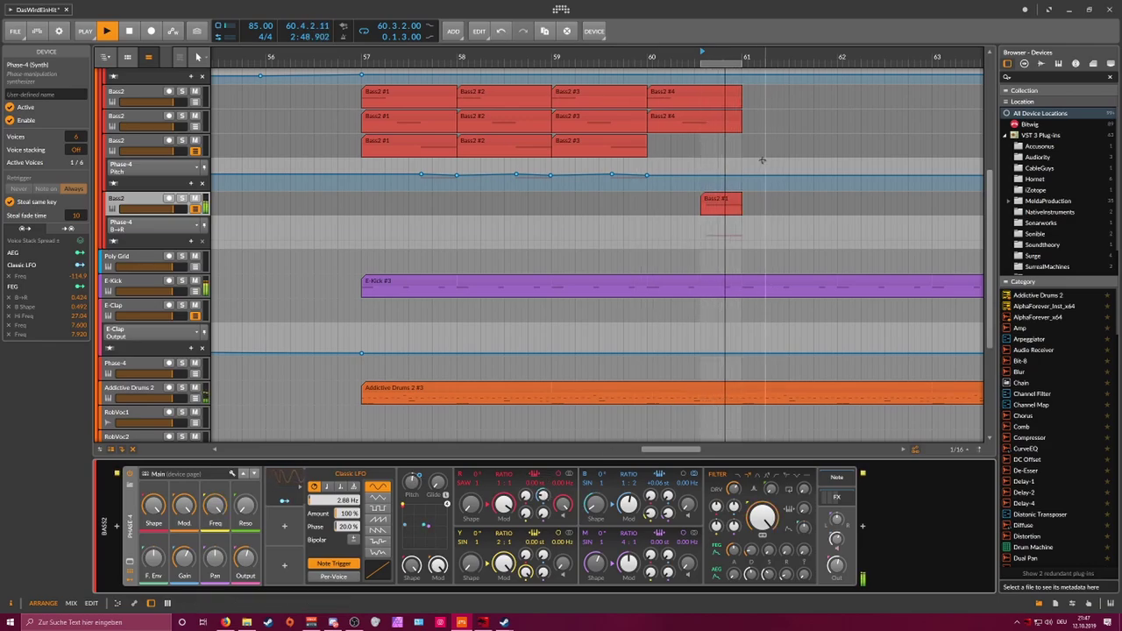
Step: Extend the loop region to four bars from 57.1.1.00 and show the second Bass2's Phase-4 Pitch automation
drag(705, 63, 364, 65)
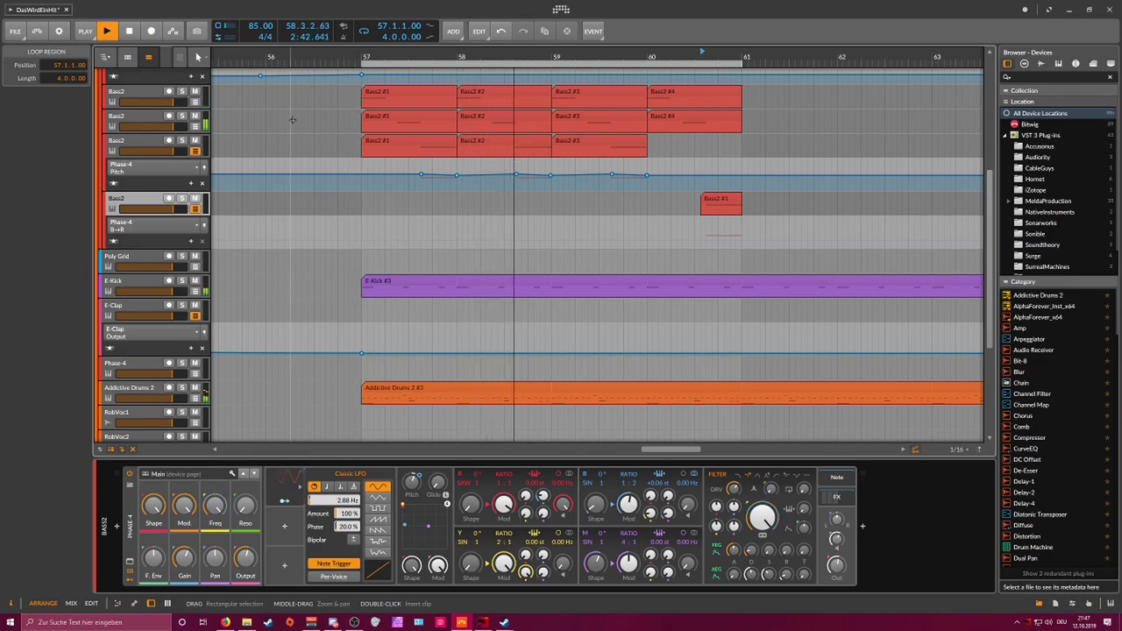
key(space)
click(502, 118)
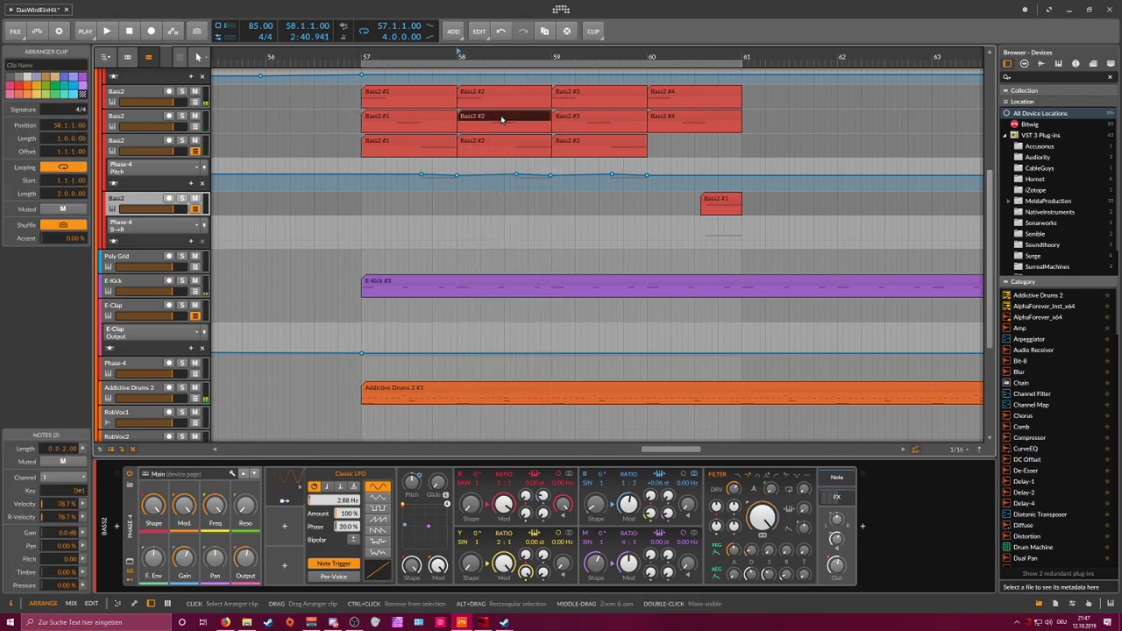
click(195, 127)
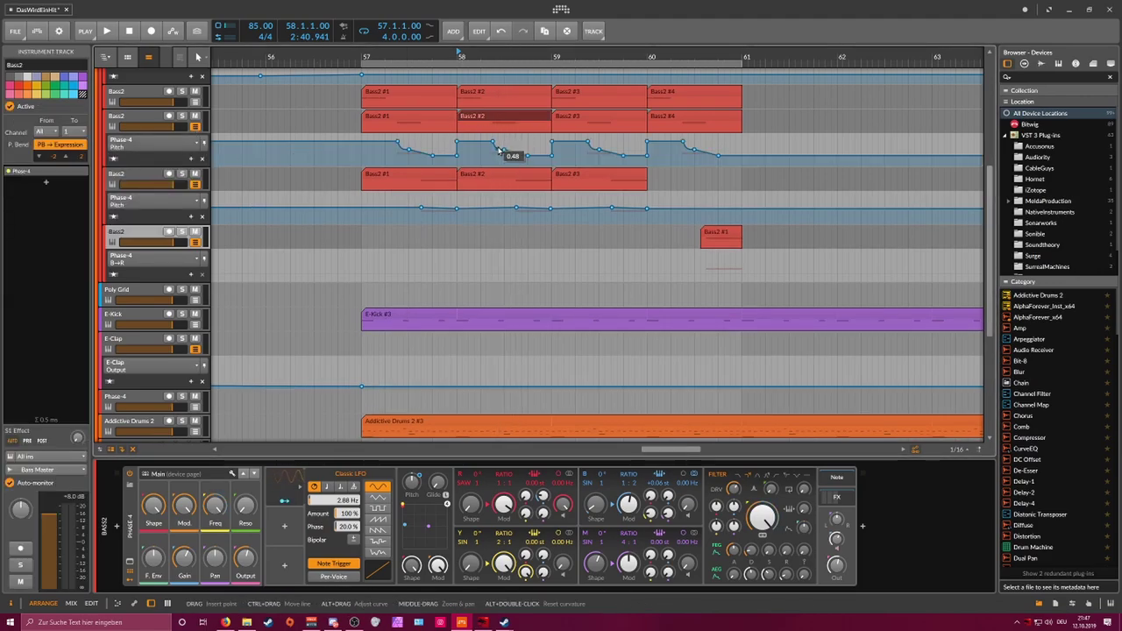
Step: Reshape the second Bass2's pitch descent in bar 58, moving its middle point to 58.3.4.00 with a value of 0.00
drag(498, 147, 502, 140)
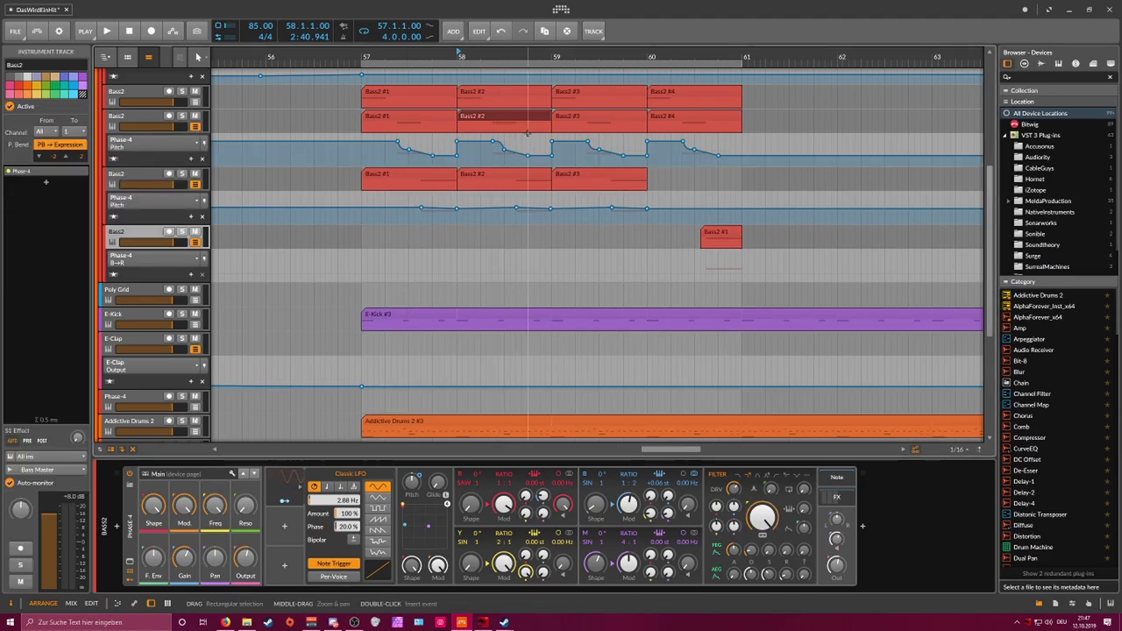
double_click(492, 58)
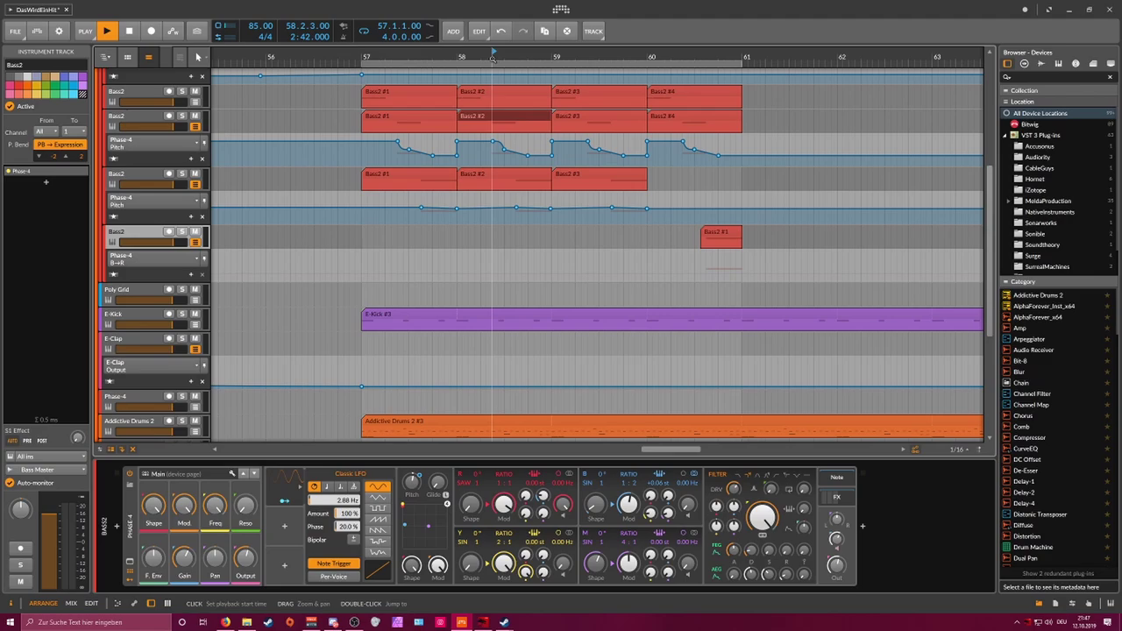
key(space)
click(504, 149)
key(space)
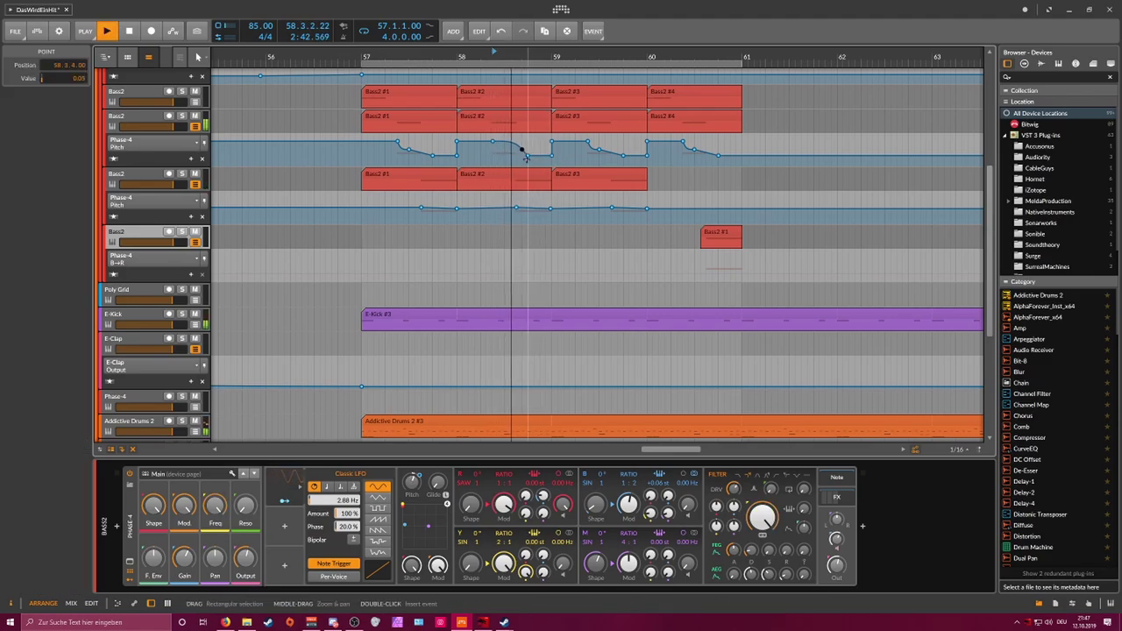
double_click(78, 78)
text(0)
key(Return)
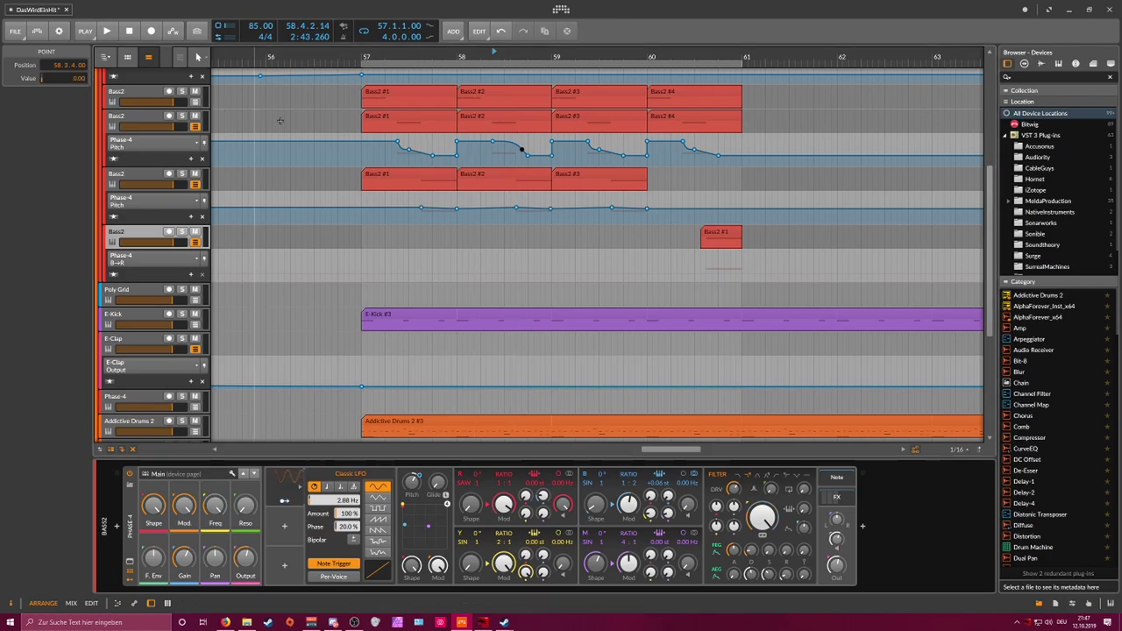
Step: Set the second Bass2's Pitch point at 58.2.3.05 to 12.00 and audition the result
click(493, 141)
double_click(79, 78)
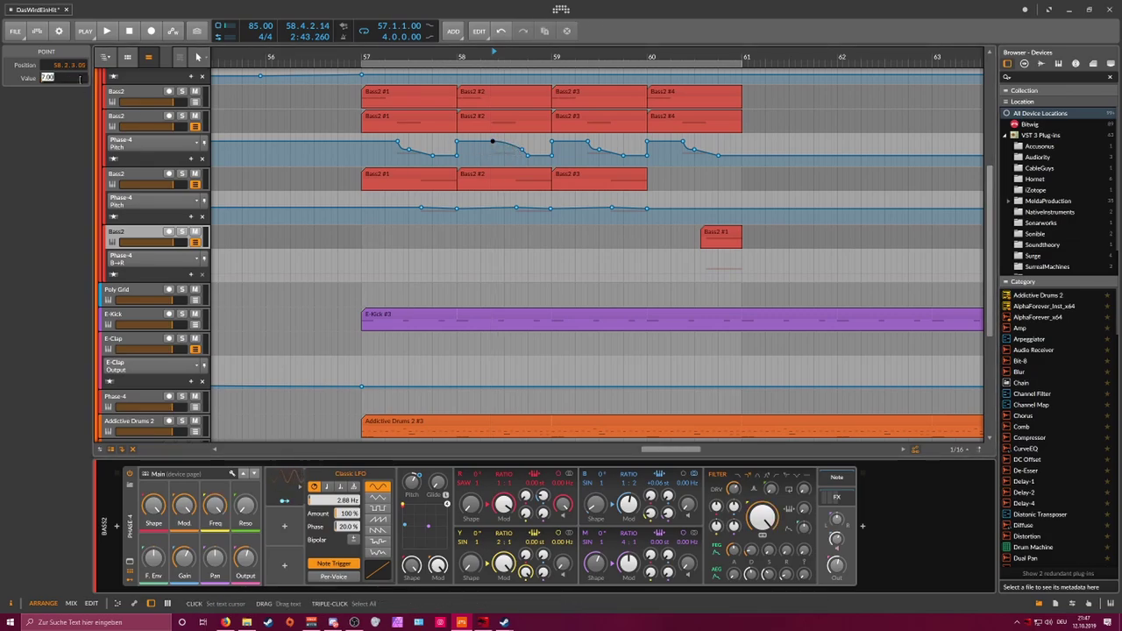
text(12)
key(Return)
key(space)
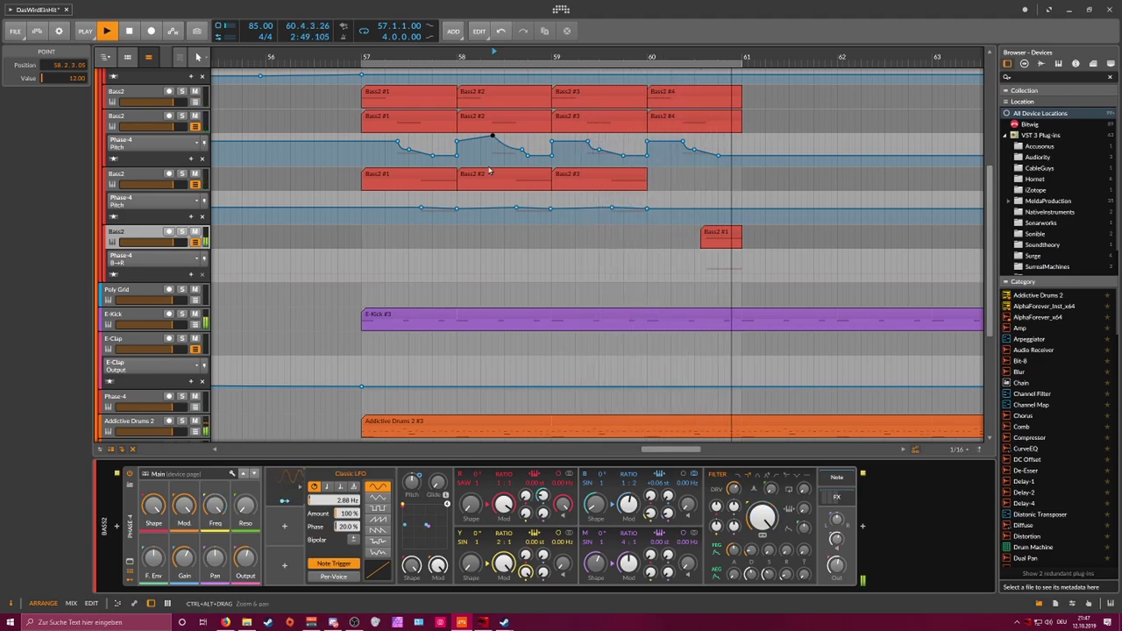
Step: Loop the fourth Bass2's bar 60 clip from 60.3.2.00 for a length of 0.1.3.00 and play it
click(720, 233)
key(space)
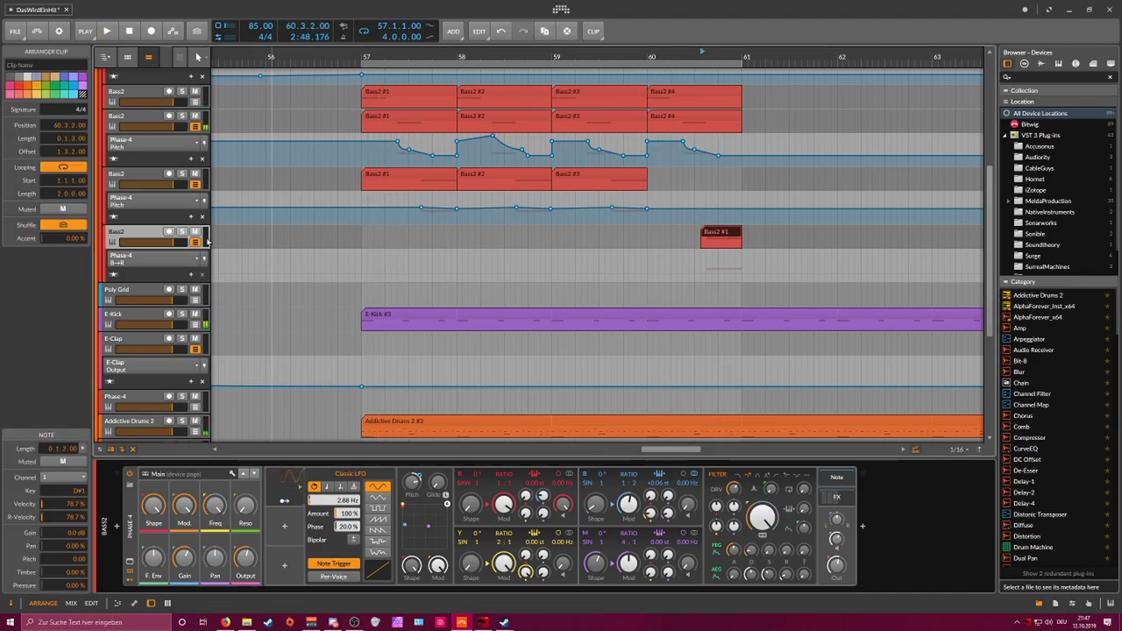
click(170, 237)
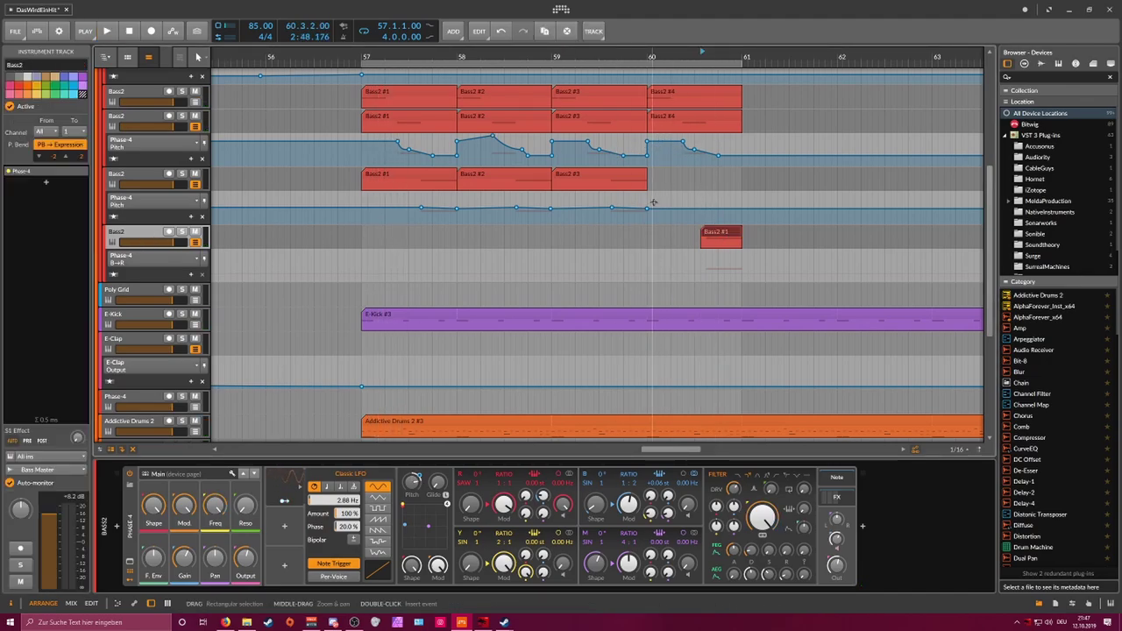
click(719, 232)
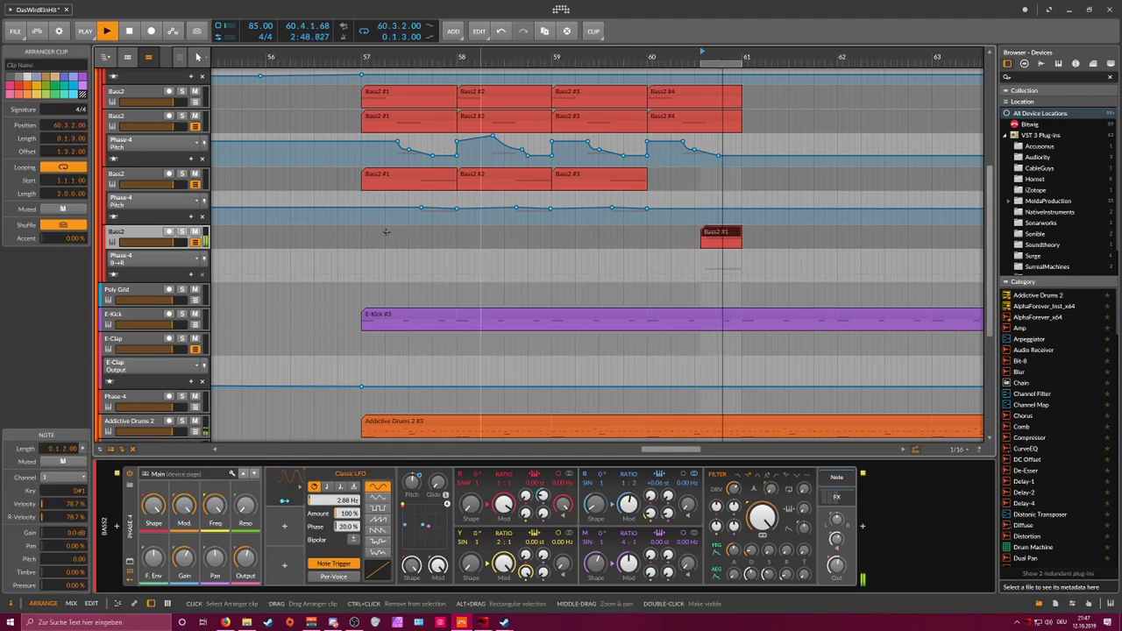
Step: Change the Classic LFO's modulation of the fourth Bass2's filter frequency to about -91.91 while auditioning
click(151, 233)
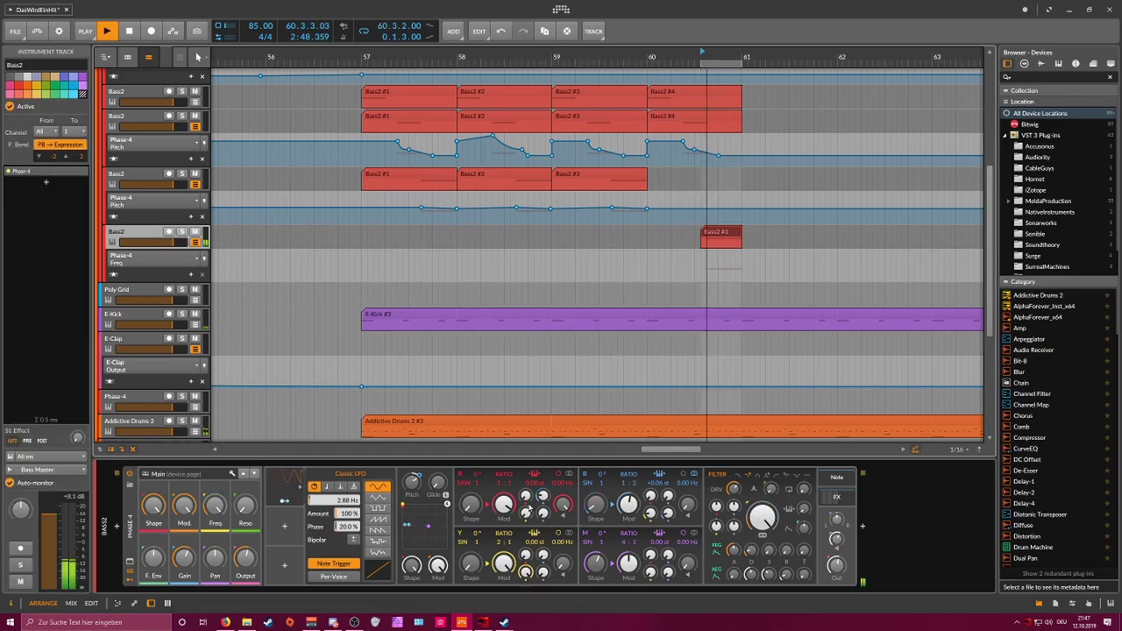
click(761, 517)
drag(777, 520, 777, 519)
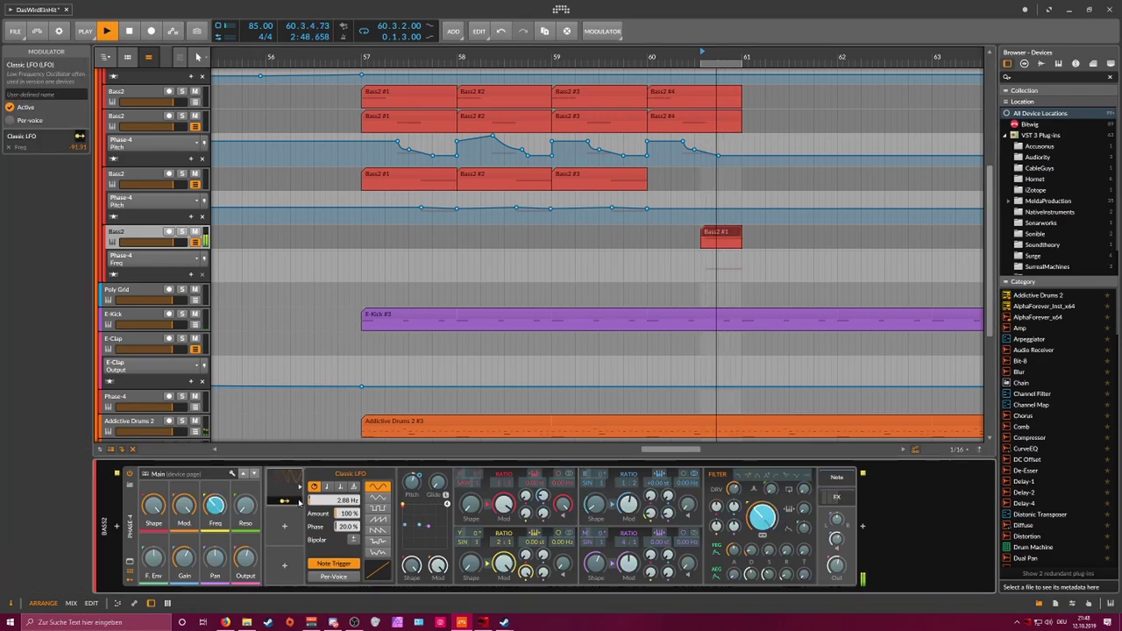
Step: Show the fourth Phase-4's FX chain and set its first EQ-2's Hi band to about 3.06 kHz, +8.3 dB and Q 0.34
click(836, 497)
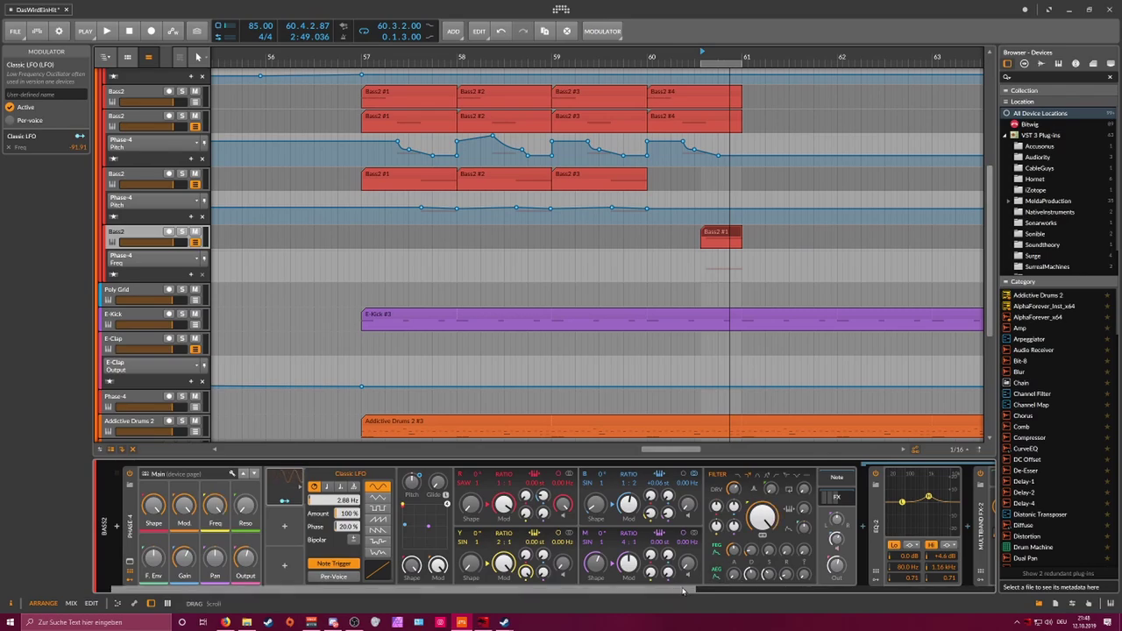
drag(666, 591, 782, 592)
click(654, 568)
key(space)
drag(762, 497, 772, 497)
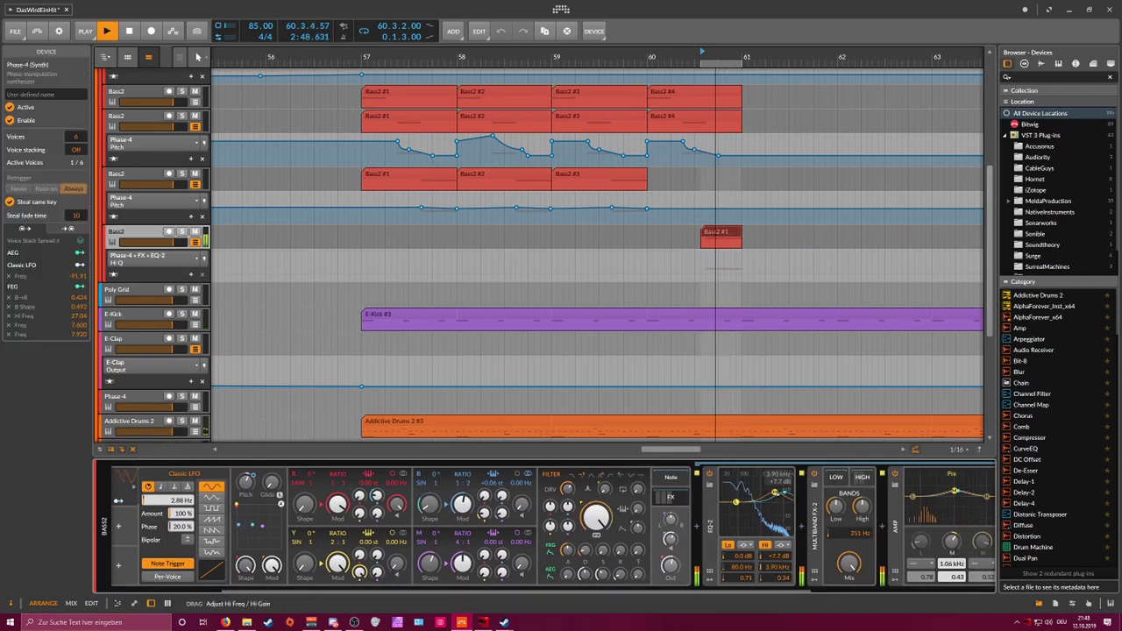
Step: Set the Amp's Pre mid band to about 3.67 kHz with Q 0.17 and its Post mid band to about 3.03 kHz
drag(752, 592, 851, 592)
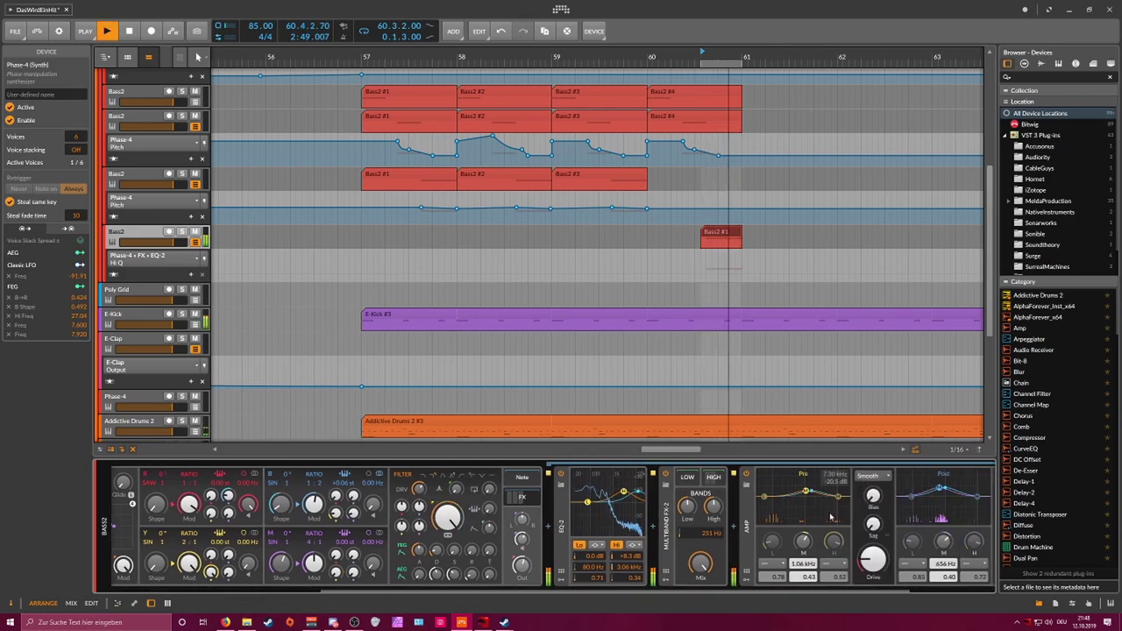
drag(806, 491, 816, 488)
mouse_move(941, 489)
mouse_down()
mouse_move(966, 489)
mouse_move(956, 486)
mouse_up()
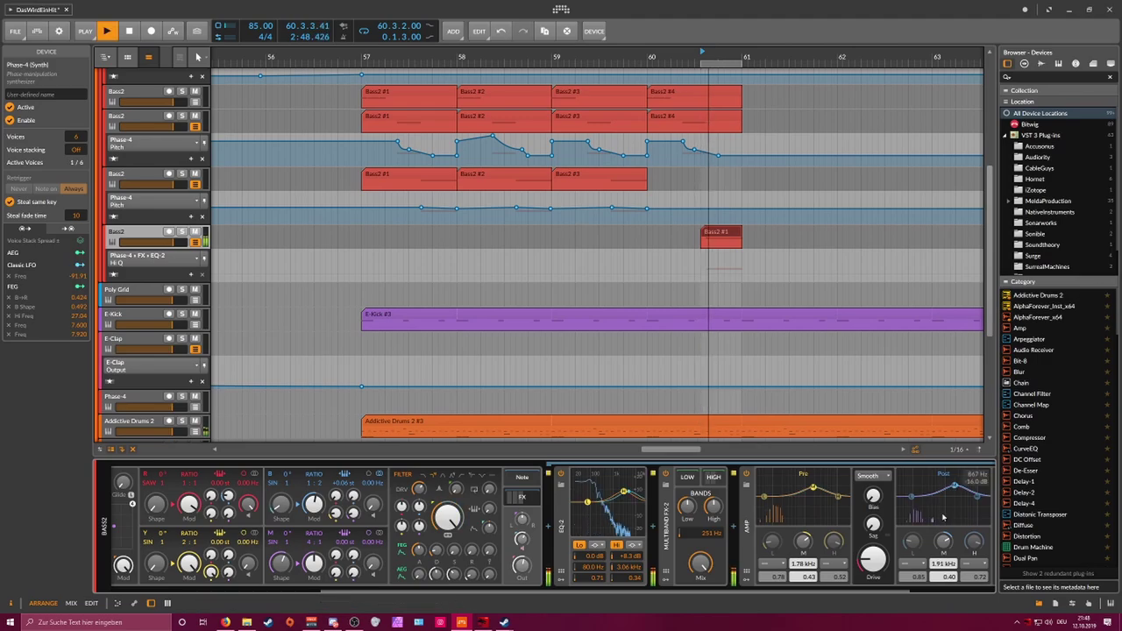
drag(801, 486, 823, 487)
scroll(824, 487, down, 4)
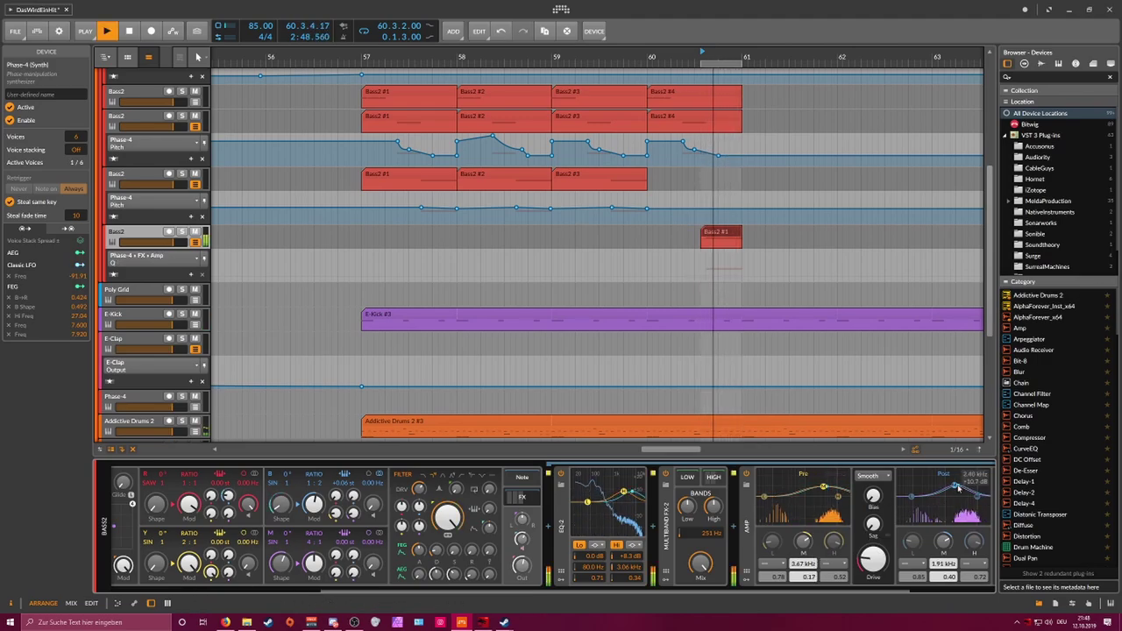
drag(618, 592, 732, 593)
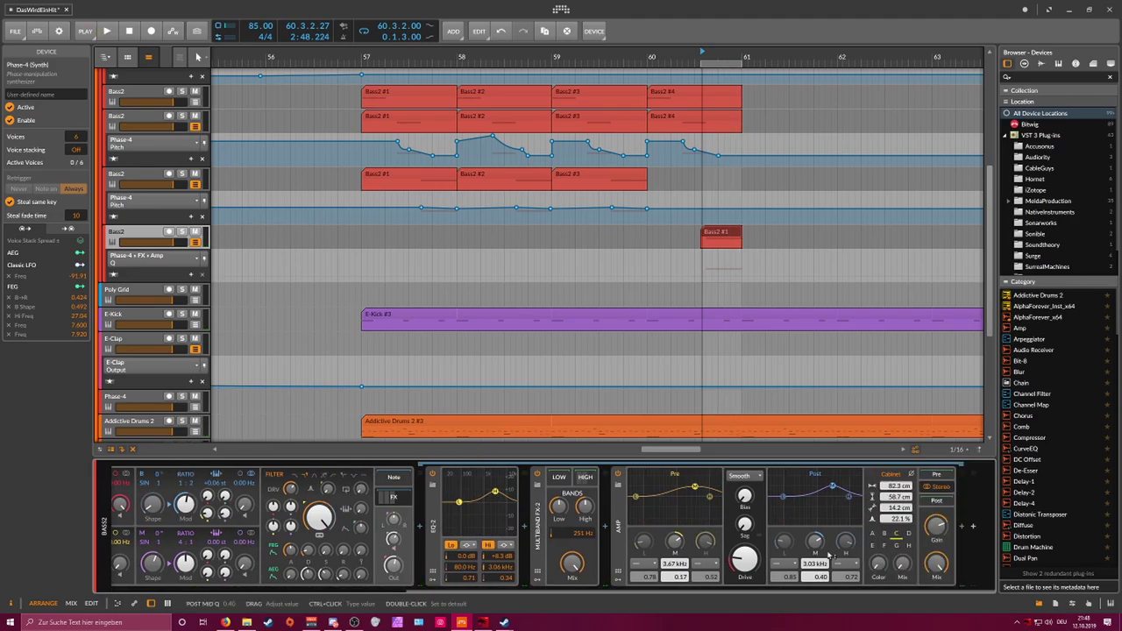
Step: Show the effects in Multiband FX-2's high band and shorten the Reverb time to about 1.17 s
click(594, 489)
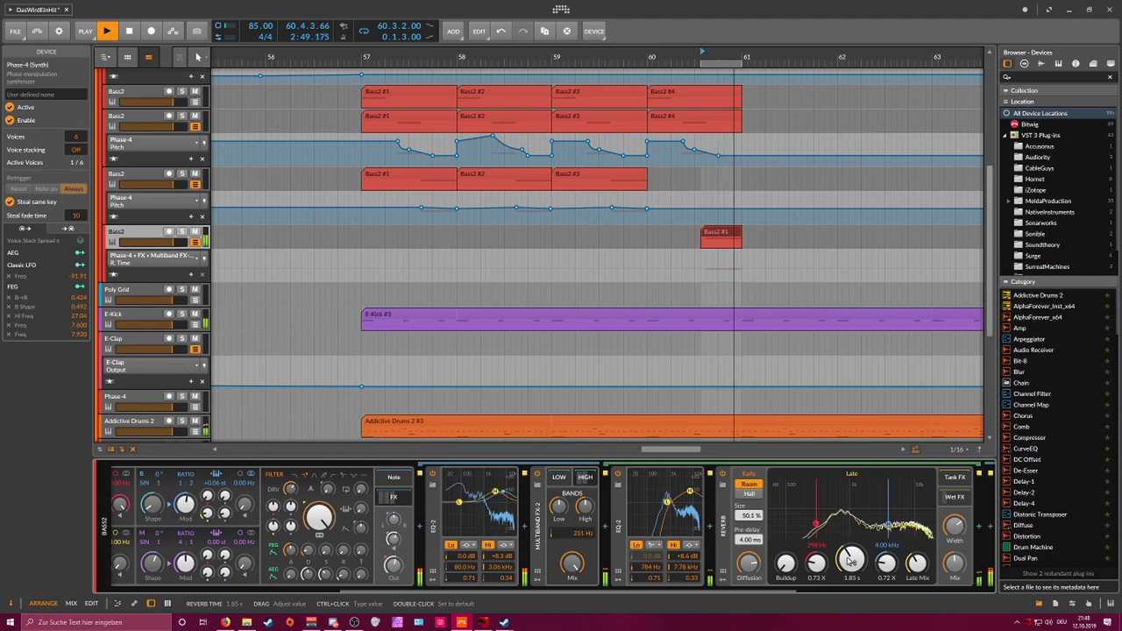
key(space)
drag(848, 561, 849, 575)
key(space)
Step: Set the Reverb's pre-delay to about 60.4 ms and its reverb time to about 1.36 s while auditioning
drag(748, 540, 749, 561)
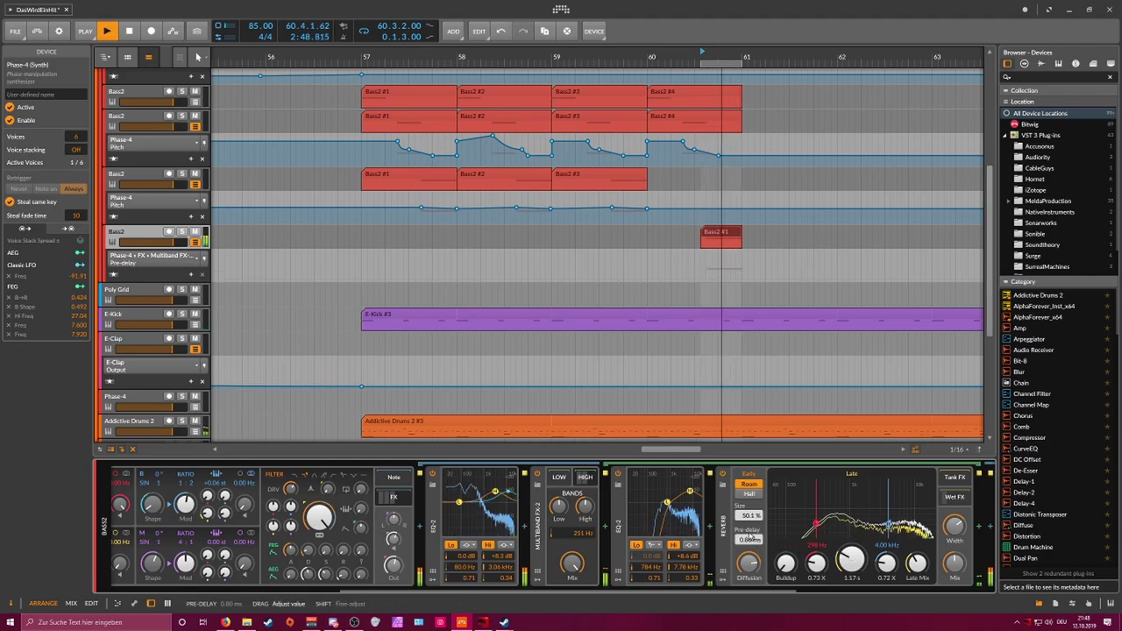
key(space)
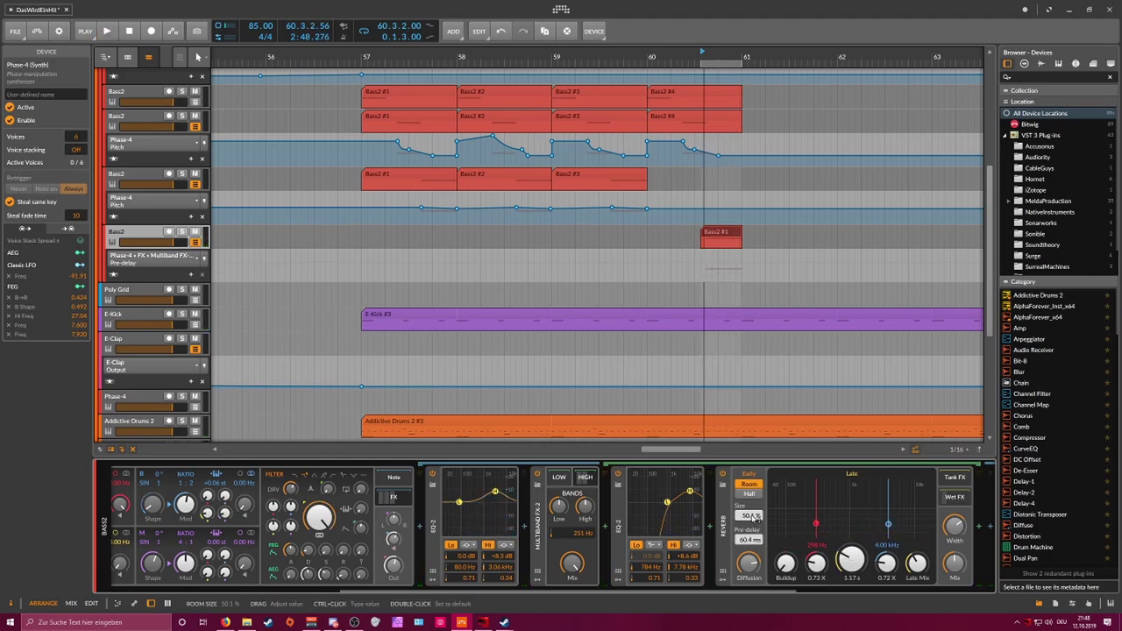
key(space)
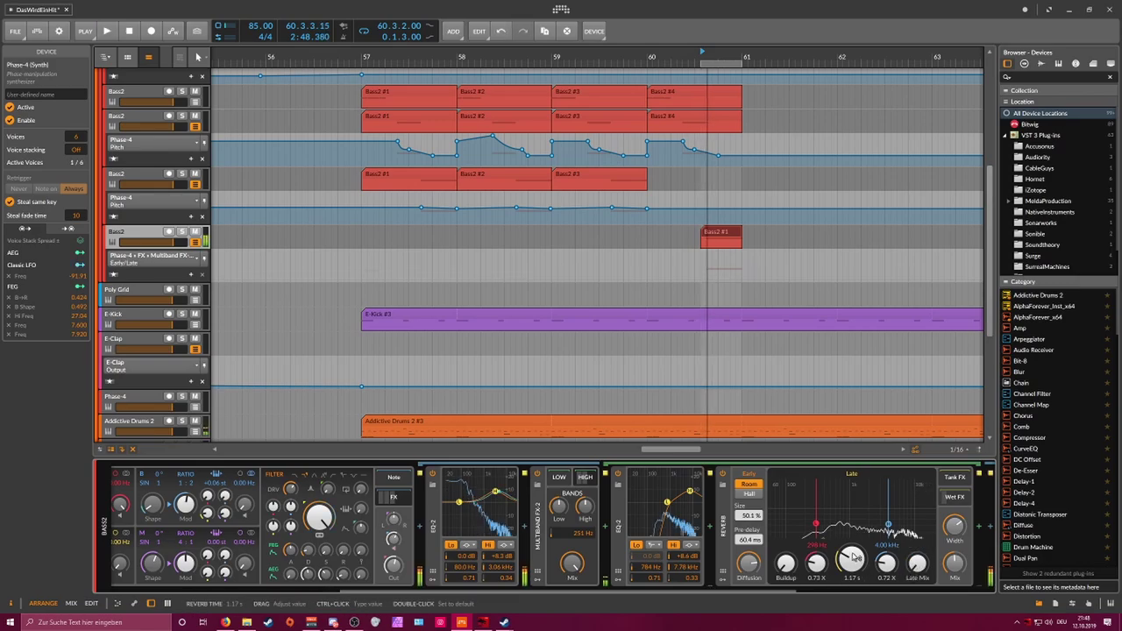
key(space)
key(space)
mouse_move(855, 562)
mouse_down()
mouse_move(854, 544)
mouse_move(855, 575)
mouse_up()
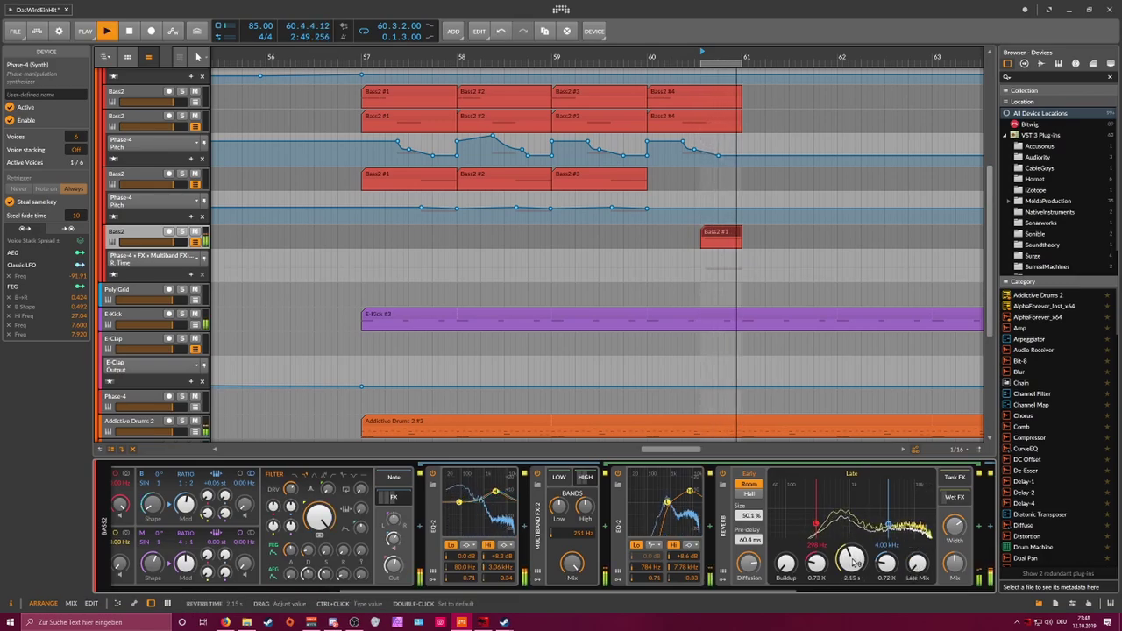
Step: Lower the Hi band of the EQ-2 before the Reverb to about +1.5 dB at 6.61 kHz and audition it
key(space)
drag(692, 492, 689, 502)
key(space)
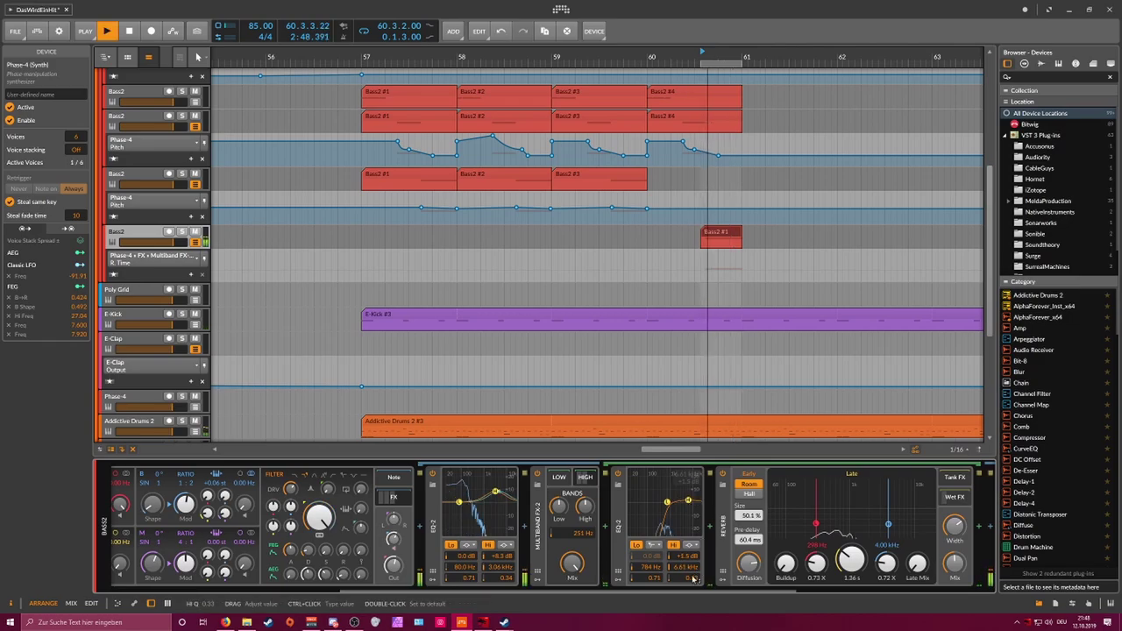
Step: Lower the Amp's Pre mid band to about 1.59 kHz while auditioning the loop
scroll(861, 488, right, 5)
drag(860, 488, 848, 486)
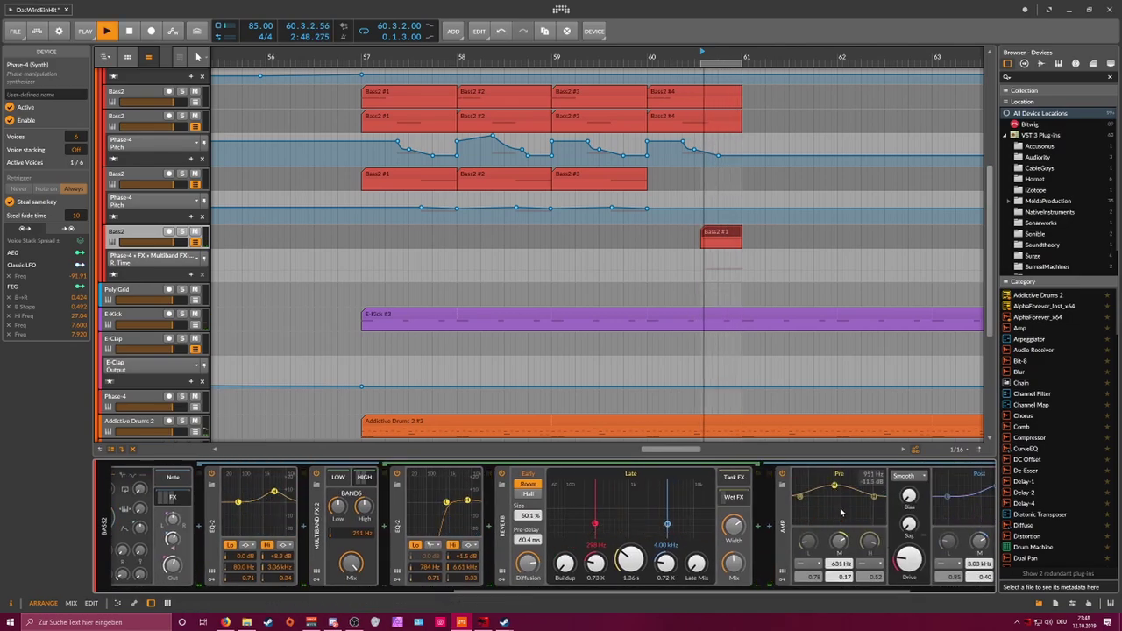
drag(807, 593, 874, 572)
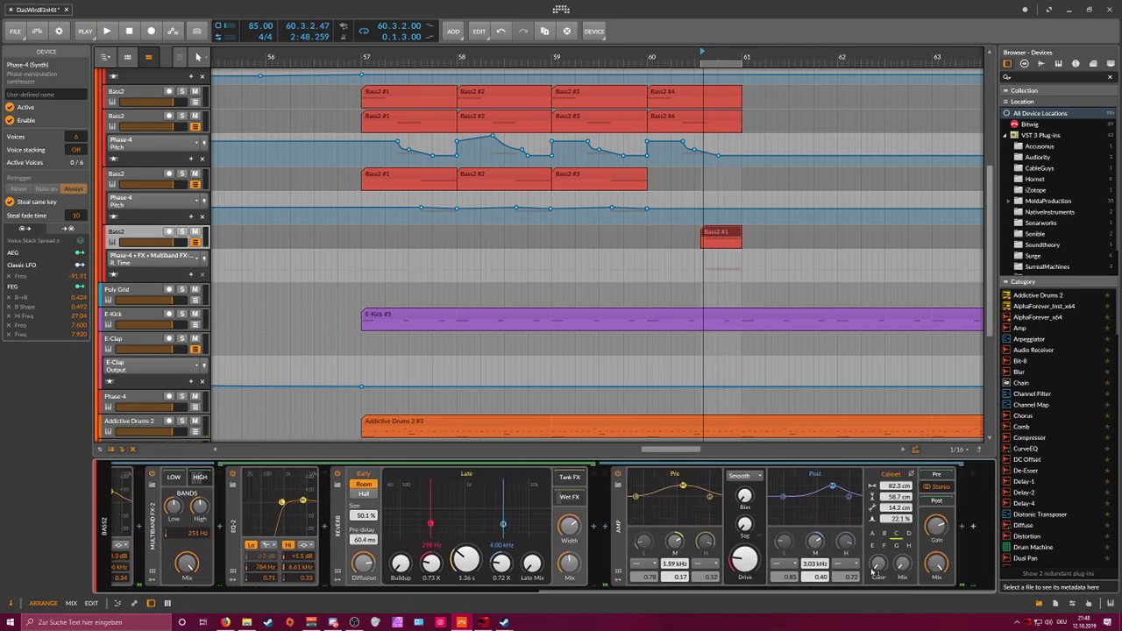
Step: Return to the fourth Phase-4's Classic LFO and raise its rate to about 3.19 Hz while auditioning
drag(617, 592, 328, 508)
drag(272, 599, 197, 589)
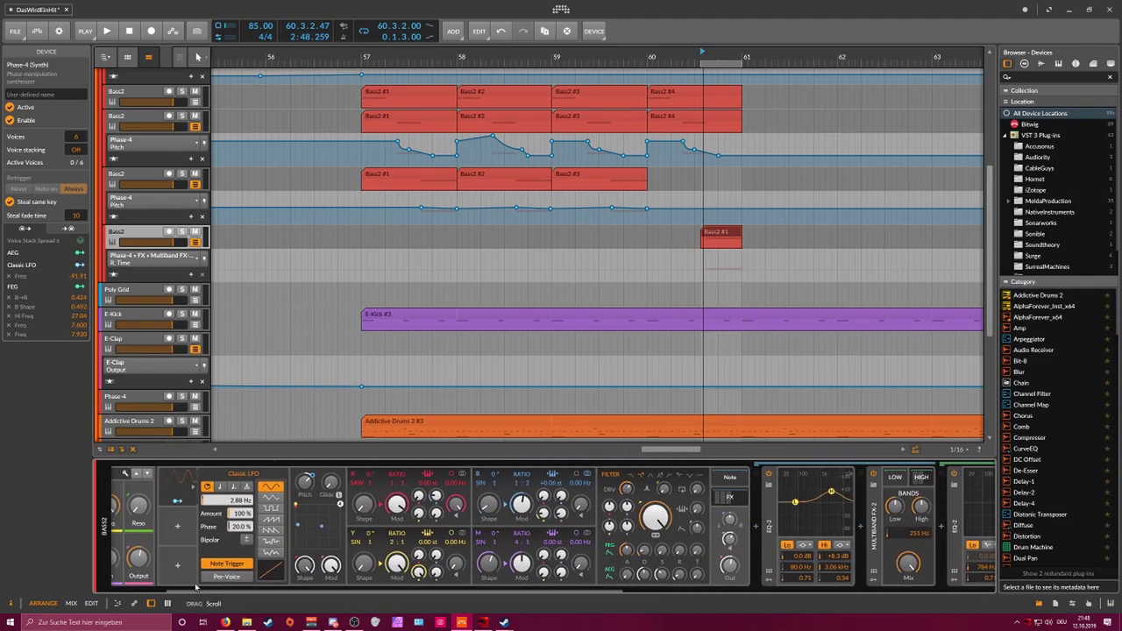
key(space)
drag(233, 506, 233, 477)
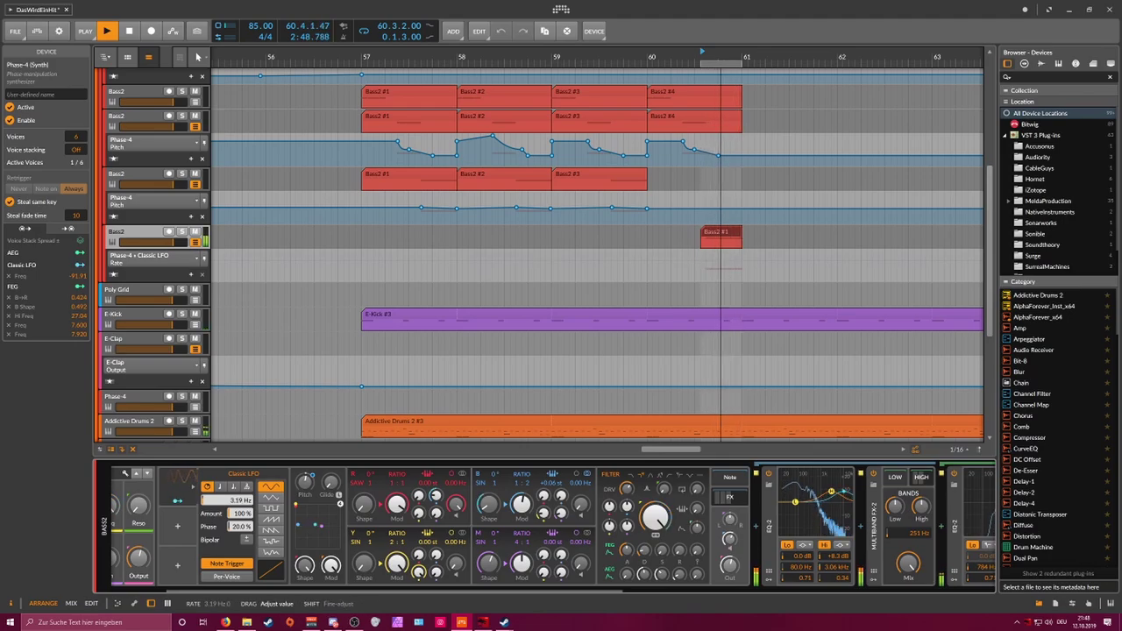
Step: Raise the Classic LFO rate to about 3.91 Hz and add rate automation falling to about 0.61 Hz at bar 61
key(space)
drag(233, 499, 238, 503)
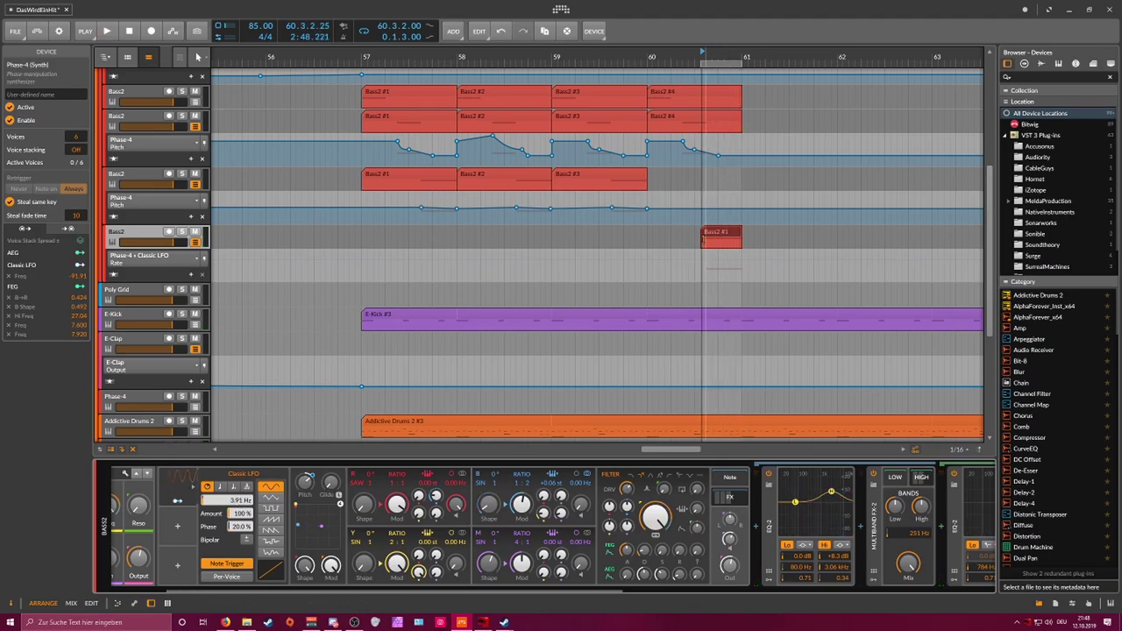
double_click(705, 262)
double_click(730, 261)
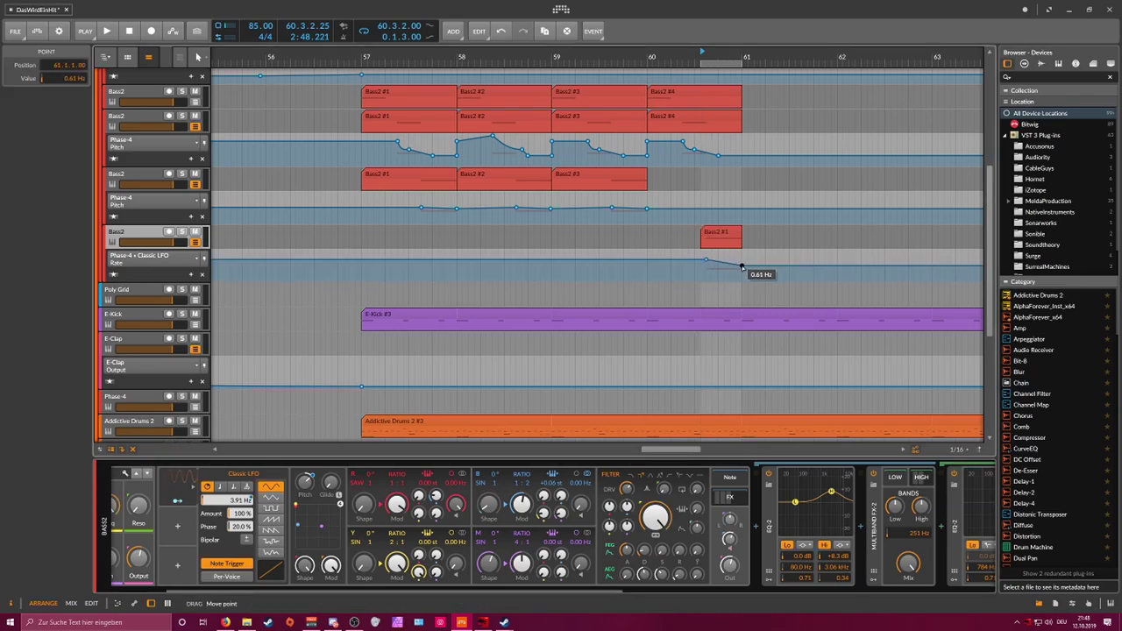
Step: Audition the LFO rate automation and raise its first point to about 15.3 Hz at 60.3.3
key(space)
key(space)
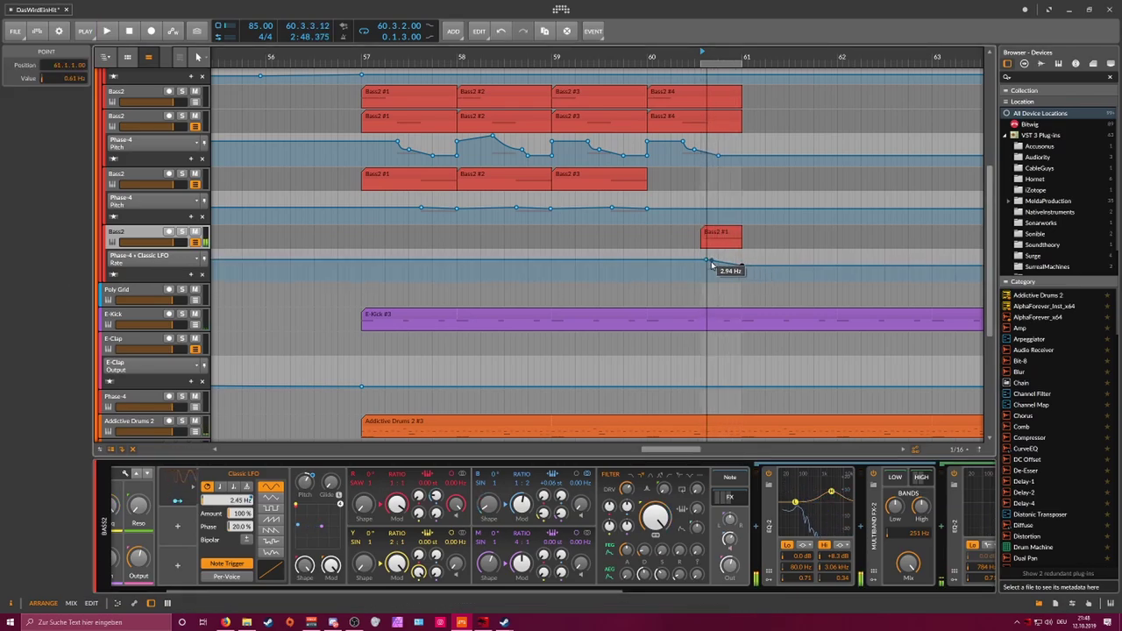
mouse_move(706, 261)
mouse_down()
mouse_move(705, 272)
mouse_move(705, 257)
mouse_up()
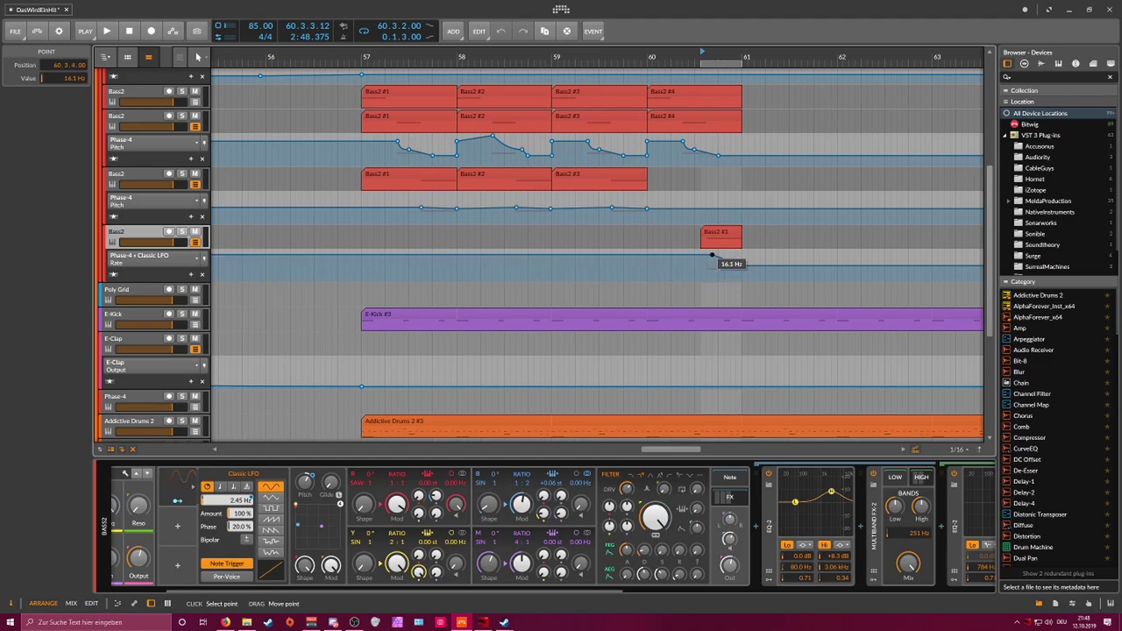
key(space)
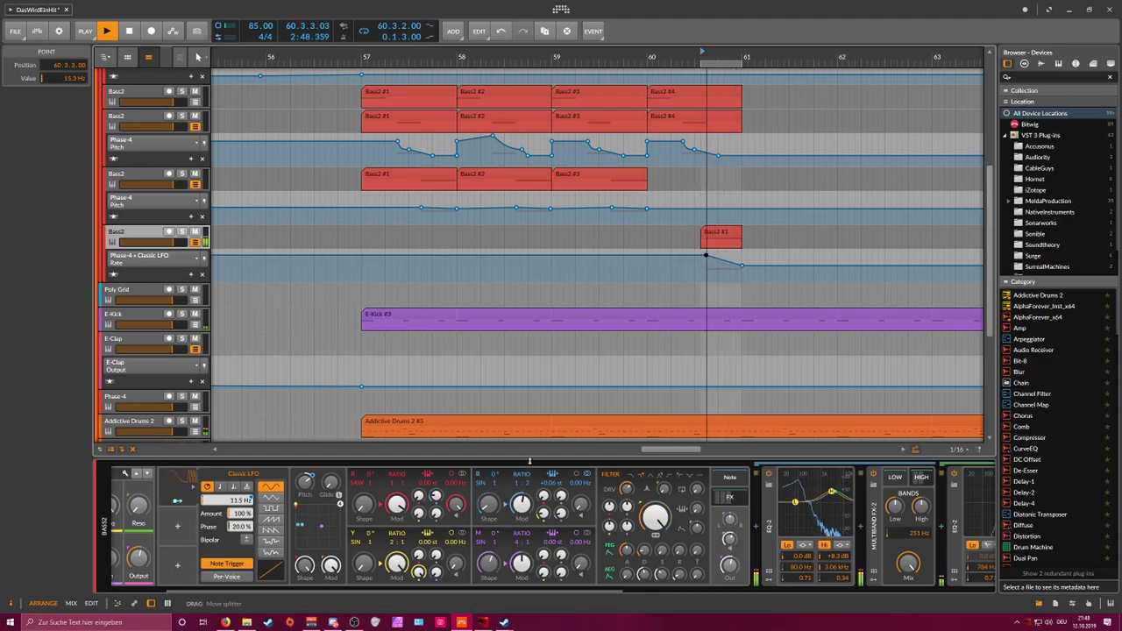
Step: Set the fourth Phase-4's B modulation to about 391 % and its B→R amount to about 0.55 % while auditioning
click(456, 503)
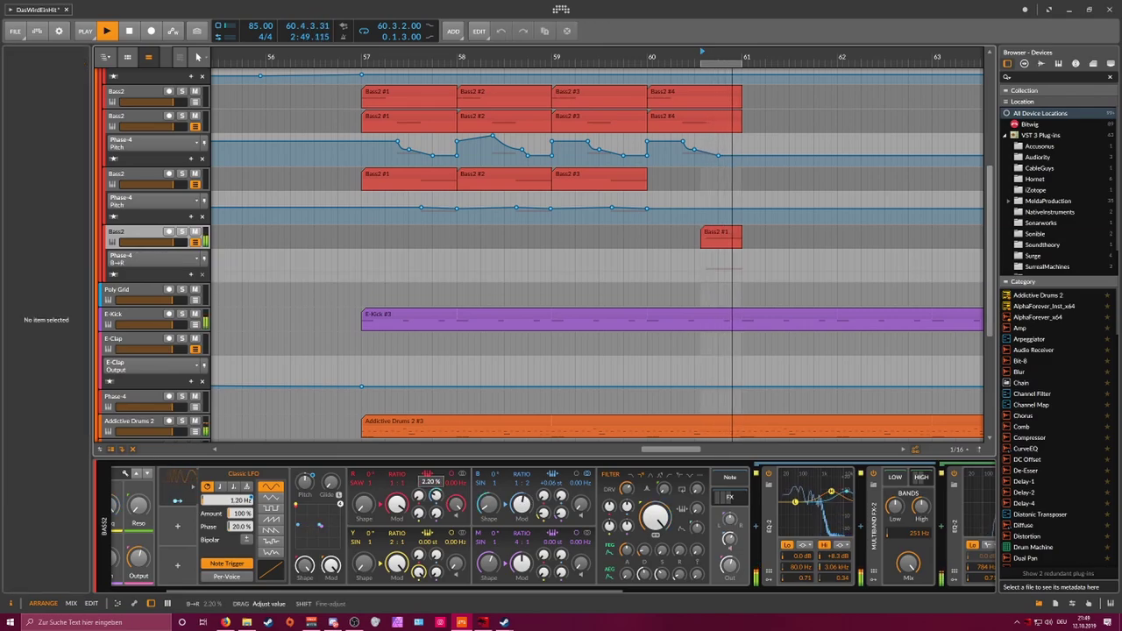
click(520, 503)
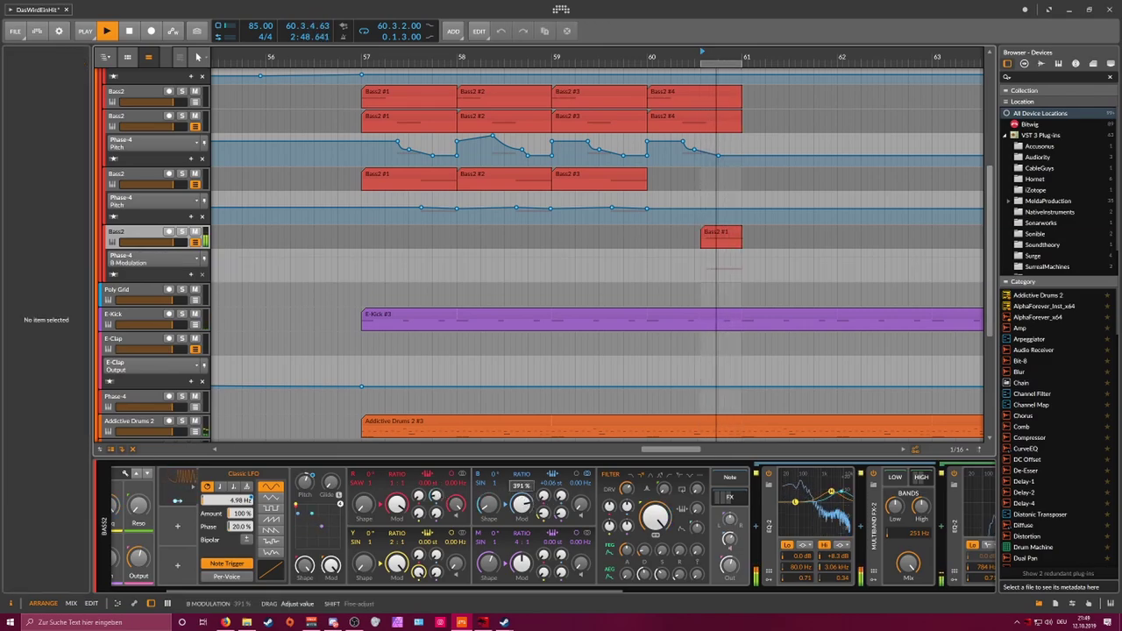
click(520, 503)
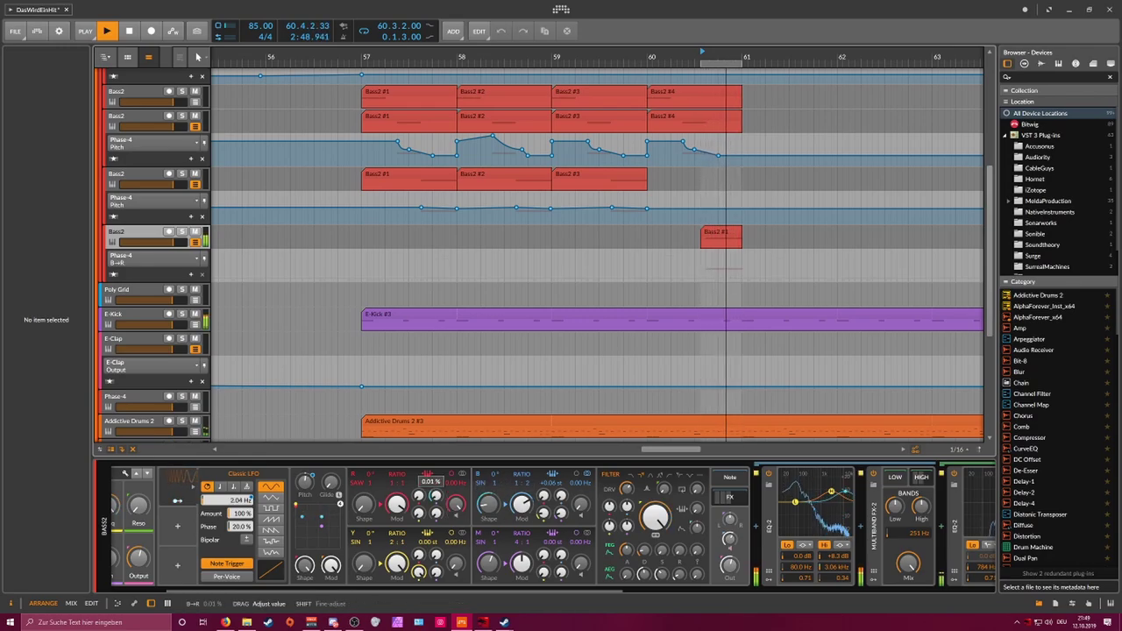
click(402, 484)
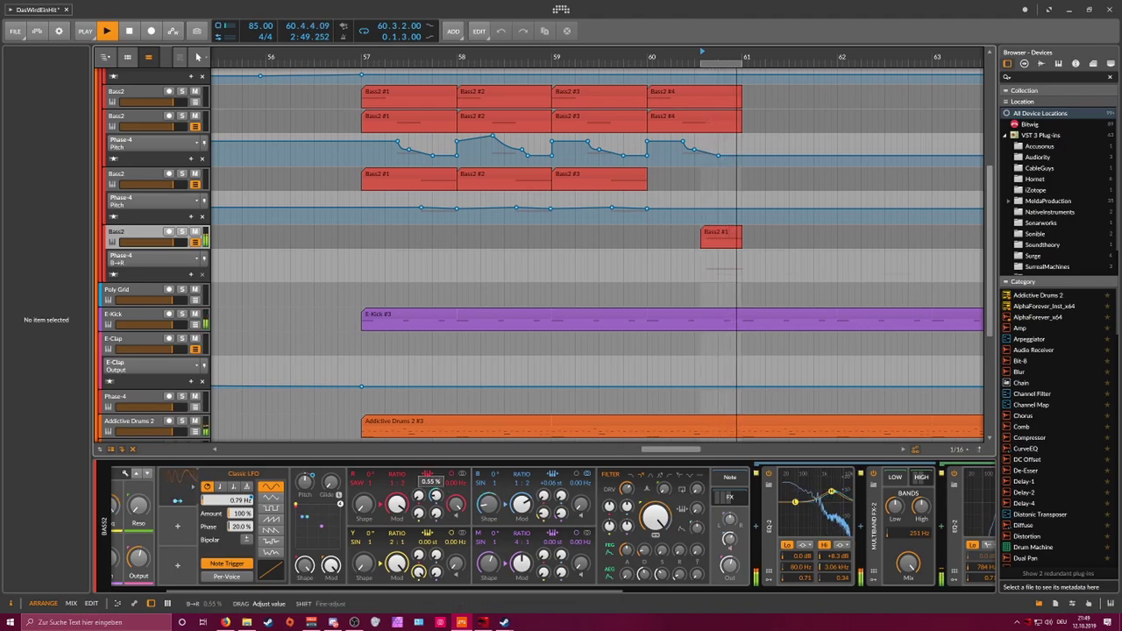
Step: Extend the loop region back to 57.1.1 so it spans four bars and play the whole bass section
key(space)
drag(702, 64, 377, 65)
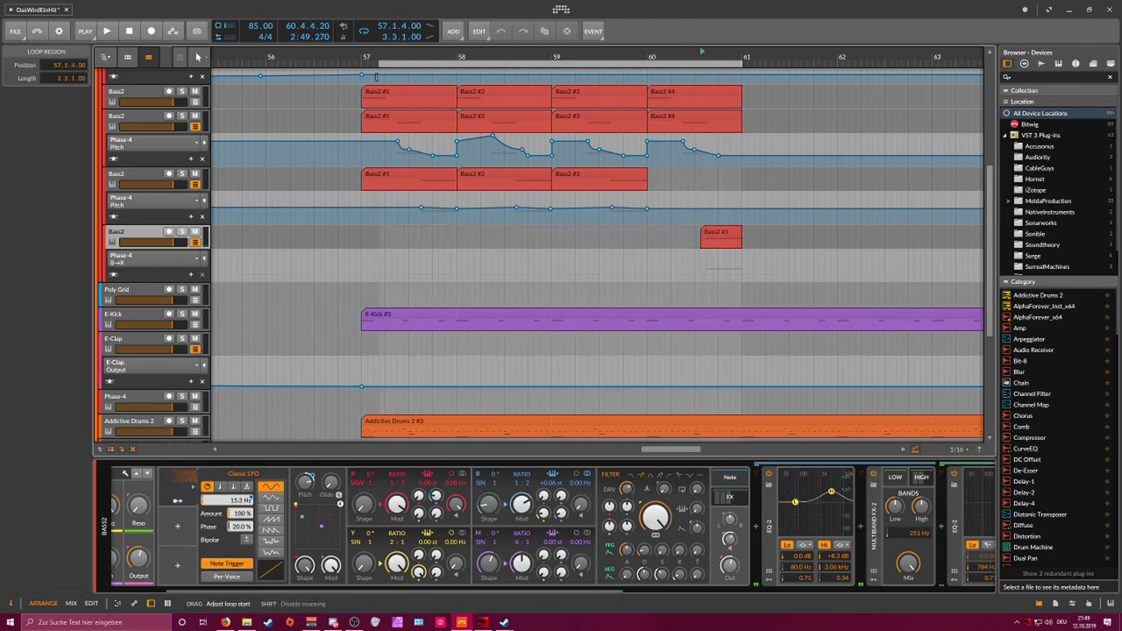
key(space)
scroll(384, 260, down, 2)
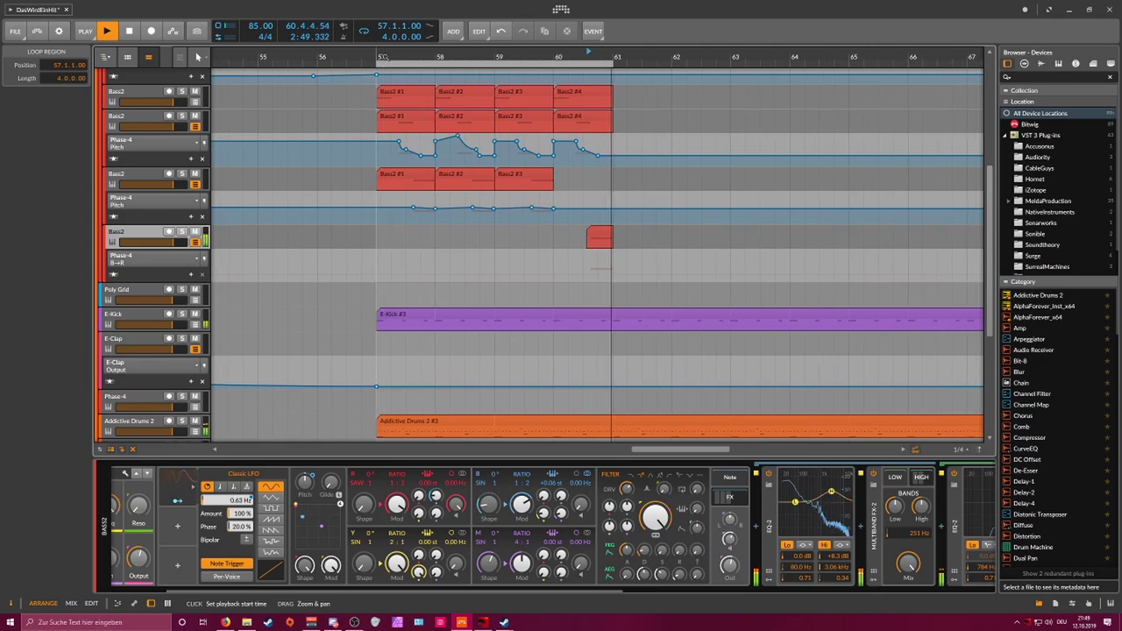
Step: Stop playback and add a new audio track at the end of the track list
scroll(384, 260, down, 3)
click(145, 345)
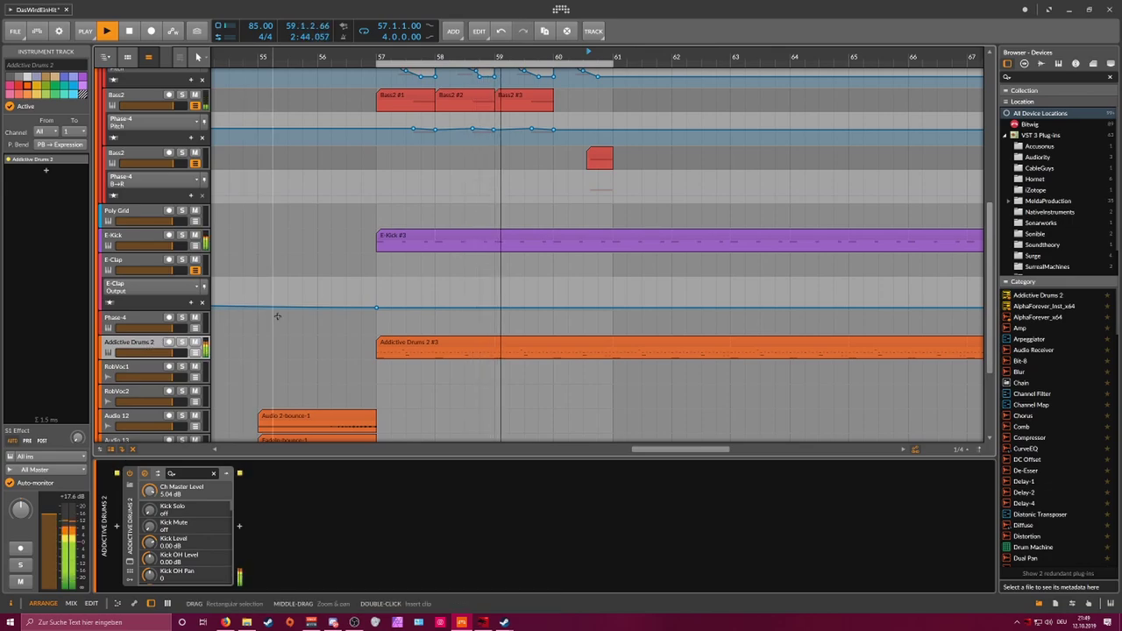
key(space)
scroll(153, 368, down, 5)
right_click(123, 387)
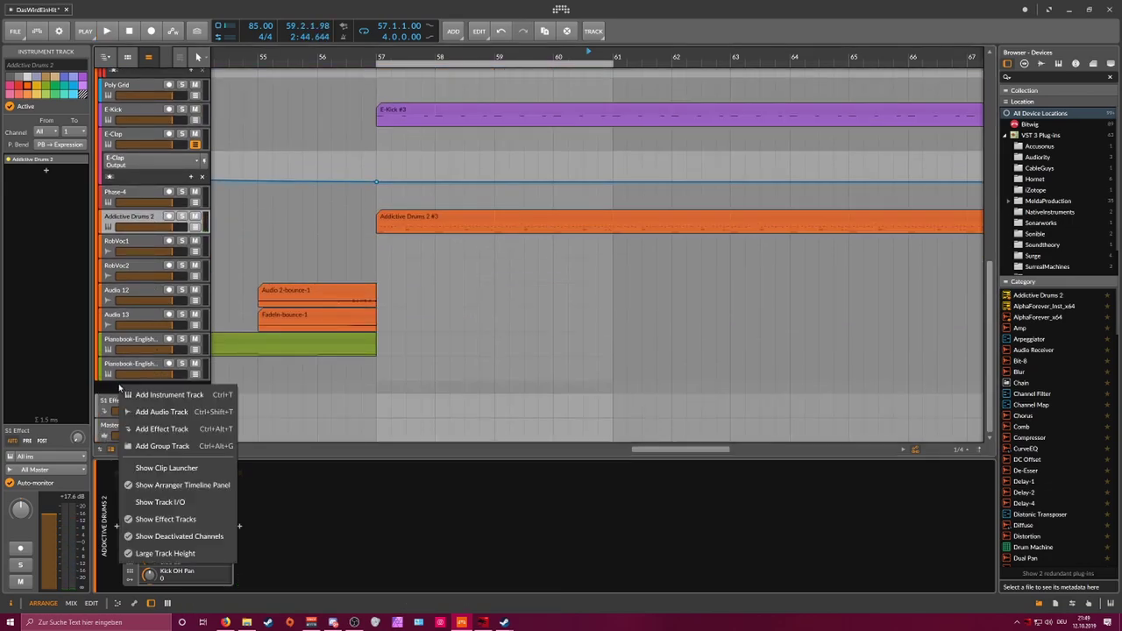
click(161, 412)
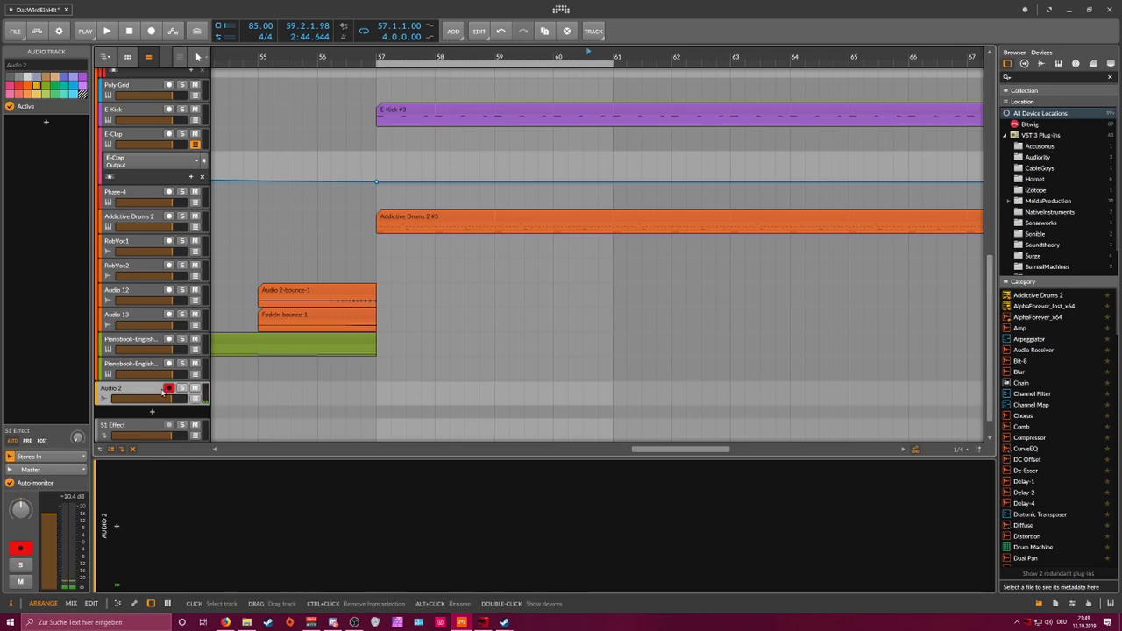
Step: Solo the new audio track and record a short take onto it from bar 57
click(378, 61)
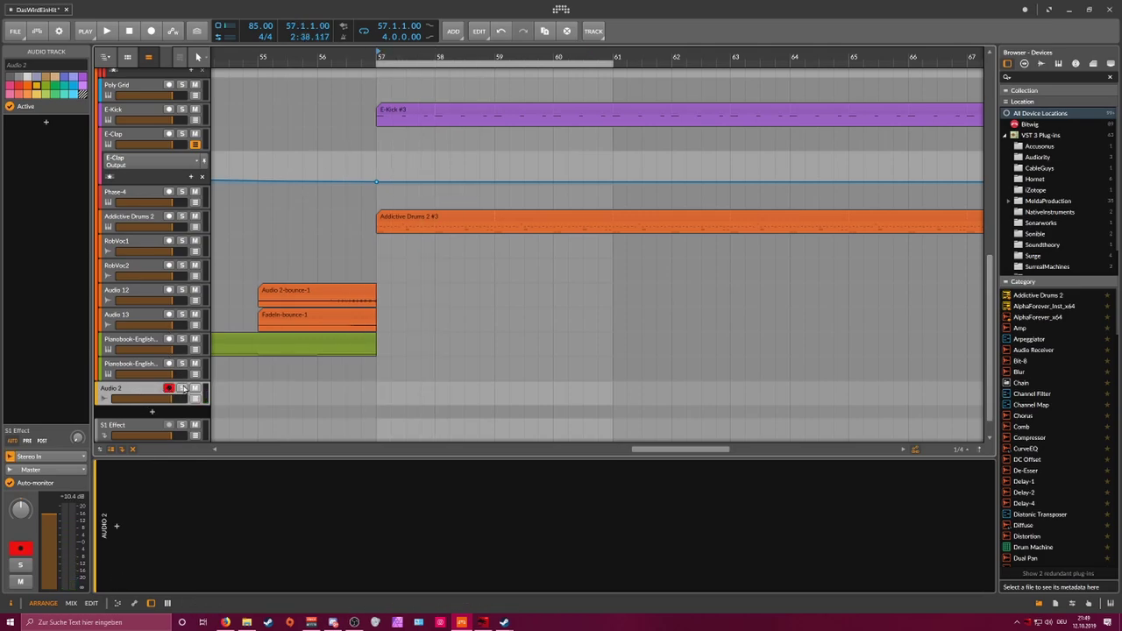
click(149, 35)
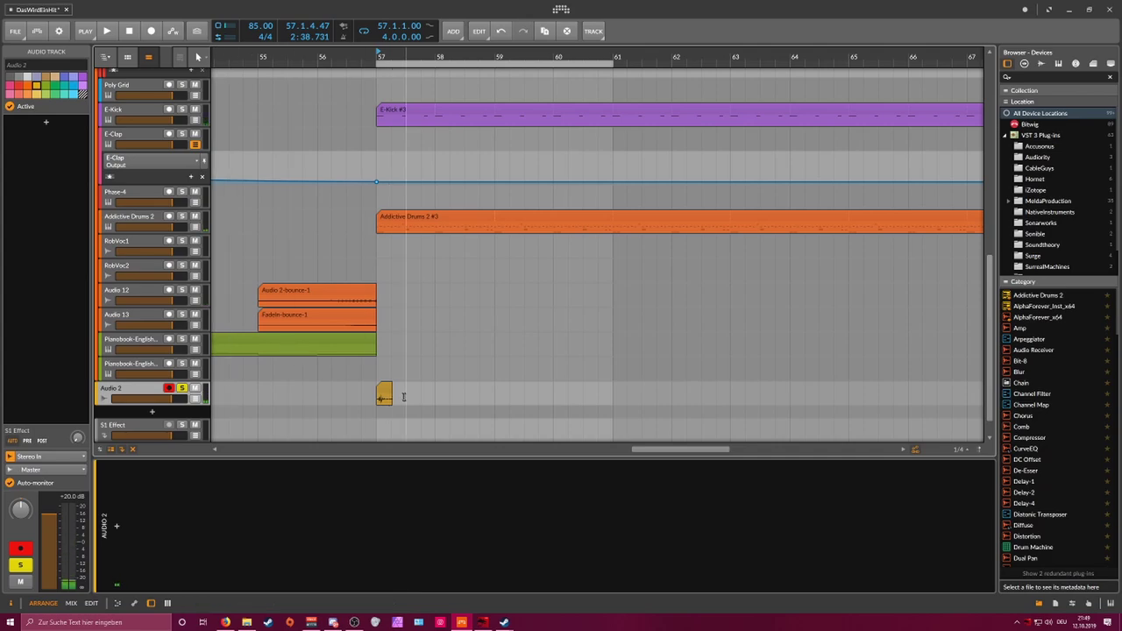
key(space)
Step: Place the audio track directly below E-Kick and shift its recorded clip to 58.3.1
drag(163, 138, 165, 137)
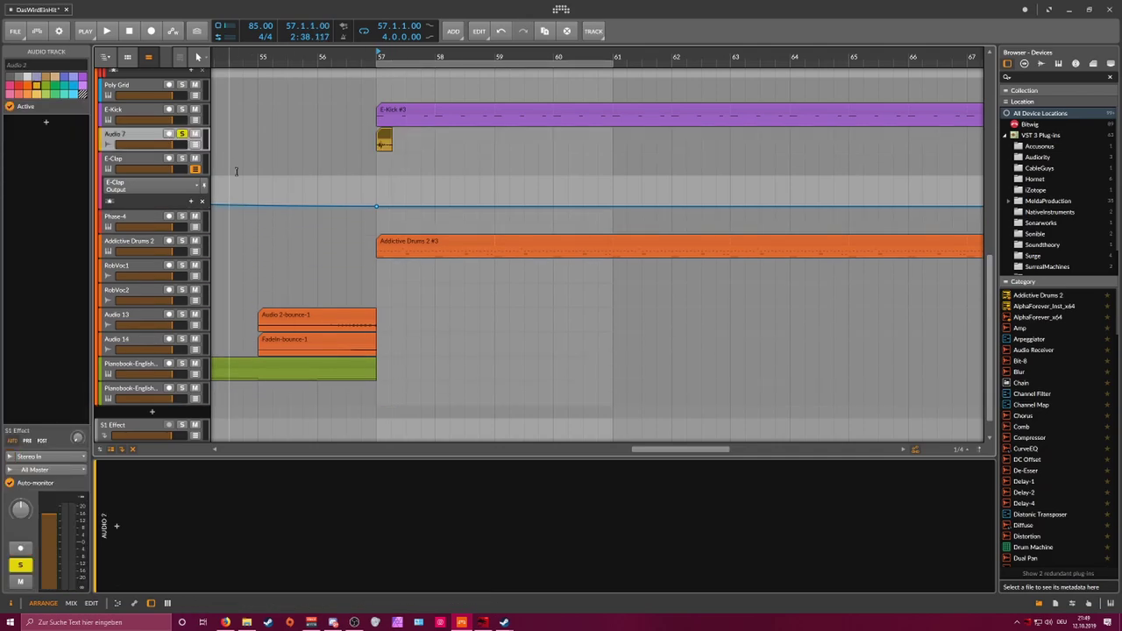
scroll(273, 180, up, 3)
drag(384, 254, 506, 255)
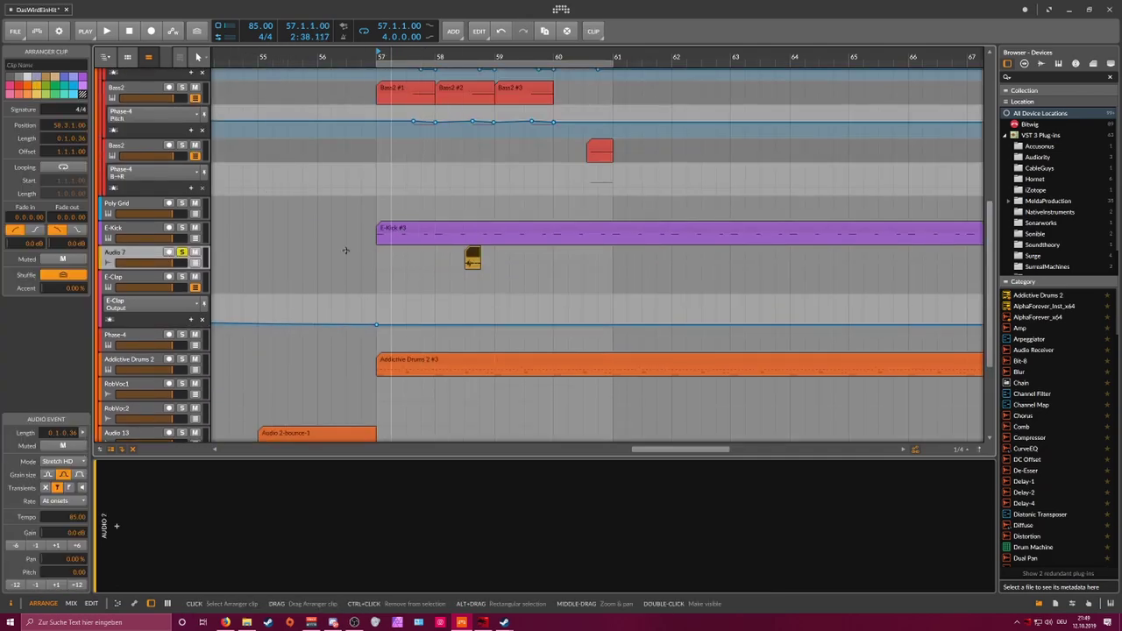
Step: Insert an EQ-2 on the recorded audio track and change its Lo band to a low-cut filter
click(139, 253)
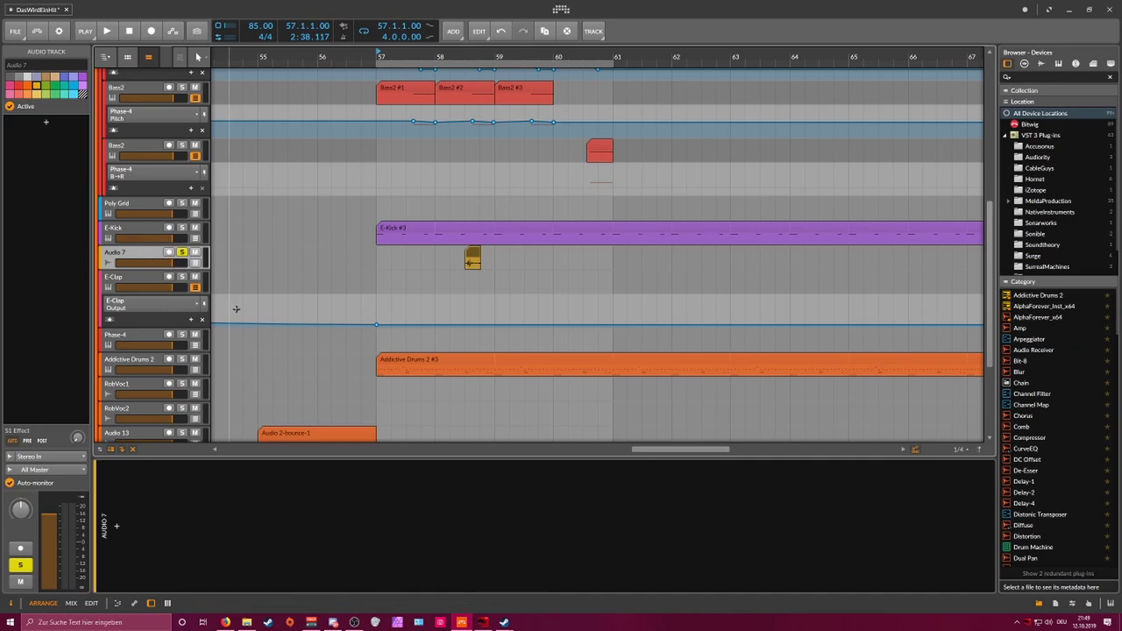
click(117, 526)
text(eq)
key(Down)
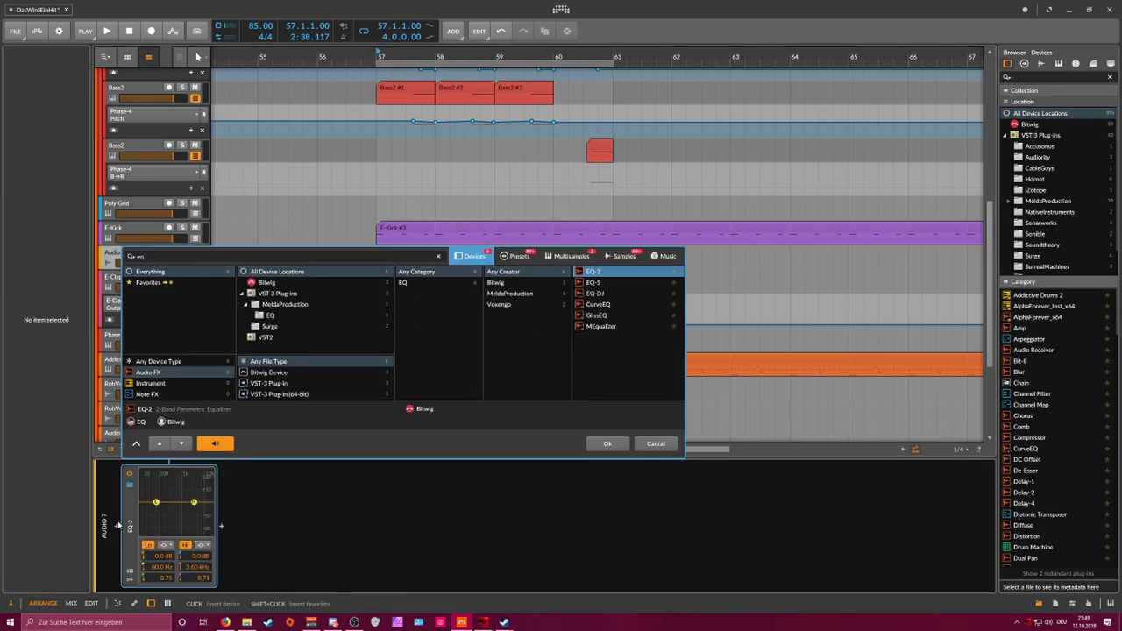
key(Return)
click(166, 546)
click(173, 572)
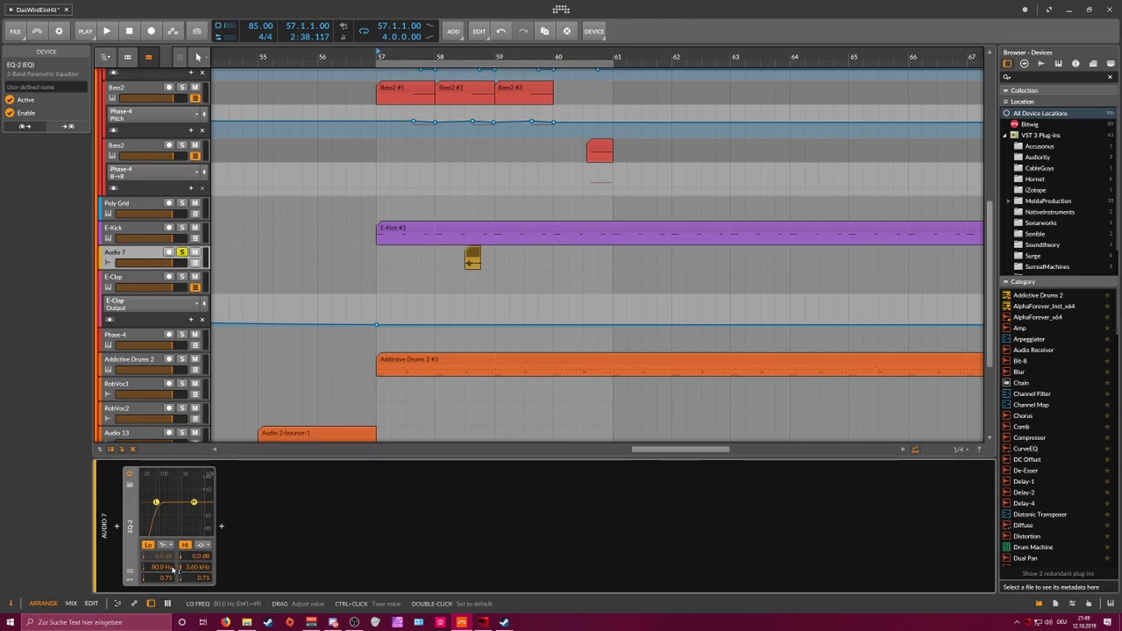
Step: Set the EQ-2's low cut to about 170 Hz, unsolo the track and audition the recorded clip with the mix
key(space)
drag(170, 568, 209, 551)
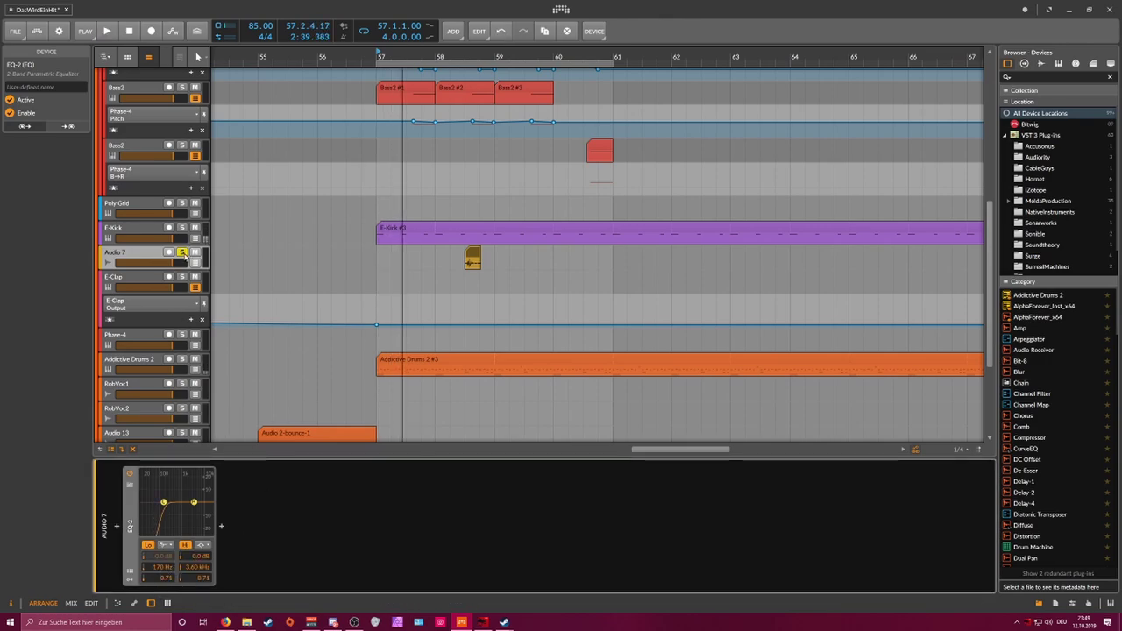
scroll(193, 306, up, 3)
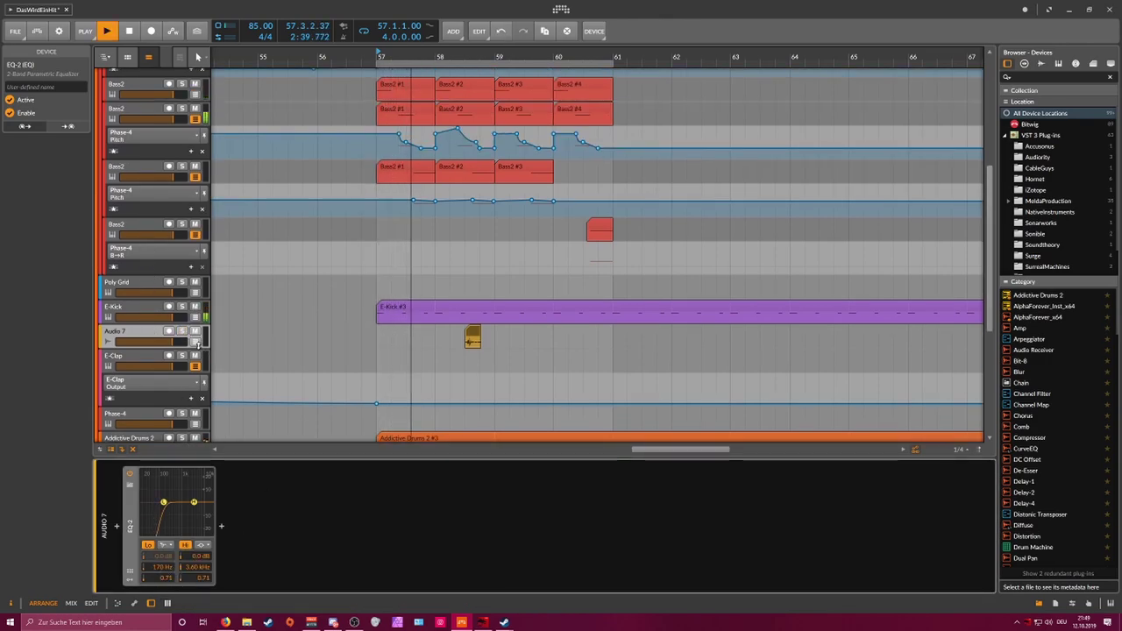
mouse_move(473, 336)
mouse_down()
mouse_move(531, 337)
mouse_move(473, 333)
mouse_up()
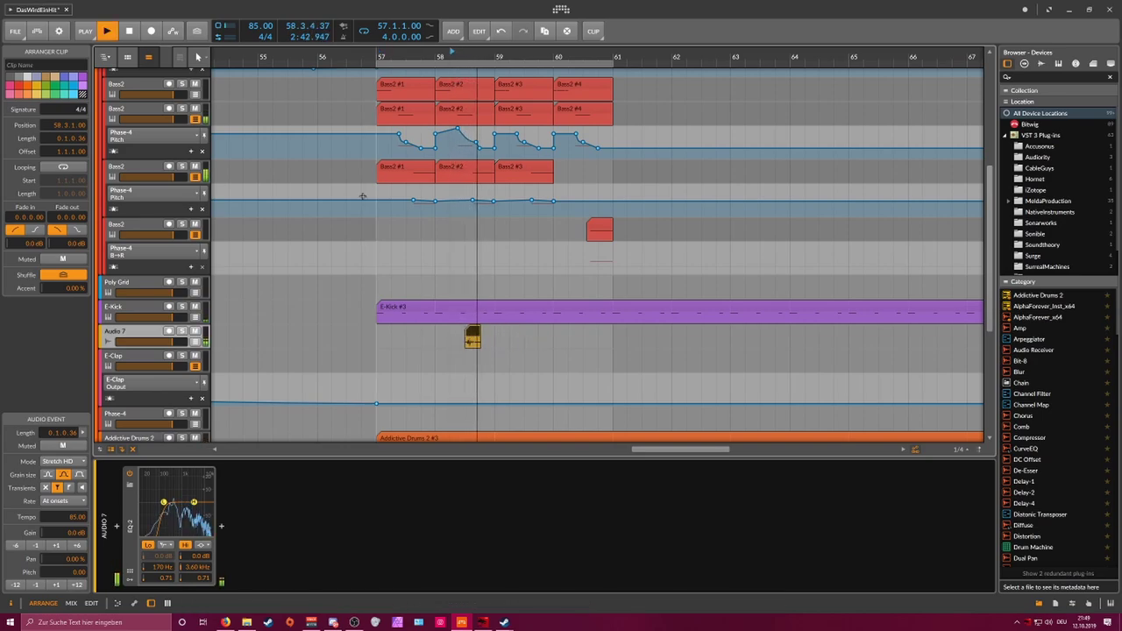
Step: Insert a Tool device after the EQ-2 on the recorded audio track
click(156, 333)
click(222, 527)
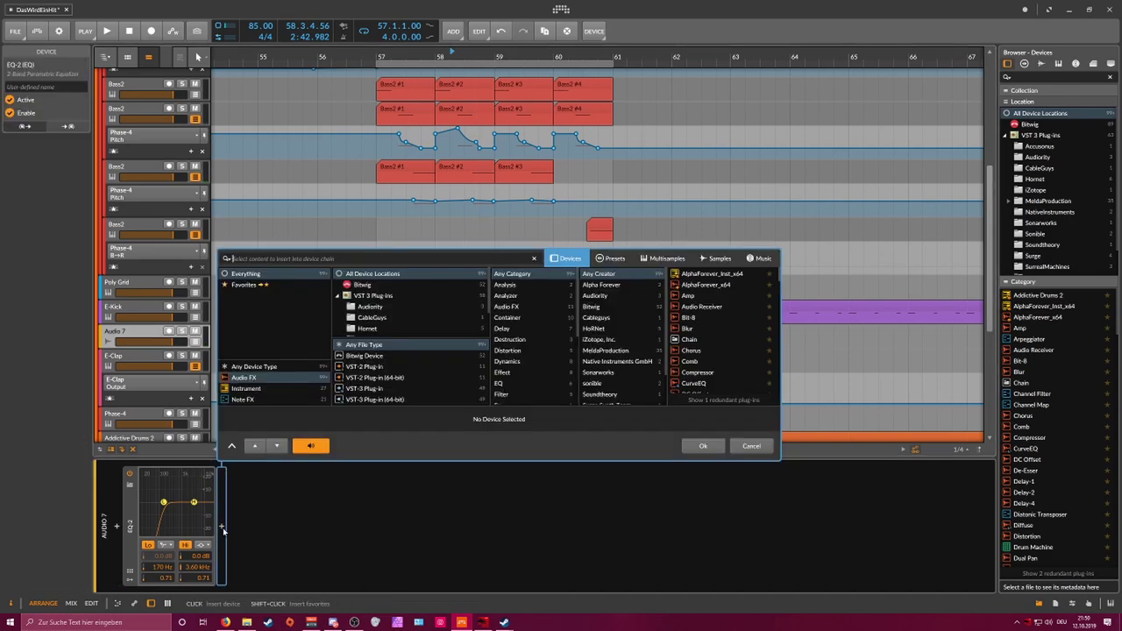
text(tool)
key(Down)
key(Return)
Step: Lower the Tool's amplitude to about -15.6 dB while auditioning the recorded clip
key(space)
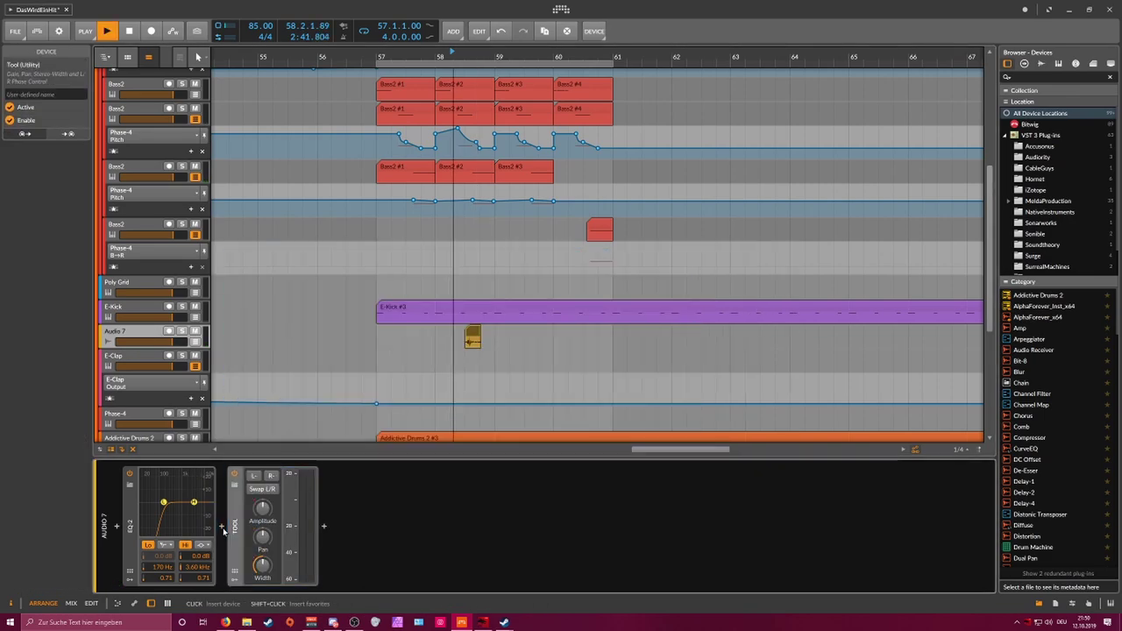
key(space)
key(space)
key(space)
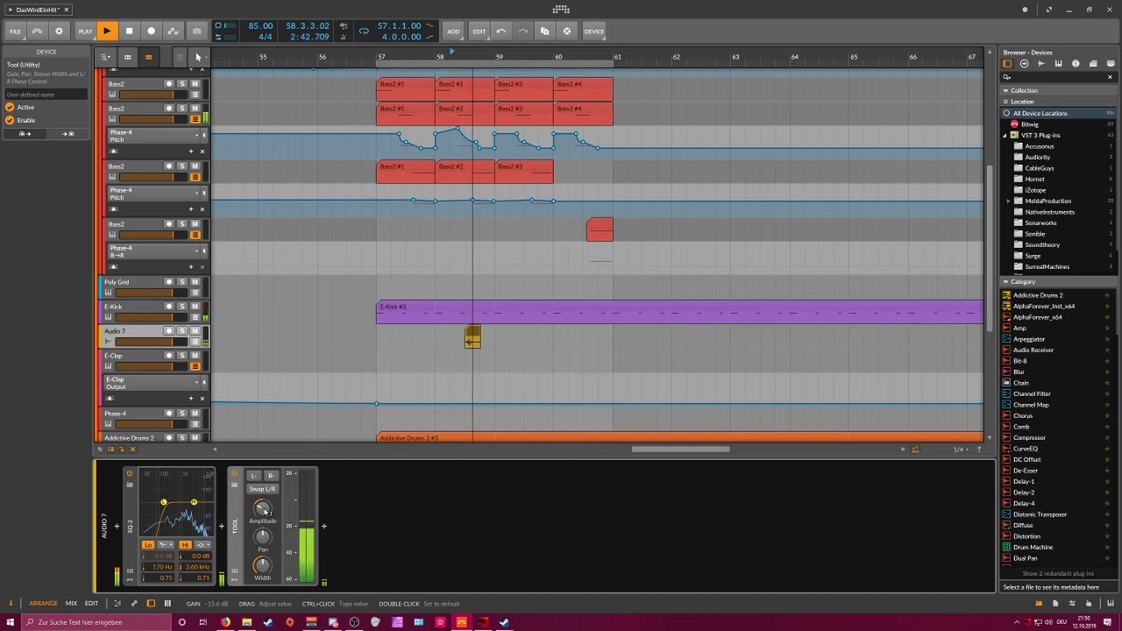
key(space)
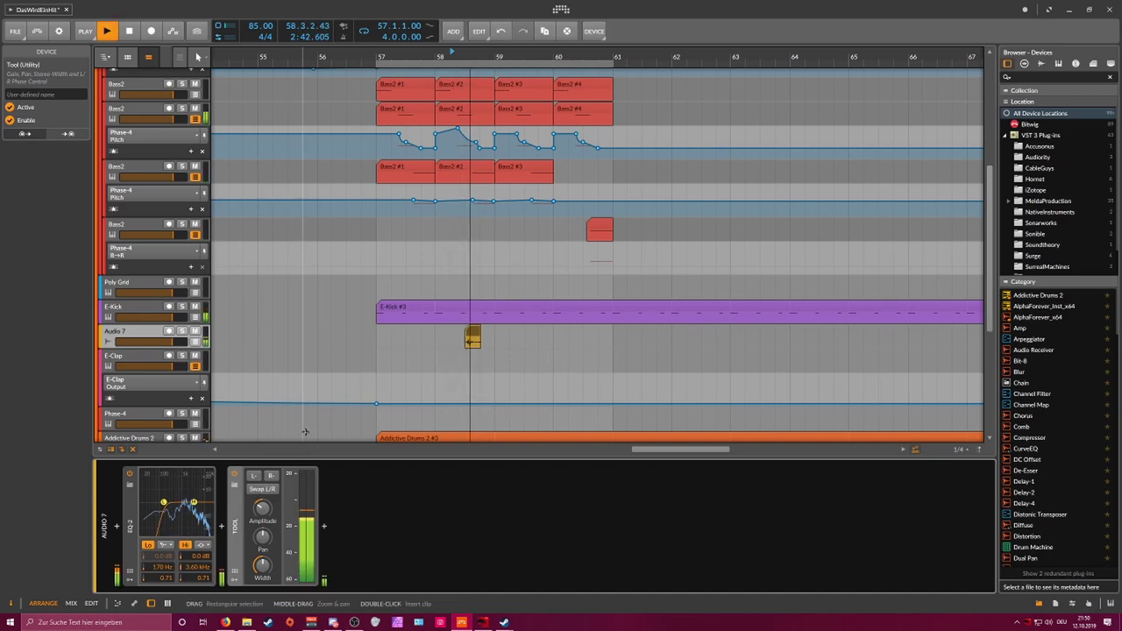
Step: Shift the recorded audio clip to 58.4.1
drag(466, 55, 491, 54)
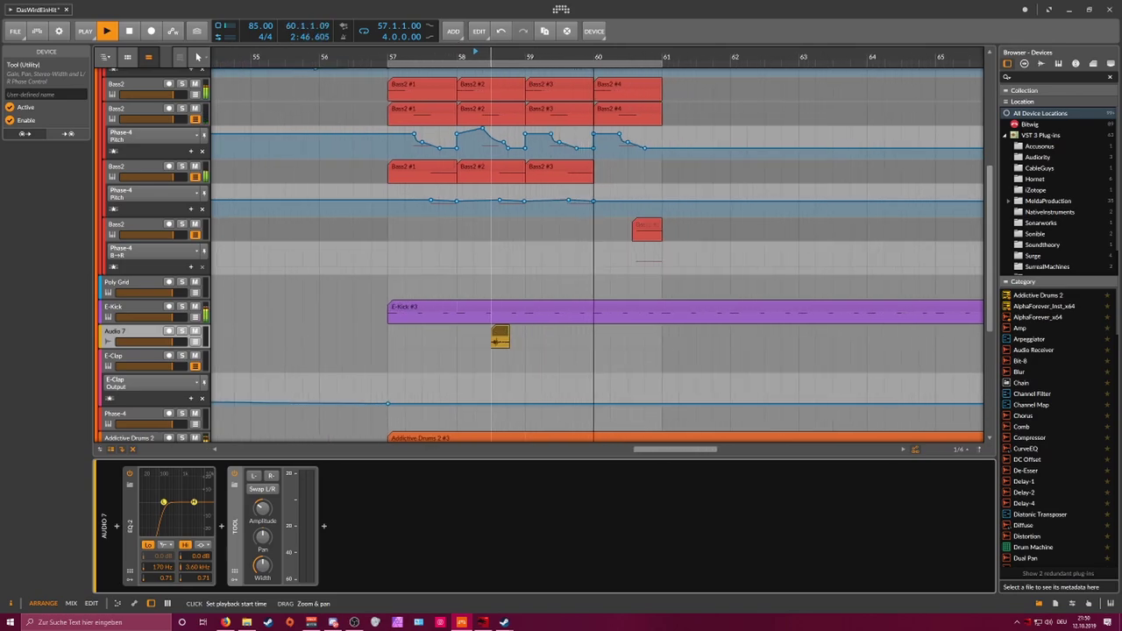
drag(504, 322, 520, 322)
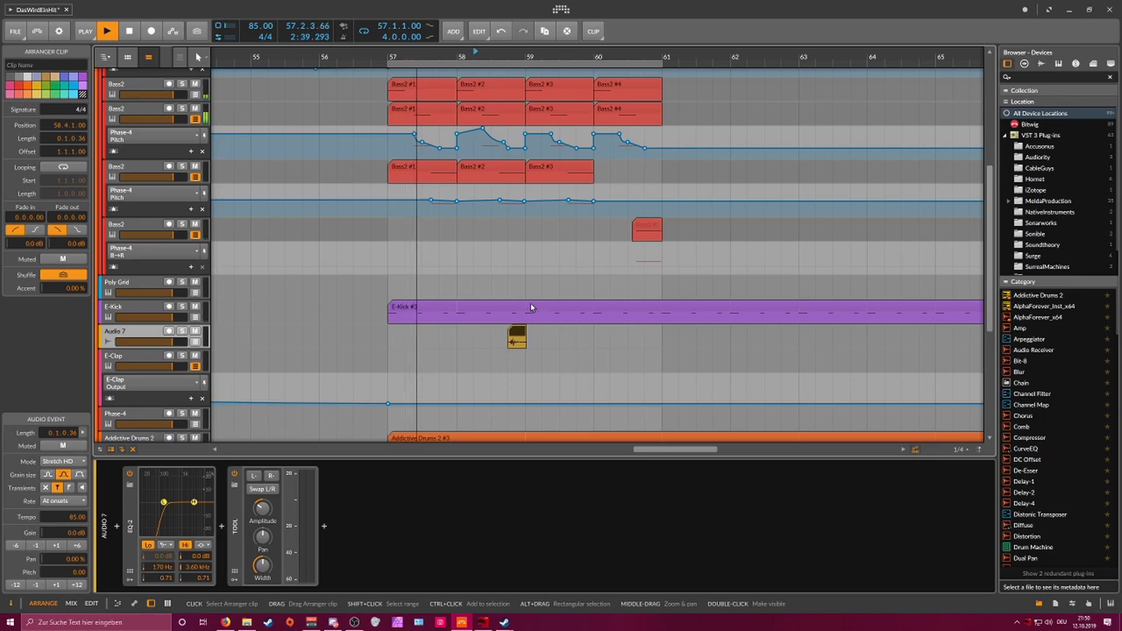
Step: Insert a Blur device after the Tool and audition the recorded clip from 58.4
click(324, 528)
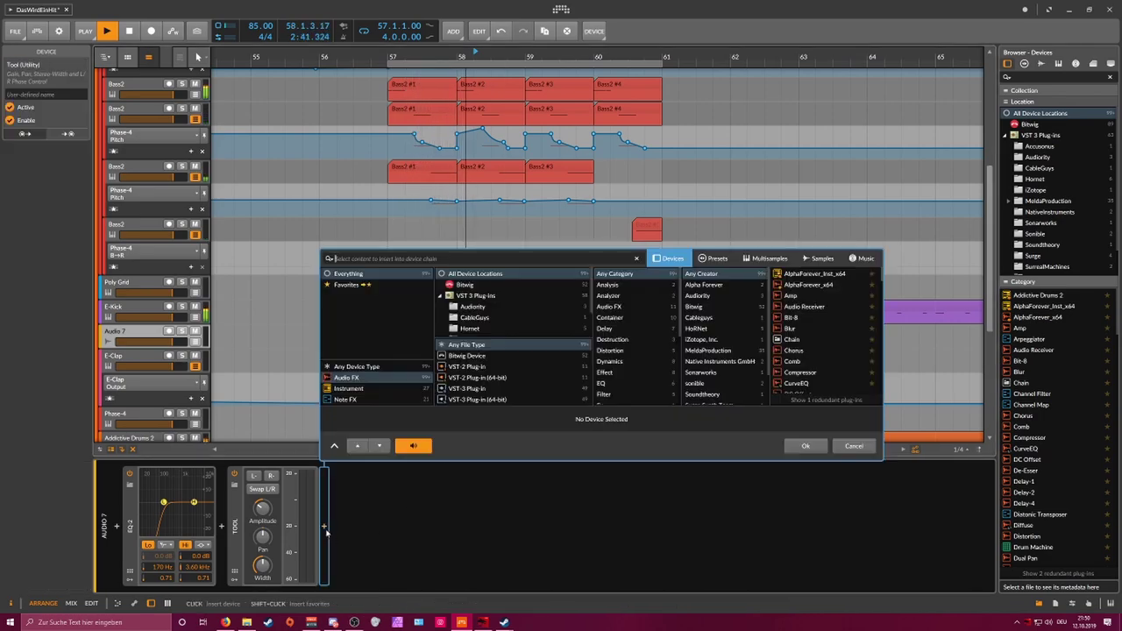
text(blur)
key(Return)
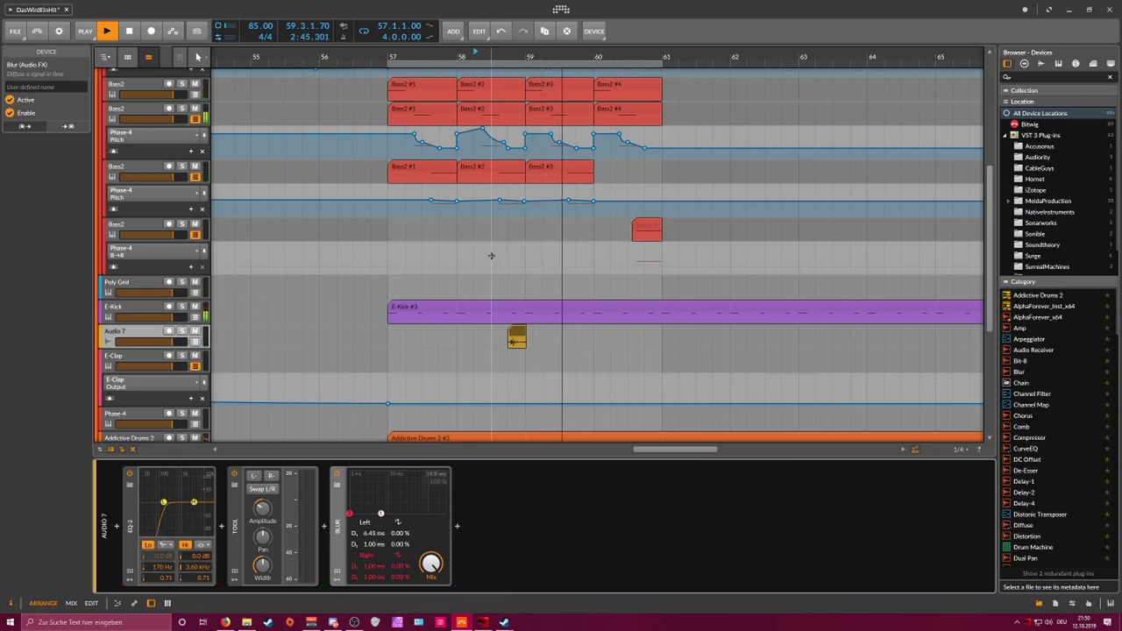
key(space)
click(507, 60)
key(space)
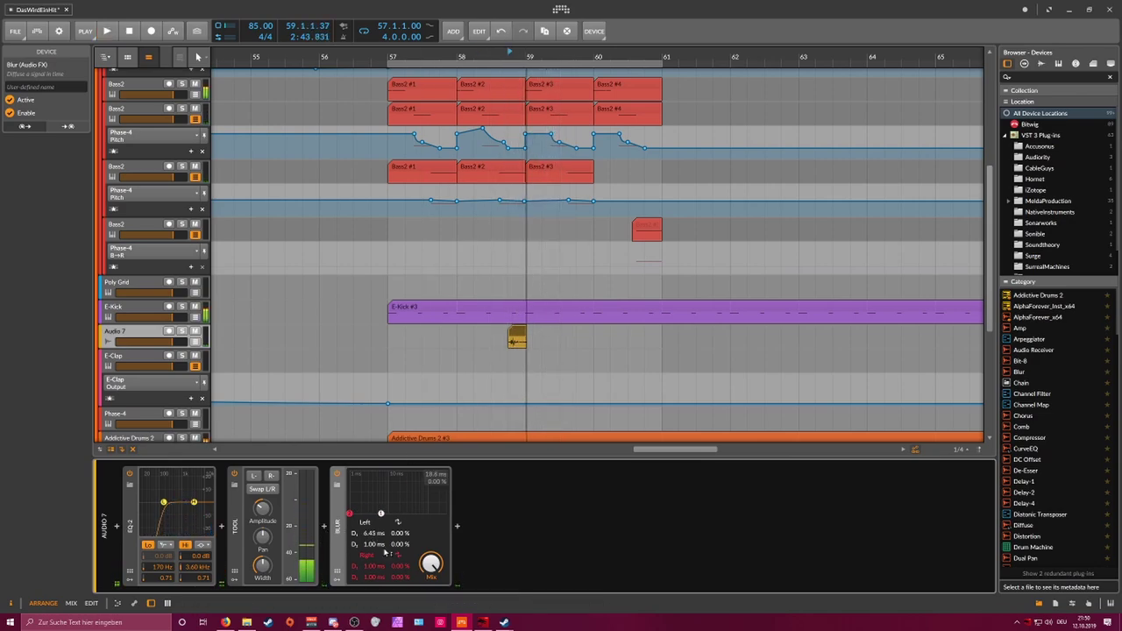
Step: Set Blur's second left delay to about 2.65 ms and raise both right delays, the second to about 1.43 ms, while auditioning
drag(371, 545, 372, 518)
key(space)
key(space)
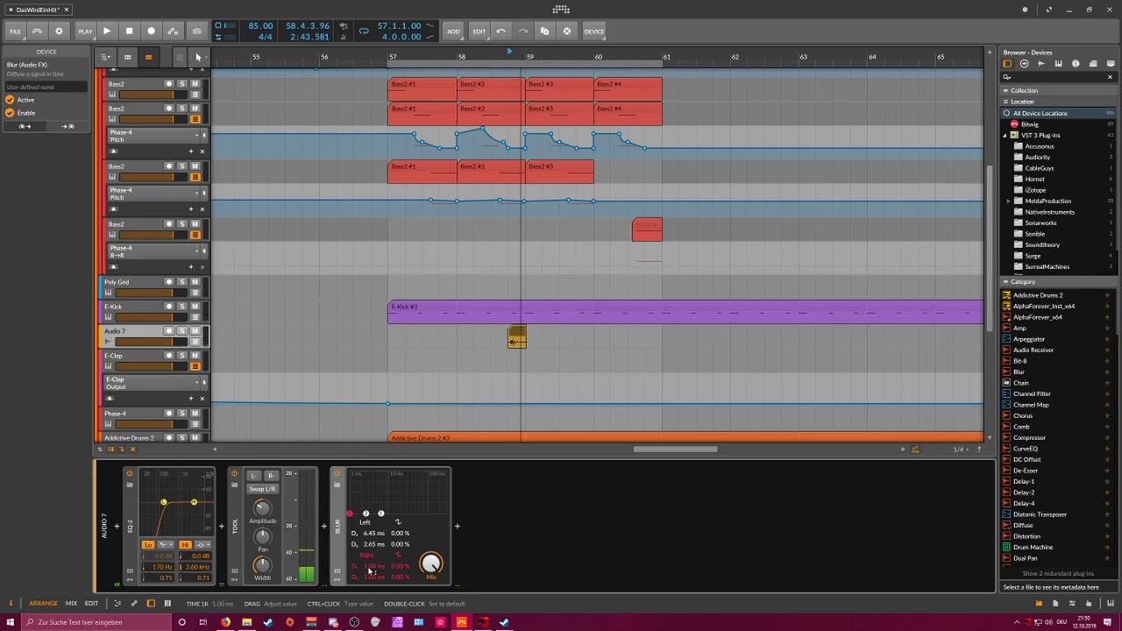
drag(369, 568, 369, 547)
drag(372, 578, 372, 565)
key(space)
key(space)
key(space)
key(space)
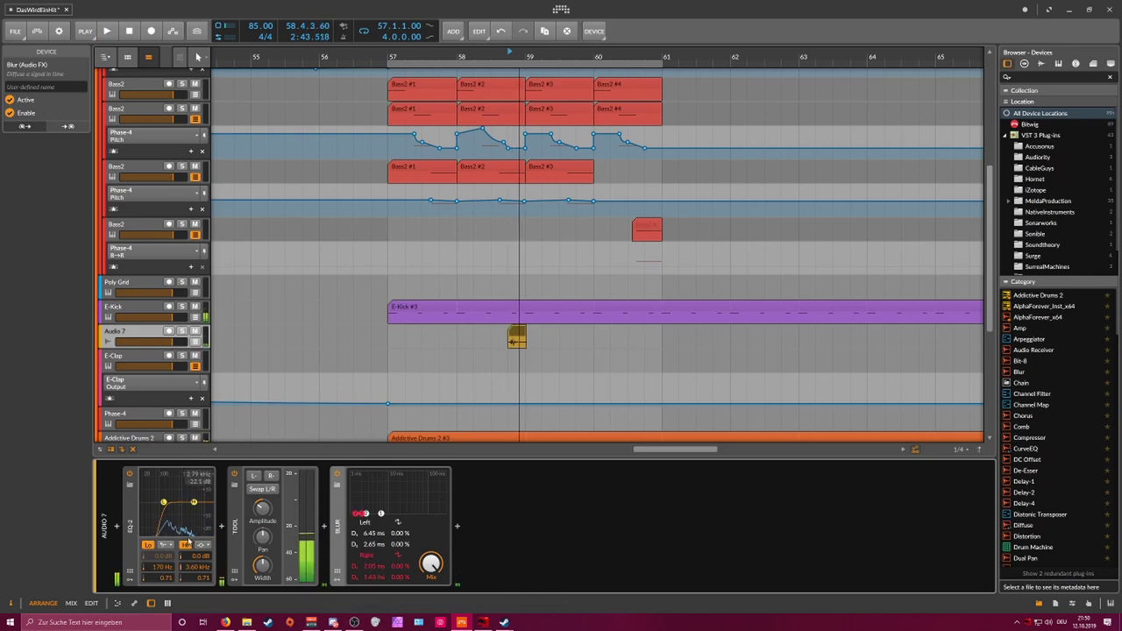
Step: Raise EQ-2's low-cut frequency to about 573 Hz while auditioning the recorded clip
key(space)
drag(163, 502, 176, 502)
key(space)
key(space)
key(space)
Step: Insert a Pitch Shifter between EQ-2 and the Tool on the Audio 7 track
click(223, 527)
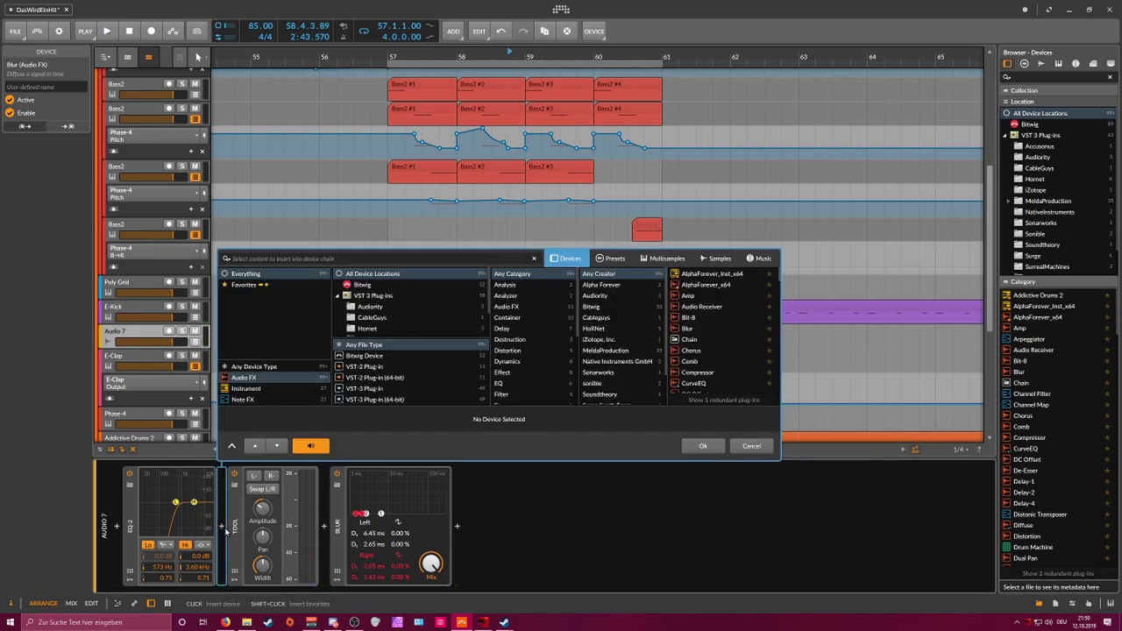
text(pitch)
key(Down)
key(Return)
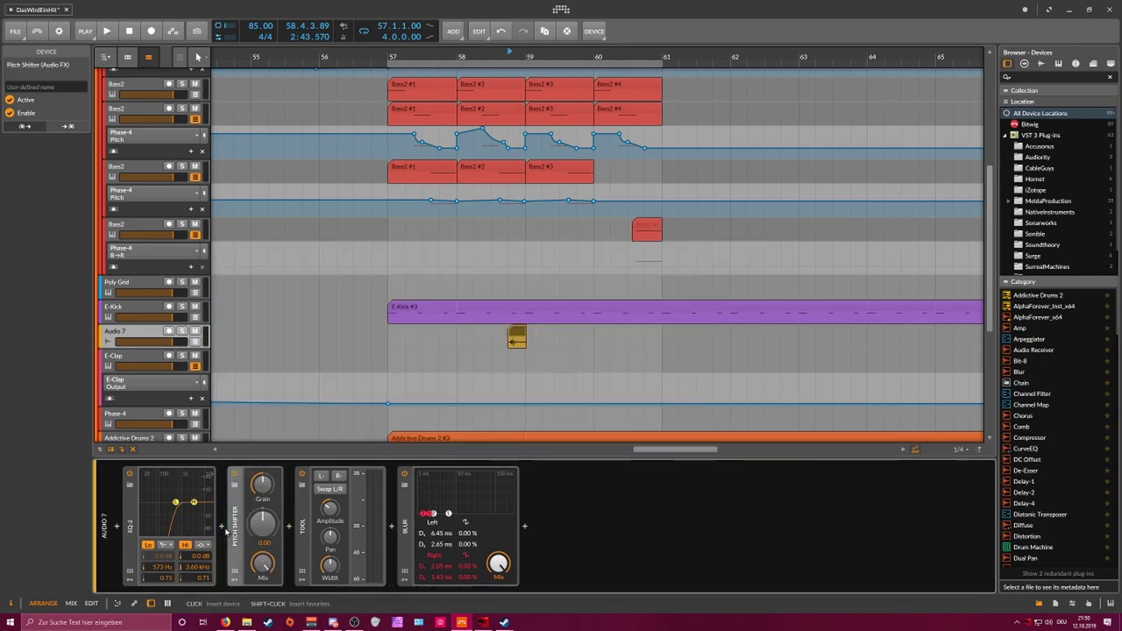
Step: Try lowering the Pitch Shifter's pitch and setting it to 7 semitones while auditioning the recorded clip
key(space)
key(space)
drag(264, 523, 264, 536)
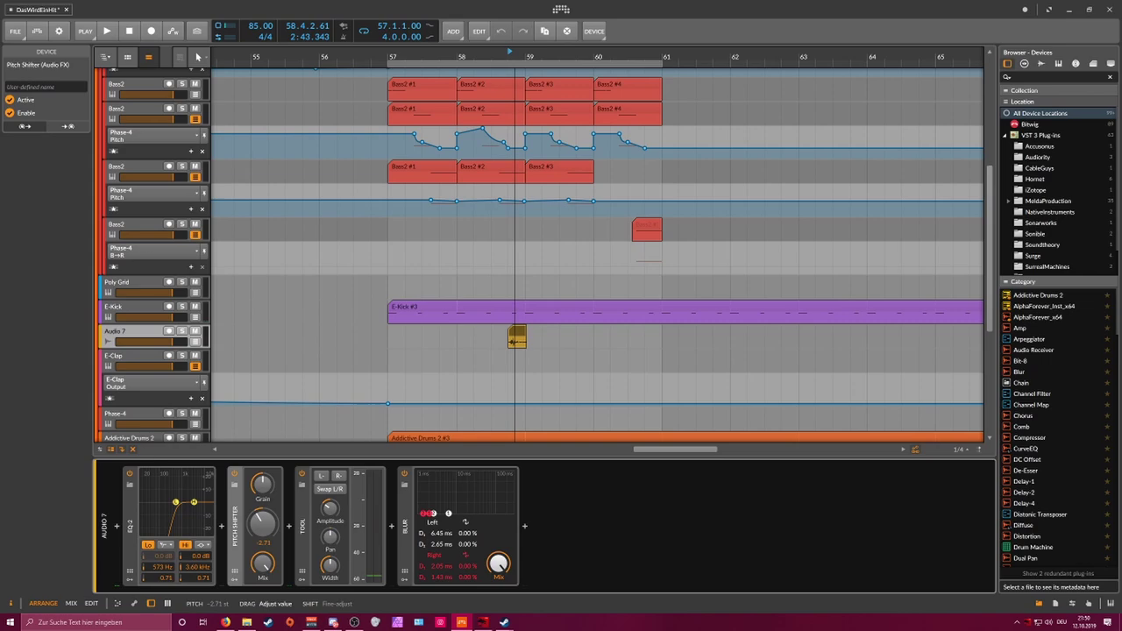
ctrl+click(265, 530)
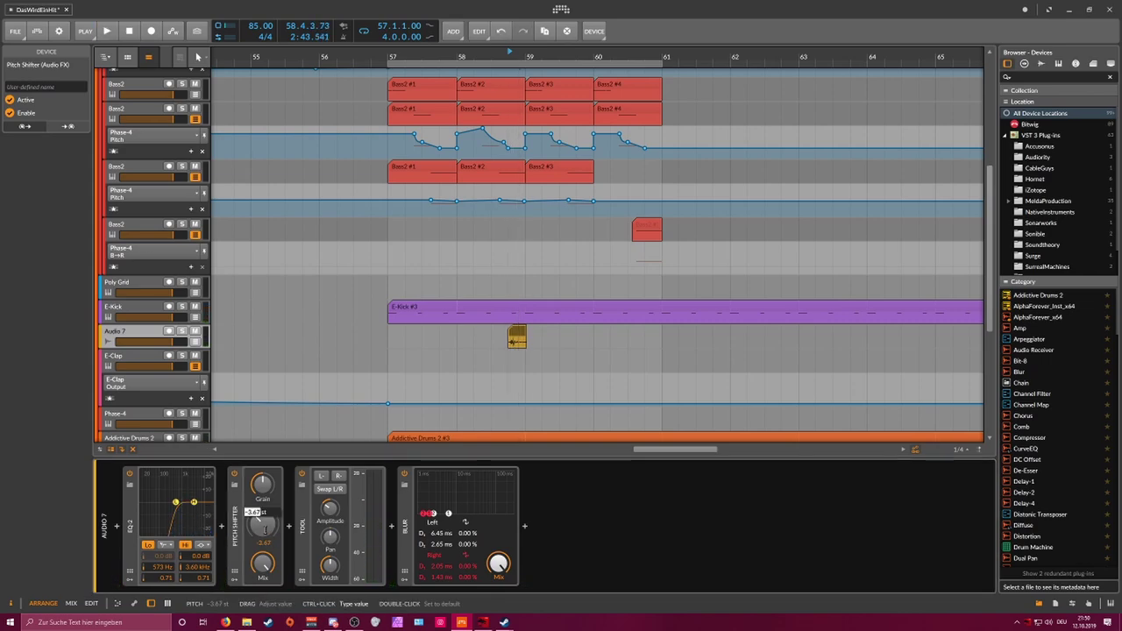
text(7)
key(Return)
key(space)
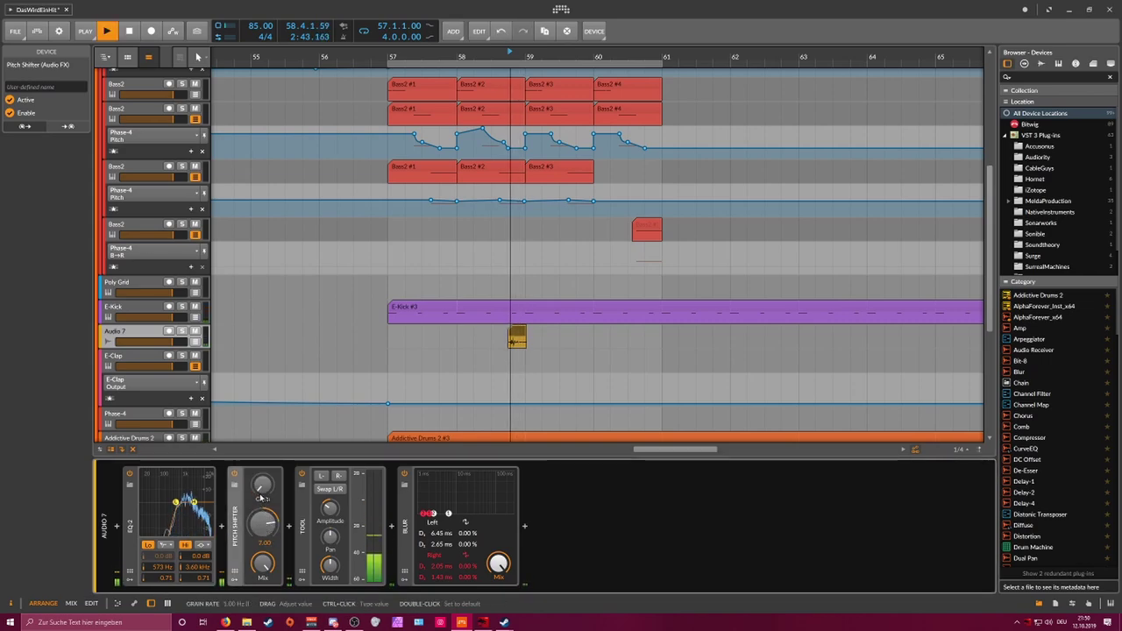
Step: Raise the Pitch Shifter's grain rate and set its pitch to about 1.49 semitones while auditioning
drag(260, 497, 262, 469)
key(space)
key(space)
key(space)
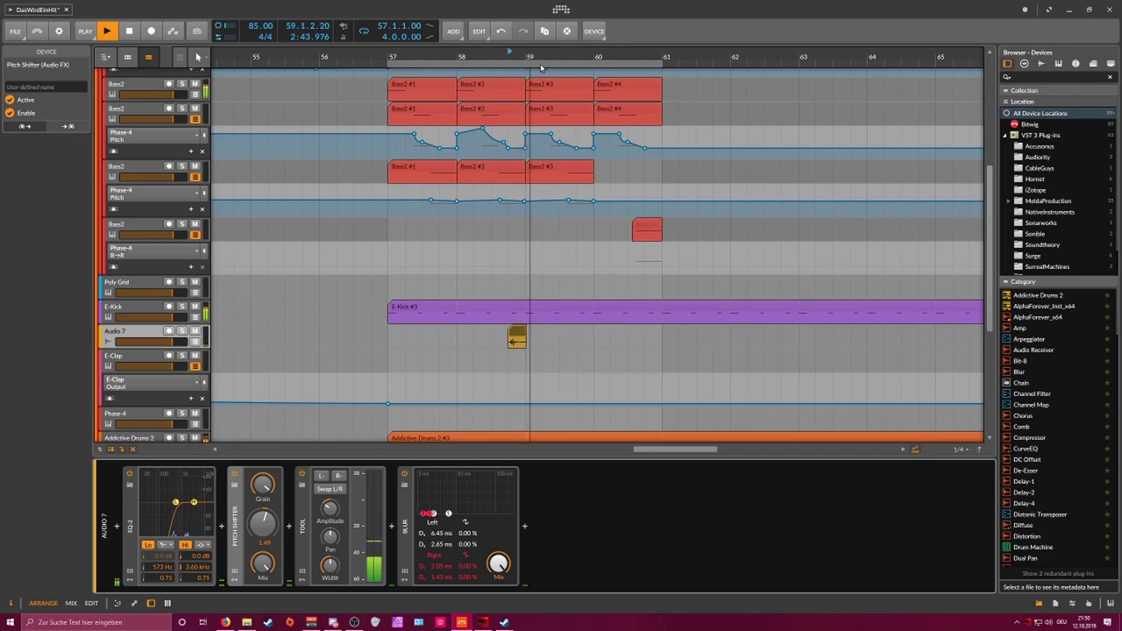
Step: Split the recorded clip at 58.4.2, delete its leading part and move the remainder to 58.4.1
drag(543, 58, 552, 114)
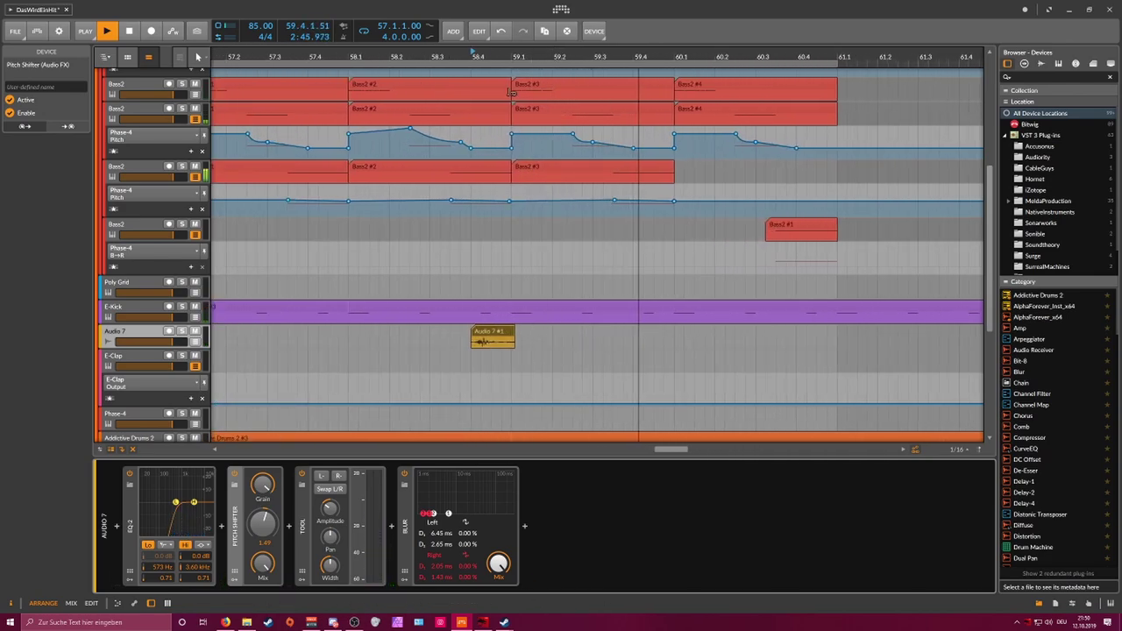
drag(492, 57, 514, 100)
key(space)
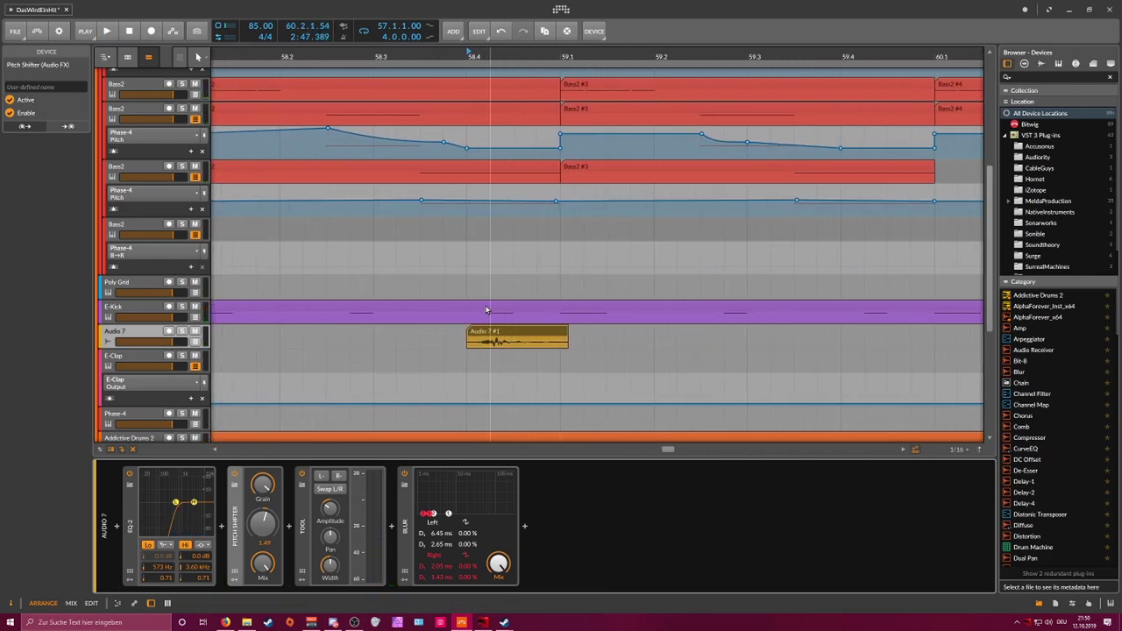
click(489, 338)
click(488, 343)
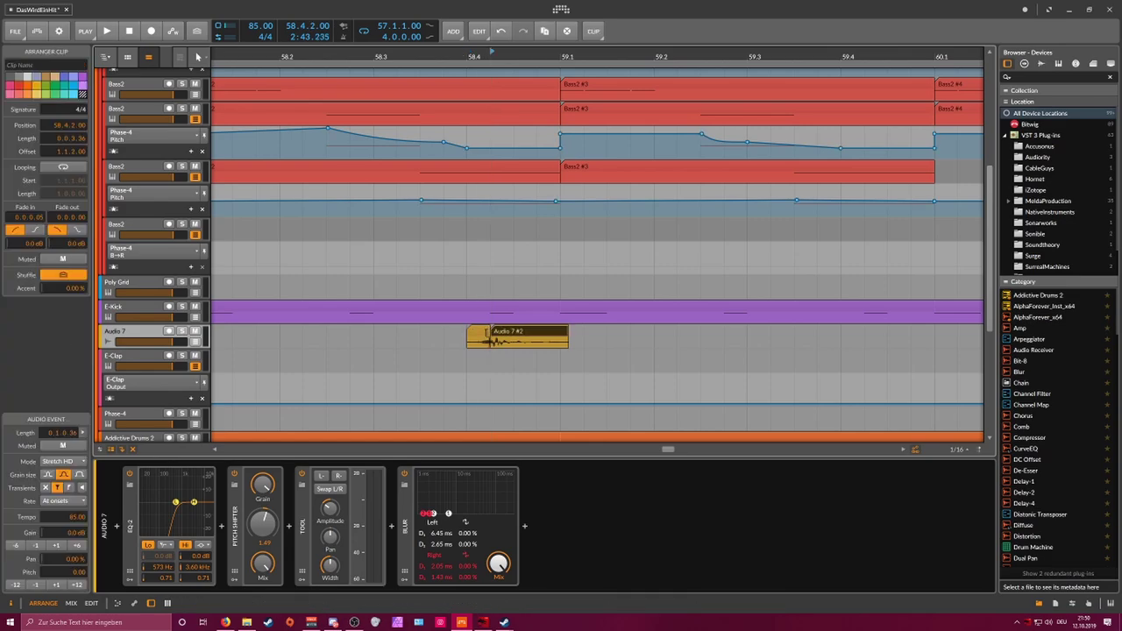
click(479, 332)
key(Delete)
drag(519, 333, 497, 333)
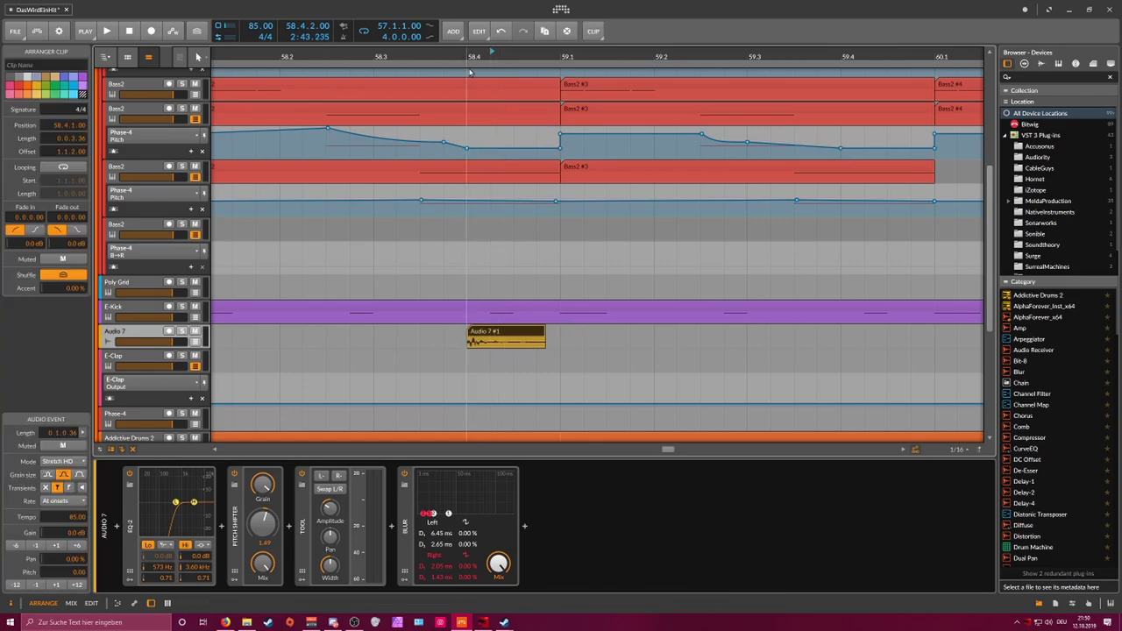
Step: Move the recorded clip to 58.4.3 and raise the Tool's amplitude to about -0.6 dB while auditioning from bar 58
drag(472, 65, 468, 59)
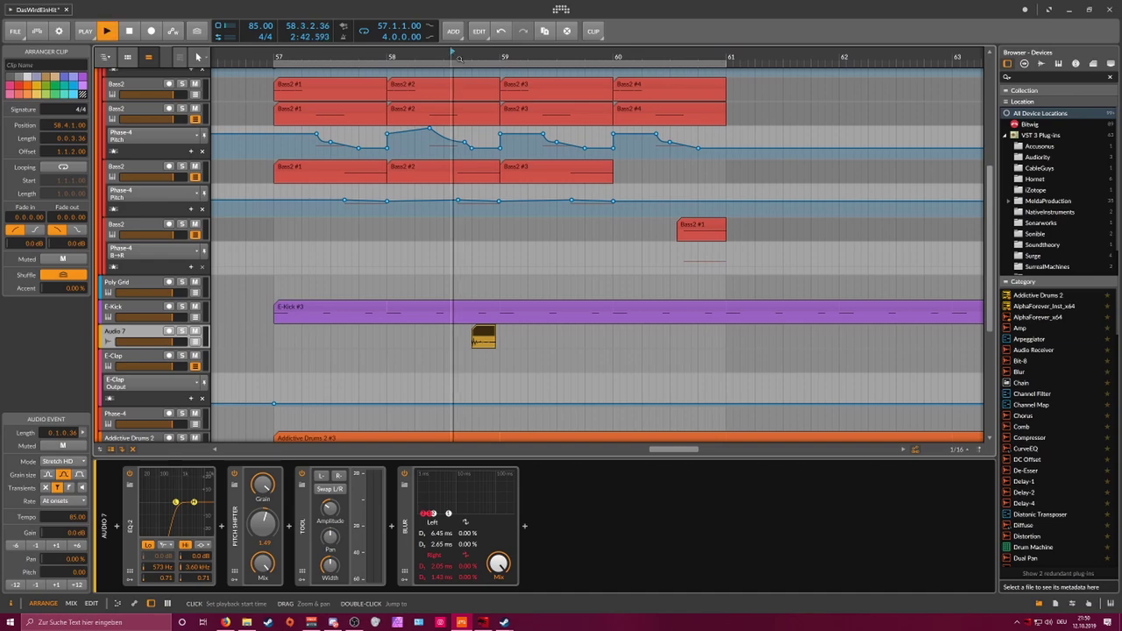
key(space)
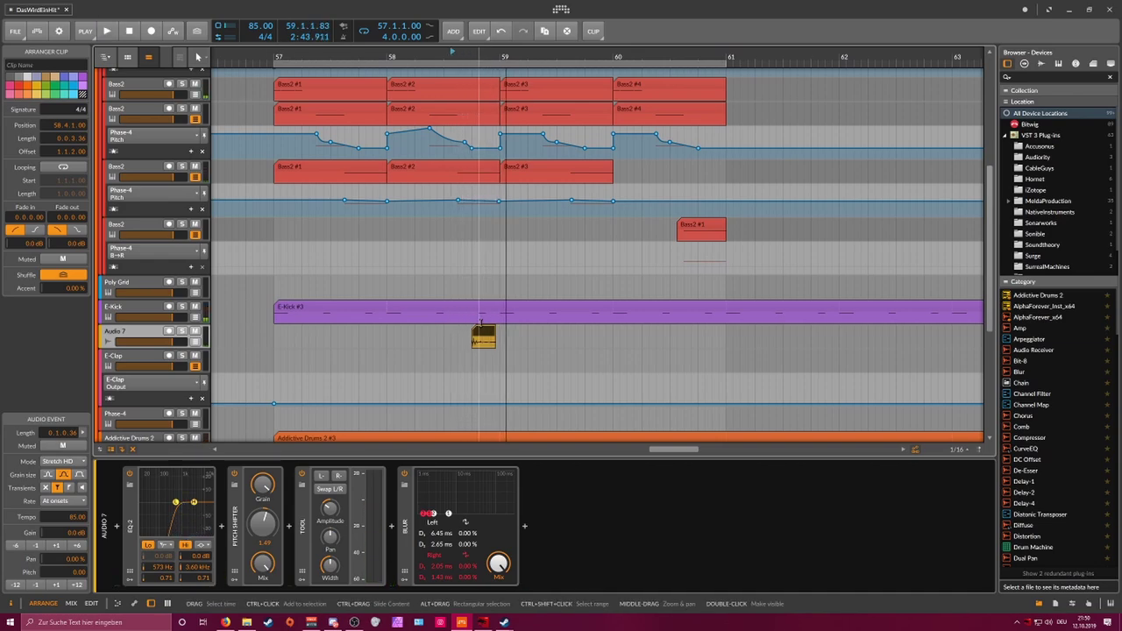
drag(480, 331, 494, 331)
key(space)
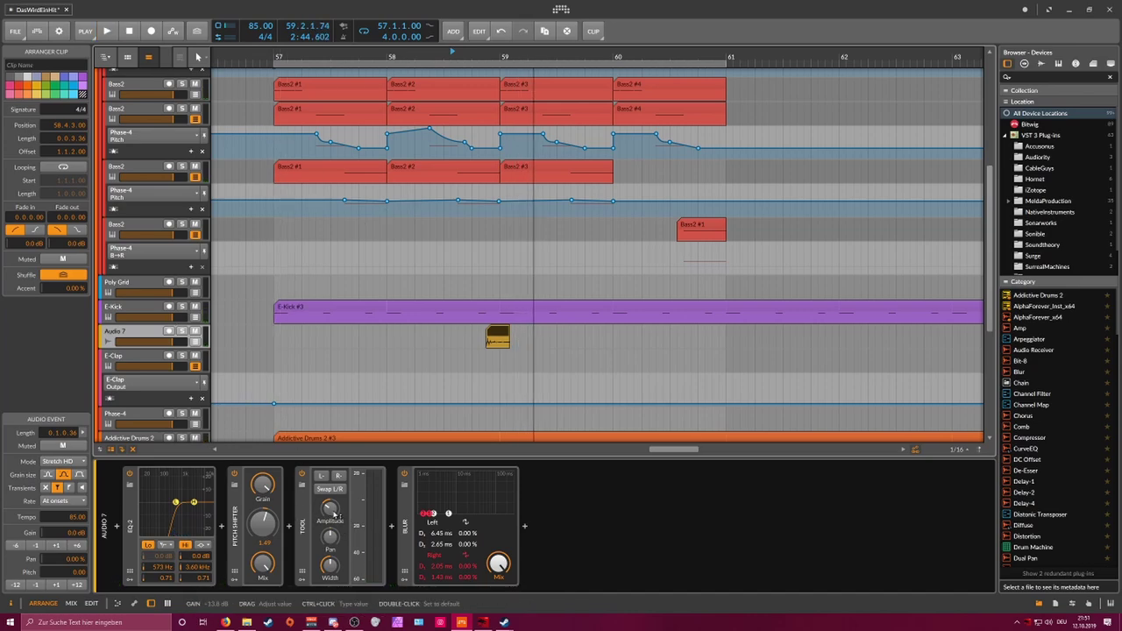
key(space)
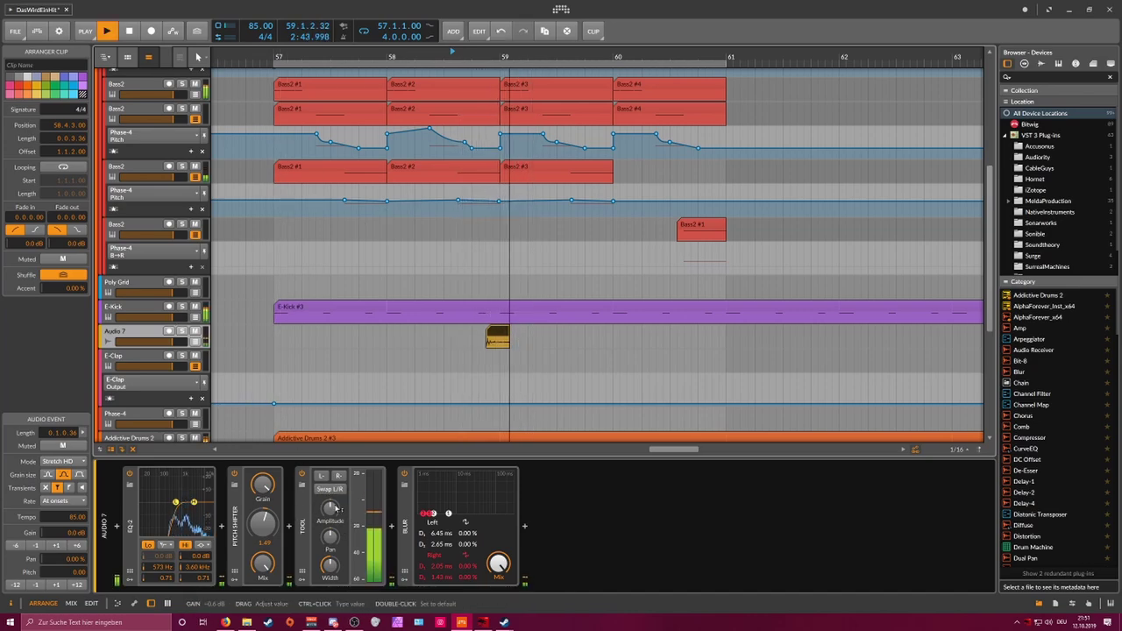
Step: Move the recorded clip to 59.1.3 and shorten it to a length of 0.0.2.00
key(space)
drag(513, 333, 541, 334)
key(space)
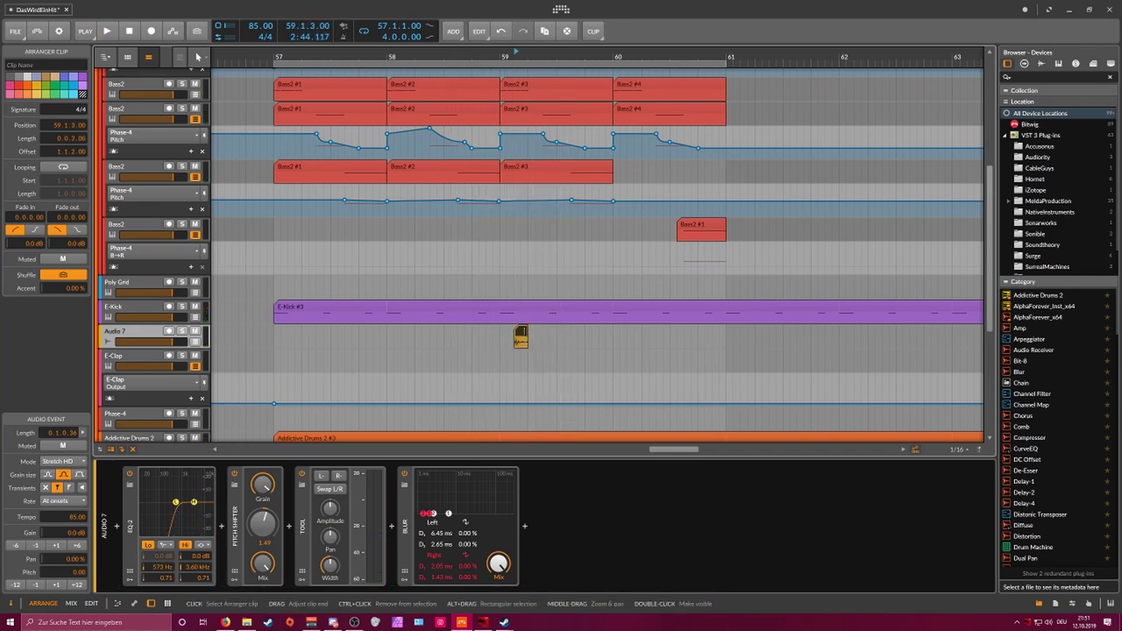
Step: Lower the Pitch Shifter's pitch to about 0.20 semitones and play the arrangement from bar 57
key(space)
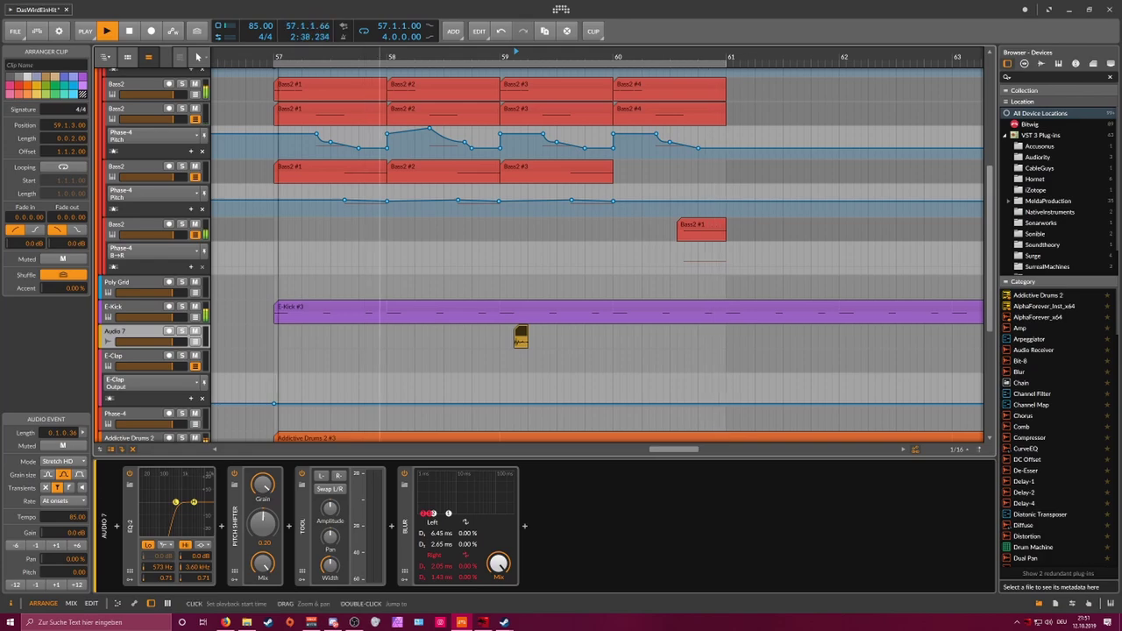
drag(377, 57, 415, 21)
scroll(160, 213, up, 3)
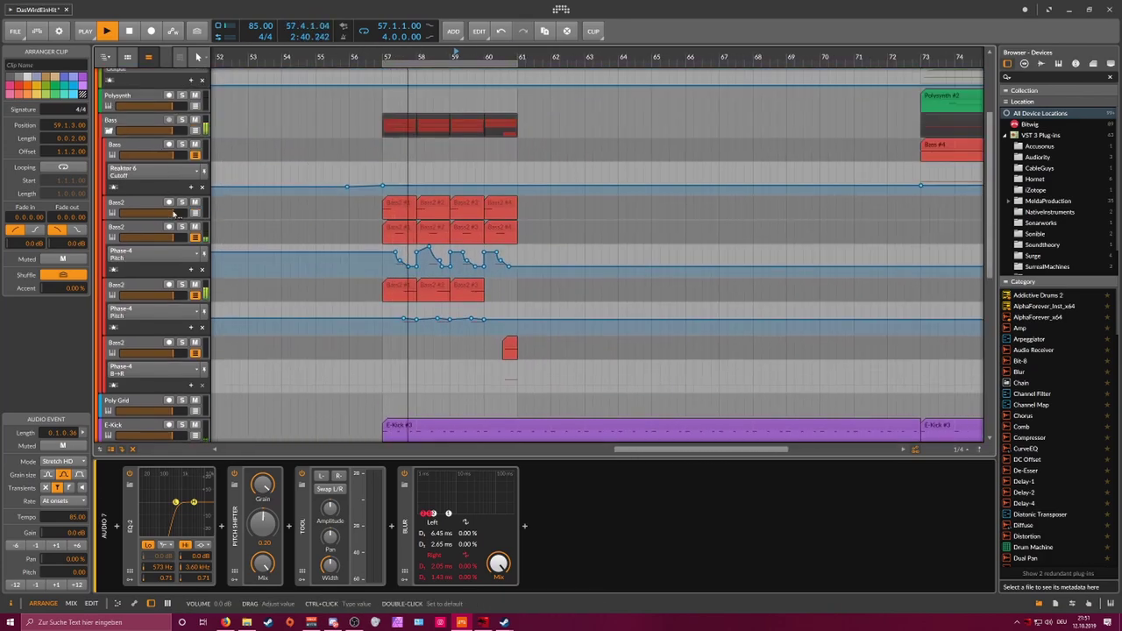
scroll(198, 251, down, 4)
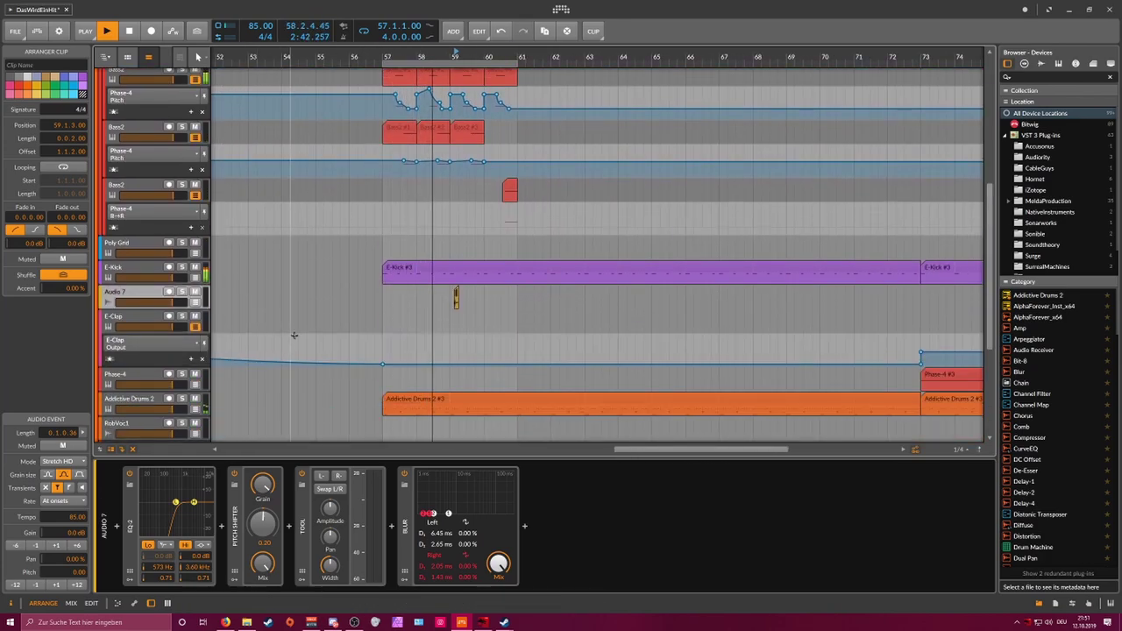
Step: Open the Addictive Drums 2 #3 clip in the note editor, focused on bars 57 to 59
key(space)
click(392, 400)
double_click(392, 400)
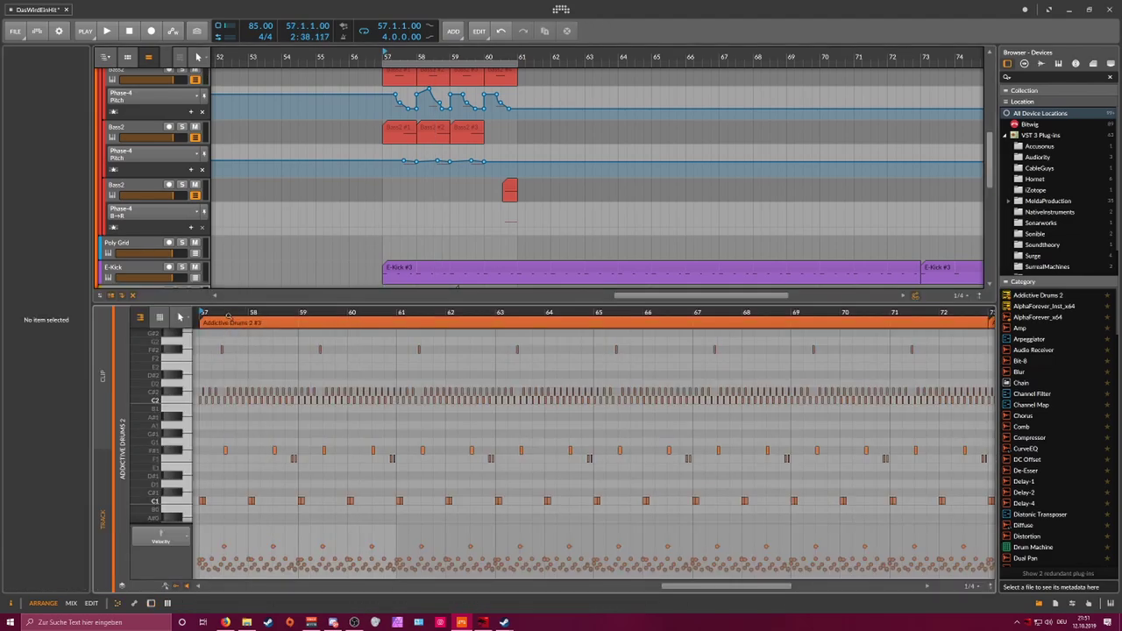
drag(224, 315, 395, 339)
drag(287, 351, 796, 425)
click(747, 421)
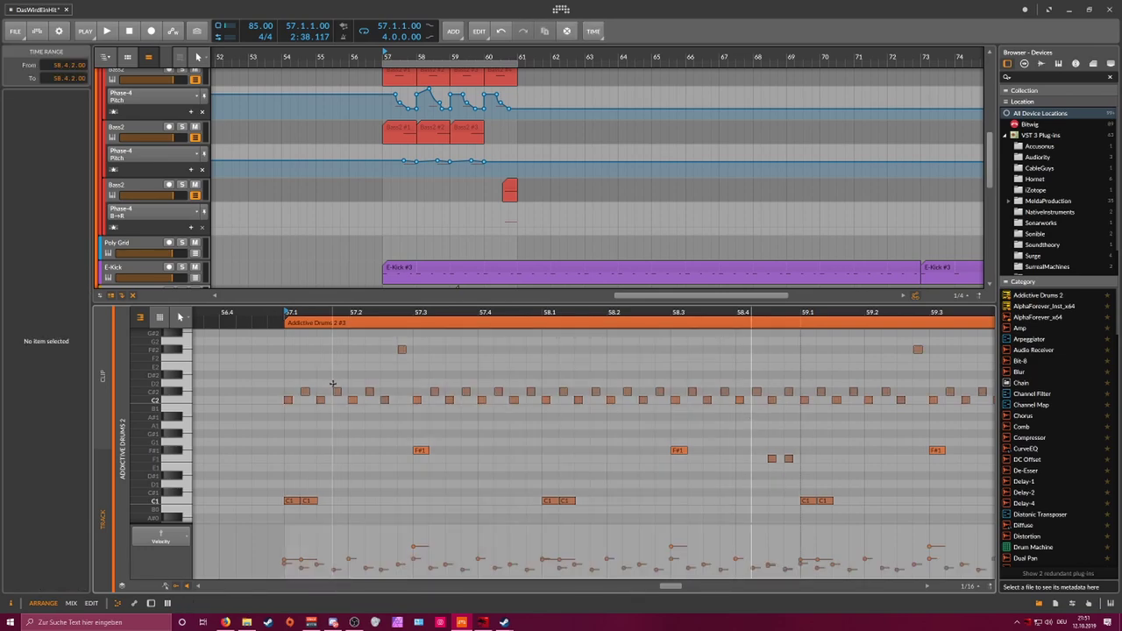
Step: Move the first C#2 note directly behind the opening C2, duplicate the pair at 57.1.2 and save the project
drag(291, 382, 310, 394)
drag(304, 313, 317, 344)
drag(313, 383, 303, 392)
drag(293, 313, 316, 337)
click(335, 368)
drag(349, 392, 288, 378)
key(ctrl+d)
key(ctrl+s)
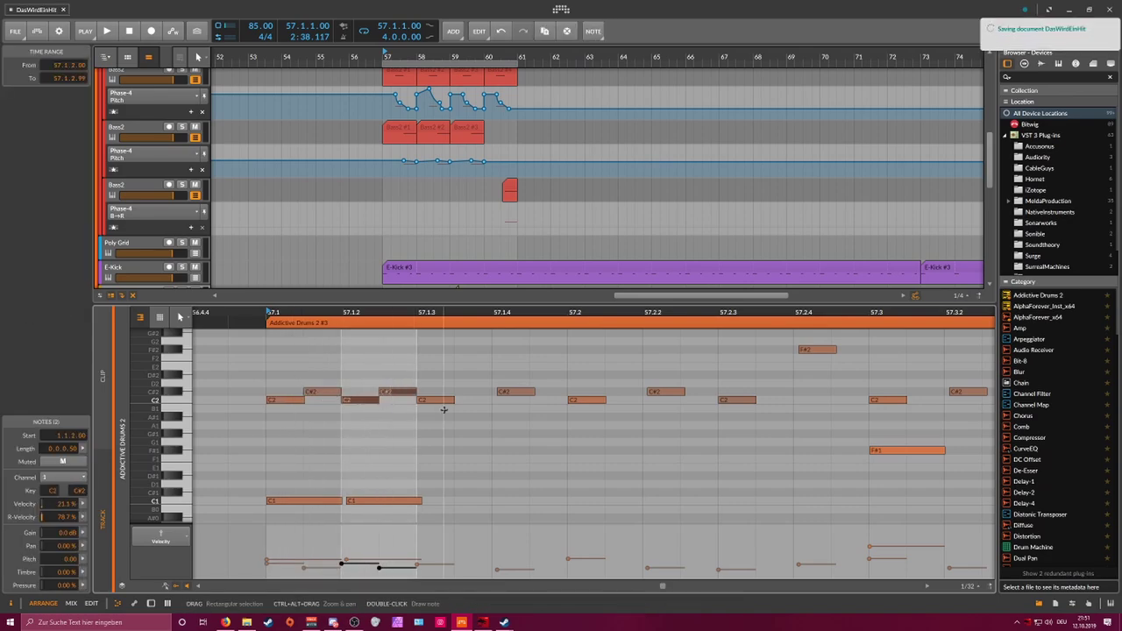
Step: Audition the drum edit and delete the C2 and C#2 notes from 57.1.4 to 57.2.3
key(space)
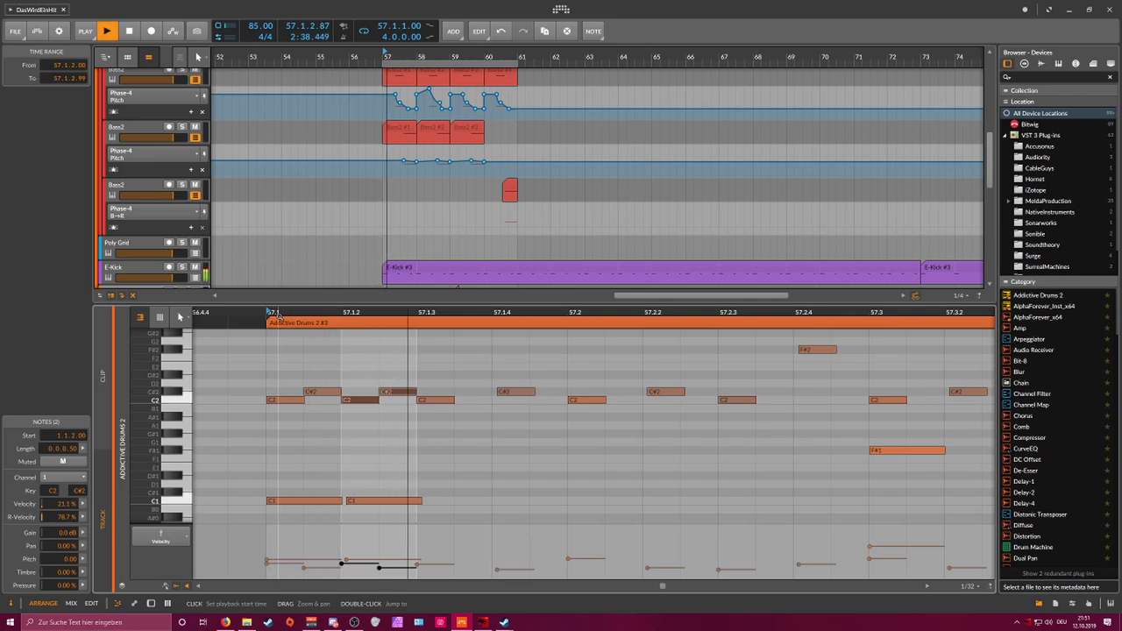
scroll(298, 395, down, 2)
key(space)
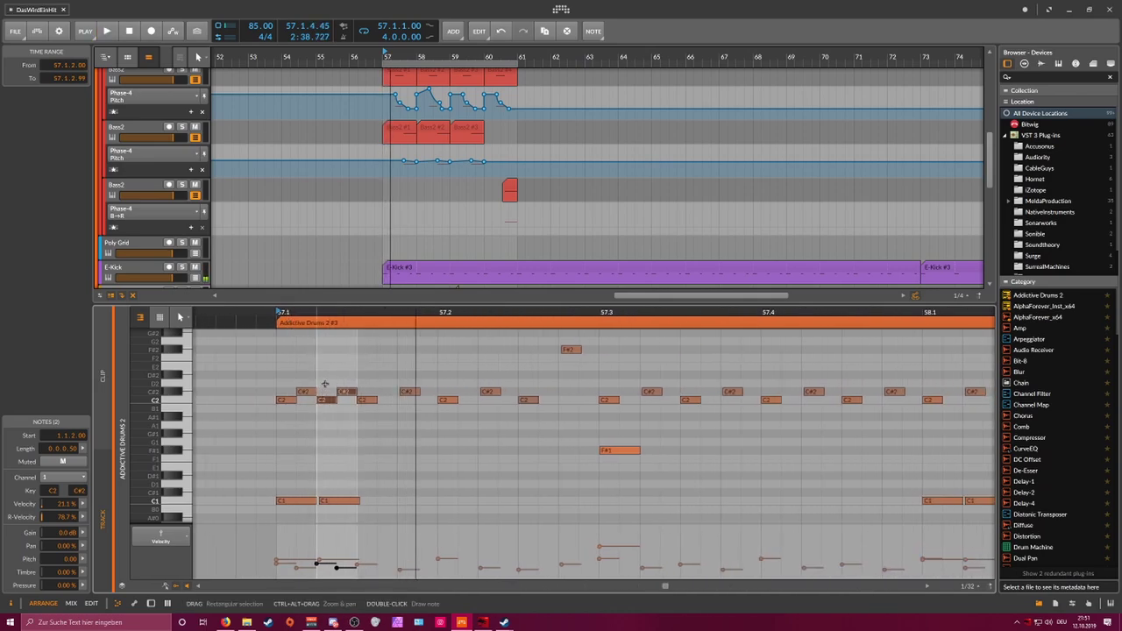
click(396, 411)
drag(407, 417, 539, 359)
key(Delete)
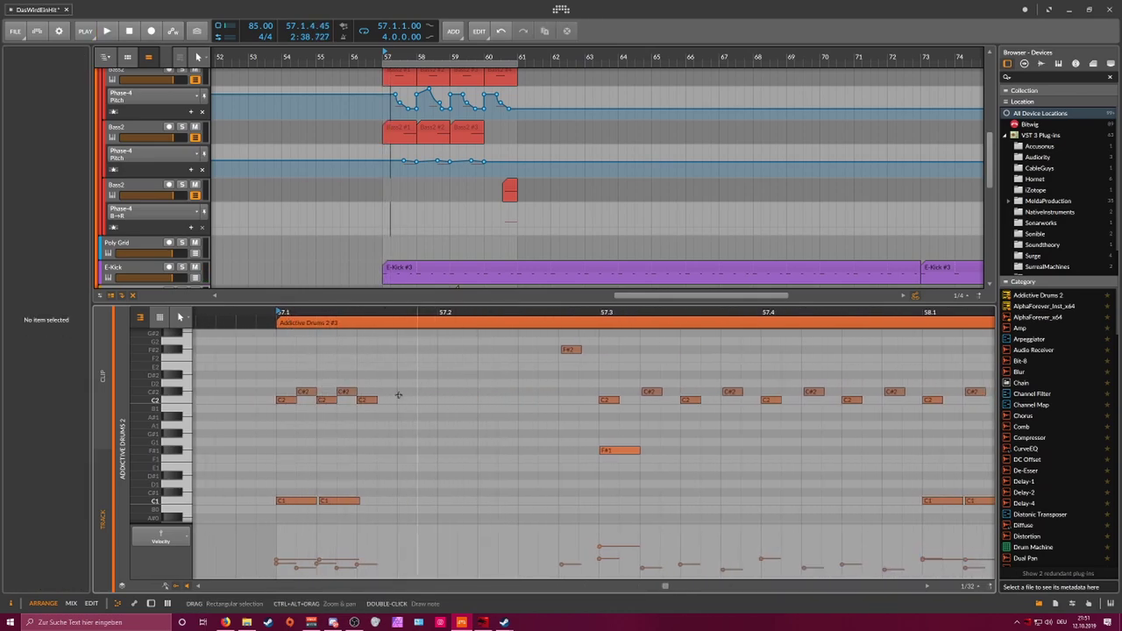
Step: Try repeating the opening five C2 and C#2 notes twice in a row and play the result
drag(377, 412, 282, 377)
key(ctrl+d)
key(ctrl+d)
key(space)
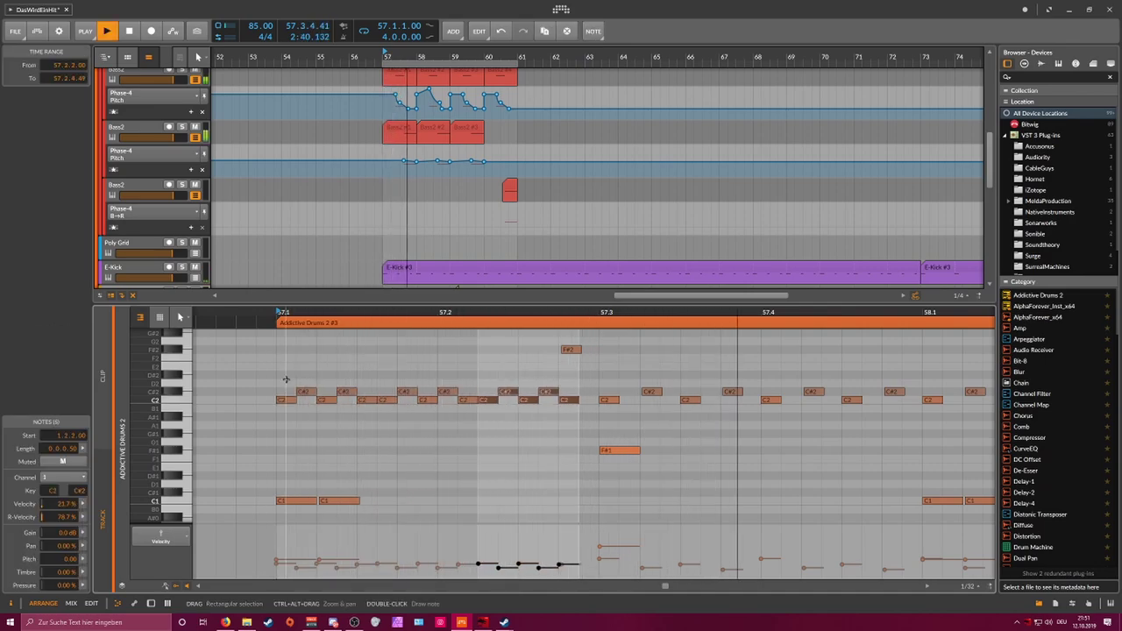
Step: Delete the repeated C2 and C#2 notes between 57.1.4 and 57.2.4
drag(499, 316, 350, 350)
click(351, 376)
drag(433, 384, 558, 442)
key(Delete)
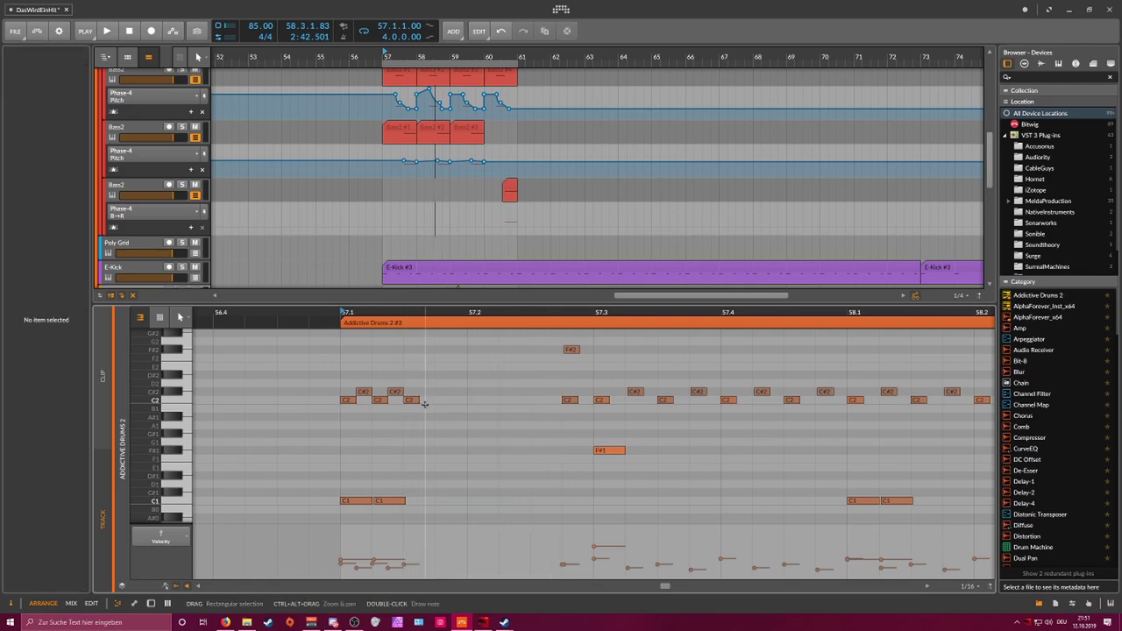
Step: Duplicate the first four C2 and C#2 notes three times to fill the bar up to 57.3
click(416, 399)
drag(396, 405, 347, 380)
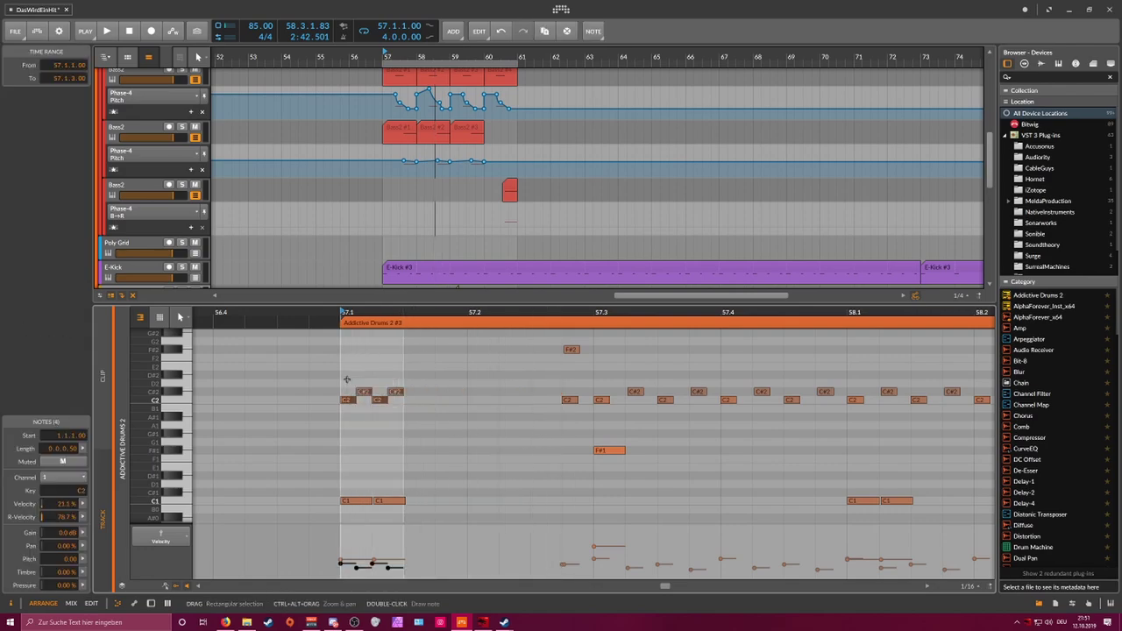
key(ctrl+d)
key(ctrl+d)
key(ctrl+d)
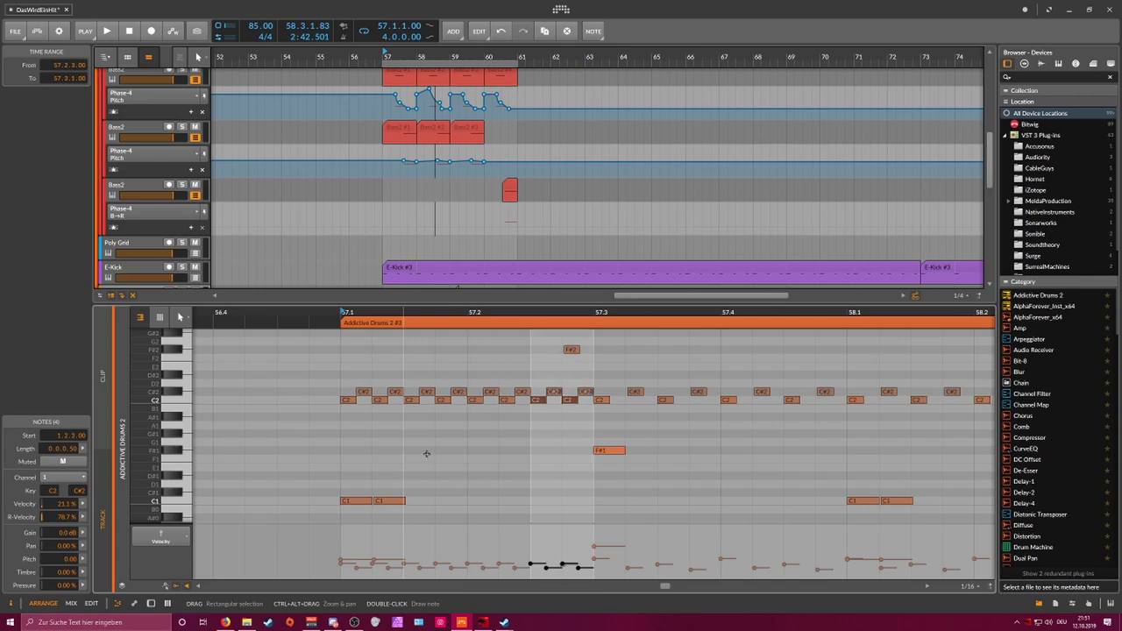
Step: Delete the C2 and C#2 notes at 57.2.4 beneath the F#2 hit, auditioning the pattern
drag(562, 420, 586, 380)
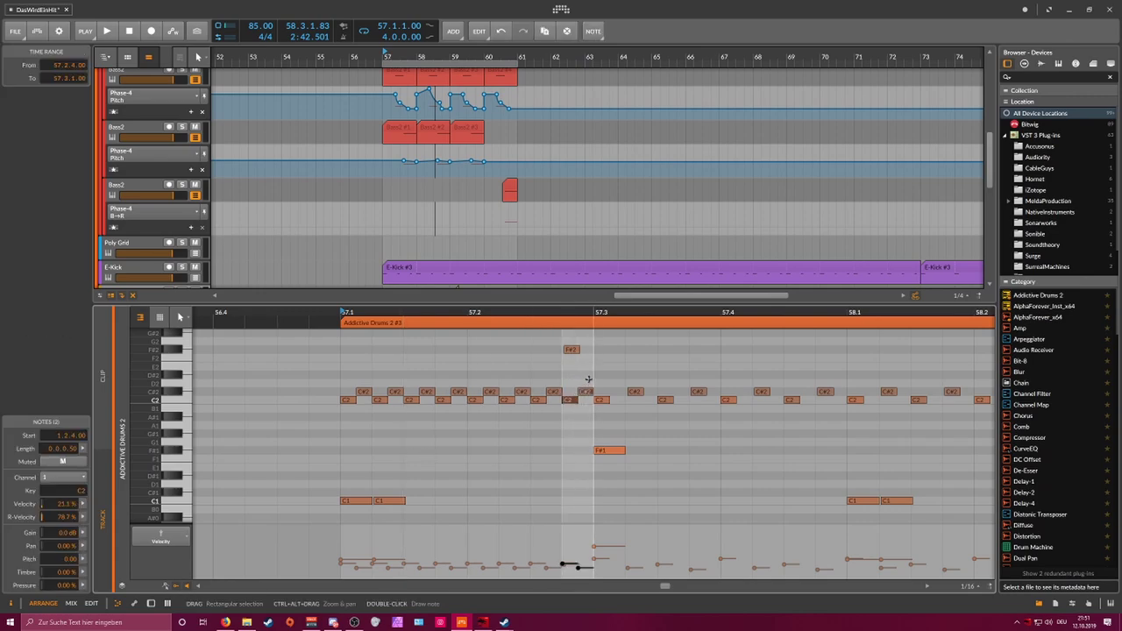
key(Delete)
key(space)
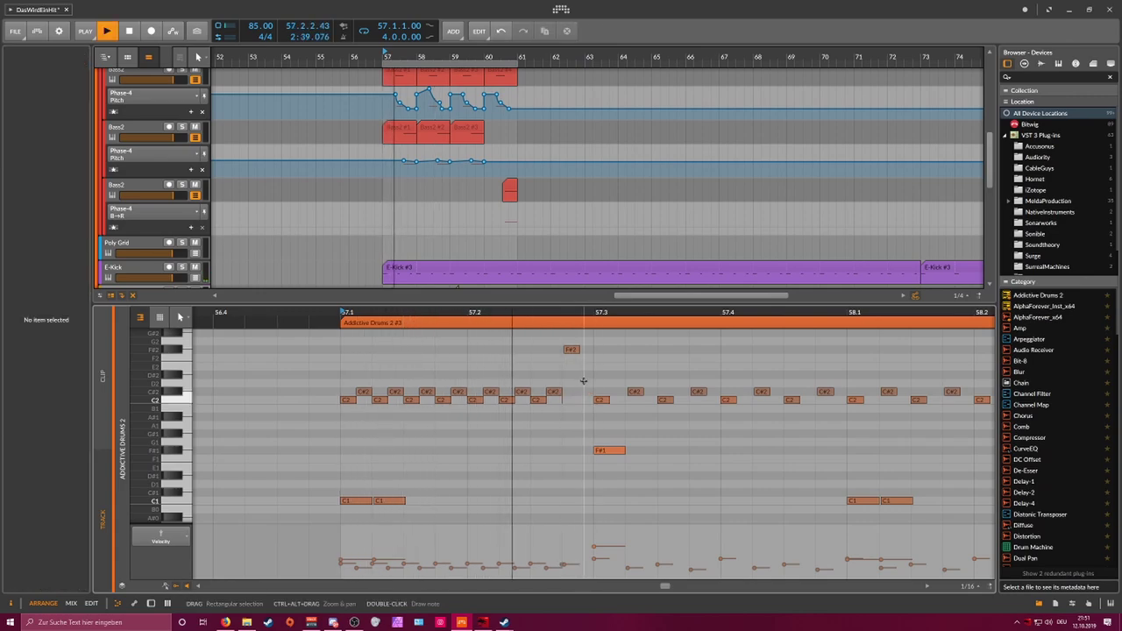
mouse_move(576, 402)
mouse_down()
mouse_move(559, 393)
mouse_move(560, 403)
mouse_up()
key(Delete)
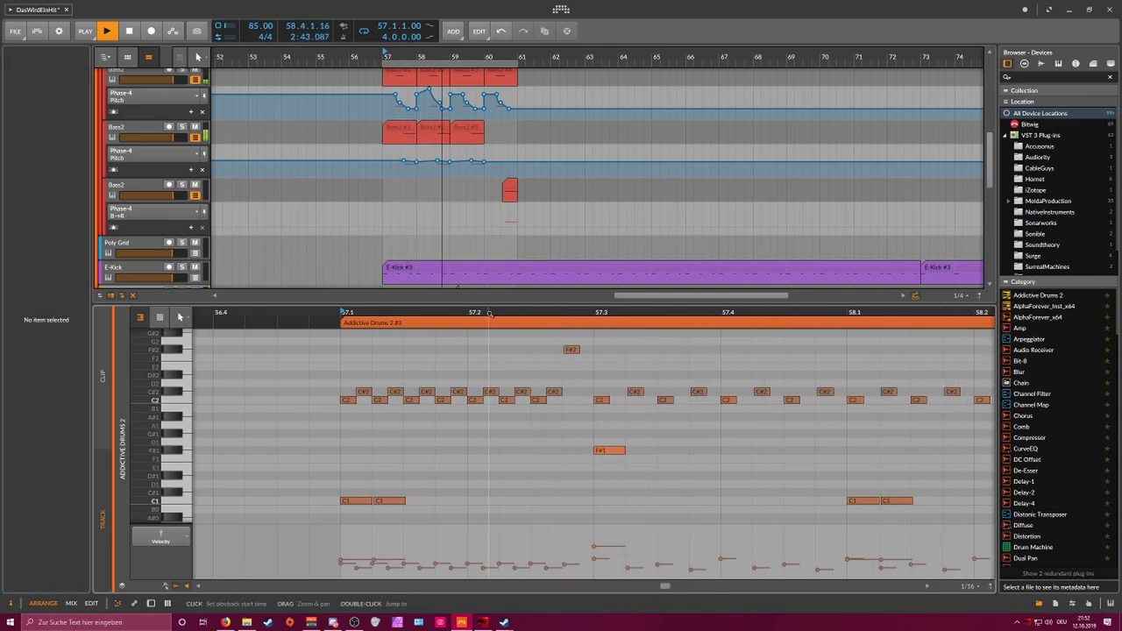
Step: Try transposing the C2 and C#2 notes between 57.1 and 57.2.4 upward in semitones to audition other drum sounds
scroll(479, 378, down, 2)
drag(374, 382, 545, 428)
key(Up)
key(Up)
key(Up)
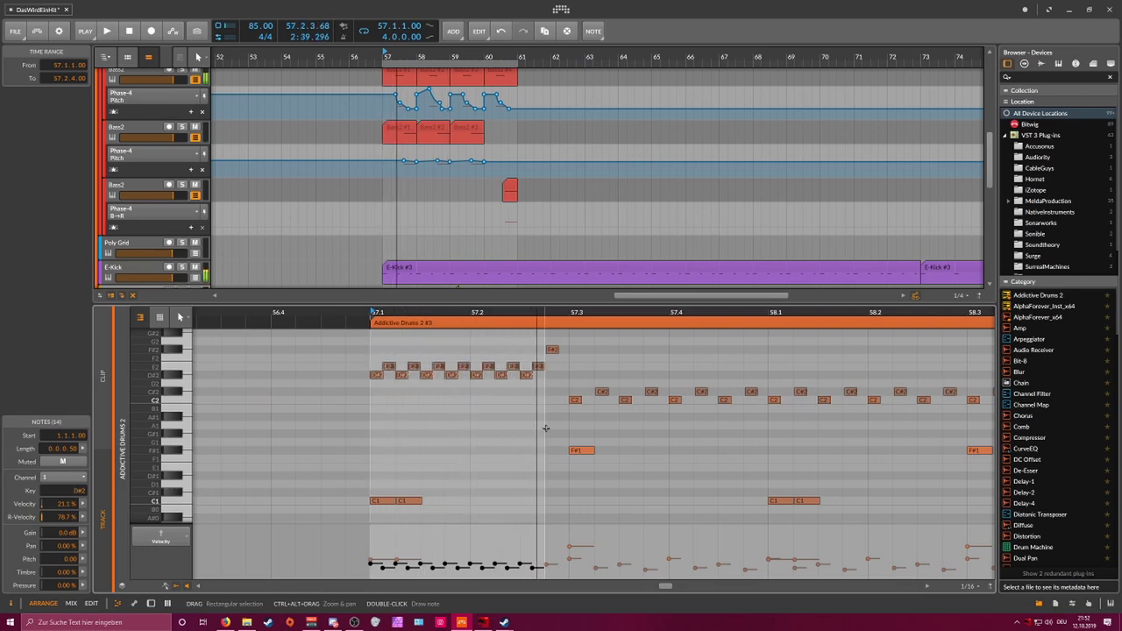
key(Up)
key(Up)
key(Up)
key(Up)
key(Up)
key(Up)
key(Delete)
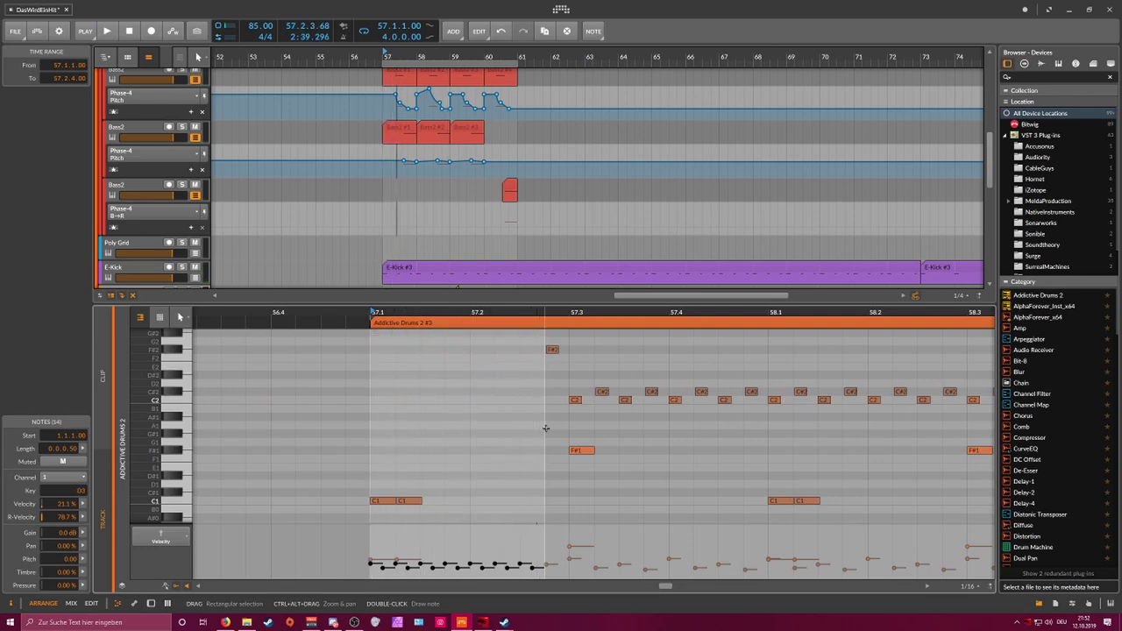
Step: Transpose the selected notes back down to C2 and C#2
key(Down)
key(Down)
key(Down)
key(Down)
key(Down)
key(Down)
key(Down)
key(Down)
key(Down)
key(Down)
key(Down)
key(Down)
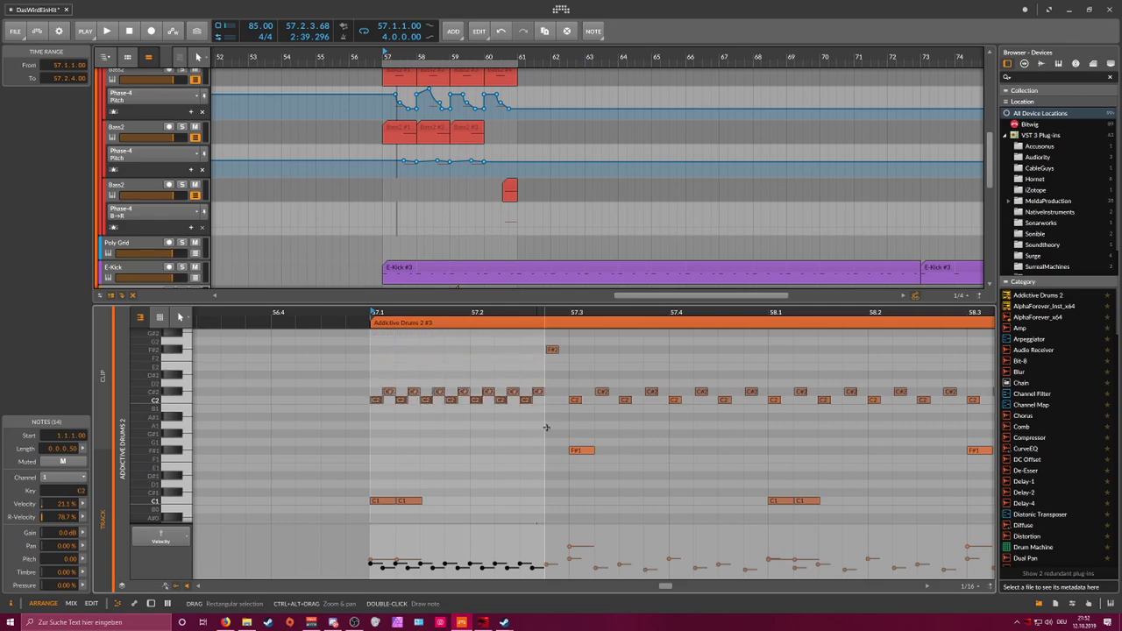
click(480, 421)
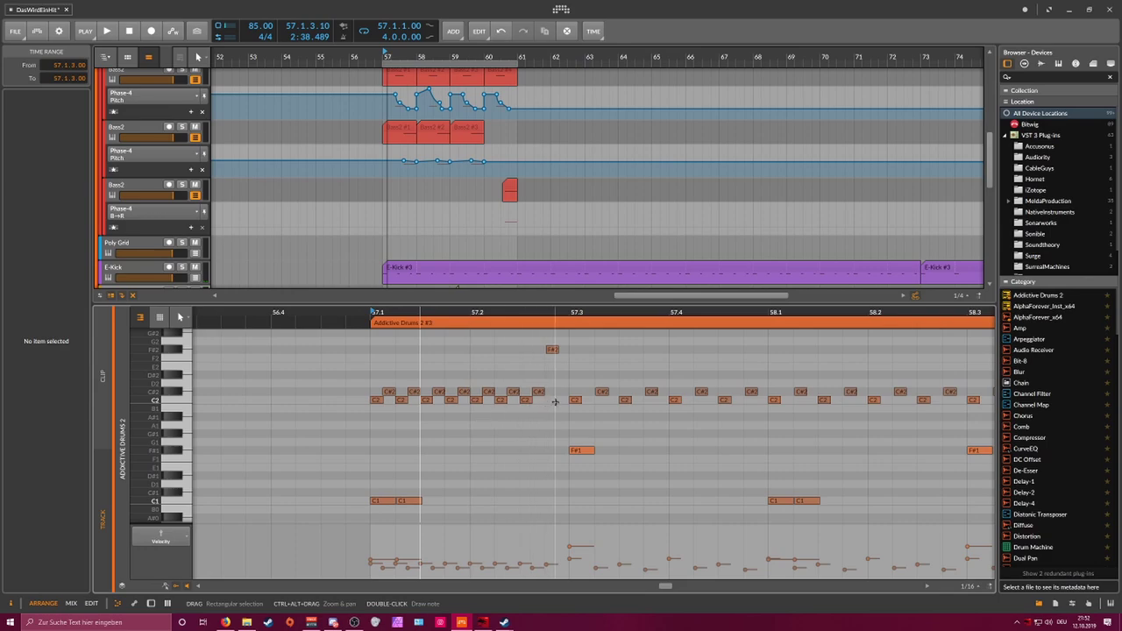
Step: Try deleting the last C2 and C#2 pair before the F#2 hit at 57.2.4, auditioning it and undoing the deletion
drag(553, 424, 524, 386)
key(Delete)
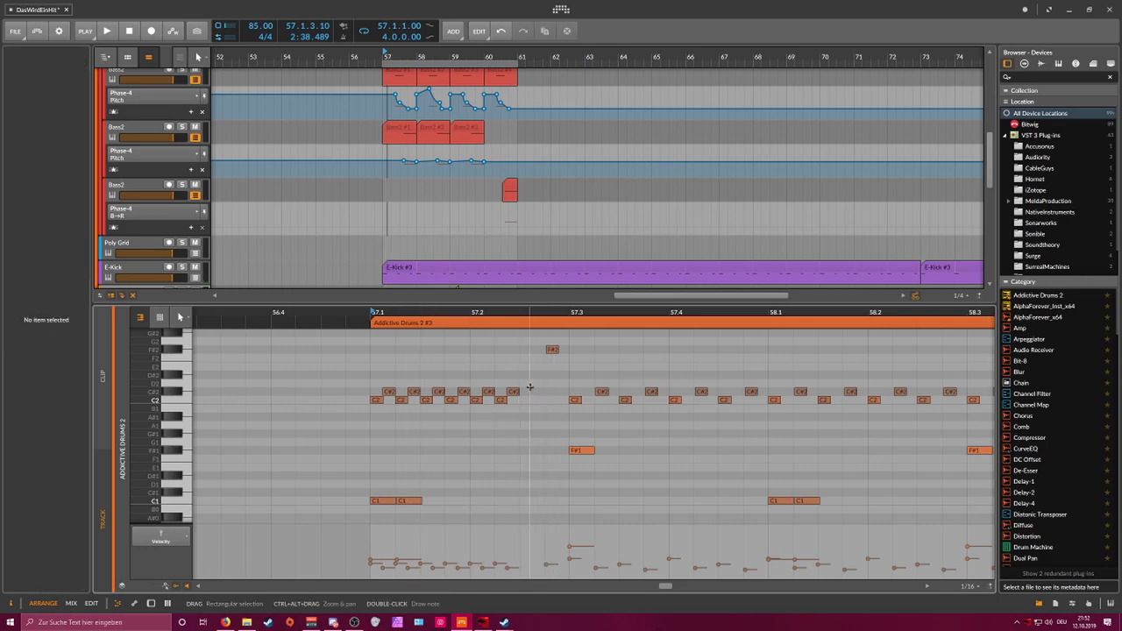
key(space)
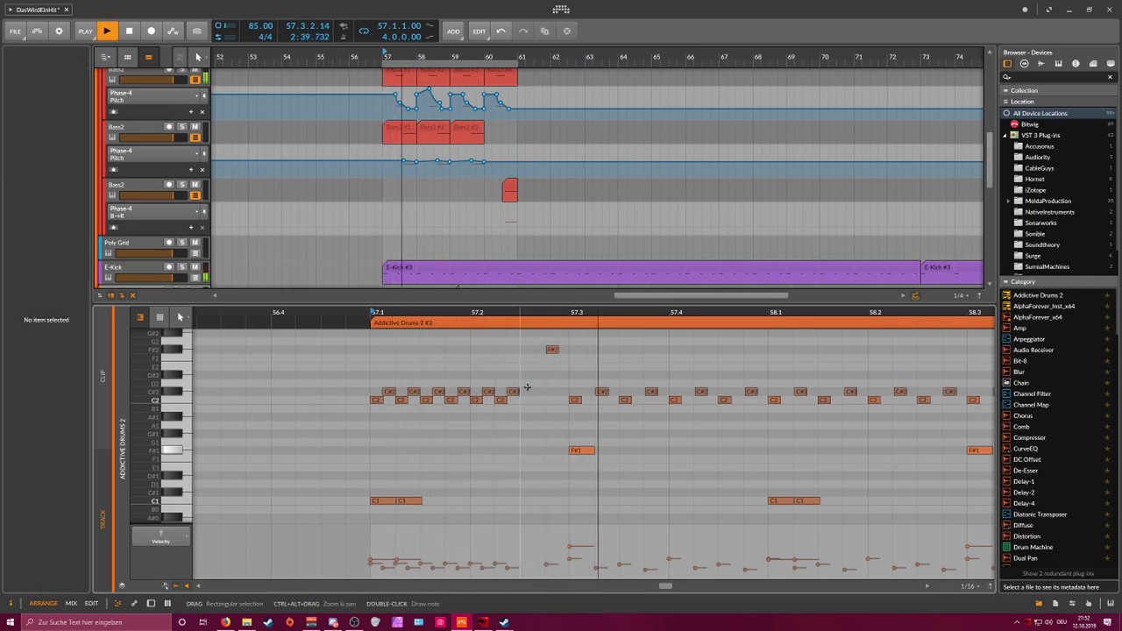
key(ctrl+z)
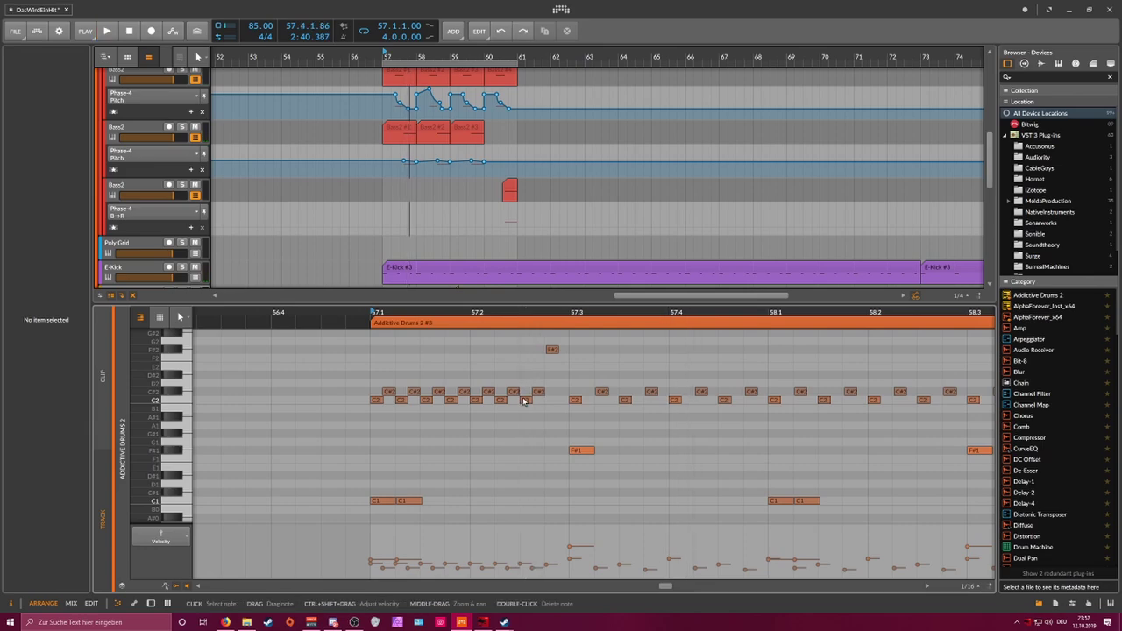
Step: Delete only the last C#2 note before the F#2 hit at 57.2.4
drag(547, 404, 542, 390)
key(Delete)
Step: Replace the C2 and C#2 notes between 58.1 and 58.3 with a copy of the dense hi-hat fill from 57.1
drag(544, 313, 377, 275)
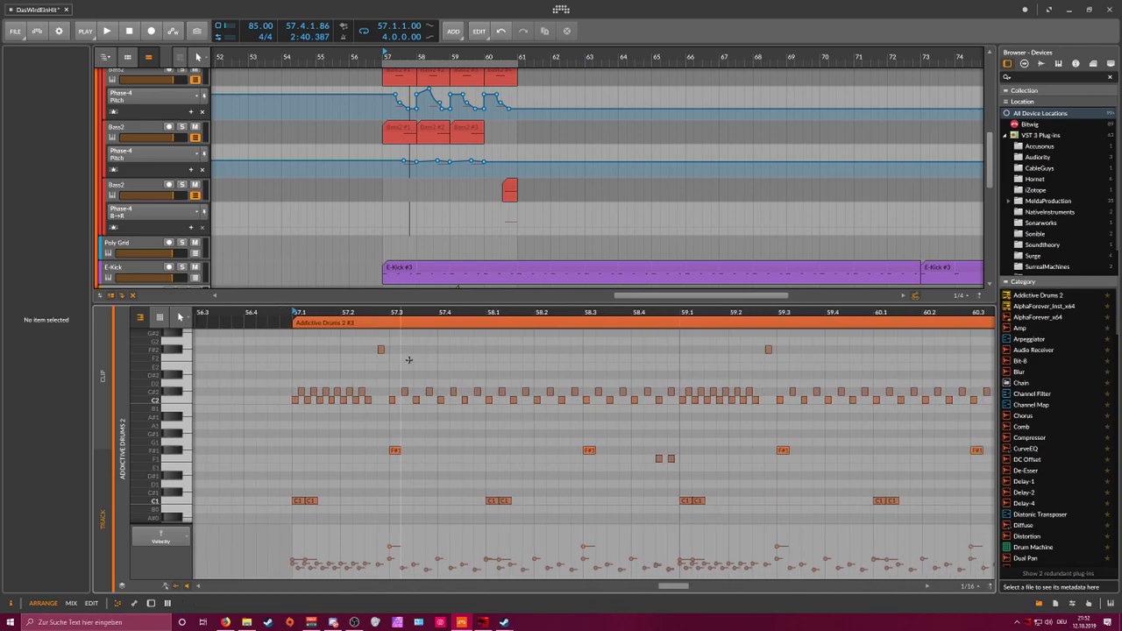
click(446, 381)
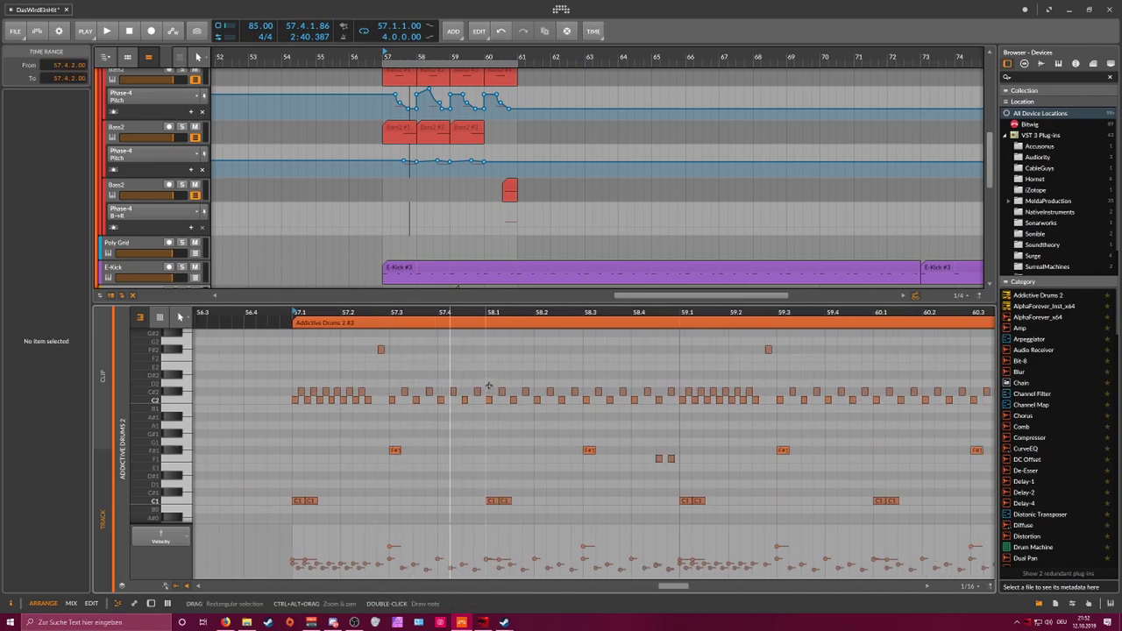
drag(491, 372, 580, 442)
key(Delete)
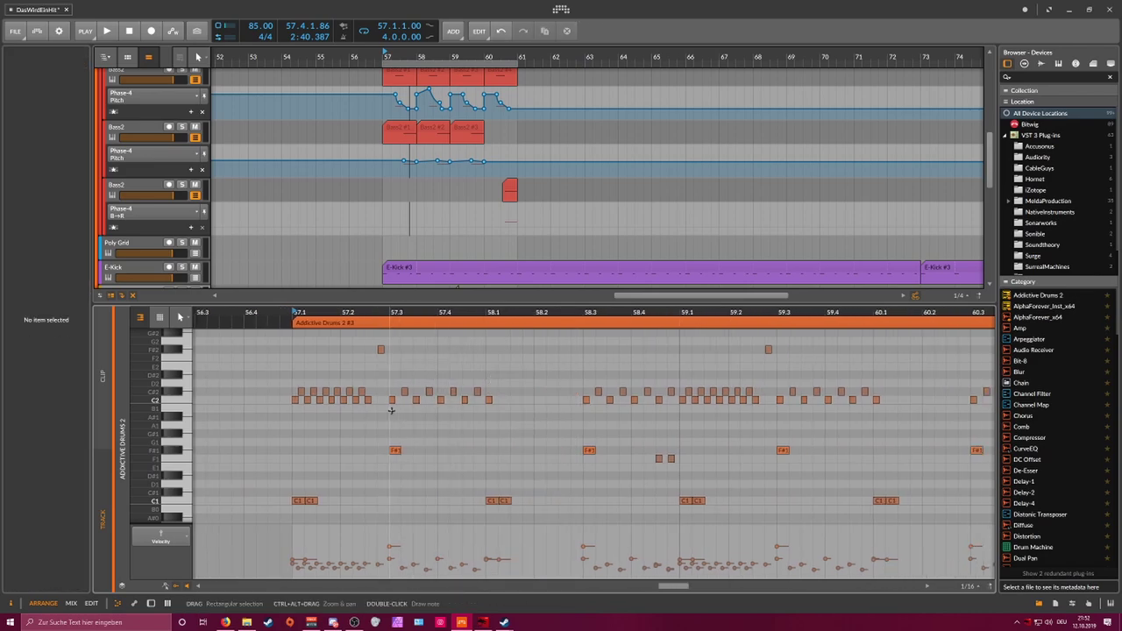
drag(376, 413, 492, 403)
Step: Audition the copied fill and delete the two F1 notes just before 59.1
key(space)
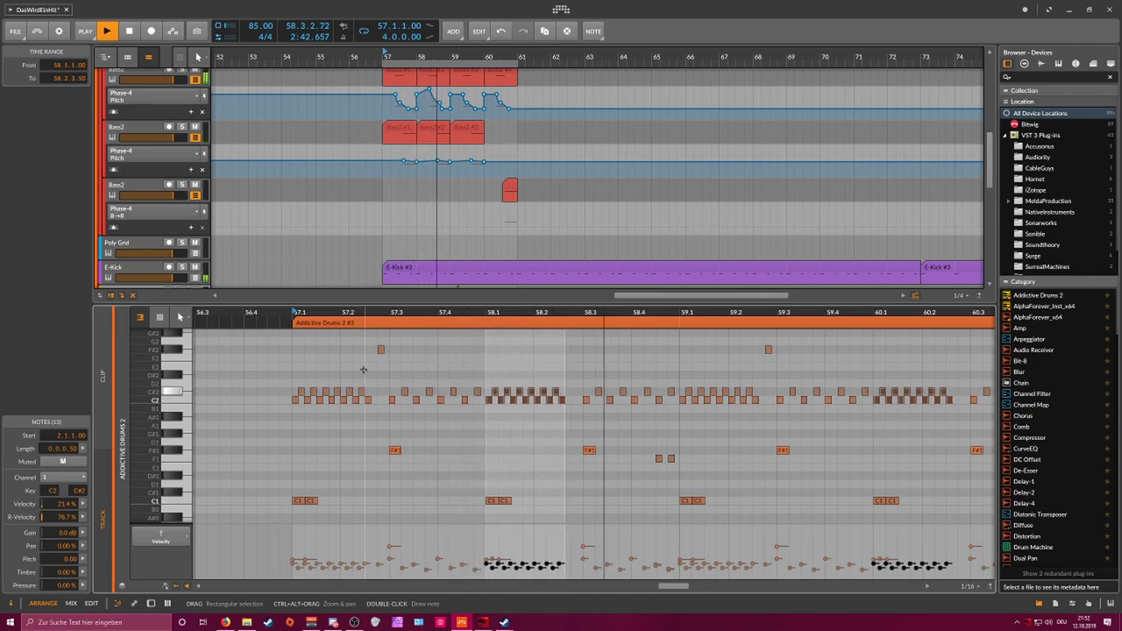
drag(651, 449, 680, 463)
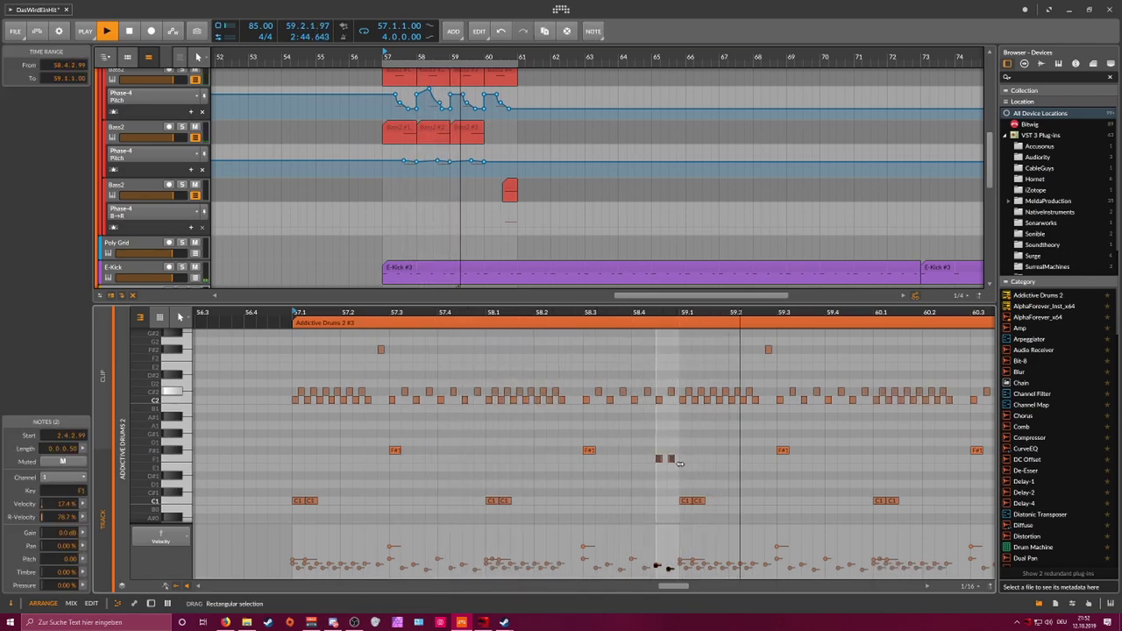
key(Delete)
Step: Review the bass, kick, Audio 7 and drum tracks in the looped section from bar 57 to 61 during playback
scroll(399, 172, down, 3)
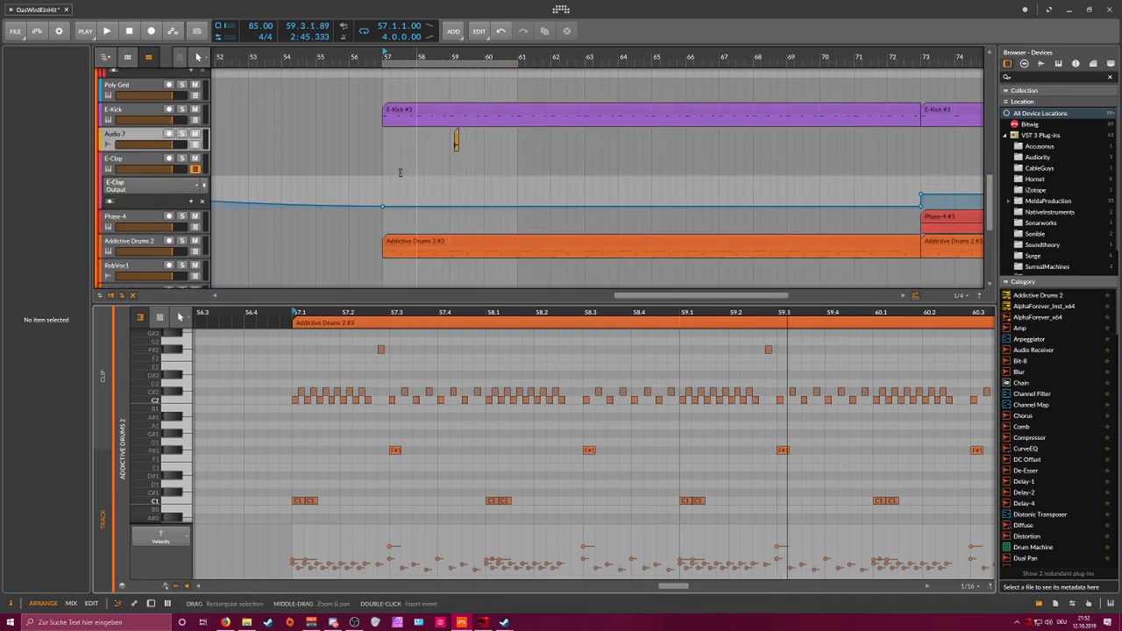
click(146, 137)
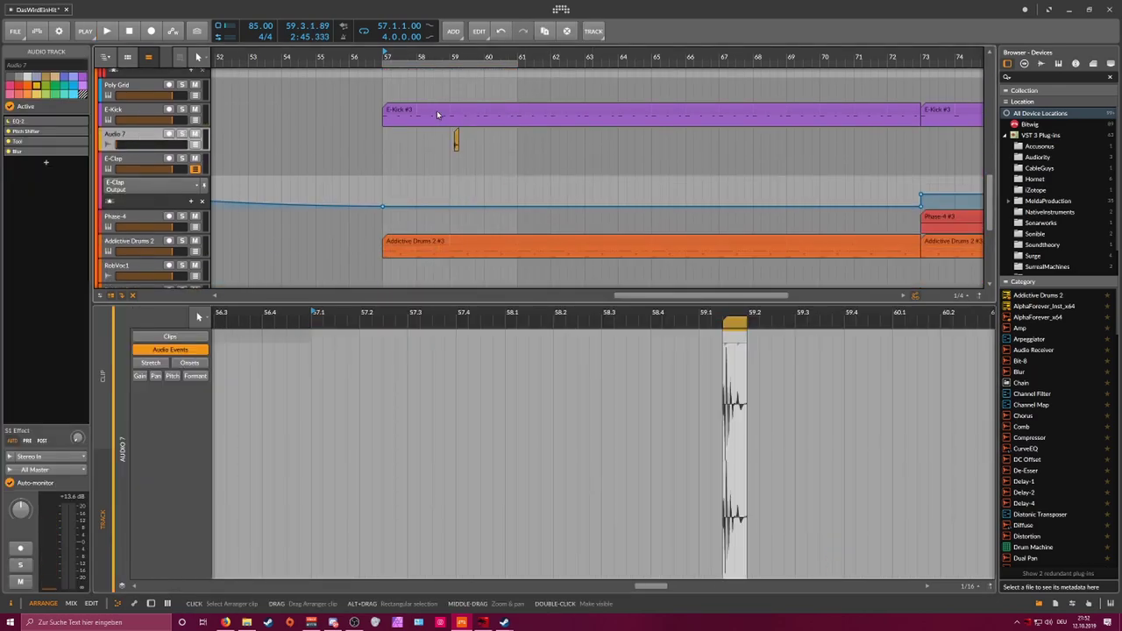
scroll(434, 123, up, 5)
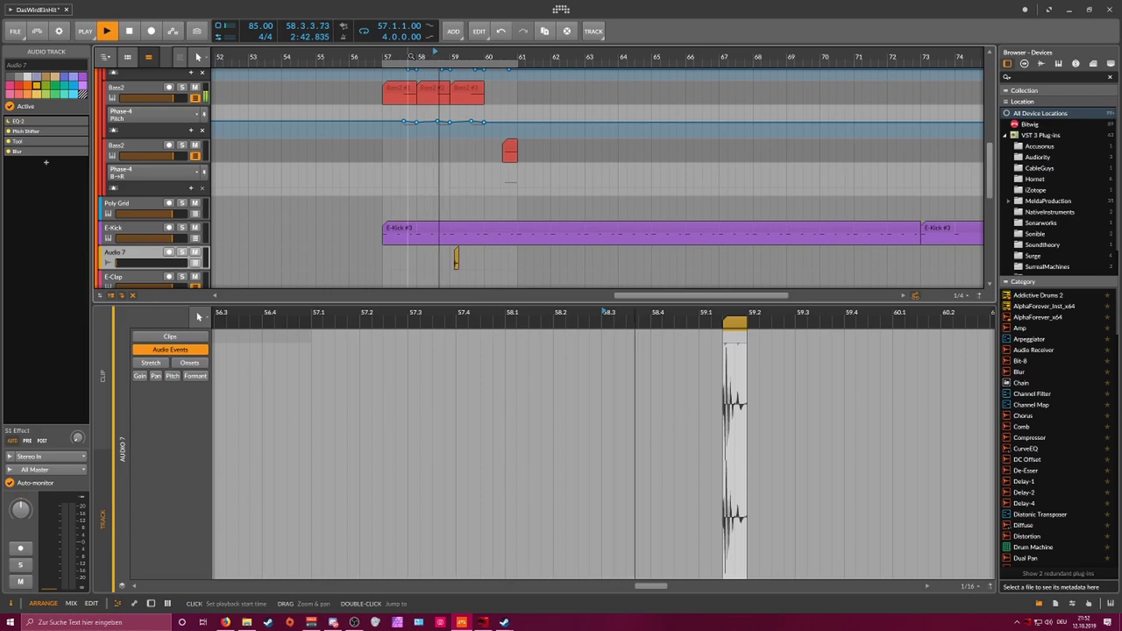
scroll(409, 79, up, 4)
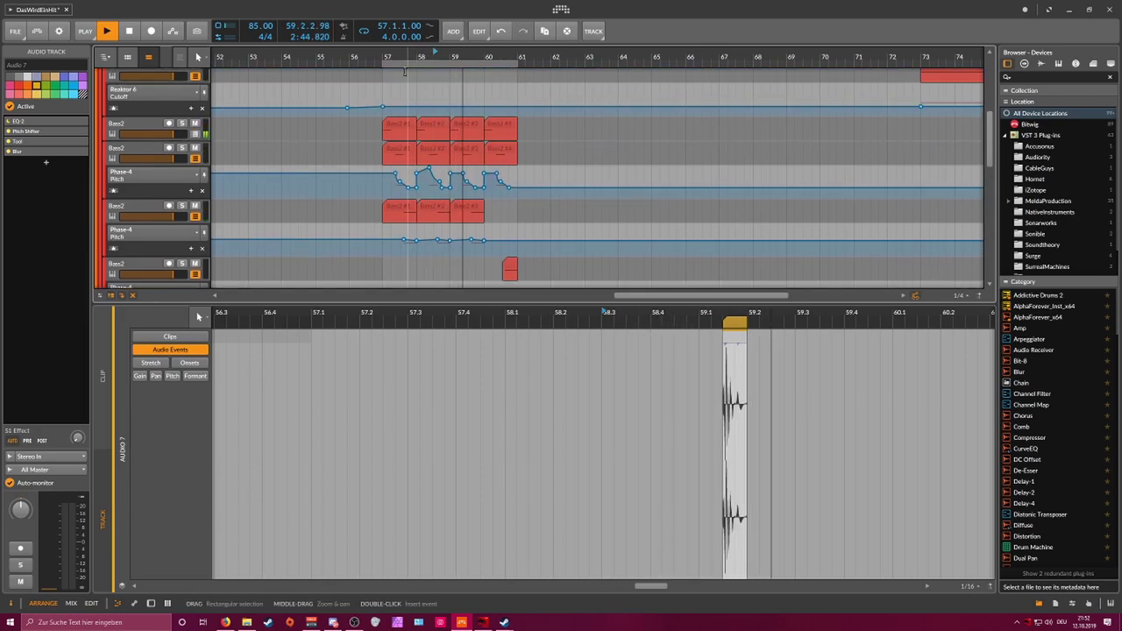
scroll(399, 123, down, 4)
scroll(393, 178, down, 1)
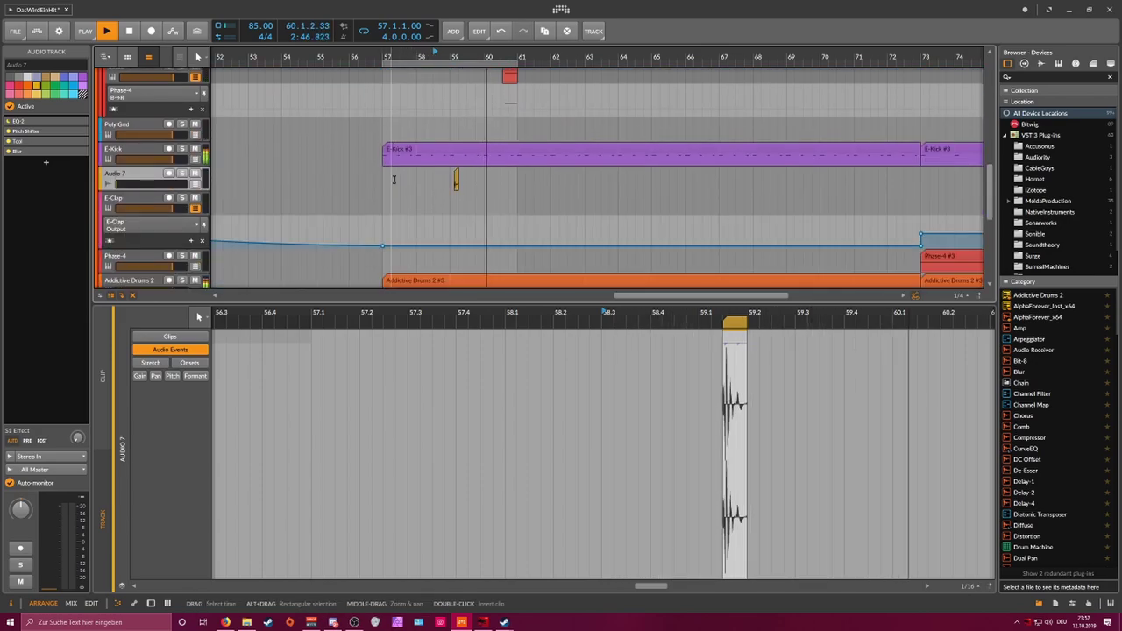
scroll(394, 179, up, 5)
scroll(298, 144, up, 1)
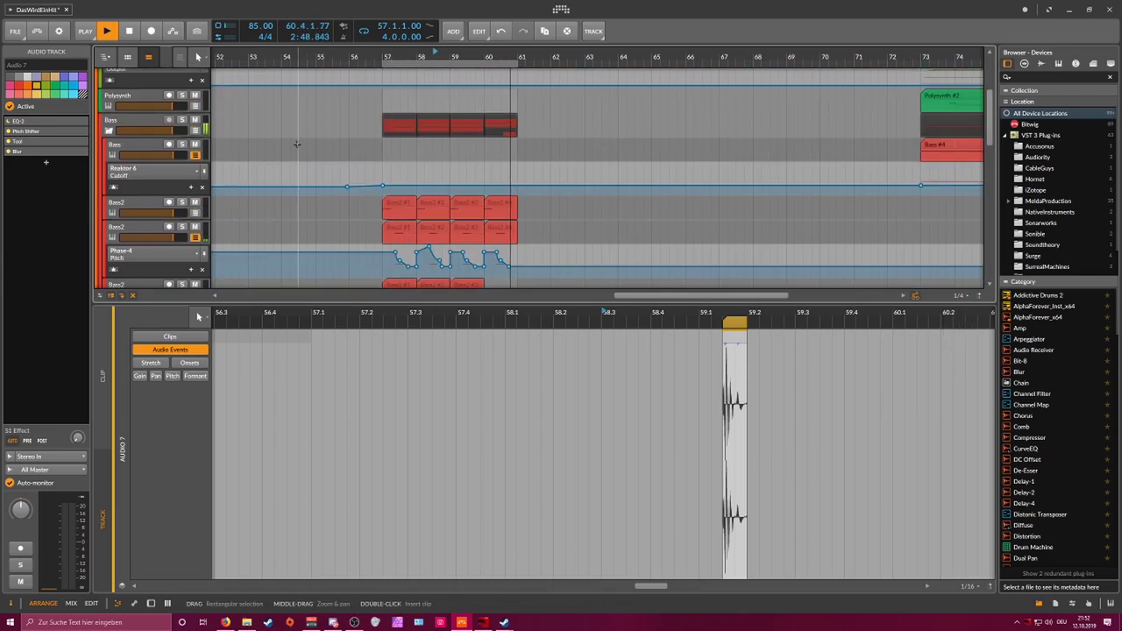
scroll(296, 143, down, 5)
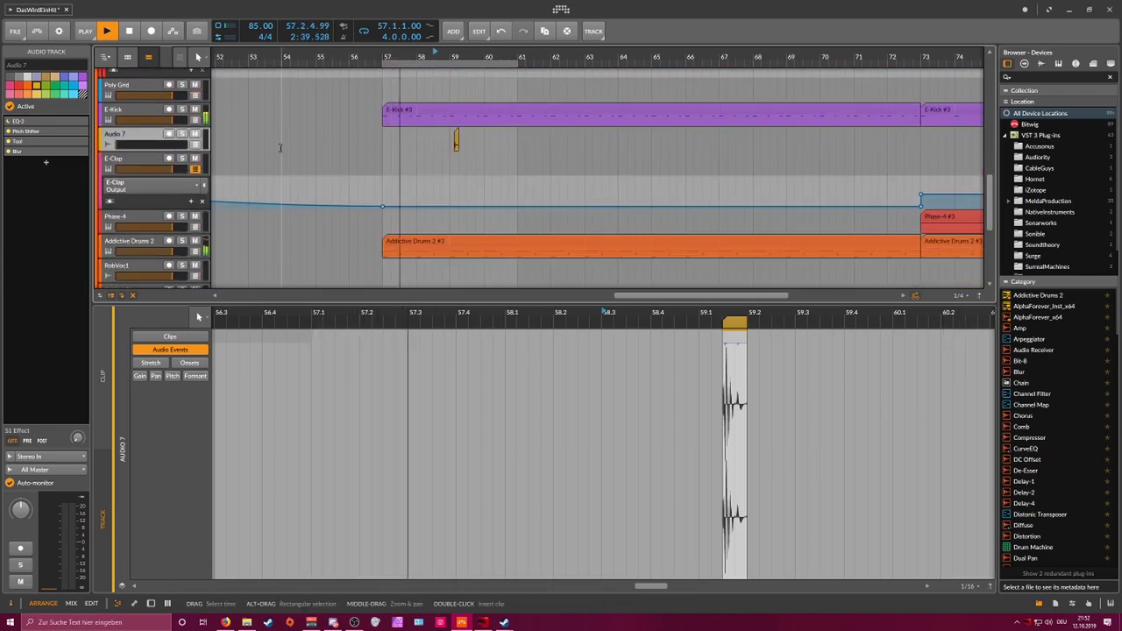
Step: Reopen the Addictive Drums 2 #3 clip and delete the C2 and C#2 notes from 57.2.1 up to 57.3
click(402, 244)
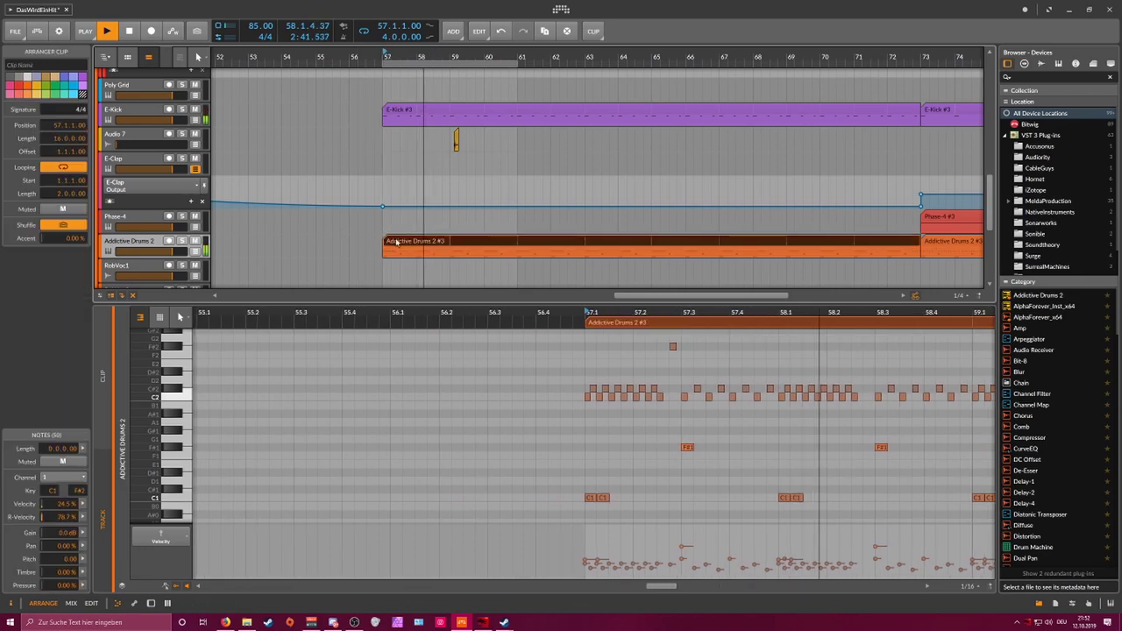
drag(226, 313, 389, 383)
key(space)
key(Delete)
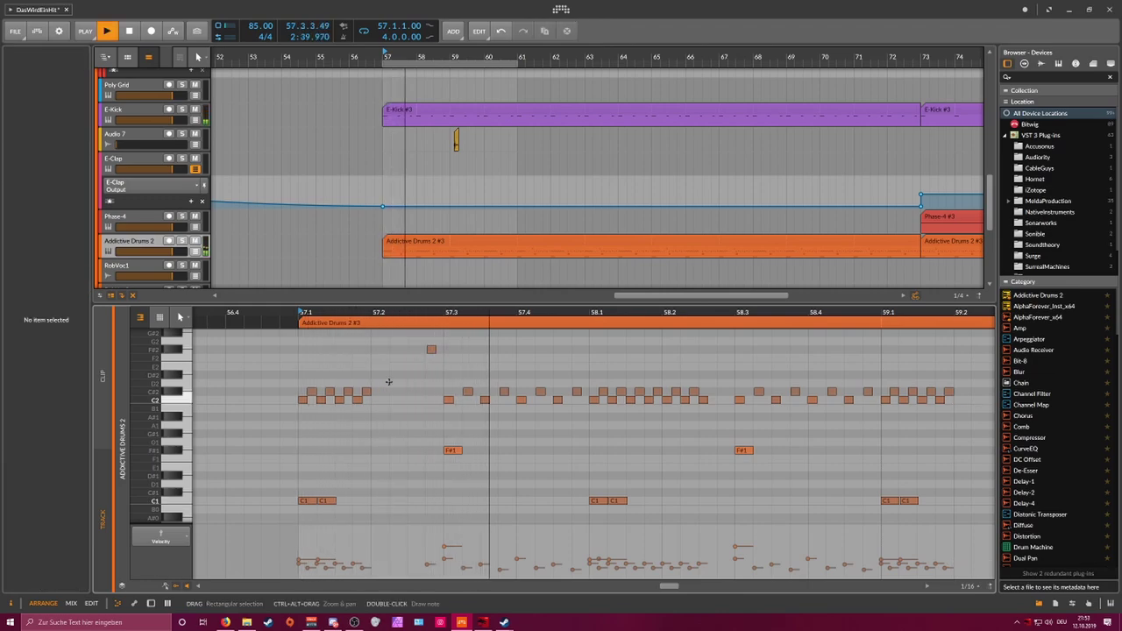
Step: Add short drum notes on D#1 at 57.2.2 and F#1 at 57.2.3, auditioning them in playback
click(399, 417)
double_click(389, 501)
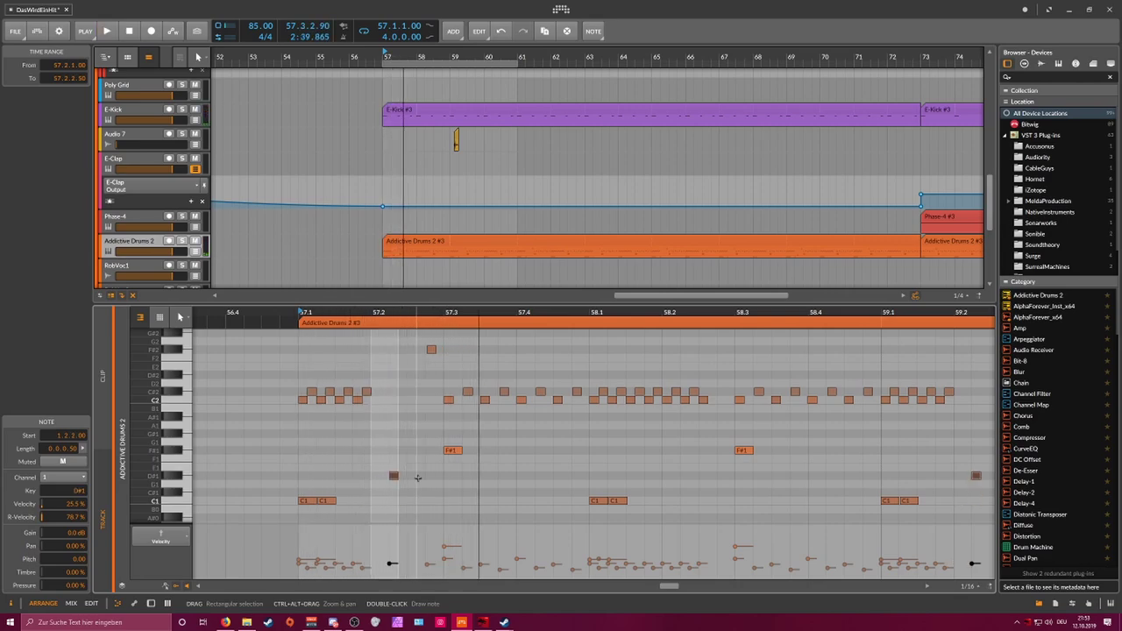
double_click(411, 467)
key(space)
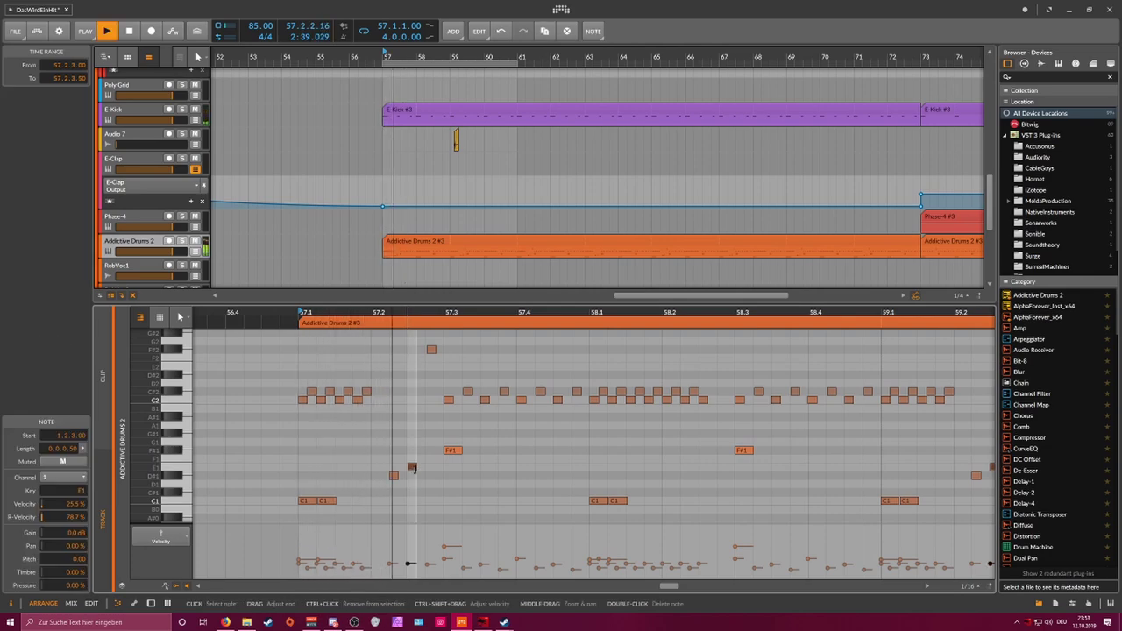
key(Up)
key(Up)
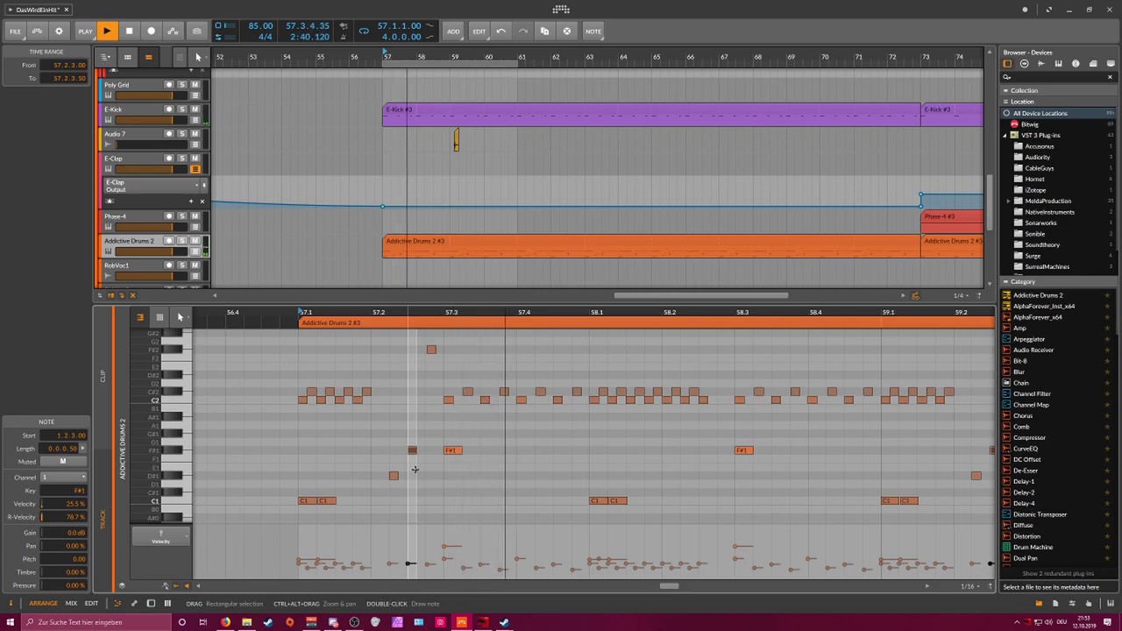
Step: Add a descending fill before bar 59 with short notes B3 at 58.4.2, A3 at 58.4.3 and G3 at 58.4.4
drag(554, 313, 479, 313)
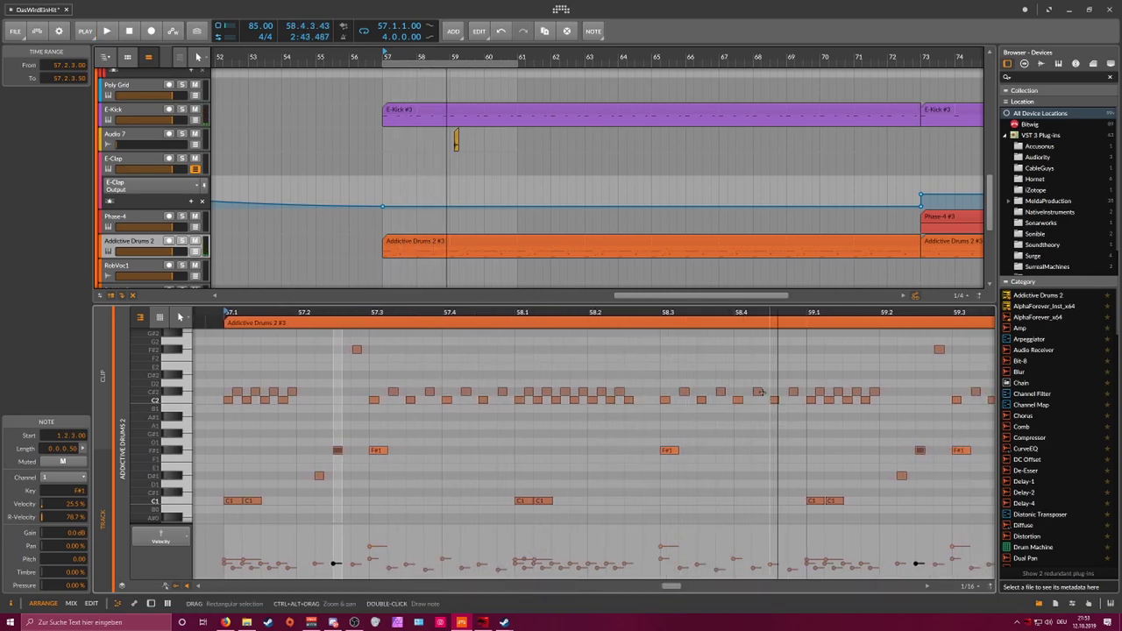
scroll(762, 377, up, 4)
double_click(768, 347)
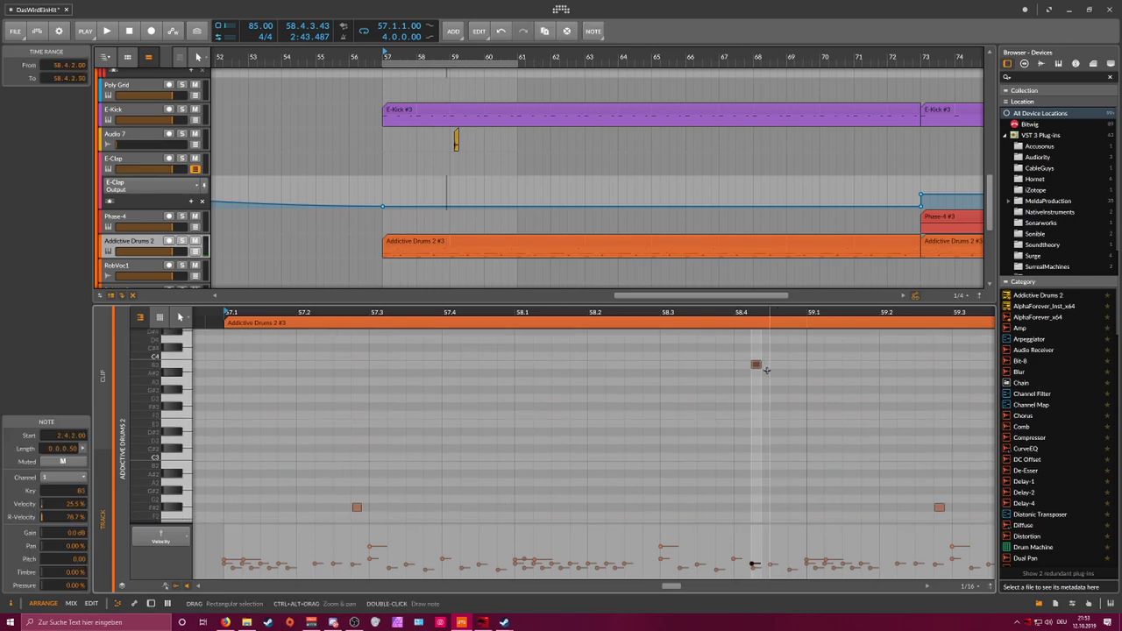
key(Right)
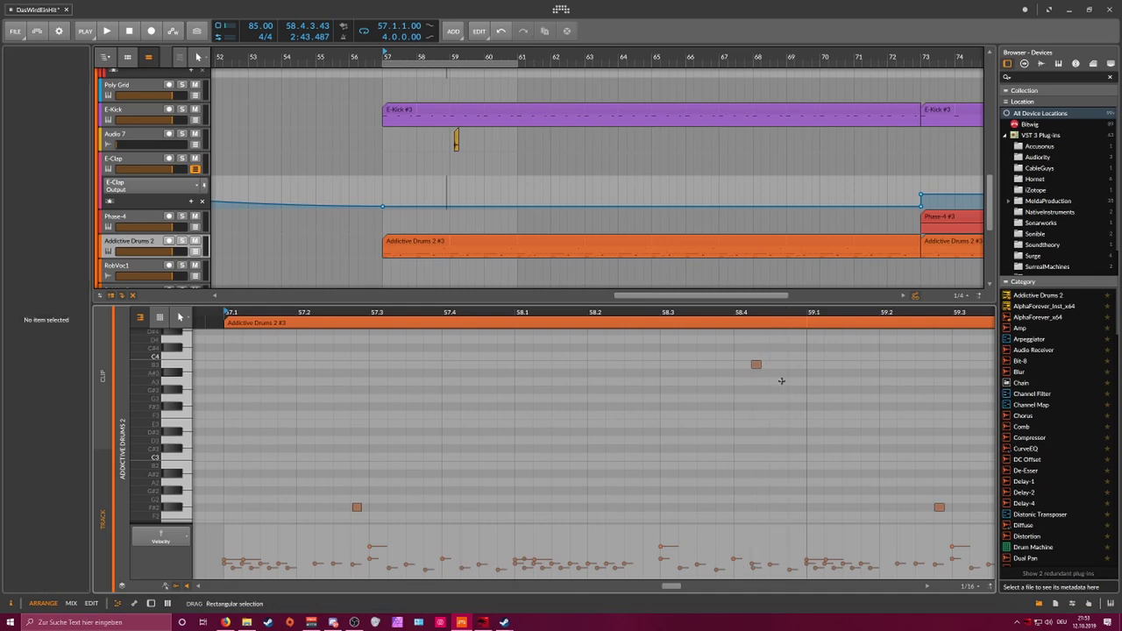
double_click(779, 380)
double_click(794, 399)
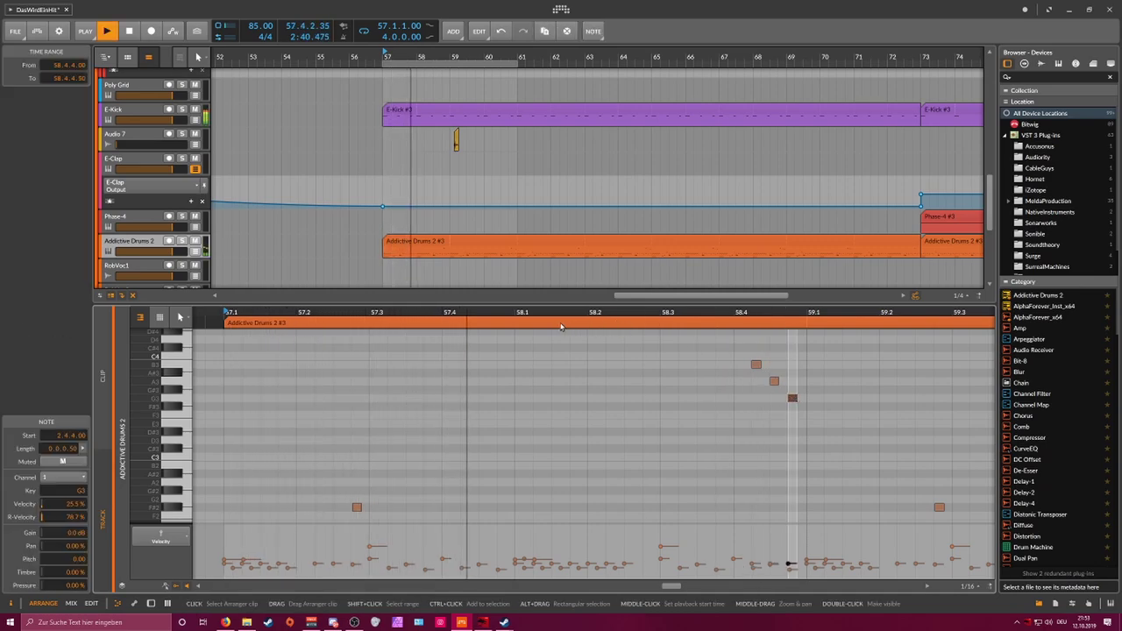
Step: Audition the descending fill and delete the C2 and C#2 notes beneath it between 58.4 and 59.1
drag(625, 312, 588, 283)
scroll(668, 394, up, 2)
scroll(667, 393, down, 5)
key(space)
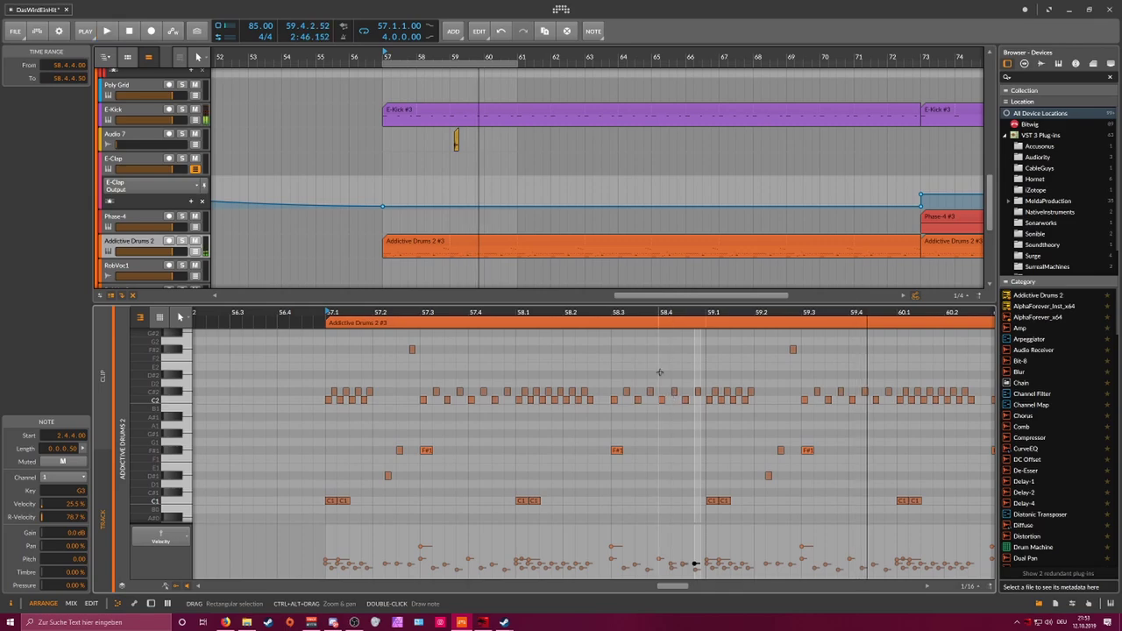
drag(660, 373, 703, 422)
key(Delete)
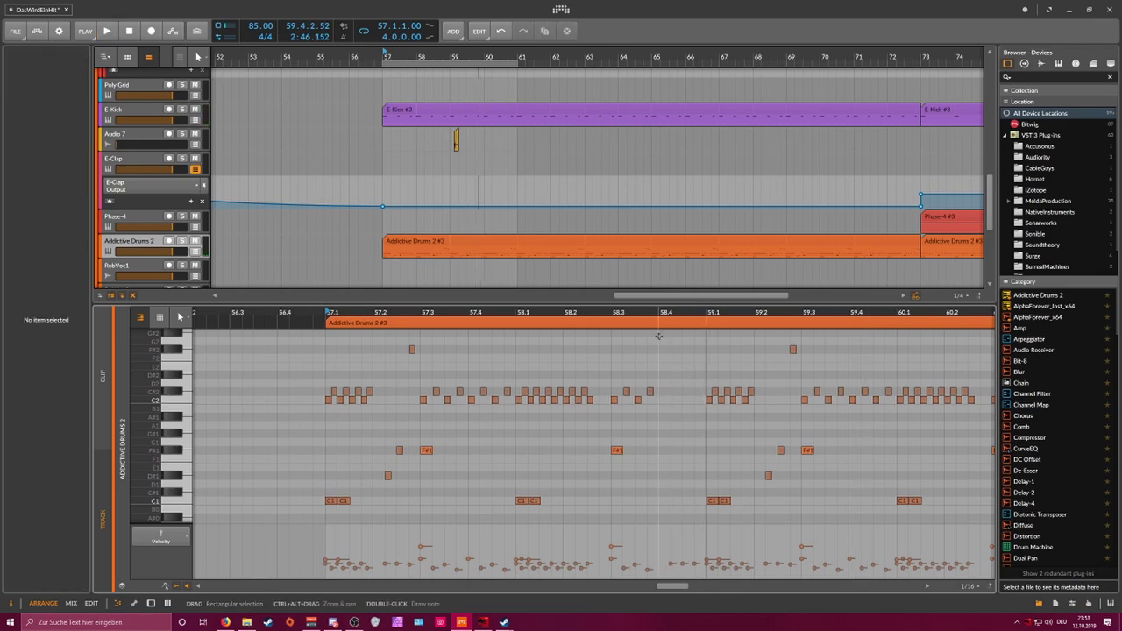
scroll(658, 340, up, 4)
scroll(480, 188, down, 3)
scroll(479, 188, up, 8)
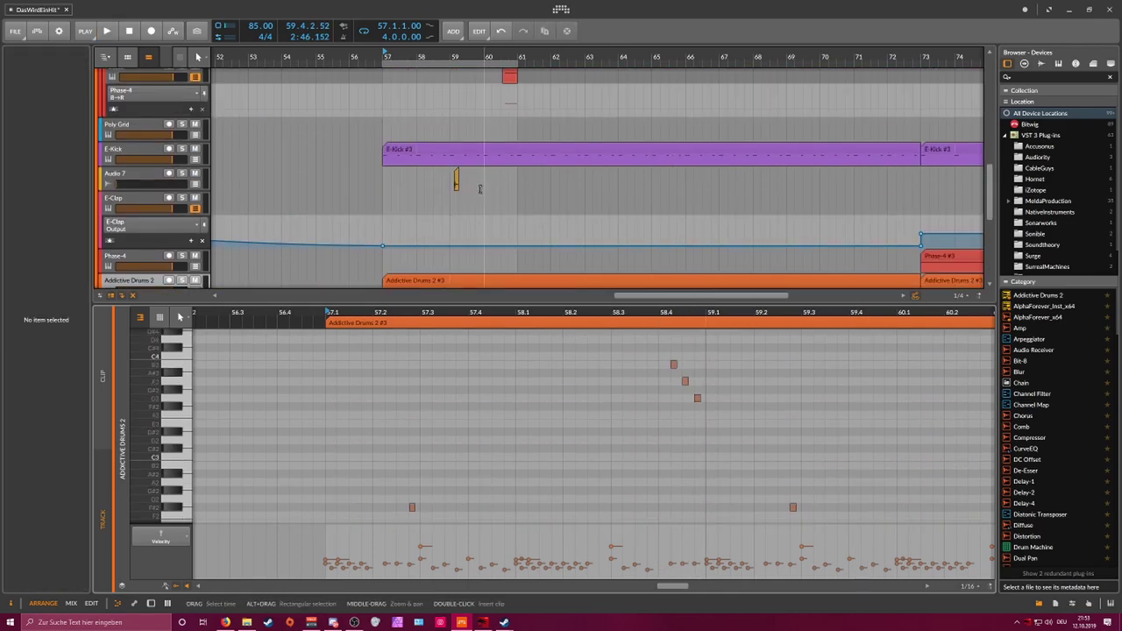
Step: Delete the Bass2 #2 clip at bar 58 from the third Bass2 track and play the result
scroll(479, 189, up, 3)
key(space)
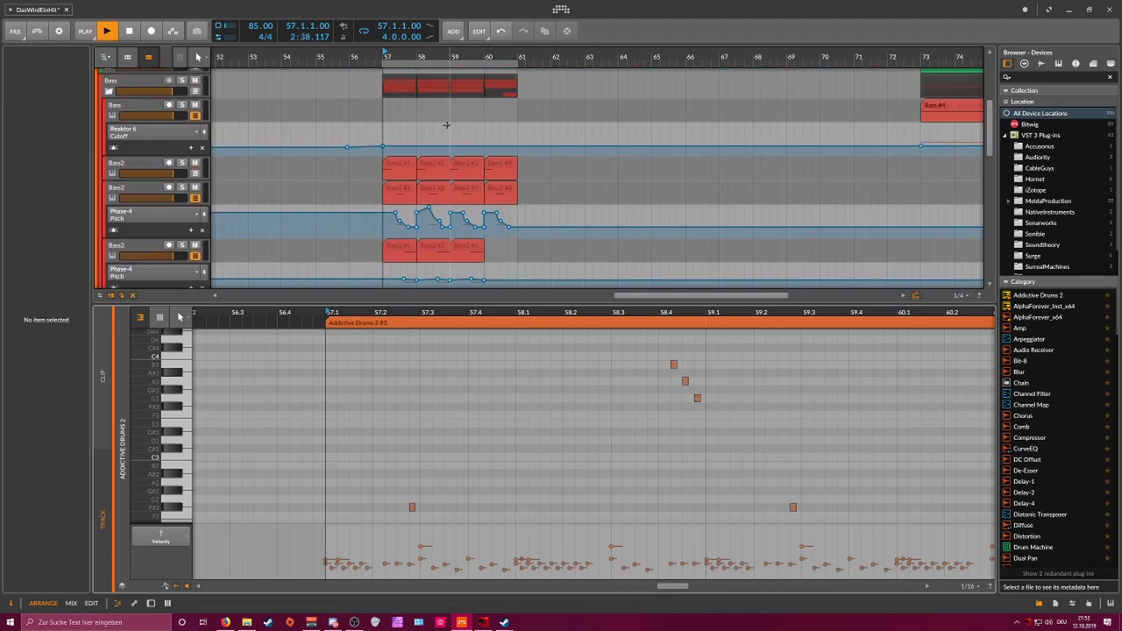
drag(417, 63, 464, 65)
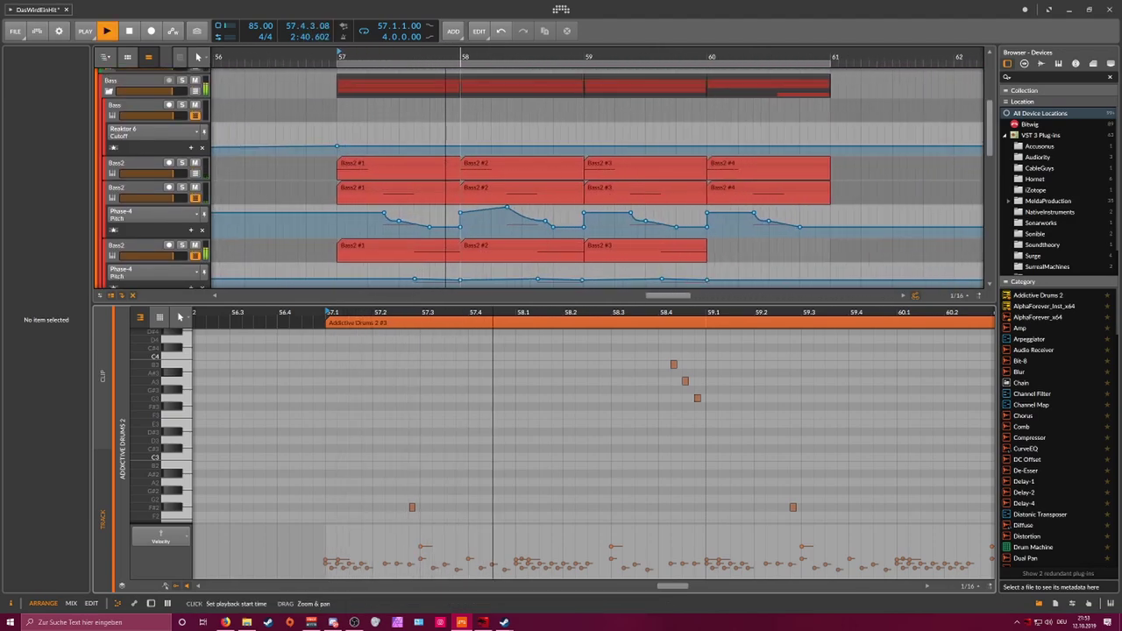
click(568, 251)
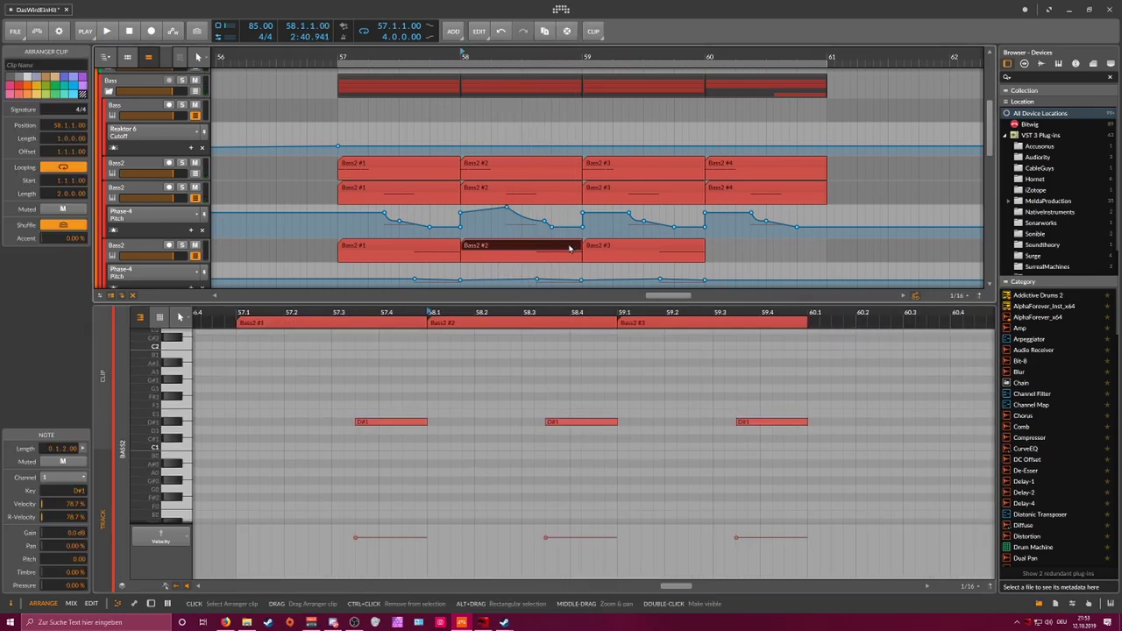
key(Delete)
key(space)
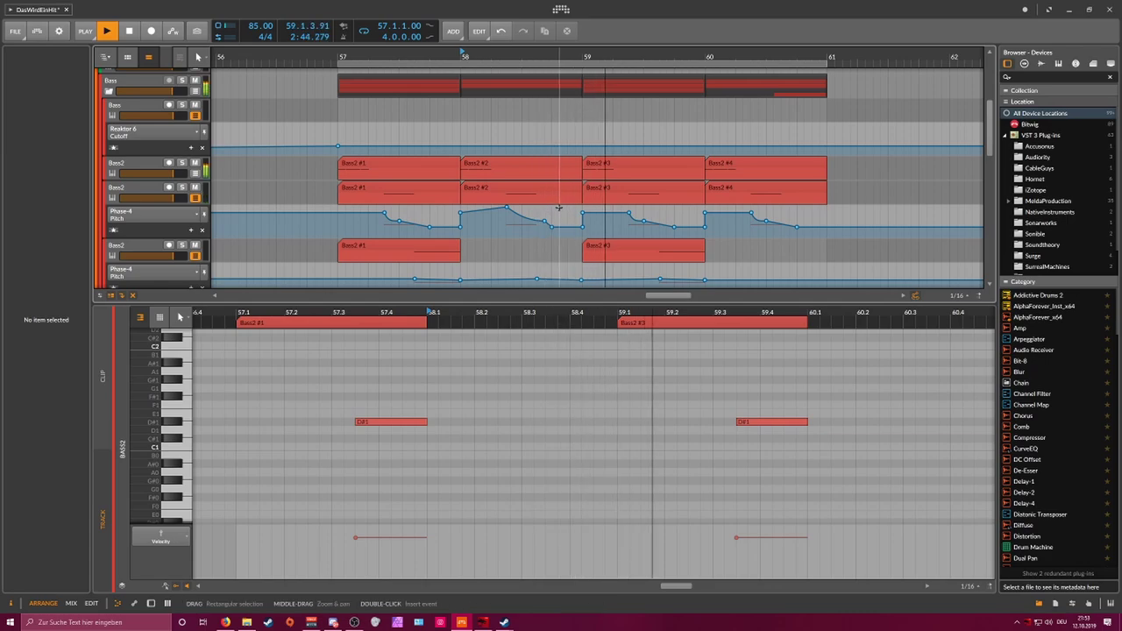
Step: Listen to the loop starting from the first note of the second Bass2 track's Bass2 #2 clip in bar 58
click(536, 189)
key(space)
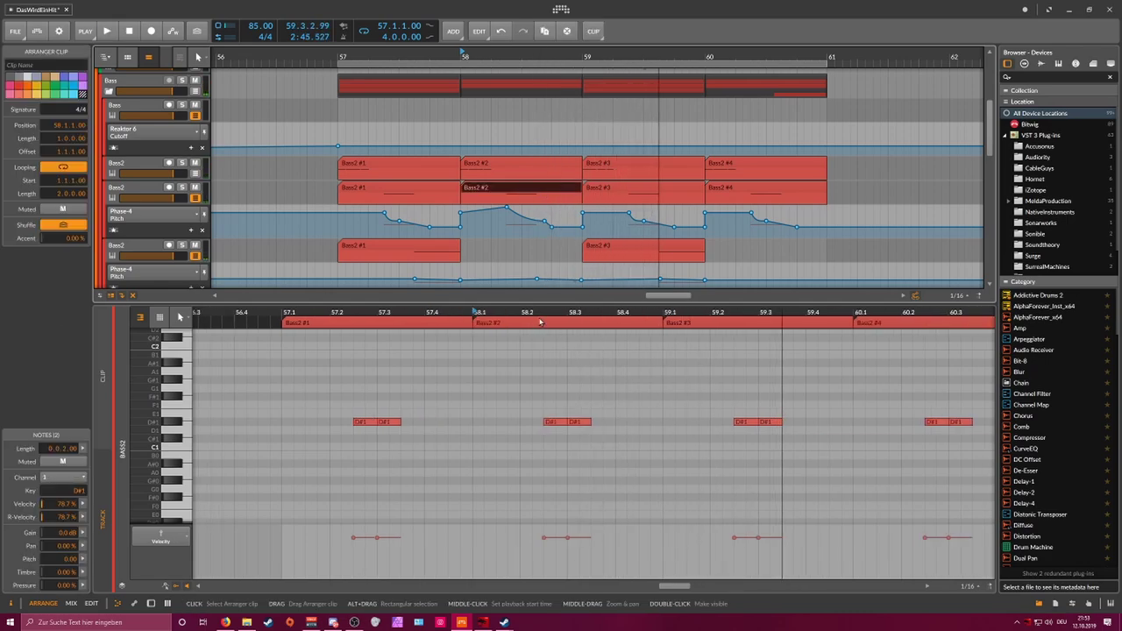
drag(524, 312, 561, 323)
key(space)
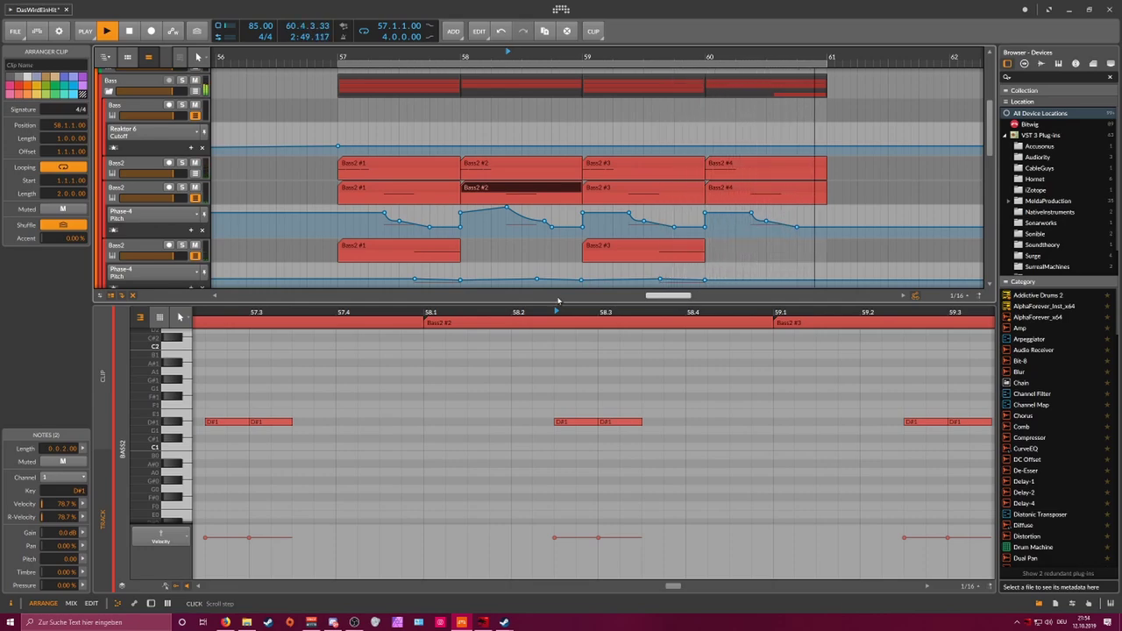
Step: Open the notes of the Addictive Drums 2 #3 clip and audition the drum sounds from C3 upwards
scroll(628, 214, down, 5)
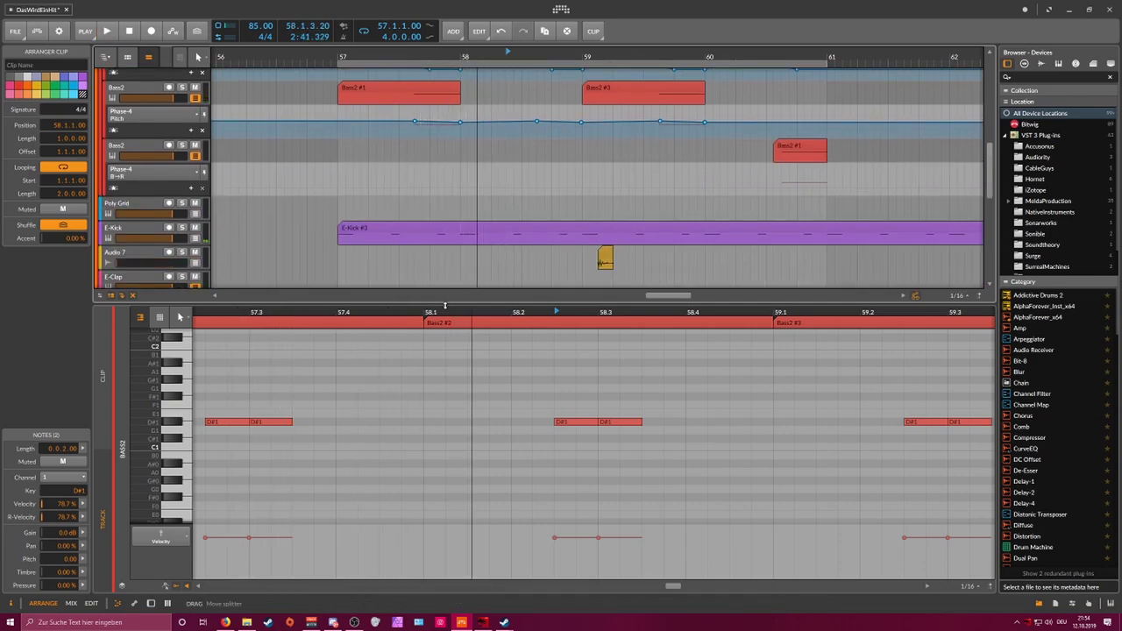
scroll(450, 183, down, 8)
click(465, 128)
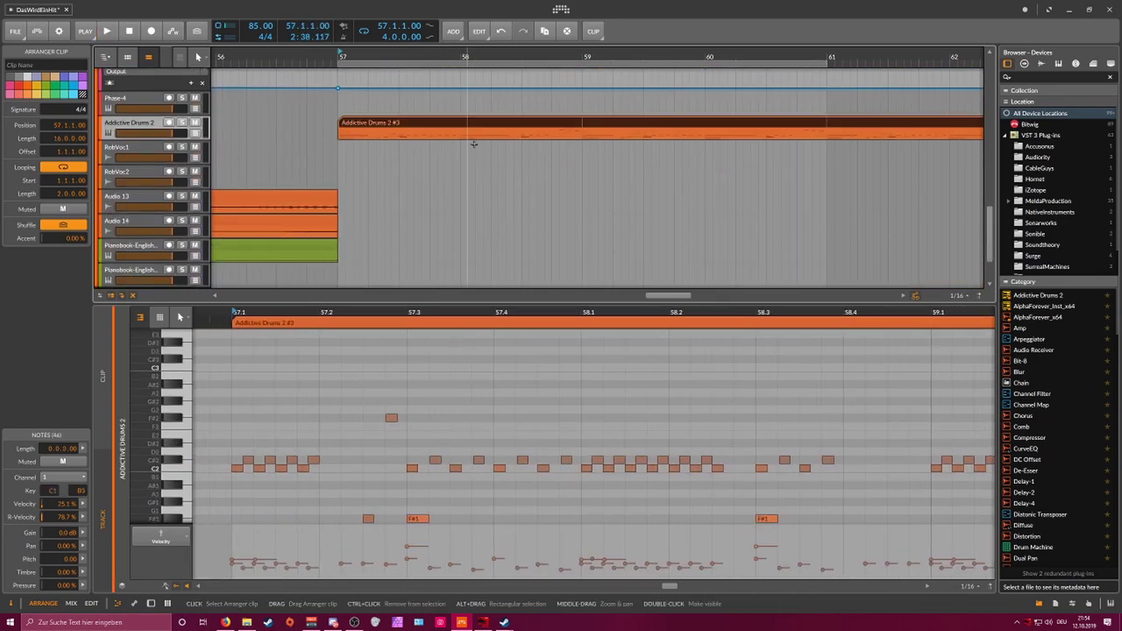
key(space)
drag(423, 314, 398, 353)
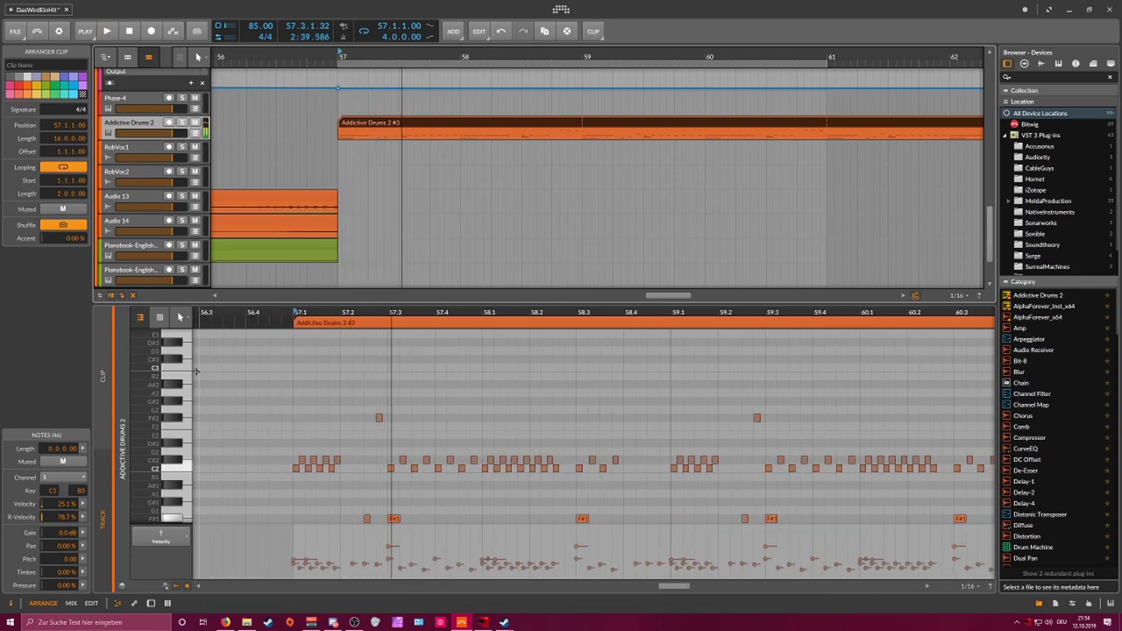
click(184, 368)
scroll(184, 359, up, 3)
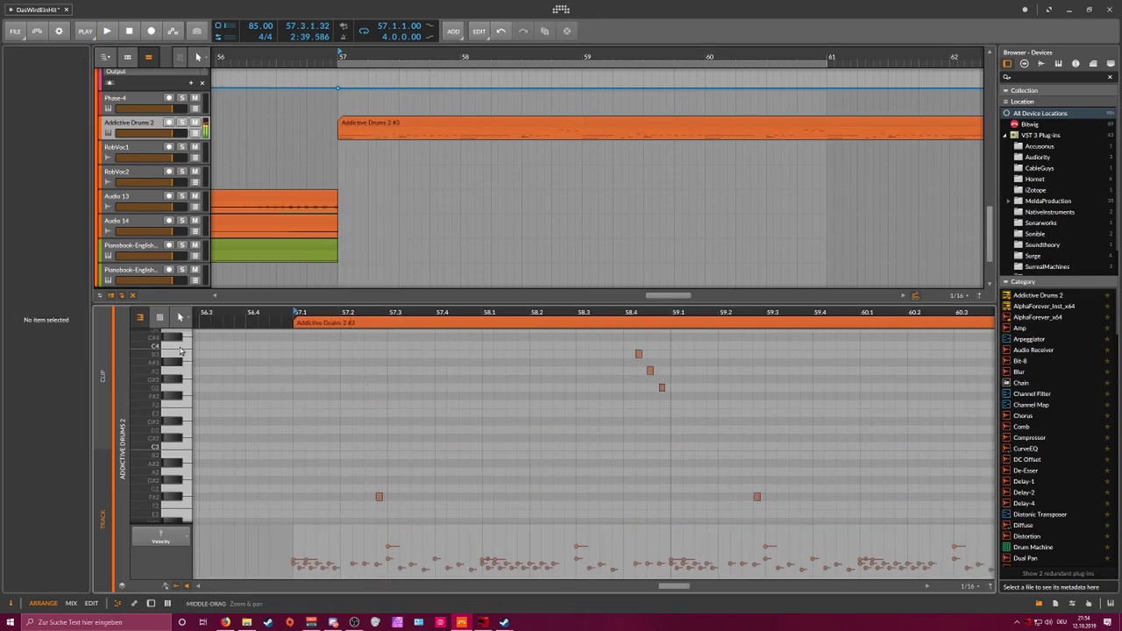
scroll(180, 349, up, 3)
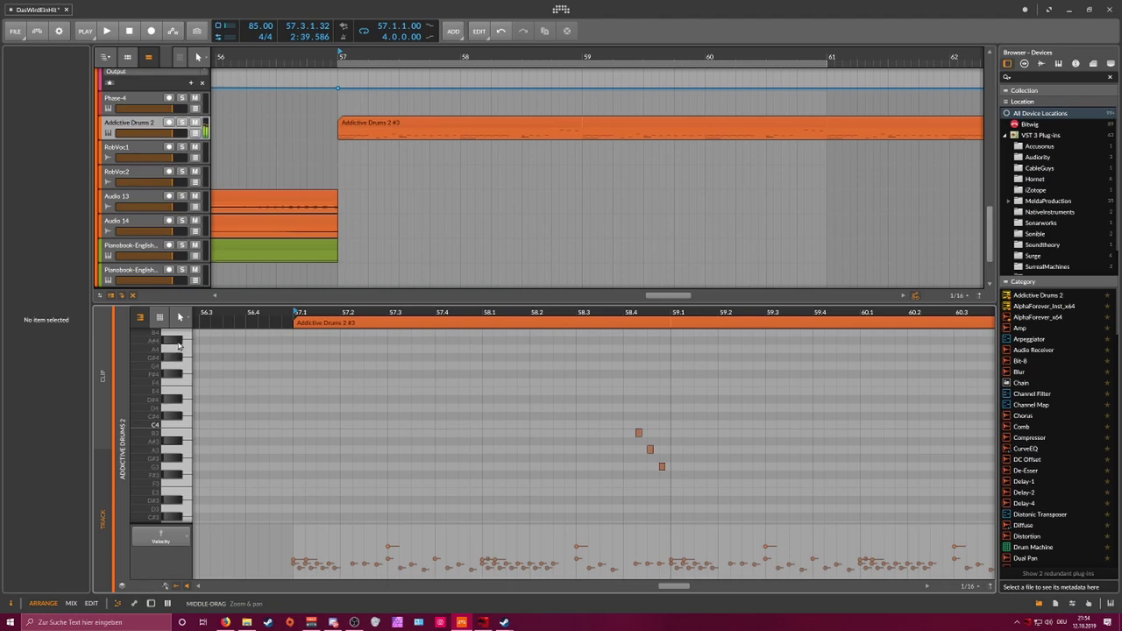
scroll(179, 345, up, 2)
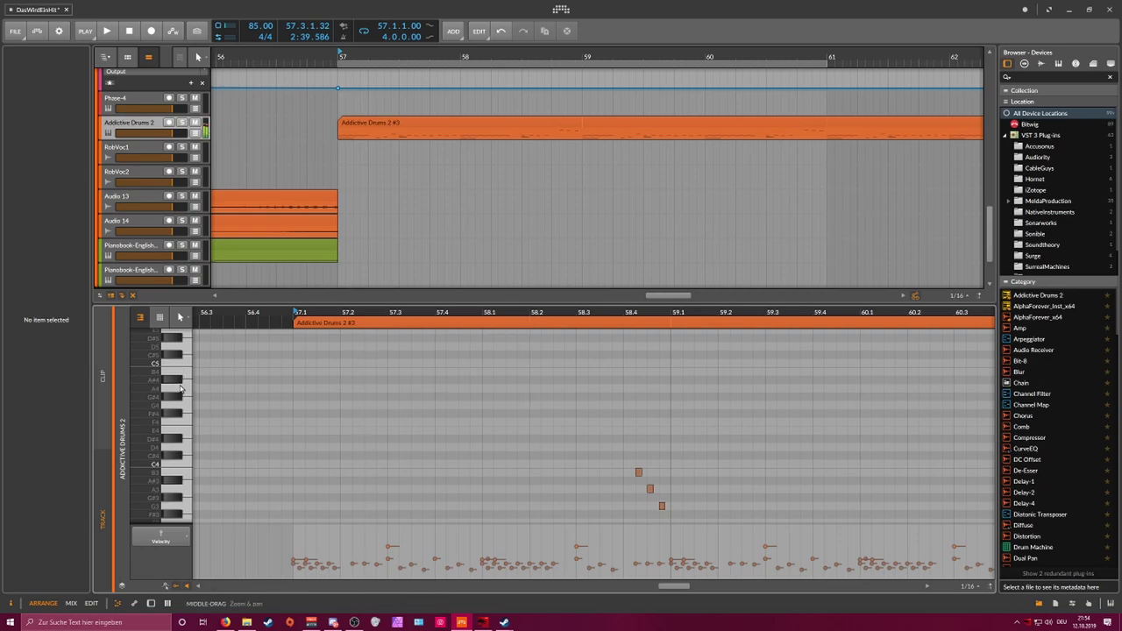
Step: Add a short A4 note at 58.1 in the Addictive Drums 2 #3 clip and set its velocity to 41.2%
double_click(485, 387)
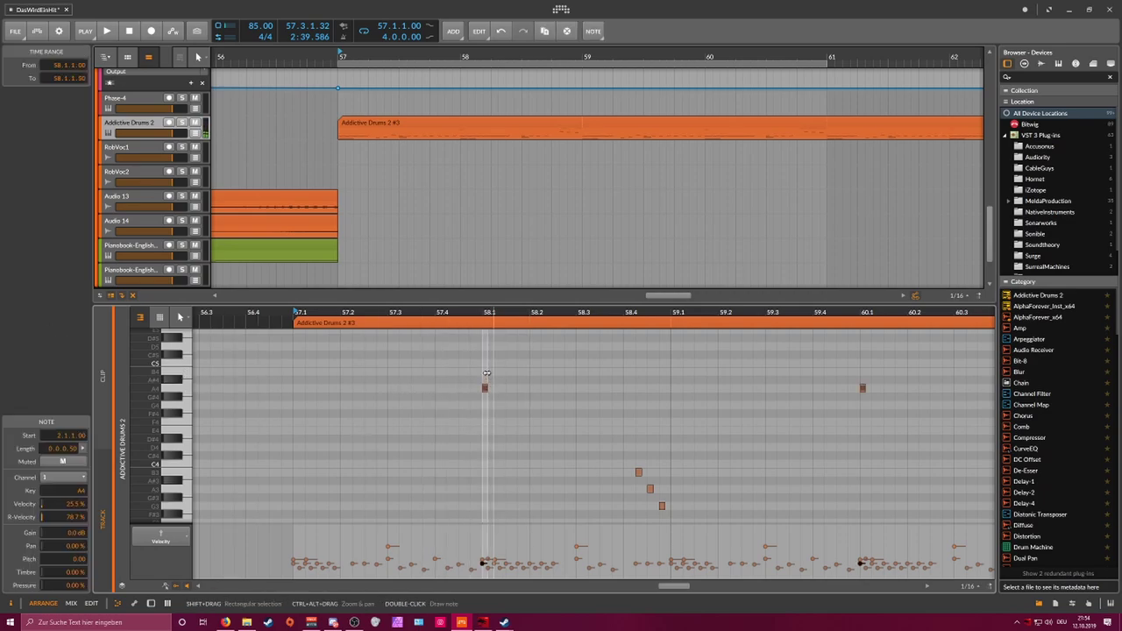
click(480, 313)
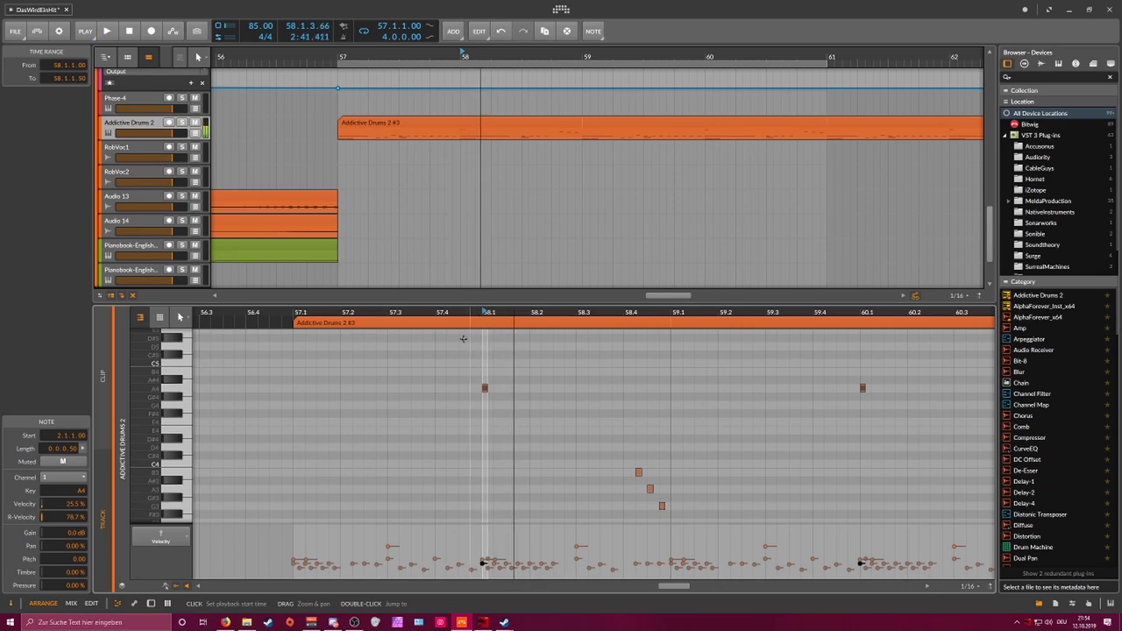
drag(482, 562, 483, 556)
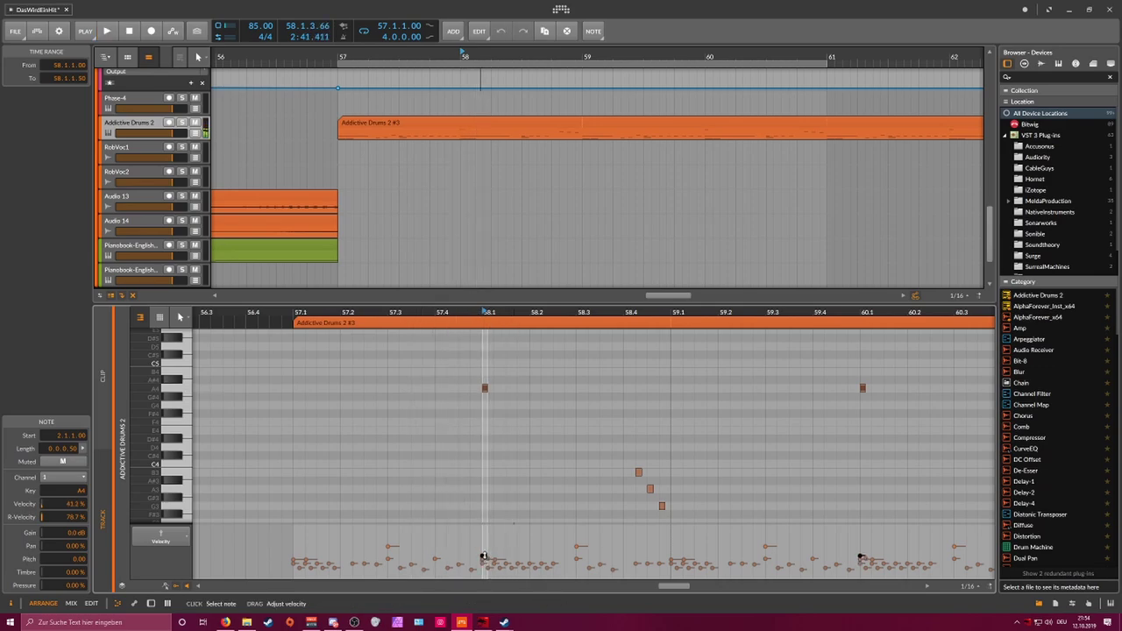
Step: Open the Addictive Drums 2 plug-in from its track and show the edit settings of Cymbal 3
double_click(156, 131)
click(130, 562)
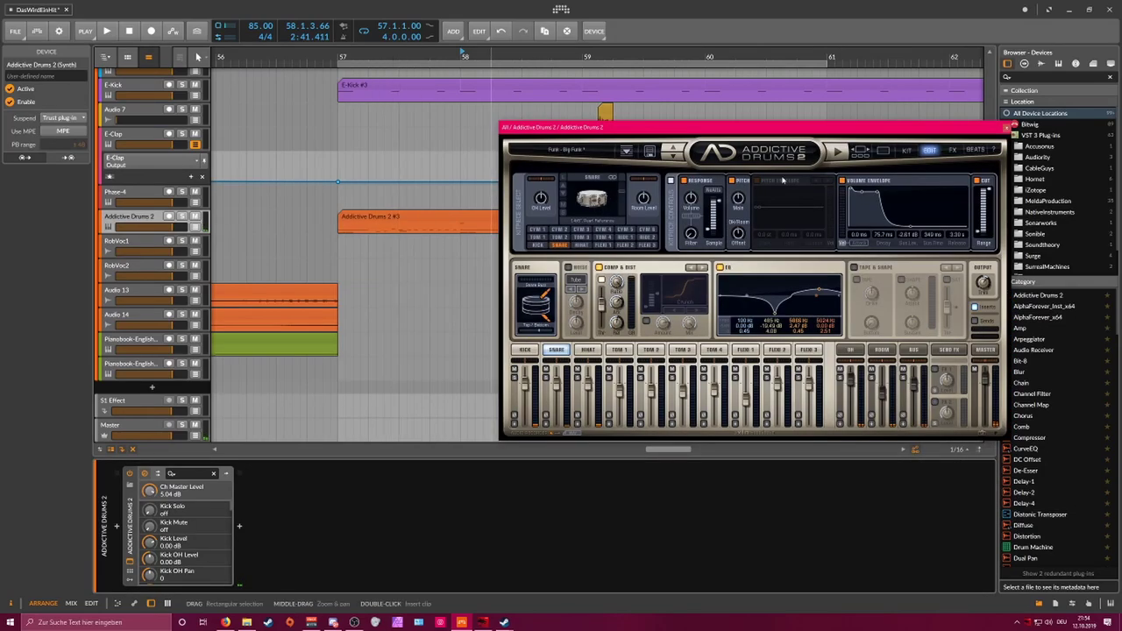
click(905, 150)
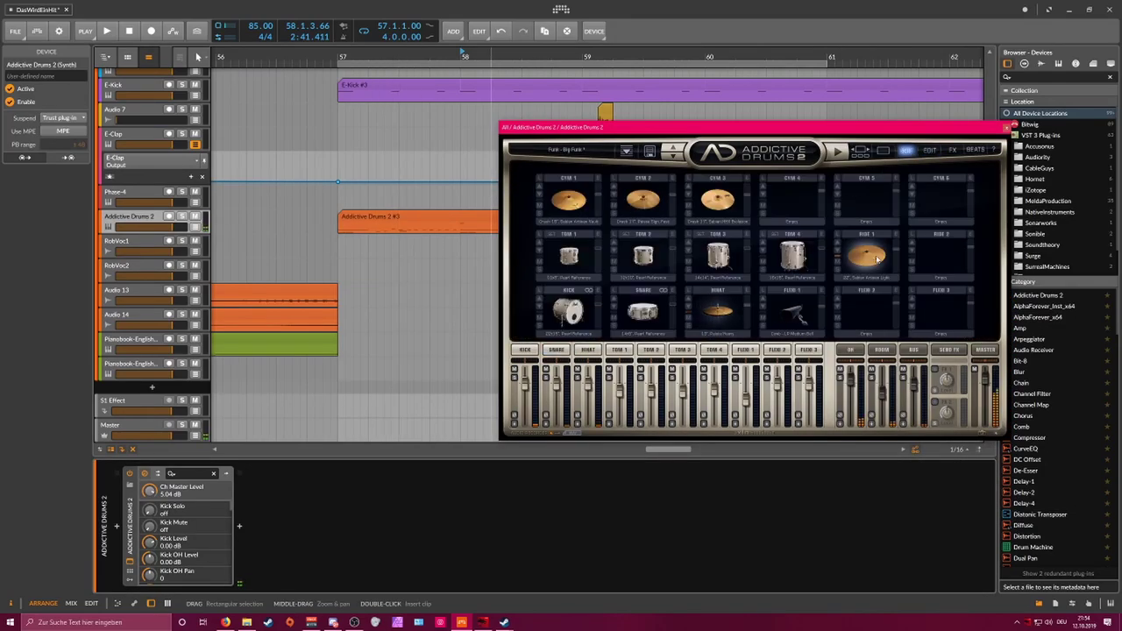
click(746, 179)
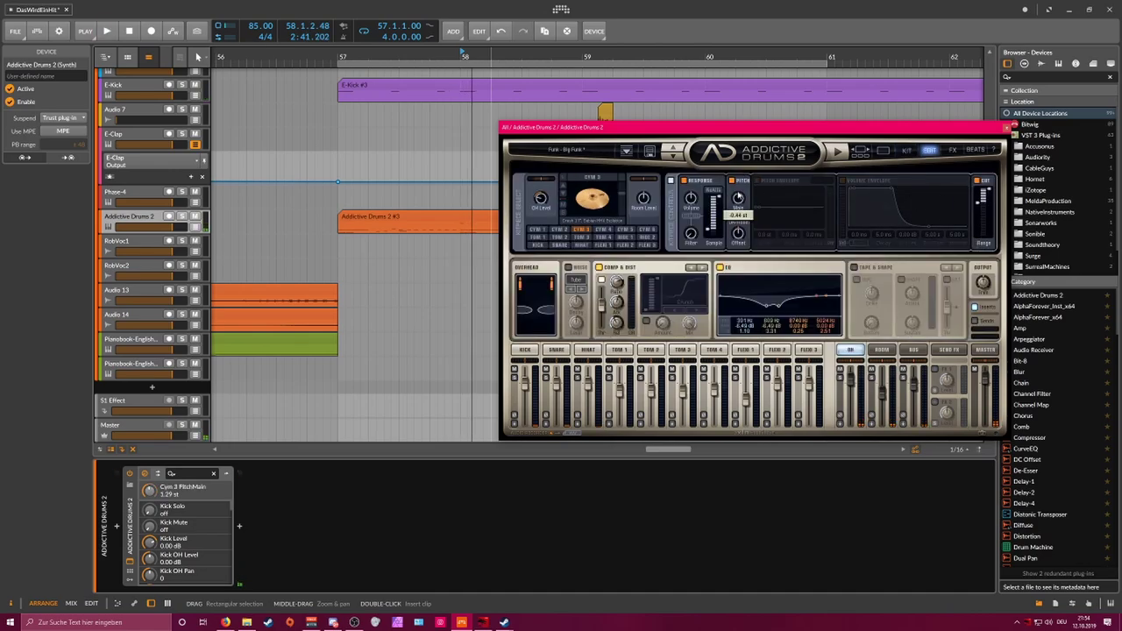
Step: Lower Cymbal 3's main pitch to -1.06 st and listen to the hit
drag(745, 179, 745, 171)
key(space)
key(space)
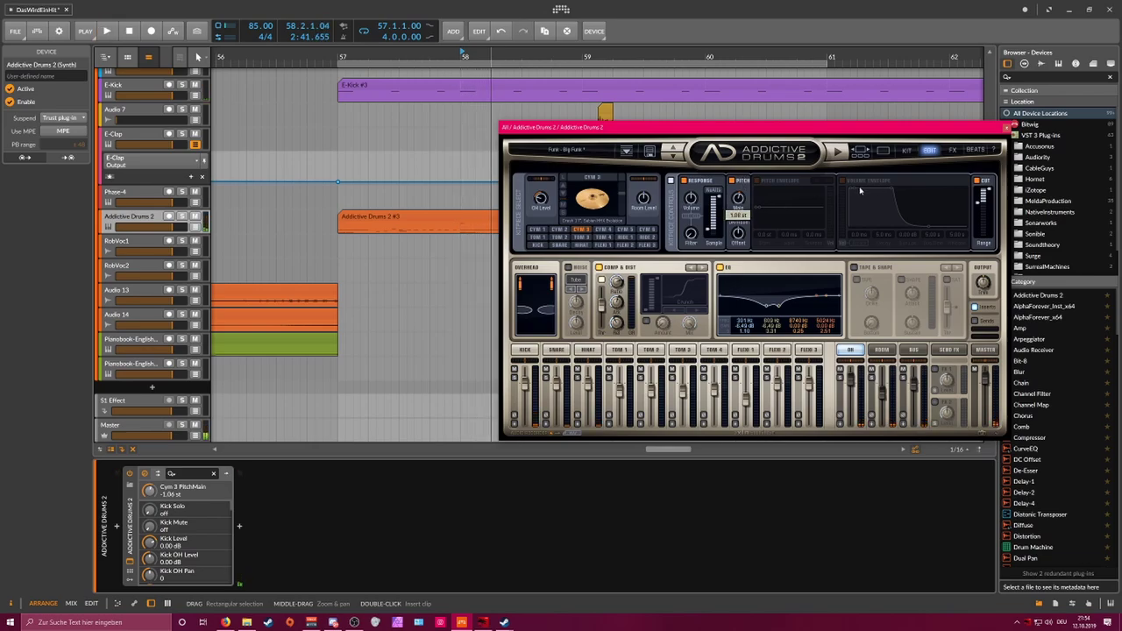
Step: Enable Cymbal 3's volume envelope and shape it to a 1.00 s decay down to silence, checking it in playback
click(844, 181)
drag(871, 214, 880, 237)
key(space)
key(space)
key(space)
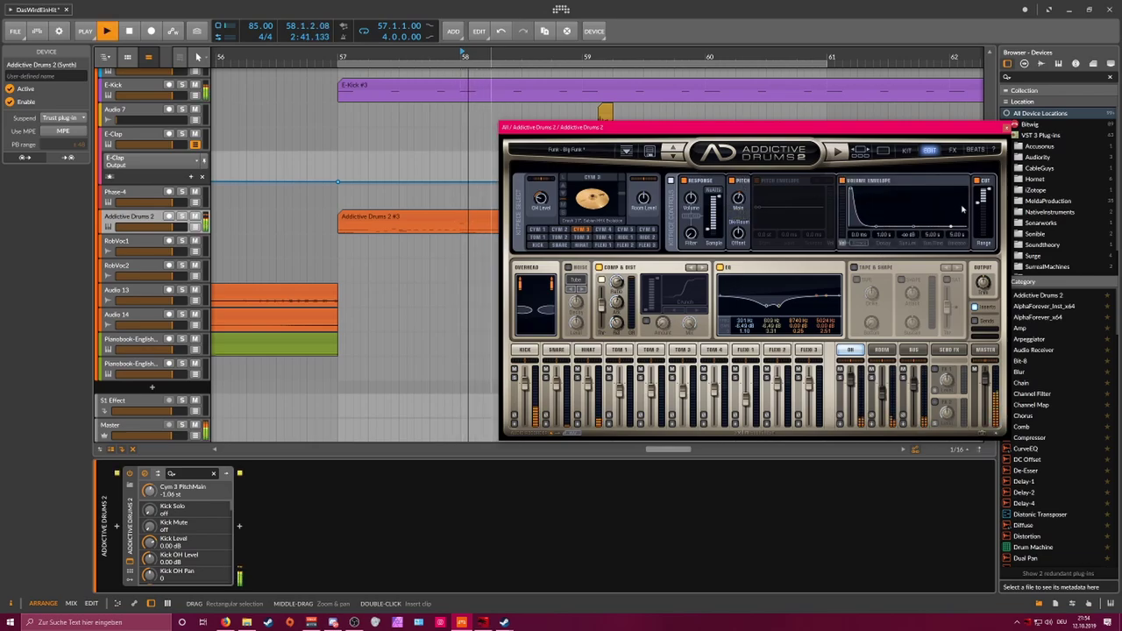
Step: Set Cymbal 3's level to 2.18 dB and flatten the overhead EQ bands to about 0 dB while auditioning
key(space)
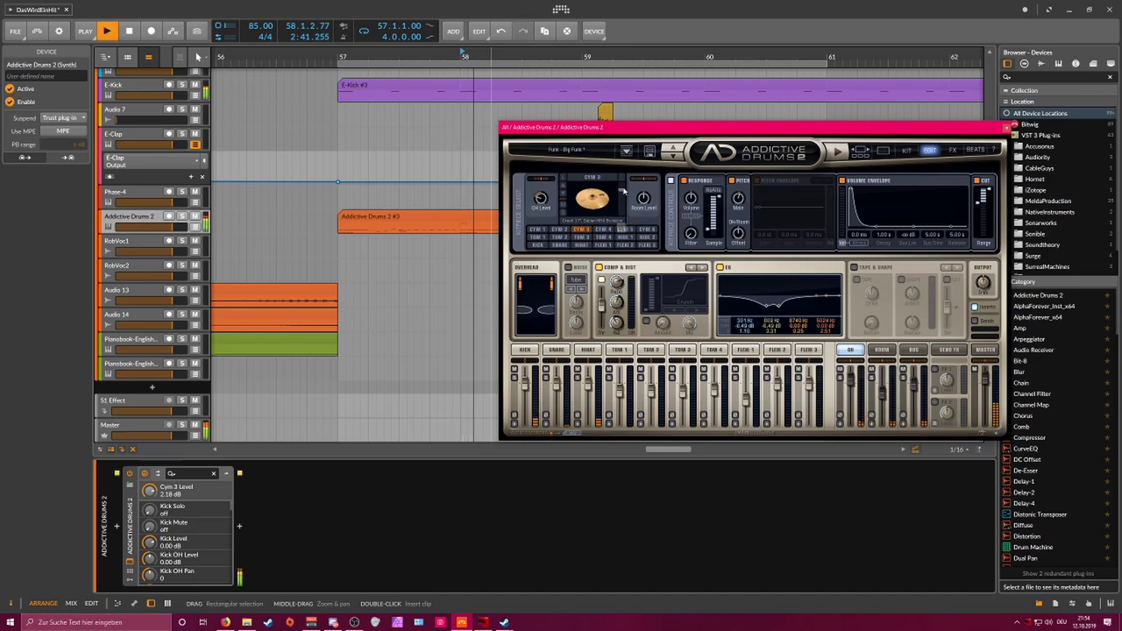
key(space)
key(space)
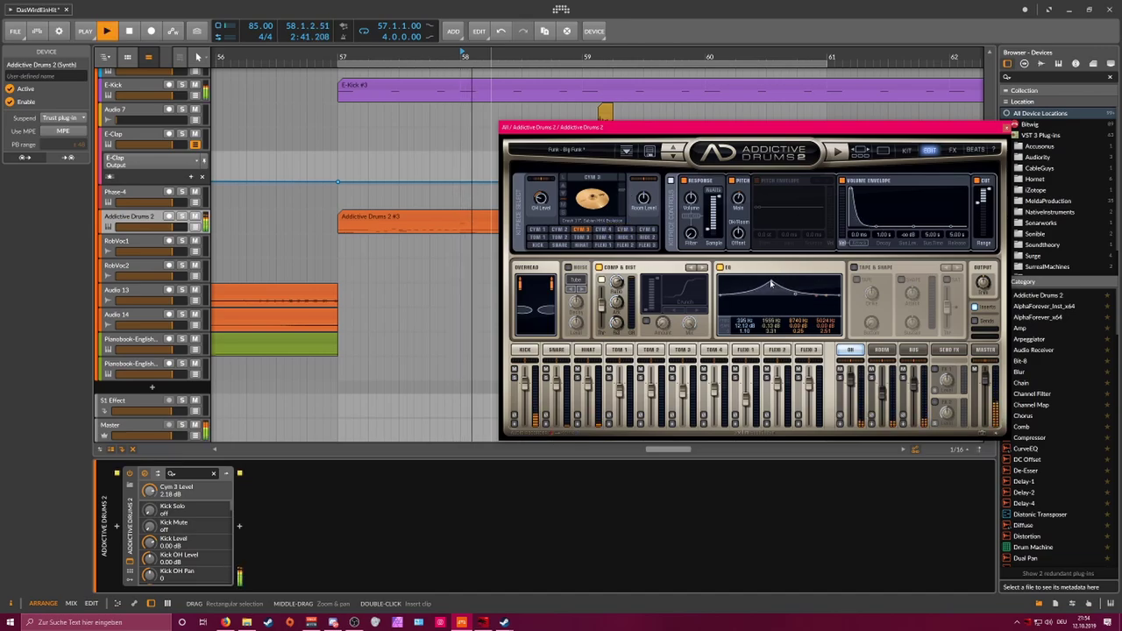
double_click(792, 292)
key(space)
key(space)
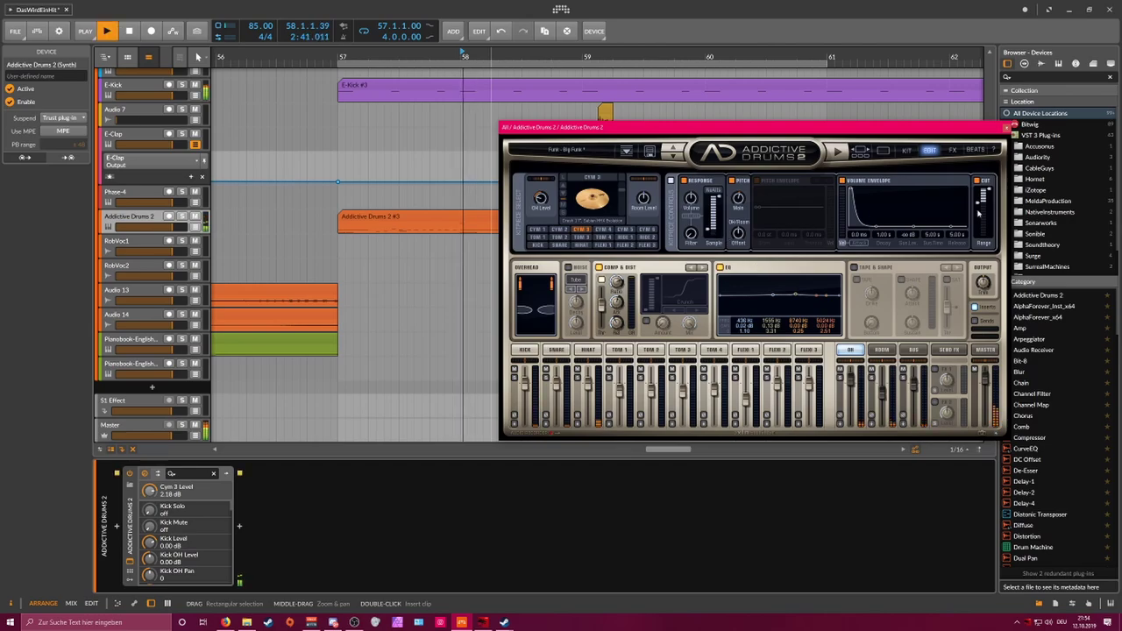
Step: Open Cymbal 3's cut filter up to 20000 Hz and reset its main pitch to 0.00 st
key(space)
click(977, 210)
double_click(744, 200)
key(space)
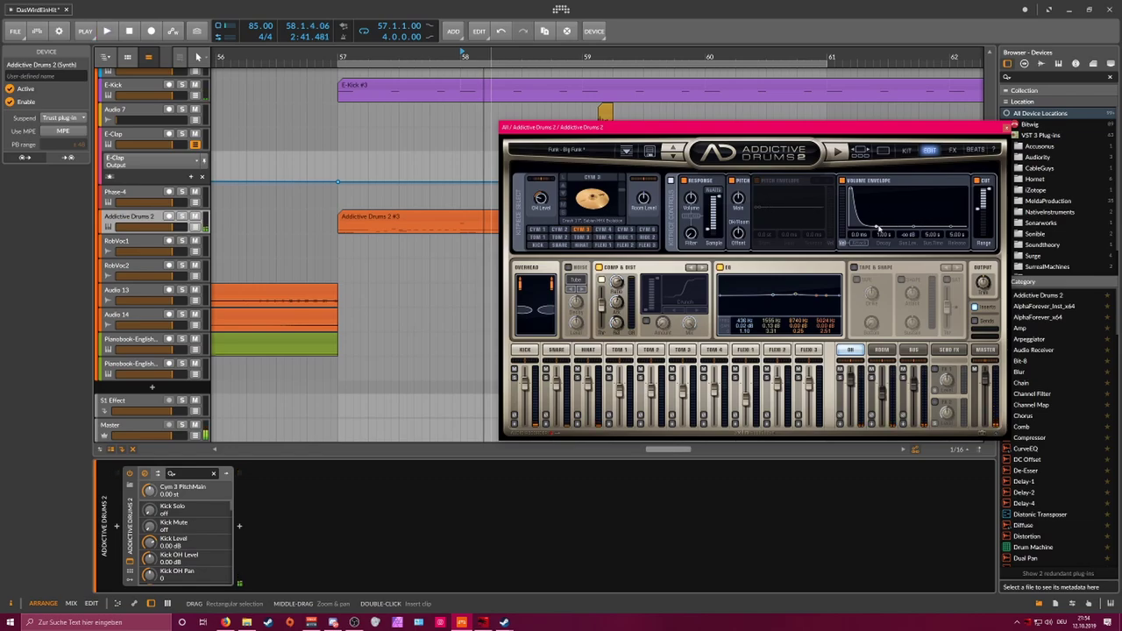
Step: Reshape Cymbal 3's volume envelope to a 939 ms decay with a -21.3 dB sustain, and close the plug-in window
drag(913, 221, 877, 211)
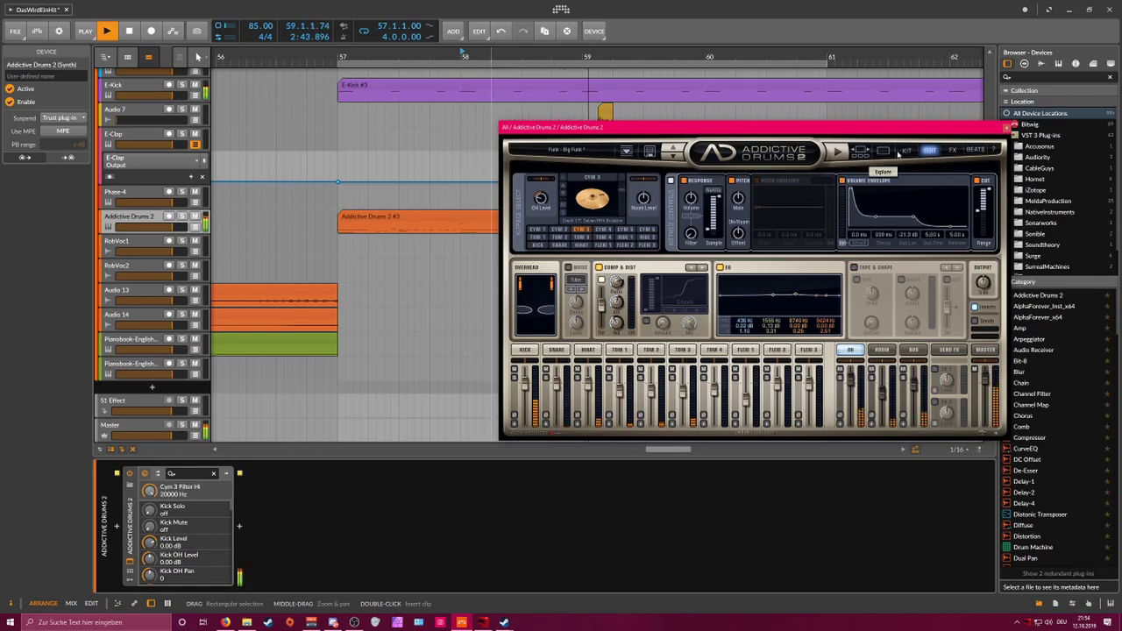
click(1005, 128)
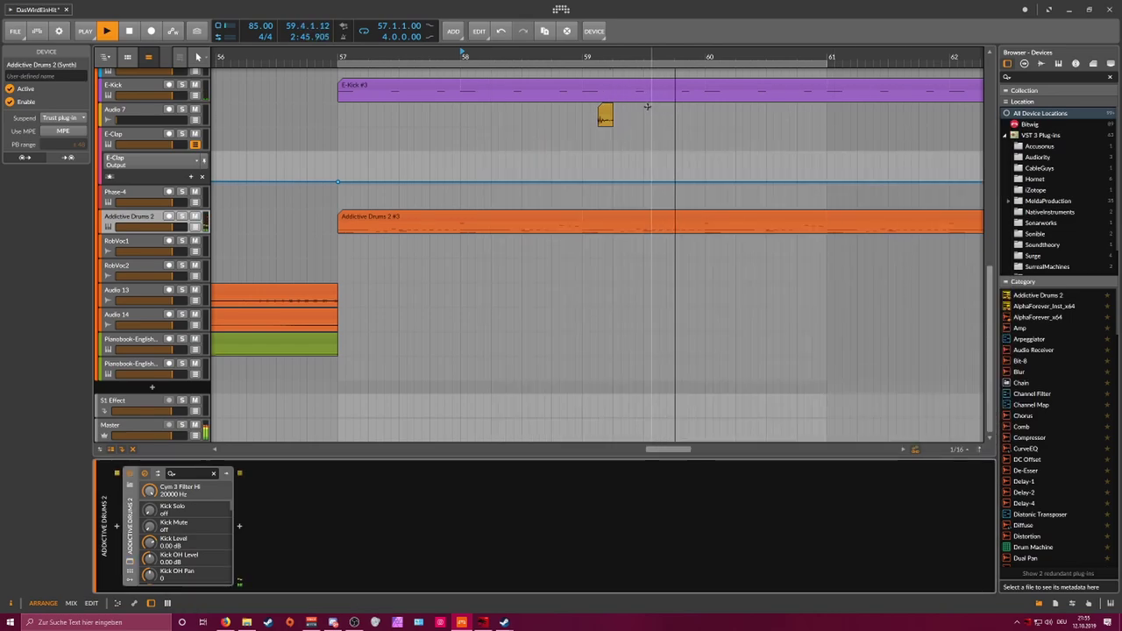
Step: Double the content of the Addictive Drums 2 #3 clip starting at bar 57
scroll(592, 63, down, 4)
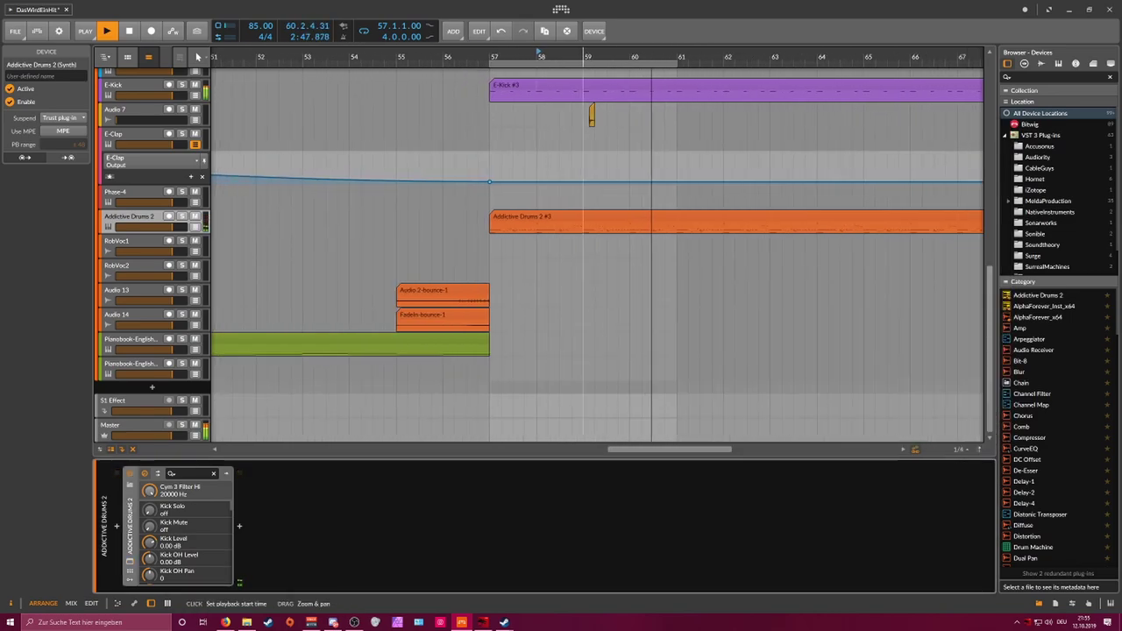
key(space)
click(575, 218)
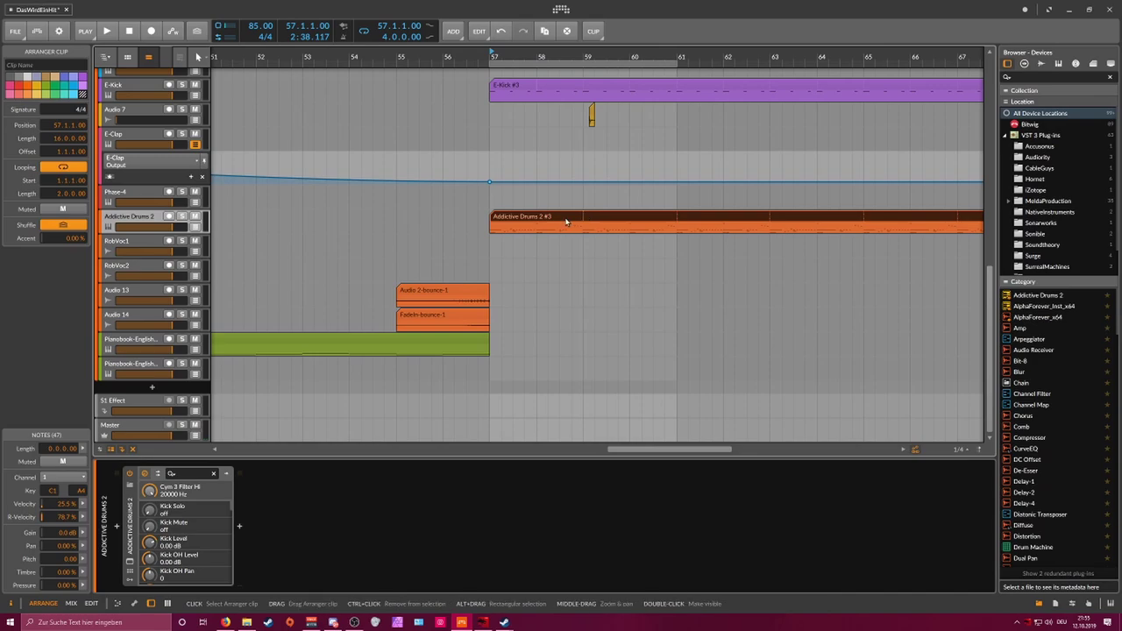
right_click(561, 219)
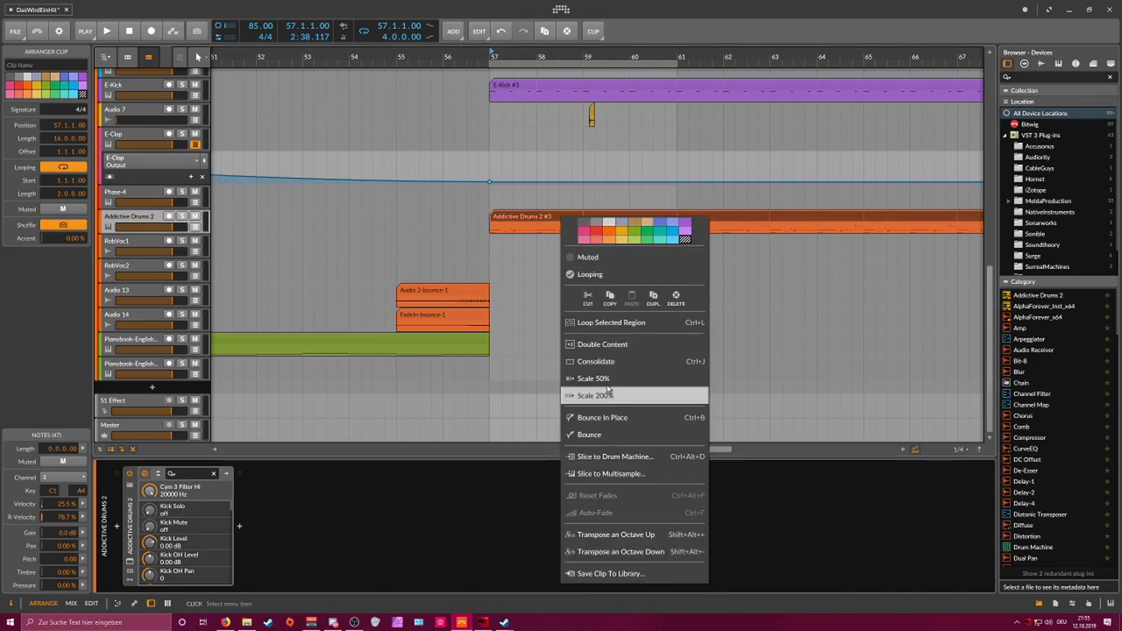
click(635, 345)
Step: Open the doubled drum clip's notes and delete the repeated A4 cymbal hit at bar 60
double_click(606, 221)
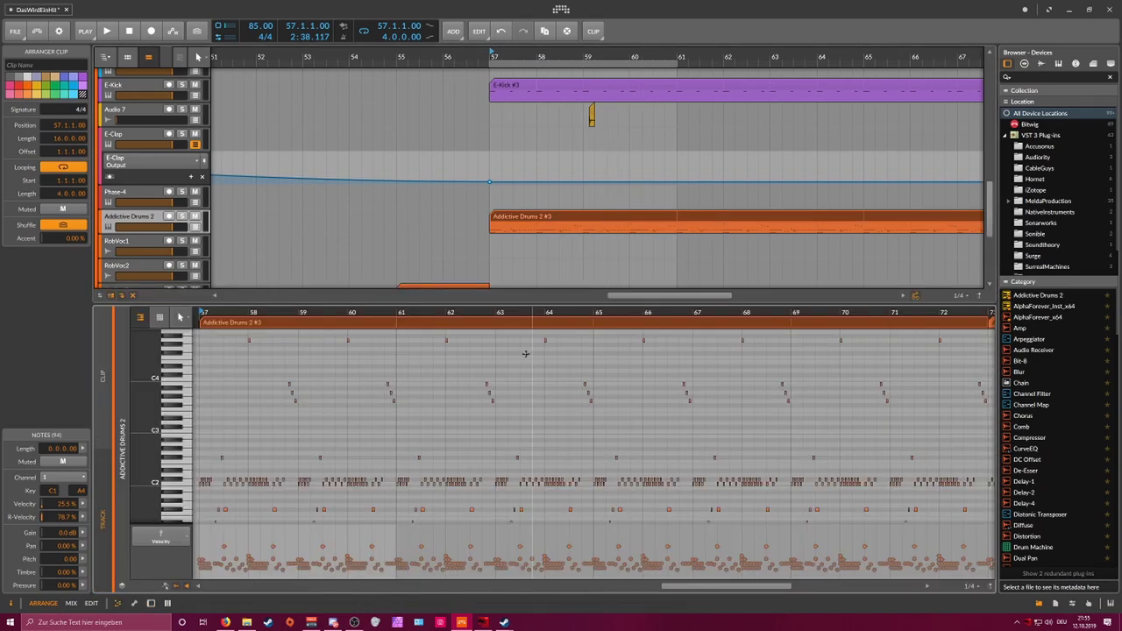
click(182, 462)
scroll(233, 375, up, 6)
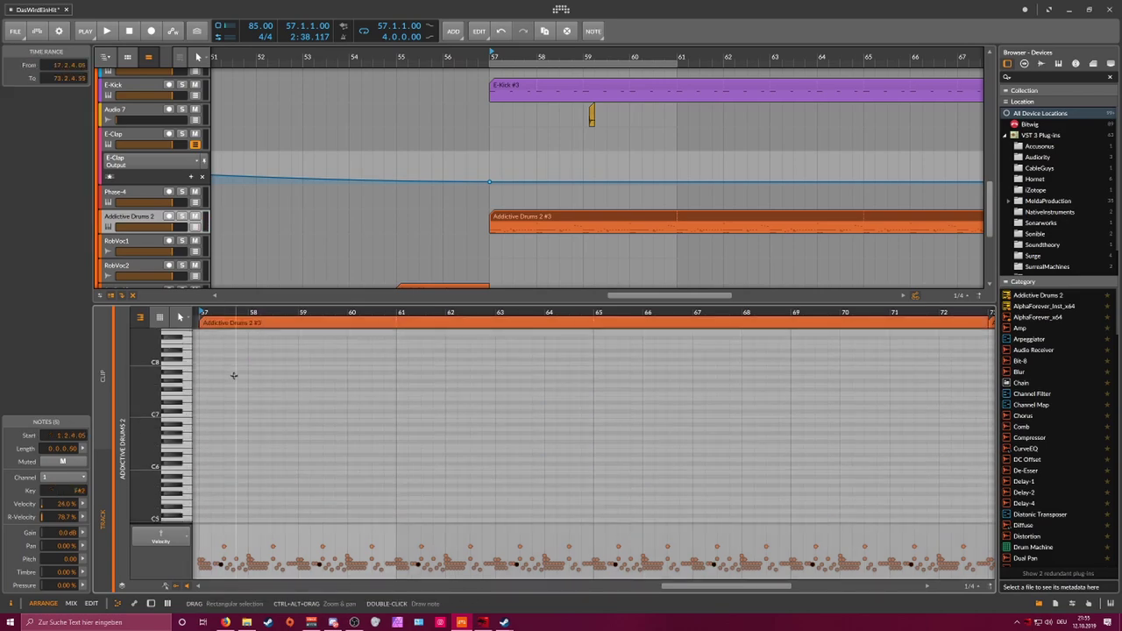
scroll(234, 375, down, 4)
click(326, 419)
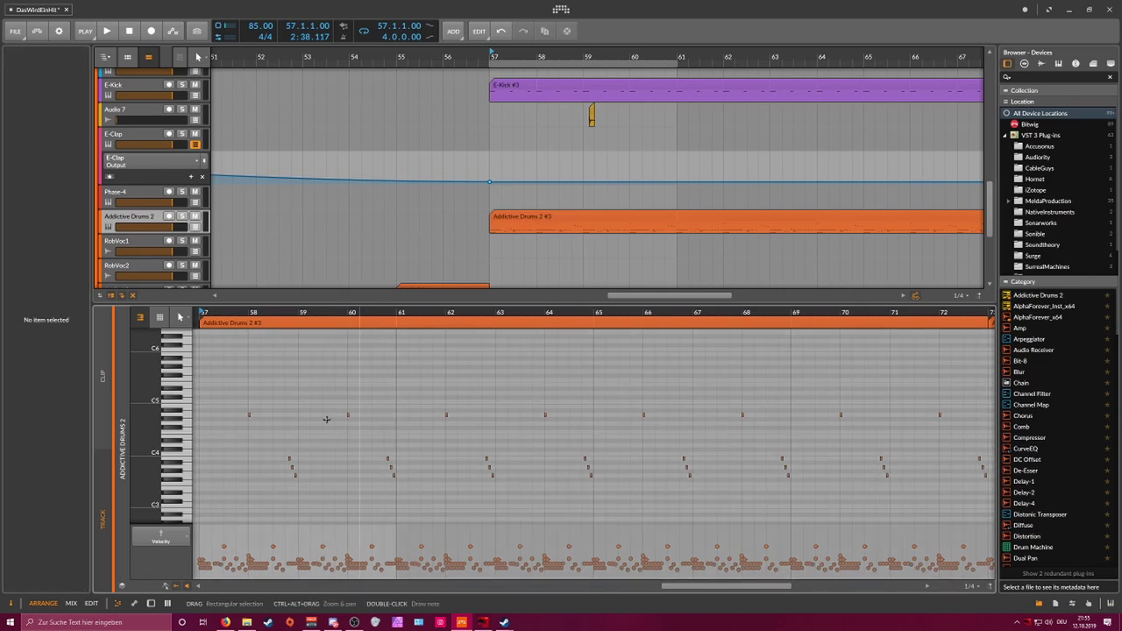
click(248, 415)
click(236, 416)
click(249, 414)
drag(310, 402, 371, 419)
key(Delete)
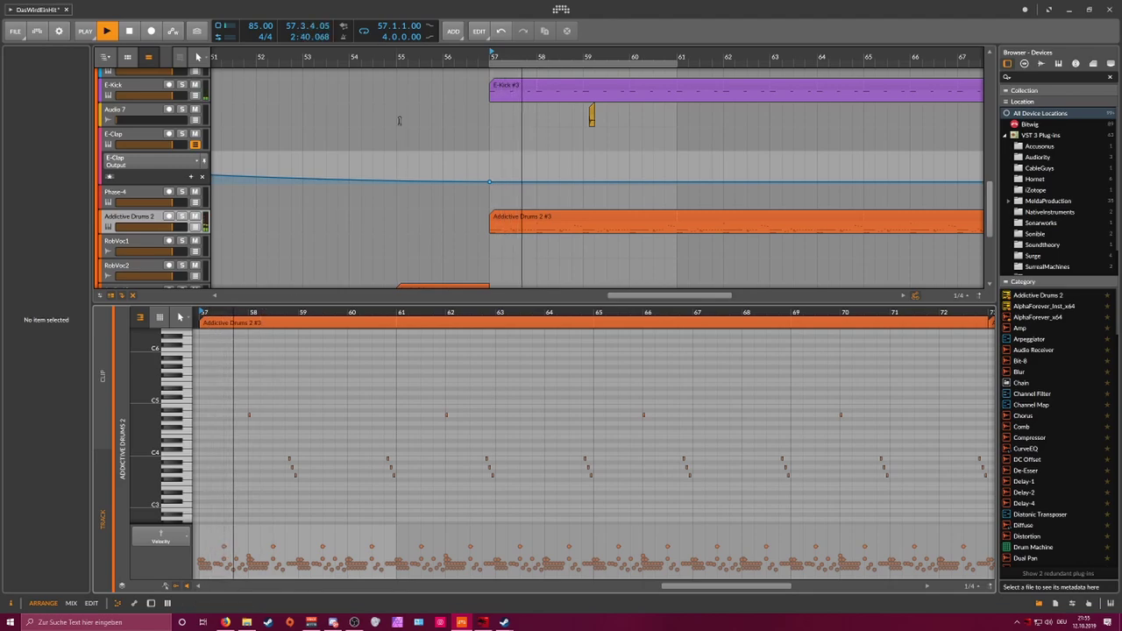
drag(377, 57, 421, 42)
scroll(223, 356, down, 3)
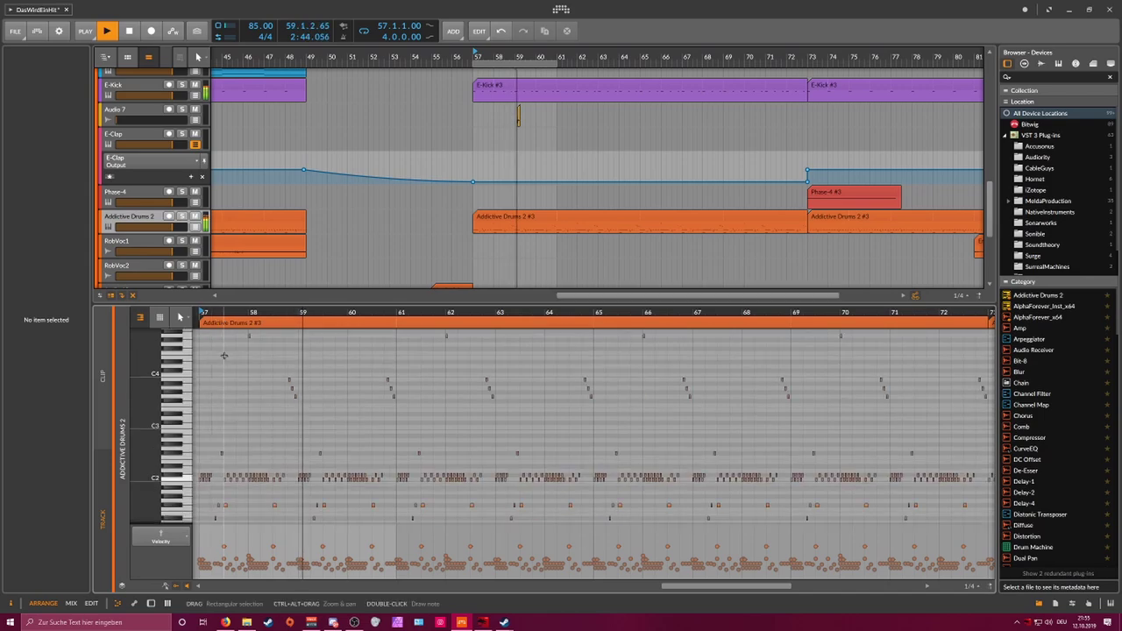
scroll(237, 357, up, 3)
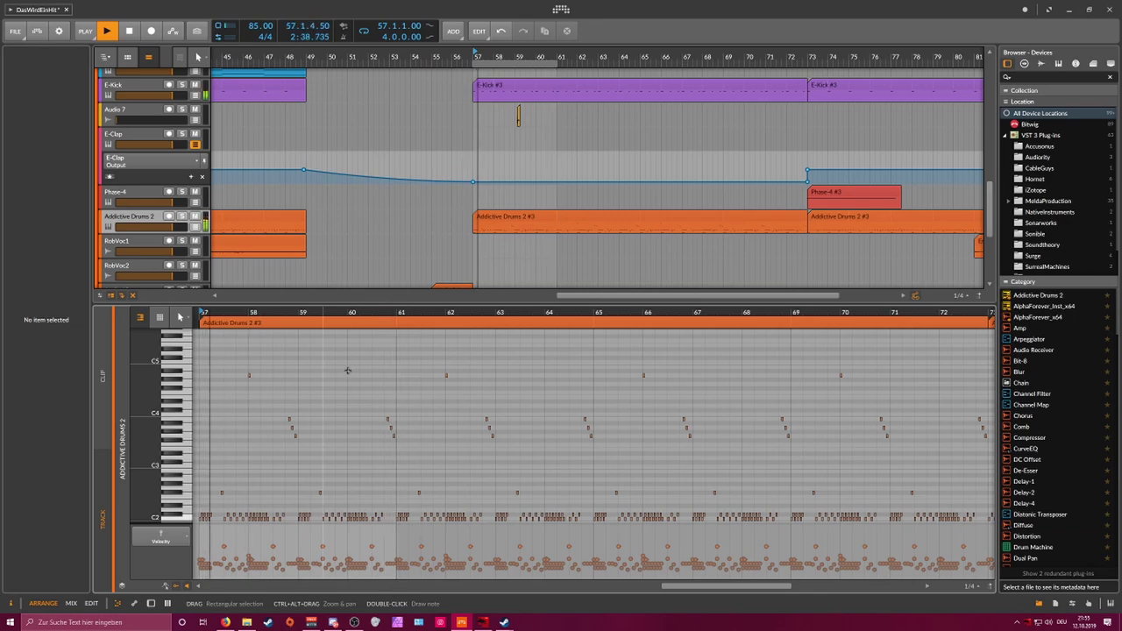
Step: Transpose the three-note tom fill at 60.4 down one semitone and add a fourth note at F3 on 60.4.4
key(space)
drag(386, 313, 458, 458)
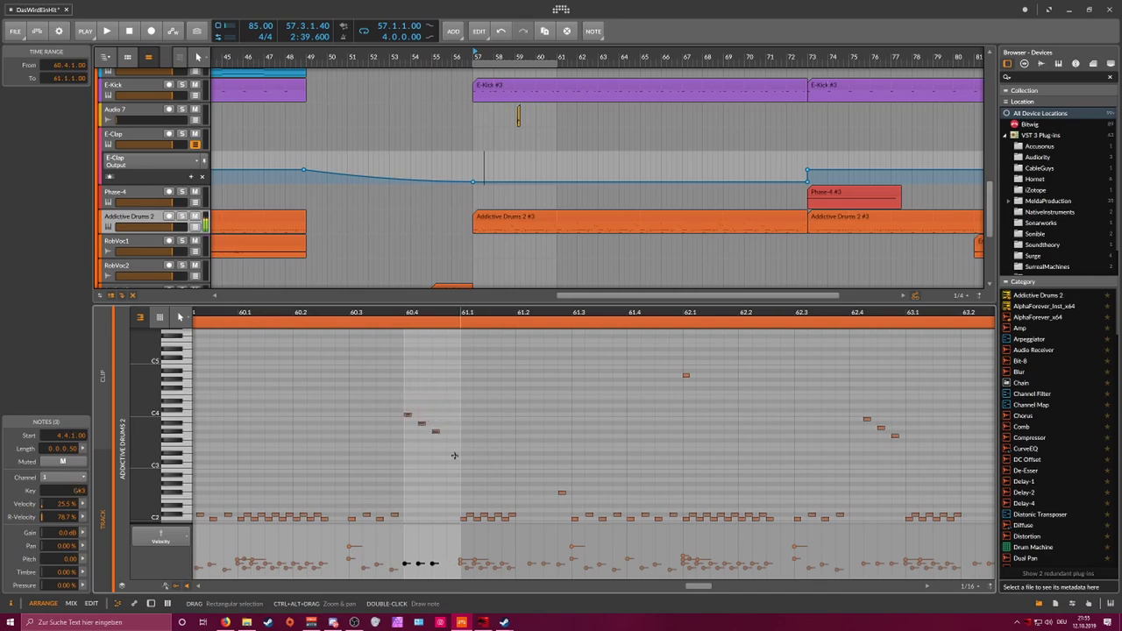
key(space)
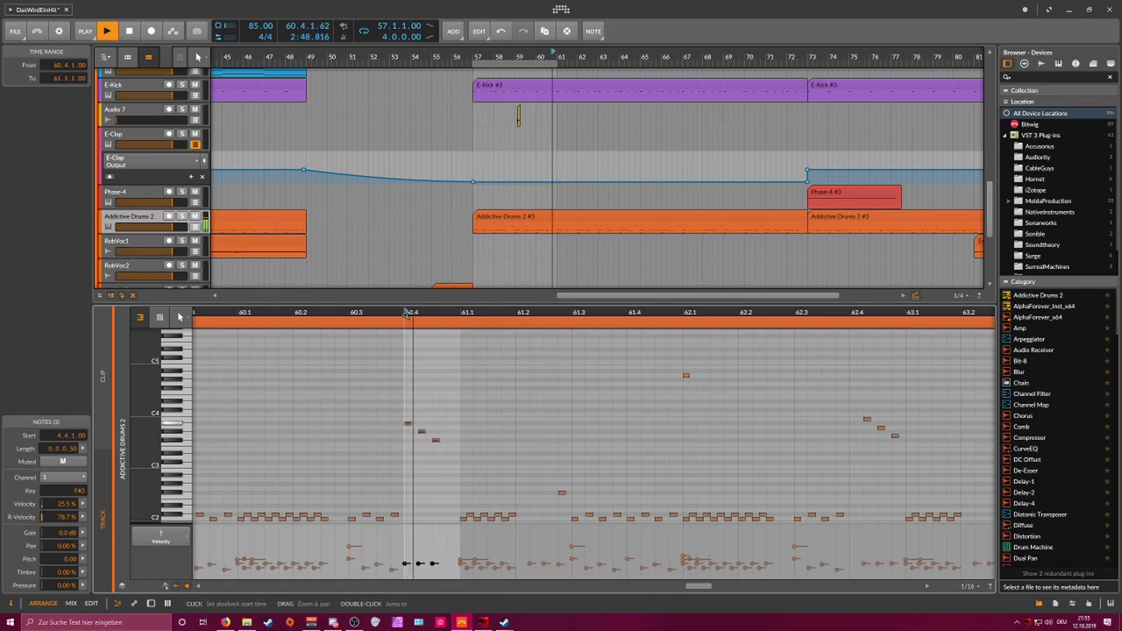
key(space)
double_click(449, 446)
key(space)
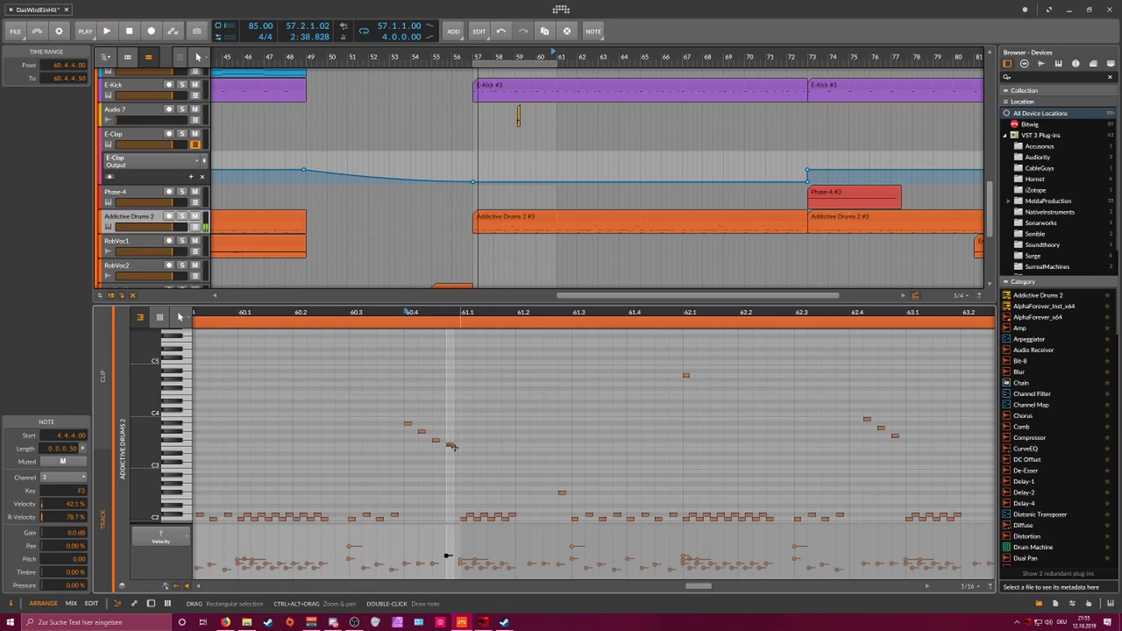
shift+click(392, 412)
drag(392, 412, 461, 471)
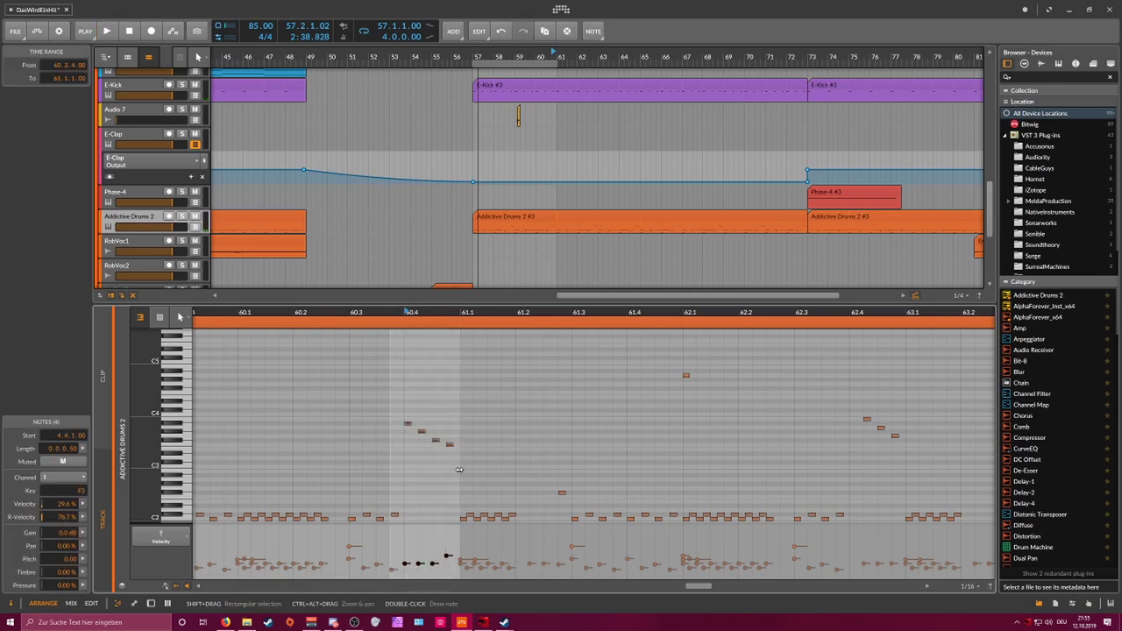
key(space)
key(space)
Step: Open the Addictive Drums 2 plug-in's settings for Tom 4 and adjust its cut filter while auditioning the loop
key(d)
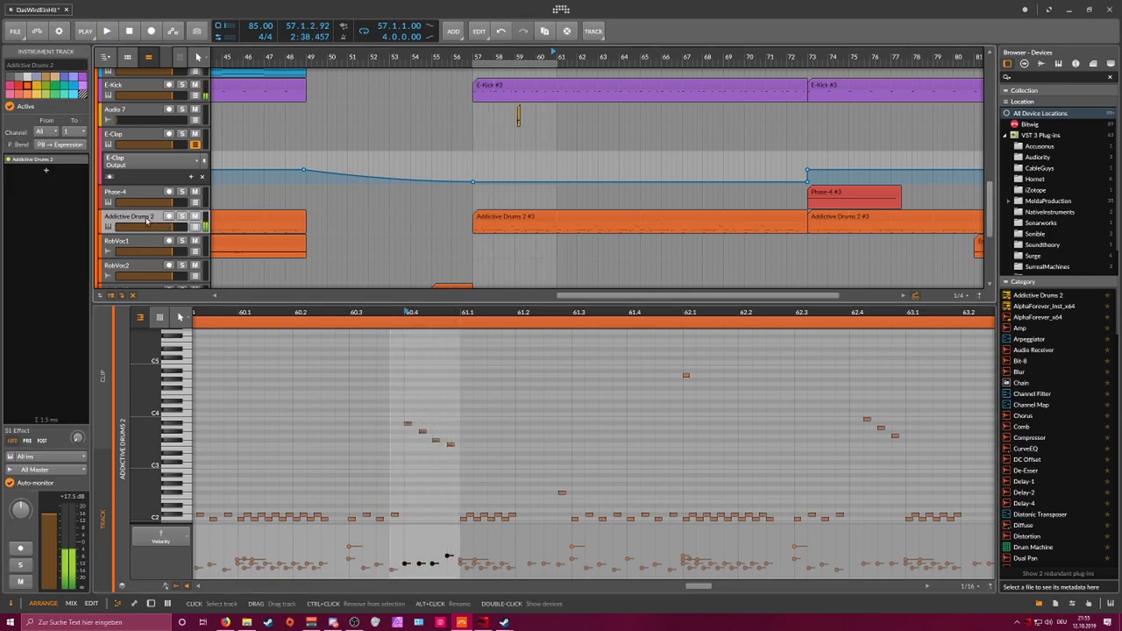
click(130, 564)
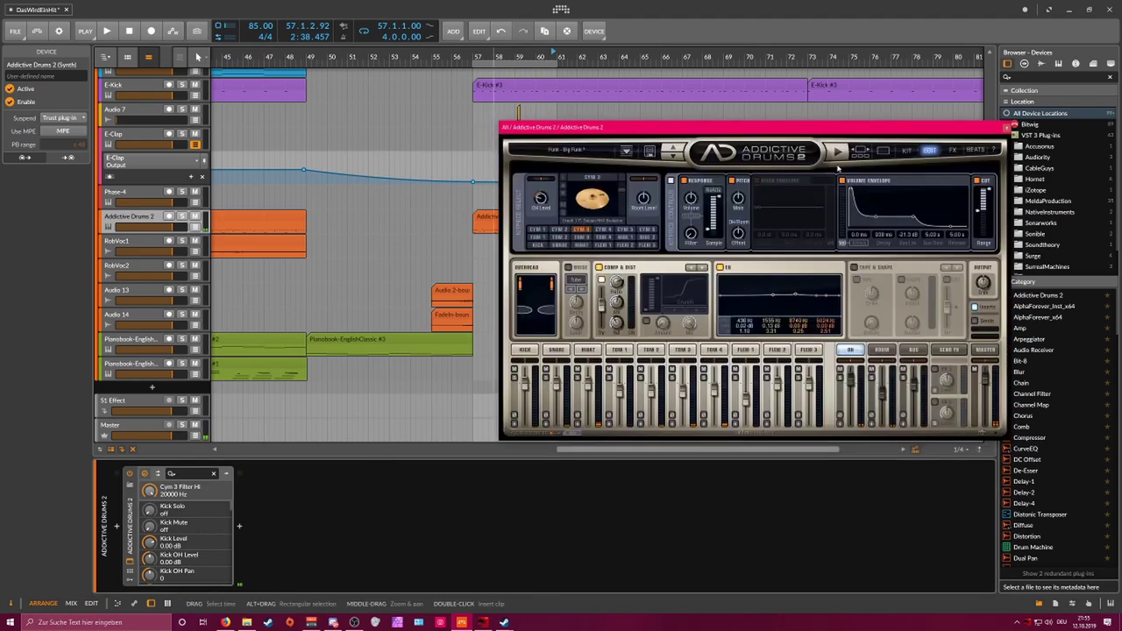
click(902, 151)
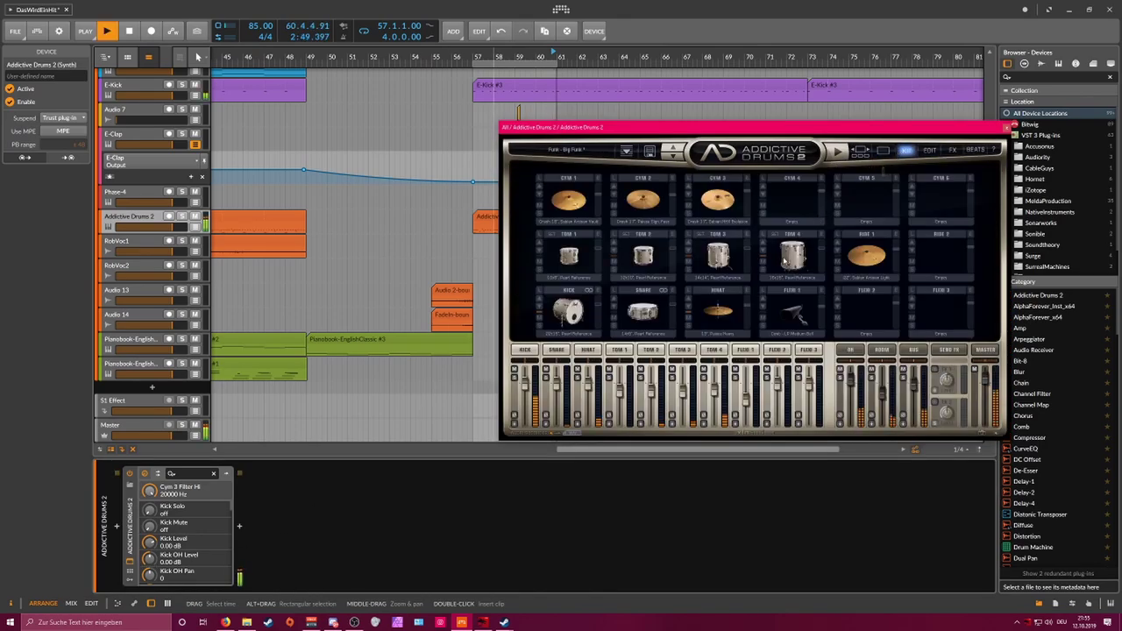
key(space)
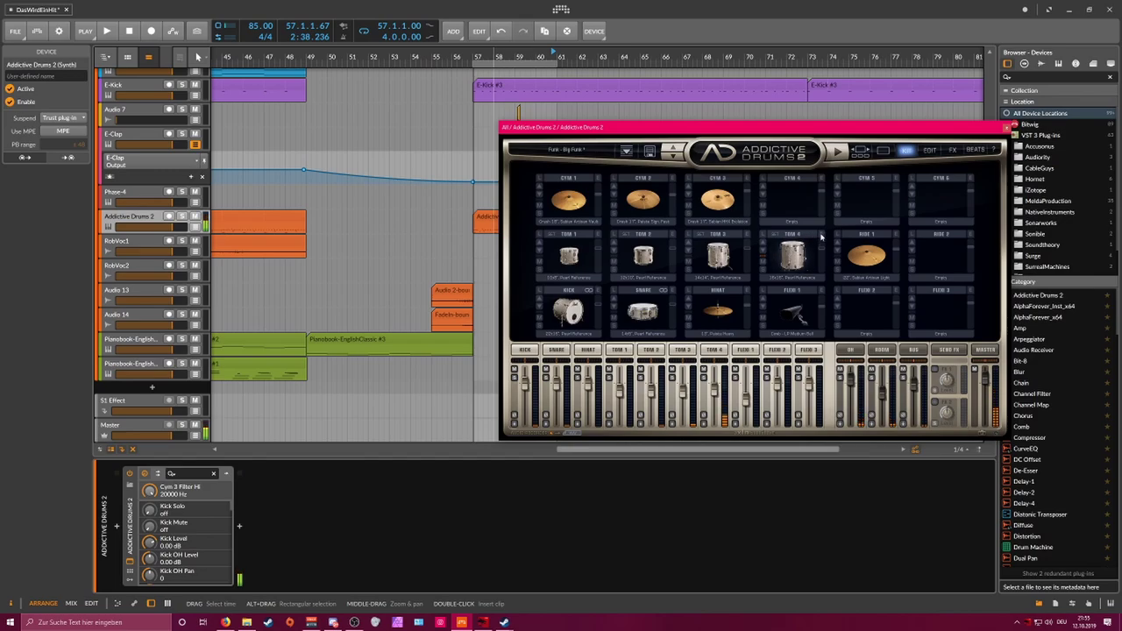
double_click(822, 237)
key(space)
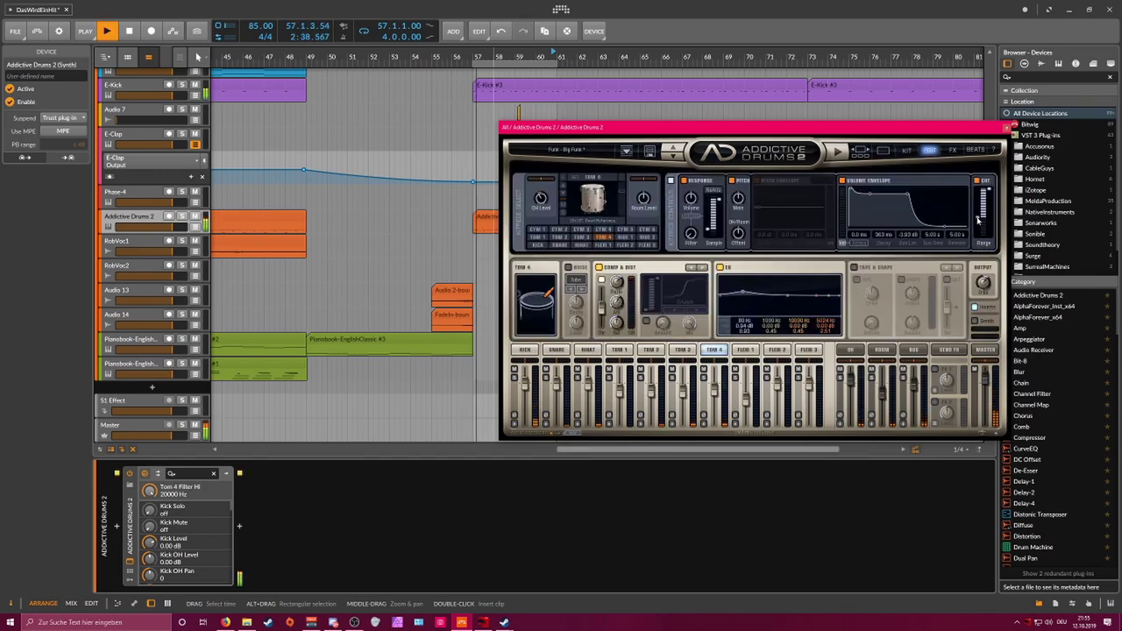
Step: Raise the lower limit of the cut filter on Tom 3 and Tom 2, with Tom 2 at about 65 Hz
click(906, 150)
double_click(752, 238)
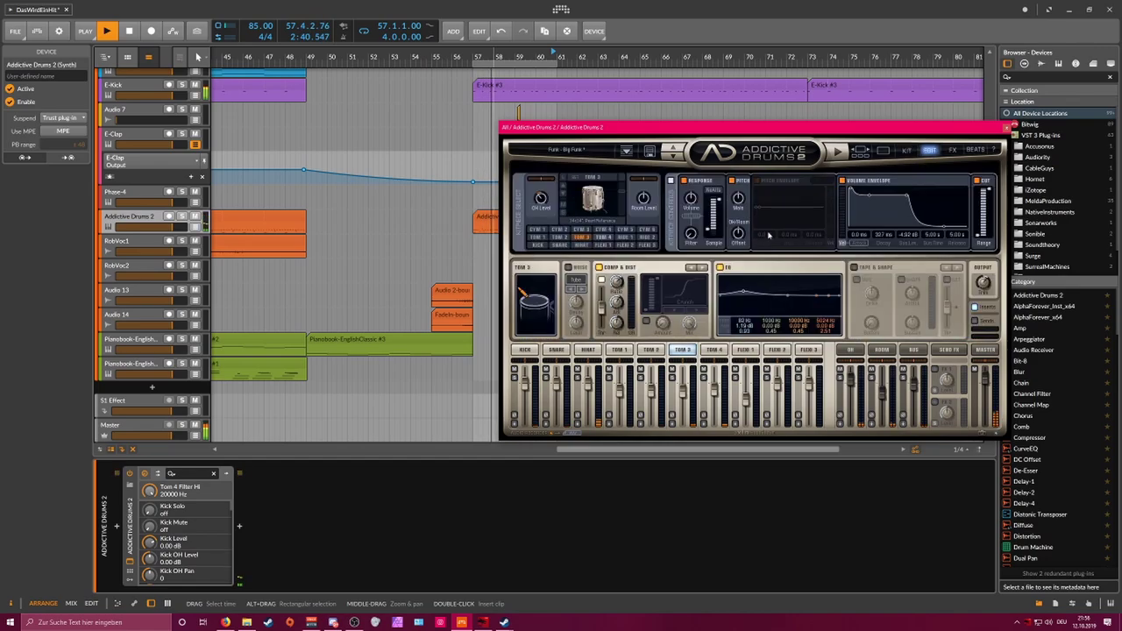
drag(978, 234, 980, 222)
click(907, 151)
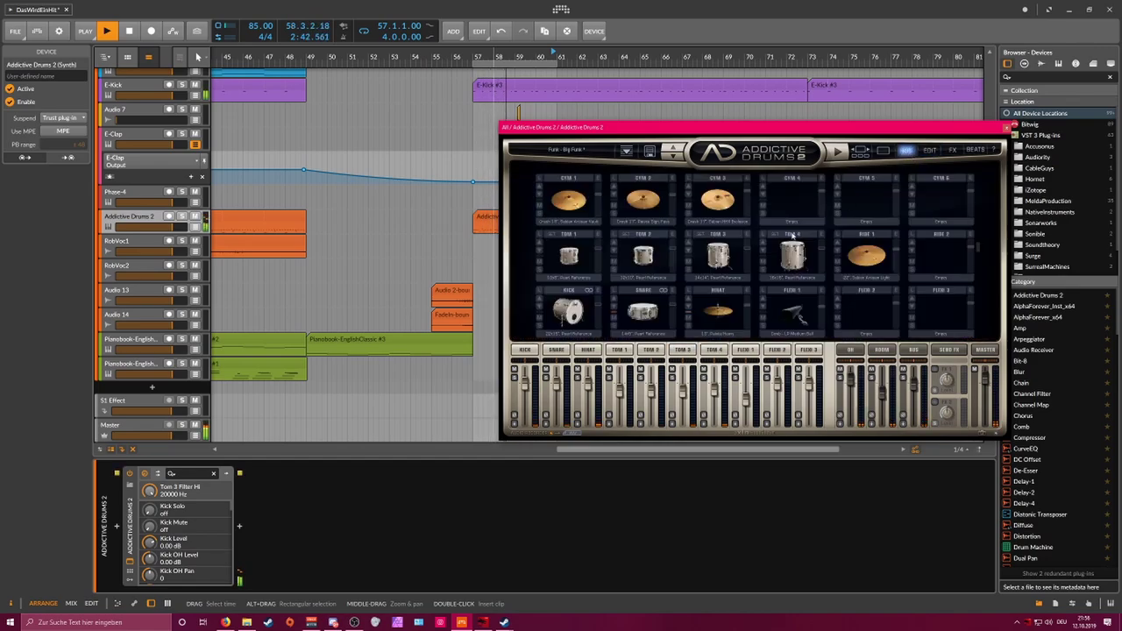
double_click(673, 238)
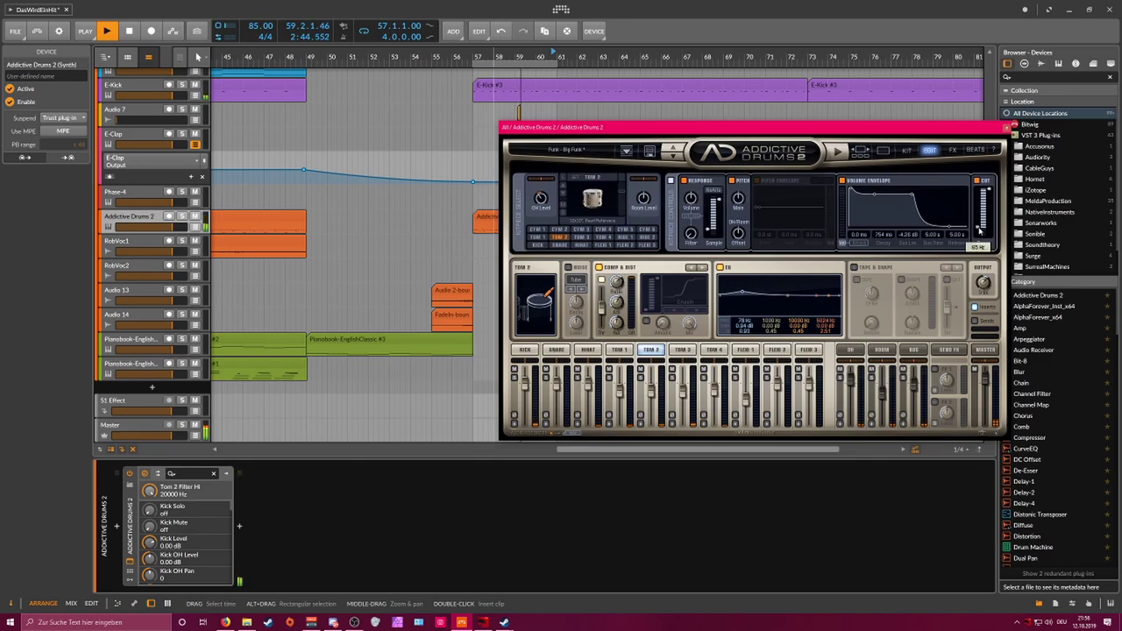
click(906, 151)
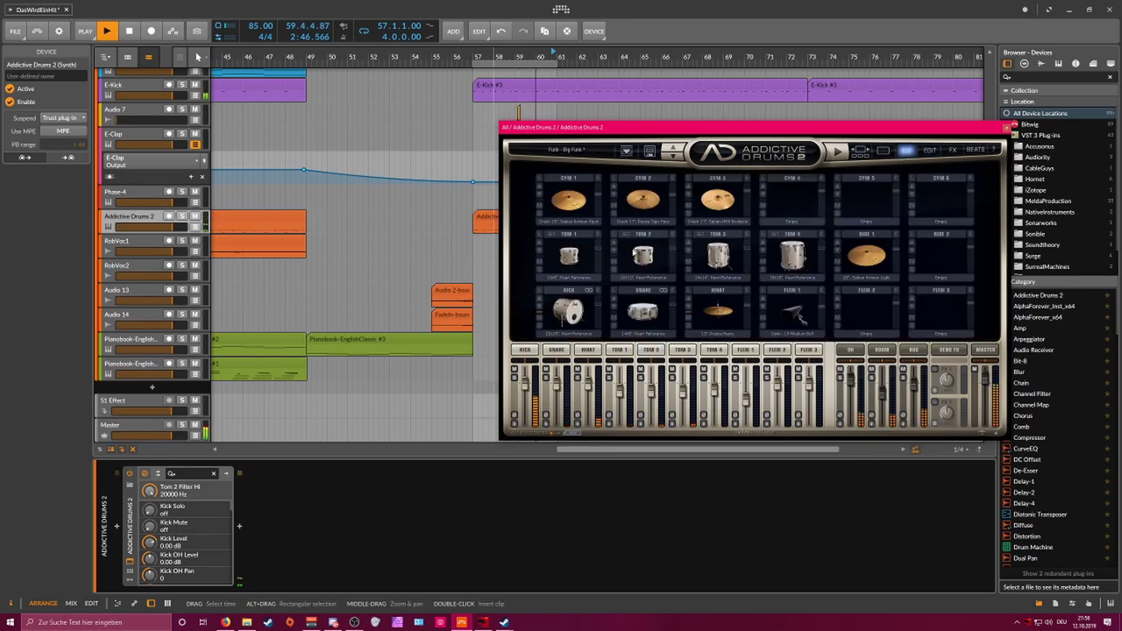
Step: Inspect the settings of Tom 1 and Cymbal 3, and close the plug-in window
double_click(600, 237)
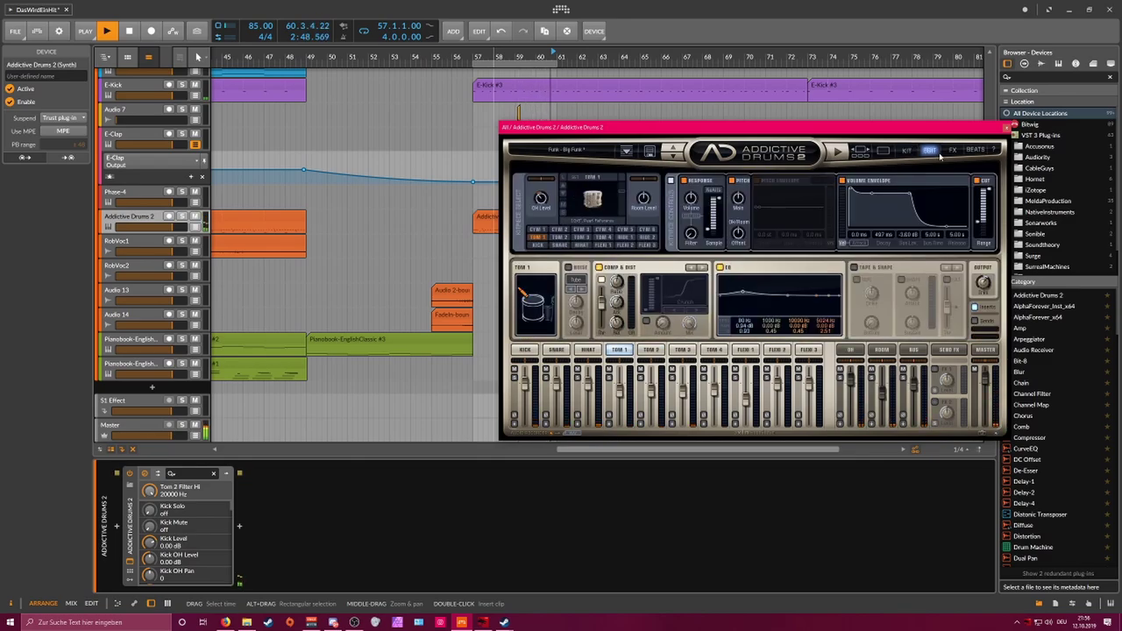
click(906, 152)
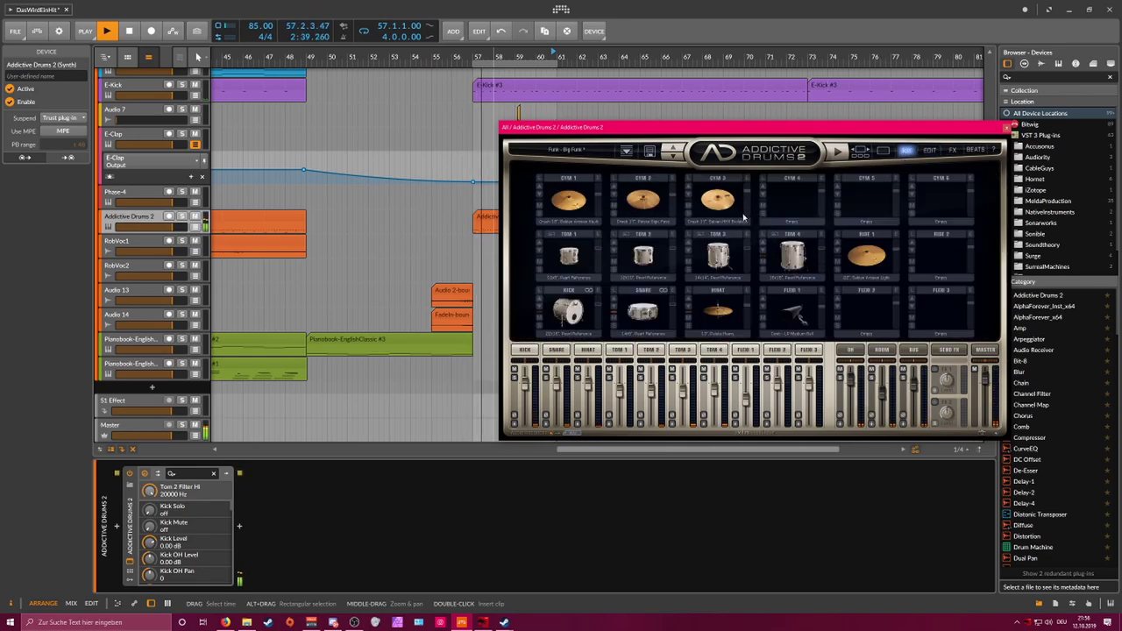
double_click(744, 197)
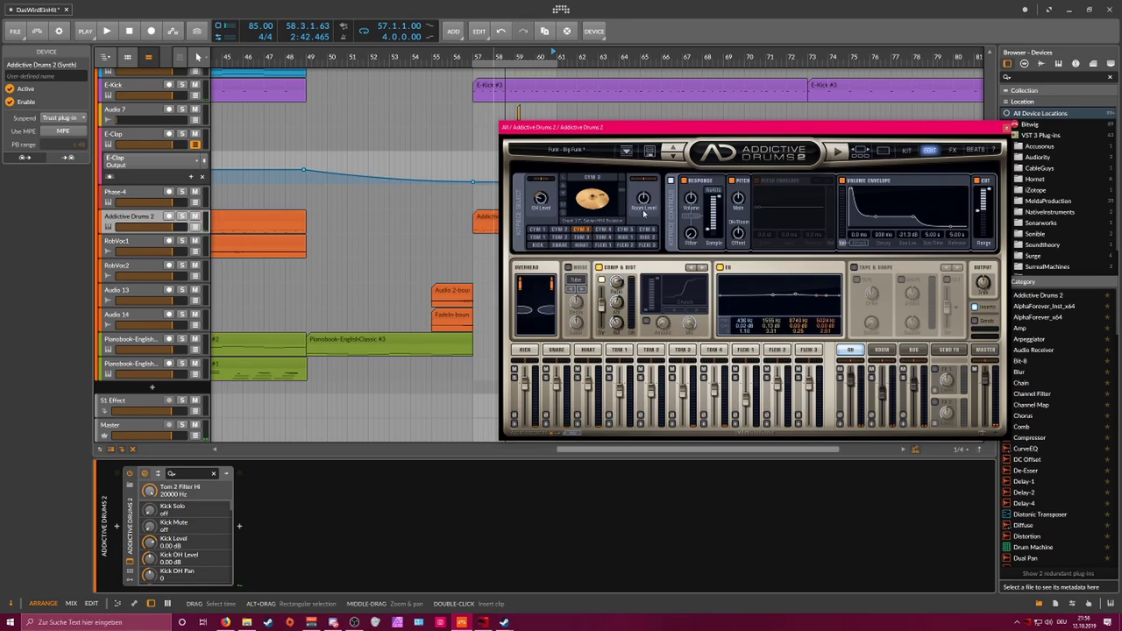
click(1004, 129)
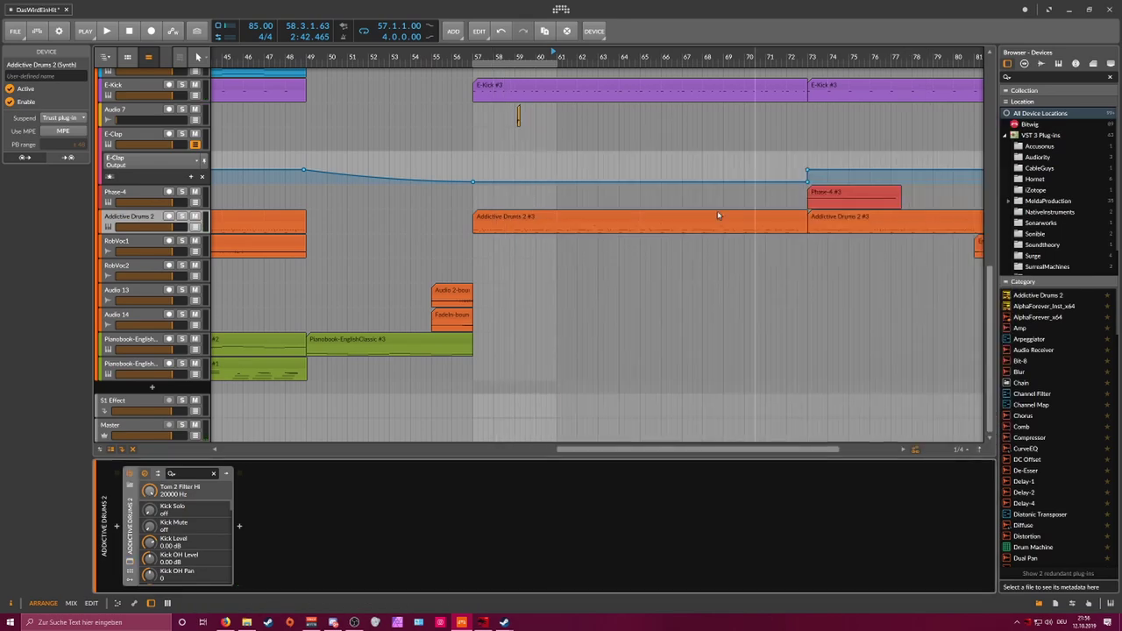
Step: Open the notes of the drum clip starting at bar 57 and delete the A4 cymbal hit at bar 58
double_click(521, 219)
click(327, 431)
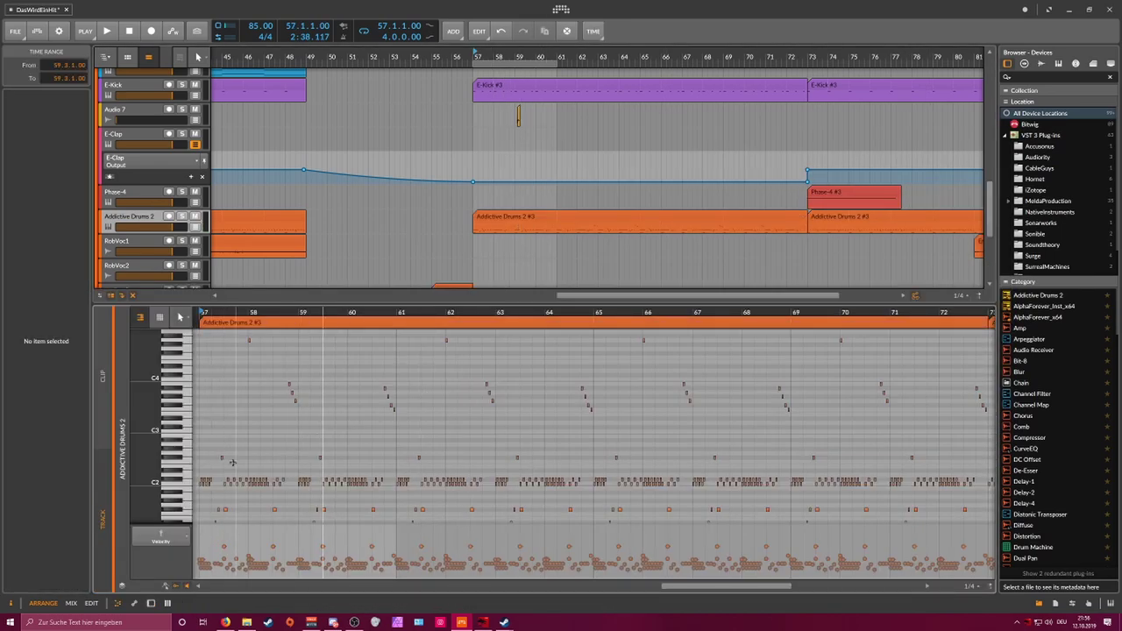
click(222, 457)
mouse_move(243, 346)
mouse_down()
mouse_move(289, 345)
mouse_move(236, 337)
mouse_up()
key(Delete)
Step: Add an instrument track with the E-Hat device and place it directly below the Addictive Drums 2 track
scroll(367, 177, down, 1)
scroll(368, 177, down, 2)
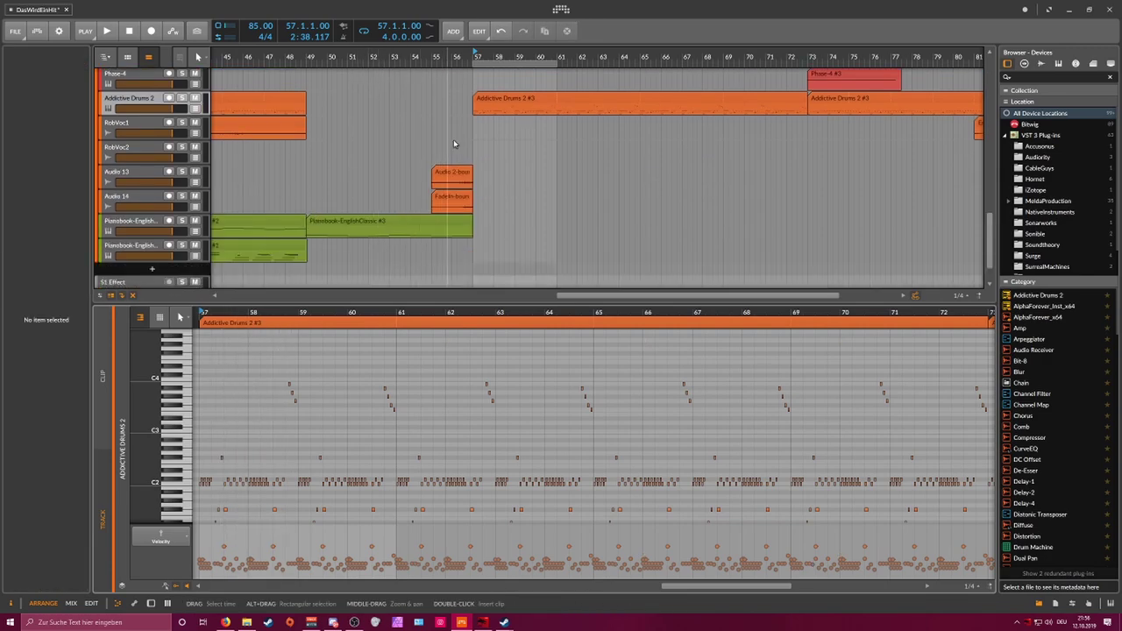
click(151, 235)
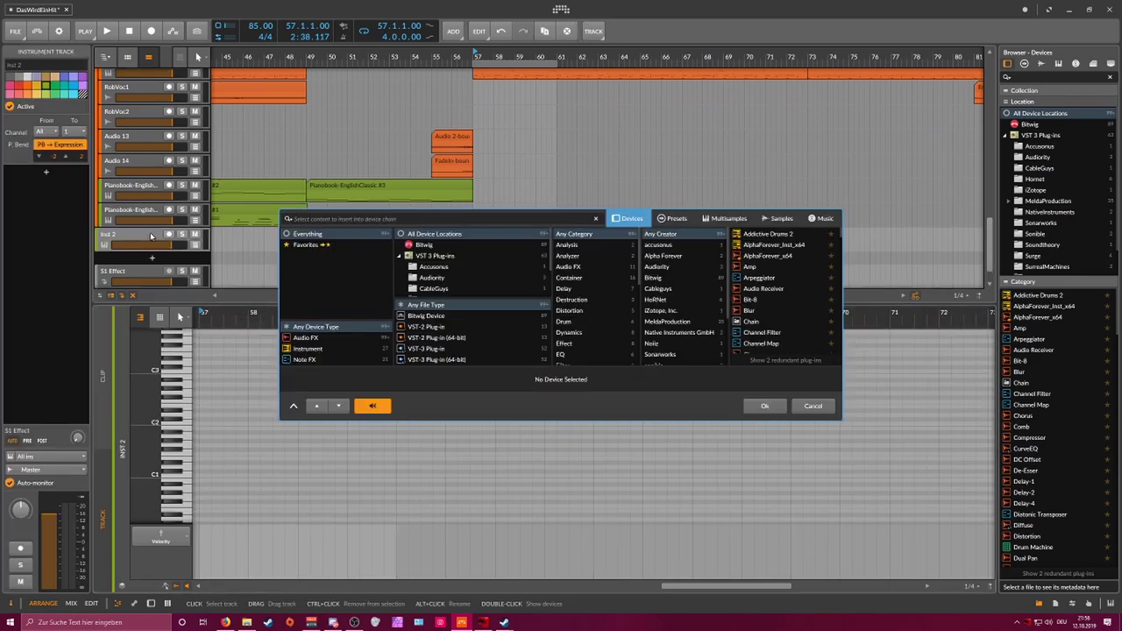
text(hat)
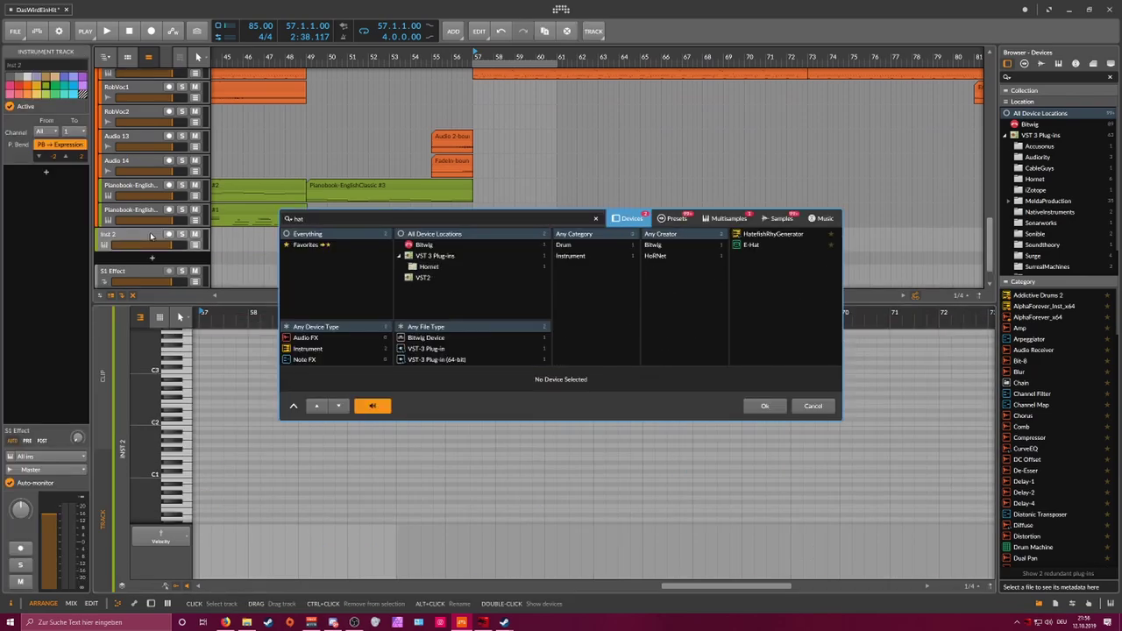
key(Down)
key(Return)
drag(151, 237, 156, 82)
Step: Create a four-bar clip at bar 57 on the E-Hat track and add a single note at its start
scroll(171, 97, up, 2)
click(478, 172)
double_click(477, 172)
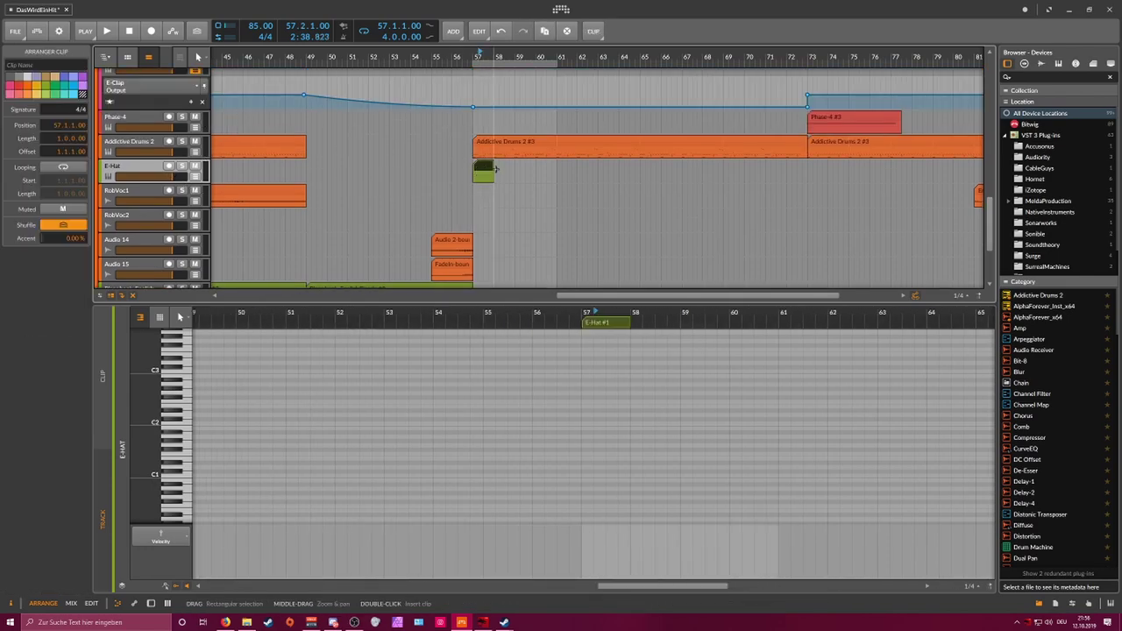
drag(492, 172, 550, 172)
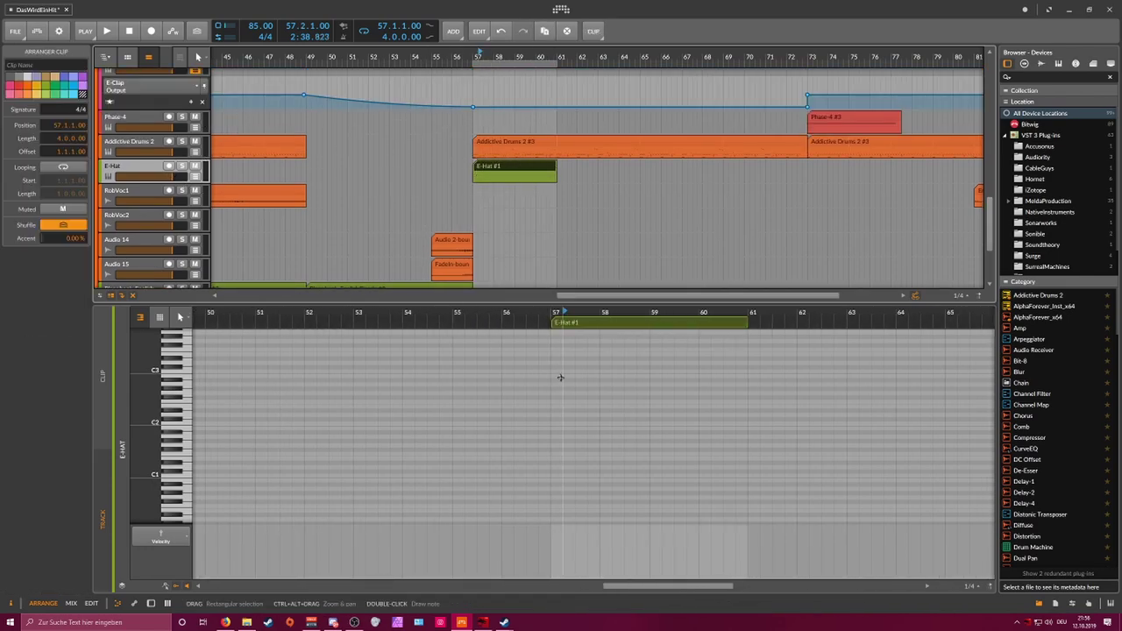
double_click(560, 378)
Step: Show the E-Hat device, solo its track and audition the hit from a playback start at bar 57
double_click(157, 165)
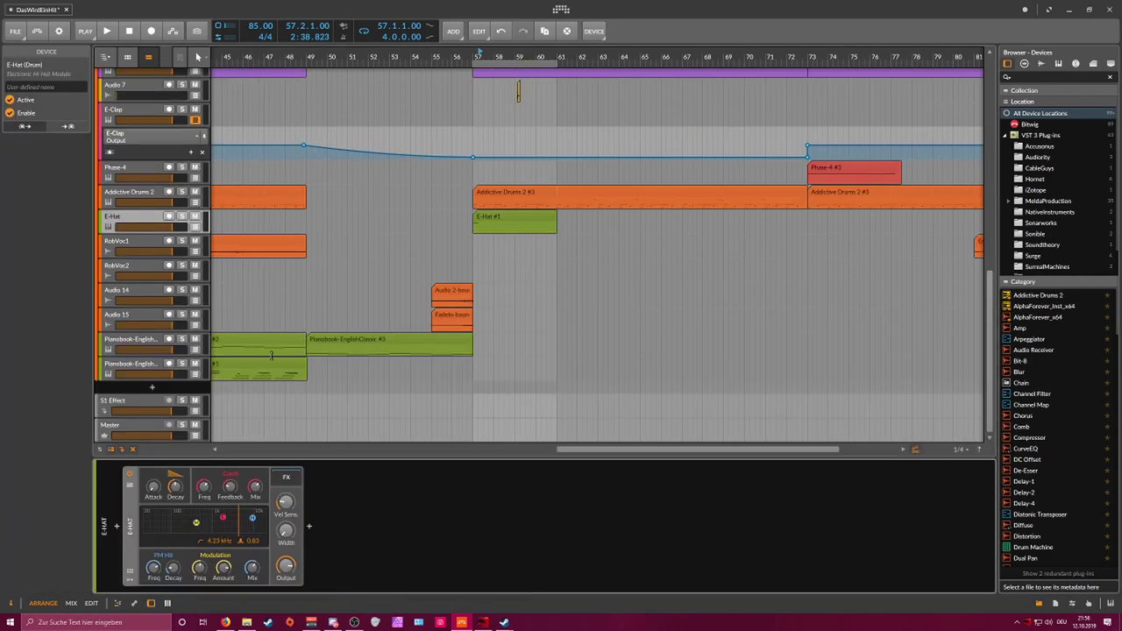
key(space)
key(space)
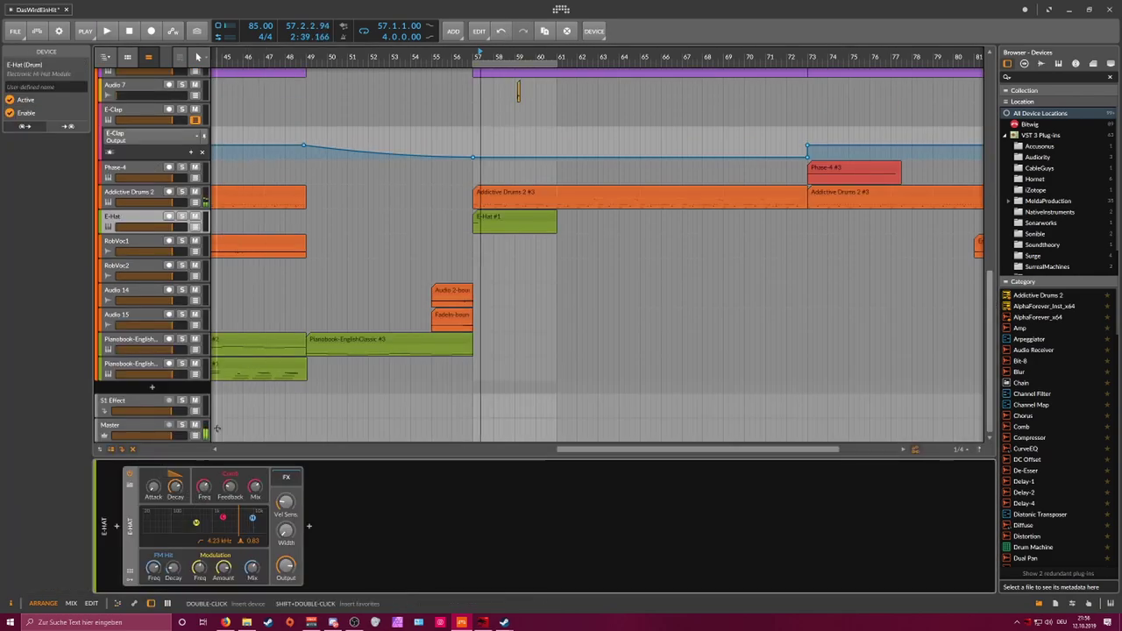
click(474, 56)
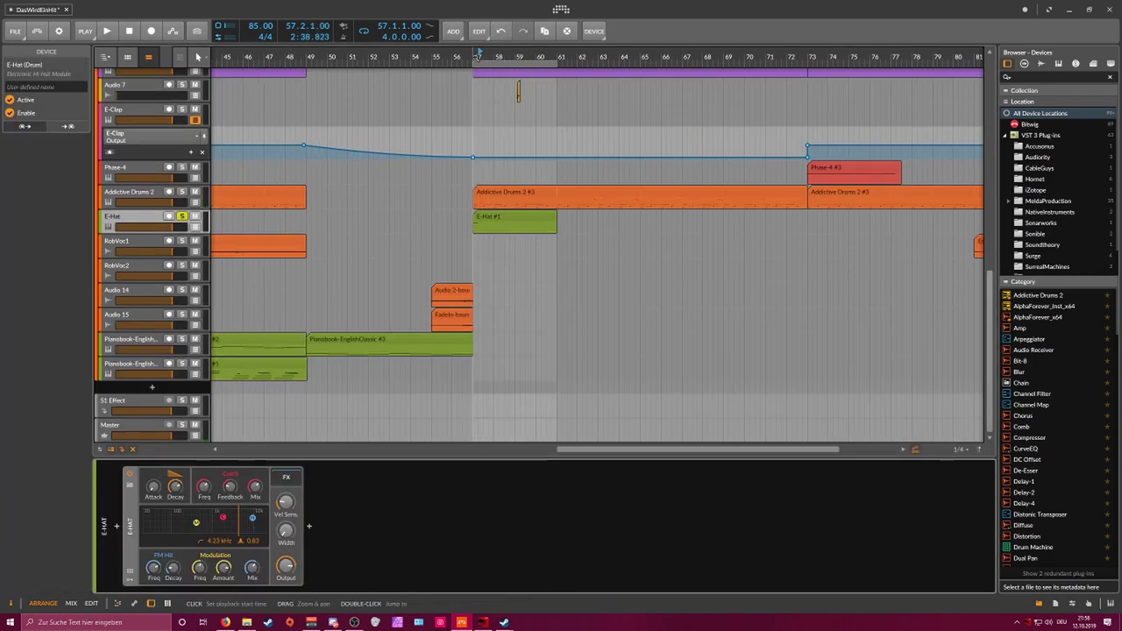
key(space)
key(space)
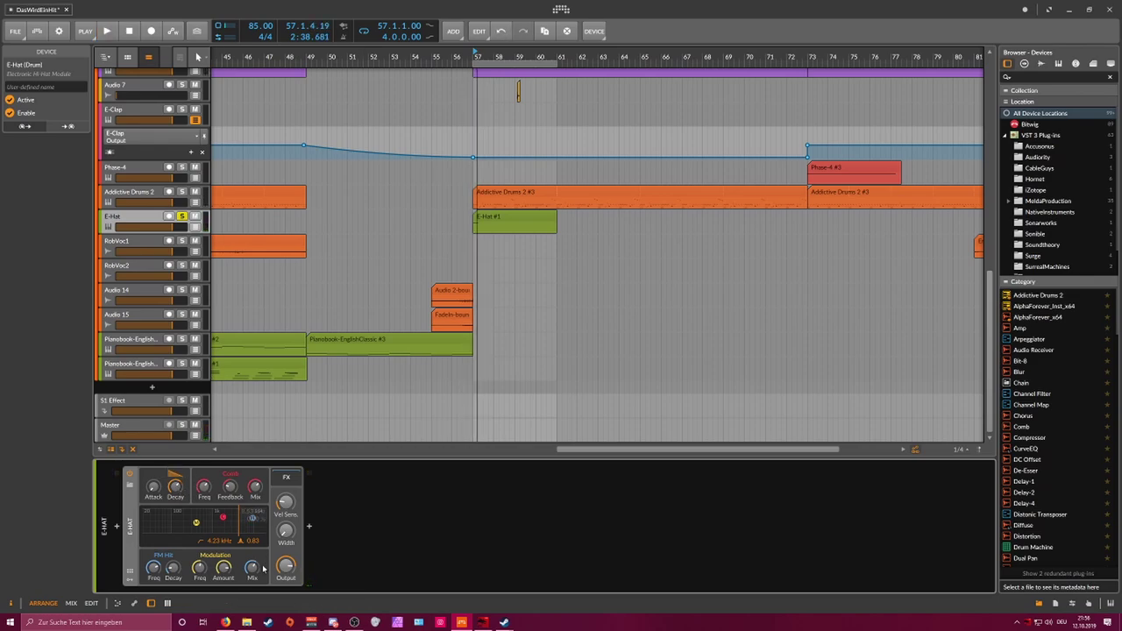
Step: Turn down the E-Hat's lower Mix and its H band, and widen the stereo width while auditioning the hit
key(space)
key(space)
key(space)
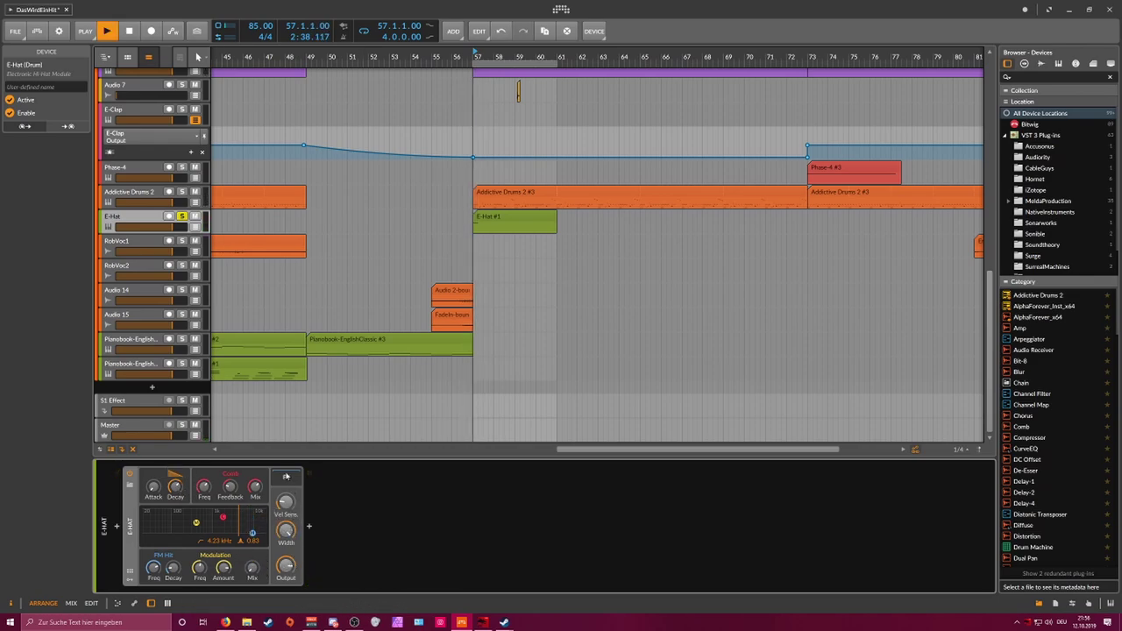
key(space)
key(space)
Step: Adjust the E-Hat's envelope decay while repeatedly auditioning the soloed hit
key(space)
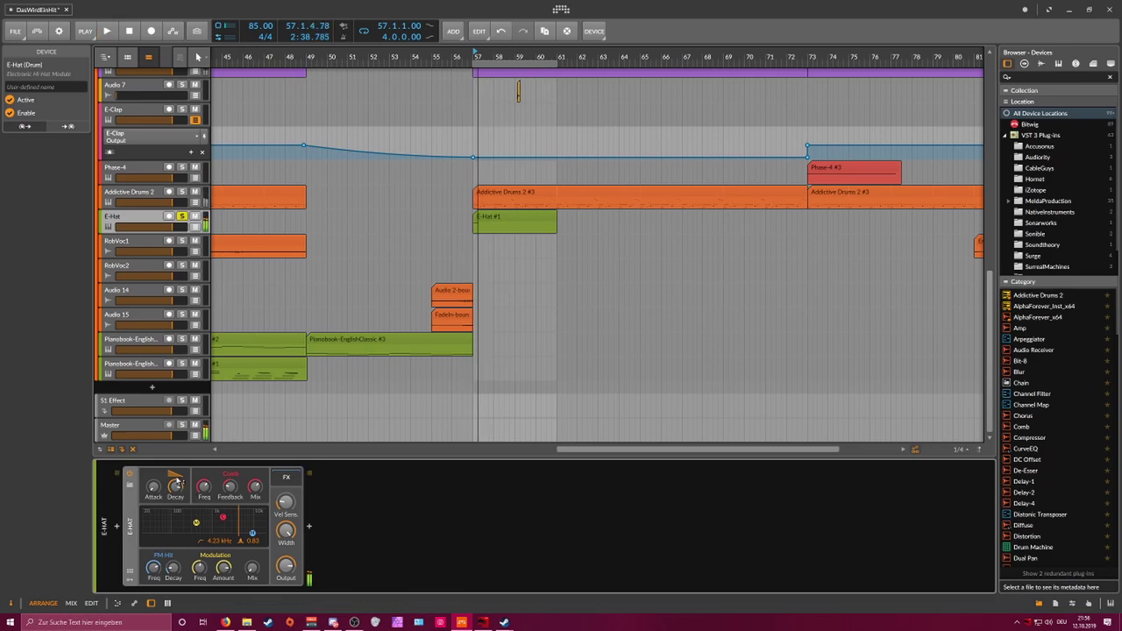
key(space)
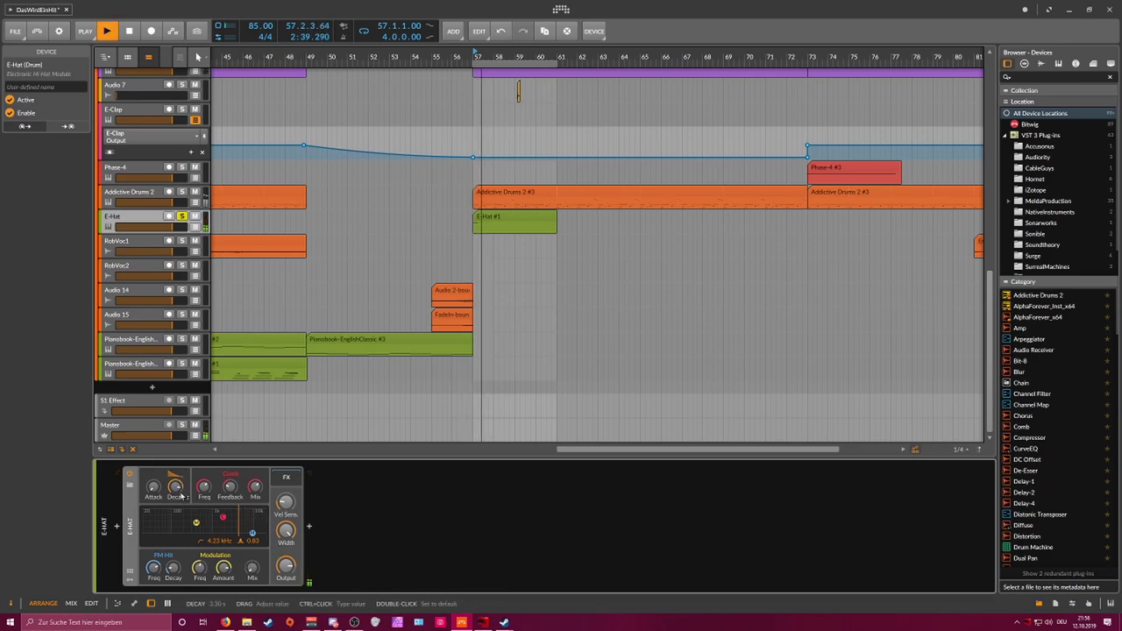
key(space)
key(space)
key(space)
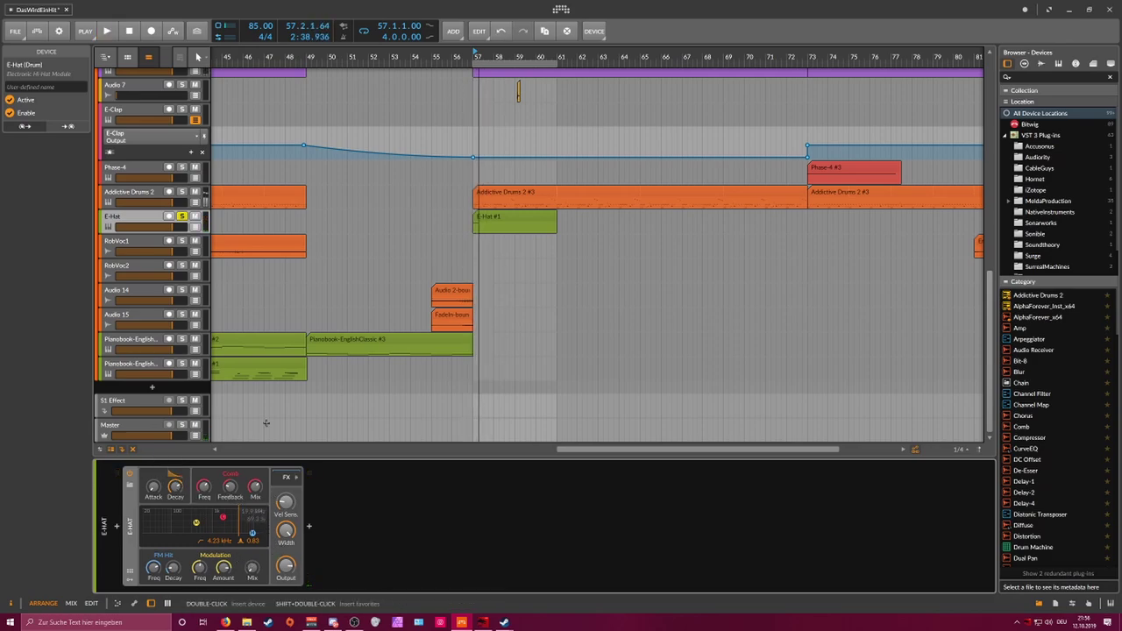
Step: Unsolo the E-Hat track and set the device's output to about -3.4 dB while auditioning it in the mix
click(183, 218)
key(space)
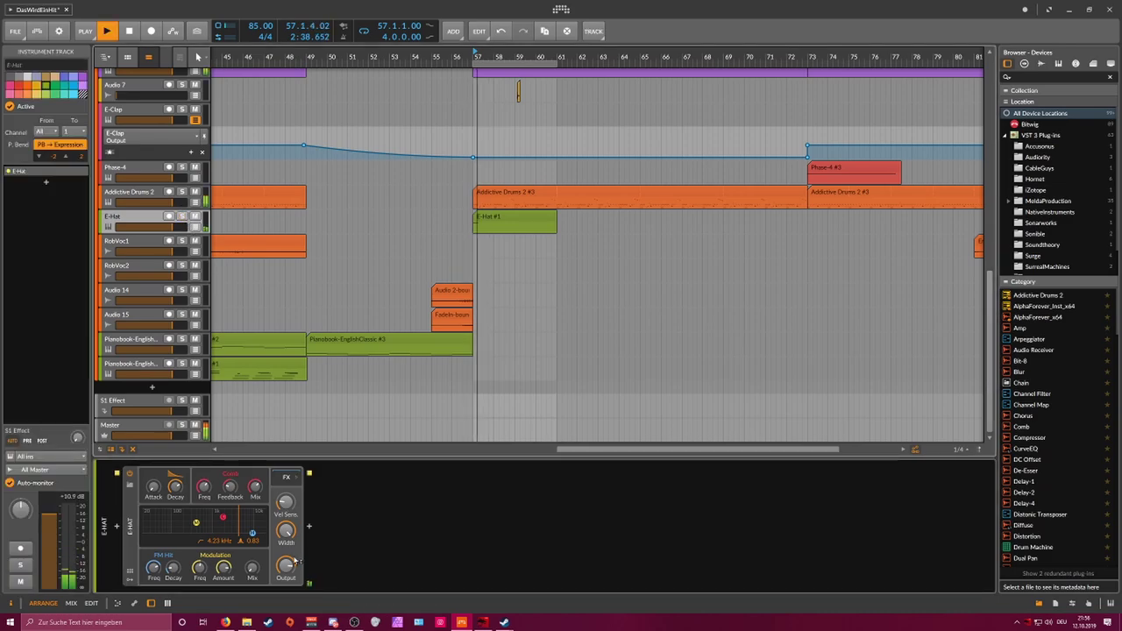
key(space)
key(space)
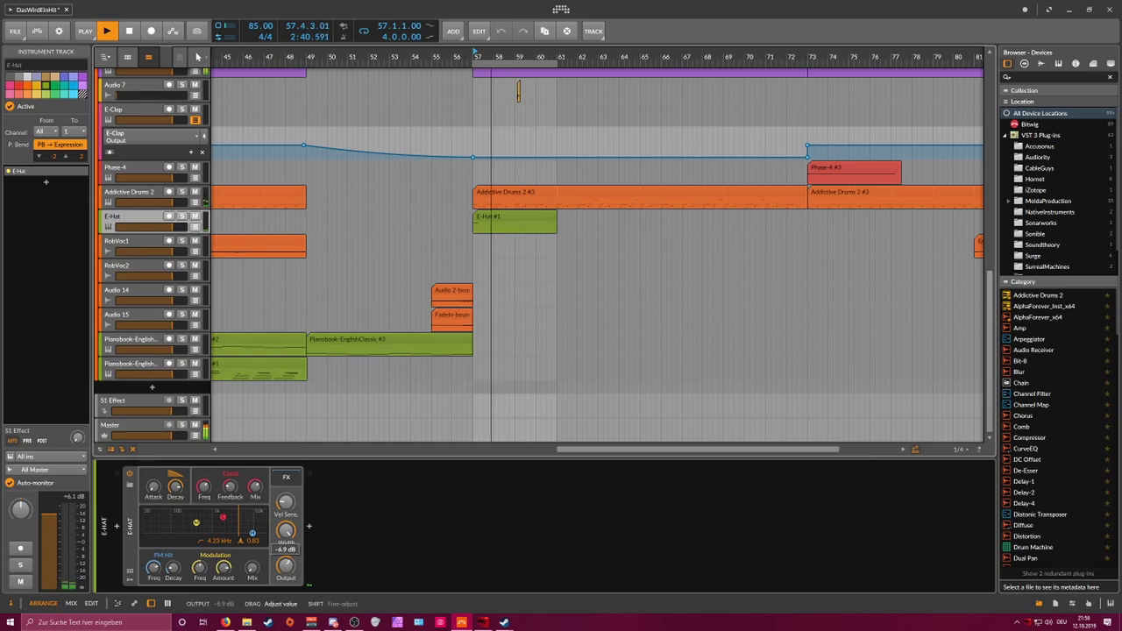
key(space)
key(space)
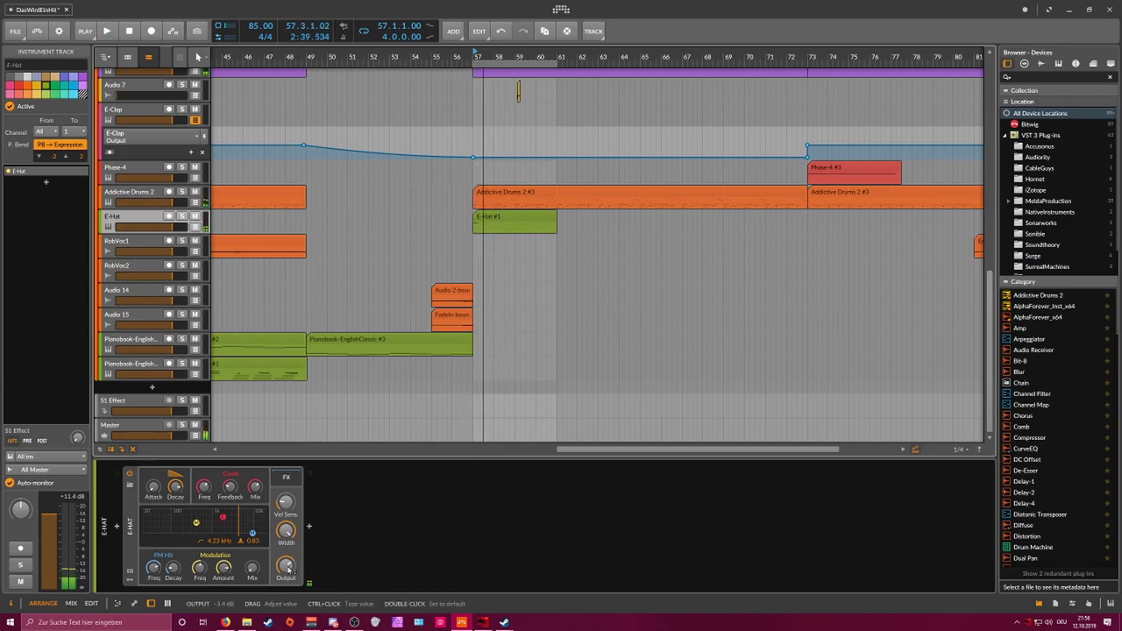
Step: Show the E-Hat's Output automation, shape a curved volume drop just after bar 57 and audition it
click(194, 227)
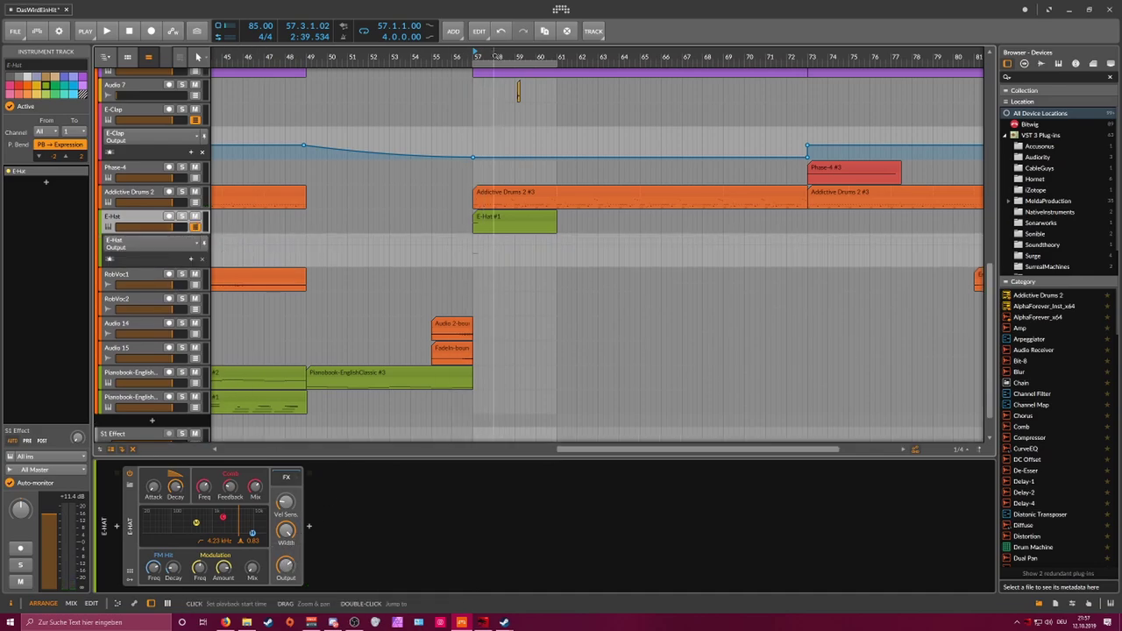
scroll(480, 254, up, 5)
click(451, 245)
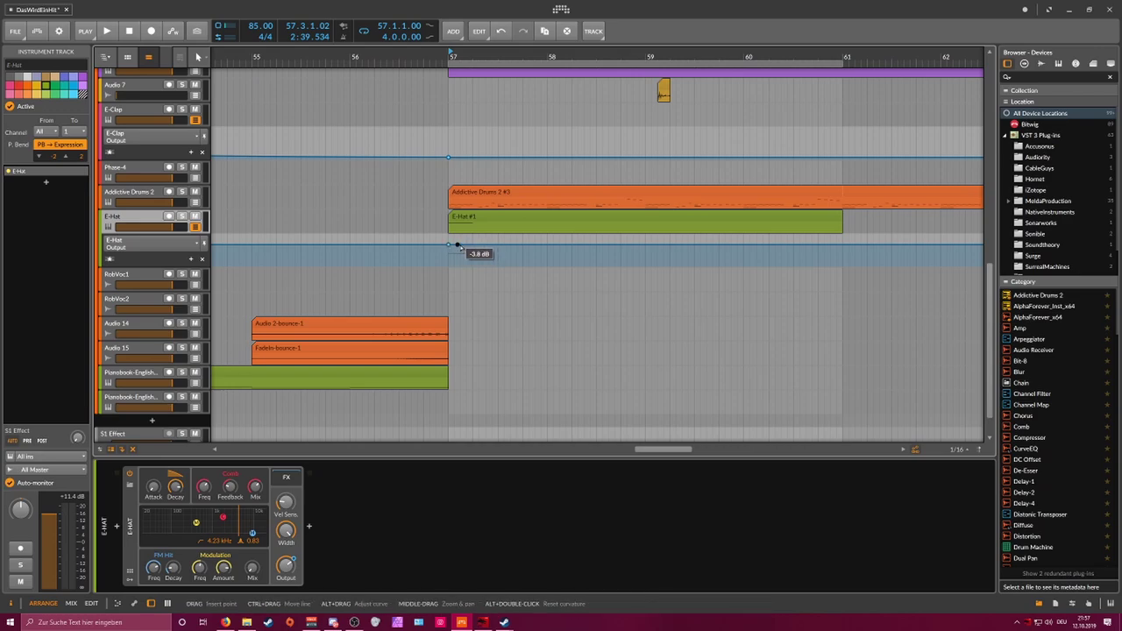
drag(459, 246, 481, 233)
click(460, 255)
key(space)
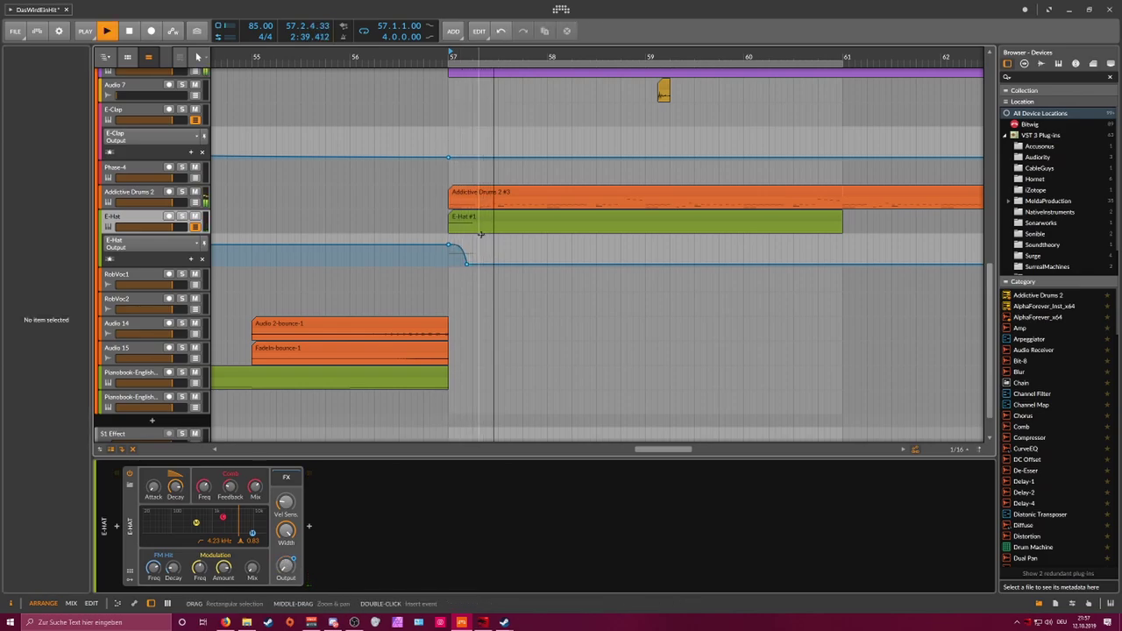
key(space)
key(space)
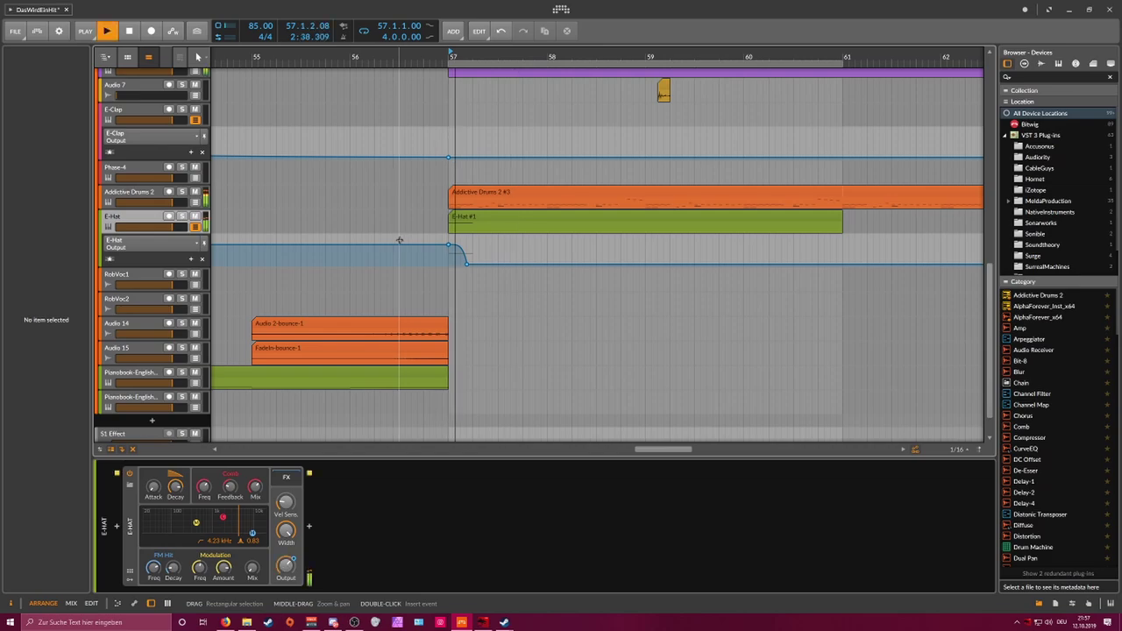
Step: Lower the E-Hat's filter frequency to 991 Hz while auditioning the hit from bar 57
key(space)
drag(238, 520, 212, 523)
key(space)
key(space)
key(space)
key(space)
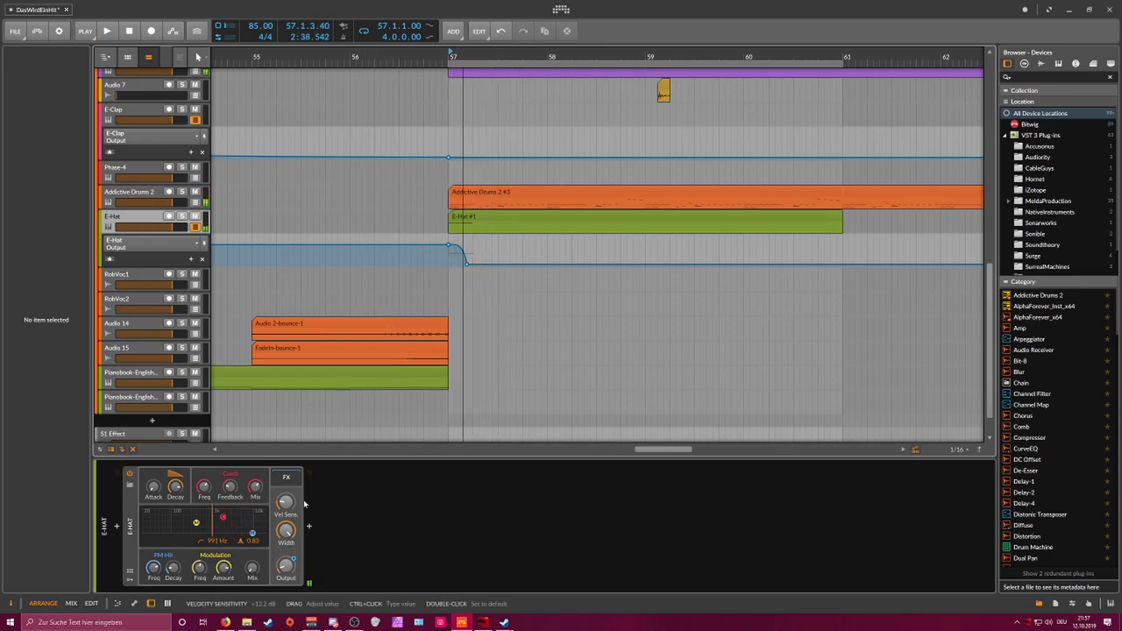
Step: Insert a Tool device after the E-Hat, bring up its Amplitude parameter and audition the hit
click(308, 526)
text(tool)
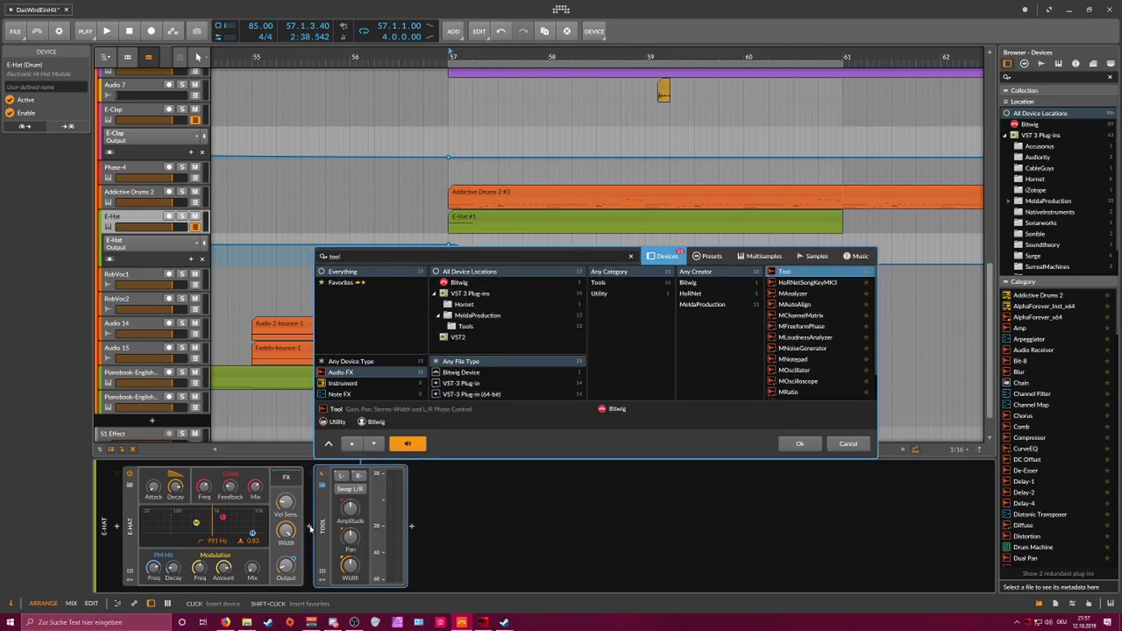
key(Return)
click(351, 516)
key(space)
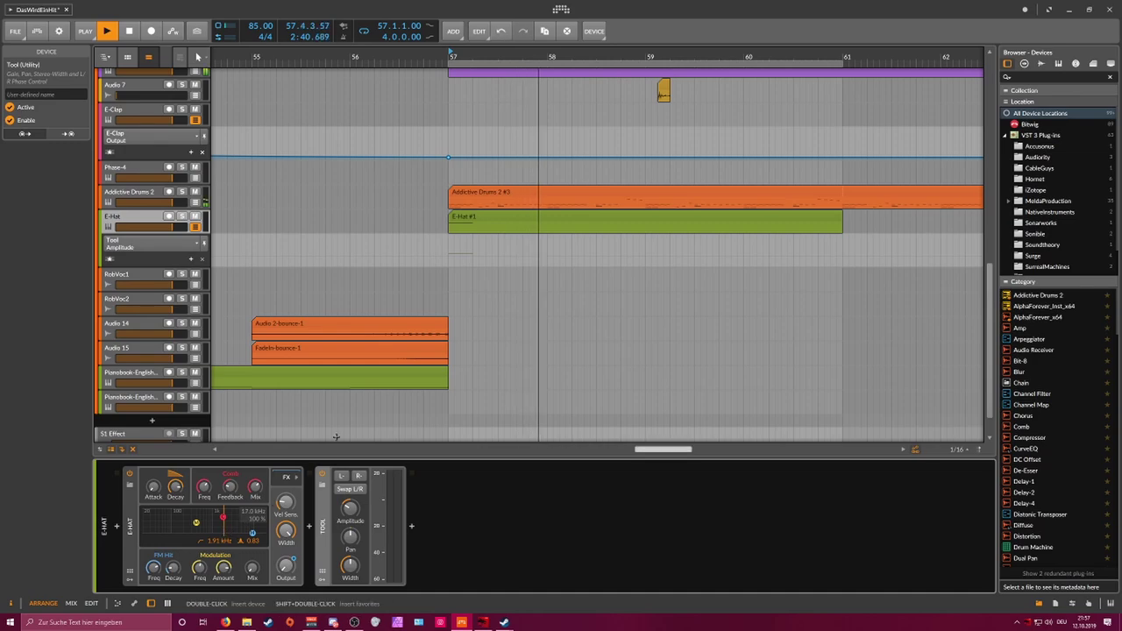
Step: Duplicate the E-Hat clip at bar 57 four times in a row, with the last copy starting at bar 73
click(482, 220)
key(space)
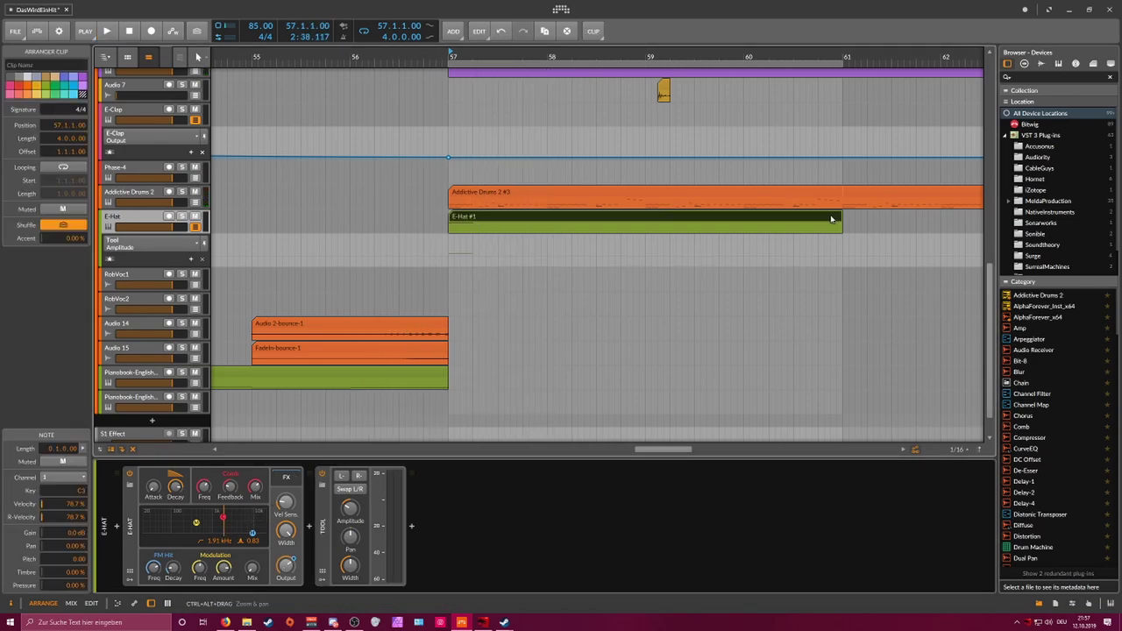
drag(615, 56, 602, 133)
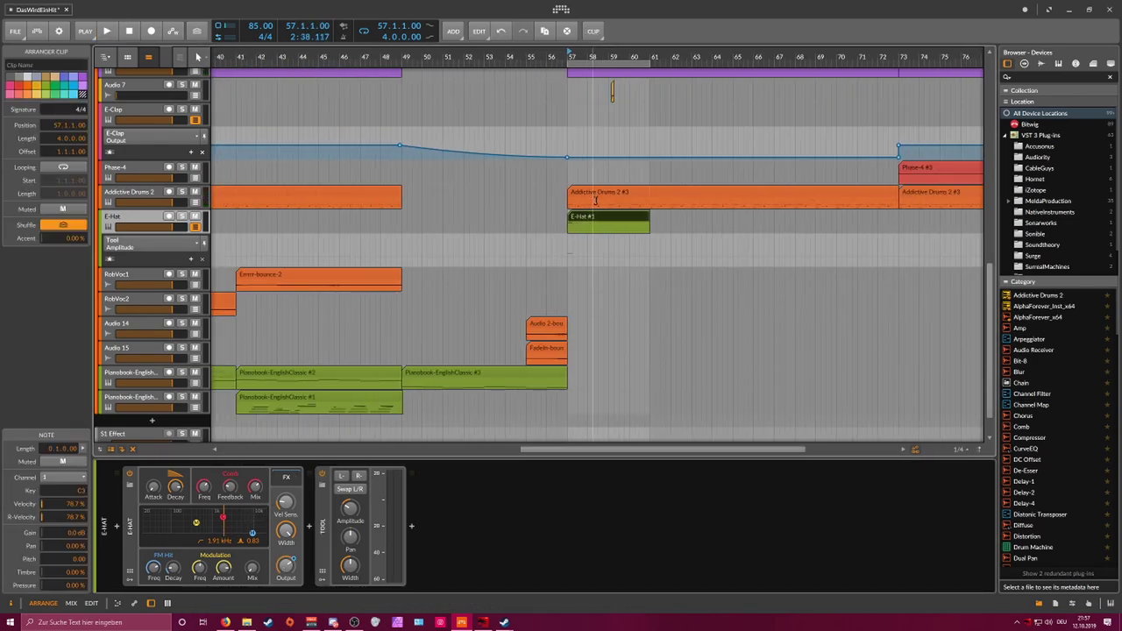
key(ctrl+d)
key(ctrl+d)
key(ctrl+d)
key(ctrl+d)
Step: Extend the arranger loop region from bar 57 to a length of 18.2.0.00 and set the E-Hat's filter frequency to 3.77 kHz during playback
key(space)
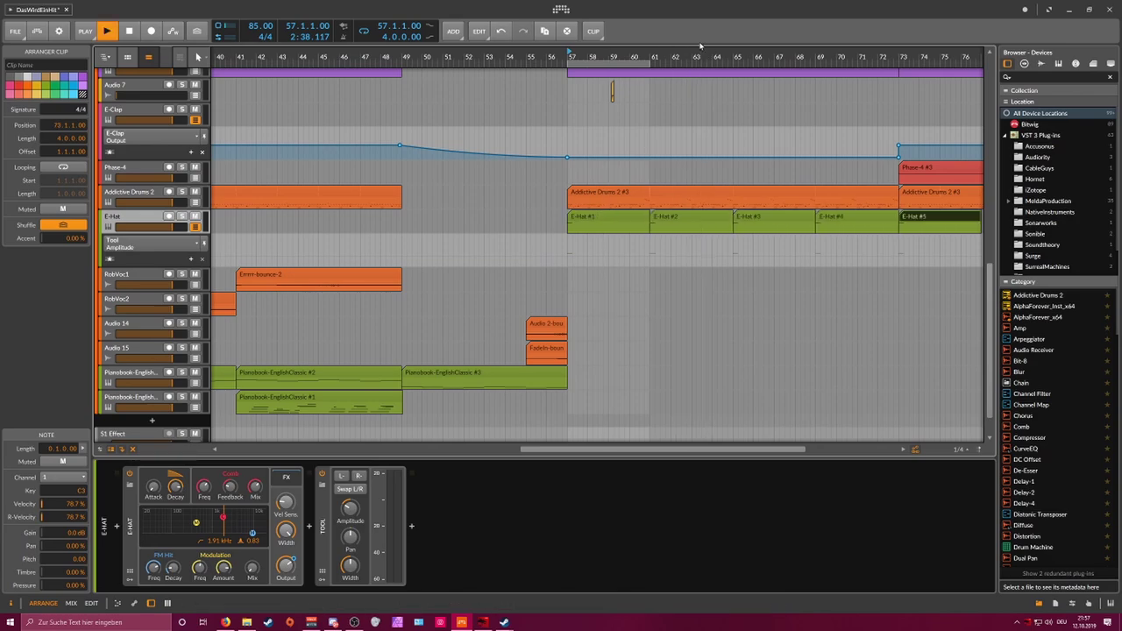
drag(655, 62, 887, 116)
click(323, 528)
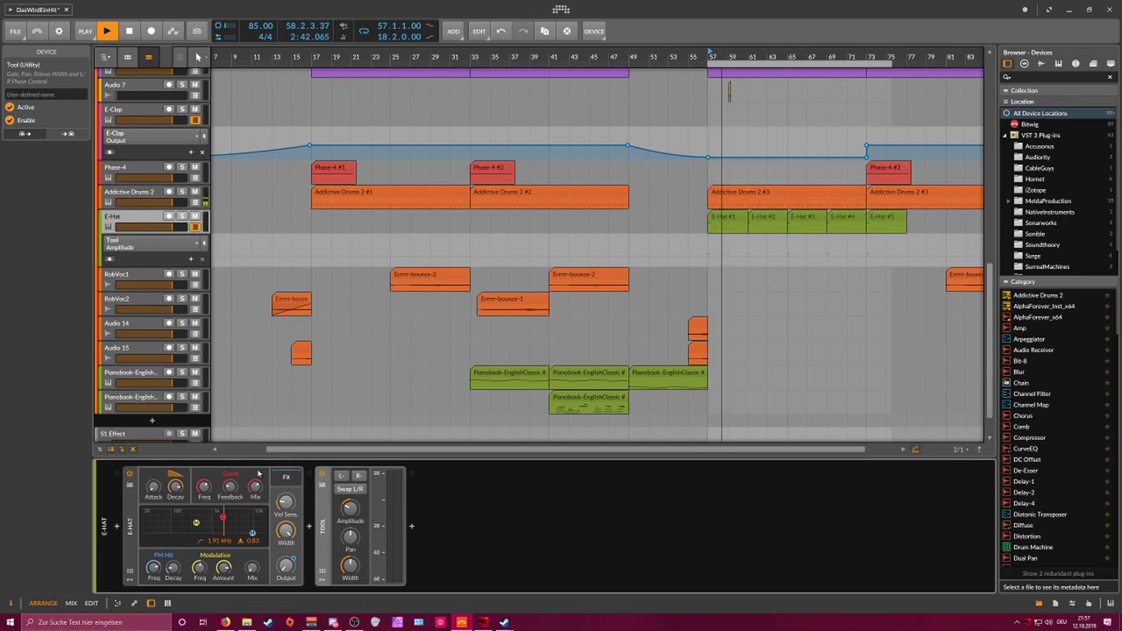
drag(222, 530, 235, 530)
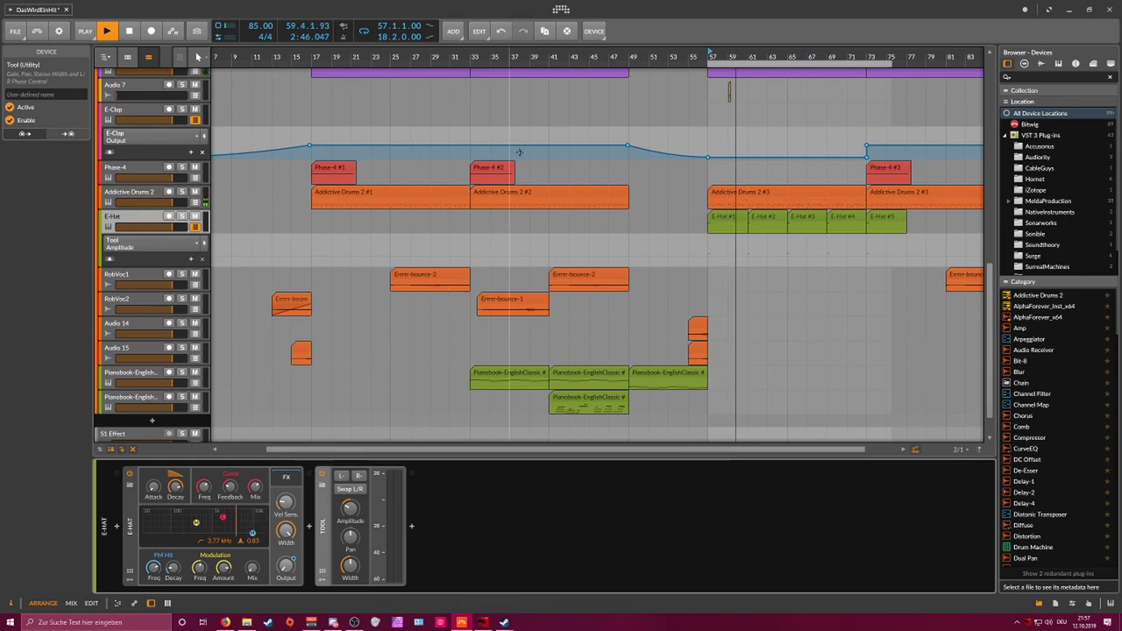
Step: Copy the Pianobook clip at bar 49 to bar 65 on the same track
drag(515, 57, 512, 33)
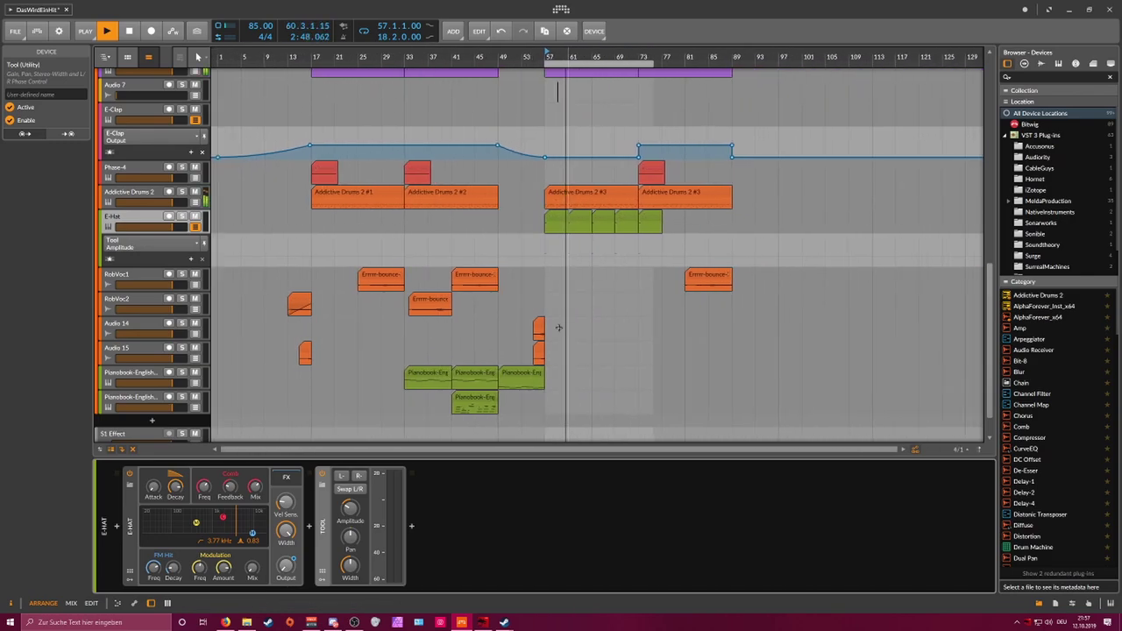
drag(520, 377, 619, 377)
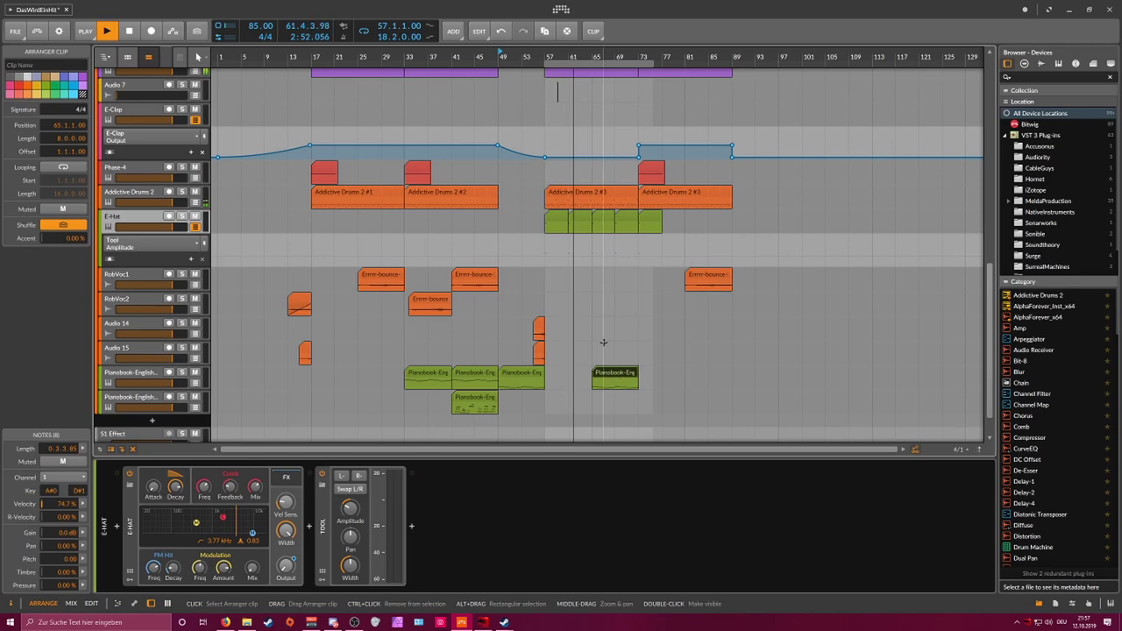
Step: Select the ten Bass2 clips between bars 57 and 61 and duplicate them three times, filling the section up to bar 73
scroll(582, 219, up, 10)
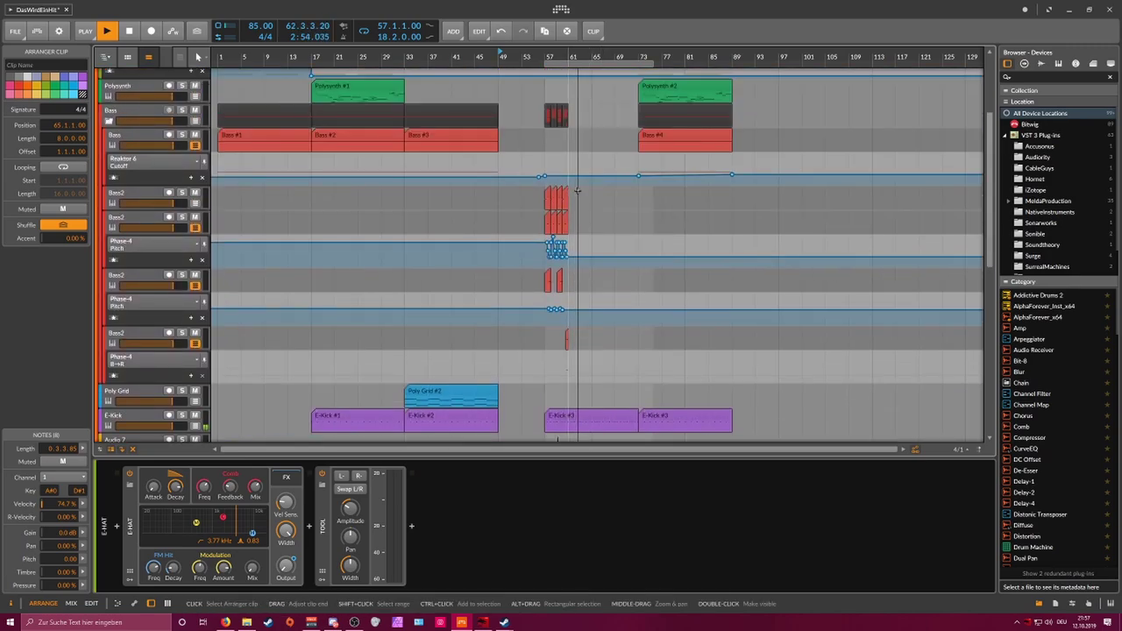
drag(577, 190, 533, 280)
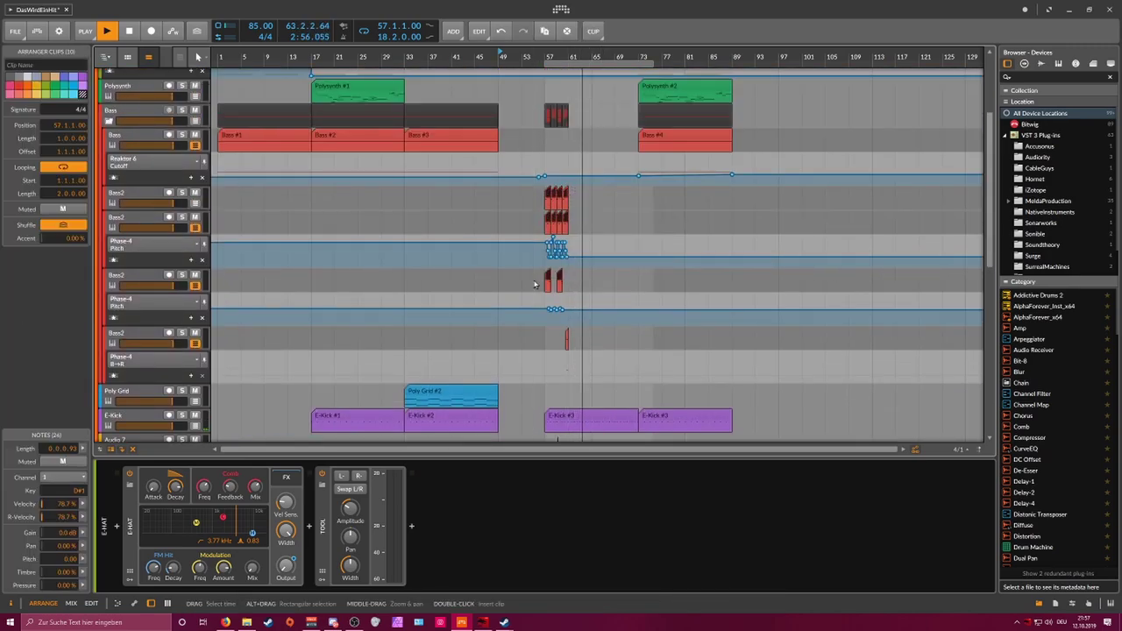
key(ctrl+d)
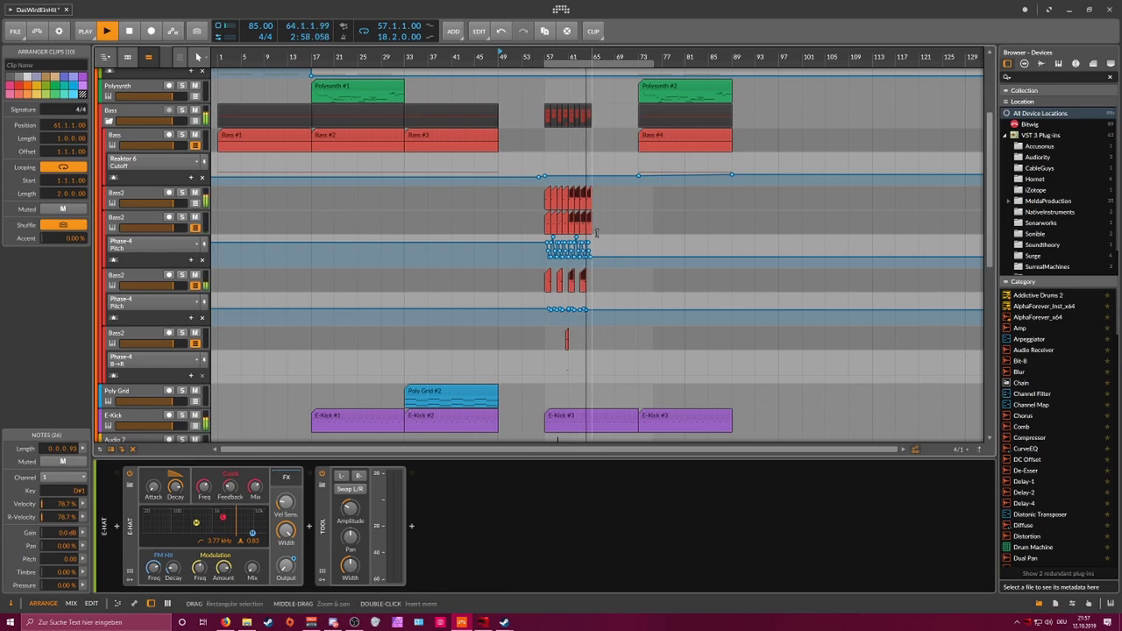
key(ctrl+d)
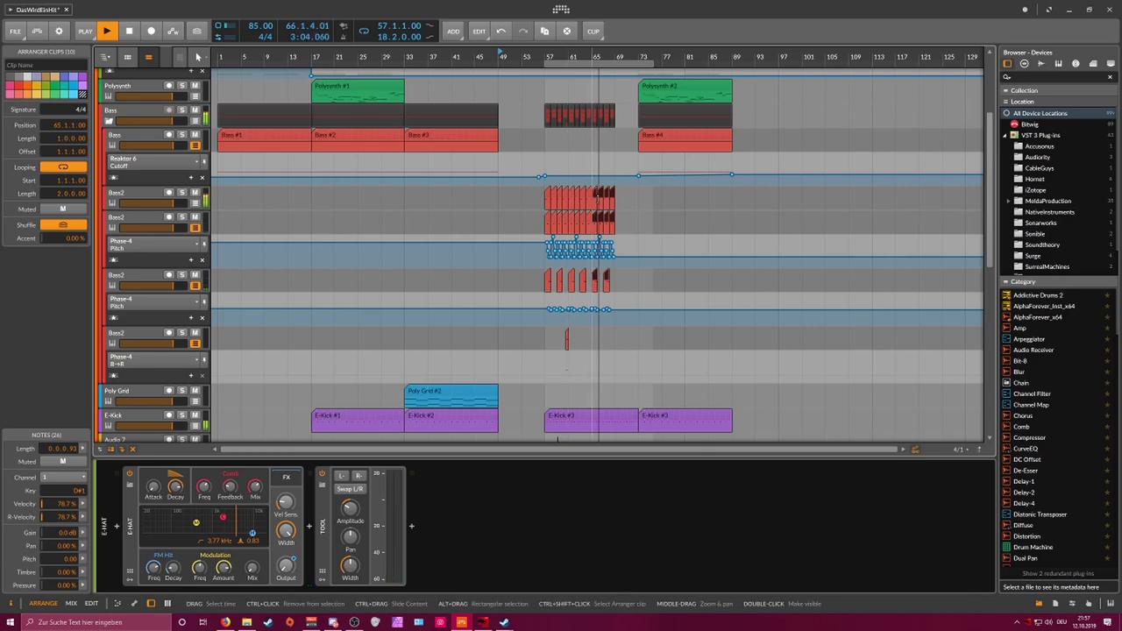
key(ctrl+d)
Step: Show the devices of the Pianobook track holding the bar 65 clip and adjust its Reverb during playback
scroll(617, 210, down, 3)
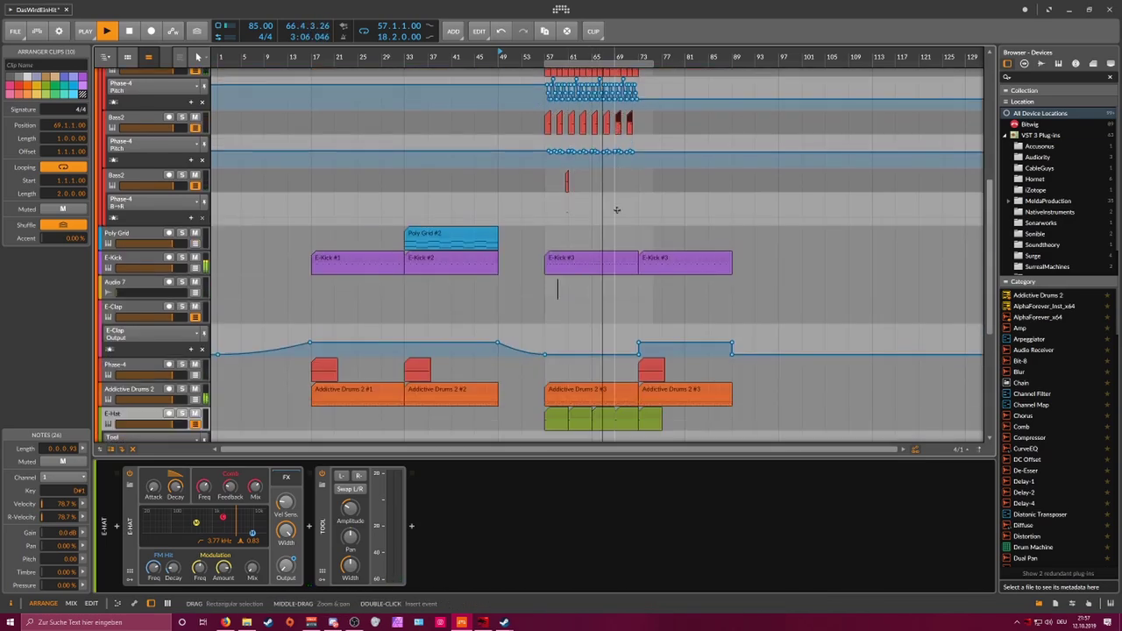
scroll(289, 313, down, 3)
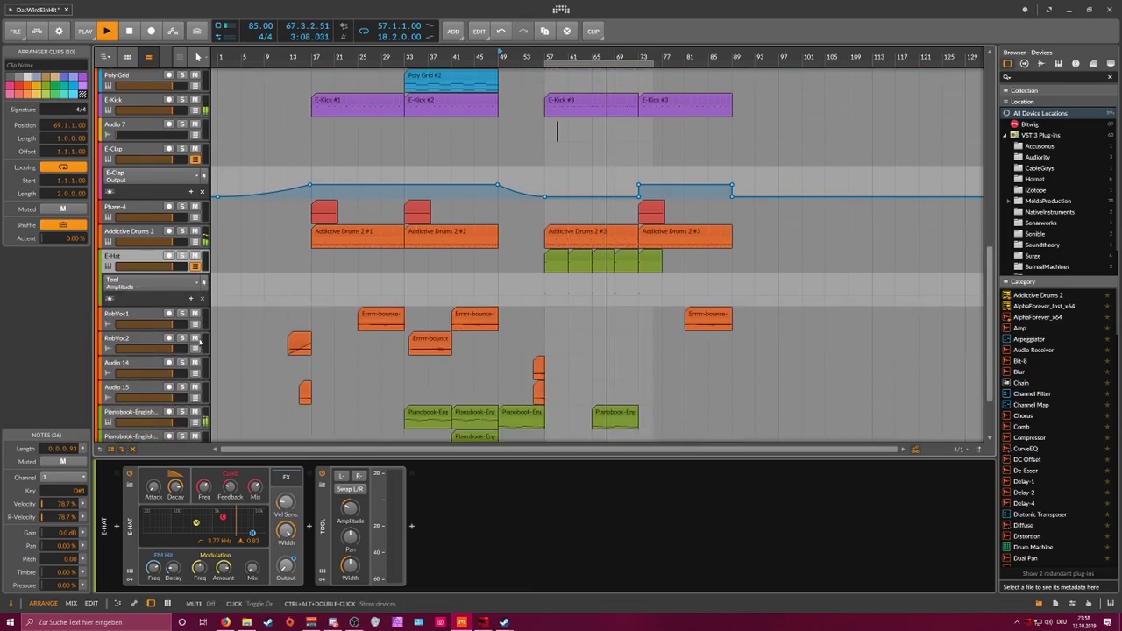
click(160, 373)
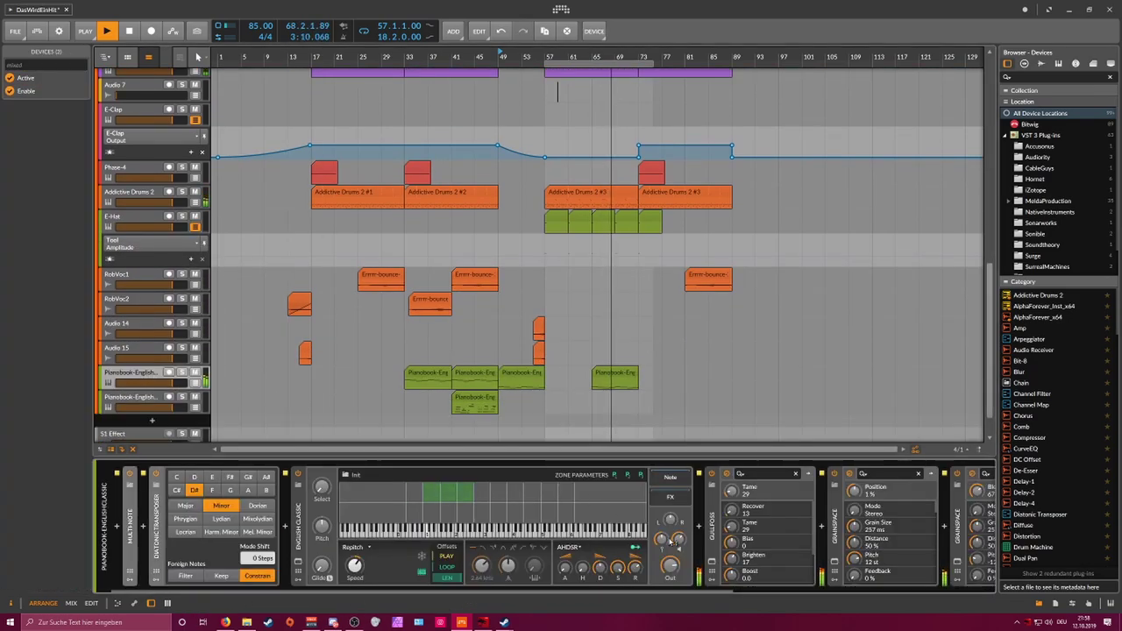
drag(646, 589, 881, 594)
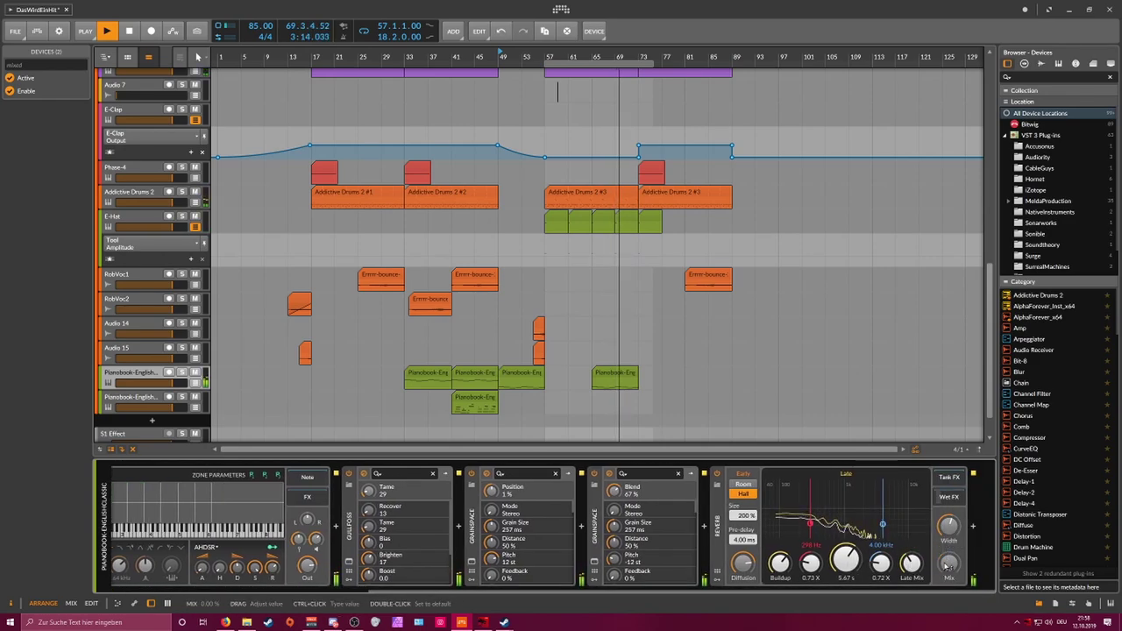
drag(948, 526, 949, 537)
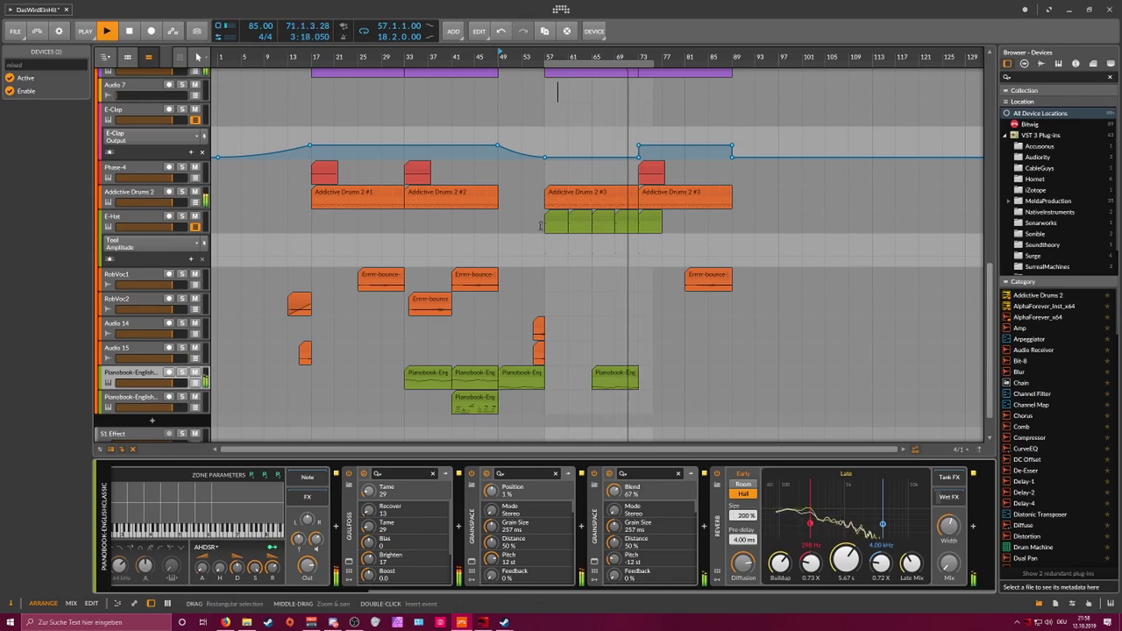
Step: Stop playback and insert Ozone 8 Elements on the Bass group track
scroll(533, 298, up, 5)
scroll(268, 251, up, 4)
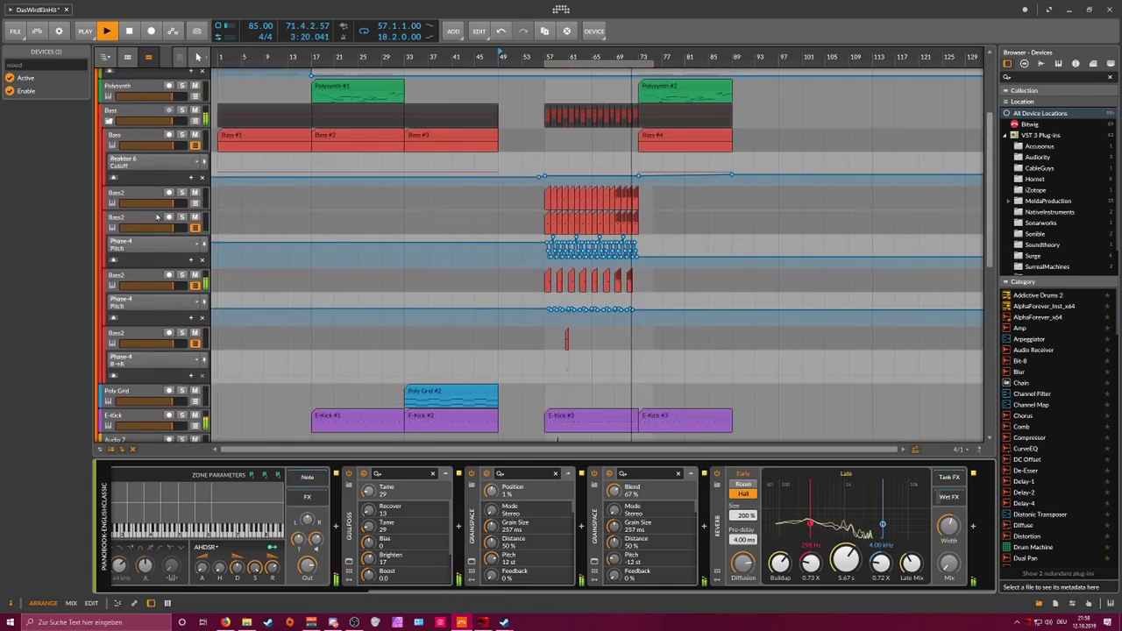
click(140, 114)
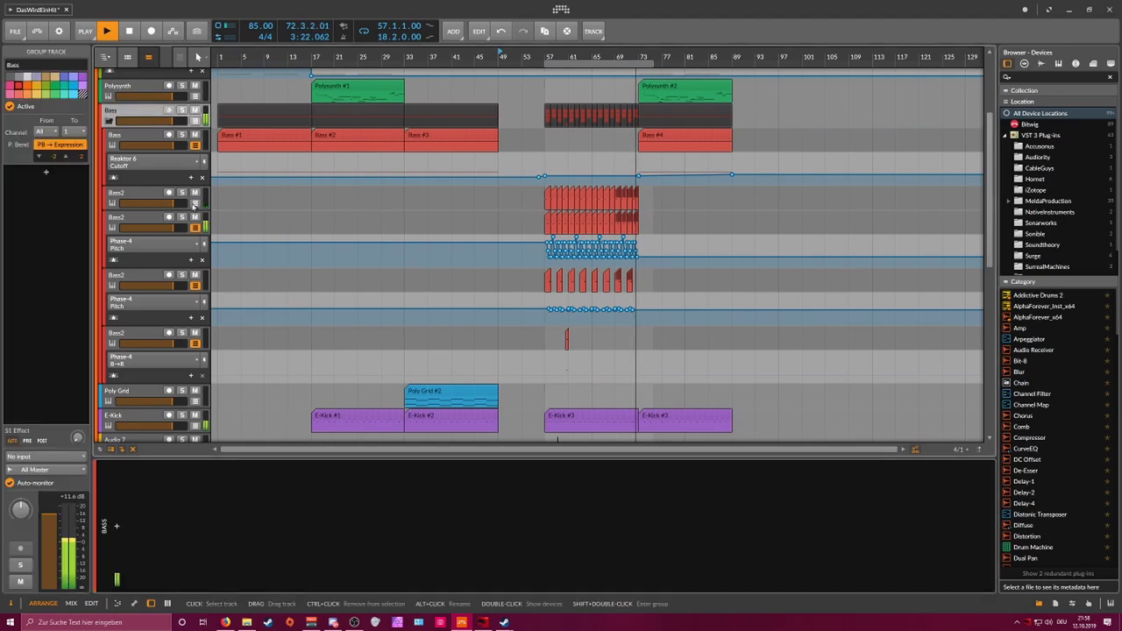
key(space)
click(117, 526)
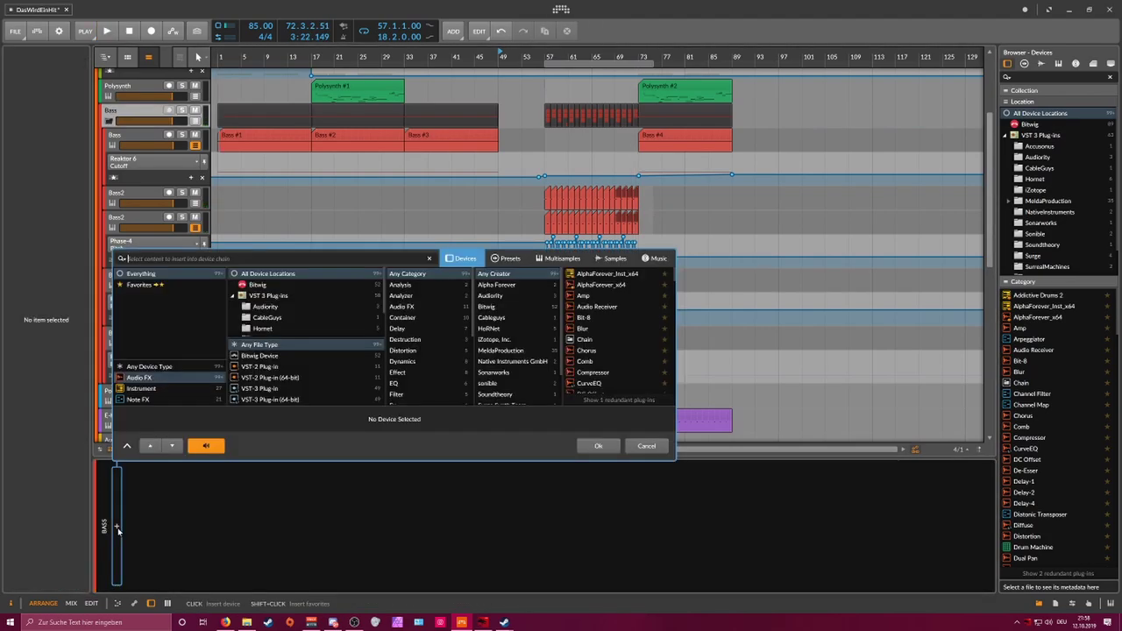
text(ozone)
key(Return)
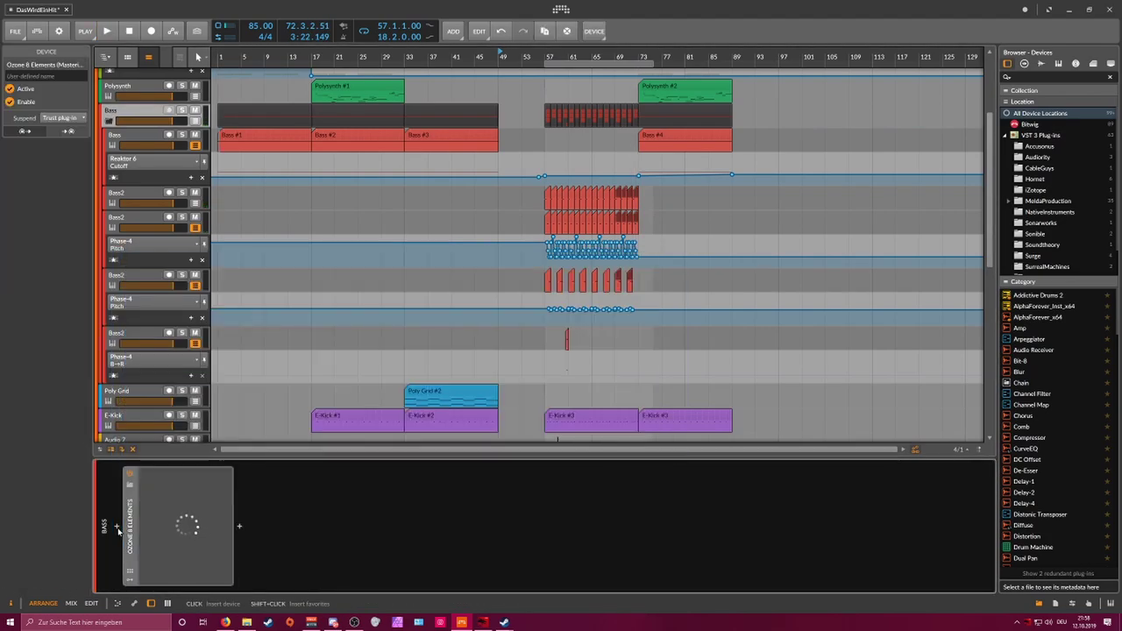
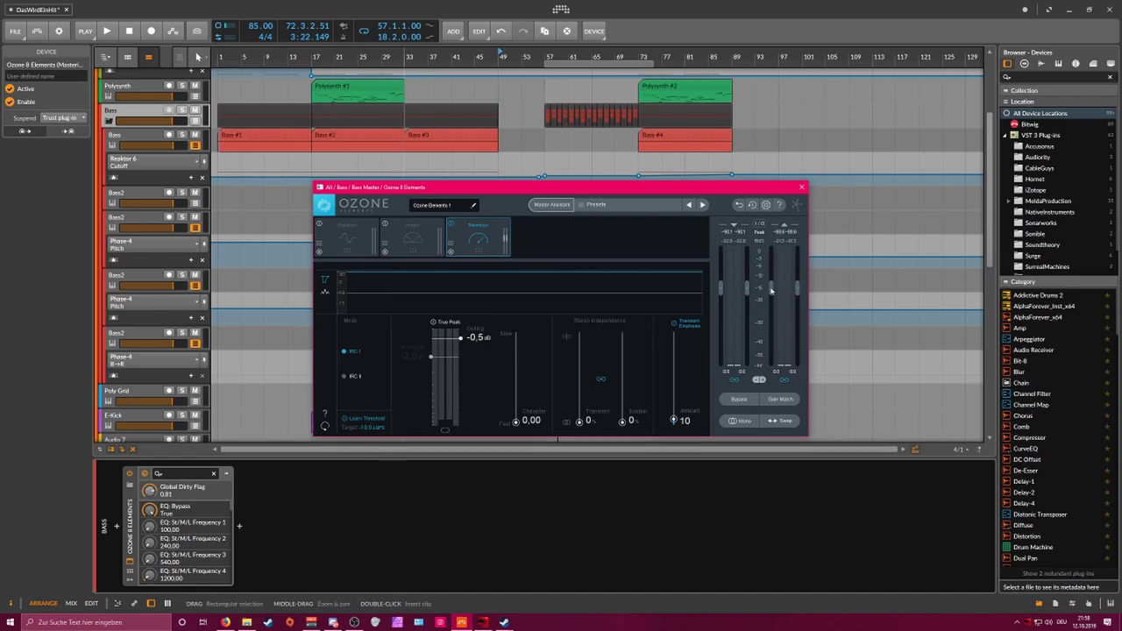
Step: Play from bar 57 and bring Ozone's output level to 0.0 dB on the Bass group
key(space)
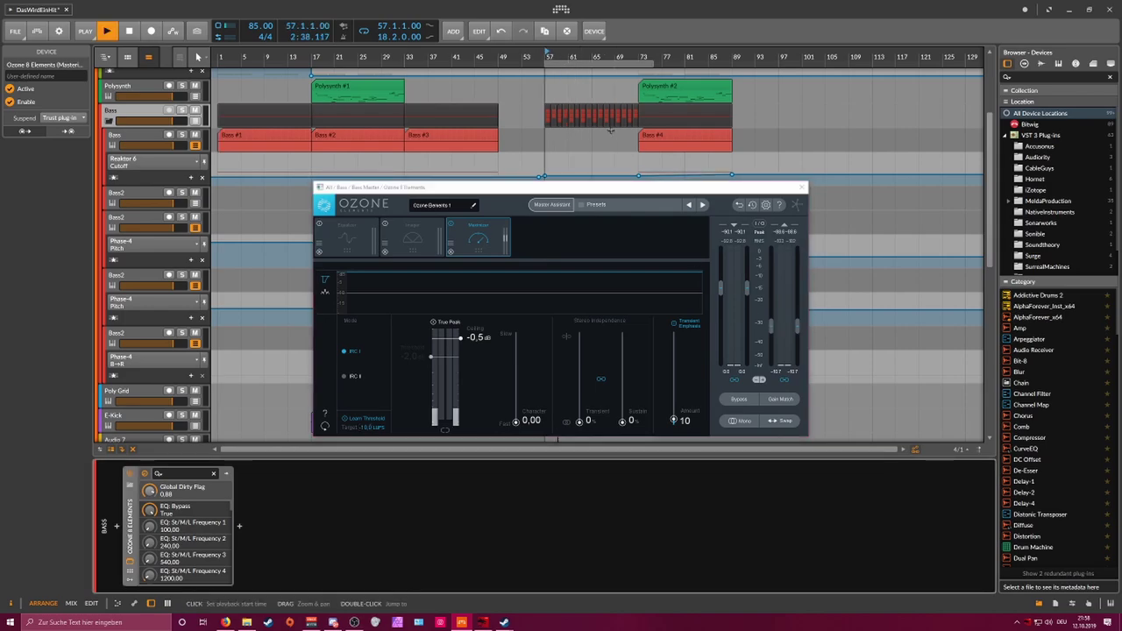
click(771, 328)
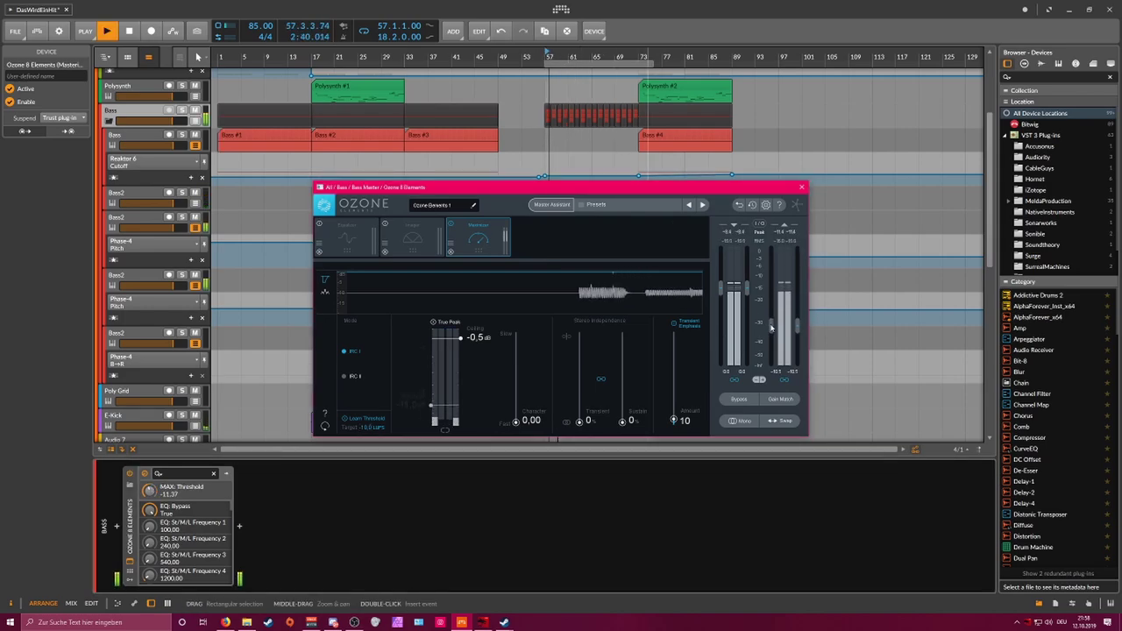
click(240, 526)
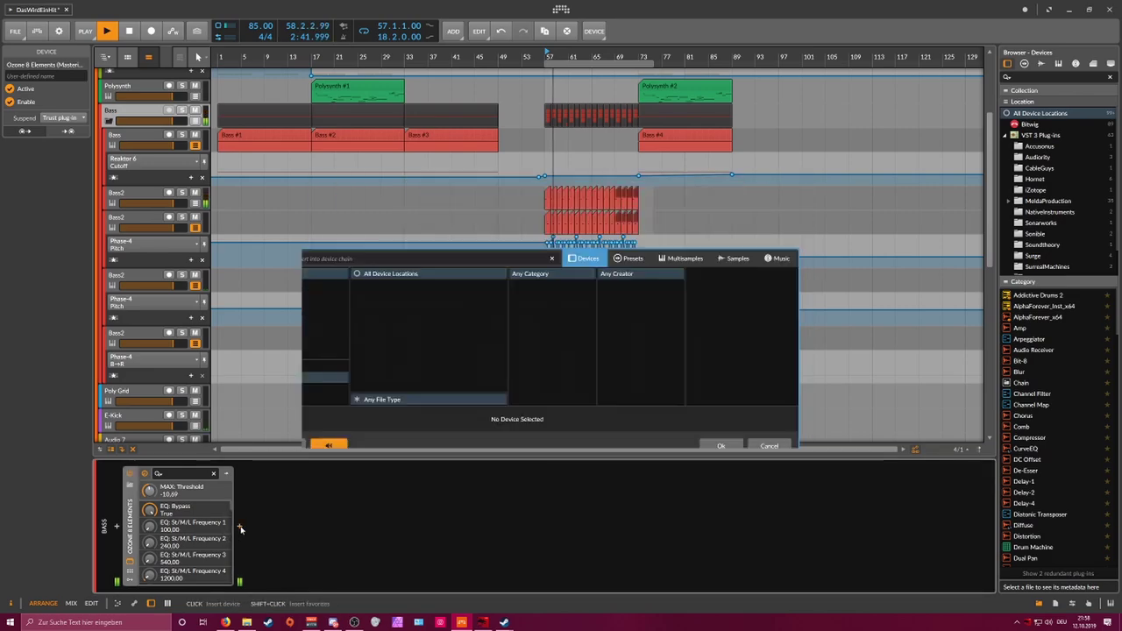
key(Escape)
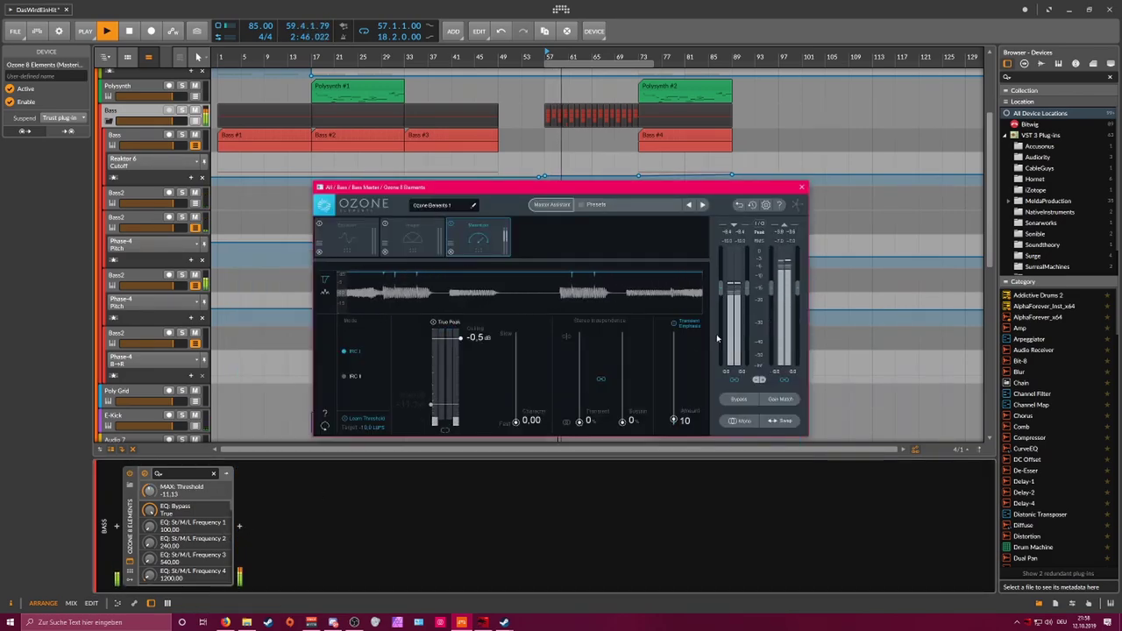
Step: Insert HoRNetLUMeter after Ozone on the Bass group, turn its Auto Gain off and close both plug-in windows
click(239, 526)
text(lu)
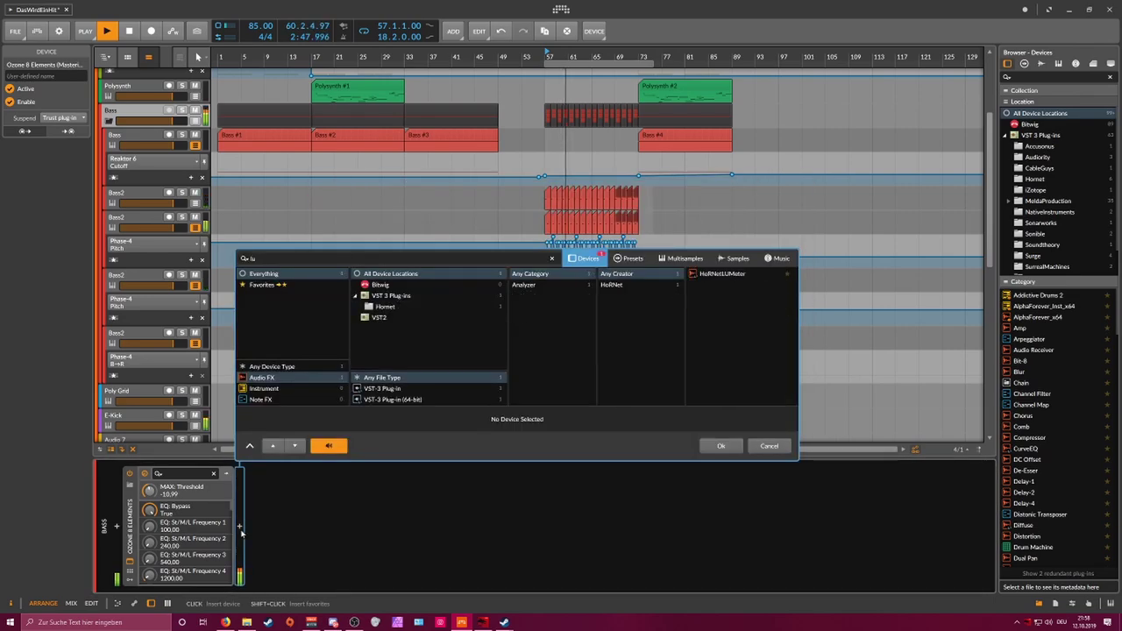
key(Return)
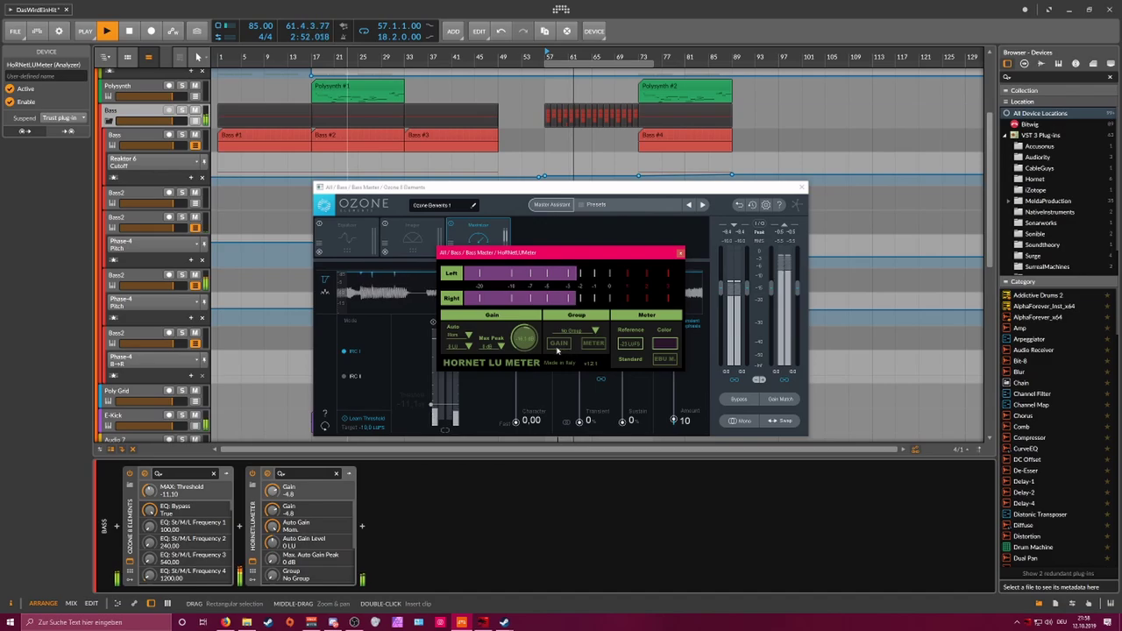
click(456, 336)
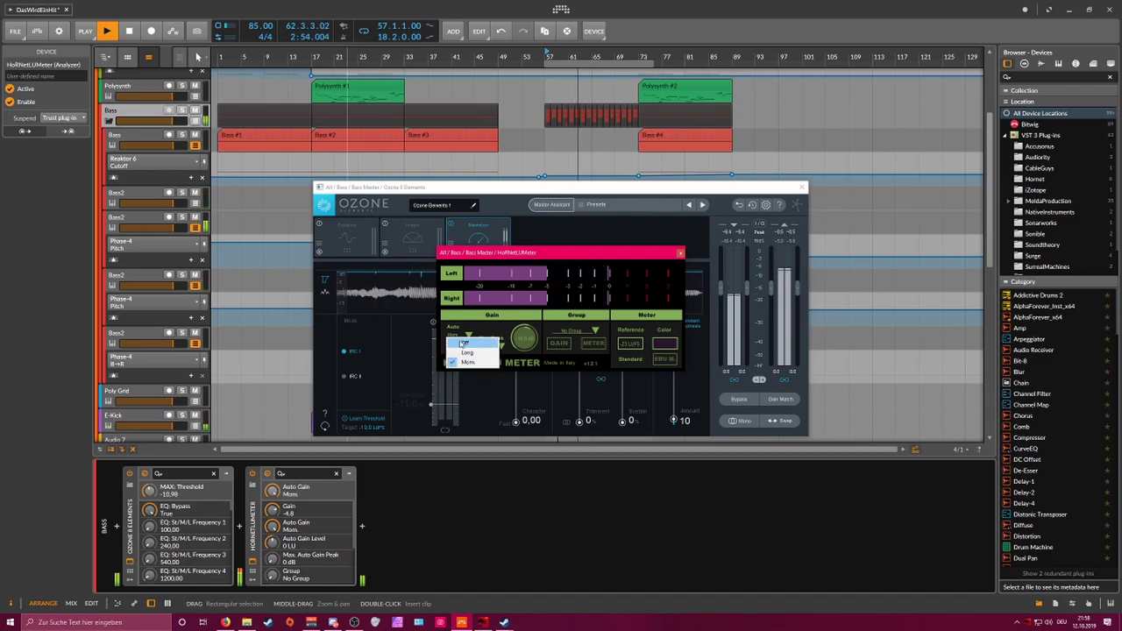
click(460, 341)
click(680, 253)
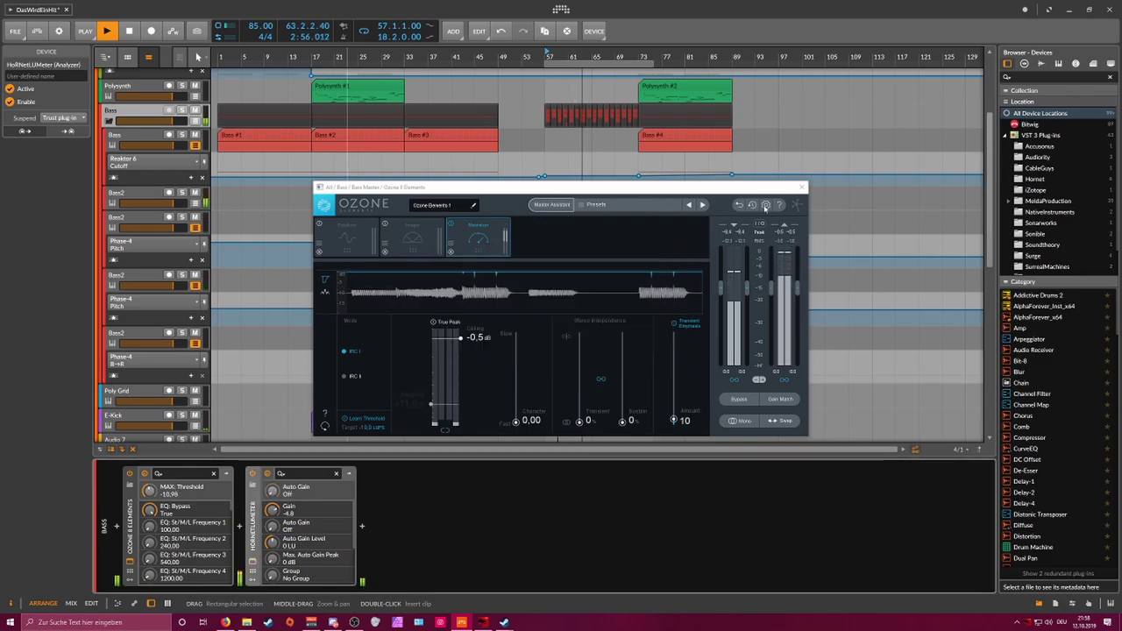
click(801, 187)
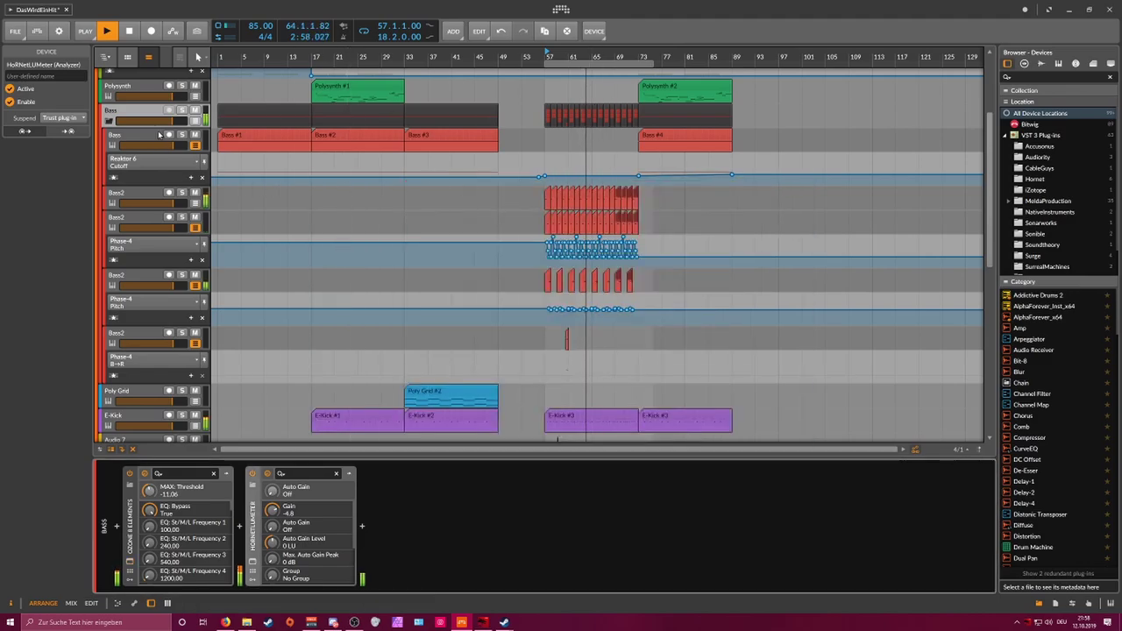
Step: Insert a Tool device after HoRNetLUMeter on the Bass group and add an Audio Sidechain modulator to it
click(114, 122)
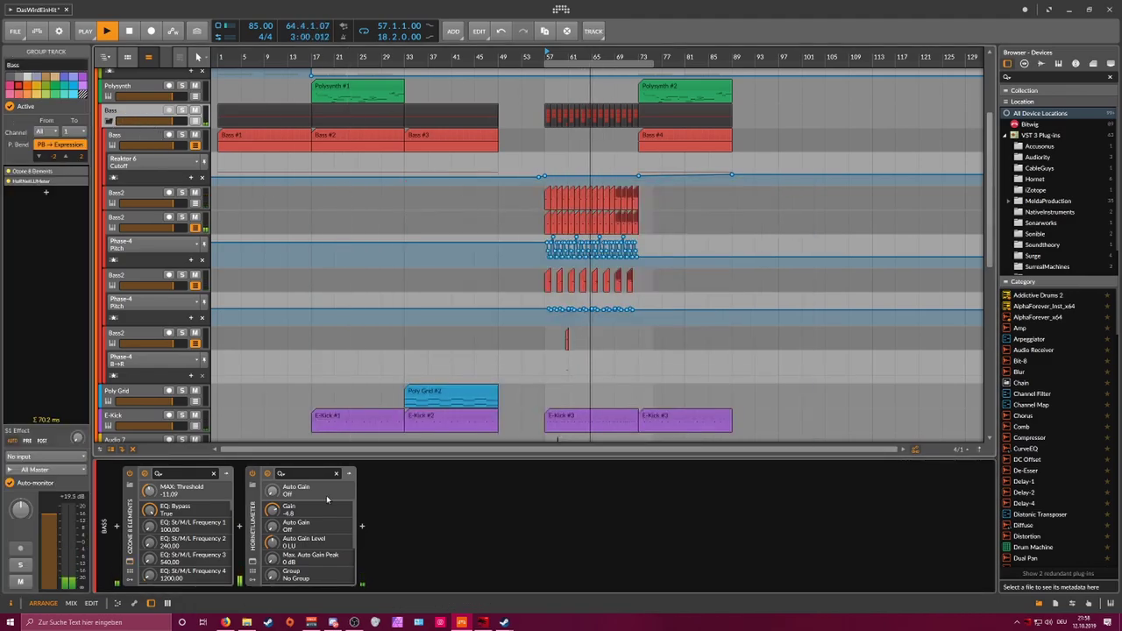
click(361, 527)
text(tool)
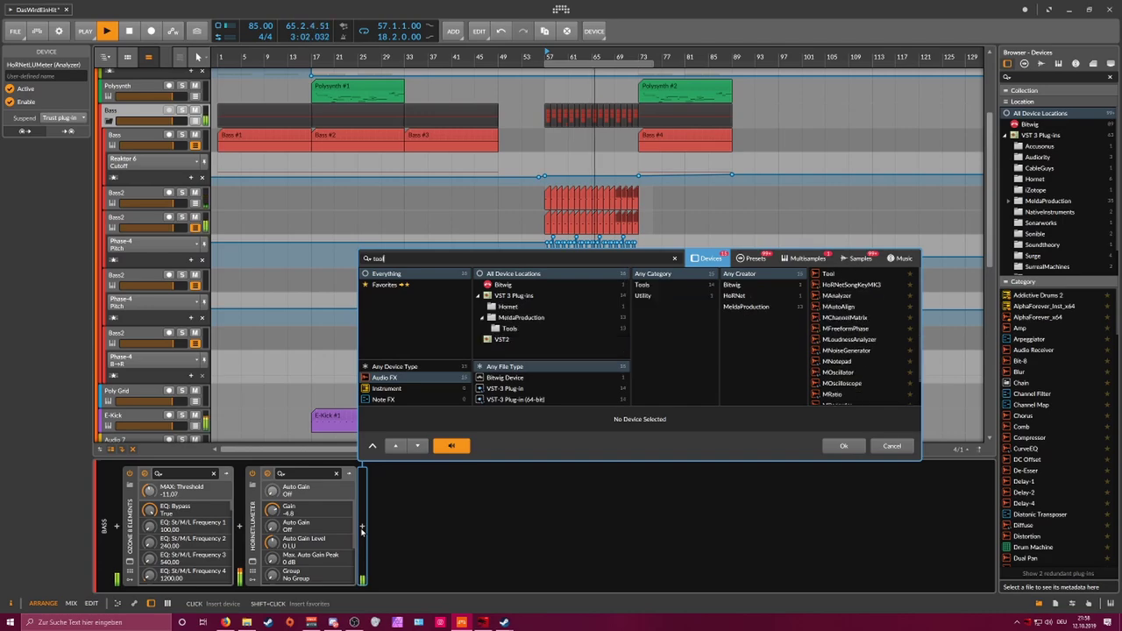
key(Return)
click(375, 484)
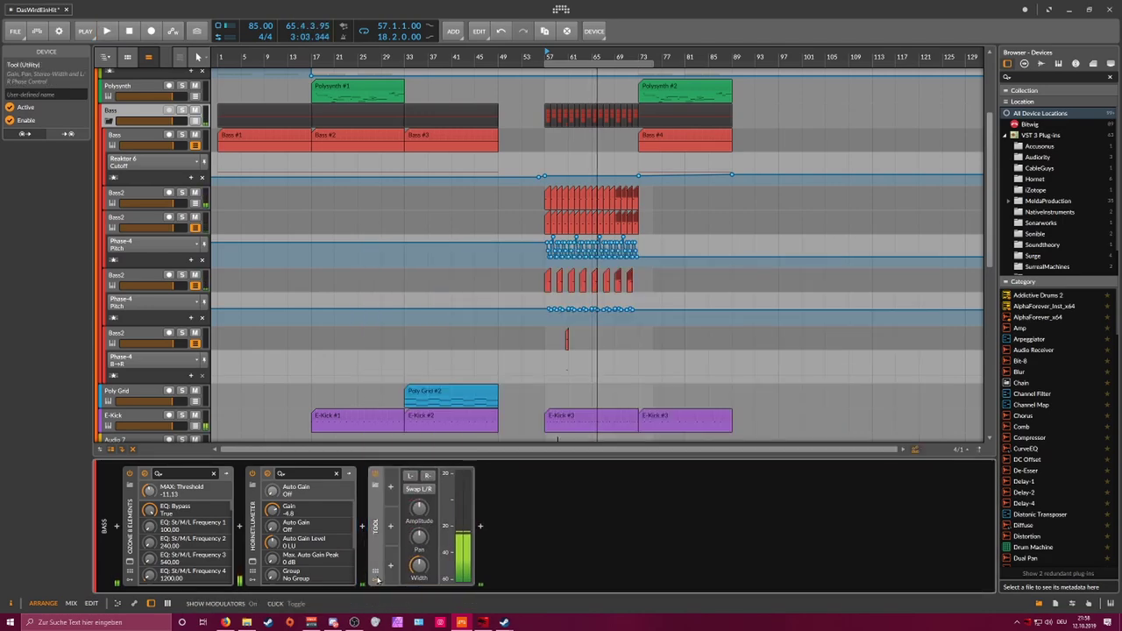
click(392, 490)
text(side)
key(Down)
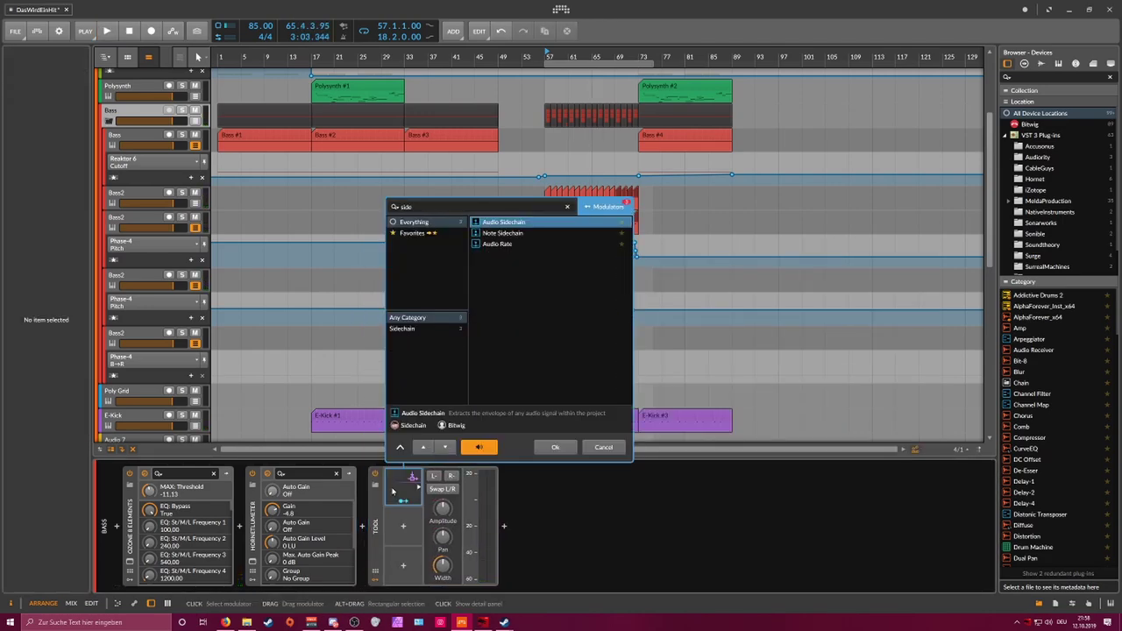
key(Return)
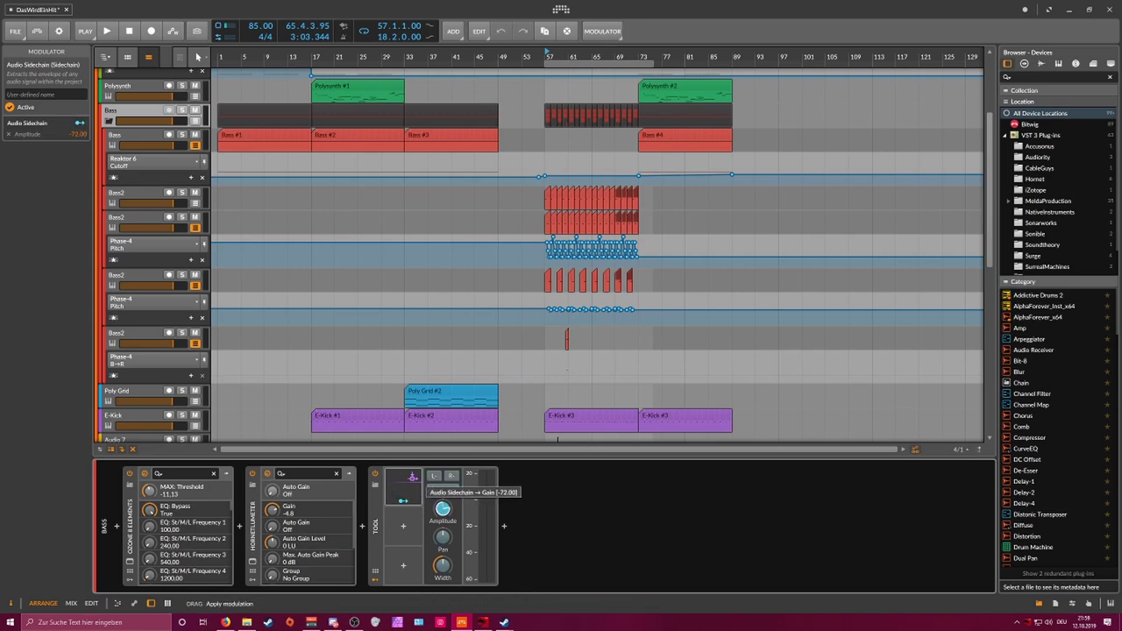
Step: Map the Audio Sidechain to the Tool's Amplitude at -72.00 and choose E-Kick (POST) as its source
click(418, 487)
click(455, 484)
mouse_move(474, 528)
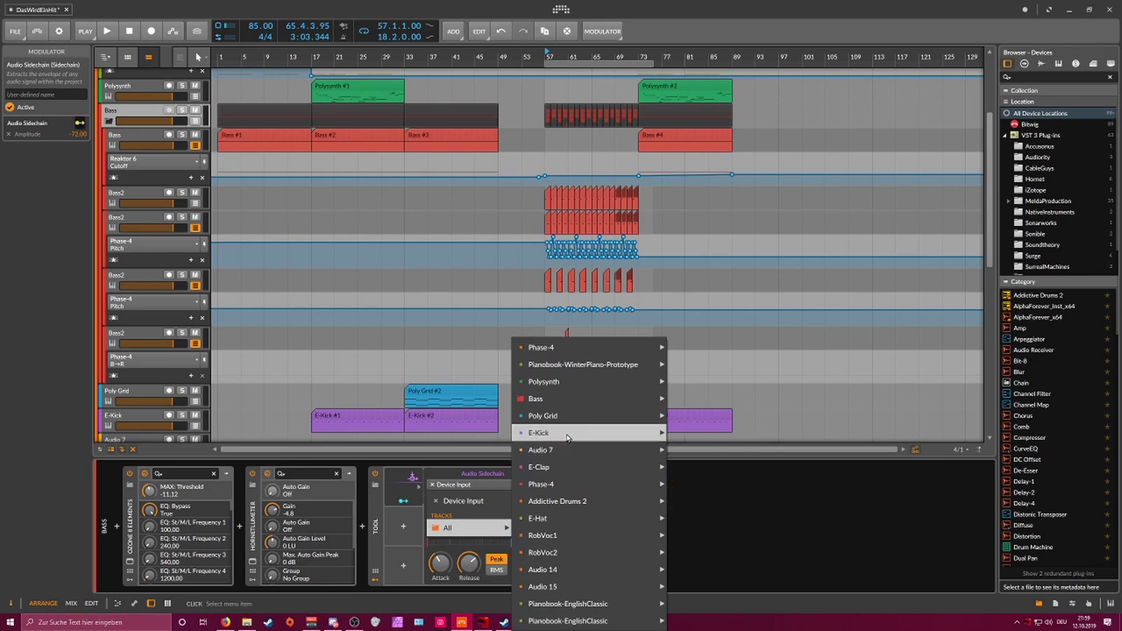
mouse_move(583, 433)
click(701, 444)
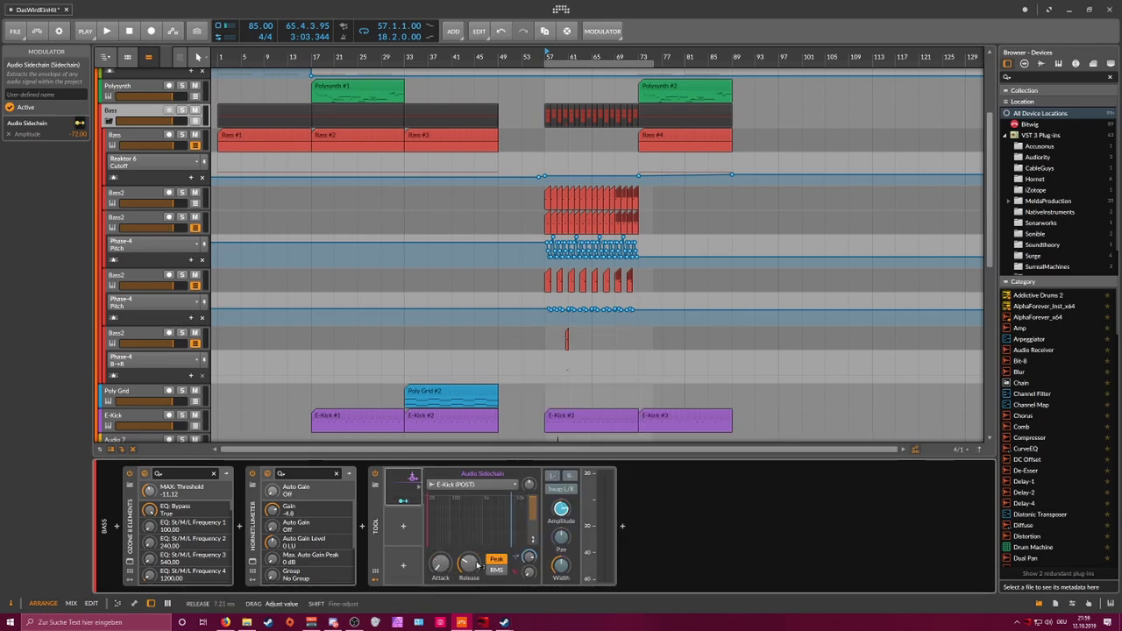
Step: Play from bar 57 while fine-tuning the Audio Sidechain, bringing its Amplitude modulation to -57.89
key(space)
drag(528, 558, 528, 552)
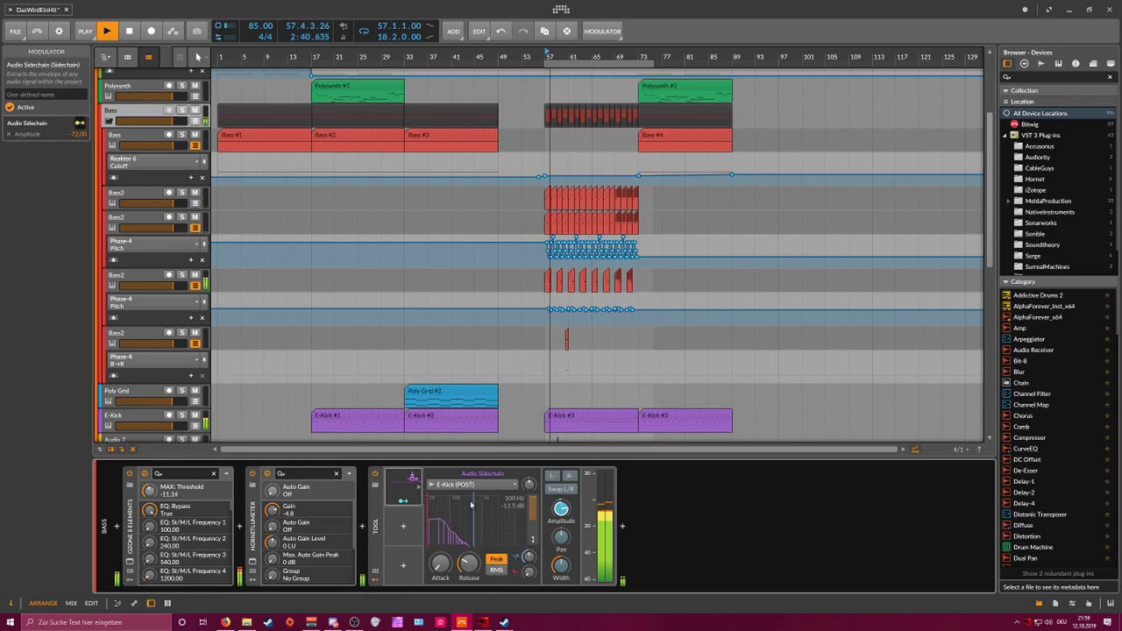
drag(529, 484, 529, 477)
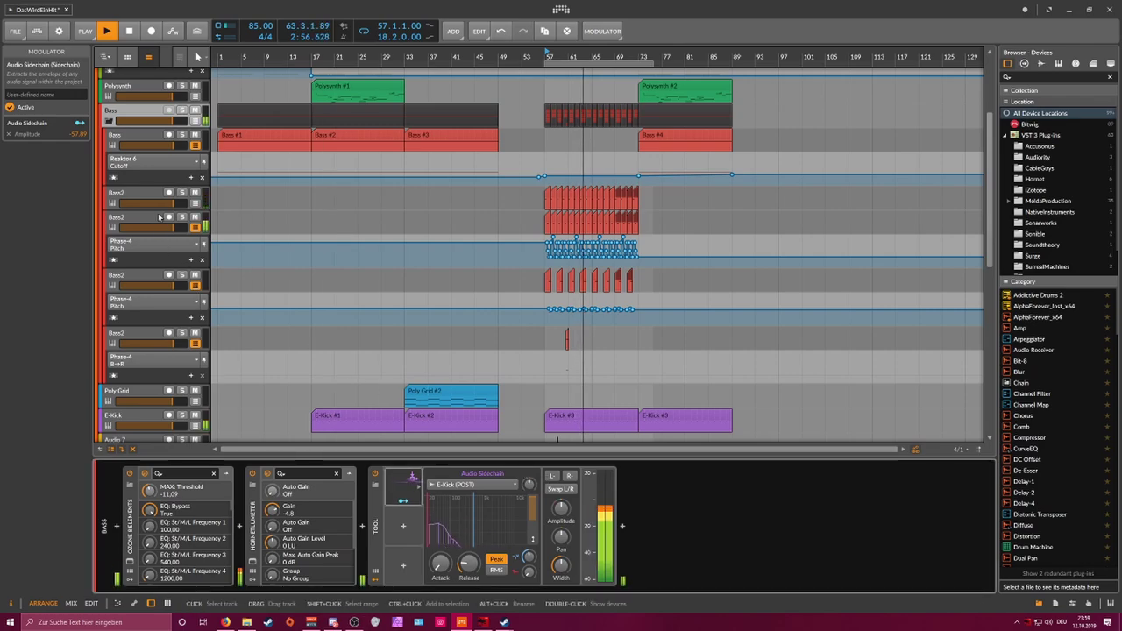
key(space)
Step: Show the E-Kick track's devices and repeatedly audition the kick's opening hits from bar 57
scroll(162, 250, up, 4)
scroll(160, 269, down, 5)
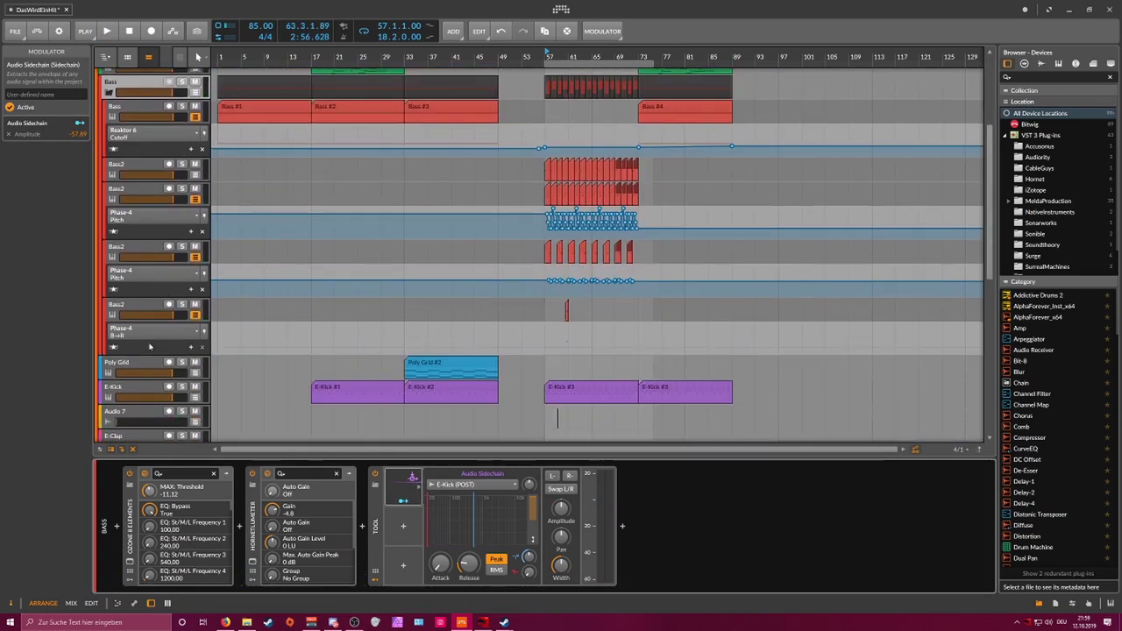
click(143, 389)
key(space)
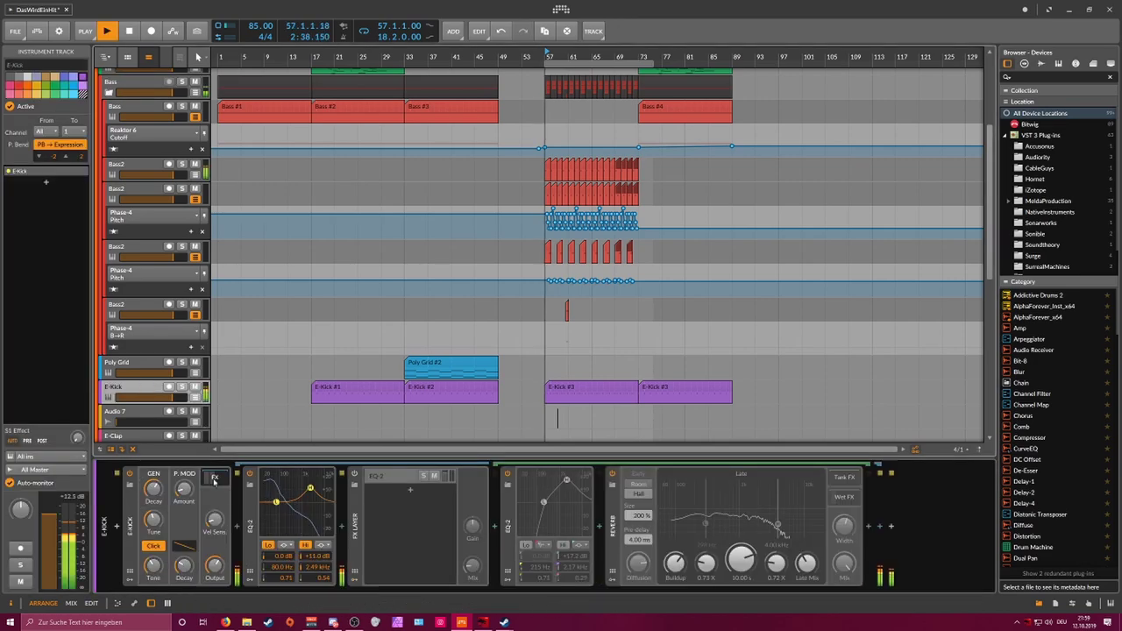
key(space)
key(space)
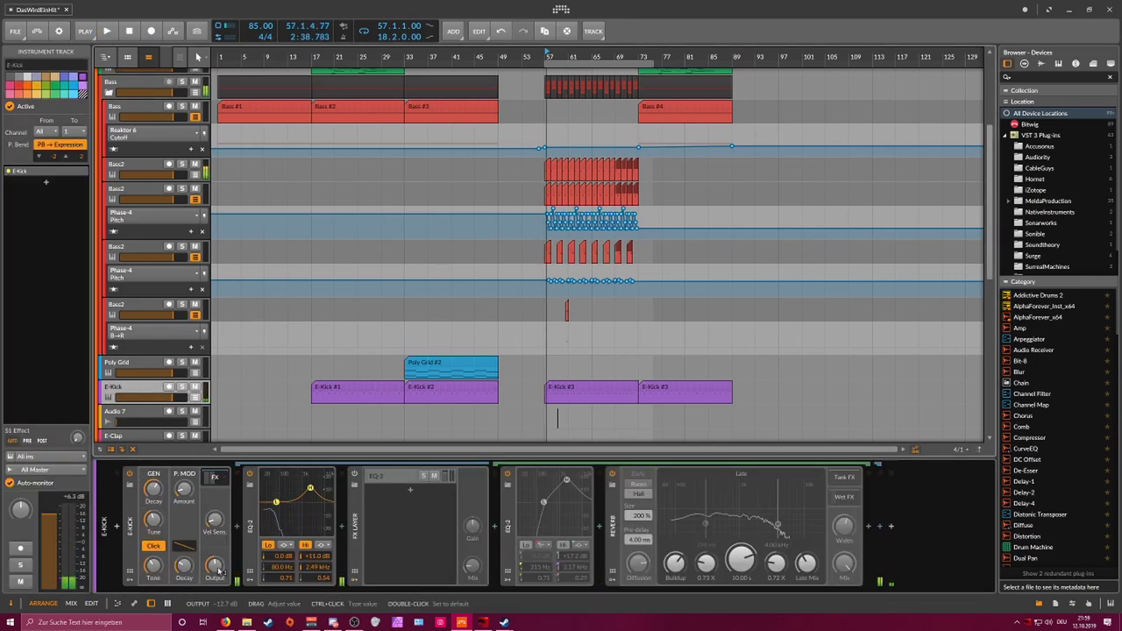
key(space)
key(space)
key(space)
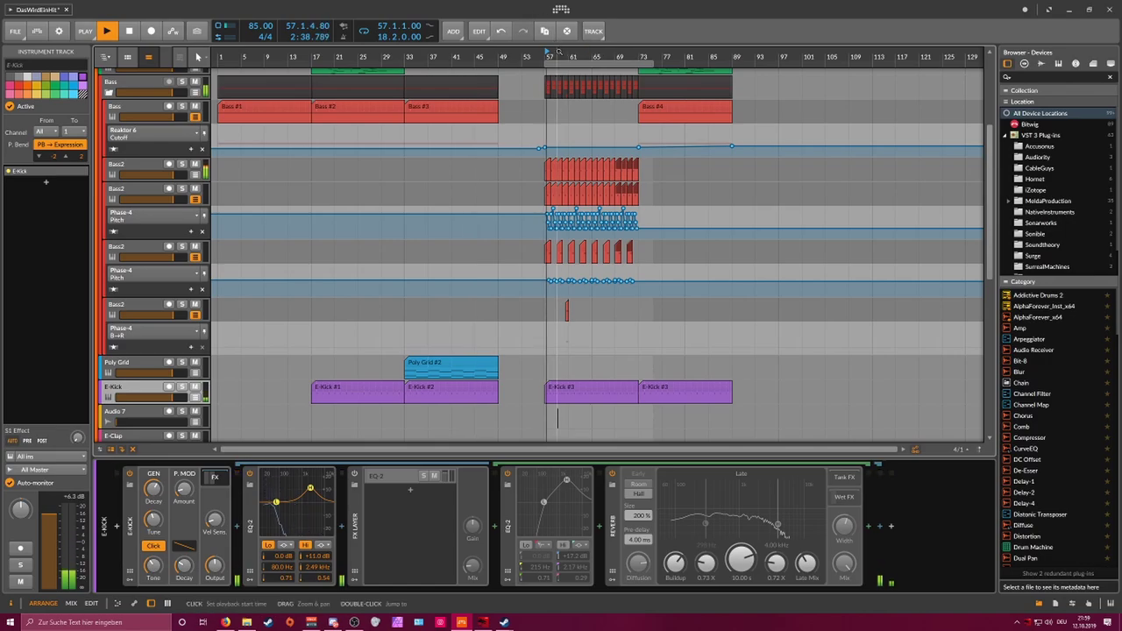
Step: Set the loop region to start at bar 1 with a length of 88 bars and save the project
drag(561, 58, 562, 39)
key(space)
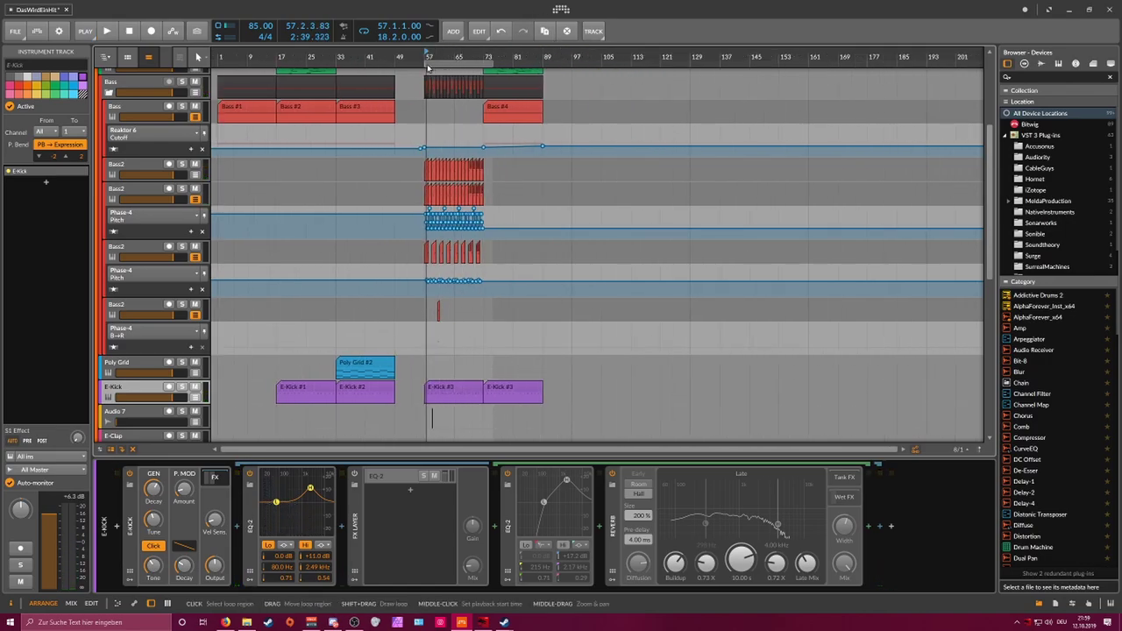
drag(426, 65, 218, 64)
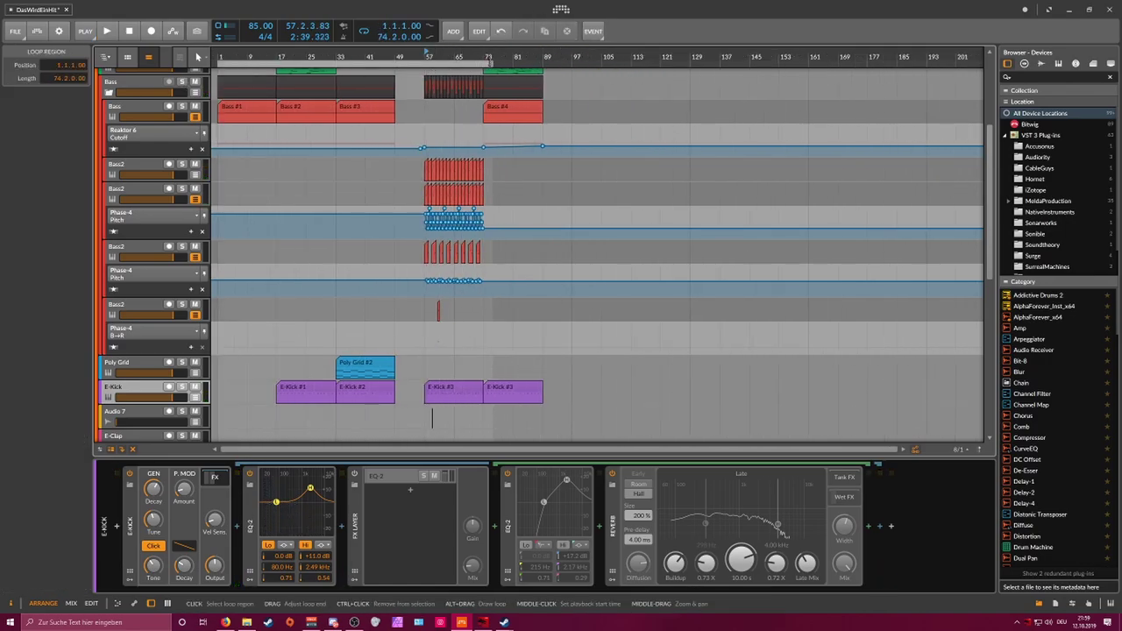
drag(489, 61, 544, 61)
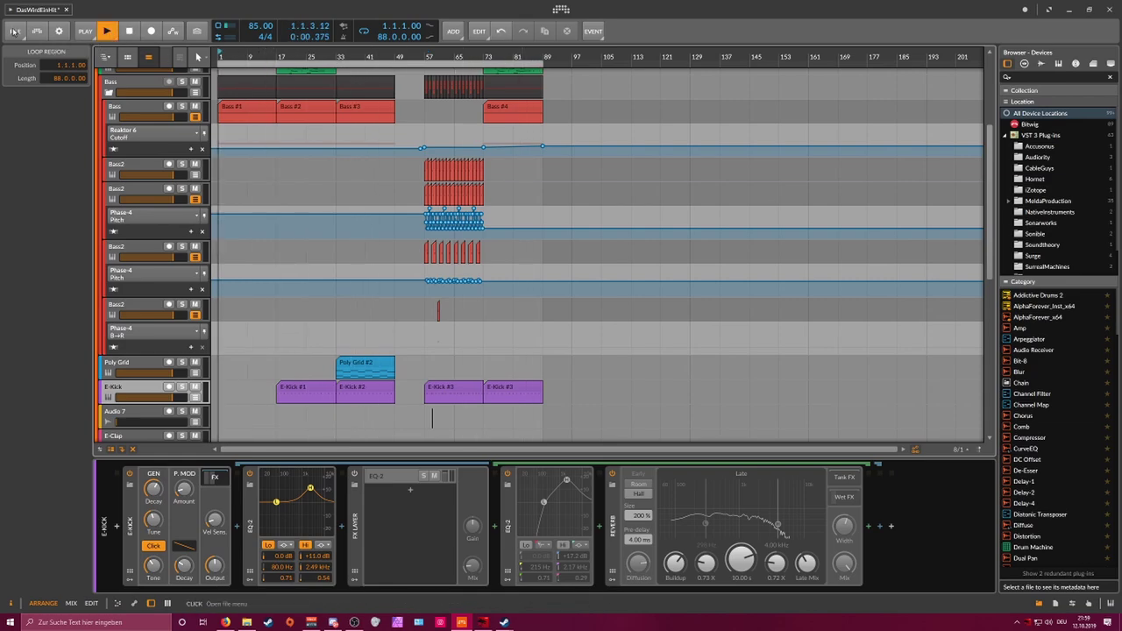
click(13, 31)
click(64, 77)
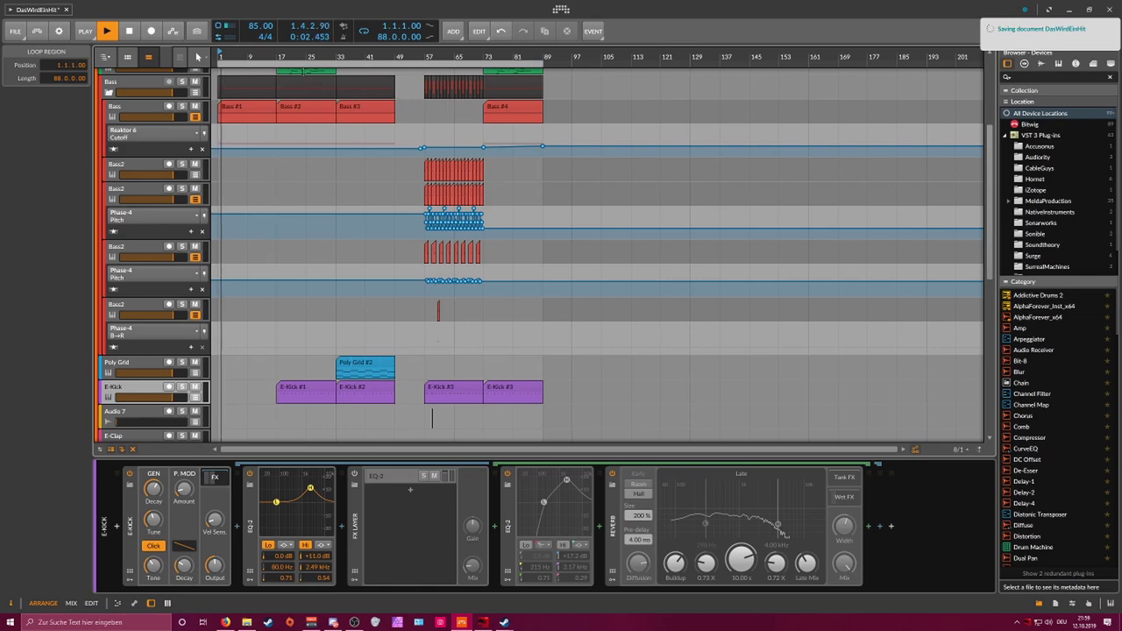
Step: Show the devices of the Audio 7 track and look over the remaining tracks while the song plays
drag(304, 57, 374, 58)
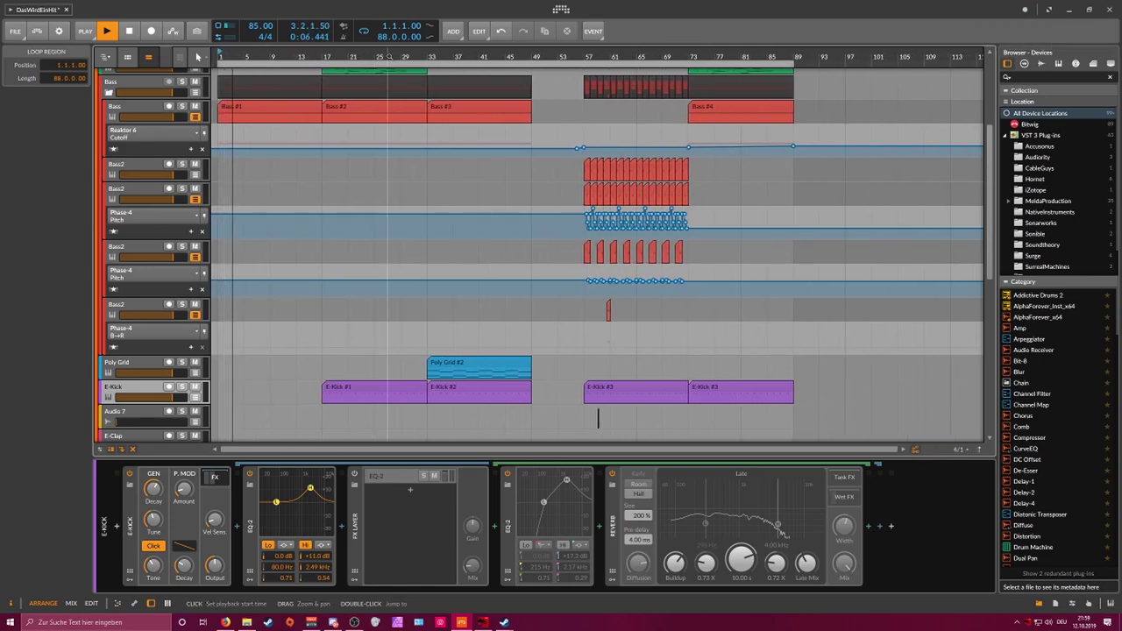
scroll(149, 356, down, 3)
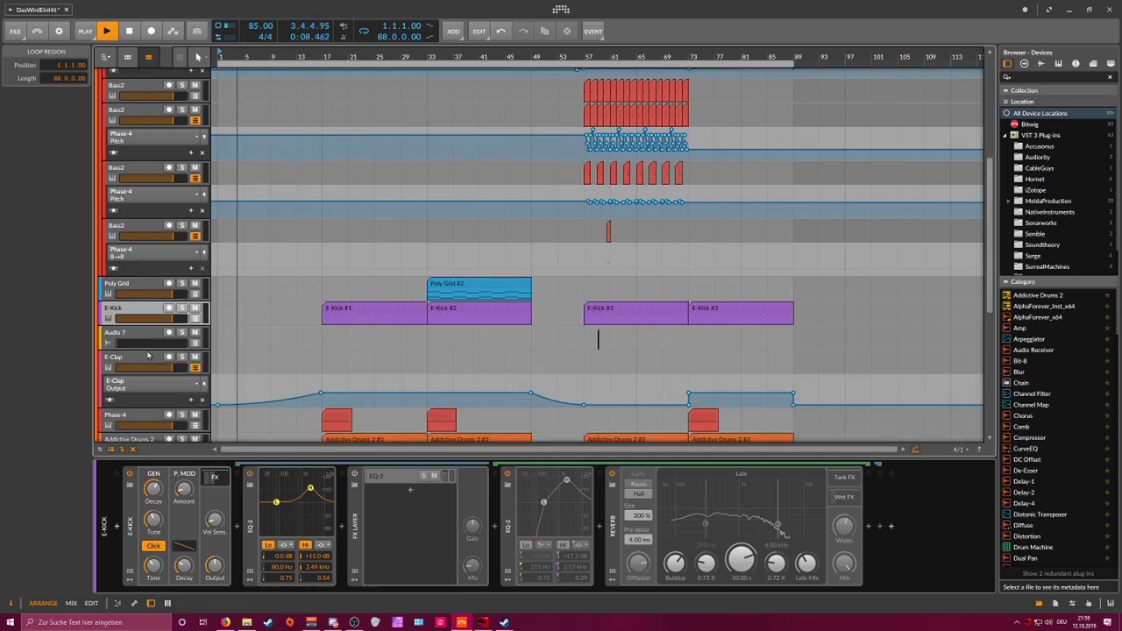
click(149, 339)
scroll(149, 338, down, 10)
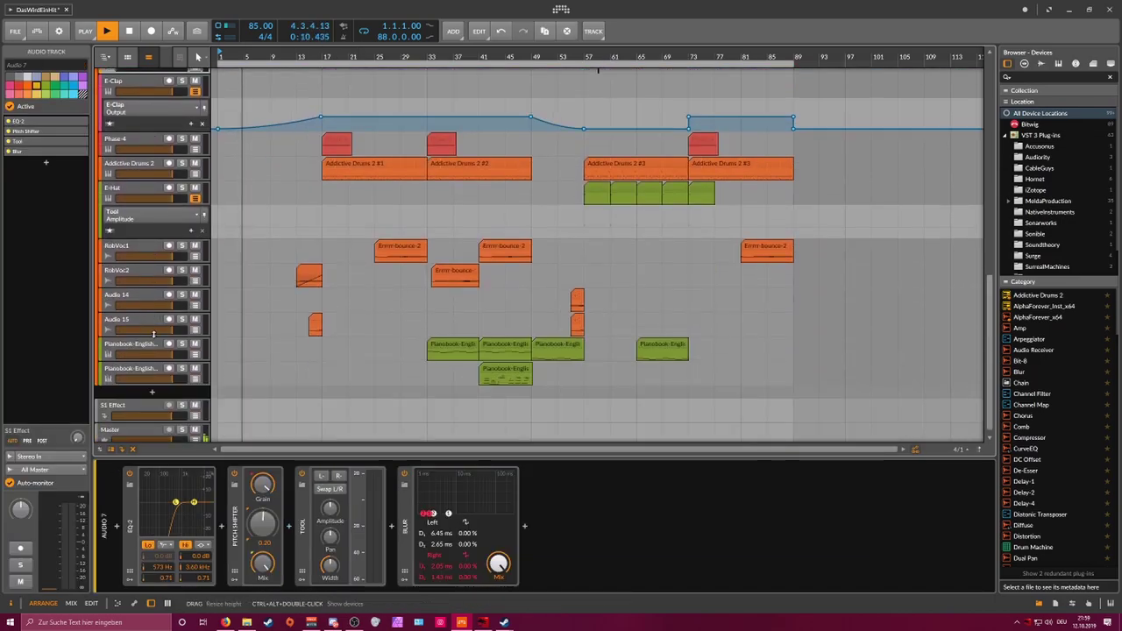
scroll(178, 309, up, 15)
Step: Decrease the interface scaling twice so that more of the arrangement fits on screen
right_click(336, 13)
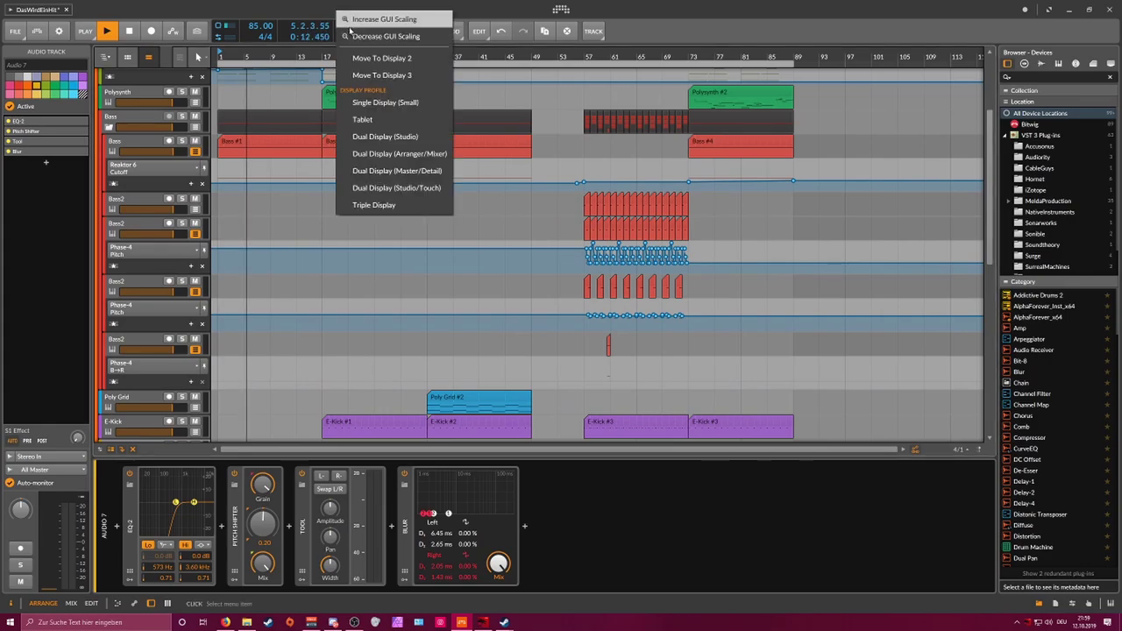
click(375, 31)
right_click(336, 13)
click(345, 27)
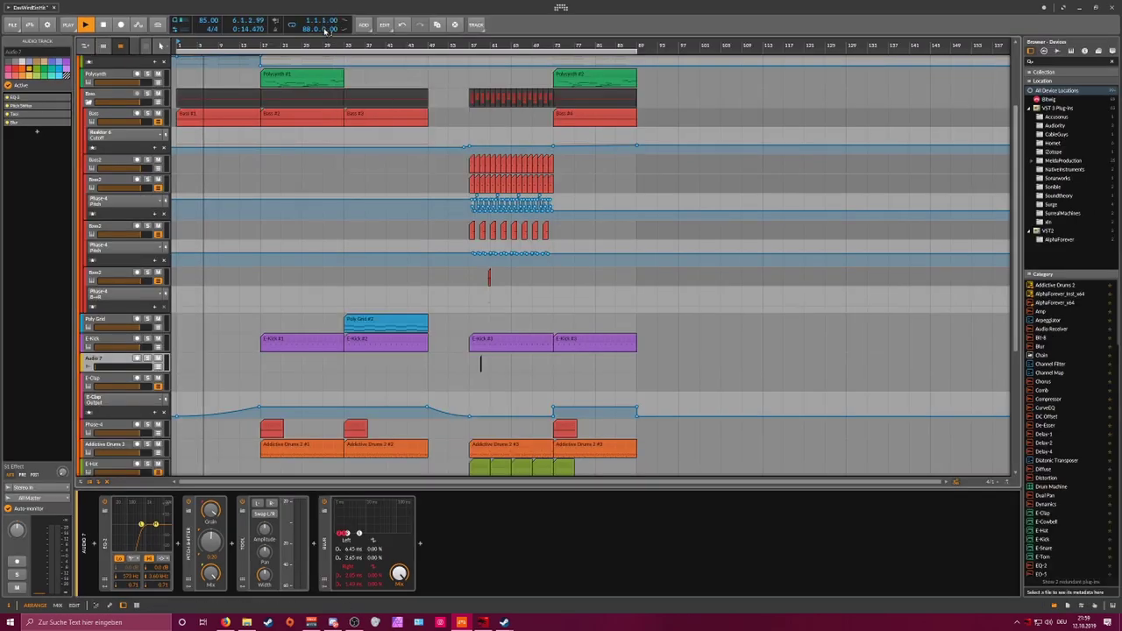
drag(296, 45, 329, 55)
scroll(157, 123, up, 5)
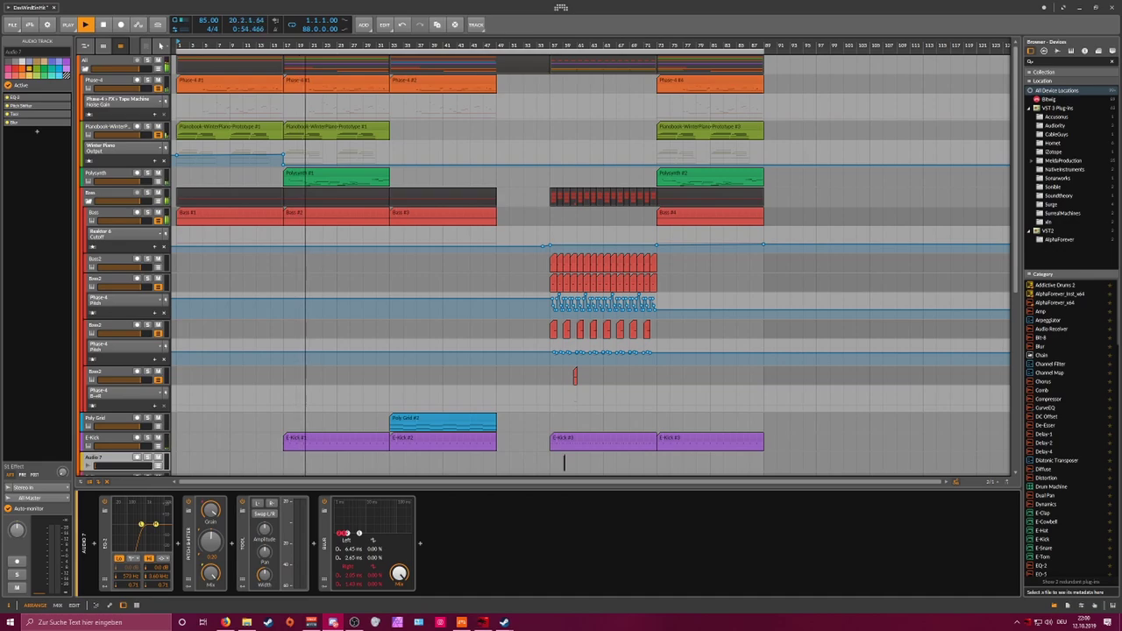
Step: In the Addictive Drums 2 clip at bar 17, select all F1 notes and lower their velocity to 3.96 %
scroll(220, 351, down, 8)
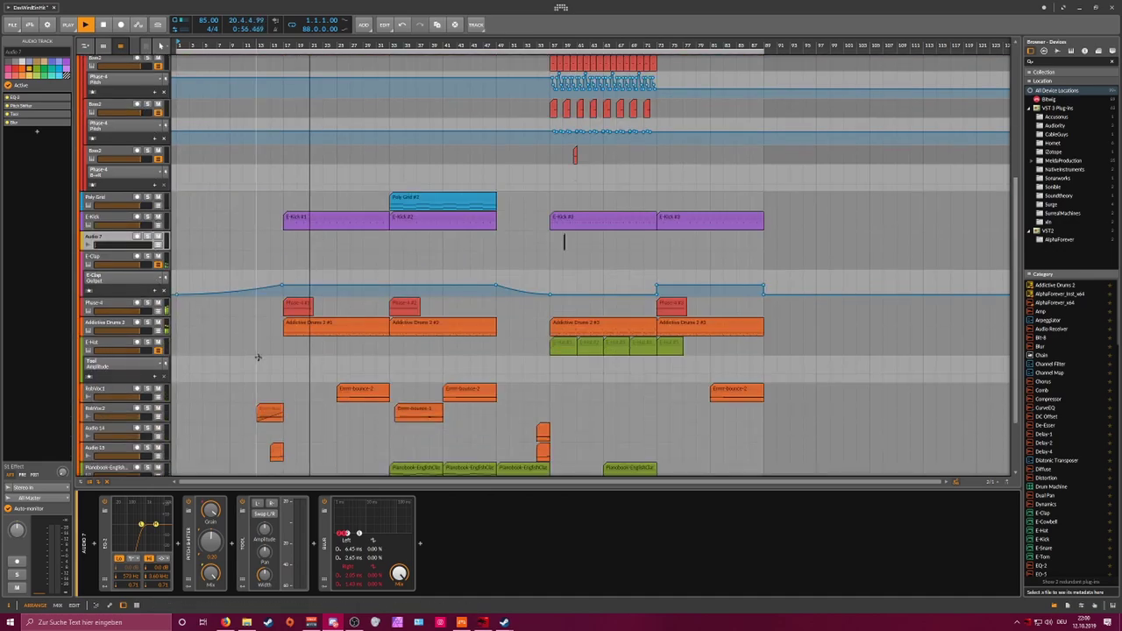
double_click(298, 319)
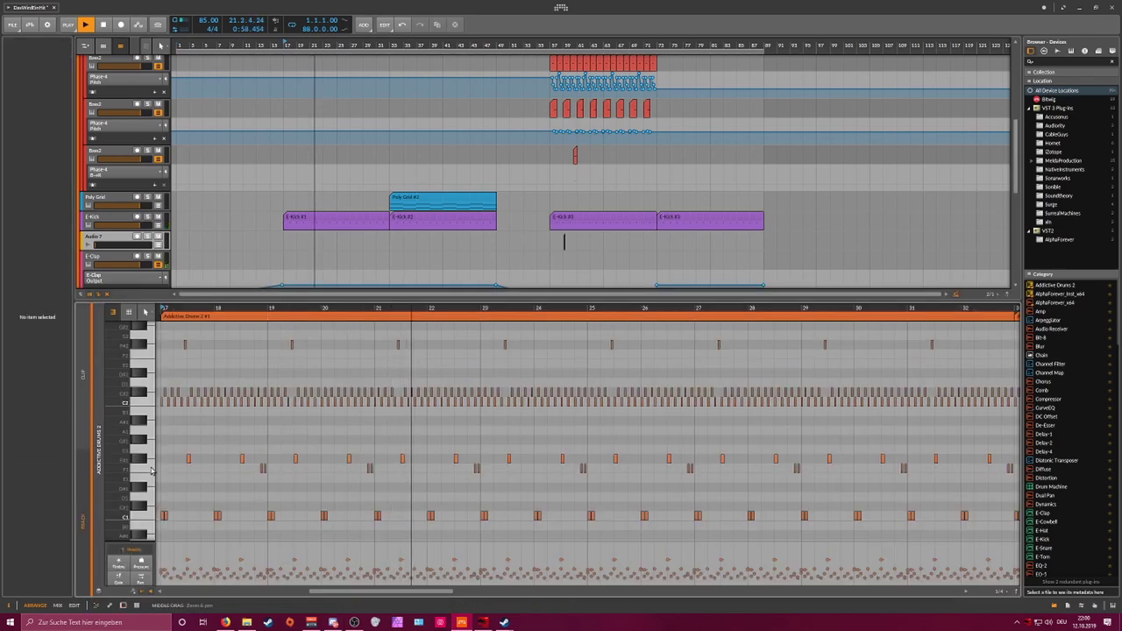
double_click(142, 468)
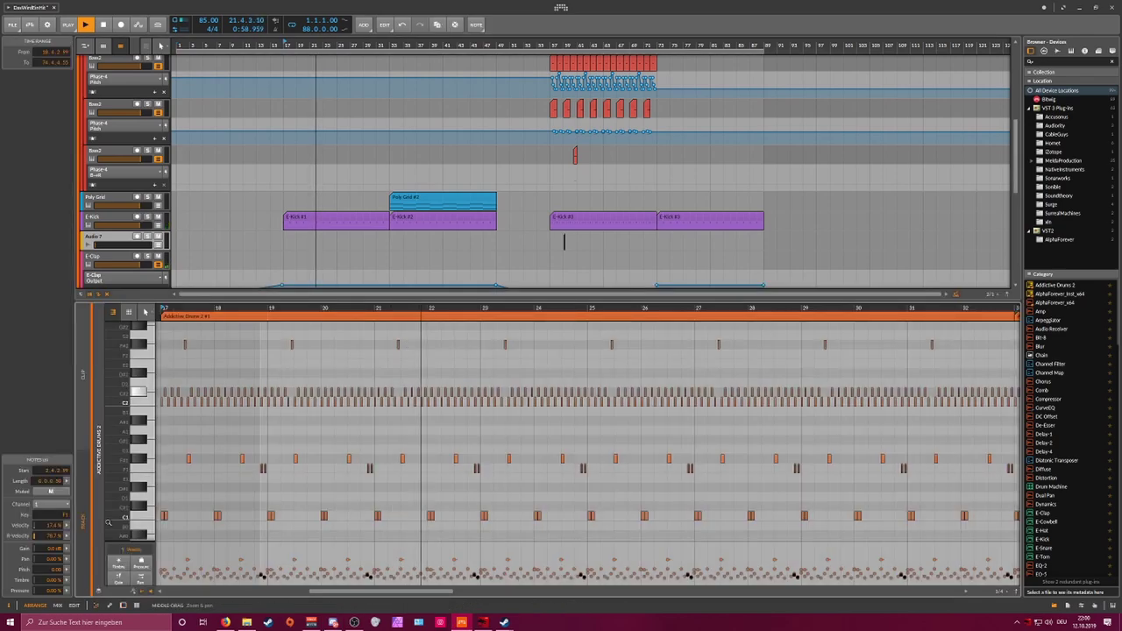
click(64, 526)
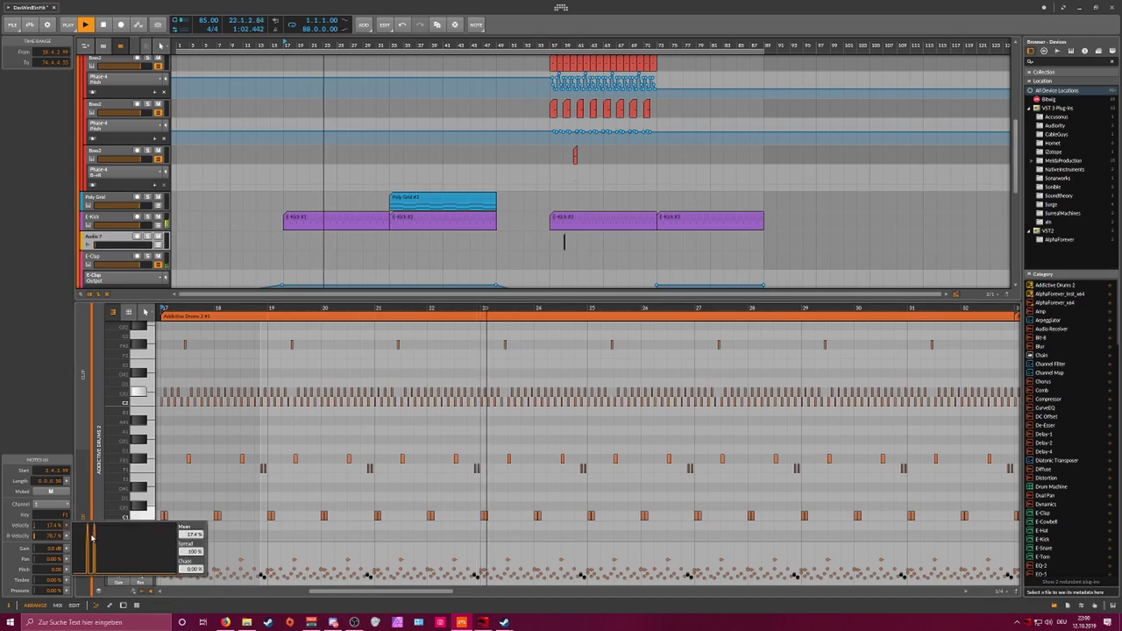
mouse_move(192, 541)
mouse_down()
mouse_move(194, 553)
mouse_move(192, 539)
mouse_up()
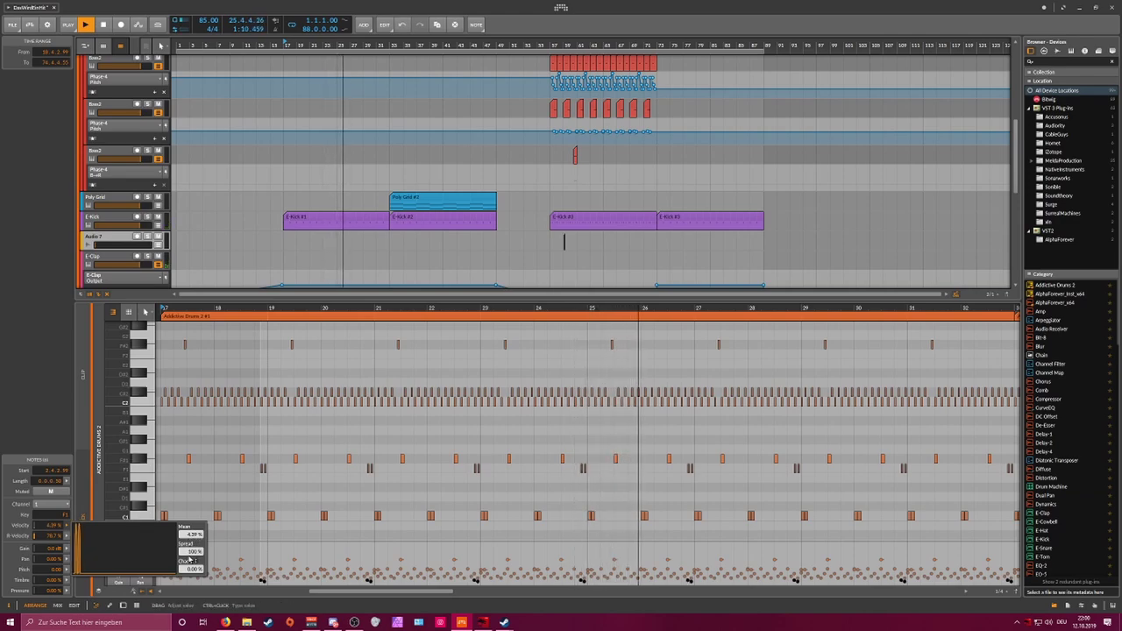
drag(193, 553, 193, 574)
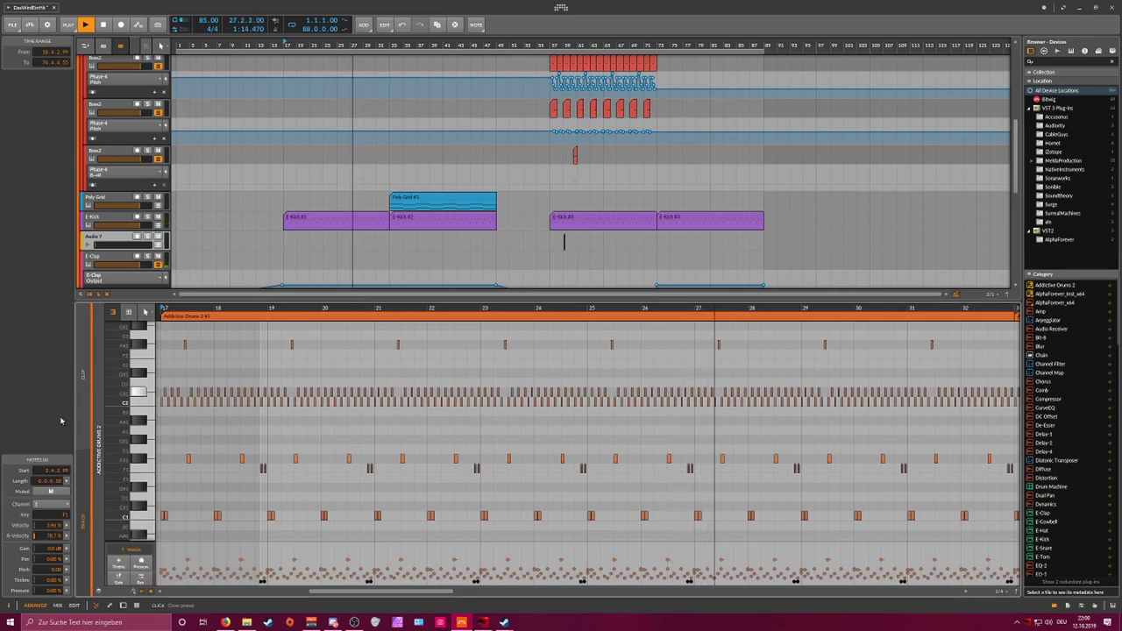
scroll(226, 210, down, 3)
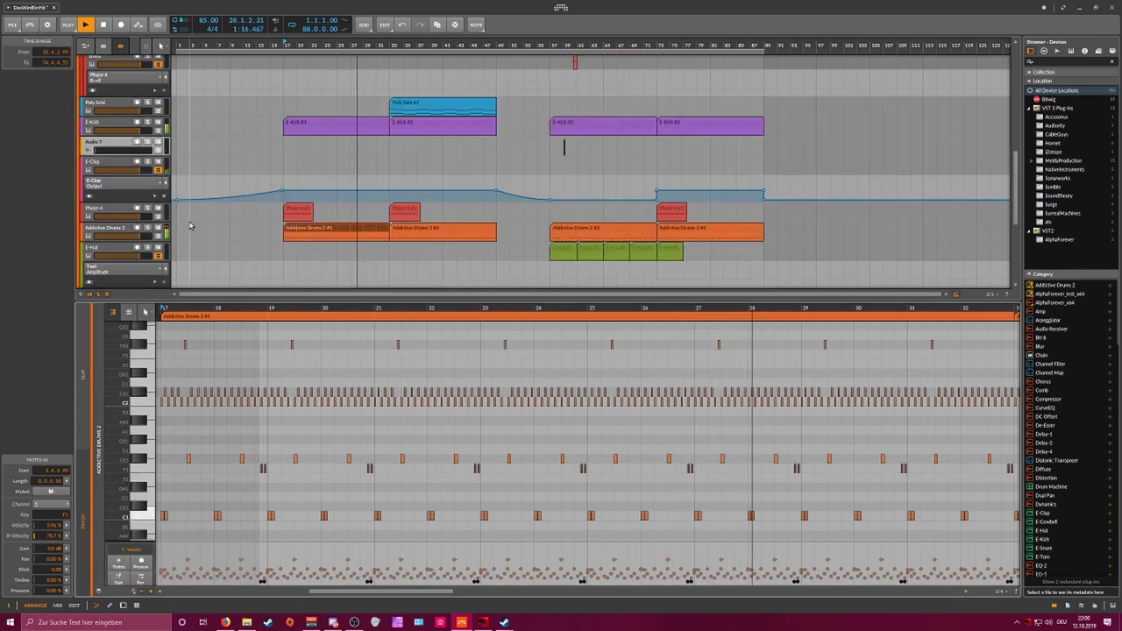
Step: Rename the E-Hat track below Addictive Drums 2 to Crash
scroll(131, 232, down, 3)
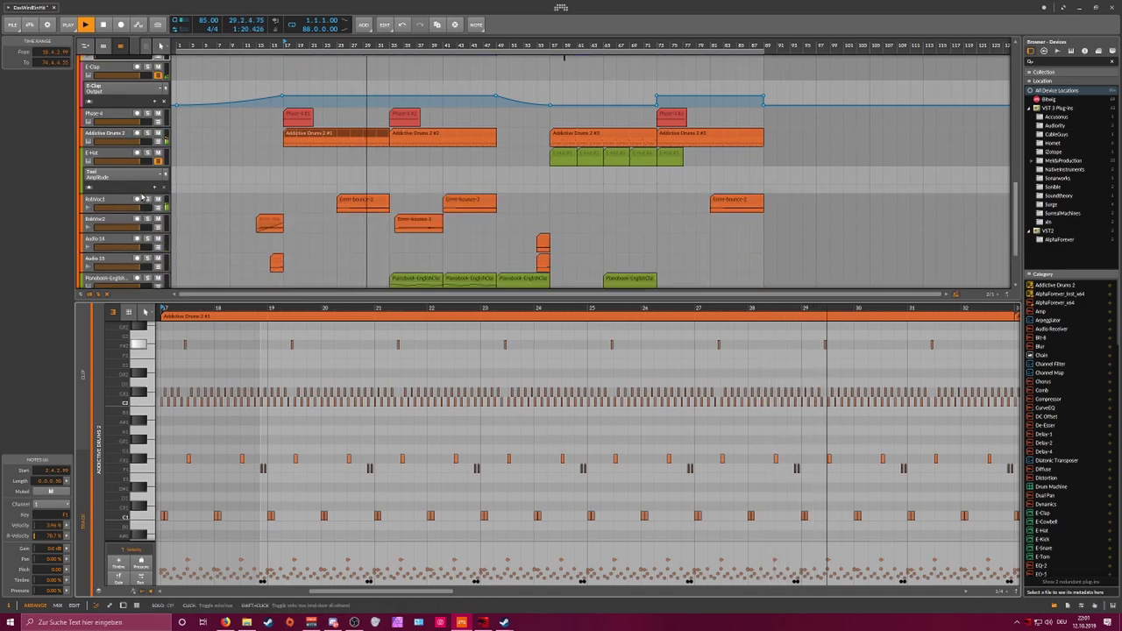
click(106, 158)
text(C)
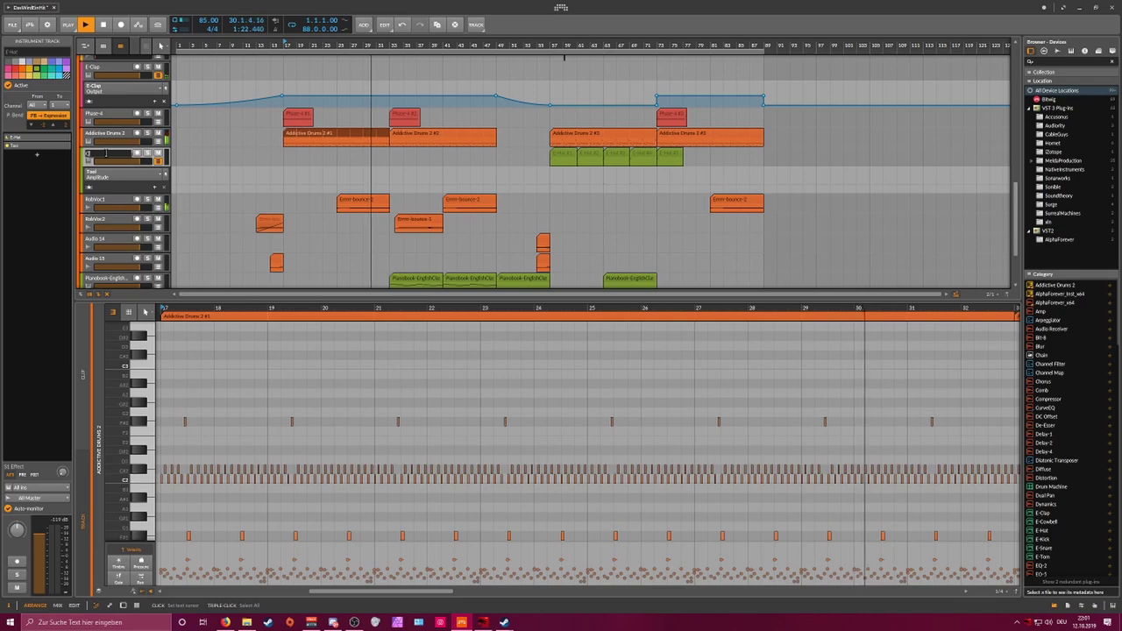
text(rash)
key(Return)
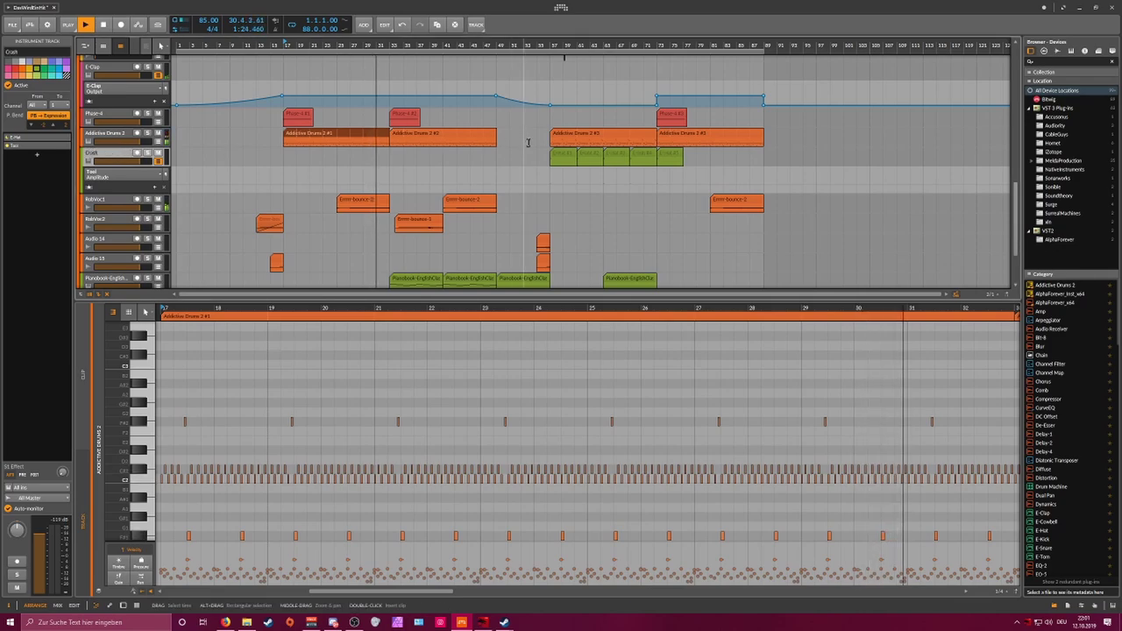
click(136, 155)
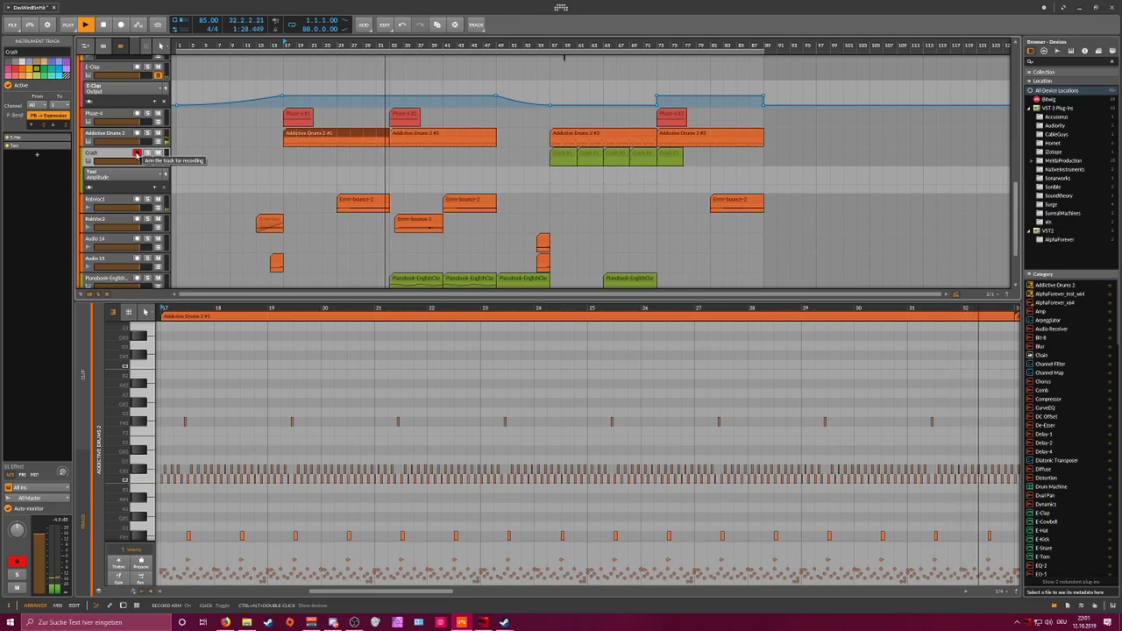
click(137, 154)
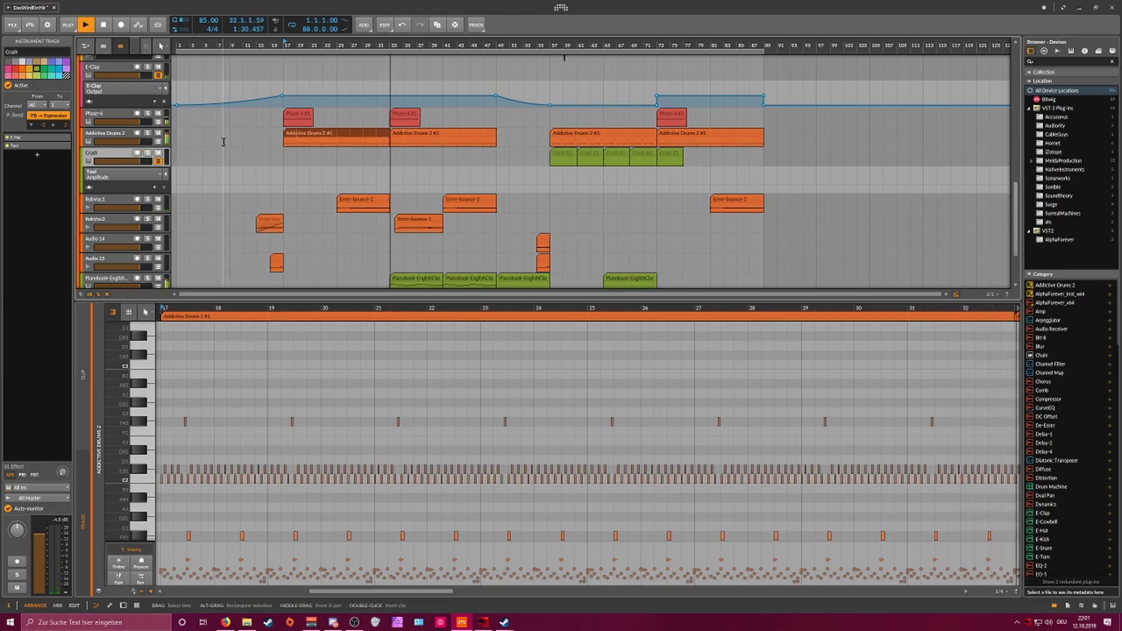
Step: Add the HoRNet LU Meter plug-in after the Reverb at the end of the upper Pianobook-EnglishClassic track's device chain
scroll(282, 194, down, 3)
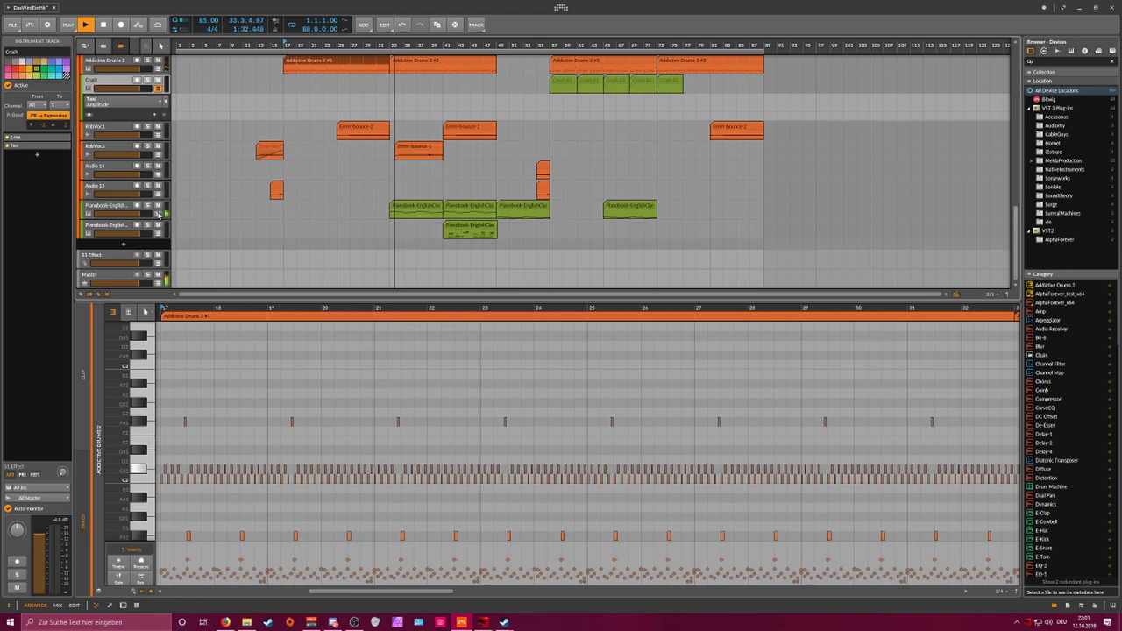
click(108, 206)
key(d)
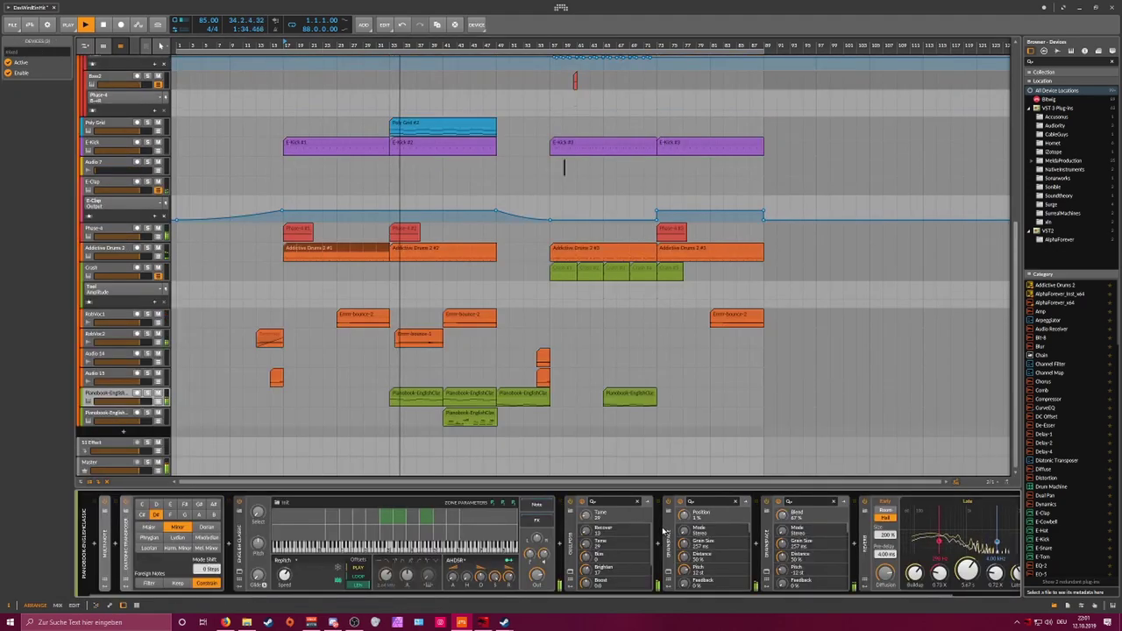
drag(573, 596, 842, 593)
click(1003, 544)
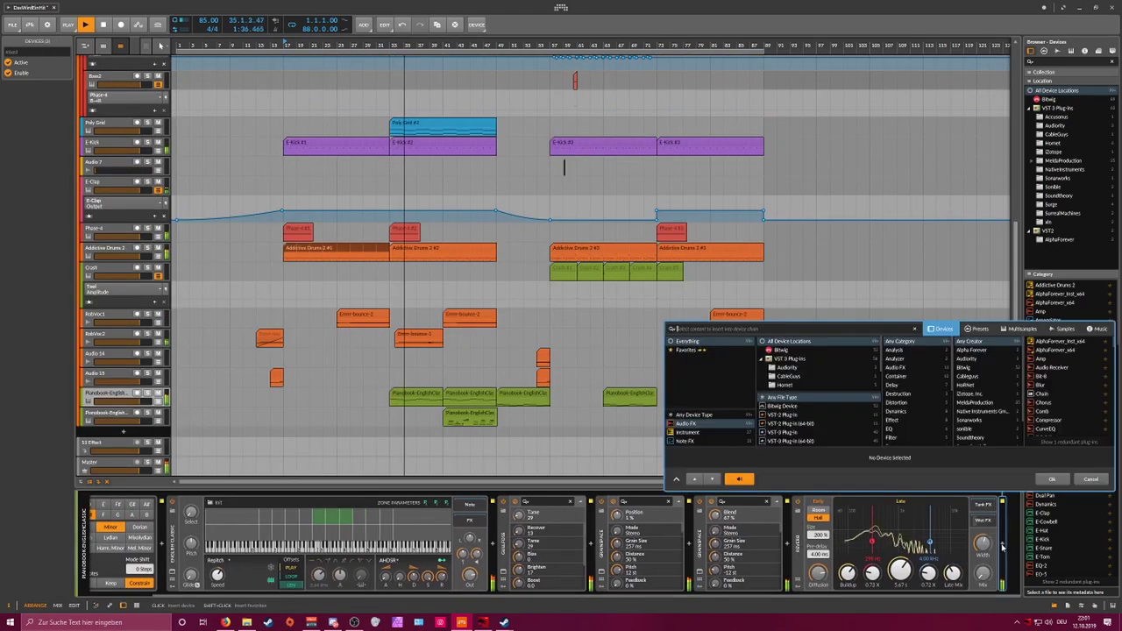
text(lu)
key(Return)
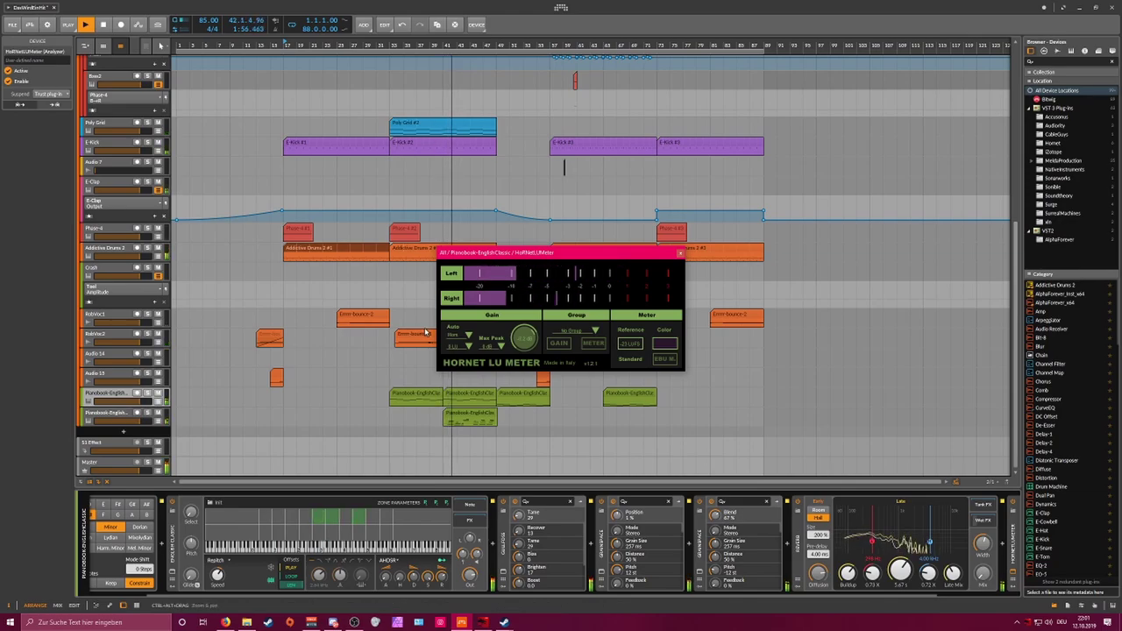
Step: Close the LU Meter window and view the device chains of both Pianobook-EnglishClassic tracks
click(124, 415)
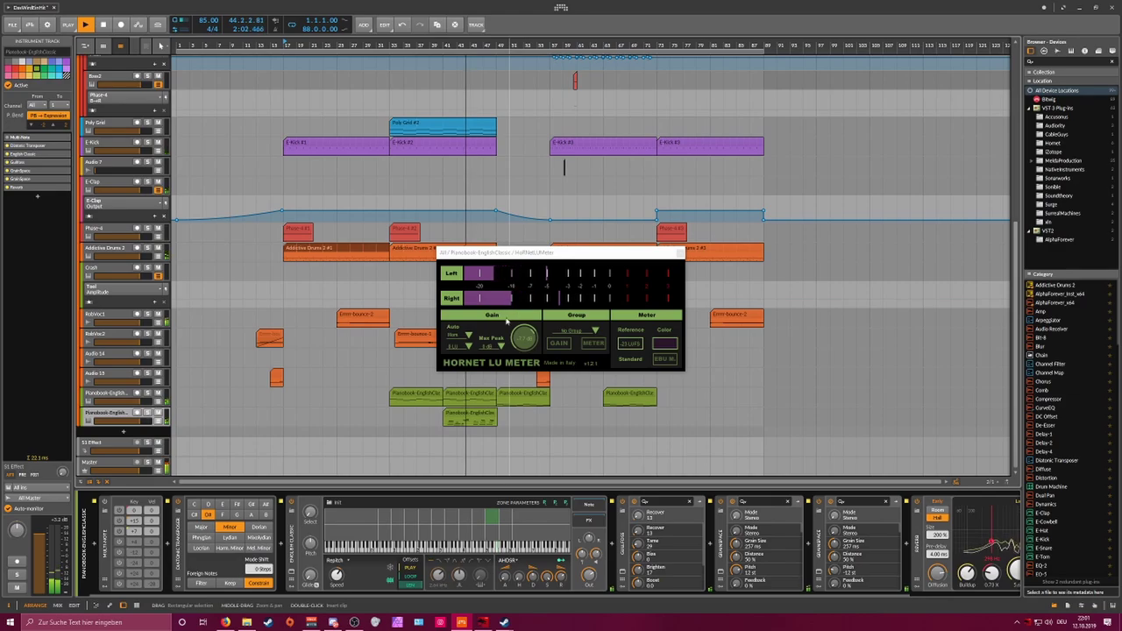
click(504, 322)
click(678, 254)
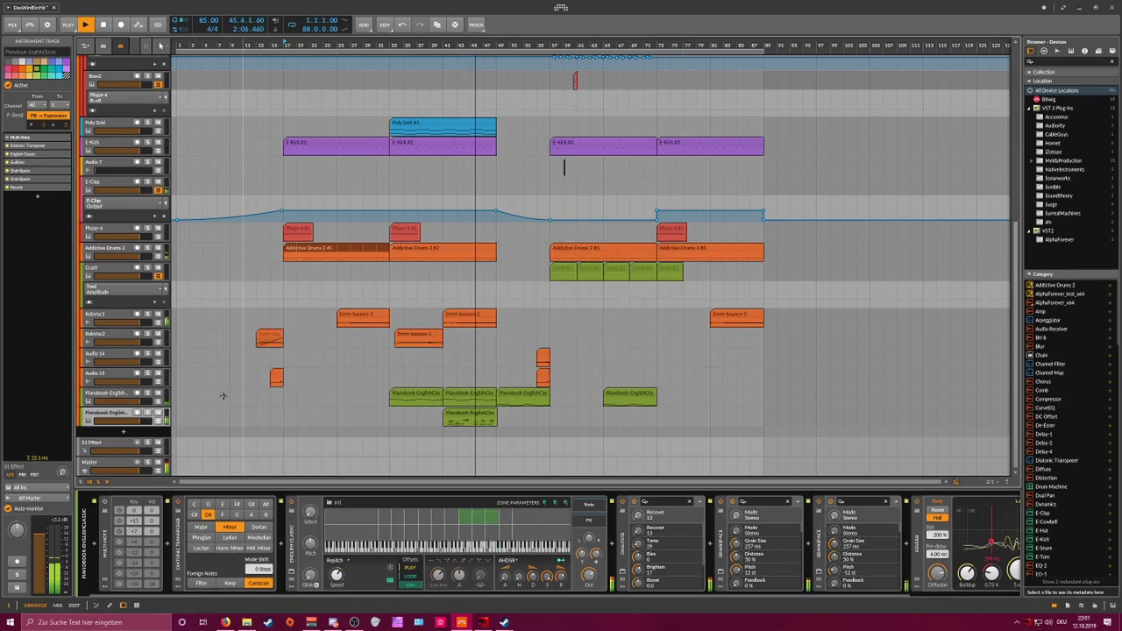
click(120, 396)
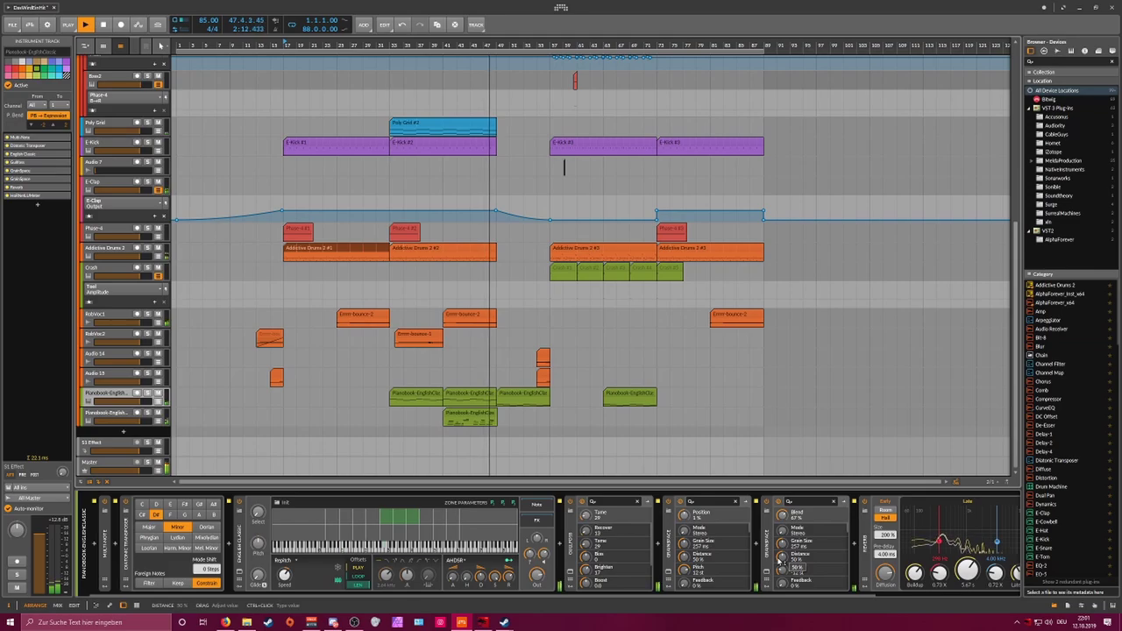
Step: Copy the four-bar Error-bounce-1 clip at bar 13 of the RobVoc2 track to bar 61 and increase the track's height
scroll(692, 313, up, 5)
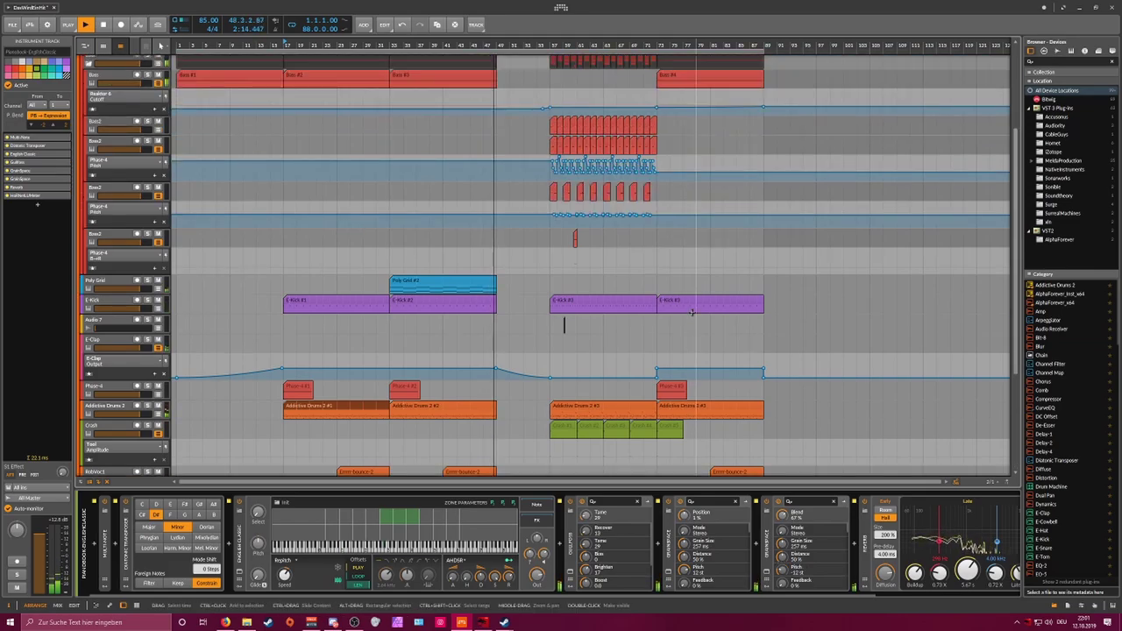
scroll(691, 313, down, 4)
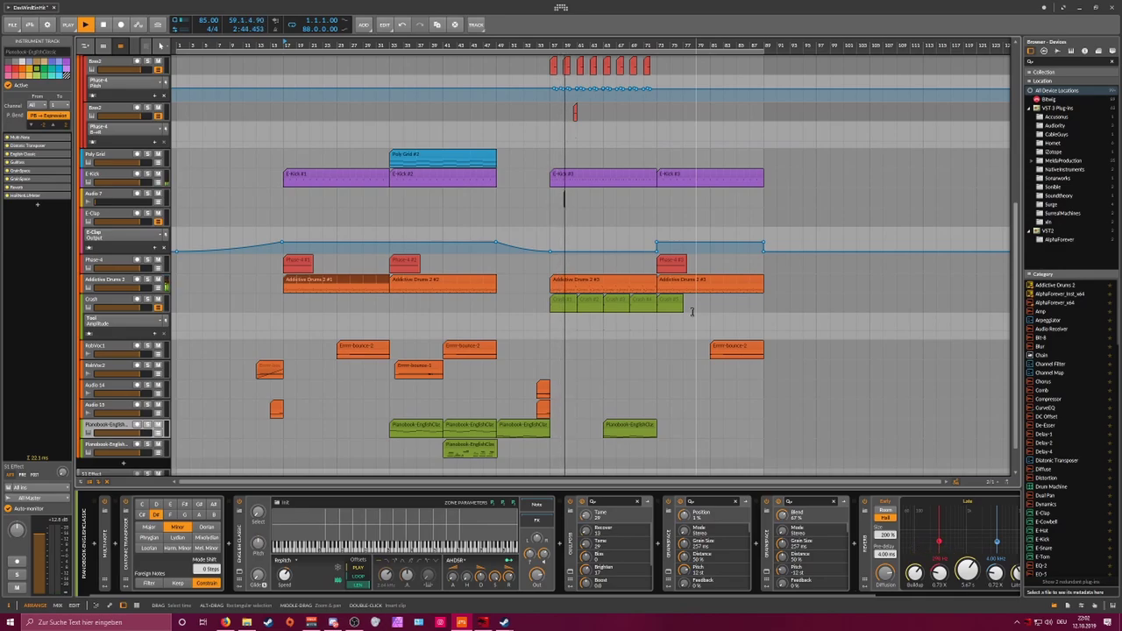
scroll(631, 275, up, 5)
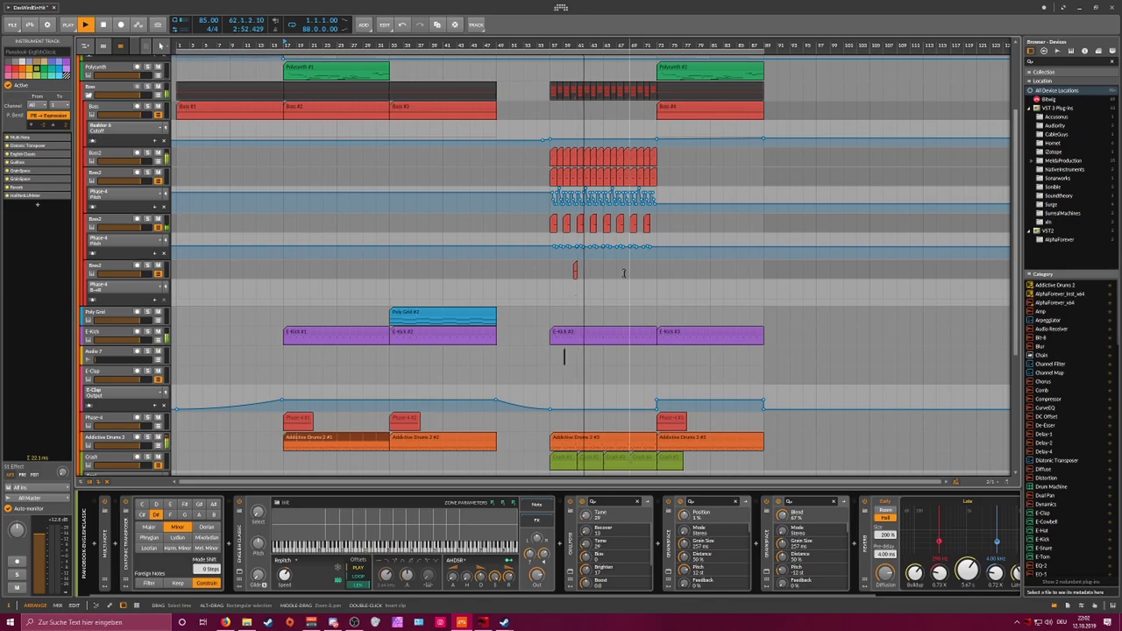
scroll(624, 272, up, 5)
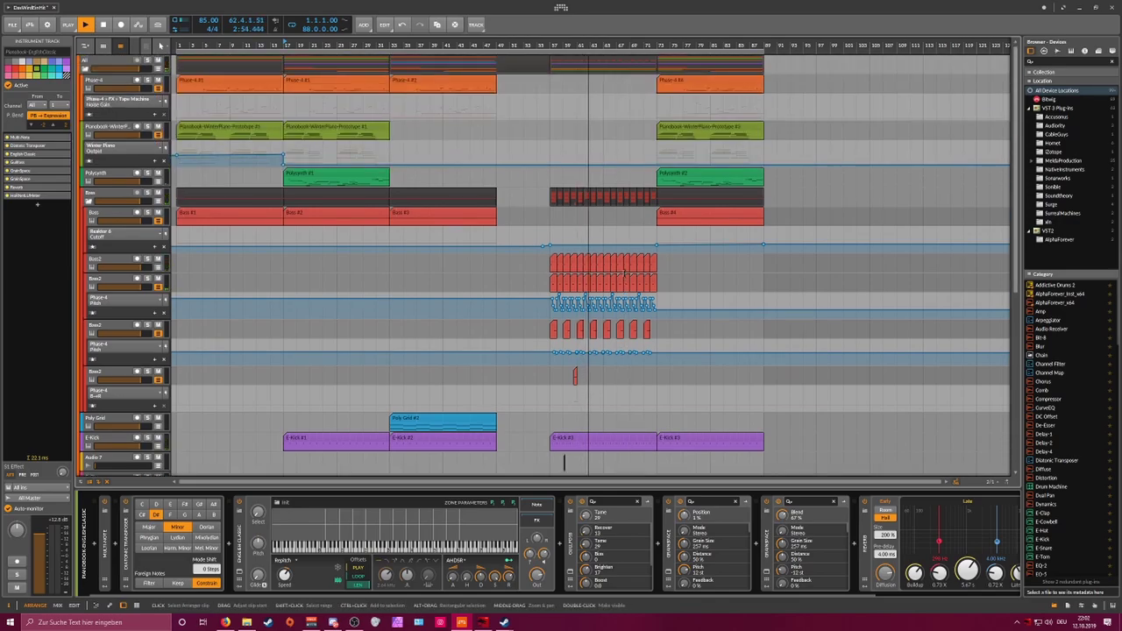
scroll(277, 376, down, 8)
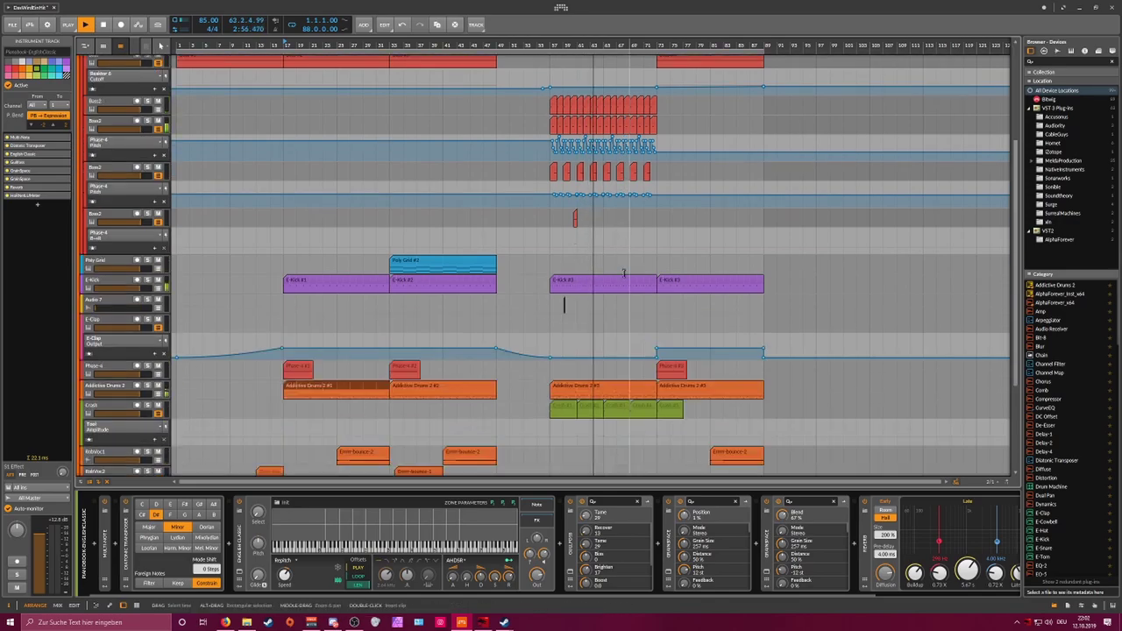
drag(278, 376, 599, 384)
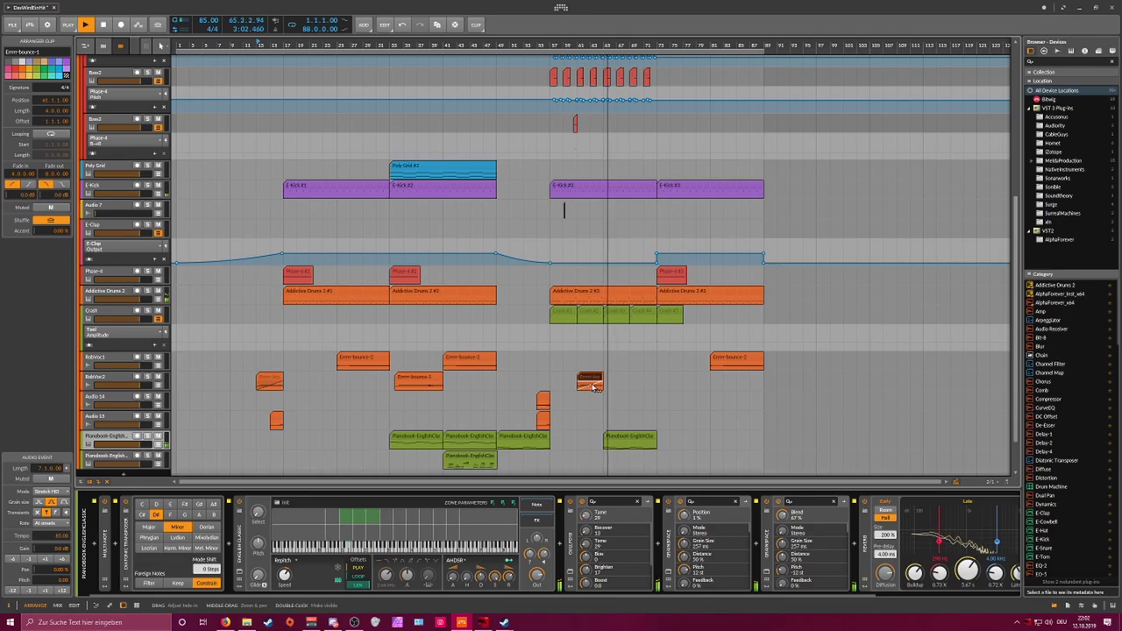
drag(143, 393, 144, 437)
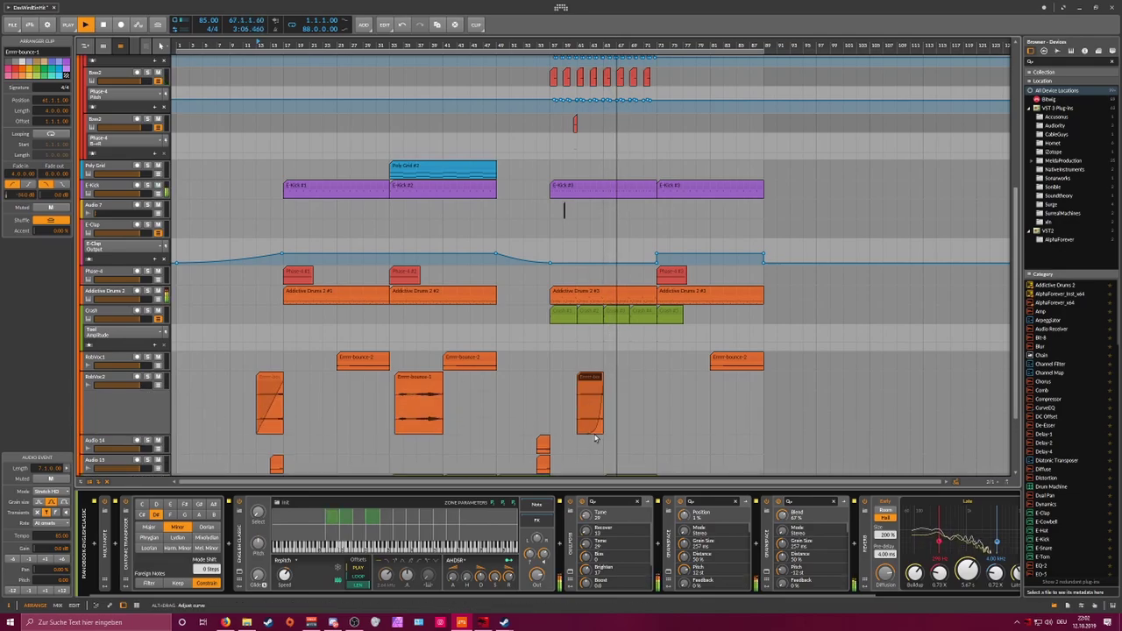
Step: Place a two-bar clip with a curved fade-in at bar 71 of RobVoc2 and copy the Audio 14 clip to bar 71
click(431, 378)
drag(432, 378, 656, 386)
click(650, 389)
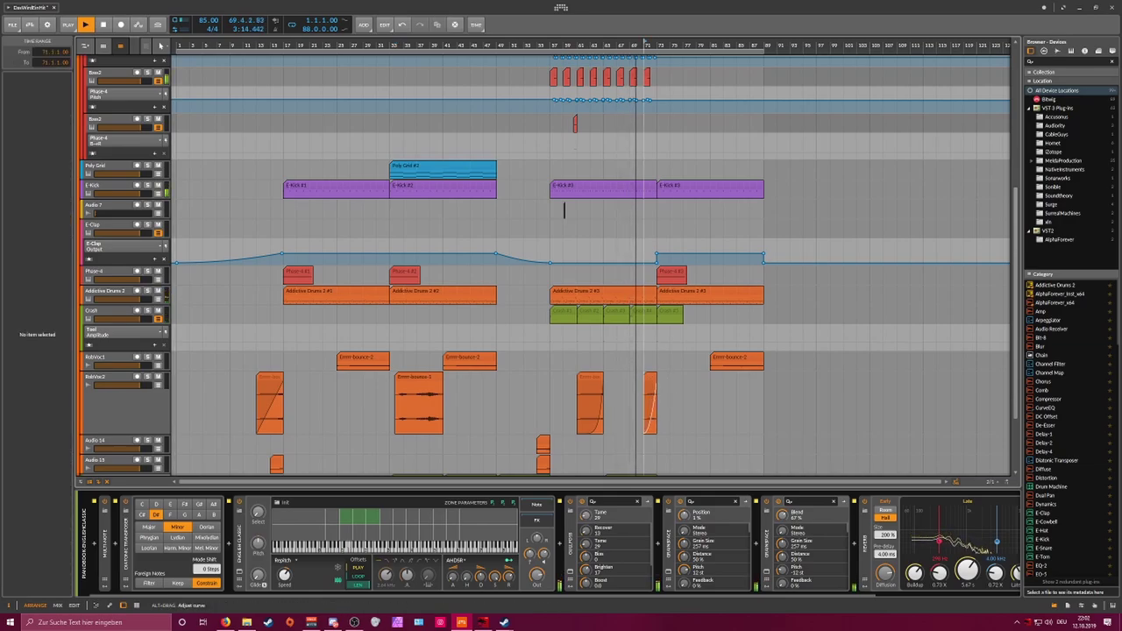
scroll(563, 415, down, 2)
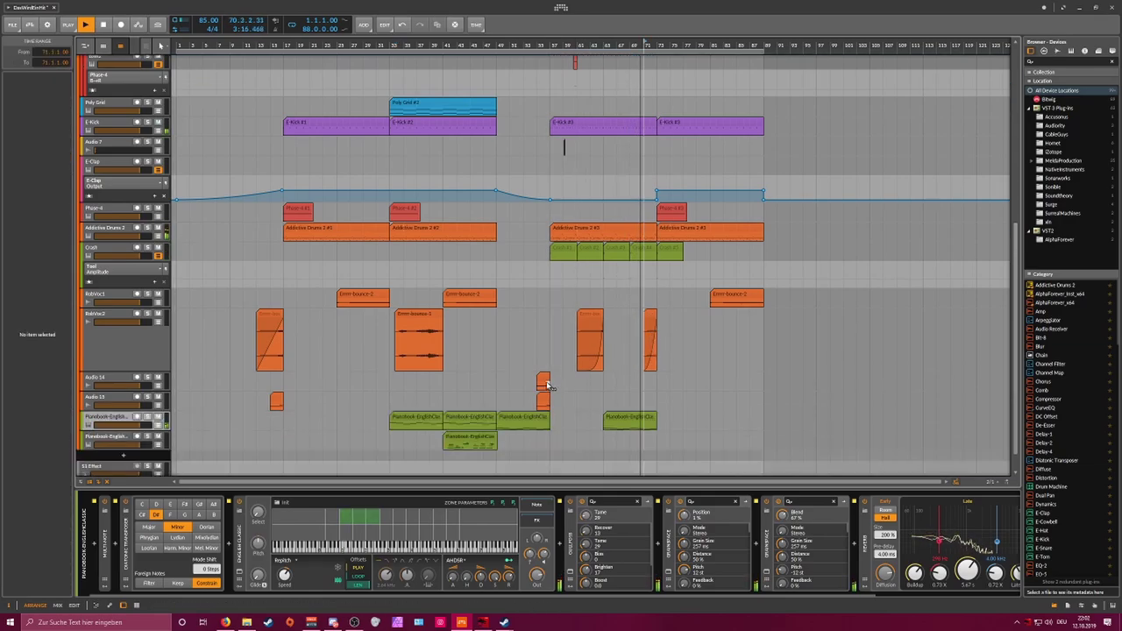
drag(546, 383, 659, 384)
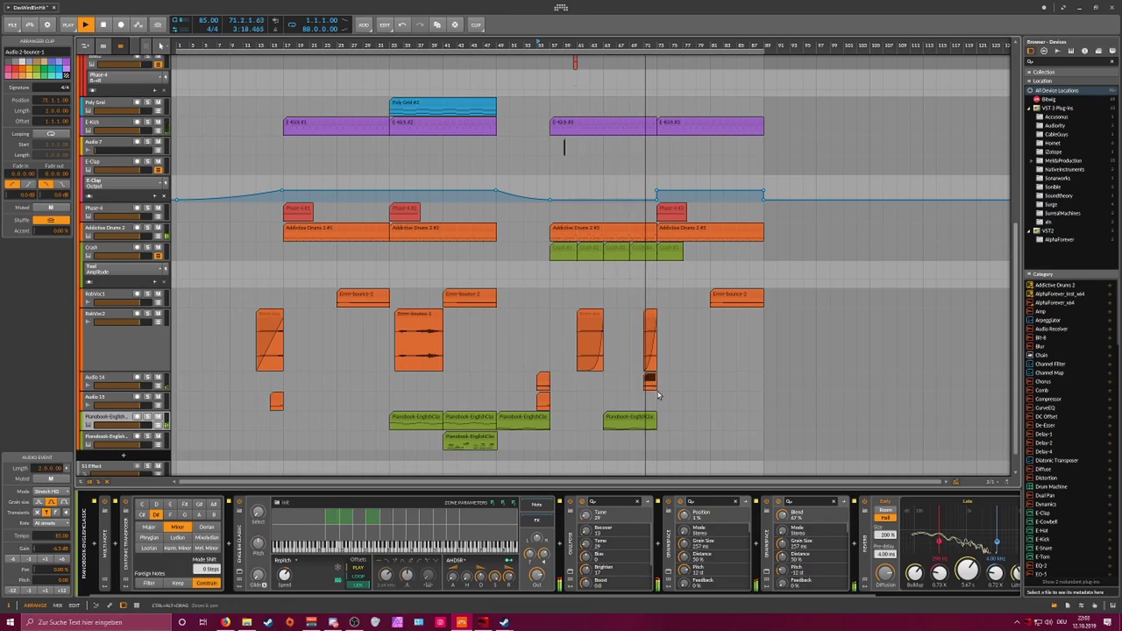
Step: Open the Polysynth clip at bar 73 in the note editor and delete its first two notes around bar 76
scroll(658, 396, up, 5)
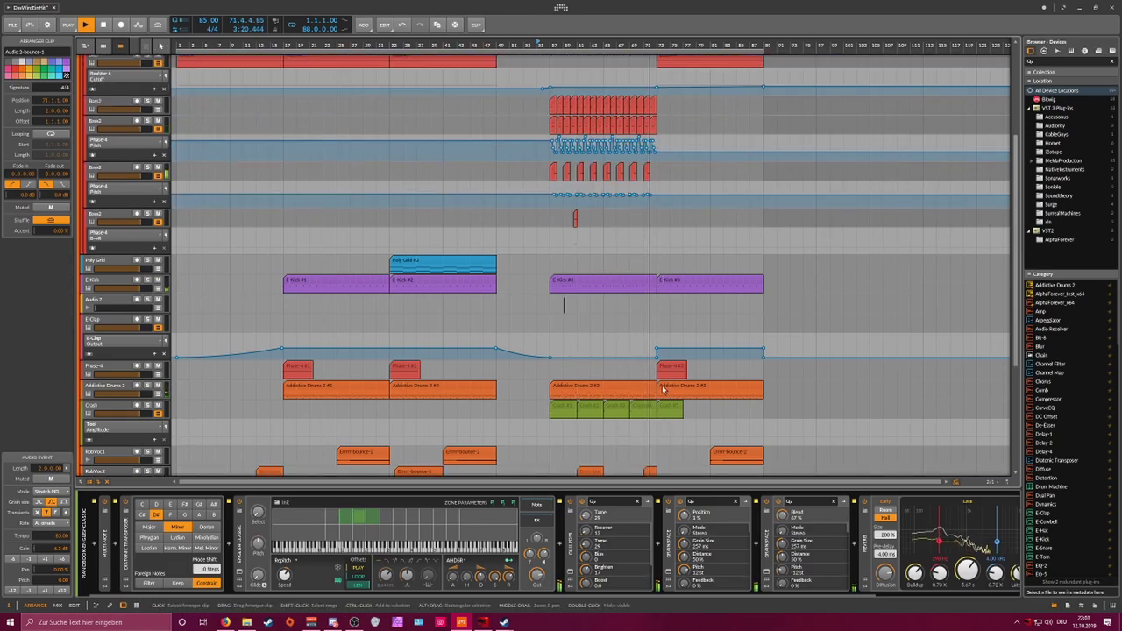
scroll(660, 387, up, 2)
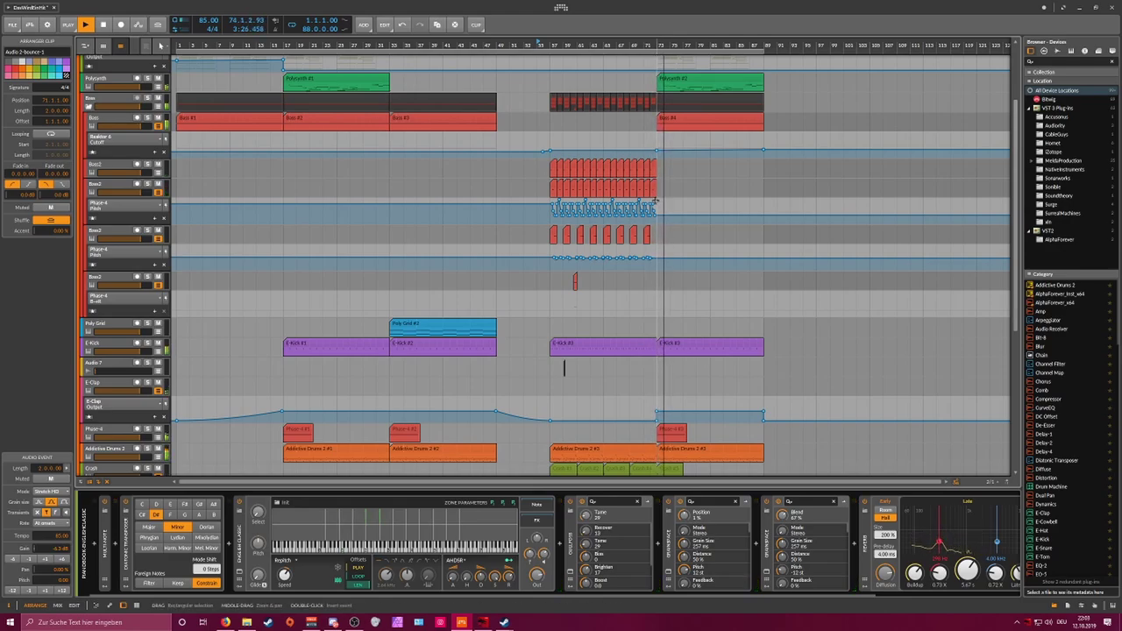
scroll(655, 200, up, 3)
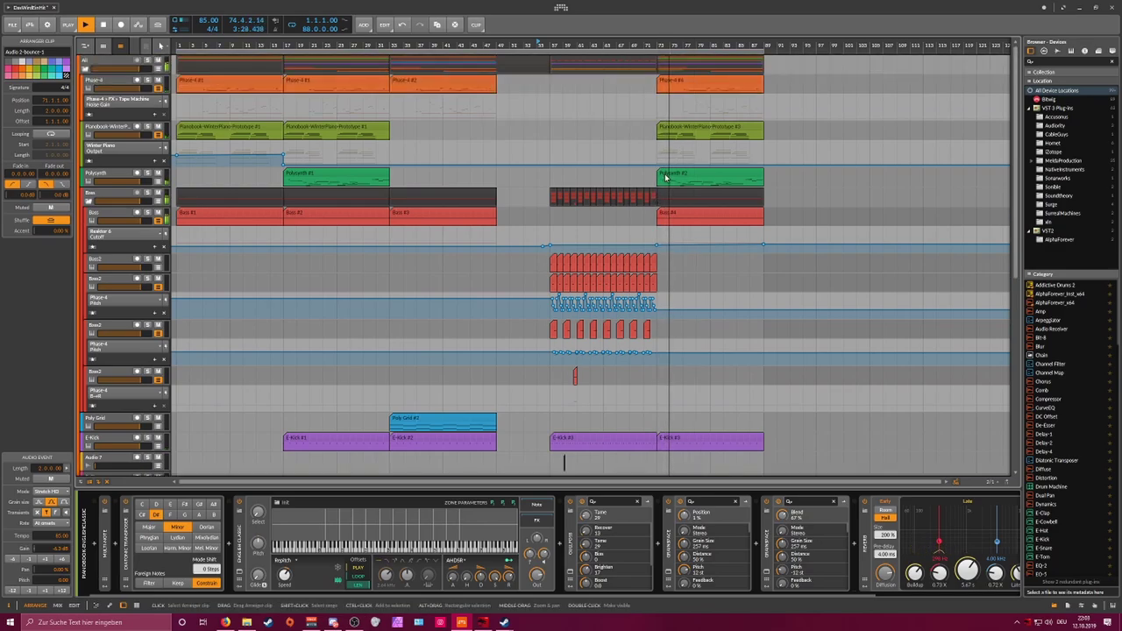
double_click(666, 177)
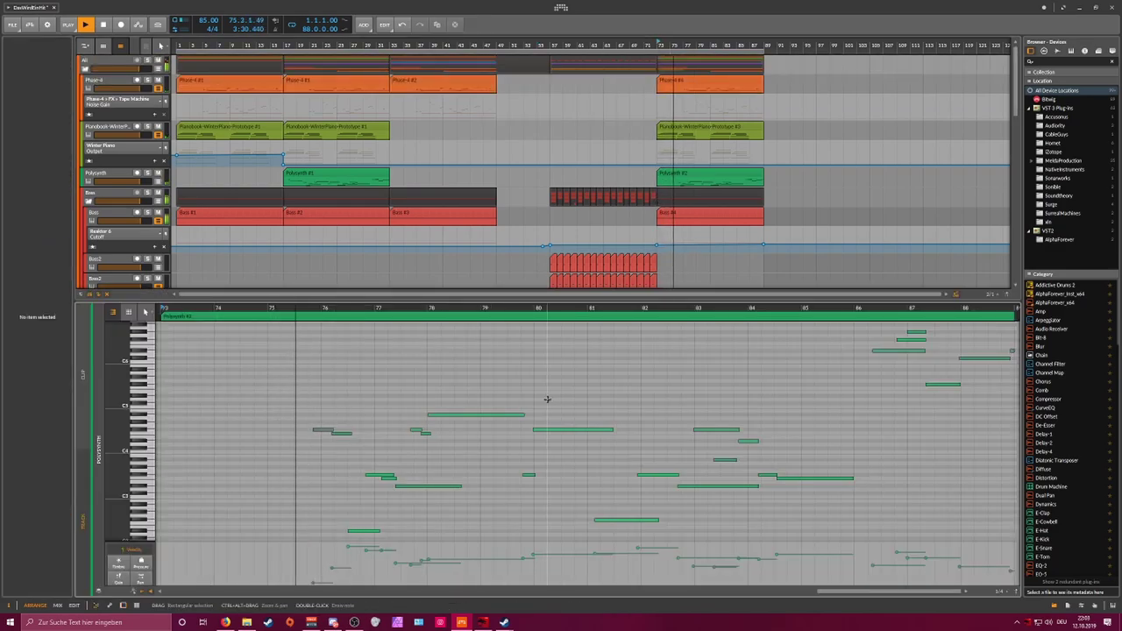
drag(307, 413, 353, 451)
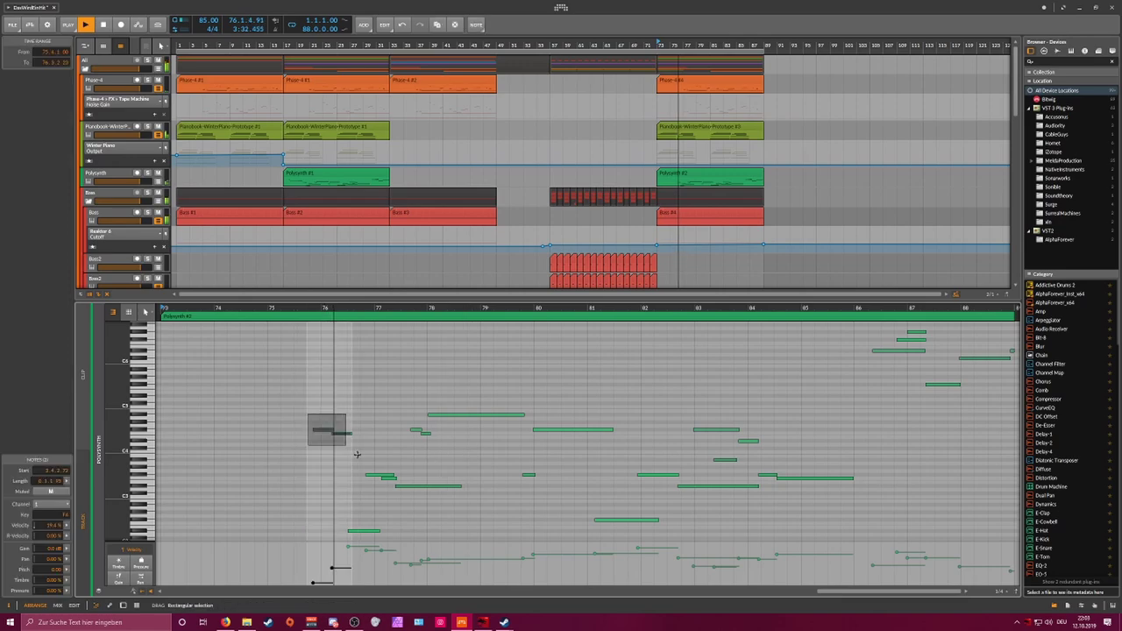
key(Delete)
scroll(450, 349, down, 2)
scroll(445, 359, up, 1)
scroll(443, 366, down, 3)
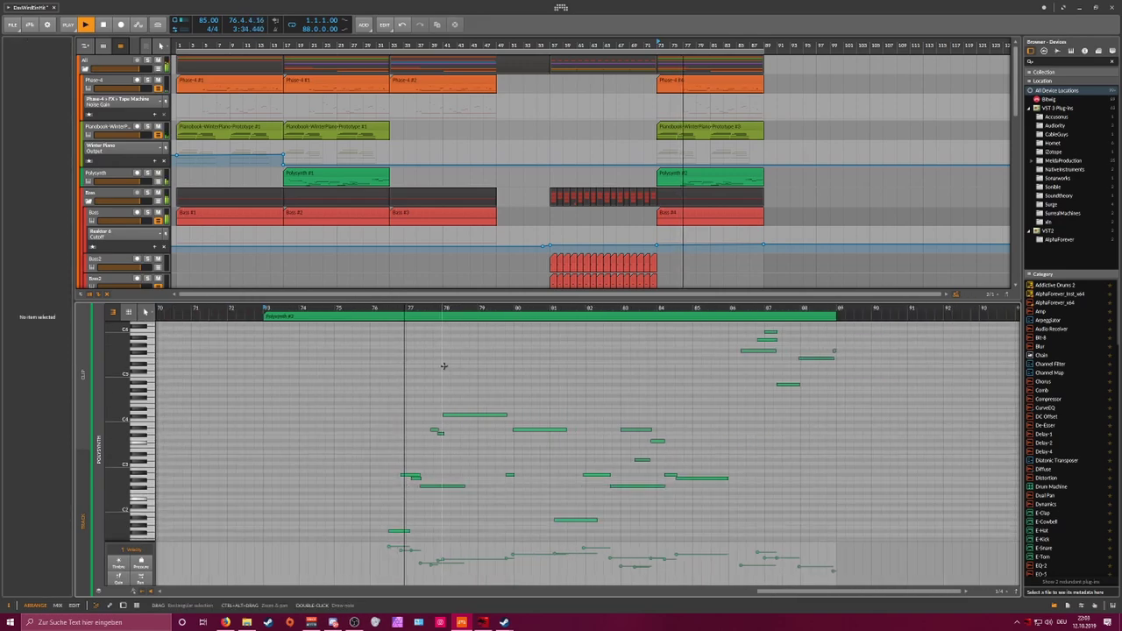
scroll(444, 366, down, 3)
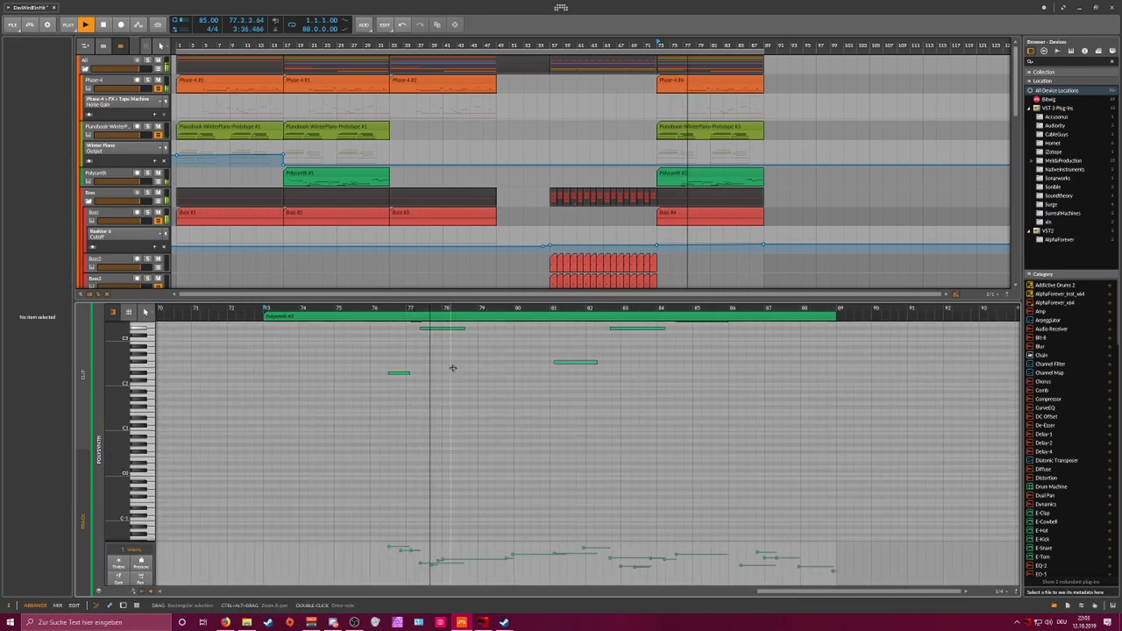
scroll(453, 367, up, 3)
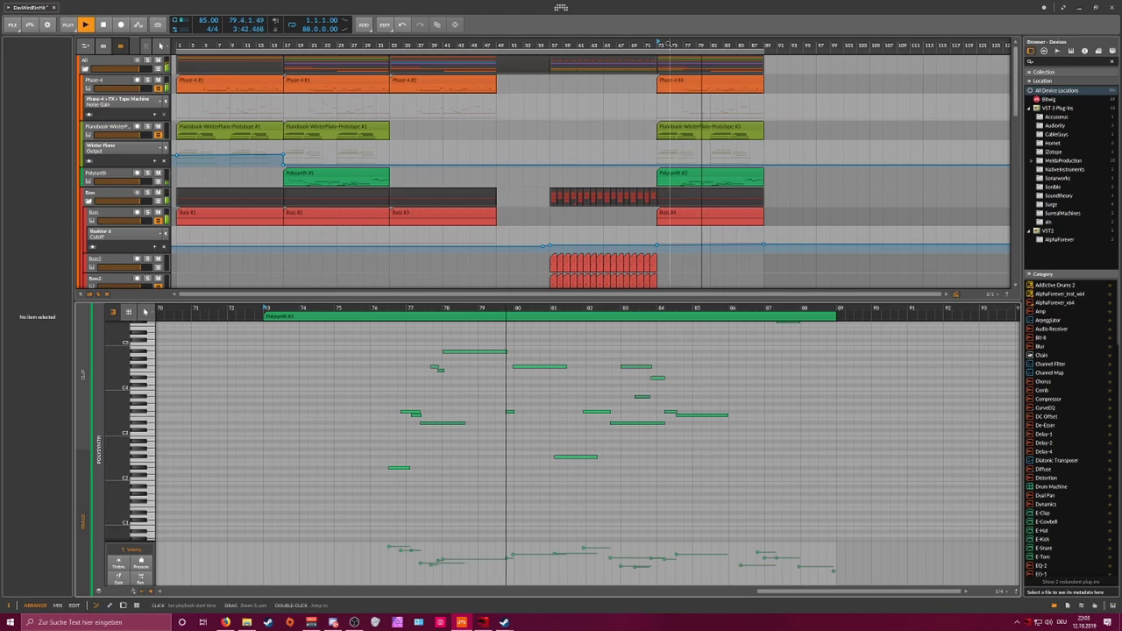
Step: Collapse the All group so that its child tracks are hidden in the arrangement
scroll(668, 44, down, 2)
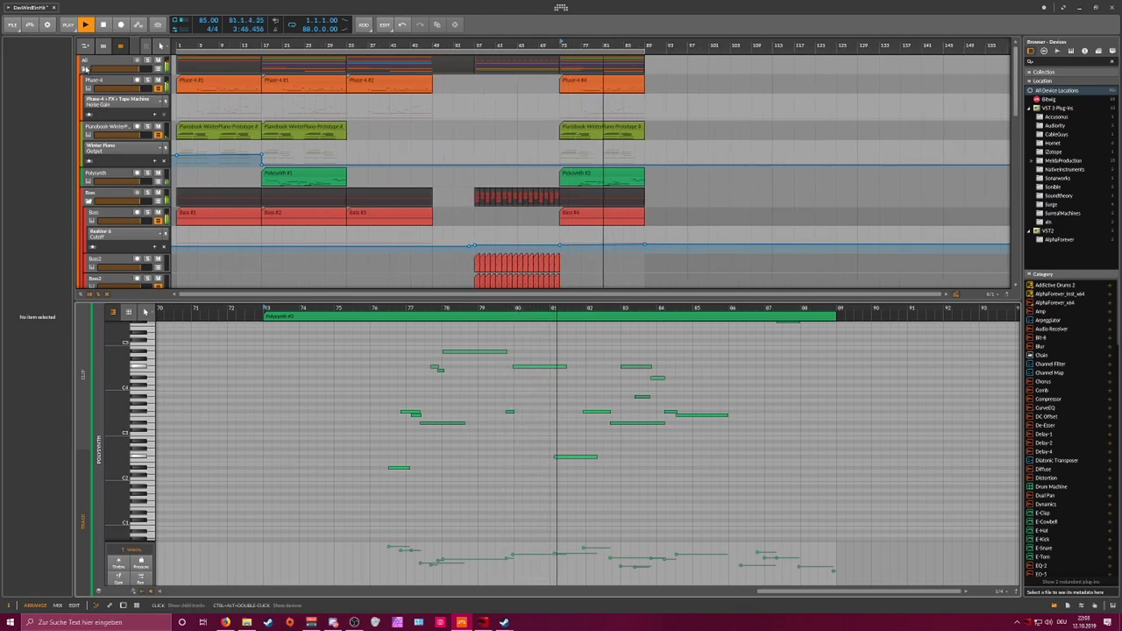
click(85, 67)
scroll(200, 53, up, 1)
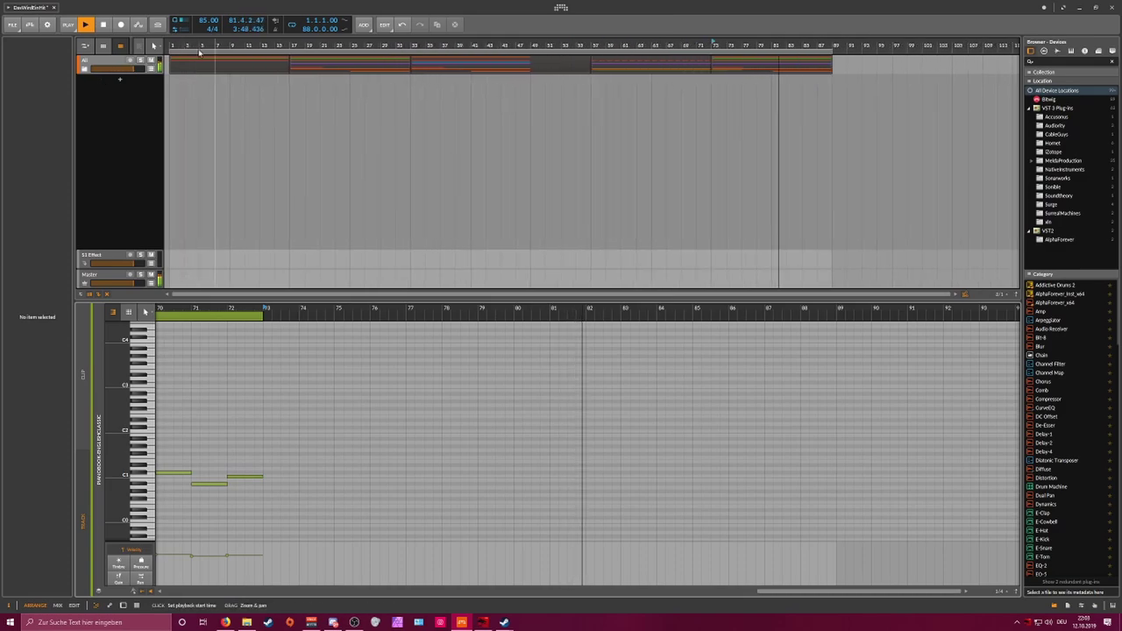
Step: Show the Master track's devices and open the Ozone 8 Elements plug-in window
click(104, 60)
click(122, 605)
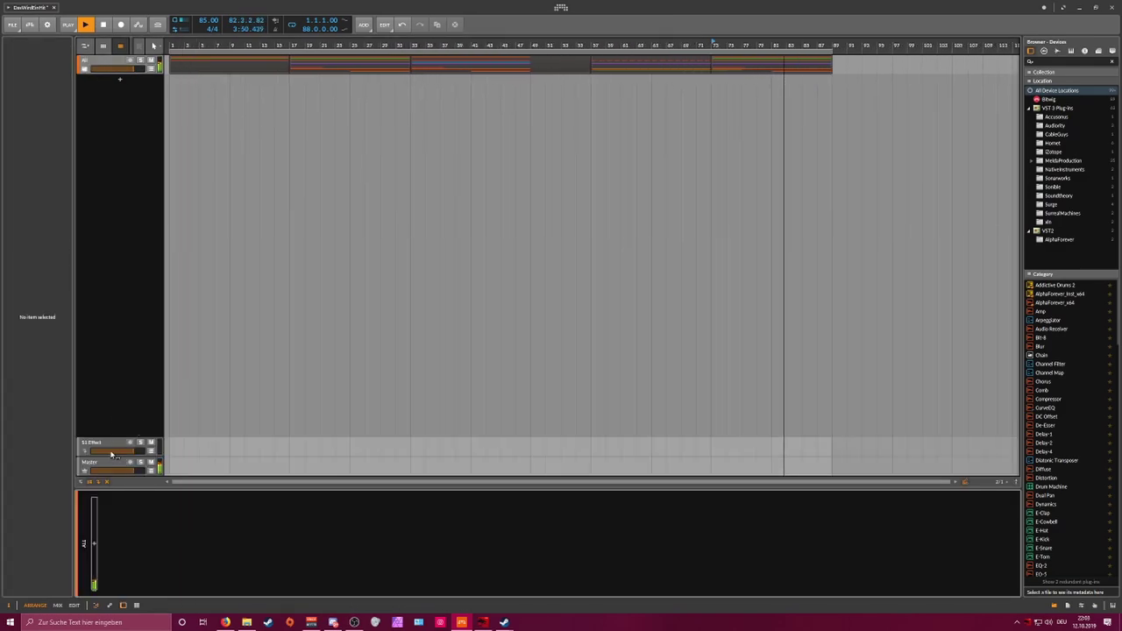
click(113, 462)
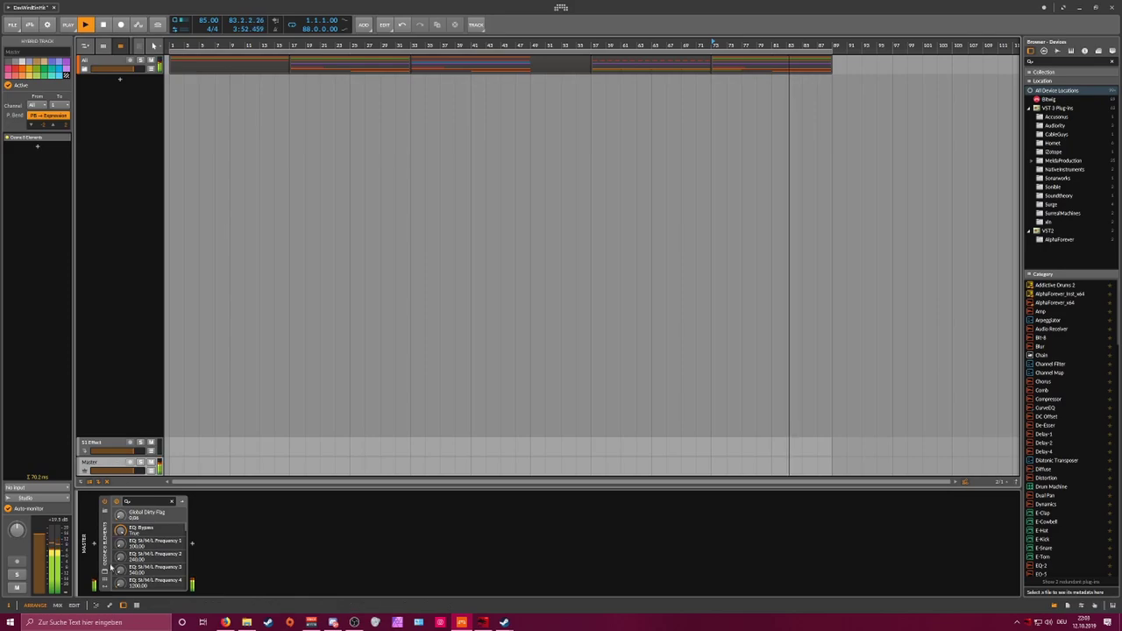
click(104, 572)
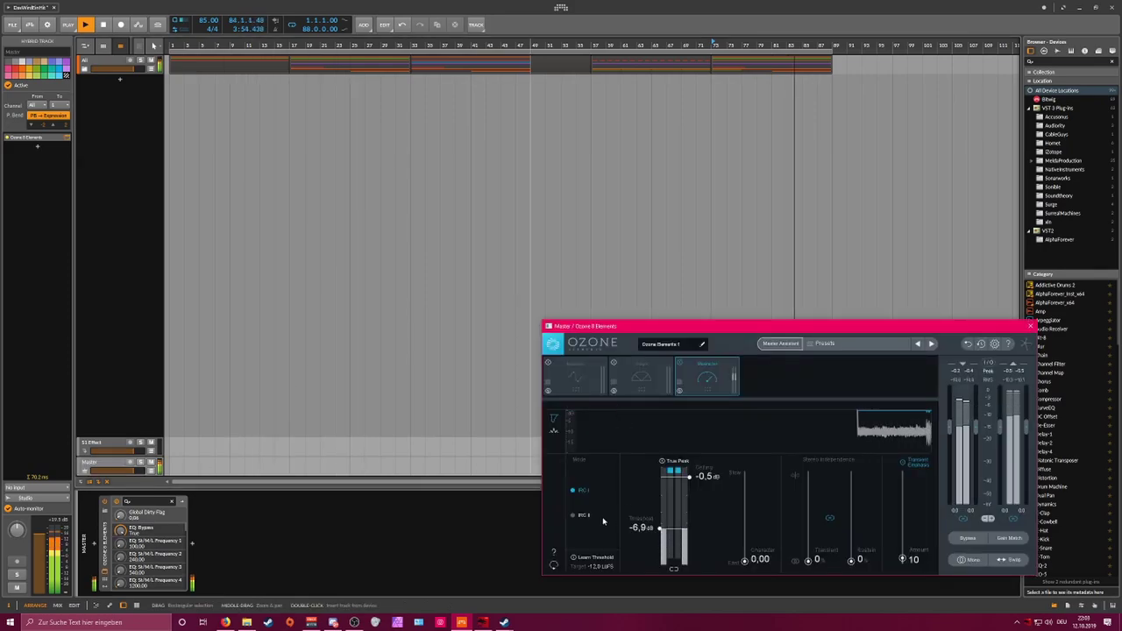
Step: Run Learn Threshold in the Maximizer of the Master track's Ozone 8 Elements and close the plug-in window
click(593, 556)
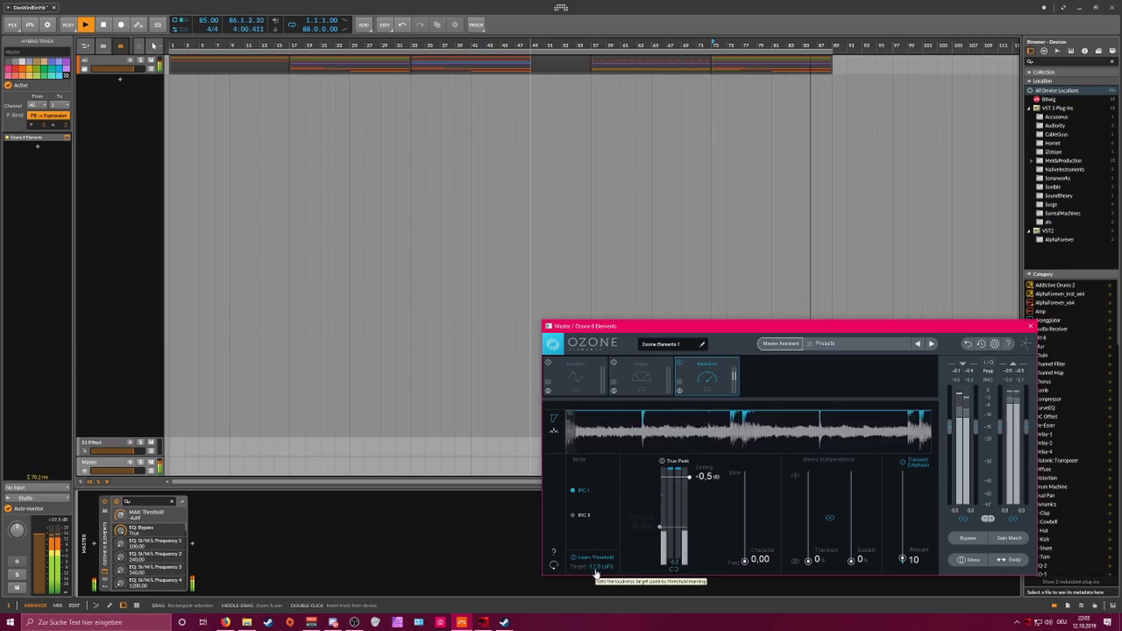
click(592, 558)
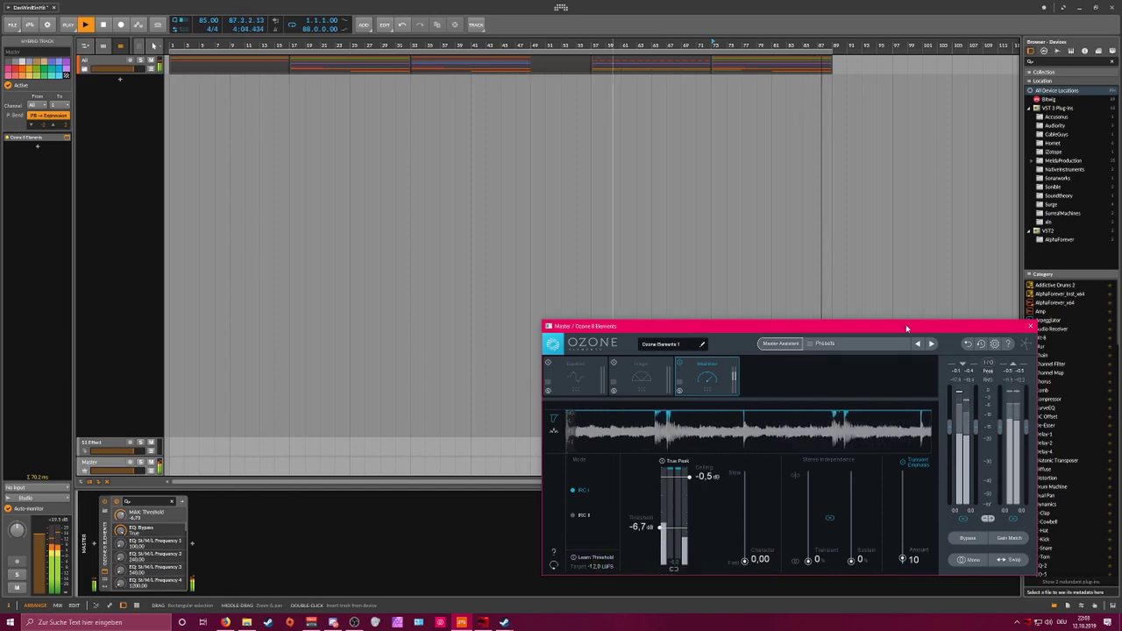
drag(906, 327, 749, 294)
click(874, 294)
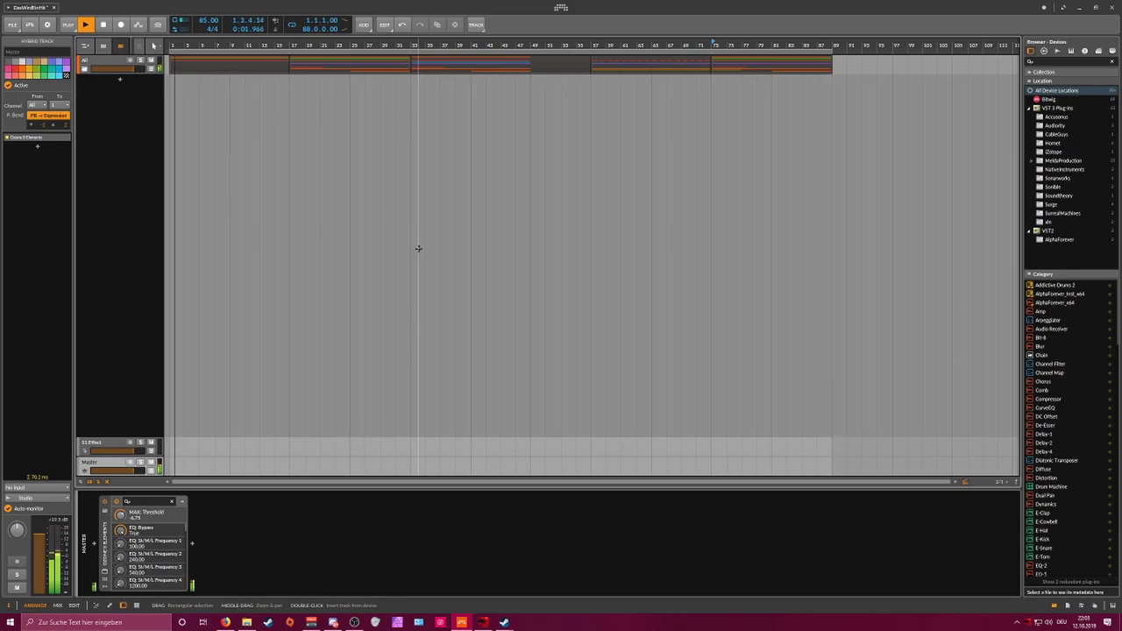
Step: Expand the All group to show its child tracks in the arrangement and save the project
drag(230, 45, 231, 40)
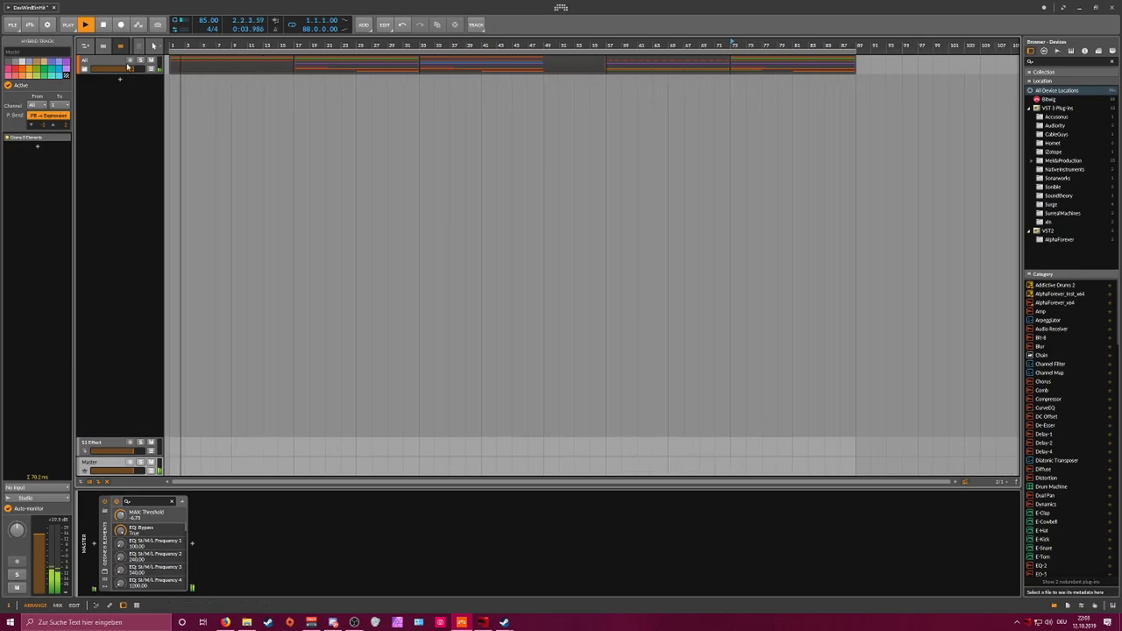
click(85, 69)
scroll(209, 146, down, 2)
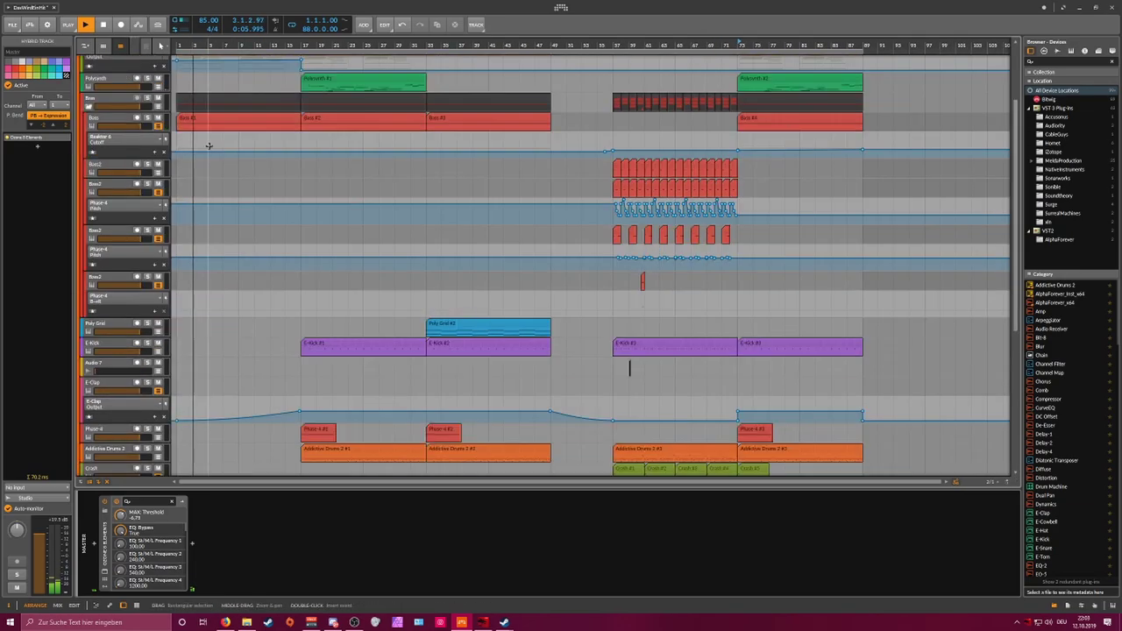
scroll(208, 146, down, 5)
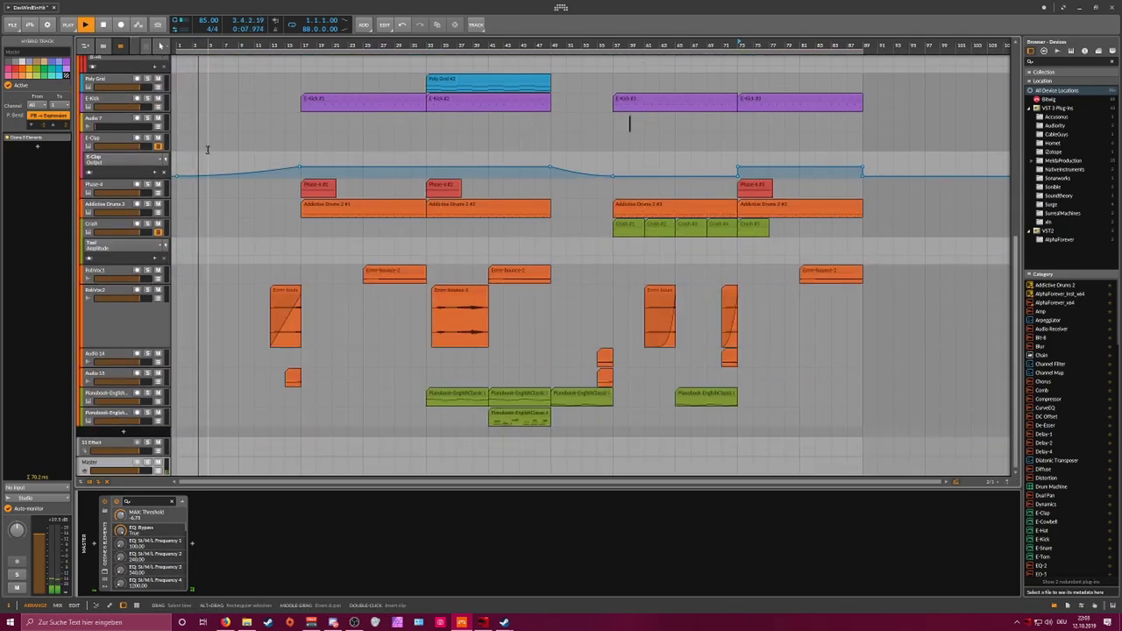
scroll(208, 149, up, 7)
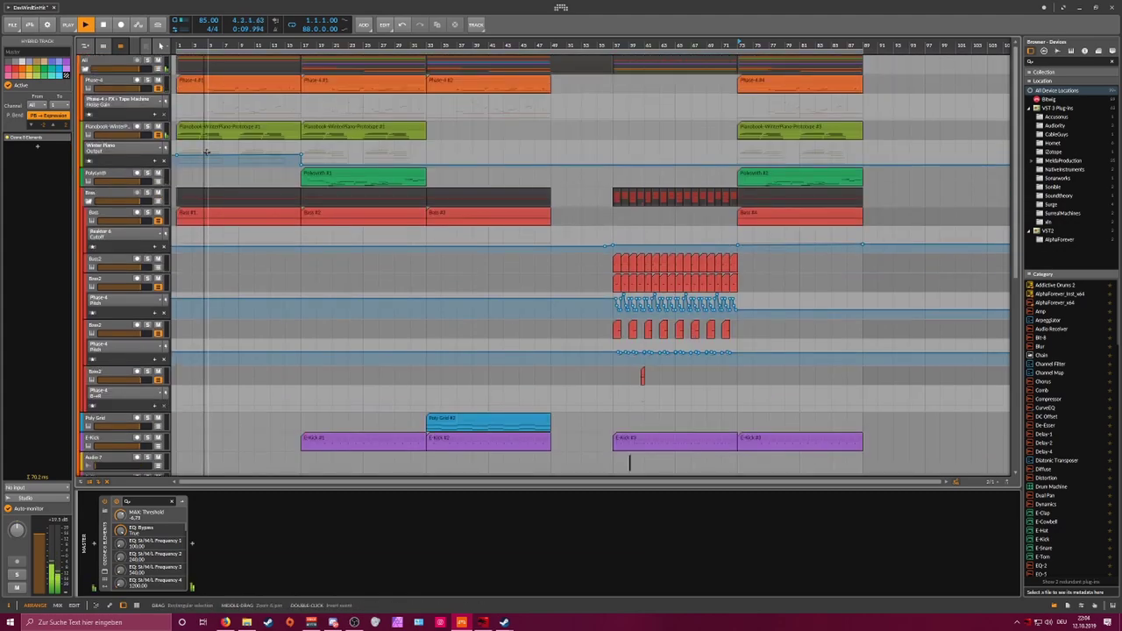
key(ctrl+s)
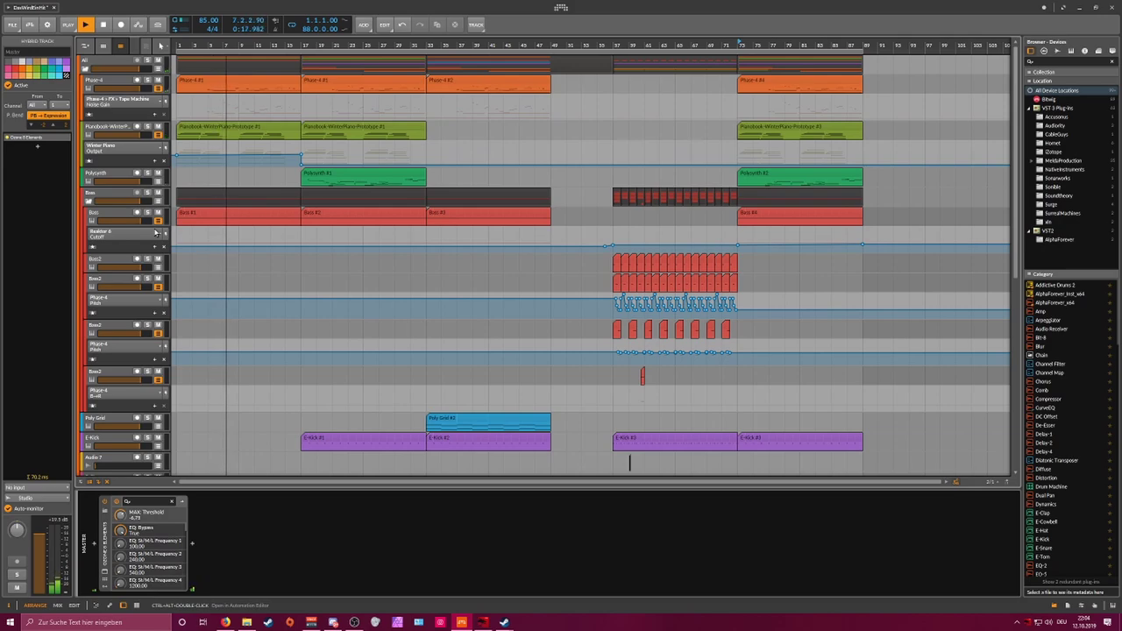
Step: Check the Maximizer in the Bass group's Ozone 8 Elements, close the plug-in window and collapse the Bass group
click(117, 204)
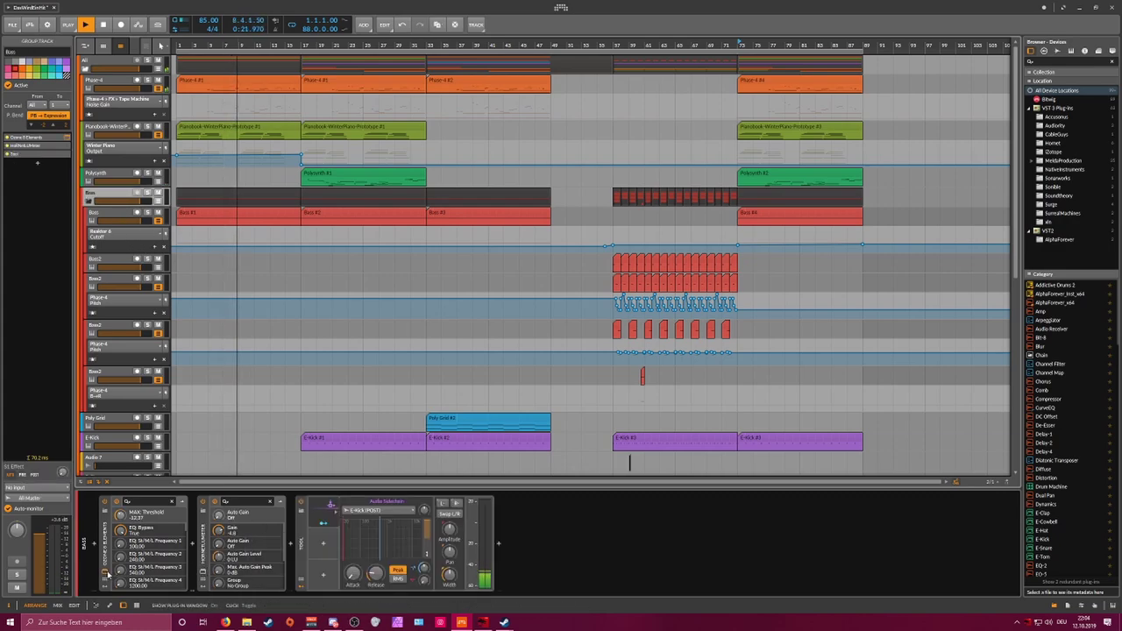
click(105, 572)
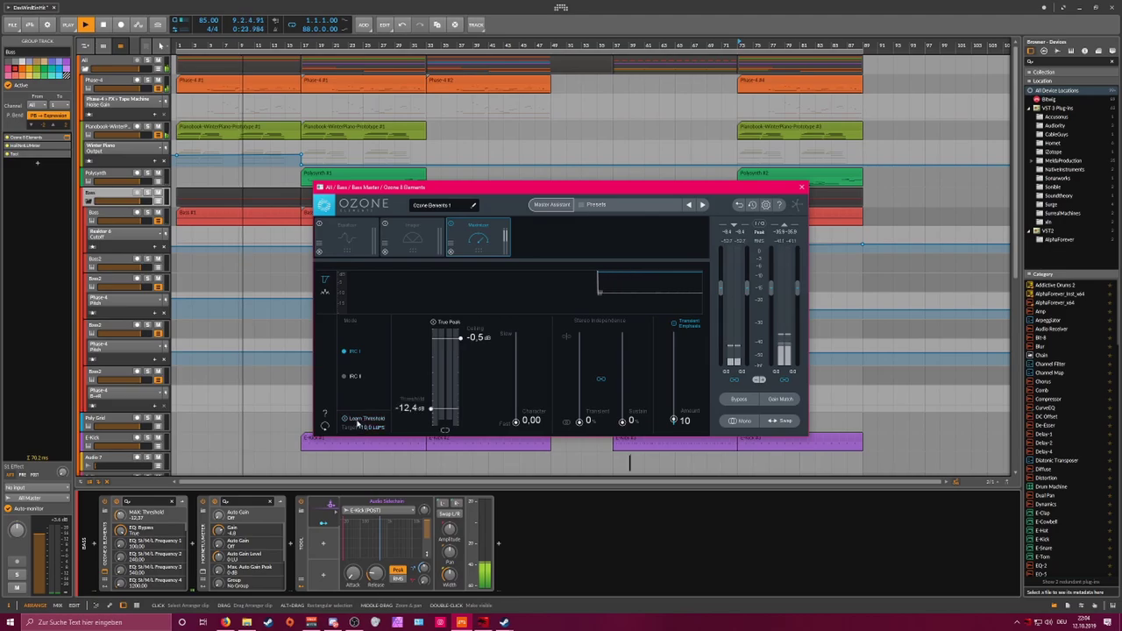
click(803, 188)
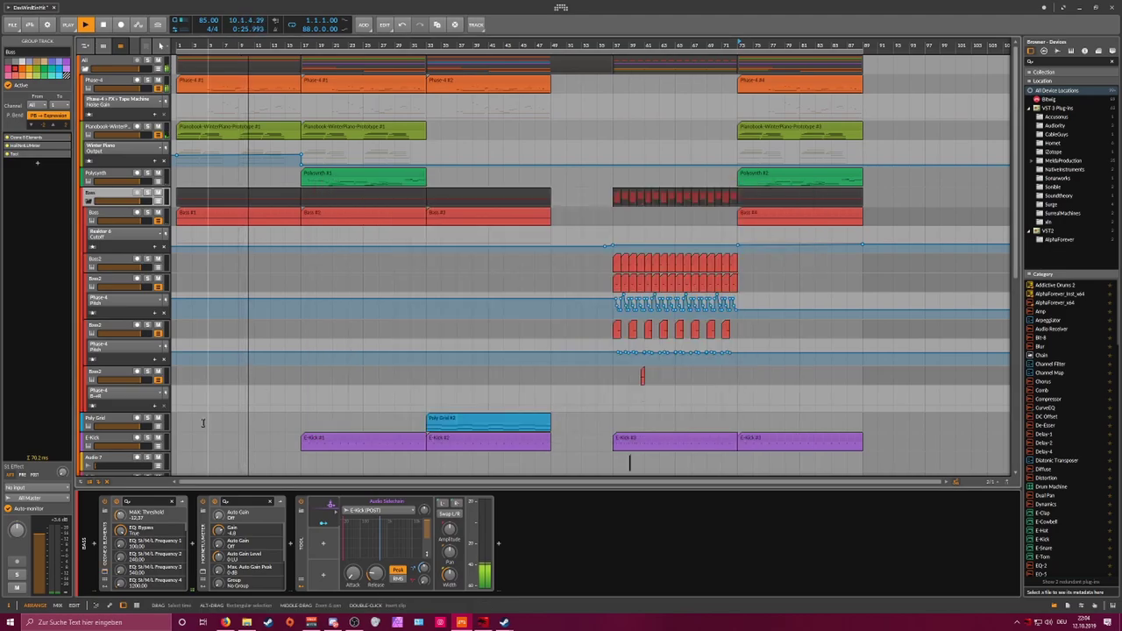
click(89, 201)
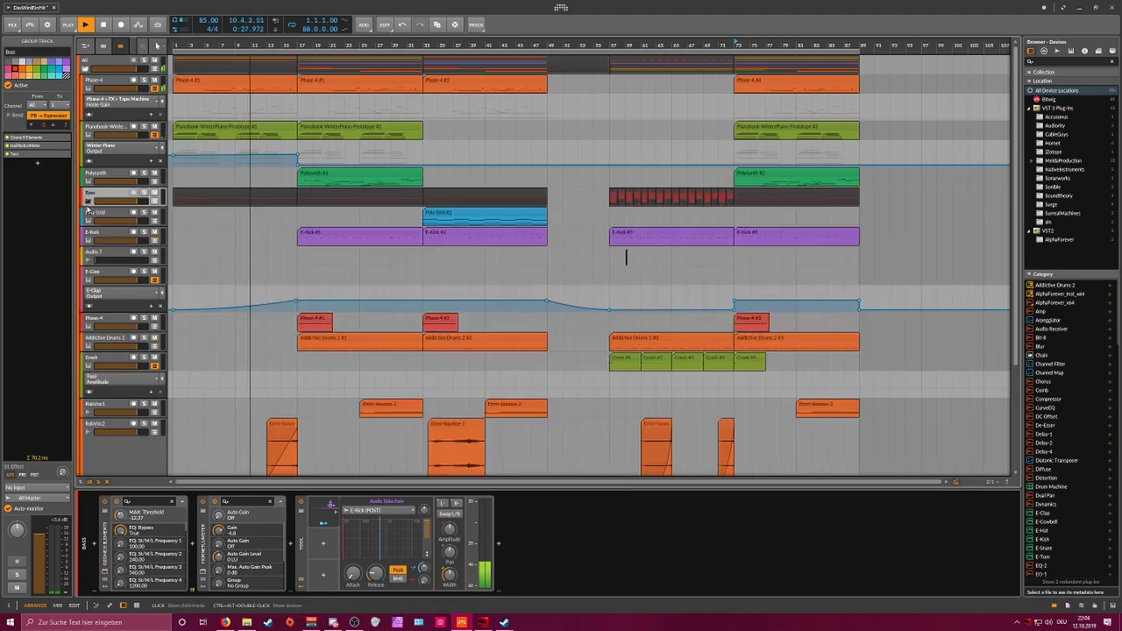
Step: Bend the fade-in of the RobVoc2 clip at bar 13 into a curve and reduce the RobVoc2 track's height
click(107, 256)
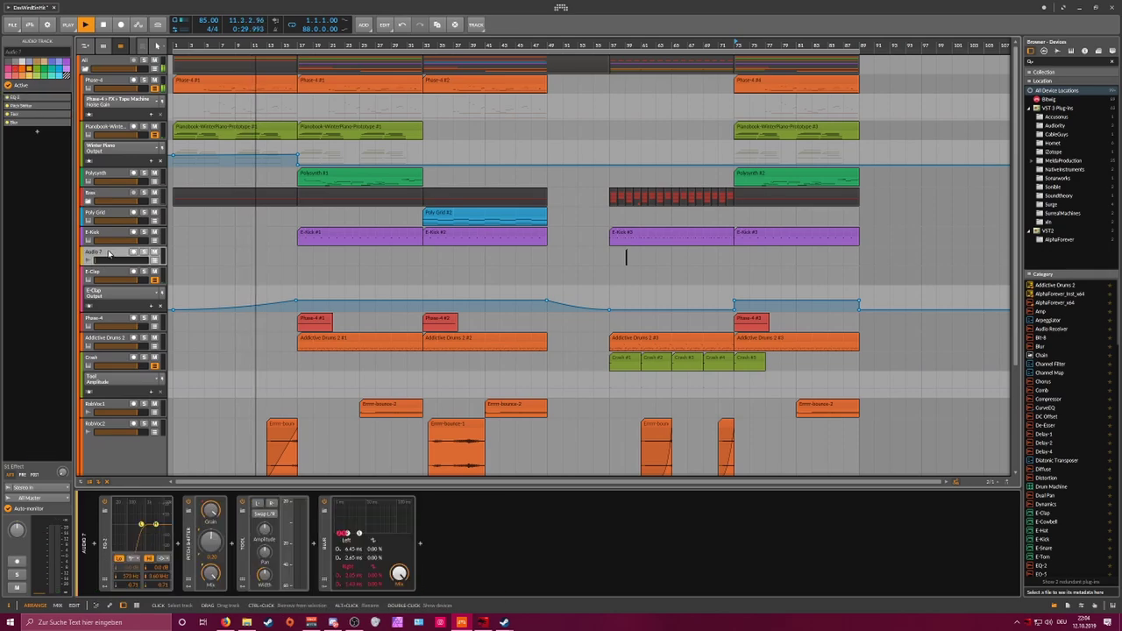
scroll(104, 257, down, 4)
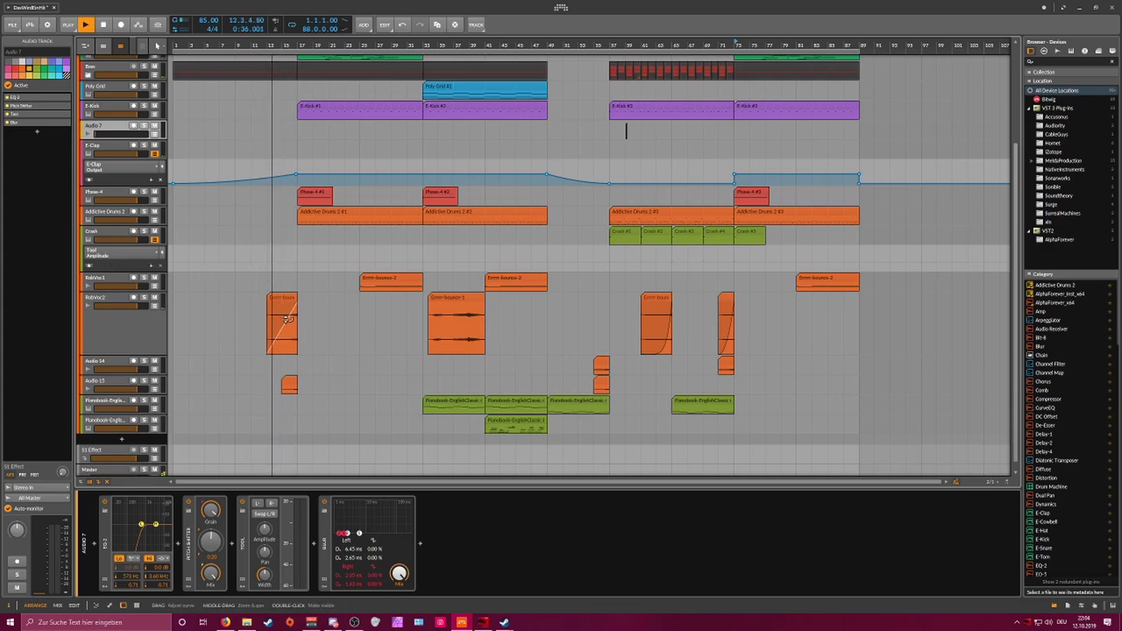
drag(283, 323, 282, 341)
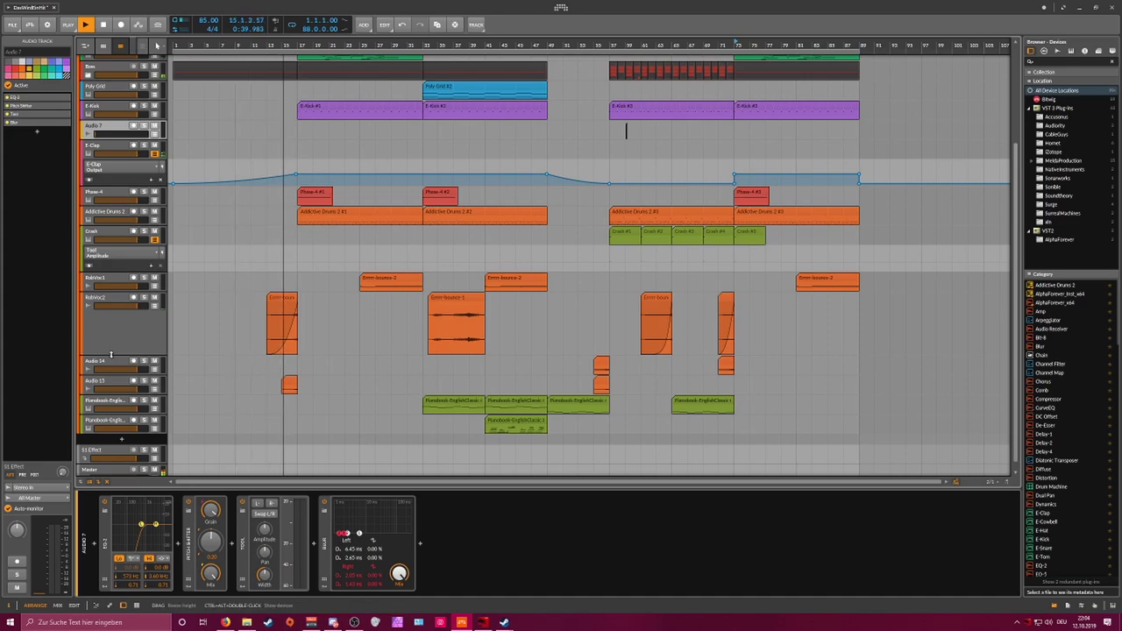
drag(111, 354, 125, 299)
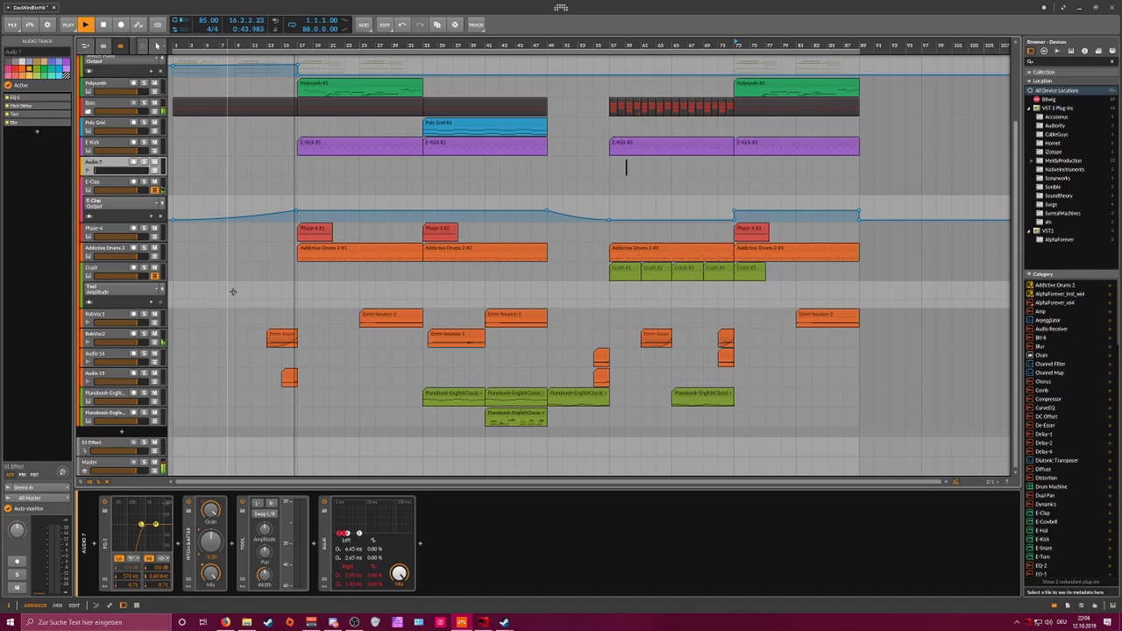
Step: Create a two-bar clip at bar 17 on the record-armed Crash track and add a C4 note at its start
click(134, 268)
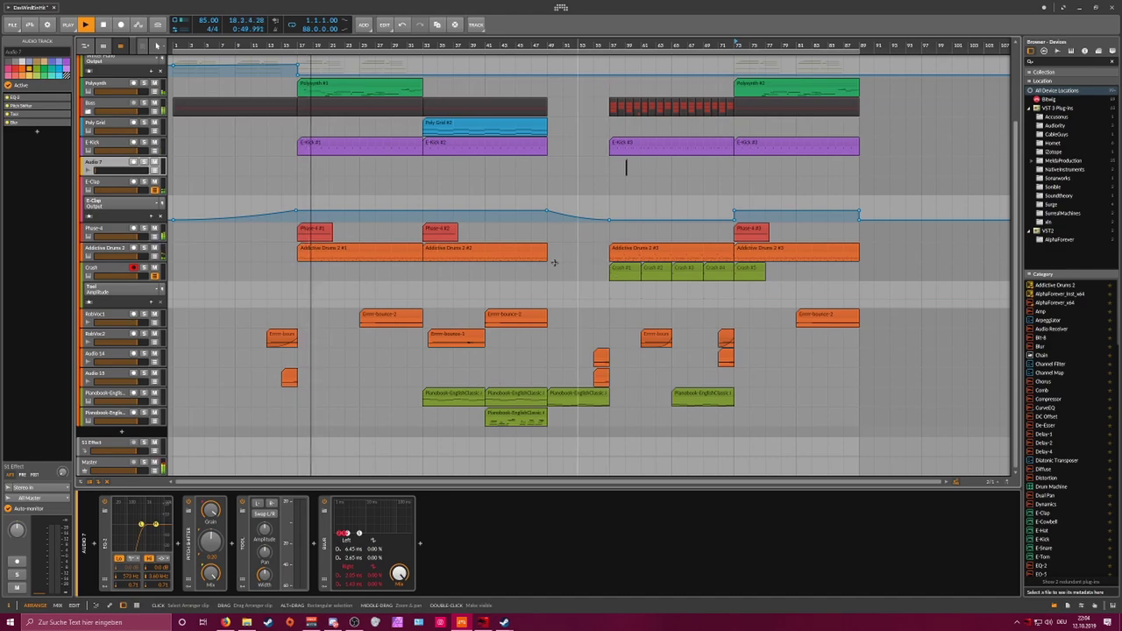
double_click(301, 269)
drag(304, 268, 312, 269)
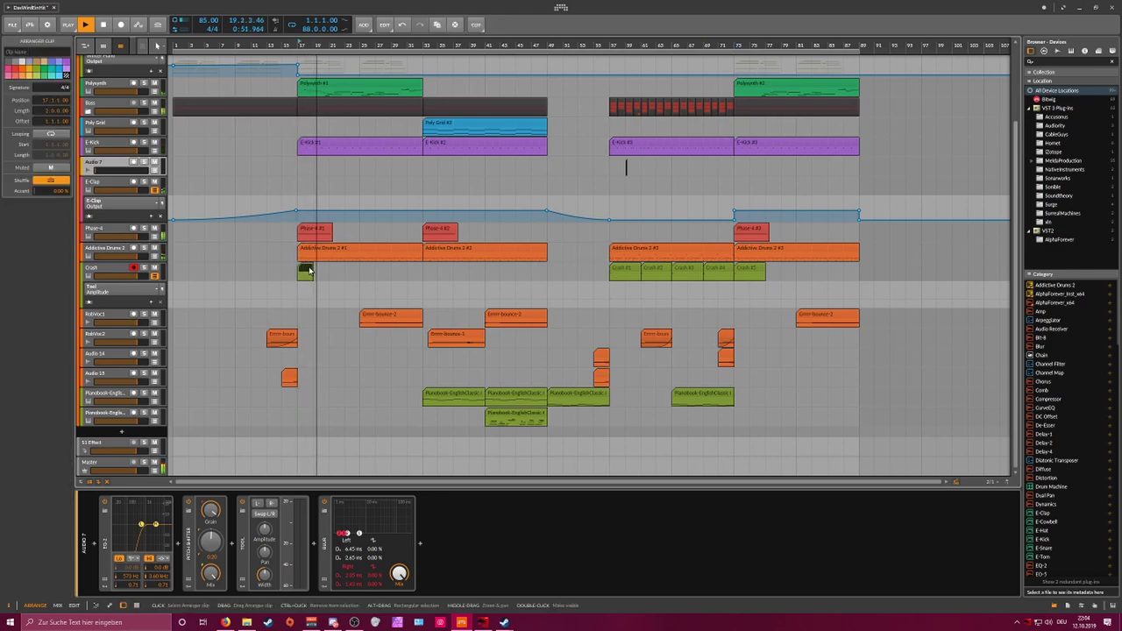
double_click(306, 267)
double_click(167, 383)
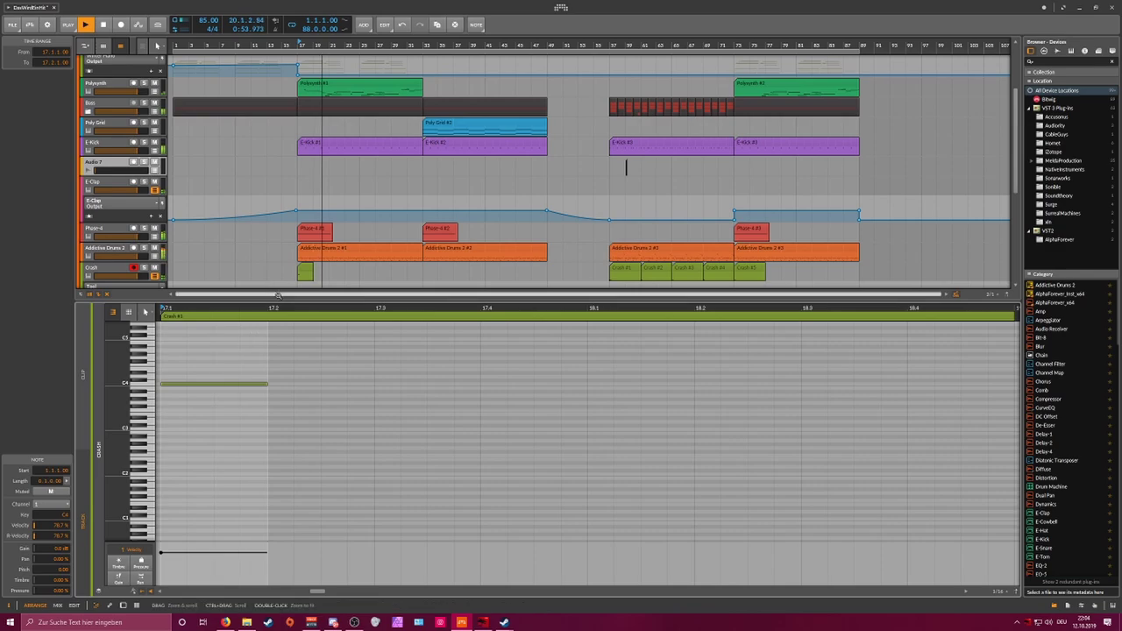
drag(276, 299, 289, 355)
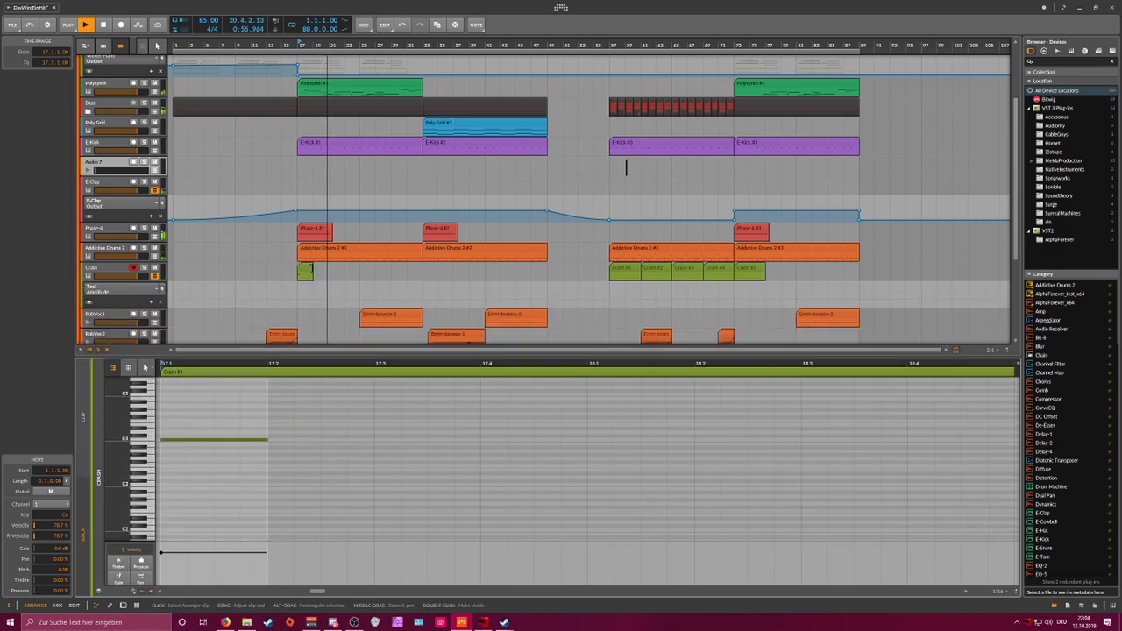
Step: Lower the mean velocity of the F#1 notes in the Addictive Drums 2 clip at bar 17 to about 46 %
double_click(107, 249)
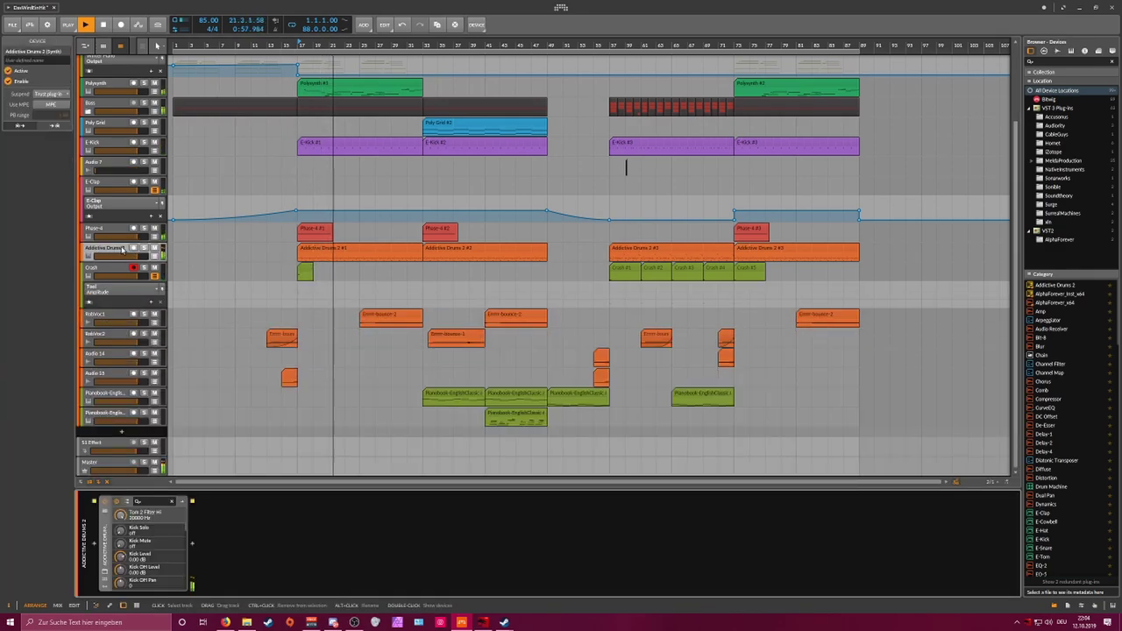
double_click(308, 251)
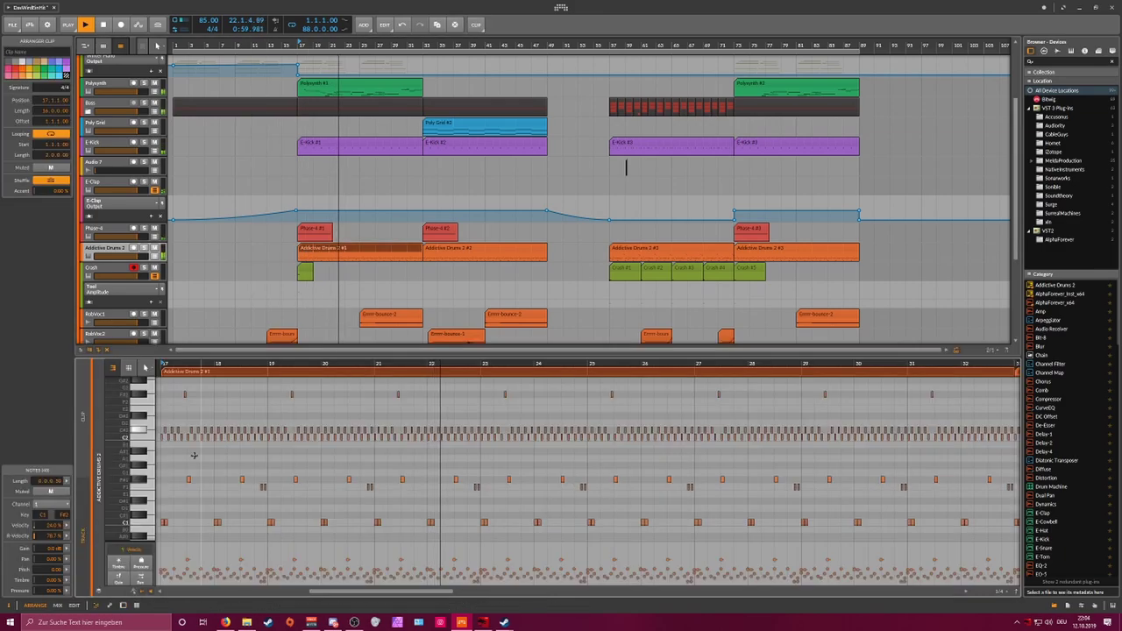
key(ctrl+a)
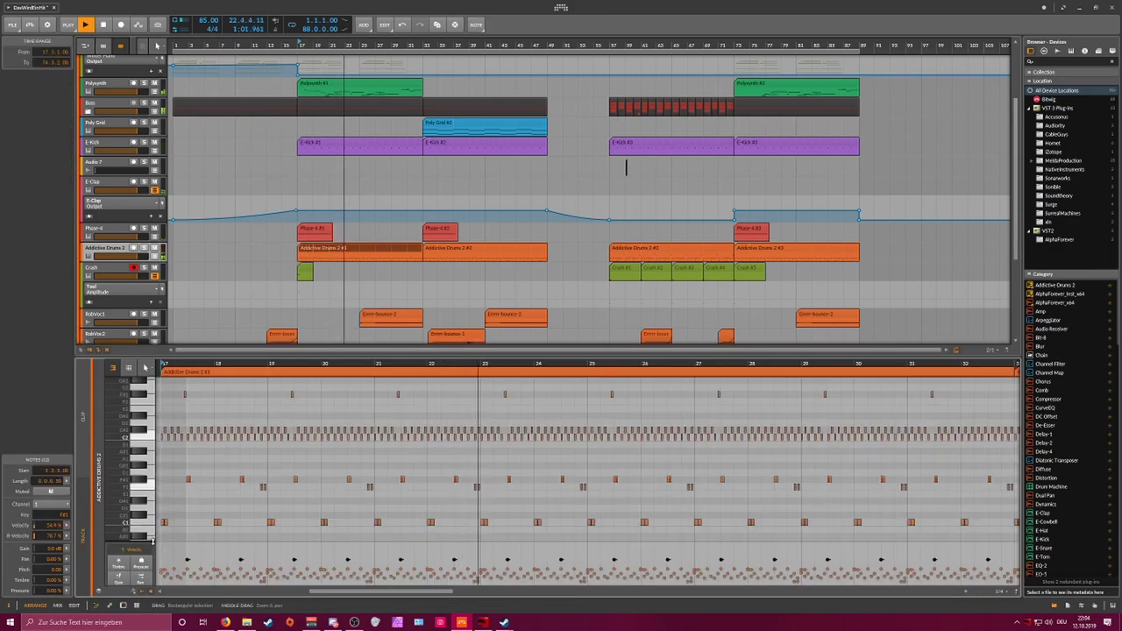
click(68, 526)
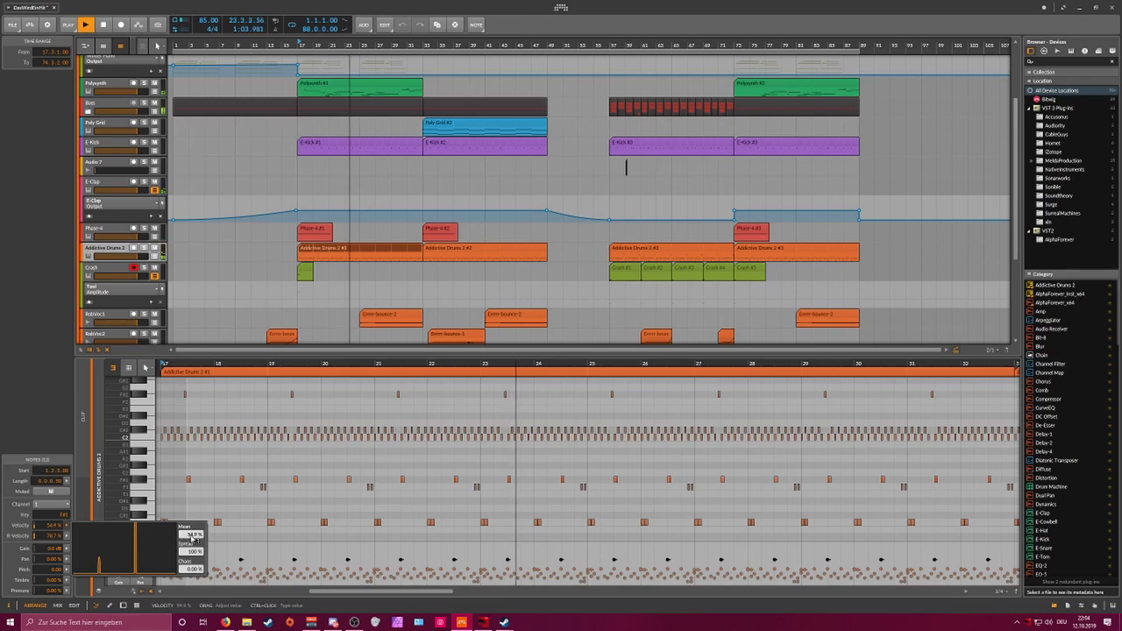
drag(191, 535, 191, 553)
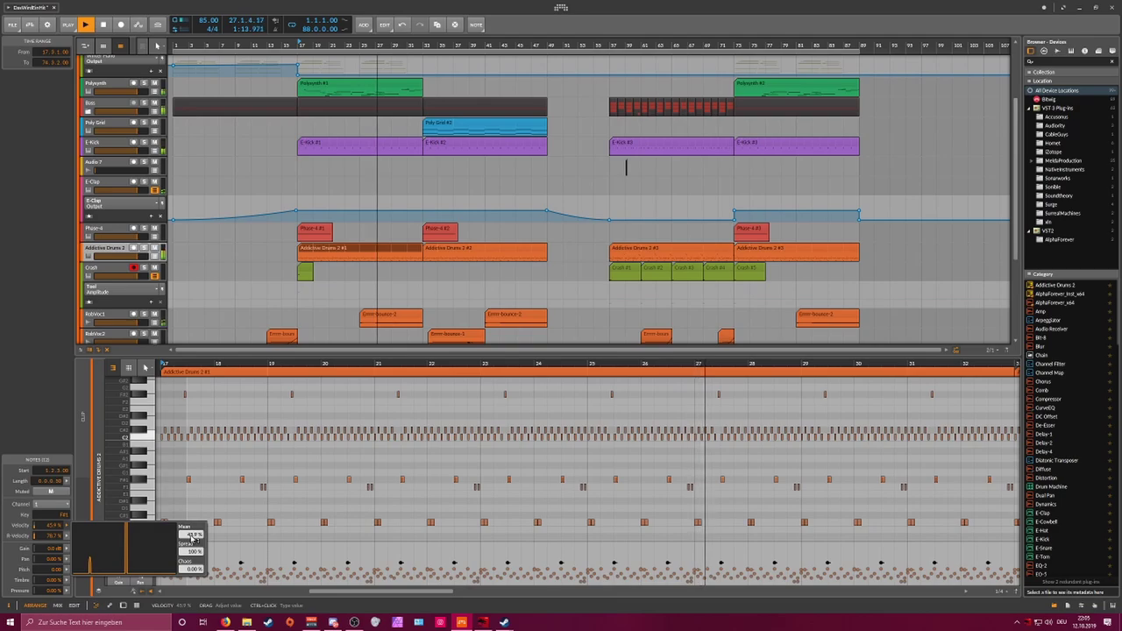
Step: Add an EQ-2 device to the RobVoc1 track with a low cut at 222 Hz
click(117, 318)
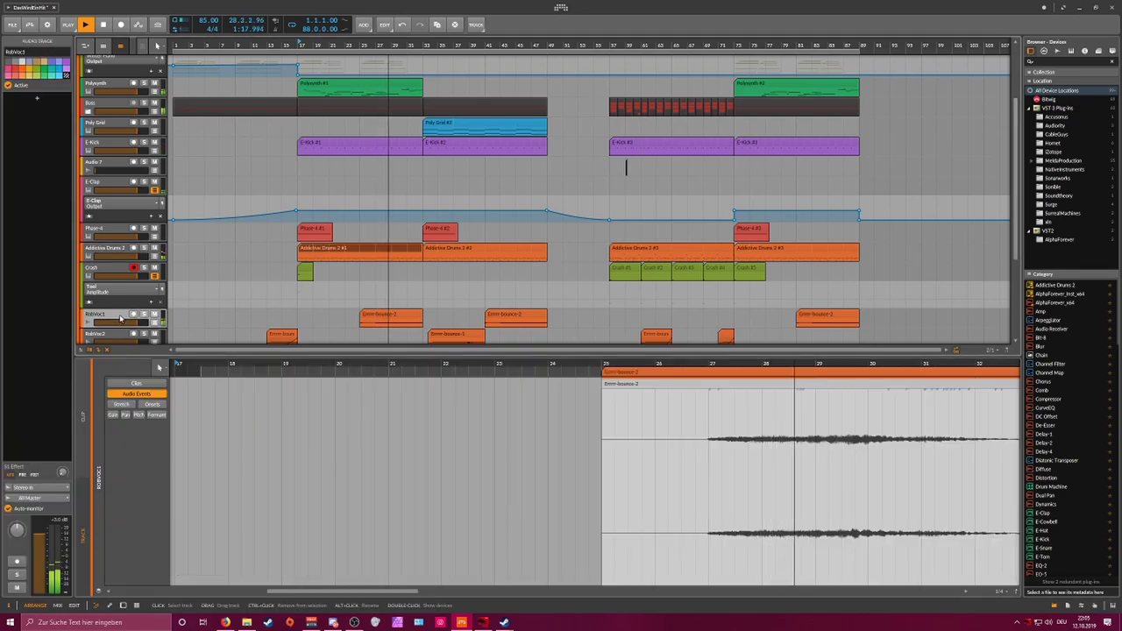
double_click(120, 318)
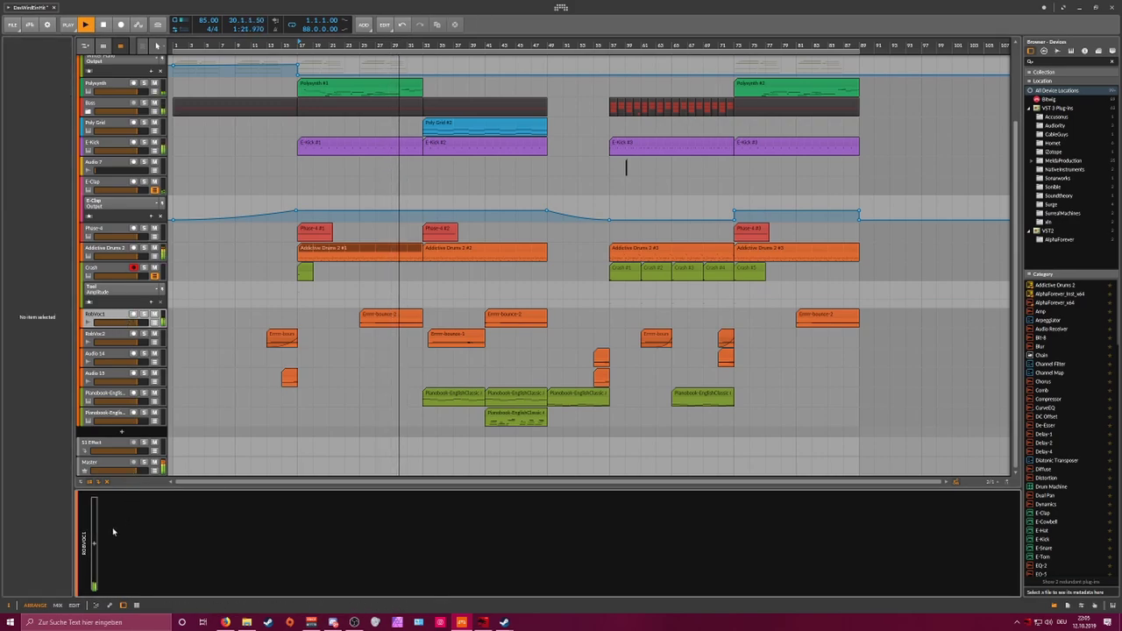
double_click(99, 545)
text(eq)
double_click(497, 339)
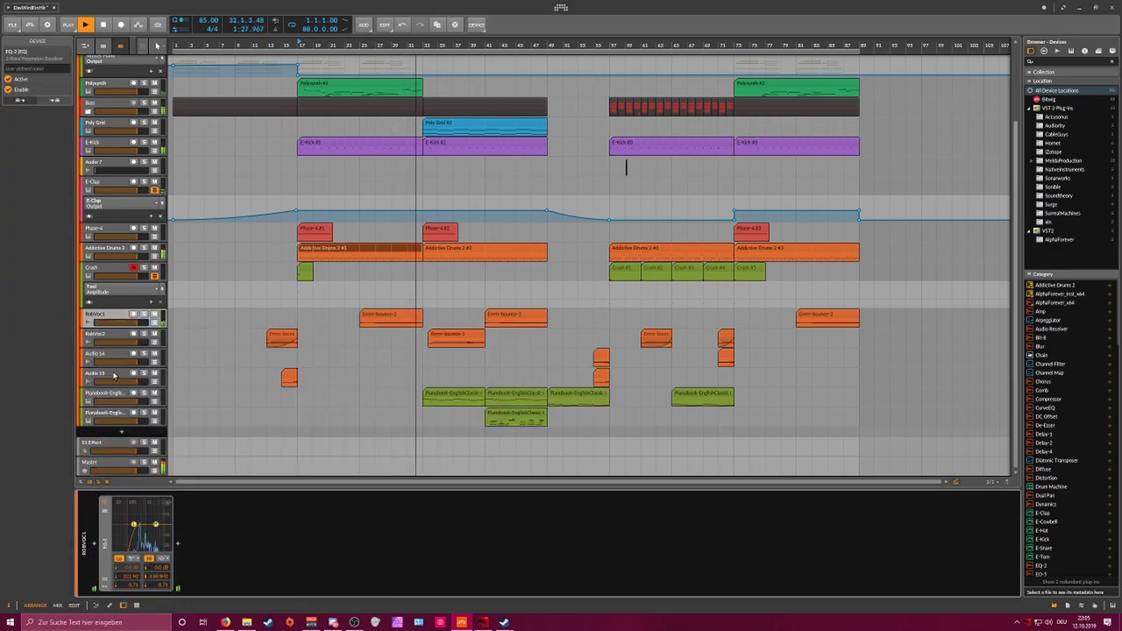
Step: Copy the EQ-2 device from RobVoc1 to the RobVoc2 track
click(107, 337)
click(111, 323)
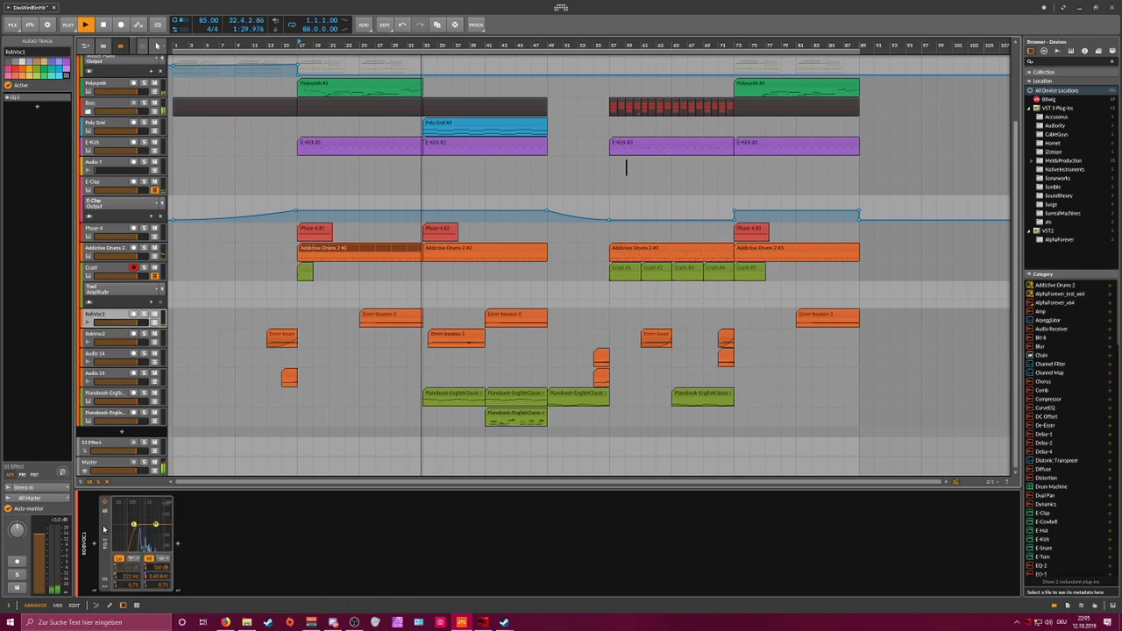
click(112, 339)
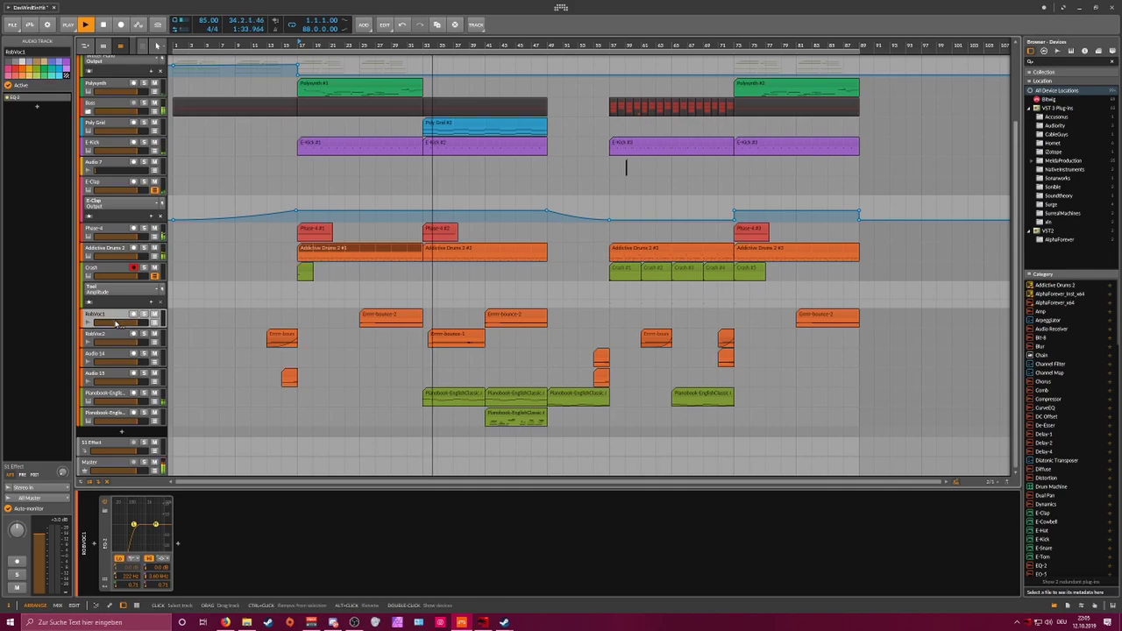
click(114, 395)
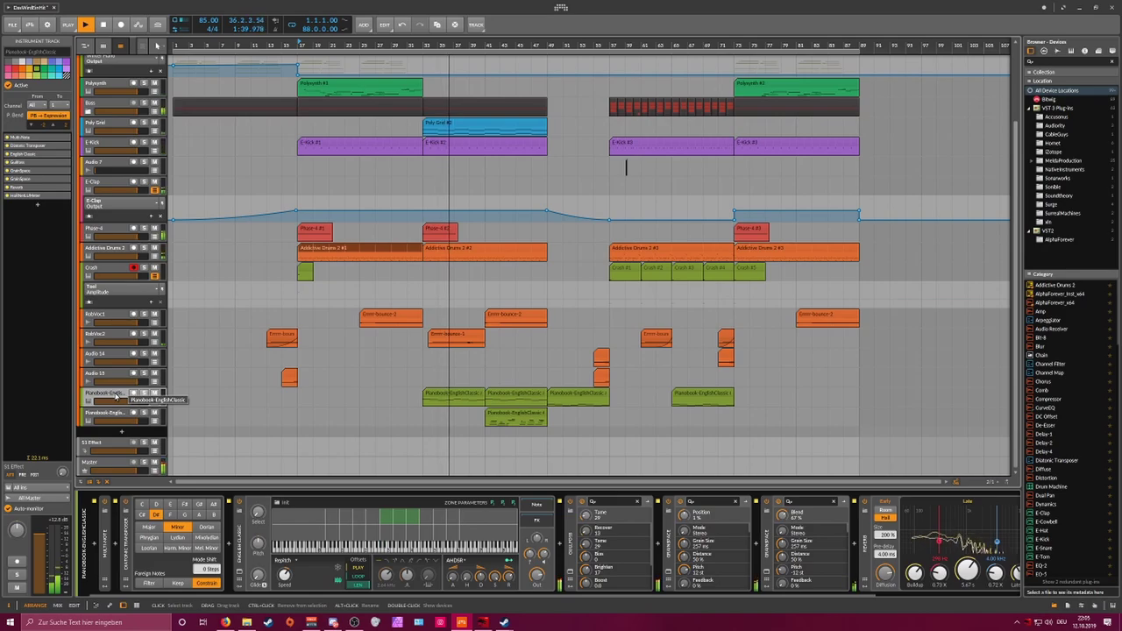
click(113, 230)
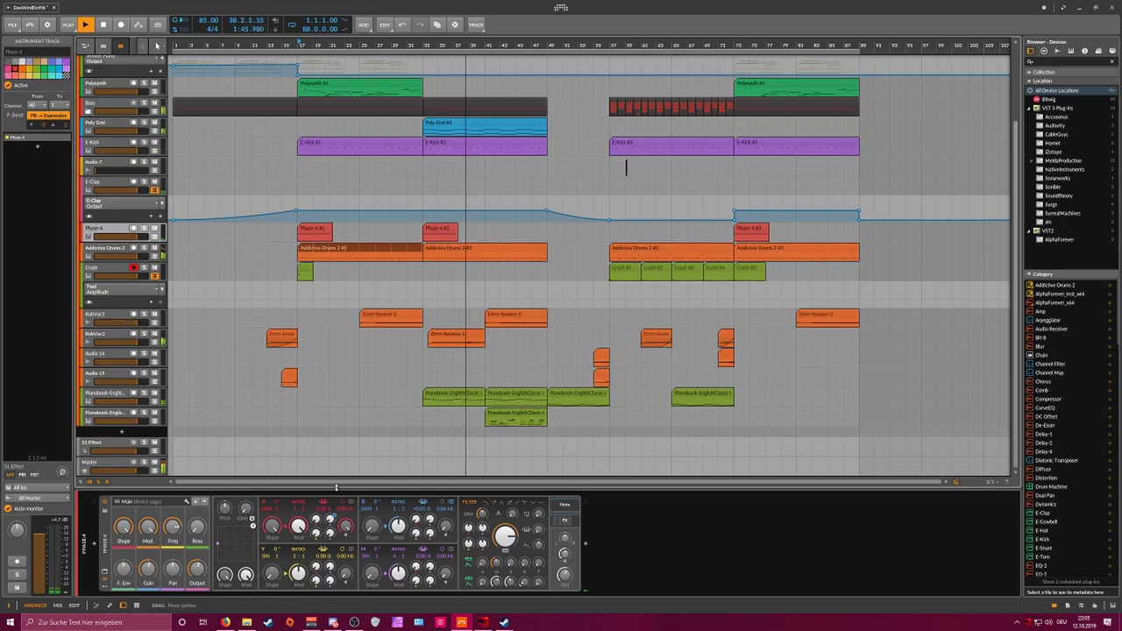
Step: Select all audio clips on the RobVoc2 track and lower their gain to -2 dB
click(109, 336)
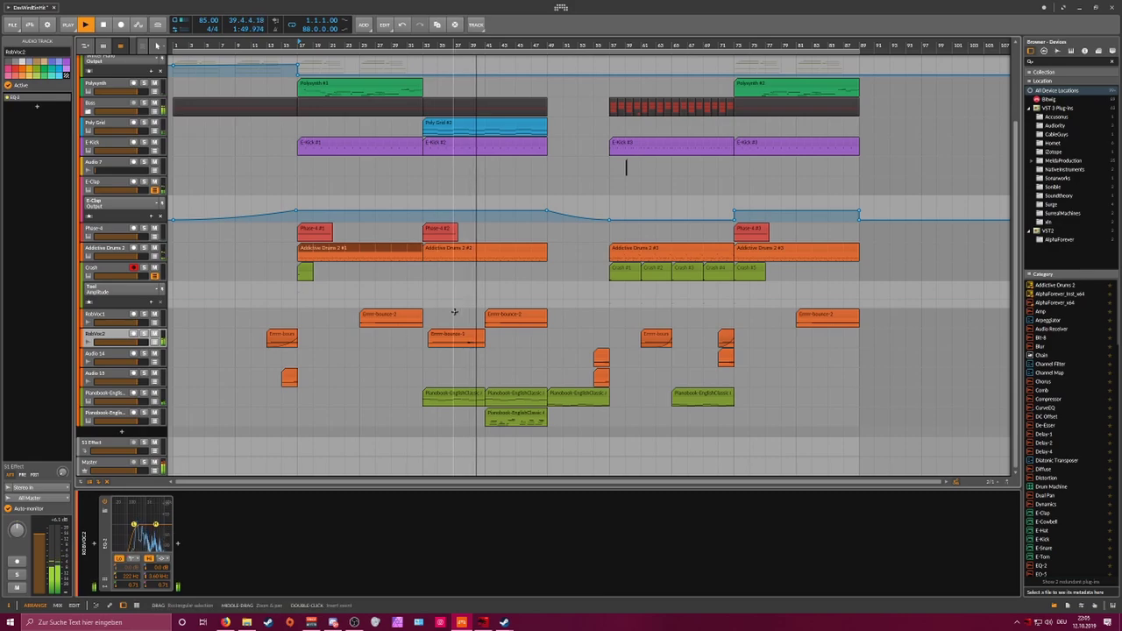
drag(249, 333, 822, 348)
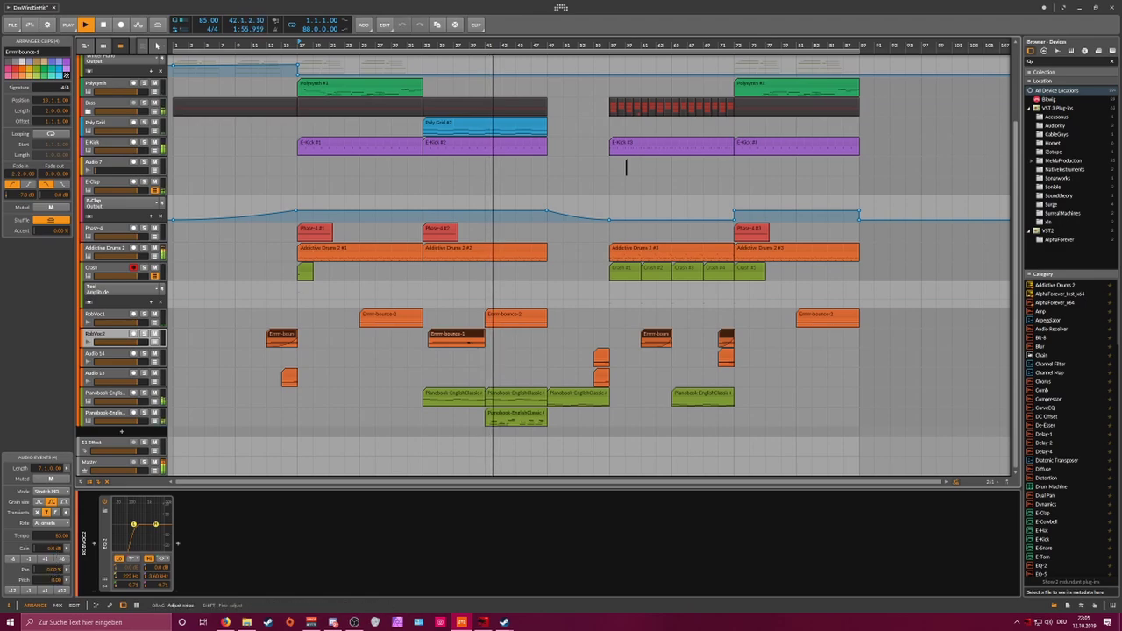
double_click(56, 548)
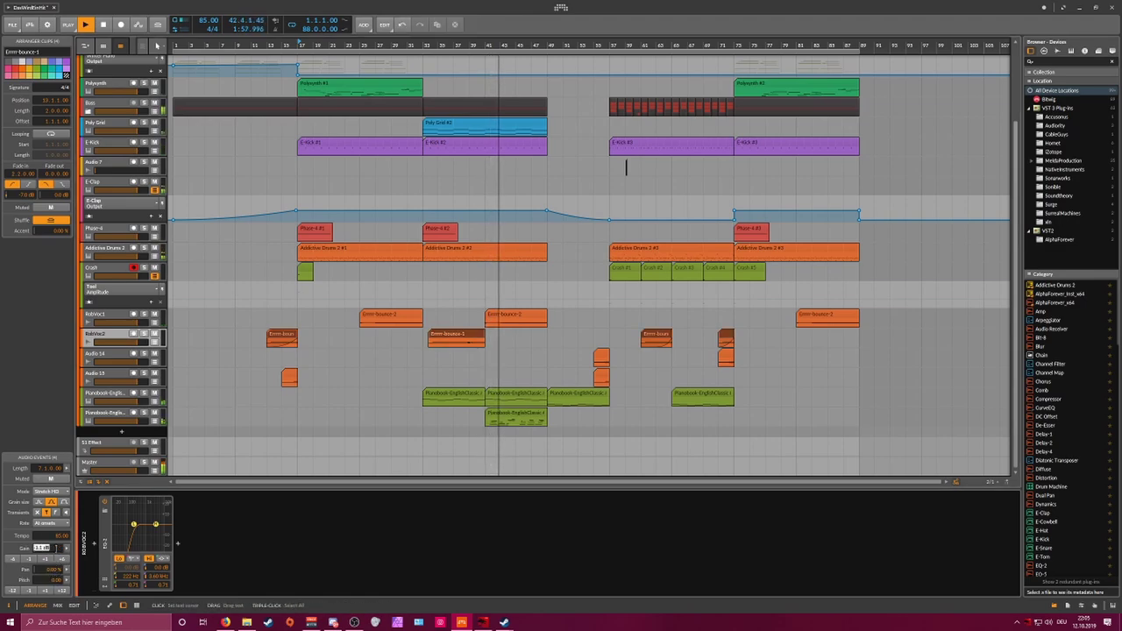
text(-1)
key(Return)
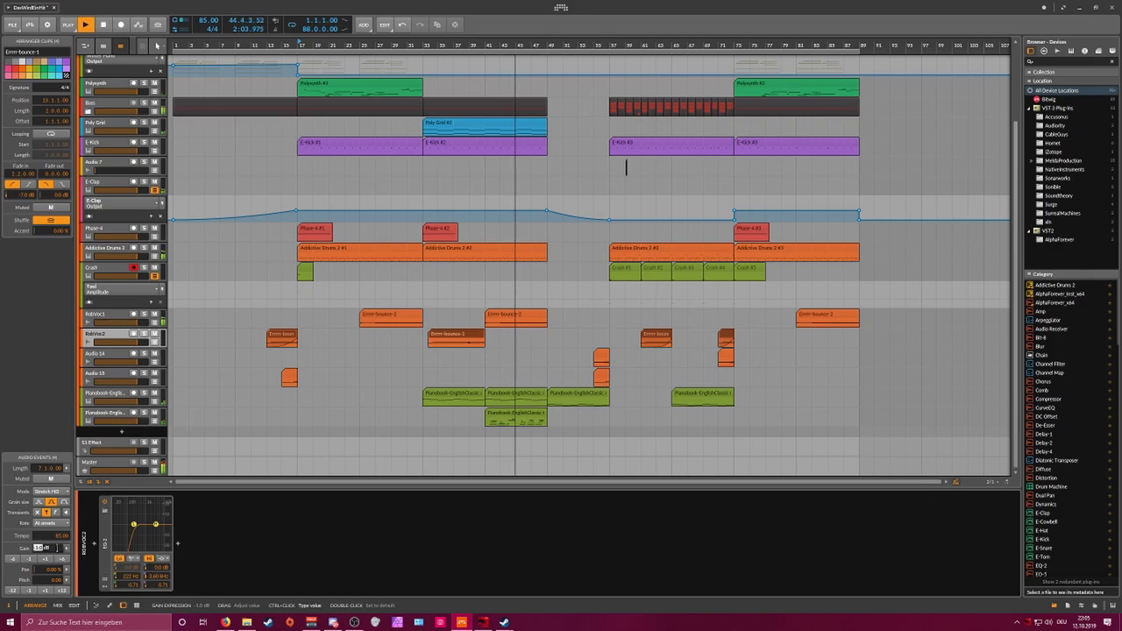
double_click(57, 548)
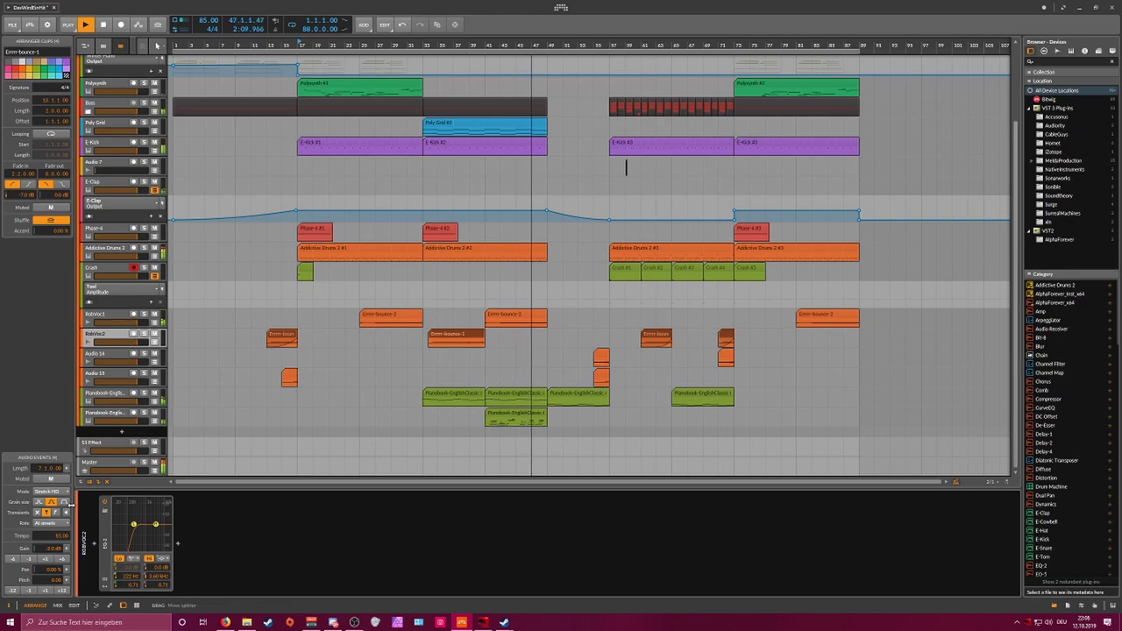
Step: Copy the Crash clip at bar 17 to bar 49 and adjust the decay envelope of the track's E-Hat device
click(305, 271)
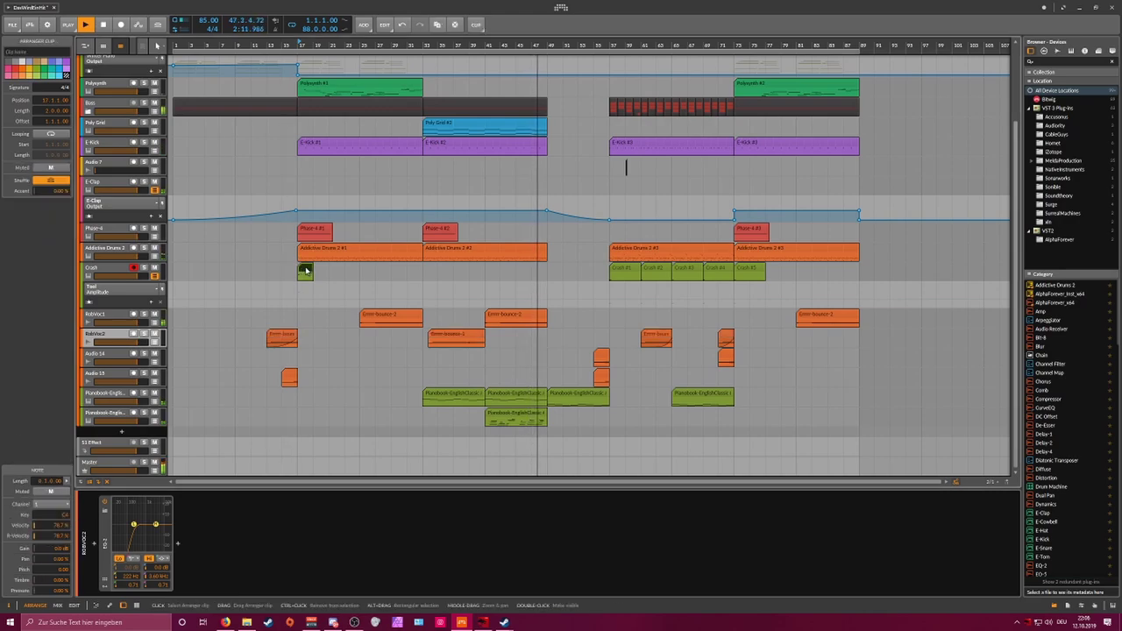
drag(305, 270, 555, 267)
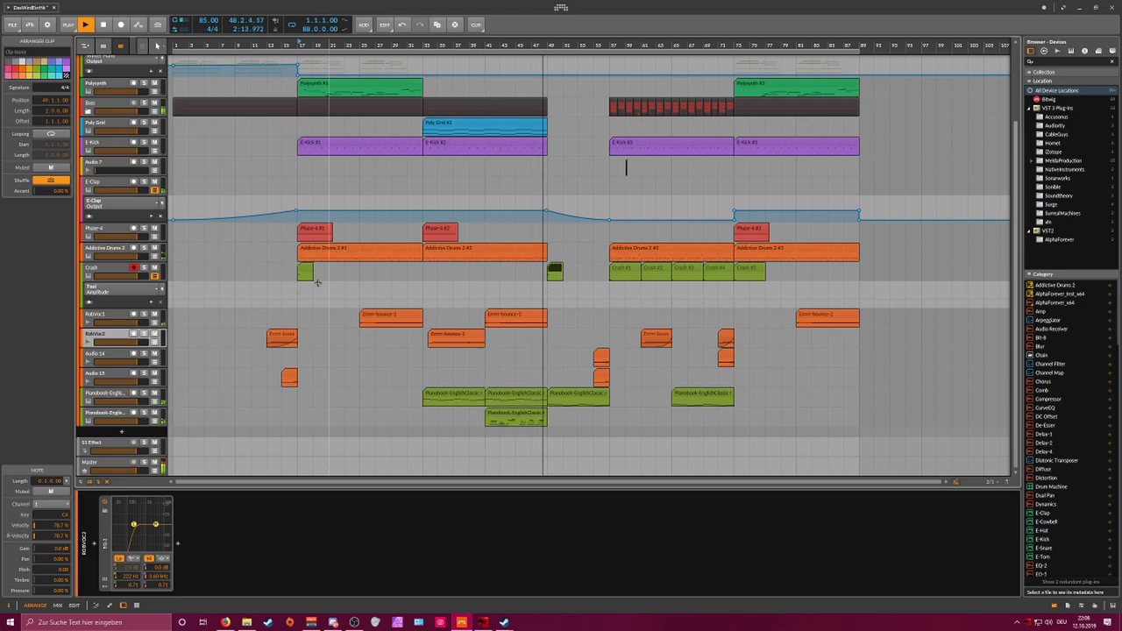
click(107, 268)
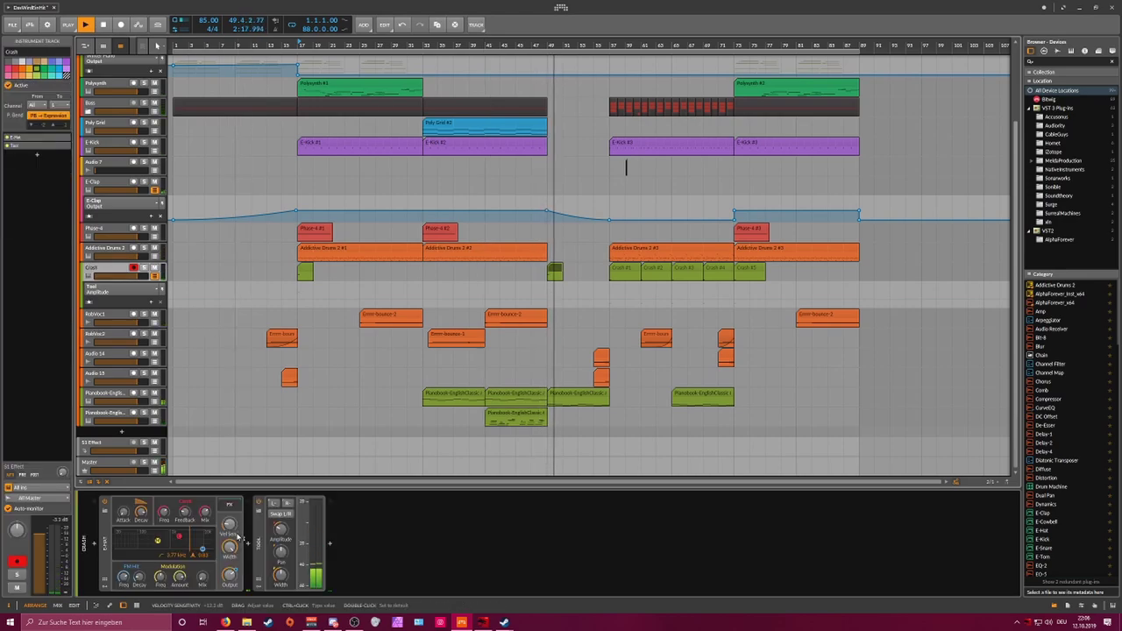
drag(142, 514, 142, 496)
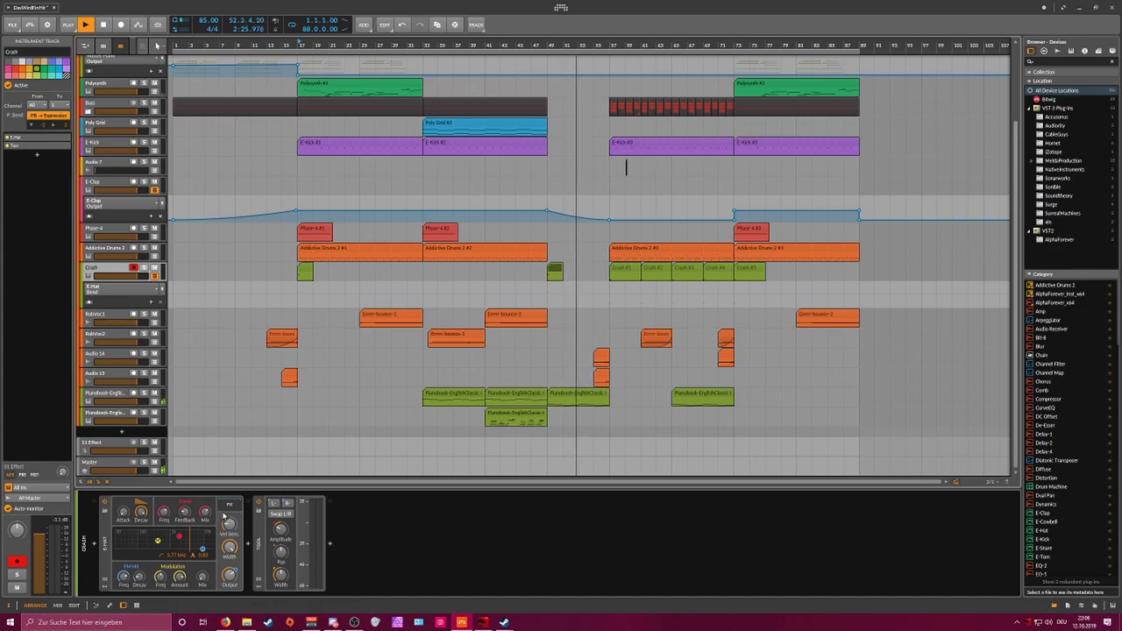
click(554, 273)
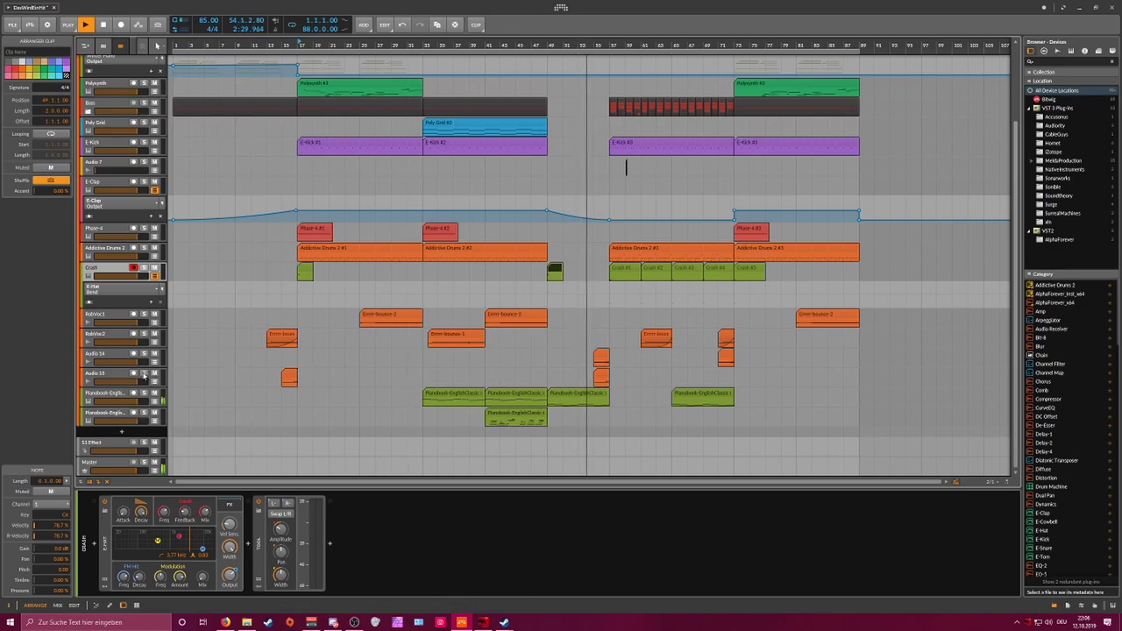
Step: Review the fade-in clip on Audio 15 at bar 55 and the transition into bar 57
click(211, 376)
click(601, 375)
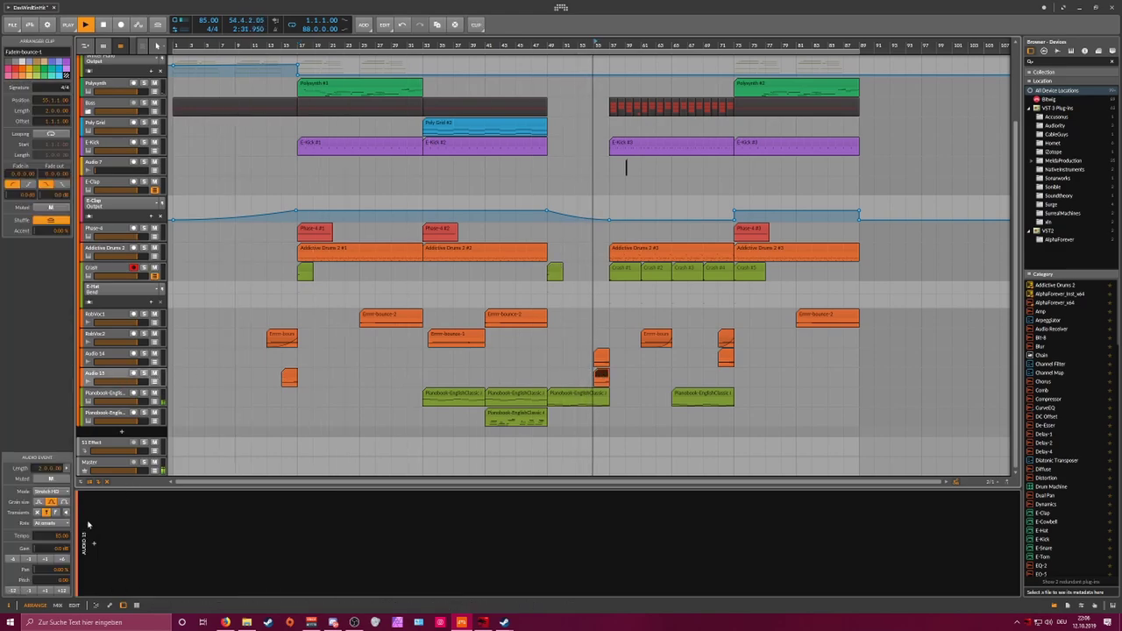
scroll(600, 87, up, 5)
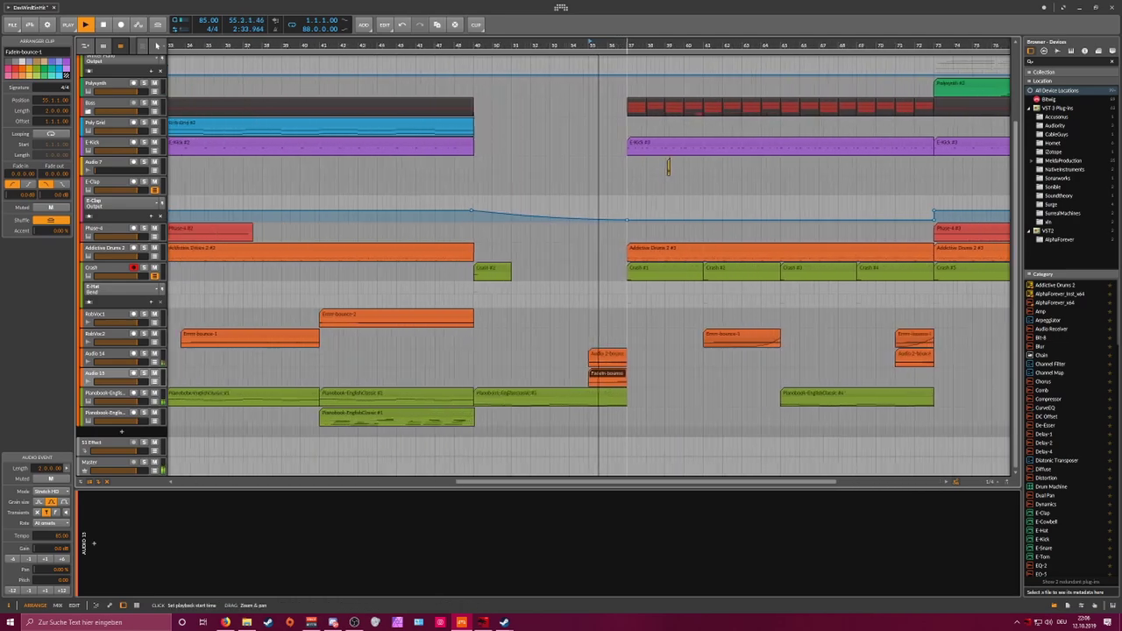
click(112, 375)
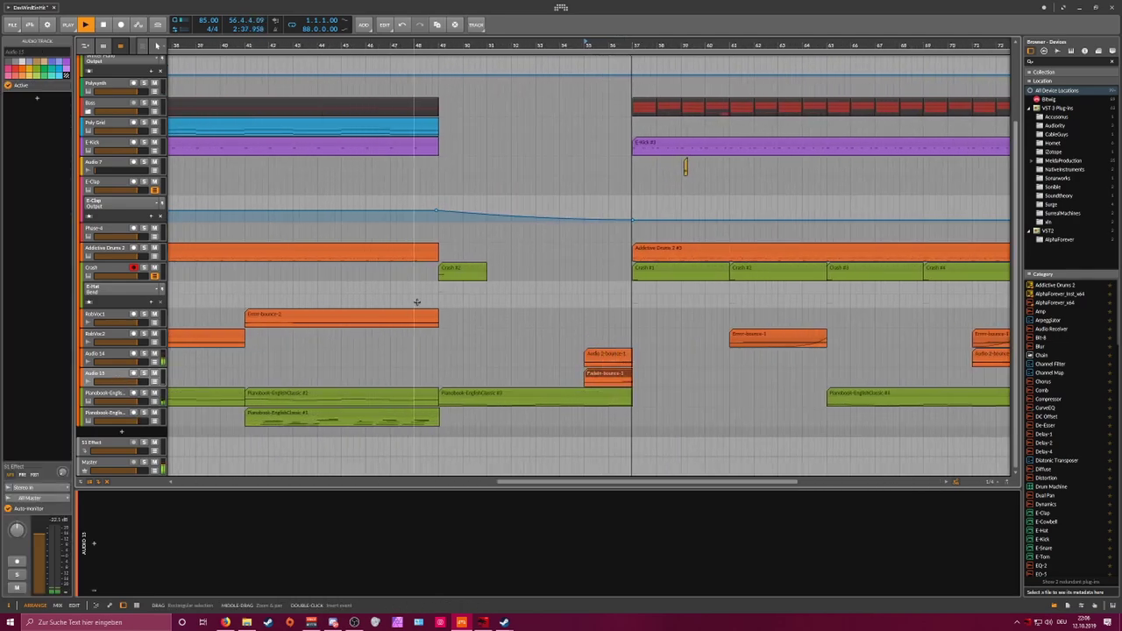
drag(644, 44, 631, 9)
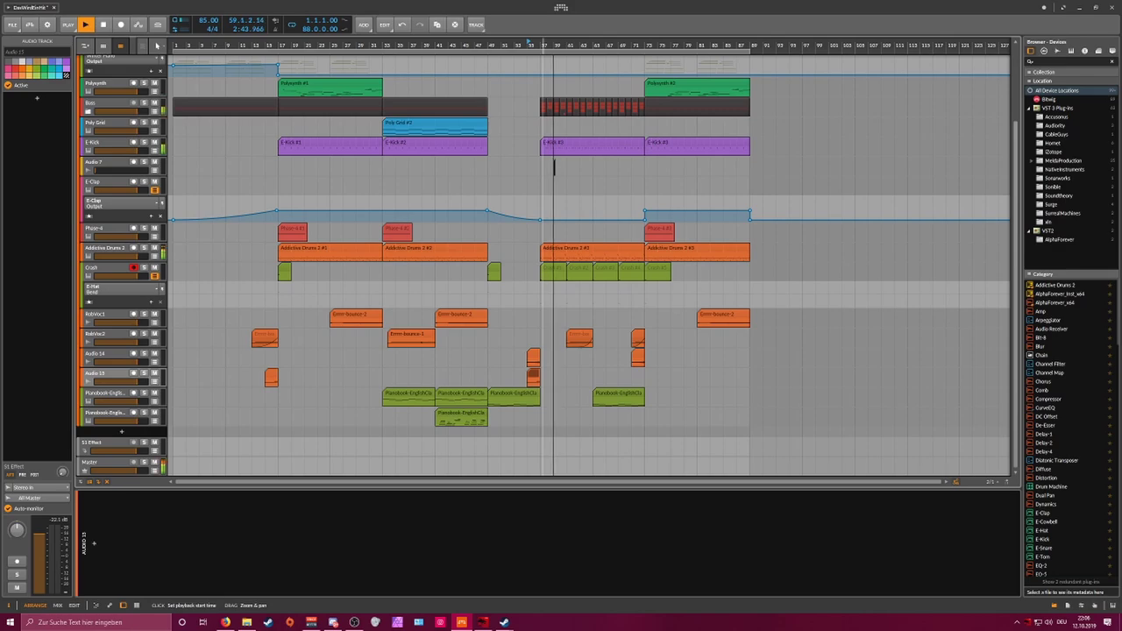
drag(542, 44, 609, 69)
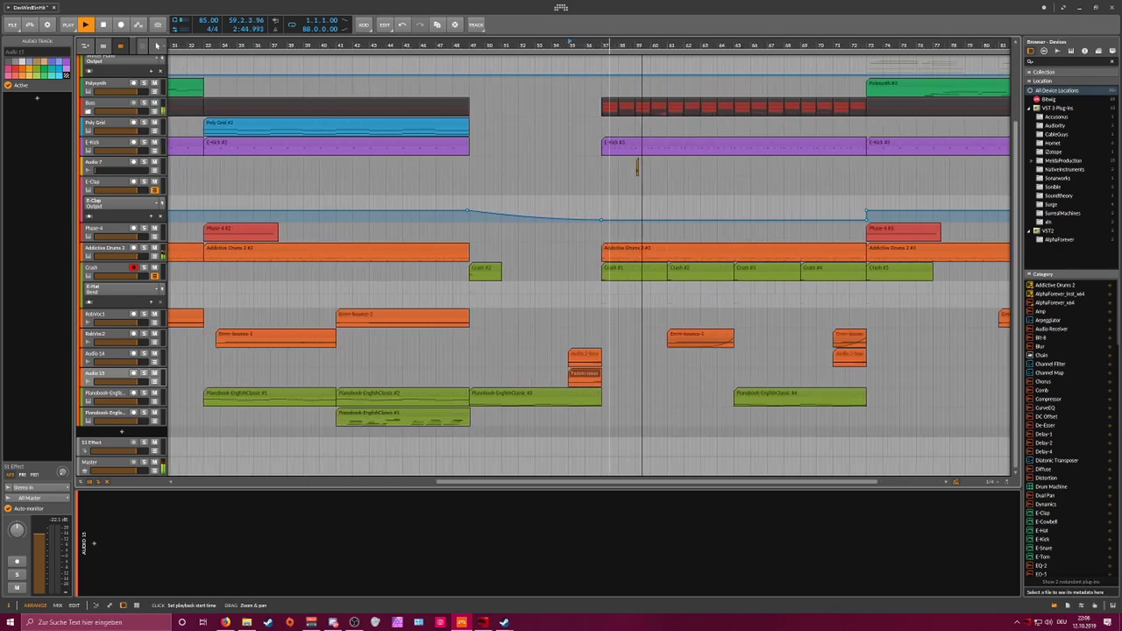
Step: Add a Reverb device after the instrument on the Addictive Drums 2 track and shorten its reverb time to about 1.66 s
click(116, 248)
click(192, 545)
text(re)
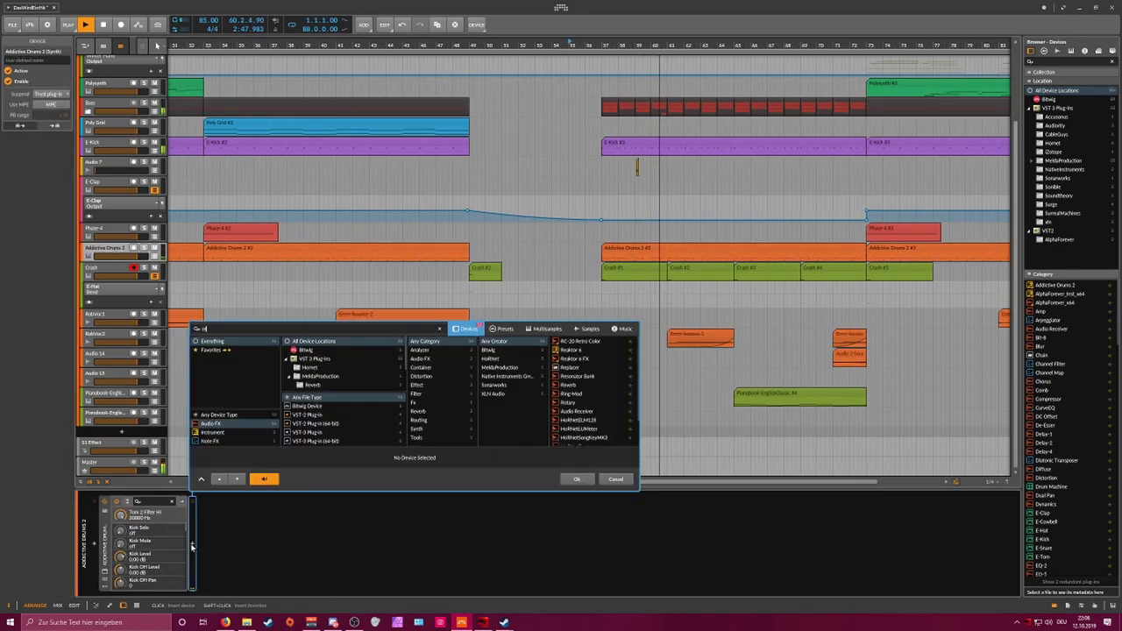
text(verb)
key(Return)
key(space)
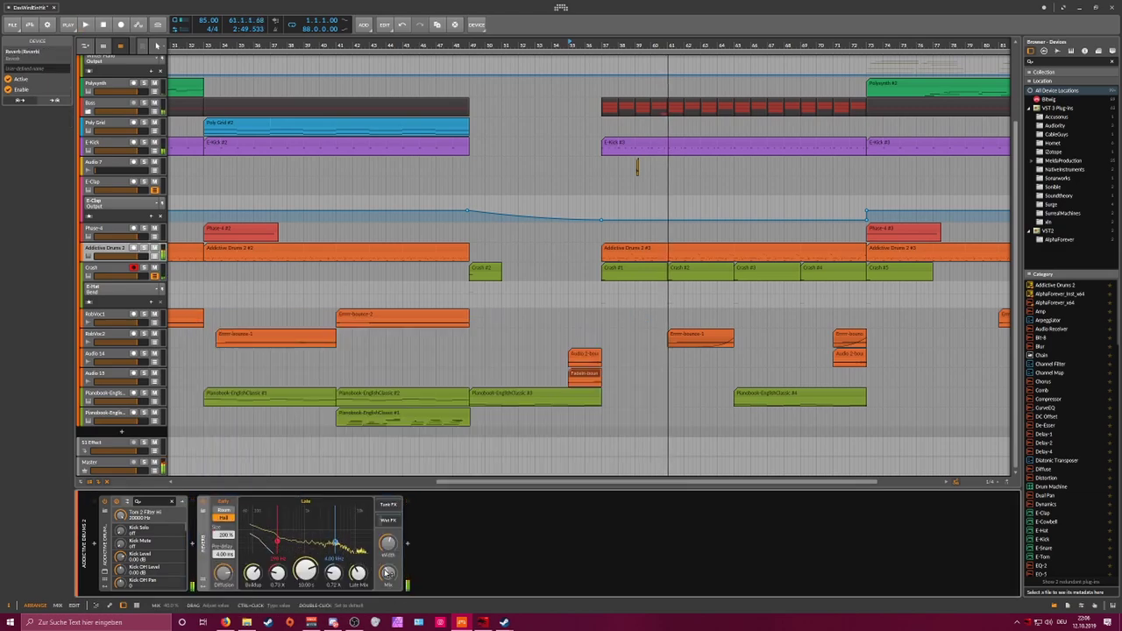
key(space)
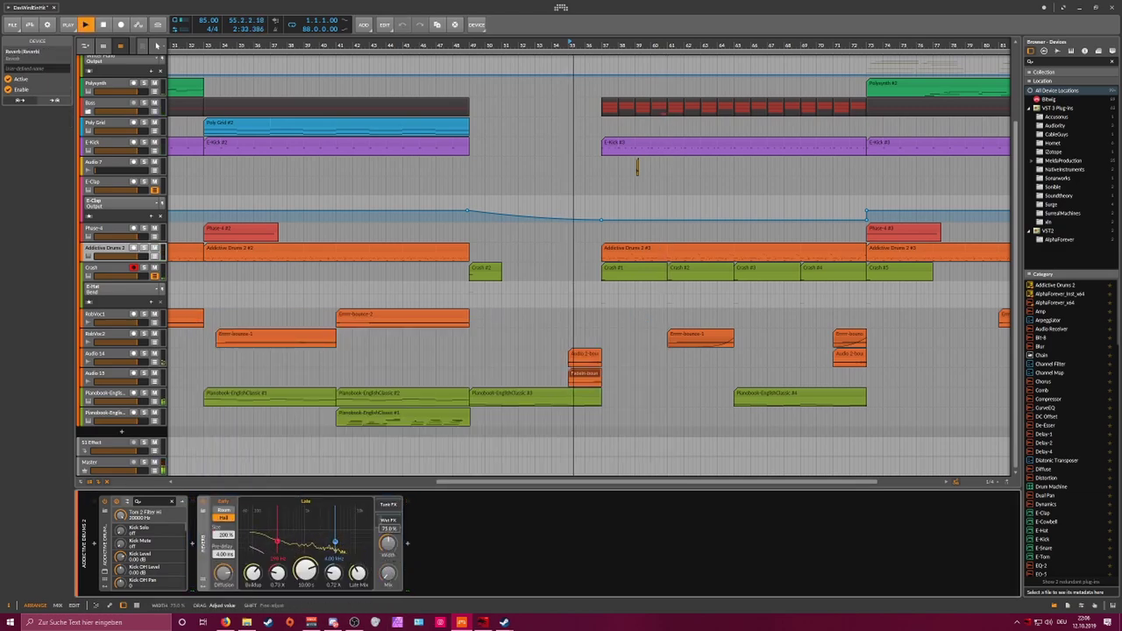
key(space)
Step: Show the Reverb Mix automation lane on Addictive Drums 2 and draw a short peak of about 46 % at 57.2.2
drag(615, 45, 617, 142)
click(153, 258)
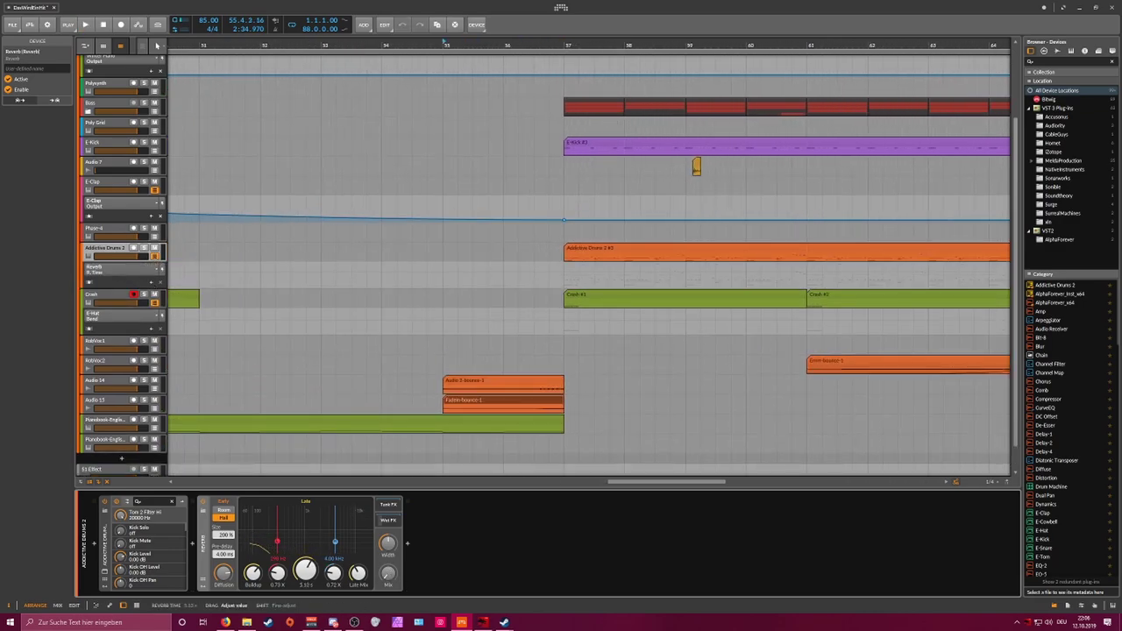
click(579, 283)
scroll(611, 44, up, 5)
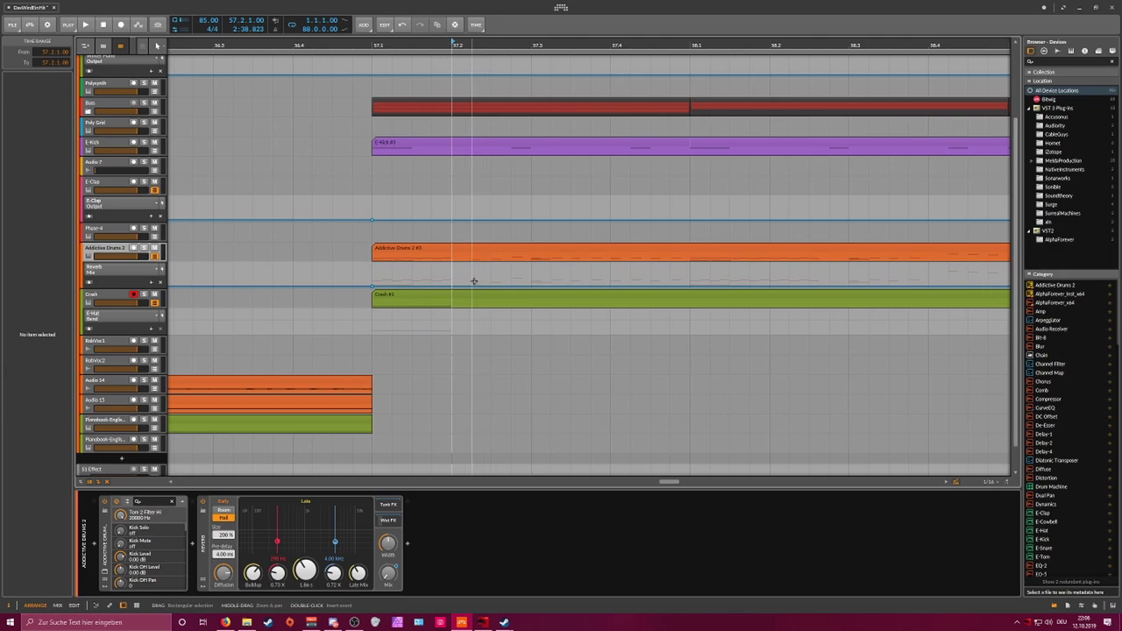
mouse_move(473, 281)
mouse_down()
mouse_move(530, 289)
mouse_move(510, 261)
mouse_move(472, 277)
mouse_up()
key(space)
key(space)
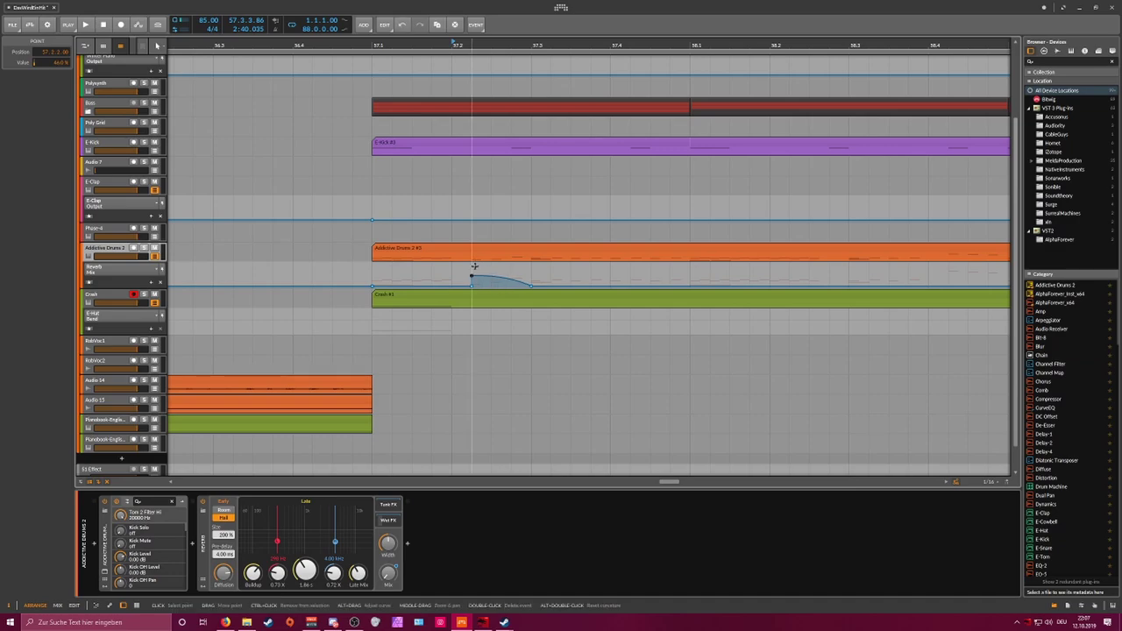
Step: Audition the reverb throw and move its Mix automation peak to 57.3.4 at 49 %, falling back to 0 % just after
key(space)
key(space)
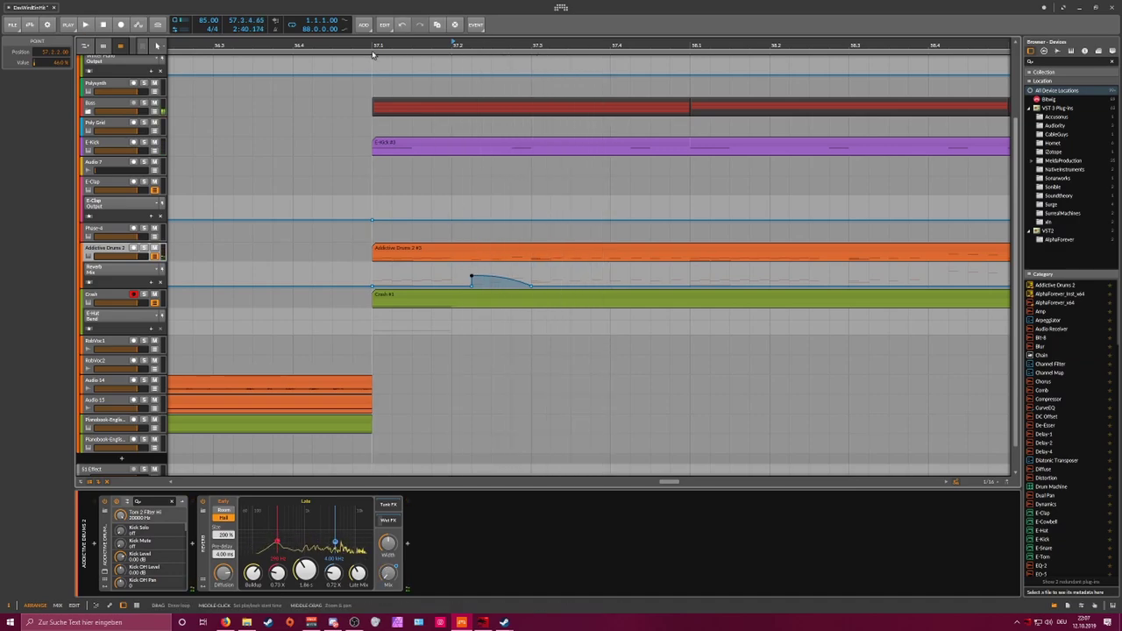
key(space)
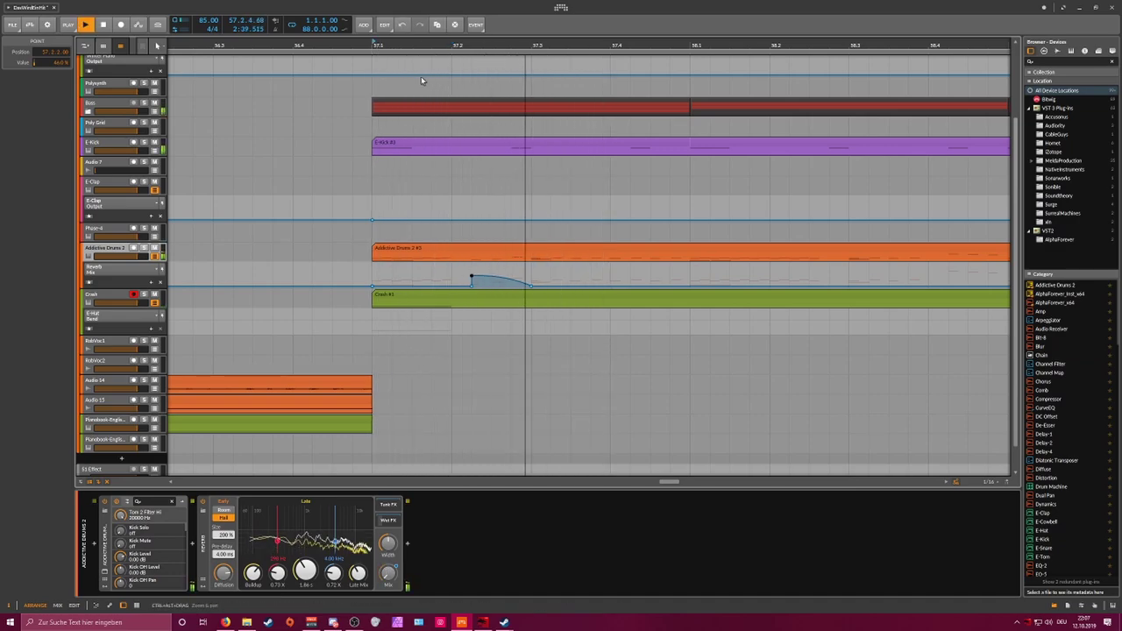
mouse_move(472, 275)
mouse_down()
mouse_move(610, 286)
mouse_move(491, 286)
mouse_up()
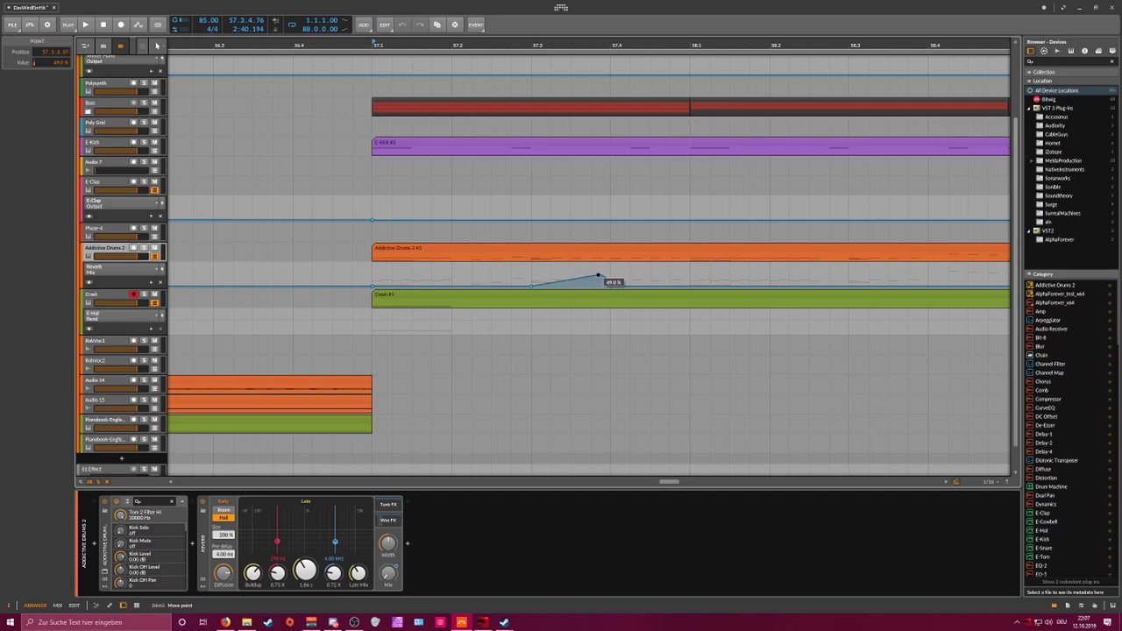
key(space)
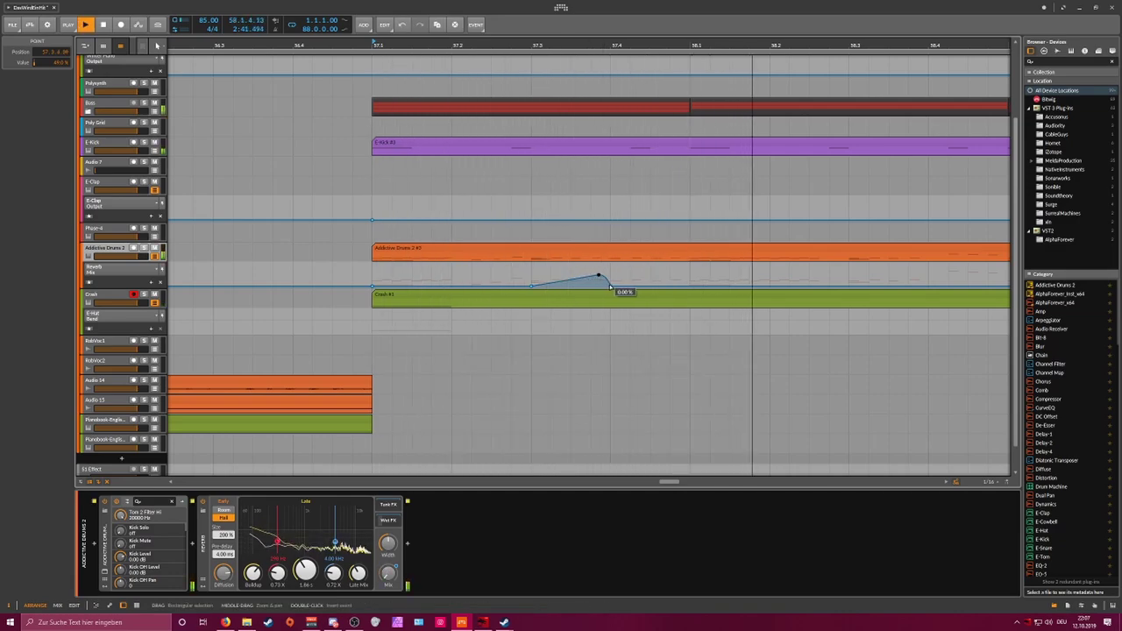
Step: Add a second Reverb Mix automation bump on Addictive Drums 2, rising from 0 % to about 29 % at 62.3.2
drag(615, 51, 418, 85)
drag(692, 46, 537, 40)
drag(718, 43, 578, 44)
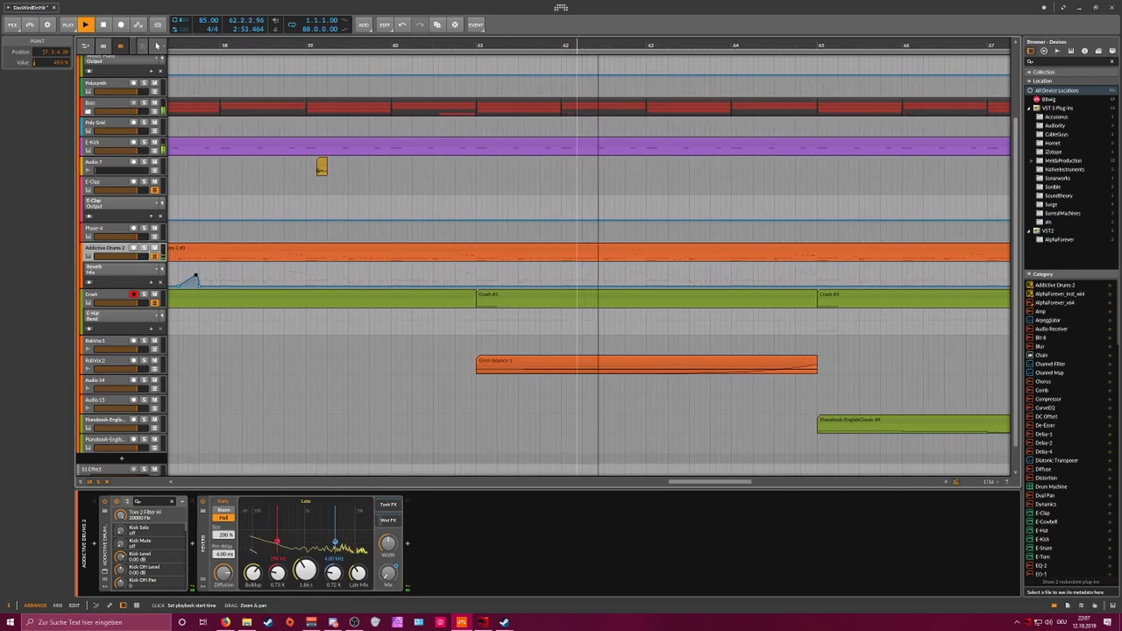
key(space)
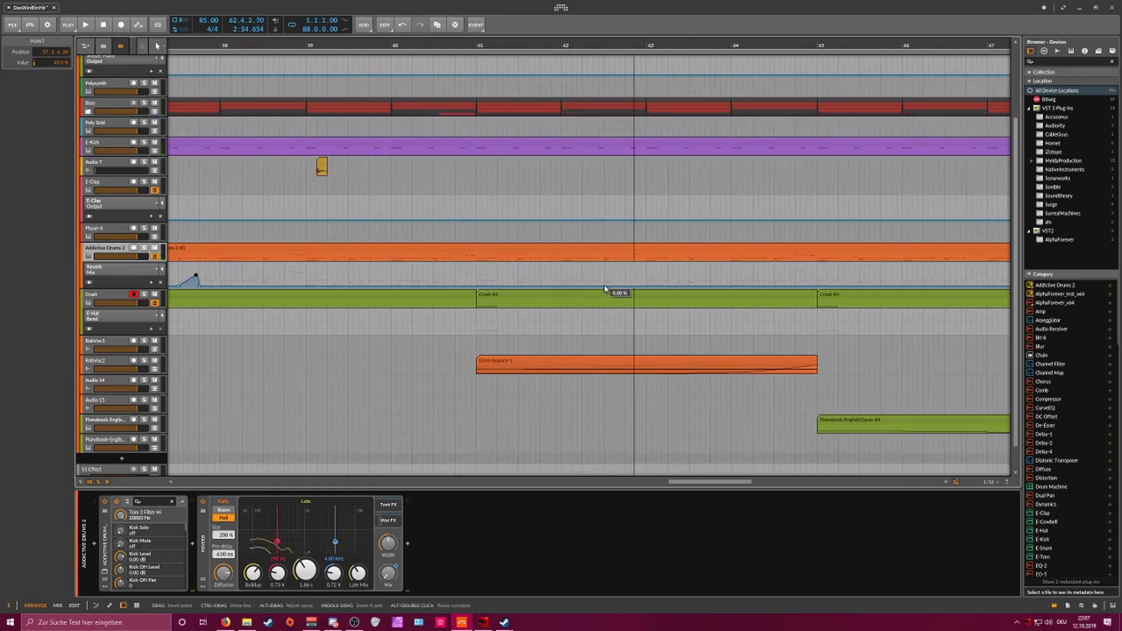
click(603, 287)
click(600, 286)
click(619, 287)
mouse_move(619, 288)
mouse_down()
mouse_move(603, 286)
mouse_move(609, 280)
mouse_up()
key(space)
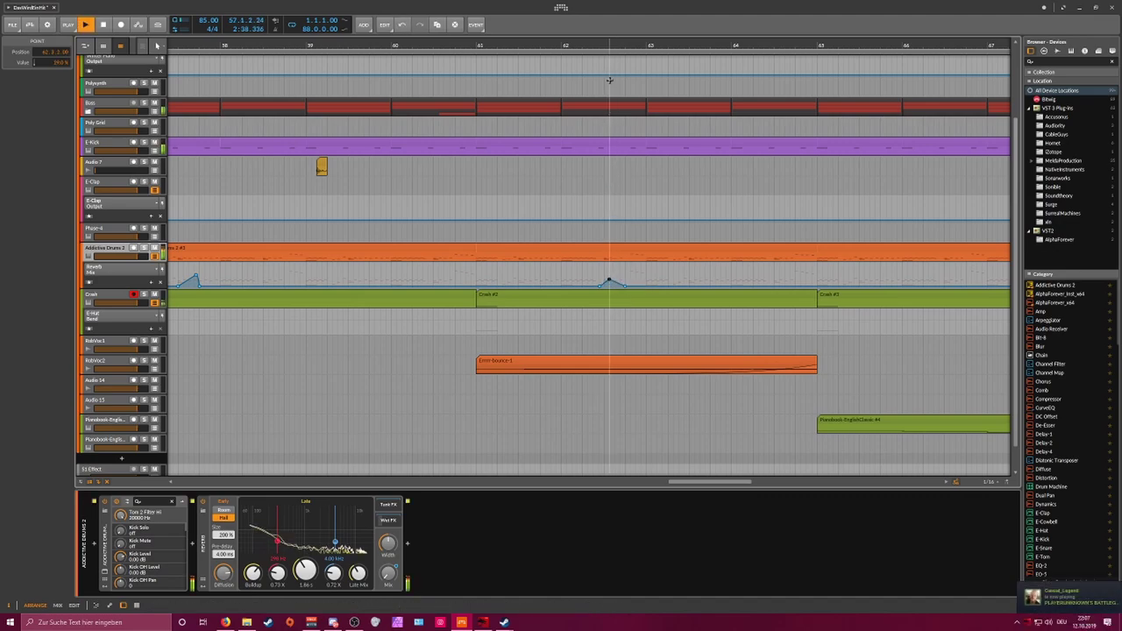
key(space)
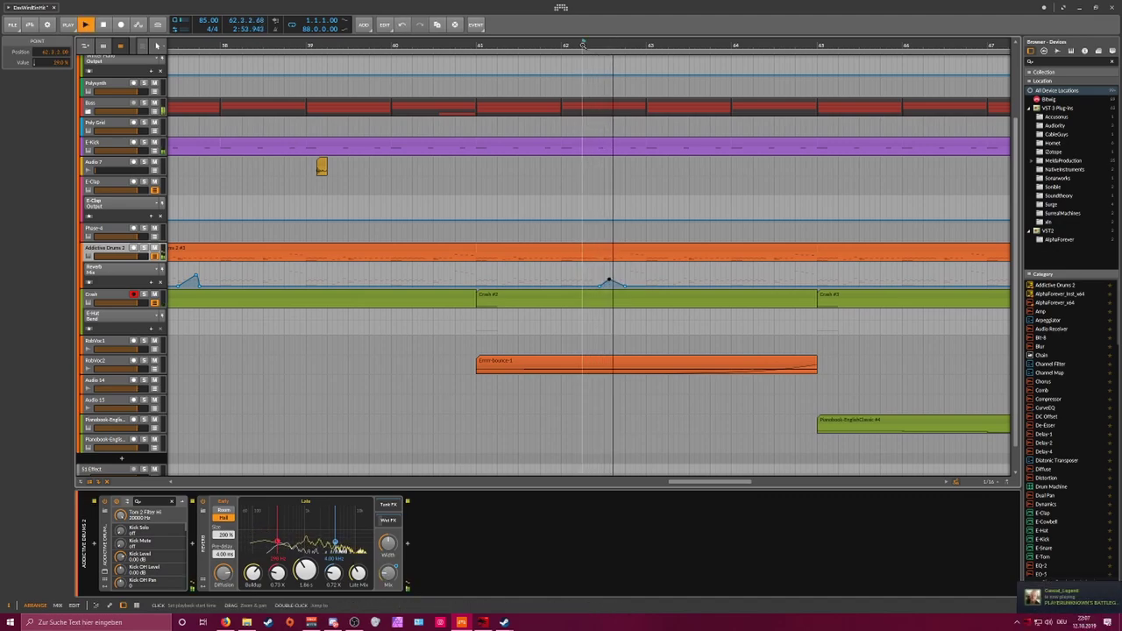
Step: Shift the second reverb peak to 62.4.1 at about 50 % and end the bump at 0 % on 62.4.2
key(space)
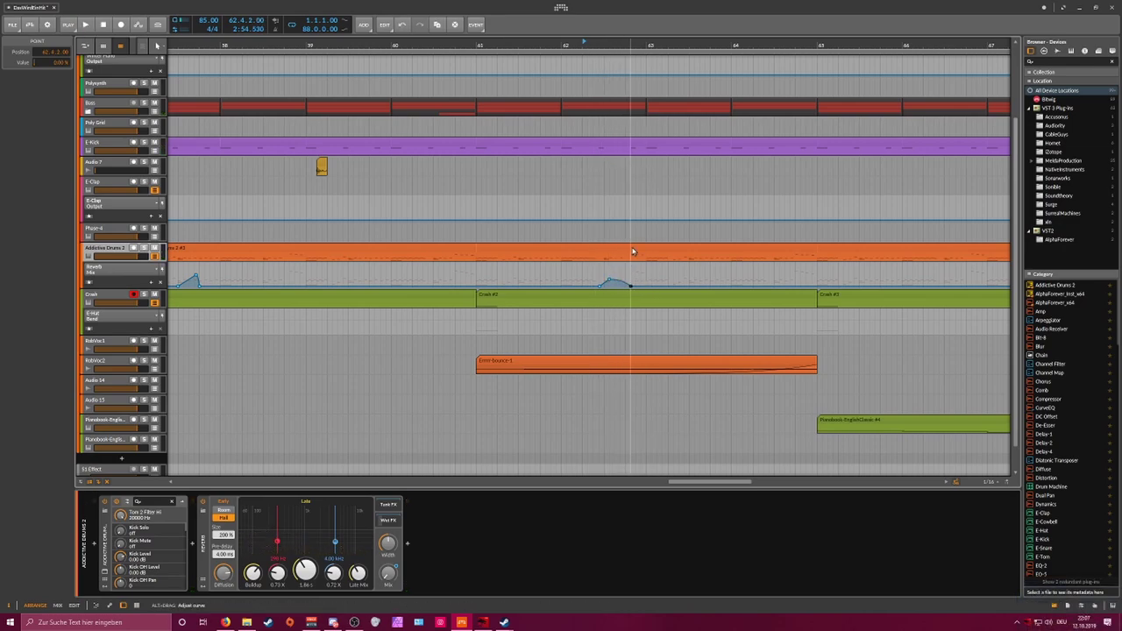
key(space)
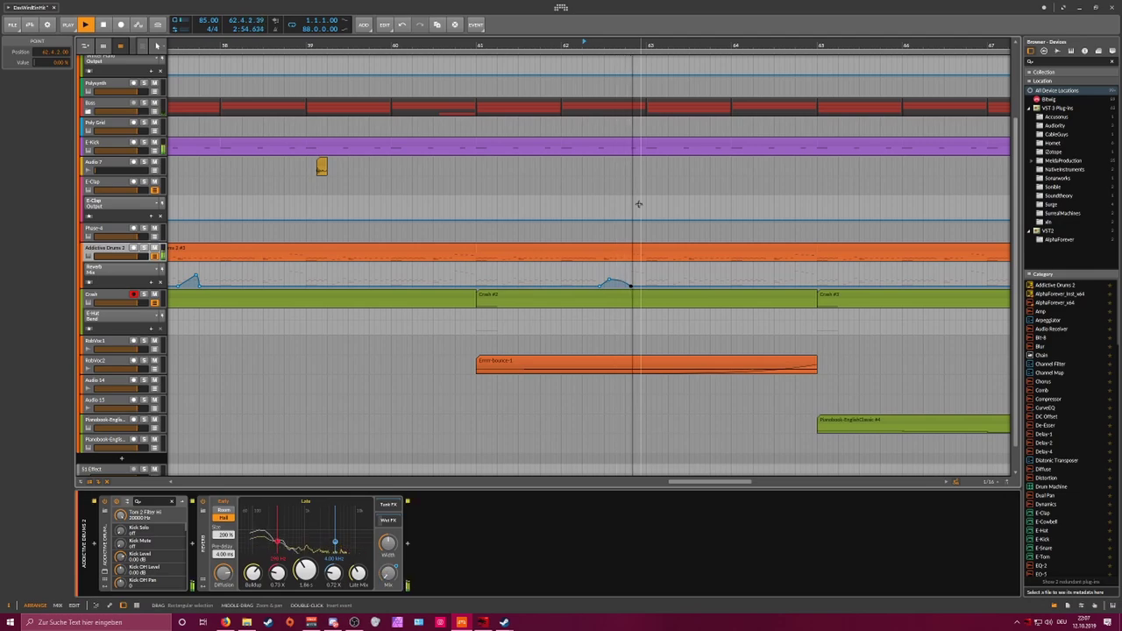
key(space)
key(space)
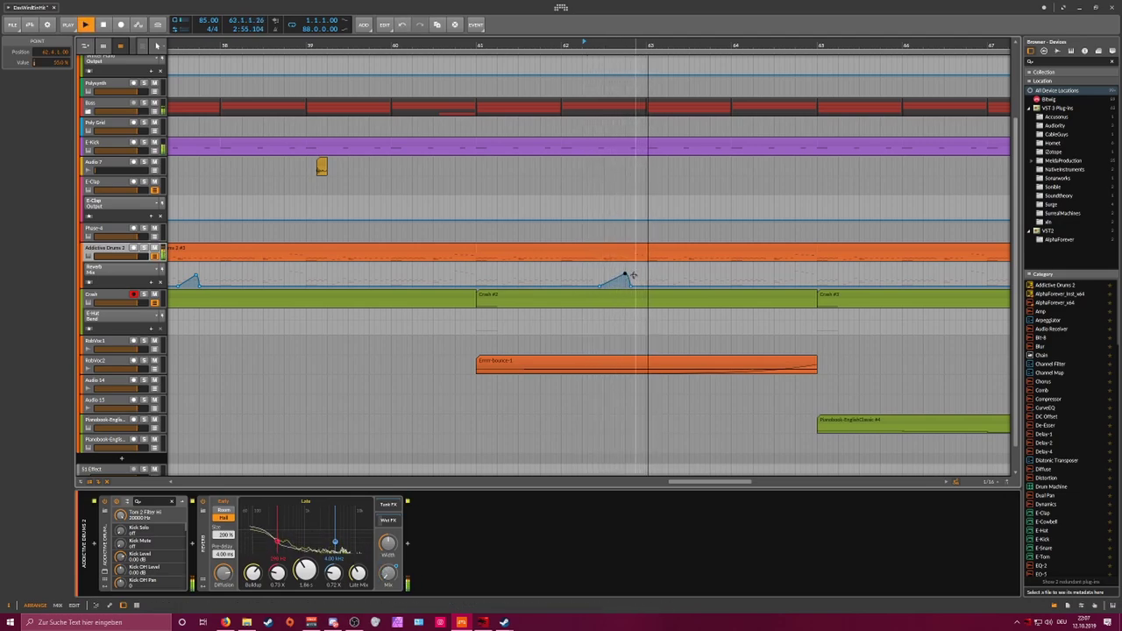
Step: Raise the reverb peak at 62.4.1 to about 80 % with a curved rise starting at 62.3.1 and an abrupt drop
key(space)
drag(624, 275, 625, 267)
key(space)
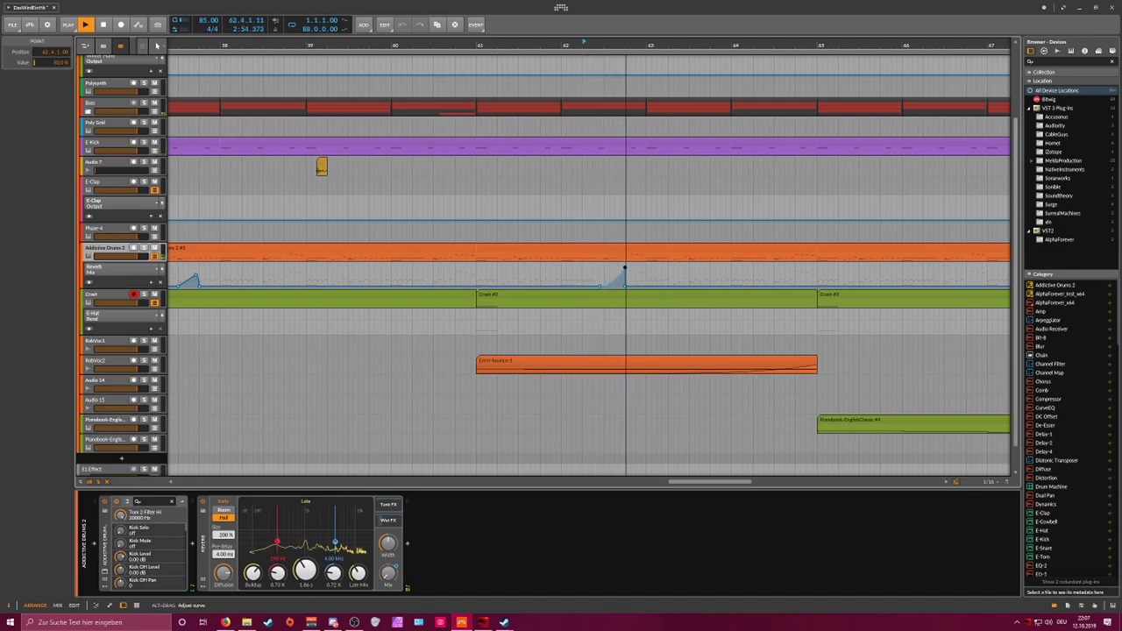
drag(602, 288, 605, 288)
key(space)
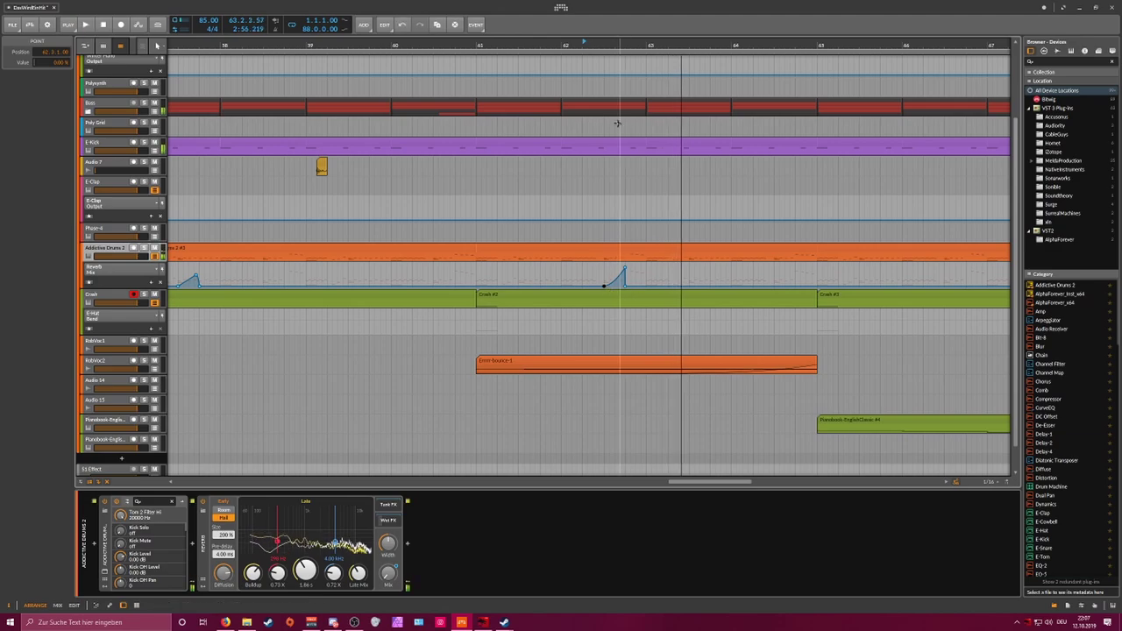
key(space)
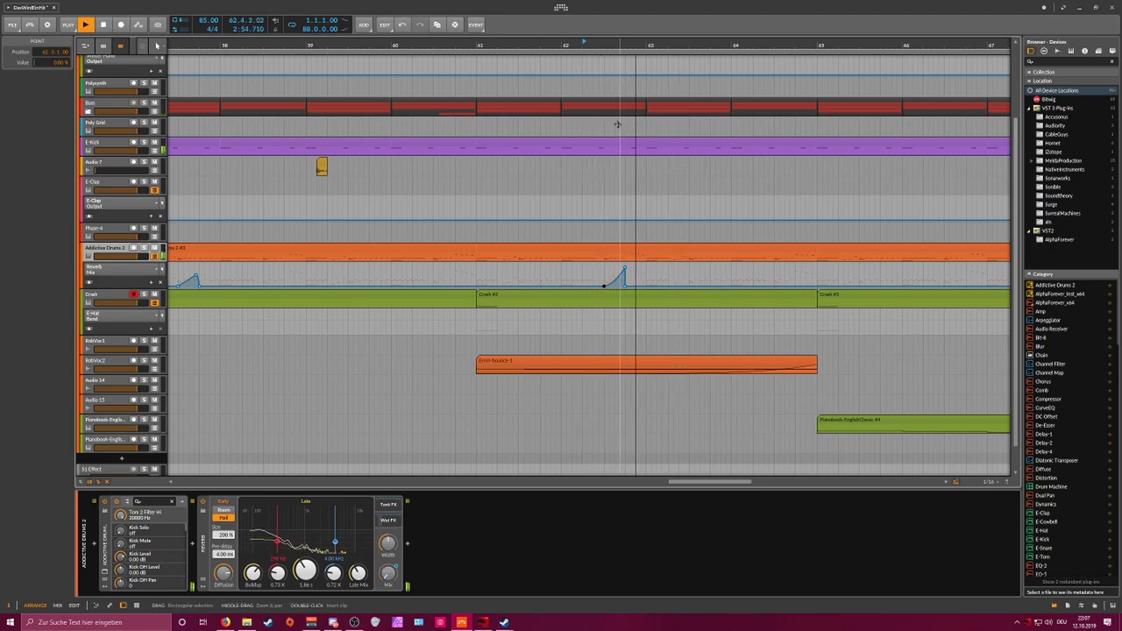
Step: Stop playback and insert a Delay-1 device after the Reverb on Addictive Drums 2
key(space)
click(406, 544)
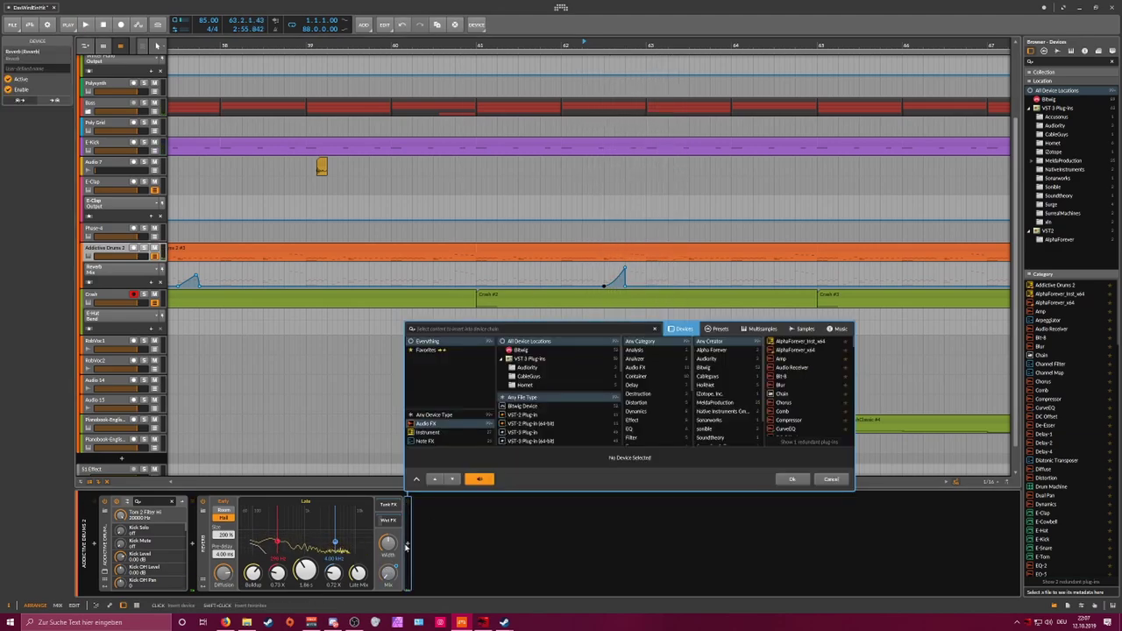
text(delay)
key(Return)
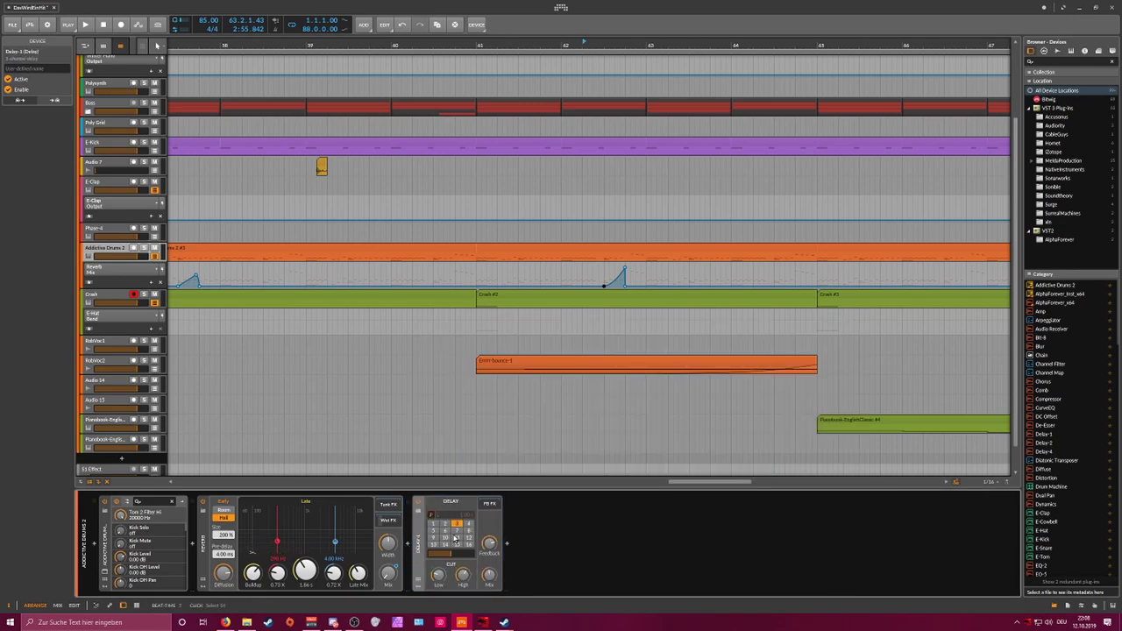
Step: Set the drum delay's beat time to 2 and adjust its feedback, mix and low cut while auditioning bar 62
click(454, 558)
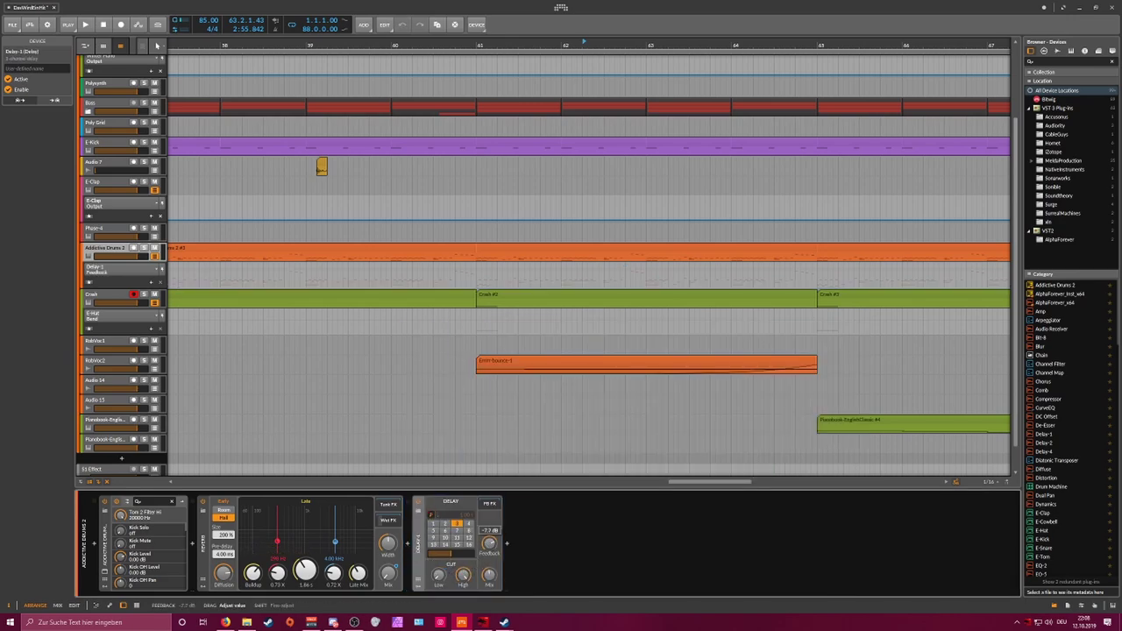
key(space)
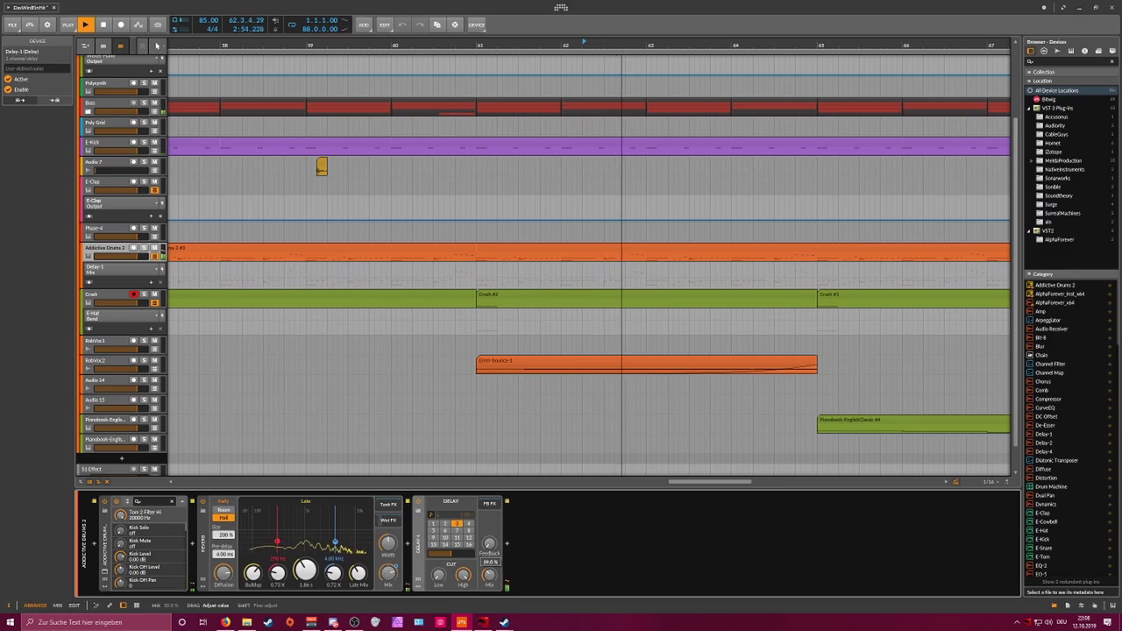
key(space)
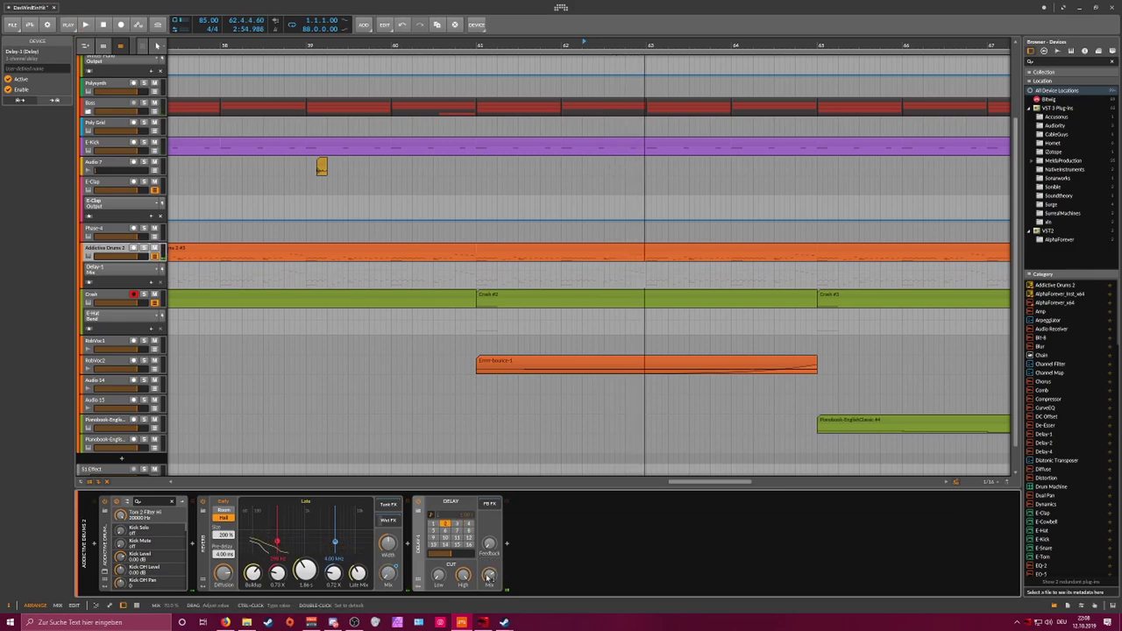
key(space)
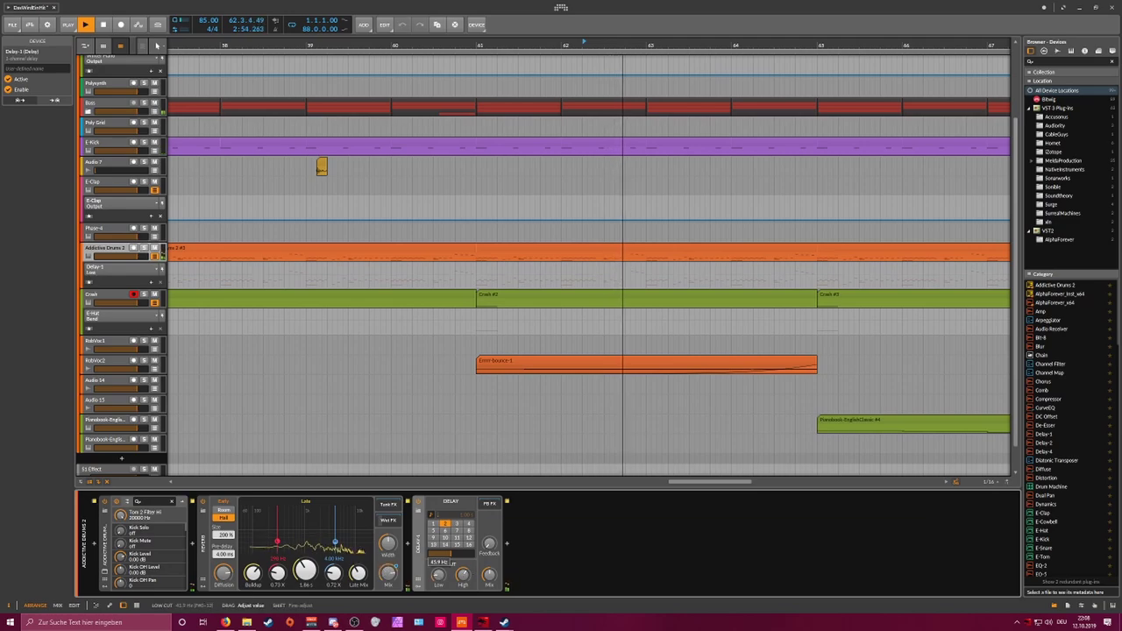
key(space)
key(space)
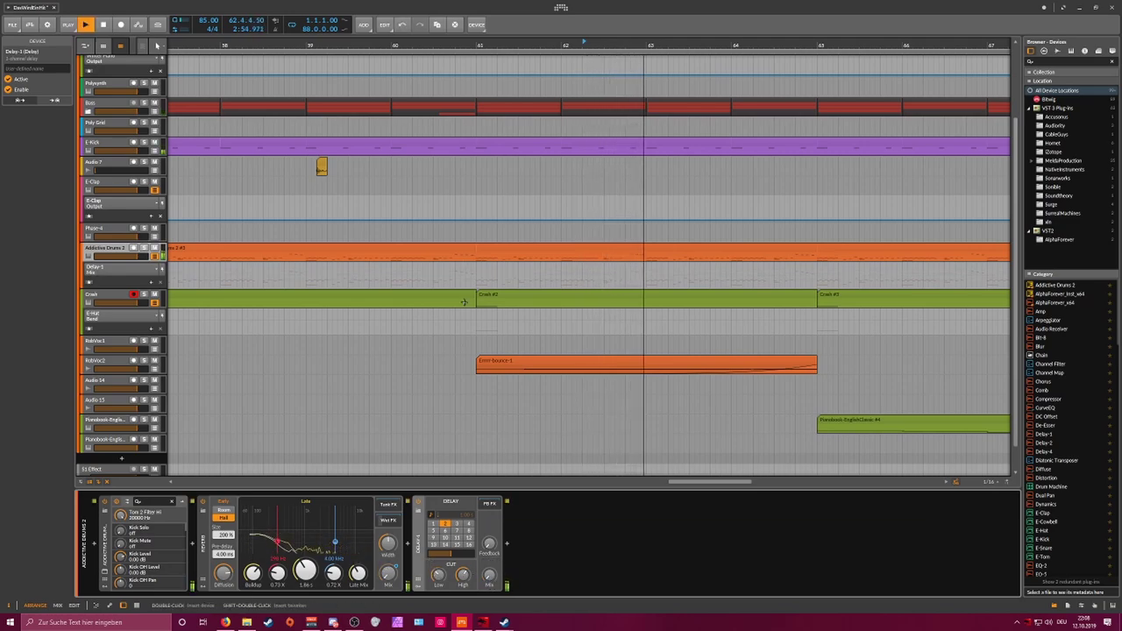
key(space)
Step: Record Delay-1 Mix automation throws on Addictive Drums 2 between bars 60 and 63, switching the beat time to 3 at bar 62
drag(476, 44, 476, 104)
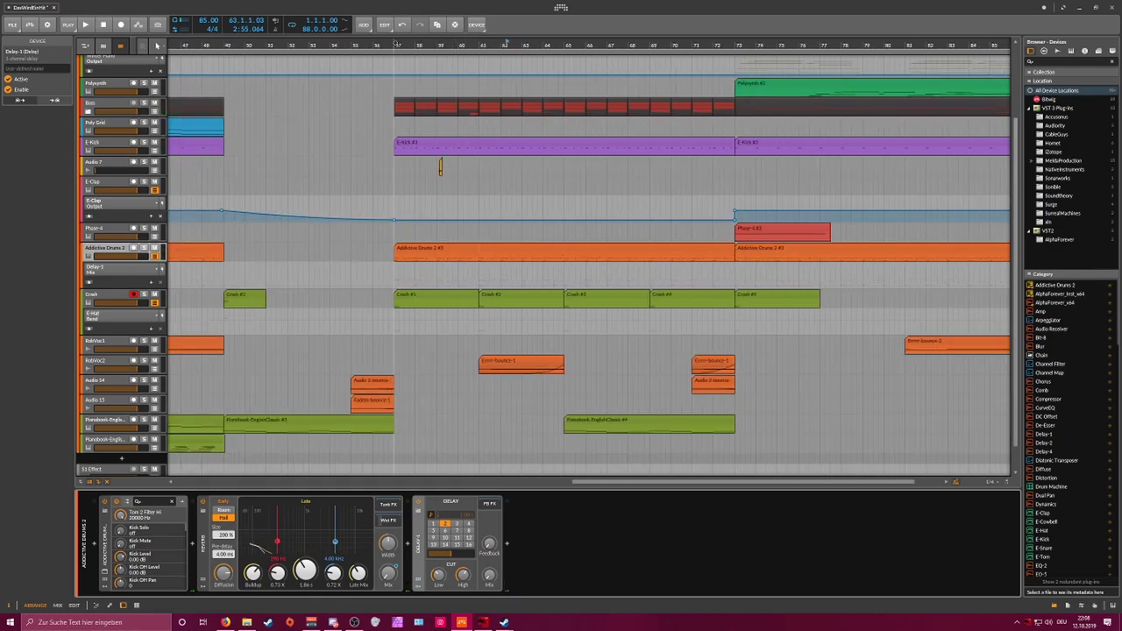
key(space)
click(139, 26)
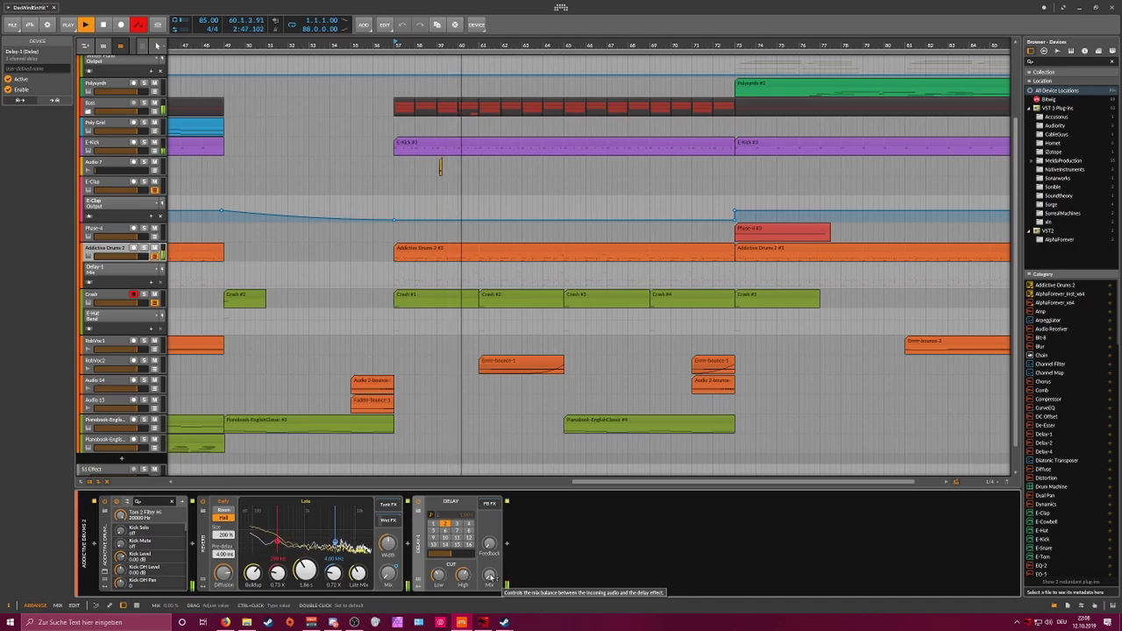
mouse_move(491, 581)
mouse_down()
mouse_move(491, 539)
mouse_move(490, 574)
mouse_up()
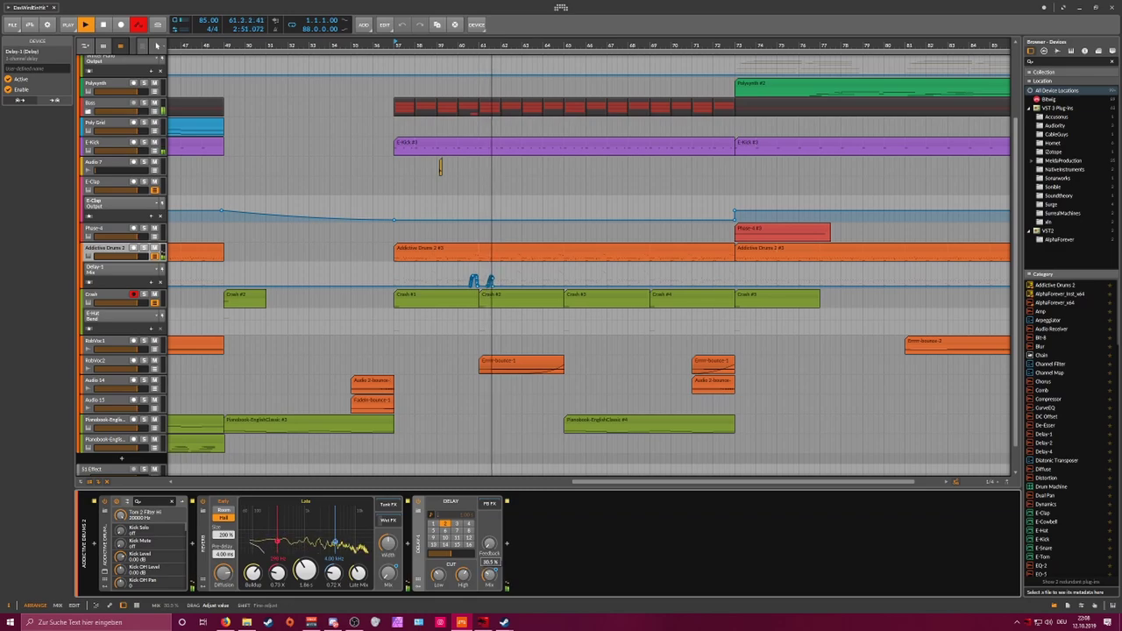
click(457, 523)
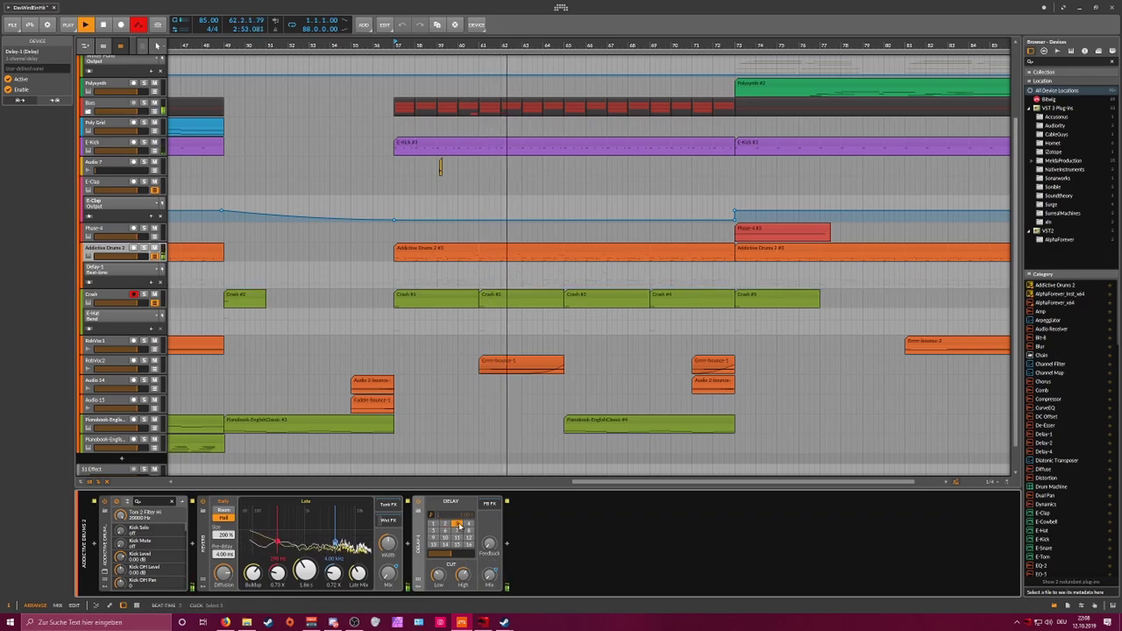
drag(490, 577, 491, 551)
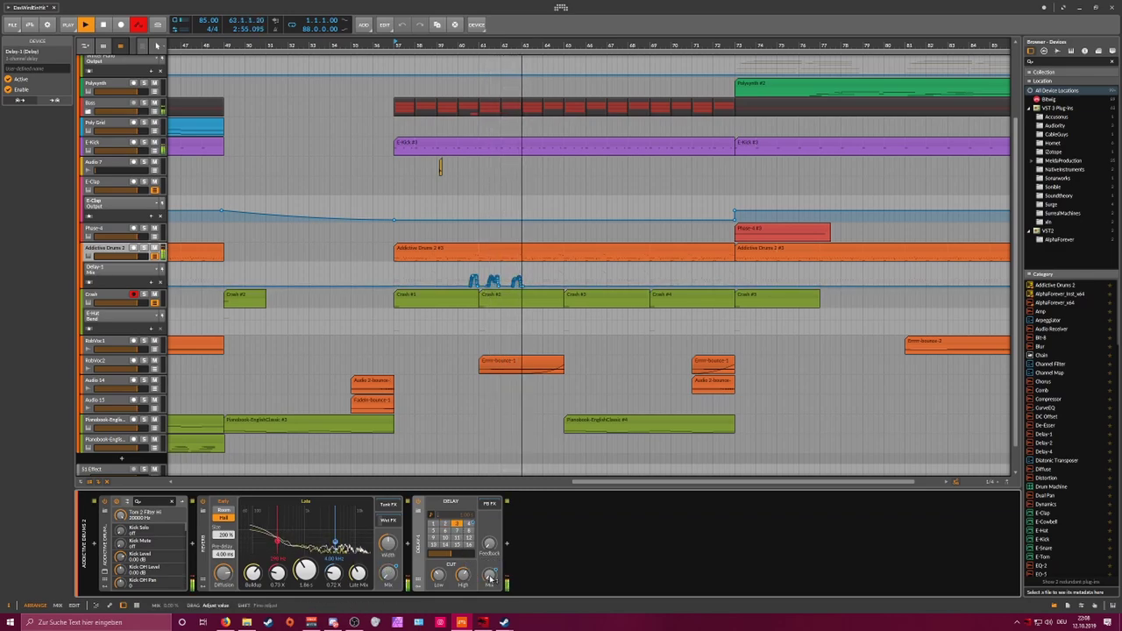
Step: Record more Delay-1 Mix throws between bars 64 and 69 while switching the beat time between 1, 3 and 2
click(434, 524)
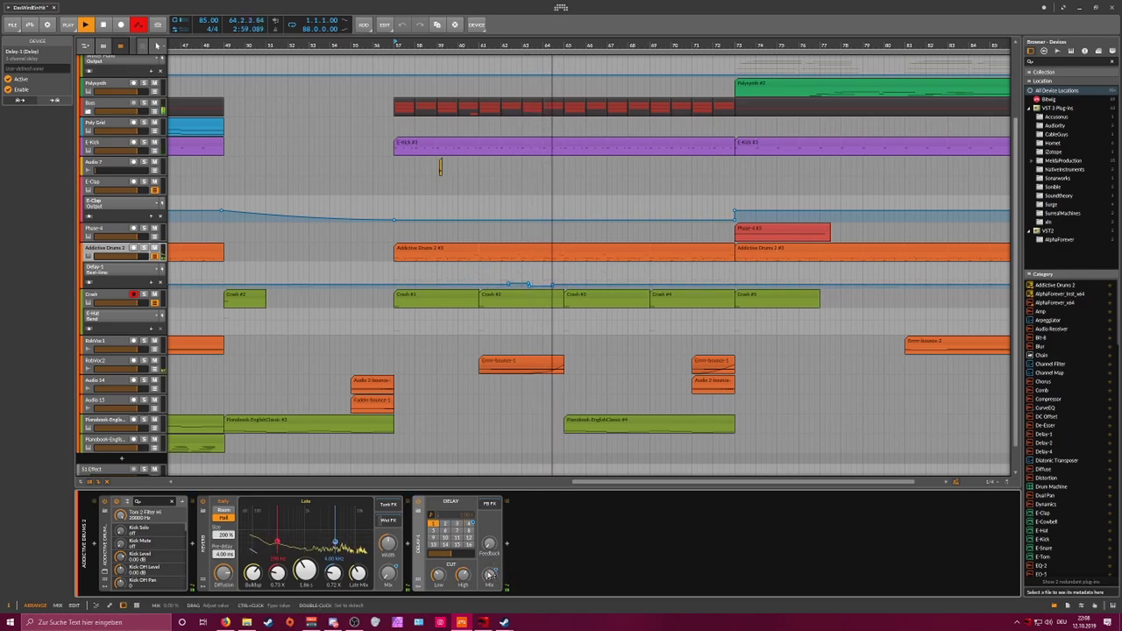
drag(490, 574, 490, 575)
click(457, 524)
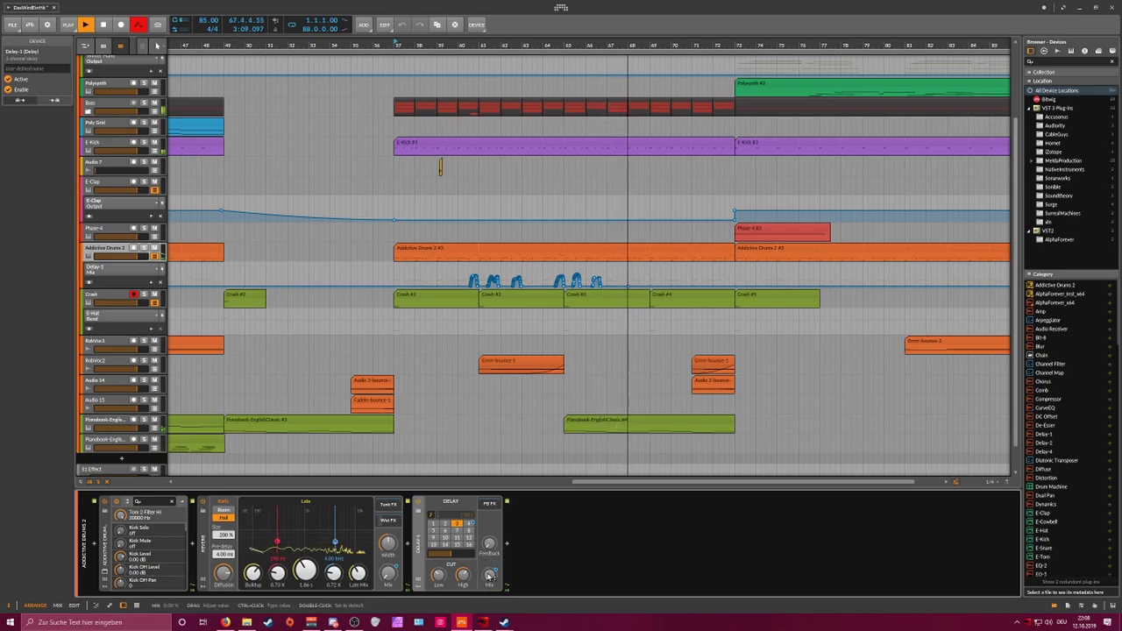
drag(490, 575, 490, 566)
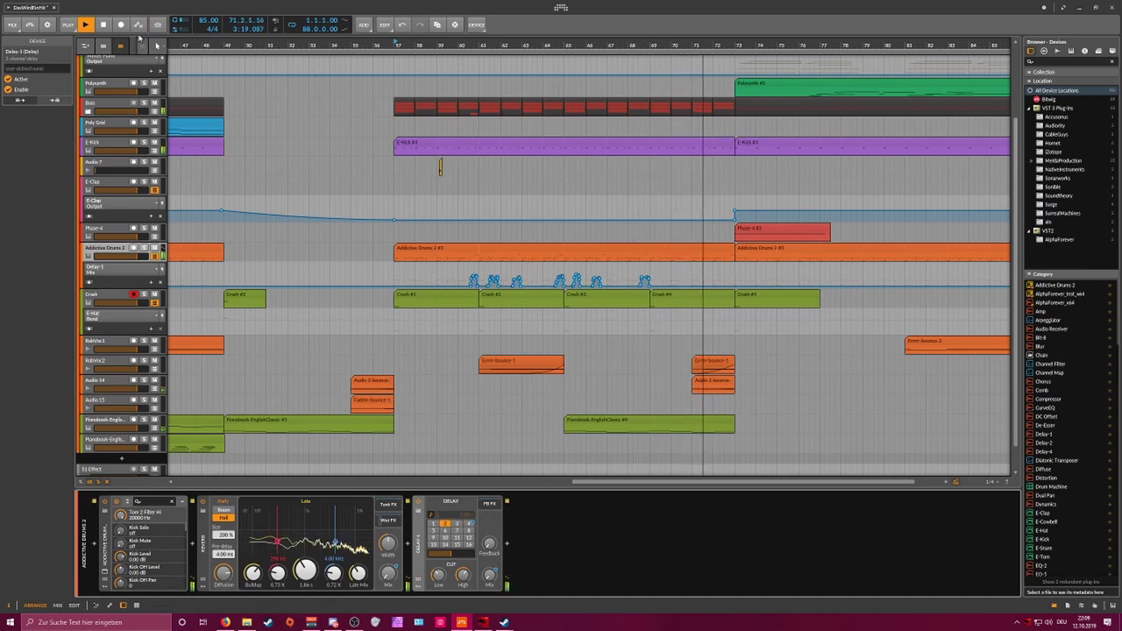
Step: Record a final Delay-1 Mix throw on the drums just before bar 73 and end automation writing
click(138, 24)
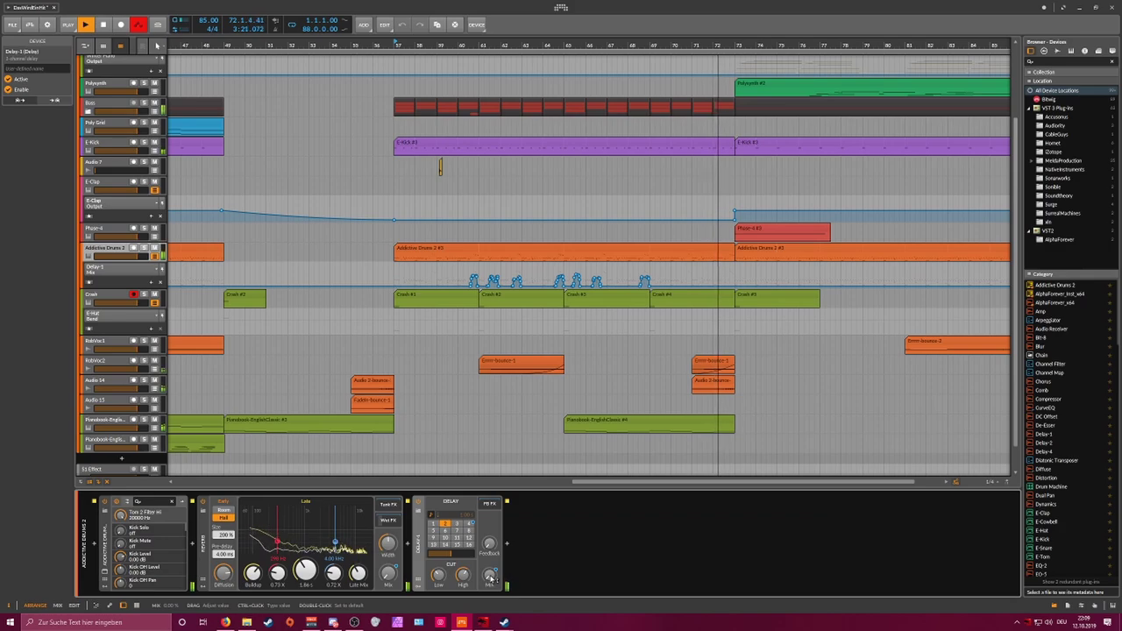
drag(493, 579, 492, 580)
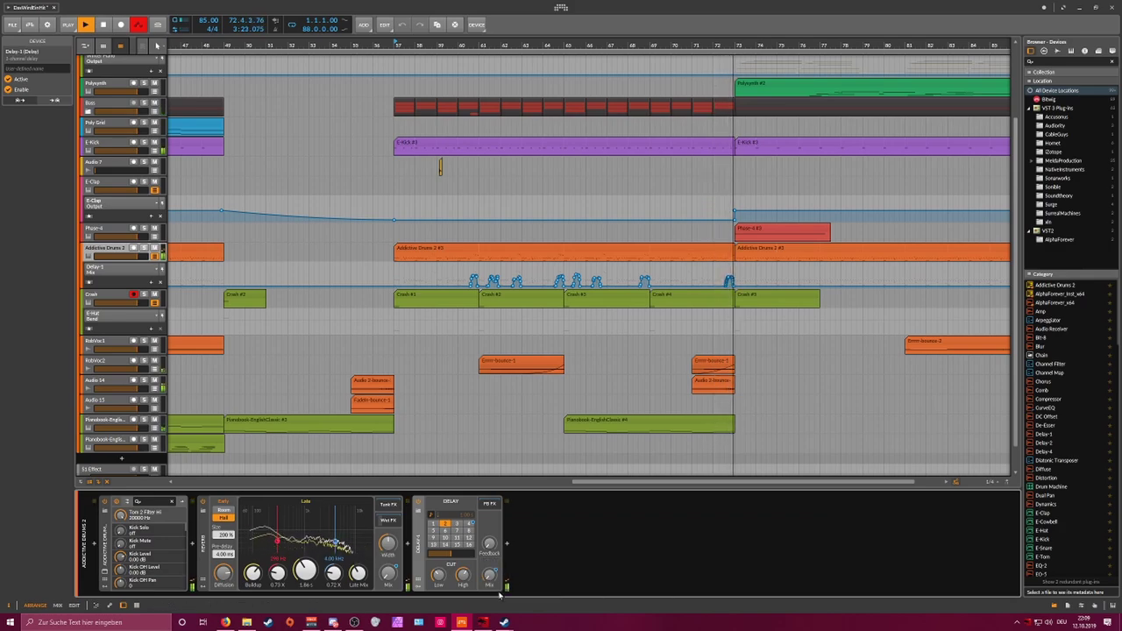
click(141, 25)
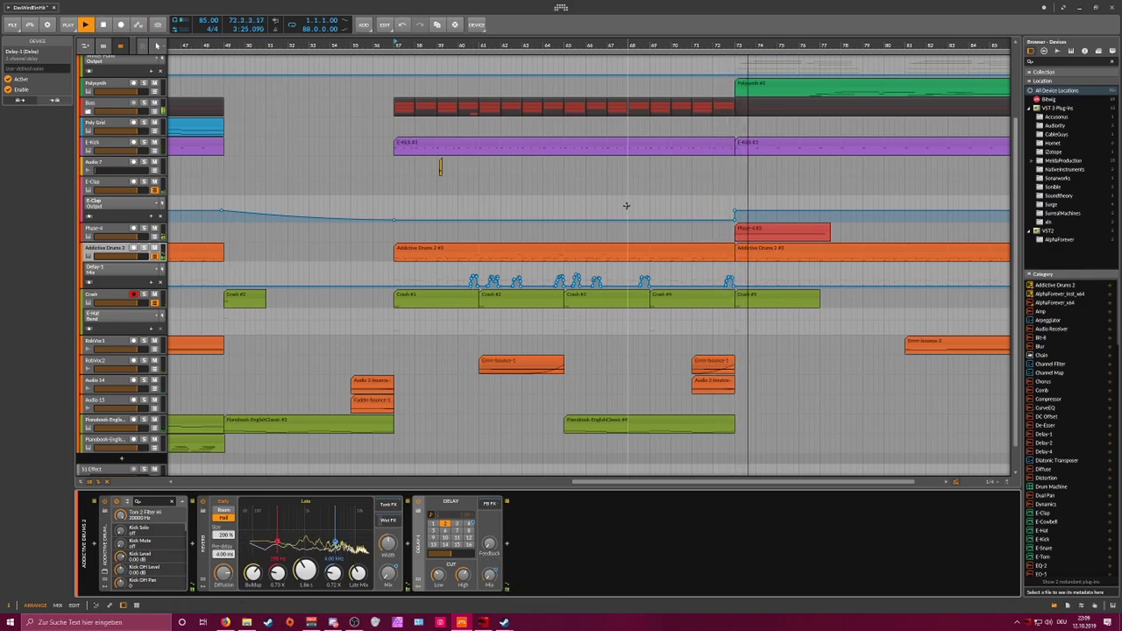
Step: Replace the Audio 14 clip at bar 71 with a copy of FadeIn-bounce-1 and the bar 73 Crash clip with a copy of the bar 49 one
mouse_move(611, 44)
mouse_down()
mouse_move(611, 17)
mouse_move(545, 44)
mouse_move(603, 51)
mouse_up()
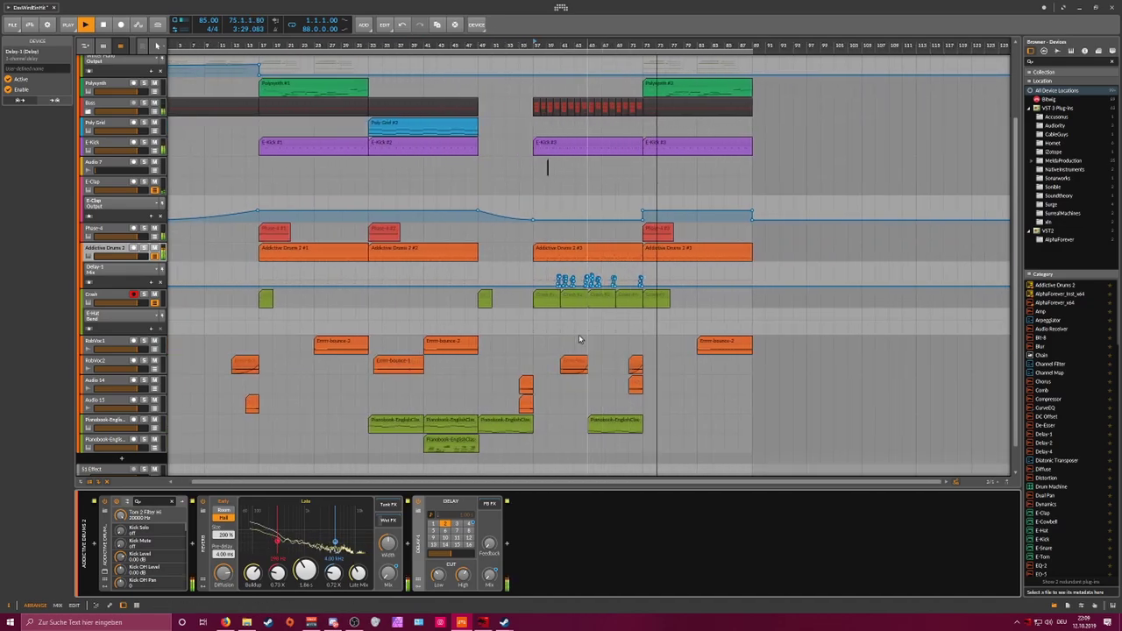
click(526, 401)
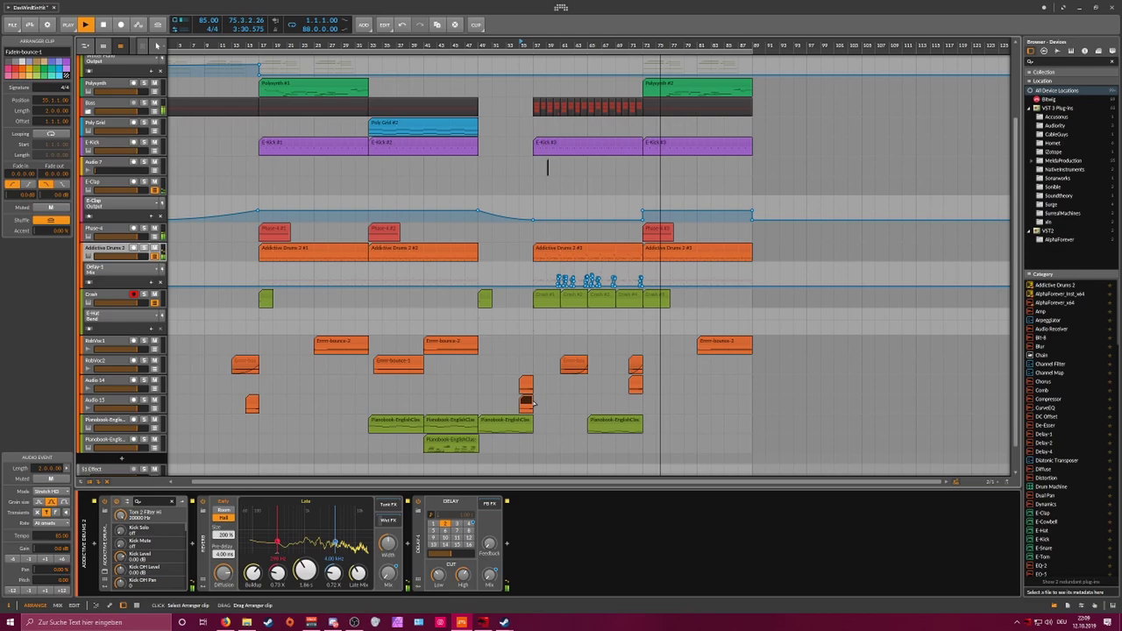
click(635, 381)
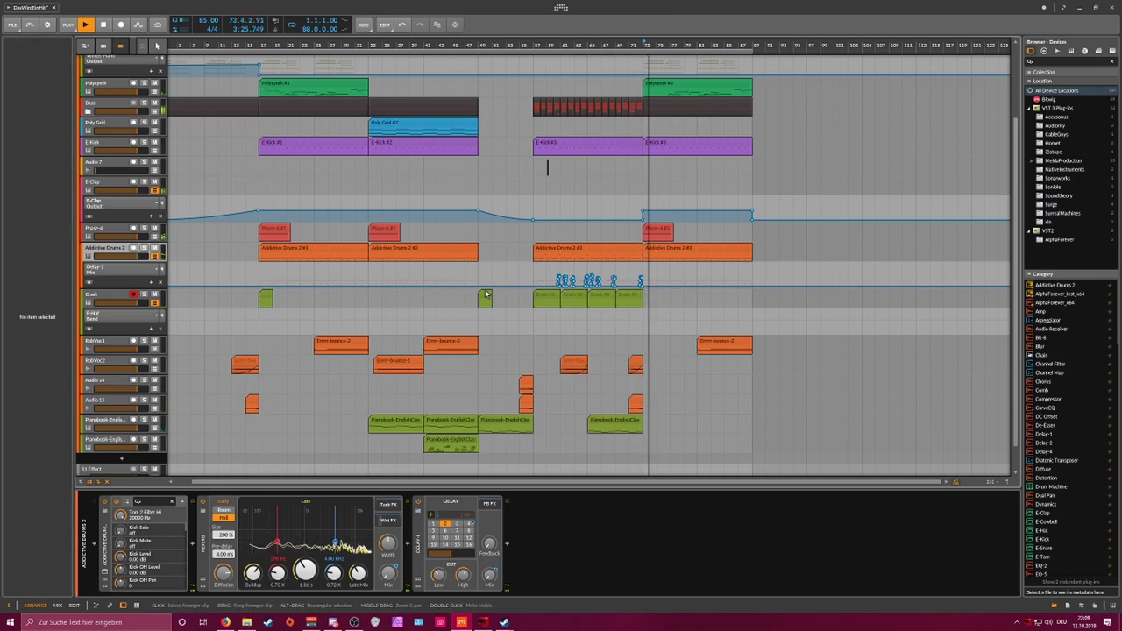
drag(485, 298, 649, 298)
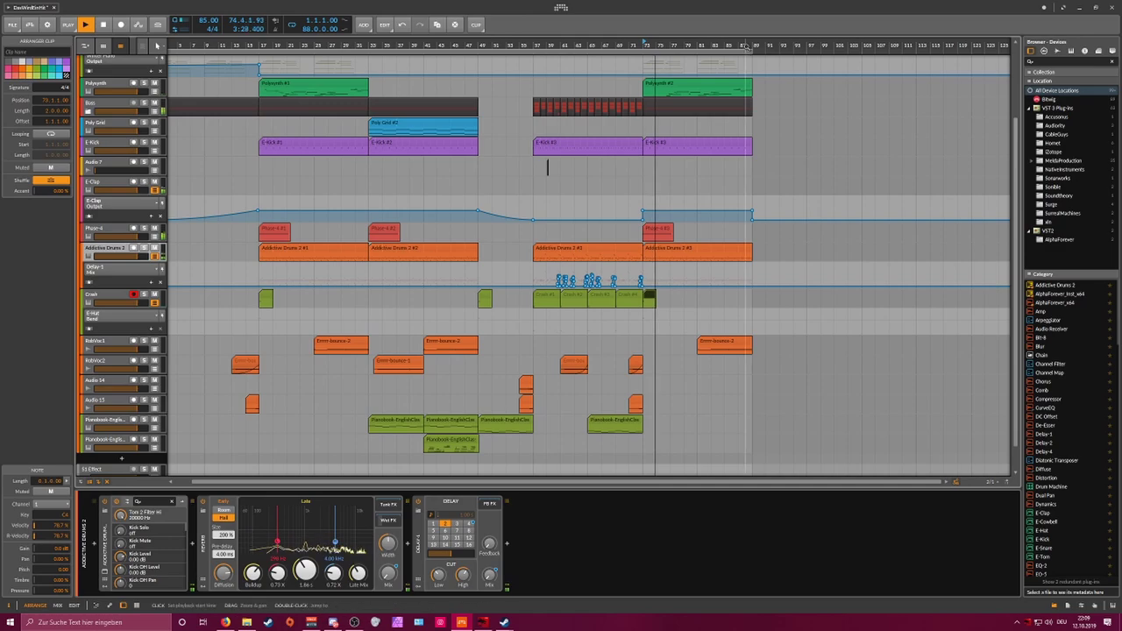
Step: Expand the Bass group and lower the final point of the Bass track's Reaktor 6 Cutoff automation at bar 89
drag(745, 46, 741, 74)
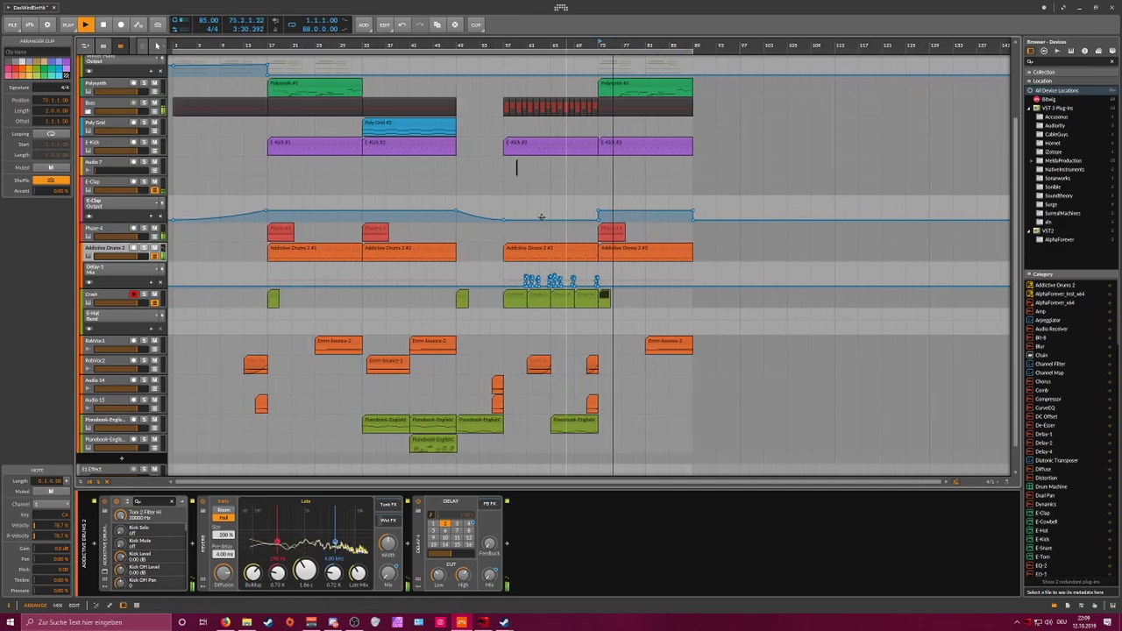
scroll(459, 227, up, 2)
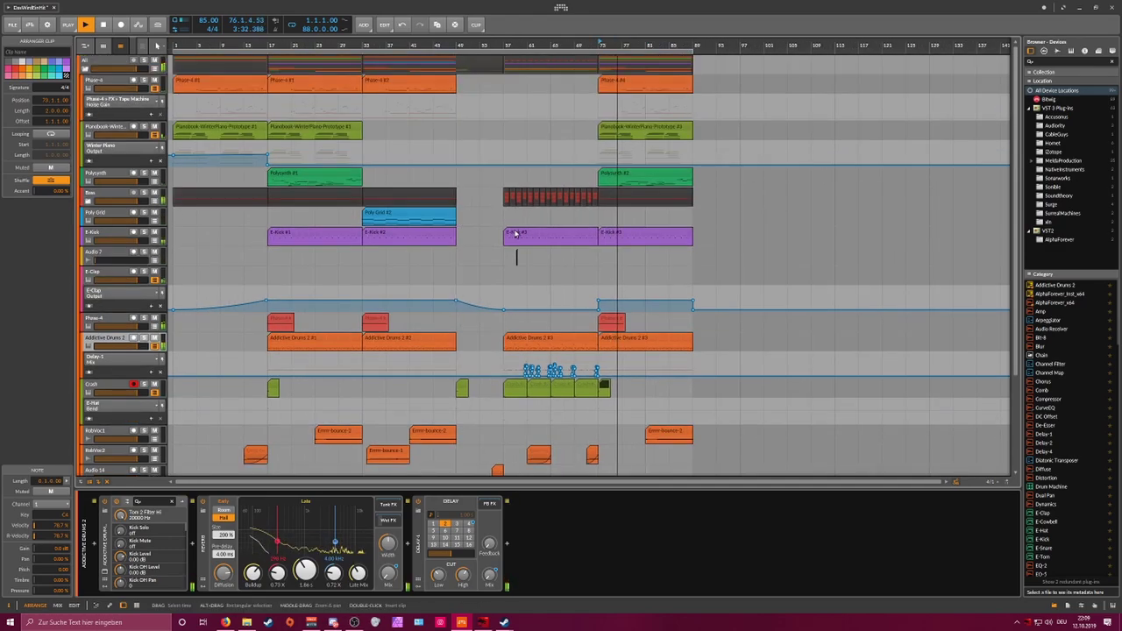
click(89, 200)
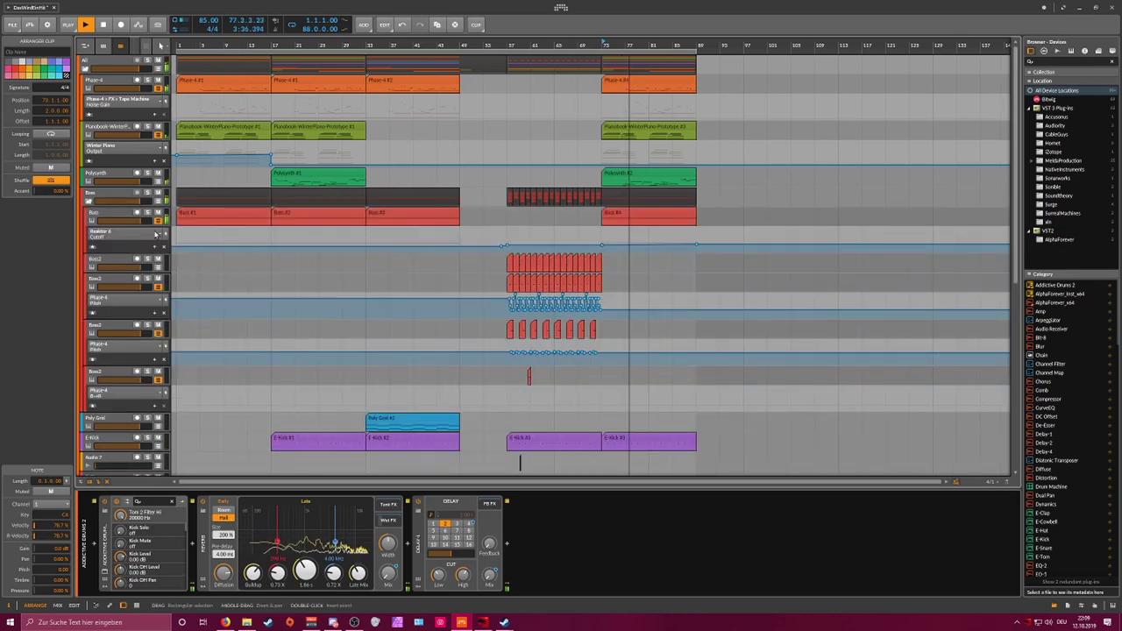
click(125, 235)
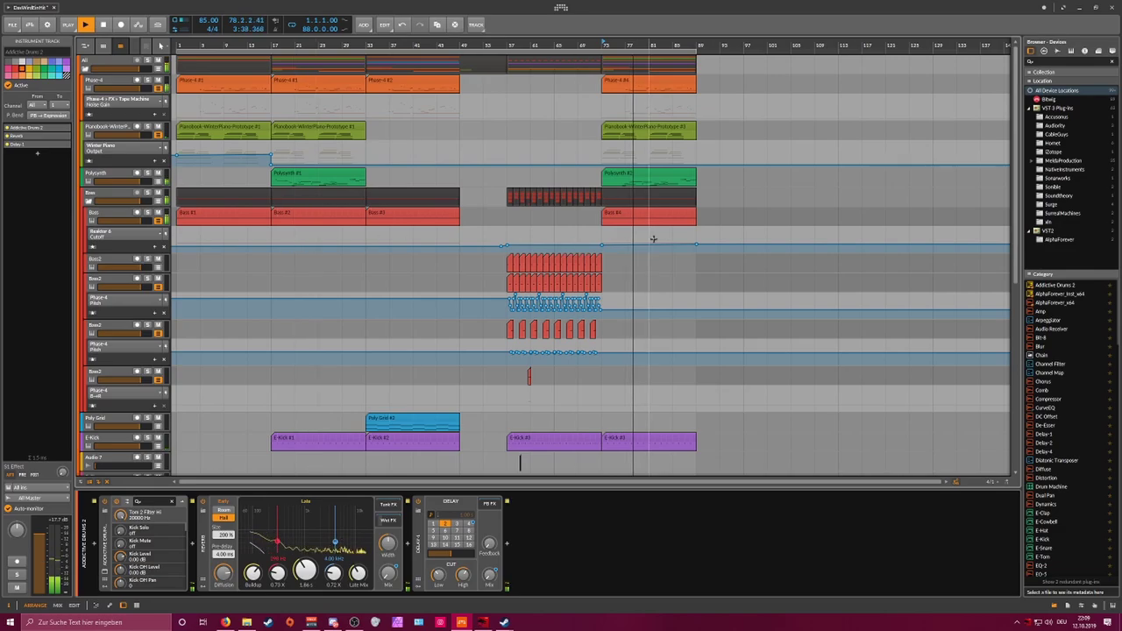
click(697, 247)
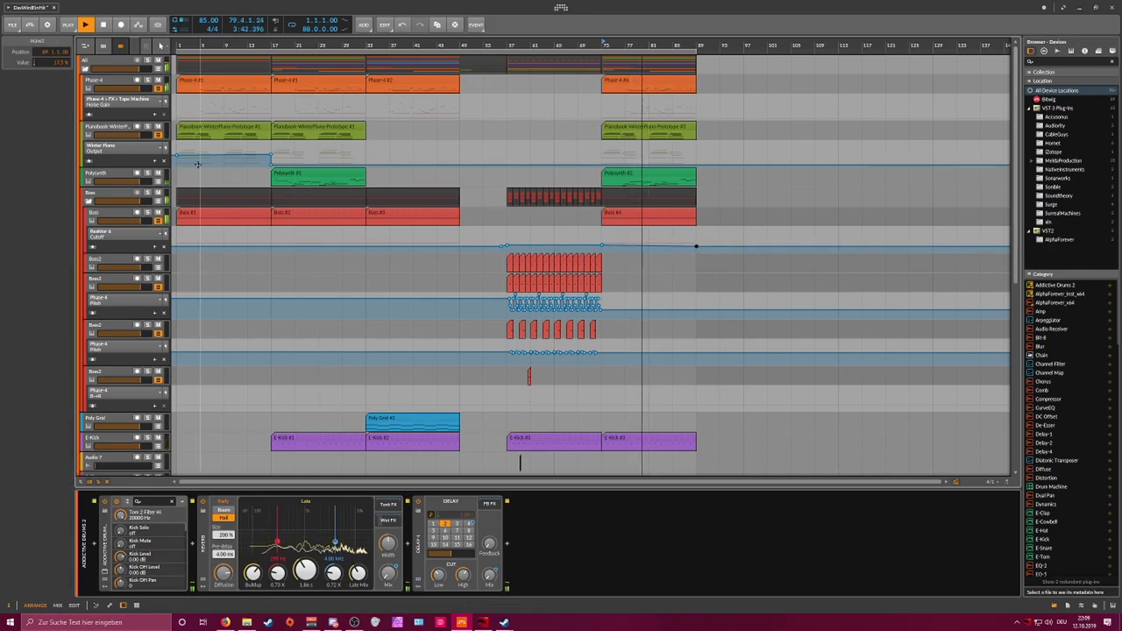
Step: Collapse the Polysynth's FX chain and insert a Filter device after the Polysynth
click(114, 173)
click(478, 520)
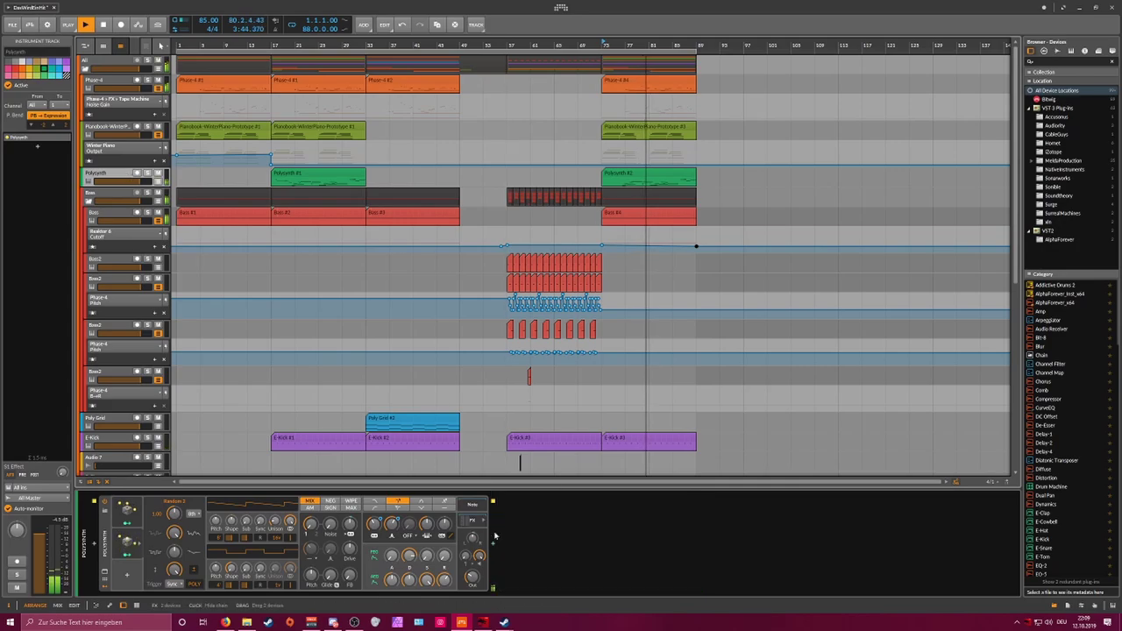
click(494, 546)
text(filt)
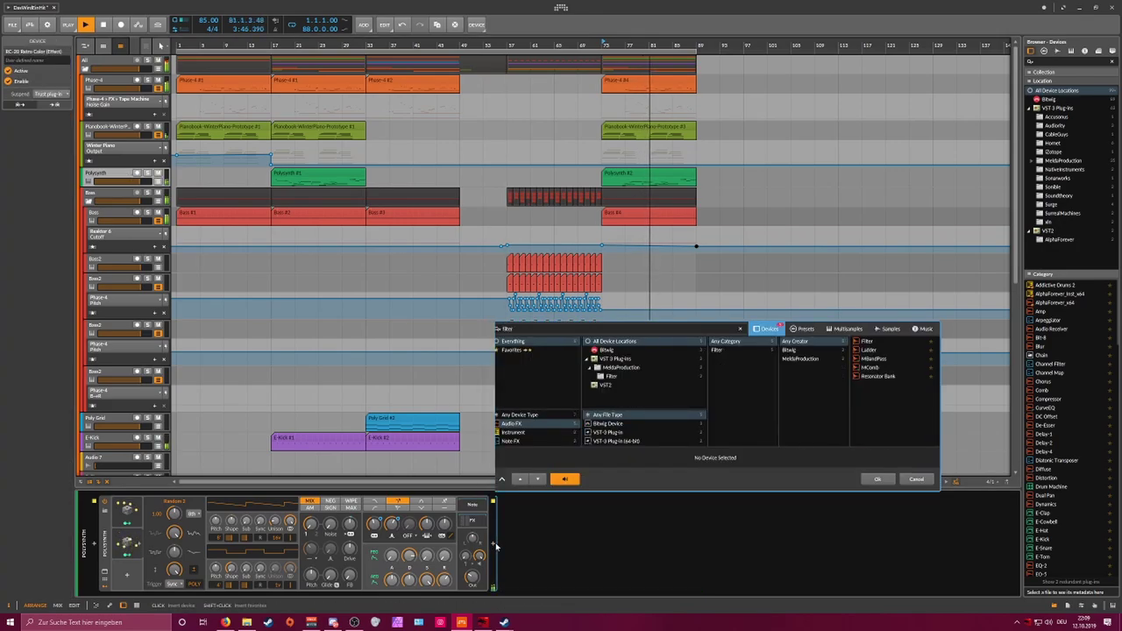
text(er)
key(Return)
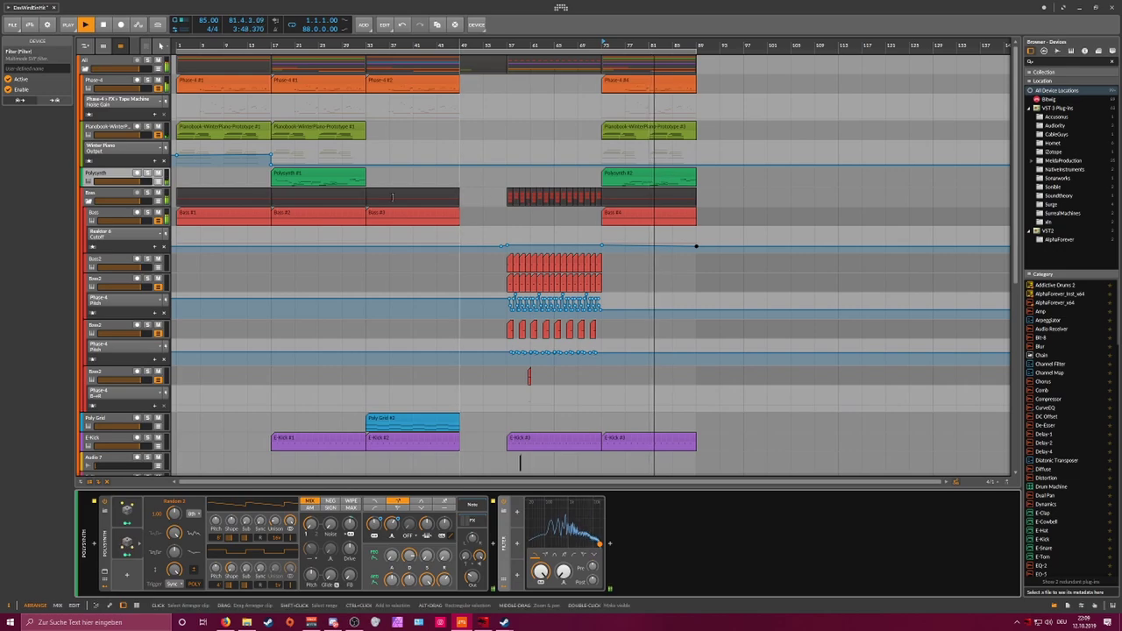
Step: Automate the Polysynth's Filter Cutoff to curve downward from about bar 81 to bar 89, and extend the loop region to about bar 106
click(158, 182)
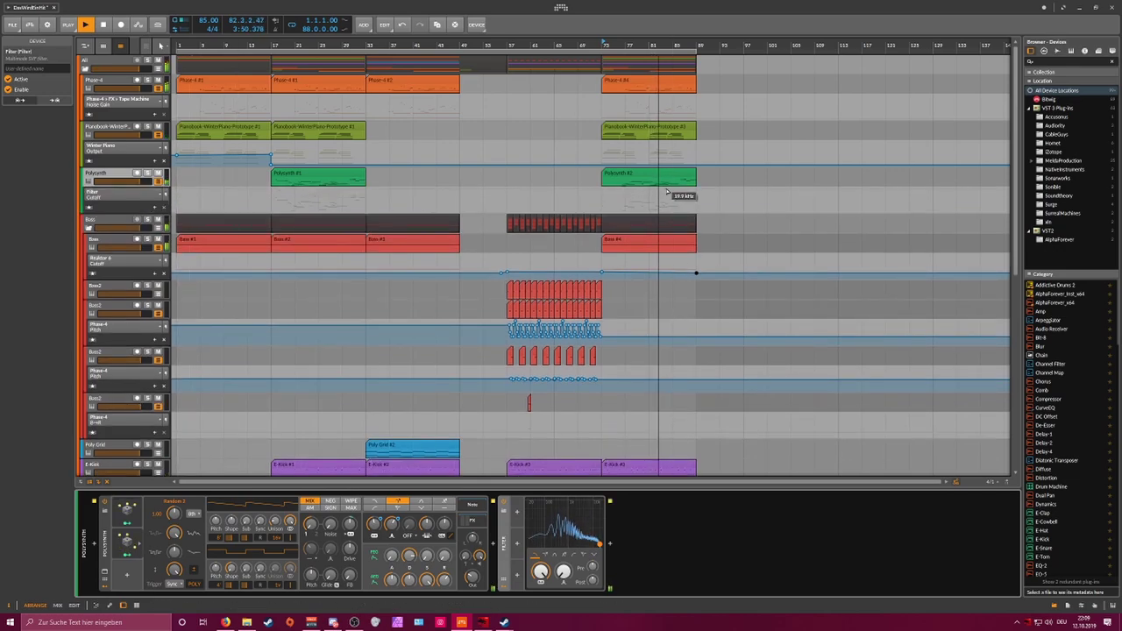
mouse_move(658, 188)
mouse_down()
mouse_move(697, 206)
mouse_move(676, 192)
mouse_up()
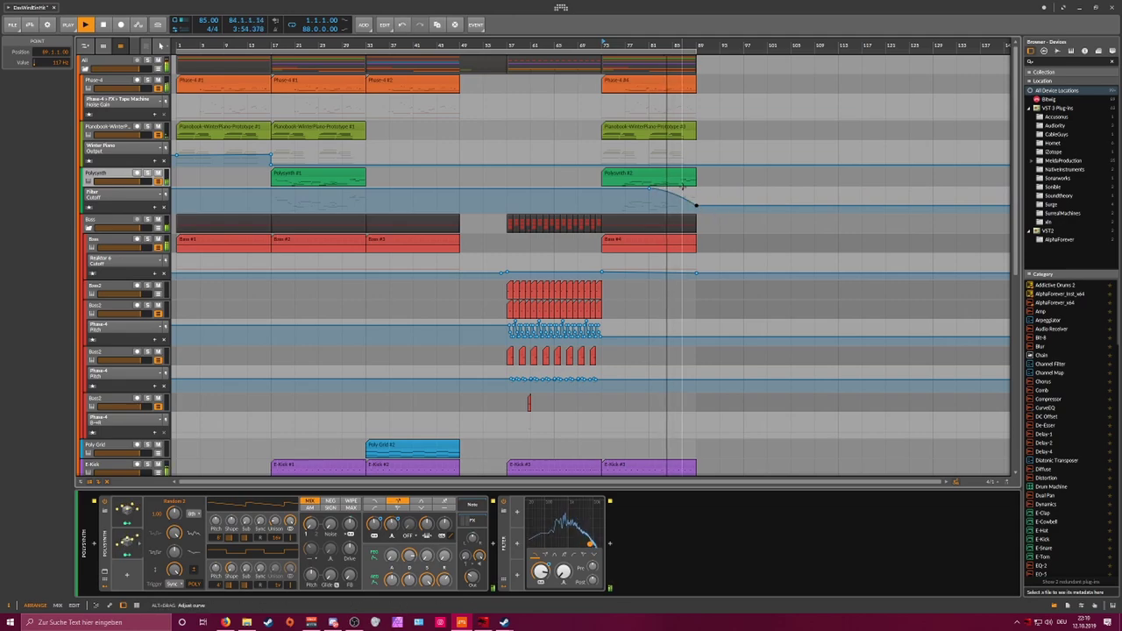
drag(700, 46, 798, 48)
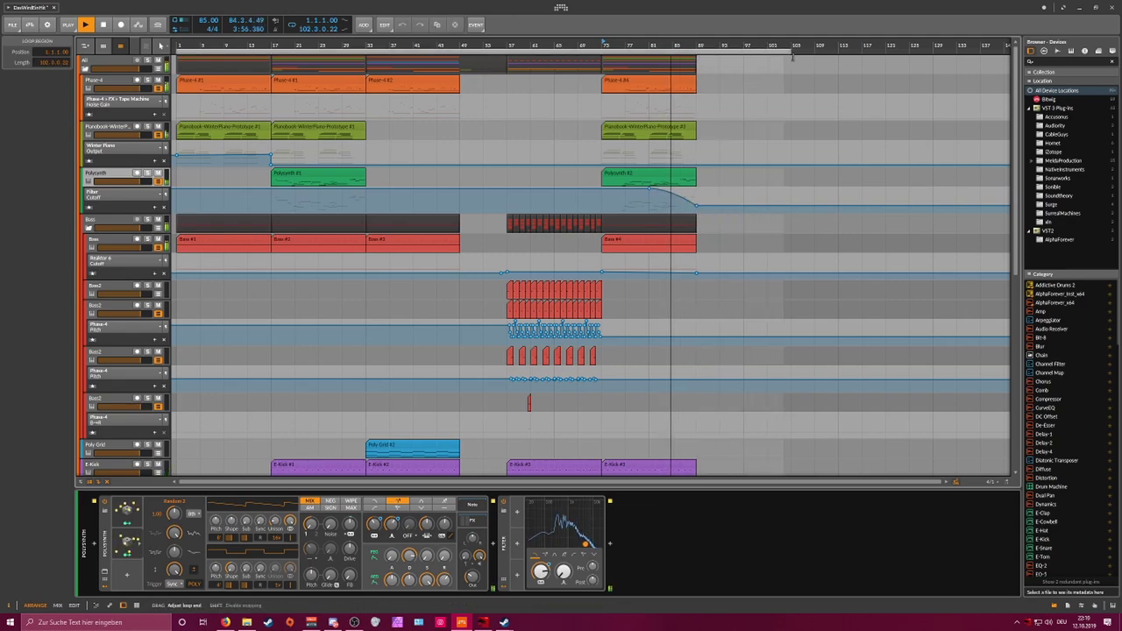
Step: Collapse the Pianobook-WinterPiano track's FX chain and insert a Filter device after the Winter Piano sampler
click(117, 128)
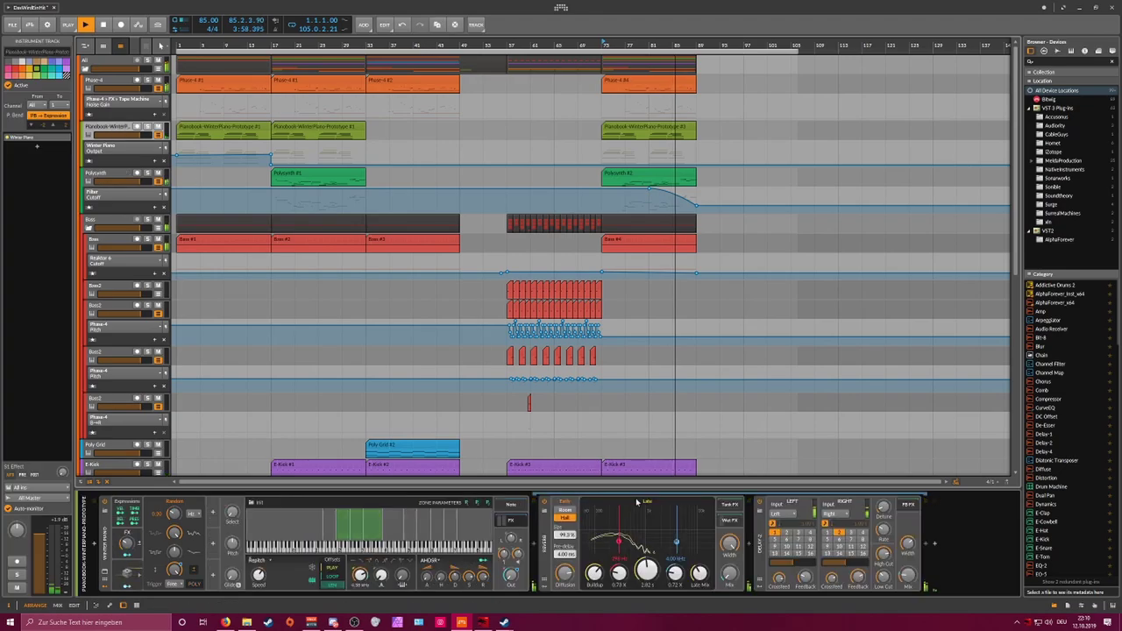
click(524, 521)
click(533, 546)
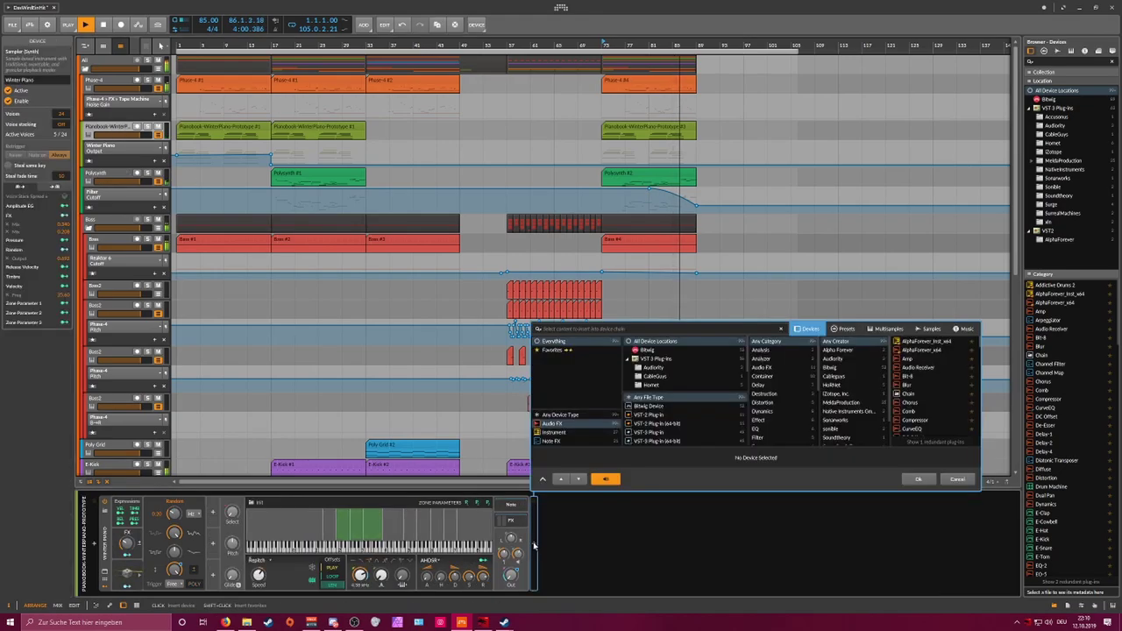
text(filter)
key(Return)
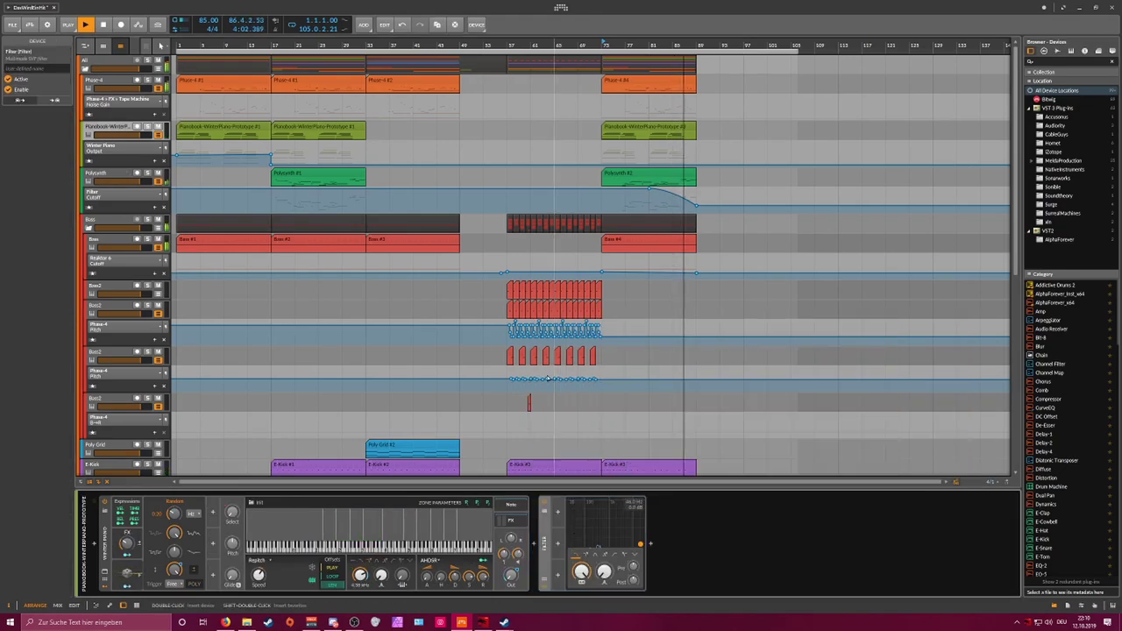
Step: Automate the WinterPiano Filter's Cutoff to curve downward from about bar 83 to bar 93
click(582, 573)
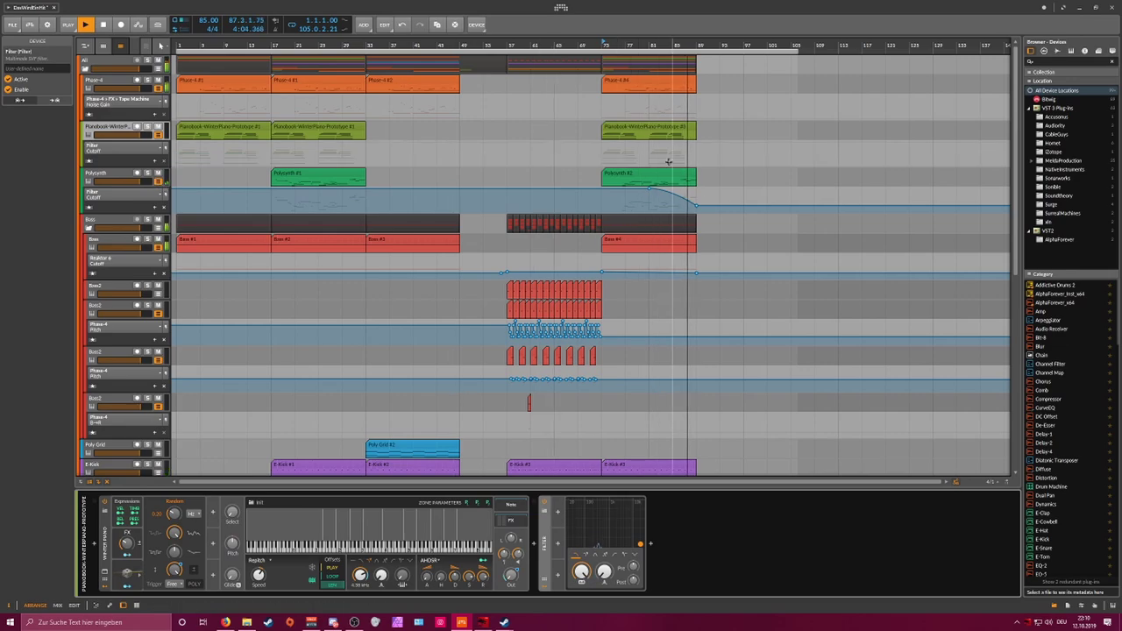
click(661, 143)
drag(674, 145, 719, 165)
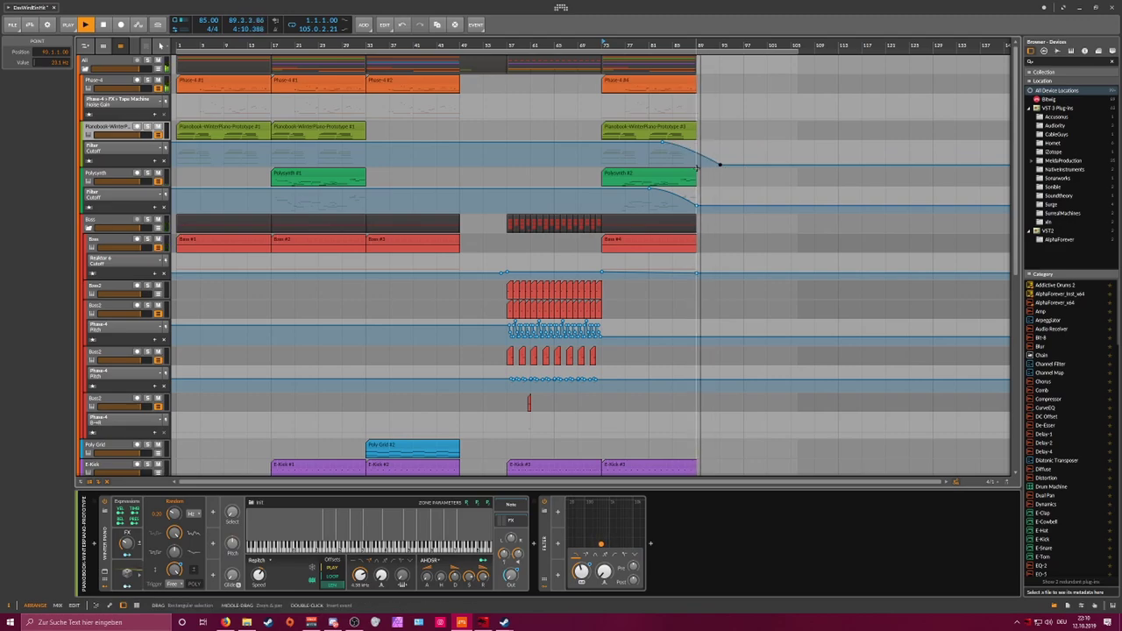
Step: Copy the bar 49 Pianobook-EnglishClassic clip to bar 89 and delete all of the copy's notes except the first
scroll(698, 167, down, 10)
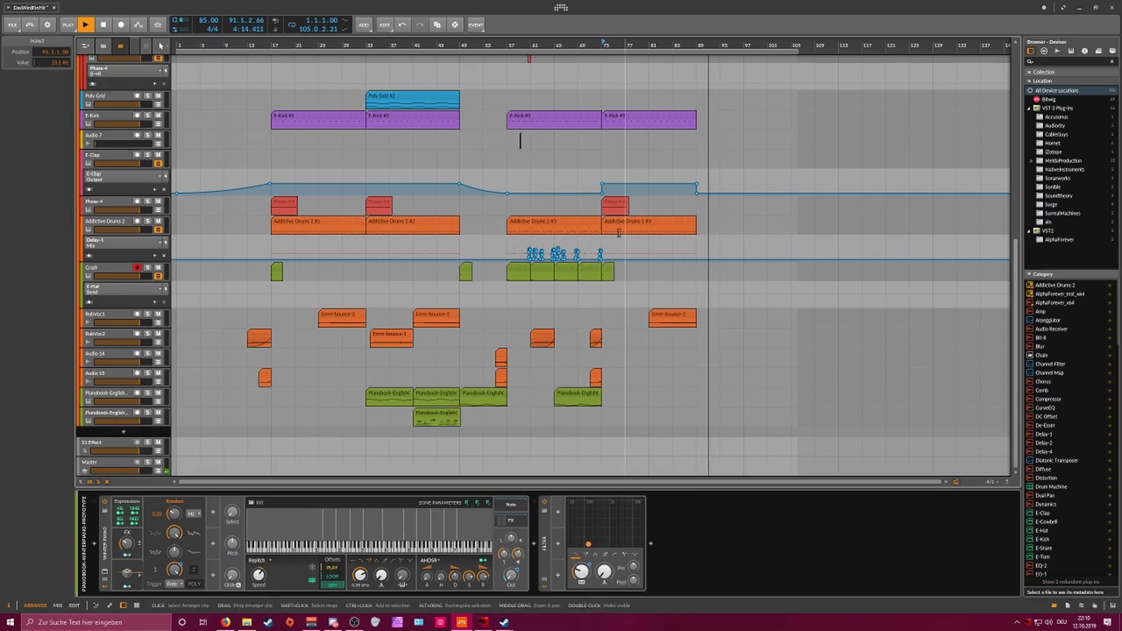
click(504, 382)
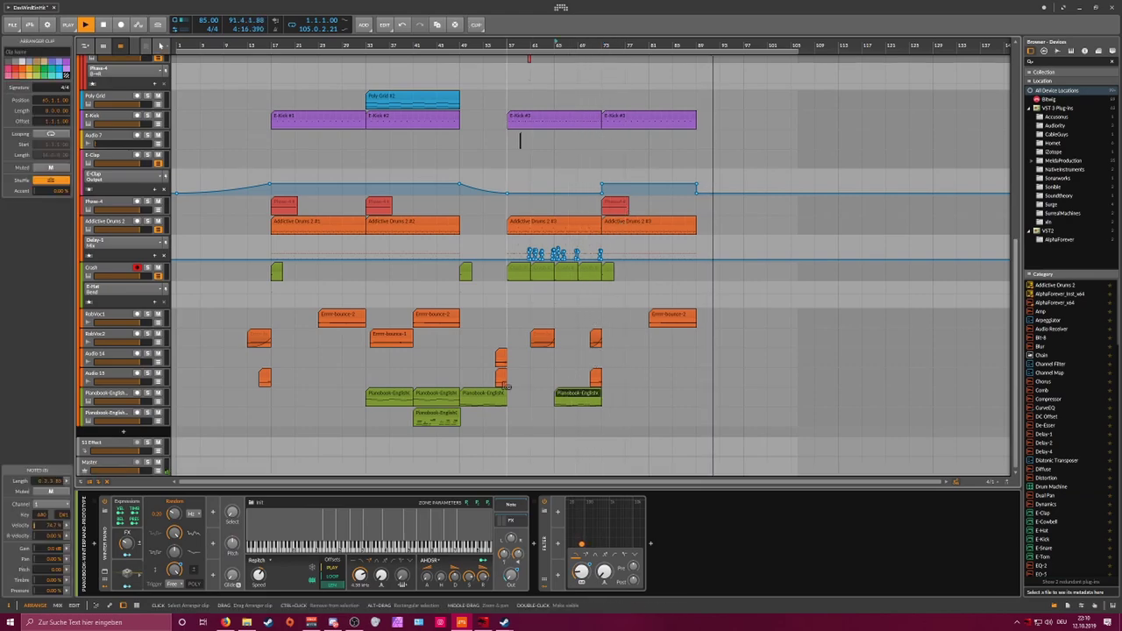
drag(483, 394, 714, 398)
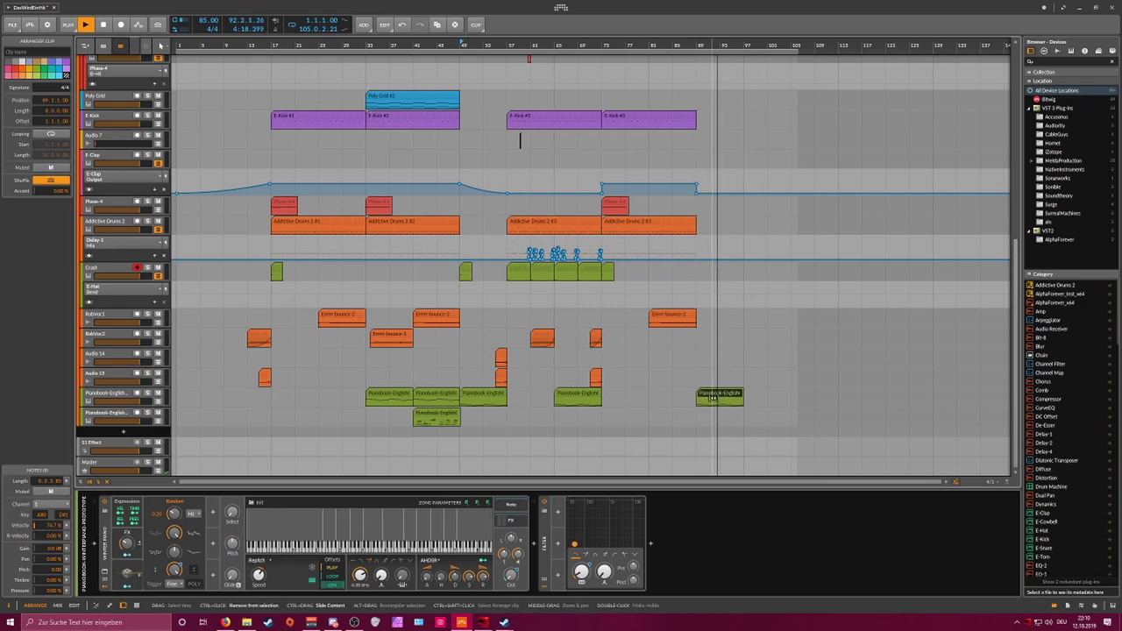
key(space)
double_click(714, 397)
drag(320, 395, 968, 542)
key(Delete)
drag(293, 463, 207, 389)
key(shift+Down)
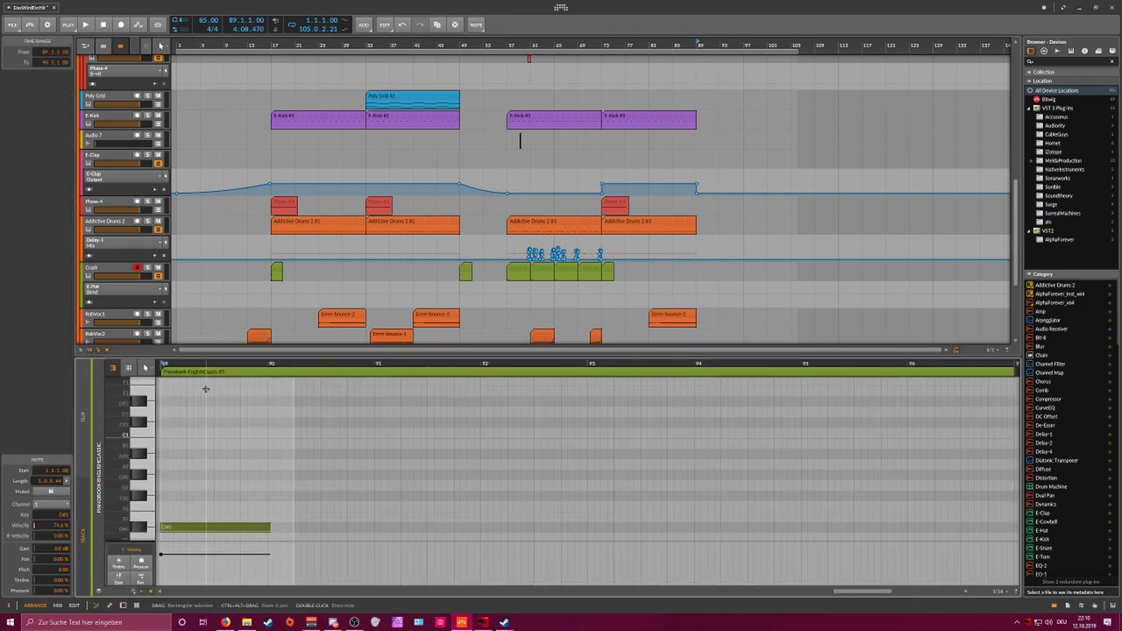
key(shift+Up)
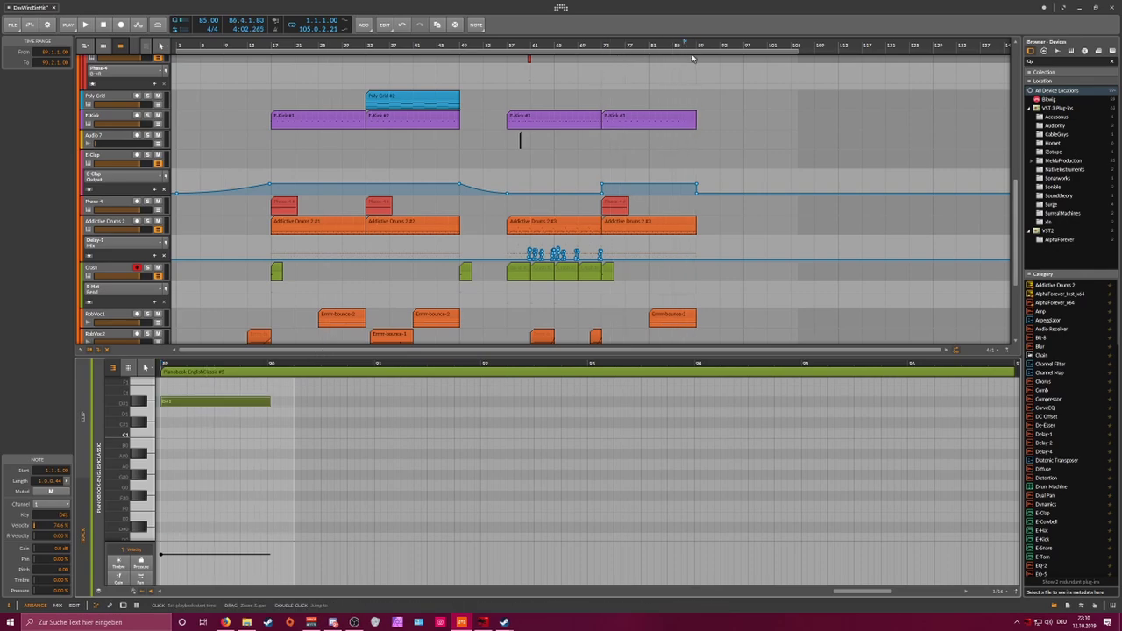
Step: Play the ending, move the WinterPiano Filter Cutoff's end point to bar 89, and lower the Polysynth Filter Cutoff's end point to the minimum
key(space)
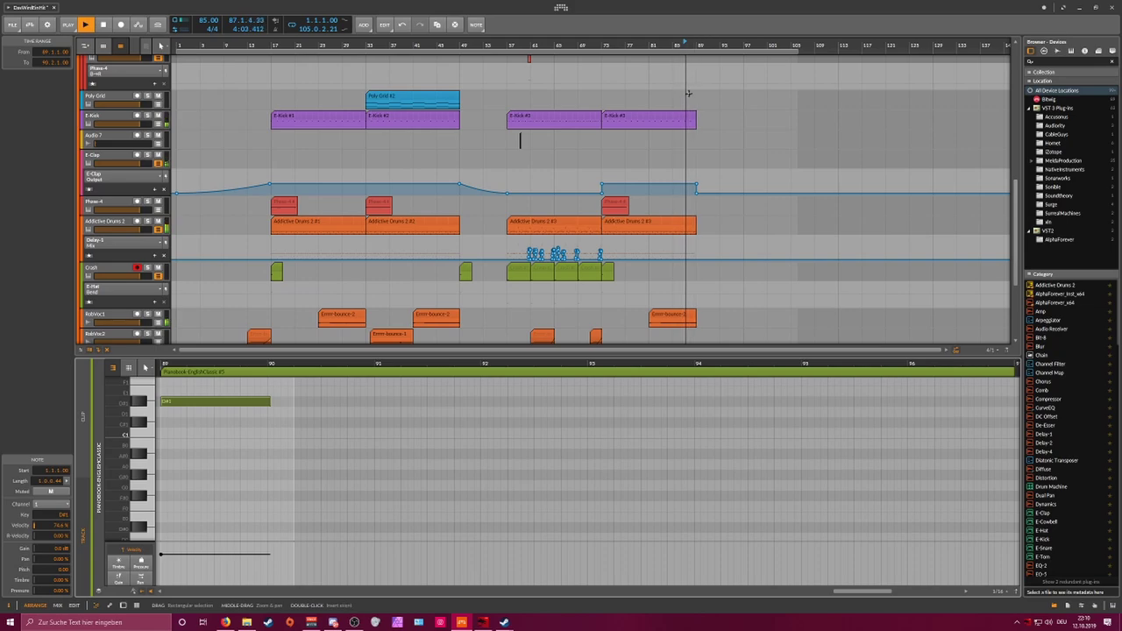
scroll(689, 94, up, 2)
scroll(689, 95, down, 3)
scroll(689, 108, up, 8)
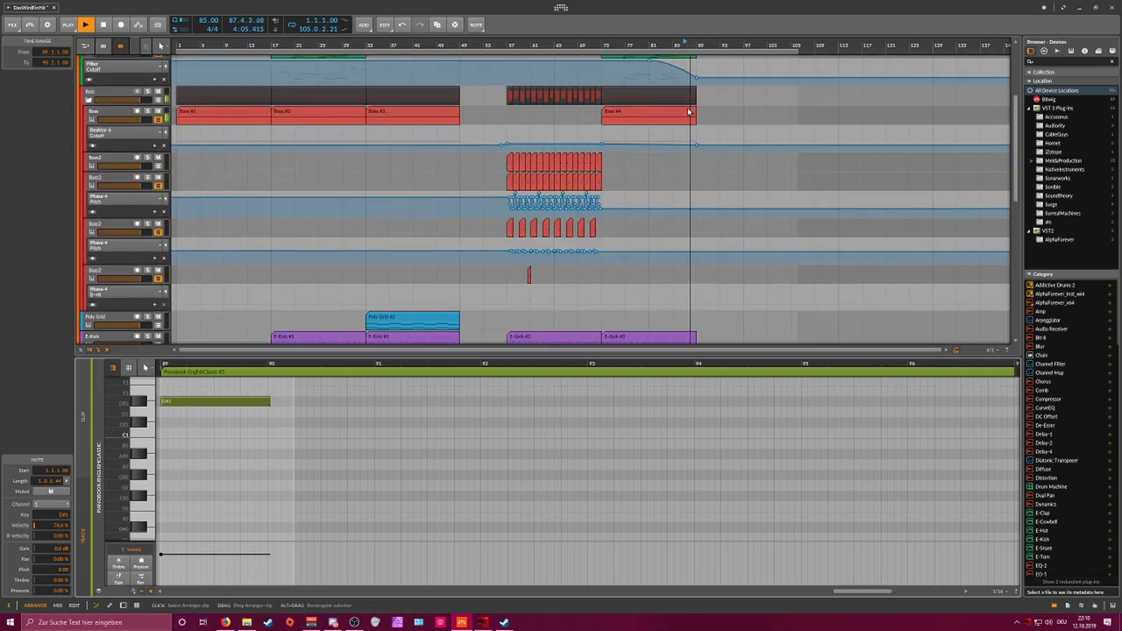
scroll(689, 109, up, 4)
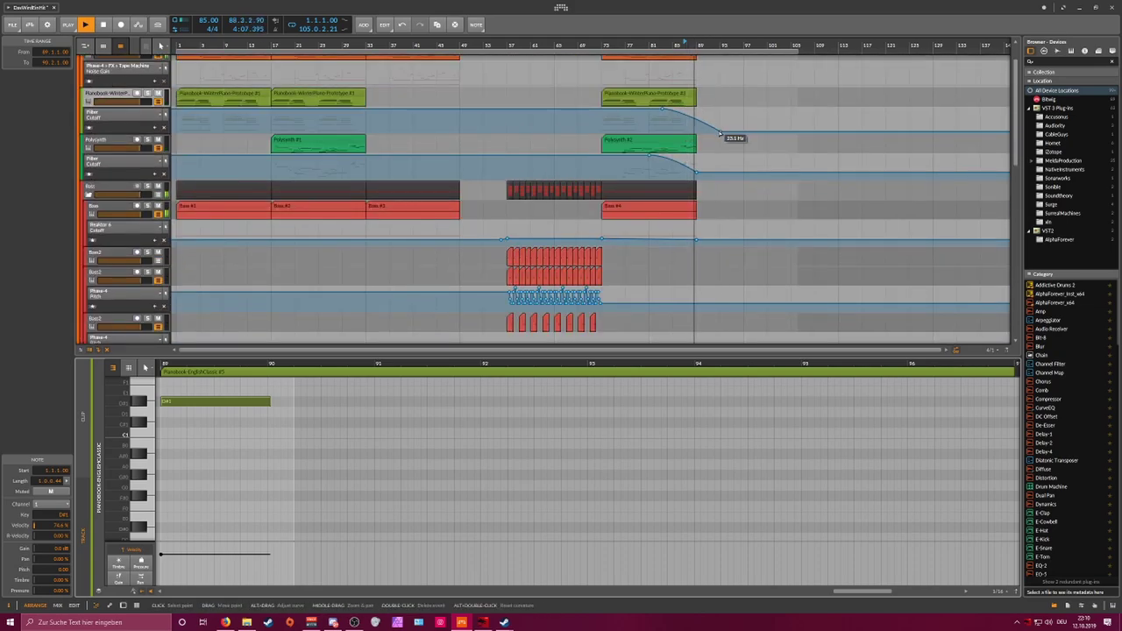
drag(720, 134, 697, 178)
Step: Transpose the remaining note of the bar 89 EnglishClassic clip down one octave to D#0
scroll(702, 203, down, 10)
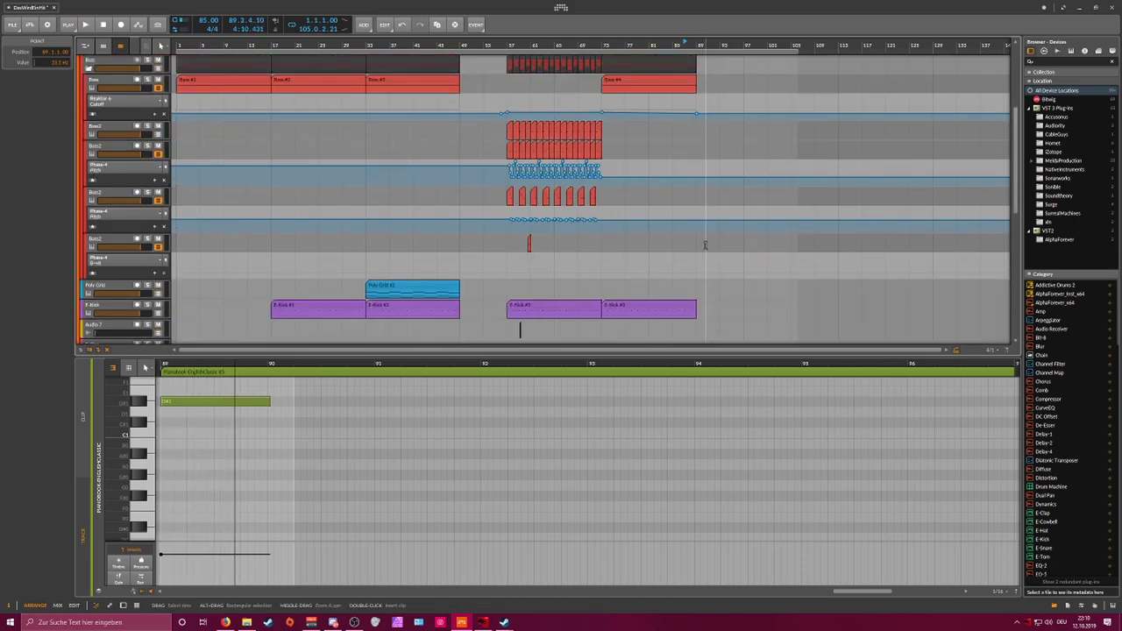
click(705, 263)
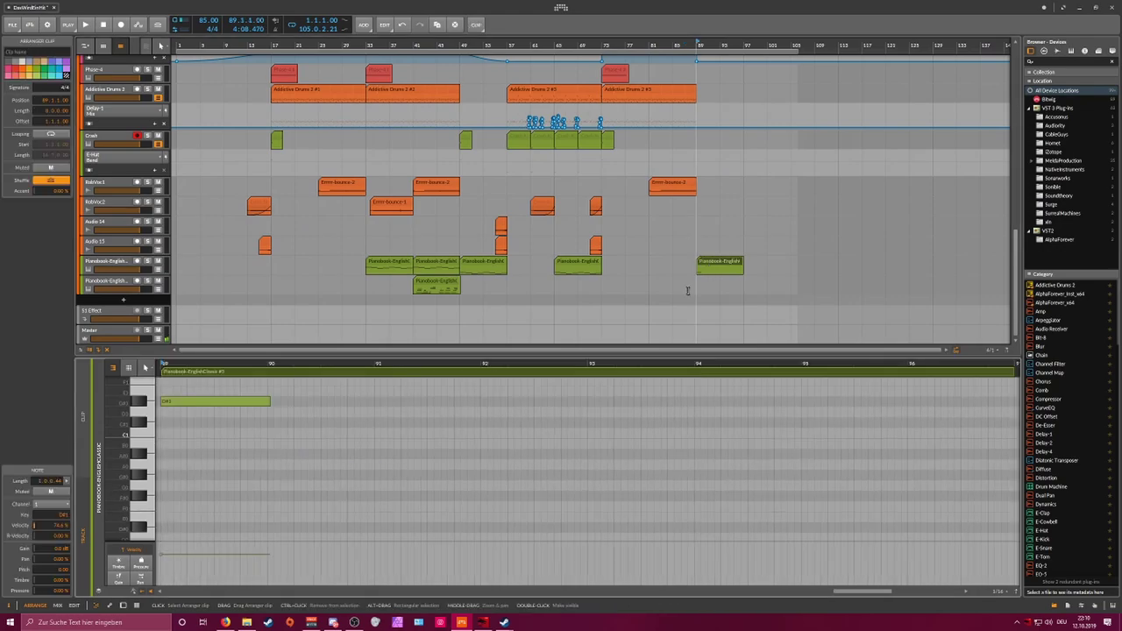
drag(206, 446, 209, 392)
key(shift+Down)
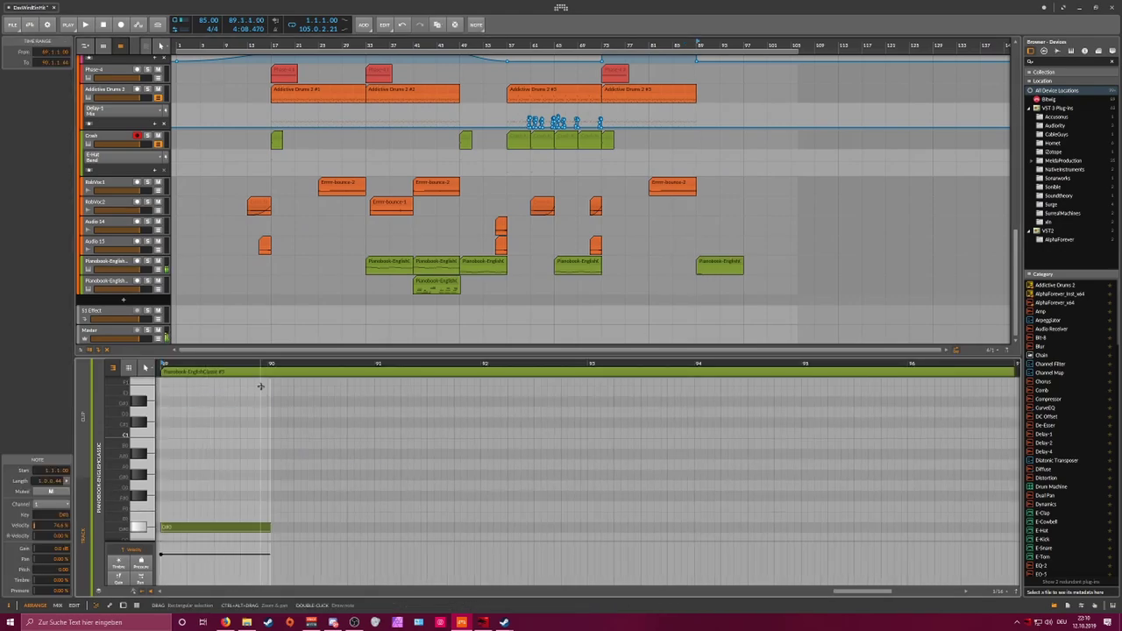
Step: Group the EnglishClassic track's two GrainSpace devices into an FX Layer
key(d)
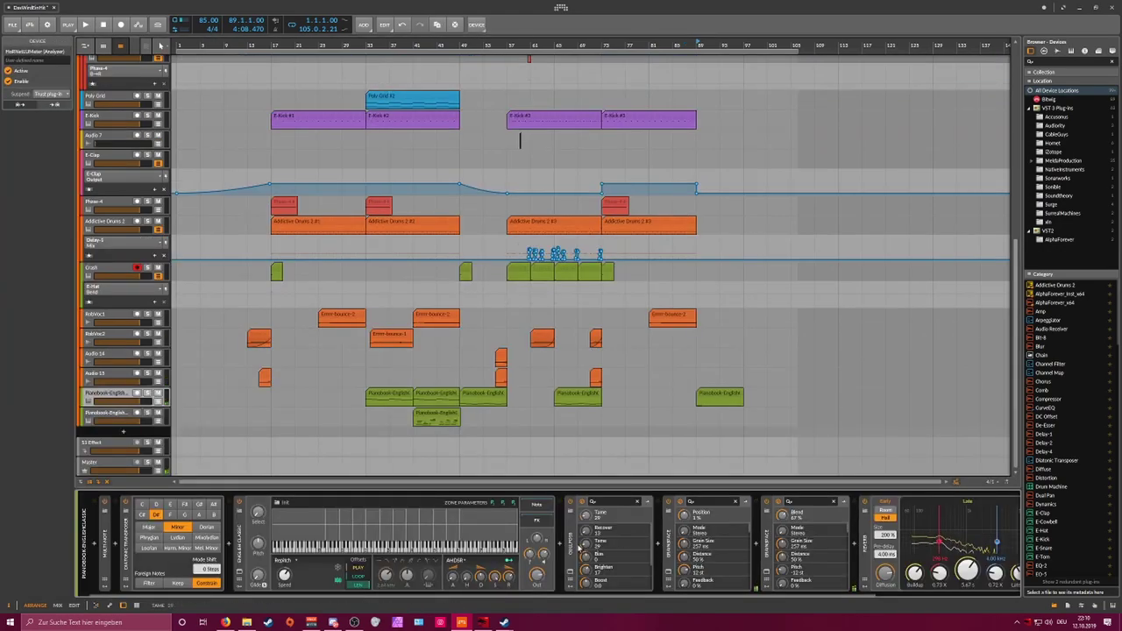
click(571, 549)
click(669, 548)
shift+click(765, 551)
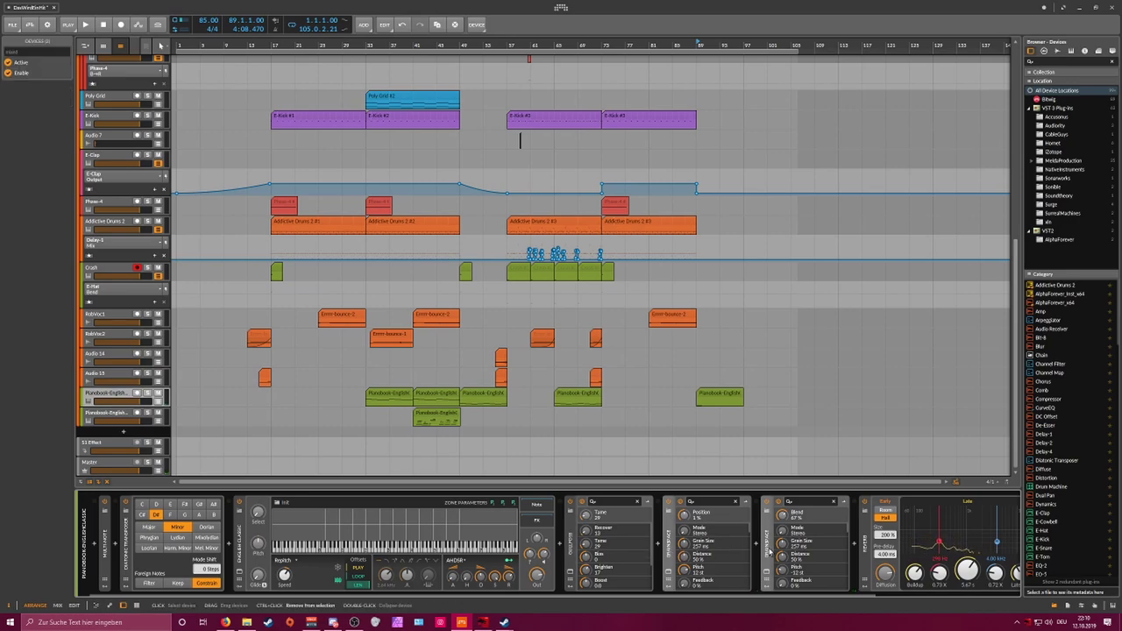
key(ctrl+g)
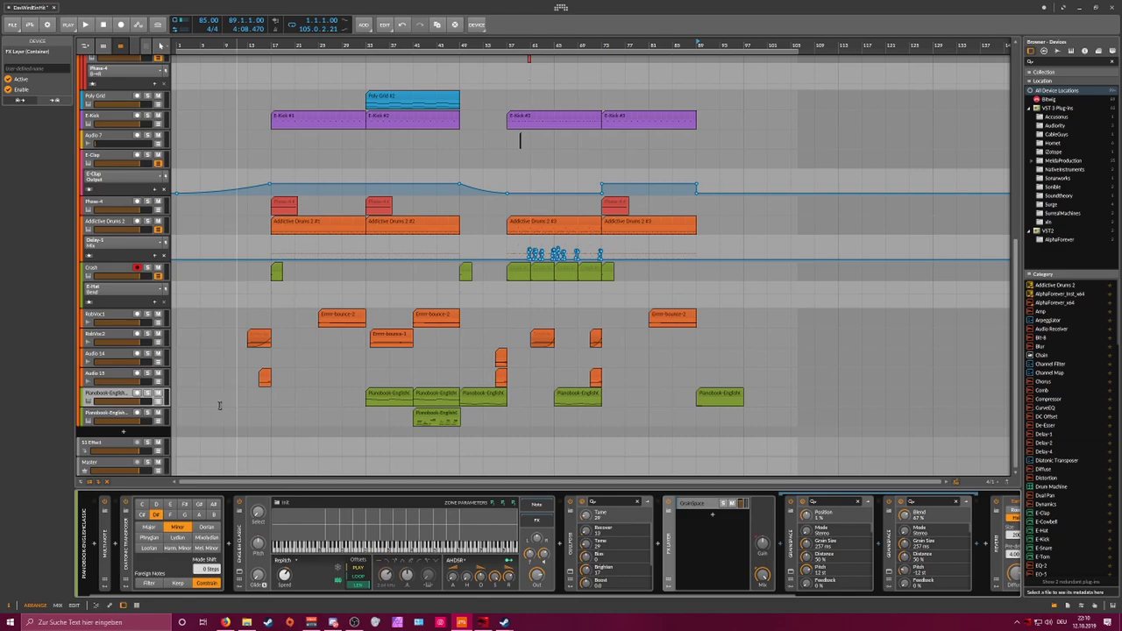
Step: Automate the EnglishClassic FX Layer's Mix to drop to 0% at bar 89 and play from there
click(156, 408)
drag(699, 412, 696, 431)
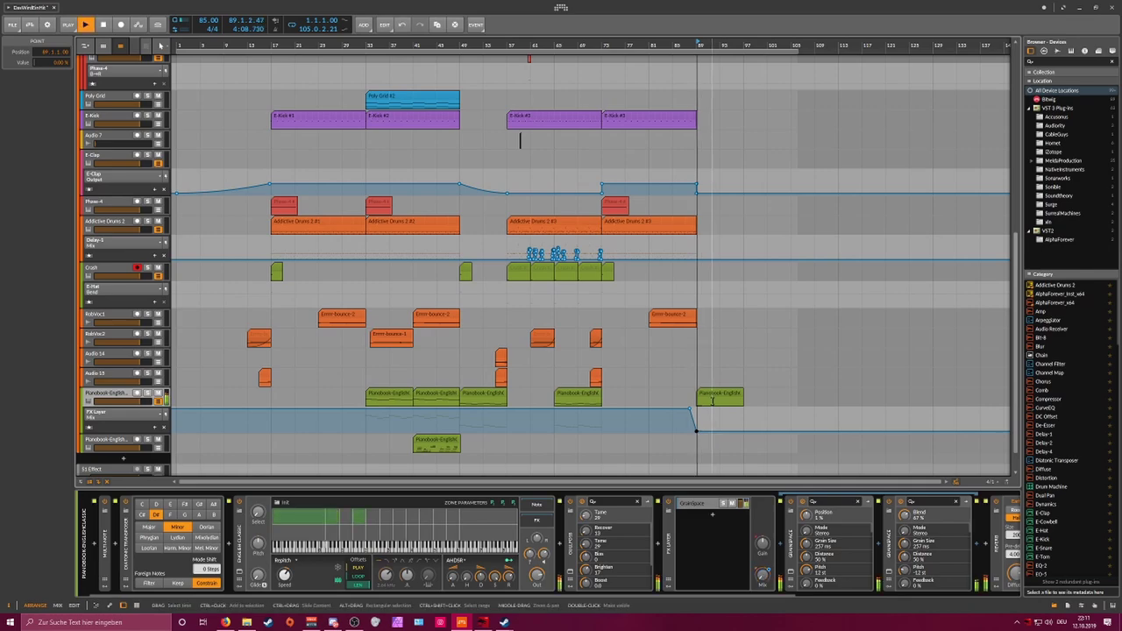
key(space)
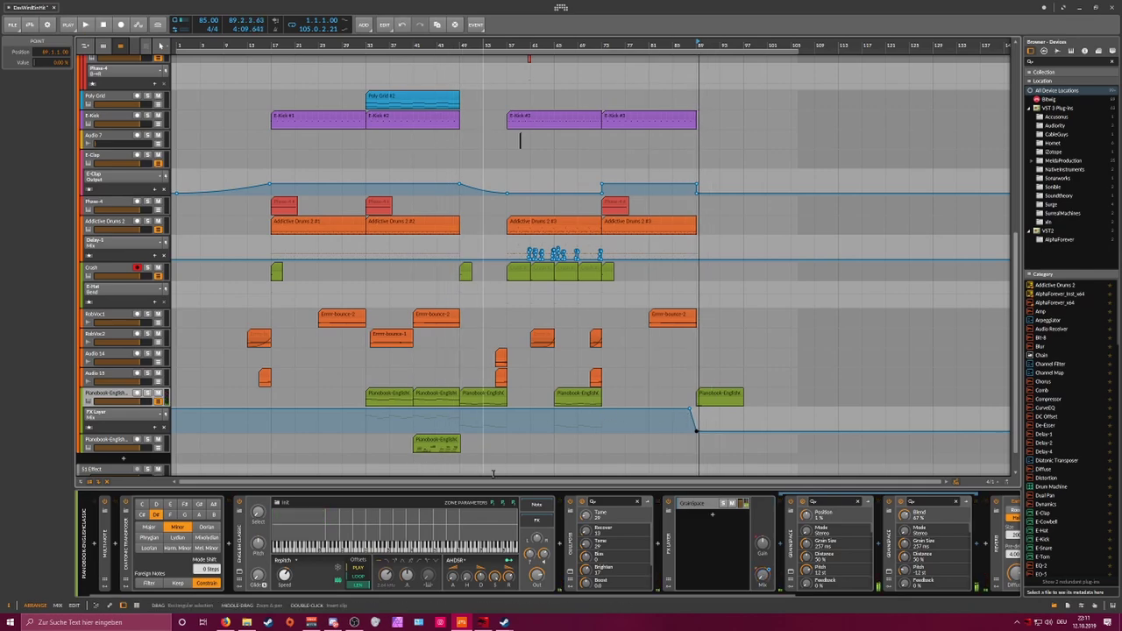
key(space)
Step: Transpose the bar 89 EnglishClassic clip's note up one octave to D#1
double_click(705, 397)
drag(249, 446, 212, 383)
key(shift+Up)
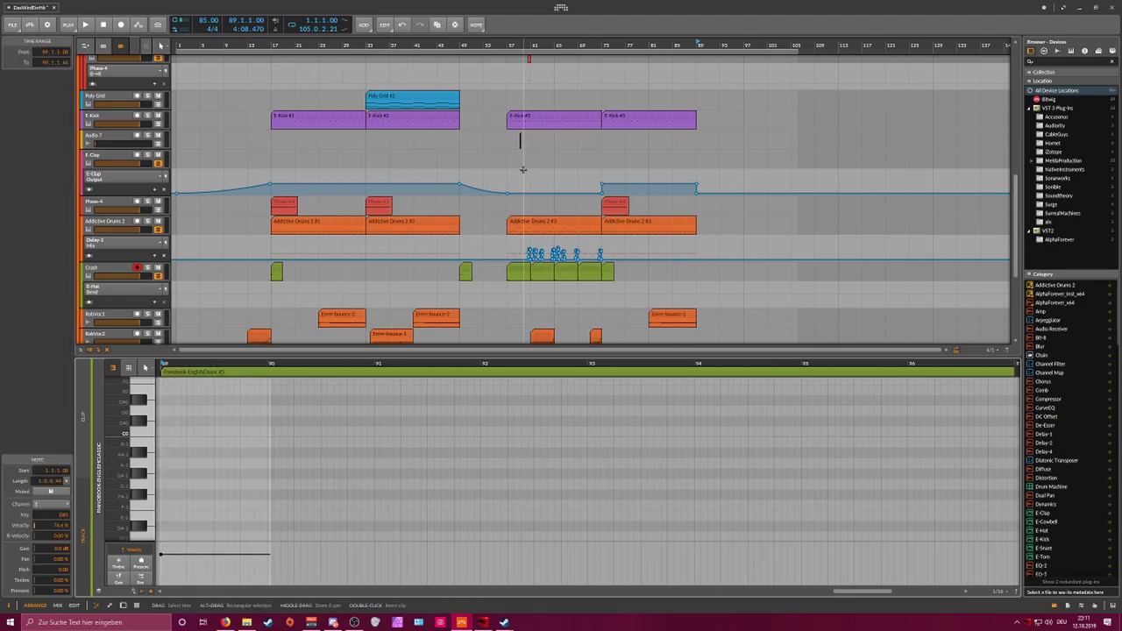
Step: Automate the EnglishClassic Reverb's Mix to rise at bar 89 and fall to 0% at bar 97, and play the ending
scroll(108, 272, down, 4)
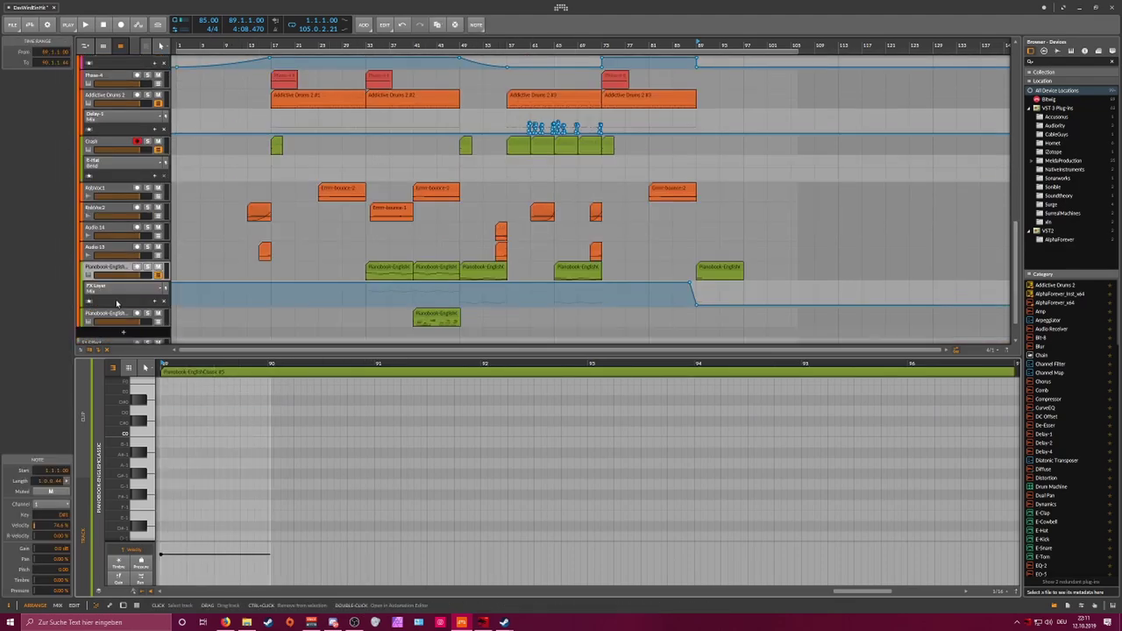
key(d)
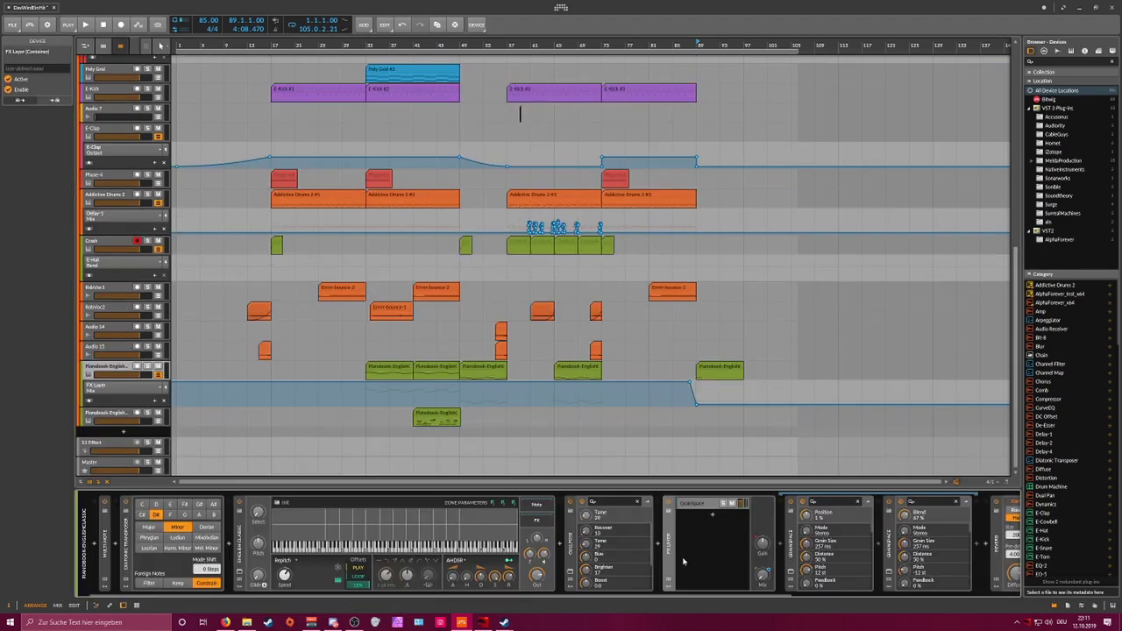
click(976, 573)
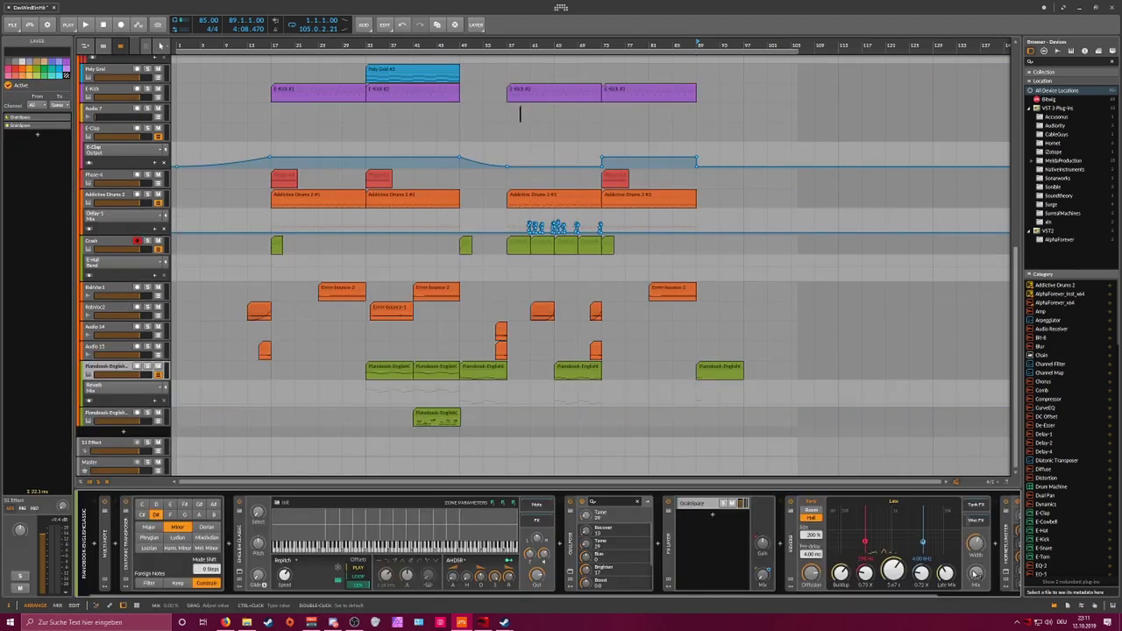
double_click(698, 406)
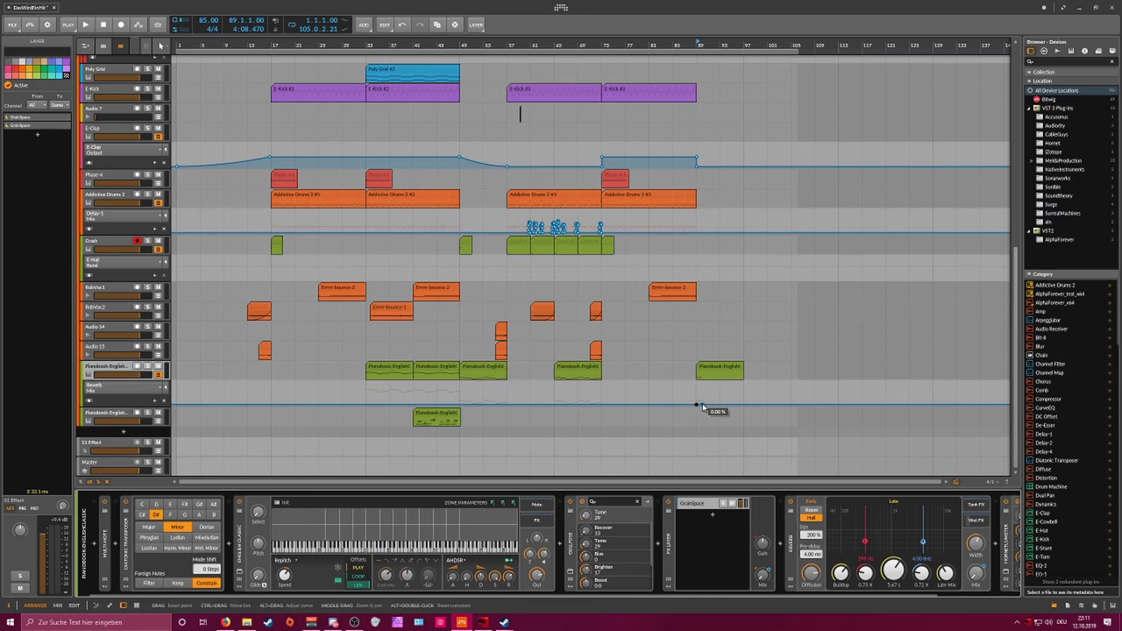
drag(704, 404, 724, 390)
key(space)
key(space)
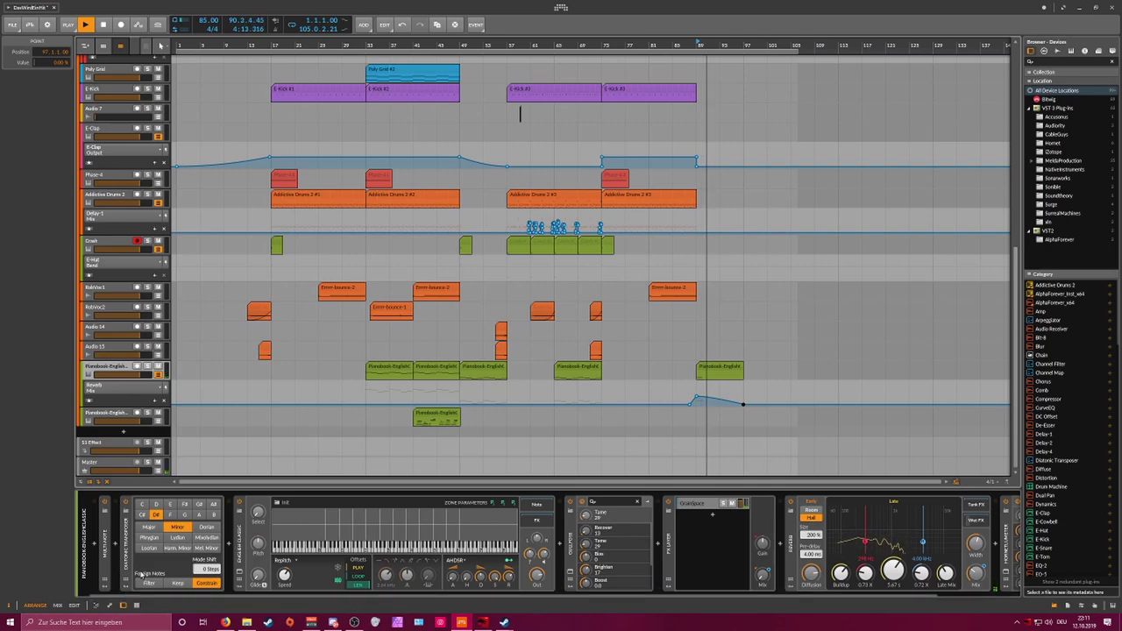
Step: Shorten the loop region to 96 bars so it ends with the last EnglishClassic clip at bar 97
drag(646, 45, 378, 42)
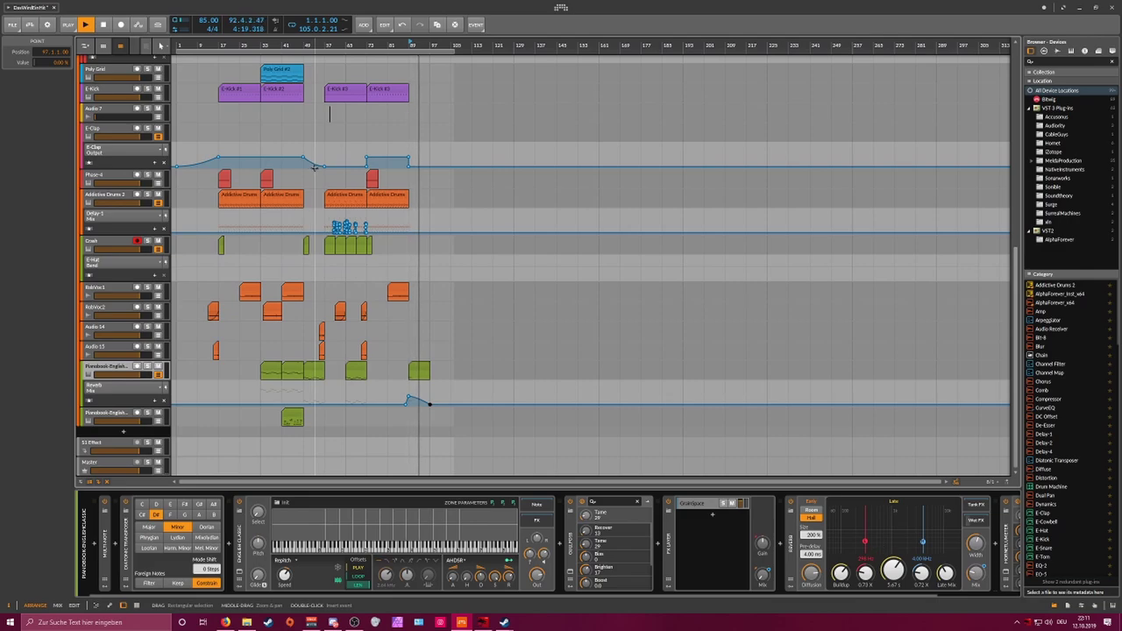
drag(231, 44, 298, 46)
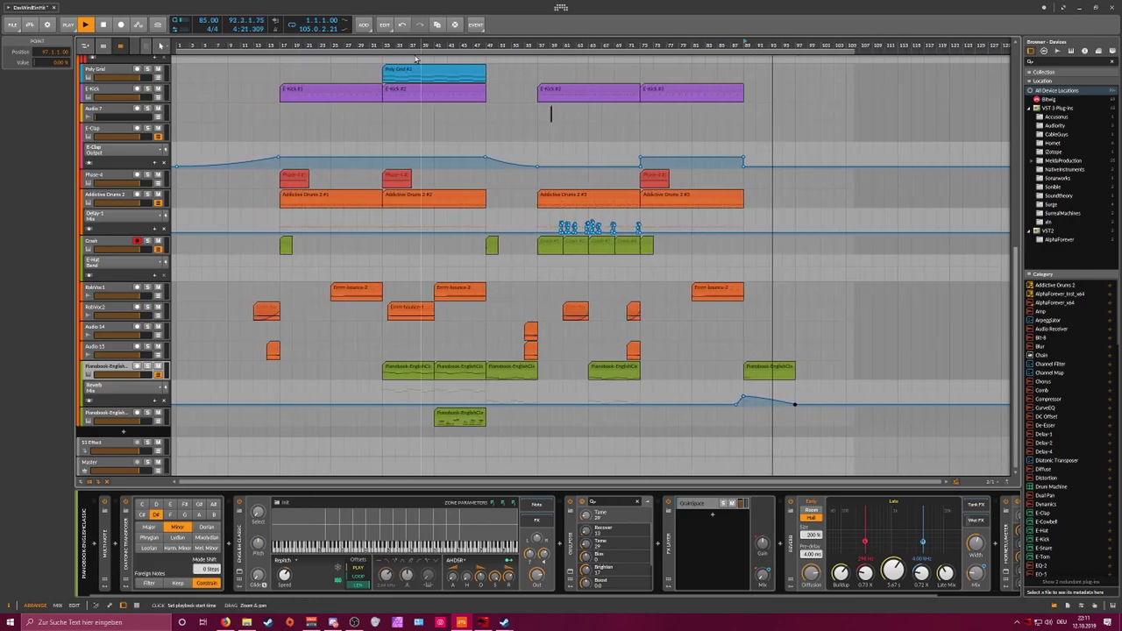
scroll(320, 196, up, 8)
scroll(320, 197, up, 2)
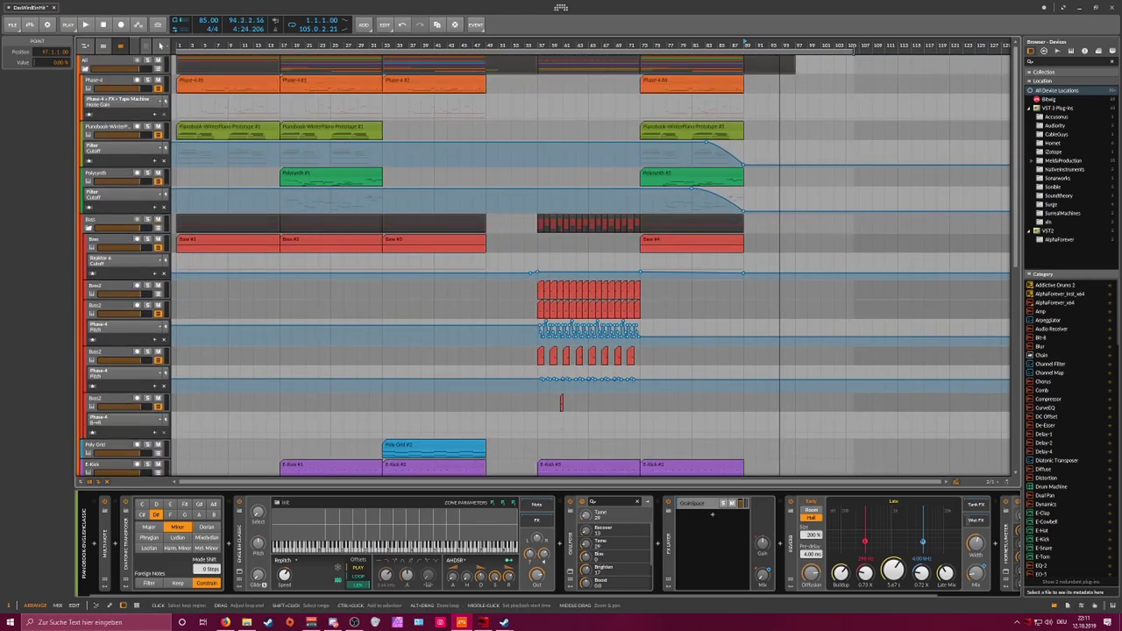
drag(851, 55, 770, 59)
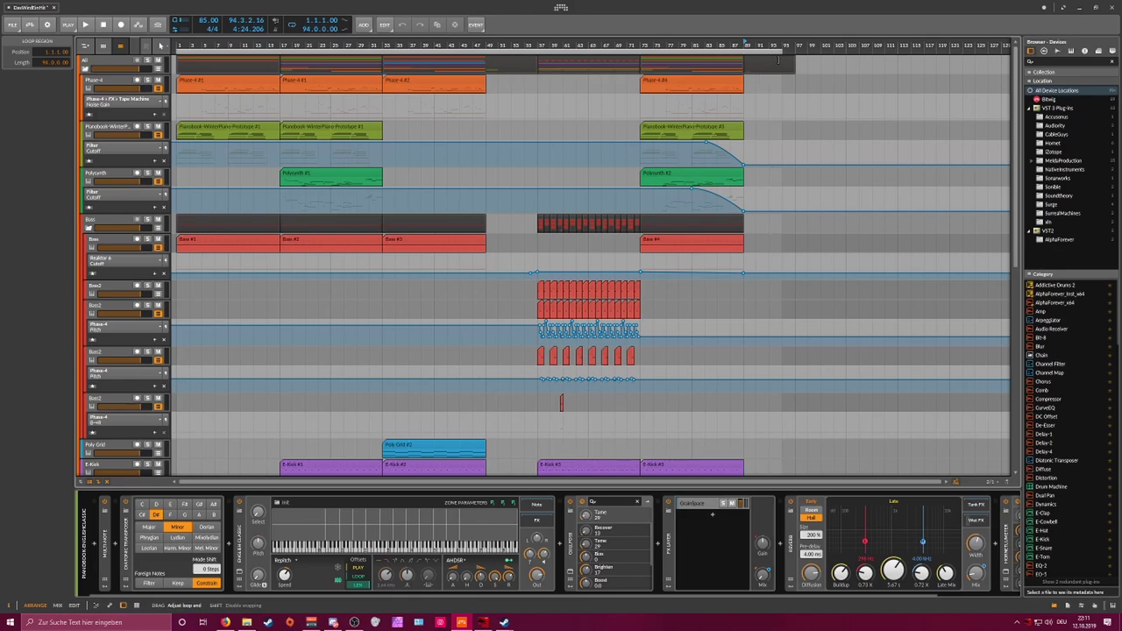
scroll(771, 132, down, 10)
scroll(767, 147, up, 10)
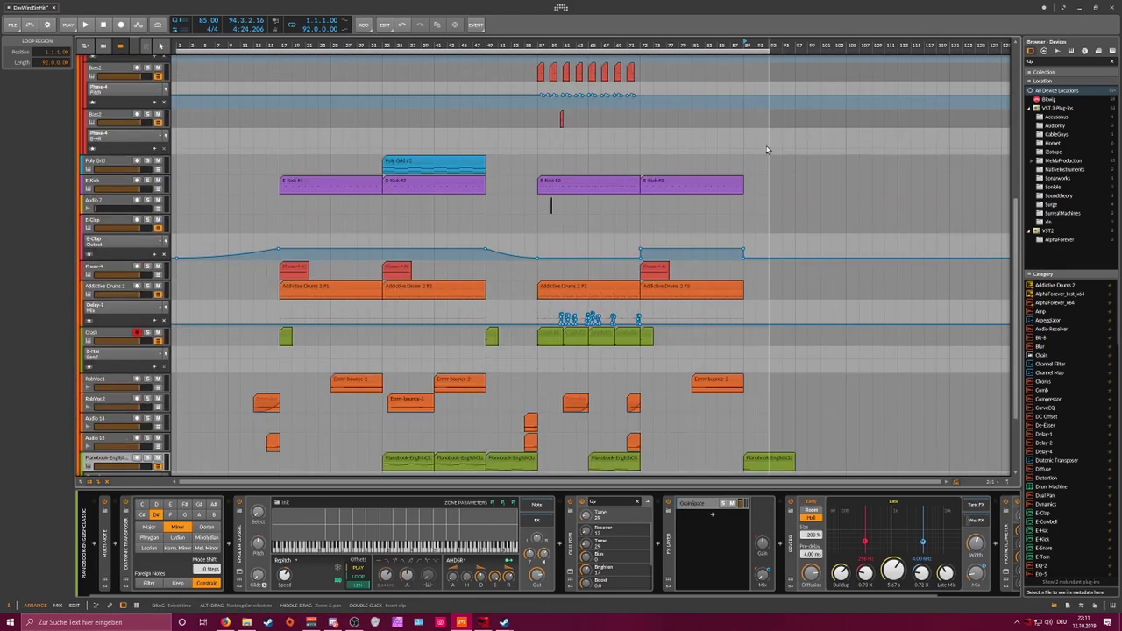
drag(771, 52, 795, 52)
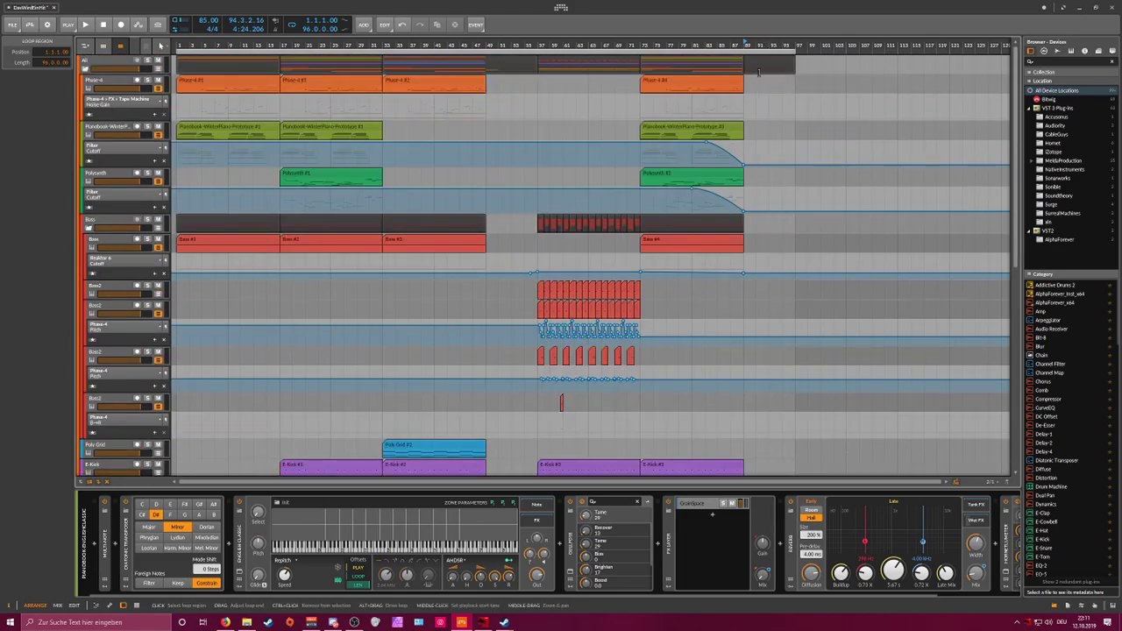
Step: Set the playback start position to bar 57
click(547, 53)
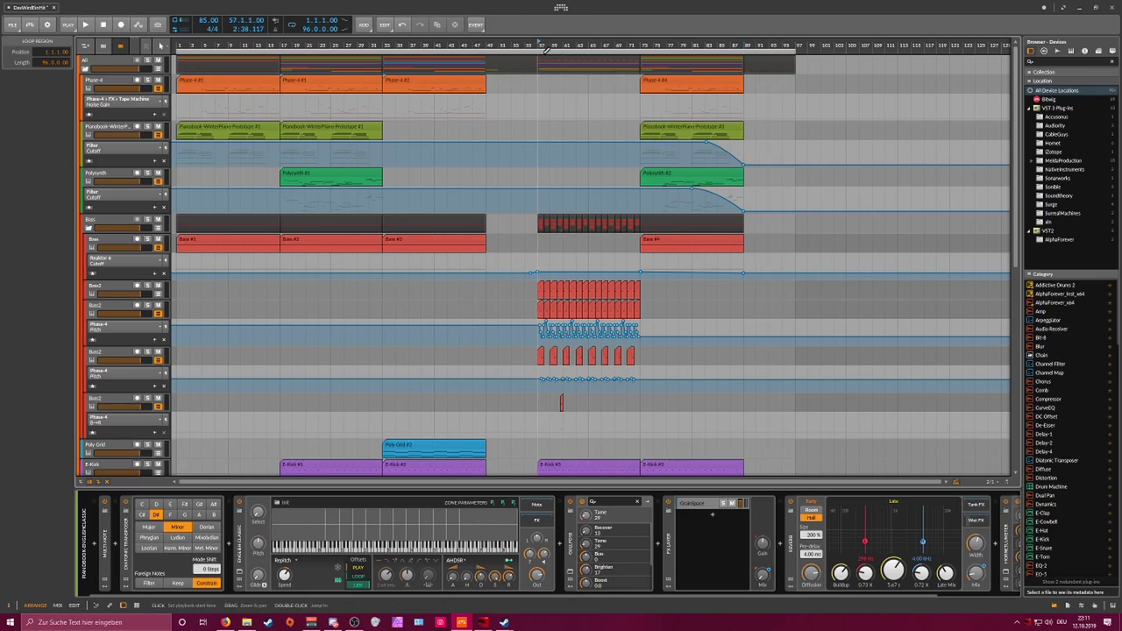
scroll(542, 161, down, 2)
scroll(542, 161, down, 3)
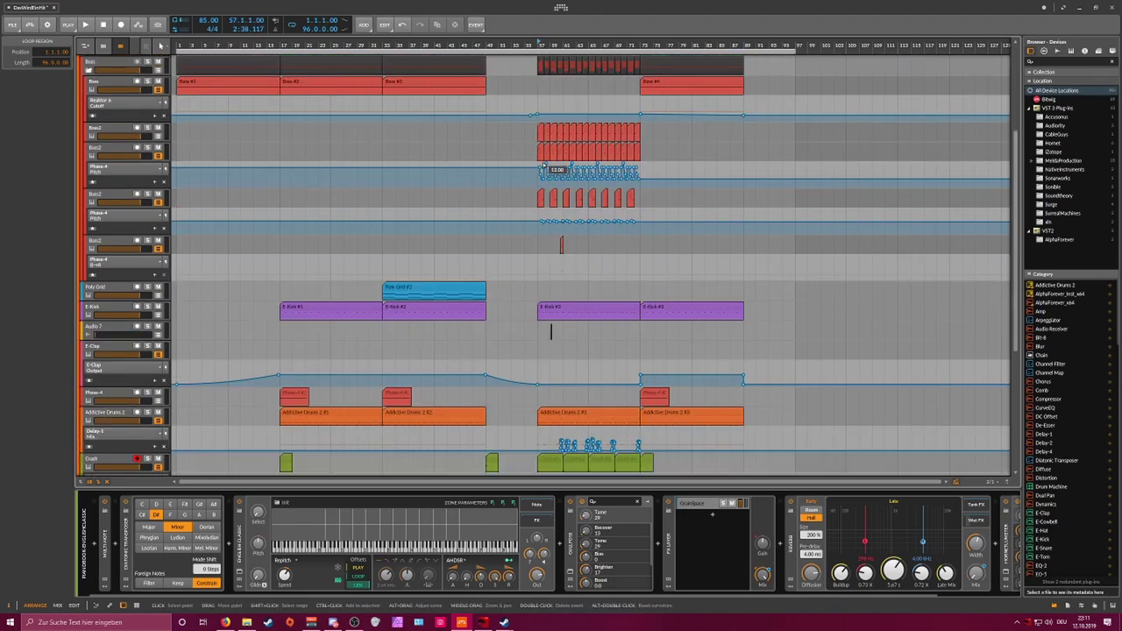
Step: Save the project
scroll(543, 163, down, 6)
scroll(543, 162, down, 1)
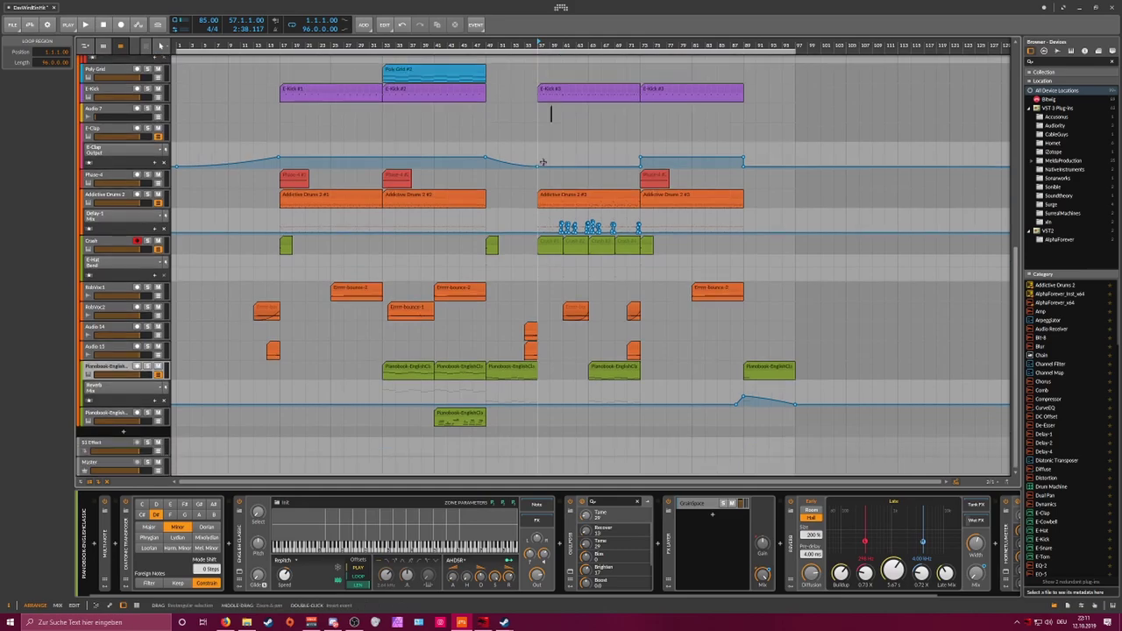
click(13, 28)
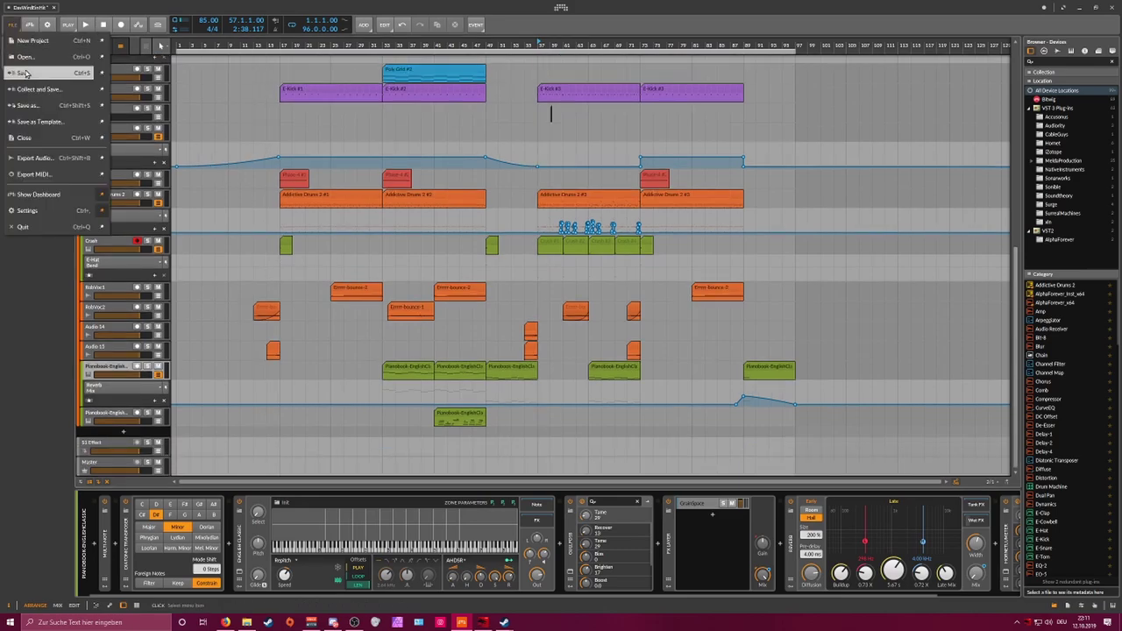
click(112, 119)
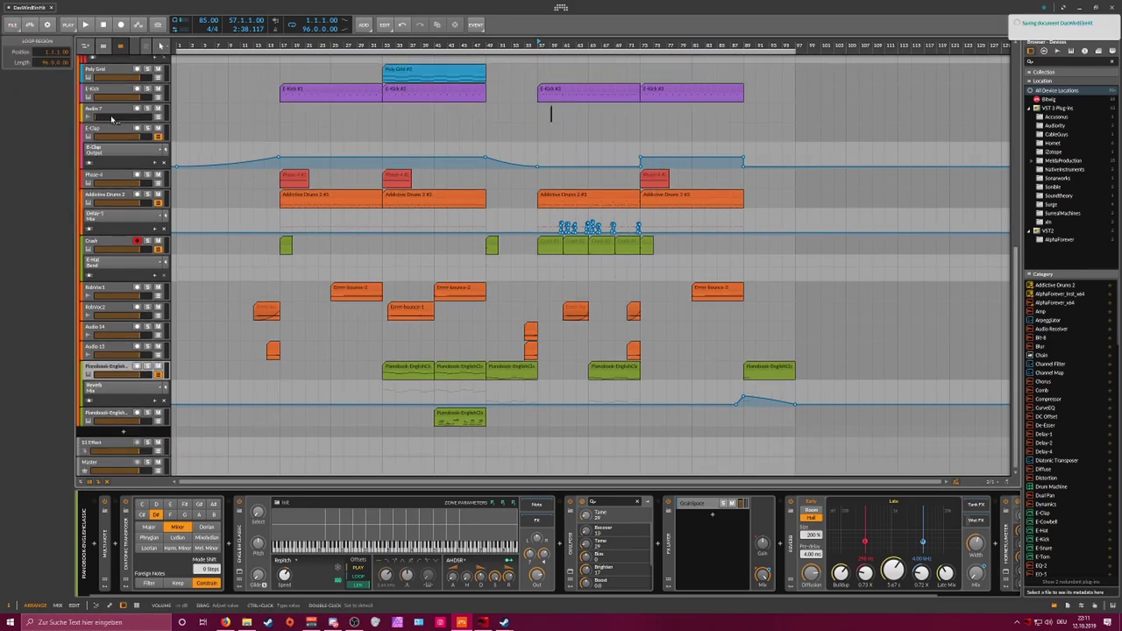
Step: Export the Master track as 16-bit dithered audio named DasWirdEinHit-1, covering bar 1 to bar 97
scroll(211, 112, up, 11)
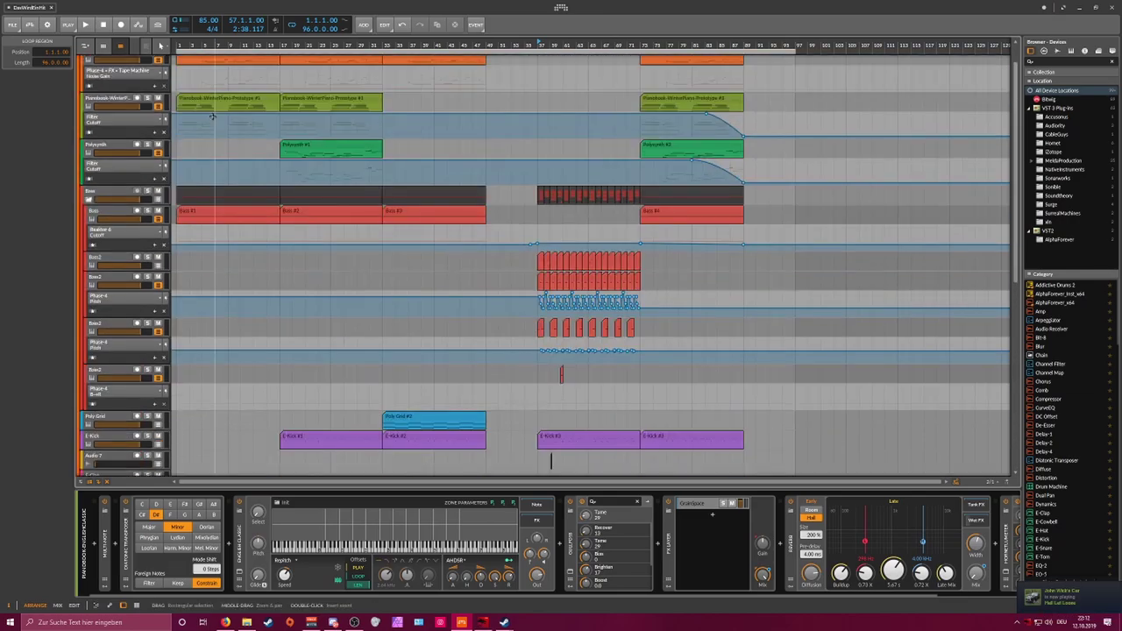
scroll(212, 117, up, 1)
click(88, 64)
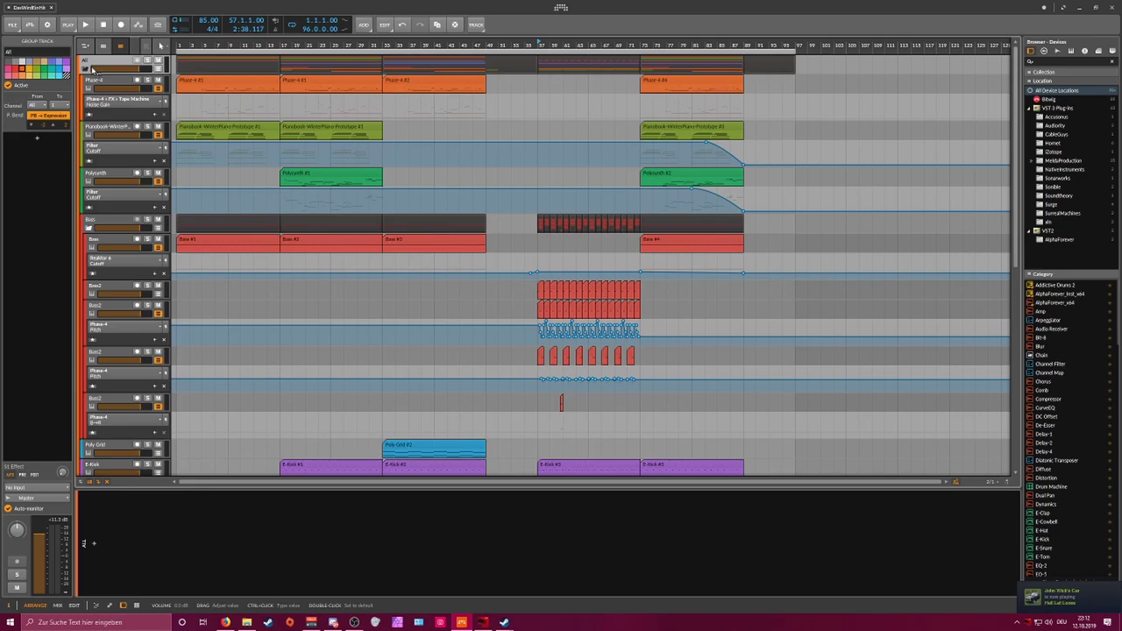
click(18, 25)
click(35, 157)
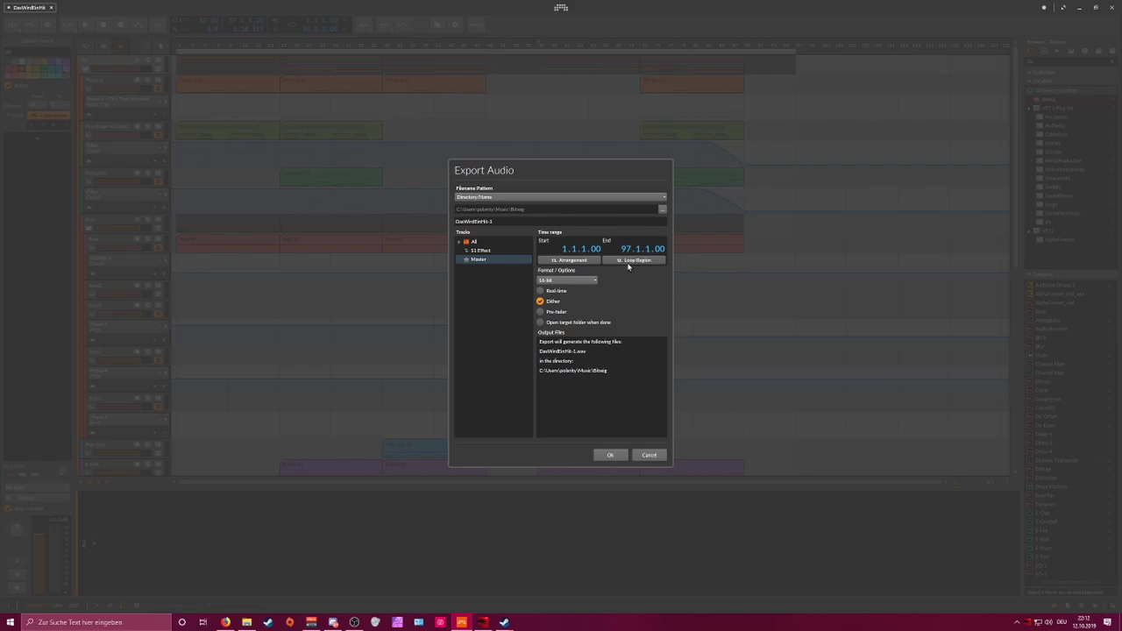
click(611, 454)
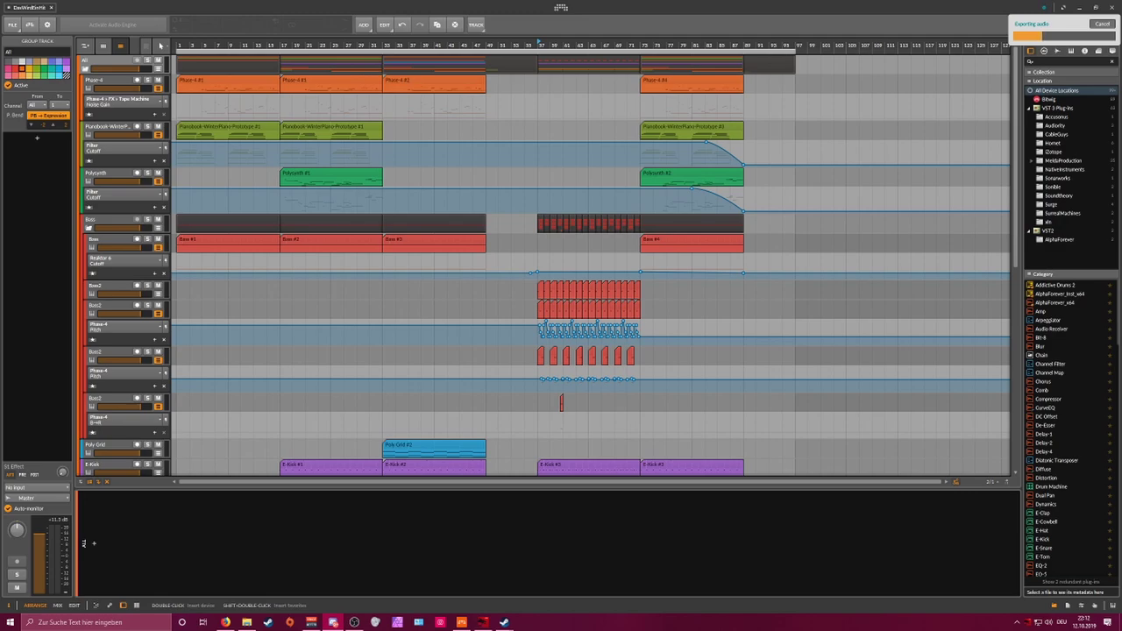
Step: Fold the Bass group and the All group so that only the top-level tracks show in the arrangement
scroll(98, 345, down, 10)
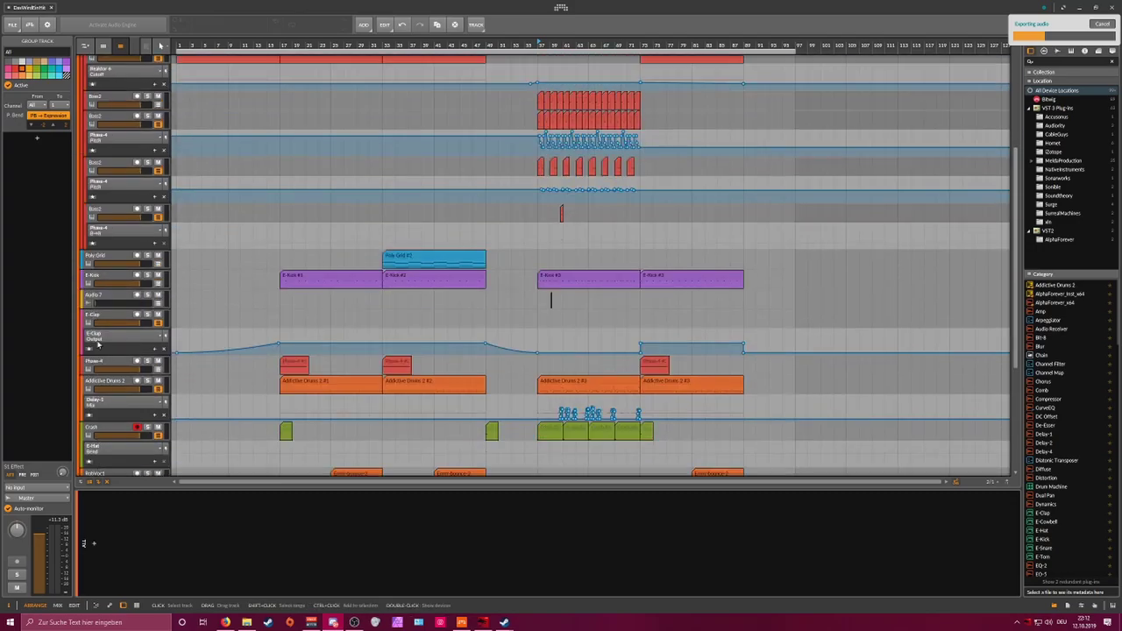
scroll(98, 345, up, 10)
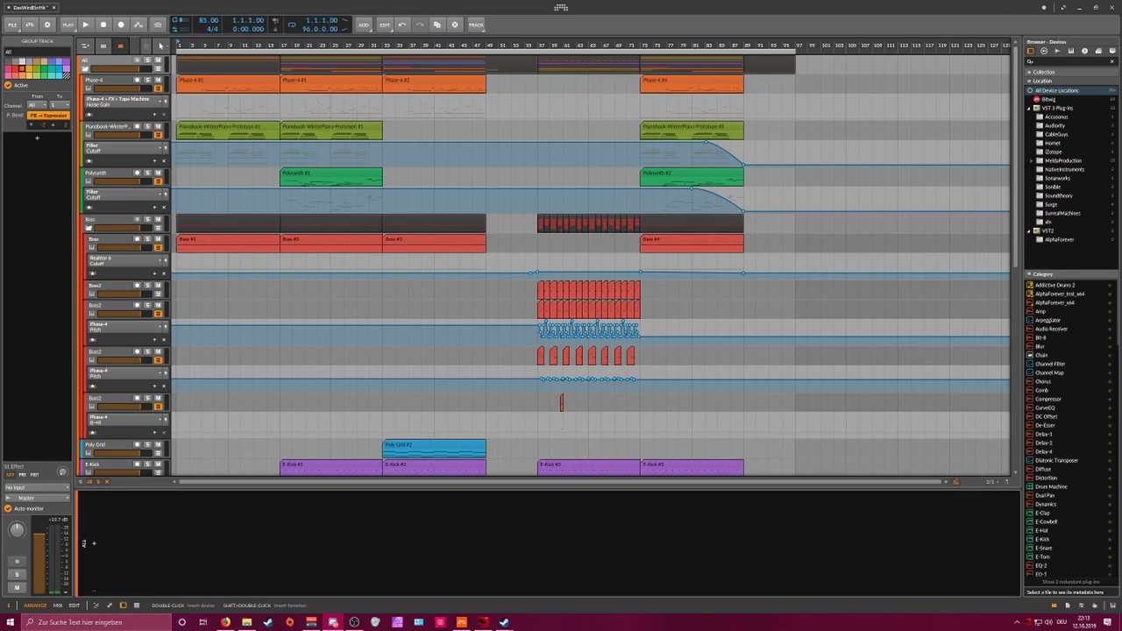
scroll(246, 338, down, 10)
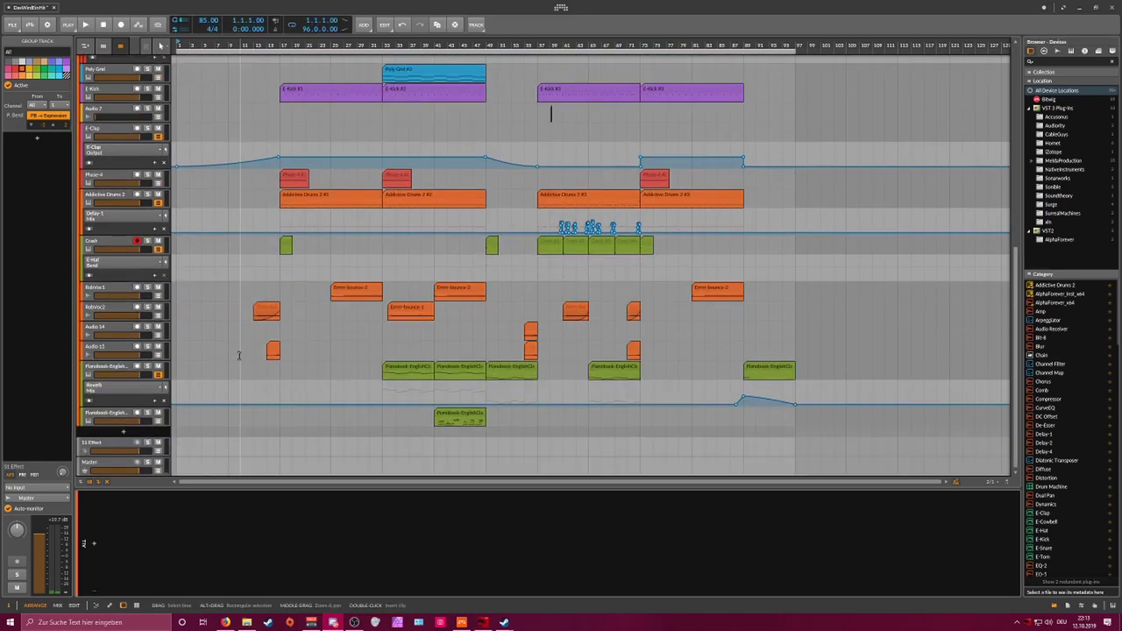
scroll(239, 355, up, 10)
click(91, 229)
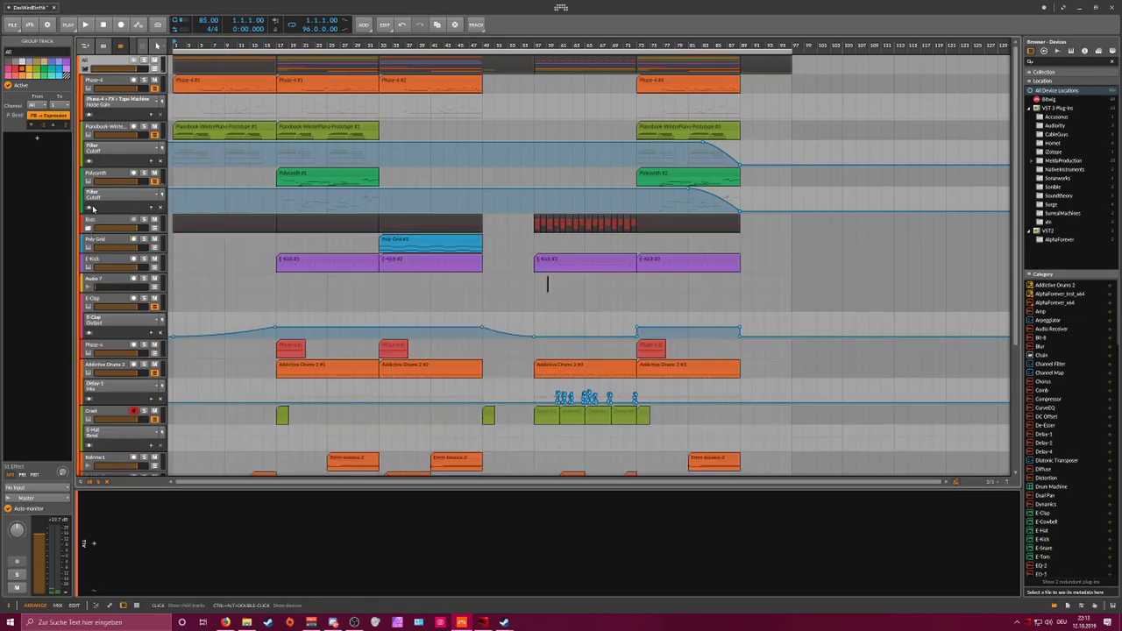
click(86, 70)
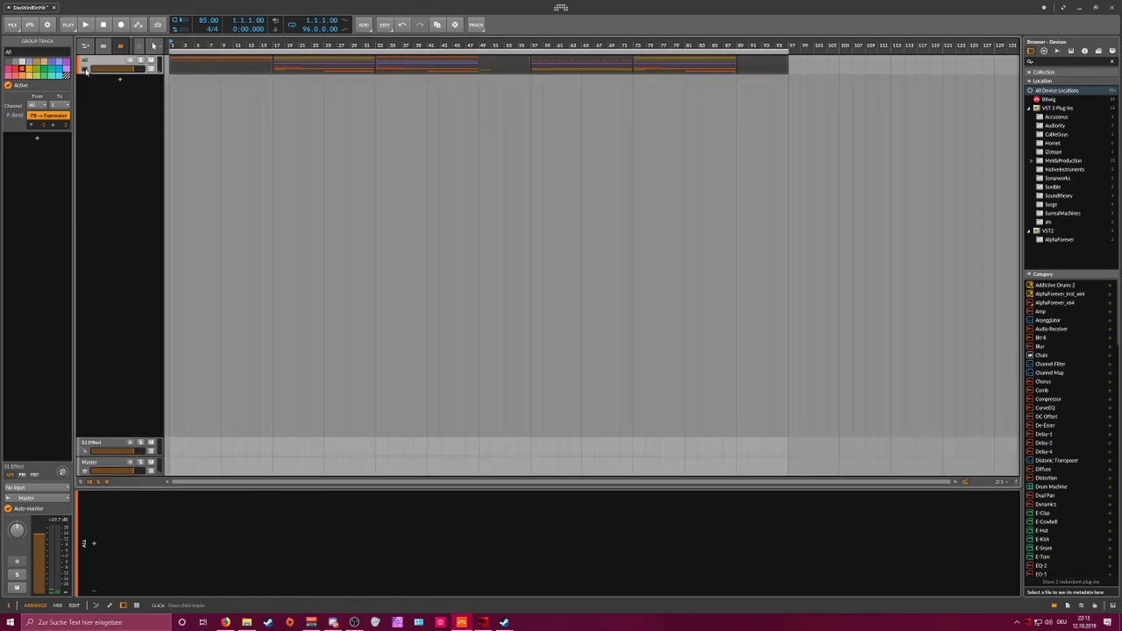
Step: Play the song from bar 1 and increase the GUI scaling by four steps
key(space)
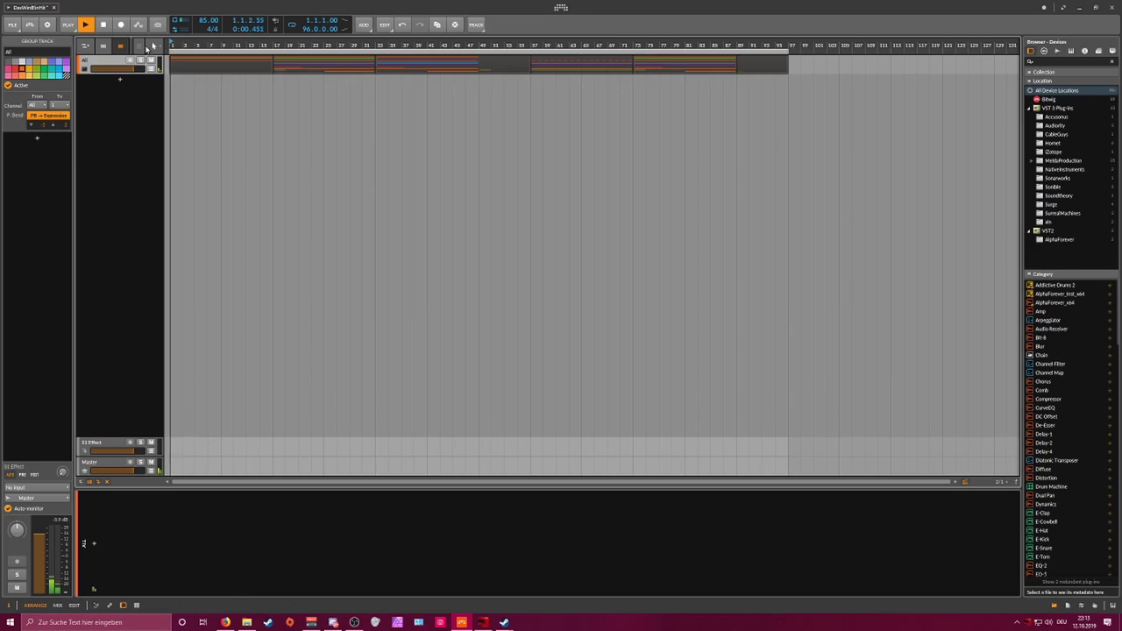
right_click(147, 17)
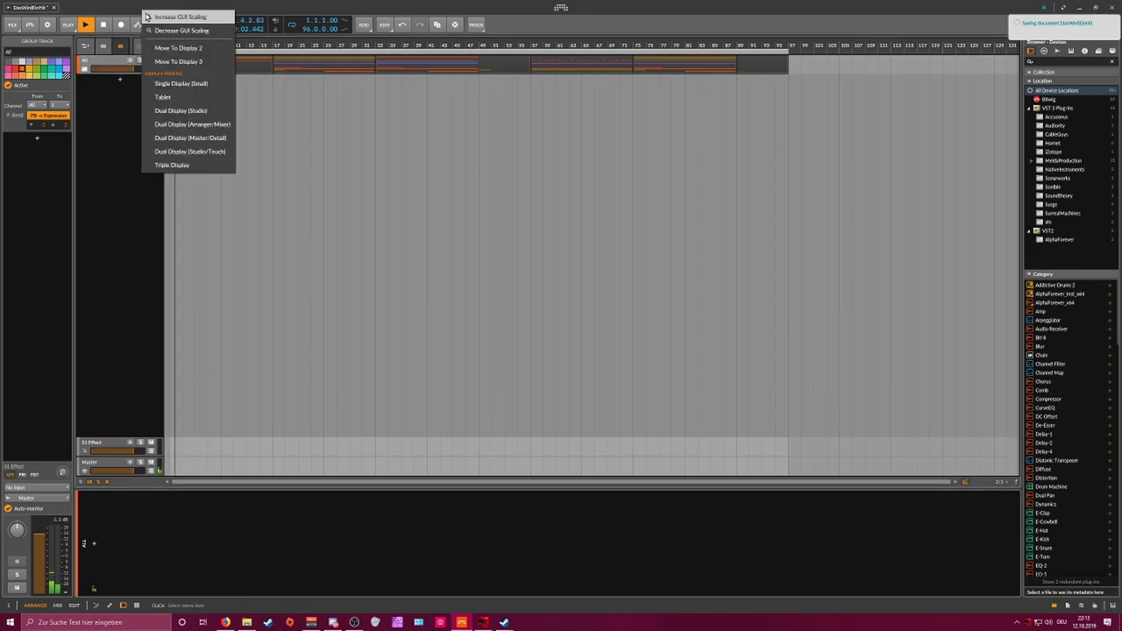
click(149, 17)
right_click(150, 14)
click(156, 20)
right_click(155, 18)
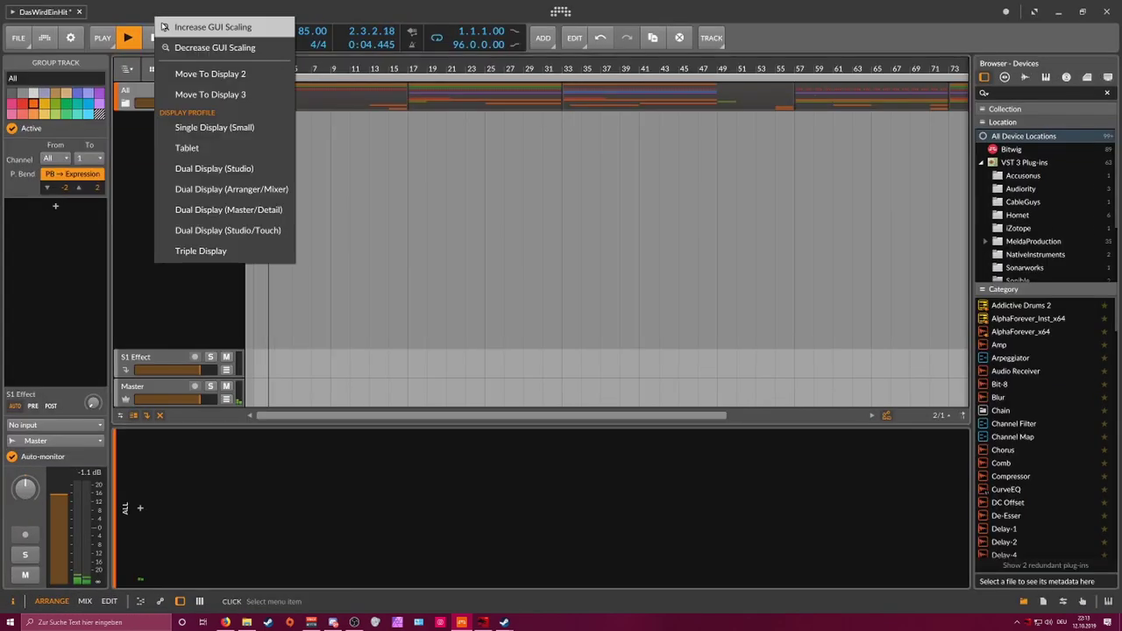
click(164, 26)
right_click(163, 26)
click(164, 34)
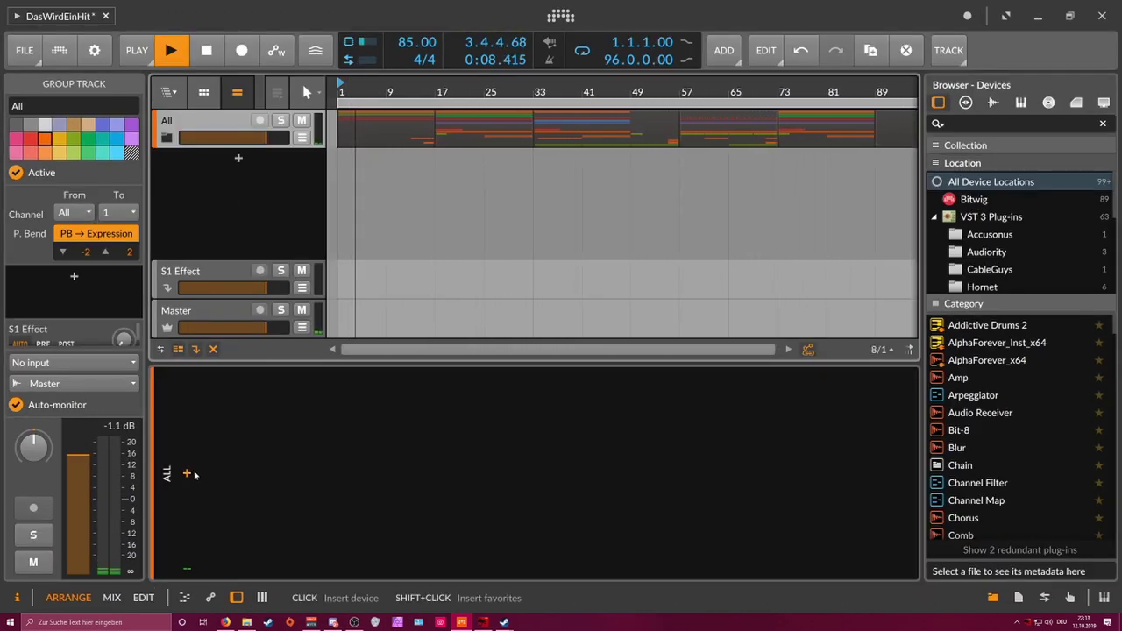
Step: Insert the GlissEQ plug-in on the All group, then widen its window and move it for viewing the spectrum
click(194, 474)
text(gl)
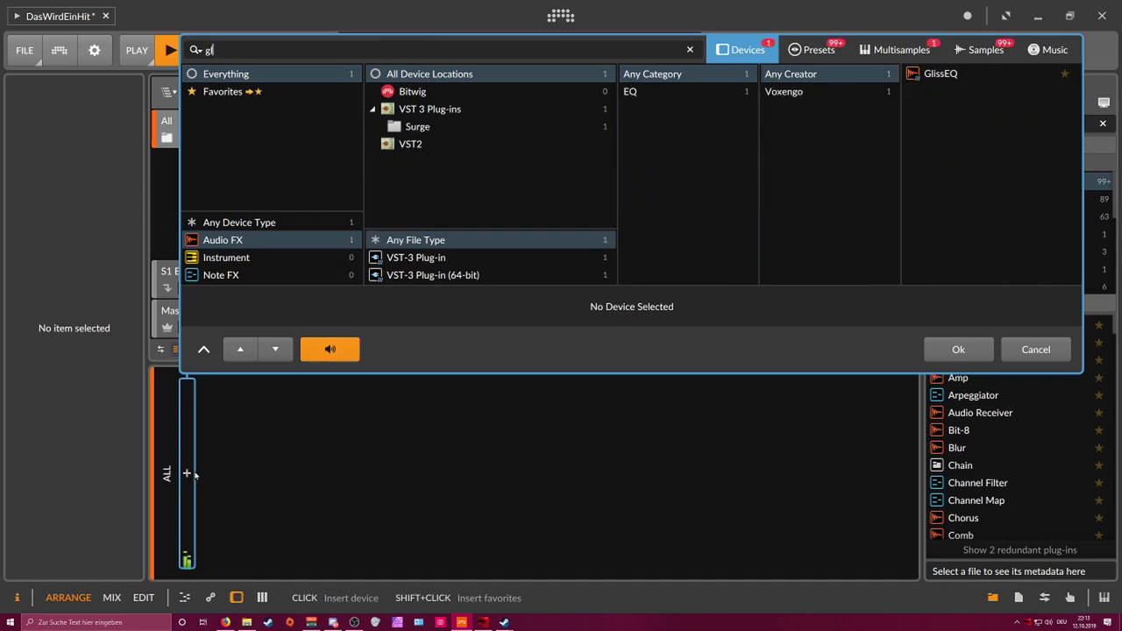
text(iss)
key(Return)
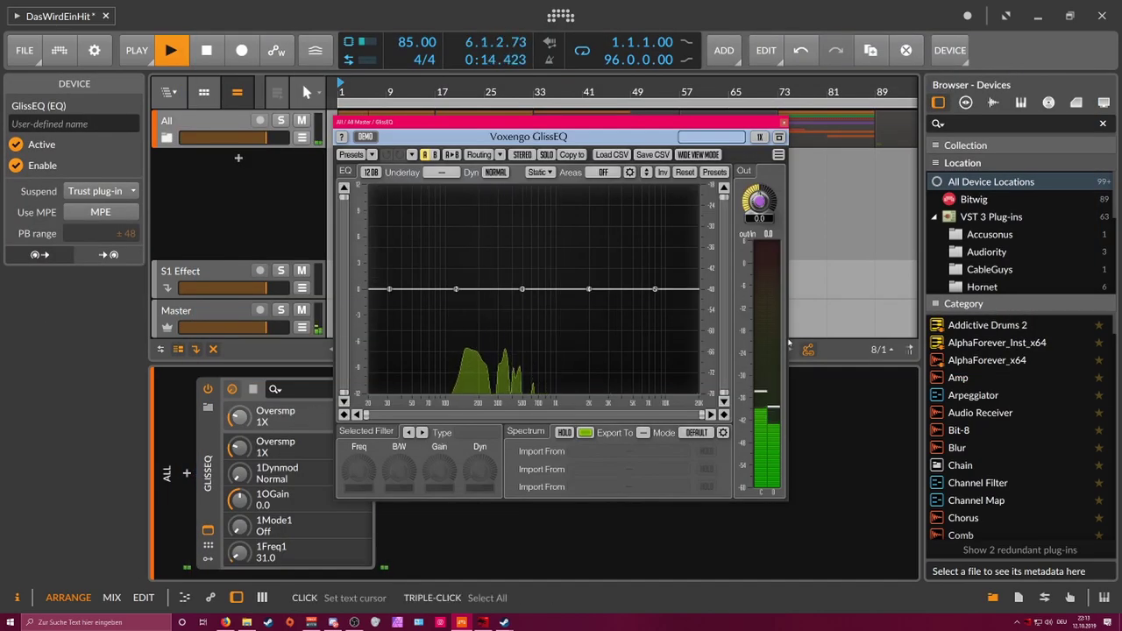
drag(786, 345, 986, 345)
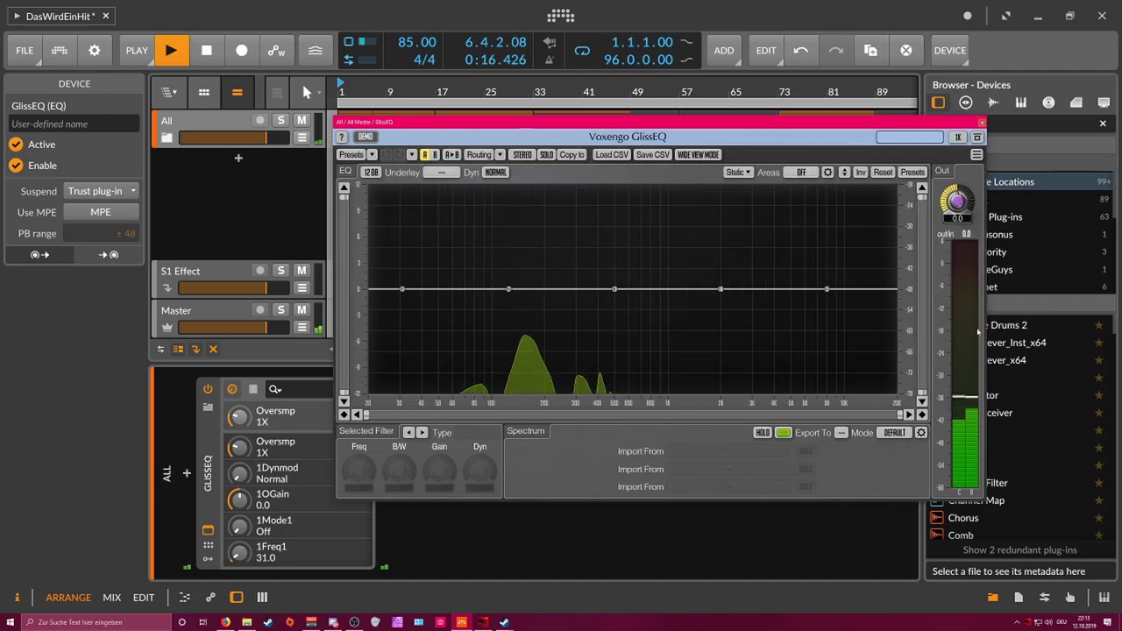
drag(578, 134, 454, 167)
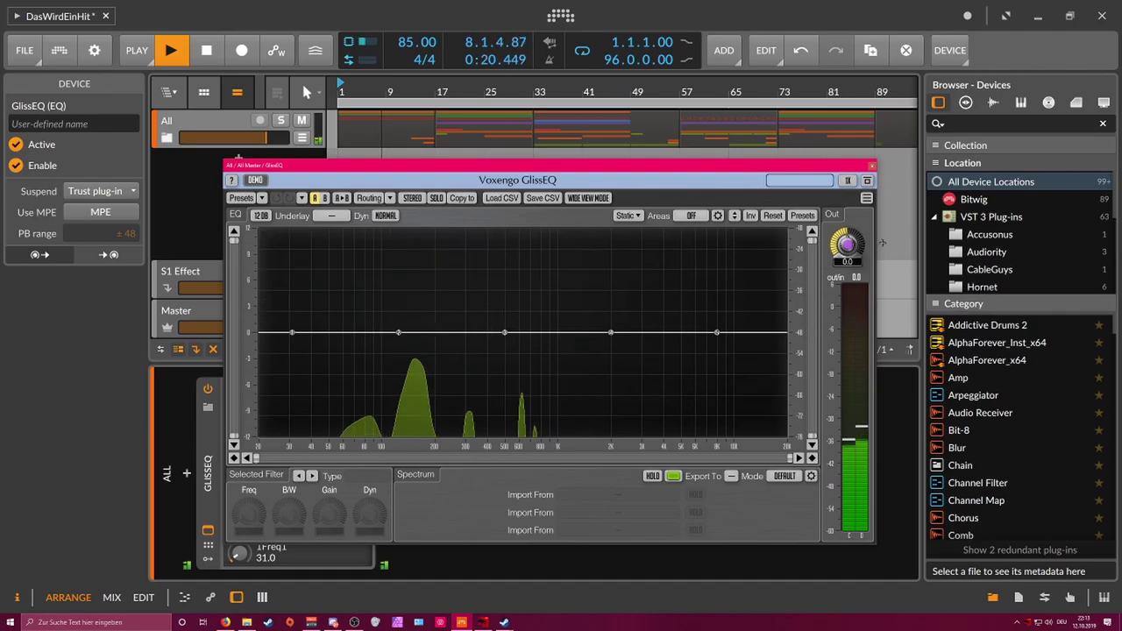
Step: Check GlissEQ's spectrum mode settings and remove the plug-in from the All group
click(811, 476)
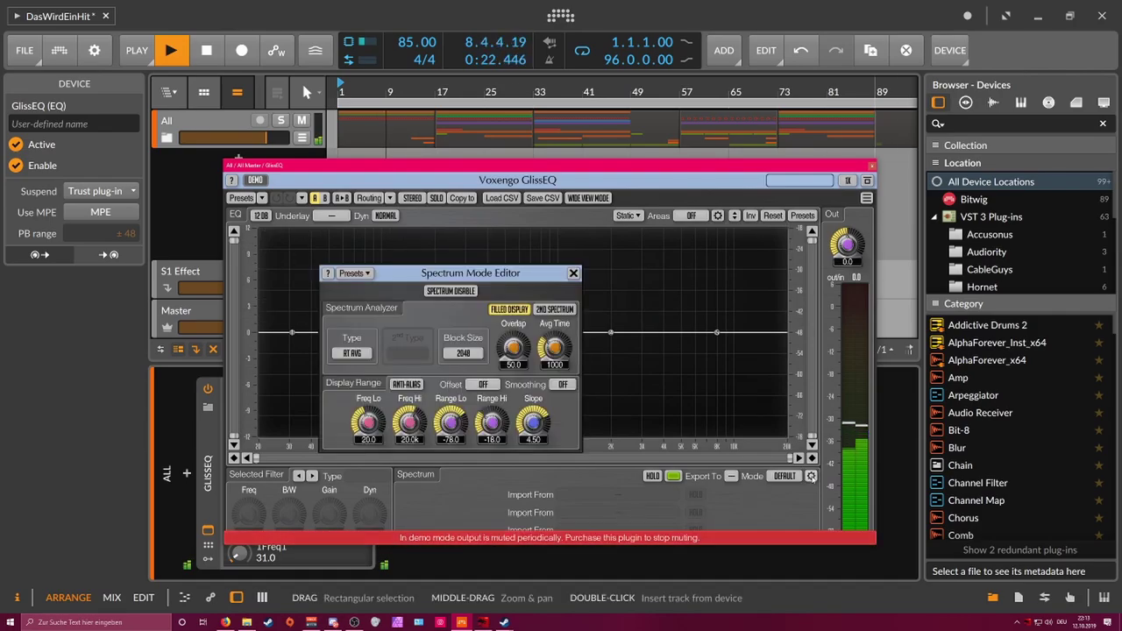
click(811, 476)
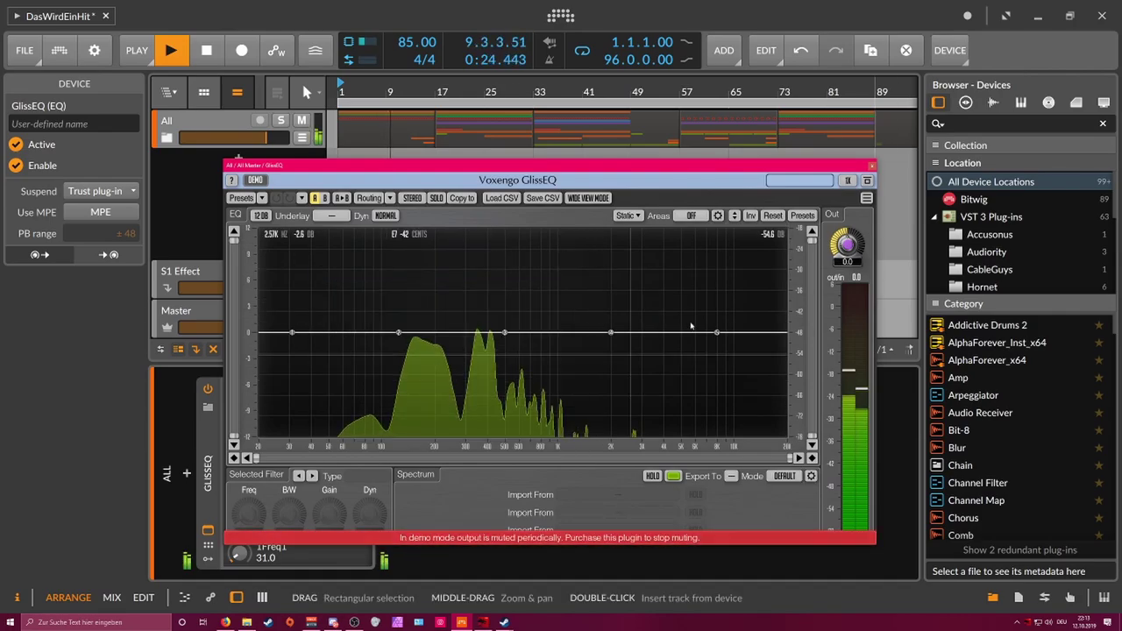
click(871, 165)
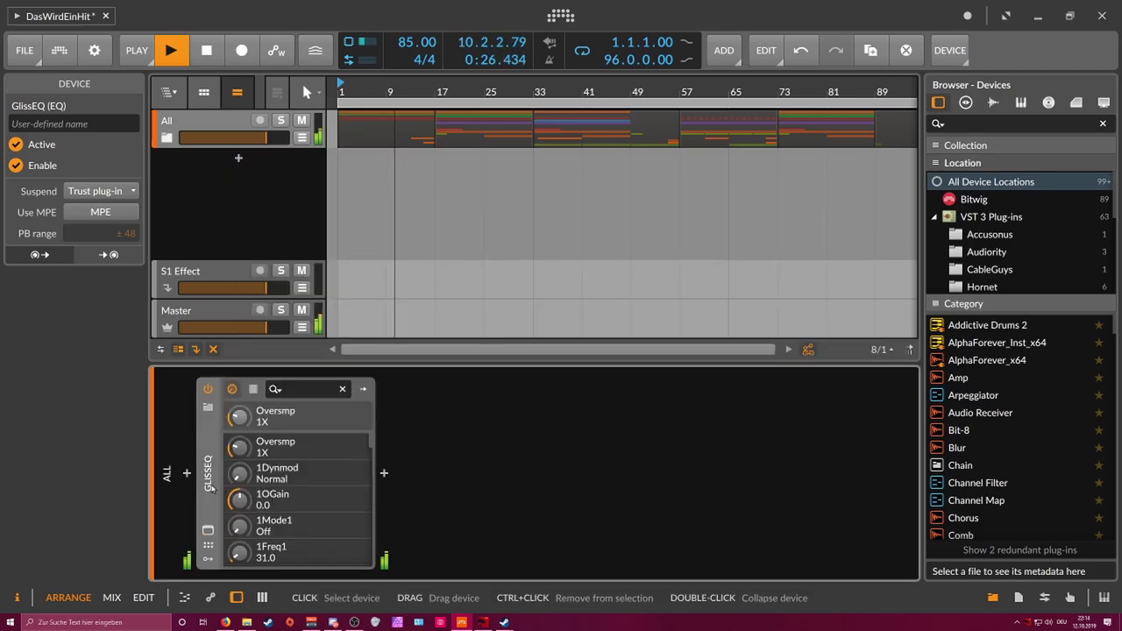
key(Delete)
Step: Try the CurveEQ plug-in on the All group and remove it again
click(186, 475)
text(curve)
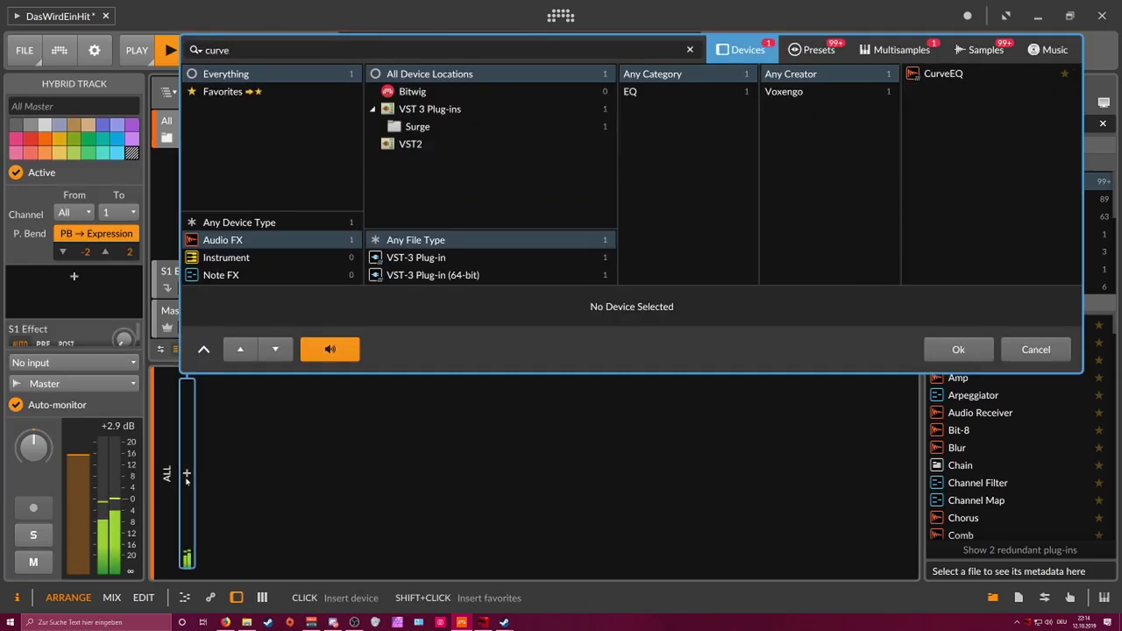
key(Down)
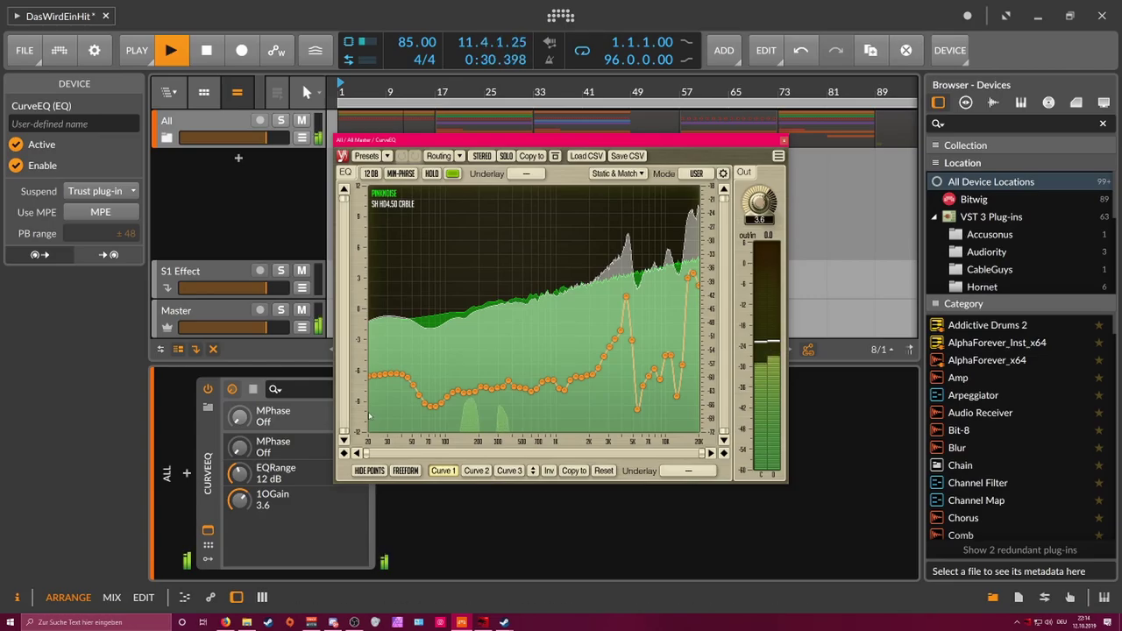
click(207, 530)
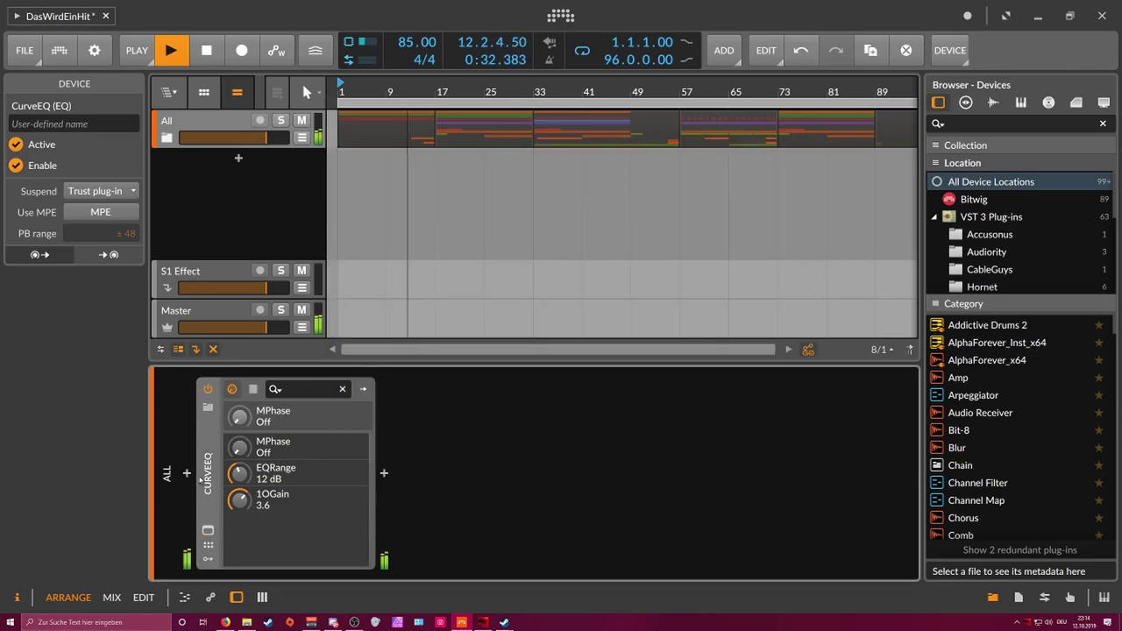
key(Delete)
Step: Insert the Gullfoss plug-in on the All group
click(187, 474)
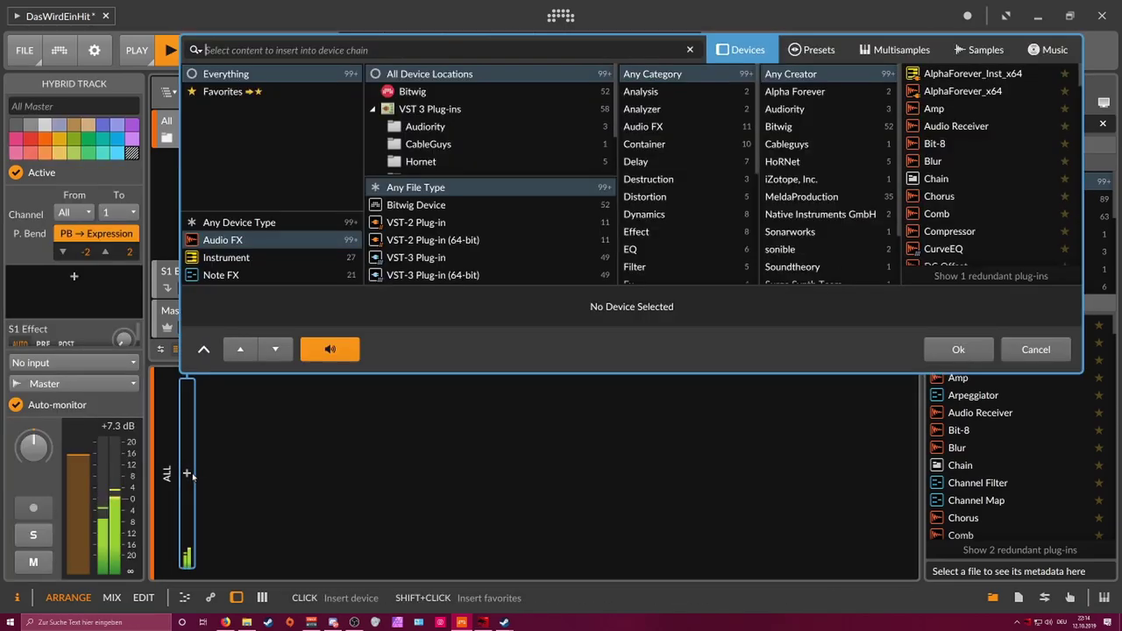
scroll(954, 162, down, 10)
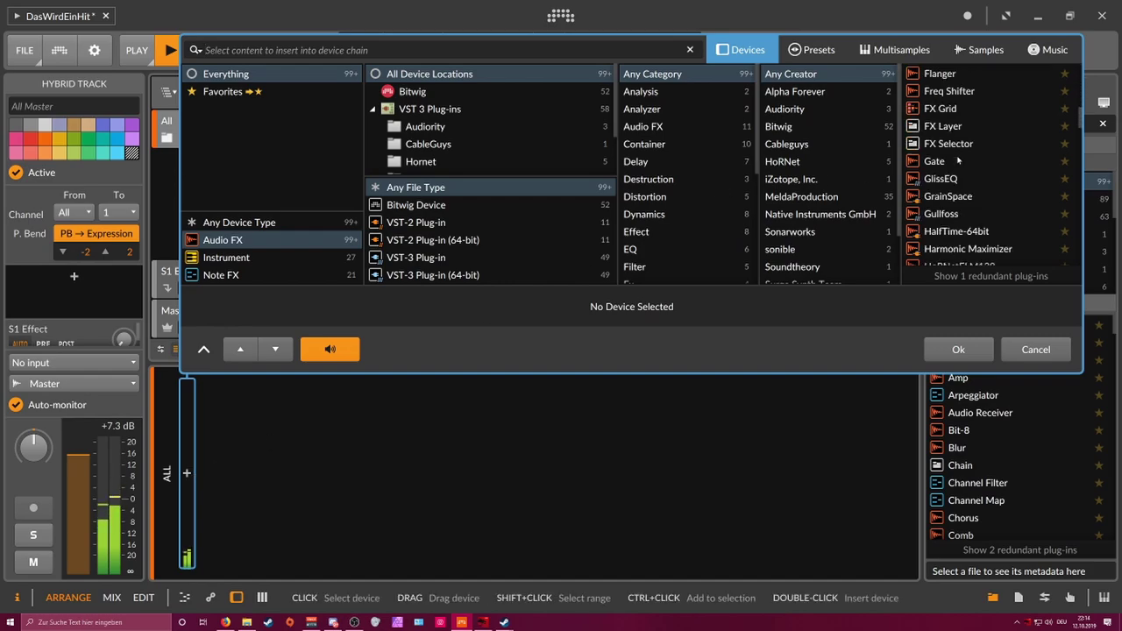
scroll(953, 167, down, 8)
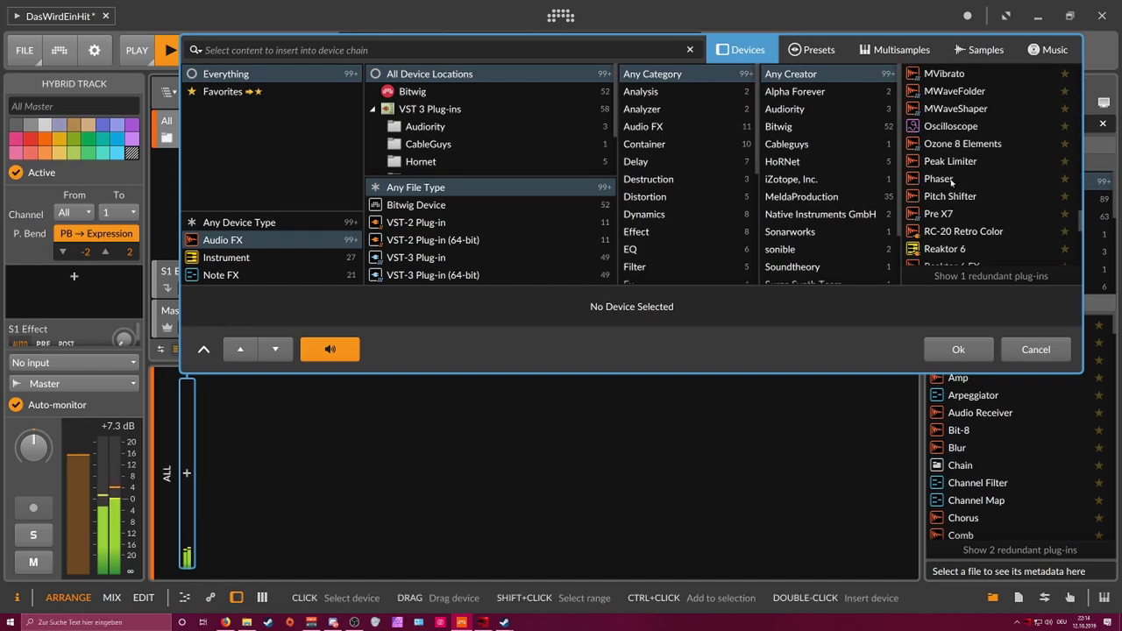
scroll(950, 182, down, 3)
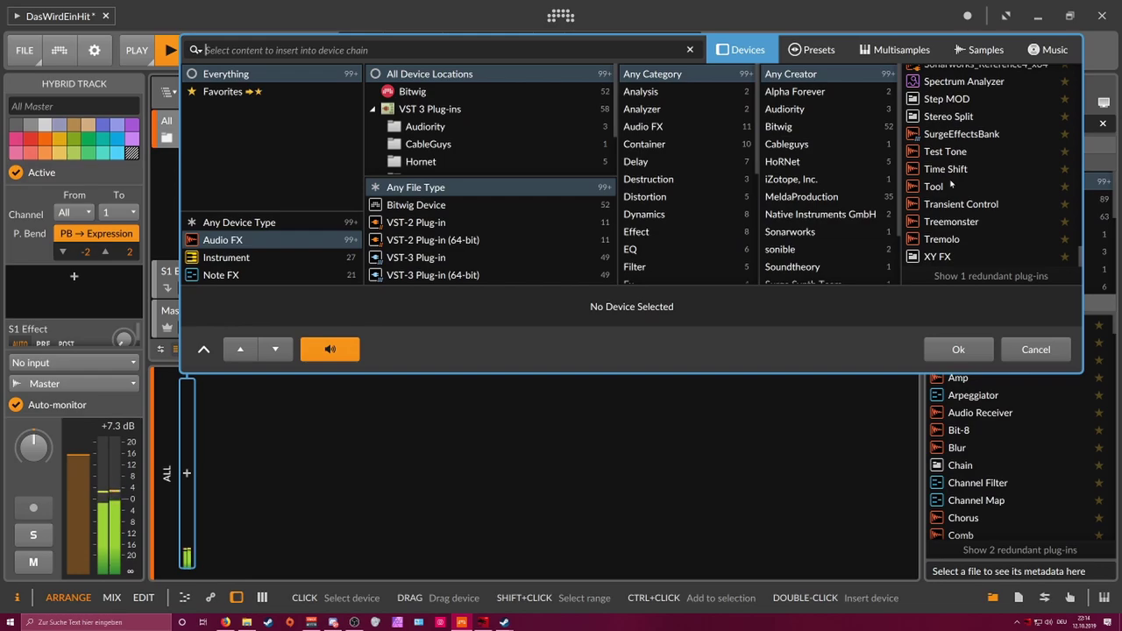
text(gull)
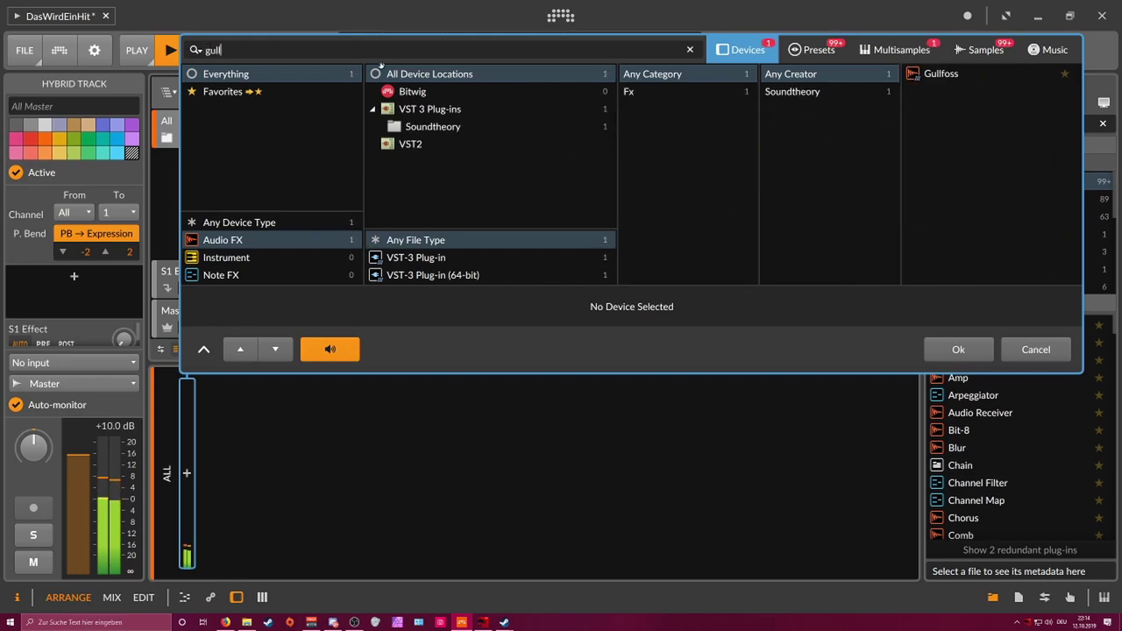
key(Return)
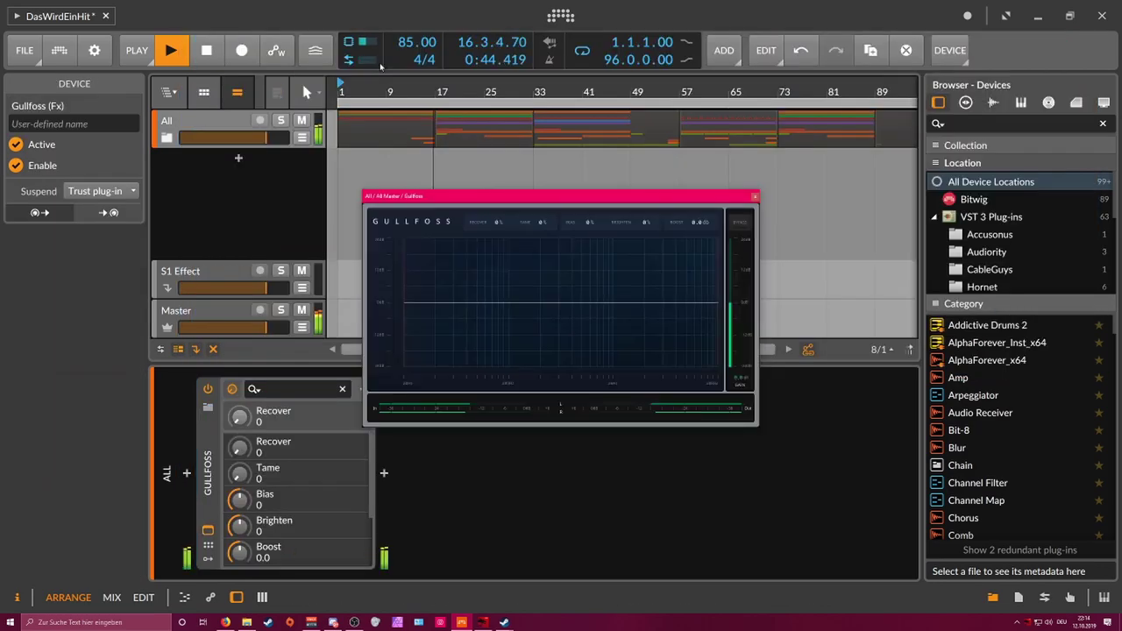
Step: Set Gullfoss's Recover to 43% and Tame to 36% on the All group
drag(536, 222, 544, 202)
drag(496, 224, 473, 233)
click(538, 222)
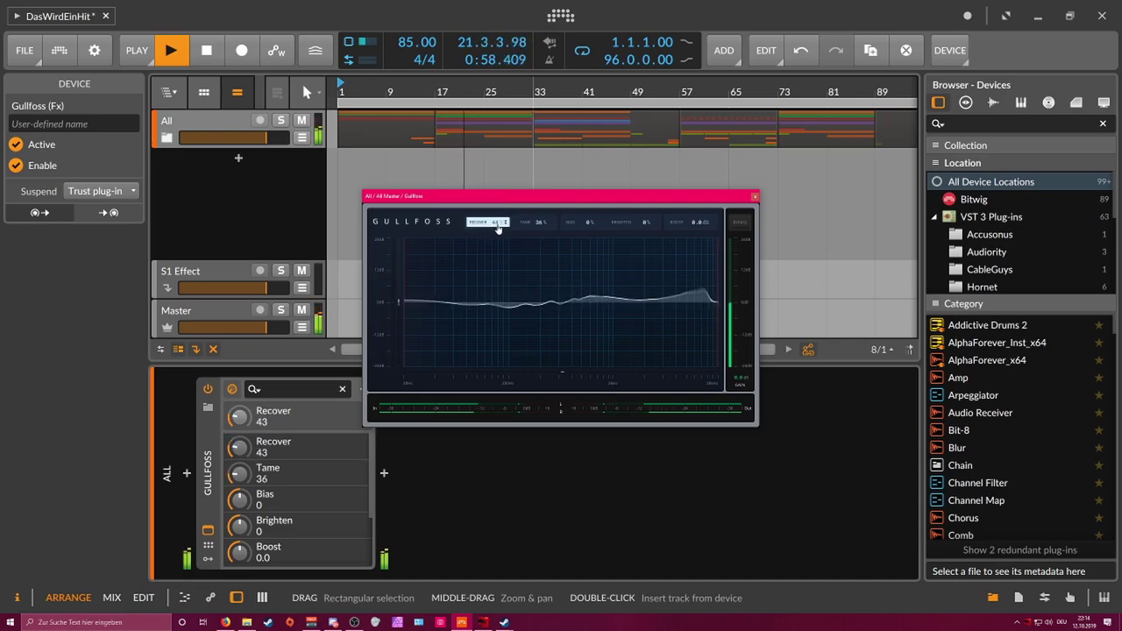
drag(555, 201, 562, 201)
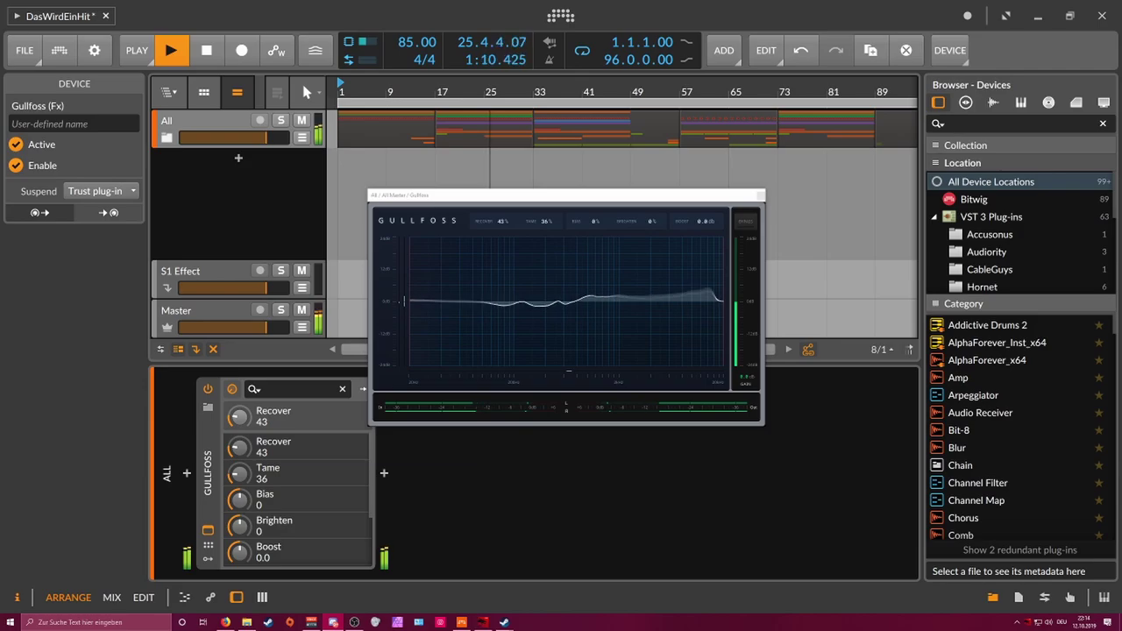
Step: Set Gullfoss's Recover to 39% and Tame to 42% on the All group, comparing the sound with the plug-in off and on
click(222, 125)
click(211, 311)
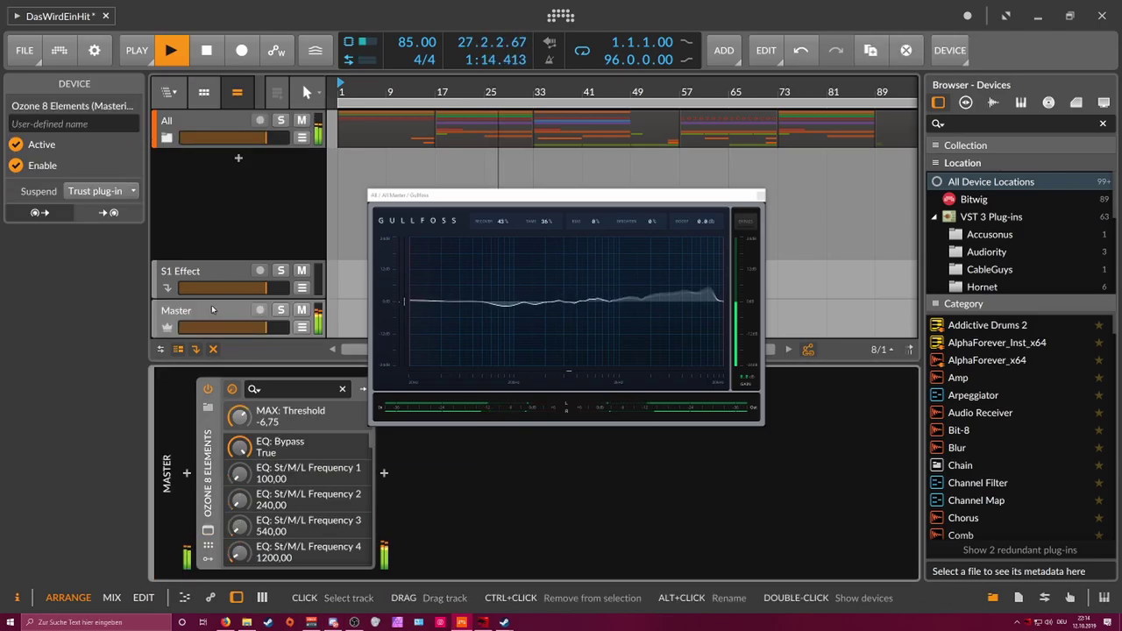
click(216, 136)
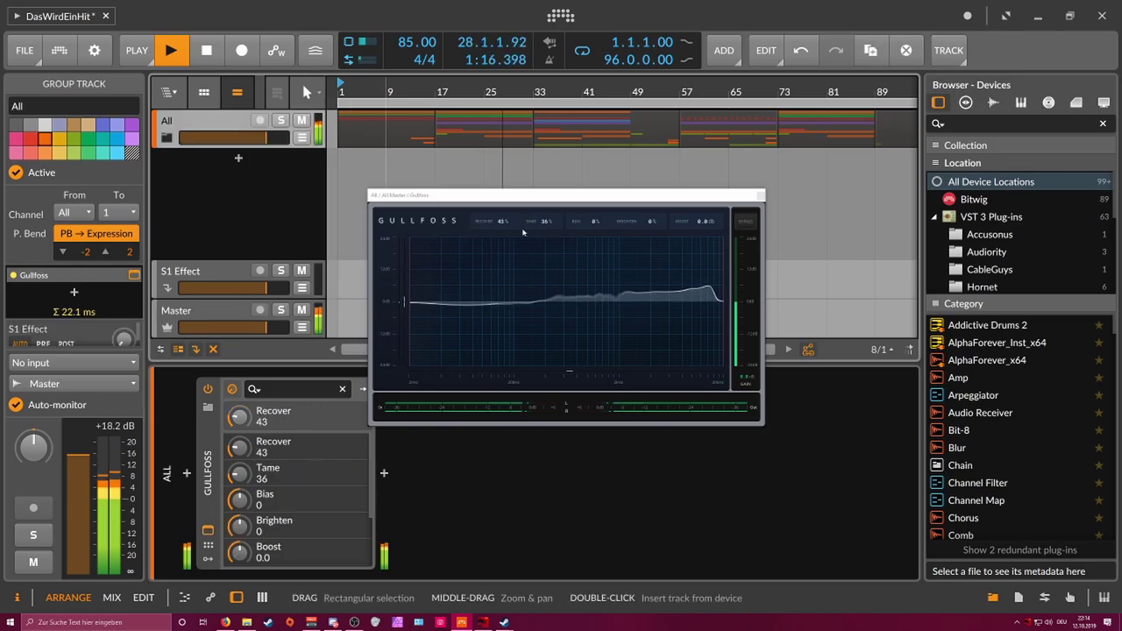
drag(512, 235, 545, 212)
click(210, 390)
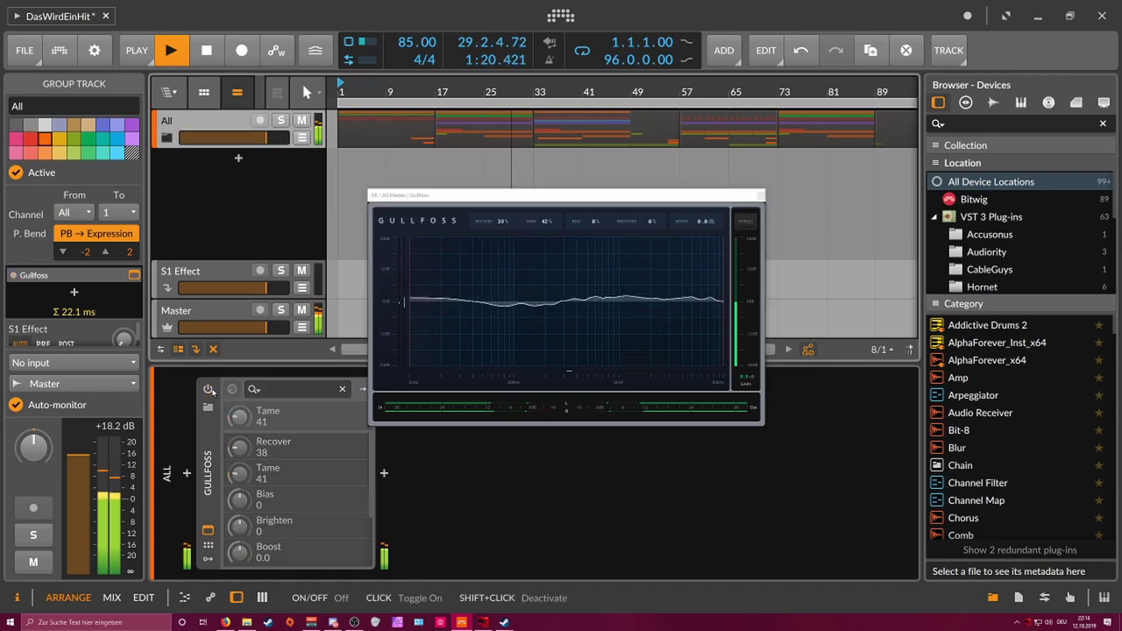
click(210, 390)
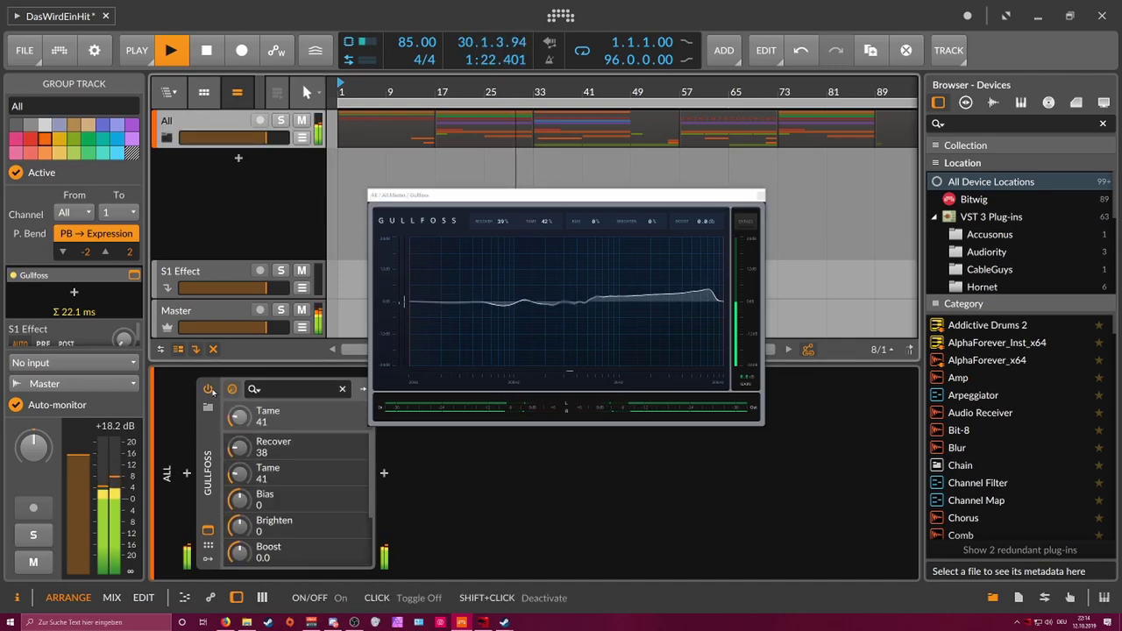
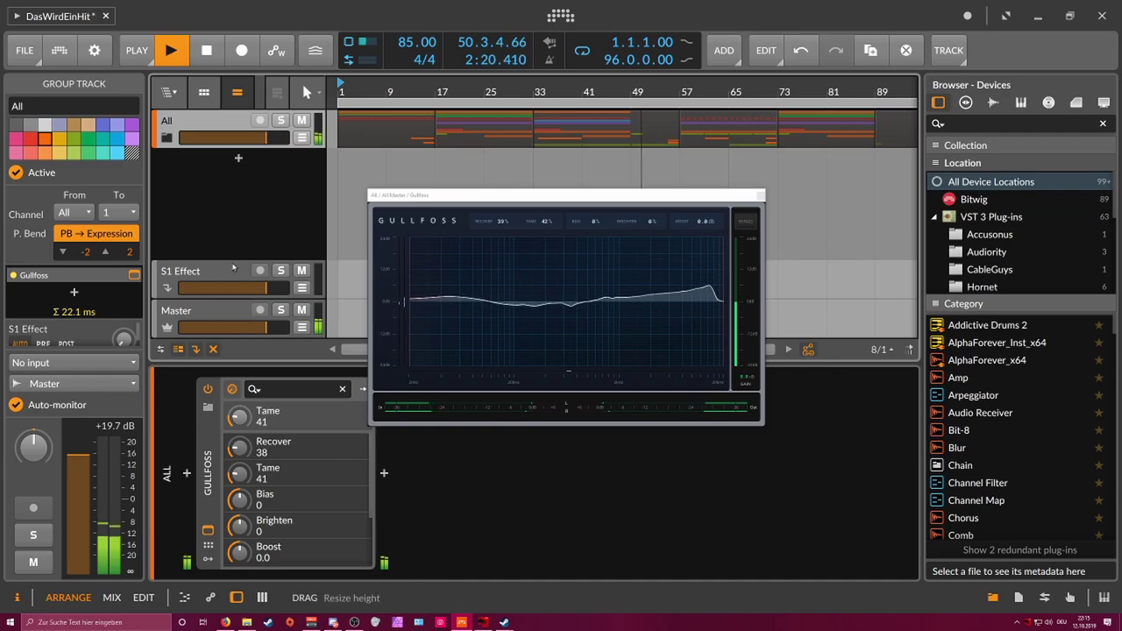
Step: Unfold the All group, select the E-Clap track and close the Gullfoss window
click(166, 138)
scroll(199, 189, down, 9)
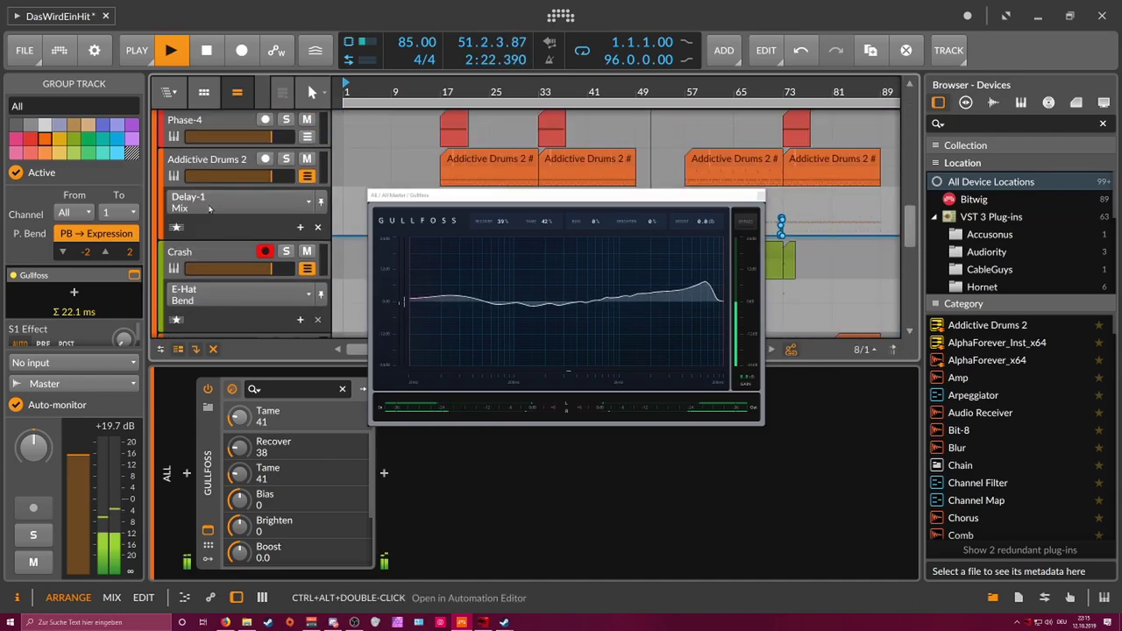
scroll(199, 194, down, 6)
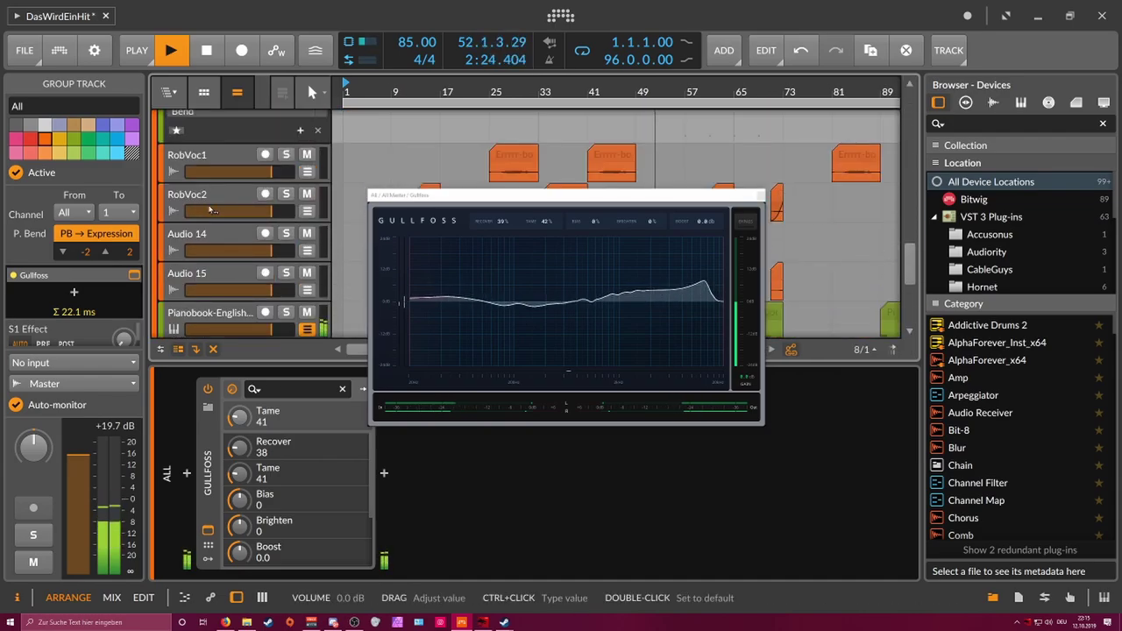
scroll(213, 219, up, 10)
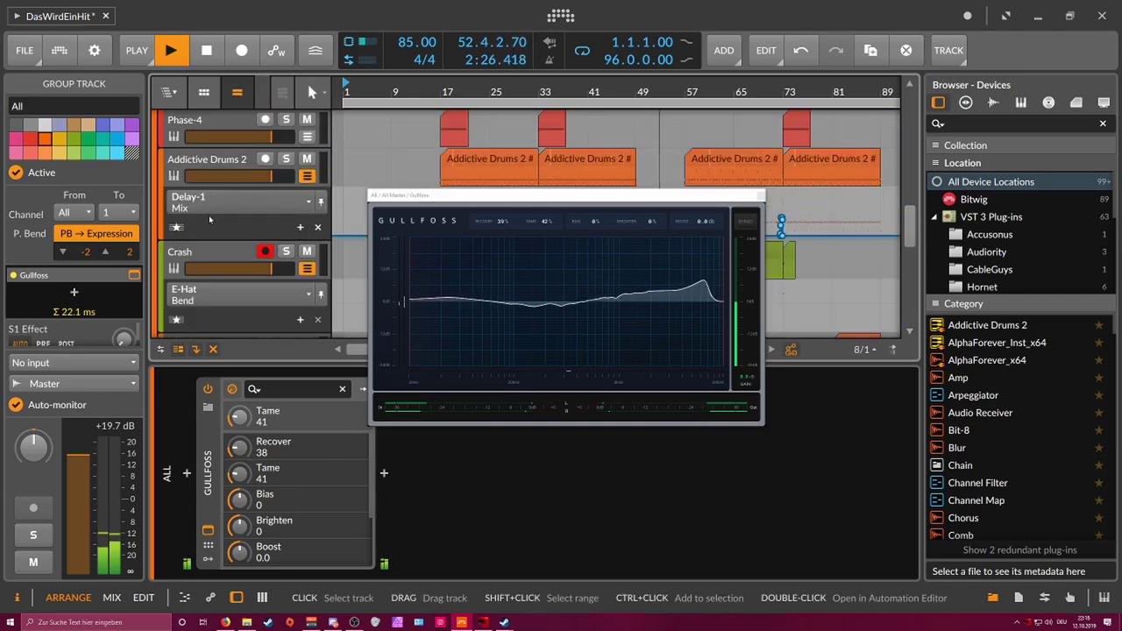
scroll(215, 192, up, 3)
click(216, 156)
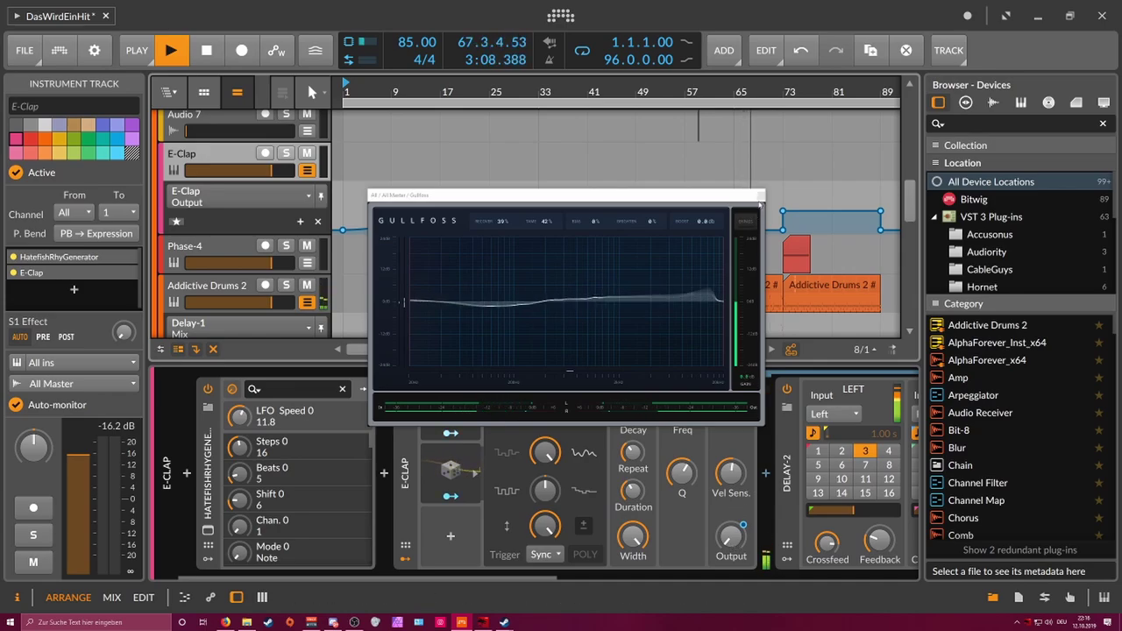
click(760, 196)
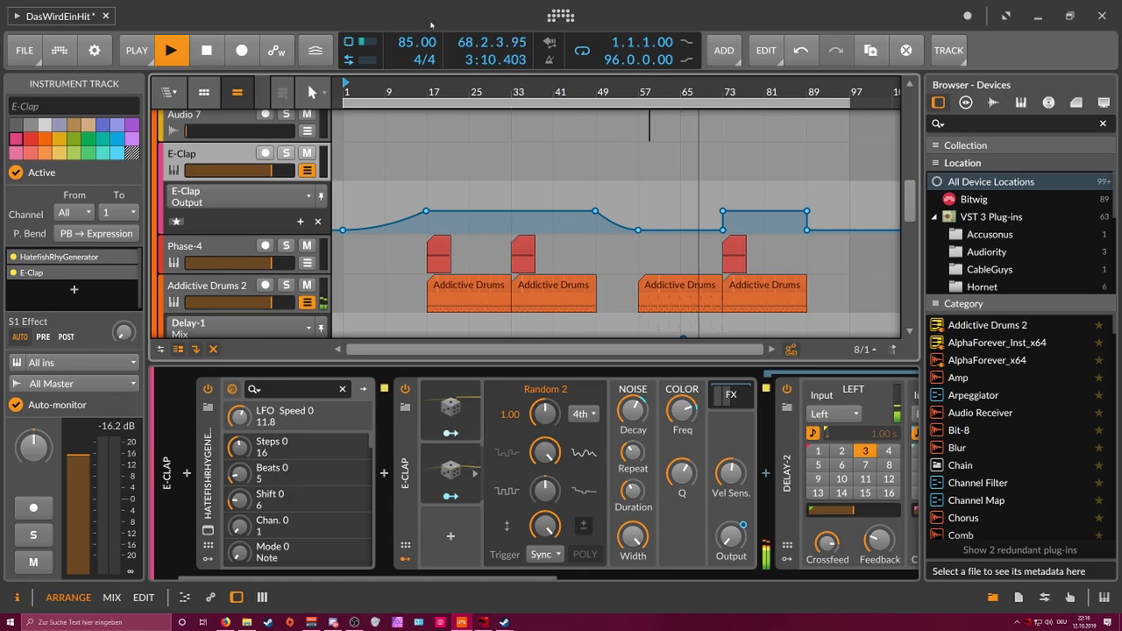
Step: Reduce the interface scaling so that more tracks and more of the timeline fit on screen
click(561, 16)
click(465, 49)
click(561, 14)
click(491, 55)
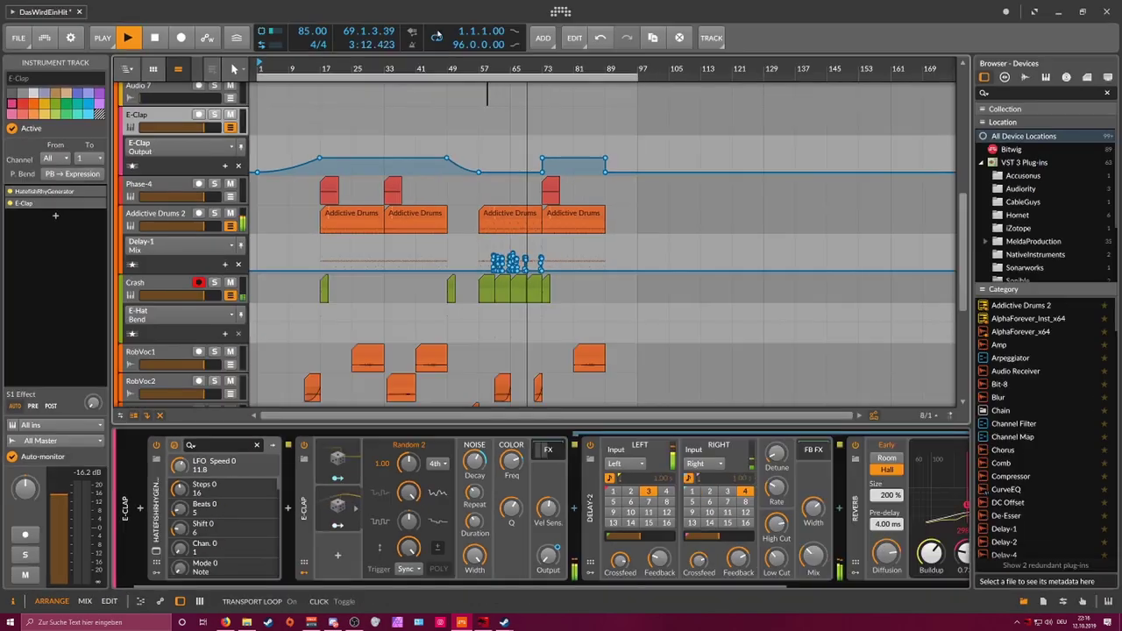
click(561, 9)
click(491, 40)
right_click(432, 13)
click(445, 39)
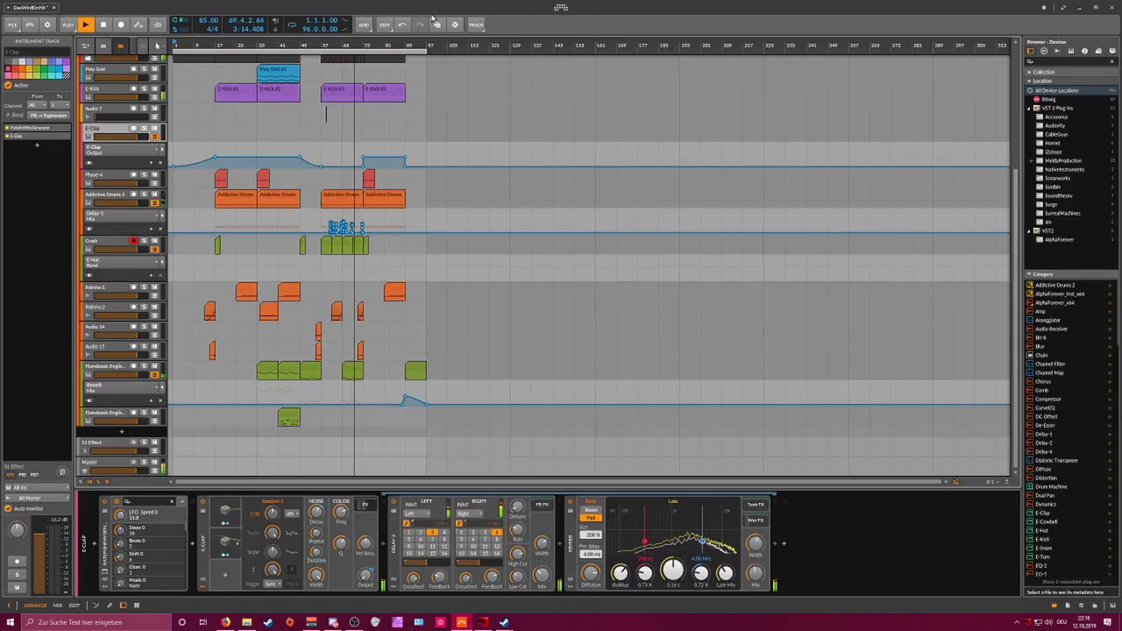
right_click(429, 10)
click(437, 32)
Step: Add fade-ins to the three RobVoc1 clips and fade-outs to the ones at bars 25 and 41
drag(349, 44, 647, 63)
drag(410, 44, 543, 69)
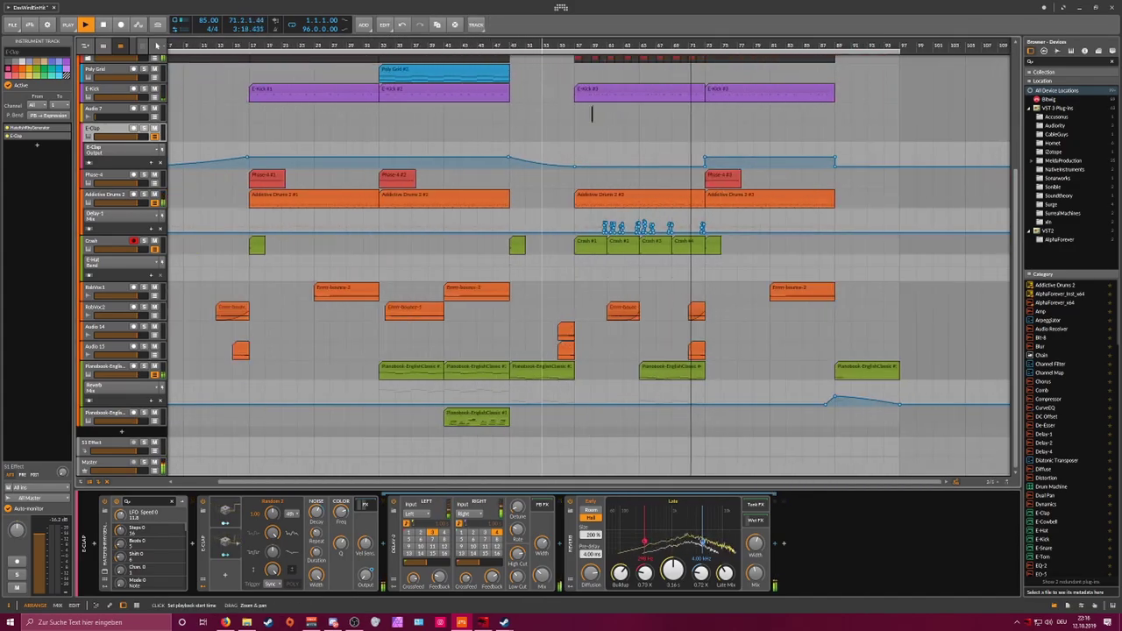
drag(690, 45, 675, 67)
drag(522, 112, 566, 111)
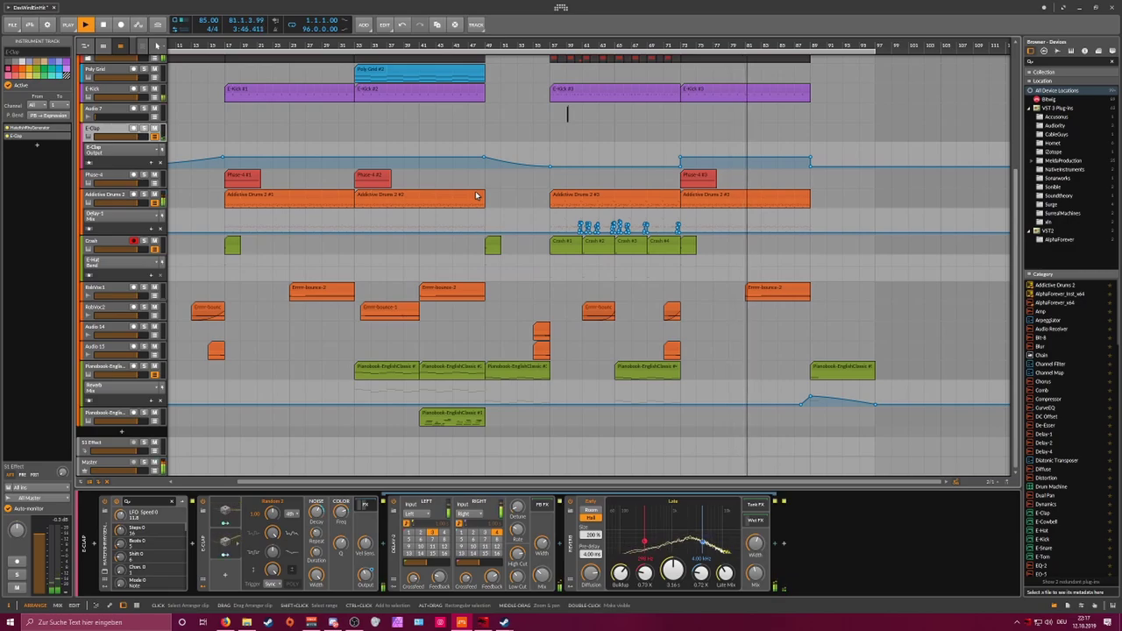
click(758, 294)
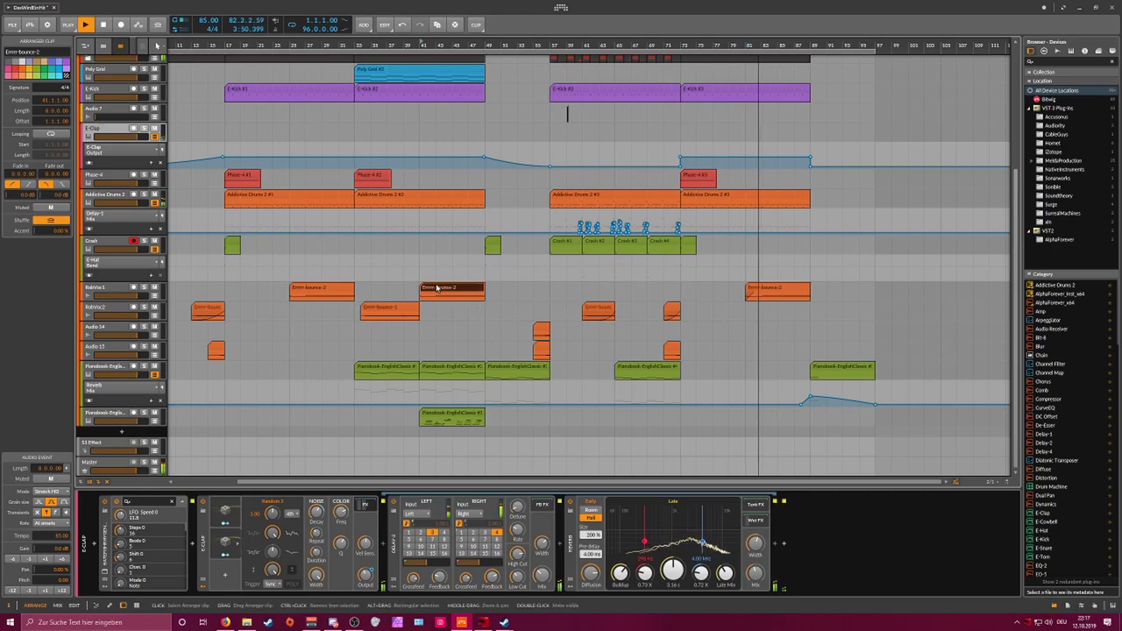
ctrl+click(320, 285)
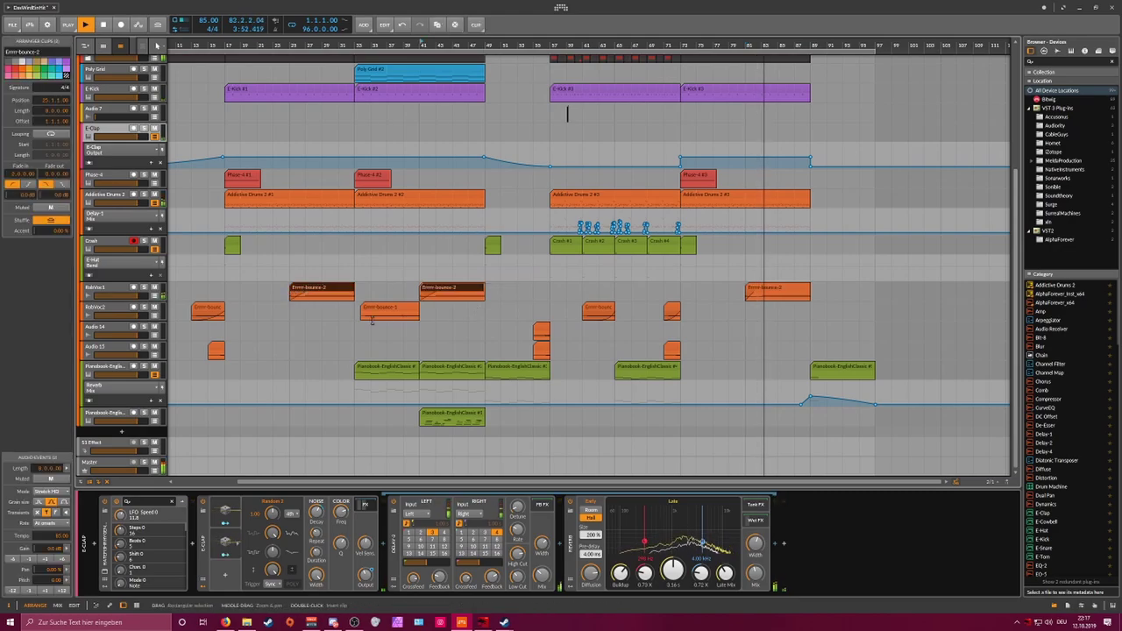
click(441, 321)
drag(502, 283, 352, 287)
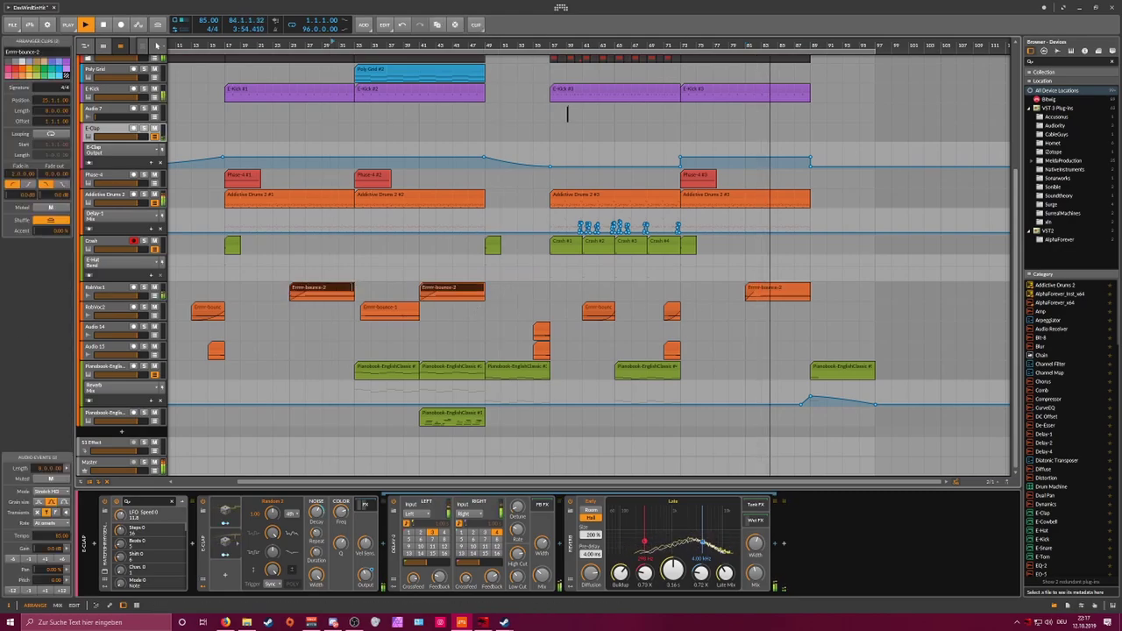
click(593, 283)
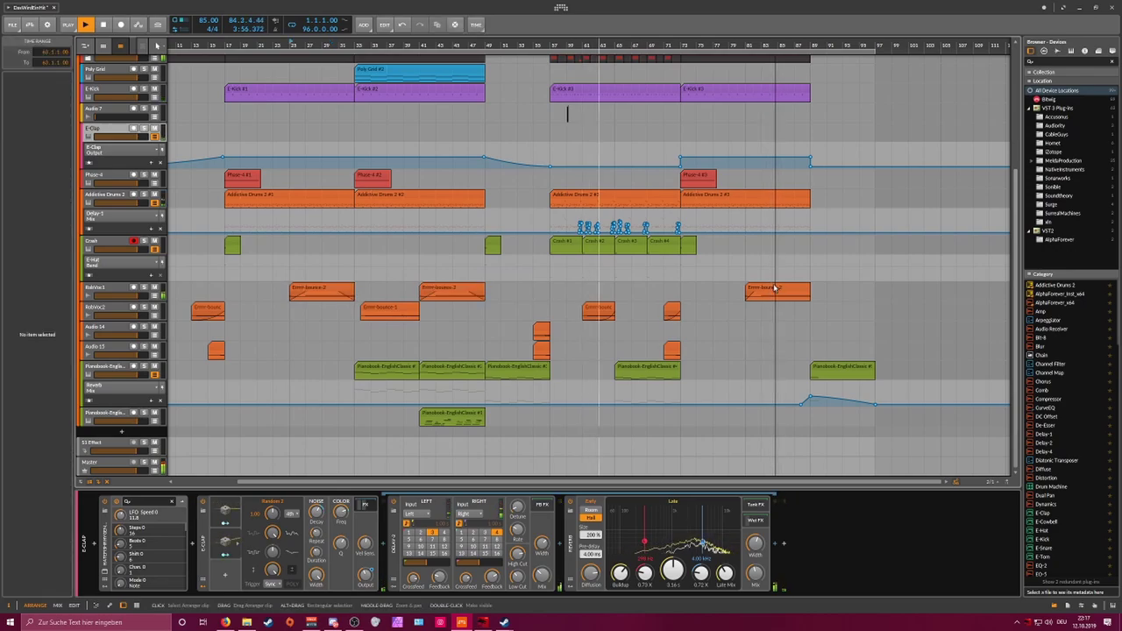
Step: Add a long curved fade-out to the RobVoc1 clip at bar 81, enlarging the track temporarily to shape it
click(771, 290)
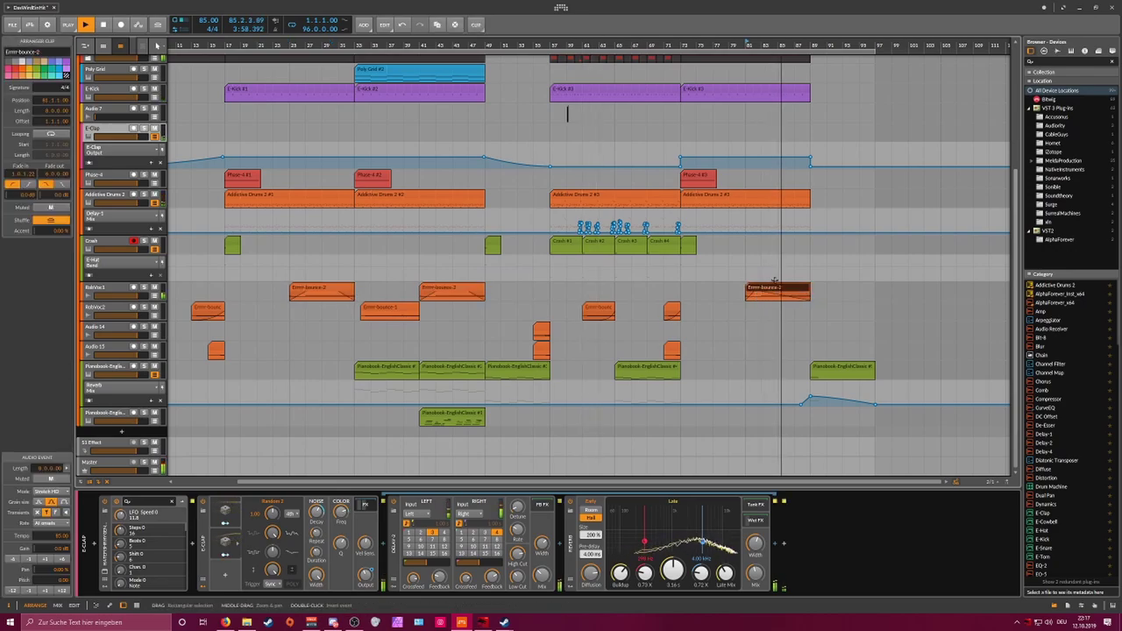
drag(102, 300, 101, 371)
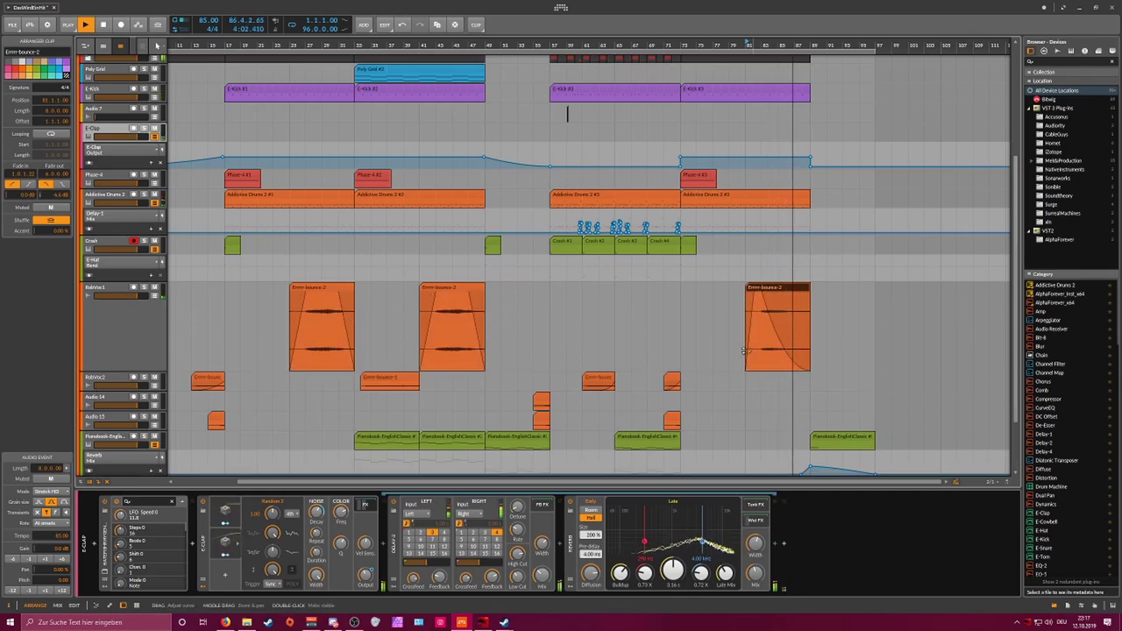
drag(115, 372, 115, 302)
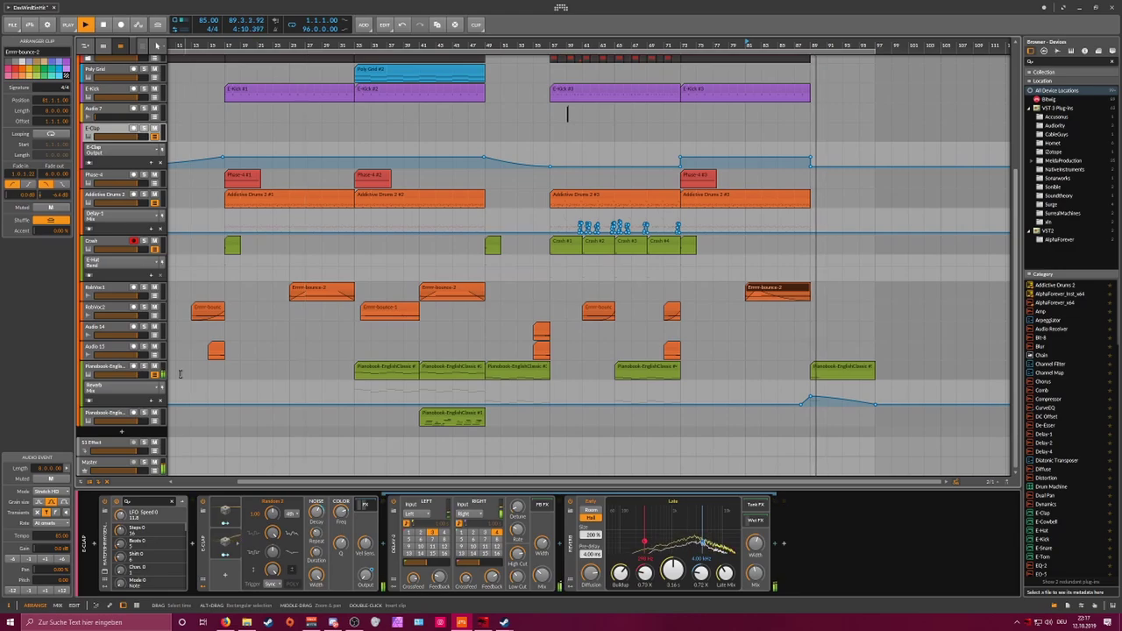
Step: Select the upper Pianobook-EnglishClassic track, stop playback and save the project
click(124, 370)
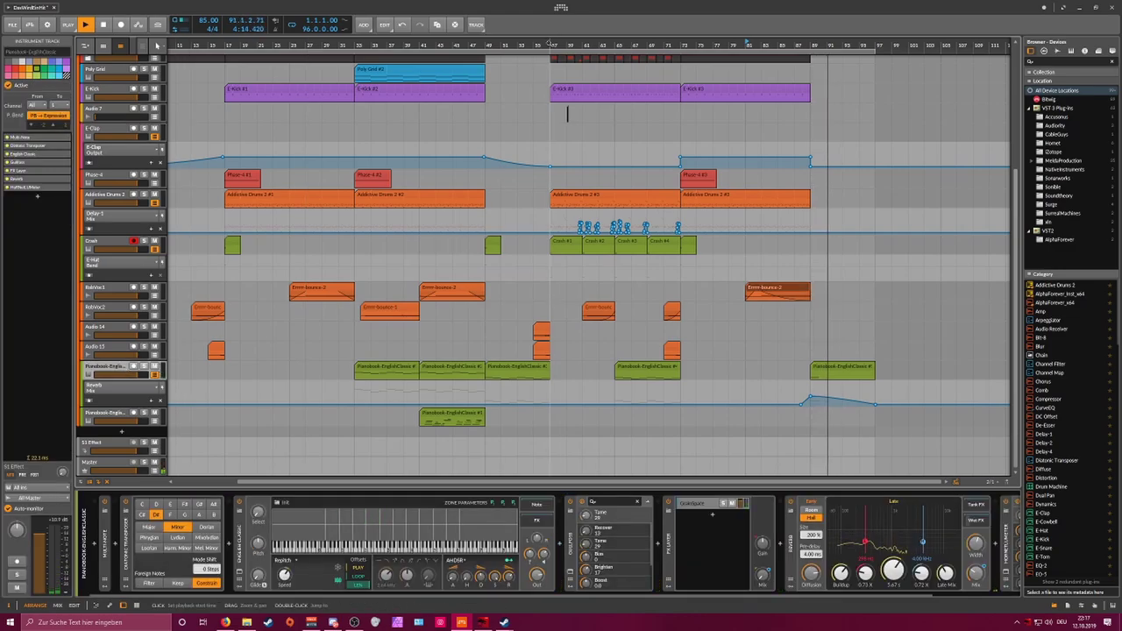
mouse_move(567, 45)
mouse_down()
mouse_move(561, 27)
mouse_move(561, 45)
mouse_up()
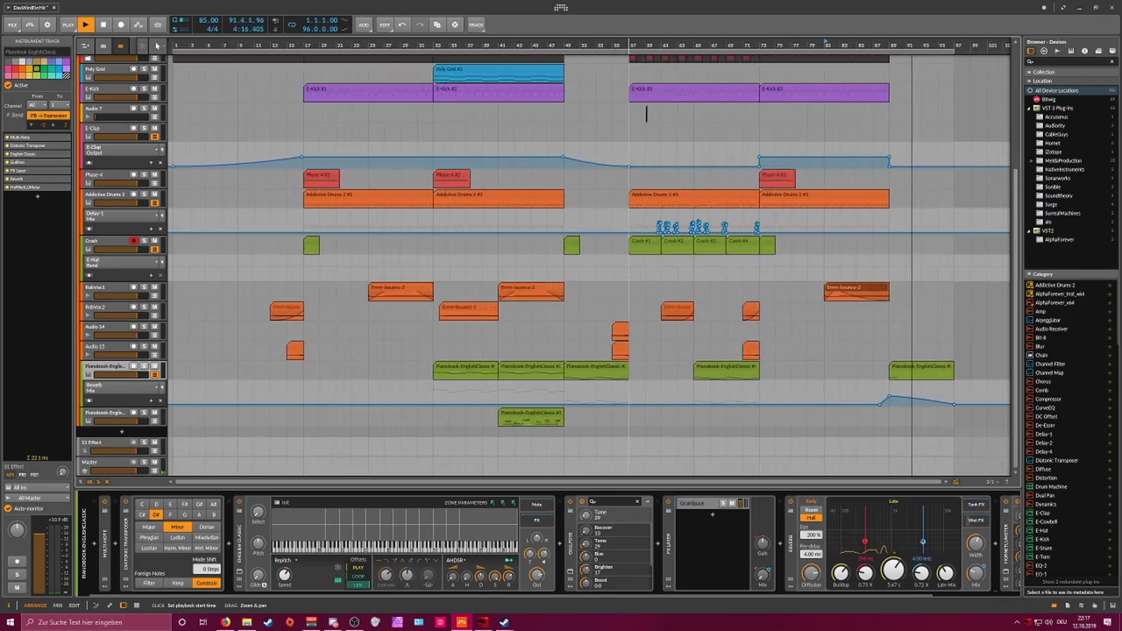
click(12, 24)
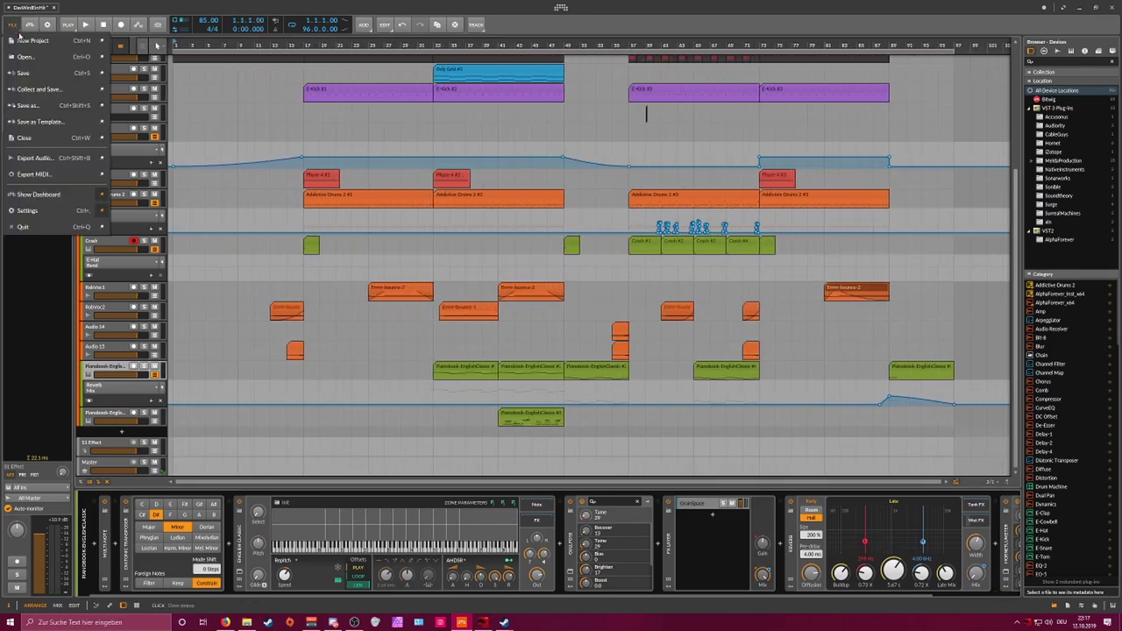
click(45, 77)
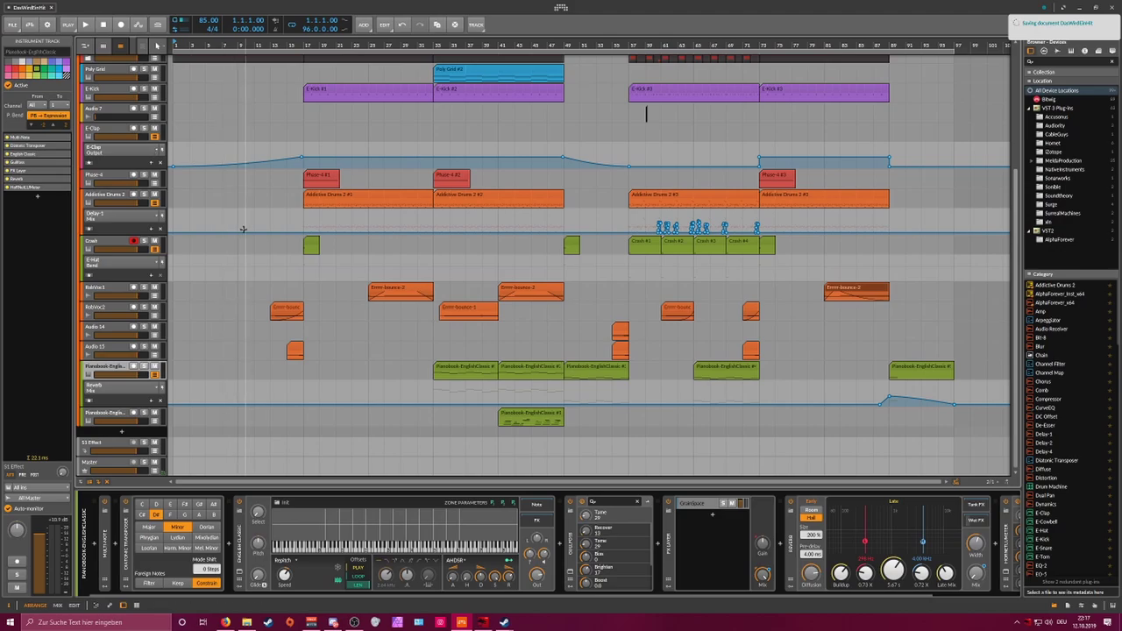
Step: Solo the Polysynth track and unfold the FX chain nested in its Polysynth device
scroll(242, 230, up, 5)
click(132, 129)
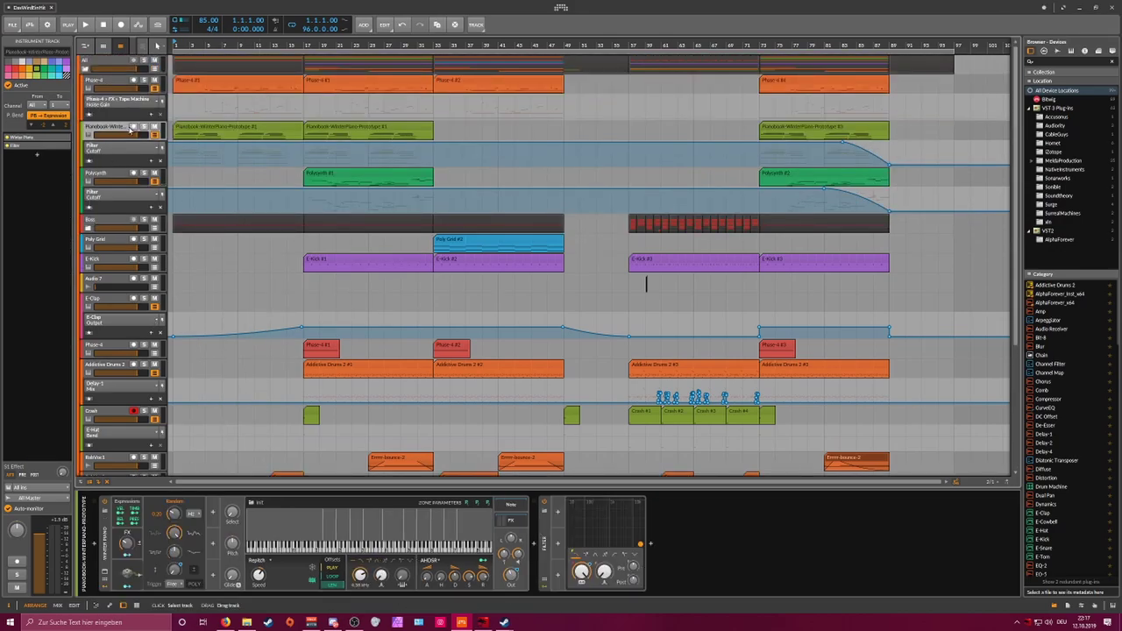
click(147, 175)
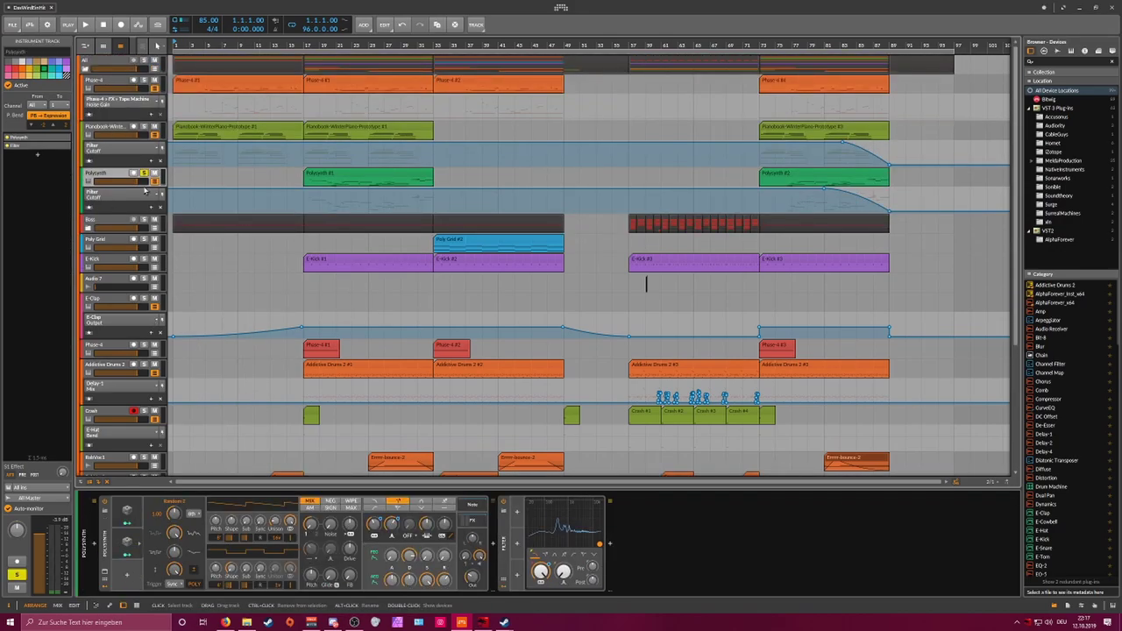
click(472, 522)
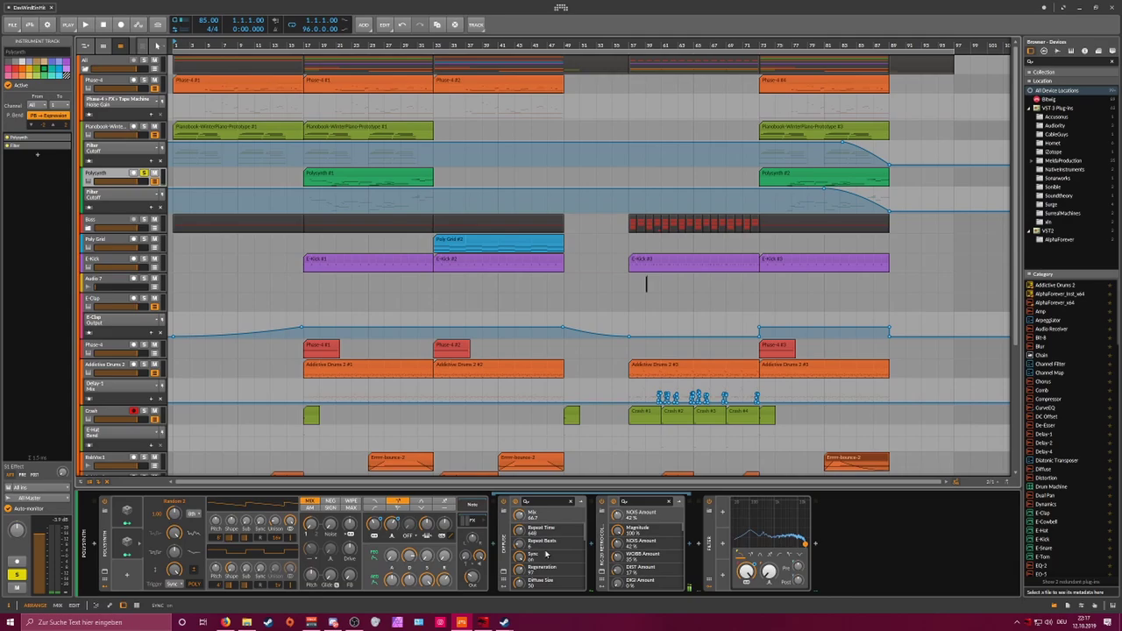
Step: Adjust Magnitude in the Polysynth's RC-20 Retro Color, close the plug-in and add Magnitude automation points around bar 81
click(603, 574)
click(603, 574)
click(602, 573)
drag(710, 198, 602, 202)
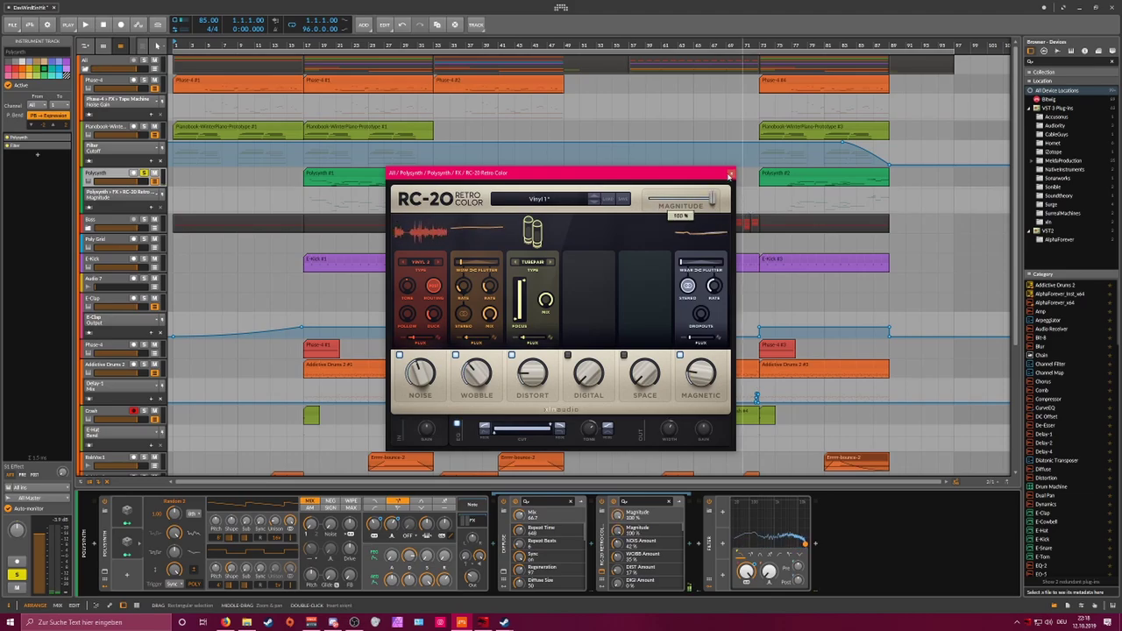
click(730, 174)
click(827, 190)
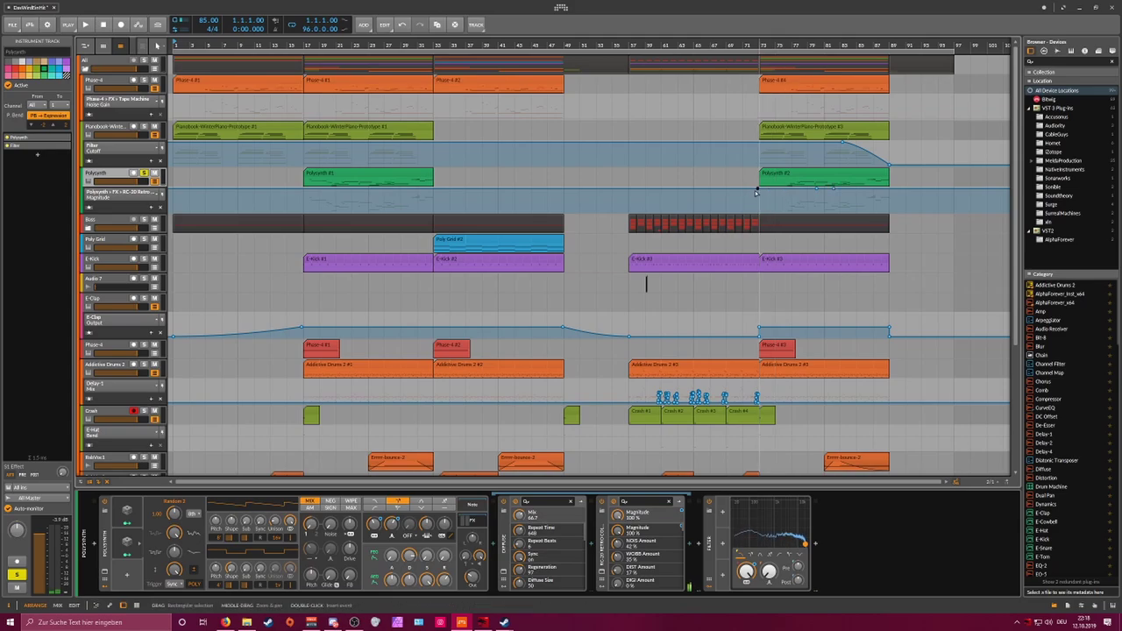
Step: Shape the Polysynth Magnitude automation to sit at 0% outside its clips and at 100% during the first Polysynth clip, ramping up from bar 15
drag(752, 190, 759, 212)
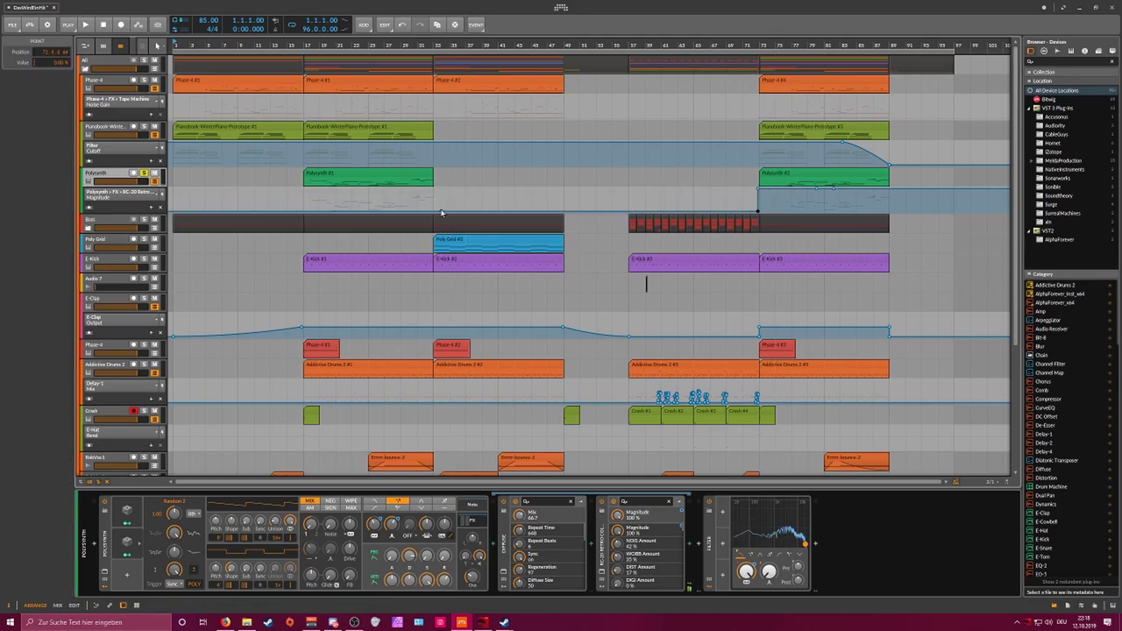
drag(432, 215, 432, 188)
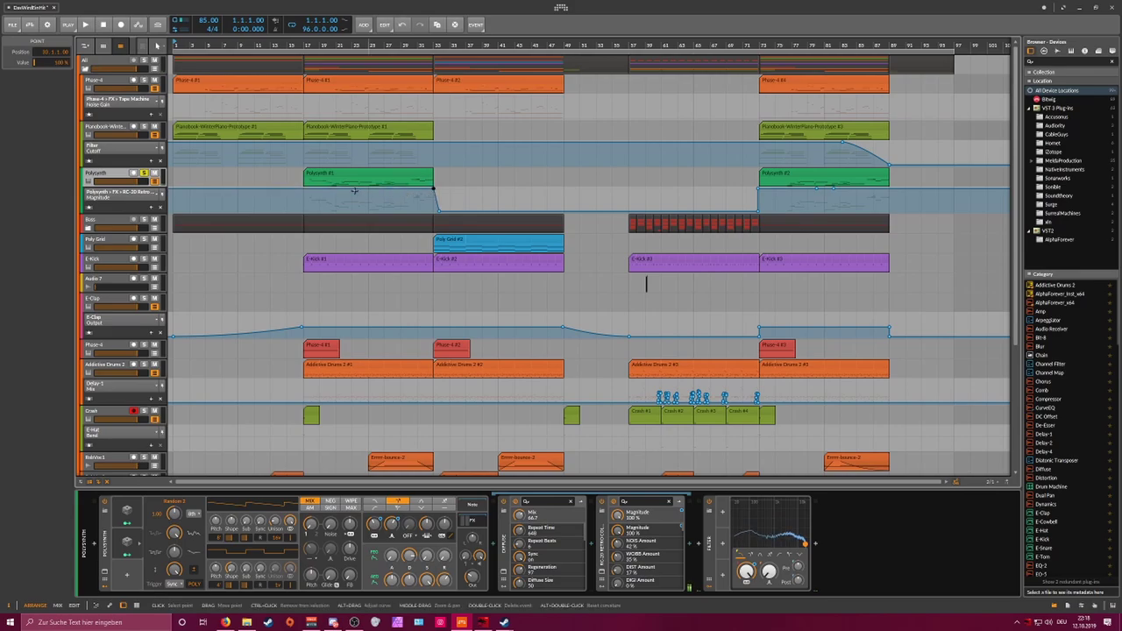
drag(304, 190, 286, 211)
click(296, 190)
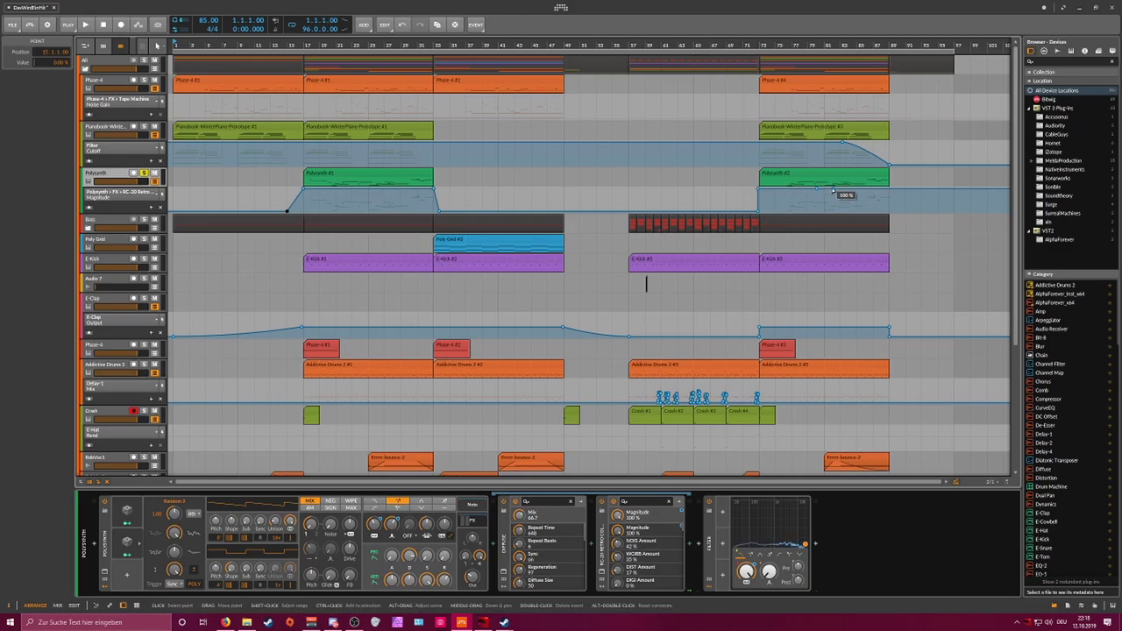
Step: Fade the Magnitude automation down to 0% after the second Polysynth clip and delete the redundant points above that clip
click(865, 189)
drag(898, 190, 922, 212)
click(817, 189)
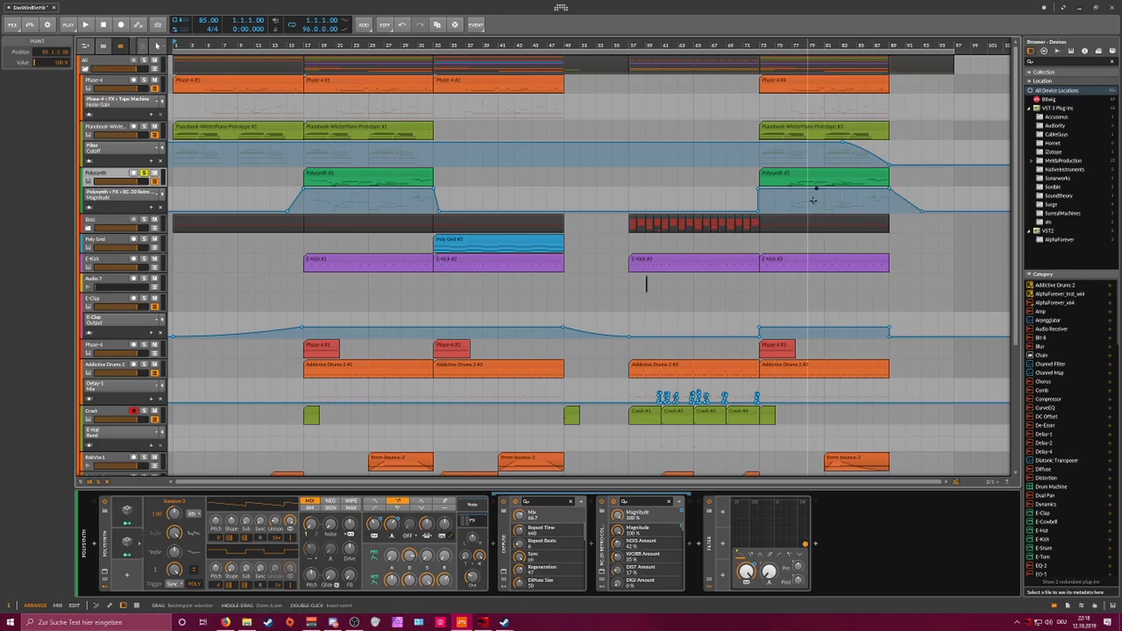
key(Delete)
Step: Save the project and collapse the All group track in the arranger
click(12, 25)
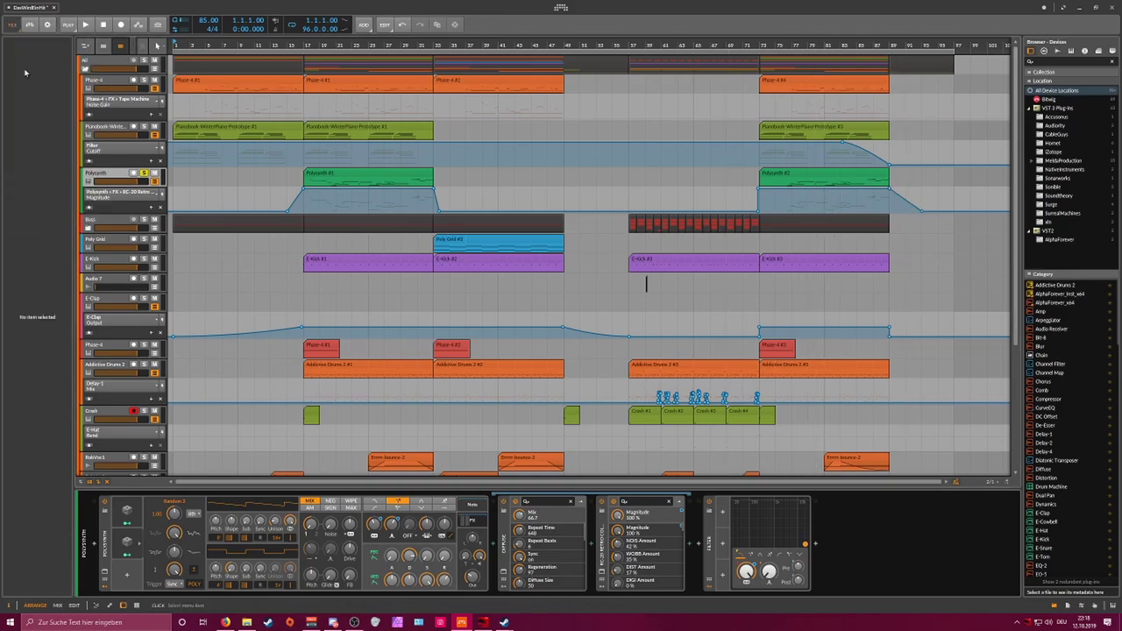
click(107, 77)
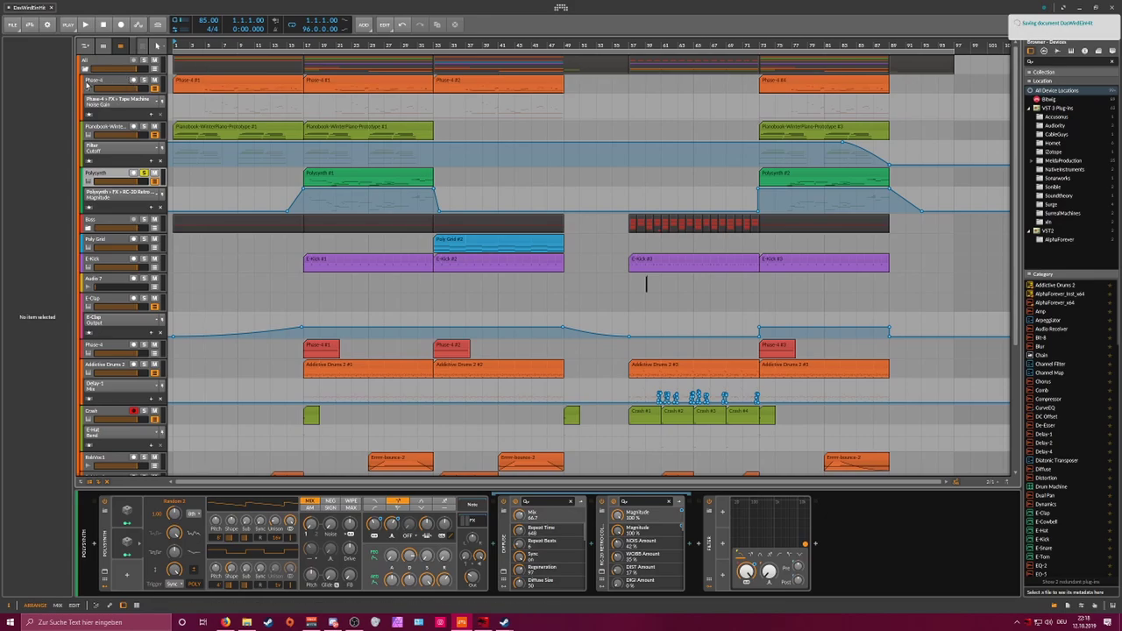
click(85, 68)
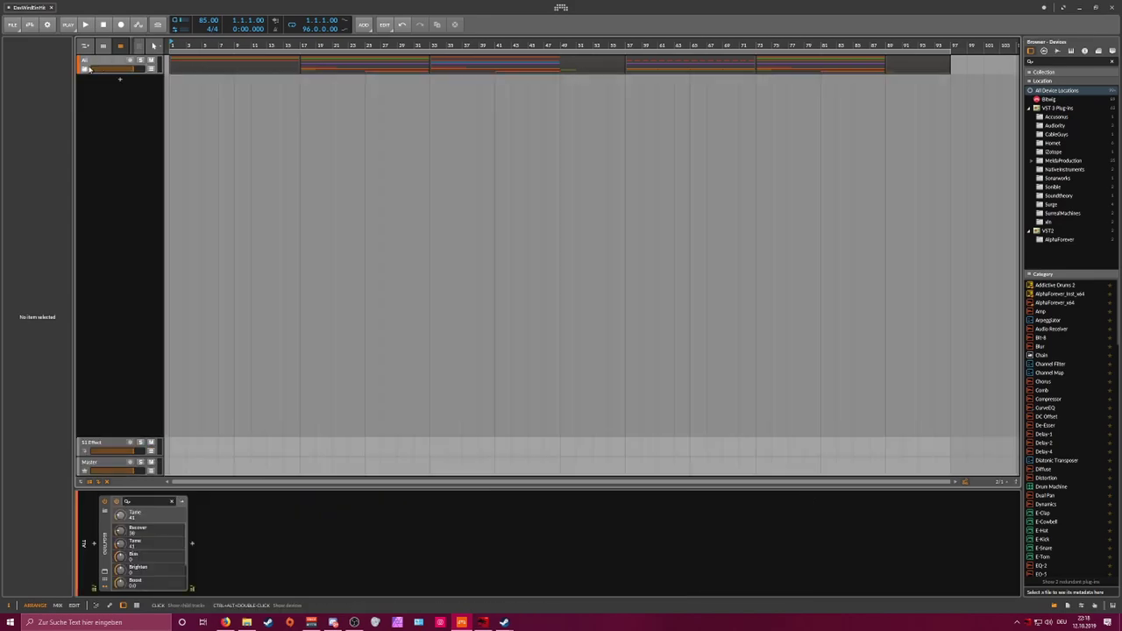
Step: Create a new project and delete its Audio 2 track
click(85, 60)
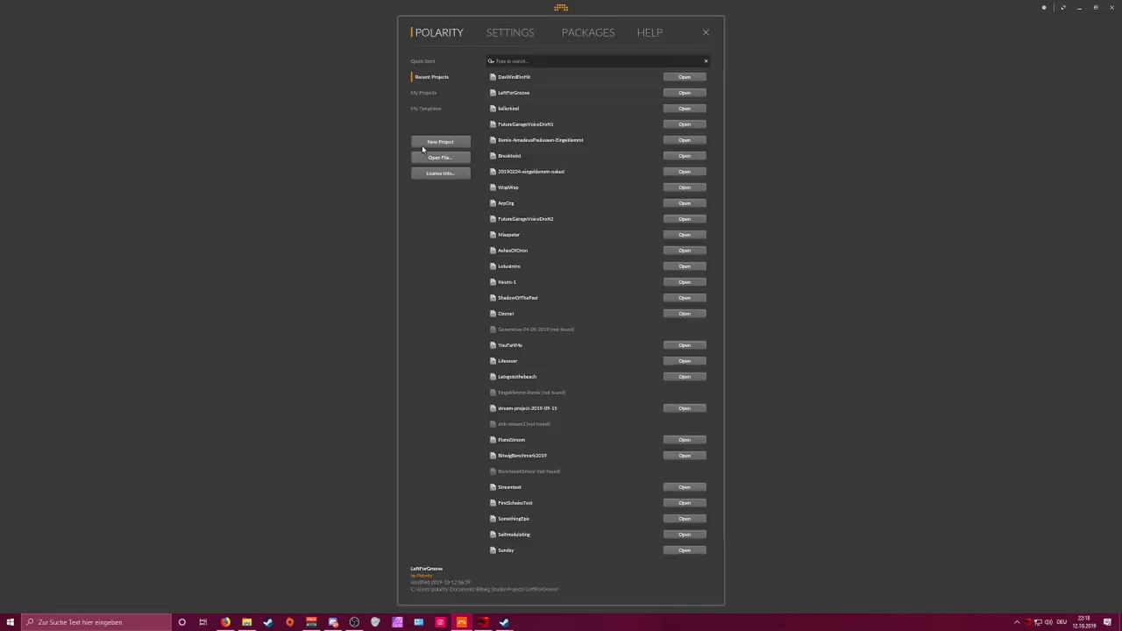
click(422, 144)
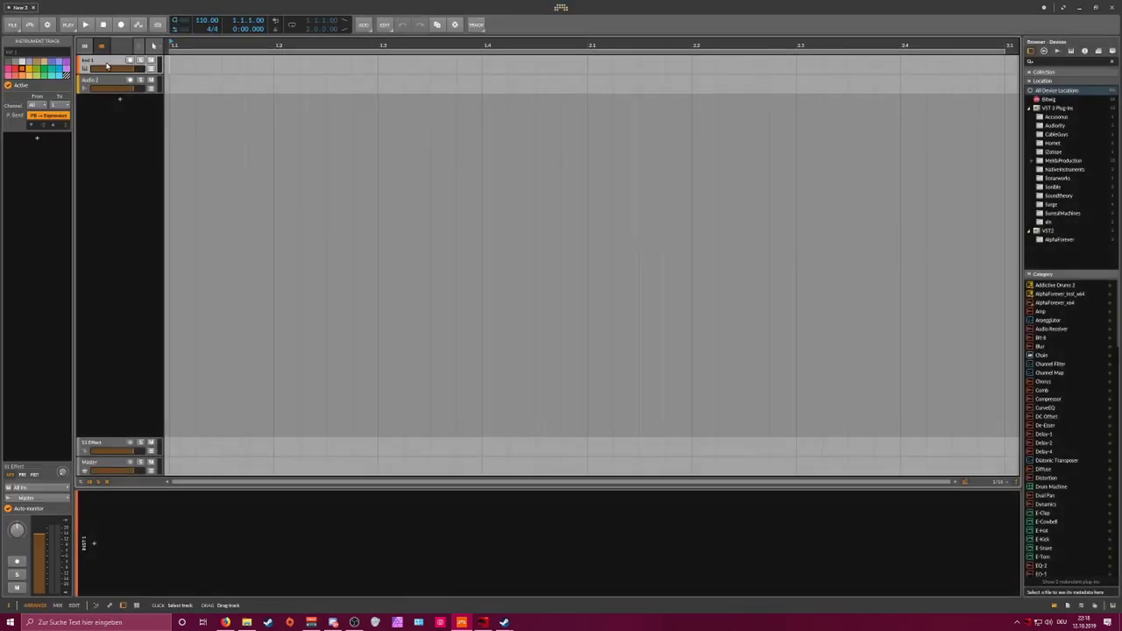
key(Delete)
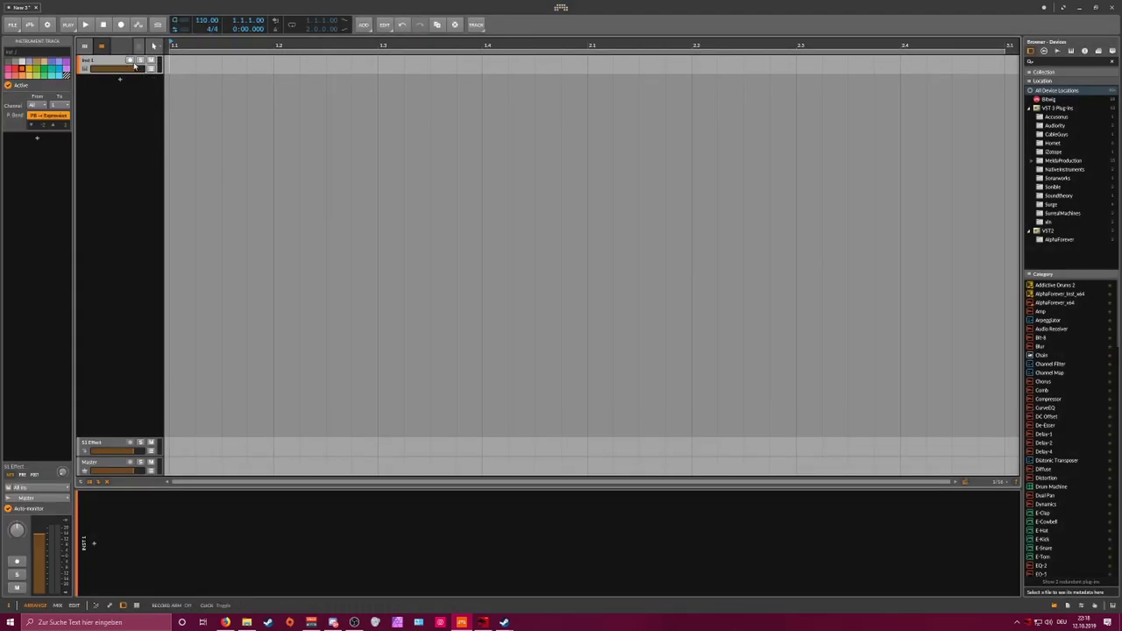
Step: Insert Addictive Drums 2 on the instrument track and reposition its plug-in window
click(91, 541)
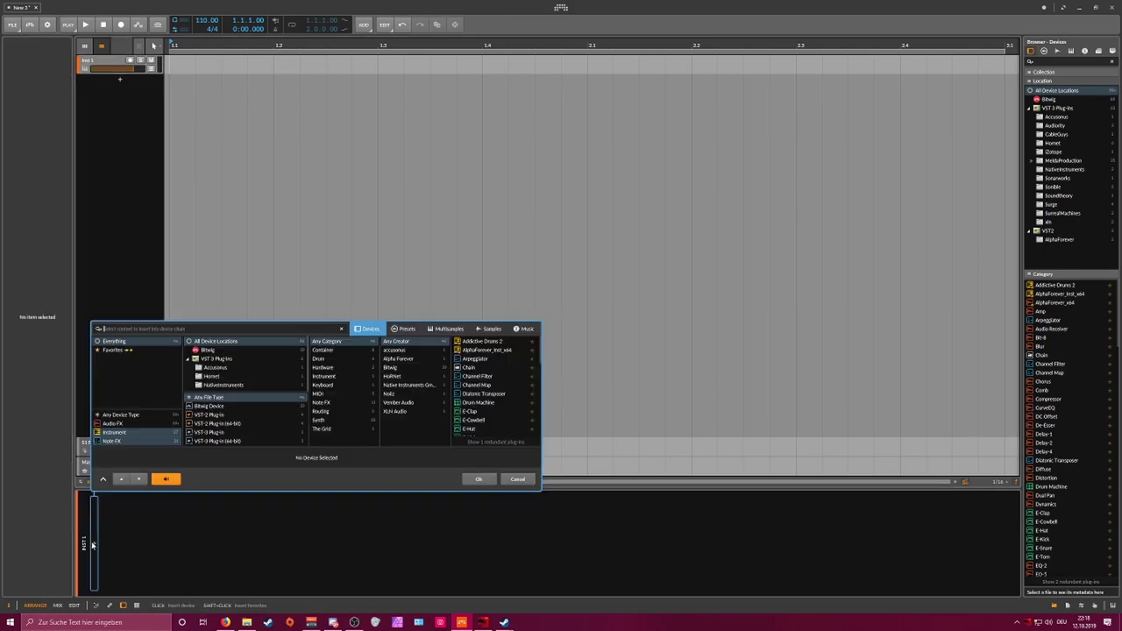
text(add)
key(Return)
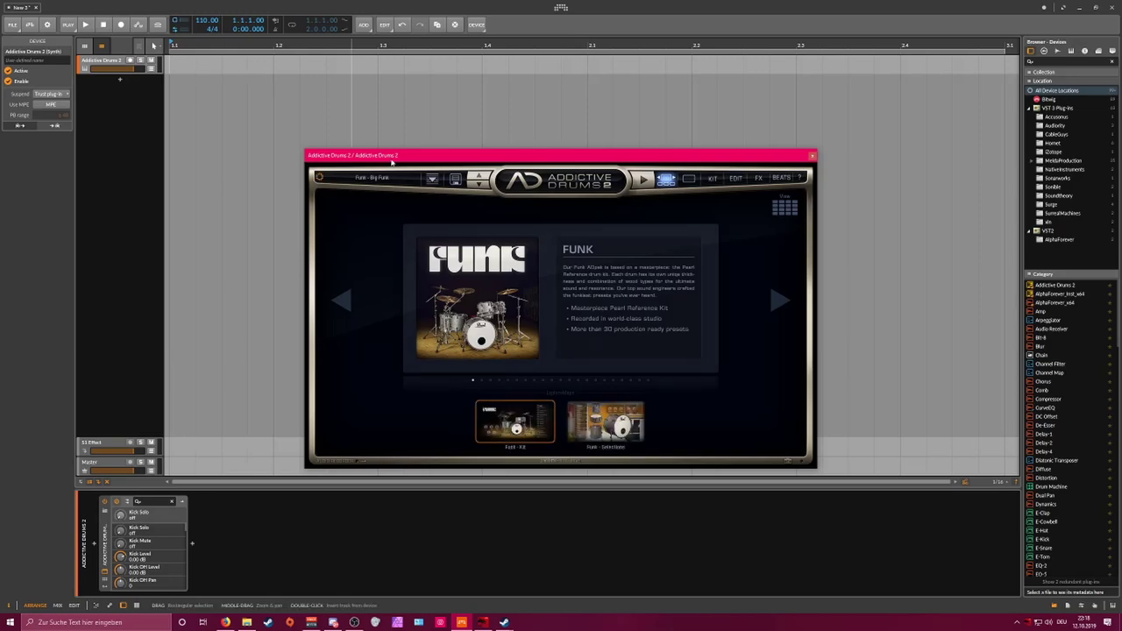
drag(395, 158, 463, 157)
Step: Load the Contemp Funk preset of the Funk kit, audition its drums and close the plug-in window
click(778, 177)
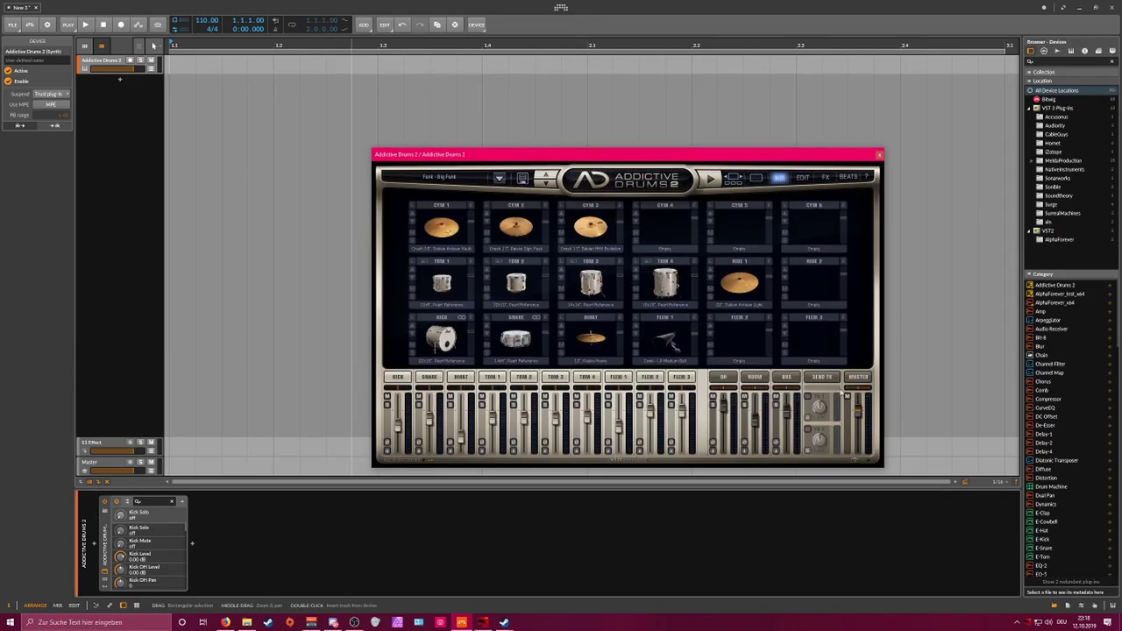
click(756, 178)
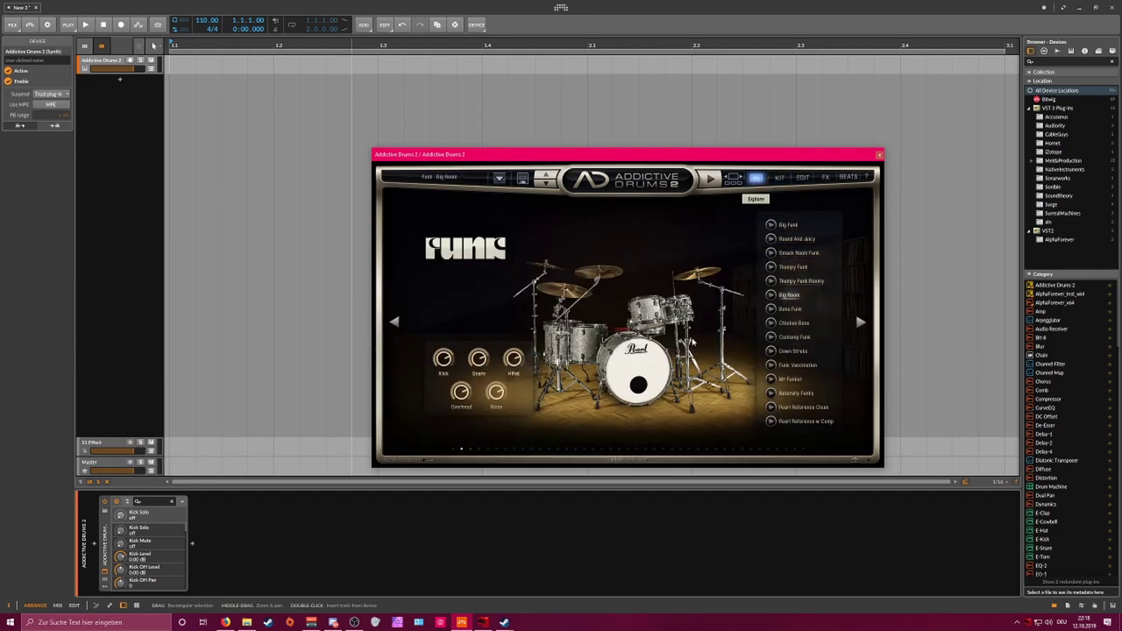
click(623, 370)
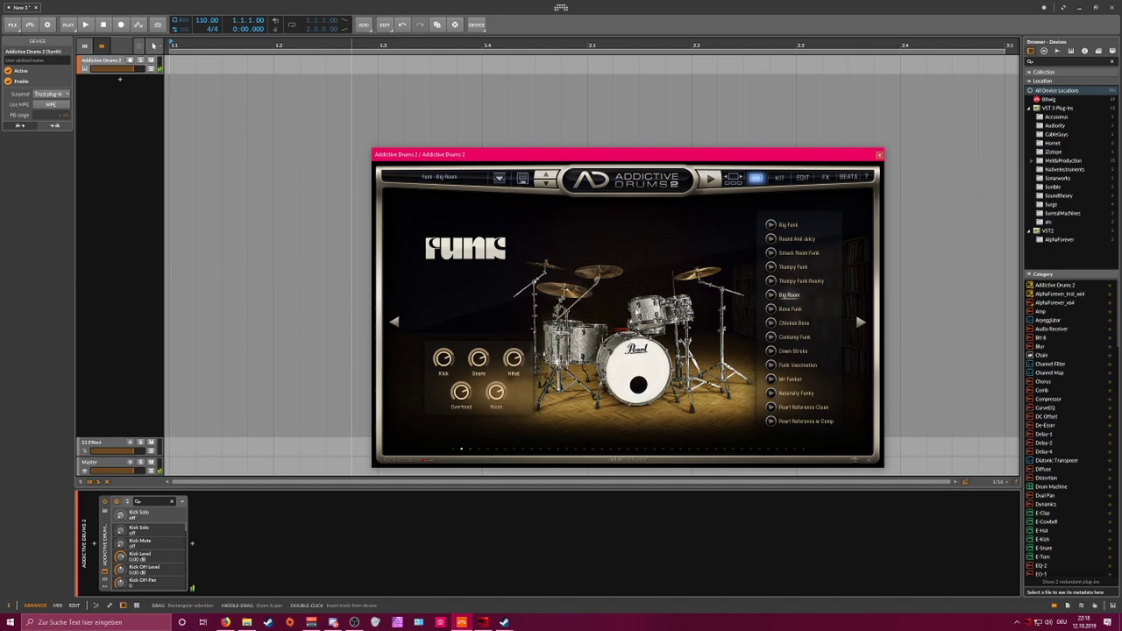
click(648, 312)
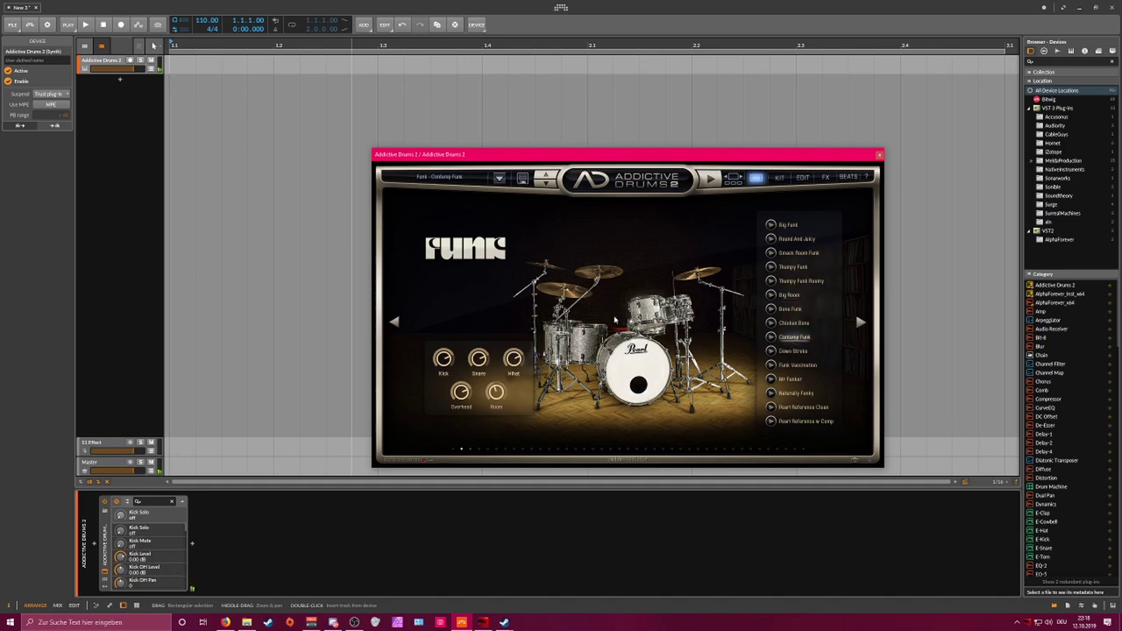
click(590, 342)
click(559, 343)
click(879, 155)
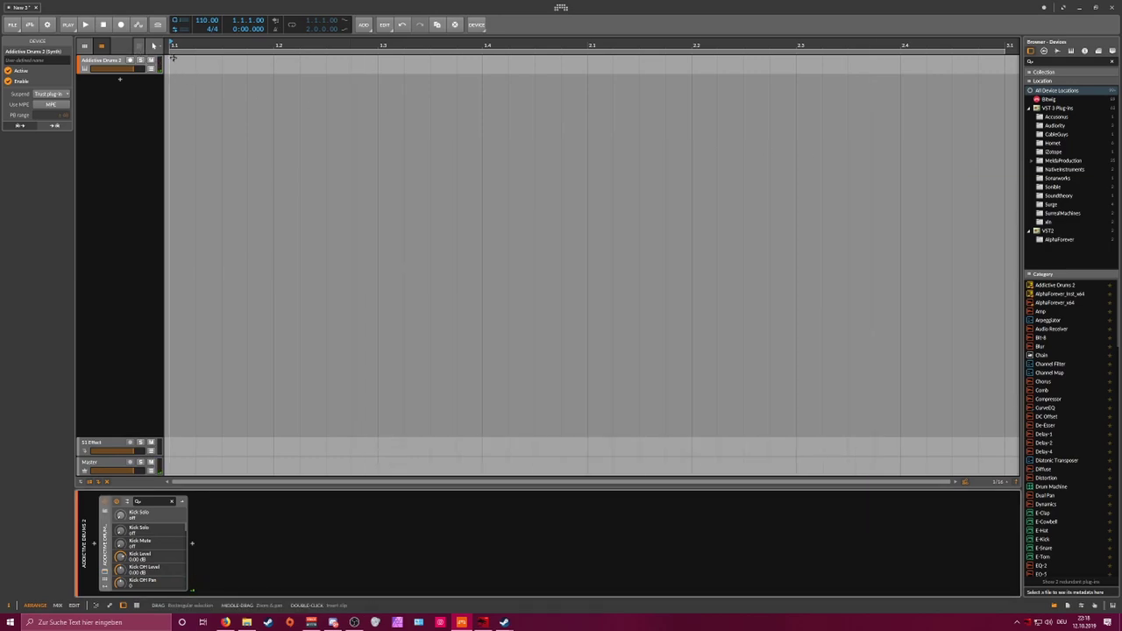
Step: Insert a one-bar clip at bar 1 of the Addictive Drums 2 track and set the loop range to its length
double_click(174, 58)
drag(204, 47, 220, 48)
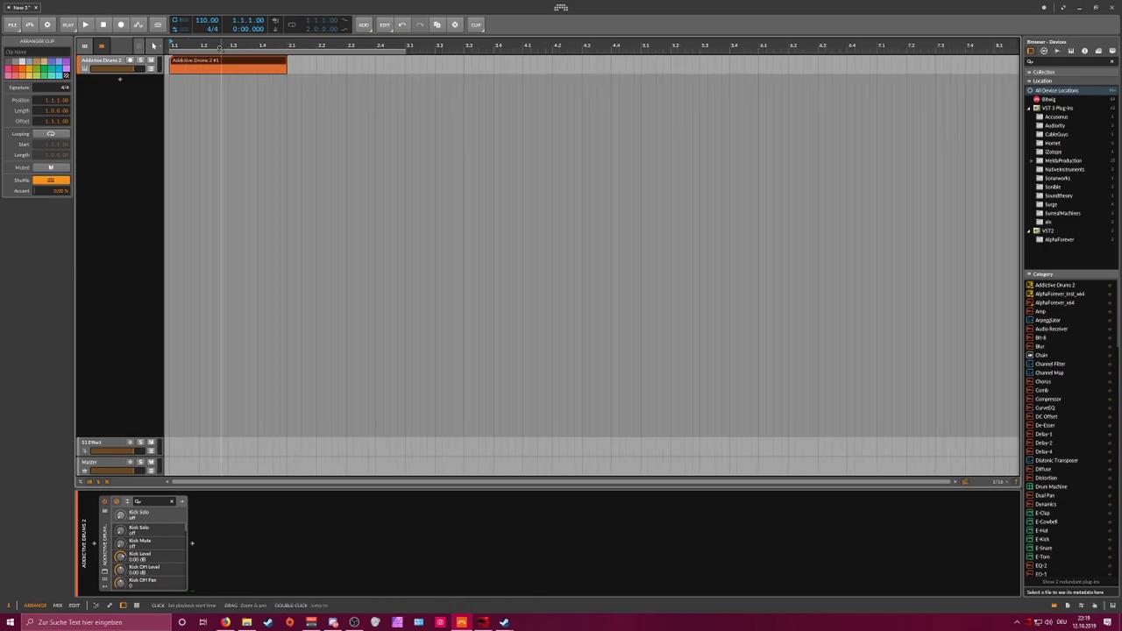
key(ctrl+l)
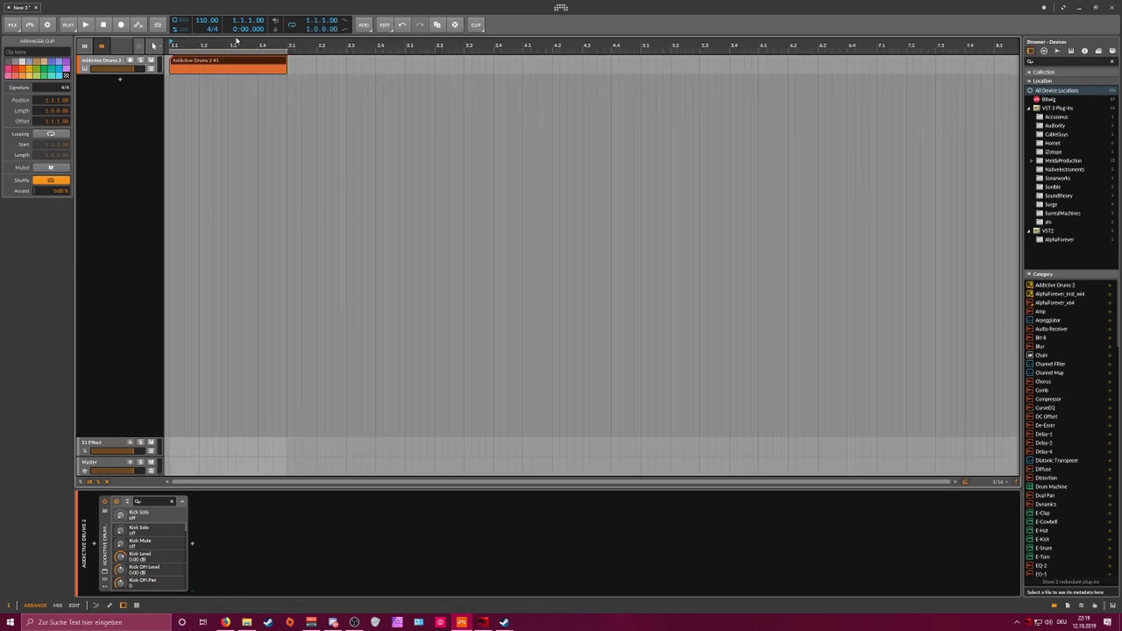
Step: Open the new clip in the note editor and add a C1 kick note at 1.1.1
key(space)
drag(208, 44, 202, 51)
double_click(200, 61)
key(space)
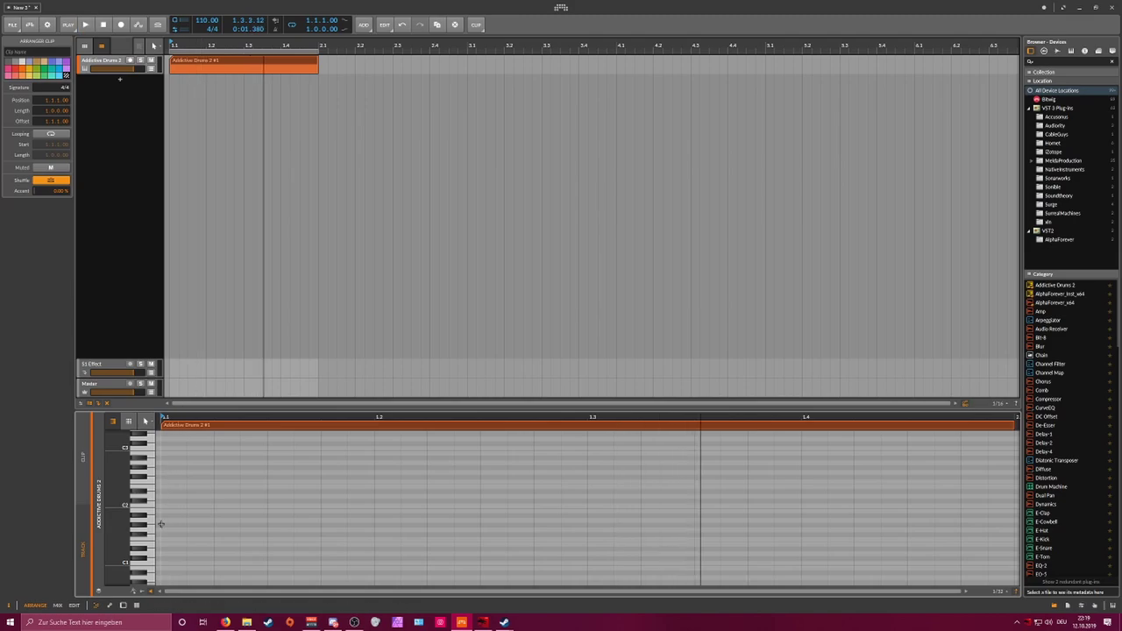
click(140, 561)
double_click(167, 562)
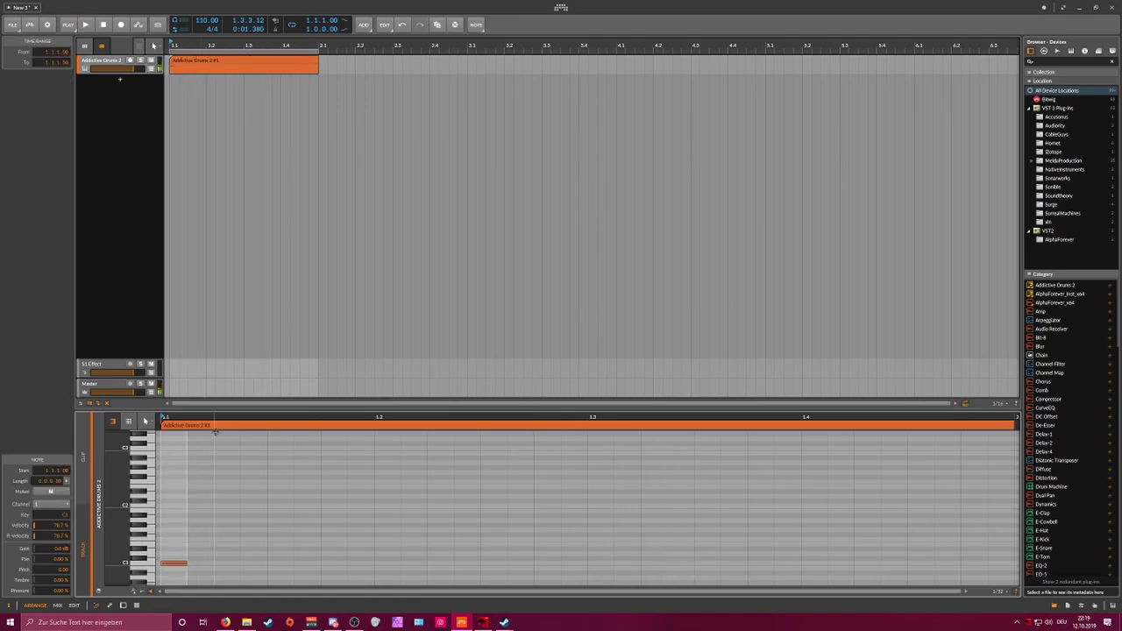
Step: Add a D1 snare note after the first kick and nudge it to 1.1.3 while checking it in playback
scroll(259, 553, up, 2)
double_click(254, 554)
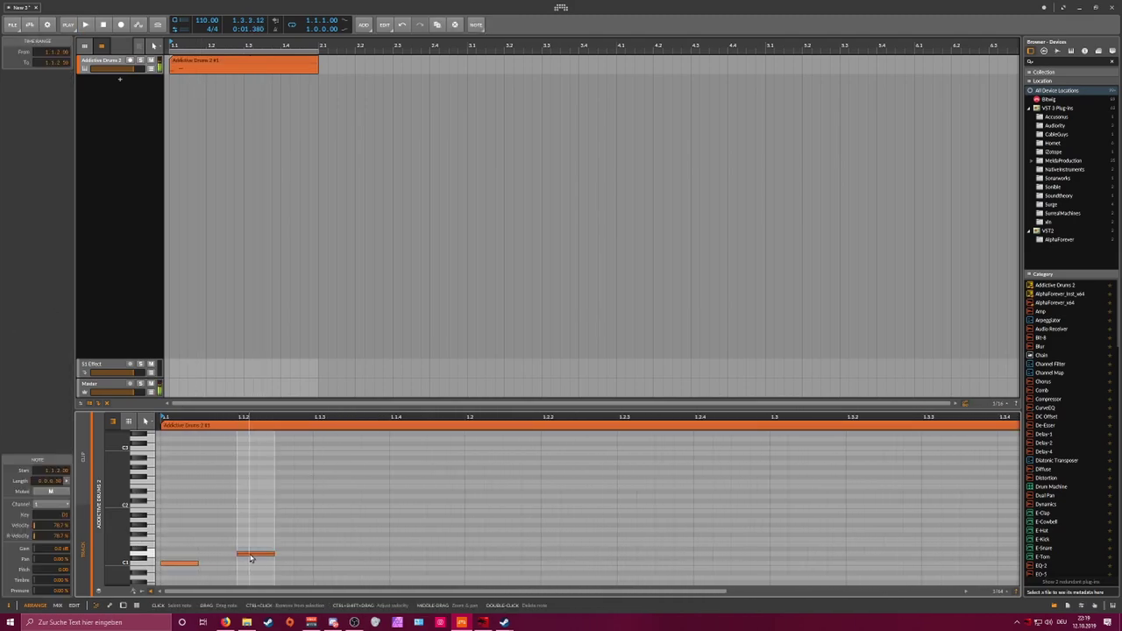
key(Right)
key(Right)
key(Right)
key(Right)
key(Left)
key(Left)
key(Left)
key(space)
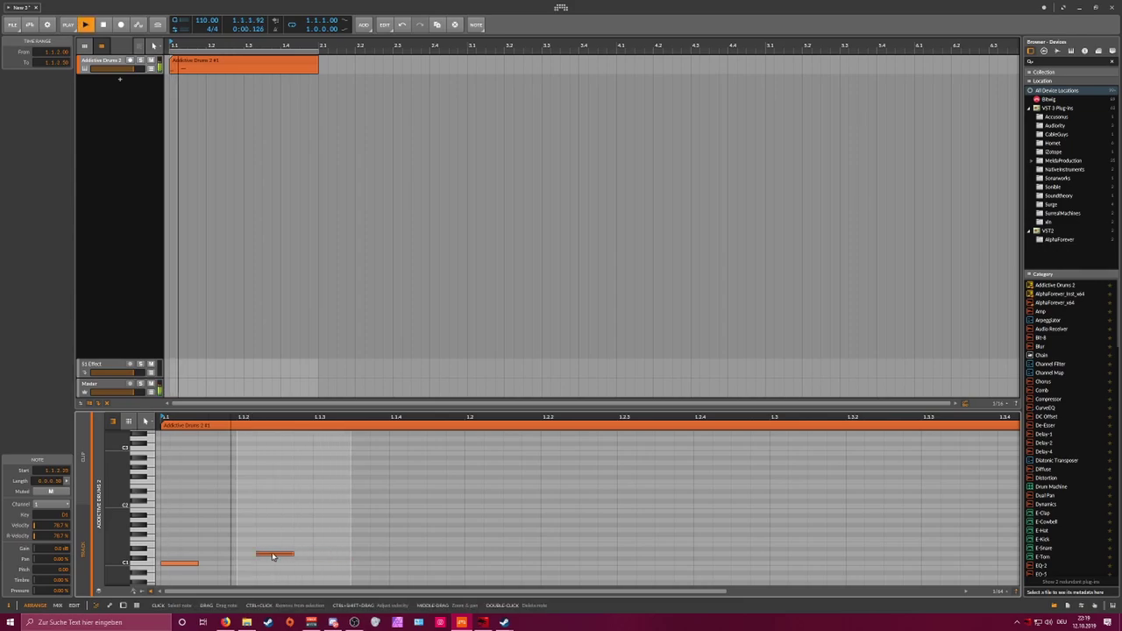
key(Right)
key(space)
key(Right)
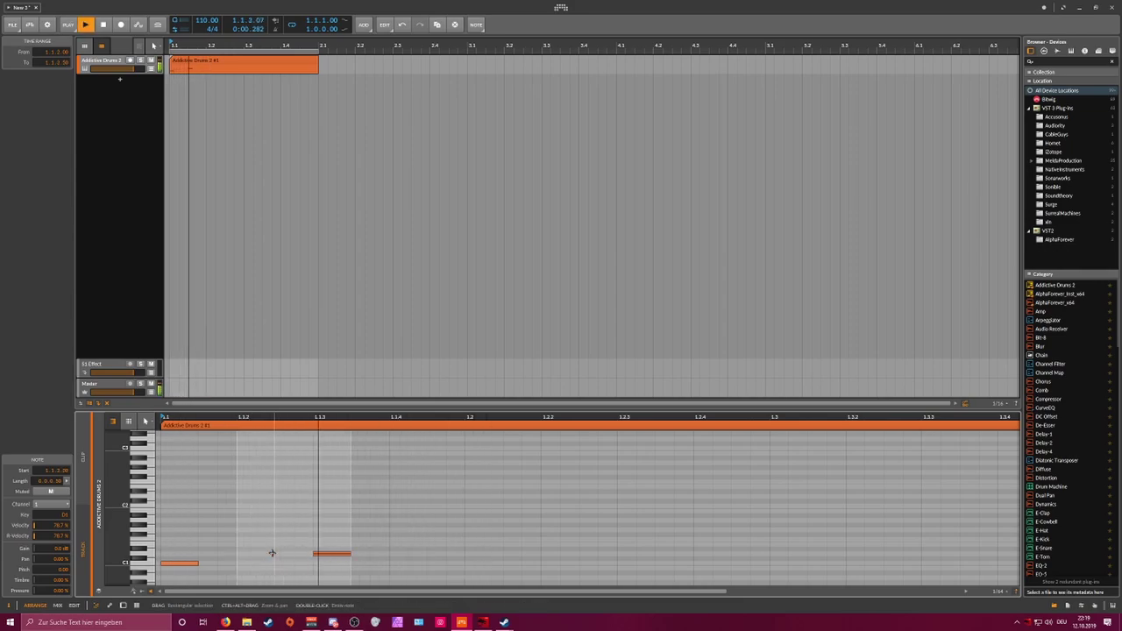
Step: Add a second C1 kick note on beat 1.2 and nudge it to 1.2.2
drag(309, 417, 310, 465)
click(310, 508)
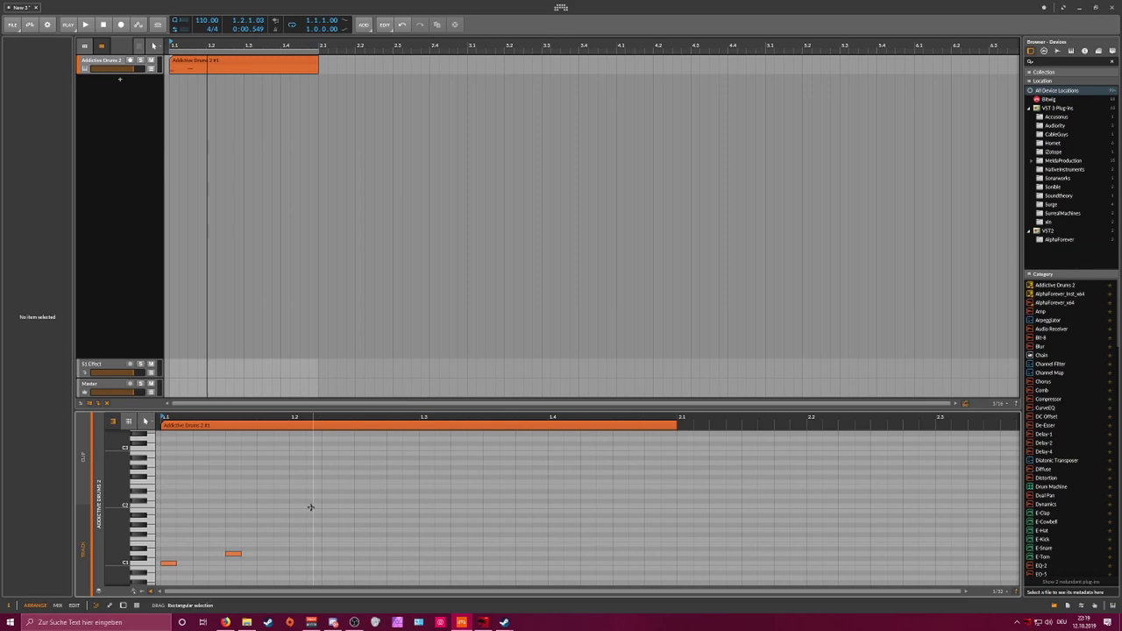
double_click(299, 563)
key(space)
key(Right)
key(Right)
key(space)
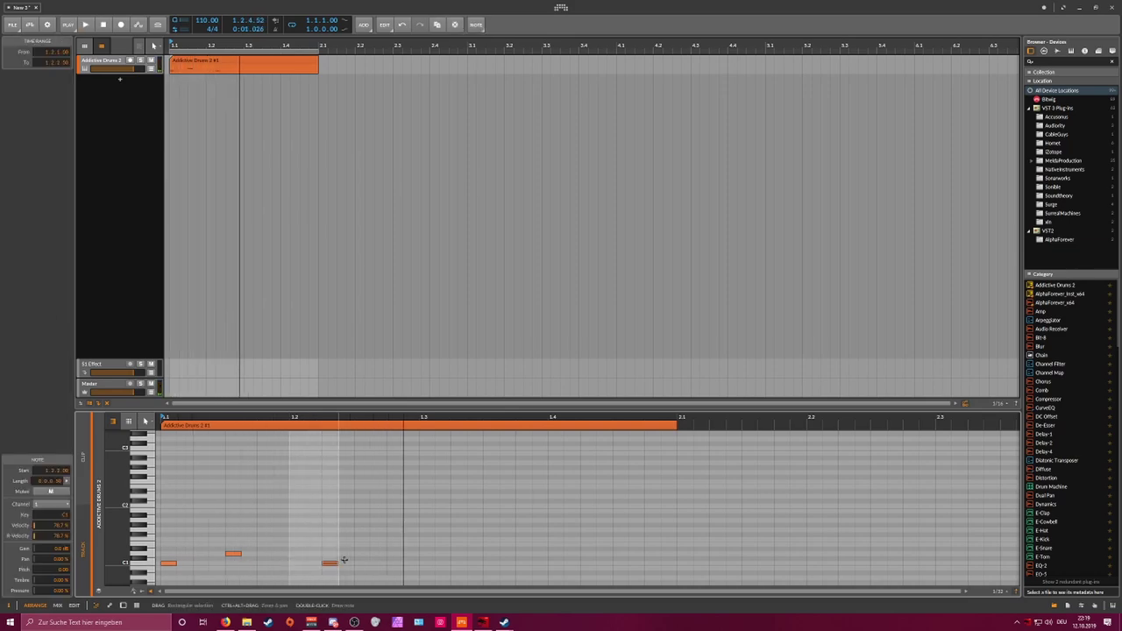
Step: Add a second D1 snare note and nudge it to 1.3.1 while checking it in playback
click(395, 552)
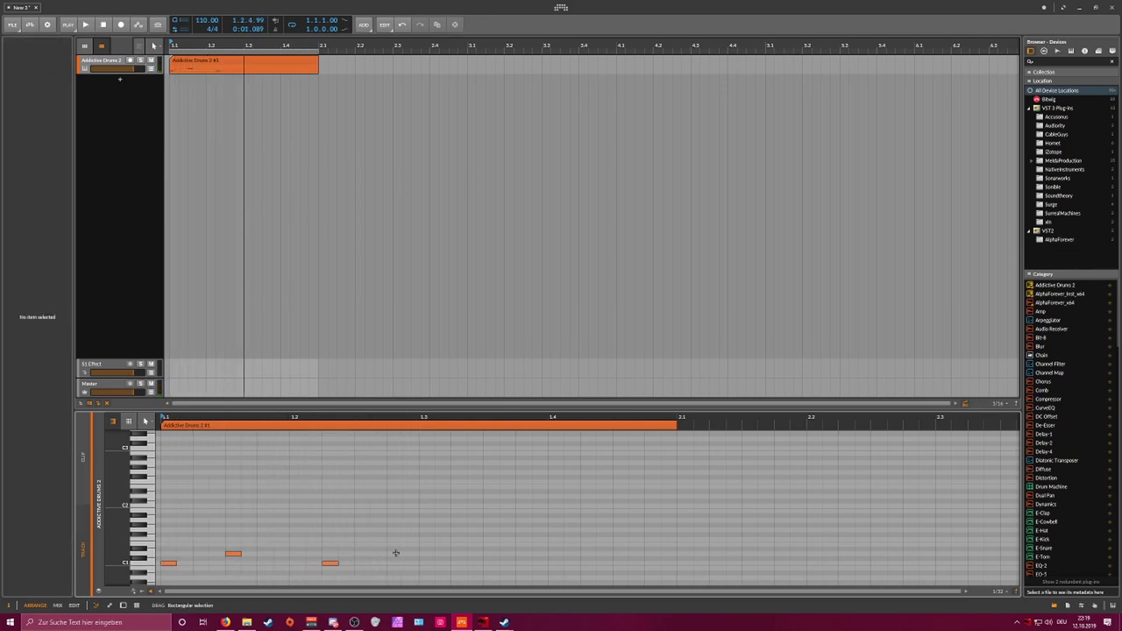
double_click(395, 552)
key(Left)
key(Left)
key(space)
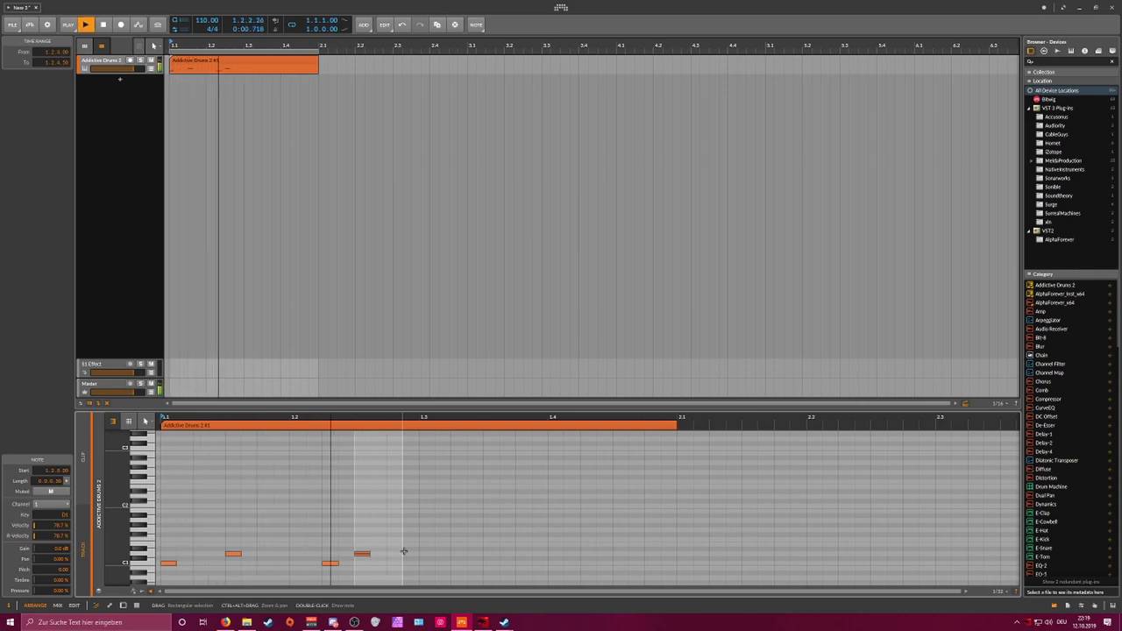
key(Right)
key(Right)
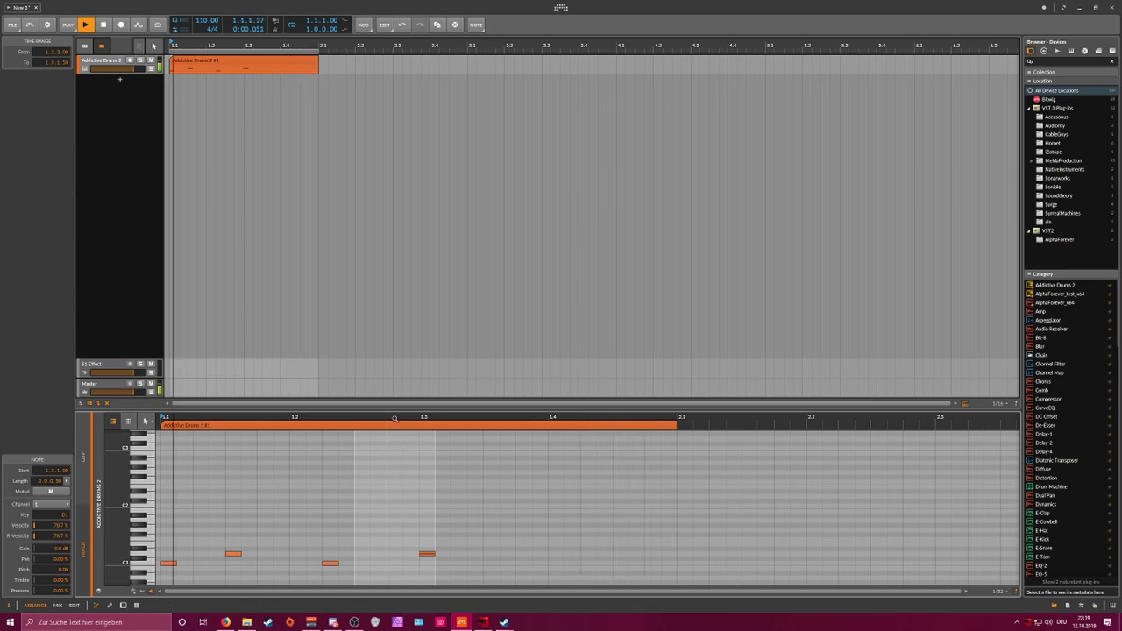
Step: Move the two D1 snare notes to 1.2.1 and 1.4.1 and the second C1 kick note to 1.3.3
drag(395, 419, 393, 431)
key(space)
click(269, 555)
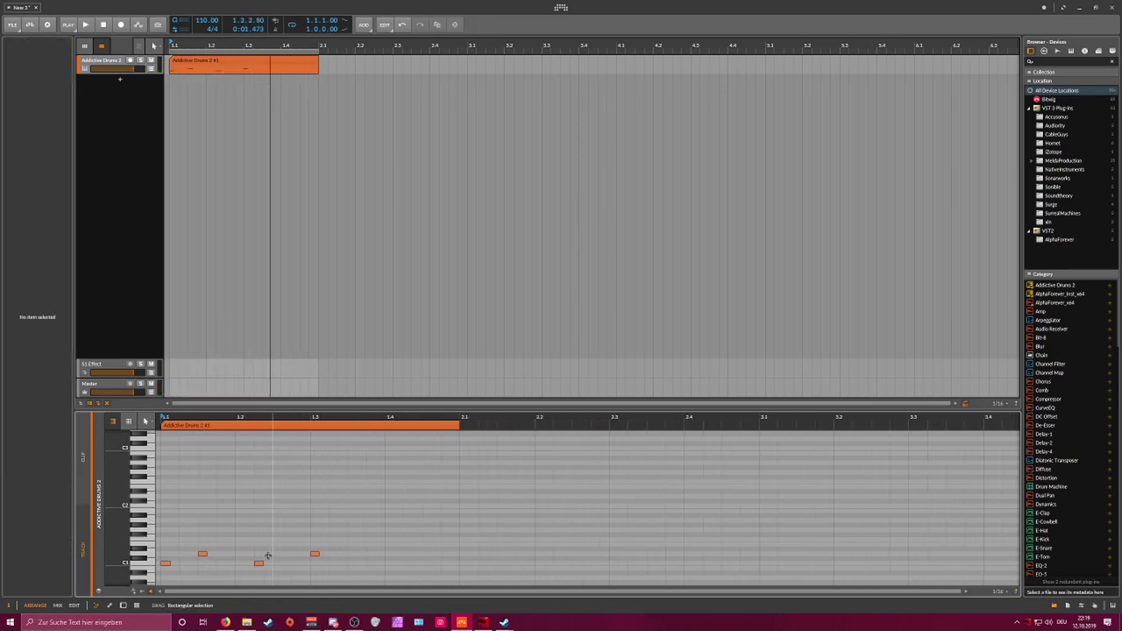
drag(204, 555, 389, 553)
key(space)
key(space)
key(space)
drag(278, 564, 353, 565)
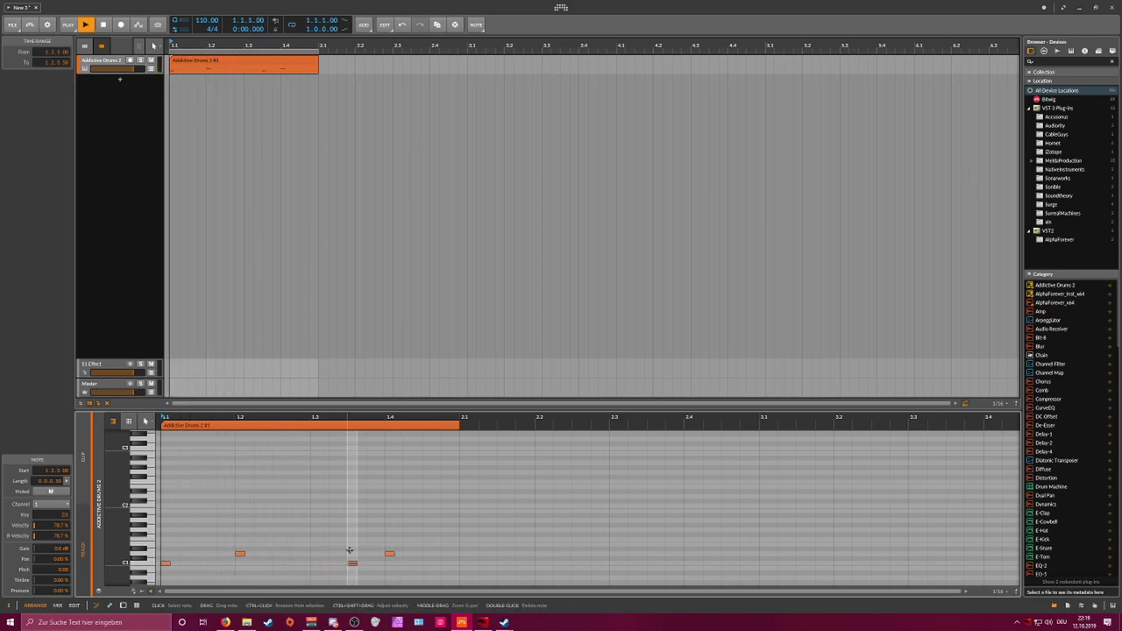
Step: Set the project tempo to 170 BPM and check the beat in playback
key(space)
mouse_move(207, 20)
mouse_down()
mouse_move(207, 2)
mouse_move(207, 13)
mouse_up()
key(space)
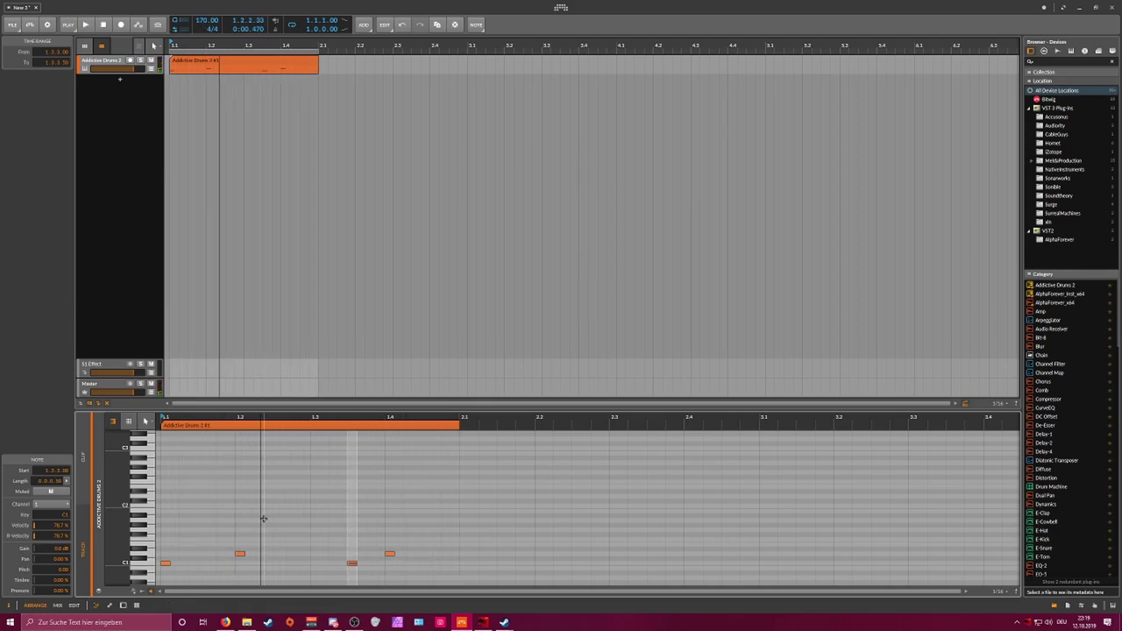
Step: Nudge the first D1 snare note to 1.2.3 and the second to 1.4.3, then play the loop
drag(234, 537, 251, 561)
key(Right)
key(Right)
key(space)
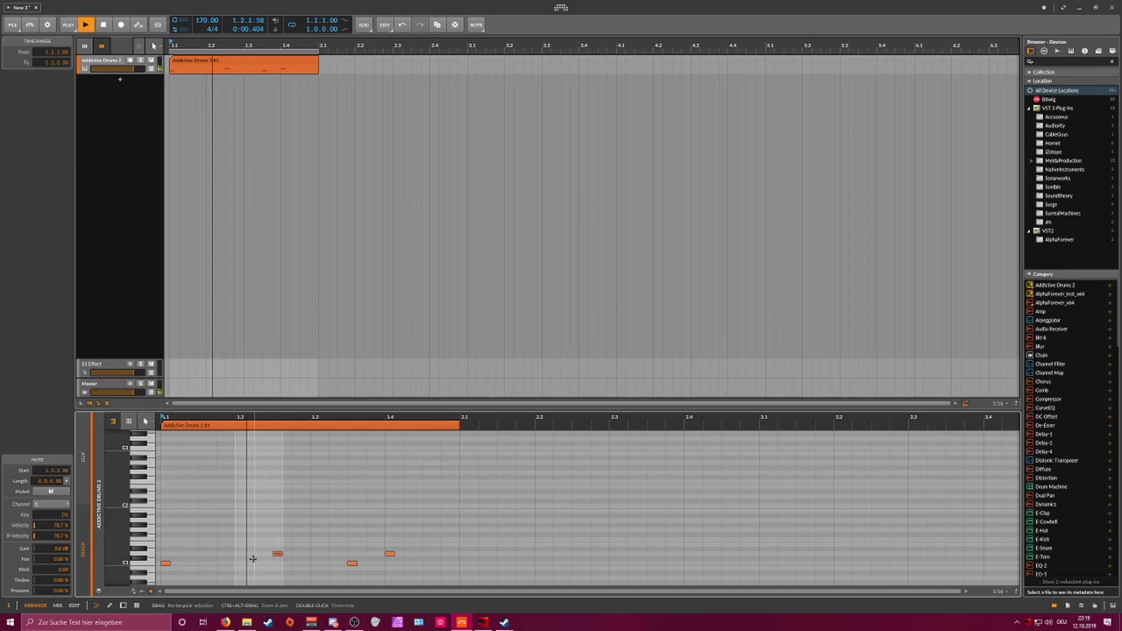
key(space)
drag(378, 543, 391, 556)
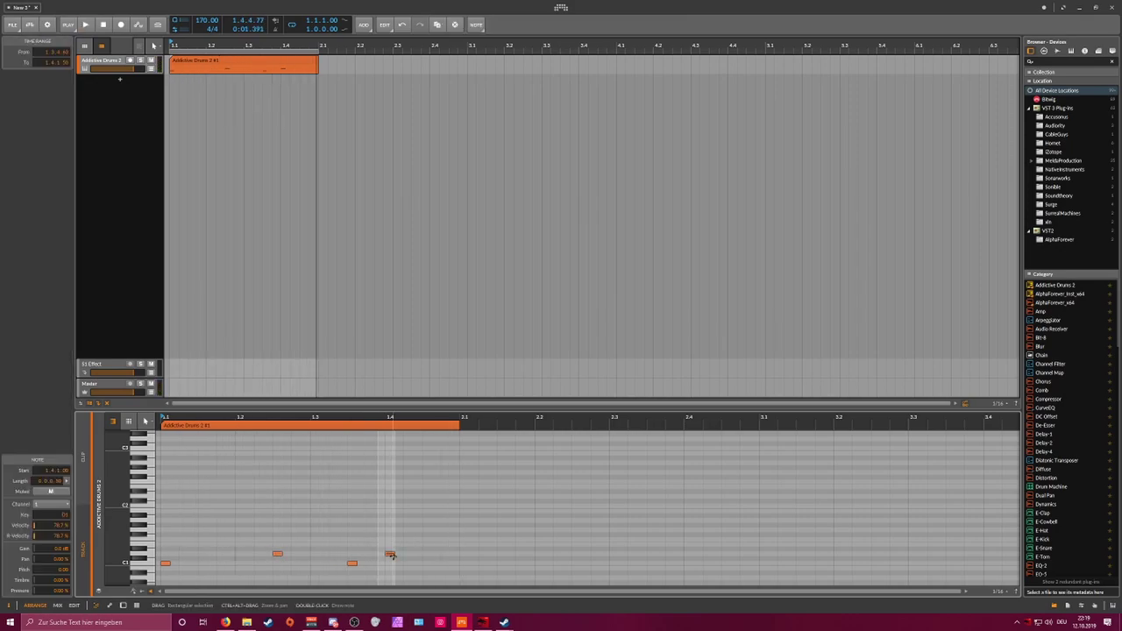
key(Right)
key(Right)
key(space)
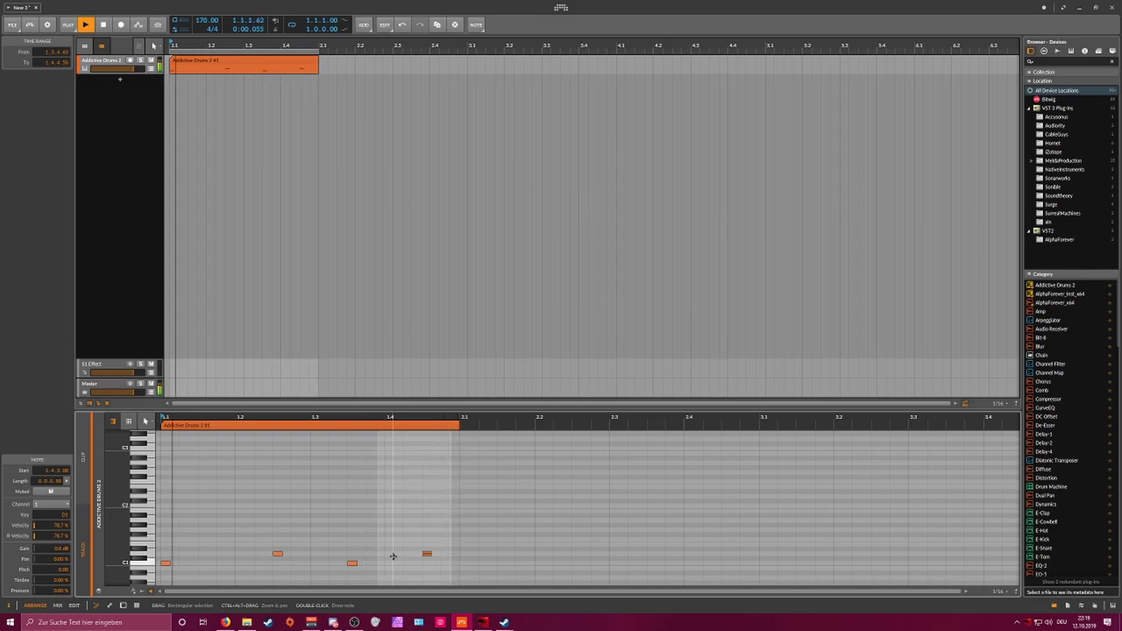
key(space)
drag(363, 417, 299, 300)
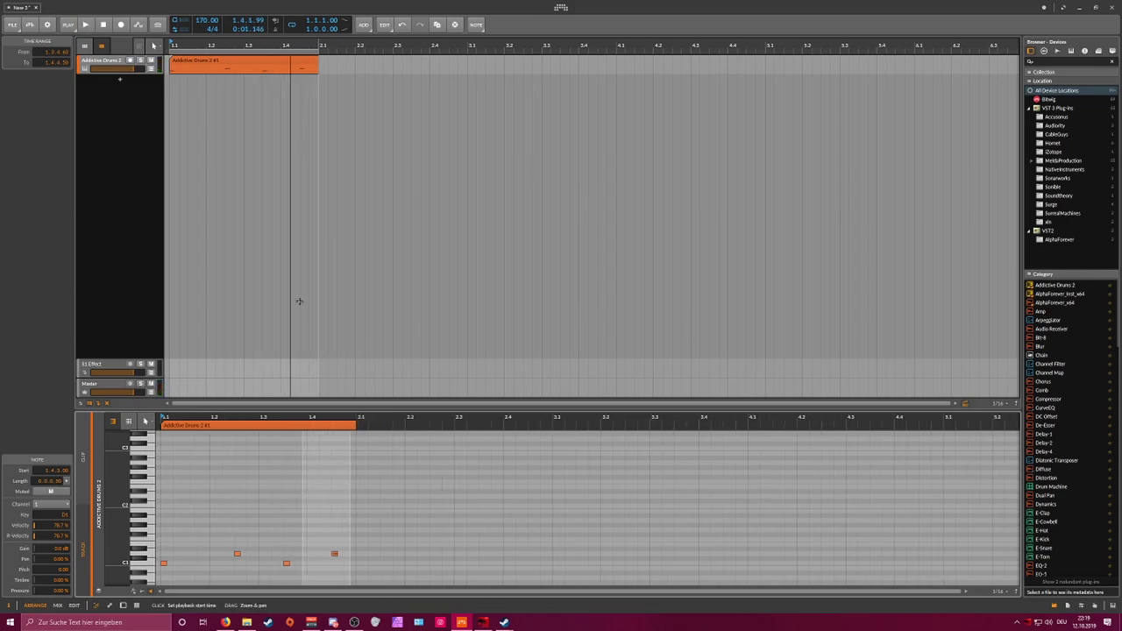
click(225, 63)
key(ctrl+d)
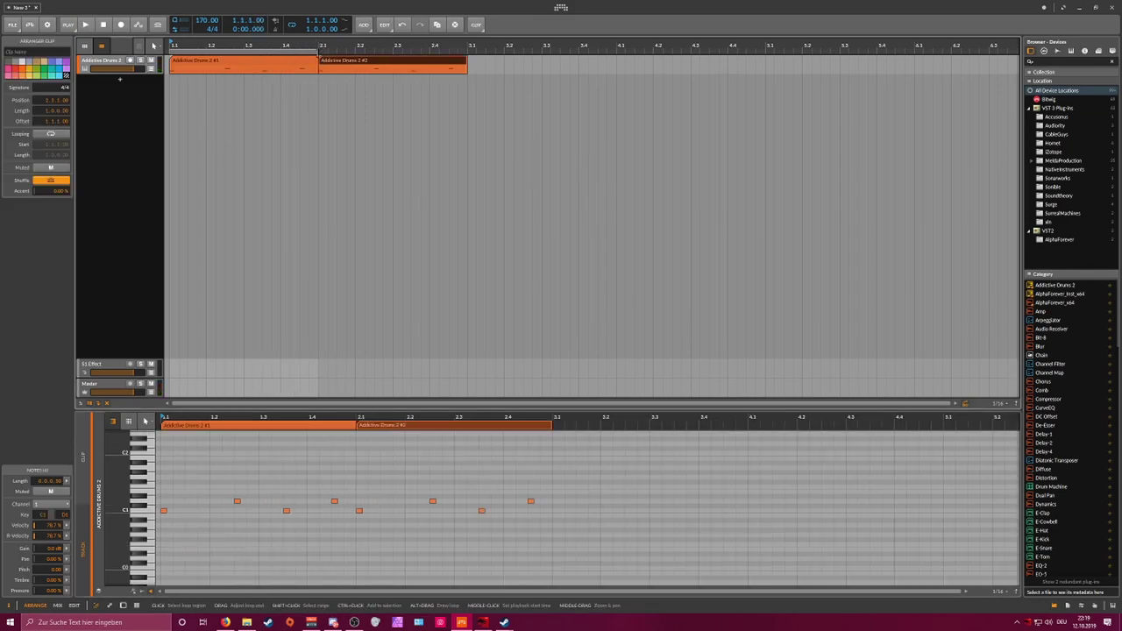
key(Delete)
Step: Double the content of the Addictive Drums 2 clip and extend the arranger loop to two bars
click(316, 61)
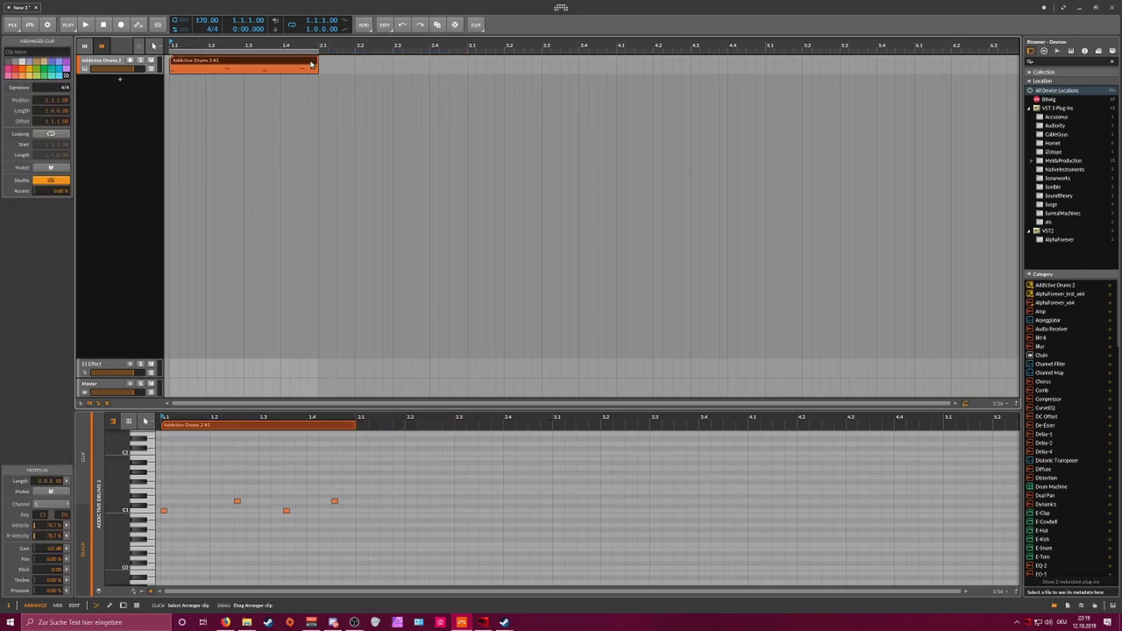
right_click(314, 61)
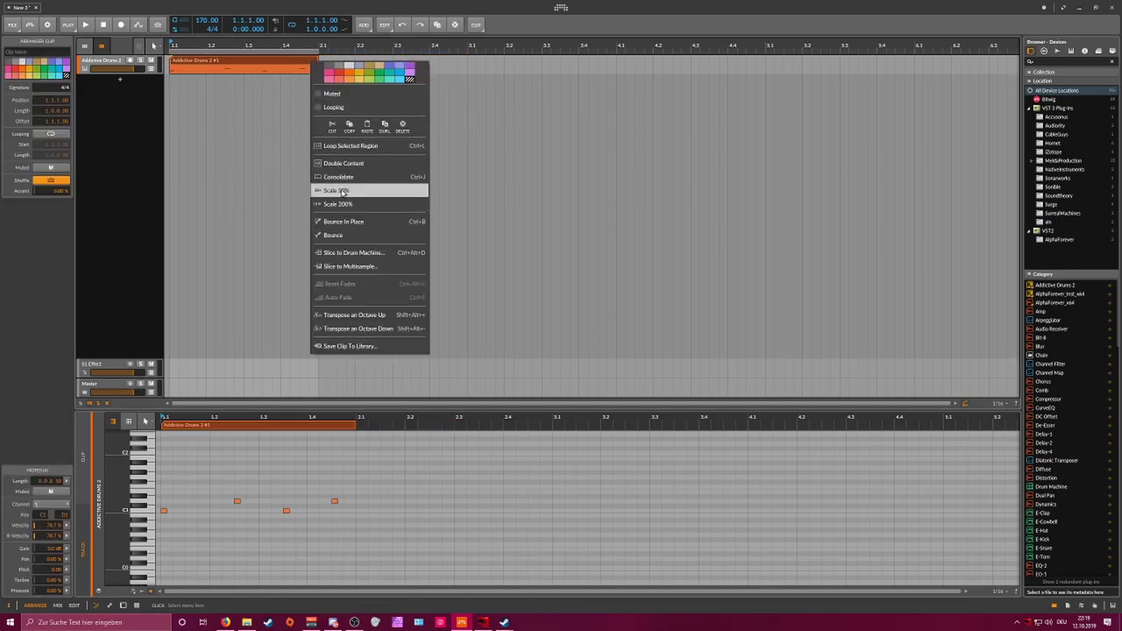
click(342, 163)
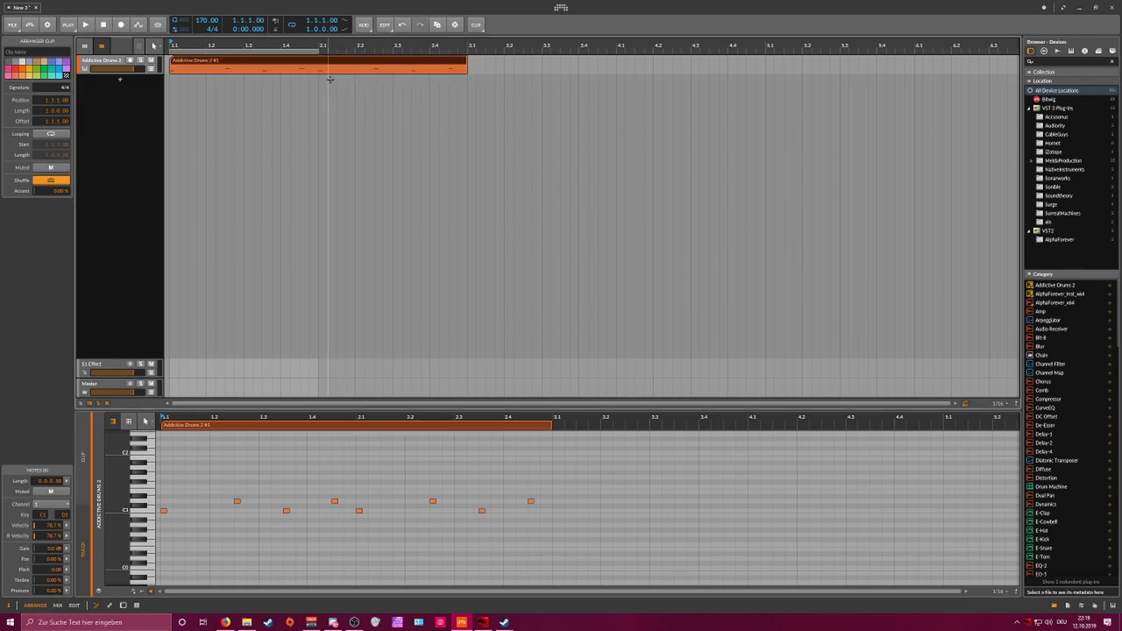
scroll(261, 54, down, 2)
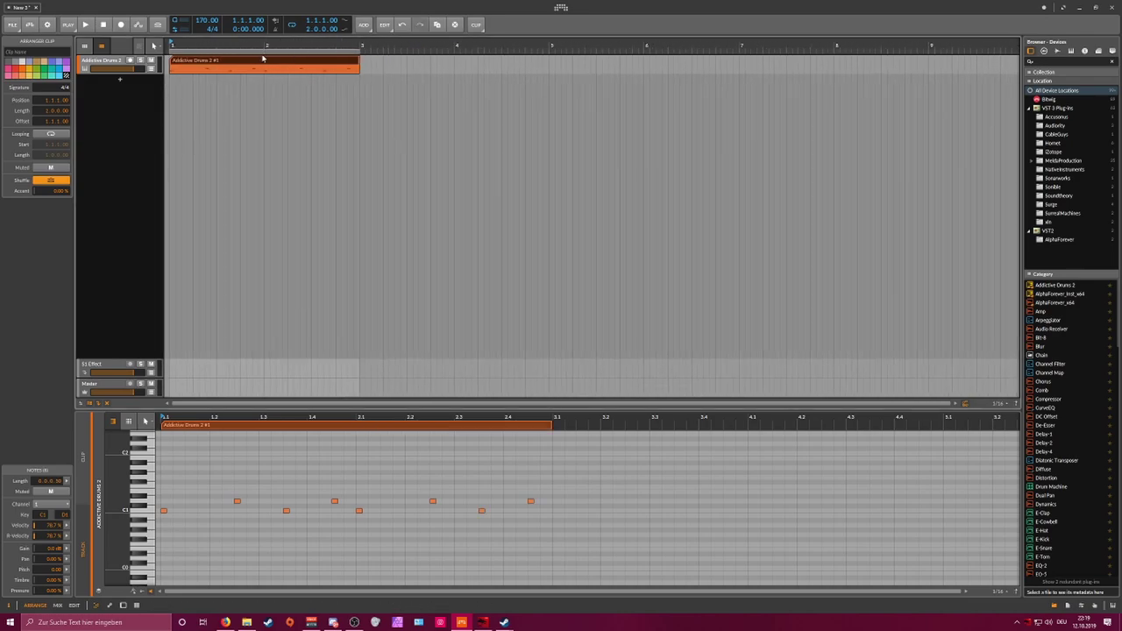
Step: Move the second bar's first C1 kick note to 2.1.3 and check it in playback
click(365, 519)
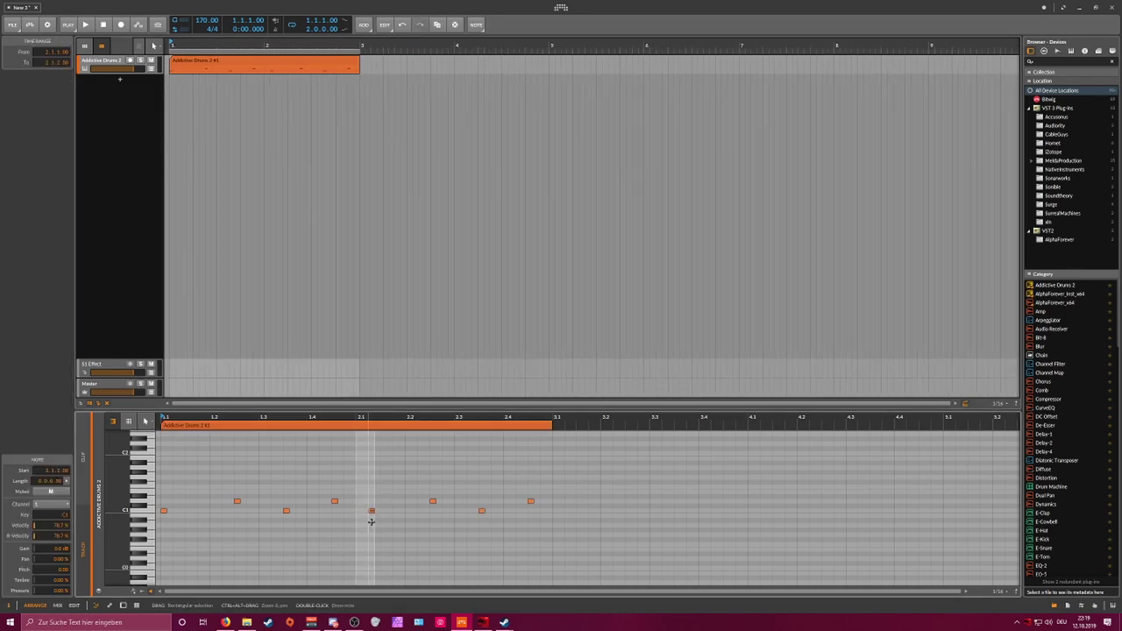
key(Right)
key(space)
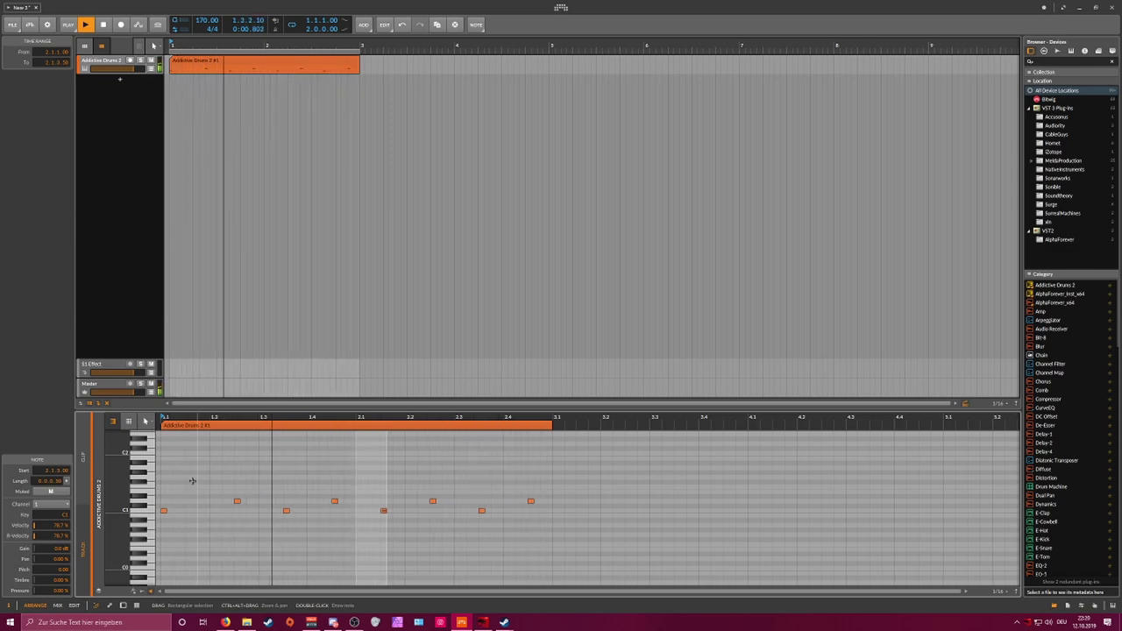
key(space)
Step: Draw a sixteenth-note hi-hat pattern of C2, C#2, C2 and D2 from 1.1.1, lowering the velocity of the last three notes
click(152, 459)
double_click(163, 453)
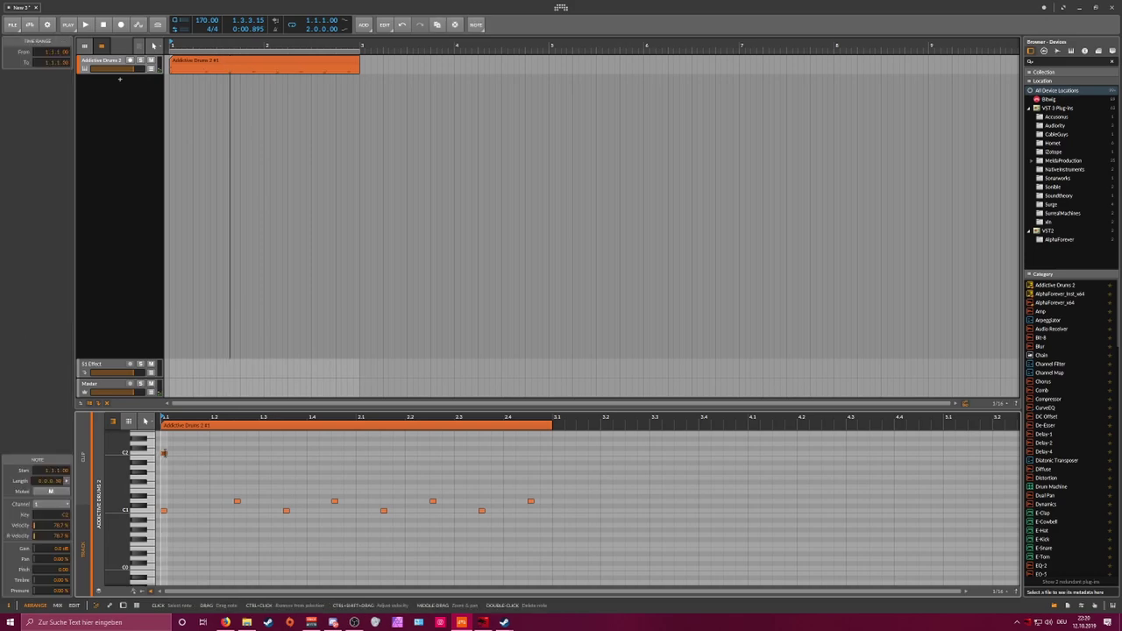
double_click(178, 449)
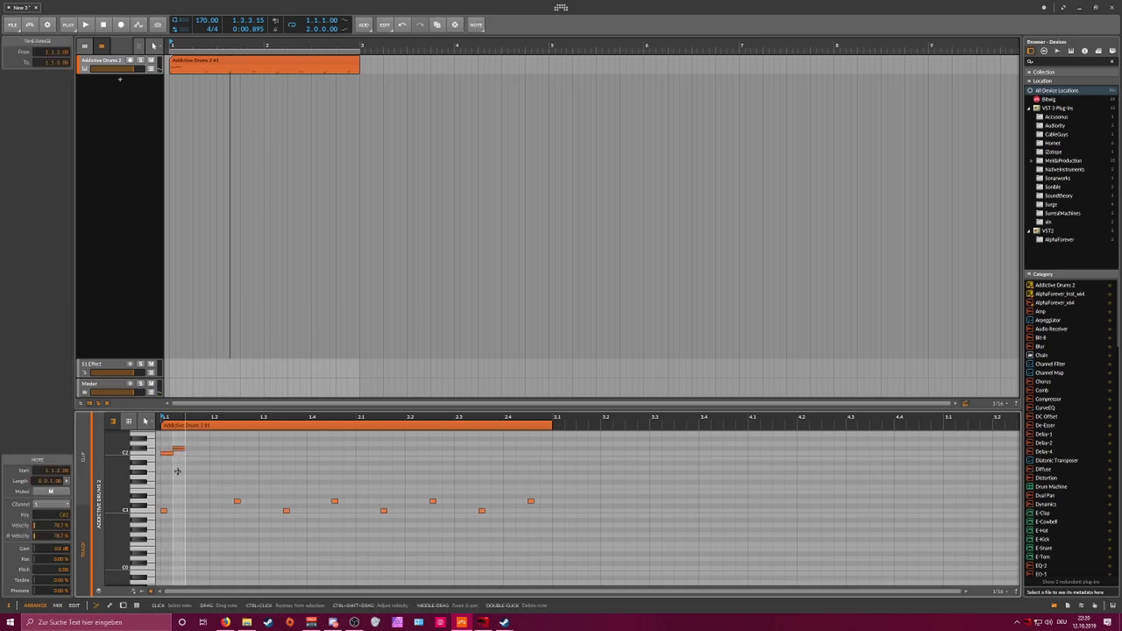
click(149, 589)
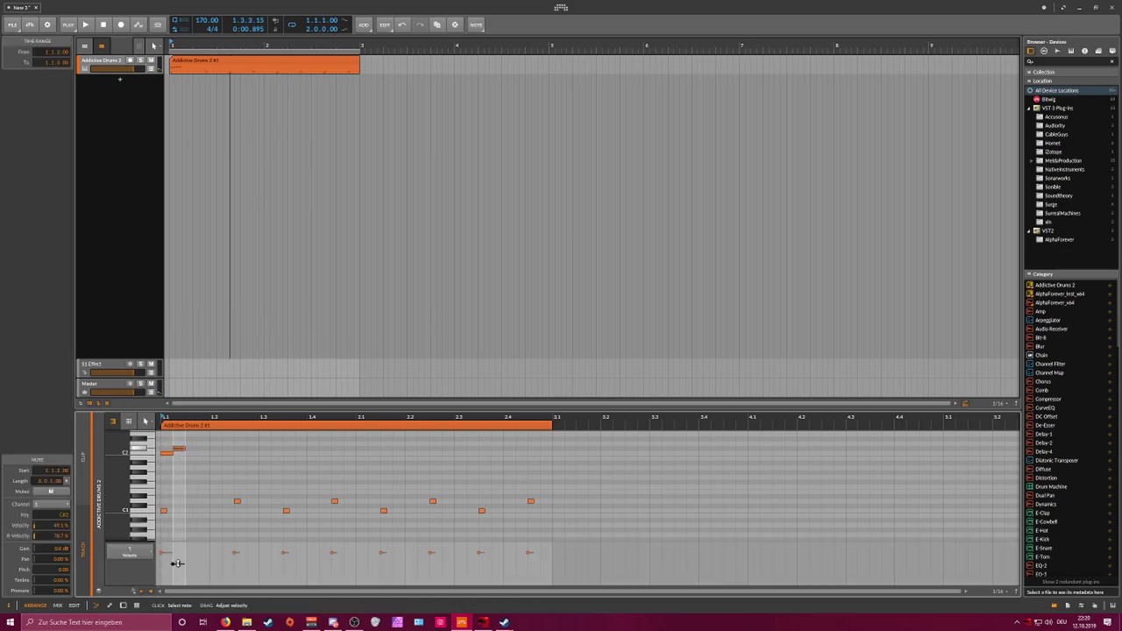
double_click(191, 453)
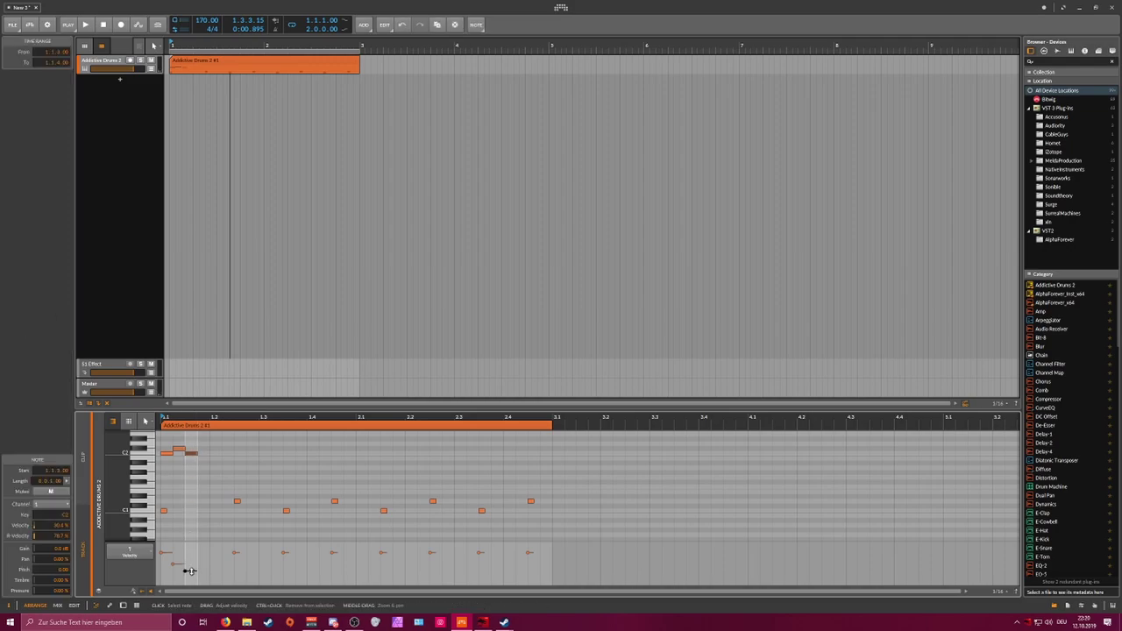
double_click(203, 448)
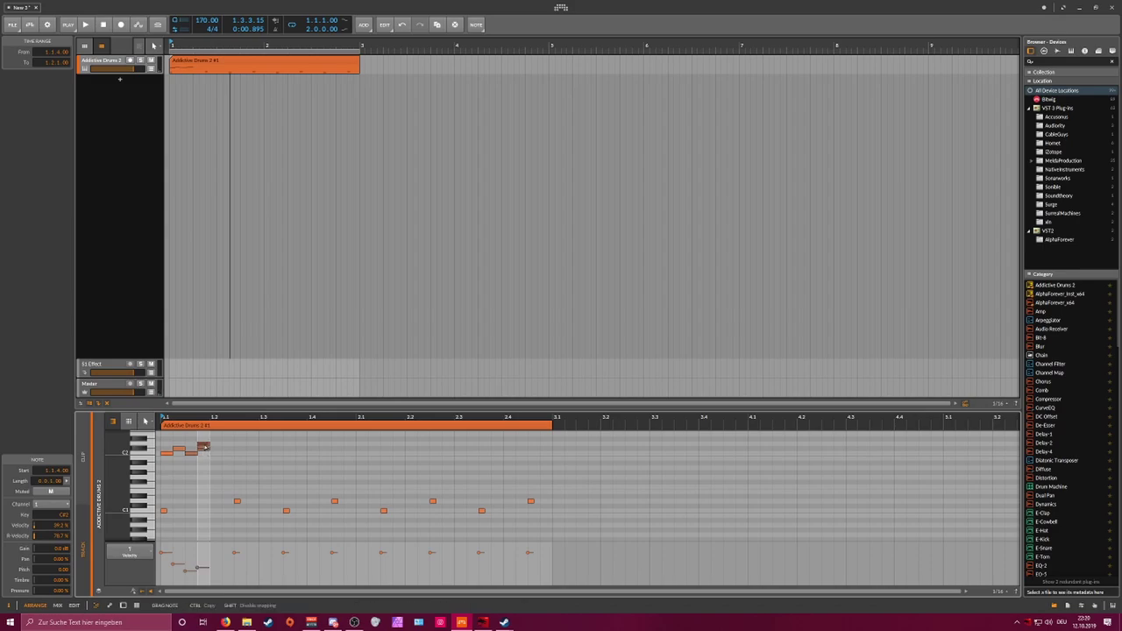
drag(205, 447, 205, 444)
Step: Duplicate the four-note hi-hat pattern seven times to fill both bars, then play the loop
drag(206, 461, 170, 433)
key(ctrl+d)
key(ctrl+d)
key(ctrl+d)
key(ctrl+d)
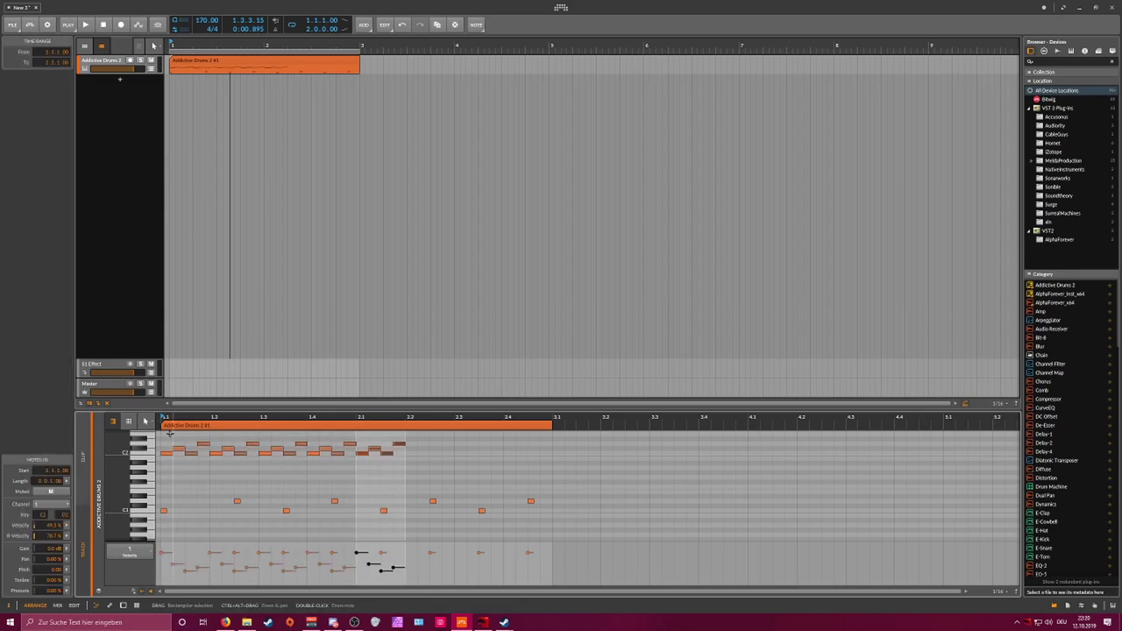
key(ctrl+d)
key(ctrl+d)
key(ctrl+d)
key(space)
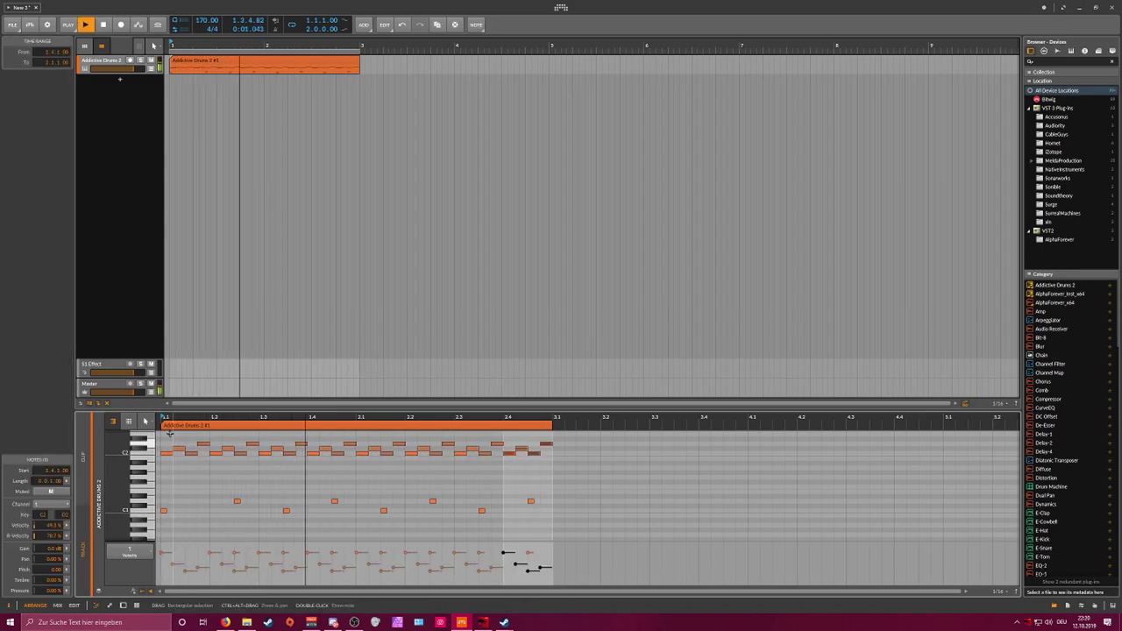
drag(219, 417, 219, 454)
key(space)
Step: Move the first D1 snare note to 1.2.1 and start playback
drag(286, 478, 311, 506)
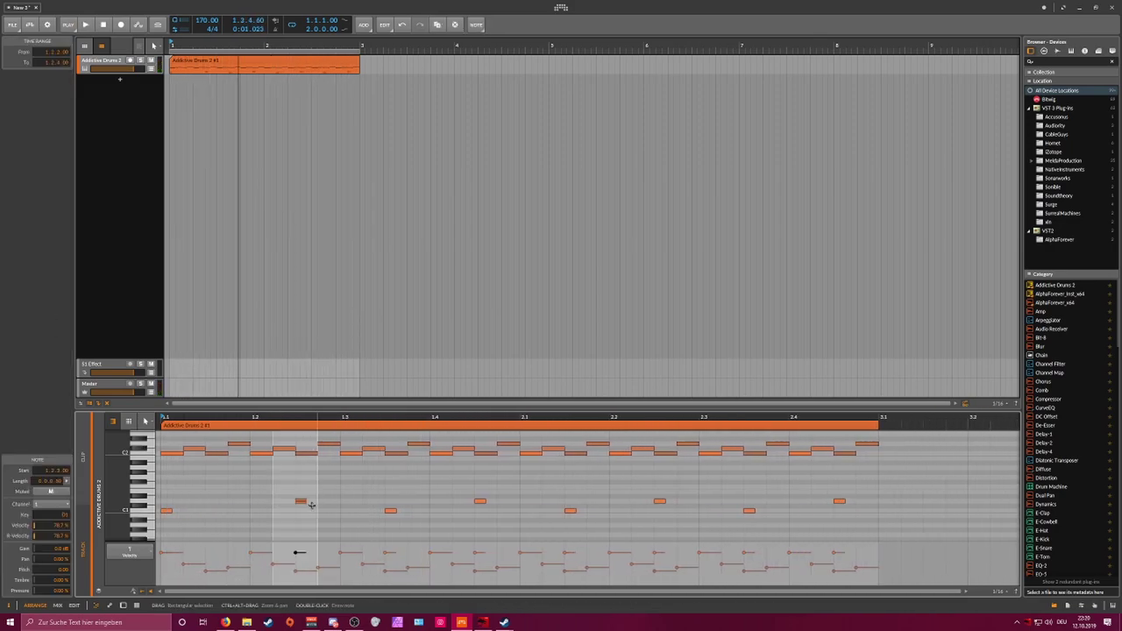
key(Left)
key(Left)
key(space)
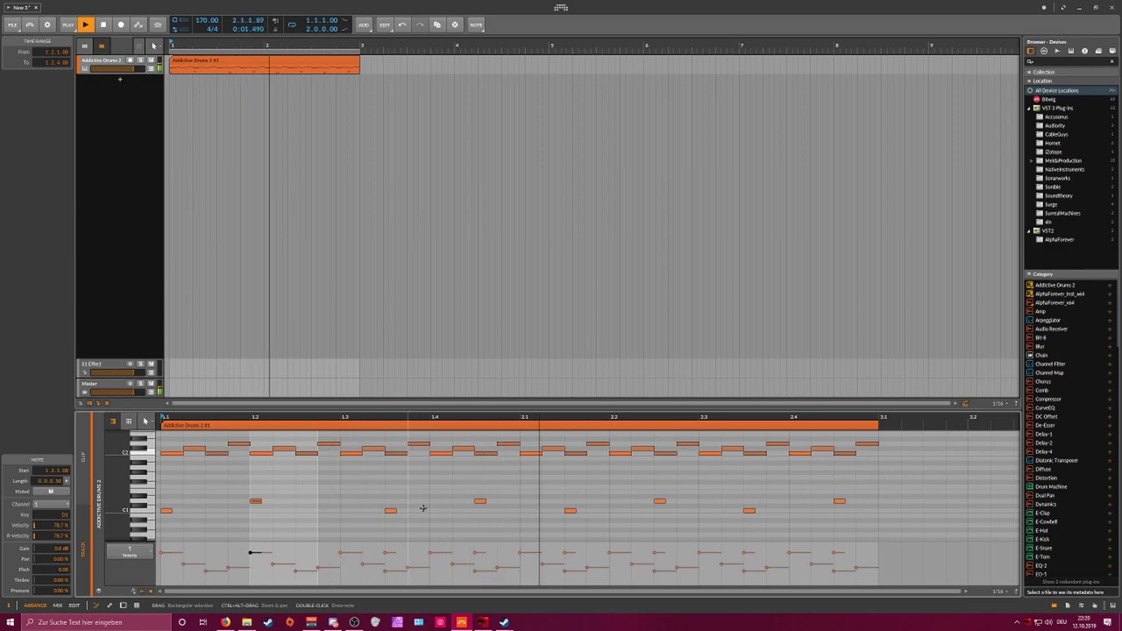
Step: Move the second bar's first C1 kick note to 2.1.1 and its first D1 snare note to 2.2.1
click(571, 511)
key(Left)
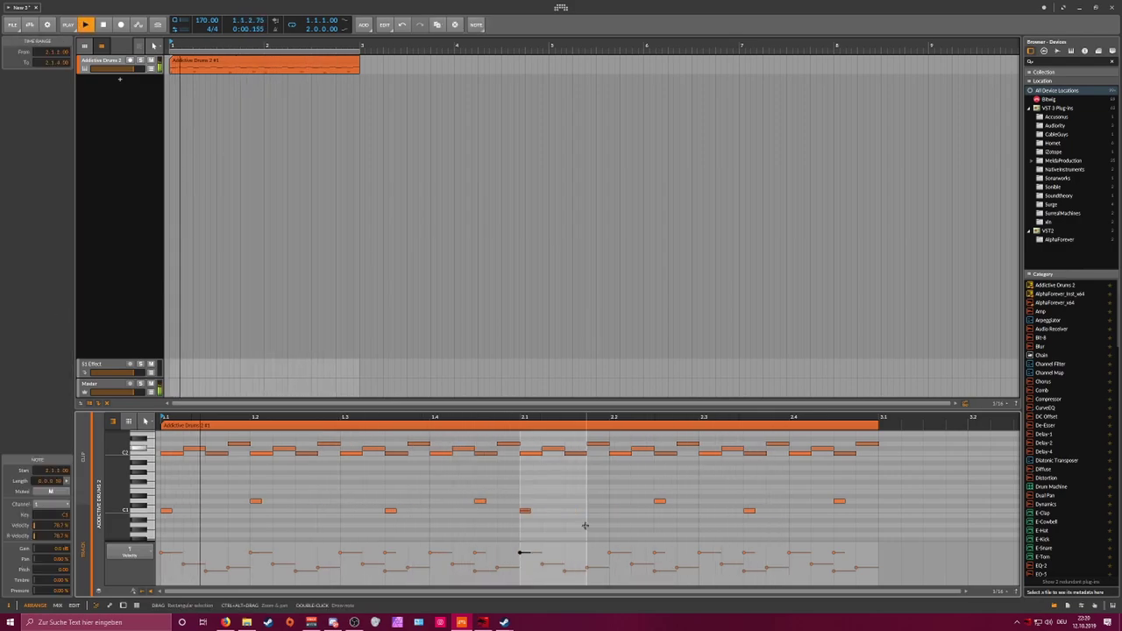
drag(619, 491, 681, 512)
key(space)
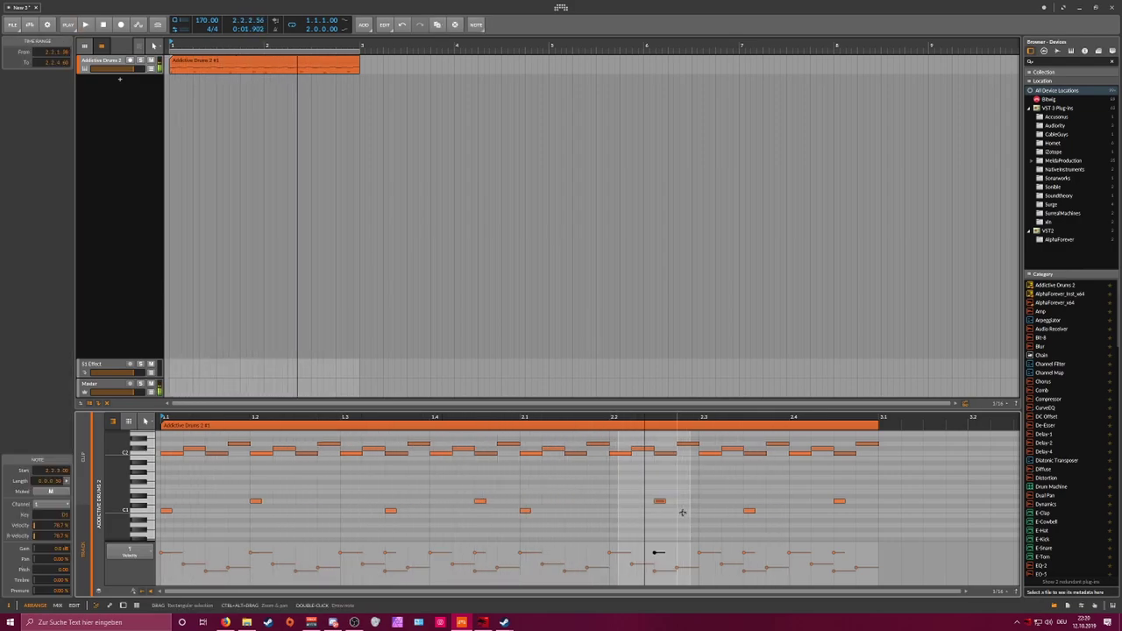
key(Left)
key(Left)
Step: Move the second bar's first C1 kick note back to 2.1.3 and listen to the two-bar loop
drag(572, 515, 506, 508)
key(Right)
key(Right)
key(space)
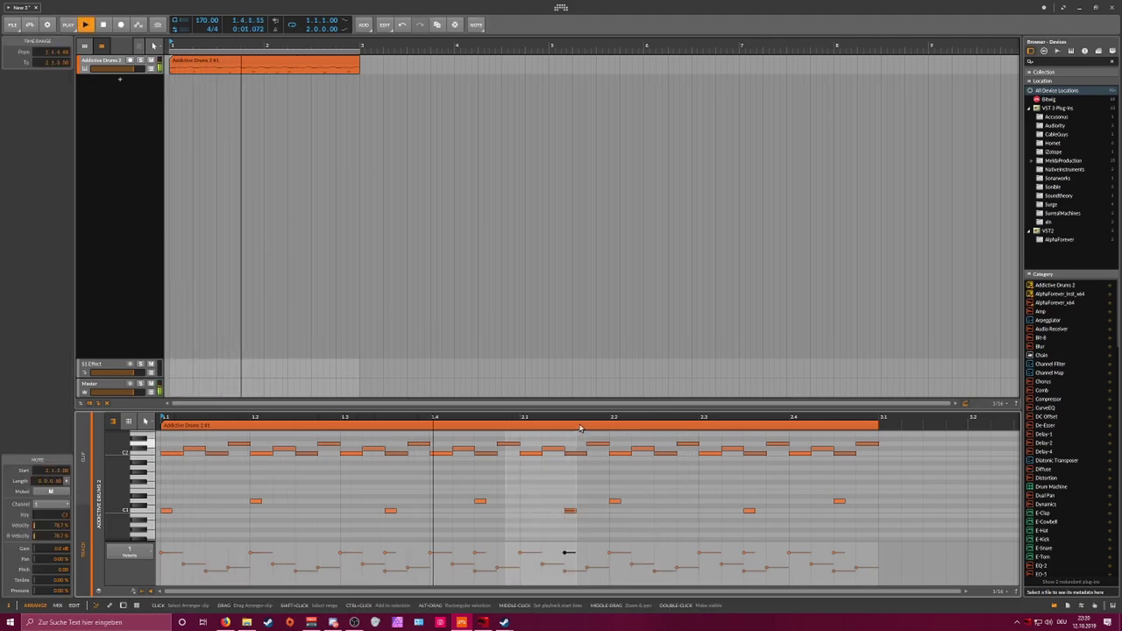
drag(586, 417, 533, 419)
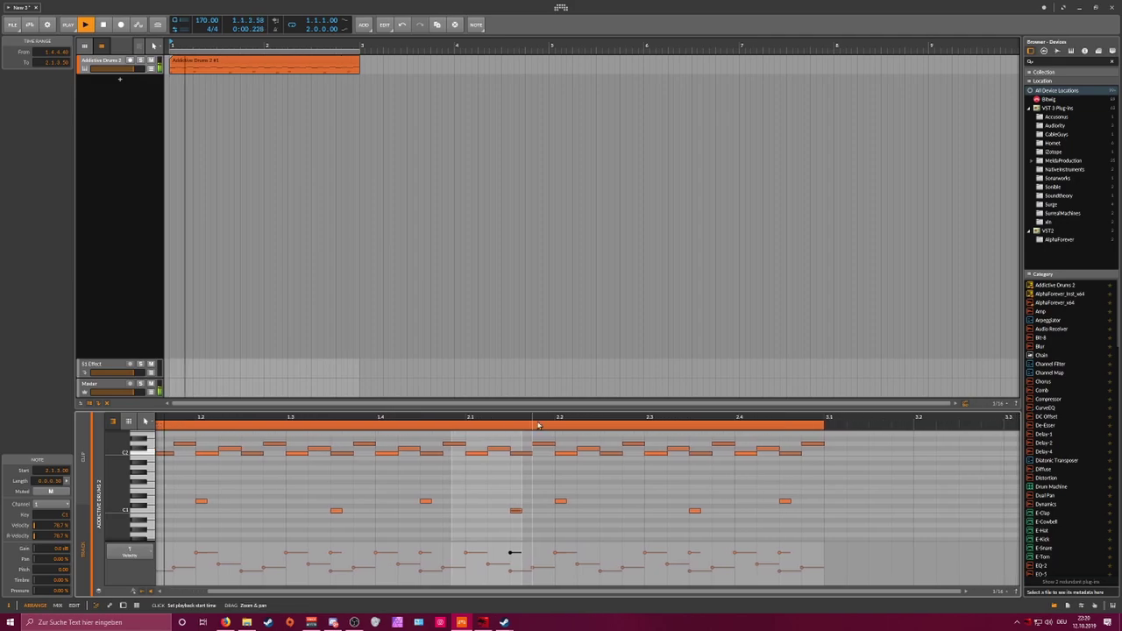
drag(668, 499, 723, 517)
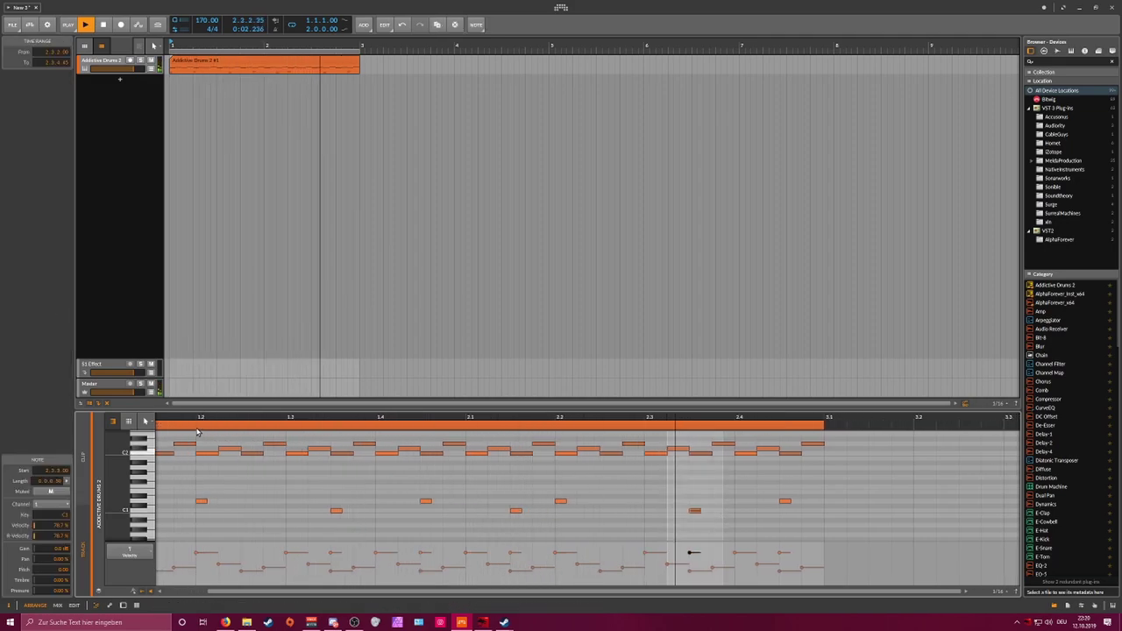
drag(203, 418, 228, 247)
key(space)
Step: Open the Addictive Drums 2 plug-in window, audition the Funk presets during playback and load Mr Funker
key(d)
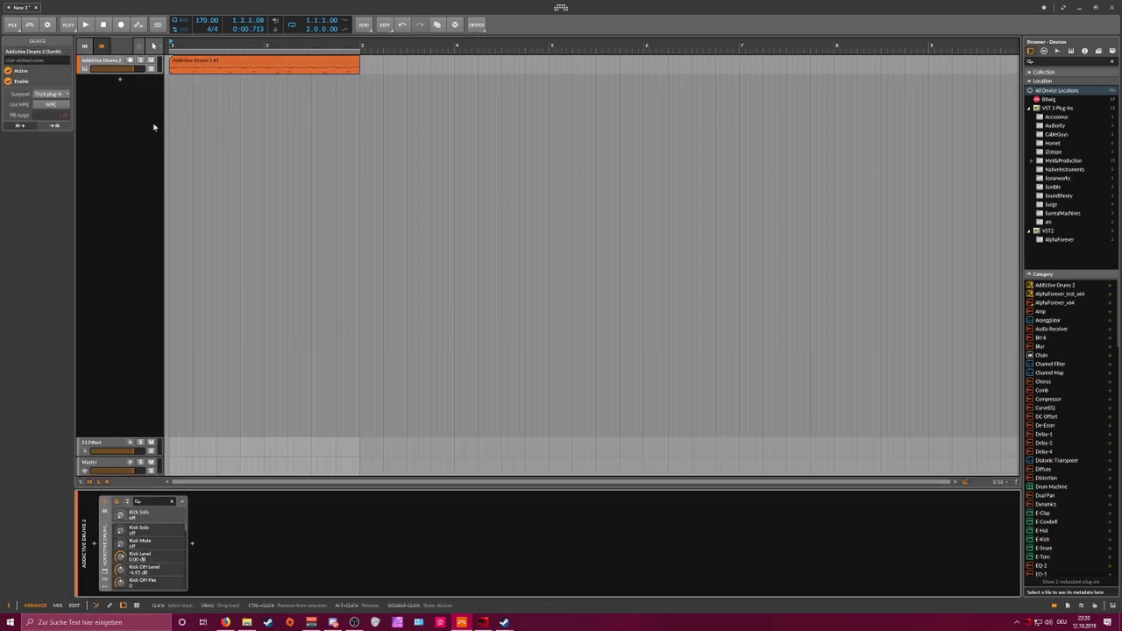
click(105, 572)
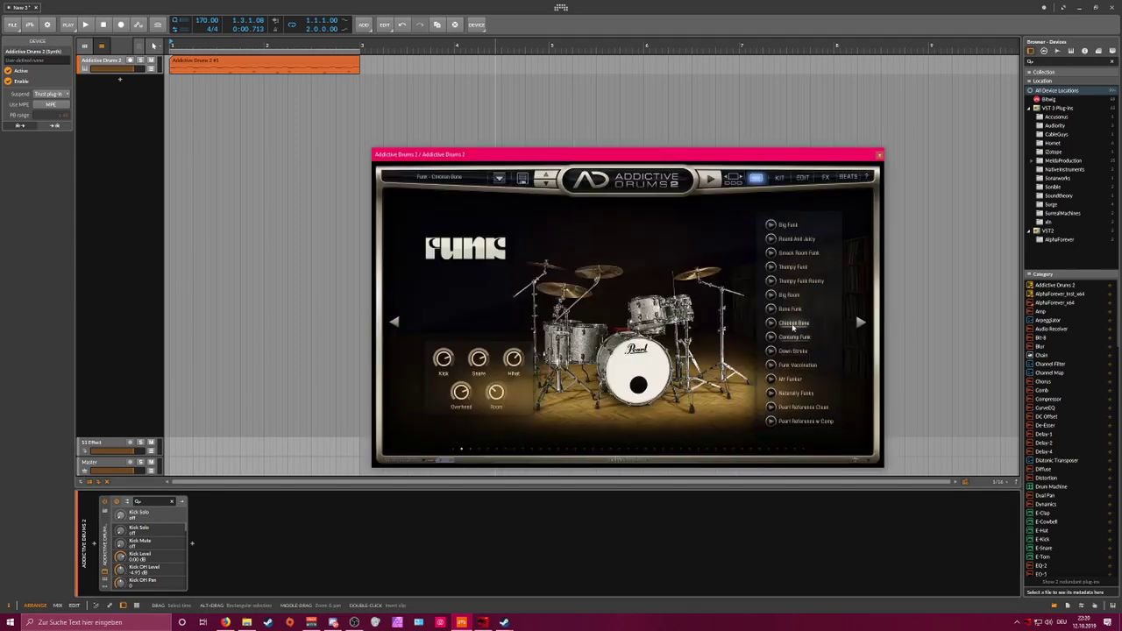
key(space)
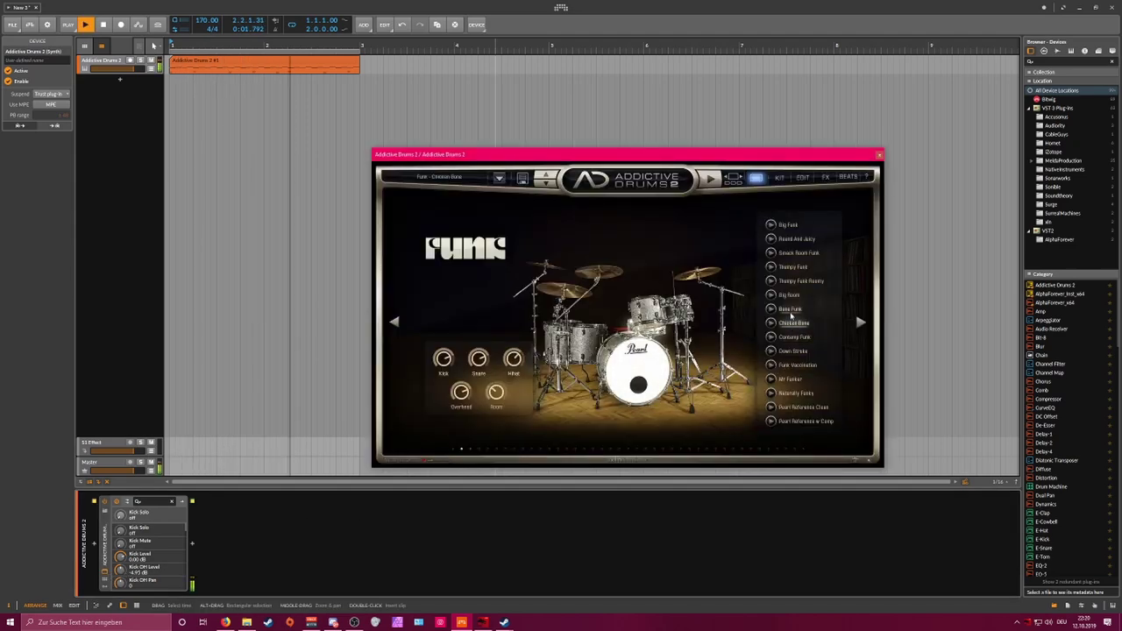
click(788, 312)
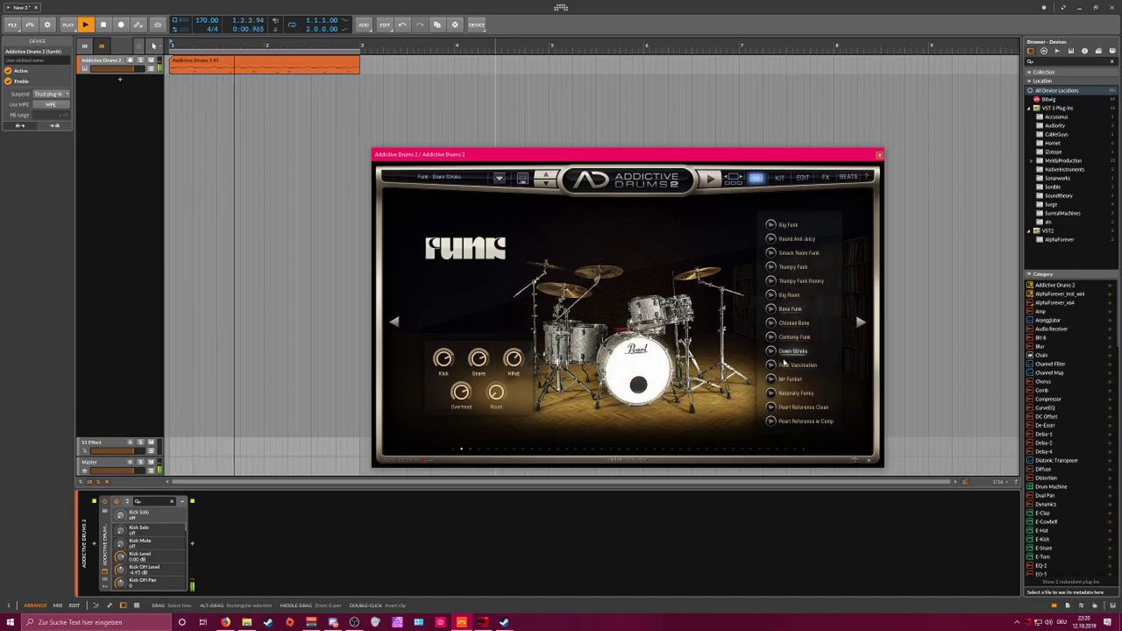
click(794, 365)
click(792, 379)
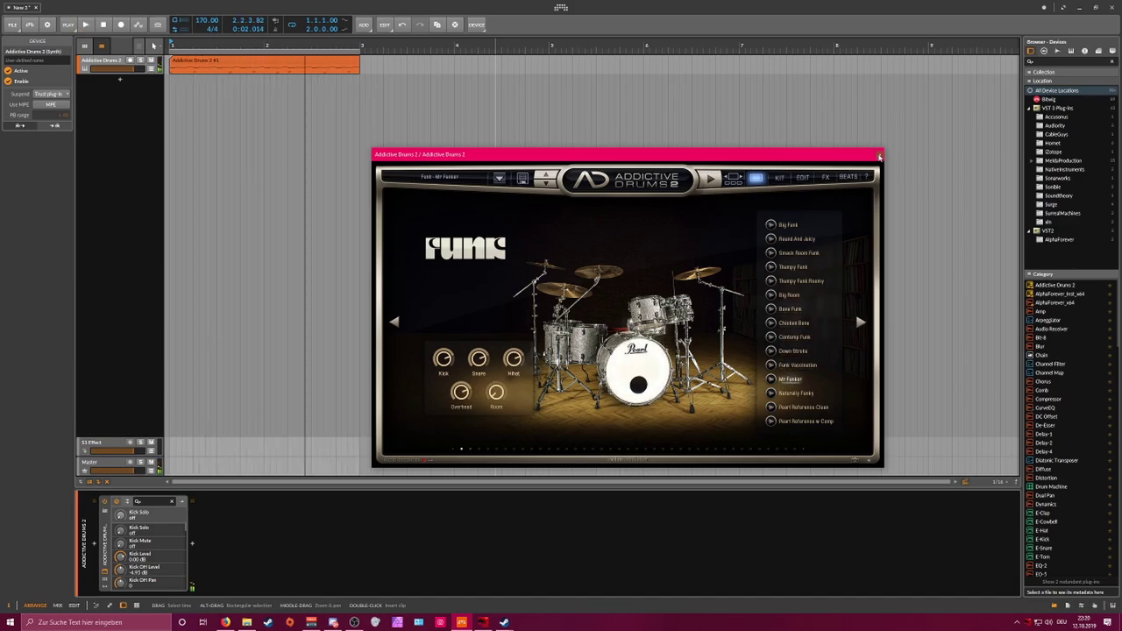
click(879, 155)
key(space)
Step: Transpose all four D1 snare notes in the clip to E1 and check the sound in playback
double_click(212, 64)
drag(237, 482, 284, 494)
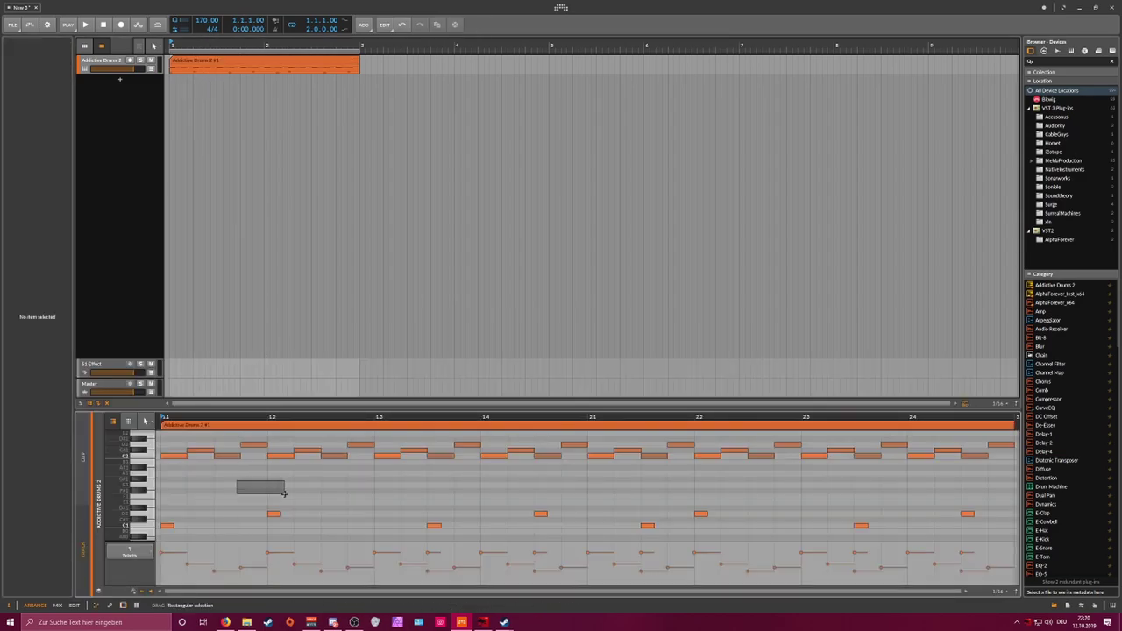
click(144, 517)
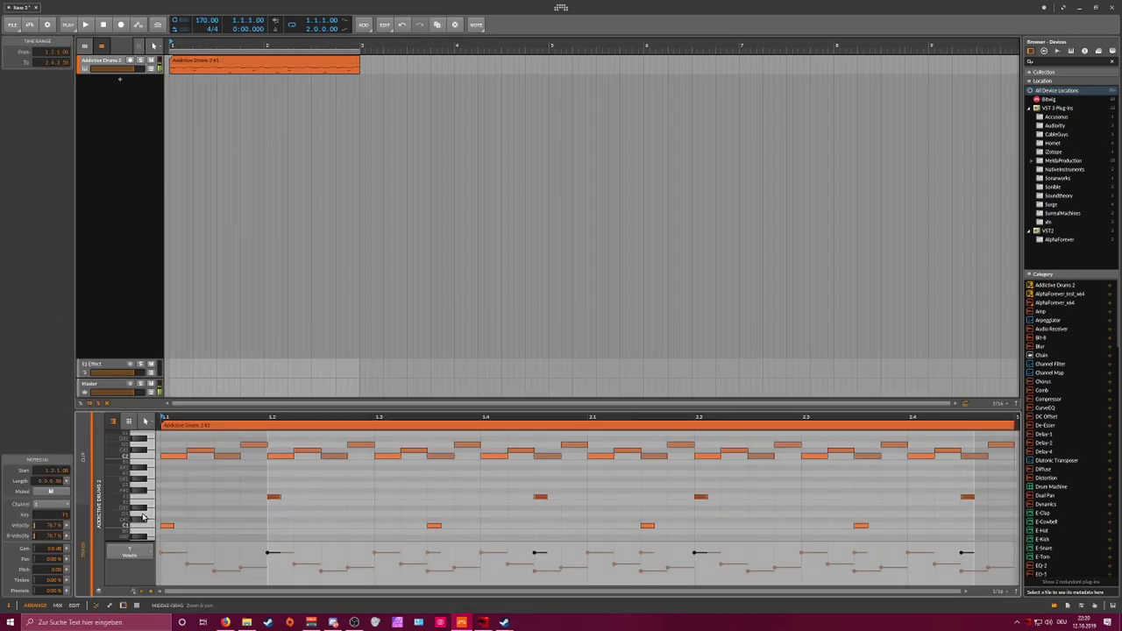
key(space)
key(Down)
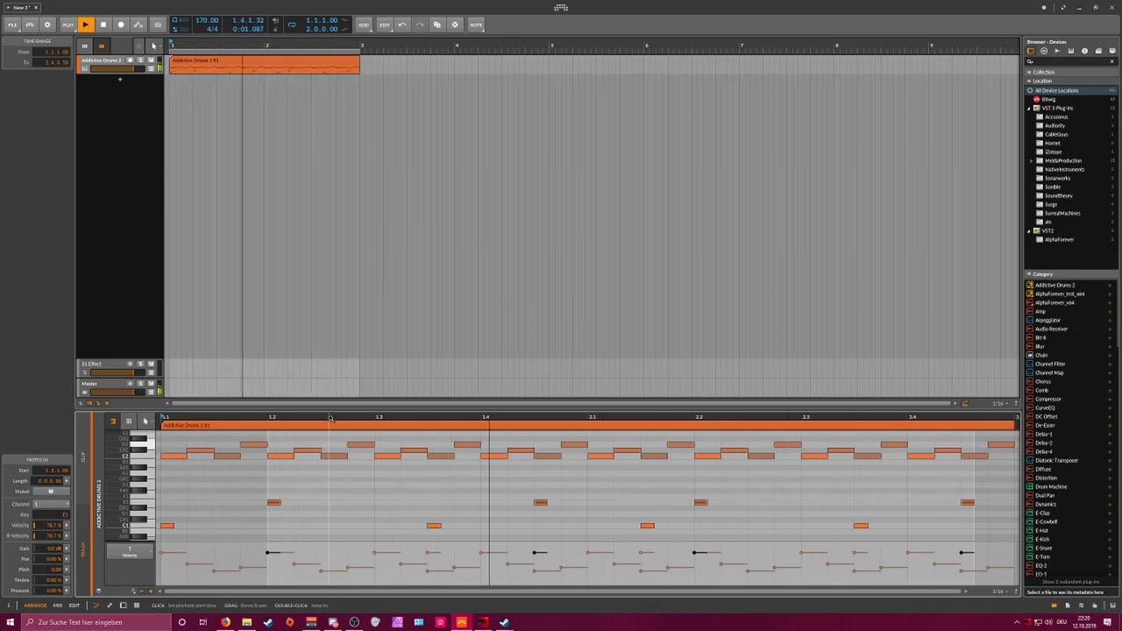
drag(330, 418, 226, 403)
key(space)
Step: Add a quiet ghost snare note at 2.3.2 on D1 while the loop plays
double_click(409, 503)
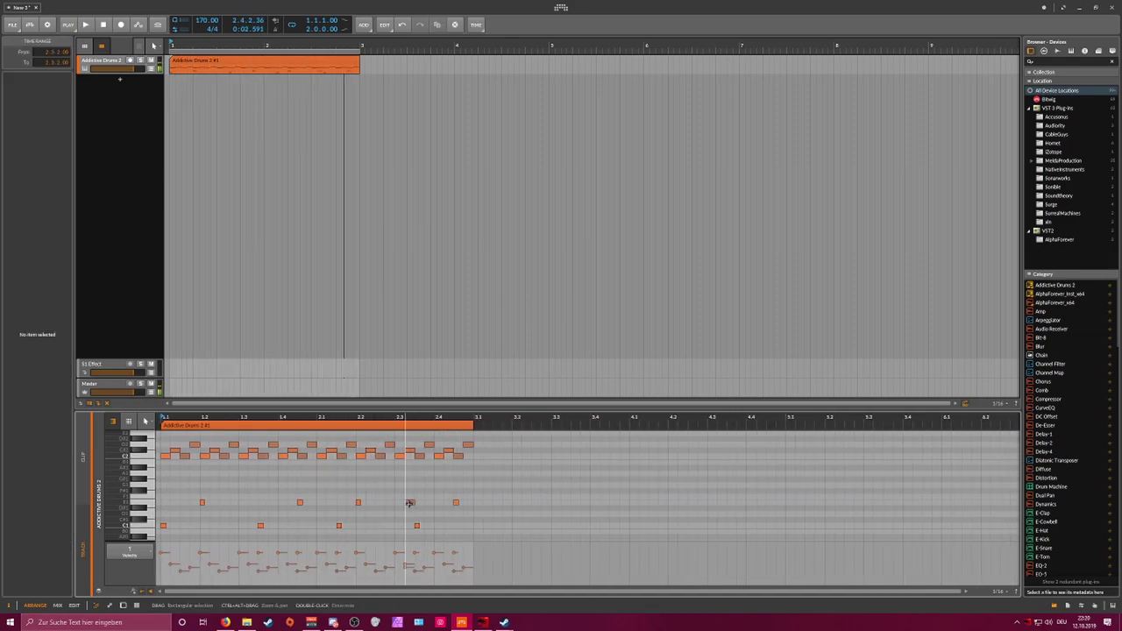
click(410, 503)
key(space)
key(Down)
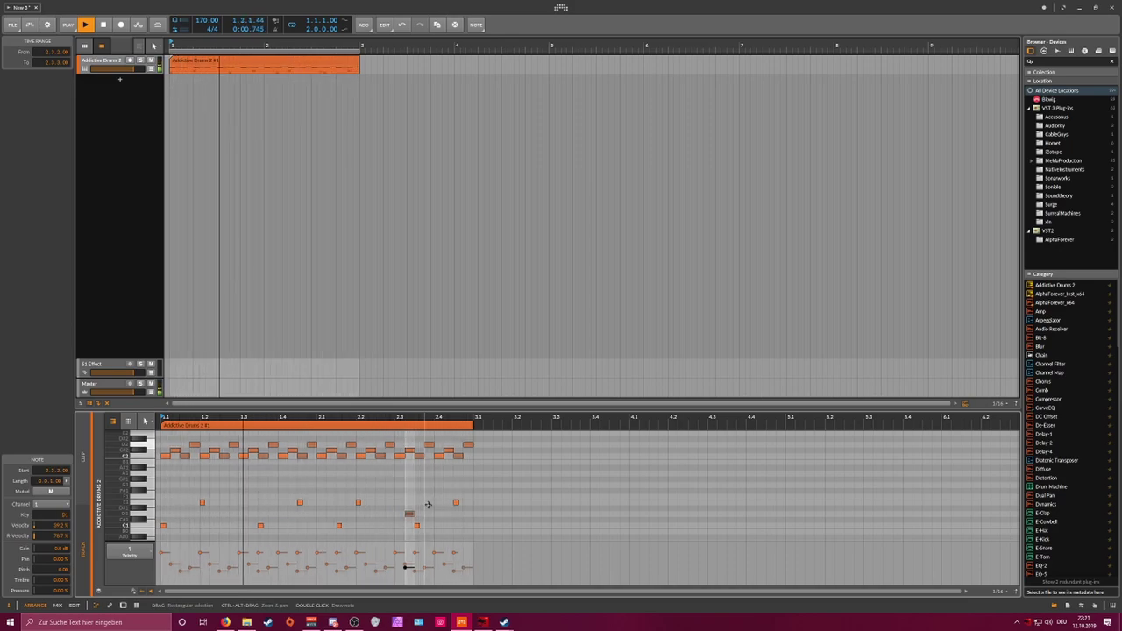
Step: Add another ghost snare note, place it with a copy at 1.3.4 and 1.4.1, and transpose both to D#1
double_click(233, 513)
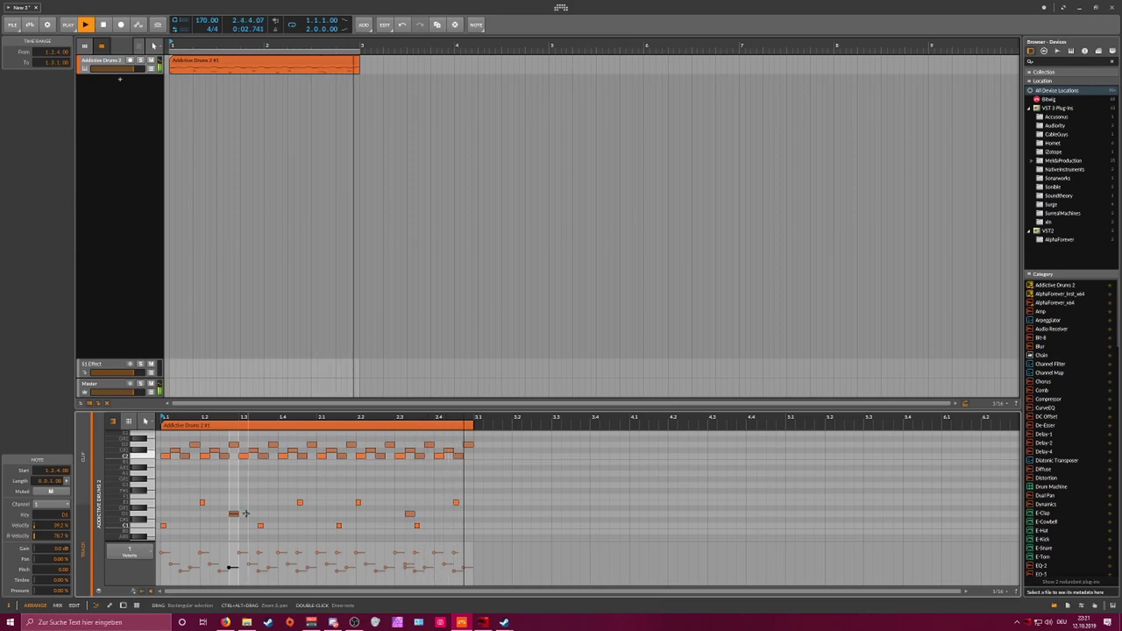
mouse_move(243, 512)
mouse_down()
mouse_move(282, 509)
mouse_move(273, 514)
mouse_up()
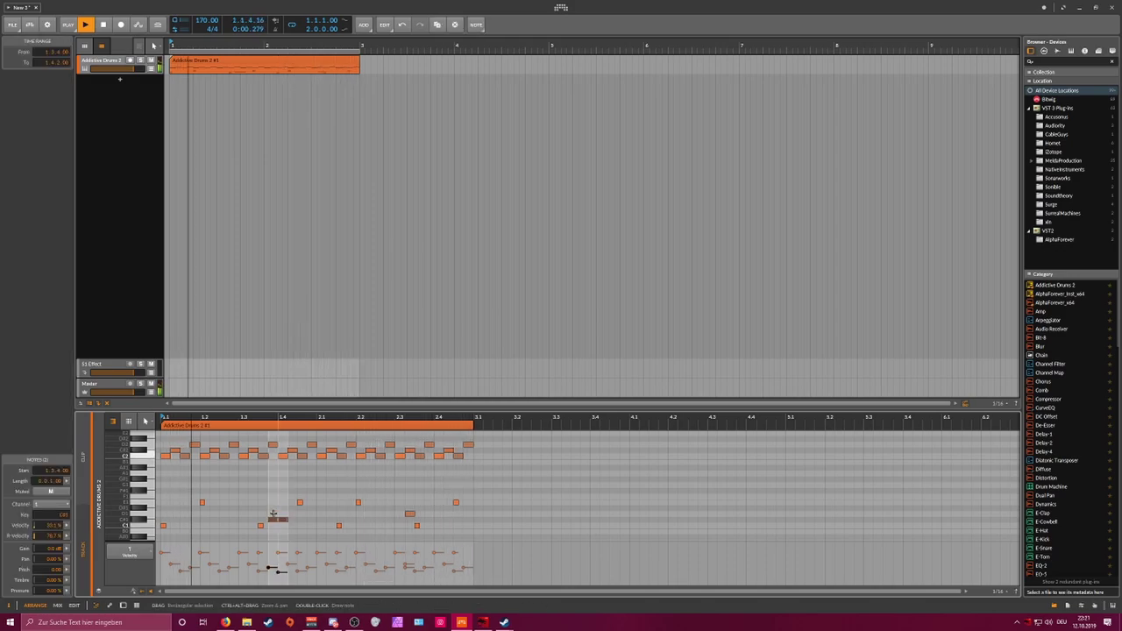
key(Up)
key(Up)
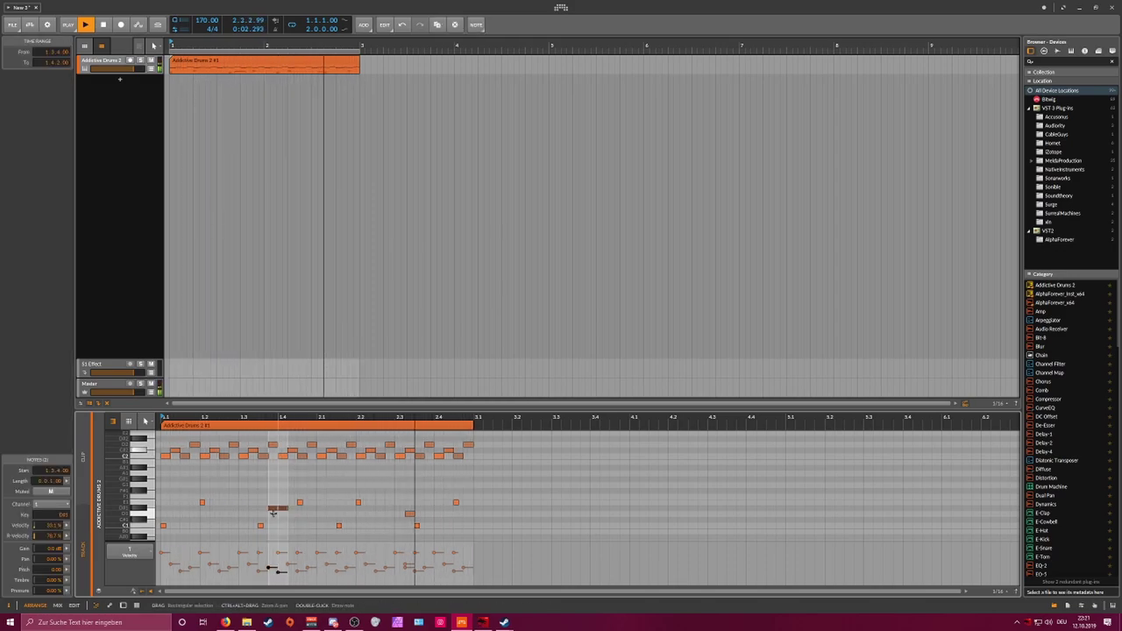
Step: Shift the second D#1 ghost snare note one sixteenth later, to 1.4.2, leaving the first at 1.3.4
key(Right)
key(Left)
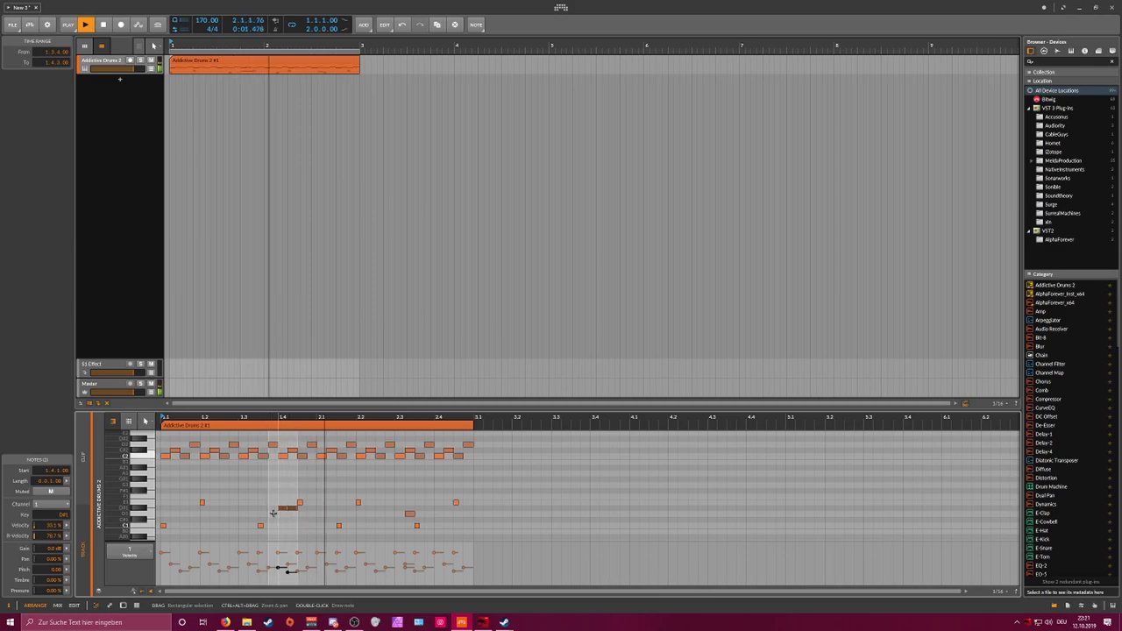
click(279, 515)
click(282, 509)
key(Right)
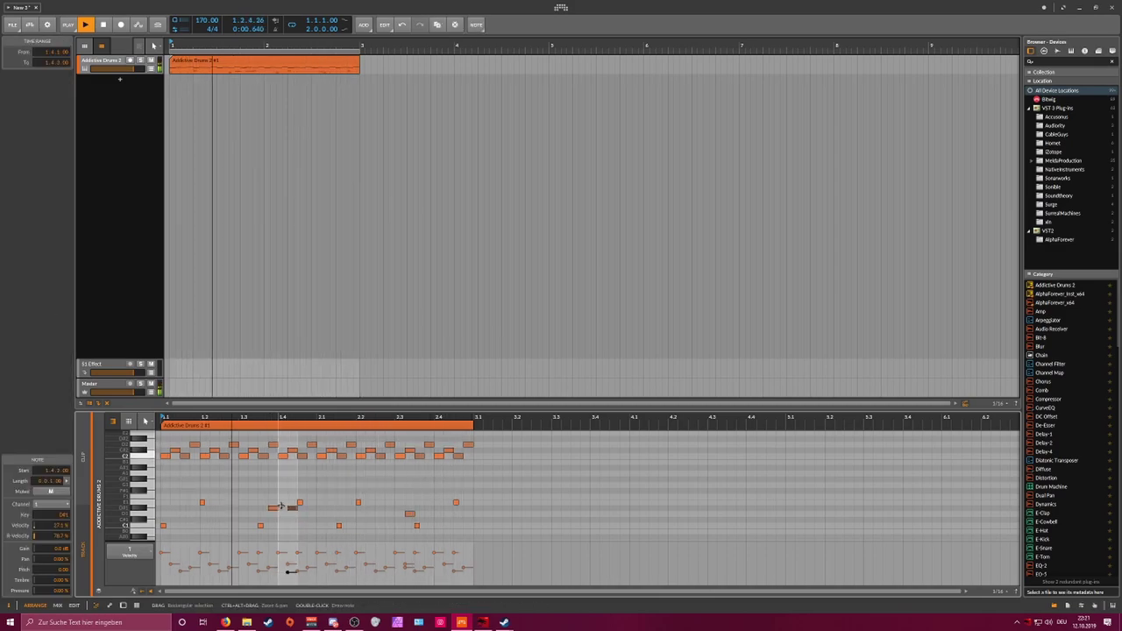
Step: Move both ghost snare notes four sixteenths earlier, to 1.2.4 and 1.3.2, and transpose them down to D1
click(273, 508)
drag(292, 515, 272, 503)
key(Left)
key(Left)
key(Left)
key(Left)
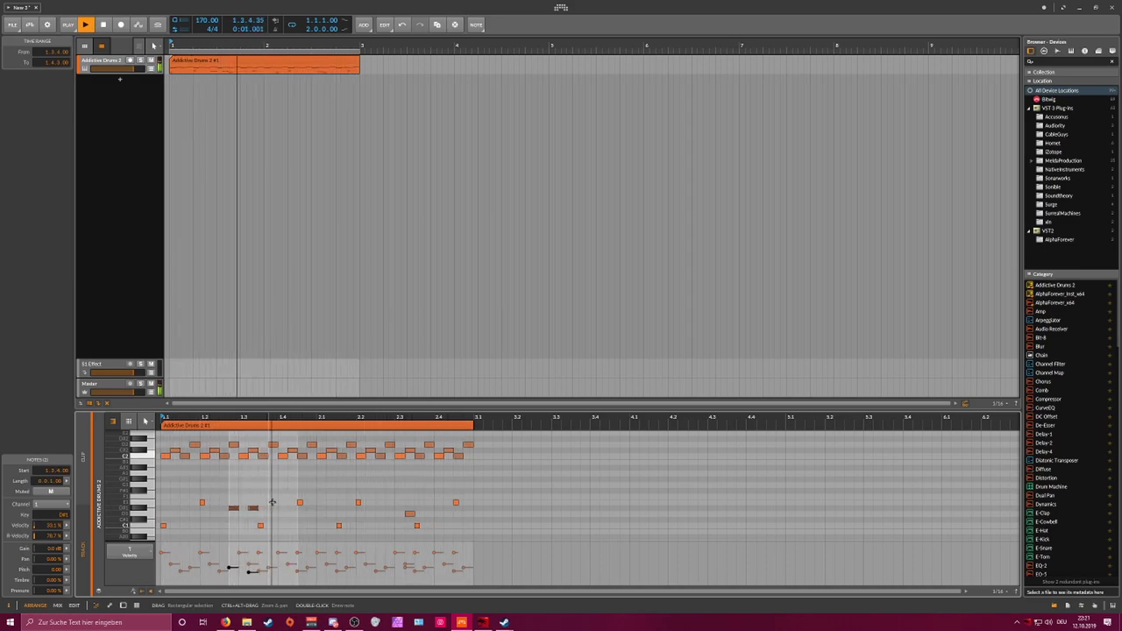
drag(270, 513, 233, 504)
key(Down)
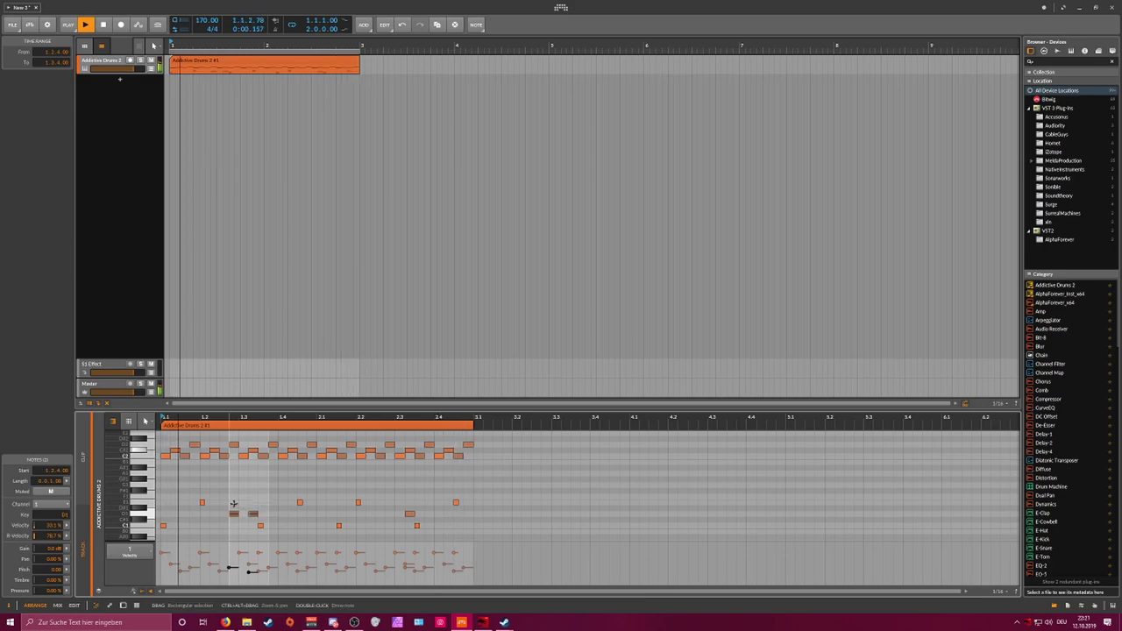
Step: Add another quiet ghost snare note on D1 and move it to 2.1.2 while the loop plays
click(254, 520)
click(253, 516)
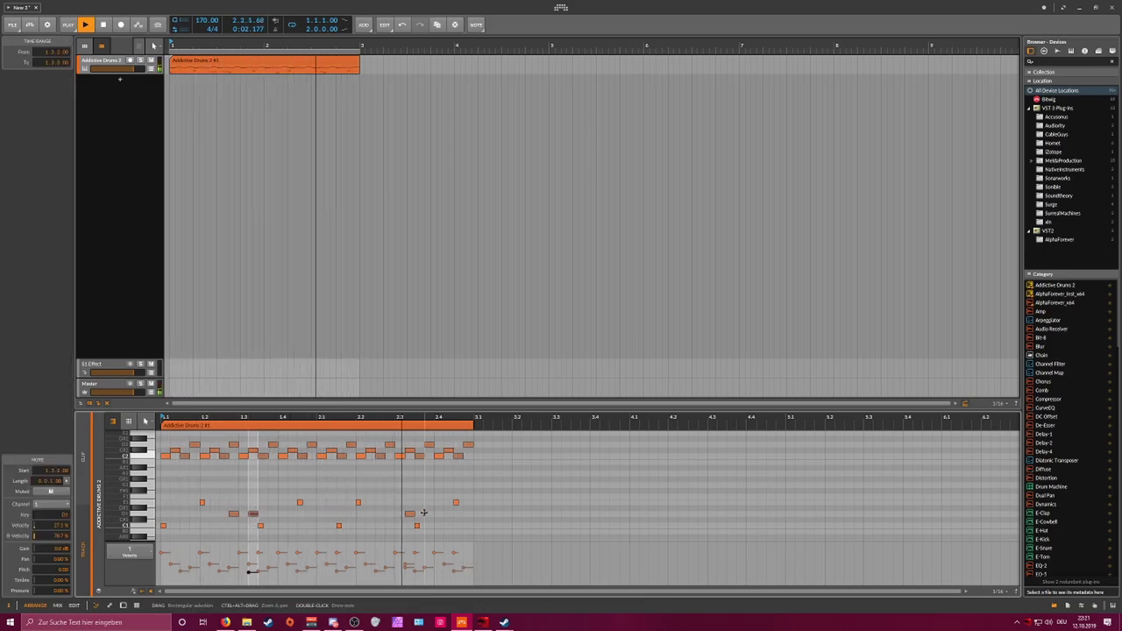
click(268, 512)
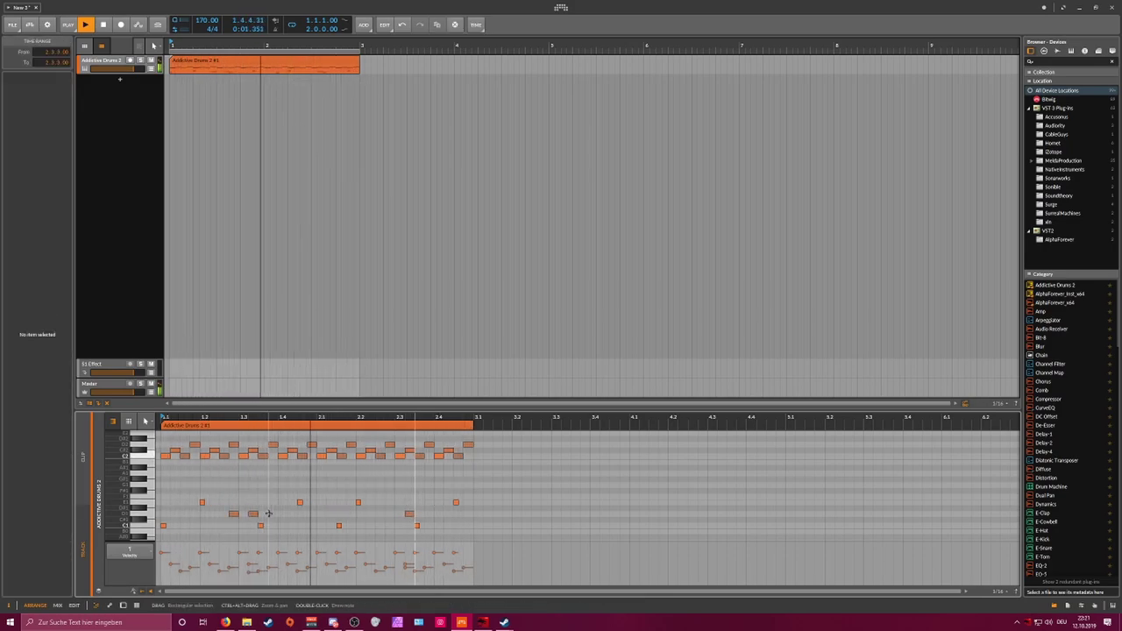
double_click(312, 513)
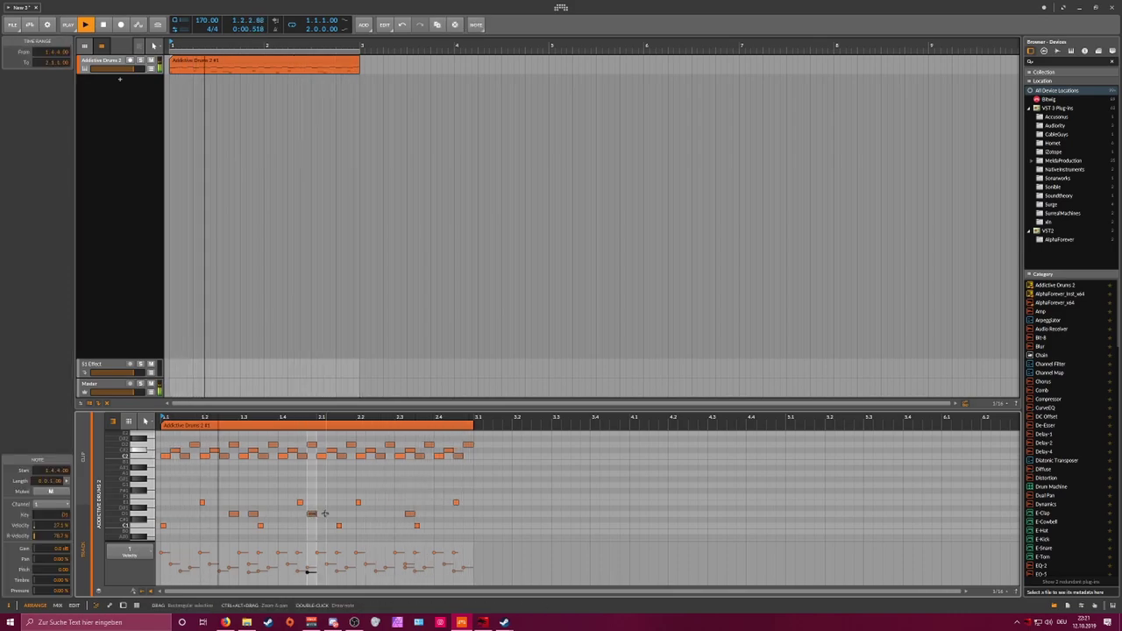
drag(313, 513, 322, 514)
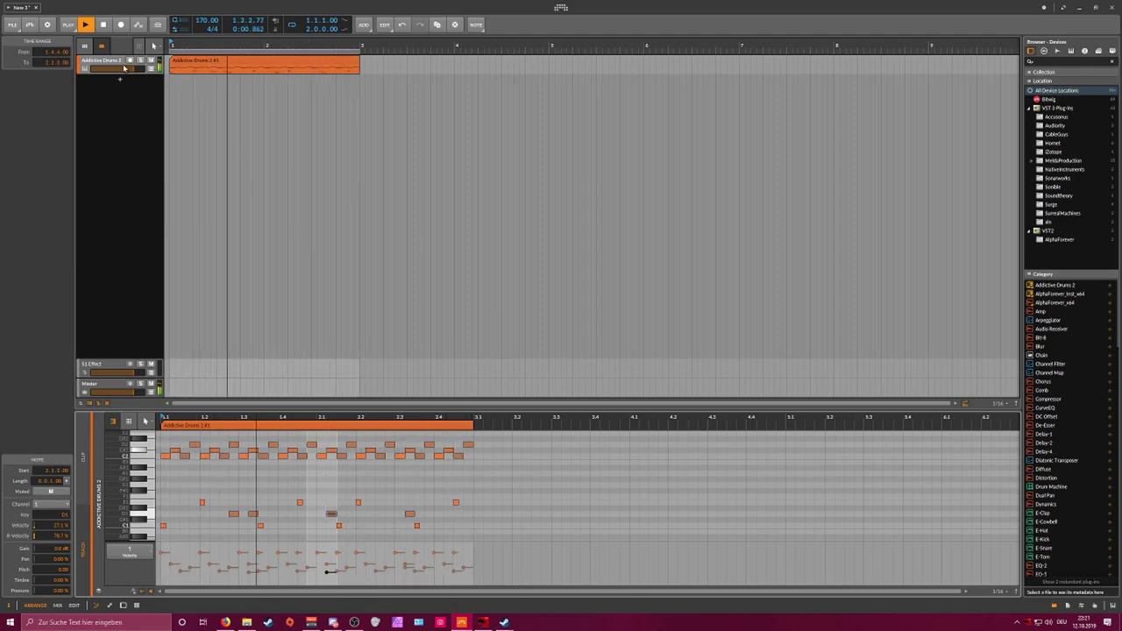
Step: Stop playback and show the device chain of the Addictive Drums 2 track
key(d)
key(space)
click(148, 131)
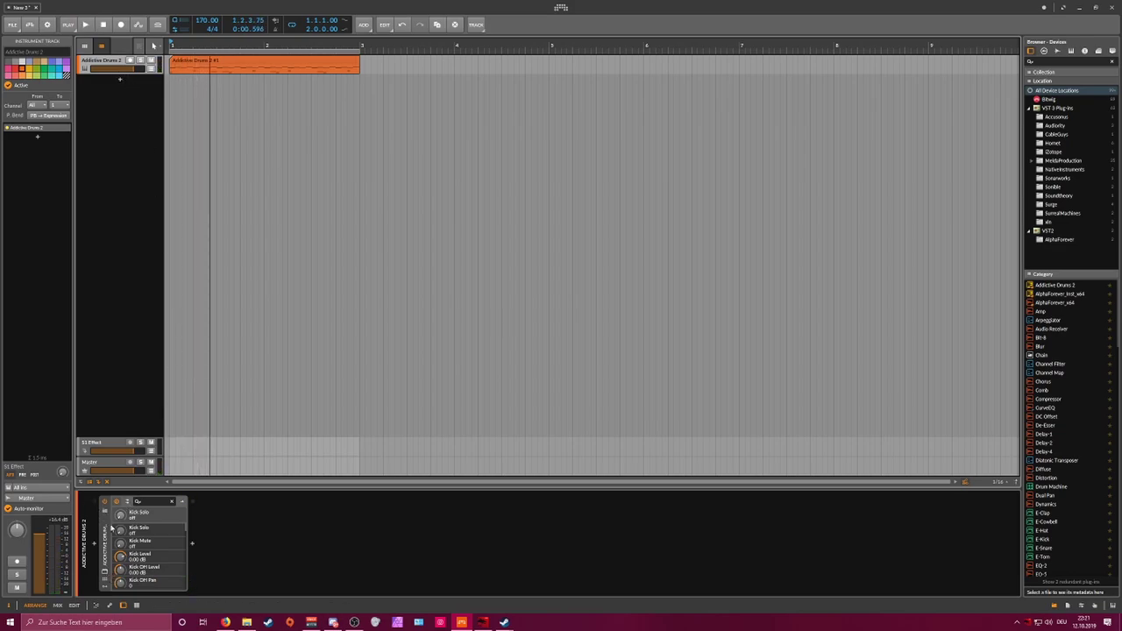
click(120, 80)
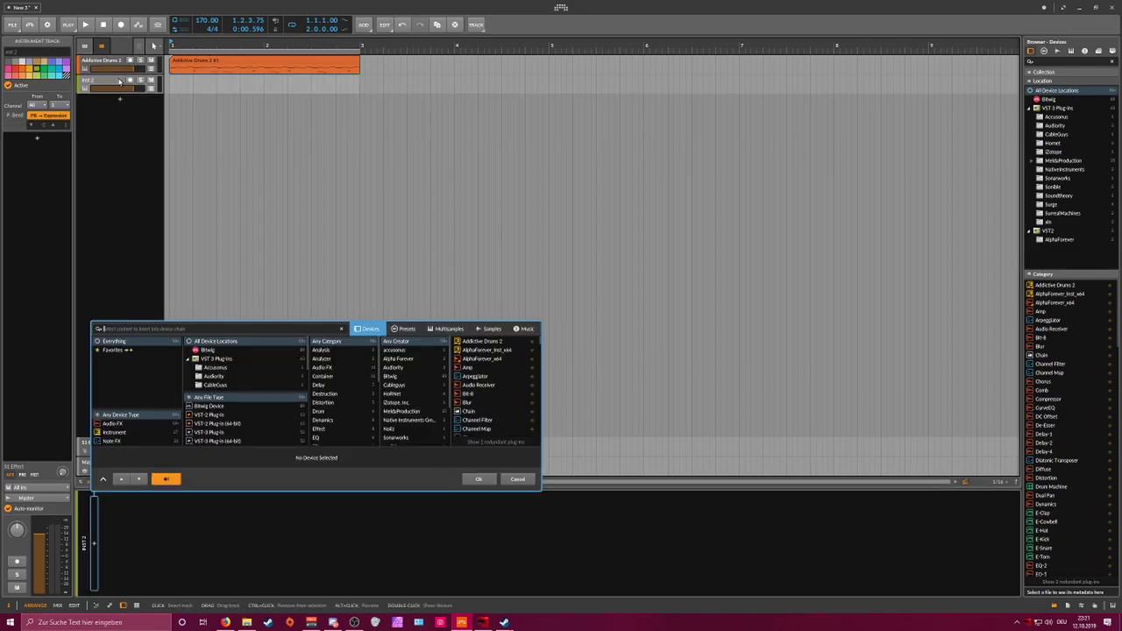
key(Escape)
click(171, 61)
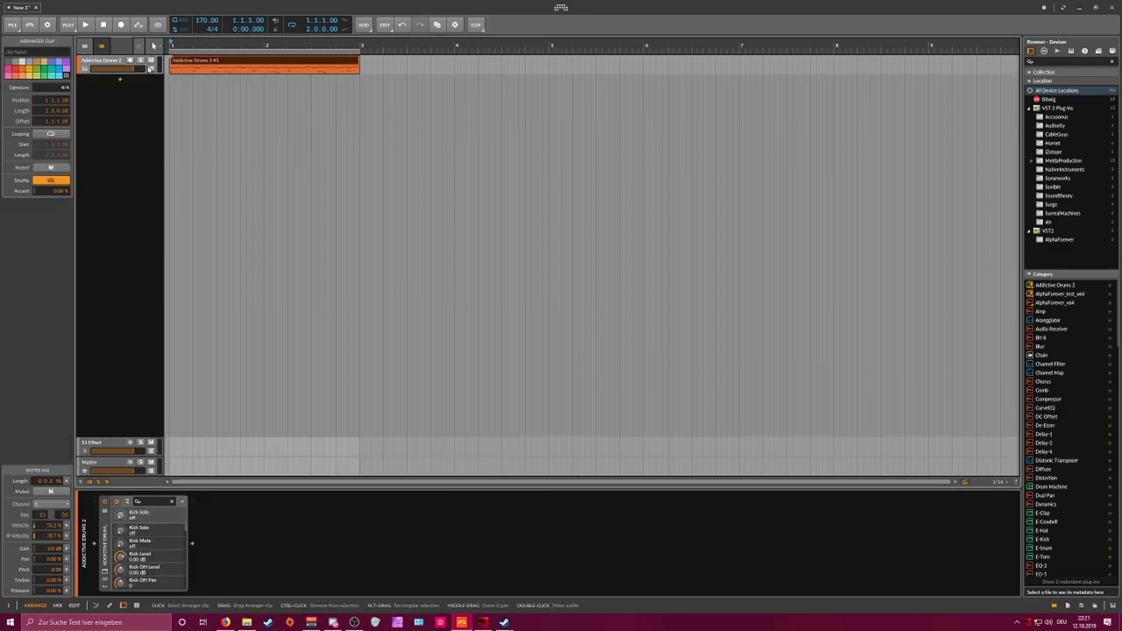
Step: Add a new instrument track and load the E-Kick device onto it
click(111, 64)
click(120, 80)
text(kick)
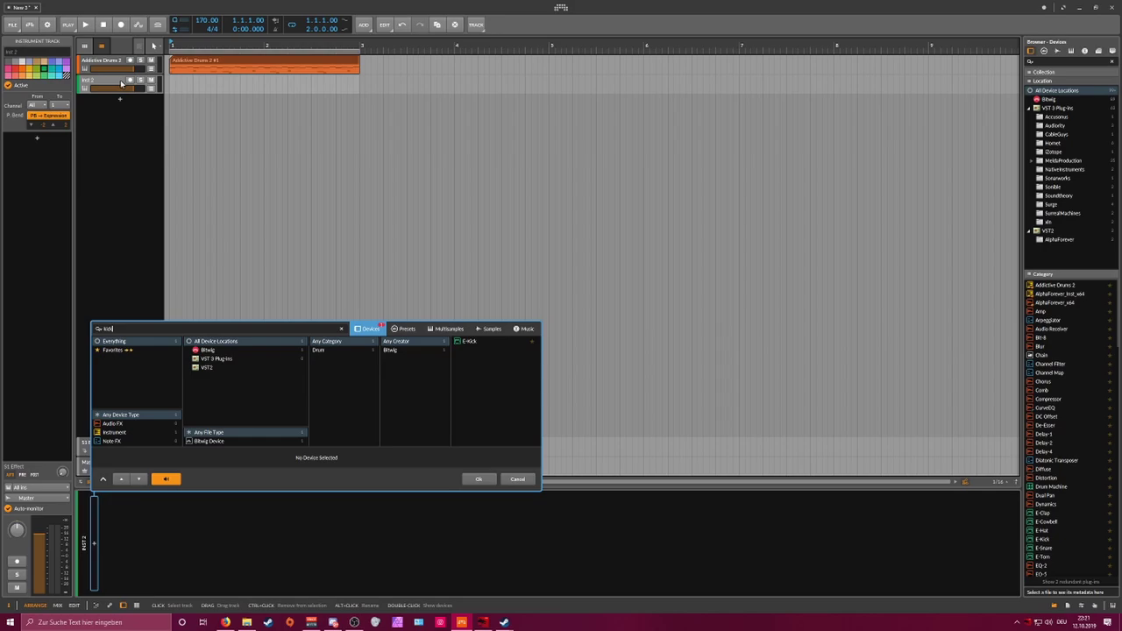
key(Down)
key(Return)
Step: Copy the two-bar drum clip onto the E-Kick track and delete every note in it except the C1 kicks
drag(215, 62, 198, 84)
double_click(195, 84)
drag(208, 416, 240, 427)
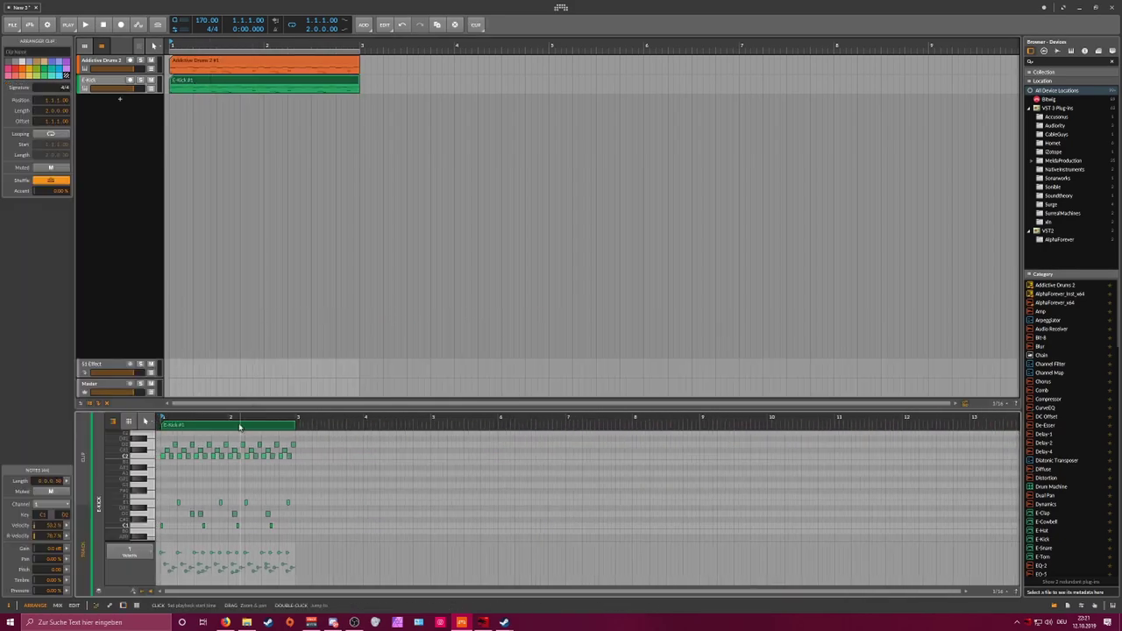
click(244, 438)
drag(330, 515, 161, 422)
key(Delete)
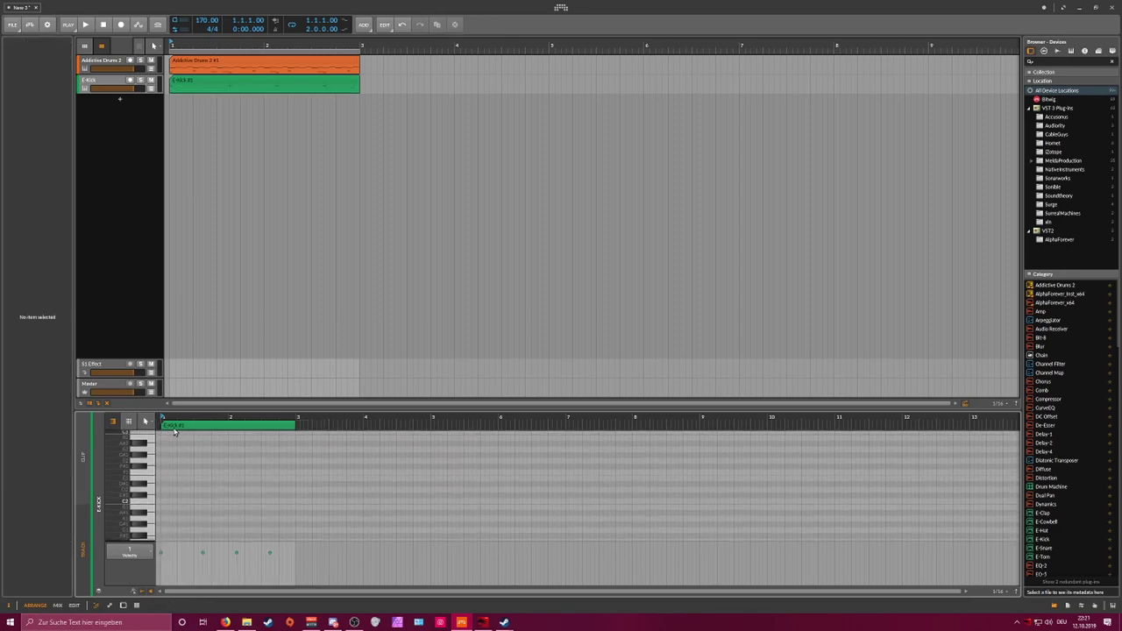
scroll(188, 438, down, 4)
Step: Play the loop to check the new kick clip and solo the E-Kick track
key(space)
key(space)
click(113, 79)
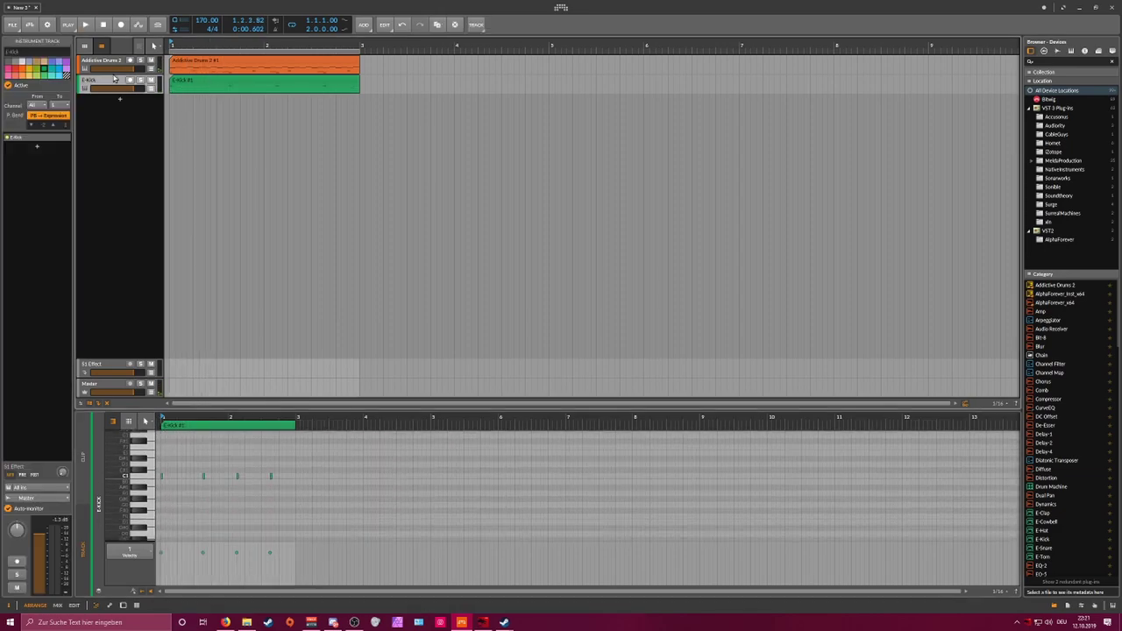
key(space)
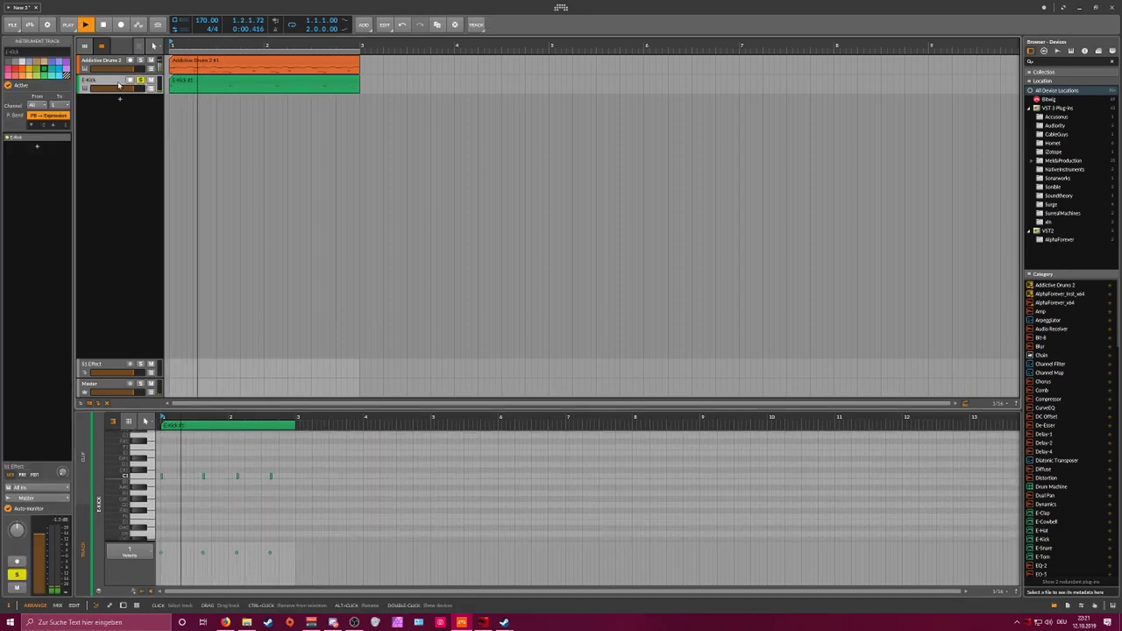
Step: Show the E-Kick device and adjust its output, tune, pitch modulation decay and main decay during playback
key(d)
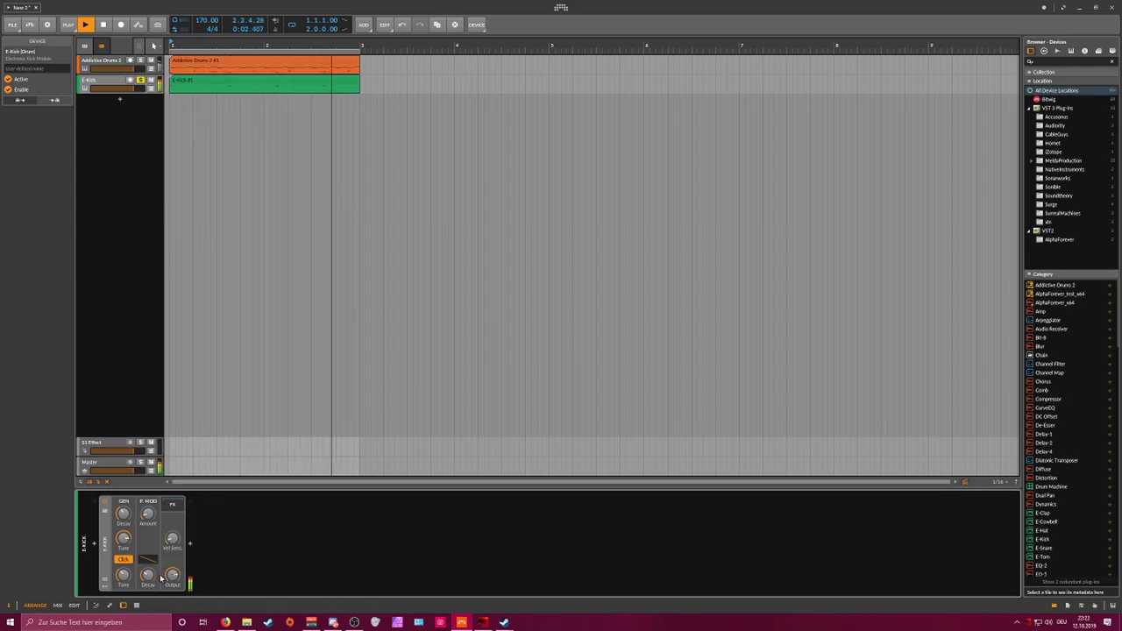
drag(174, 575, 174, 554)
double_click(125, 537)
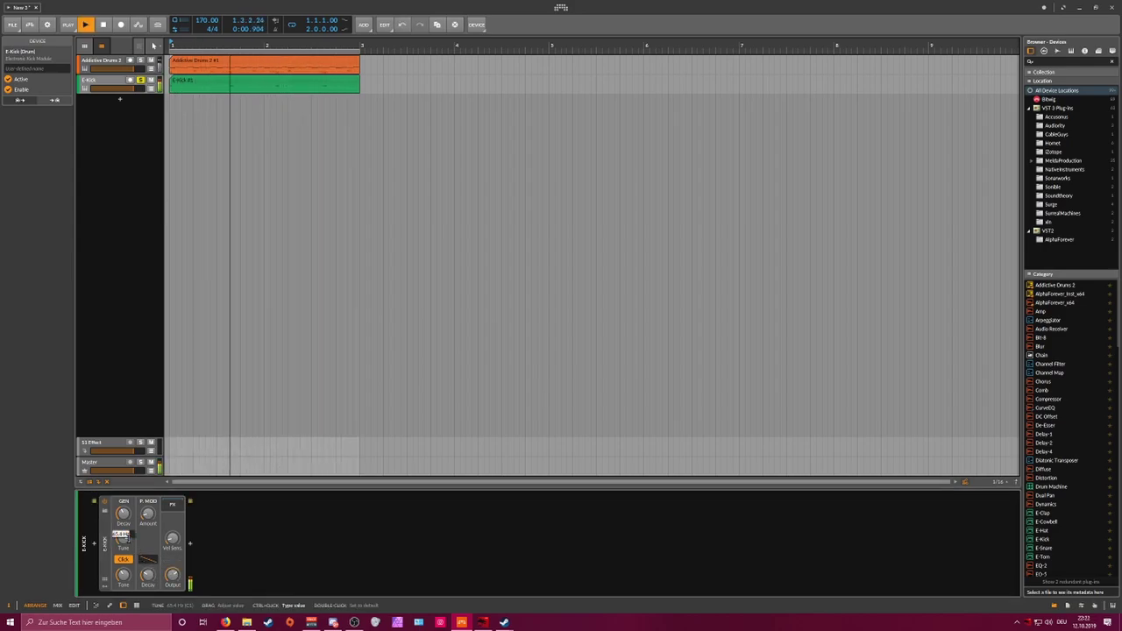
text(DF)
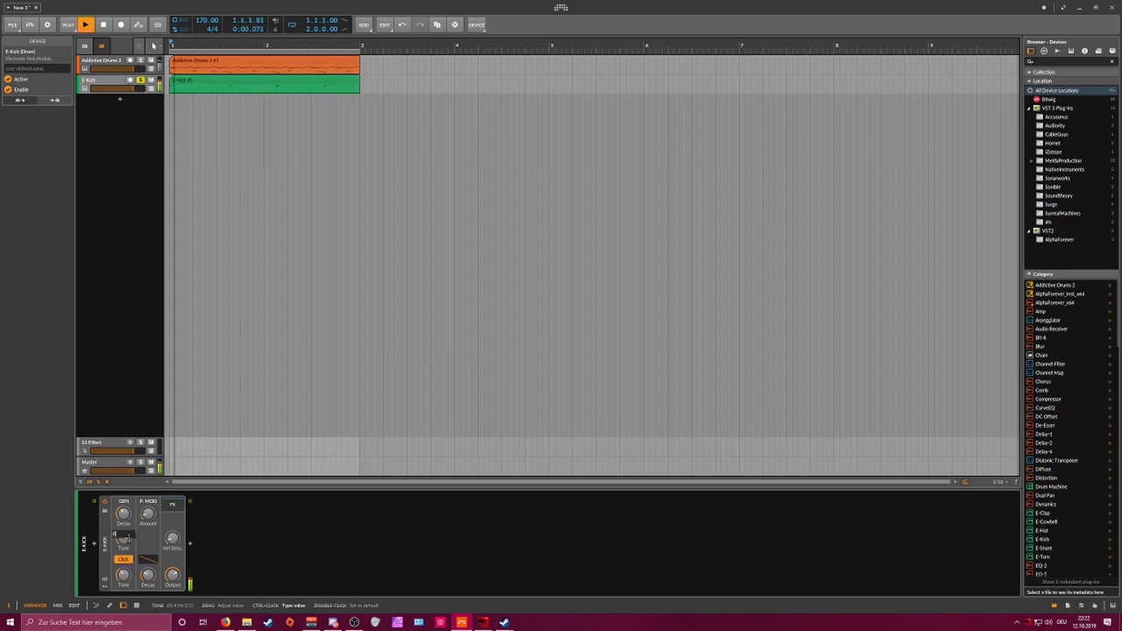
key(Return)
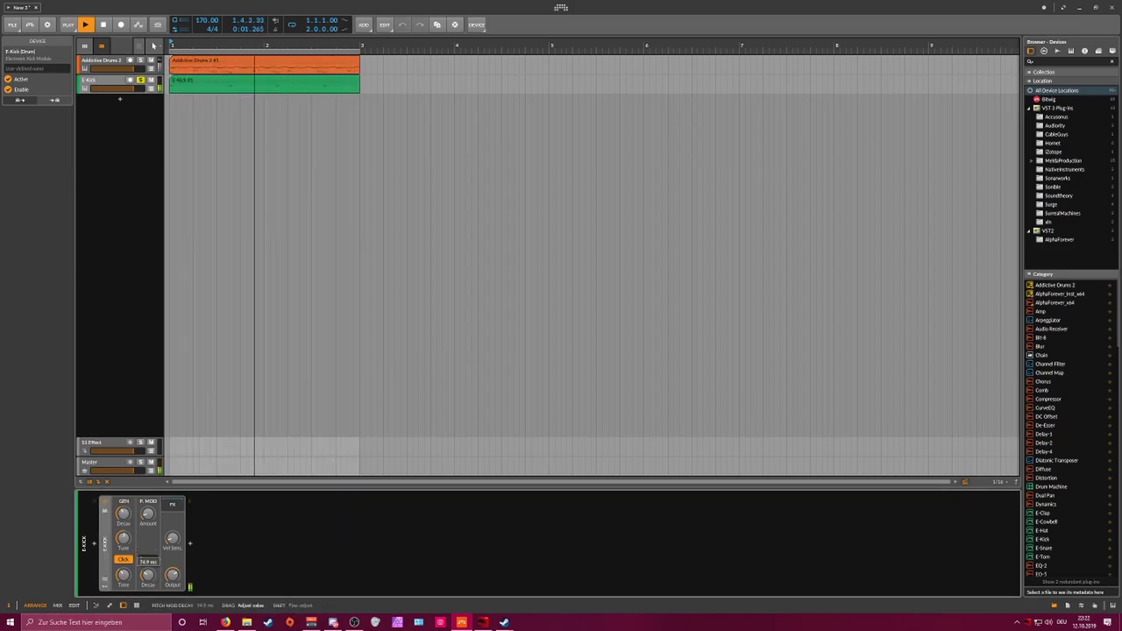
drag(123, 514, 124, 517)
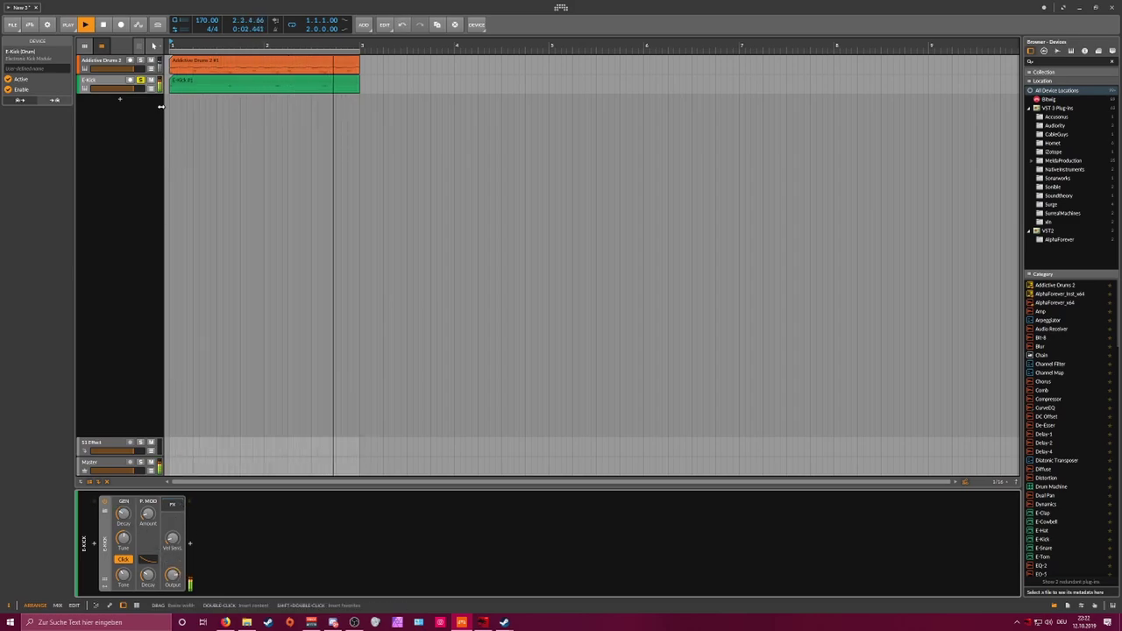
Step: Solo the Addictive Drums 2 track as well and readjust the E-Kick's pitch modulation decay against the drums
click(140, 60)
click(121, 79)
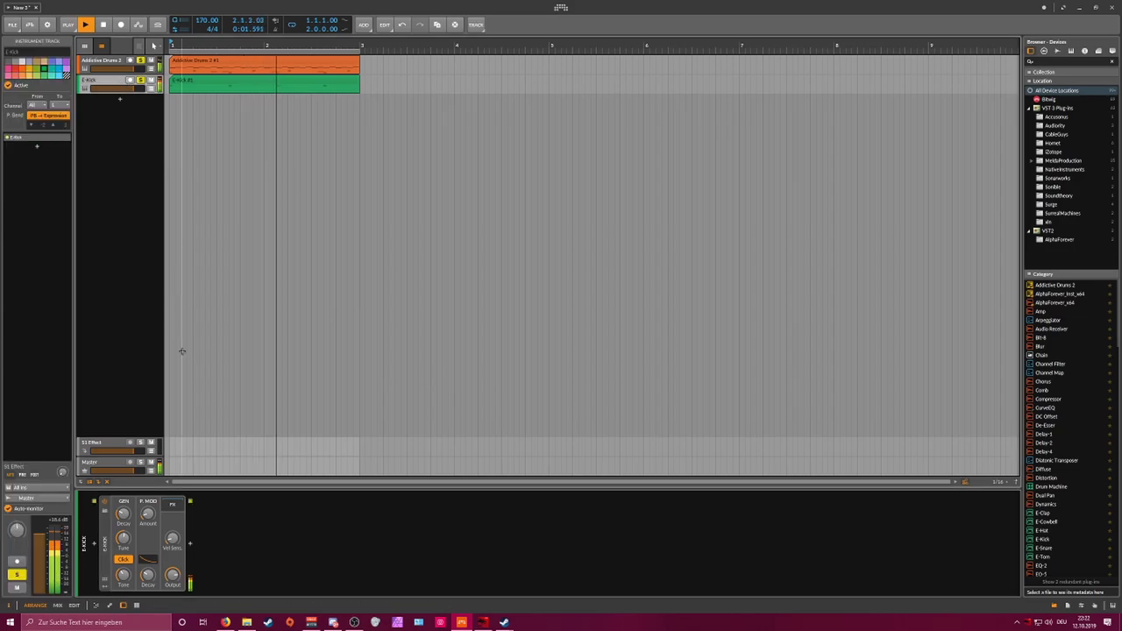
drag(149, 575, 149, 577)
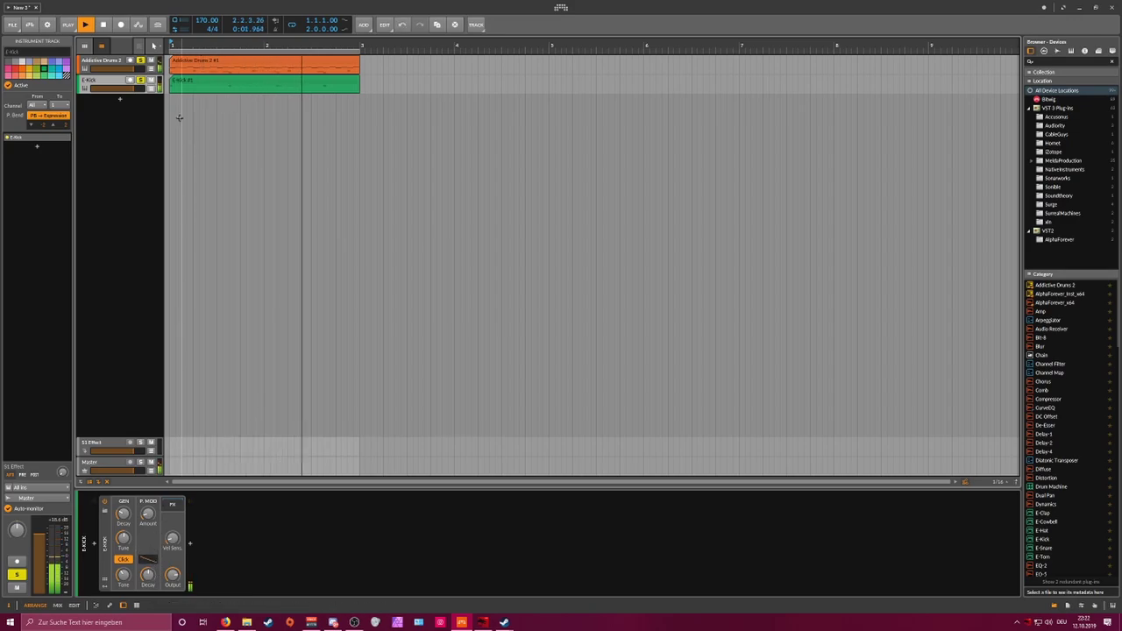
Step: Open the Addictive Drums 2 window, enable the hi-hat's volume envelope and shape it to a decay of about 263 ms
click(119, 62)
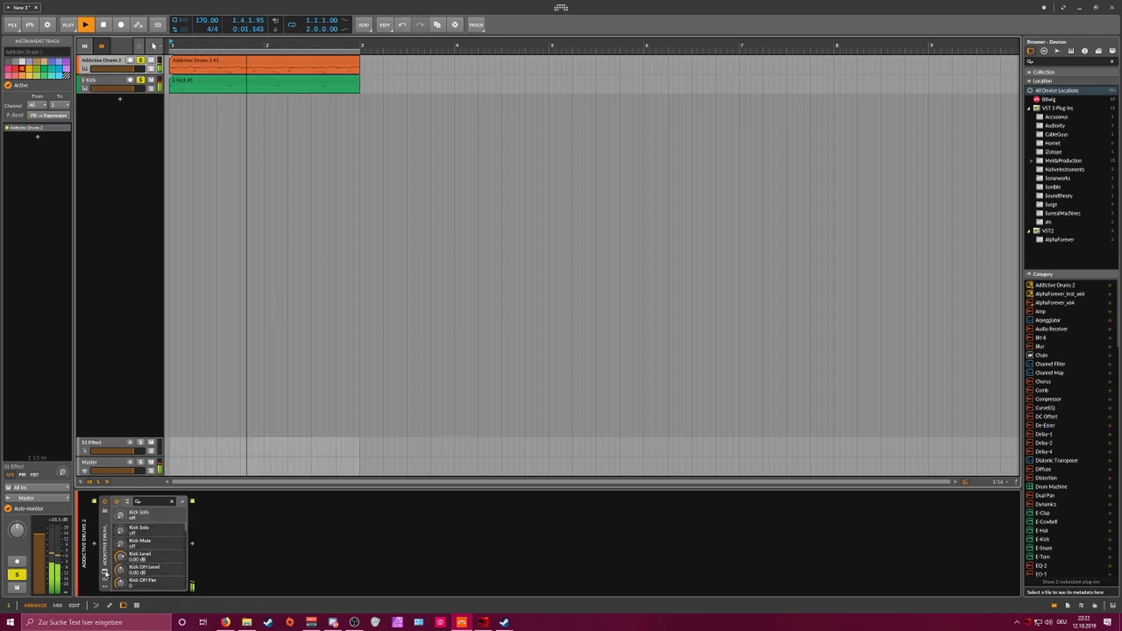
click(104, 574)
click(776, 178)
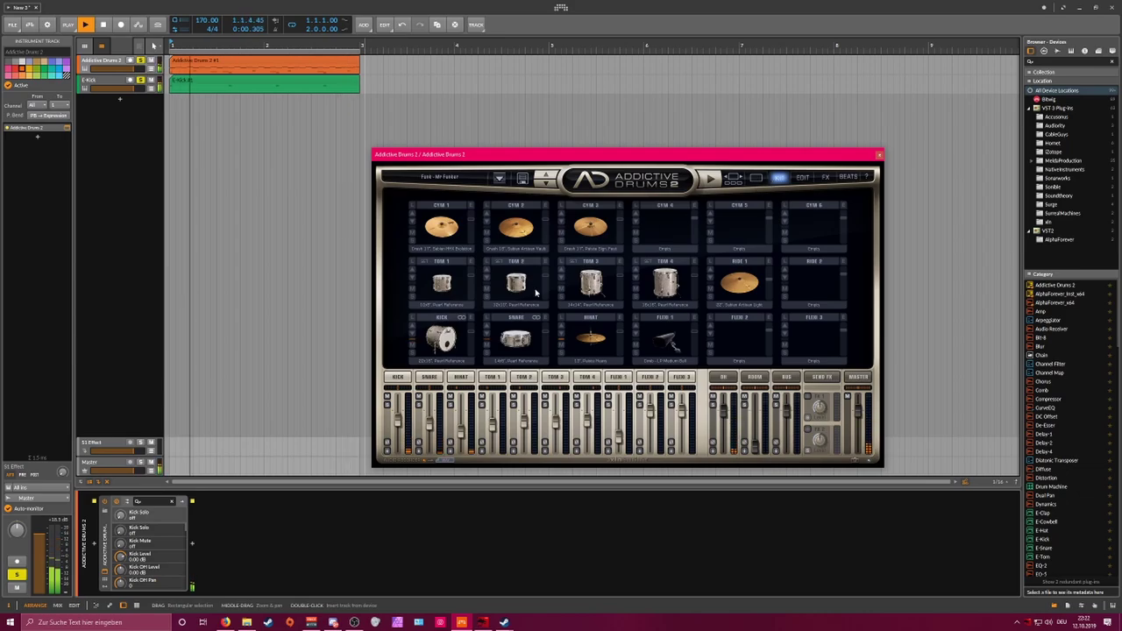
click(600, 345)
click(802, 177)
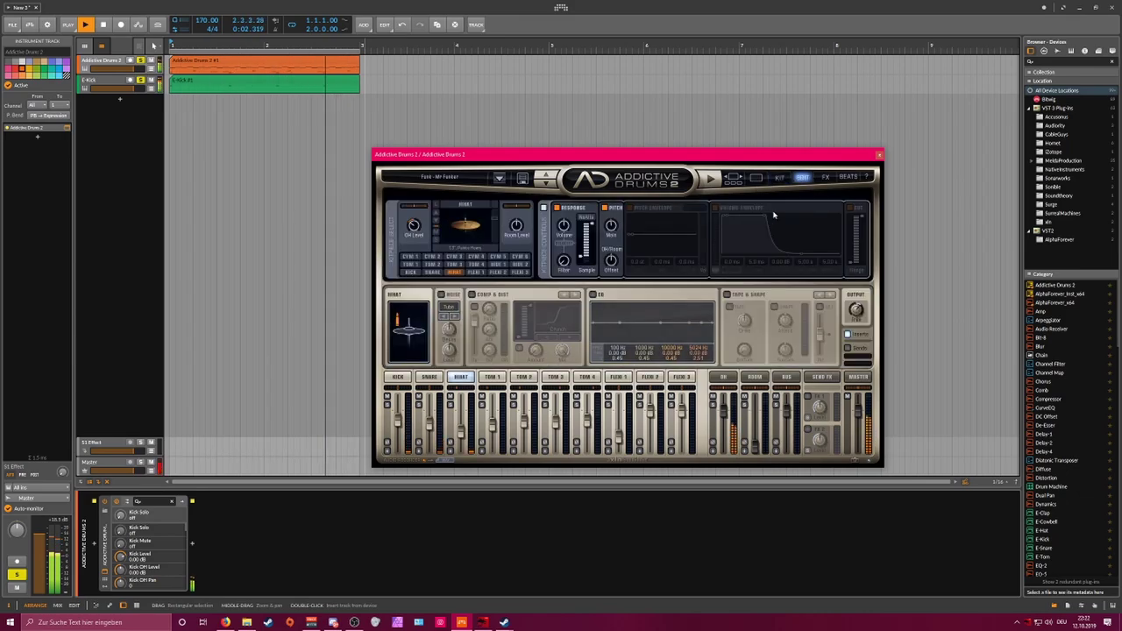
click(716, 208)
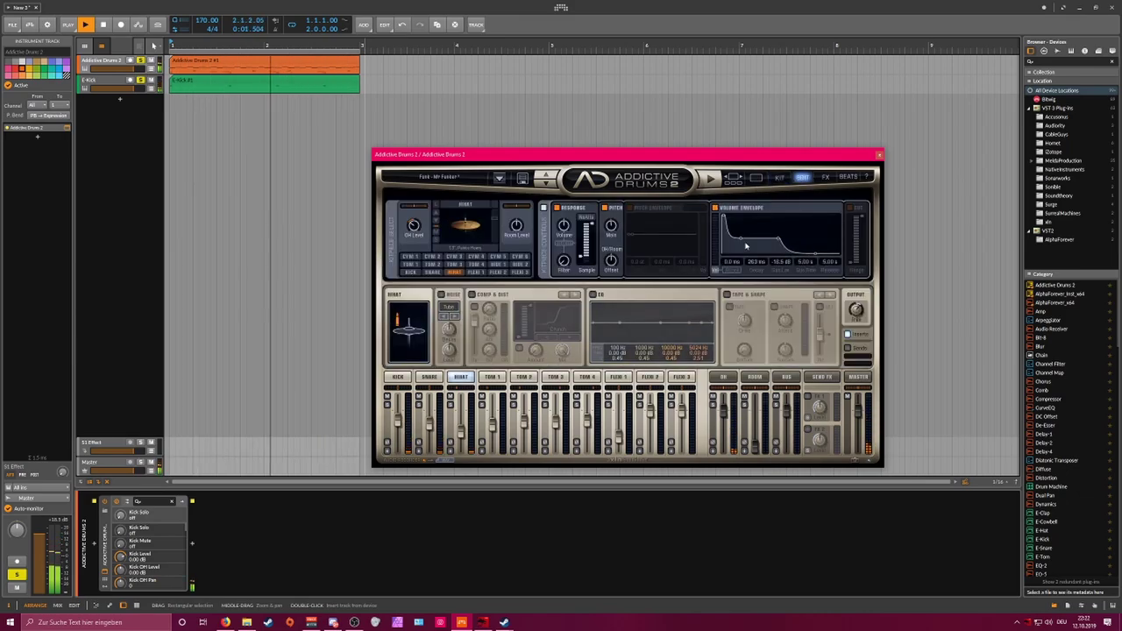
Step: Shape the volume envelopes of the snare and the kick, giving the kick a 1.00 s decay, and adjust the kick's cut range
click(429, 376)
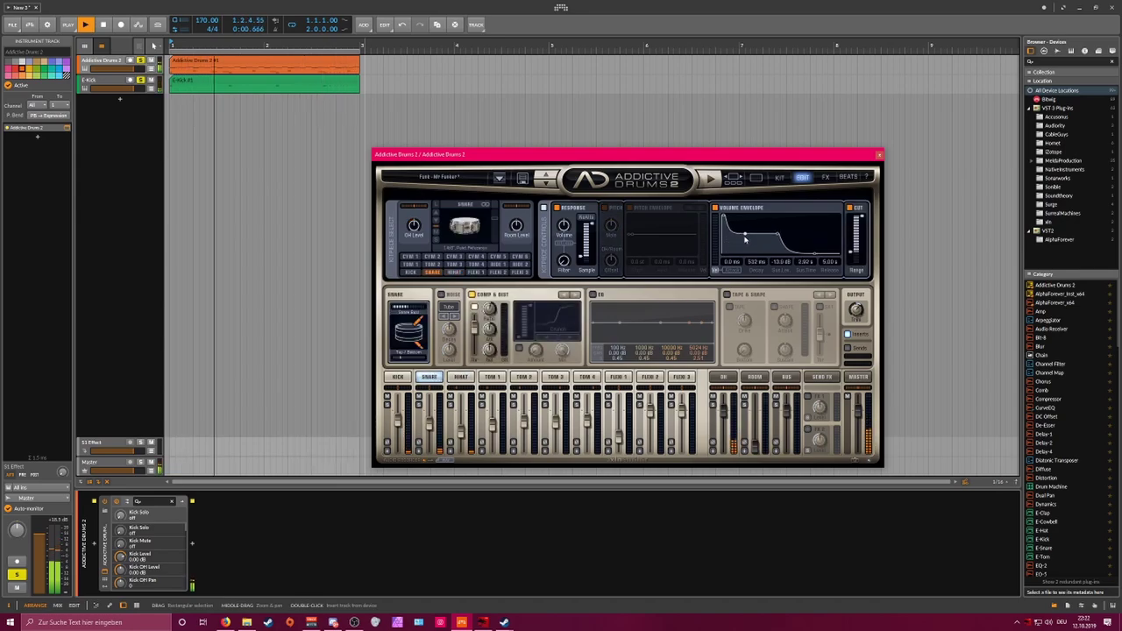
click(401, 375)
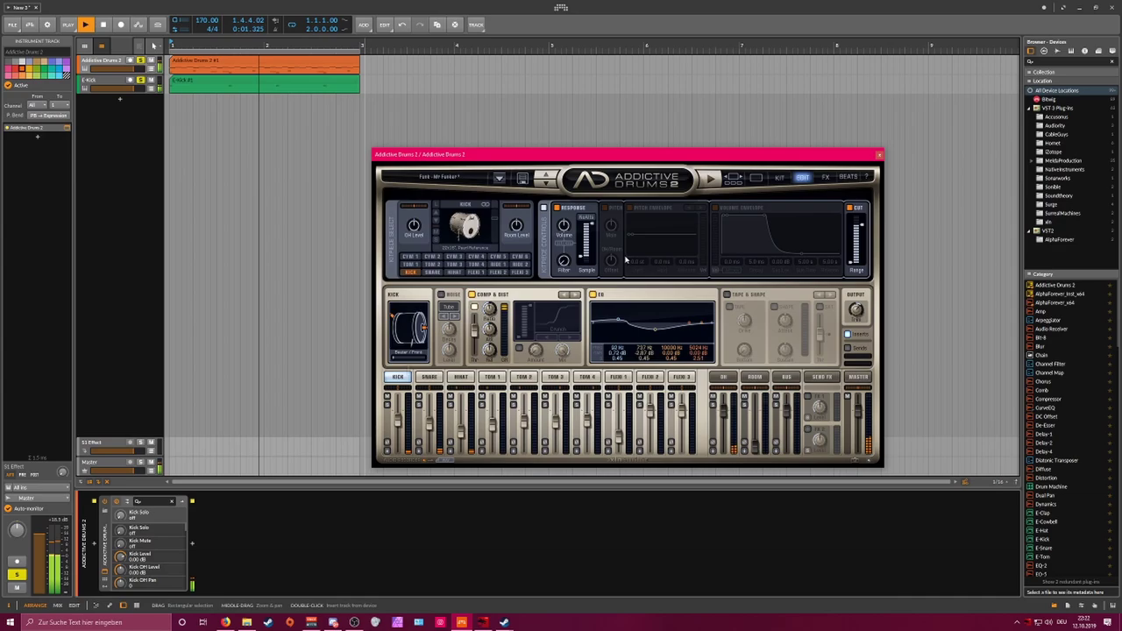
click(728, 217)
drag(725, 217, 749, 243)
drag(849, 261, 861, 215)
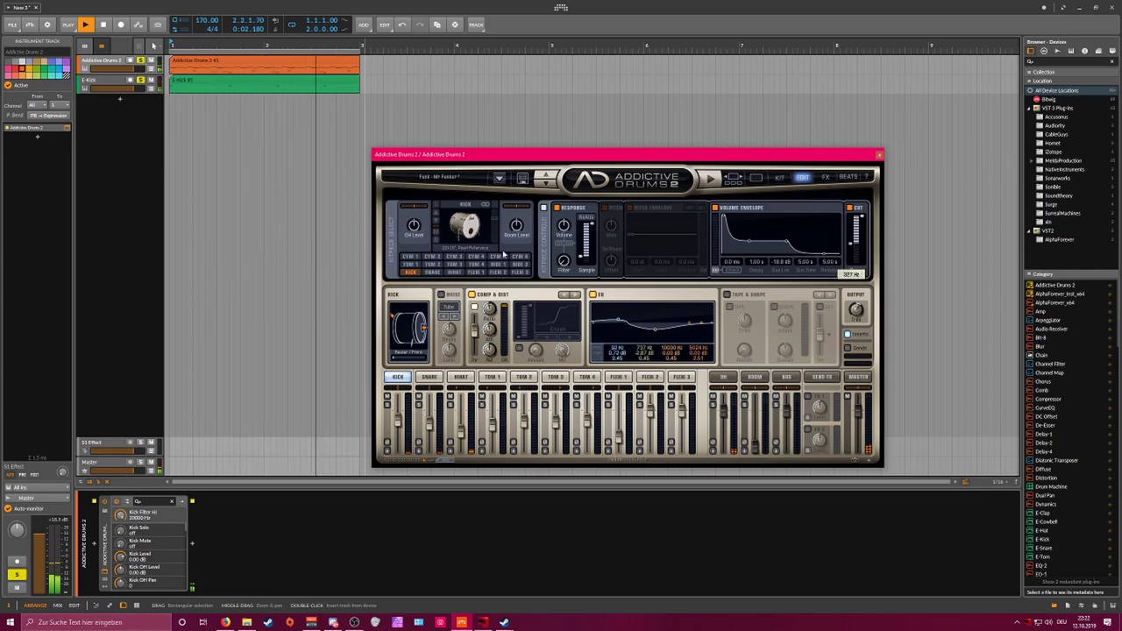
Step: Readjust the E-Kick's pitch modulation decay and main decay, and compare its sound with the attack click off and on
click(92, 84)
drag(148, 575, 148, 566)
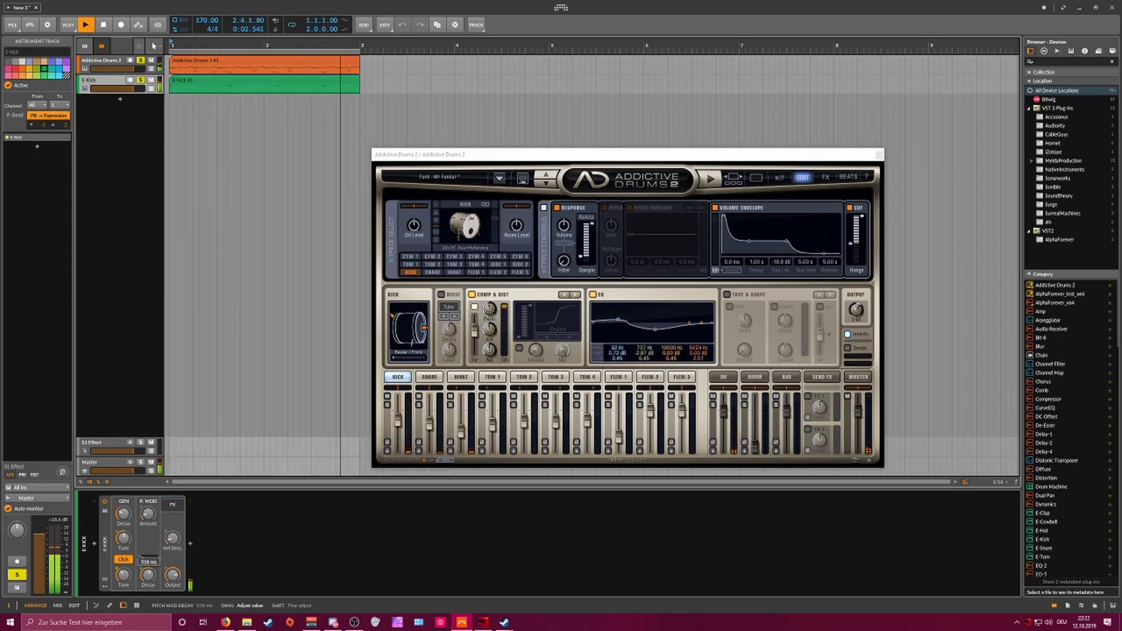
drag(123, 513, 124, 516)
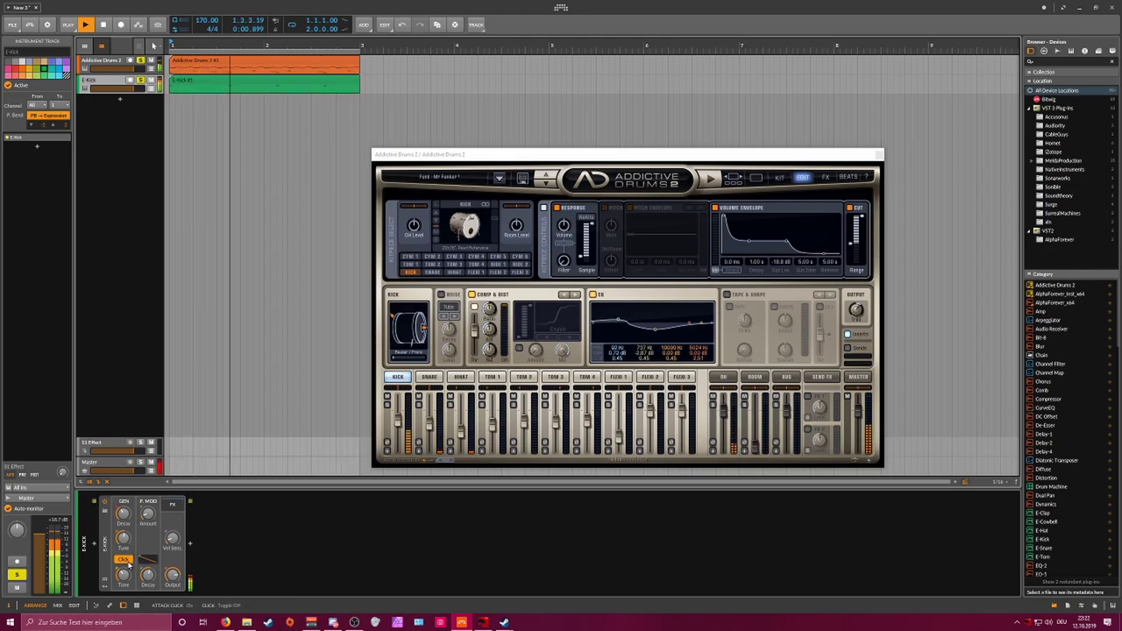
click(125, 559)
click(123, 559)
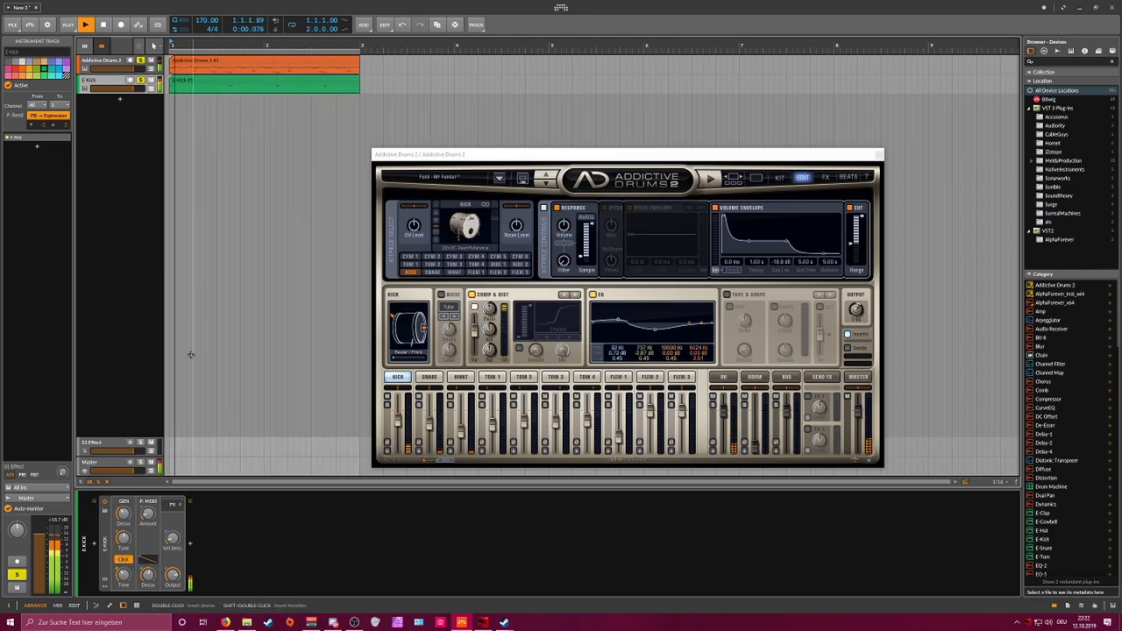
Step: Insert a Time Shift device before the instrument on the Addictive Drums 2 track and adjust its shift against the E-Kick
click(112, 64)
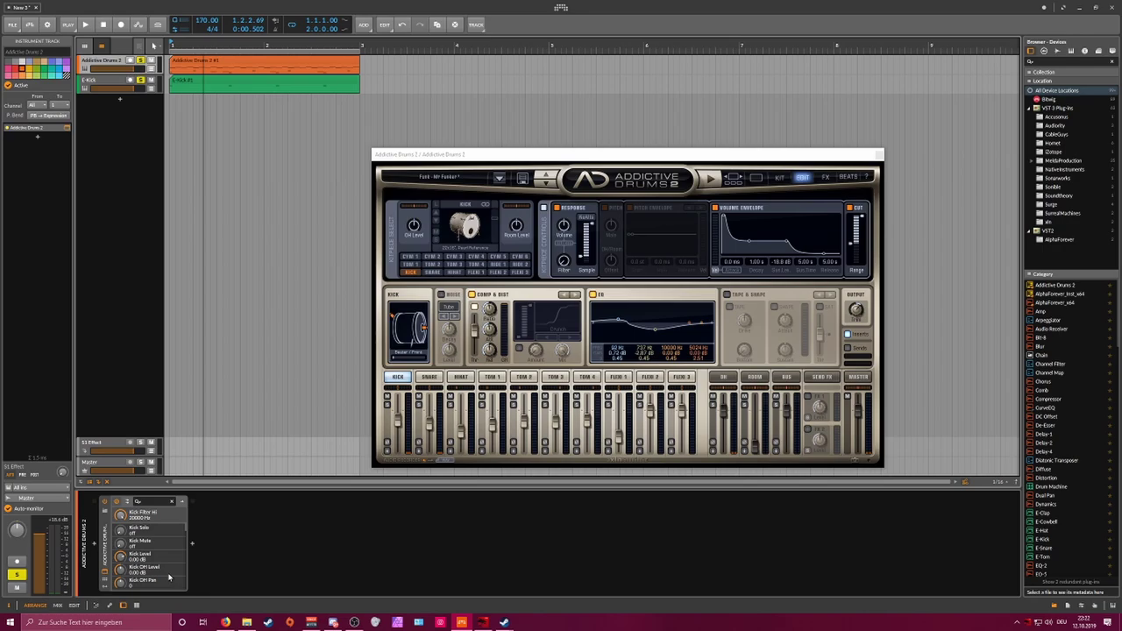
click(98, 549)
text(lim)
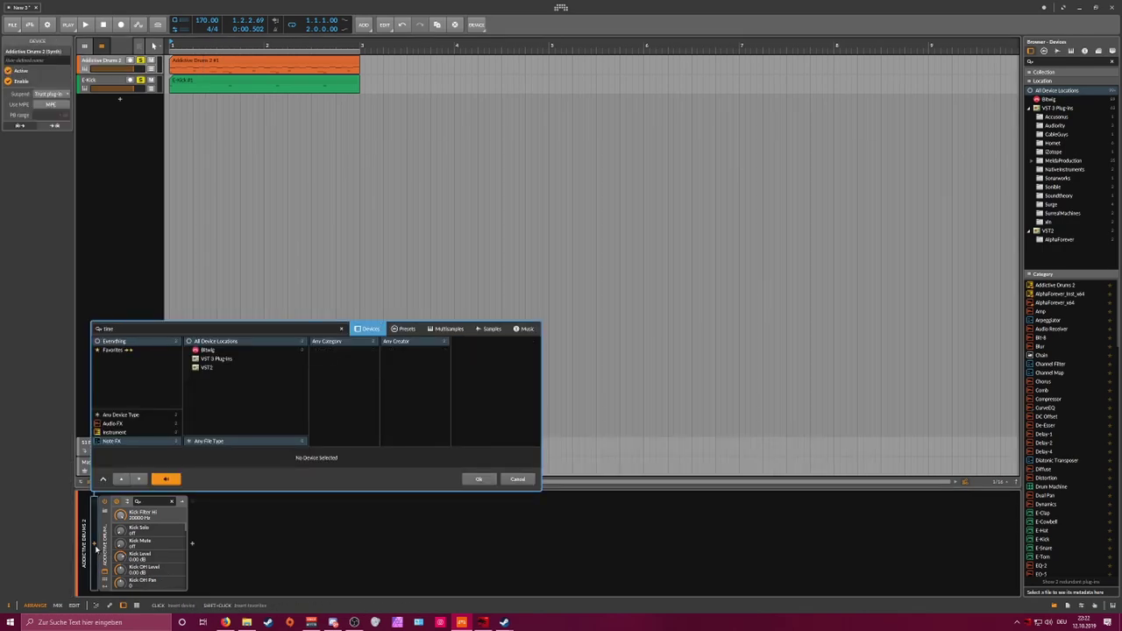
click(122, 417)
double_click(471, 342)
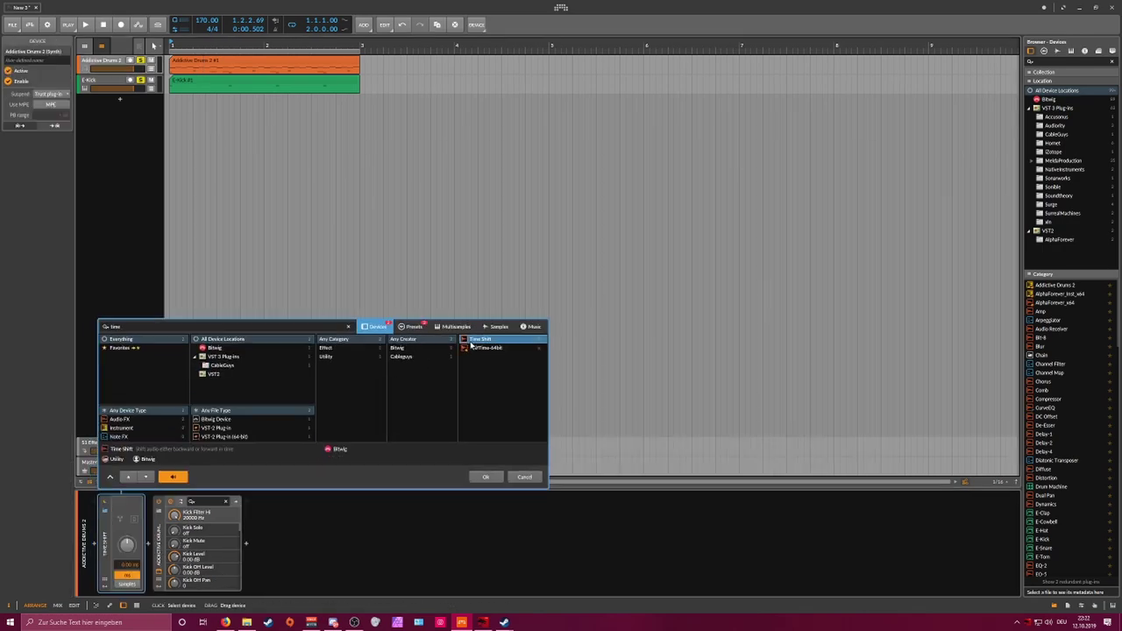
key(space)
drag(127, 545, 128, 544)
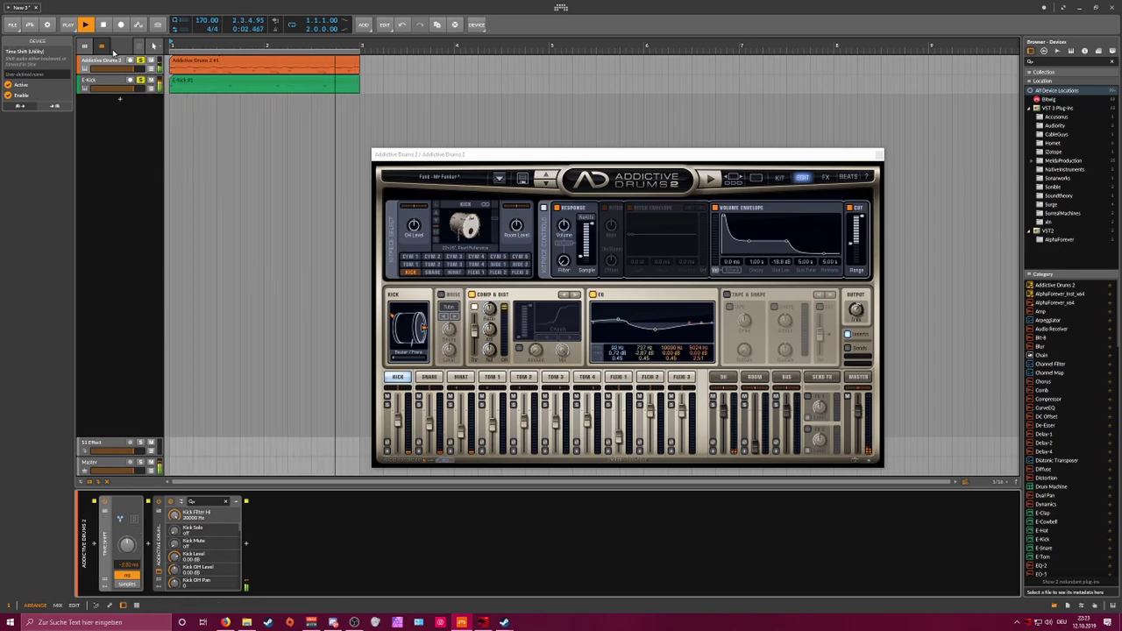
click(114, 91)
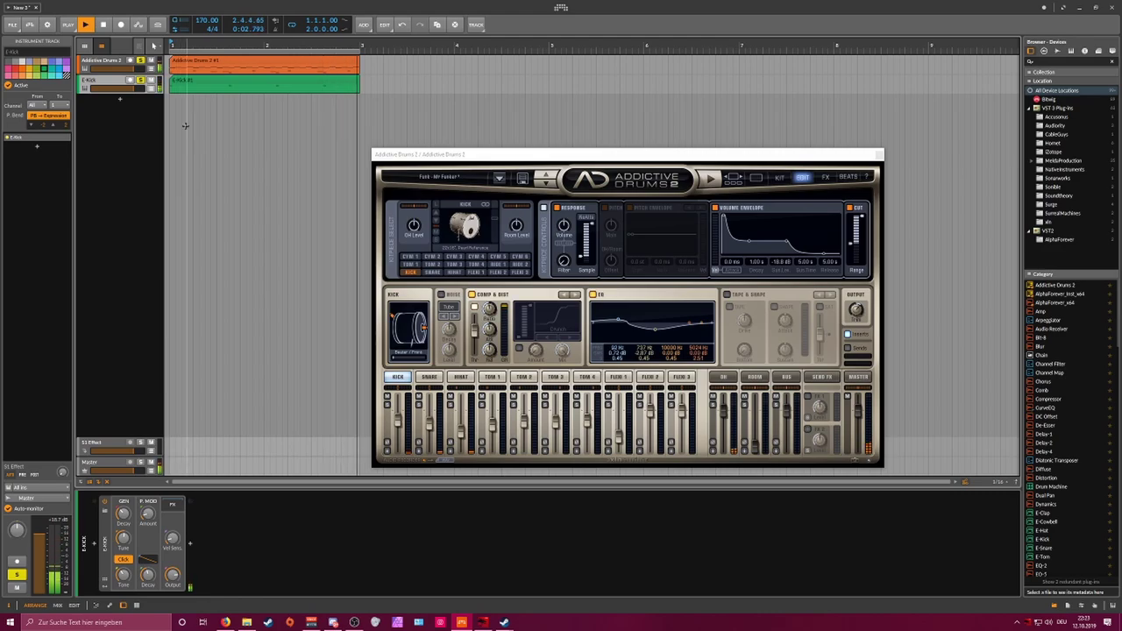
Step: Group the Addictive Drums 2 and E-Kick tracks
key(space)
click(112, 61)
click(112, 80)
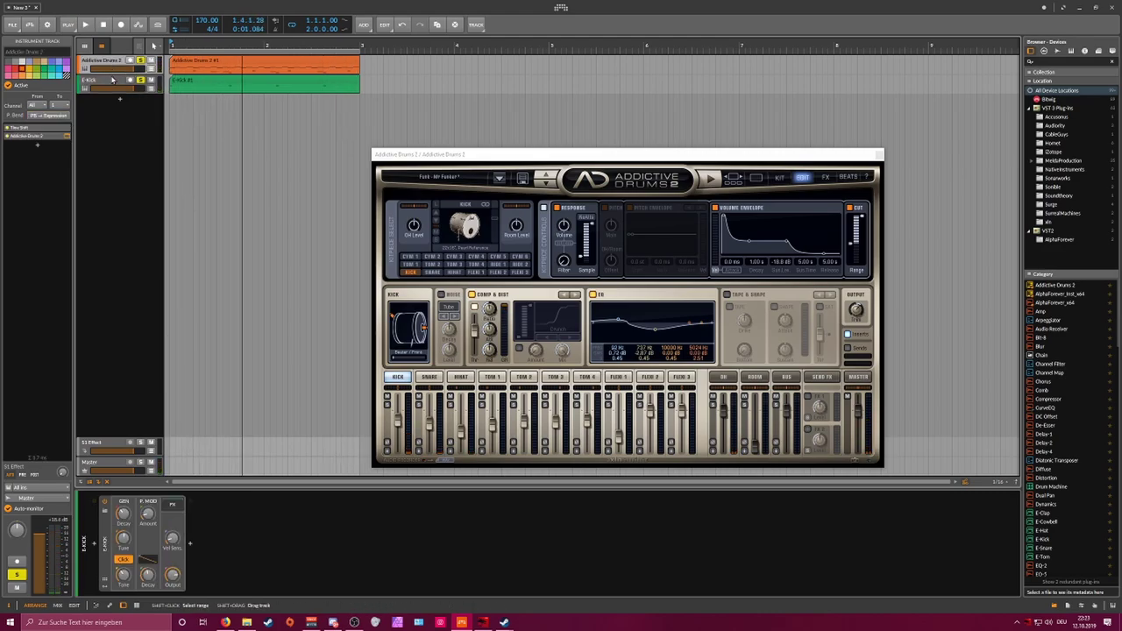
key(ctrl+g)
Step: Add an instrument track with the E-Snare device and place it inside the group between Addictive Drums 2 and E-Kick
click(121, 120)
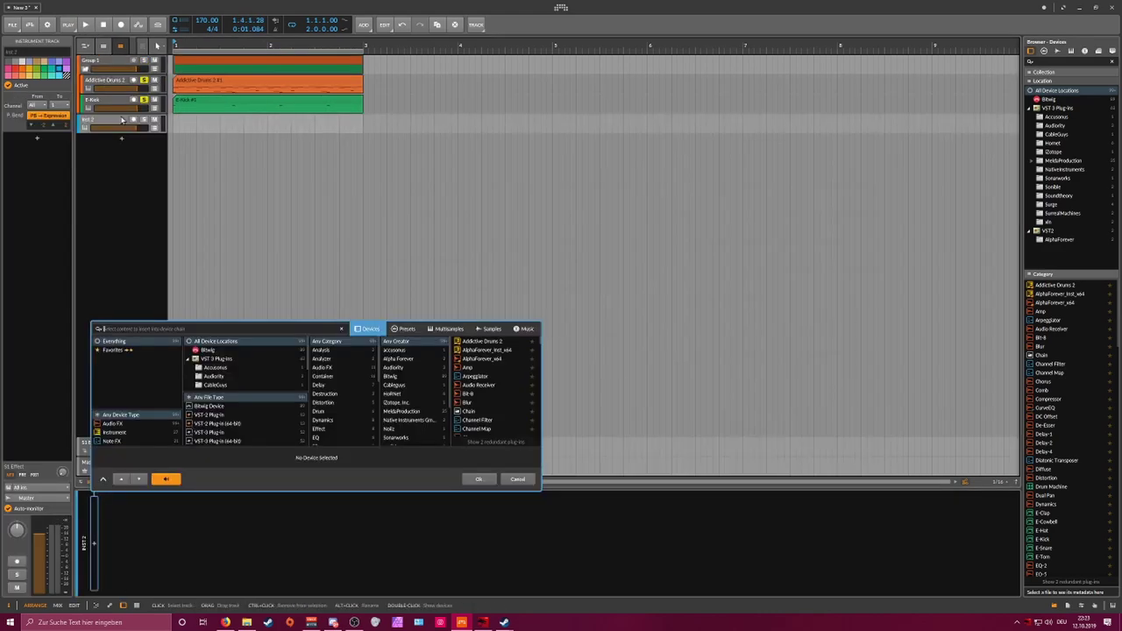
text(snare)
key(Return)
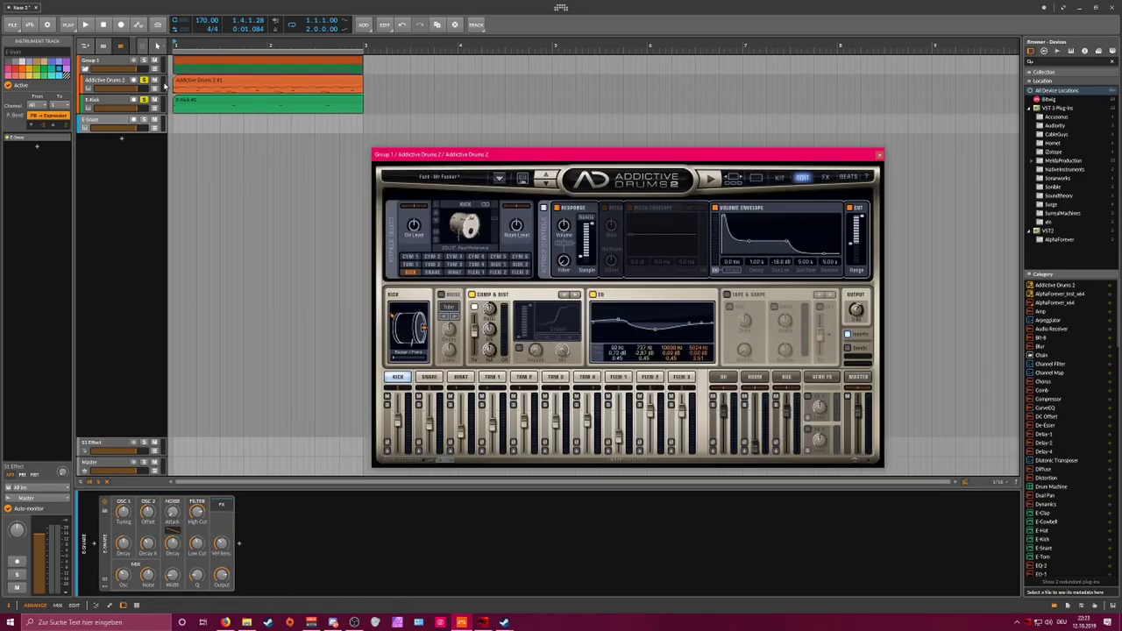
drag(98, 120, 101, 98)
Step: Copy the Addictive Drums 2 clip to the E-Snare track and delete every note except the main snare hits
click(206, 87)
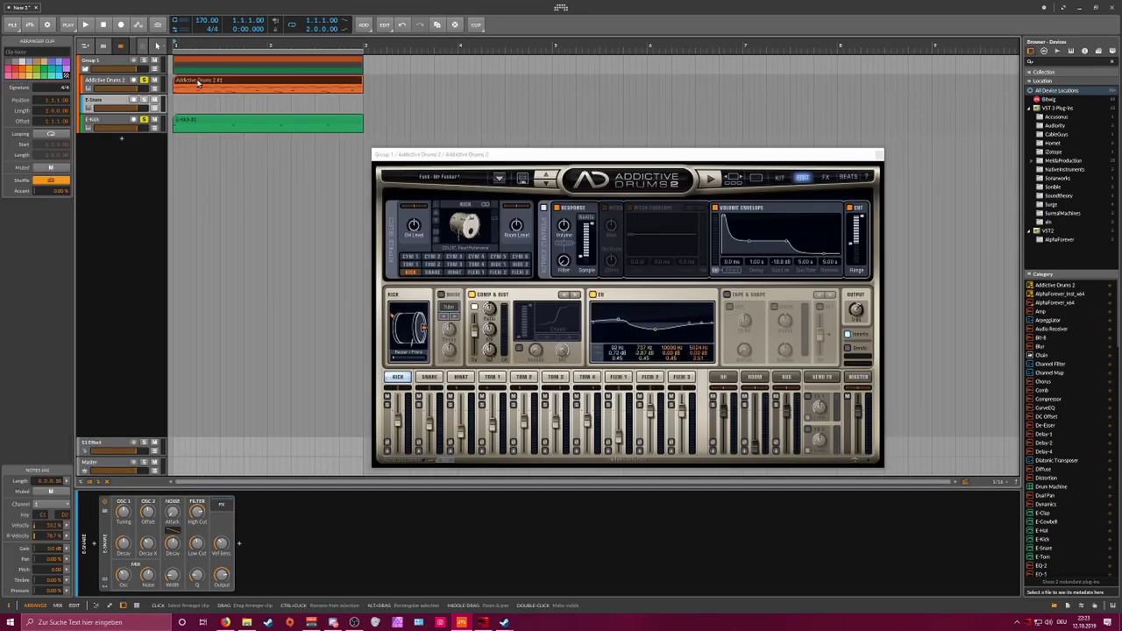
drag(198, 82, 195, 101)
double_click(195, 101)
drag(269, 417, 264, 467)
click(211, 470)
drag(790, 156, 937, 118)
drag(499, 475, 163, 424)
key(Delete)
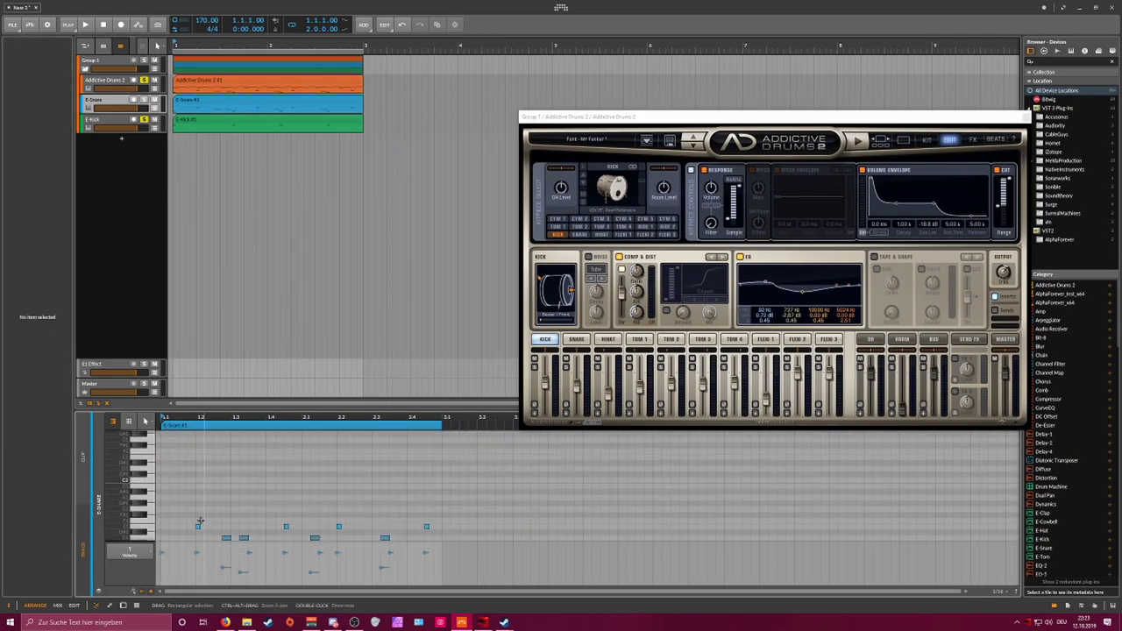
scroll(432, 485, down, 3)
drag(441, 488, 422, 452)
key(Delete)
key(Delete)
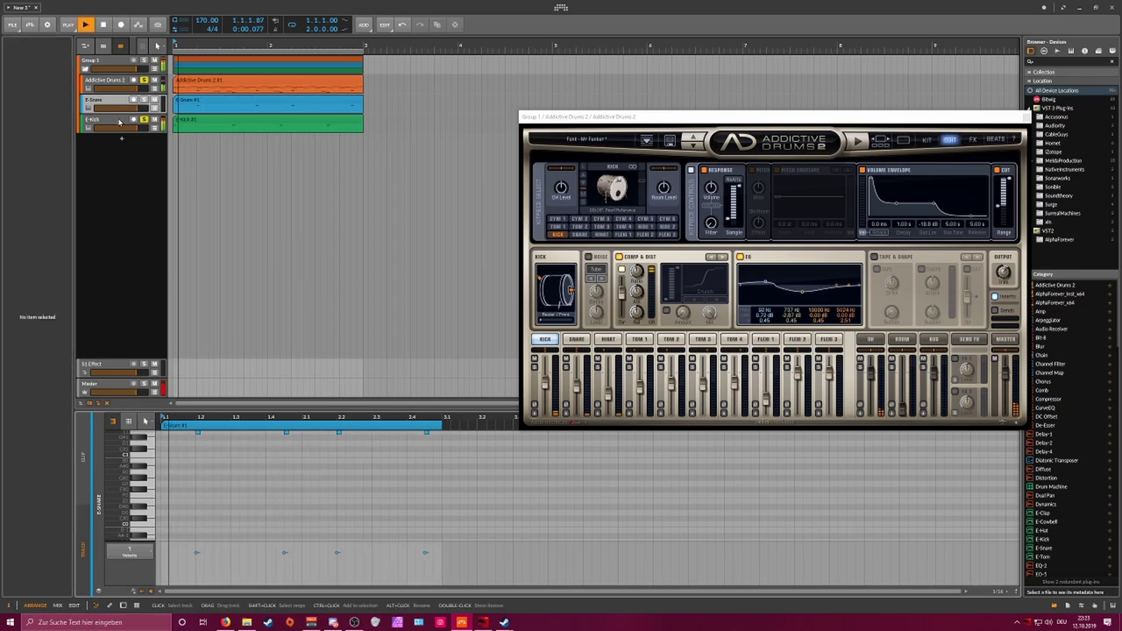
Step: Solo the E-Snare track and adjust its filter low cut and noise decay during playback
click(125, 103)
click(129, 111)
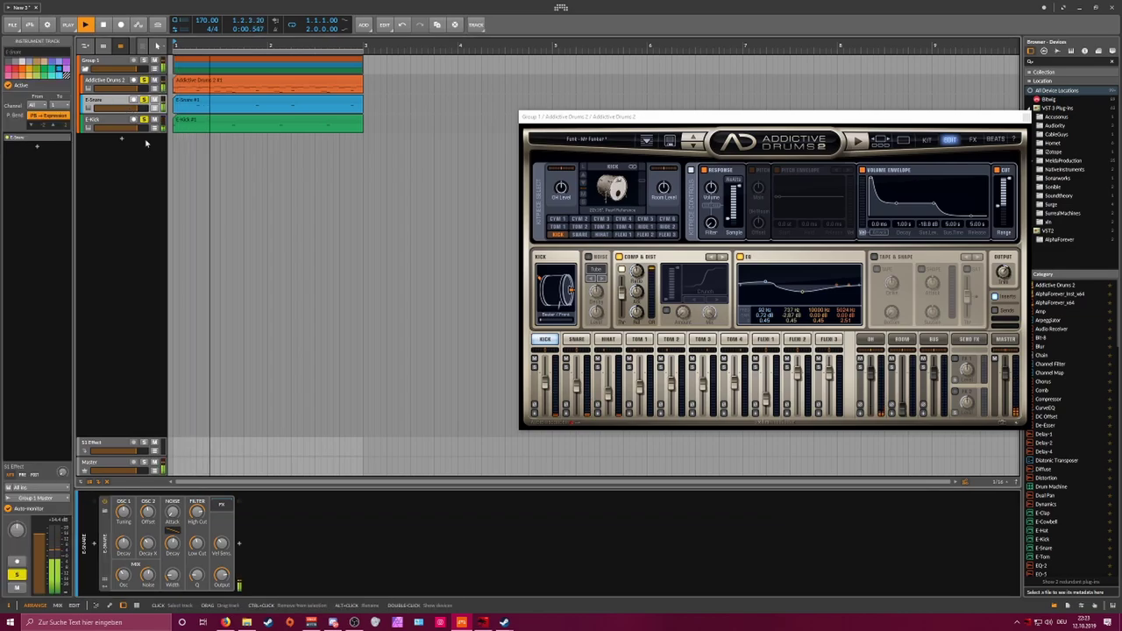
key(space)
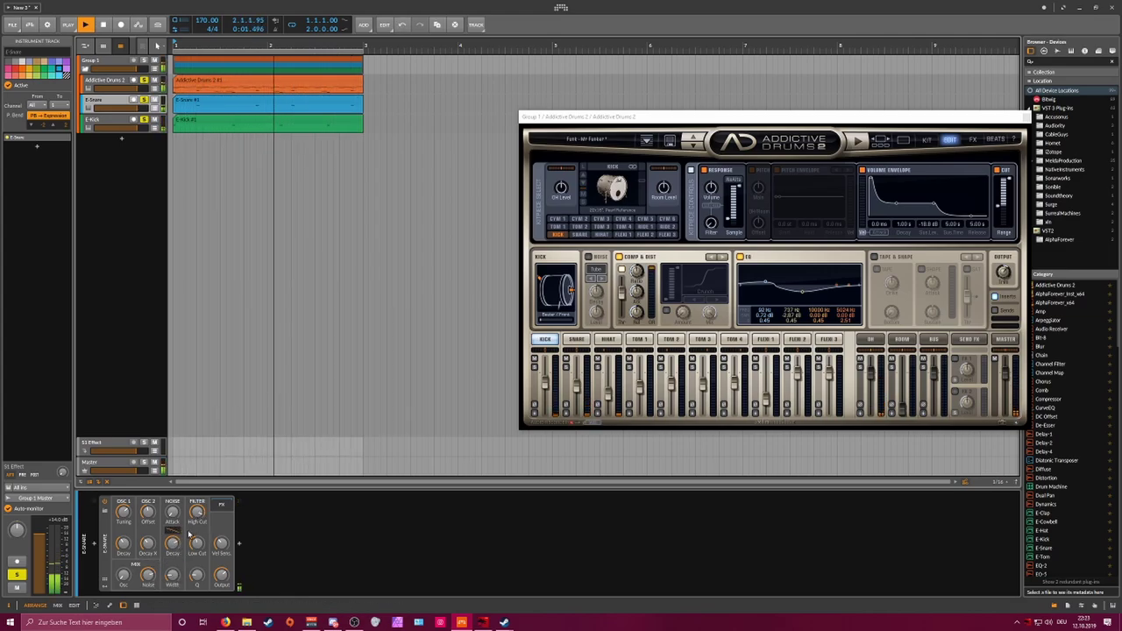
drag(196, 542, 196, 558)
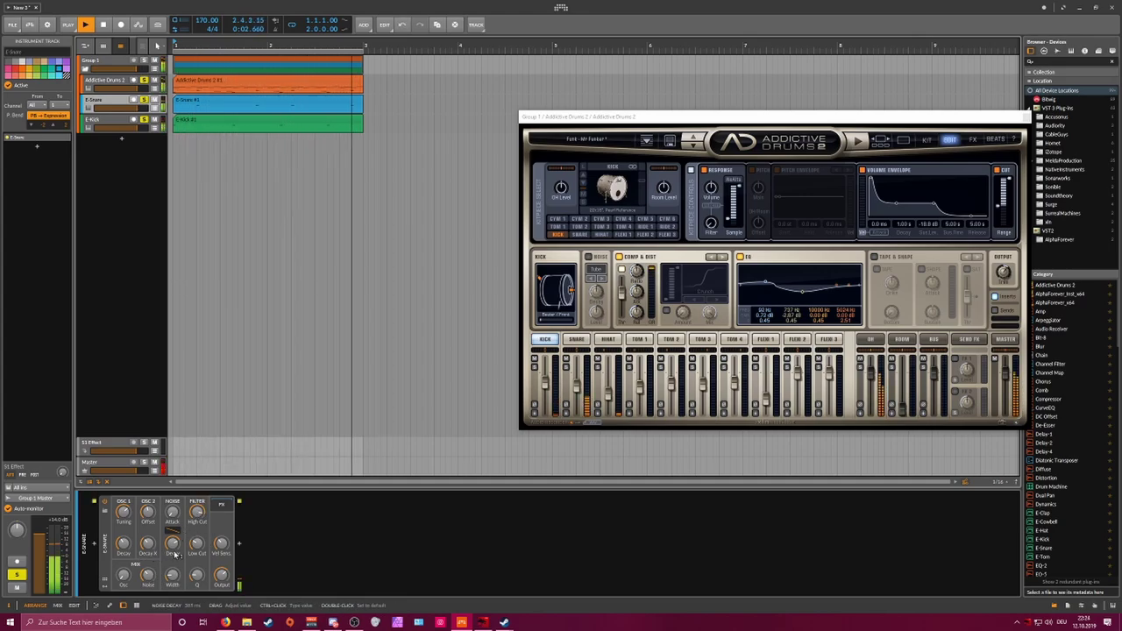
drag(173, 545, 173, 540)
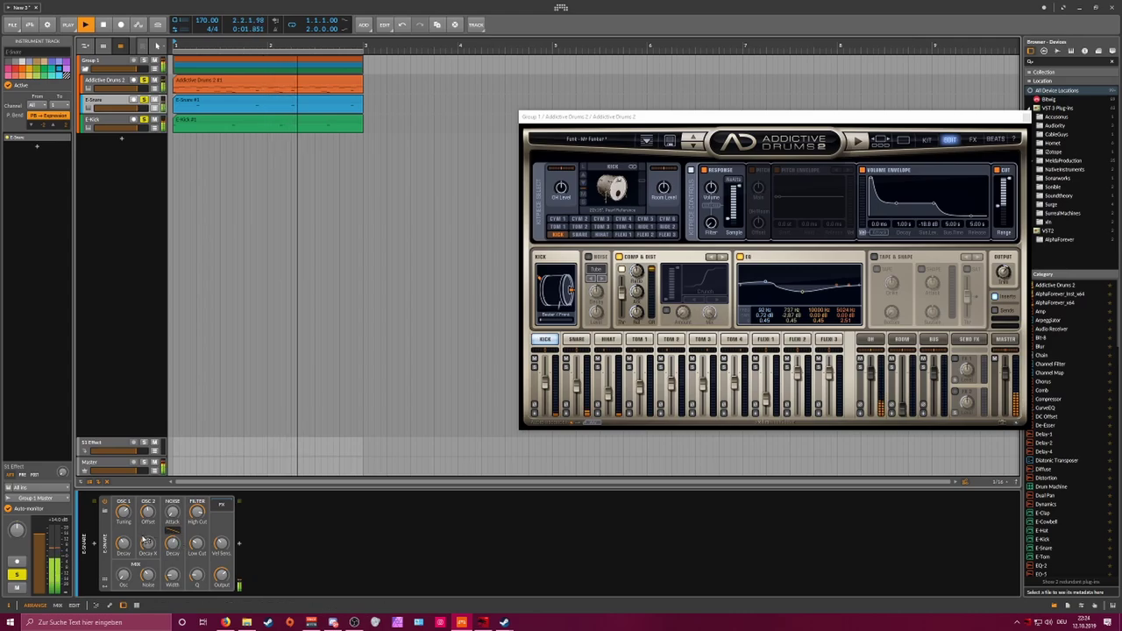
Step: Adjust the E-Snare's oscillator decays, oscillator mix and oscillator 2 tuning offset by ear
drag(149, 513, 149, 498)
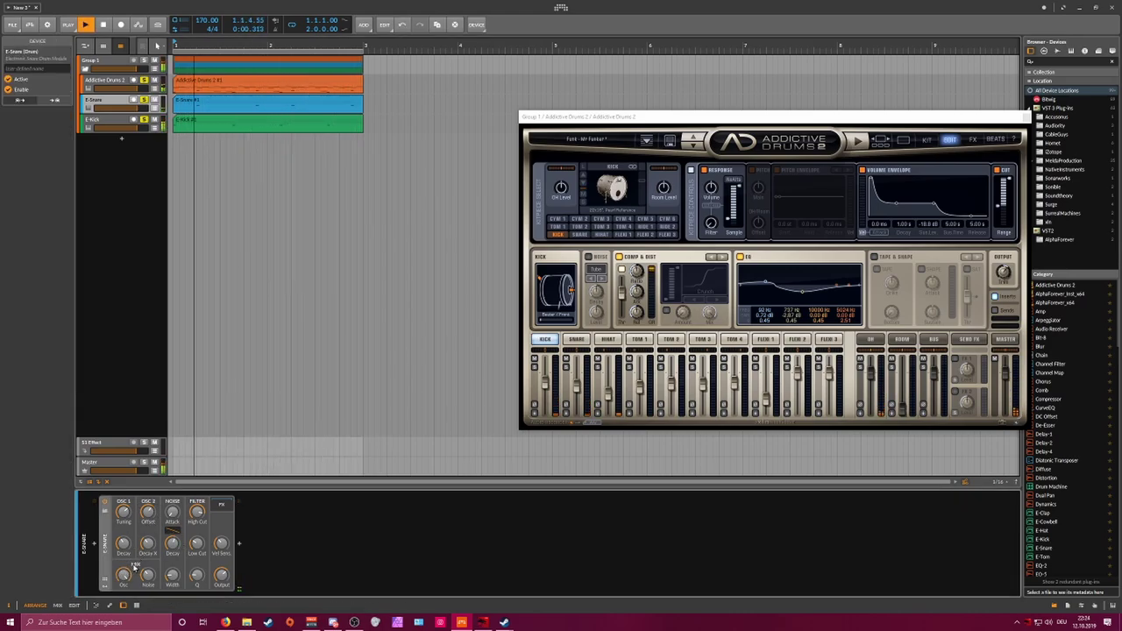
drag(148, 544, 147, 514)
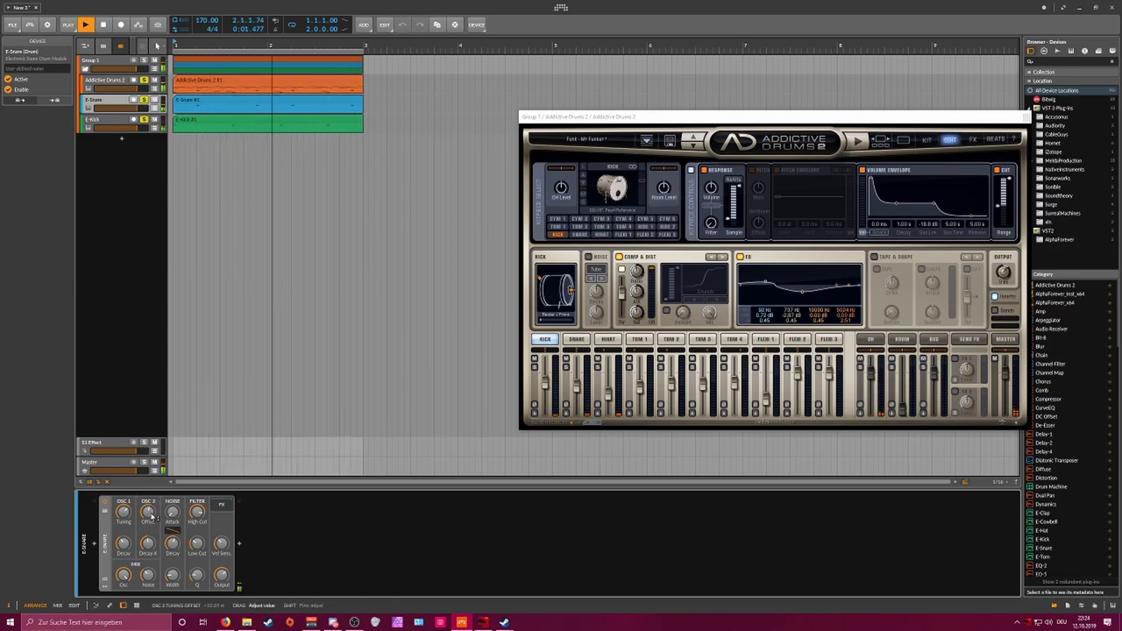
drag(124, 546, 147, 516)
drag(123, 575, 123, 580)
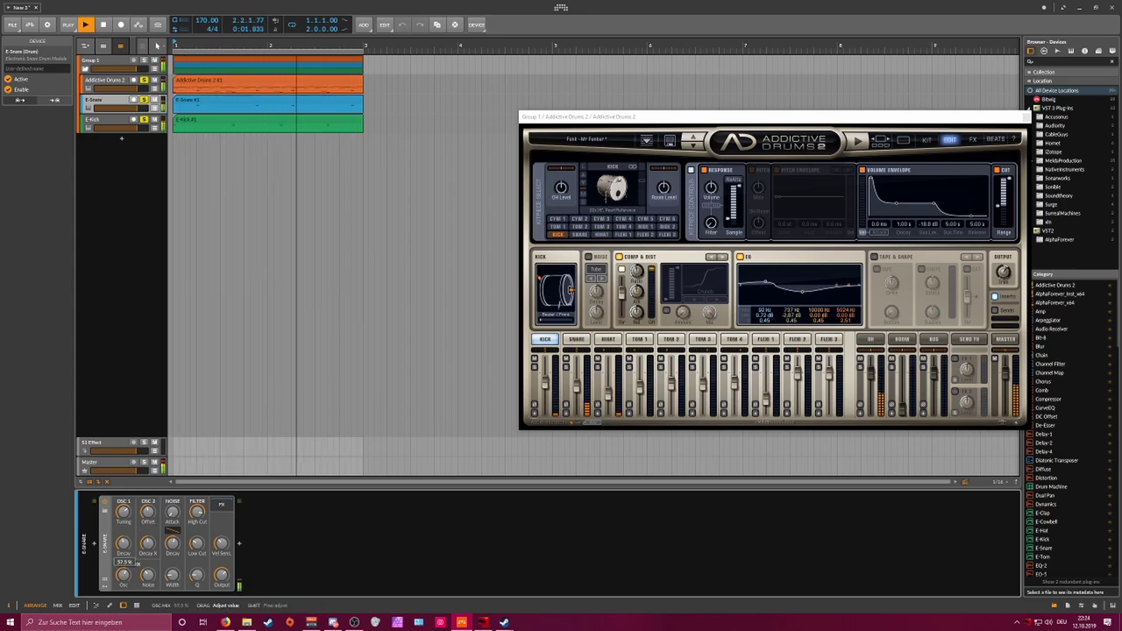
drag(147, 512, 147, 514)
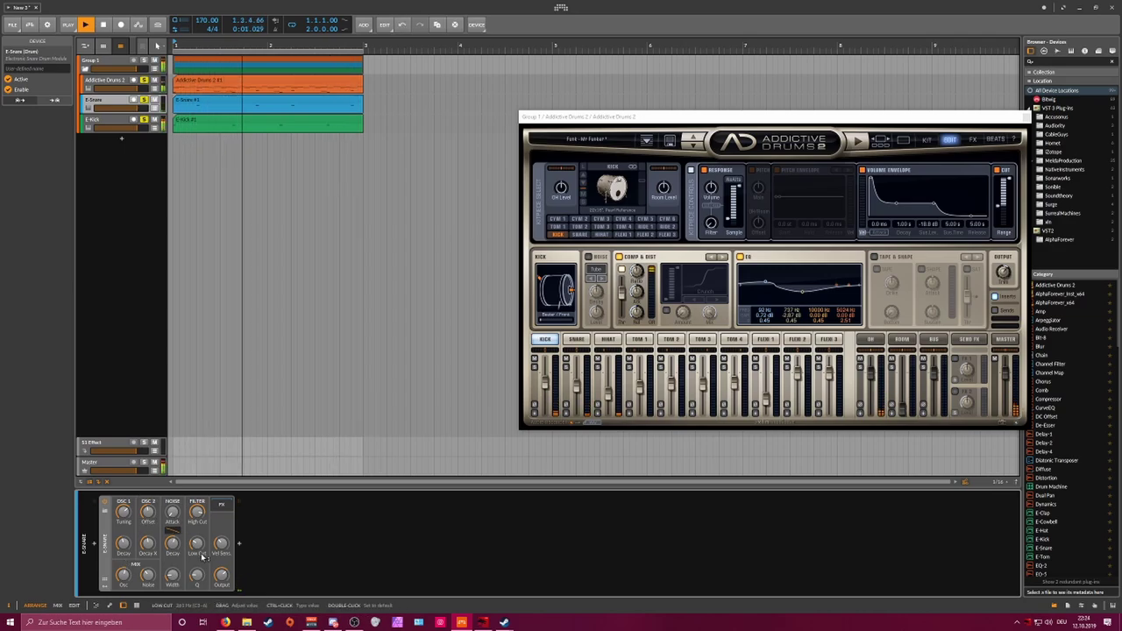
Step: Set the E-Snare's output to about +0.3 dB and readjust its oscillator 2 offset to about +7.59 st
drag(222, 574, 222, 572)
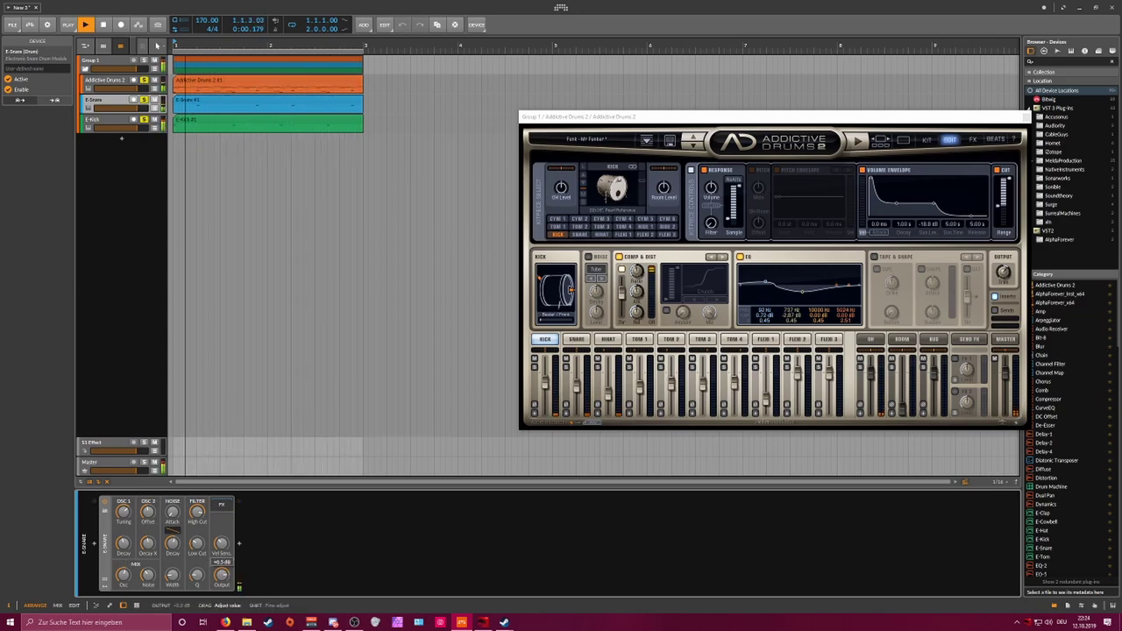
drag(150, 527, 151, 533)
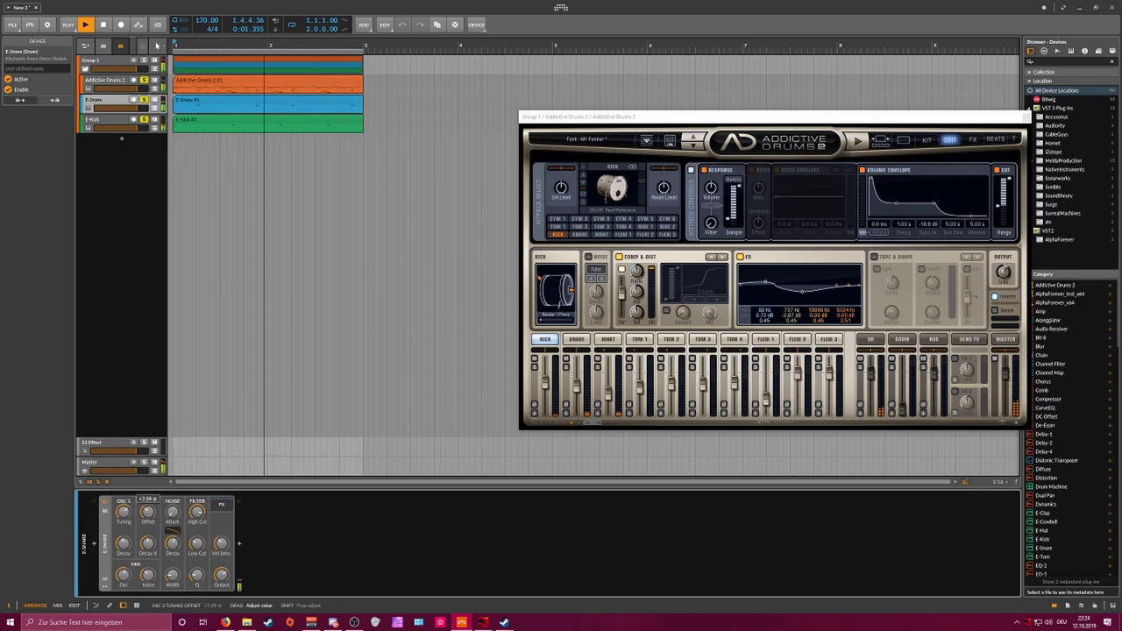
key(space)
Step: Insert smartComp on the drum group, select the drums profile and let it learn settings from the playing beat
click(96, 63)
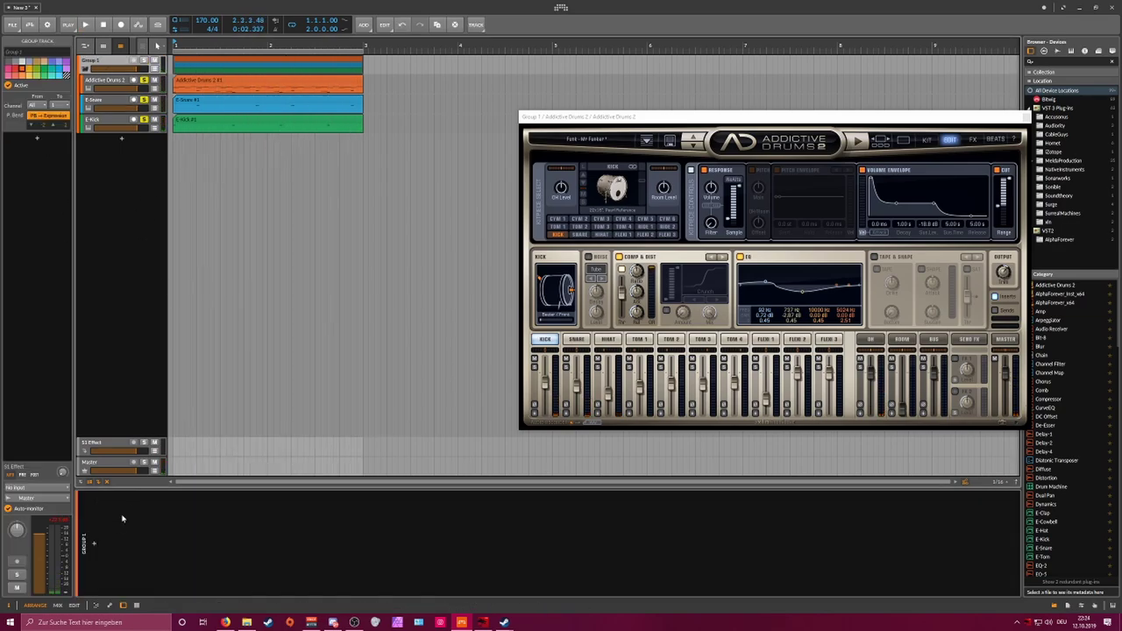
click(94, 544)
text(smart)
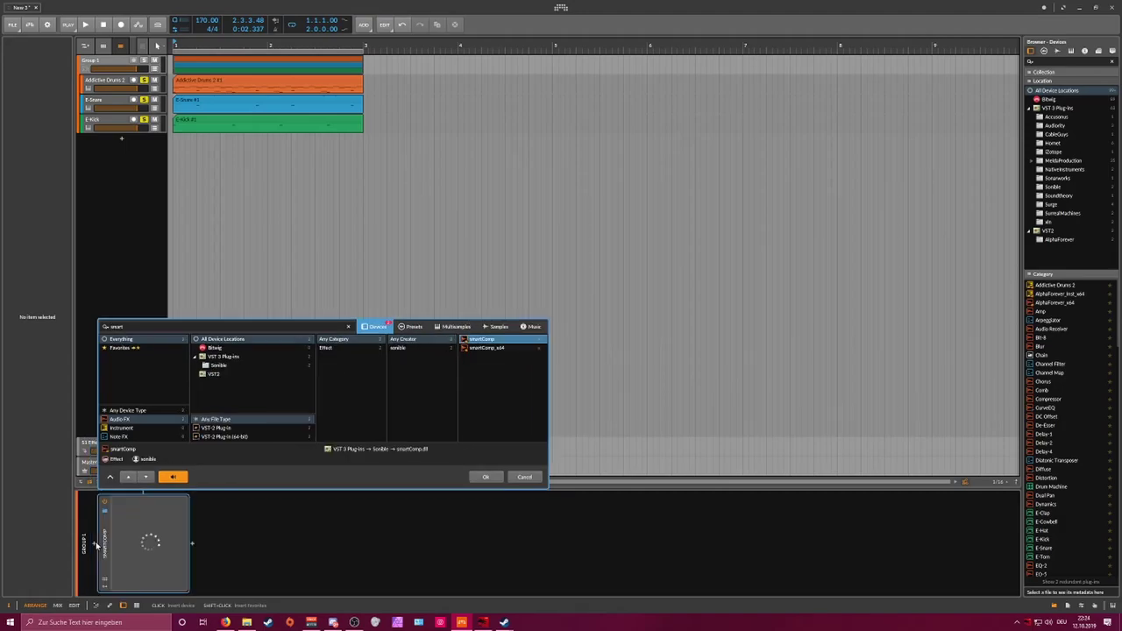
key(Return)
key(space)
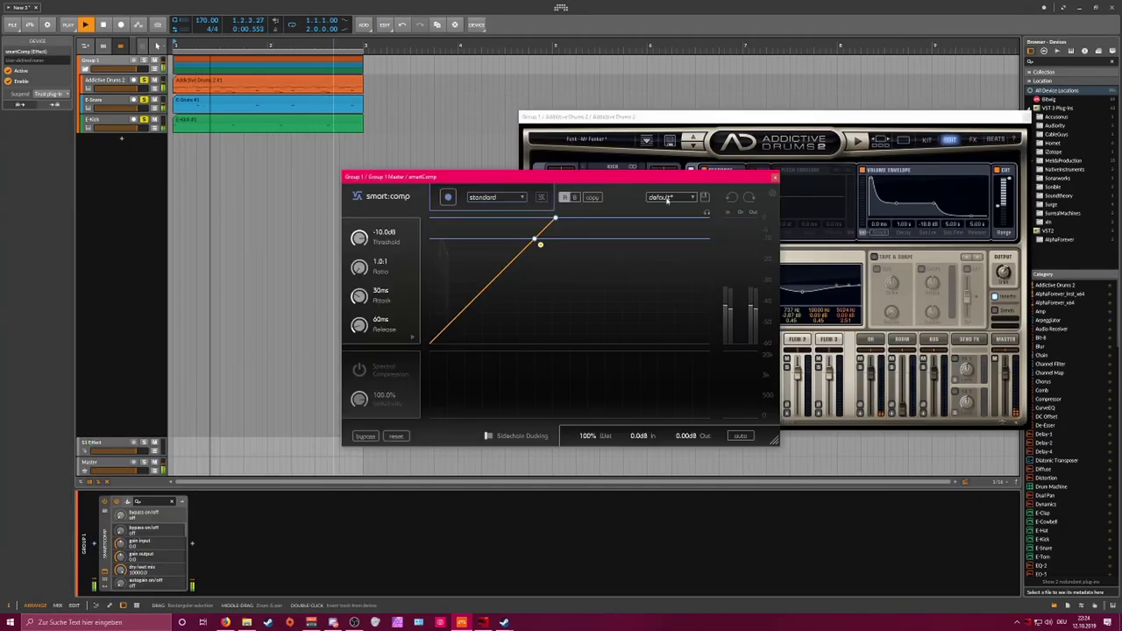
click(452, 198)
click(491, 197)
click(486, 217)
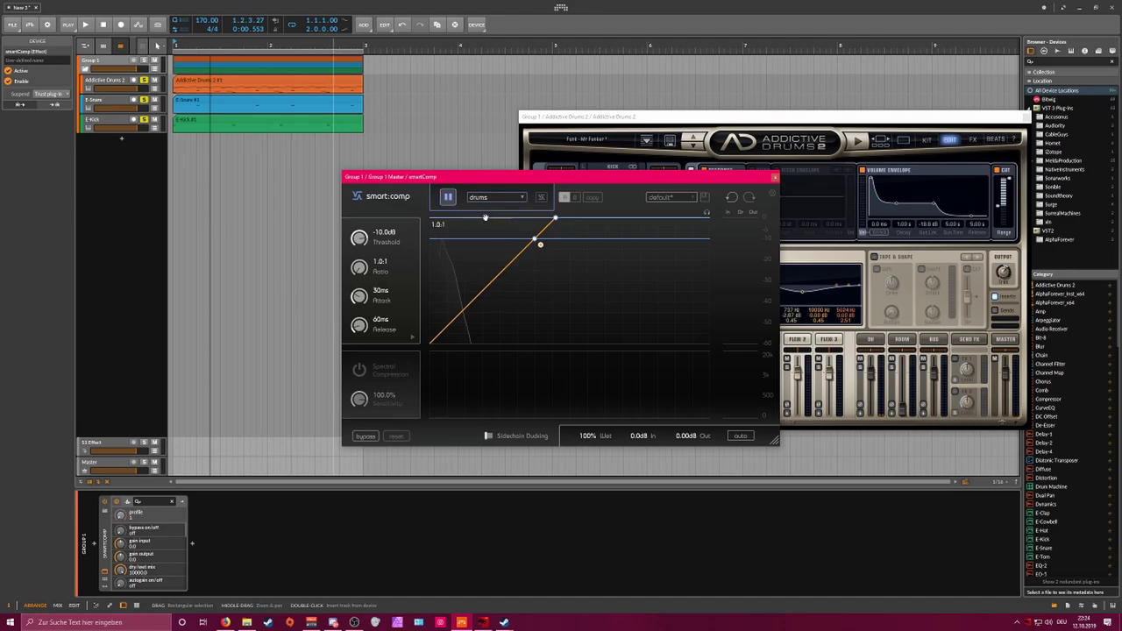
key(space)
Step: Raise the Room fader in Addictive Drums 2 and close the smartComp window
drag(673, 179, 419, 156)
drag(902, 409, 901, 383)
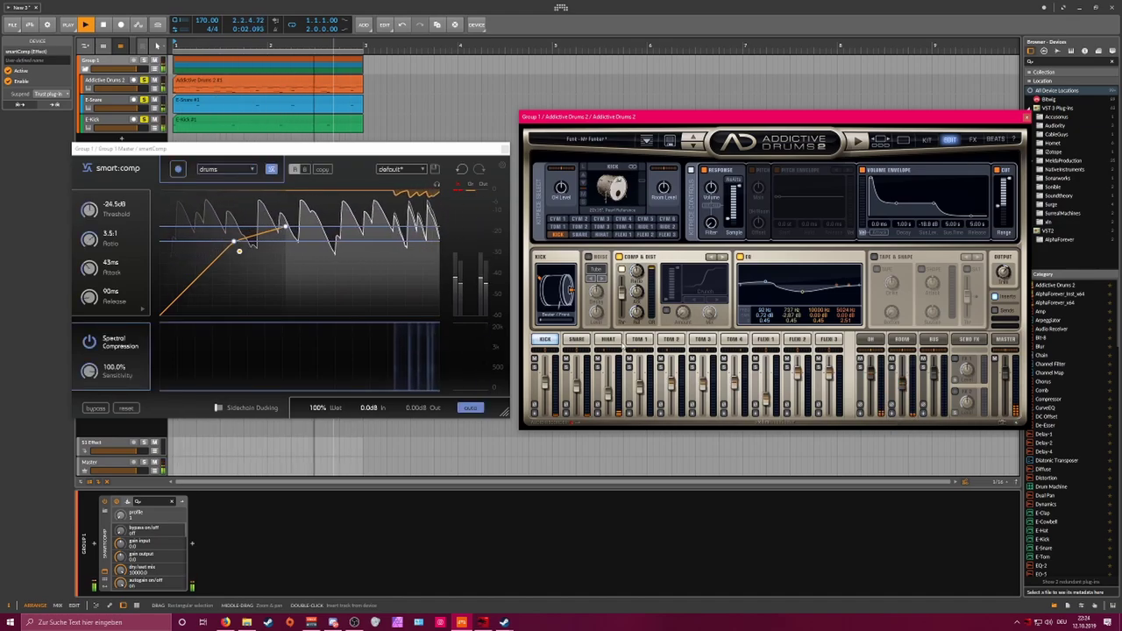
click(505, 149)
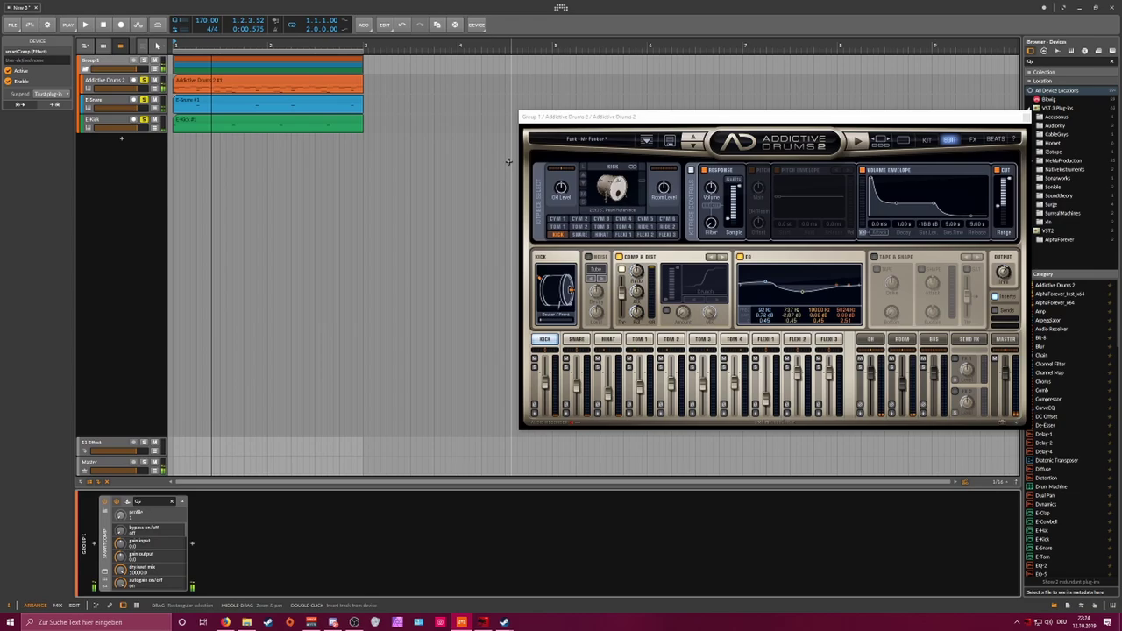
Step: Quantize the Addictive Drums 2 clip's notes on a custom straight 1/16 grid with a start amount of 100%
double_click(259, 80)
key(space)
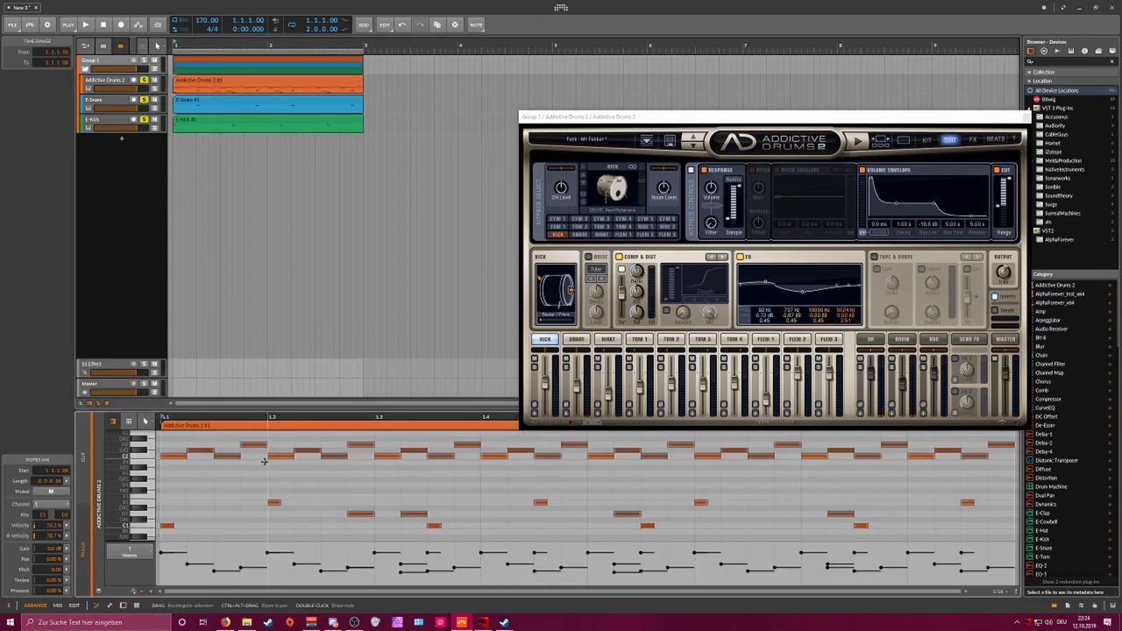
key(q)
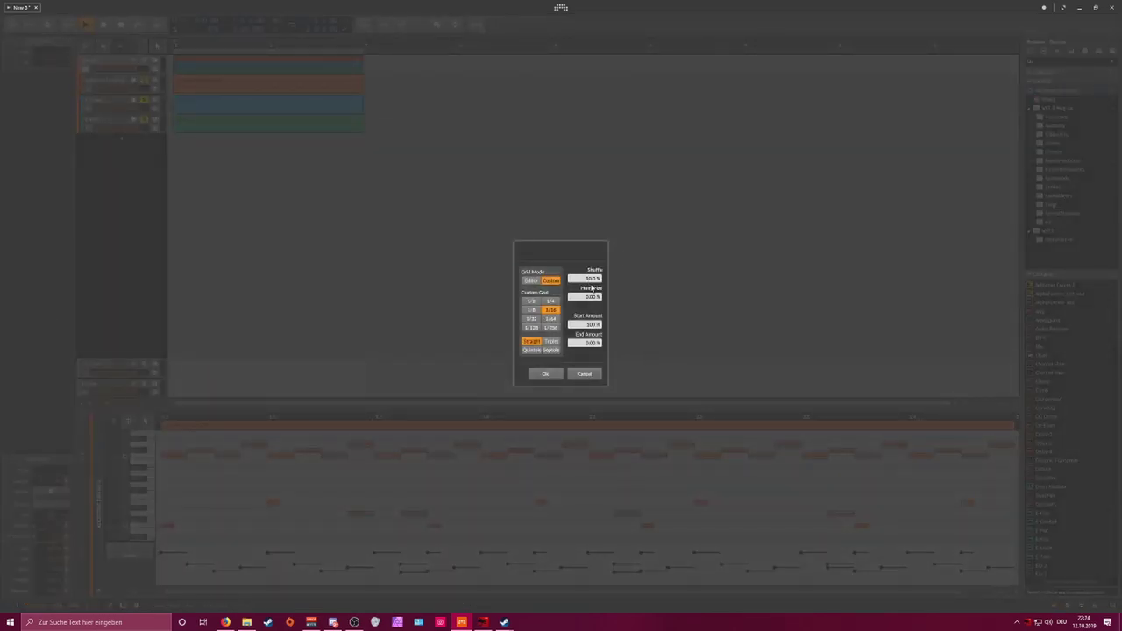
click(545, 373)
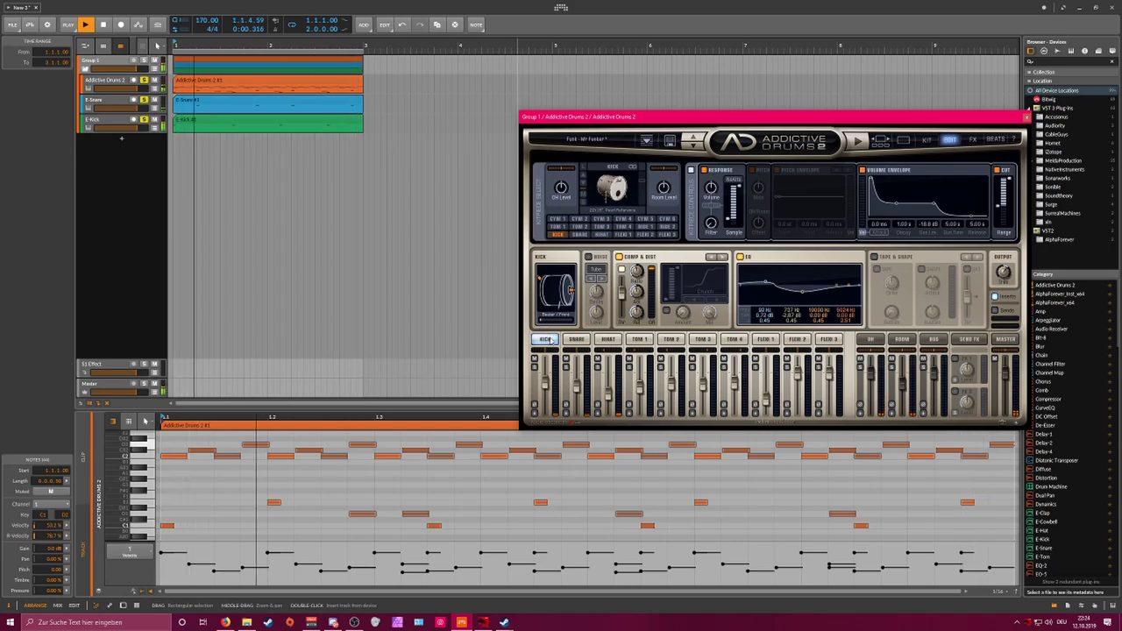
Step: Enable and adjust the pitch controls of the kick and snare in Addictive Drums 2, and adjust the snare's cut range
click(753, 170)
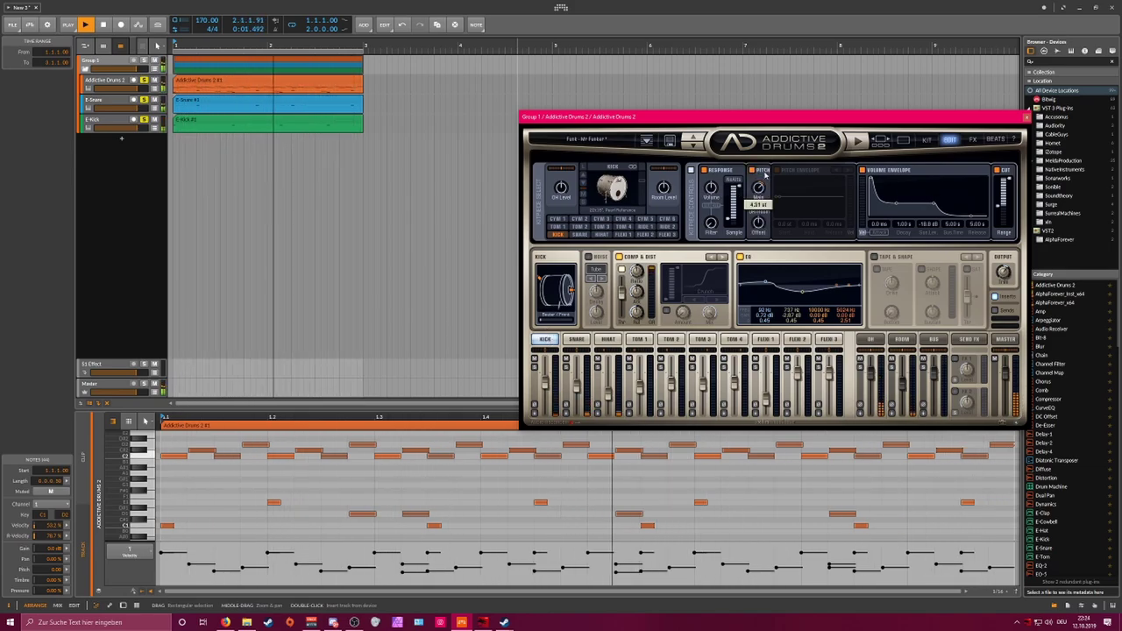
click(752, 171)
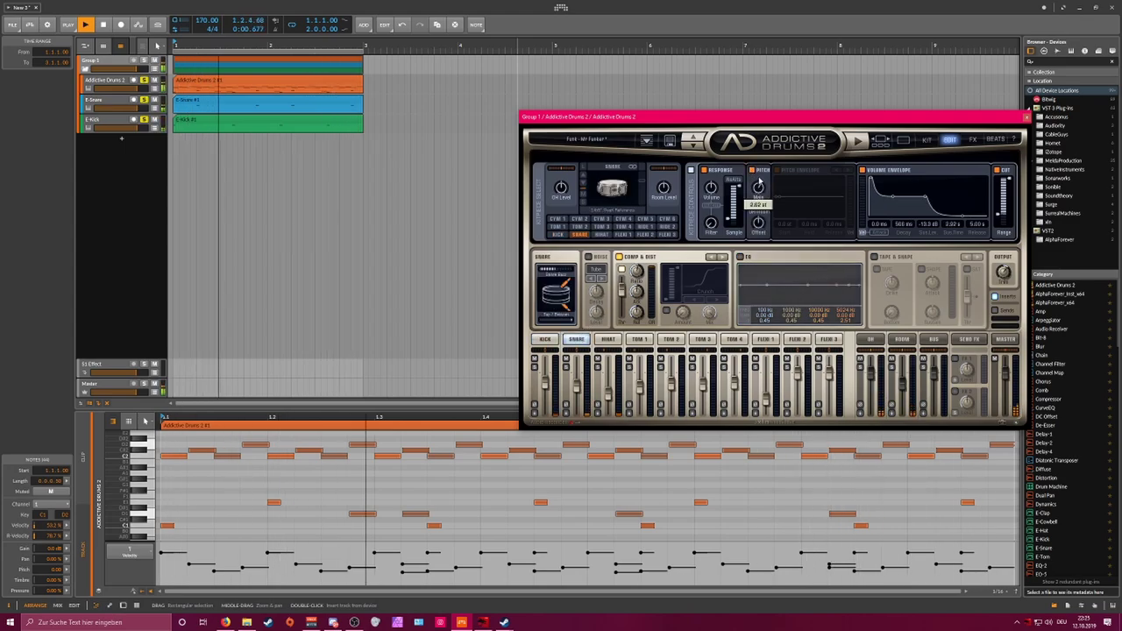
drag(760, 186, 760, 186)
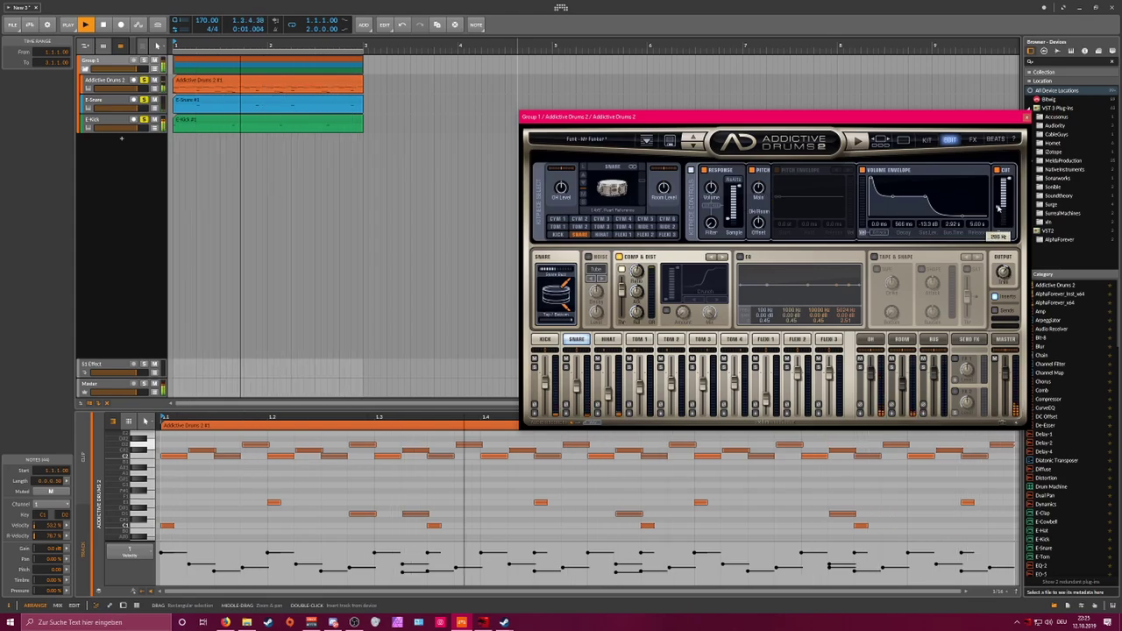
click(1027, 117)
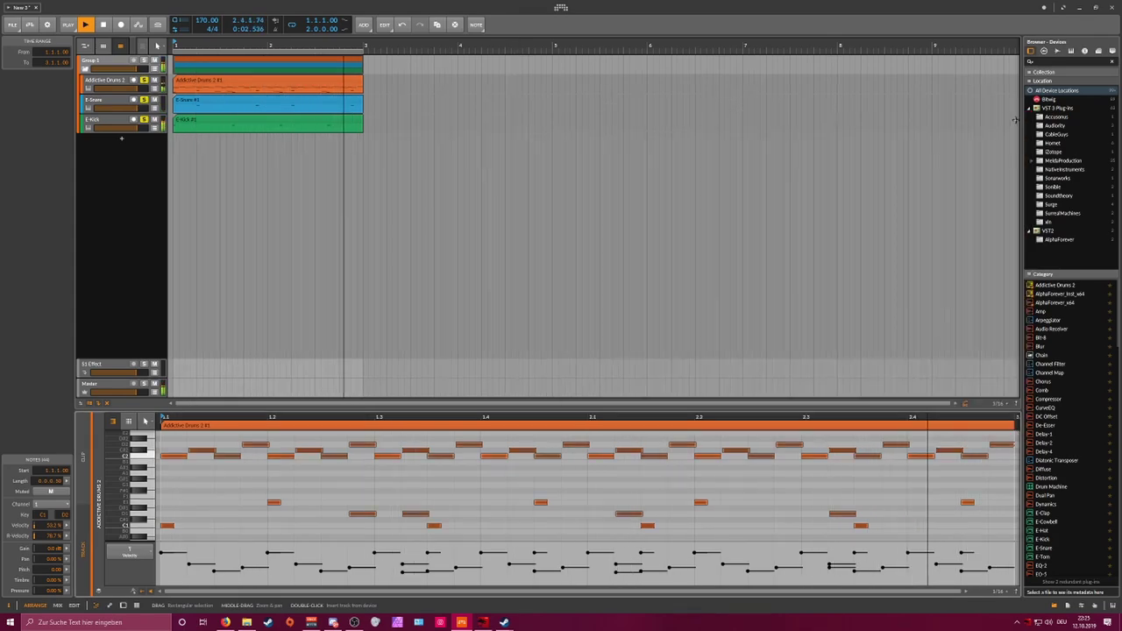
click(196, 84)
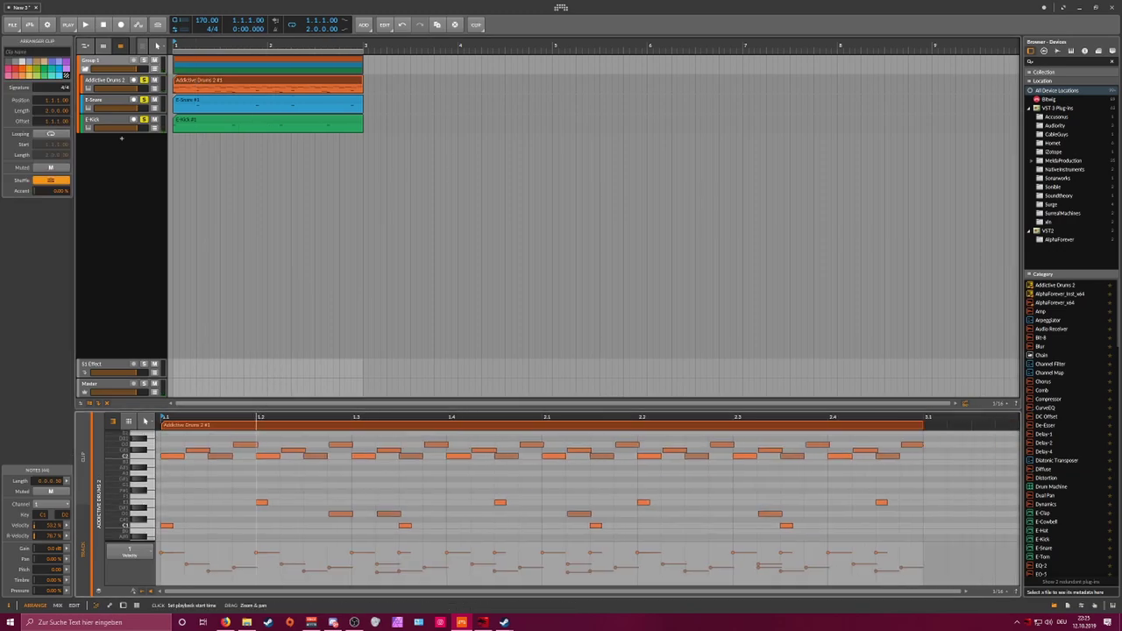
Step: Move the selected snare notes in the Addictive Drums 2 clip up to E1 while the beat plays
click(153, 507)
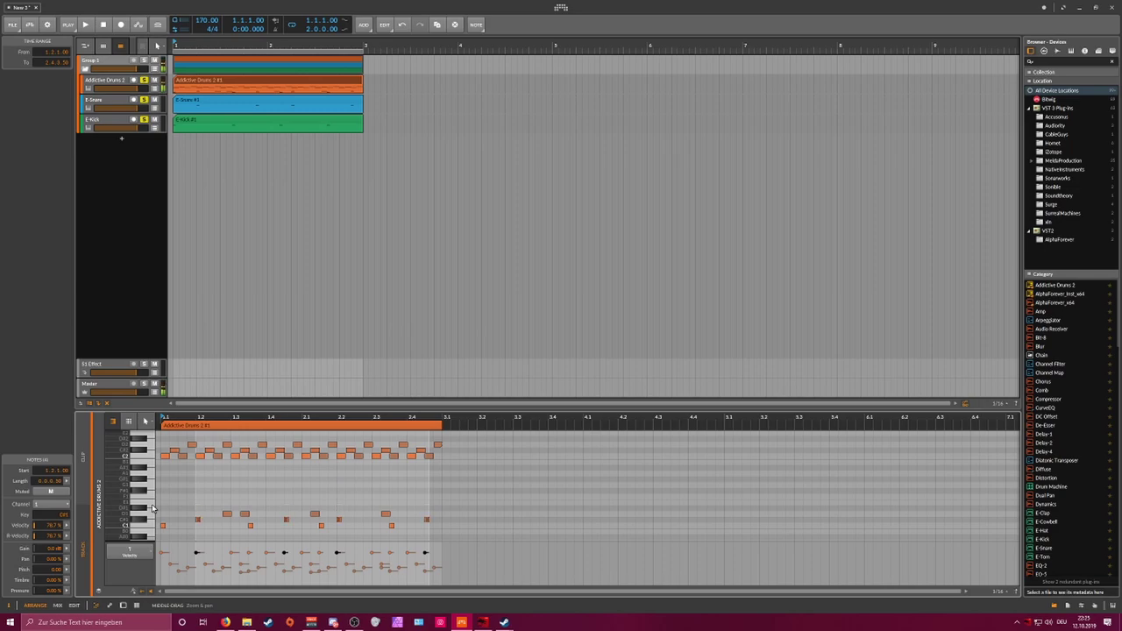
key(space)
key(Up)
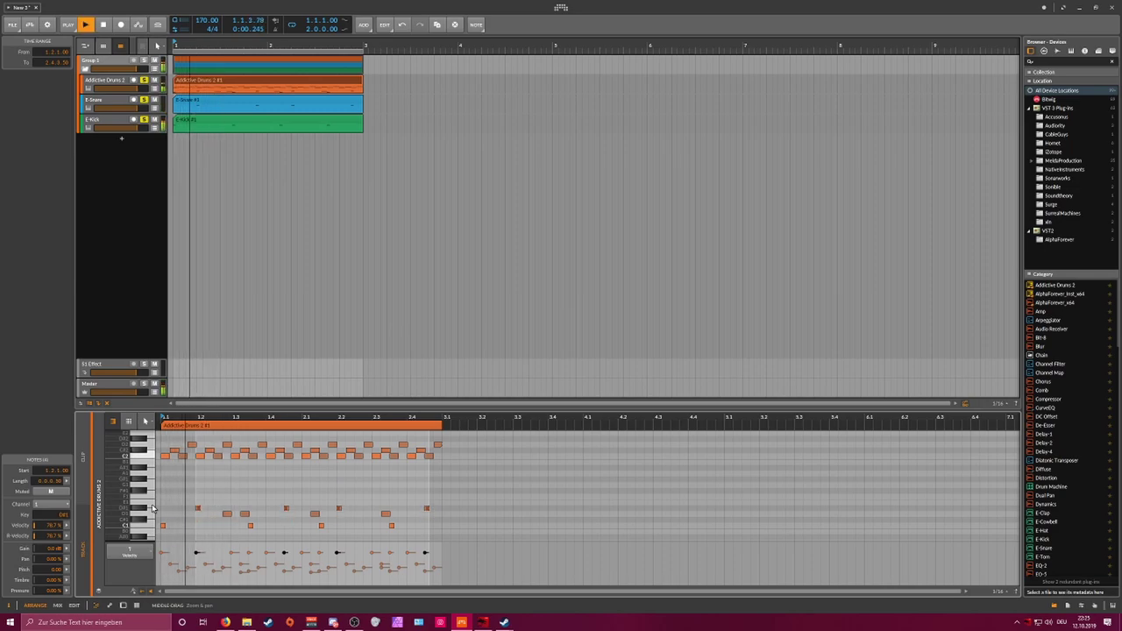
key(Up)
key(Up)
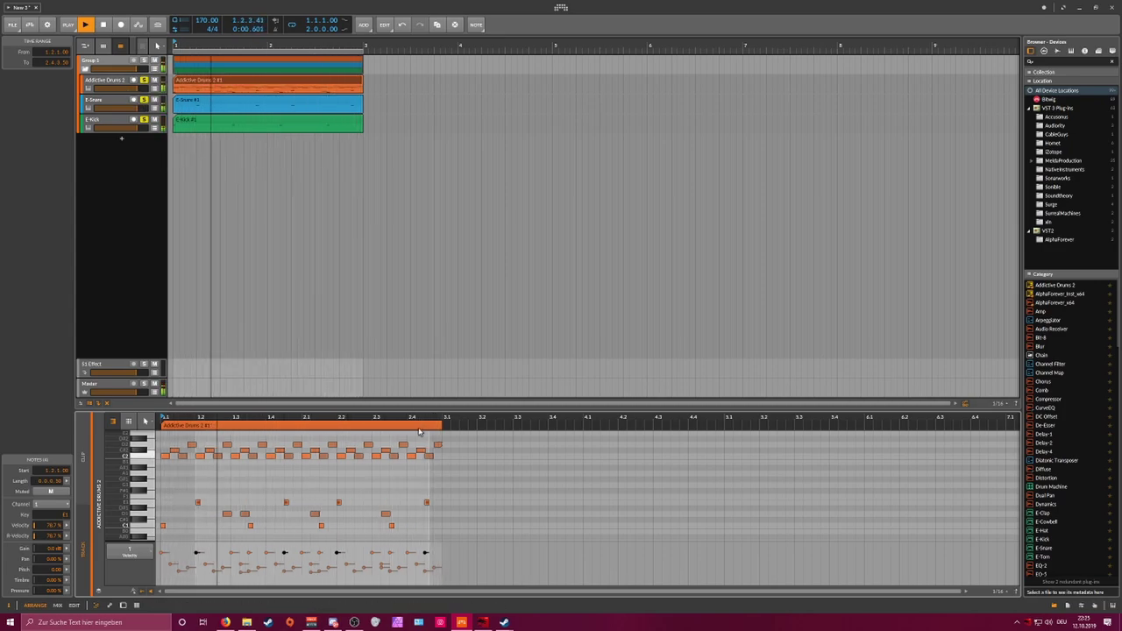
key(space)
Step: Lower the velocity of the hi-hat notes in the Addictive Drums 2 clip to a mean of 39.3%
key(ctrl+a)
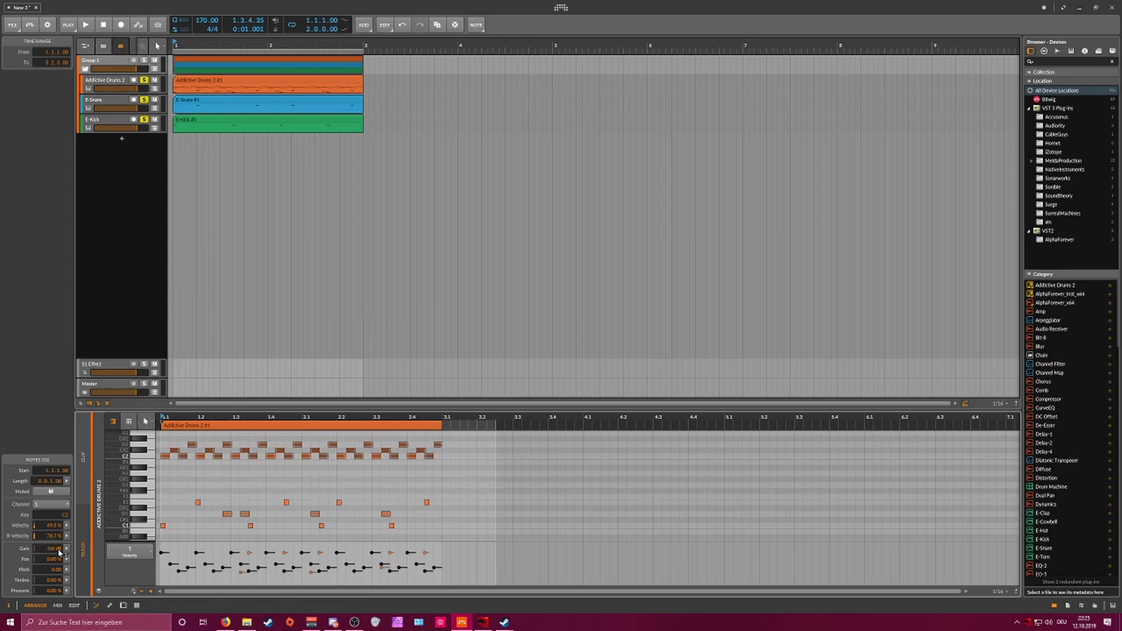
click(57, 526)
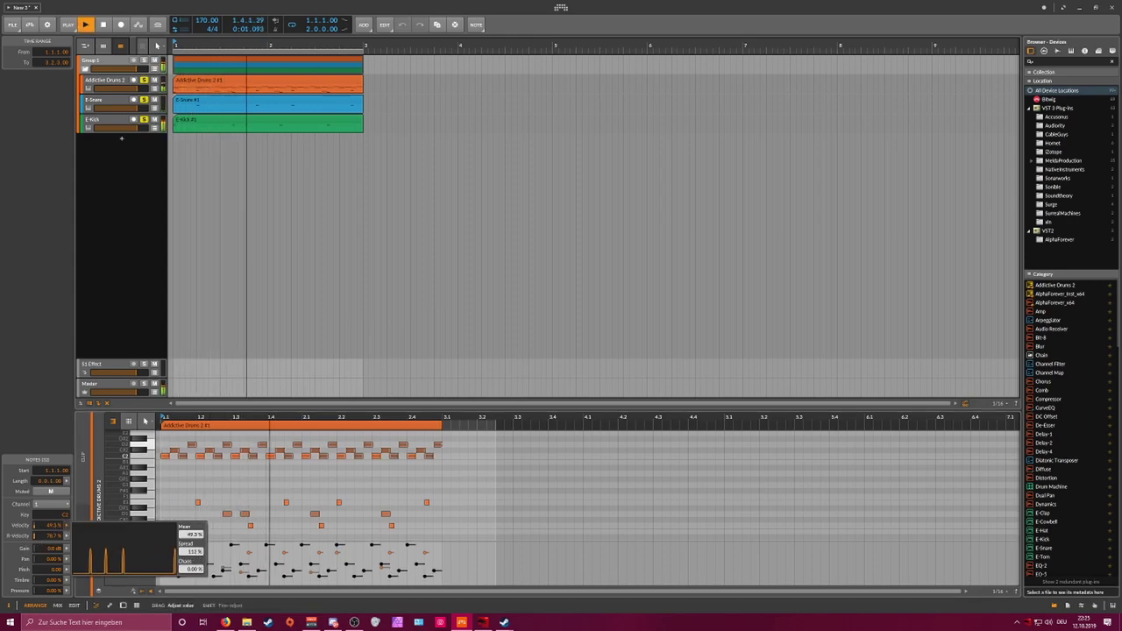
drag(195, 535, 194, 553)
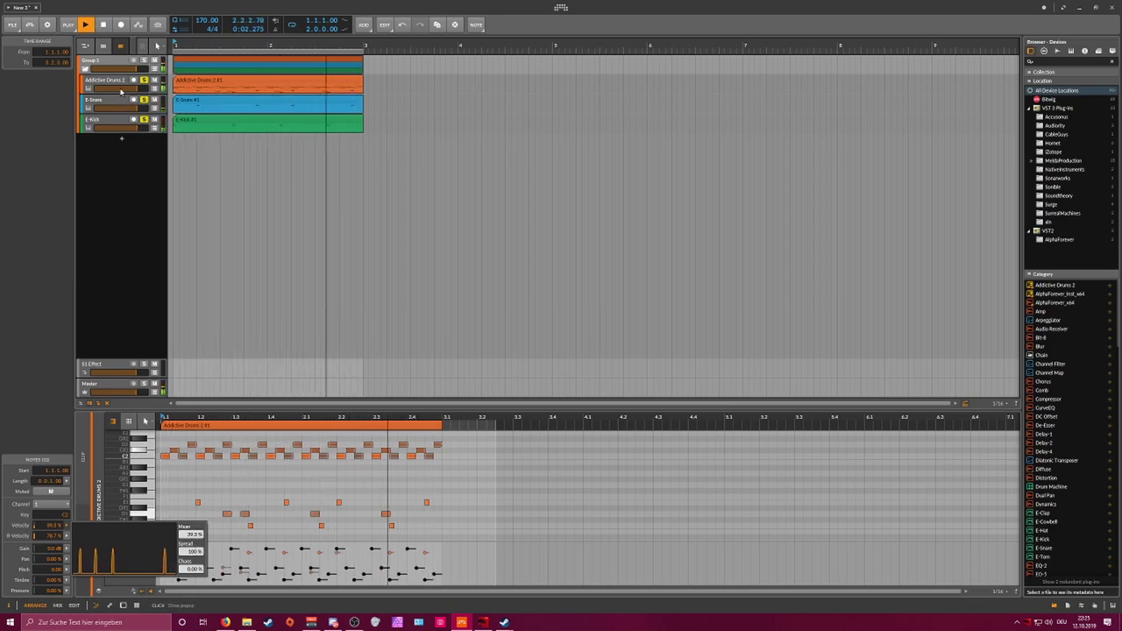
double_click(112, 62)
click(102, 569)
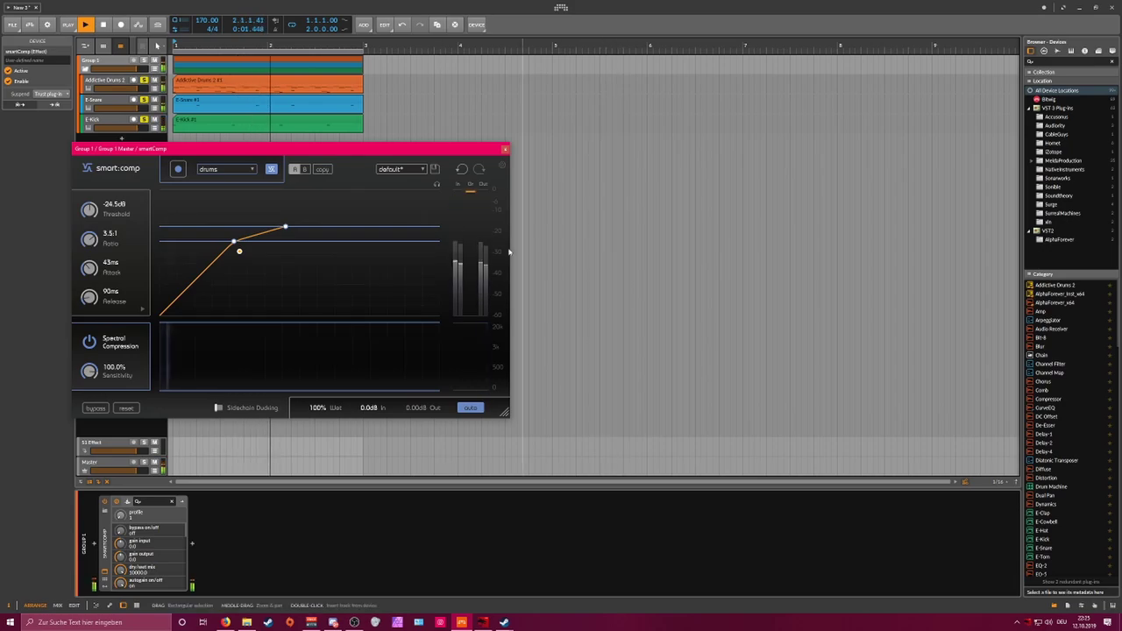
click(505, 152)
Step: Adjust the hi-hat's main pitch in Addictive Drums 2 and raise its level
click(105, 83)
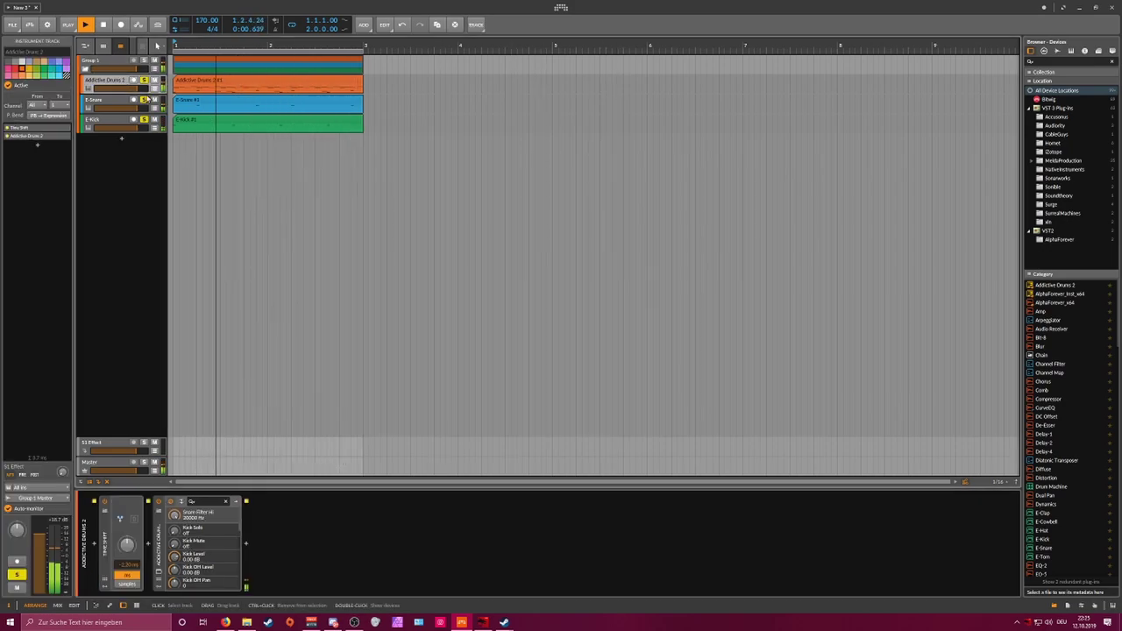
click(158, 574)
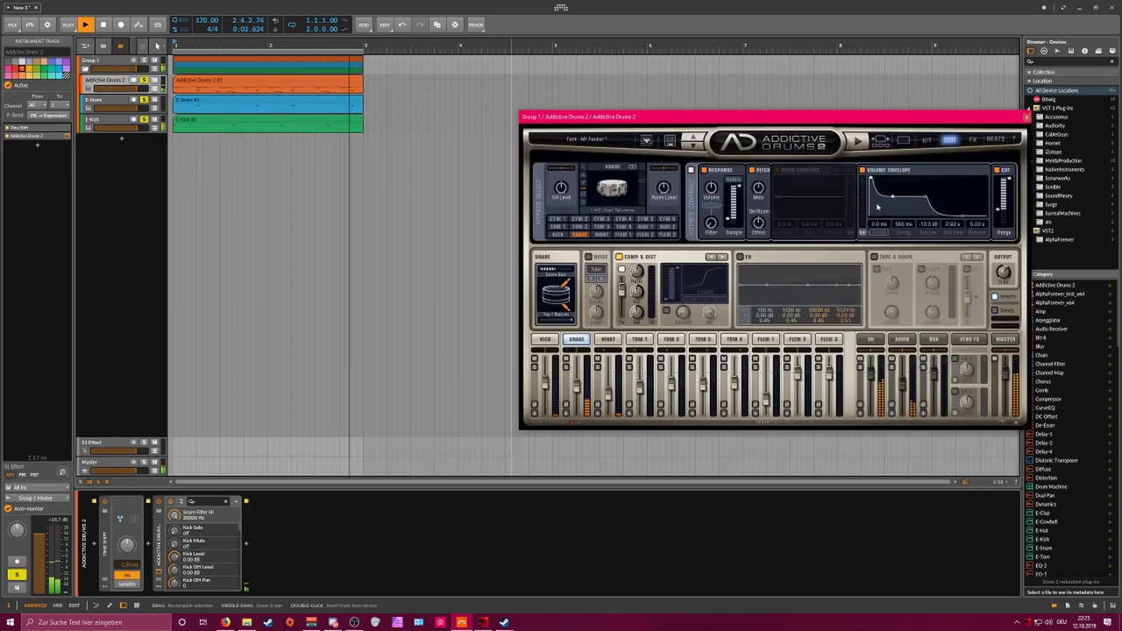
click(614, 340)
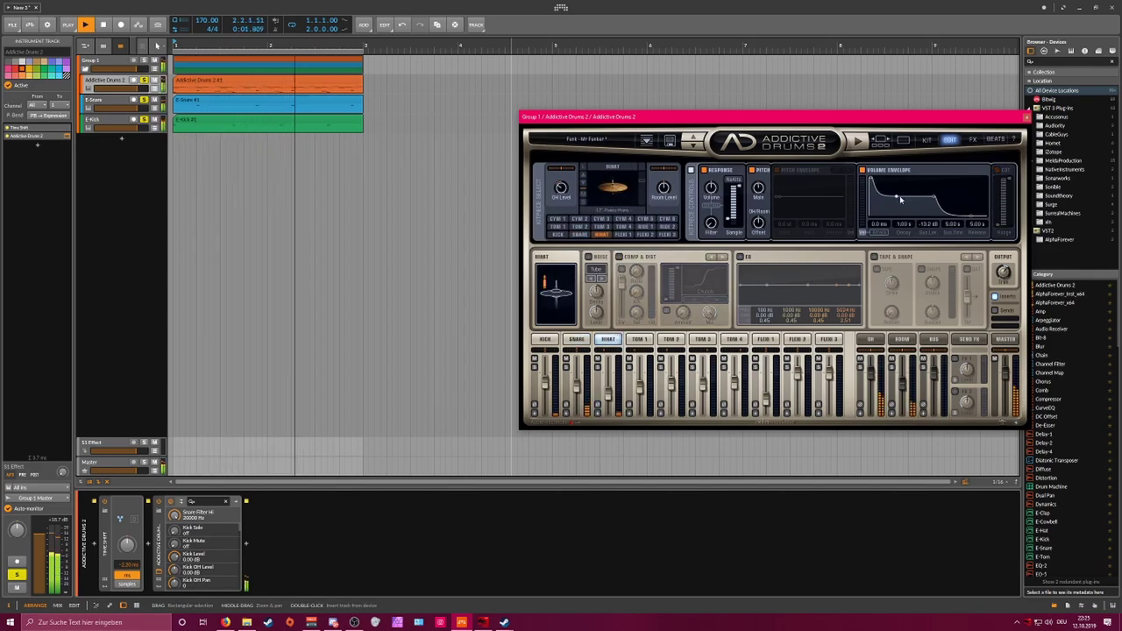
drag(763, 185, 764, 187)
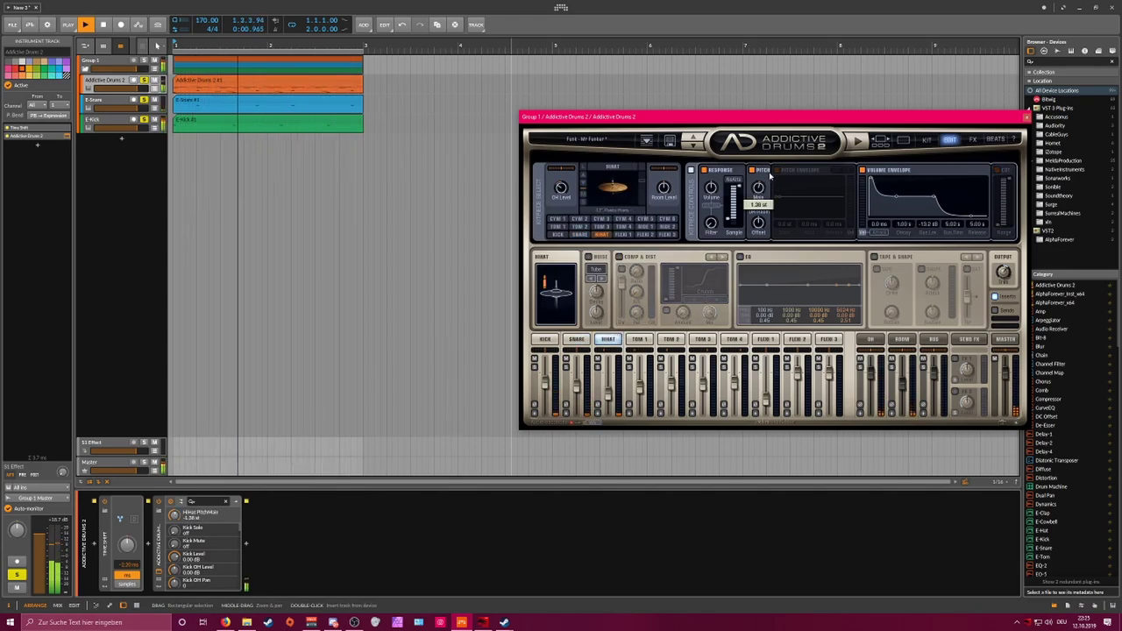
drag(641, 182, 641, 179)
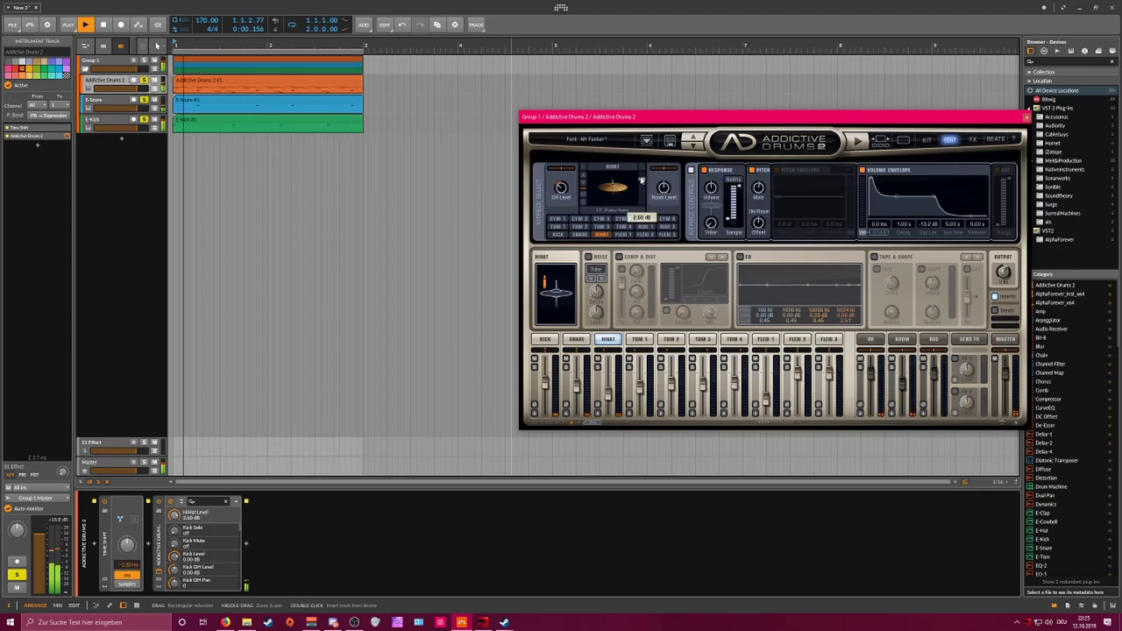
Step: Lower the Room fader in Addictive Drums 2, close its window and stop playback
drag(901, 375, 903, 381)
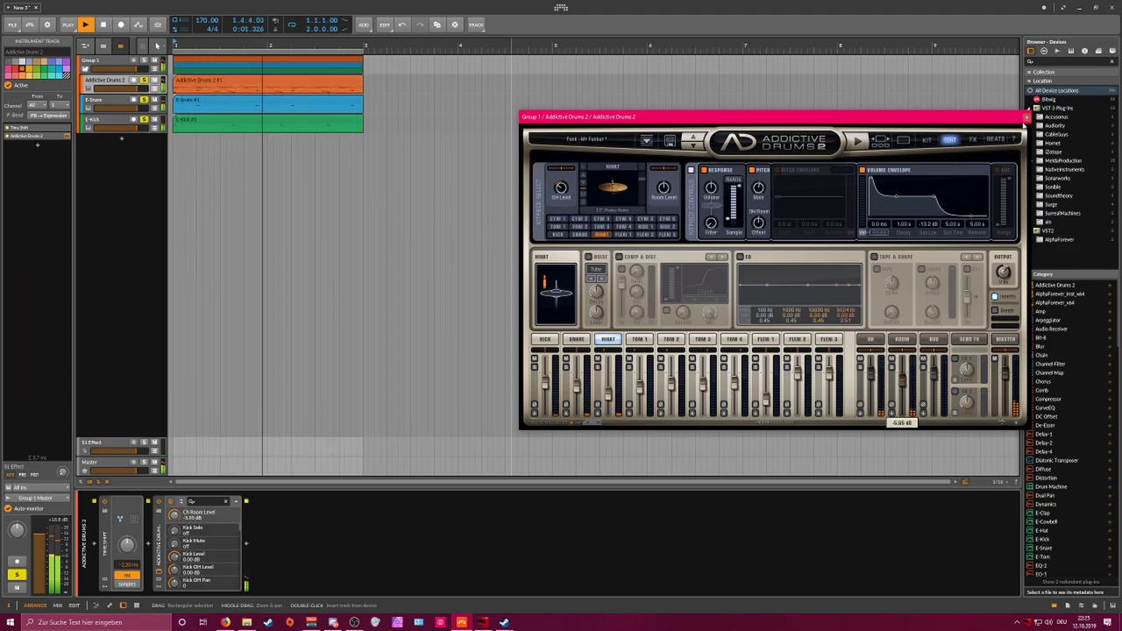
click(1027, 118)
key(space)
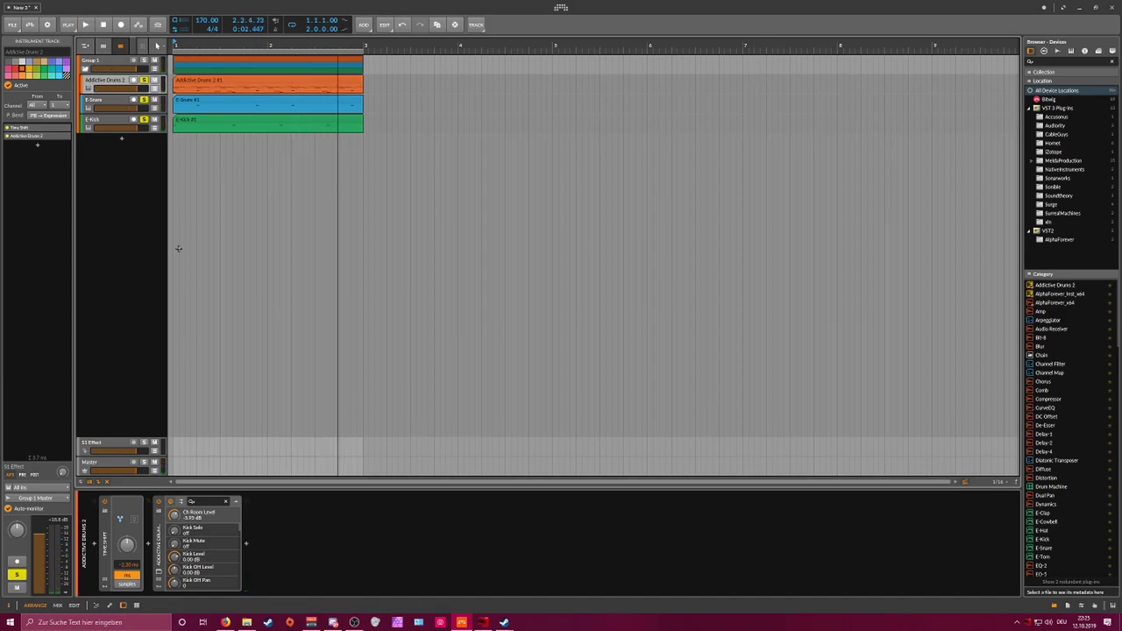
Step: Insert a Mid-Side Split after Addictive Drums 2 on its track
click(246, 544)
text(mid)
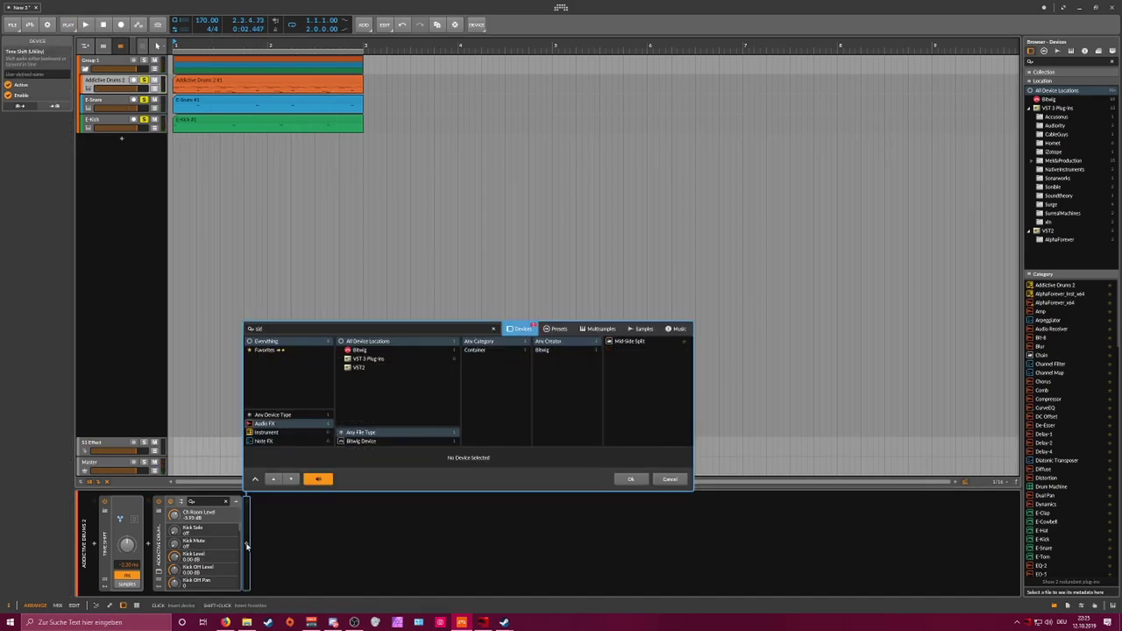
key(Down)
key(Return)
Step: Reset the Mid-Side Split's Side gain to 0.0 dB and reduce its Mid gain while the beat plays
key(space)
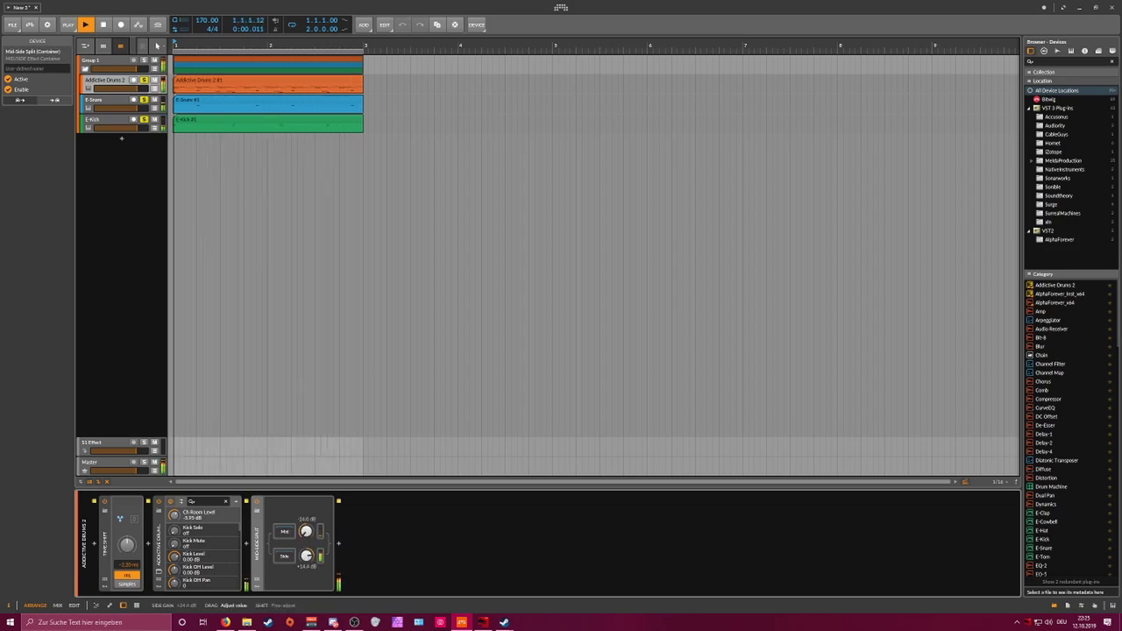
double_click(307, 556)
drag(305, 531, 305, 492)
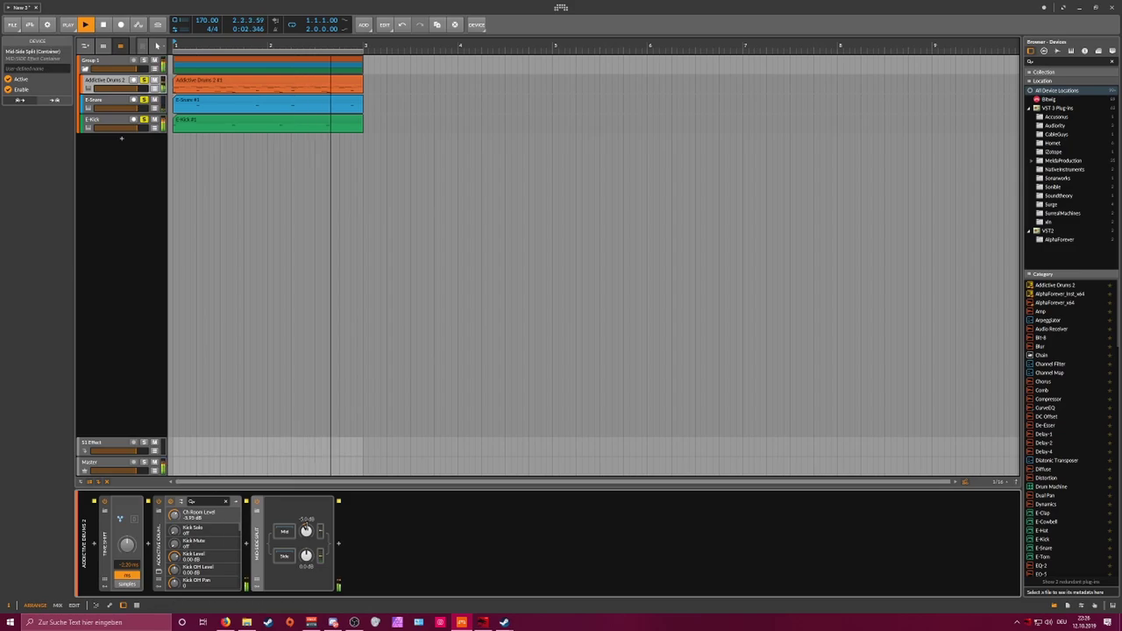
text(-2)
key(Return)
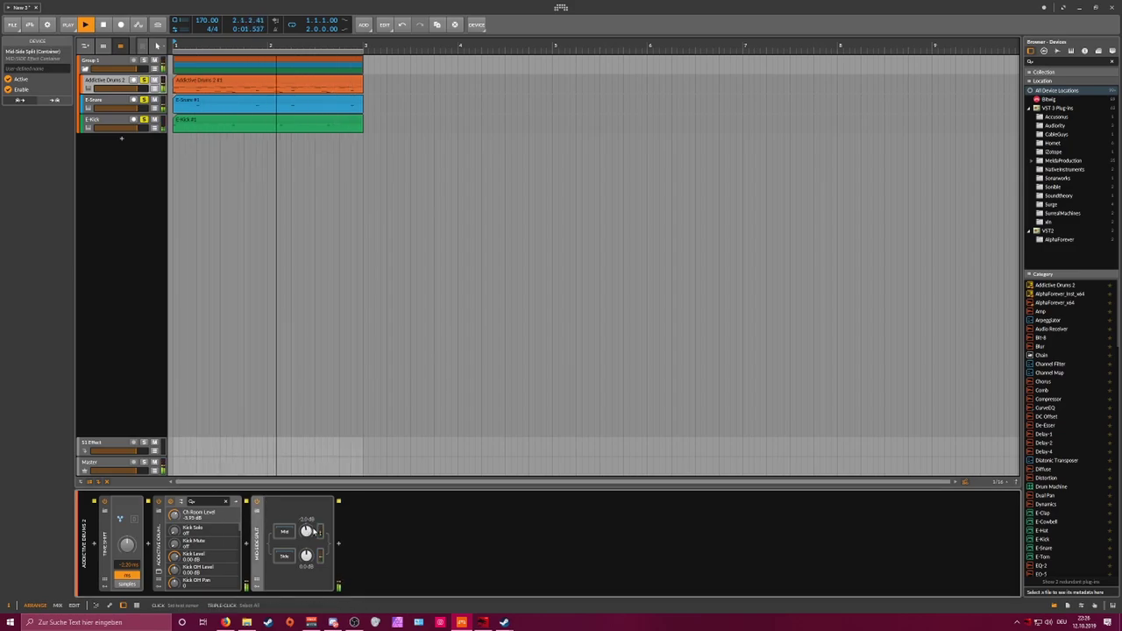
Step: Adjust the E-Snare's second oscillator decay and the E-Kick's output level against the playing beat
click(116, 101)
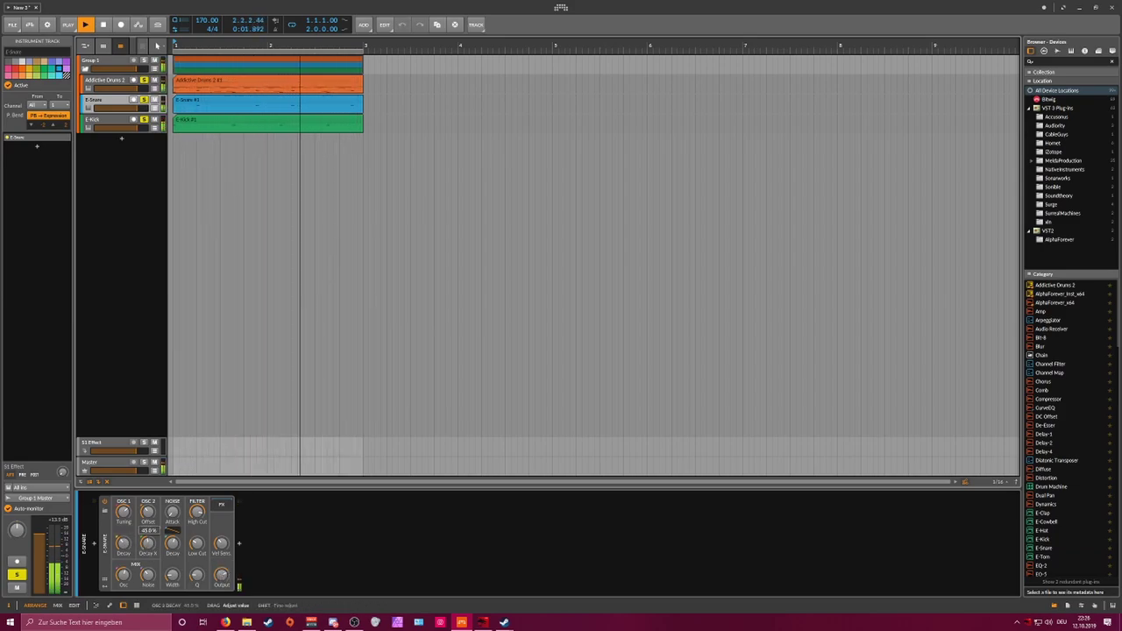
click(119, 124)
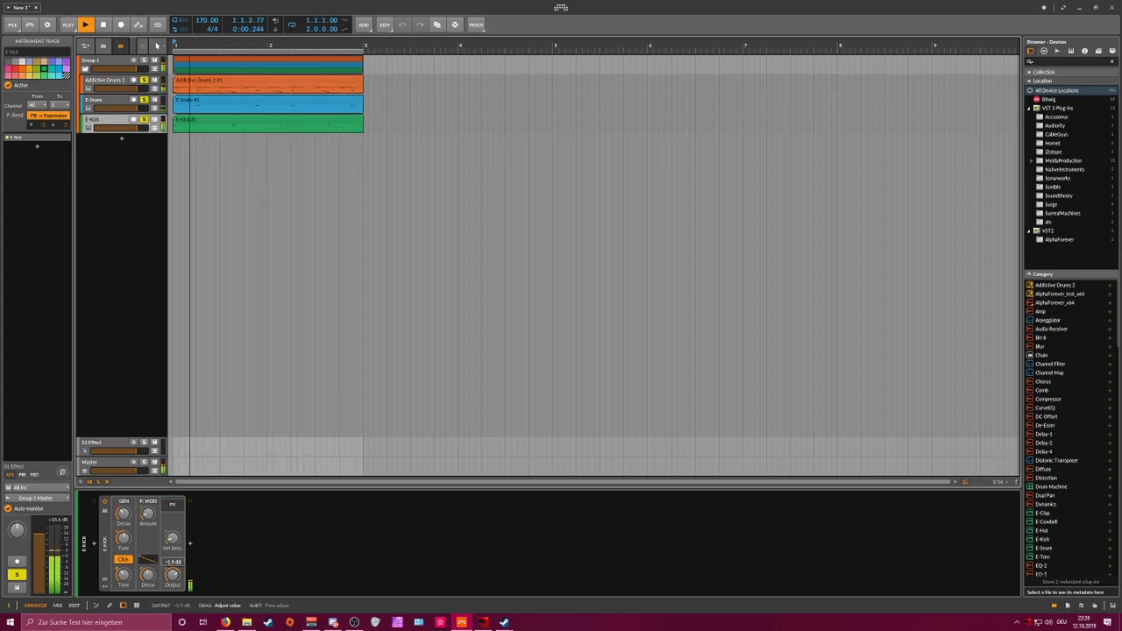
key(space)
Step: Have smartComp on Group 1 relearn its settings from the playing beat using the drums profile
click(112, 65)
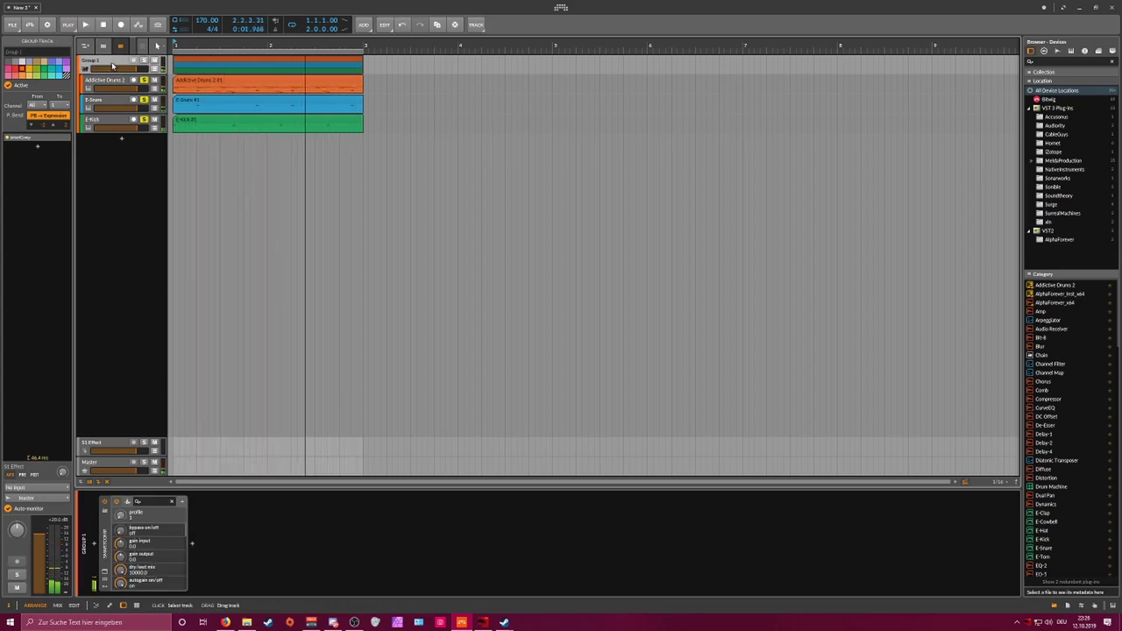
click(105, 572)
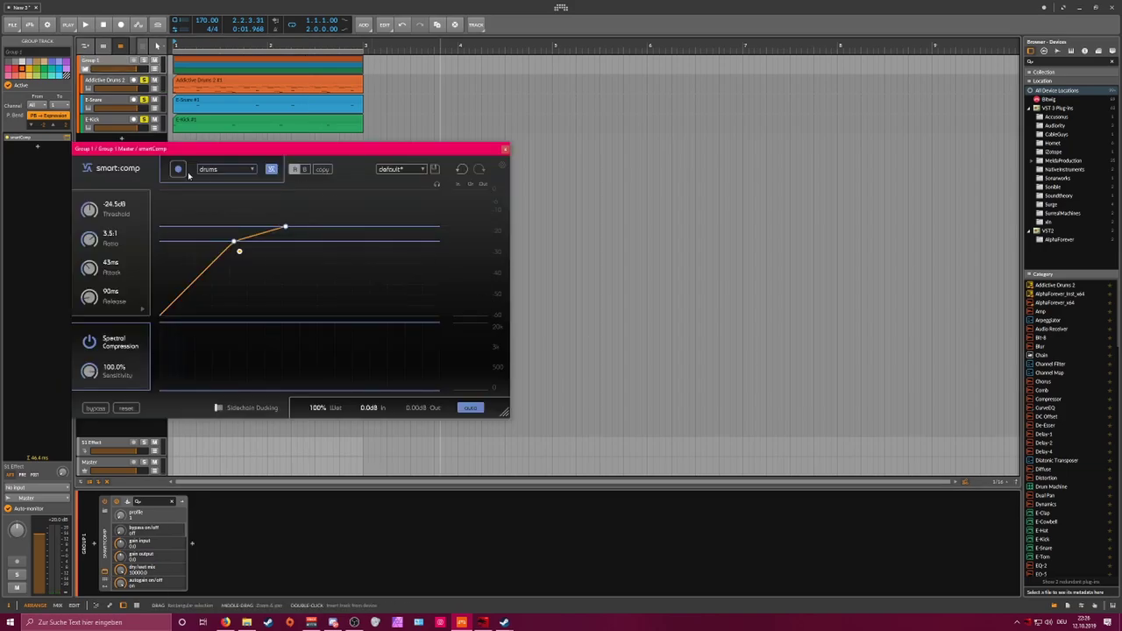
click(181, 170)
key(space)
click(210, 170)
click(210, 170)
drag(245, 150, 557, 221)
Step: Insert an EQ-5 after smartComp on Group 1
click(192, 543)
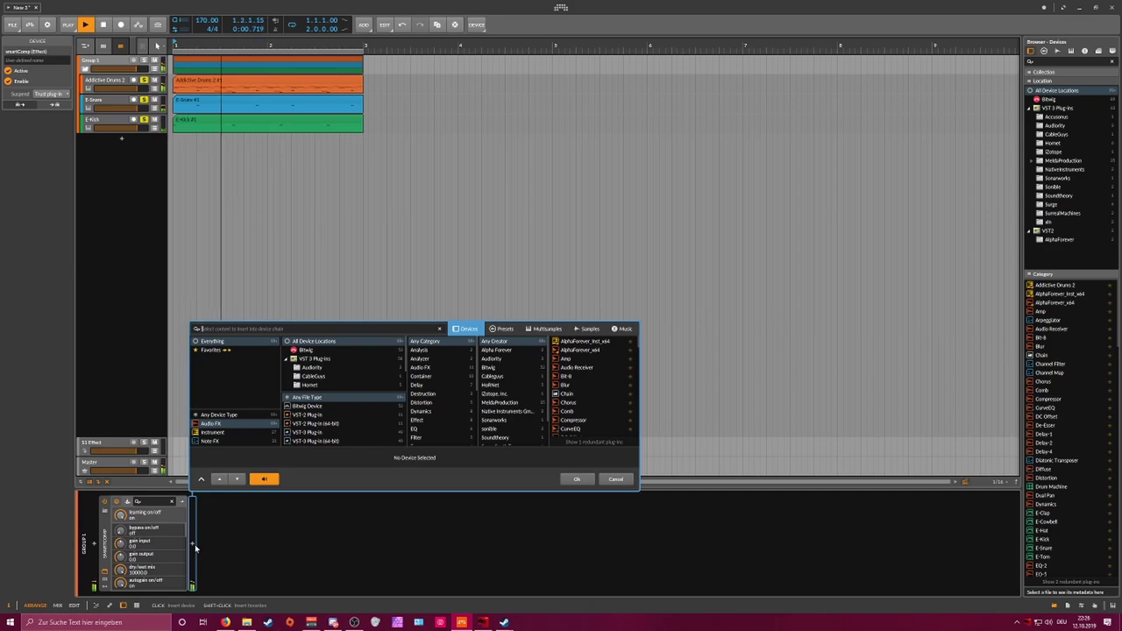
text(eq)
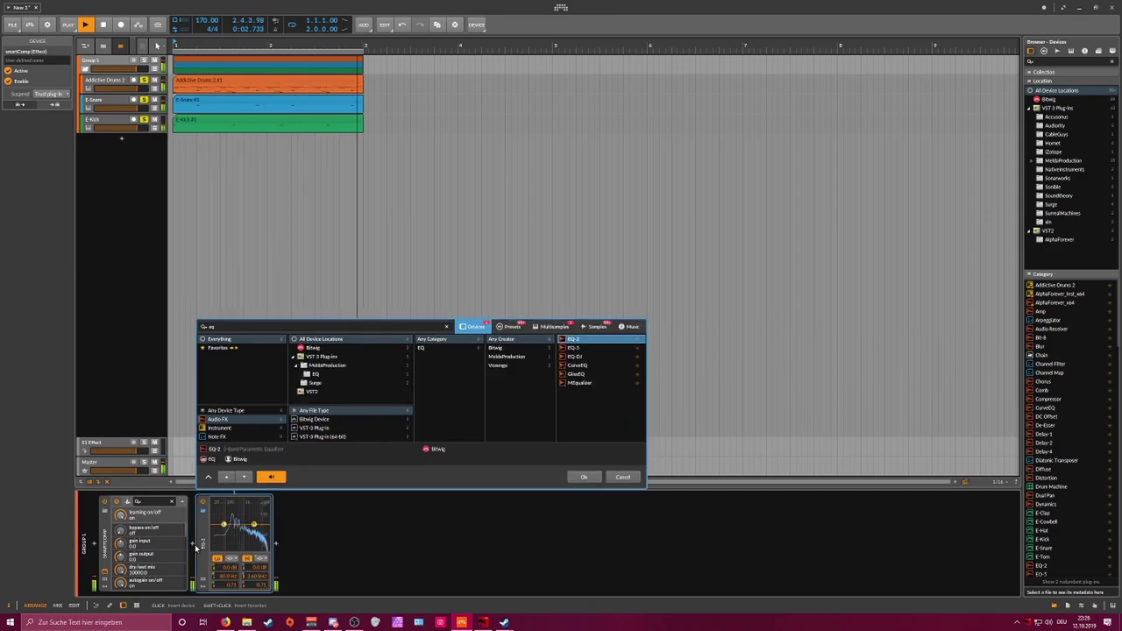
key(Return)
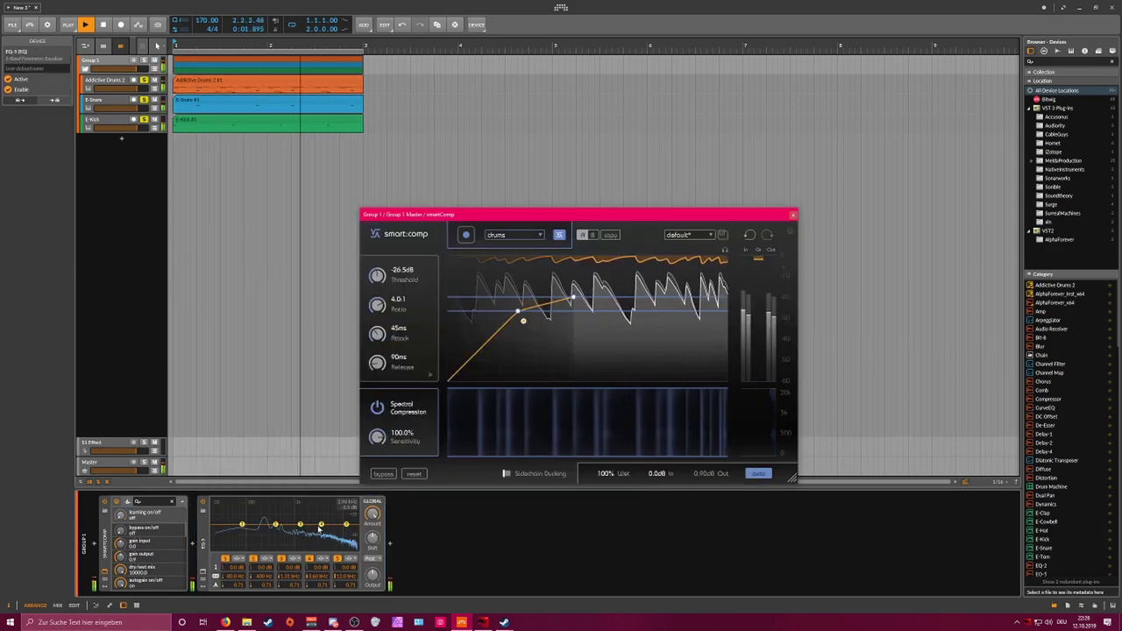
Step: Boost EQ-5 band 4 about 2.7 dB near 7.49 kHz and band 3 about 1.2 dB, and close the smartComp window
drag(321, 524, 324, 521)
drag(322, 585, 322, 593)
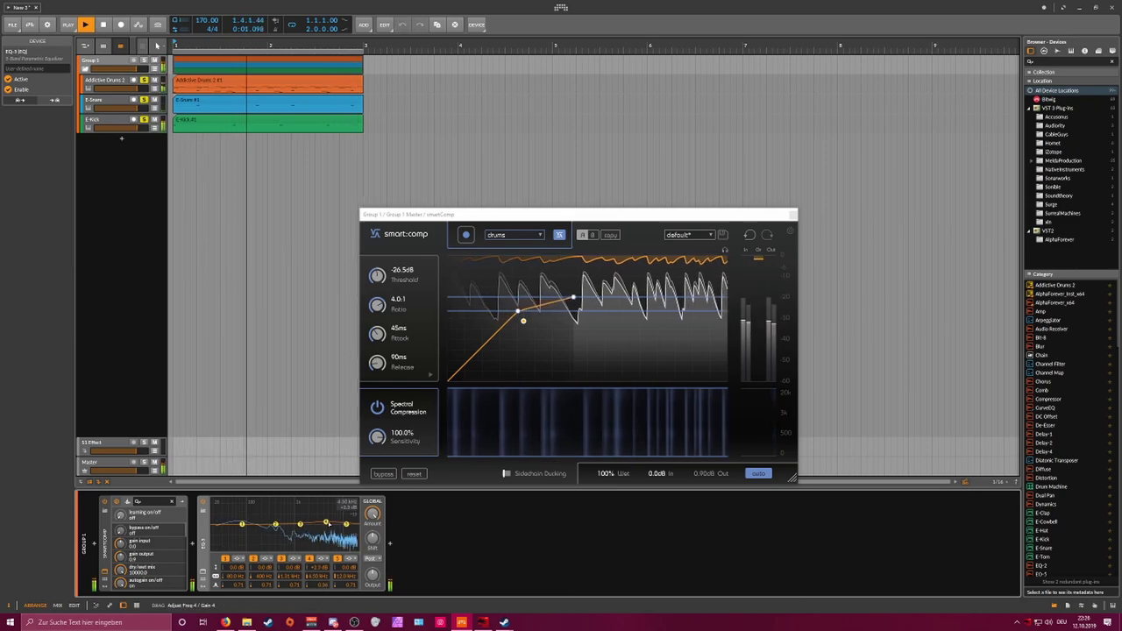
mouse_move(324, 520)
mouse_down()
mouse_move(275, 524)
mouse_move(337, 525)
mouse_up()
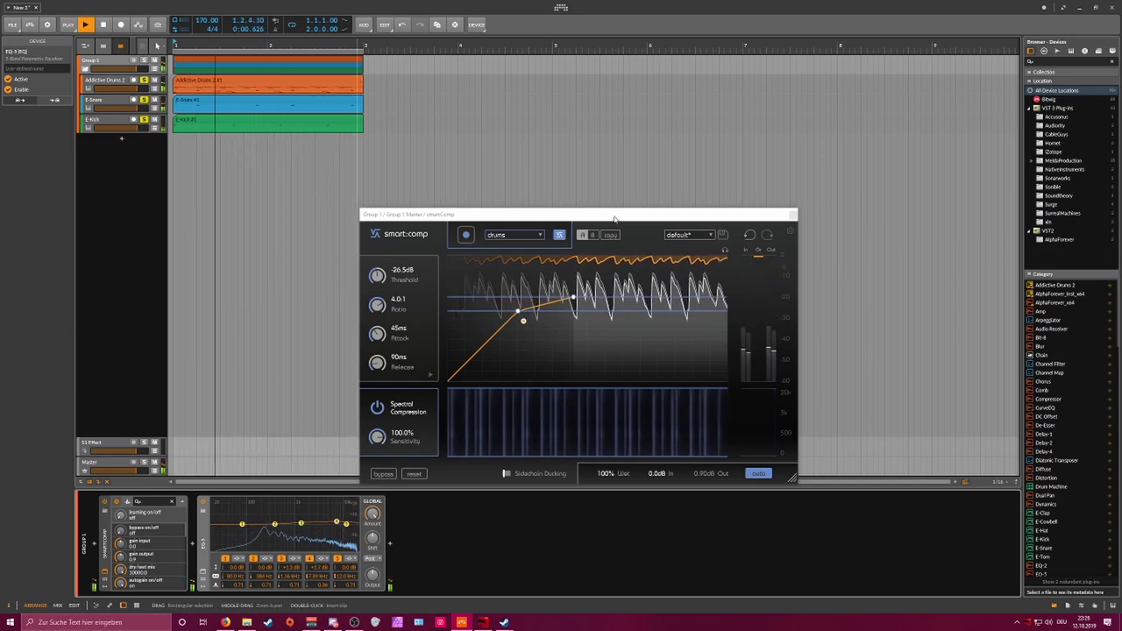
click(793, 215)
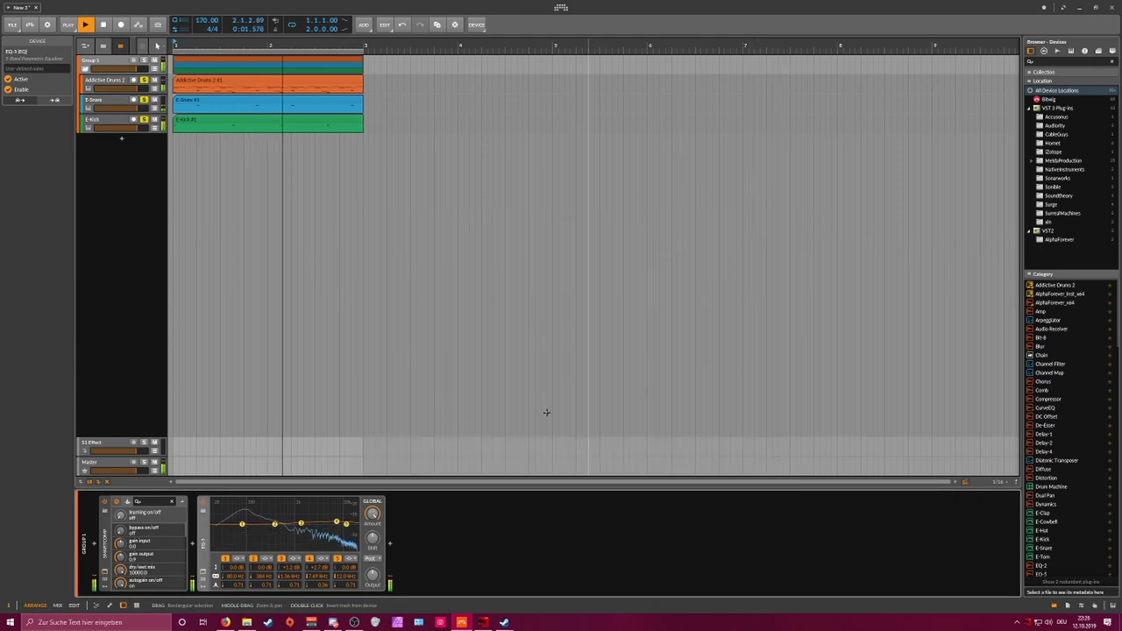
Step: Insert Ozone 8 Elements after EQ-5 and adjust its Maximizer threshold, with a transient emphasis amount of 27
click(389, 543)
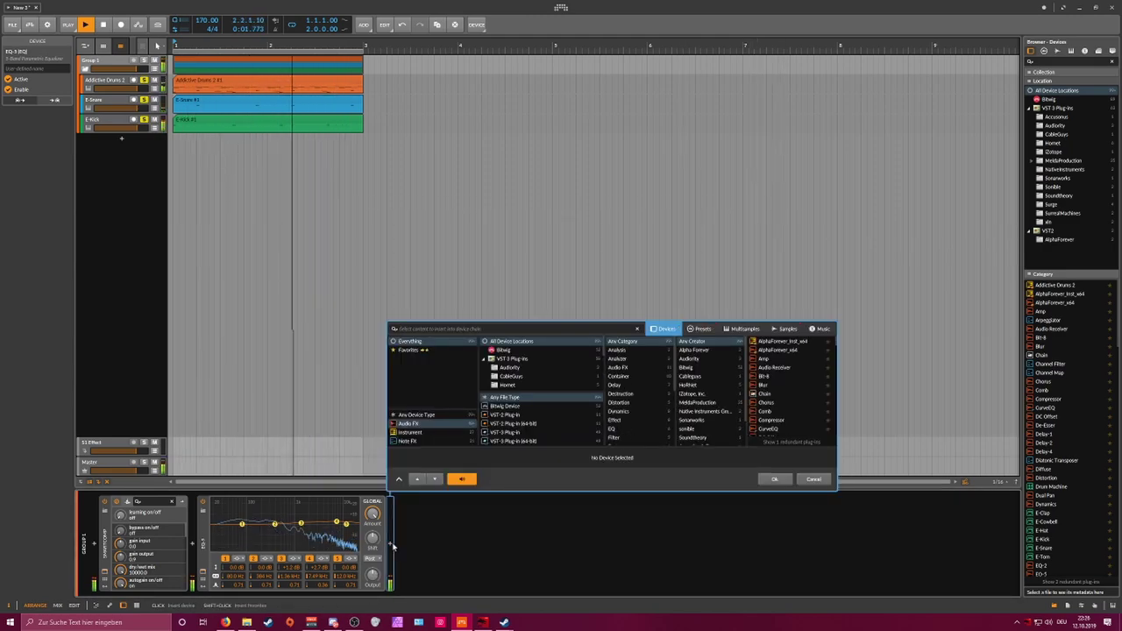
text(oz)
key(Return)
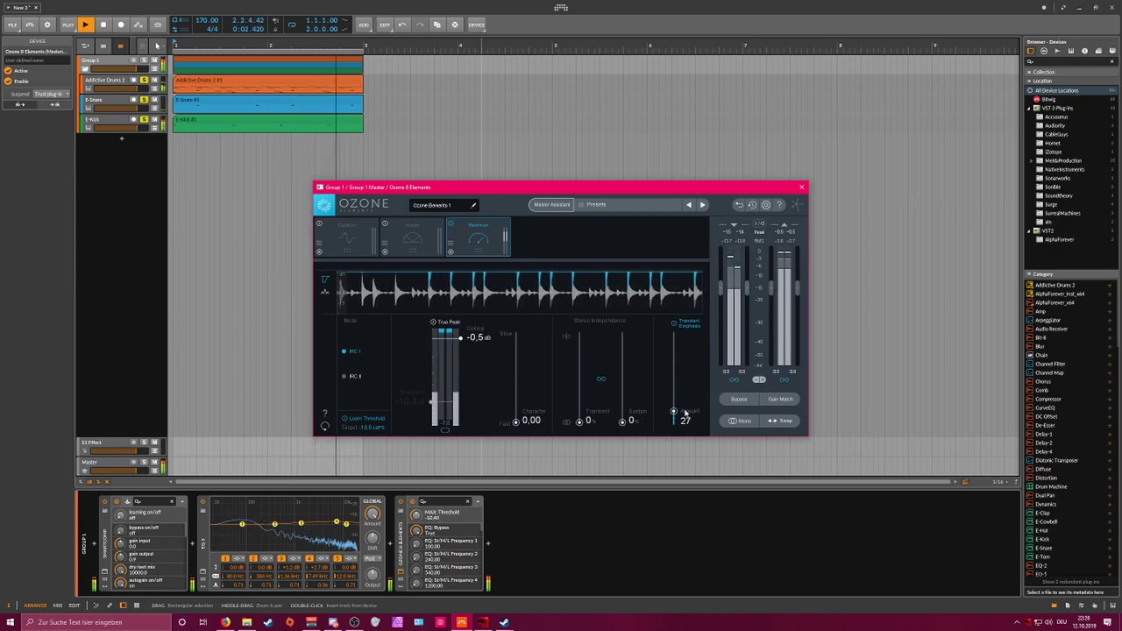
Step: Insert an Amp between EQ-5 and Ozone 8 Elements on Group 1
click(391, 544)
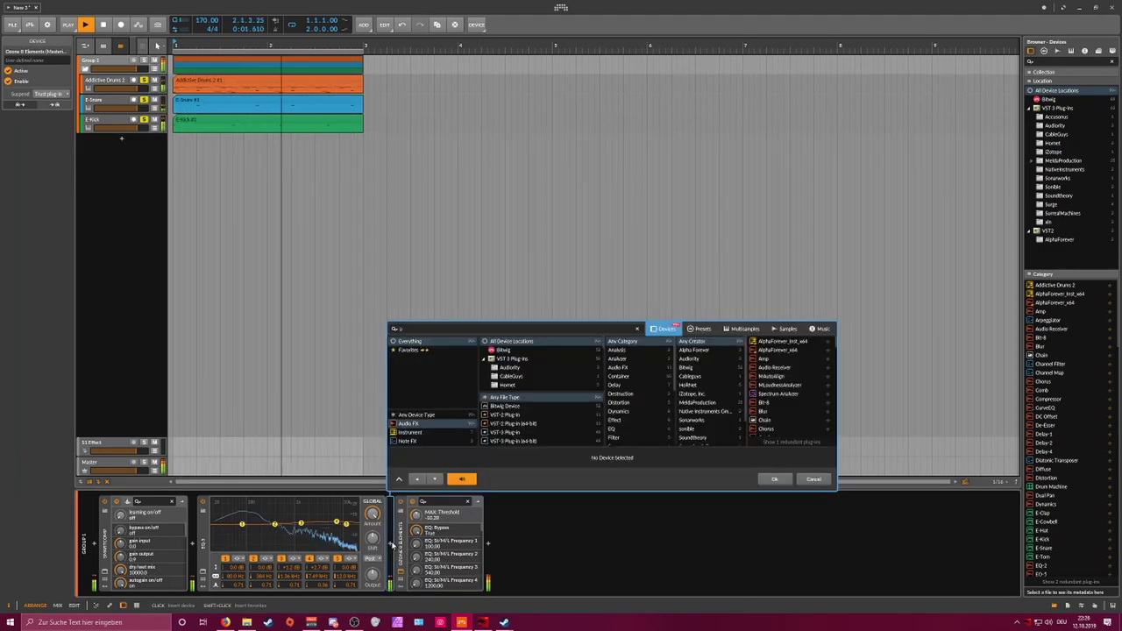
key(Down)
key(Return)
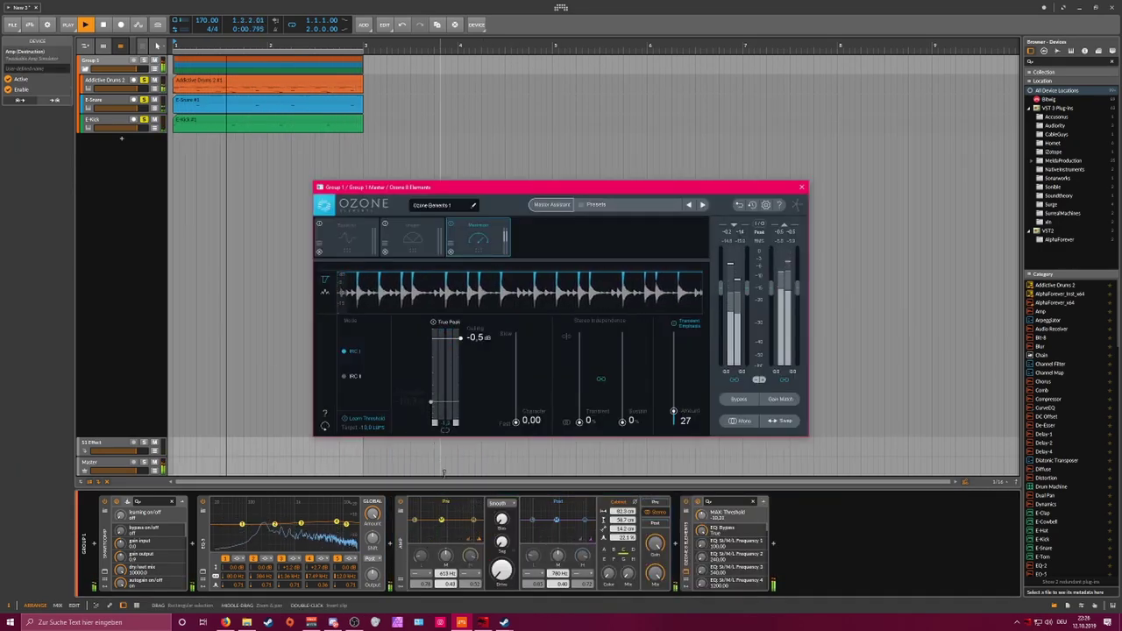
Step: Adjust the Amp's drive and raise its gain to about 12.6 dB, and lower the loudness target for Ozone's threshold learning
drag(501, 575, 501, 535)
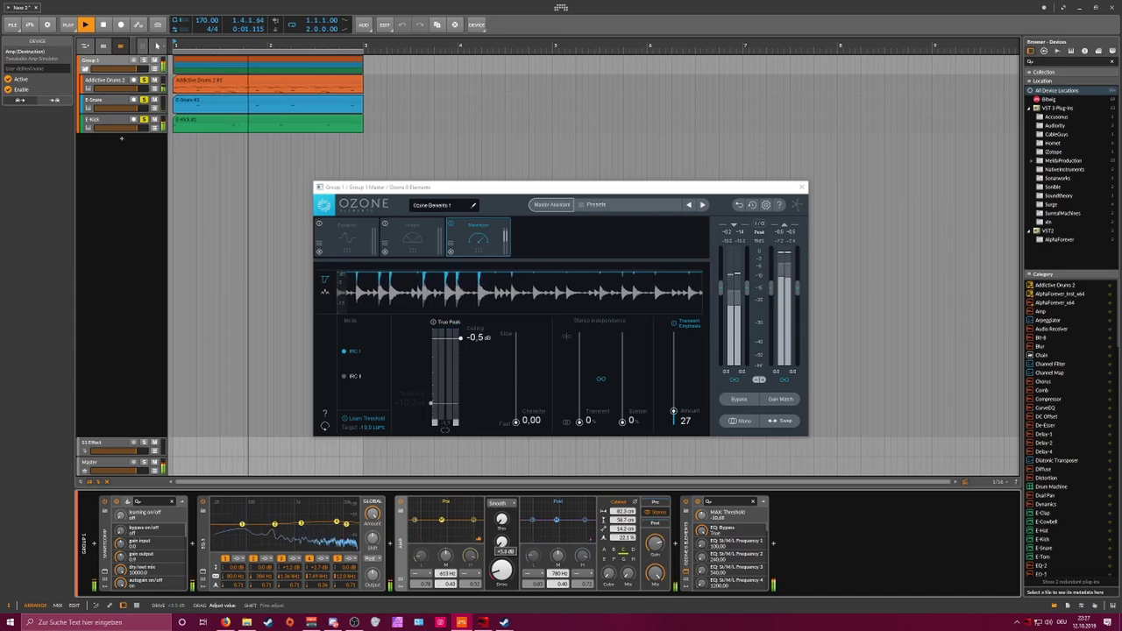
drag(664, 546, 664, 536)
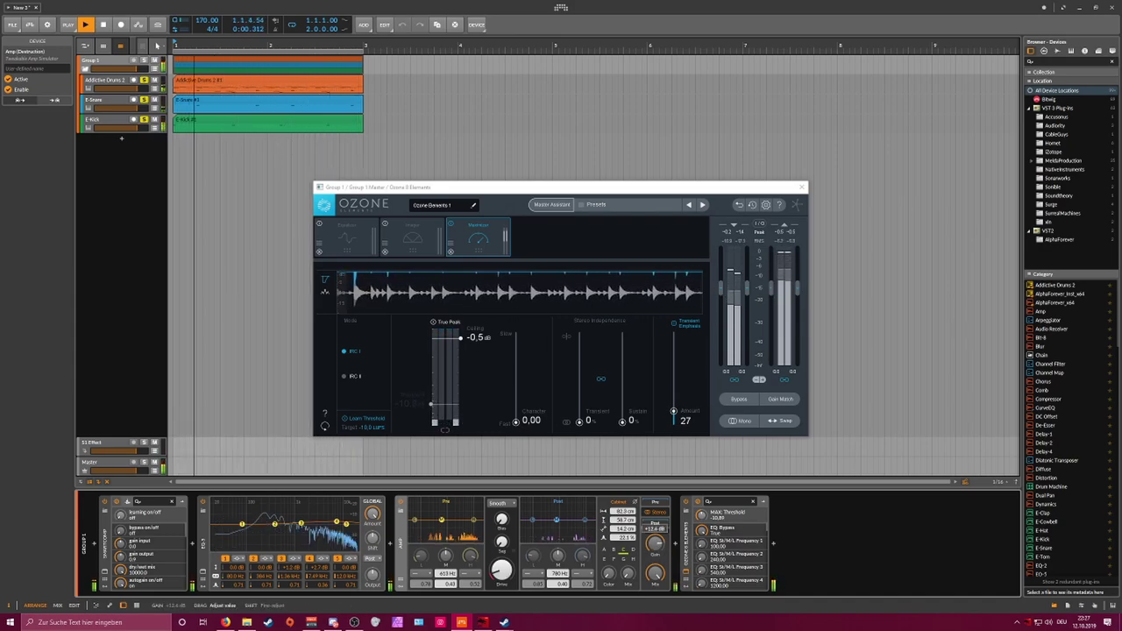
click(377, 423)
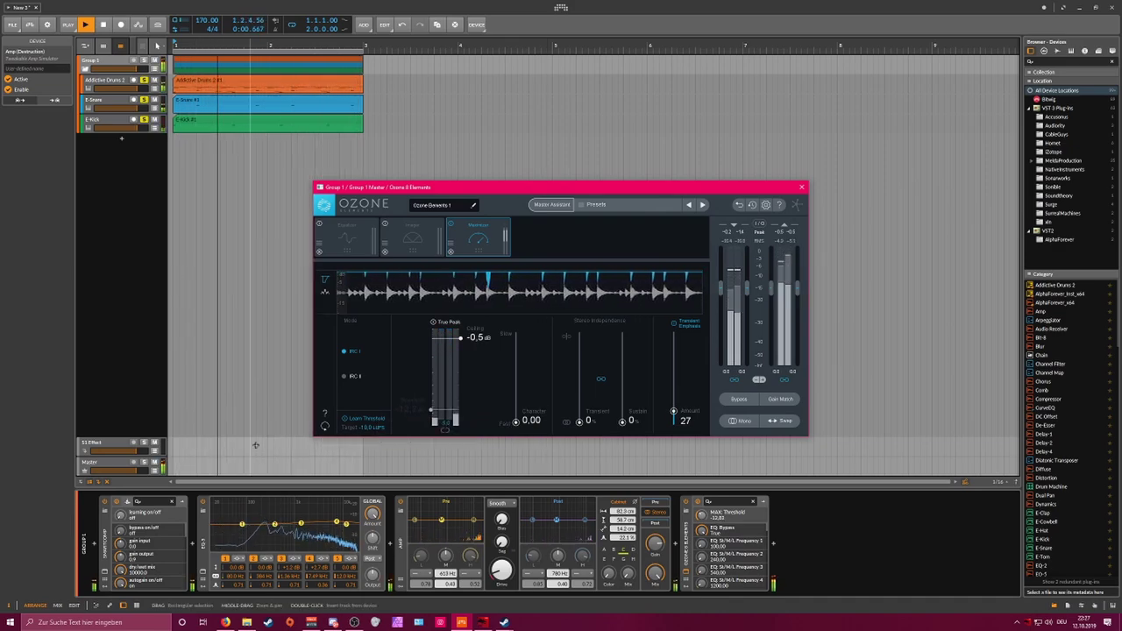
Step: Collapse EQ-5 and insert a Multiband FX-3 between it and the Amp on Group 1
double_click(202, 542)
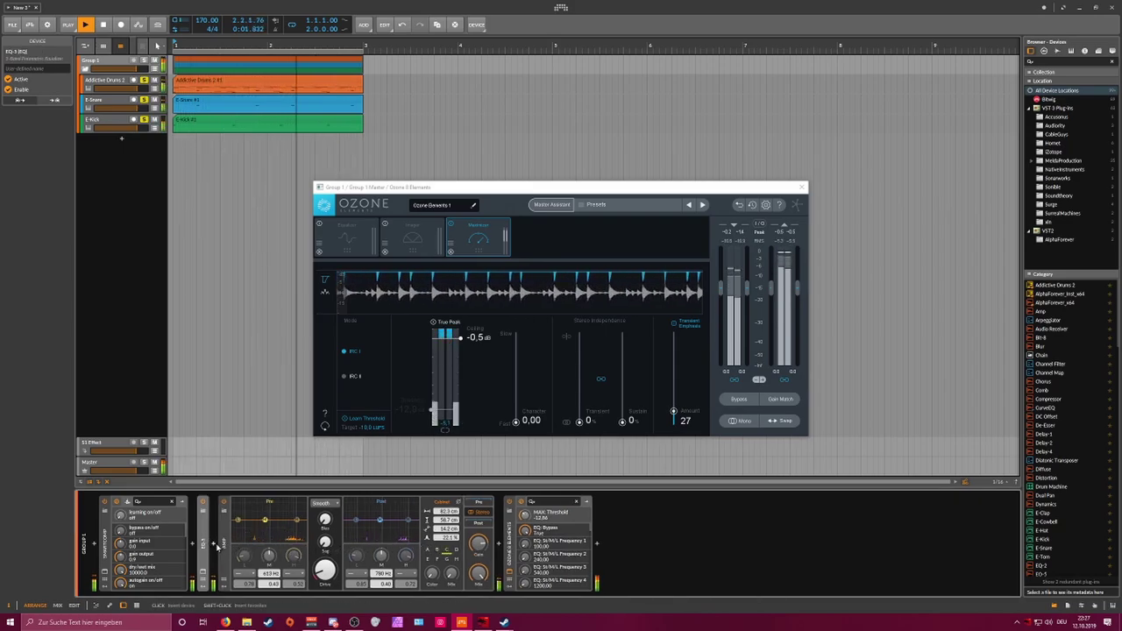
click(217, 549)
text(fx-)
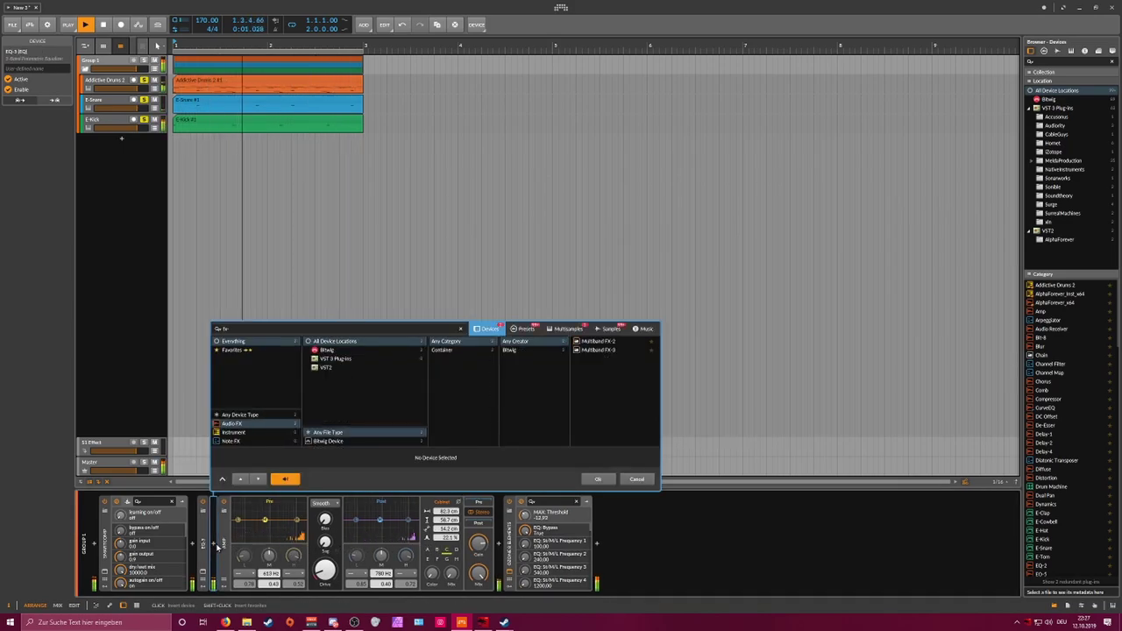
text(3)
key(Return)
key(space)
Step: Insert a Transient Control into the mid band of Multiband FX-3, adjust its sustain, and close the Ozone window
click(323, 547)
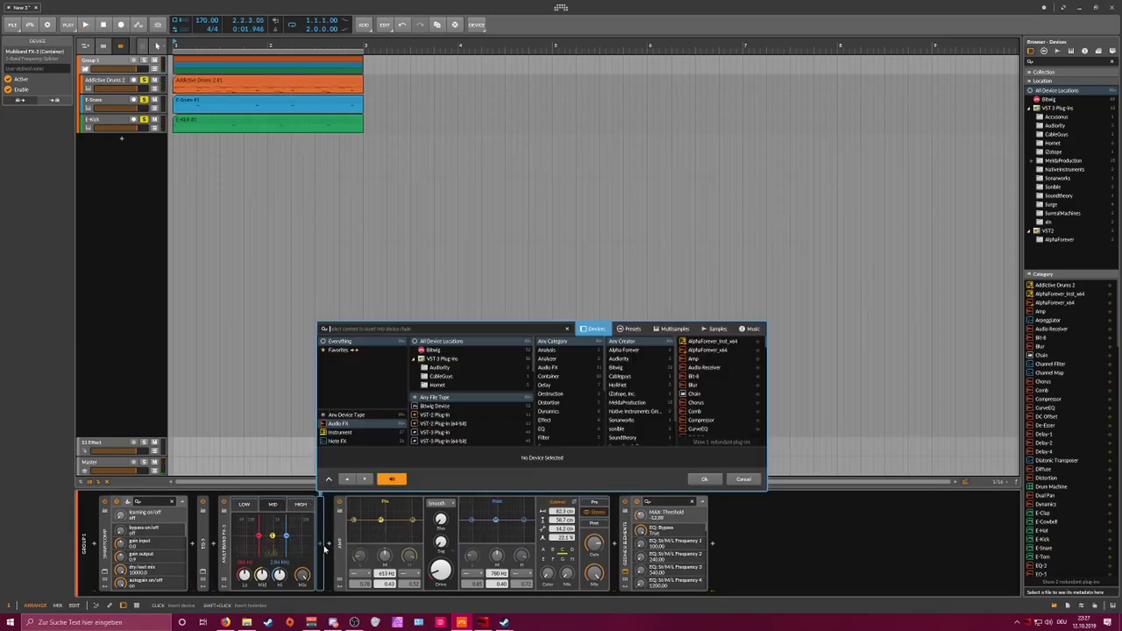
text(trans)
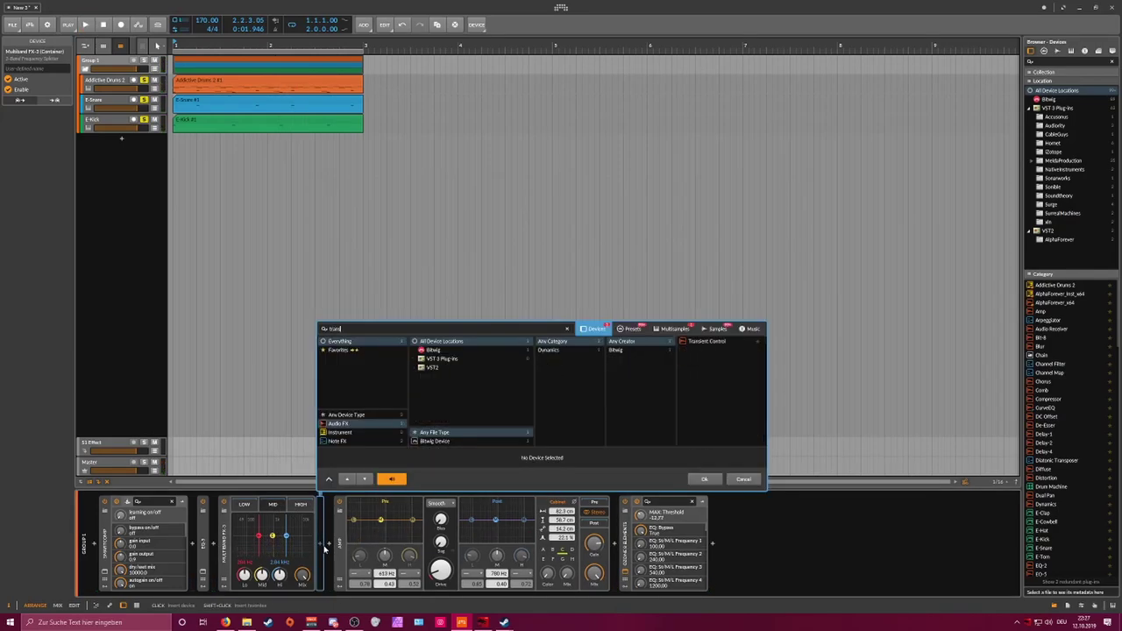
key(Return)
drag(380, 577, 379, 582)
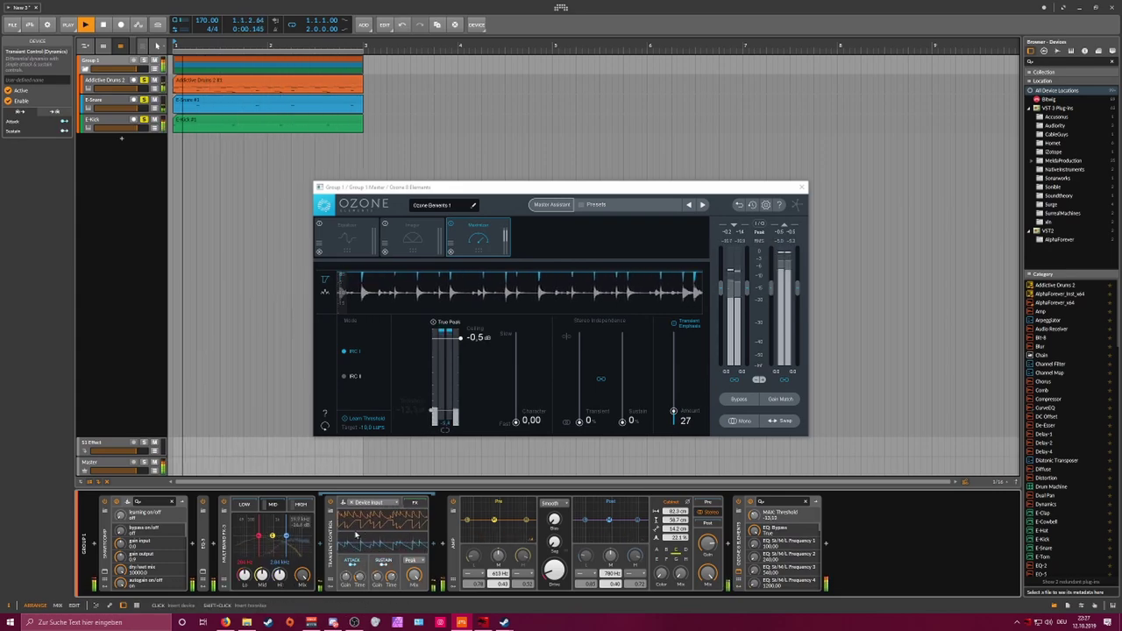
click(273, 506)
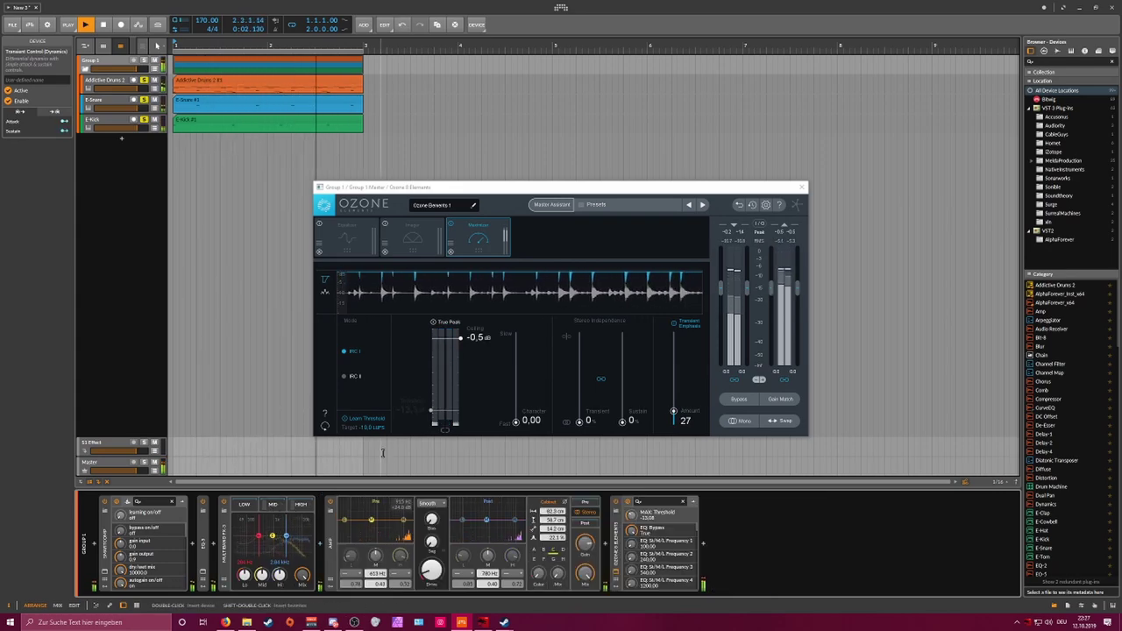
click(800, 188)
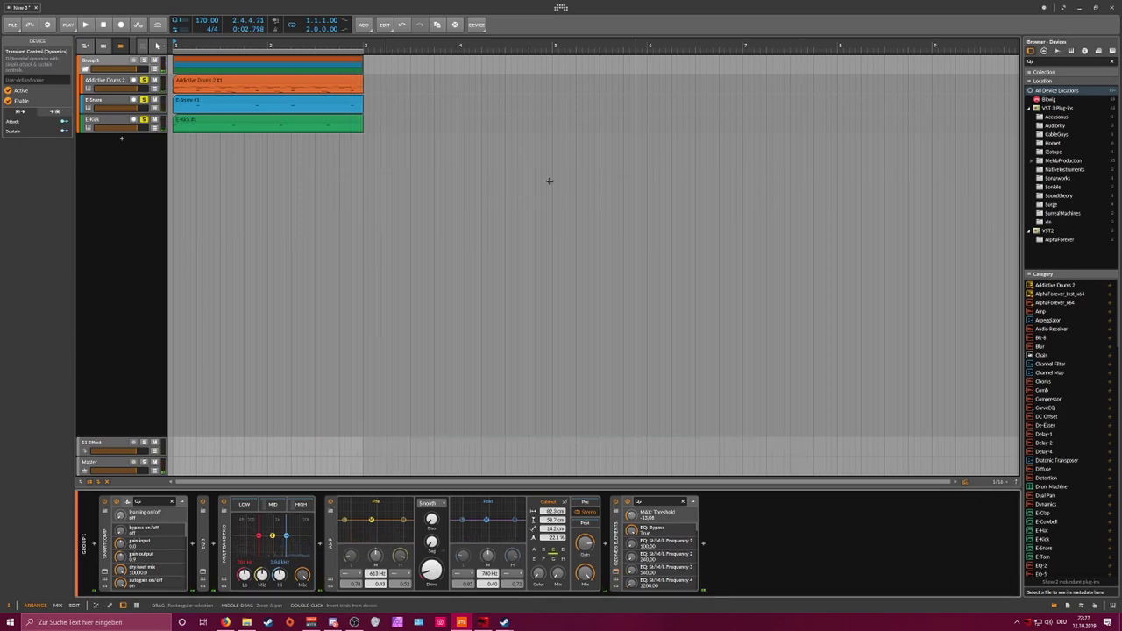
Step: Rename the Group 1 track as Drums
click(123, 154)
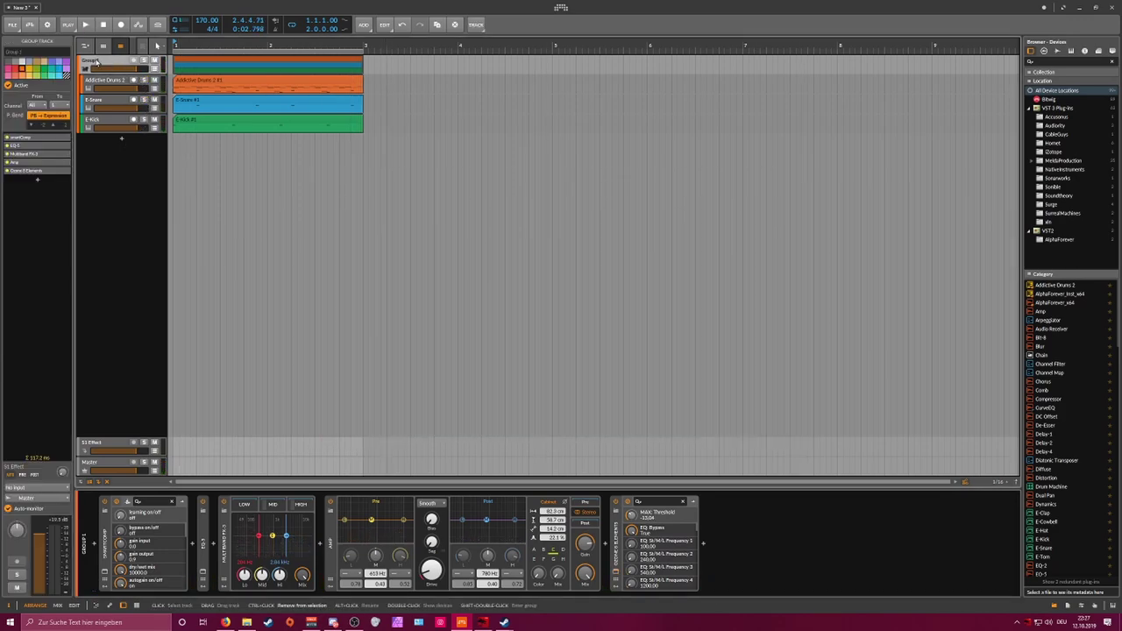
double_click(96, 62)
key(Return)
Step: Add an instrument track below the drum group with the Phase-4 synth
click(121, 138)
text(phase)
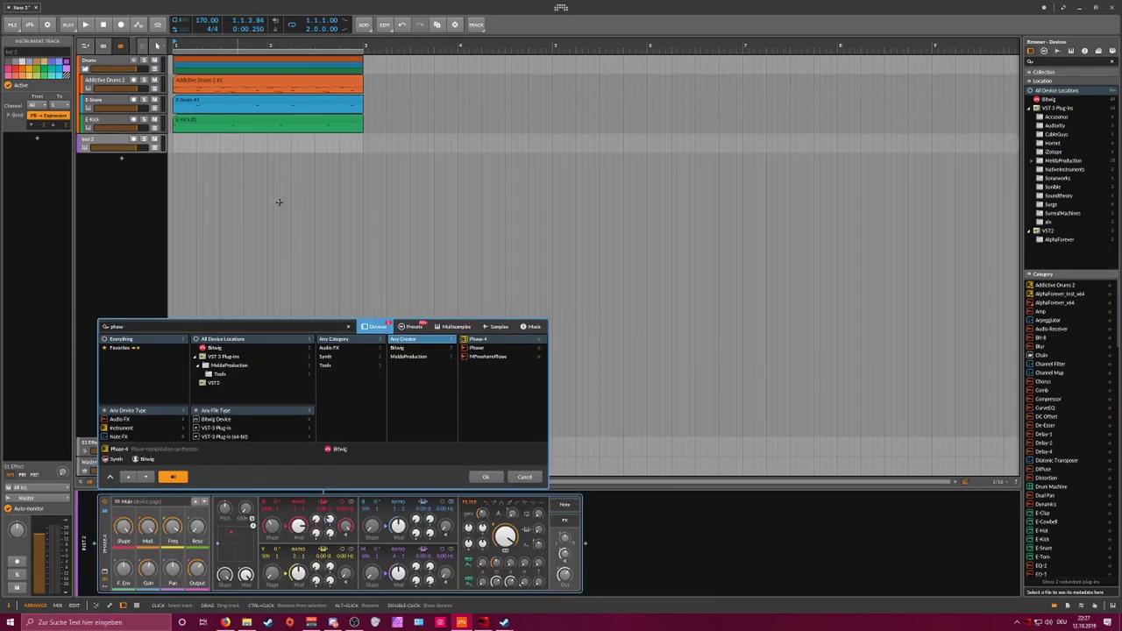
key(Return)
Step: Create a two-bar clip on the Phase-4 track and enter an F1 note lasting the full two bars
double_click(221, 145)
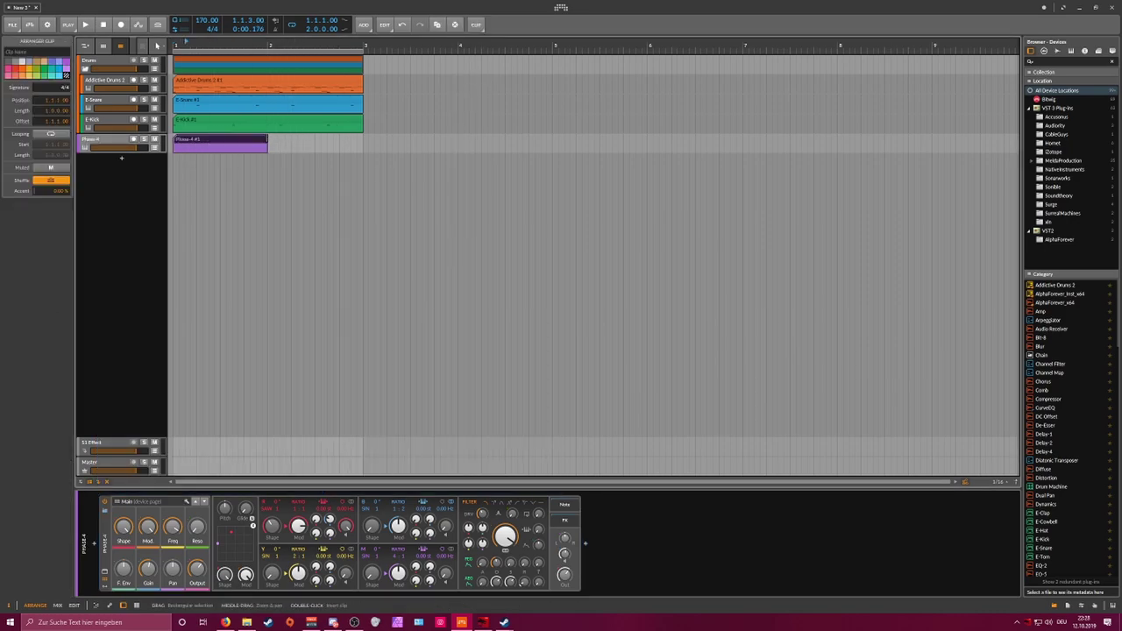
double_click(330, 143)
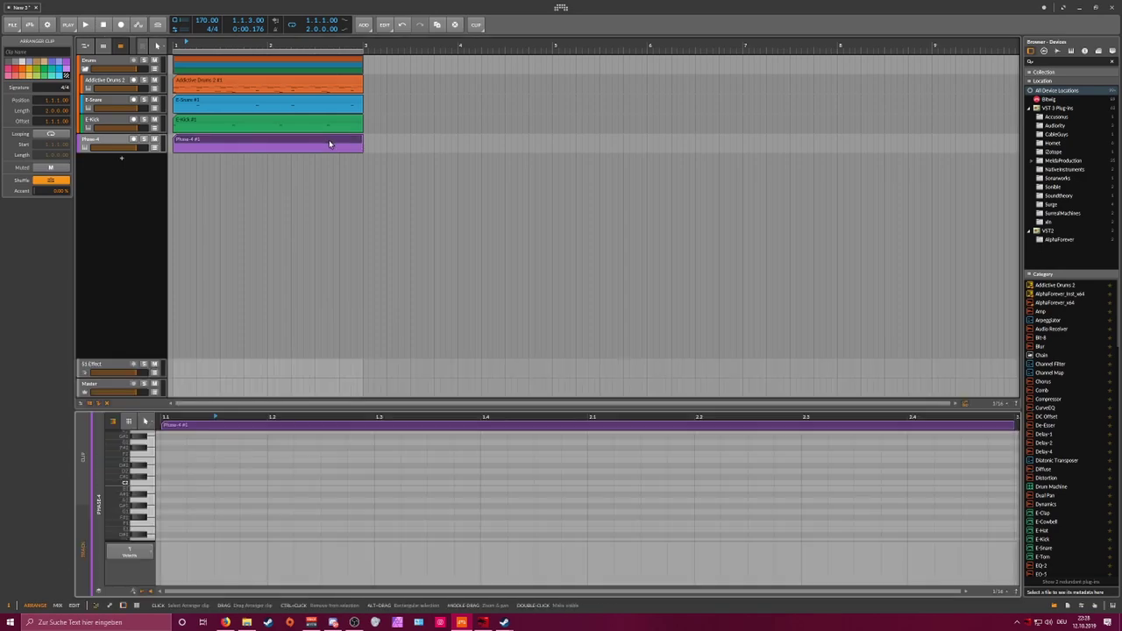
click(148, 482)
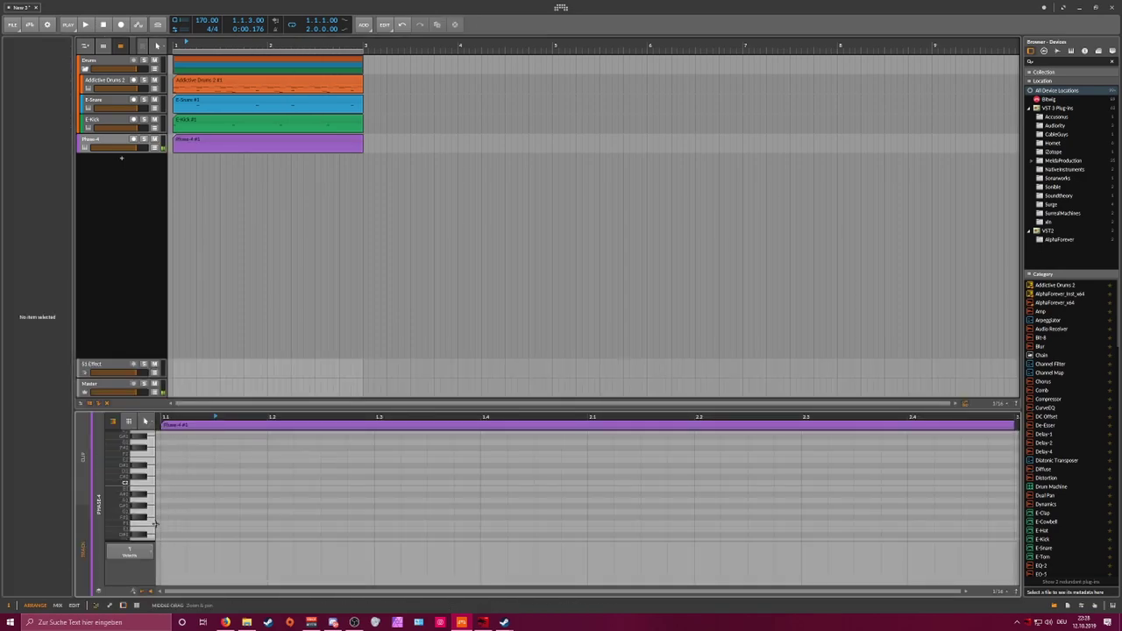
double_click(166, 523)
drag(164, 418, 163, 460)
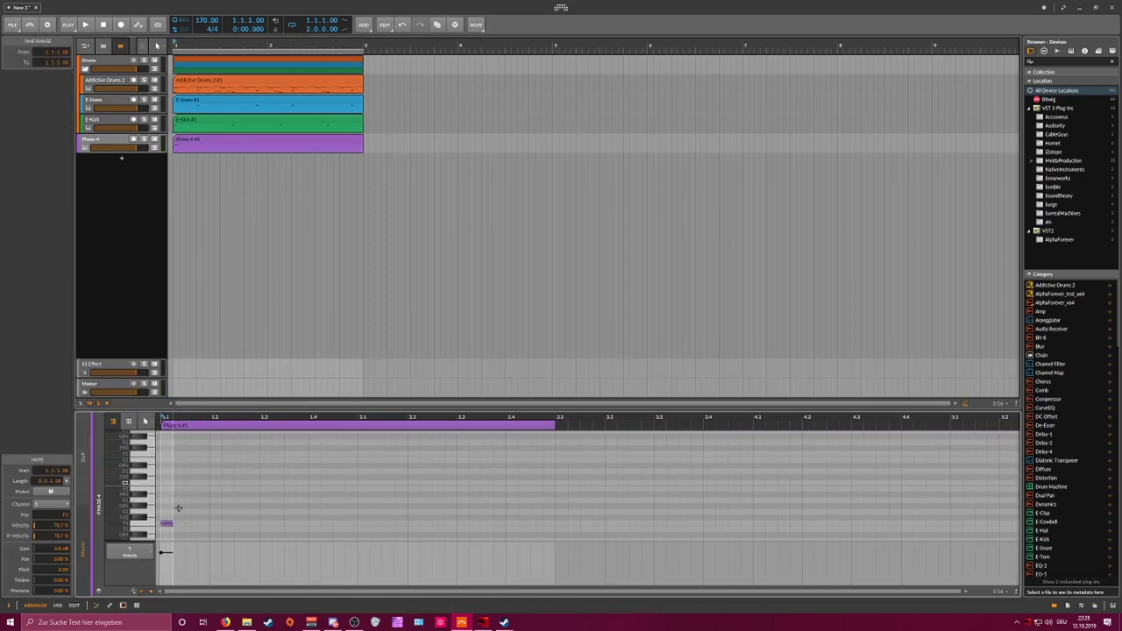
drag(172, 524, 553, 479)
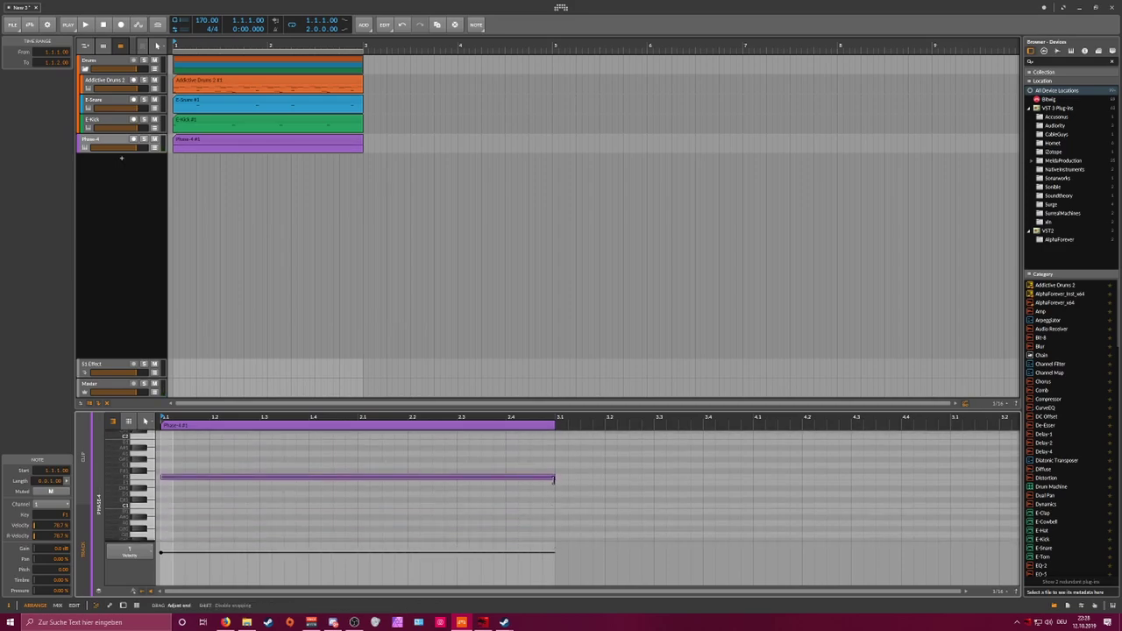
Step: Play the loop and add a Classic LFO modulator to Phase-4
key(space)
key(d)
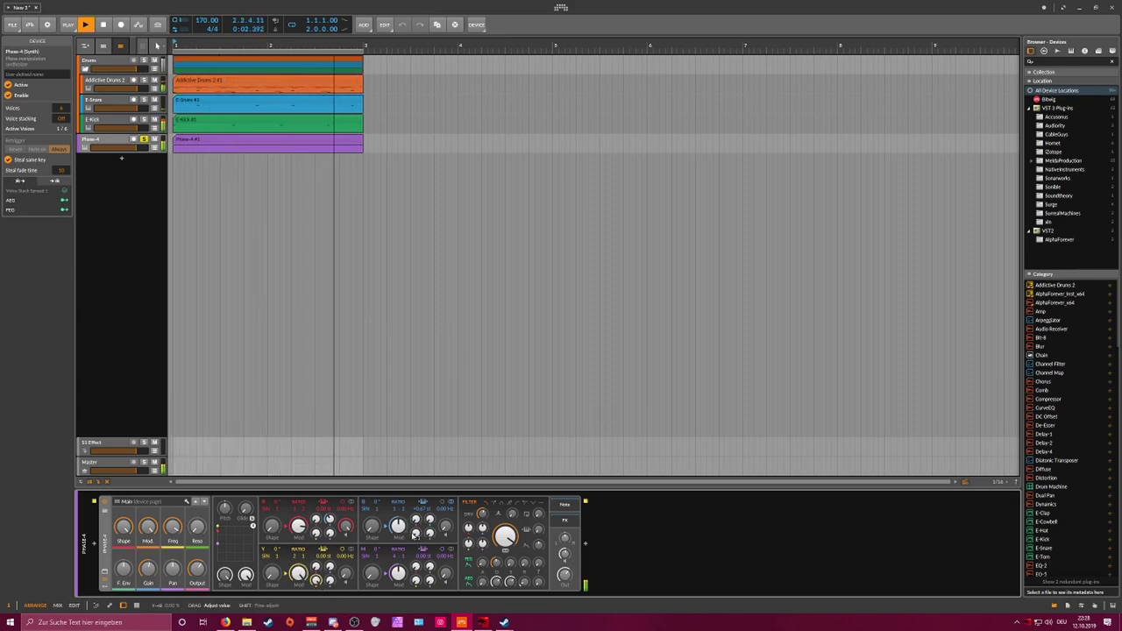
click(219, 515)
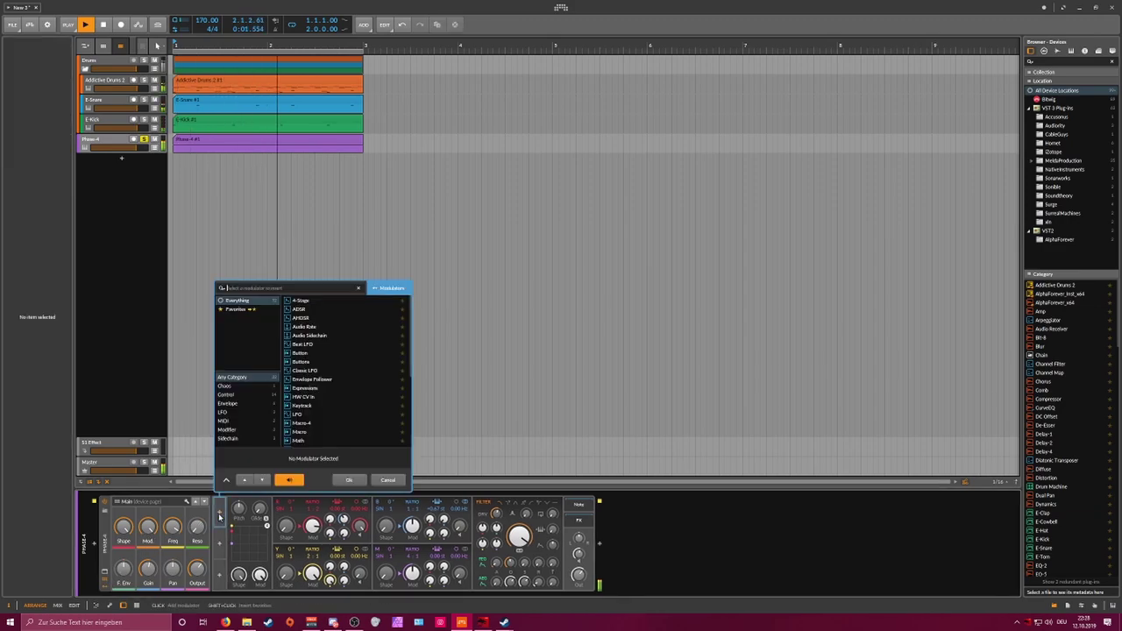
text(lfo)
key(Down)
key(Down)
key(Down)
key(Return)
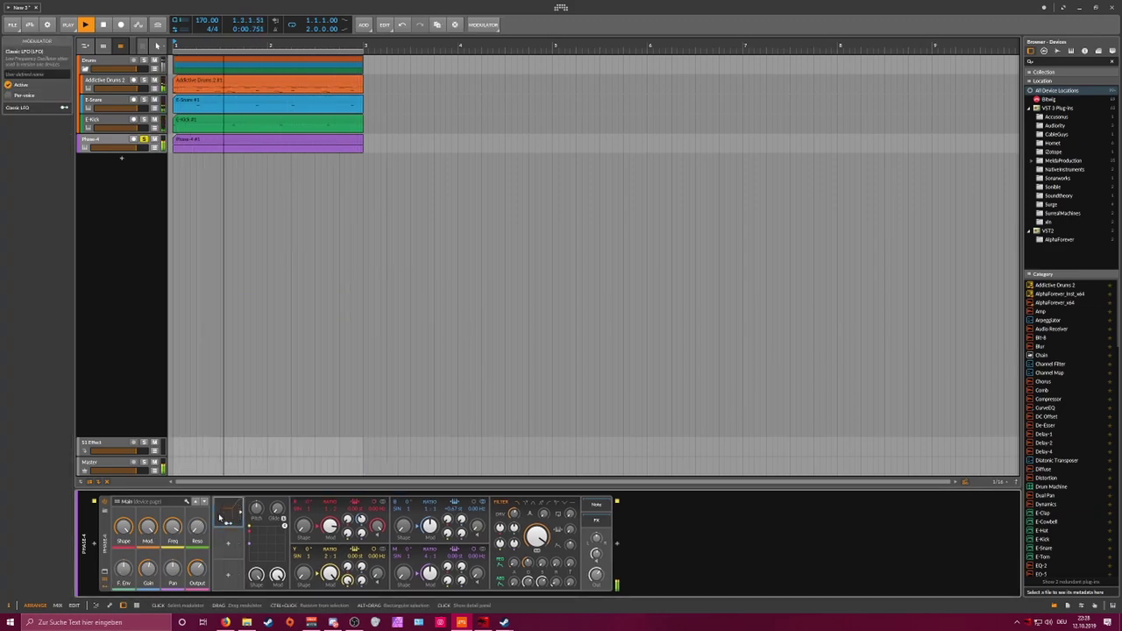
Step: Map the Classic LFO to one small modulation knob each in the blue and red oscillators, and set its rate to 4.84 Hz
click(228, 524)
drag(447, 532, 447, 491)
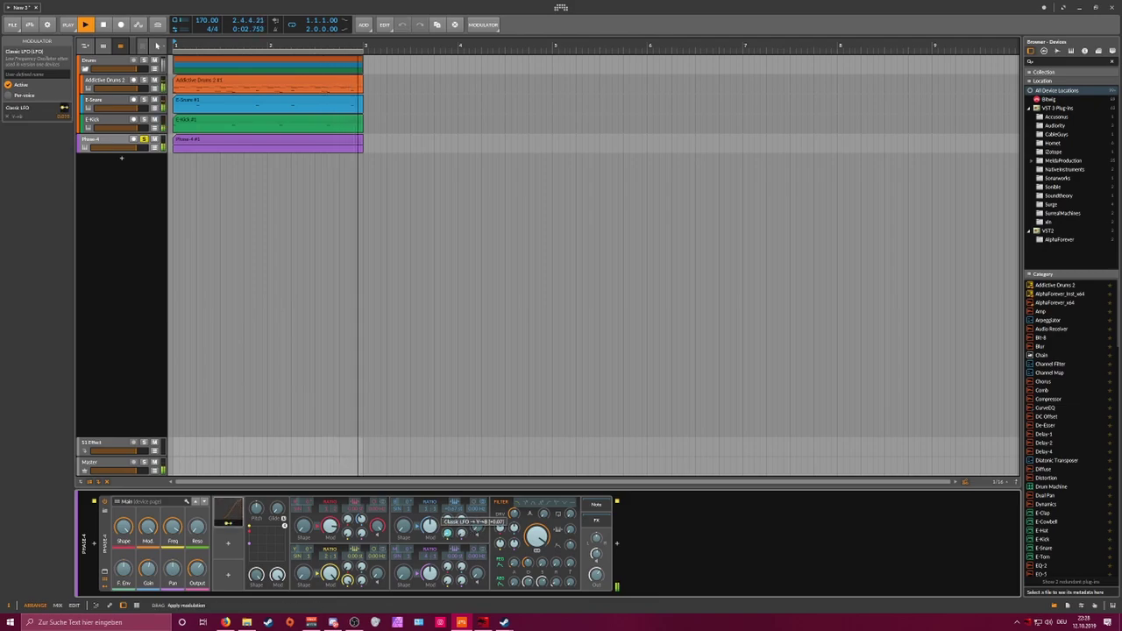
click(240, 512)
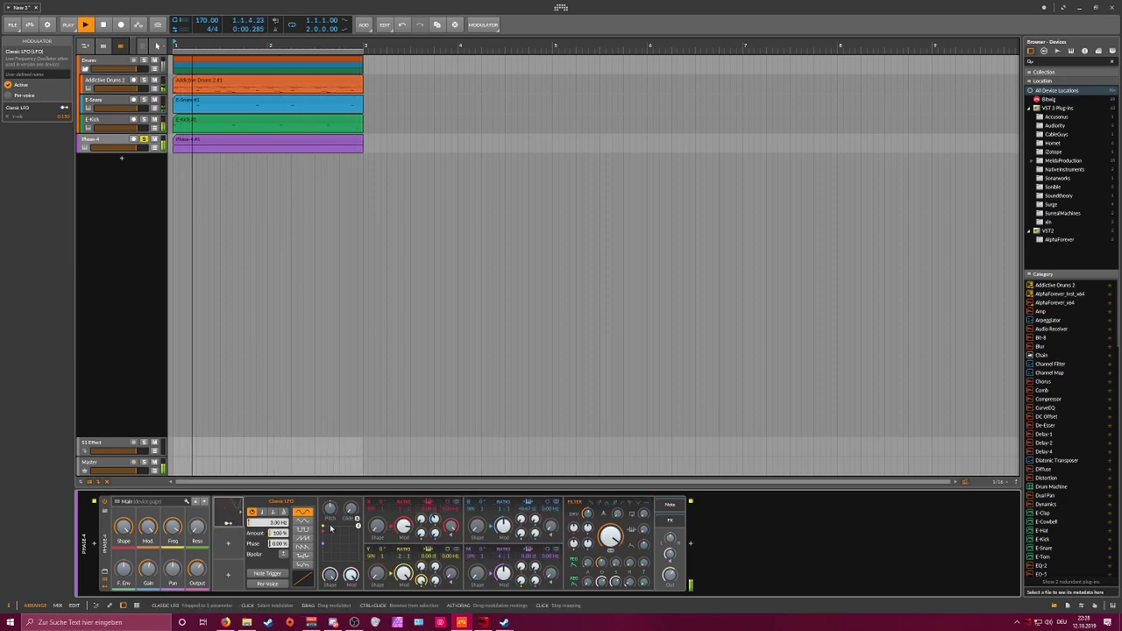
click(228, 523)
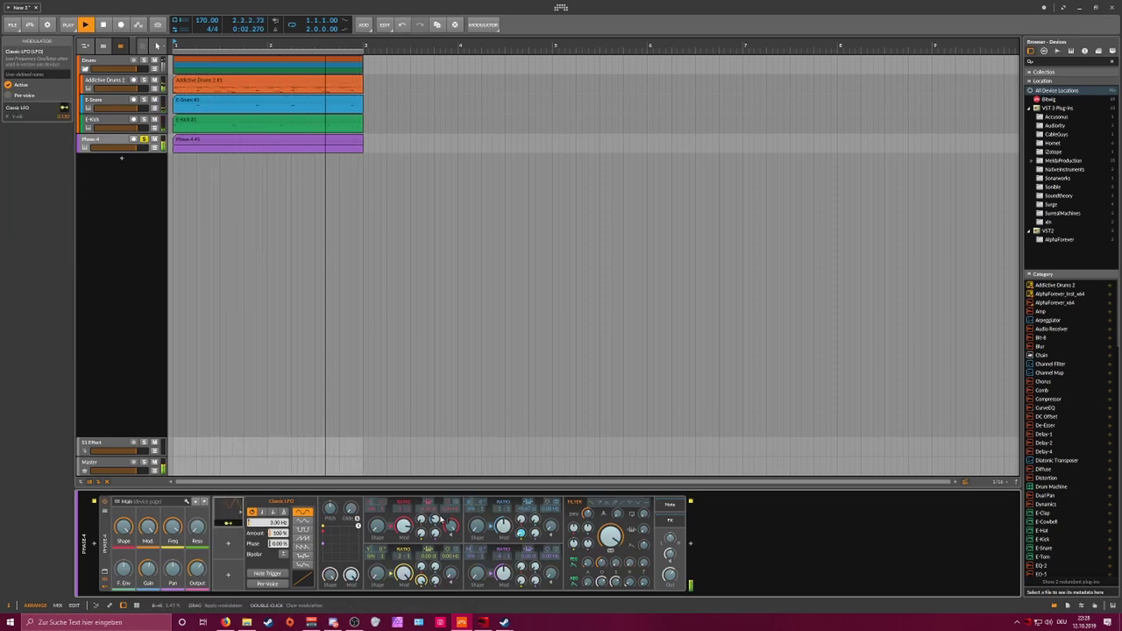
drag(435, 522, 435, 519)
click(229, 523)
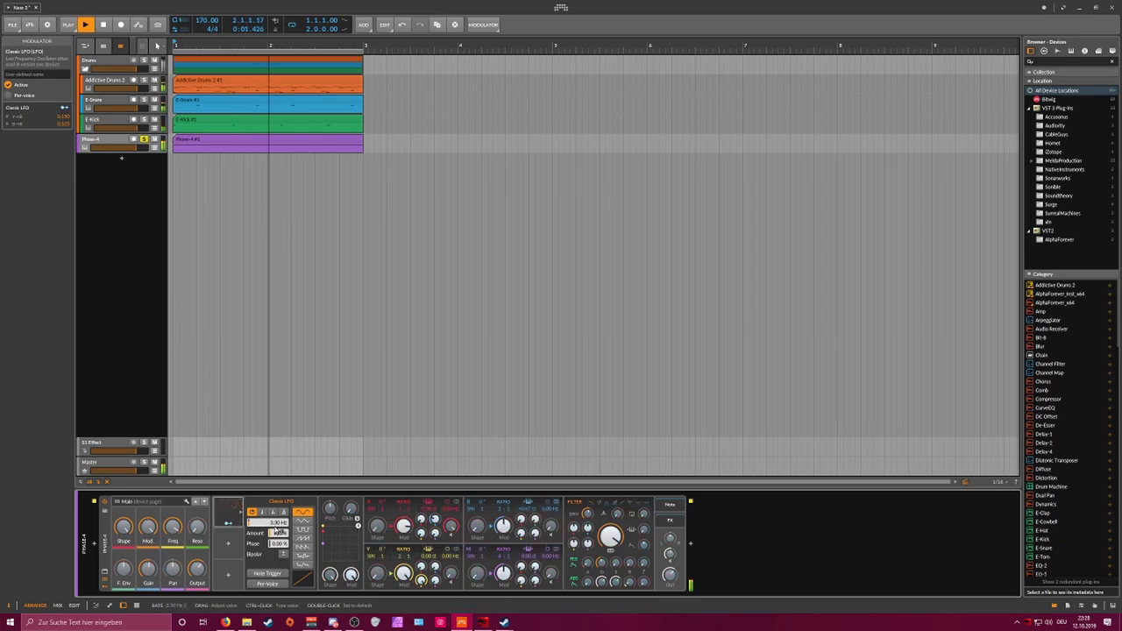
drag(272, 524, 273, 513)
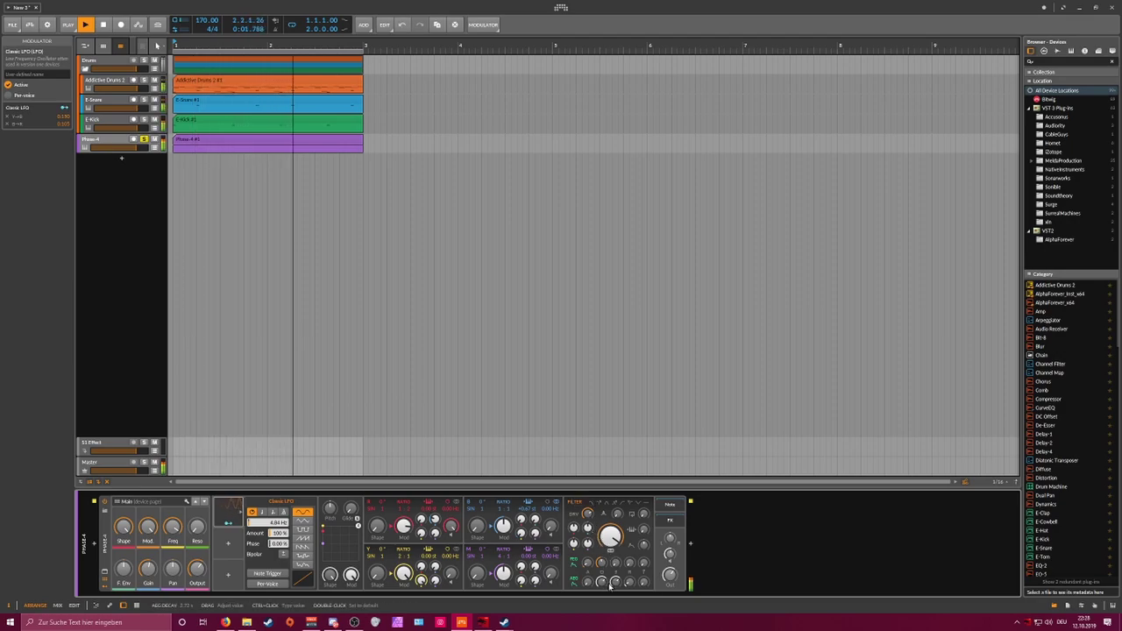
Step: Lower the output level of Phase-4 and insert Ozone 8 Elements after it
drag(670, 575, 669, 586)
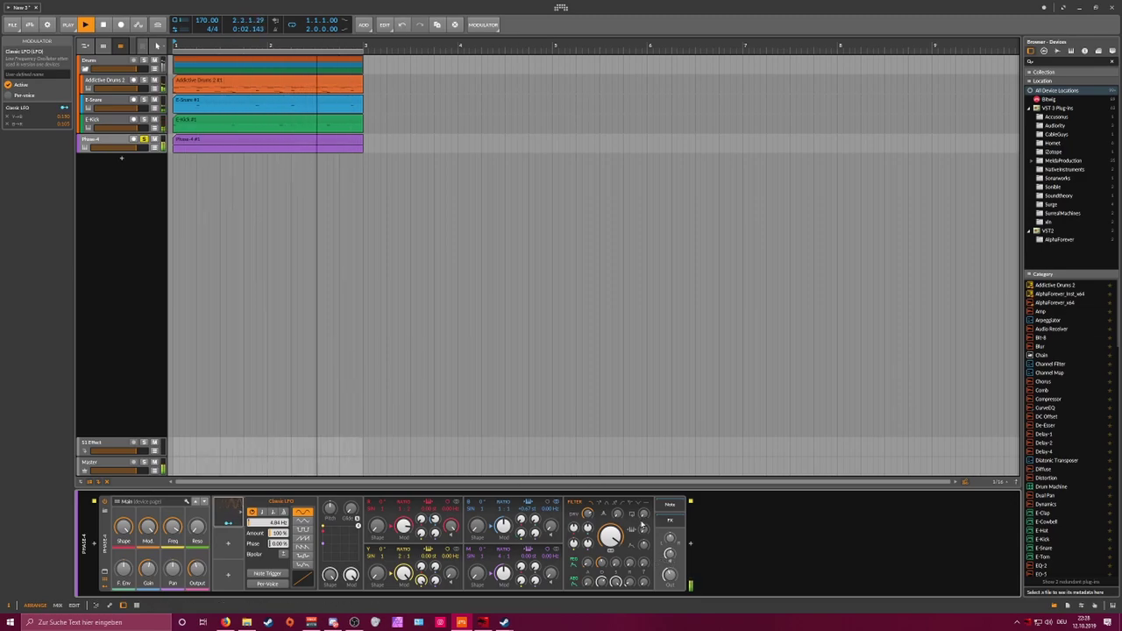
click(691, 545)
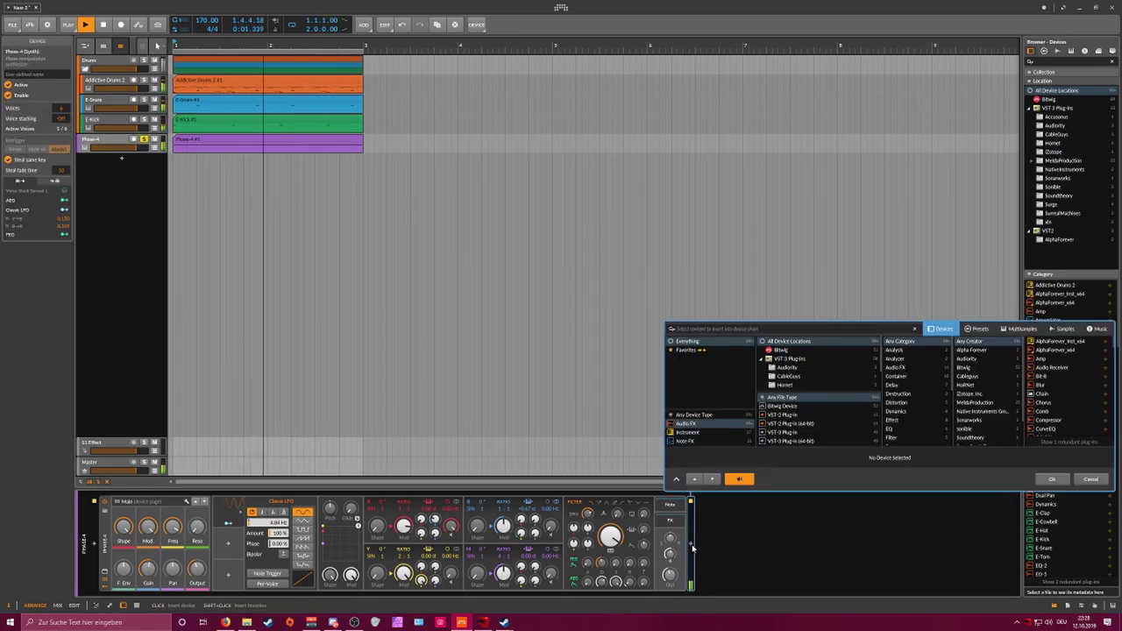
text(ozo)
key(Return)
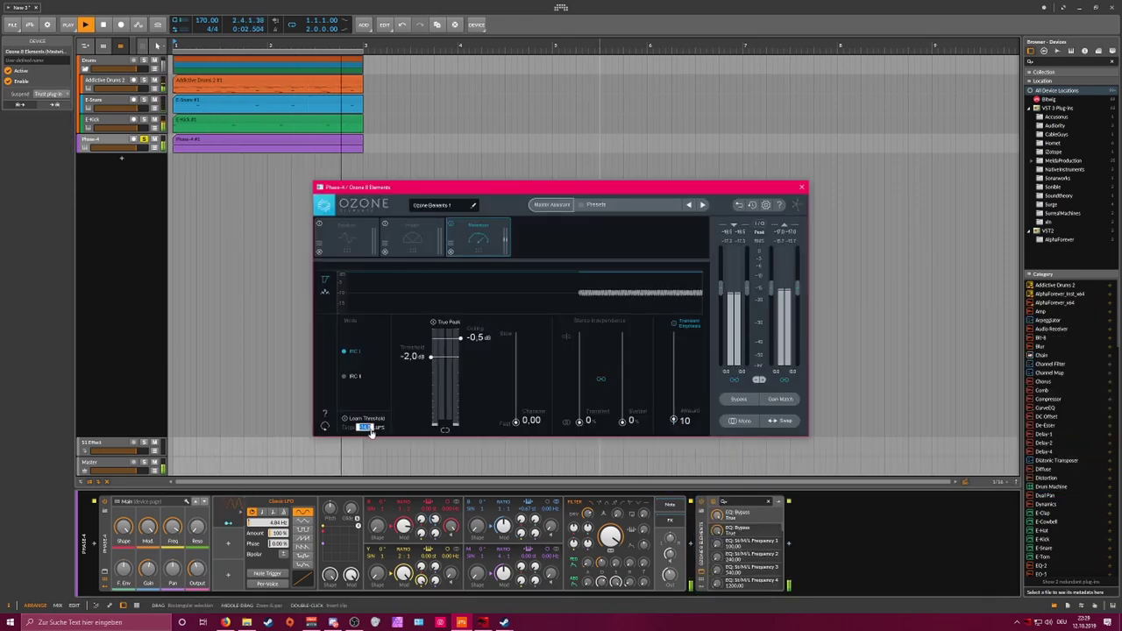
Step: Set Ozone's loudness target to -10 LUFS and run its Maximizer threshold learning on the Phase-4 signal
text(-10)
key(Return)
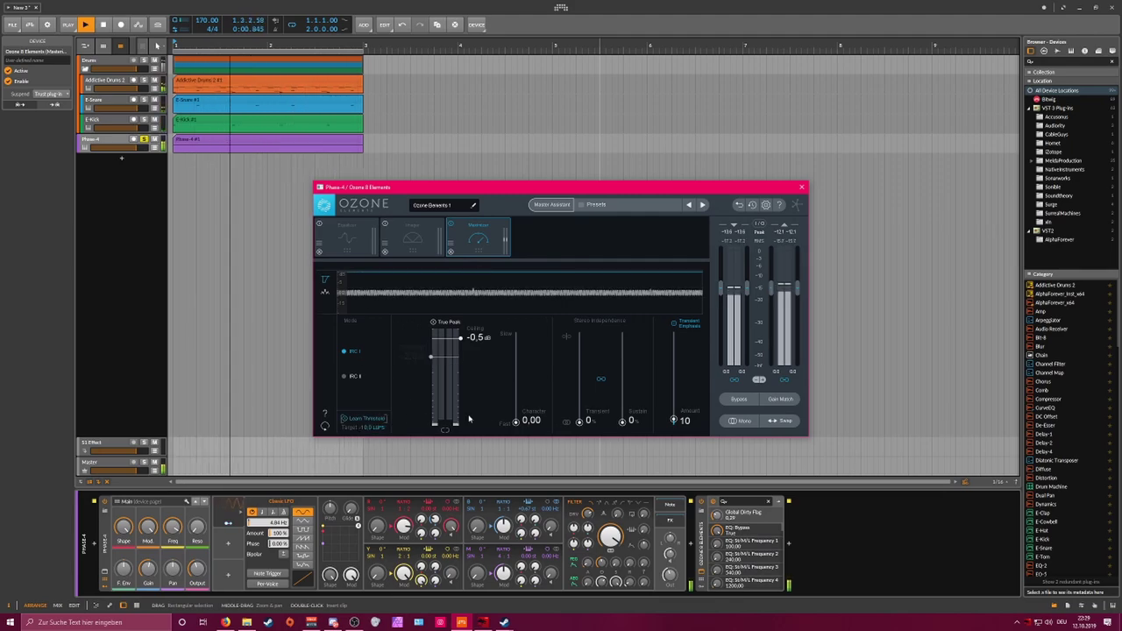
click(360, 418)
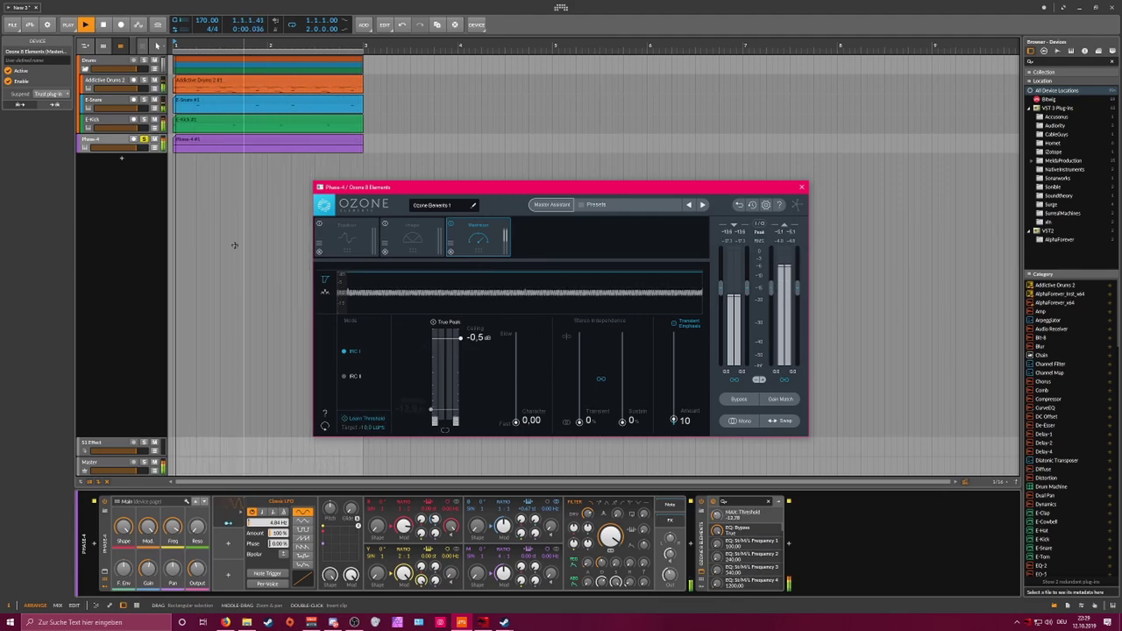
Step: Insert a Tool device after Ozone 8 Elements on the Phase-4 track
click(788, 543)
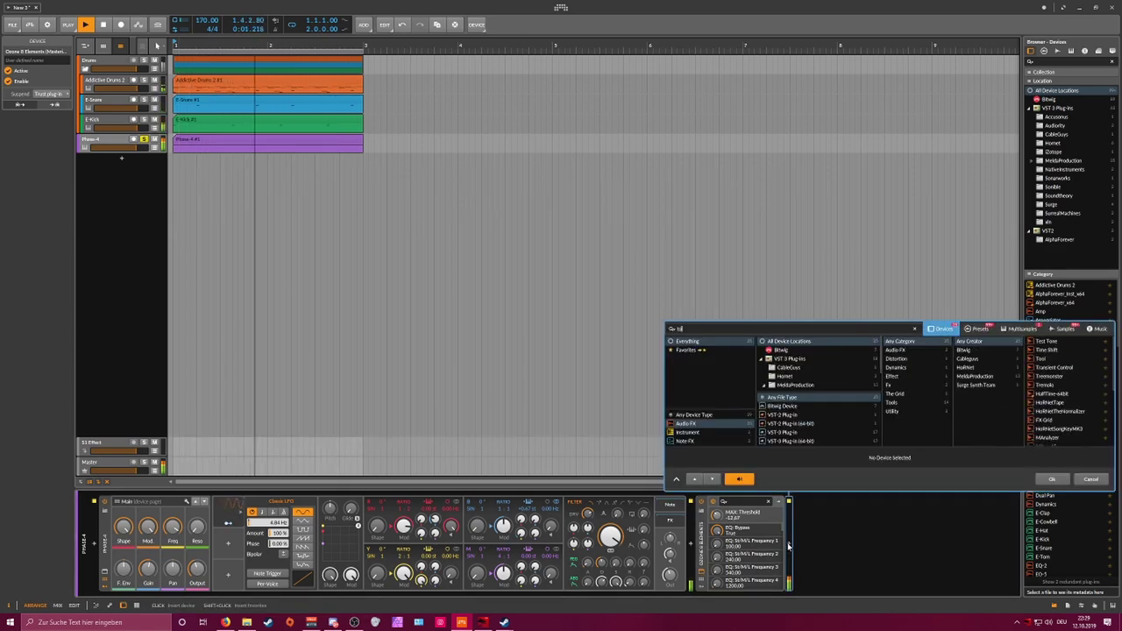
text(too)
key(Return)
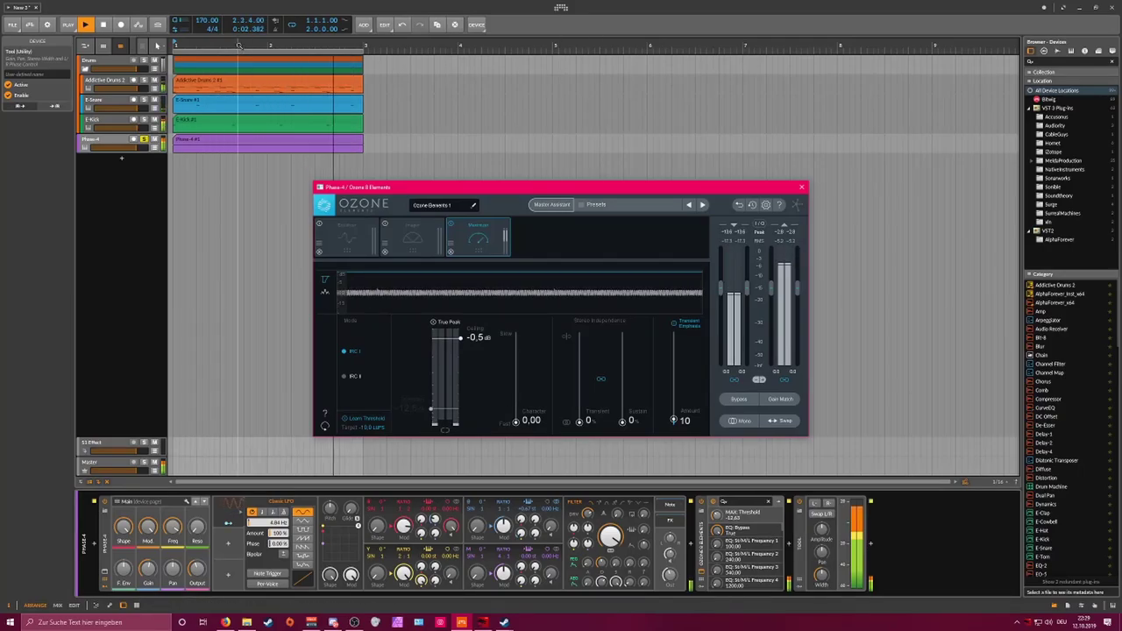
Step: Duplicate the two-bar drum group clips directly after the originals, filling bars 3 and 4
drag(241, 46, 241, 60)
click(241, 63)
key(ctrl+d)
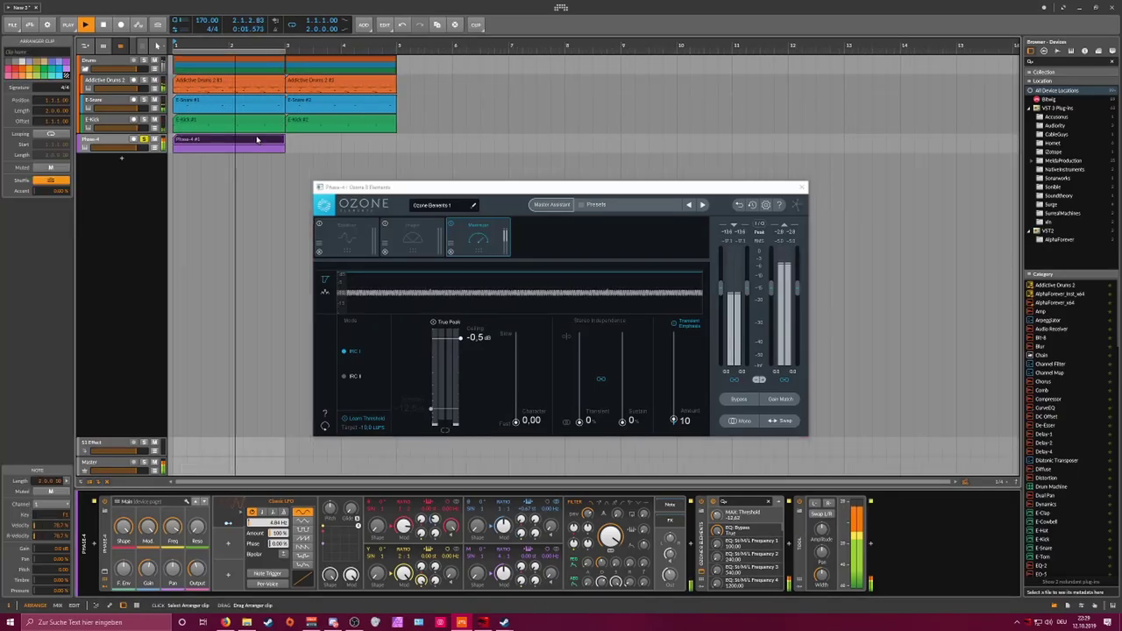
Step: Double the content of the Phase-4 clip to four bars and open it in the note editor
right_click(256, 141)
click(294, 240)
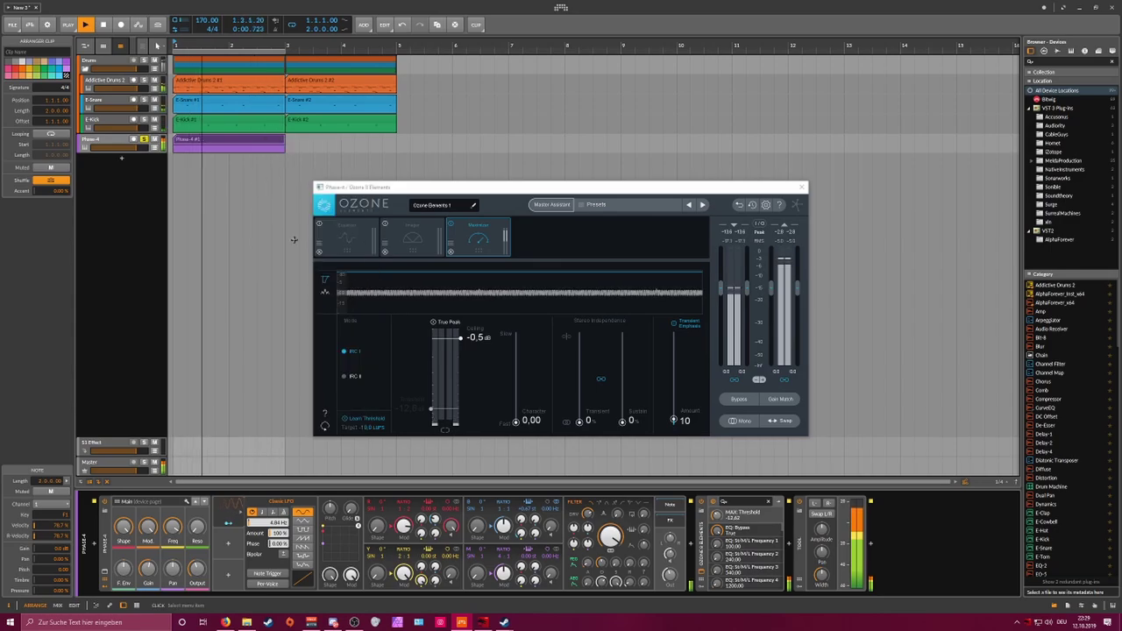
double_click(300, 140)
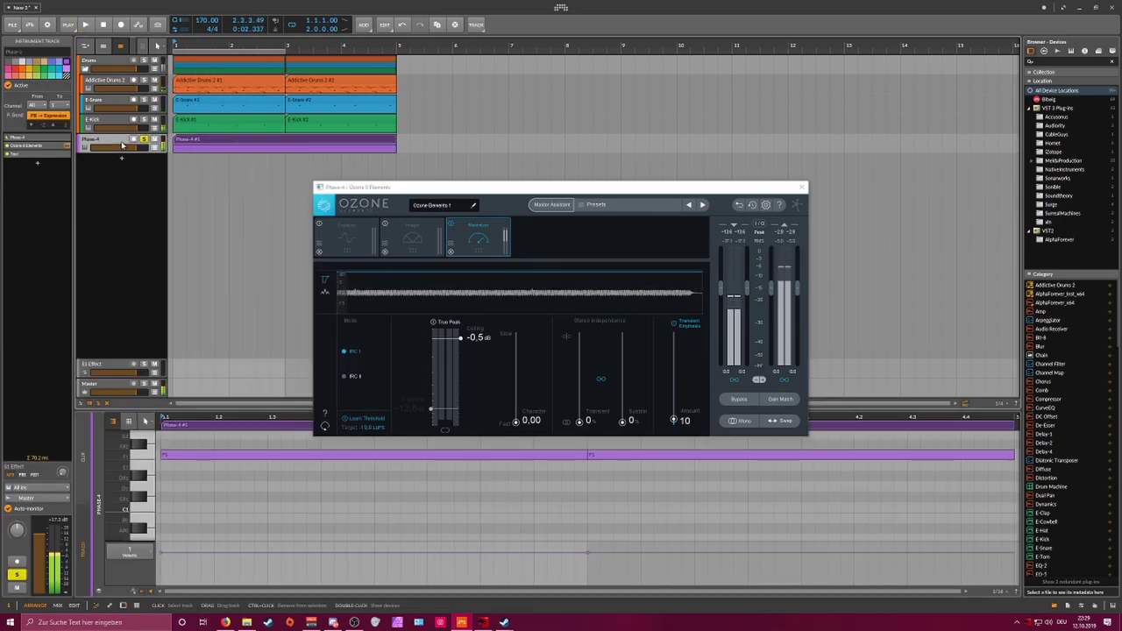
Step: Show the Phase-4 track's Pitch automation lane and add points at bar 1, bar 2 and the end of bar 4
key(d)
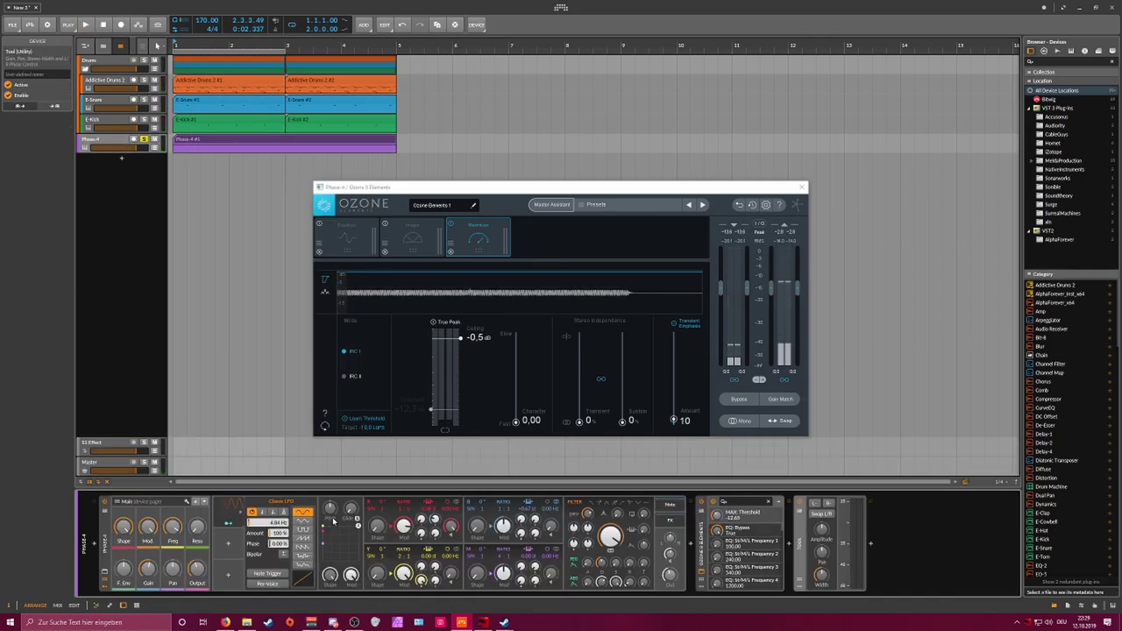
click(155, 148)
double_click(190, 167)
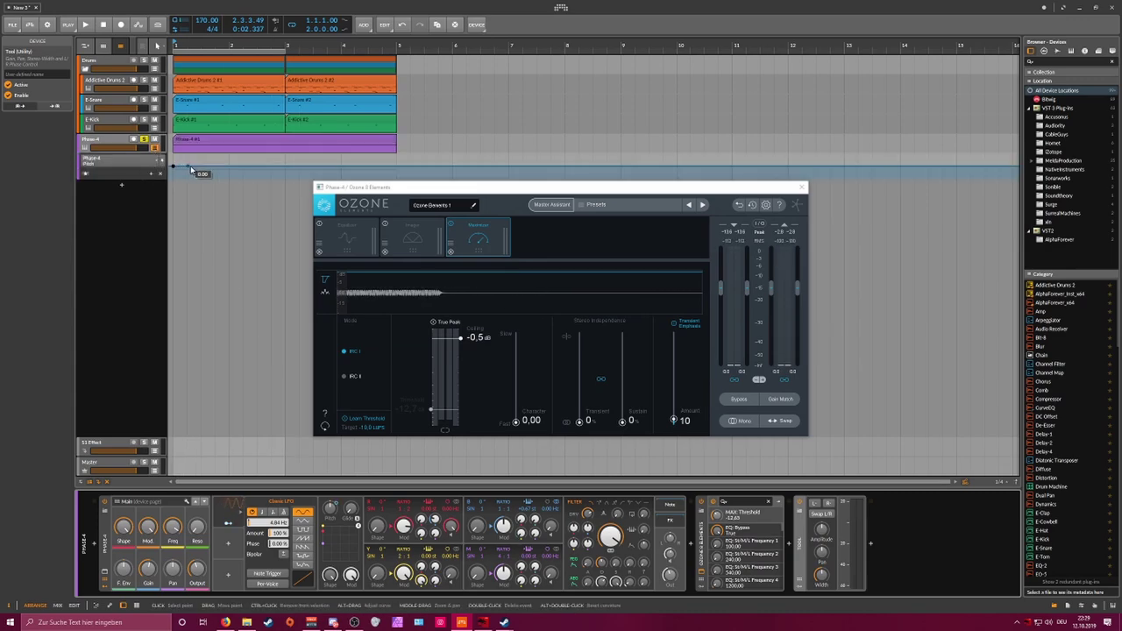
drag(193, 167, 229, 169)
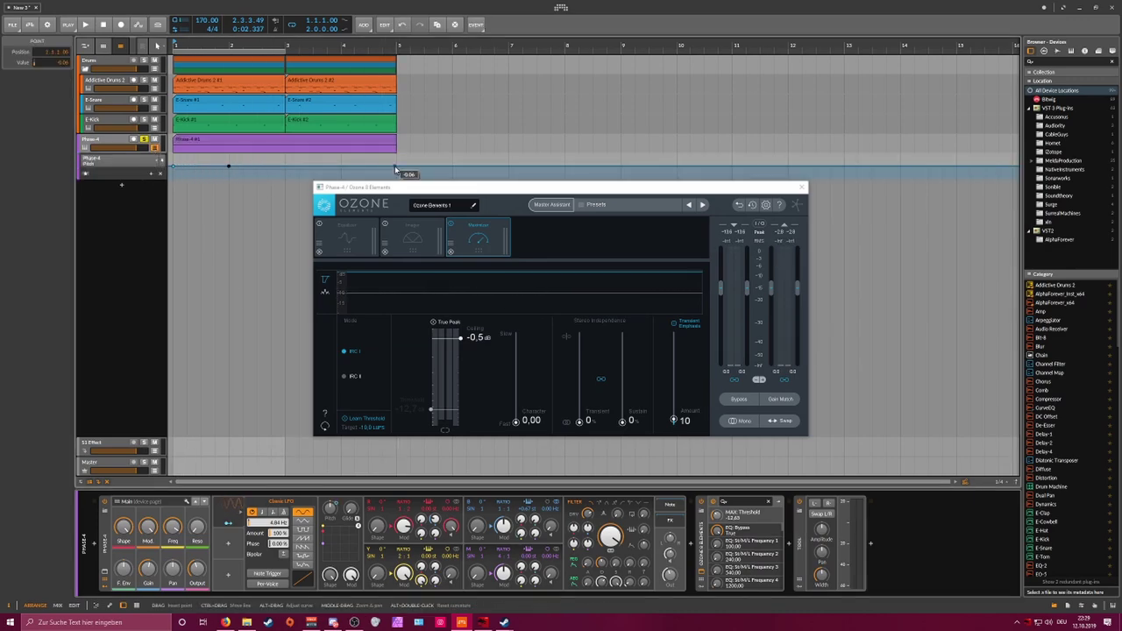
double_click(66, 63)
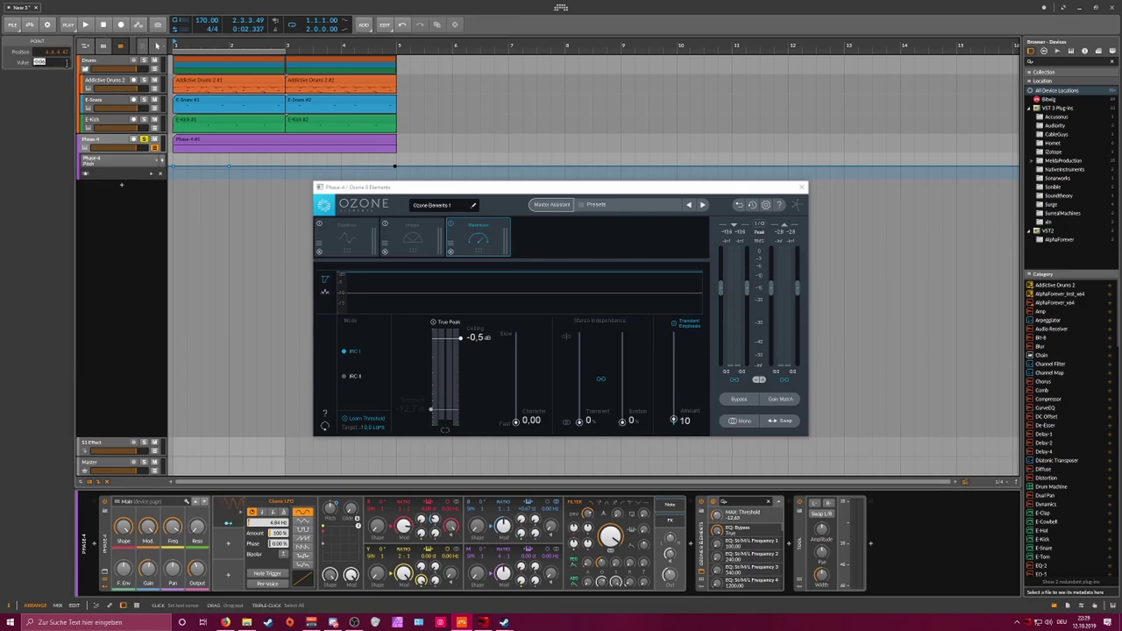
key(Return)
Step: Start playback and extend the arranger loop region to four bars
key(space)
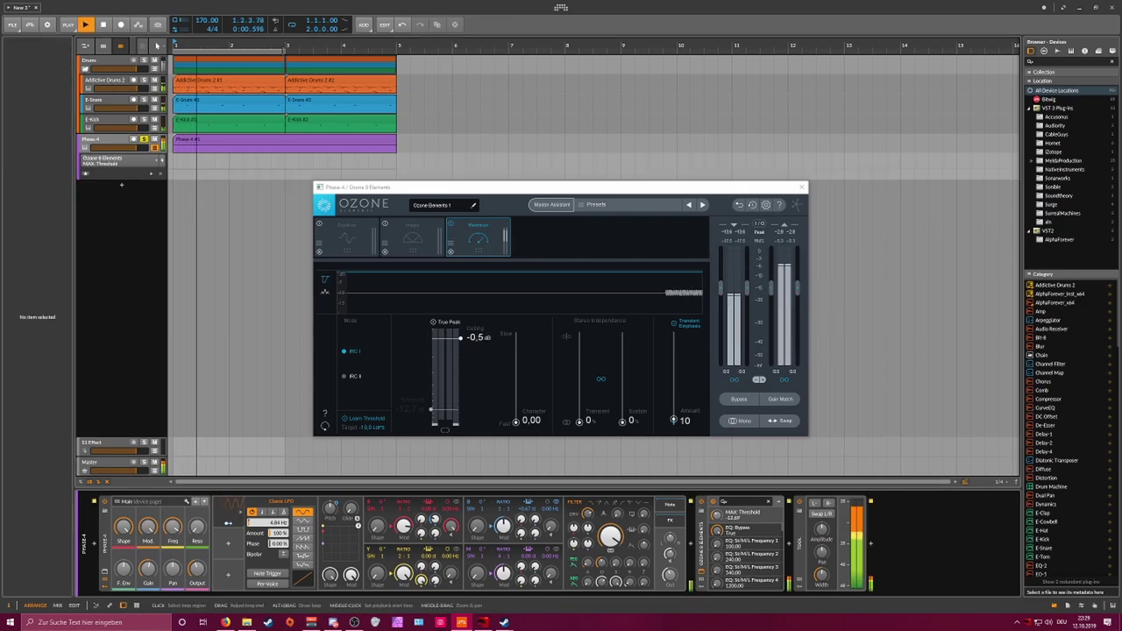
drag(284, 51, 397, 65)
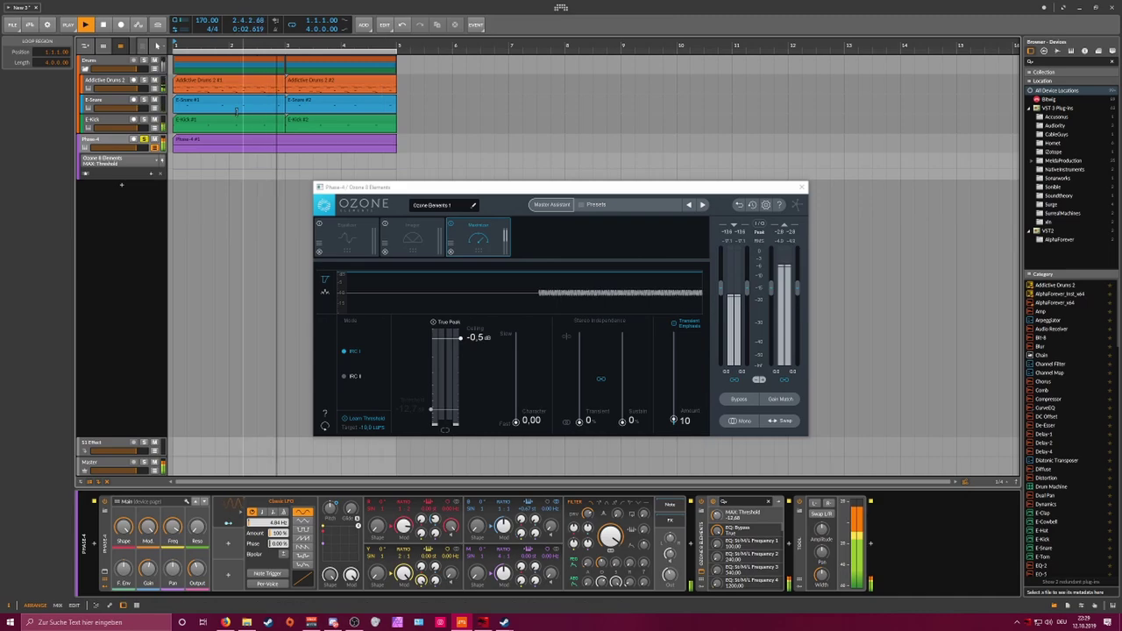
Step: Turn off Ozone's threshold learning and bring the Phase-4 Pitch automation lane back into view
click(107, 140)
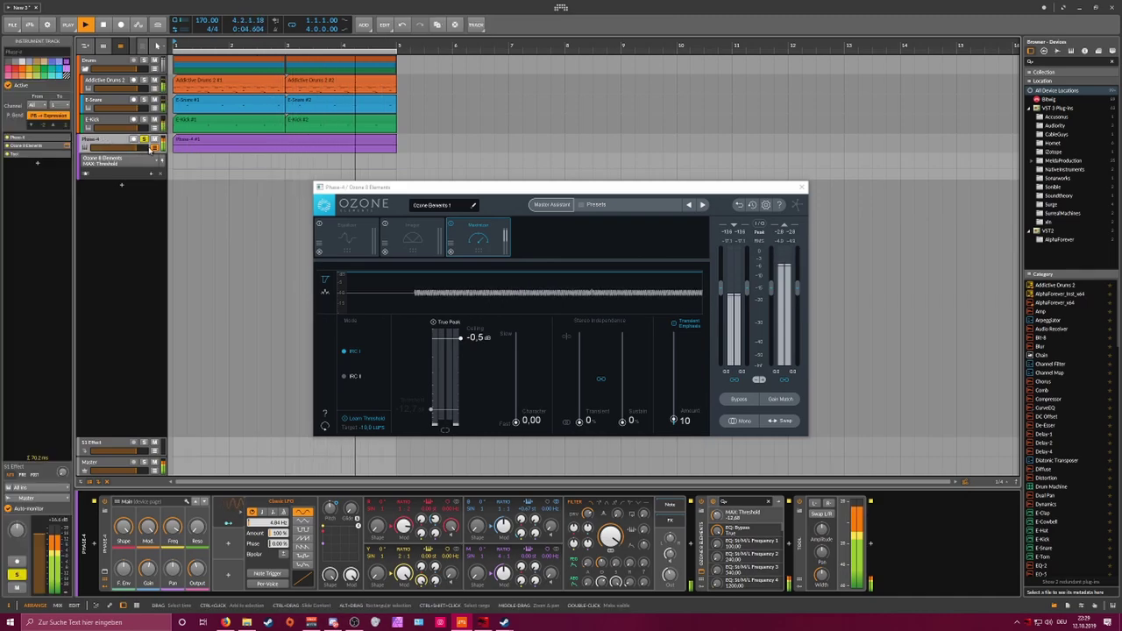
click(127, 161)
click(178, 161)
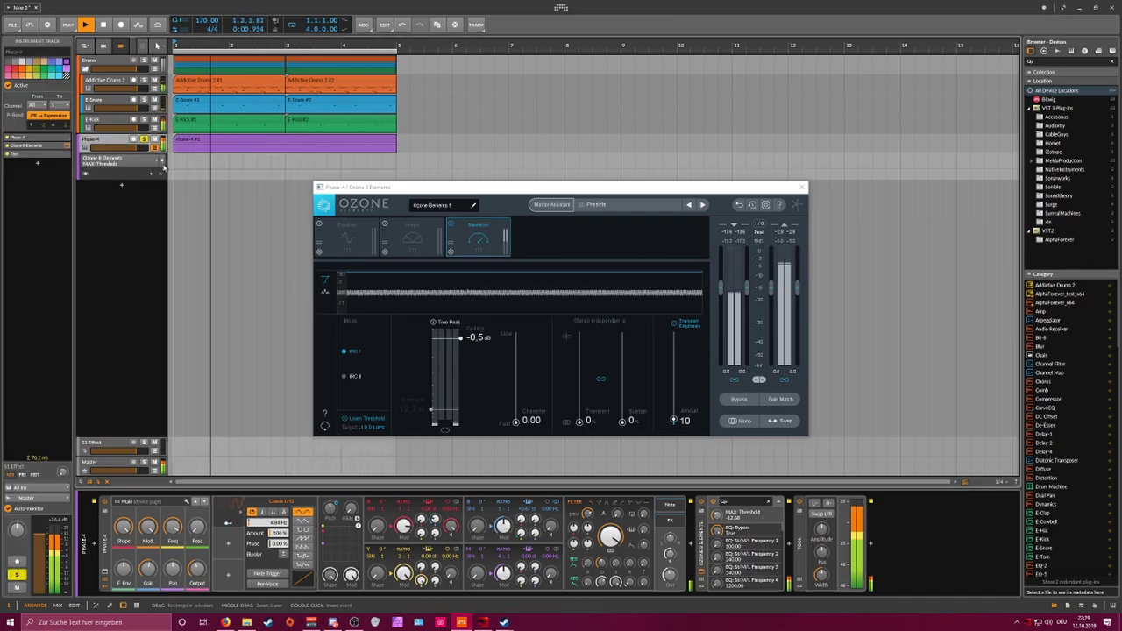
click(120, 162)
click(203, 177)
click(376, 420)
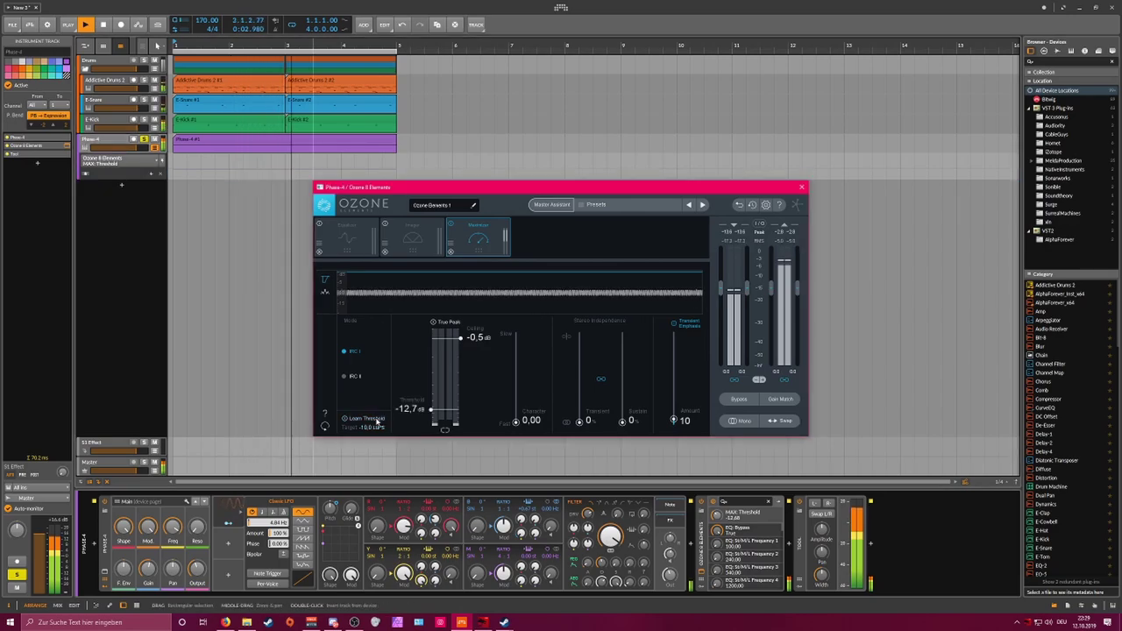
click(127, 163)
click(127, 175)
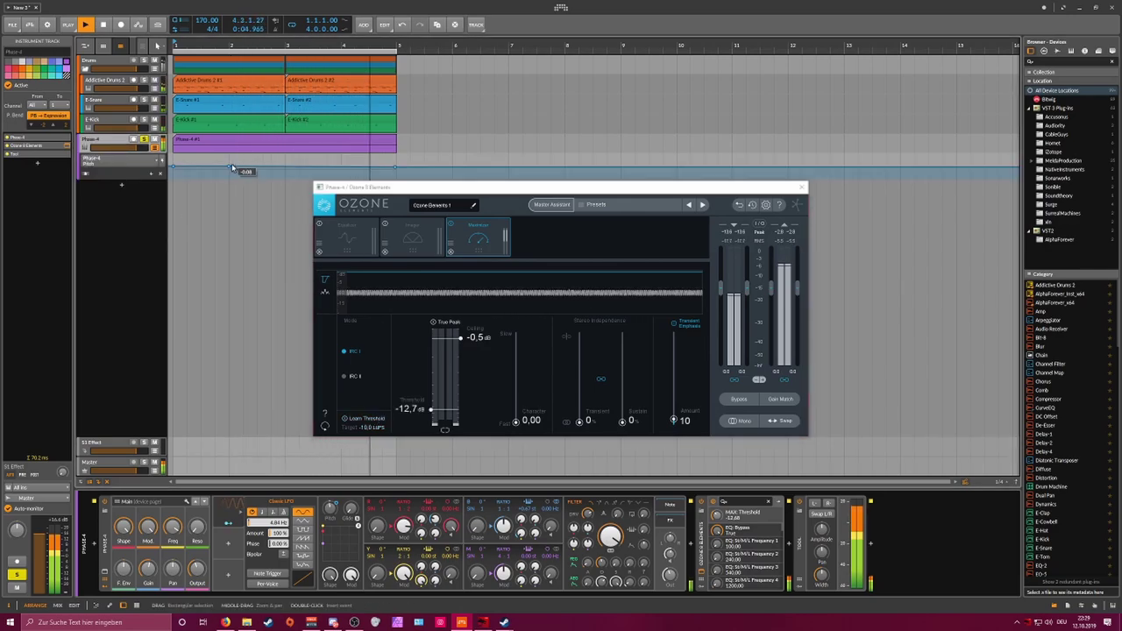
Step: Set the Pitch automation point at the end of bar 4 to -5 and close the Ozone 8 Elements window
click(229, 166)
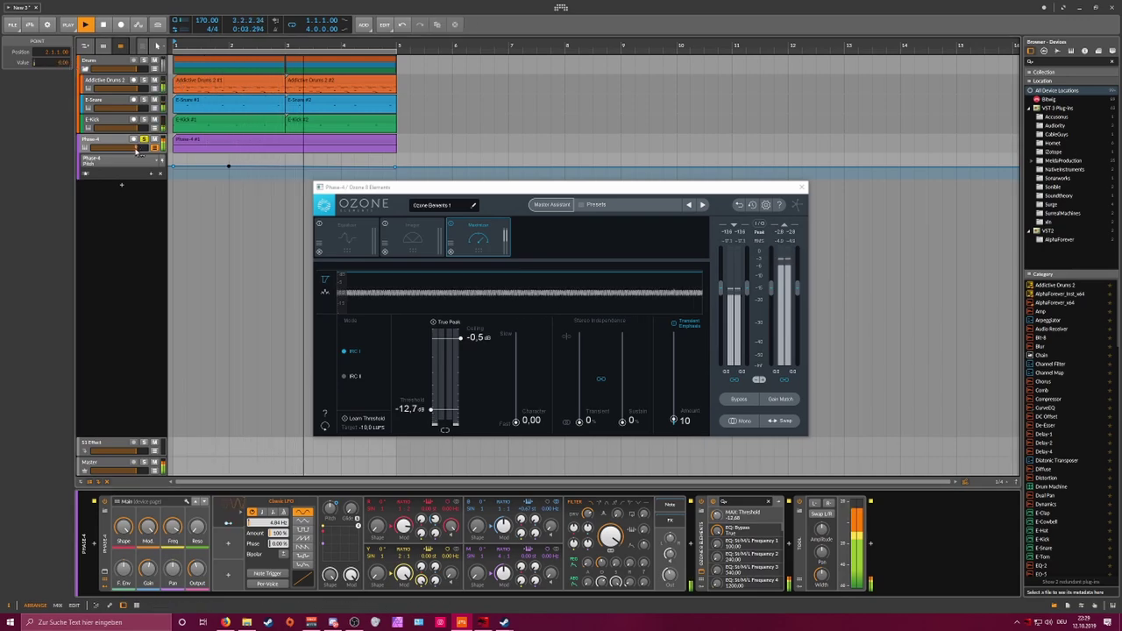
click(173, 166)
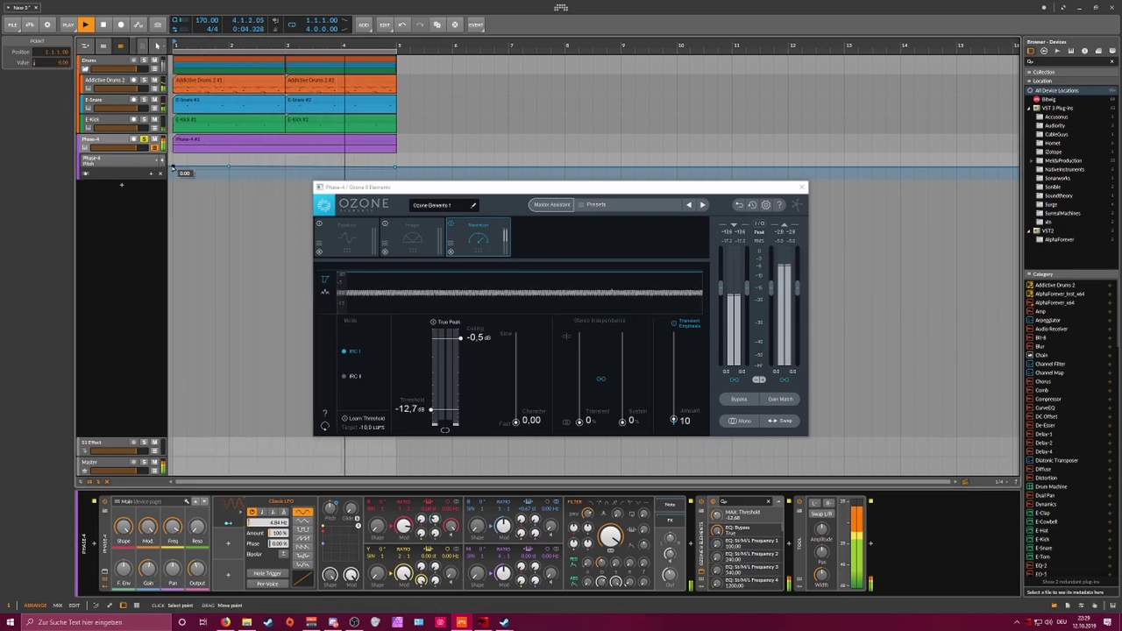
click(229, 155)
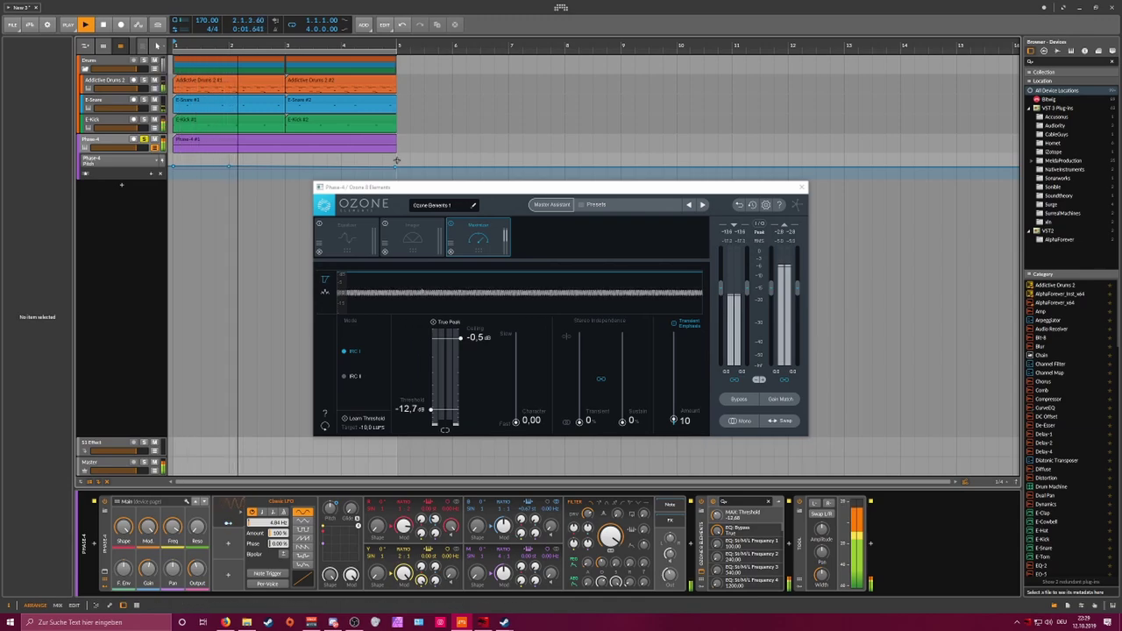
click(229, 168)
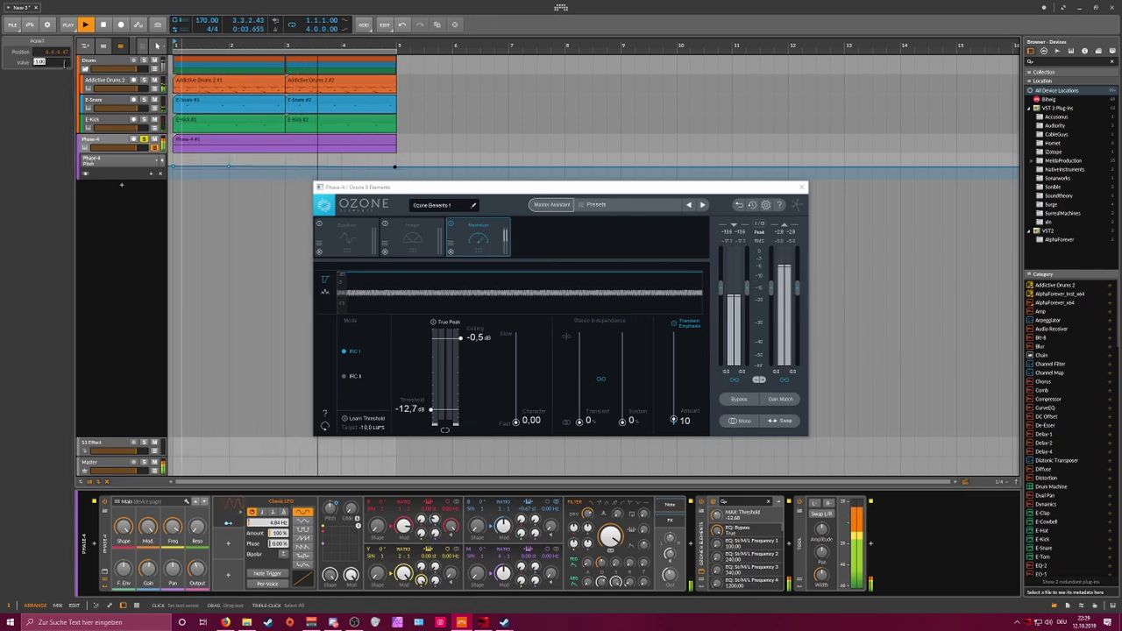
text(-5)
key(Return)
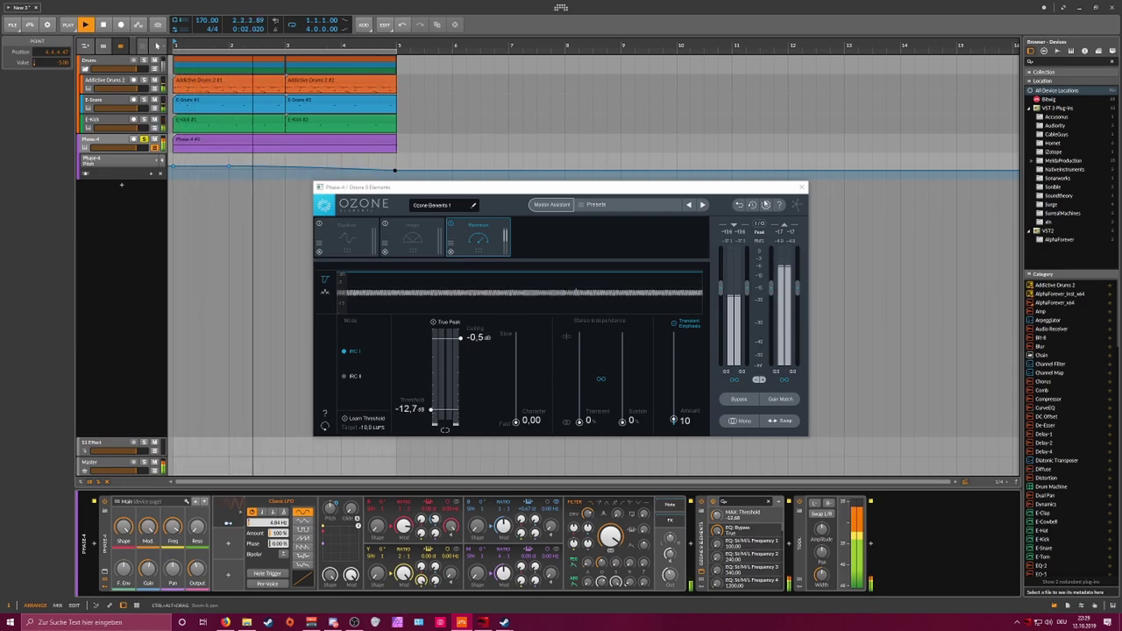
click(801, 187)
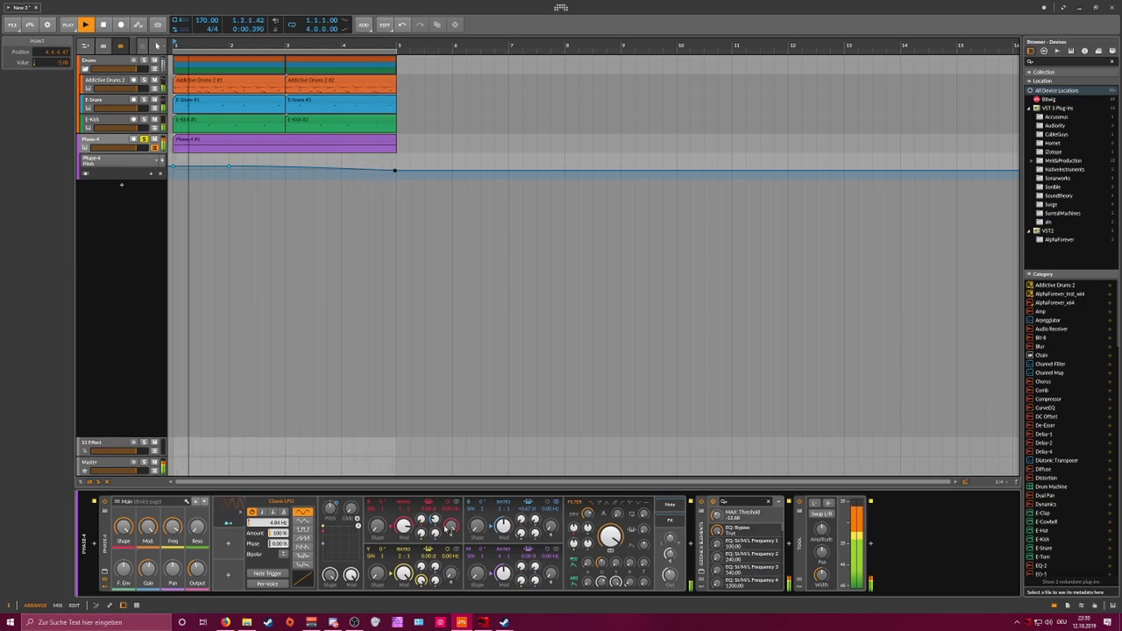
Step: Automate Phase-4's B Shape with a curved ramp rising from bar 1 to 54 % at the end of bar 4, and play it
click(476, 525)
drag(475, 525, 475, 516)
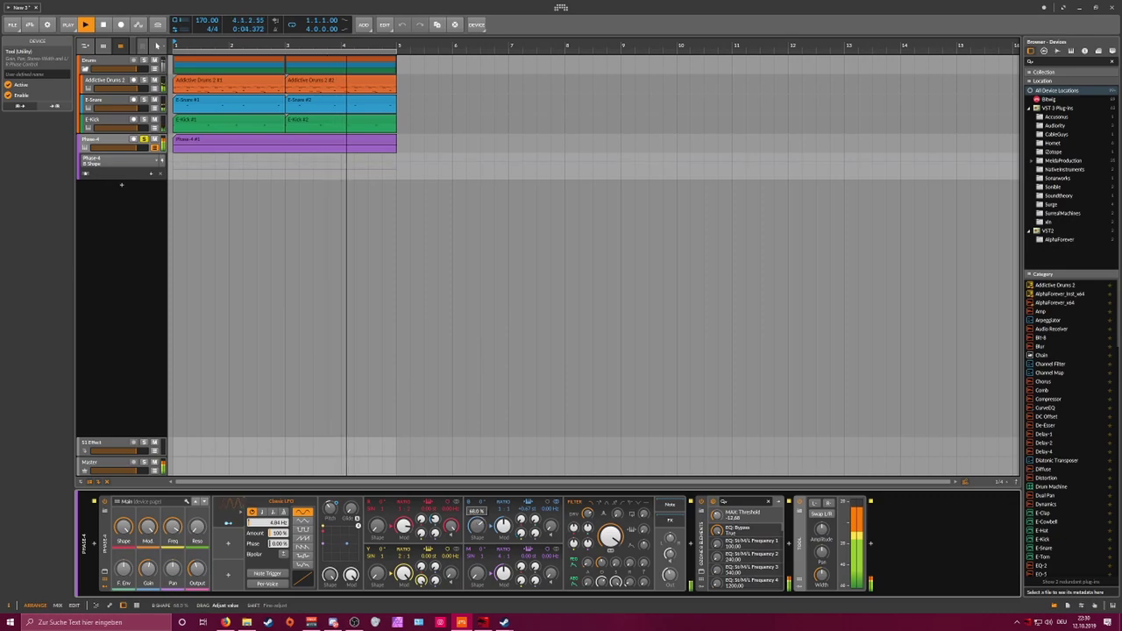
key(space)
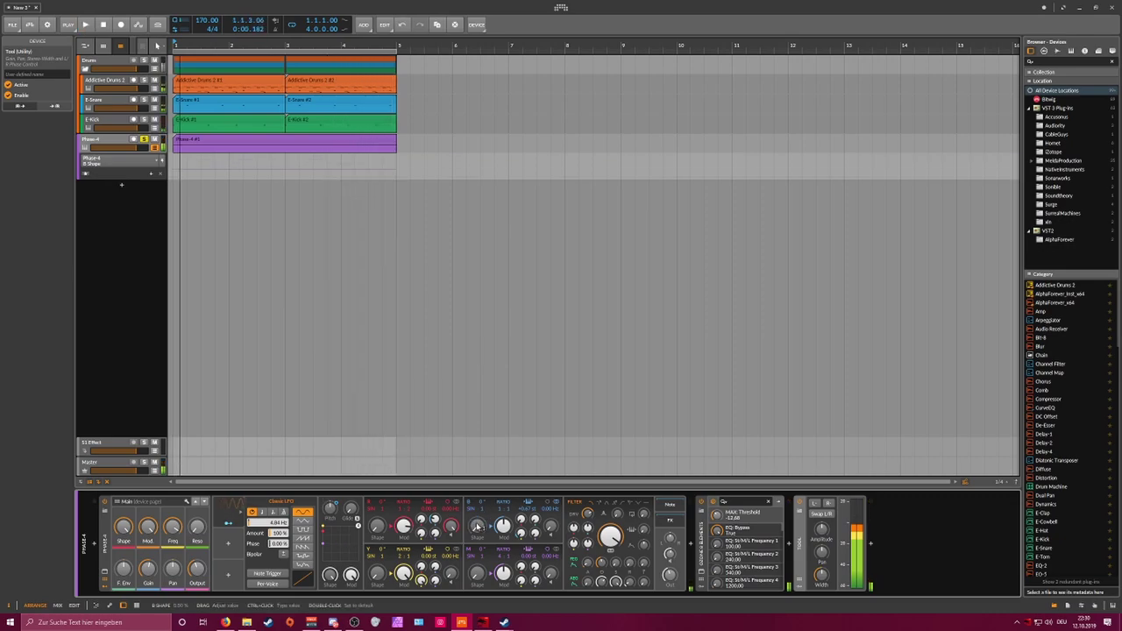
drag(175, 174, 365, 173)
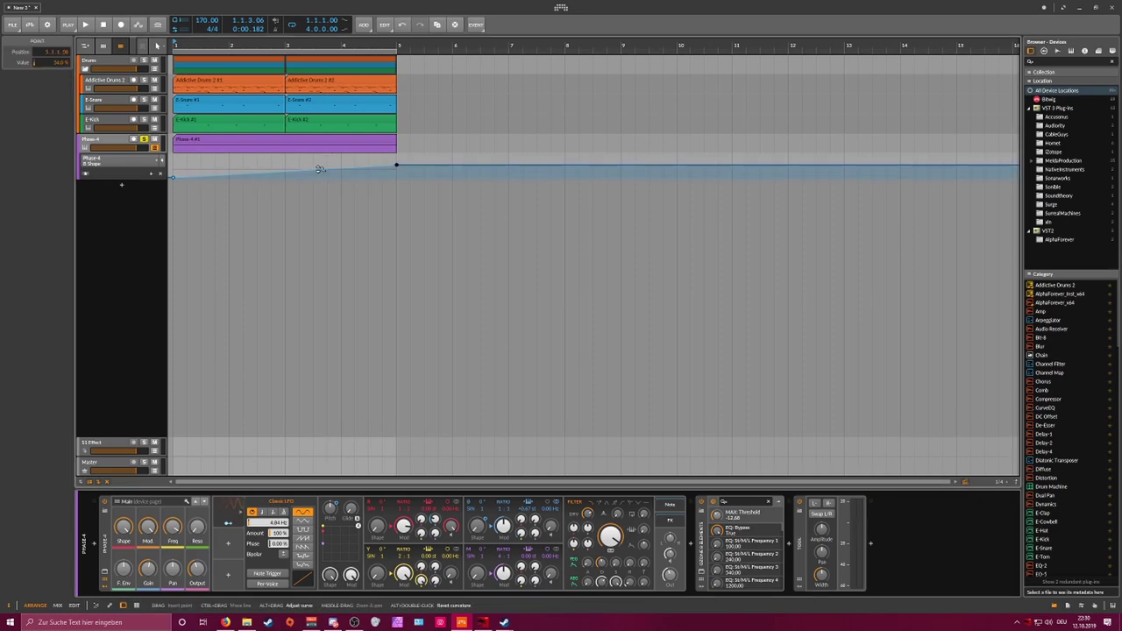
key(space)
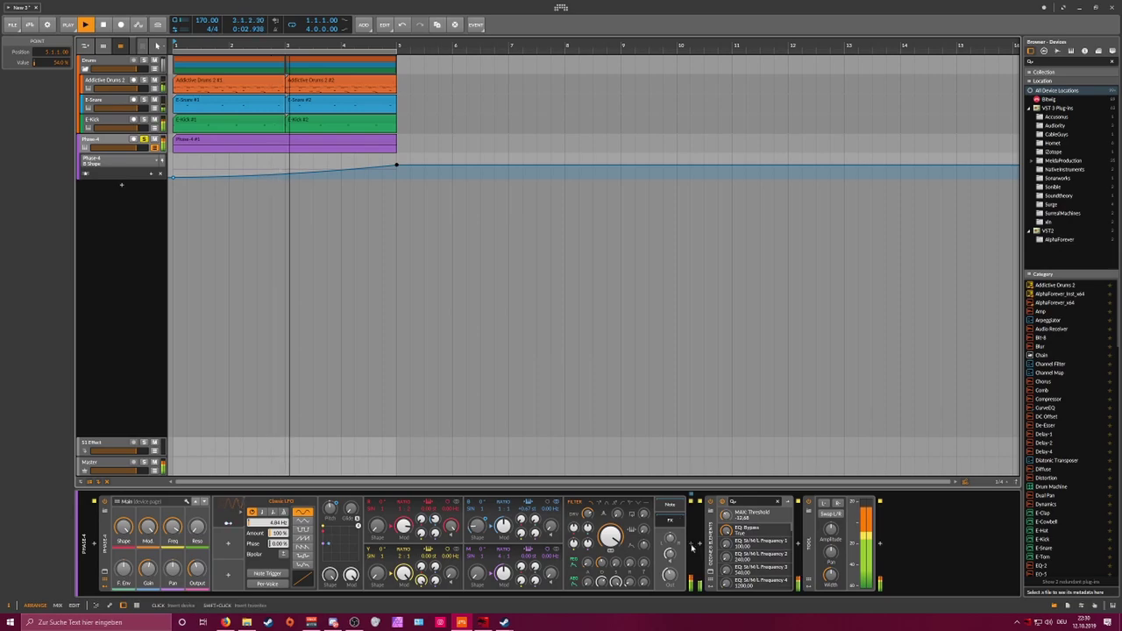
Step: Insert a Multiband FX-2 container into the Phase-4 device's FX chain
click(692, 548)
key(Down)
key(Down)
key(Down)
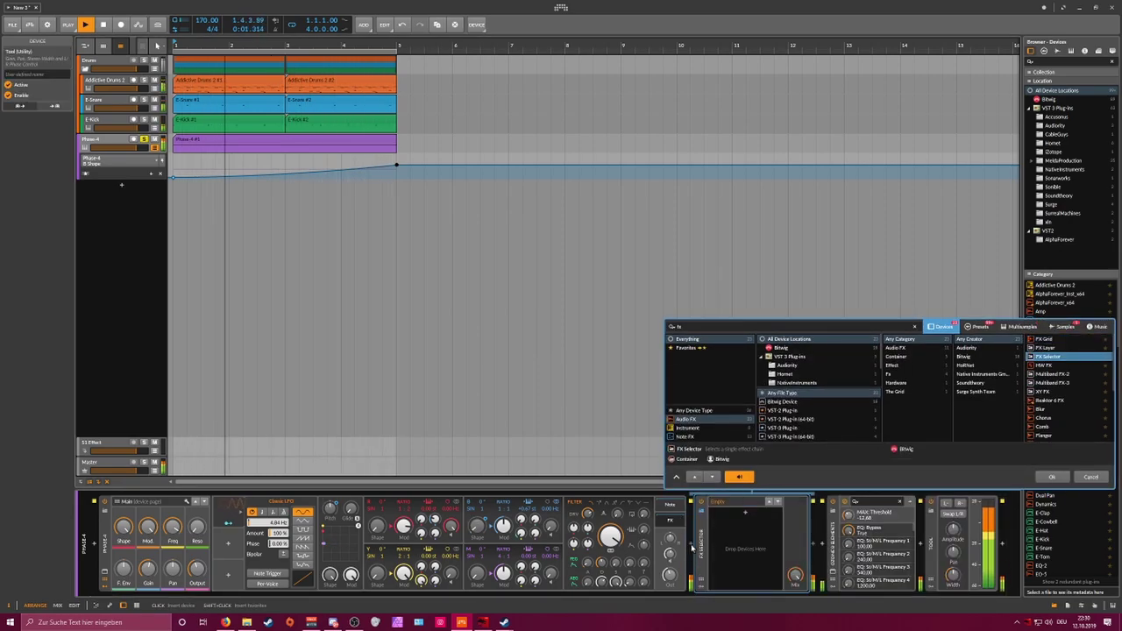
key(Down)
key(Down)
key(Return)
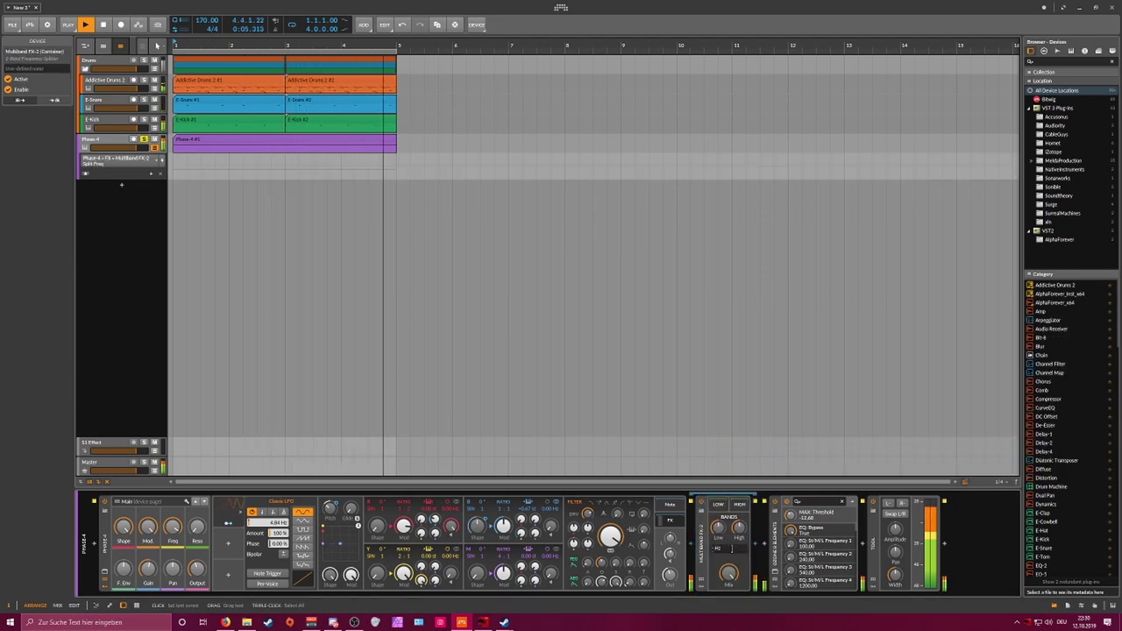
Step: Insert an EQ-2 in the high band of Multiband FX-2 and an Amp ahead of it
click(756, 548)
text(eq)
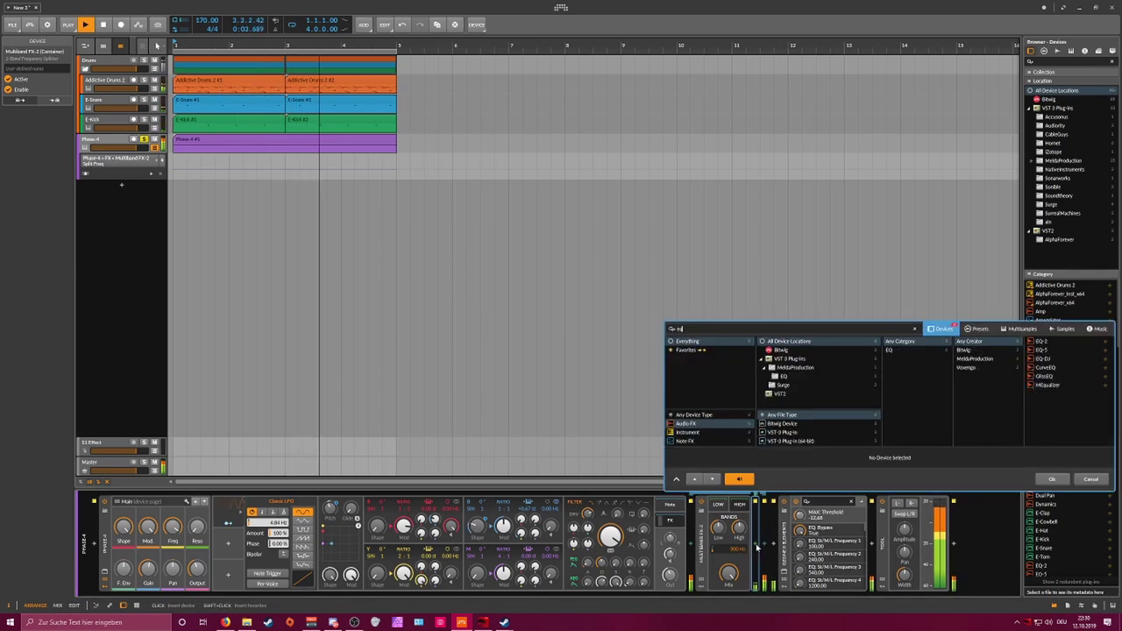
key(Return)
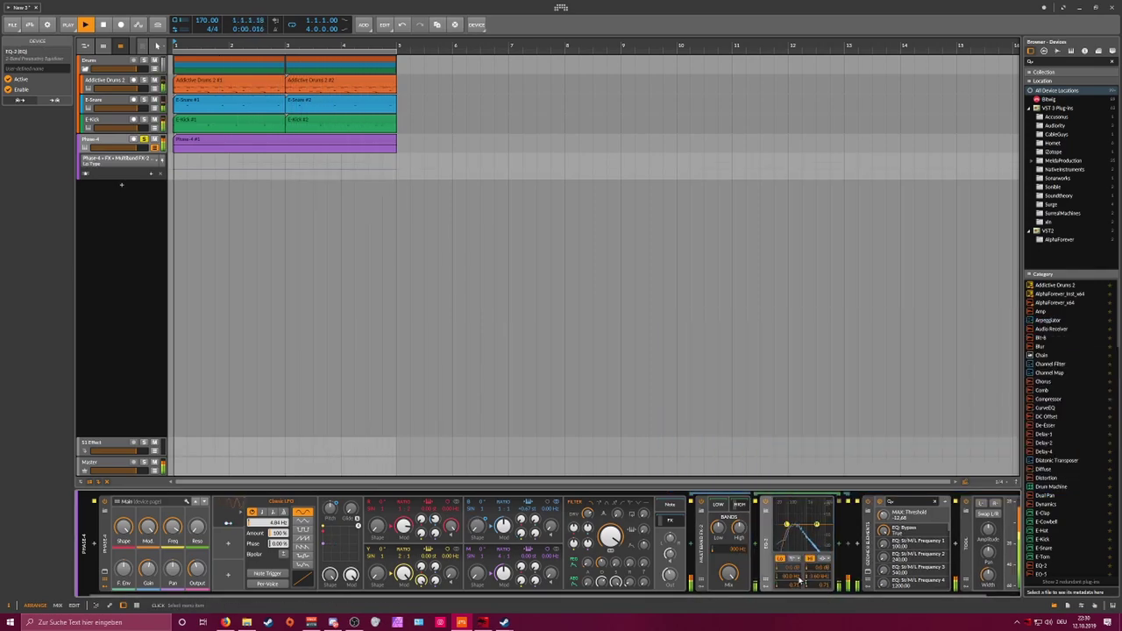
click(758, 551)
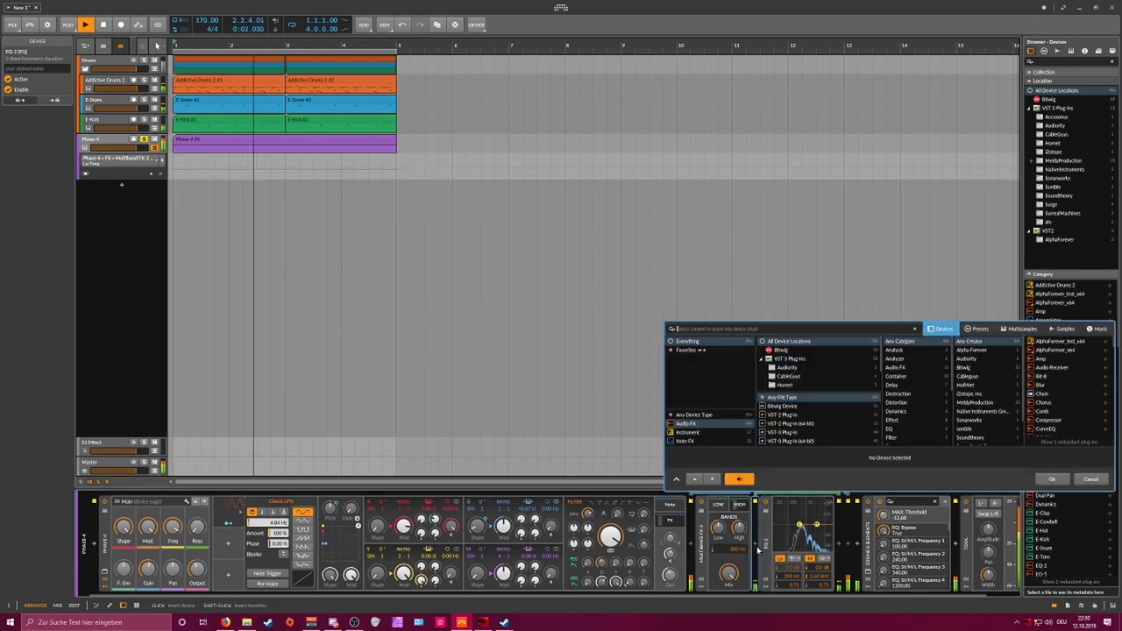
text(amp)
key(Return)
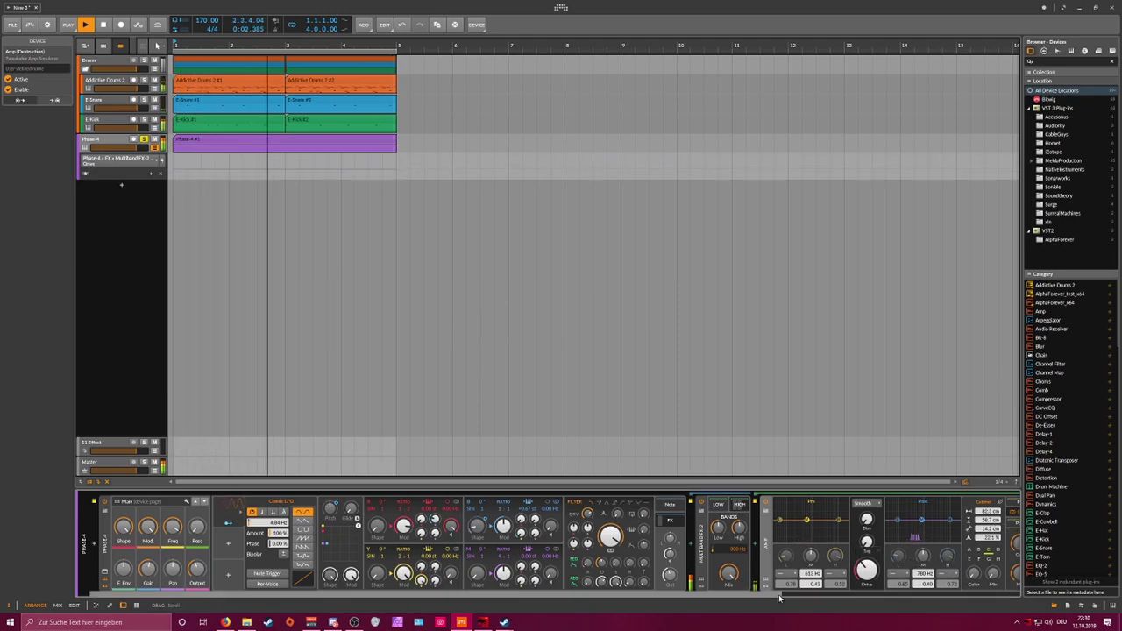
Step: Insert a Reverb before the Amp and set it to Room with about 50 % size and 0 ms pre-delay
drag(779, 599, 912, 598)
click(596, 544)
text(re)
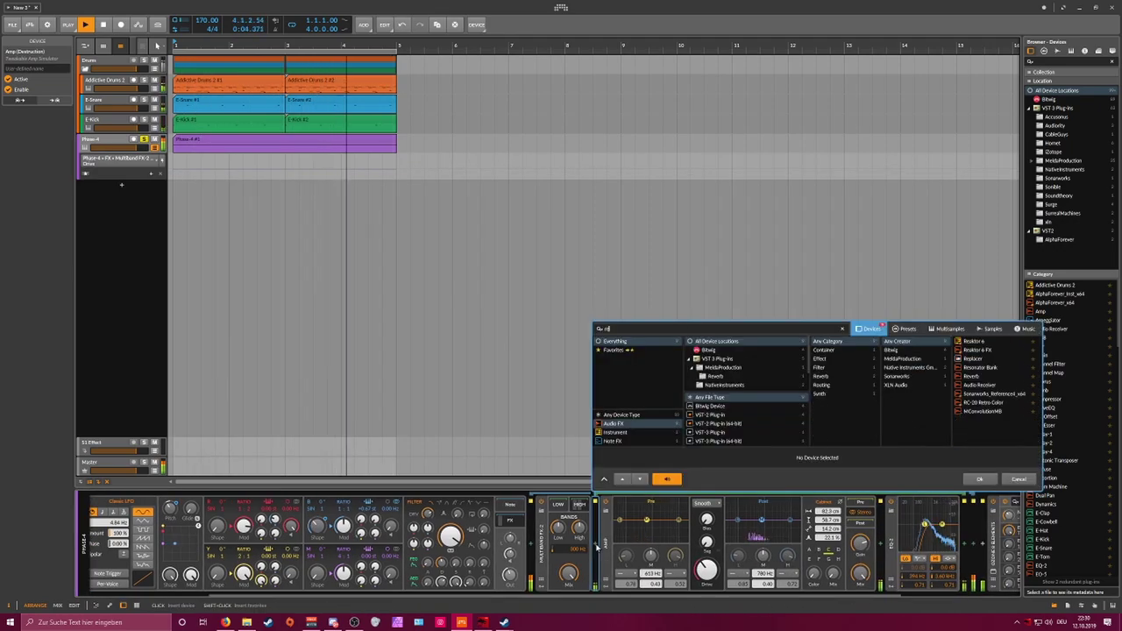
text(v)
key(Return)
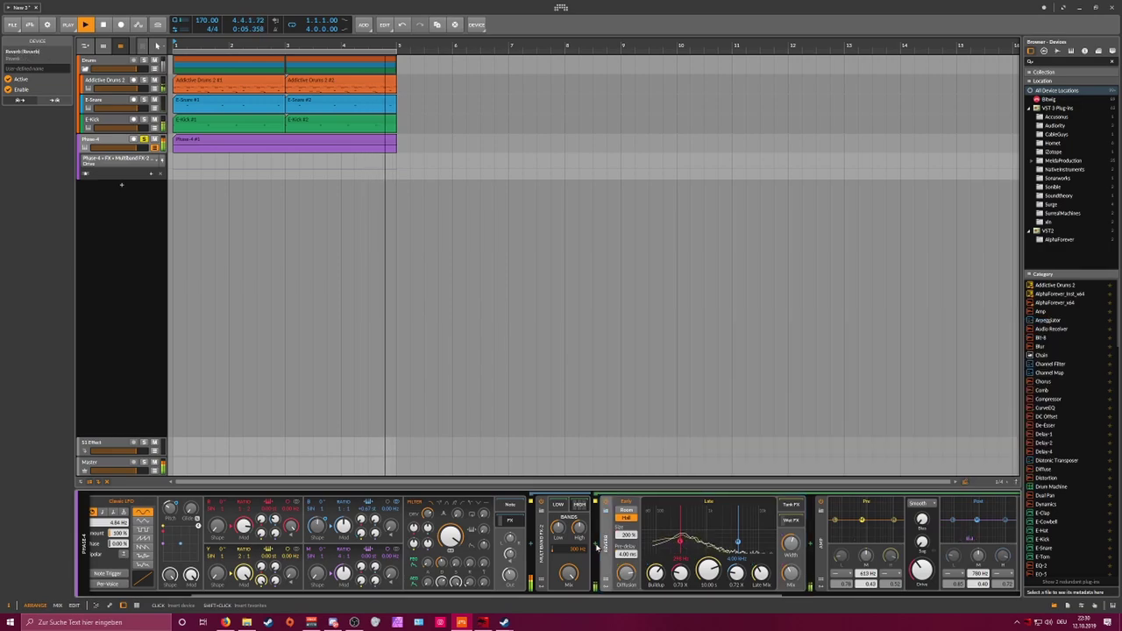
click(626, 510)
drag(626, 535, 627, 578)
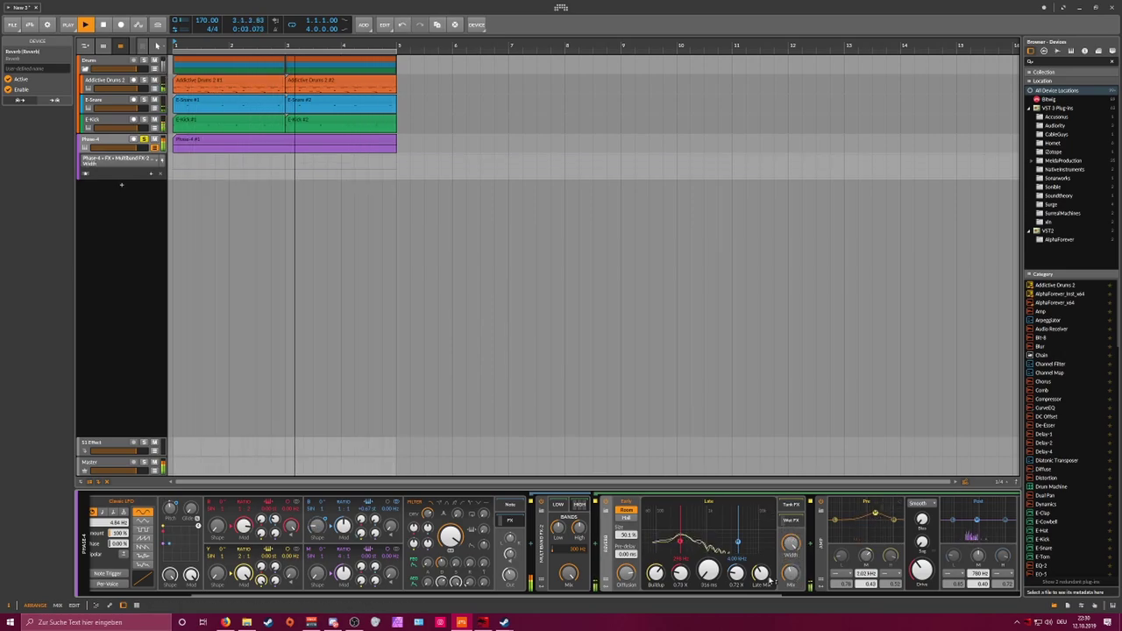
scroll(797, 568, right, 5)
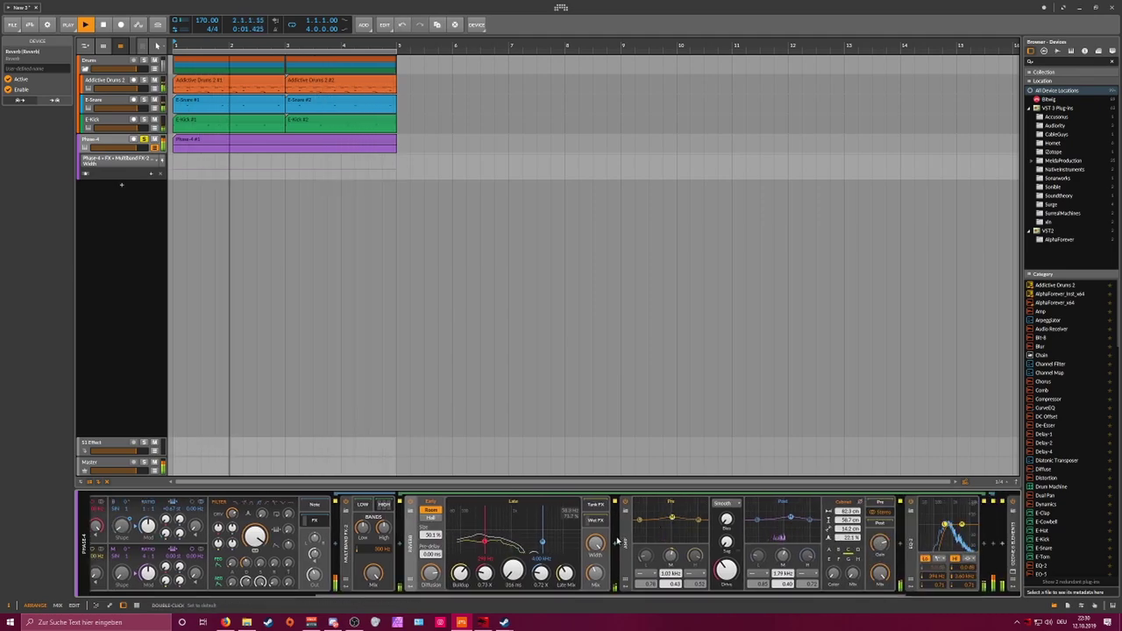
scroll(388, 508, left, 8)
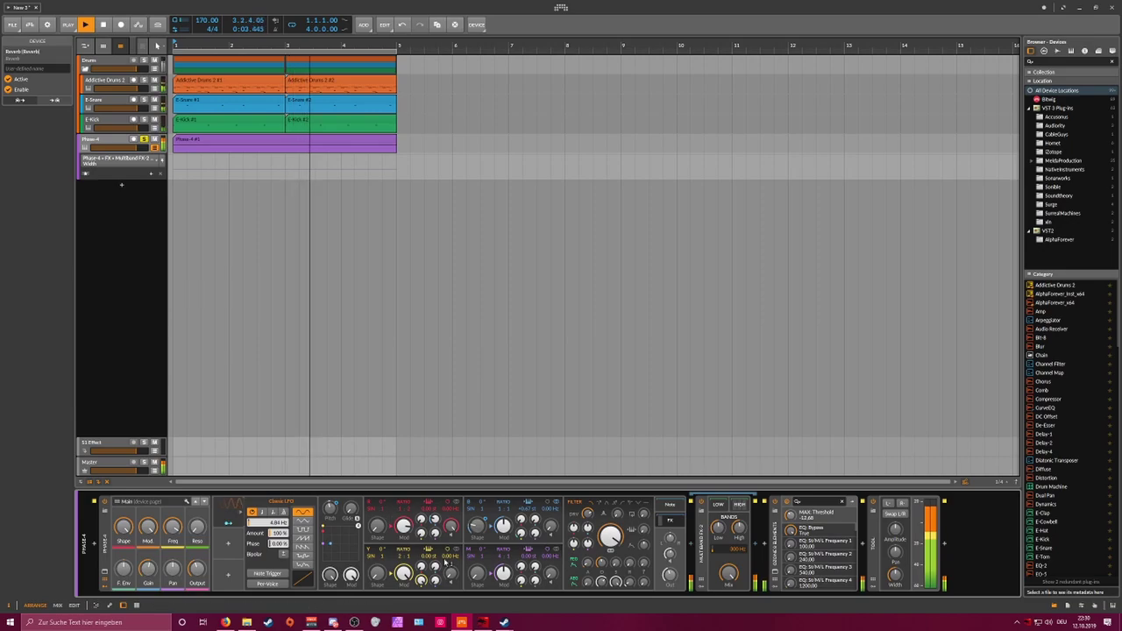
Step: Unsolo the Phase-4 track and set the mid gain of Addictive Drums 2's Mid-Side Split to -7.0 dB
click(119, 141)
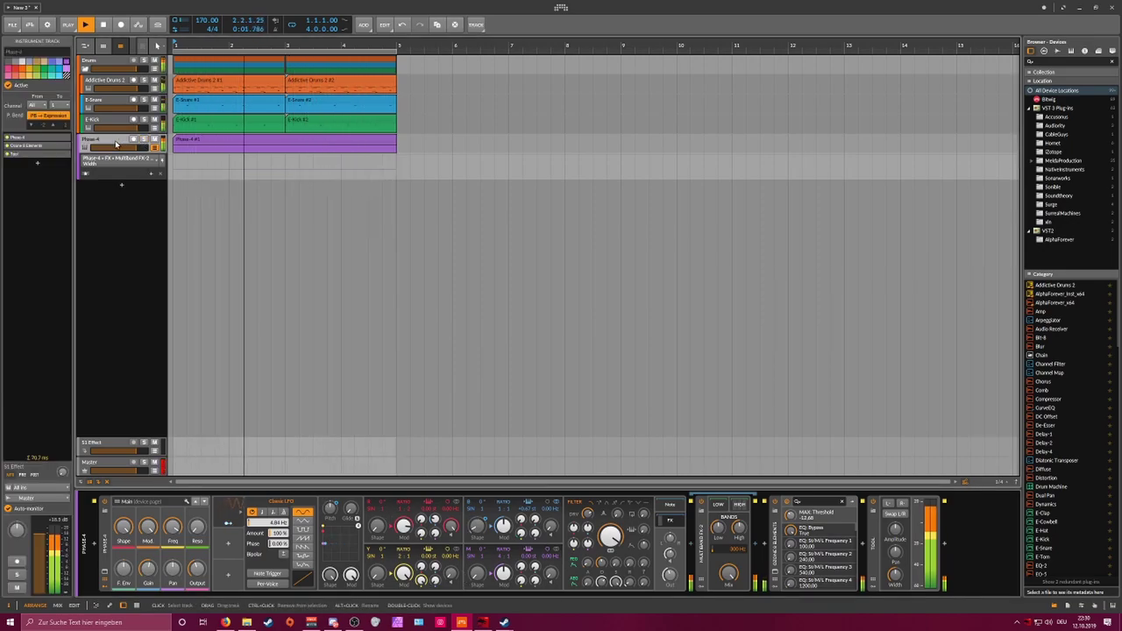
click(108, 82)
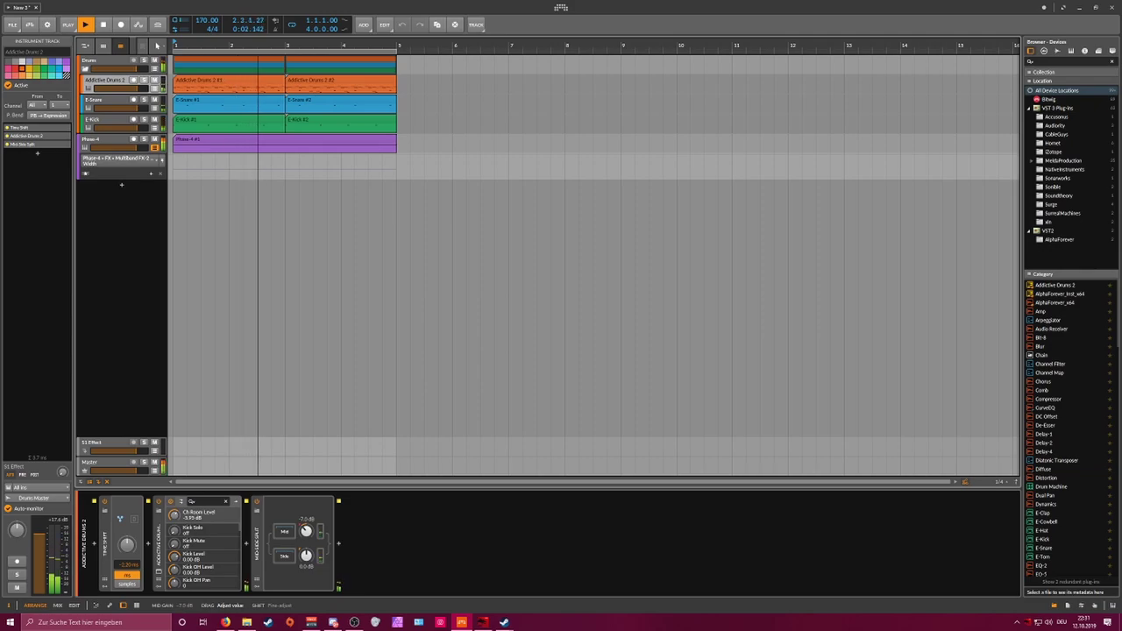
Step: Set the pitch modulation decay of the E-Kick to about 269 ms
click(112, 121)
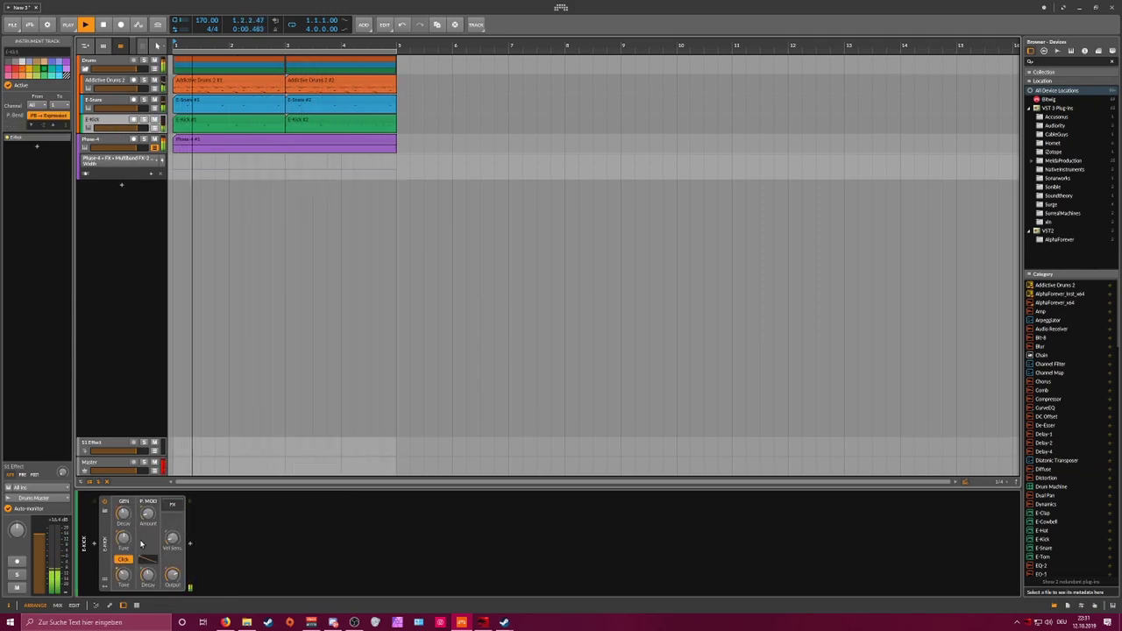
drag(148, 575, 148, 572)
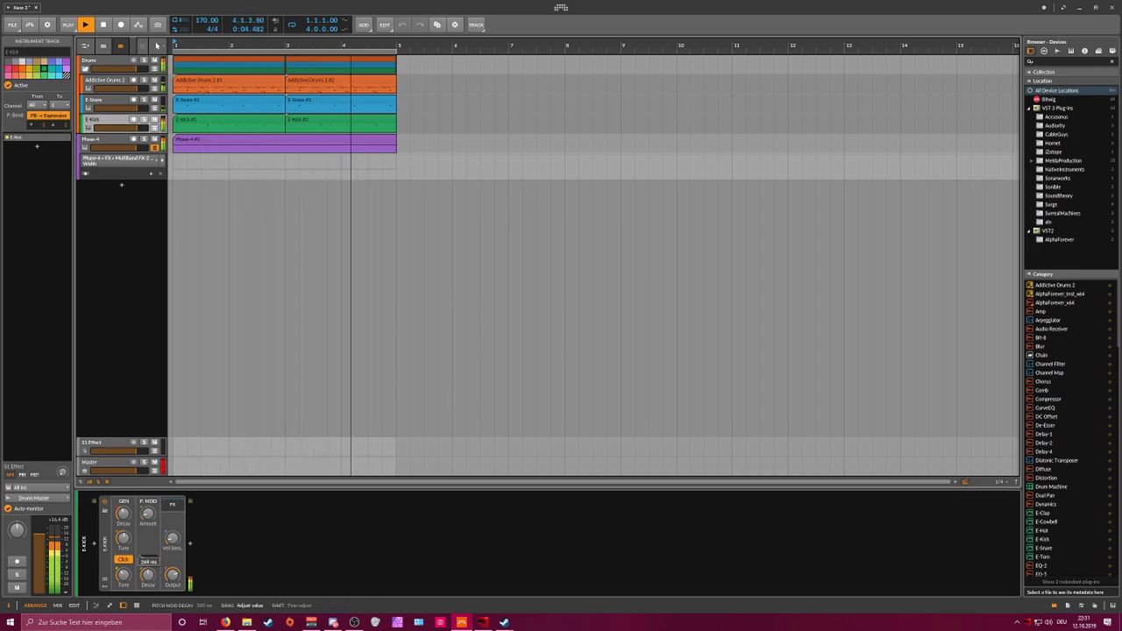
Step: Shorten the kick's volume envelope in Addictive Drums 2 so it decays quickly to a sustain of -∞ dB
click(109, 83)
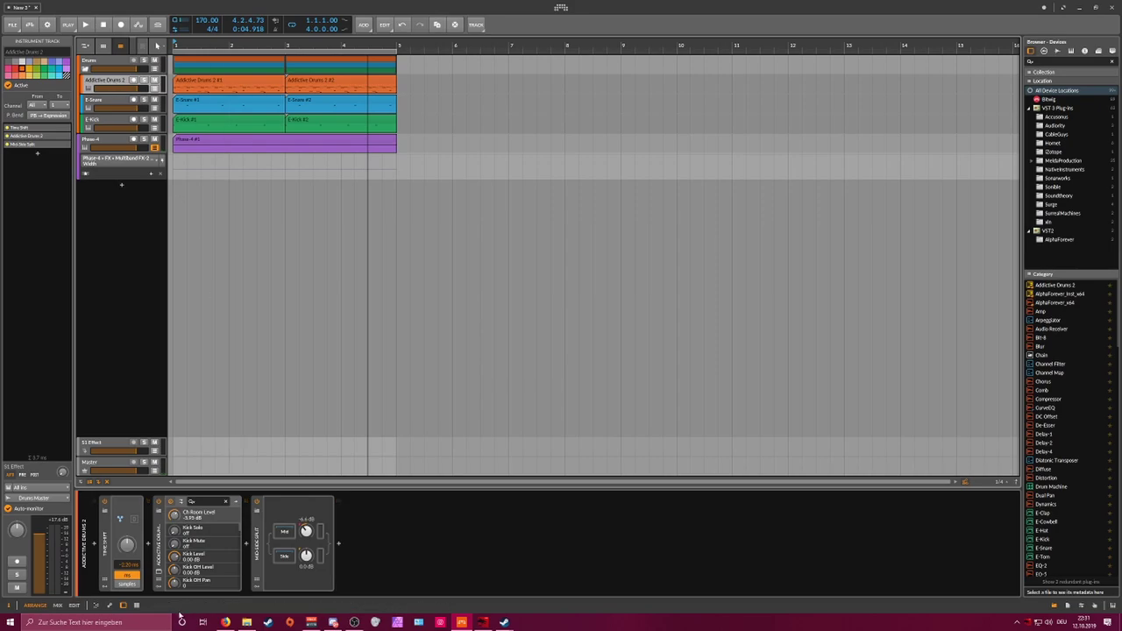
click(158, 574)
click(544, 340)
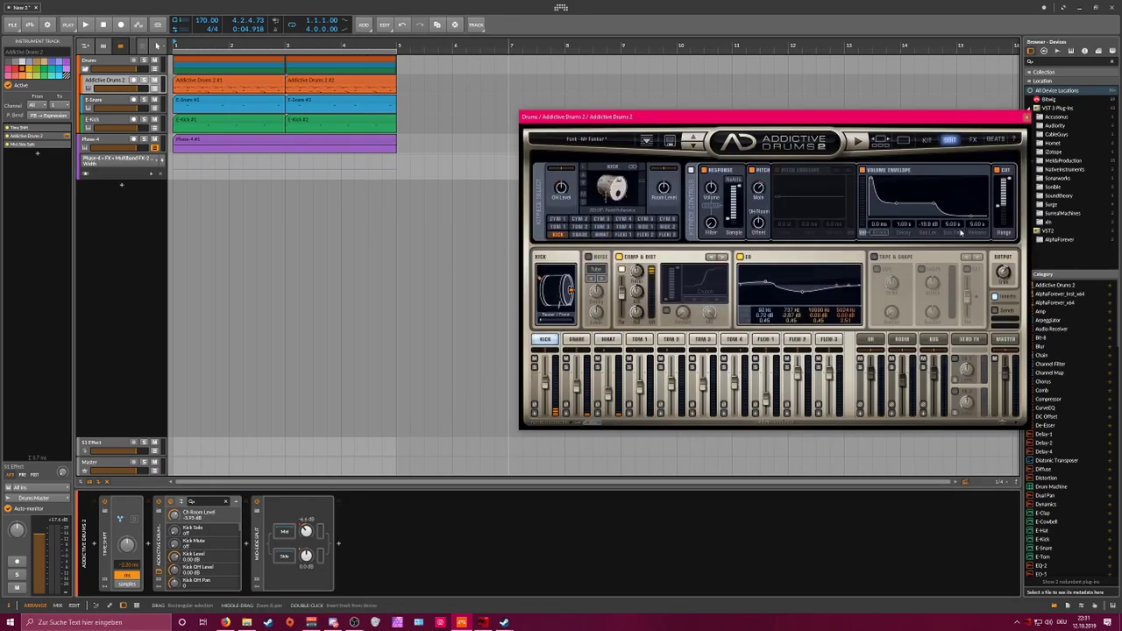
key(space)
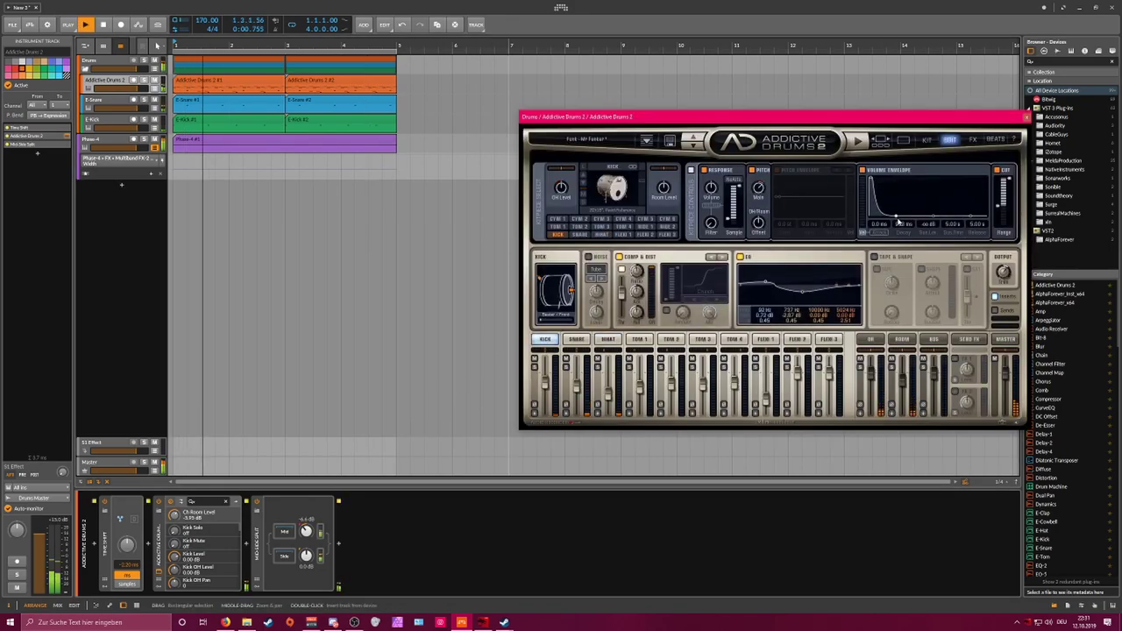
Step: Add an Audio Sidechain modulator to the Tool on the Phase-4 track and map it to reduce the Tool's amplitude
click(110, 137)
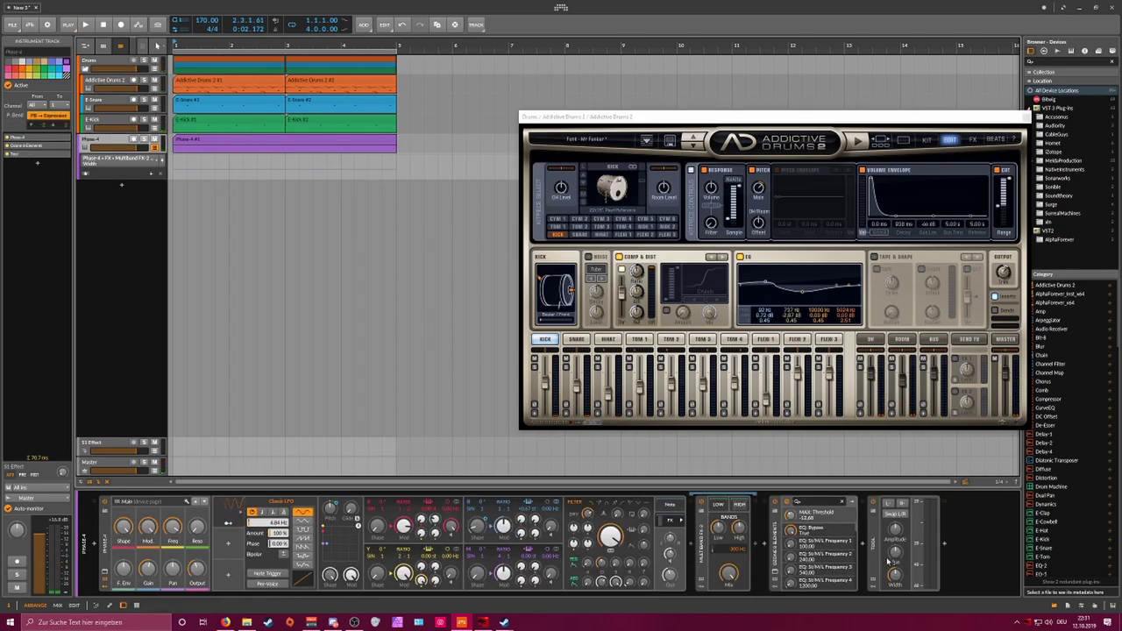
click(886, 513)
text(side)
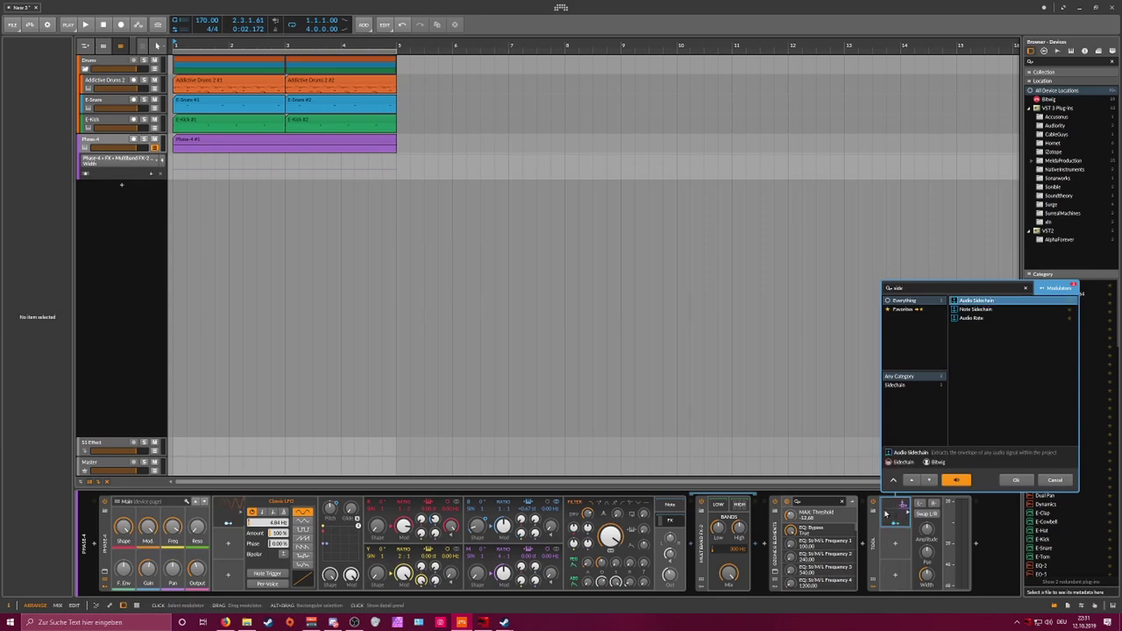
key(Return)
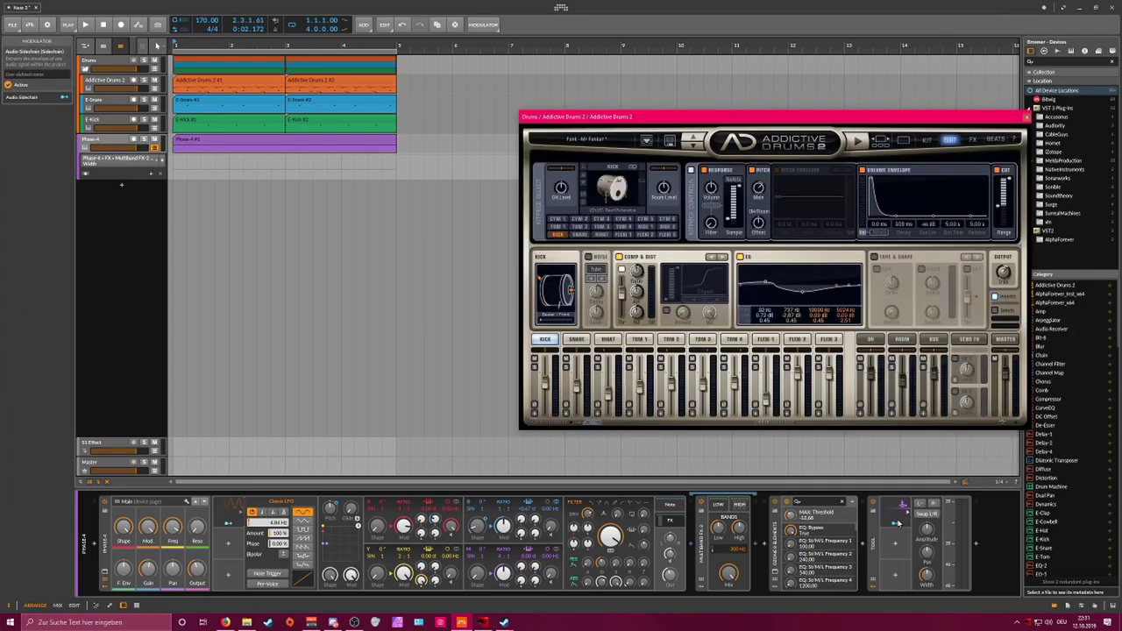
click(896, 524)
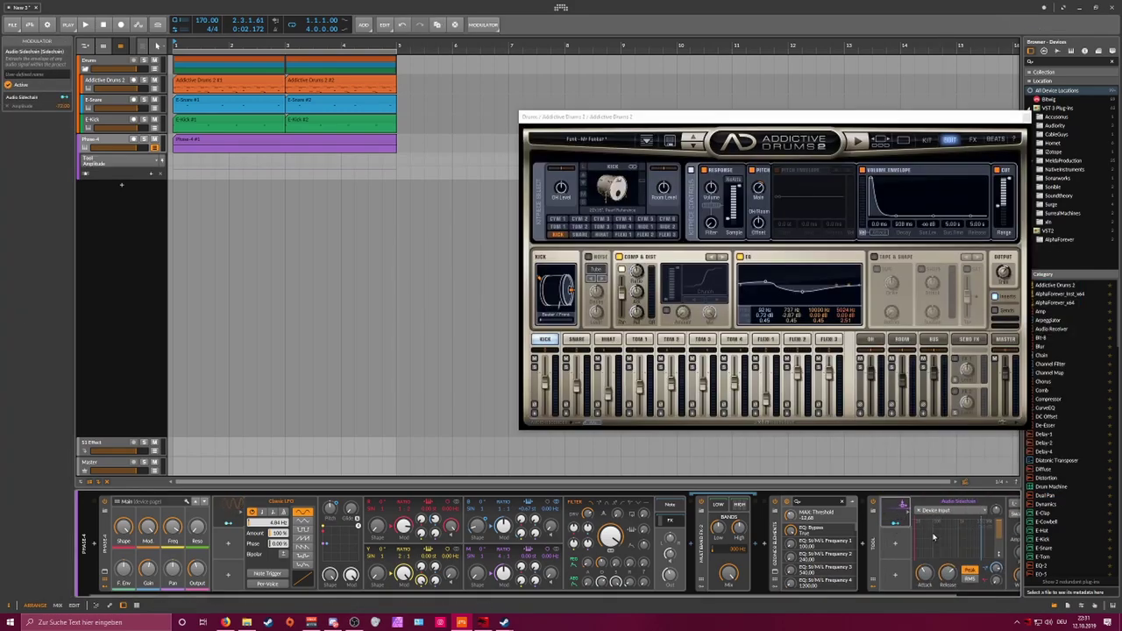
Step: Set the Audio Sidechain's source to E-Kick (POST) and audition the ducking during playback
click(936, 510)
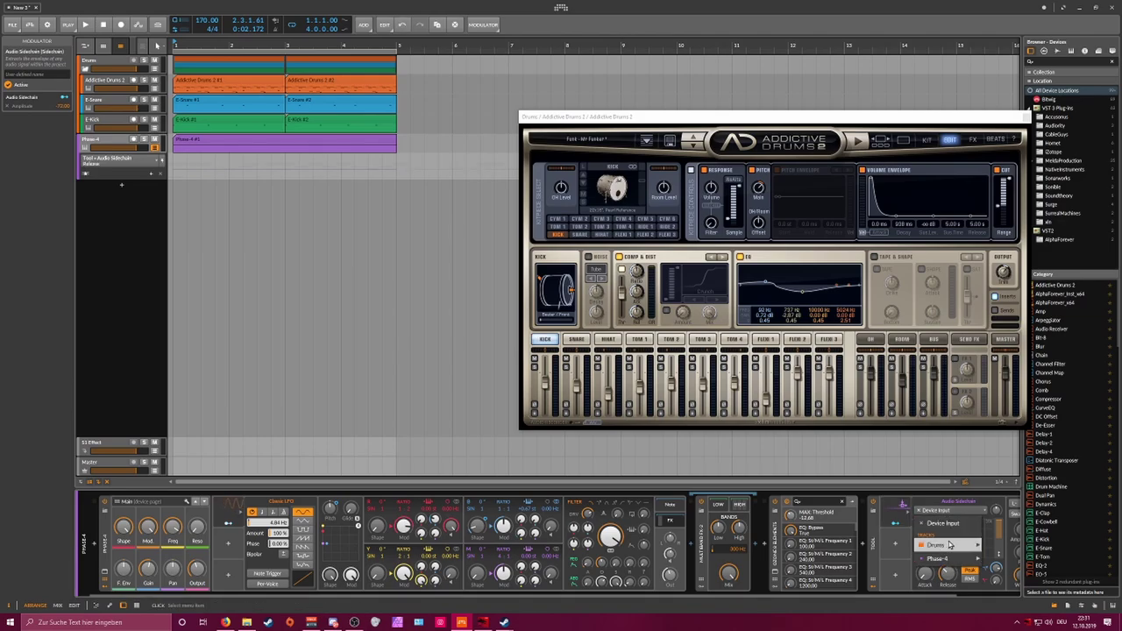
mouse_move(953, 545)
mouse_move(1050, 572)
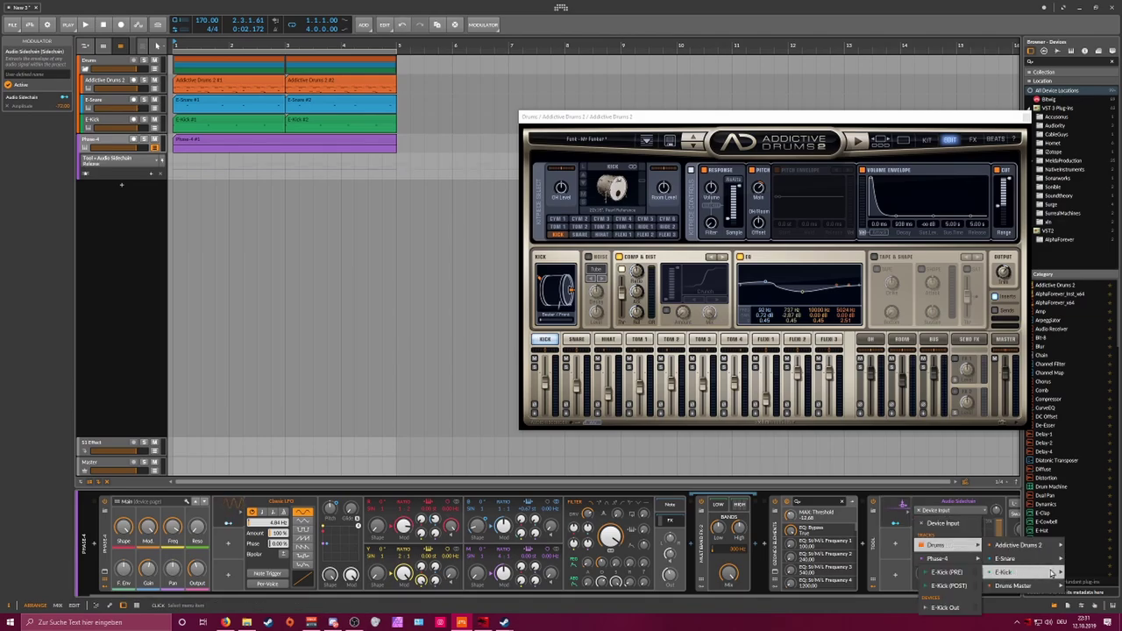
click(953, 586)
key(space)
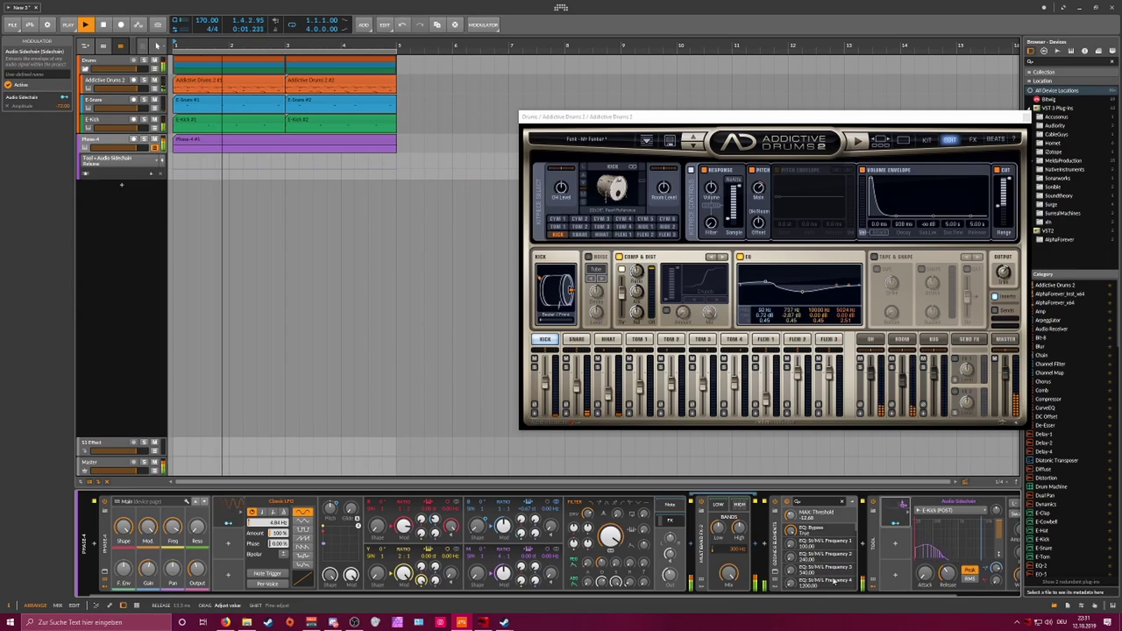
drag(841, 596, 911, 596)
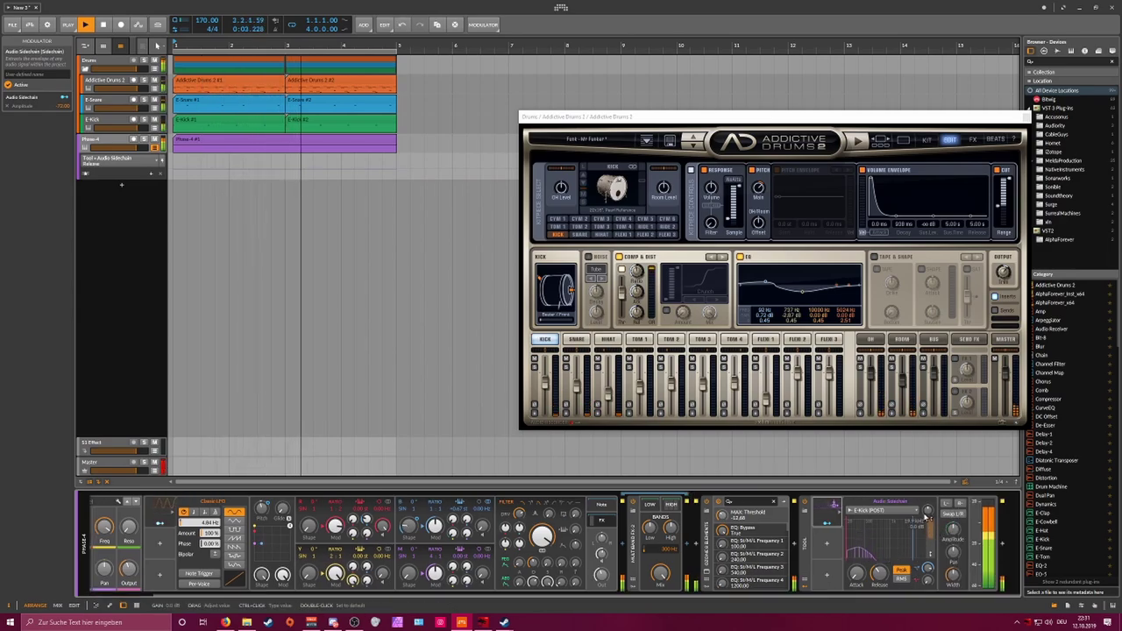
Step: Open the high band of Multiband FX-2 and set its Reverb mix to about 46 %
click(212, 214)
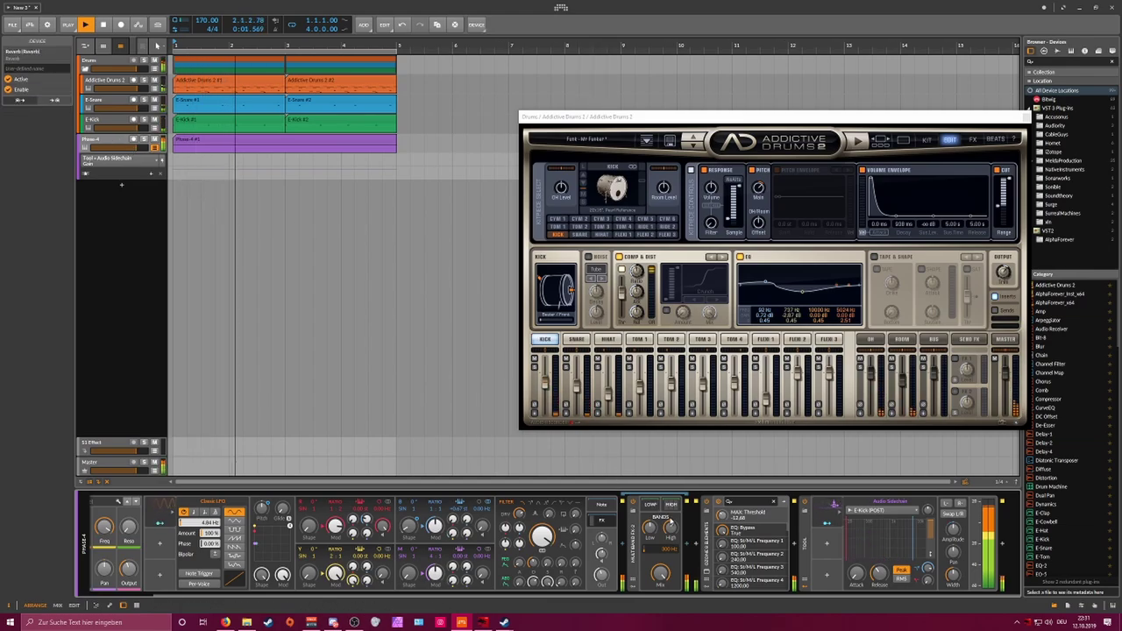
click(670, 504)
drag(613, 596, 718, 596)
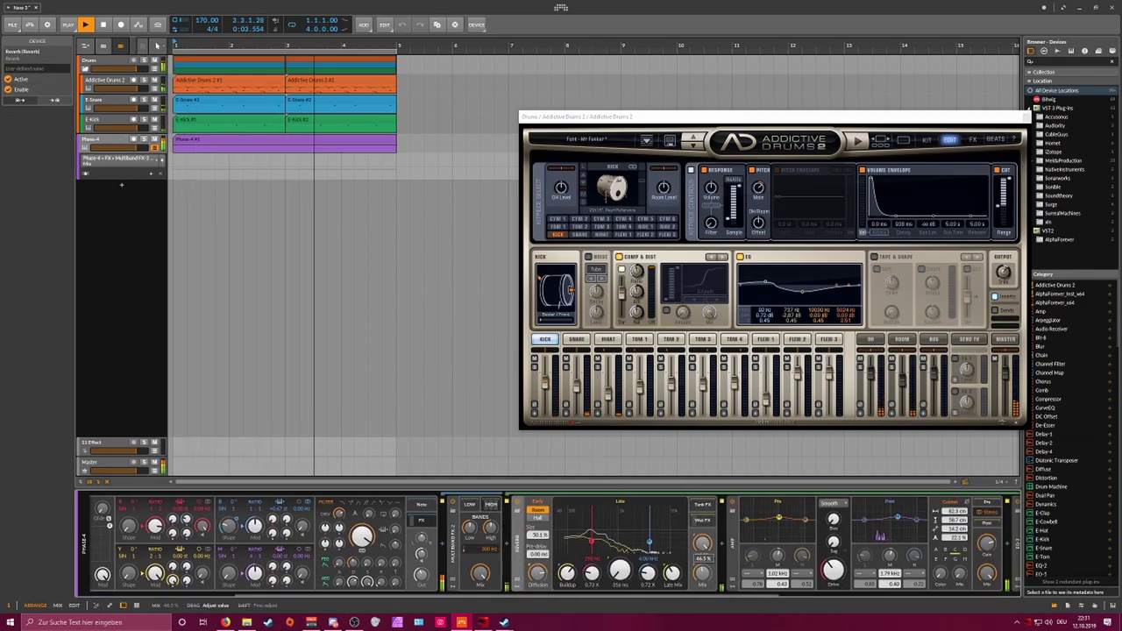
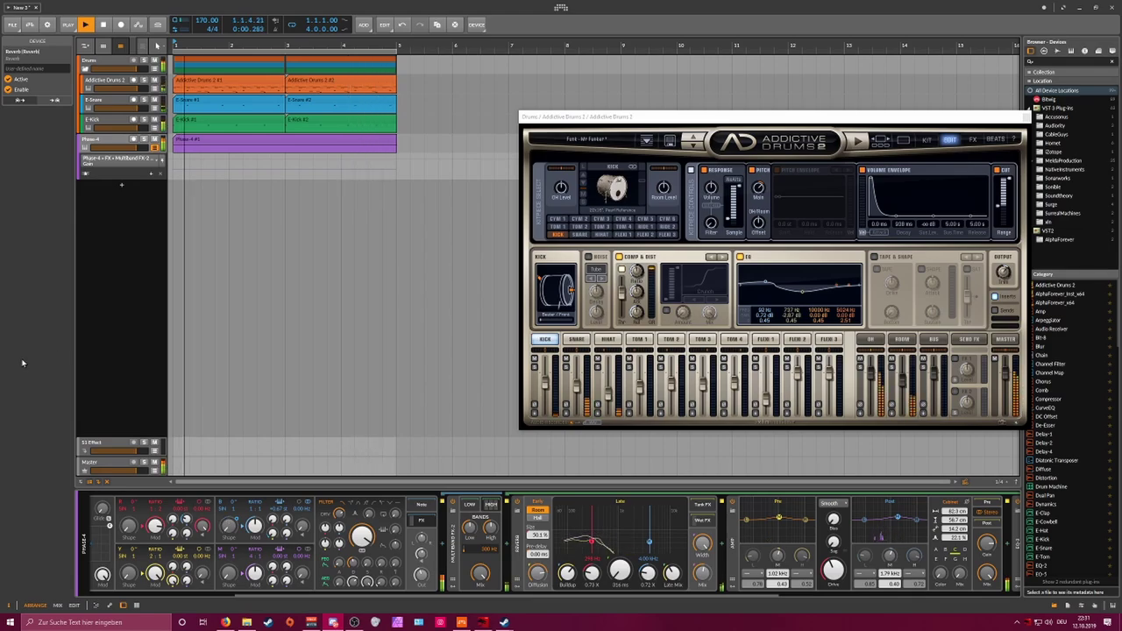
Step: Automate a Phase-4 oscillator's shape to curve up from mid-bar 3 to 75 % at bar 5, and adjust a phase-modulation amount
click(130, 305)
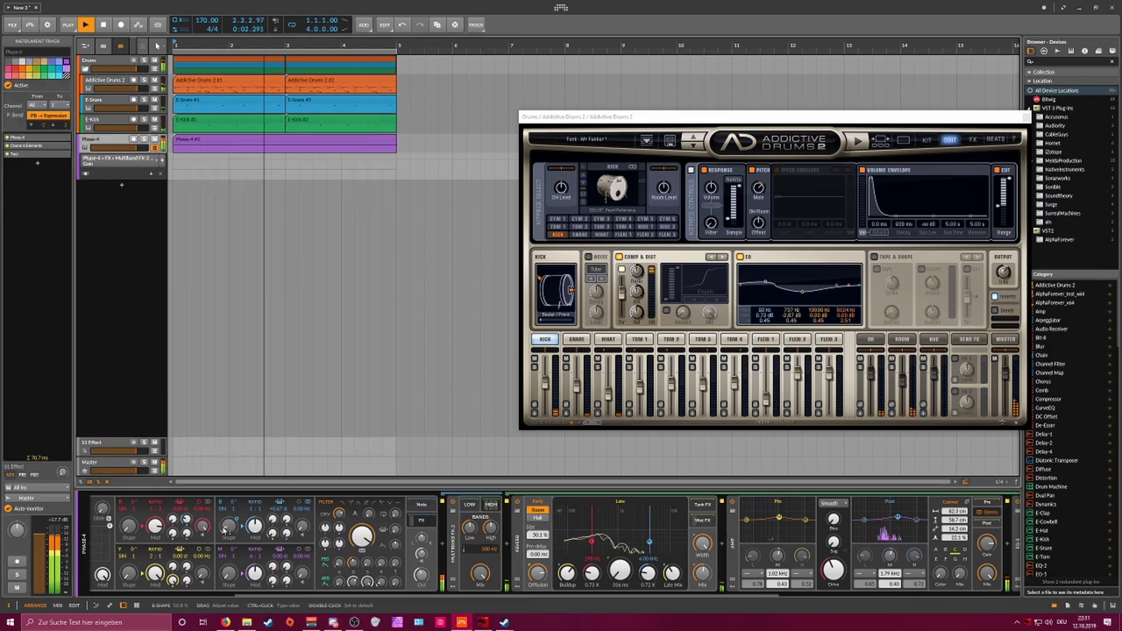
drag(129, 527, 129, 499)
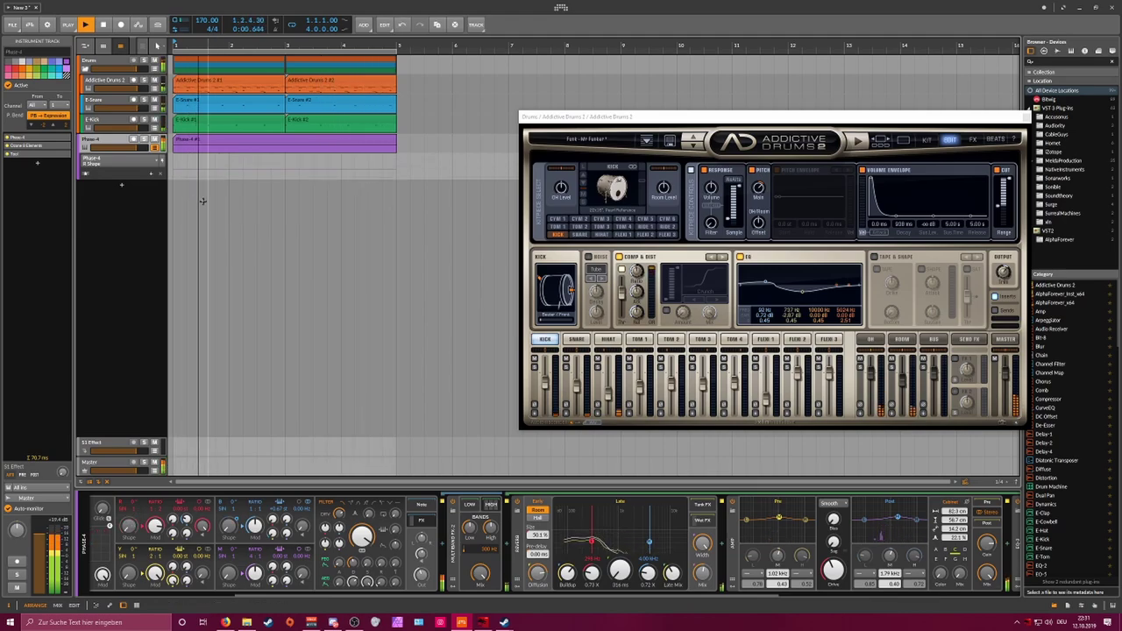
click(258, 179)
mouse_move(258, 179)
mouse_down()
mouse_move(400, 165)
mouse_move(370, 185)
mouse_up()
click(347, 178)
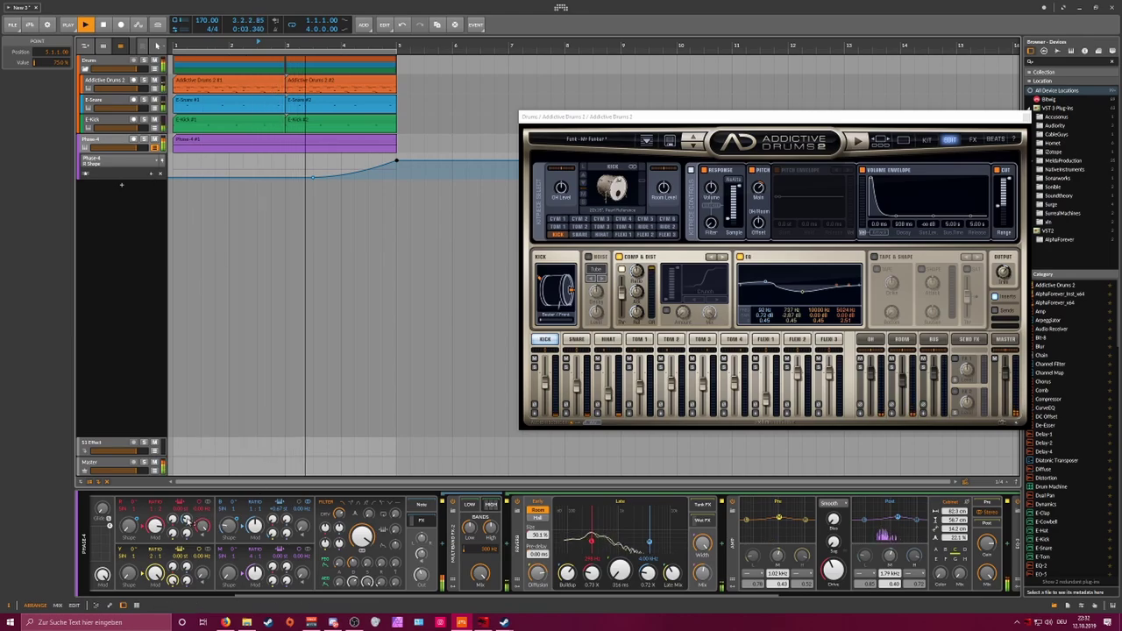
drag(186, 521, 187, 519)
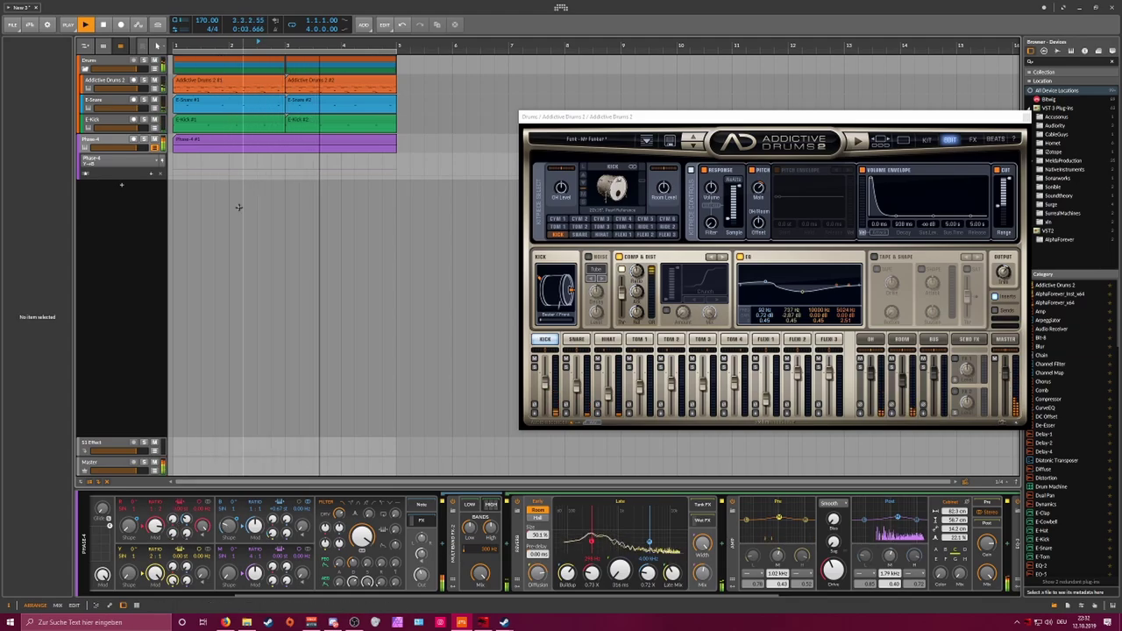
Step: Shape the Addictive Drums 2 snare with a pitch of -1.41 st and a 1.00 s envelope decay, and adjust its buzz level
drag(236, 46, 317, 52)
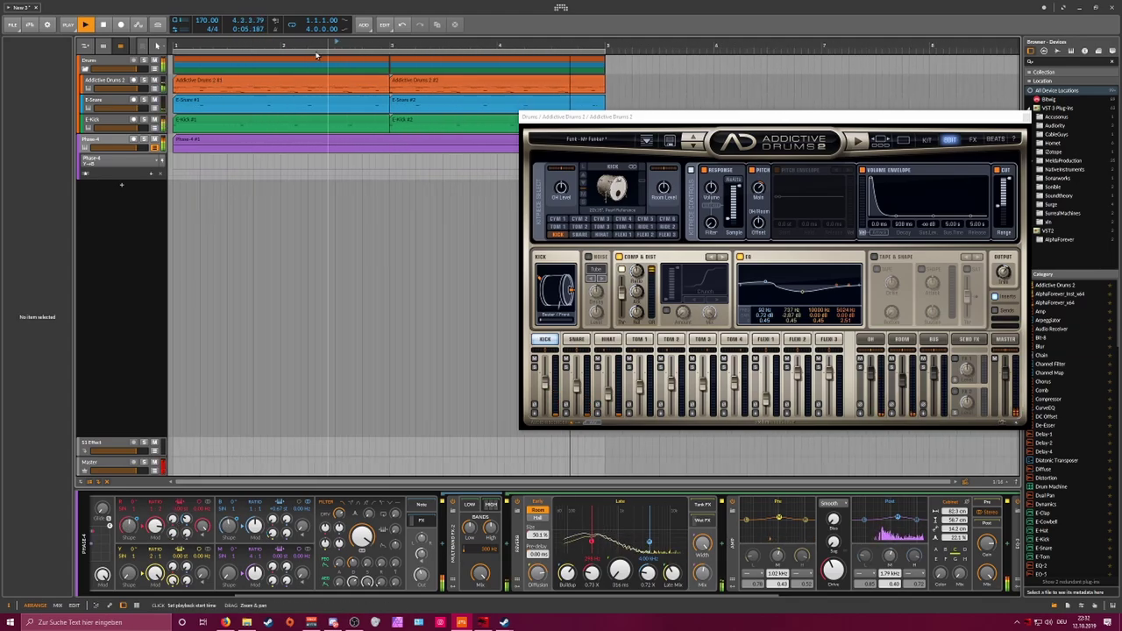
click(115, 82)
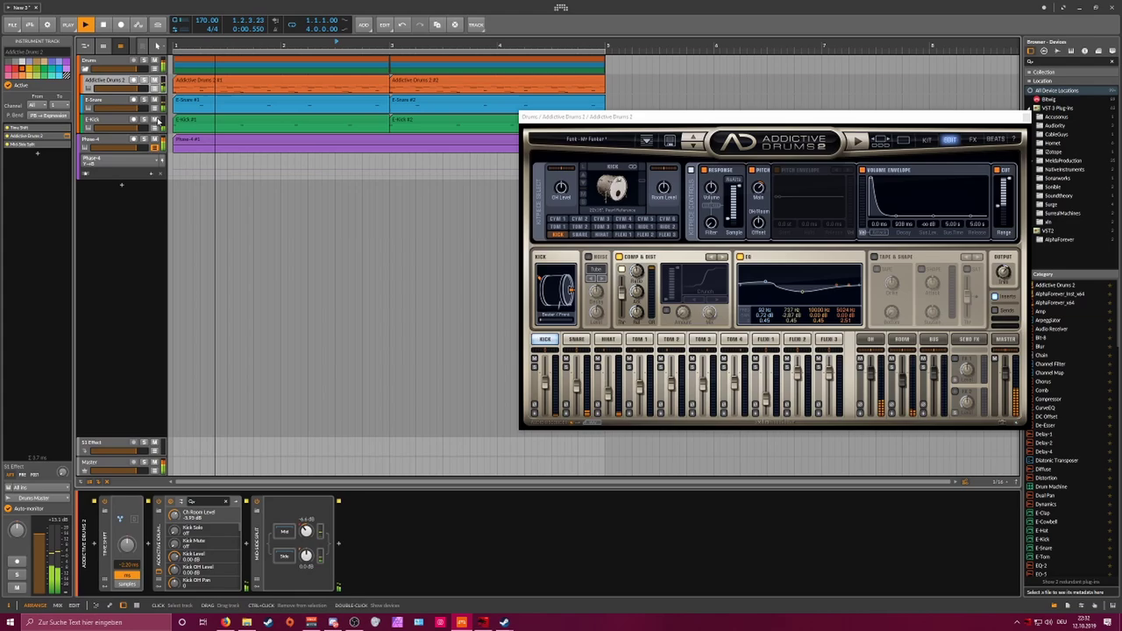
click(576, 339)
drag(892, 200, 890, 224)
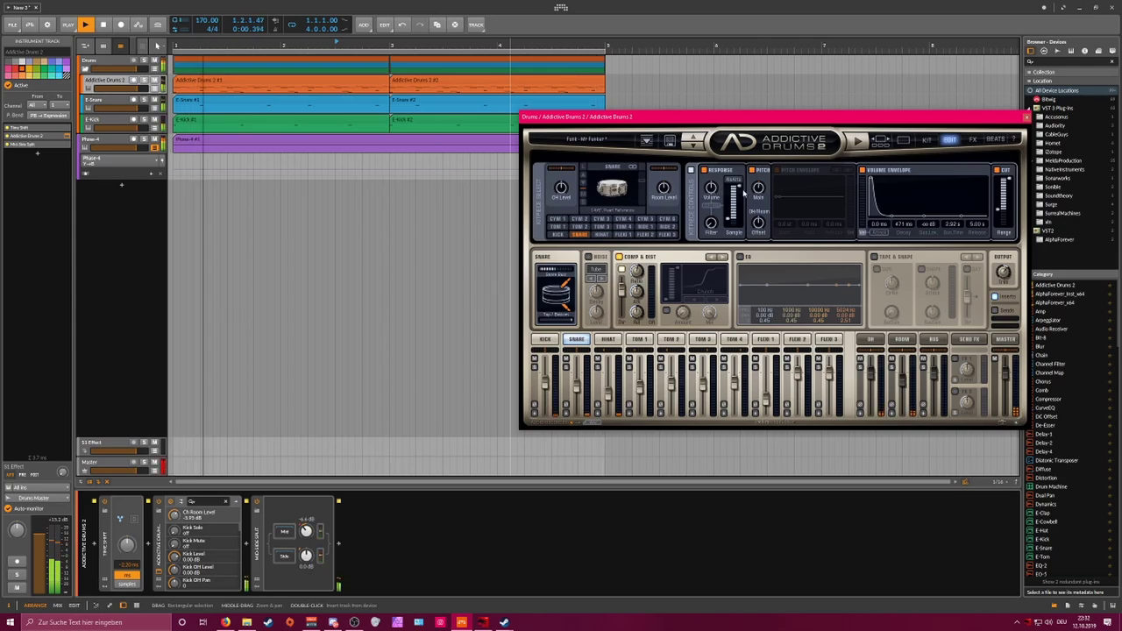
drag(758, 188, 759, 177)
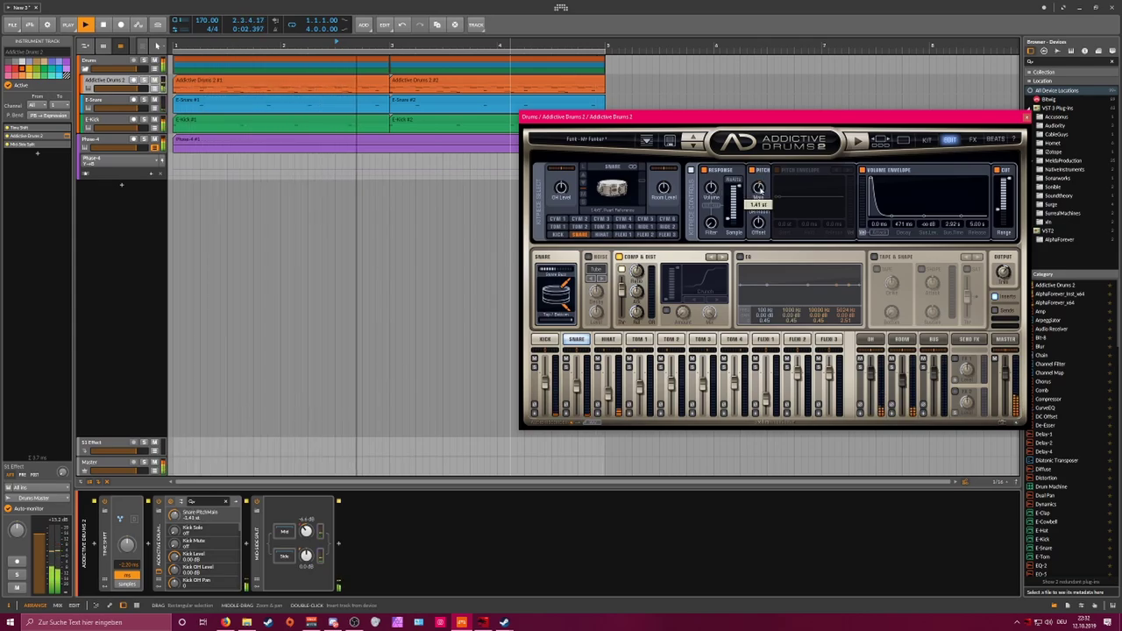
drag(893, 217, 898, 217)
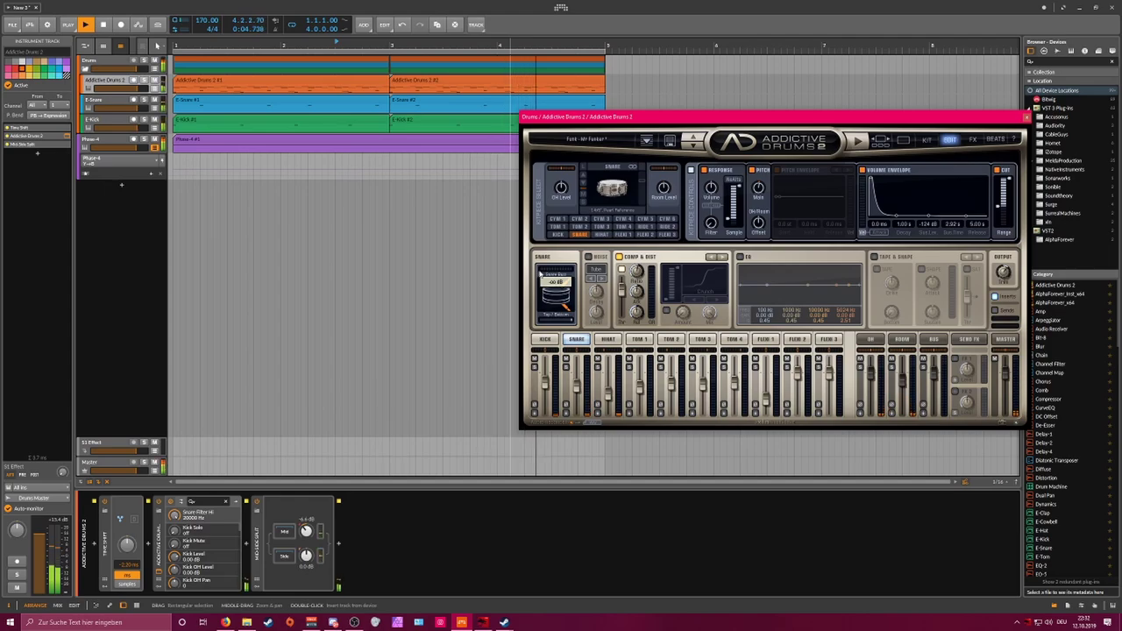
drag(570, 271, 559, 271)
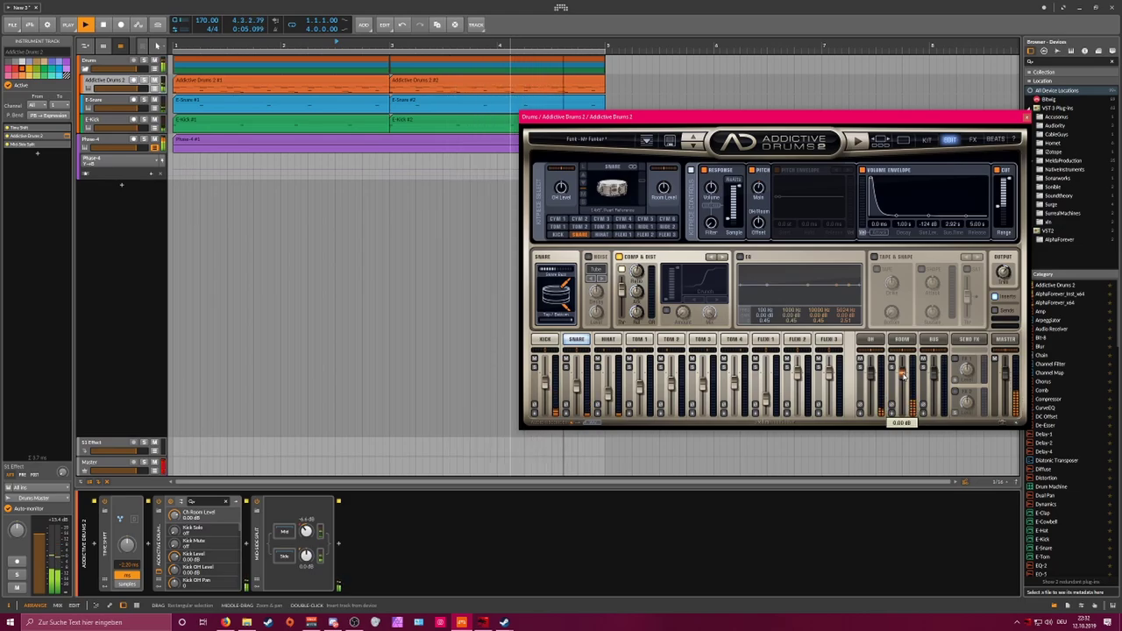
Step: Lower the Room channel's level, and set the snare's envelope sustain to -∞ dB and its pitch to -0.57 st
click(902, 340)
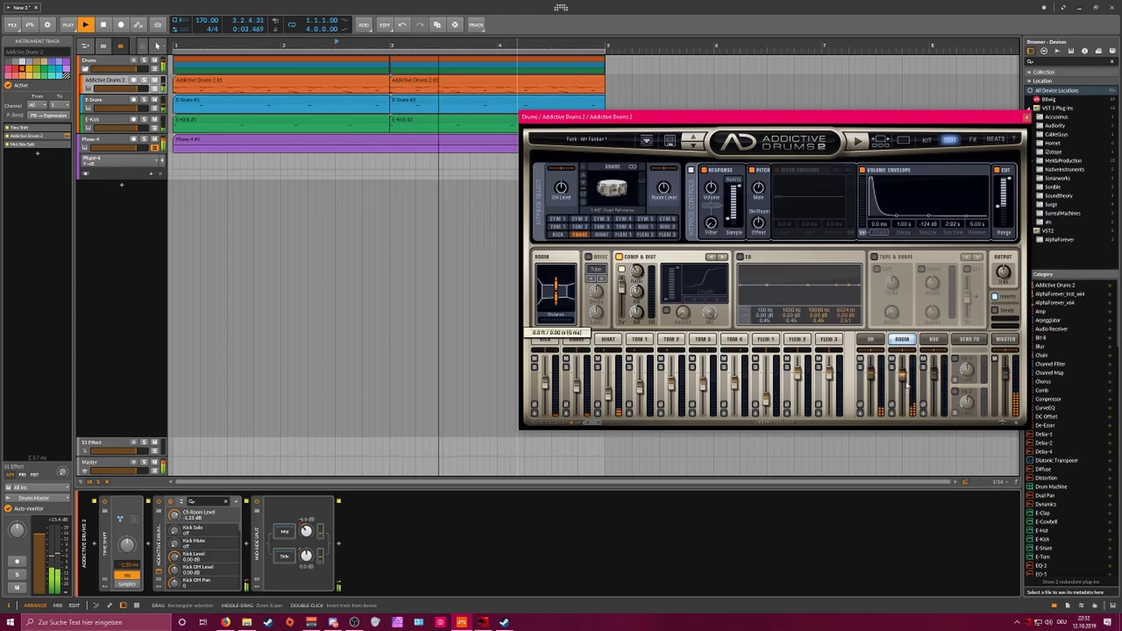
drag(902, 379, 903, 403)
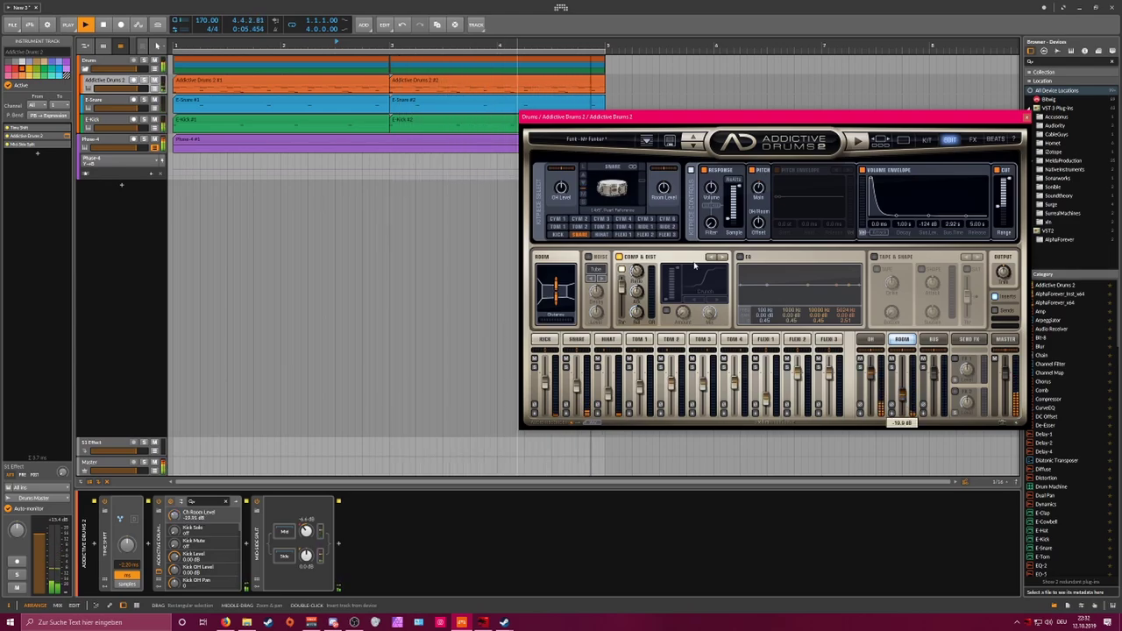
drag(997, 210, 998, 227)
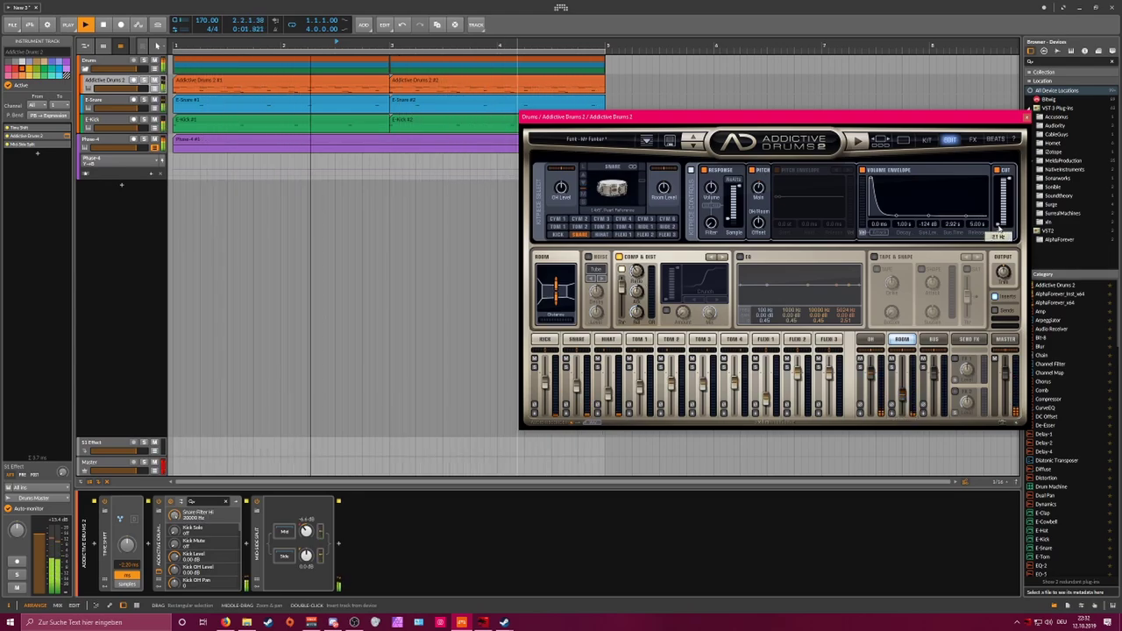
drag(898, 215, 899, 218)
drag(759, 188, 762, 189)
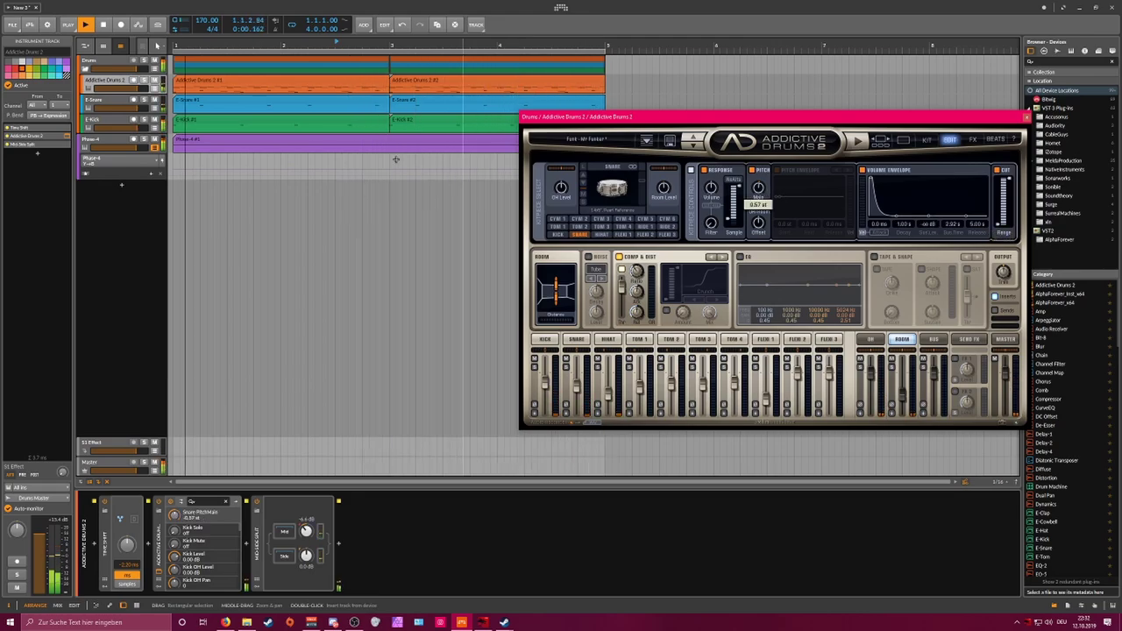
Step: Close the Addictive Drums 2 window, collapse the Drums group and stop playback
click(127, 103)
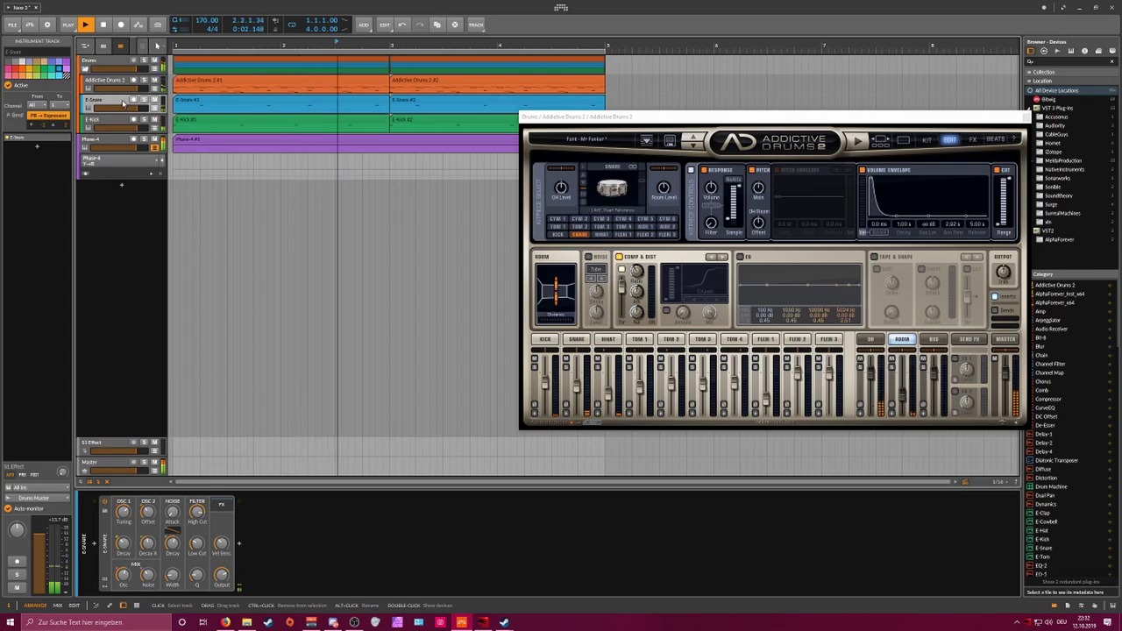
click(116, 141)
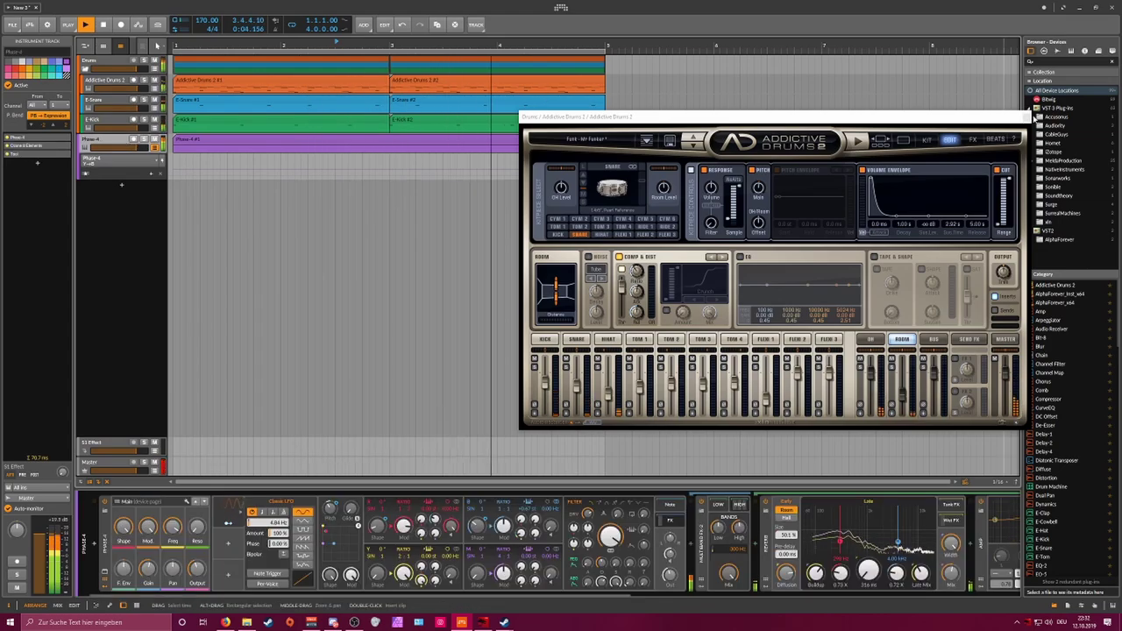
click(1027, 118)
click(123, 62)
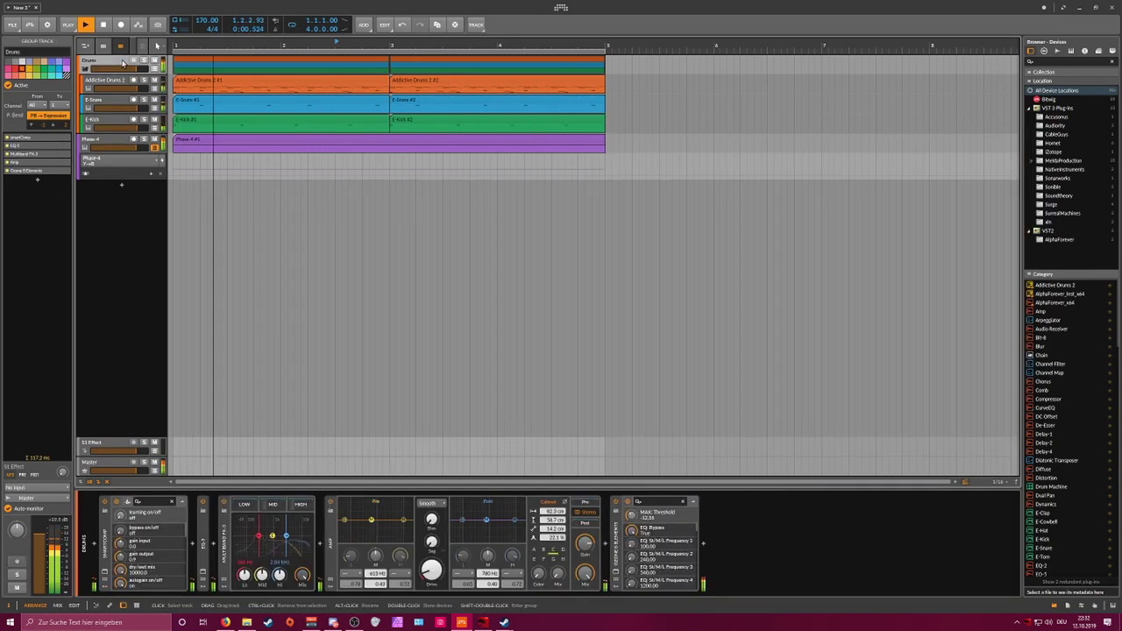
click(85, 69)
key(space)
Step: Rename the Phase-4 track as Bass
click(107, 84)
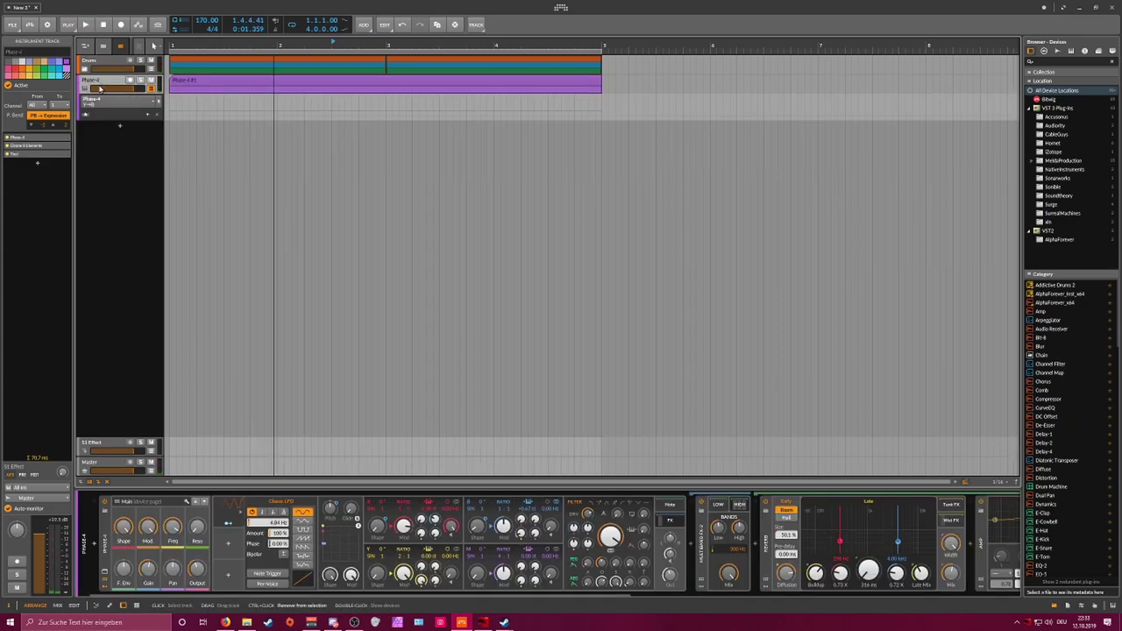
key(ctrl+r)
text(Bass)
key(Return)
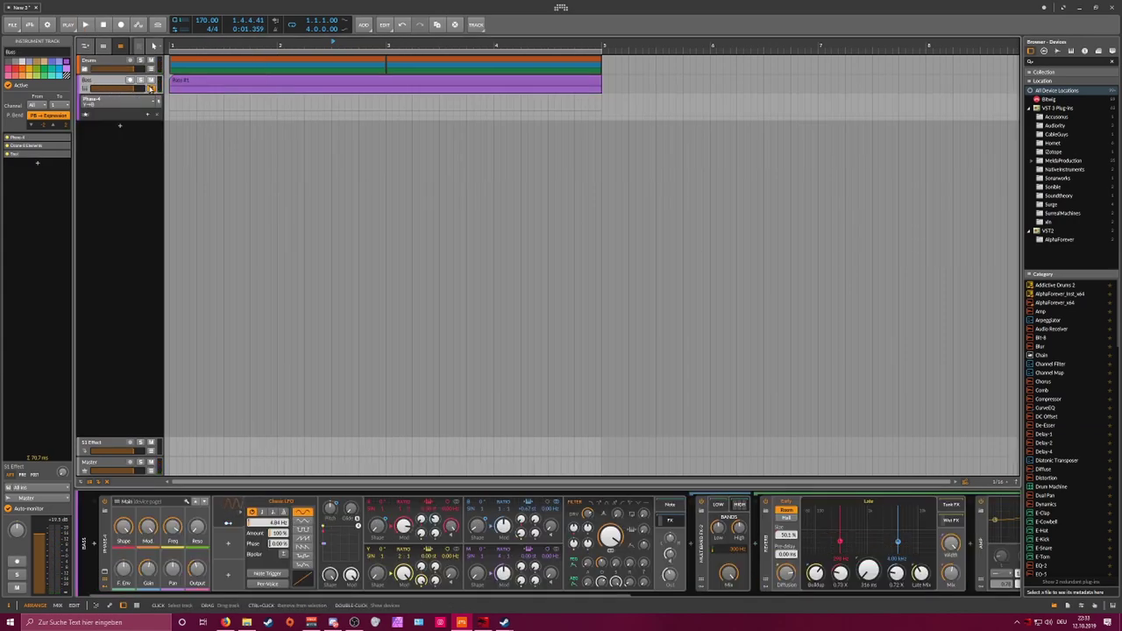
Step: Hide the Bass track's automation lane and group the Drums and Bass tracks together
click(104, 82)
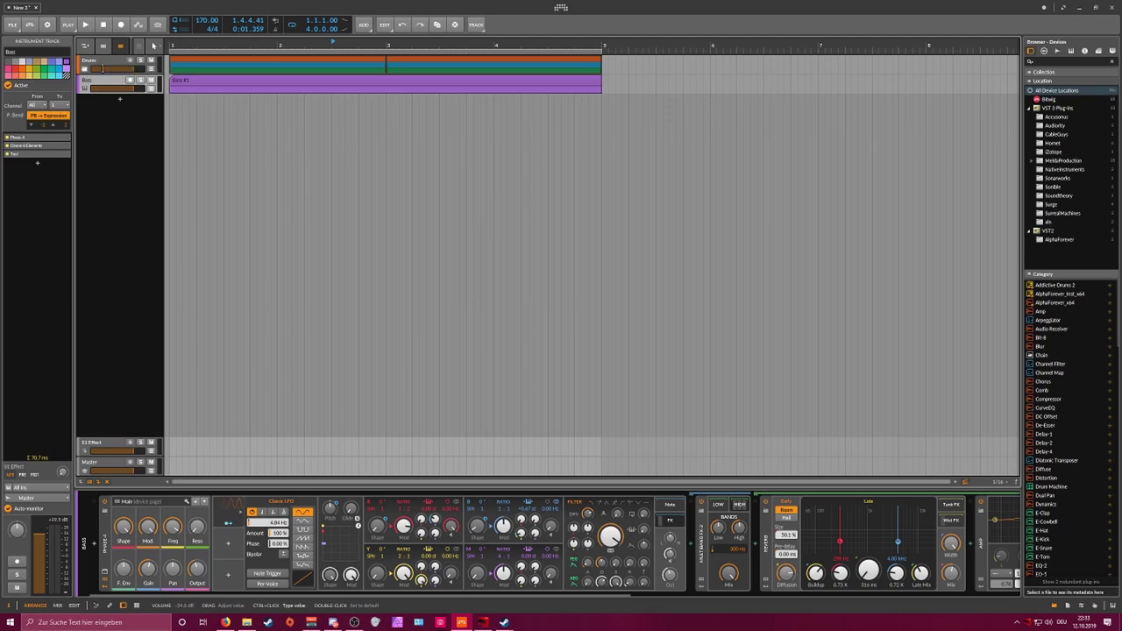
click(107, 61)
key(ctrl+g)
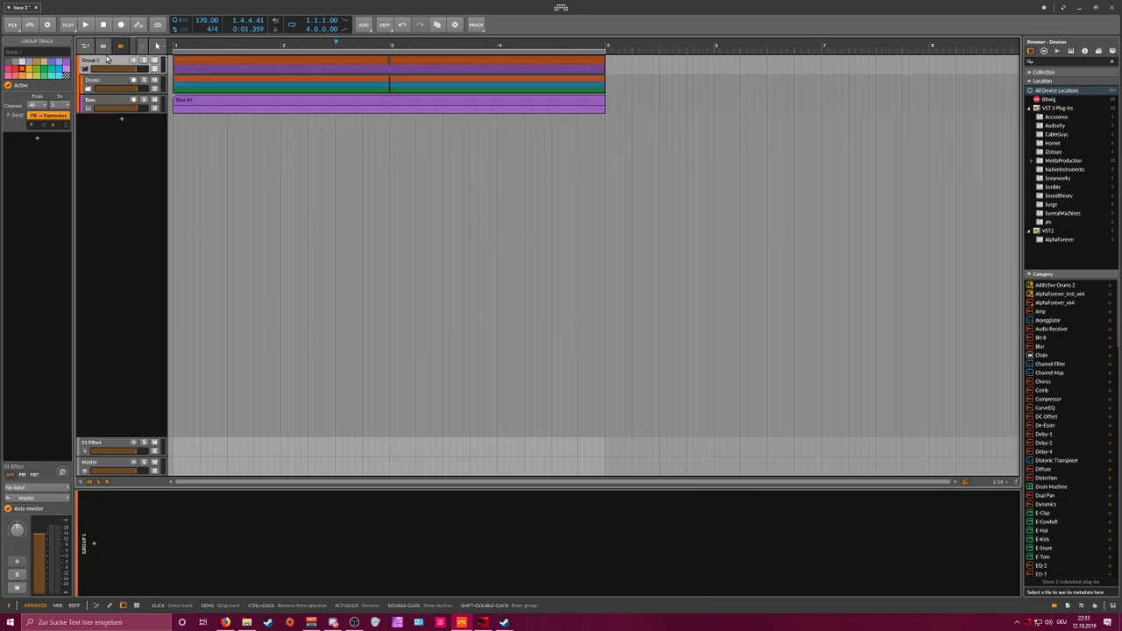
Step: Add the smartComp effect to Group 1 and choose a compression profile for it while the loop plays
click(98, 543)
text(smart)
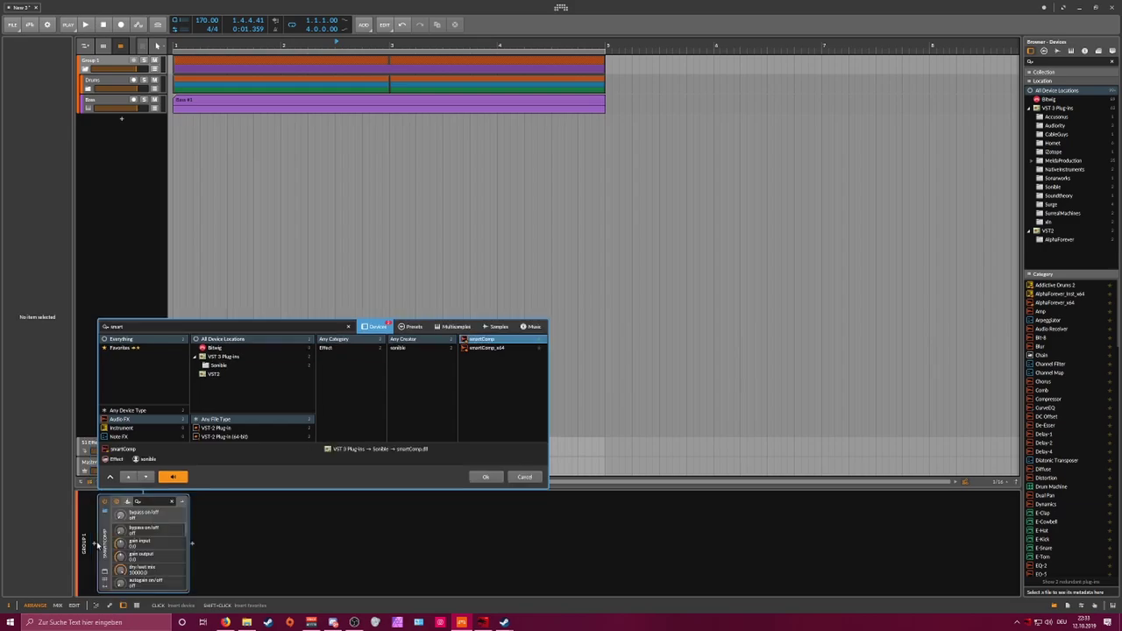
key(Return)
key(space)
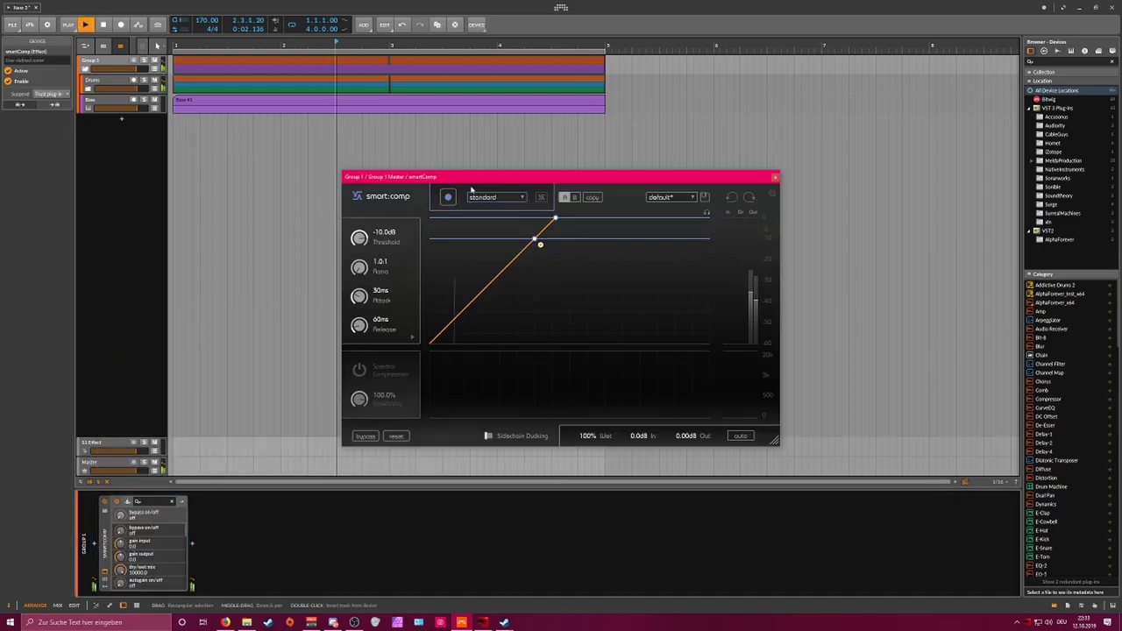
click(495, 198)
click(502, 219)
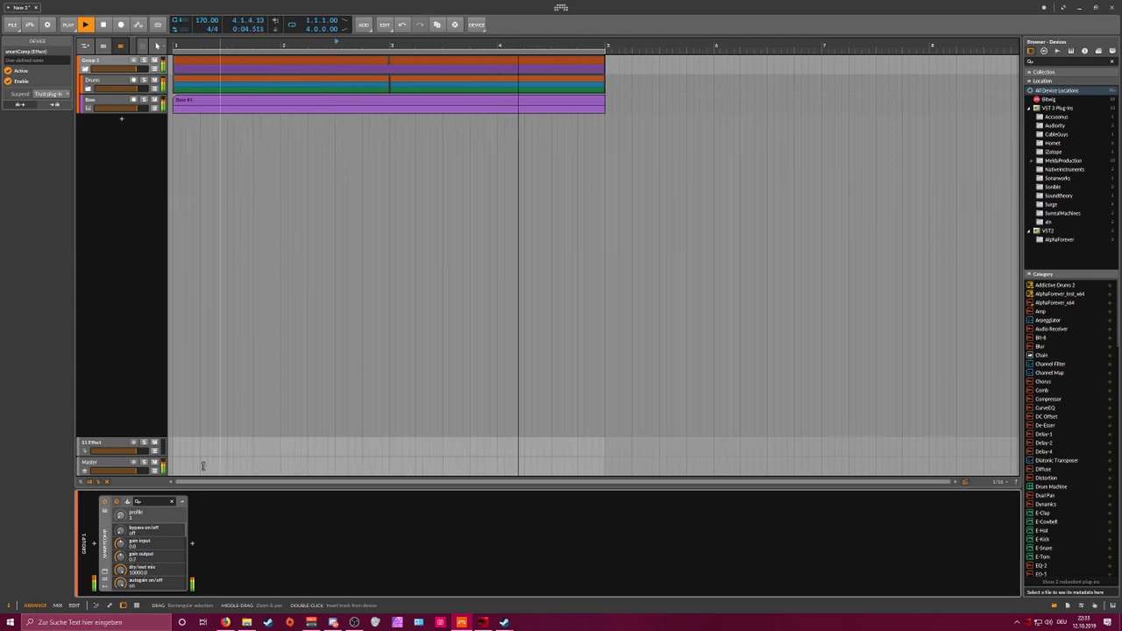
Step: Add Ozone 8 Elements after smartComp on Group 1 and activate Learn Threshold in its Maximizer
click(192, 543)
text(ozo)
key(Down)
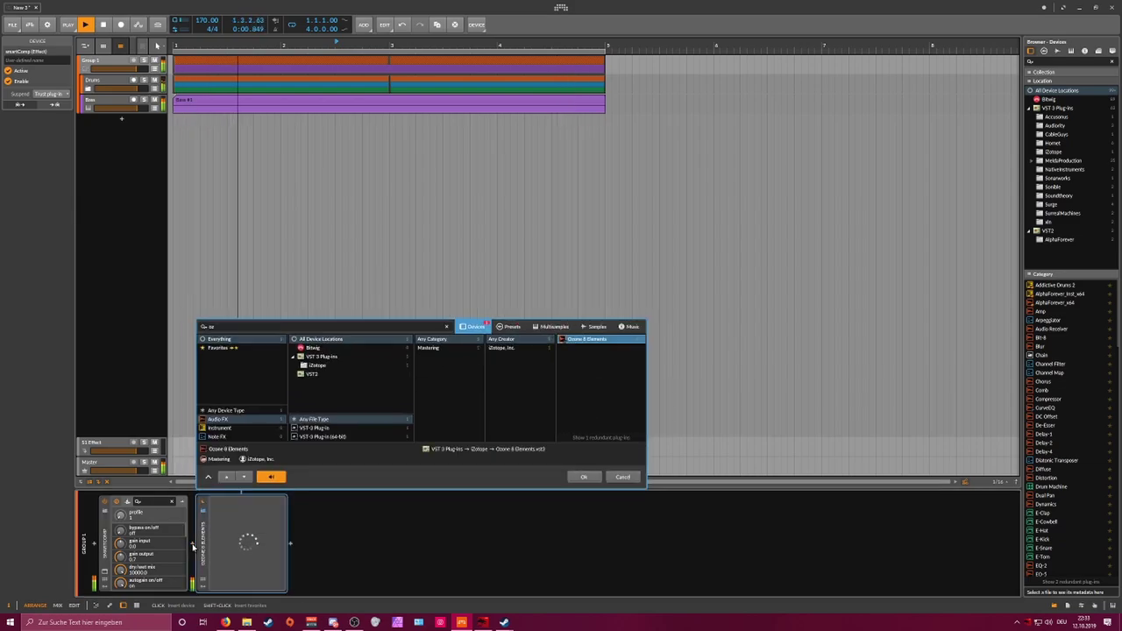
key(Return)
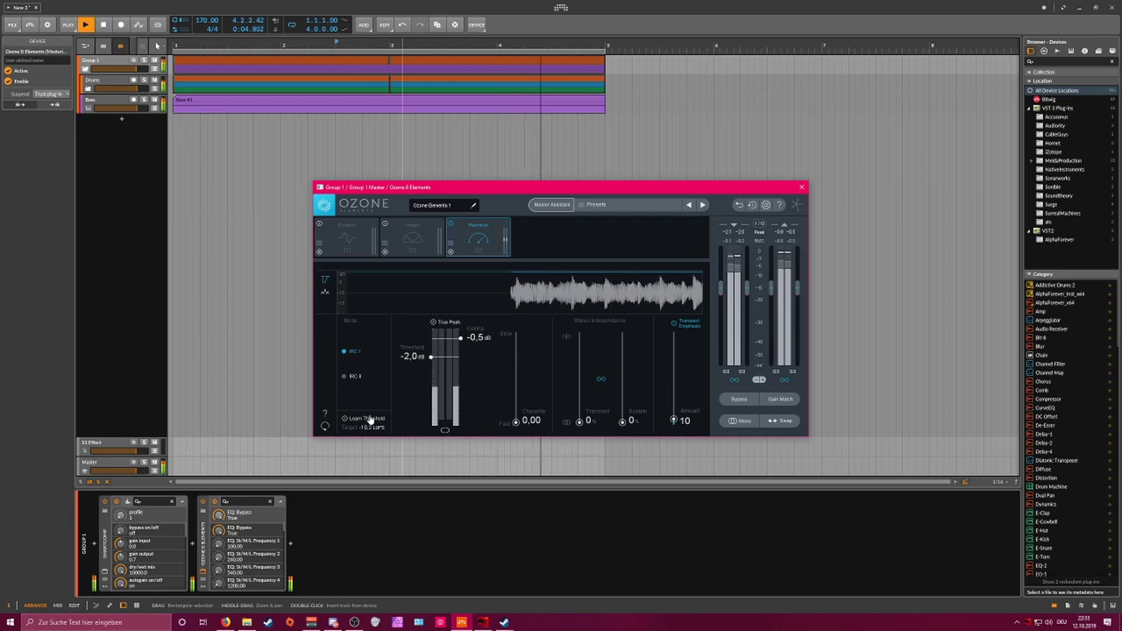
click(373, 419)
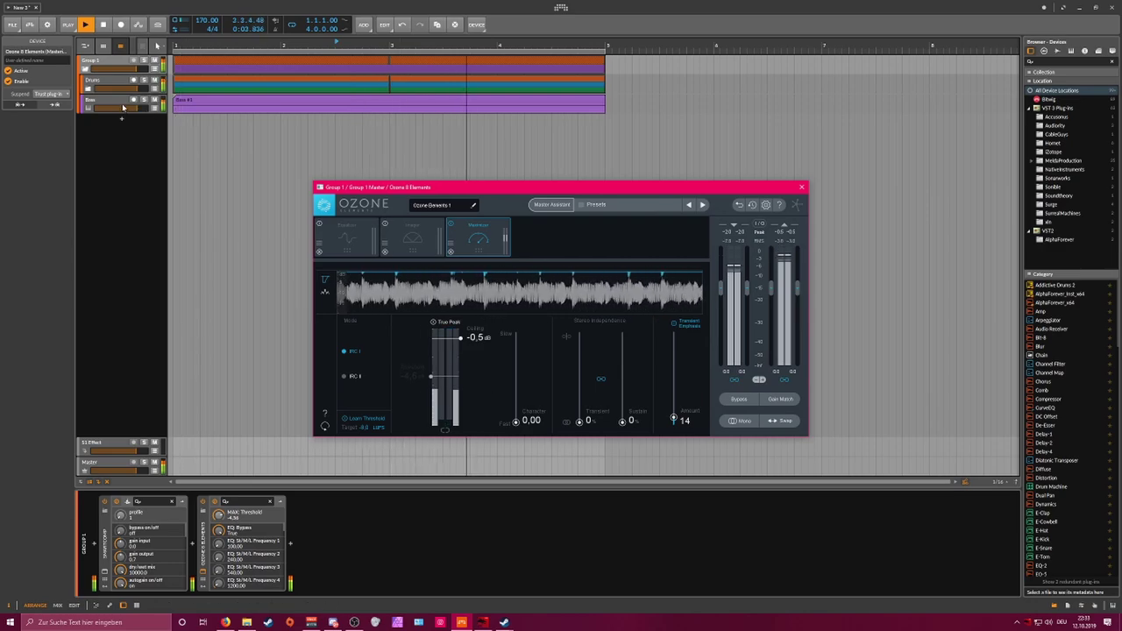
Step: On the Bass track, set the phase of Phase-4's Classic LFO to 44.5 %
click(186, 111)
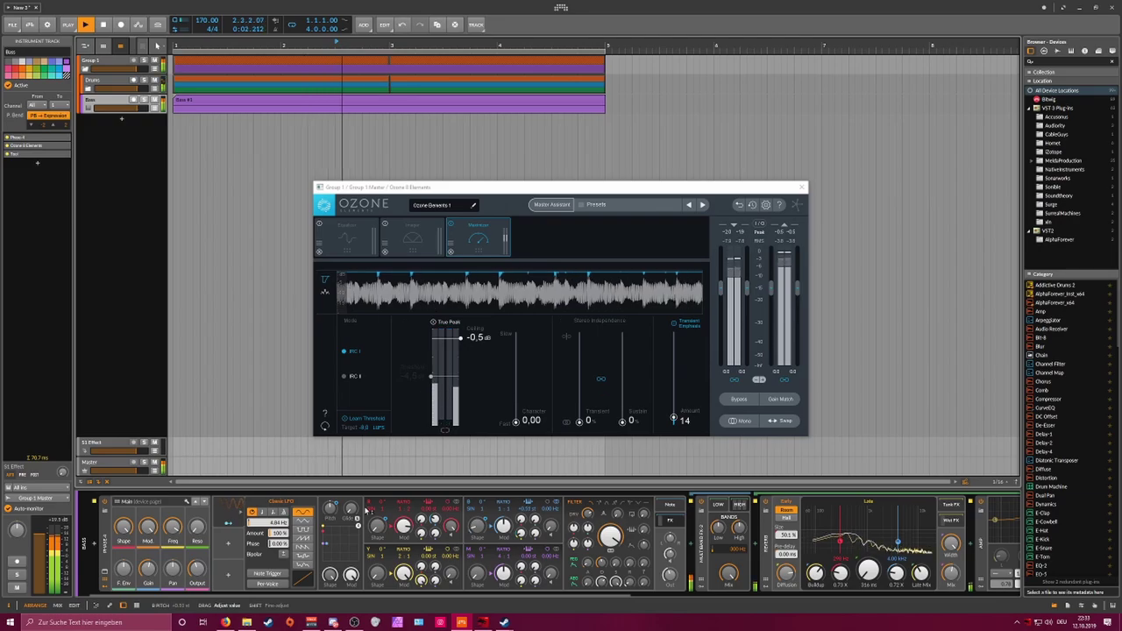
click(279, 543)
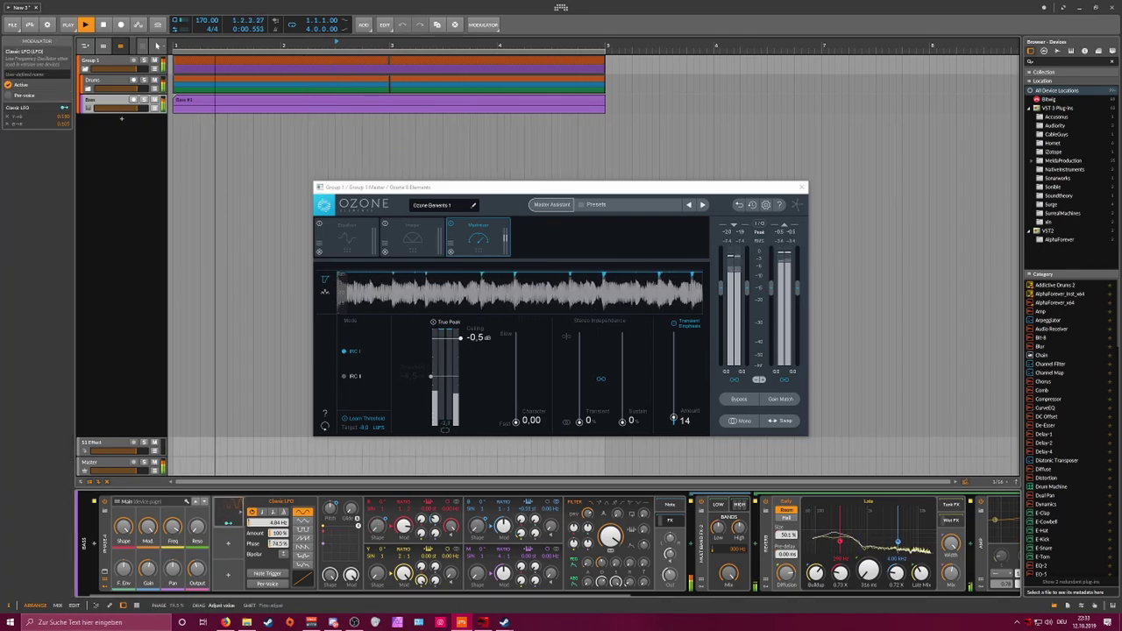
drag(279, 543, 279, 556)
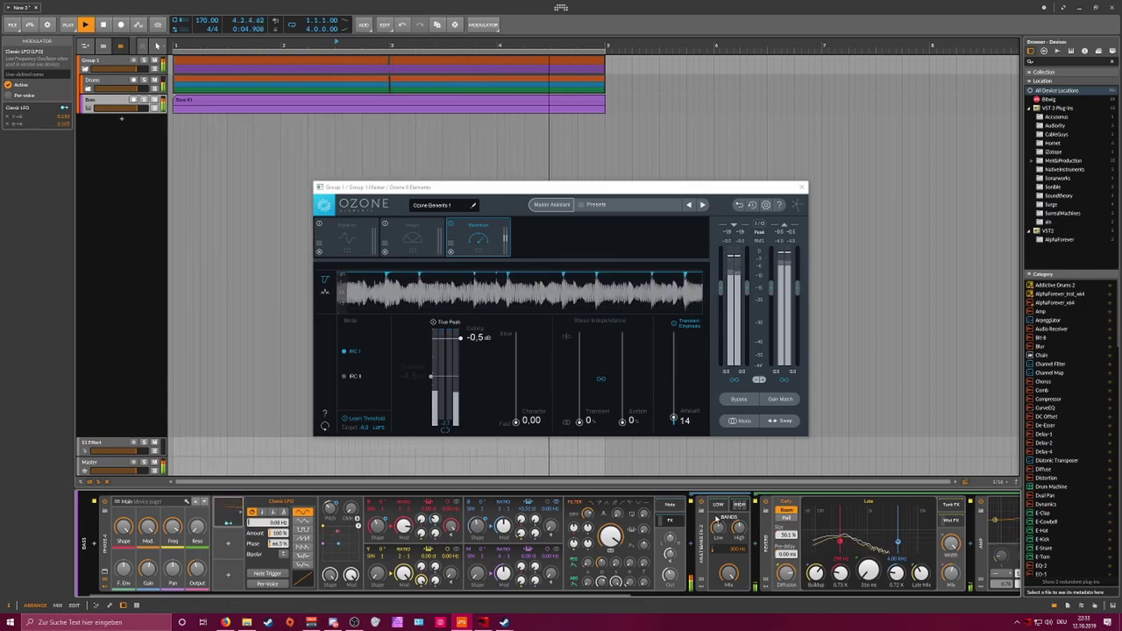
Step: Insert an EQ-2 after Phase-4 on the Bass track and boost its high band by about 7.7 dB near 4.64 kHz
click(690, 544)
text(eq)
key(Return)
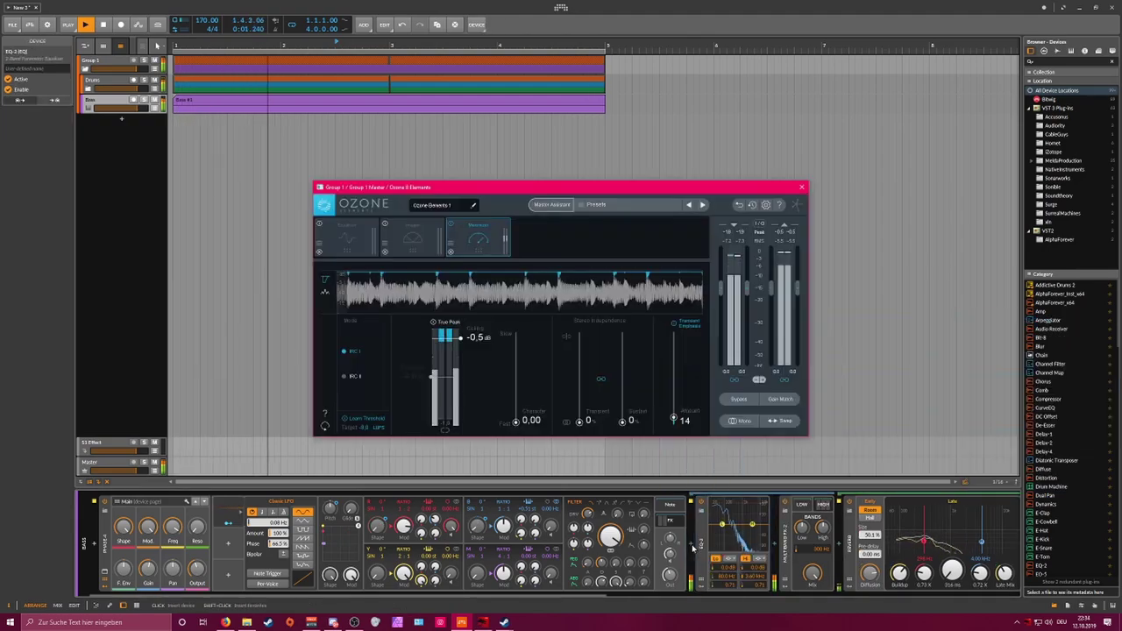
drag(752, 524, 752, 517)
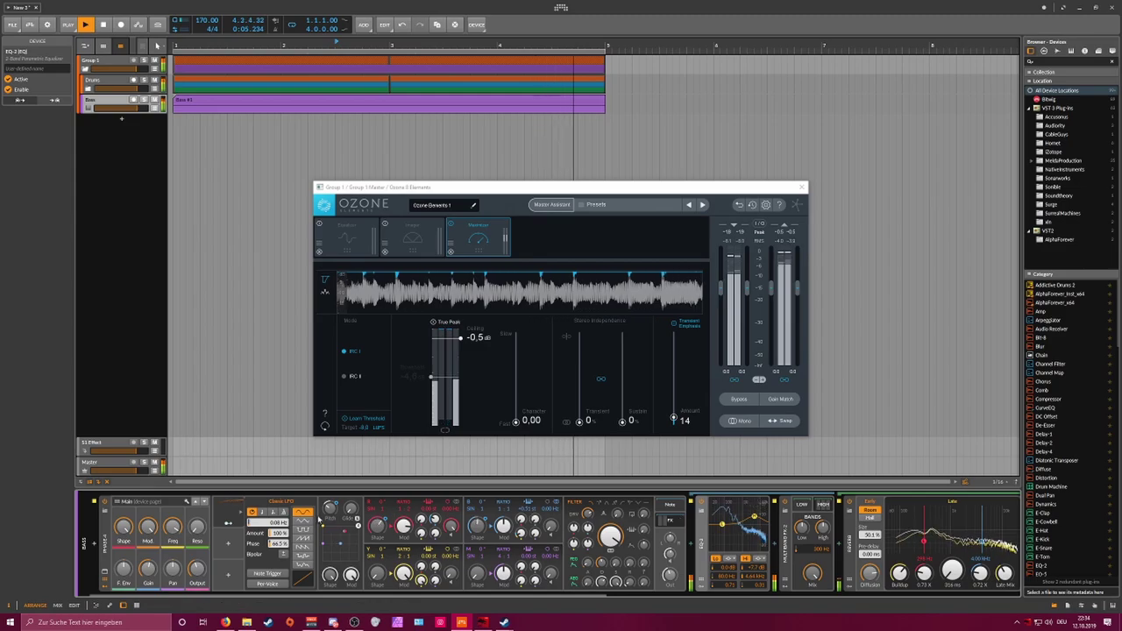
Step: Set the Classic LFO's rate to 4.42 Hz and map the LFO to the EQ-2's high-band frequency and gain
drag(268, 522, 268, 438)
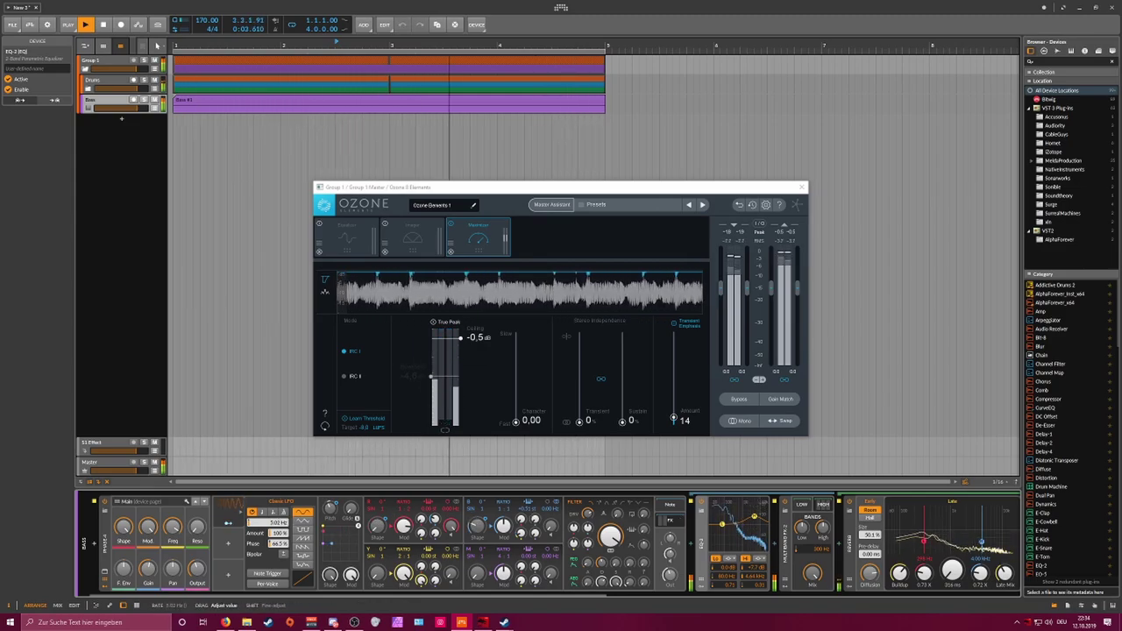
drag(268, 522, 268, 525)
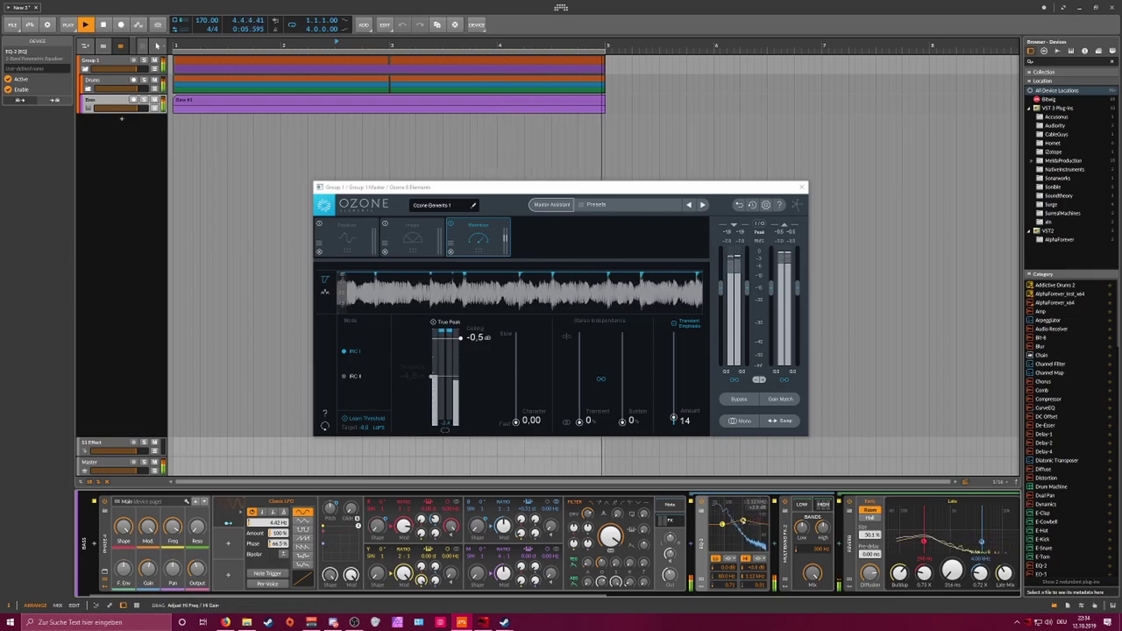
click(228, 523)
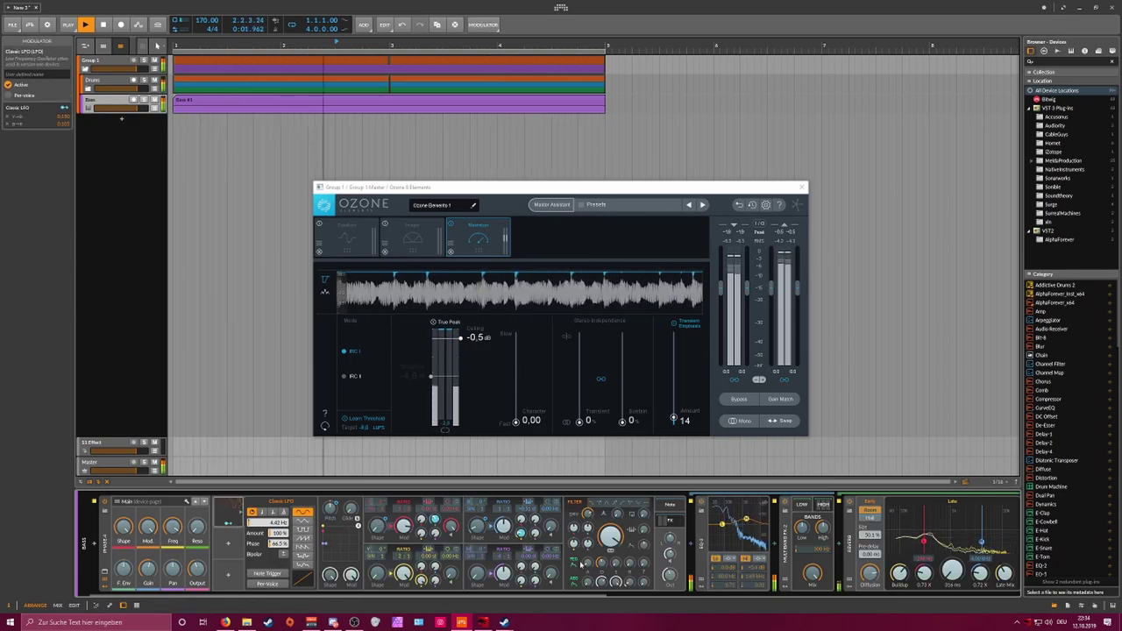
drag(756, 579, 755, 574)
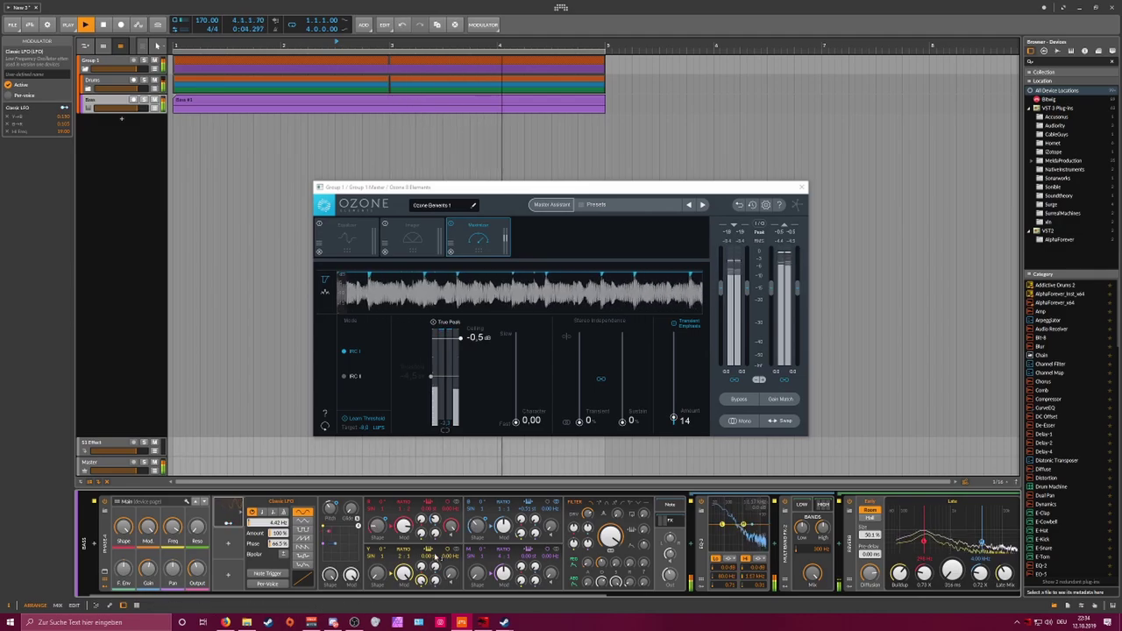
click(229, 524)
mouse_move(754, 567)
mouse_down()
mouse_move(755, 537)
mouse_move(755, 575)
mouse_move(755, 563)
mouse_up()
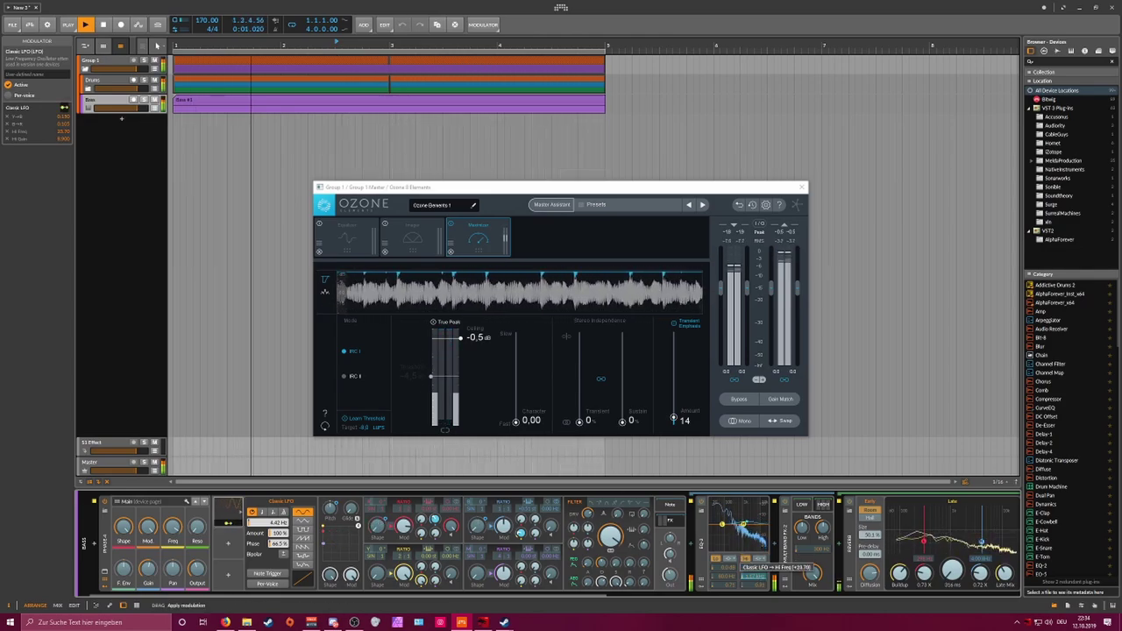
Step: Try the Classic LFO's rate at about 9.52 Hz and 4.81 Hz
drag(266, 523, 266, 531)
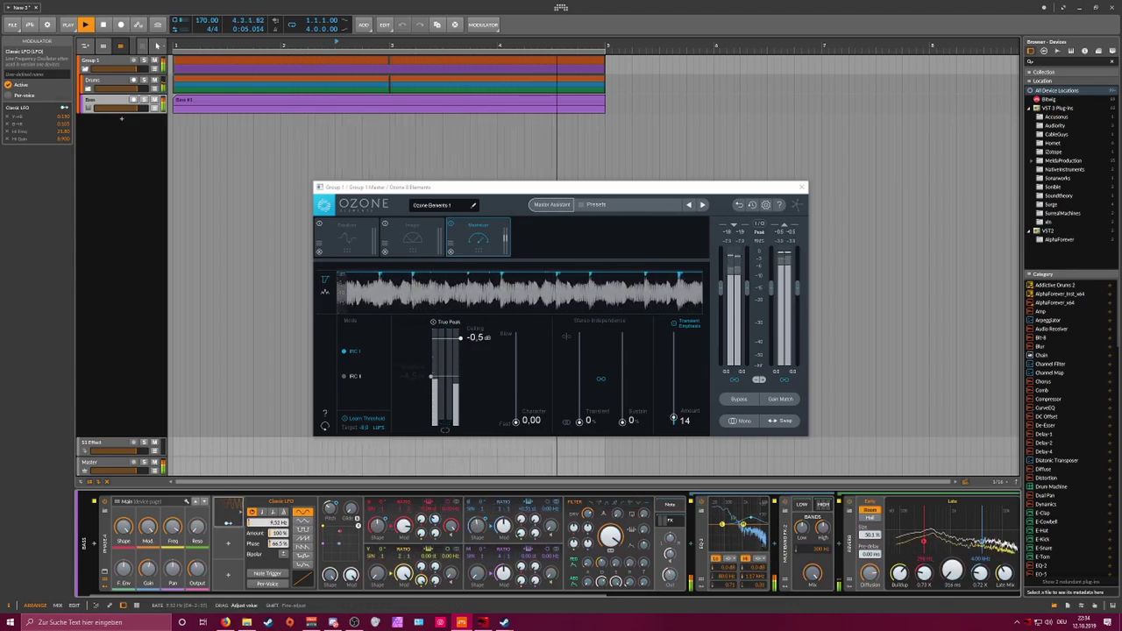
drag(277, 522, 267, 493)
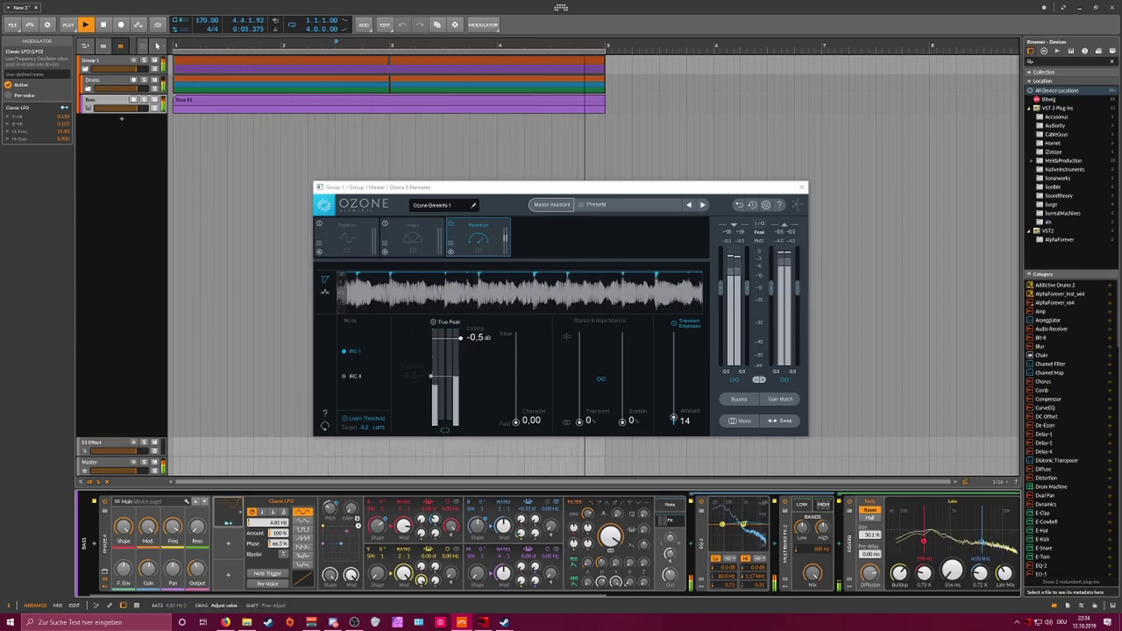
drag(267, 522, 266, 542)
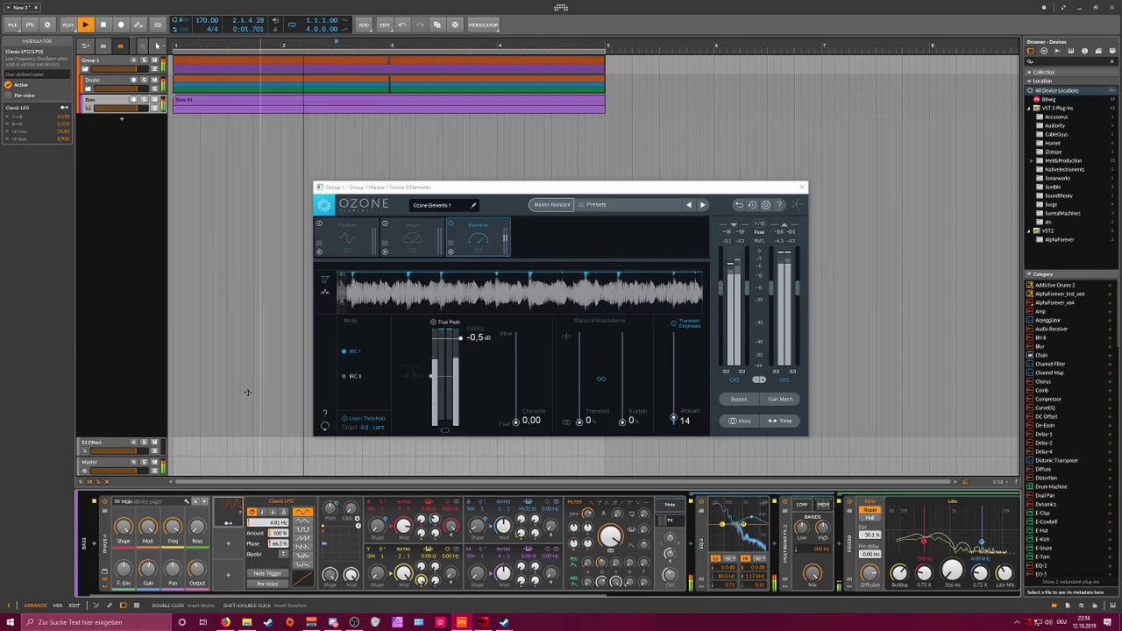
Step: Show the Bass track's automation lane and draw the Classic LFO rate falling from 7.37 Hz at bar 1 to 0.33 Hz at bar 5
click(154, 108)
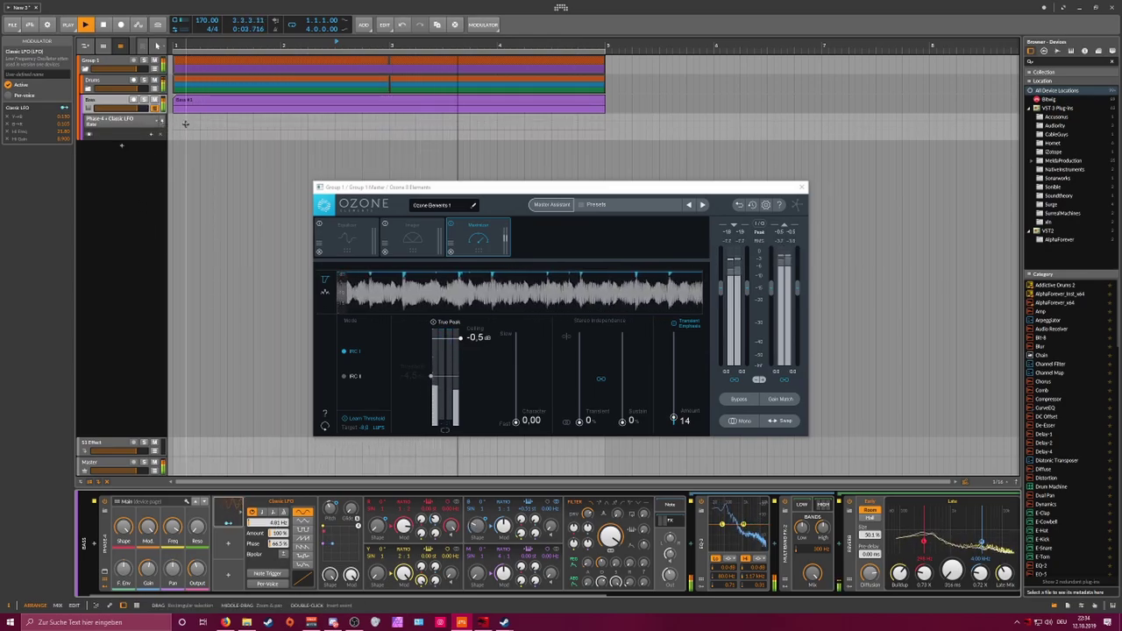
click(178, 123)
drag(178, 122, 605, 128)
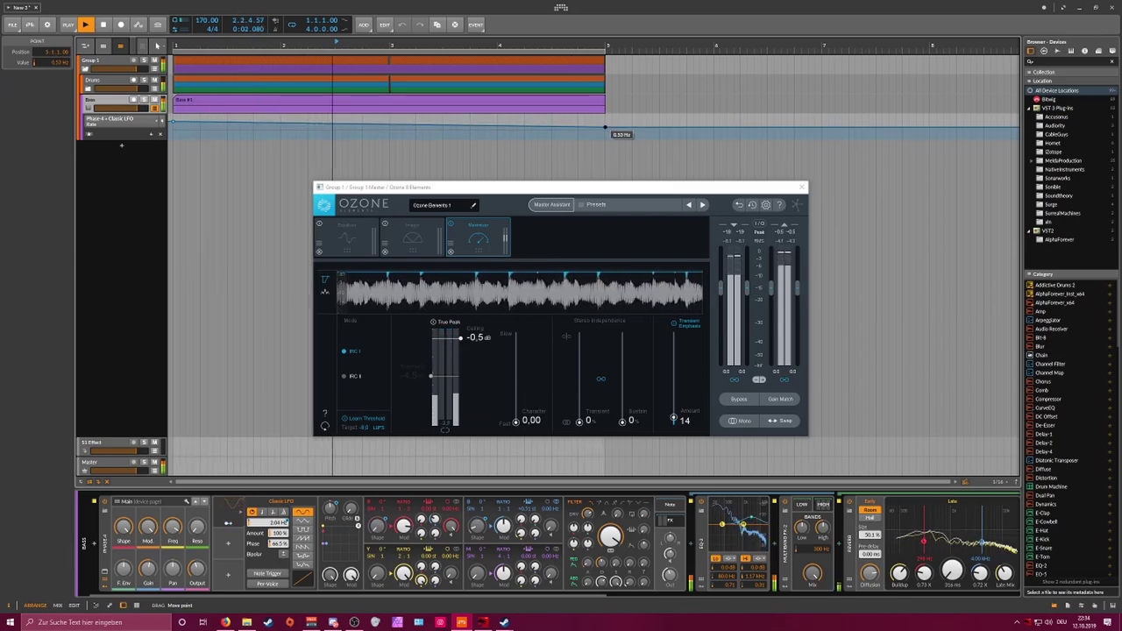
drag(173, 123, 173, 120)
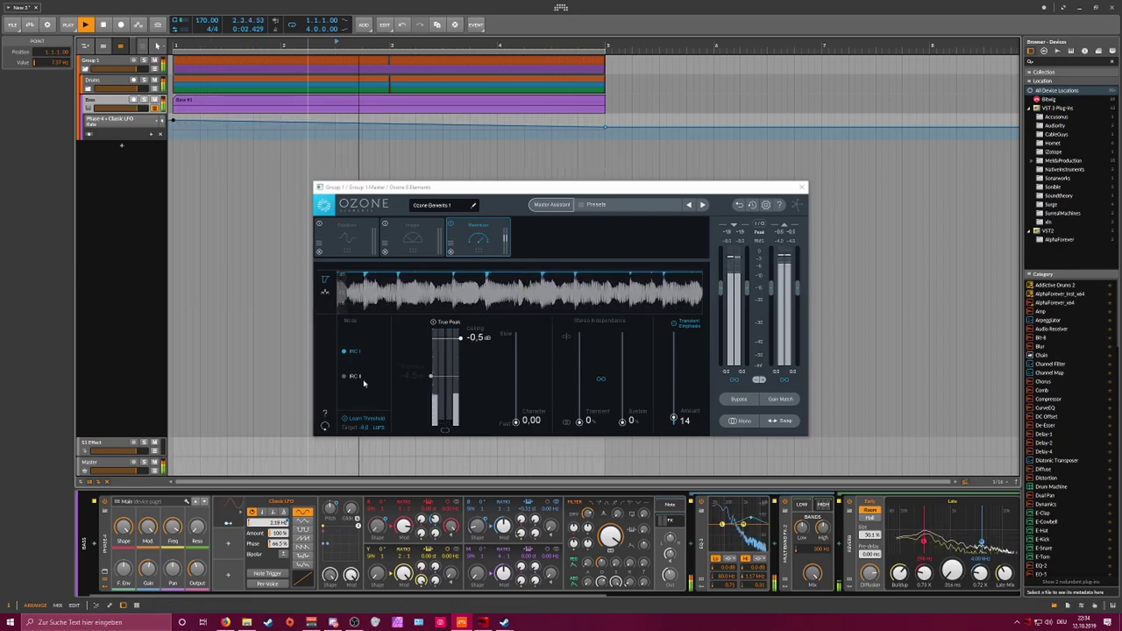
Step: Adjust the modulation amount into Phase-4's red oscillator and the Classic LFO's modulation of it
drag(403, 527, 434, 518)
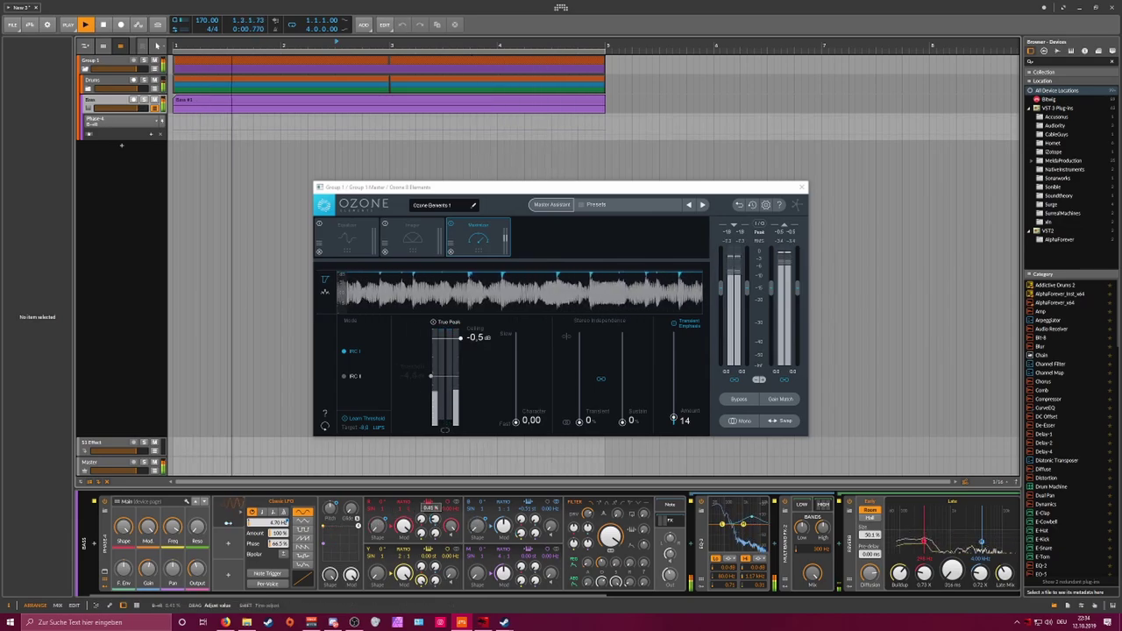
click(229, 524)
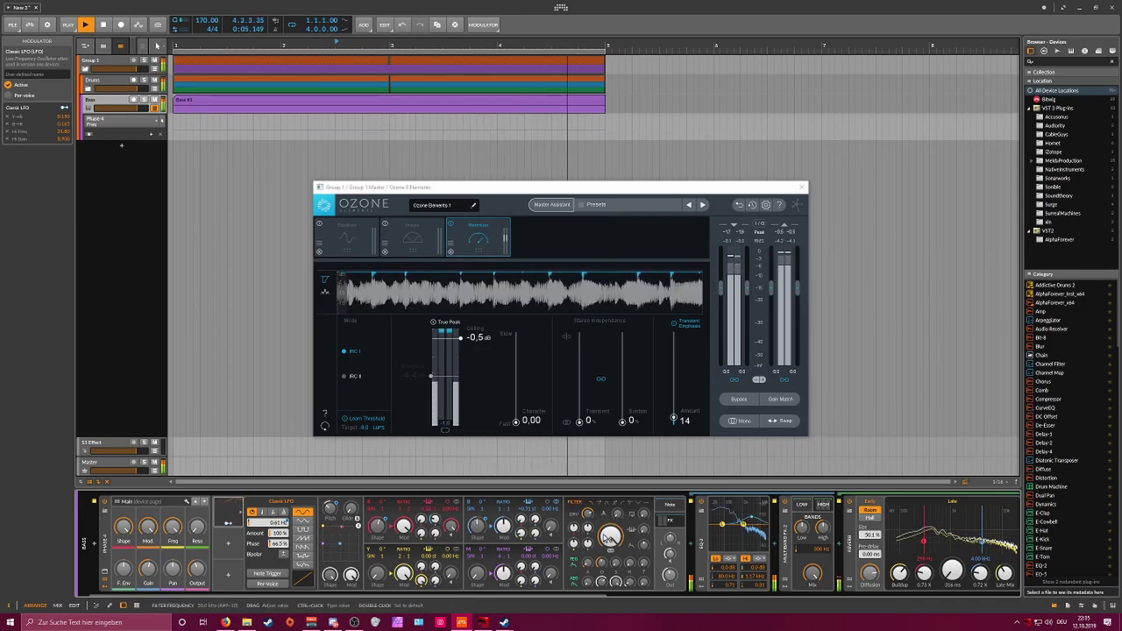
Step: Return the automation lane to the Classic LFO rate, raise its bar 5 point slightly and set its bar 1 point to 3.42 Hz
click(142, 123)
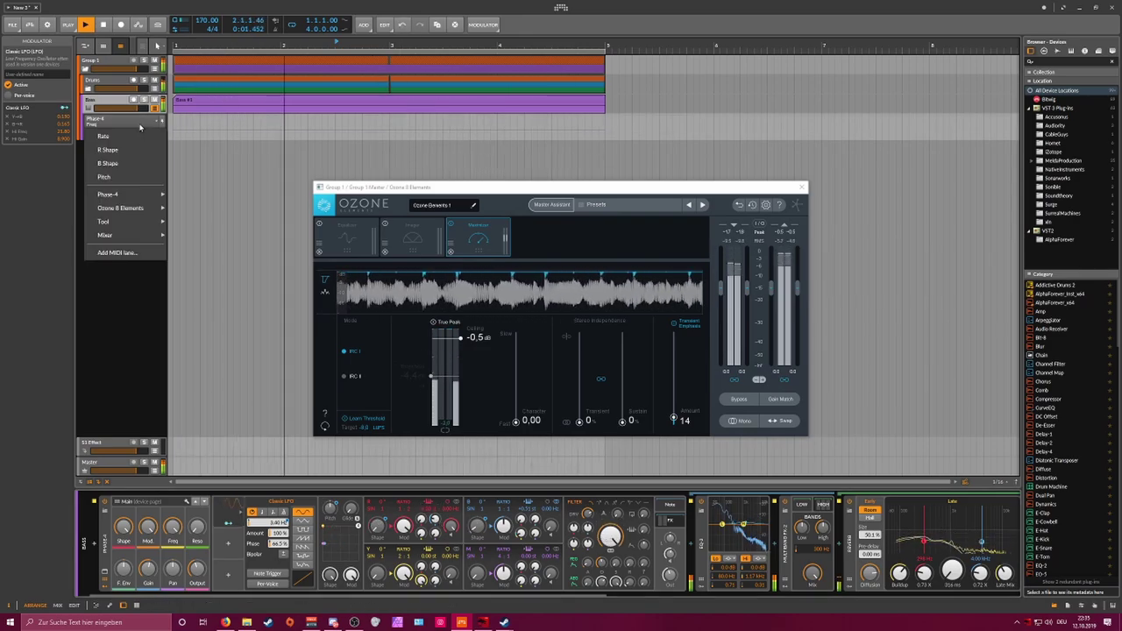
click(139, 136)
click(602, 131)
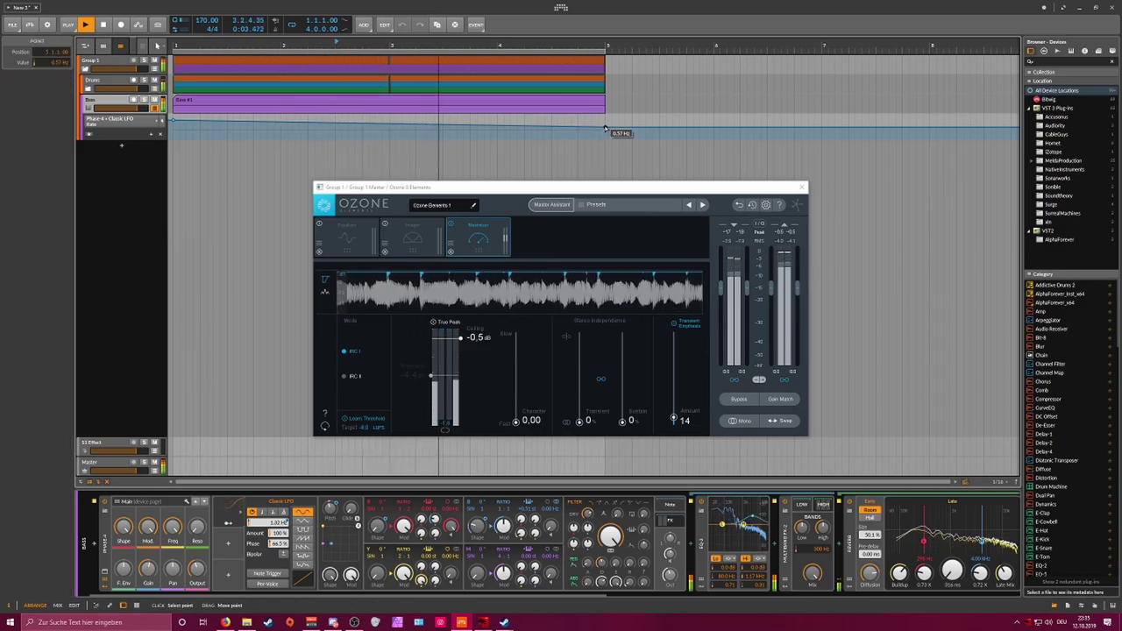
drag(174, 125, 173, 124)
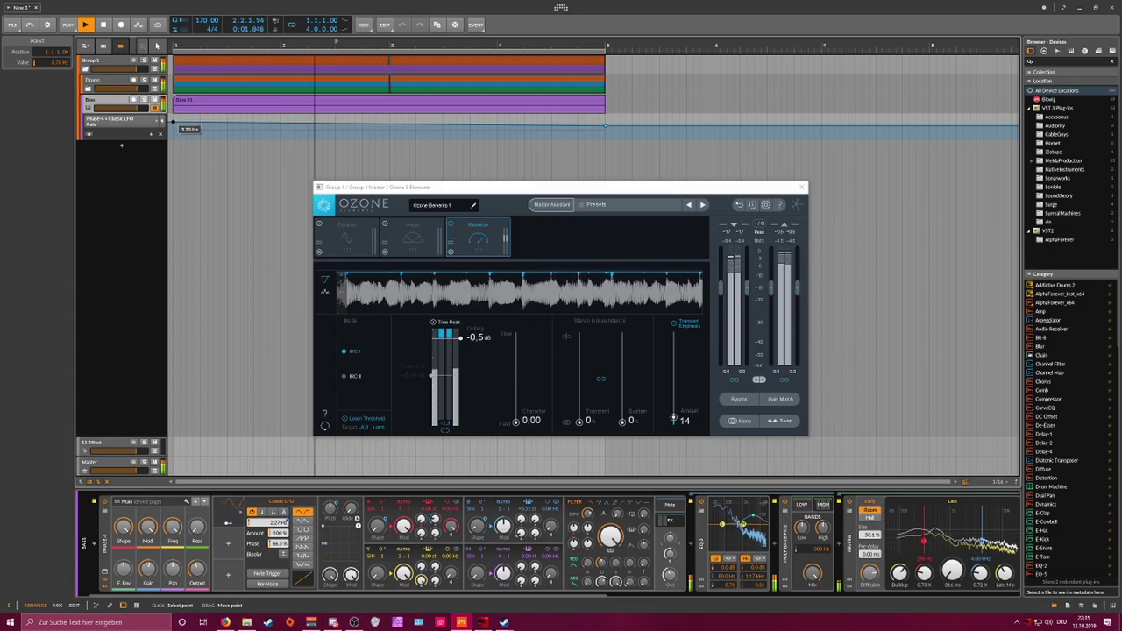
mouse_move(193, 46)
mouse_down()
mouse_move(199, 67)
mouse_move(195, 53)
mouse_up()
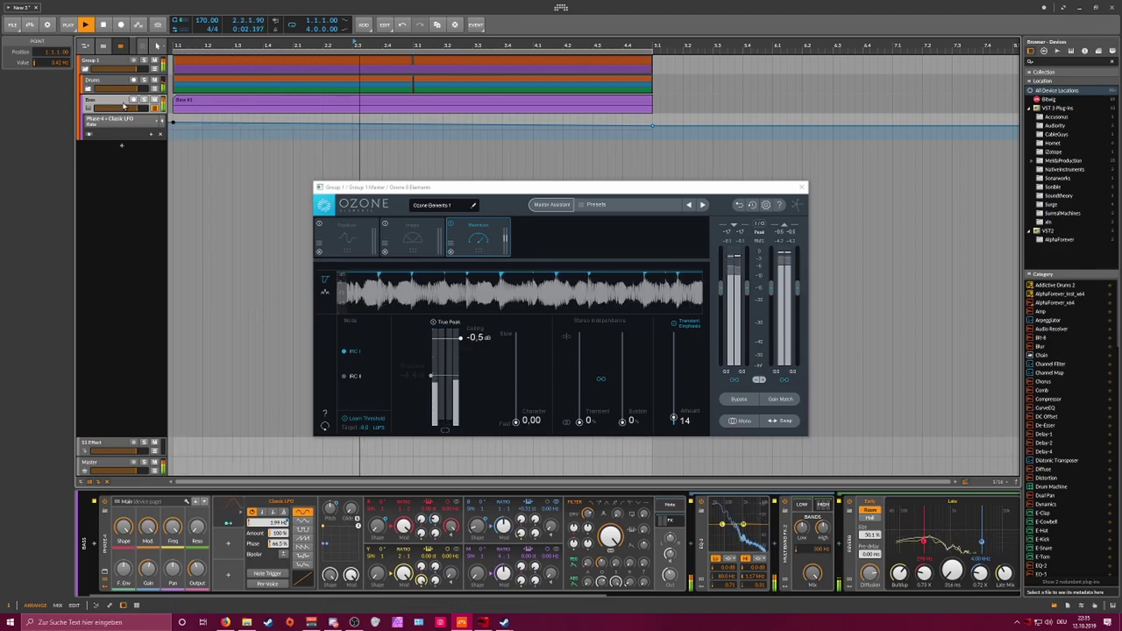
Step: Close the Ozone 8 Elements window and stop playback
click(123, 105)
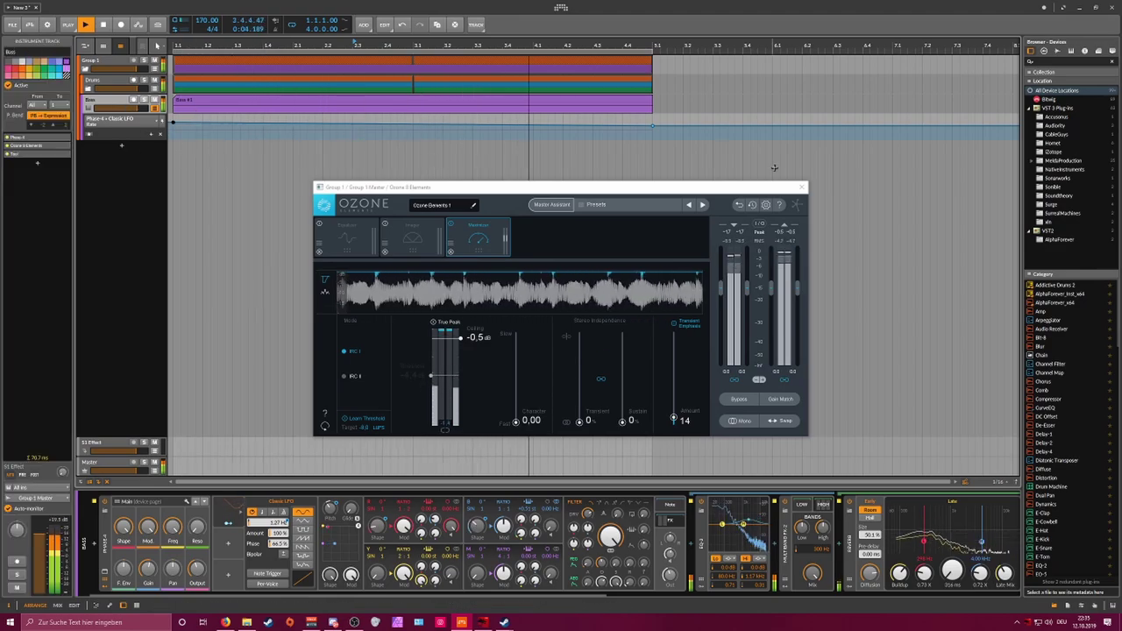
click(802, 186)
key(space)
Step: Create a new instrument track below Bass and load Addictive Drums 2 on it
double_click(125, 153)
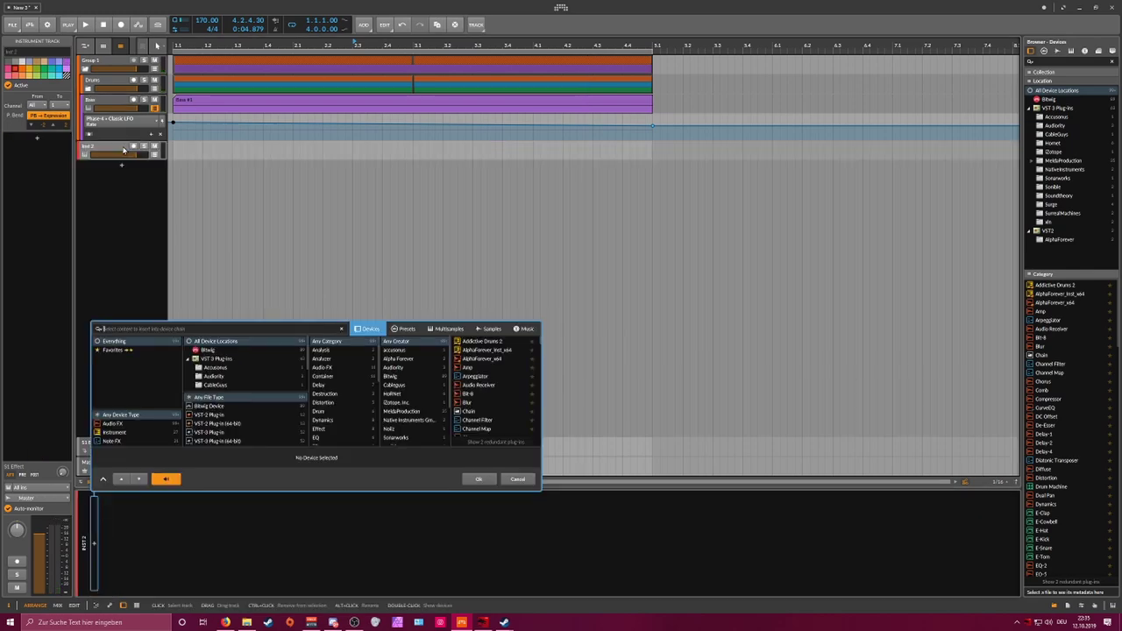
text(xln)
key(Return)
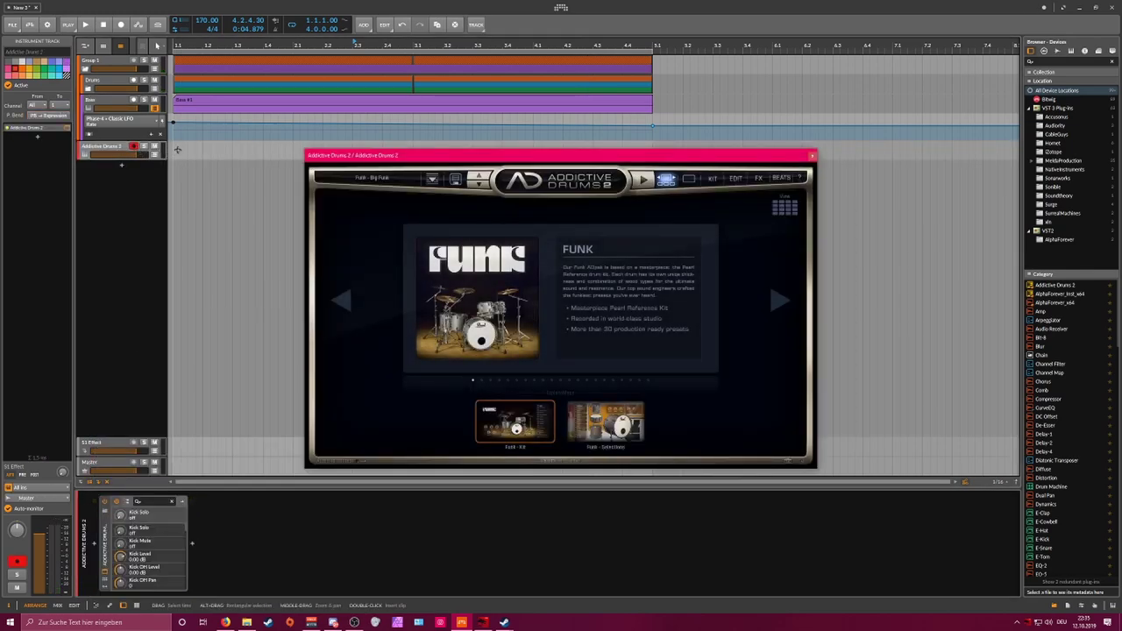
Step: Create a clip on the Addictive Drums 2 track, extend it to four bars and open it in the note editor
double_click(228, 147)
drag(292, 151, 647, 166)
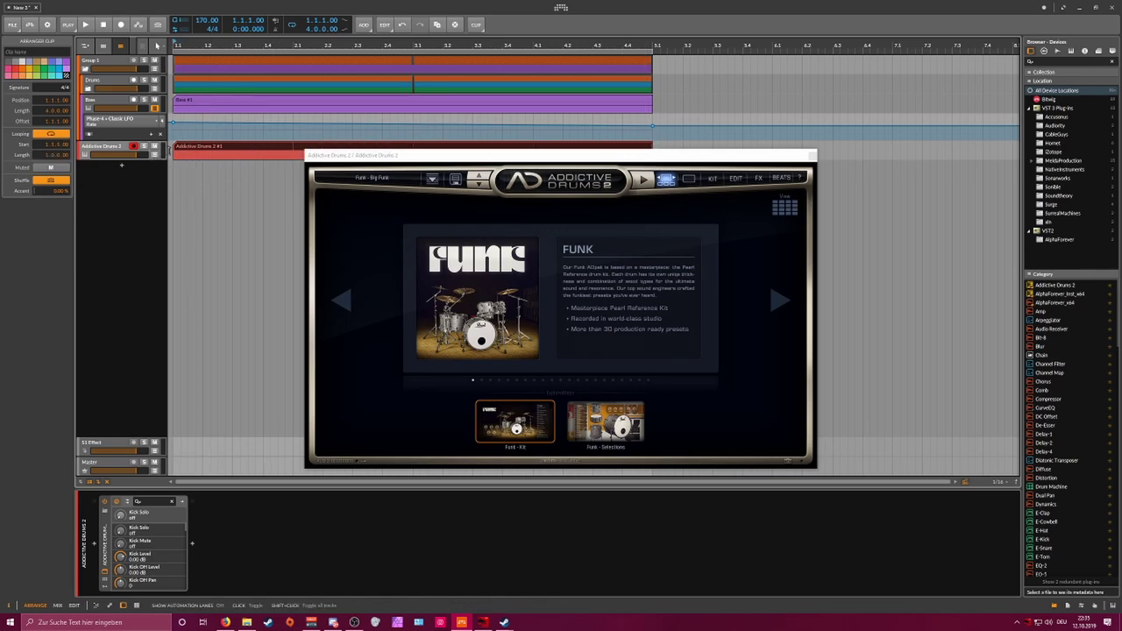
double_click(194, 147)
Step: Add B3 notes at 1.1.3 and 1.2.3 in the Addictive Drums 2 clip and close the plug-in window
click(151, 467)
scroll(151, 469, up, 2)
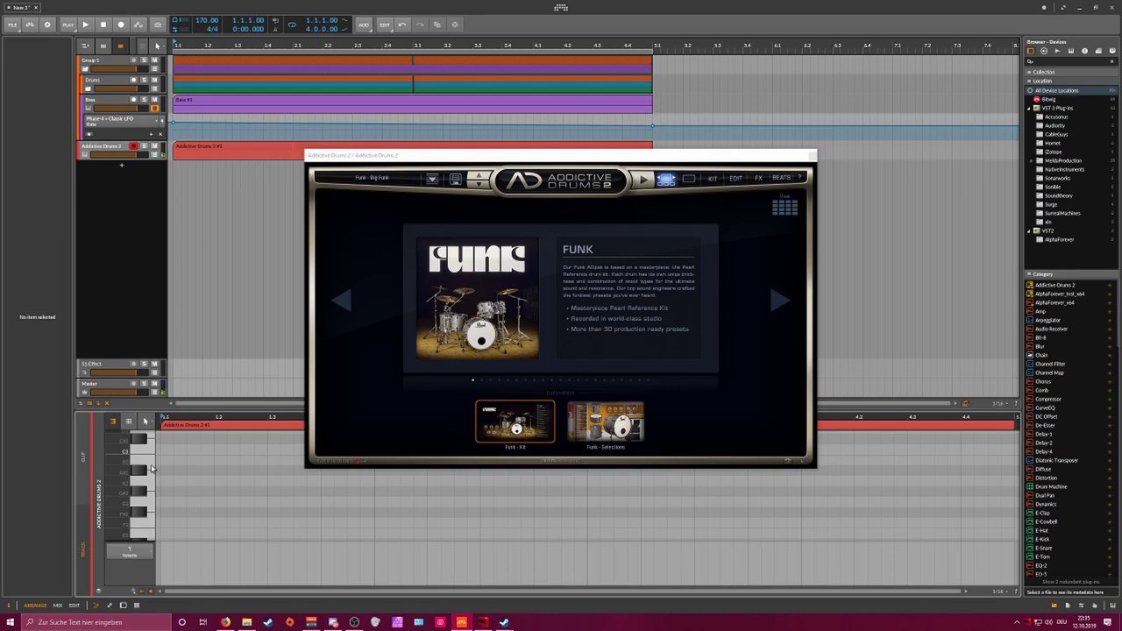
scroll(151, 447, up, 2)
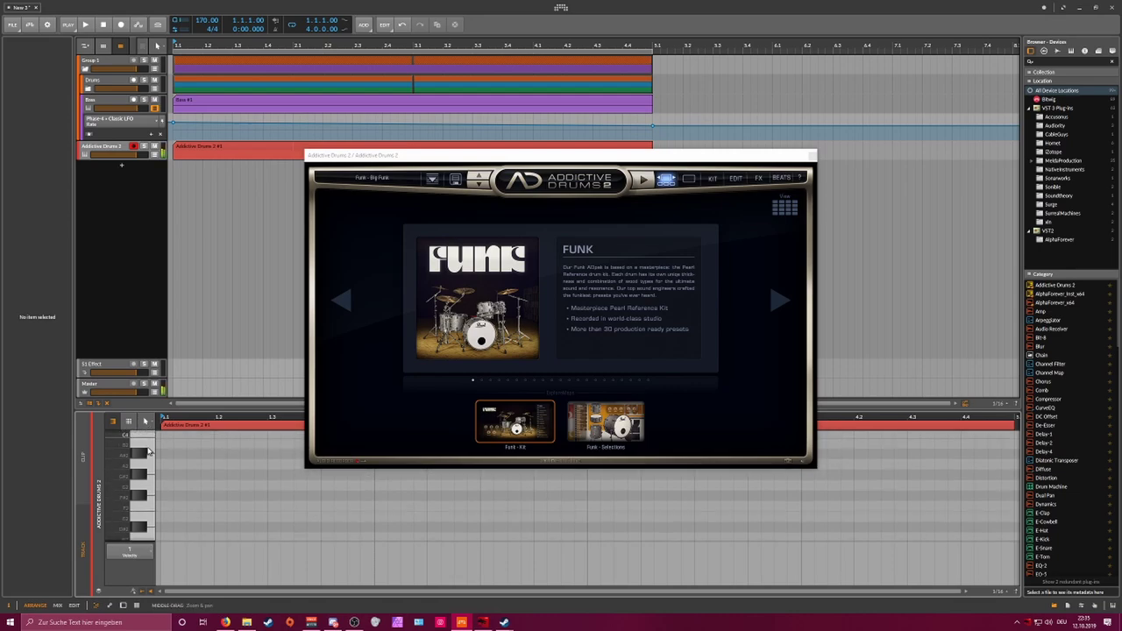
double_click(167, 444)
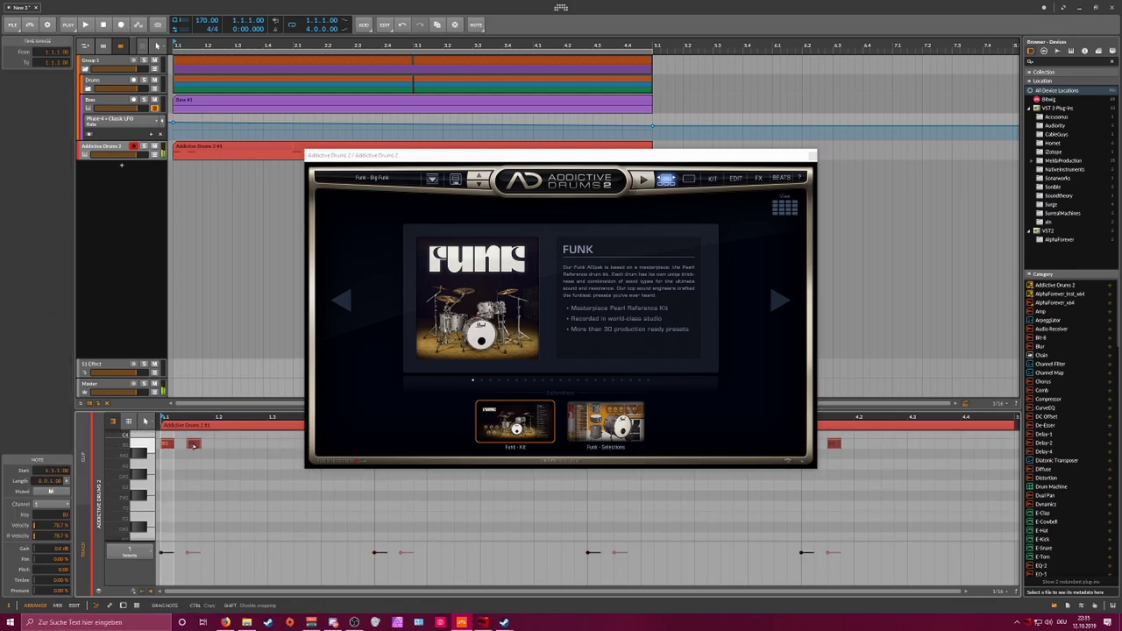
drag(194, 446, 195, 445)
scroll(208, 445, down, 3)
double_click(210, 443)
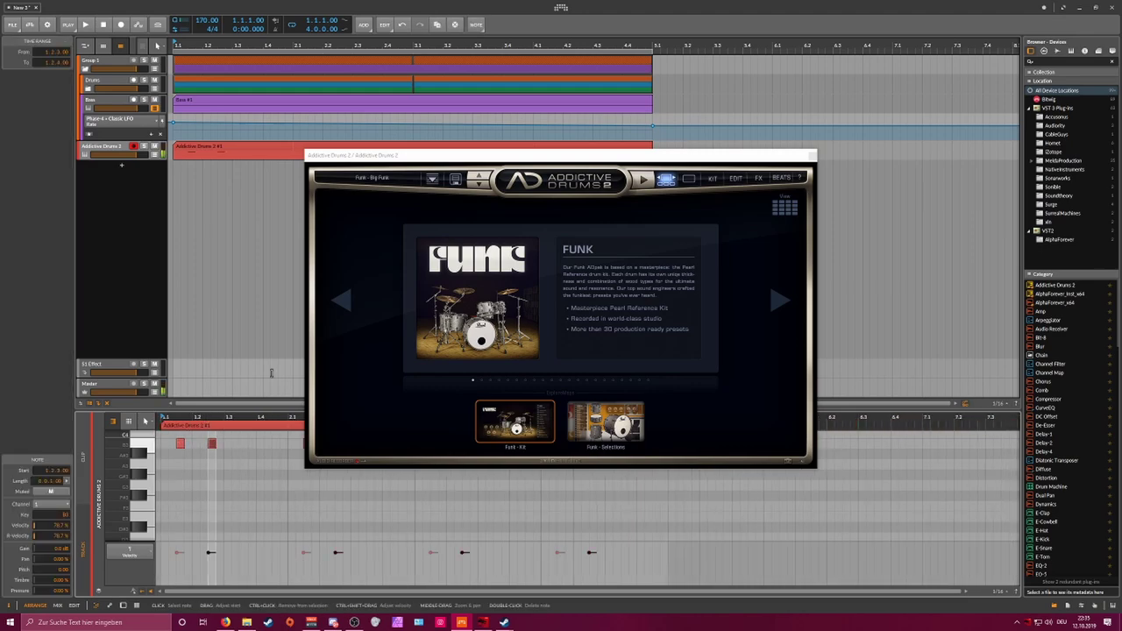
click(811, 155)
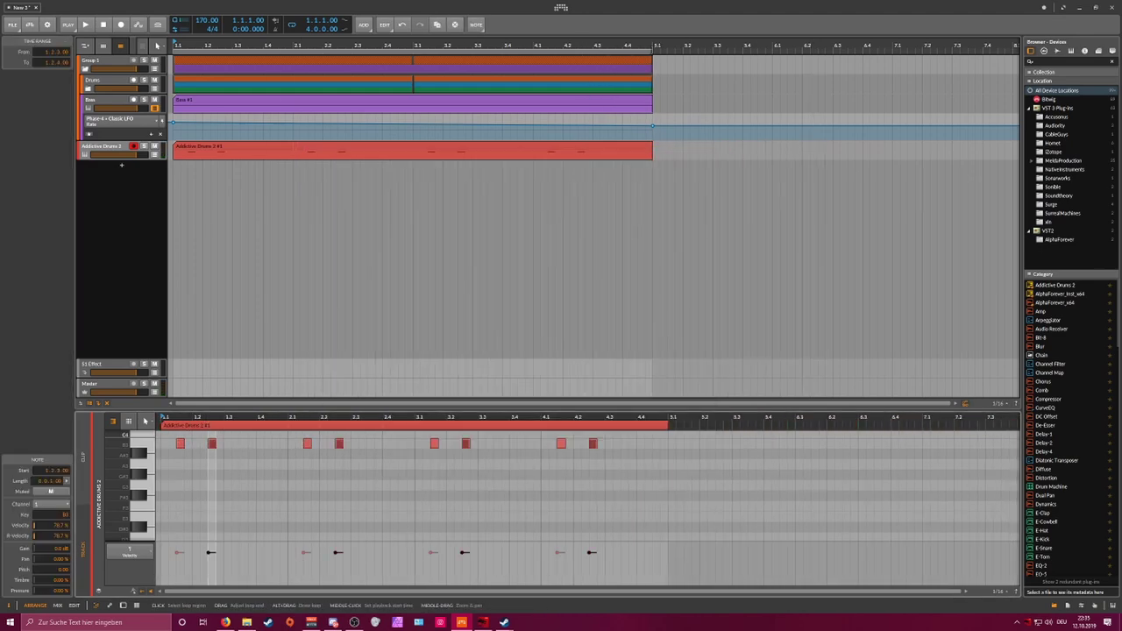
Step: Start playback over a two-beat loop, with the Addictive Drums 2 track soloed and its device chain shown
key(space)
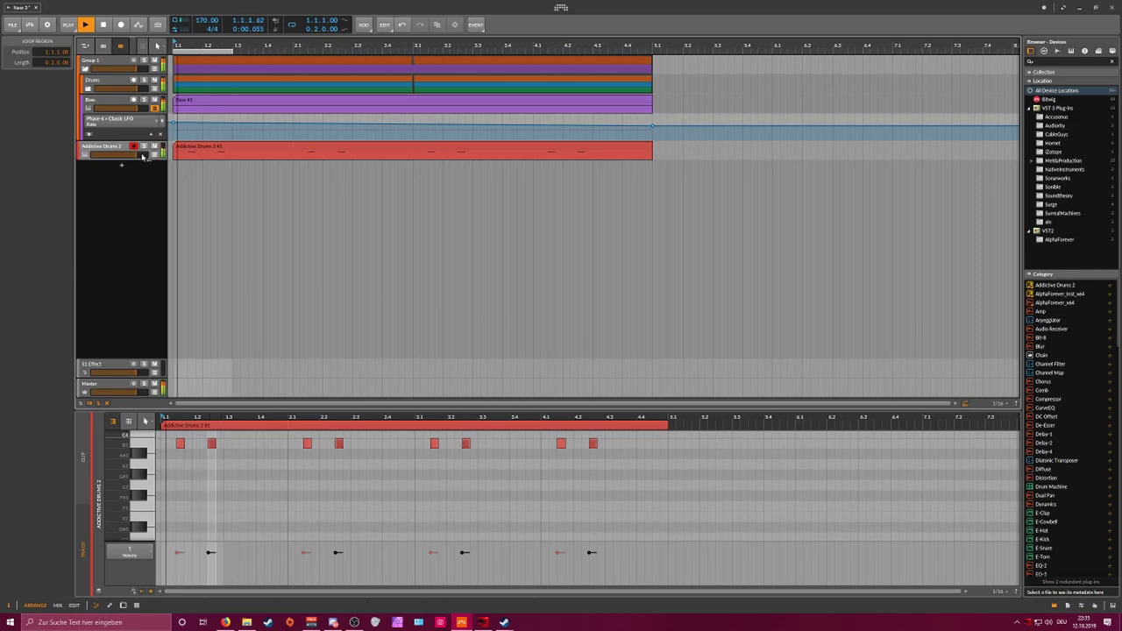
click(144, 147)
double_click(114, 148)
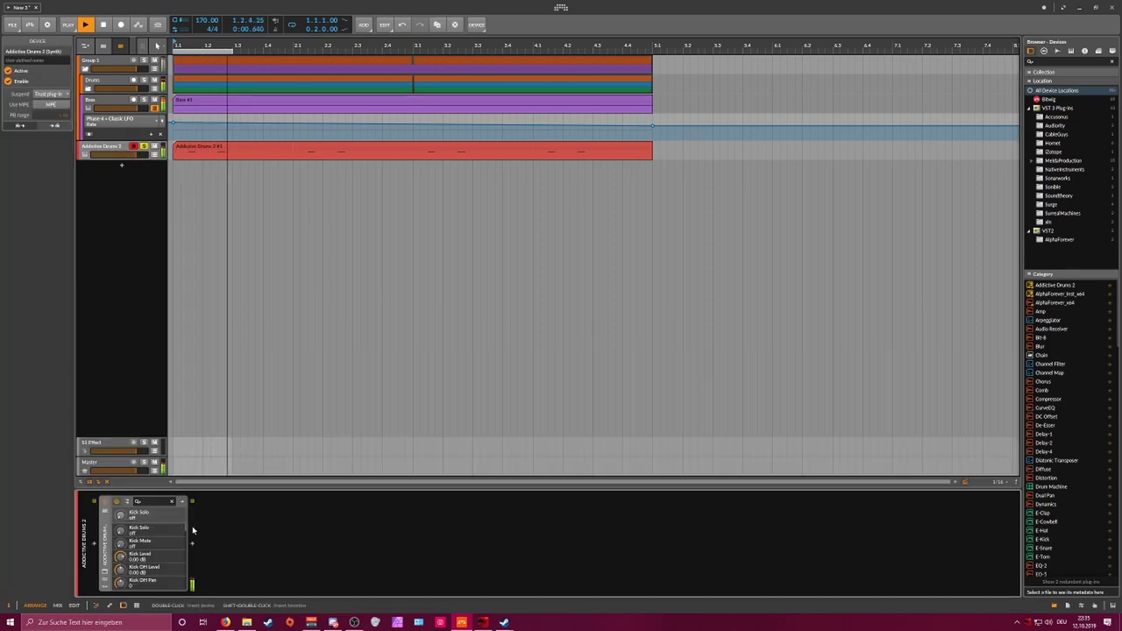
Step: Insert EQ-2 and Amp after Addictive Drums 2, and boost the Amp's pre mid band at about 1.74 kHz
click(191, 543)
text(eq)
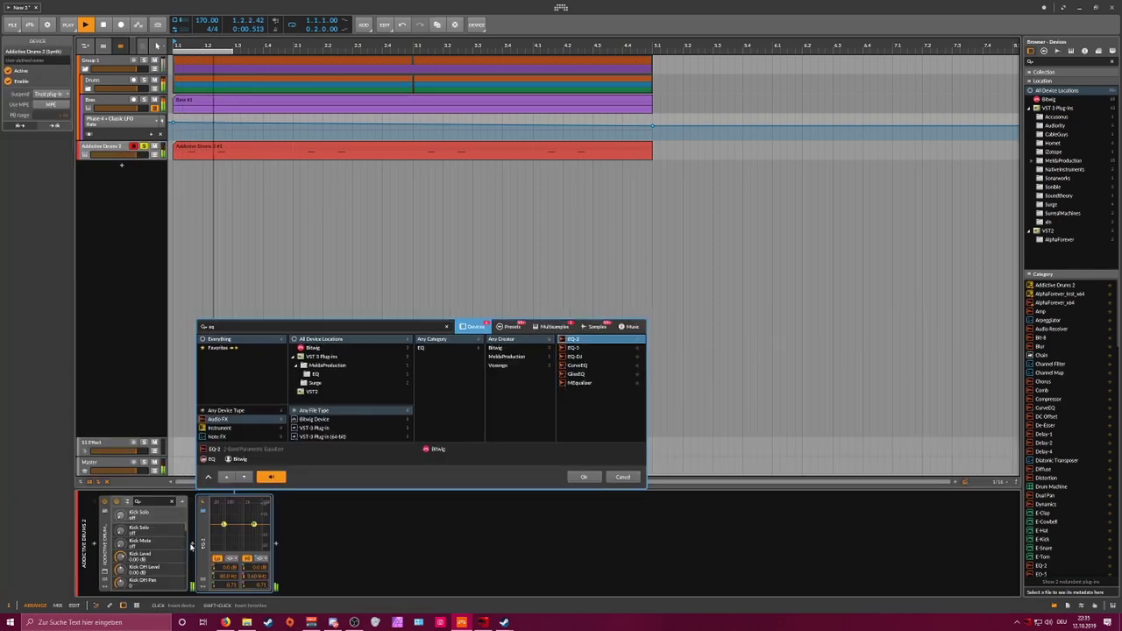
key(Return)
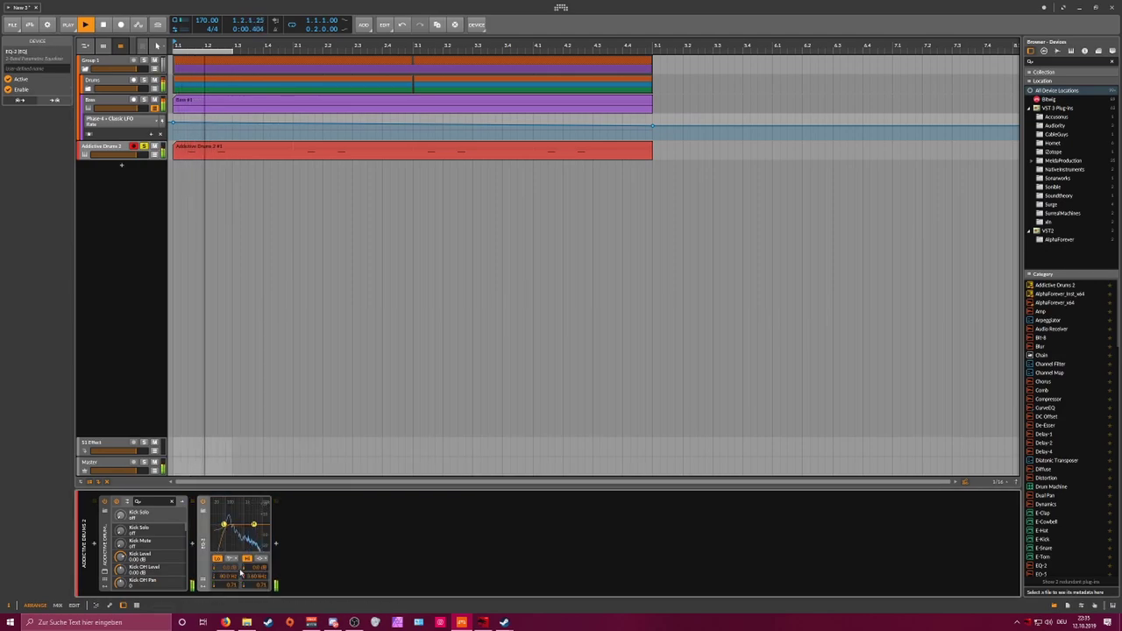
click(276, 545)
text(amp)
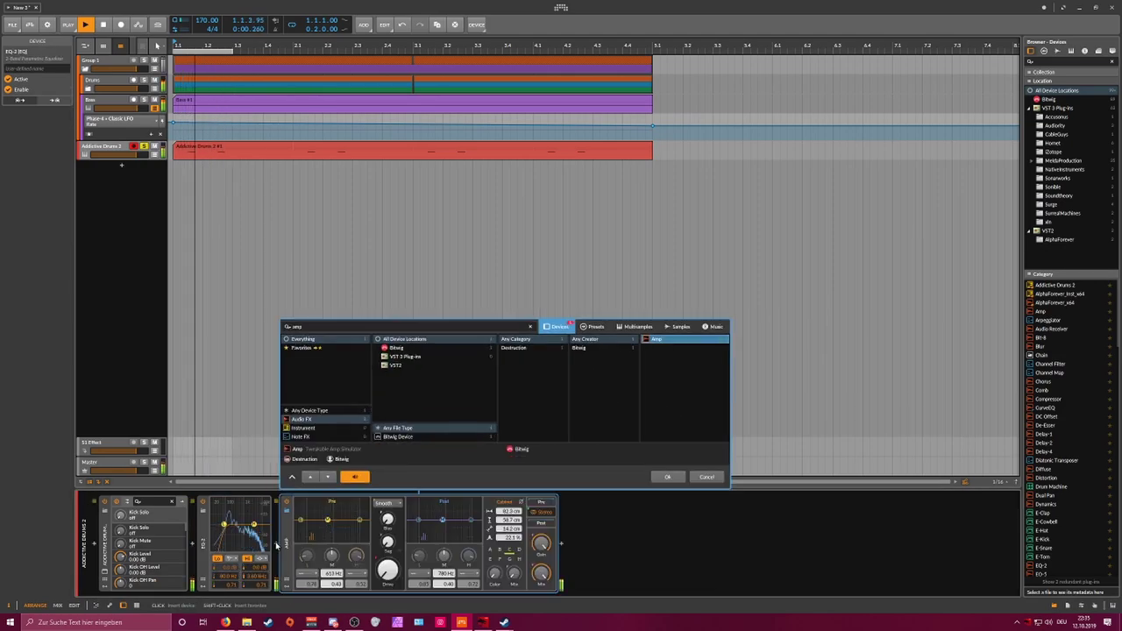
key(Return)
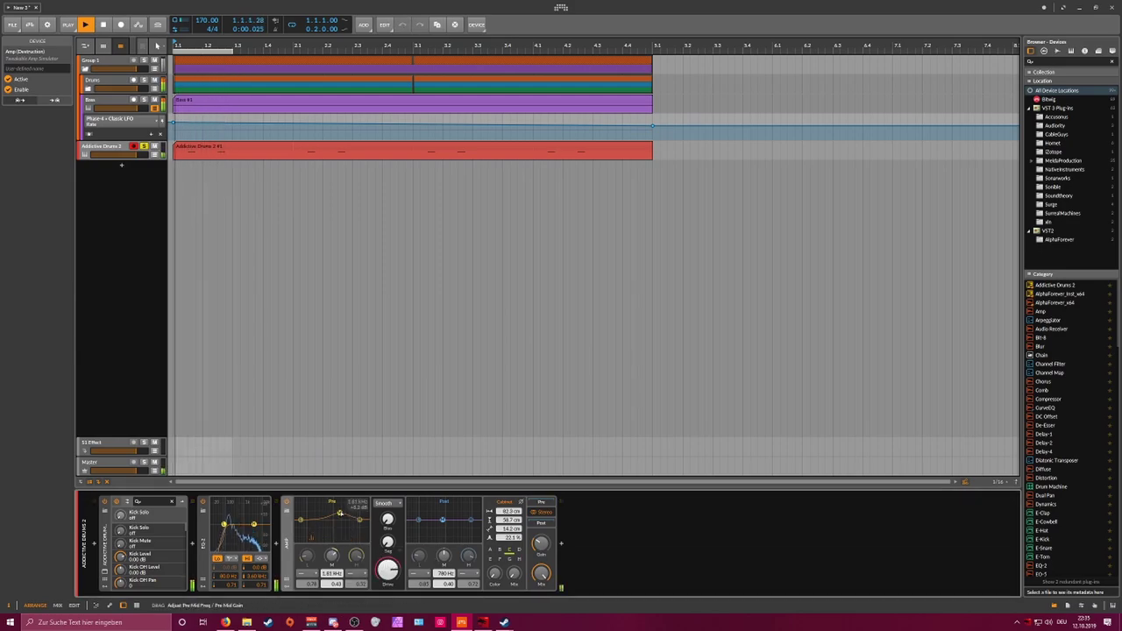
Step: Tune Tom 1 in Addictive Drums 2 to -11.43 st, shape its volume envelope into a 634 ms decay, and boost the Amp's post mid at 1.49 kHz
click(104, 570)
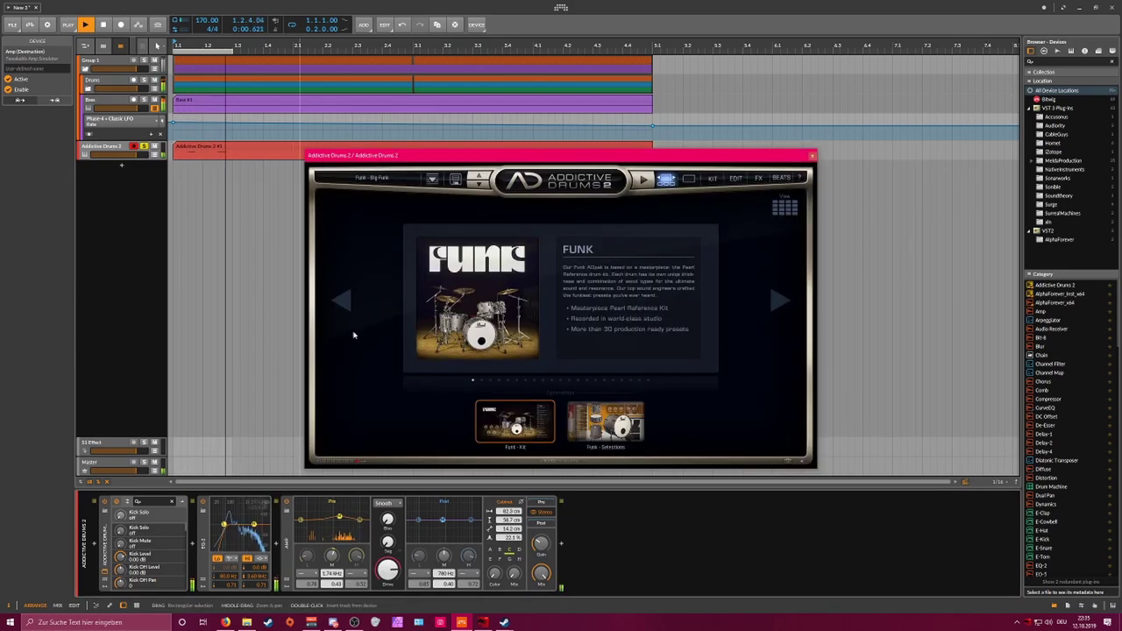
click(712, 179)
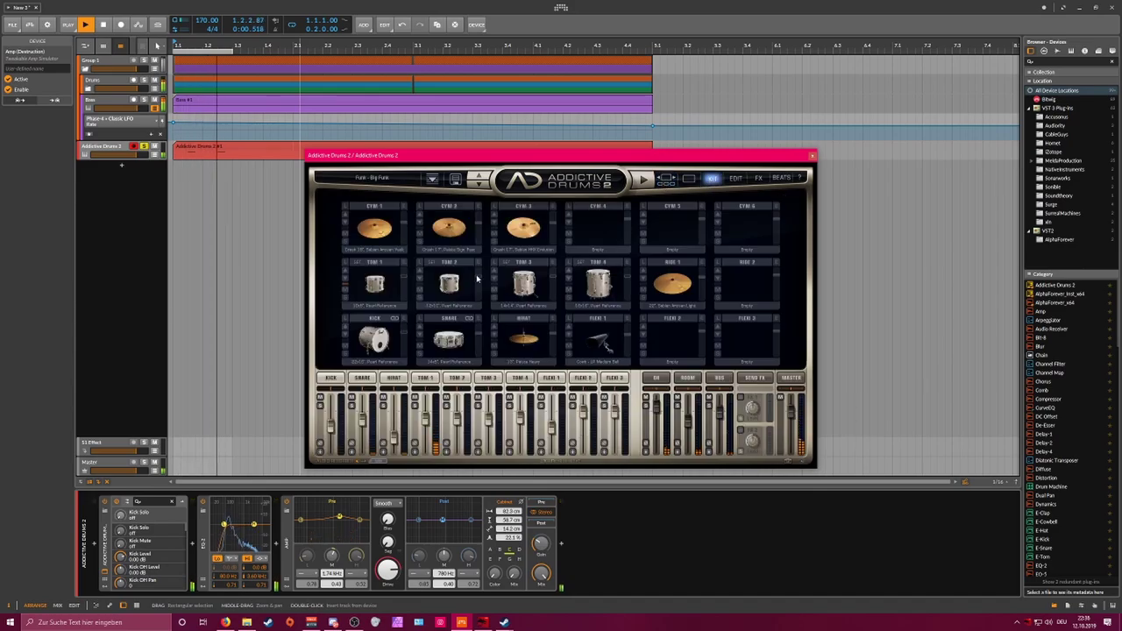
double_click(390, 279)
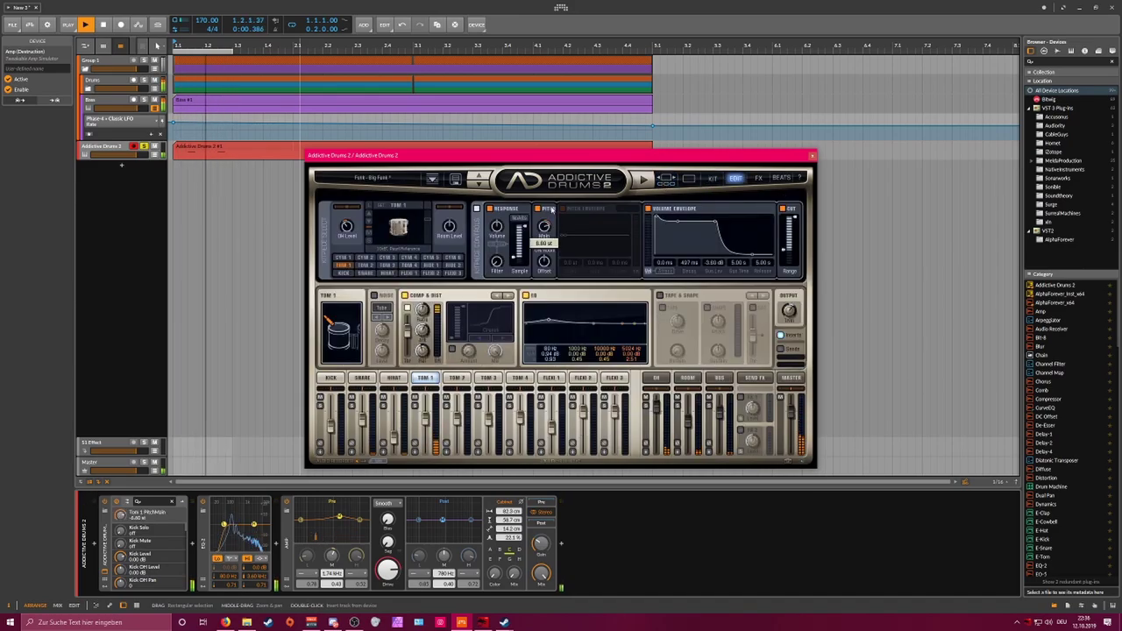
drag(679, 230, 683, 277)
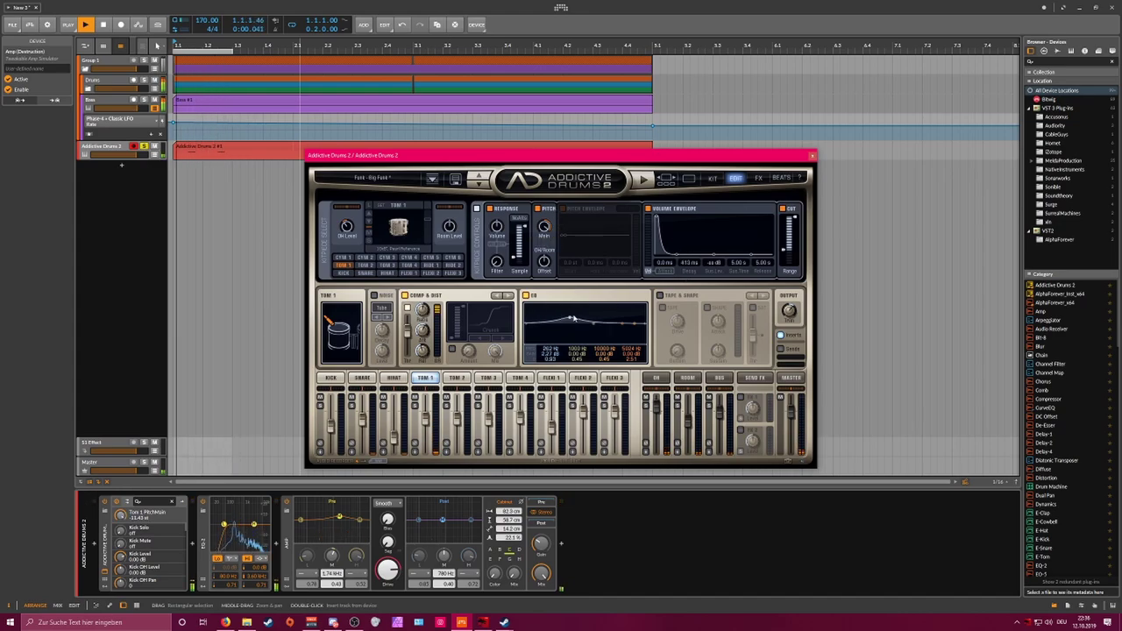
click(389, 570)
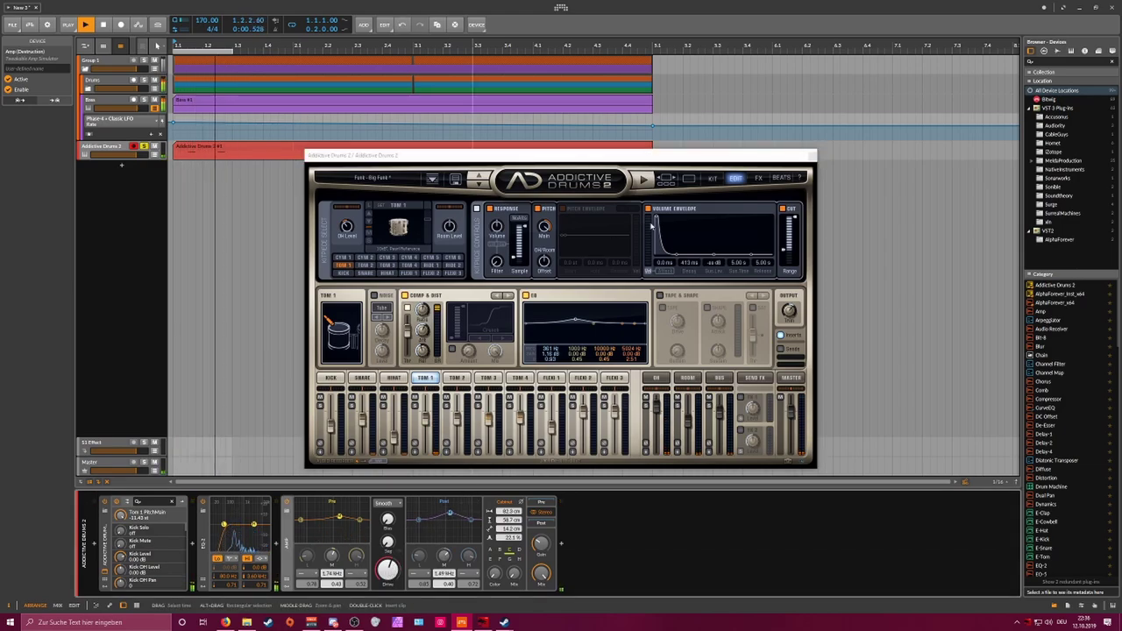
drag(676, 256, 653, 259)
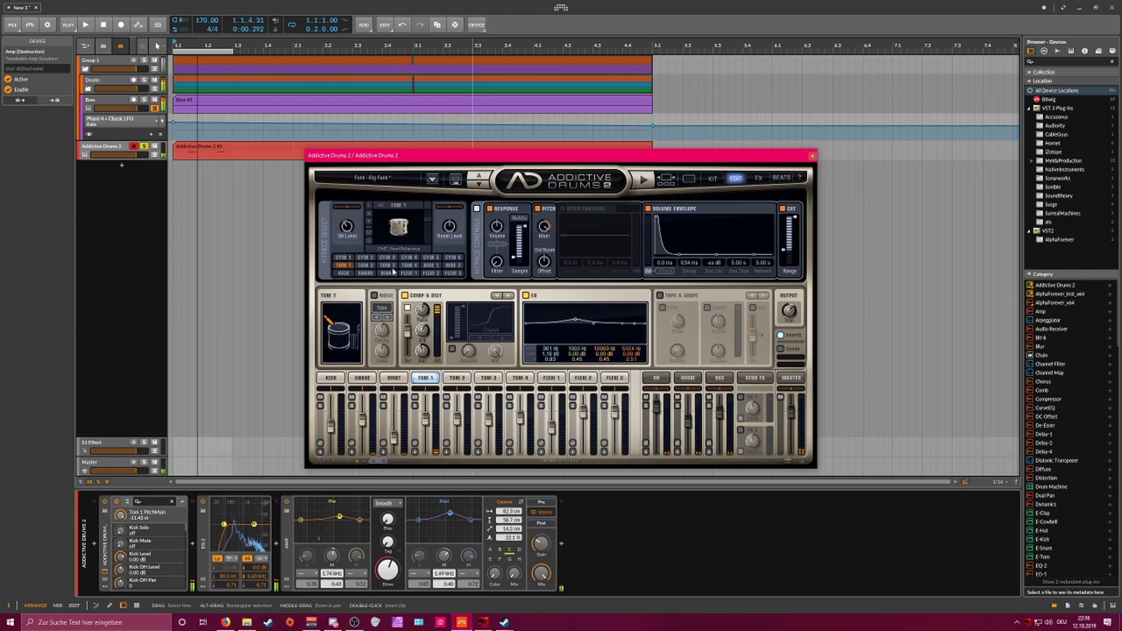
Step: Delete the B3 note at 1.2.3 from the Addictive Drums 2 clip
double_click(193, 151)
click(193, 458)
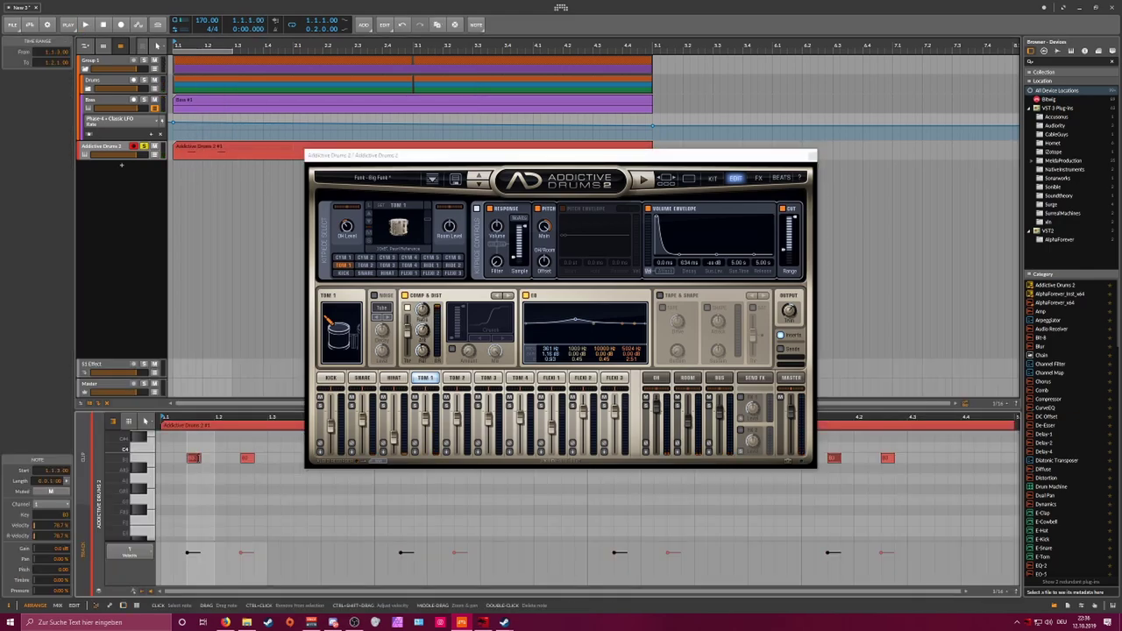
double_click(248, 456)
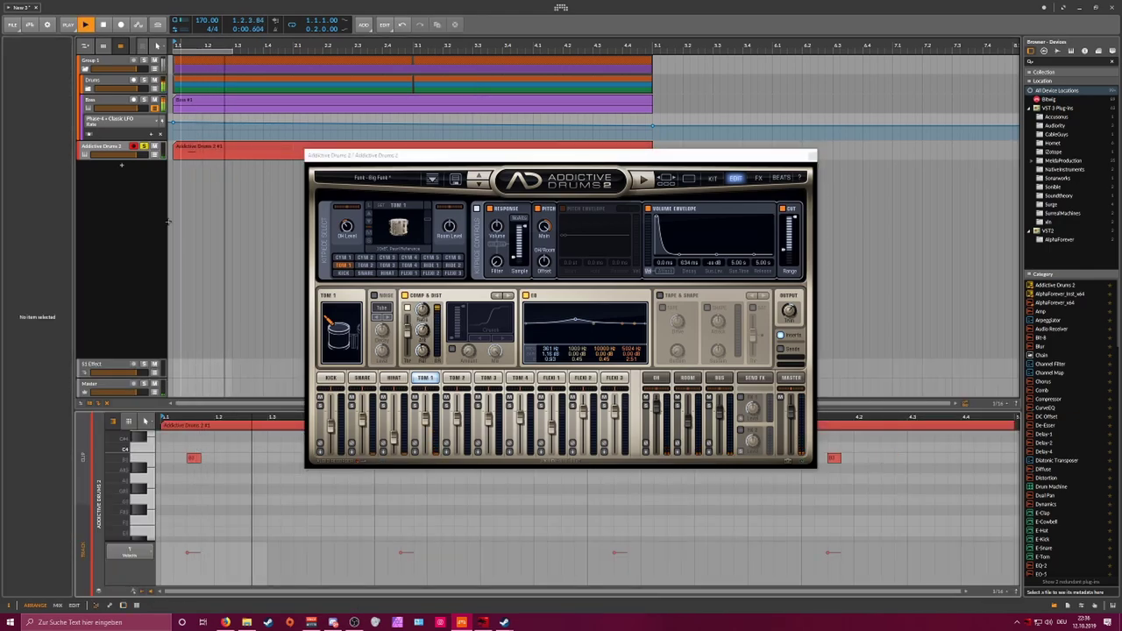
Step: Insert a Reverb after the Amp on the Addictive Drums 2 track and shorten its decay to 324 ms
click(122, 149)
key(d)
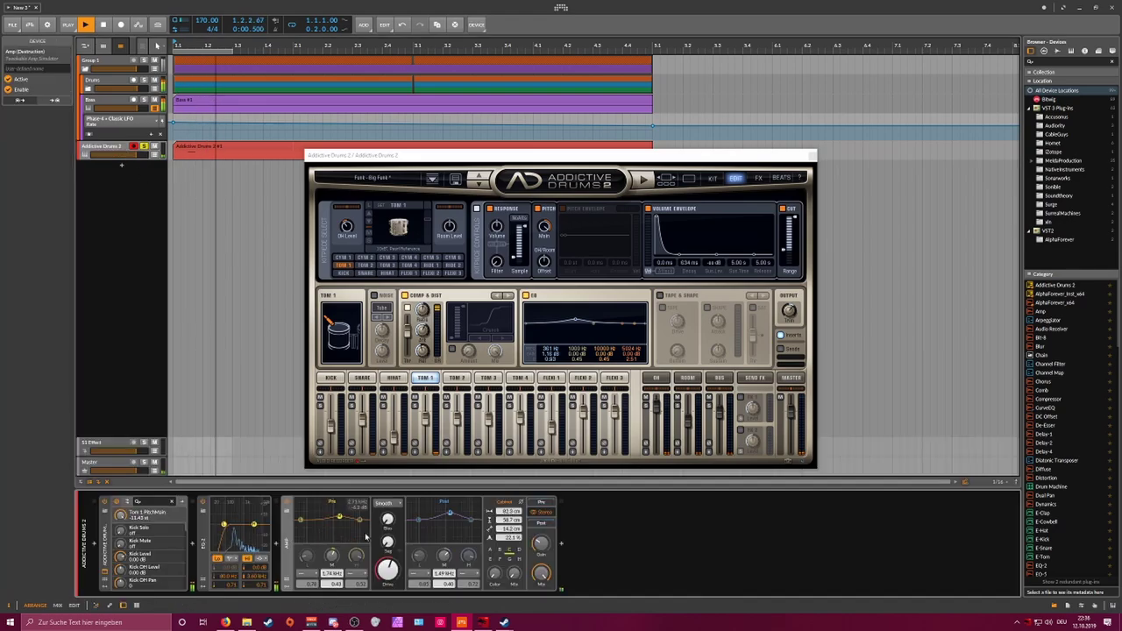
click(563, 545)
text(rever)
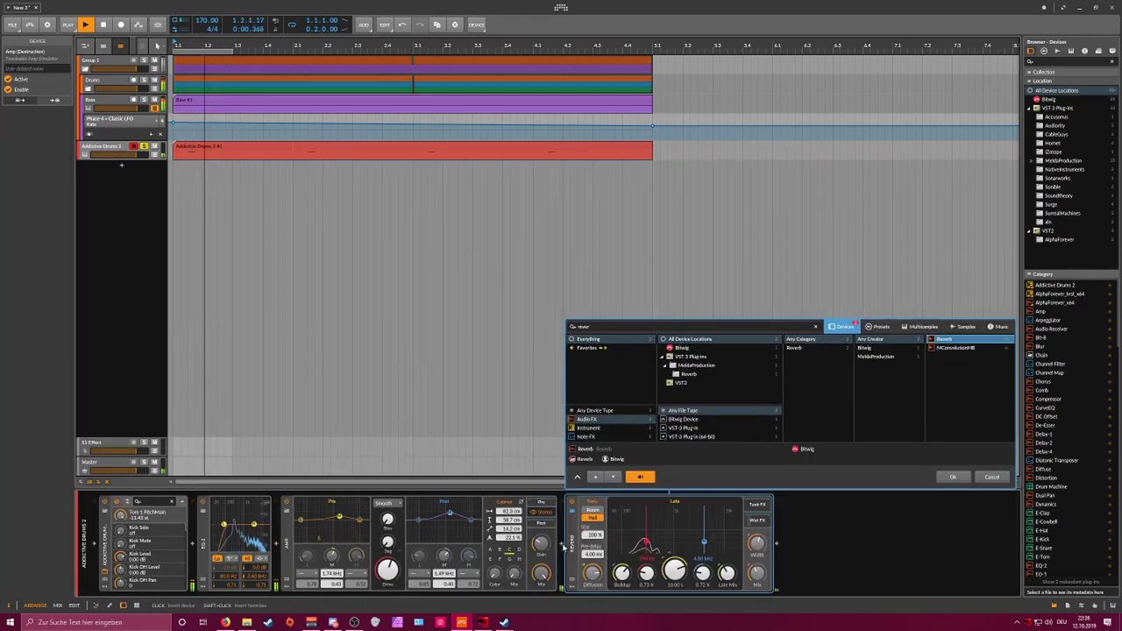
key(Return)
drag(673, 570, 672, 597)
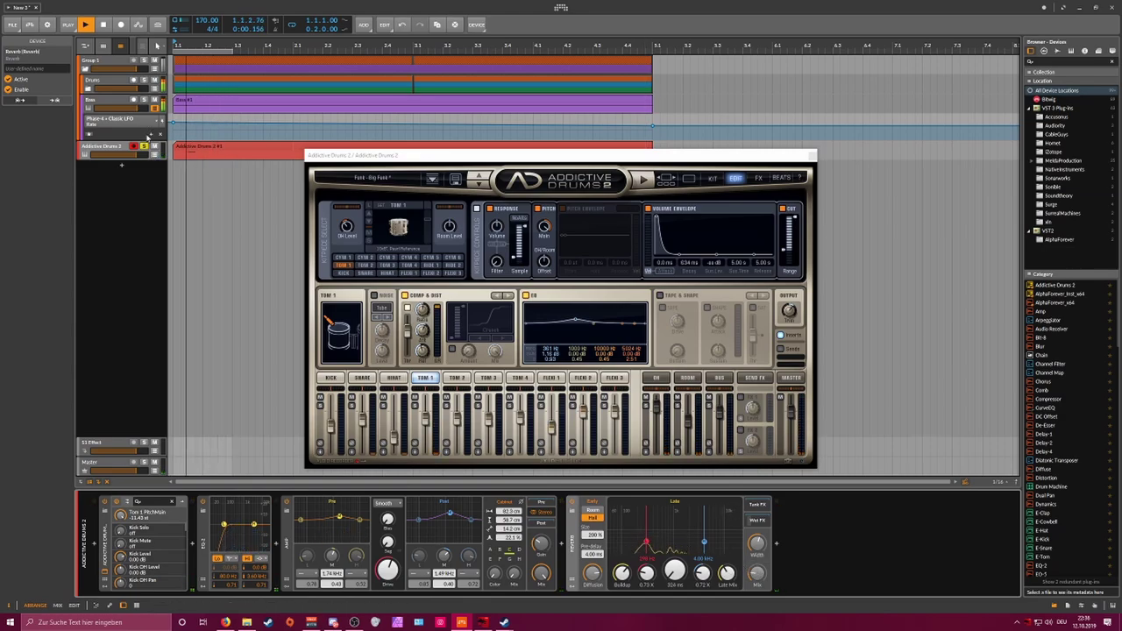
Step: Unsolo Addictive Drums 2 and move it into Group 1 between Drums and Bass, and extend the loop to one bar
drag(142, 147, 114, 102)
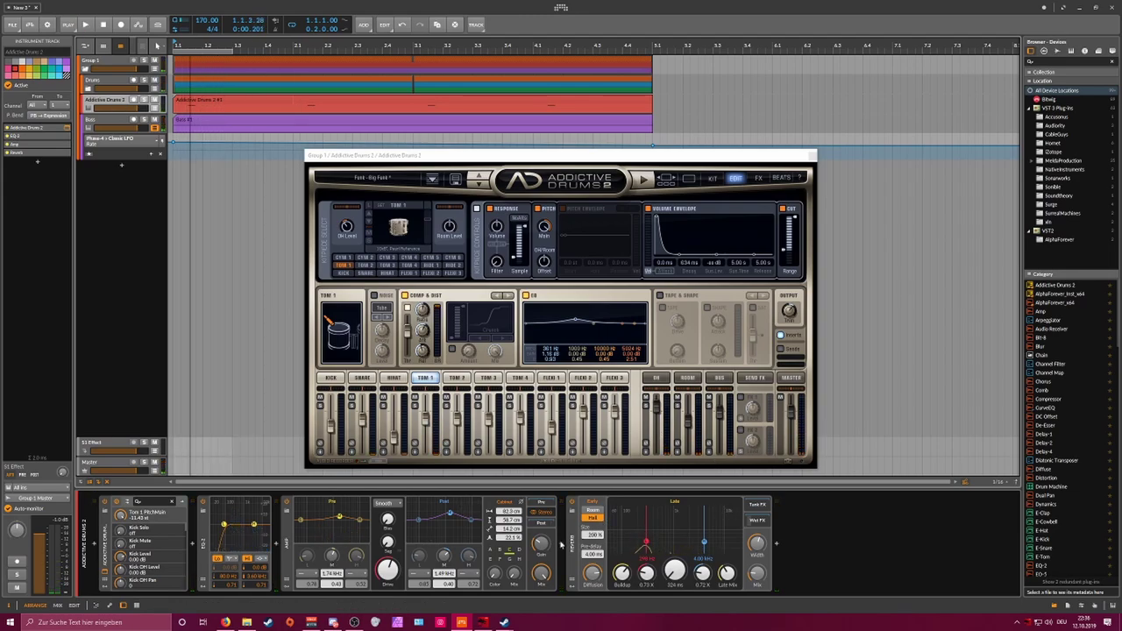
key(space)
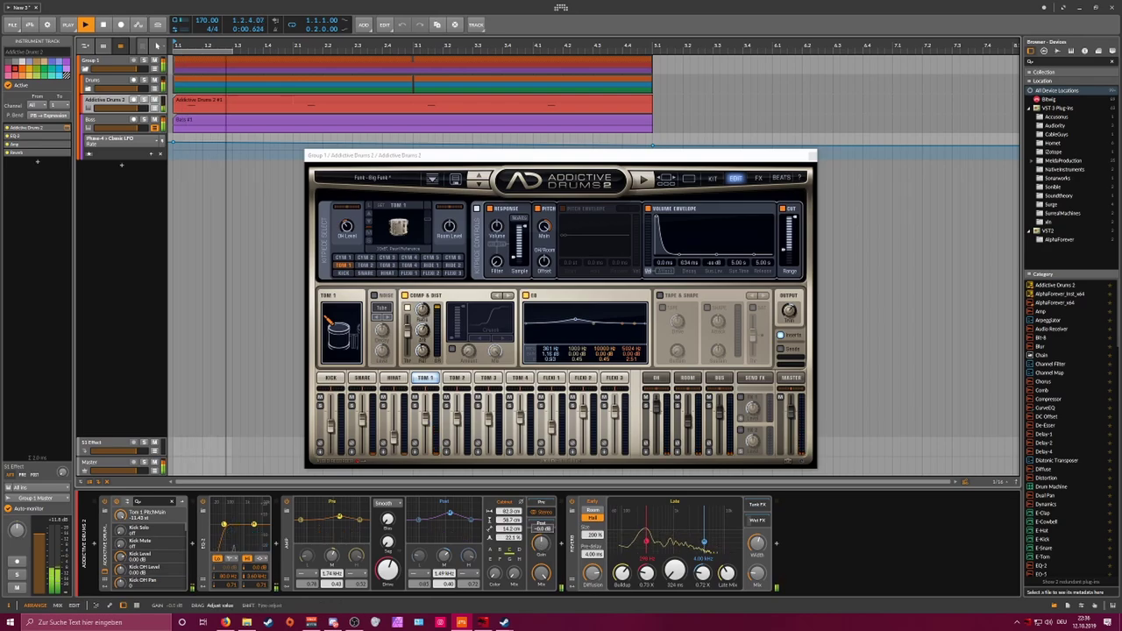
key(space)
drag(233, 52, 285, 53)
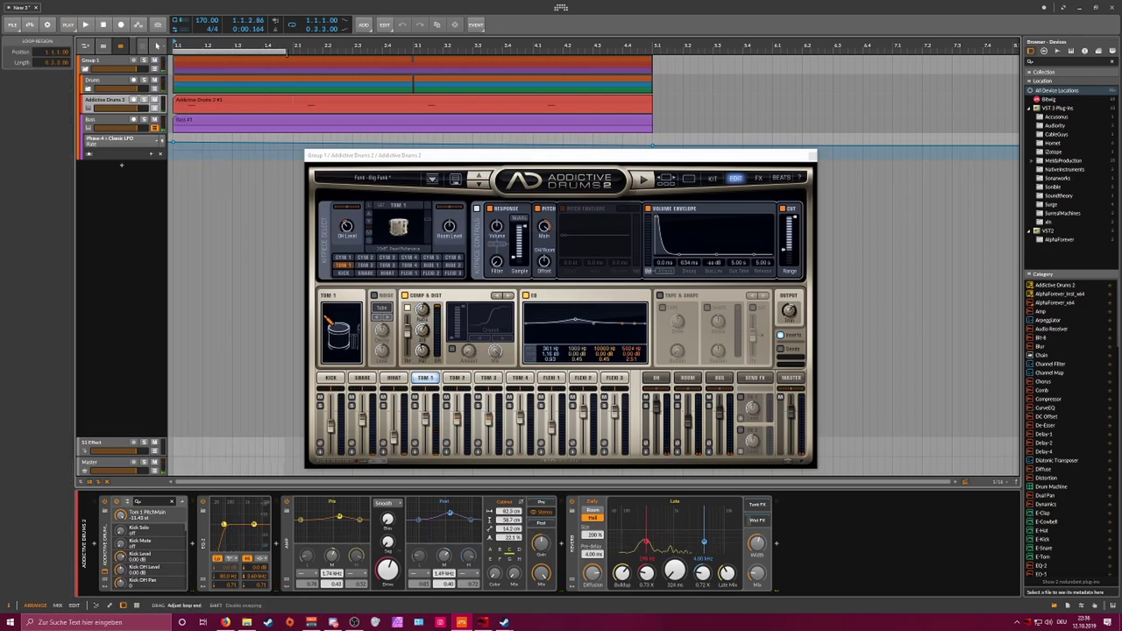
Step: Add a C4 note to the Addictive Drums 2 clip and shift it to 1.3.3
double_click(269, 104)
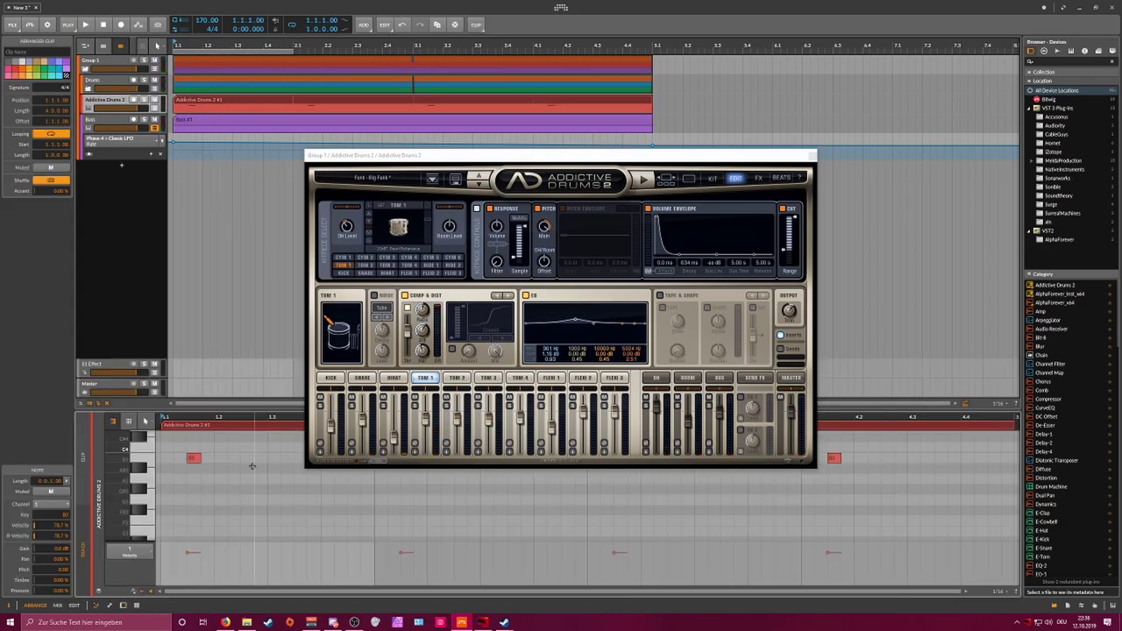
double_click(251, 466)
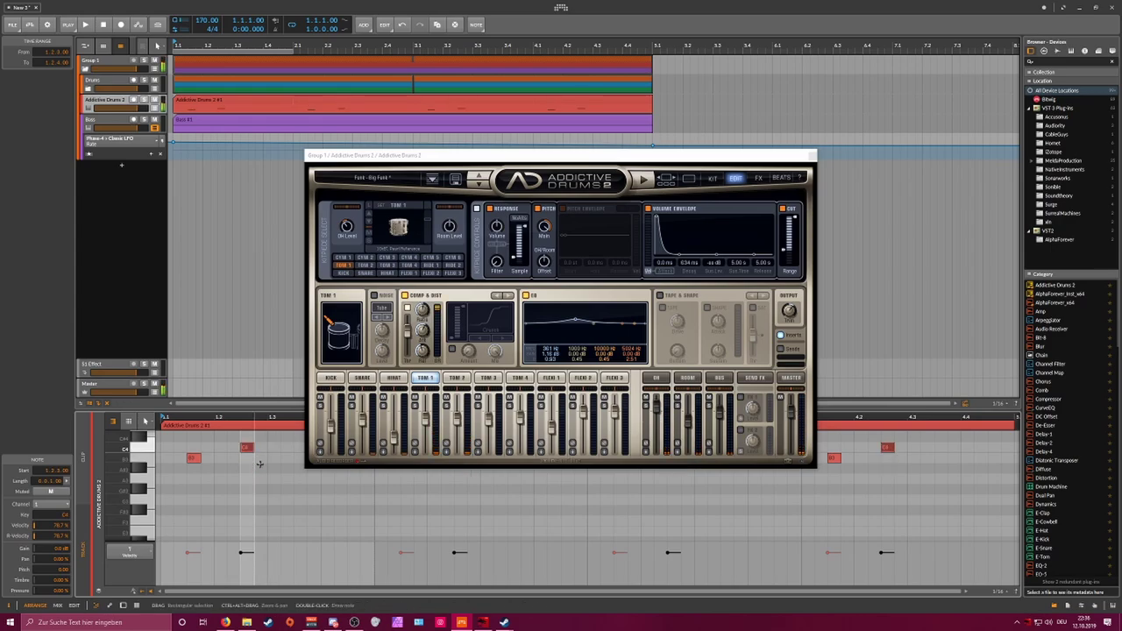
key(Right)
key(Right)
key(Right)
key(Right)
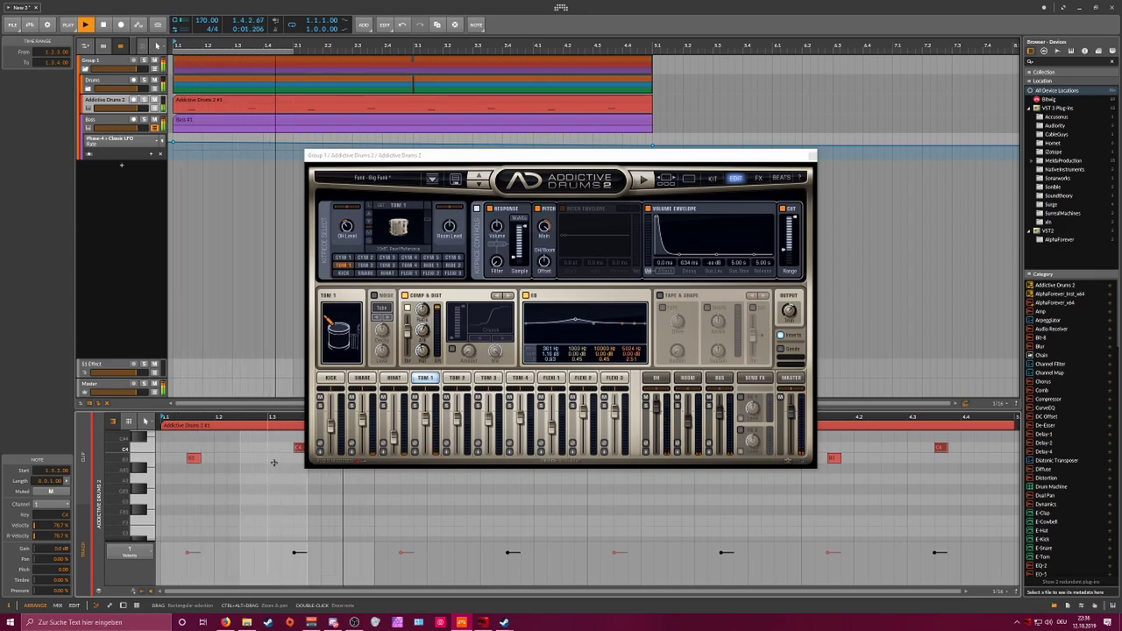
Step: Extend the playback loop to two bars, play it and close the Addictive Drums 2 window
drag(293, 51, 413, 51)
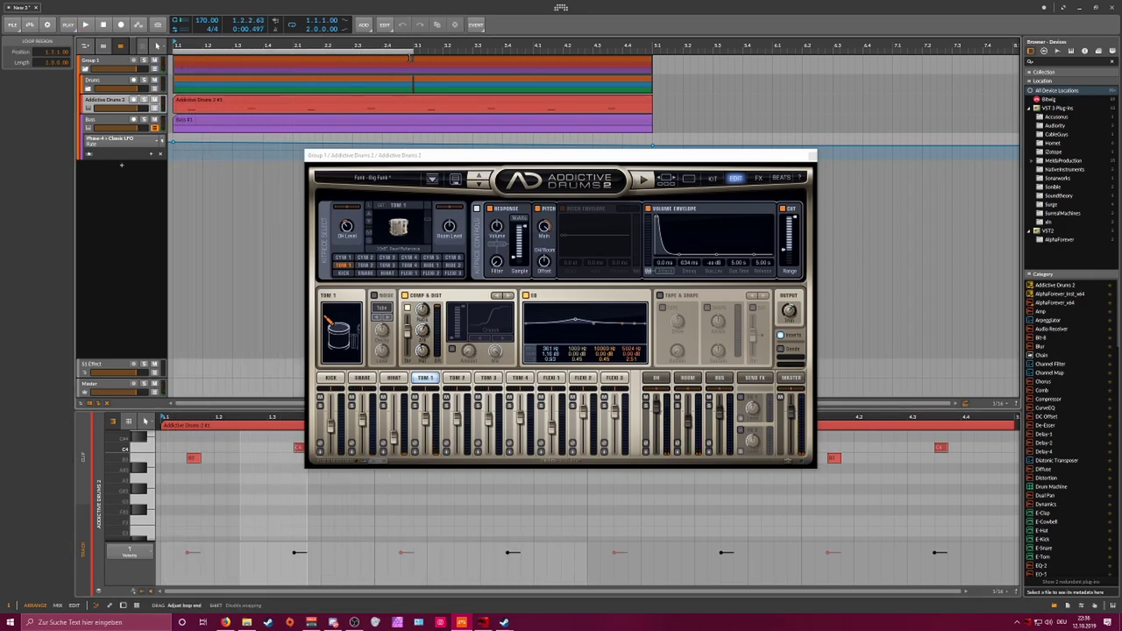
key(space)
click(813, 156)
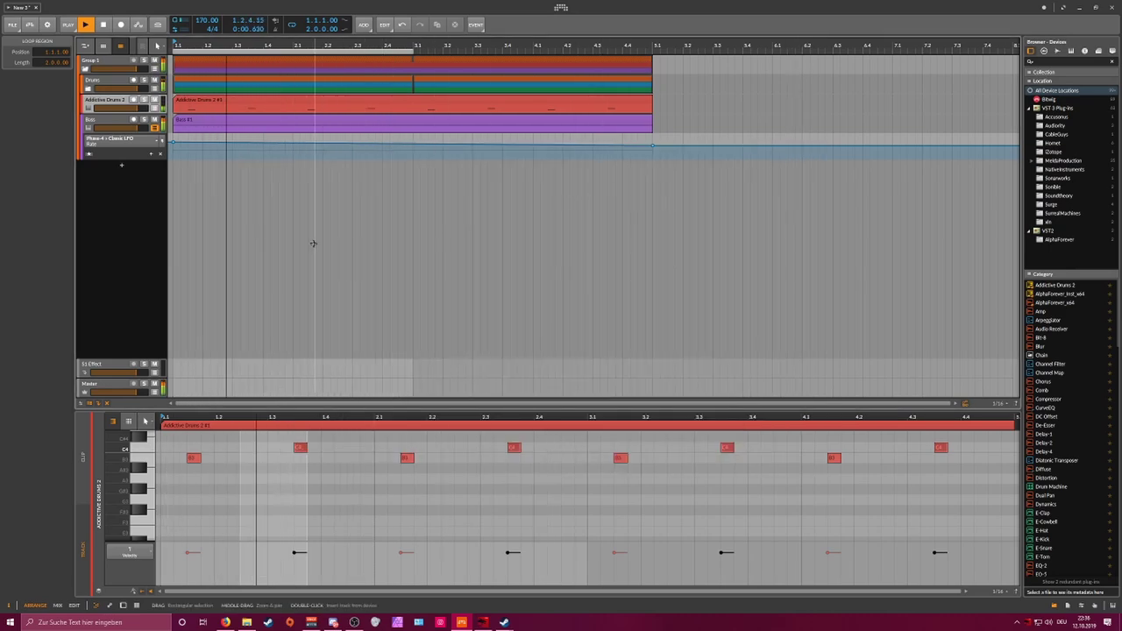
Step: Shift the B3 note in the Addictive Drums 2 clip to 1.2.3
drag(239, 458, 193, 454)
key(Right)
key(Right)
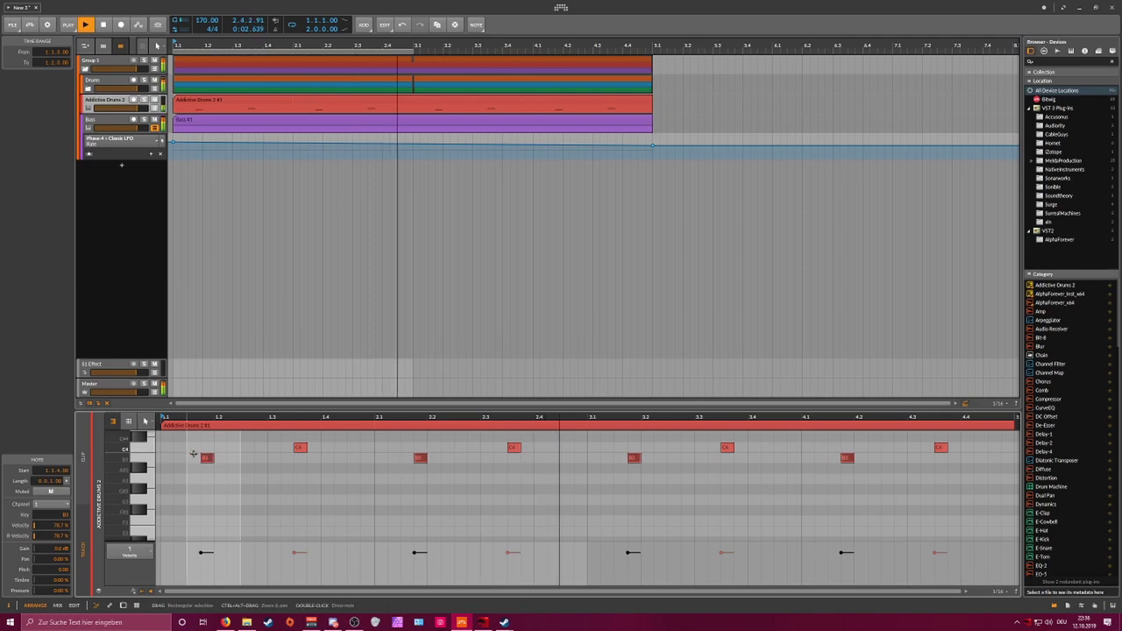
key(Right)
key(Right)
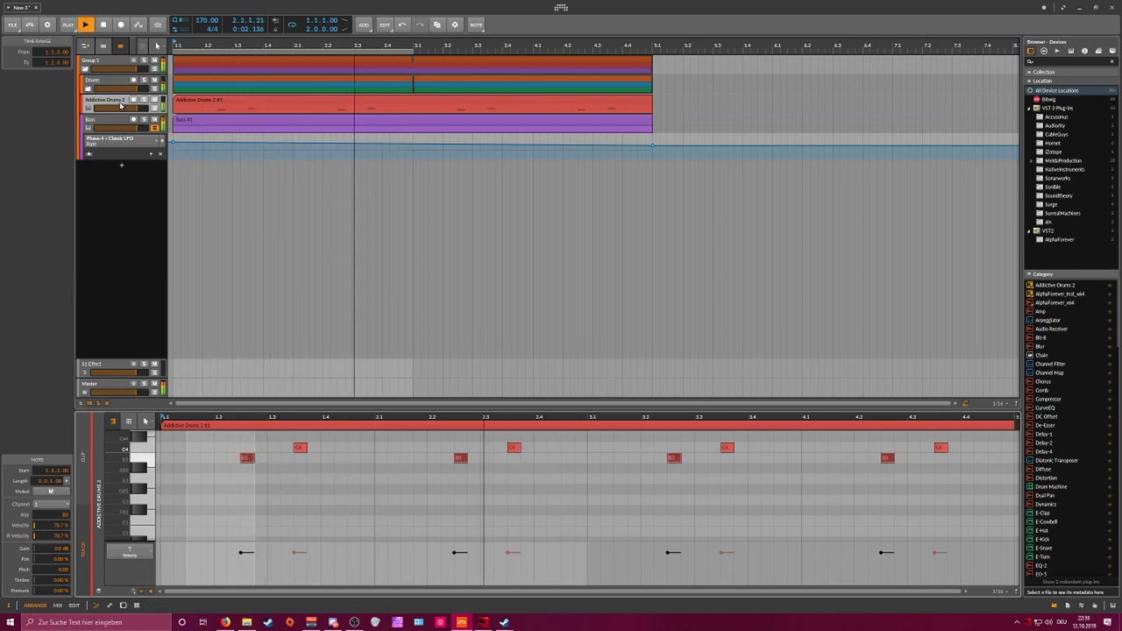
Step: Raise the low band frequency of EQ-2 on Addictive Drums 2 and extend the playback loop to four bars
key(d)
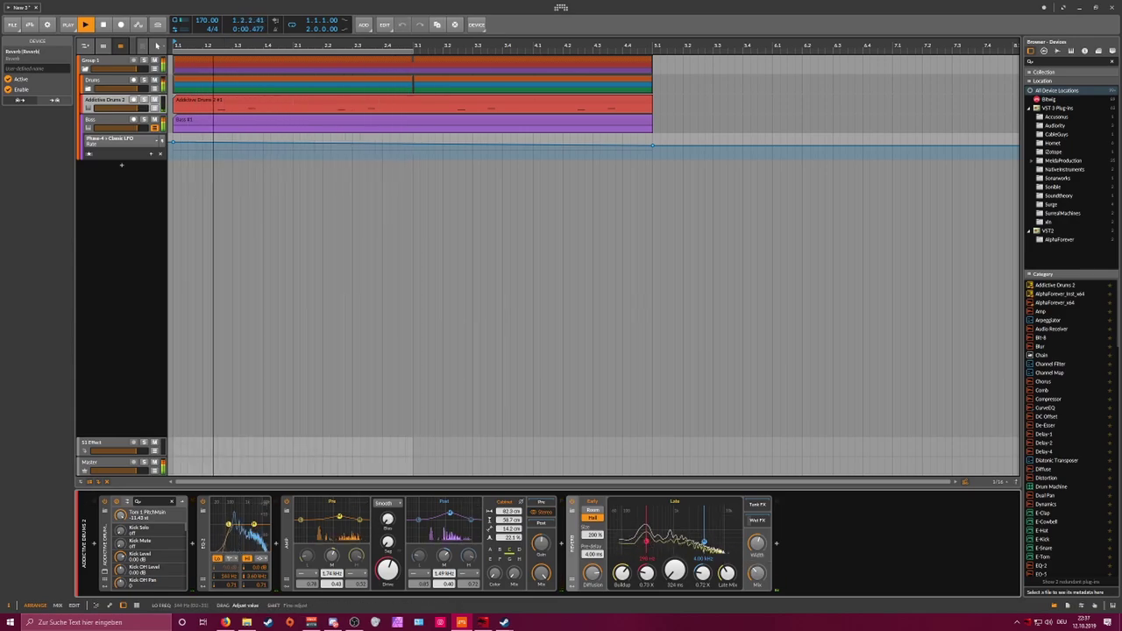
drag(413, 51, 652, 52)
click(653, 66)
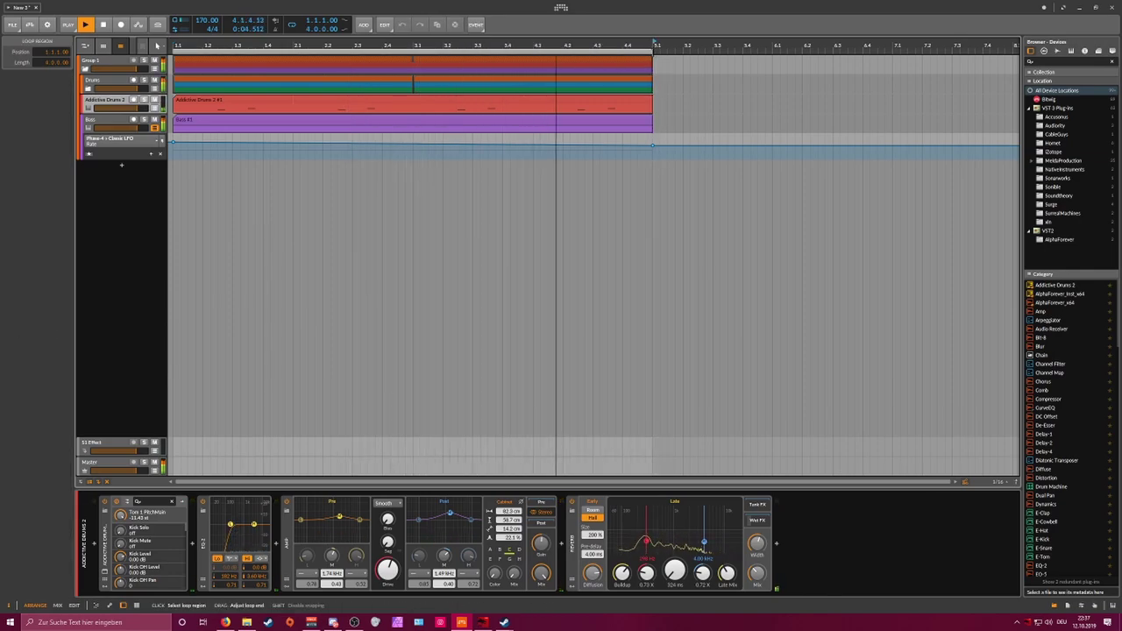
click(122, 175)
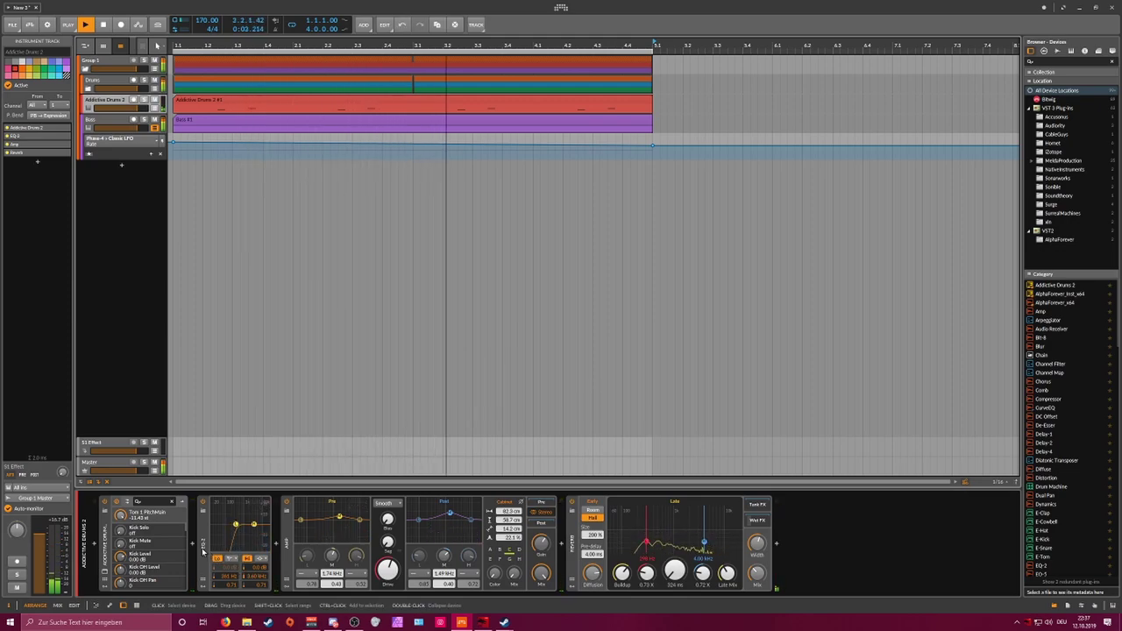
Step: Move EQ-2 between Amp and Reverb on Addictive Drums 2 and add a second Amp at the end of the chain
drag(204, 548, 524, 551)
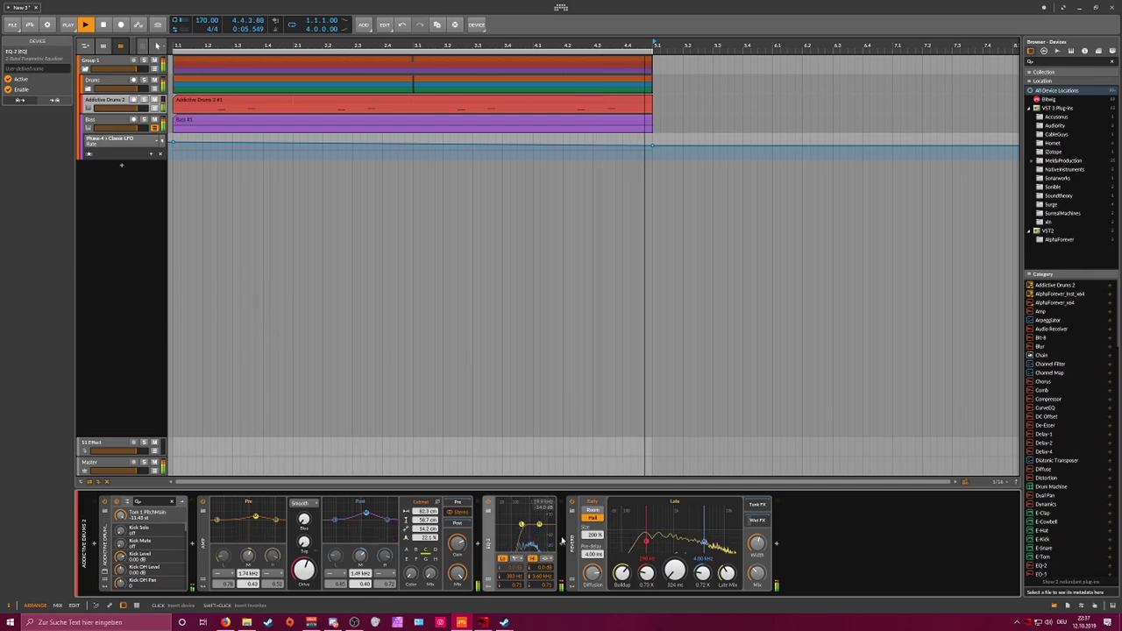
click(776, 544)
text(amp)
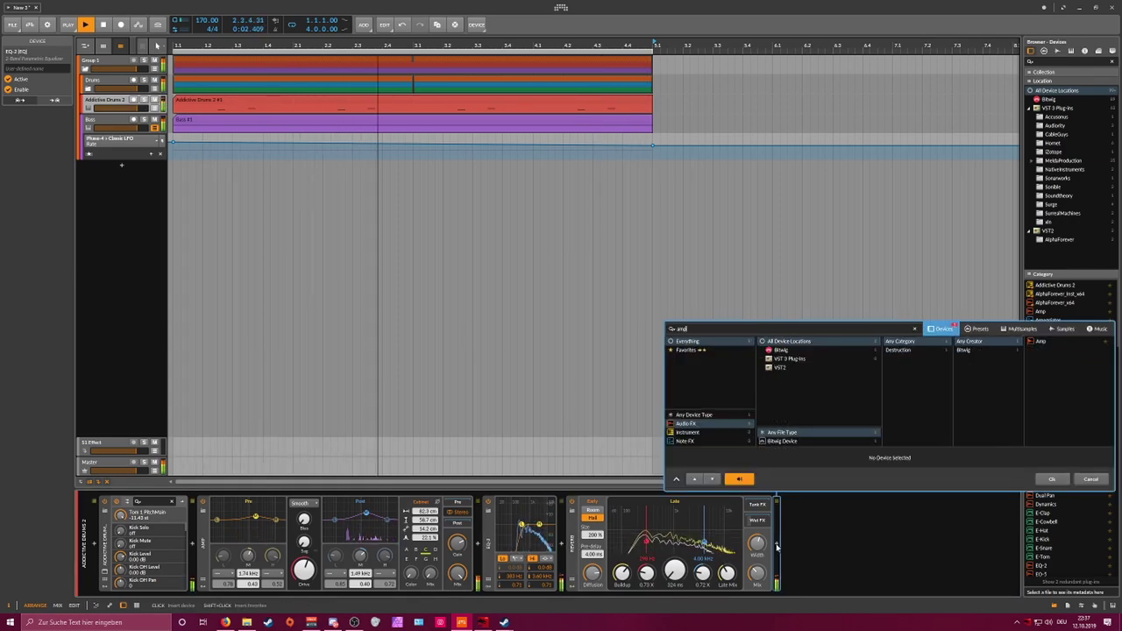
key(Down)
key(Return)
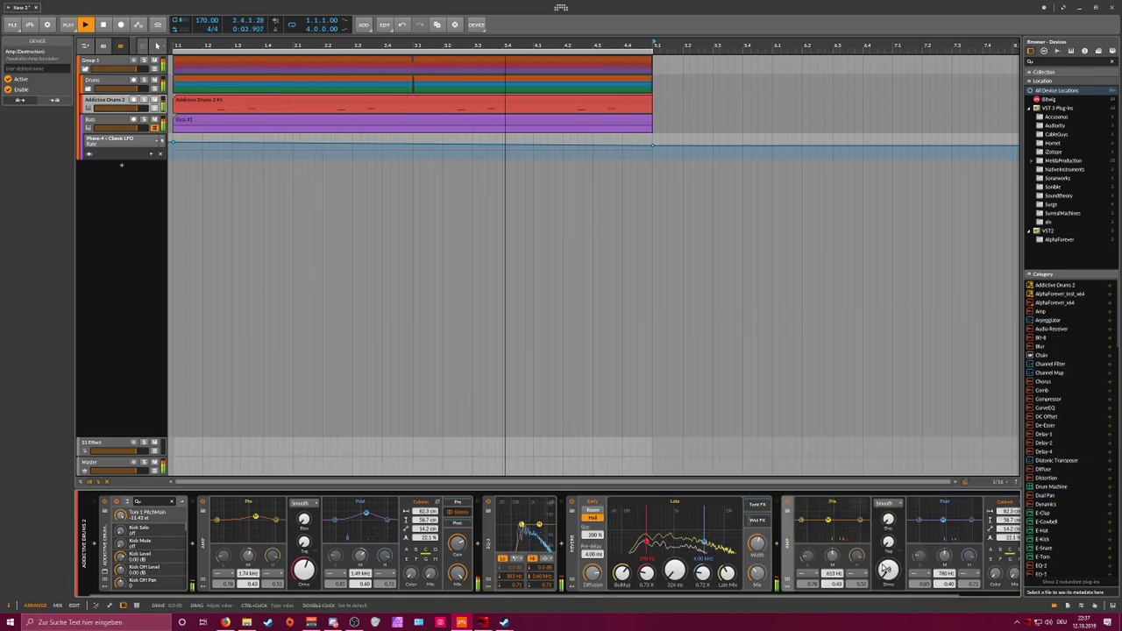
drag(881, 596, 945, 596)
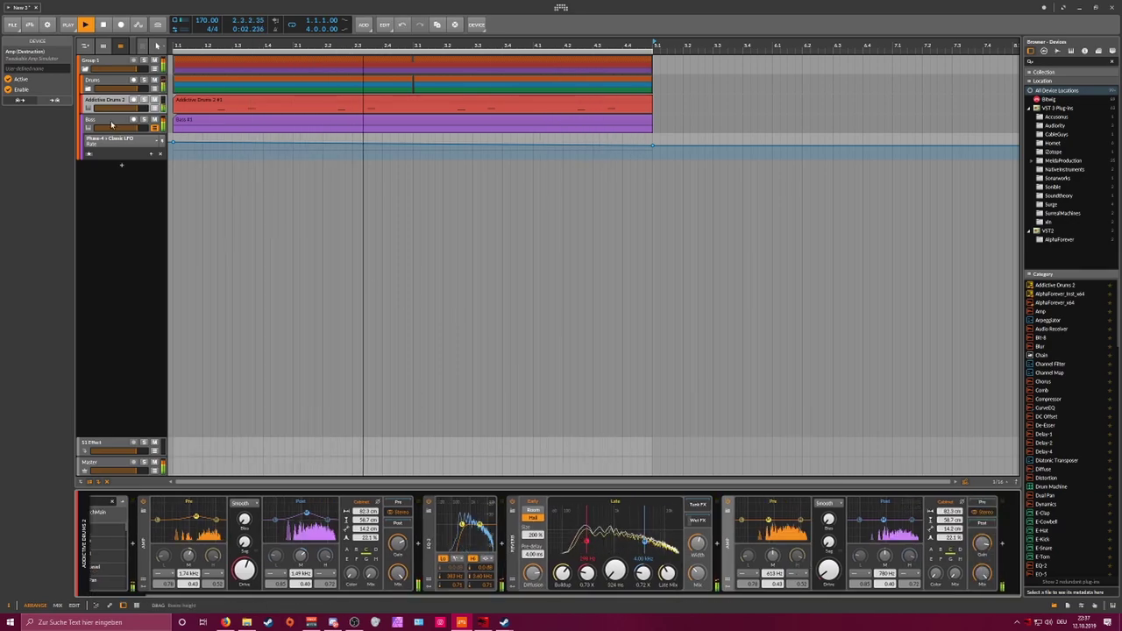
Step: Duplicate the four bars of Group 1 content so the copy starts at bar 5
drag(292, 44, 292, 1)
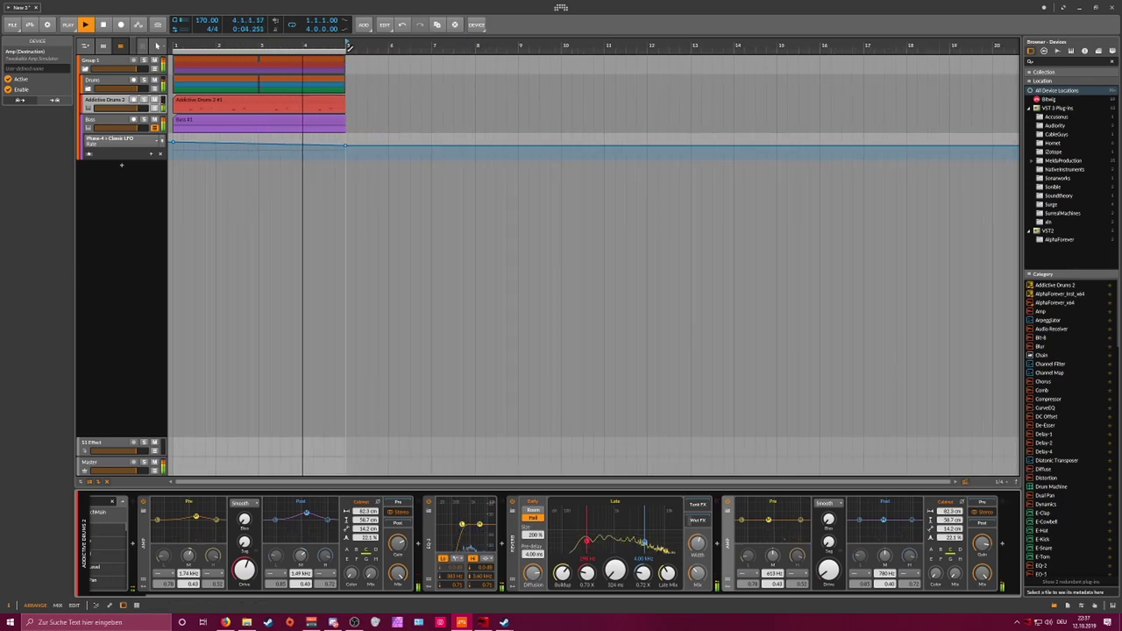
drag(236, 62, 410, 61)
click(111, 104)
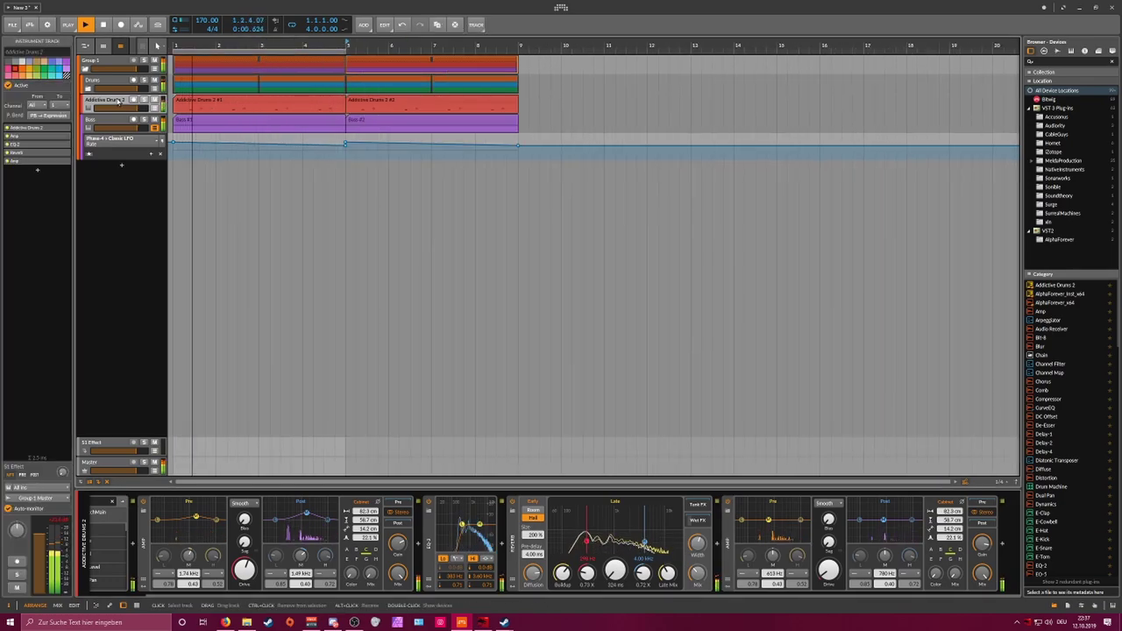
Step: Insert a Filter after Ozone Elements on the Bass track and lower its cutoff during playback
click(109, 123)
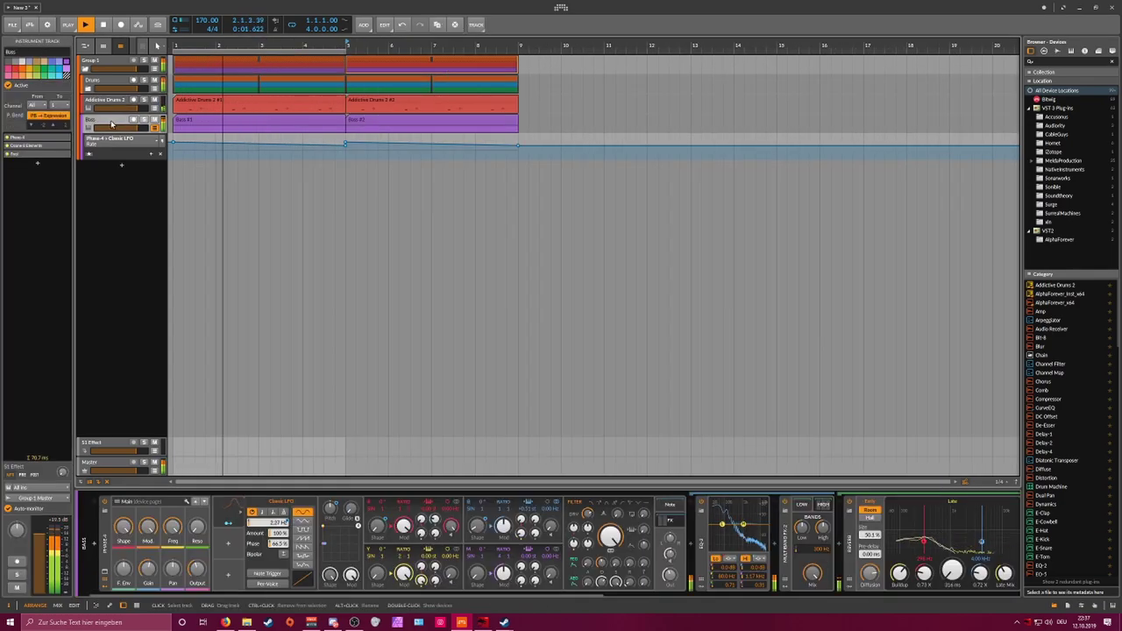
click(670, 520)
click(788, 544)
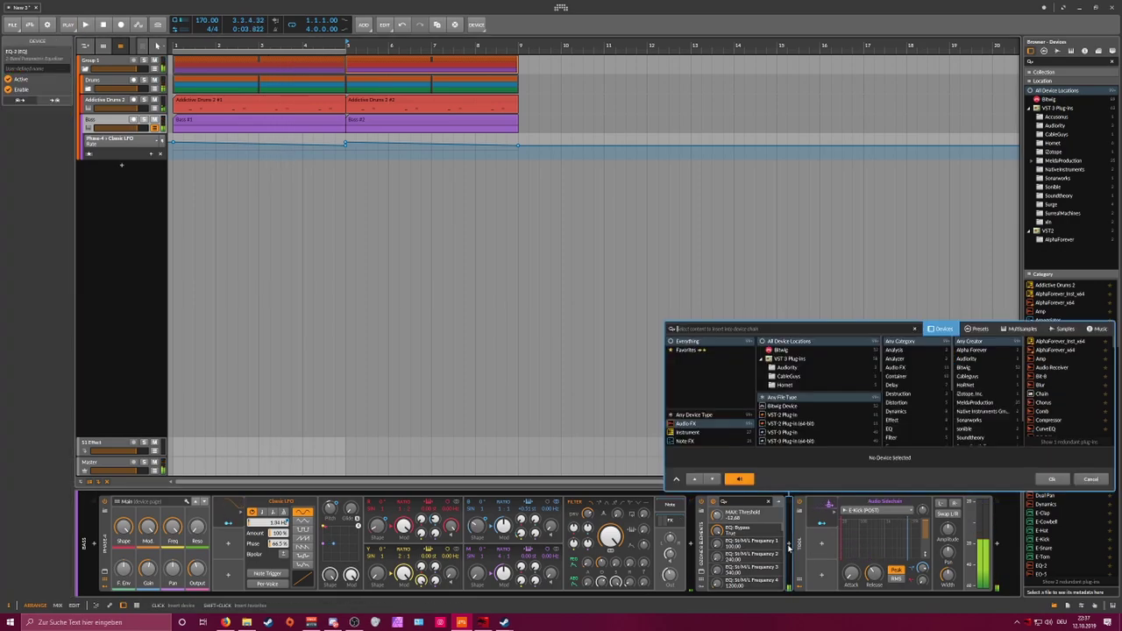
text(filter)
key(Return)
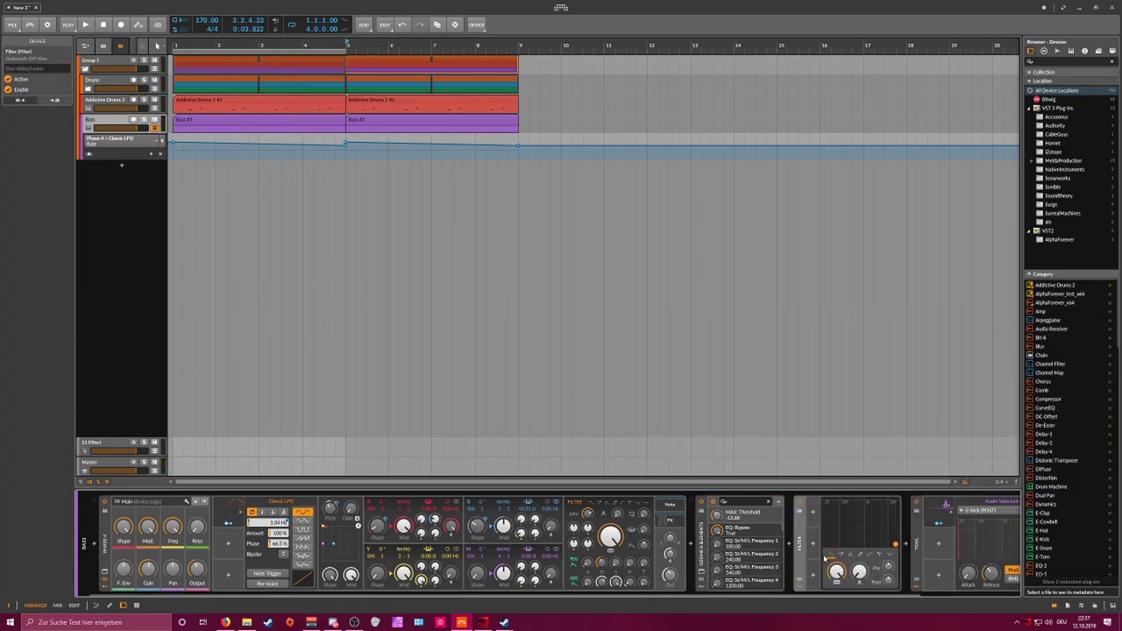
key(space)
drag(837, 572, 836, 611)
key(space)
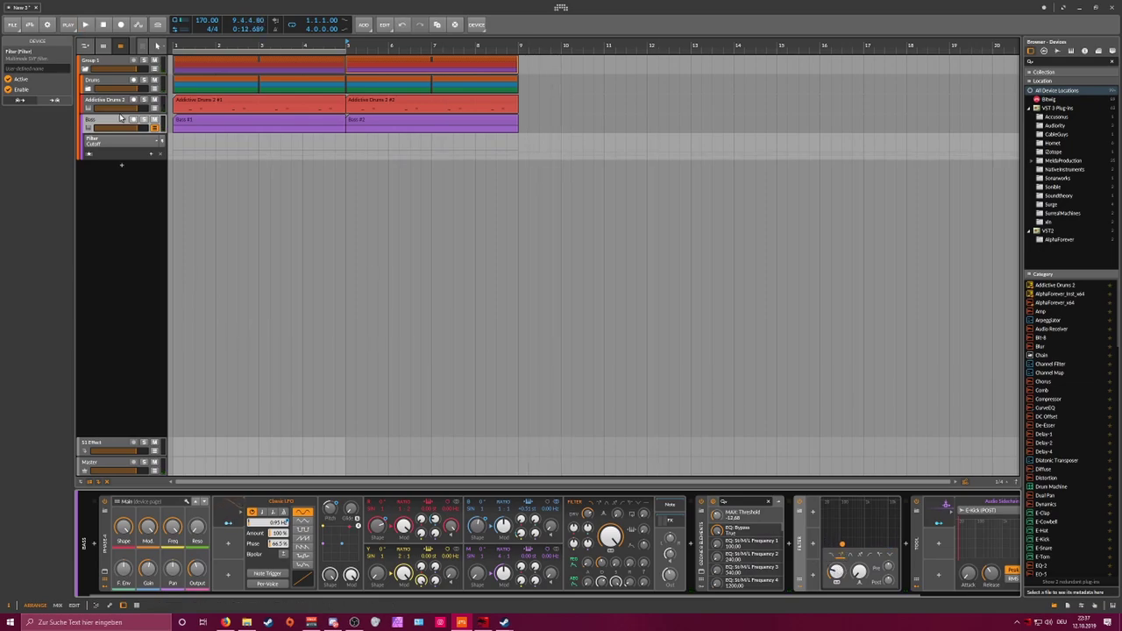
Step: Draw Filter cutoff automation on the Bass track, curving down from bar 1 to bar 5 and back up to bar 9, and play it
click(135, 144)
click(138, 144)
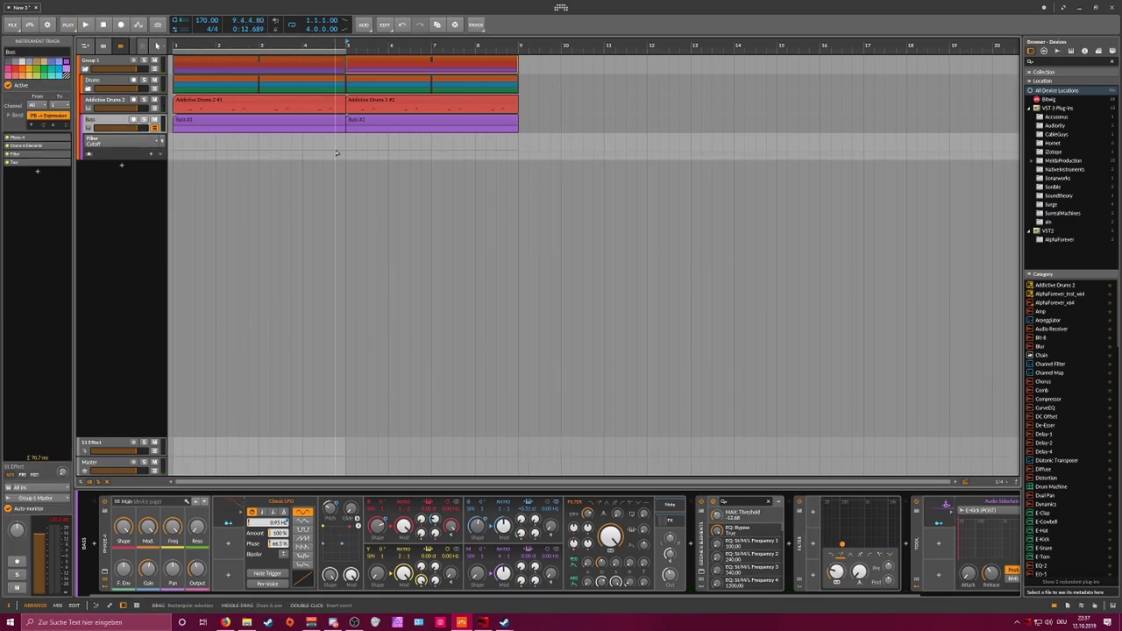
click(349, 154)
drag(363, 154, 465, 159)
click(278, 153)
drag(278, 154, 215, 156)
click(175, 51)
key(space)
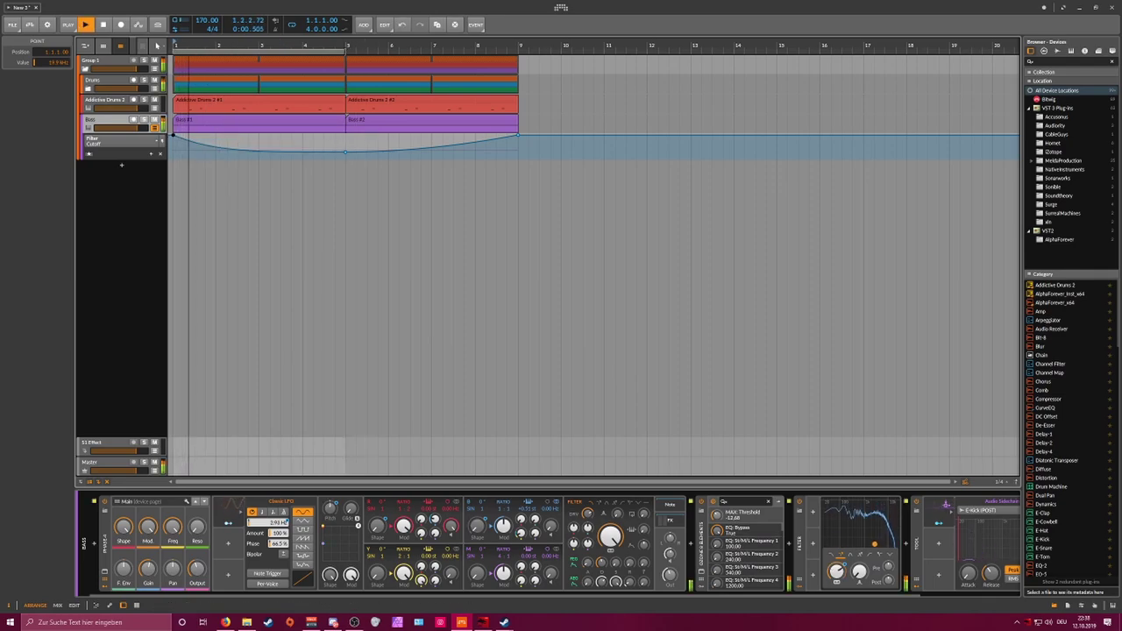
Step: Extend the playback loop to eight bars and reshape the cutoff automation to drop just before bar 5 to a slightly higher low point
drag(359, 50, 515, 70)
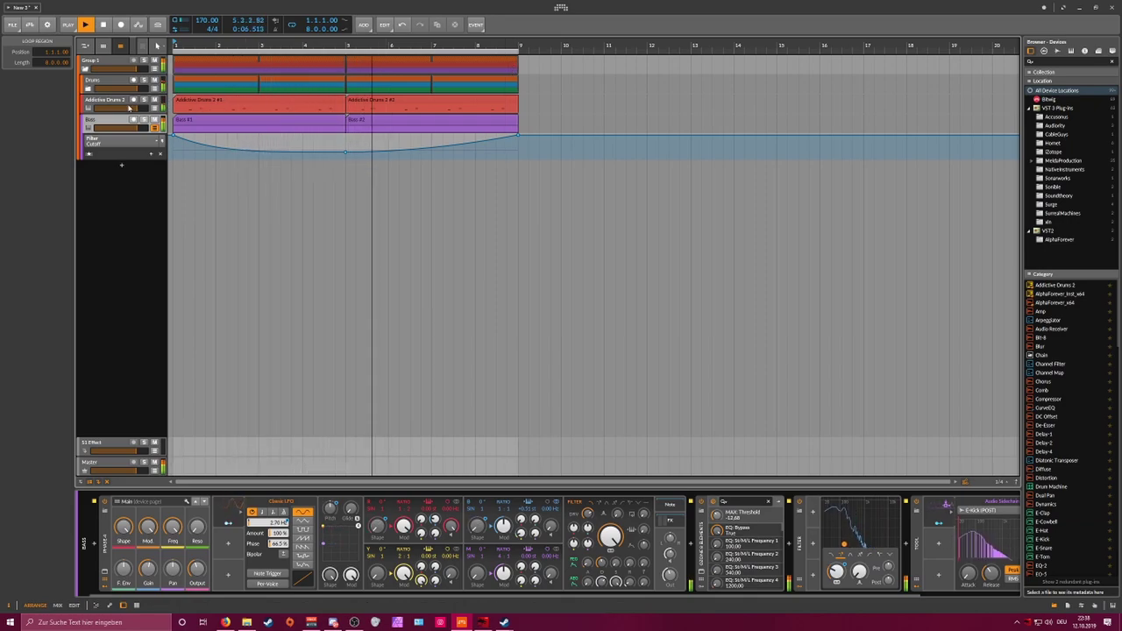
click(114, 101)
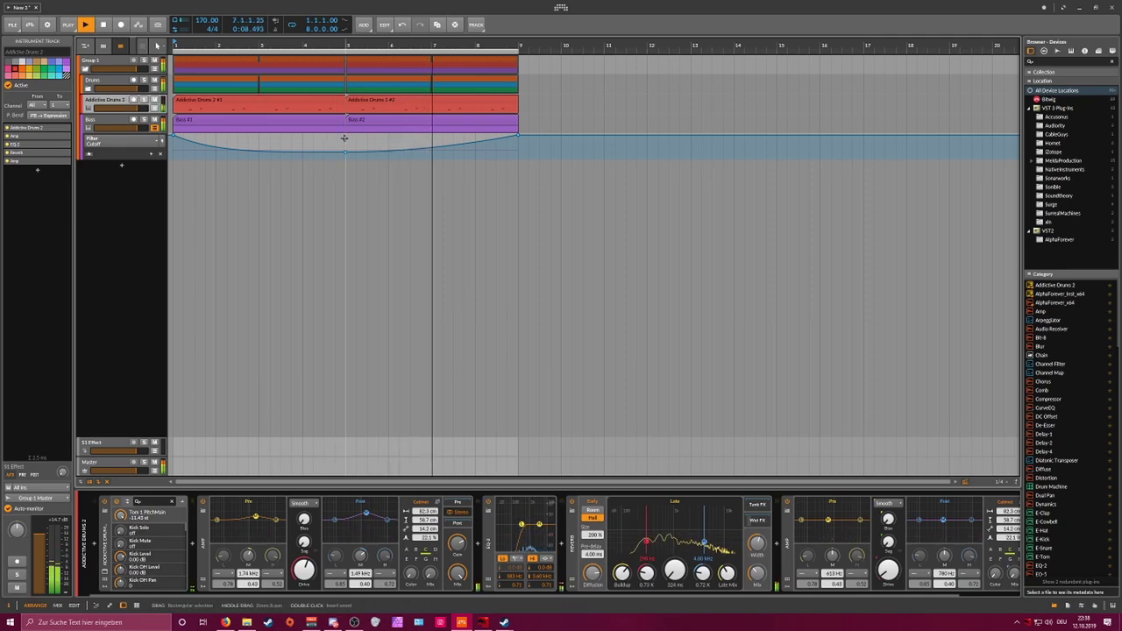
mouse_move(346, 156)
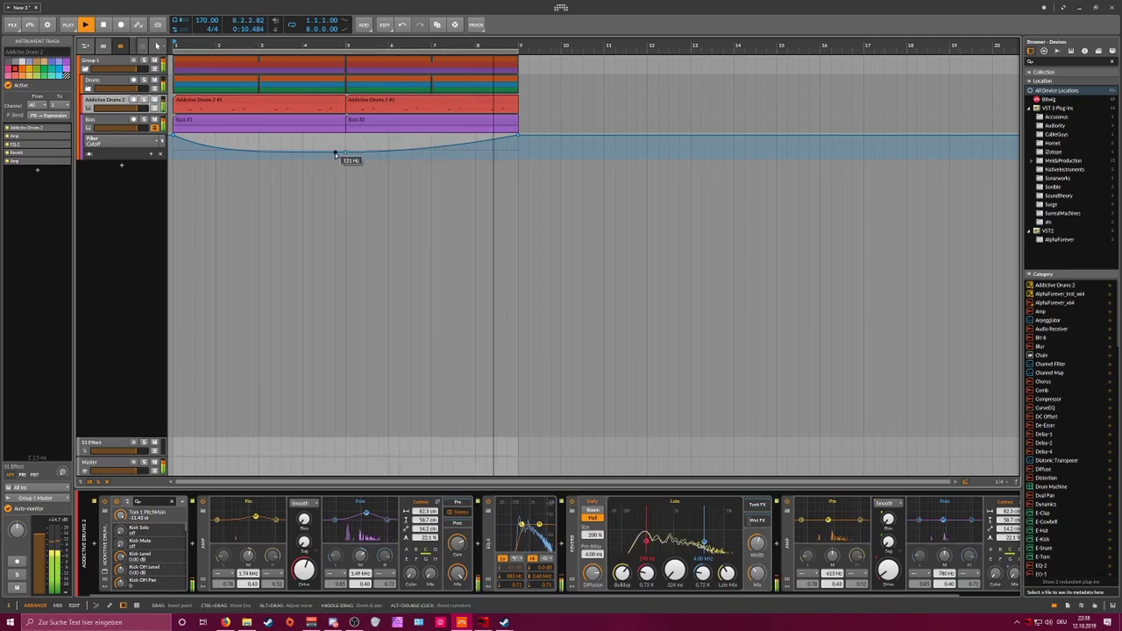
mouse_move(345, 155)
mouse_down()
mouse_move(346, 135)
mouse_move(335, 135)
mouse_move(346, 149)
mouse_up()
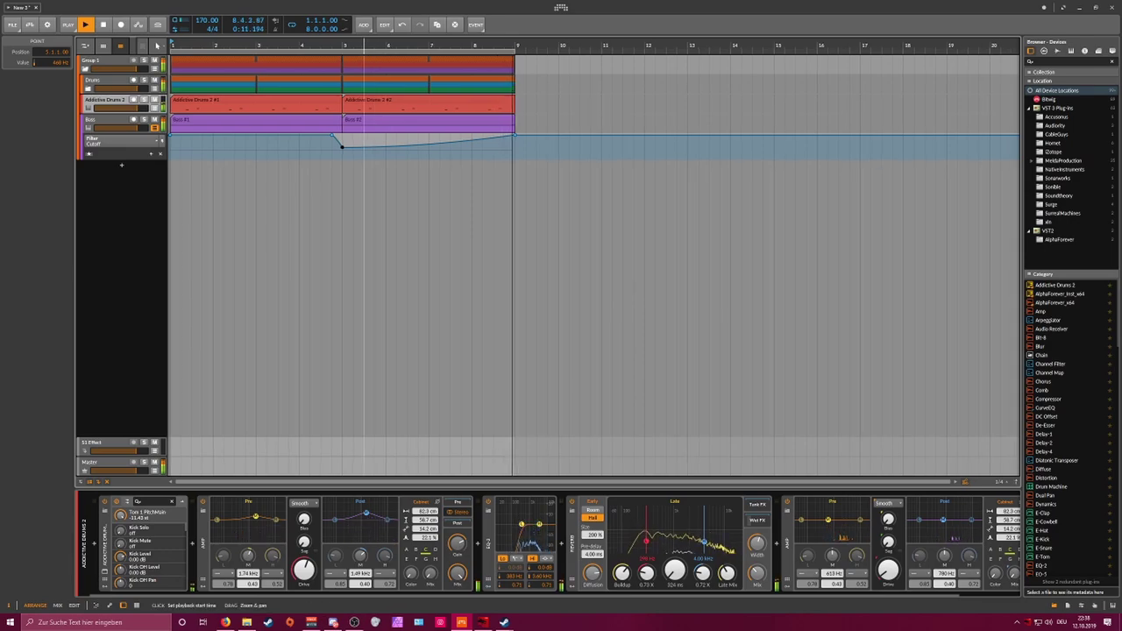
Step: Rename the Group 1 track as D+B and stop playback
scroll(364, 64, down, 3)
click(108, 64)
double_click(108, 63)
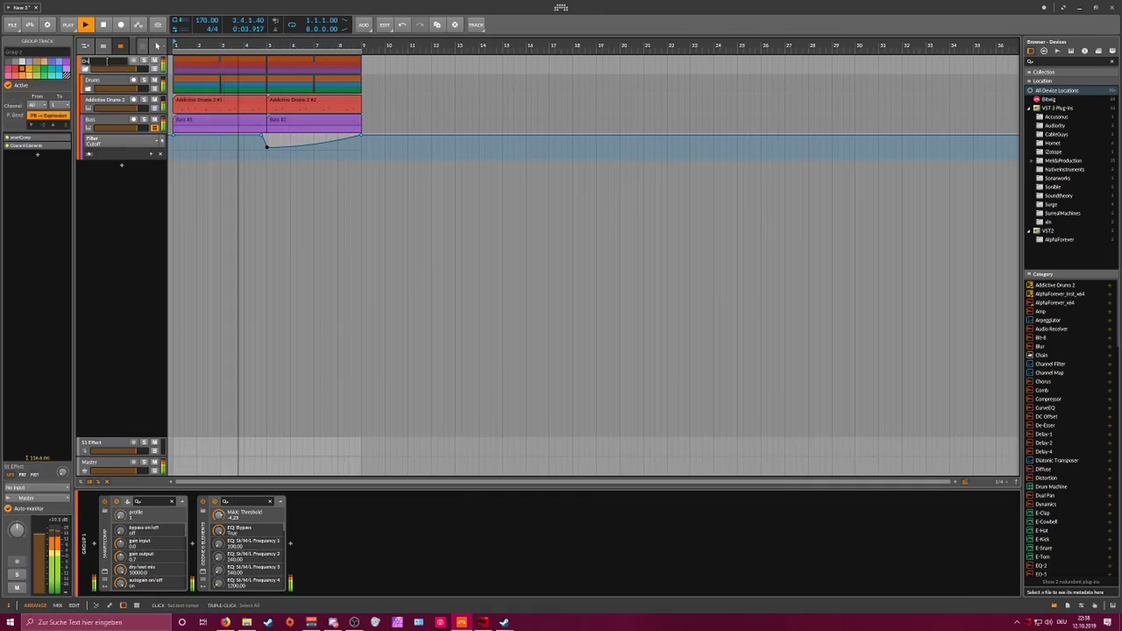
text(D+B)
key(Return)
key(space)
Step: Play the loop and lengthen the decay time of the Reverb on Addictive Drums 2
scroll(204, 56, up, 3)
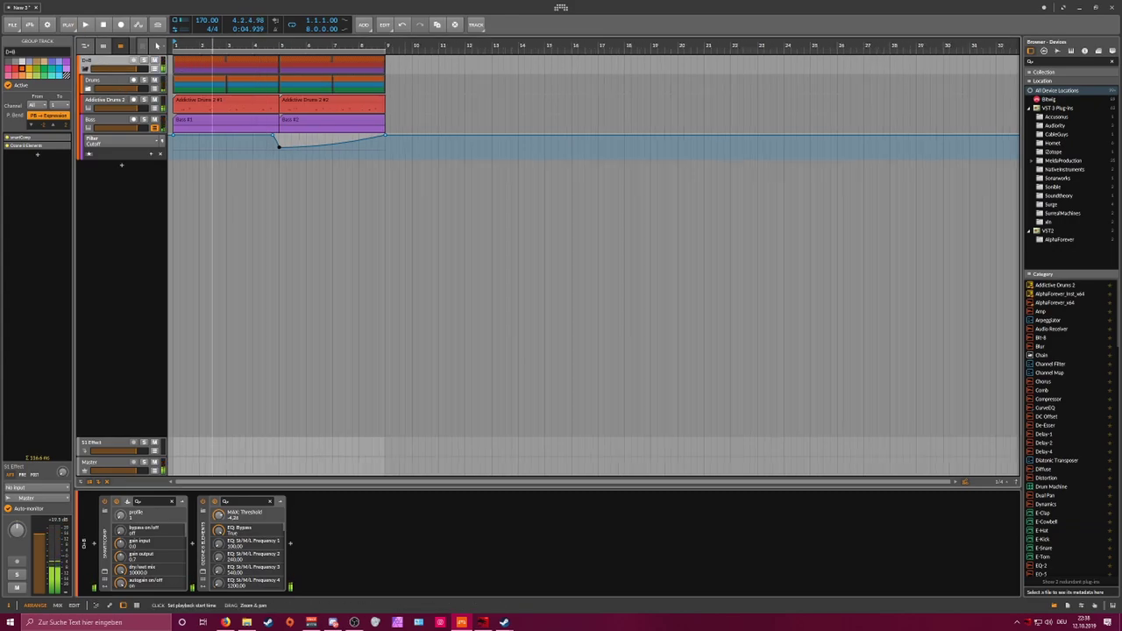
click(220, 102)
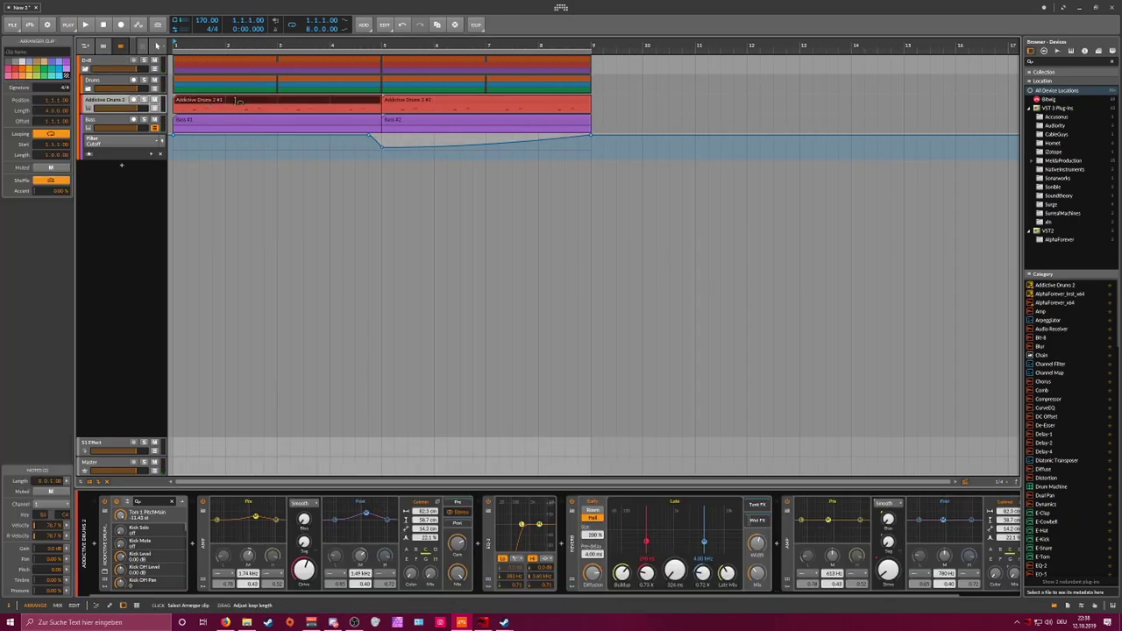
key(space)
click(235, 165)
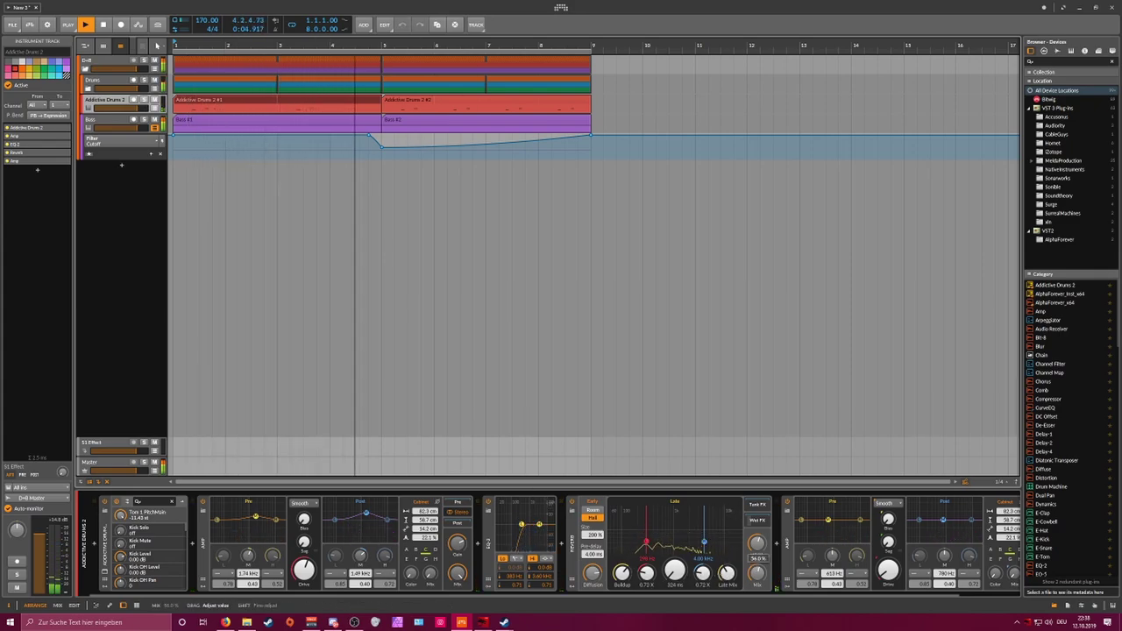
drag(685, 573, 685, 588)
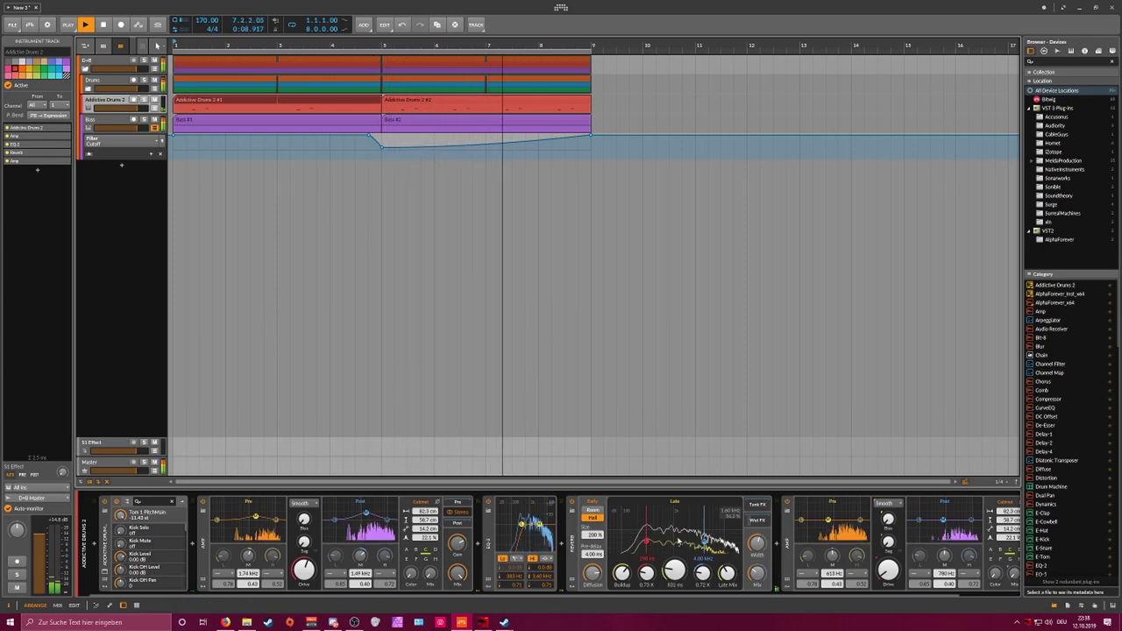
Step: Delete the second Addictive Drums 2 clip and extend the first one to eight bars
click(443, 100)
key(space)
key(Delete)
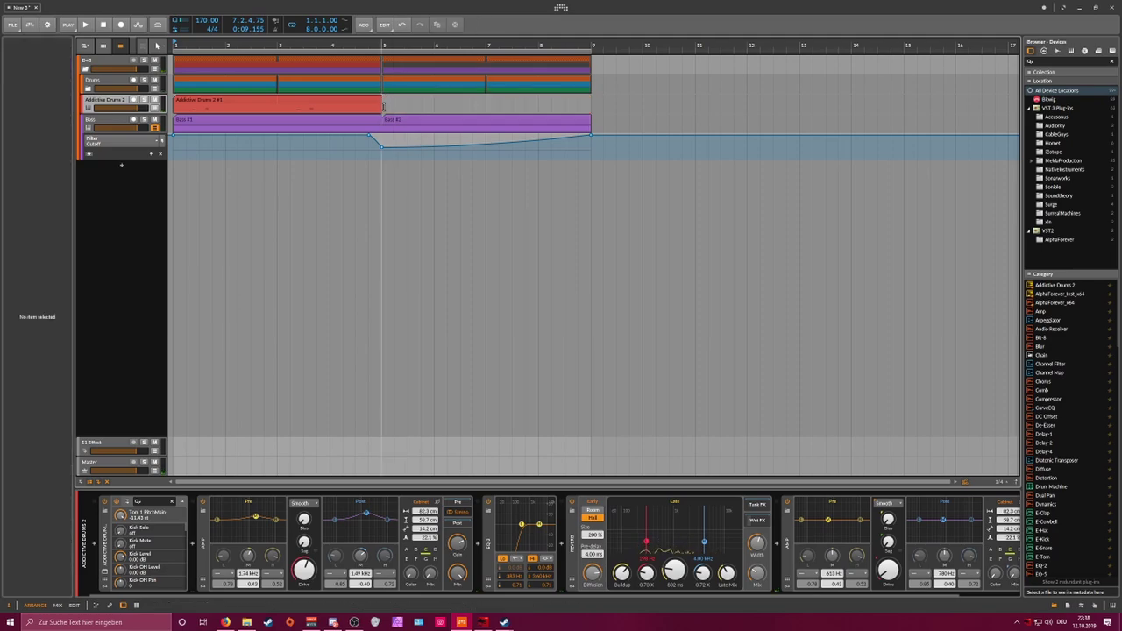
drag(381, 101, 591, 104)
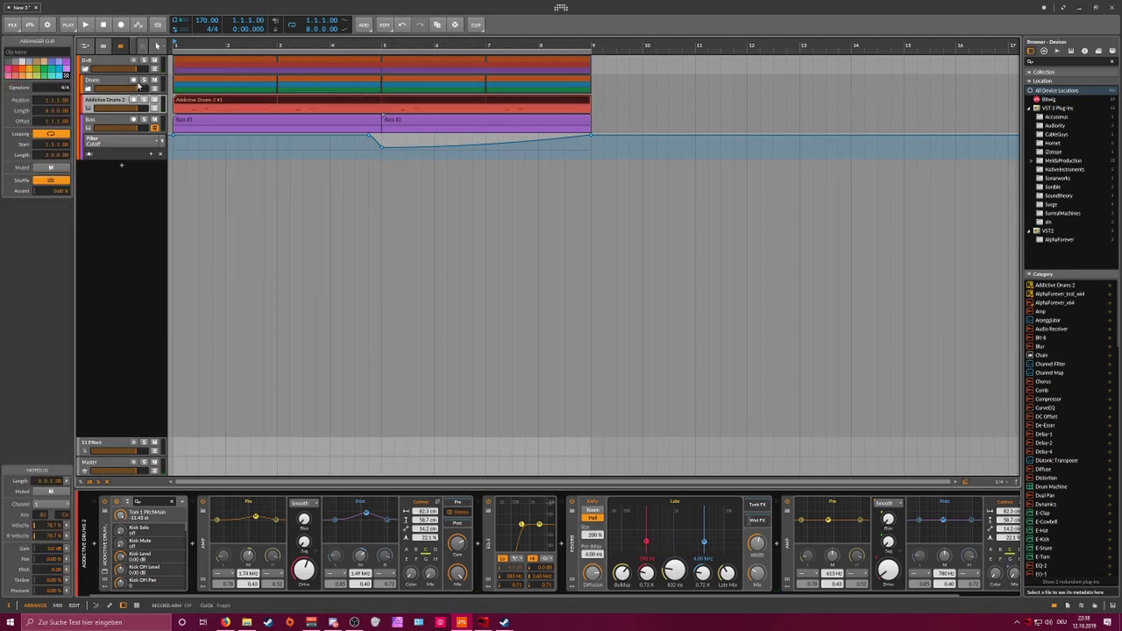
Step: Save the project as Groove3
key(ctrl+s)
drag(160, 14, 324, 139)
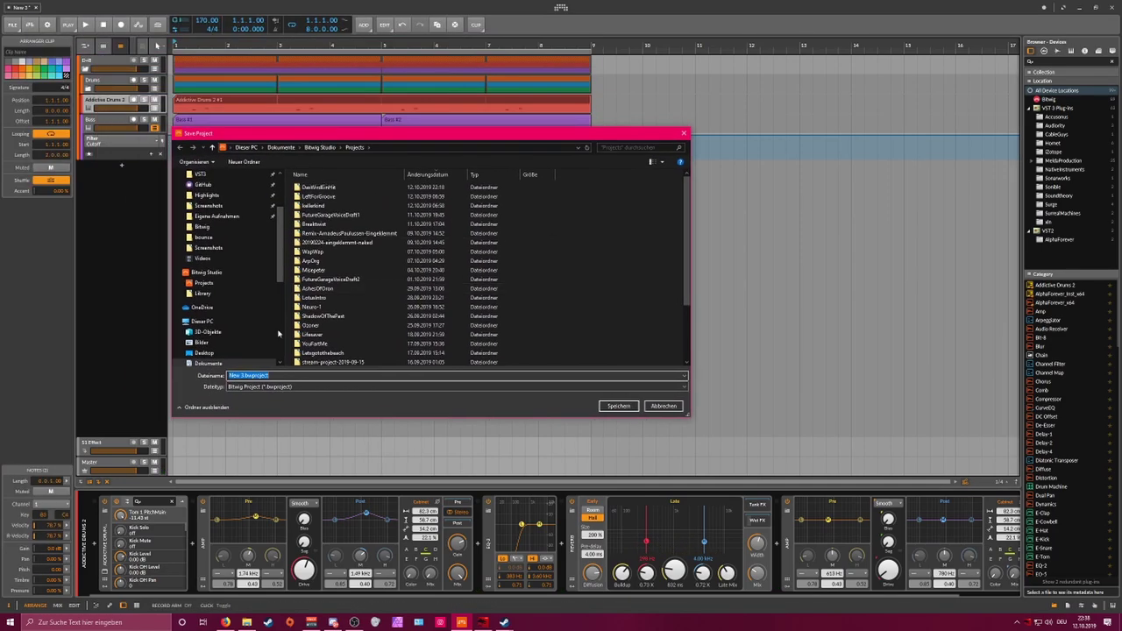
text(Groove)
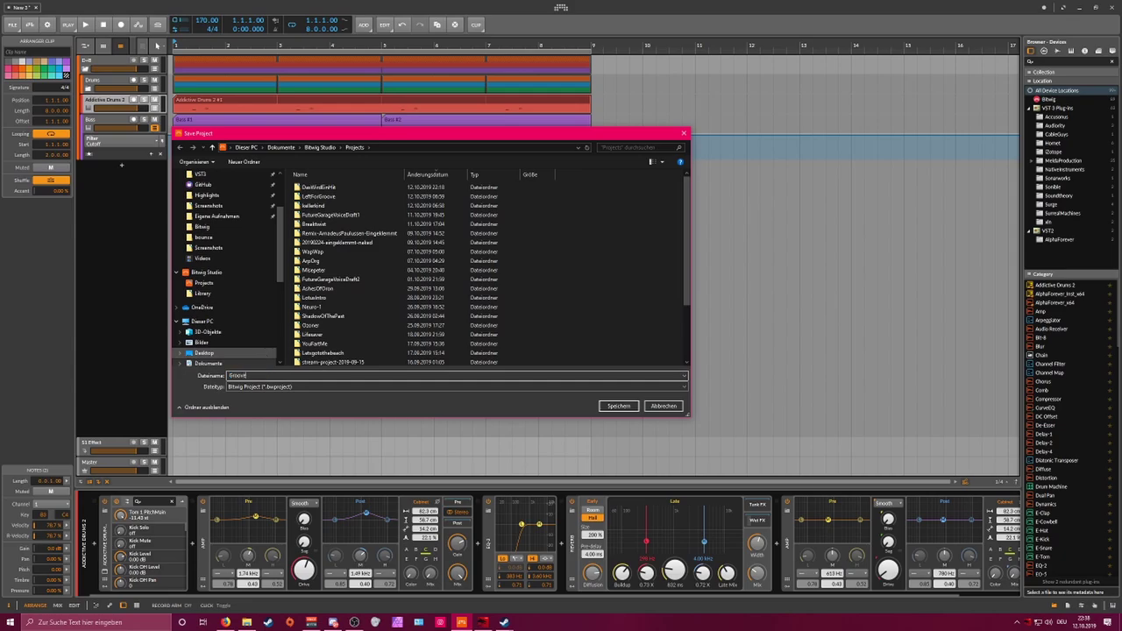
text(3)
key(Return)
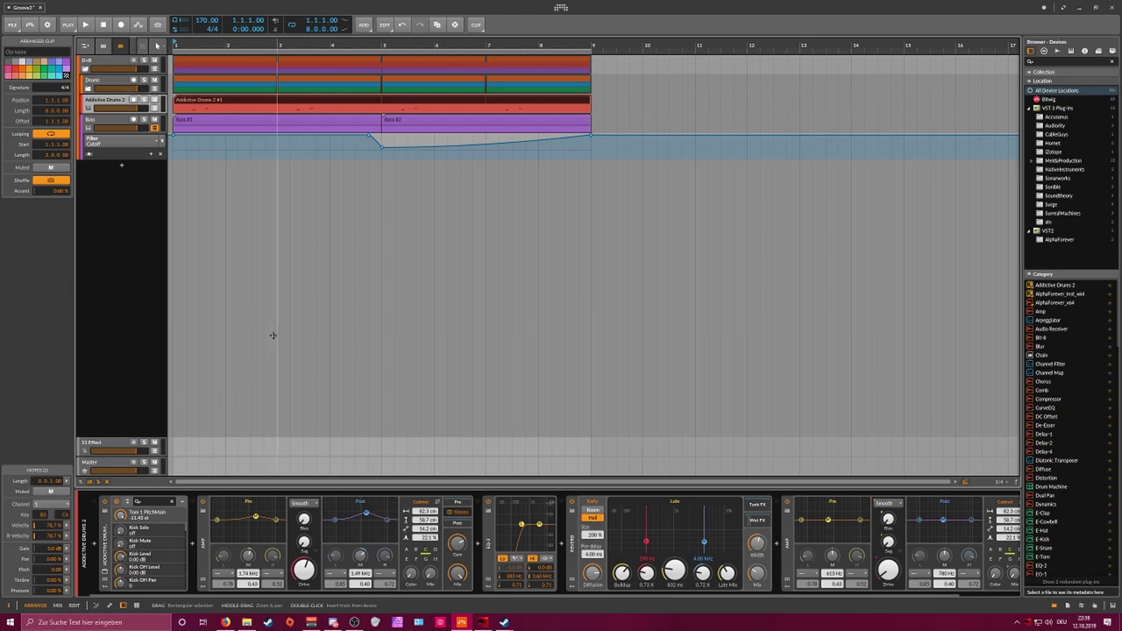
click(115, 68)
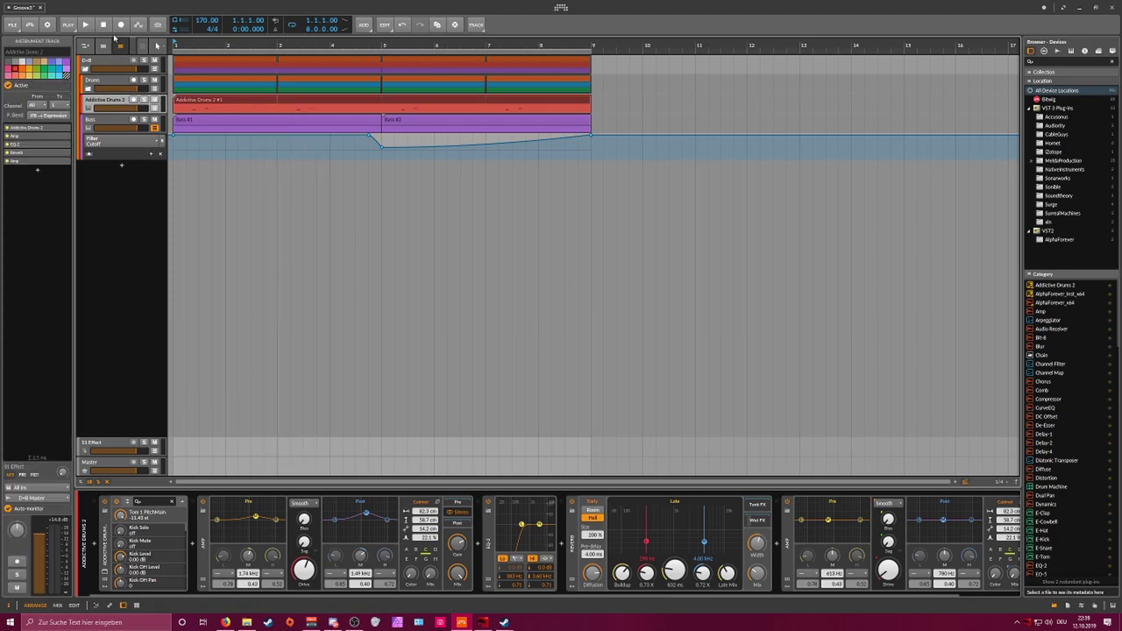
click(12, 24)
click(23, 73)
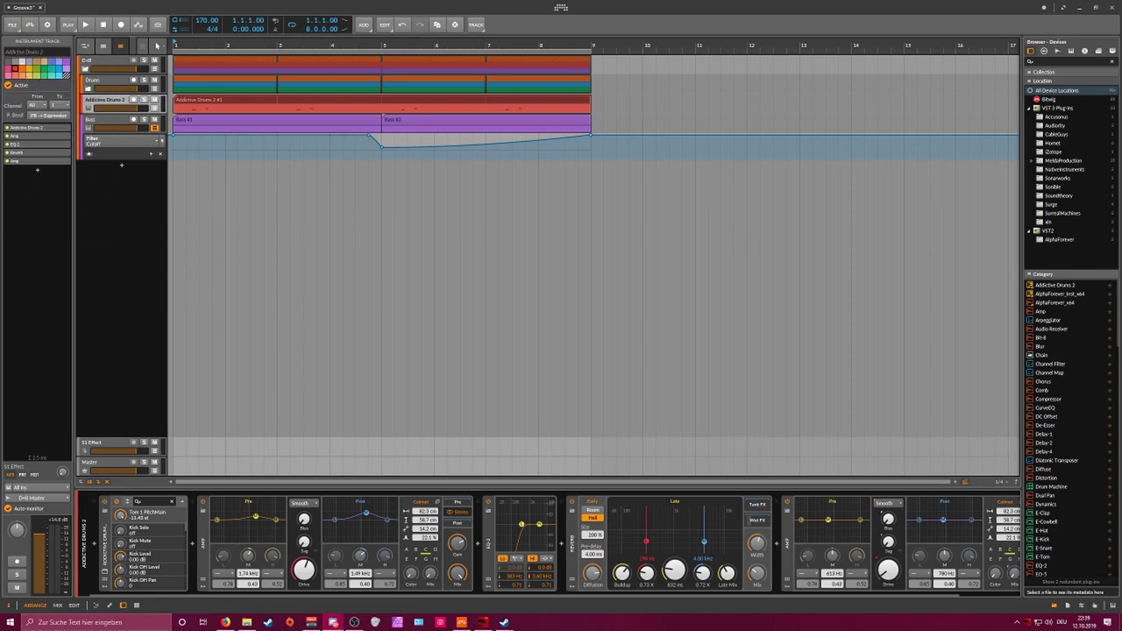
key(alt+Tab)
key(alt+Tab)
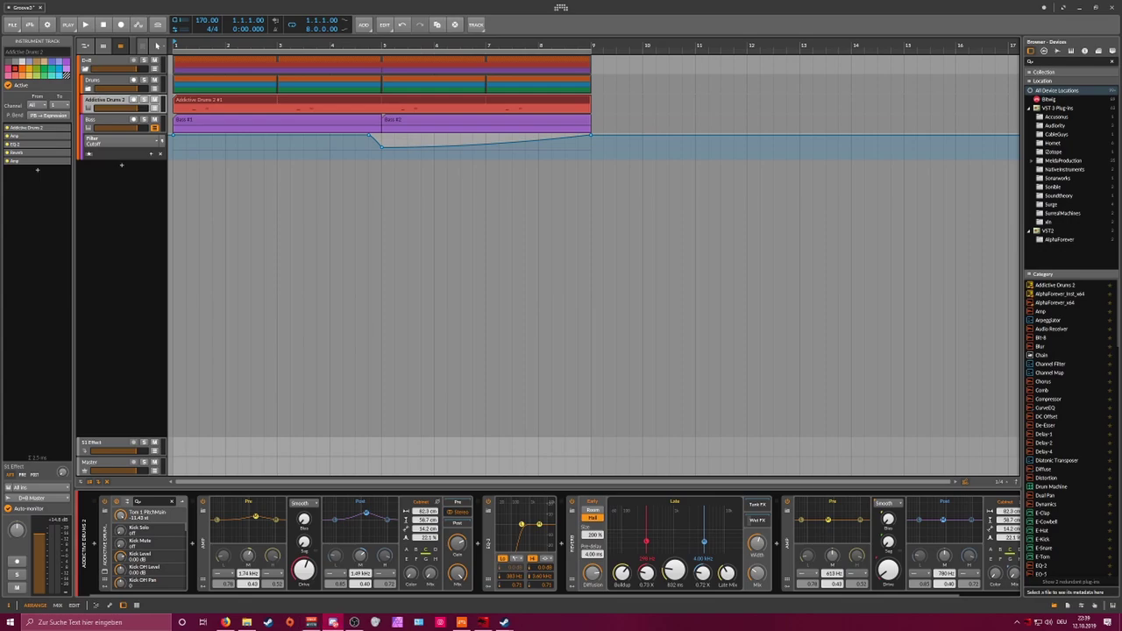